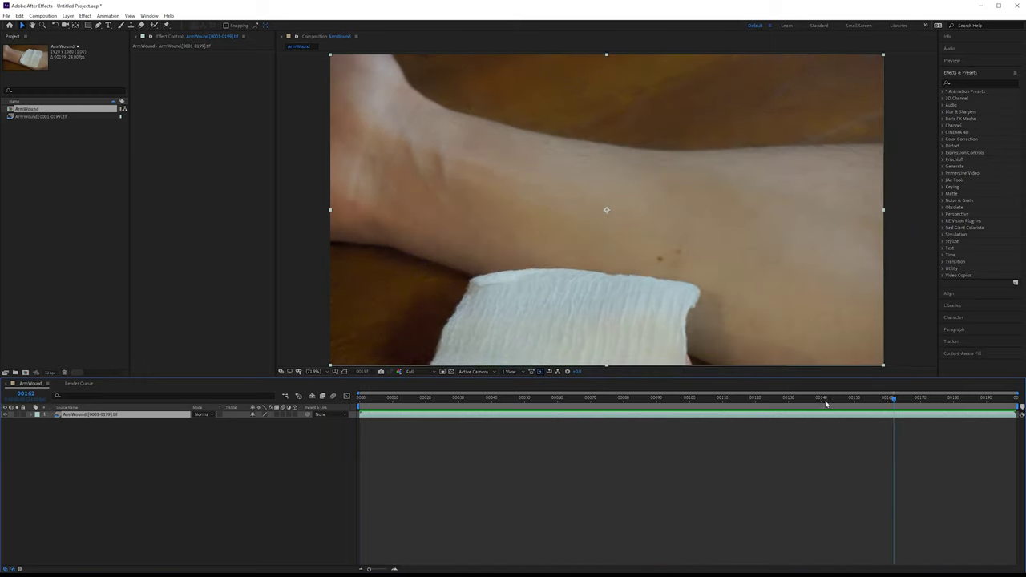
Step: Play and scrub through the arm footage to review how the gauze is lifted off the arm
{"action": "left_click", "coordinate": [720, 398]}
{"action": "left_click_drag", "start_coordinate": [720, 398], "coordinate": [319, 390]}
{"action": "key", "text": "space"}
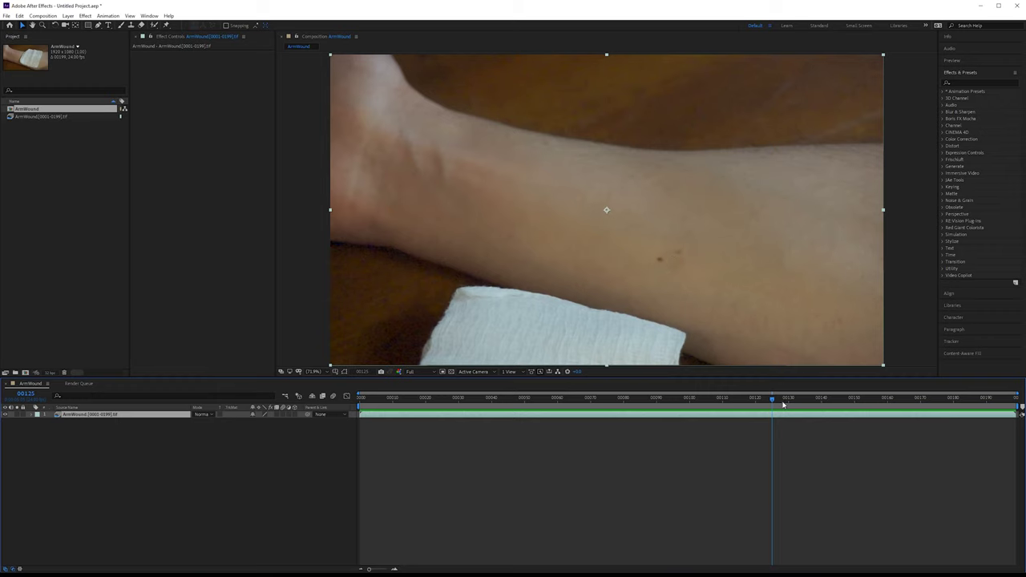
{"action": "left_click_drag", "start_coordinate": [774, 398], "coordinate": [729, 393]}
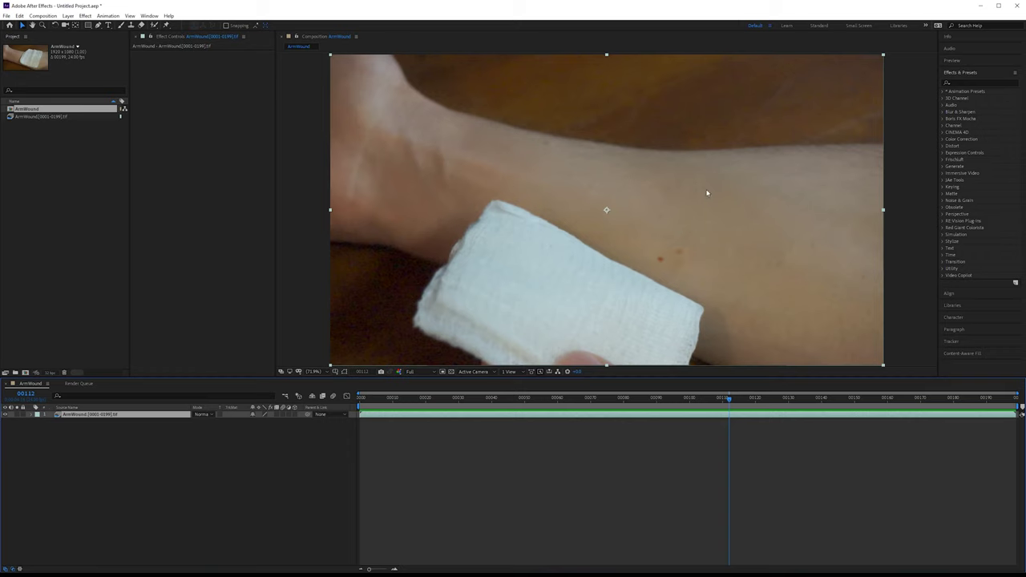
{"action": "left_click_drag", "start_coordinate": [757, 399], "coordinate": [647, 345]}
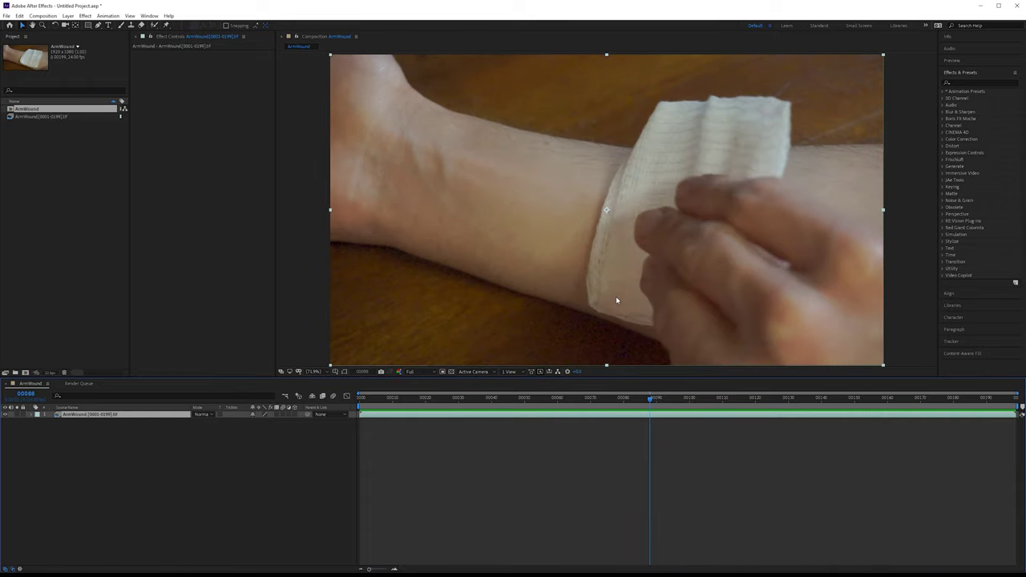
Step: Add an adjustment layer above the ArmWound footage and name it CC
{"action": "right_click", "coordinate": [218, 459]}
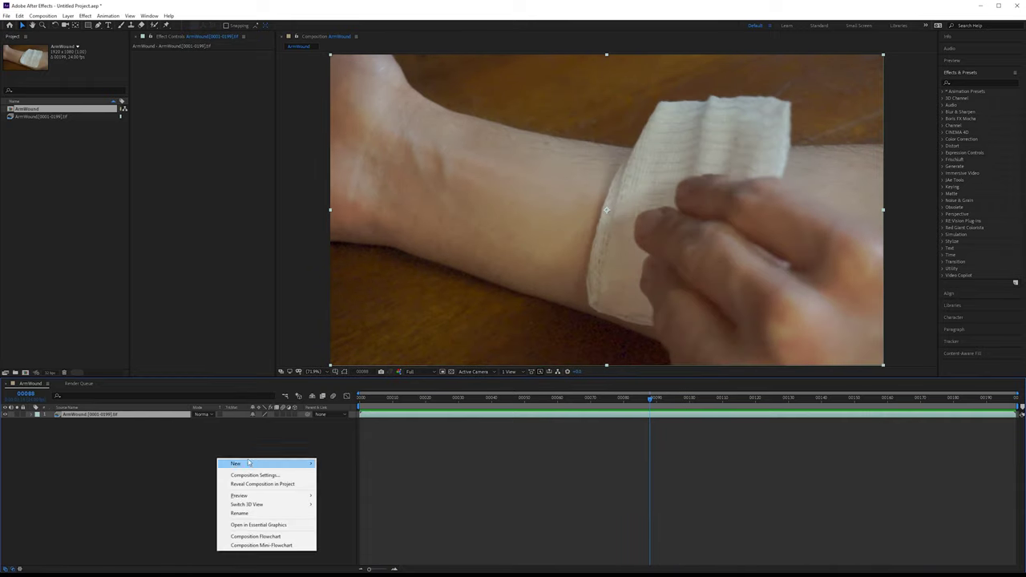
{"action": "mouse_move", "coordinate": [269, 464]}
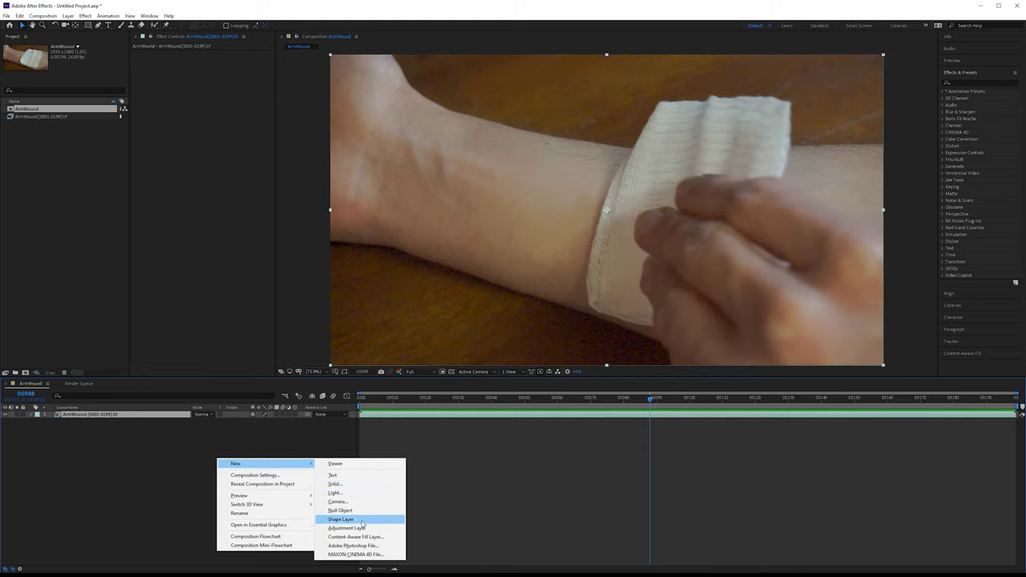
{"action": "left_click", "coordinate": [366, 529]}
{"action": "key", "text": "Return"}
{"action": "type", "text": "CC"}
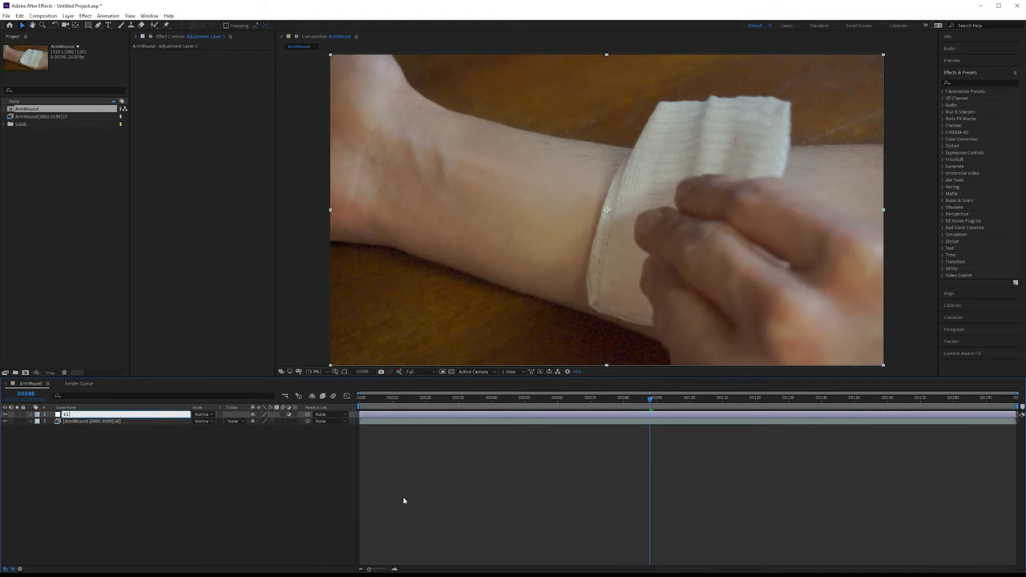
{"action": "key", "text": "Return"}
Step: Find the Curves effect and apply it to the CC adjustment layer
{"action": "left_click", "coordinate": [969, 83]}
{"action": "type", "text": "curves"}
{"action": "left_click_drag", "start_coordinate": [974, 119], "coordinate": [377, 126]}
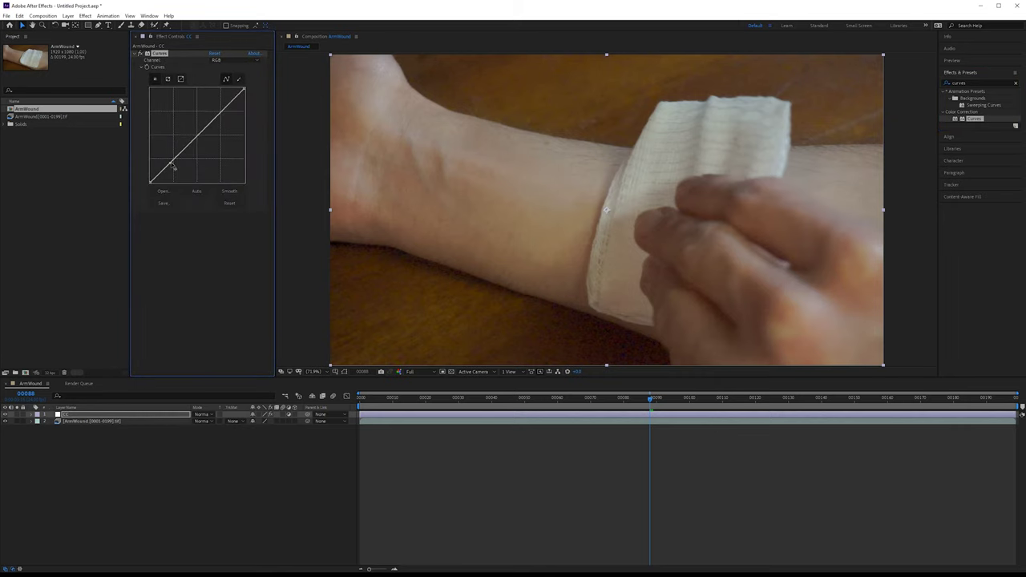
Step: Shape the RGB curve on the CC layer into an S-curve with strongly darkened shadows and nearly neutral highlights
{"action": "left_click_drag", "start_coordinate": [168, 163], "coordinate": [179, 170]}
{"action": "left_click", "coordinate": [392, 250]}
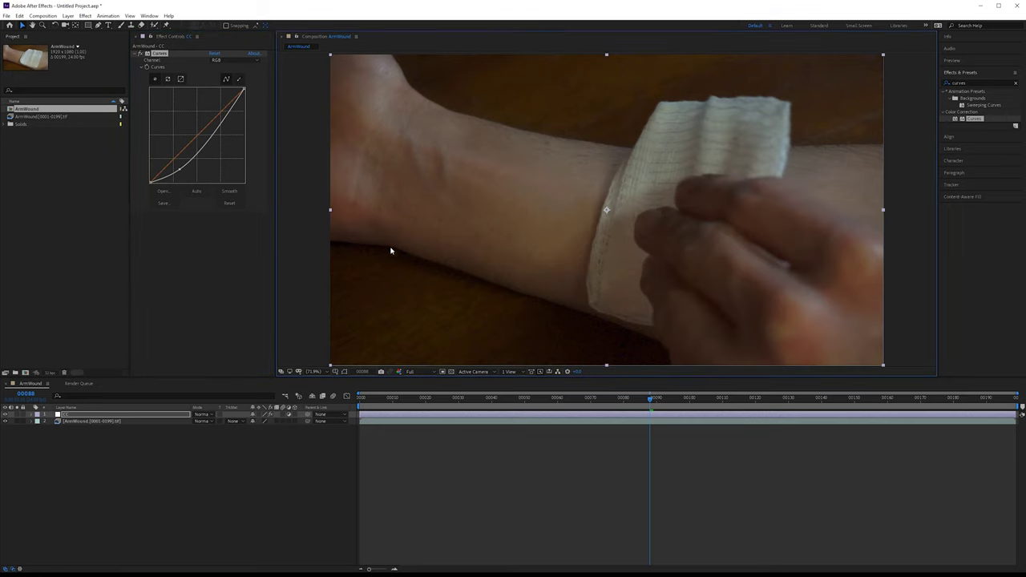
{"action": "left_click_drag", "start_coordinate": [222, 126], "coordinate": [214, 120]}
{"action": "left_click_drag", "start_coordinate": [179, 170], "coordinate": [183, 174]}
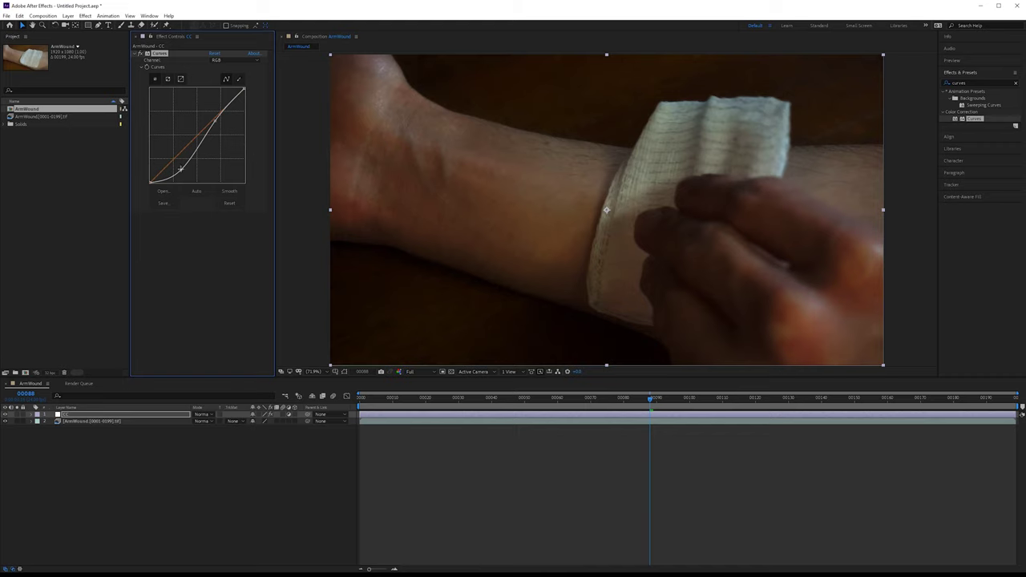
{"action": "left_click_drag", "start_coordinate": [181, 169], "coordinate": [181, 168]}
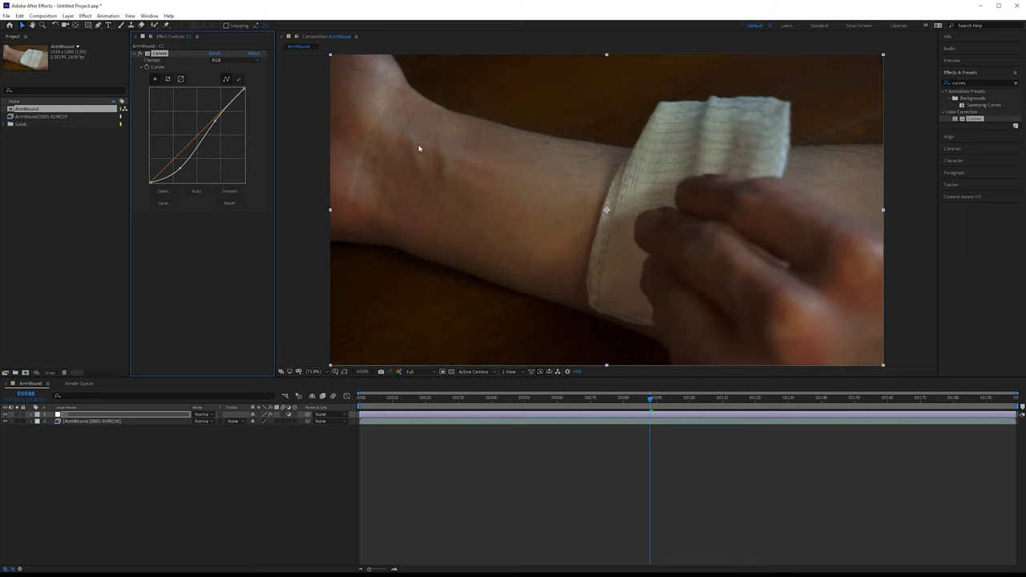
Step: Pull the Red curve slightly down in the shadows and raise the Blue curve slightly in the midtones to cool the image
{"action": "left_click", "coordinate": [227, 61]}
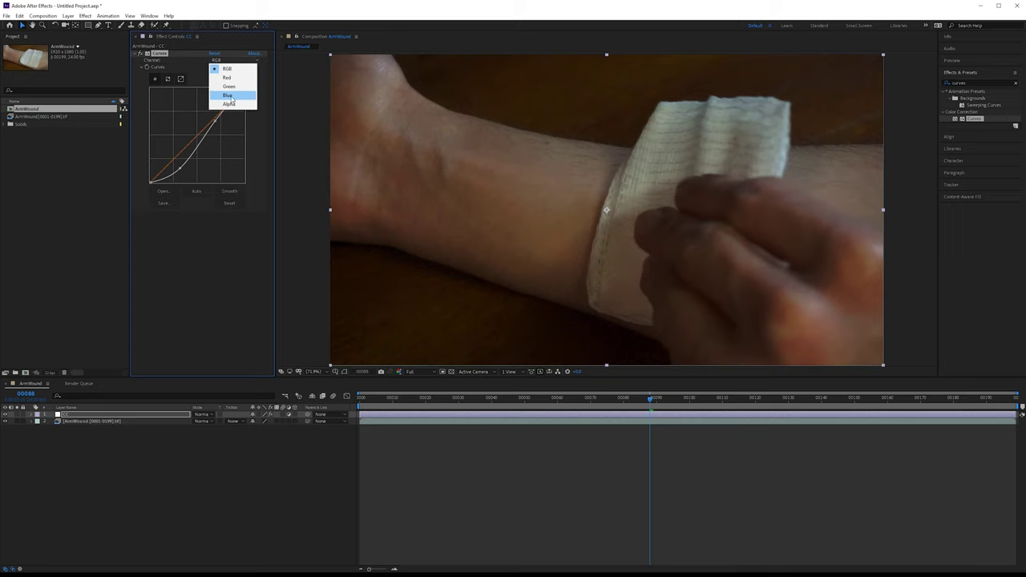
{"action": "left_click", "coordinate": [228, 95]}
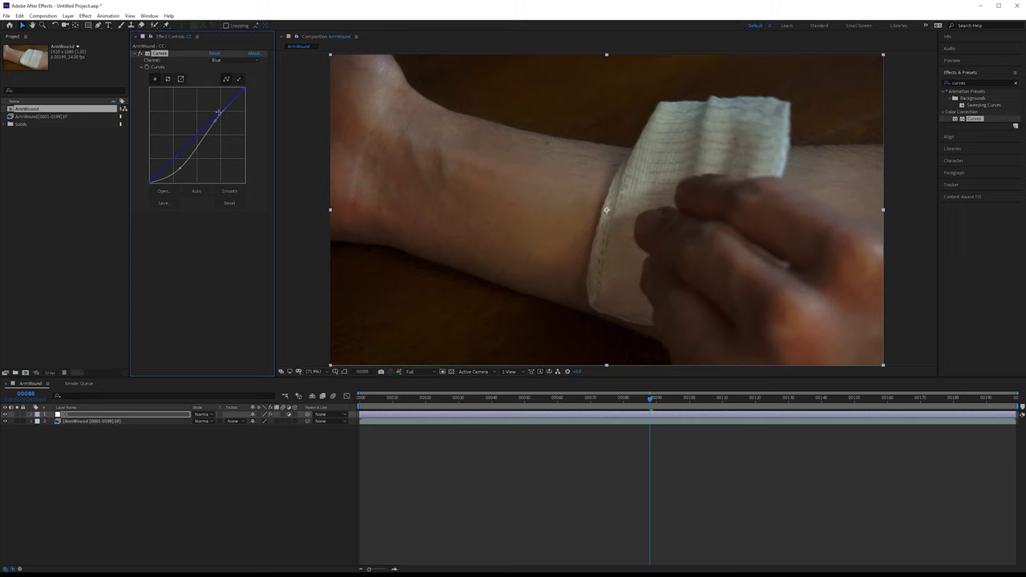
{"action": "left_click", "coordinate": [221, 62]}
{"action": "left_click", "coordinate": [222, 78]}
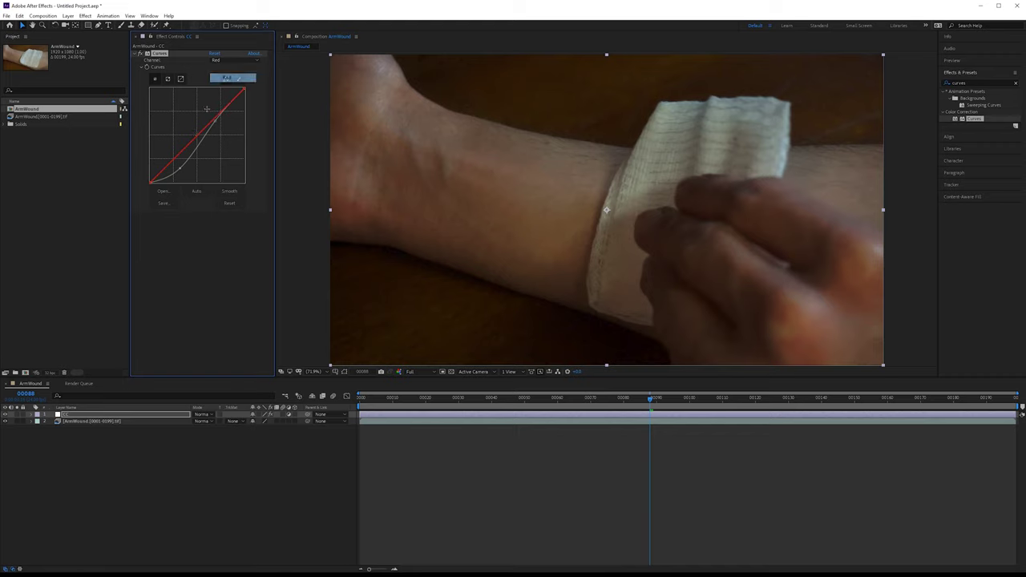
{"action": "left_click_drag", "start_coordinate": [193, 136], "coordinate": [178, 165]}
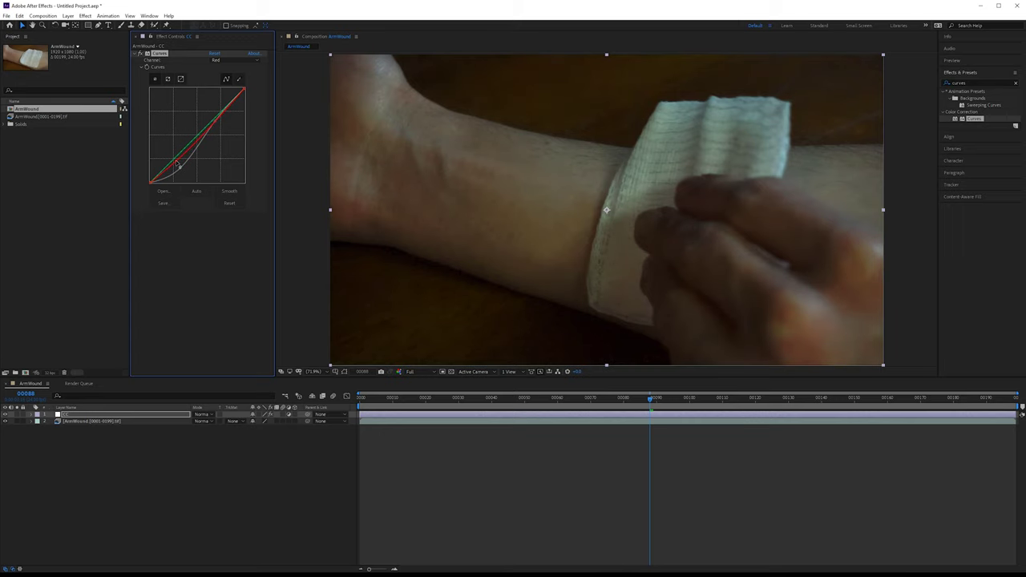
{"action": "left_click", "coordinate": [230, 63]}
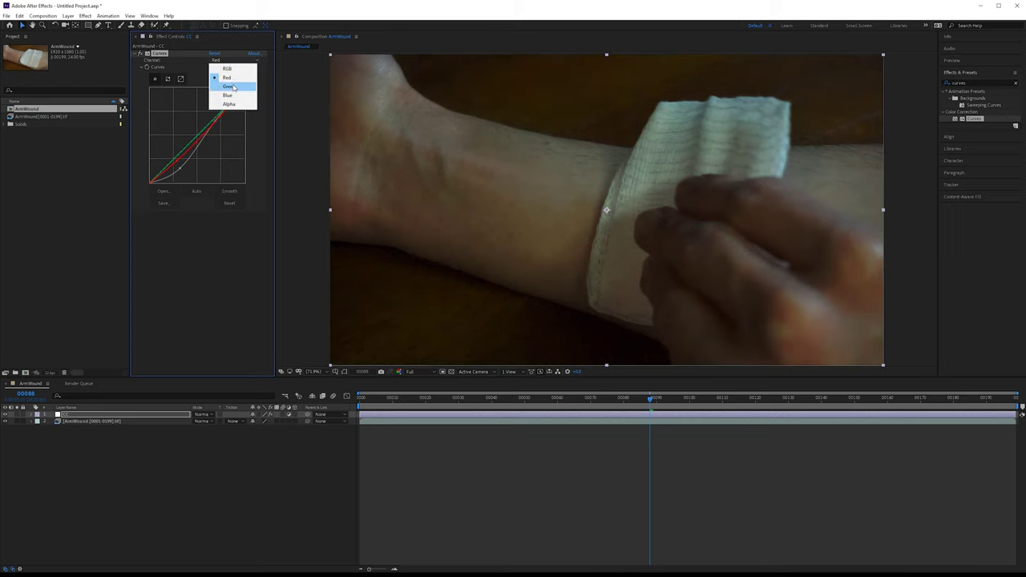
{"action": "left_click", "coordinate": [233, 94]}
{"action": "left_click", "coordinate": [196, 138]}
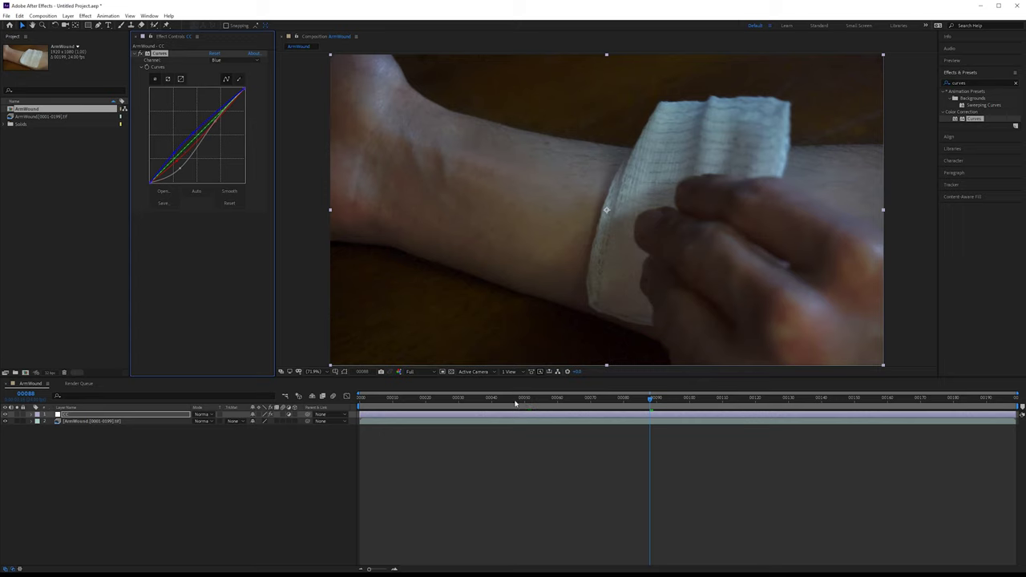
Step: Move to frame 137 and apply the Mocha AE CC effect to the ArmWound footage layer
{"action": "left_click_drag", "start_coordinate": [517, 401], "coordinate": [812, 398]}
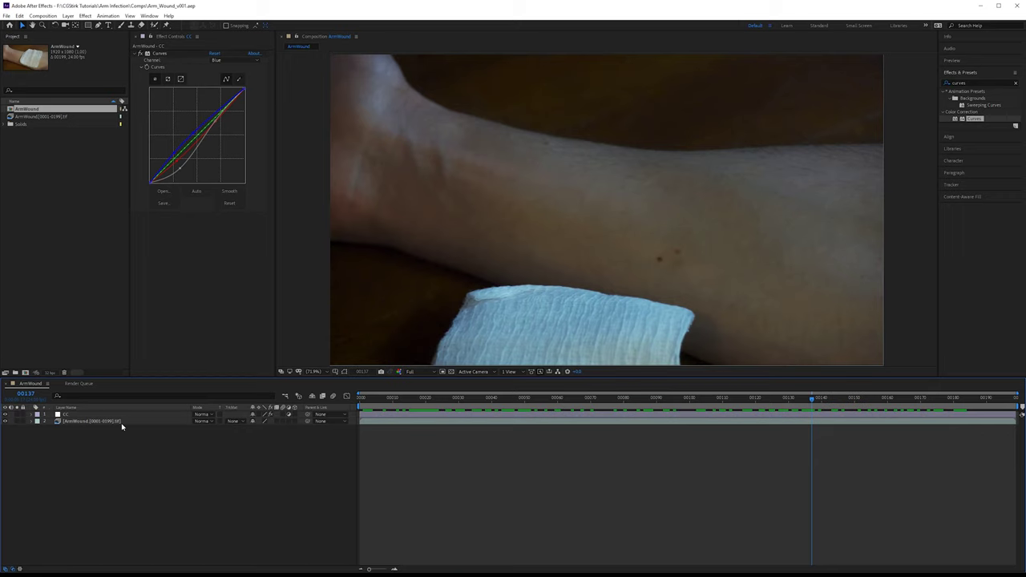
{"action": "left_click", "coordinate": [121, 423]}
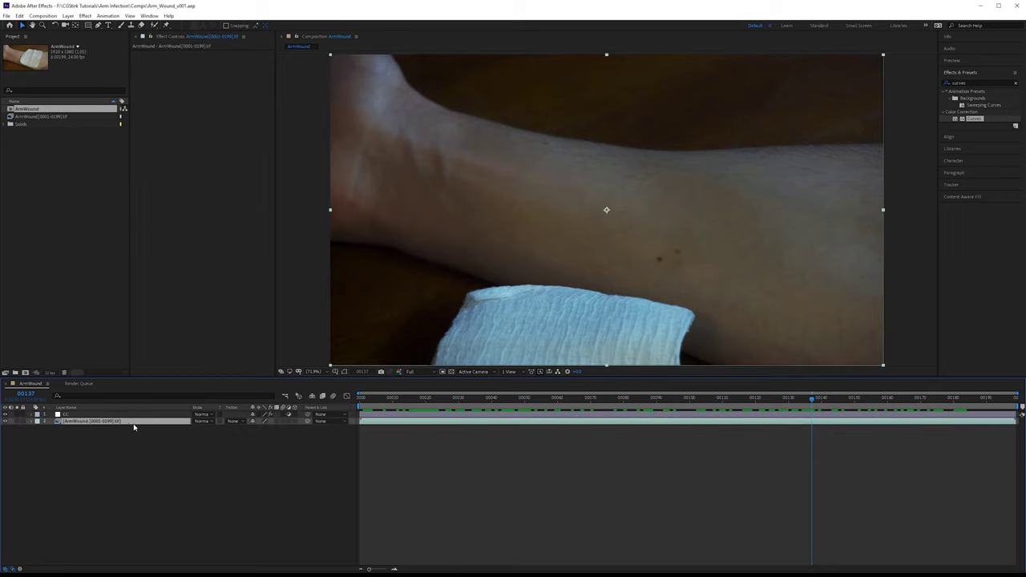
{"action": "left_click", "coordinate": [973, 82]}
{"action": "double_click", "coordinate": [973, 82]}
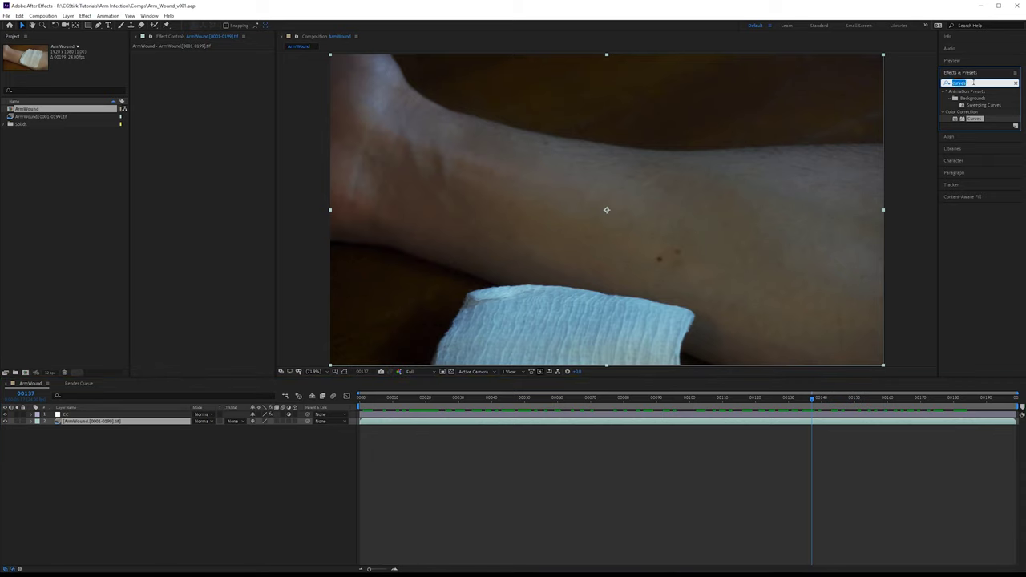
{"action": "type", "text": "mocha"}
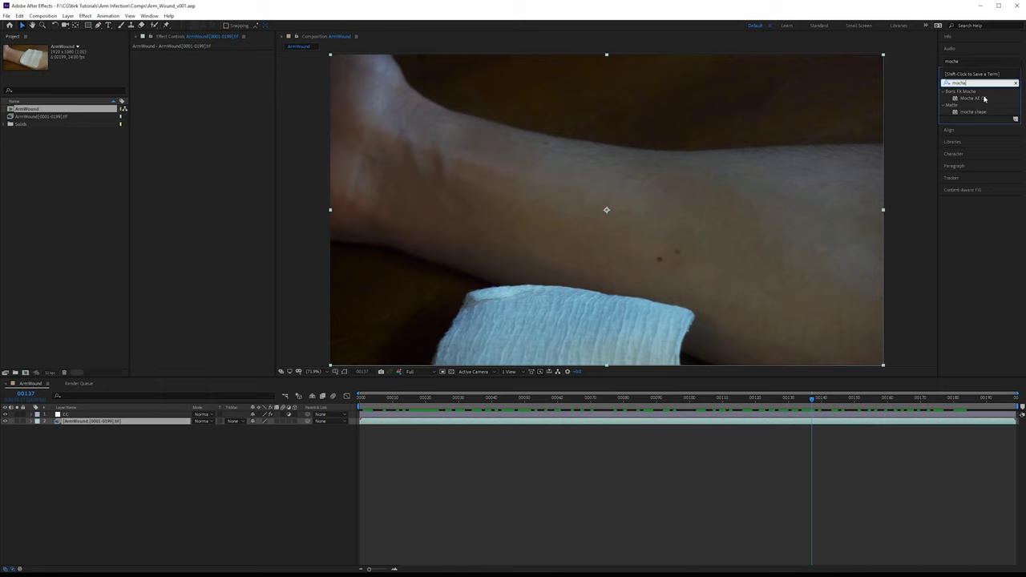
{"action": "left_click", "coordinate": [981, 98]}
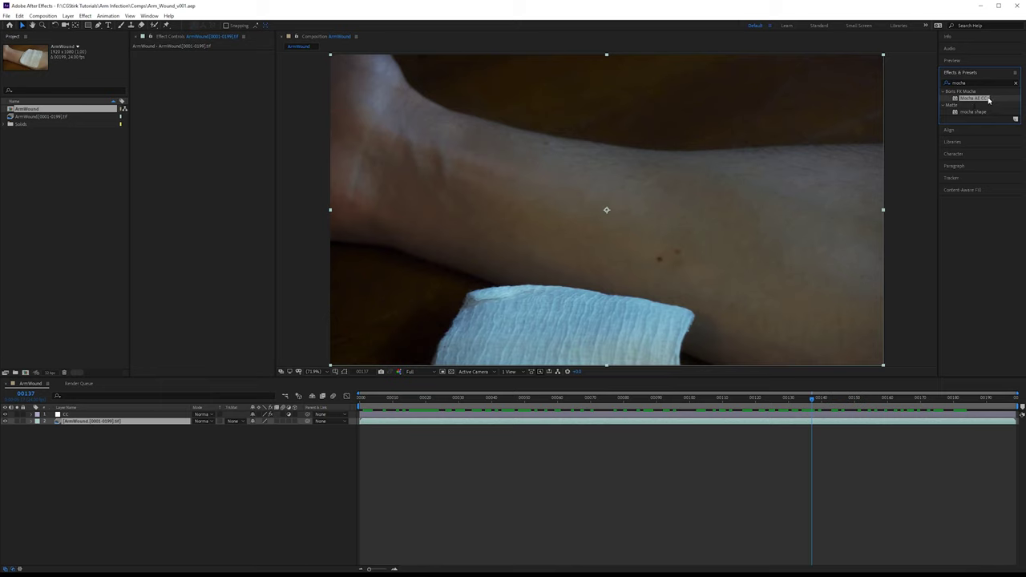
{"action": "left_click_drag", "start_coordinate": [989, 100], "coordinate": [200, 101]}
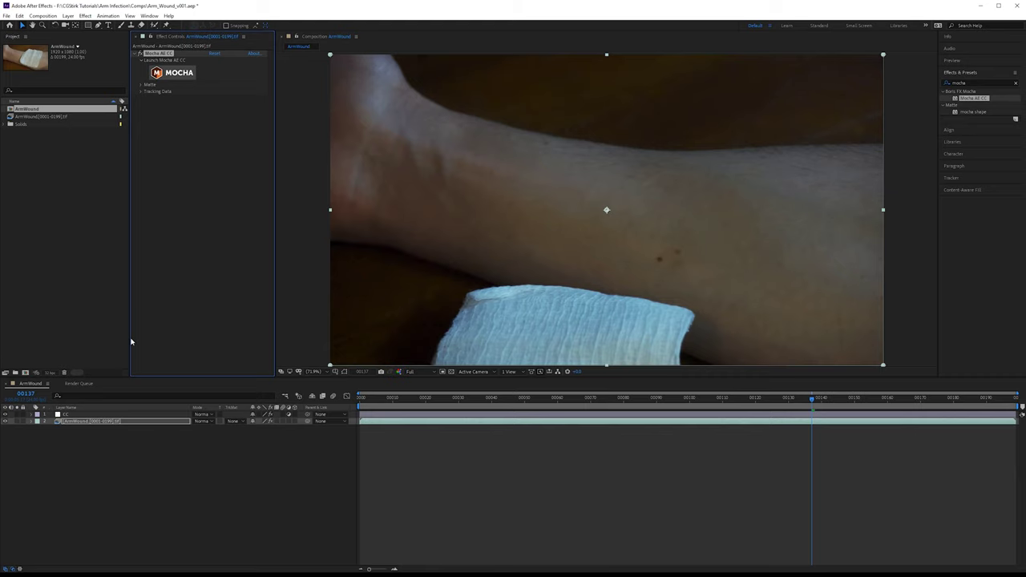
Step: Launch Mocha from the footage layer's effect, postpone the registration, and maximize the Mocha window
{"action": "left_click", "coordinate": [175, 72]}
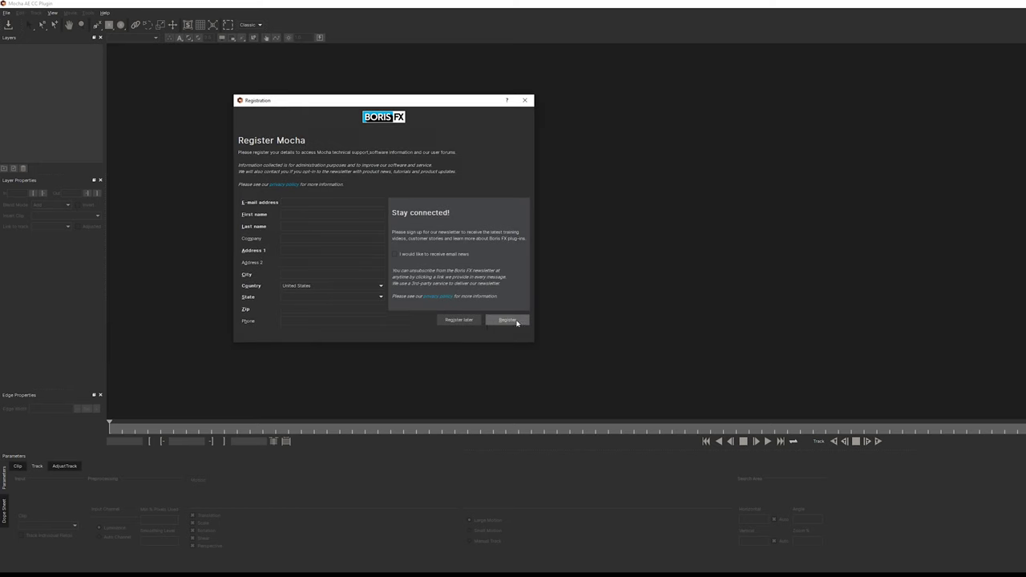
{"action": "left_click", "coordinate": [471, 320]}
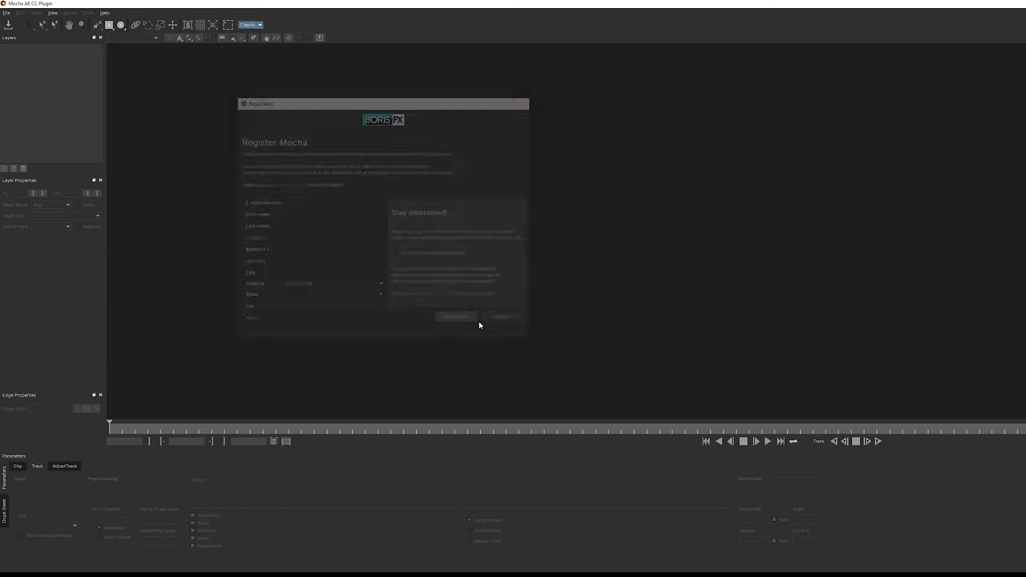
{"action": "left_click_drag", "start_coordinate": [1025, 4], "coordinate": [691, 4]}
{"action": "key", "text": "super+Up"}
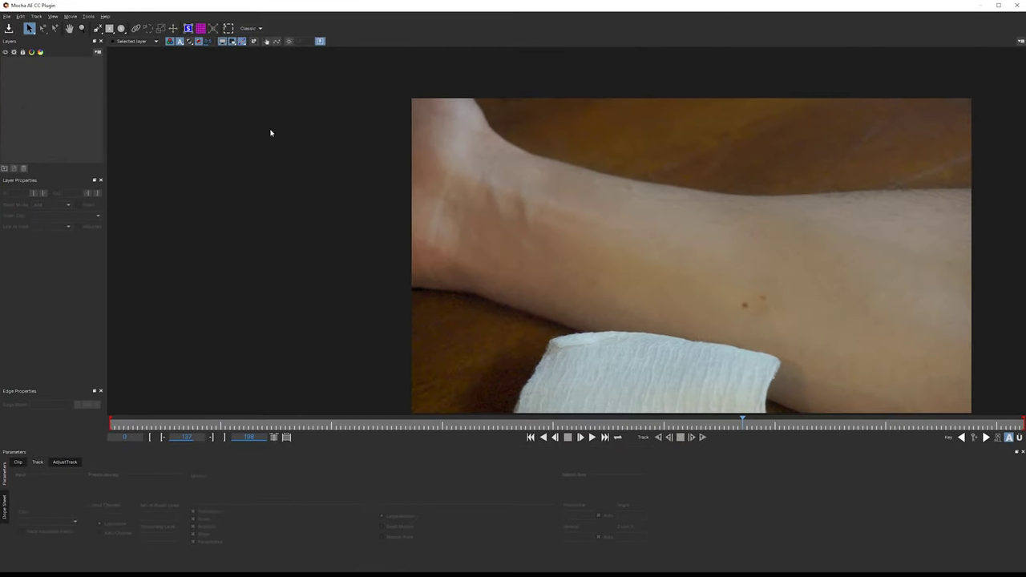
Step: Try Mocha's Essentials workspace, and return to the Classic workspace
{"action": "left_click", "coordinate": [247, 28]}
{"action": "left_click", "coordinate": [250, 36]}
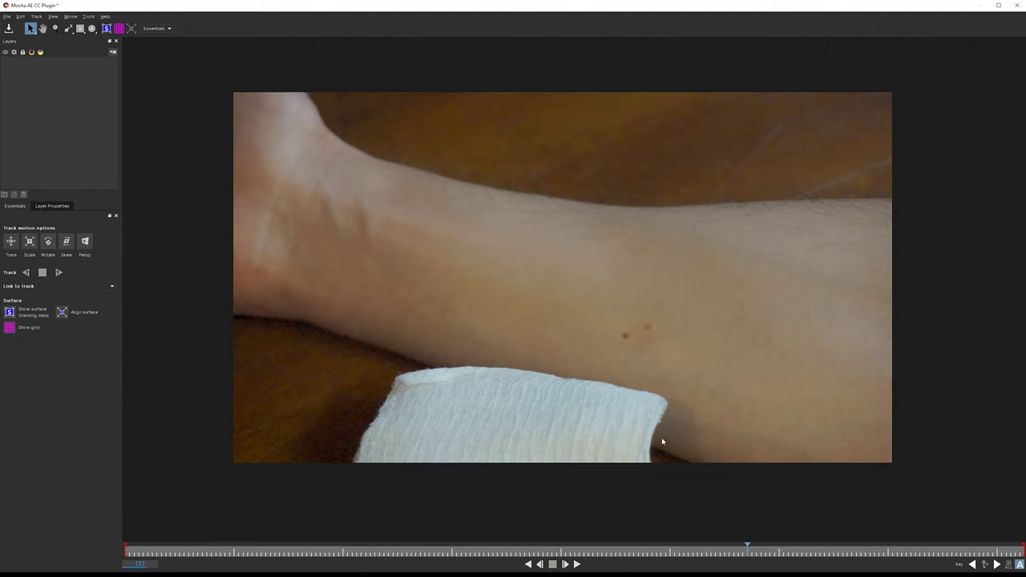
{"action": "left_click", "coordinate": [165, 31]}
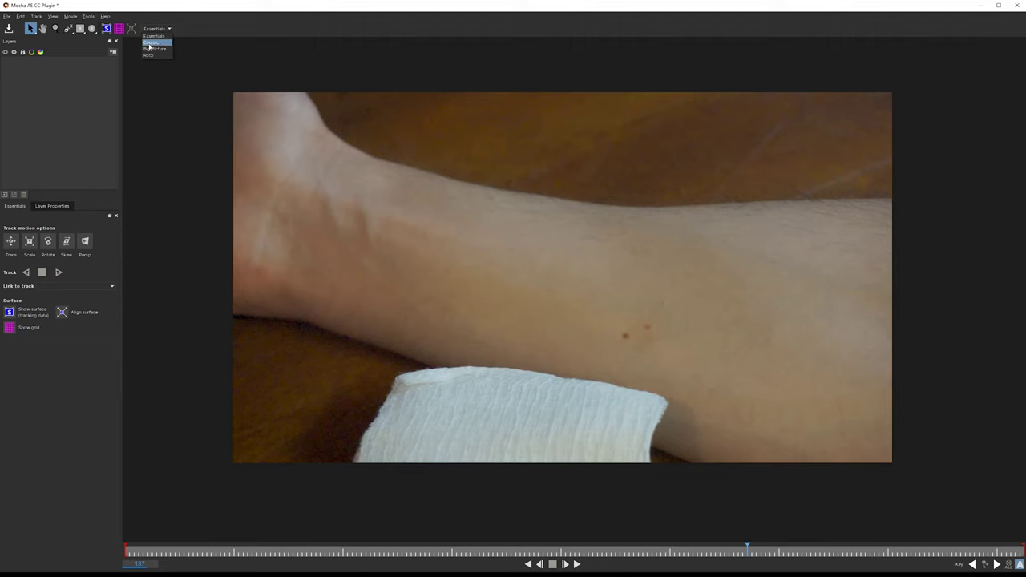
{"action": "left_click", "coordinate": [157, 43]}
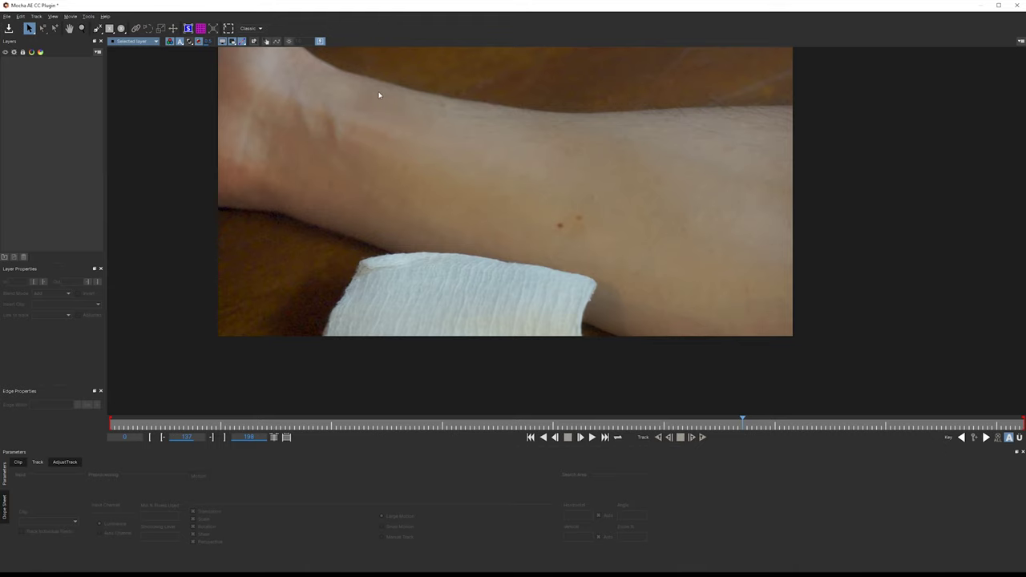
{"action": "left_click_drag", "start_coordinate": [379, 95], "coordinate": [486, 160]}
{"action": "left_click", "coordinate": [251, 29]}
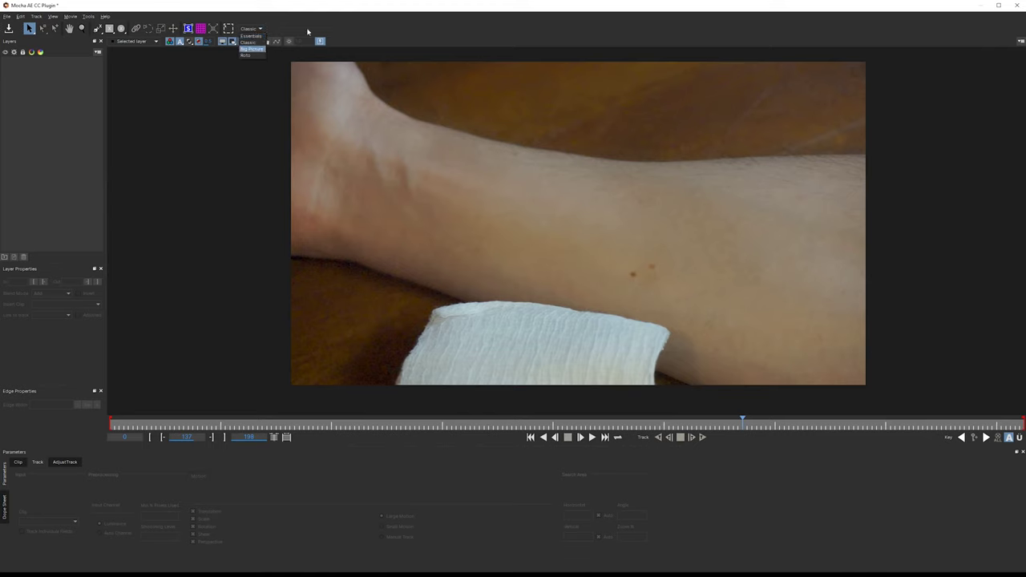
{"action": "left_click", "coordinate": [307, 32]}
Step: Scrub and step through the clip in Mocha to review the arm's motion, ending on frame 0
{"action": "left_click", "coordinate": [747, 422]}
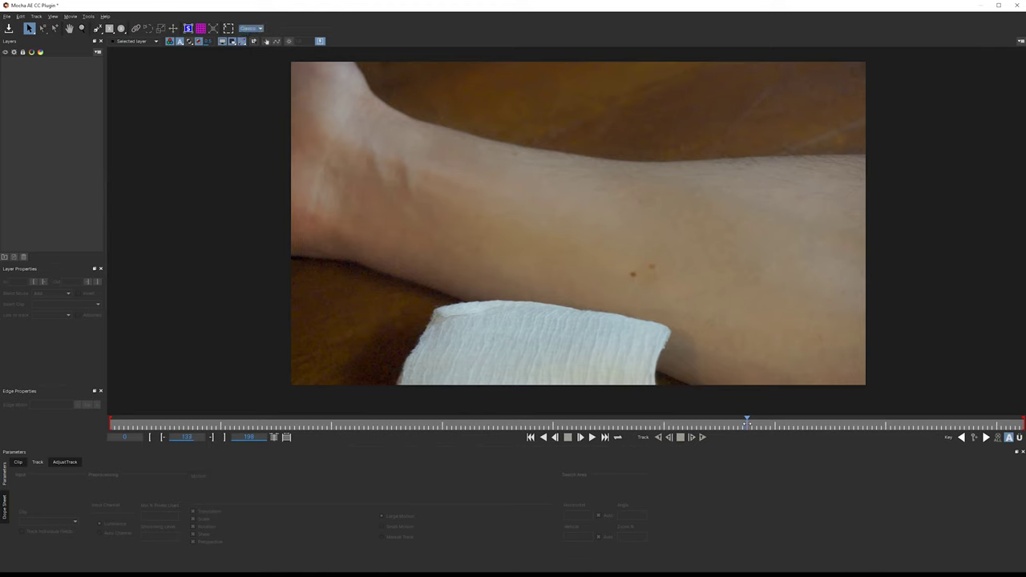
{"action": "left_click_drag", "start_coordinate": [747, 423], "coordinate": [75, 414]}
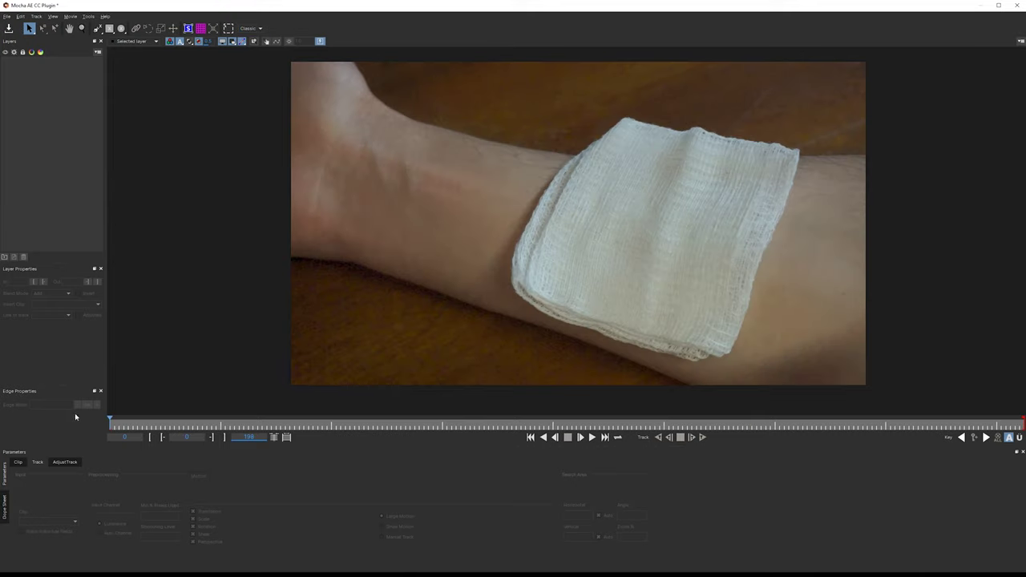
{"action": "key", "text": "space"}
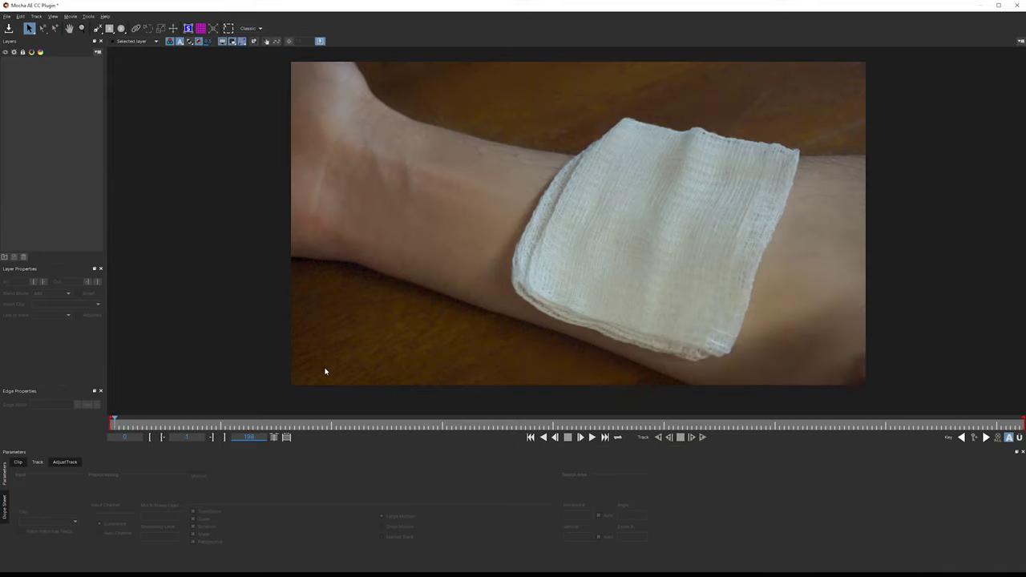
{"action": "key", "text": "Left"}
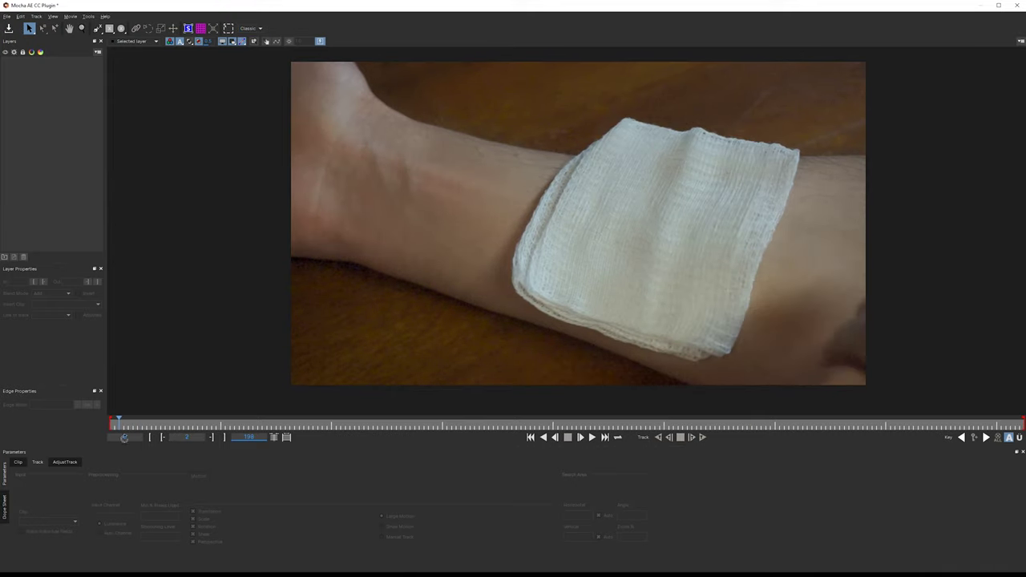
{"action": "key", "text": "Right"}
{"action": "key", "text": "Right"}
{"action": "left_click_drag", "start_coordinate": [127, 423], "coordinate": [964, 421]}
{"action": "left_click_drag", "start_coordinate": [741, 414], "coordinate": [89, 377]}
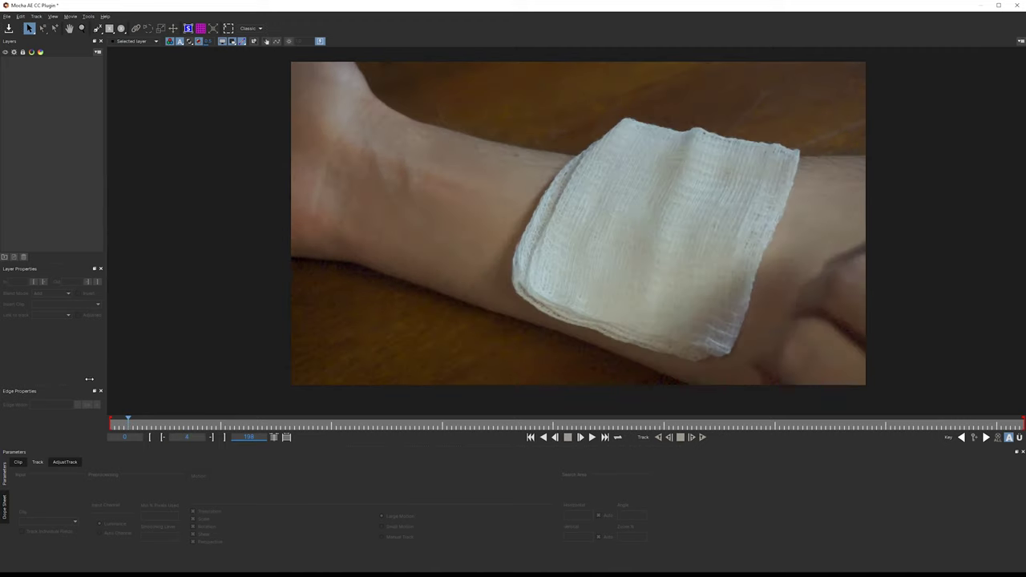
{"action": "left_click_drag", "start_coordinate": [535, 202], "coordinate": [483, 181]}
{"action": "key", "text": "s"}
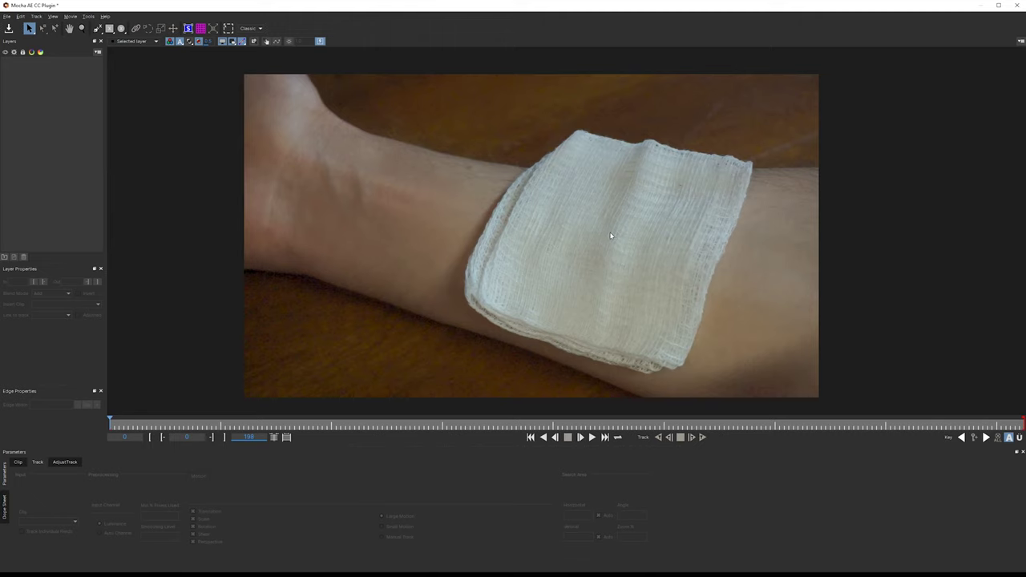
Step: Scrub back and forth through the clip to examine how the gauze and hand move across the arm, ending on frame 0
{"action": "key", "text": "z"}
{"action": "left_click_drag", "start_coordinate": [629, 255], "coordinate": [613, 235]}
{"action": "key", "text": "s"}
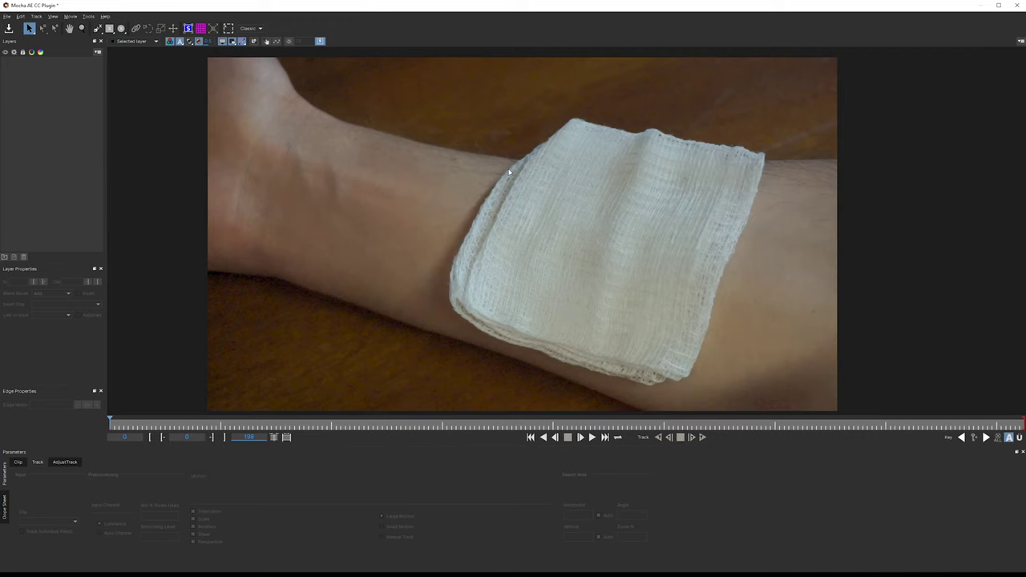
{"action": "key", "text": "x"}
{"action": "left_click_drag", "start_coordinate": [476, 173], "coordinate": [507, 176]}
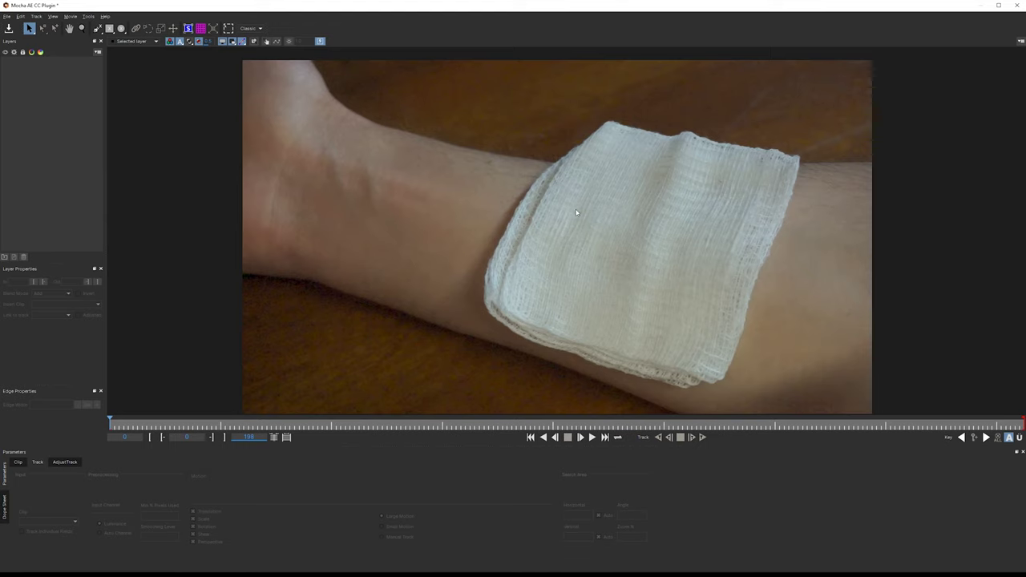
{"action": "left_click_drag", "start_coordinate": [113, 423], "coordinate": [793, 386]}
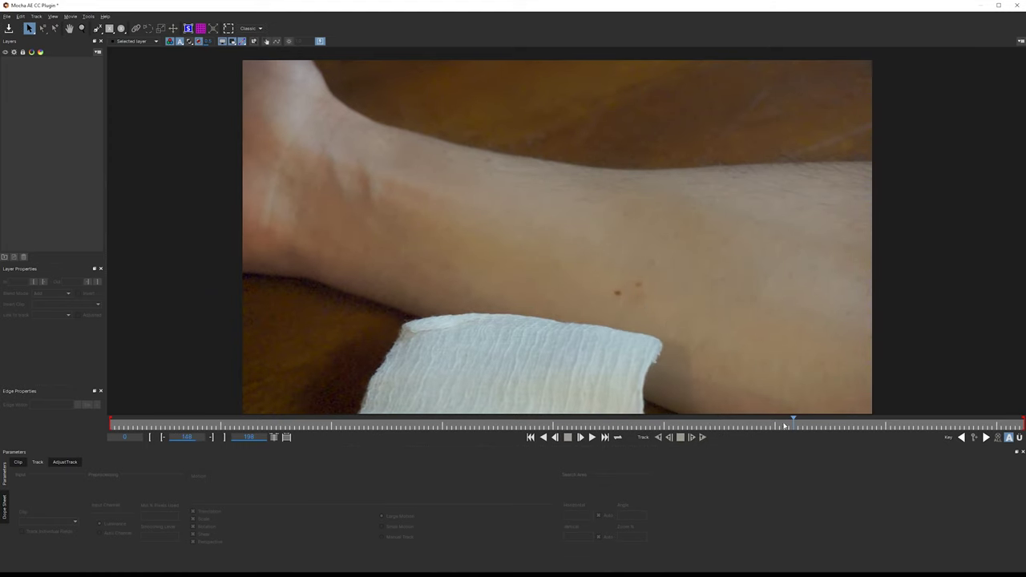
{"action": "left_click_drag", "start_coordinate": [793, 422], "coordinate": [881, 423]}
{"action": "left_click_drag", "start_coordinate": [824, 448], "coordinate": [695, 225]}
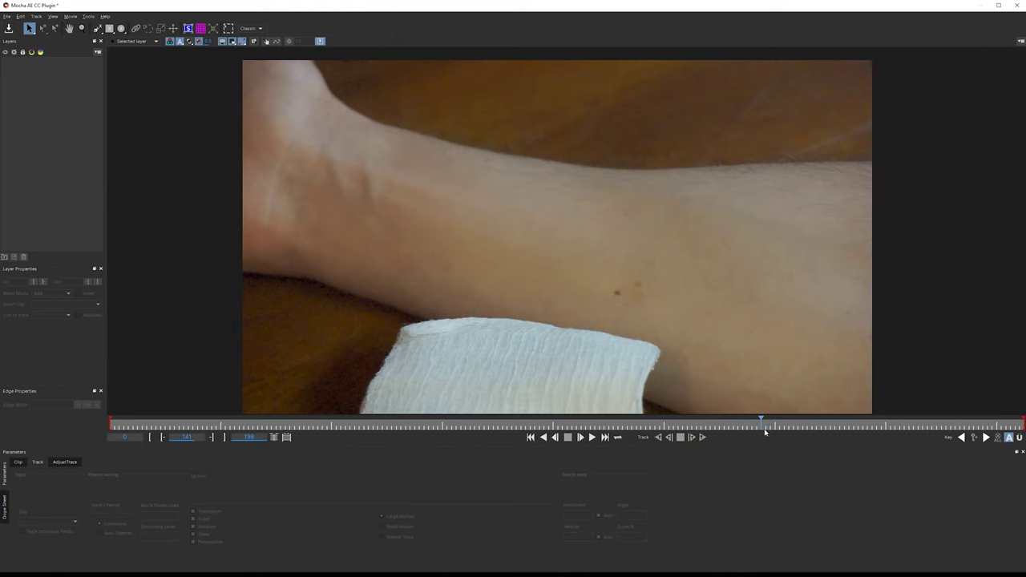
{"action": "mouse_move", "coordinate": [760, 424]}
{"action": "left_mouse_down"}
{"action": "mouse_move", "coordinate": [566, 425]}
{"action": "mouse_move", "coordinate": [761, 427]}
{"action": "left_mouse_up"}
{"action": "left_click_drag", "start_coordinate": [669, 428], "coordinate": [609, 420]}
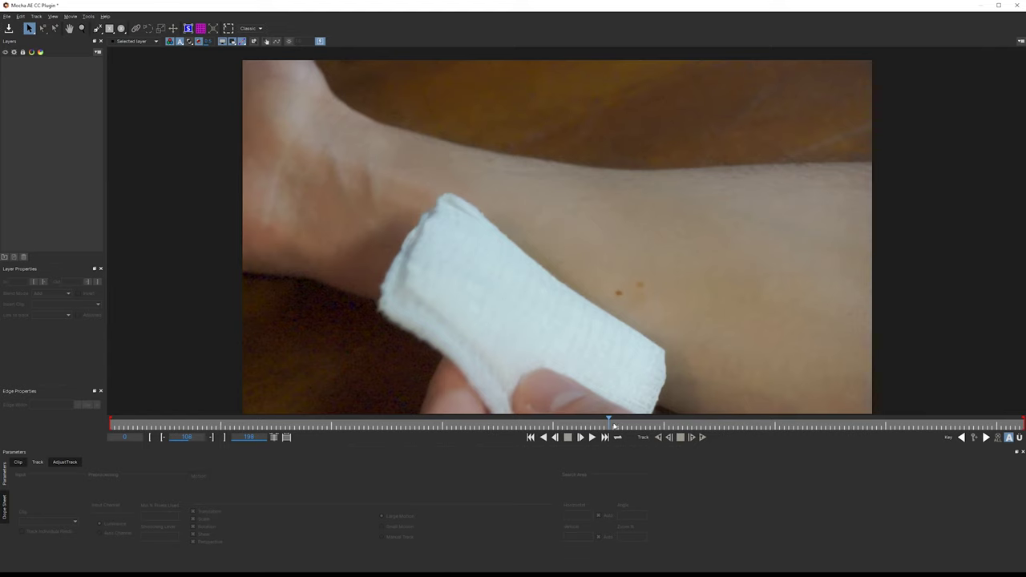
{"action": "left_click_drag", "start_coordinate": [611, 425], "coordinate": [682, 438]}
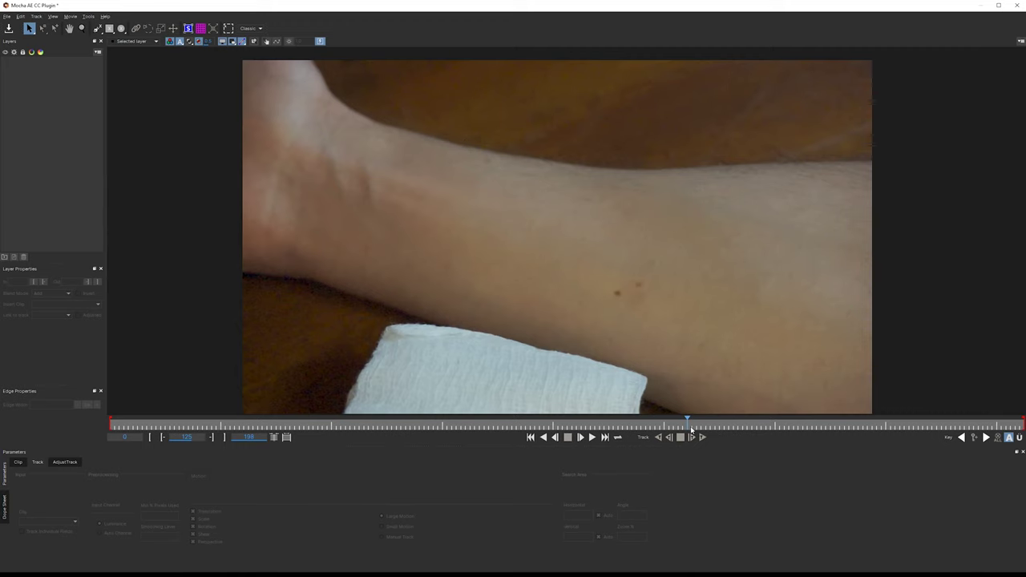
{"action": "left_click_drag", "start_coordinate": [668, 425], "coordinate": [391, 422]}
{"action": "left_click_drag", "start_coordinate": [234, 392], "coordinate": [108, 393]}
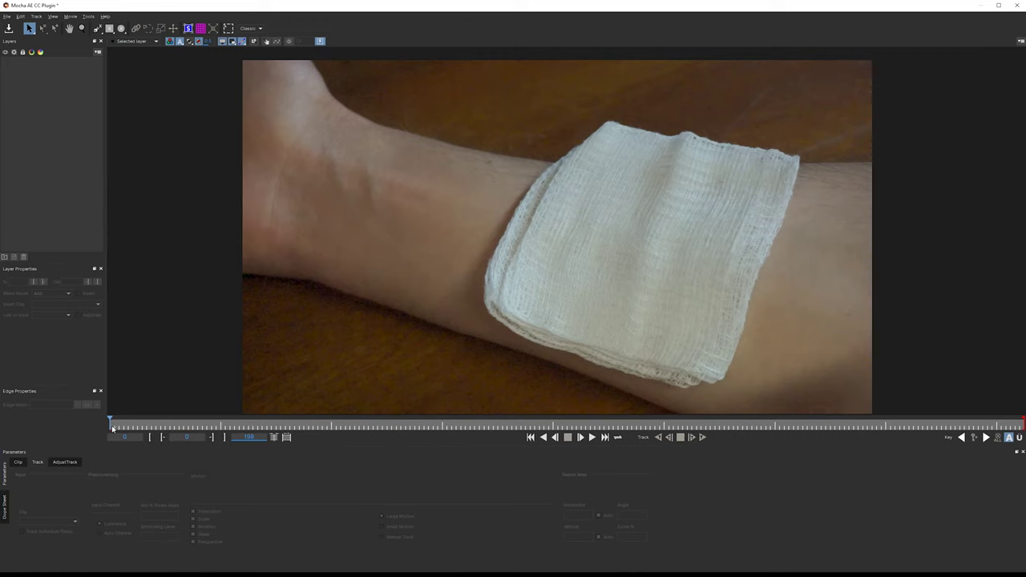
{"action": "left_click_drag", "start_coordinate": [111, 425], "coordinate": [806, 423]}
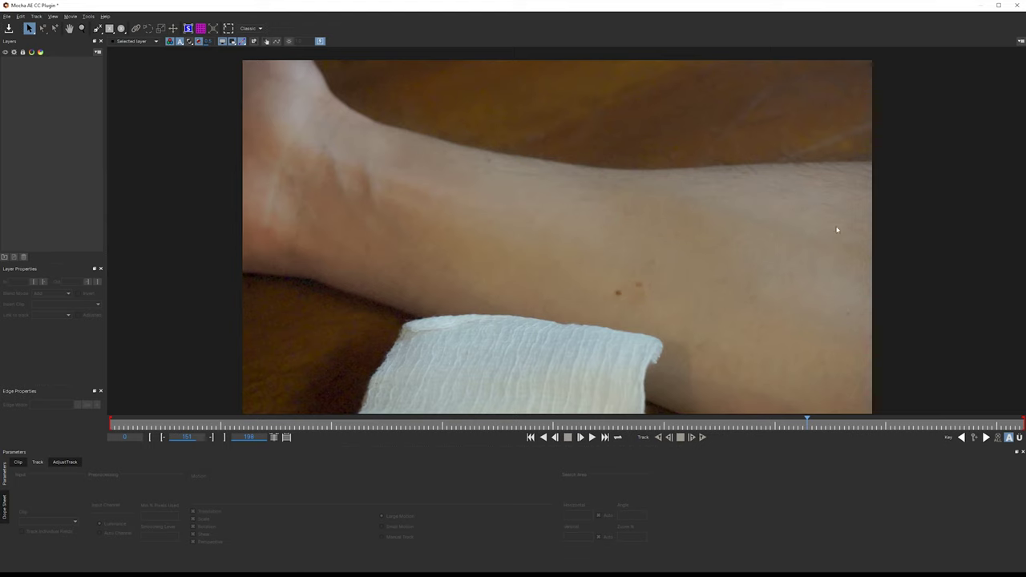
{"action": "left_click", "coordinate": [111, 428]}
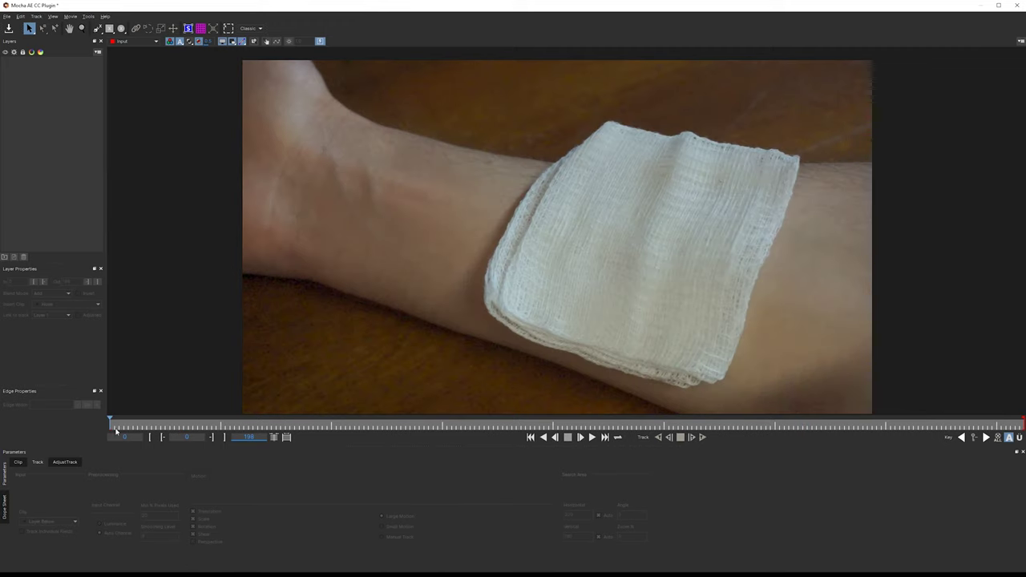
Step: At frame 70, draw a closed X-spline around the hand on the gauze, extending past the footage edges, and refine the point beside the fingertips
{"action": "left_click_drag", "start_coordinate": [109, 422], "coordinate": [410, 450]}
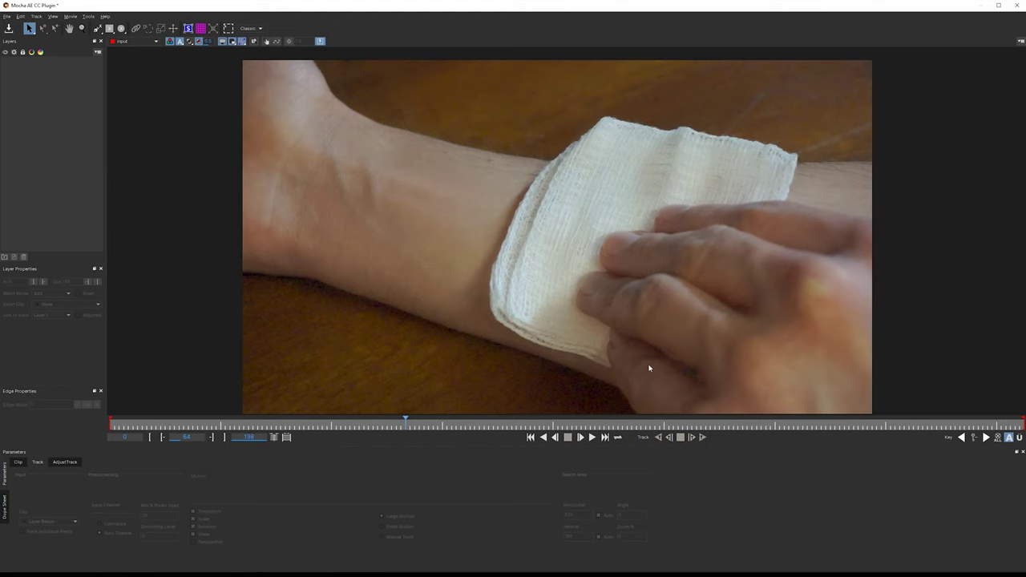
{"action": "left_click_drag", "start_coordinate": [405, 423], "coordinate": [277, 418]}
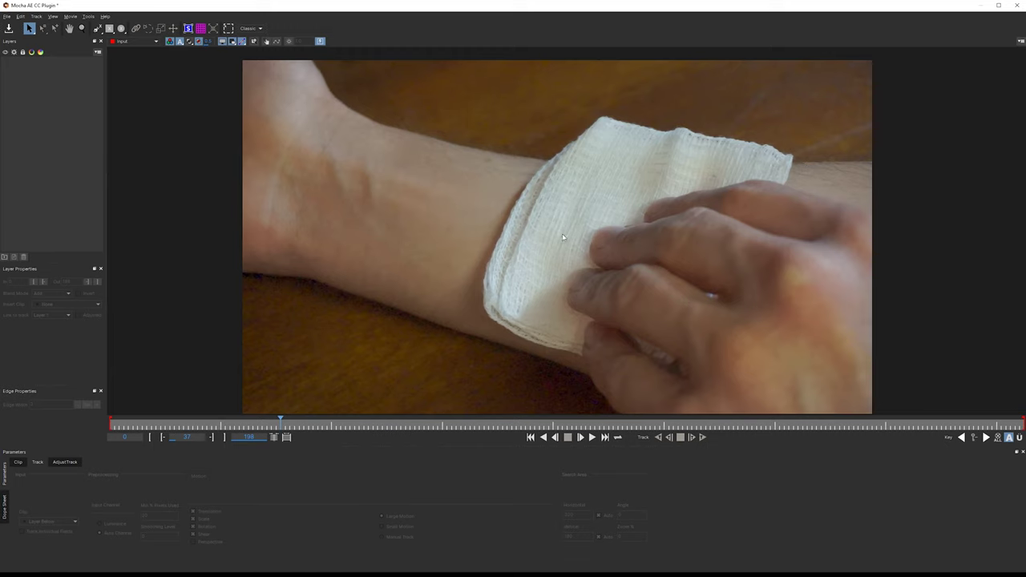
{"action": "left_click_drag", "start_coordinate": [280, 419], "coordinate": [433, 417]}
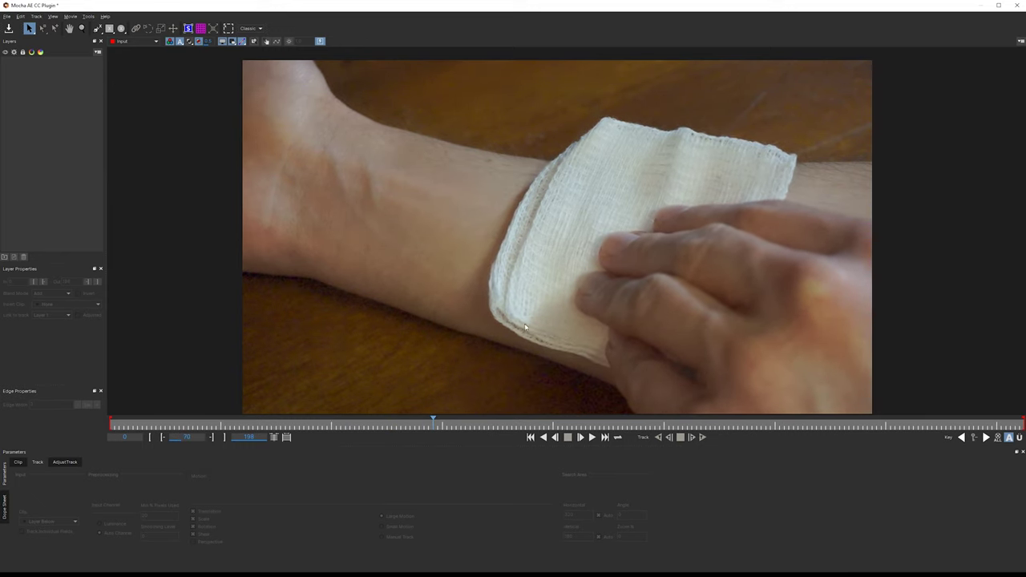
{"action": "left_click", "coordinate": [99, 32]}
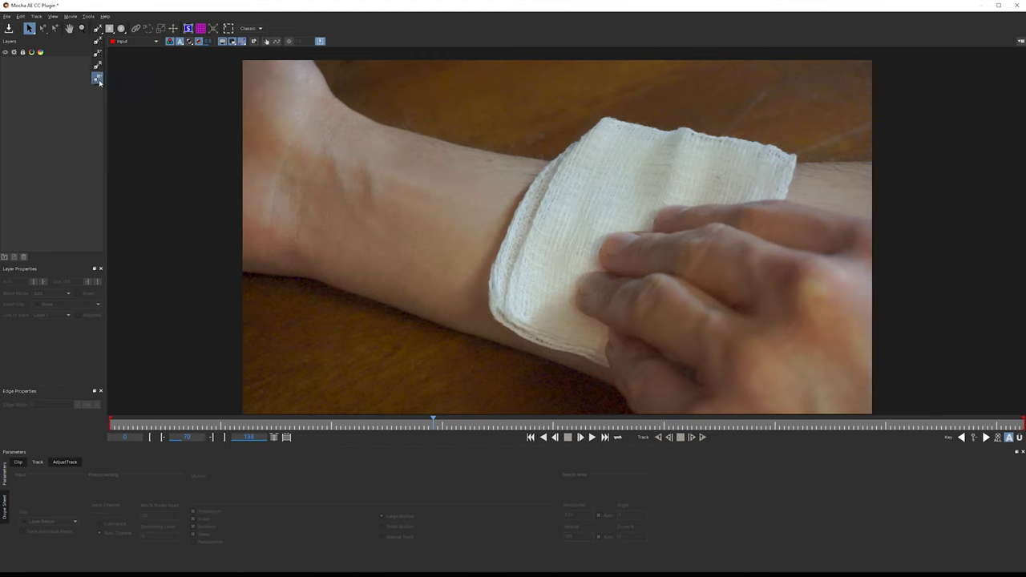
{"action": "left_click", "coordinate": [98, 42]}
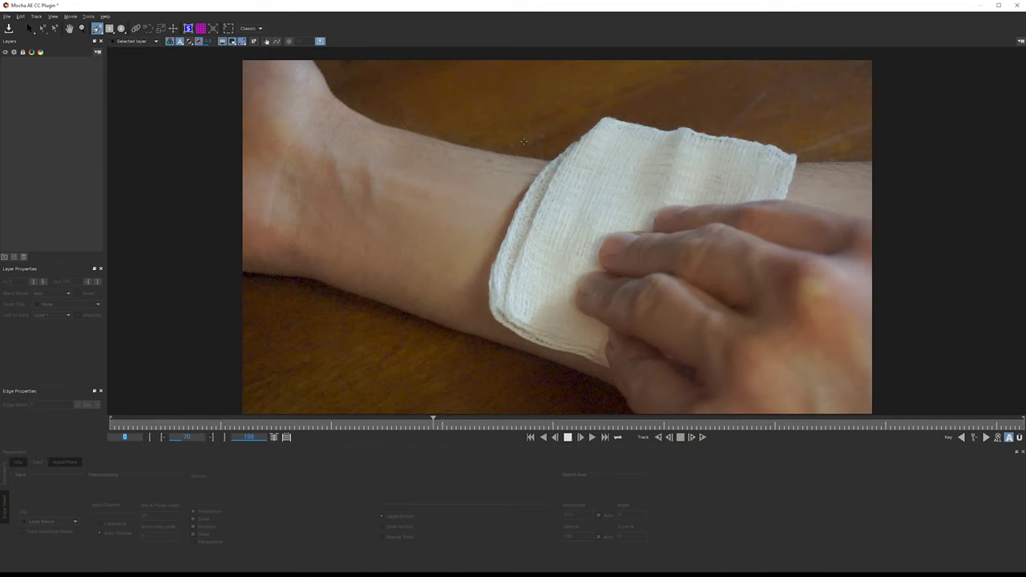
{"action": "left_click", "coordinate": [698, 190]}
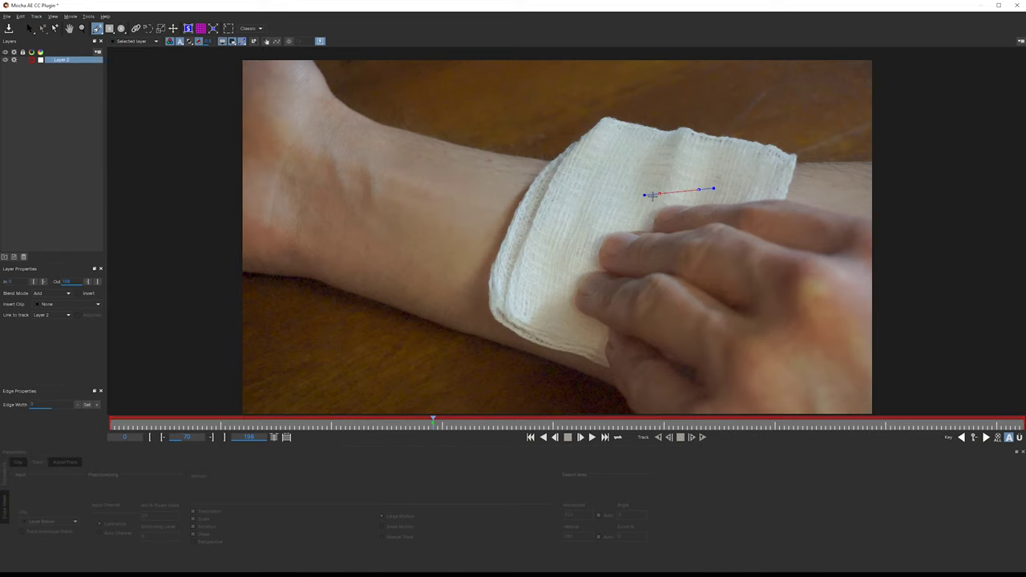
{"action": "left_click_drag", "start_coordinate": [653, 195], "coordinate": [611, 214]}
{"action": "left_click", "coordinate": [612, 215]}
{"action": "left_click", "coordinate": [557, 280]}
{"action": "left_click", "coordinate": [591, 394]}
{"action": "left_click", "coordinate": [613, 375]}
{"action": "key", "text": "x"}
{"action": "left_click_drag", "start_coordinate": [605, 355], "coordinate": [502, 298]}
{"action": "left_click_drag", "start_coordinate": [482, 346], "coordinate": [525, 379]}
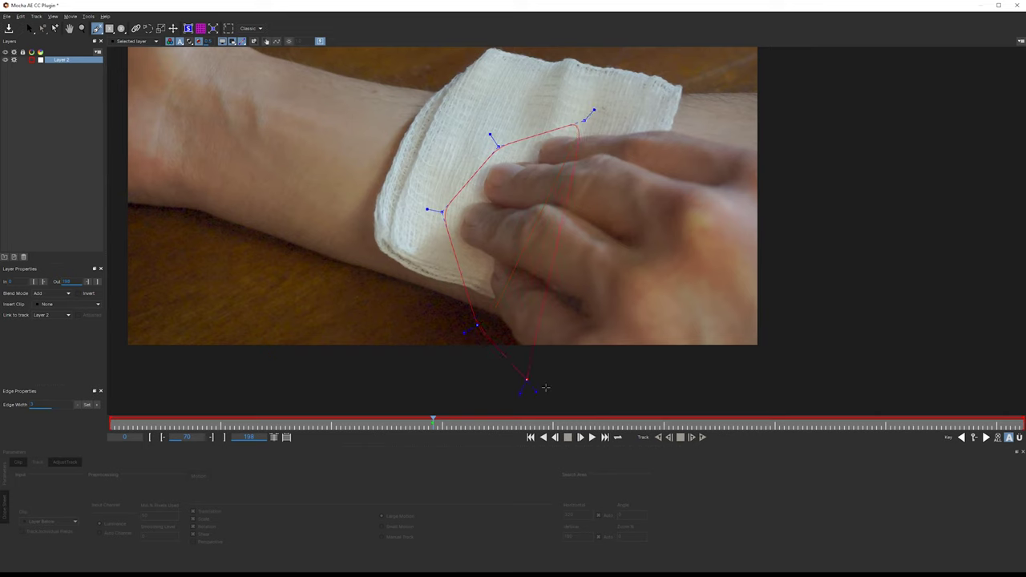
{"action": "mouse_move", "coordinate": [646, 414]}
{"action": "left_mouse_down"}
{"action": "mouse_move", "coordinate": [721, 419]}
{"action": "mouse_move", "coordinate": [630, 394]}
{"action": "mouse_move", "coordinate": [636, 402]}
{"action": "left_mouse_up"}
{"action": "left_click_drag", "start_coordinate": [776, 414], "coordinate": [802, 402]}
{"action": "left_click_drag", "start_coordinate": [839, 305], "coordinate": [838, 278]}
{"action": "left_click_drag", "start_coordinate": [845, 146], "coordinate": [838, 142]}
{"action": "left_click", "coordinate": [670, 104]}
{"action": "right_click", "coordinate": [670, 105]}
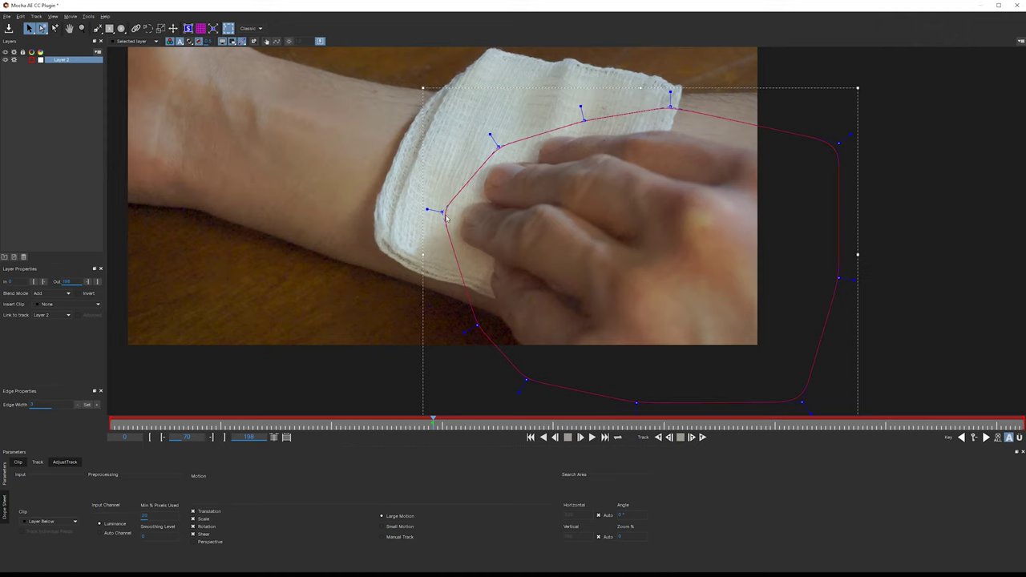
{"action": "mouse_move", "coordinate": [442, 212]}
{"action": "left_mouse_down"}
{"action": "mouse_move", "coordinate": [459, 219]}
{"action": "mouse_move", "coordinate": [440, 218]}
{"action": "left_mouse_up"}
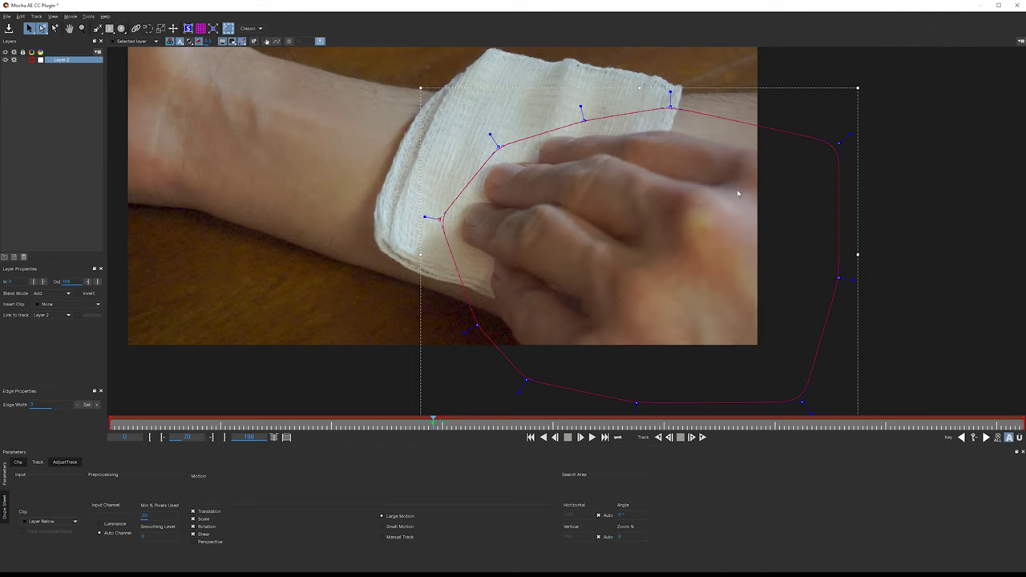
Step: Set Min % Pixels Used to 80 and track the hand shape backwards from frame 70
{"action": "left_click", "coordinate": [163, 515]}
{"action": "left_click_drag", "start_coordinate": [113, 513], "coordinate": [125, 497]}
{"action": "double_click", "coordinate": [168, 516]}
{"action": "type", "text": "80"}
{"action": "key", "text": "Return"}
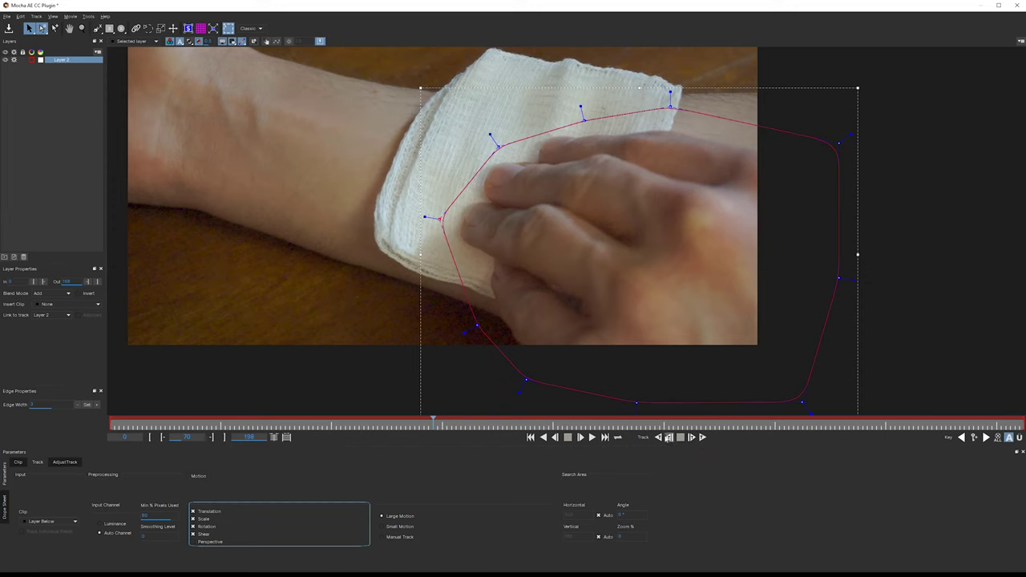
{"action": "left_click", "coordinate": [671, 439]}
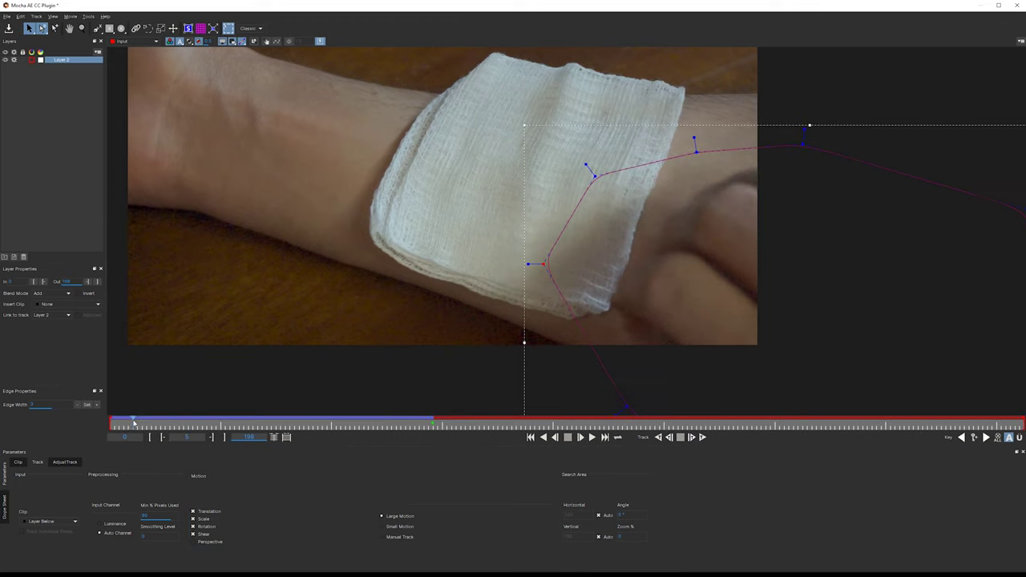
Step: Compare the tracked shape with the hand in the earliest frames and set a shape keyframe at frame 7
{"action": "mouse_move", "coordinate": [132, 422]}
{"action": "left_mouse_down"}
{"action": "mouse_move", "coordinate": [163, 420]}
{"action": "mouse_move", "coordinate": [122, 418]}
{"action": "mouse_move", "coordinate": [144, 418]}
{"action": "mouse_move", "coordinate": [133, 418]}
{"action": "left_mouse_up"}
{"action": "left_click", "coordinate": [657, 211]}
{"action": "left_click", "coordinate": [607, 299]}
{"action": "mouse_move", "coordinate": [126, 422]}
{"action": "left_mouse_down"}
{"action": "mouse_move", "coordinate": [154, 420]}
{"action": "mouse_move", "coordinate": [131, 421]}
{"action": "mouse_move", "coordinate": [142, 420]}
{"action": "left_mouse_up"}
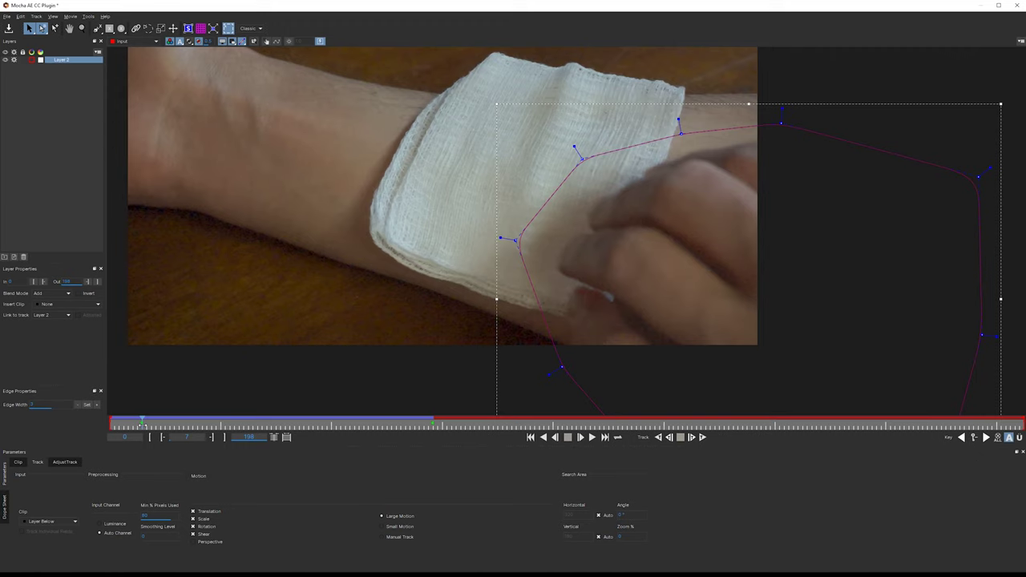
{"action": "left_click_drag", "start_coordinate": [143, 425], "coordinate": [151, 426]}
Step: At frame 1, move three of the spline's points near the fingertips outward, away from the gauze toward the footage's corner
{"action": "left_click_drag", "start_coordinate": [134, 424], "coordinate": [111, 422]}
{"action": "left_click_drag", "start_coordinate": [682, 218], "coordinate": [772, 280]}
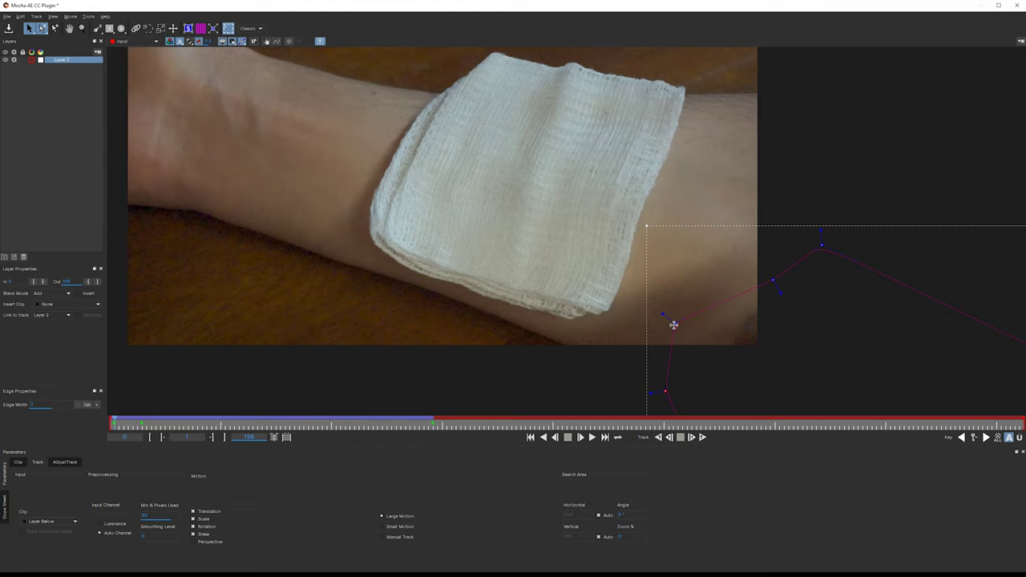
{"action": "left_click_drag", "start_coordinate": [674, 326], "coordinate": [715, 343]}
{"action": "left_click_drag", "start_coordinate": [662, 391], "coordinate": [700, 398]}
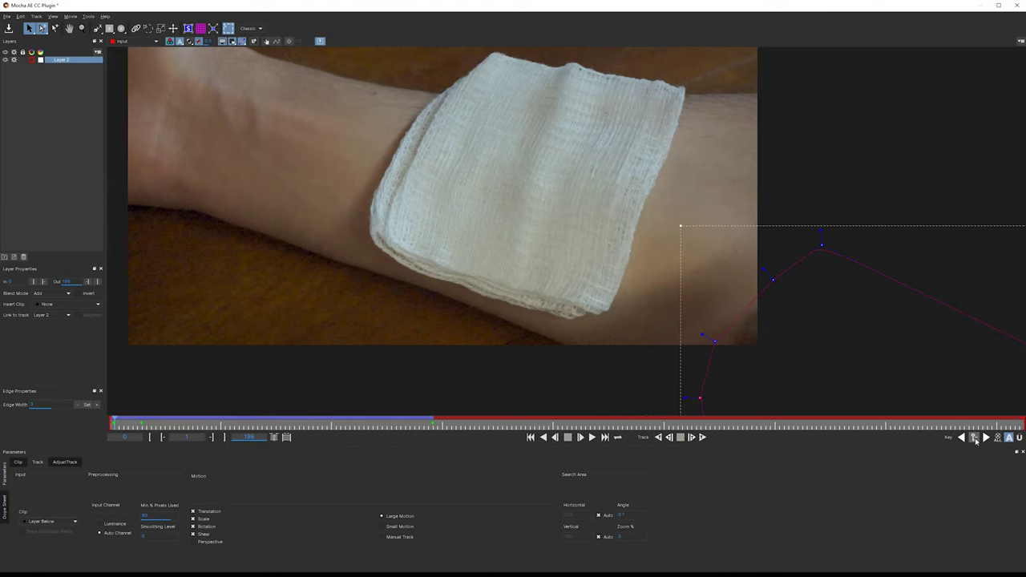
Step: At frame 4, move the two spline points overlapping the gauze closer to the fingers, and check the surrounding frames
{"action": "mouse_move", "coordinate": [113, 420]}
{"action": "left_mouse_down"}
{"action": "mouse_move", "coordinate": [141, 418]}
{"action": "mouse_move", "coordinate": [116, 419]}
{"action": "mouse_move", "coordinate": [126, 419]}
{"action": "left_mouse_up"}
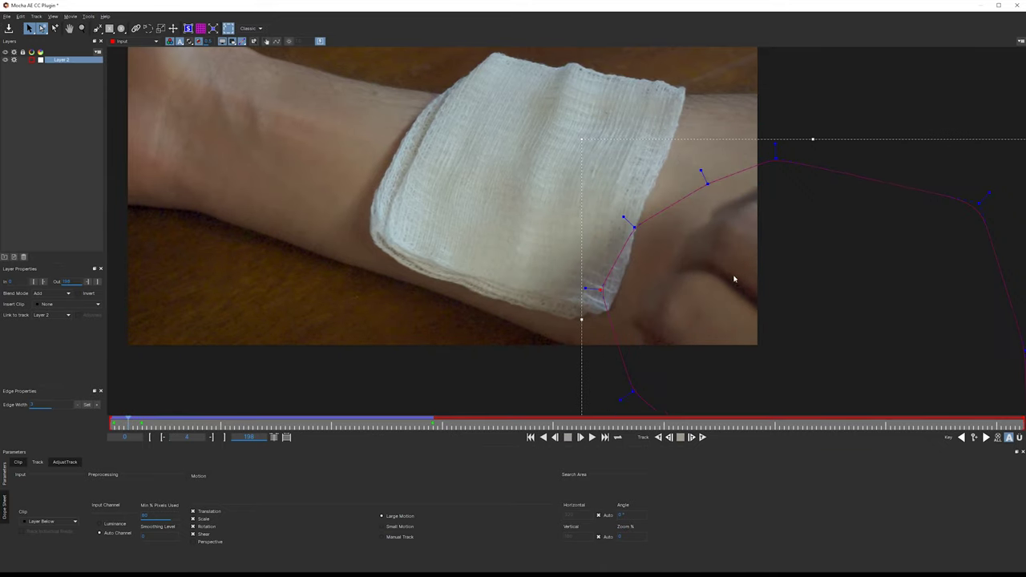
{"action": "left_click_drag", "start_coordinate": [637, 227], "coordinate": [662, 243]}
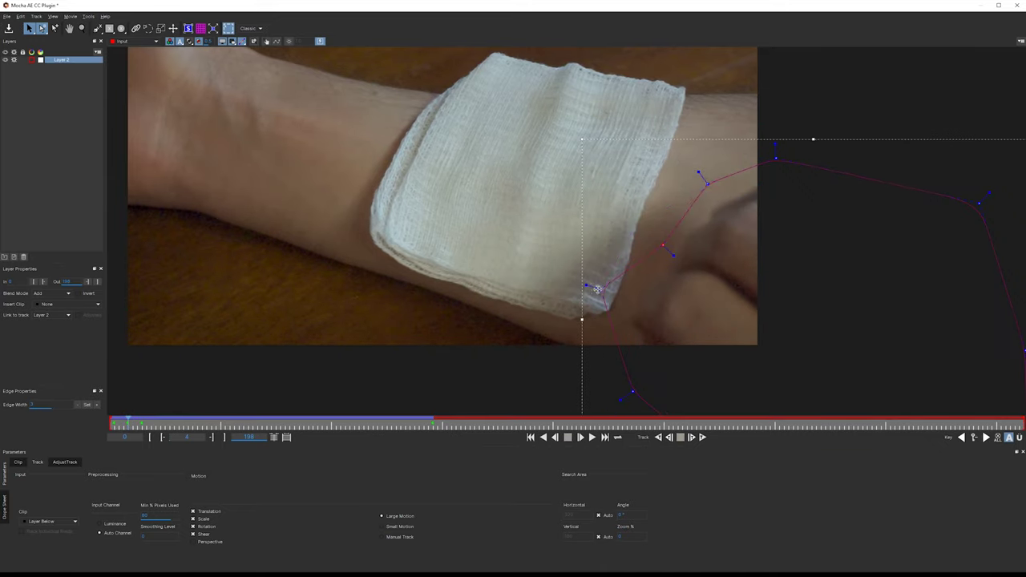
{"action": "left_click_drag", "start_coordinate": [597, 290], "coordinate": [623, 320]}
{"action": "left_click_drag", "start_coordinate": [126, 421], "coordinate": [106, 427]}
{"action": "left_click", "coordinate": [193, 432]}
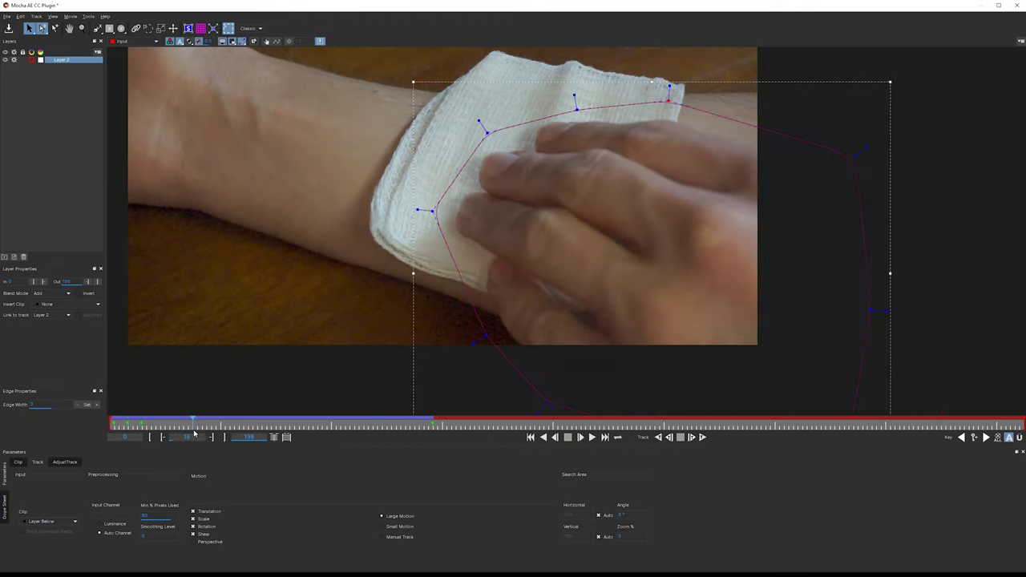
Step: Rename the spline's layer as Hand
{"action": "left_click", "coordinate": [60, 62]}
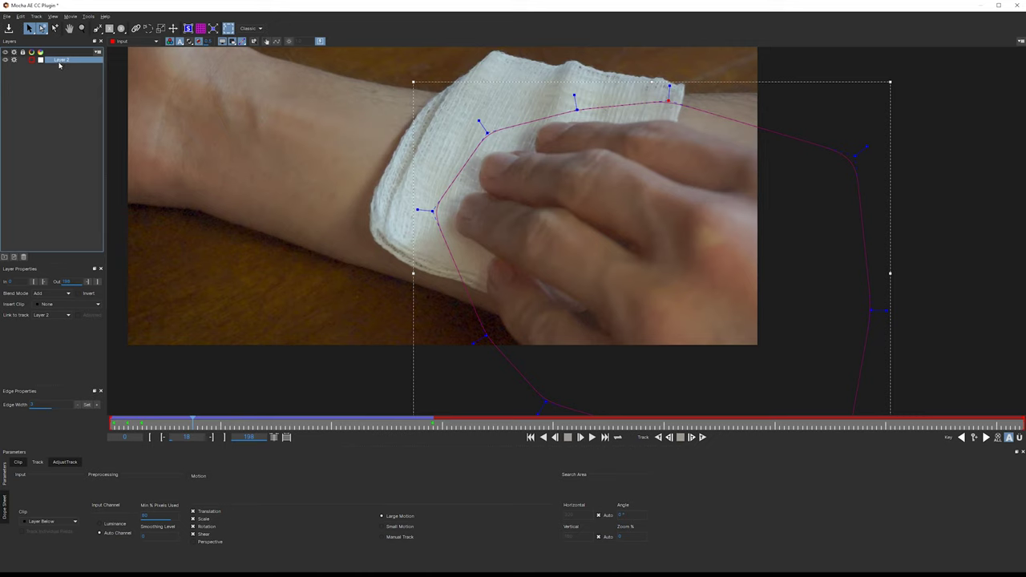
{"action": "type", "text": "Hand"}
{"action": "key", "text": "Return"}
Step: Track the Hand layer forward from frame 70 and stop the tracking at frame 89
{"action": "left_click_drag", "start_coordinate": [218, 427], "coordinate": [433, 422]}
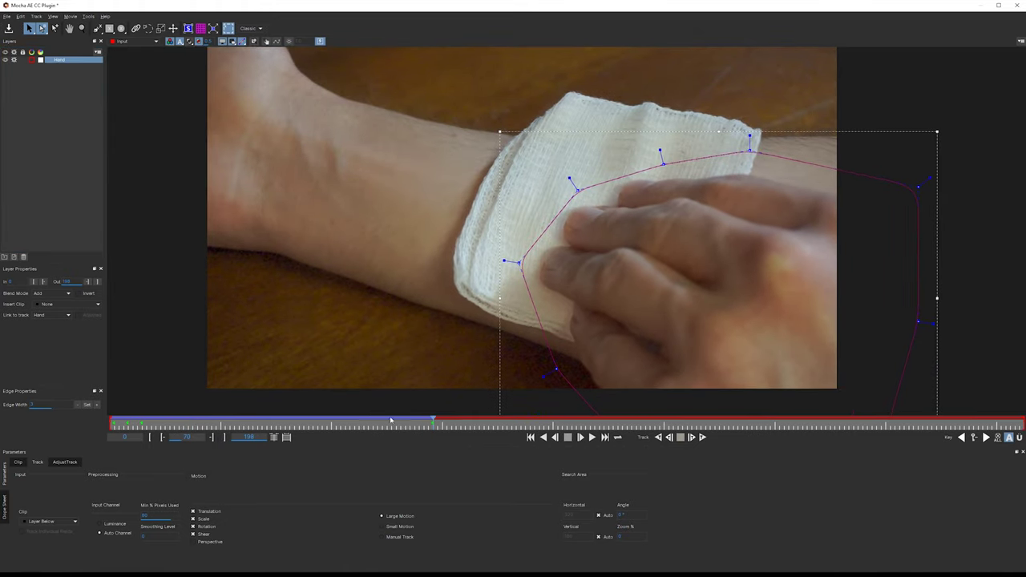
{"action": "left_click", "coordinate": [700, 438]}
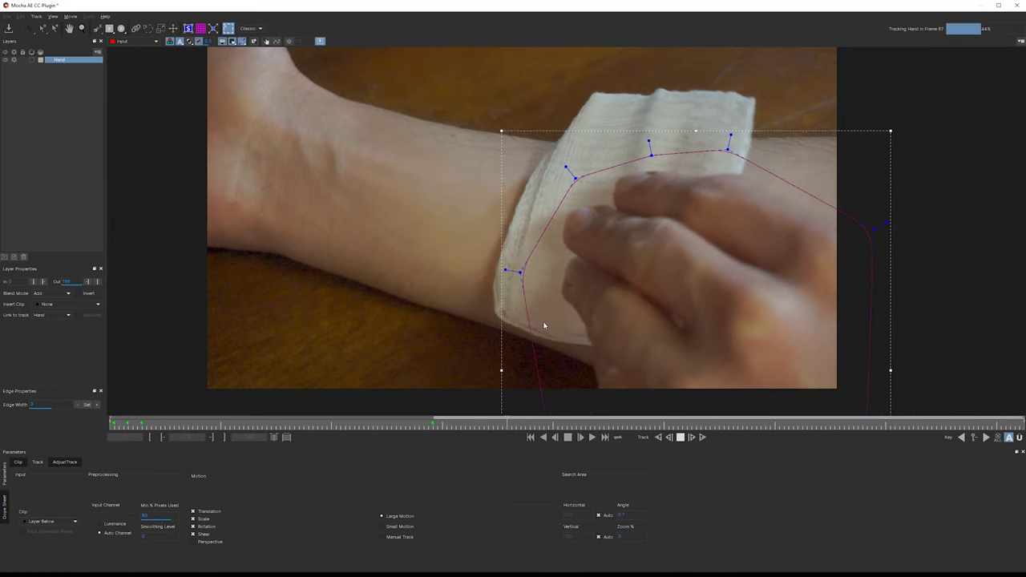
{"action": "left_click", "coordinate": [681, 436]}
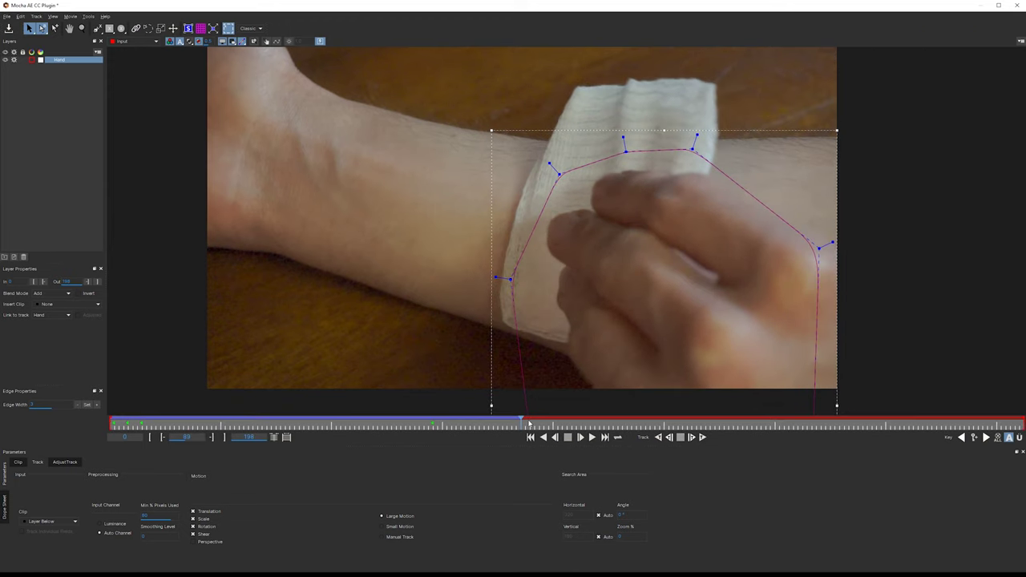
Step: At frame 90, pull the Hand spline's points near the fingertips and knuckles in closer to the hand's outline
{"action": "left_click_drag", "start_coordinate": [520, 420], "coordinate": [478, 418]}
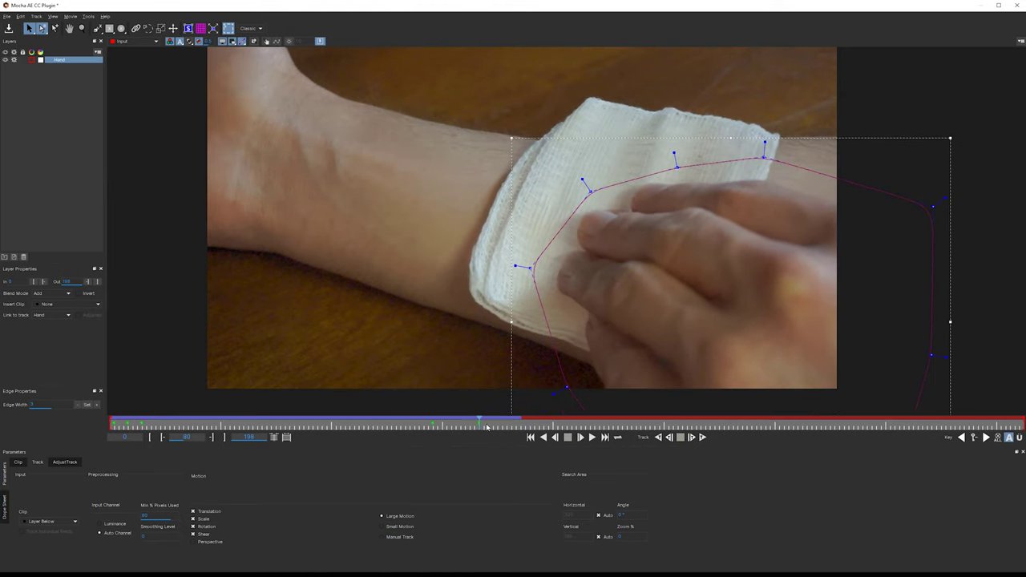
{"action": "left_click_drag", "start_coordinate": [480, 420], "coordinate": [525, 418]}
{"action": "left_click_drag", "start_coordinate": [510, 281], "coordinate": [543, 278]}
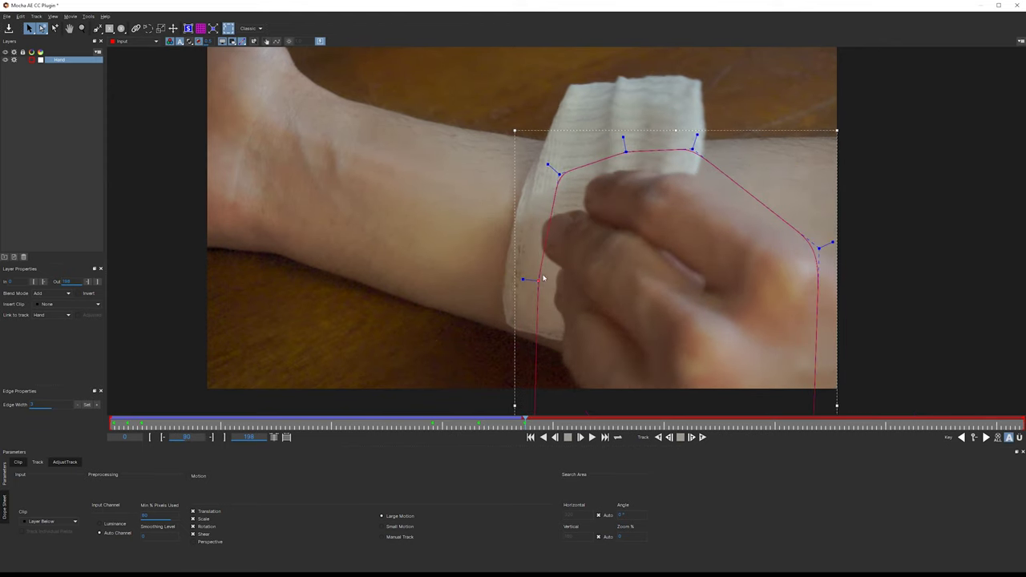
{"action": "left_click_drag", "start_coordinate": [560, 175], "coordinate": [541, 219]}
{"action": "left_click_drag", "start_coordinate": [626, 151], "coordinate": [593, 171]}
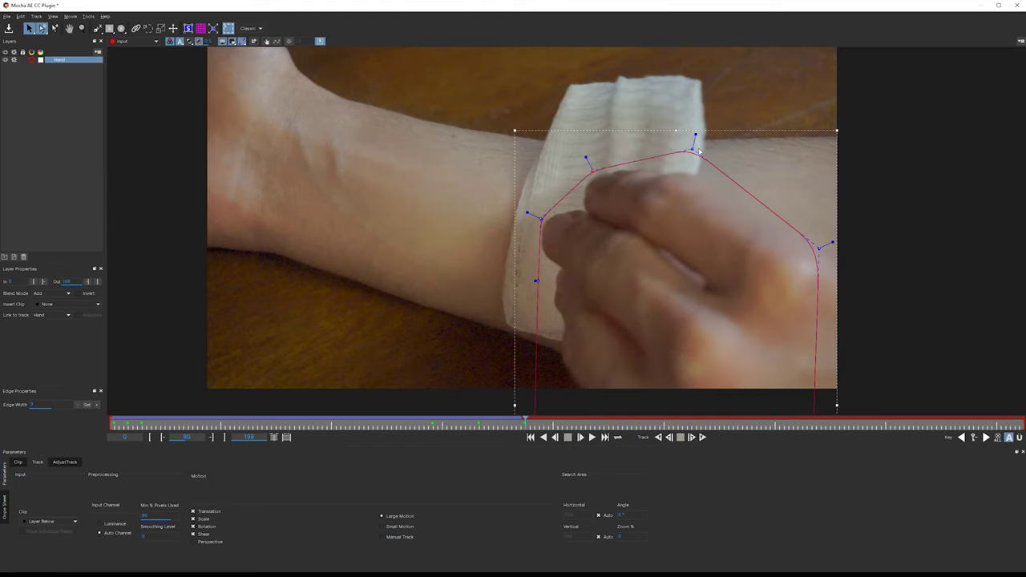
{"action": "left_click_drag", "start_coordinate": [692, 150], "coordinate": [687, 159]}
Step: At frame 90, move the two wrist-side points out beyond the footage's edge and refine the points beside and below the fingertips
{"action": "left_click_drag", "start_coordinate": [819, 249], "coordinate": [866, 252]}
{"action": "left_click_drag", "start_coordinate": [857, 353], "coordinate": [852, 238]}
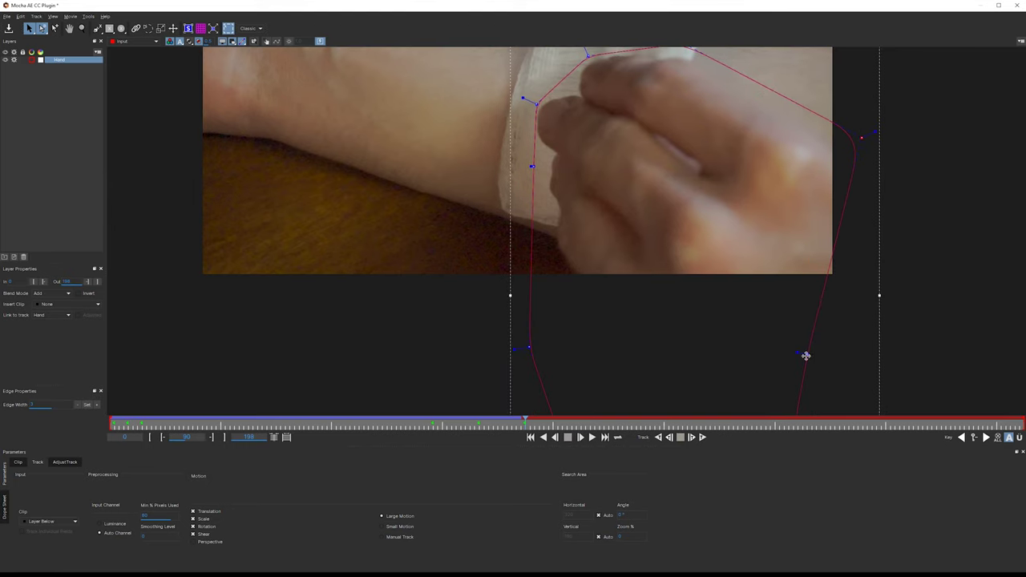
{"action": "left_click_drag", "start_coordinate": [805, 355], "coordinate": [876, 345]}
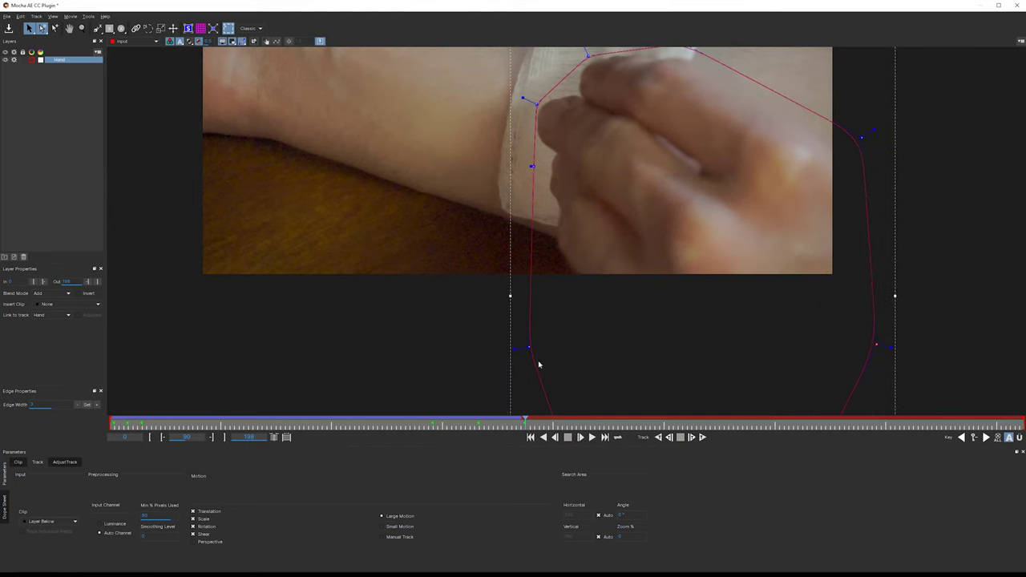
{"action": "left_click_drag", "start_coordinate": [530, 347], "coordinate": [566, 344]}
{"action": "left_click_drag", "start_coordinate": [538, 177], "coordinate": [555, 256]}
{"action": "left_click_drag", "start_coordinate": [549, 245], "coordinate": [547, 259]}
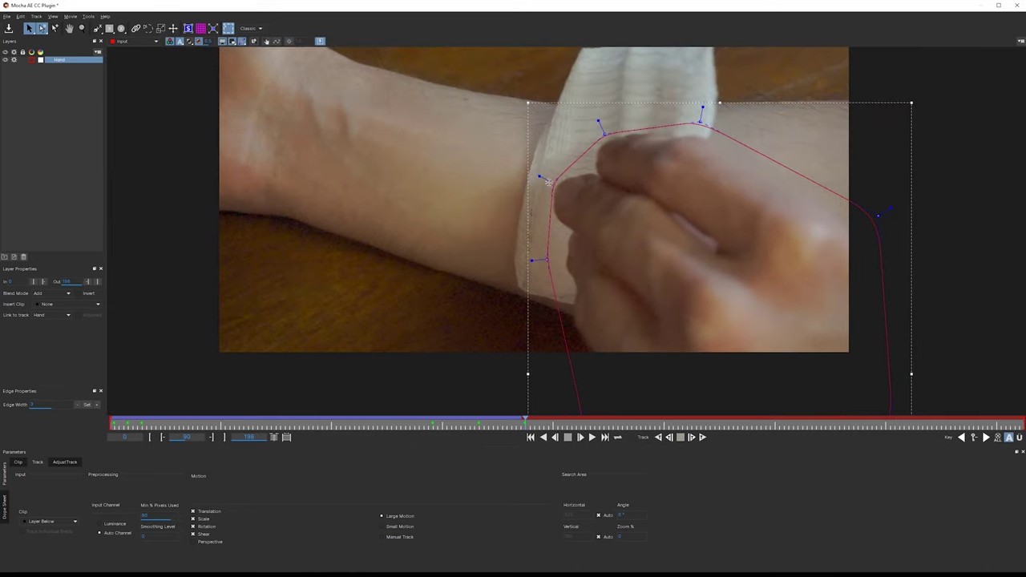
{"action": "left_click_drag", "start_coordinate": [548, 183], "coordinate": [549, 186]}
Step: Track the Hand layer forward to frame 93, stop, and move the two wrist-side spline points outward past the footage's edge
{"action": "left_click", "coordinate": [702, 437]}
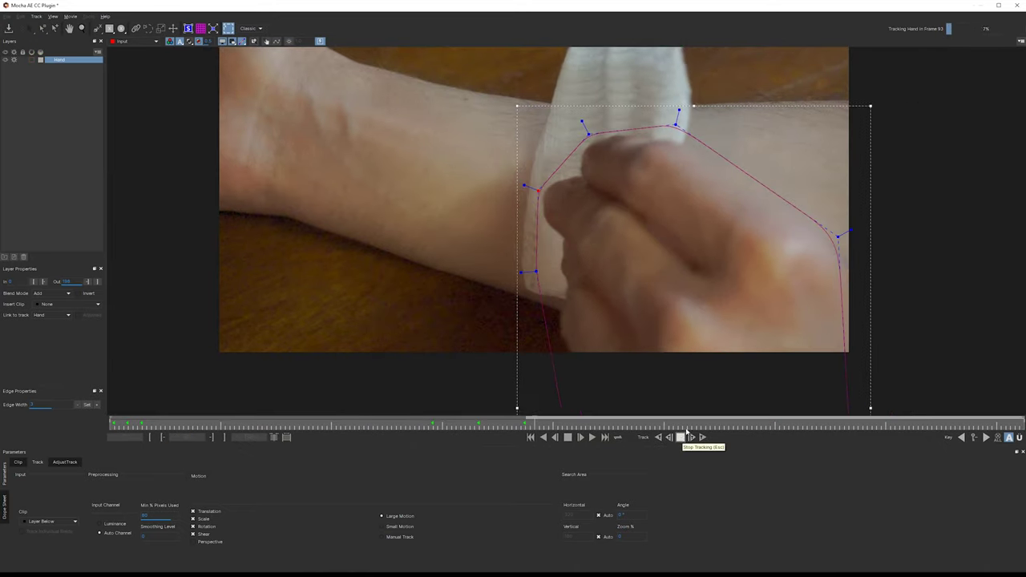
{"action": "left_click", "coordinate": [680, 437]}
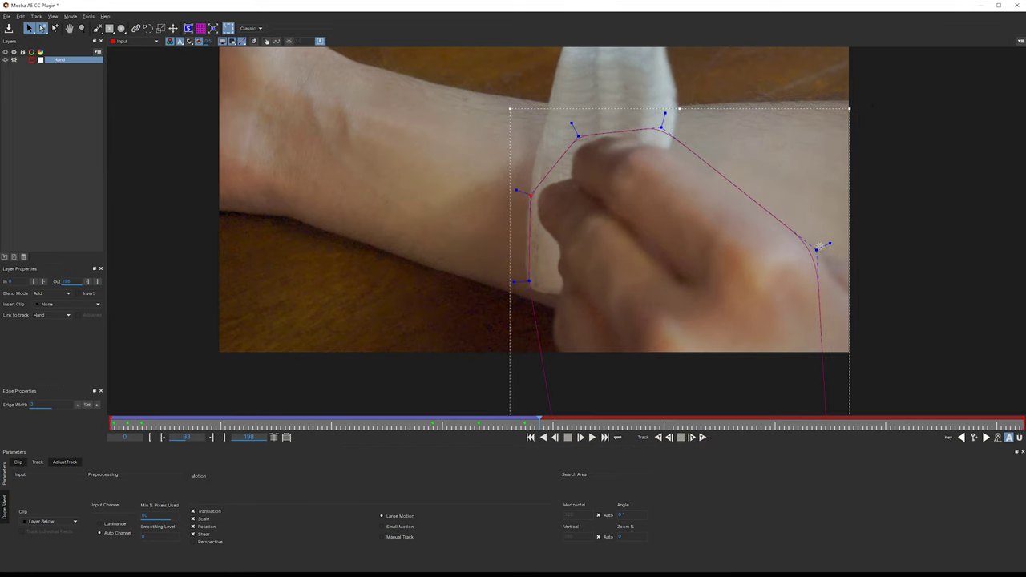
{"action": "left_click_drag", "start_coordinate": [817, 250], "coordinate": [895, 246]}
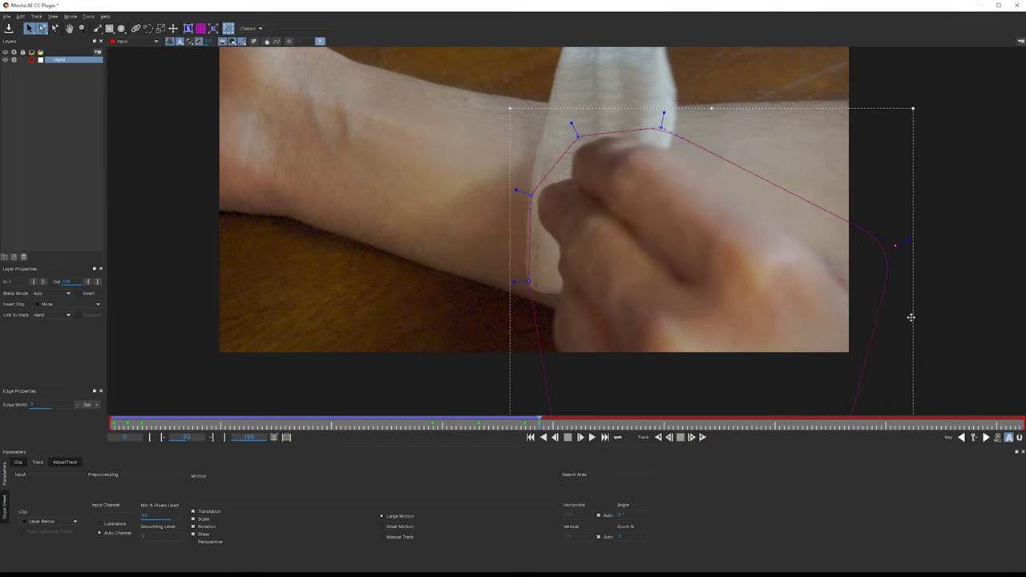
{"action": "left_click_drag", "start_coordinate": [909, 317], "coordinate": [865, 199]}
{"action": "left_click_drag", "start_coordinate": [785, 384], "coordinate": [871, 373]}
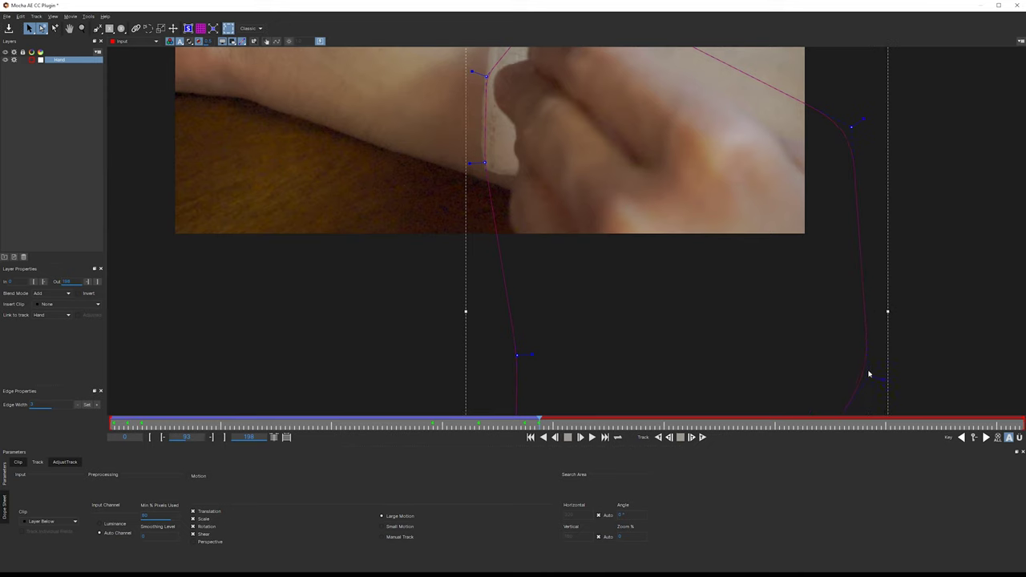
Step: Track the Hand layer forward to frame 97, stop, and reshape the spline to follow the fingers and back of the hand
{"action": "left_click", "coordinate": [702, 438]}
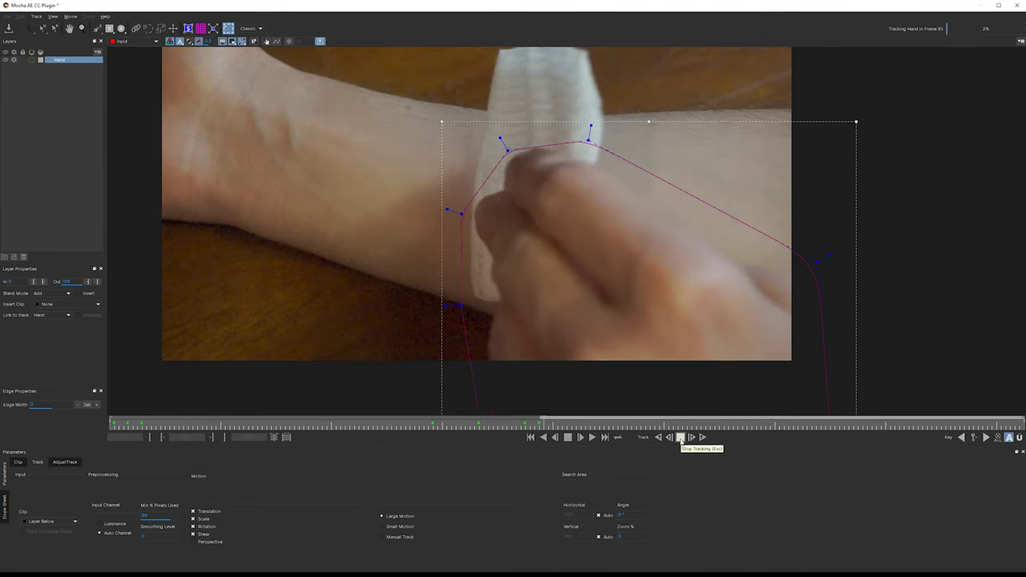
{"action": "left_click", "coordinate": [681, 438]}
{"action": "left_click_drag", "start_coordinate": [749, 279], "coordinate": [822, 280]}
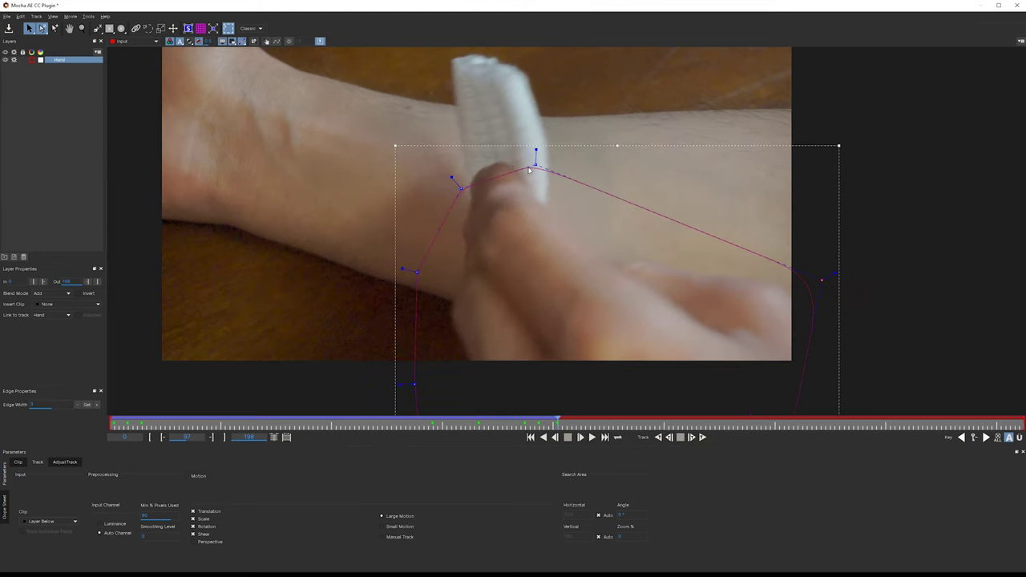
{"action": "left_click_drag", "start_coordinate": [463, 189], "coordinate": [476, 141]}
{"action": "left_click_drag", "start_coordinate": [535, 151], "coordinate": [606, 250]}
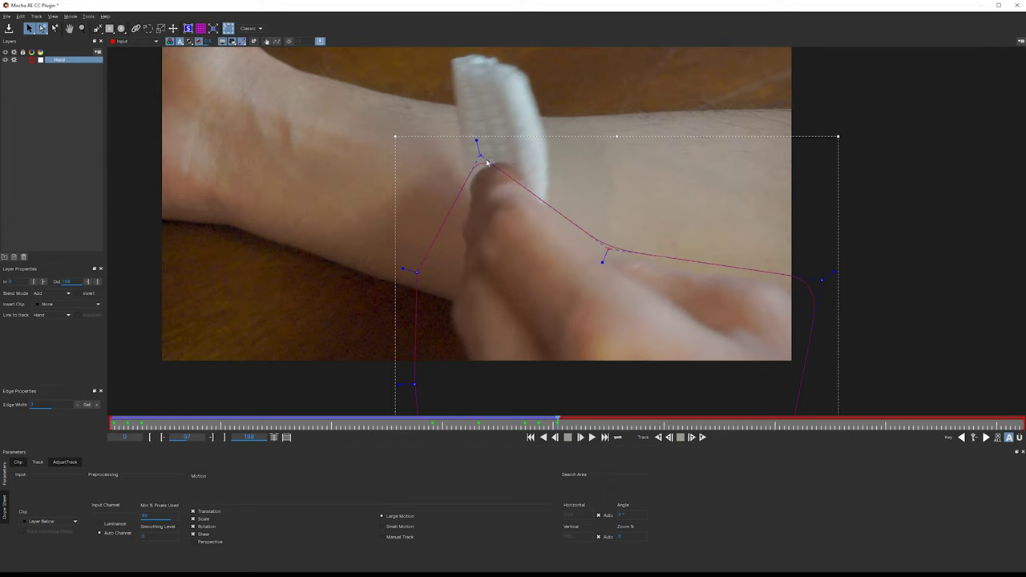
{"action": "left_click_drag", "start_coordinate": [477, 141], "coordinate": [493, 128]}
{"action": "left_click_drag", "start_coordinate": [419, 272], "coordinate": [457, 175]}
{"action": "left_click_drag", "start_coordinate": [415, 388], "coordinate": [445, 306]}
{"action": "left_click_drag", "start_coordinate": [474, 362], "coordinate": [473, 259]}
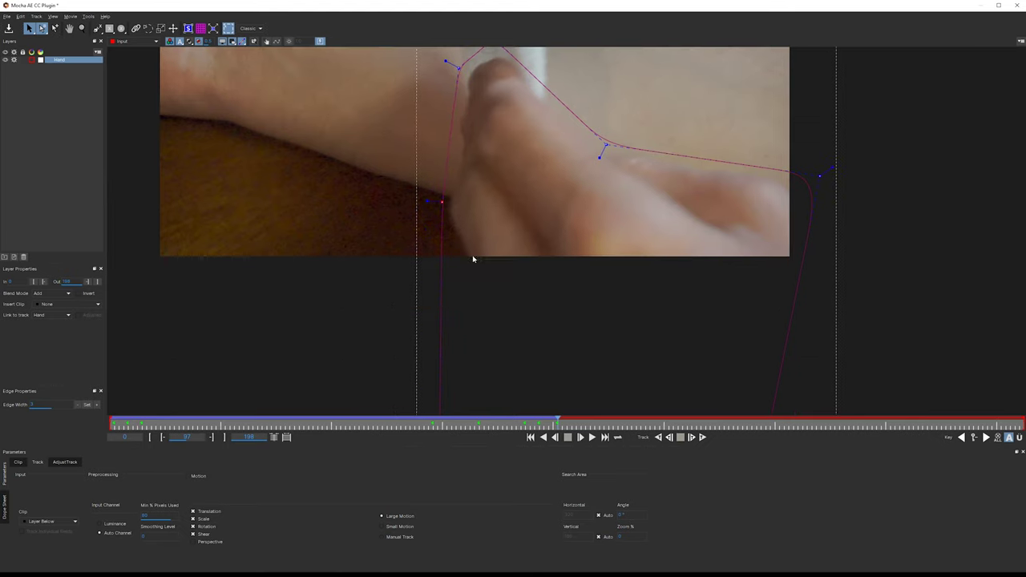
{"action": "left_click_drag", "start_coordinate": [526, 312], "coordinate": [510, 405]}
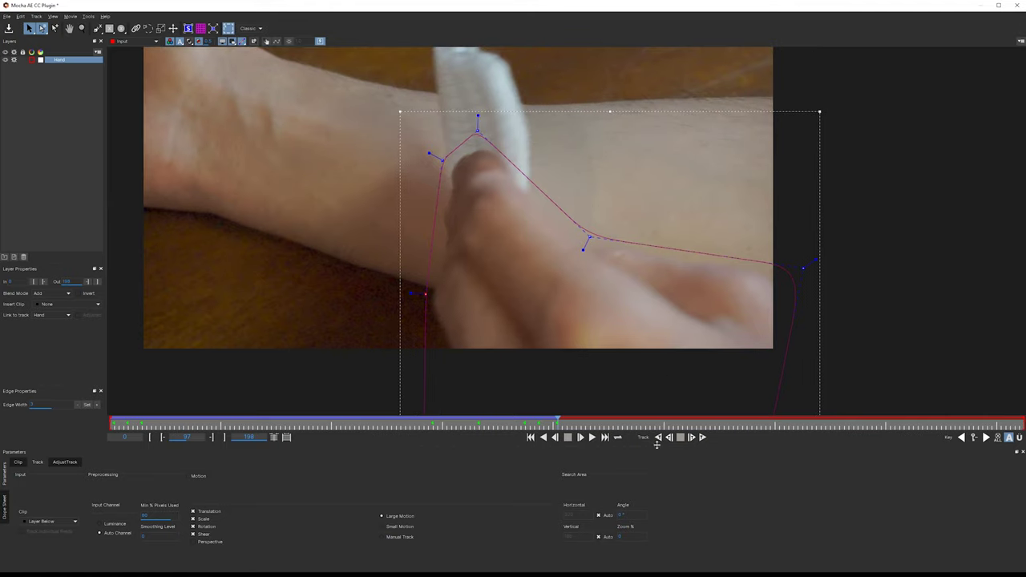
Step: Track the Hand layer forward to frame 102, stop, and move the points above the thumb and at the wrist to enclose the hand
{"action": "left_click", "coordinate": [702, 438]}
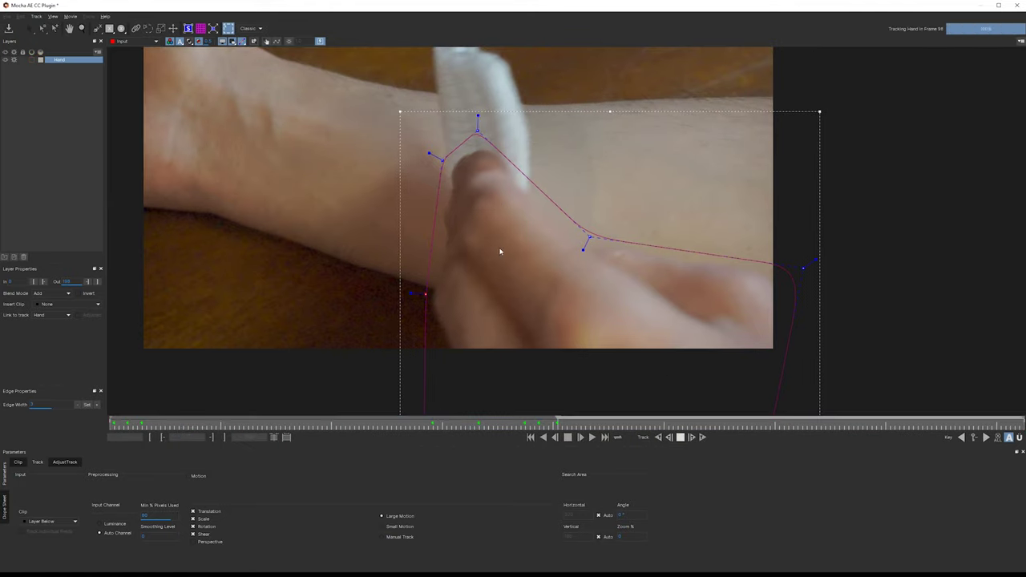
{"action": "left_click", "coordinate": [683, 441]}
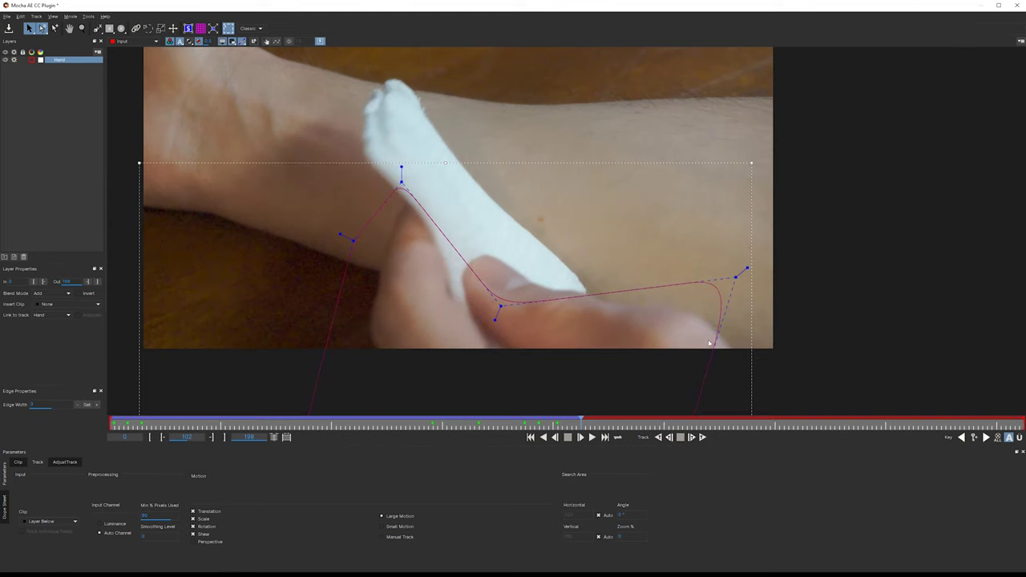
{"action": "key", "text": "x"}
{"action": "left_click_drag", "start_coordinate": [712, 290], "coordinate": [774, 310]}
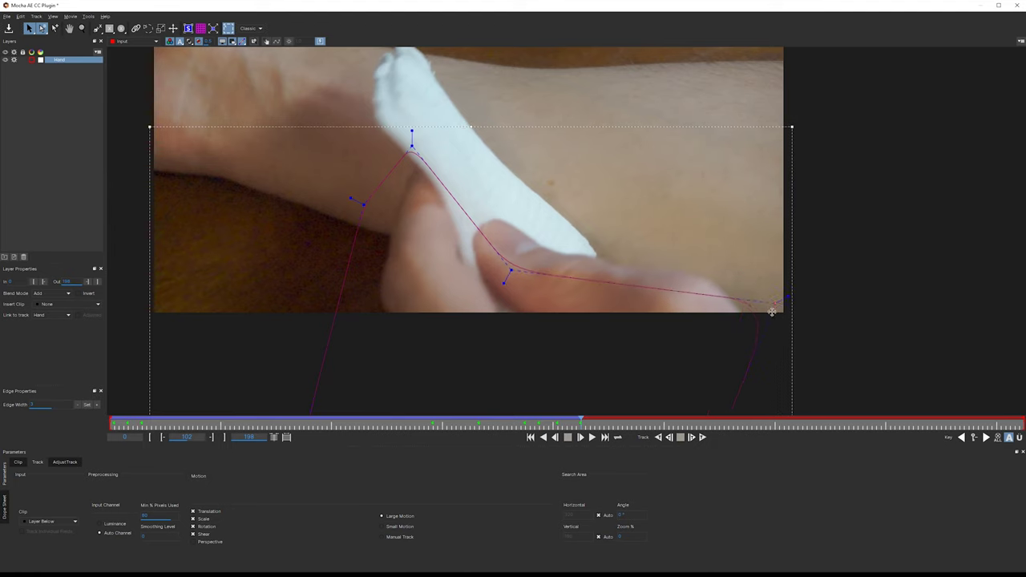
{"action": "left_click_drag", "start_coordinate": [505, 276], "coordinate": [527, 234]}
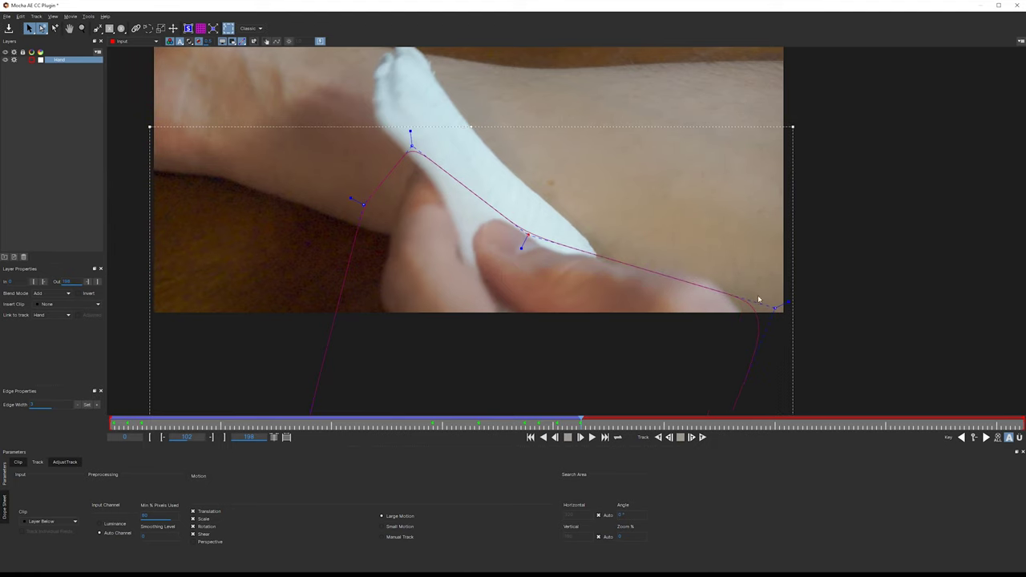
{"action": "left_click_drag", "start_coordinate": [775, 309], "coordinate": [766, 280]}
Step: Track the Hand layer forward from frame 102 until the hand leaves the footage, and close the tracking dialogs
{"action": "left_click", "coordinate": [702, 439]}
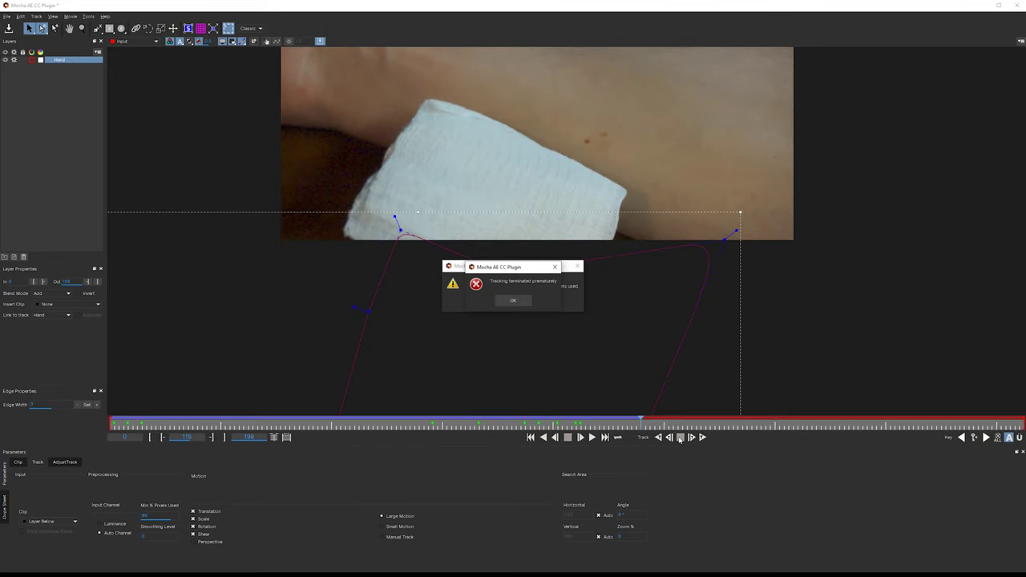
{"action": "left_click", "coordinate": [510, 299]}
{"action": "left_click", "coordinate": [513, 300]}
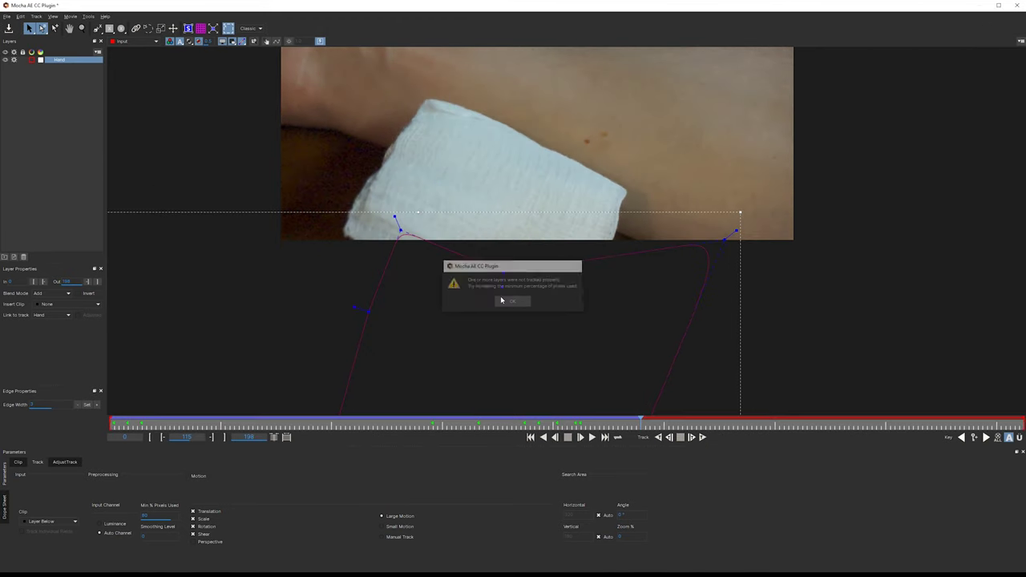
Step: At frame 110, fit the spline's upper points just above the fingertip and thumb, and pull the wrist-side corner inward below the footage
{"action": "left_click_drag", "start_coordinate": [521, 288], "coordinate": [618, 421]}
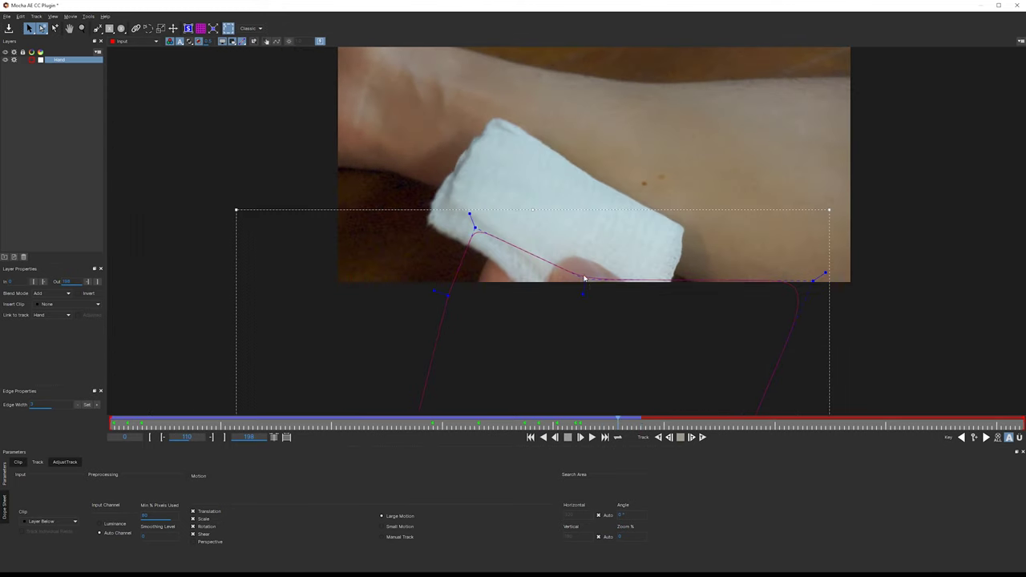
{"action": "left_click_drag", "start_coordinate": [583, 281], "coordinate": [590, 255]}
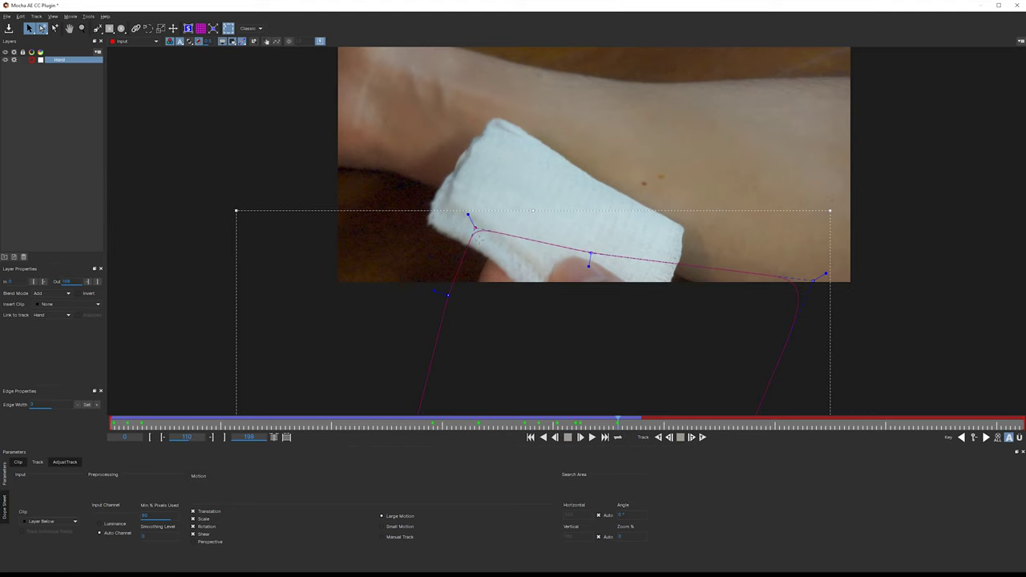
{"action": "left_click_drag", "start_coordinate": [478, 238], "coordinate": [487, 258]}
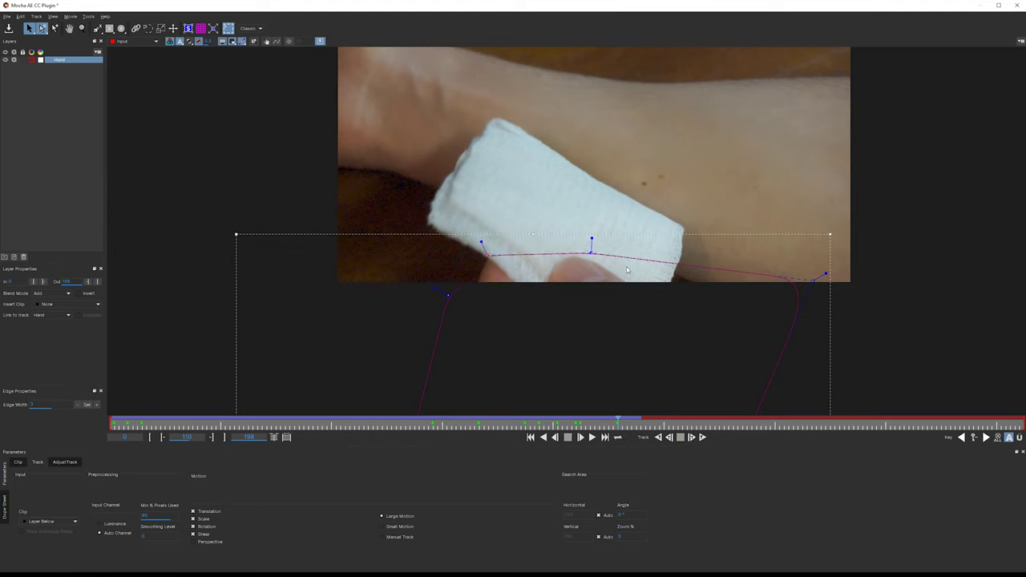
{"action": "left_click_drag", "start_coordinate": [812, 280], "coordinate": [701, 321]}
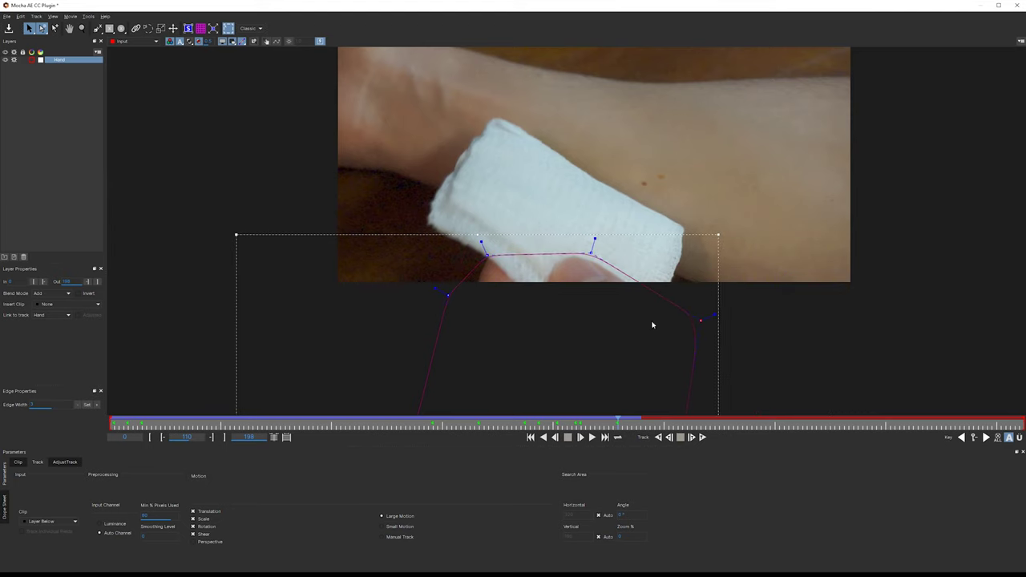
Step: Track the Hand layer backward from frame 110, and at frame 106 adjust the points around the thumb, fingertip and wrist side
{"action": "left_click", "coordinate": [669, 438]}
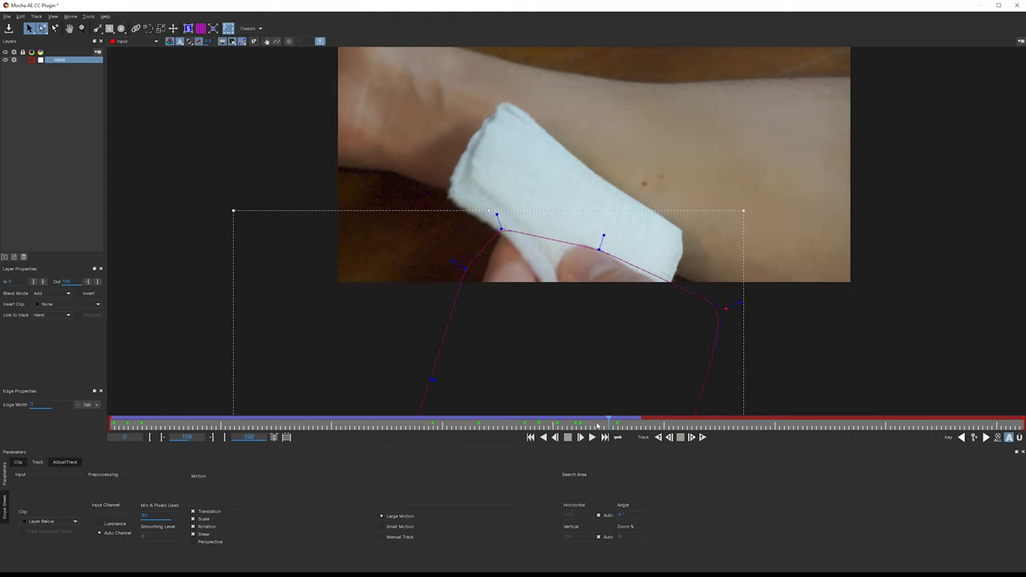
{"action": "mouse_move", "coordinate": [606, 421]}
{"action": "left_mouse_down"}
{"action": "mouse_move", "coordinate": [582, 425]}
{"action": "mouse_move", "coordinate": [595, 426]}
{"action": "left_mouse_up"}
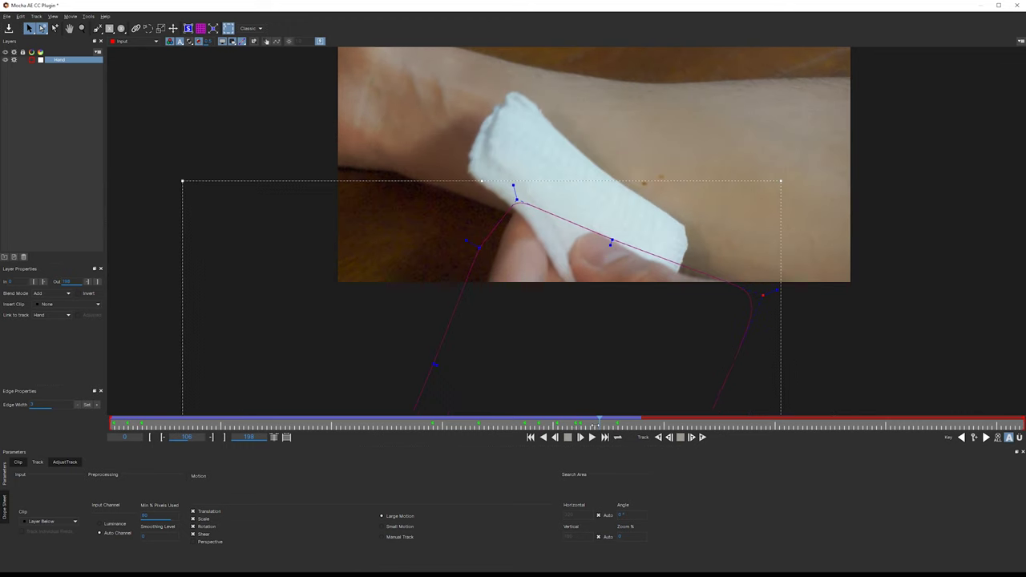
{"action": "left_click_drag", "start_coordinate": [612, 240], "coordinate": [611, 233]}
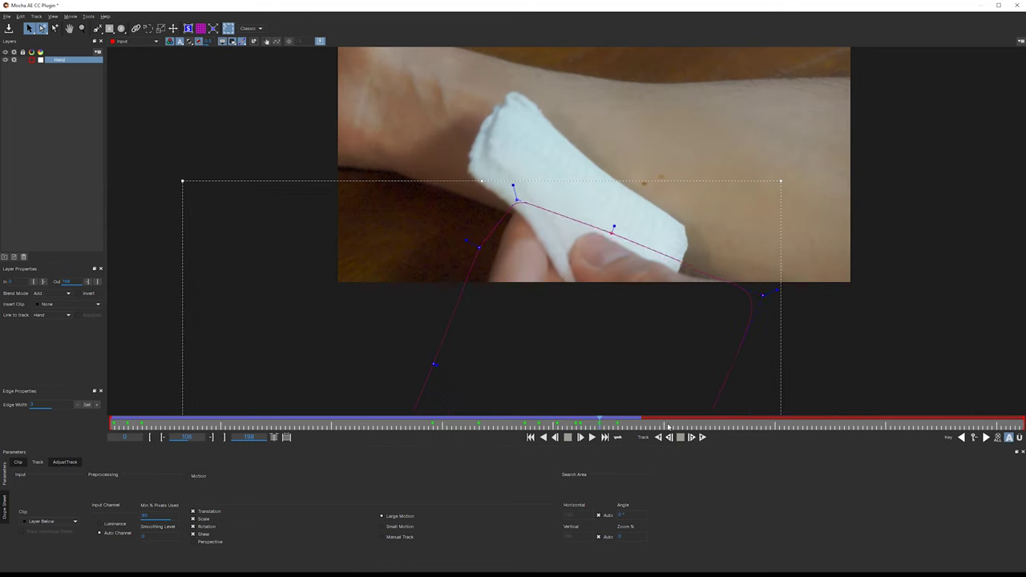
{"action": "left_click_drag", "start_coordinate": [766, 294], "coordinate": [772, 291]}
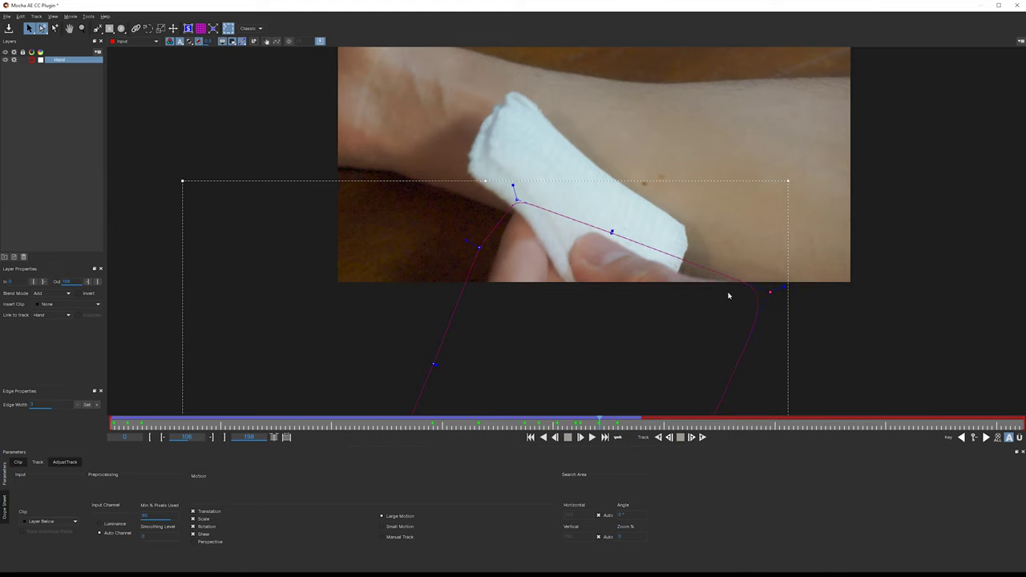
{"action": "left_click_drag", "start_coordinate": [479, 248], "coordinate": [491, 245]}
{"action": "left_click_drag", "start_coordinate": [517, 200], "coordinate": [518, 201]}
Step: Track the Hand layer forward frame by frame from frame 106, and track it backward frame by frame to frame 100
{"action": "left_click", "coordinate": [693, 439]}
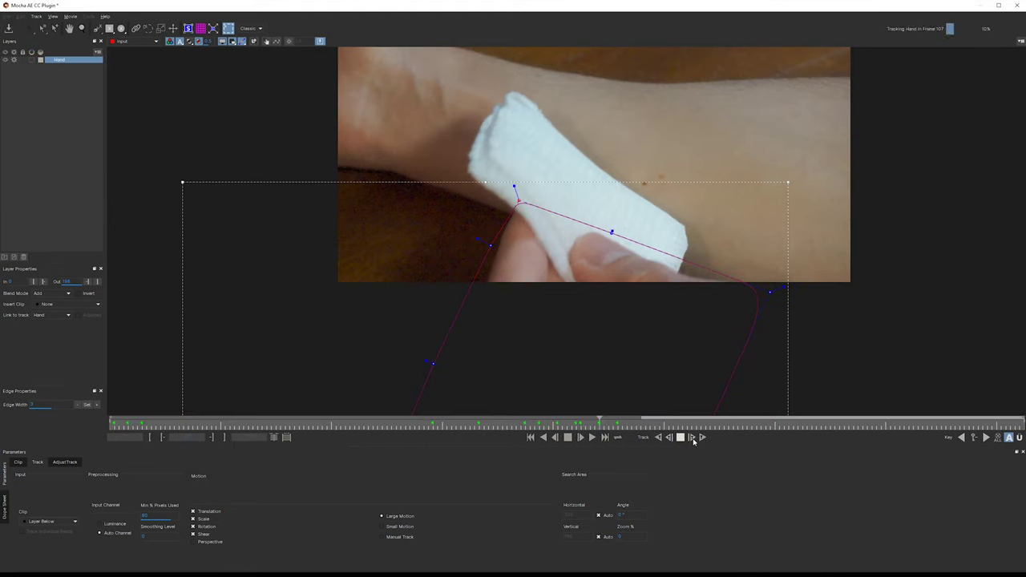
{"action": "left_click", "coordinate": [693, 438]}
{"action": "left_click", "coordinate": [693, 438]}
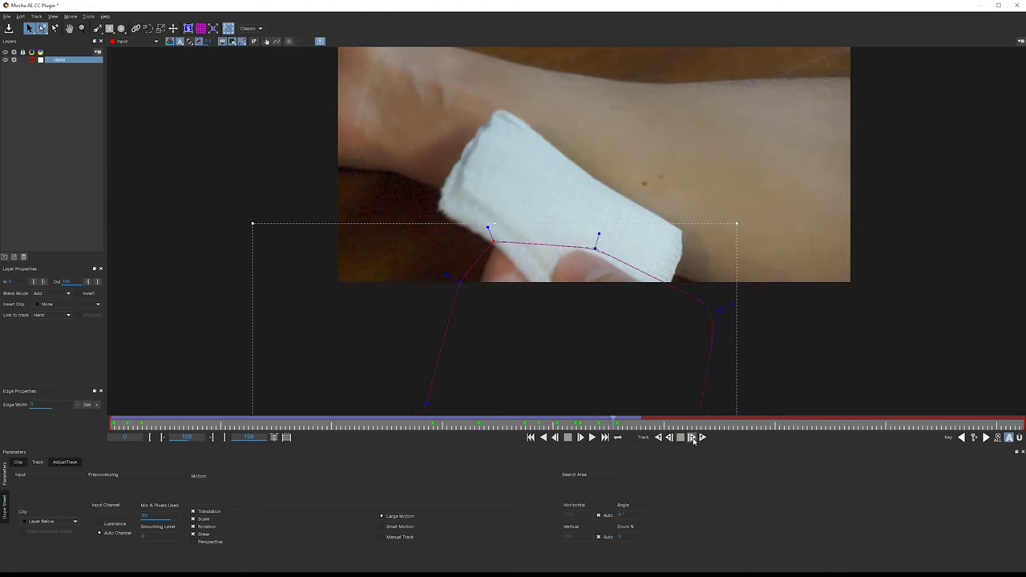
{"action": "left_click", "coordinate": [670, 438]}
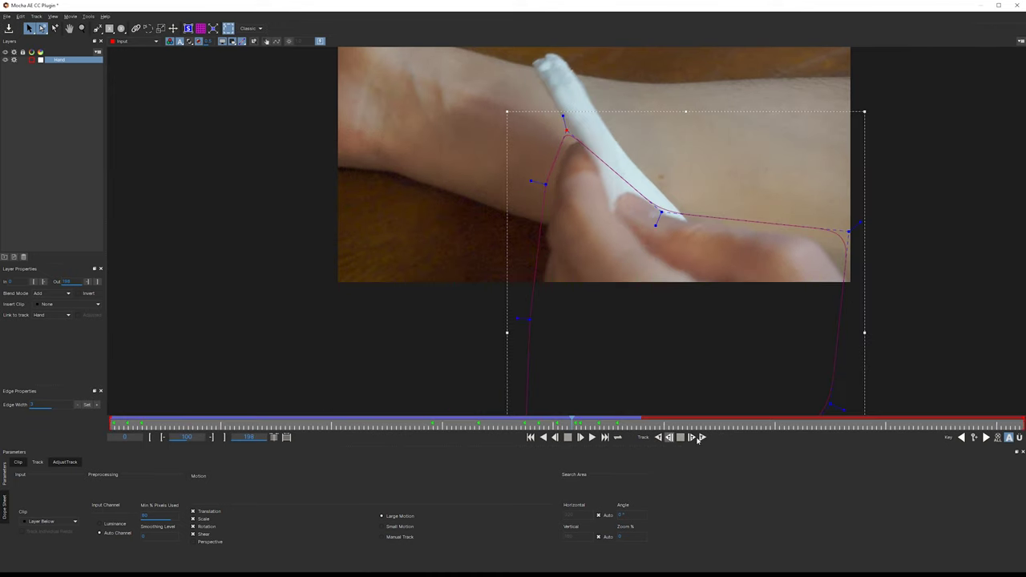
Step: Return to frame 0 and turn off tracking for the Hand layer
{"action": "left_click_drag", "start_coordinate": [572, 423], "coordinate": [39, 342]}
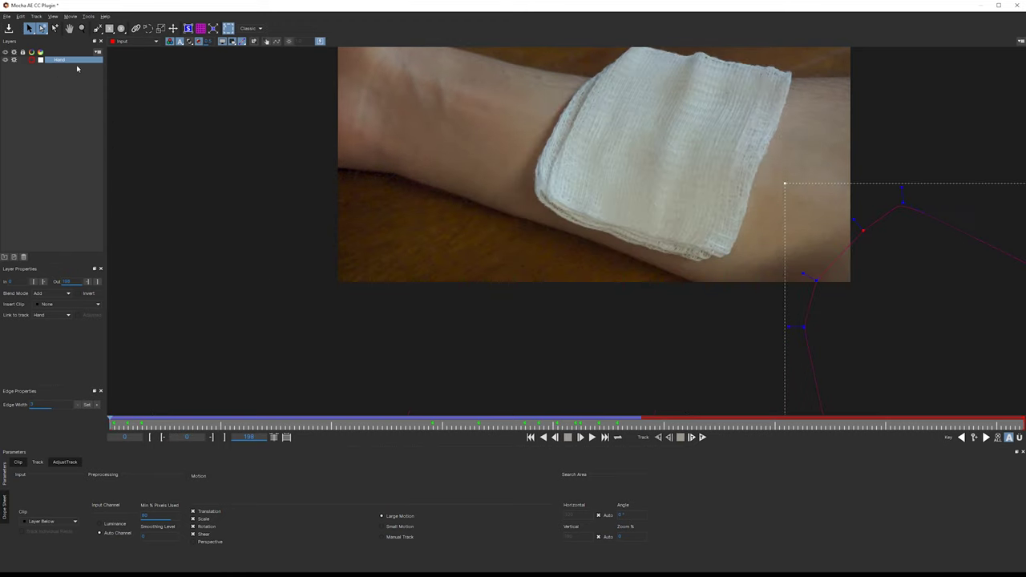
{"action": "left_click_drag", "start_coordinate": [346, 139], "coordinate": [381, 222]}
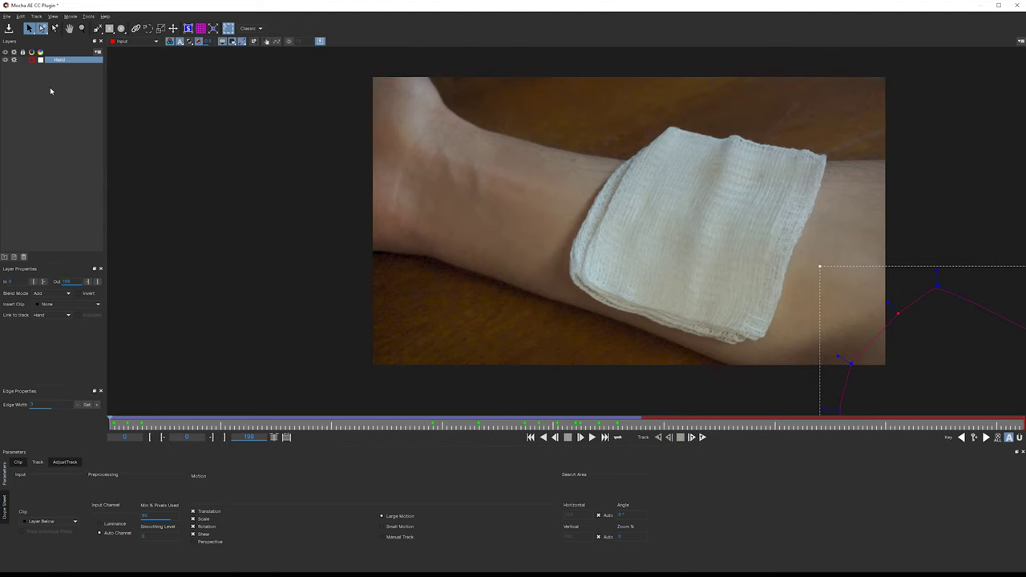
{"action": "left_click_drag", "start_coordinate": [540, 182], "coordinate": [529, 179]}
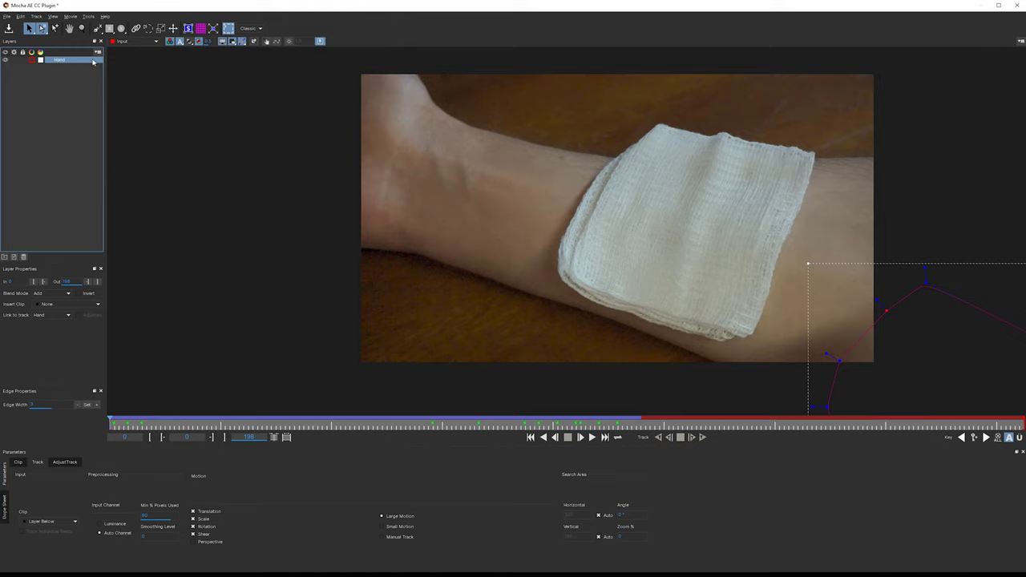
Step: Draw a small four-point spline in the middle of the gauze pad at frame 0 and pull two of its points inward
{"action": "key", "text": "x"}
{"action": "left_click_drag", "start_coordinate": [351, 170], "coordinate": [302, 197]}
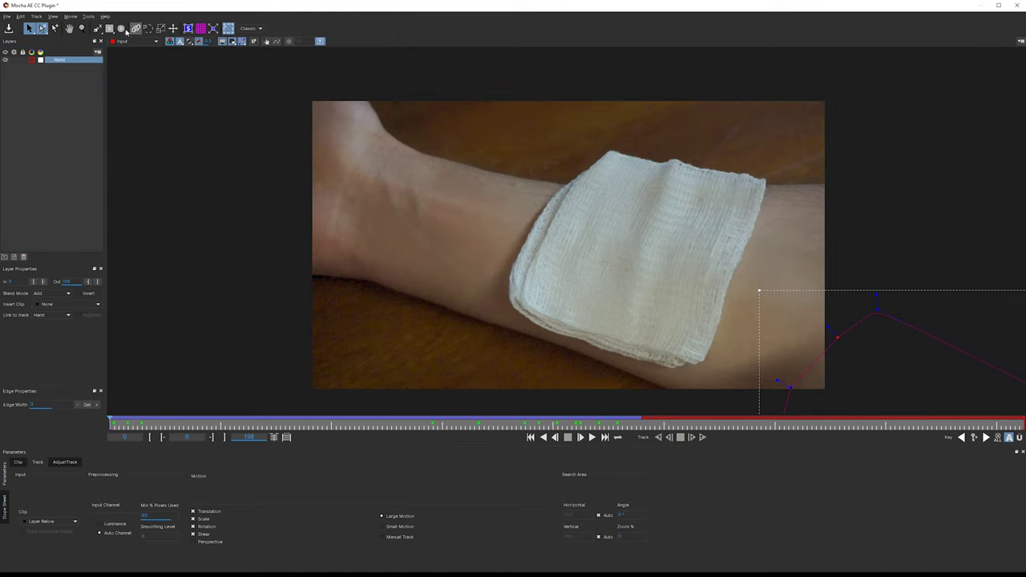
{"action": "left_click", "coordinate": [97, 28]}
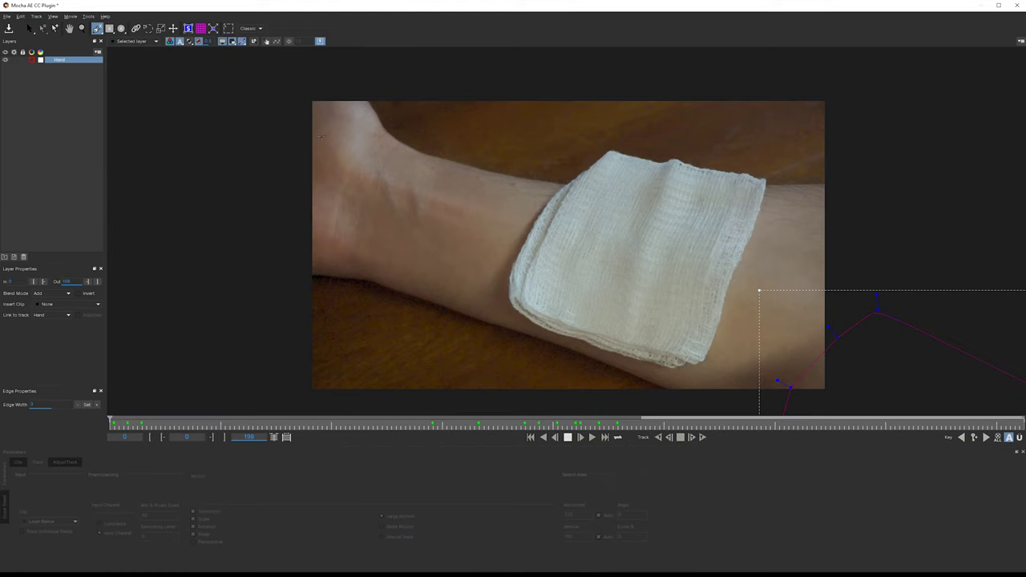
{"action": "left_click", "coordinate": [642, 206]}
{"action": "left_click", "coordinate": [594, 227]}
{"action": "left_click", "coordinate": [613, 287]}
{"action": "left_click", "coordinate": [670, 255]}
{"action": "right_click", "coordinate": [671, 254]}
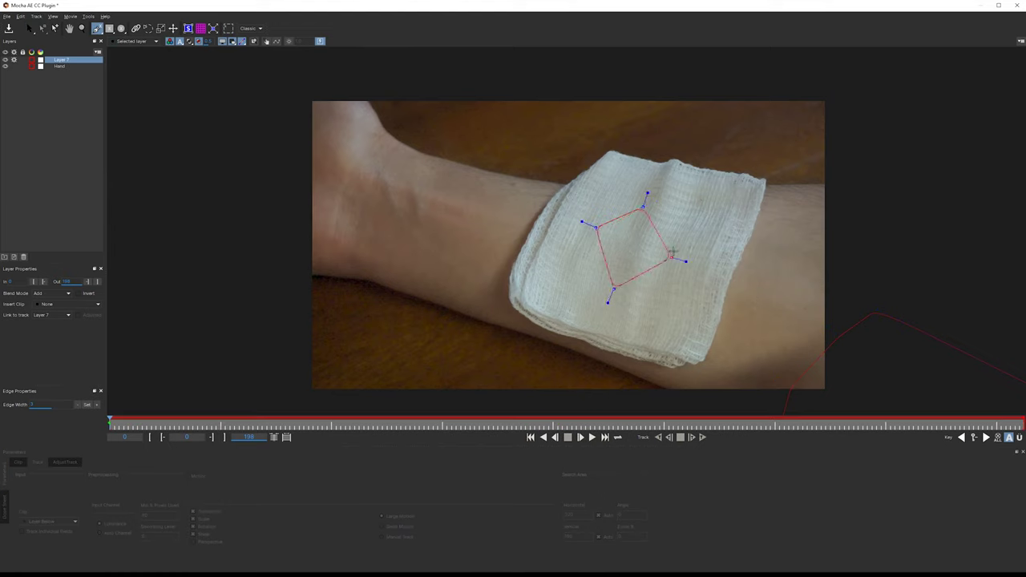
{"action": "left_click_drag", "start_coordinate": [674, 253], "coordinate": [674, 239]}
{"action": "right_click", "coordinate": [671, 225]}
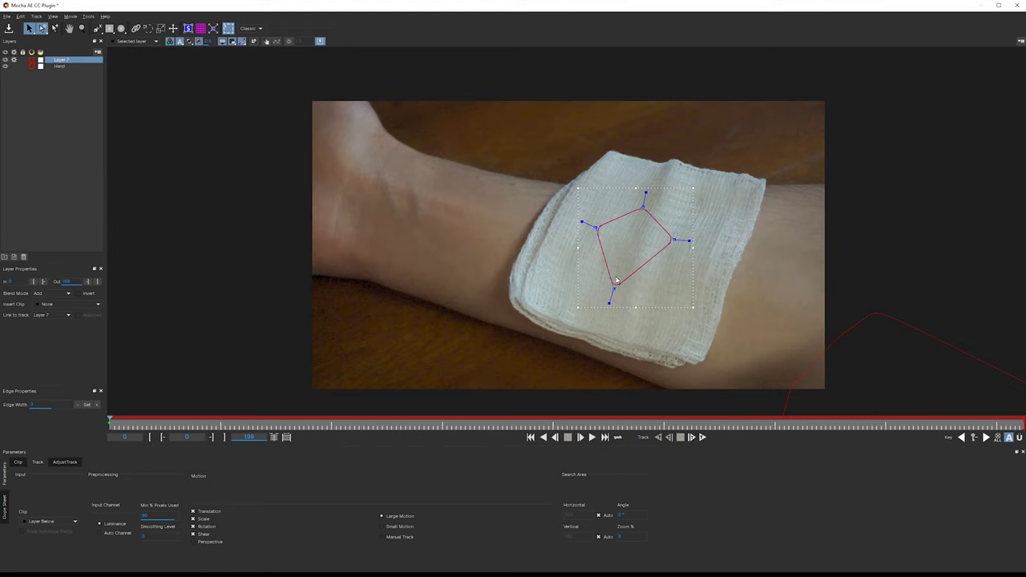
{"action": "left_click_drag", "start_coordinate": [615, 284], "coordinate": [622, 270]}
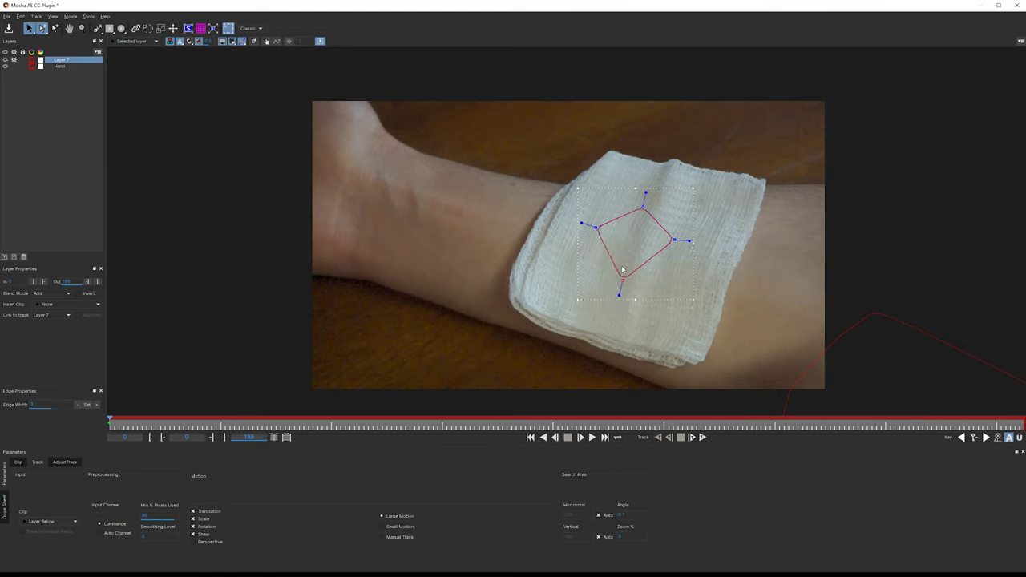
Step: Track the small gauze spline forward from frame 0 with its layer above the Hand layer
{"action": "left_click", "coordinate": [702, 436]}
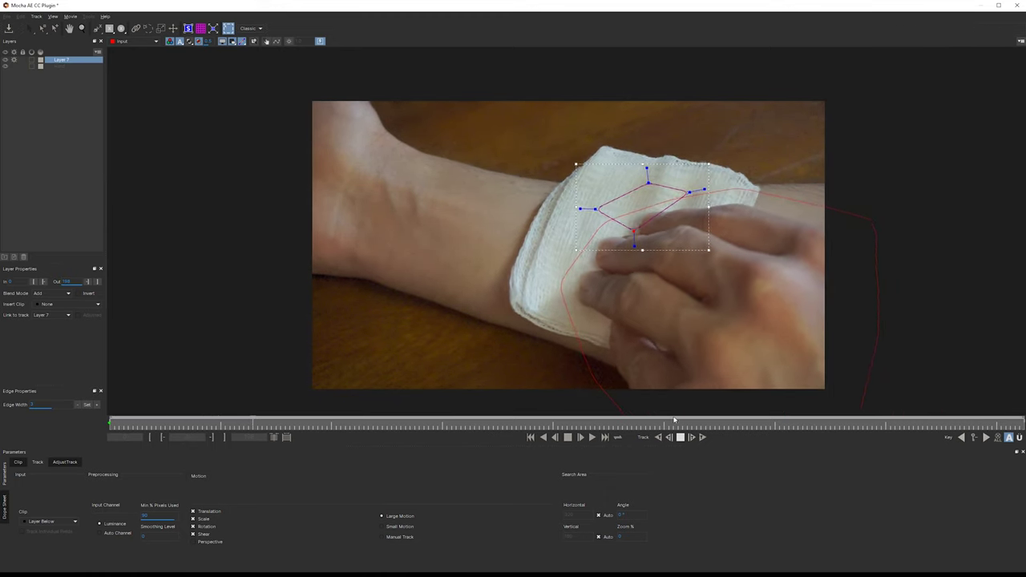
{"action": "key", "text": "x"}
{"action": "left_click_drag", "start_coordinate": [644, 188], "coordinate": [638, 214]}
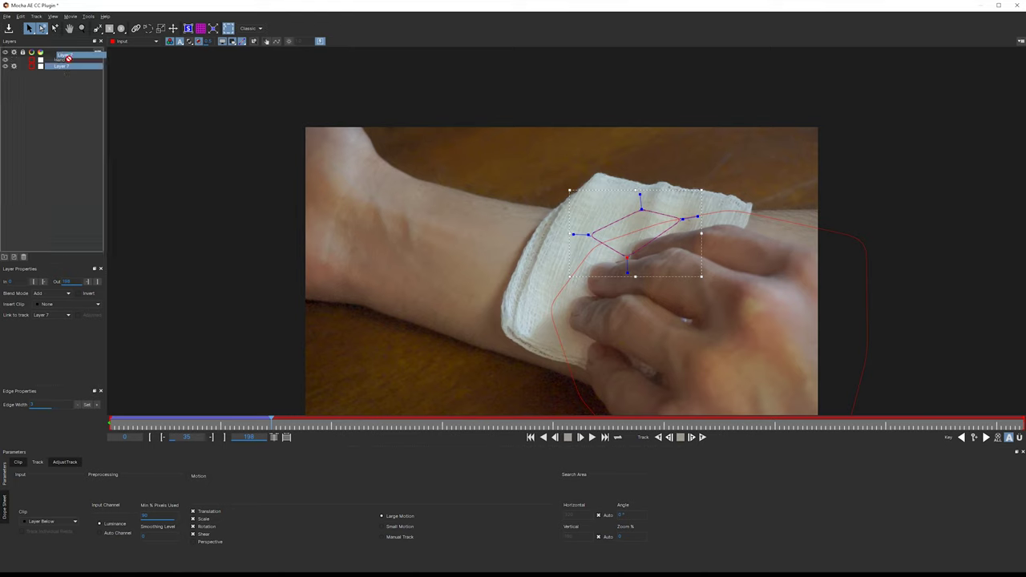
Step: Move the small gauze layer below the Hand layer and retrack it forward from frame 0, dismissing any tracking messages
{"action": "left_click_drag", "start_coordinate": [60, 59], "coordinate": [62, 70]}
{"action": "left_click_drag", "start_coordinate": [271, 423], "coordinate": [80, 407]}
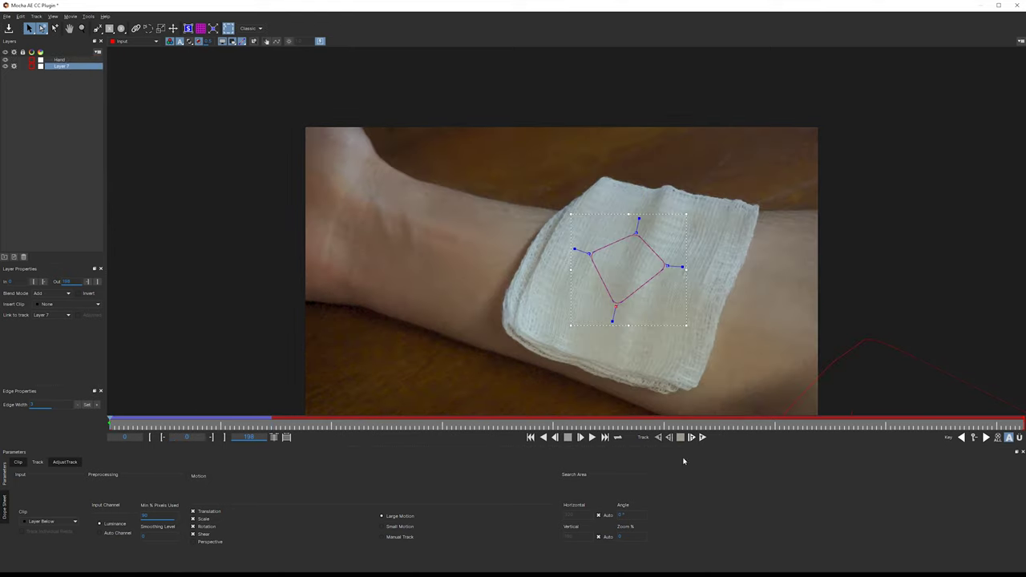
{"action": "left_click", "coordinate": [702, 437]}
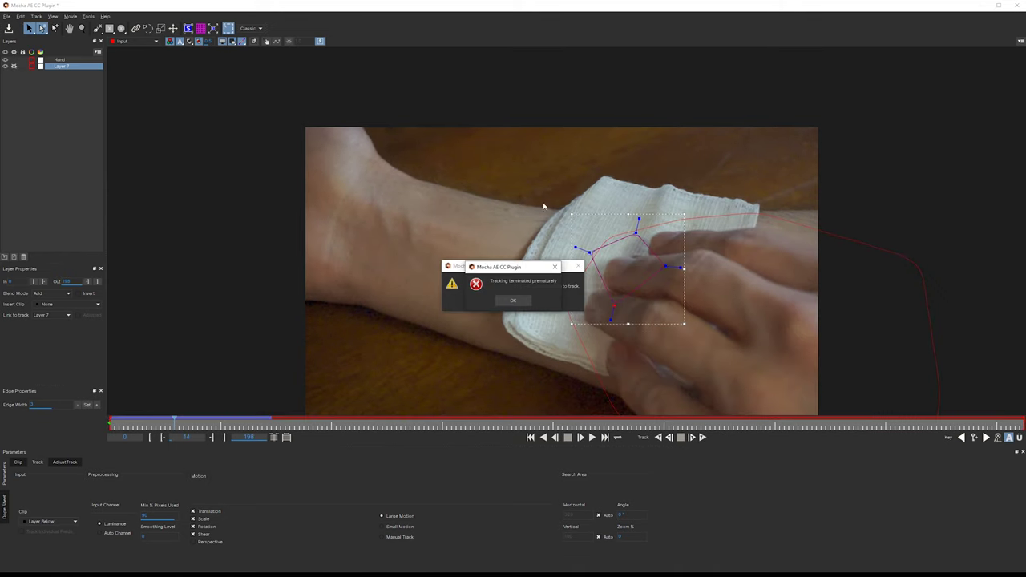
{"action": "left_click", "coordinate": [517, 302]}
{"action": "left_click_drag", "start_coordinate": [524, 268], "coordinate": [449, 198]}
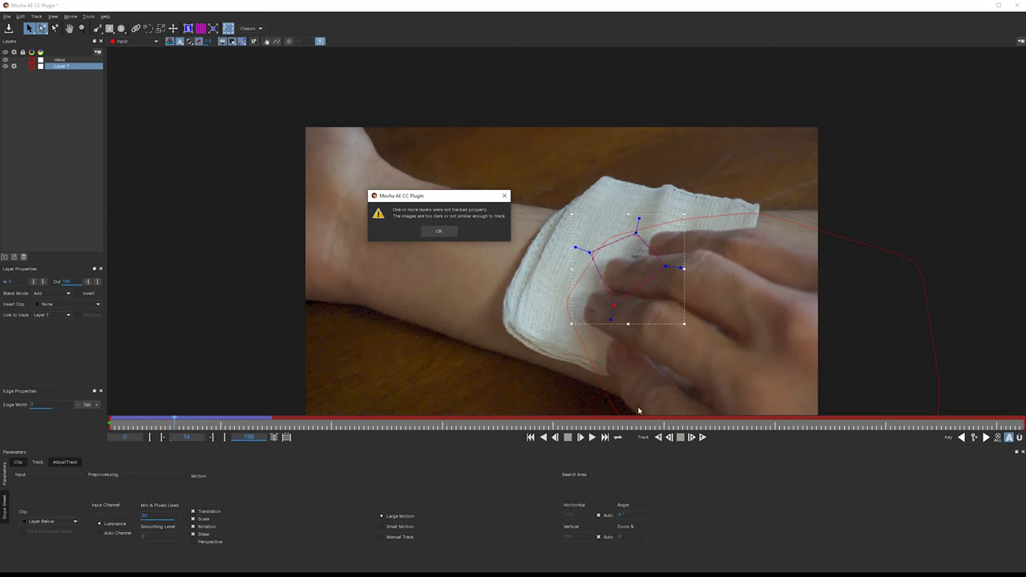
{"action": "left_click", "coordinate": [438, 231]}
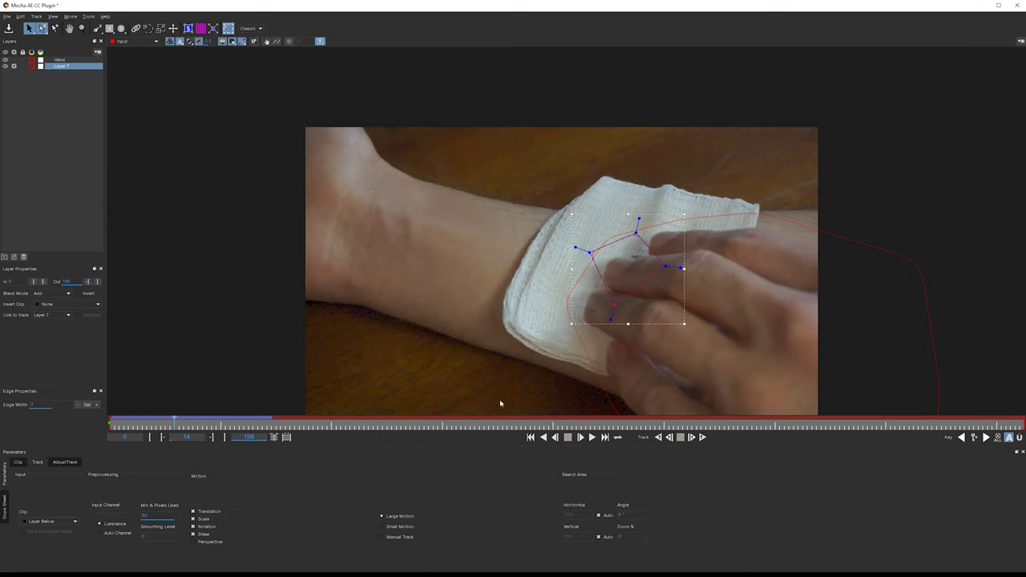
{"action": "mouse_move", "coordinate": [170, 421]}
{"action": "left_mouse_down"}
{"action": "mouse_move", "coordinate": [145, 420]}
{"action": "mouse_move", "coordinate": [178, 420]}
{"action": "mouse_move", "coordinate": [164, 420]}
{"action": "left_mouse_up"}
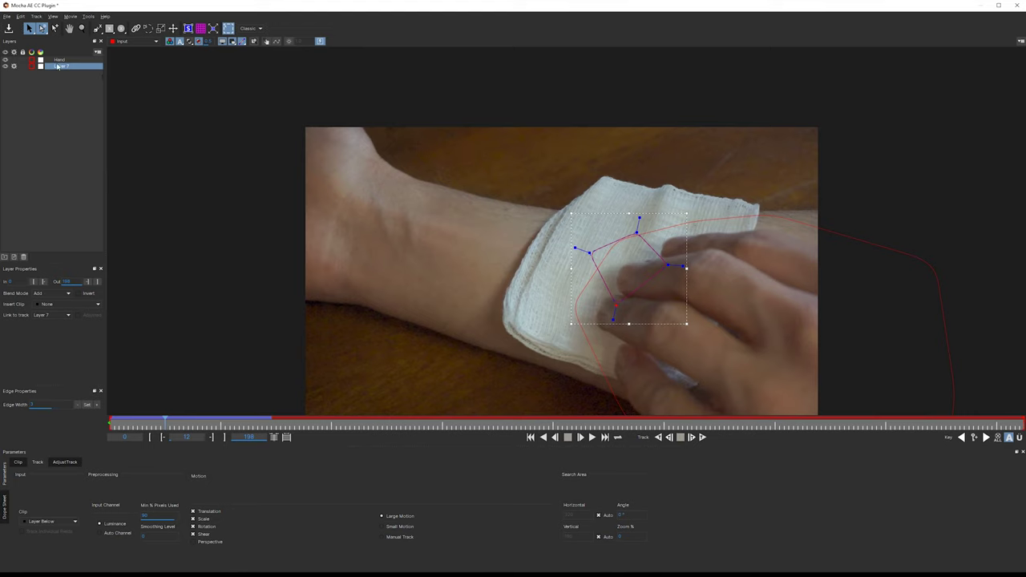
Step: Delete the small gauze spline's layer and return to frame 0
{"action": "right_click", "coordinate": [57, 70]}
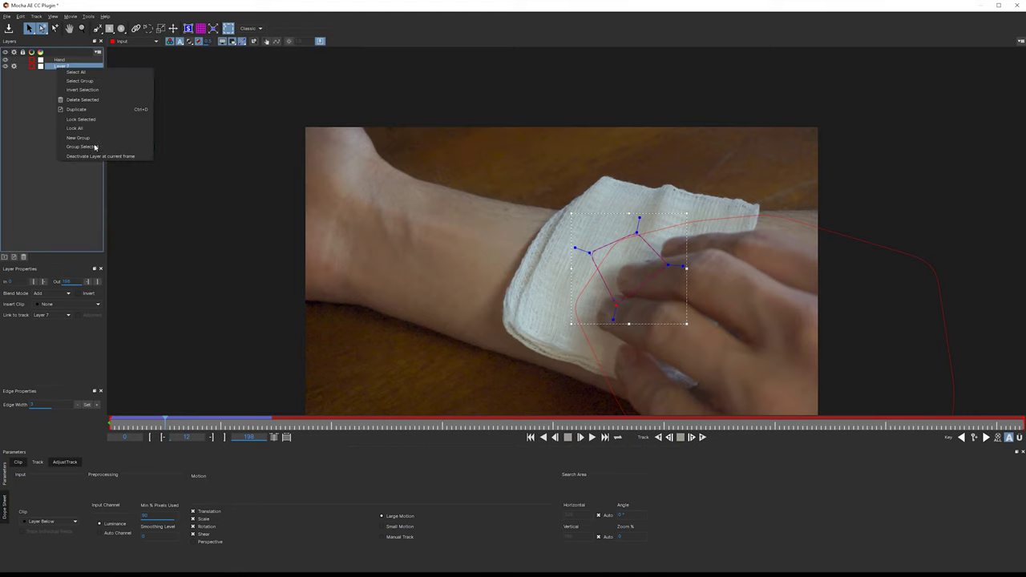
{"action": "left_click", "coordinate": [85, 102]}
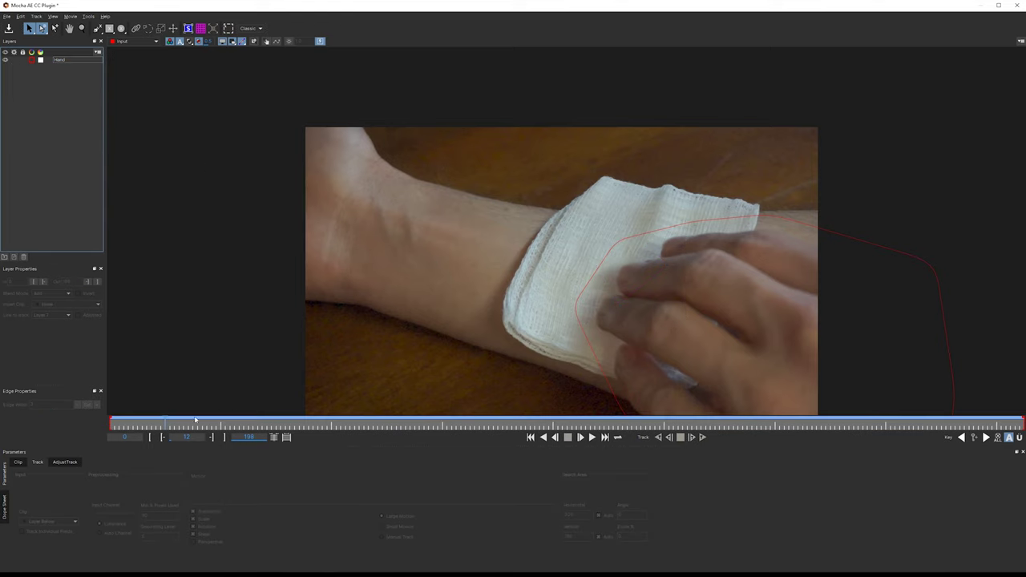
{"action": "left_click_drag", "start_coordinate": [164, 424], "coordinate": [64, 426]}
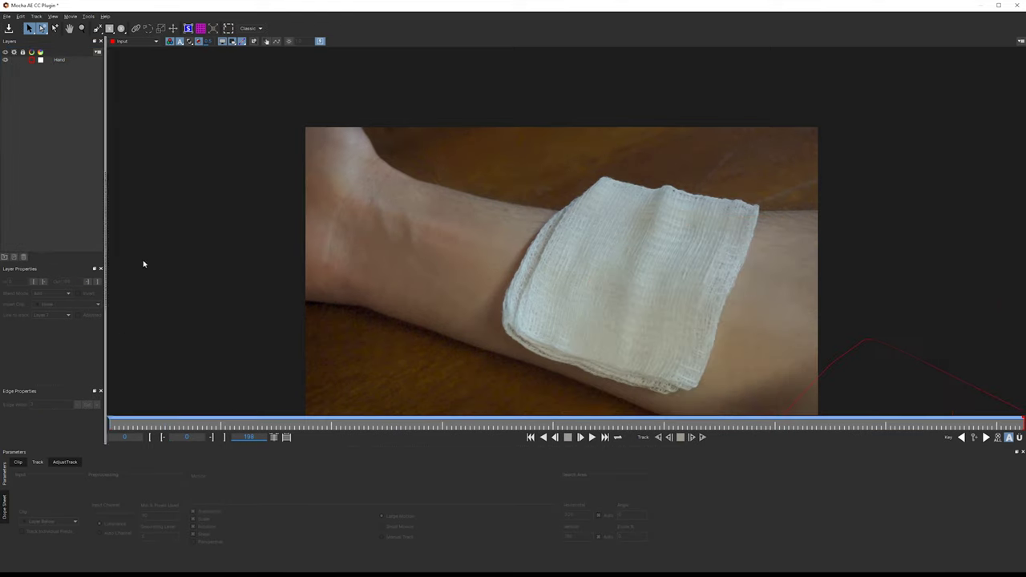
Step: Draw an X-spline loosely around the entire gauze pad at frame 0, and adjust its points to follow the pad's edges
{"action": "left_click", "coordinate": [97, 29]}
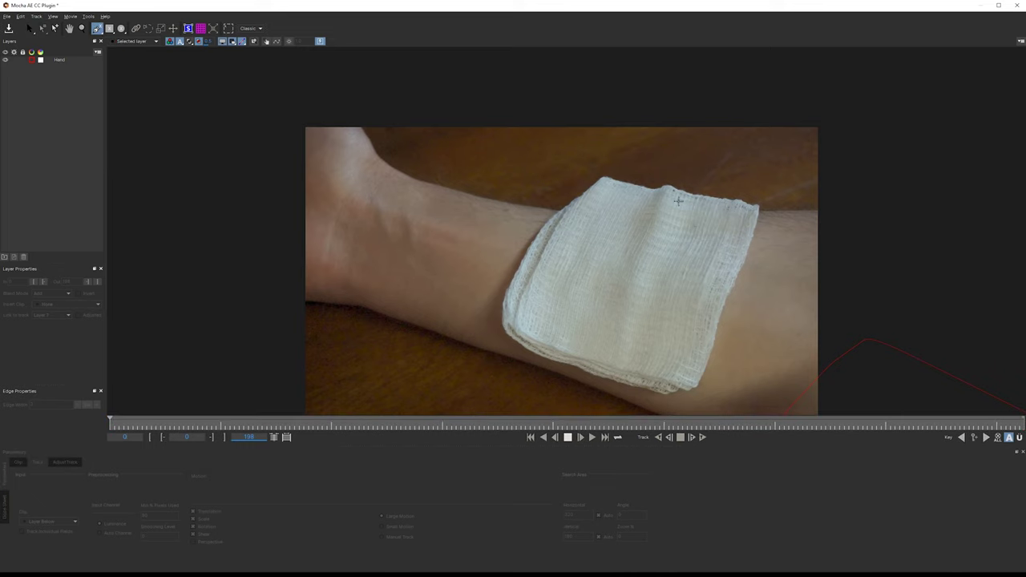
{"action": "left_click", "coordinate": [594, 167]}
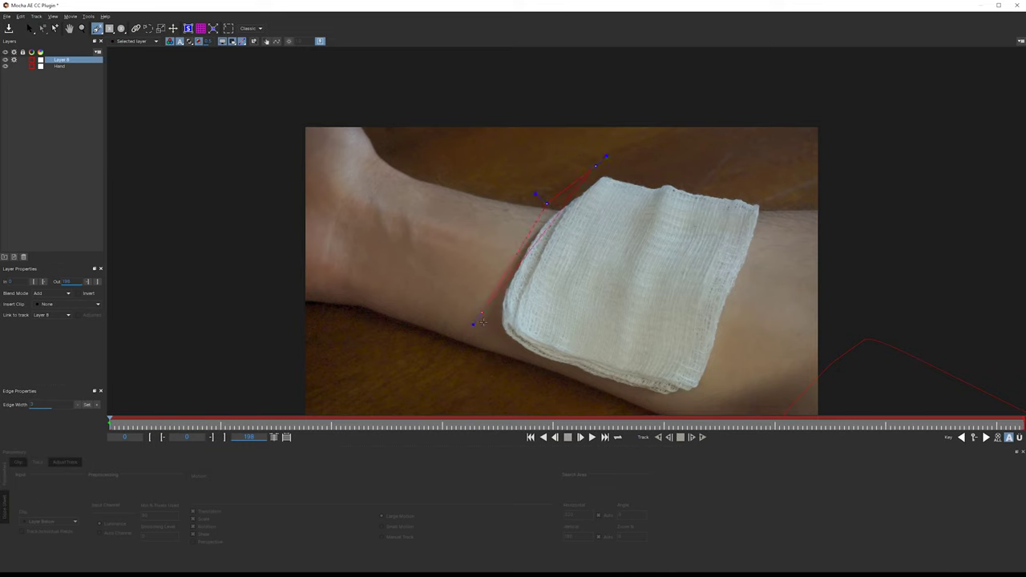
{"action": "left_click", "coordinate": [575, 391]}
{"action": "left_click", "coordinate": [703, 407]}
{"action": "left_click", "coordinate": [746, 282]}
{"action": "left_click", "coordinate": [777, 193]}
{"action": "left_click", "coordinate": [543, 202]}
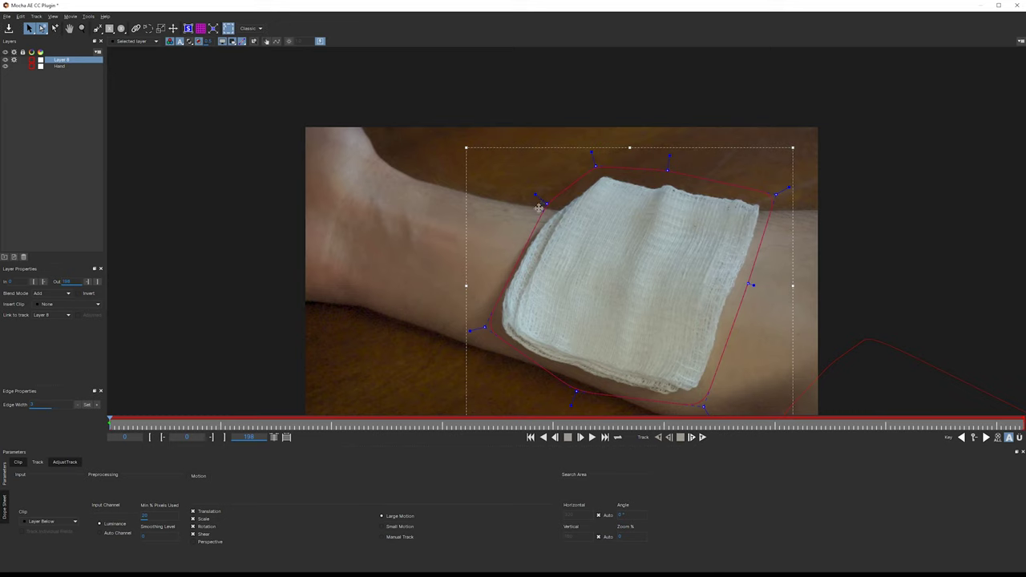
{"action": "left_click_drag", "start_coordinate": [539, 208], "coordinate": [528, 236]}
{"action": "left_click_drag", "start_coordinate": [749, 288], "coordinate": [747, 296]}
{"action": "left_click_drag", "start_coordinate": [484, 328], "coordinate": [482, 333]}
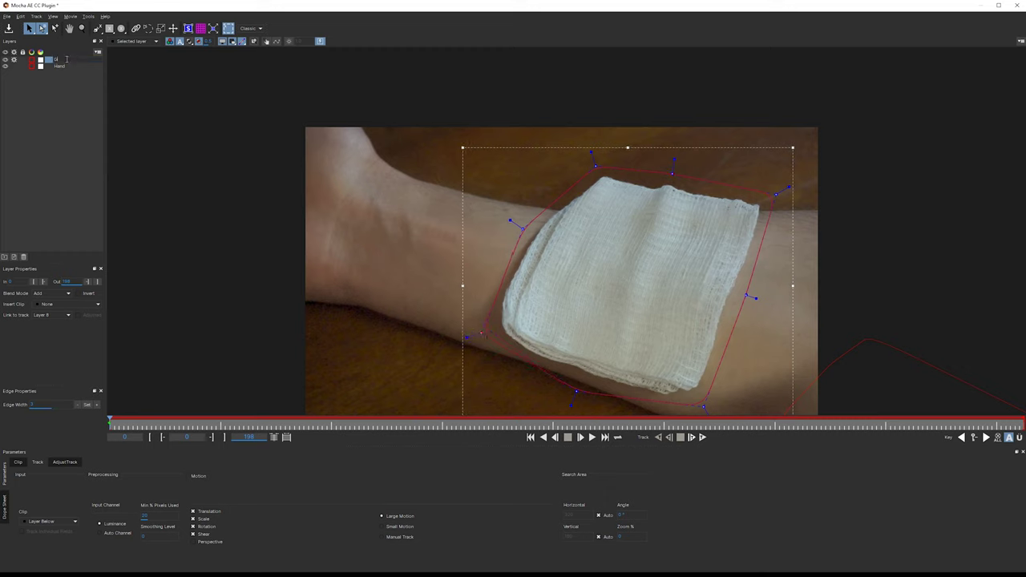
Step: Rename the new spline's layer as Gauze Pad and place it below the Hand layer
{"action": "type", "text": "Pad"}
{"action": "key", "text": "Return"}
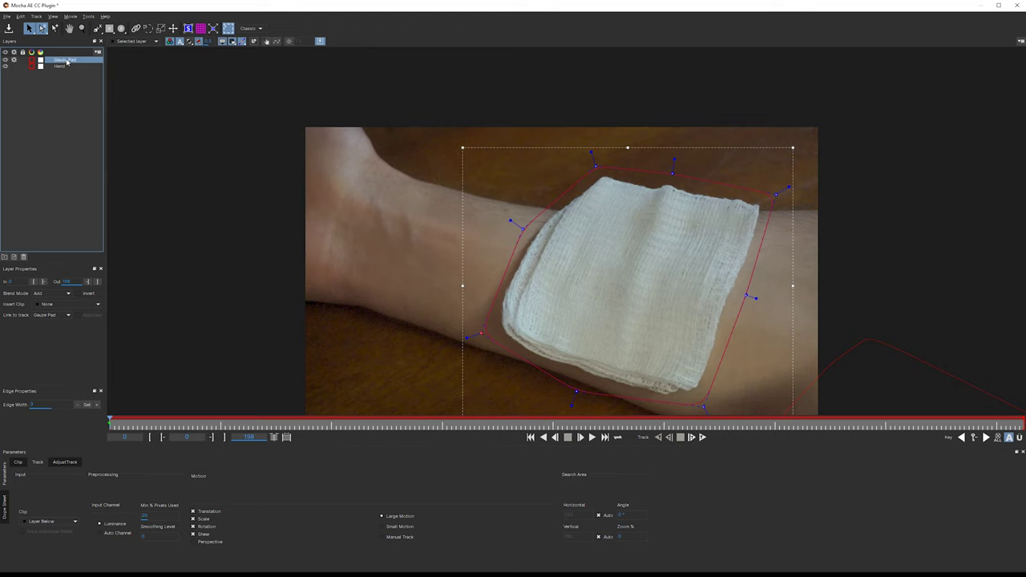
{"action": "mouse_move", "coordinate": [67, 63]}
{"action": "left_mouse_down"}
{"action": "mouse_move", "coordinate": [85, 69]}
{"action": "mouse_move", "coordinate": [87, 87]}
{"action": "mouse_move", "coordinate": [63, 80]}
{"action": "left_mouse_up"}
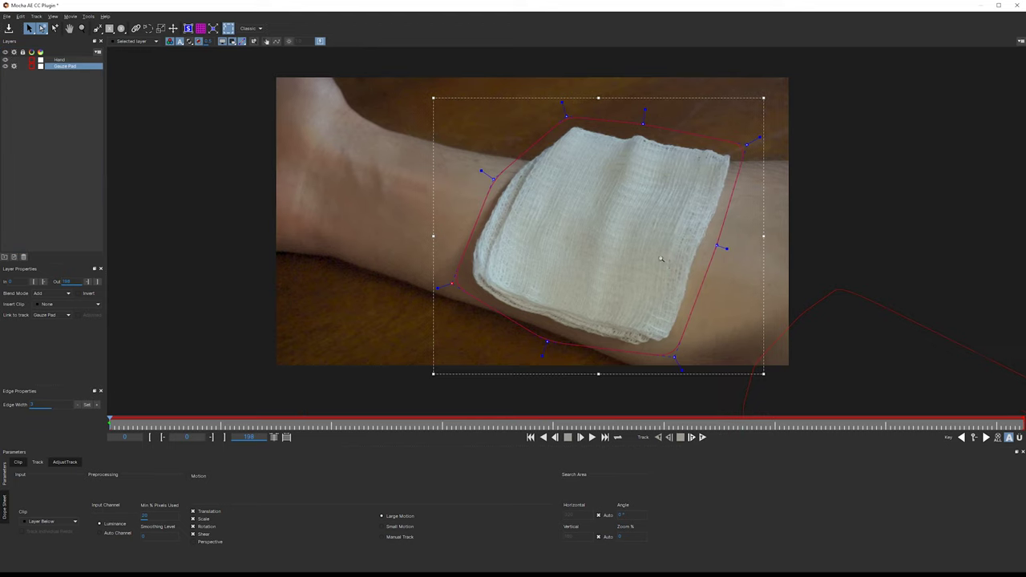
Step: Track the Gauze Pad layer forward from frame 0 and stop tracking at frame 106
{"action": "left_click", "coordinate": [639, 248]}
{"action": "key", "text": "z"}
{"action": "left_click_drag", "start_coordinate": [611, 247], "coordinate": [612, 220]}
{"action": "key", "text": "s"}
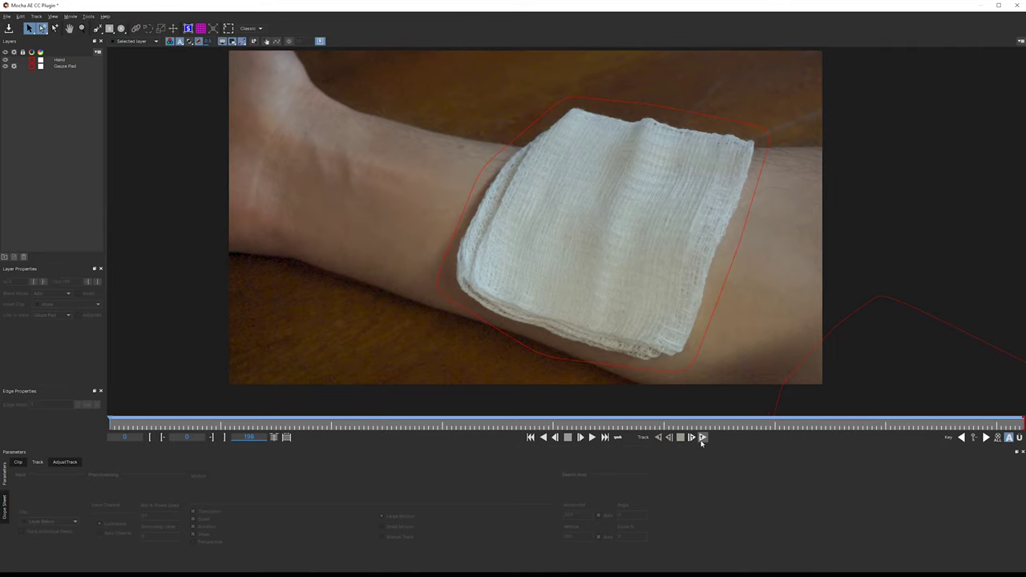
{"action": "left_click", "coordinate": [702, 437]}
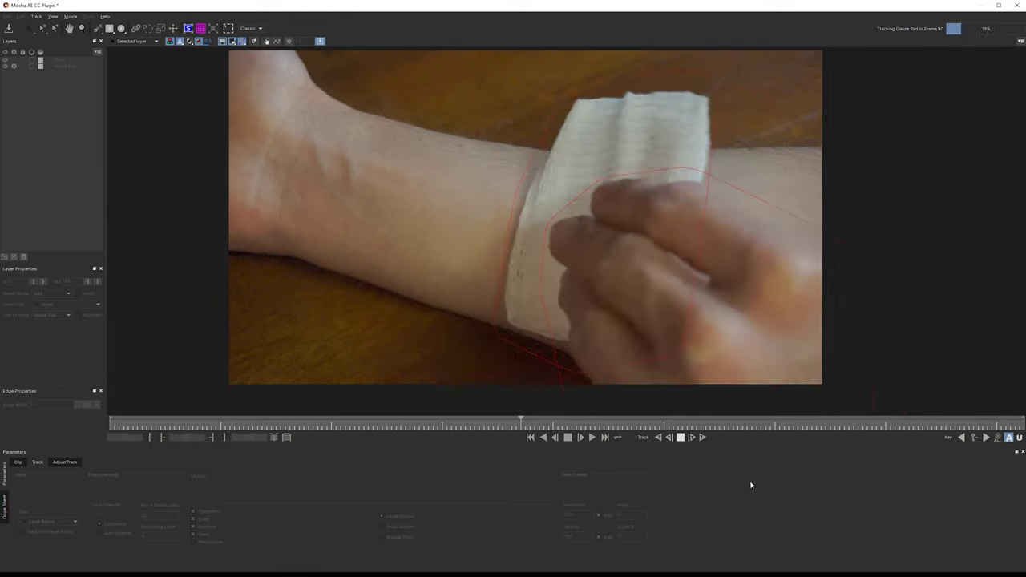
{"action": "left_click", "coordinate": [681, 438]}
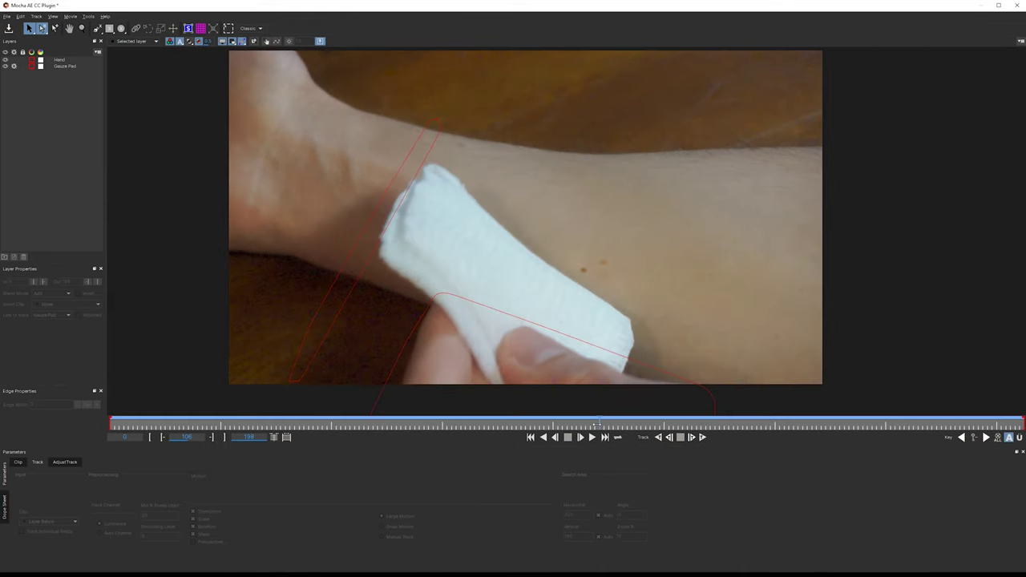
Step: Go back to frame 90 on the Gauze Pad layer and add a keyframe there
{"action": "left_click_drag", "start_coordinate": [597, 424], "coordinate": [552, 432]}
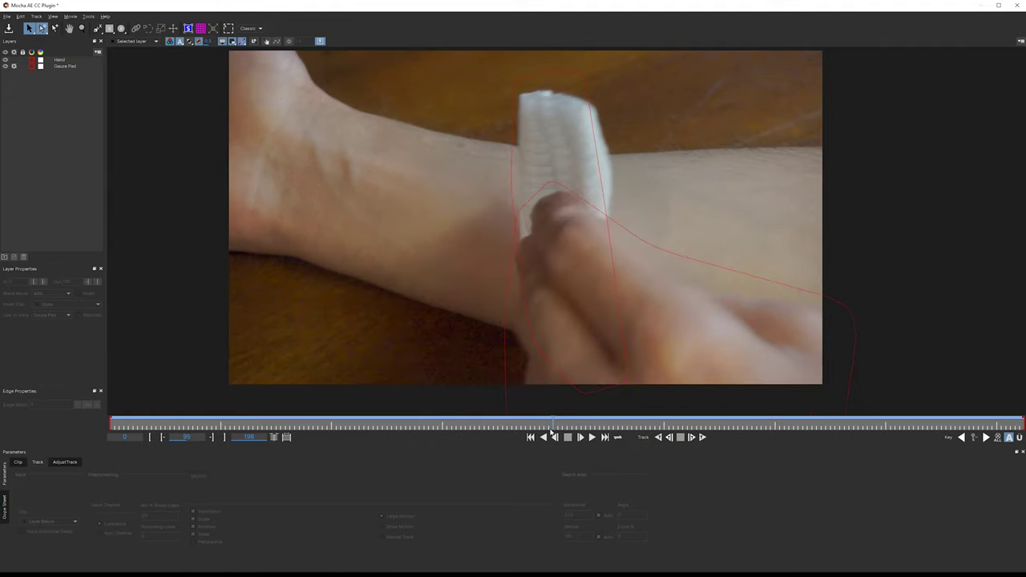
{"action": "left_click", "coordinate": [65, 66]}
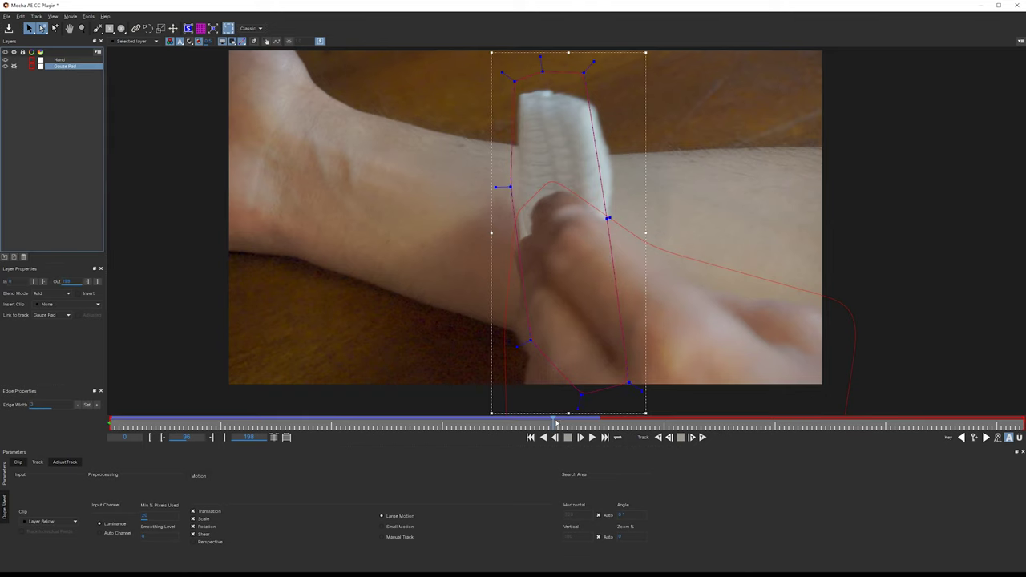
{"action": "left_click_drag", "start_coordinate": [553, 420], "coordinate": [522, 427]}
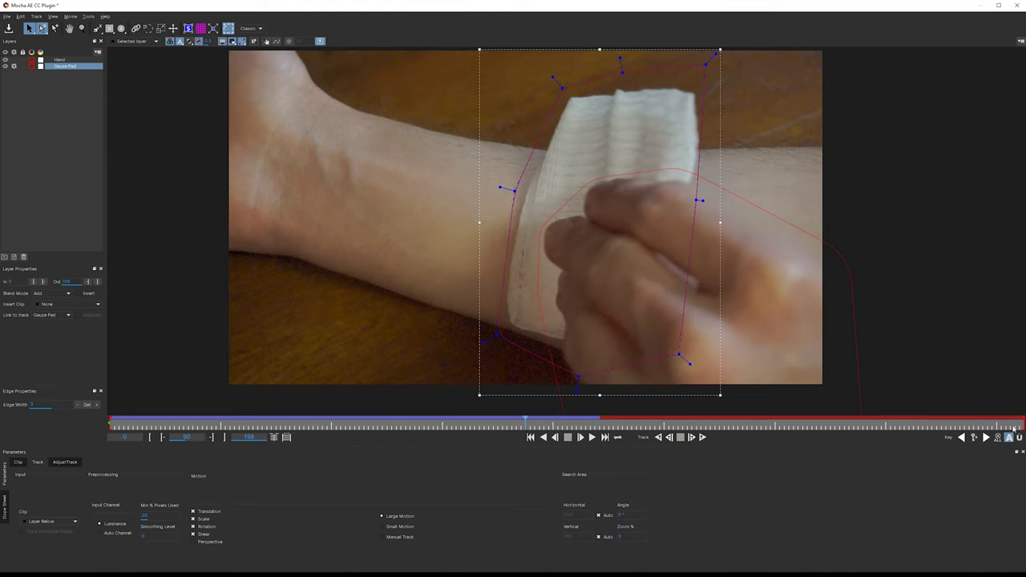
{"action": "left_click", "coordinate": [974, 436]}
Step: At frame 95, reshape the Gauze Pad spline's upper and forearm-side points to surround the lifted pad
{"action": "left_click_drag", "start_coordinate": [526, 425], "coordinate": [550, 425]}
{"action": "left_click_drag", "start_coordinate": [608, 67], "coordinate": [624, 91]}
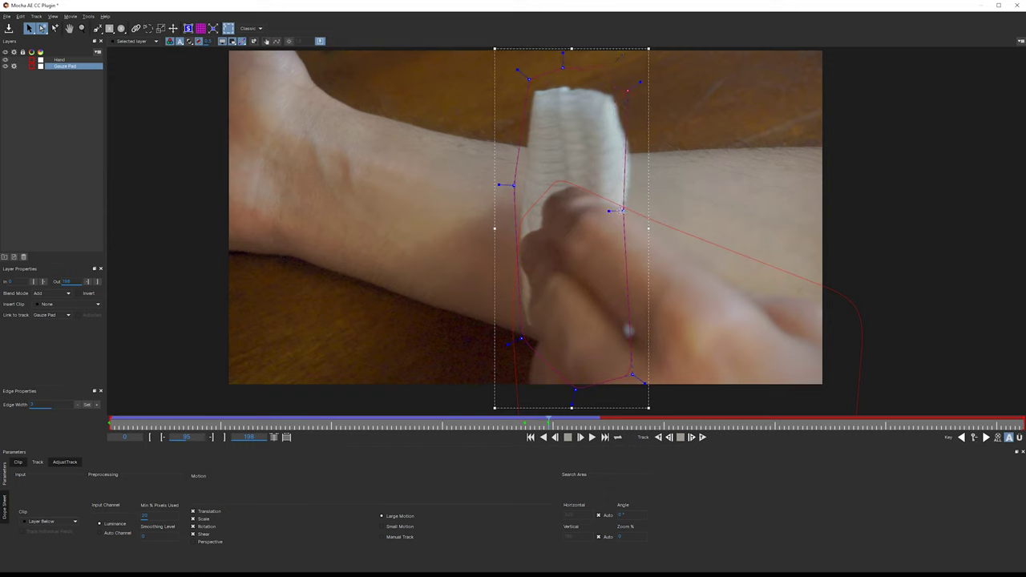
{"action": "left_click_drag", "start_coordinate": [623, 211], "coordinate": [637, 211]}
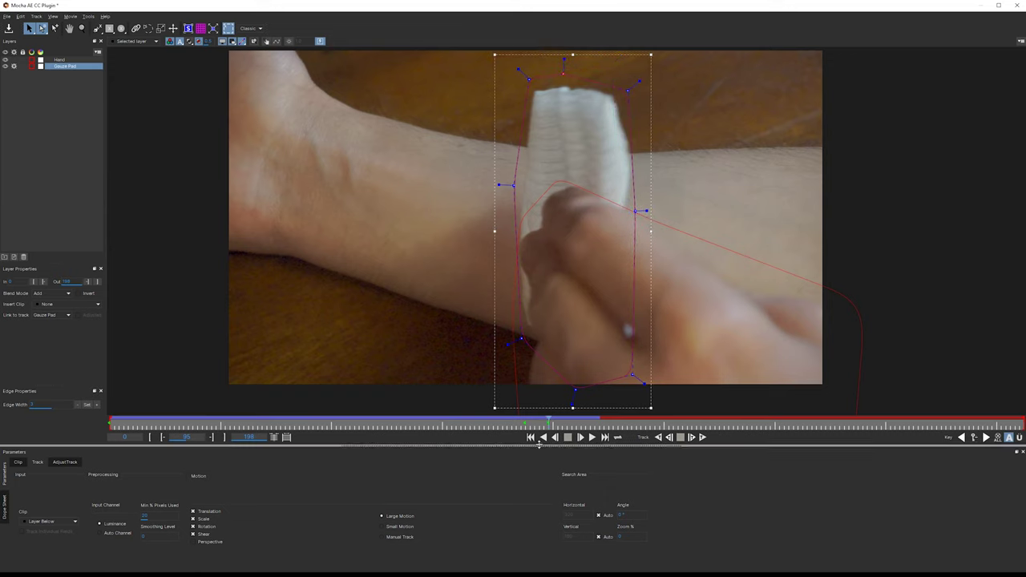
Step: Track the Gauze Pad layer forward frame by frame to frame 98, and fit its upper and wrist-side points closer to the pad
{"action": "left_click", "coordinate": [699, 438]}
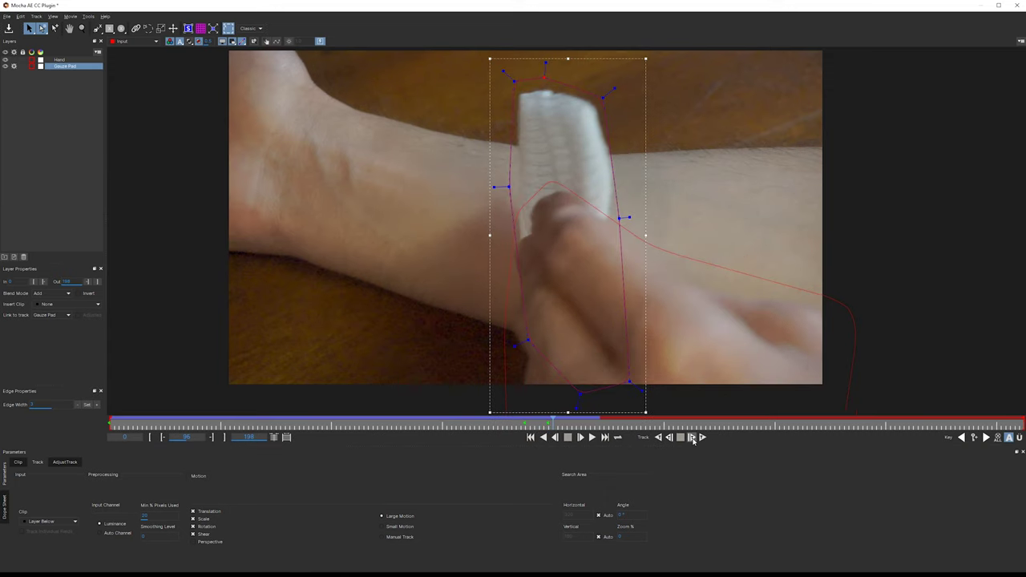
{"action": "left_click", "coordinate": [691, 438]}
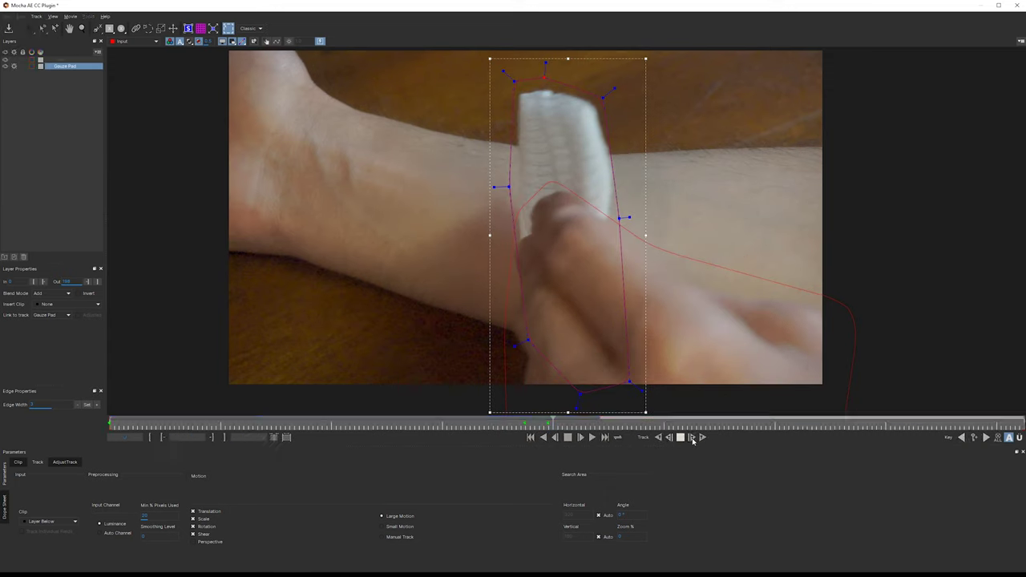
{"action": "left_click", "coordinate": [691, 439]}
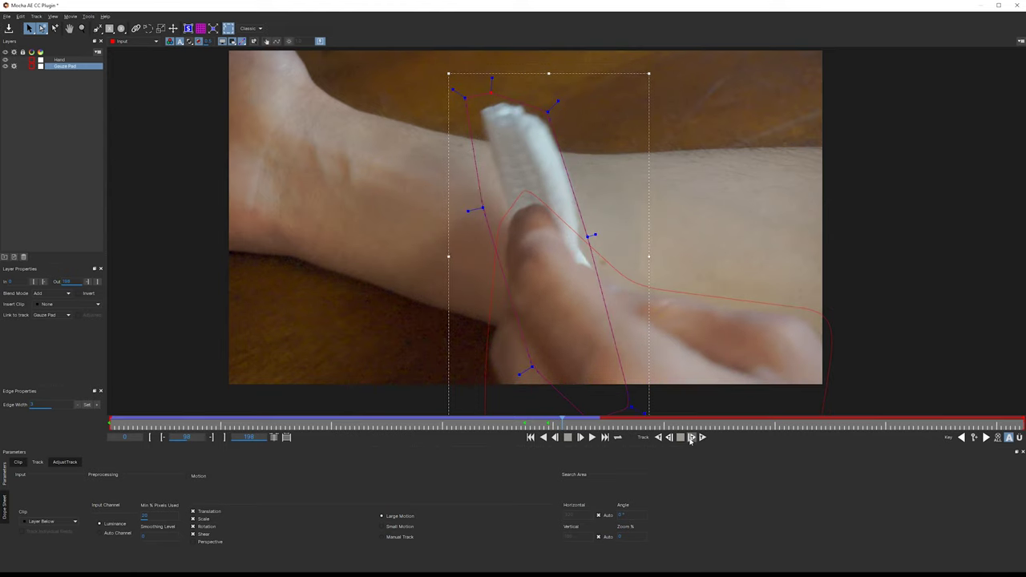
{"action": "left_click_drag", "start_coordinate": [464, 104], "coordinate": [472, 105]}
{"action": "left_click_drag", "start_coordinate": [482, 207], "coordinate": [490, 207]}
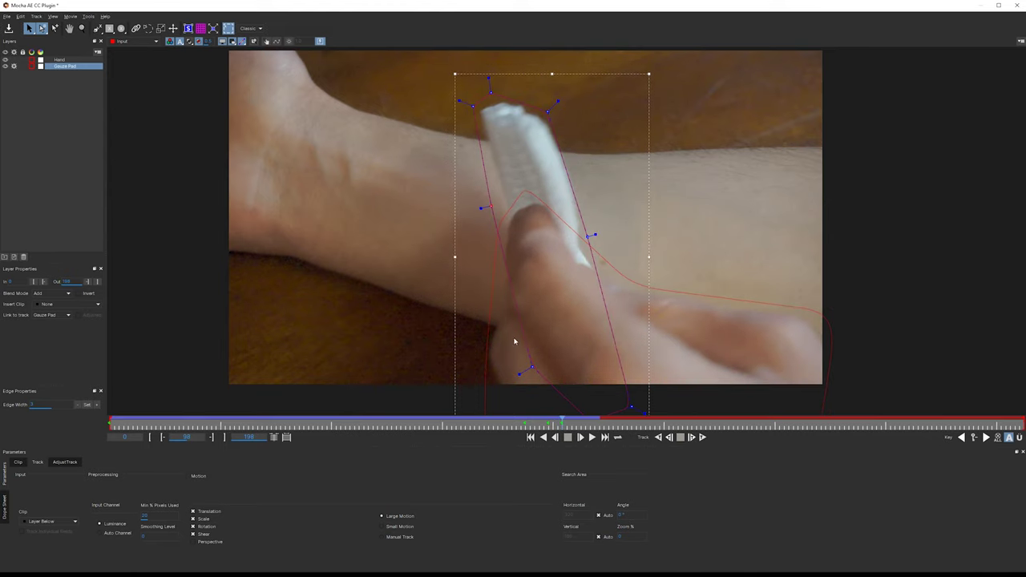
{"action": "left_click_drag", "start_coordinate": [547, 112], "coordinate": [545, 108]}
Step: Track the Gauze Pad layer forward to frame 99 and reshape its spline's wrist-side and lower points around the turning pad
{"action": "left_click", "coordinate": [691, 438]}
{"action": "left_click_drag", "start_coordinate": [586, 252], "coordinate": [582, 212]}
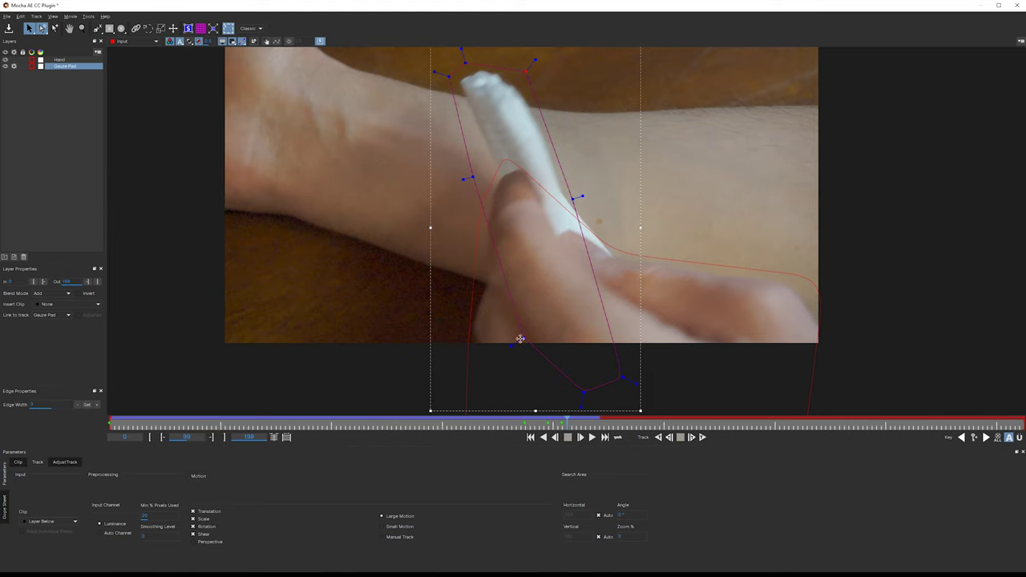
{"action": "left_click_drag", "start_coordinate": [522, 339], "coordinate": [548, 304]}
{"action": "left_click_drag", "start_coordinate": [473, 178], "coordinate": [484, 167]}
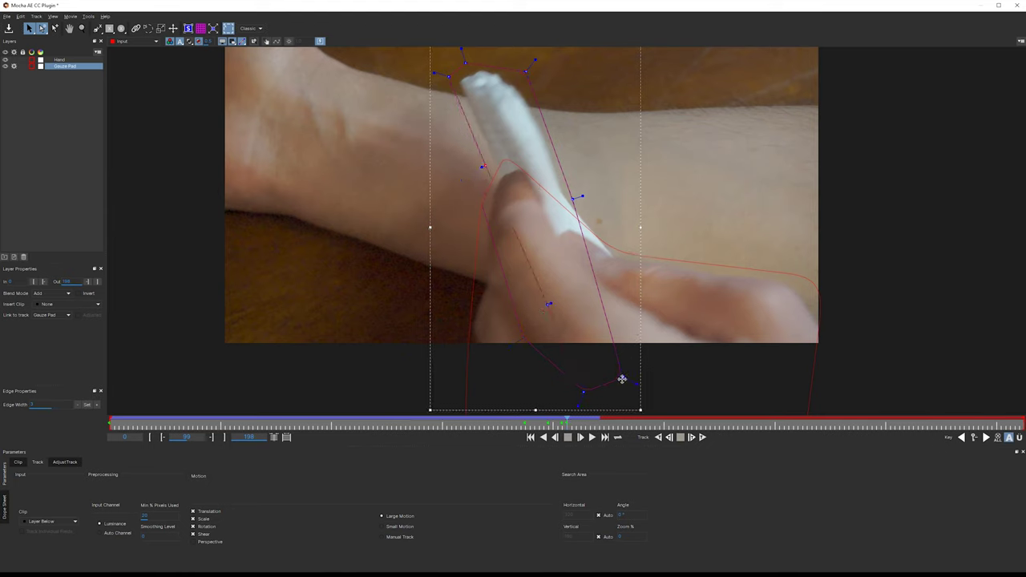
{"action": "left_click_drag", "start_coordinate": [622, 378], "coordinate": [645, 278]}
{"action": "left_click_drag", "start_coordinate": [582, 390], "coordinate": [612, 384]}
Step: Track the Gauze Pad layer to frame 100 and refit the spline points on all sides of the folded pad
{"action": "left_click", "coordinate": [691, 439]}
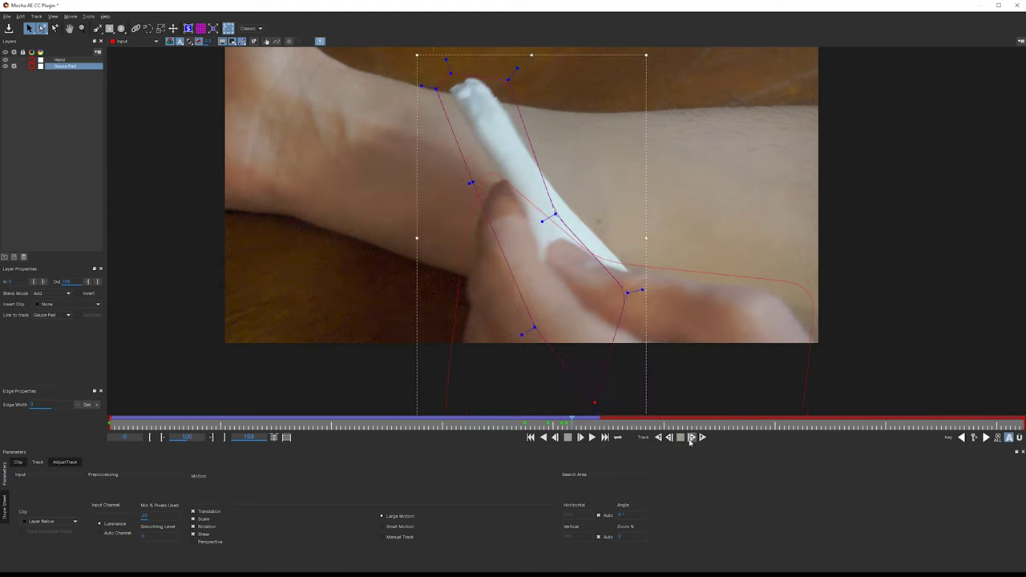
{"action": "left_click_drag", "start_coordinate": [509, 81], "coordinate": [492, 75]}
{"action": "left_click_drag", "start_coordinate": [435, 91], "coordinate": [446, 95]}
{"action": "left_click_drag", "start_coordinate": [471, 181], "coordinate": [485, 174]}
{"action": "left_click_drag", "start_coordinate": [523, 333], "coordinate": [560, 310]}
{"action": "left_click_drag", "start_coordinate": [555, 214], "coordinate": [570, 202]}
{"action": "left_click_drag", "start_coordinate": [627, 293], "coordinate": [642, 271]}
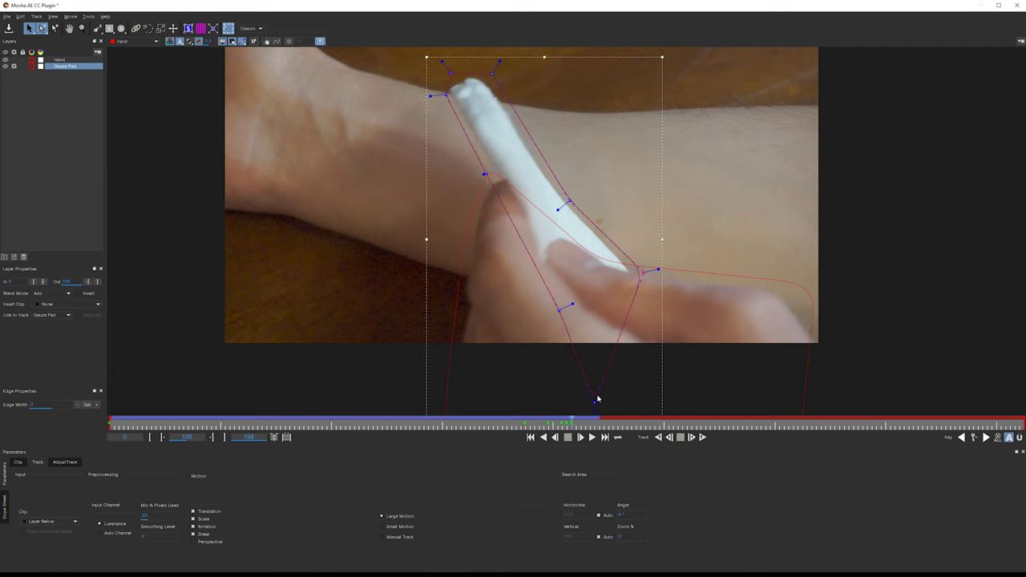
{"action": "left_click_drag", "start_coordinate": [595, 402], "coordinate": [613, 372]}
Step: Track the Gauze Pad layer to frames 101 and 102, pulling the spline outward at each frame to contain the widening pad
{"action": "left_click", "coordinate": [691, 438]}
{"action": "left_click_drag", "start_coordinate": [436, 102], "coordinate": [429, 117]}
{"action": "left_click_drag", "start_coordinate": [474, 183], "coordinate": [464, 191]}
{"action": "left_click_drag", "start_coordinate": [562, 203], "coordinate": [565, 204]}
{"action": "left_click_drag", "start_coordinate": [639, 273], "coordinate": [660, 285]}
{"action": "left_click", "coordinate": [691, 438]}
{"action": "left_click_drag", "start_coordinate": [420, 124], "coordinate": [406, 150]}
Step: Track the Gauze Pad layer to frame 103 and reposition the spline's lower and wrist-side points around the pad
{"action": "left_click", "coordinate": [691, 439]}
{"action": "left_click_drag", "start_coordinate": [589, 386], "coordinate": [633, 395]}
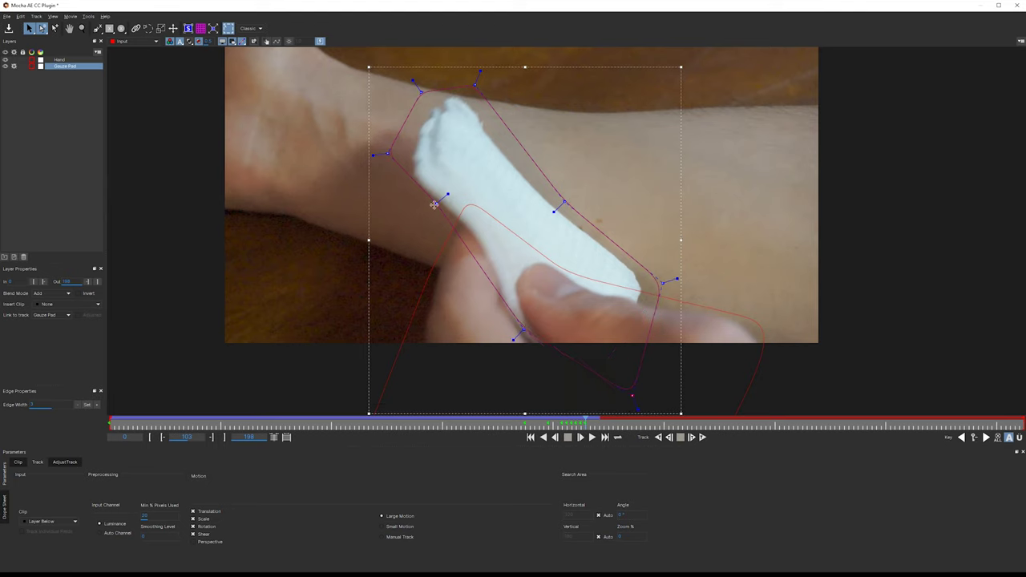
{"action": "left_click_drag", "start_coordinate": [437, 203], "coordinate": [423, 220]}
{"action": "left_click_drag", "start_coordinate": [524, 330], "coordinate": [509, 340]}
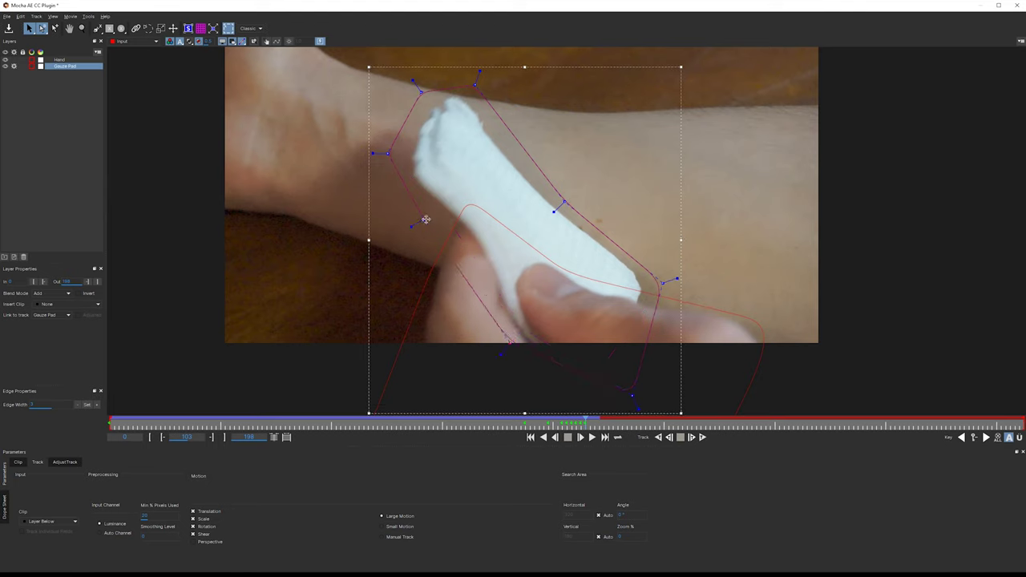
{"action": "left_click_drag", "start_coordinate": [426, 219], "coordinate": [440, 225]}
Step: Track the Gauze Pad layer frame by frame to frame 107, and tighten the spline's upper, wrist-side and forearm-side points
{"action": "left_click", "coordinate": [692, 438]}
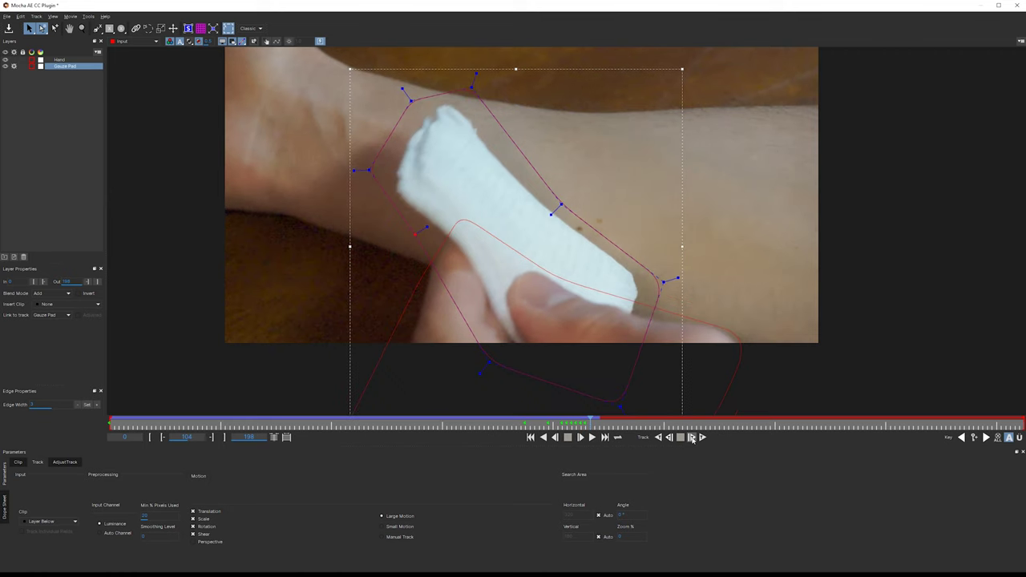
{"action": "left_click", "coordinate": [693, 438]}
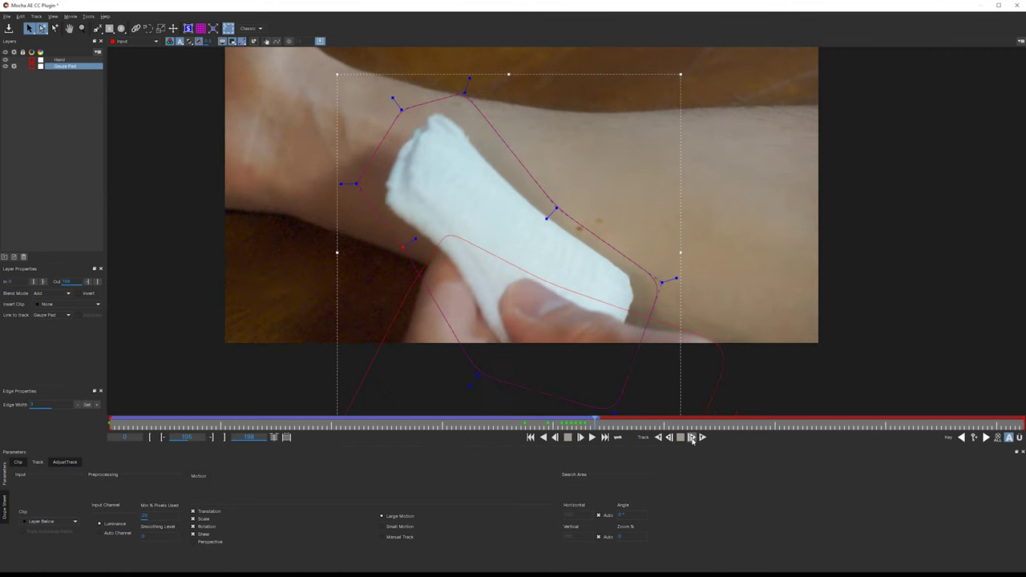
{"action": "left_click", "coordinate": [693, 438]}
{"action": "left_click", "coordinate": [693, 438]}
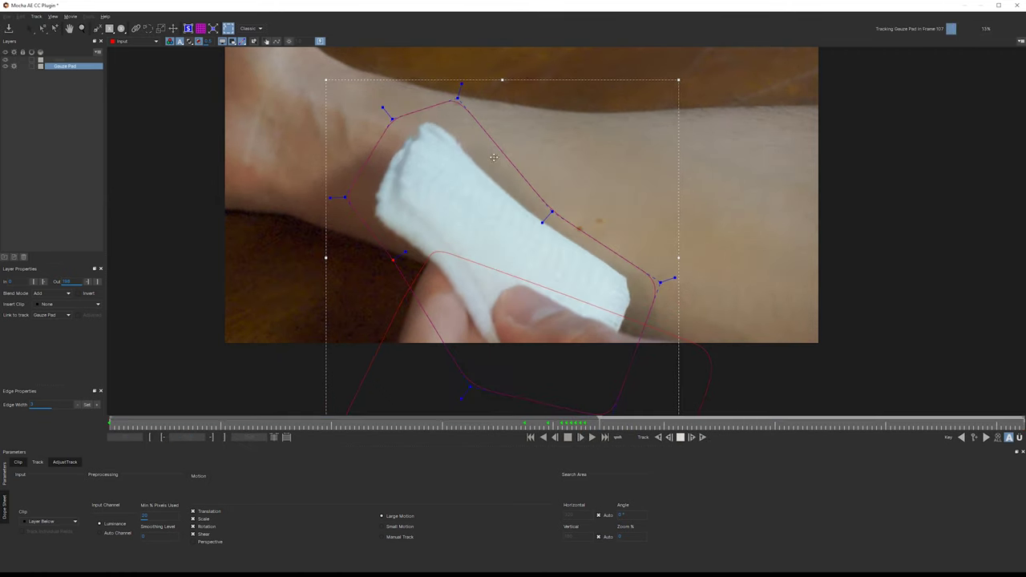
{"action": "left_click_drag", "start_coordinate": [453, 105], "coordinate": [433, 120]}
{"action": "left_click_drag", "start_coordinate": [332, 211], "coordinate": [349, 232]}
{"action": "left_click_drag", "start_coordinate": [661, 281], "coordinate": [652, 282]}
Step: Track the Gauze Pad layer onward to frame 119 and pull the spline's outlying points in around the pad and just below the footage
{"action": "left_click", "coordinate": [692, 438]}
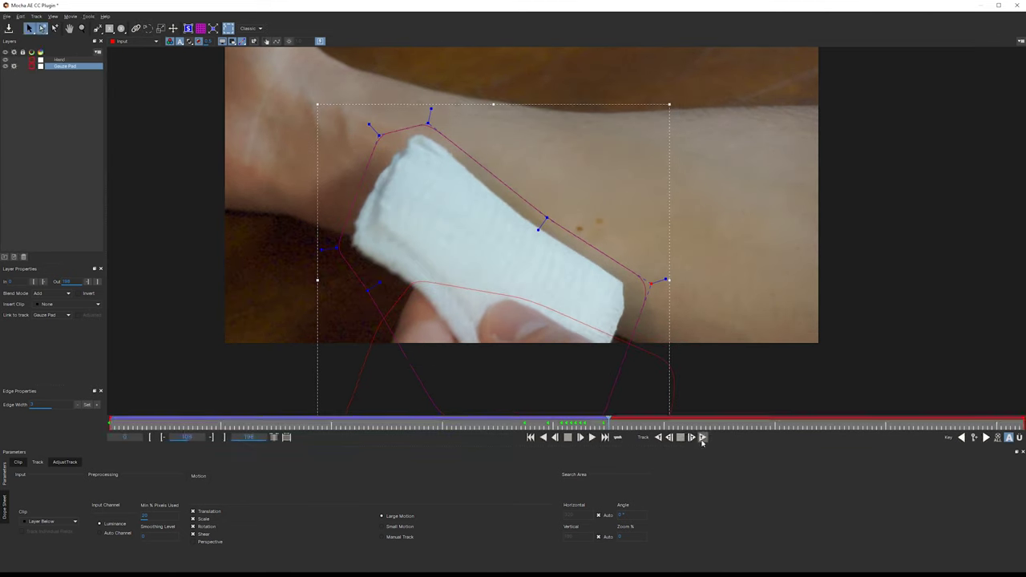
{"action": "left_click", "coordinate": [702, 438]}
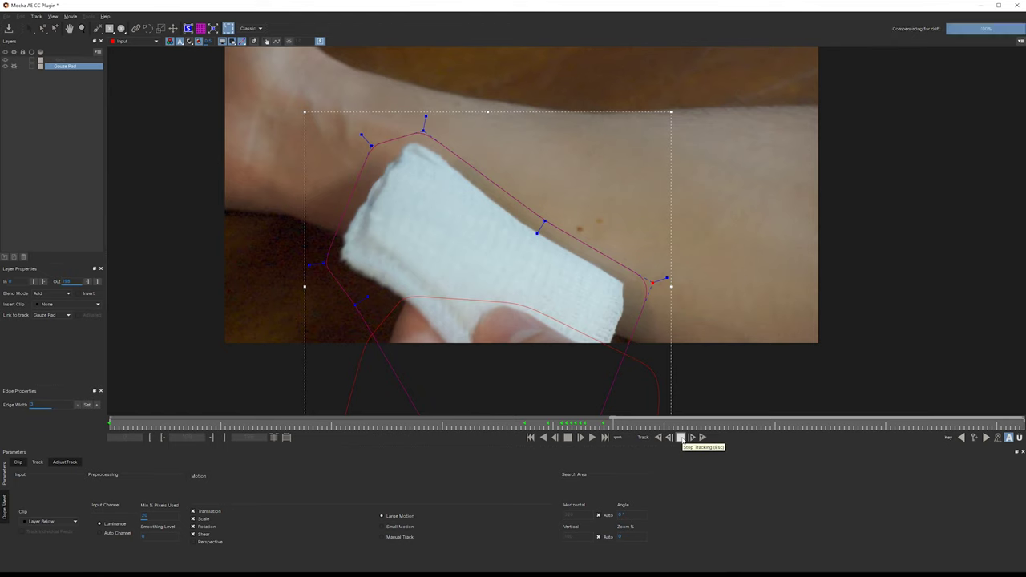
{"action": "left_click", "coordinate": [681, 437]}
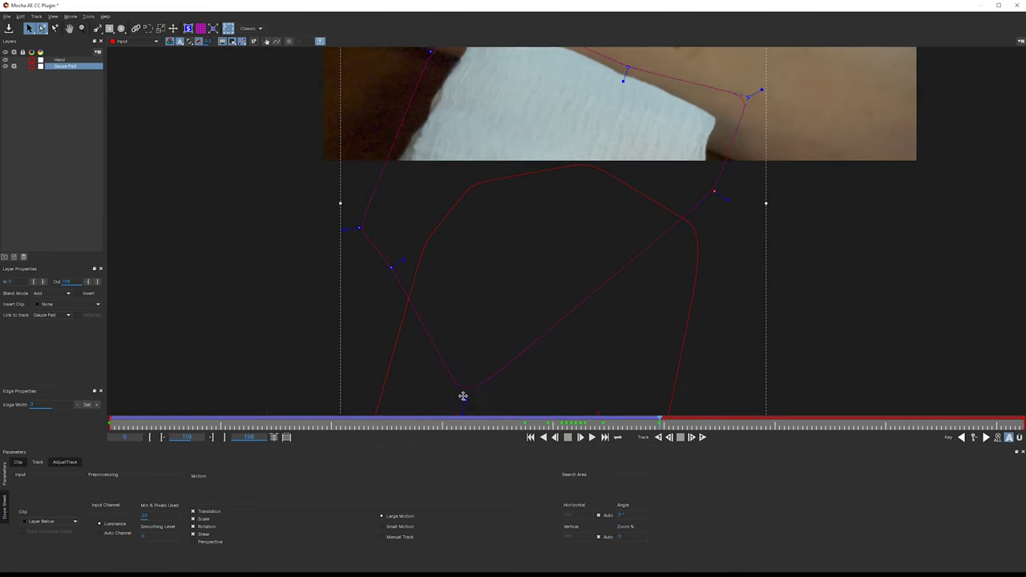
{"action": "left_click_drag", "start_coordinate": [462, 396], "coordinate": [575, 192]}
{"action": "left_click_drag", "start_coordinate": [391, 267], "coordinate": [430, 203]}
{"action": "left_click_drag", "start_coordinate": [358, 226], "coordinate": [379, 182]}
{"action": "left_click_drag", "start_coordinate": [749, 98], "coordinate": [711, 195]}
Step: Track the Gauze Pad layer to frame 132 and bring the spline's lower points in just below the footage edge
{"action": "left_click", "coordinate": [692, 439]}
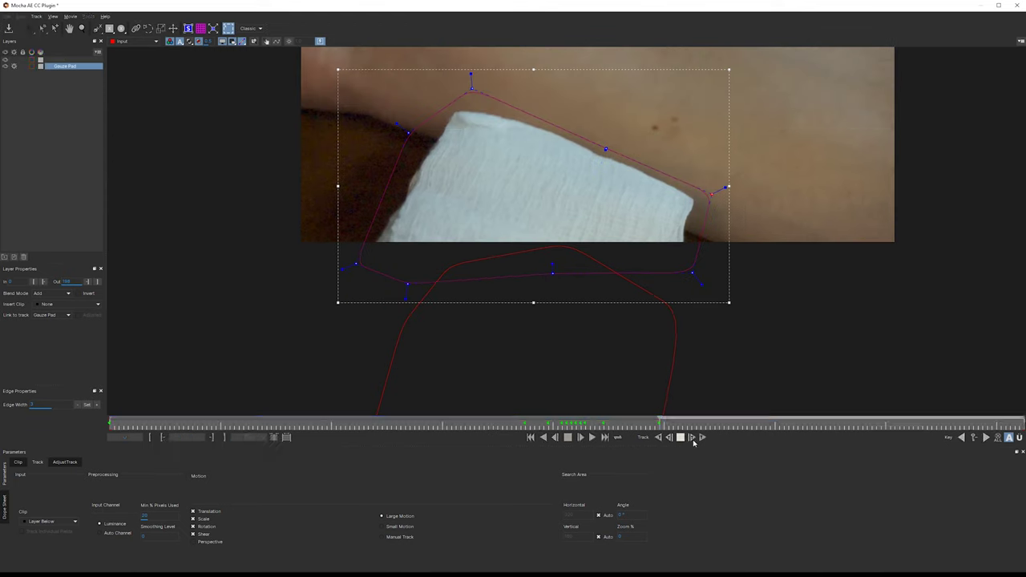
{"action": "left_click", "coordinate": [680, 438]}
{"action": "left_click_drag", "start_coordinate": [415, 368], "coordinate": [320, 322]}
{"action": "left_click_drag", "start_coordinate": [392, 342], "coordinate": [426, 283]}
{"action": "left_click", "coordinate": [543, 286]}
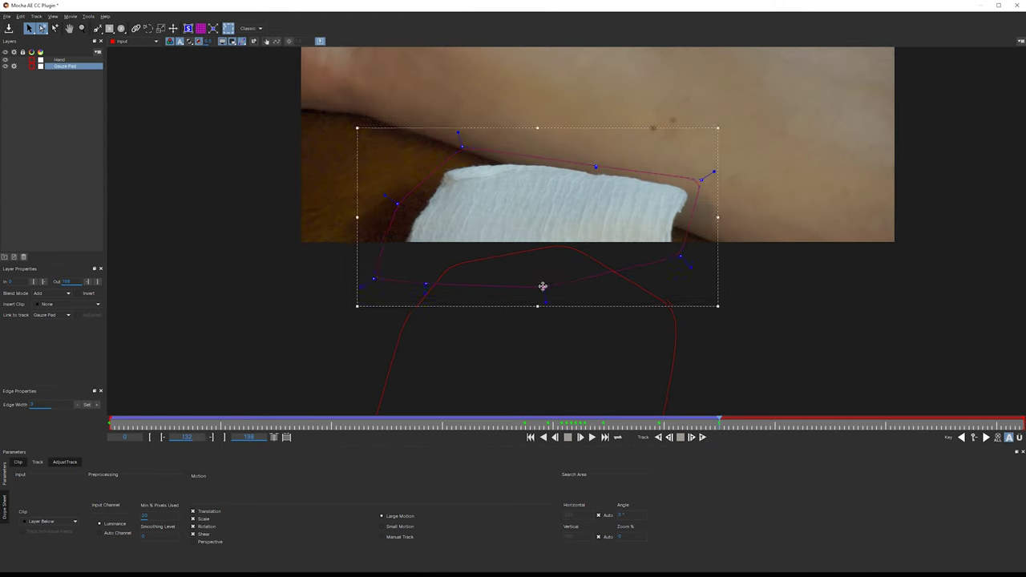
Step: Move the Gauze Pad spline's lower forearm-side point farther out at frame 151, and track the layer forward to frame 198
{"action": "left_click", "coordinate": [702, 438]}
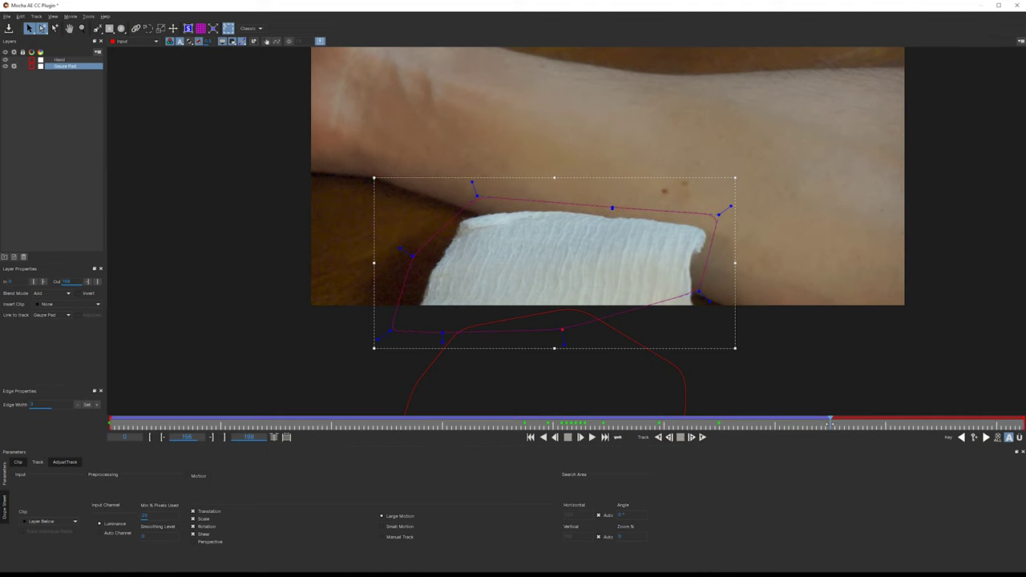
{"action": "left_click_drag", "start_coordinate": [829, 423], "coordinate": [807, 423]}
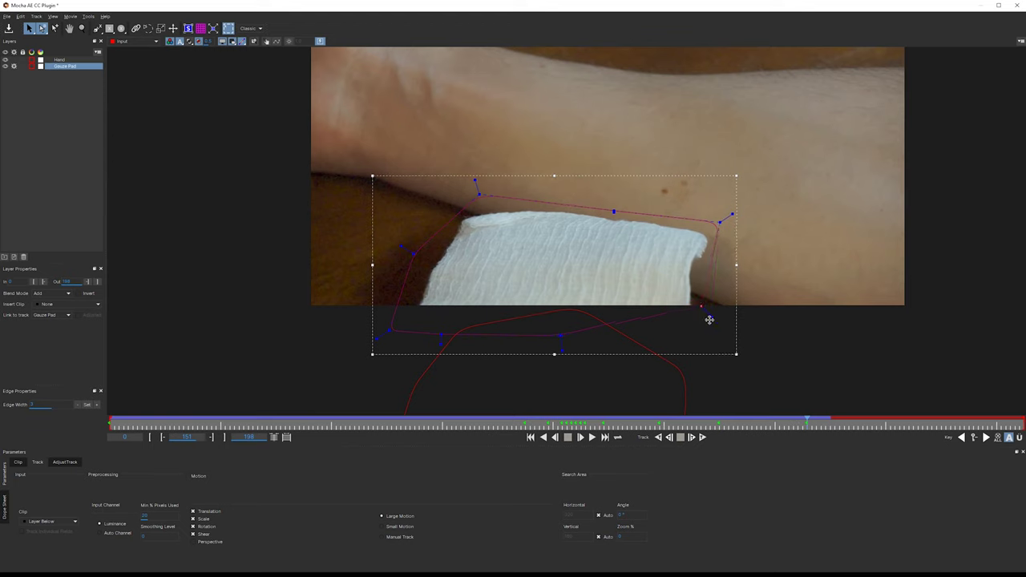
{"action": "left_click_drag", "start_coordinate": [710, 320], "coordinate": [731, 348]}
{"action": "left_click", "coordinate": [702, 437]}
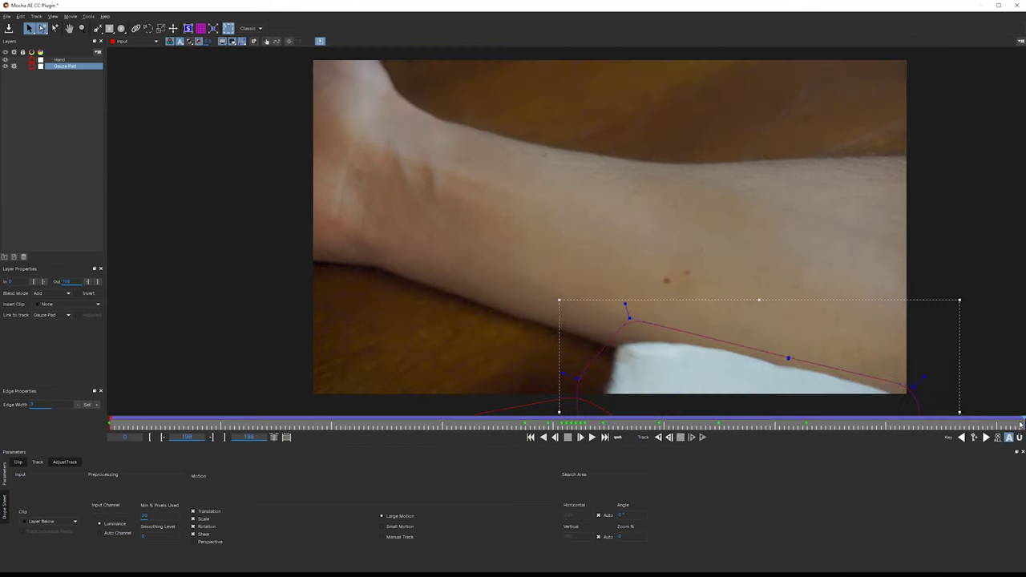
Step: Return to frame 0, duplicate the Gauze Pad layer and rename the copy Gauze Pad Front
{"action": "left_click_drag", "start_coordinate": [1021, 420], "coordinate": [727, 386]}
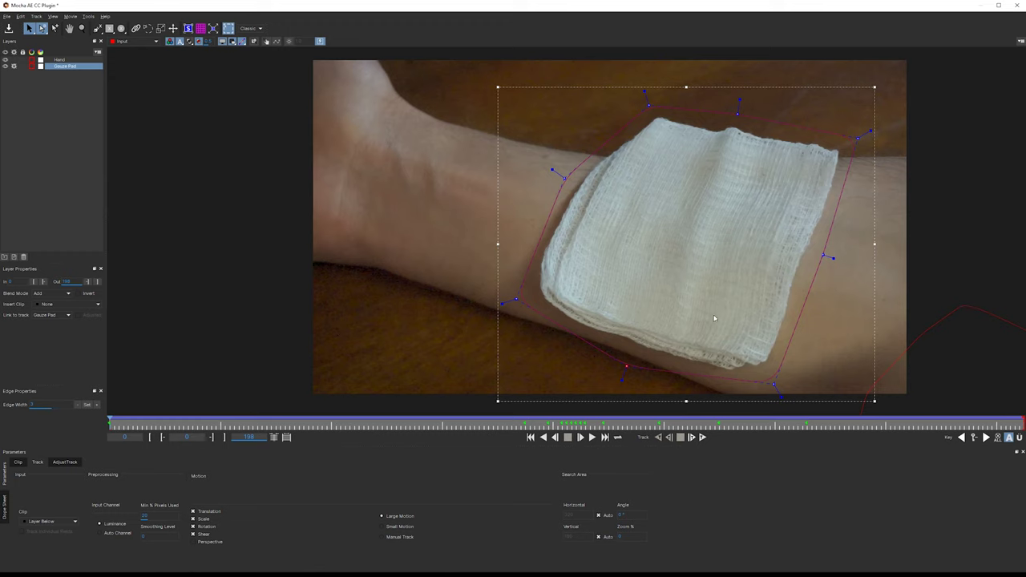
{"action": "right_click", "coordinate": [78, 68]}
{"action": "left_click", "coordinate": [115, 109]}
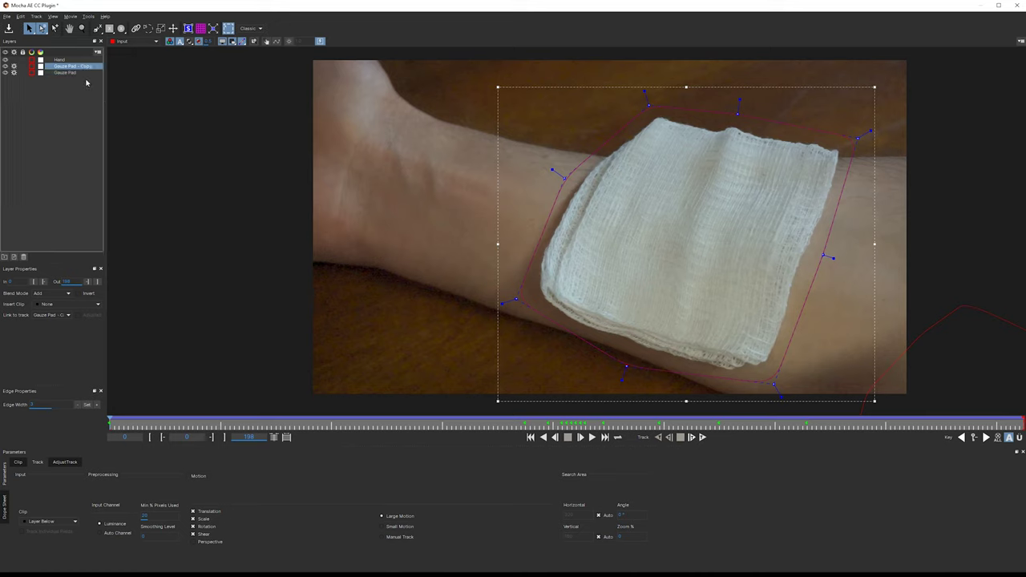
{"action": "double_click", "coordinate": [76, 67]}
{"action": "left_click_drag", "start_coordinate": [77, 65], "coordinate": [127, 70]}
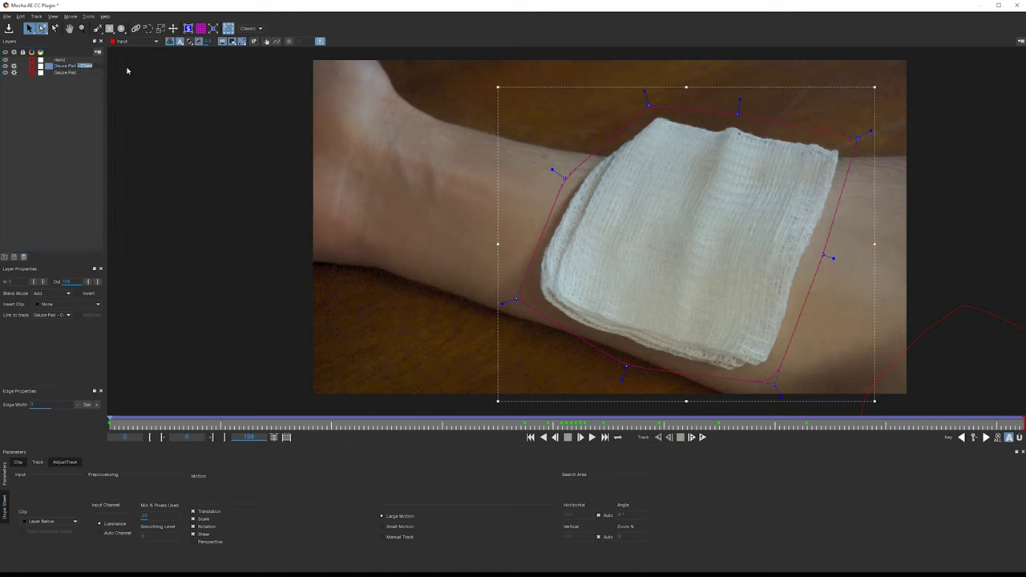
{"action": "type", "text": "Front"}
{"action": "key", "text": "Return"}
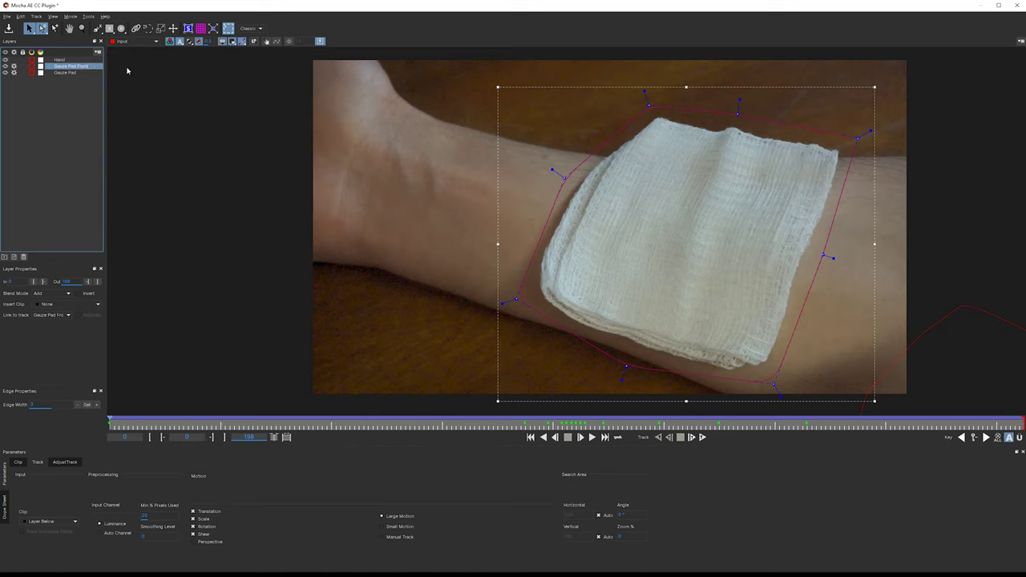
Step: Rename the original Gauze Pad layer as Gauze Pad Back
{"action": "double_click", "coordinate": [72, 72]}
{"action": "left_click", "coordinate": [88, 73]}
{"action": "type", "text": "Back"}
{"action": "key", "text": "Return"}
Step: Show the planar surface of the Gauze Pad Front layer and align its four corners with the pad's corners at frame 0
{"action": "left_click", "coordinate": [72, 66]}
{"action": "left_click", "coordinate": [189, 30]}
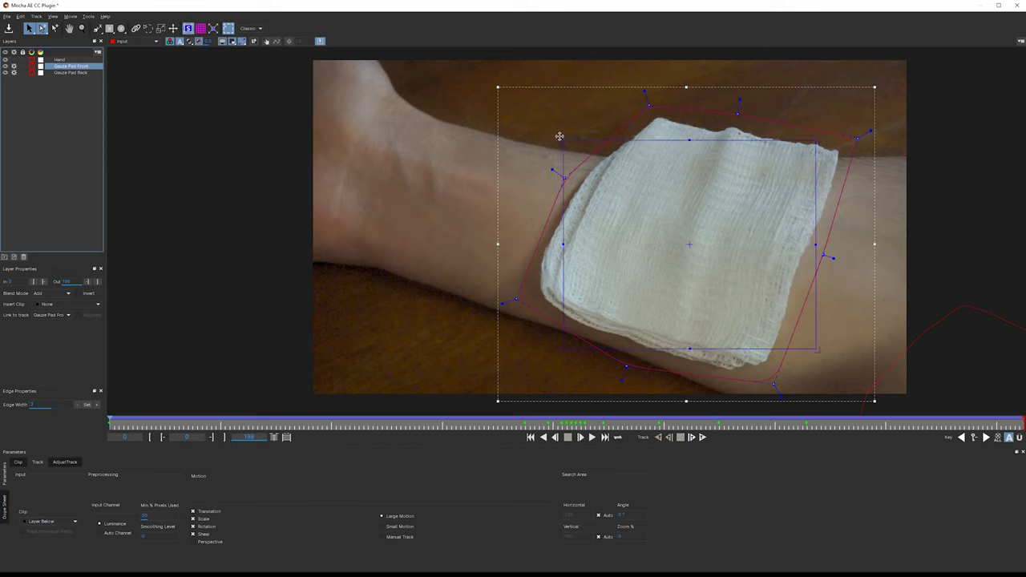
{"action": "left_click_drag", "start_coordinate": [561, 137], "coordinate": [648, 125]}
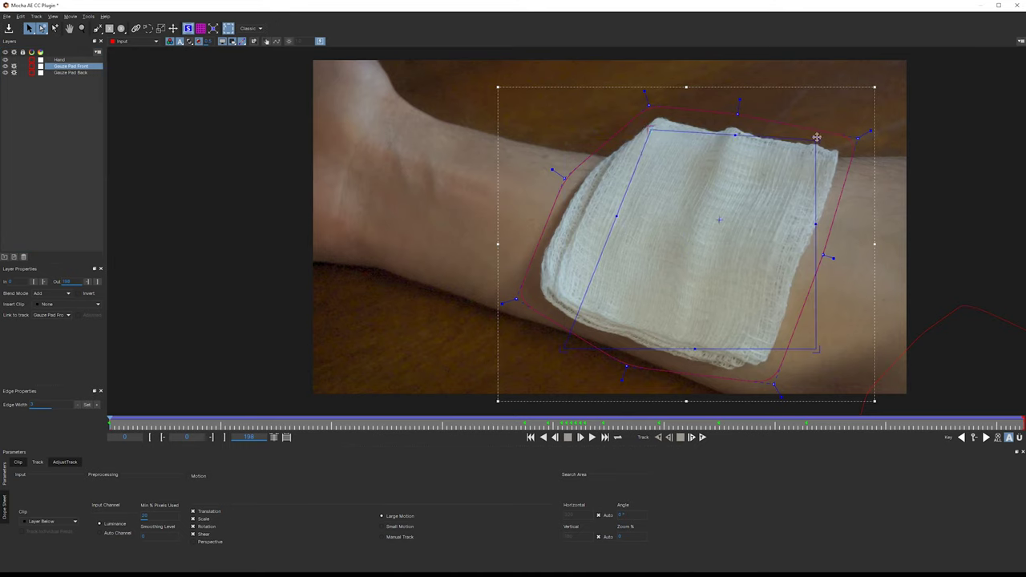
{"action": "left_click_drag", "start_coordinate": [816, 139], "coordinate": [833, 153]}
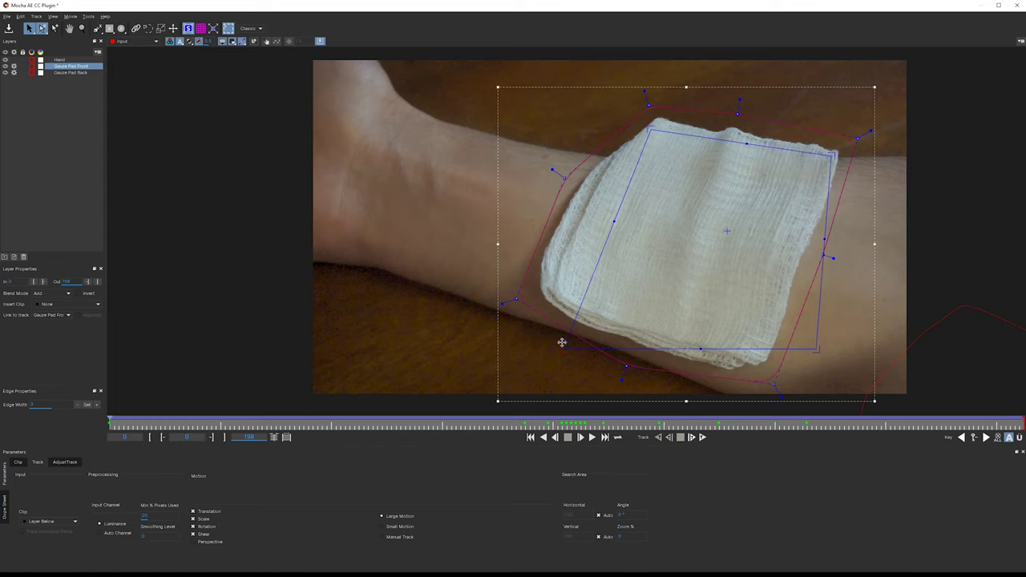
{"action": "left_click_drag", "start_coordinate": [559, 339], "coordinate": [549, 274]}
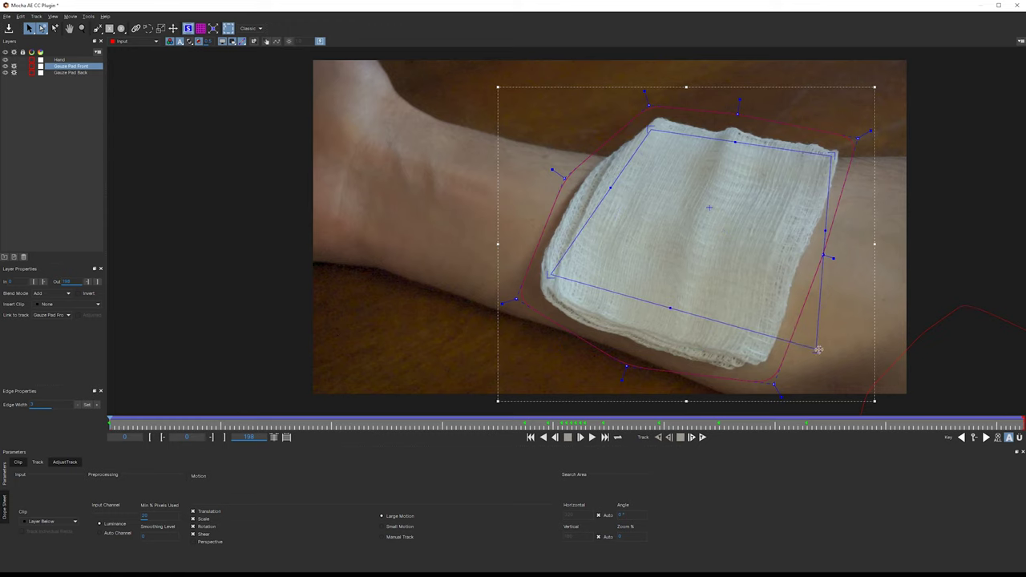
{"action": "left_click_drag", "start_coordinate": [820, 350], "coordinate": [757, 356]}
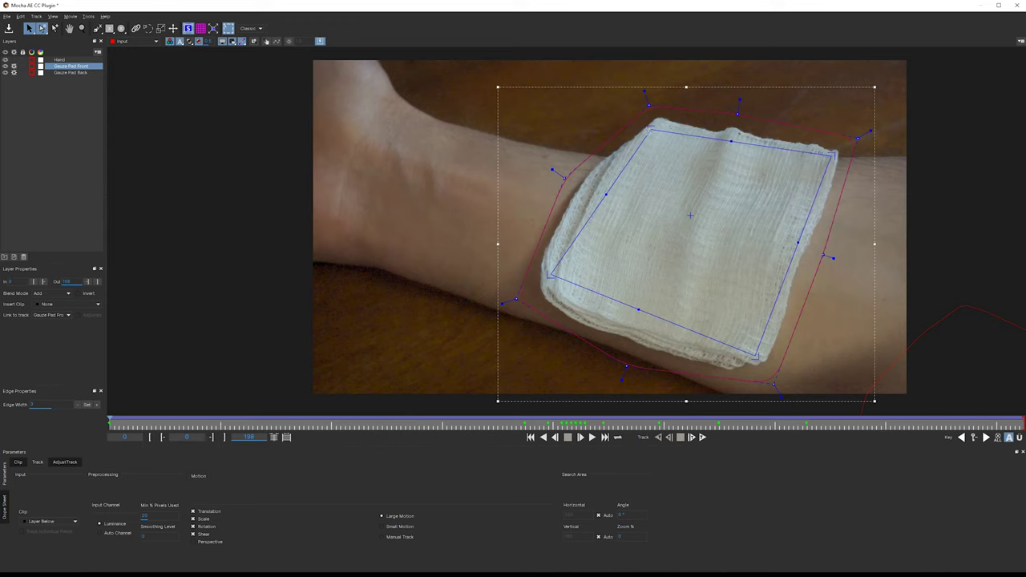
{"action": "left_click_drag", "start_coordinate": [650, 129], "coordinate": [644, 119]}
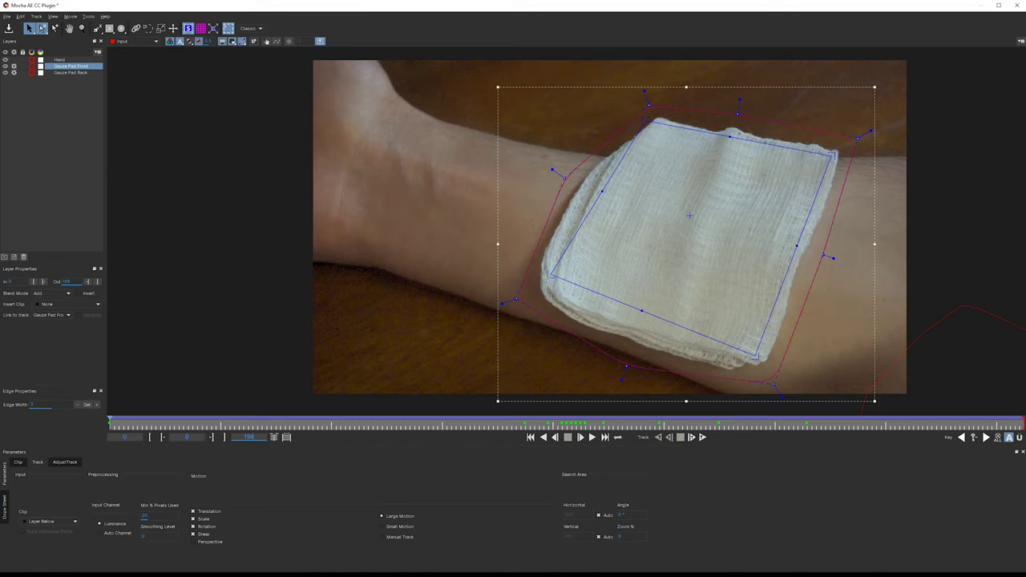
{"action": "mouse_move", "coordinate": [550, 276]}
{"action": "left_mouse_down"}
{"action": "mouse_move", "coordinate": [535, 288]}
{"action": "mouse_move", "coordinate": [543, 281]}
{"action": "left_mouse_up"}
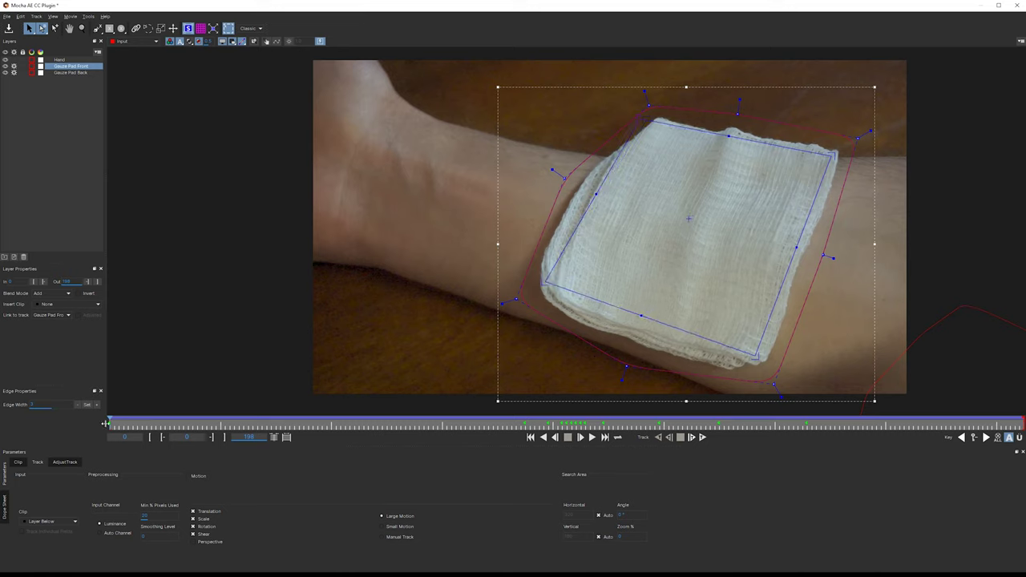
Step: Select the Gauze Pad Back layer, go to frame 135, and place one surface corner on the pad's upper forearm-side corner
{"action": "left_click_drag", "start_coordinate": [112, 425], "coordinate": [545, 365]}
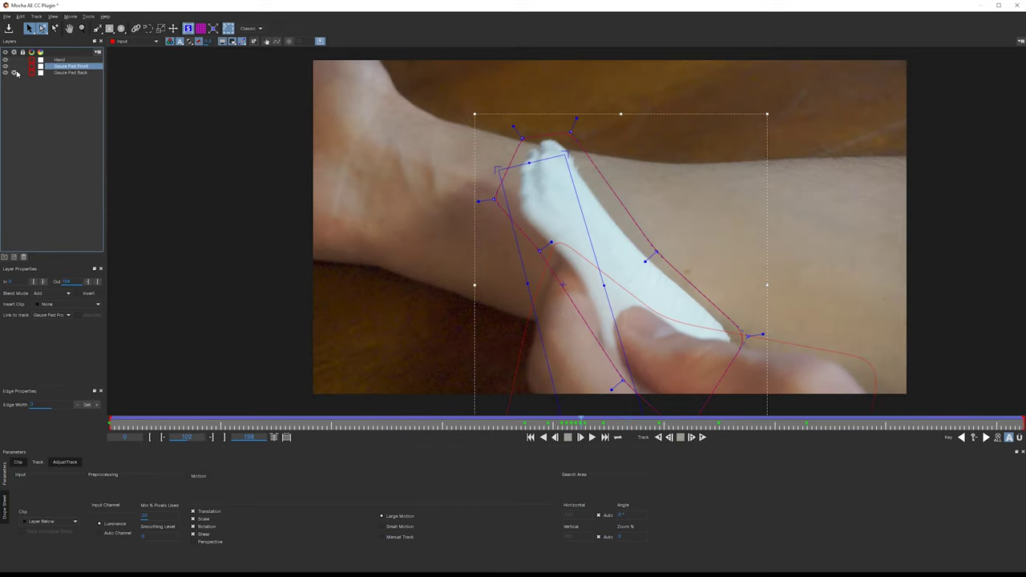
{"action": "left_click", "coordinate": [73, 73]}
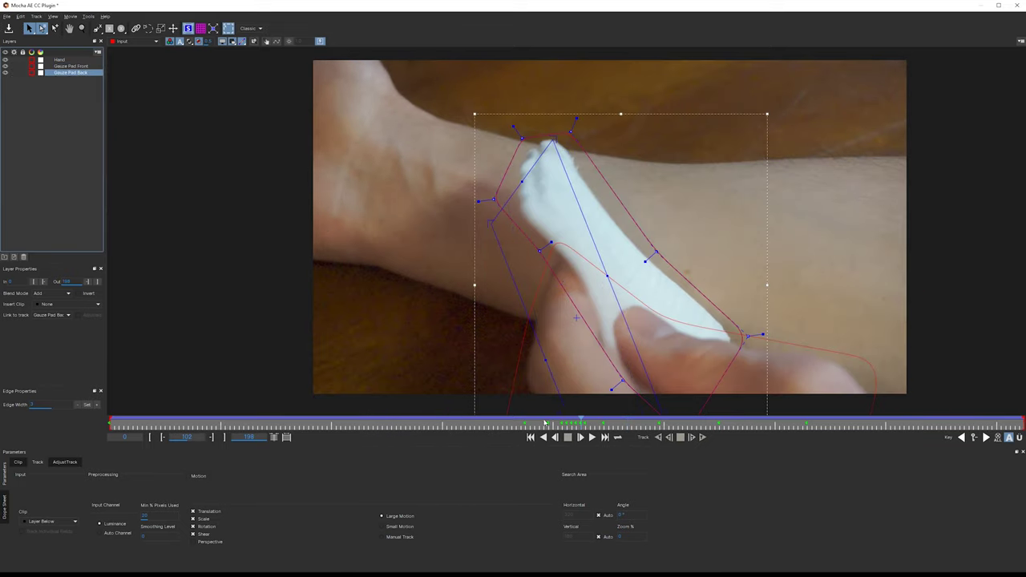
{"action": "left_click_drag", "start_coordinate": [580, 423], "coordinate": [733, 418]}
{"action": "key", "text": "x"}
{"action": "left_click_drag", "start_coordinate": [593, 284], "coordinate": [614, 176]}
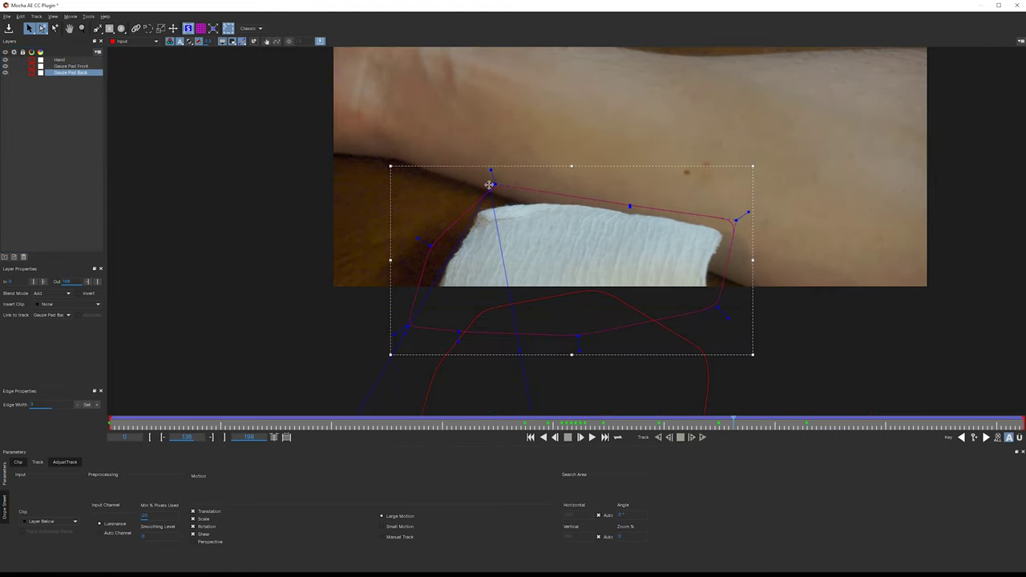
{"action": "left_click_drag", "start_coordinate": [500, 199], "coordinate": [712, 238]}
Step: Place another Gauze Pad Back surface corner on the pad's upper wrist-side corner and fine-tune the forearm-side one
{"action": "key", "text": "x"}
{"action": "left_click_drag", "start_coordinate": [476, 239], "coordinate": [488, 175]}
{"action": "left_click_drag", "start_coordinate": [406, 283], "coordinate": [432, 202]}
{"action": "left_click_drag", "start_coordinate": [352, 334], "coordinate": [528, 71]}
{"action": "key", "text": "x"}
{"action": "left_click_drag", "start_coordinate": [577, 110], "coordinate": [537, 202]}
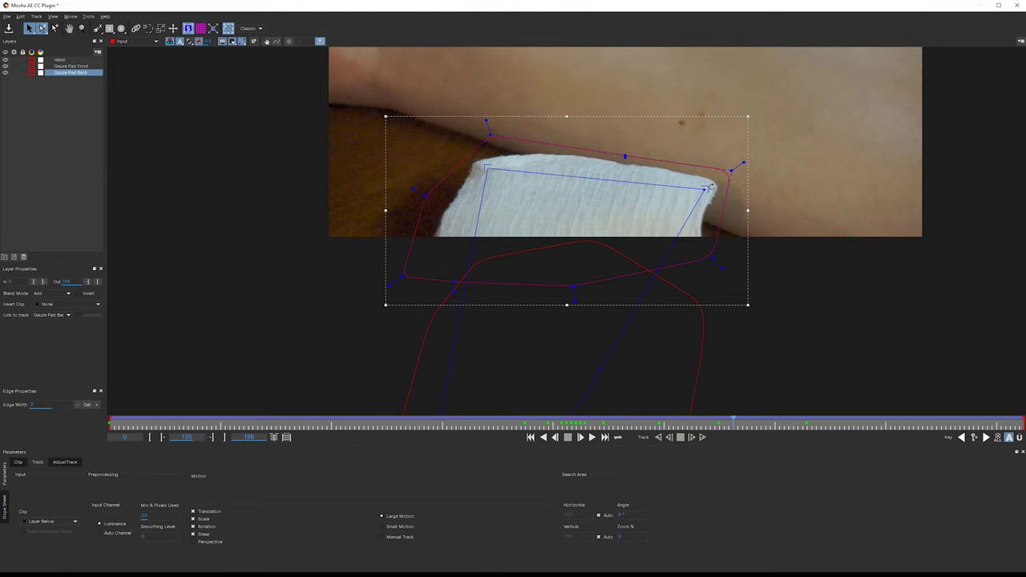
{"action": "left_click_drag", "start_coordinate": [704, 187], "coordinate": [709, 176]}
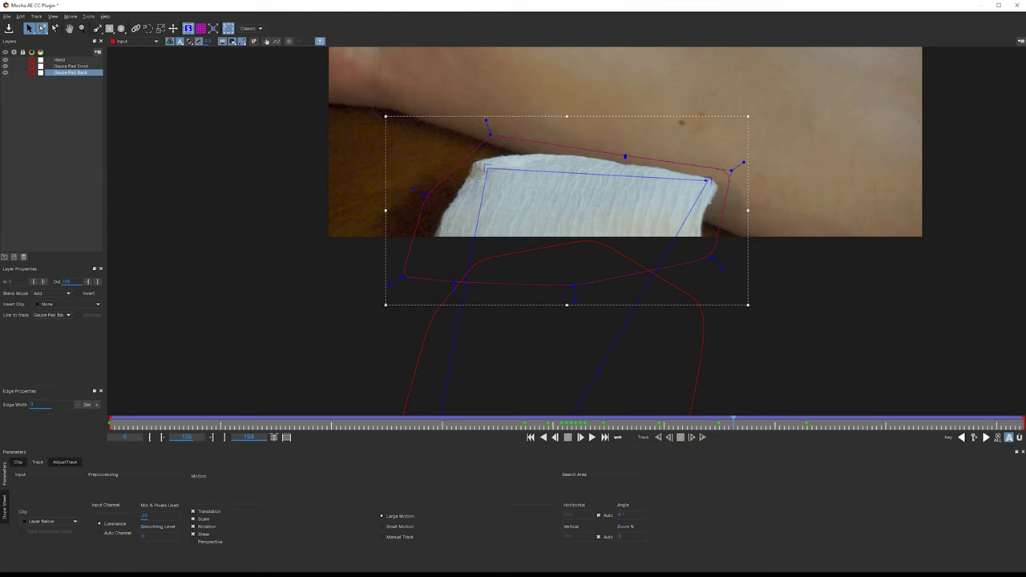
Step: At frame 135, move the two lower Gauze Pad Back surface corners just below the picture's lower edge, in line with the pad's sides
{"action": "left_click_drag", "start_coordinate": [565, 241], "coordinate": [601, 60]}
{"action": "left_click_drag", "start_coordinate": [563, 273], "coordinate": [591, 116]}
{"action": "left_click_drag", "start_coordinate": [515, 335], "coordinate": [526, 234]}
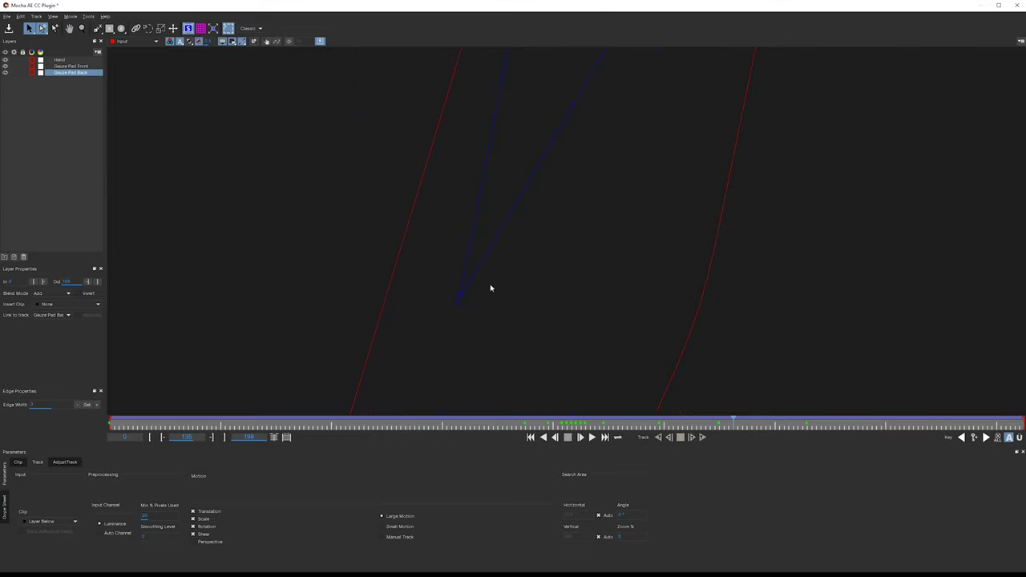
{"action": "left_click_drag", "start_coordinate": [456, 300], "coordinate": [463, 336]}
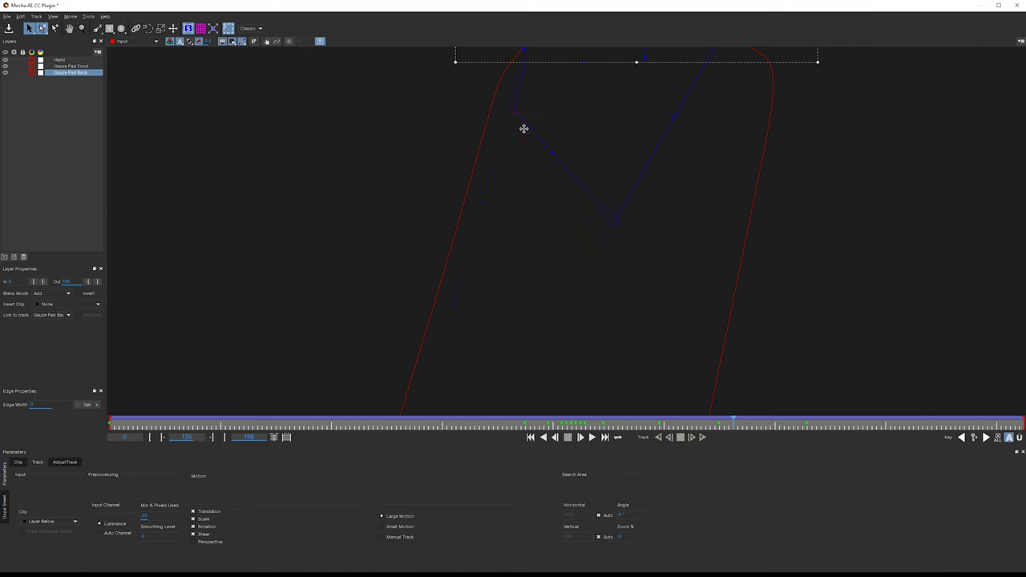
{"action": "left_click_drag", "start_coordinate": [615, 221], "coordinate": [759, 11]}
{"action": "left_click_drag", "start_coordinate": [578, 105], "coordinate": [536, 249]}
{"action": "left_click_drag", "start_coordinate": [469, 252], "coordinate": [455, 156]}
{"action": "left_click_drag", "start_coordinate": [718, 152], "coordinate": [716, 191]}
{"action": "left_click_drag", "start_coordinate": [455, 156], "coordinate": [458, 183]}
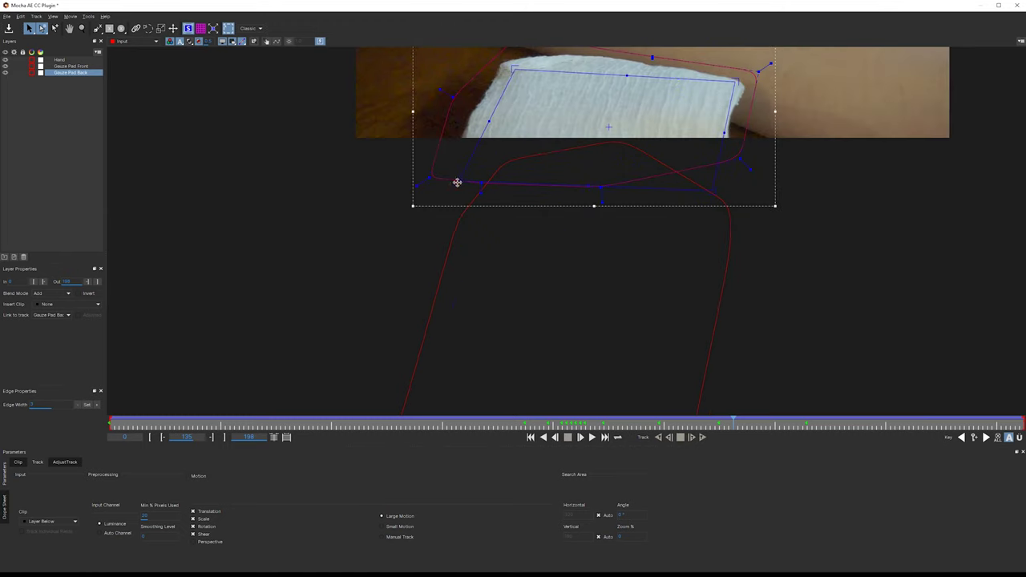
{"action": "left_click_drag", "start_coordinate": [713, 192], "coordinate": [722, 206]}
Step: Go to frame 168 and adjust the Gauze Pad Back surface's two upper corners and a lower corner to match the pad
{"action": "left_click_drag", "start_coordinate": [734, 155], "coordinate": [729, 295]}
{"action": "left_click_drag", "start_coordinate": [746, 428], "coordinate": [886, 417]}
{"action": "left_click_drag", "start_coordinate": [513, 179], "coordinate": [509, 176]}
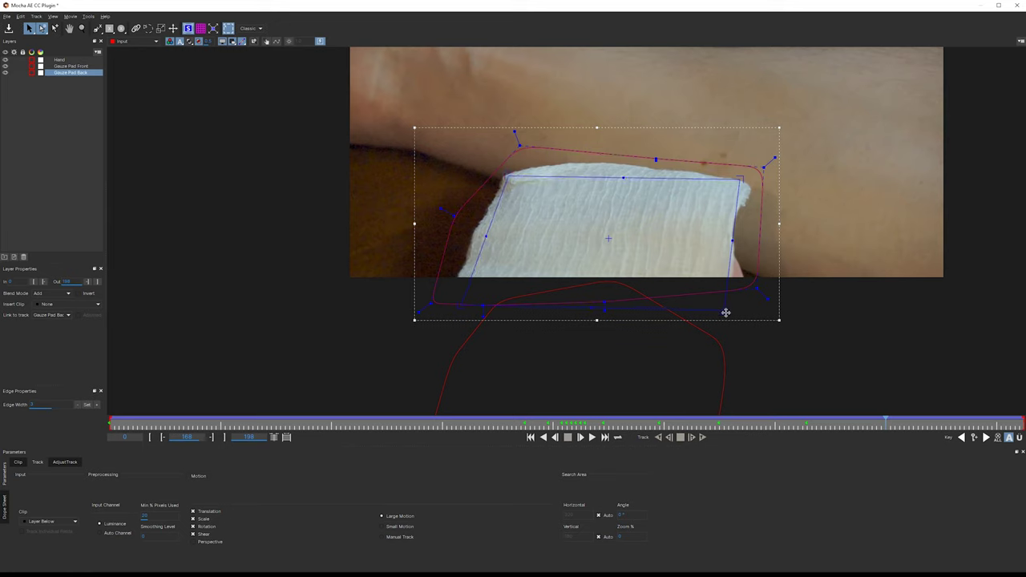
{"action": "left_click_drag", "start_coordinate": [724, 312], "coordinate": [747, 314]}
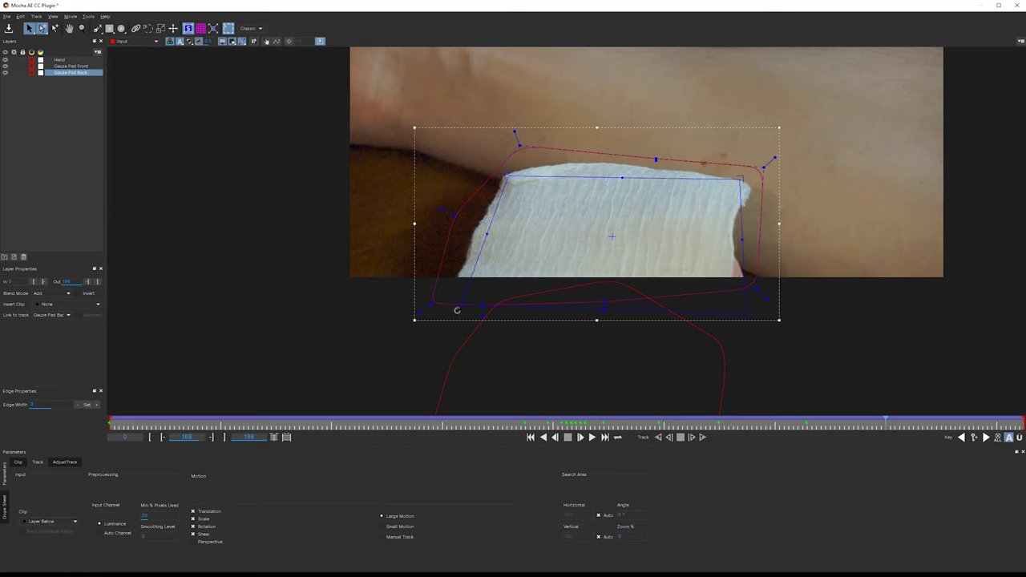
{"action": "left_click_drag", "start_coordinate": [509, 171], "coordinate": [506, 171]}
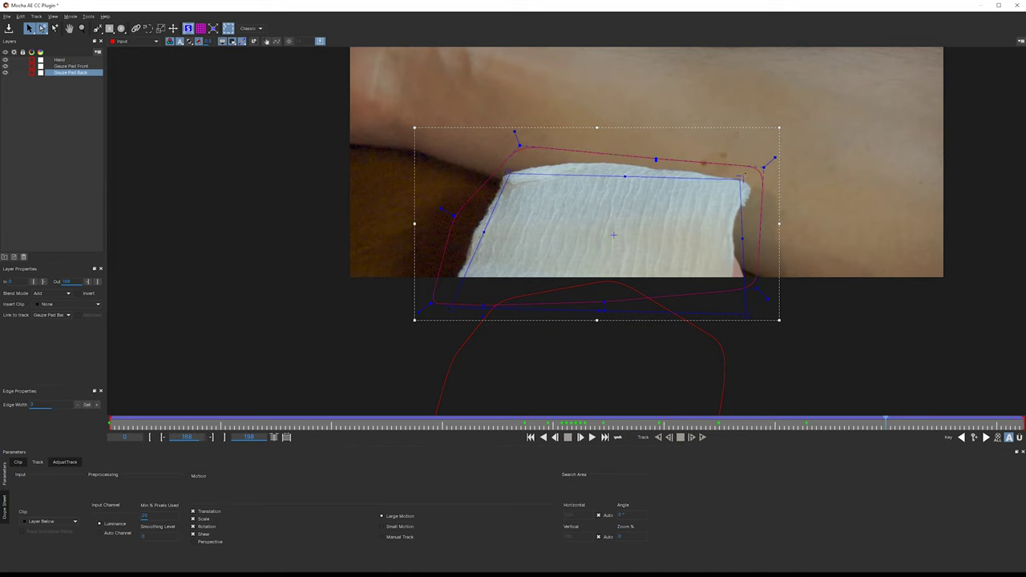
{"action": "left_click_drag", "start_coordinate": [741, 177], "coordinate": [743, 174]}
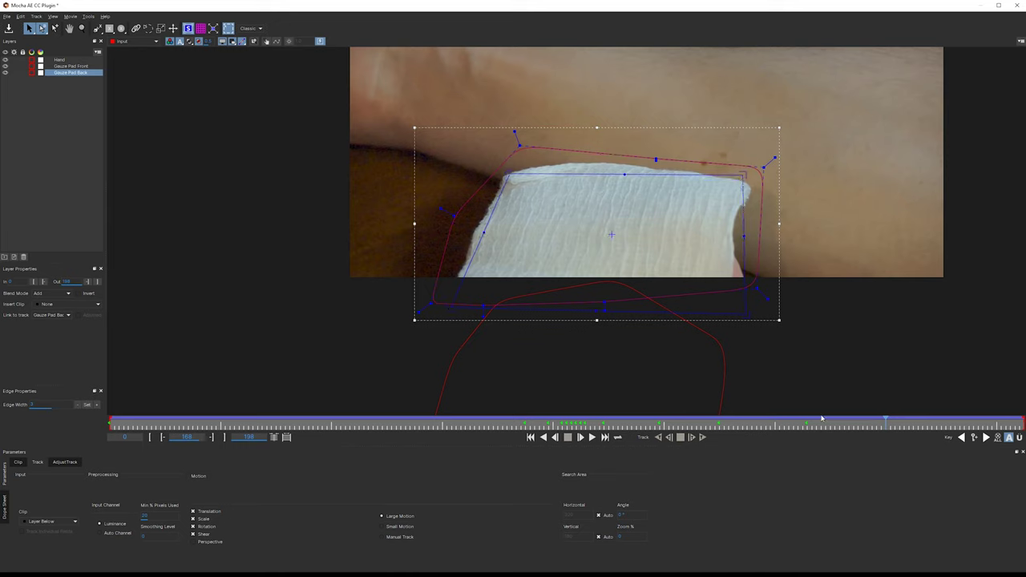
Step: Go to frame 110 and shift the two lower Gauze Pad Back surface corners to follow the pad's edges
{"action": "left_click_drag", "start_coordinate": [886, 421], "coordinate": [616, 382]}
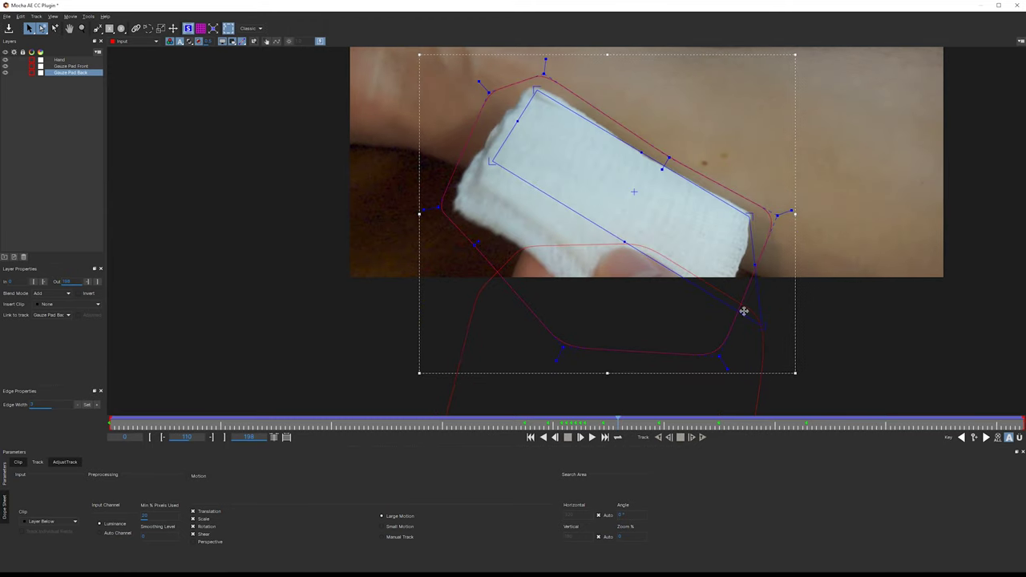
{"action": "left_click_drag", "start_coordinate": [764, 326], "coordinate": [721, 312]}
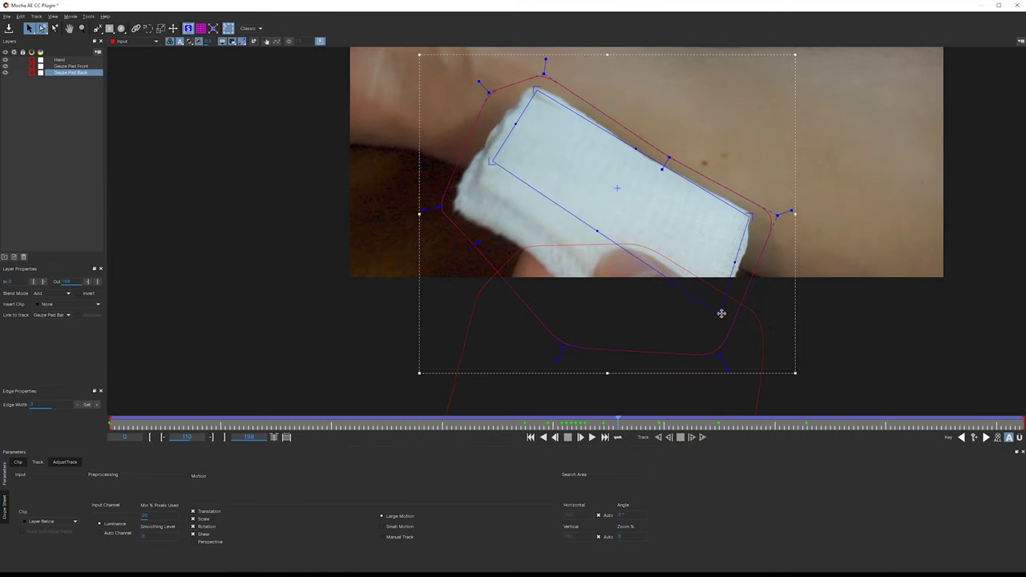
{"action": "left_click_drag", "start_coordinate": [489, 162], "coordinate": [480, 179]}
Step: Review how the Gauze Pad Back surface follows the pad from frame 98 to frame 165
{"action": "left_click_drag", "start_coordinate": [618, 418], "coordinate": [565, 404]}
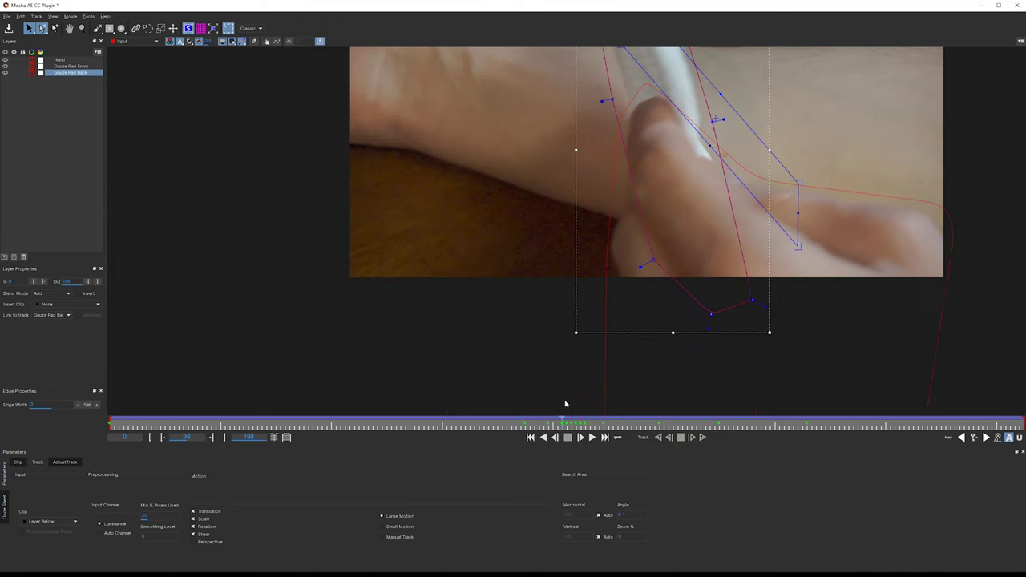
{"action": "key", "text": "x"}
{"action": "left_click_drag", "start_coordinate": [641, 279], "coordinate": [557, 364]}
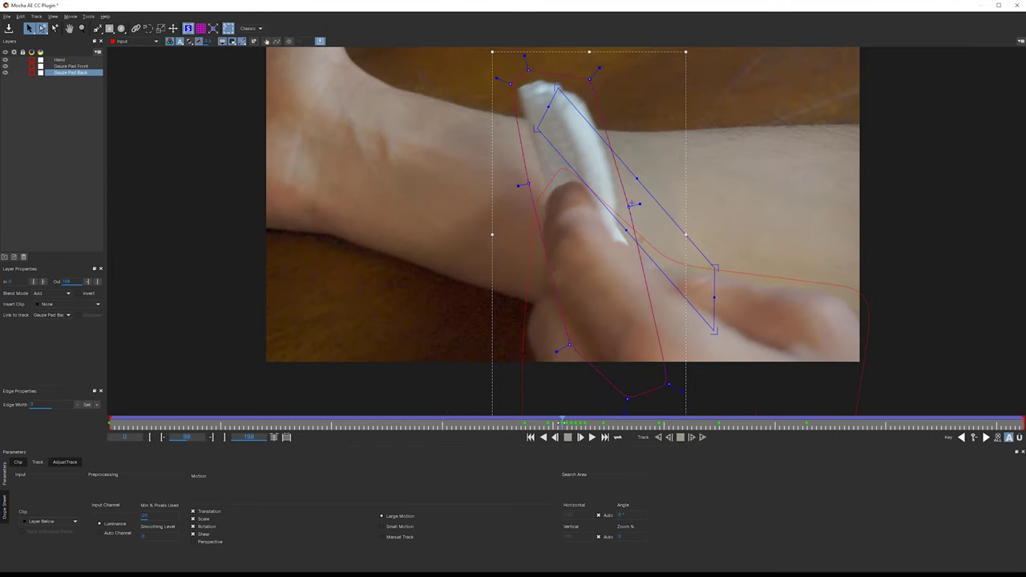
{"action": "key", "text": "Right"}
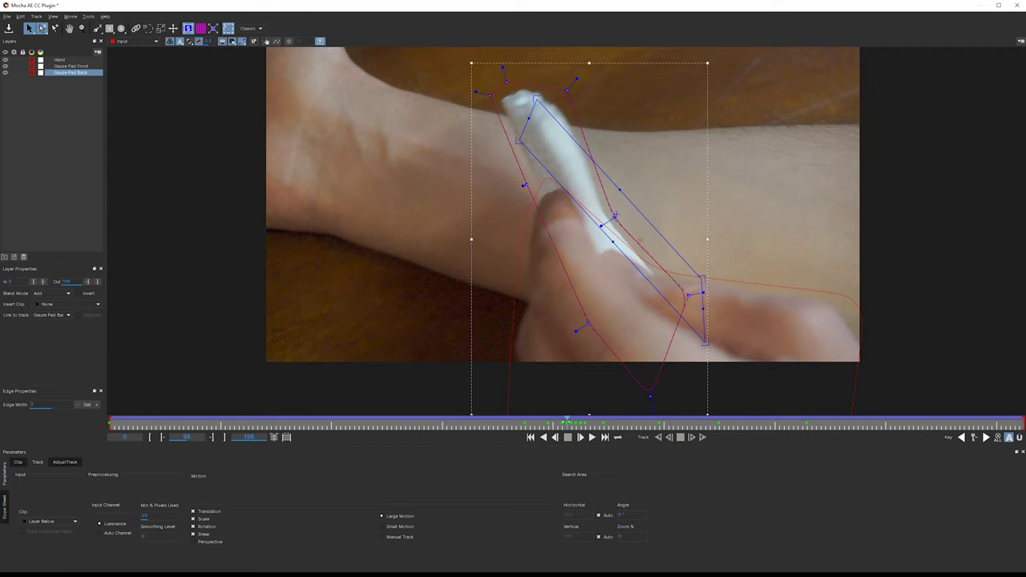
{"action": "left_click_drag", "start_coordinate": [567, 423], "coordinate": [870, 383]}
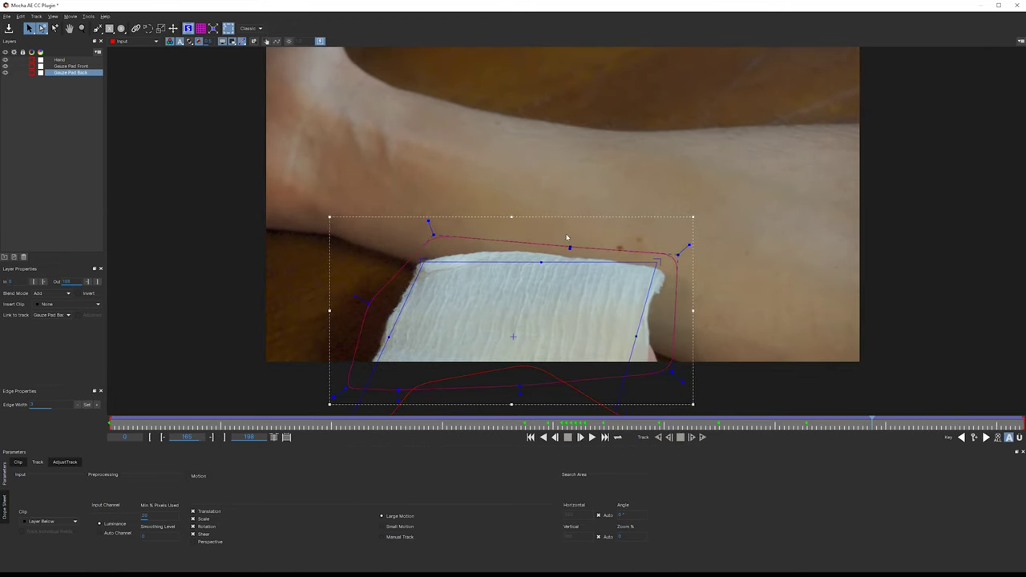
Step: Show the planar grid and refine the two lower Gauze Pad Back surface corners at frame 165 so the grid follows the pad
{"action": "left_click", "coordinate": [200, 29]}
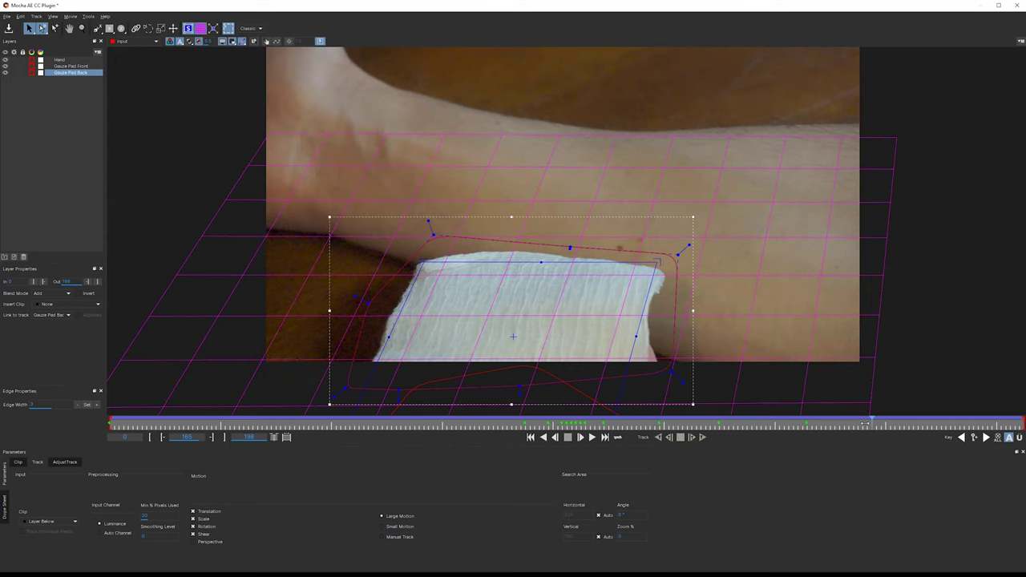
{"action": "left_click_drag", "start_coordinate": [866, 422], "coordinate": [883, 362]}
{"action": "left_click_drag", "start_coordinate": [603, 325], "coordinate": [625, 237]}
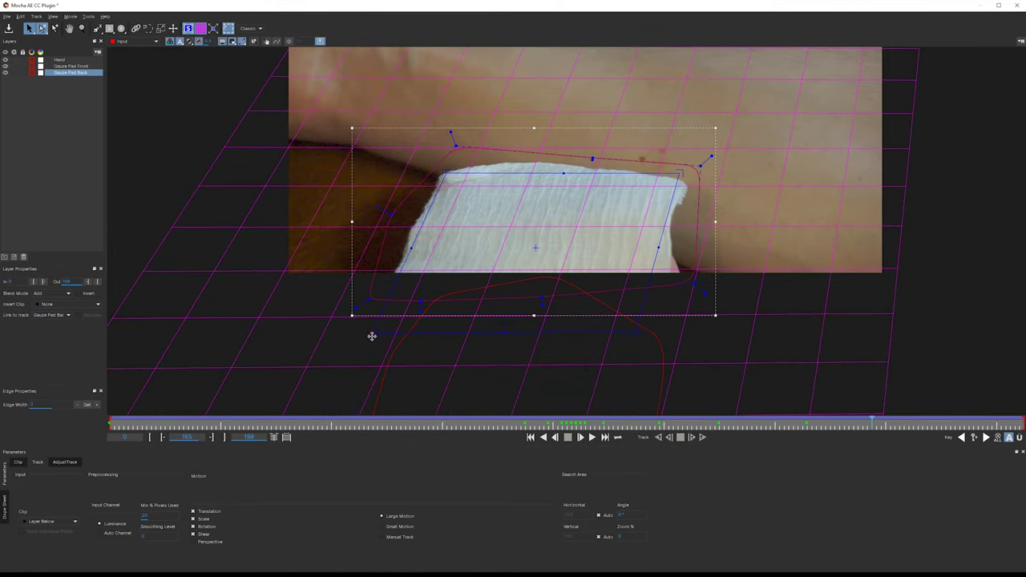
{"action": "left_click_drag", "start_coordinate": [371, 336], "coordinate": [379, 337]}
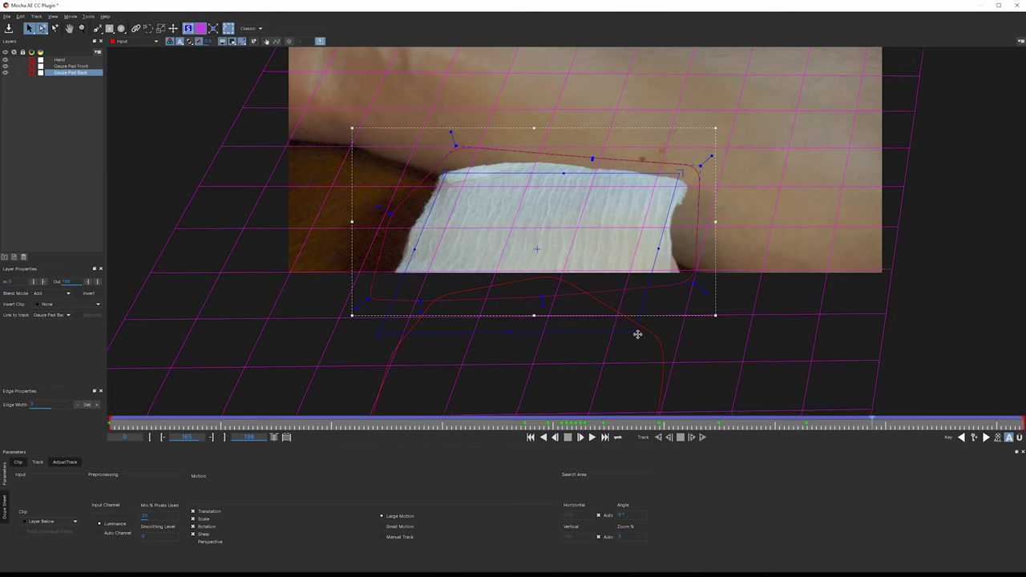
{"action": "left_click_drag", "start_coordinate": [638, 334], "coordinate": [662, 334]}
{"action": "left_click_drag", "start_coordinate": [376, 335], "coordinate": [378, 338]}
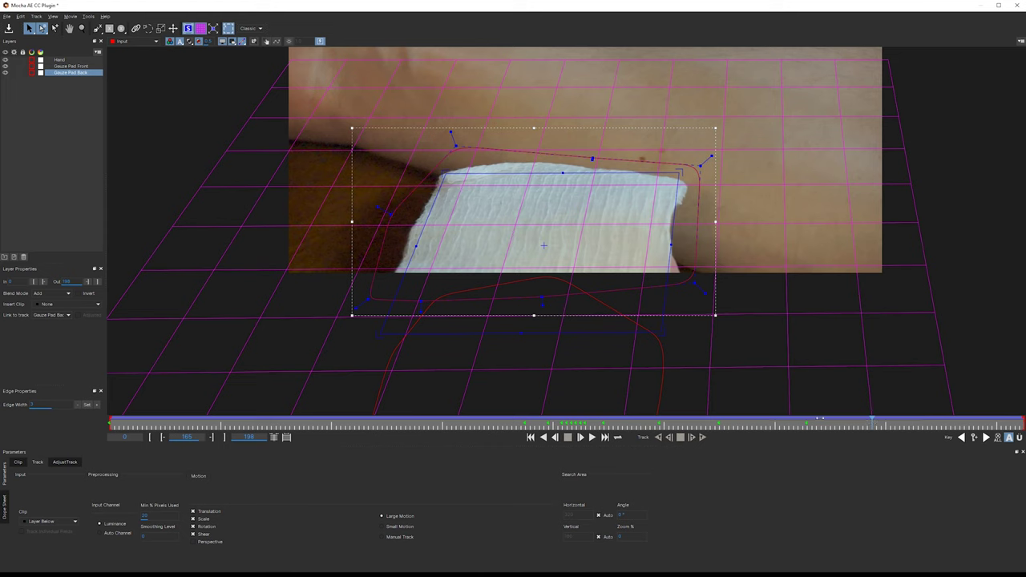
Step: Go to frame 77, select the Gauze Pad Front layer, and check its grid against the pad
{"action": "left_click_drag", "start_coordinate": [819, 418], "coordinate": [481, 375]}
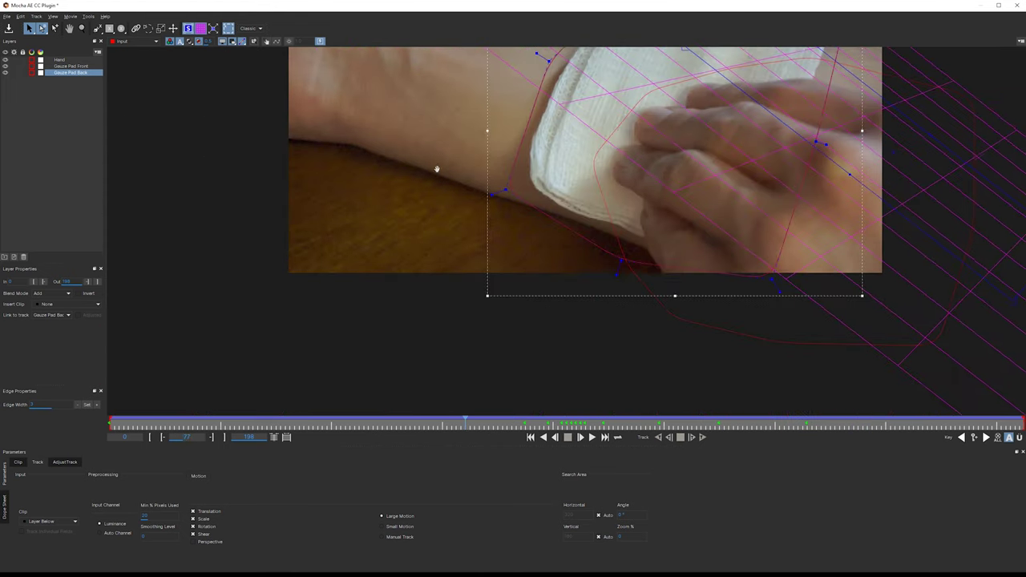
{"action": "left_click_drag", "start_coordinate": [437, 169], "coordinate": [357, 219]}
{"action": "left_click", "coordinate": [56, 67]}
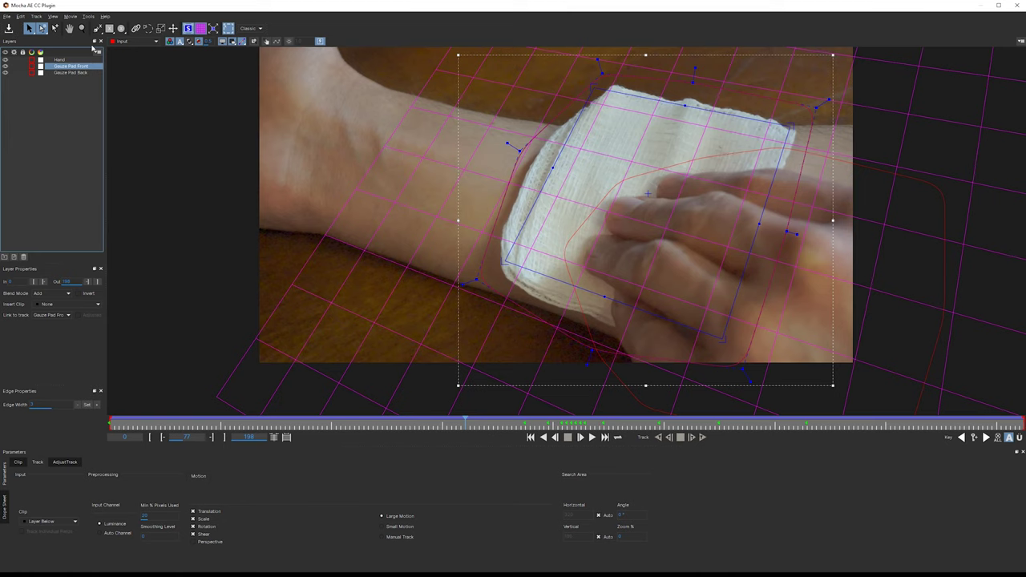
{"action": "left_click_drag", "start_coordinate": [74, 5], "coordinate": [465, 343]}
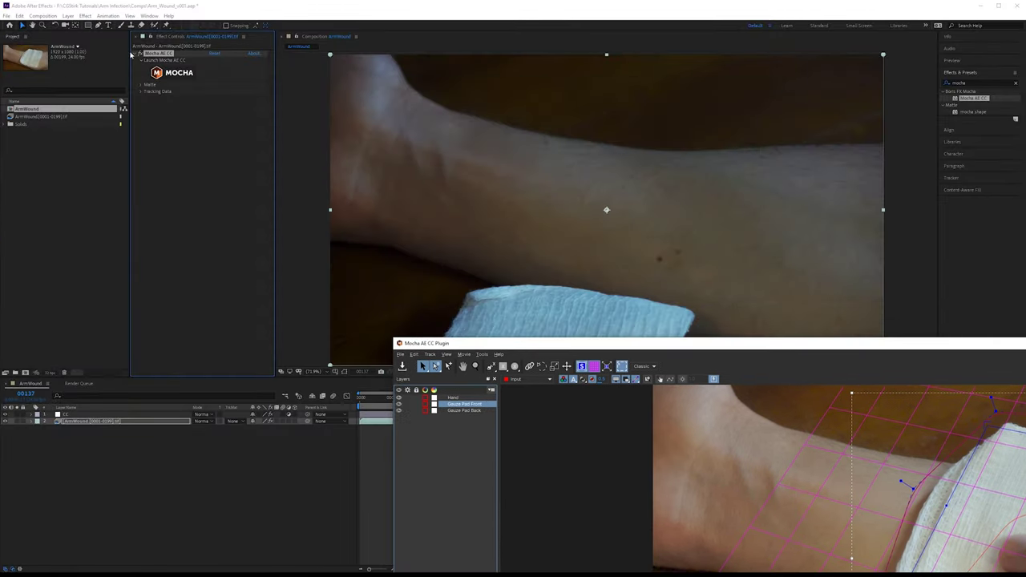
{"action": "key", "text": "super+Up"}
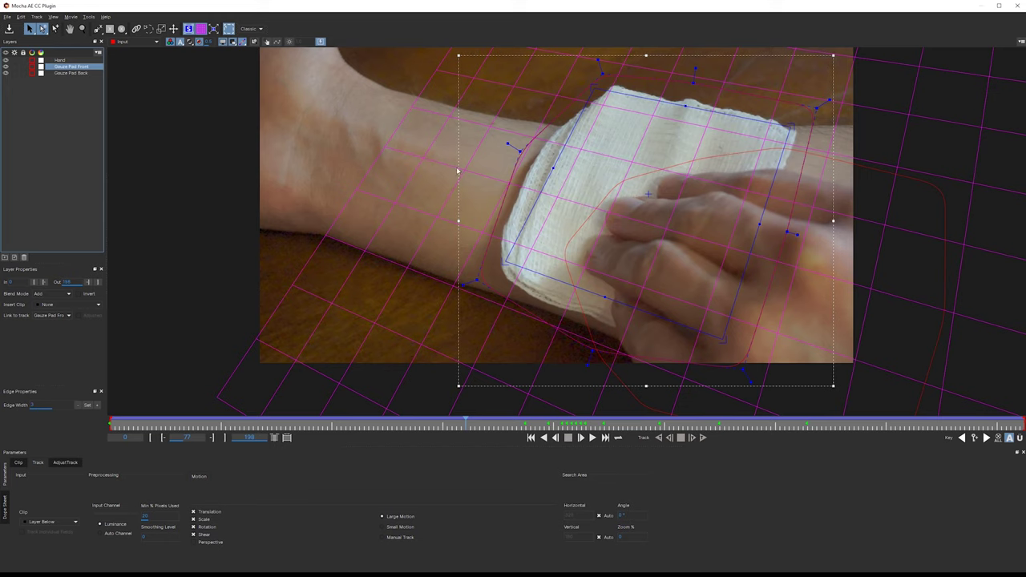
{"action": "left_click", "coordinate": [7, 17]}
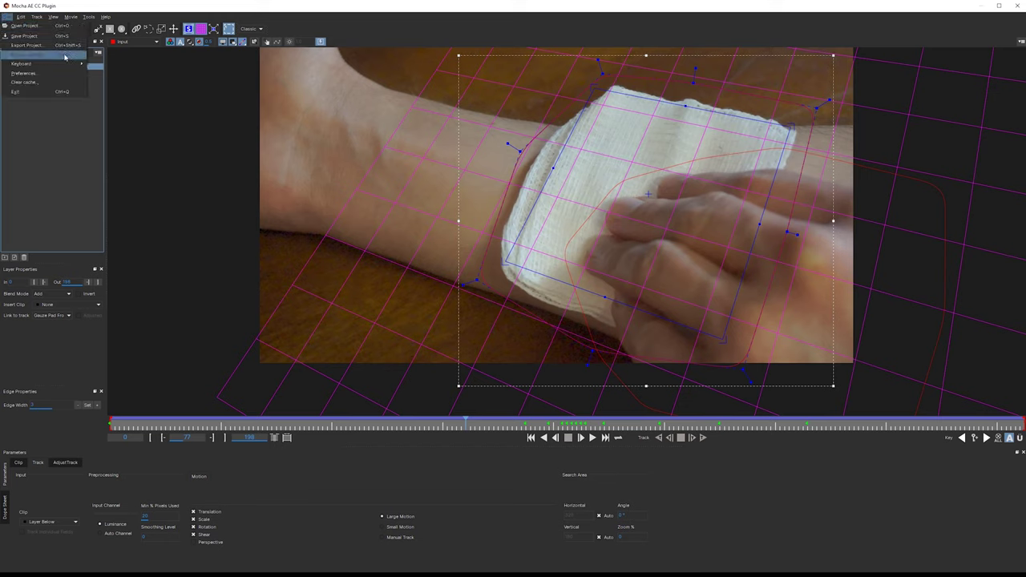
{"action": "left_click", "coordinate": [48, 45]}
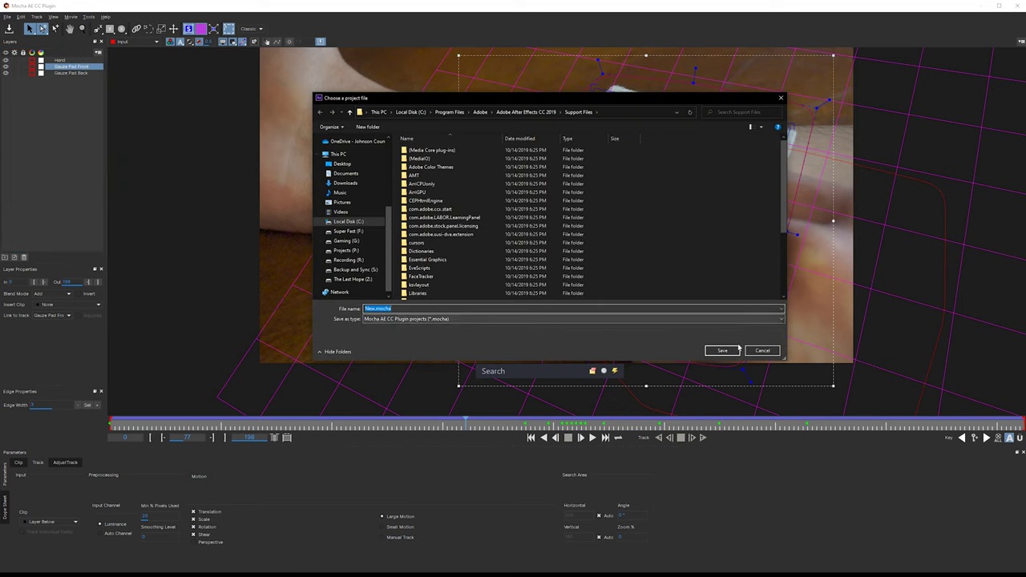
{"action": "left_click", "coordinate": [762, 350]}
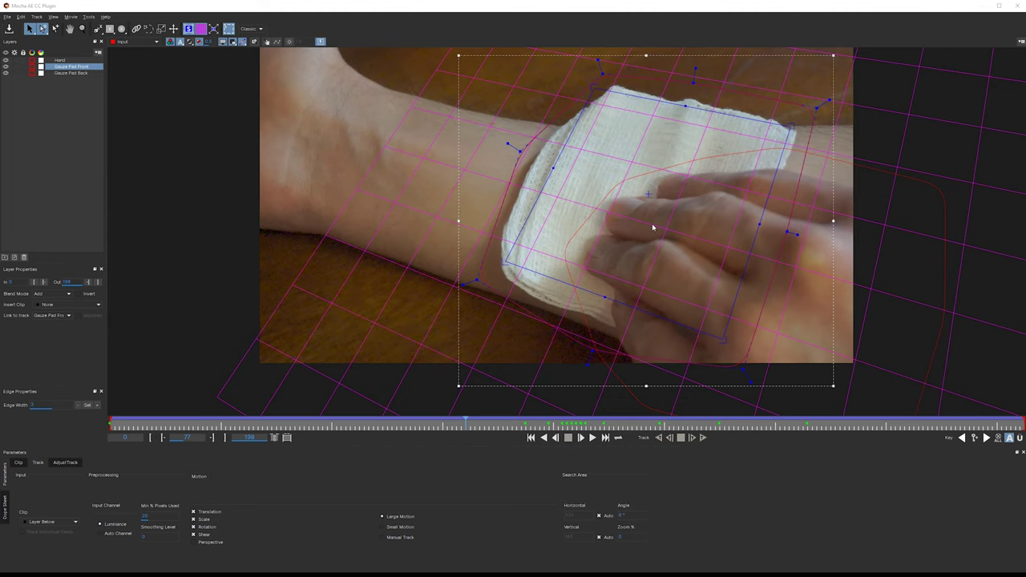
Step: Select the Hand layer, go to frame 127, and turn off the planar grid
{"action": "left_click", "coordinate": [85, 110]}
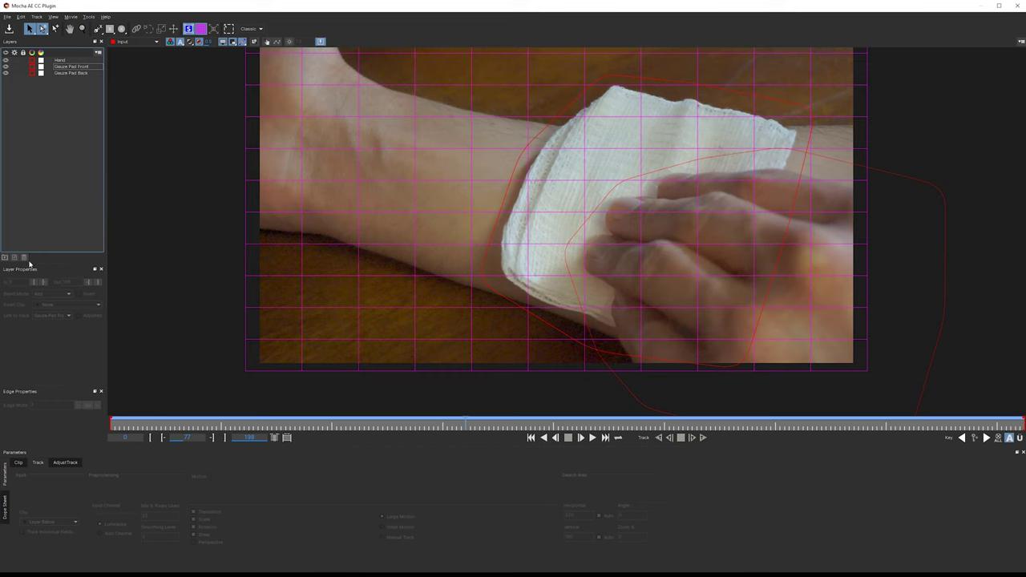
{"action": "left_click", "coordinate": [64, 61]}
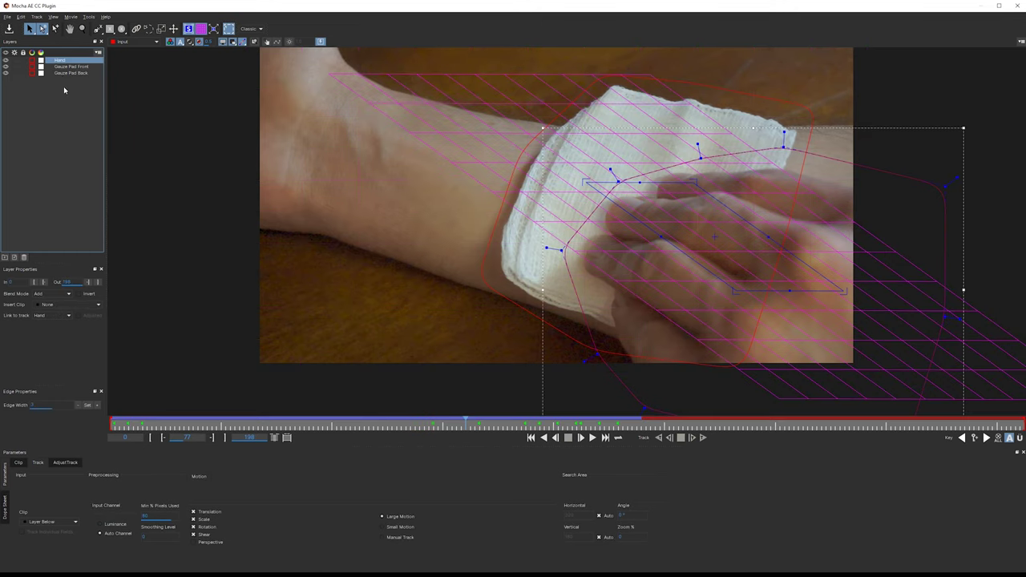
{"action": "left_click", "coordinate": [696, 427]}
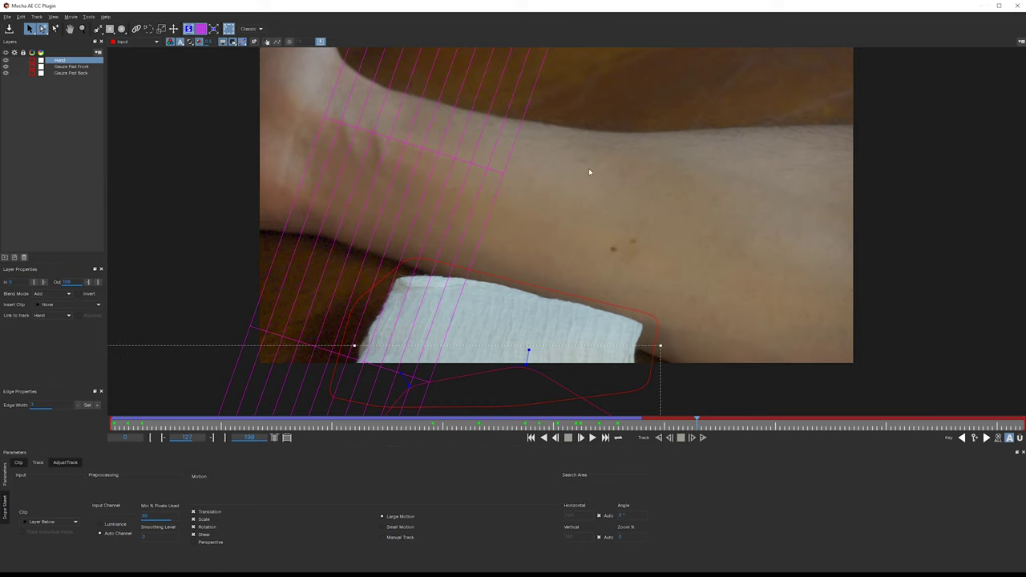
{"action": "left_click", "coordinate": [202, 32]}
Step: Group the Hand, Gauze Pad Front and Gauze Pad Back layers, name the group matte, and expand it to show its layers
{"action": "left_click", "coordinate": [68, 73], "text": "shift"}
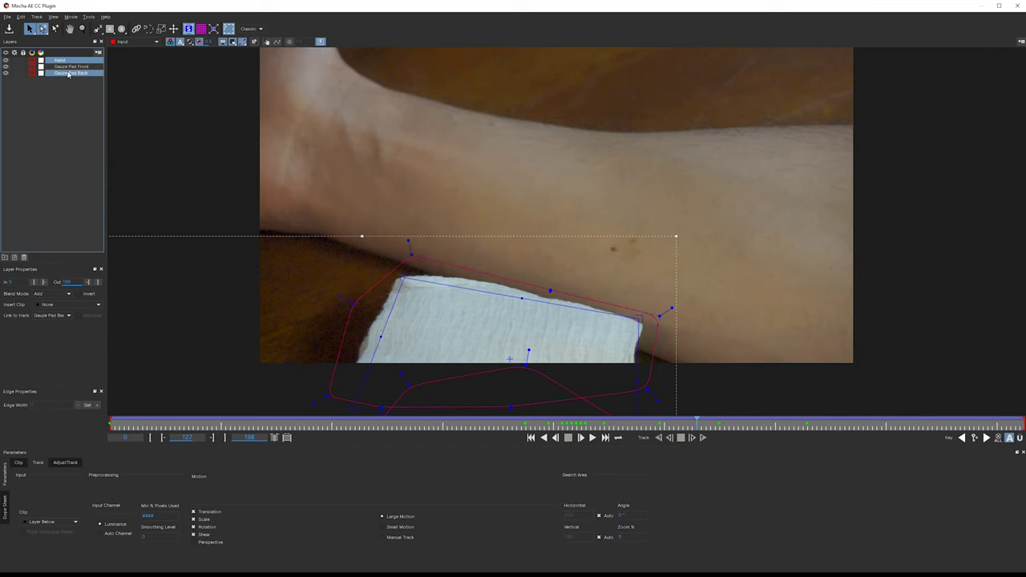
{"action": "left_click", "coordinate": [4, 259]}
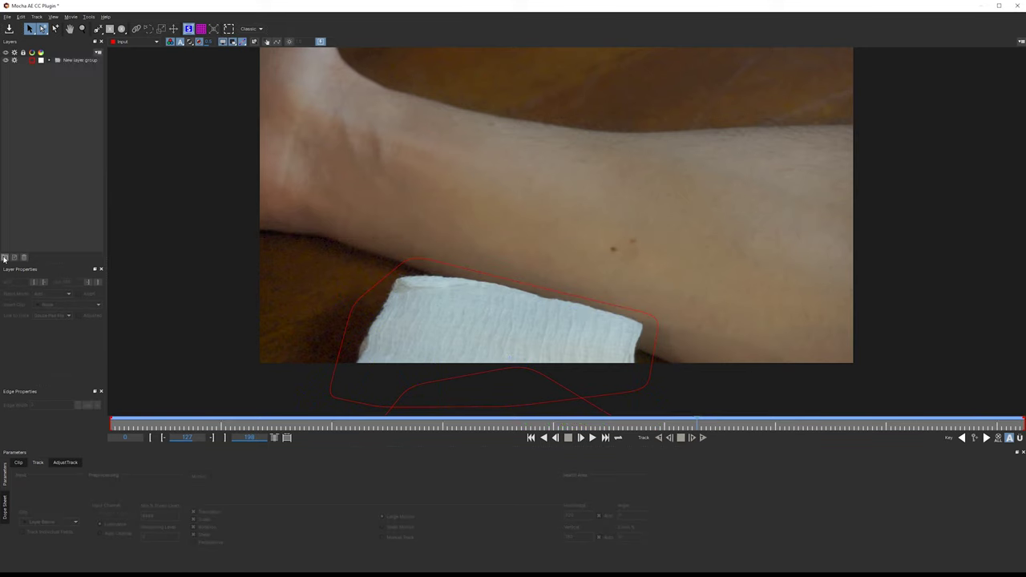
{"action": "double_click", "coordinate": [74, 61]}
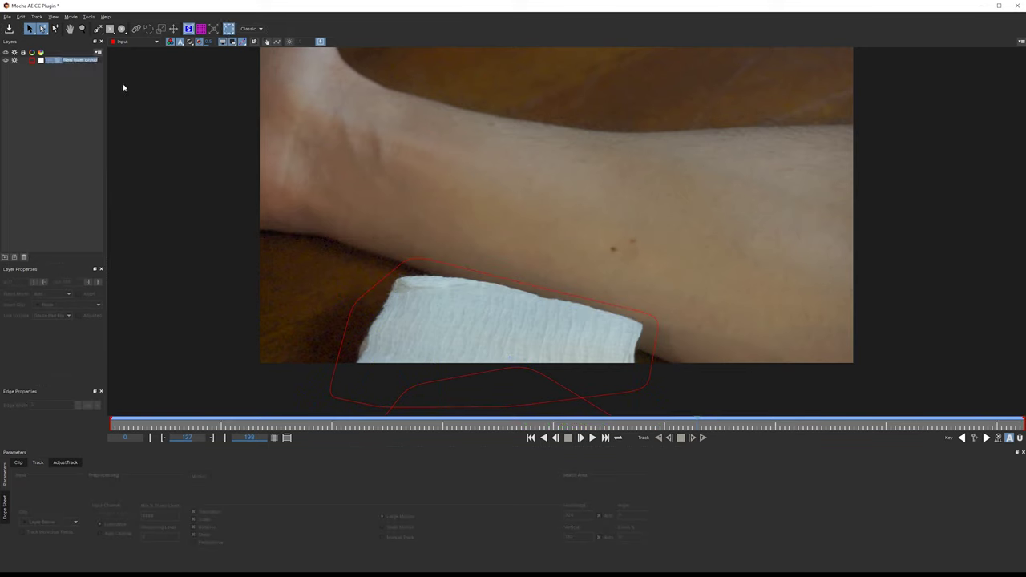
{"action": "type", "text": "matte"}
{"action": "key", "text": "Return"}
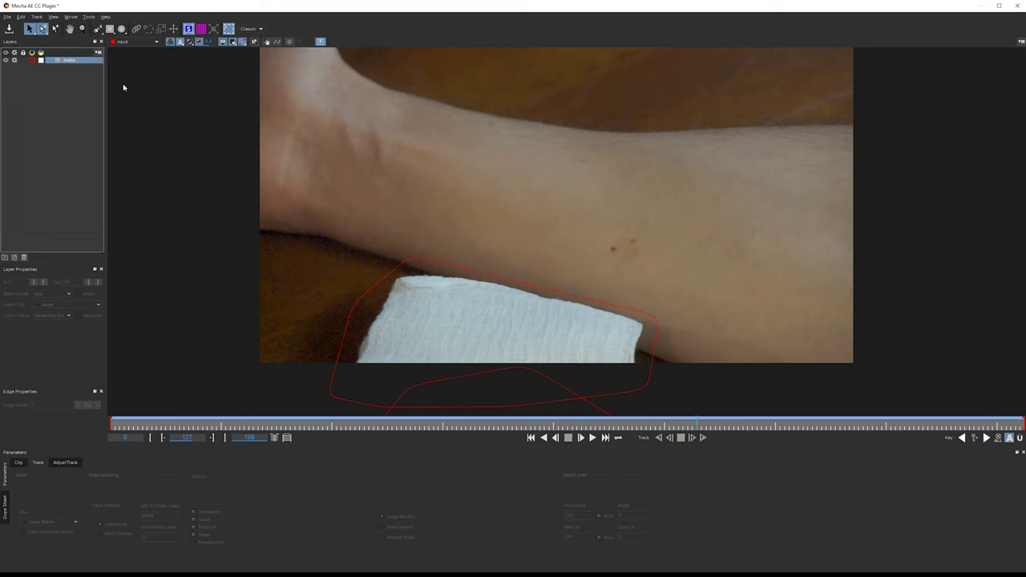
{"action": "left_click", "coordinate": [52, 62]}
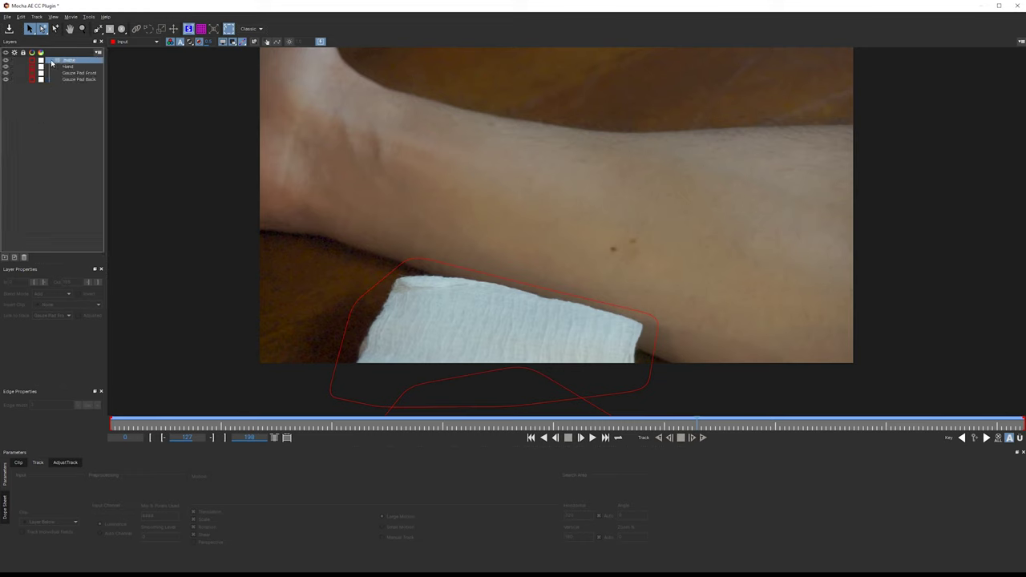
Step: Deselect the matte group and draw a closed four-point X-spline over the bare arm skin beside the gauze pad's upper edge
{"action": "left_click", "coordinate": [69, 107]}
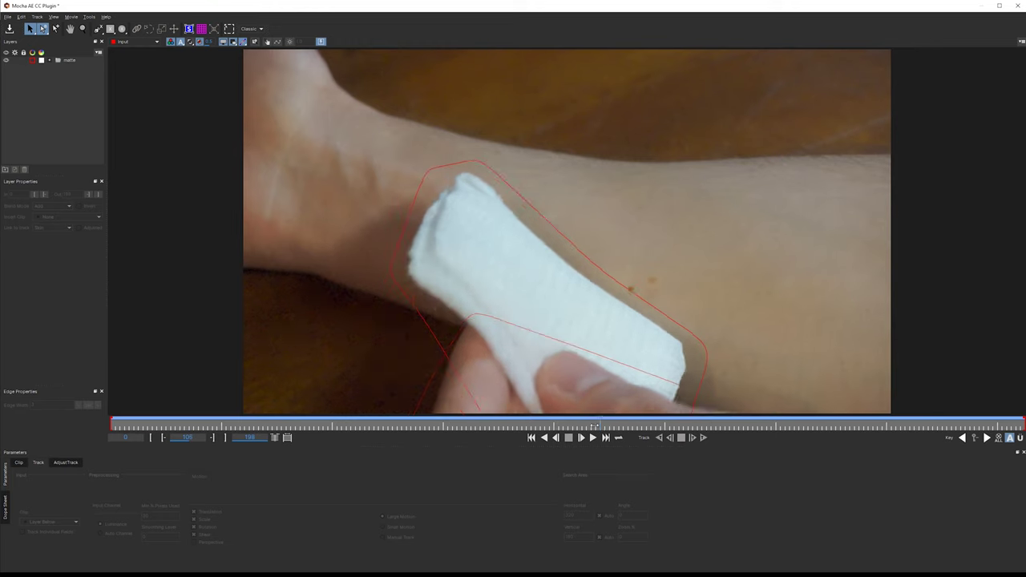
{"action": "left_click", "coordinate": [98, 28]}
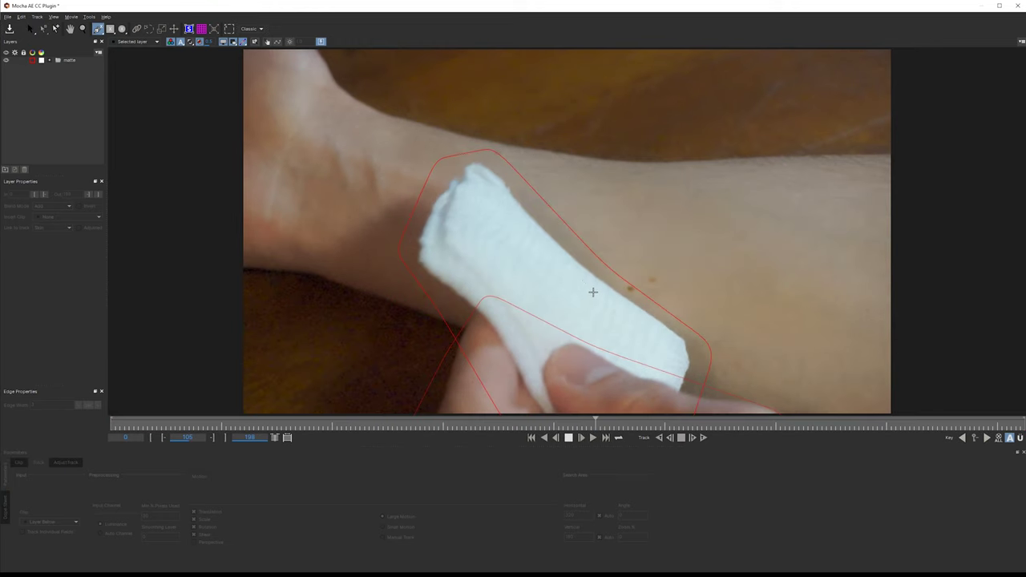
{"action": "left_click", "coordinate": [540, 256]}
{"action": "left_click", "coordinate": [648, 312]}
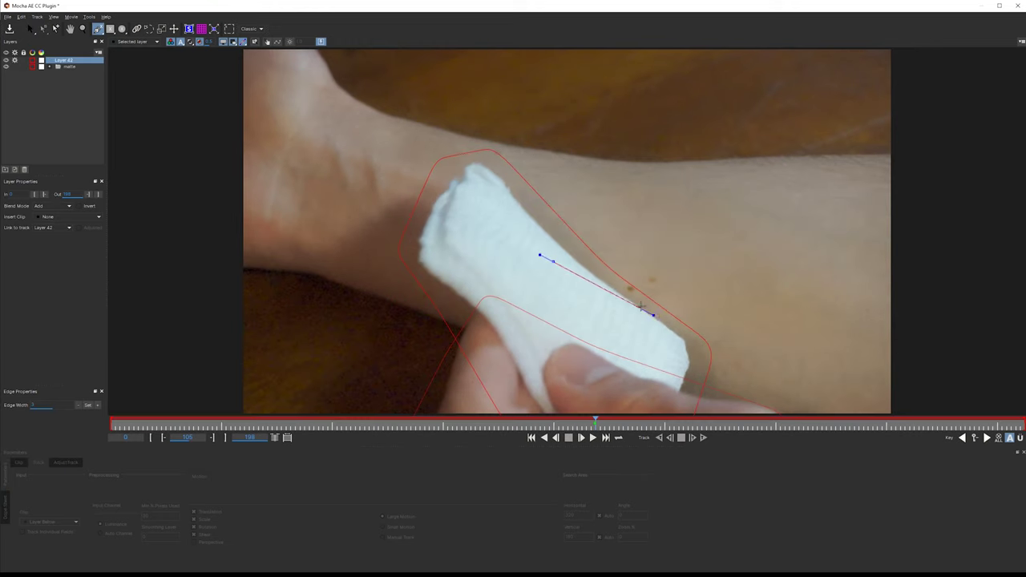
{"action": "left_click", "coordinate": [767, 143]}
{"action": "left_click", "coordinate": [541, 126]}
{"action": "right_click", "coordinate": [561, 161]}
Step: Reshape the new spline by repositioning its four corner points over the skin between the pad and the arm's upper edge
{"action": "left_click_drag", "start_coordinate": [635, 305], "coordinate": [641, 304]}
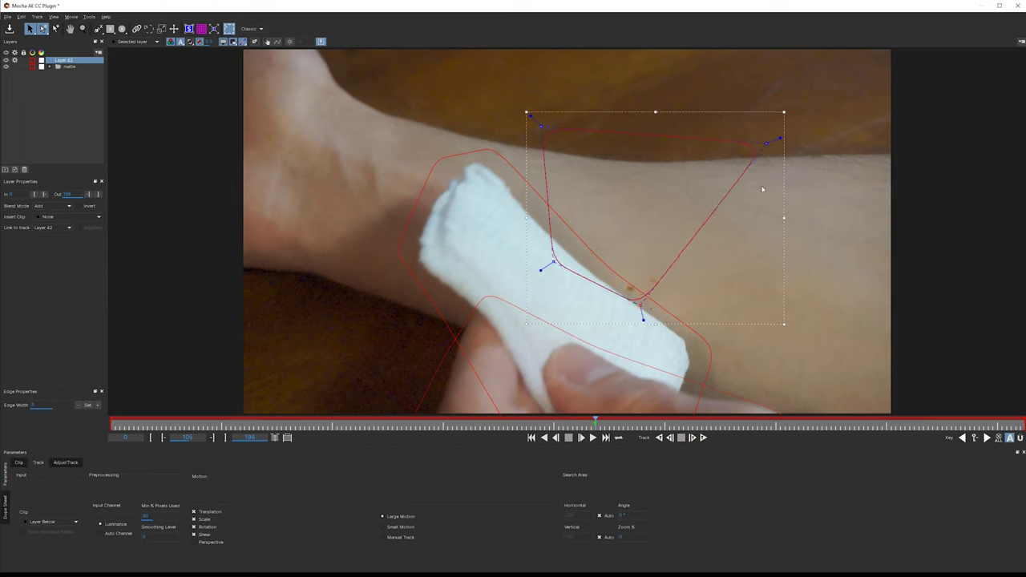
{"action": "left_click_drag", "start_coordinate": [764, 142], "coordinate": [781, 138]}
{"action": "left_click_drag", "start_coordinate": [641, 305], "coordinate": [646, 319]}
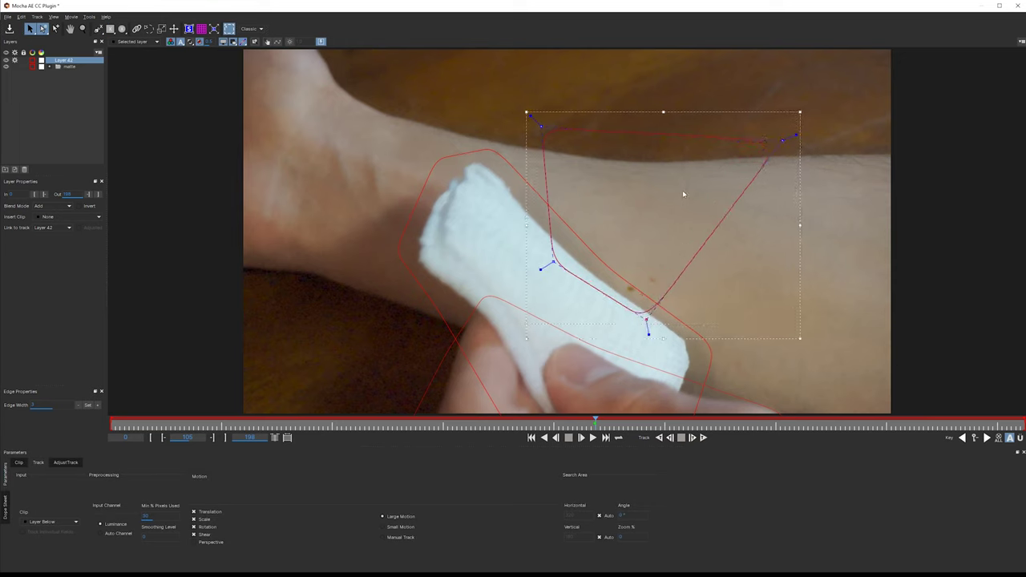
{"action": "left_click_drag", "start_coordinate": [553, 264], "coordinate": [570, 282]}
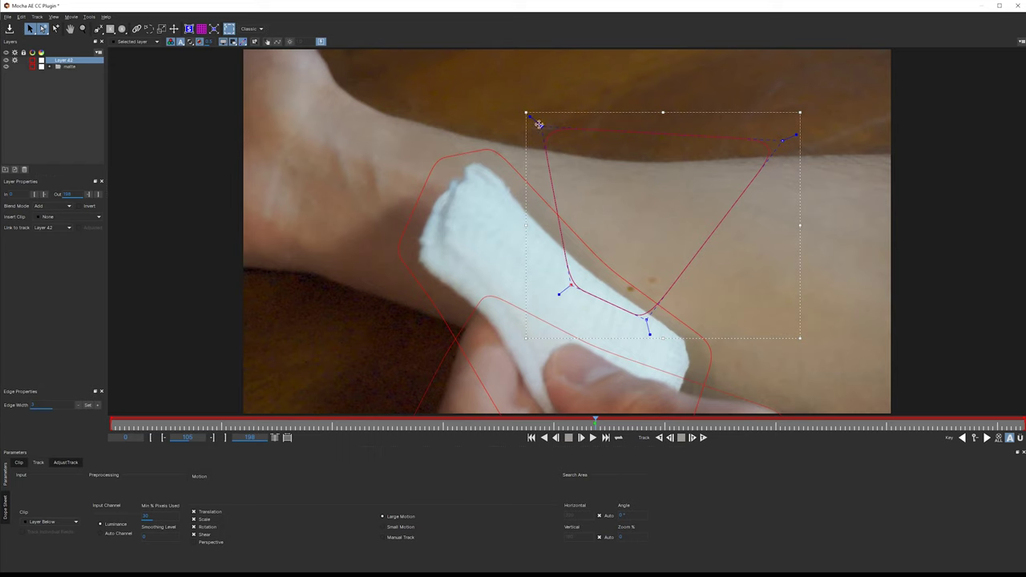
{"action": "left_click_drag", "start_coordinate": [540, 124], "coordinate": [593, 125]}
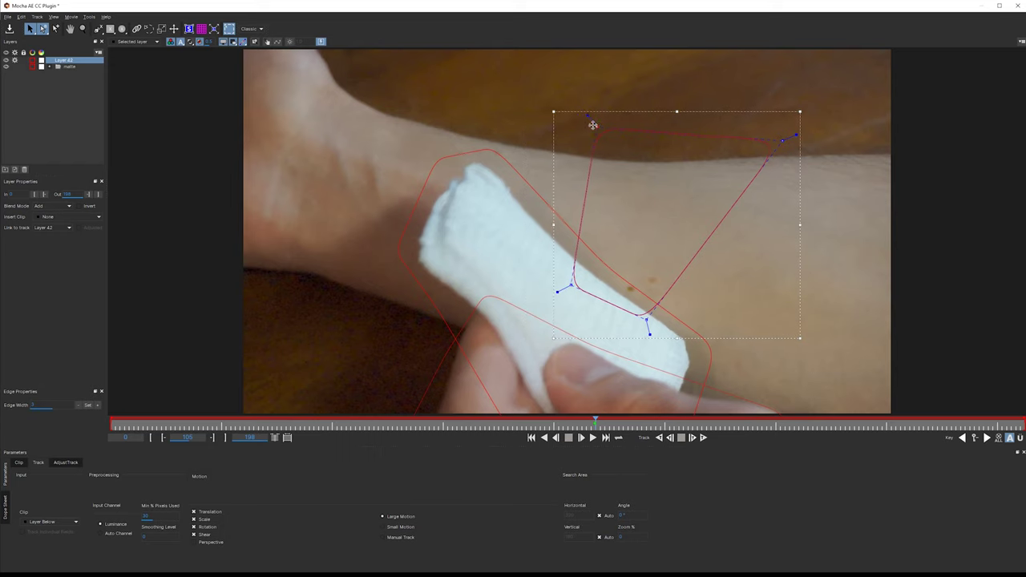
{"action": "left_click_drag", "start_coordinate": [783, 136], "coordinate": [789, 132]}
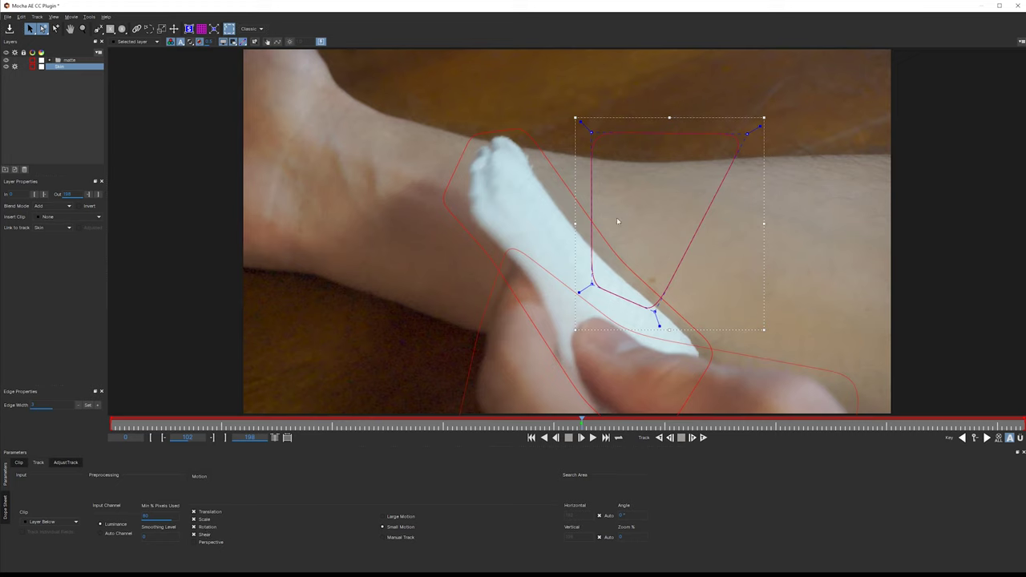
Step: Limit the Skin layer's motion to translation, track it backward frame by frame from frame 102 to 93, and dismiss the tracking messages
{"action": "left_click", "coordinate": [204, 520]}
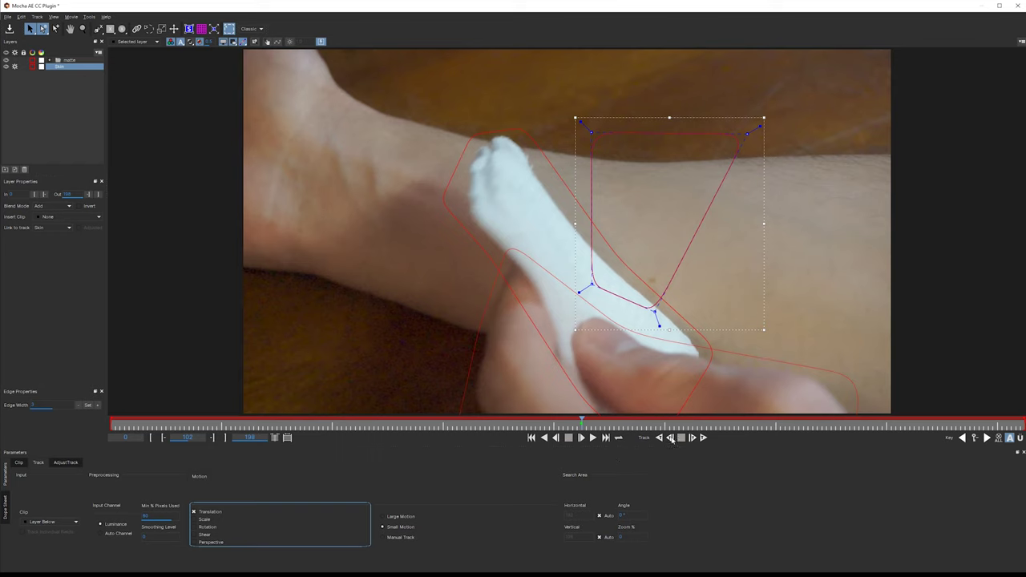
{"action": "left_click", "coordinate": [672, 439]}
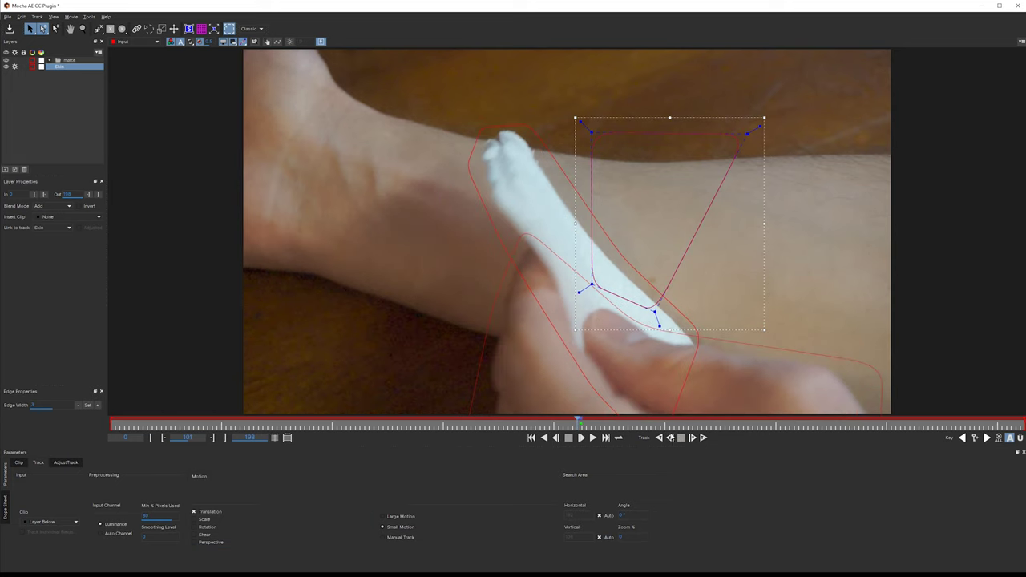
{"action": "left_click", "coordinate": [671, 438]}
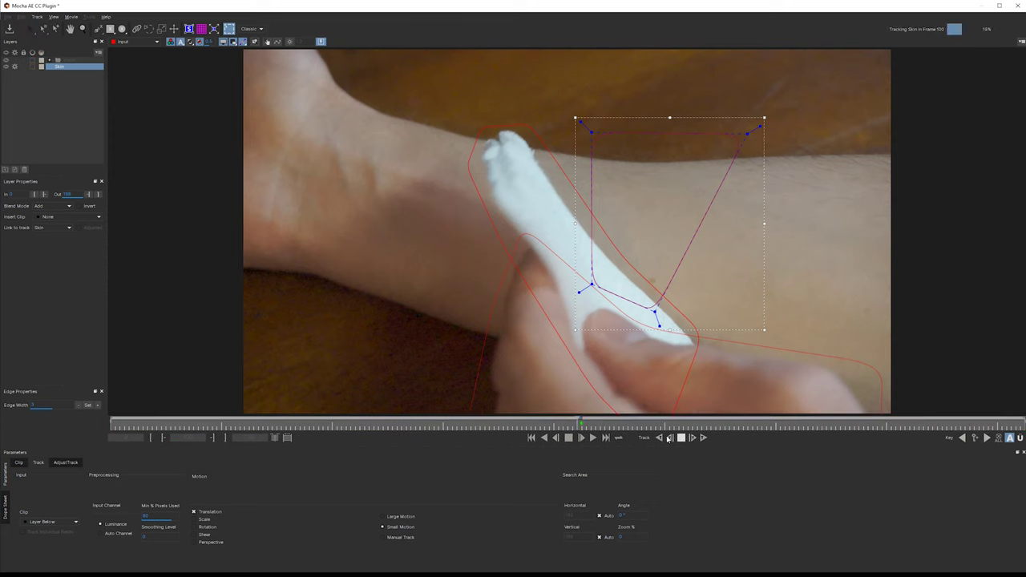
{"action": "left_click", "coordinate": [673, 441]}
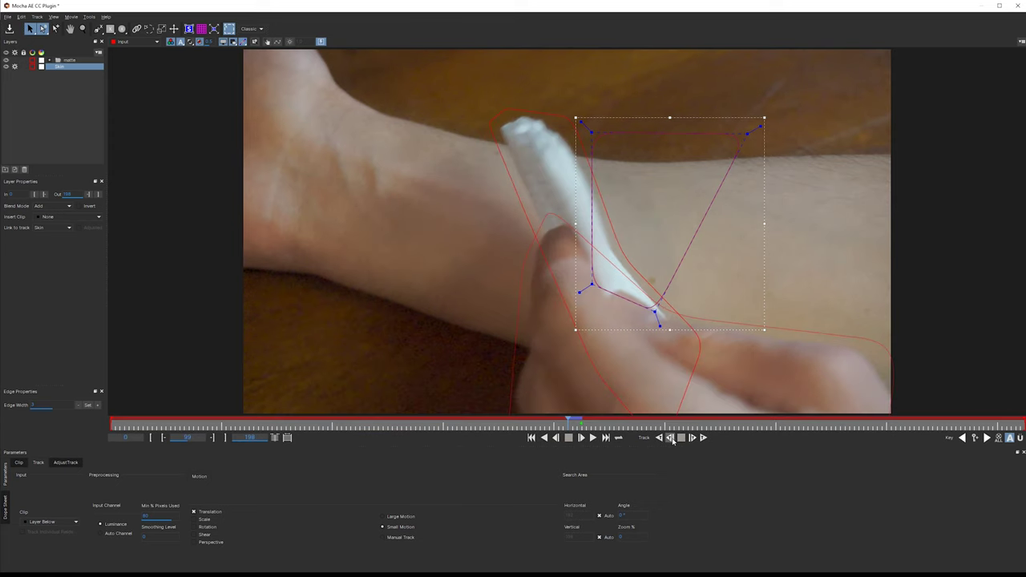
{"action": "left_click", "coordinate": [672, 439]}
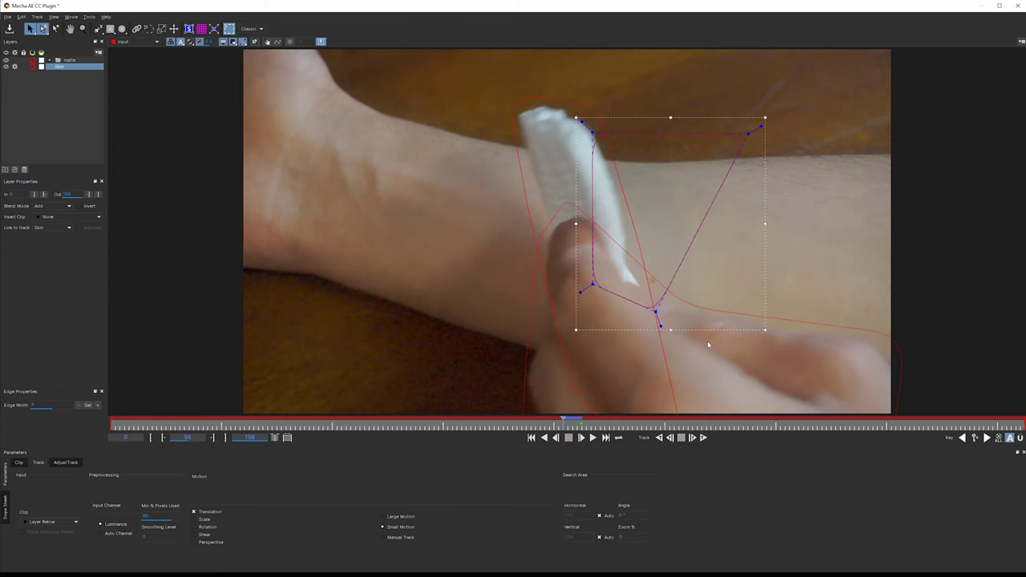
{"action": "left_click", "coordinate": [672, 440]}
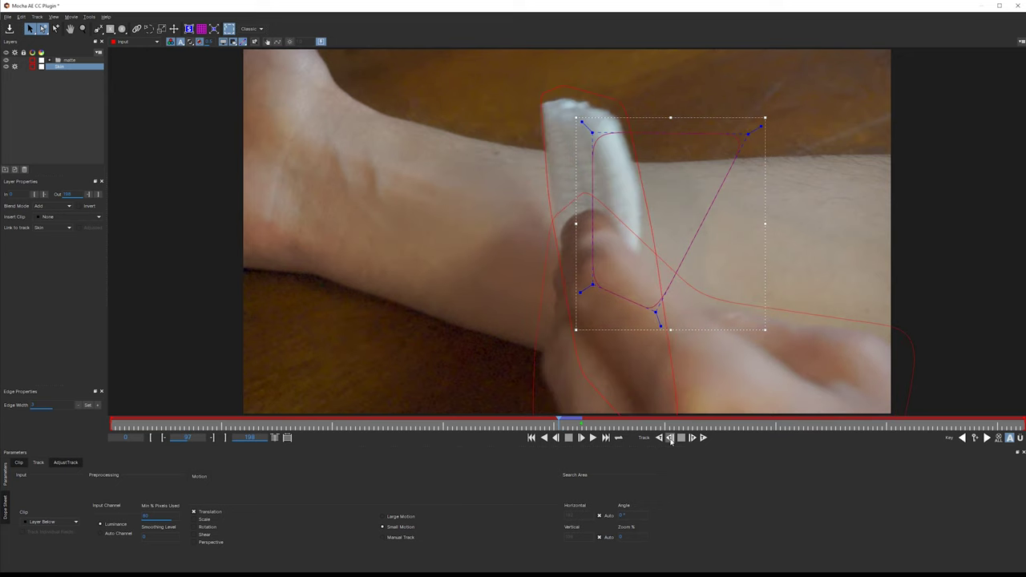
{"action": "left_click", "coordinate": [672, 439]}
{"action": "left_click", "coordinate": [671, 440]}
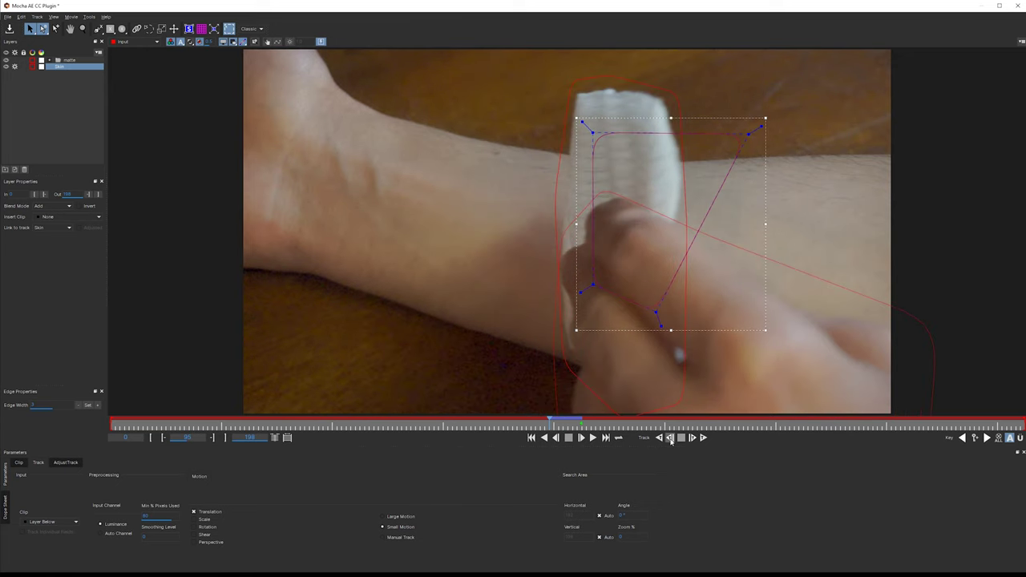
{"action": "left_click", "coordinate": [672, 439]}
{"action": "left_click", "coordinate": [672, 440]}
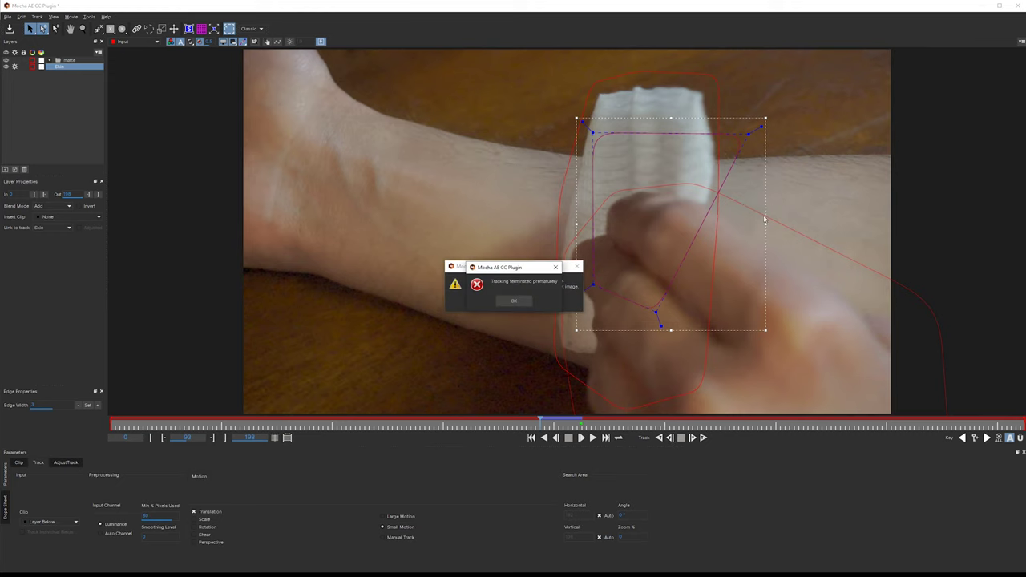
{"action": "left_click", "coordinate": [528, 302]}
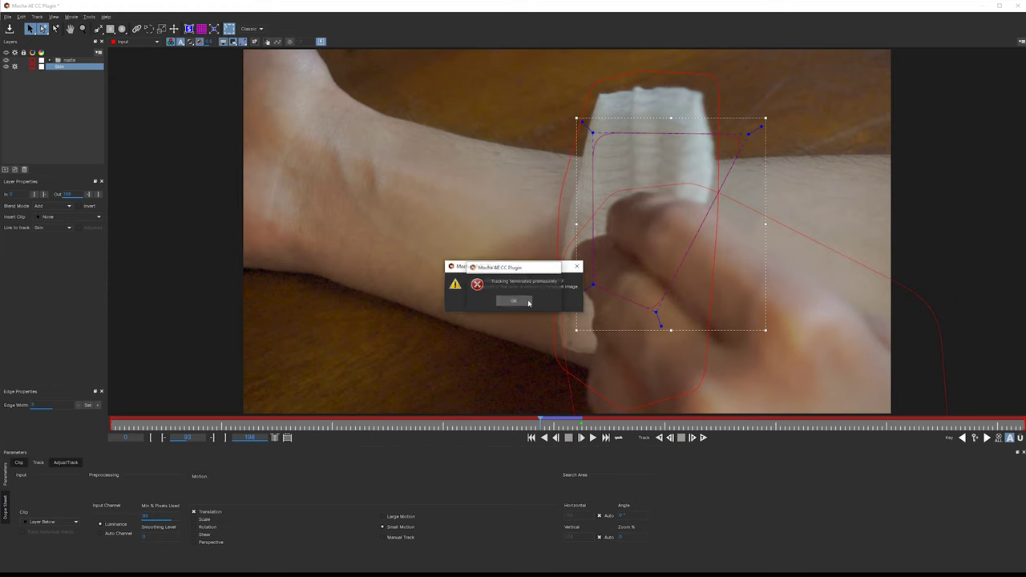
{"action": "left_click", "coordinate": [515, 301]}
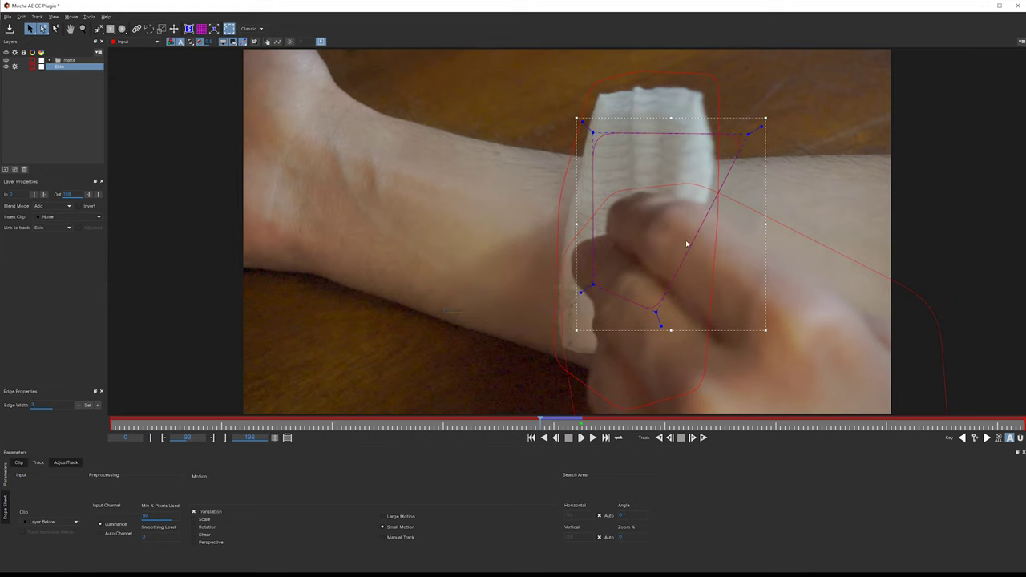
Step: Return to frame 102 and track the Skin layer forward frame by frame to frame 105
{"action": "left_click_drag", "start_coordinate": [540, 420], "coordinate": [581, 420]}
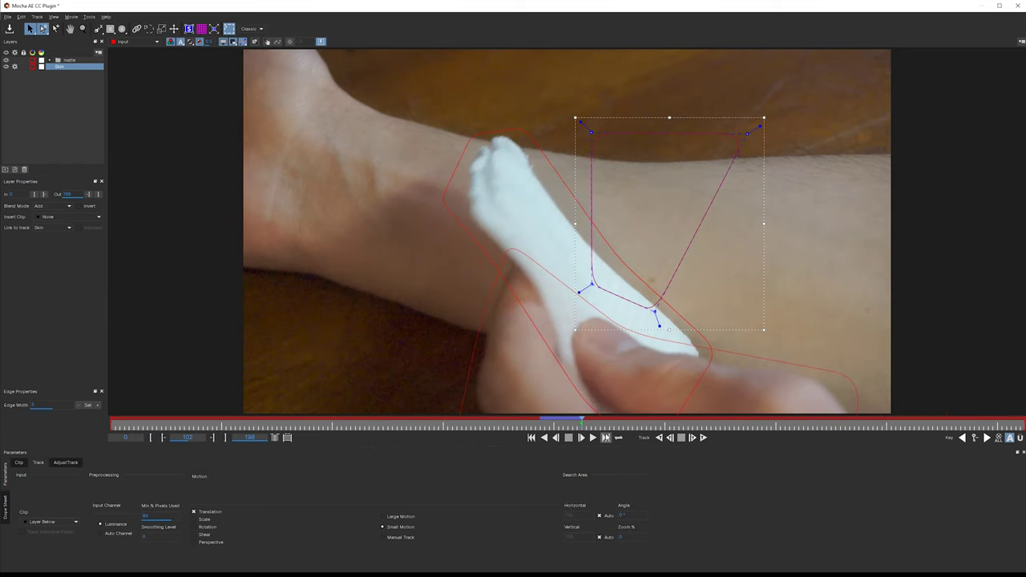
{"action": "left_click", "coordinate": [692, 438]}
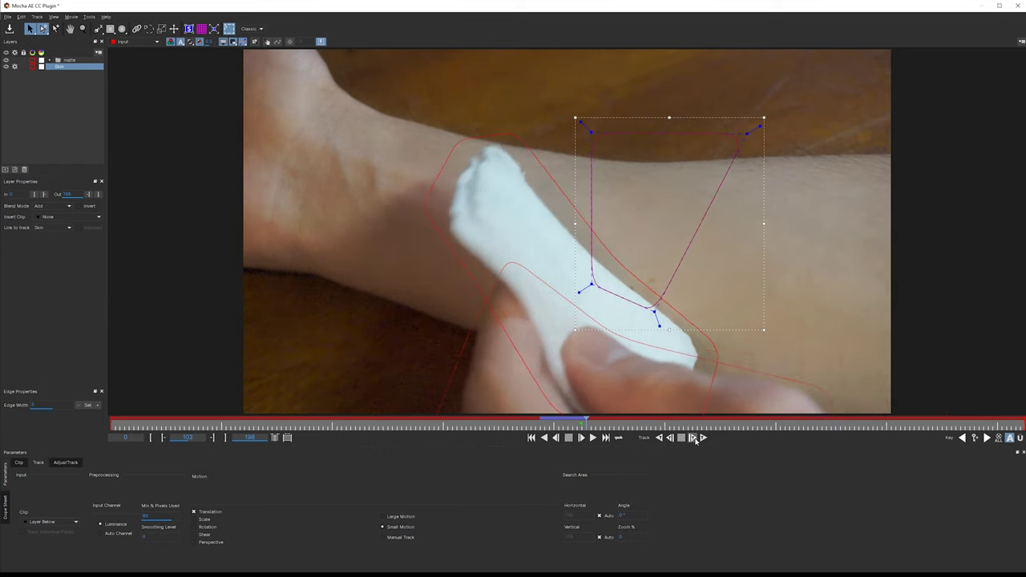
{"action": "left_click", "coordinate": [694, 438]}
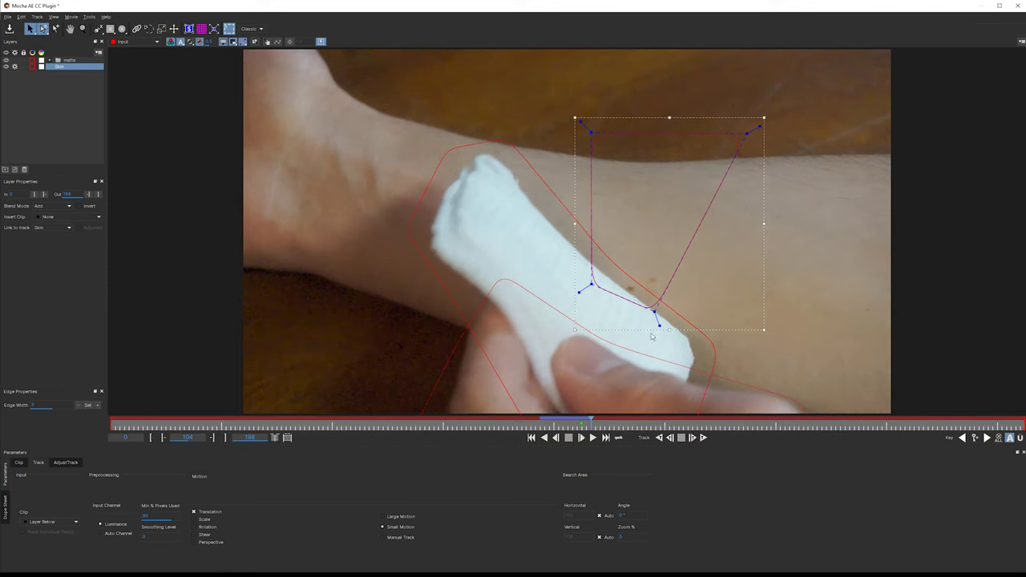
{"action": "left_click", "coordinate": [692, 438]}
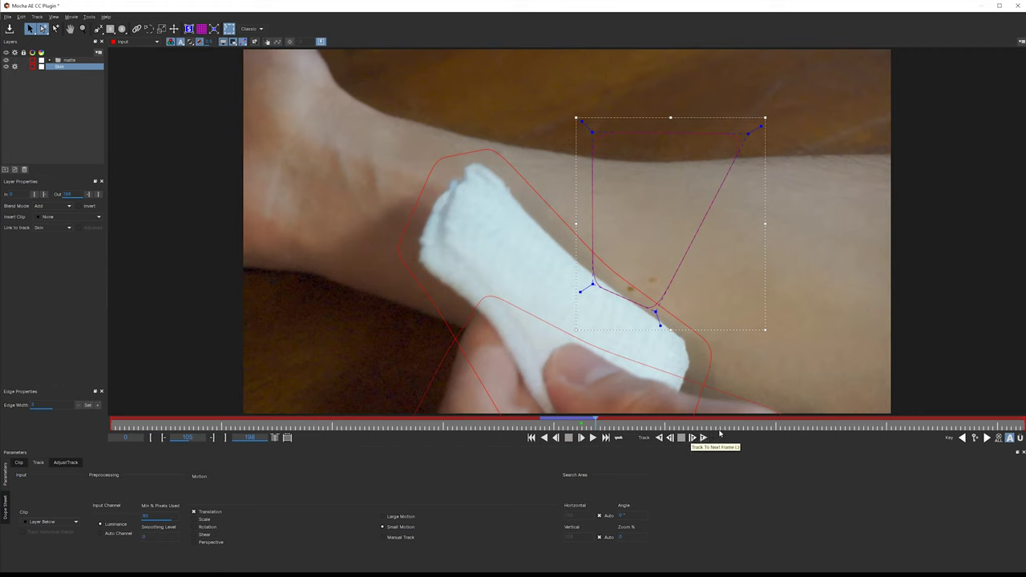
Step: Track the Skin layer forward continuously from frame 105 to the end of the clip, pausing once to check the track
{"action": "left_click_drag", "start_coordinate": [596, 424], "coordinate": [595, 424]}
{"action": "left_click", "coordinate": [704, 437]}
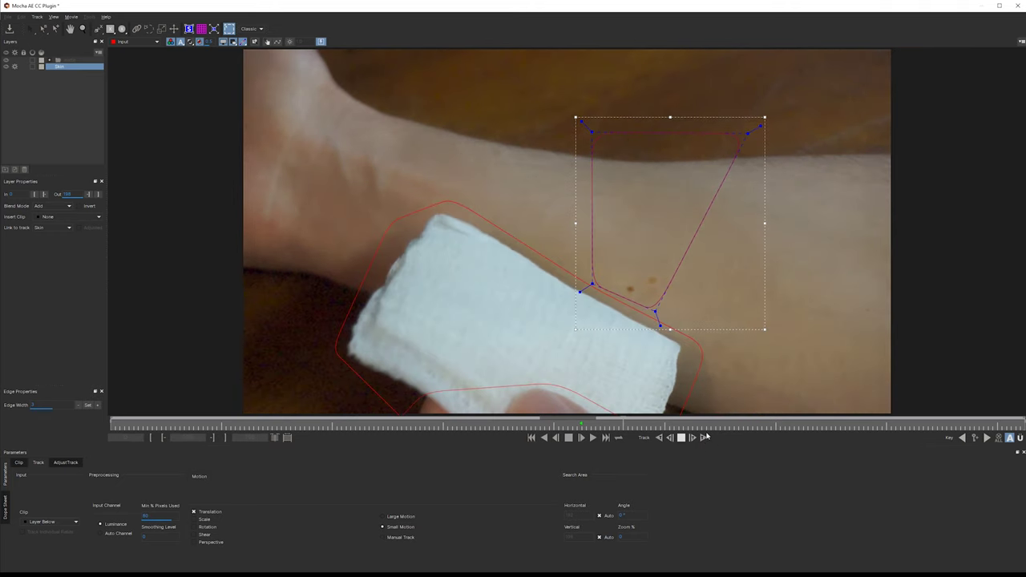
{"action": "left_click", "coordinate": [682, 437]}
{"action": "mouse_move", "coordinate": [635, 422]}
{"action": "left_mouse_down"}
{"action": "mouse_move", "coordinate": [553, 422]}
{"action": "mouse_move", "coordinate": [638, 425]}
{"action": "left_mouse_up"}
{"action": "left_click", "coordinate": [704, 438]}
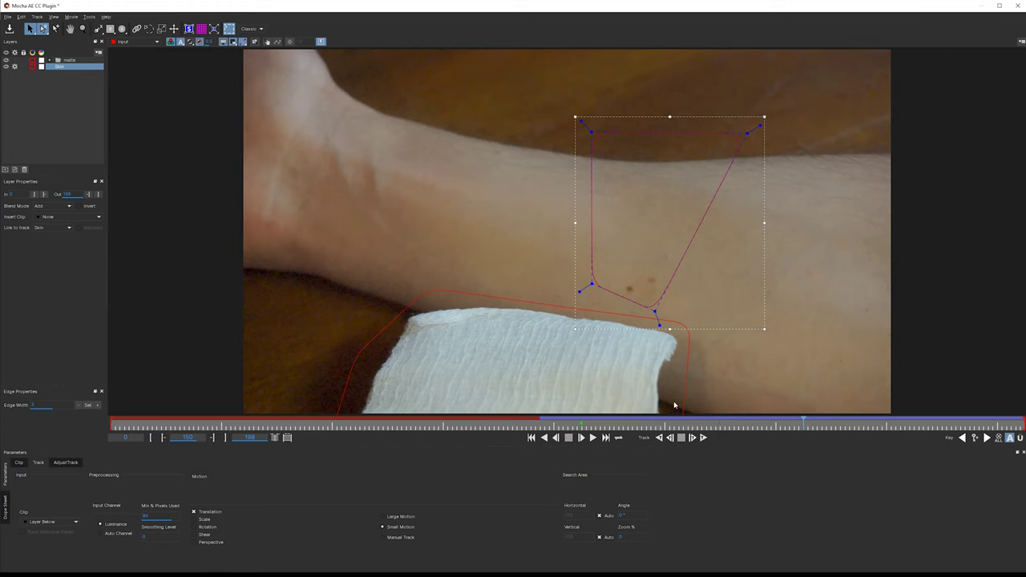
Step: Examine the Skin layer's tracking keyframes in the Dope Sheet around frames 131 and 132, and marquee-select those from about frame 138 to 159
{"action": "left_click", "coordinate": [6, 504]}
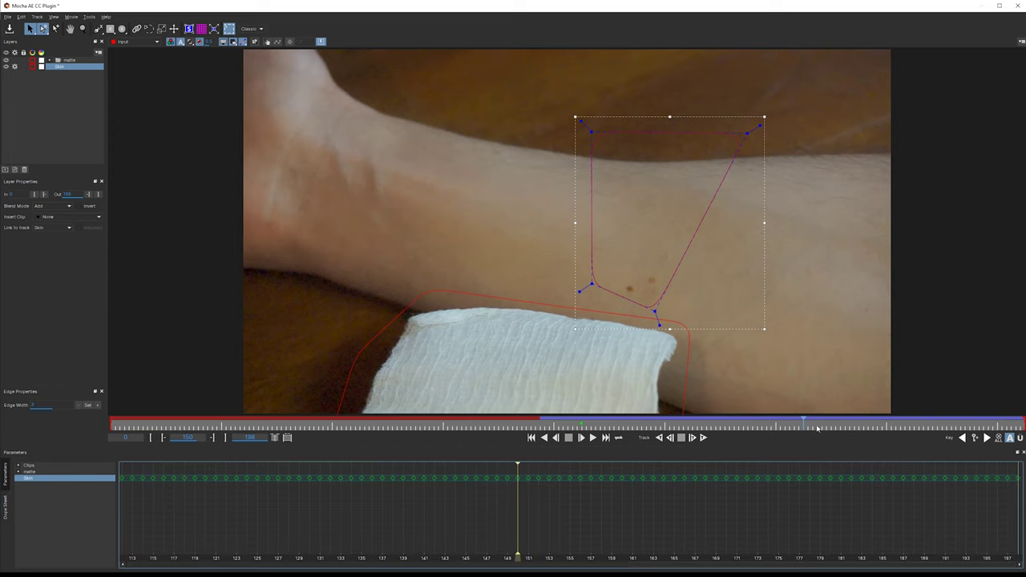
{"action": "left_click_drag", "start_coordinate": [800, 422], "coordinate": [715, 421]}
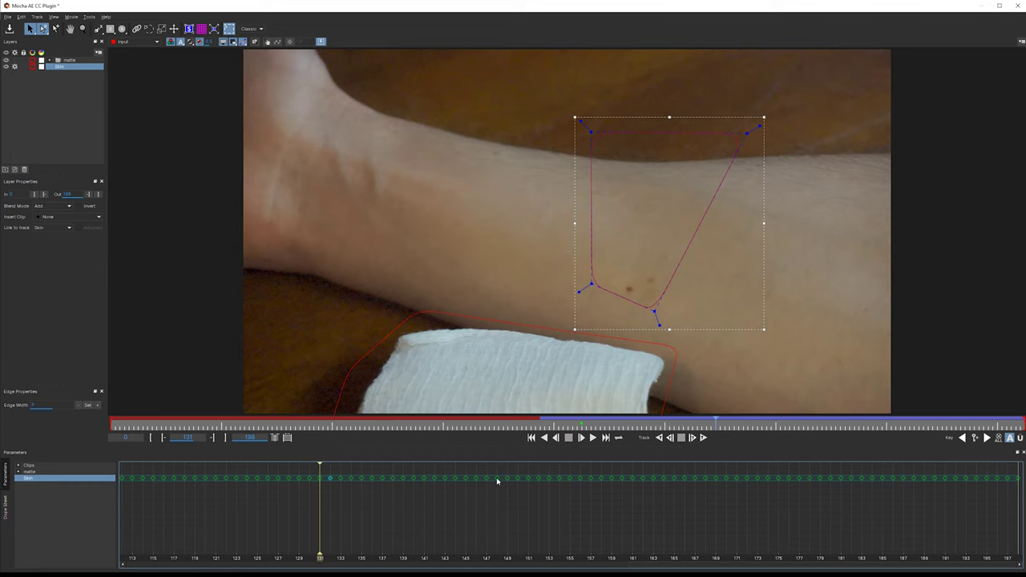
{"action": "mouse_move", "coordinate": [716, 422]}
{"action": "left_mouse_down"}
{"action": "mouse_move", "coordinate": [648, 423]}
{"action": "mouse_move", "coordinate": [718, 425]}
{"action": "left_mouse_up"}
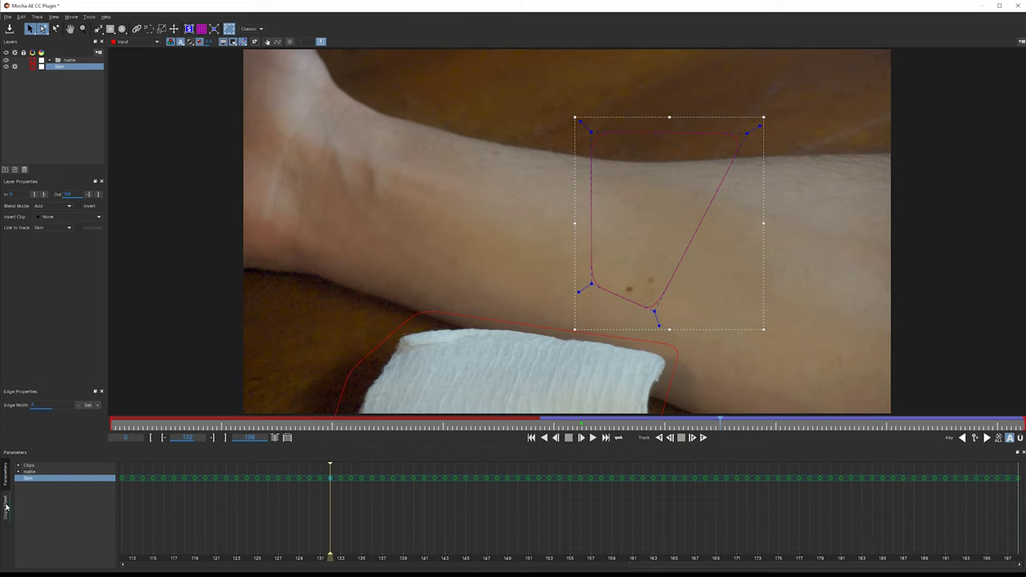
{"action": "left_click_drag", "start_coordinate": [393, 469], "coordinate": [617, 517]}
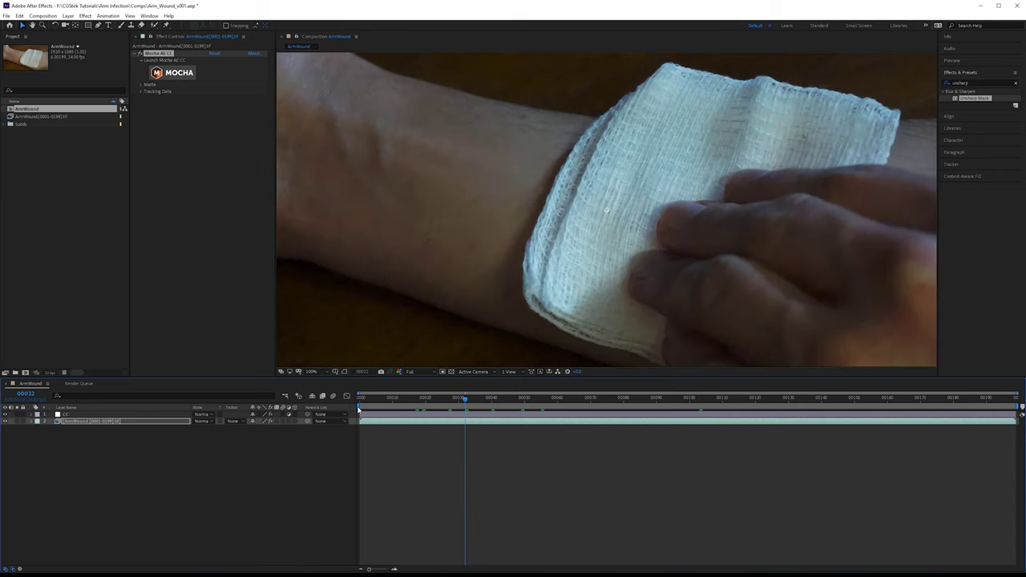
Step: Switch to After Effects, go to frame 0 of the ArmWound composition, and create a black solid named Gauze Pad Front
{"action": "mouse_move", "coordinate": [358, 410]}
{"action": "left_mouse_down"}
{"action": "mouse_move", "coordinate": [401, 405]}
{"action": "mouse_move", "coordinate": [357, 401]}
{"action": "left_mouse_up"}
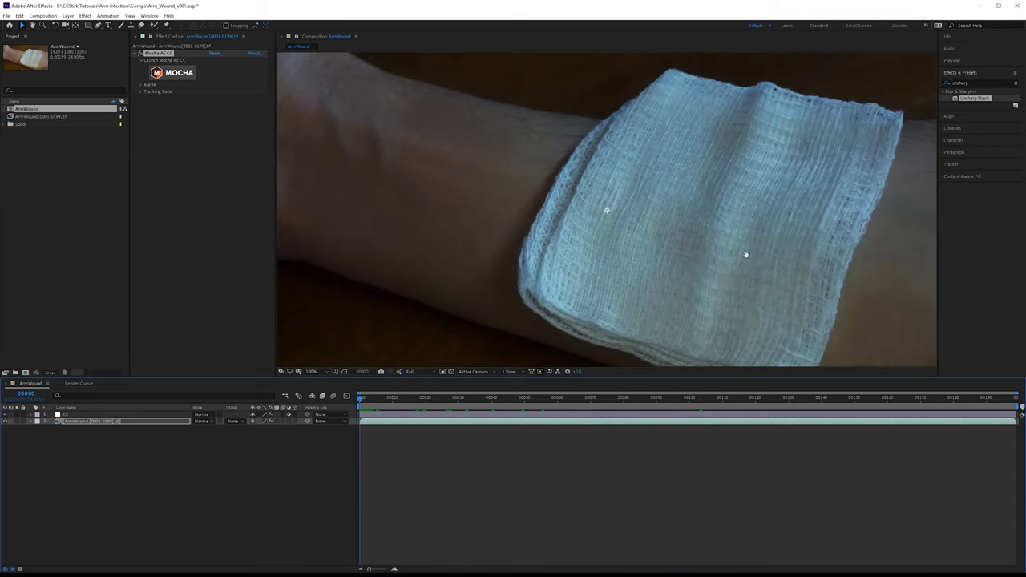
{"action": "key", "text": "shift+slash"}
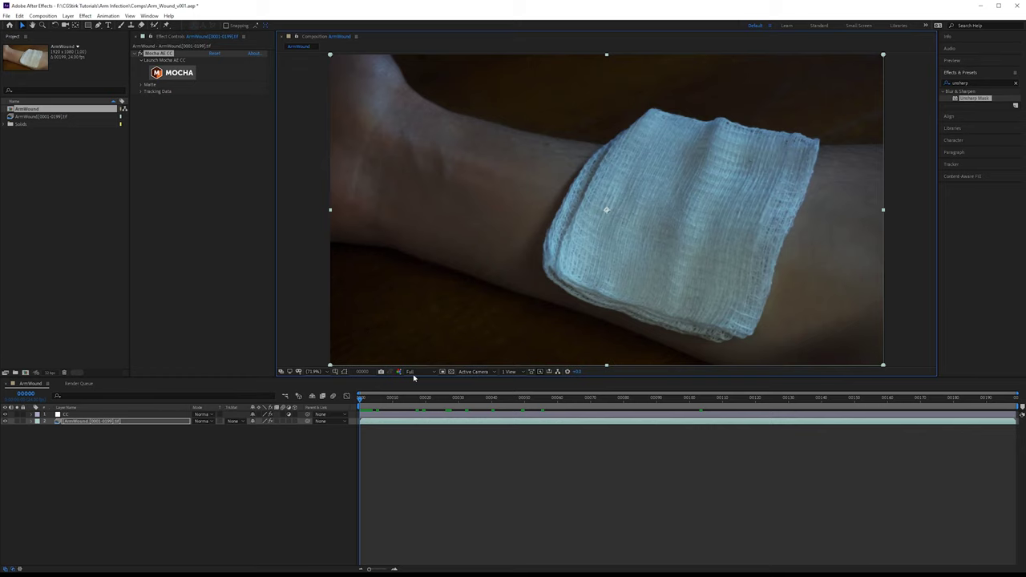
{"action": "left_click", "coordinate": [322, 372]}
{"action": "left_click", "coordinate": [331, 391]}
{"action": "right_click", "coordinate": [219, 459]}
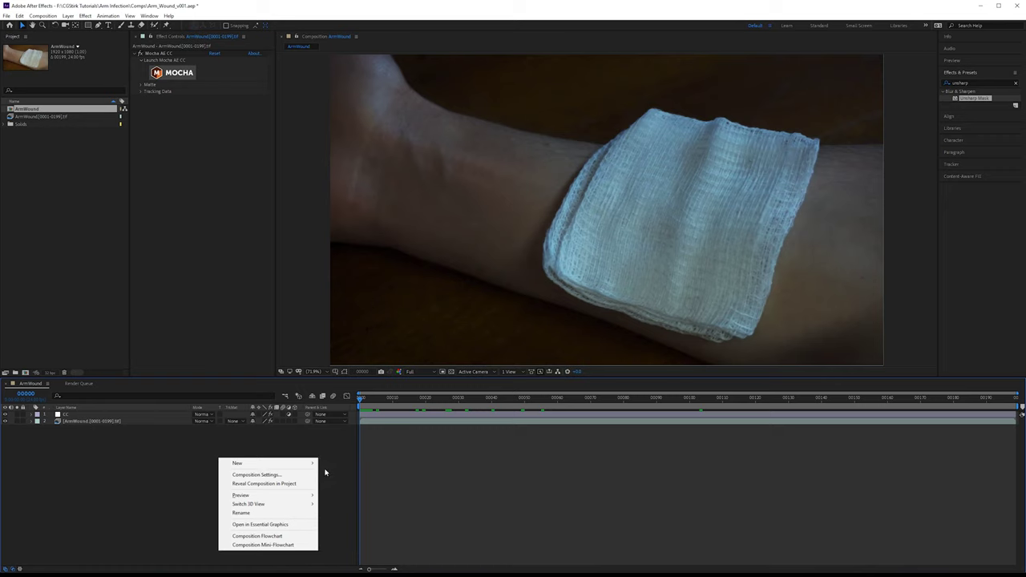
{"action": "mouse_move", "coordinate": [309, 463]}
{"action": "left_click", "coordinate": [361, 481]}
{"action": "type", "text": "Gauze"}
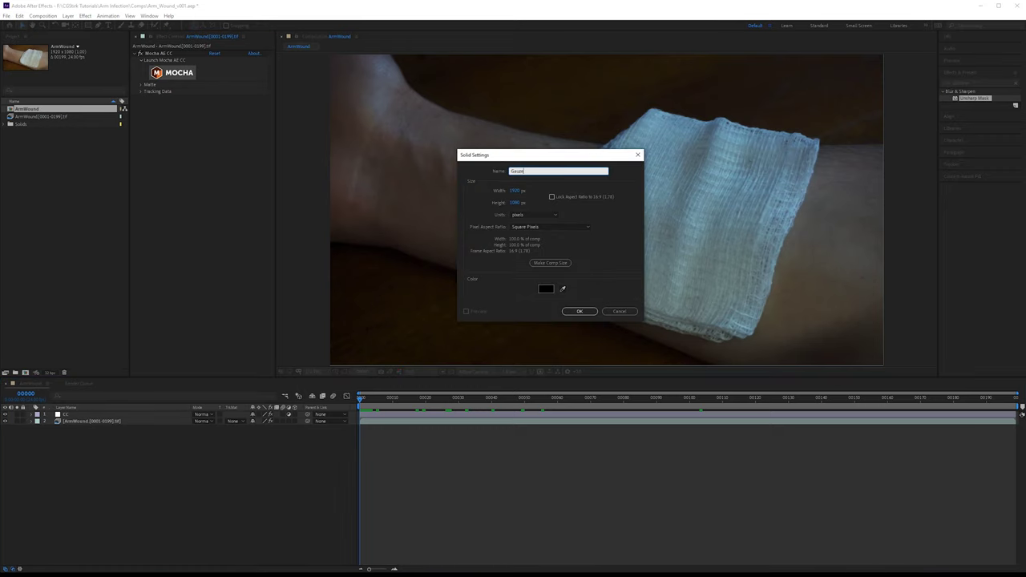
{"action": "type", "text": " Pad Front"}
{"action": "left_click", "coordinate": [585, 311]}
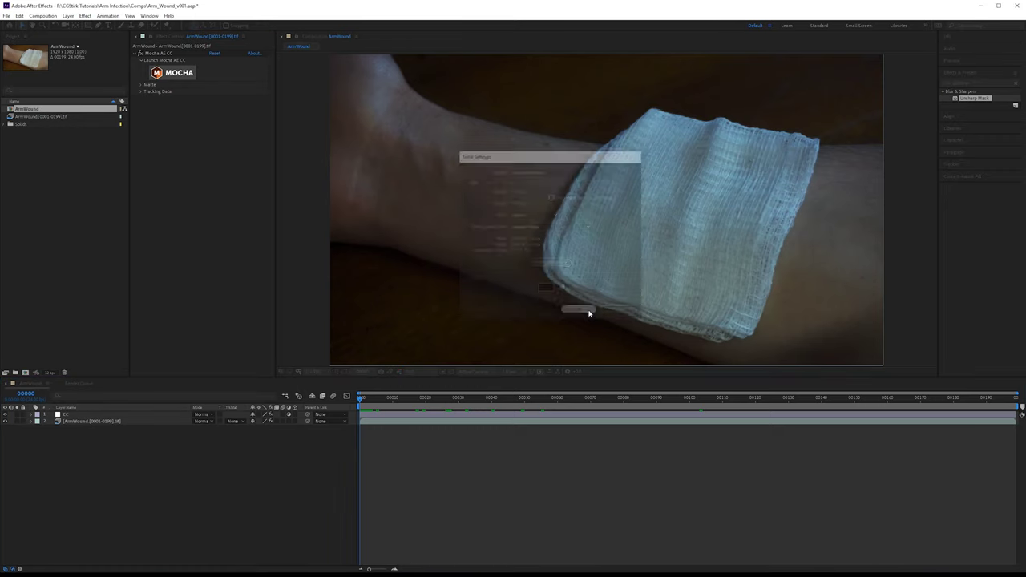
Step: Place the Gauze Pad Front solid between the CC and footage layers, hide it, and select the ArmWound footage layer
{"action": "left_click_drag", "start_coordinate": [78, 415], "coordinate": [98, 428]}
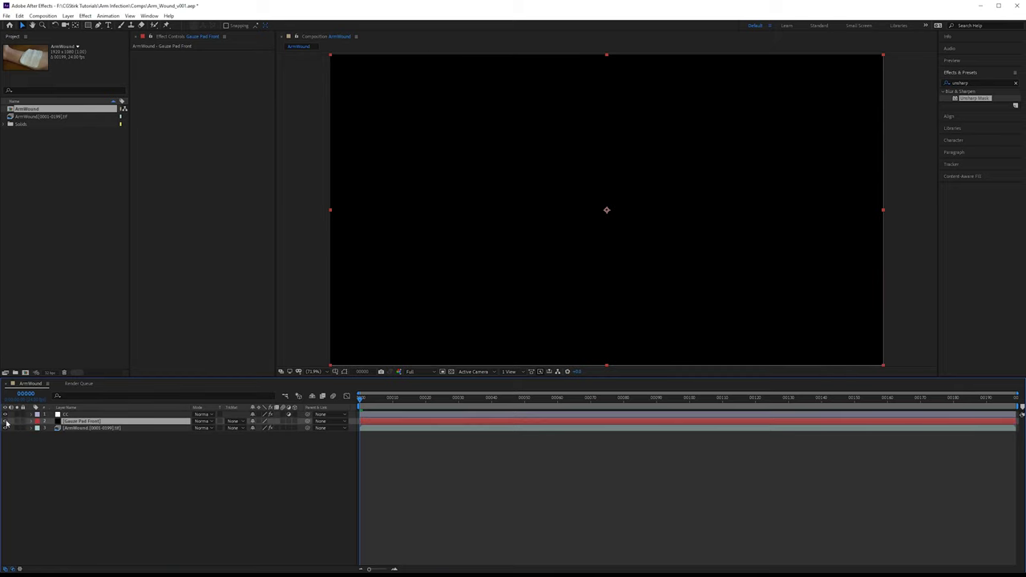
{"action": "left_click", "coordinate": [6, 421]}
{"action": "left_click", "coordinate": [94, 429]}
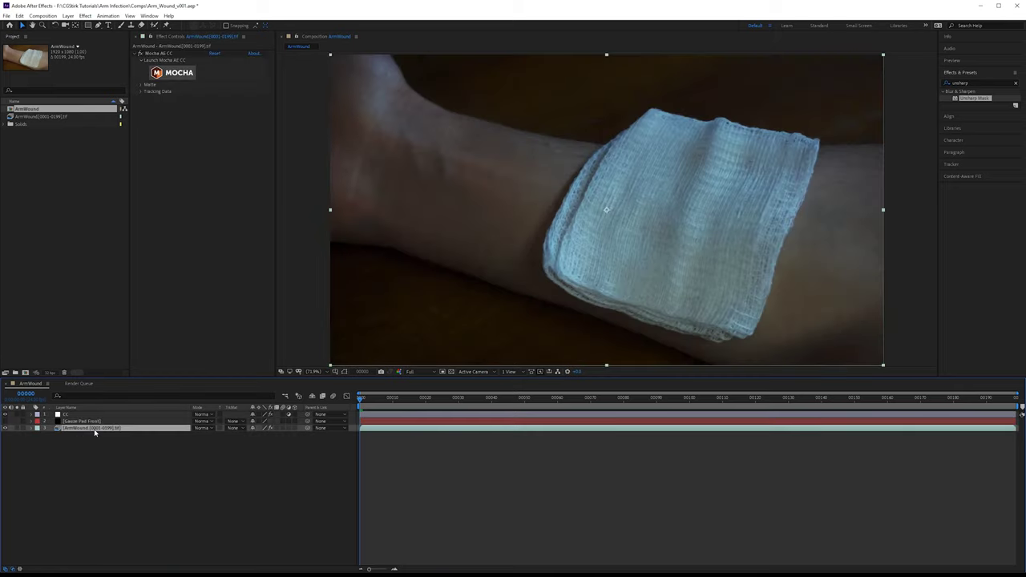
Step: Set the footage's Mocha tracking export option to Corner Pin (Support Motion Blur) and its export target to Gauze Pad Front
{"action": "left_click", "coordinate": [140, 91]}
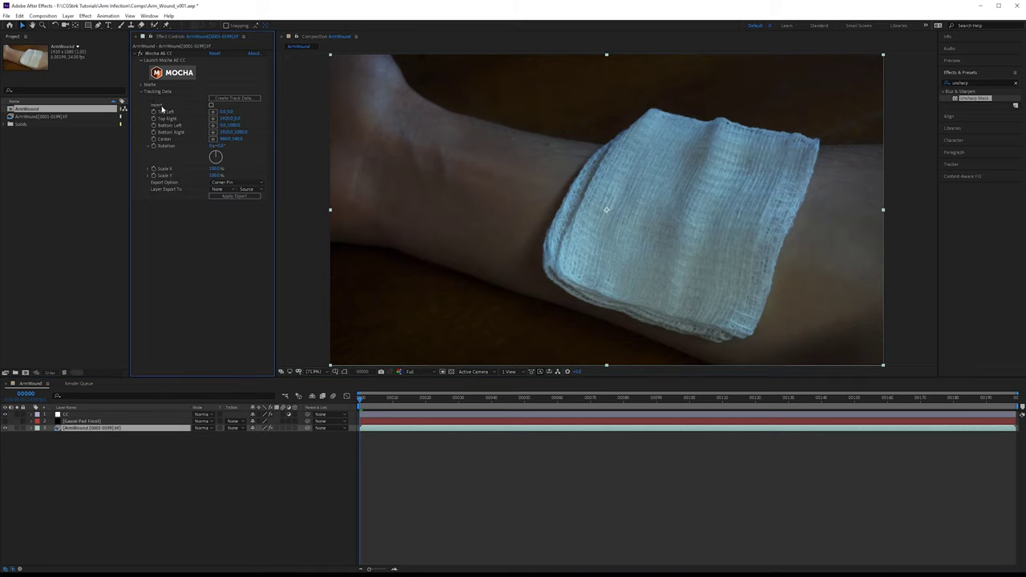
{"action": "left_click", "coordinate": [237, 185]}
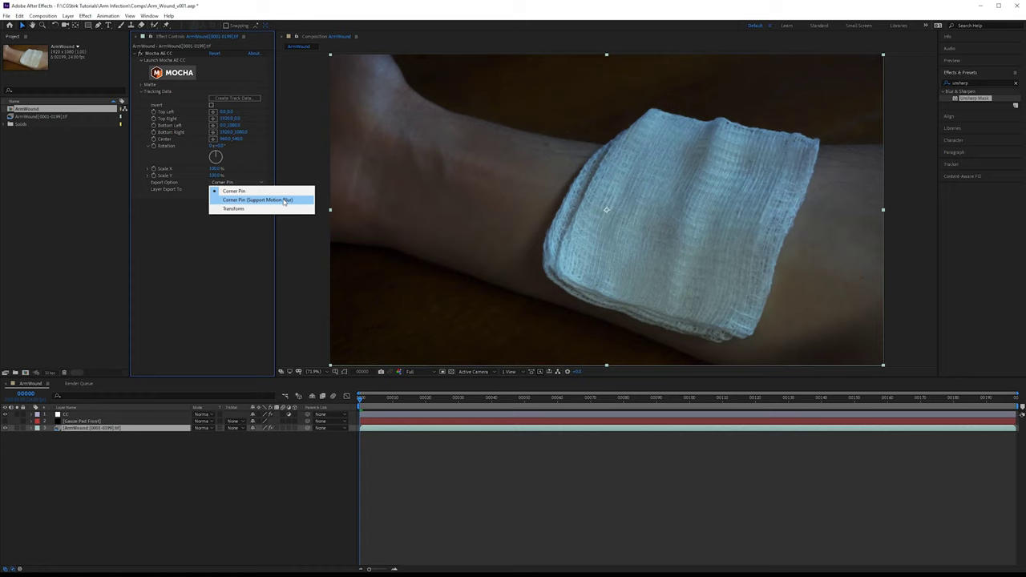
{"action": "left_click", "coordinate": [275, 201]}
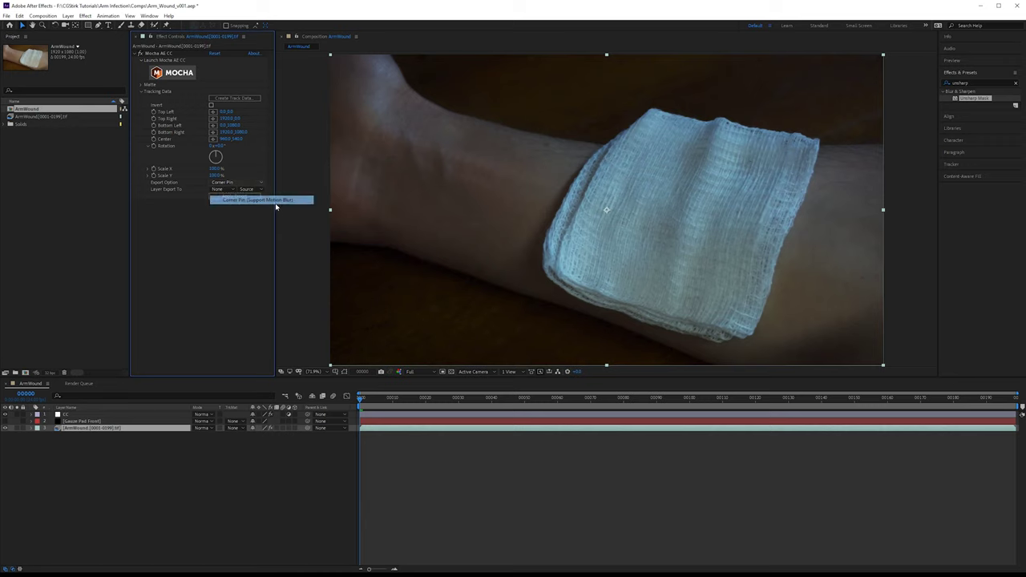
{"action": "left_click", "coordinate": [218, 189]}
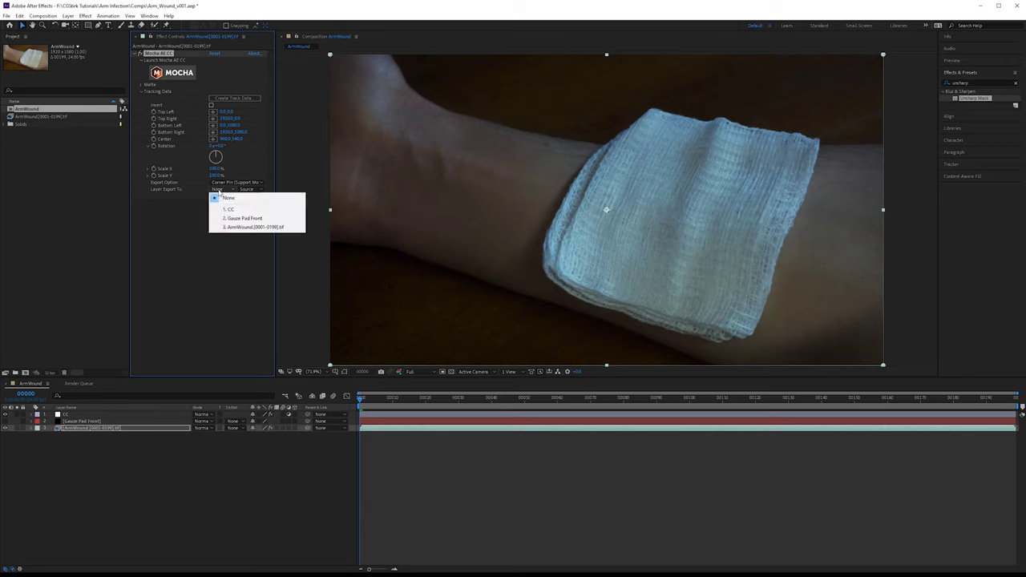
{"action": "left_click", "coordinate": [259, 219]}
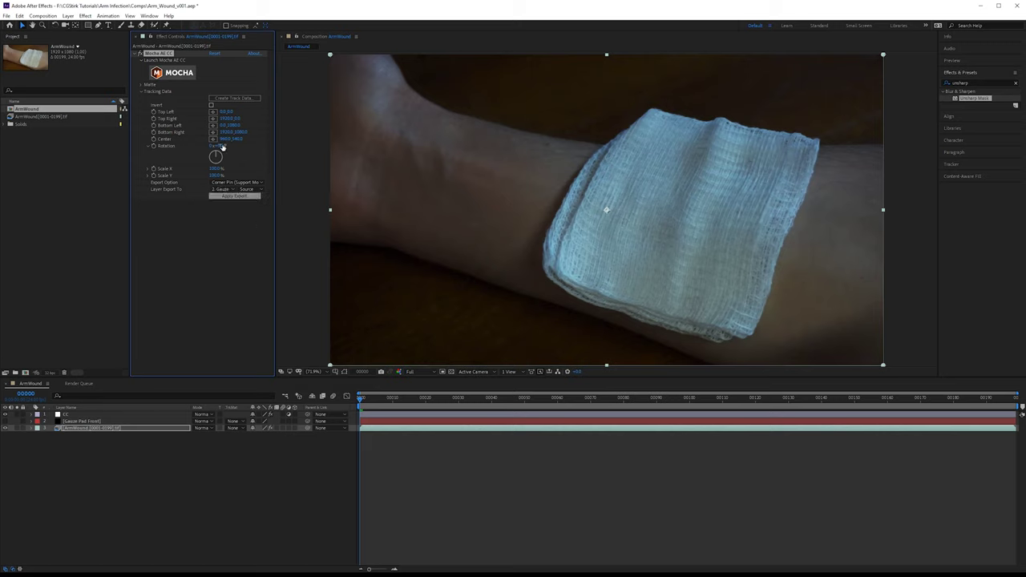
Step: Create track data from Mocha's Gauze Pad Front layer and apply the export to the Gauze Pad Front solid
{"action": "left_click", "coordinate": [234, 98]}
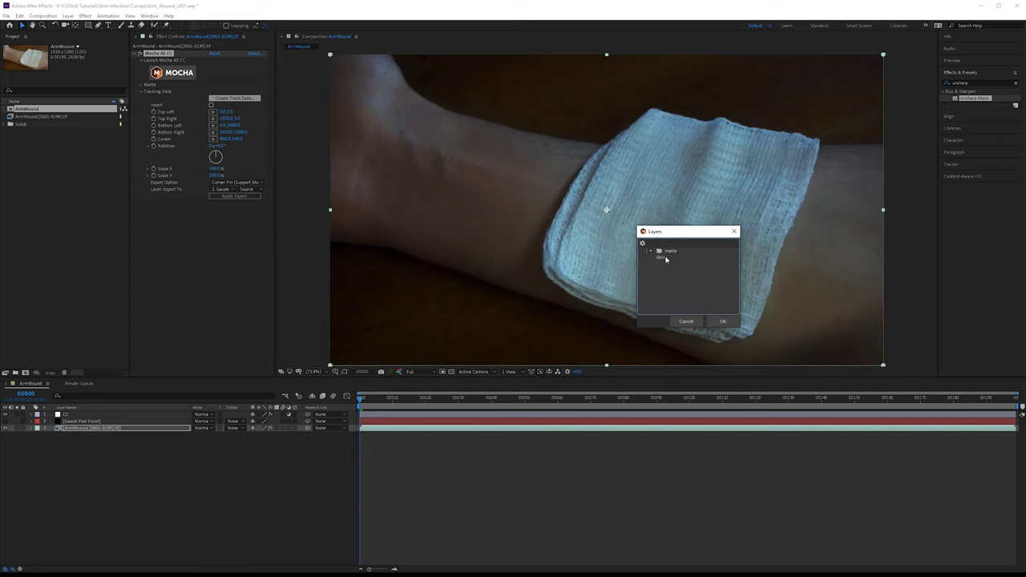
{"action": "left_click", "coordinate": [651, 252]}
{"action": "left_click", "coordinate": [685, 265]}
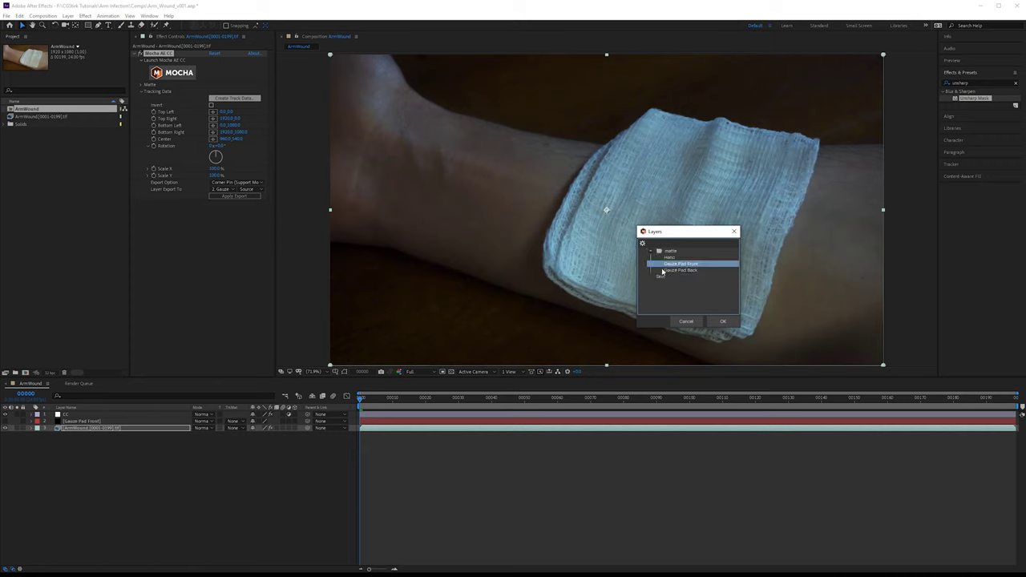
{"action": "left_click", "coordinate": [725, 322]}
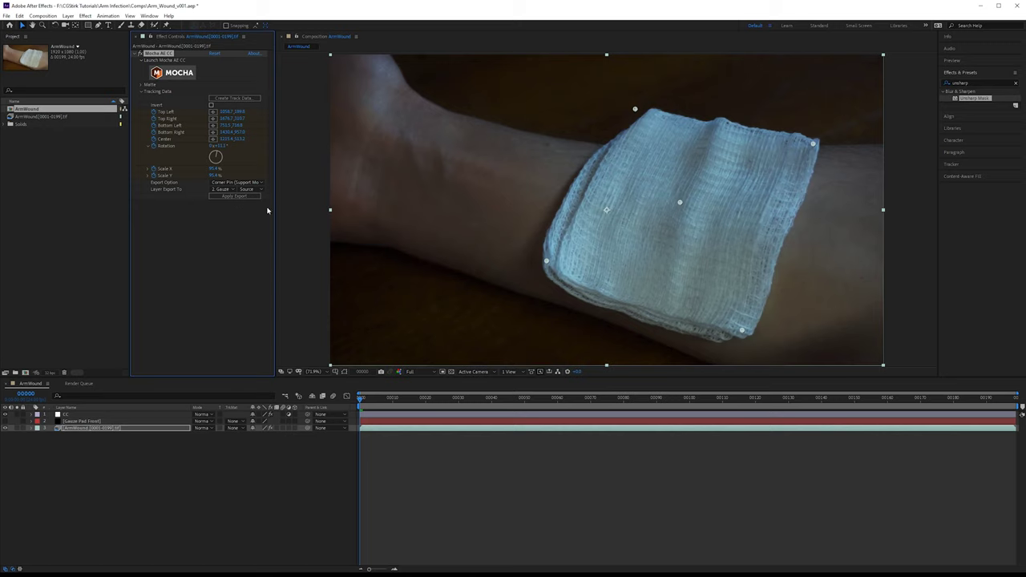
{"action": "left_click", "coordinate": [227, 197]}
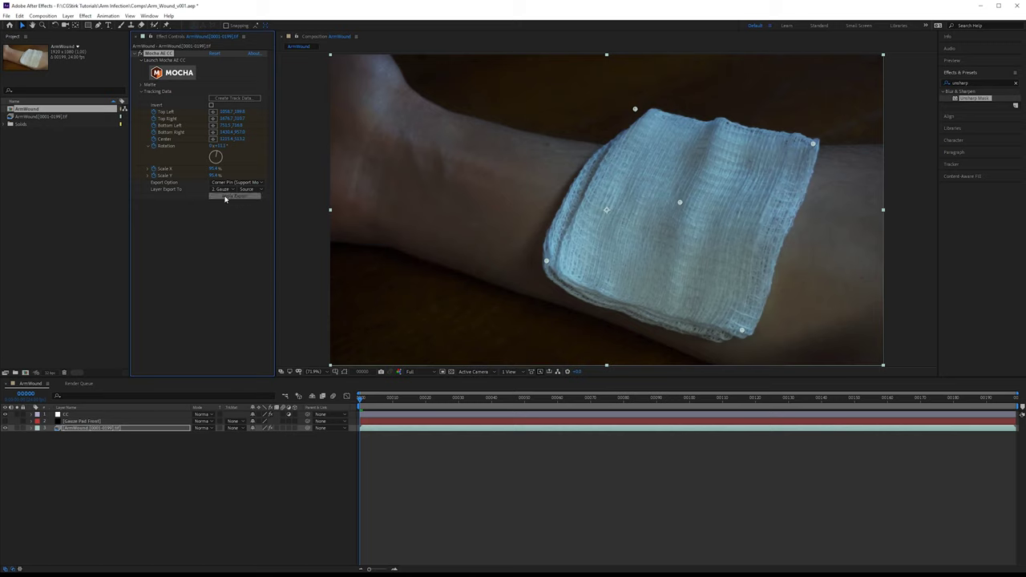
Step: Inspect the Corner Pin on the Gauze Pad Front solid, temporarily showing the solid and playing the clip to check its track
{"action": "left_click", "coordinate": [80, 422]}
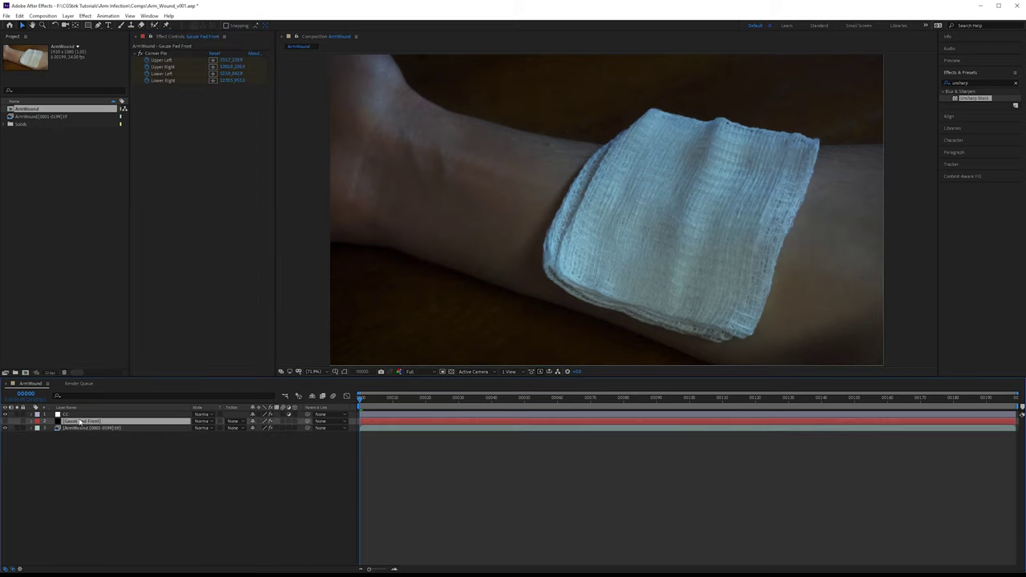
{"action": "left_click", "coordinate": [160, 53]}
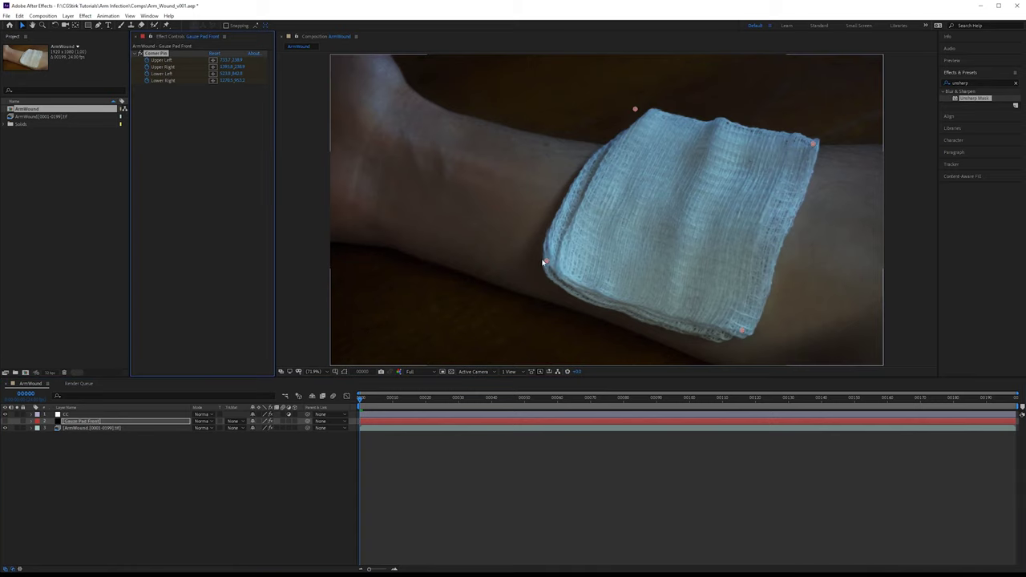
{"action": "left_click", "coordinate": [120, 428]}
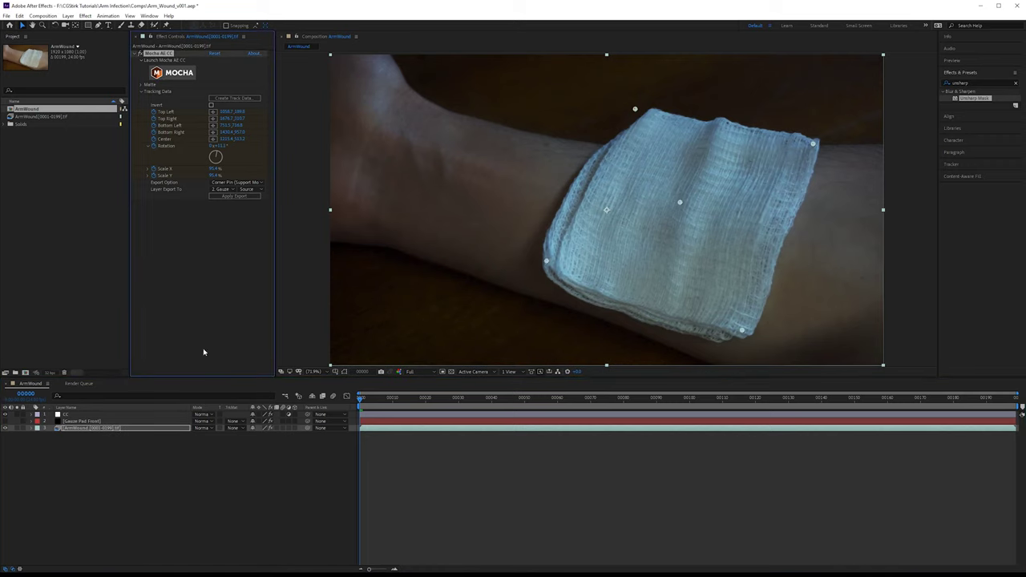
{"action": "left_click", "coordinate": [96, 422]}
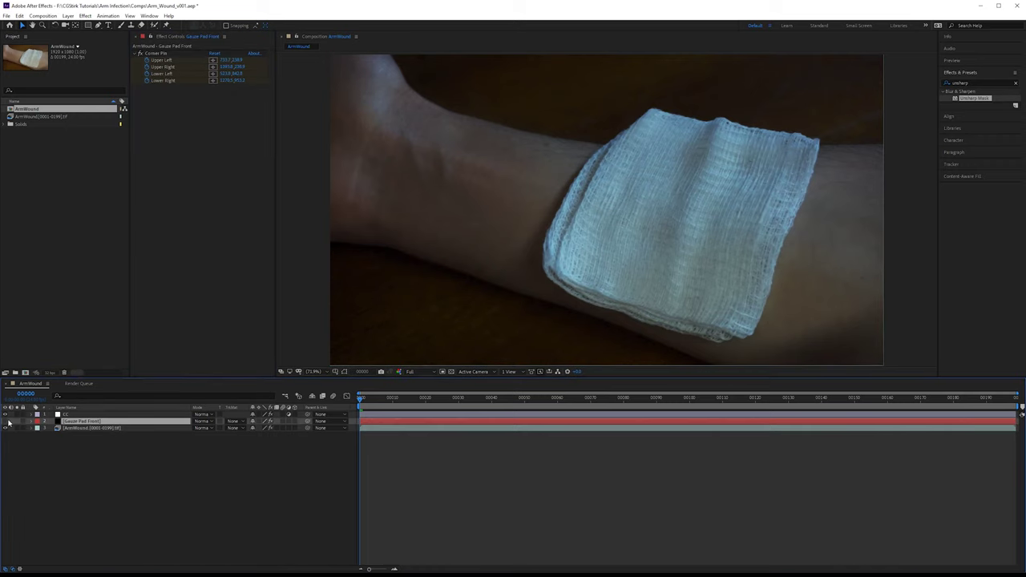
{"action": "left_click", "coordinate": [6, 421]}
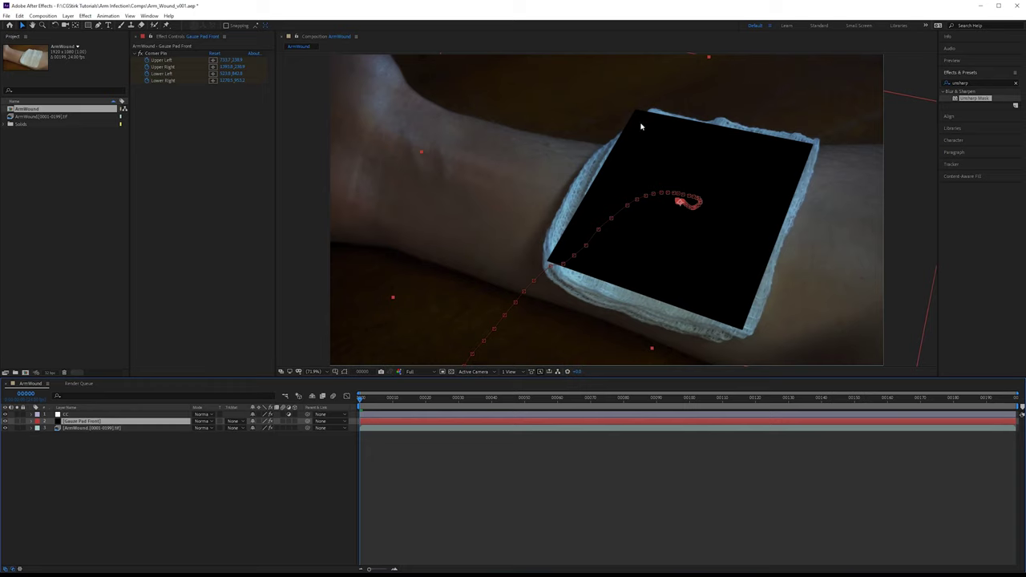
{"action": "key", "text": "space"}
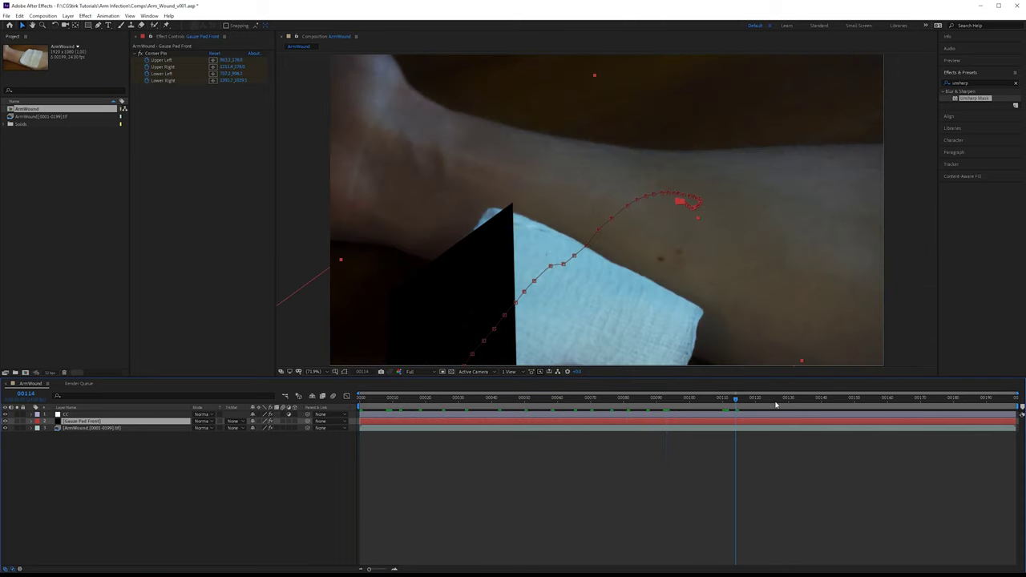
{"action": "left_click_drag", "start_coordinate": [728, 410], "coordinate": [269, 390]}
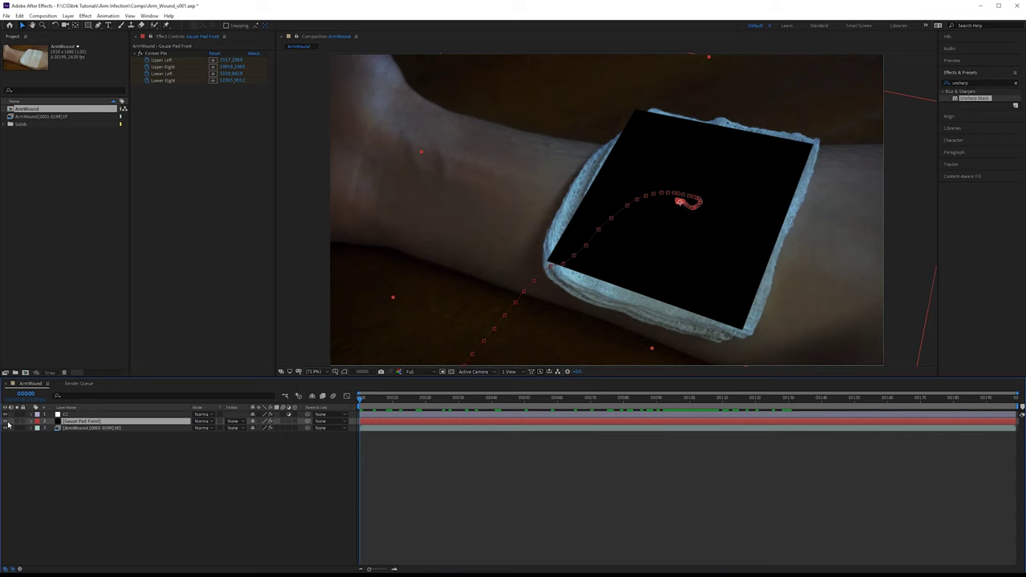
{"action": "left_click", "coordinate": [5, 421]}
Step: Create a black comp-size solid named Gauze Pad Back at frame 0 and hide it
{"action": "right_click", "coordinate": [116, 465]}
{"action": "mouse_move", "coordinate": [192, 467]}
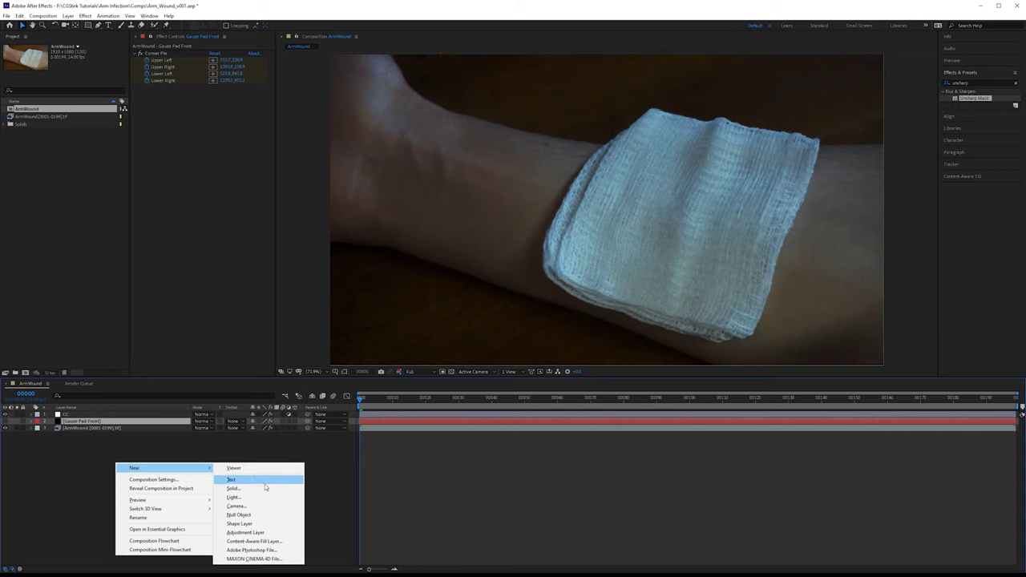
{"action": "left_click", "coordinate": [264, 489]}
{"action": "type", "text": "G"}
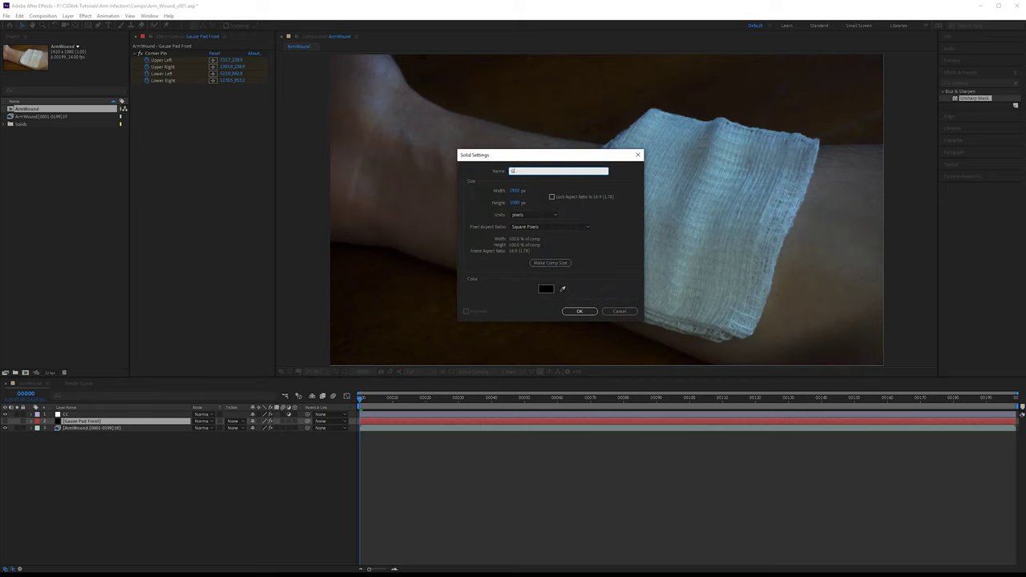
{"action": "type", "text": "auze Pad Back"}
{"action": "key", "text": "Return"}
{"action": "left_click", "coordinate": [4, 421]}
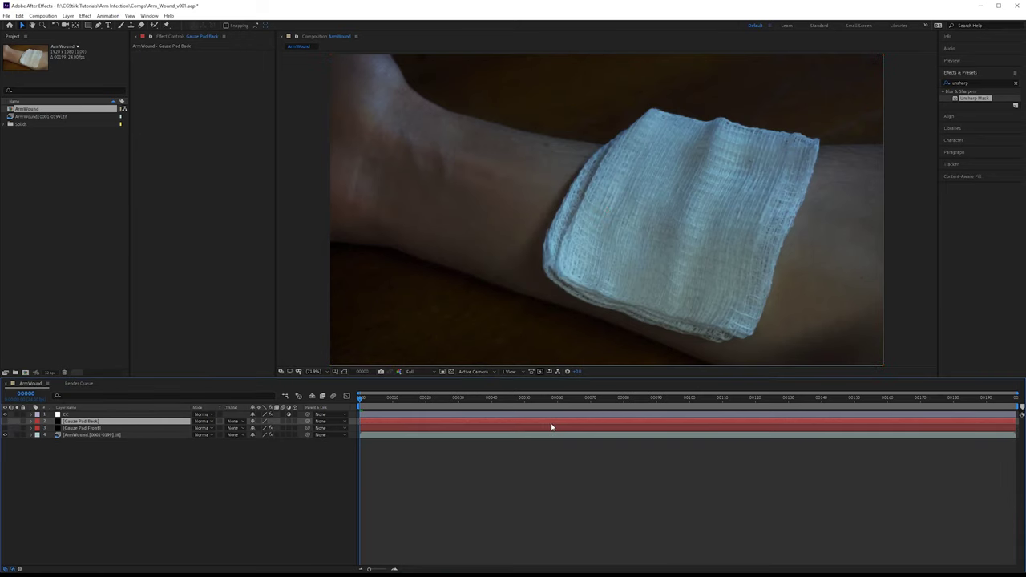
Step: Go to frame 153 and create track data on the footage layer from Mocha's Gauze Pad Back layer
{"action": "left_click_drag", "start_coordinate": [613, 407], "coordinate": [864, 406]}
{"action": "left_click", "coordinate": [110, 435]}
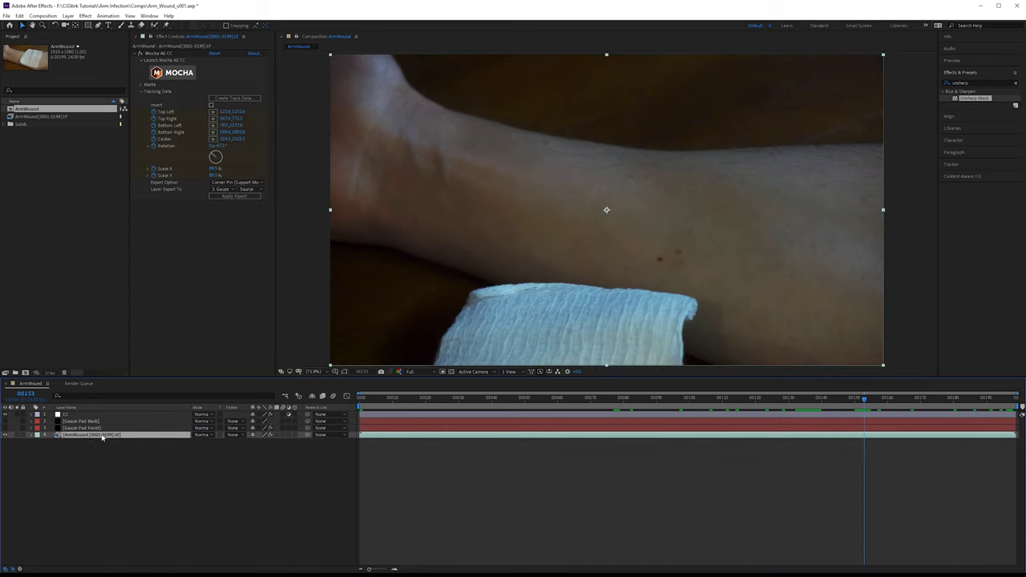
{"action": "left_click", "coordinate": [234, 98]}
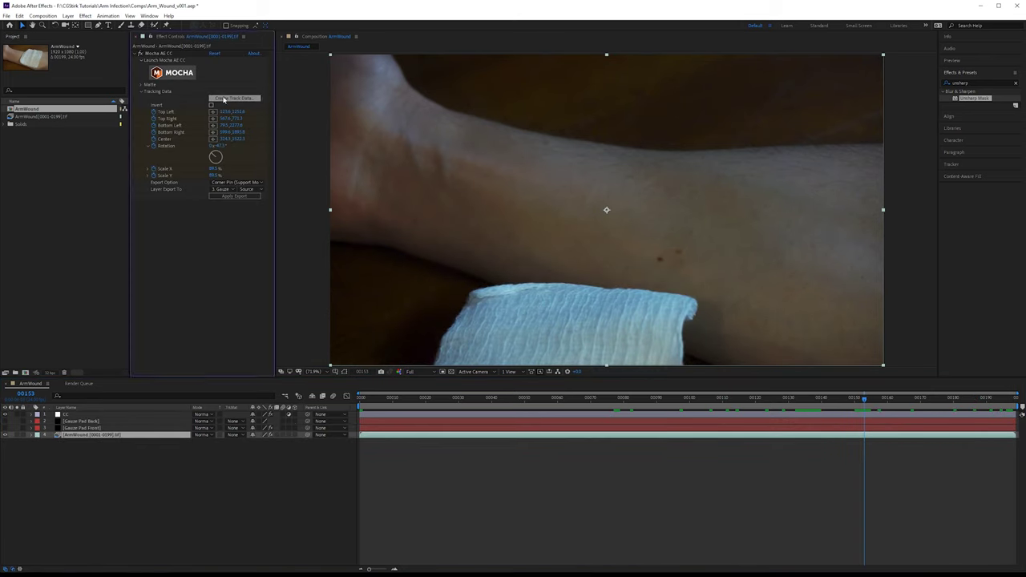
{"action": "left_click", "coordinate": [650, 251]}
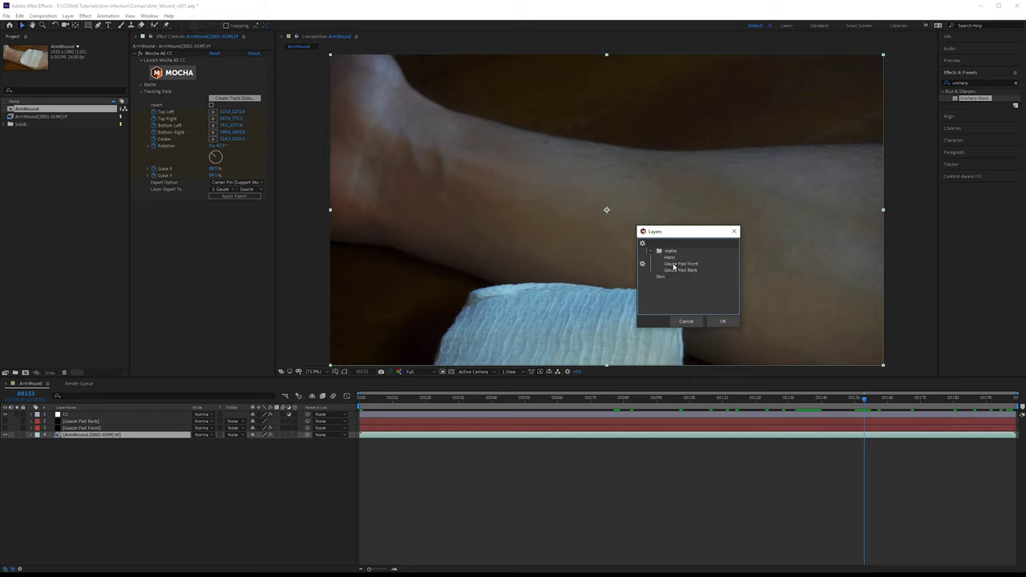
{"action": "left_click", "coordinate": [681, 271]}
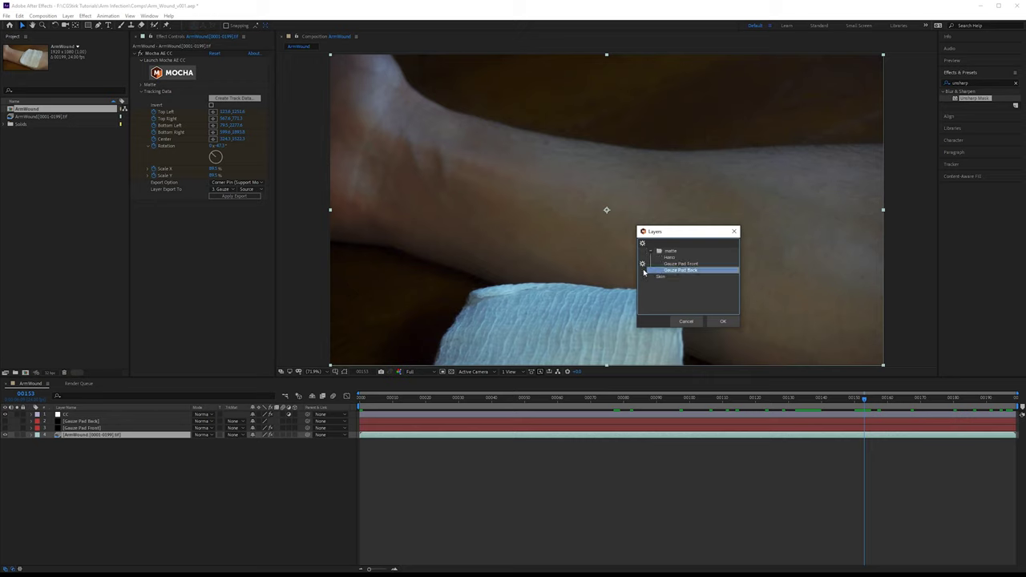
{"action": "left_click", "coordinate": [723, 322]}
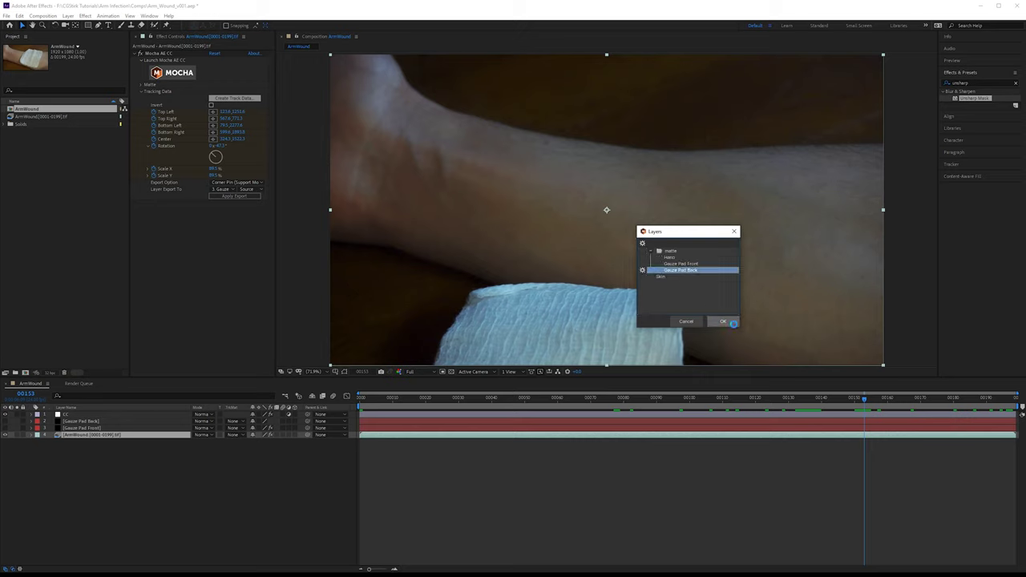
Step: Set the Mocha export target to the Gauze Pad Back solid and apply the export
{"action": "left_click", "coordinate": [218, 189]}
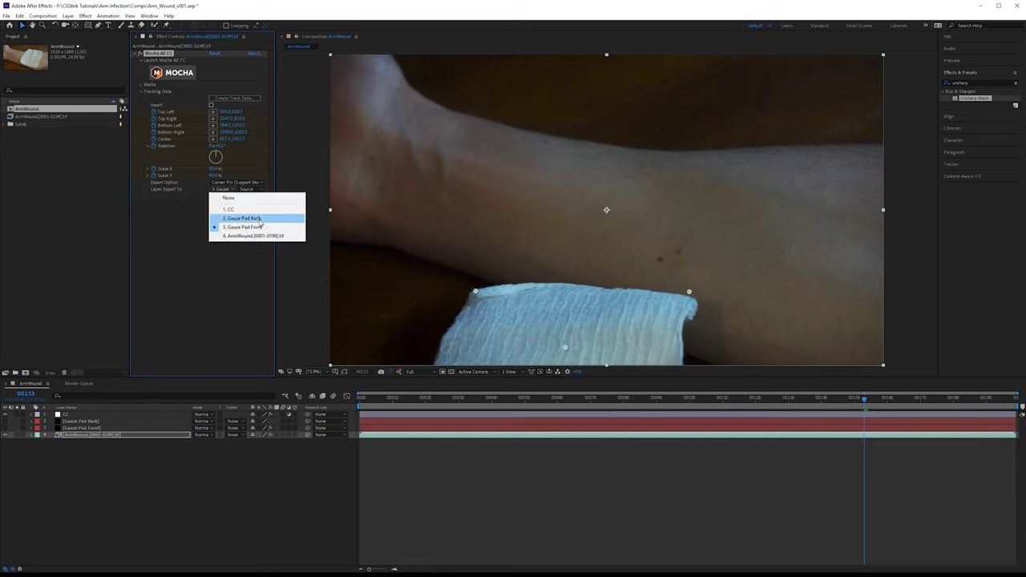
{"action": "left_click", "coordinate": [255, 218]}
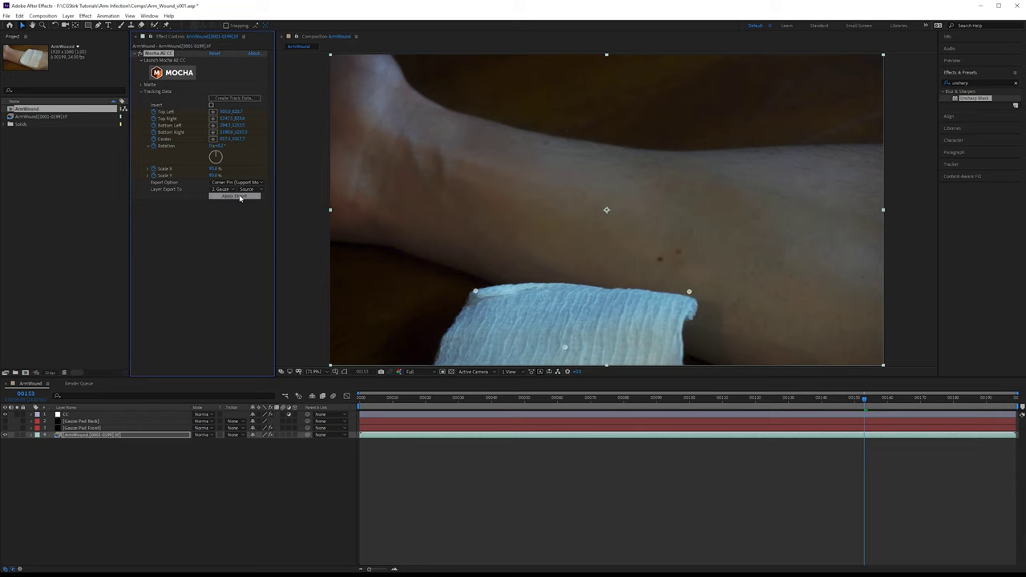
{"action": "left_click", "coordinate": [239, 198]}
Step: Temporarily show the Gauze Pad Back solid and scrub through the timeline to check its track against the gauze
{"action": "left_click", "coordinate": [84, 421]}
{"action": "left_click", "coordinate": [5, 421]}
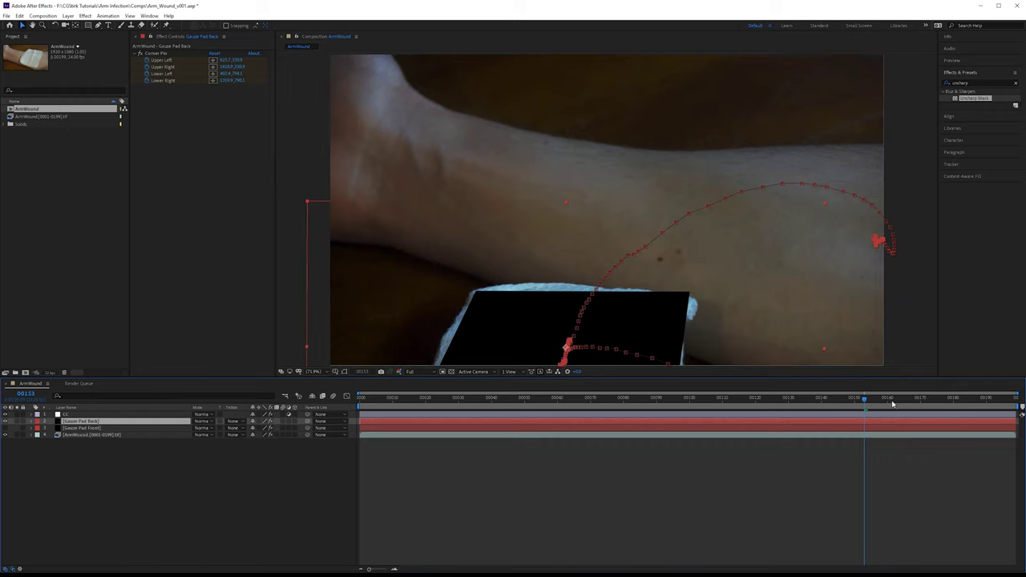
{"action": "left_click", "coordinate": [950, 397]}
{"action": "left_click_drag", "start_coordinate": [969, 396], "coordinate": [867, 417]}
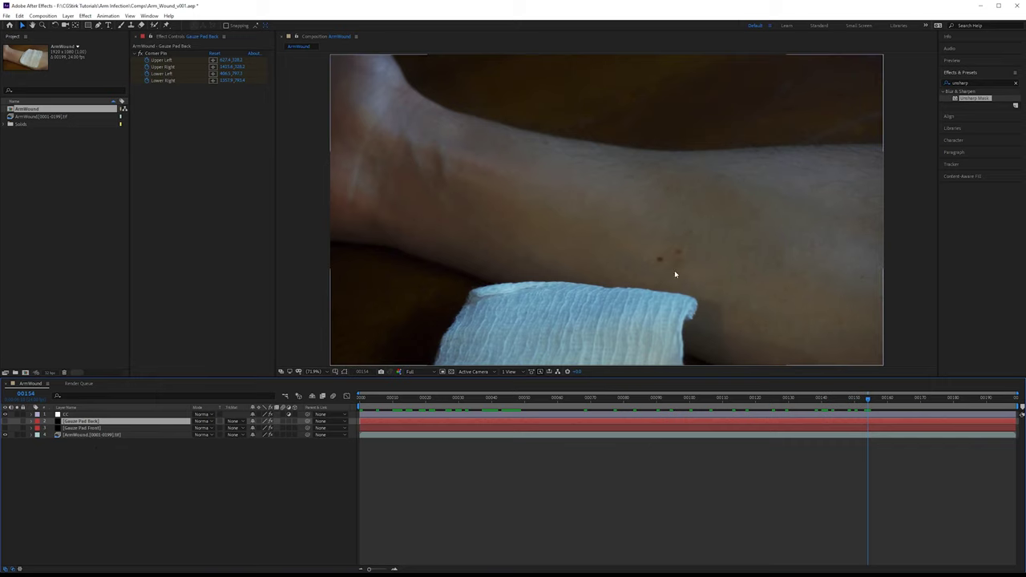
Step: Add a null object above the Gauze Pad Back solid and rename it Skin Track
{"action": "right_click", "coordinate": [163, 468]}
{"action": "mouse_move", "coordinate": [209, 472]}
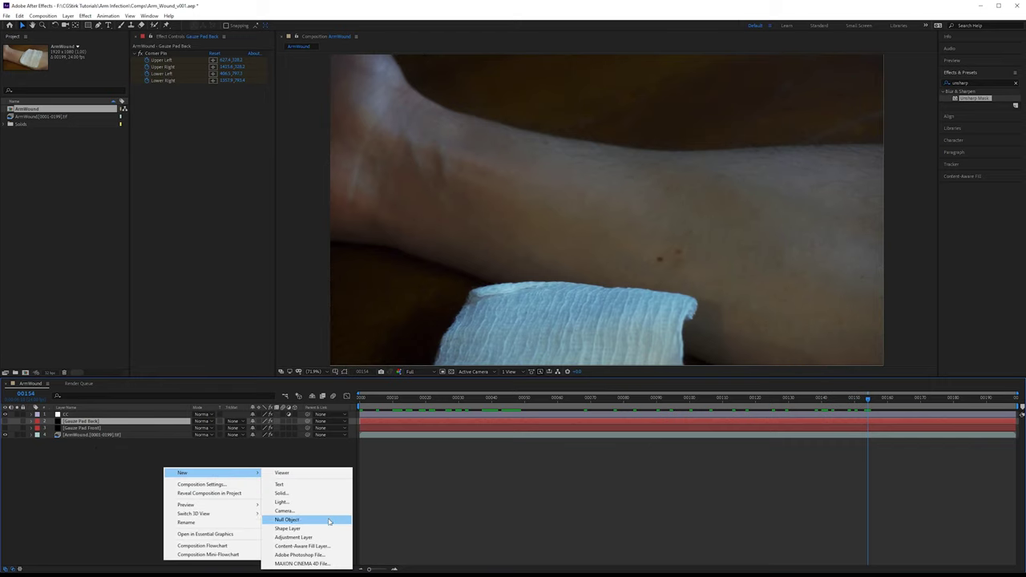
{"action": "left_click", "coordinate": [328, 521]}
{"action": "key", "text": "Return"}
{"action": "type", "text": "Sk"}
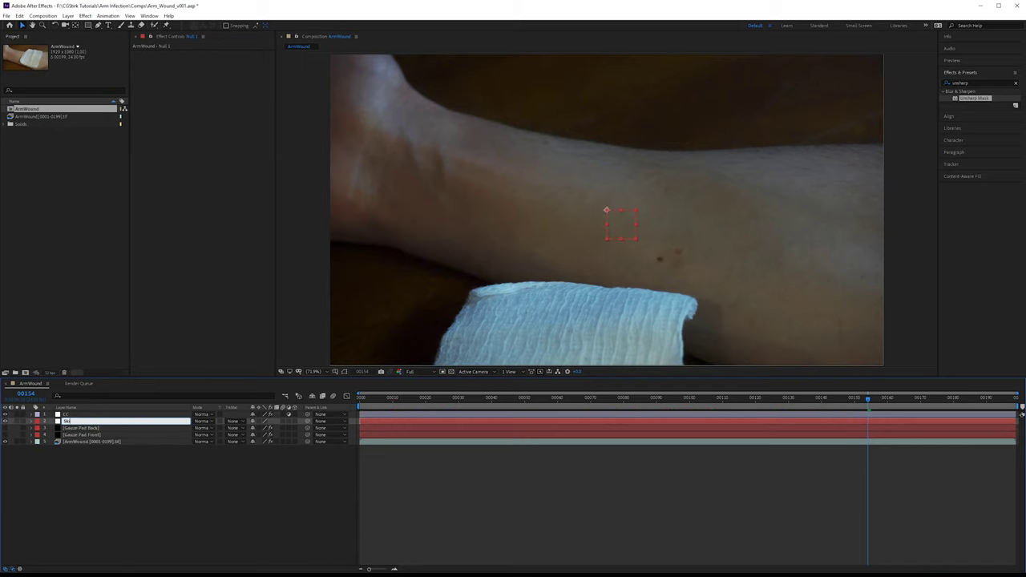
{"action": "type", "text": "in Track"}
{"action": "key", "text": "Return"}
Step: Create track data on the ArmWound footage layer from Mocha's Skin layer
{"action": "left_click", "coordinate": [133, 440]}
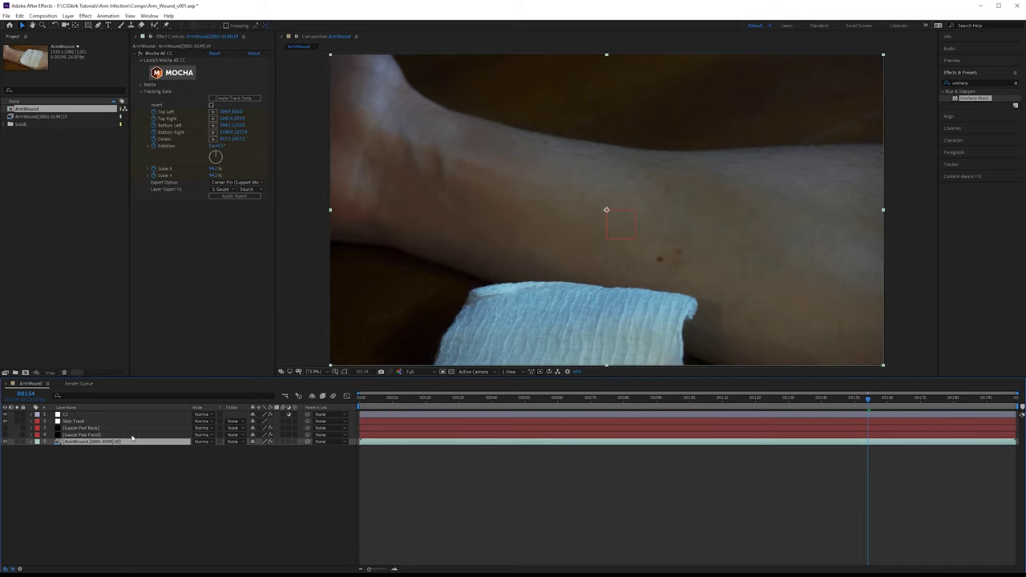
{"action": "left_click", "coordinate": [232, 98]}
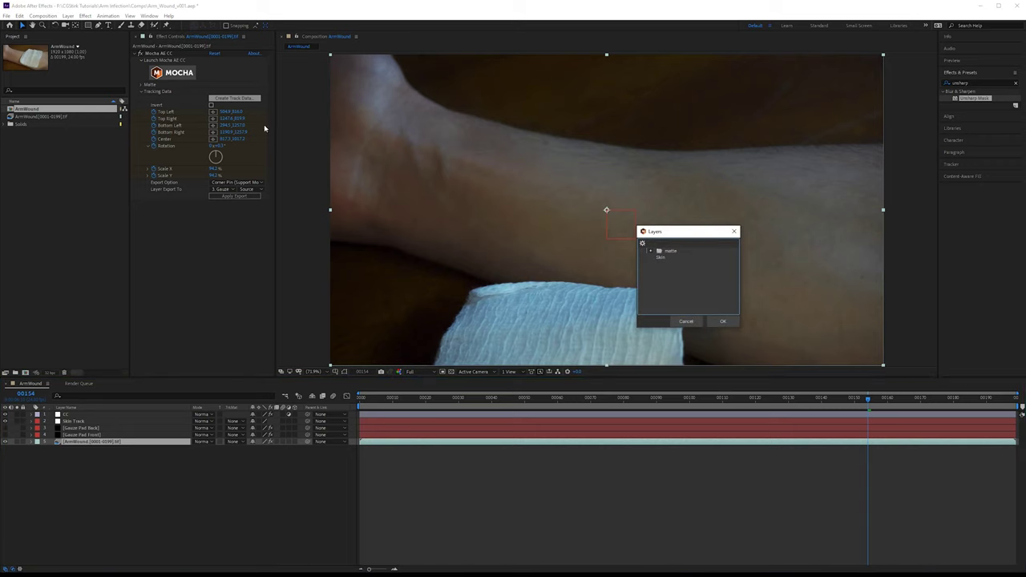
{"action": "left_click", "coordinate": [662, 257]}
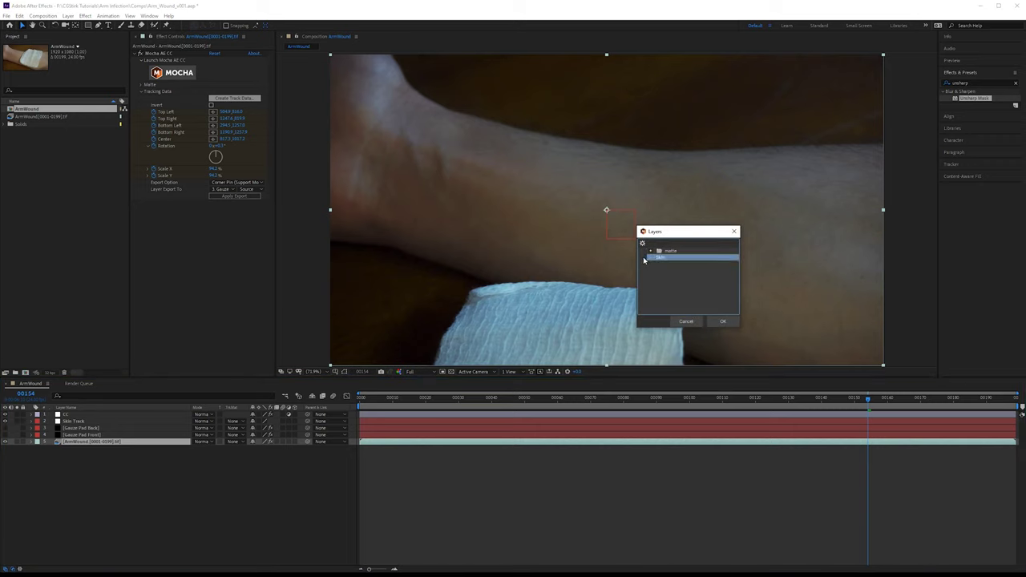
{"action": "left_click", "coordinate": [723, 321]}
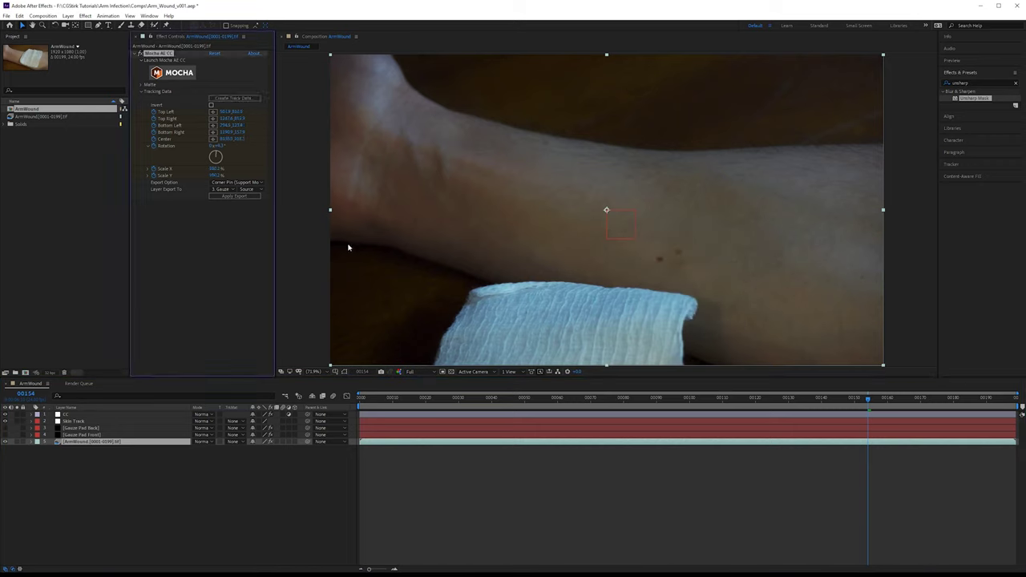
Step: Set the Mocha export option to Transform with Skin Track as the target layer, and apply the export
{"action": "left_click", "coordinate": [231, 183]}
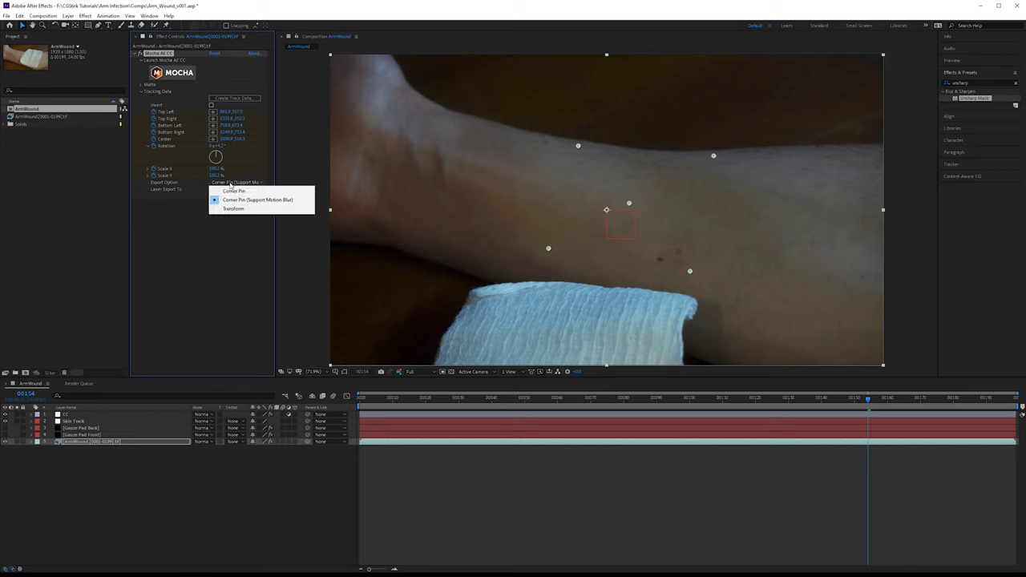
{"action": "left_click", "coordinate": [253, 210]}
{"action": "left_click", "coordinate": [226, 191]}
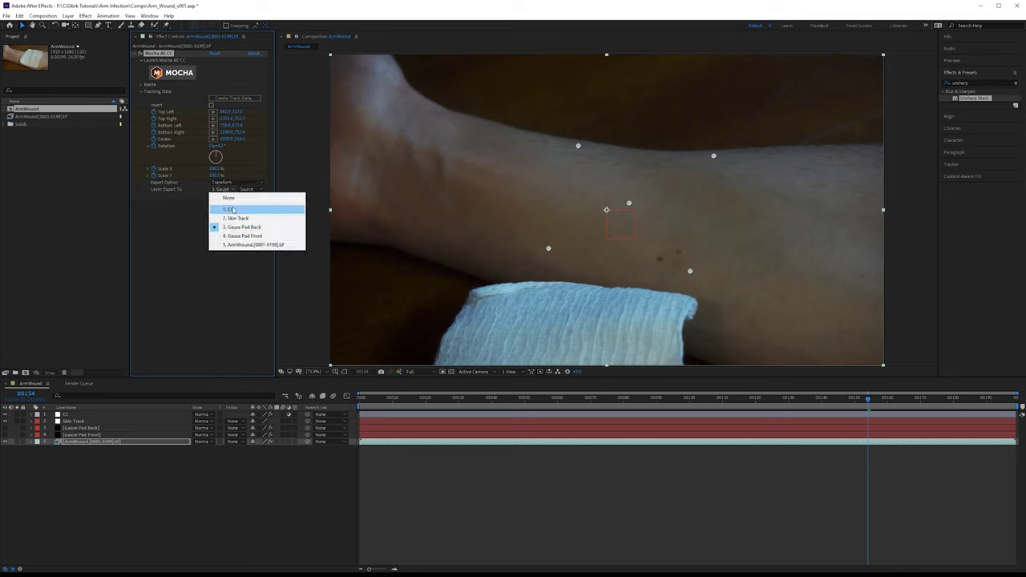
{"action": "left_click", "coordinate": [242, 219]}
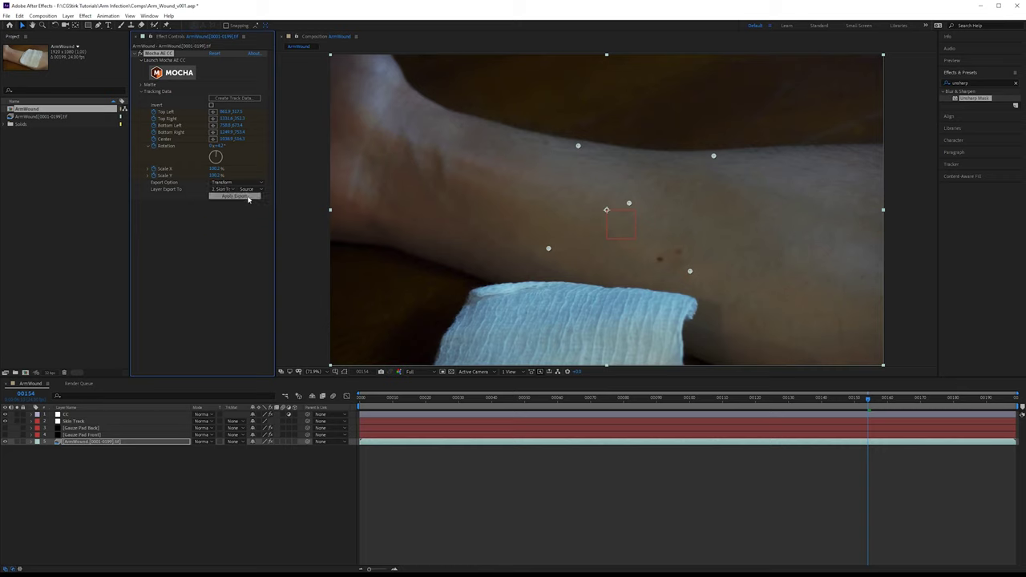
{"action": "left_click", "coordinate": [248, 199]}
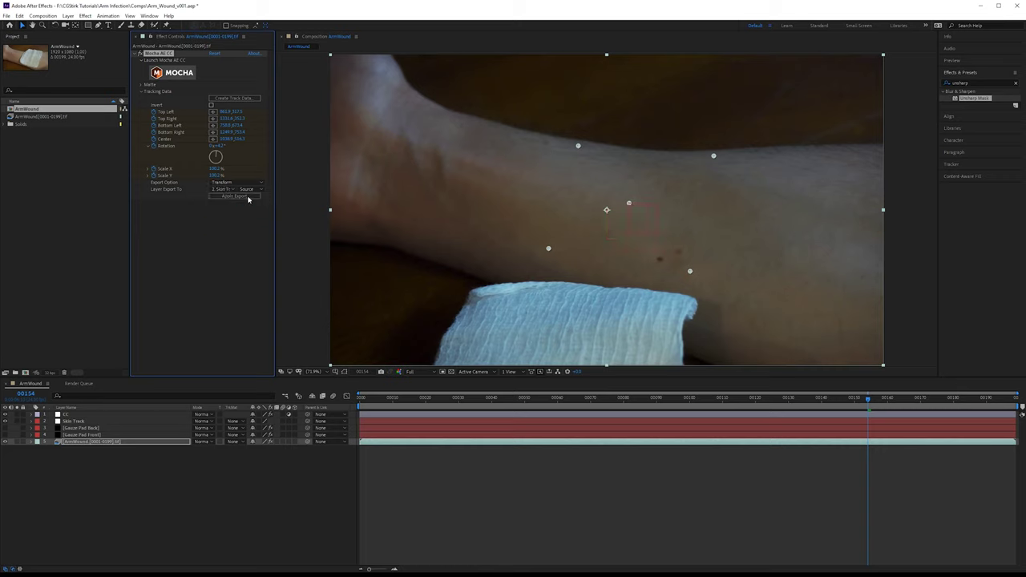
Step: Inspect the Skin Track null's motion path and keyframed properties, then collapse and deselect the layer
{"action": "left_click", "coordinate": [78, 422]}
{"action": "scroll", "coordinate": [647, 182], "scroll_direction": "up", "scroll_amount": 1}
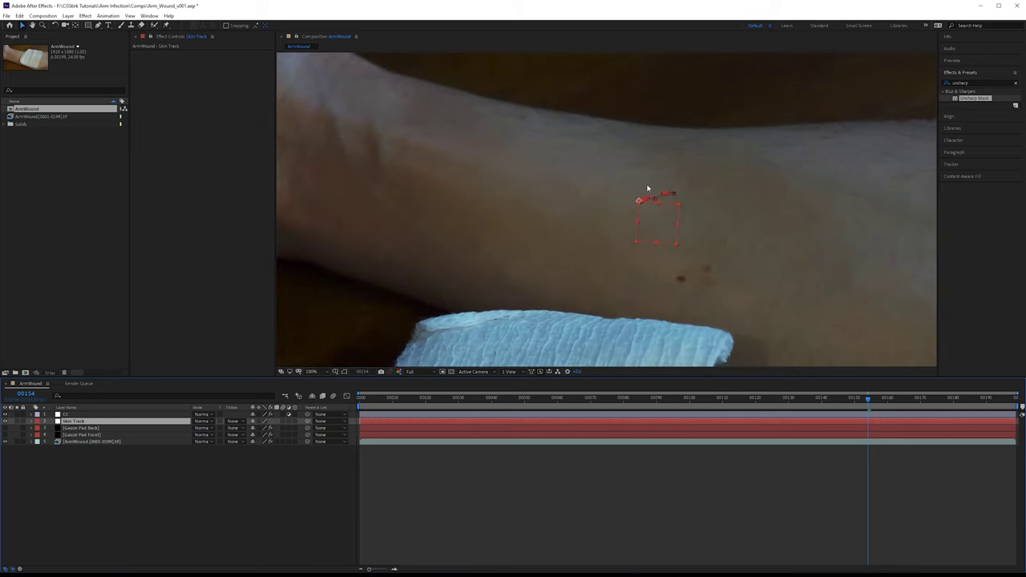
{"action": "scroll", "coordinate": [646, 194], "scroll_direction": "down", "scroll_amount": 2}
{"action": "key", "text": "u"}
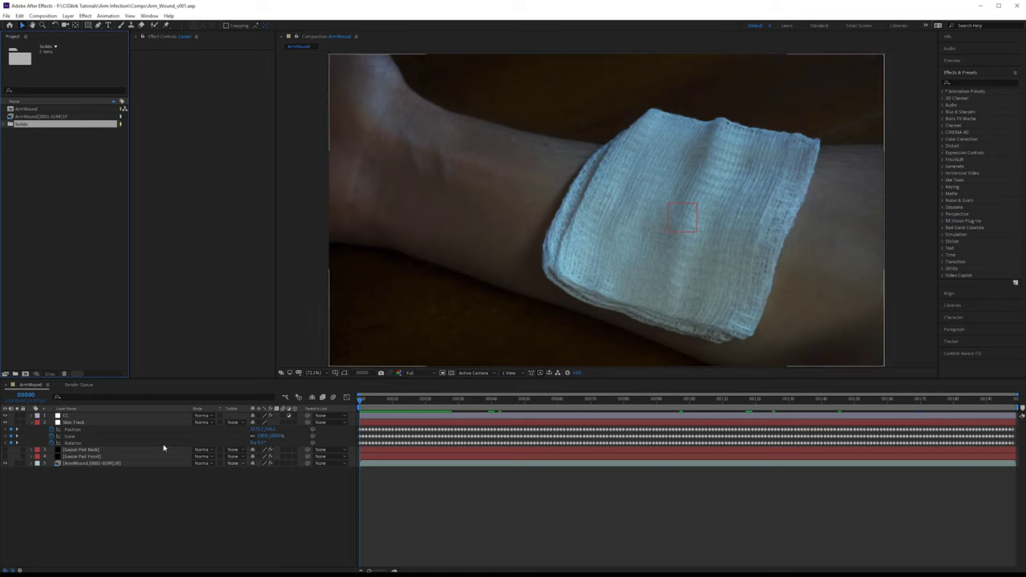
{"action": "left_click", "coordinate": [90, 422]}
{"action": "key", "text": "u"}
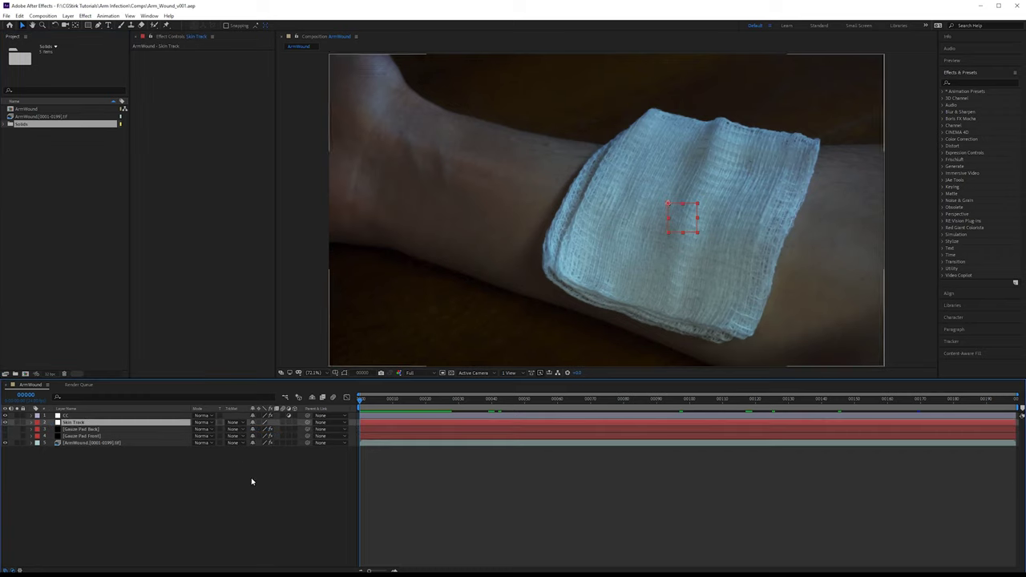
{"action": "left_click", "coordinate": [256, 495]}
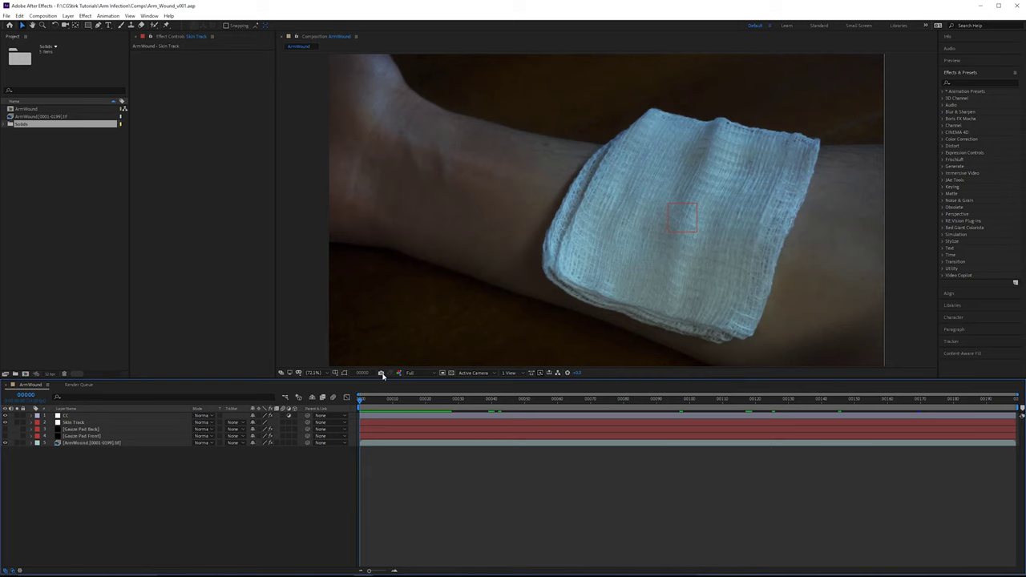
Step: Hide the CC layer and add a hidden solid named Gauze Pad Roto directly below the Skin Track null
{"action": "left_click", "coordinate": [5, 416]}
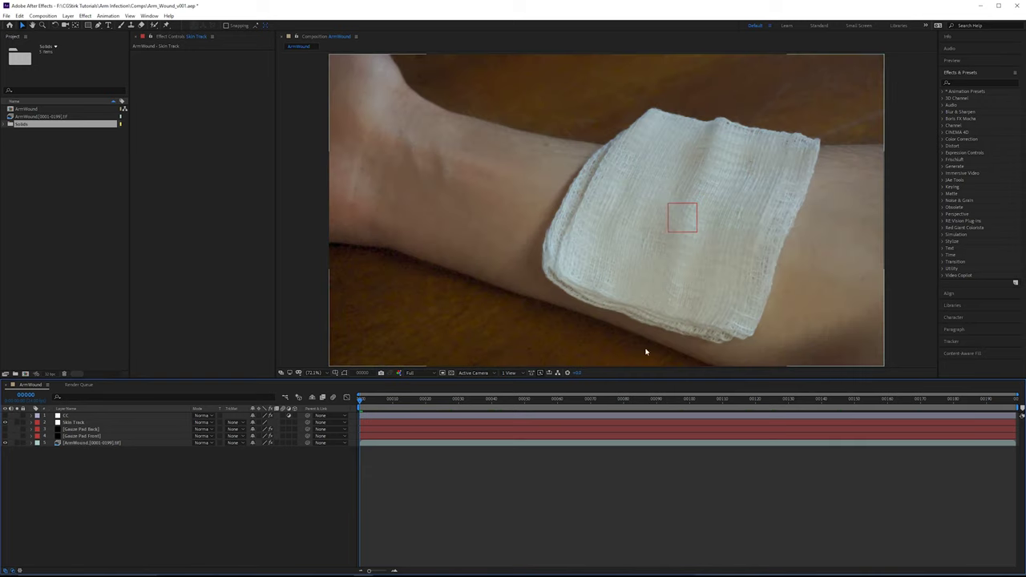
{"action": "right_click", "coordinate": [192, 504]}
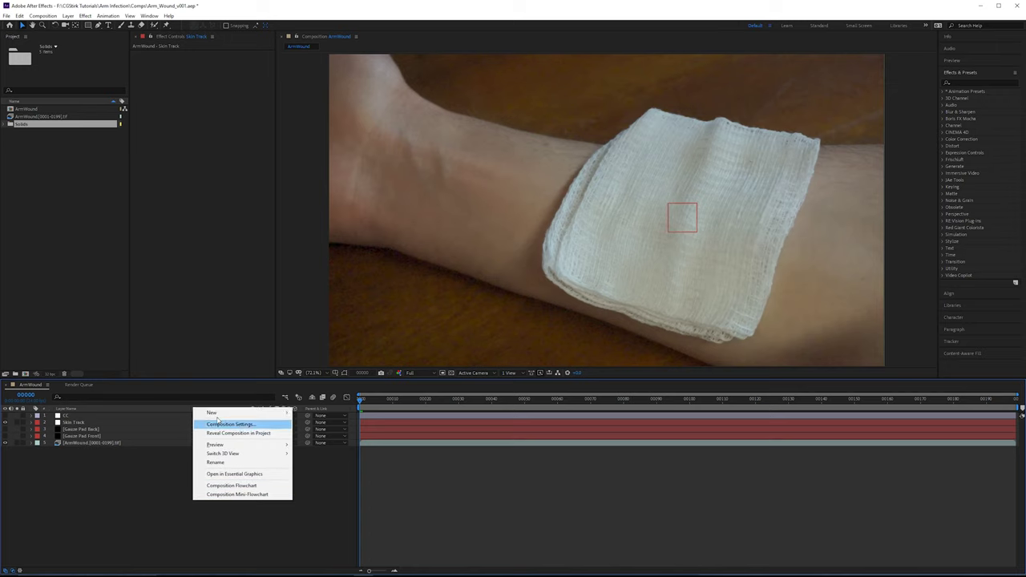
{"action": "mouse_move", "coordinate": [219, 413]}
{"action": "left_click", "coordinate": [312, 433]}
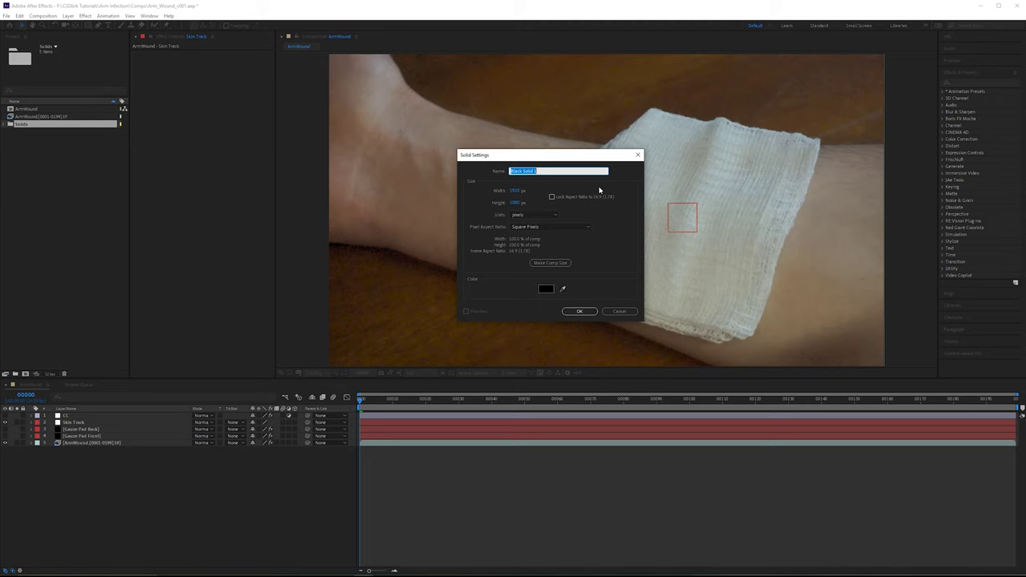
{"action": "type", "text": "Gauze Pad Ridg"}
{"action": "left_click", "coordinate": [581, 313]}
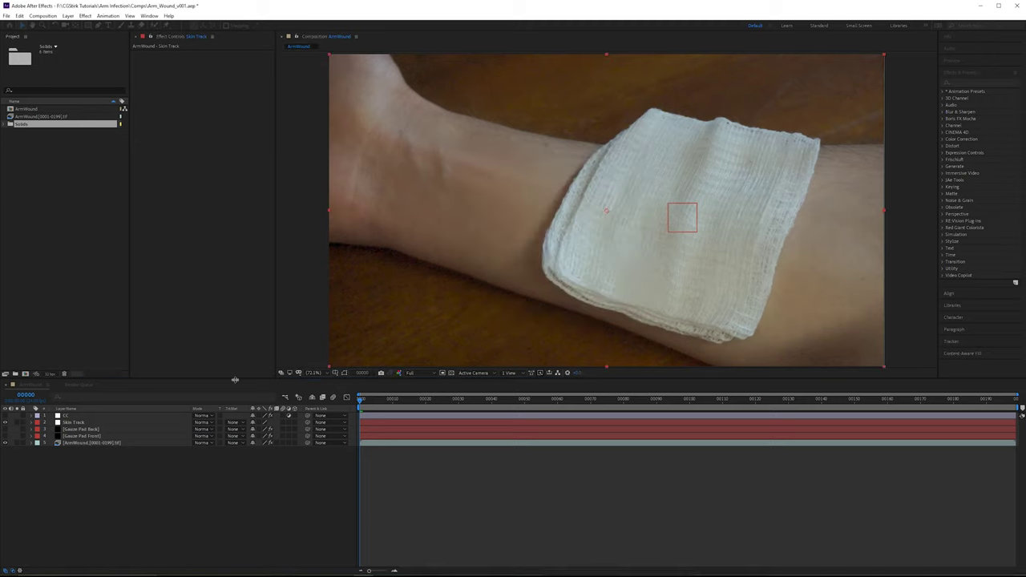
{"action": "left_click", "coordinate": [5, 416]}
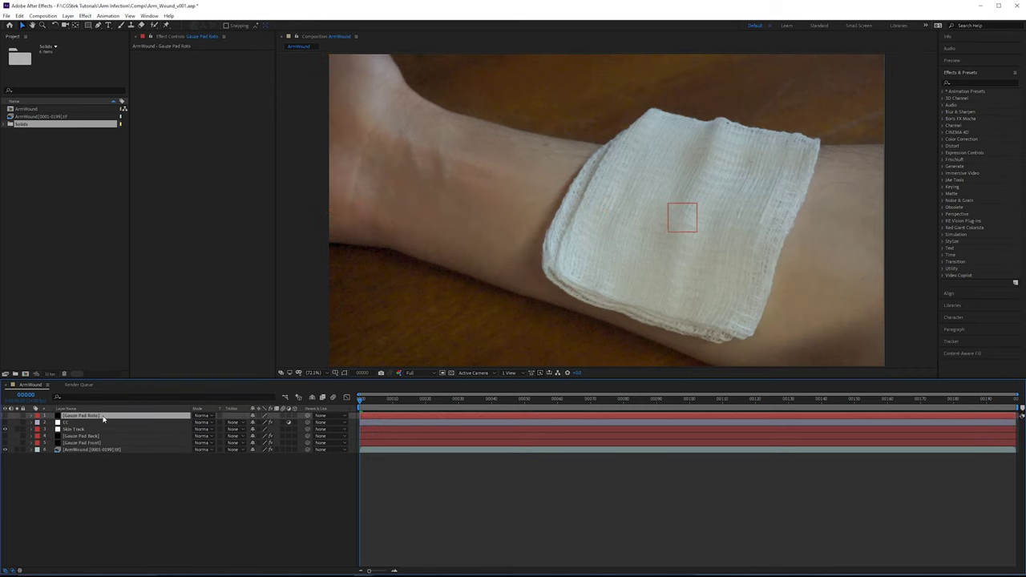
{"action": "left_click_drag", "start_coordinate": [103, 416], "coordinate": [110, 436]}
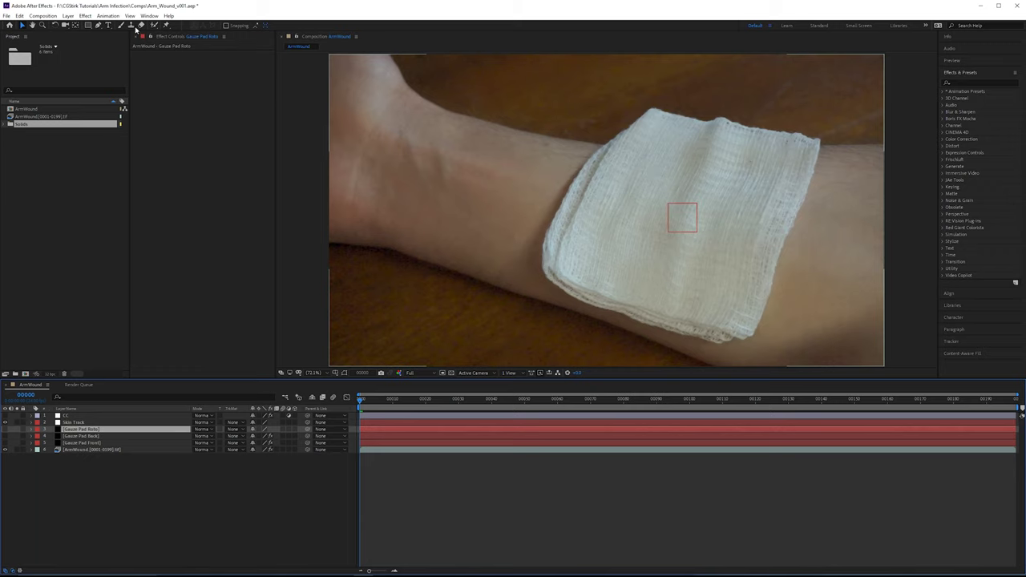
Step: Activate the Pen tool and scrub through the footage to examine how the fingers overlap and move the gauze pad
{"action": "left_click", "coordinate": [98, 26]}
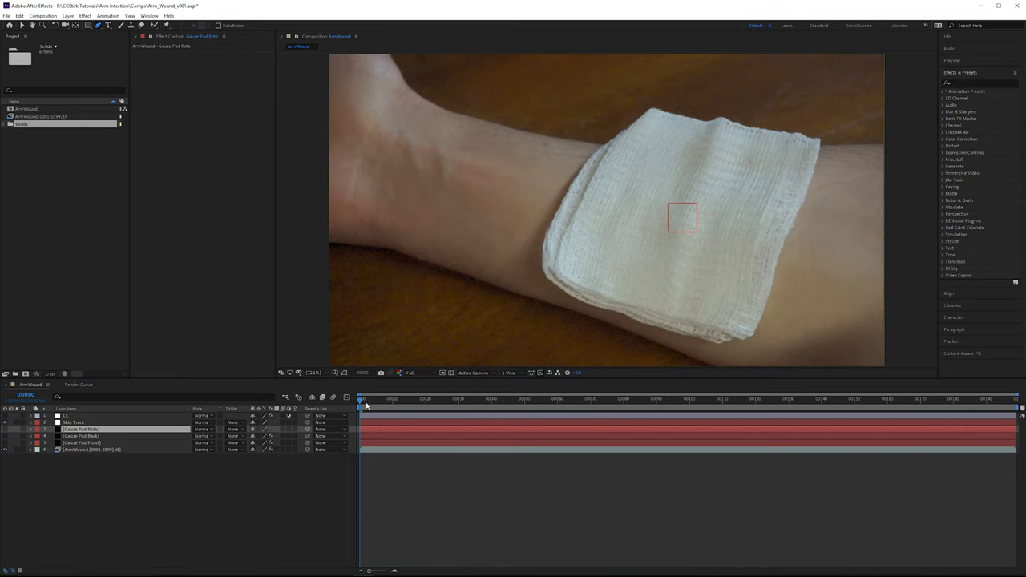
{"action": "key", "text": "space"}
{"action": "key", "text": "space"}
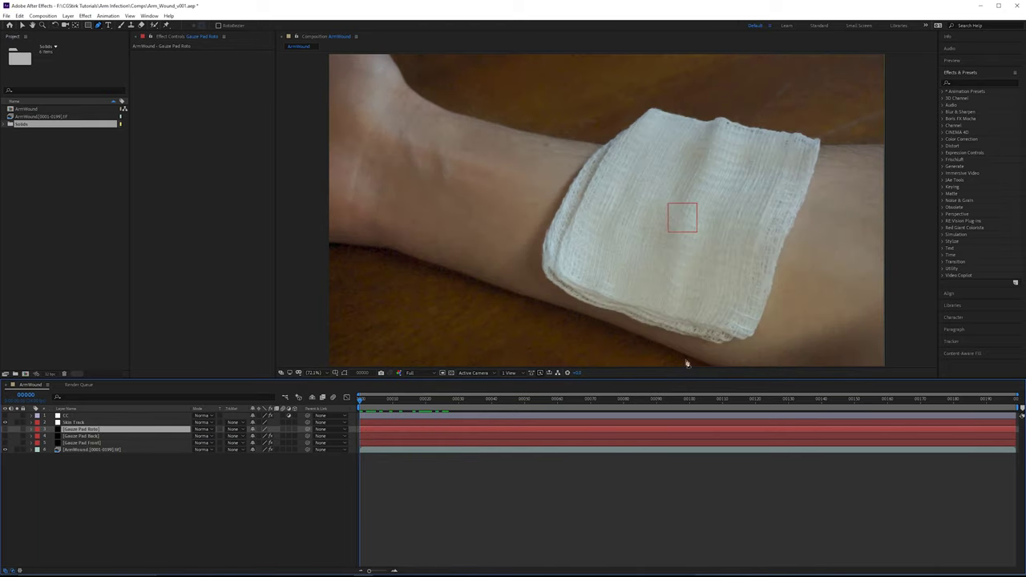
{"action": "left_click_drag", "start_coordinate": [371, 401], "coordinate": [450, 395]}
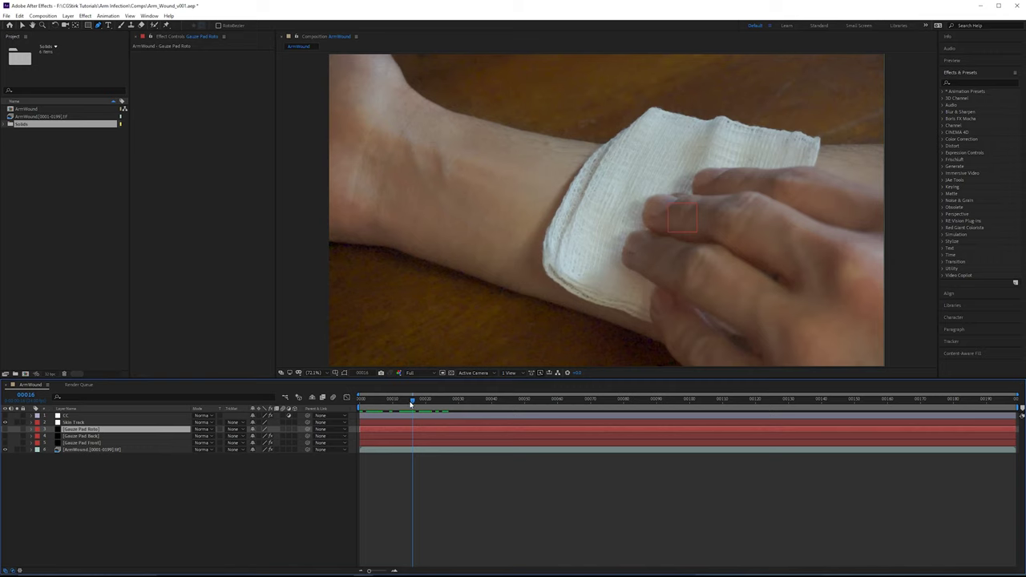
{"action": "mouse_move", "coordinate": [412, 400]}
{"action": "left_mouse_down"}
{"action": "mouse_move", "coordinate": [376, 403]}
{"action": "mouse_move", "coordinate": [402, 403]}
{"action": "left_mouse_up"}
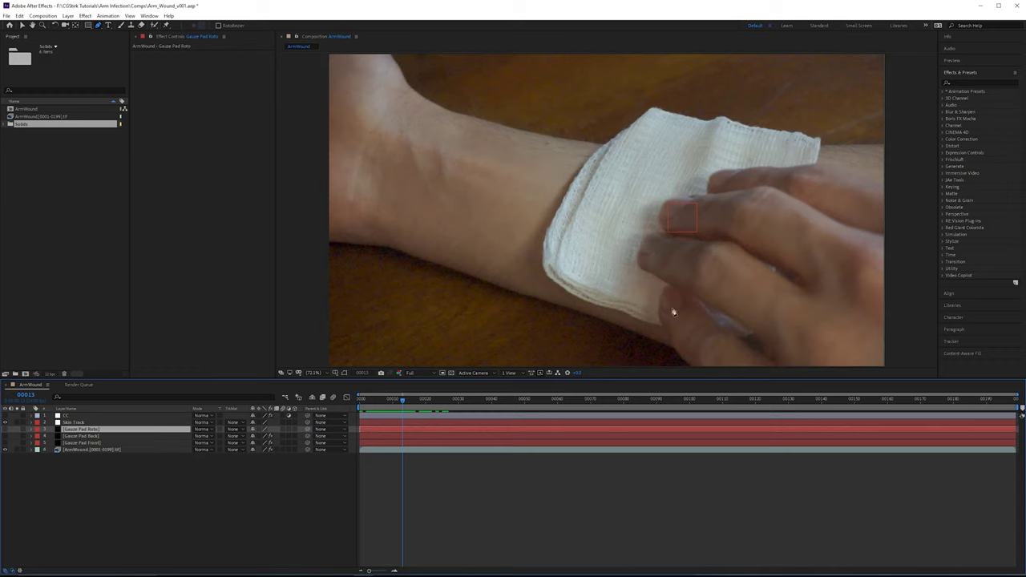
{"action": "key", "text": "space"}
{"action": "key", "text": "space"}
{"action": "left_click_drag", "start_coordinate": [409, 407], "coordinate": [683, 406]}
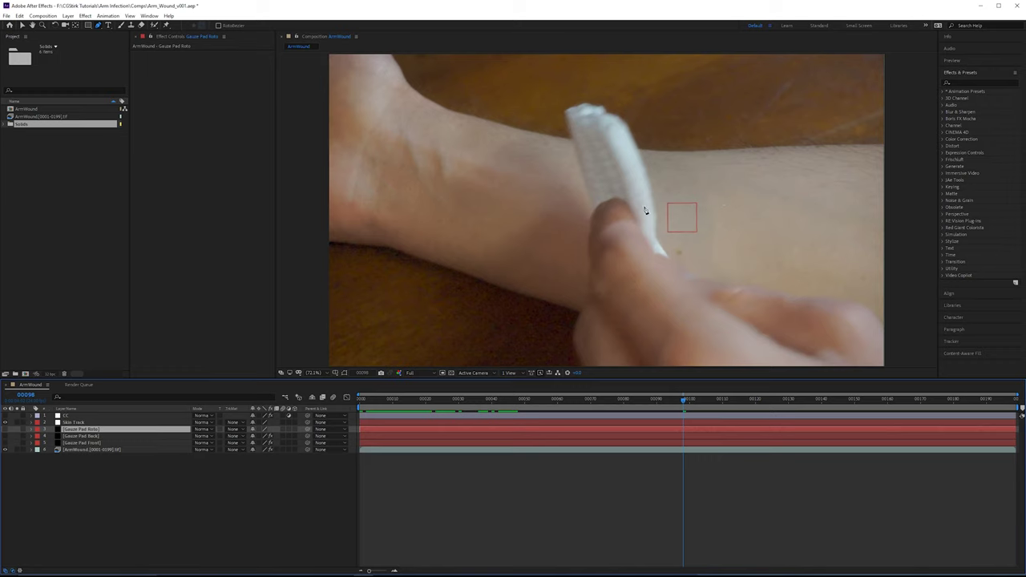
{"action": "left_click_drag", "start_coordinate": [678, 403], "coordinate": [372, 403]}
{"action": "left_click_drag", "start_coordinate": [622, 226], "coordinate": [613, 287]}
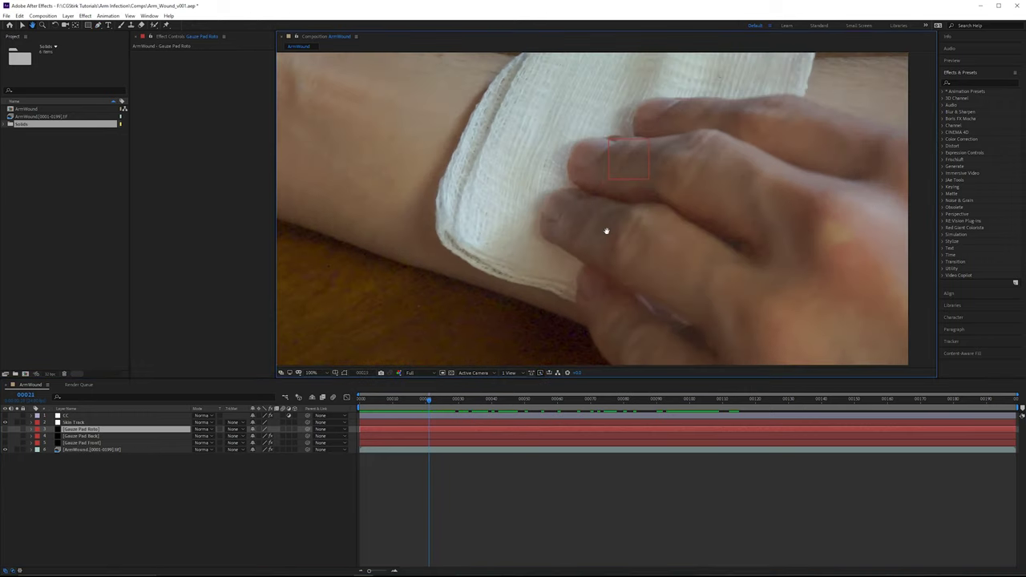
{"action": "left_click_drag", "start_coordinate": [436, 407], "coordinate": [576, 395]}
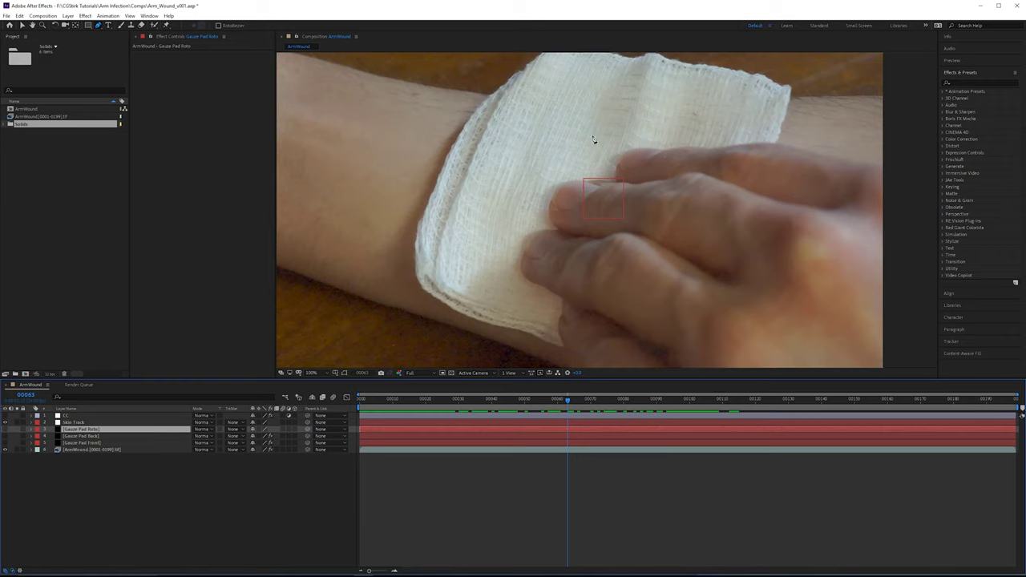
{"action": "left_click_drag", "start_coordinate": [565, 400], "coordinate": [446, 403]}
{"action": "left_click_drag", "start_coordinate": [595, 213], "coordinate": [552, 254]}
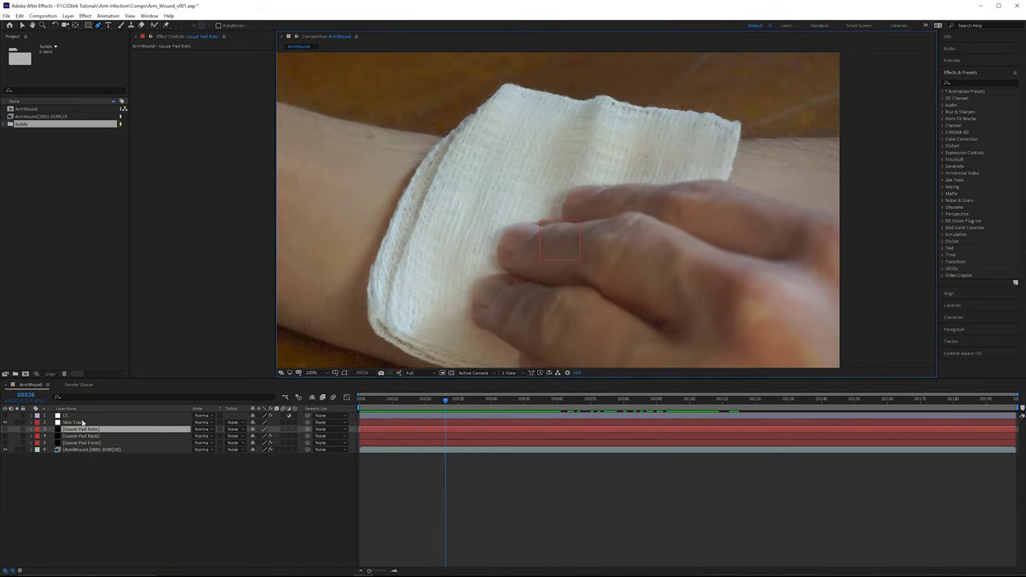
Step: Hide the Skin Track null and start a pen mask on Gauze Pad Roto at frame 26, where the two upper fingers meet
{"action": "left_click", "coordinate": [74, 422]}
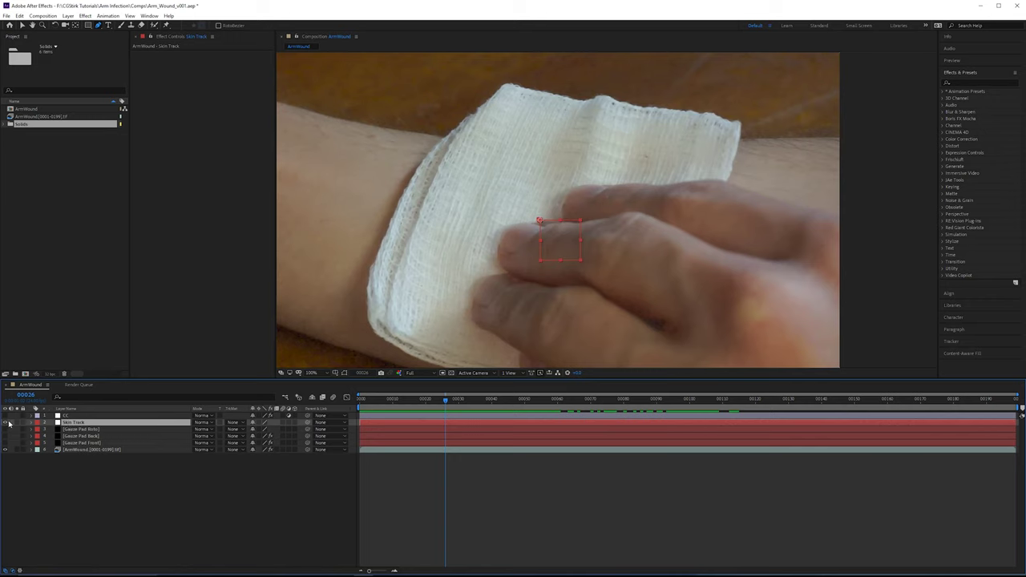
{"action": "left_click", "coordinate": [94, 430]}
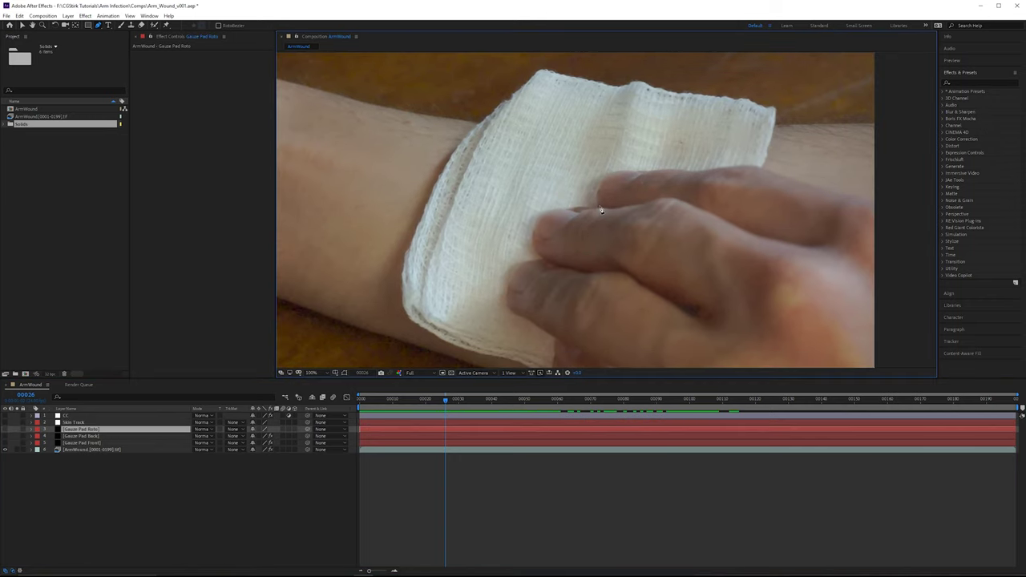
{"action": "scroll", "coordinate": [593, 216], "scroll_direction": "up", "scroll_amount": 3}
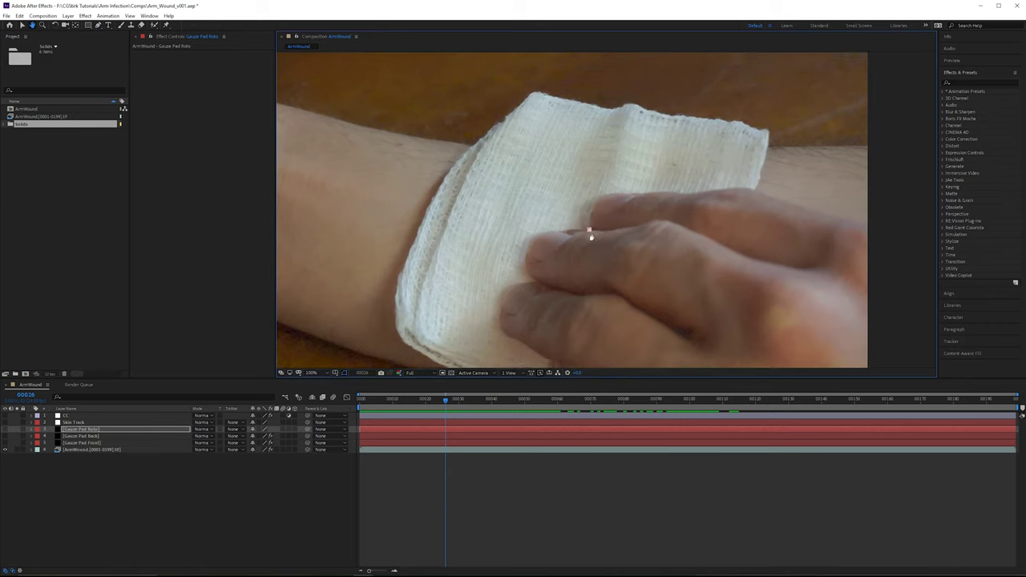
{"action": "left_click_drag", "start_coordinate": [538, 247], "coordinate": [497, 260]}
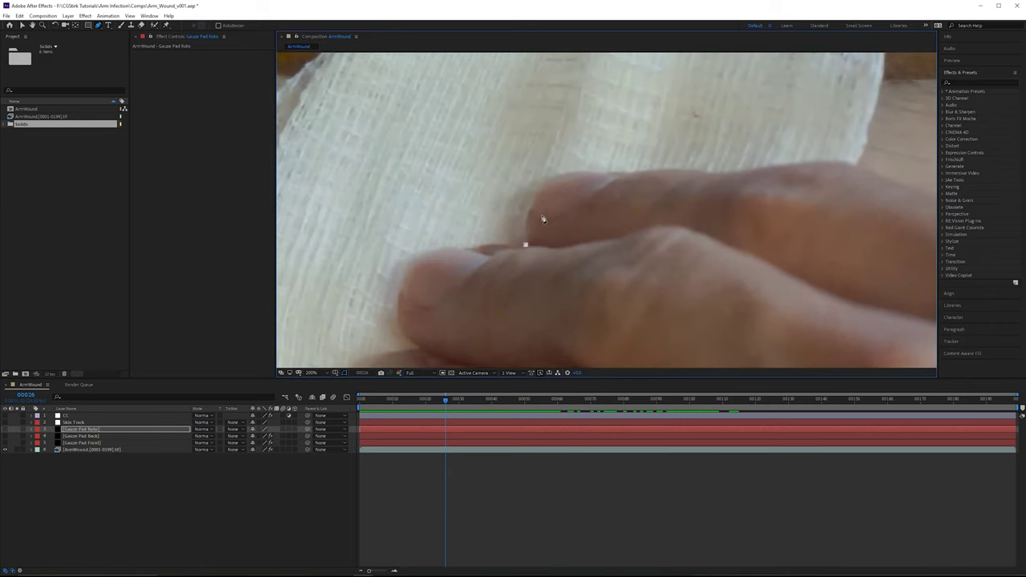
{"action": "left_click_drag", "start_coordinate": [540, 225], "coordinate": [462, 229]}
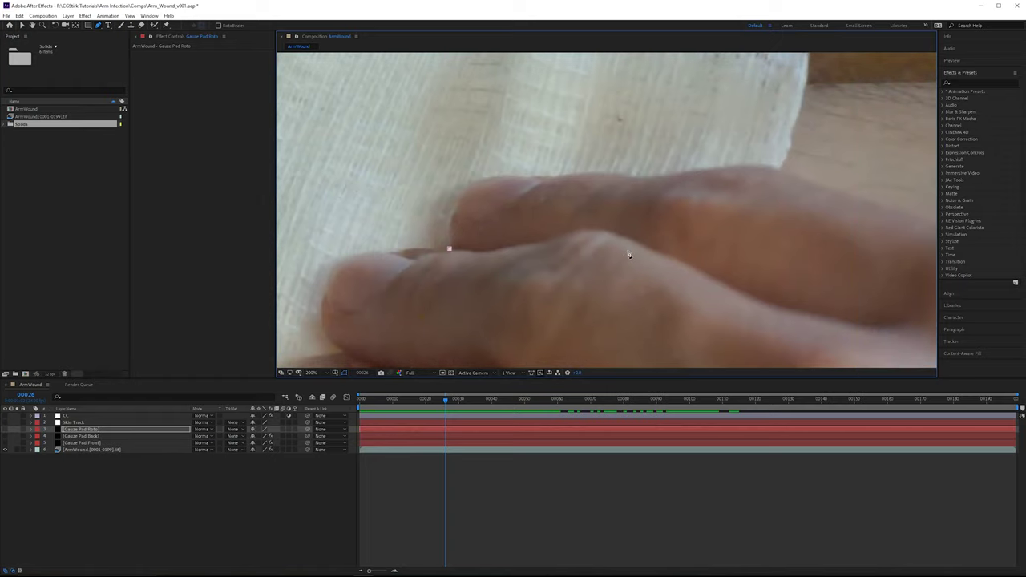
{"action": "left_click", "coordinate": [476, 257]}
Step: Extend the pen mask from the fingertip junction loosely across the hand and around the knuckle end of the upper finger
{"action": "scroll", "coordinate": [818, 299], "scroll_direction": "down", "scroll_amount": 2}
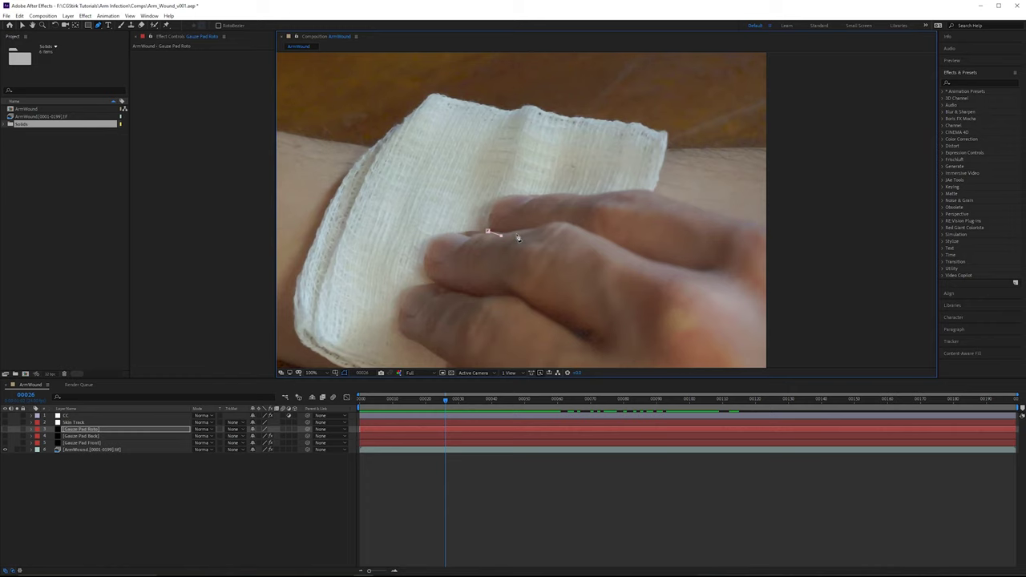
{"action": "scroll", "coordinate": [515, 242], "scroll_direction": "up", "scroll_amount": 2}
{"action": "left_click_drag", "start_coordinate": [443, 255], "coordinate": [390, 268]}
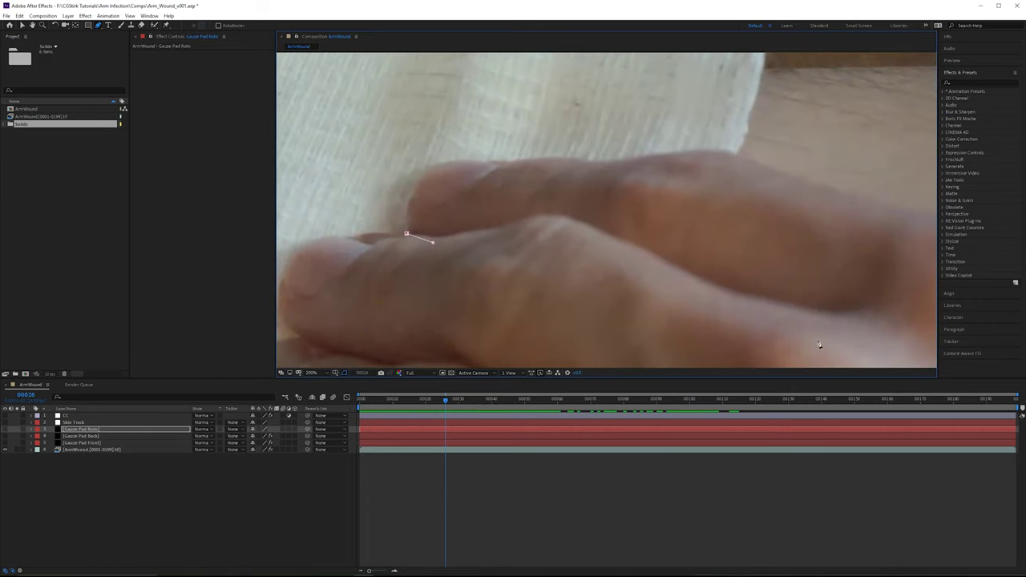
{"action": "scroll", "coordinate": [821, 313], "scroll_direction": "down", "scroll_amount": 2}
{"action": "left_click", "coordinate": [768, 228]}
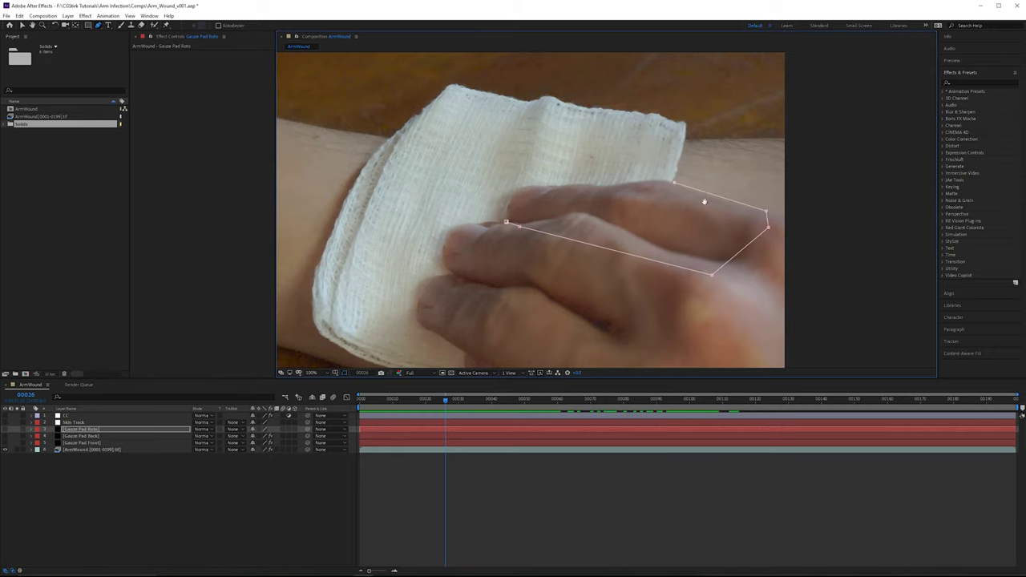
Step: Trace the upper finger's top edge back to the rounded fingertip and close the mask at its starting point
{"action": "scroll", "coordinate": [562, 204], "scroll_direction": "up", "scroll_amount": 1}
{"action": "left_click_drag", "start_coordinate": [585, 178], "coordinate": [803, 197]}
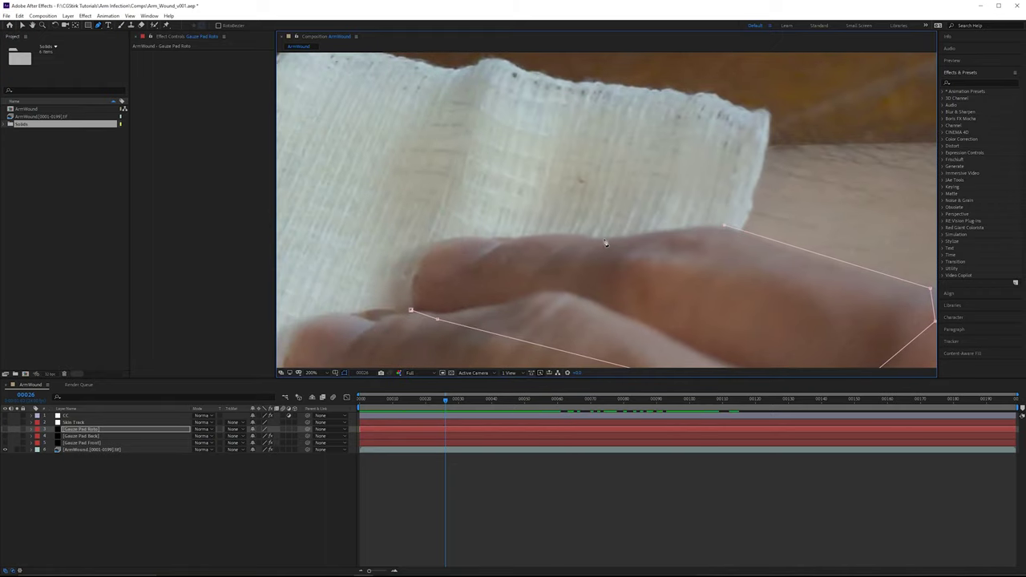
{"action": "left_click", "coordinate": [599, 240]}
{"action": "left_click", "coordinate": [555, 233]}
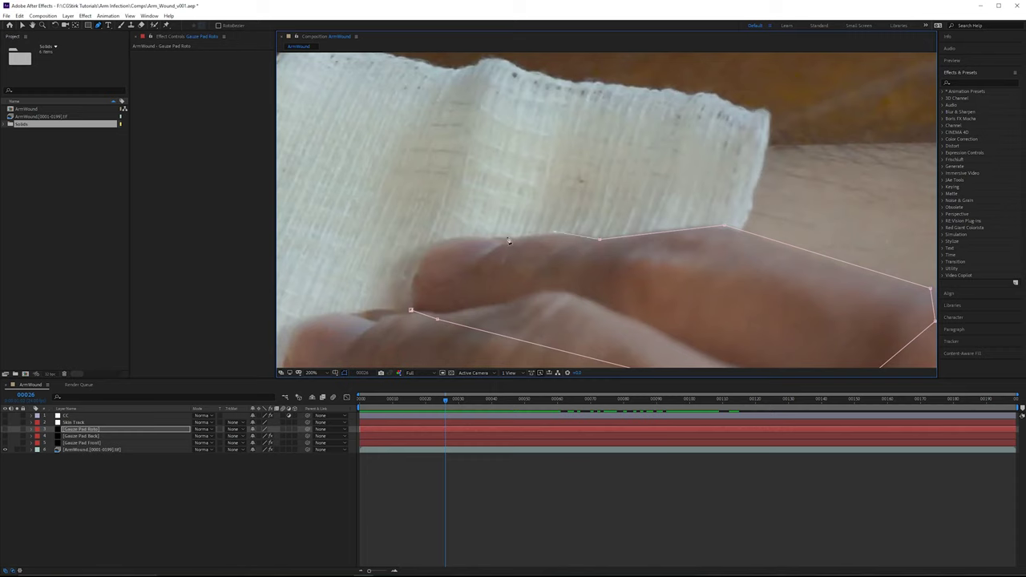
{"action": "left_click", "coordinate": [430, 246]}
{"action": "left_click", "coordinate": [409, 265]}
{"action": "key", "text": "ctrl+z"}
{"action": "left_click_drag", "start_coordinate": [508, 237], "coordinate": [503, 239]}
{"action": "left_click", "coordinate": [411, 311]}
{"action": "left_click_drag", "start_coordinate": [411, 314], "coordinate": [416, 313]}
{"action": "left_click_drag", "start_coordinate": [426, 252], "coordinate": [451, 228]}
{"action": "key", "text": "comma"}
{"action": "key", "text": "g"}
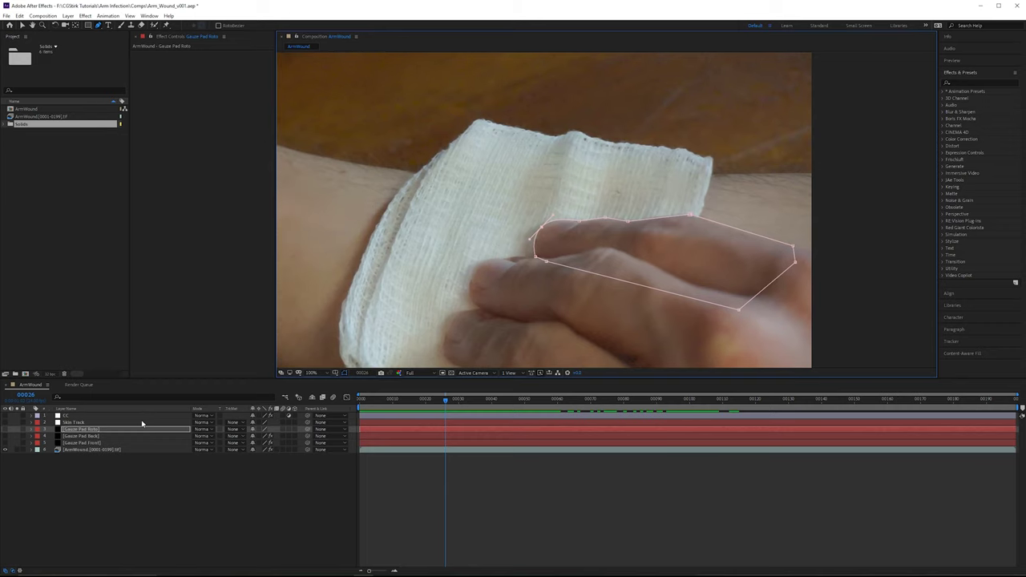
Step: Rename the new mask on Gauze Pad Roto as Index and turn on Mask Path keyframing at frame 26
{"action": "key", "text": "m"}
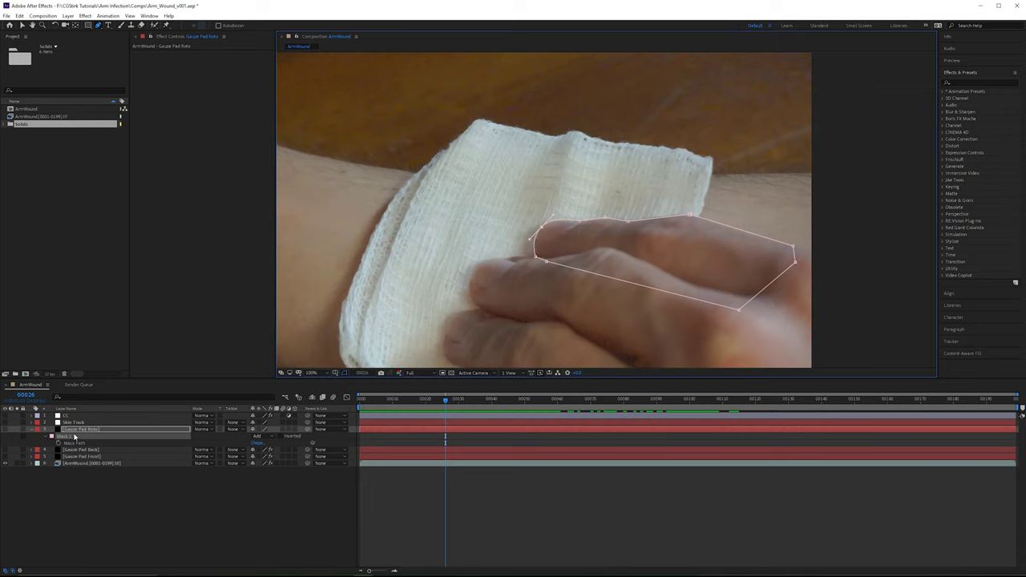
{"action": "left_click", "coordinate": [74, 436]}
{"action": "key", "text": "Return"}
{"action": "type", "text": "Index"}
{"action": "key", "text": "Return"}
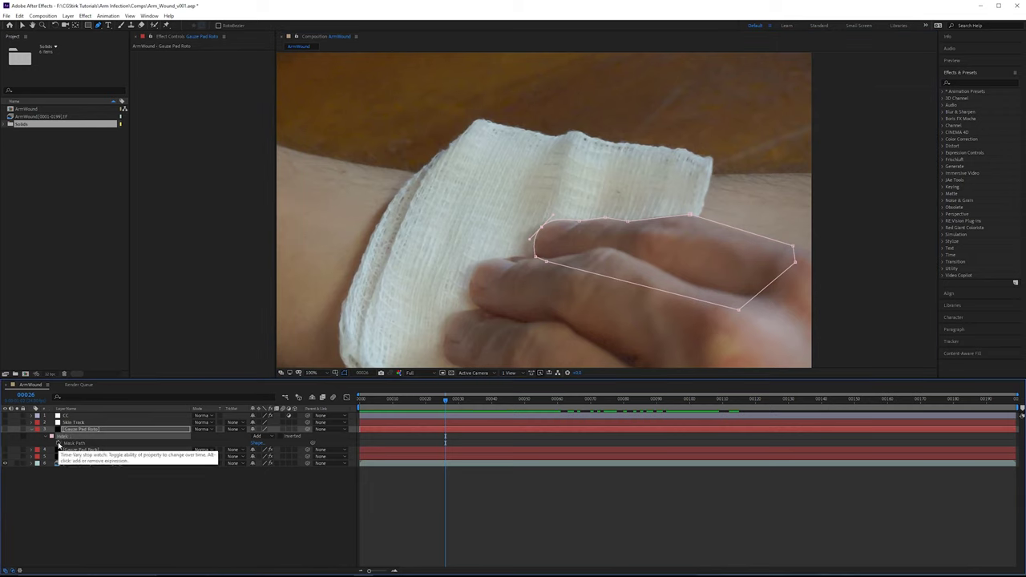
{"action": "left_click", "coordinate": [58, 443]}
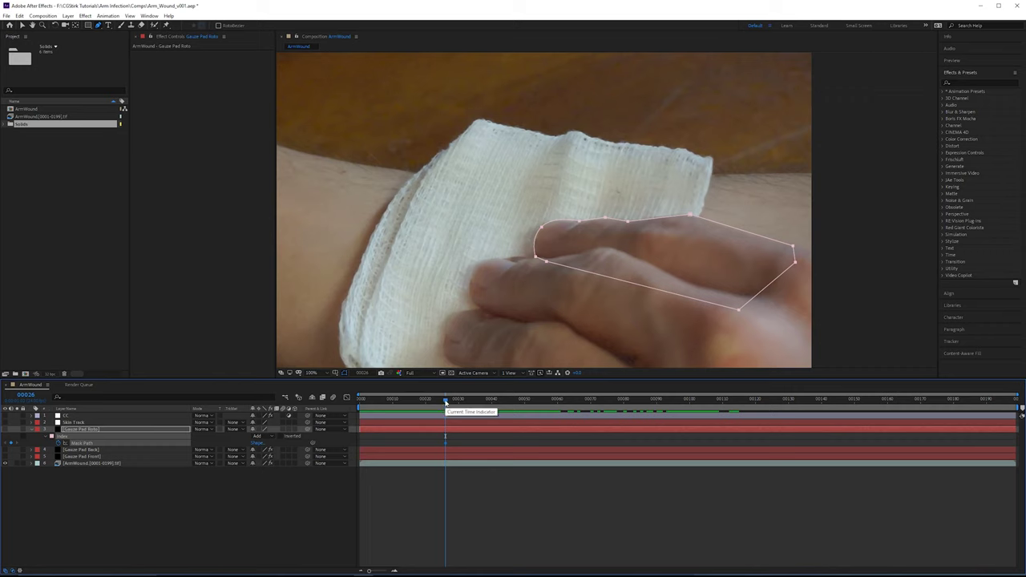
Step: Scrub between frames 26 and 37 to examine how the index finger moves away from the mask
{"action": "mouse_move", "coordinate": [446, 400]}
{"action": "left_mouse_down"}
{"action": "mouse_move", "coordinate": [456, 402]}
{"action": "mouse_move", "coordinate": [448, 403]}
{"action": "left_mouse_up"}
{"action": "key", "text": "space"}
{"action": "key", "text": "space"}
{"action": "key", "text": "space"}
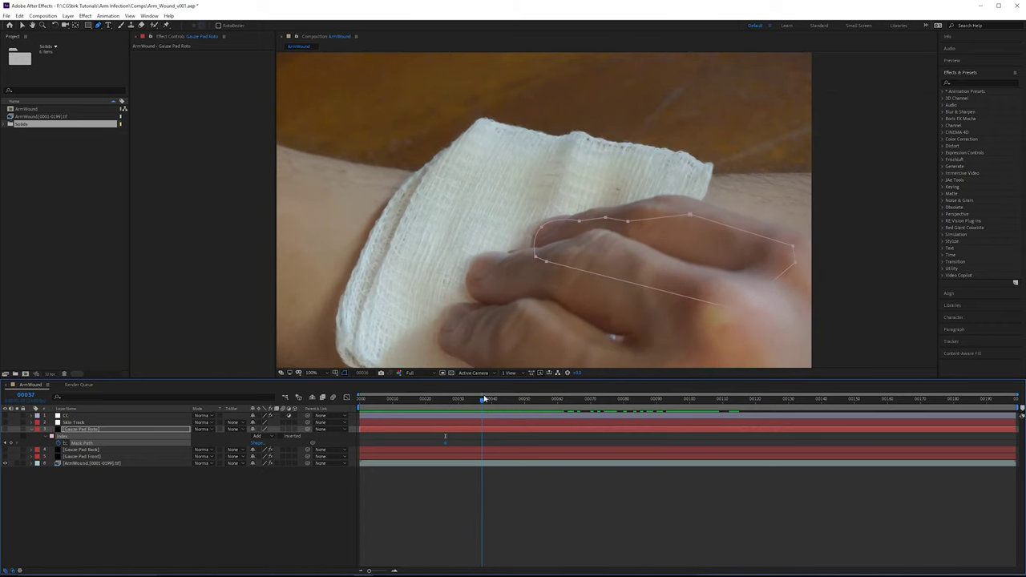
{"action": "key", "text": "space"}
{"action": "key", "text": "space"}
{"action": "key", "text": "space"}
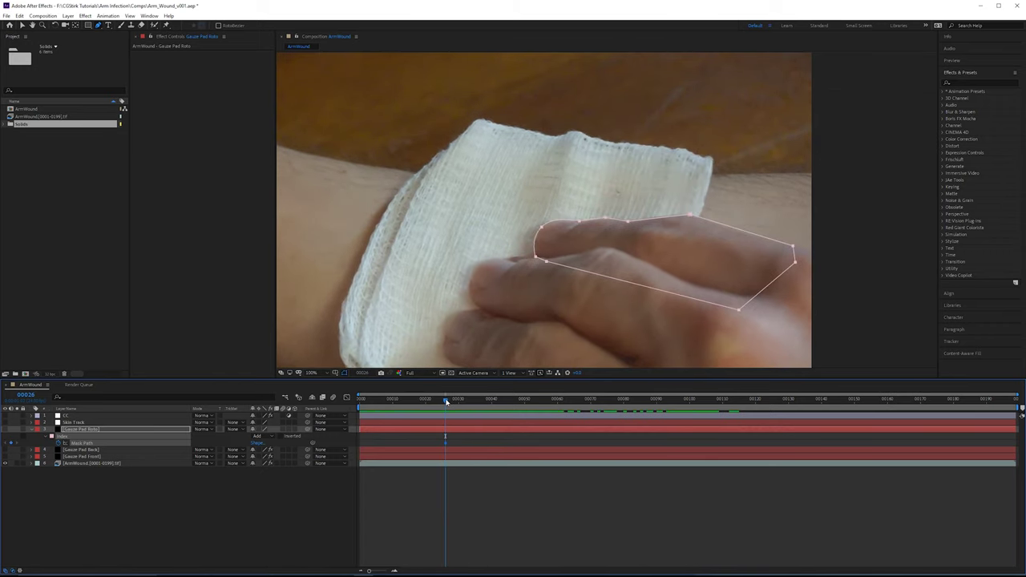
{"action": "mouse_move", "coordinate": [446, 402]}
{"action": "left_mouse_down"}
{"action": "mouse_move", "coordinate": [508, 403]}
{"action": "mouse_move", "coordinate": [453, 407]}
{"action": "left_mouse_up"}
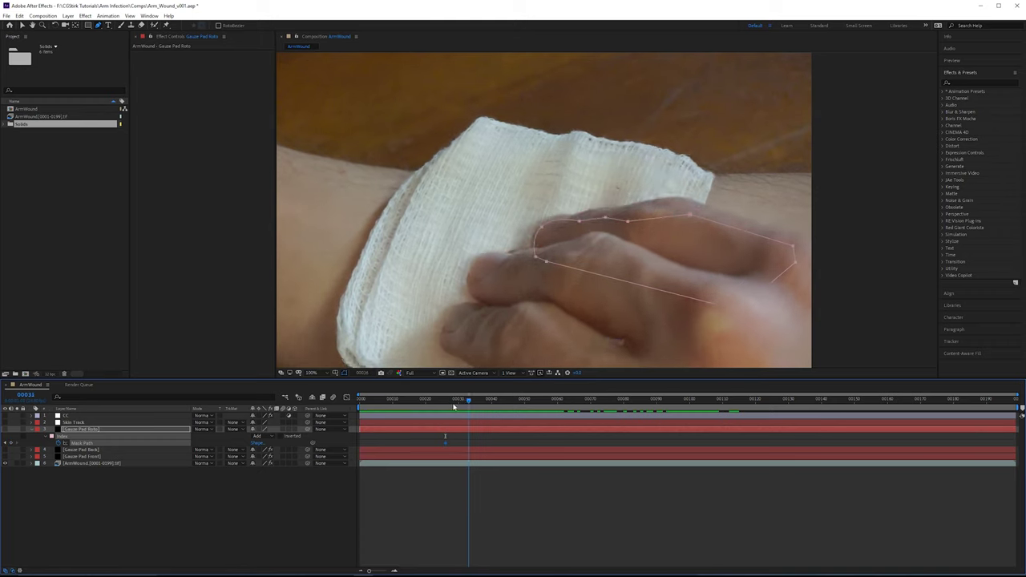
{"action": "key", "text": "space"}
{"action": "key", "text": "space"}
{"action": "key", "text": "space"}
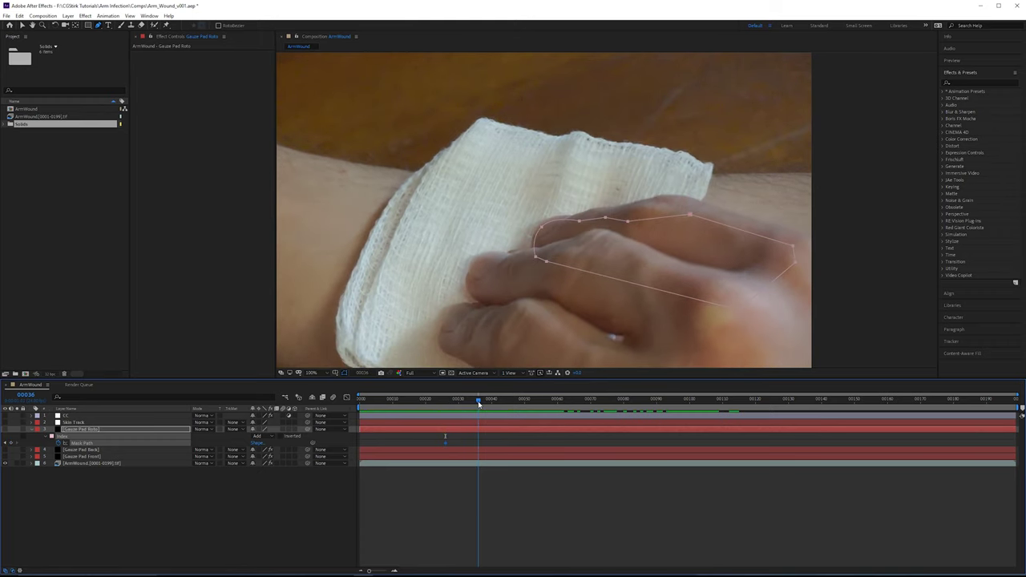
{"action": "left_click_drag", "start_coordinate": [478, 403], "coordinate": [446, 403]}
Step: Set a Mask Path keyframe at frame 36 and move the Index mask and its upper points onto the finger's edge
{"action": "scroll", "coordinate": [610, 220], "scroll_direction": "up", "scroll_amount": 2}
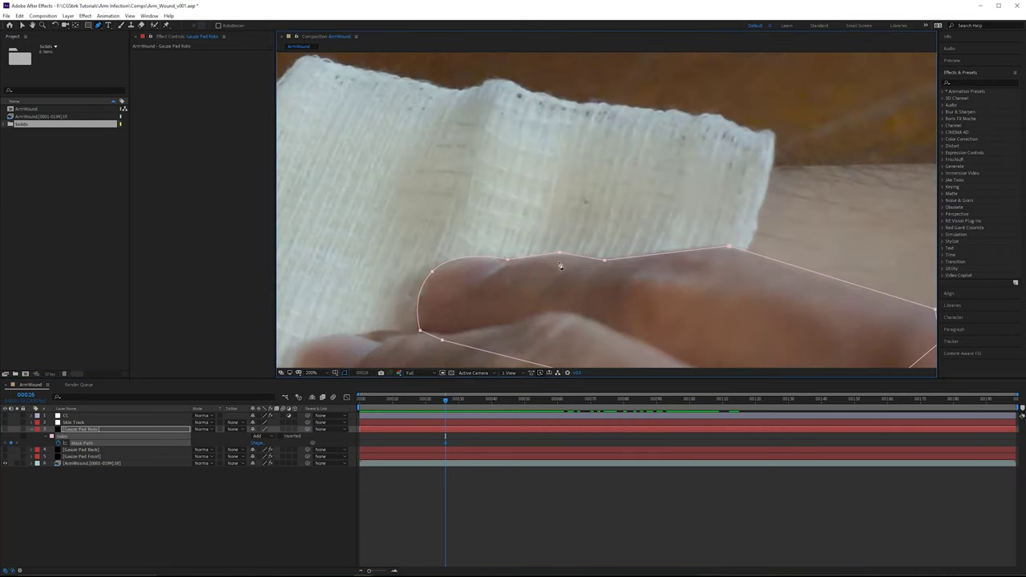
{"action": "left_click_drag", "start_coordinate": [449, 400], "coordinate": [472, 401]}
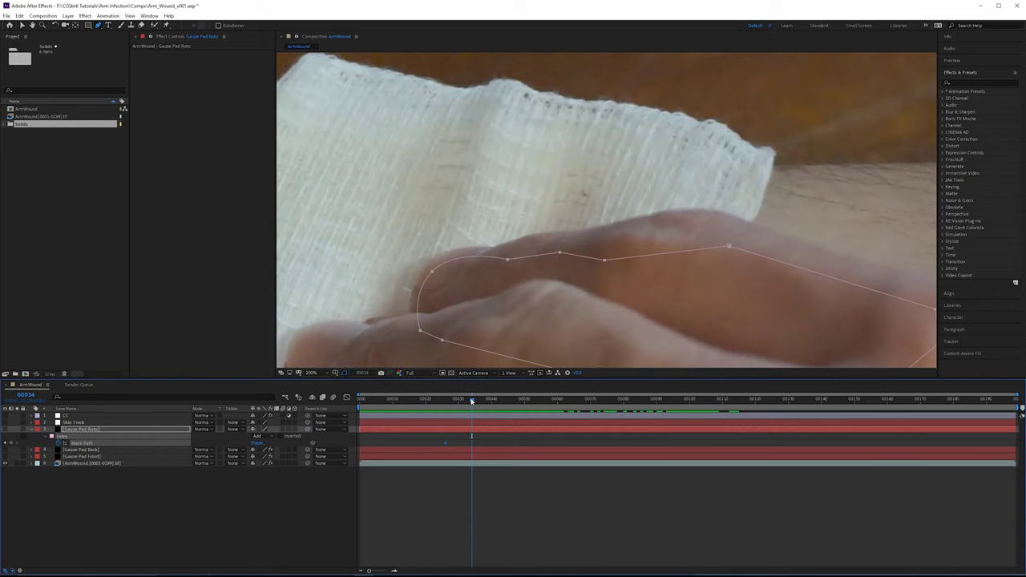
{"action": "mouse_move", "coordinate": [471, 401]}
{"action": "left_mouse_down"}
{"action": "mouse_move", "coordinate": [508, 401]}
{"action": "mouse_move", "coordinate": [469, 403]}
{"action": "mouse_move", "coordinate": [479, 402]}
{"action": "left_mouse_up"}
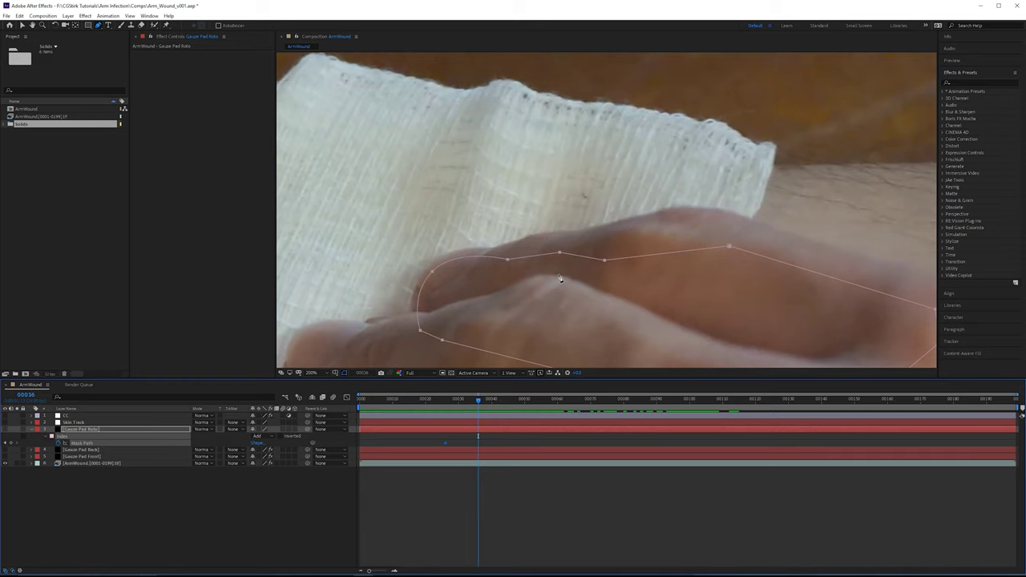
{"action": "left_click", "coordinate": [486, 248]}
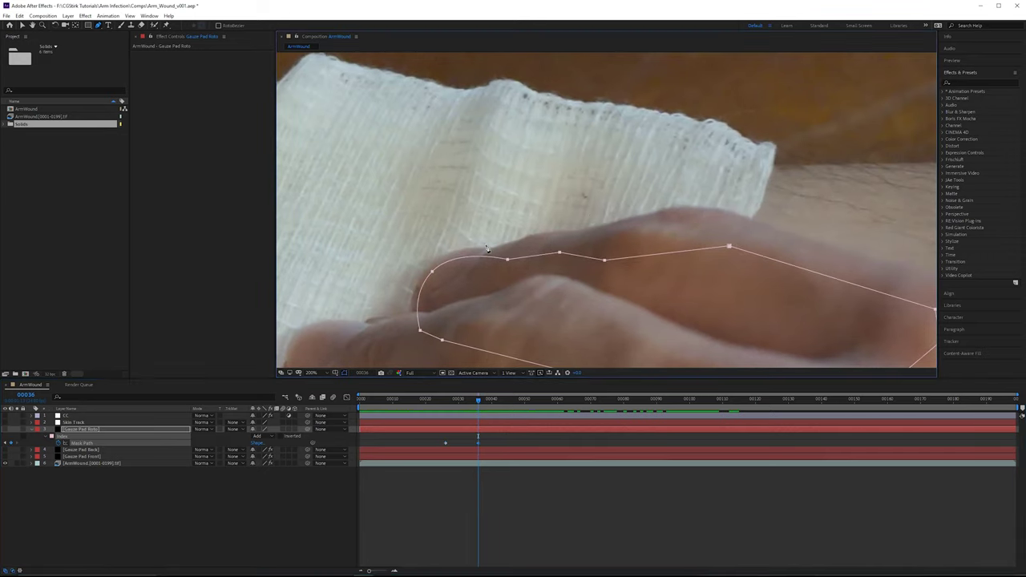
{"action": "key", "text": "v"}
{"action": "left_click_drag", "start_coordinate": [559, 255], "coordinate": [539, 234]}
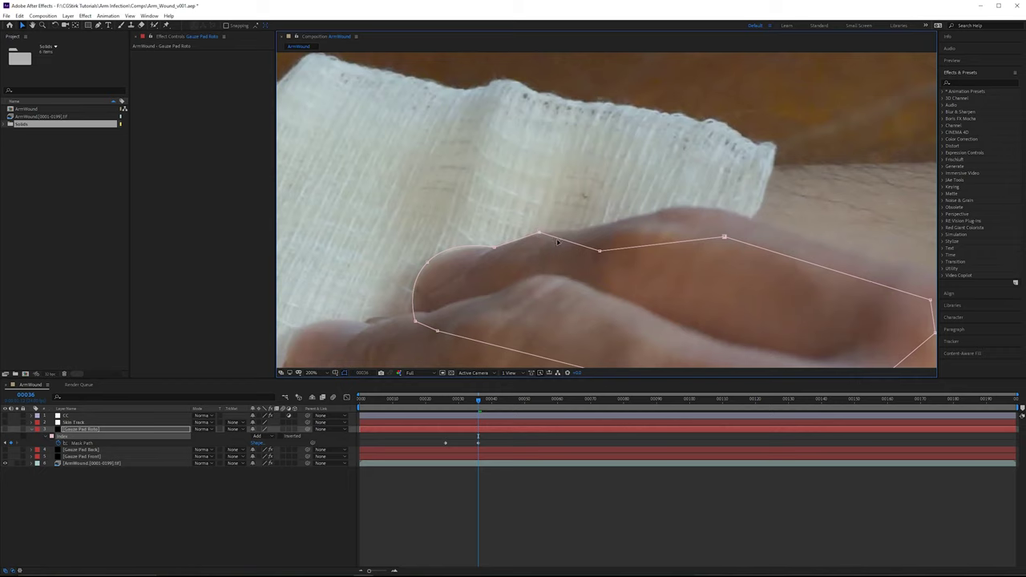
{"action": "left_click_drag", "start_coordinate": [600, 251], "coordinate": [600, 230]}
{"action": "left_click_drag", "start_coordinate": [724, 237], "coordinate": [680, 208]}
{"action": "left_click_drag", "start_coordinate": [865, 275], "coordinate": [792, 293]}
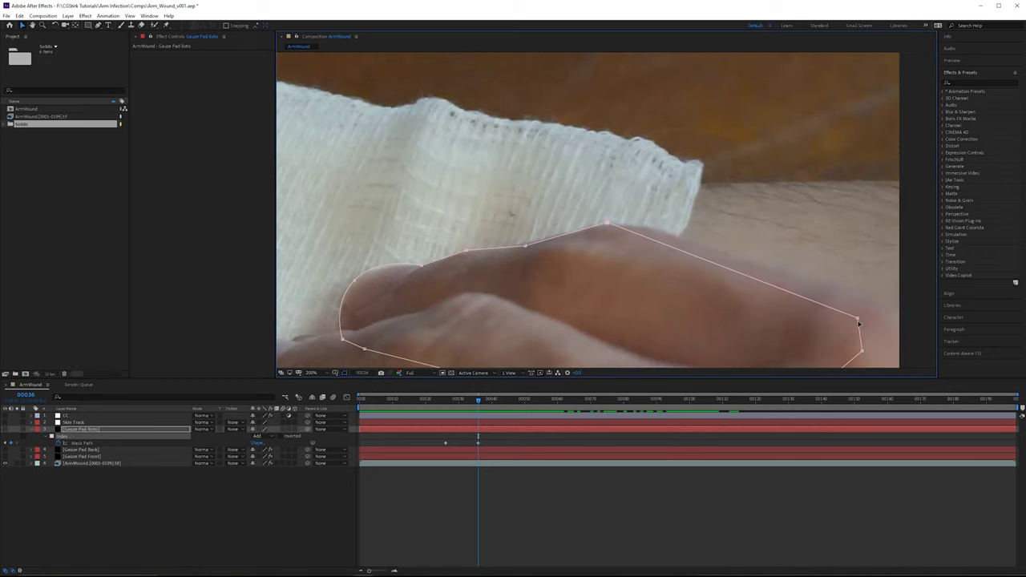
{"action": "left_click_drag", "start_coordinate": [858, 317], "coordinate": [846, 280]}
{"action": "mouse_move", "coordinate": [607, 223]}
{"action": "left_mouse_down"}
{"action": "mouse_move", "coordinate": [634, 224]}
{"action": "mouse_move", "coordinate": [608, 225]}
{"action": "left_mouse_up"}
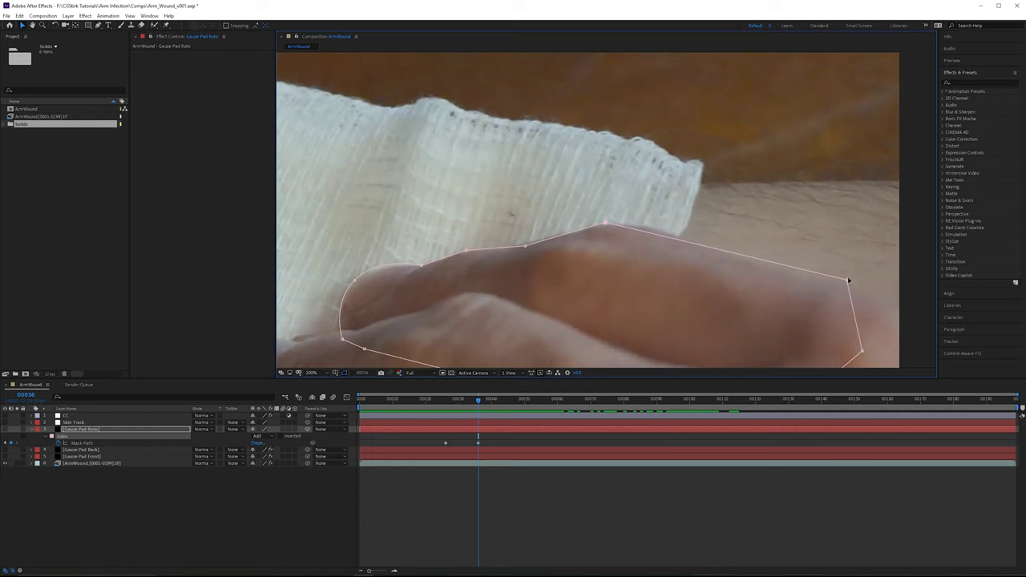
Step: Add a mask vertex at frame 36 where the finger's upper edge meets the gauze pad's outer corner
{"action": "key", "text": "g"}
{"action": "left_click_drag", "start_coordinate": [682, 242], "coordinate": [678, 237]}
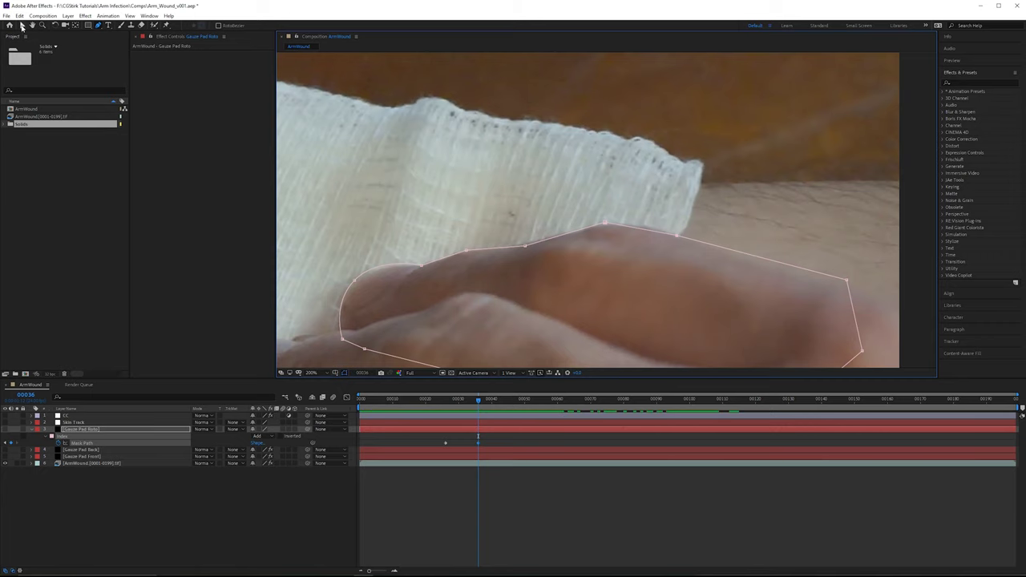
{"action": "left_click", "coordinate": [23, 26]}
{"action": "scroll", "coordinate": [603, 332], "scroll_direction": "down", "scroll_amount": 1}
{"action": "left_click_drag", "start_coordinate": [603, 332], "coordinate": [622, 310]}
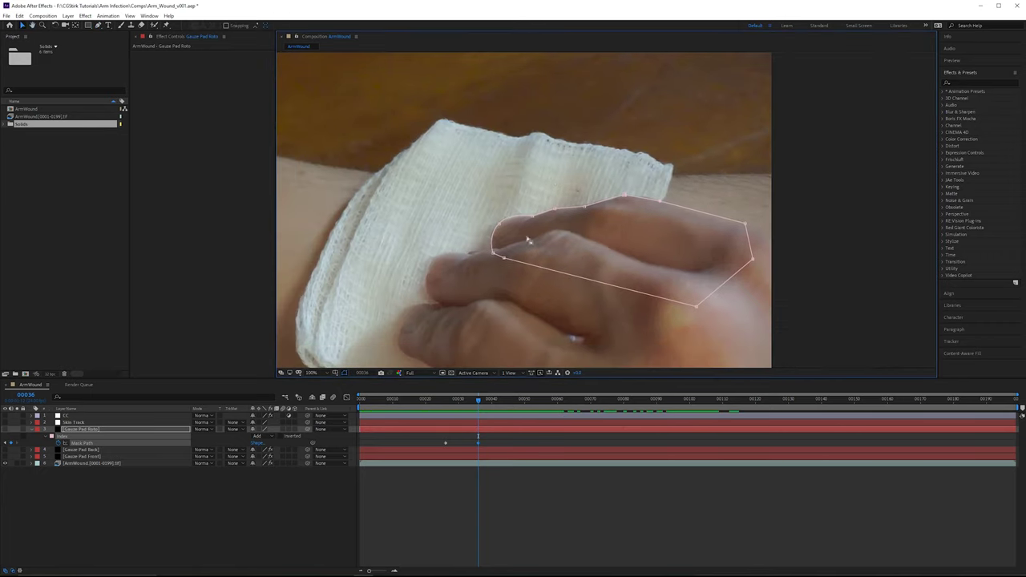
{"action": "scroll", "coordinate": [528, 239], "scroll_direction": "up", "scroll_amount": 2}
{"action": "left_click_drag", "start_coordinate": [552, 224], "coordinate": [641, 178]}
{"action": "scroll", "coordinate": [635, 168], "scroll_direction": "down", "scroll_amount": 2}
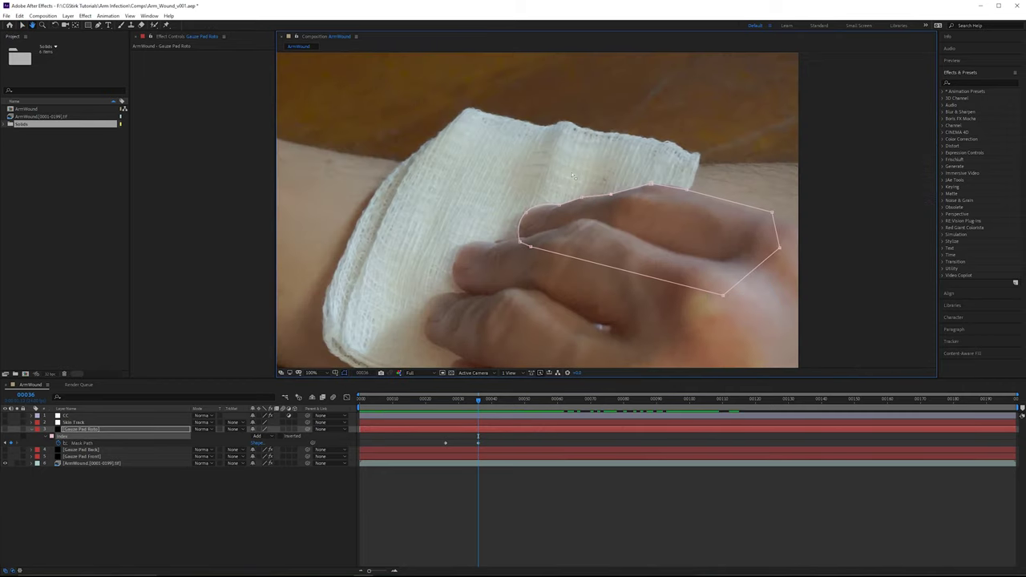
{"action": "left_click_drag", "start_coordinate": [808, 165], "coordinate": [481, 322]}
Step: Go to frame 33 and reposition the Index mask and its upper points to follow the finger's edge
{"action": "key", "text": "period"}
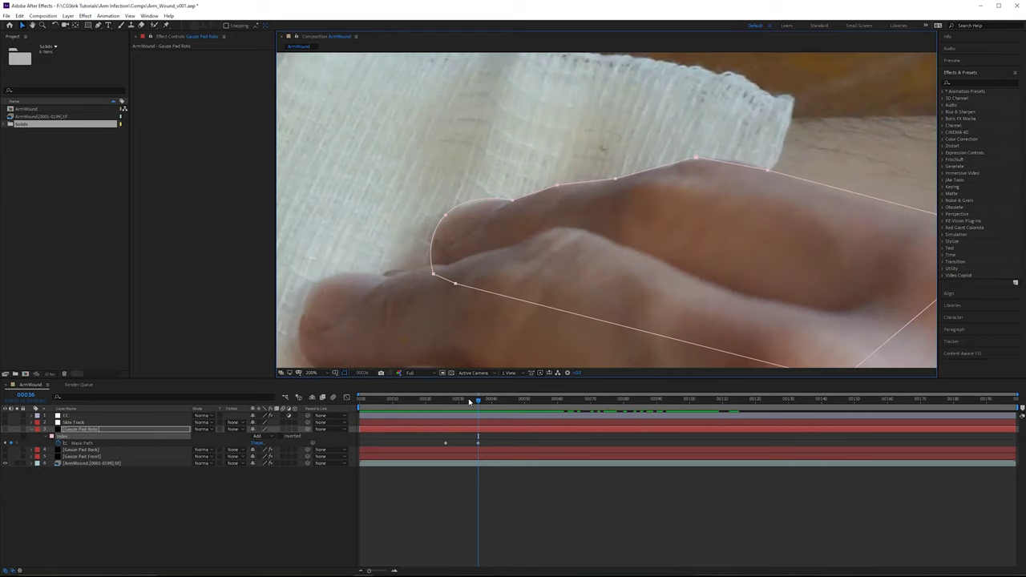
{"action": "mouse_move", "coordinate": [470, 401]}
{"action": "left_mouse_down"}
{"action": "mouse_move", "coordinate": [448, 398]}
{"action": "mouse_move", "coordinate": [481, 399]}
{"action": "mouse_move", "coordinate": [470, 398]}
{"action": "left_mouse_up"}
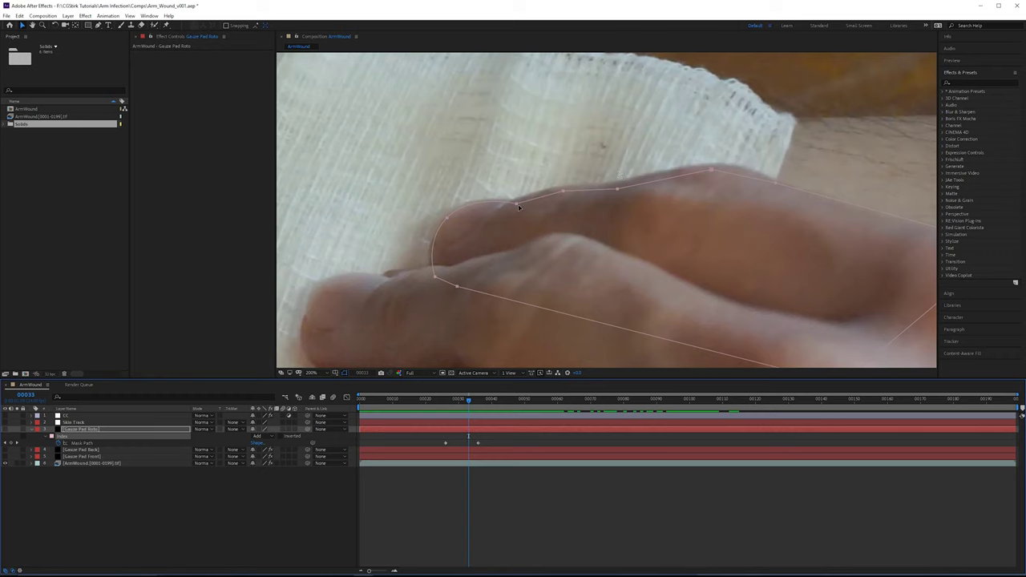
{"action": "left_click_drag", "start_coordinate": [518, 208], "coordinate": [515, 206]}
{"action": "left_click", "coordinate": [532, 181]}
{"action": "left_click_drag", "start_coordinate": [560, 188], "coordinate": [556, 186]}
{"action": "left_click_drag", "start_coordinate": [613, 185], "coordinate": [613, 183]}
{"action": "left_click_drag", "start_coordinate": [709, 167], "coordinate": [774, 179]}
{"action": "left_click_drag", "start_coordinate": [722, 163], "coordinate": [724, 165]}
Step: Convert the mask vertex at the top of the knuckle into a smooth curve point
{"action": "left_click_drag", "start_coordinate": [97, 25], "coordinate": [129, 53]}
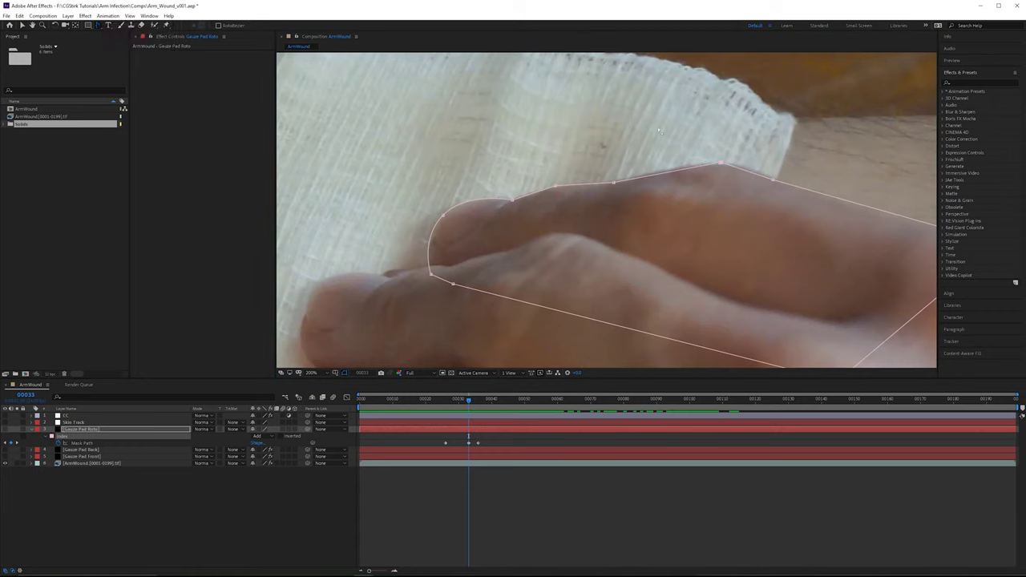
{"action": "left_click", "coordinate": [722, 164]}
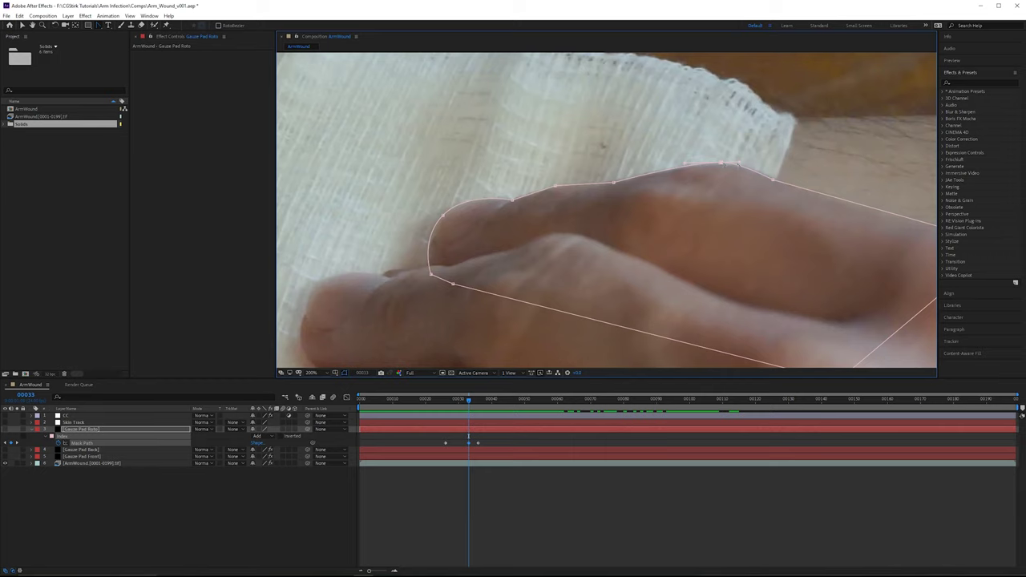
{"action": "left_click_drag", "start_coordinate": [99, 27], "coordinate": [124, 32]}
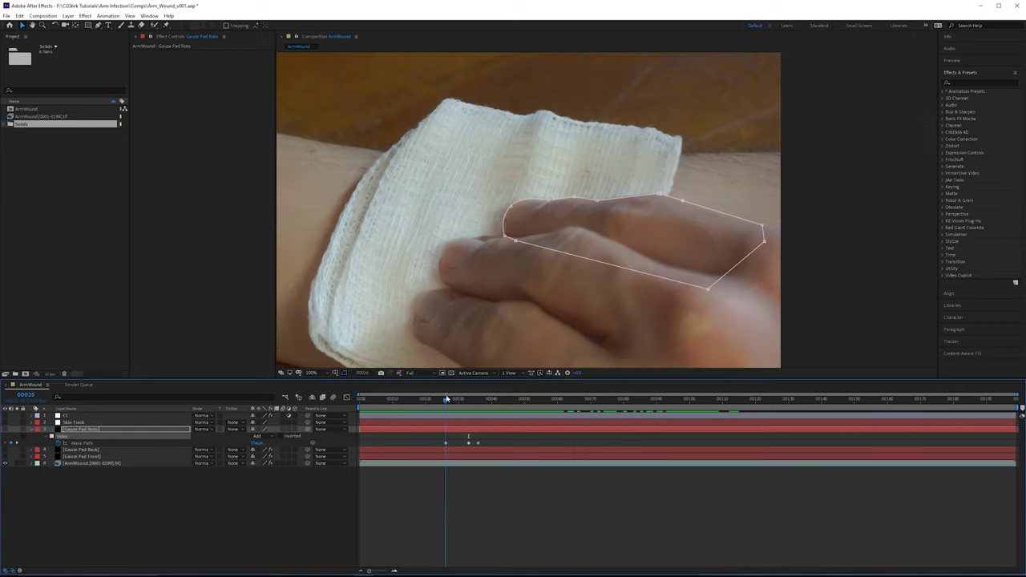
Step: Keyframe the Index mask at frame 28, fitting its points to the finger's top edge and knuckle
{"action": "left_click_drag", "start_coordinate": [447, 399], "coordinate": [453, 398]}
{"action": "key", "text": "period"}
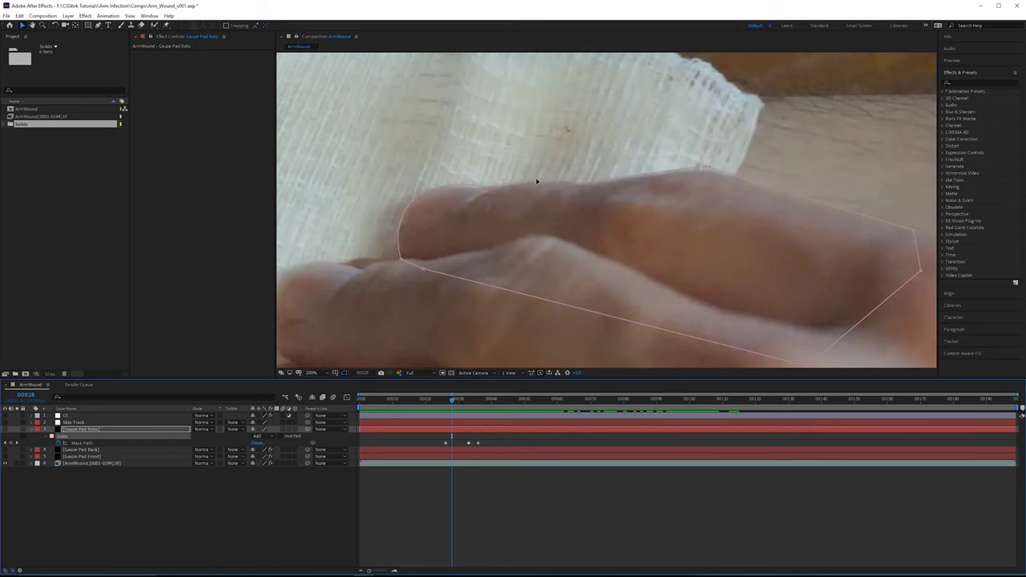
{"action": "left_click", "coordinate": [537, 182]}
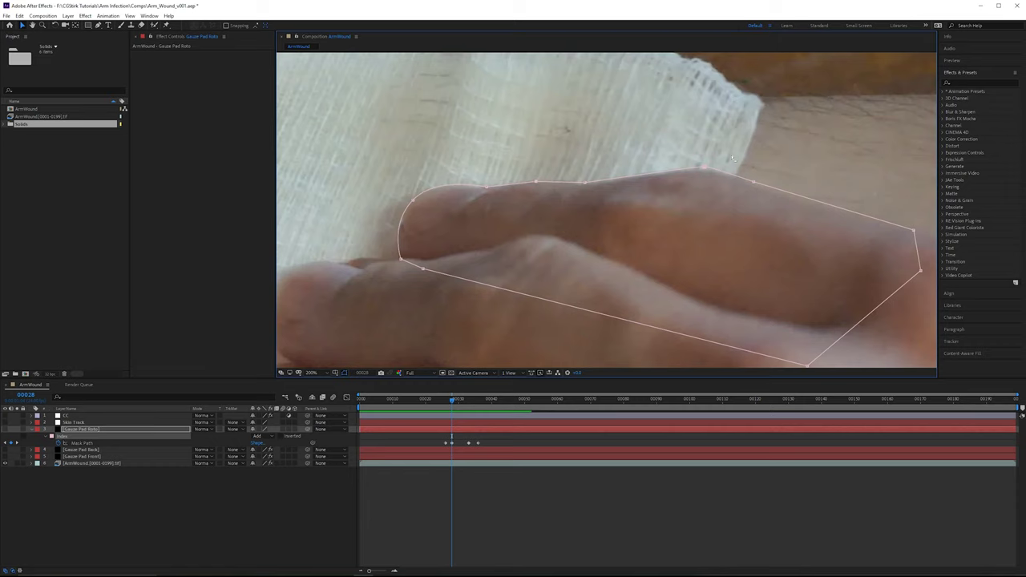
{"action": "left_click_drag", "start_coordinate": [706, 168], "coordinate": [706, 170]}
{"action": "key", "text": "space"}
{"action": "key", "text": "space"}
{"action": "left_click_drag", "start_coordinate": [735, 222], "coordinate": [688, 222]}
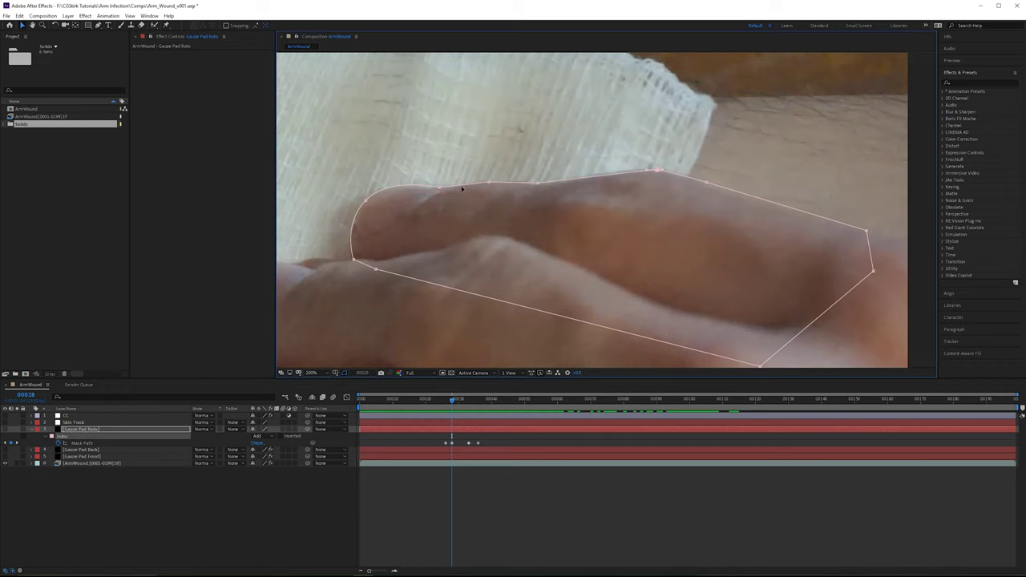
{"action": "left_click_drag", "start_coordinate": [310, 174], "coordinate": [894, 282]}
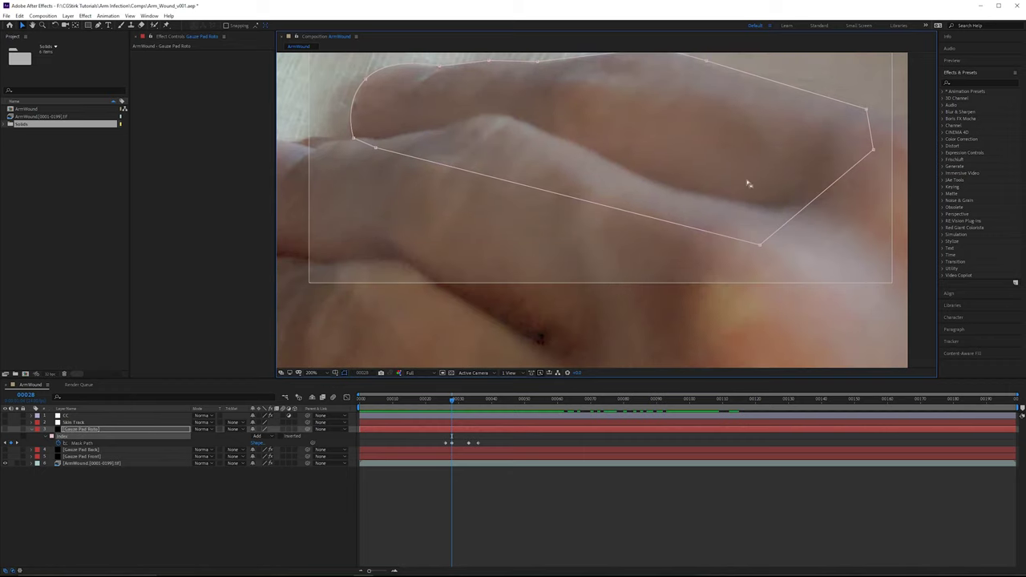
{"action": "scroll", "coordinate": [755, 202], "scroll_direction": "down", "scroll_amount": 1}
{"action": "left_click_drag", "start_coordinate": [759, 208], "coordinate": [778, 253]}
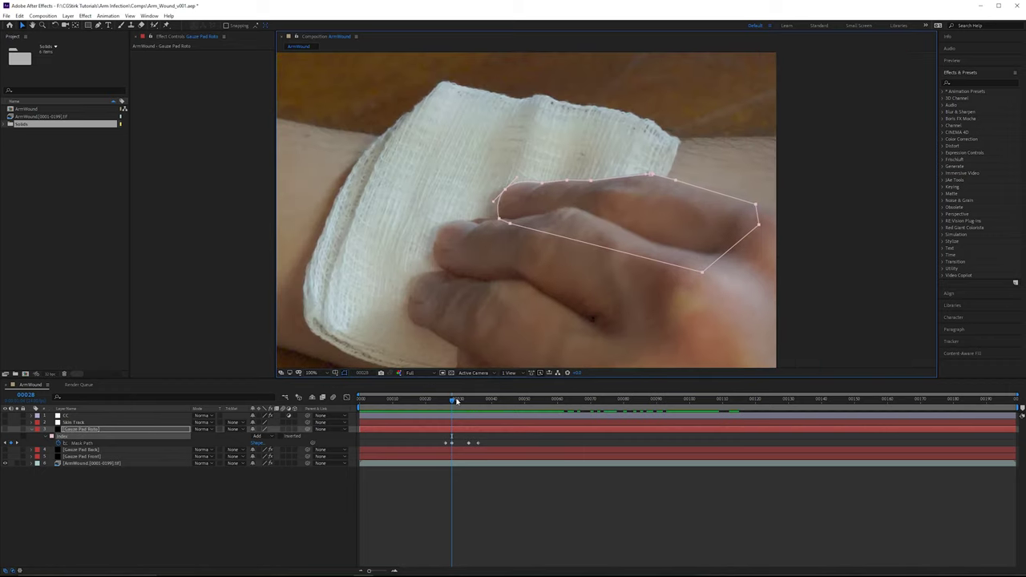
Step: Keyframe the Index mask at frame 14, moving it onto the finger and fitting its points along the upper edge to the knuckle
{"action": "left_click_drag", "start_coordinate": [457, 401], "coordinate": [409, 398]}
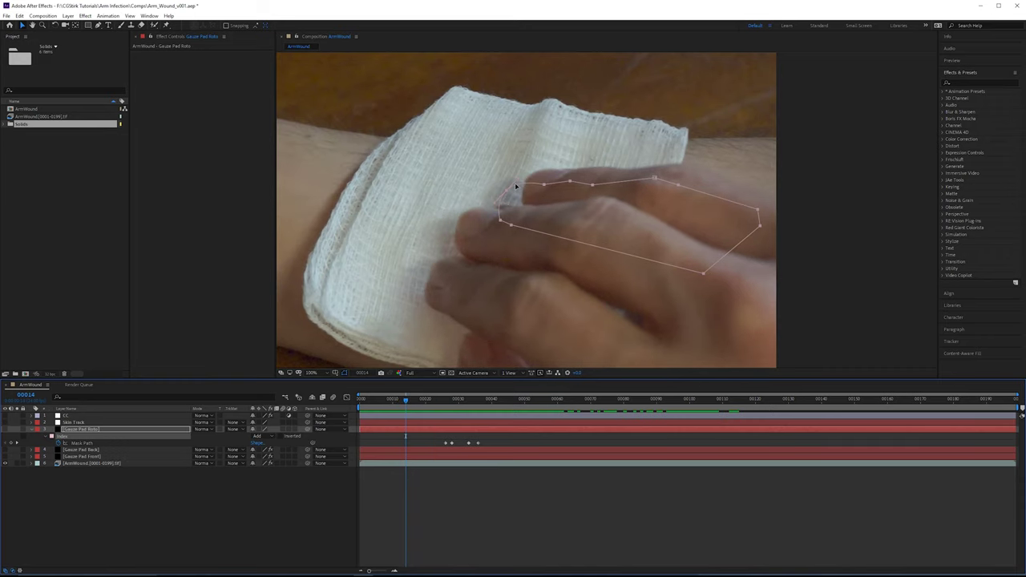
{"action": "left_click_drag", "start_coordinate": [507, 193], "coordinate": [547, 213]}
{"action": "scroll", "coordinate": [557, 156], "scroll_direction": "up", "scroll_amount": 1}
{"action": "left_click_drag", "start_coordinate": [444, 197], "coordinate": [470, 178]}
{"action": "left_click_drag", "start_coordinate": [572, 177], "coordinate": [527, 186]}
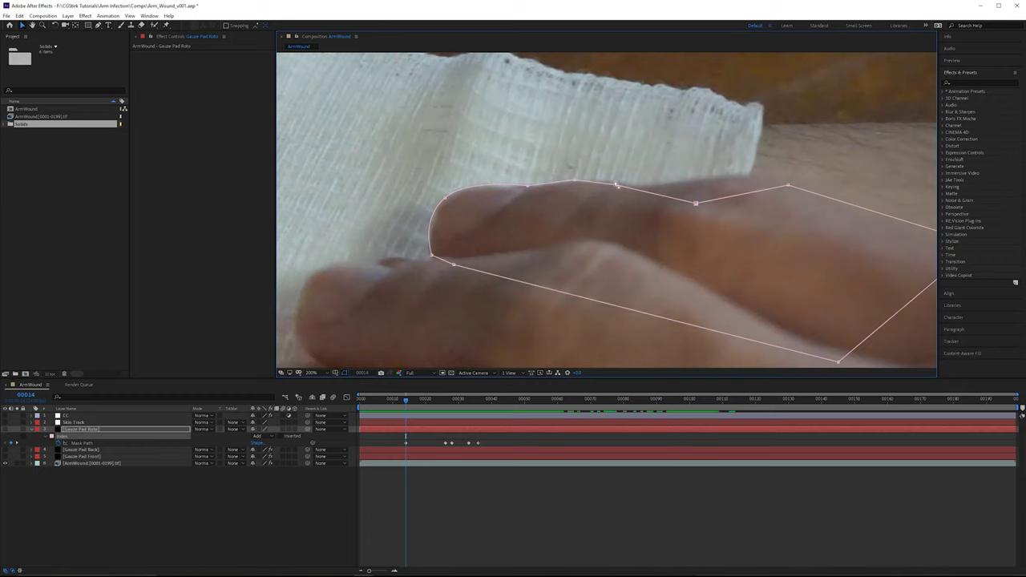
{"action": "left_click_drag", "start_coordinate": [615, 186], "coordinate": [620, 183]}
{"action": "left_click_drag", "start_coordinate": [695, 203], "coordinate": [655, 186]}
{"action": "left_click_drag", "start_coordinate": [787, 185], "coordinate": [752, 176]}
{"action": "left_click_drag", "start_coordinate": [655, 185], "coordinate": [645, 185]}
Step: Refine the Index mask's points at frame 14 around the fingertip's lower corner and along its top edge
{"action": "left_click_drag", "start_coordinate": [521, 228], "coordinate": [468, 203]}
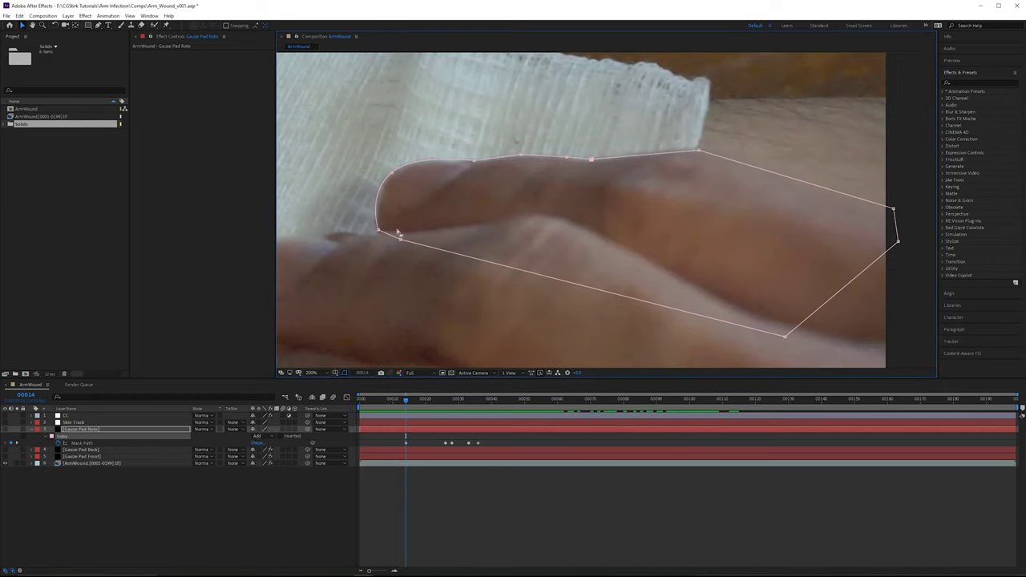
{"action": "left_click_drag", "start_coordinate": [379, 229], "coordinate": [376, 233]}
{"action": "left_click_drag", "start_coordinate": [465, 165], "coordinate": [695, 229]}
{"action": "scroll", "coordinate": [469, 183], "scroll_direction": "up", "scroll_amount": 1}
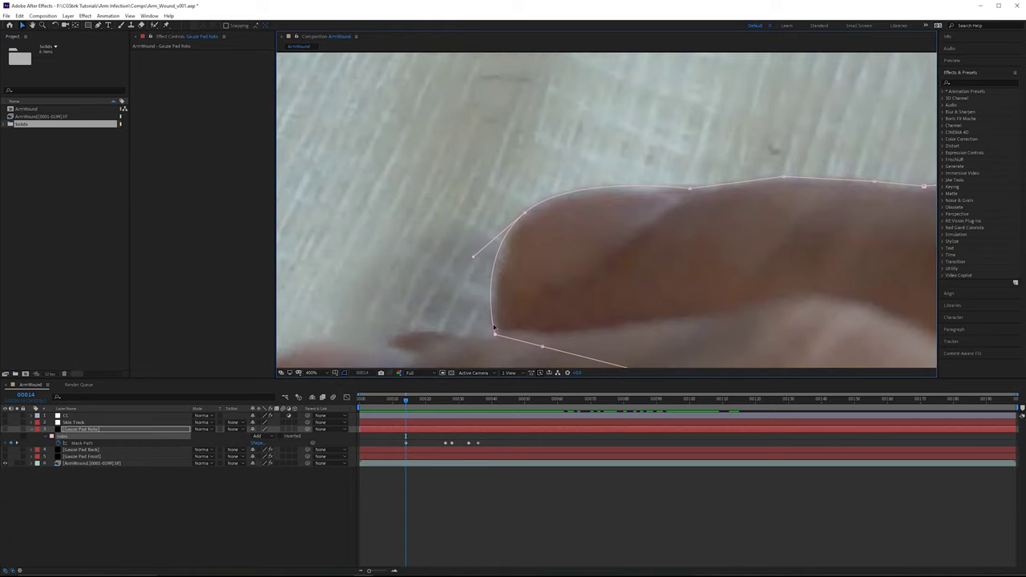
{"action": "left_click_drag", "start_coordinate": [496, 336], "coordinate": [498, 338]}
{"action": "left_click_drag", "start_coordinate": [690, 189], "coordinate": [691, 187]}
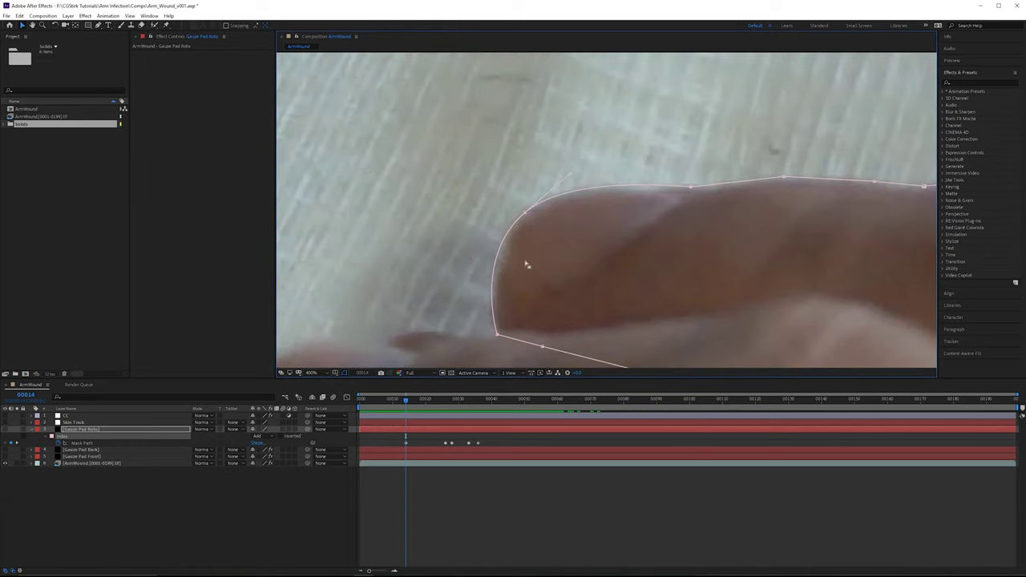
{"action": "scroll", "coordinate": [634, 220], "scroll_direction": "down", "scroll_amount": 2}
{"action": "left_click_drag", "start_coordinate": [654, 219], "coordinate": [669, 202]}
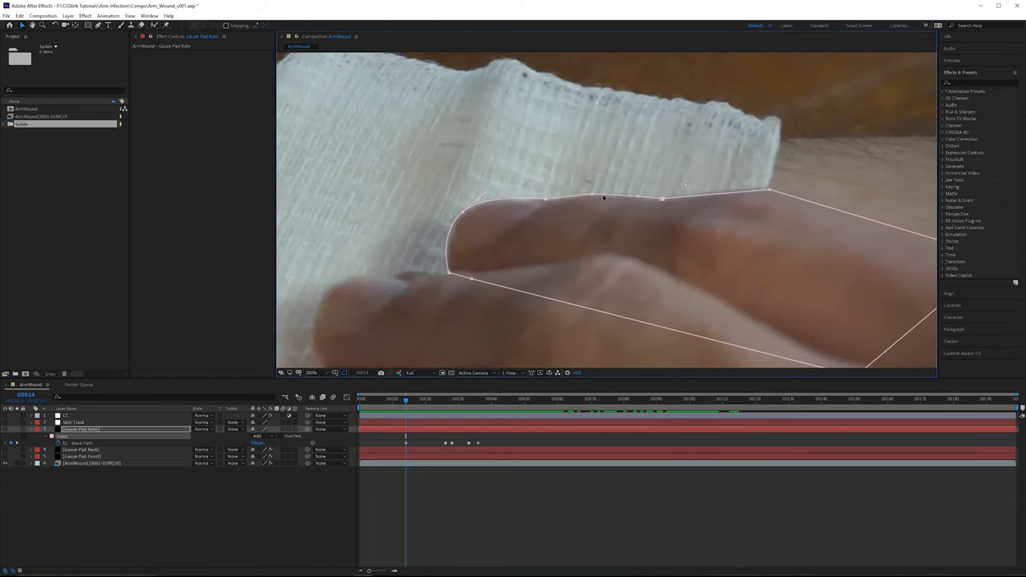
Step: Keyframe the Index mask at frame 19, shifting it onto the fingertip and fitting its points to the finger's upper edge
{"action": "scroll", "coordinate": [572, 192], "scroll_direction": "down", "scroll_amount": 2}
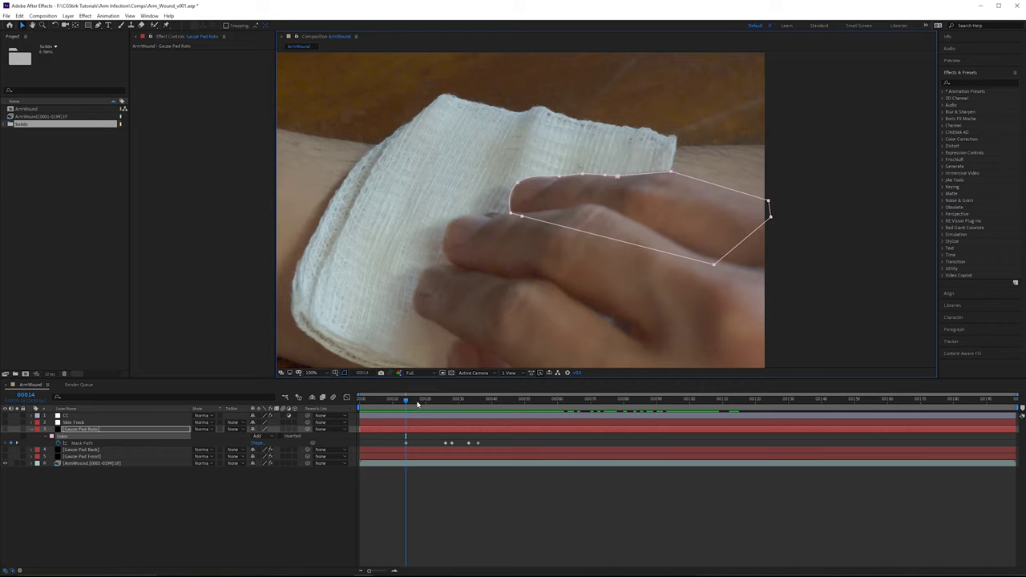
{"action": "mouse_move", "coordinate": [417, 404]}
{"action": "left_mouse_down"}
{"action": "mouse_move", "coordinate": [447, 404]}
{"action": "mouse_move", "coordinate": [422, 401]}
{"action": "left_mouse_up"}
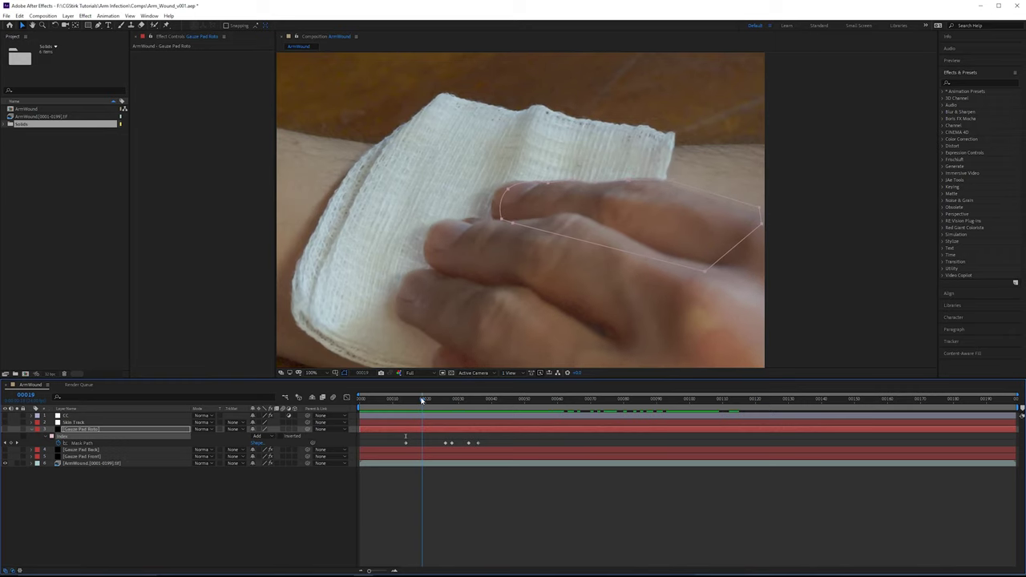
{"action": "key", "text": "Page_Up"}
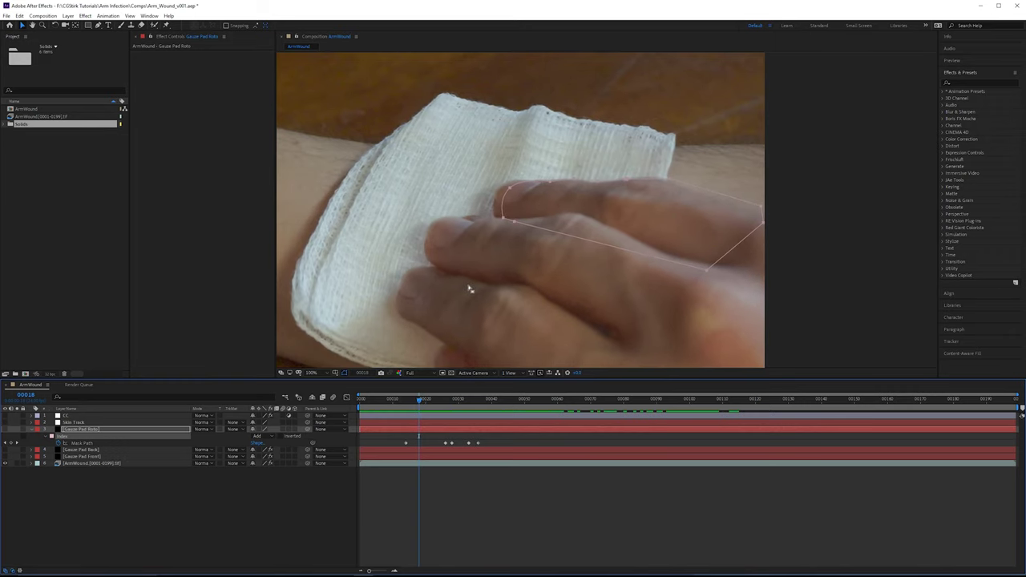
{"action": "key", "text": "Page_Down"}
{"action": "key", "text": "Page_Up"}
{"action": "key", "text": "Page_Down"}
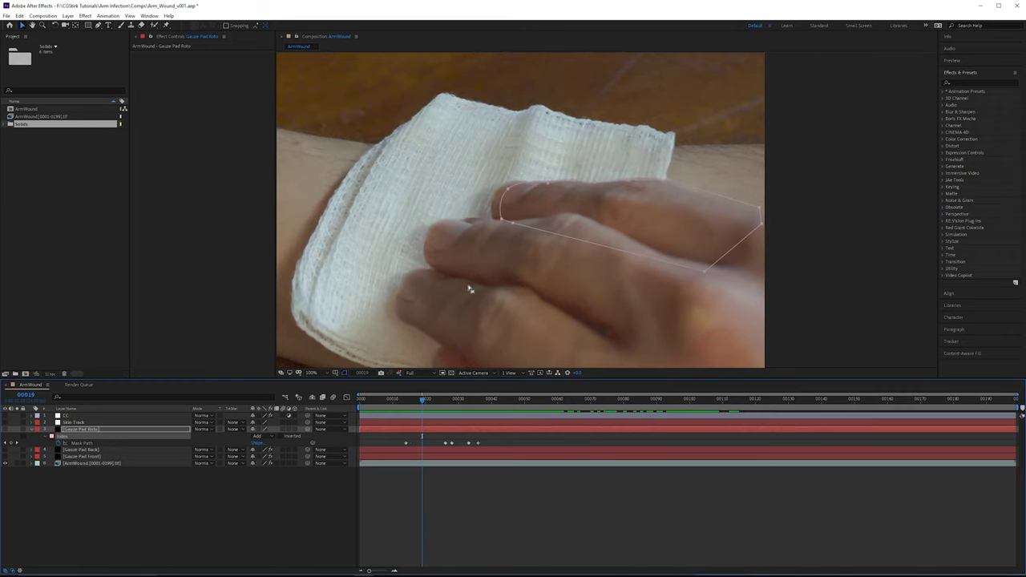
{"action": "key", "text": "Page_Down"}
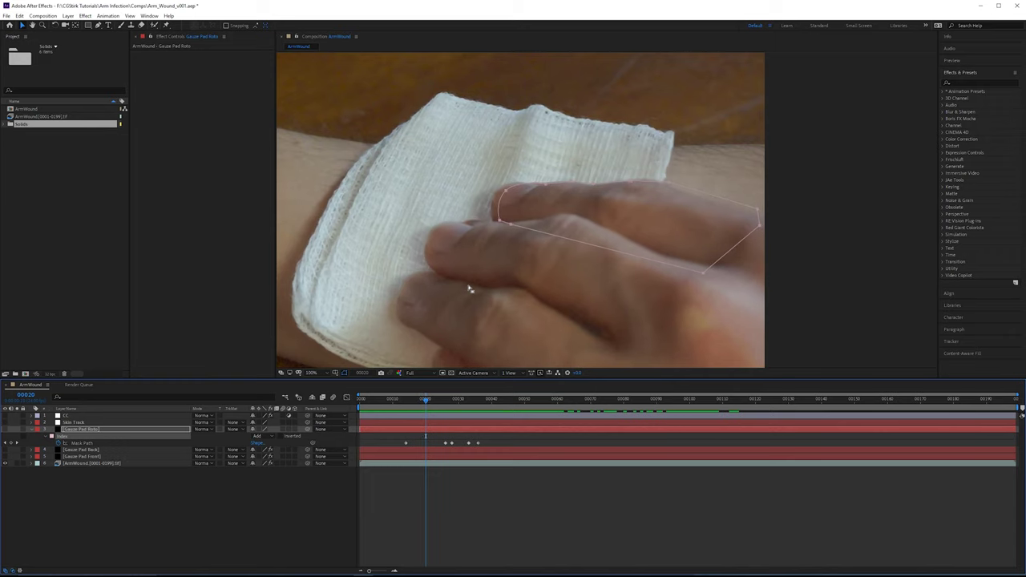
{"action": "scroll", "coordinate": [491, 96], "scroll_direction": "up", "scroll_amount": 1}
{"action": "left_click_drag", "start_coordinate": [490, 130], "coordinate": [608, 180]}
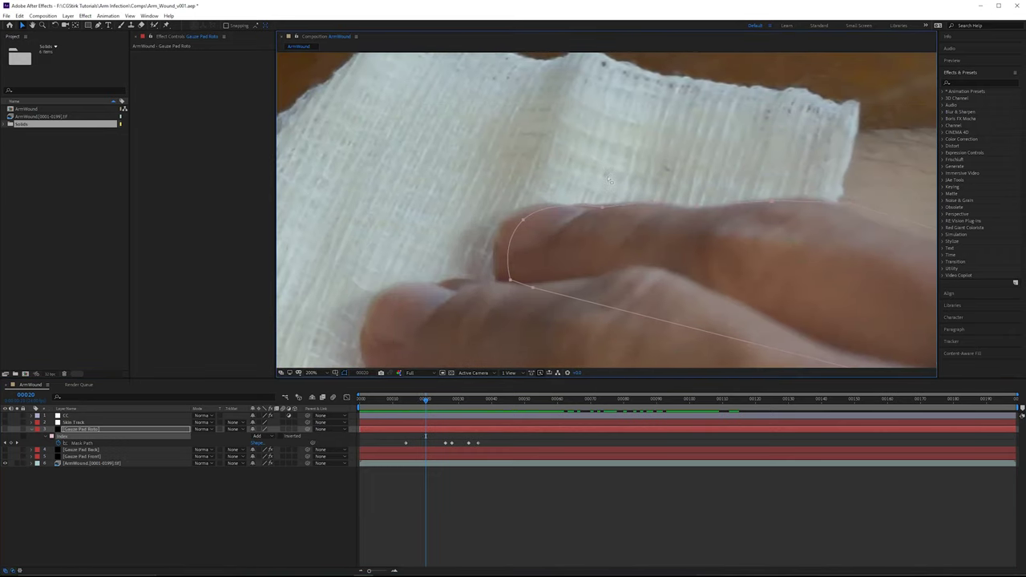
{"action": "key", "text": "Page_Up"}
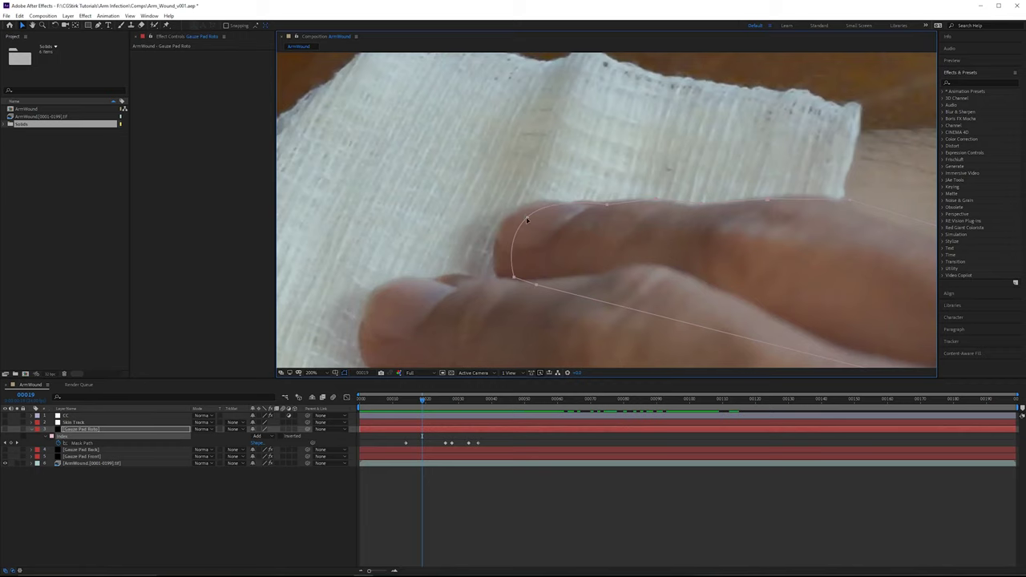
{"action": "left_click_drag", "start_coordinate": [527, 219], "coordinate": [510, 218]}
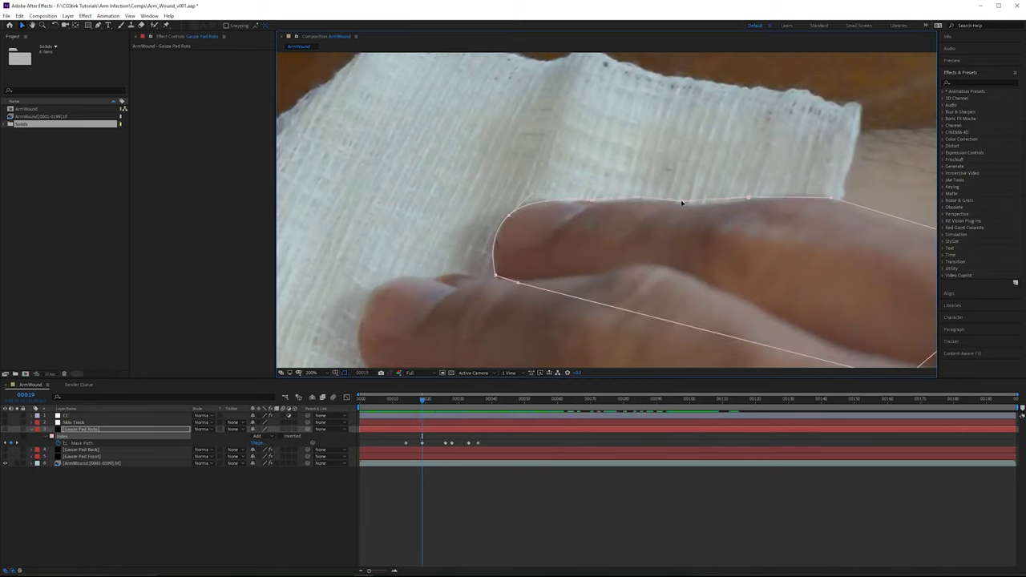
{"action": "left_click_drag", "start_coordinate": [683, 201], "coordinate": [691, 205]}
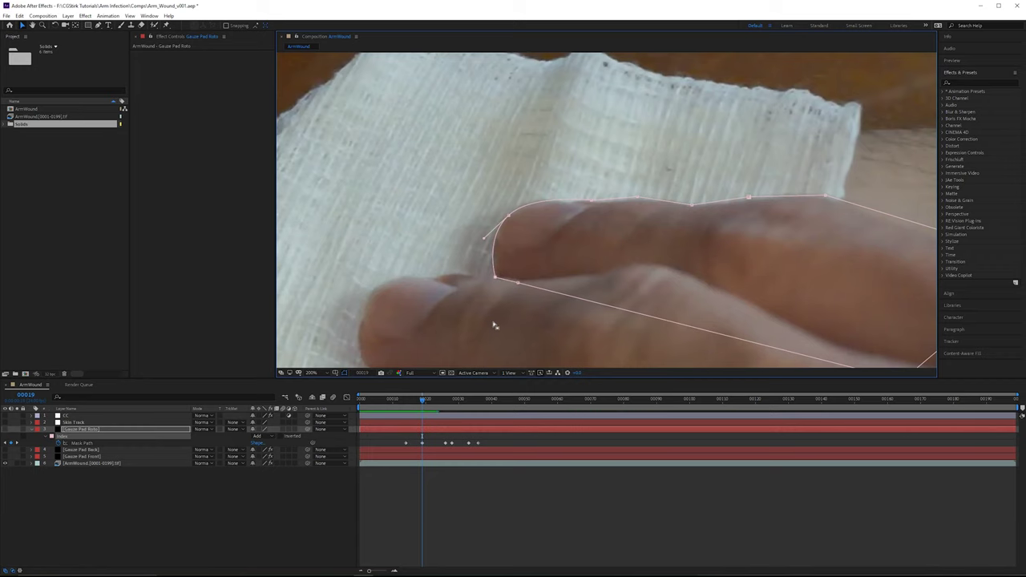
Step: Keyframe the Index mask at frame 23, moving the whole mask and its upper points onto the finger's edge
{"action": "key", "text": "comma"}
{"action": "left_click_drag", "start_coordinate": [479, 305], "coordinate": [471, 293]}
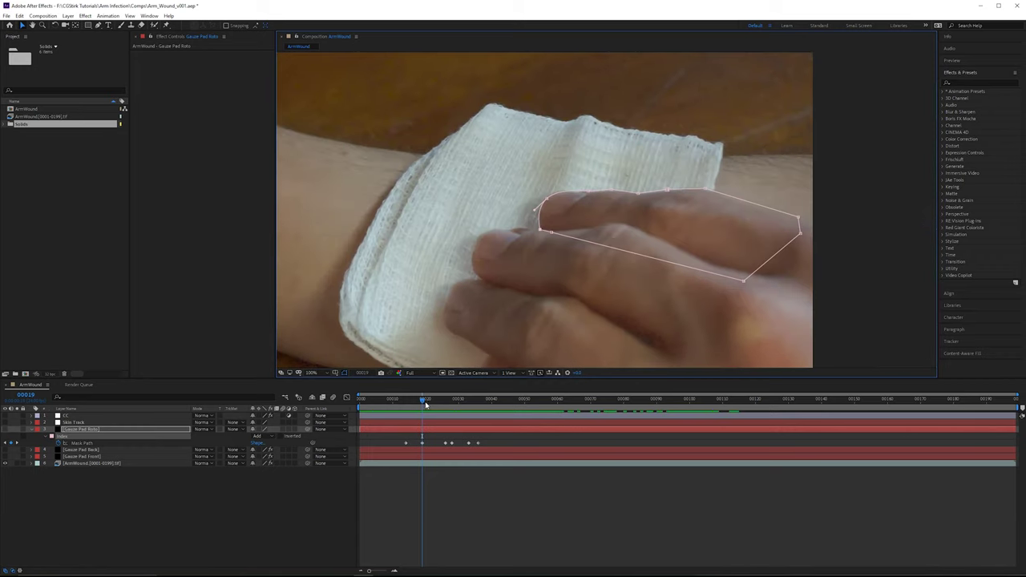
{"action": "mouse_move", "coordinate": [425, 404]}
{"action": "left_mouse_down"}
{"action": "mouse_move", "coordinate": [445, 402]}
{"action": "mouse_move", "coordinate": [436, 402]}
{"action": "left_mouse_up"}
{"action": "left_click_drag", "start_coordinate": [851, 164], "coordinate": [550, 317]}
{"action": "key", "text": "period"}
{"action": "left_click_drag", "start_coordinate": [561, 189], "coordinate": [558, 194]}
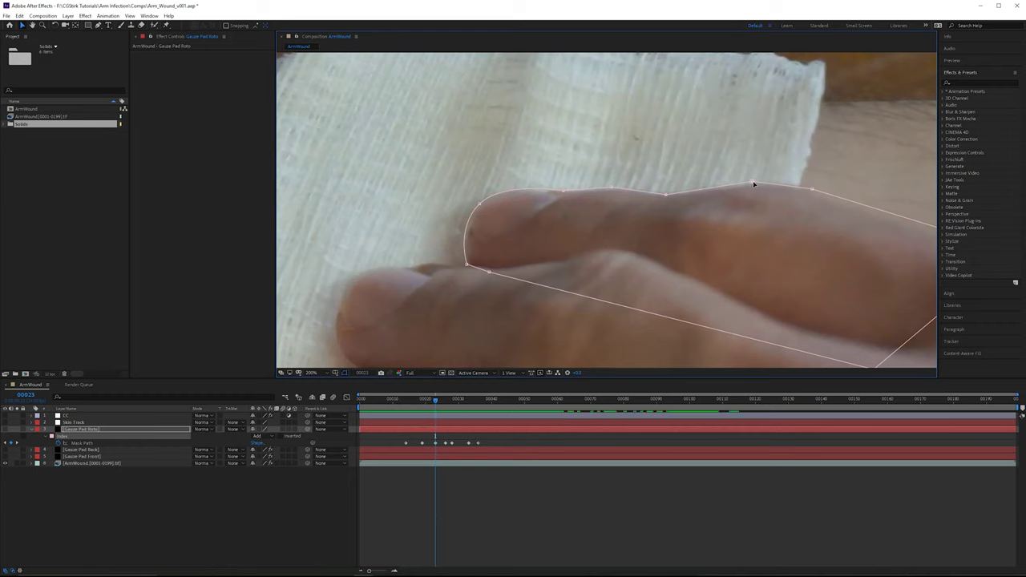
{"action": "key", "text": "comma"}
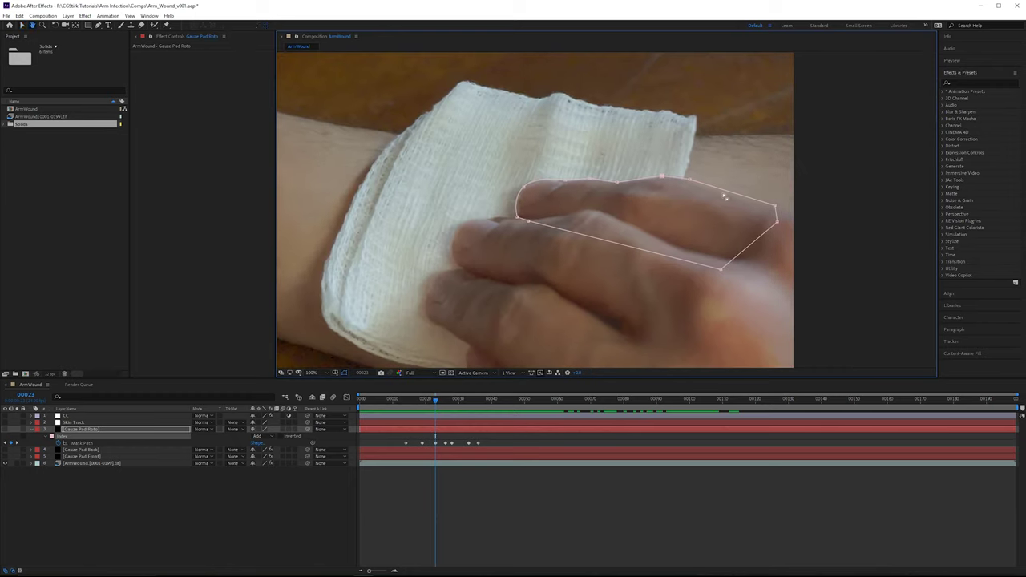
Step: Keyframe the Index mask at frame 16, fitting its points to the fingertip, upper edge and knuckle
{"action": "left_click_drag", "start_coordinate": [818, 146], "coordinate": [489, 311]}
{"action": "mouse_move", "coordinate": [434, 400]}
{"action": "left_mouse_down"}
{"action": "mouse_move", "coordinate": [407, 403]}
{"action": "mouse_move", "coordinate": [416, 402]}
{"action": "left_mouse_up"}
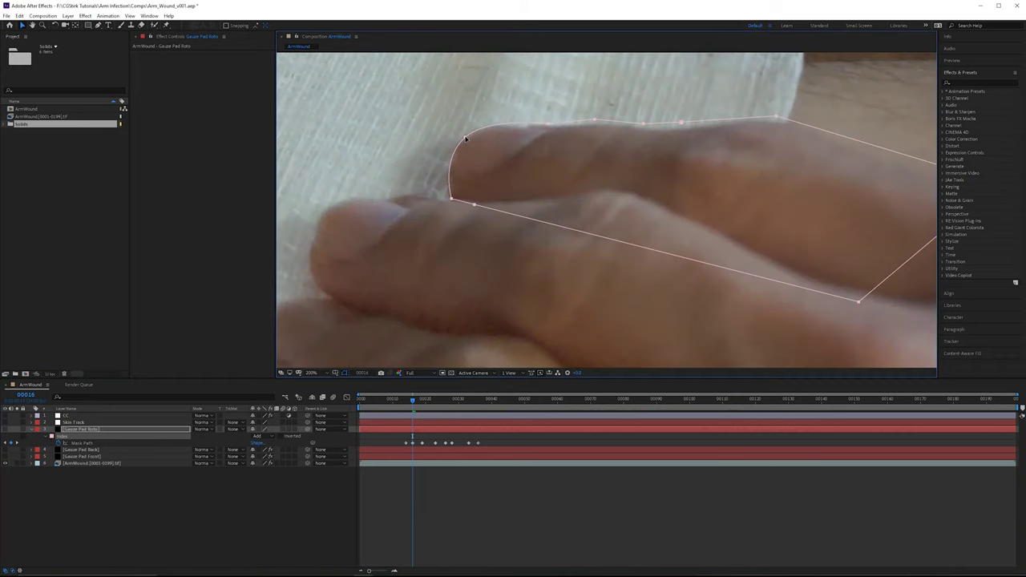
{"action": "left_click_drag", "start_coordinate": [468, 134], "coordinate": [461, 139]}
{"action": "left_click", "coordinate": [581, 128]}
{"action": "left_click_drag", "start_coordinate": [677, 123], "coordinate": [674, 125]}
{"action": "left_click_drag", "start_coordinate": [639, 125], "coordinate": [594, 123]}
{"action": "left_click_drag", "start_coordinate": [772, 117], "coordinate": [773, 118]}
{"action": "left_click_drag", "start_coordinate": [456, 208], "coordinate": [457, 218]}
{"action": "scroll", "coordinate": [445, 173], "scroll_direction": "down", "scroll_amount": 1}
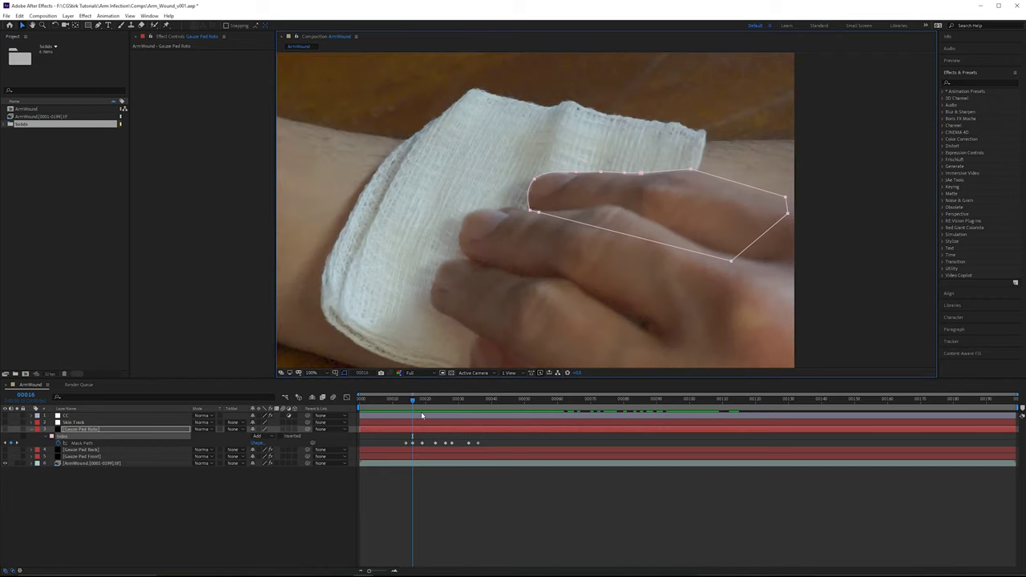
Step: Go to frame 6 and move the Index mask onto the entering finger, adjusting the points along its upper edge
{"action": "left_click_drag", "start_coordinate": [413, 398], "coordinate": [380, 400]}
{"action": "mouse_move", "coordinate": [380, 400]}
{"action": "left_mouse_down"}
{"action": "mouse_move", "coordinate": [394, 400]}
{"action": "mouse_move", "coordinate": [382, 400]}
{"action": "left_mouse_up"}
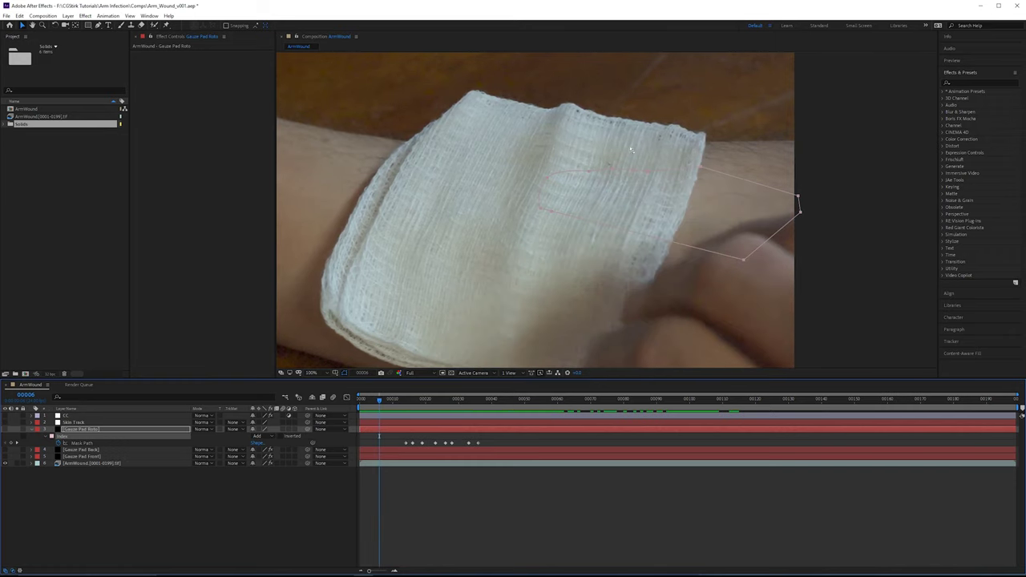
{"action": "left_click_drag", "start_coordinate": [548, 181], "coordinate": [796, 218]}
{"action": "left_click", "coordinate": [726, 217]}
{"action": "left_click_drag", "start_coordinate": [731, 229], "coordinate": [729, 227]}
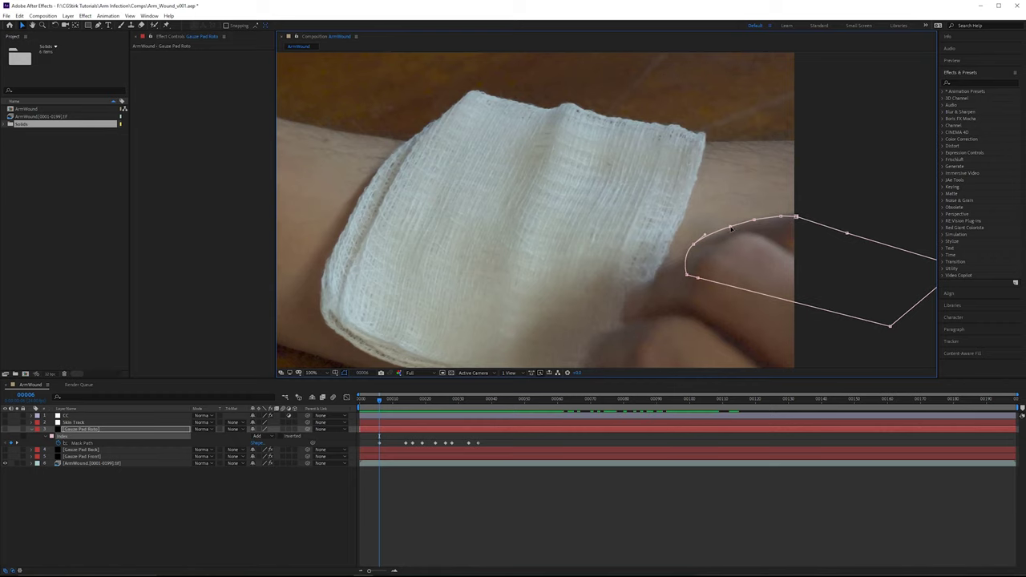
Step: Reposition and reshape the Index mask at frame 9 so its points follow the upper edge of the index finger
{"action": "left_click", "coordinate": [388, 403]}
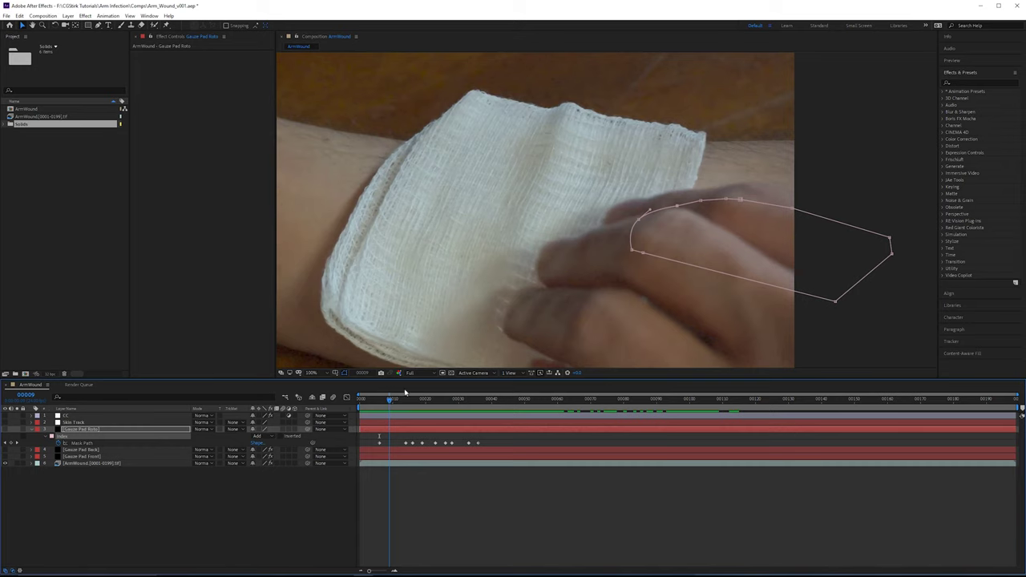
{"action": "left_click_drag", "start_coordinate": [908, 163], "coordinate": [590, 360]}
{"action": "left_click_drag", "start_coordinate": [639, 220], "coordinate": [648, 198]}
{"action": "left_click_drag", "start_coordinate": [673, 188], "coordinate": [700, 188]}
{"action": "left_click_drag", "start_coordinate": [712, 187], "coordinate": [797, 193]}
Step: Reposition the Index mask at frame 11 and fit its fingertip points to the index finger
{"action": "mouse_move", "coordinate": [387, 402]}
{"action": "left_mouse_down"}
{"action": "mouse_move", "coordinate": [406, 402]}
{"action": "mouse_move", "coordinate": [397, 402]}
{"action": "left_mouse_up"}
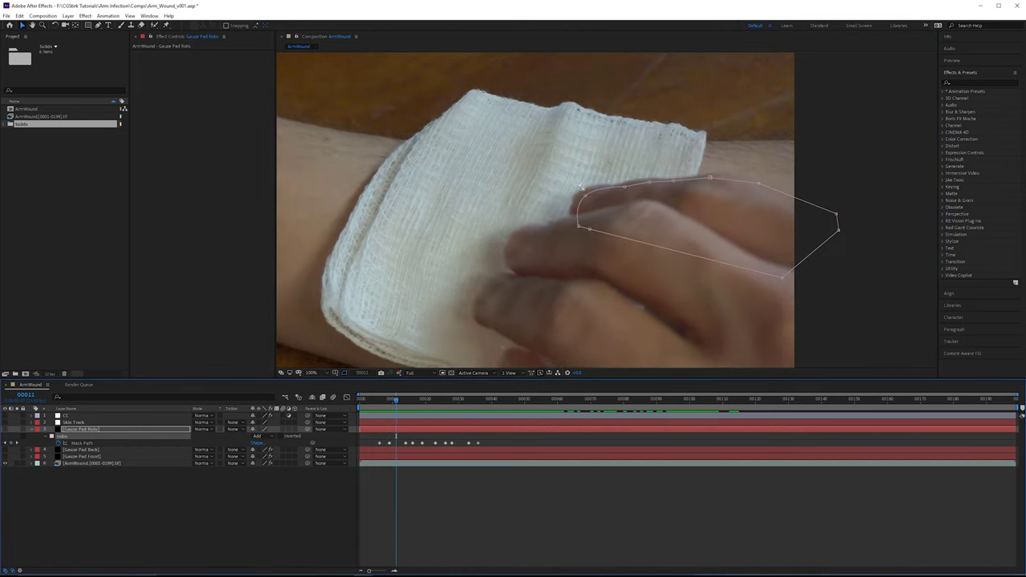
{"action": "left_click_drag", "start_coordinate": [912, 121], "coordinate": [565, 334]}
{"action": "left_click_drag", "start_coordinate": [584, 196], "coordinate": [577, 191]}
Step: Play and scrub through the rest of the clip to review the hand and gauze motion past frame 100
{"action": "left_click_drag", "start_coordinate": [395, 402], "coordinate": [475, 421]}
{"action": "key", "text": "space"}
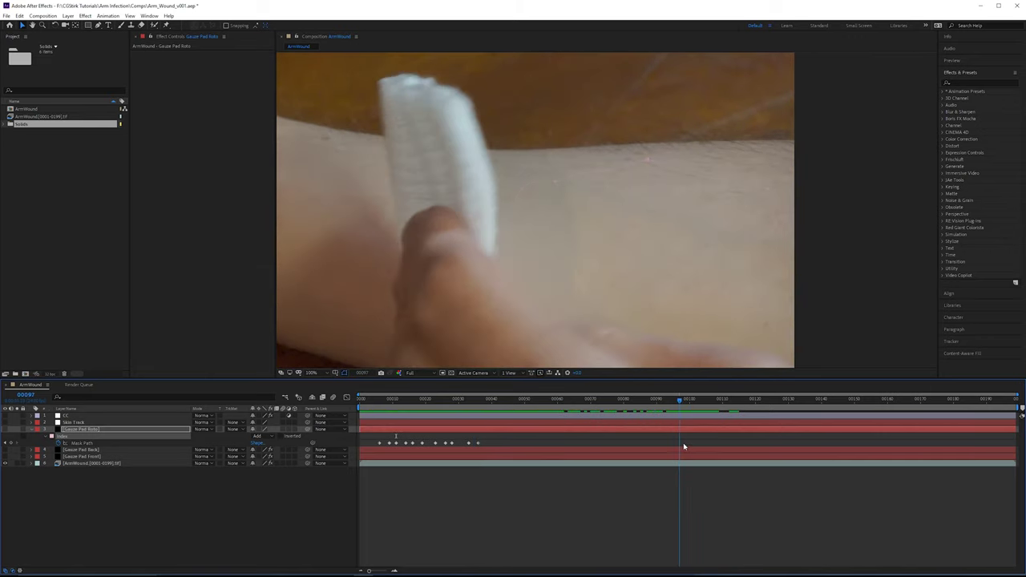
{"action": "scroll", "coordinate": [512, 198], "scroll_direction": "down", "scroll_amount": 2}
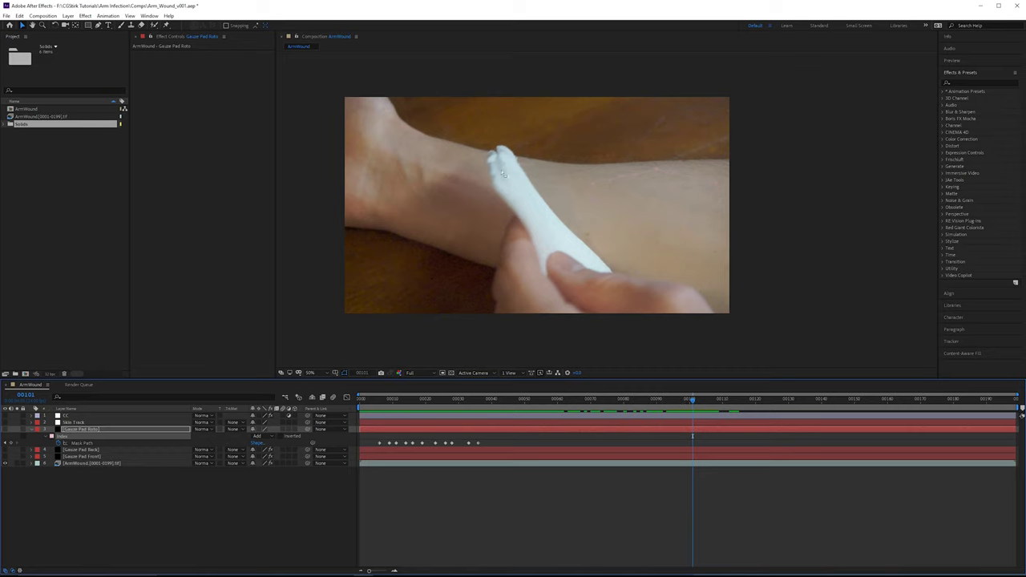
{"action": "left_click_drag", "start_coordinate": [692, 403], "coordinate": [722, 403]}
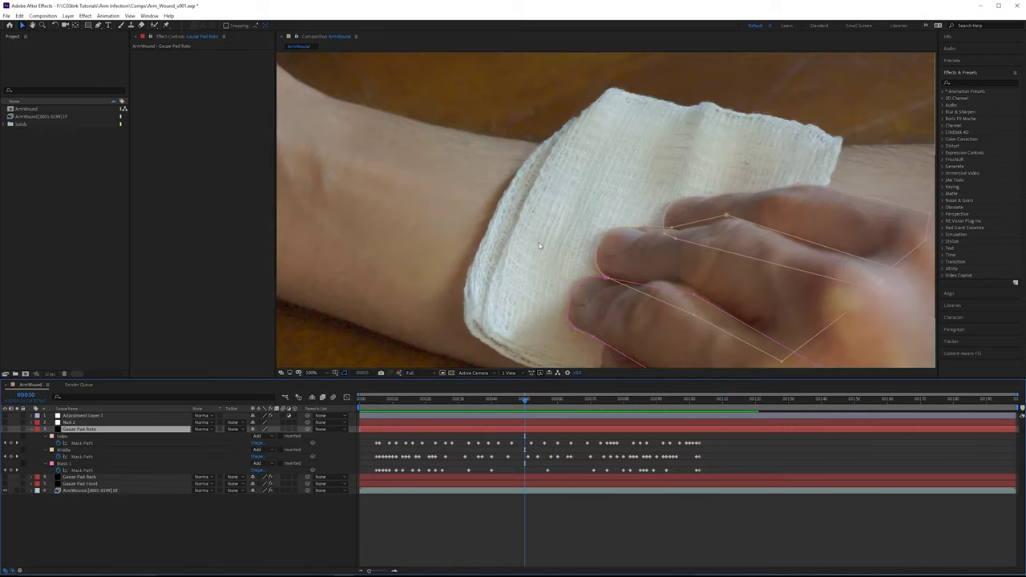
{"action": "left_click_drag", "start_coordinate": [539, 246], "coordinate": [544, 219]}
{"action": "scroll", "coordinate": [678, 167], "scroll_direction": "down", "scroll_amount": 1}
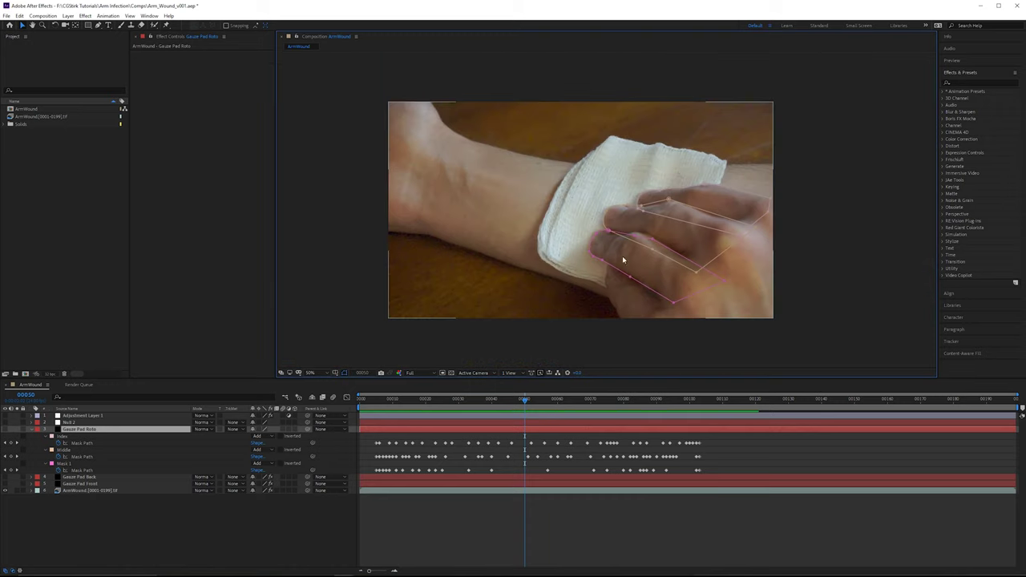
{"action": "scroll", "coordinate": [661, 218], "scroll_direction": "up", "scroll_amount": 1}
{"action": "left_click_drag", "start_coordinate": [614, 209], "coordinate": [557, 229]}
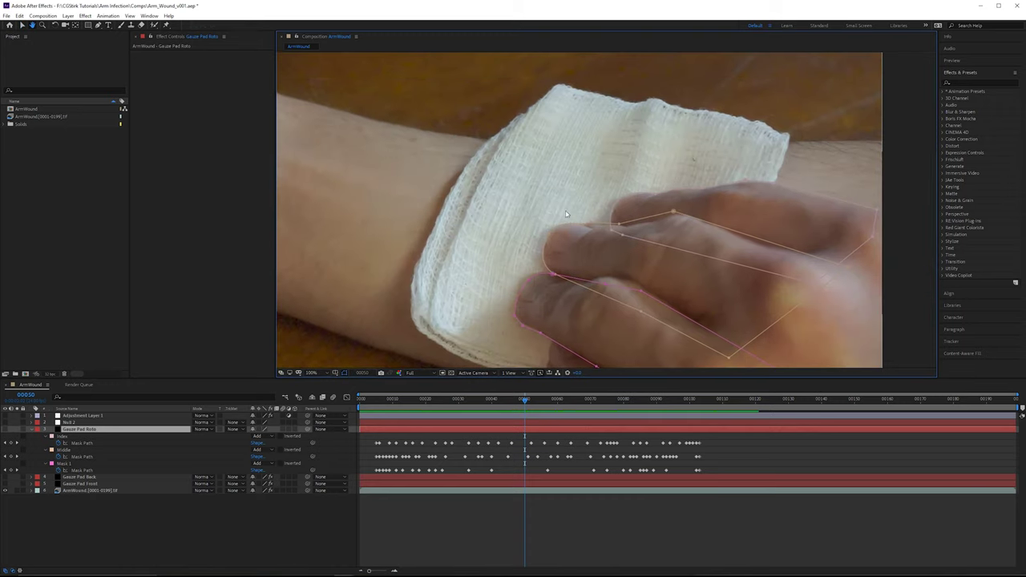
{"action": "left_click_drag", "start_coordinate": [478, 152], "coordinate": [517, 157]}
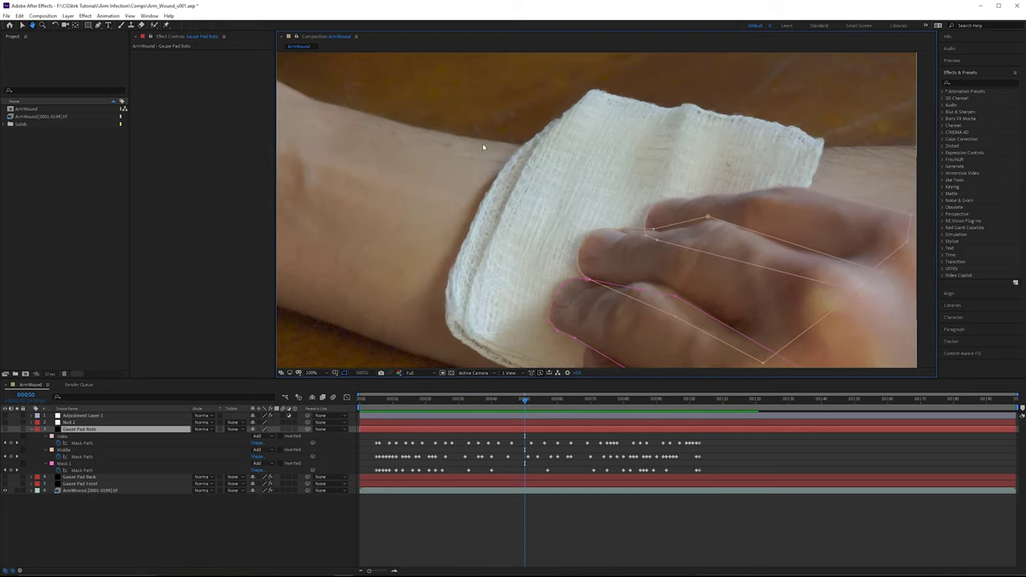
{"action": "left_click_drag", "start_coordinate": [675, 182], "coordinate": [591, 147]}
{"action": "key", "text": "v"}
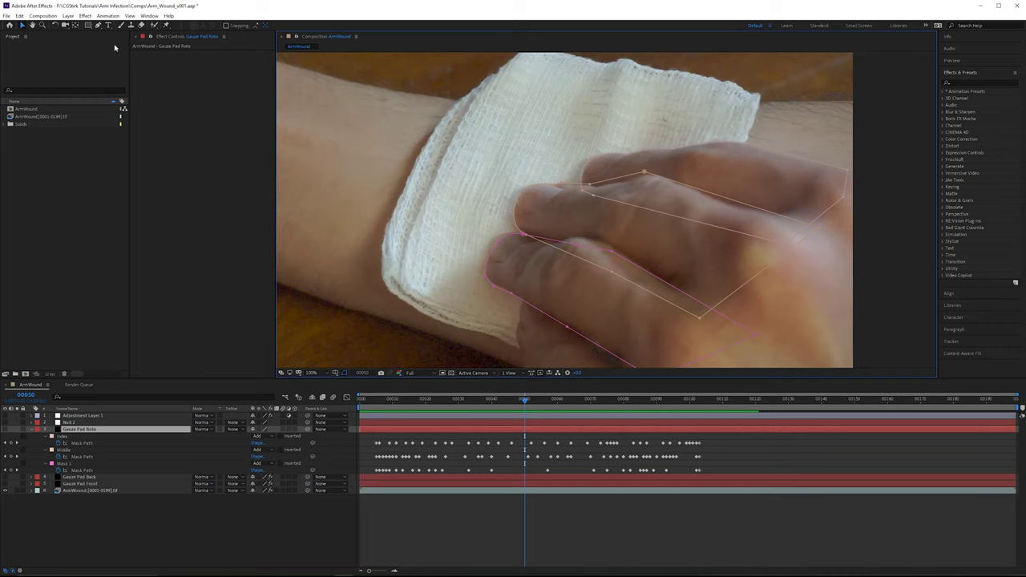
Step: Check the Hide Locked Masks option for the Gauze Pad Roto layer
{"action": "left_click", "coordinate": [69, 16]}
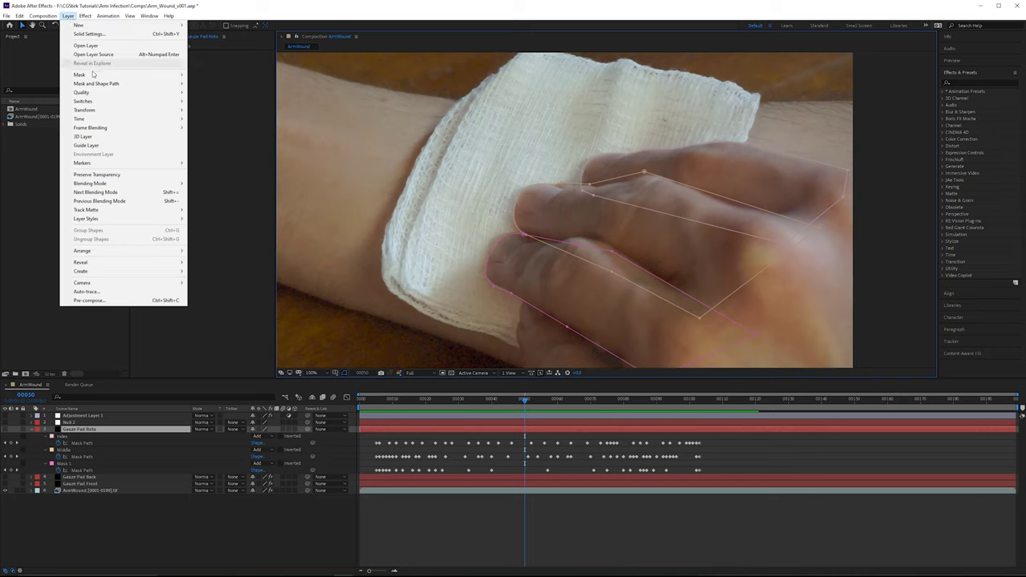
{"action": "mouse_move", "coordinate": [96, 74]}
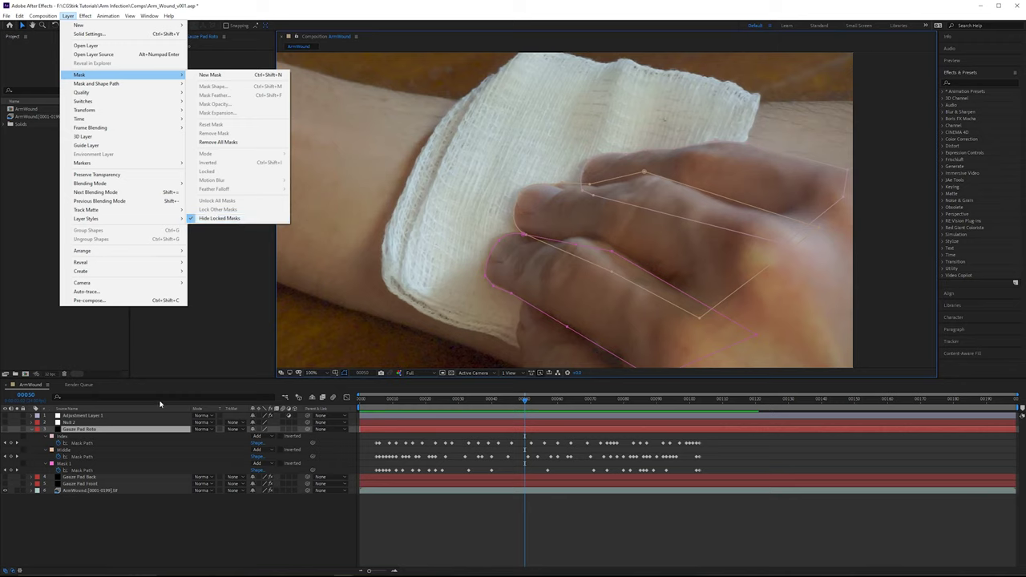
{"action": "left_click", "coordinate": [149, 433]}
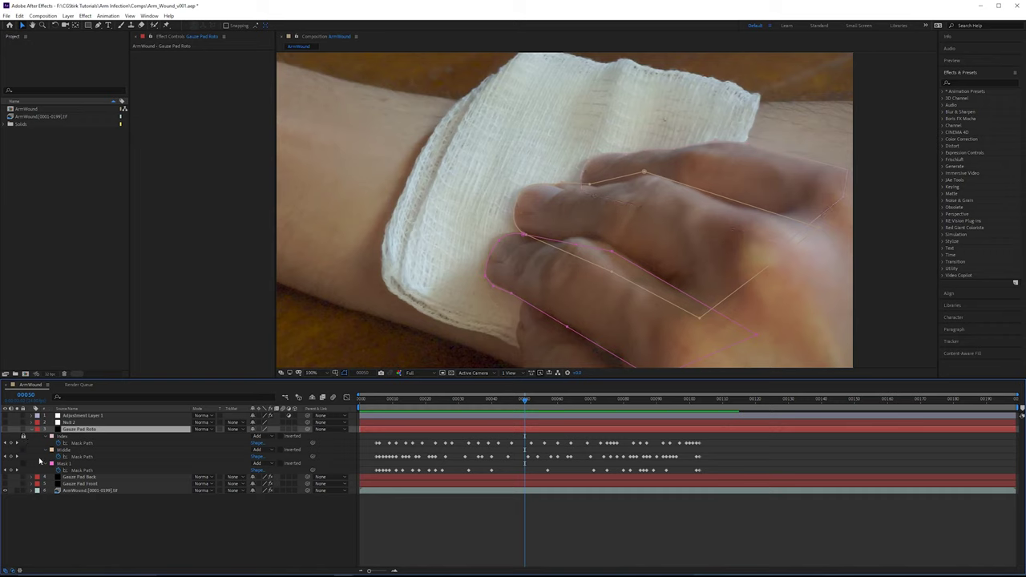
Step: Lock the Middle mask and rename Mask 1 as Ring
{"action": "left_click", "coordinate": [23, 450]}
{"action": "left_click", "coordinate": [71, 464]}
{"action": "key", "text": "Return"}
{"action": "type", "text": "Ring"}
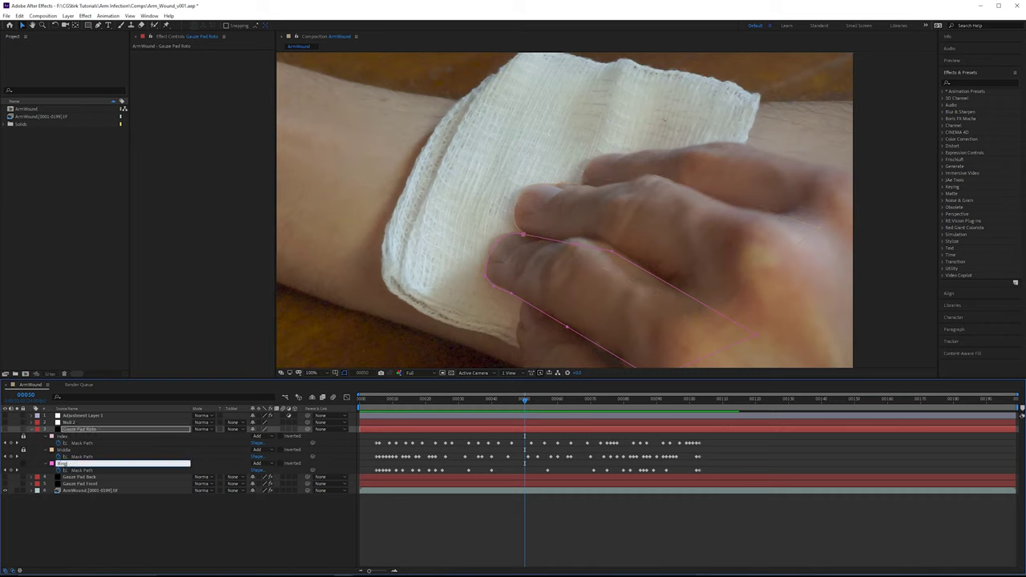
{"action": "key", "text": "Return"}
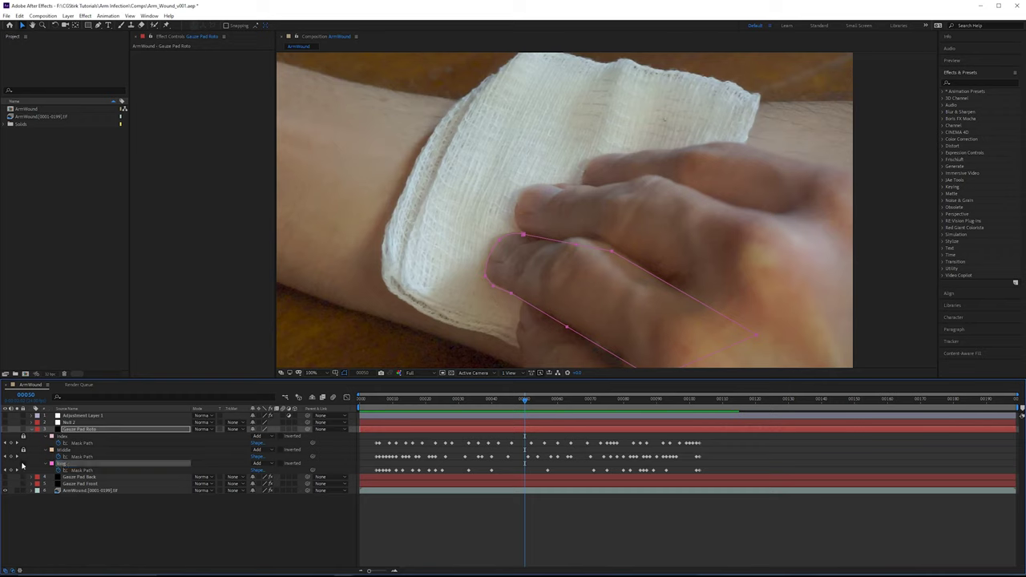
Step: Try locking the Ring mask, and unlock the finger masks again so all three outlines can be shown
{"action": "left_click", "coordinate": [24, 464]}
{"action": "left_click", "coordinate": [23, 464]}
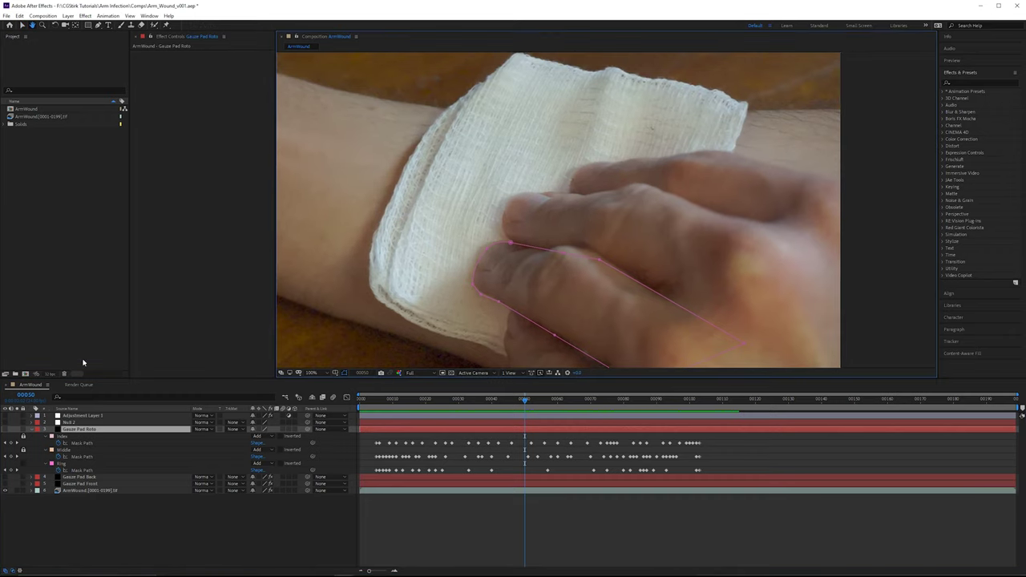
{"action": "key", "text": "v"}
{"action": "left_click", "coordinate": [23, 450]}
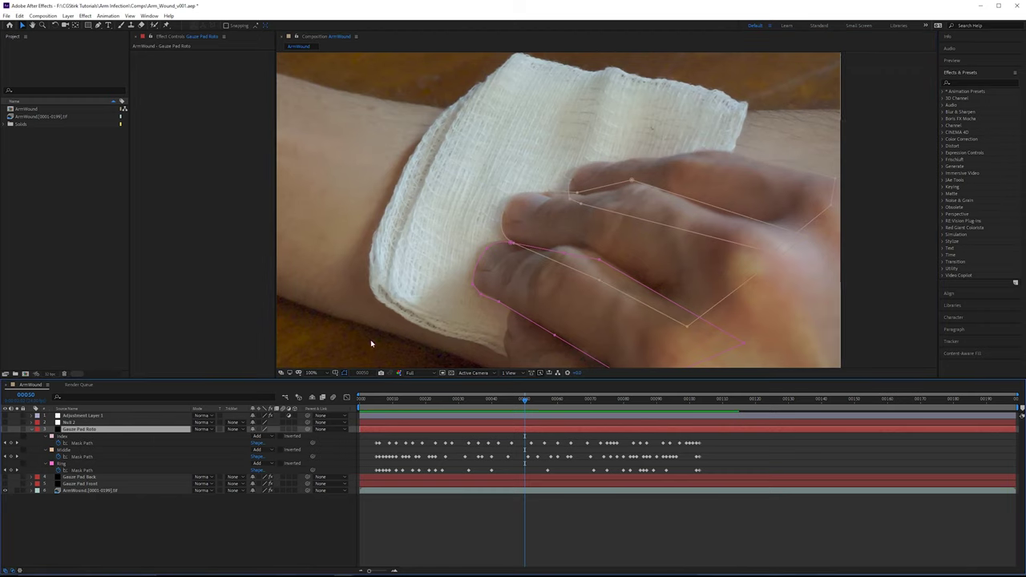
Step: Change the Index mask's outline colour to a bright pinkish red
{"action": "left_click", "coordinate": [52, 437]}
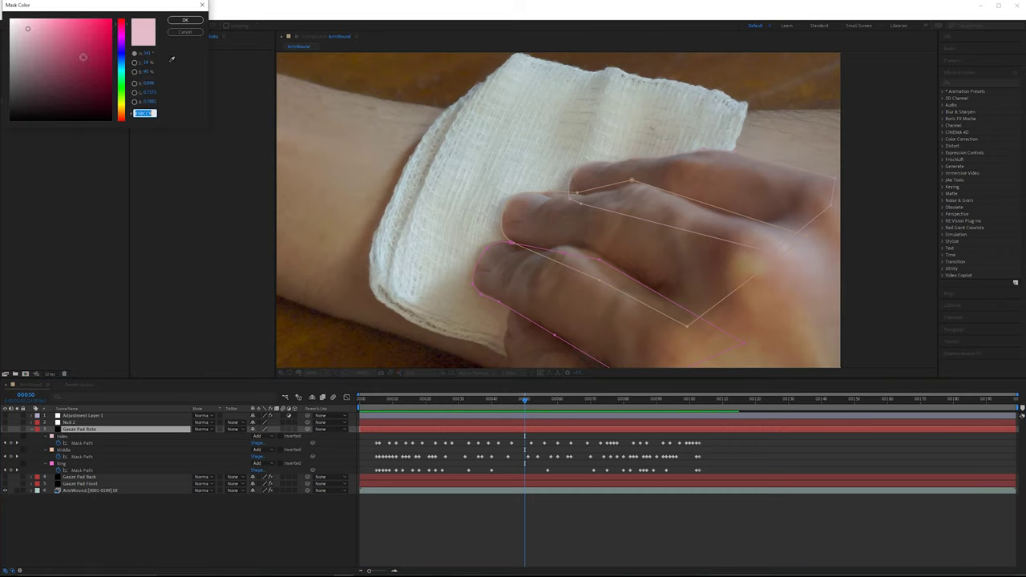
{"action": "left_click_drag", "start_coordinate": [83, 56], "coordinate": [94, 19]}
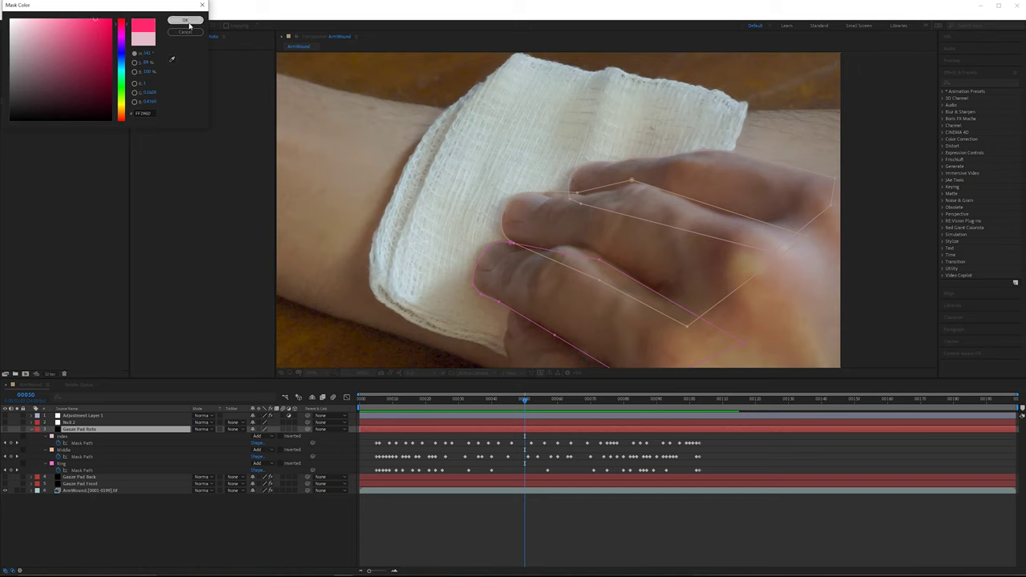
{"action": "left_click", "coordinate": [185, 20]}
{"action": "left_click", "coordinate": [51, 450]}
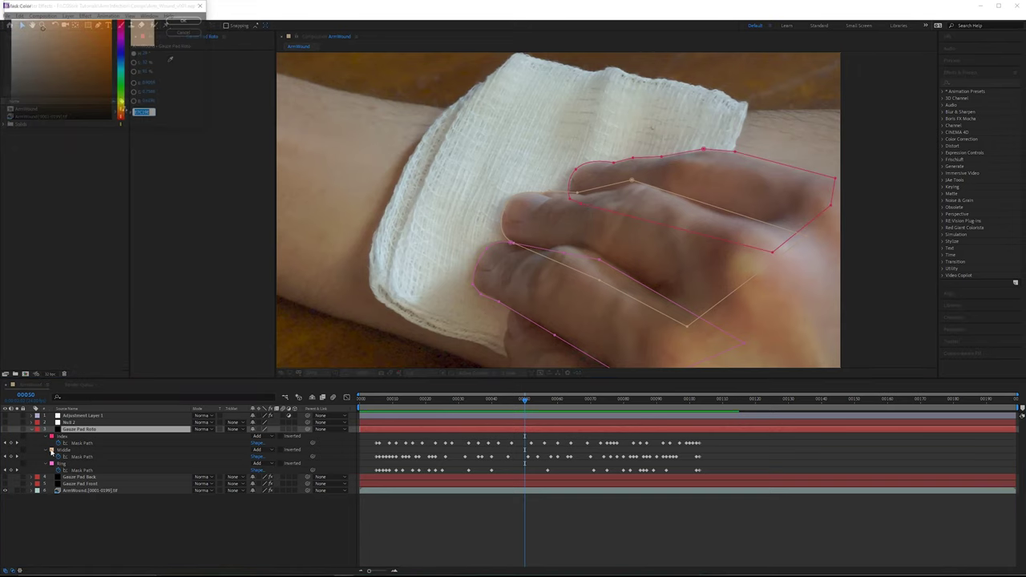
{"action": "left_click", "coordinate": [123, 30]}
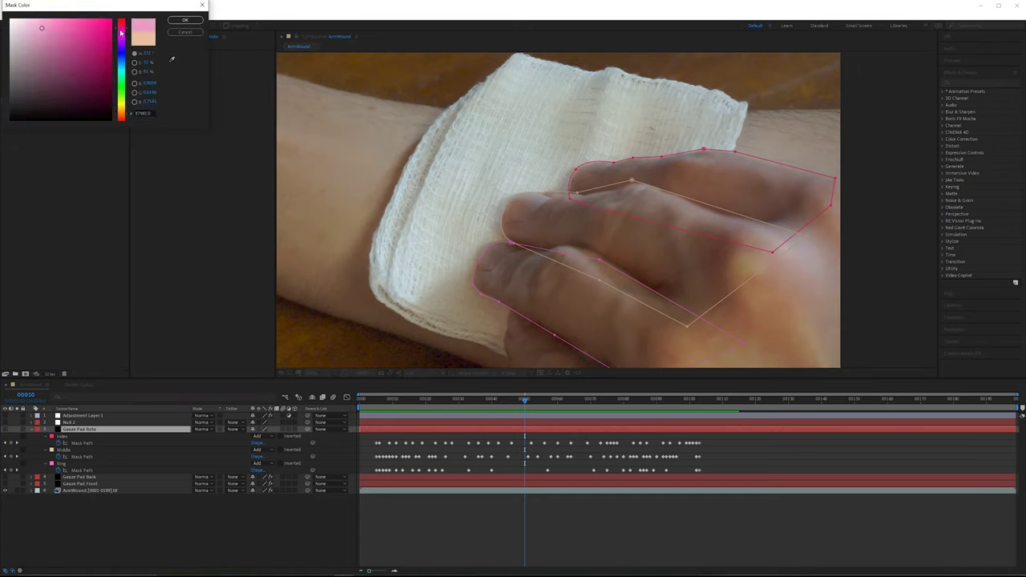
{"action": "left_click_drag", "start_coordinate": [96, 22], "coordinate": [91, 9]}
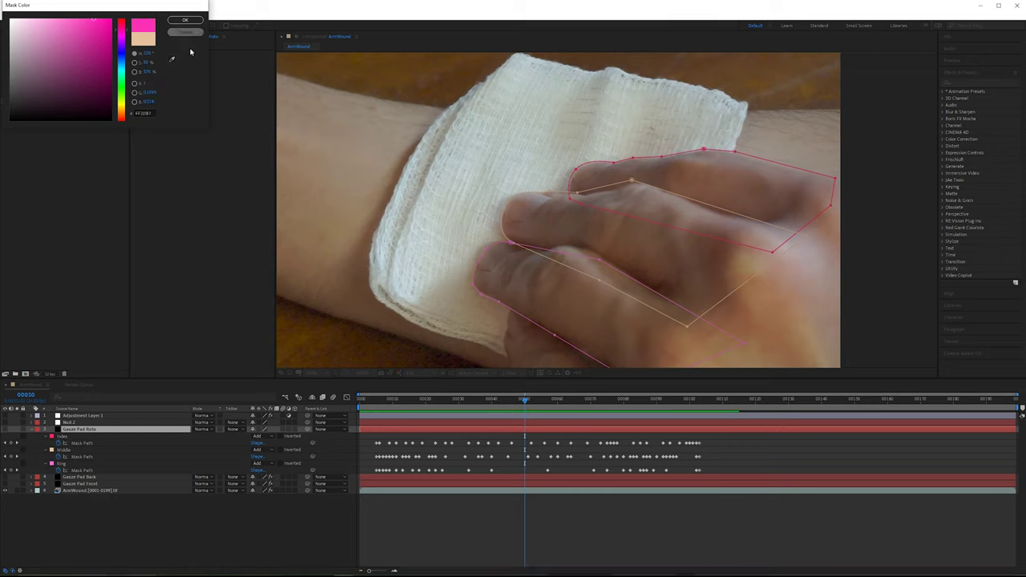
{"action": "left_click", "coordinate": [185, 32]}
Step: Change the Middle mask's outline colour to a saturated blue-violet
{"action": "left_click", "coordinate": [52, 450]}
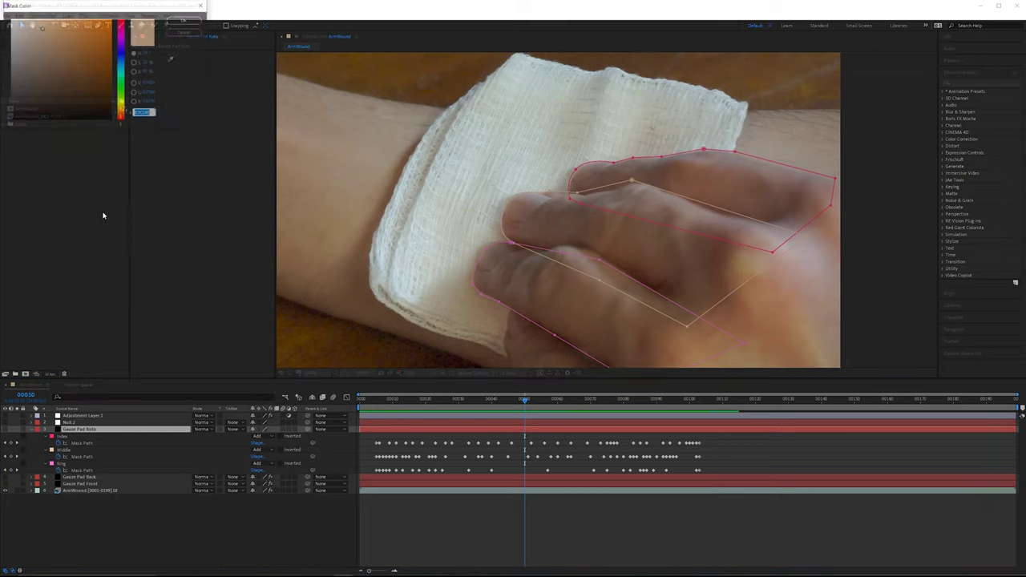
{"action": "left_click", "coordinate": [122, 49]}
{"action": "left_click_drag", "start_coordinate": [70, 20], "coordinate": [83, 18]}
{"action": "left_click", "coordinate": [189, 20]}
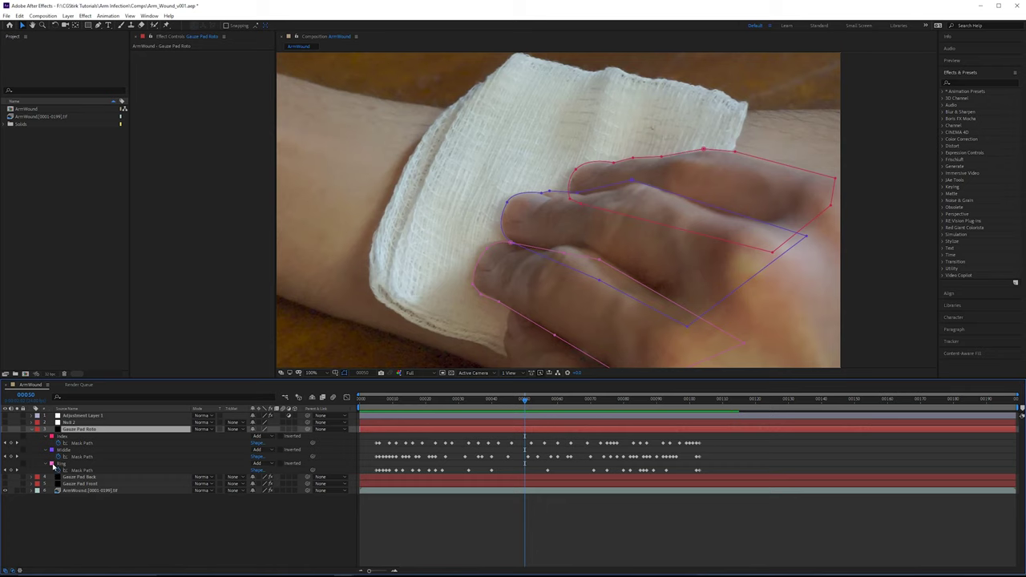
Step: Change the Ring mask's outline colour to light blue
{"action": "left_click", "coordinate": [52, 464]}
{"action": "left_click_drag", "start_coordinate": [122, 38], "coordinate": [121, 61]}
{"action": "left_click", "coordinate": [169, 21]}
Step: Lock the Middle and Ring masks, leaving only the Index mask editable
{"action": "left_click_drag", "start_coordinate": [496, 162], "coordinate": [526, 177]}
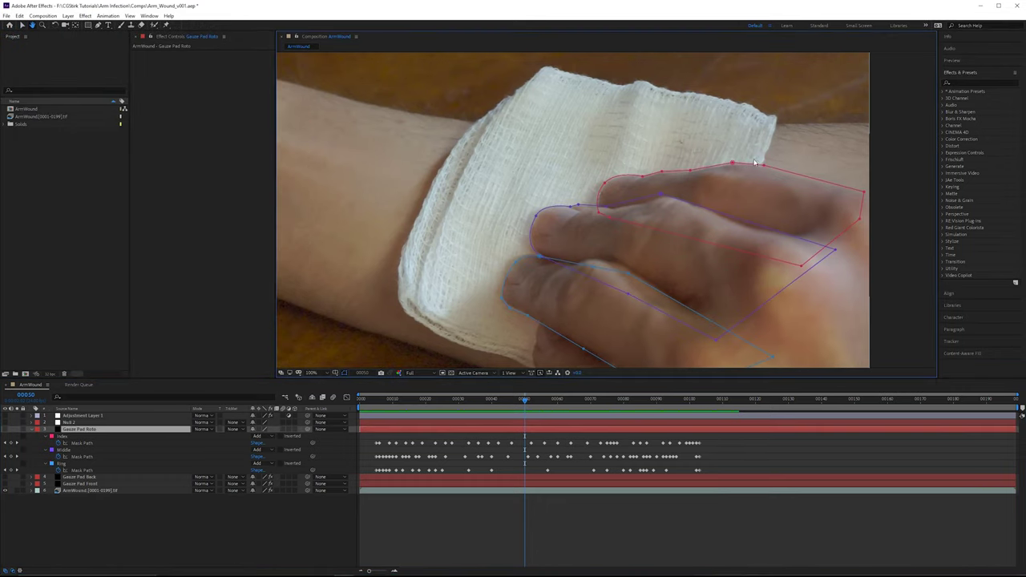
{"action": "left_click_drag", "start_coordinate": [755, 162], "coordinate": [705, 160]}
{"action": "left_click", "coordinate": [23, 450]}
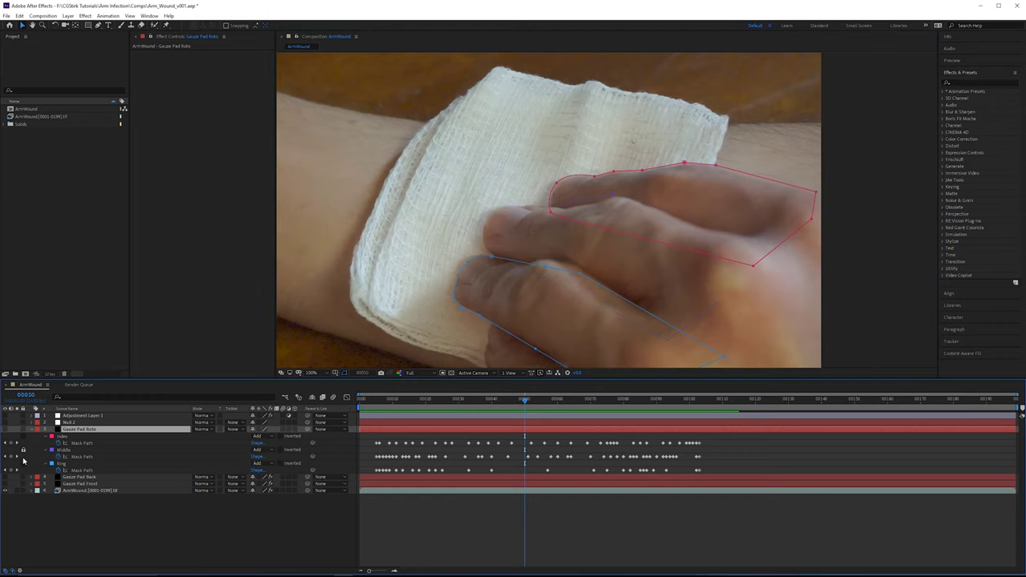
{"action": "left_click", "coordinate": [23, 463]}
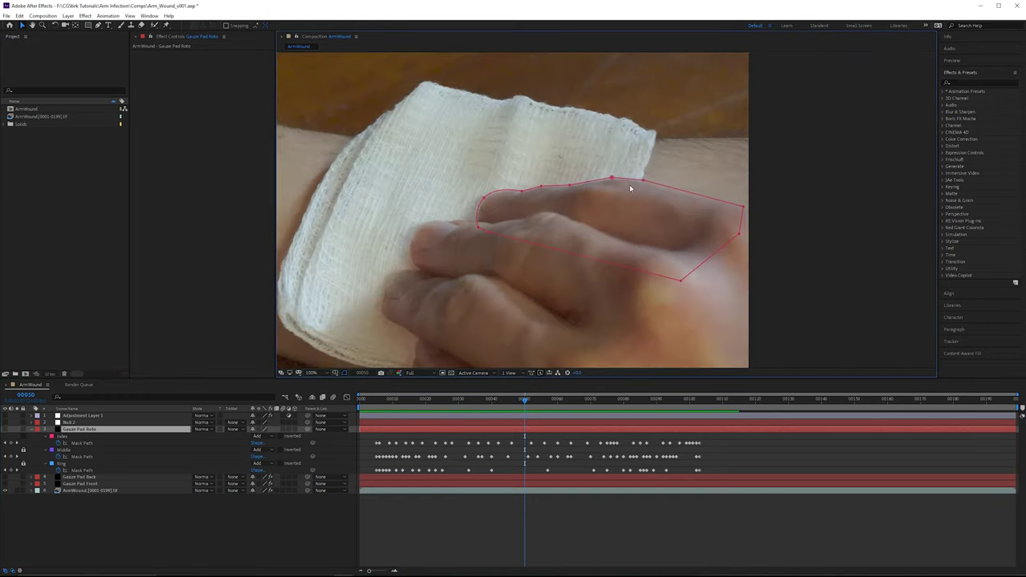
Step: Select the entire Index mask, try moving it by a point on the finger's upper edge, and undo the move
{"action": "key", "text": "period"}
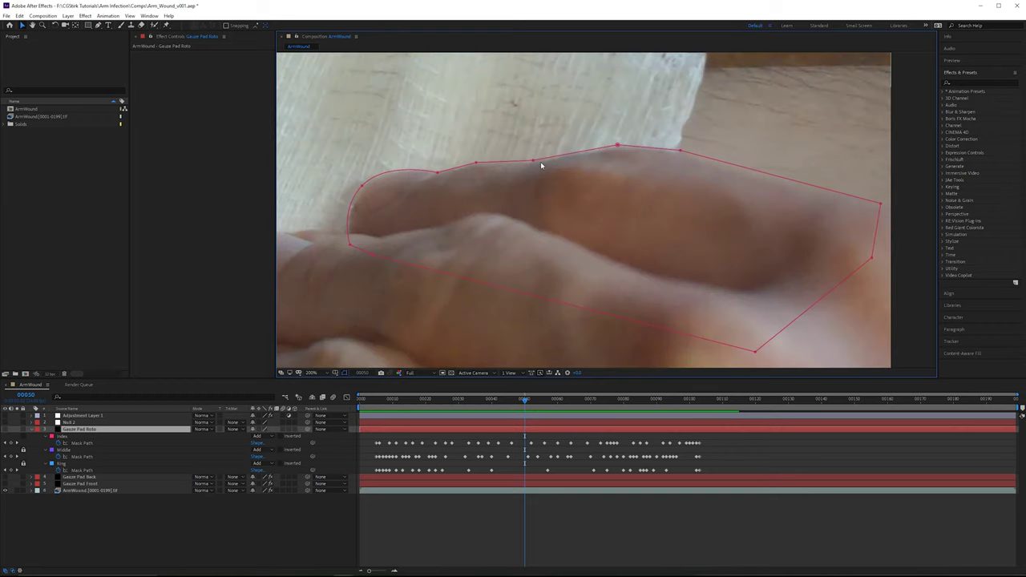
{"action": "left_click_drag", "start_coordinate": [485, 208], "coordinate": [476, 213]}
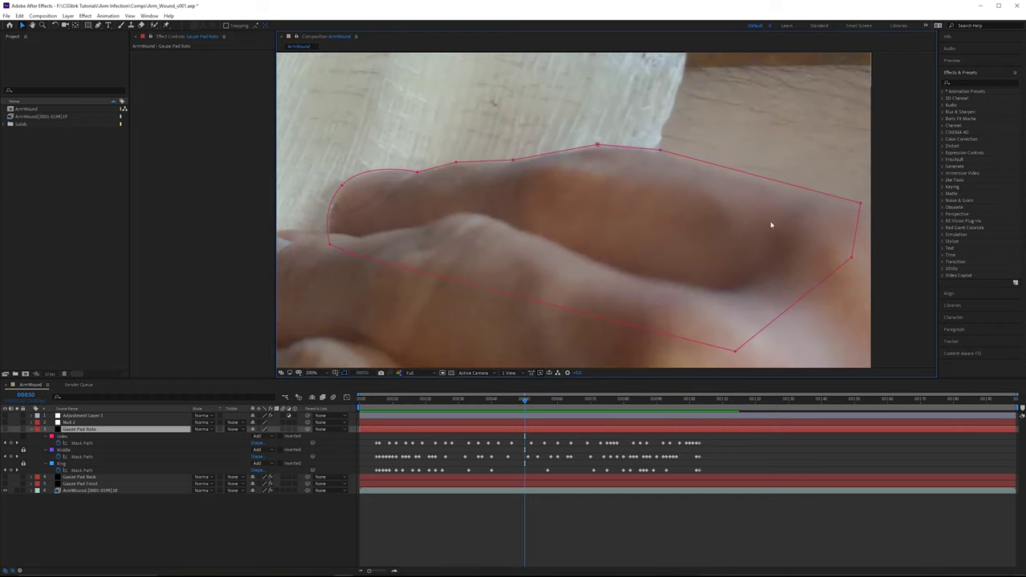
{"action": "left_click", "coordinate": [61, 438]}
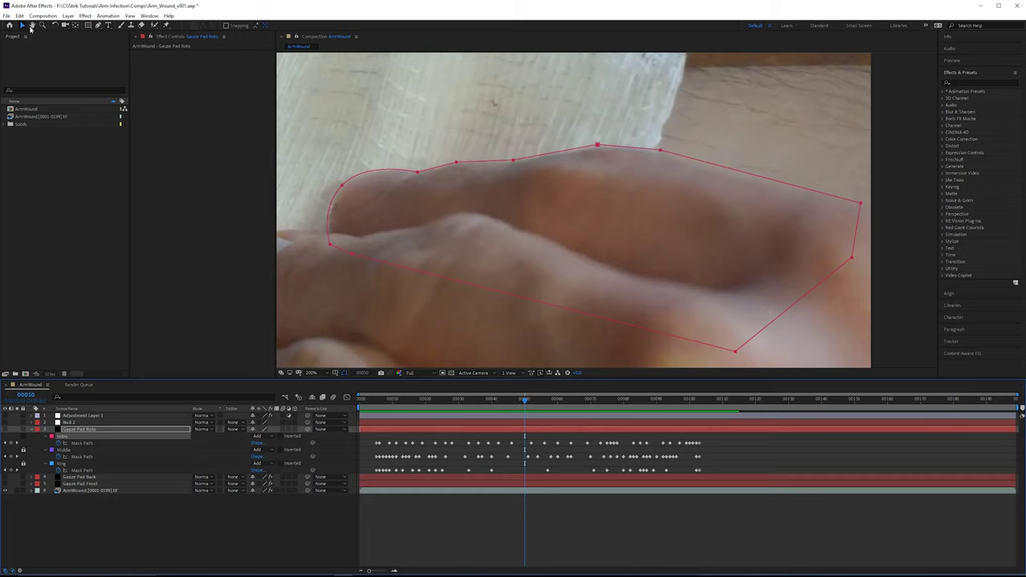
{"action": "mouse_move", "coordinate": [513, 161]}
{"action": "left_mouse_down"}
{"action": "mouse_move", "coordinate": [495, 138]}
{"action": "mouse_move", "coordinate": [528, 149]}
{"action": "mouse_move", "coordinate": [504, 147]}
{"action": "left_mouse_up"}
{"action": "key", "text": "ctrl+z"}
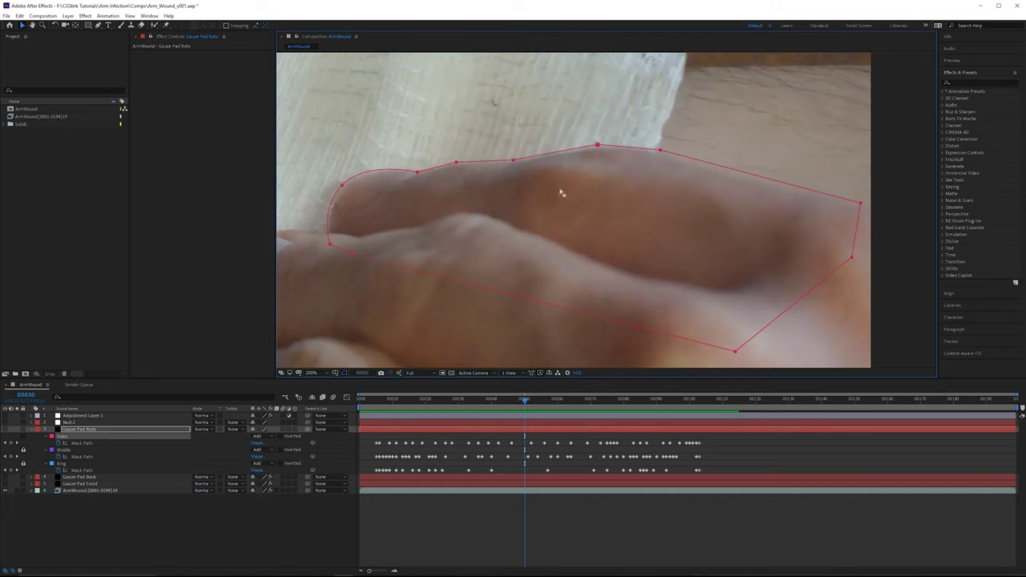
Step: Step back and forth between frame 50 and the following frame to compare the Index mask with the finger
{"action": "key", "text": "Page_Down"}
{"action": "key", "text": "Page_Up"}
{"action": "key", "text": "Page_Down"}
{"action": "key", "text": "Page_Up"}
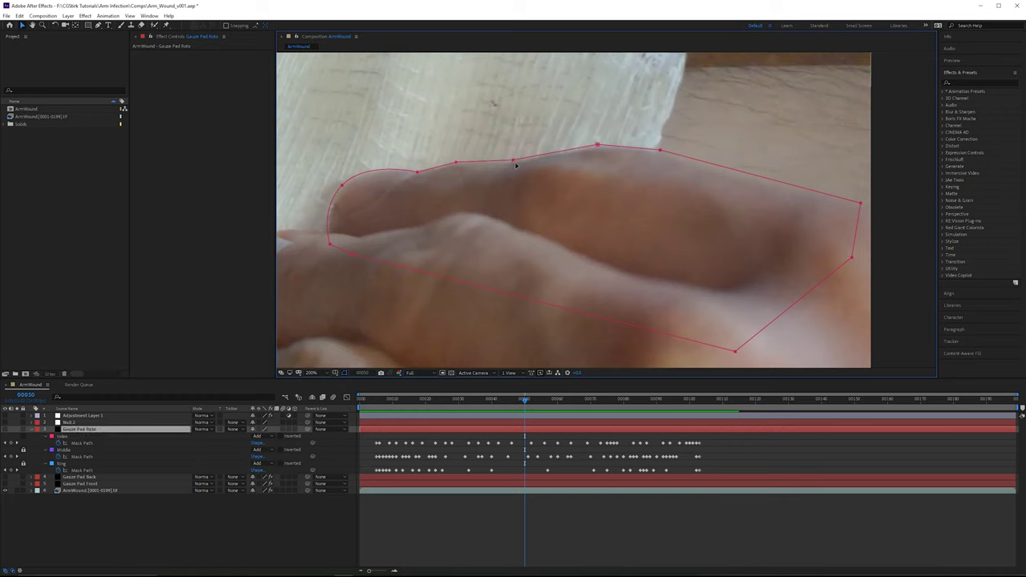
Step: Try selecting individual and grouped points along the Index mask's upper edge, and deselect them
{"action": "left_click", "coordinate": [514, 162]}
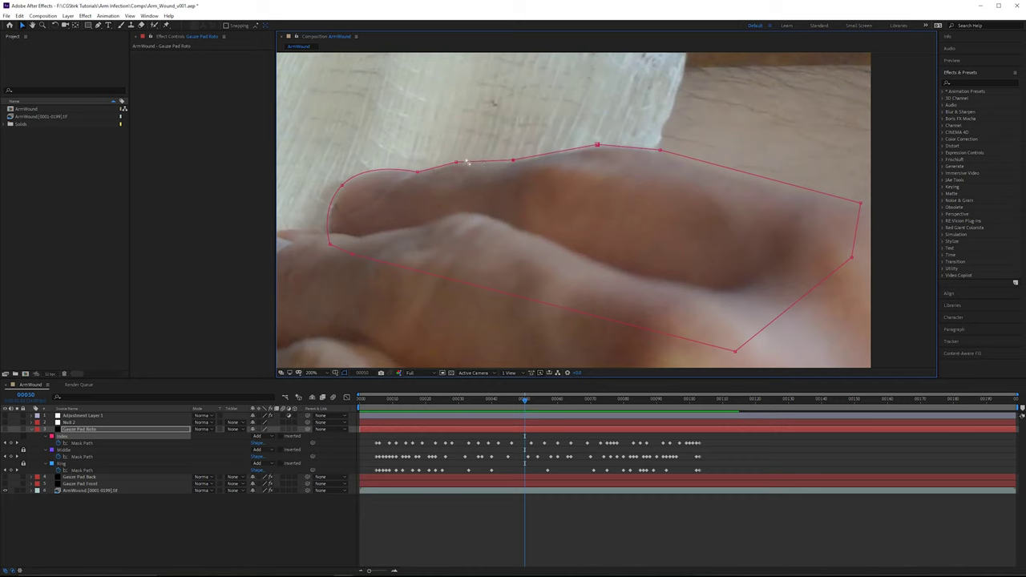
{"action": "left_click", "coordinate": [417, 173]}
{"action": "left_click_drag", "start_coordinate": [659, 113], "coordinate": [306, 299]}
{"action": "left_click", "coordinate": [579, 293]}
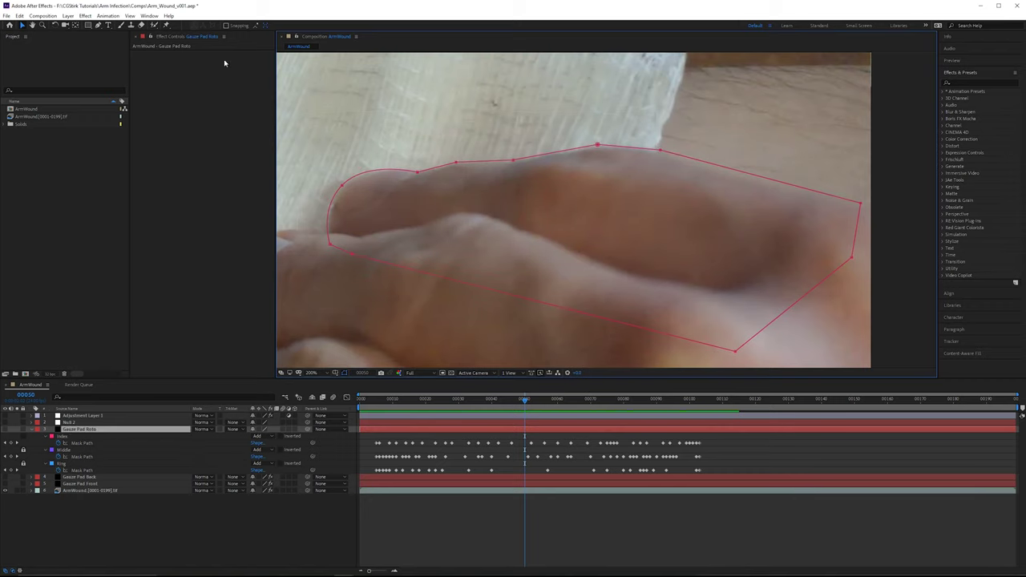
Step: Try converting the Index mask's lower corner point into a smooth curve with the Convert Vertex tool, and undo the change
{"action": "scroll", "coordinate": [615, 146], "scroll_direction": "up", "scroll_amount": 4}
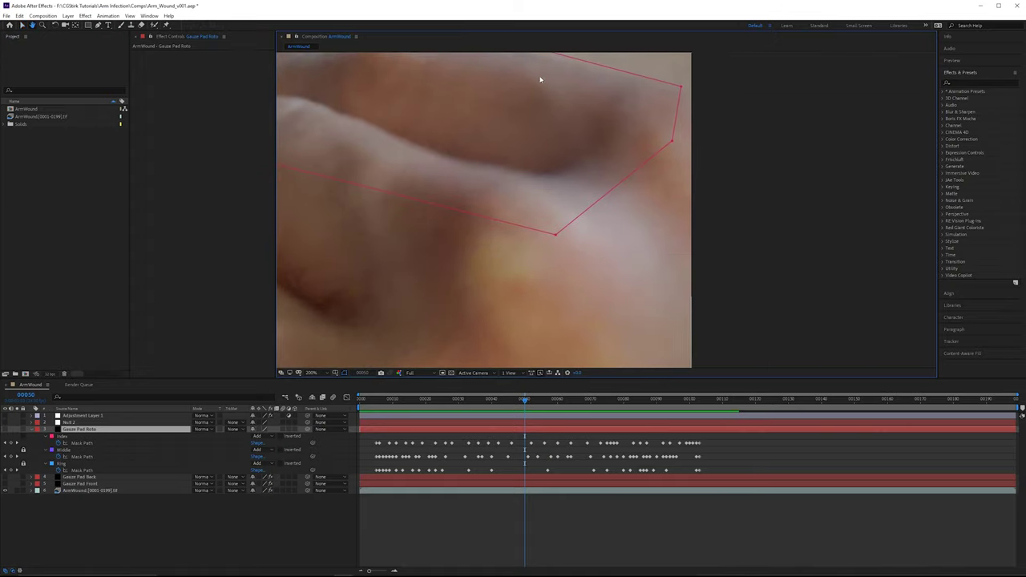
{"action": "left_click", "coordinate": [496, 253]}
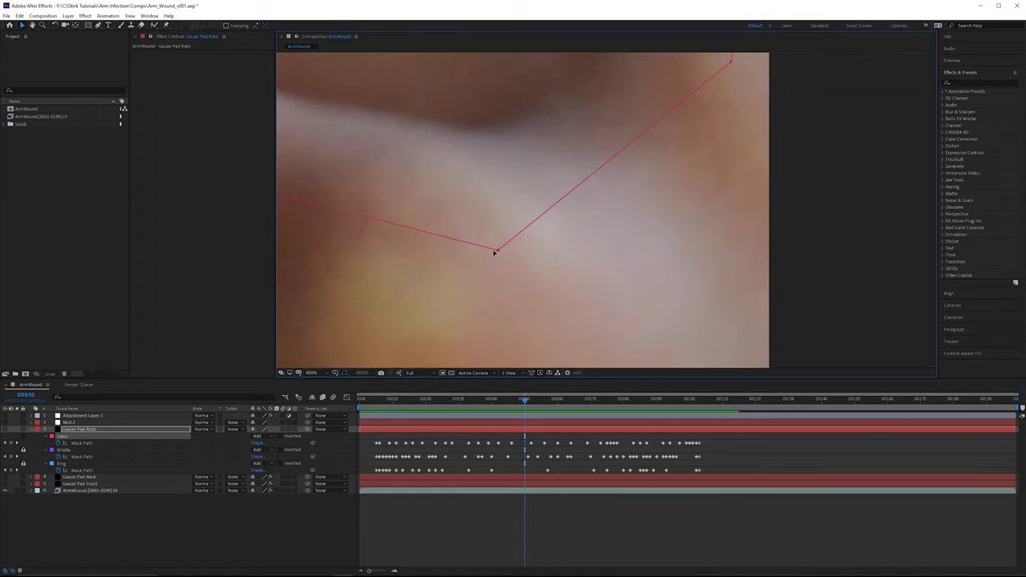
{"action": "left_click_drag", "start_coordinate": [547, 251], "coordinate": [603, 265]}
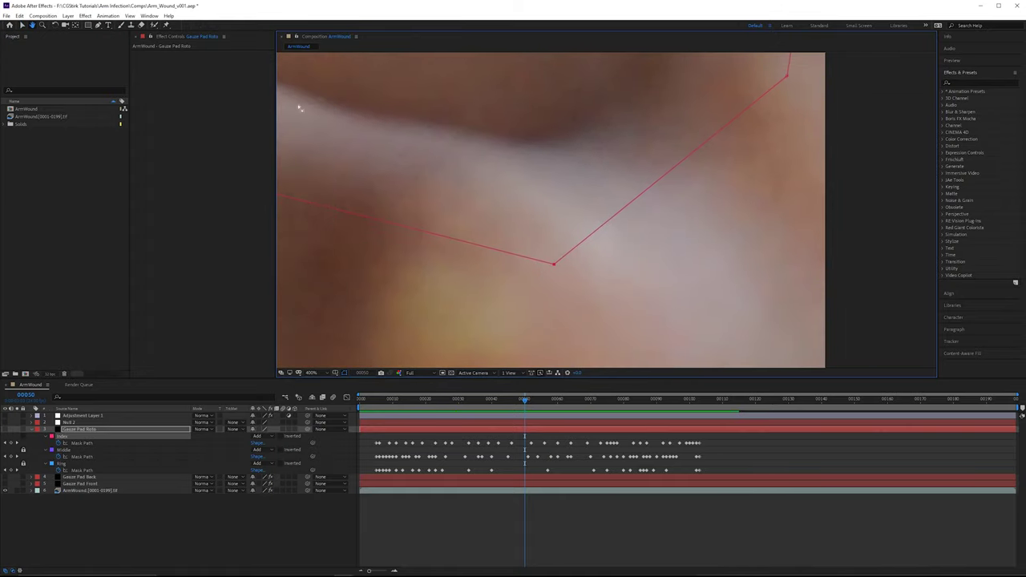
{"action": "left_click", "coordinate": [98, 26]}
{"action": "left_click_drag", "start_coordinate": [121, 60], "coordinate": [157, 55]}
{"action": "left_click", "coordinate": [553, 265]}
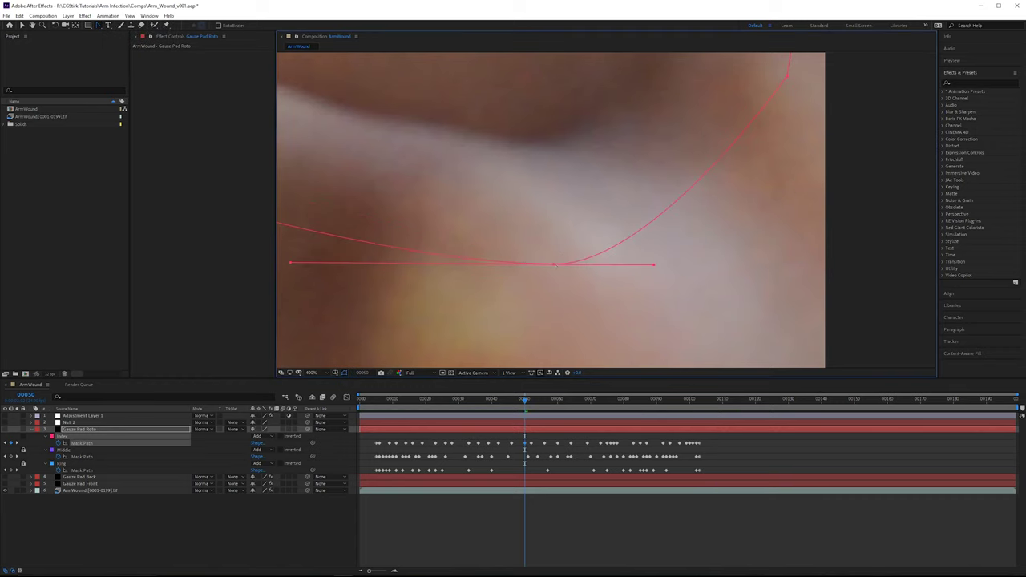
{"action": "key", "text": "ctrl+z"}
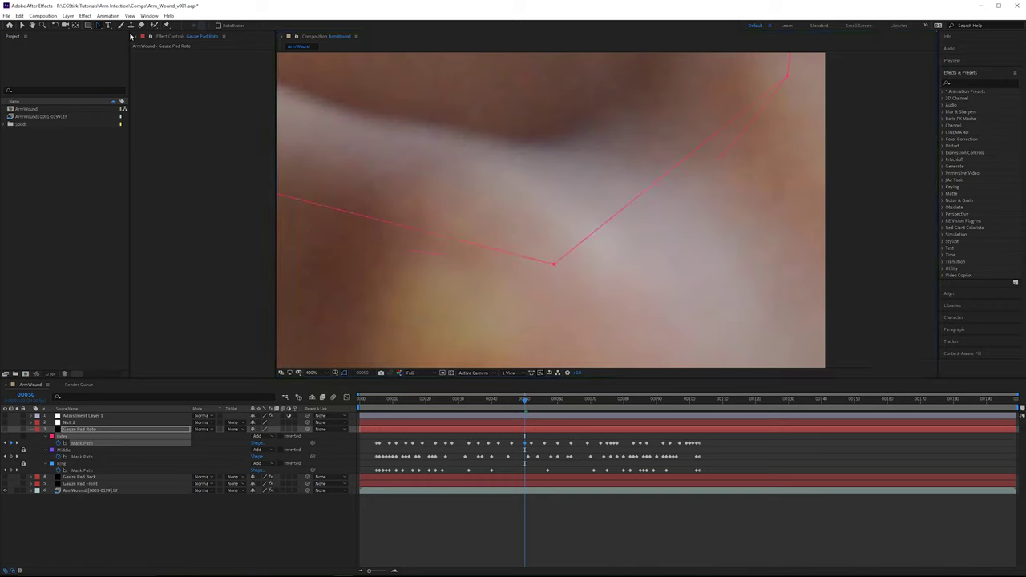
{"action": "left_click_drag", "start_coordinate": [98, 25], "coordinate": [153, 33]}
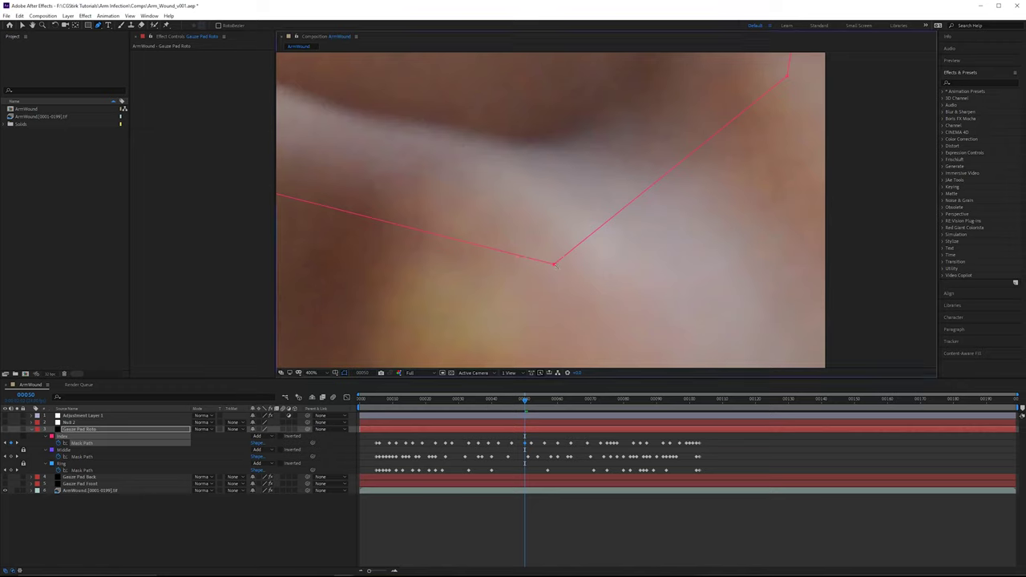
{"action": "left_click_drag", "start_coordinate": [553, 263], "coordinate": [654, 265]}
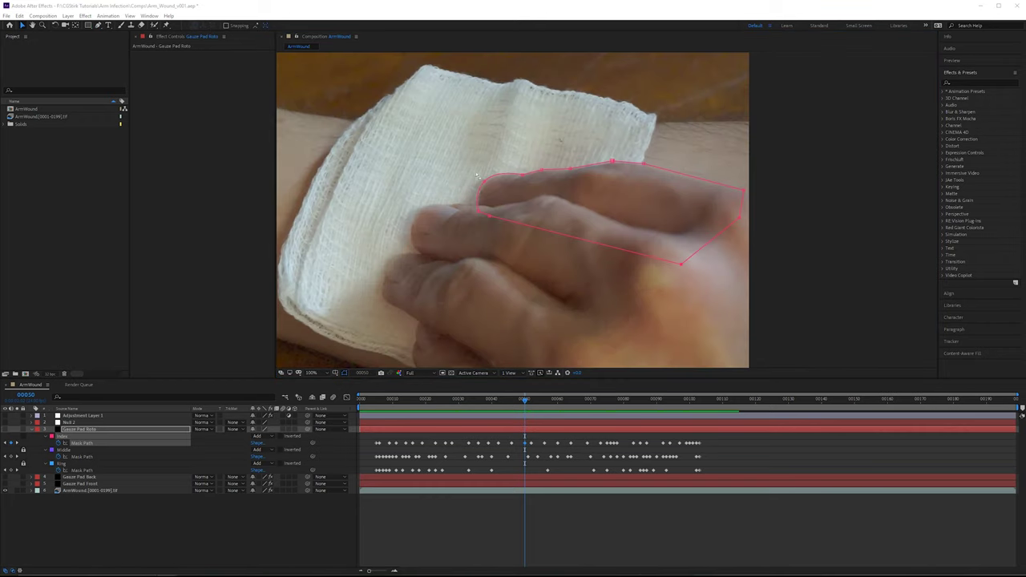
Step: Make the Gauze Pad Roto layer visible, inspect the finger silhouettes over the gauze, and deselect the layer
{"action": "left_click_drag", "start_coordinate": [497, 207], "coordinate": [545, 192]}
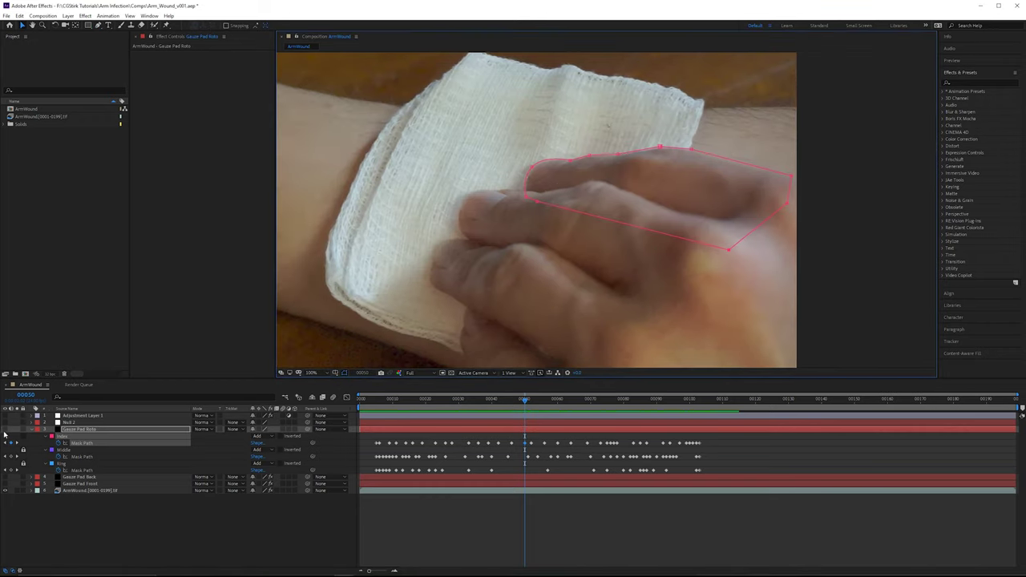
{"action": "left_click", "coordinate": [6, 431]}
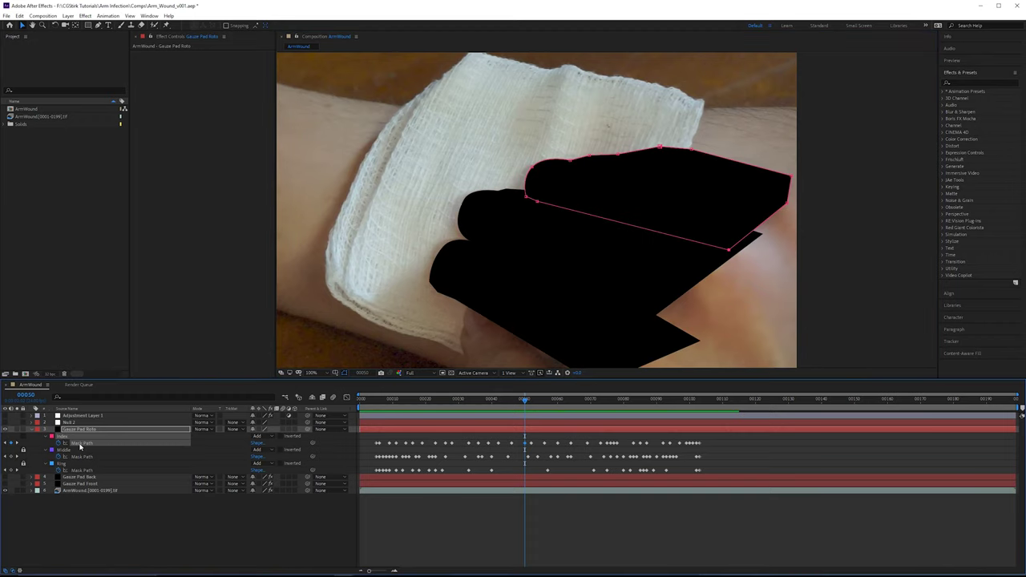
{"action": "scroll", "coordinate": [479, 207], "scroll_direction": "up", "scroll_amount": 4}
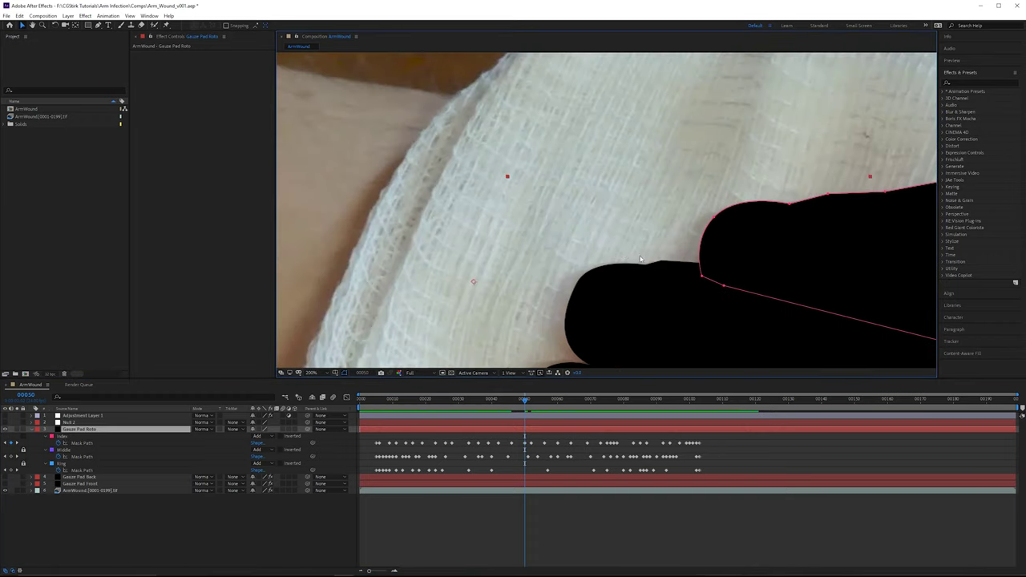
{"action": "scroll", "coordinate": [431, 249], "scroll_direction": "down", "scroll_amount": 1}
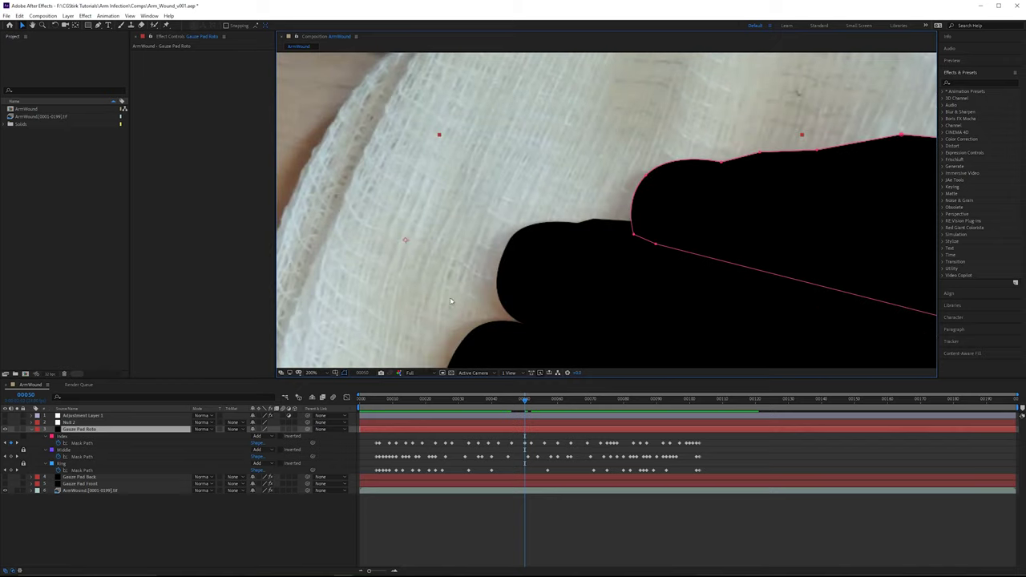
{"action": "scroll", "coordinate": [579, 270], "scroll_direction": "down", "scroll_amount": 1}
{"action": "key", "text": "v"}
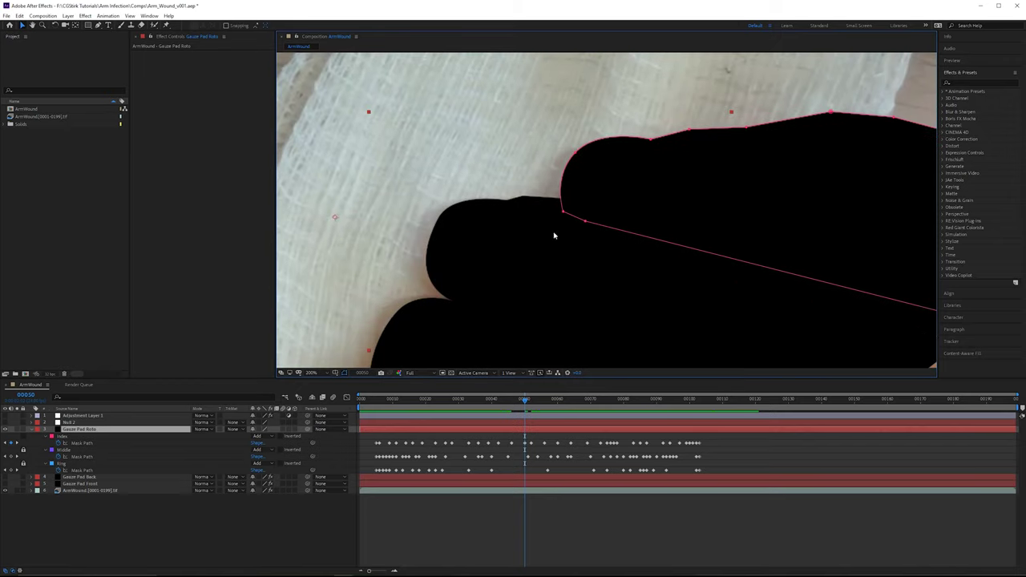
{"action": "left_click", "coordinate": [273, 542]}
{"action": "scroll", "coordinate": [504, 222], "scroll_direction": "down", "scroll_amount": 2}
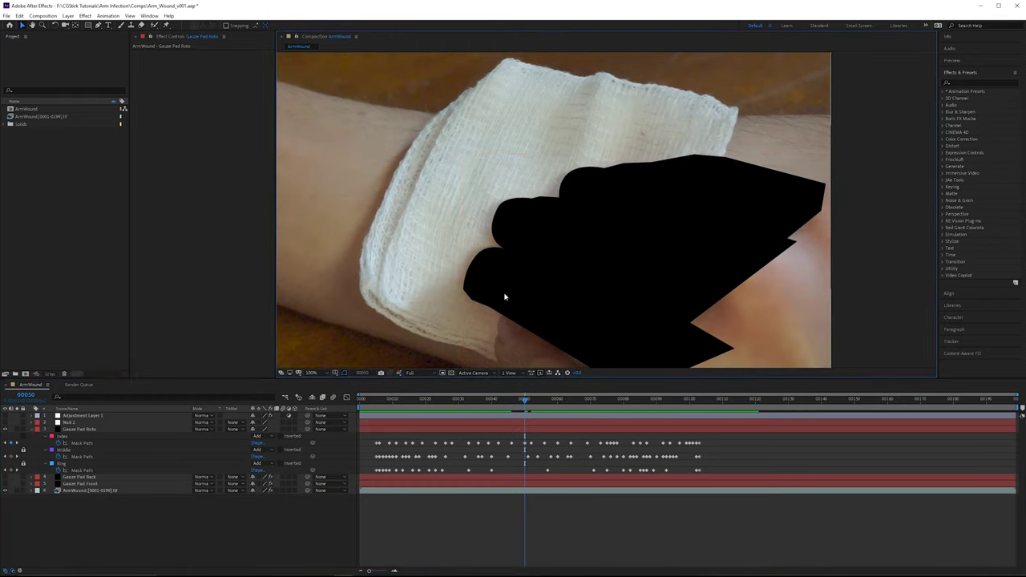
Step: Move the Gauze Pad Front layer directly above Gauze Pad Back in the layer stack and make it visible
{"action": "left_click", "coordinate": [94, 478]}
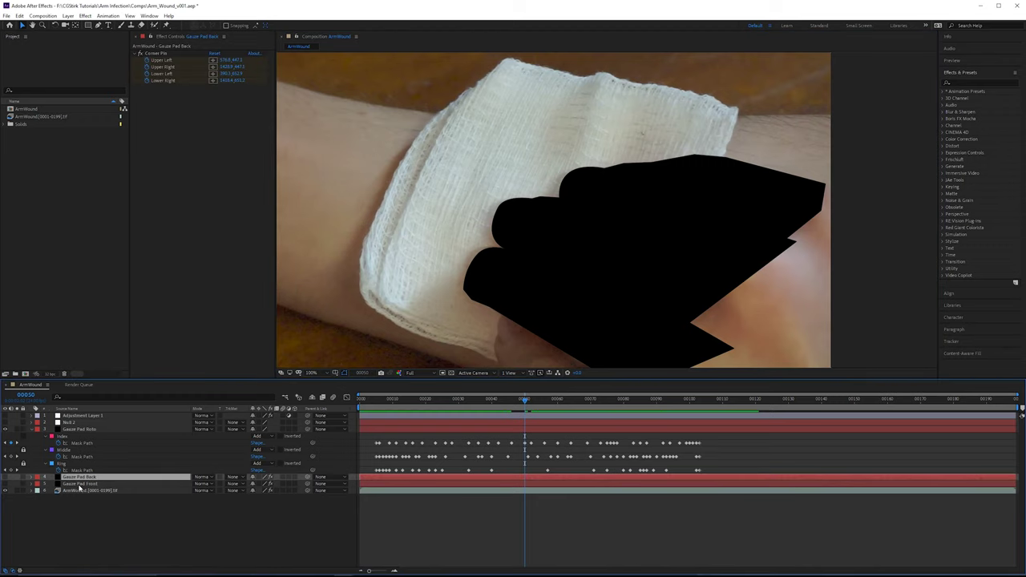
{"action": "left_click", "coordinate": [93, 485]}
{"action": "left_click_drag", "start_coordinate": [95, 480], "coordinate": [98, 474]}
{"action": "left_click", "coordinate": [5, 478]}
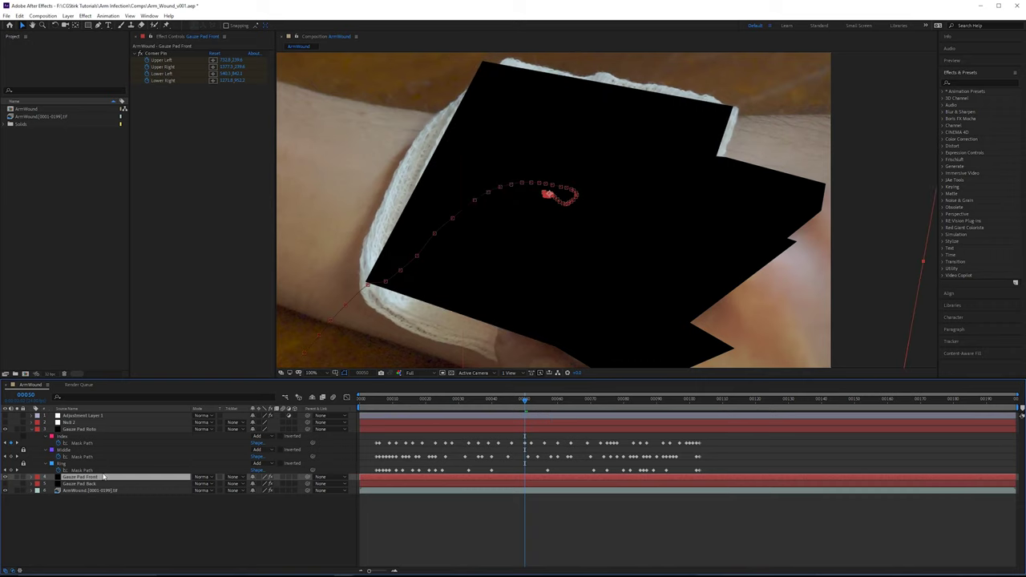
{"action": "left_click", "coordinate": [99, 514]}
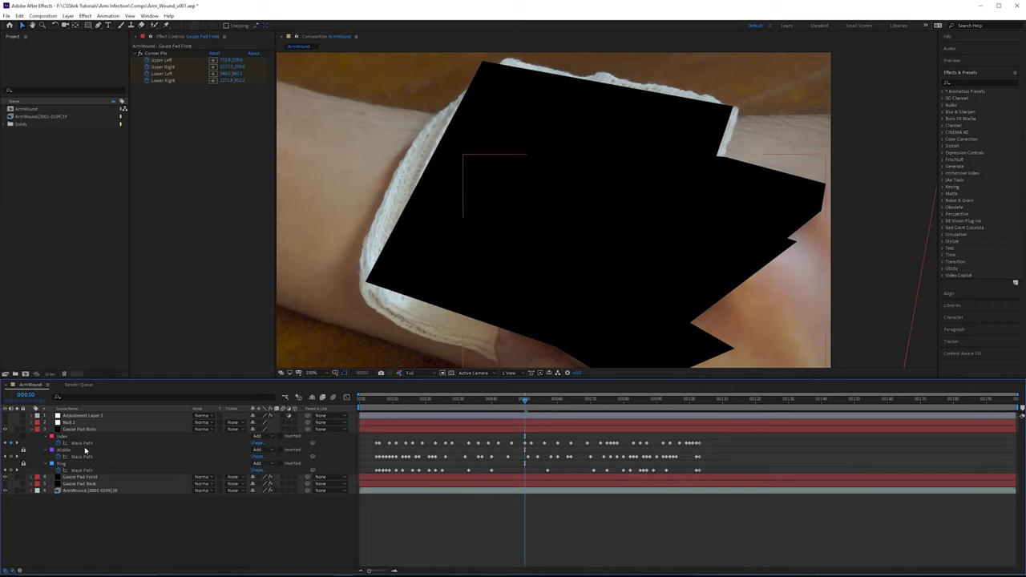
Step: Set the Gauze Pad Front layer's track matte to Alpha Inverted Matte "Gauze Pad Roto"
{"action": "left_click", "coordinate": [85, 478]}
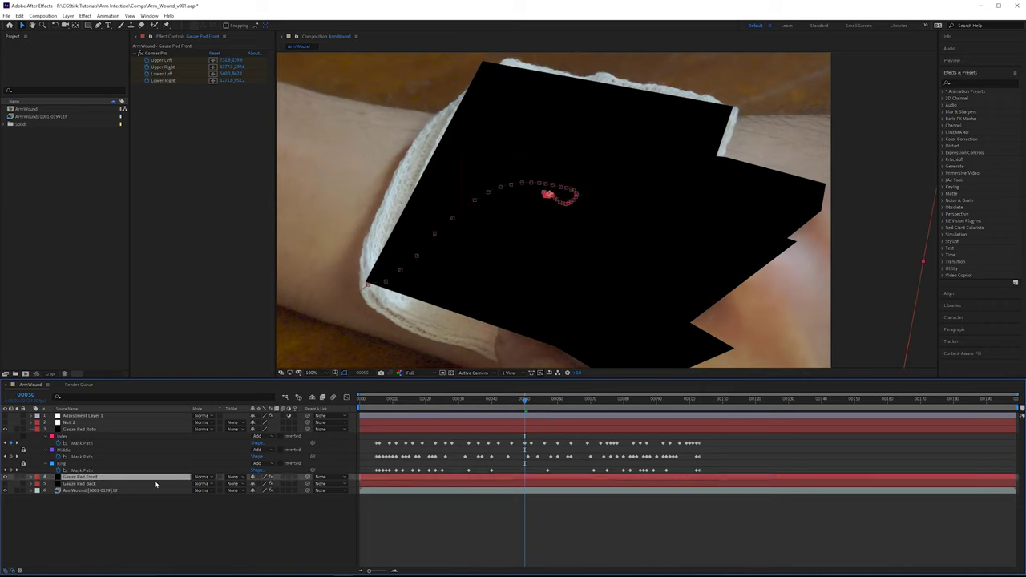
{"action": "left_click", "coordinate": [232, 478]}
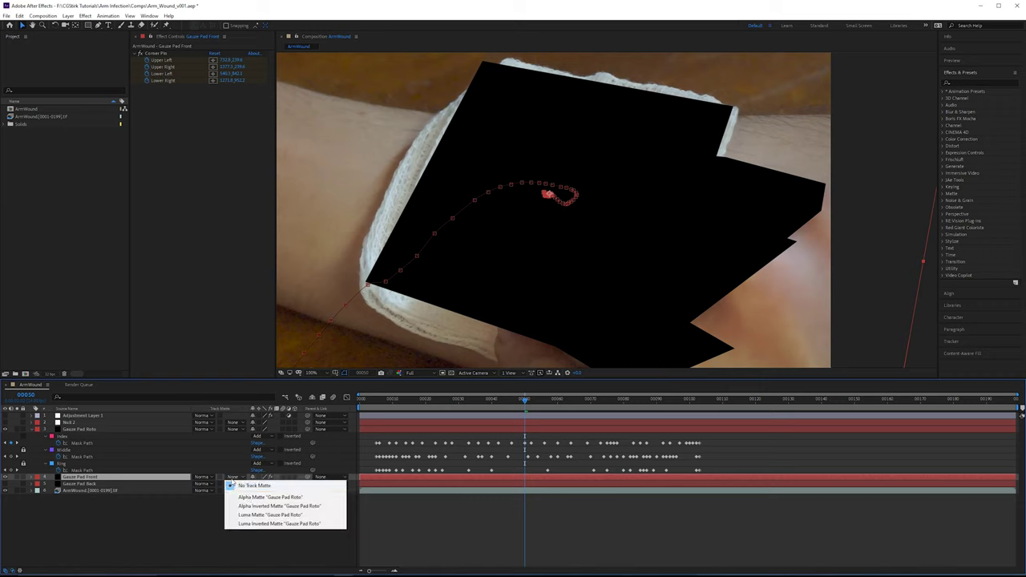
{"action": "left_click", "coordinate": [270, 507]}
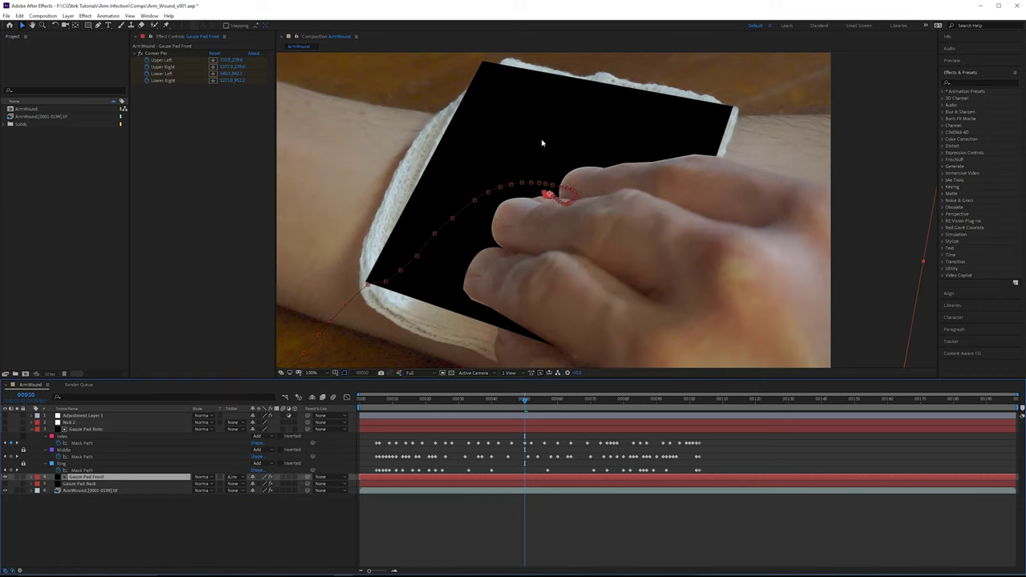
Step: Examine the finger edges against the matted Gauze Pad Front solid at close range and in full
{"action": "scroll", "coordinate": [486, 203], "scroll_direction": "up", "scroll_amount": 2}
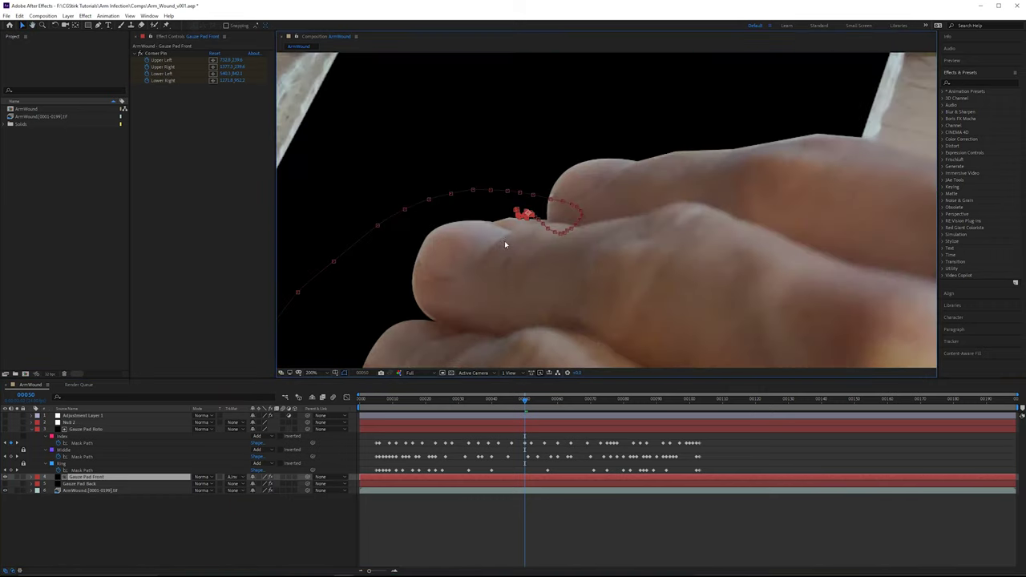
{"action": "left_click_drag", "start_coordinate": [500, 259], "coordinate": [488, 315]}
{"action": "left_click_drag", "start_coordinate": [710, 201], "coordinate": [815, 170]}
{"action": "scroll", "coordinate": [596, 183], "scroll_direction": "down", "scroll_amount": 2}
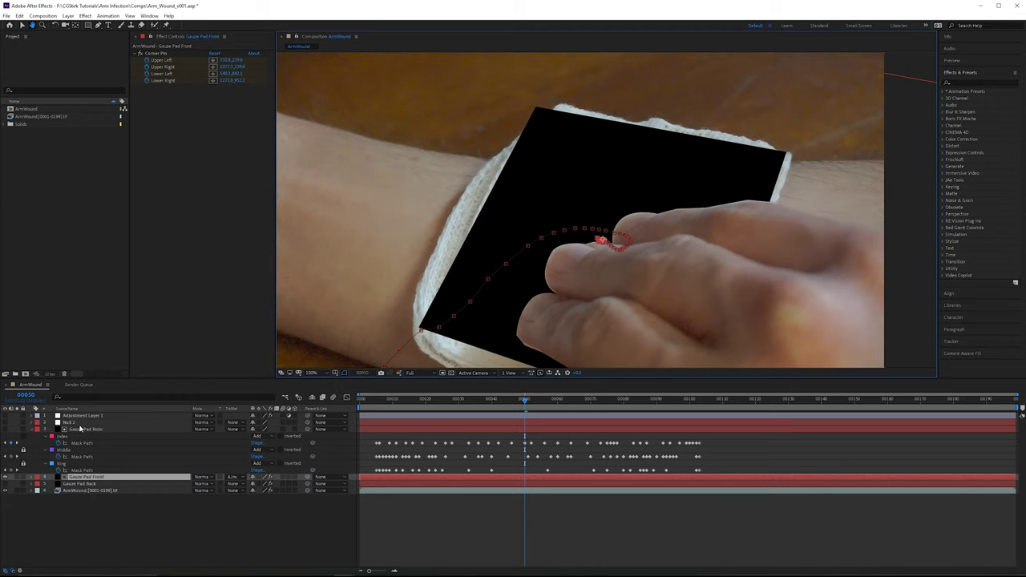
{"action": "left_click_drag", "start_coordinate": [766, 209], "coordinate": [743, 168]}
{"action": "scroll", "coordinate": [580, 193], "scroll_direction": "up", "scroll_amount": 2}
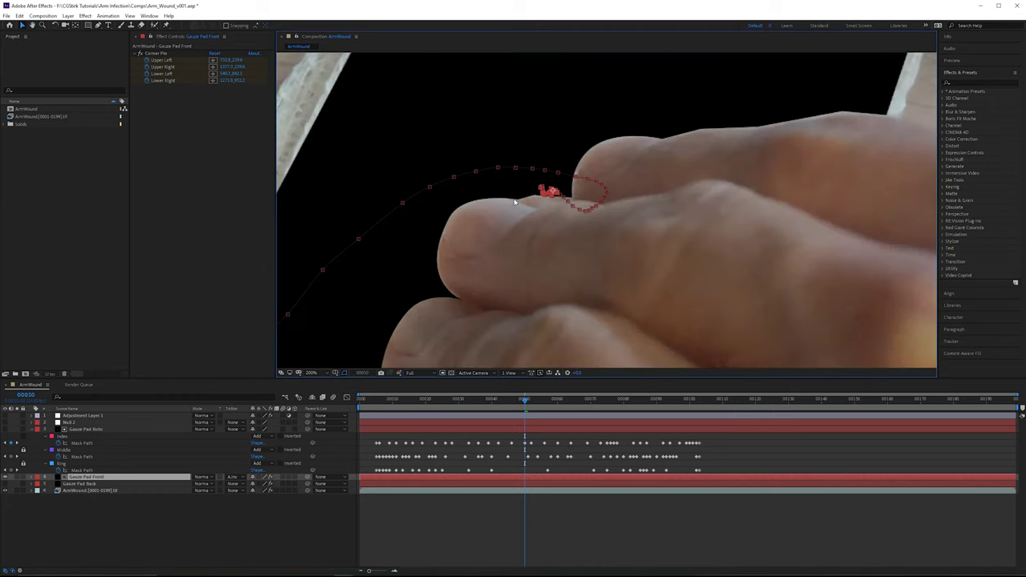
{"action": "scroll", "coordinate": [610, 206], "scroll_direction": "up", "scroll_amount": 2}
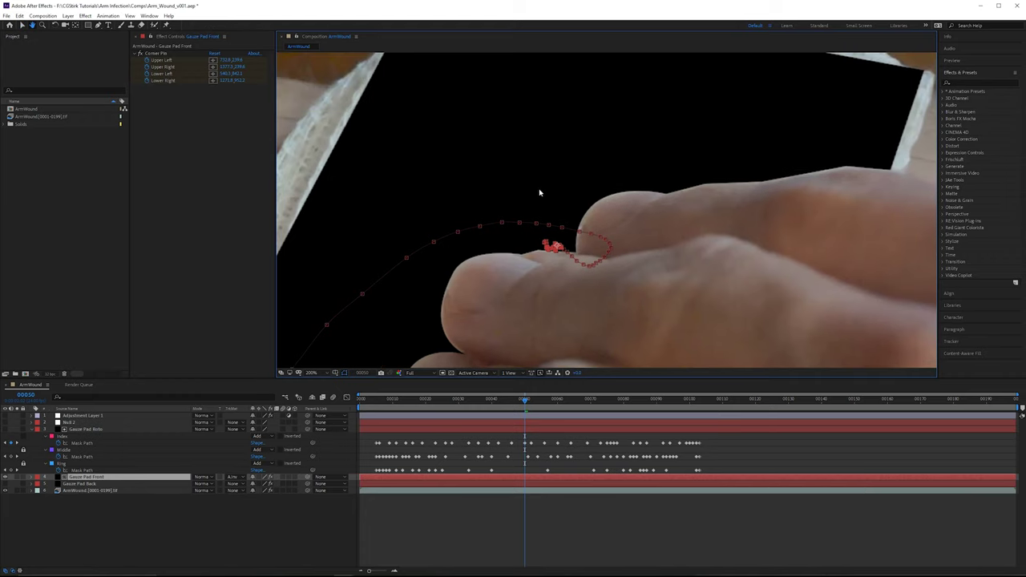
{"action": "scroll", "coordinate": [569, 224], "scroll_direction": "down", "scroll_amount": 2}
Step: Set the Mask Feather of the Index, Middle and Ring masks on Gauze Pad Roto to 12 pixels
{"action": "left_click", "coordinate": [88, 430]}
{"action": "key", "text": "f"}
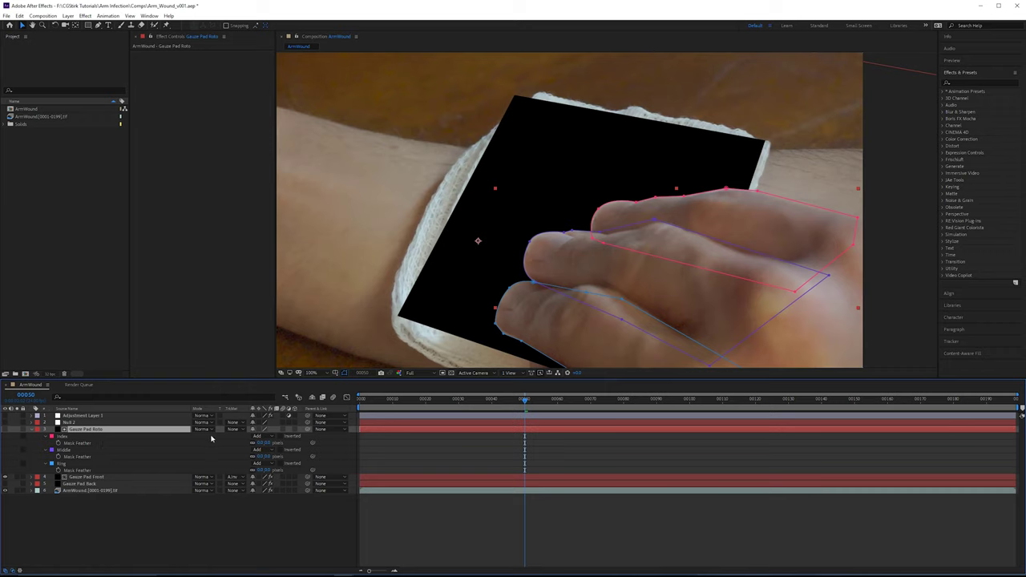
{"action": "key", "text": "period"}
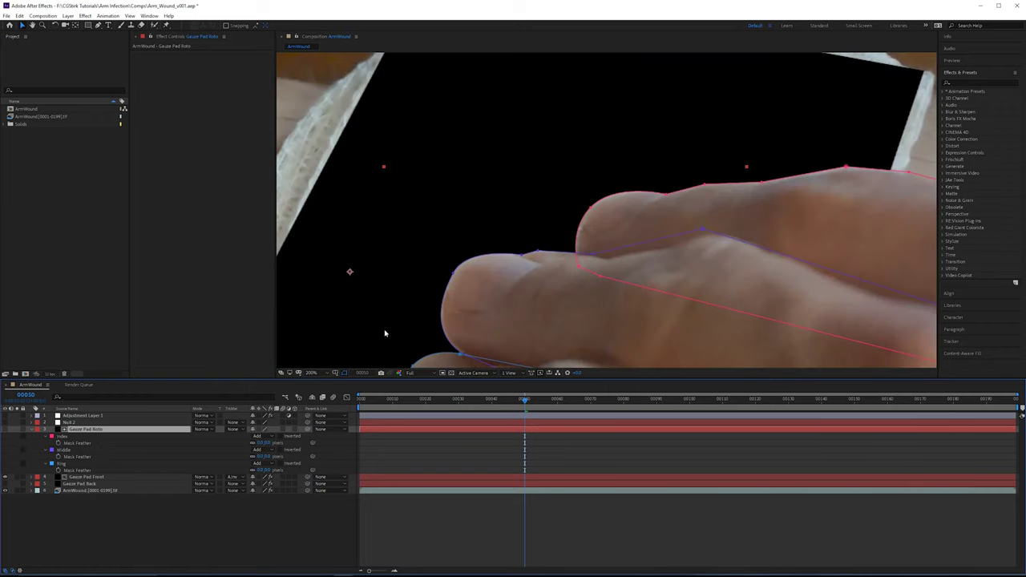
{"action": "left_click", "coordinate": [65, 437]}
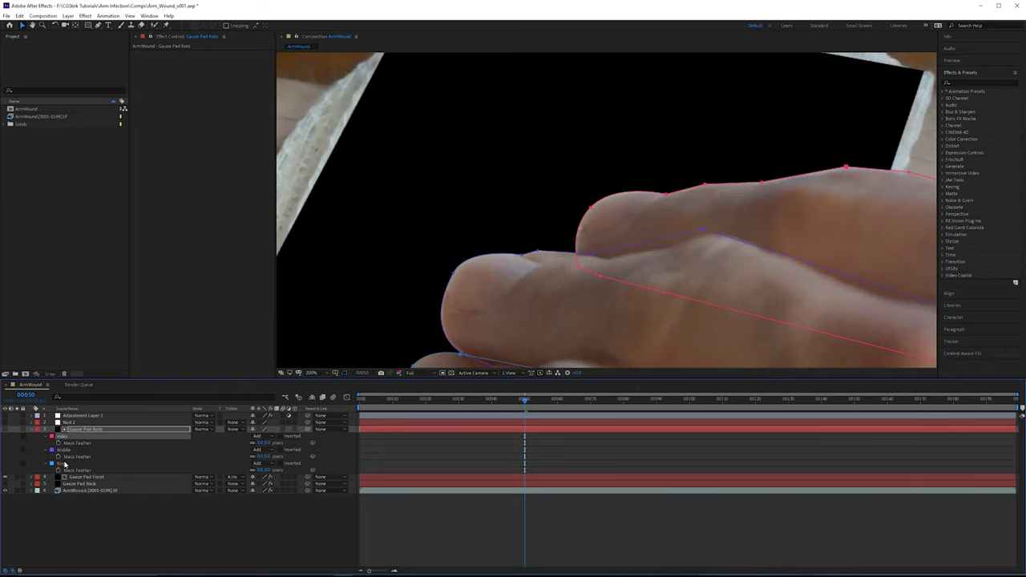
{"action": "left_click", "coordinate": [65, 464], "text": "shift"}
{"action": "left_click", "coordinate": [262, 443]}
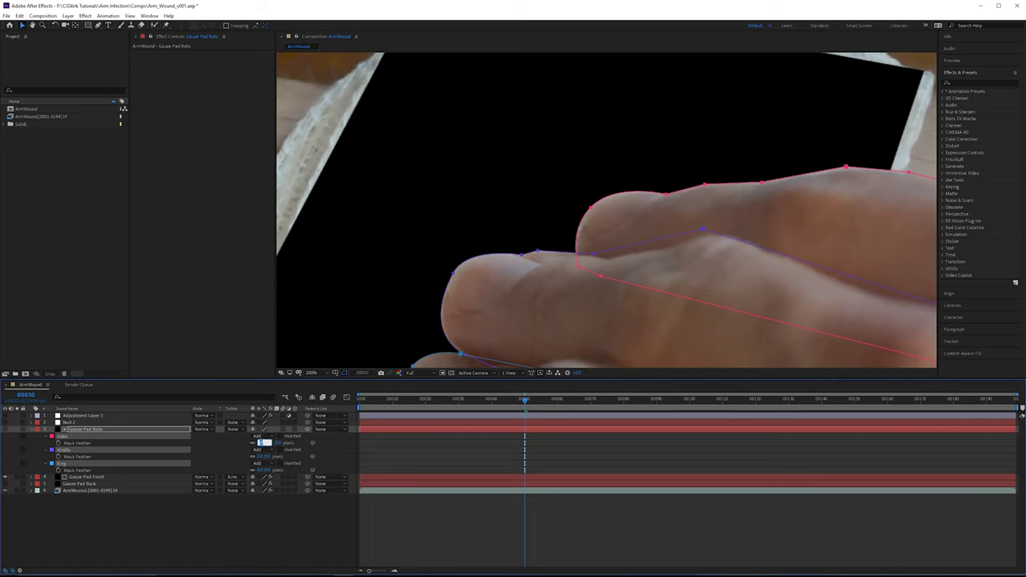
{"action": "type", "text": "15"}
{"action": "key", "text": "Return"}
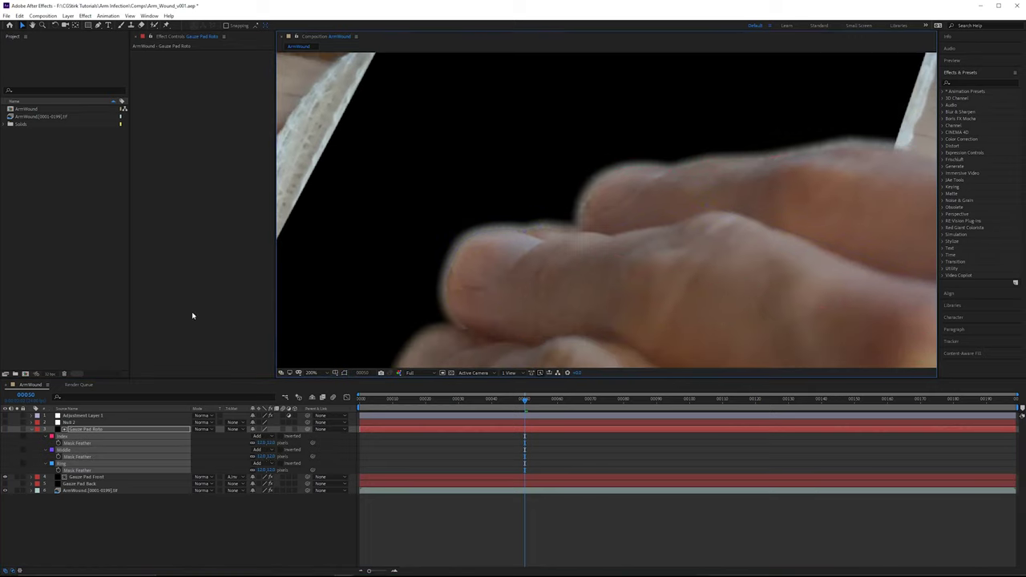
Step: Reveal all properties of the three finger masks and set the Index mask's Mask Expansion to -6 pixels
{"action": "left_click", "coordinate": [46, 438]}
{"action": "left_click", "coordinate": [46, 437], "text": "ctrl"}
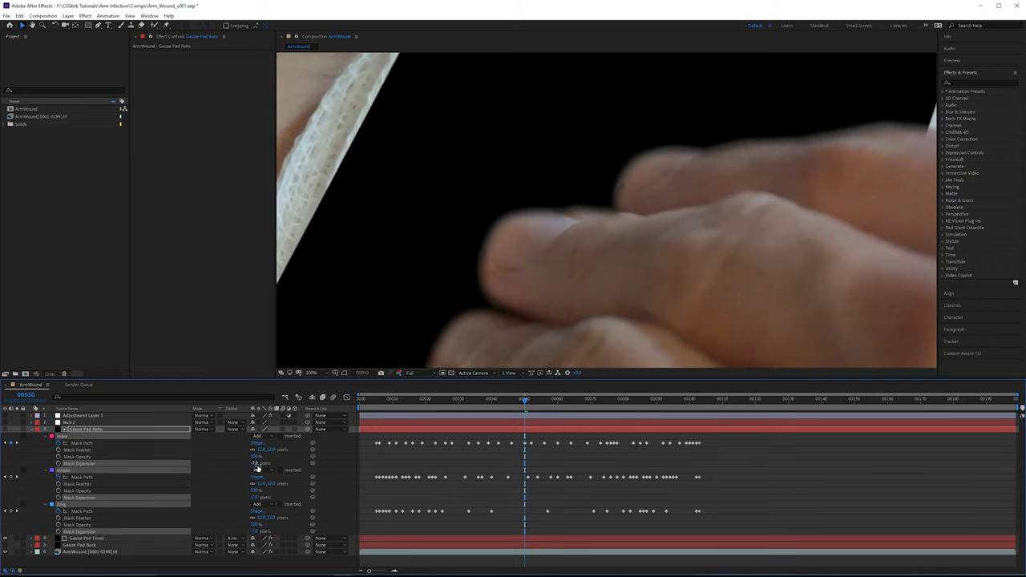
{"action": "key", "text": "ctrl+z"}
{"action": "left_click", "coordinate": [258, 463]}
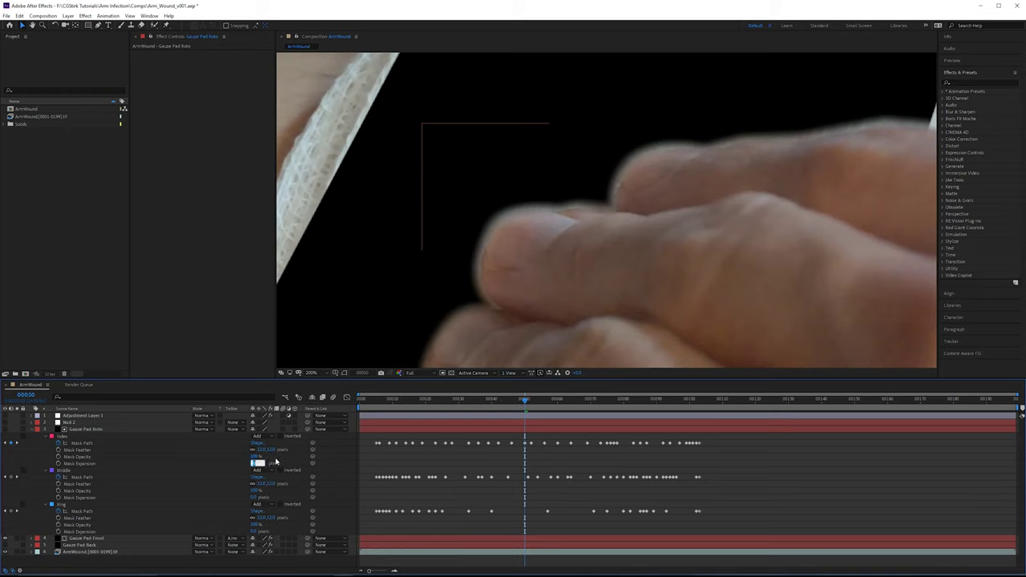
{"action": "key", "text": "Return"}
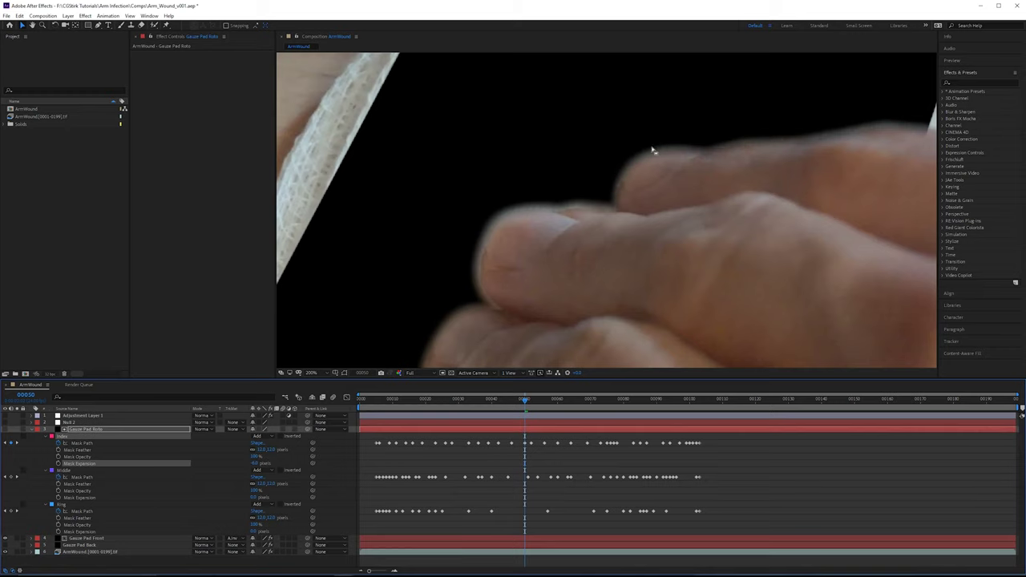
Step: Set the Mask Expansion of the Middle and Ring masks to -6 pixels
{"action": "left_click", "coordinate": [85, 498]}
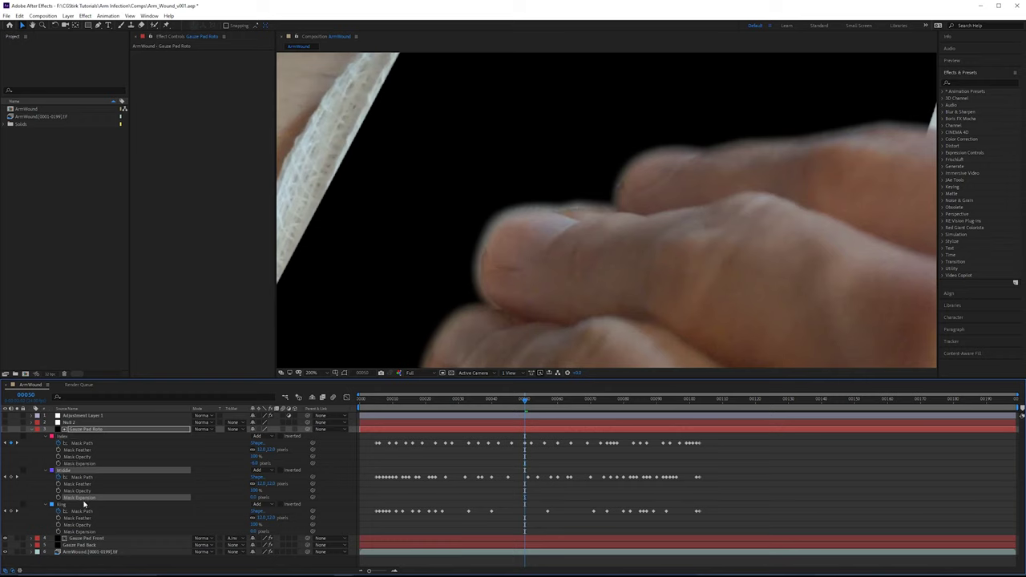
{"action": "left_click", "coordinate": [83, 532], "text": "ctrl"}
{"action": "left_click", "coordinate": [252, 531]}
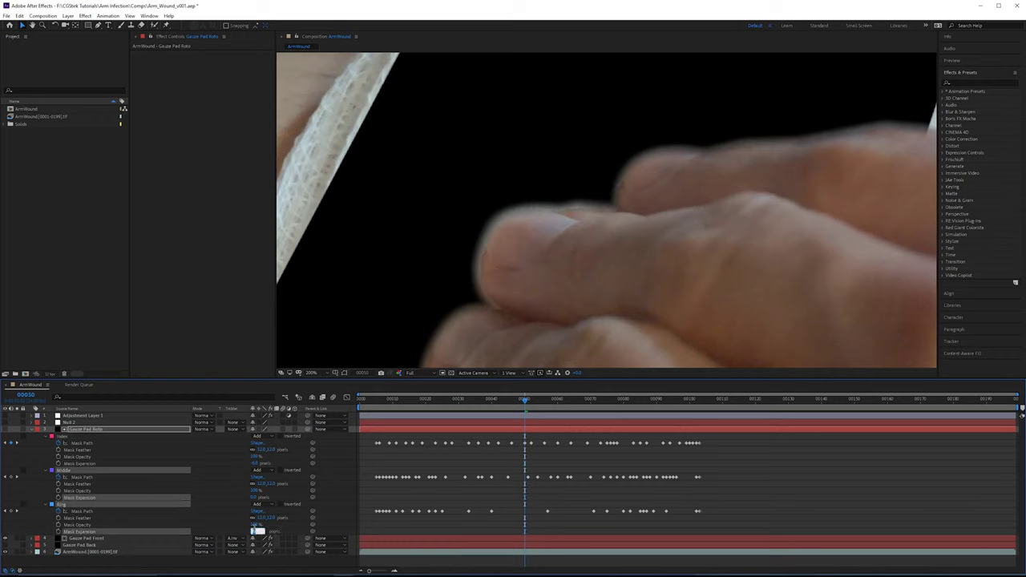
{"action": "type", "text": "-6"}
{"action": "key", "text": "Return"}
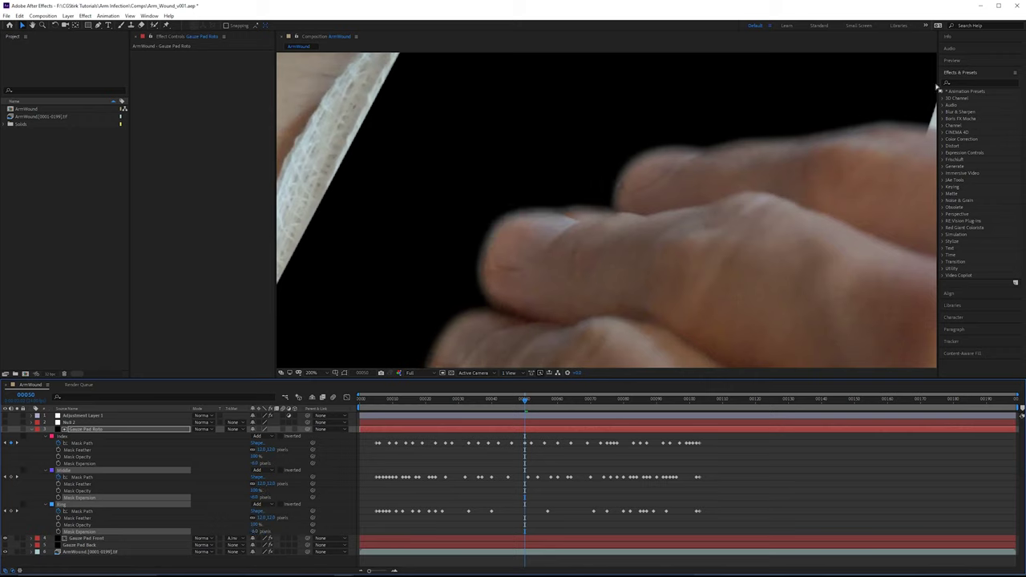
Step: Try the Simple Choker effect on the Gauze Pad Roto layer and remove it again
{"action": "left_click", "coordinate": [969, 82]}
{"action": "type", "text": "simple"}
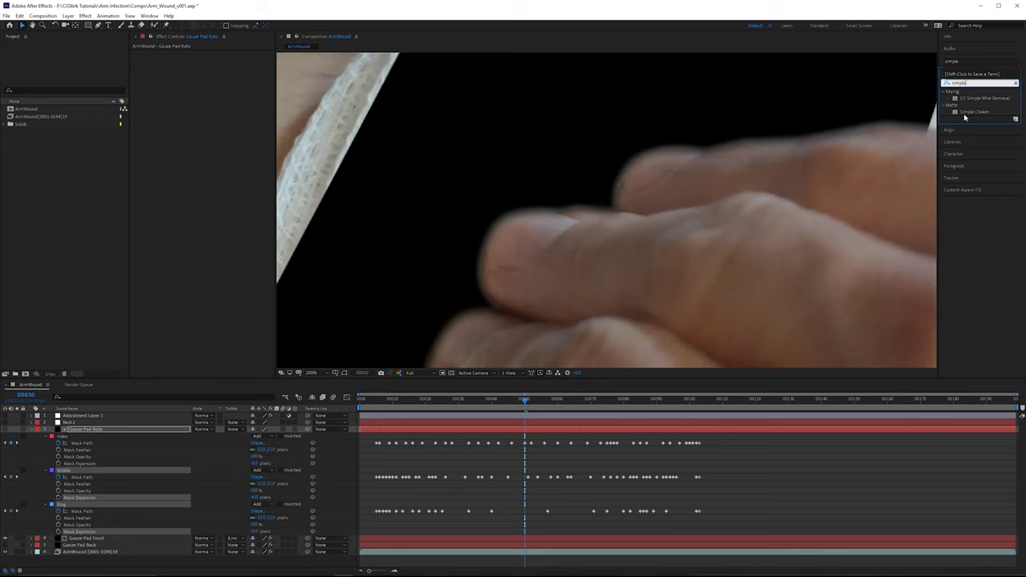
{"action": "left_click_drag", "start_coordinate": [964, 118], "coordinate": [222, 72]}
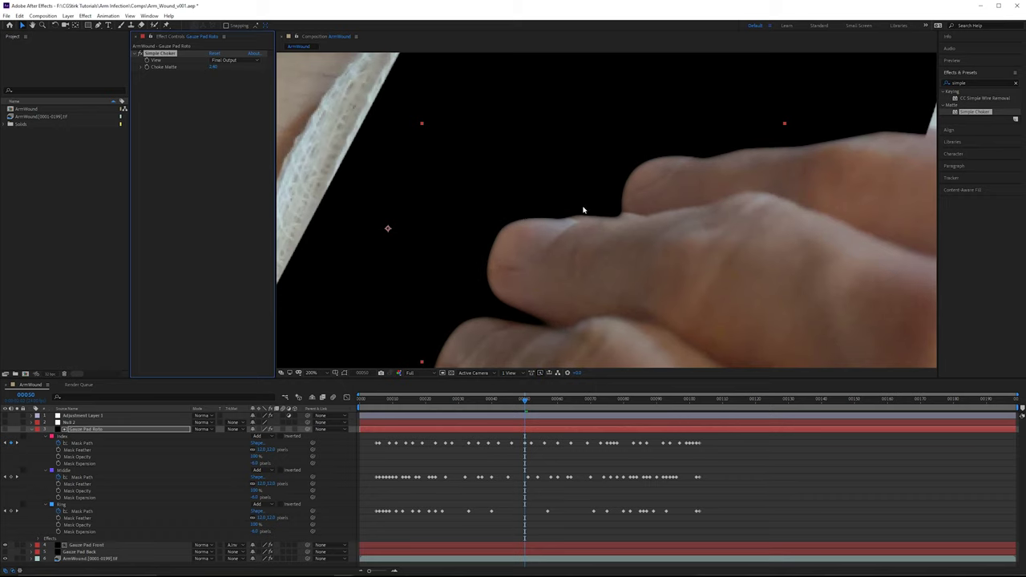
{"action": "left_click", "coordinate": [167, 55]}
{"action": "key", "text": "Delete"}
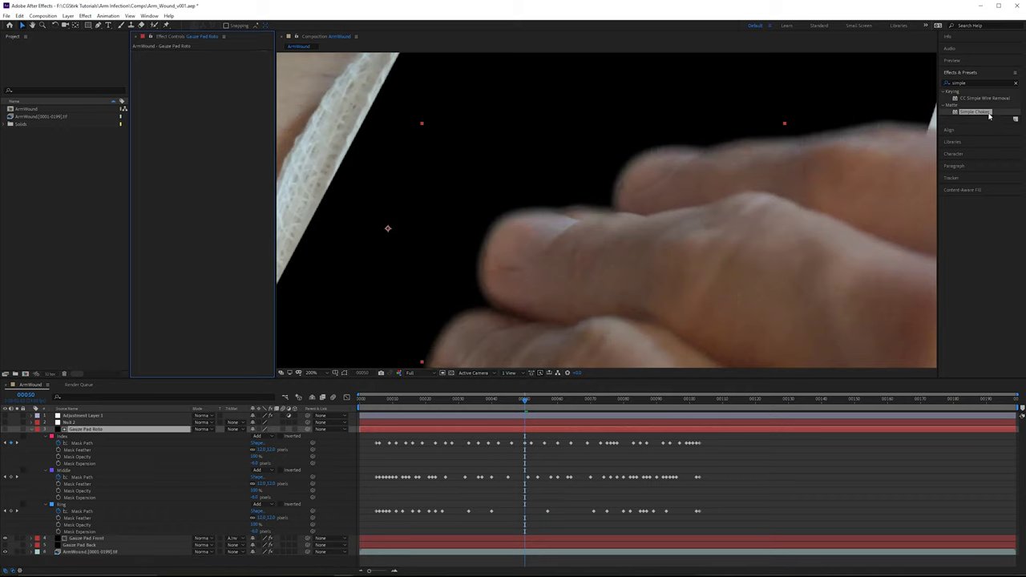
{"action": "left_click_drag", "start_coordinate": [990, 114], "coordinate": [970, 112]}
Step: Examine the finger edges against the matted Gauze Pad Front solid at frame 24, in full and at close range
{"action": "key", "text": "comma"}
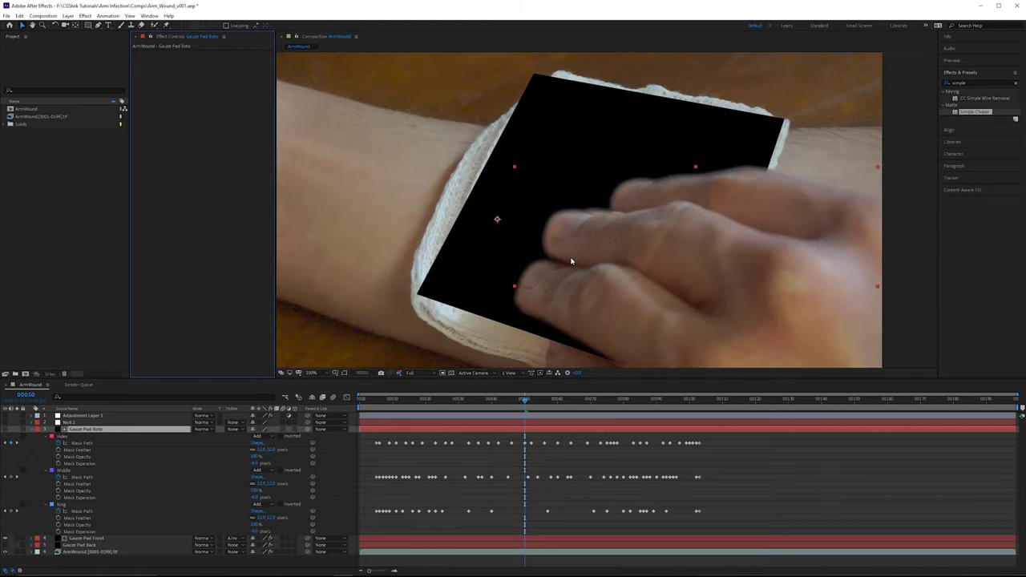
{"action": "left_click_drag", "start_coordinate": [682, 217], "coordinate": [673, 219]}
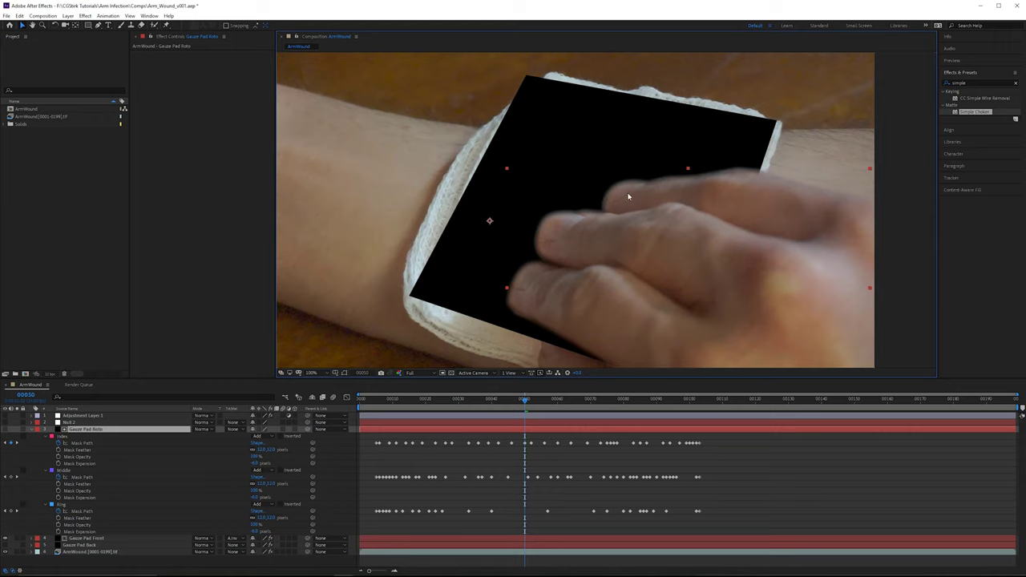
{"action": "left_click_drag", "start_coordinate": [528, 407], "coordinate": [439, 420]}
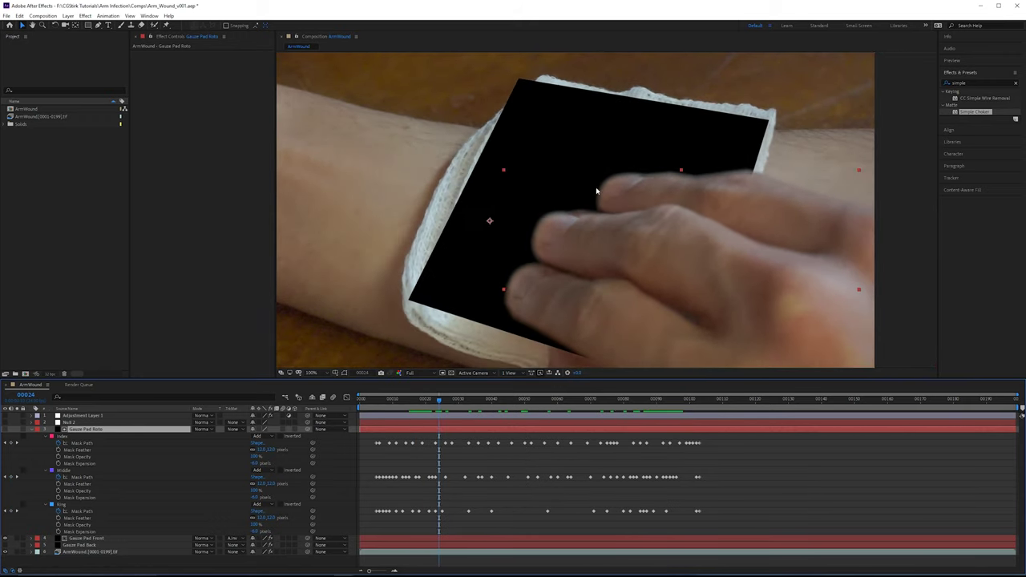
{"action": "scroll", "coordinate": [596, 190], "scroll_direction": "up", "scroll_amount": 2}
{"action": "scroll", "coordinate": [585, 240], "scroll_direction": "up", "scroll_amount": 2}
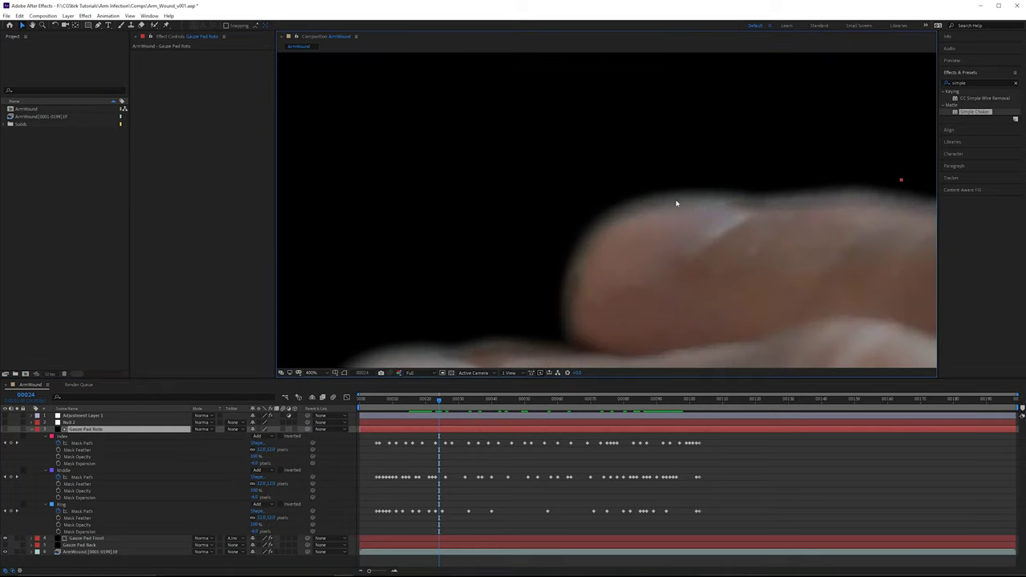
{"action": "left_click_drag", "start_coordinate": [677, 197], "coordinate": [598, 204]}
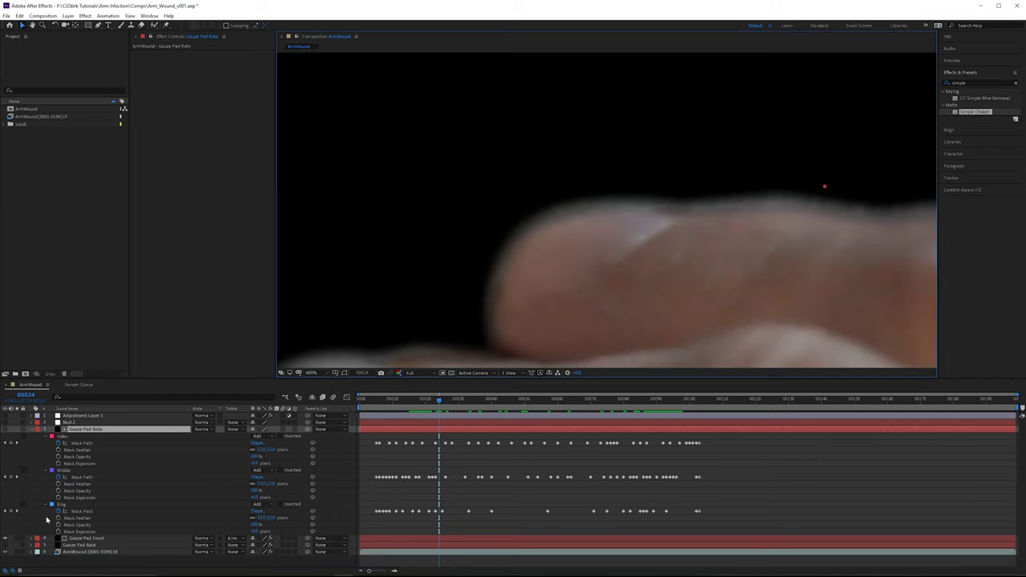
Step: Hide the Gauze Pad Front layer to compare the fingers with the plain footage, and collapse the Gauze Pad Roto layer's properties
{"action": "left_click", "coordinate": [4, 539]}
{"action": "scroll", "coordinate": [415, 310], "scroll_direction": "down", "scroll_amount": 2}
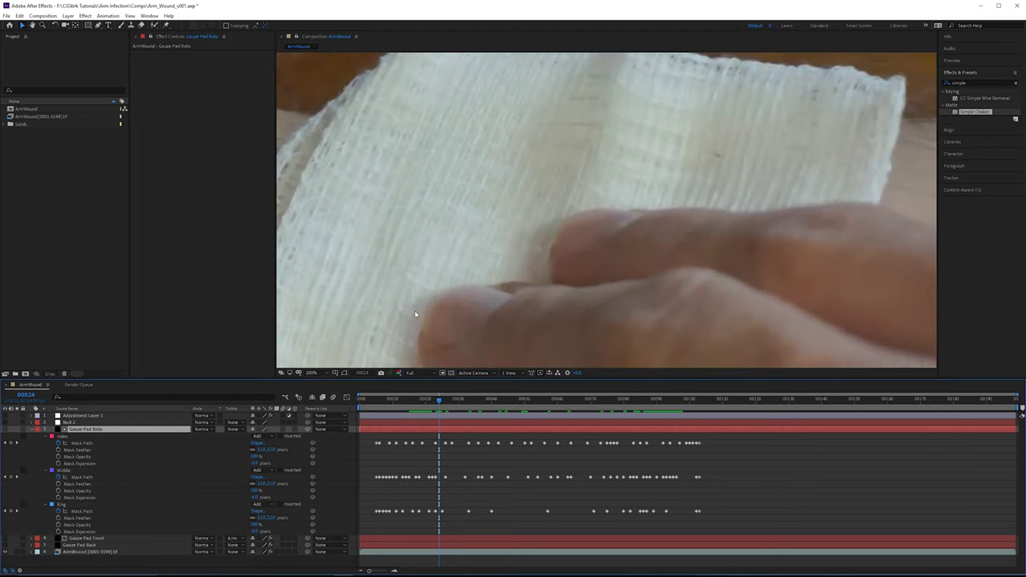
{"action": "left_click_drag", "start_coordinate": [441, 306], "coordinate": [477, 286]}
{"action": "key", "text": "v"}
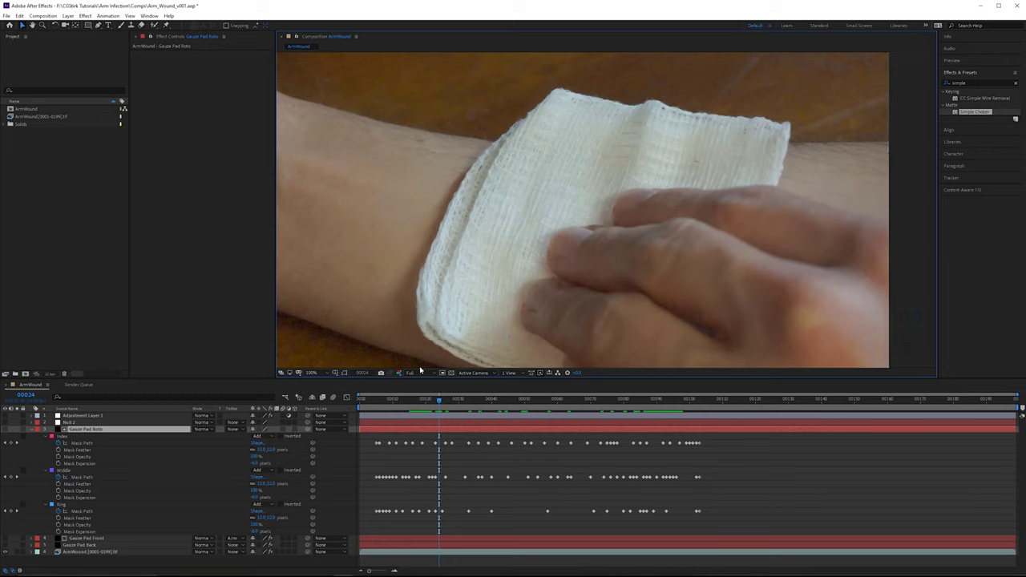
{"action": "left_click", "coordinate": [33, 429]}
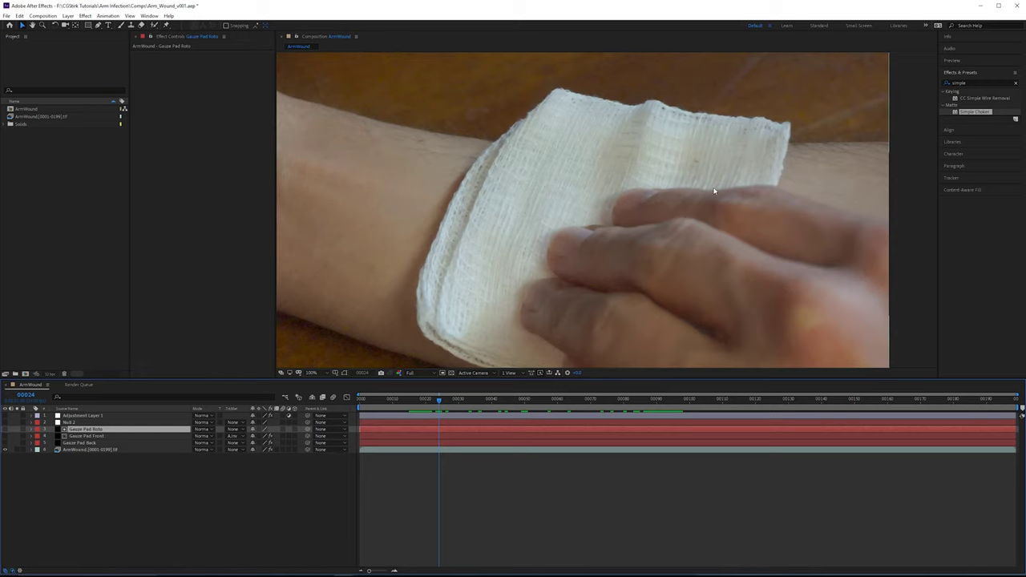
{"action": "left_click_drag", "start_coordinate": [714, 190], "coordinate": [735, 160]}
{"action": "left_click", "coordinate": [47, 429]}
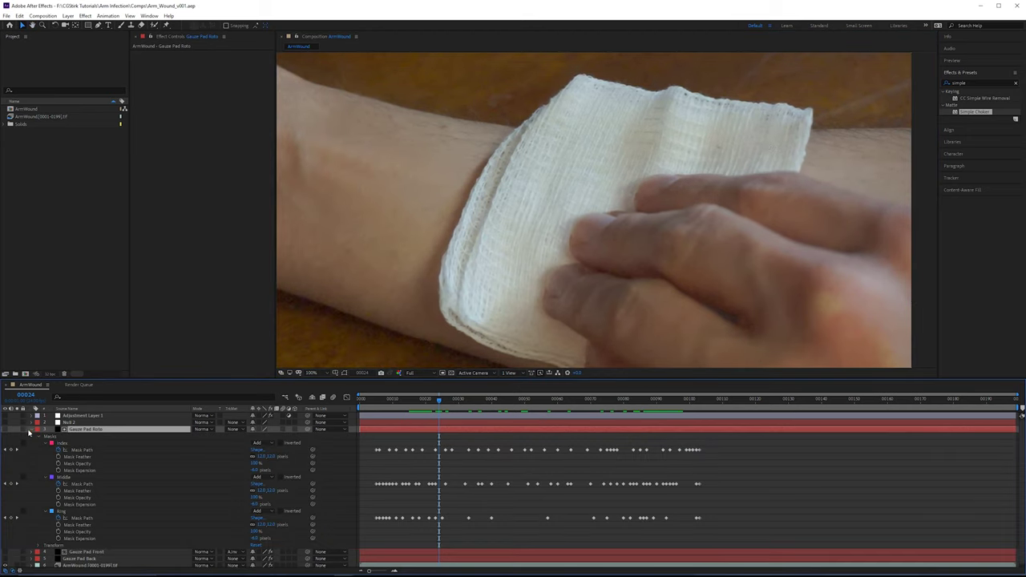
{"action": "left_click", "coordinate": [45, 430]}
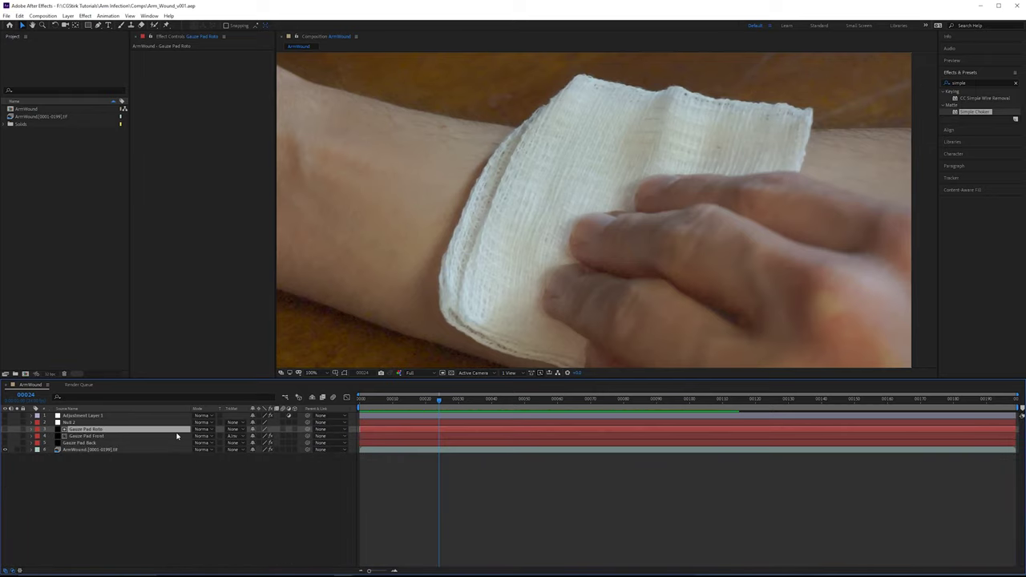
Step: Rename the Gauze Pad Roto layer as Fingers Roto
{"action": "key", "text": "Return"}
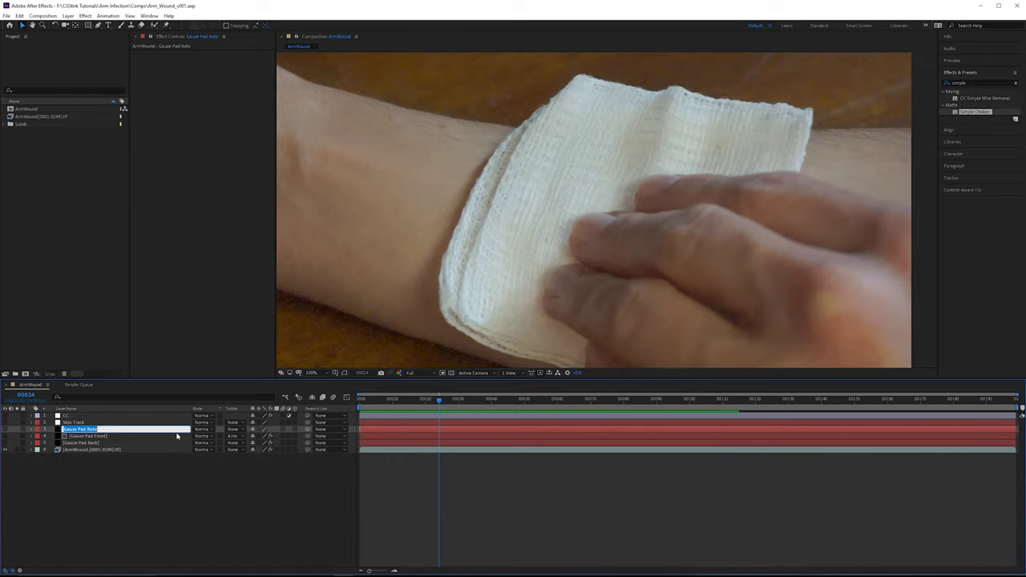
{"action": "double_click", "coordinate": [63, 429]}
{"action": "type", "text": "Fingers"}
{"action": "key", "text": "Return"}
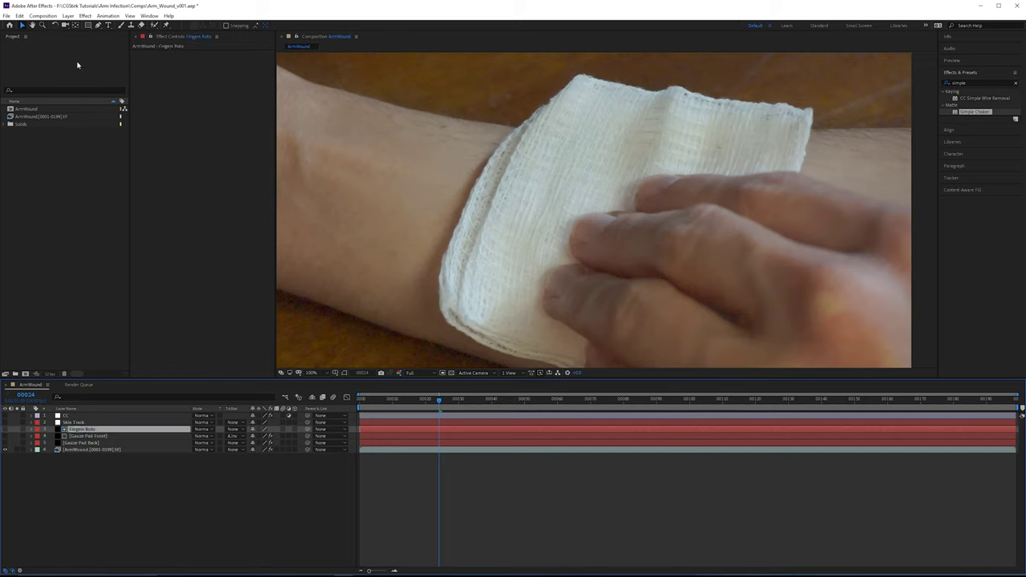
Step: Create a new black comp-size solid named Gauze Pad Roto above Fingers Roto and hide it
{"action": "left_click", "coordinate": [66, 17]}
{"action": "mouse_move", "coordinate": [79, 24]}
{"action": "left_click", "coordinate": [206, 34]}
{"action": "type", "text": "Ge"}
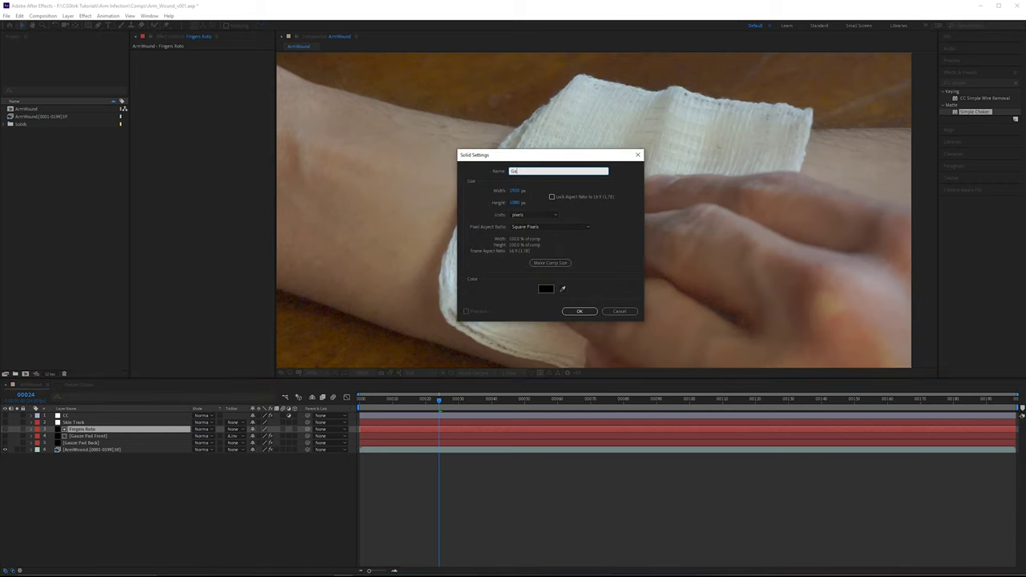
{"action": "key", "text": "Return"}
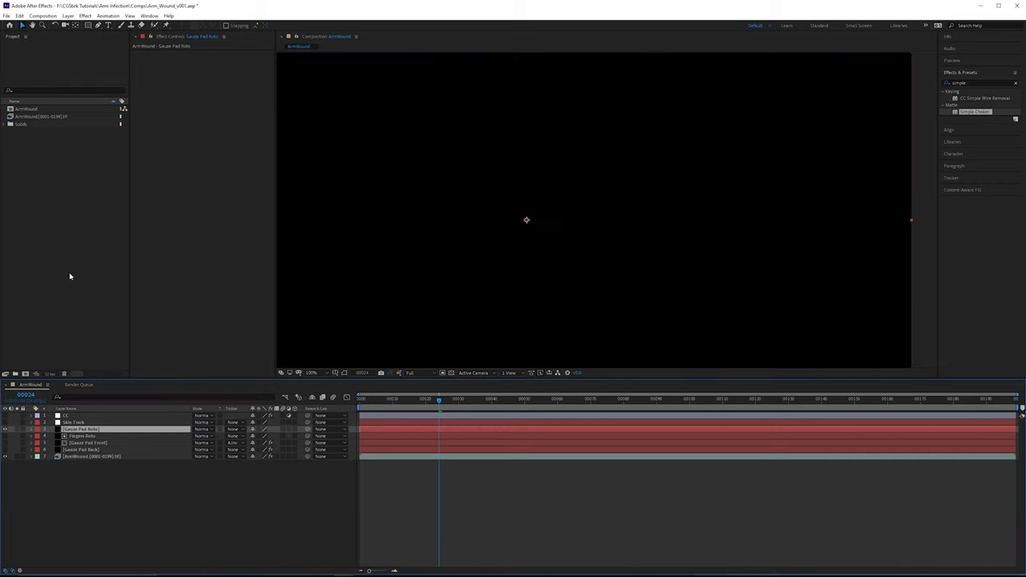
{"action": "left_click", "coordinate": [4, 430]}
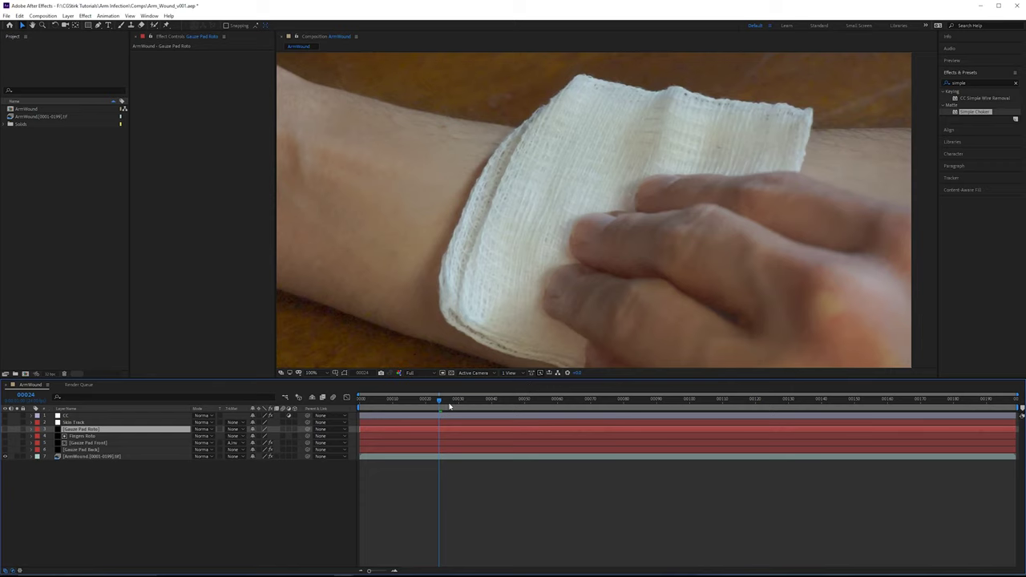
Step: At frame 100, start a Pen mask on Gauze Pad Roto around the rolled gauze's tip and down its outer edge to the fingers
{"action": "left_click_drag", "start_coordinate": [451, 403], "coordinate": [671, 405]}
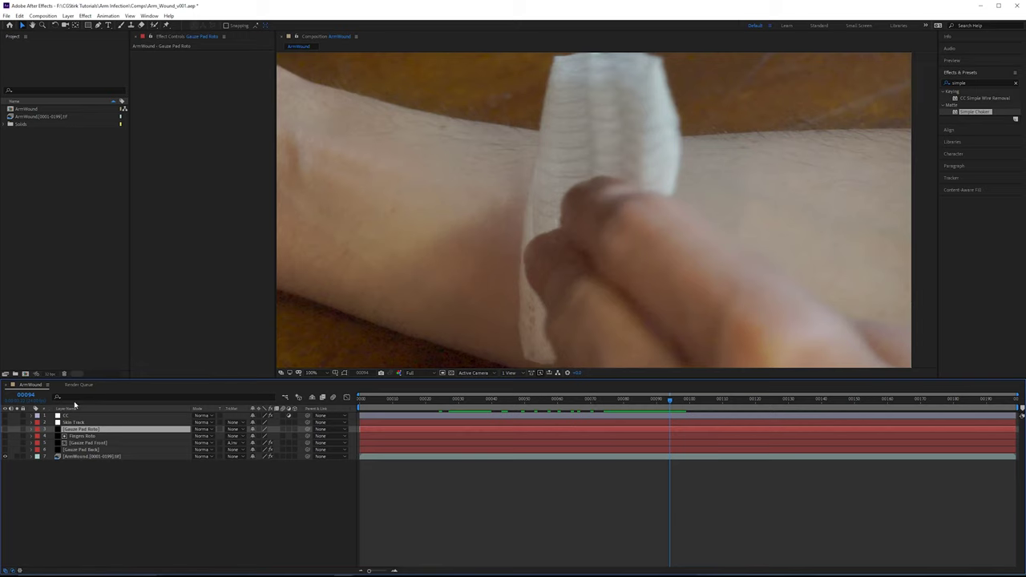
{"action": "left_click_drag", "start_coordinate": [672, 407], "coordinate": [656, 437]}
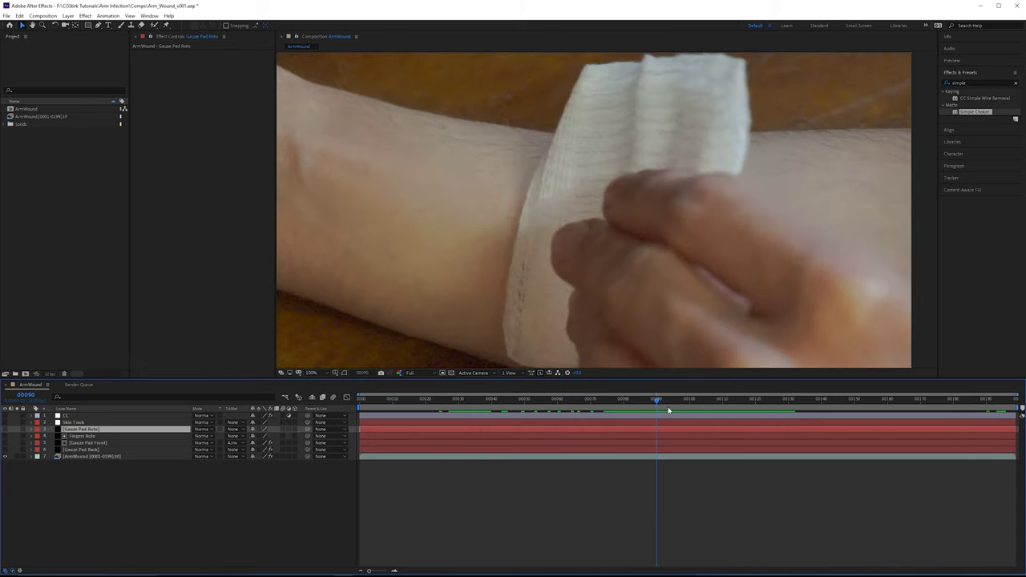
{"action": "left_click", "coordinate": [690, 400]}
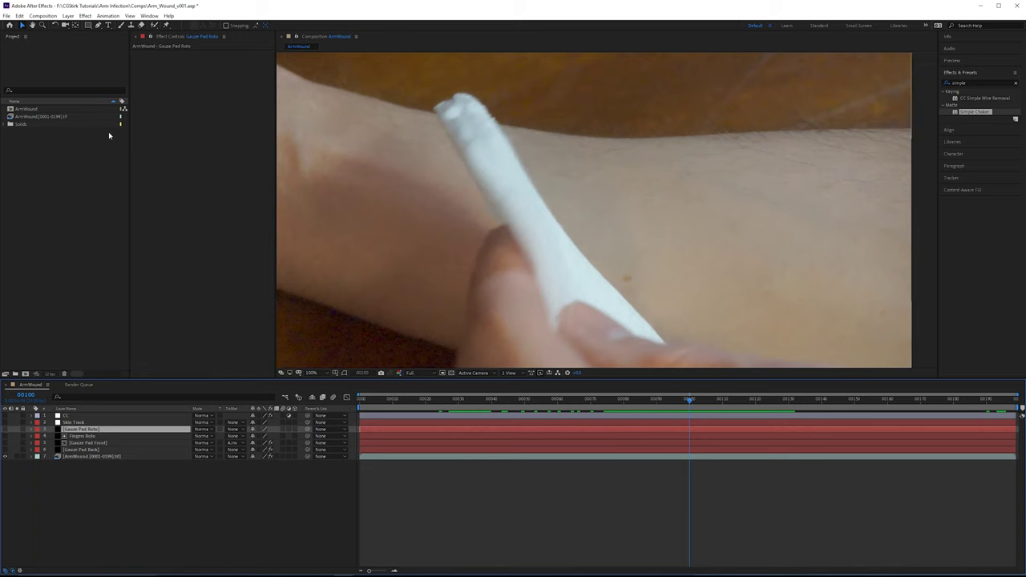
{"action": "left_click", "coordinate": [97, 25]}
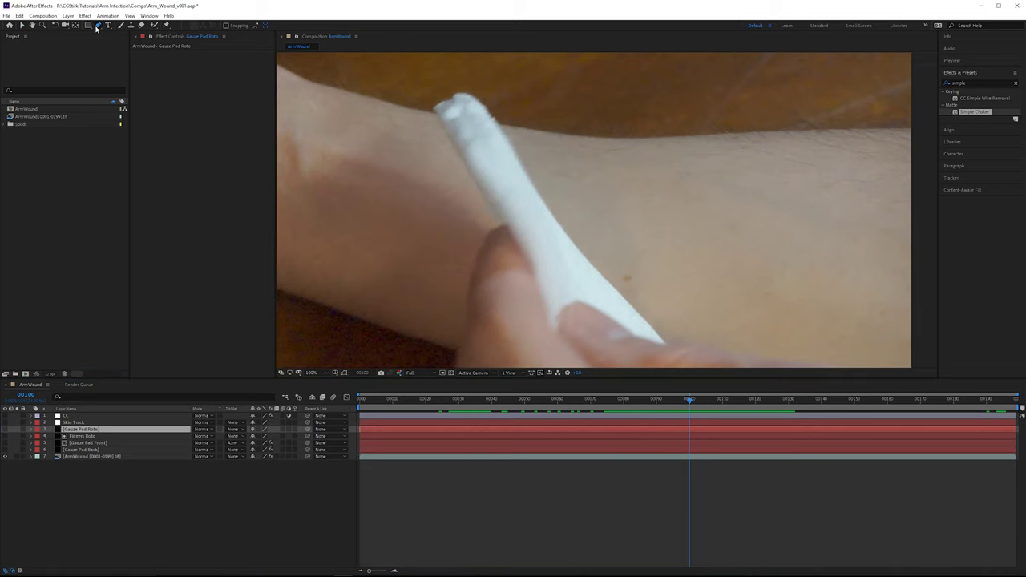
{"action": "left_click", "coordinate": [431, 107]}
{"action": "left_click", "coordinate": [456, 93]}
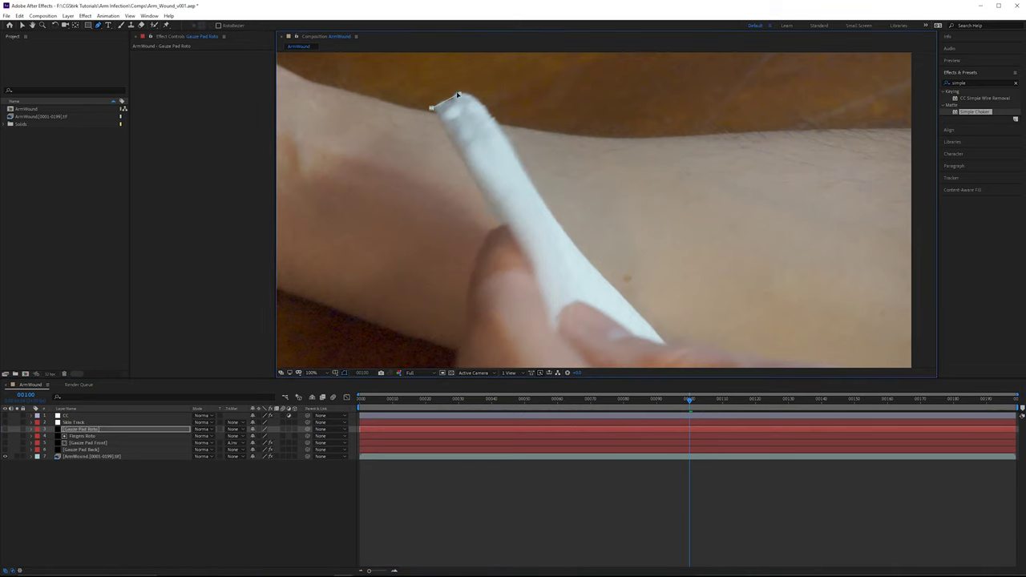
{"action": "left_click", "coordinate": [474, 91]}
{"action": "left_click", "coordinate": [494, 120]}
{"action": "scroll", "coordinate": [597, 258], "scroll_direction": "up", "scroll_amount": 2}
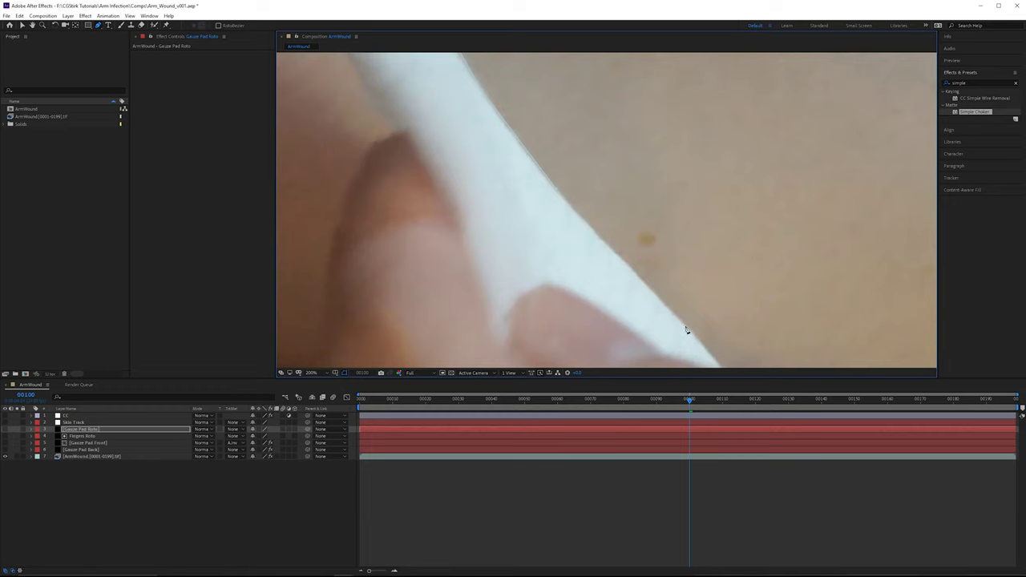
{"action": "left_click_drag", "start_coordinate": [731, 360], "coordinate": [638, 274]}
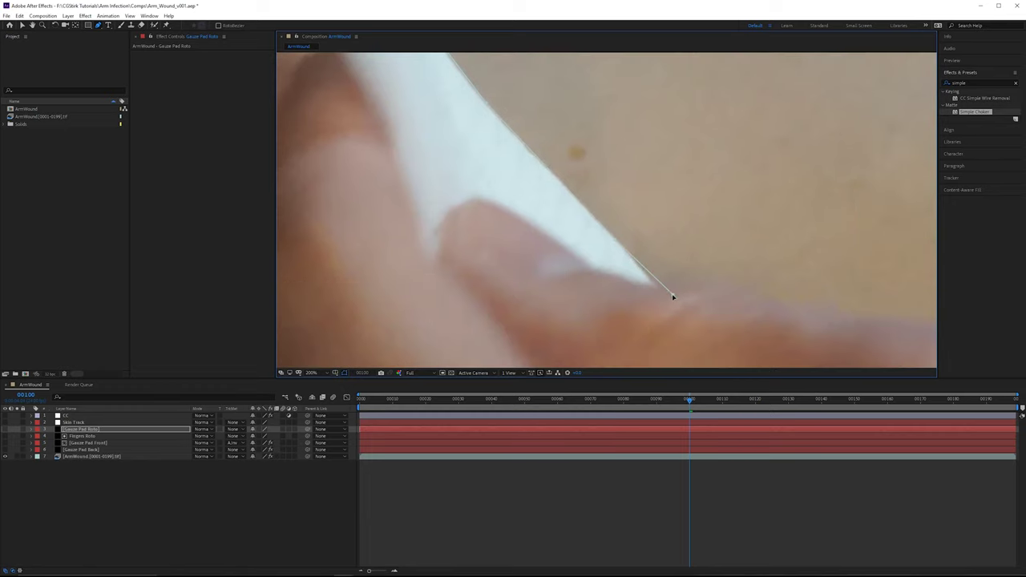
{"action": "scroll", "coordinate": [669, 295], "scroll_direction": "down", "scroll_amount": 4}
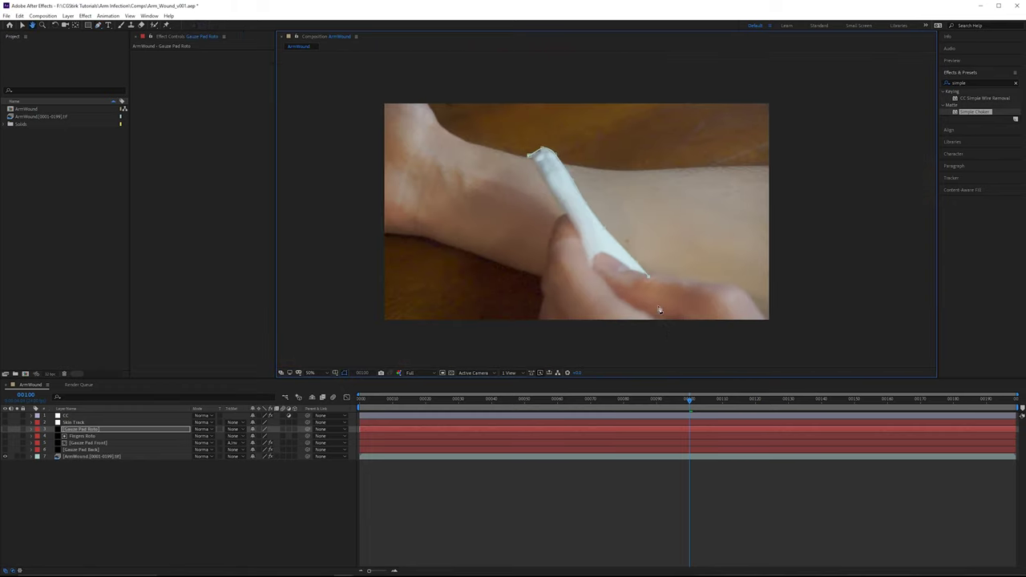
{"action": "scroll", "coordinate": [659, 294], "scroll_direction": "up", "scroll_amount": 4}
{"action": "scroll", "coordinate": [767, 339], "scroll_direction": "down", "scroll_amount": 2}
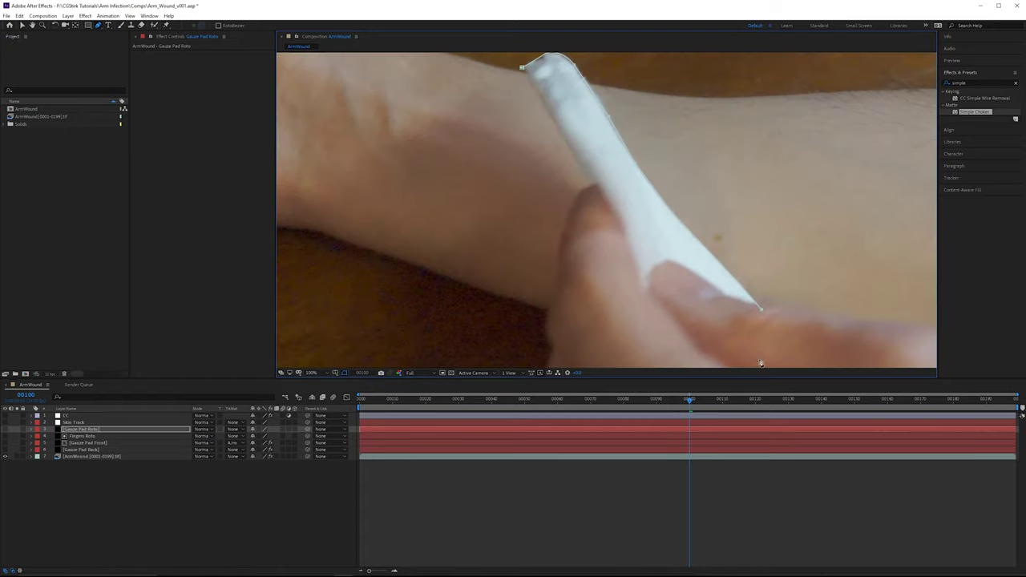
Step: Close the gauze mask across the fingers and up the gauze's inner edge, making its starting point a sharp corner
{"action": "left_click", "coordinate": [695, 361]}
{"action": "left_click", "coordinate": [639, 285]}
{"action": "left_click", "coordinate": [591, 188]}
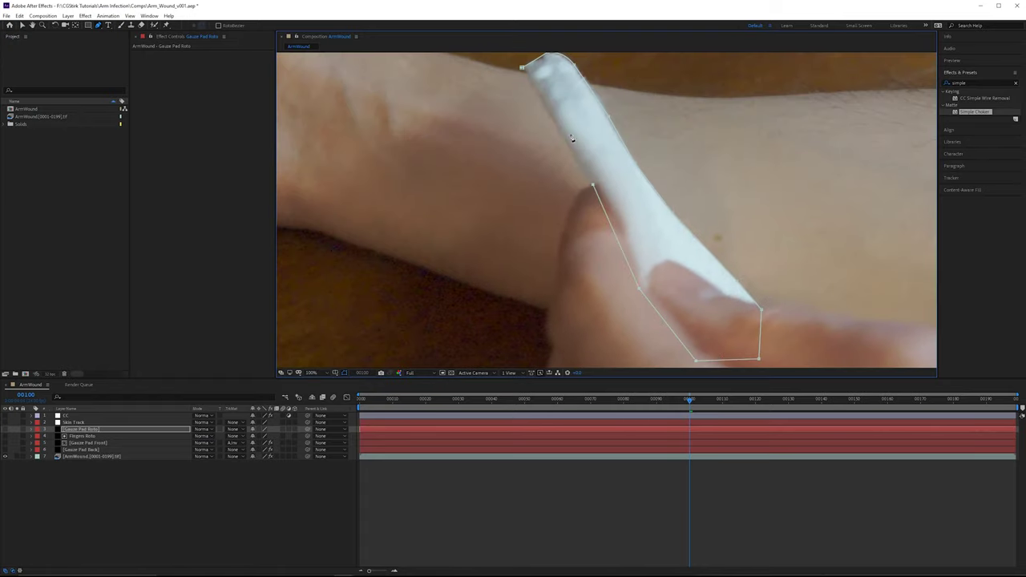
{"action": "left_click", "coordinate": [523, 69]}
{"action": "scroll", "coordinate": [571, 120], "scroll_direction": "up", "scroll_amount": 4}
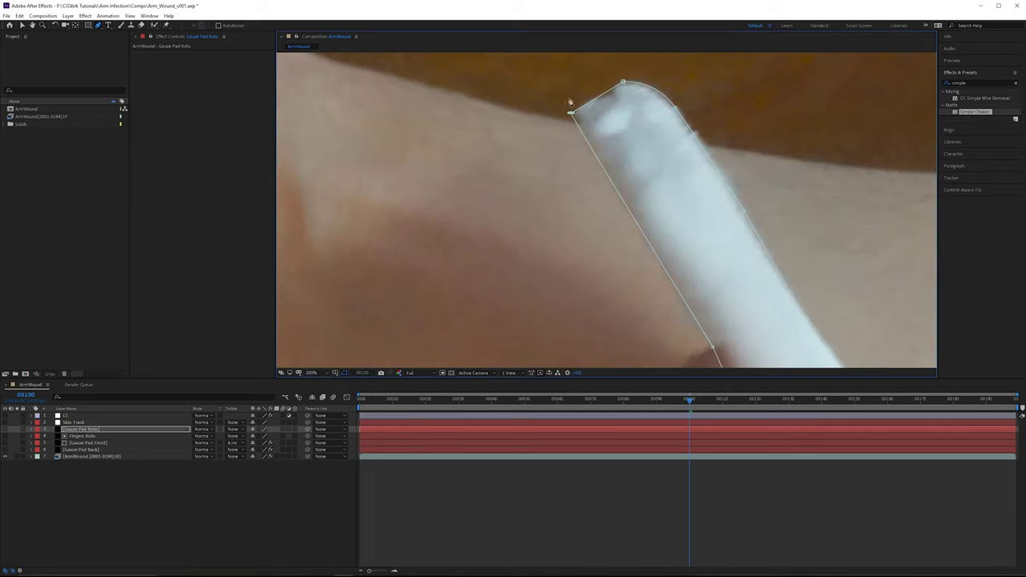
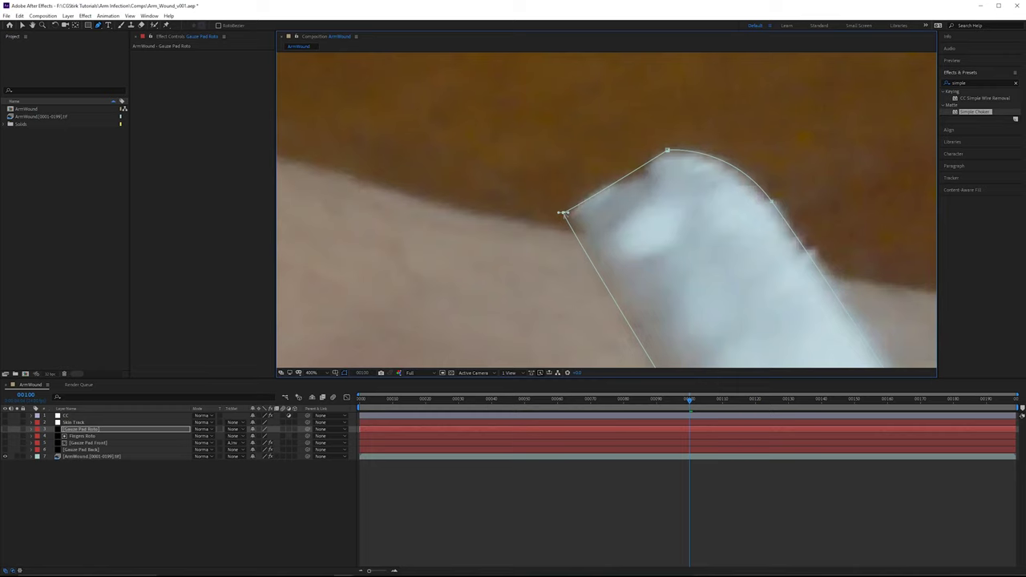
{"action": "left_click", "coordinate": [565, 213], "text": "alt"}
{"action": "scroll", "coordinate": [574, 215], "scroll_direction": "down", "scroll_amount": 2}
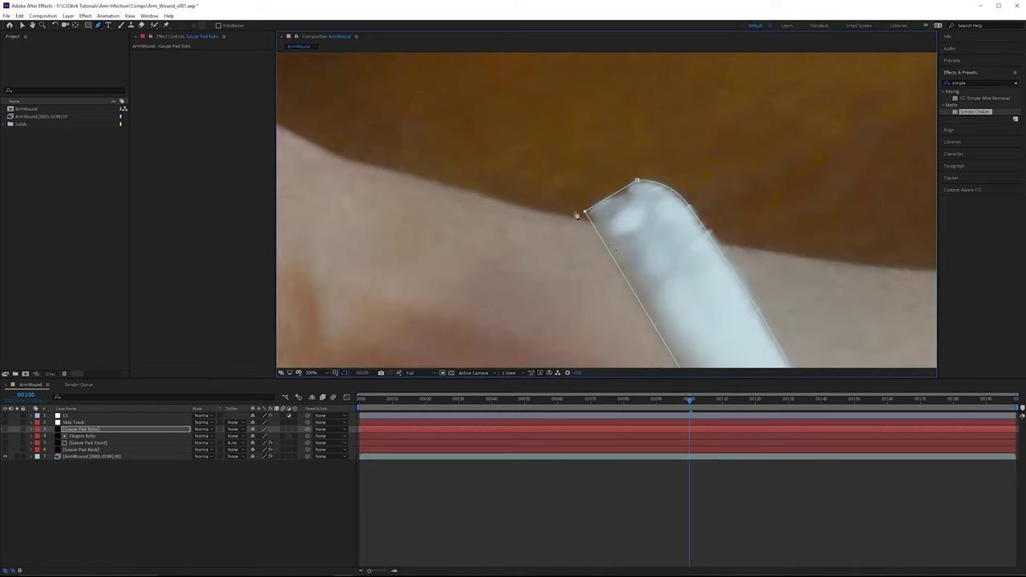
{"action": "scroll", "coordinate": [613, 248], "scroll_direction": "down", "scroll_amount": 2}
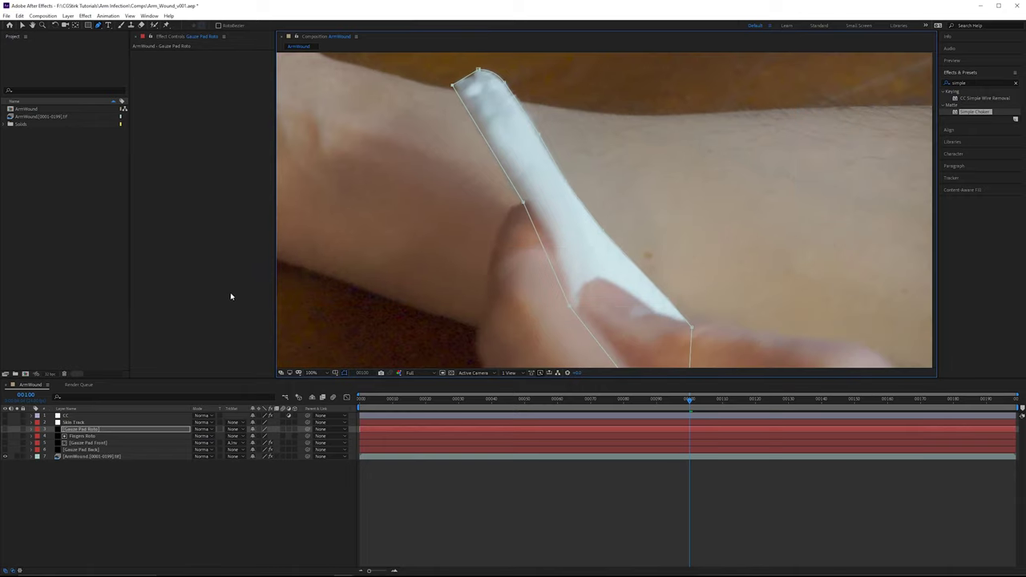
Step: Reveal the new mask's path on Gauze Pad Roto, enable Mask Path keyframing at frame 100, and switch to the Selection tool
{"action": "key", "text": "m"}
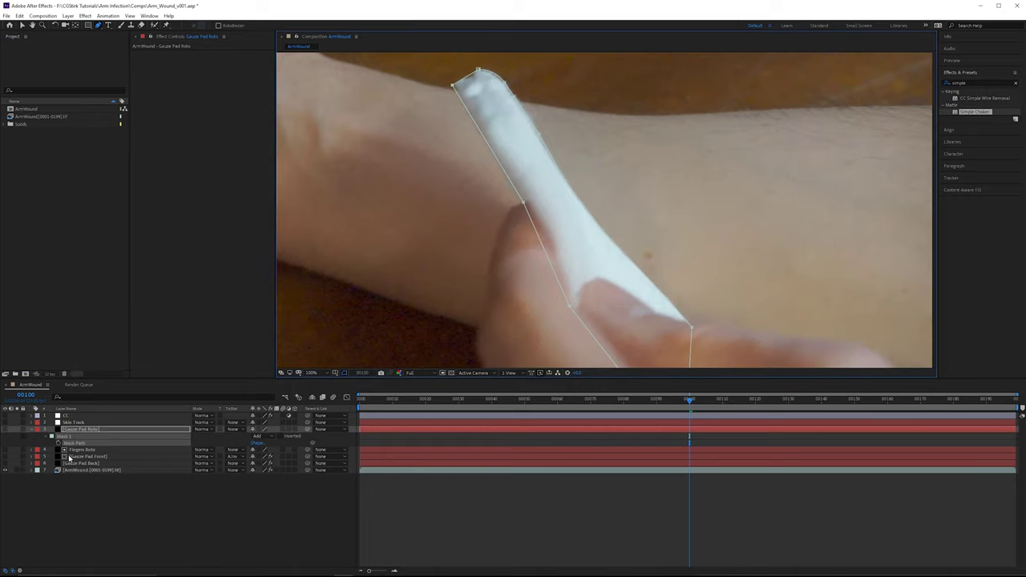
{"action": "left_click", "coordinate": [58, 443]}
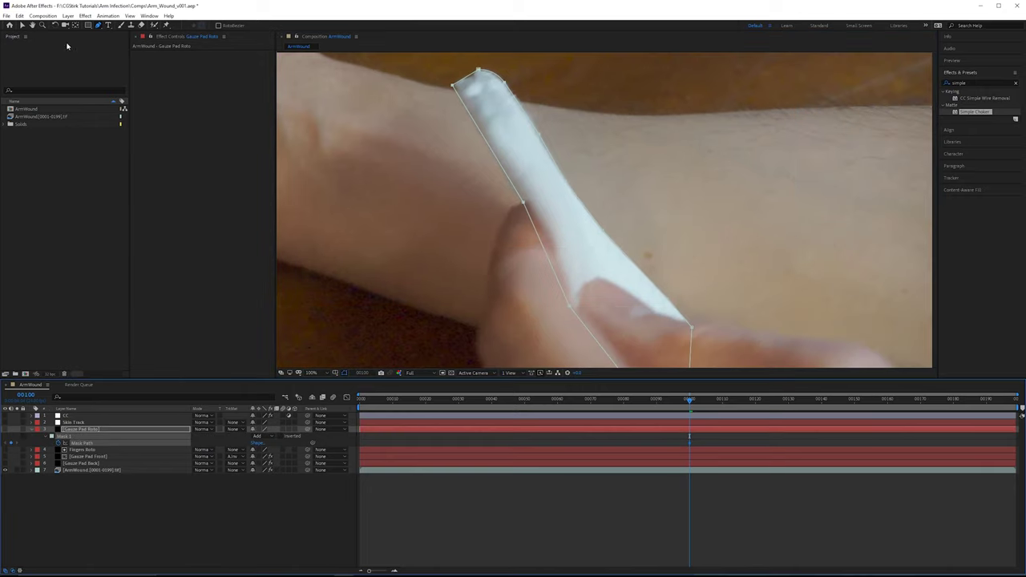
{"action": "left_click", "coordinate": [23, 26]}
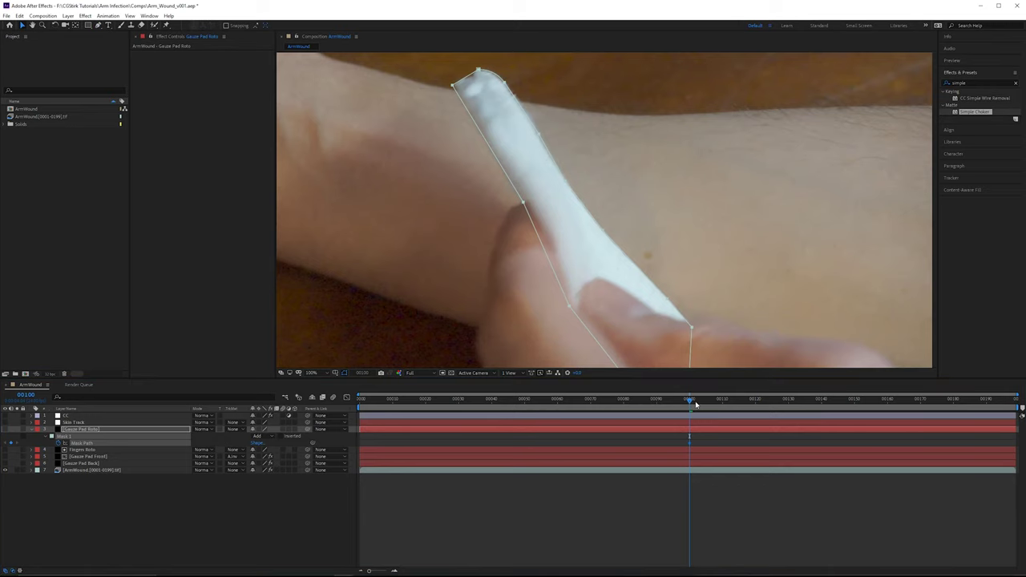
Step: At frame 110, rotate and move the whole Gauze Pad Roto mask so it lines up with the gauze's upper edge
{"action": "left_click_drag", "start_coordinate": [694, 403], "coordinate": [723, 402]}
{"action": "scroll", "coordinate": [697, 208], "scroll_direction": "down", "scroll_amount": 2}
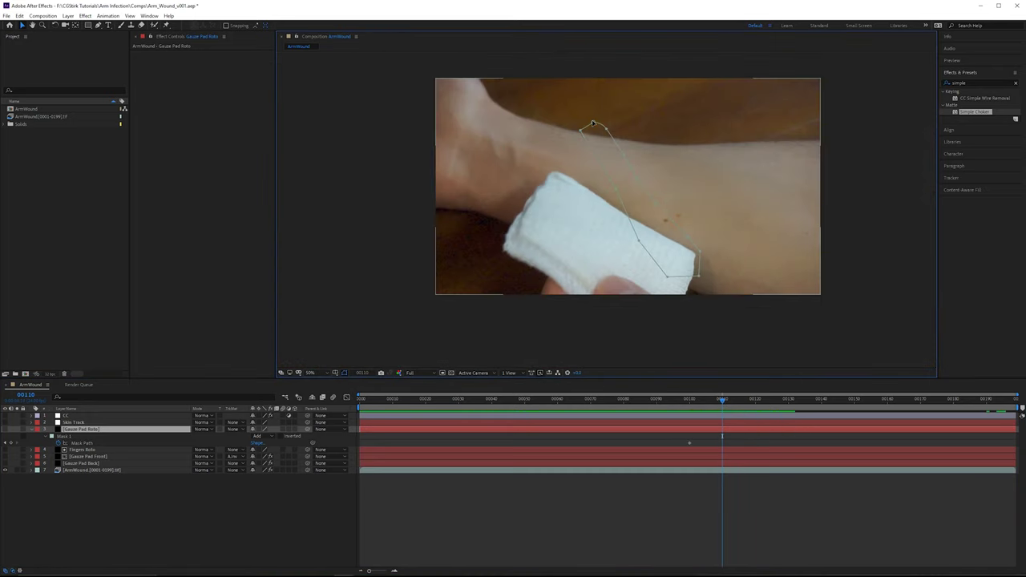
{"action": "left_click_drag", "start_coordinate": [769, 103], "coordinate": [530, 294]}
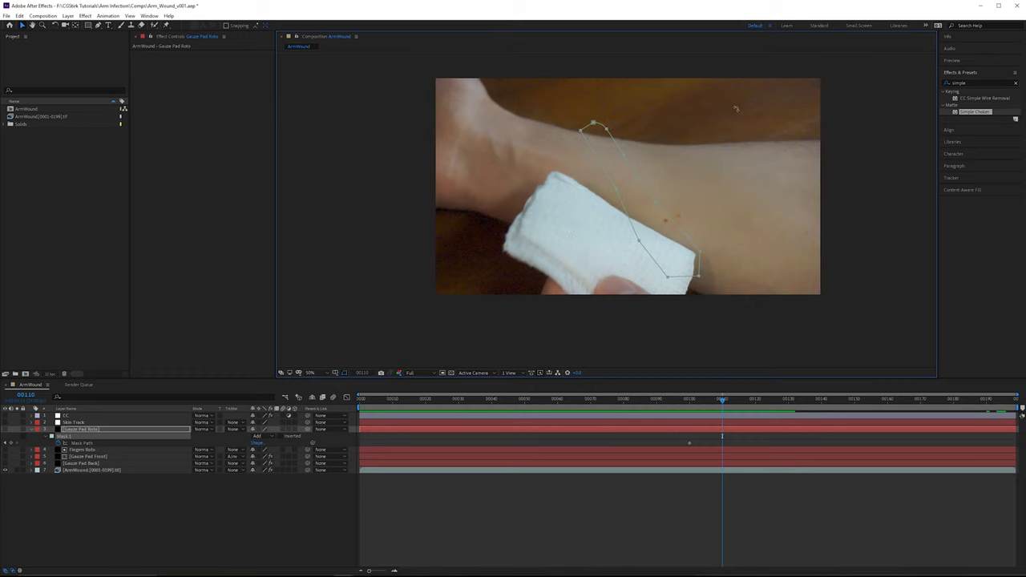
{"action": "key", "text": "ctrl+t"}
{"action": "left_click_drag", "start_coordinate": [706, 128], "coordinate": [672, 95]}
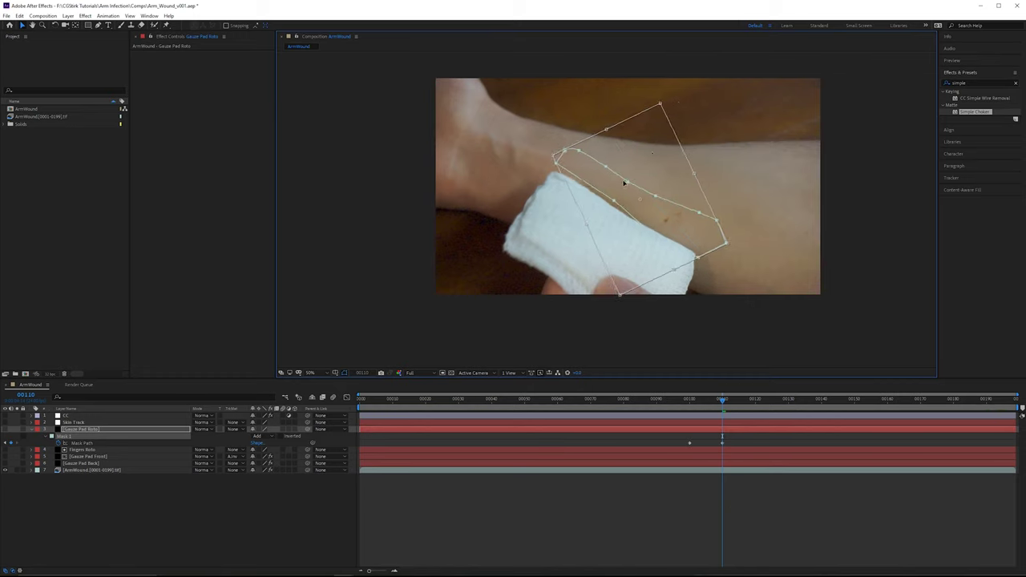
{"action": "left_click_drag", "start_coordinate": [625, 183], "coordinate": [654, 207]}
{"action": "key", "text": "Return"}
{"action": "scroll", "coordinate": [623, 222], "scroll_direction": "up", "scroll_amount": 1}
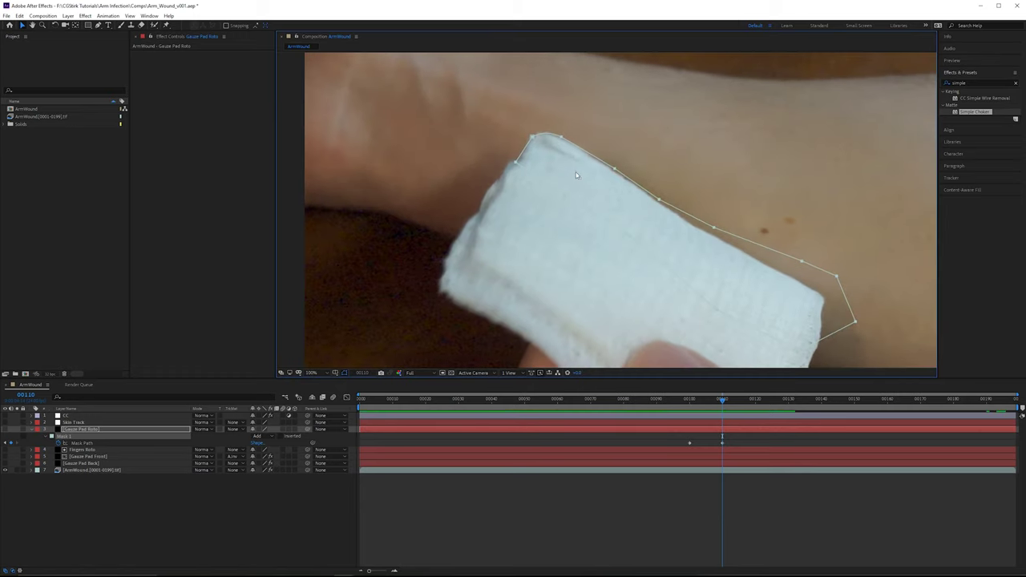
Step: Move the mask's inner-side points to the gauze's far left corner and lower edge, and adjust the point at its tip
{"action": "left_click", "coordinate": [489, 159]}
{"action": "left_click_drag", "start_coordinate": [491, 189], "coordinate": [431, 289]}
{"action": "left_click", "coordinate": [528, 343]}
{"action": "left_click_drag", "start_coordinate": [531, 137], "coordinate": [532, 135]}
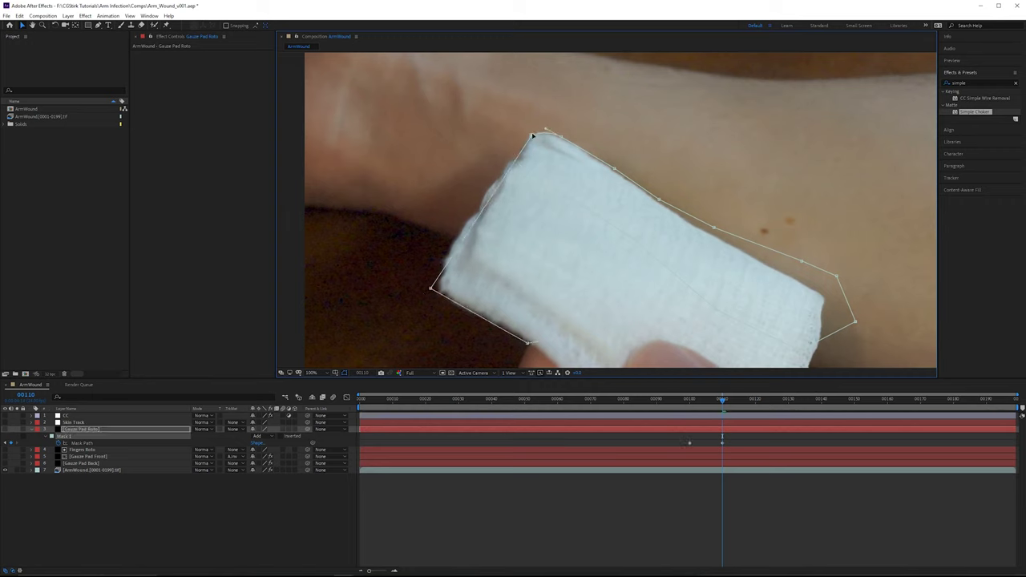
{"action": "left_click_drag", "start_coordinate": [394, 191], "coordinate": [381, 163]}
{"action": "scroll", "coordinate": [609, 222], "scroll_direction": "up", "scroll_amount": 1}
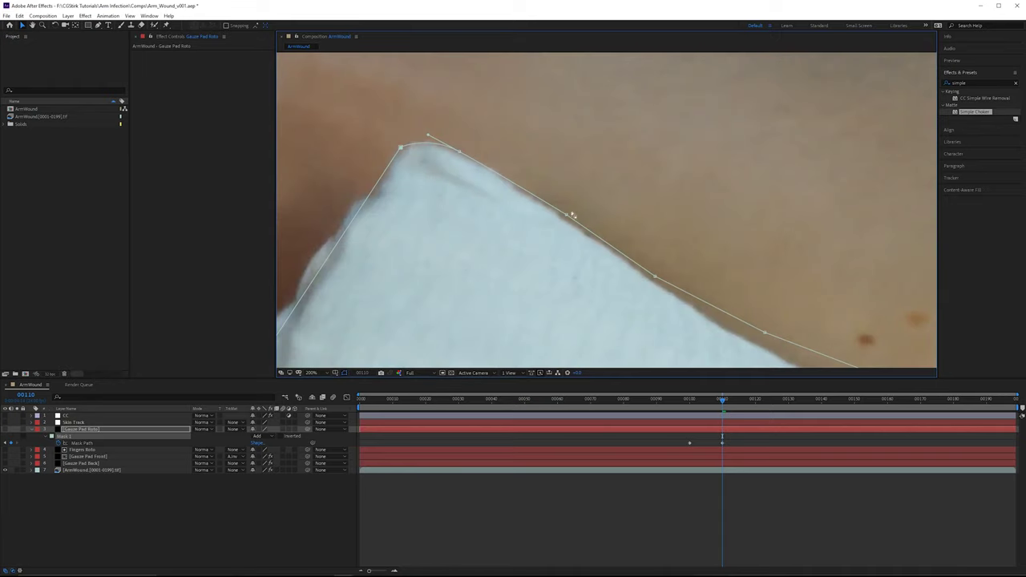
Step: Align the mask points along the gauze's long outer edge down to its right-hand corner at frame 110
{"action": "left_click_drag", "start_coordinate": [568, 215], "coordinate": [564, 218]}
{"action": "left_click_drag", "start_coordinate": [657, 277], "coordinate": [653, 282]}
{"action": "left_click_drag", "start_coordinate": [663, 242], "coordinate": [566, 172]}
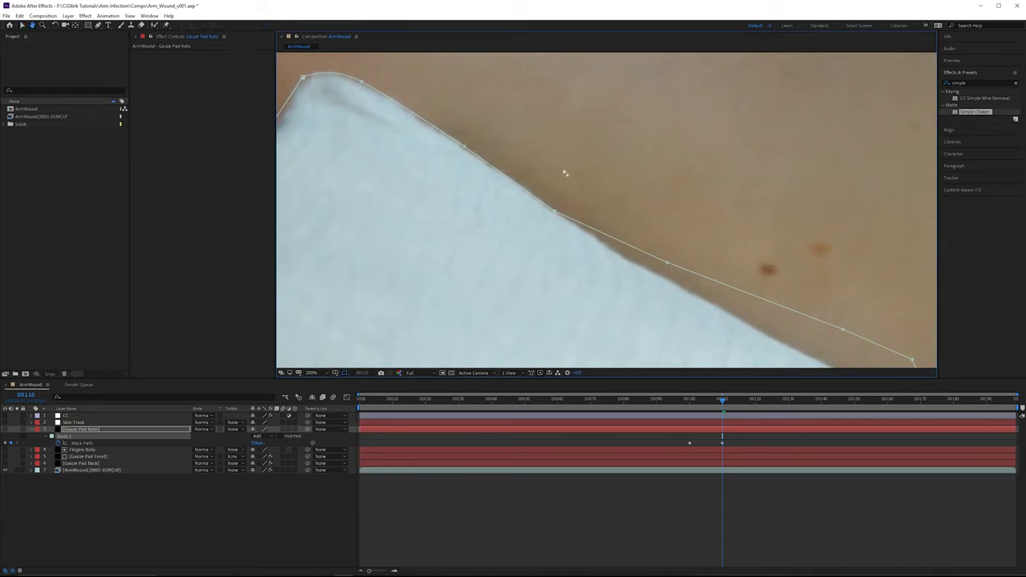
{"action": "left_click_drag", "start_coordinate": [666, 272], "coordinate": [662, 286]}
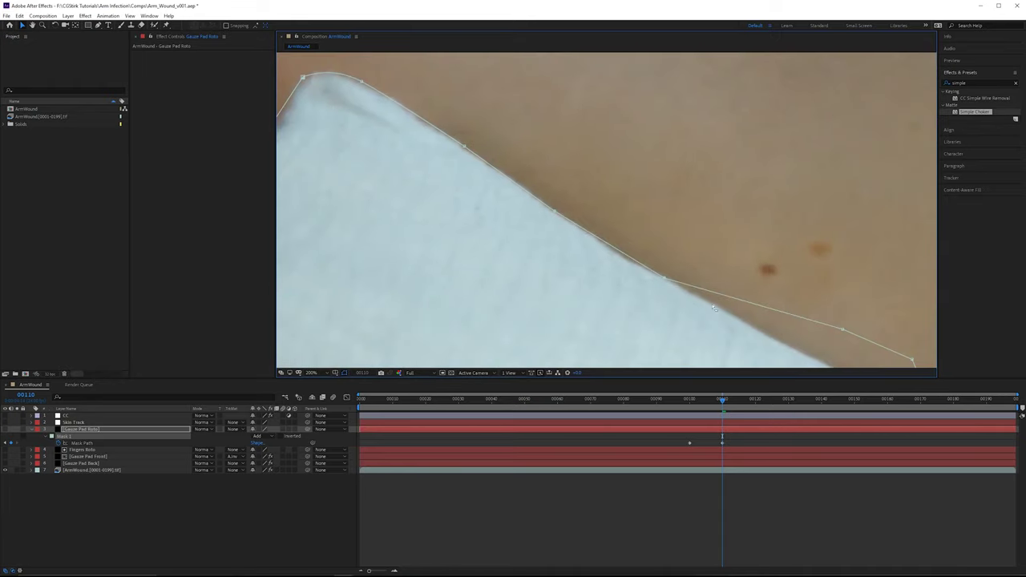
{"action": "scroll", "coordinate": [714, 307], "scroll_direction": "down", "scroll_amount": 3}
{"action": "scroll", "coordinate": [714, 307], "scroll_direction": "right", "scroll_amount": 4}
{"action": "left_click_drag", "start_coordinate": [708, 242], "coordinate": [686, 272]}
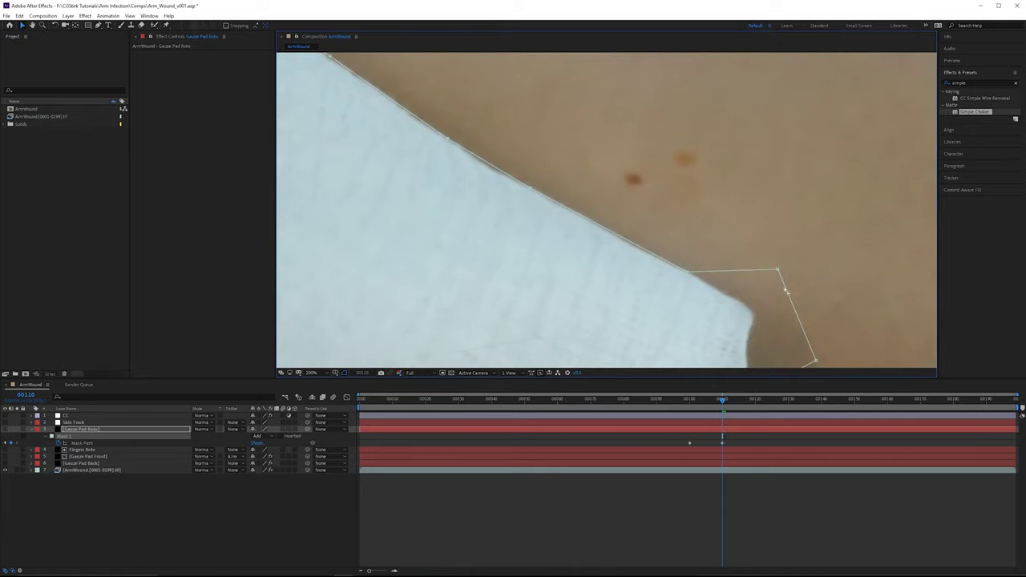
{"action": "mouse_move", "coordinate": [777, 271]}
{"action": "left_mouse_down"}
{"action": "mouse_move", "coordinate": [753, 310]}
{"action": "mouse_move", "coordinate": [761, 264]}
{"action": "left_mouse_up"}
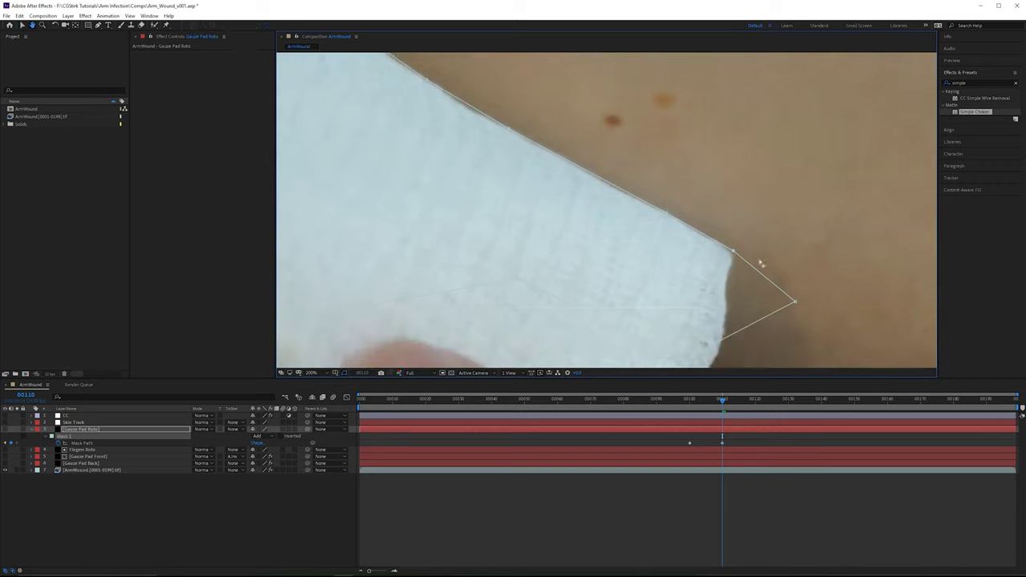
{"action": "left_click_drag", "start_coordinate": [795, 303], "coordinate": [705, 289]}
Step: Fit the mask to the gauze's short right-hand side and place its lowest corner just below the footage edge
{"action": "key", "text": "Page_Down"}
{"action": "key", "text": "Page_Down"}
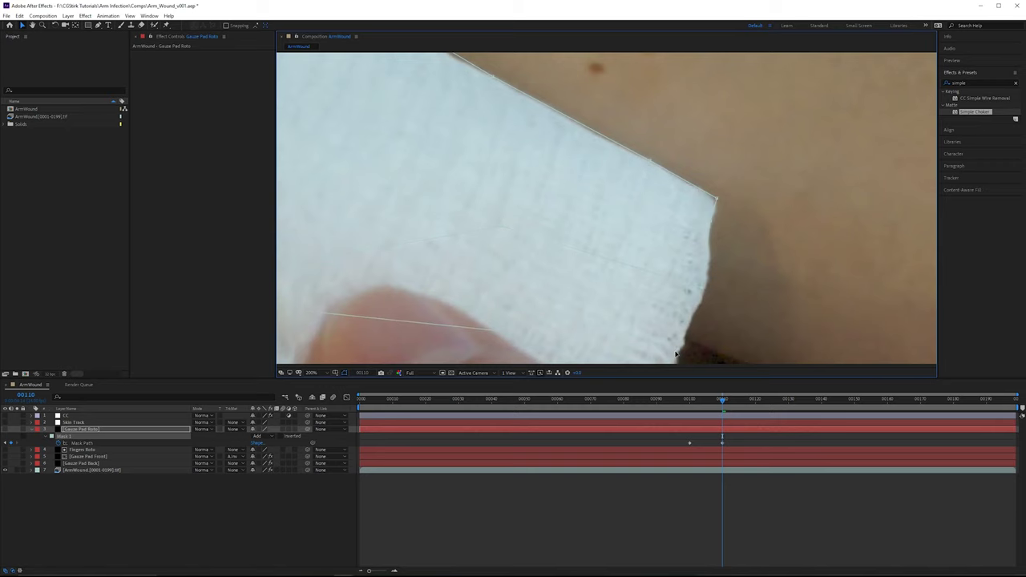
{"action": "key", "text": "comma"}
{"action": "left_click_drag", "start_coordinate": [717, 305], "coordinate": [768, 301]}
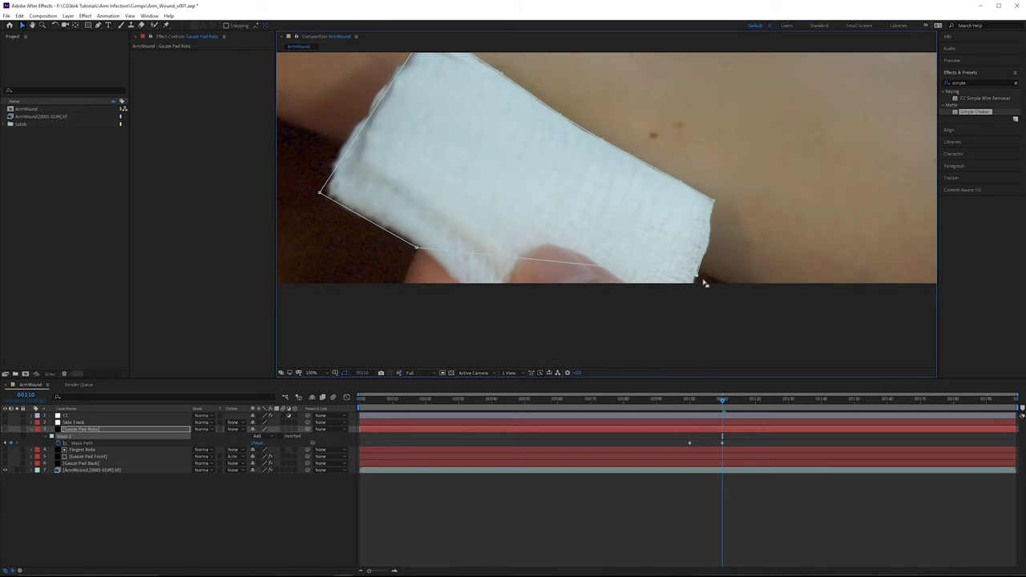
{"action": "left_click_drag", "start_coordinate": [686, 245], "coordinate": [706, 344]}
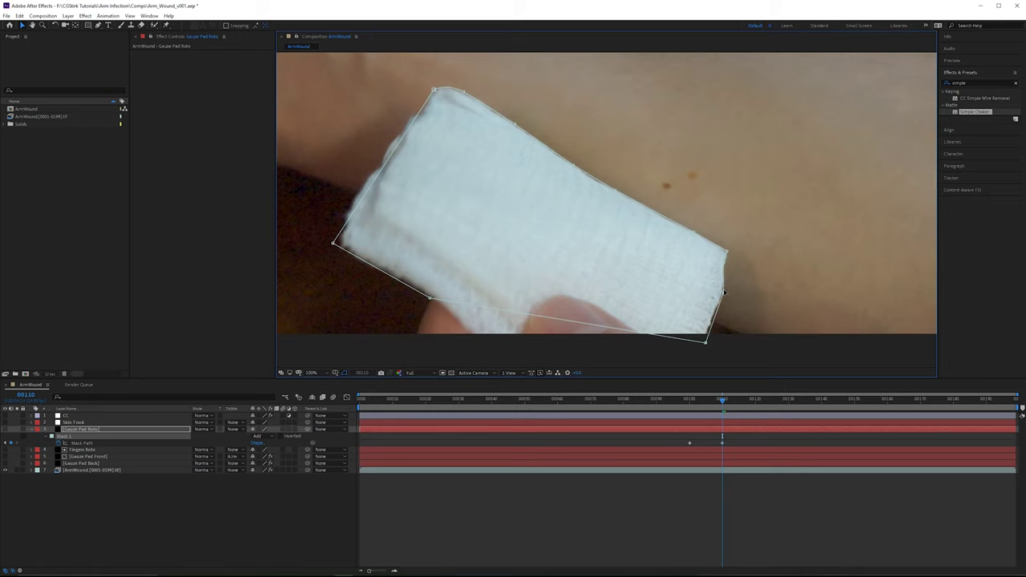
Step: At frame 106, move the mask's tip points onto the gauze's upper corner
{"action": "left_click_drag", "start_coordinate": [722, 400], "coordinate": [711, 402]}
{"action": "left_click_drag", "start_coordinate": [506, 62], "coordinate": [540, 156]}
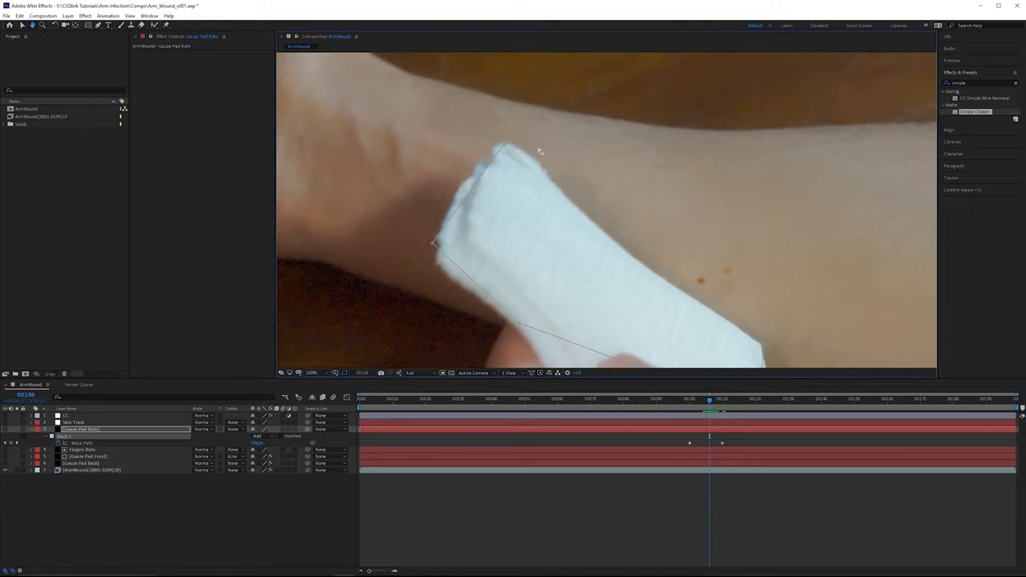
{"action": "scroll", "coordinate": [534, 135], "scroll_direction": "up", "scroll_amount": 1}
{"action": "left_click_drag", "start_coordinate": [449, 81], "coordinate": [507, 174]}
{"action": "left_click", "coordinate": [453, 160]}
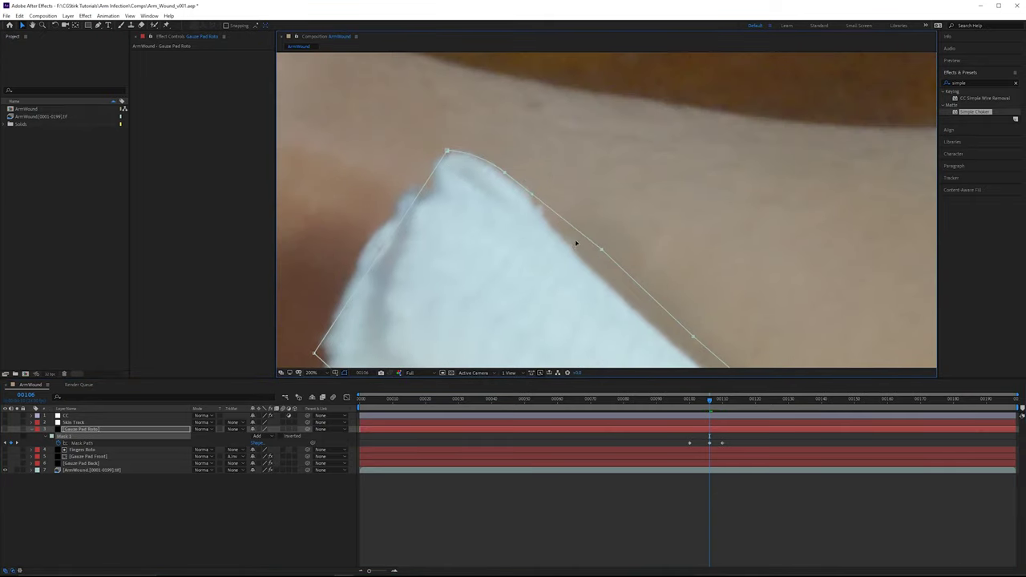
Step: Fit the mask to the gauze's long outer edge and right-hand corner at frame 106
{"action": "left_click_drag", "start_coordinate": [575, 242], "coordinate": [549, 223]}
{"action": "left_click_drag", "start_coordinate": [716, 321], "coordinate": [506, 196]}
{"action": "left_click_drag", "start_coordinate": [590, 243], "coordinate": [595, 249]}
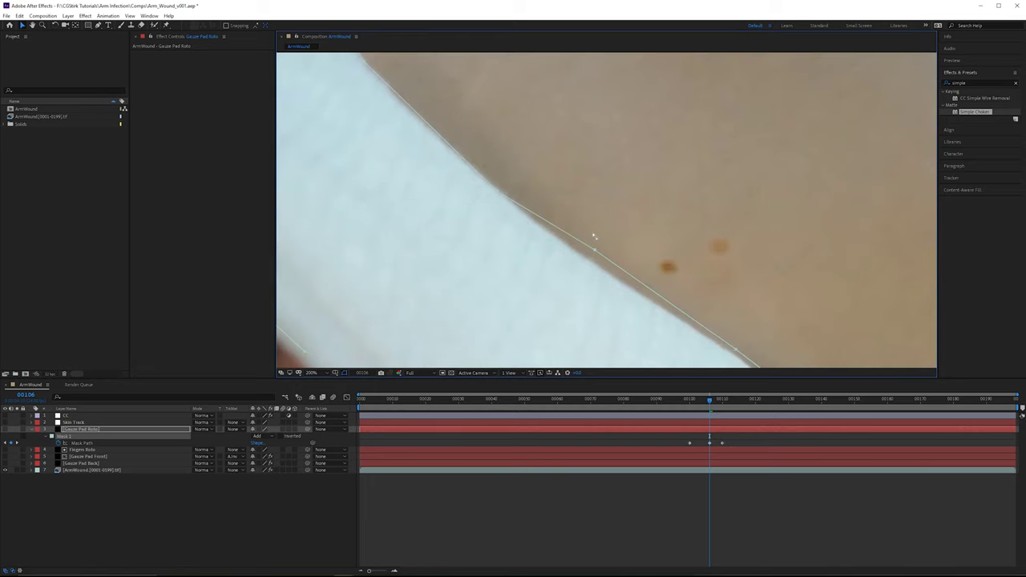
{"action": "left_click_drag", "start_coordinate": [514, 192], "coordinate": [495, 189]}
{"action": "left_click_drag", "start_coordinate": [594, 250], "coordinate": [589, 258]}
{"action": "left_click_drag", "start_coordinate": [749, 348], "coordinate": [615, 235]}
{"action": "scroll", "coordinate": [641, 241], "scroll_direction": "down", "scroll_amount": 2}
{"action": "scroll", "coordinate": [641, 240], "scroll_direction": "right", "scroll_amount": 2}
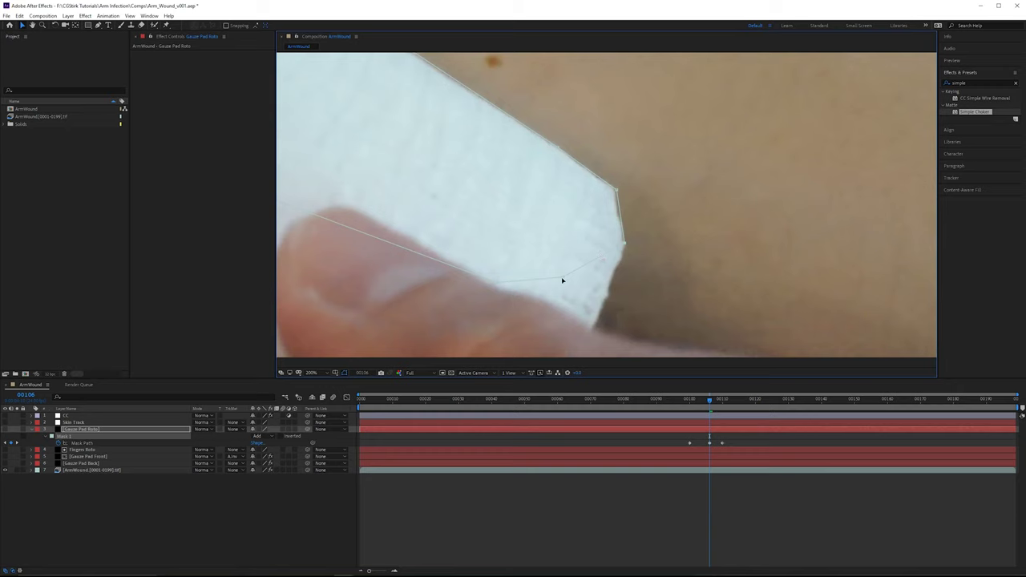
Step: Move the mask's two lower points below the footage edge and fit its inner side to the gauze beside the finger
{"action": "scroll", "coordinate": [553, 265], "scroll_direction": "down", "scroll_amount": 2}
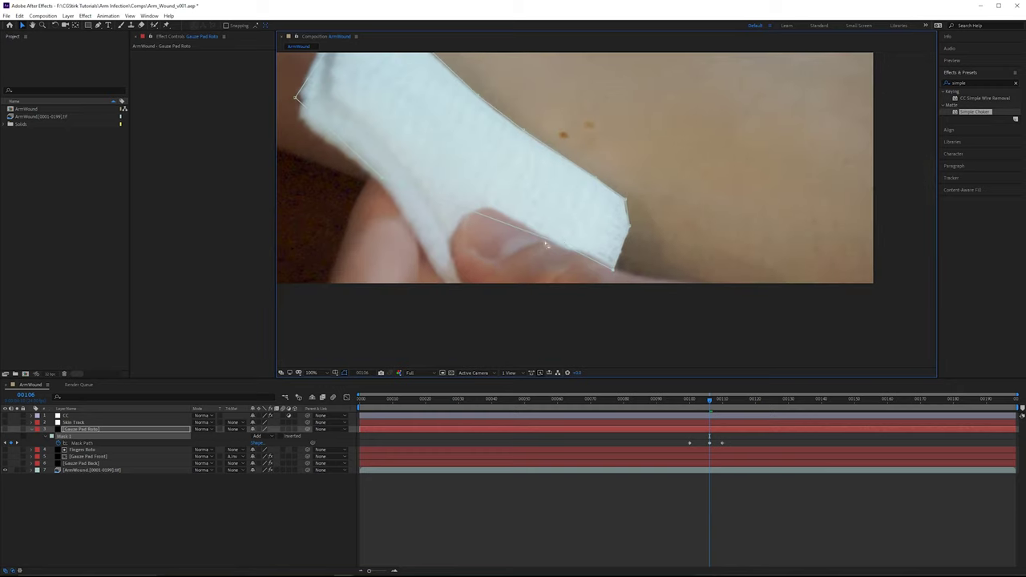
{"action": "left_click_drag", "start_coordinate": [614, 270], "coordinate": [604, 297]}
{"action": "left_click_drag", "start_coordinate": [562, 251], "coordinate": [455, 305]}
{"action": "scroll", "coordinate": [517, 236], "scroll_direction": "up", "scroll_amount": 3}
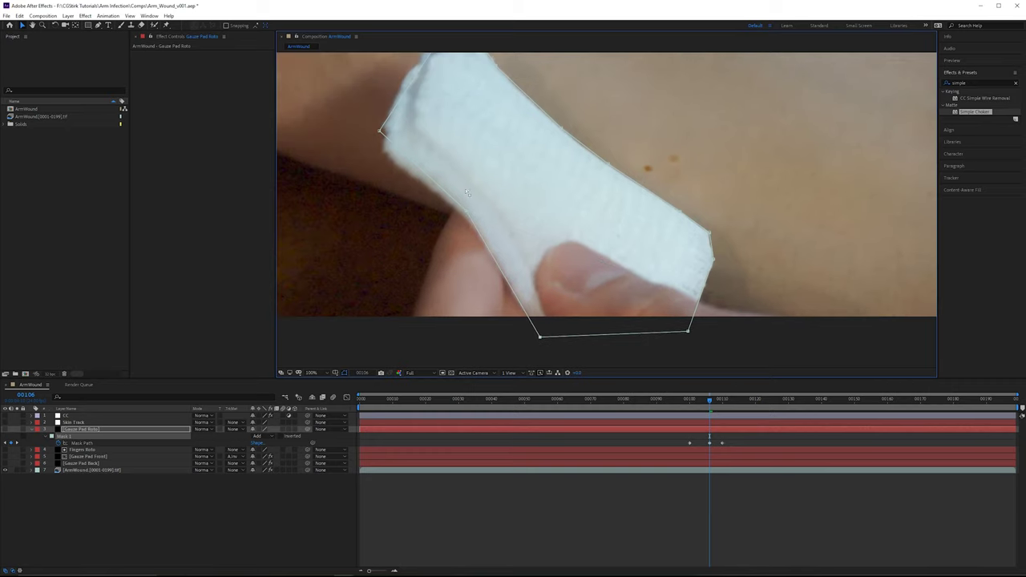
{"action": "left_click_drag", "start_coordinate": [487, 296], "coordinate": [473, 296]}
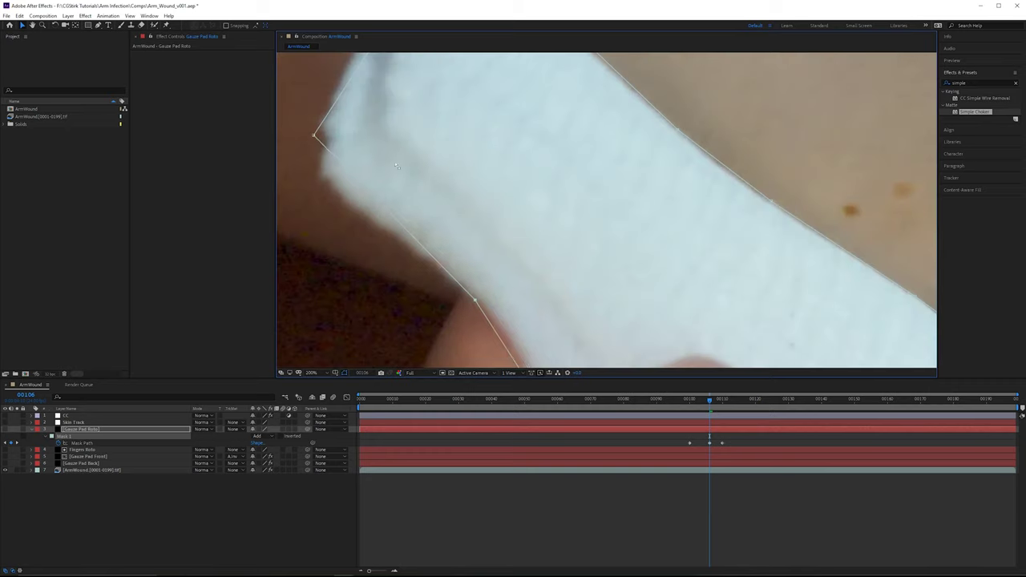
Step: Add mask points with the Pen tool to follow the gauze's frayed left end, and return to the Selection tool
{"action": "left_click_drag", "start_coordinate": [327, 138], "coordinate": [467, 187]}
{"action": "left_click", "coordinate": [99, 26]}
{"action": "left_click", "coordinate": [467, 247]}
{"action": "scroll", "coordinate": [497, 180], "scroll_direction": "down", "scroll_amount": 1}
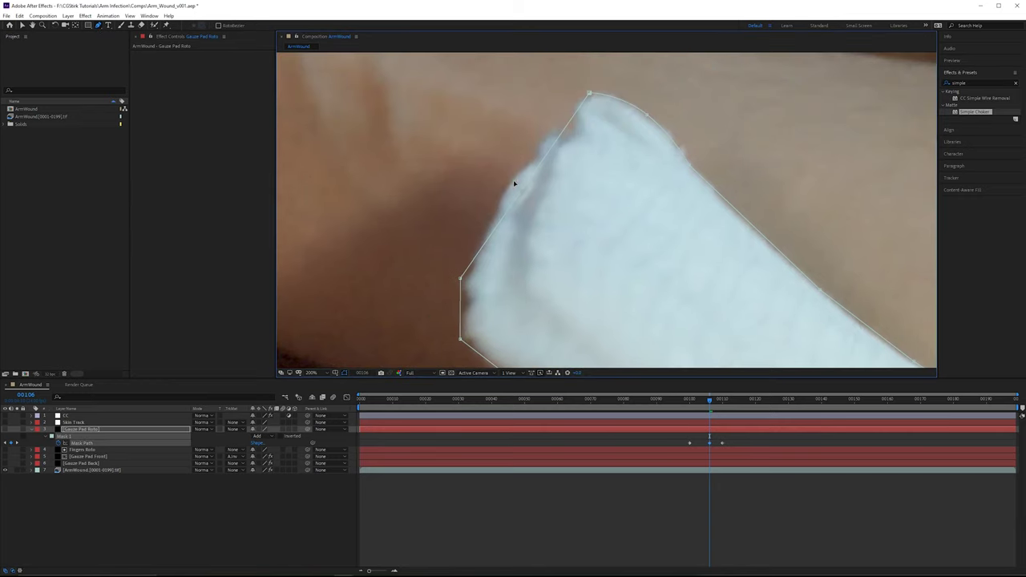
{"action": "scroll", "coordinate": [524, 160], "scroll_direction": "down", "scroll_amount": 1}
{"action": "left_click_drag", "start_coordinate": [571, 166], "coordinate": [471, 123]}
{"action": "left_click", "coordinate": [23, 26]}
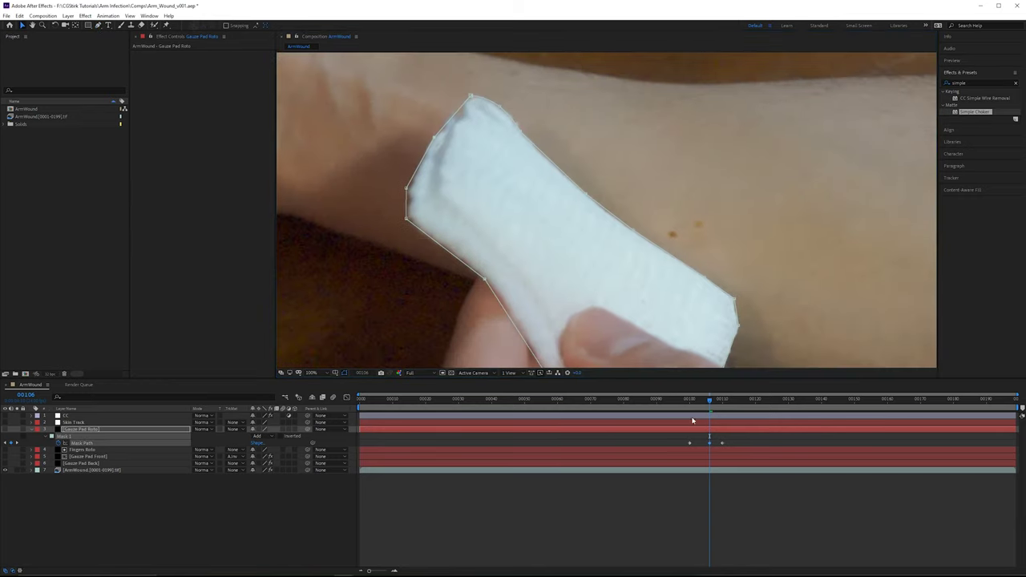
Step: At frame 103, fit the mask to the gauze's lower right end and move its lower points below the footage edge
{"action": "mouse_move", "coordinate": [710, 402]}
{"action": "left_mouse_down"}
{"action": "mouse_move", "coordinate": [719, 405]}
{"action": "mouse_move", "coordinate": [698, 404]}
{"action": "left_mouse_up"}
{"action": "scroll", "coordinate": [681, 218], "scroll_direction": "up", "scroll_amount": 1}
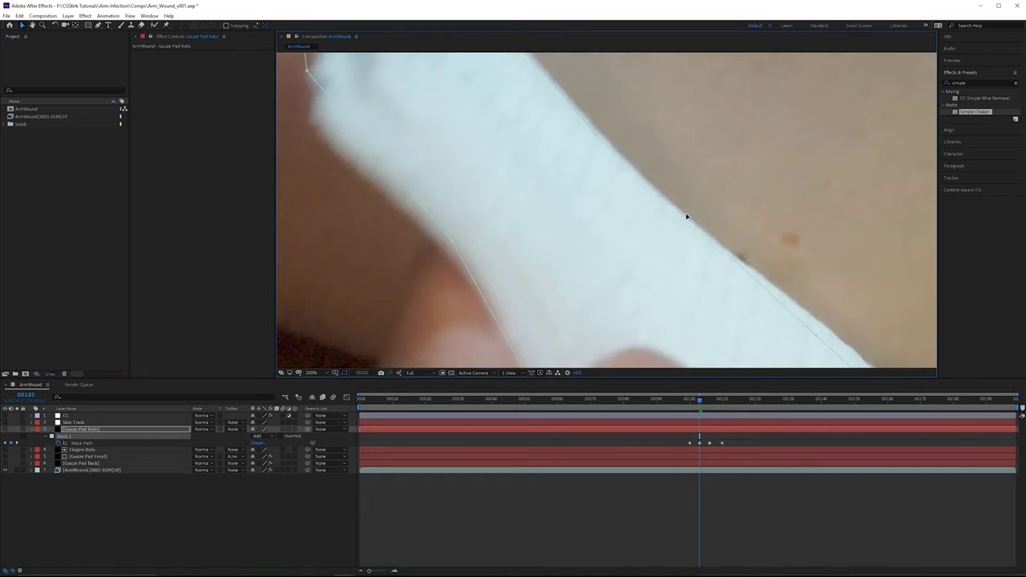
{"action": "scroll", "coordinate": [684, 215], "scroll_direction": "up", "scroll_amount": 1}
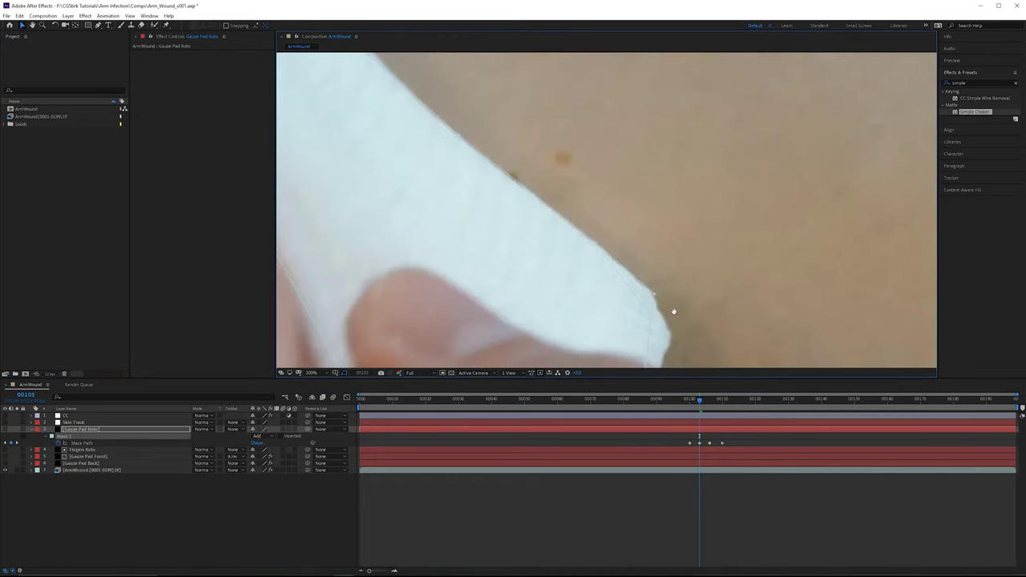
{"action": "left_click_drag", "start_coordinate": [673, 311], "coordinate": [639, 247]}
{"action": "left_click_drag", "start_coordinate": [614, 303], "coordinate": [641, 270]}
{"action": "left_click_drag", "start_coordinate": [648, 211], "coordinate": [647, 80]}
{"action": "left_click_drag", "start_coordinate": [521, 257], "coordinate": [575, 298]}
{"action": "scroll", "coordinate": [488, 170], "scroll_direction": "down", "scroll_amount": 1}
{"action": "left_click_drag", "start_coordinate": [482, 213], "coordinate": [552, 332]}
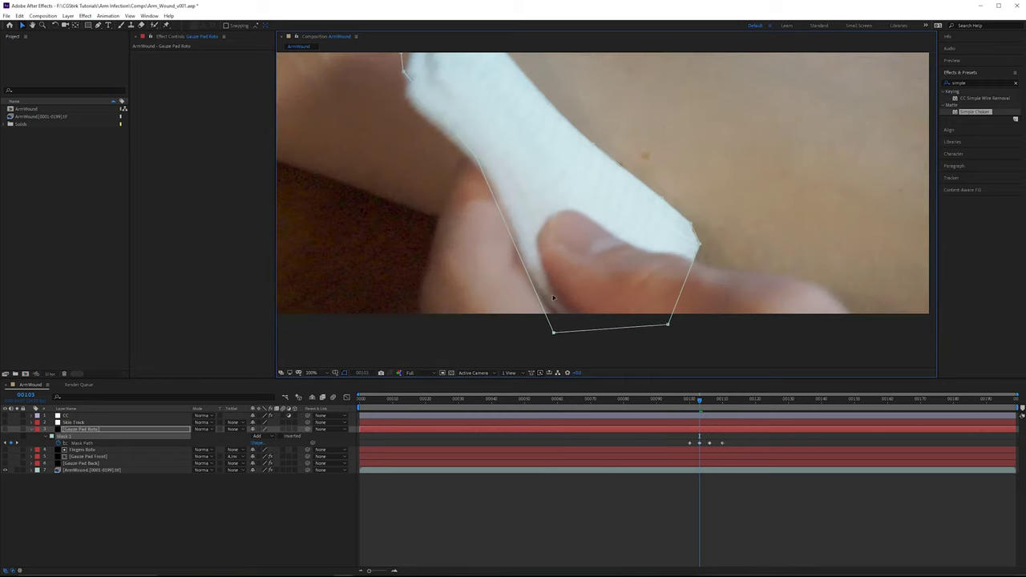
Step: Refine the mask points at the gauze's tip, along its outer edge and at its left end at frame 103
{"action": "left_click_drag", "start_coordinate": [513, 133], "coordinate": [551, 329]}
{"action": "left_click_drag", "start_coordinate": [535, 117], "coordinate": [538, 119]}
{"action": "scroll", "coordinate": [581, 149], "scroll_direction": "down", "scroll_amount": 4}
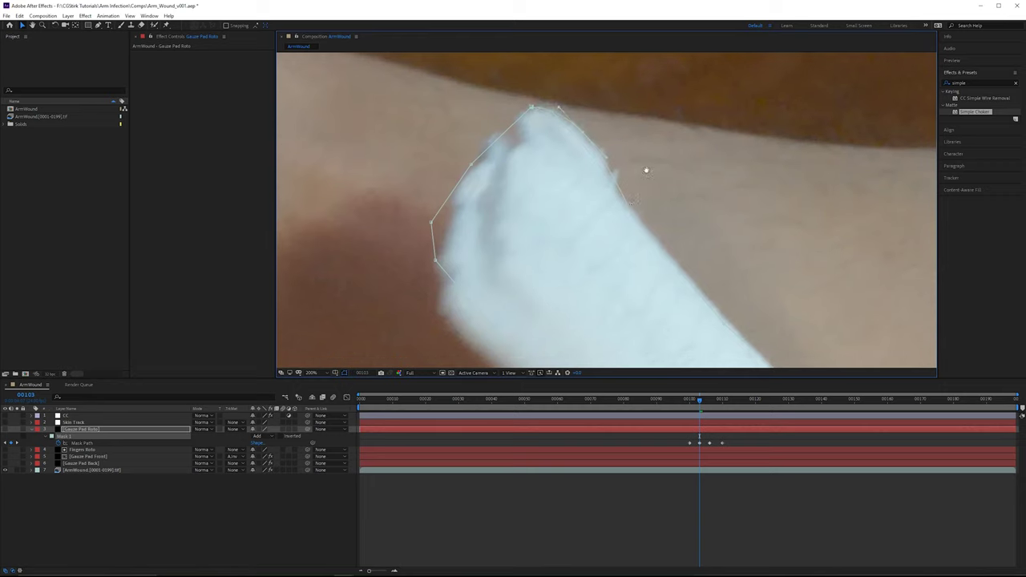
{"action": "scroll", "coordinate": [714, 294], "scroll_direction": "down", "scroll_amount": 2}
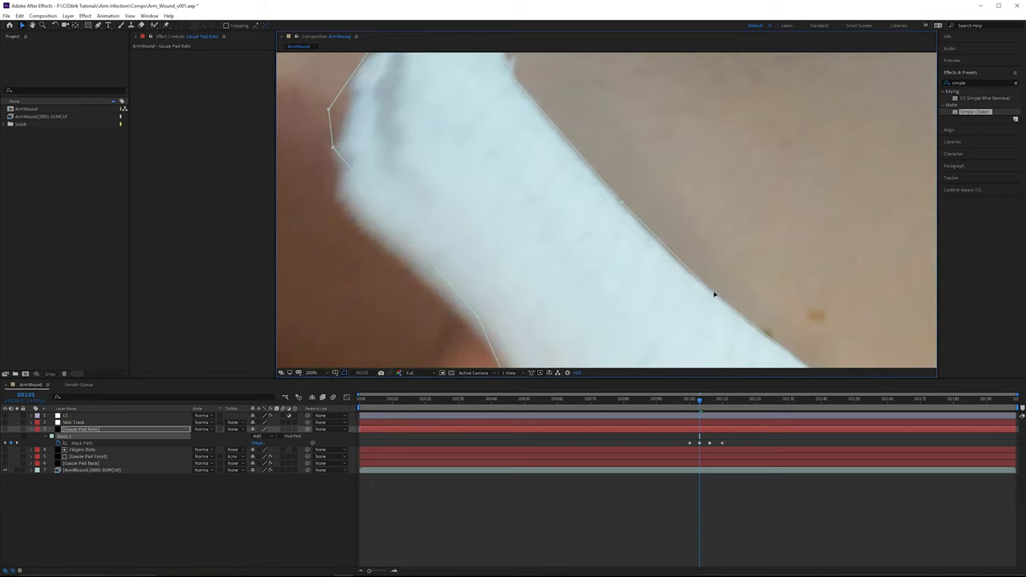
{"action": "scroll", "coordinate": [605, 186], "scroll_direction": "up", "scroll_amount": 3}
{"action": "left_click_drag", "start_coordinate": [549, 171], "coordinate": [559, 178]}
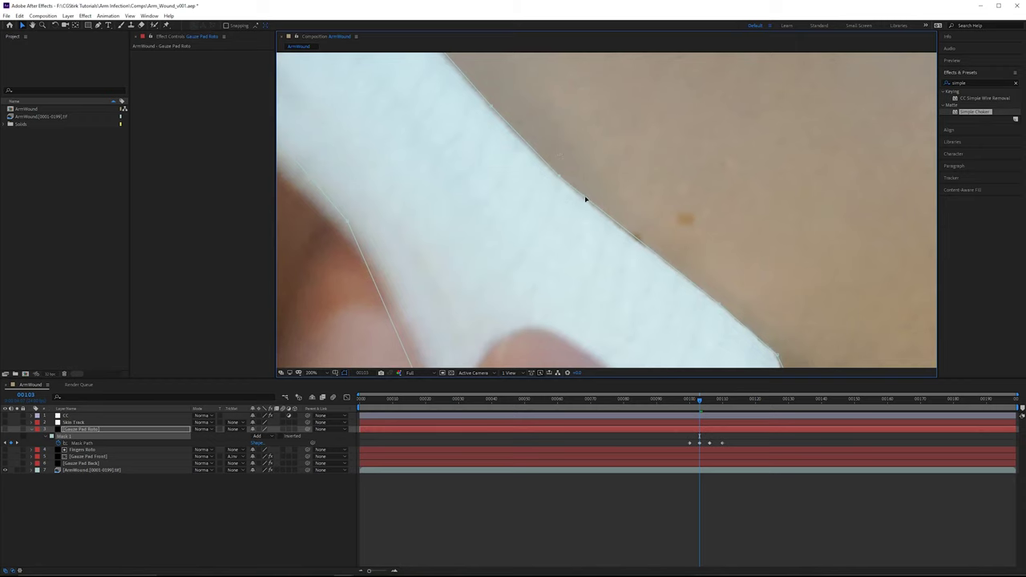
{"action": "key", "text": "comma"}
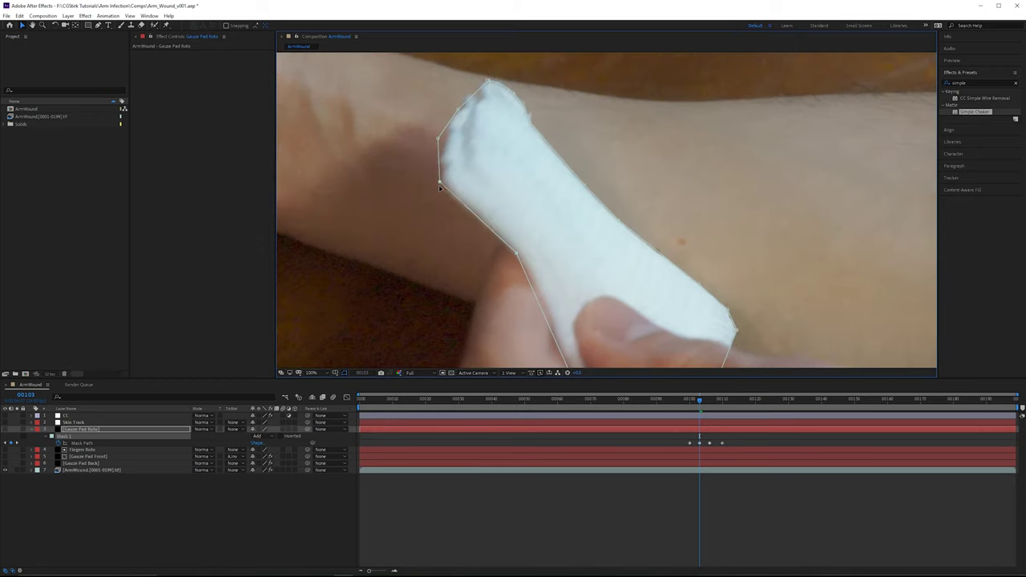
{"action": "left_click_drag", "start_coordinate": [439, 188], "coordinate": [441, 185]}
Step: Check the mask at frame 102, and adjust its outer-edge points to the gauze at frame 101
{"action": "left_click", "coordinate": [695, 404]}
{"action": "left_click_drag", "start_coordinate": [640, 238], "coordinate": [654, 378]}
{"action": "key", "text": "period"}
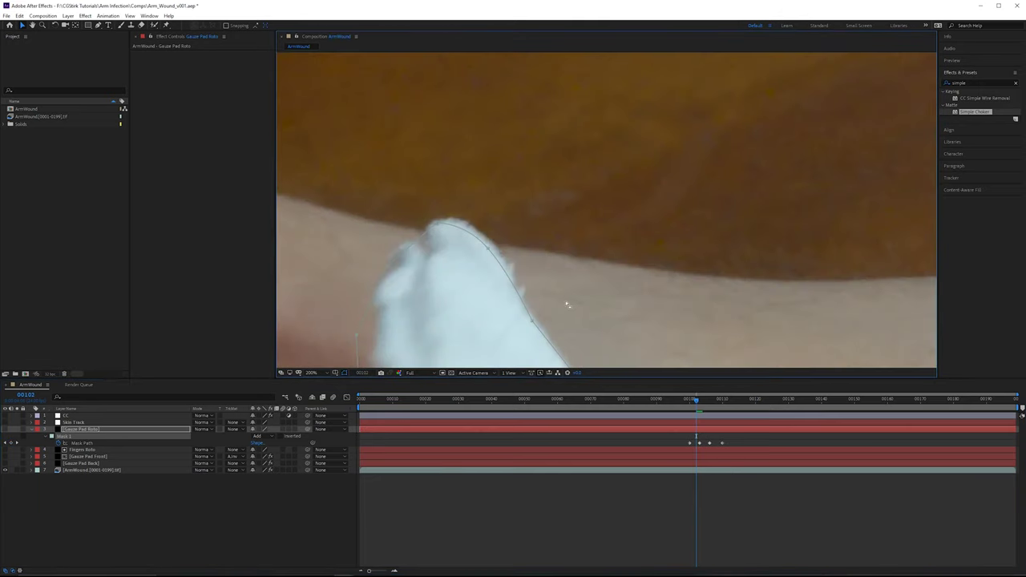
{"action": "key", "text": "Page_Up"}
{"action": "left_click_drag", "start_coordinate": [554, 259], "coordinate": [535, 132]}
{"action": "left_click_drag", "start_coordinate": [649, 326], "coordinate": [566, 205]}
{"action": "scroll", "coordinate": [566, 205], "scroll_direction": "down", "scroll_amount": 1}
{"action": "scroll", "coordinate": [700, 350], "scroll_direction": "up", "scroll_amount": 1}
{"action": "left_click_drag", "start_coordinate": [701, 351], "coordinate": [600, 255]}
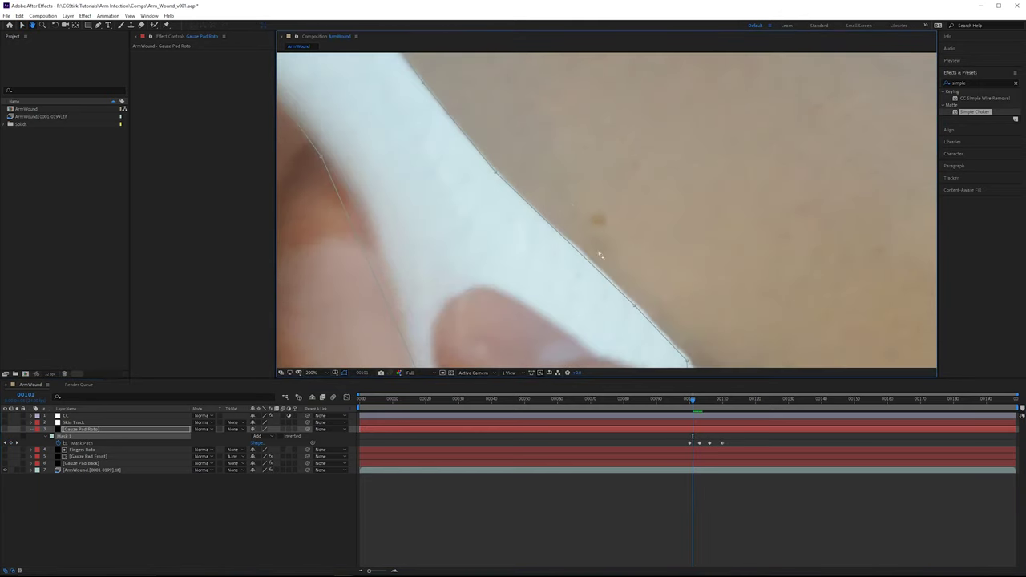
{"action": "key", "text": "v"}
{"action": "left_click_drag", "start_coordinate": [634, 304], "coordinate": [636, 304]}
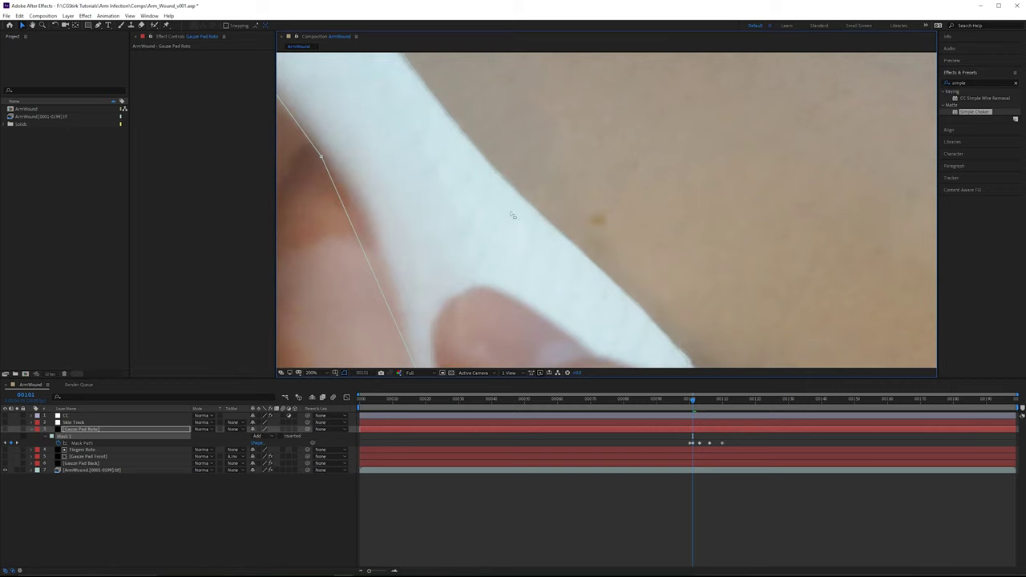
{"action": "left_click_drag", "start_coordinate": [724, 324], "coordinate": [656, 254]}
{"action": "left_click_drag", "start_coordinate": [623, 300], "coordinate": [633, 300]}
Step: Return to frame 103 and examine how the mask follows the gauze's outer edge
{"action": "scroll", "coordinate": [660, 310], "scroll_direction": "down", "scroll_amount": 1}
{"action": "key", "text": "Page_Down"}
{"action": "key", "text": "Page_Down"}
{"action": "left_click_drag", "start_coordinate": [489, 172], "coordinate": [601, 261]}
{"action": "scroll", "coordinate": [601, 260], "scroll_direction": "up", "scroll_amount": 1}
{"action": "left_click_drag", "start_coordinate": [737, 362], "coordinate": [674, 278]}
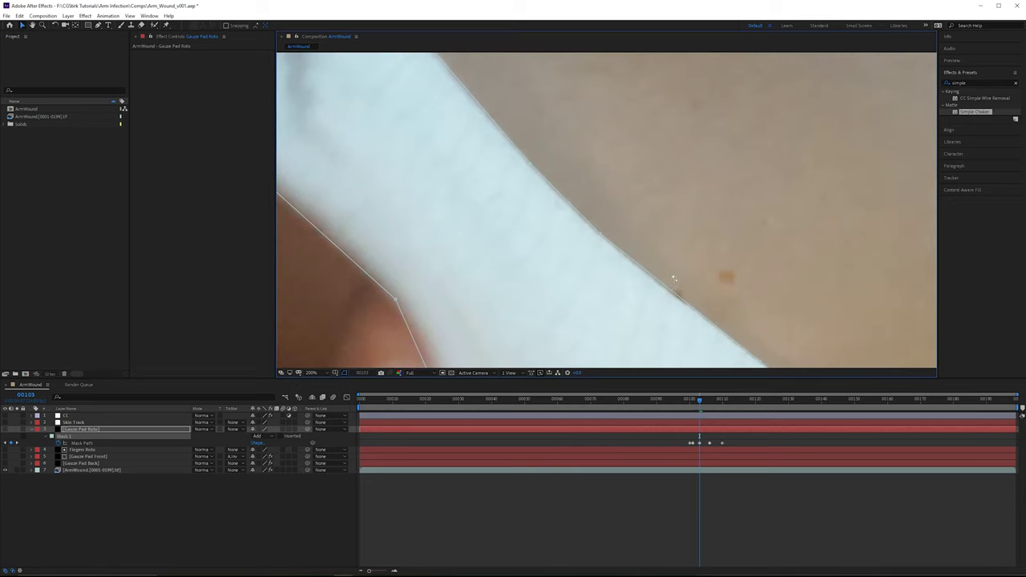
{"action": "left_click_drag", "start_coordinate": [638, 249], "coordinate": [592, 201]}
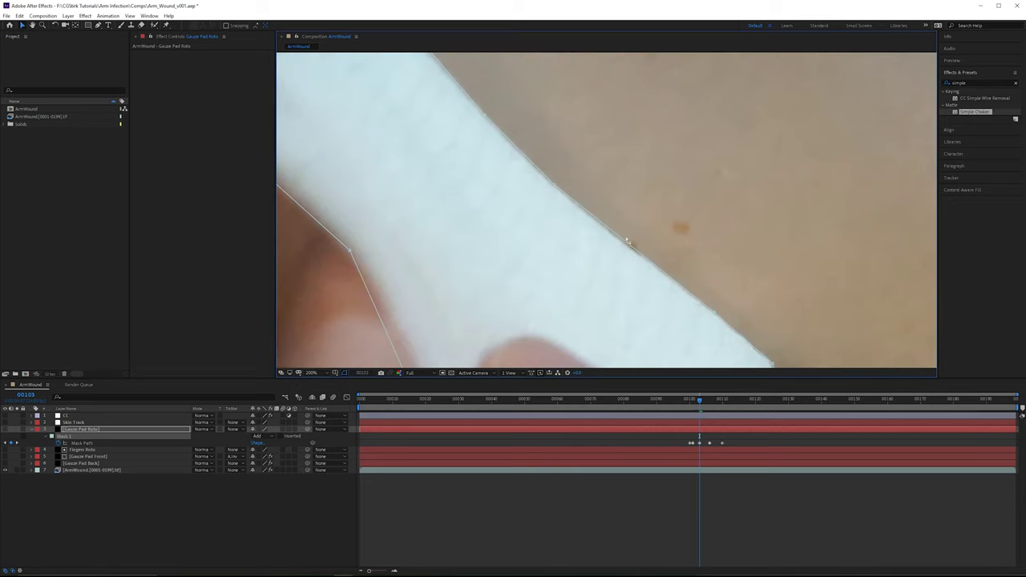
{"action": "scroll", "coordinate": [561, 191], "scroll_direction": "down", "scroll_amount": 4}
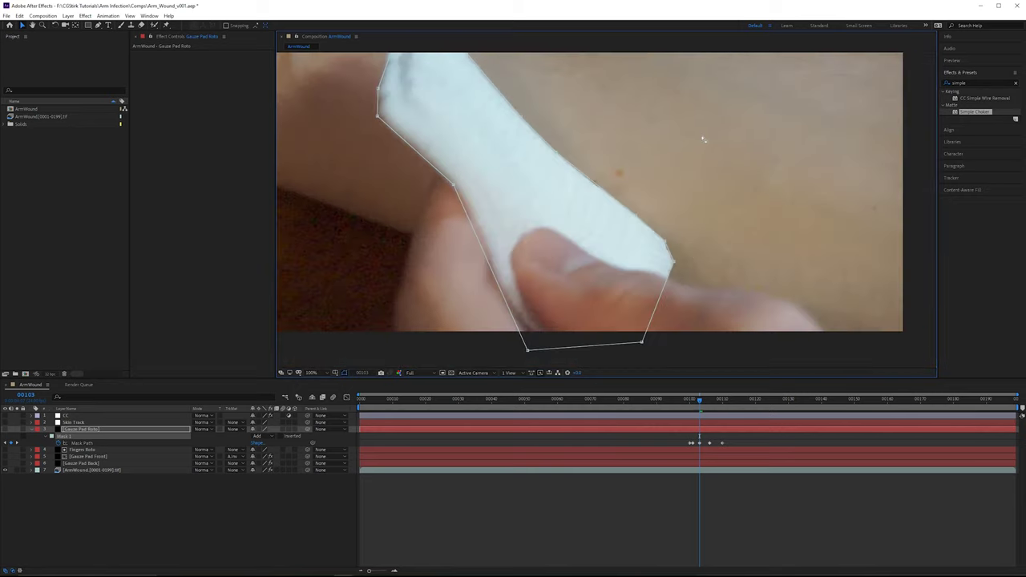
Step: Step through the frames from 103 to 108 and check the mask against the gauze's edges
{"action": "key", "text": "Page_Down"}
{"action": "key", "text": "Page_Down"}
{"action": "key", "text": "Page_Down"}
{"action": "key", "text": "Page_Down"}
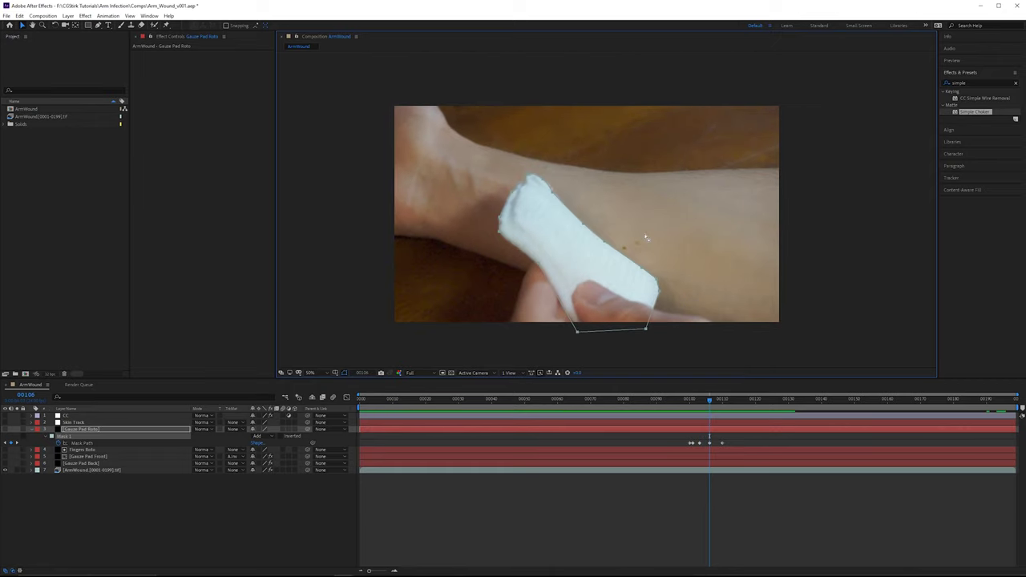
{"action": "scroll", "coordinate": [576, 238], "scroll_direction": "up", "scroll_amount": 1}
{"action": "left_click_drag", "start_coordinate": [576, 239], "coordinate": [611, 163]}
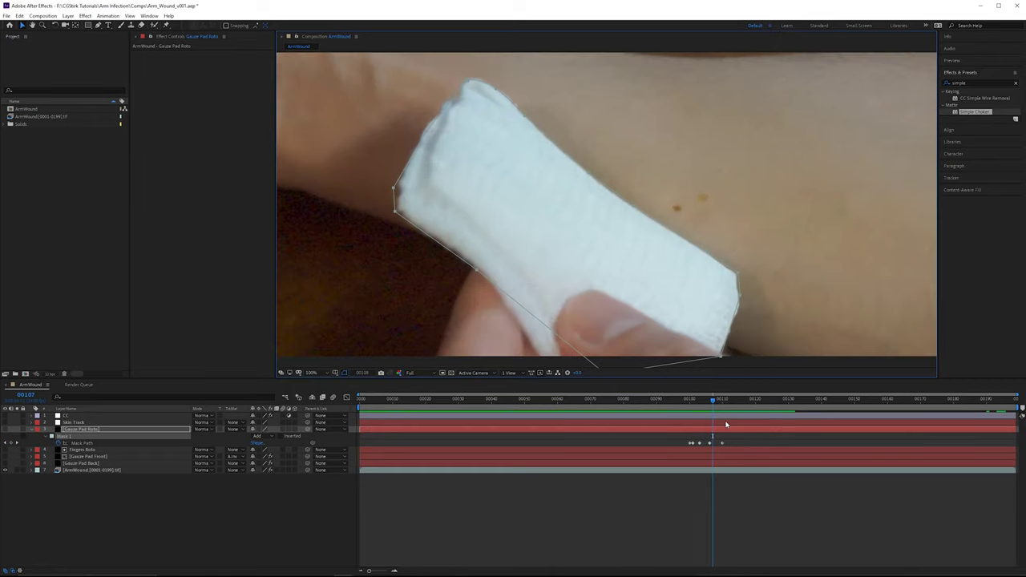
{"action": "key", "text": "Page_Down"}
{"action": "key", "text": "Page_Down"}
{"action": "key", "text": "Page_Up"}
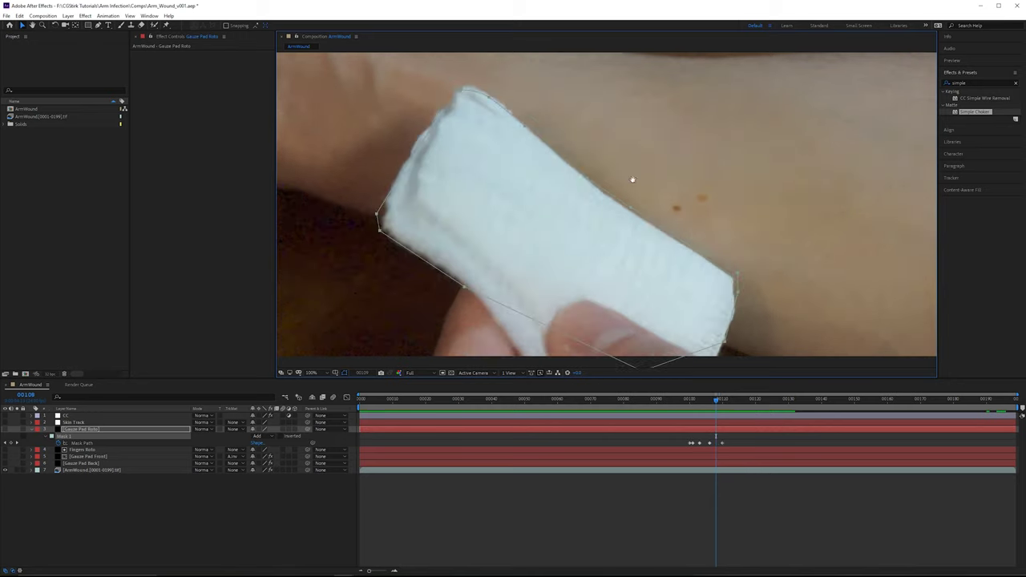
Step: At frame 108, tighten the mask points along the gauze's outer edge and at its upper tip
{"action": "scroll", "coordinate": [632, 179], "scroll_direction": "up", "scroll_amount": 2}
{"action": "left_click_drag", "start_coordinate": [684, 280], "coordinate": [678, 286]}
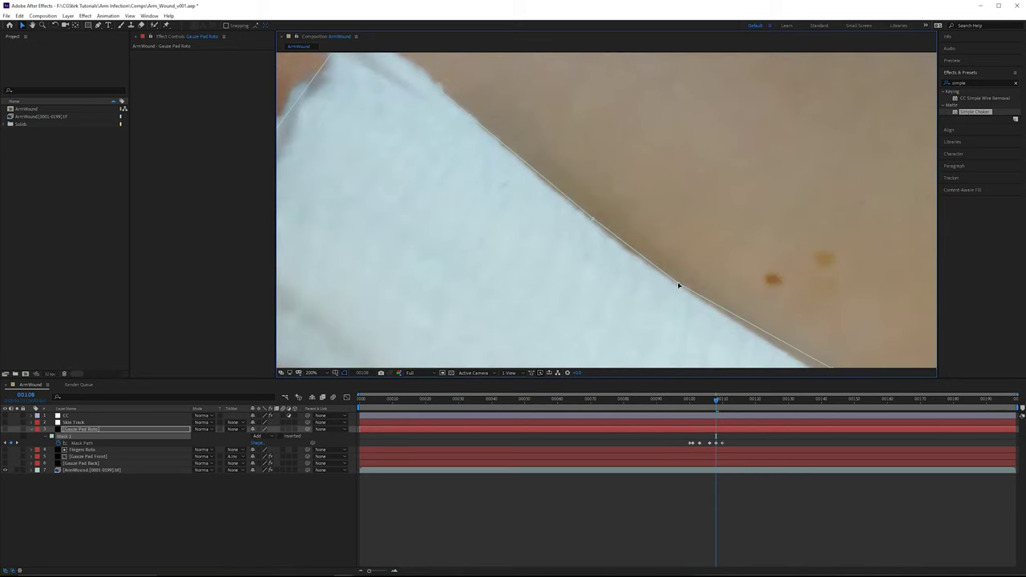
{"action": "left_click_drag", "start_coordinate": [592, 220], "coordinate": [590, 224]}
{"action": "left_click_drag", "start_coordinate": [695, 308], "coordinate": [834, 447]}
{"action": "left_click_drag", "start_coordinate": [481, 180], "coordinate": [479, 174]}
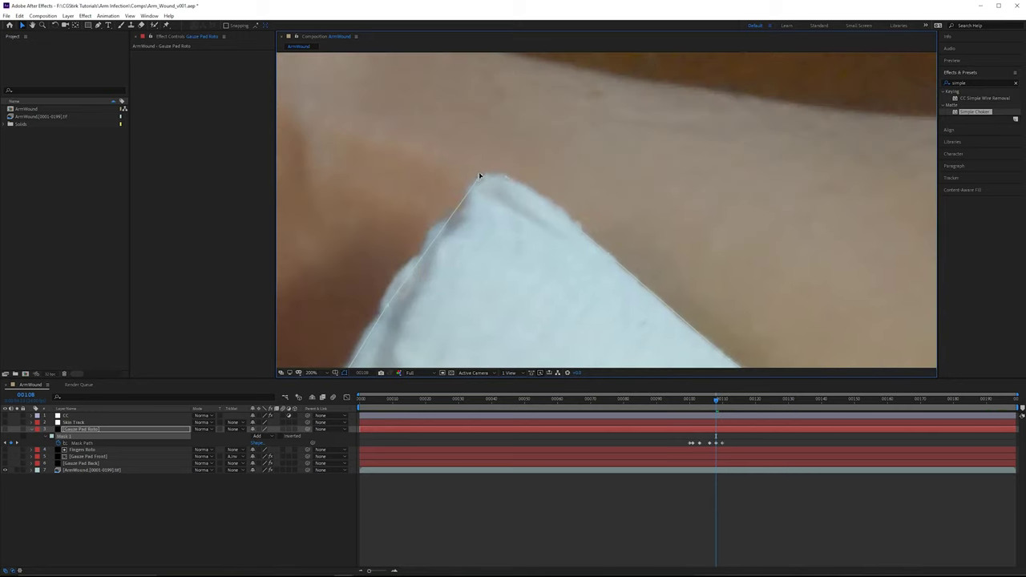
{"action": "left_click", "coordinate": [538, 194]}
{"action": "left_click_drag", "start_coordinate": [549, 151], "coordinate": [441, 58]}
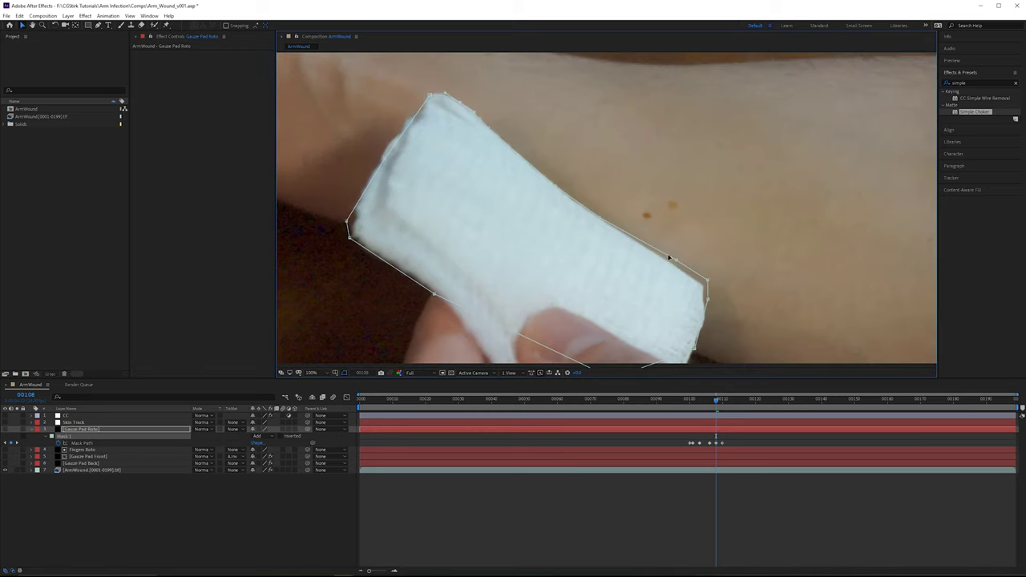
Step: Fit the mask to the gauze's lower right corner at frame 108 and move its lower point below the footage edge
{"action": "left_click_drag", "start_coordinate": [677, 260], "coordinate": [673, 265]}
{"action": "left_click_drag", "start_coordinate": [670, 287], "coordinate": [636, 219]}
{"action": "left_click_drag", "start_coordinate": [580, 311], "coordinate": [625, 352]}
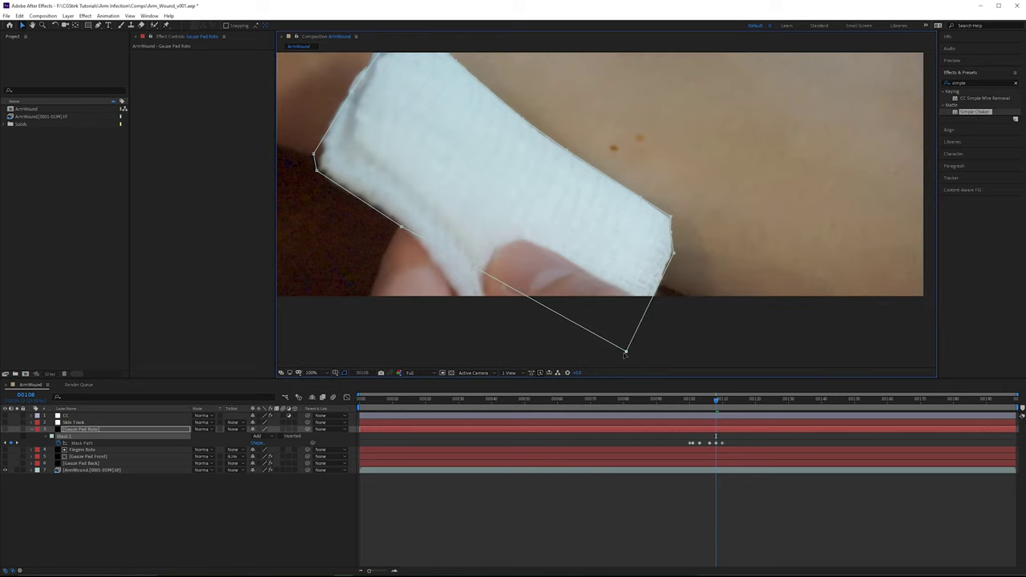
Step: At frame 97, move the mask onto the gauze and align its upper points with the gauze's top end
{"action": "key", "text": "Page_Up"}
{"action": "key", "text": "Page_Up"}
{"action": "left_click_drag", "start_coordinate": [733, 254], "coordinate": [750, 285]}
{"action": "left_click_drag", "start_coordinate": [710, 399], "coordinate": [680, 401]}
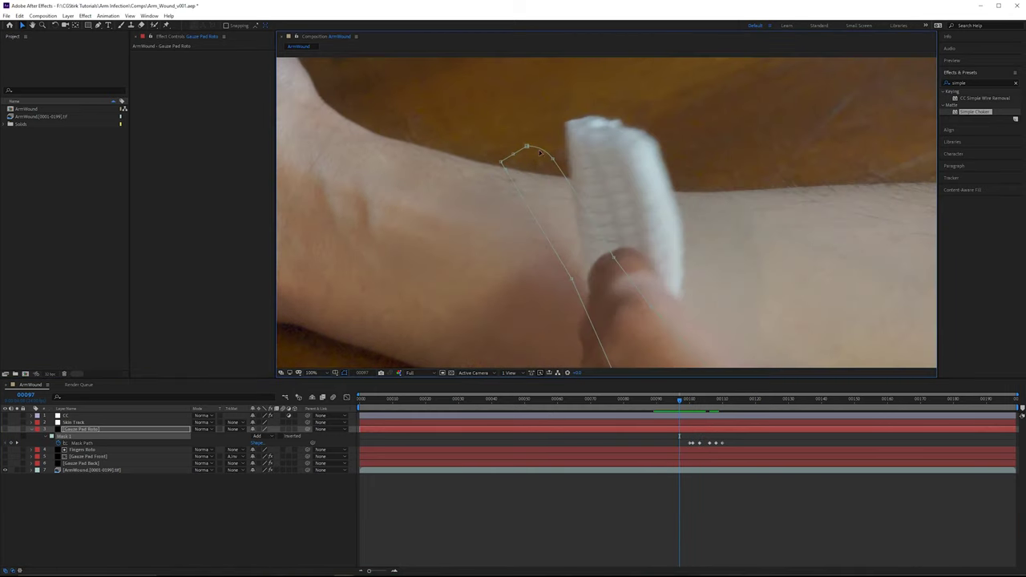
{"action": "scroll", "coordinate": [708, 140], "scroll_direction": "down", "scroll_amount": 4}
{"action": "scroll", "coordinate": [559, 197], "scroll_direction": "up", "scroll_amount": 4}
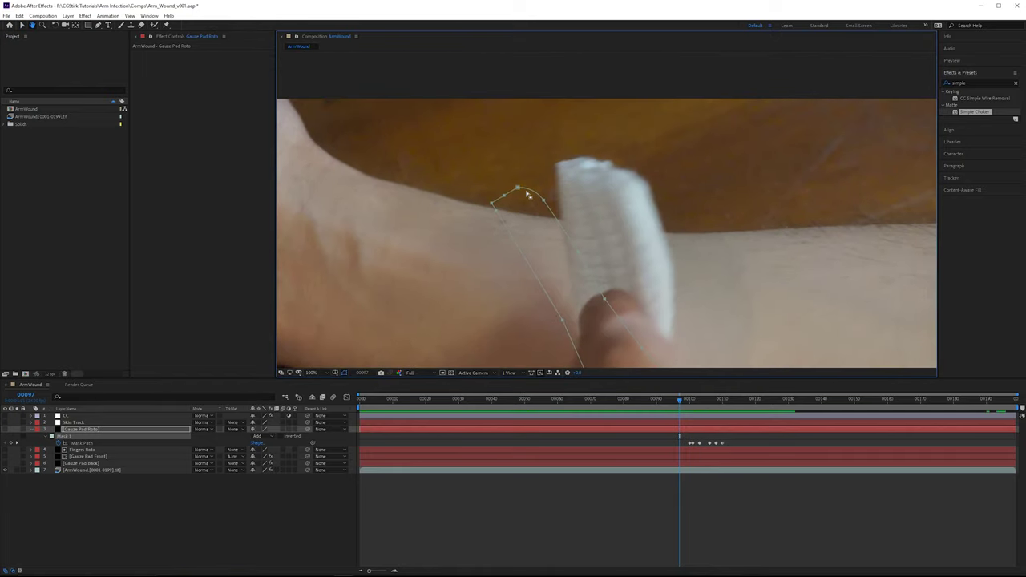
{"action": "key", "text": "v"}
{"action": "left_click_drag", "start_coordinate": [529, 195], "coordinate": [616, 169]}
{"action": "double_click", "coordinate": [587, 163]}
{"action": "key", "text": "Return"}
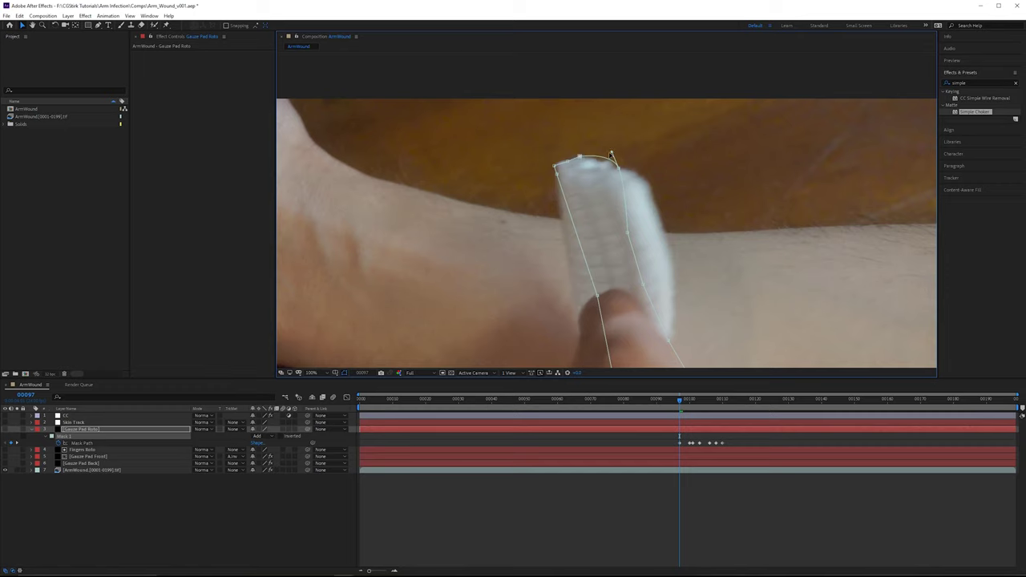
Step: Fit the mask's side points to both gauze edges at frame 97 and arrange its lower points over the hand
{"action": "left_click_drag", "start_coordinate": [630, 237], "coordinate": [652, 187]}
{"action": "left_click", "coordinate": [619, 169]}
{"action": "left_click_drag", "start_coordinate": [597, 298], "coordinate": [573, 297]}
{"action": "left_click_drag", "start_coordinate": [643, 285], "coordinate": [654, 217]}
{"action": "left_click_drag", "start_coordinate": [710, 365], "coordinate": [695, 300]}
{"action": "left_click_drag", "start_coordinate": [586, 299], "coordinate": [546, 279]}
{"action": "left_click_drag", "start_coordinate": [613, 351], "coordinate": [568, 335]}
{"action": "left_click_drag", "start_coordinate": [675, 363], "coordinate": [647, 295]}
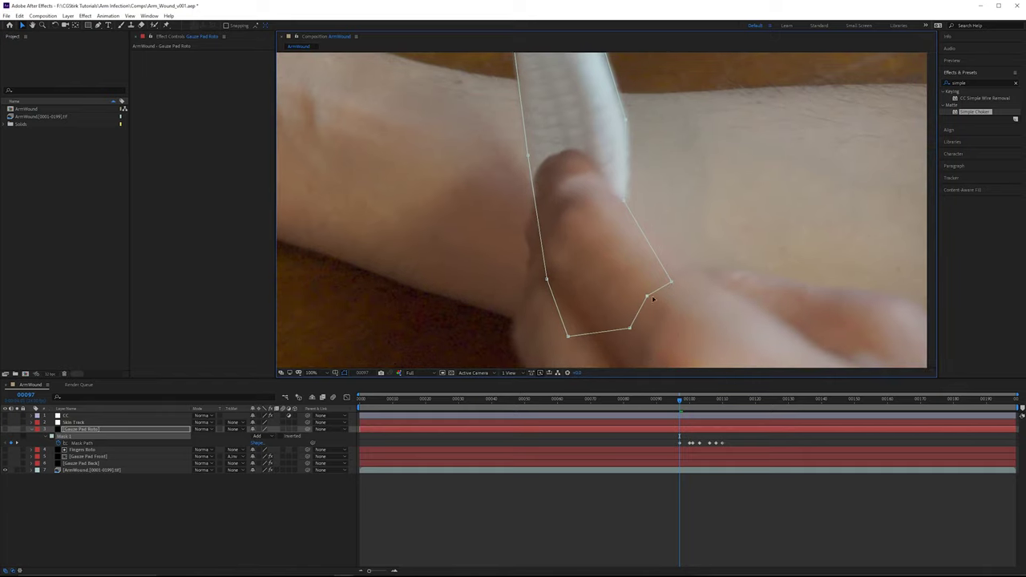
Step: Convert the mask's right-edge vertex to a smooth curve at frame 97 and refine the neighbouring edge and top points
{"action": "key", "text": "Page_Down"}
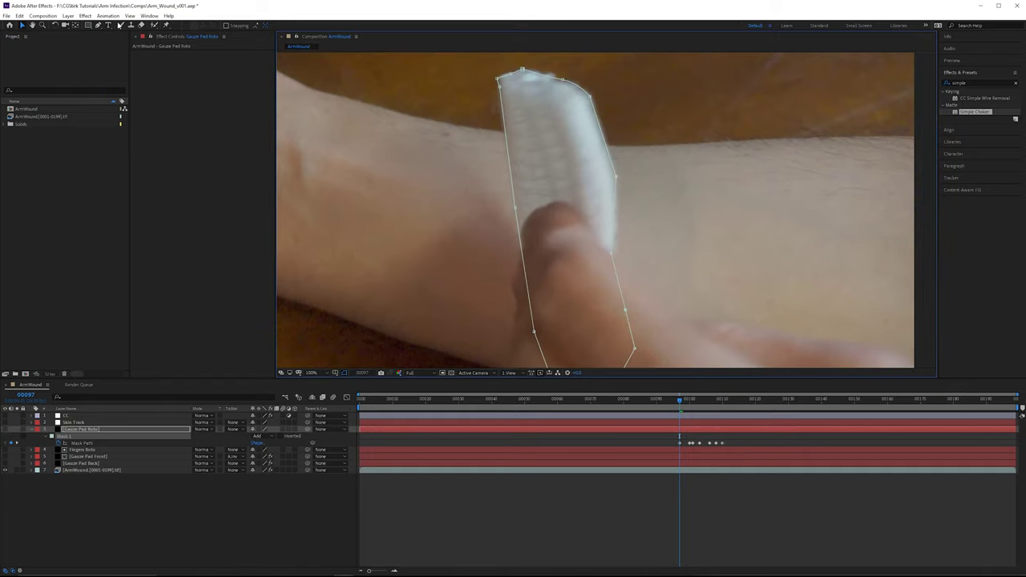
{"action": "left_click_drag", "start_coordinate": [100, 26], "coordinate": [114, 51]}
{"action": "left_click", "coordinate": [617, 177]}
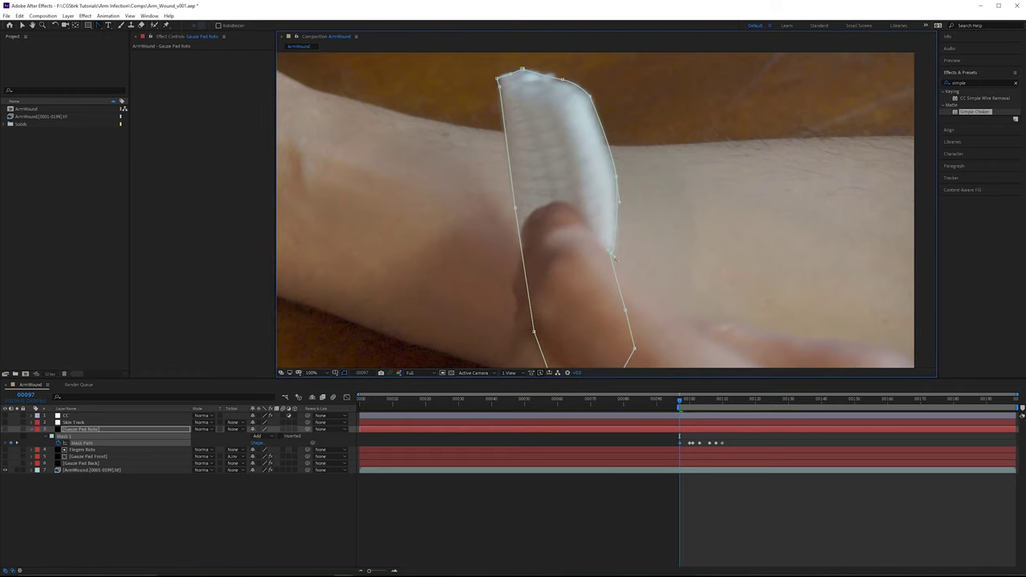
{"action": "key", "text": "ctrl+z"}
{"action": "key", "text": "ctrl+z"}
{"action": "key", "text": "v"}
{"action": "left_click_drag", "start_coordinate": [616, 177], "coordinate": [615, 177]}
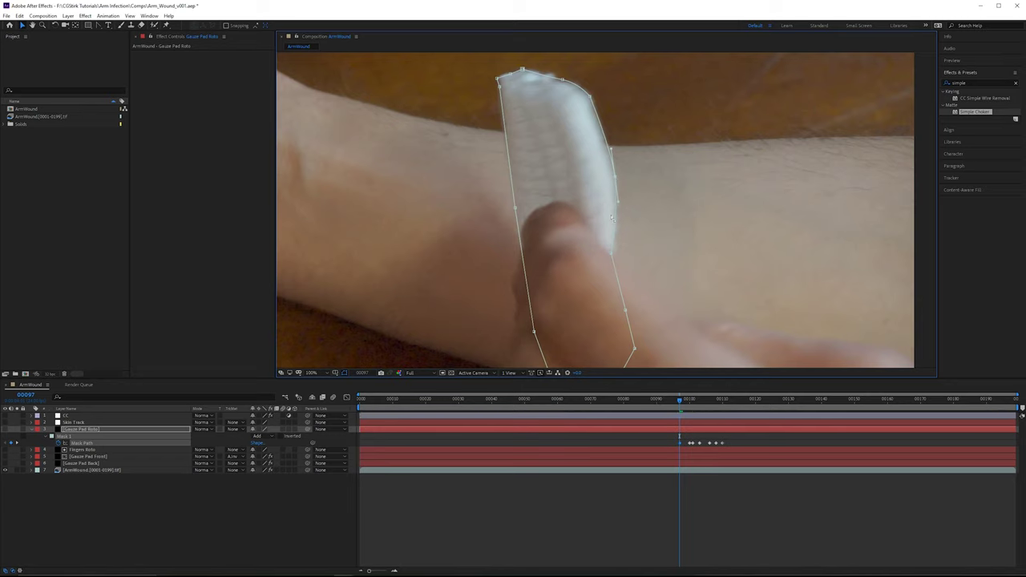
{"action": "left_click_drag", "start_coordinate": [609, 255], "coordinate": [614, 257]}
{"action": "left_click_drag", "start_coordinate": [560, 72], "coordinate": [572, 103]}
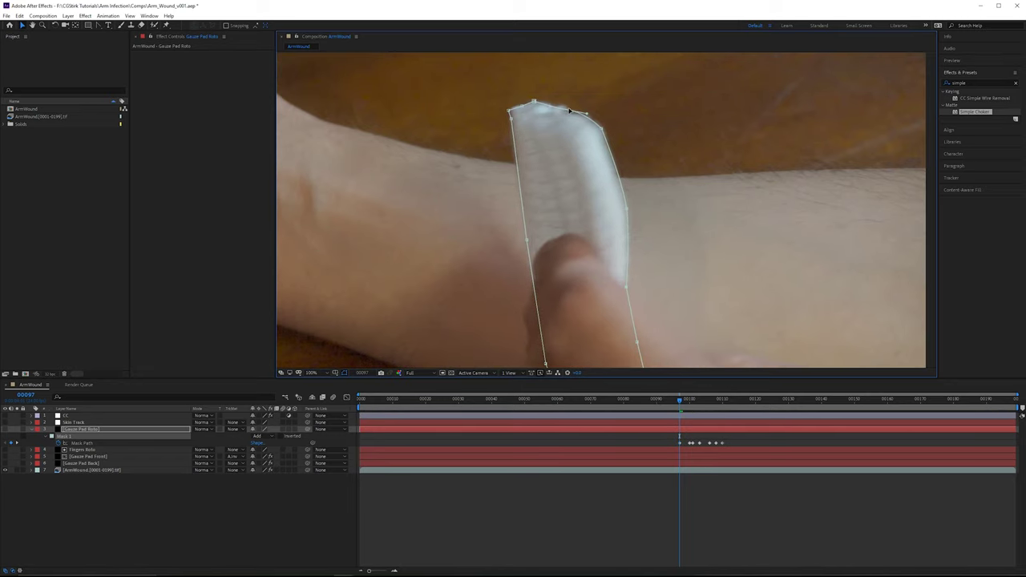
Step: At frame 90, move the mask onto the gauze and fit its points to the upper left corner and left edge
{"action": "left_click_drag", "start_coordinate": [685, 400], "coordinate": [656, 399]}
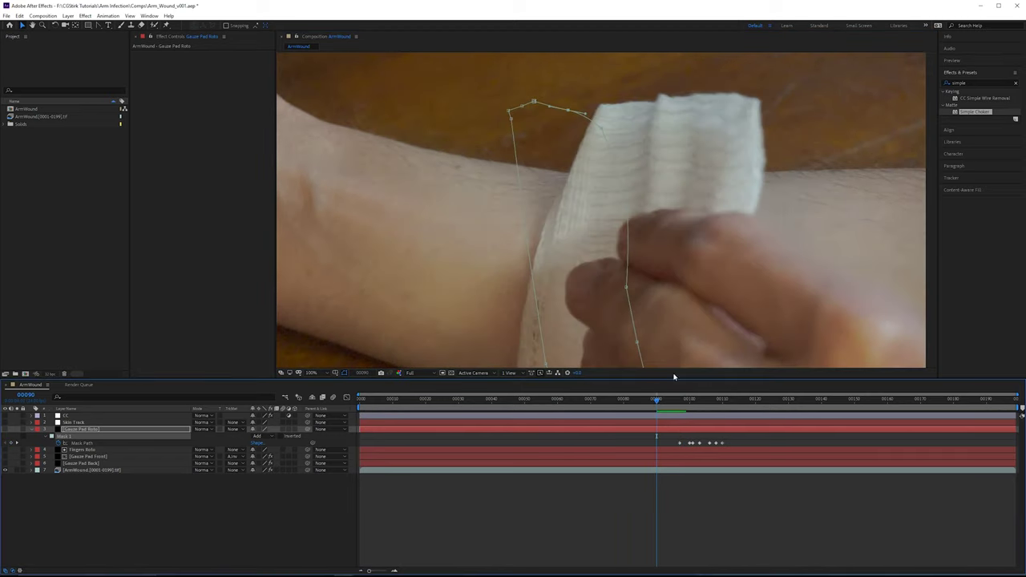
{"action": "key", "text": "comma"}
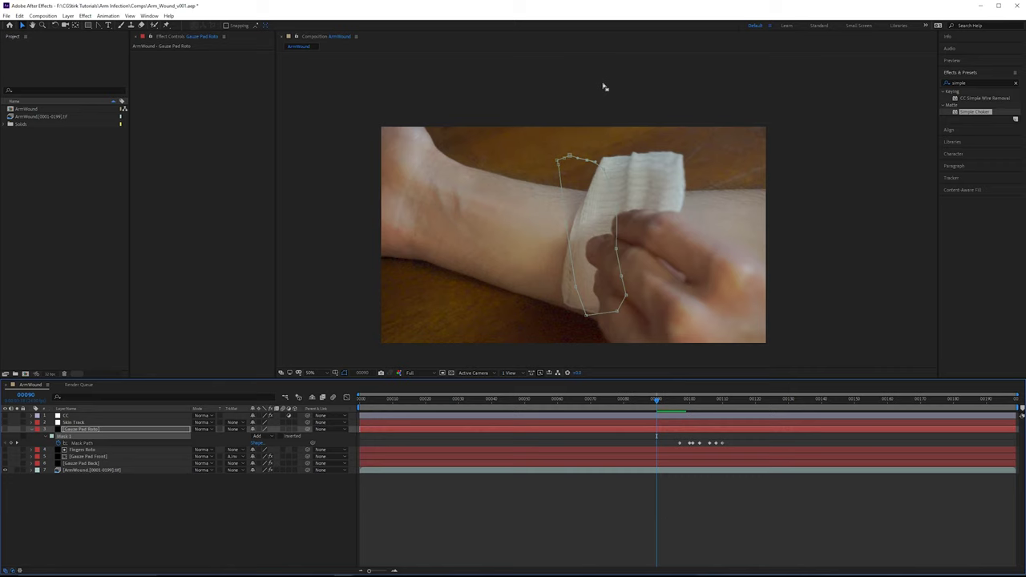
{"action": "key", "text": "period"}
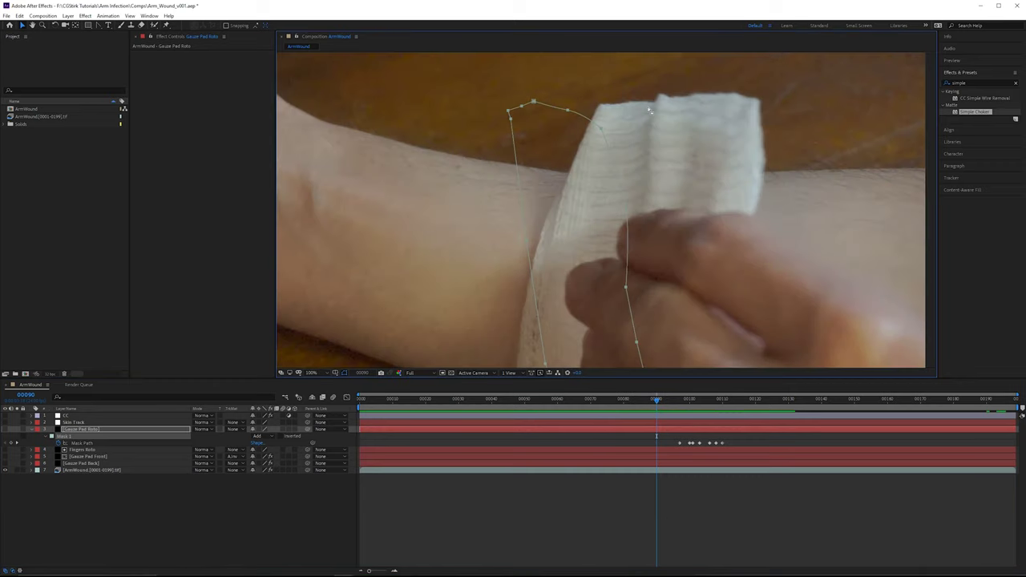
{"action": "left_click_drag", "start_coordinate": [534, 101], "coordinate": [623, 95]}
{"action": "left_click", "coordinate": [534, 257]}
{"action": "left_click_drag", "start_coordinate": [616, 234], "coordinate": [539, 242]}
{"action": "left_click_drag", "start_coordinate": [599, 112], "coordinate": [582, 138]}
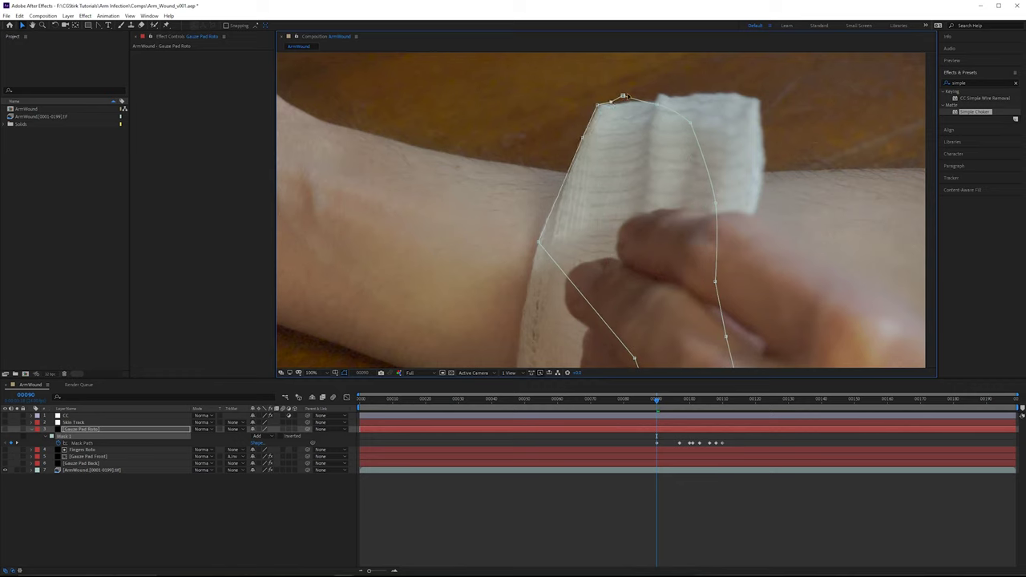
Step: Extend the mask around the gauze's upper right corner and down its right edge over the fingers at frame 90
{"action": "left_click_drag", "start_coordinate": [624, 97], "coordinate": [765, 120]}
{"action": "left_click_drag", "start_coordinate": [714, 199], "coordinate": [767, 188]}
{"action": "left_click", "coordinate": [766, 120]}
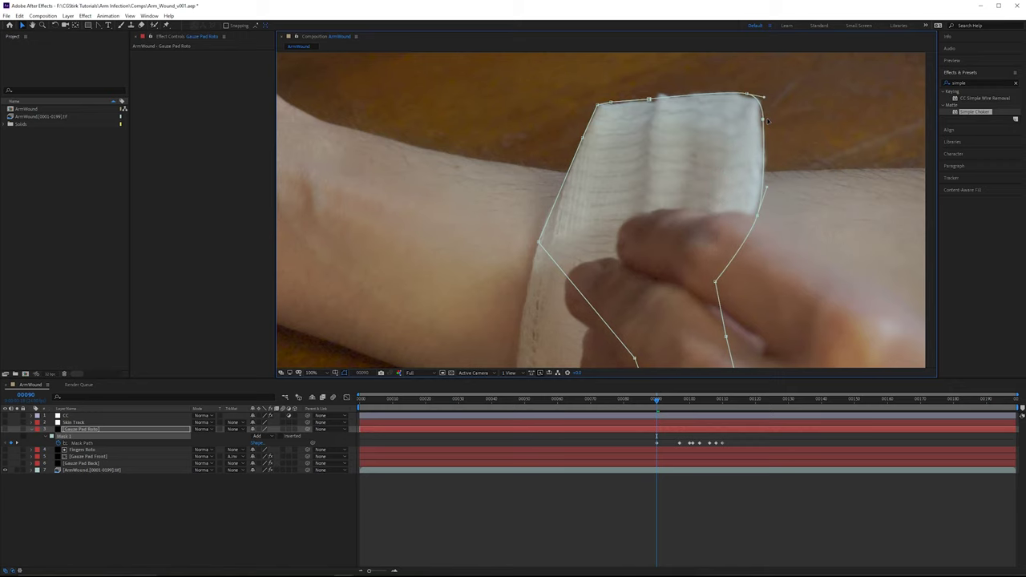
{"action": "left_click_drag", "start_coordinate": [736, 163], "coordinate": [716, 127]}
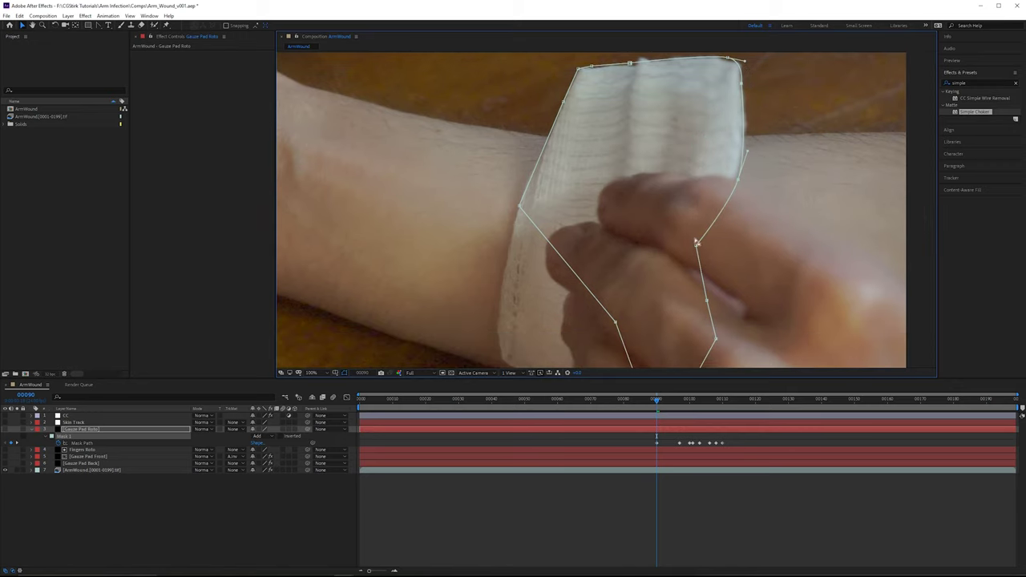
{"action": "left_click_drag", "start_coordinate": [695, 246], "coordinate": [723, 275]}
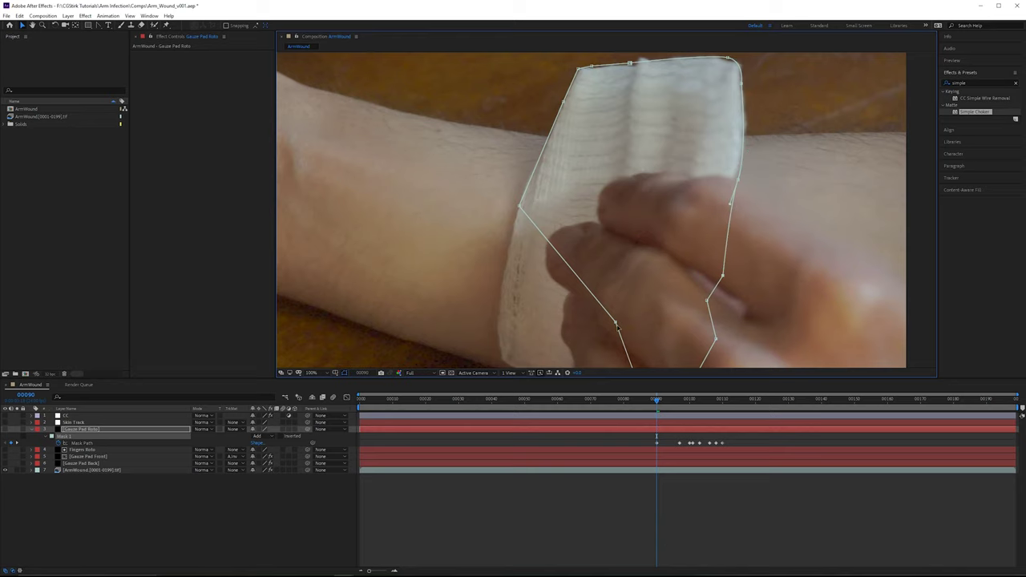
Step: Refine the right-edge mask point above the fingers at frame 90 and bend its curve to the gauze's bulge
{"action": "scroll", "coordinate": [607, 168], "scroll_direction": "up", "scroll_amount": 3}
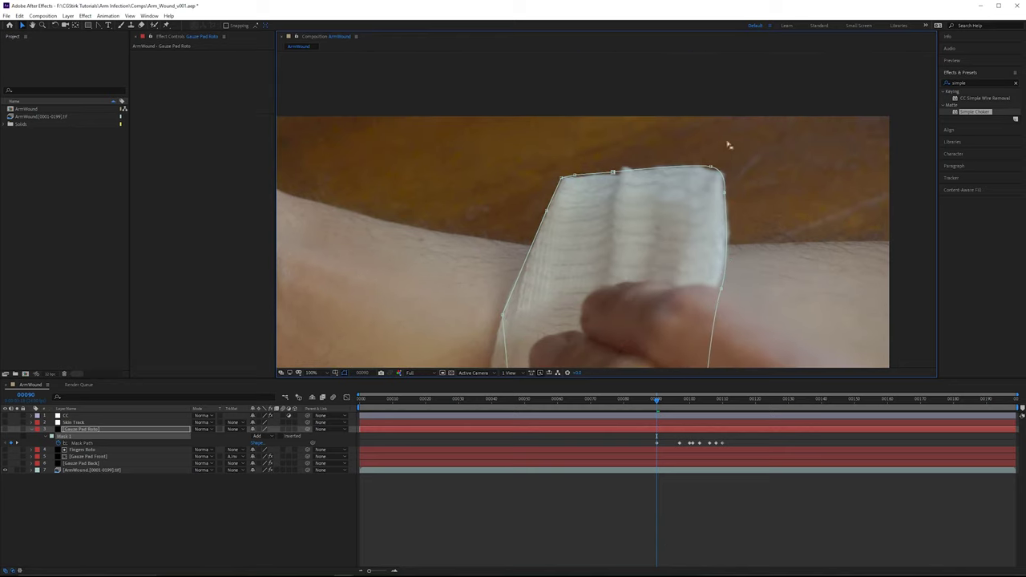
{"action": "scroll", "coordinate": [699, 202], "scroll_direction": "up", "scroll_amount": 3}
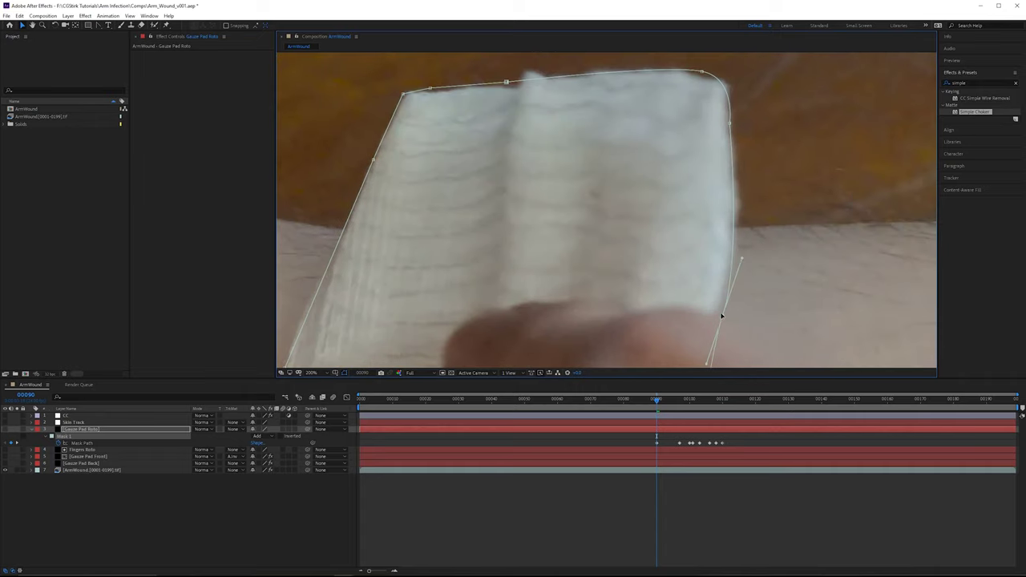
{"action": "left_click_drag", "start_coordinate": [722, 316], "coordinate": [720, 313]}
{"action": "left_click_drag", "start_coordinate": [742, 259], "coordinate": [759, 217]}
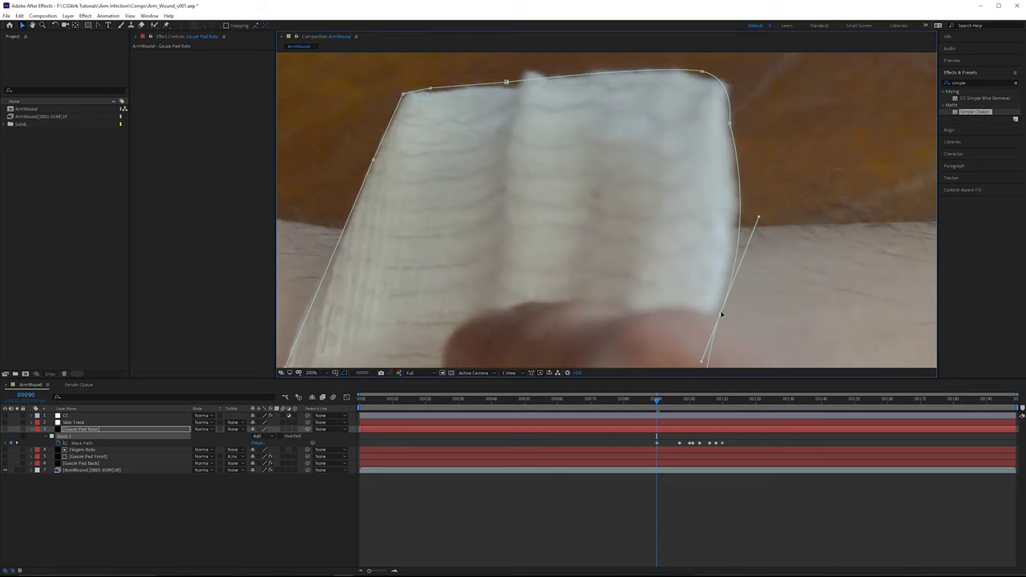
{"action": "key", "text": "comma"}
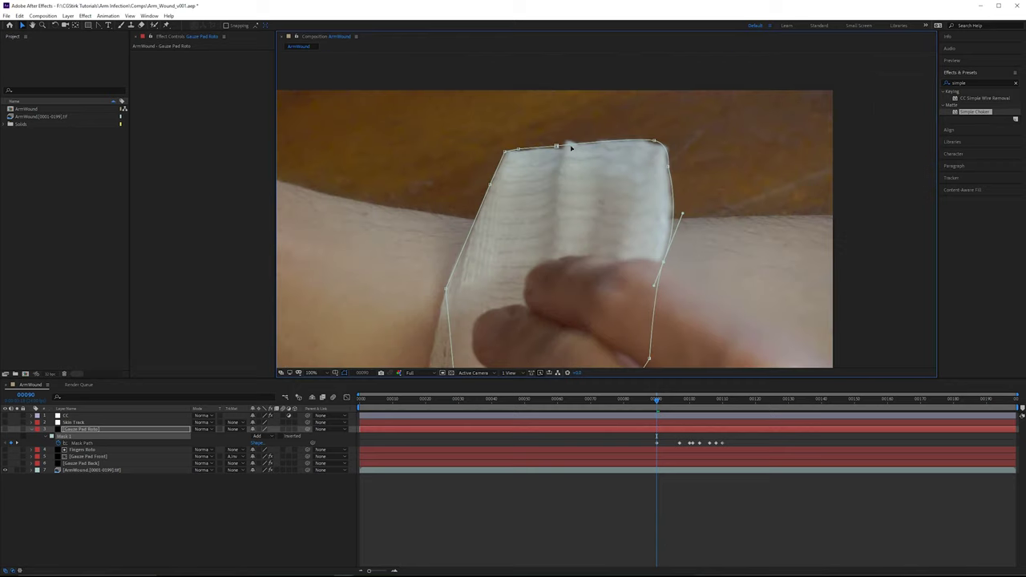
Step: Fit the mask's left-side points to the gauze's left edge down to its lower end at frame 90
{"action": "left_click_drag", "start_coordinate": [440, 324], "coordinate": [531, 286]}
{"action": "scroll", "coordinate": [577, 266], "scroll_direction": "down", "scroll_amount": 1}
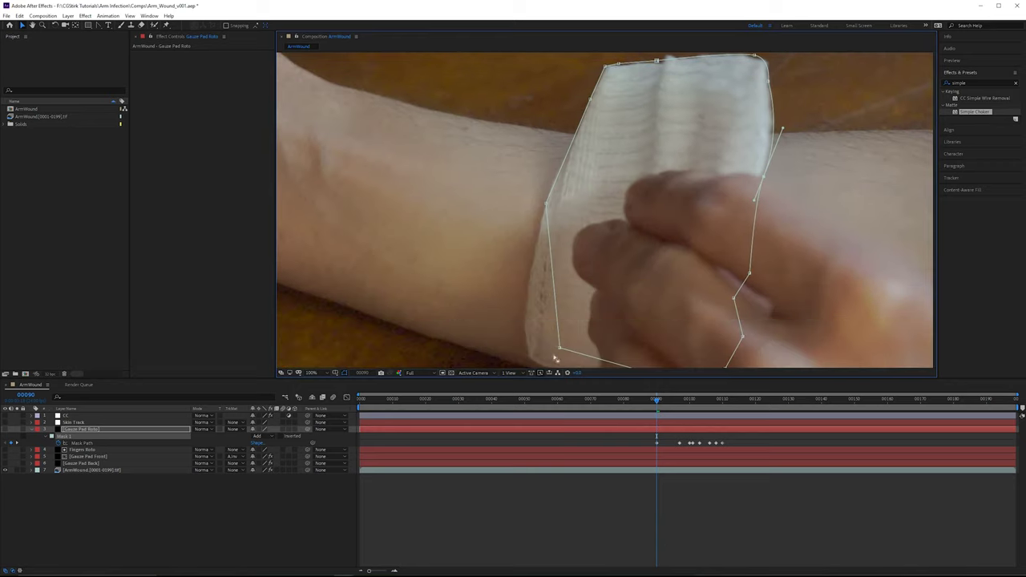
{"action": "left_click_drag", "start_coordinate": [560, 350], "coordinate": [524, 343]}
{"action": "left_click_drag", "start_coordinate": [545, 206], "coordinate": [556, 177]}
{"action": "key", "text": "period"}
{"action": "left_click", "coordinate": [97, 25]}
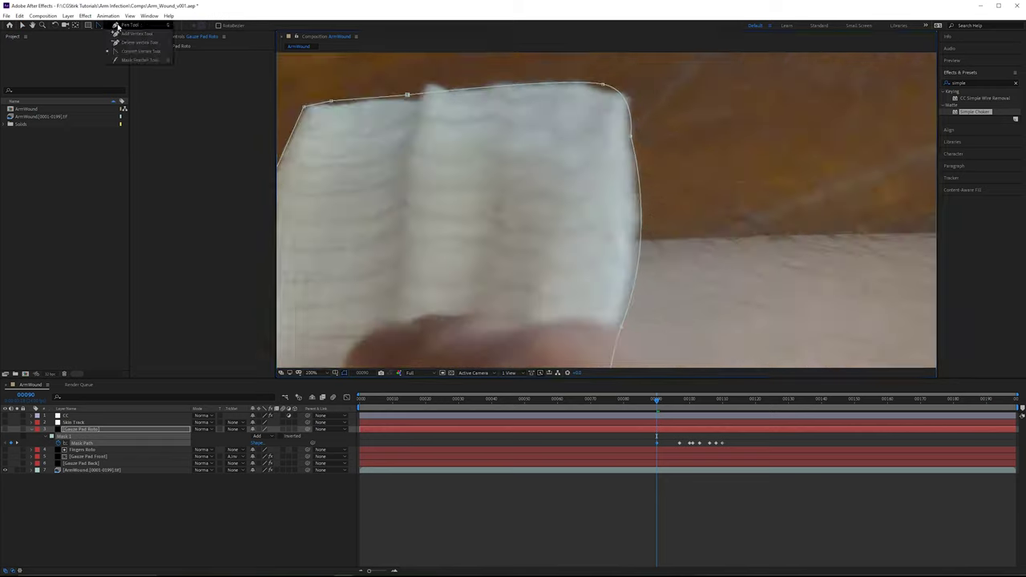
{"action": "key", "text": "comma"}
{"action": "key", "text": "Page_Up"}
{"action": "key", "text": "Page_Up"}
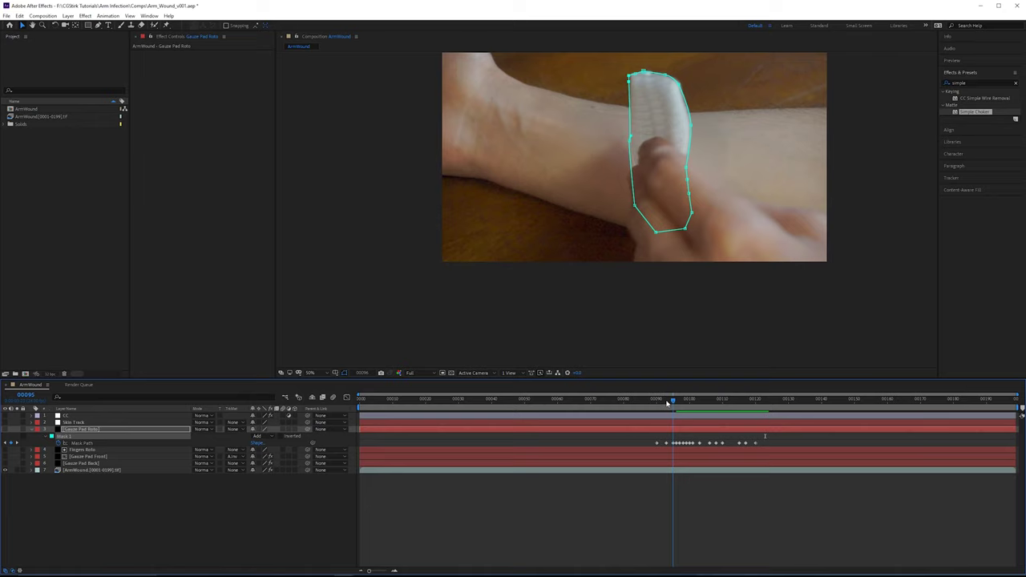
Step: Scrub through the whole clip and examine how the animated mask follows the gauze, including a closer look at frame 108
{"action": "left_click_drag", "start_coordinate": [667, 403], "coordinate": [710, 403]}
{"action": "left_click_drag", "start_coordinate": [519, 411], "coordinate": [358, 394]}
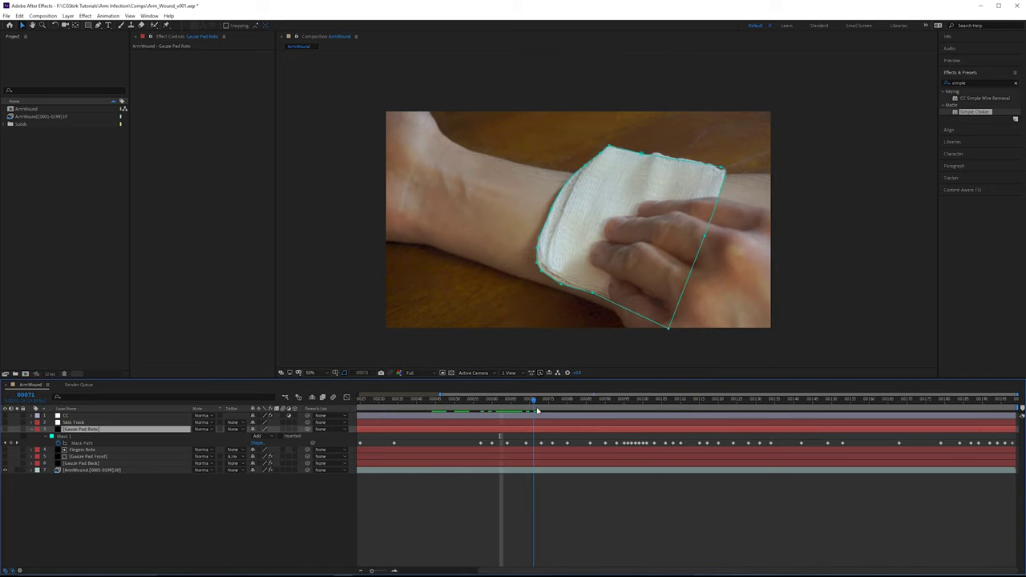
{"action": "left_click_drag", "start_coordinate": [564, 400], "coordinate": [498, 401]}
{"action": "left_click_drag", "start_coordinate": [373, 394], "coordinate": [716, 396]}
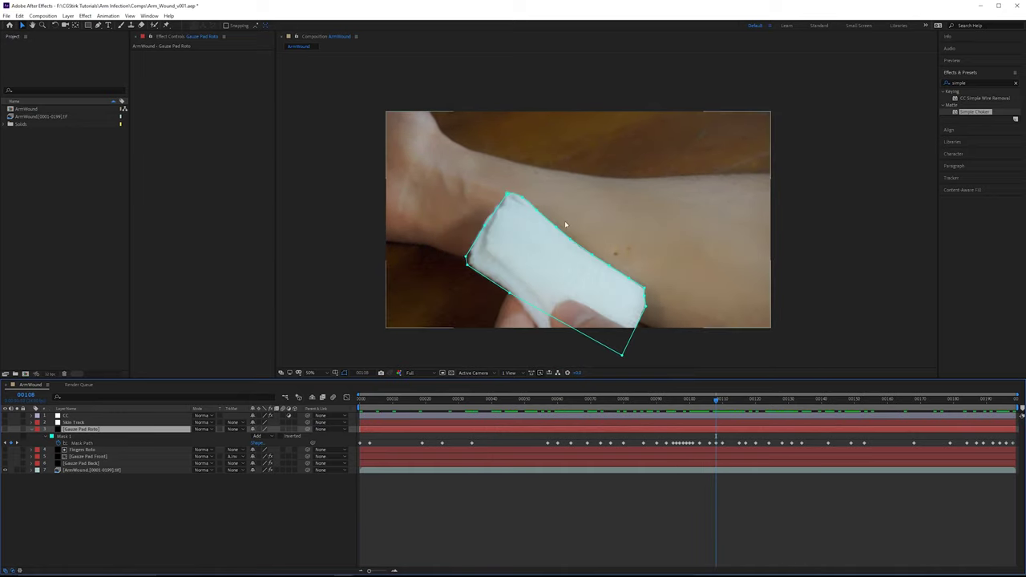
{"action": "scroll", "coordinate": [593, 249], "scroll_direction": "up", "scroll_amount": 2}
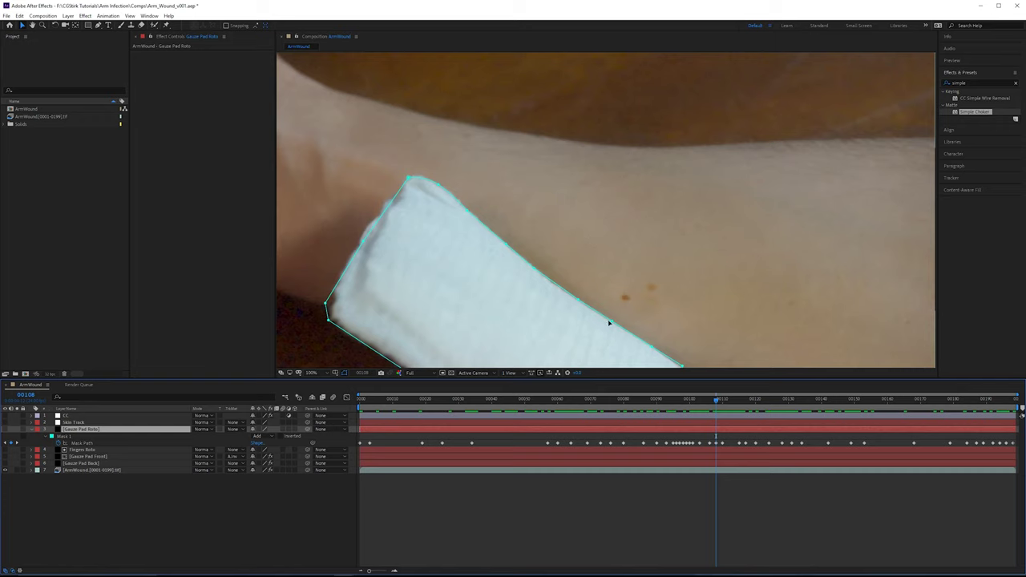
{"action": "left_click_drag", "start_coordinate": [627, 265], "coordinate": [585, 217]}
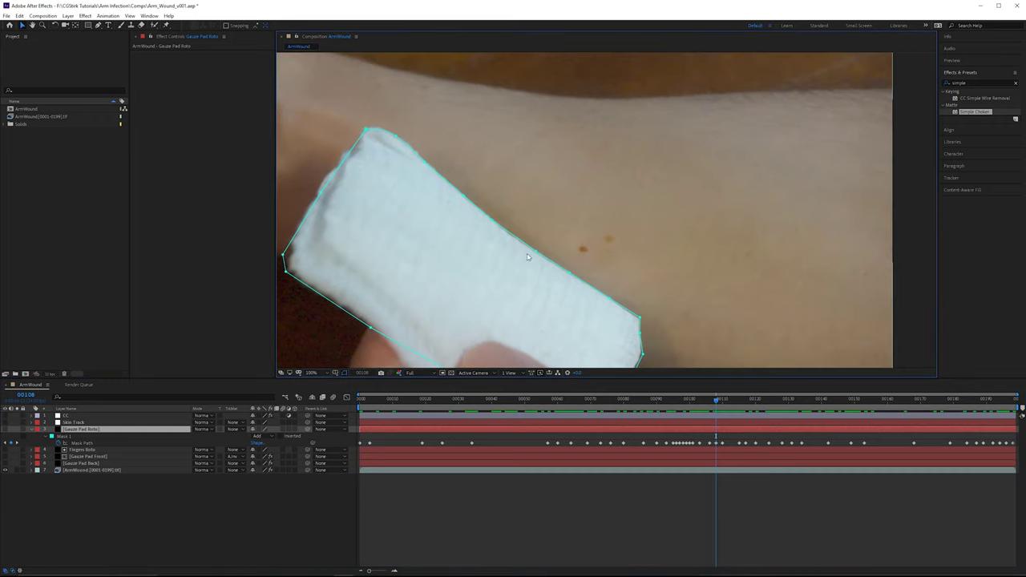
{"action": "left_click_drag", "start_coordinate": [690, 403], "coordinate": [753, 408]}
{"action": "key", "text": "shift+slash"}
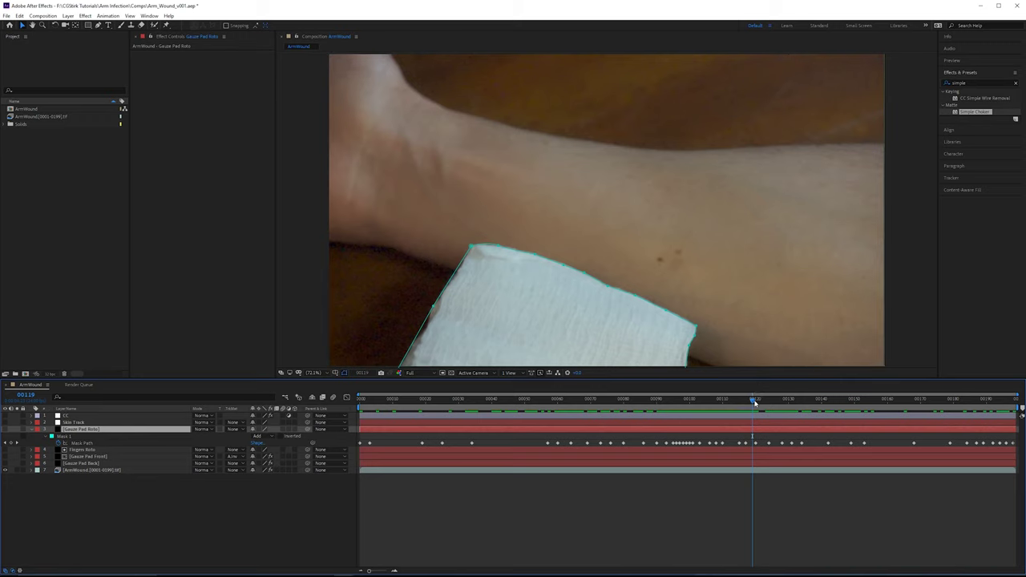
{"action": "left_click_drag", "start_coordinate": [754, 401], "coordinate": [705, 401]}
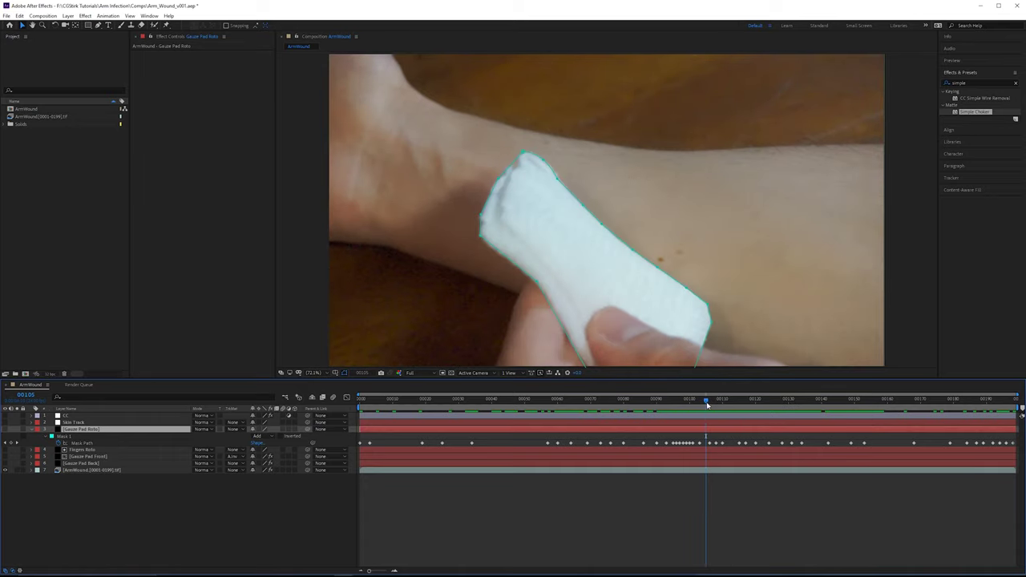
Step: Pre-compose the Gauze Pad Roto layer into a comp named Gauze Pad Roto, moving all attributes into the new composition
{"action": "mouse_move", "coordinate": [707, 403]}
{"action": "left_mouse_down"}
{"action": "mouse_move", "coordinate": [634, 409]}
{"action": "mouse_move", "coordinate": [767, 394]}
{"action": "mouse_move", "coordinate": [543, 390]}
{"action": "mouse_move", "coordinate": [696, 389]}
{"action": "left_mouse_up"}
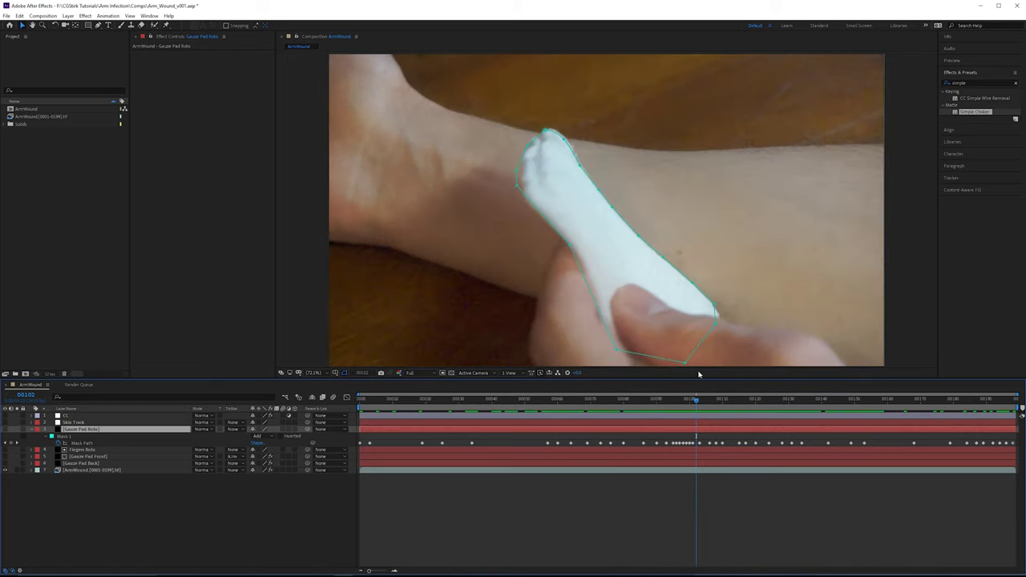
{"action": "left_click", "coordinate": [84, 450]}
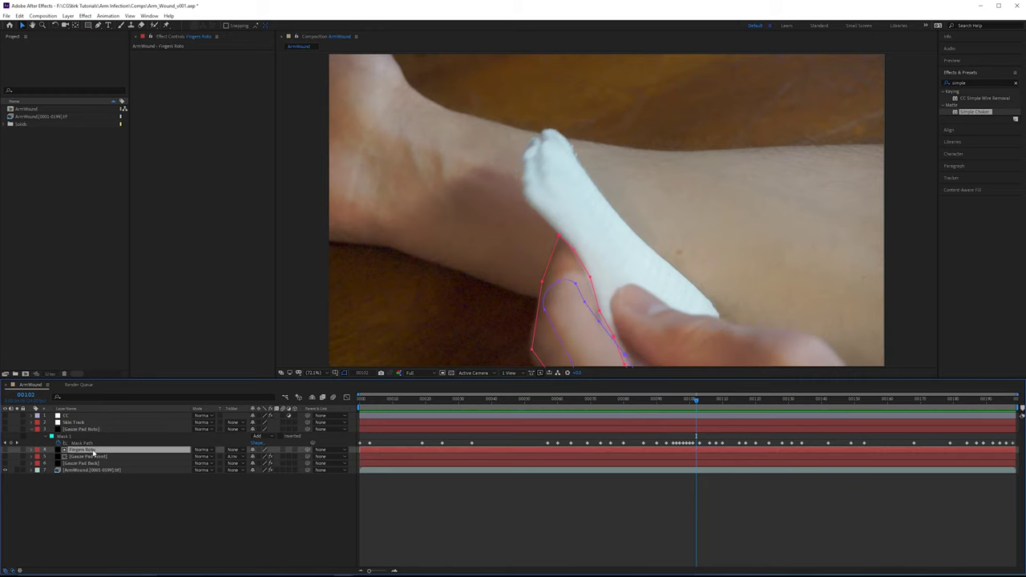
{"action": "left_click", "coordinate": [105, 422]}
{"action": "left_click", "coordinate": [88, 430]}
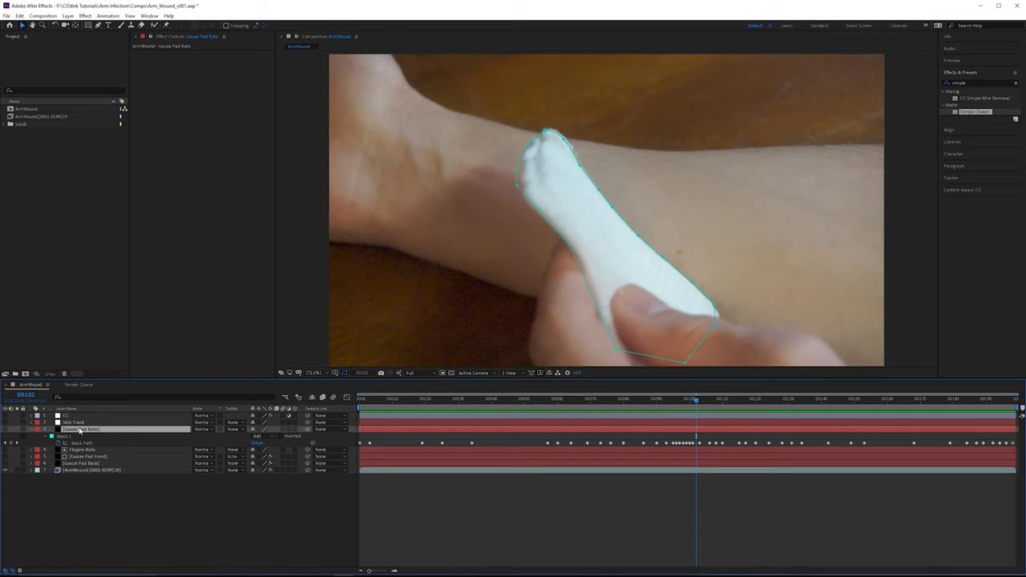
{"action": "key", "text": "ctrl+shift+c"}
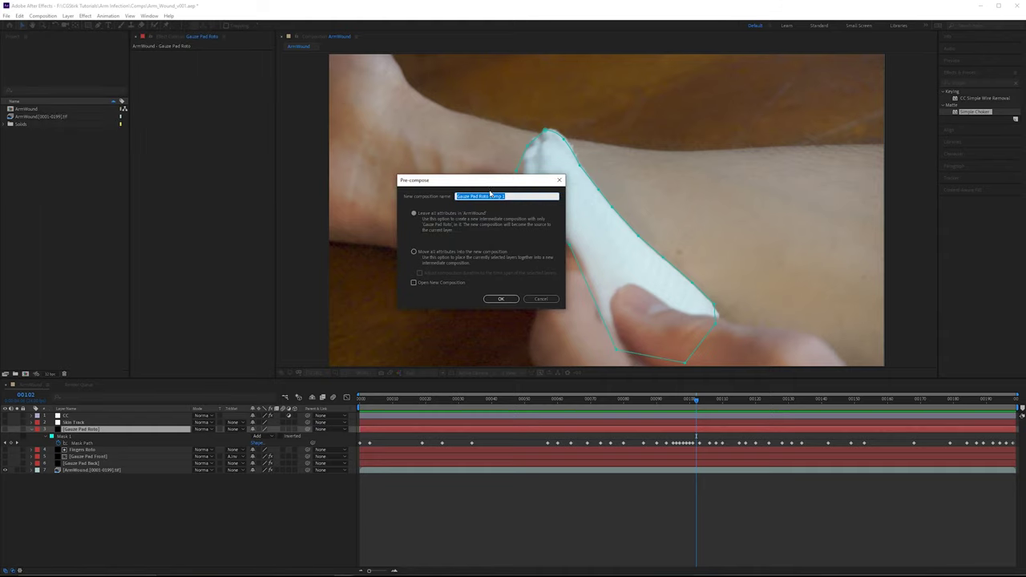
{"action": "left_click", "coordinate": [511, 197]}
{"action": "left_click", "coordinate": [429, 253]}
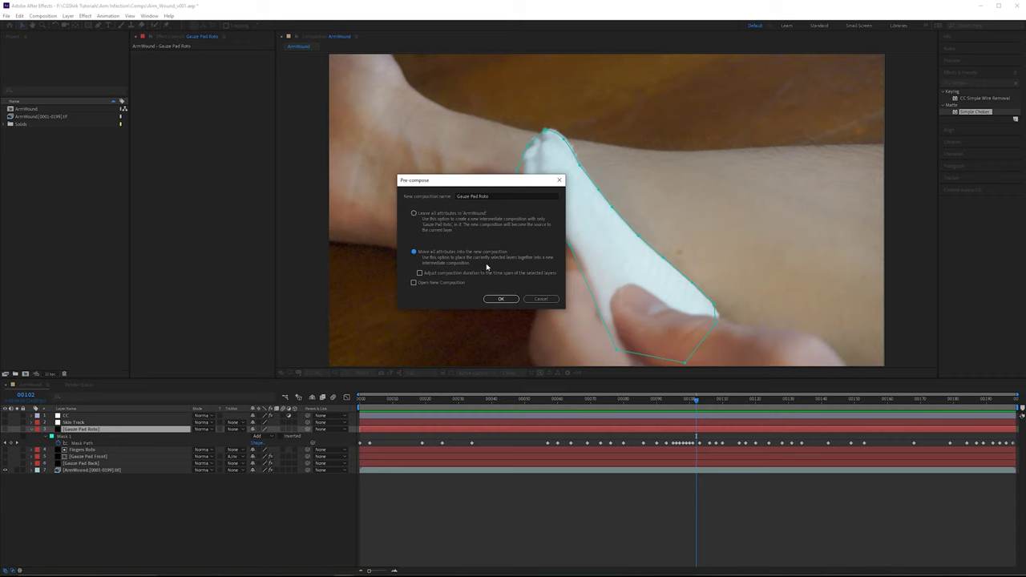
{"action": "left_click", "coordinate": [500, 299]}
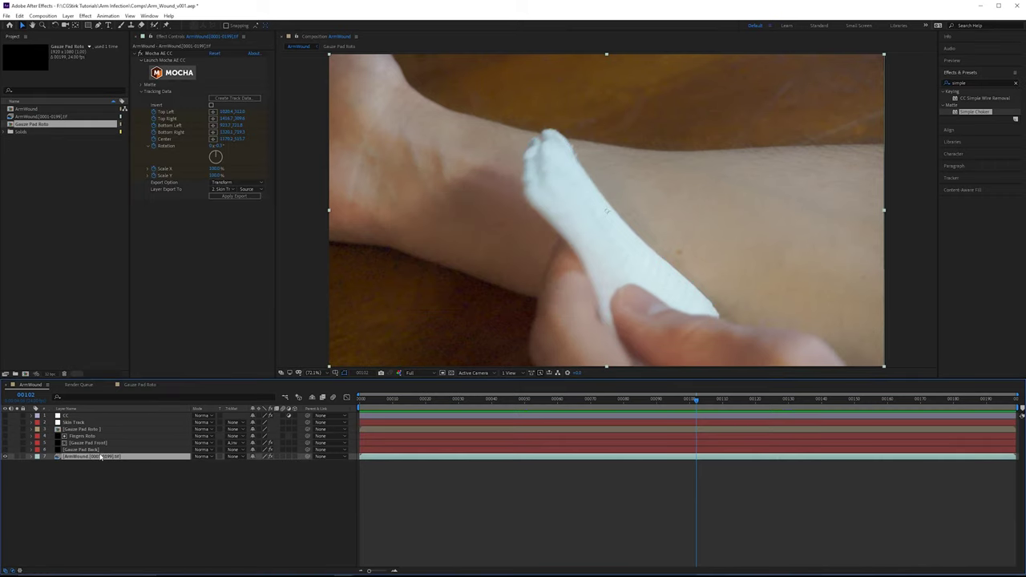
Step: Add the ArmWound footage beneath the masked solid in the Gauze Pad Roto comp and make the footage a guide layer
{"action": "double_click", "coordinate": [77, 433]}
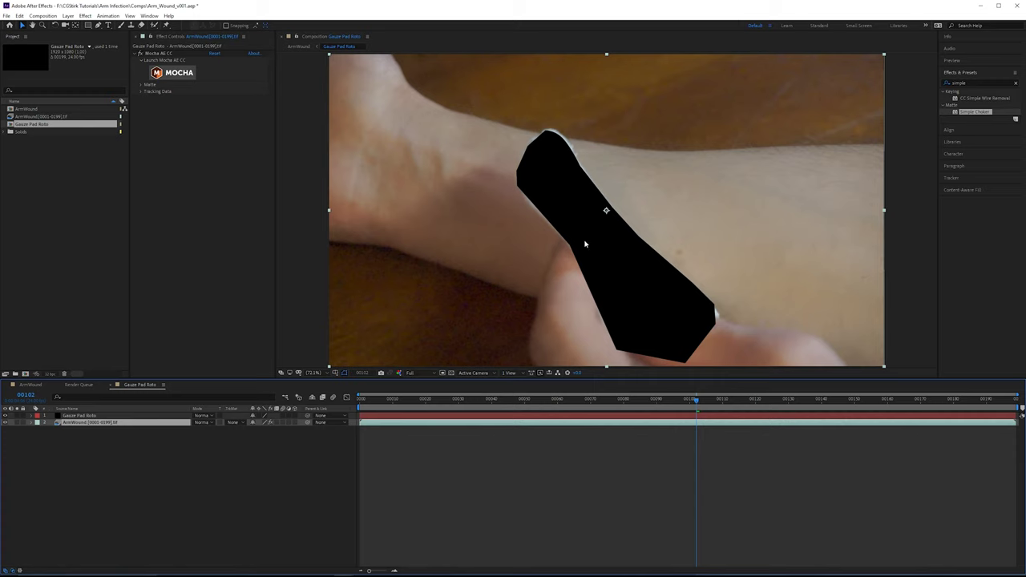
{"action": "left_click", "coordinate": [31, 385]}
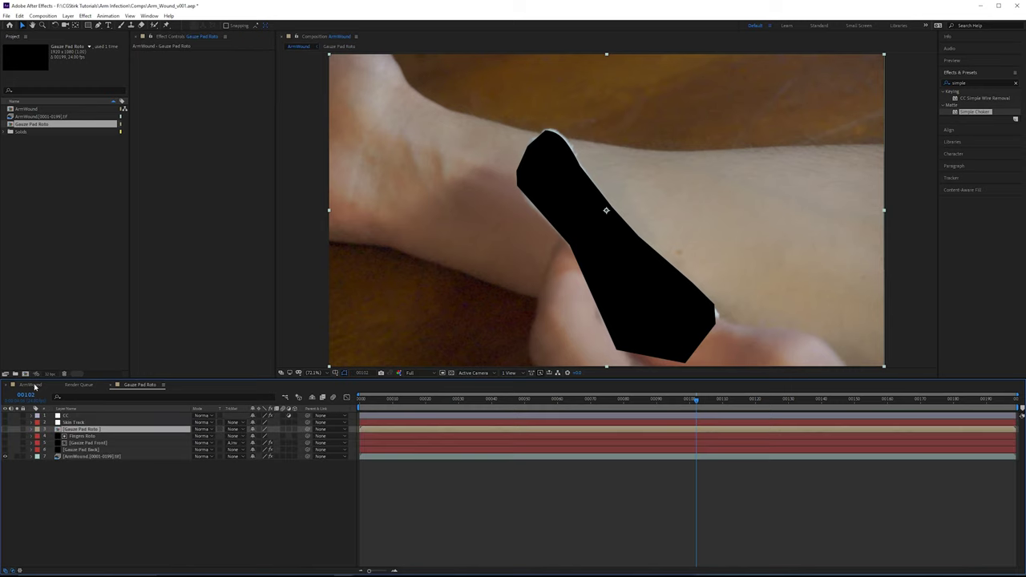
{"action": "left_click", "coordinate": [5, 428]}
{"action": "double_click", "coordinate": [76, 430]}
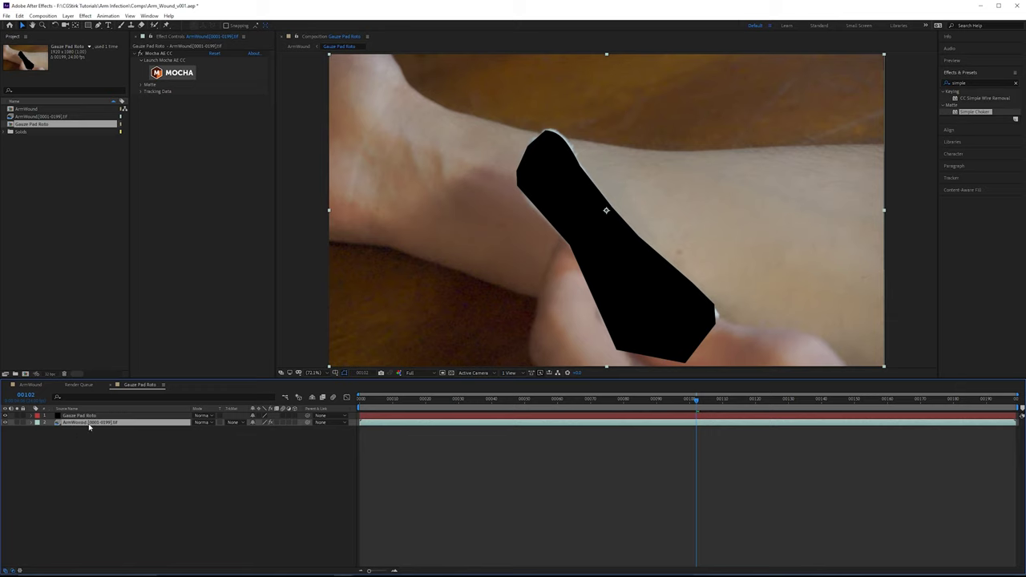
{"action": "left_click", "coordinate": [67, 16]}
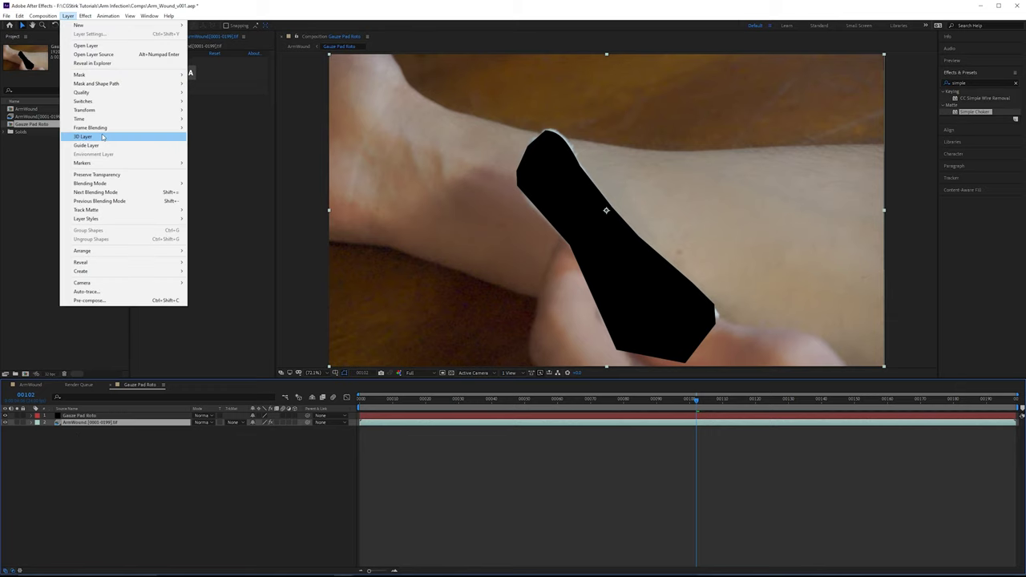
{"action": "left_click", "coordinate": [106, 145]}
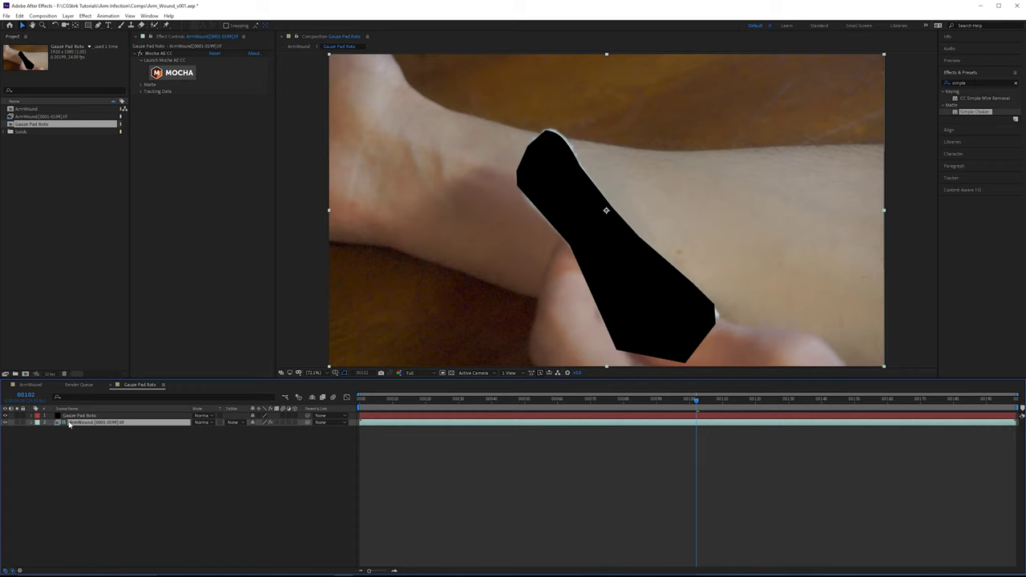
Step: Solo Gauze Pad Roto in the ArmWound comp over the transparency grid to check its matte, and restore the normal footage view
{"action": "left_click", "coordinate": [37, 386]}
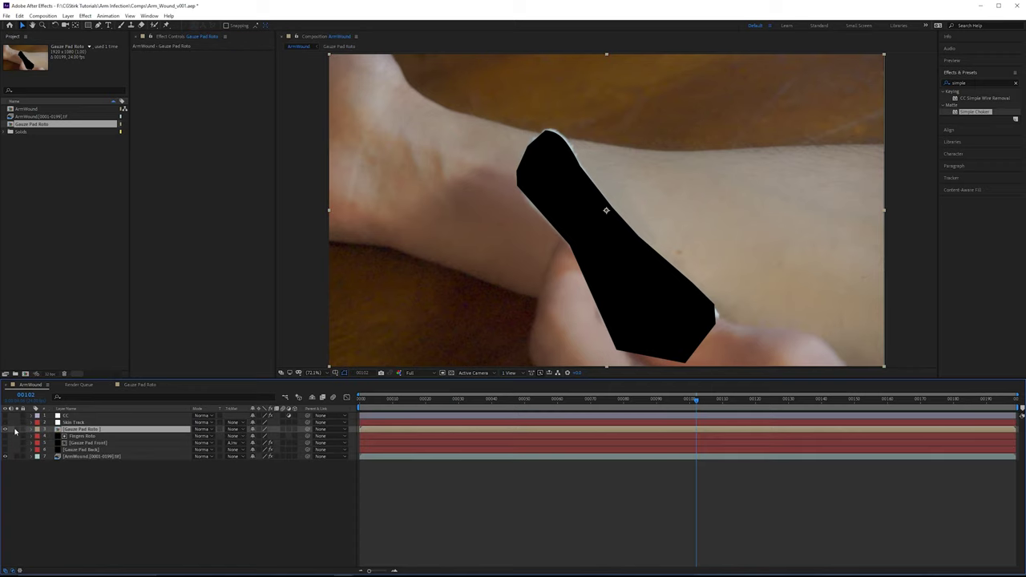
{"action": "left_click", "coordinate": [17, 429]}
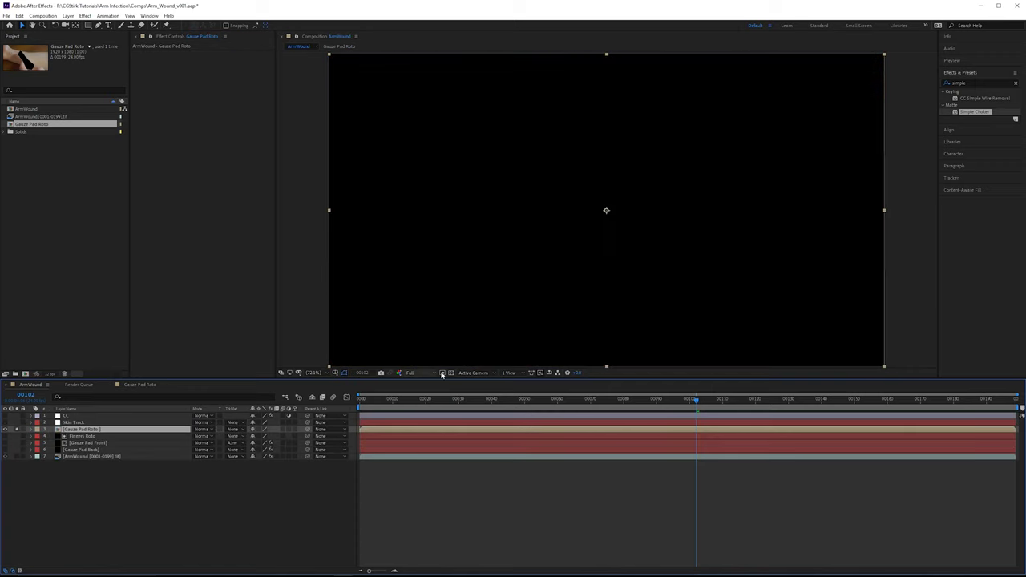
{"action": "left_click", "coordinate": [451, 372]}
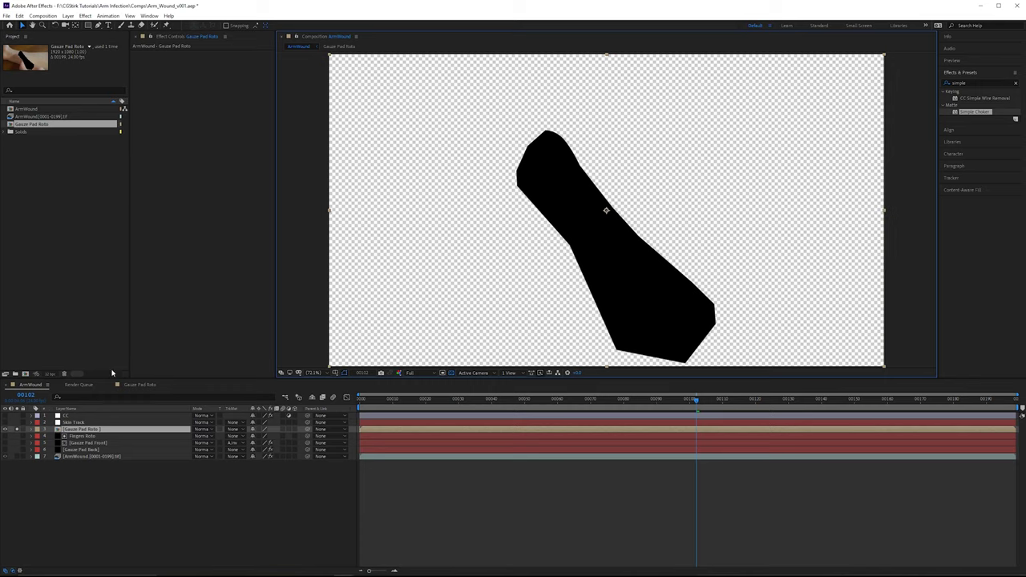
{"action": "left_click", "coordinate": [451, 373]}
{"action": "left_click", "coordinate": [17, 429]}
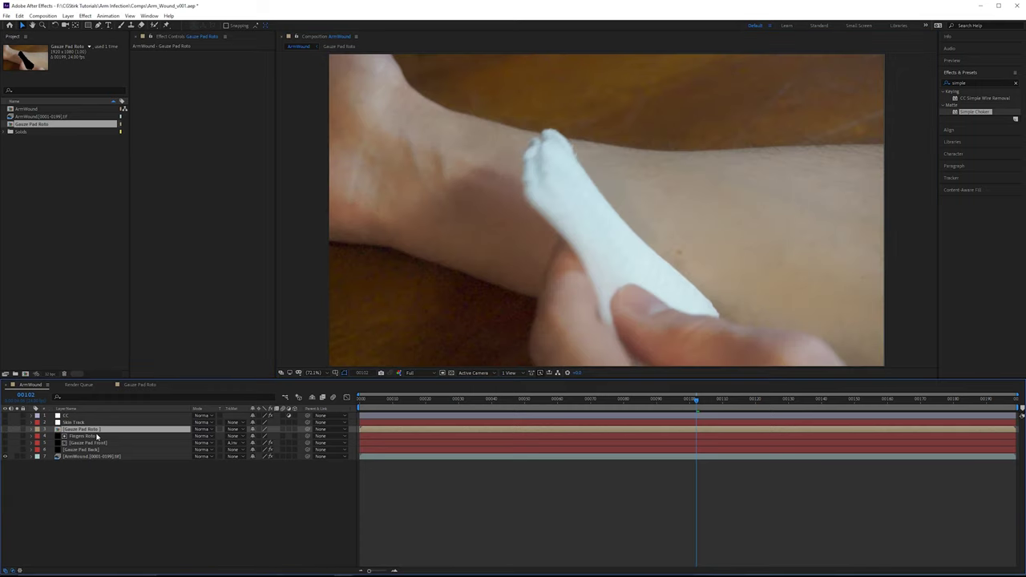
{"action": "left_click", "coordinate": [94, 437]}
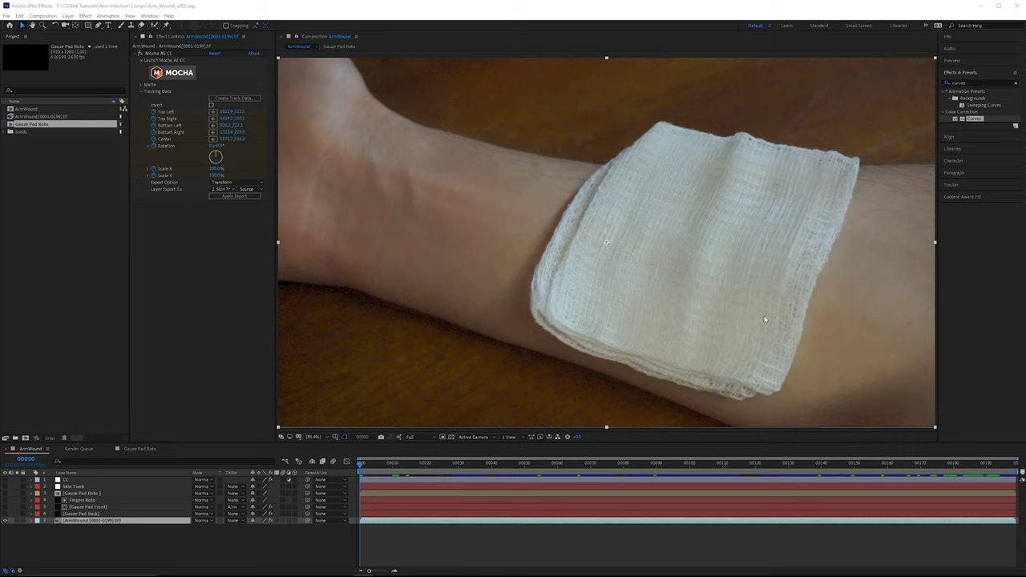
Step: Make the CC adjustment layer and the Gauze Pad Front layer visible in the ArmWound comp
{"action": "left_click", "coordinate": [5, 479]}
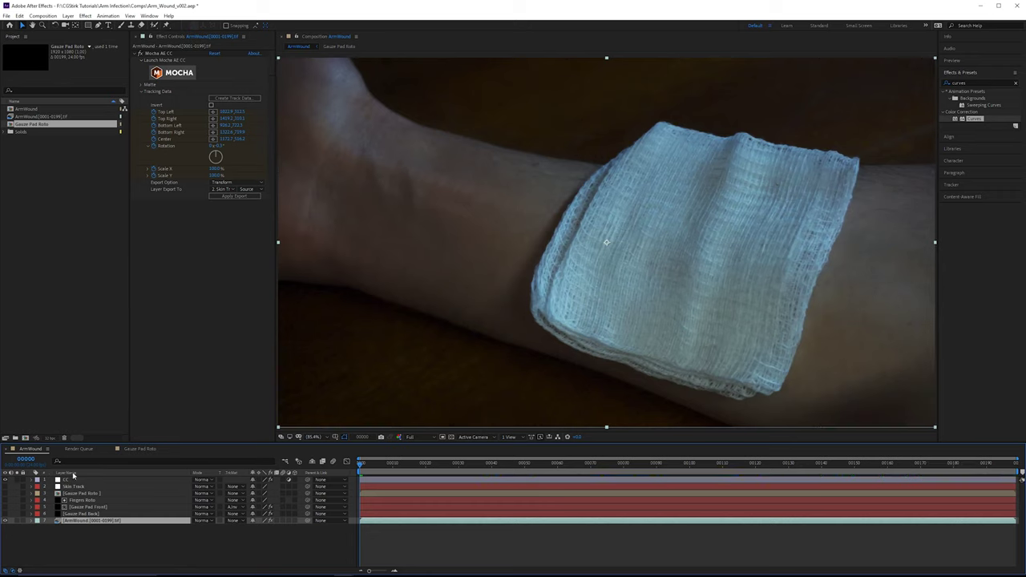
{"action": "left_click", "coordinate": [83, 514]}
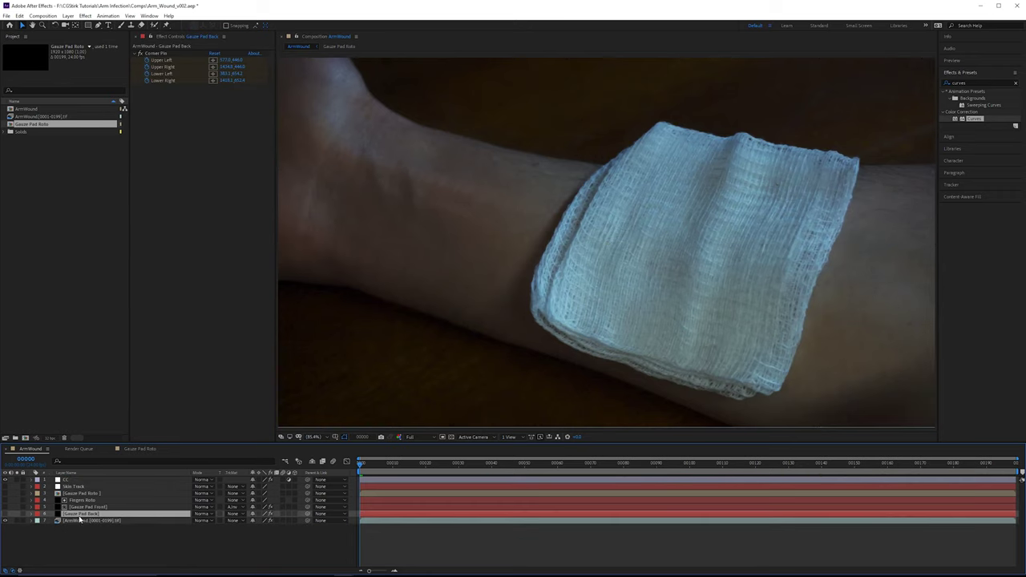
{"action": "left_click", "coordinate": [80, 508]}
{"action": "left_click", "coordinate": [5, 507]}
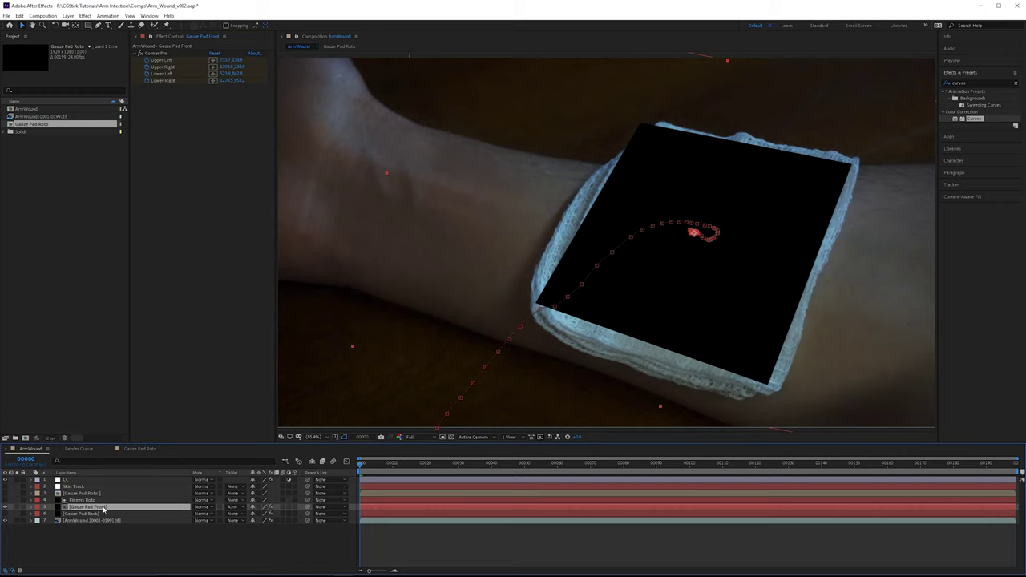
Step: Pre-compose Gauze Pad Front into a comp named Gauze Pad Front, leaving all attributes in ArmWound
{"action": "key", "text": "ctrl+shift+c"}
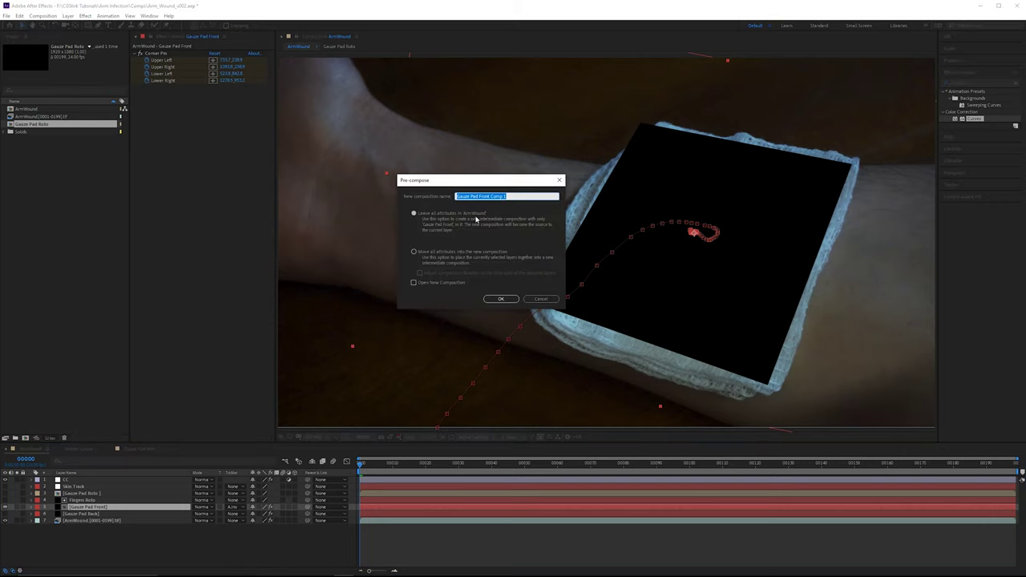
{"action": "left_click", "coordinate": [506, 196]}
{"action": "left_click_drag", "start_coordinate": [491, 196], "coordinate": [579, 191]}
{"action": "key", "text": "BackSpace"}
{"action": "left_click", "coordinate": [499, 299]}
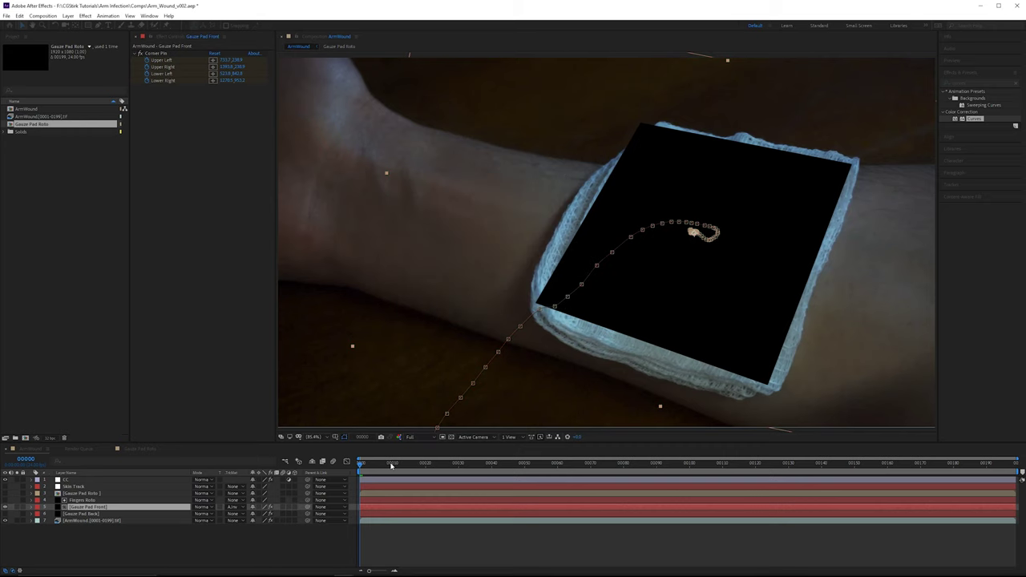
Step: Show the Gauze Pad Front comp in its own viewer beside the locked ArmWound viewer and delete the comp's black solid
{"action": "left_click", "coordinate": [305, 37]}
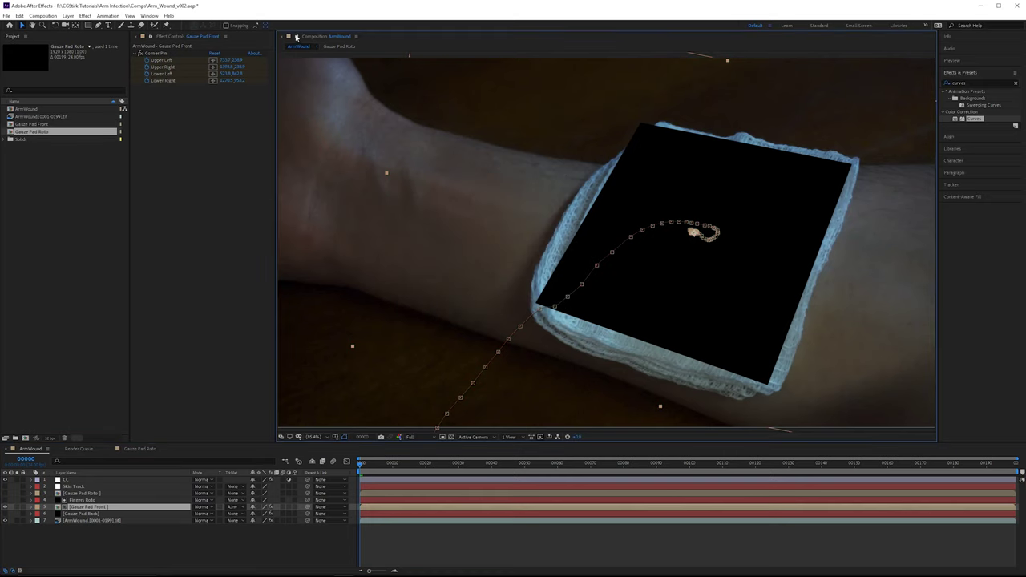
{"action": "double_click", "coordinate": [113, 508]}
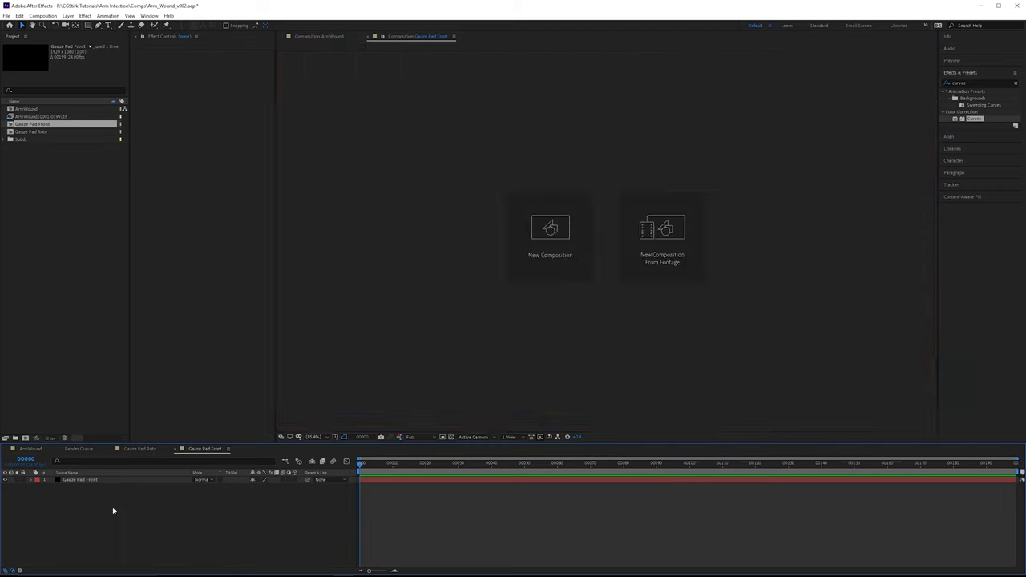
{"action": "left_click_drag", "start_coordinate": [394, 37], "coordinate": [925, 136]}
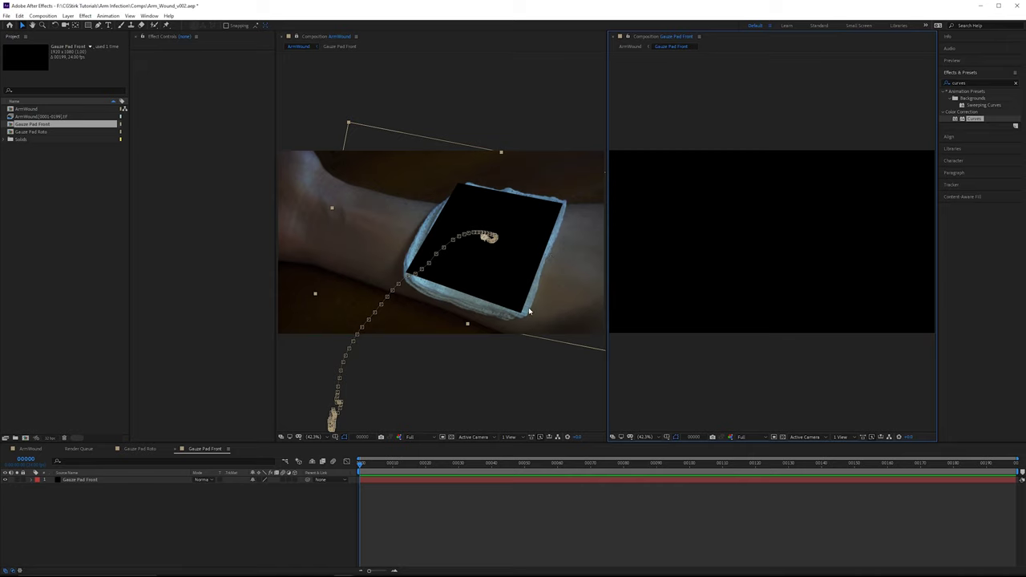
{"action": "left_click", "coordinate": [99, 480]}
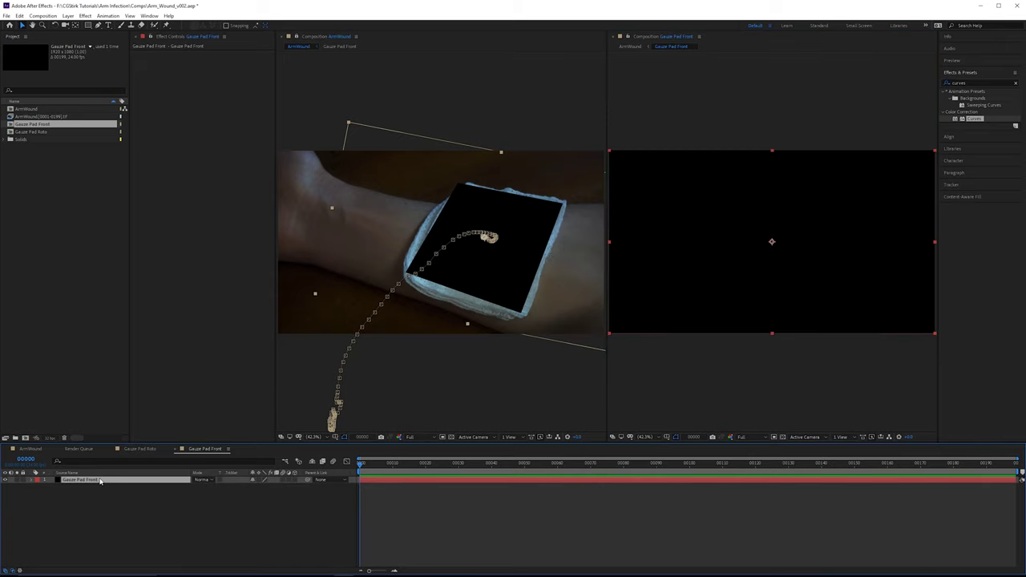
{"action": "key", "text": "Delete"}
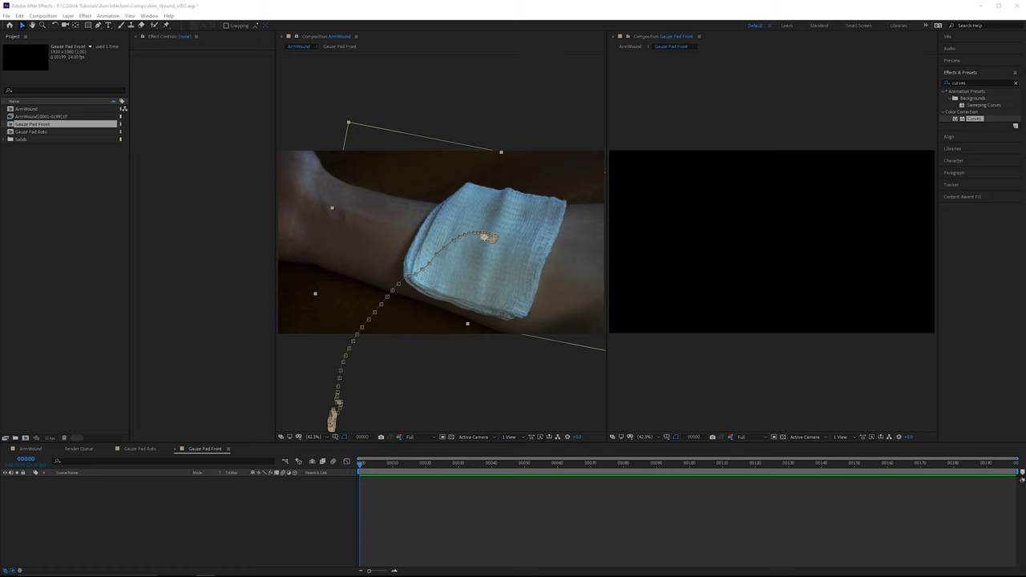
Step: Switch to XnView, examine the white stain's shape and texture in DecalsStain0003_2_L.jpg, and move the image window off the ArmWound viewer
{"action": "key", "text": "alt+Tab"}
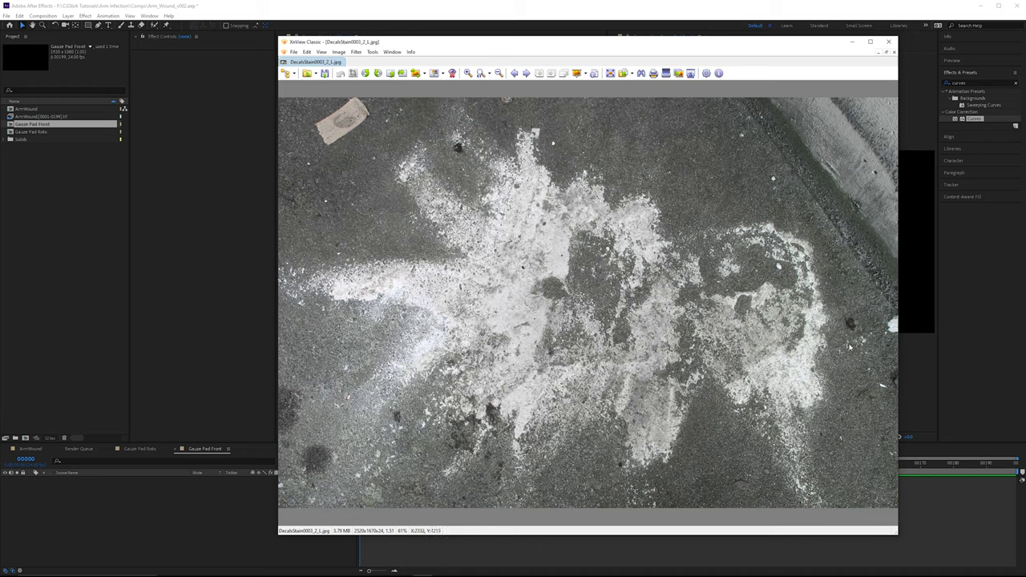
{"action": "scroll", "coordinate": [850, 206], "scroll_direction": "up", "scroll_amount": 2}
{"action": "scroll", "coordinate": [714, 258], "scroll_direction": "down", "scroll_amount": 2}
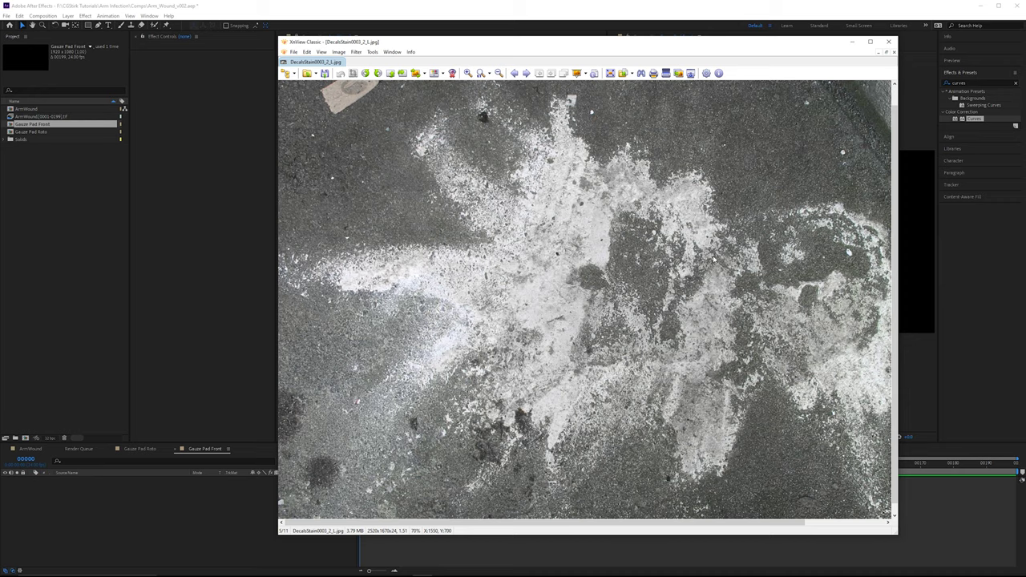
{"action": "scroll", "coordinate": [715, 258], "scroll_direction": "down", "scroll_amount": 2}
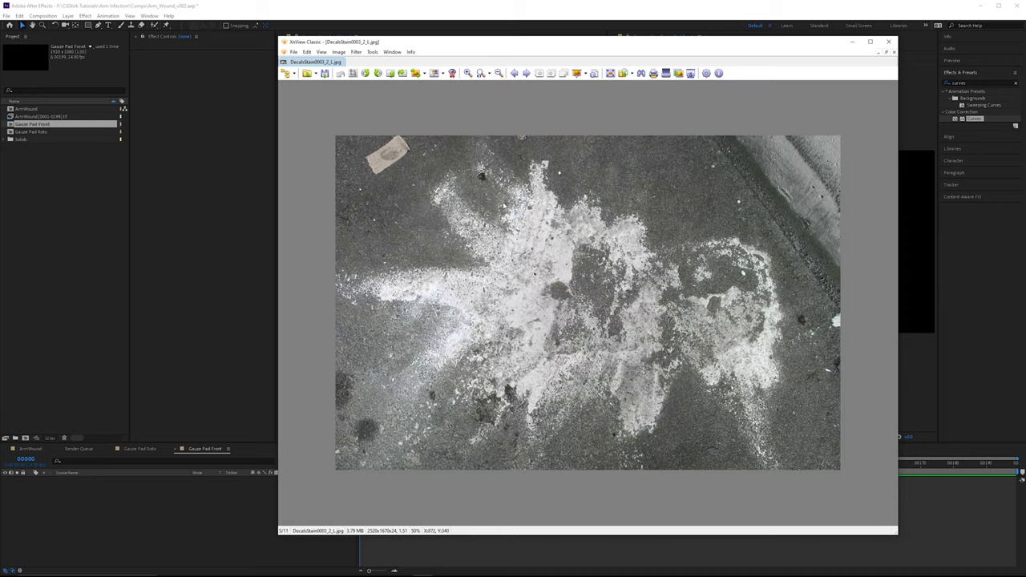
{"action": "scroll", "coordinate": [619, 334], "scroll_direction": "up", "scroll_amount": 3}
{"action": "scroll", "coordinate": [576, 316], "scroll_direction": "up", "scroll_amount": 1}
{"action": "left_click_drag", "start_coordinate": [509, 282], "coordinate": [823, 345]}
{"action": "scroll", "coordinate": [630, 326], "scroll_direction": "up", "scroll_amount": 1}
{"action": "left_click_drag", "start_coordinate": [656, 222], "coordinate": [349, 274]}
{"action": "scroll", "coordinate": [349, 275], "scroll_direction": "down", "scroll_amount": 3}
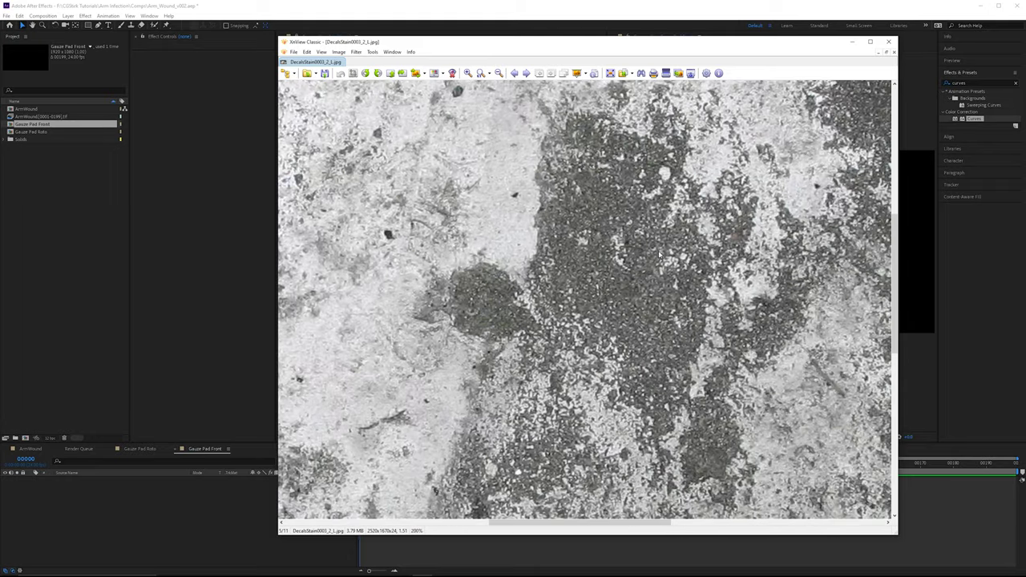
{"action": "scroll", "coordinate": [685, 321], "scroll_direction": "up", "scroll_amount": 2}
{"action": "scroll", "coordinate": [683, 320], "scroll_direction": "down", "scroll_amount": 3}
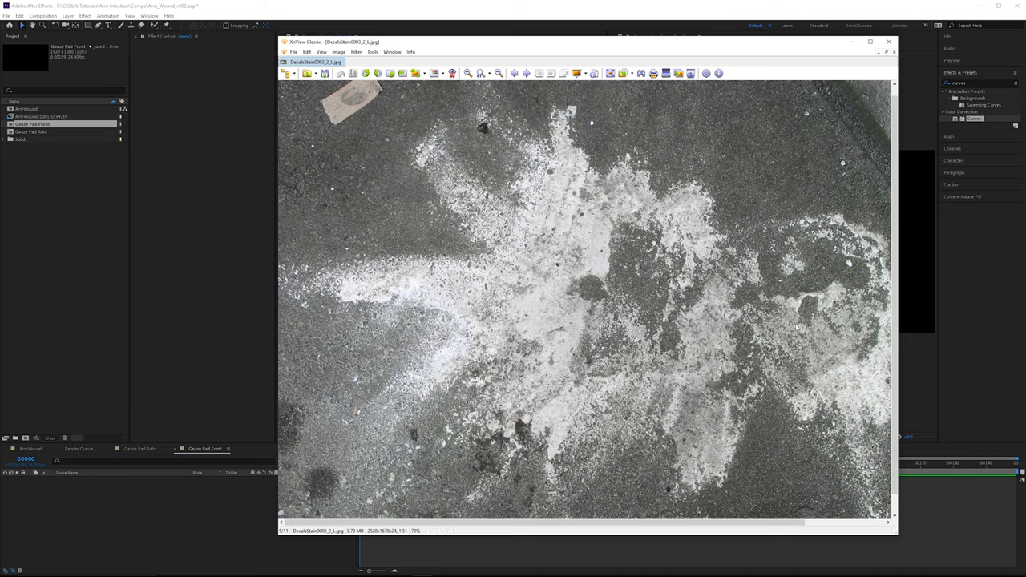
{"action": "scroll", "coordinate": [761, 349], "scroll_direction": "down", "scroll_amount": 1}
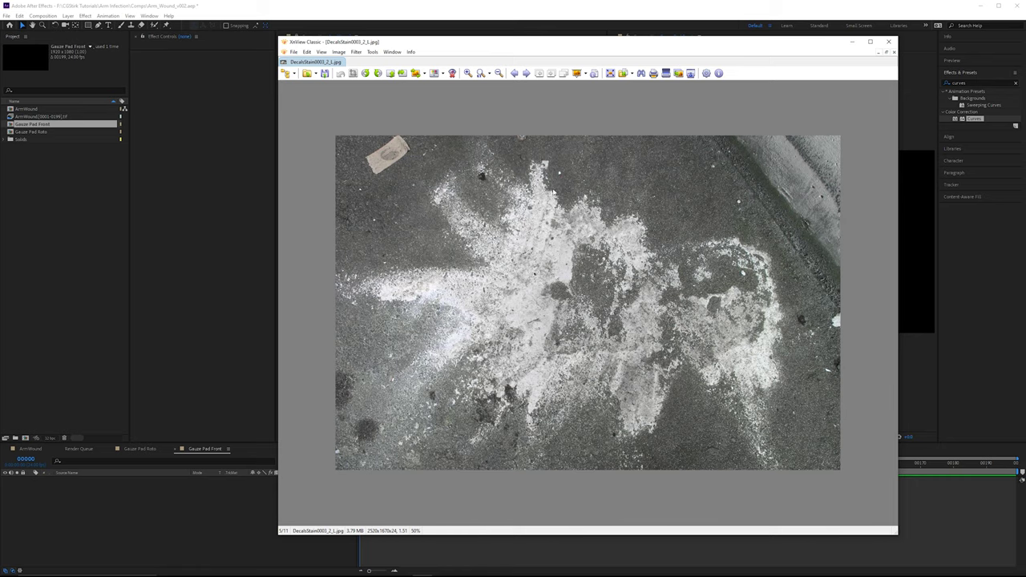
{"action": "scroll", "coordinate": [684, 315], "scroll_direction": "up", "scroll_amount": 2}
{"action": "left_click_drag", "start_coordinate": [683, 315], "coordinate": [727, 295]}
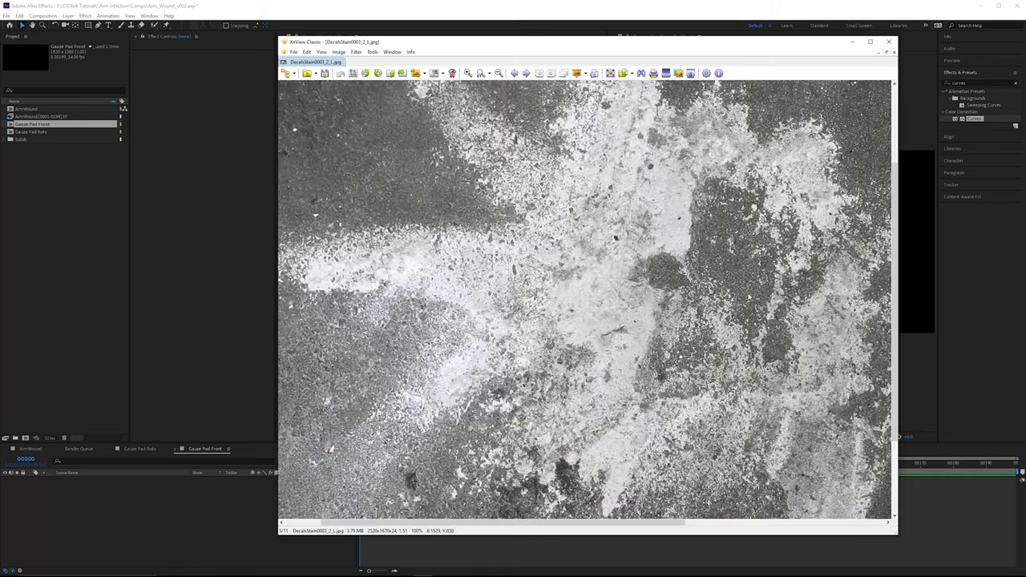
{"action": "scroll", "coordinate": [727, 280], "scroll_direction": "down", "scroll_amount": 1}
{"action": "scroll", "coordinate": [727, 276], "scroll_direction": "down", "scroll_amount": 1}
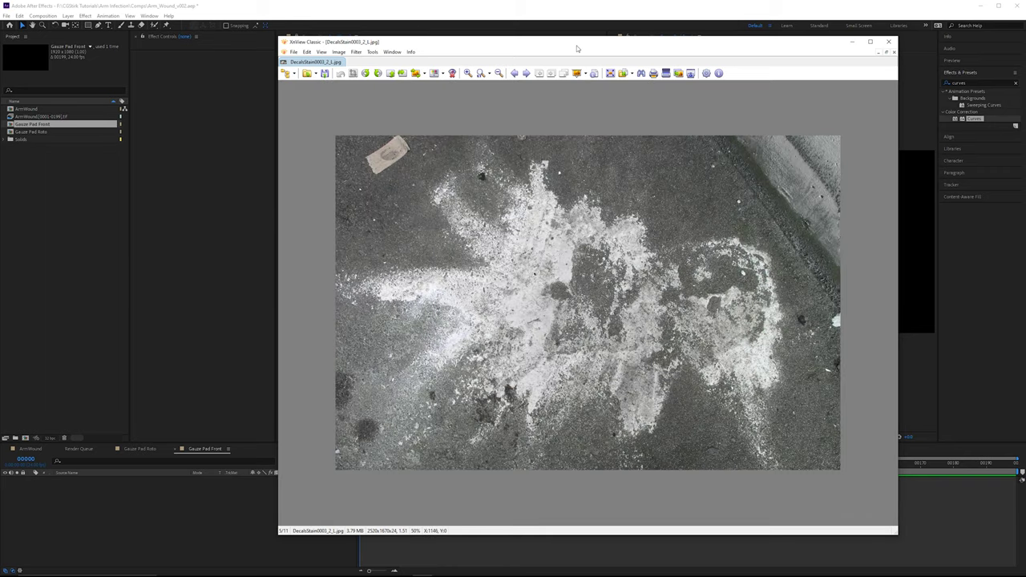
{"action": "left_click_drag", "start_coordinate": [579, 49], "coordinate": [1025, 57]}
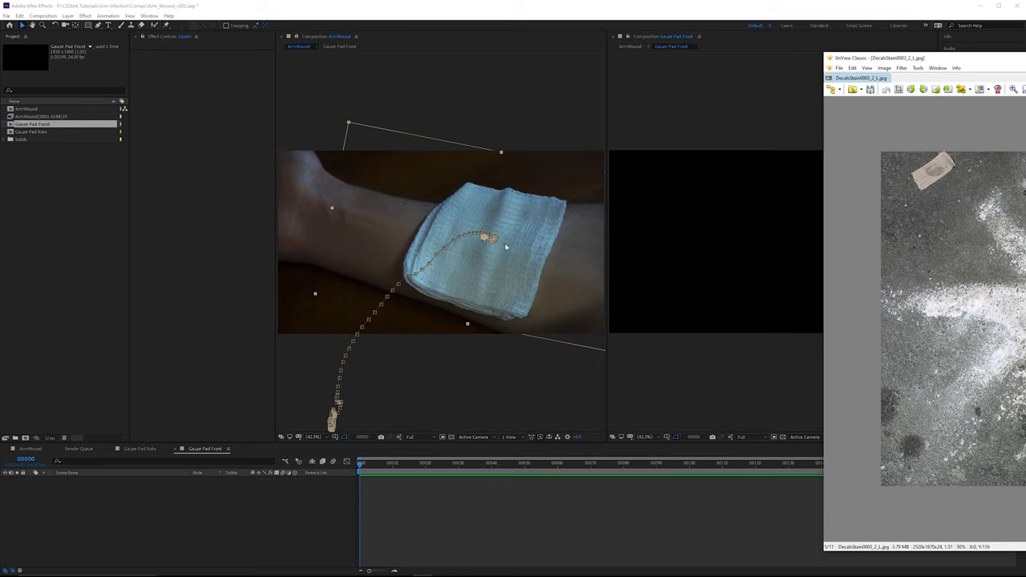
Step: Import DecalsStain0003_2_L.jpg from XnView into the After Effects project and add it as a layer in the Gauze Pad Front comp
{"action": "left_click_drag", "start_coordinate": [1025, 60], "coordinate": [928, 55]}
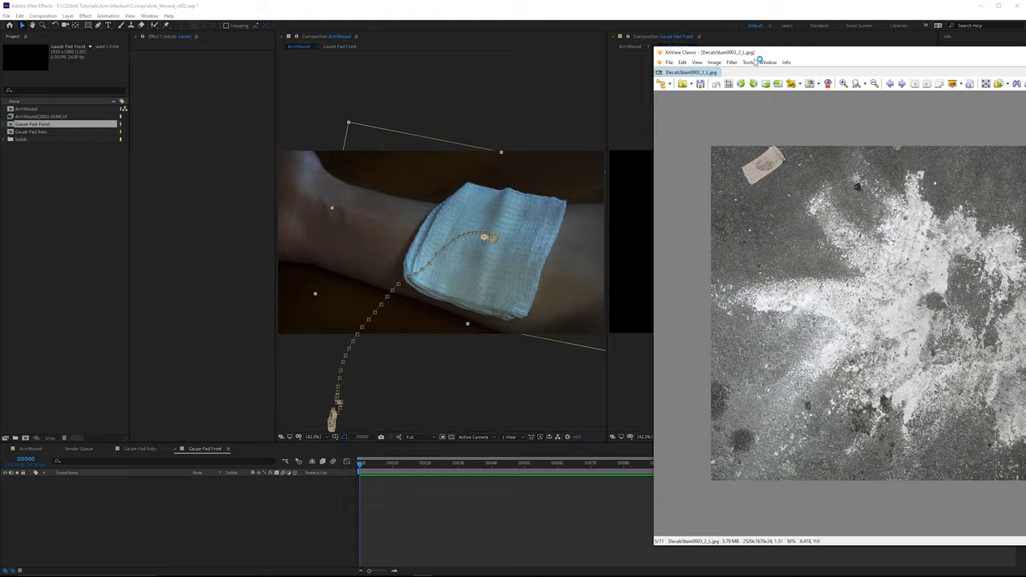
{"action": "left_click_drag", "start_coordinate": [834, 53], "coordinate": [470, 53]}
{"action": "left_click", "coordinate": [902, 50]}
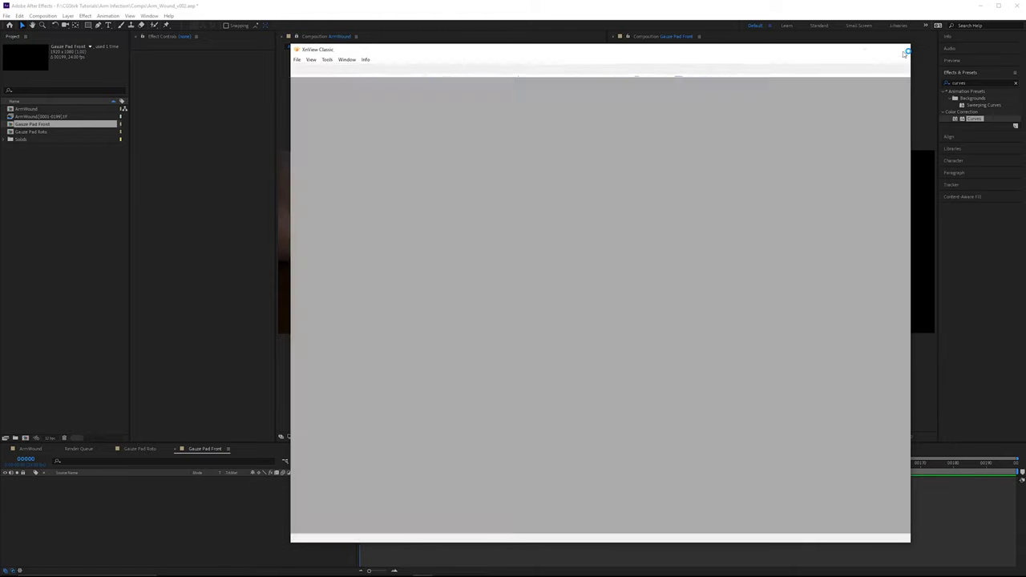
{"action": "left_click_drag", "start_coordinate": [328, 98], "coordinate": [46, 229]}
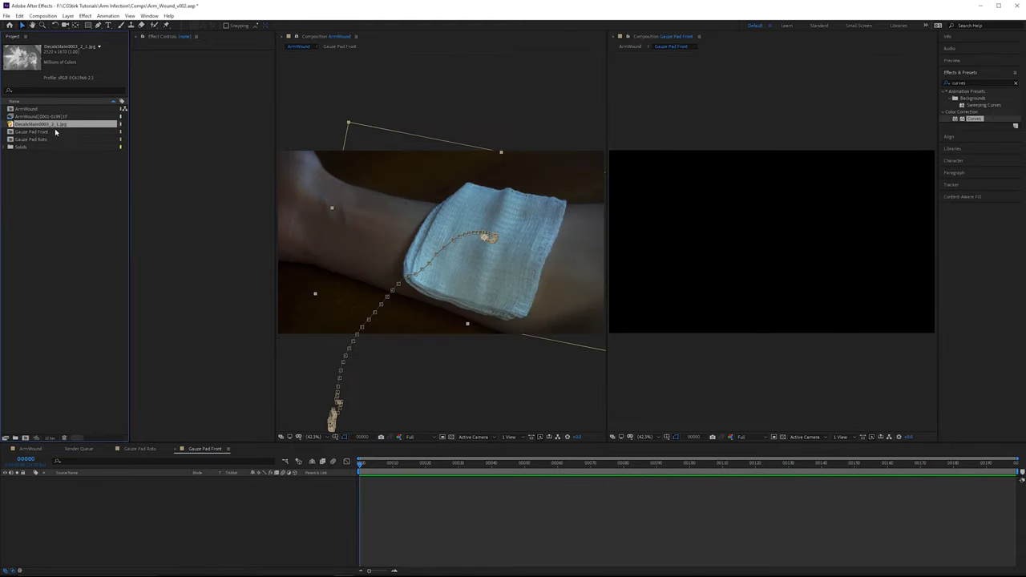
{"action": "left_click_drag", "start_coordinate": [56, 125], "coordinate": [79, 150]}
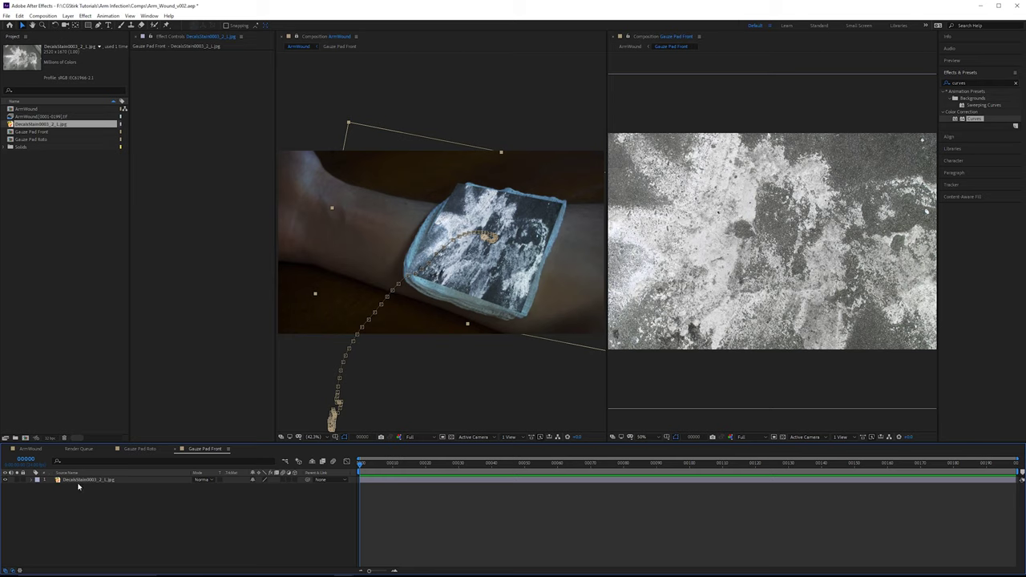
{"action": "left_click", "coordinate": [115, 481]}
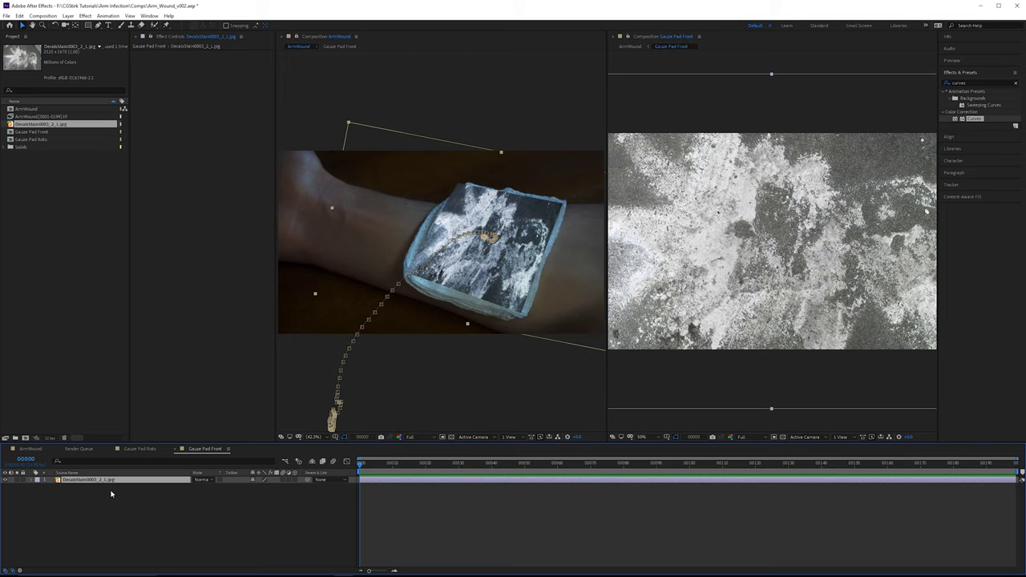
Step: Create a black comp-sized solid named Stain matte above the stain image
{"action": "right_click", "coordinate": [162, 499]}
{"action": "mouse_move", "coordinate": [232, 412]}
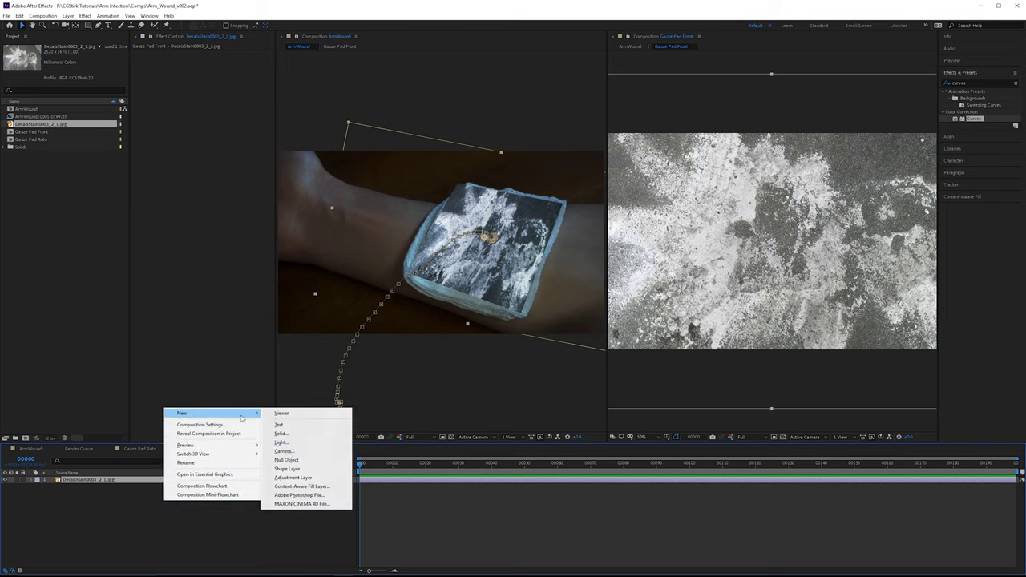
{"action": "left_click", "coordinate": [298, 435]}
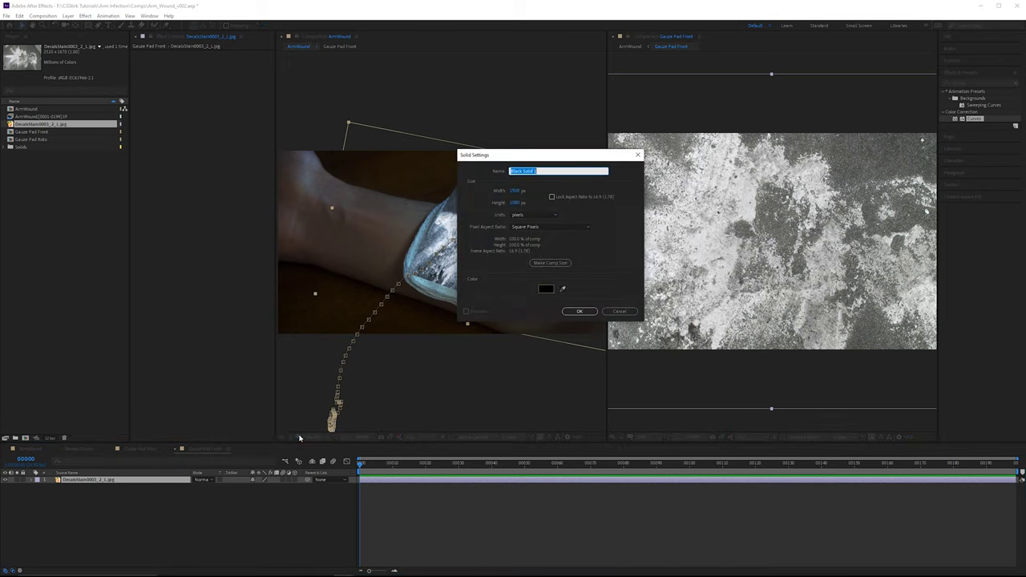
{"action": "key", "text": "Return"}
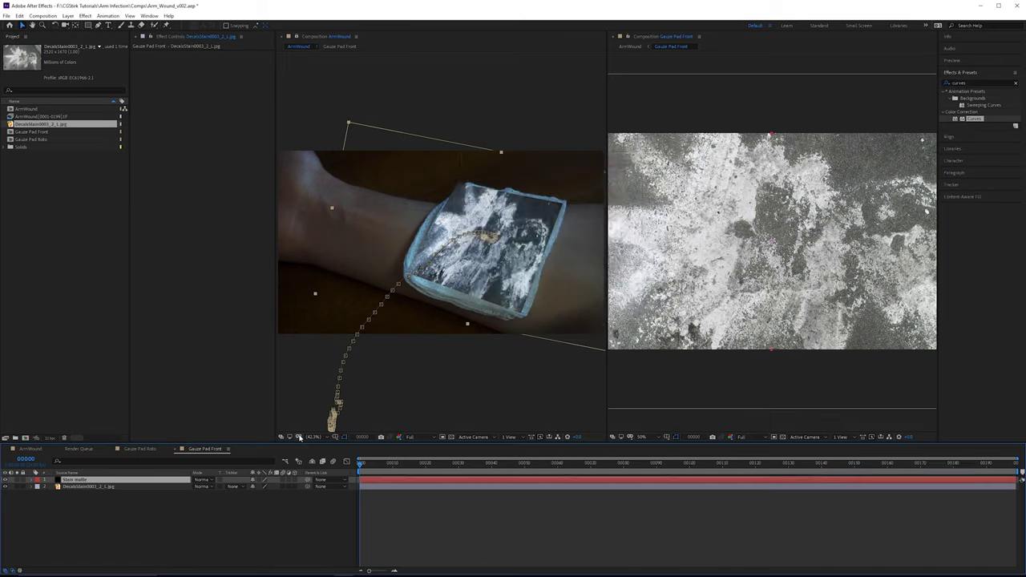
Step: Add a full-frame rectangular mask to Stain matte and shrink it inside the comp edges with a negative Mask Expansion
{"action": "left_click", "coordinate": [89, 26]}
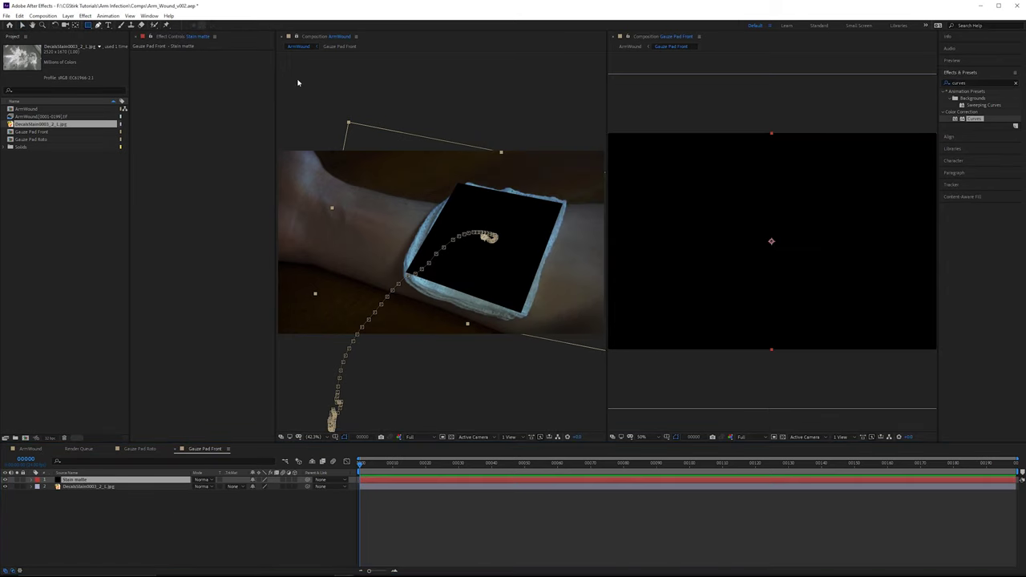
{"action": "double_click", "coordinate": [89, 25]}
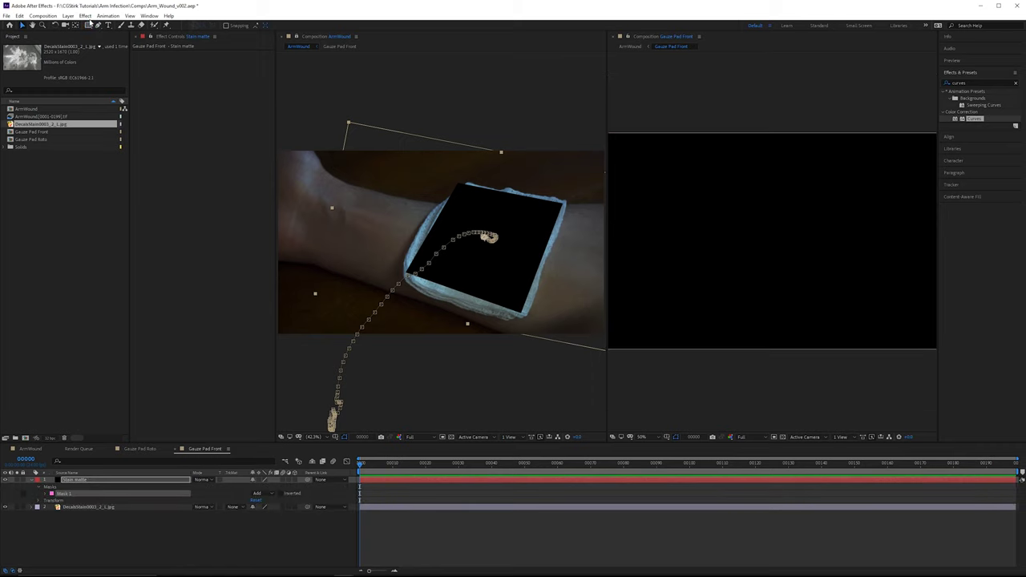
{"action": "key", "text": "comma"}
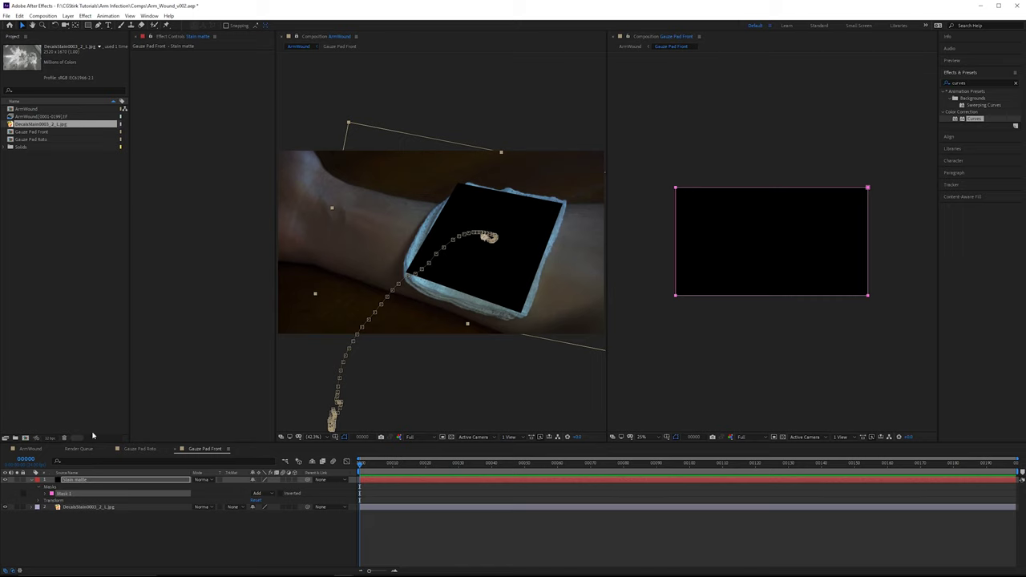
{"action": "left_click", "coordinate": [45, 494]}
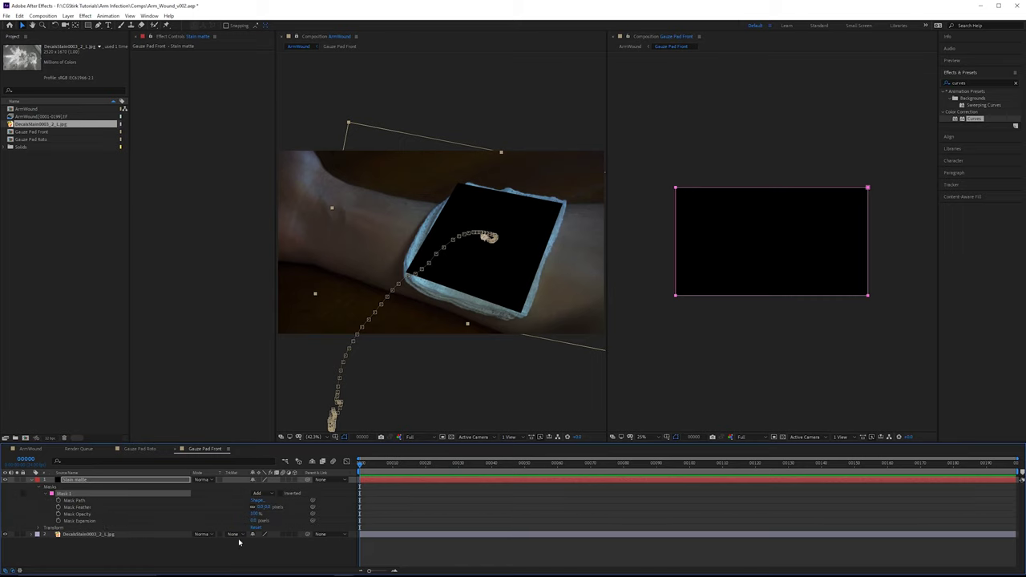
{"action": "left_click_drag", "start_coordinate": [255, 520], "coordinate": [197, 524]}
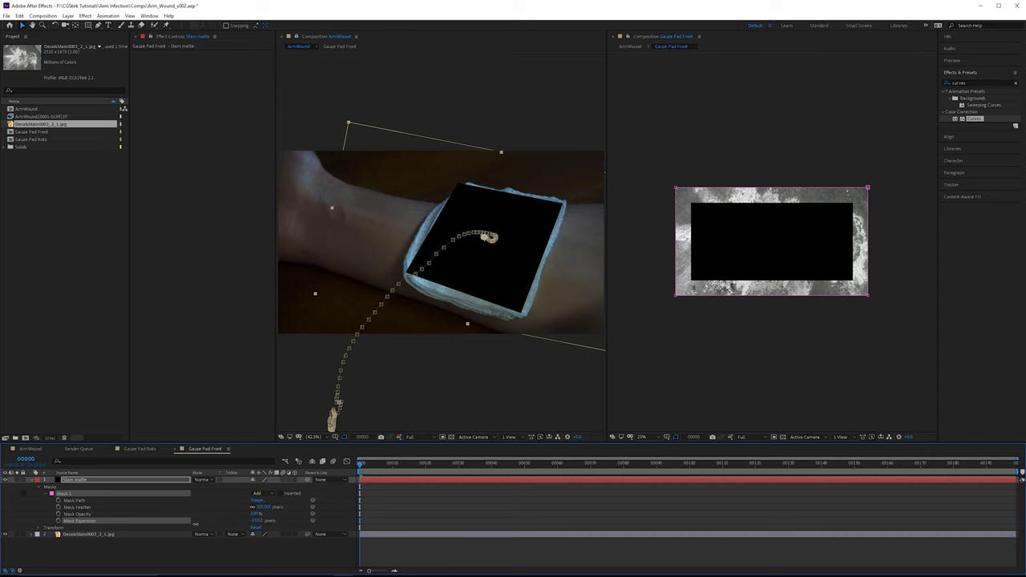
Step: Set the stain image's track matte to Alpha Matte using Stain matte
{"action": "left_click", "coordinate": [97, 534]}
{"action": "left_click", "coordinate": [231, 534]}
{"action": "left_click", "coordinate": [264, 499]}
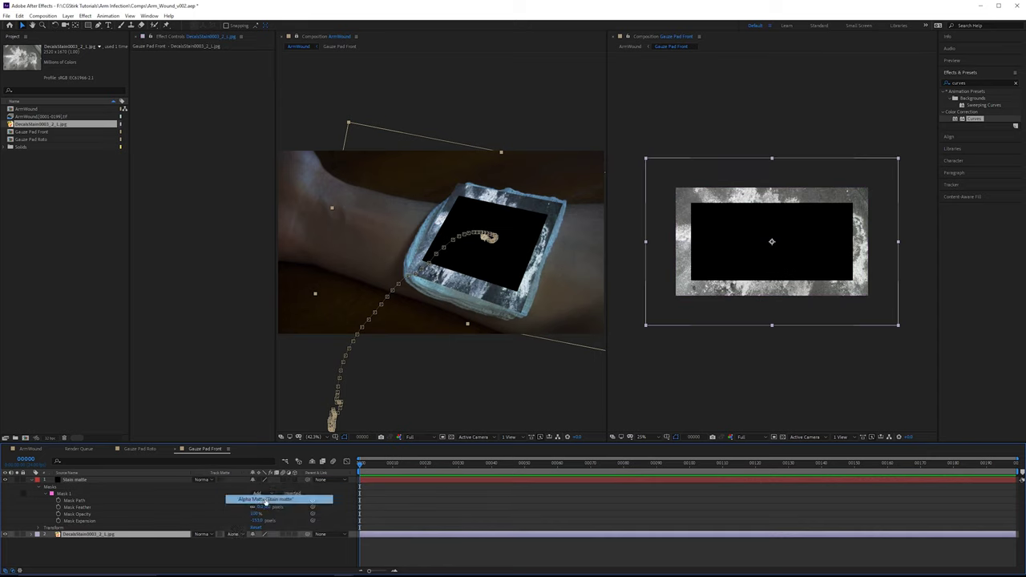
{"action": "scroll", "coordinate": [473, 252], "scroll_direction": "up", "scroll_amount": 2}
{"action": "left_click_drag", "start_coordinate": [488, 249], "coordinate": [375, 262]}
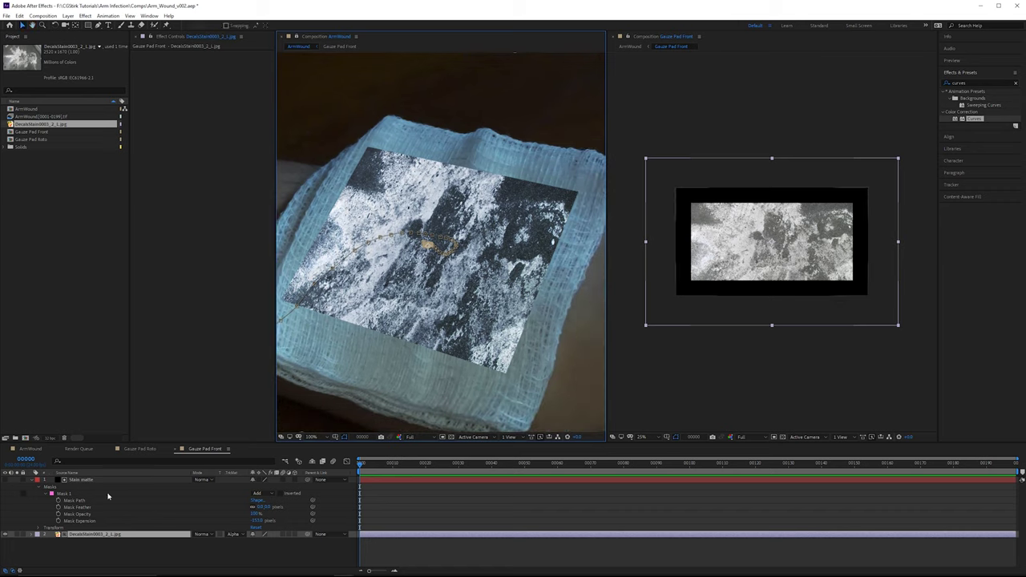
Step: Feather the Stain matte mask's edges and stretch the mask vertically beyond the comp's upper and lower edges
{"action": "left_click_drag", "start_coordinate": [258, 507], "coordinate": [312, 506]}
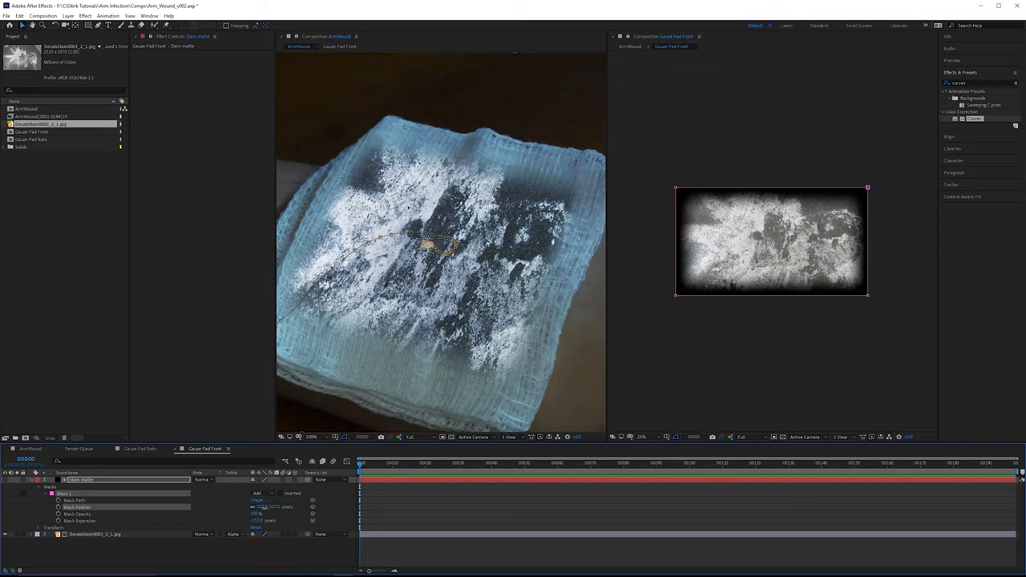
{"action": "left_click_drag", "start_coordinate": [263, 508], "coordinate": [253, 508]}
{"action": "left_click_drag", "start_coordinate": [894, 267], "coordinate": [568, 385]}
{"action": "left_click_drag", "start_coordinate": [898, 169], "coordinate": [611, 353]}
{"action": "left_click", "coordinate": [769, 193]}
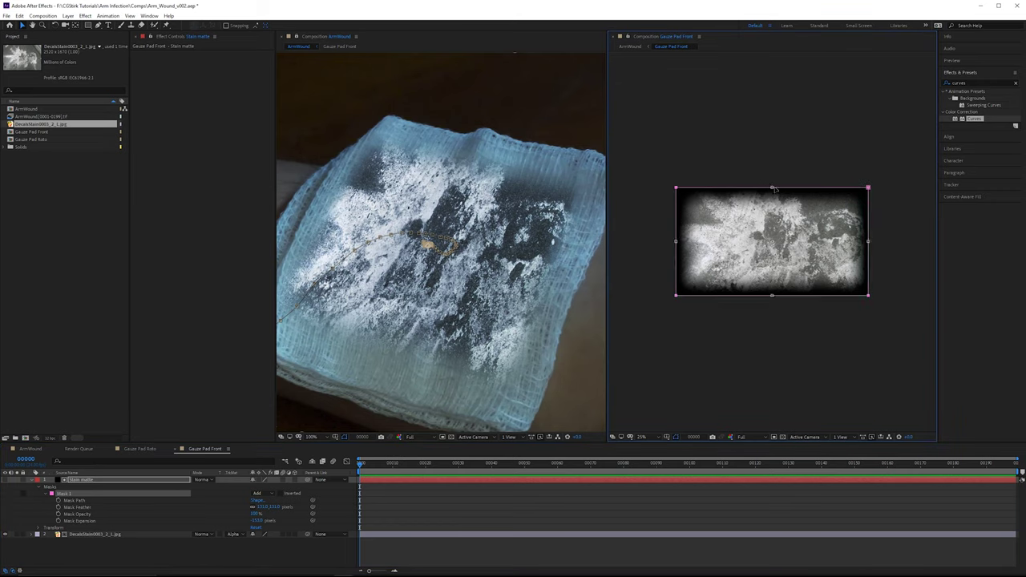
{"action": "left_click_drag", "start_coordinate": [772, 188], "coordinate": [775, 159]}
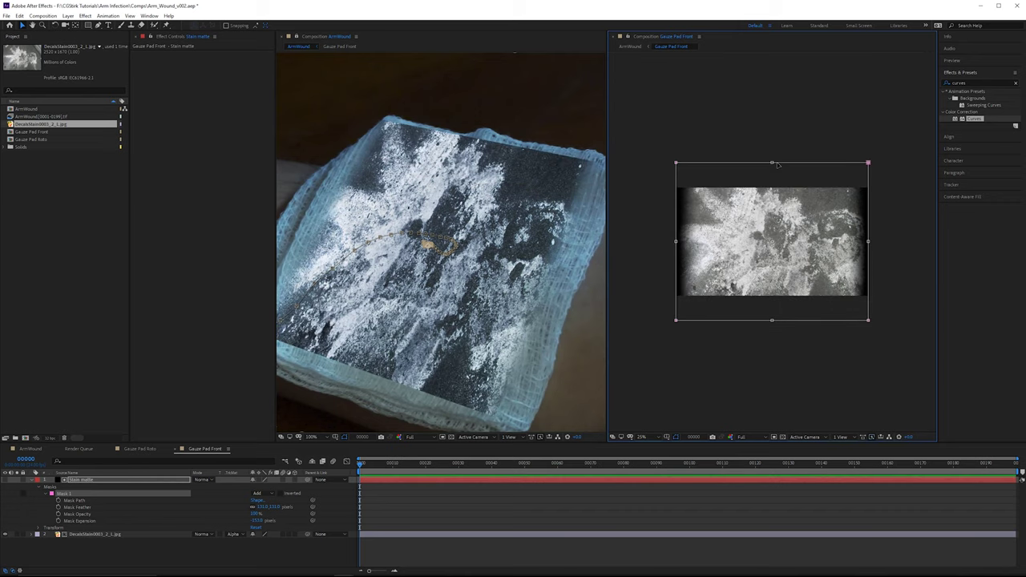
Step: Contract the Stain matte mask to an expansion of about -400 pixels and raise its feather to about 240 pixels
{"action": "left_click", "coordinate": [139, 511]}
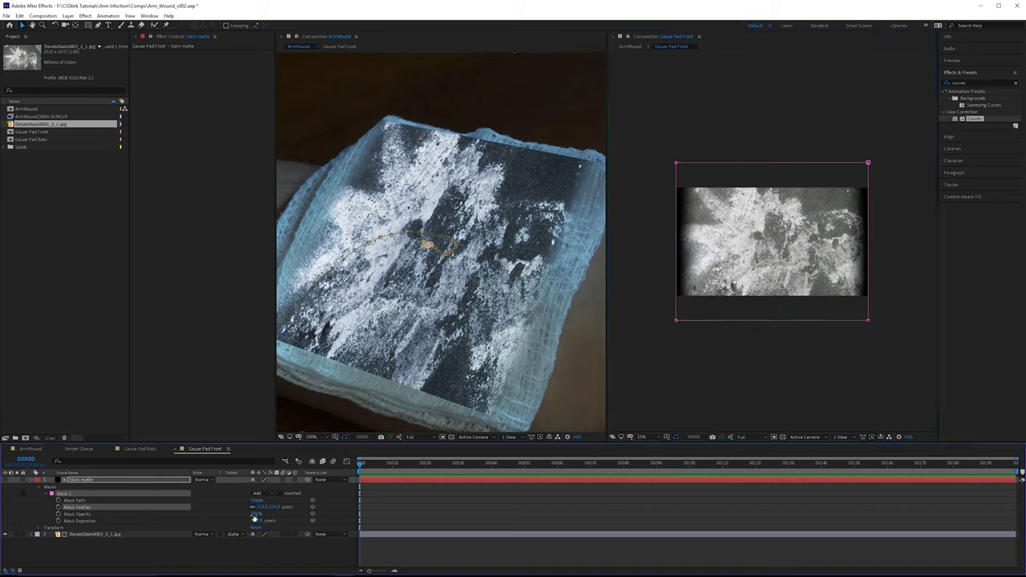
{"action": "left_click_drag", "start_coordinate": [257, 521], "coordinate": [286, 523]}
{"action": "left_click_drag", "start_coordinate": [913, 140], "coordinate": [610, 379]}
Step: Reduce the Stain matte mask's height slightly at both horizontal edges and increase its feather to about 255 pixels
{"action": "key", "text": "ctrl+t"}
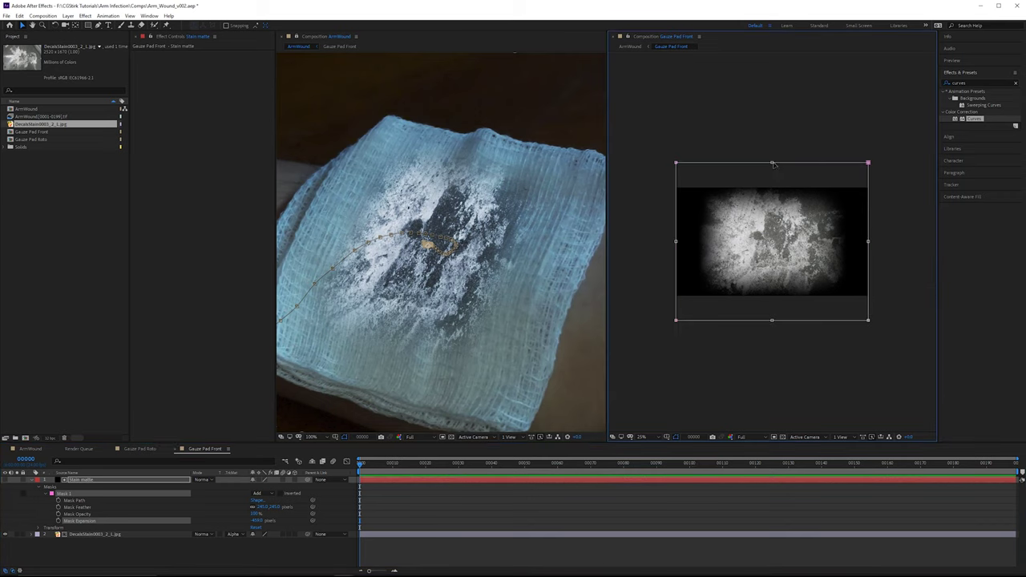
{"action": "left_click_drag", "start_coordinate": [771, 165], "coordinate": [772, 177]}
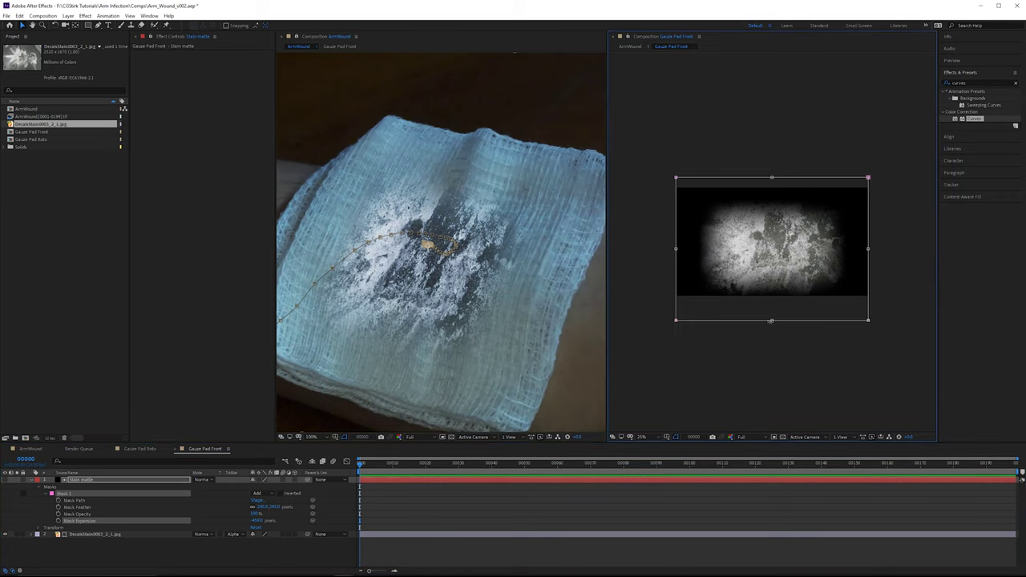
{"action": "left_click_drag", "start_coordinate": [771, 320], "coordinate": [771, 316]}
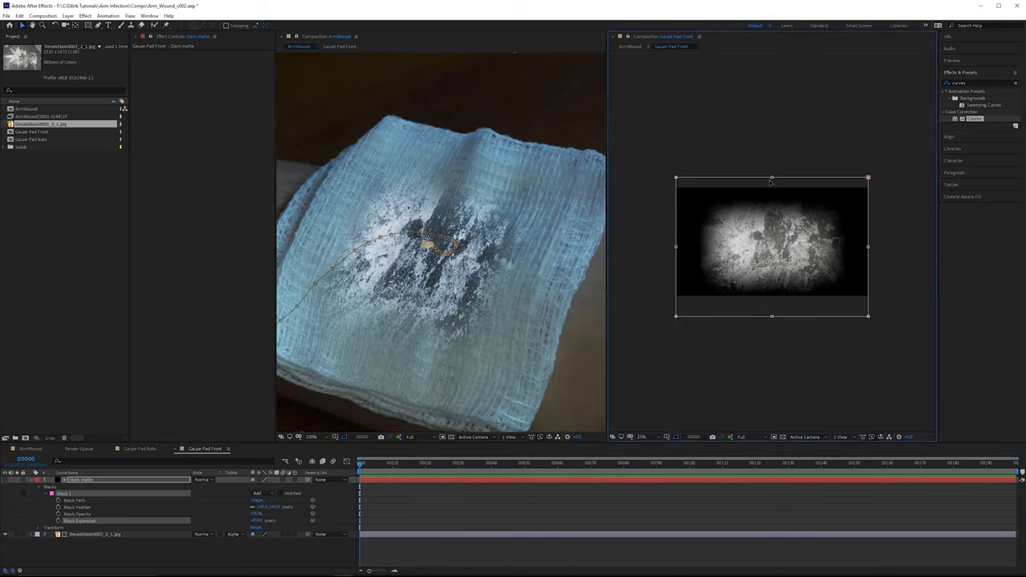
{"action": "left_click_drag", "start_coordinate": [771, 177], "coordinate": [771, 171]}
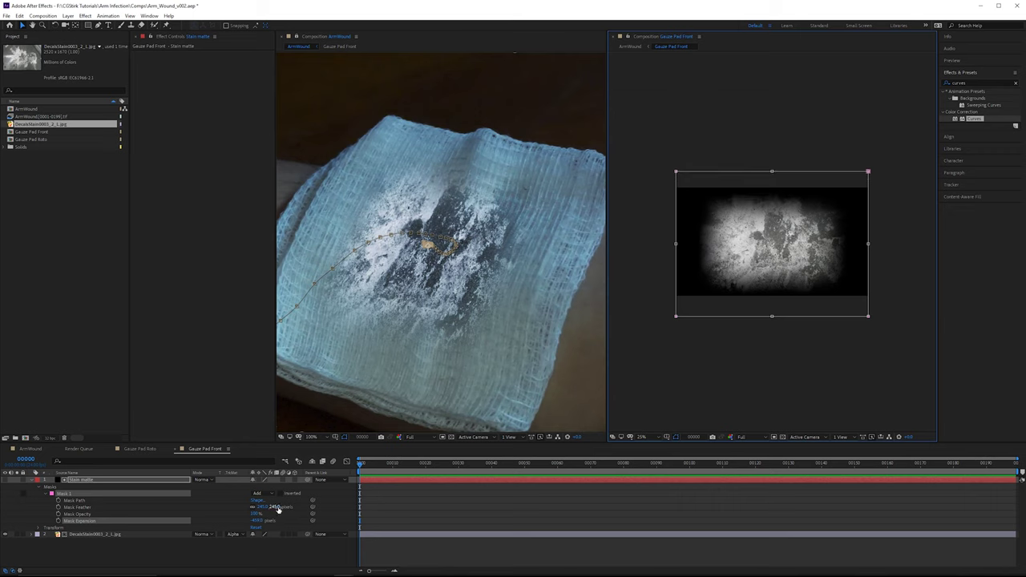
{"action": "left_click_drag", "start_coordinate": [276, 510], "coordinate": [284, 510]}
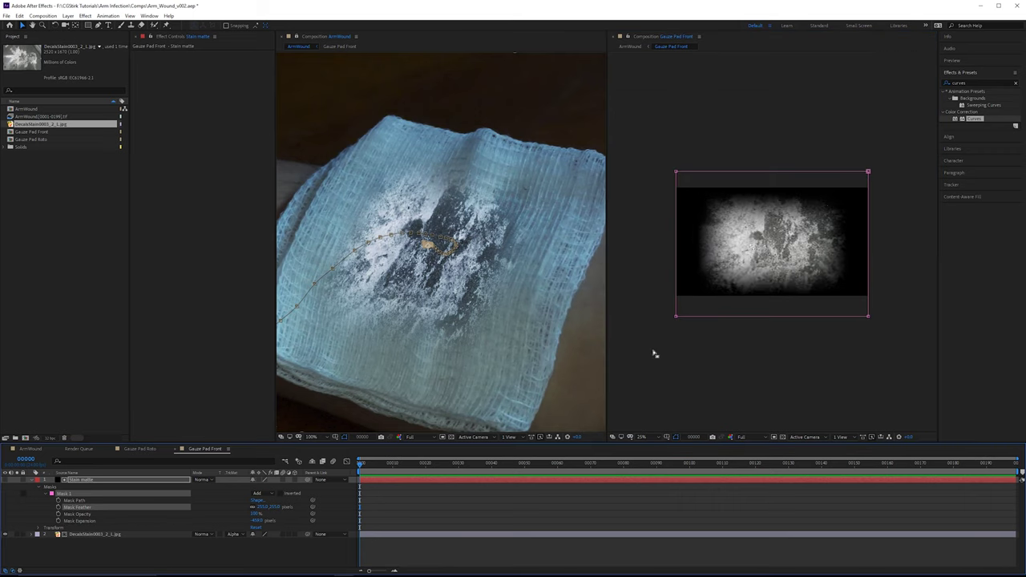
{"action": "left_click", "coordinate": [862, 224]}
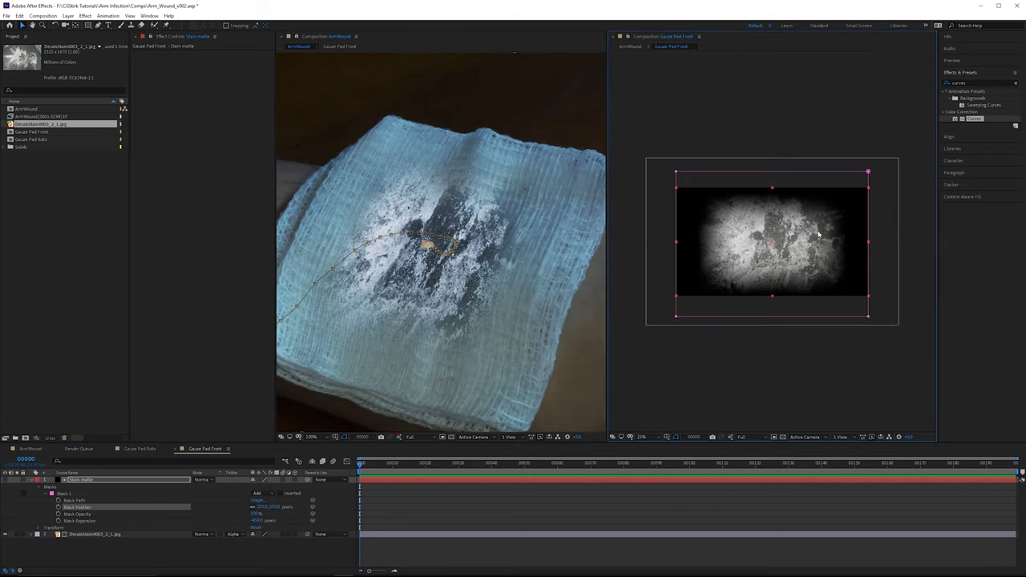
Step: Stretch the DecalsStain0003_2_L.jpg layer horizontally so the stain widens inside the matte
{"action": "left_click", "coordinate": [122, 535]}
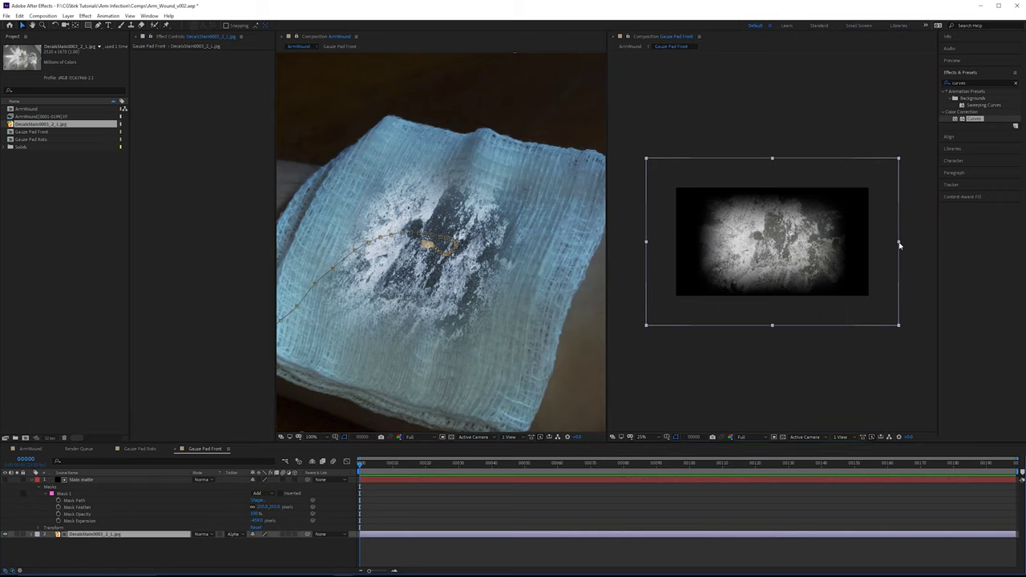
{"action": "left_click_drag", "start_coordinate": [900, 240], "coordinate": [970, 245]}
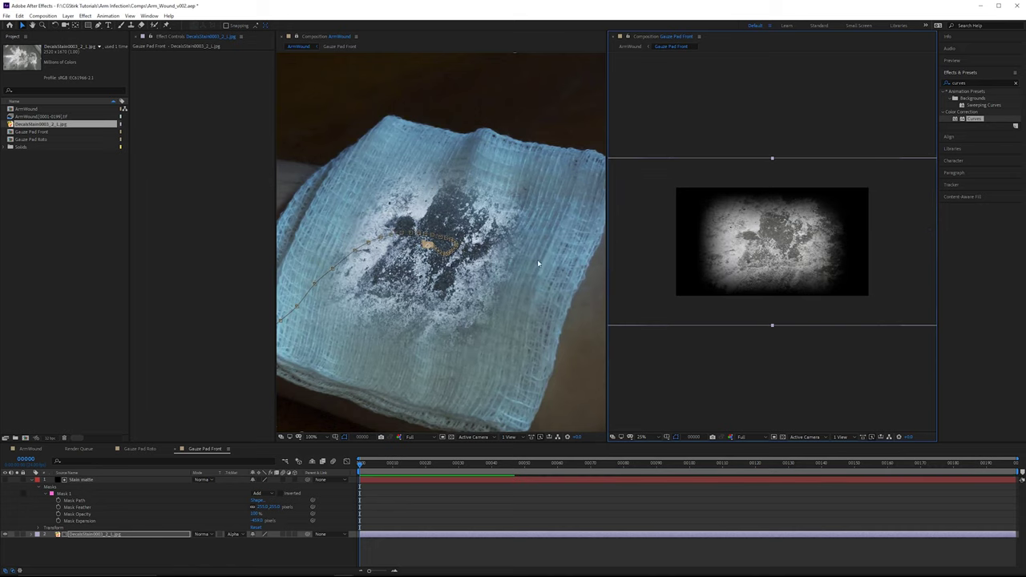
{"action": "left_click_drag", "start_coordinate": [535, 169], "coordinate": [496, 168]}
Step: Apply Curves to the stain image layer and brighten it by raising the shadows and midtones of the RGB curve
{"action": "scroll", "coordinate": [745, 156], "scroll_direction": "up", "scroll_amount": 2}
{"action": "left_click_drag", "start_coordinate": [979, 119], "coordinate": [247, 132]}
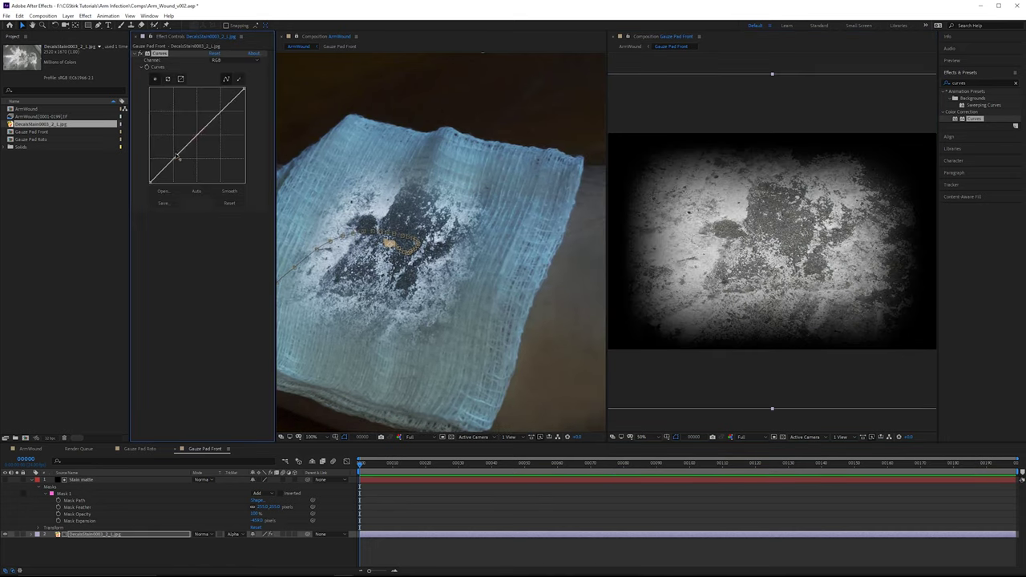
{"action": "left_click_drag", "start_coordinate": [178, 159], "coordinate": [170, 149]}
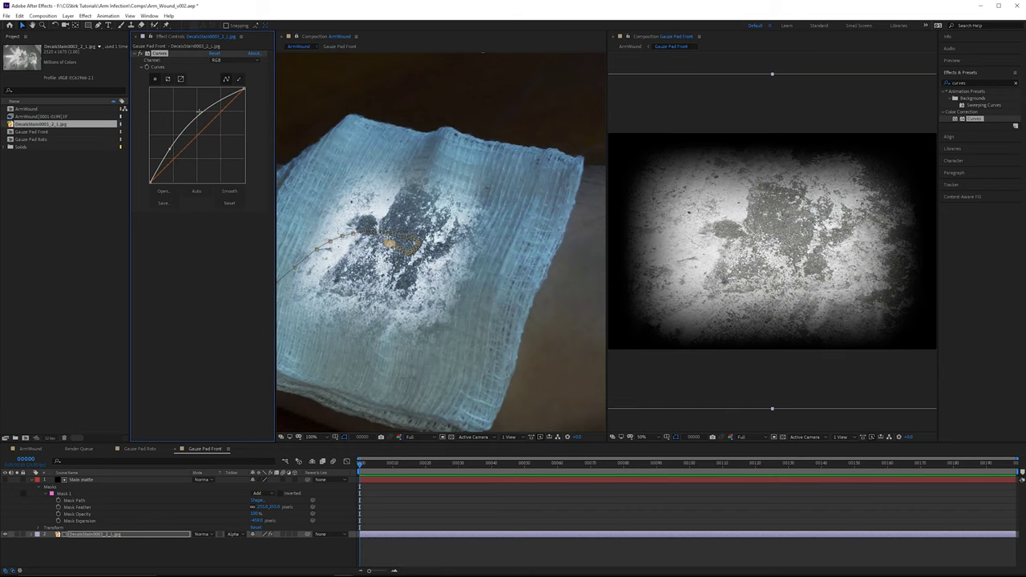
{"action": "left_click_drag", "start_coordinate": [201, 113], "coordinate": [199, 111]}
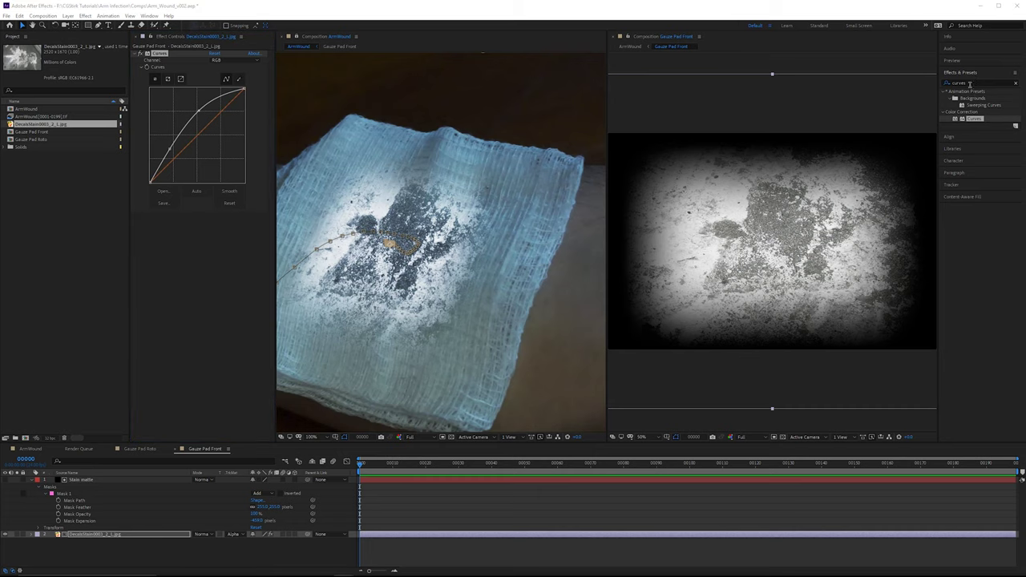
Step: Find CC Vector Blur and apply it to the stain image layer after Curves
{"action": "left_click", "coordinate": [970, 84]}
{"action": "type", "text": "vector"}
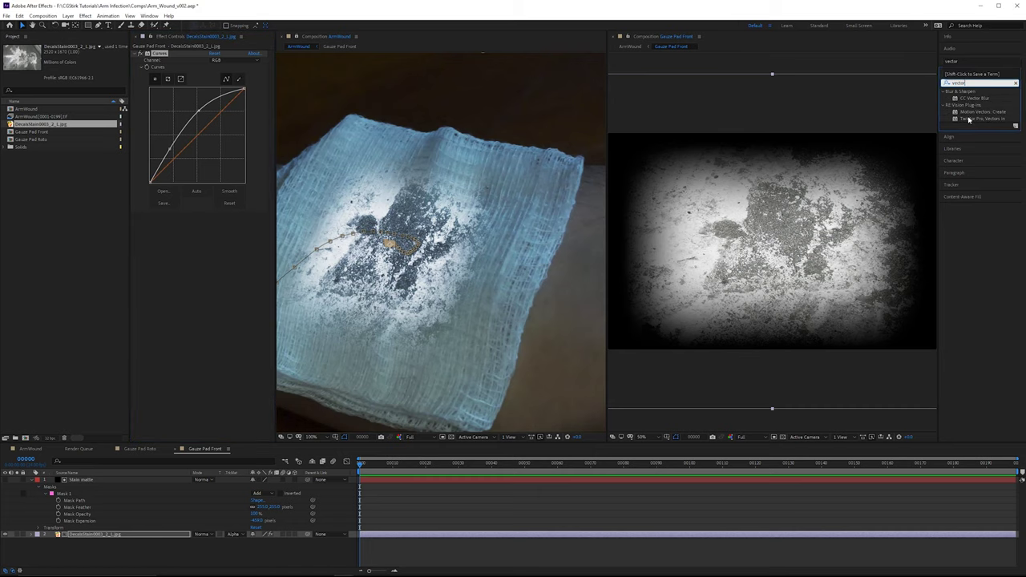
{"action": "left_click_drag", "start_coordinate": [974, 99], "coordinate": [203, 261]}
{"action": "scroll", "coordinate": [321, 252], "scroll_direction": "up", "scroll_amount": 1}
{"action": "left_click_drag", "start_coordinate": [320, 252], "coordinate": [277, 265]}
Step: Try different CC Vector Blur amounts on the stain image and set the Amount to 20
{"action": "left_click_drag", "start_coordinate": [212, 229], "coordinate": [216, 229]}
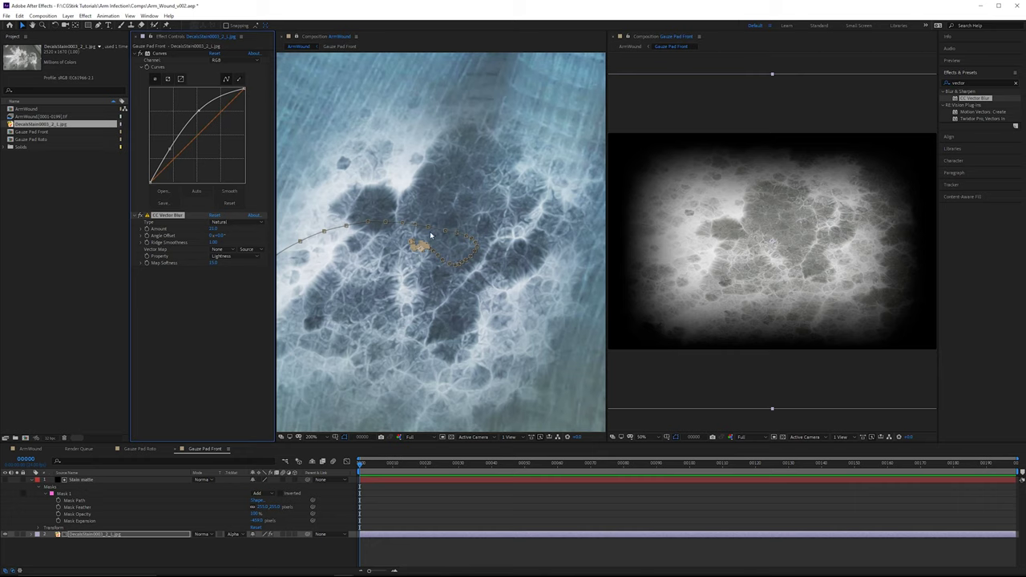
{"action": "left_click_drag", "start_coordinate": [215, 229], "coordinate": [207, 229]}
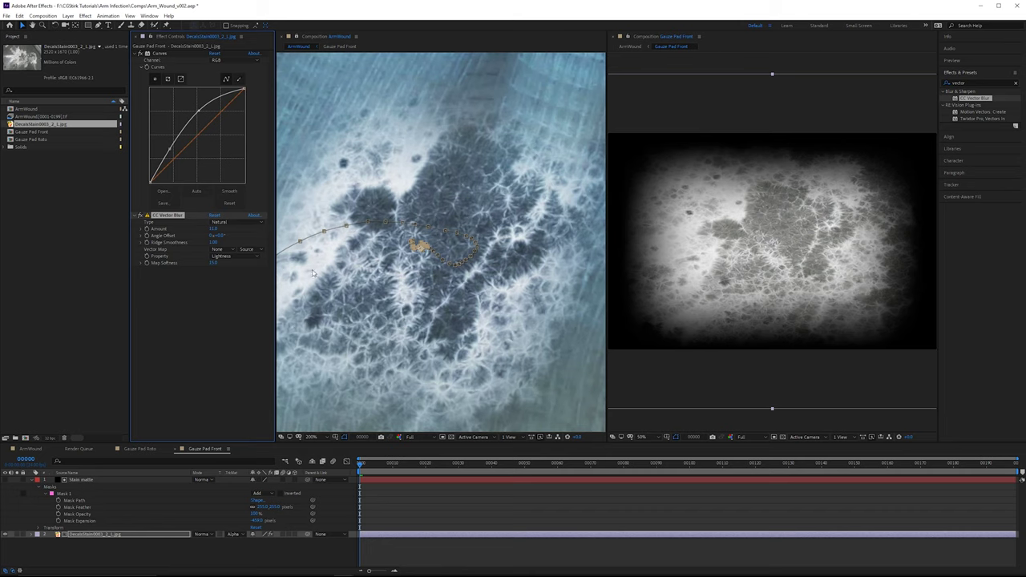
{"action": "left_click", "coordinate": [213, 230]}
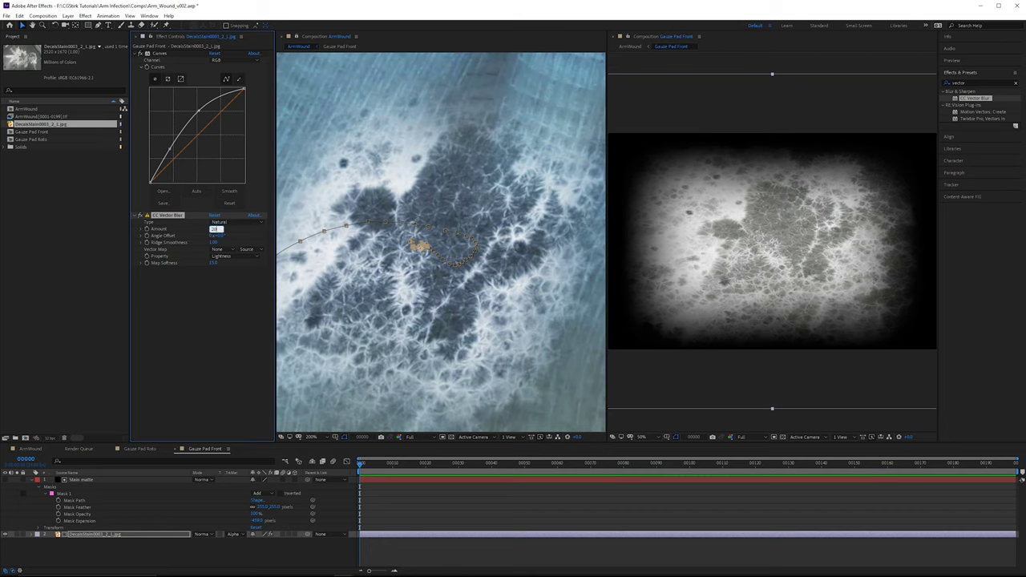
{"action": "type", "text": "20"}
{"action": "key", "text": "Return"}
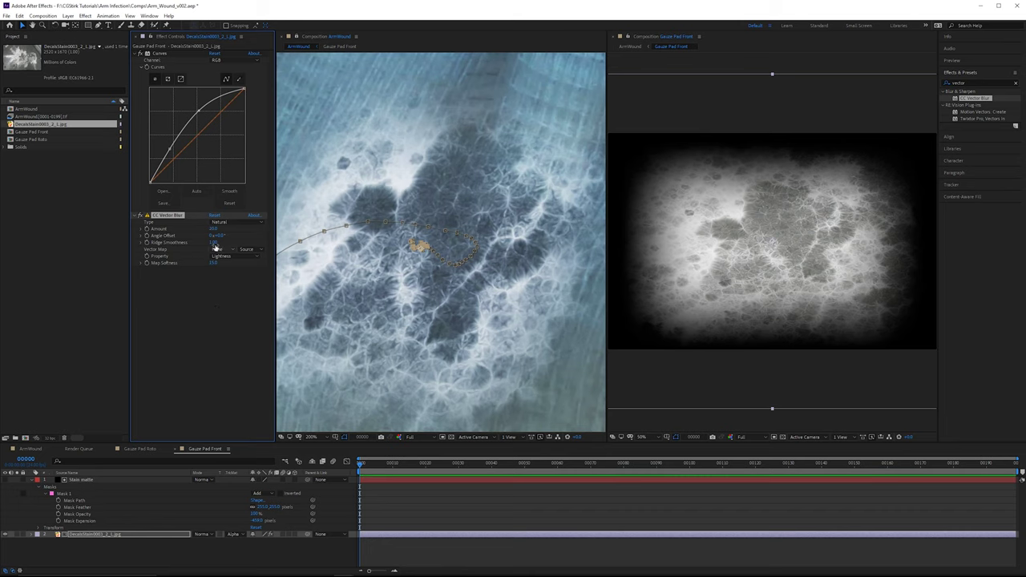
Step: Find Fast Box Blur and apply it to the stain image layer after CC Vector Blur
{"action": "key", "text": "period"}
{"action": "key", "text": "comma"}
{"action": "left_click", "coordinate": [980, 82]}
{"action": "type", "text": "fast"}
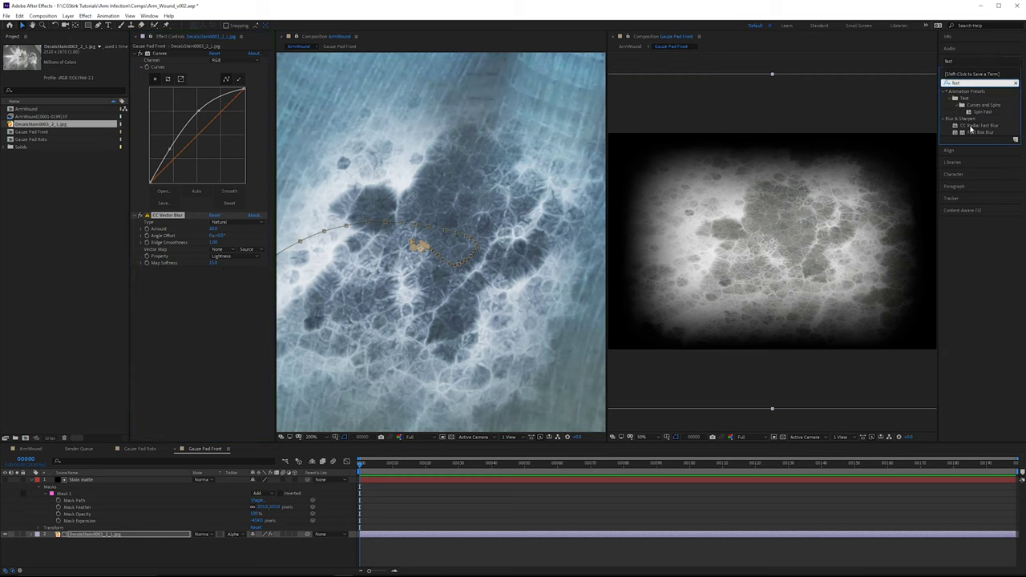
{"action": "left_click_drag", "start_coordinate": [973, 136], "coordinate": [206, 321]}
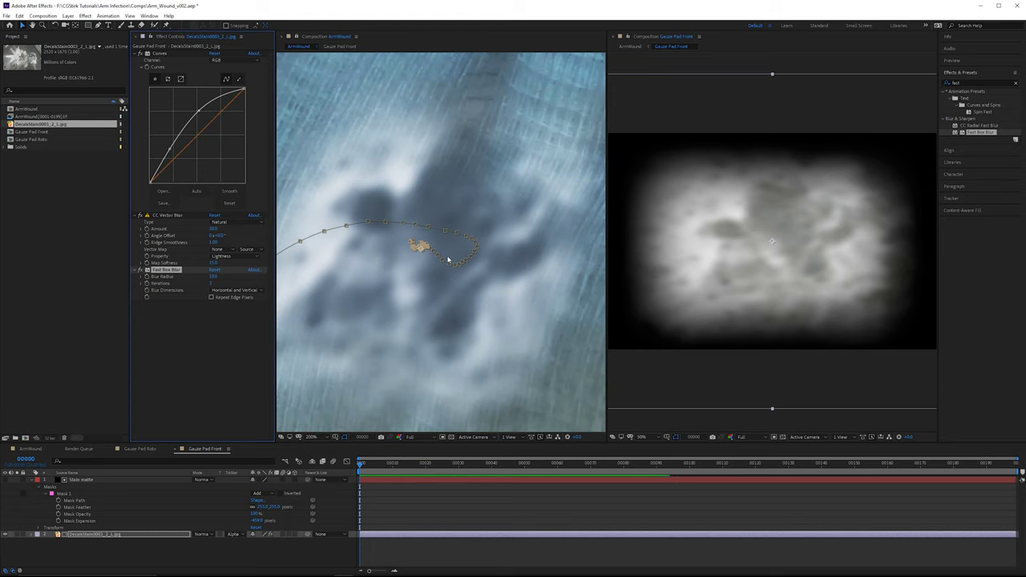
{"action": "scroll", "coordinate": [448, 260], "scroll_direction": "down", "scroll_amount": 3}
{"action": "scroll", "coordinate": [470, 228], "scroll_direction": "up", "scroll_amount": 2}
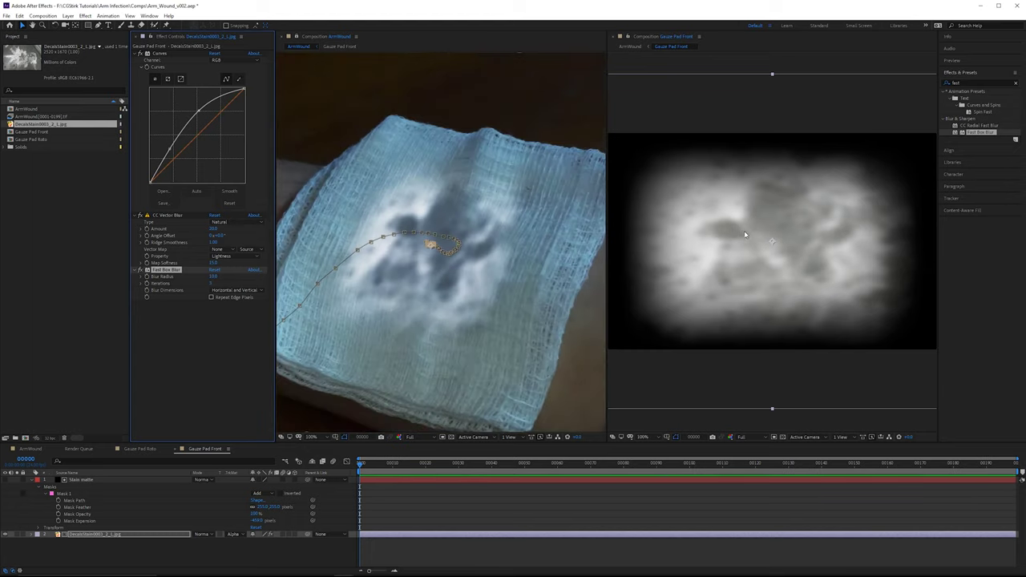
Step: Compare the stain with Fast Box Blur and CC Vector Blur each switched off and back on
{"action": "left_click", "coordinate": [147, 270]}
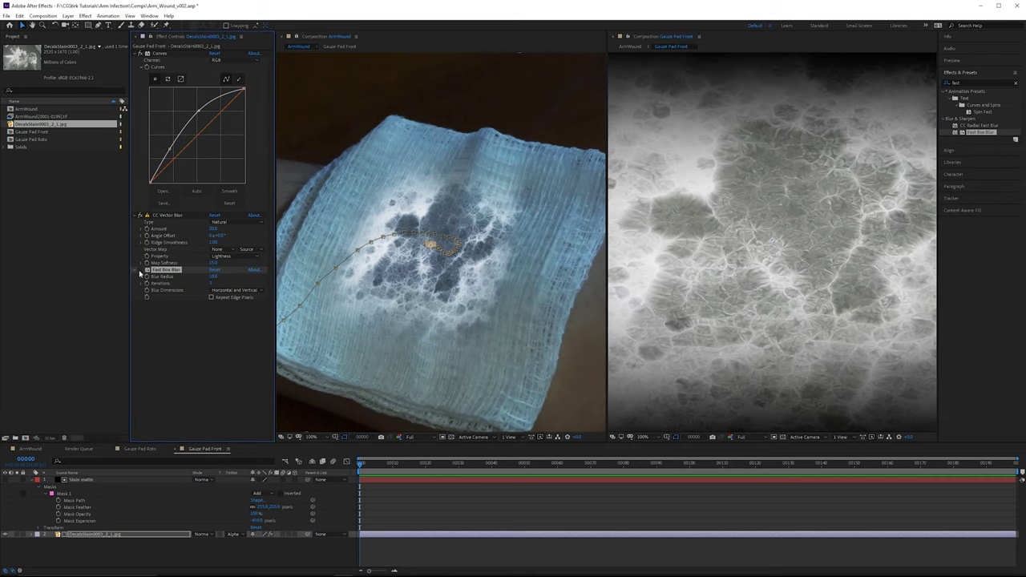
{"action": "left_click", "coordinate": [142, 270]}
{"action": "left_click", "coordinate": [139, 217]}
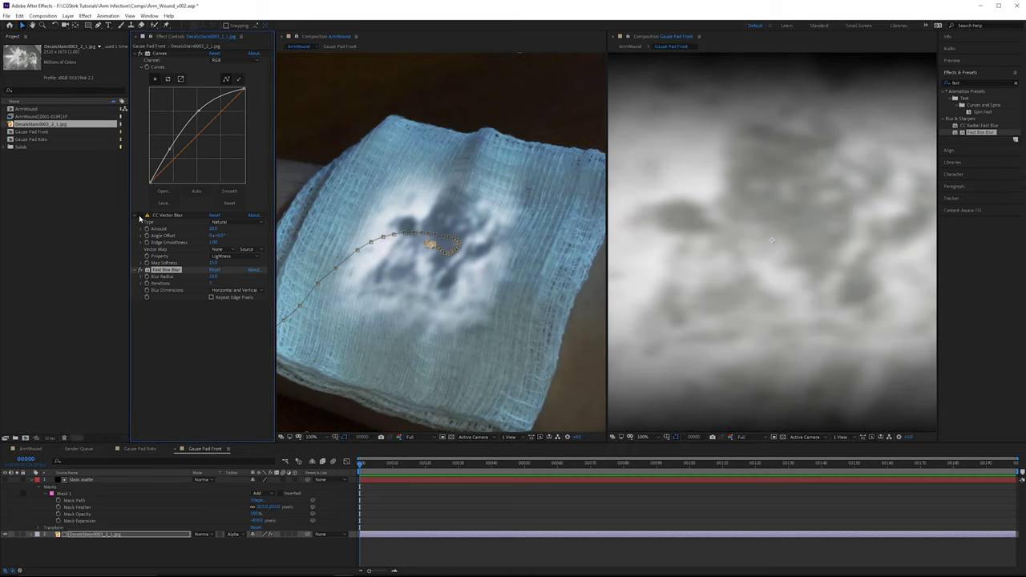
{"action": "left_click", "coordinate": [140, 216]}
{"action": "left_click", "coordinate": [139, 217]}
{"action": "left_click", "coordinate": [140, 217]}
{"action": "left_click", "coordinate": [140, 216]}
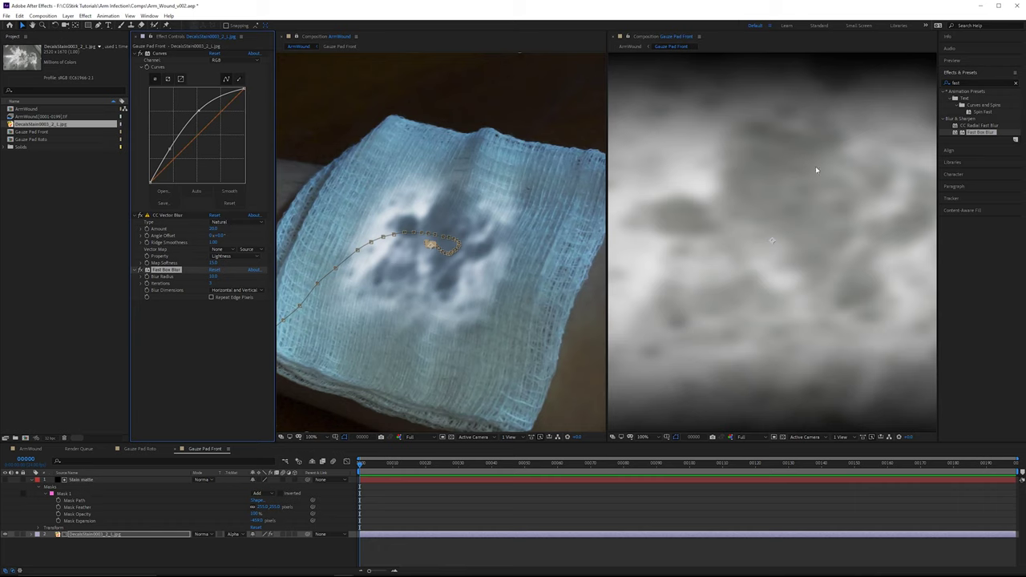
Step: Pre-compose the Stain matte and stain image layers into a composition named Stain matte comp, moving all attributes
{"action": "left_click", "coordinate": [112, 480], "text": "shift"}
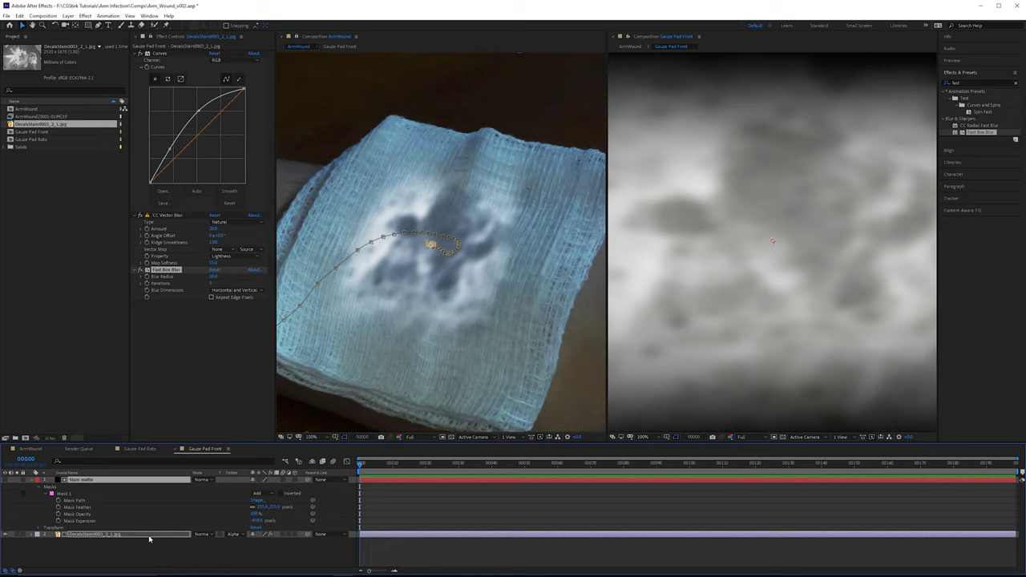
{"action": "key", "text": "ctrl+shift+c"}
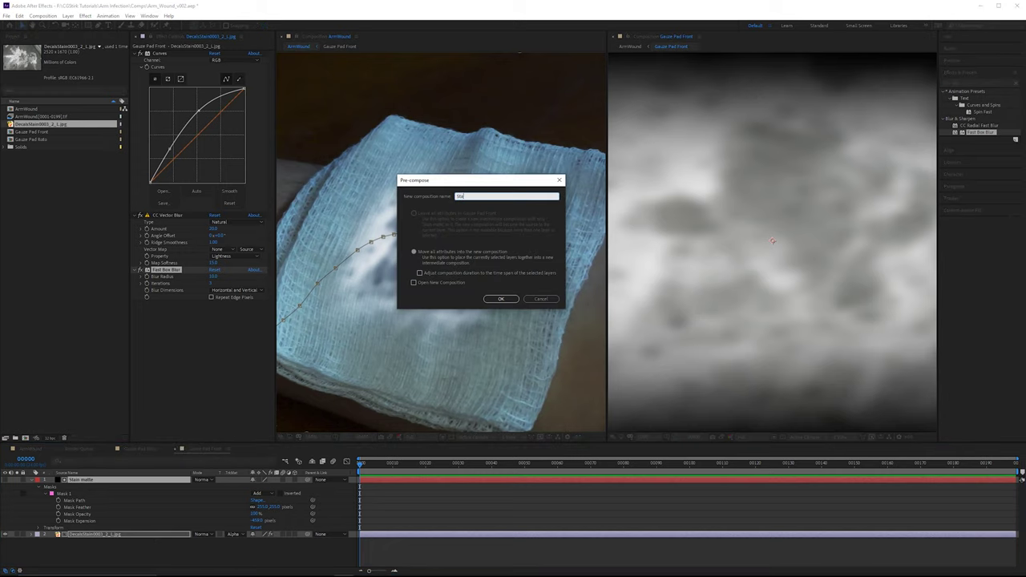
{"action": "type", "text": "Stain matte comp"}
{"action": "key", "text": "Return"}
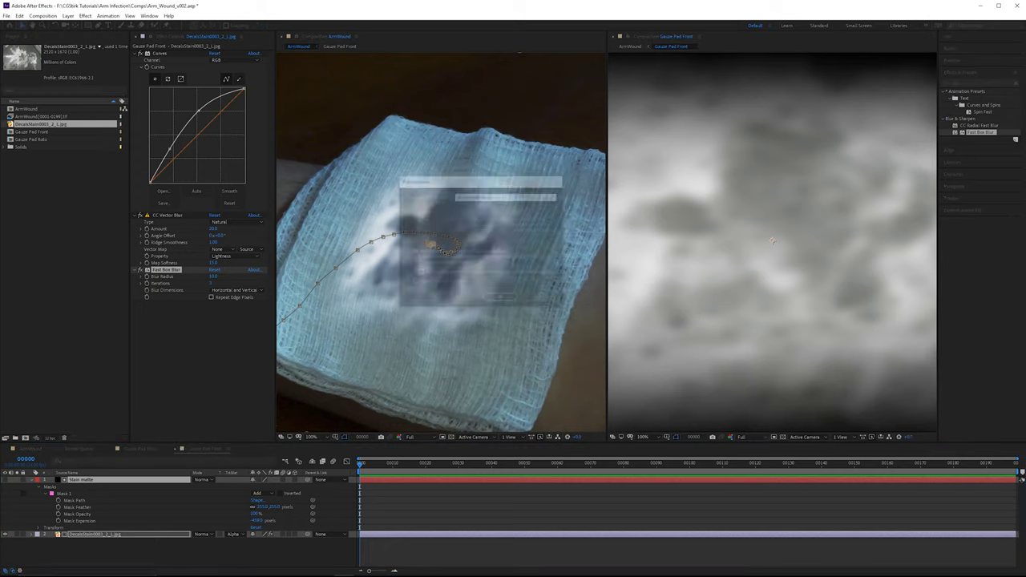
Step: Create a black solid named Blood in the Gauze Pad Front composition
{"action": "right_click", "coordinate": [204, 525]}
{"action": "mouse_move", "coordinate": [260, 440]}
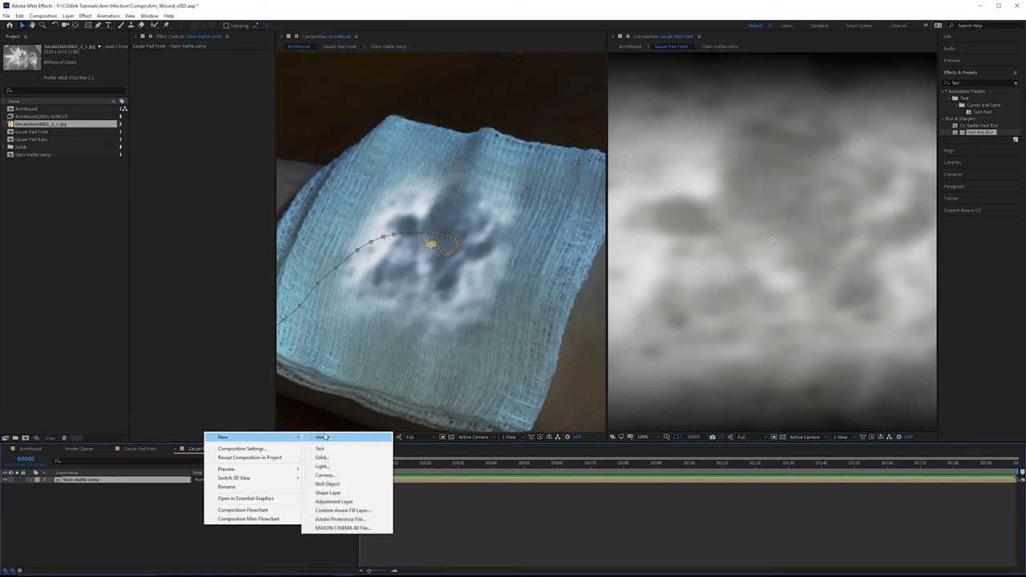
{"action": "left_click", "coordinate": [344, 457]}
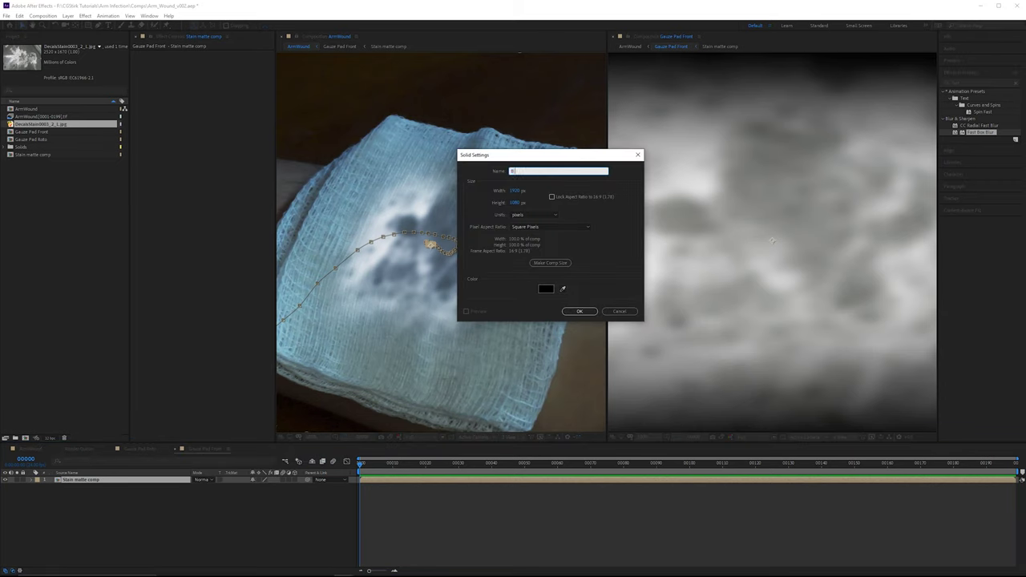
{"action": "type", "text": "Blood"}
{"action": "key", "text": "Return"}
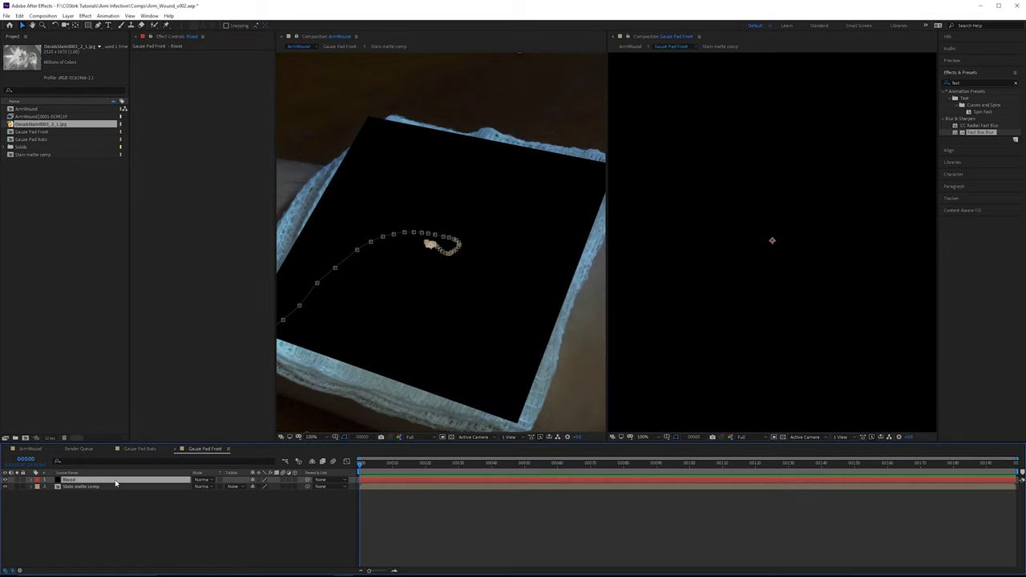
Step: Place the Blood layer below Stain matte comp and set its track matte to Luma Matte "Stain matte comp"
{"action": "left_click_drag", "start_coordinate": [115, 481], "coordinate": [132, 519]}
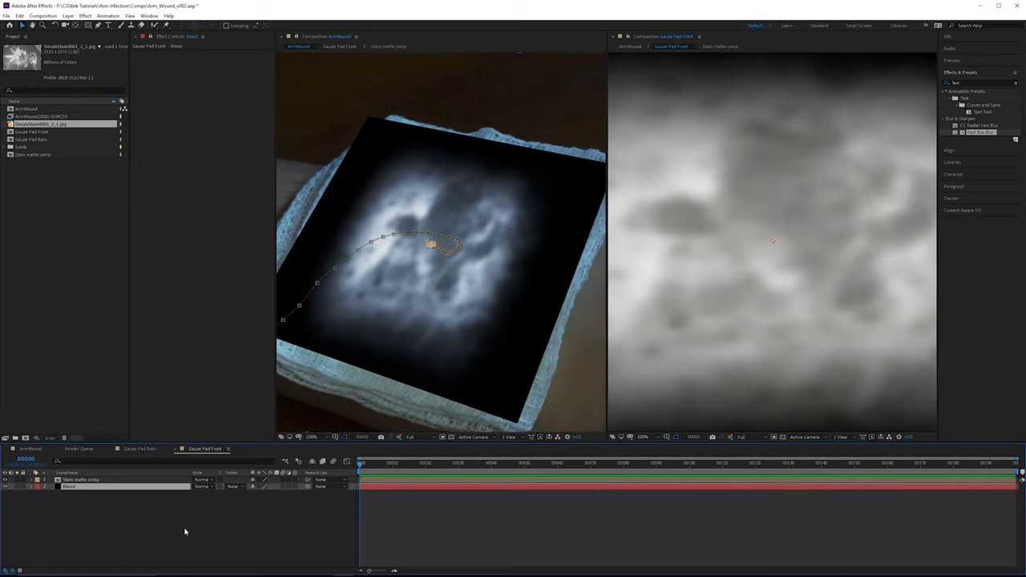
{"action": "left_click", "coordinate": [233, 487]}
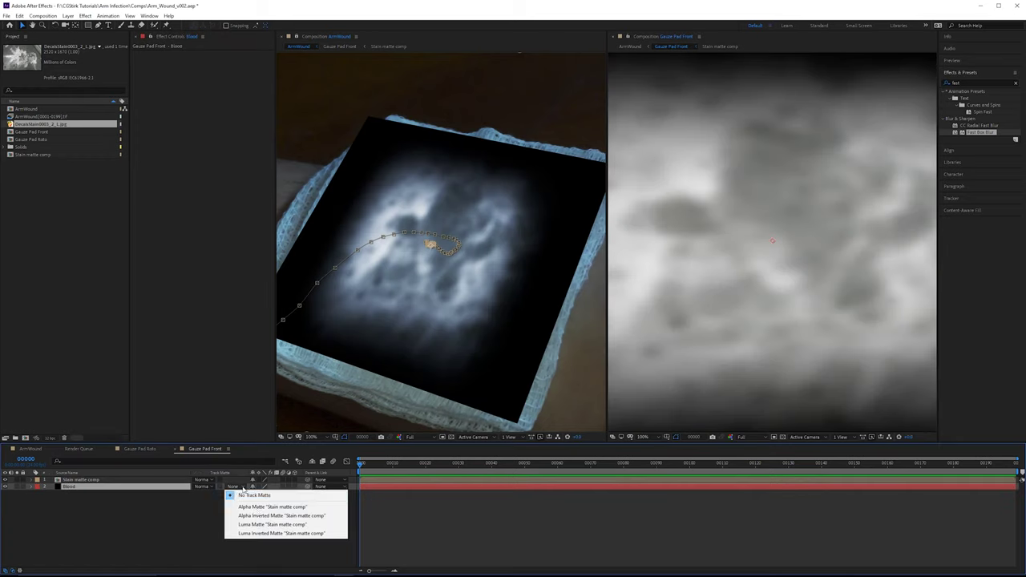
{"action": "left_click", "coordinate": [267, 524]}
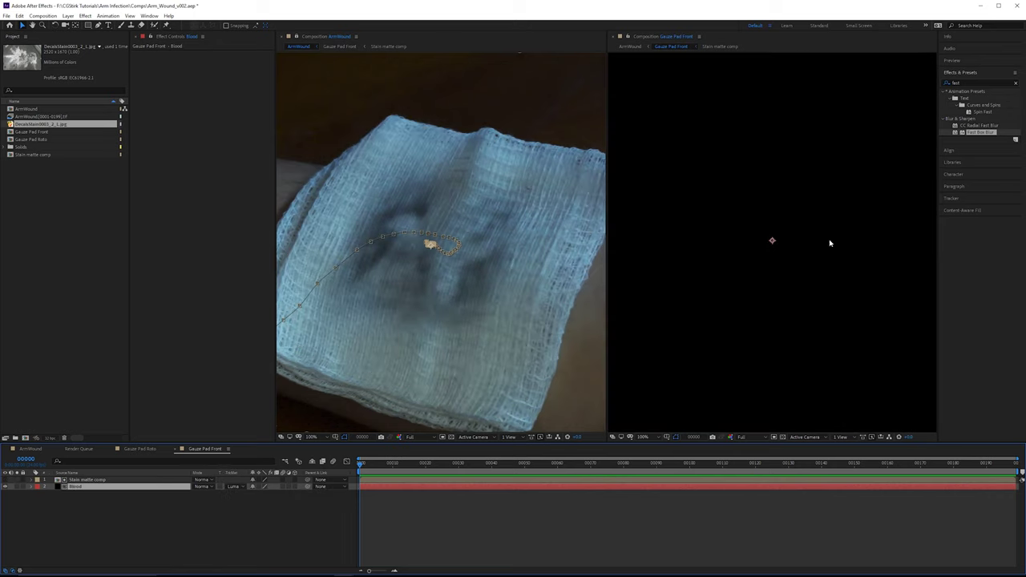
Step: Find the Fill effect and apply it to the Blood layer
{"action": "left_click", "coordinate": [982, 83]}
{"action": "type", "text": "fill"}
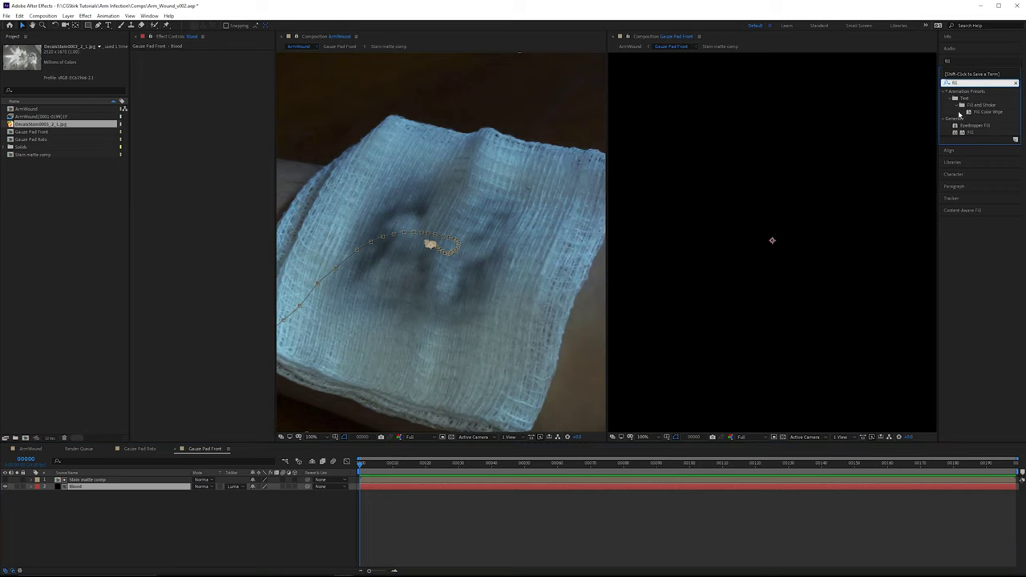
{"action": "left_click_drag", "start_coordinate": [970, 131], "coordinate": [185, 137]}
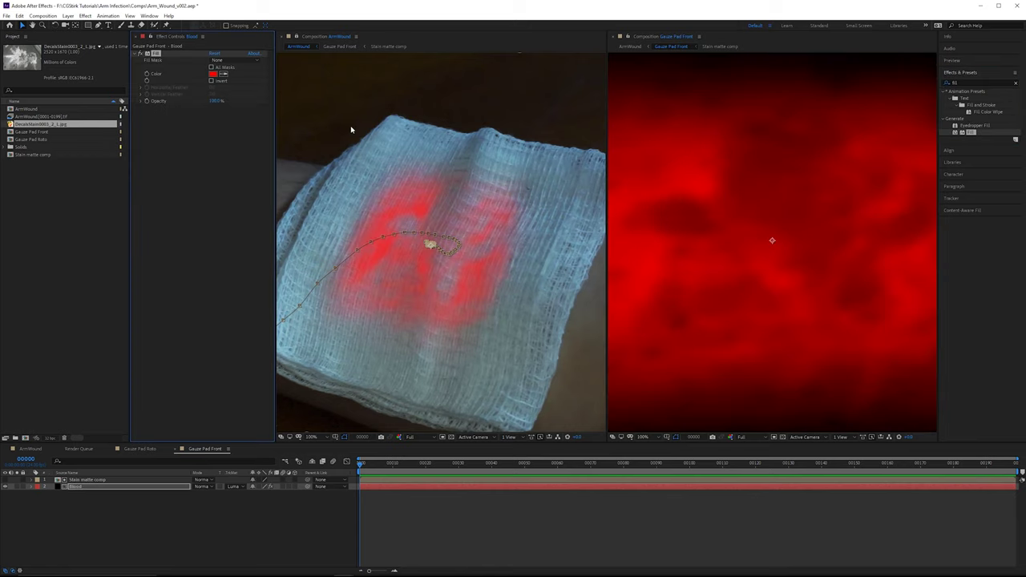
Step: Apply Curves to the Blood layer after Fill and darken it by lowering the RGB curve's white point
{"action": "left_click", "coordinate": [984, 81]}
{"action": "type", "text": "c"}
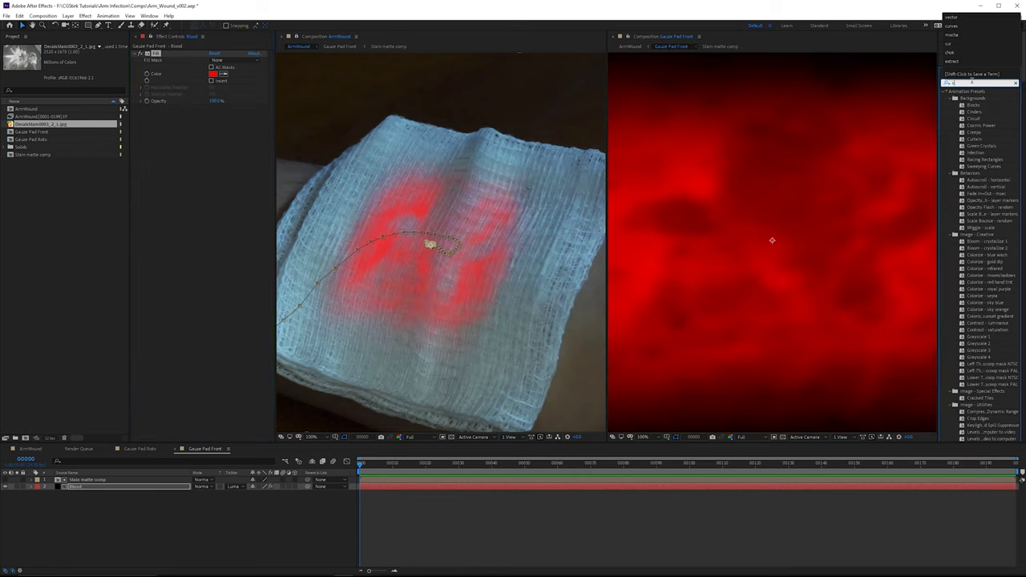
{"action": "type", "text": "curves"}
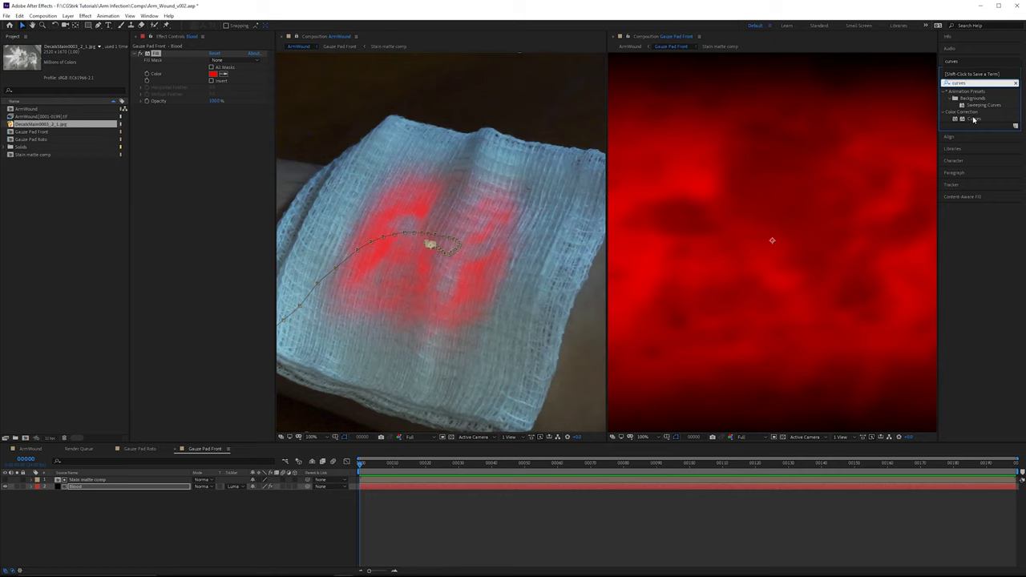
{"action": "left_click_drag", "start_coordinate": [974, 119], "coordinate": [203, 227]}
{"action": "left_click_drag", "start_coordinate": [244, 144], "coordinate": [245, 188]}
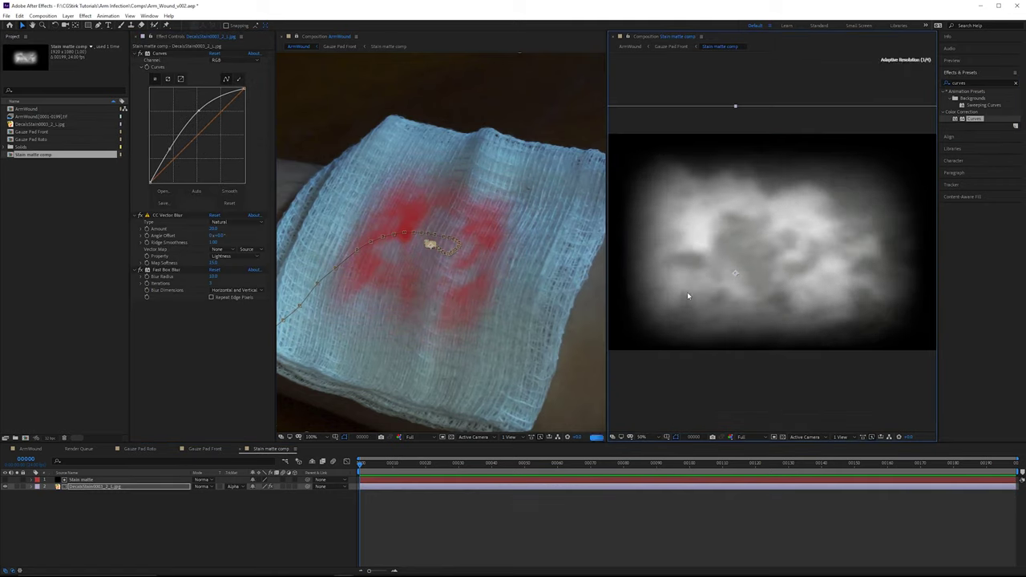
Step: Try a different scale for the stain image layer in Stain matte comp and undo the changes
{"action": "left_click_drag", "start_coordinate": [261, 495], "coordinate": [270, 493]}
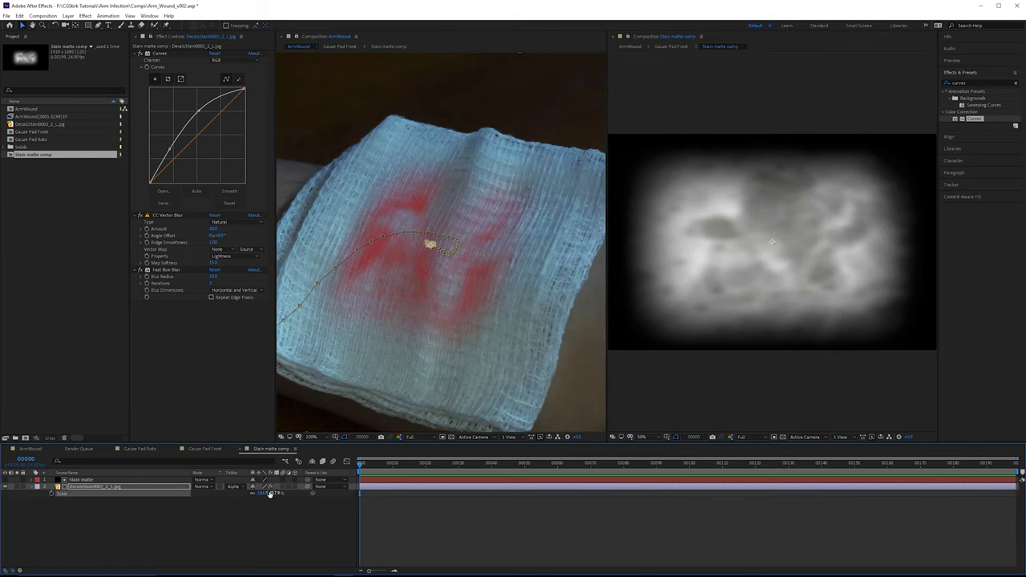
{"action": "left_click", "coordinate": [201, 498]}
{"action": "key", "text": "ctrl+z"}
{"action": "key", "text": "ctrl+z"}
{"action": "key", "text": "ctrl+z"}
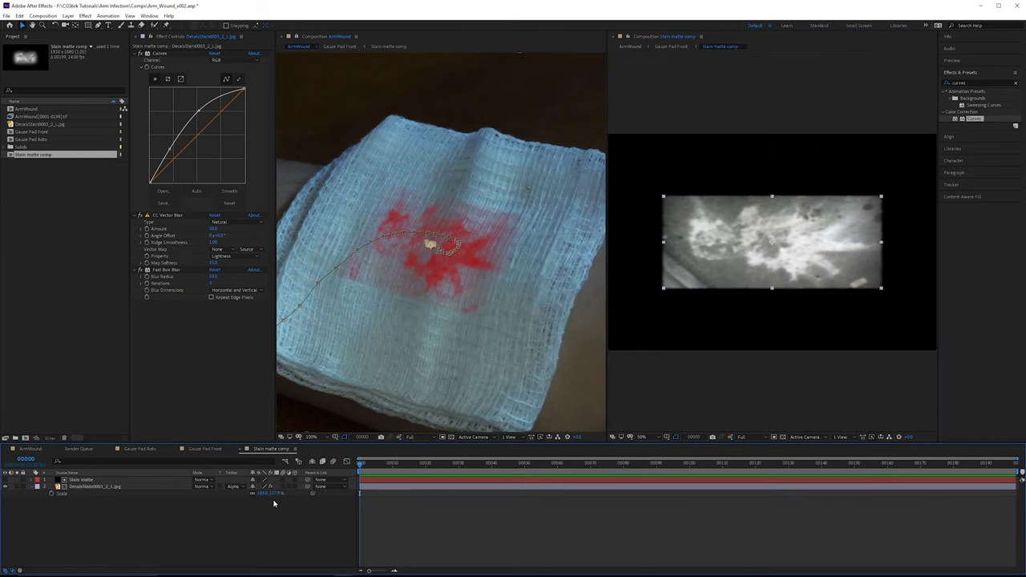
{"action": "key", "text": "ctrl+shift+z"}
Step: Enlarge the stain image layer in Stain matte comp and reposition it so bright stain areas fill the matte
{"action": "mouse_move", "coordinate": [278, 494]}
{"action": "left_mouse_down"}
{"action": "mouse_move", "coordinate": [257, 497]}
{"action": "mouse_move", "coordinate": [295, 492]}
{"action": "mouse_move", "coordinate": [266, 492]}
{"action": "mouse_move", "coordinate": [284, 493]}
{"action": "left_mouse_up"}
{"action": "mouse_move", "coordinate": [761, 242]}
{"action": "left_mouse_down"}
{"action": "mouse_move", "coordinate": [900, 259]}
{"action": "mouse_move", "coordinate": [763, 269]}
{"action": "mouse_move", "coordinate": [799, 259]}
{"action": "mouse_move", "coordinate": [754, 262]}
{"action": "mouse_move", "coordinate": [805, 252]}
{"action": "mouse_move", "coordinate": [881, 257]}
{"action": "mouse_move", "coordinate": [770, 240]}
{"action": "mouse_move", "coordinate": [767, 225]}
{"action": "mouse_move", "coordinate": [802, 270]}
{"action": "mouse_move", "coordinate": [771, 263]}
{"action": "mouse_move", "coordinate": [877, 270]}
{"action": "mouse_move", "coordinate": [741, 266]}
{"action": "mouse_move", "coordinate": [757, 261]}
{"action": "left_mouse_up"}
{"action": "left_click_drag", "start_coordinate": [261, 493], "coordinate": [268, 493]}
{"action": "left_click_drag", "start_coordinate": [755, 255], "coordinate": [762, 220]}
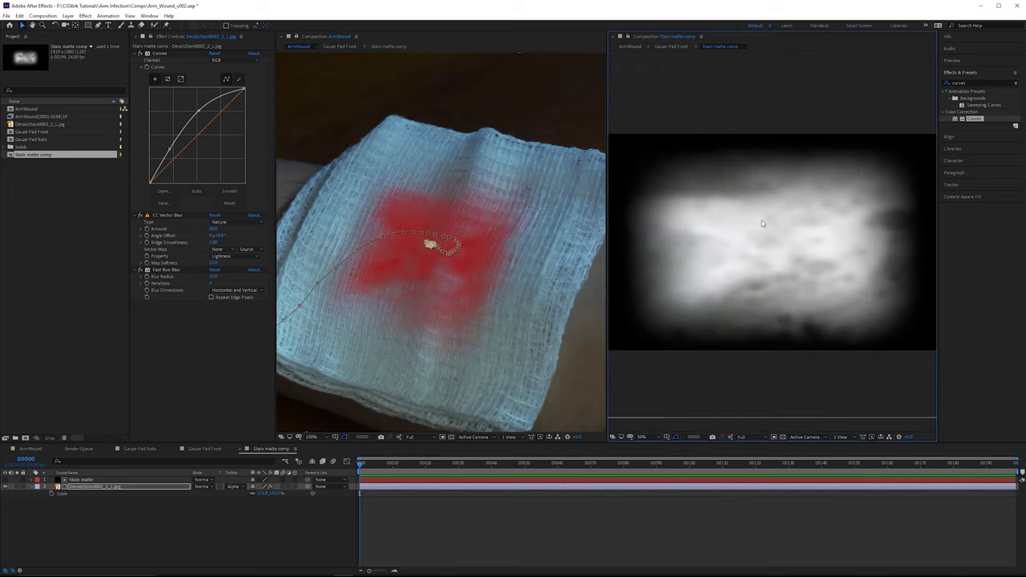
{"action": "scroll", "coordinate": [393, 261], "scroll_direction": "up", "scroll_amount": 2}
{"action": "scroll", "coordinate": [399, 346], "scroll_direction": "down", "scroll_amount": 2}
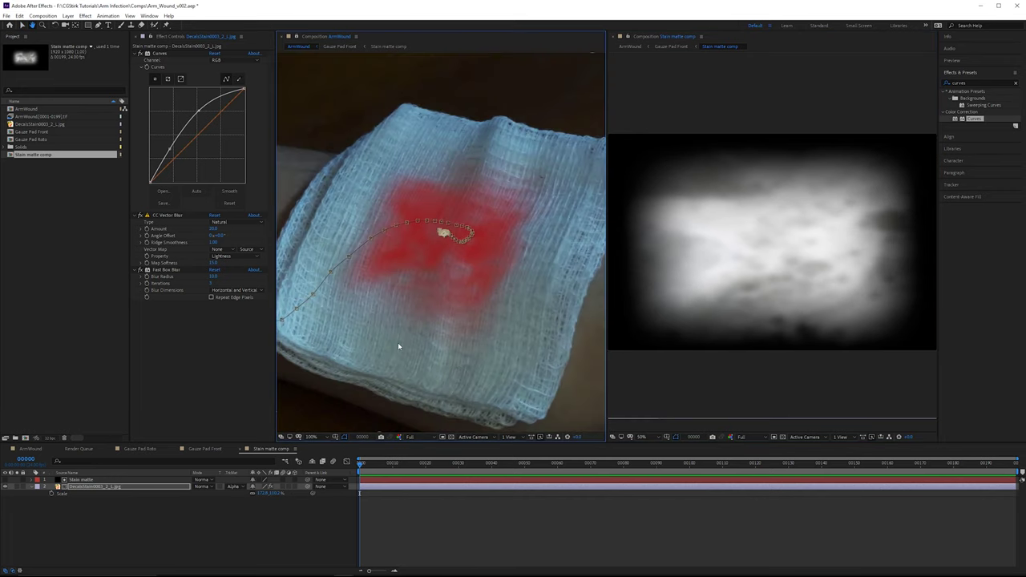
Step: Set the Gauze Pad Front layer's blending mode to Multiply in the ArmWound composition
{"action": "left_click", "coordinate": [29, 450]}
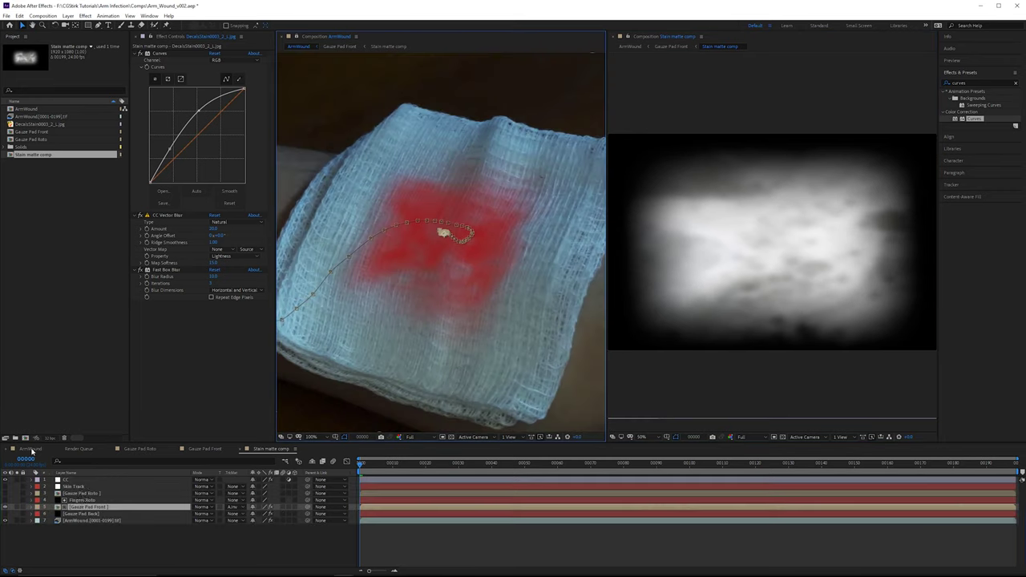
{"action": "left_click", "coordinate": [61, 507]}
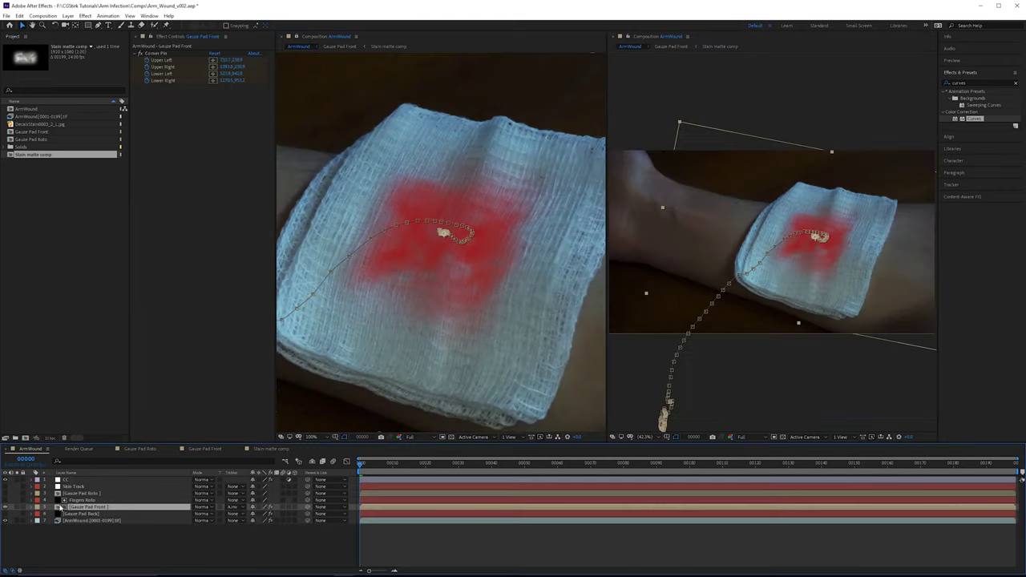
{"action": "left_click", "coordinate": [204, 508]}
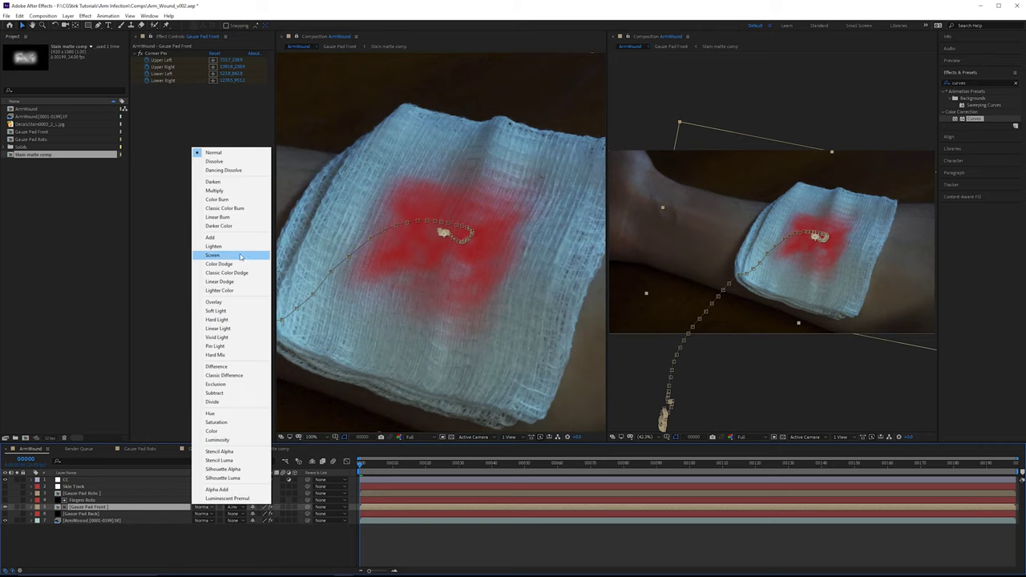
{"action": "left_click", "coordinate": [215, 191]}
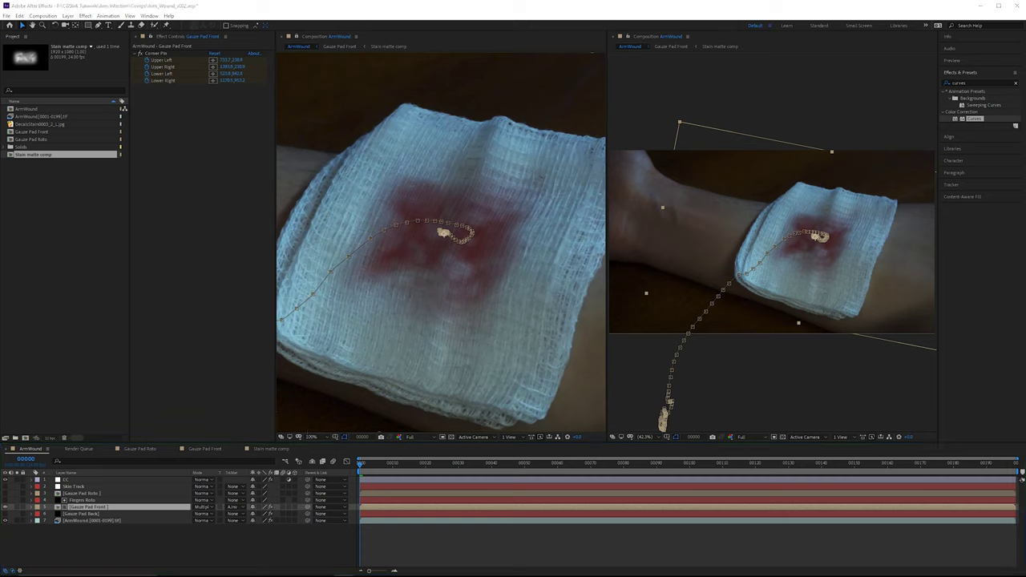
Step: Find Fast Box Blur and apply it to the Gauze Pad Front layer after Corner Pin
{"action": "type", "text": "fast"}
{"action": "left_click_drag", "start_coordinate": [980, 132], "coordinate": [236, 136]}
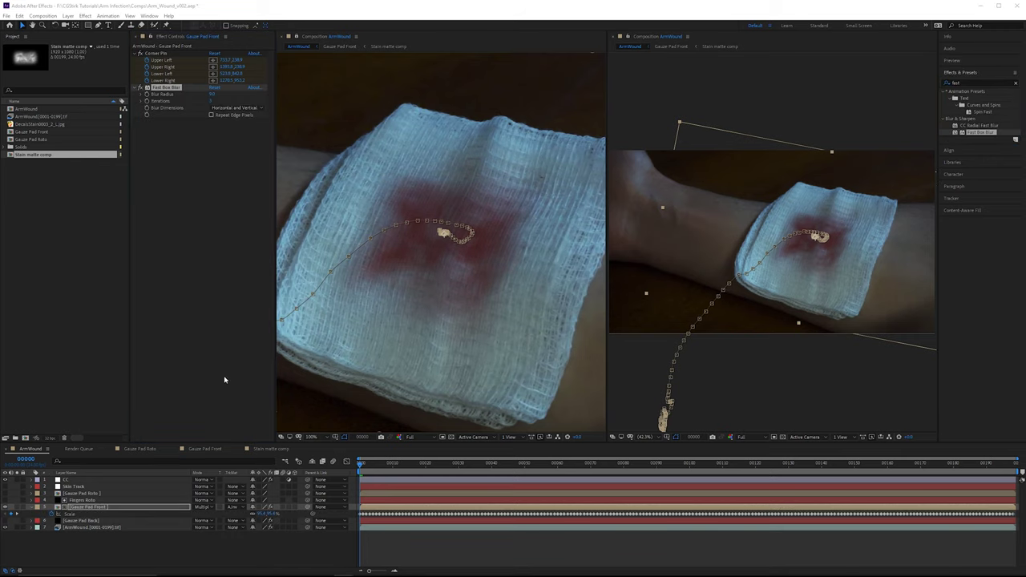
{"action": "left_click_drag", "start_coordinate": [463, 93], "coordinate": [467, 79]}
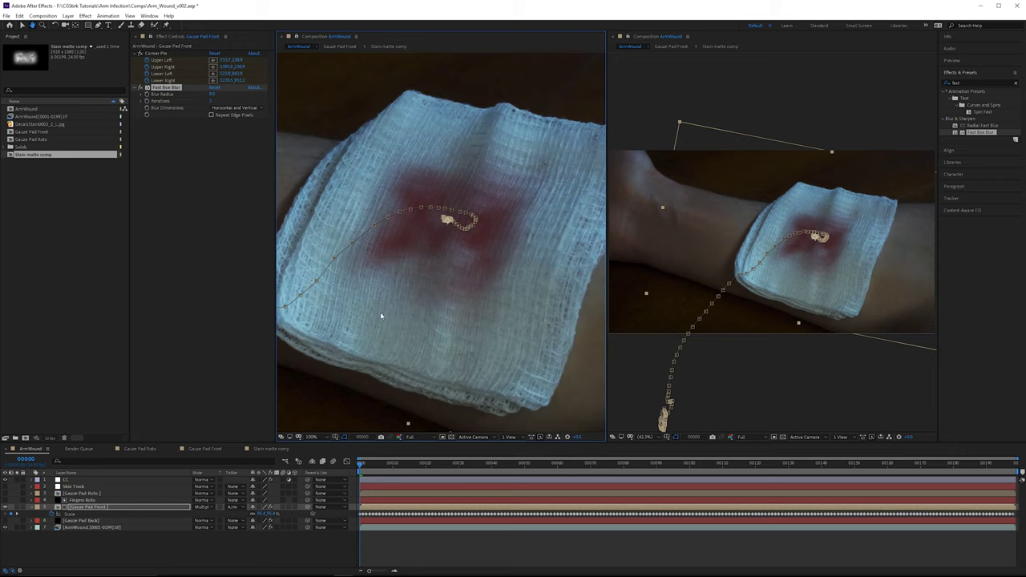
Step: Open Stain matte comp through Gauze Pad Front and enlarge the Stain matte layer's mask by moving its edges outward
{"action": "double_click", "coordinate": [102, 507]}
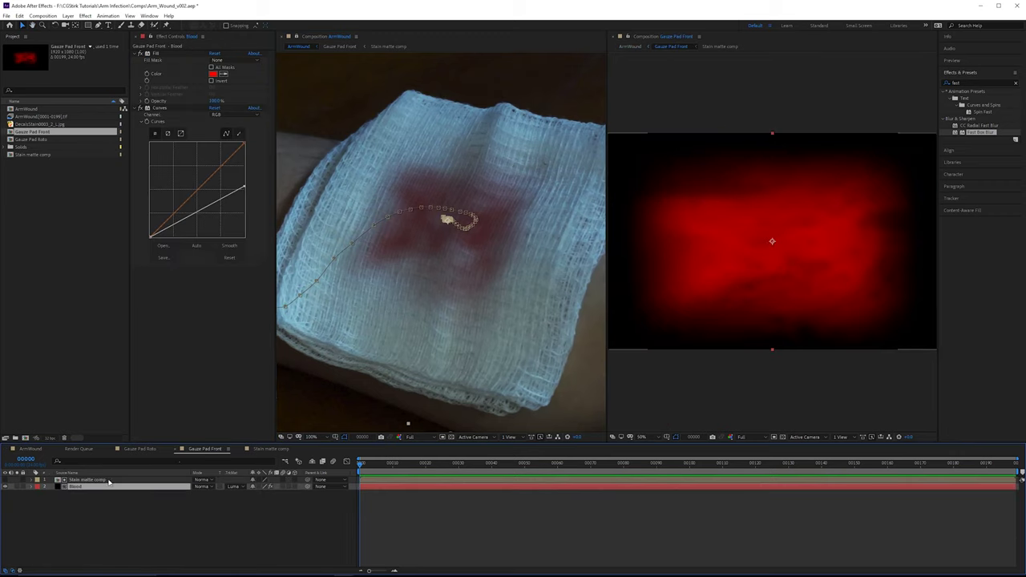
{"action": "double_click", "coordinate": [107, 480]}
{"action": "left_click", "coordinate": [107, 480]}
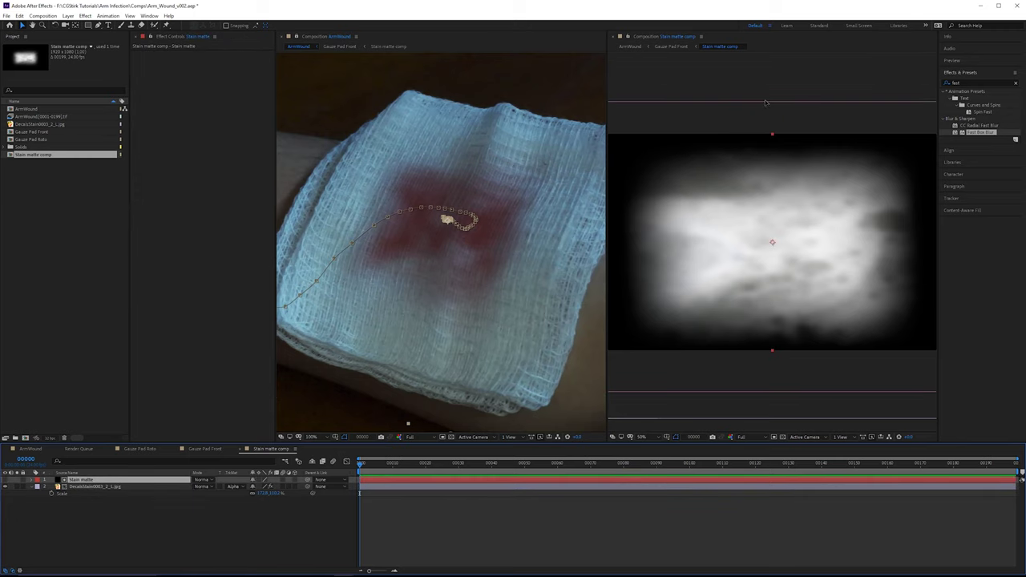
{"action": "left_click_drag", "start_coordinate": [766, 102], "coordinate": [770, 89]}
{"action": "scroll", "coordinate": [790, 388], "scroll_direction": "down", "scroll_amount": 2}
{"action": "left_click_drag", "start_coordinate": [761, 320], "coordinate": [762, 324]}
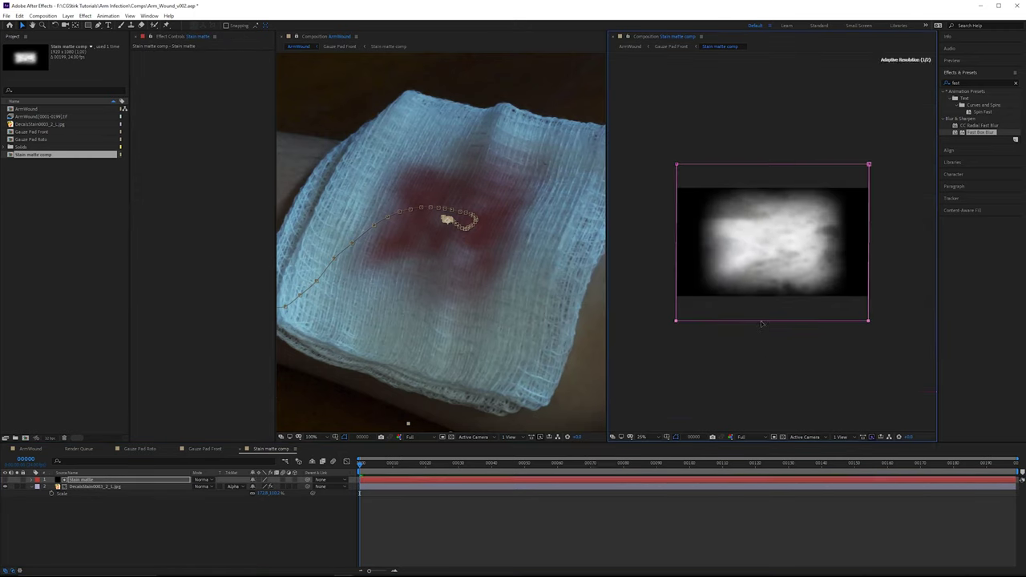
{"action": "left_click_drag", "start_coordinate": [675, 226], "coordinate": [662, 226]}
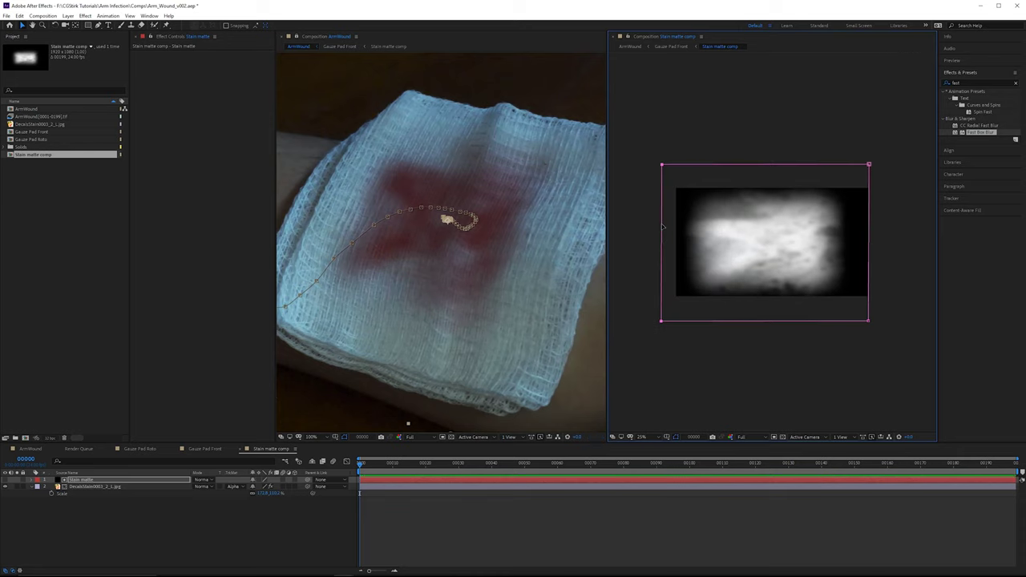
{"action": "left_click_drag", "start_coordinate": [869, 226], "coordinate": [881, 227]}
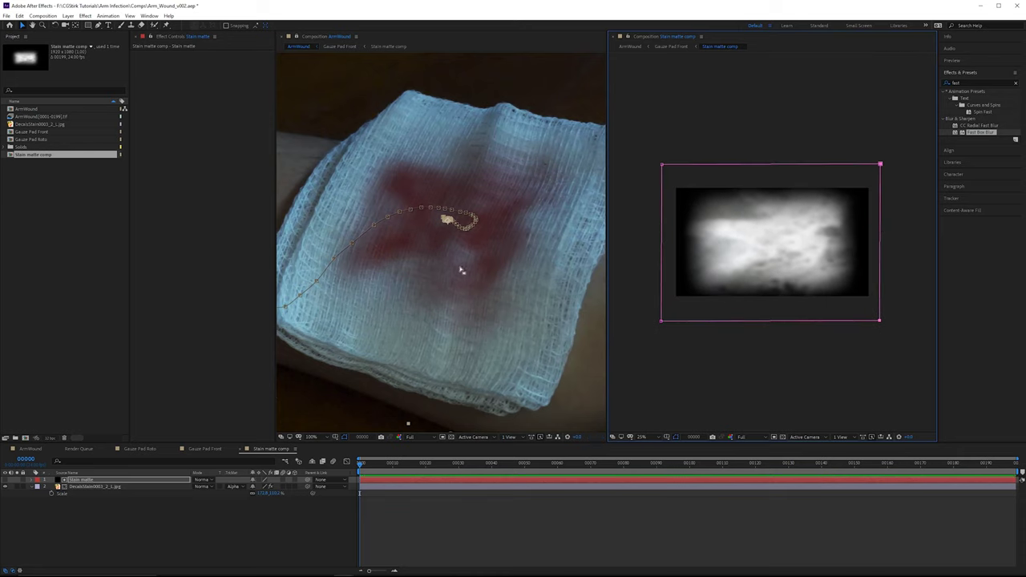
Step: Brighten the stain image in Stain matte comp by raising the midtone and shadow points of its Curves effect slightly
{"action": "left_click", "coordinate": [97, 486]}
{"action": "left_click_drag", "start_coordinate": [199, 117], "coordinate": [197, 112]}
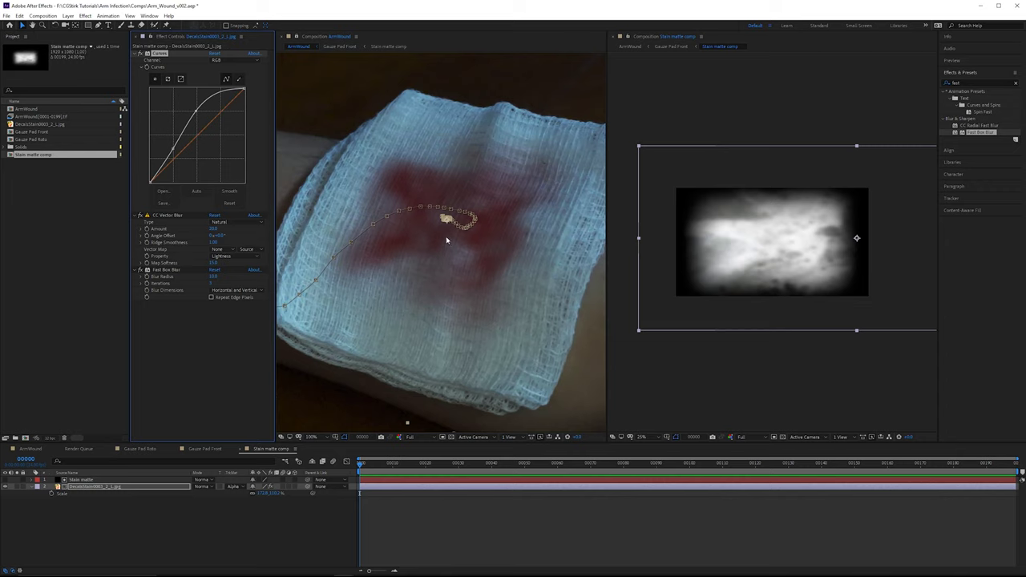
{"action": "left_click_drag", "start_coordinate": [174, 150], "coordinate": [172, 149]}
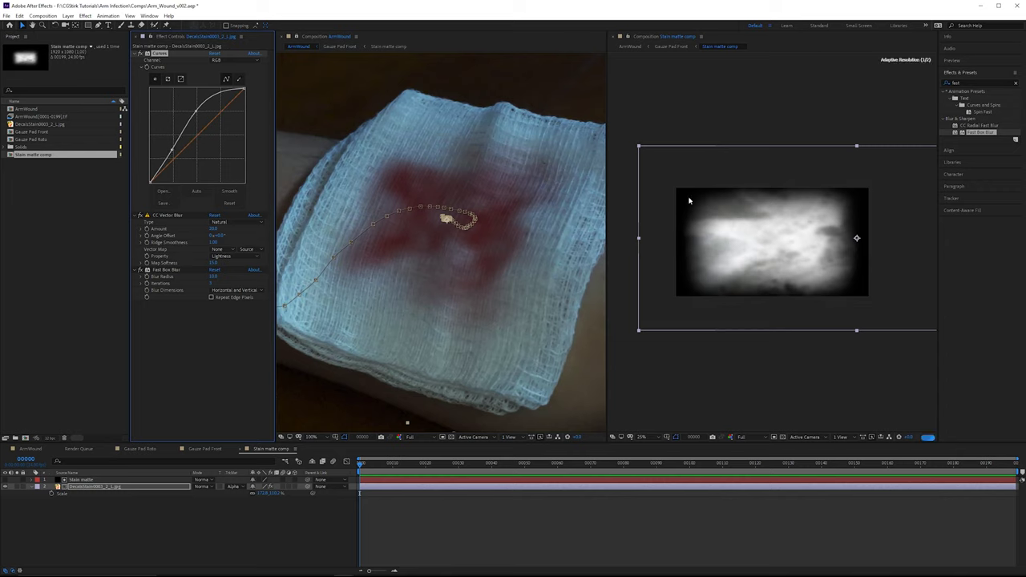
{"action": "scroll", "coordinate": [460, 165], "scroll_direction": "up", "scroll_amount": 2}
{"action": "scroll", "coordinate": [450, 169], "scroll_direction": "down", "scroll_amount": 1}
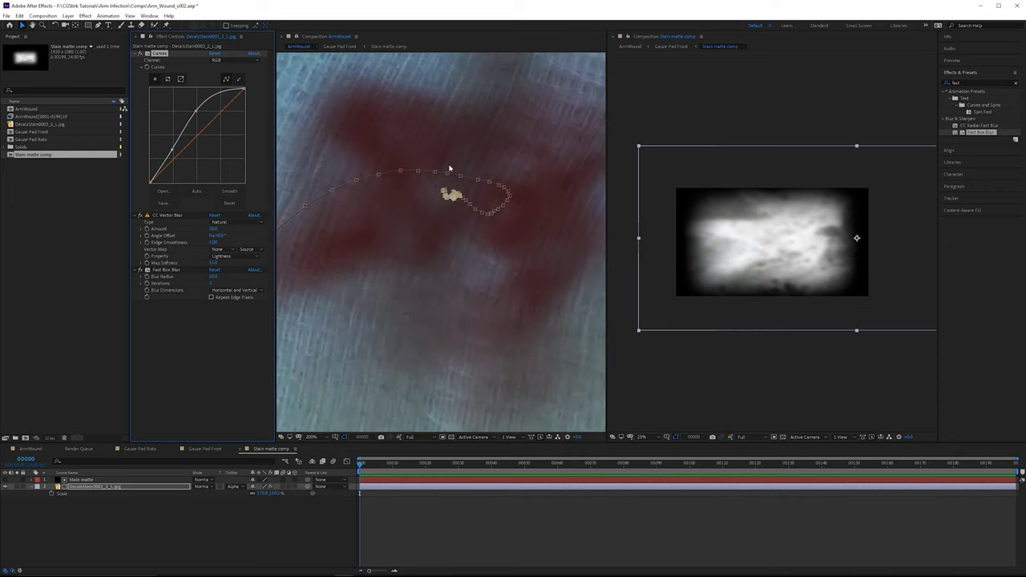
{"action": "scroll", "coordinate": [450, 169], "scroll_direction": "down", "scroll_amount": 2}
Step: Create a black solid named Extra Blood at composition size in the Gauze Pad Front composition
{"action": "left_click", "coordinate": [127, 510]}
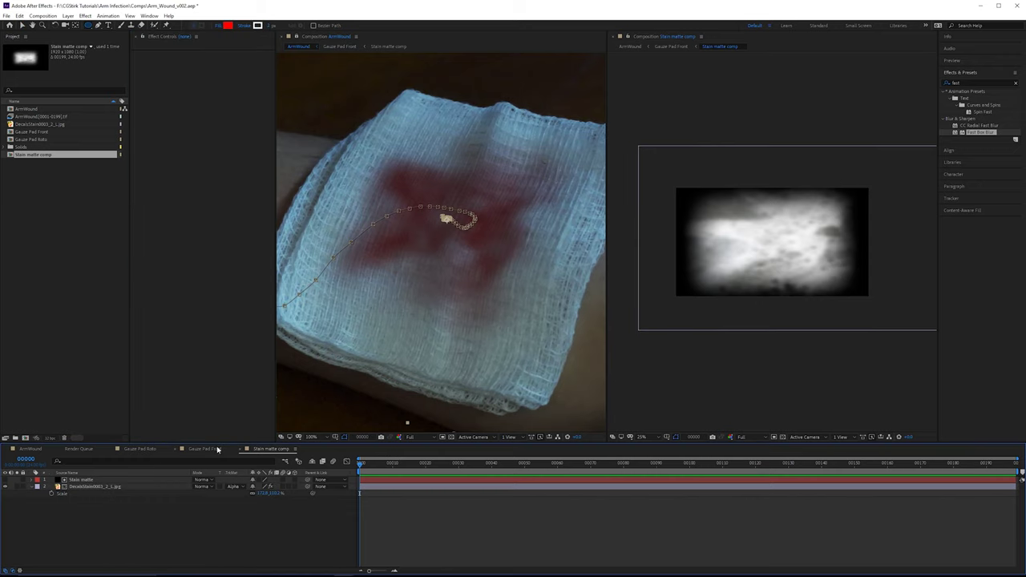
{"action": "left_click", "coordinate": [217, 449]}
{"action": "right_click", "coordinate": [215, 532]}
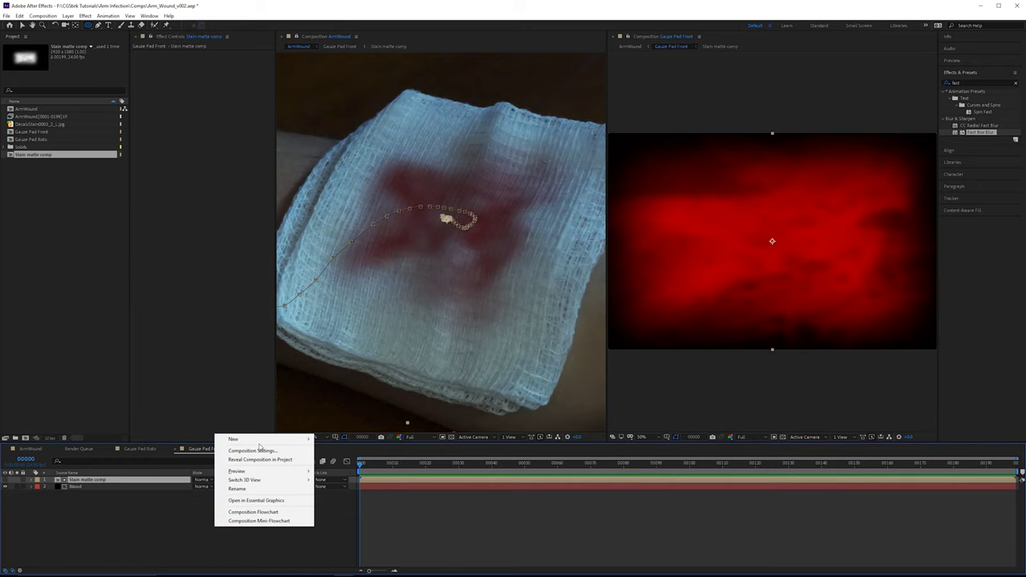
{"action": "mouse_move", "coordinate": [264, 438]}
{"action": "left_click", "coordinate": [366, 461]}
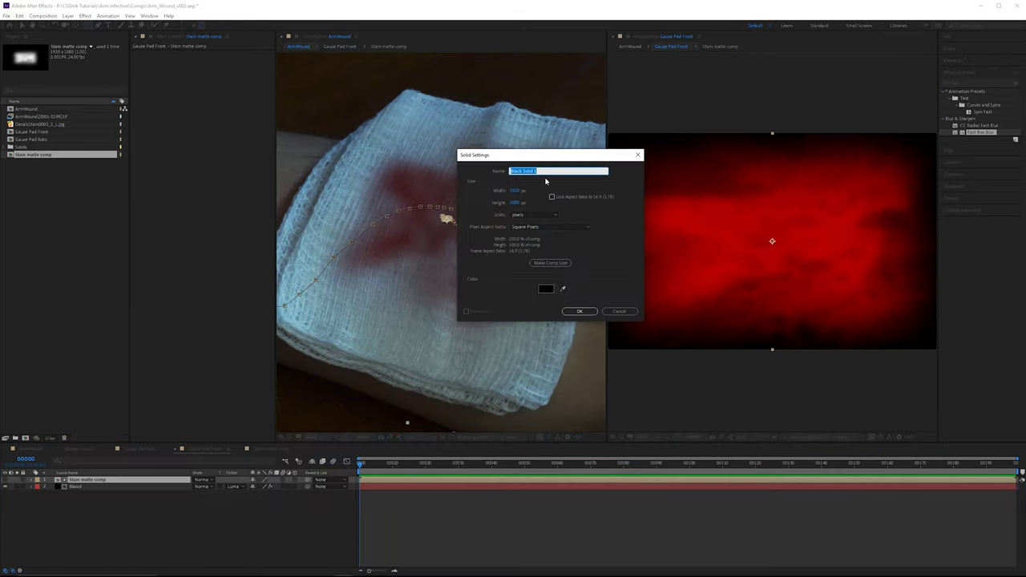
{"action": "type", "text": "Extra Blood"}
{"action": "key", "text": "Return"}
Step: Draw an elliptical mask near the middle of the Extra Blood solid and widen it into a horizontal oval
{"action": "mouse_move", "coordinate": [796, 192]}
{"action": "left_mouse_down"}
{"action": "mouse_move", "coordinate": [699, 288]}
{"action": "mouse_move", "coordinate": [699, 280]}
{"action": "left_mouse_up"}
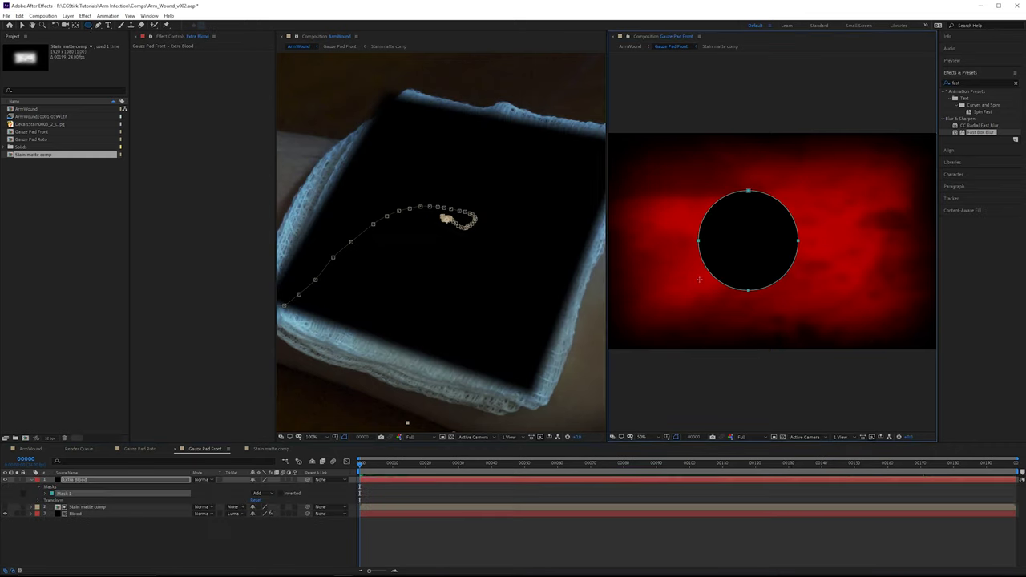
{"action": "left_click_drag", "start_coordinate": [813, 170], "coordinate": [678, 318]}
{"action": "key", "text": "ctrl+t"}
{"action": "left_click_drag", "start_coordinate": [752, 241], "coordinate": [858, 235]}
{"action": "left_click_drag", "start_coordinate": [794, 229], "coordinate": [779, 228]}
Step: Apply Roughen Edges to Extra Blood with a larger Border and Scale, and extend the mask's right side outward
{"action": "left_click", "coordinate": [968, 81]}
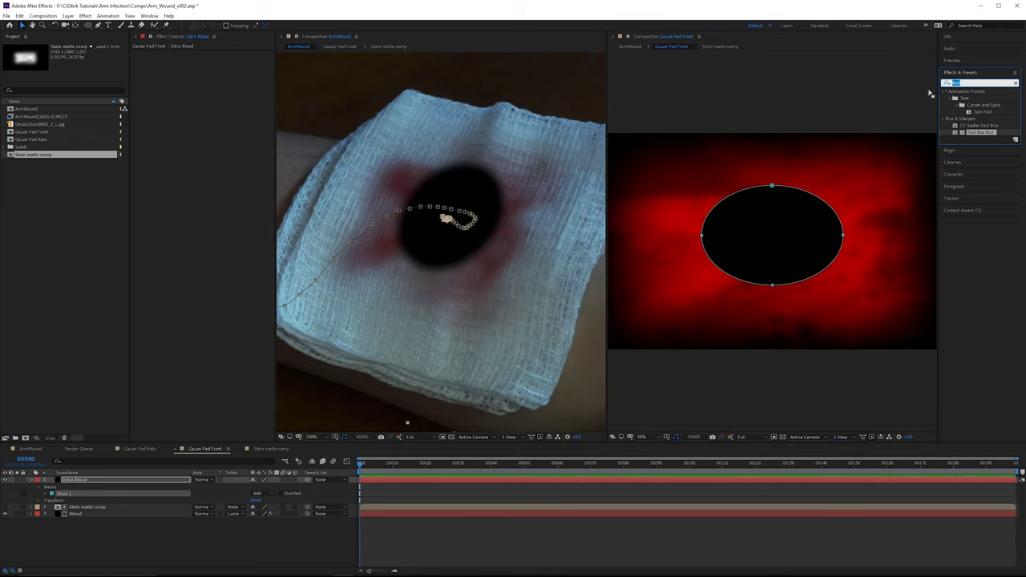
{"action": "type", "text": "rough"}
{"action": "left_click_drag", "start_coordinate": [982, 98], "coordinate": [213, 128]}
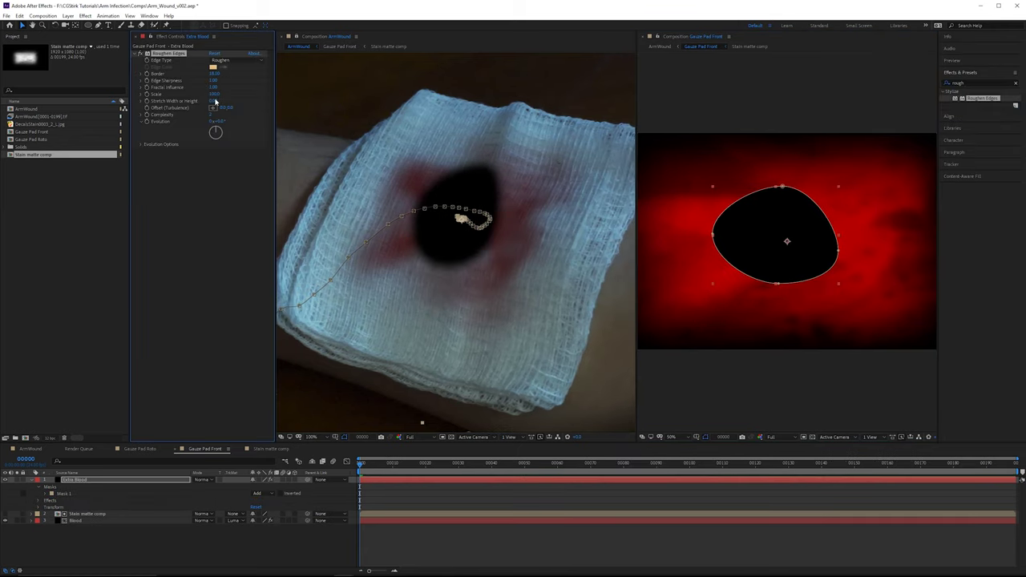
{"action": "left_click", "coordinate": [706, 437]}
{"action": "left_click_drag", "start_coordinate": [214, 74], "coordinate": [300, 74]}
{"action": "left_click_drag", "start_coordinate": [215, 95], "coordinate": [248, 94]}
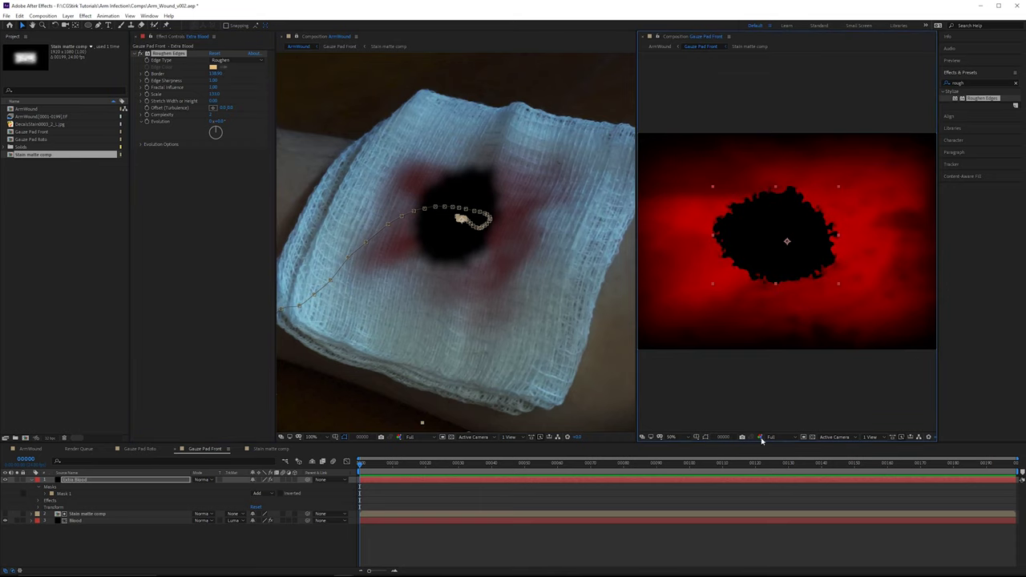
{"action": "left_click", "coordinate": [706, 437]}
{"action": "mouse_move", "coordinate": [838, 241]}
{"action": "left_mouse_down"}
{"action": "mouse_move", "coordinate": [858, 257]}
{"action": "mouse_move", "coordinate": [853, 232]}
{"action": "left_mouse_up"}
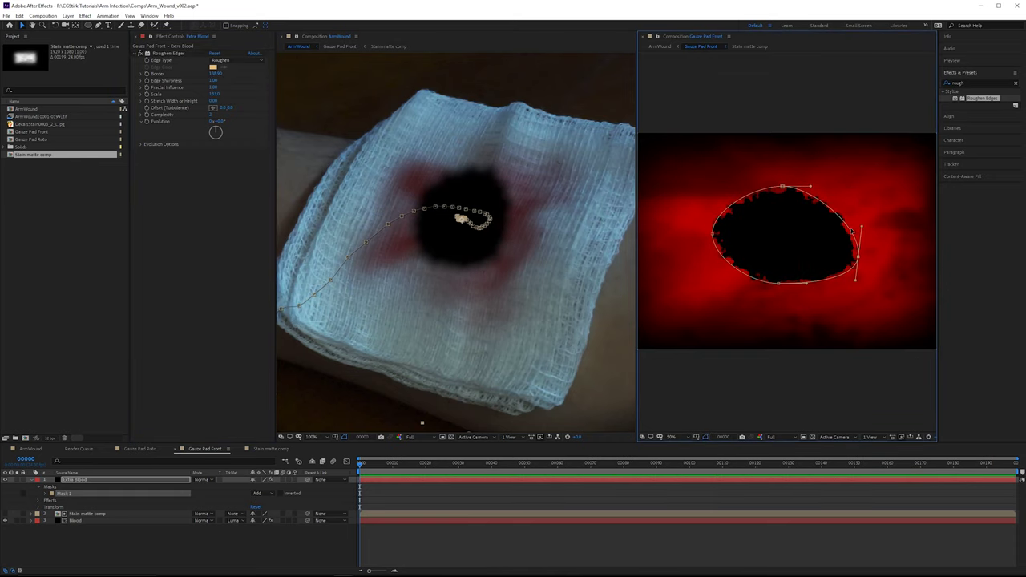
Step: Apply a Fill effect to the Extra Blood layer and set its colour to a darker red
{"action": "left_click", "coordinate": [974, 82]}
{"action": "type", "text": "fill"}
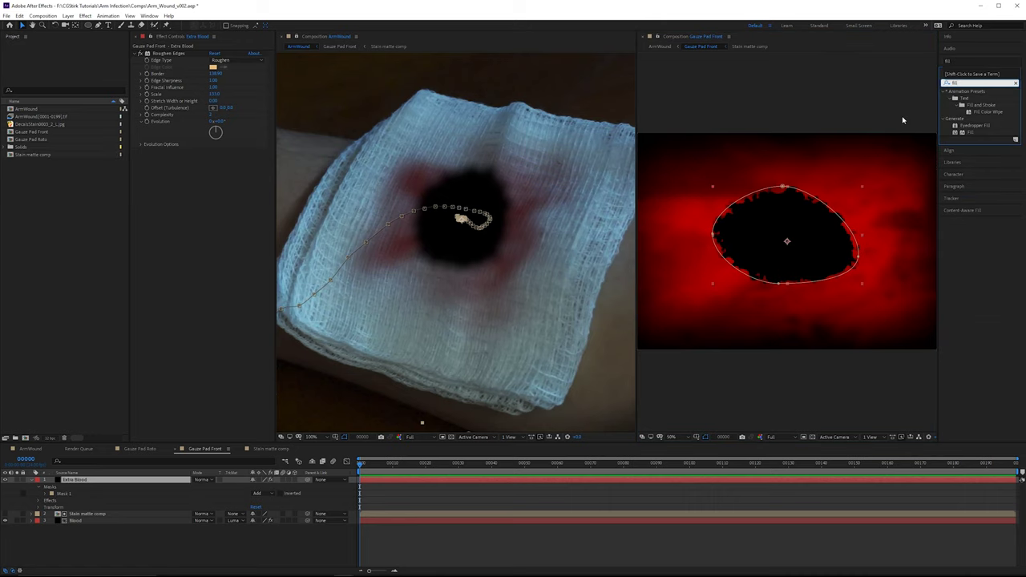
{"action": "left_click_drag", "start_coordinate": [969, 133], "coordinate": [234, 190]}
{"action": "left_click", "coordinate": [213, 172]}
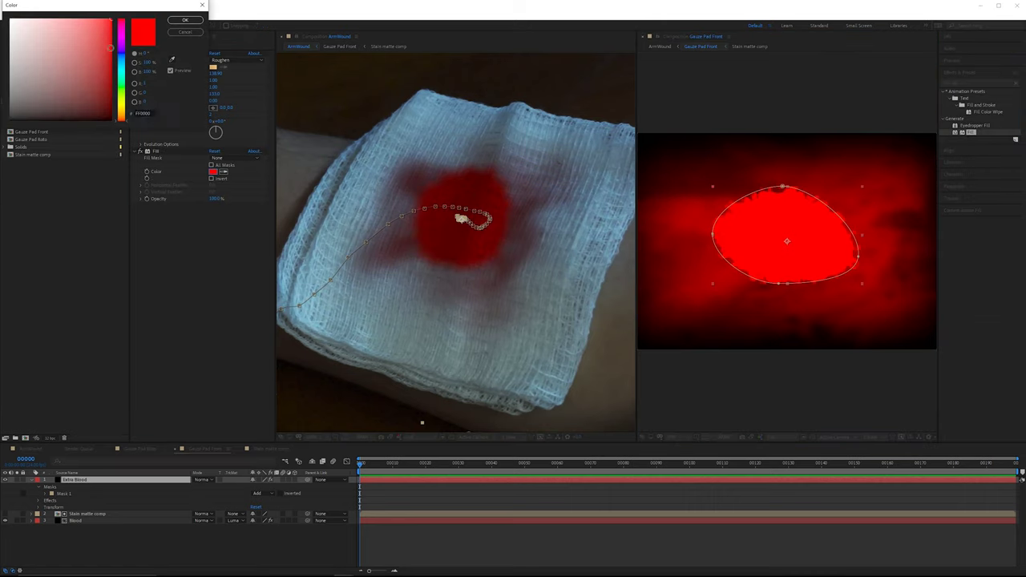
{"action": "left_click", "coordinate": [189, 21]}
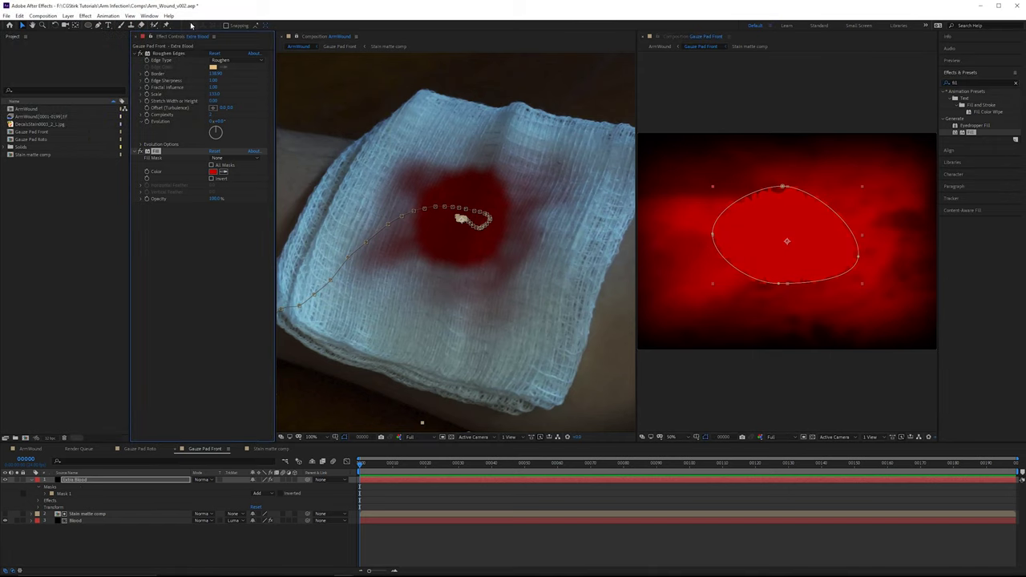
Step: Feather the Extra Blood mask heavily and lower the Roughen Edges Edge Sharpness
{"action": "key", "text": "f"}
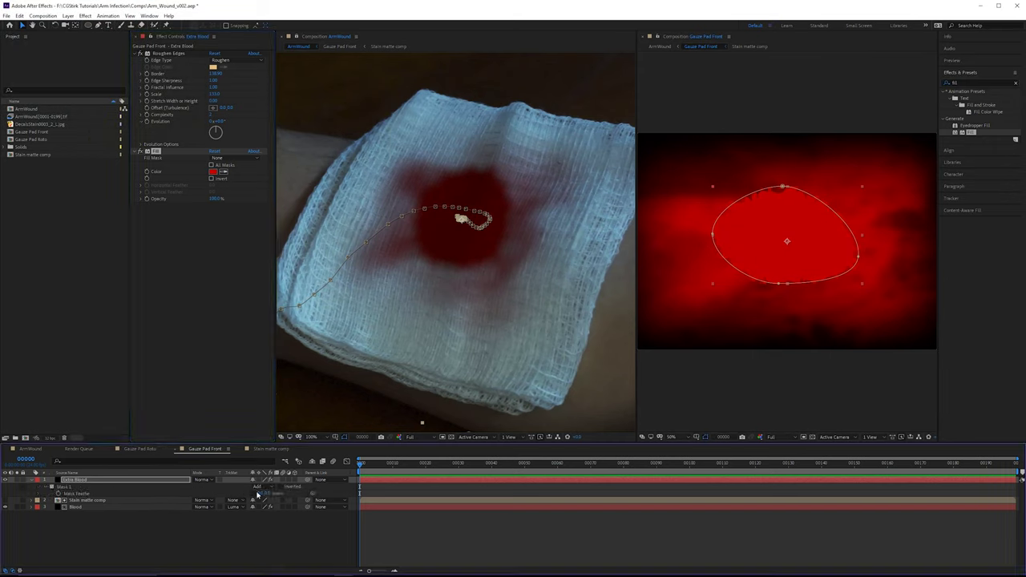
{"action": "left_click_drag", "start_coordinate": [260, 493], "coordinate": [284, 496]}
{"action": "left_click_drag", "start_coordinate": [214, 80], "coordinate": [149, 80]}
{"action": "left_click_drag", "start_coordinate": [266, 493], "coordinate": [230, 499]}
Step: Reshape the Extra Blood mask into an irregular blob by moving its vertices and curve handles
{"action": "left_click_drag", "start_coordinate": [858, 256], "coordinate": [877, 263]}
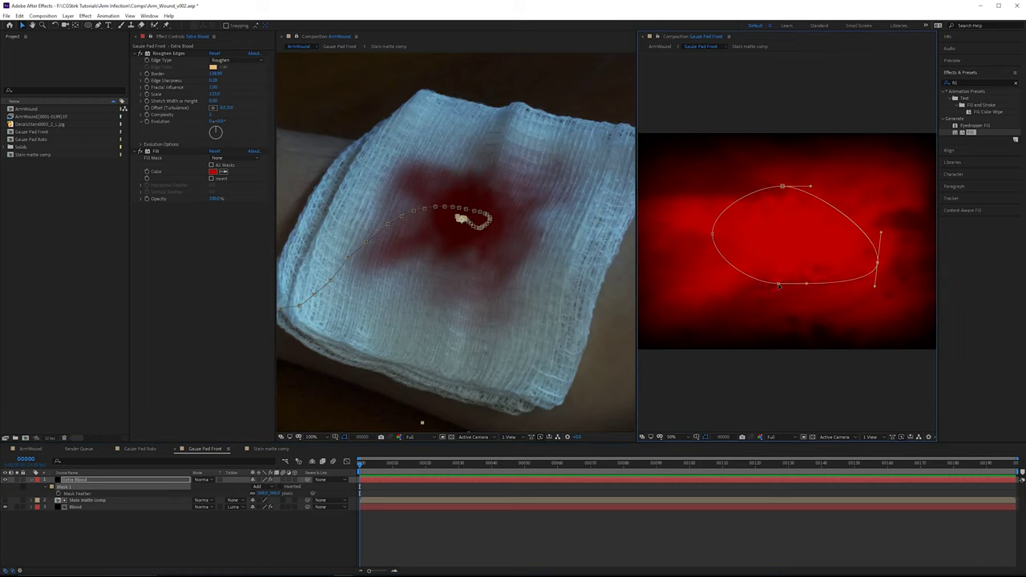
{"action": "left_click_drag", "start_coordinate": [778, 283], "coordinate": [784, 304]}
{"action": "left_click_drag", "start_coordinate": [875, 286], "coordinate": [877, 197]}
{"action": "left_click_drag", "start_coordinate": [791, 299], "coordinate": [726, 305]}
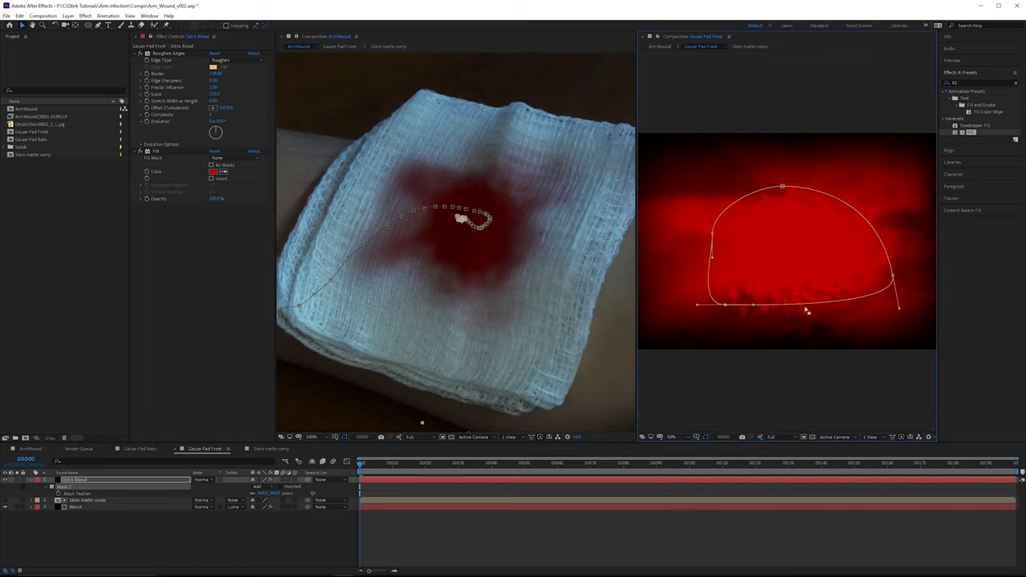
{"action": "left_click_drag", "start_coordinate": [893, 275], "coordinate": [851, 277]}
{"action": "left_click_drag", "start_coordinate": [859, 310], "coordinate": [804, 291]}
{"action": "left_click_drag", "start_coordinate": [754, 304], "coordinate": [762, 280]}
{"action": "left_click_drag", "start_coordinate": [810, 186], "coordinate": [849, 173]}
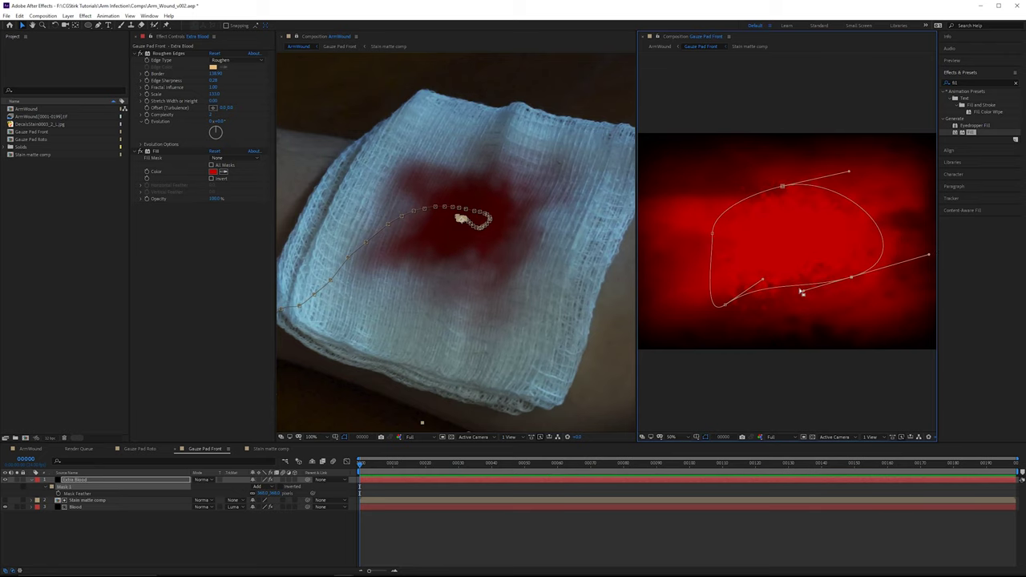
{"action": "left_click_drag", "start_coordinate": [802, 292], "coordinate": [808, 310]}
Step: Lower the Extra Blood layer's opacity slightly
{"action": "key", "text": "t"}
{"action": "left_click_drag", "start_coordinate": [254, 487], "coordinate": [255, 486]}
{"action": "left_click", "coordinate": [529, 282]}
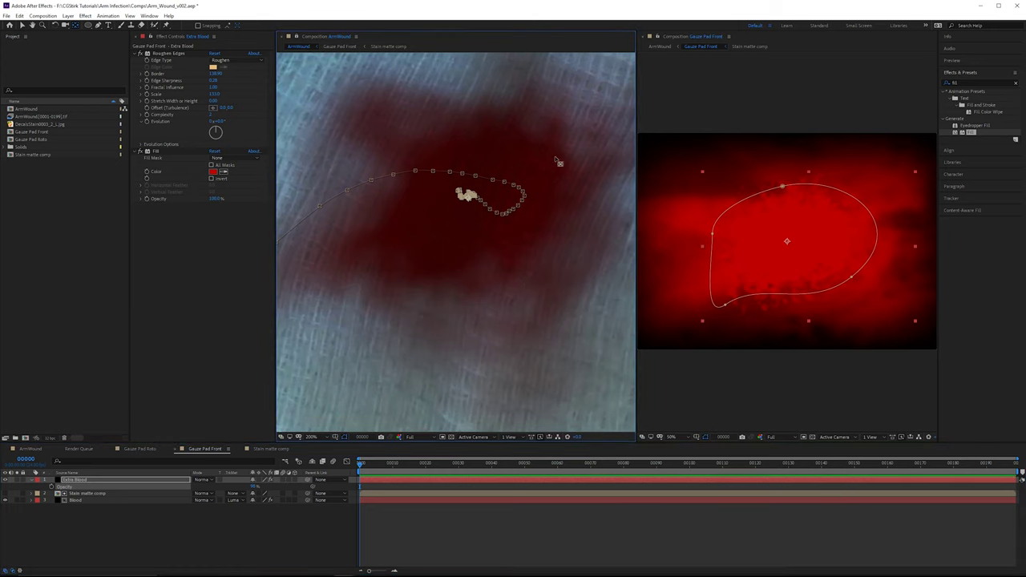
{"action": "left_click", "coordinate": [307, 530]}
Step: Return to the ArmWound composition and hide the layer controls in its enlarged viewer
{"action": "left_click", "coordinate": [32, 450]}
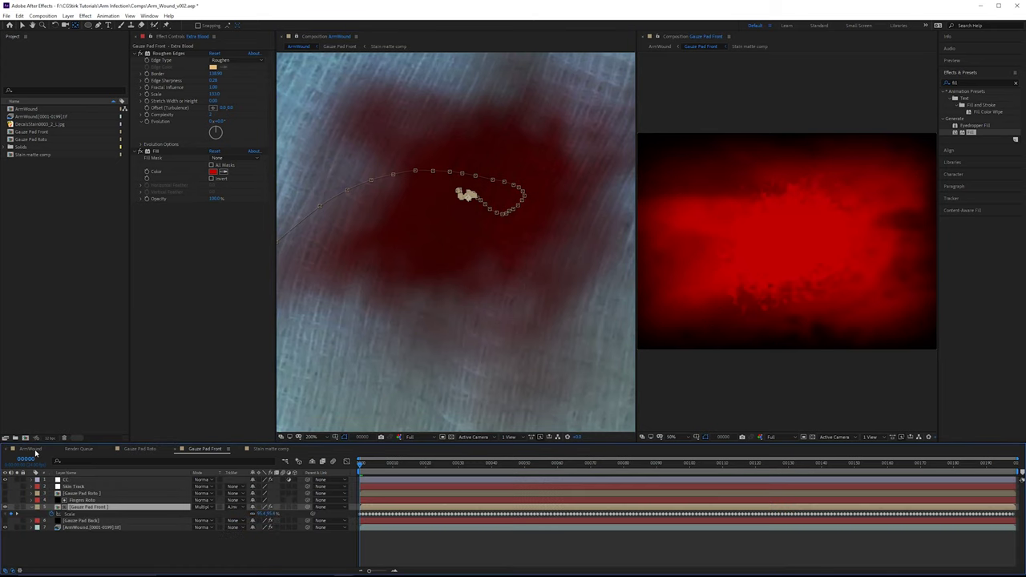
{"action": "scroll", "coordinate": [487, 195], "scroll_direction": "up", "scroll_amount": 1}
{"action": "left_click_drag", "start_coordinate": [487, 195], "coordinate": [487, 256]}
{"action": "scroll", "coordinate": [487, 257], "scroll_direction": "down", "scroll_amount": 1}
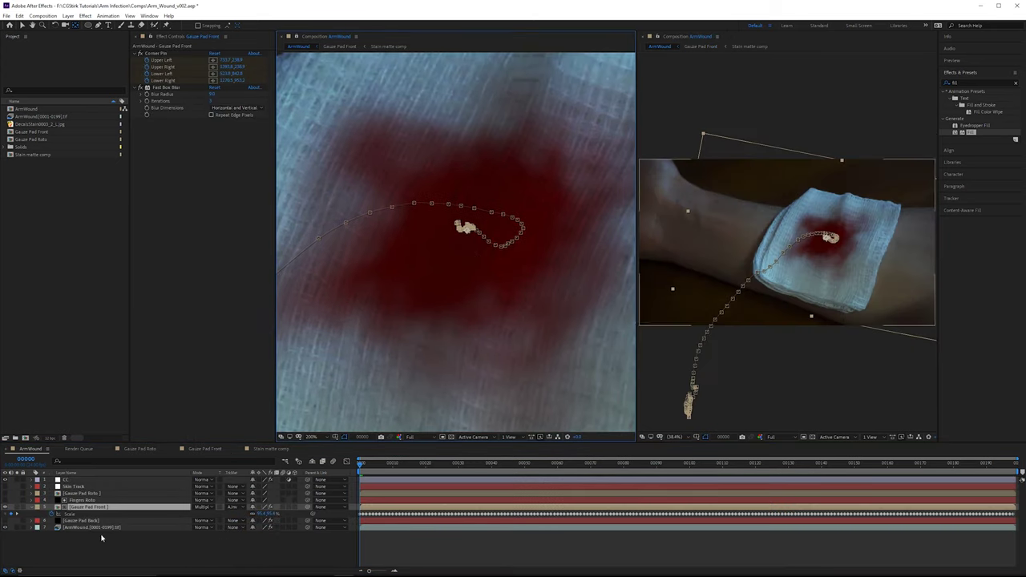
{"action": "left_click", "coordinate": [129, 16]}
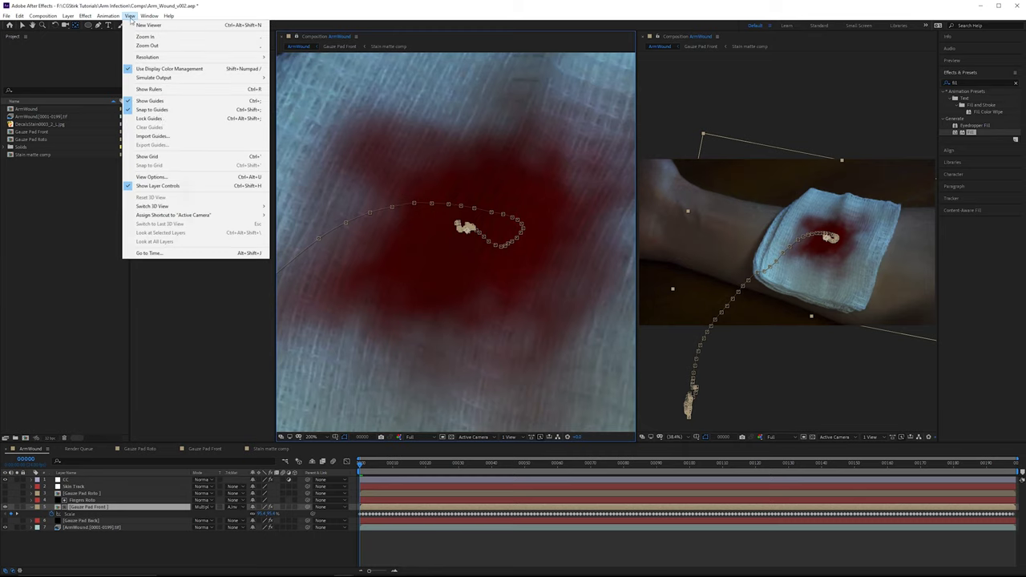
{"action": "left_click", "coordinate": [161, 188]}
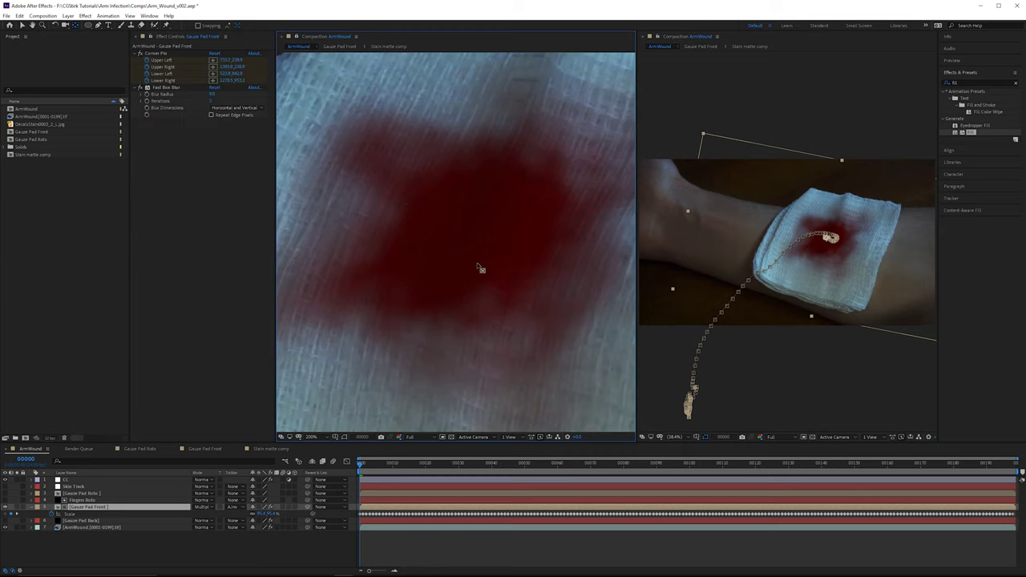
Step: Examine the blood stain's edges and the gauze texture up close in the ArmWound composition
{"action": "scroll", "coordinate": [539, 215], "scroll_direction": "up", "scroll_amount": 1}
{"action": "left_click_drag", "start_coordinate": [547, 197], "coordinate": [442, 249]}
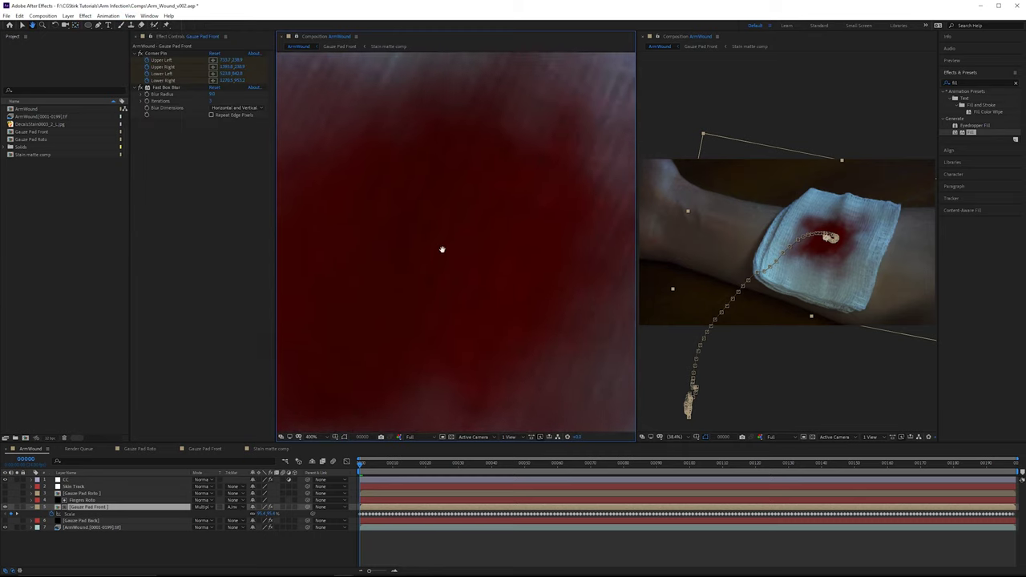
{"action": "scroll", "coordinate": [526, 113], "scroll_direction": "down", "scroll_amount": 1}
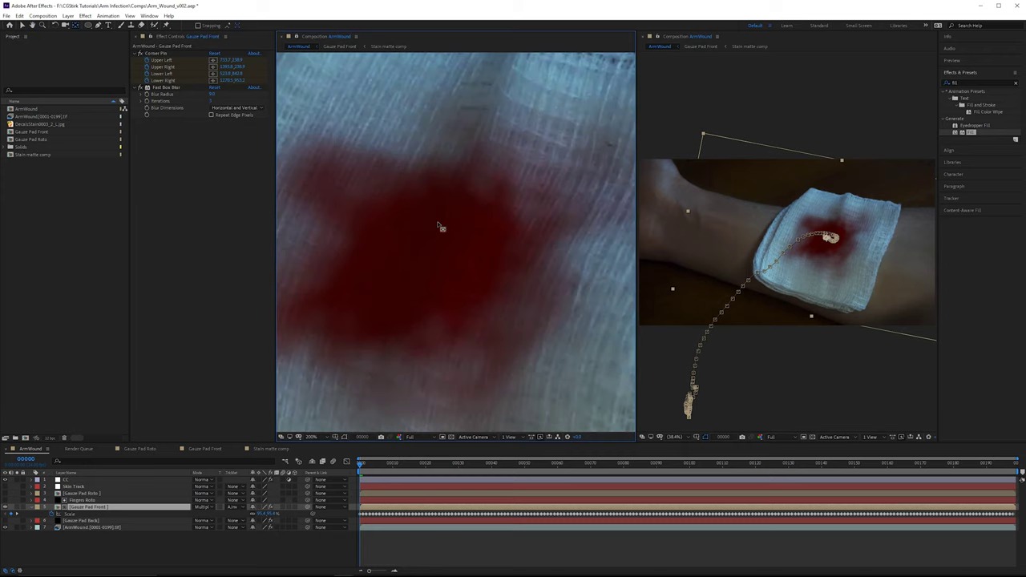
{"action": "scroll", "coordinate": [477, 265], "scroll_direction": "up", "scroll_amount": 3}
{"action": "scroll", "coordinate": [476, 266], "scroll_direction": "down", "scroll_amount": 3}
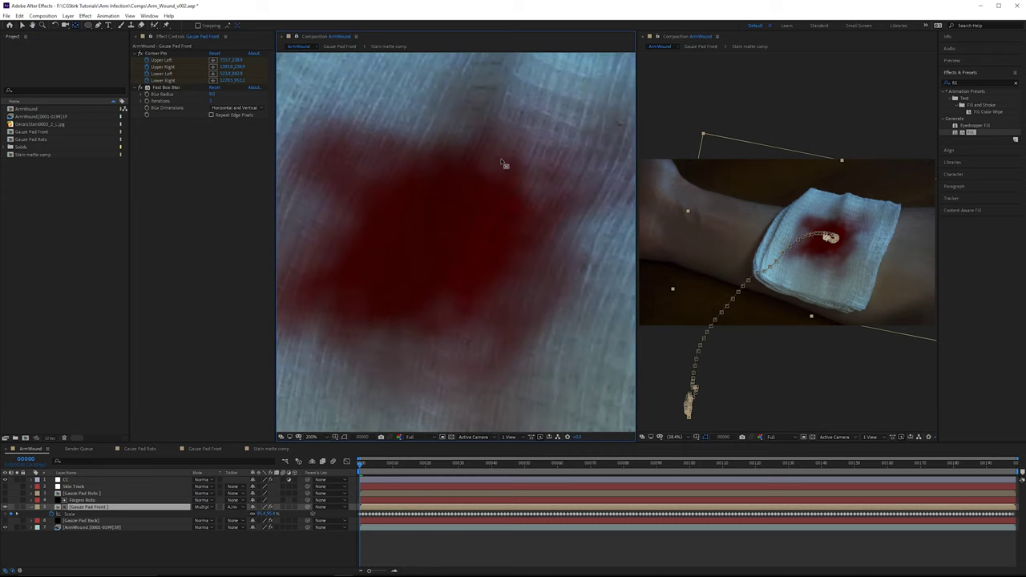
{"action": "scroll", "coordinate": [503, 164], "scroll_direction": "up", "scroll_amount": 1}
{"action": "scroll", "coordinate": [521, 286], "scroll_direction": "down", "scroll_amount": 1}
Step: Try Normal blending on the Gauze Pad Front layer and undo it, comparing how the stain sits on the gauze
{"action": "left_click", "coordinate": [205, 511]}
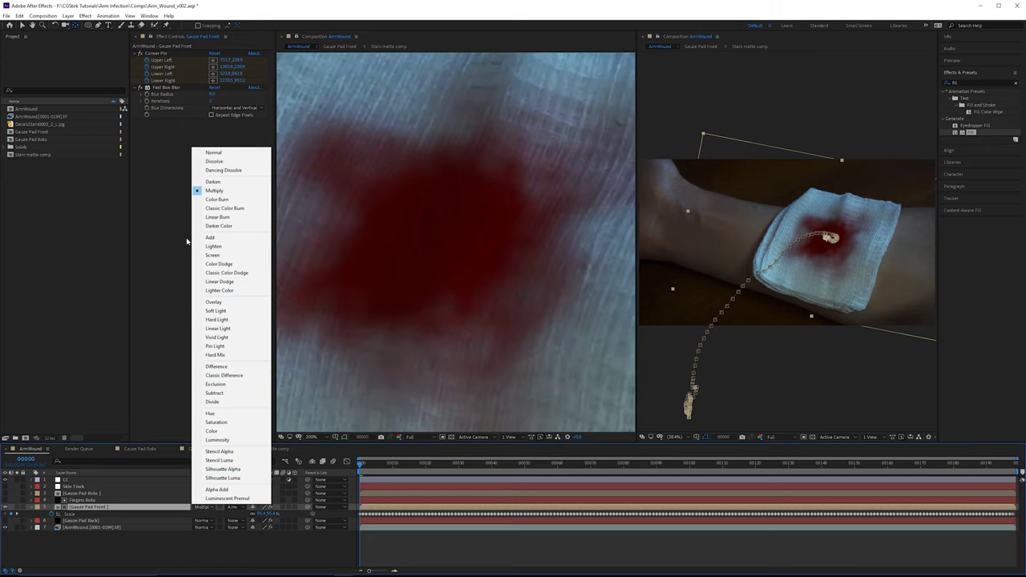
{"action": "left_click", "coordinate": [231, 153]}
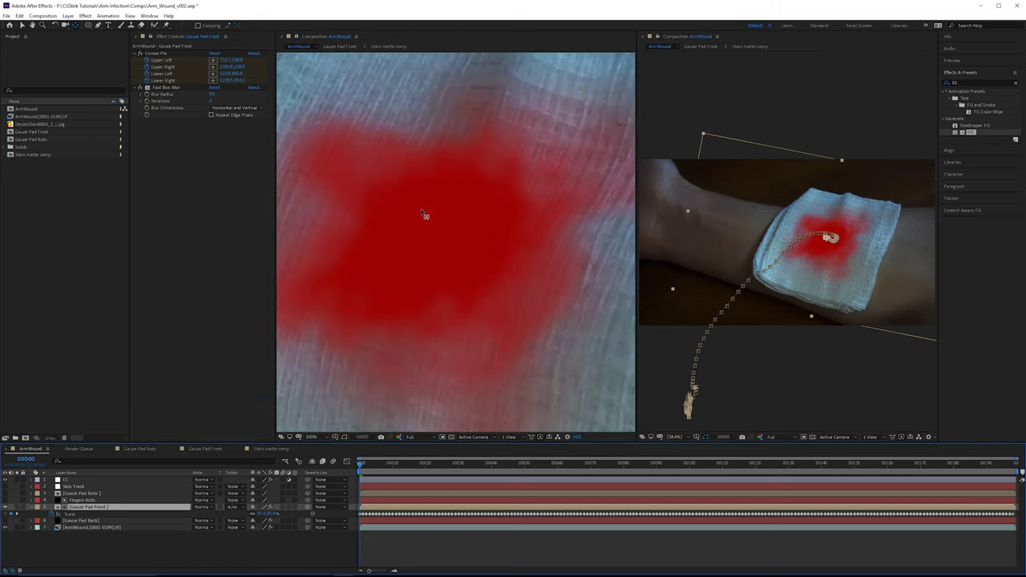
{"action": "scroll", "coordinate": [505, 192], "scroll_direction": "up", "scroll_amount": 1}
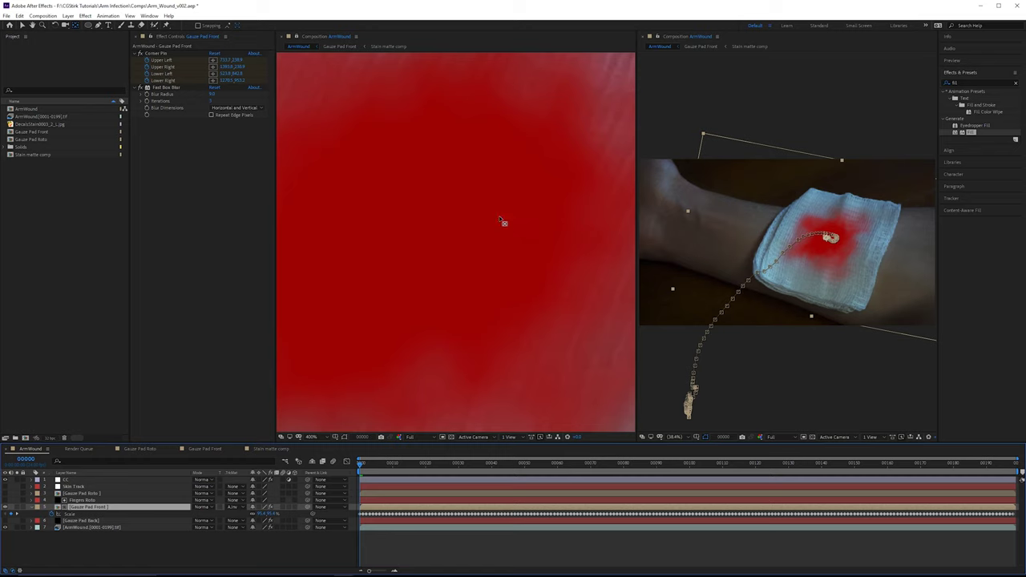
{"action": "key", "text": "ctrl+z"}
{"action": "scroll", "coordinate": [504, 205], "scroll_direction": "down", "scroll_amount": 1}
{"action": "scroll", "coordinate": [458, 259], "scroll_direction": "down", "scroll_amount": 1}
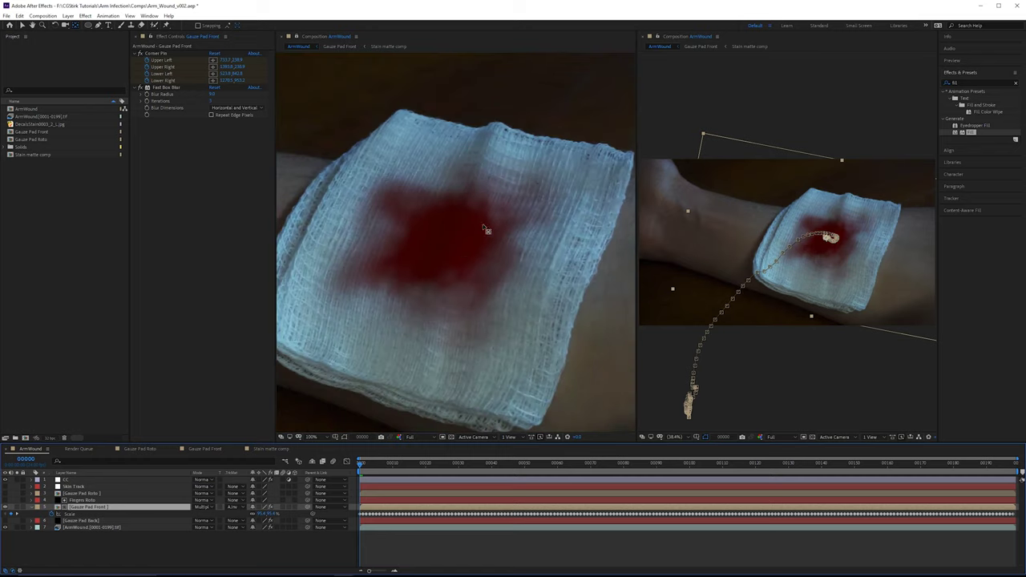
{"action": "scroll", "coordinate": [453, 264], "scroll_direction": "down", "scroll_amount": 1}
{"action": "scroll", "coordinate": [447, 248], "scroll_direction": "up", "scroll_amount": 1}
Step: Open Stain matte comp through Gauze Pad Front and select the stain image layer with its controls shown
{"action": "double_click", "coordinate": [77, 510]}
{"action": "left_click", "coordinate": [756, 325]}
{"action": "double_click", "coordinate": [86, 493]}
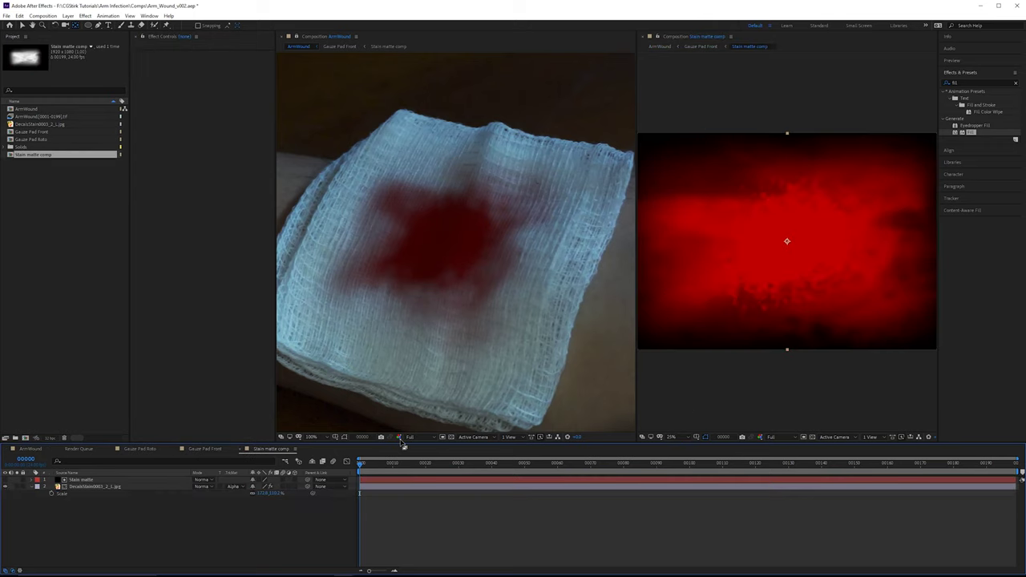
{"action": "scroll", "coordinate": [782, 334], "scroll_direction": "down", "scroll_amount": 1}
{"action": "left_click", "coordinate": [23, 25]}
{"action": "left_click", "coordinate": [819, 331]}
{"action": "left_click", "coordinate": [149, 16]}
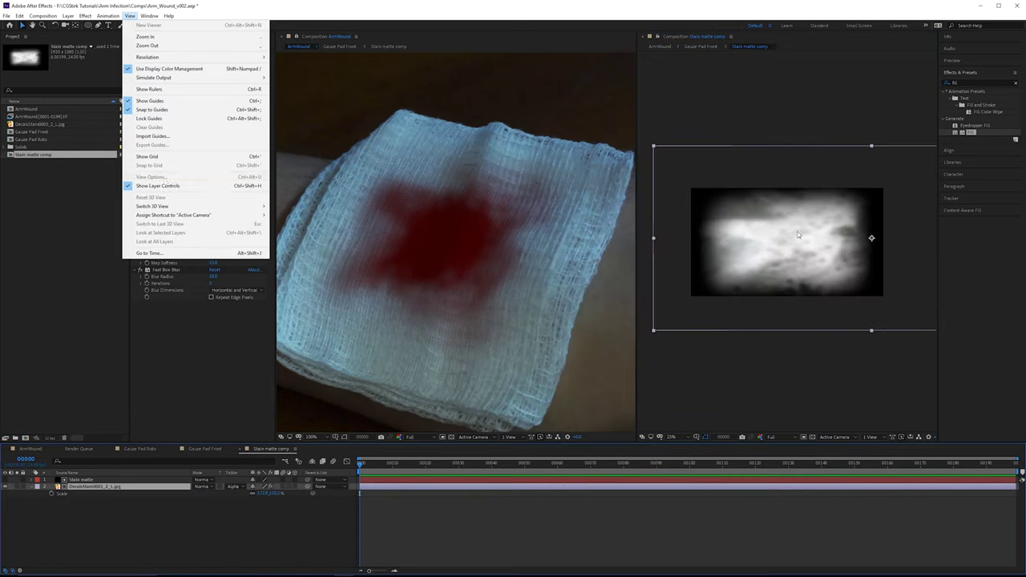
Step: Extend the lower edge of the Stain matte layer's mask downward and check the stain in the ArmWound composition
{"action": "left_click_drag", "start_coordinate": [871, 330], "coordinate": [872, 345]}
{"action": "key", "text": "ctrl+z"}
{"action": "left_click", "coordinate": [83, 480]}
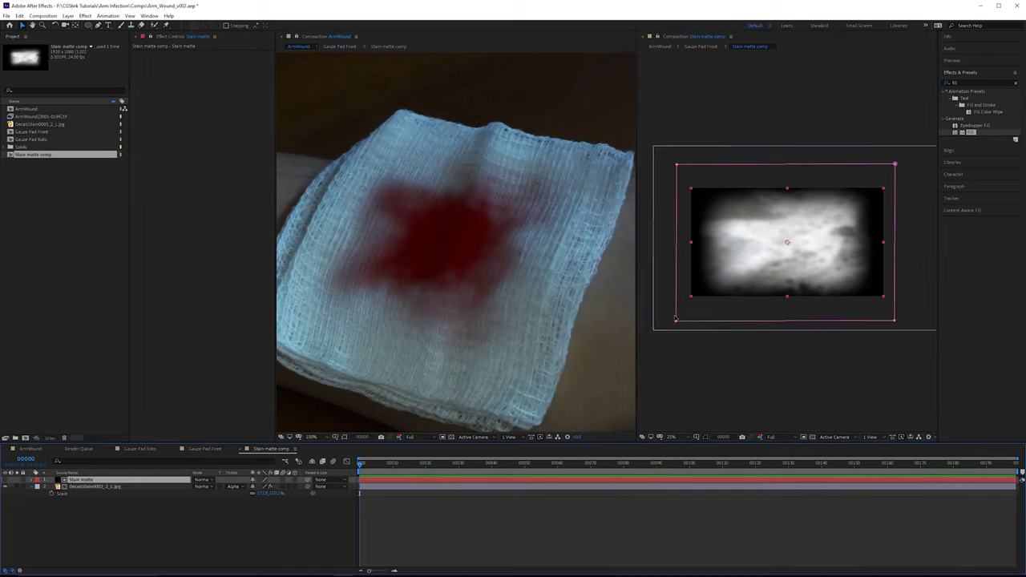
{"action": "left_click_drag", "start_coordinate": [781, 321], "coordinate": [783, 330]}
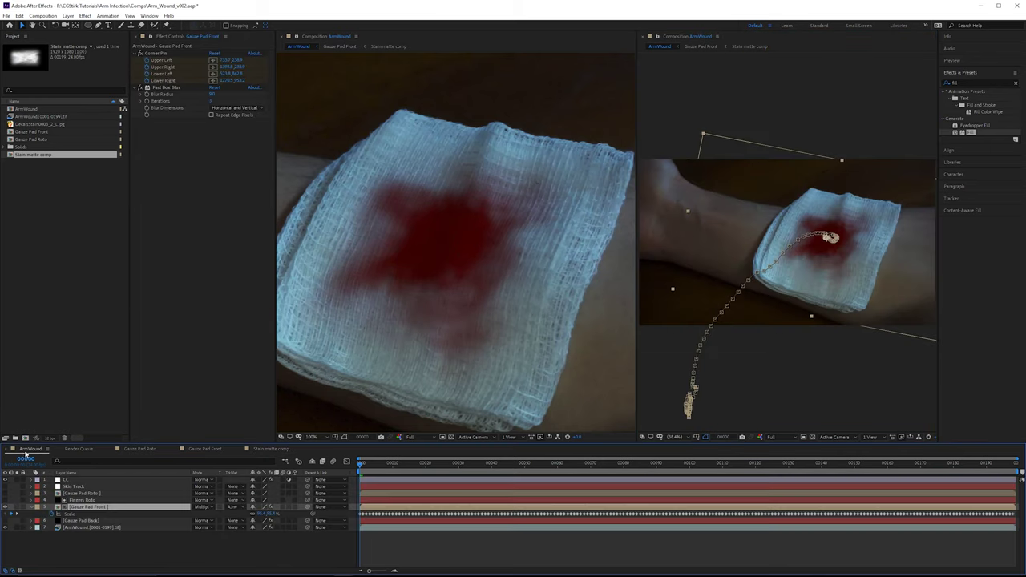
{"action": "scroll", "coordinate": [401, 248], "scroll_direction": "up", "scroll_amount": 3}
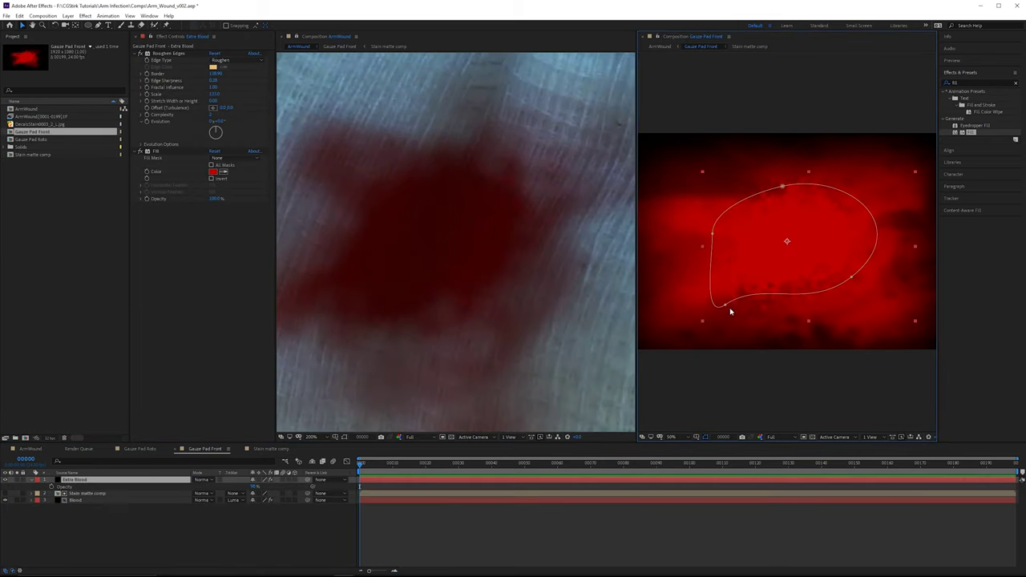
Step: Reshape the Extra Blood mask, removing one point and moving the others into a rounded triangular outline over the stain's centre
{"action": "left_click_drag", "start_coordinate": [725, 305], "coordinate": [743, 286]}
{"action": "mouse_move", "coordinate": [851, 277]}
{"action": "left_mouse_down"}
{"action": "mouse_move", "coordinate": [813, 269]}
{"action": "mouse_move", "coordinate": [841, 282]}
{"action": "left_mouse_up"}
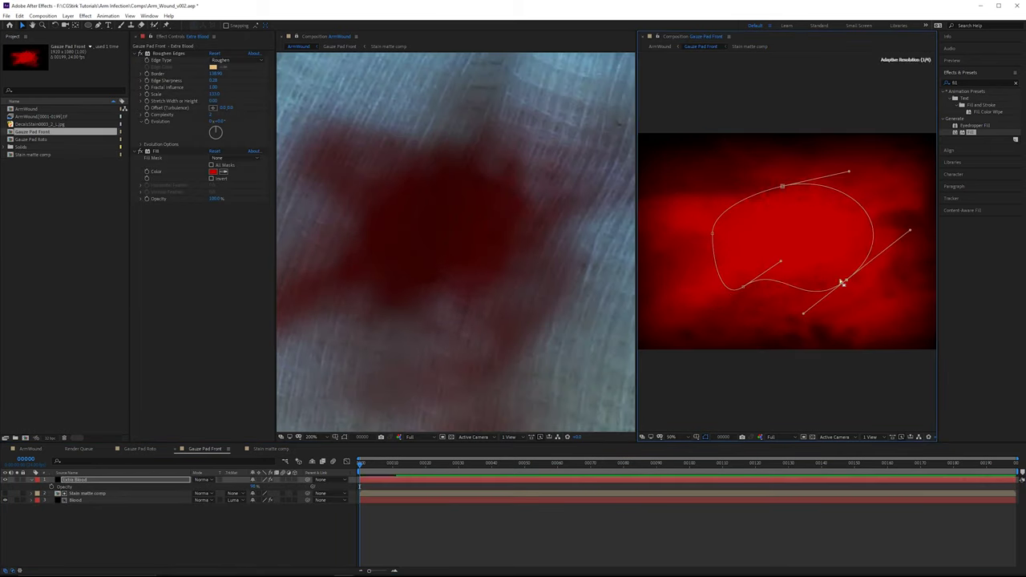
{"action": "scroll", "coordinate": [448, 233], "scroll_direction": "down", "scroll_amount": 1}
{"action": "key", "text": "Delete"}
{"action": "left_click_drag", "start_coordinate": [743, 286], "coordinate": [776, 287]}
{"action": "left_click_drag", "start_coordinate": [782, 186], "coordinate": [818, 193]}
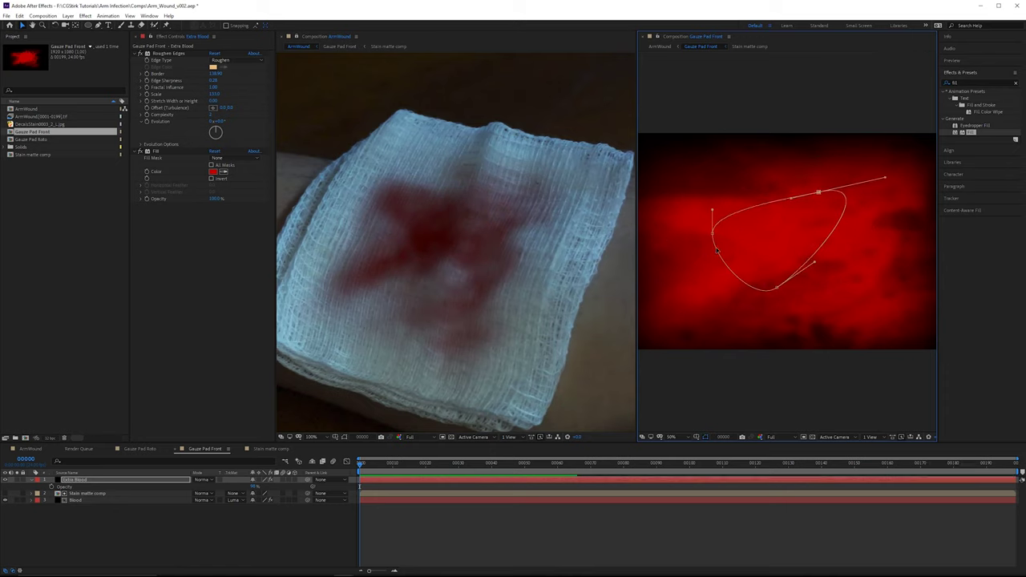
{"action": "left_click_drag", "start_coordinate": [713, 233], "coordinate": [727, 256]}
{"action": "left_click_drag", "start_coordinate": [776, 286], "coordinate": [840, 305]}
{"action": "left_click_drag", "start_coordinate": [727, 256], "coordinate": [699, 233]}
{"action": "left_click_drag", "start_coordinate": [700, 256], "coordinate": [681, 281]}
Step: Increase Border and Scale in Extra Blood's Roughen Edges effect, and add a second Roughen Edges above Fill with its Scale adjusted
{"action": "left_click_drag", "start_coordinate": [215, 74], "coordinate": [371, 75]}
{"action": "left_click_drag", "start_coordinate": [214, 94], "coordinate": [340, 95]}
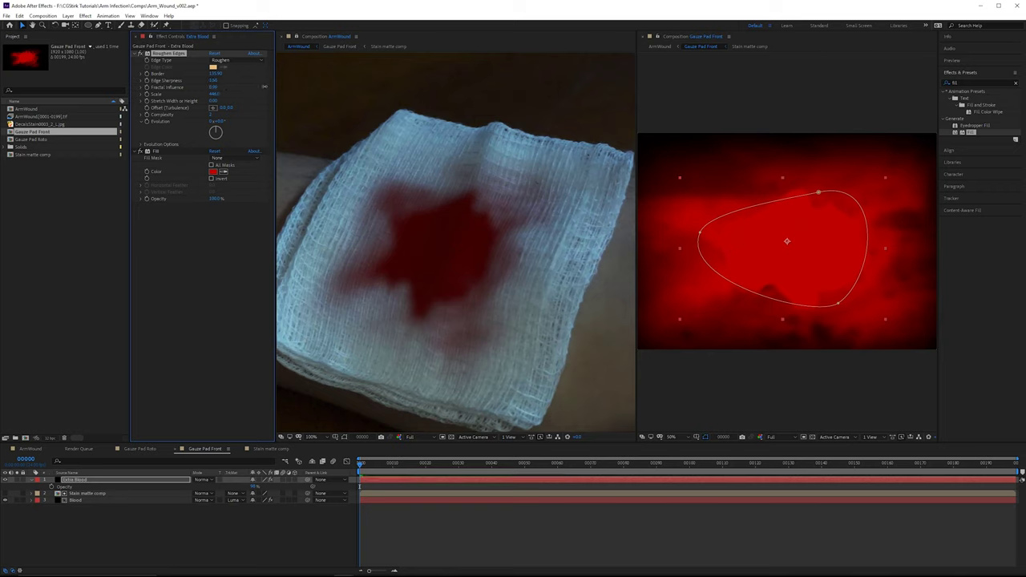
{"action": "left_click", "coordinate": [980, 82]}
{"action": "type", "text": "rough"}
{"action": "left_click_drag", "start_coordinate": [982, 99], "coordinate": [191, 149]}
{"action": "scroll", "coordinate": [721, 184], "scroll_direction": "up", "scroll_amount": 1}
{"action": "left_click_drag", "start_coordinate": [213, 192], "coordinate": [164, 195]}
{"action": "left_click", "coordinate": [140, 152]}
{"action": "left_click", "coordinate": [140, 152]}
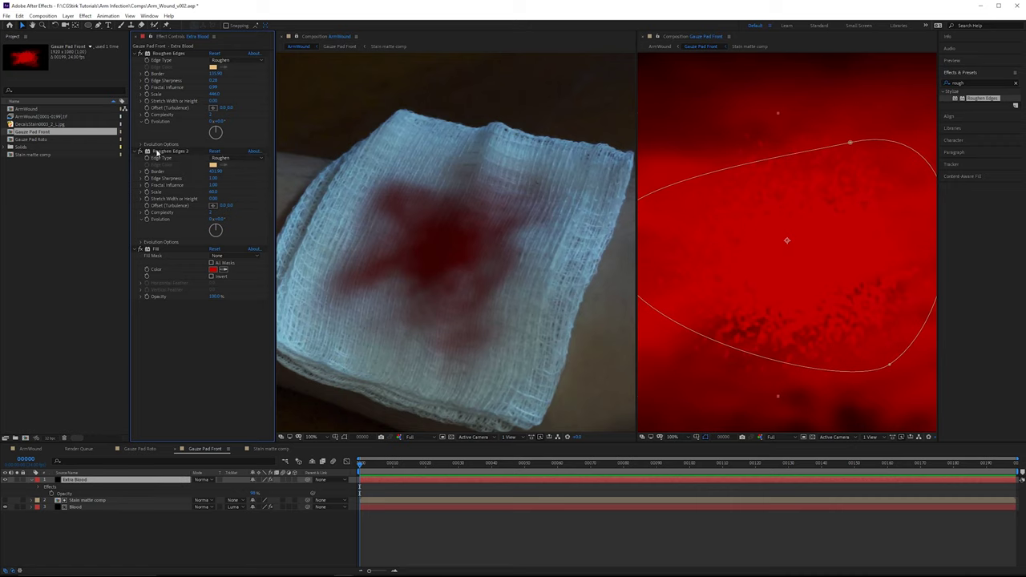
{"action": "left_click", "coordinate": [160, 151]}
{"action": "left_click", "coordinate": [150, 402]}
Step: Expand the Extra Blood mask outward at its upper and lower right points and round its left side with longer curve handles
{"action": "left_click_drag", "start_coordinate": [838, 304], "coordinate": [846, 314]}
{"action": "left_click_drag", "start_coordinate": [818, 192], "coordinate": [824, 185]}
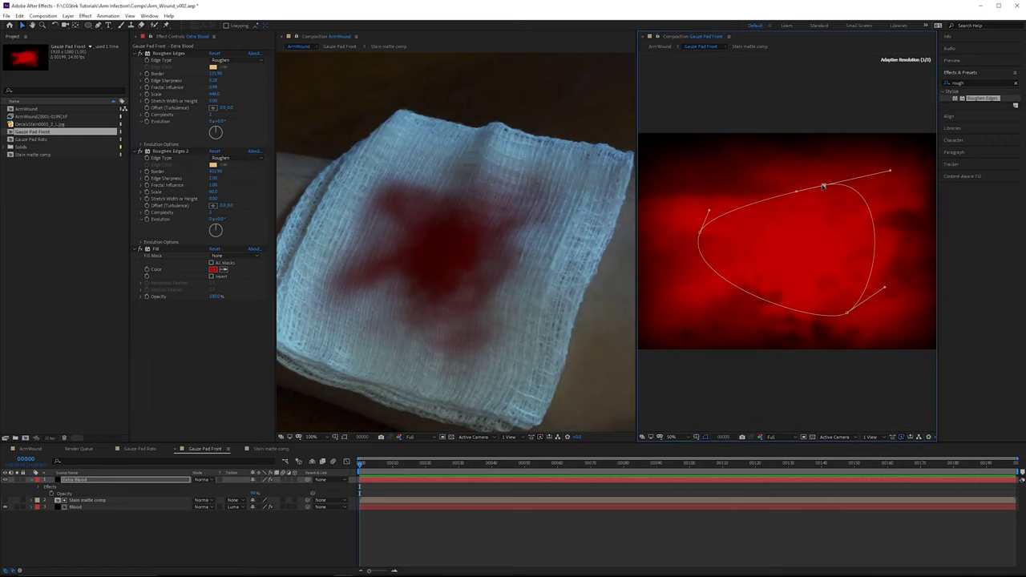
{"action": "left_click_drag", "start_coordinate": [700, 232], "coordinate": [682, 190]}
{"action": "key", "text": "ctrl+z"}
{"action": "left_click_drag", "start_coordinate": [674, 230], "coordinate": [665, 173]}
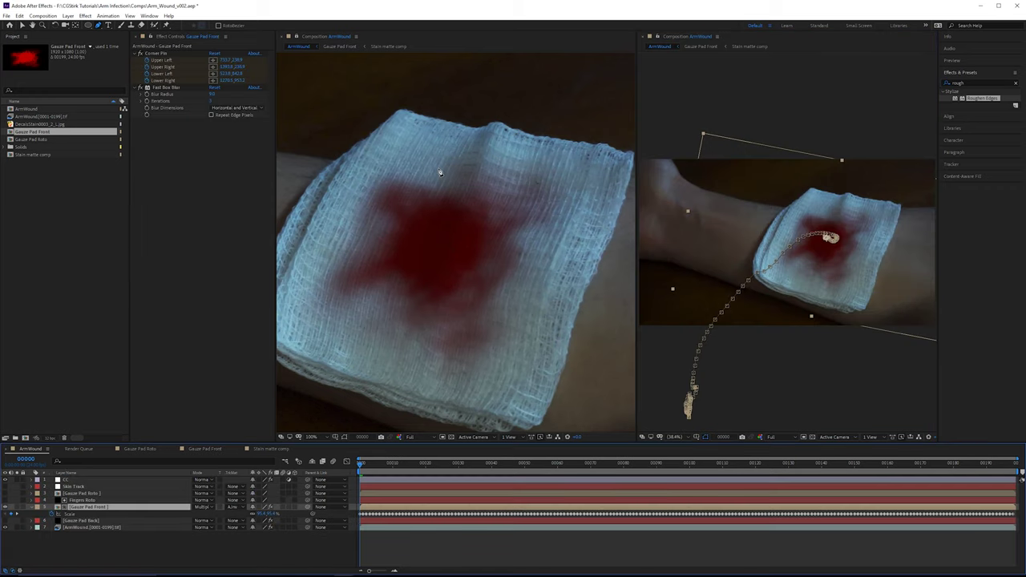
Step: Examine the blood stain on the gauze pad in ArmWound at frames 0, 26 and 100, enlarging the main viewer
{"action": "scroll", "coordinate": [447, 204], "scroll_direction": "down", "scroll_amount": 2}
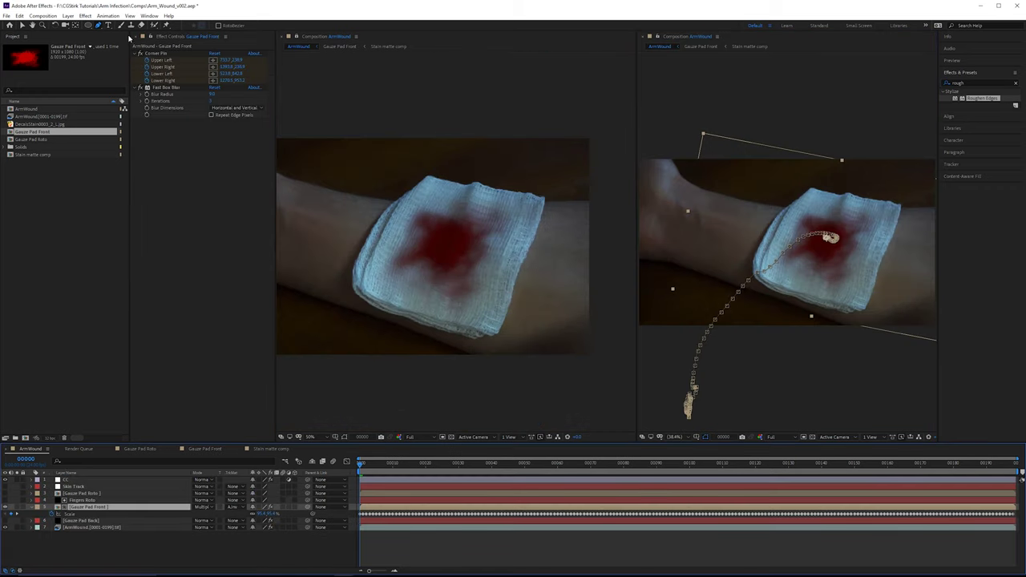
{"action": "left_click", "coordinate": [23, 25]}
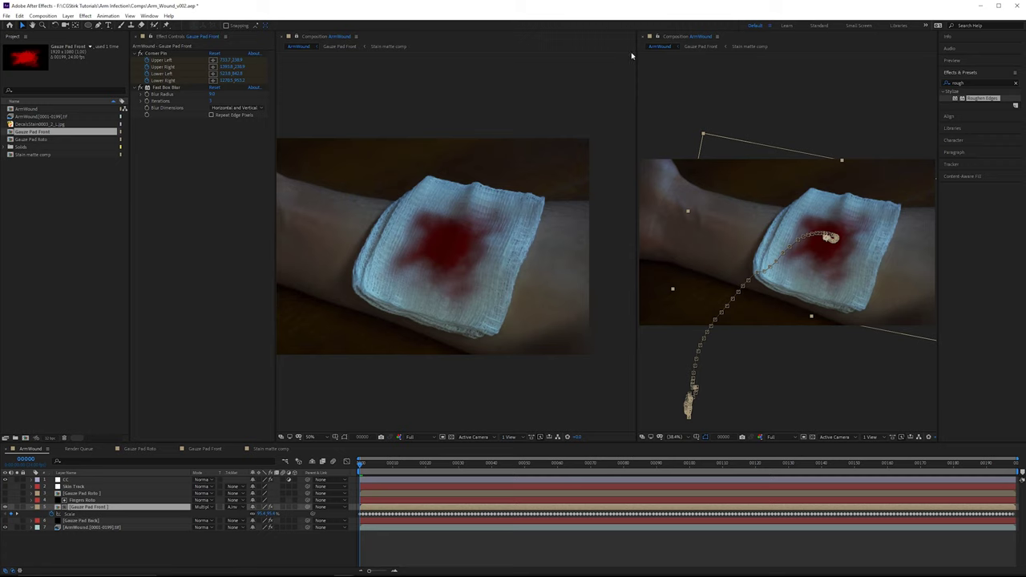
{"action": "left_click_drag", "start_coordinate": [636, 55], "coordinate": [723, 53]}
{"action": "scroll", "coordinate": [601, 125], "scroll_direction": "up", "scroll_amount": 1}
{"action": "left_click_drag", "start_coordinate": [602, 154], "coordinate": [660, 139]}
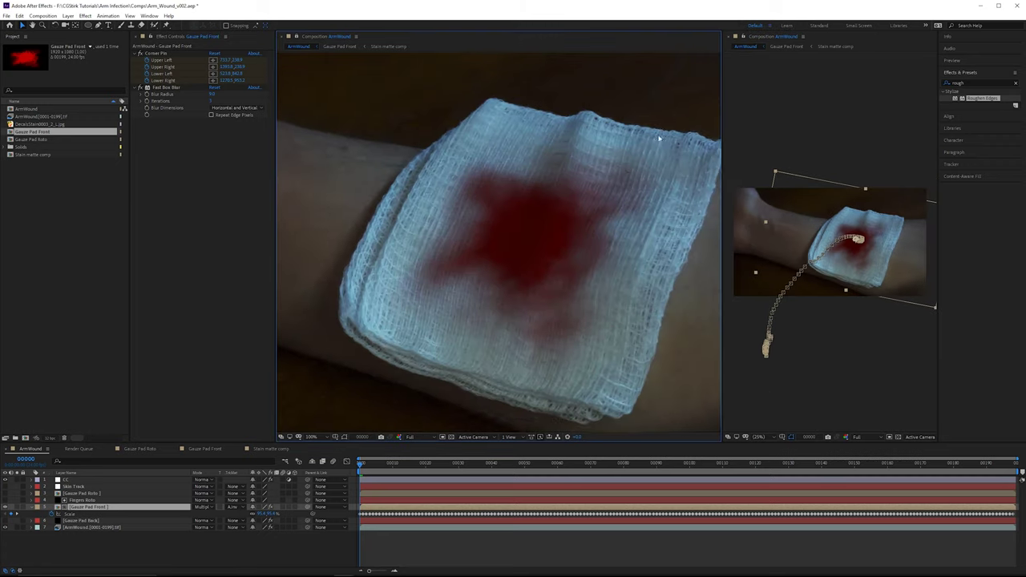
{"action": "left_click_drag", "start_coordinate": [405, 467], "coordinate": [446, 477]}
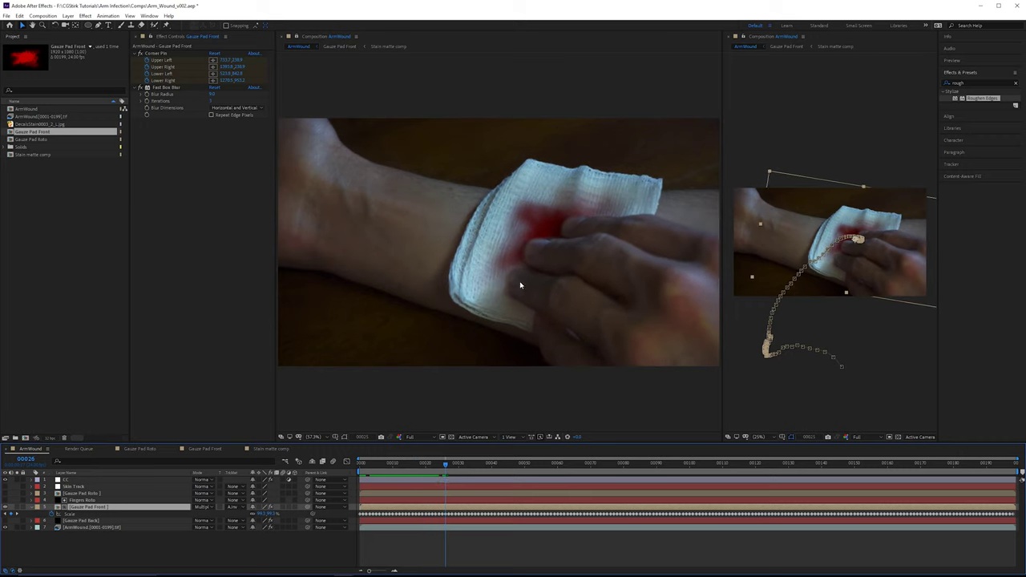
{"action": "scroll", "coordinate": [599, 213], "scroll_direction": "up", "scroll_amount": 2}
{"action": "left_click_drag", "start_coordinate": [582, 222], "coordinate": [520, 226]}
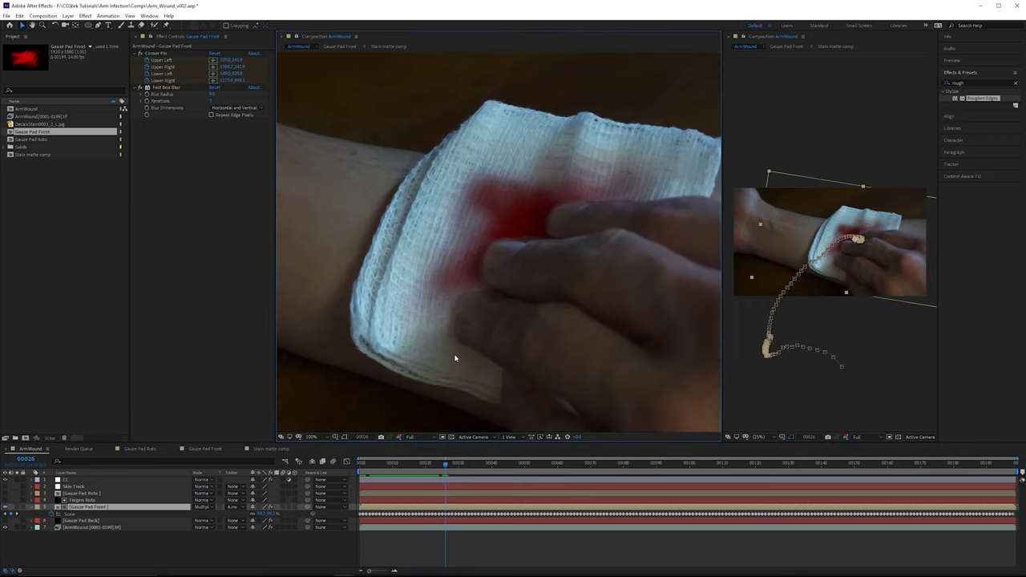
{"action": "scroll", "coordinate": [454, 358], "scroll_direction": "down", "scroll_amount": 2}
{"action": "left_click_drag", "start_coordinate": [453, 465], "coordinate": [686, 481]}
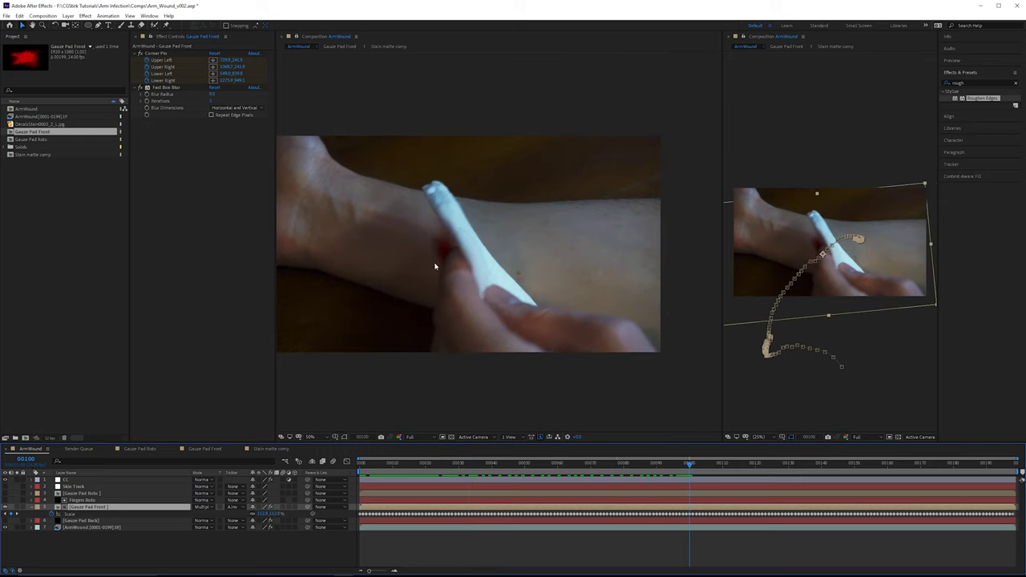
{"action": "key", "text": "period"}
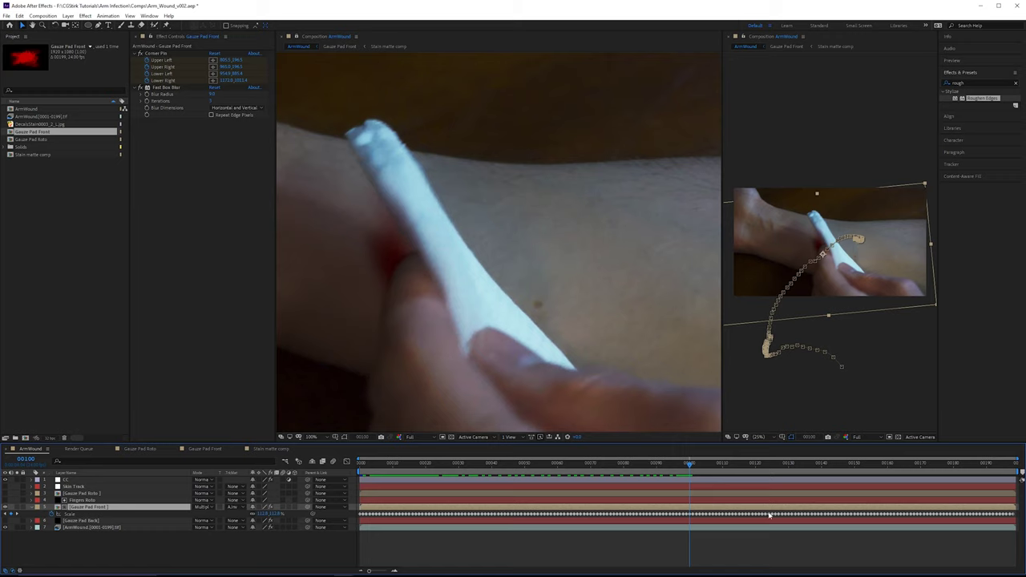
{"action": "left_click_drag", "start_coordinate": [690, 465], "coordinate": [518, 490]}
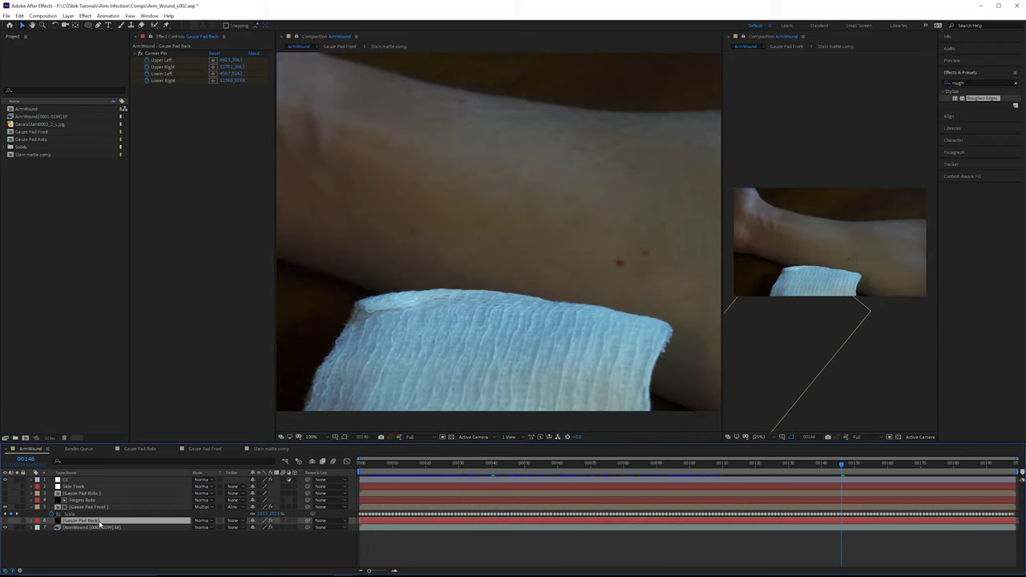
Step: Pre-compose the Gauze Pad Back layer as "Gauze Pad Back", leaving all attributes in ArmWound, and open the new composition
{"action": "key", "text": "ctrl+shift+c"}
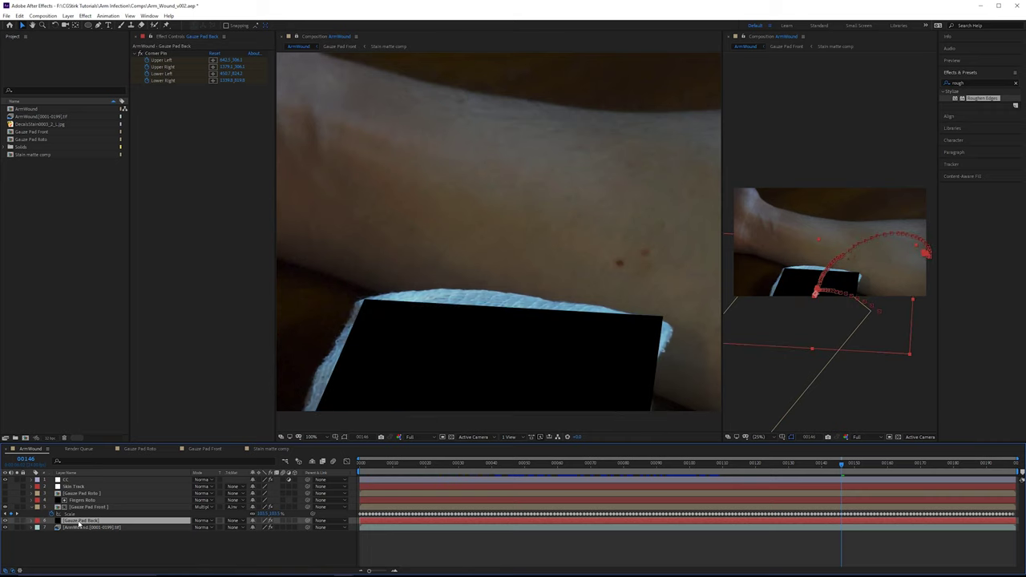
{"action": "left_click_drag", "start_coordinate": [490, 197], "coordinate": [566, 198]}
{"action": "key", "text": "BackSpace"}
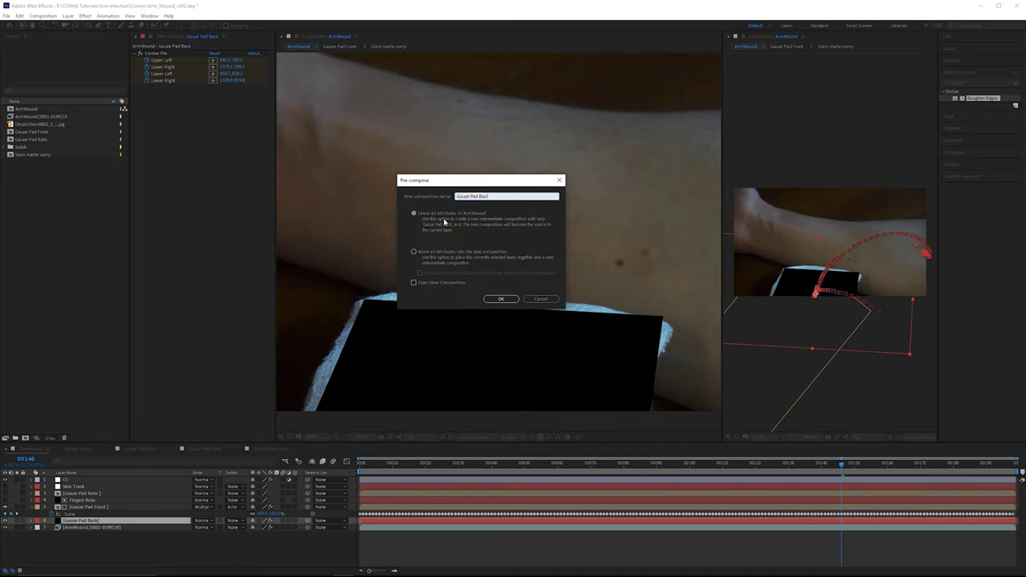
{"action": "left_click", "coordinate": [501, 300]}
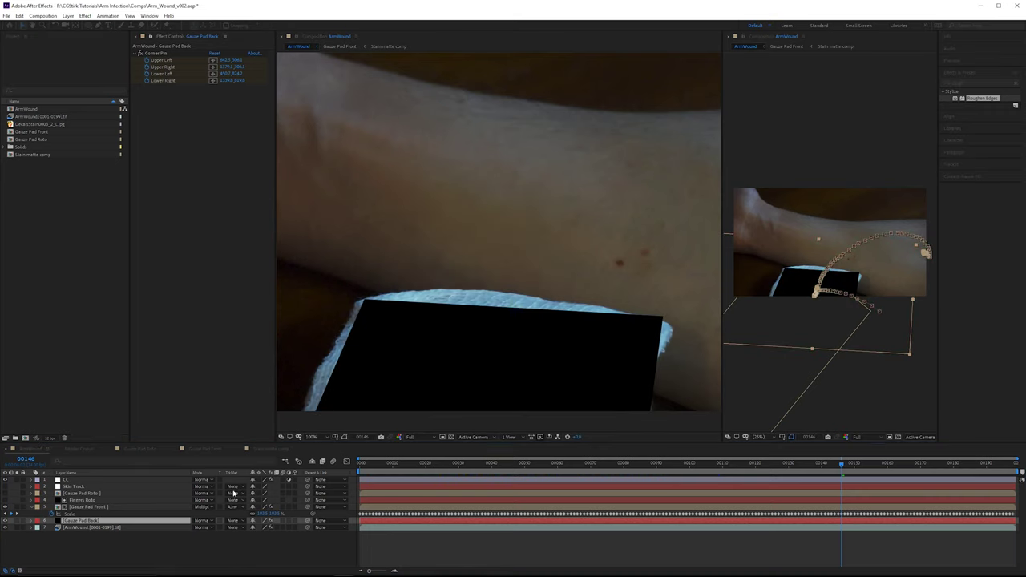
{"action": "double_click", "coordinate": [101, 521]}
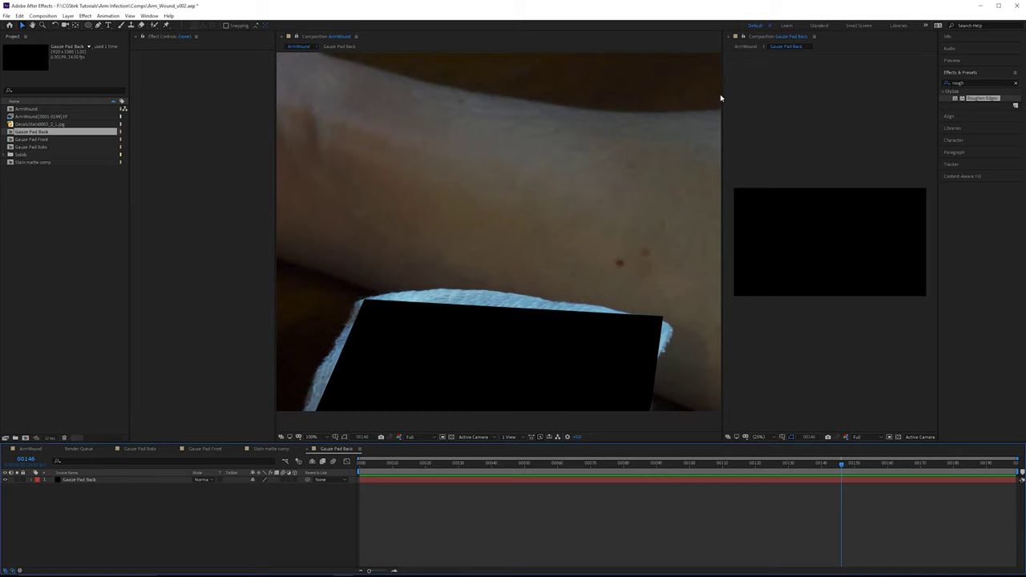
{"action": "left_click_drag", "start_coordinate": [720, 97], "coordinate": [675, 98]}
Step: Replace the black solid in Gauze Pad Back with Stain matte comp and flip it horizontally
{"action": "left_click", "coordinate": [104, 479]}
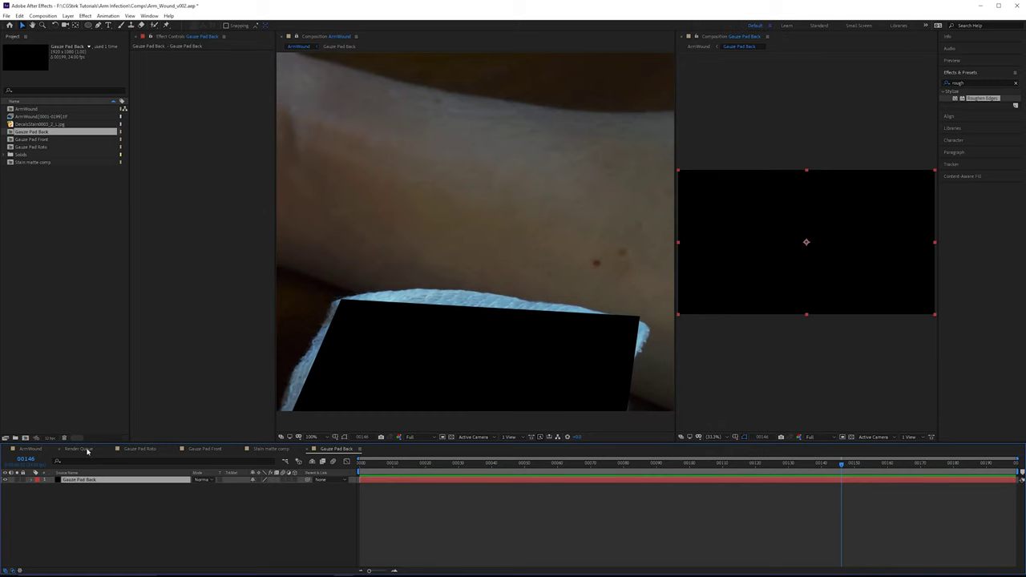
{"action": "key", "text": "Delete"}
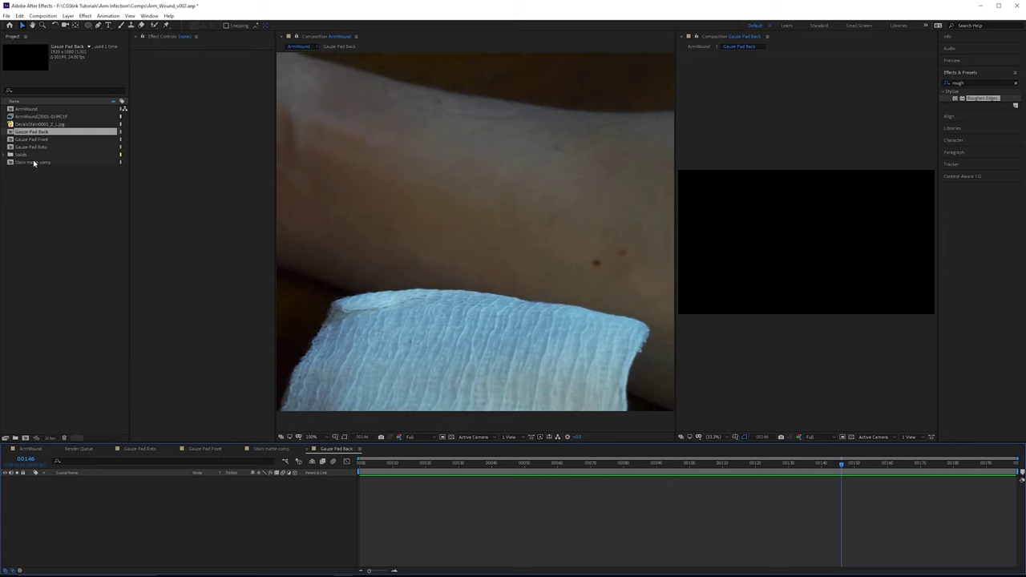
{"action": "left_click_drag", "start_coordinate": [34, 162], "coordinate": [113, 504]}
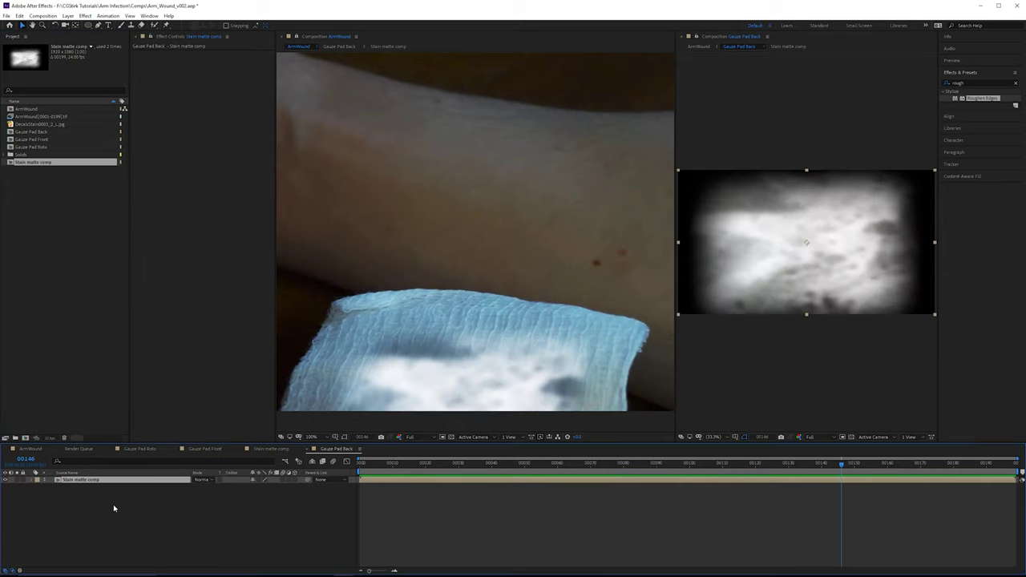
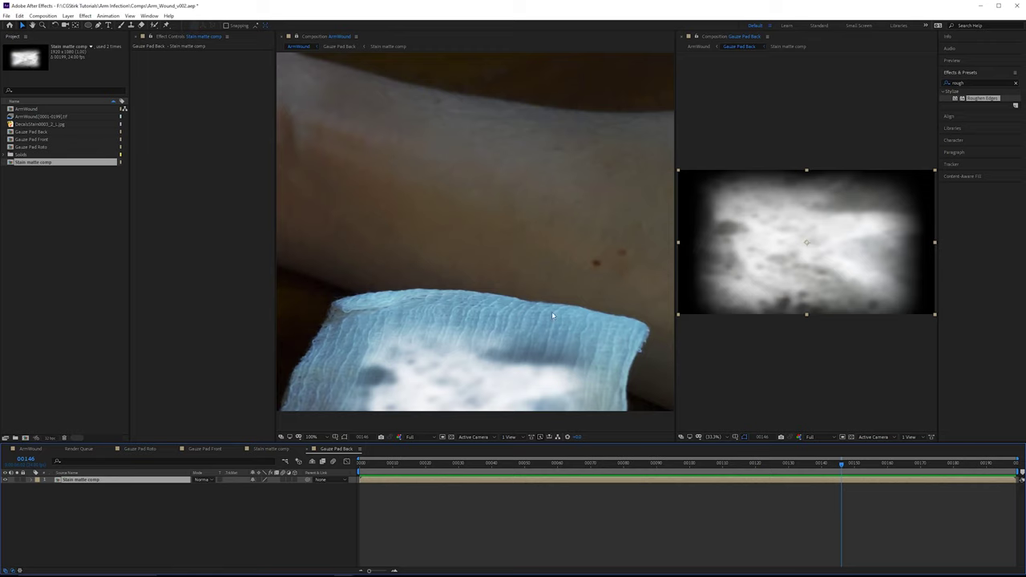
{"action": "left_click", "coordinate": [160, 136]}
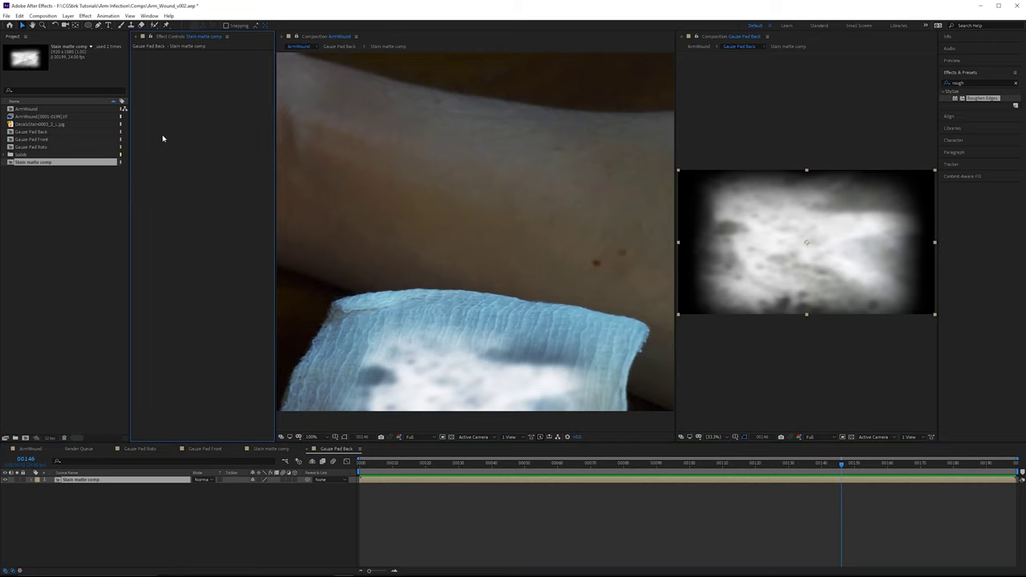
Step: Copy the Extra Blood and Blood layers from Gauze Pad Front and paste them into Gauze Pad Back
{"action": "double_click", "coordinate": [117, 481]}
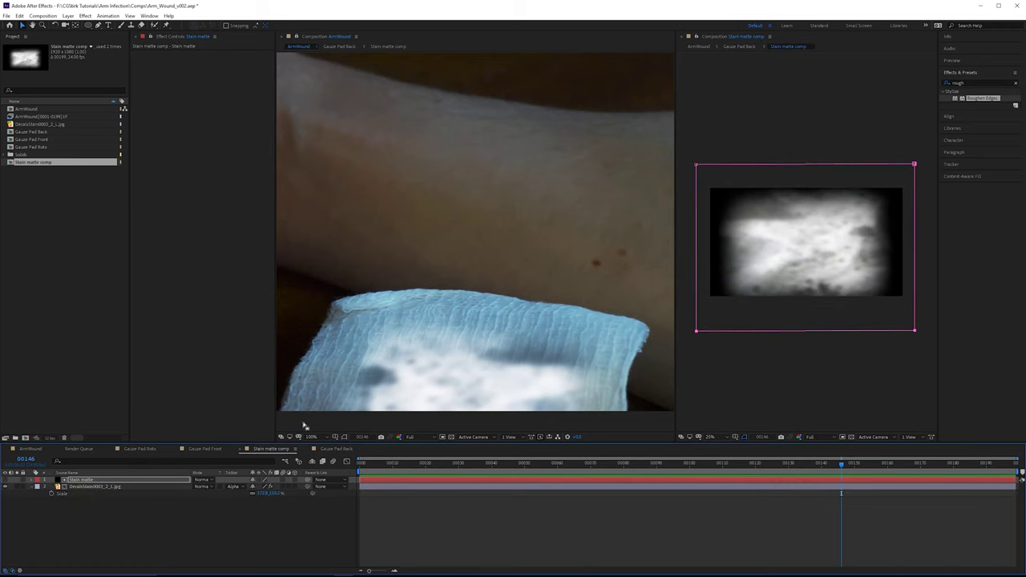
{"action": "left_click", "coordinate": [205, 450]}
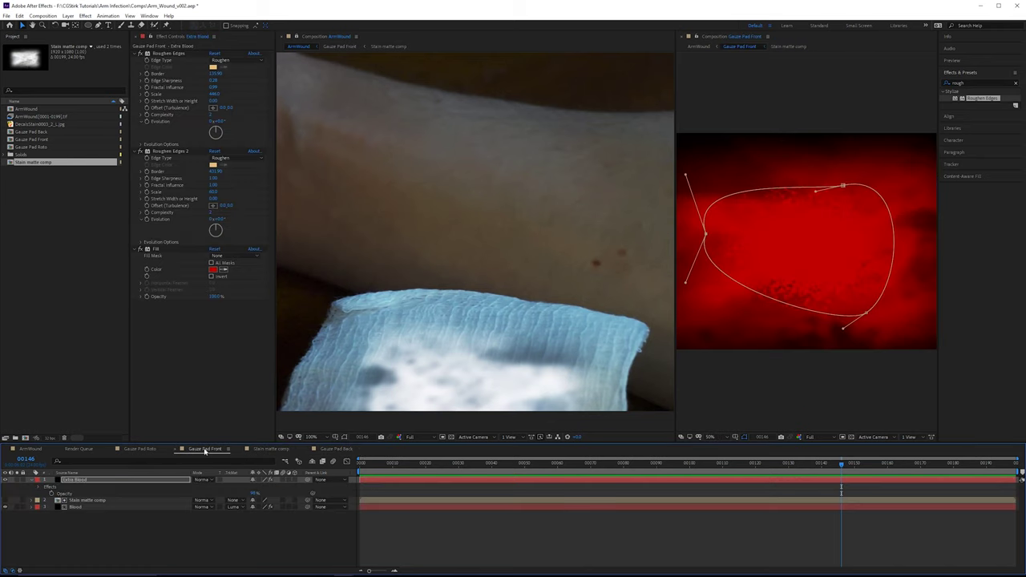
{"action": "left_click", "coordinate": [76, 507]}
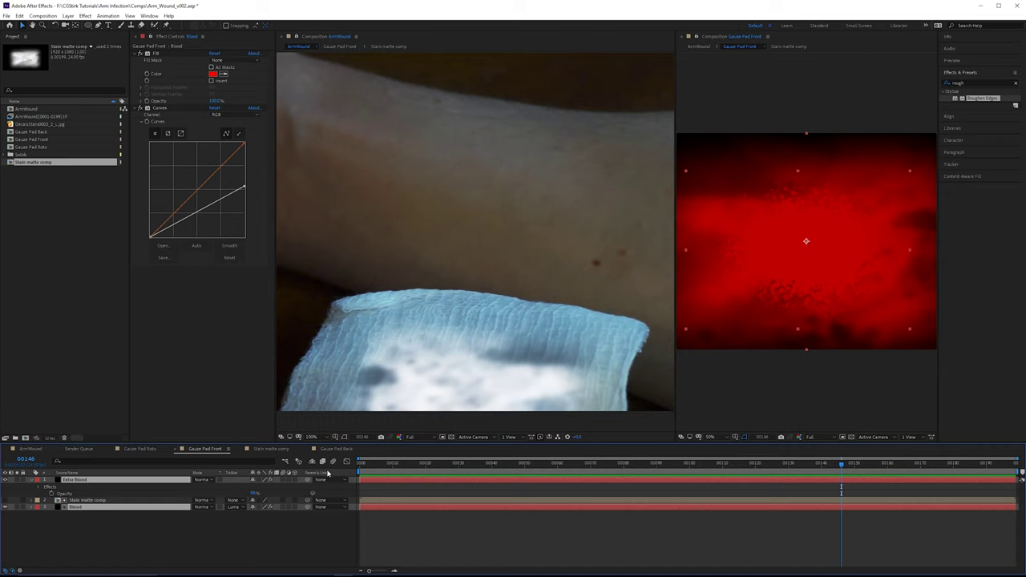
{"action": "left_click", "coordinate": [346, 452]}
{"action": "left_click", "coordinate": [222, 515]}
{"action": "key", "text": "ctrl+v"}
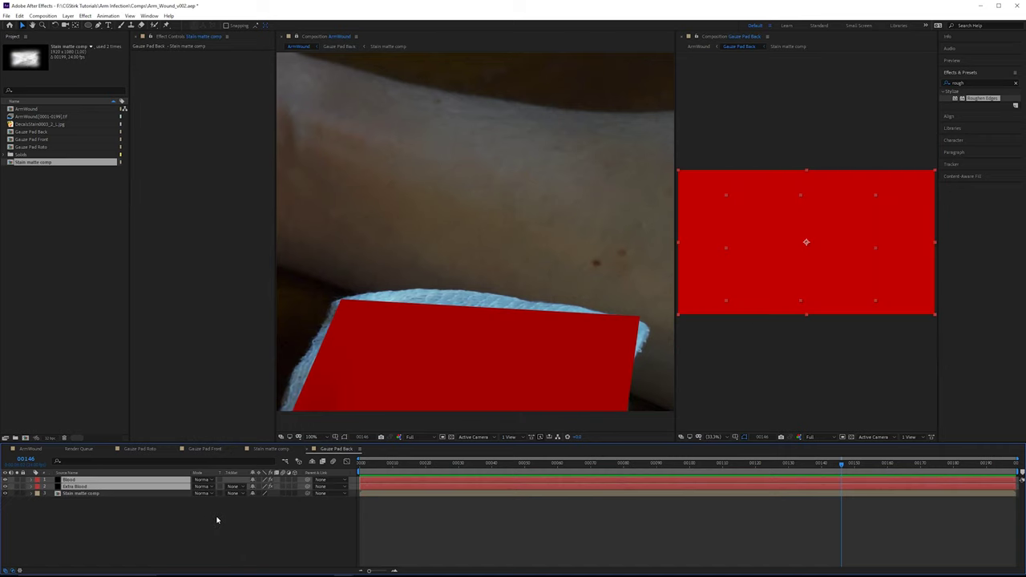
Step: Place the Blood layer below Stain matte comp, using it as a luma track matte, and hide the matte layer
{"action": "left_click", "coordinate": [156, 498]}
{"action": "left_click_drag", "start_coordinate": [157, 480], "coordinate": [101, 492]}
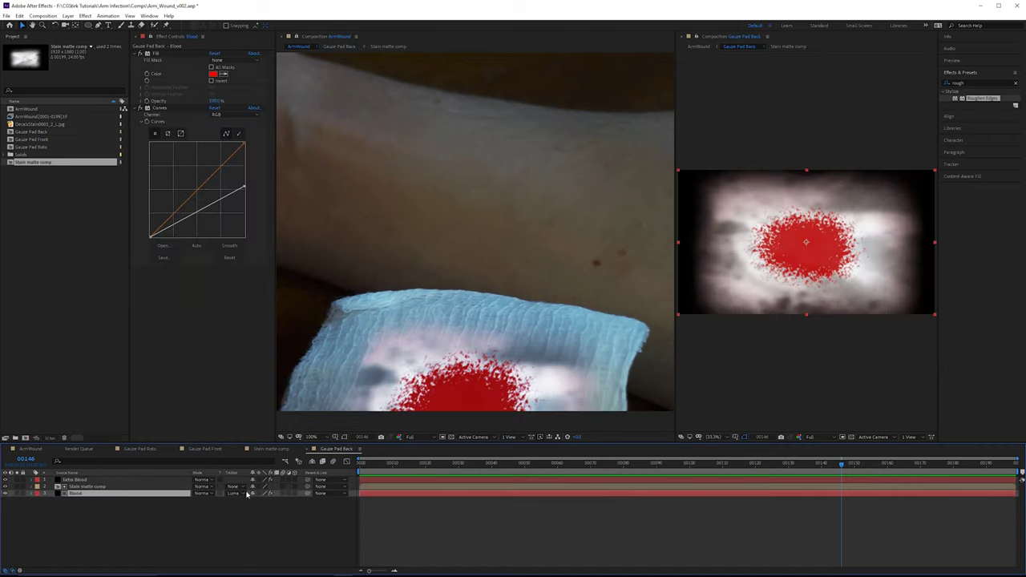
{"action": "left_click", "coordinate": [4, 488]}
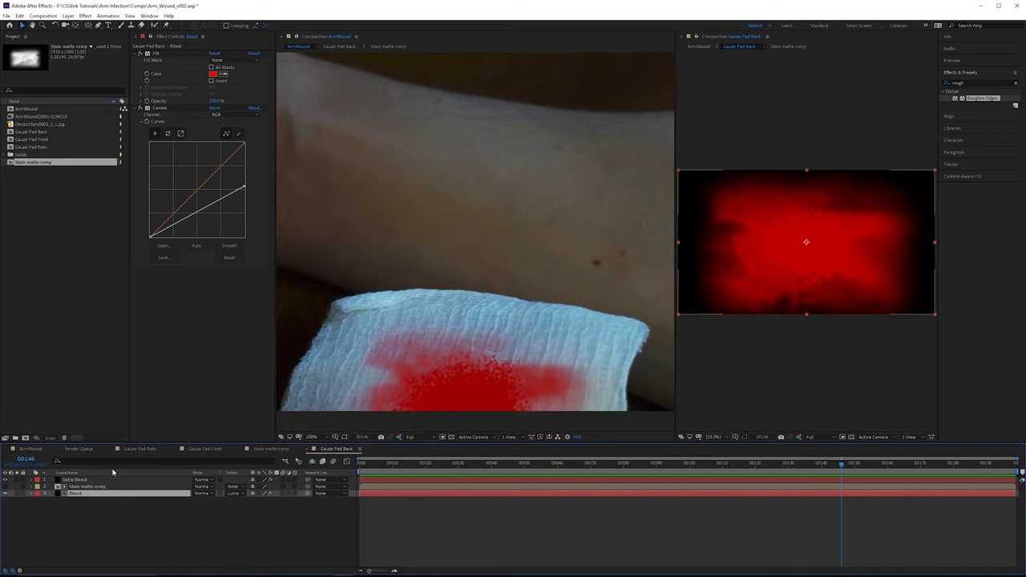
Step: Set the Gauze Pad Back layer's blending mode to Multiply in the ArmWound composition
{"action": "left_click", "coordinate": [40, 449]}
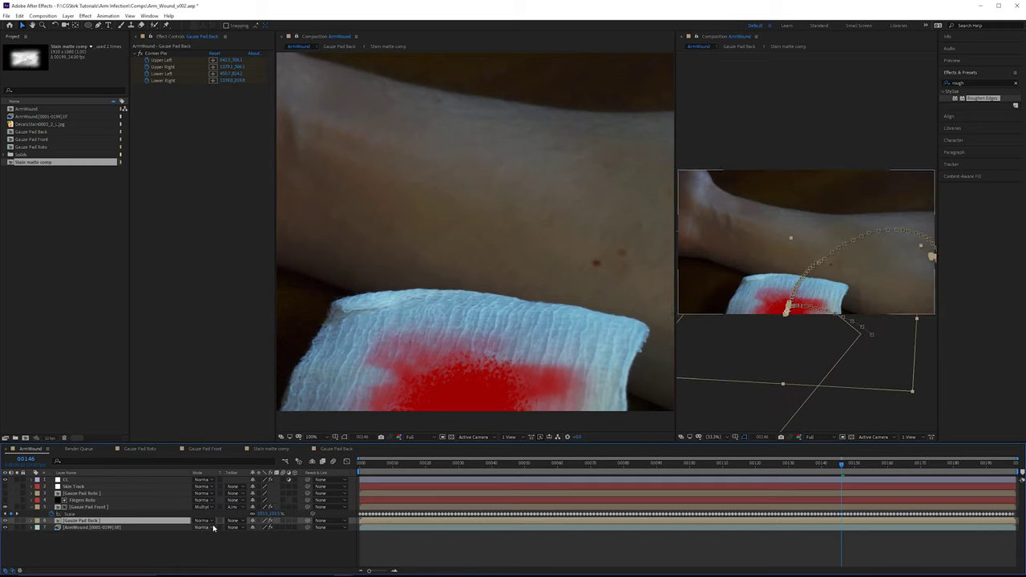
{"action": "left_click", "coordinate": [206, 523]}
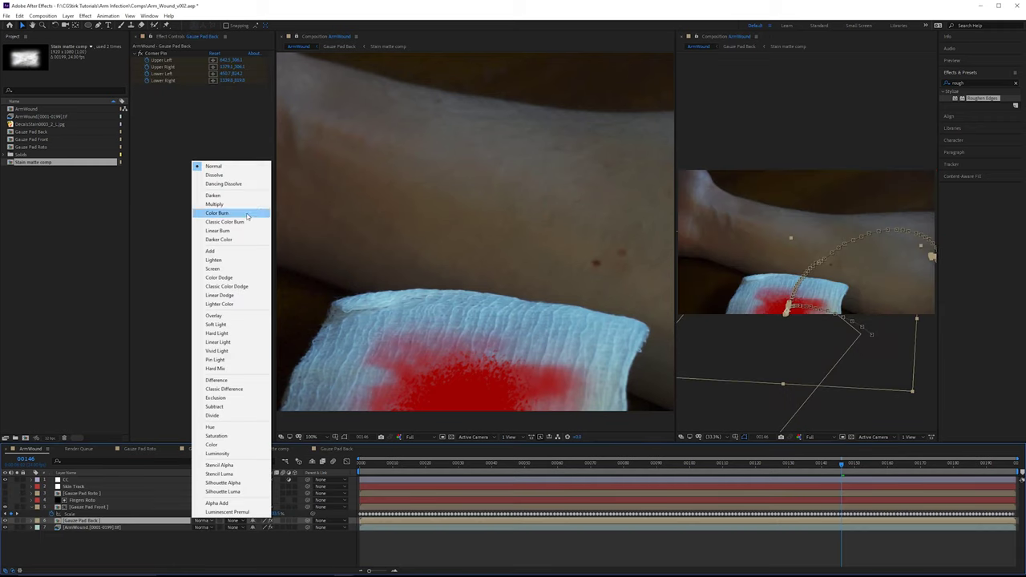
{"action": "left_click", "coordinate": [220, 205]}
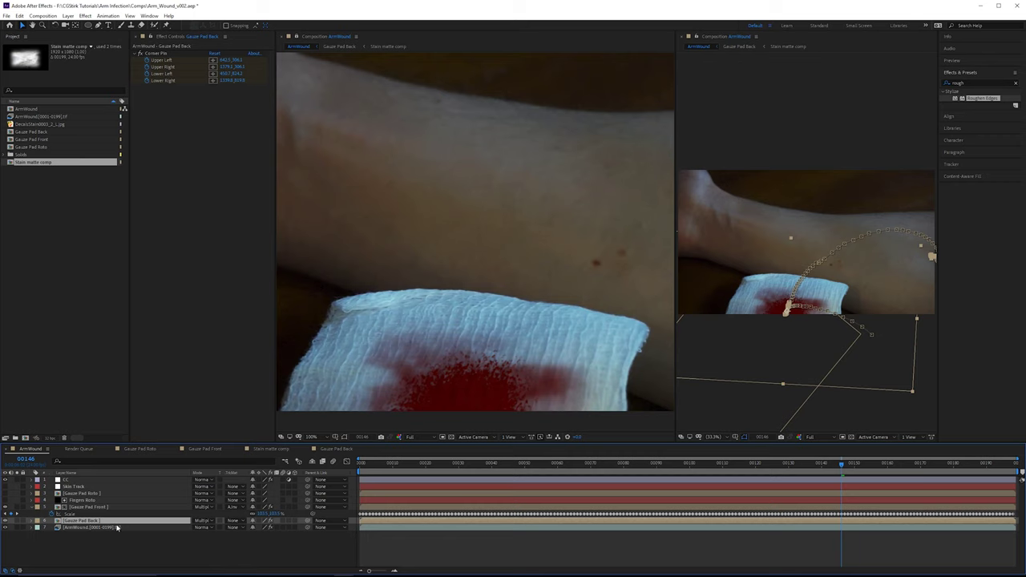
Step: Copy the Fast Box Blur effect from Gauze Pad Front to Gauze Pad Back and check the stain across earlier frames
{"action": "left_click", "coordinate": [84, 507]}
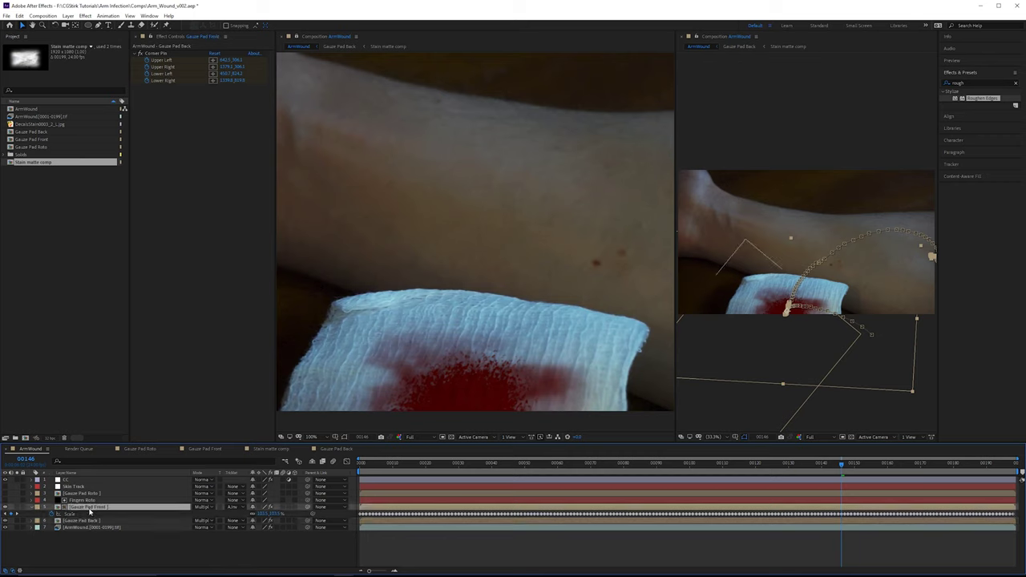
{"action": "left_click", "coordinate": [166, 90]}
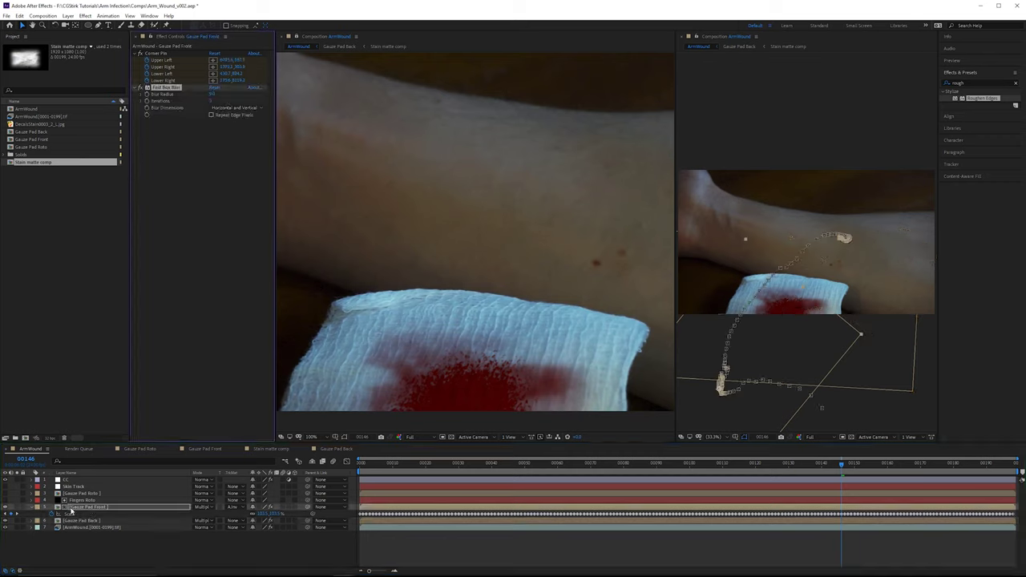
{"action": "left_click", "coordinate": [81, 521]}
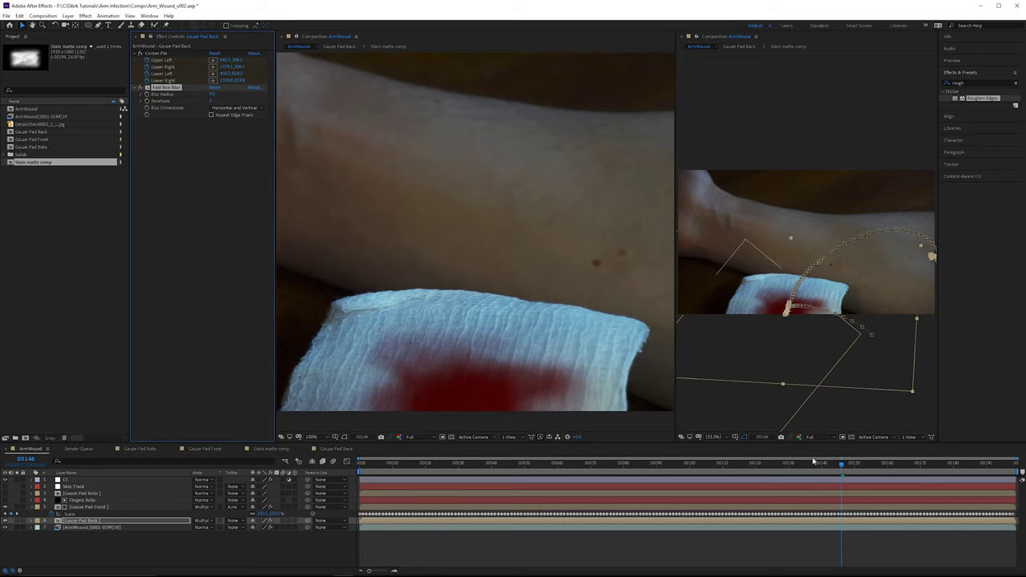
{"action": "left_click_drag", "start_coordinate": [838, 465], "coordinate": [738, 485]}
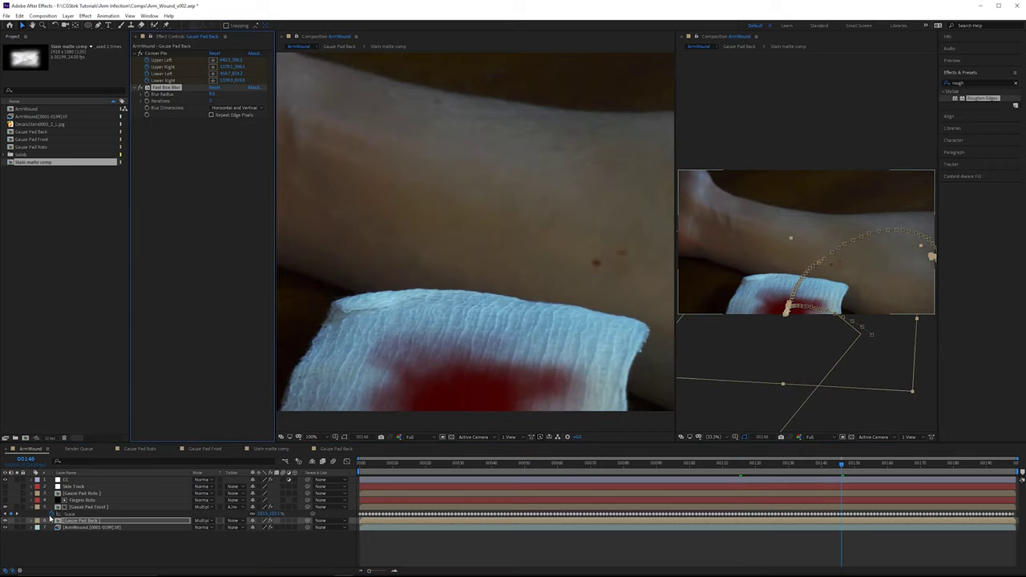
Step: Open the Gauze Pad Back composition, shift its blood and stain matte layers slightly upward, and check the stain at several frames
{"action": "double_click", "coordinate": [72, 522]}
{"action": "key", "text": "ctrl+a"}
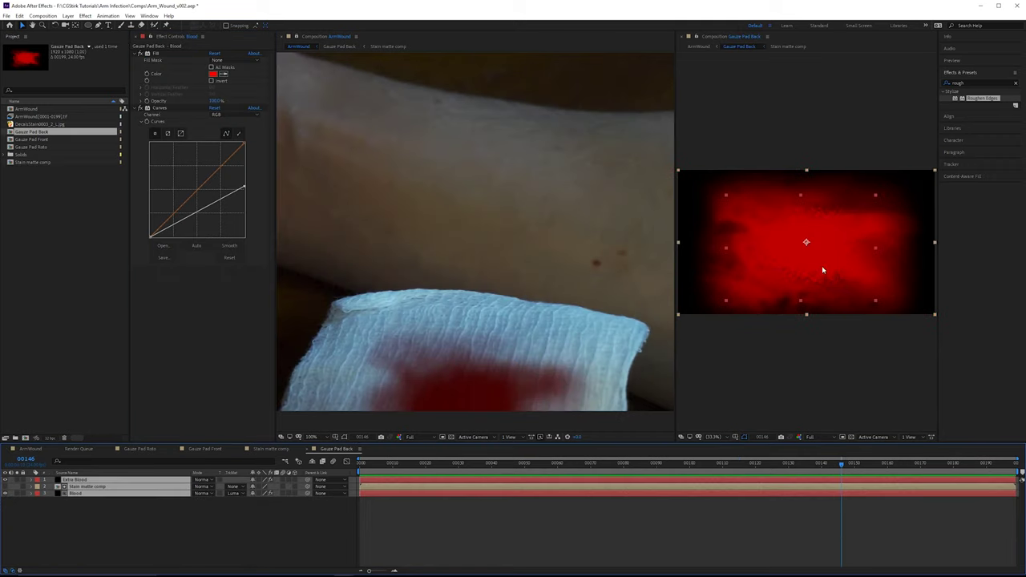
{"action": "left_click_drag", "start_coordinate": [822, 270], "coordinate": [822, 261]}
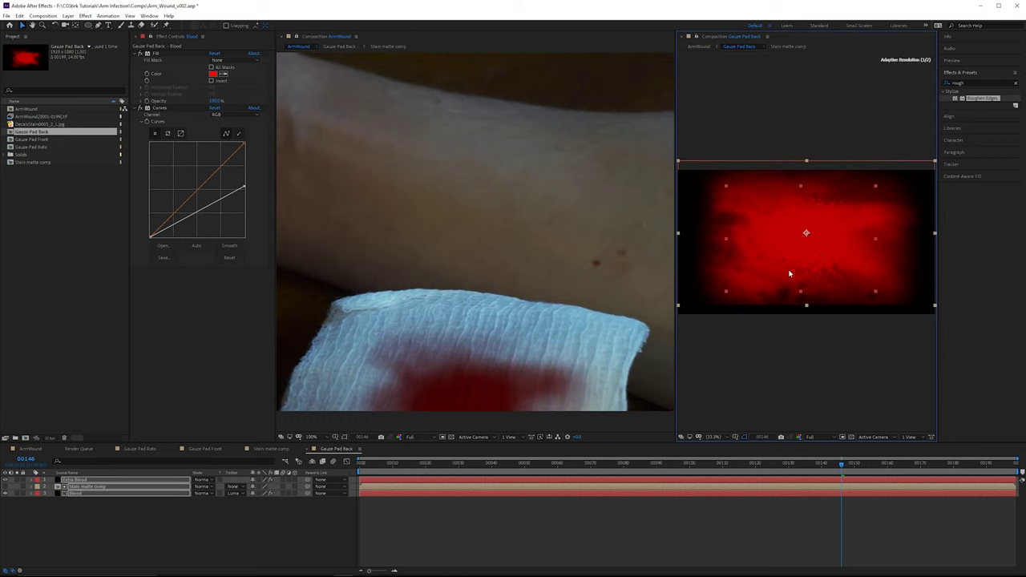
{"action": "left_click", "coordinate": [928, 464]}
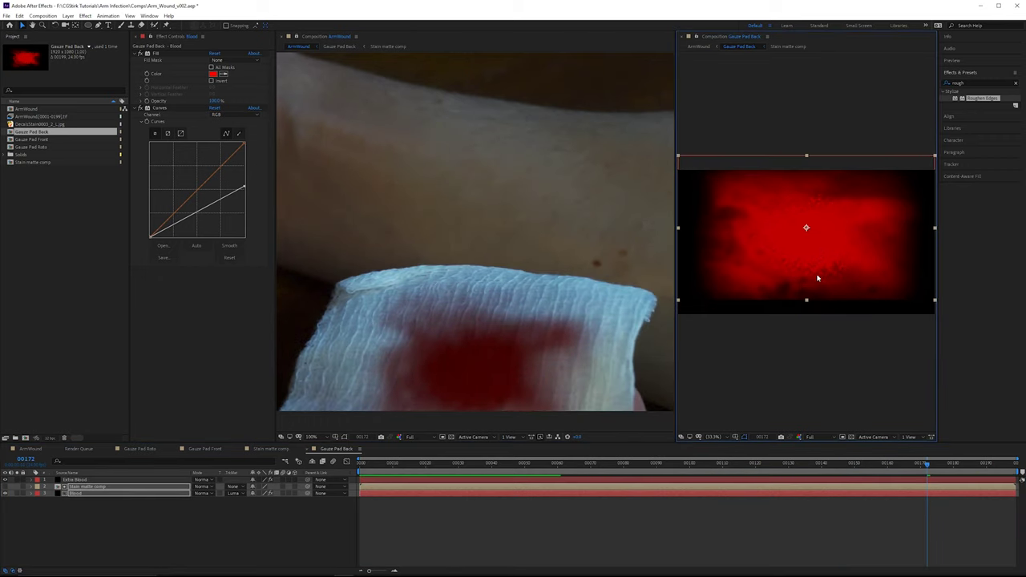
{"action": "key", "text": "Page_Up"}
{"action": "key", "text": "Page_Up"}
{"action": "left_click_drag", "start_coordinate": [920, 464], "coordinate": [728, 470]}
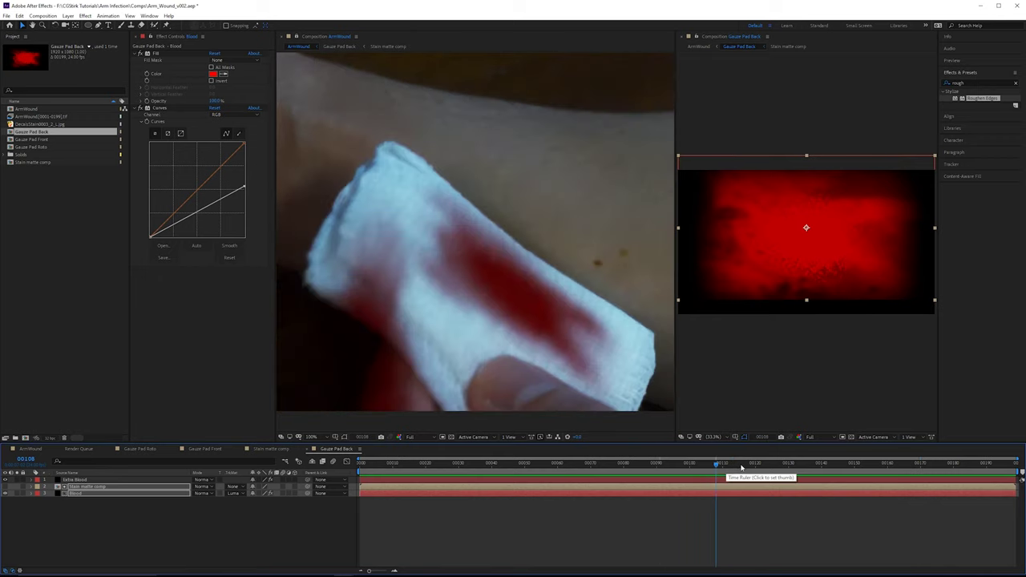
{"action": "left_click", "coordinate": [804, 470]}
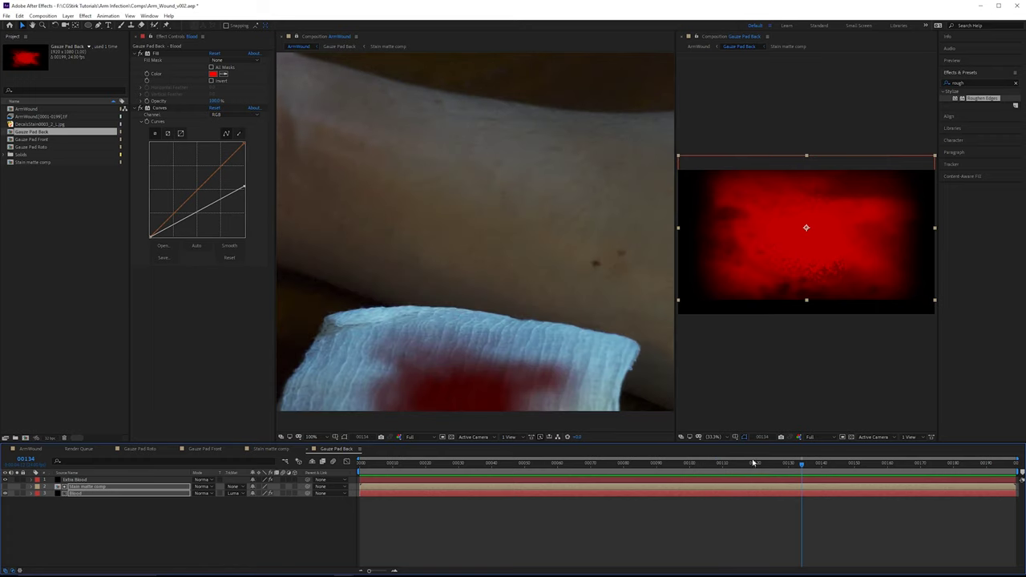
{"action": "left_click", "coordinate": [755, 464]}
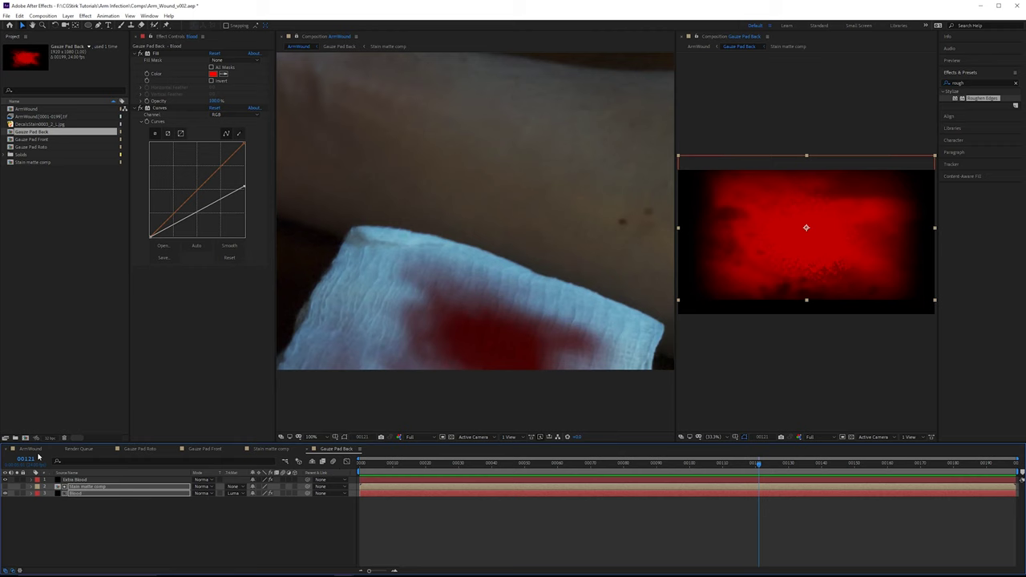
Step: In the ArmWound composition, add a Hue/Saturation effect to the Gauze Pad Back layer and set Master Saturation to -45
{"action": "left_click", "coordinate": [32, 449]}
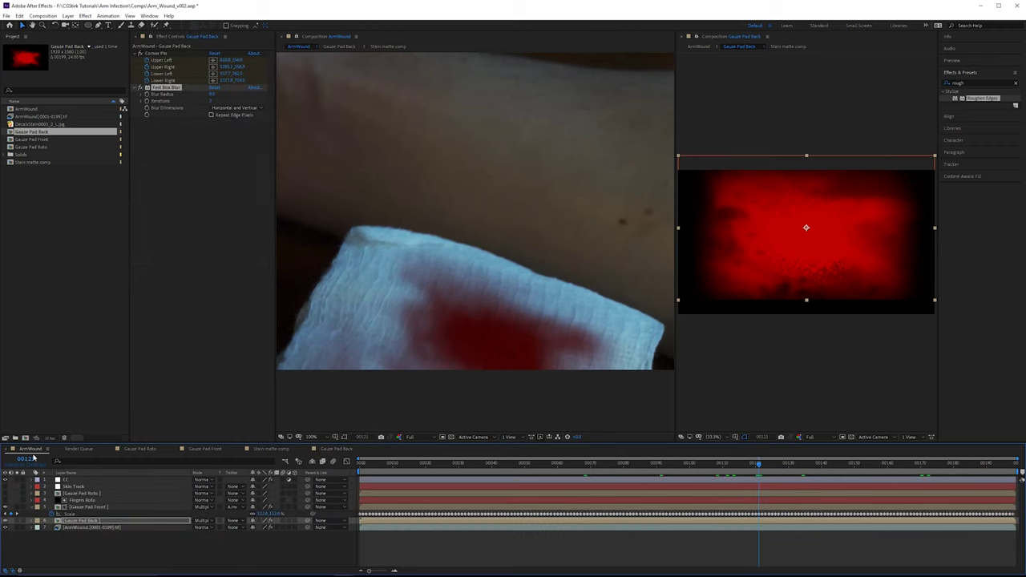
{"action": "left_click", "coordinate": [972, 82]}
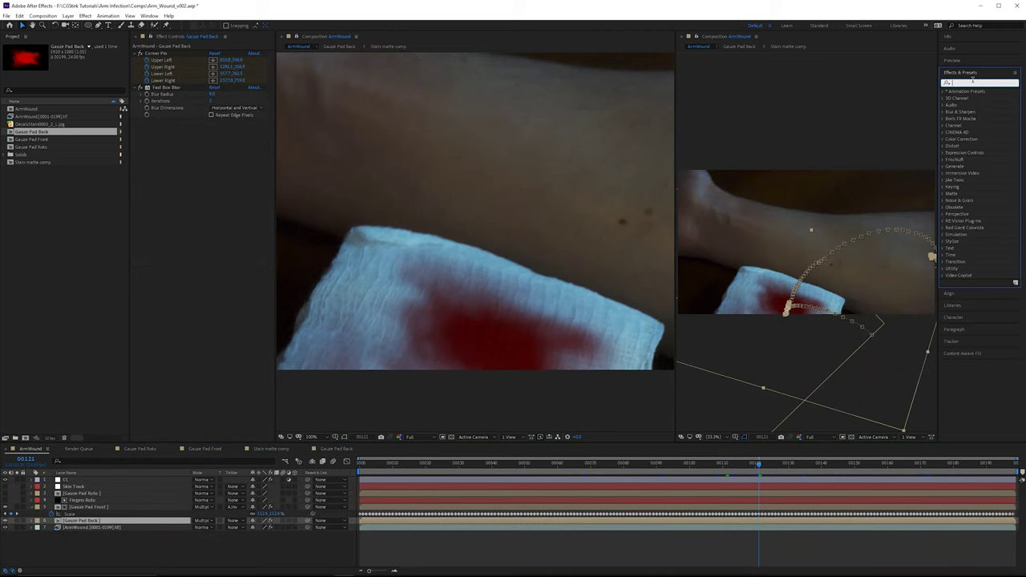
{"action": "type", "text": "hue"}
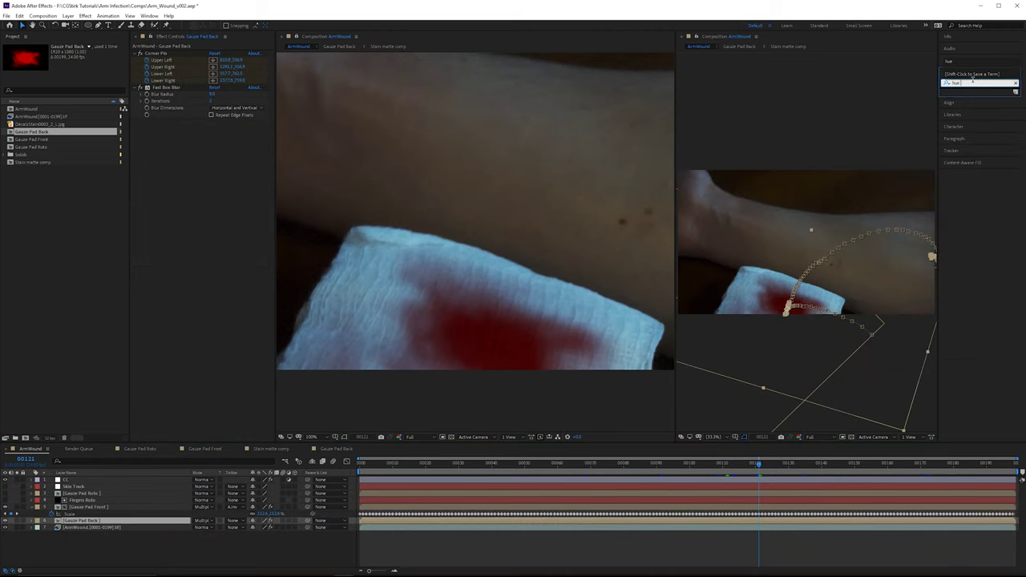
{"action": "left_click_drag", "start_coordinate": [982, 125], "coordinate": [189, 201]}
{"action": "left_click", "coordinate": [185, 195]}
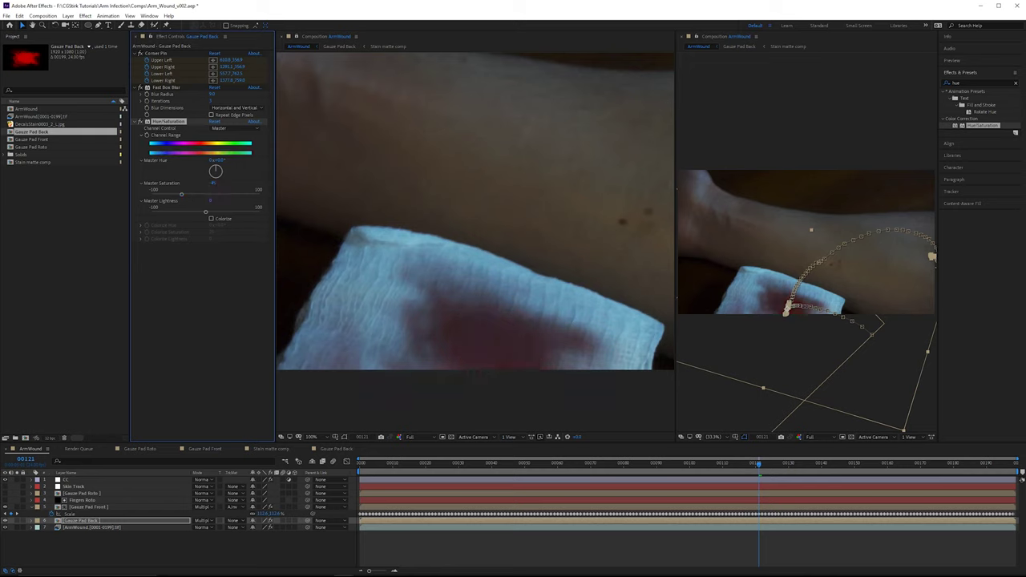
Step: Move Fast Box Blur below Hue/Saturation on the Gauze Pad Back layer and reduce its blur radius
{"action": "left_click_drag", "start_coordinate": [168, 91], "coordinate": [203, 277]}
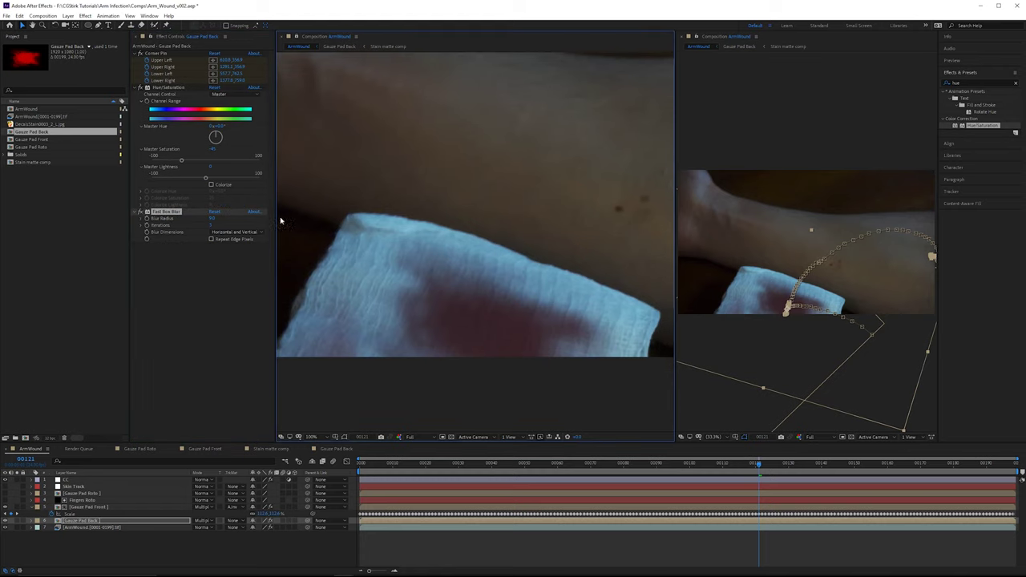
{"action": "left_click_drag", "start_coordinate": [213, 222], "coordinate": [207, 220]}
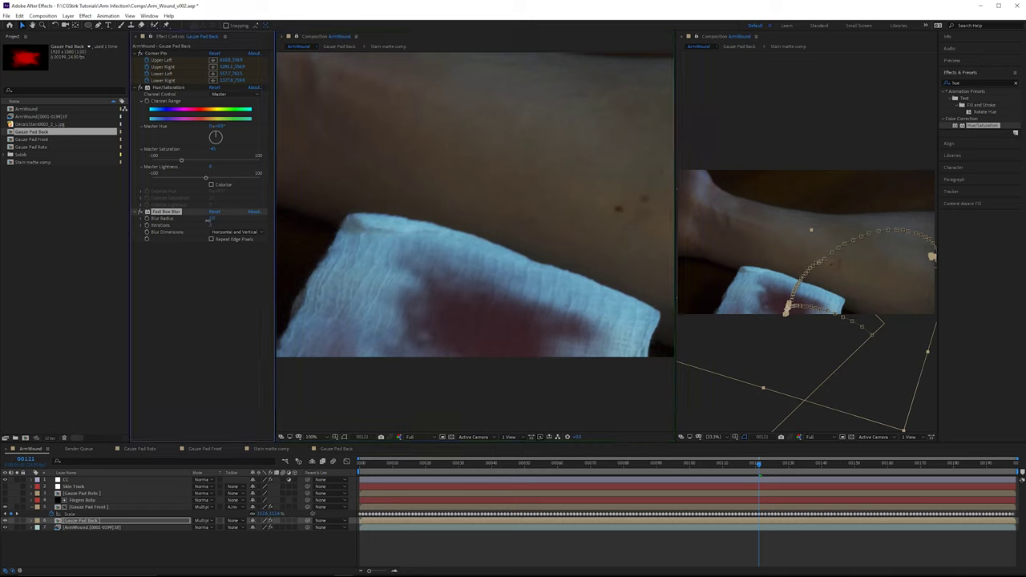
Step: Match the Fast Box Blur radius of the Gauze Pad Front layer to that of Gauze Pad Back
{"action": "left_click", "coordinate": [88, 506]}
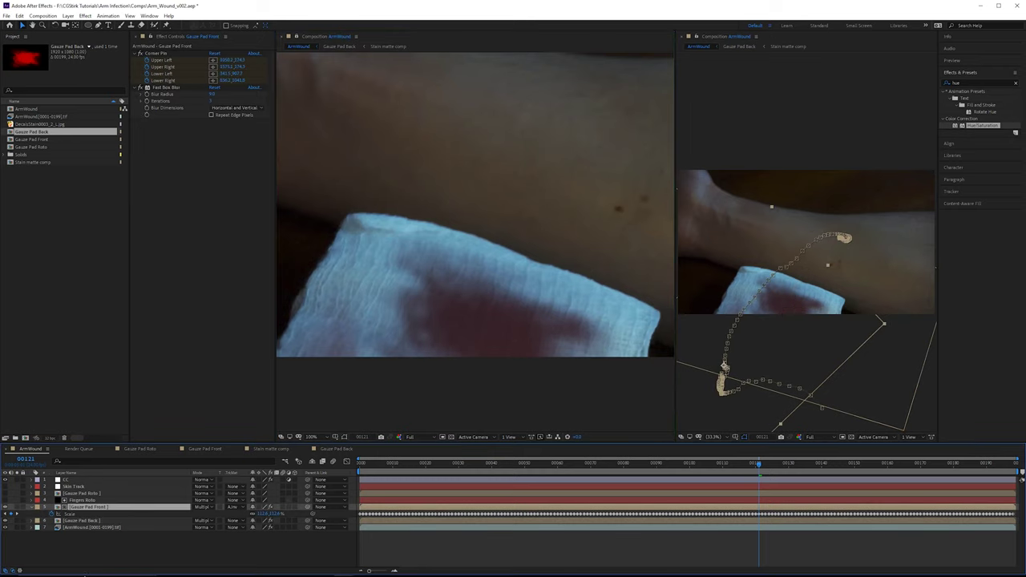
{"action": "left_click", "coordinate": [582, 463]}
{"action": "left_click", "coordinate": [550, 463]}
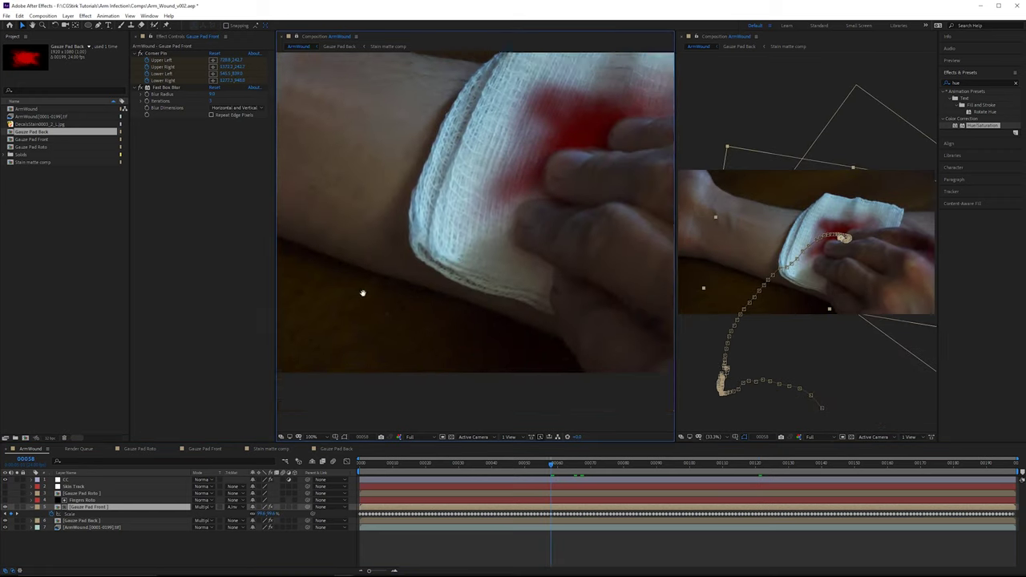
{"action": "left_click", "coordinate": [91, 521]}
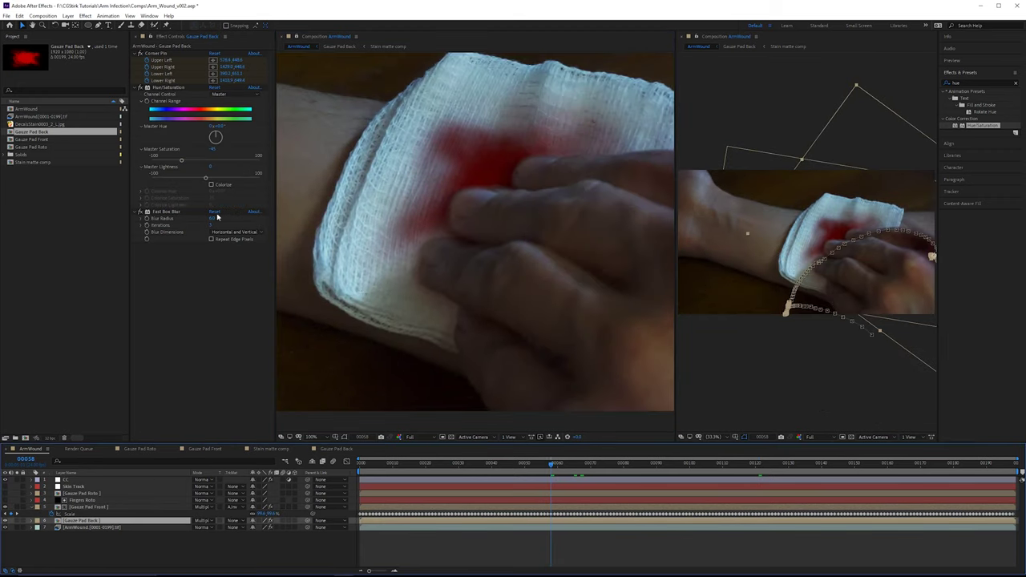
{"action": "left_click", "coordinate": [216, 218]}
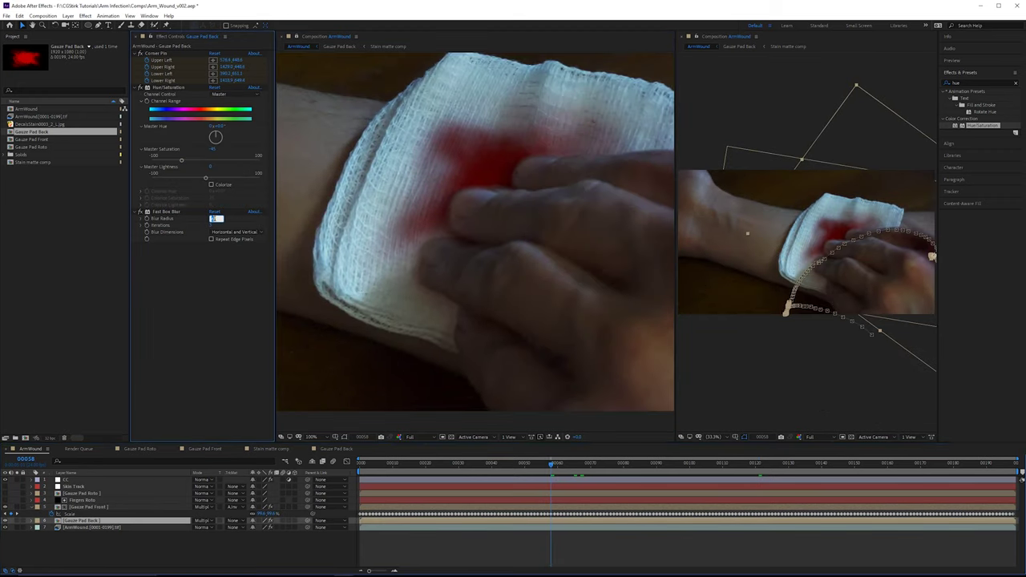
{"action": "left_click", "coordinate": [88, 507]}
{"action": "left_click", "coordinate": [216, 94]}
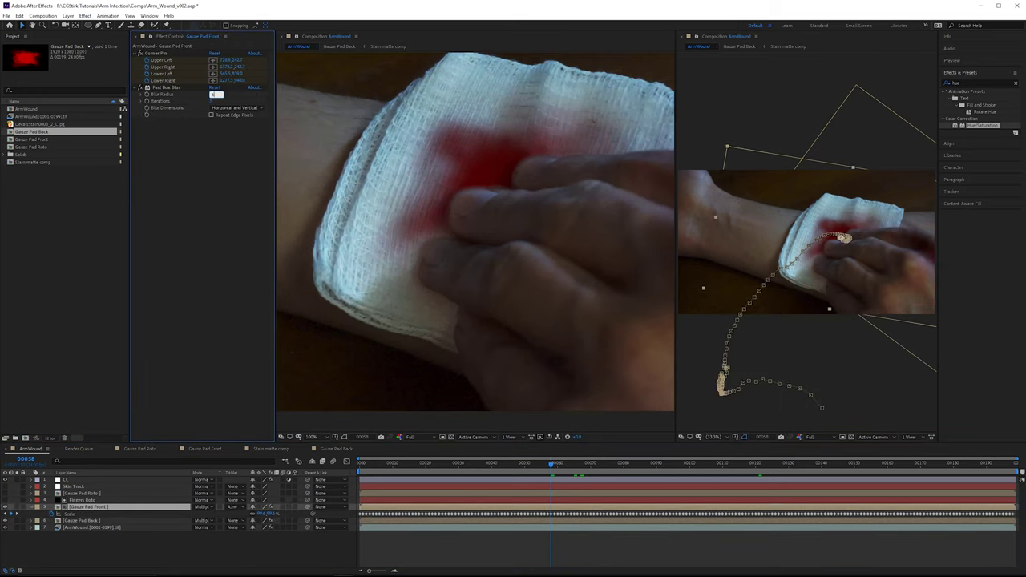
{"action": "key", "text": "Return"}
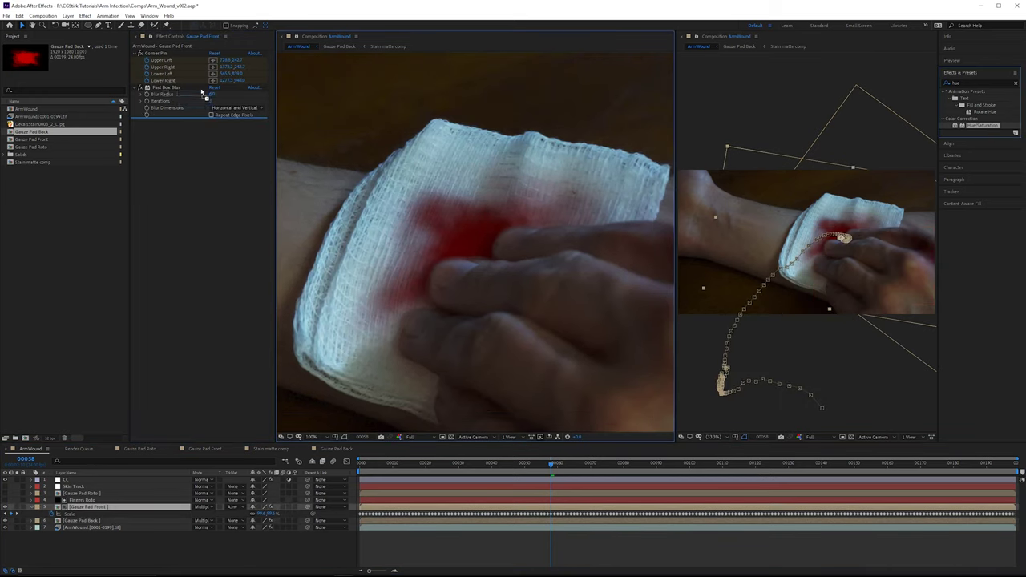
Step: Add Hue/Saturation above Fast Box Blur on the Gauze Pad Front layer with Master Saturation at about -24, and check other frames
{"action": "key", "text": "ctrl+v"}
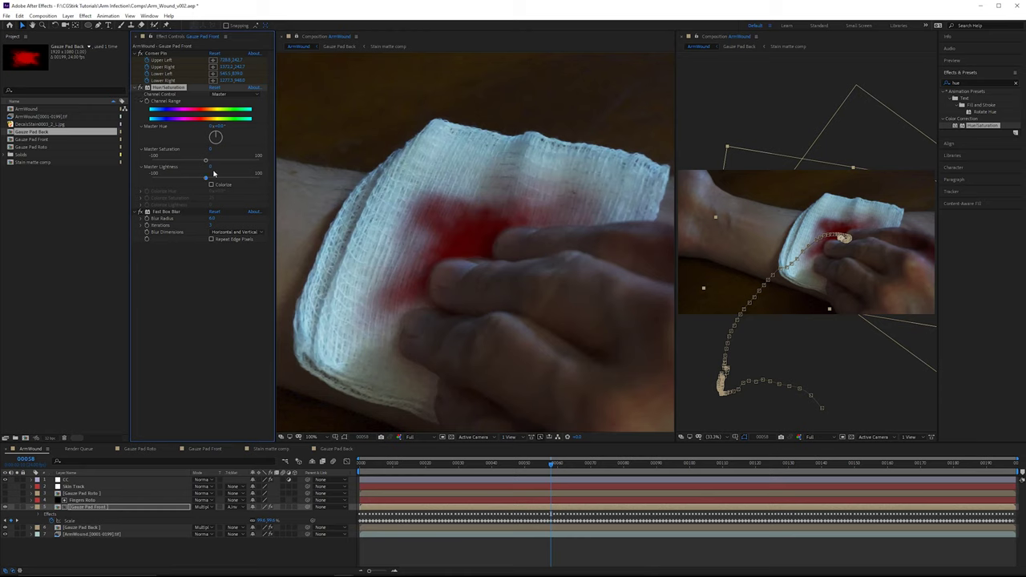
{"action": "left_click_drag", "start_coordinate": [197, 165], "coordinate": [192, 163]}
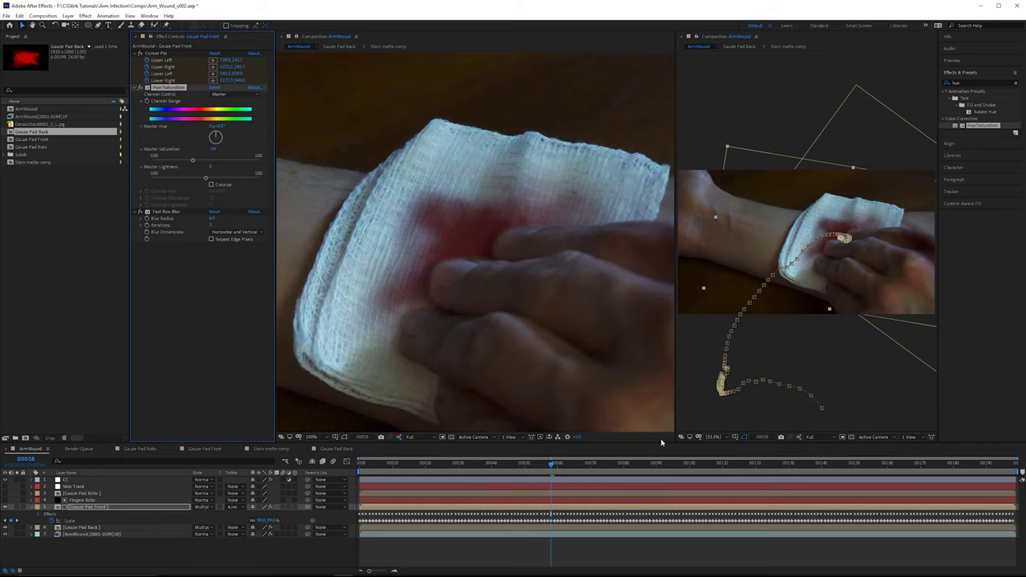
{"action": "left_click", "coordinate": [775, 464]}
{"action": "left_click_drag", "start_coordinate": [756, 471], "coordinate": [620, 471]}
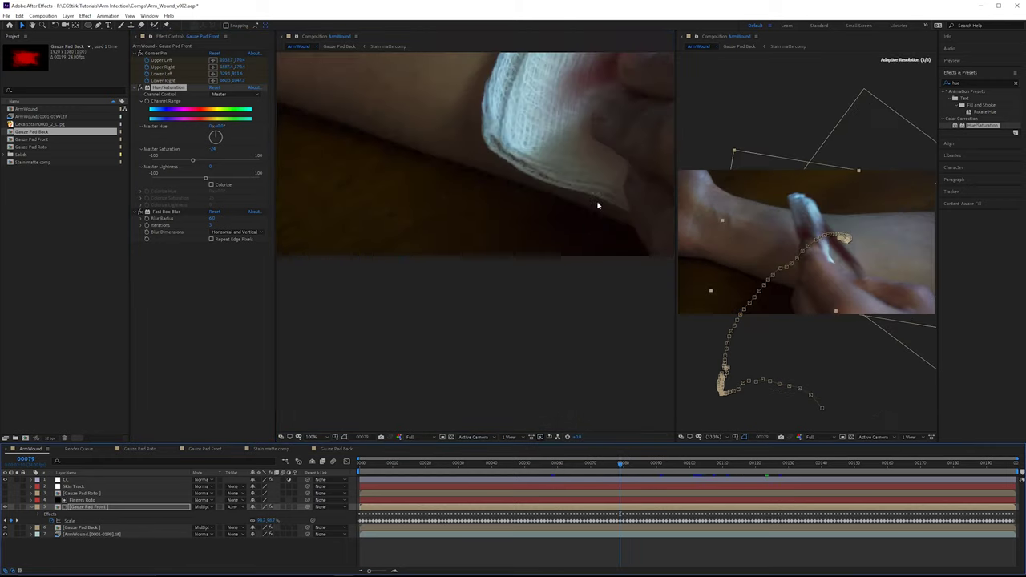
{"action": "left_click_drag", "start_coordinate": [594, 220], "coordinate": [587, 345]}
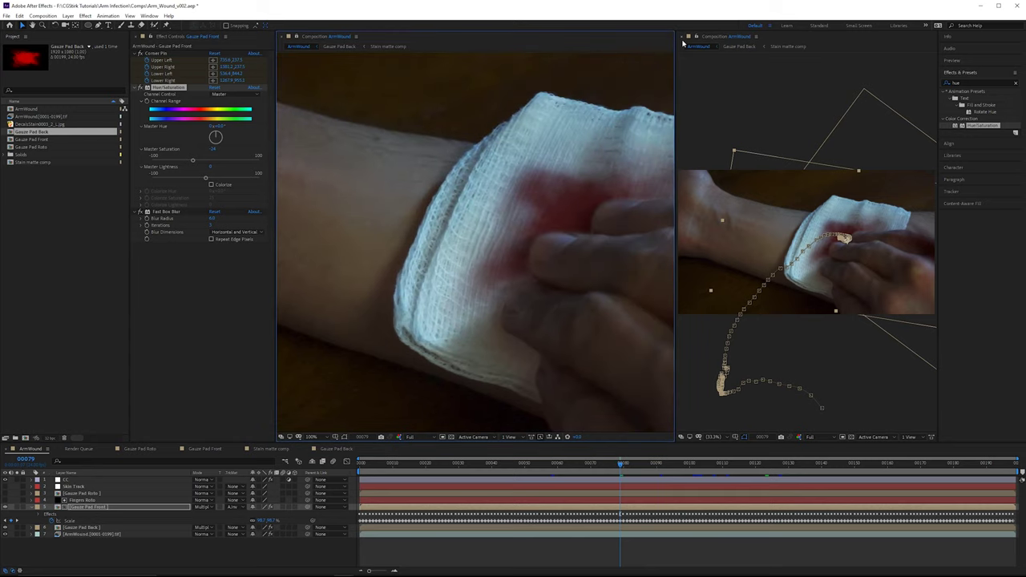
Step: Close the second composition viewer and trim the start of the Gauze Pad Back layer to frame 96
{"action": "left_click", "coordinate": [681, 37]}
{"action": "left_click_drag", "start_coordinate": [662, 213], "coordinate": [557, 217]}
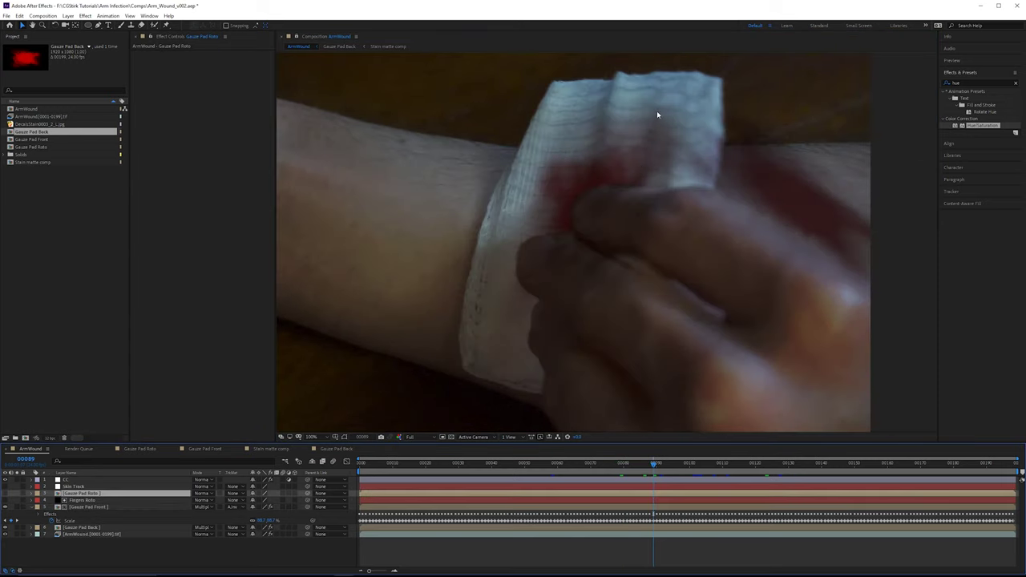
{"action": "left_click", "coordinate": [97, 507]}
{"action": "left_click", "coordinate": [84, 527]}
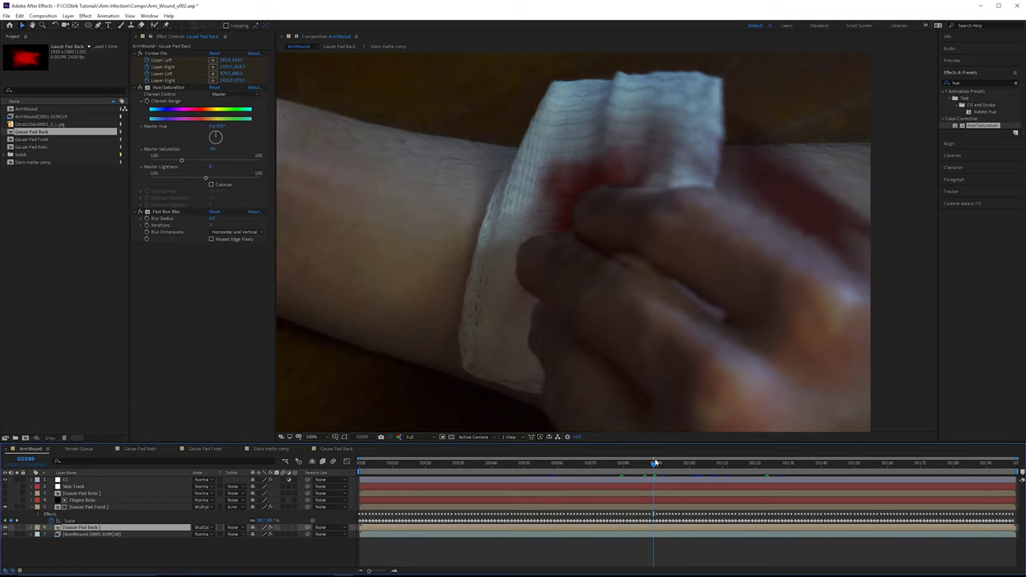
{"action": "mouse_move", "coordinate": [678, 470]}
{"action": "left_mouse_down"}
{"action": "mouse_move", "coordinate": [695, 469]}
{"action": "mouse_move", "coordinate": [683, 471]}
{"action": "left_mouse_up"}
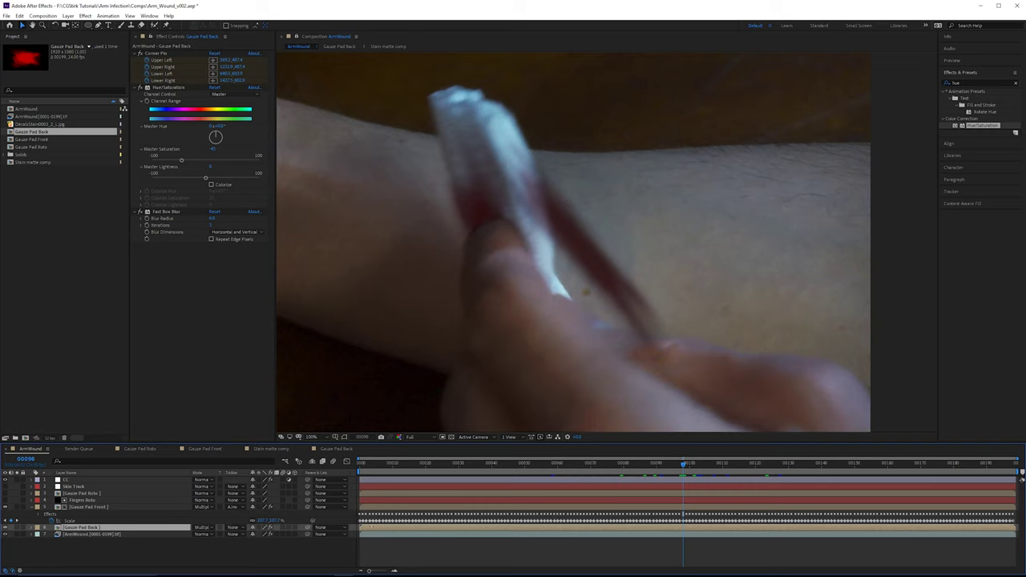
{"action": "left_click_drag", "start_coordinate": [360, 528], "coordinate": [685, 541]}
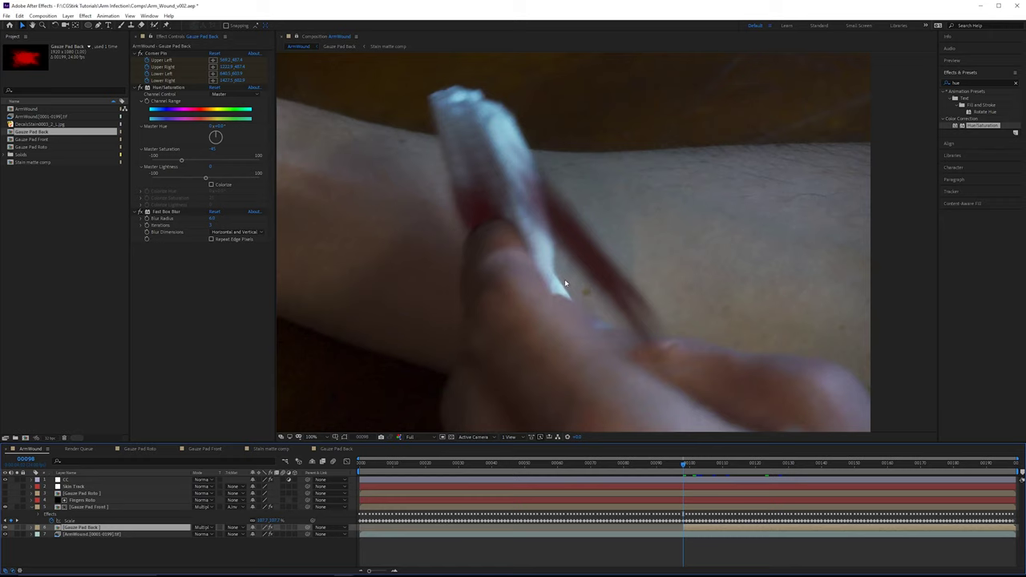
Step: Add a second Corner Pin effect below the first on the Gauze Pad Back layer and rename it "Readjust Corner Pin 2"
{"action": "left_click", "coordinate": [971, 83]}
{"action": "left_click_drag", "start_coordinate": [967, 83], "coordinate": [873, 72]}
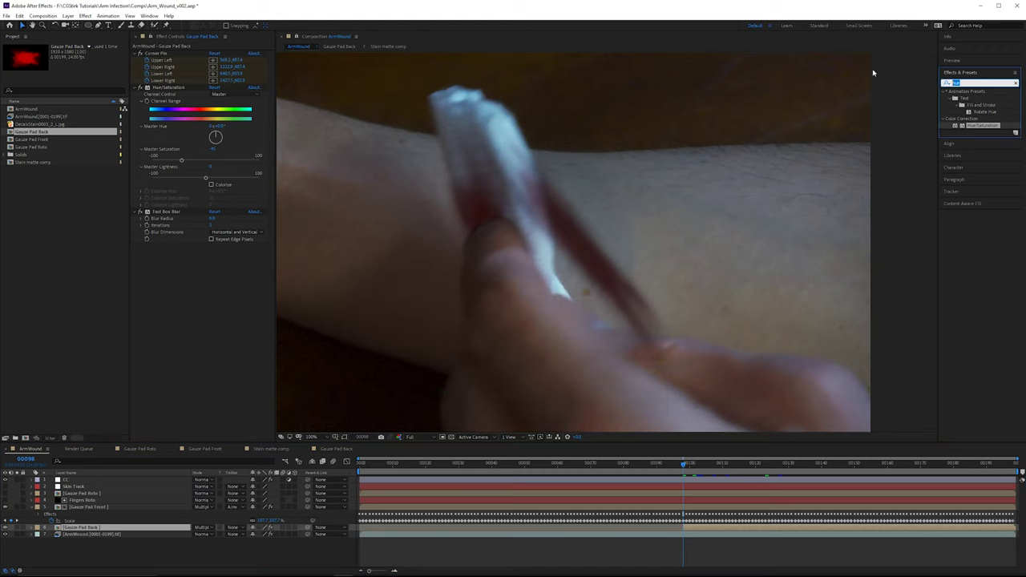
{"action": "type", "text": "corner"}
{"action": "left_click_drag", "start_coordinate": [970, 118], "coordinate": [177, 89]}
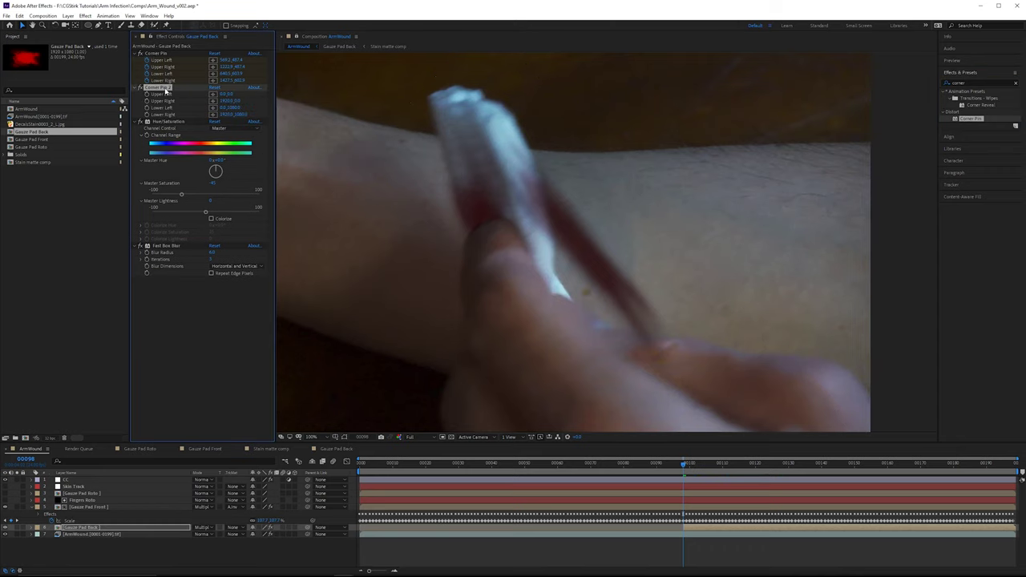
{"action": "key", "text": "Return"}
{"action": "key", "text": "Home"}
{"action": "type", "text": "Readju"}
{"action": "key", "text": "Return"}
Step: Turn on the display of layer controls so the corner pin handles show over the whole ArmWound frame
{"action": "scroll", "coordinate": [627, 210], "scroll_direction": "down", "scroll_amount": 2}
{"action": "left_click_drag", "start_coordinate": [602, 214], "coordinate": [629, 215]}
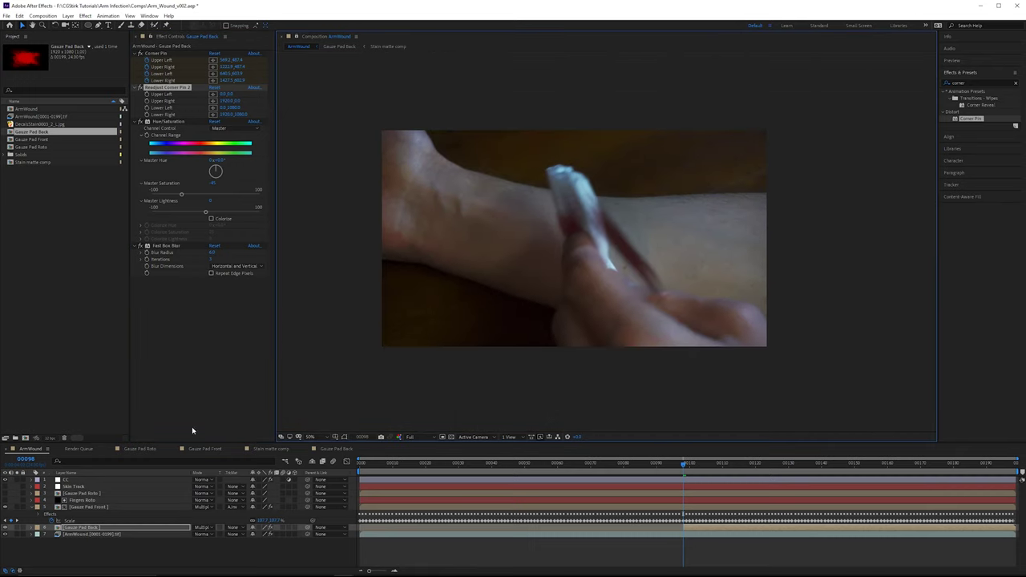
{"action": "left_click", "coordinate": [128, 16]}
{"action": "left_click", "coordinate": [158, 185]}
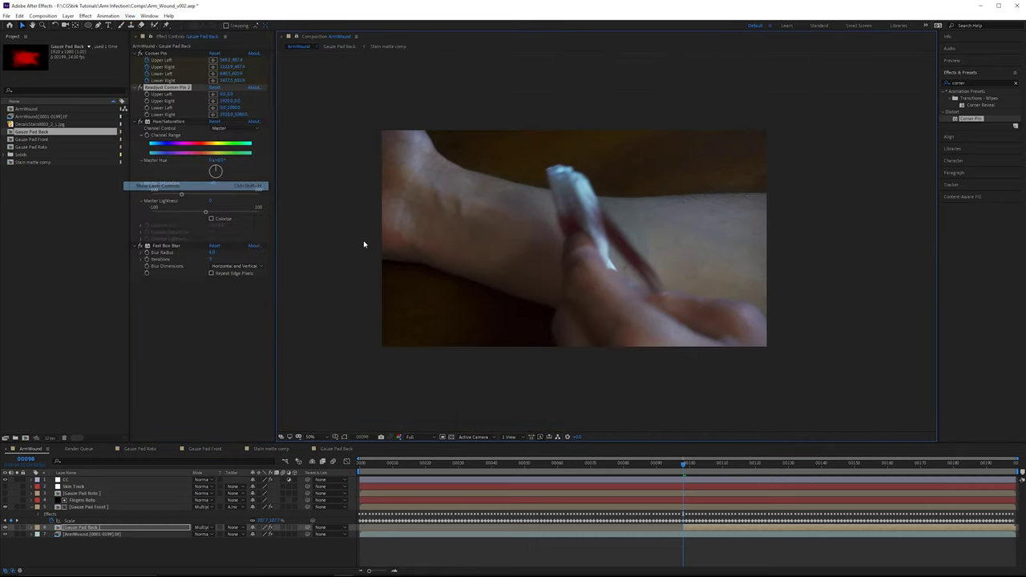
{"action": "scroll", "coordinate": [749, 152], "scroll_direction": "up", "scroll_amount": 2}
{"action": "scroll", "coordinate": [749, 152], "scroll_direction": "down", "scroll_amount": 2}
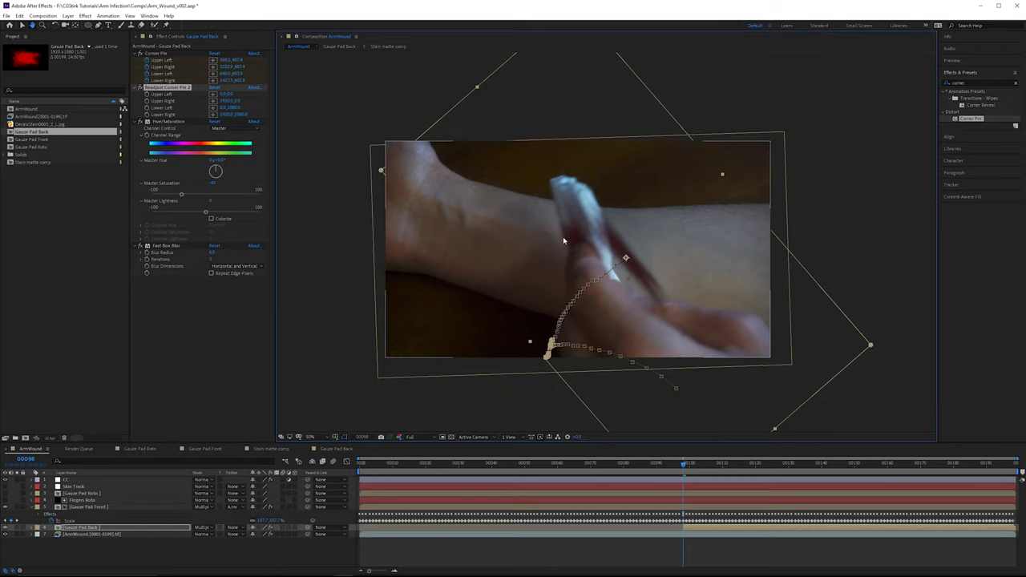
{"action": "key", "text": "v"}
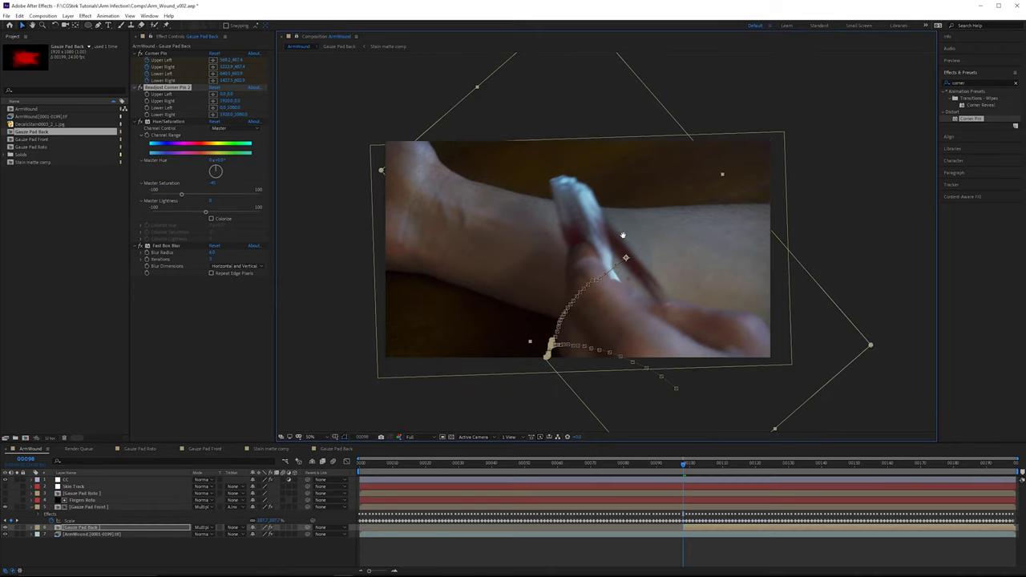
{"action": "left_click_drag", "start_coordinate": [622, 235], "coordinate": [638, 207]}
Step: Pull the upper-right and upper-left corners of Readjust Corner Pin 2 inward on the Gauze Pad Back layer at its first frame
{"action": "left_click", "coordinate": [117, 528]}
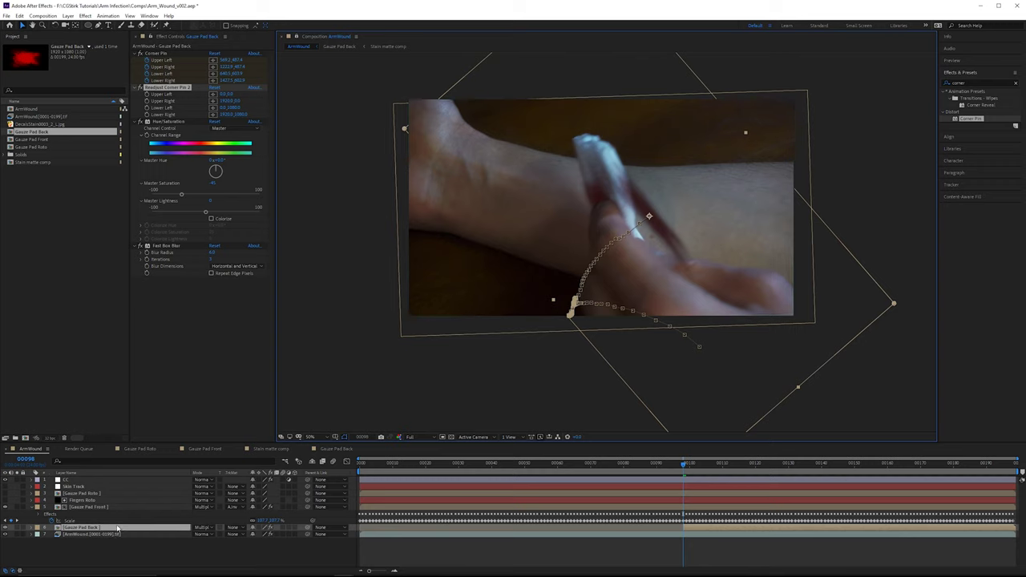
{"action": "left_click", "coordinate": [166, 87]}
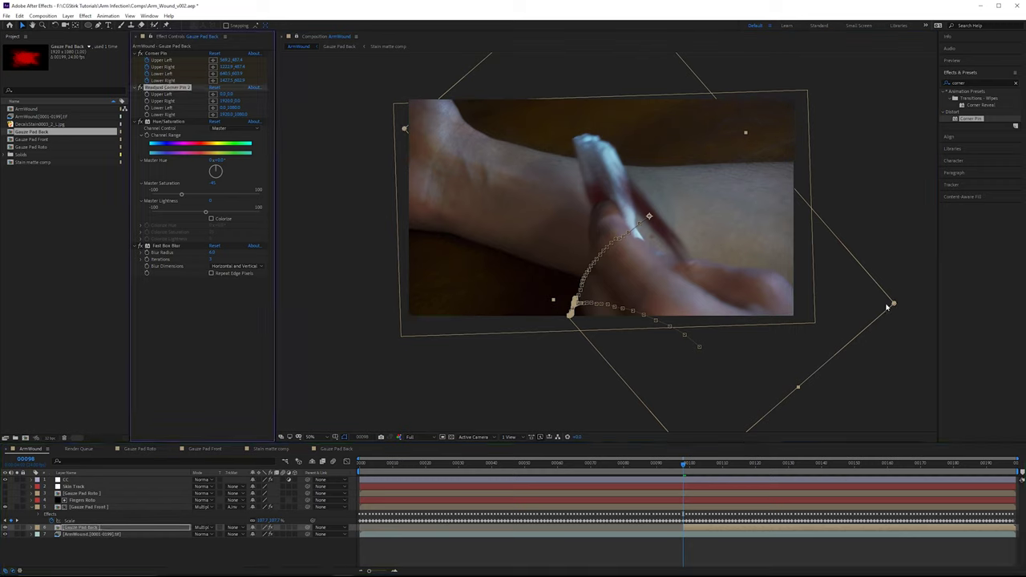
{"action": "left_click_drag", "start_coordinate": [892, 305], "coordinate": [733, 261]}
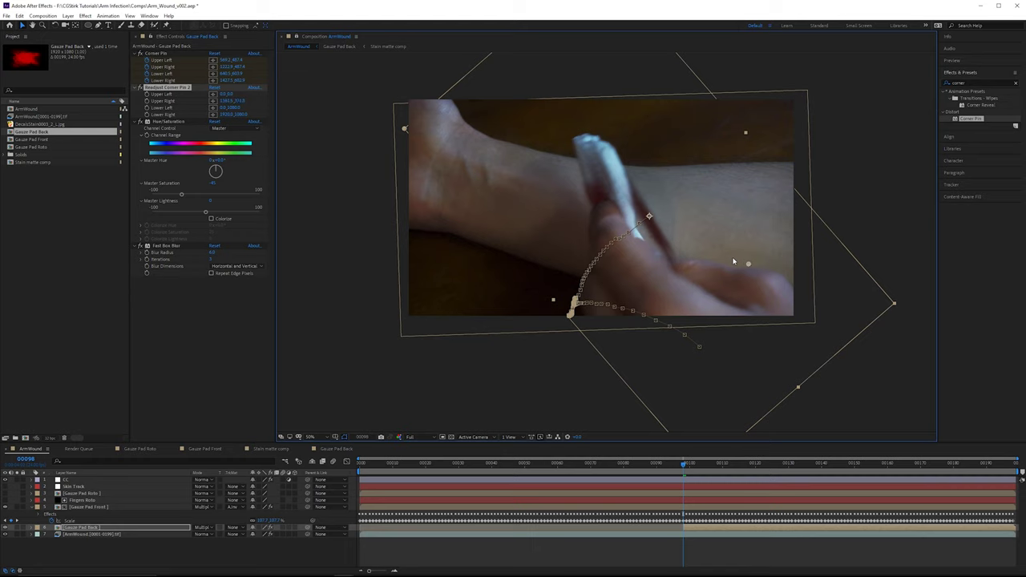
{"action": "mouse_move", "coordinate": [556, 121]}
{"action": "left_mouse_down"}
{"action": "mouse_move", "coordinate": [532, 197]}
{"action": "mouse_move", "coordinate": [560, 140]}
{"action": "left_mouse_up"}
{"action": "left_click_drag", "start_coordinate": [571, 73], "coordinate": [553, 103]}
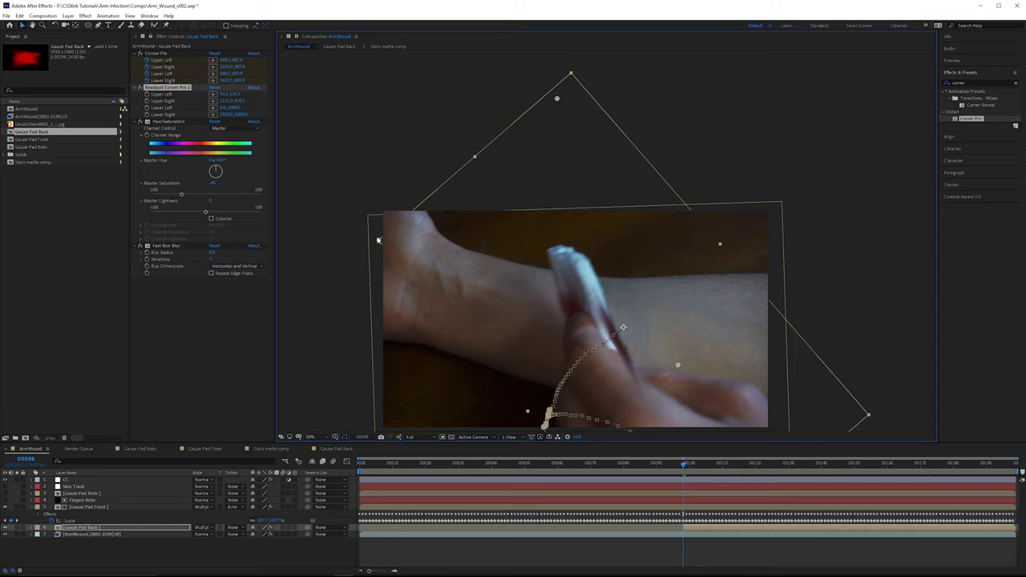
Step: Pull the lower-left and lower-right corners of Readjust Corner Pin 2 inward and fine-tune the upper corners to fit the stain onto the gauze
{"action": "left_click_drag", "start_coordinate": [379, 240], "coordinate": [401, 251]}
{"action": "left_click_drag", "start_coordinate": [429, 209], "coordinate": [459, 205]}
{"action": "left_click_drag", "start_coordinate": [557, 100], "coordinate": [559, 132]}
{"action": "scroll", "coordinate": [600, 265], "scroll_direction": "up", "scroll_amount": 2}
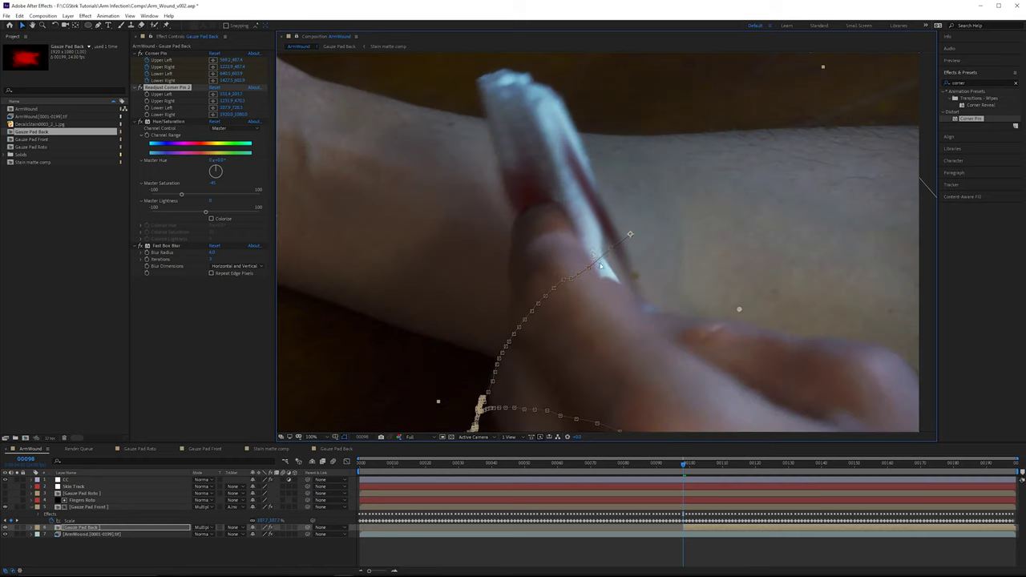
{"action": "scroll", "coordinate": [601, 266], "scroll_direction": "down", "scroll_amount": 2}
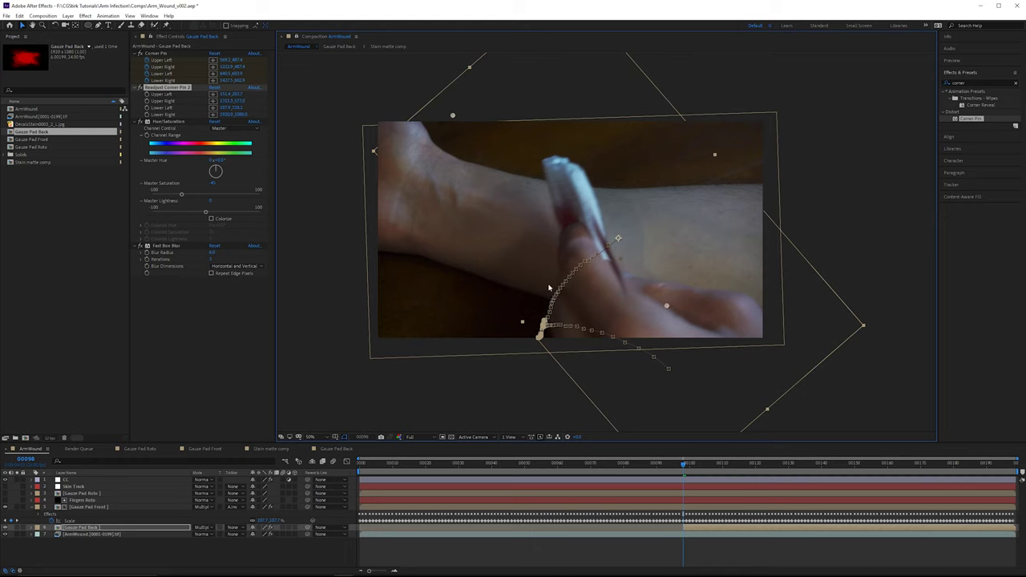
{"action": "left_click_drag", "start_coordinate": [721, 362], "coordinate": [730, 291]}
{"action": "left_click_drag", "start_coordinate": [673, 414], "coordinate": [718, 377]}
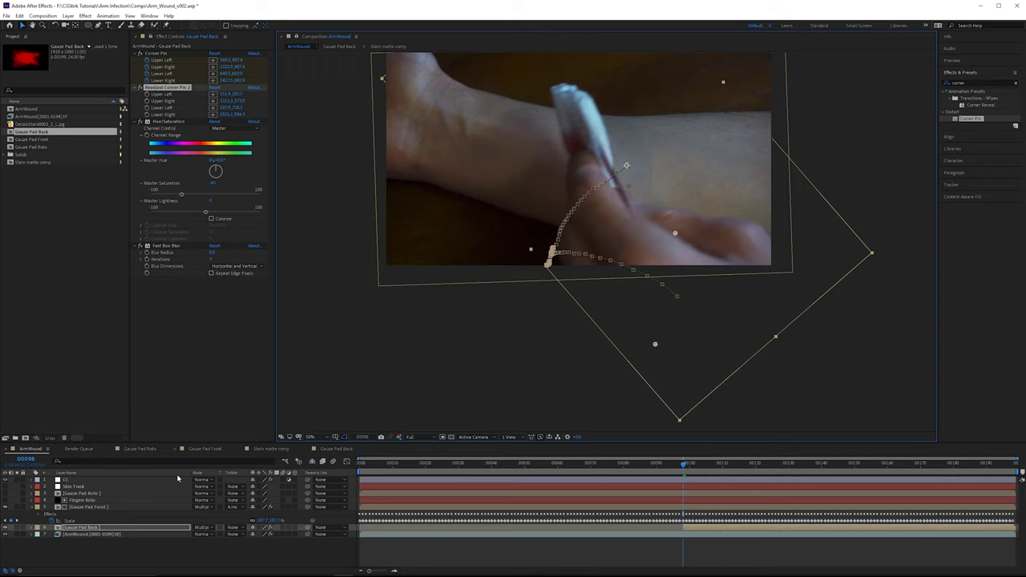
Step: Enable keyframing on all four Readjust Corner Pin 2 corners and reveal their keyframes in the timeline
{"action": "left_click", "coordinate": [147, 100]}
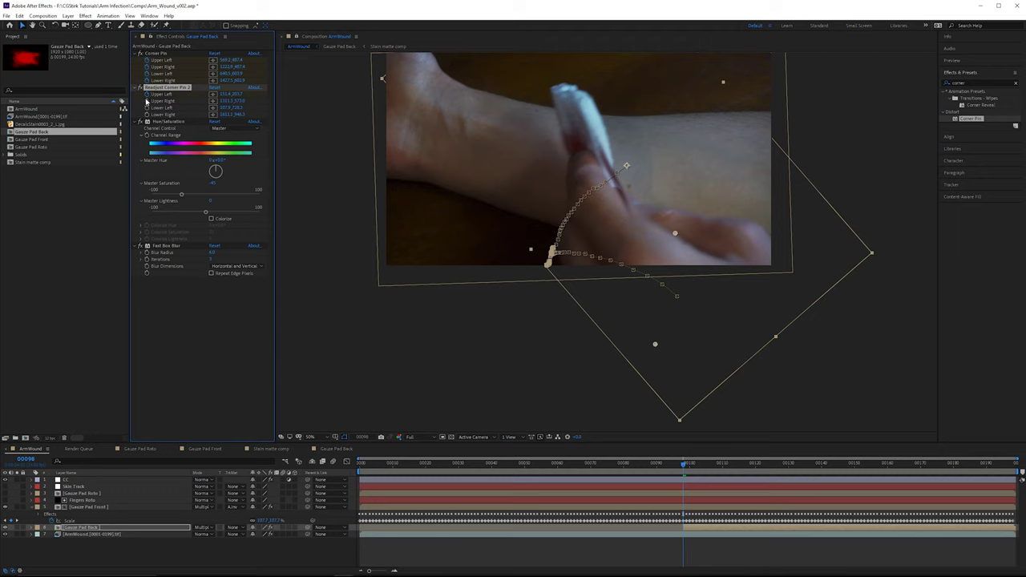
{"action": "key", "text": "u"}
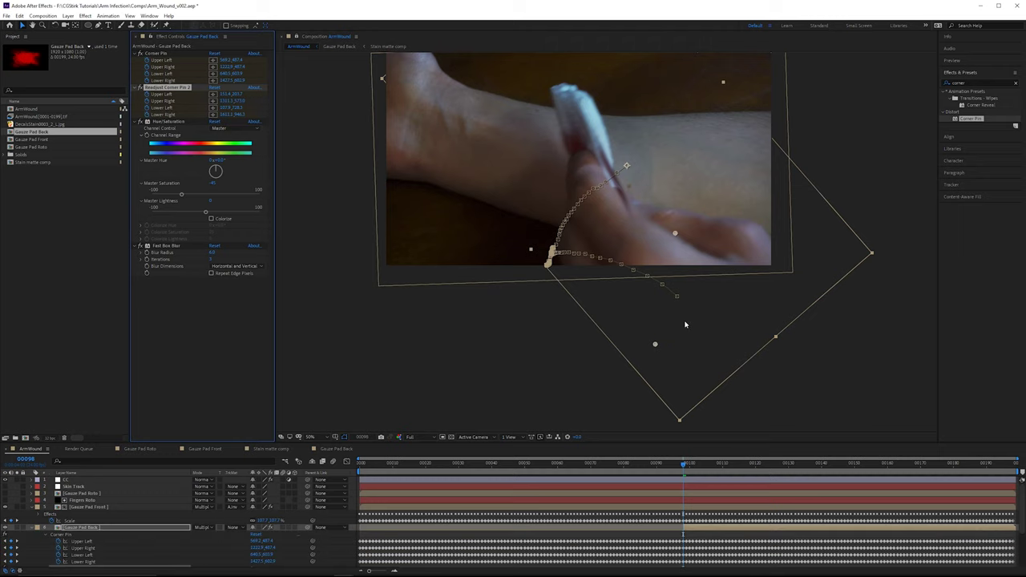
{"action": "left_click", "coordinate": [57, 537]}
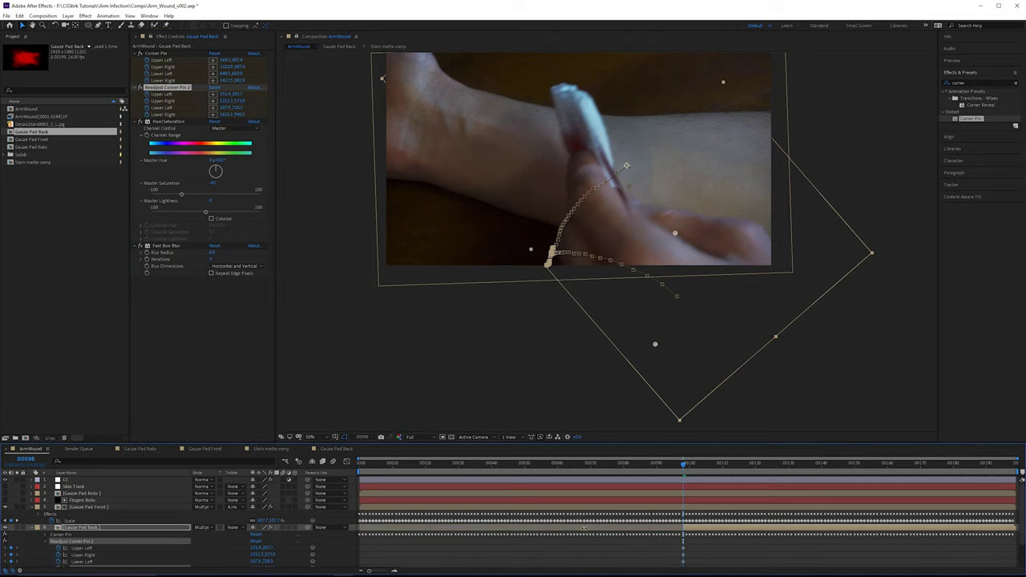
{"action": "scroll", "coordinate": [631, 507], "scroll_direction": "down", "scroll_amount": 1}
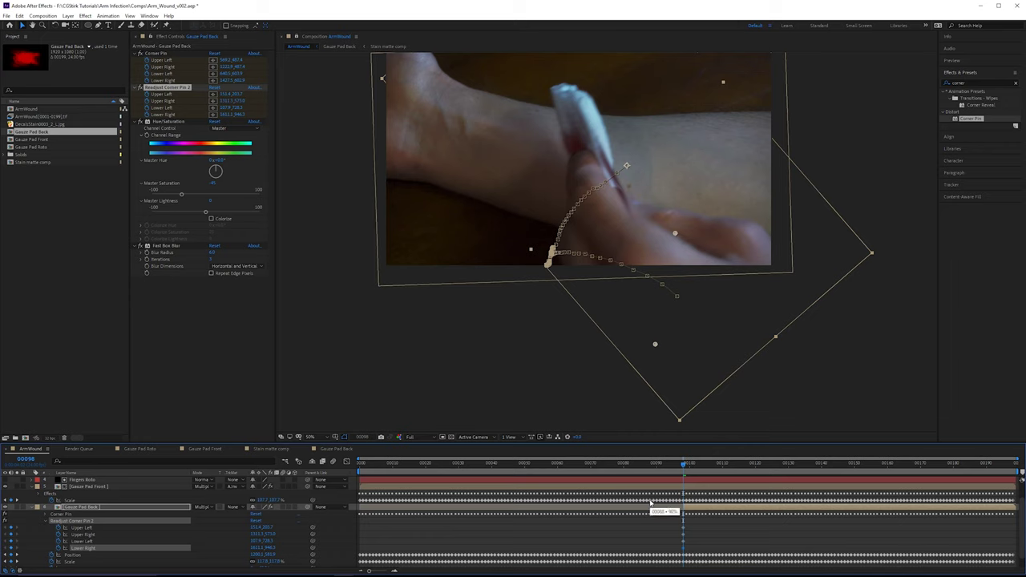
Step: Reset Readjust Corner Pin 2 to its default corners at frame 100, and check the following frames
{"action": "key", "text": "Page_Down"}
{"action": "key", "text": "Page_Down"}
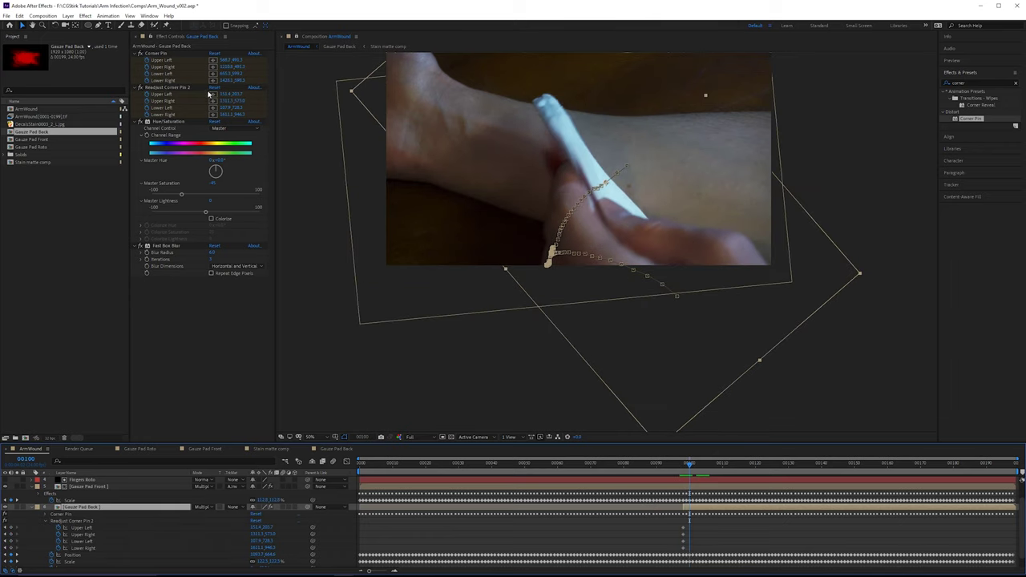
{"action": "left_click", "coordinate": [214, 86]}
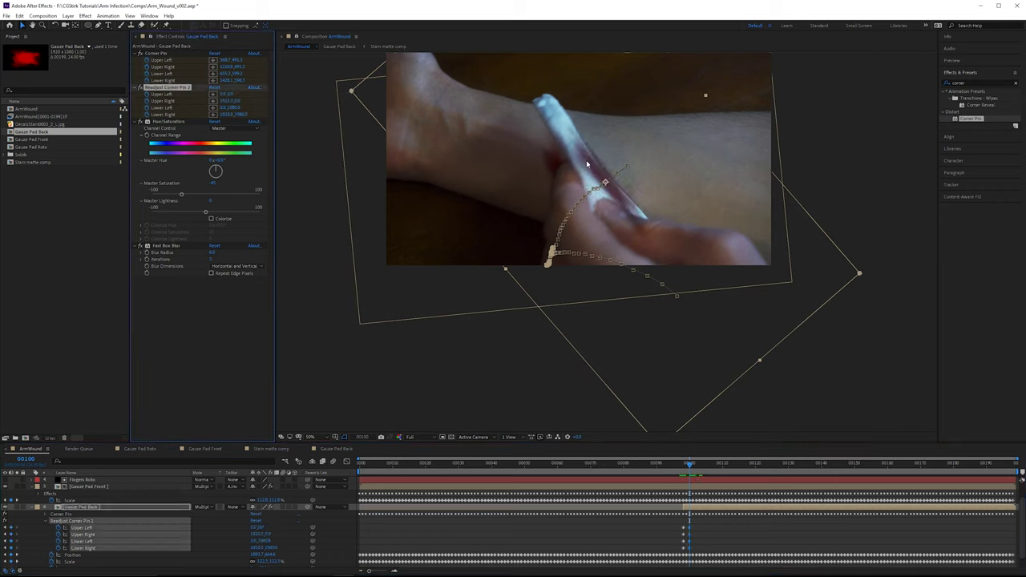
{"action": "key", "text": "Page_Down"}
{"action": "key", "text": "Page_Down"}
{"action": "key", "text": "Page_Down"}
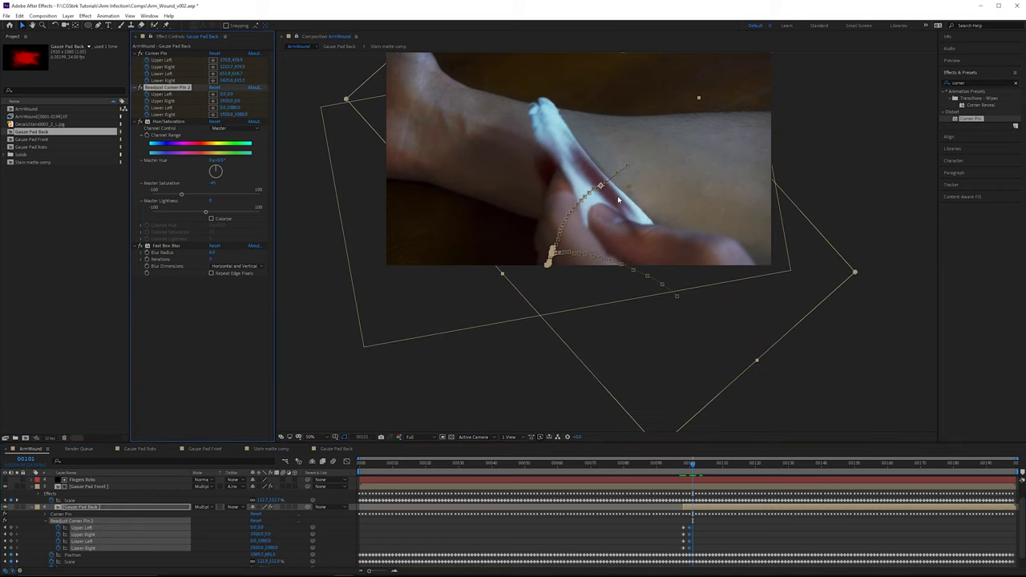
{"action": "key", "text": "Page_Down"}
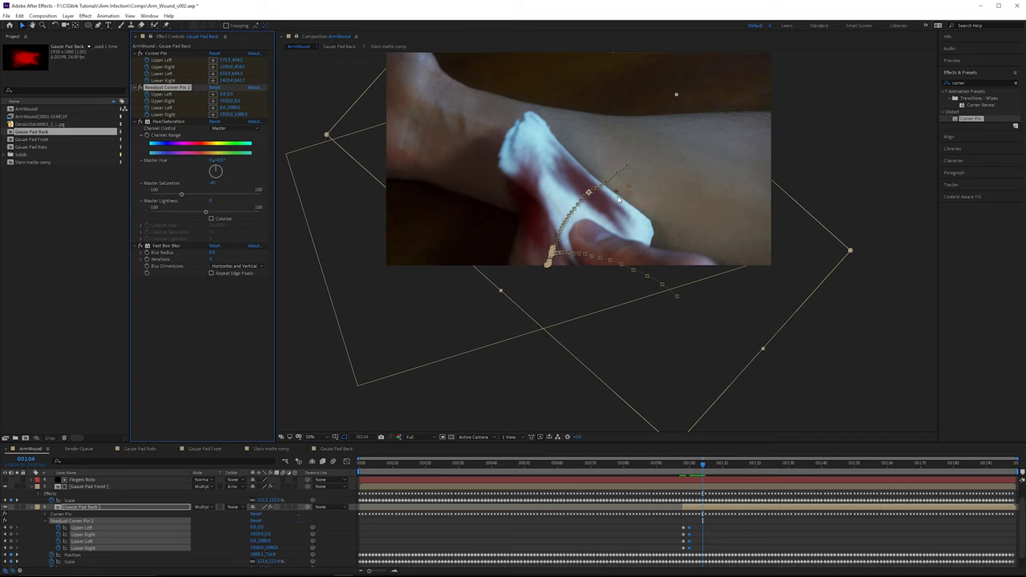
Step: Readjust the upper-left, lower-right and upper-right corners of Readjust Corner Pin 2 at frame 99 to align the stain with the gauze
{"action": "key", "text": "Page_Up"}
{"action": "key", "text": "Page_Up"}
{"action": "key", "text": "Page_Up"}
{"action": "key", "text": "Page_Up"}
{"action": "key", "text": "Page_Up"}
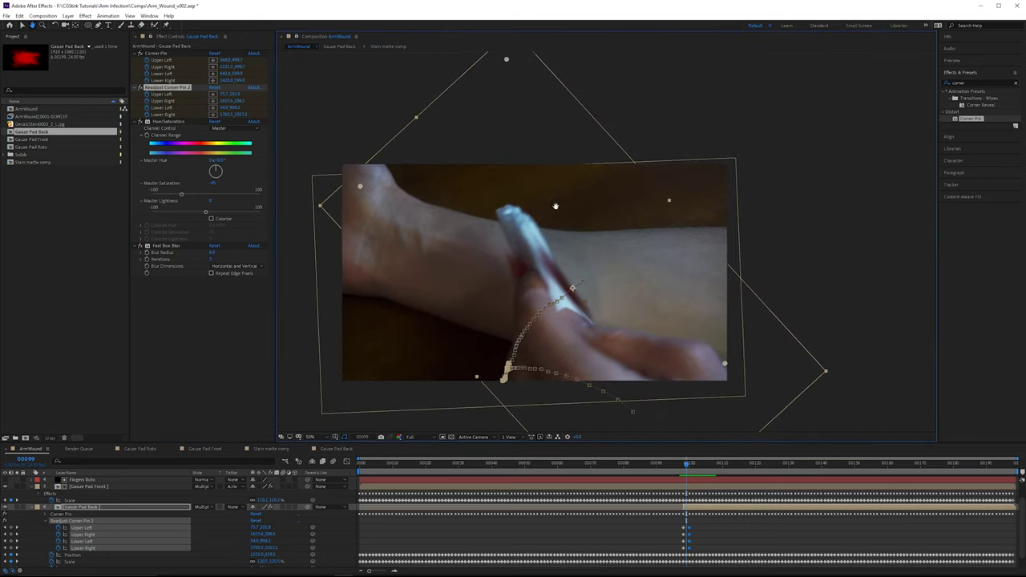
{"action": "left_click_drag", "start_coordinate": [548, 142], "coordinate": [556, 190]}
{"action": "left_click_drag", "start_coordinate": [514, 109], "coordinate": [525, 108]}
{"action": "left_click_drag", "start_coordinate": [682, 263], "coordinate": [698, 145]}
{"action": "left_click_drag", "start_coordinate": [710, 335], "coordinate": [714, 247]}
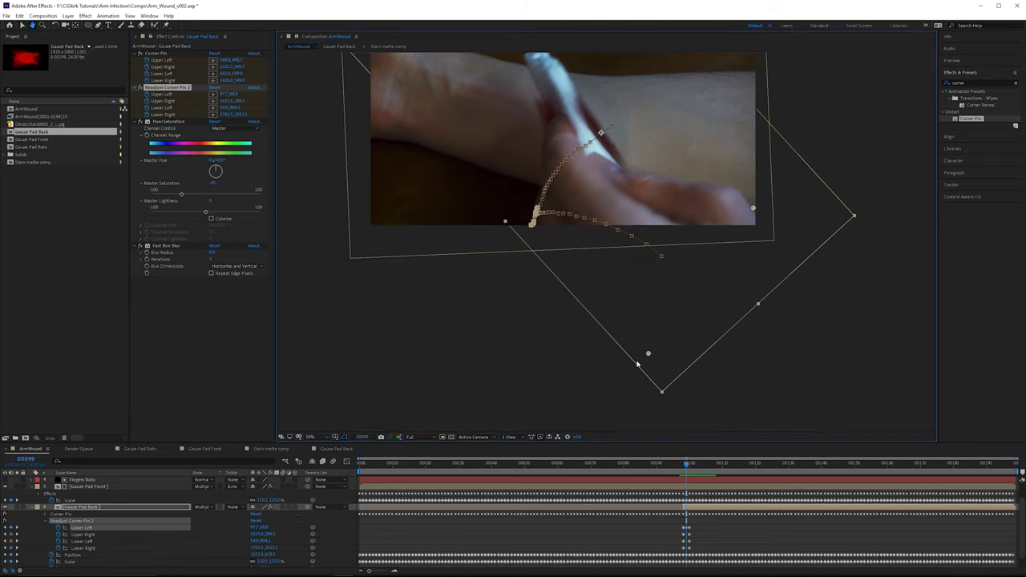
{"action": "left_click_drag", "start_coordinate": [648, 353], "coordinate": [634, 377]}
{"action": "left_click_drag", "start_coordinate": [753, 209], "coordinate": [747, 215]}
{"action": "left_click_drag", "start_coordinate": [658, 162], "coordinate": [671, 248]}
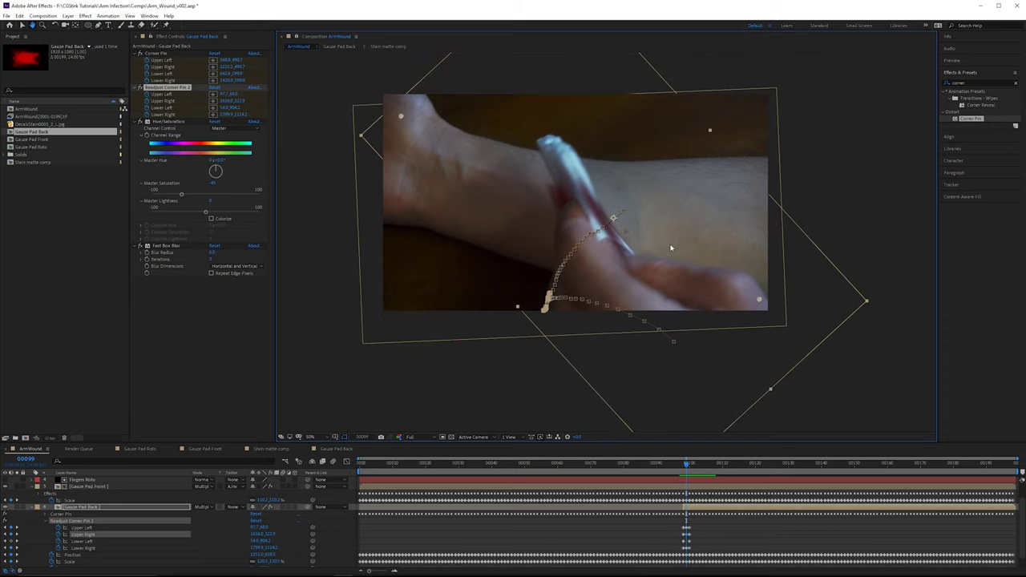
Step: Step back and forth through the frames up to 106 to check how the stain follows the gauze
{"action": "key", "text": "Page_Down"}
{"action": "key", "text": "Page_Down"}
{"action": "key", "text": "Page_Down"}
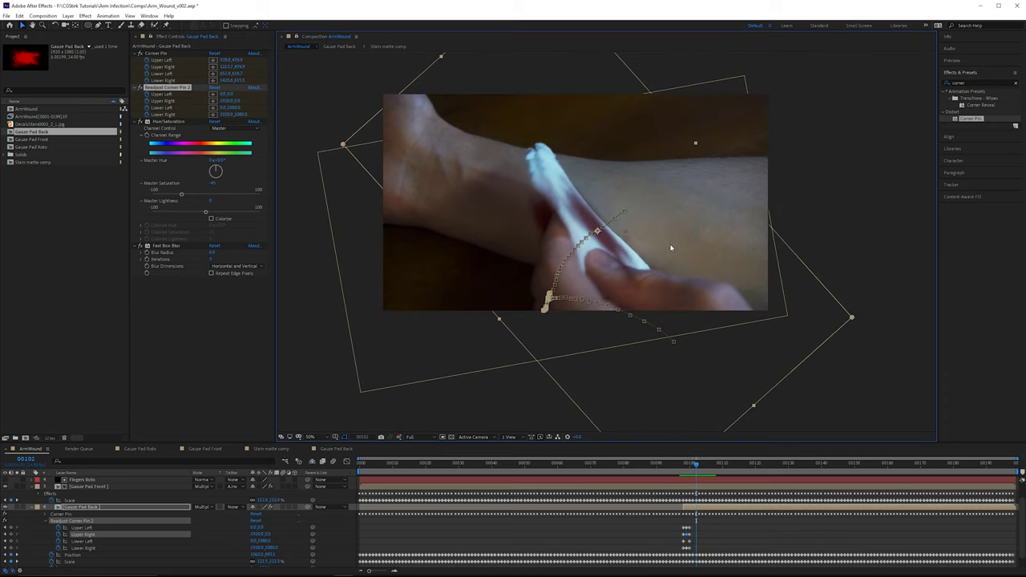
{"action": "key", "text": "Page_Down"}
{"action": "key", "text": "Page_Down"}
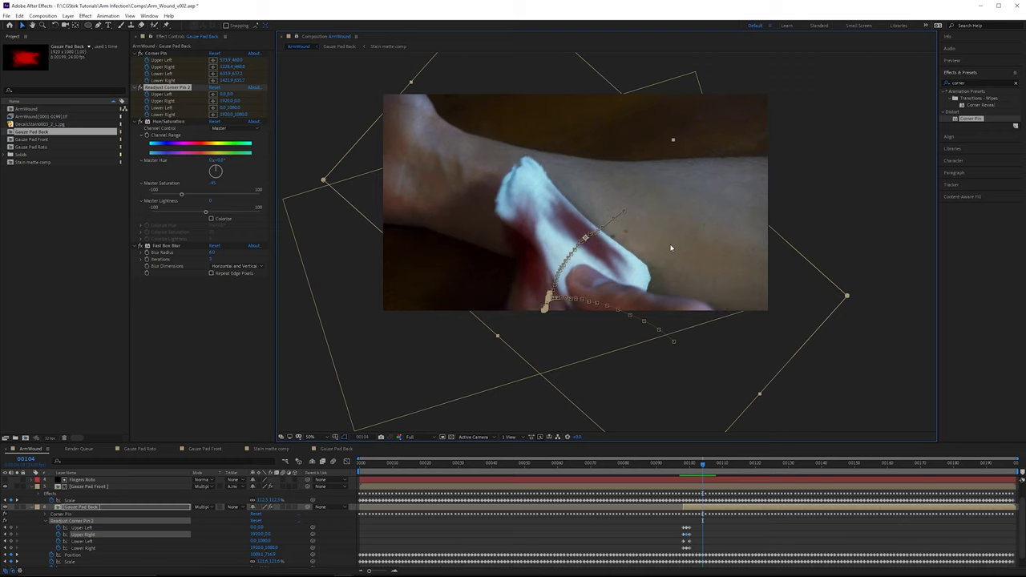
{"action": "key", "text": "Page_Up"}
{"action": "key", "text": "Page_Up"}
{"action": "key", "text": "Page_Up"}
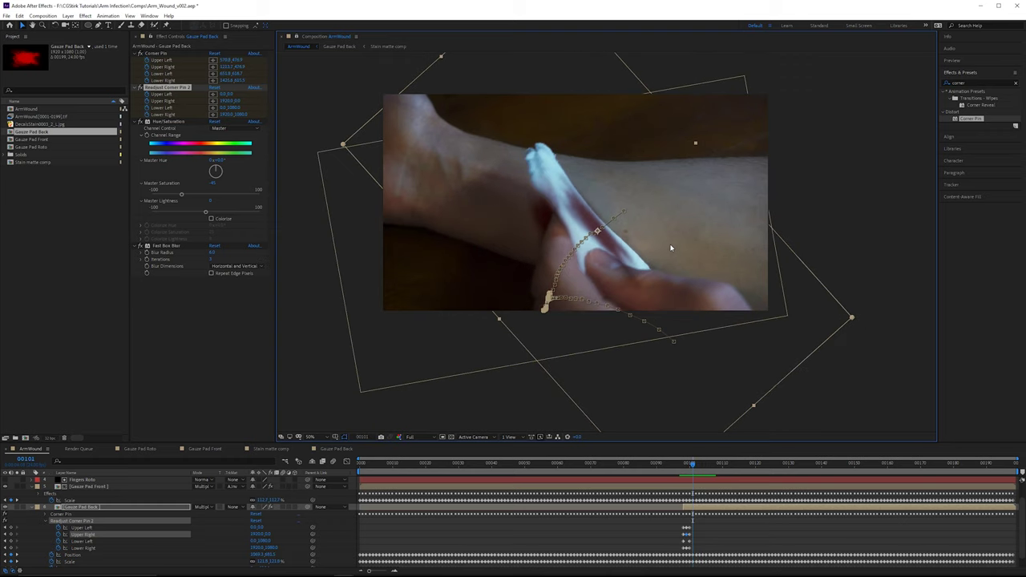
{"action": "key", "text": "Page_Down"}
{"action": "key", "text": "Page_Down"}
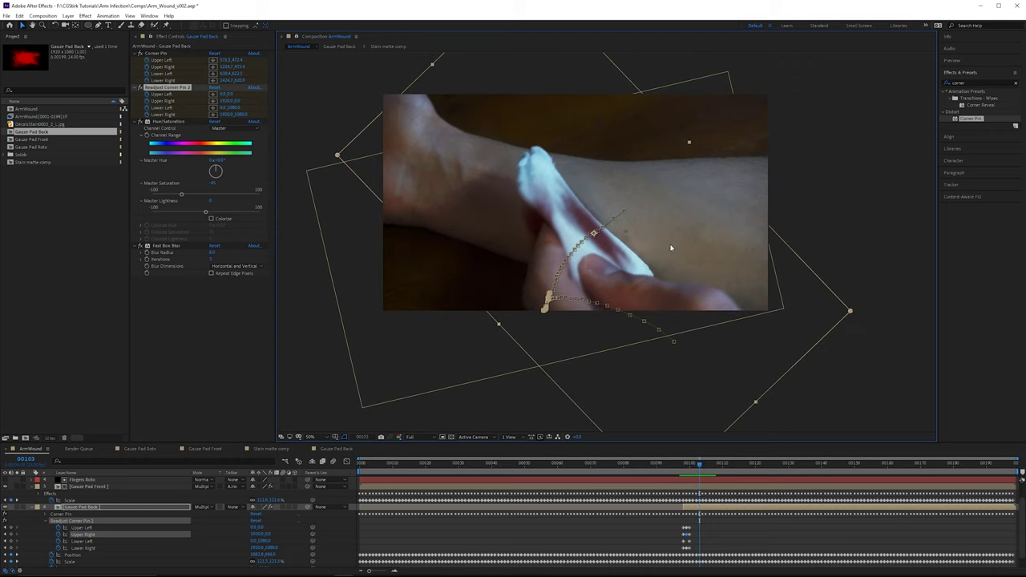
{"action": "key", "text": "Page_Down"}
{"action": "key", "text": "Page_Up"}
{"action": "key", "text": "Page_Down"}
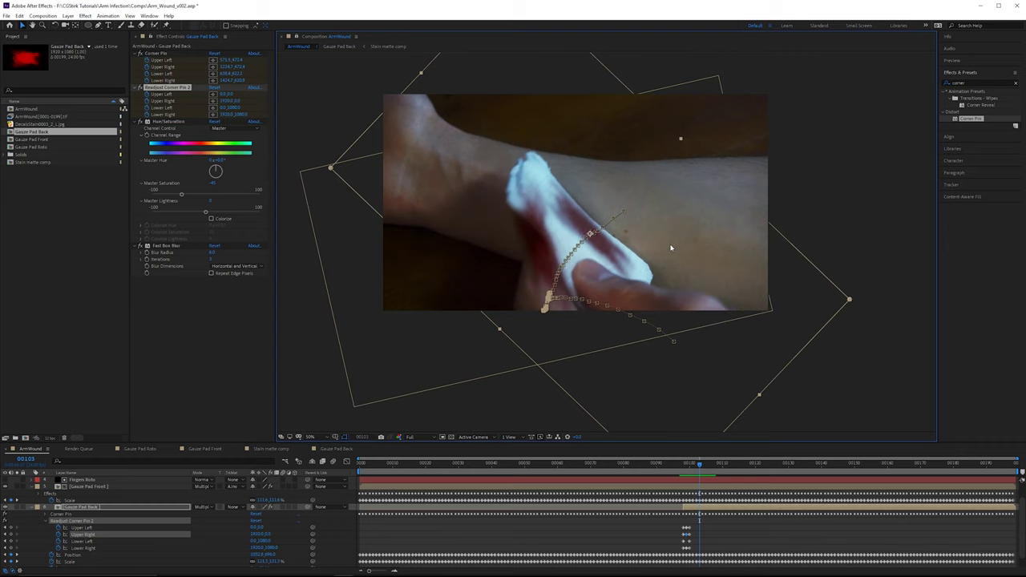
{"action": "key", "text": "Page_Up"}
{"action": "key", "text": "Page_Down"}
{"action": "key", "text": "Page_Down"}
{"action": "key", "text": "Page_Down"}
{"action": "key", "text": "Page_Down"}
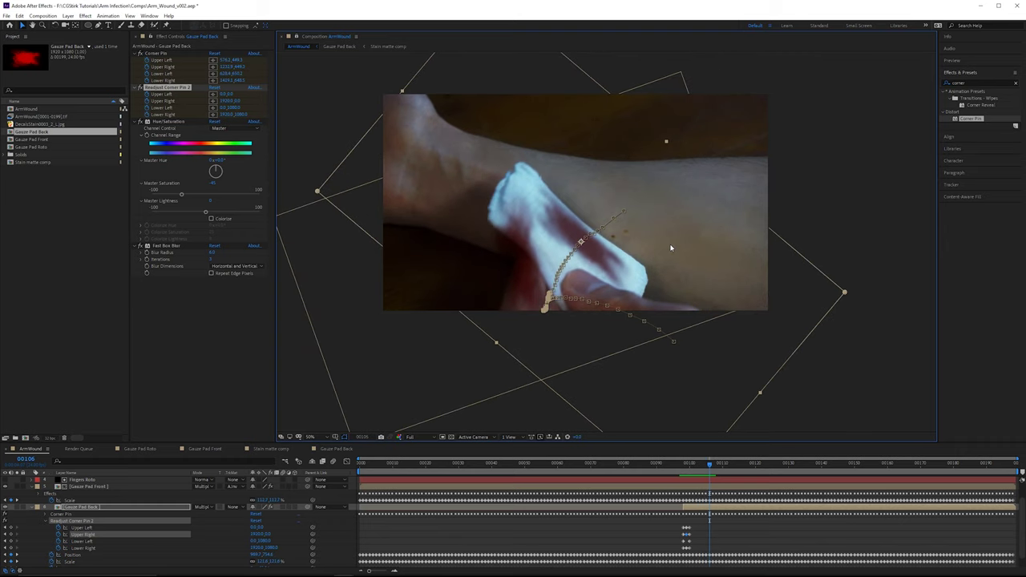
{"action": "key", "text": "Page_Up"}
{"action": "key", "text": "Page_Up"}
{"action": "key", "text": "Page_Up"}
{"action": "key", "text": "Page_Up"}
{"action": "key", "text": "Page_Up"}
{"action": "key", "text": "Page_Up"}
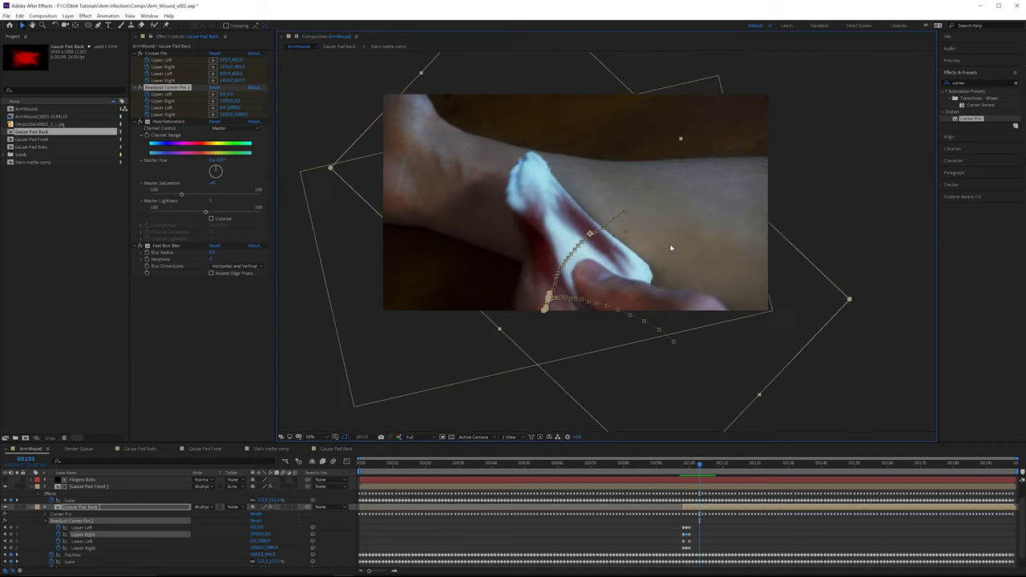
{"action": "key", "text": "Page_Down"}
{"action": "key", "text": "Page_Down"}
{"action": "key", "text": "Page_Down"}
Step: Try pulling the lower-right and lower-left corners of Readjust Corner Pin 2 outward at frame 103, and delete those keyframes
{"action": "scroll", "coordinate": [671, 274], "scroll_direction": "down", "scroll_amount": 3}
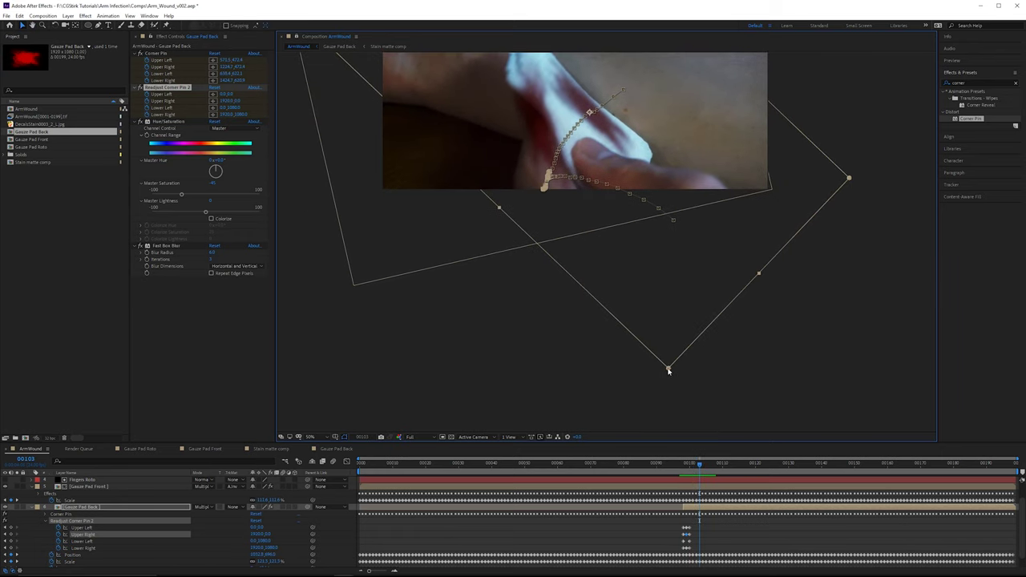
{"action": "left_click_drag", "start_coordinate": [668, 369], "coordinate": [668, 392]}
{"action": "left_click_drag", "start_coordinate": [593, 205], "coordinate": [627, 272]}
{"action": "left_click_drag", "start_coordinate": [365, 114], "coordinate": [357, 118]}
{"action": "key", "text": "Page_Up"}
{"action": "key", "text": "Page_Down"}
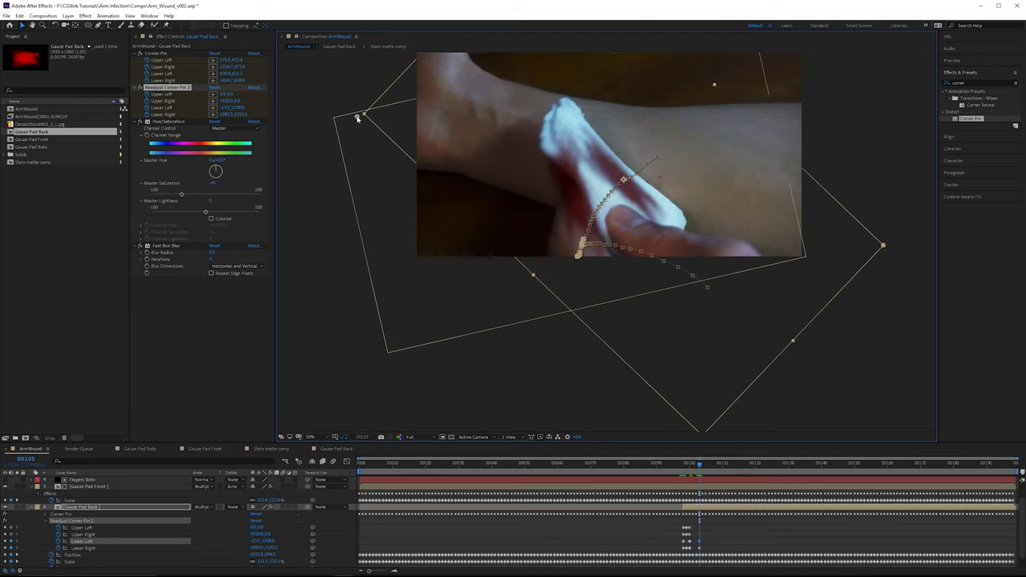
{"action": "key", "text": "Page_Up"}
{"action": "key", "text": "Page_Up"}
{"action": "key", "text": "Page_Down"}
{"action": "left_click_drag", "start_coordinate": [731, 540], "coordinate": [693, 552]}
{"action": "key", "text": "Delete"}
Step: Compare the neighbouring frames and add keyframes for all four Readjust Corner Pin 2 corners at frame 101
{"action": "key", "text": "Page_Up"}
{"action": "key", "text": "Page_Down"}
{"action": "key", "text": "Page_Up"}
{"action": "key", "text": "Page_Down"}
{"action": "key", "text": "Page_Up"}
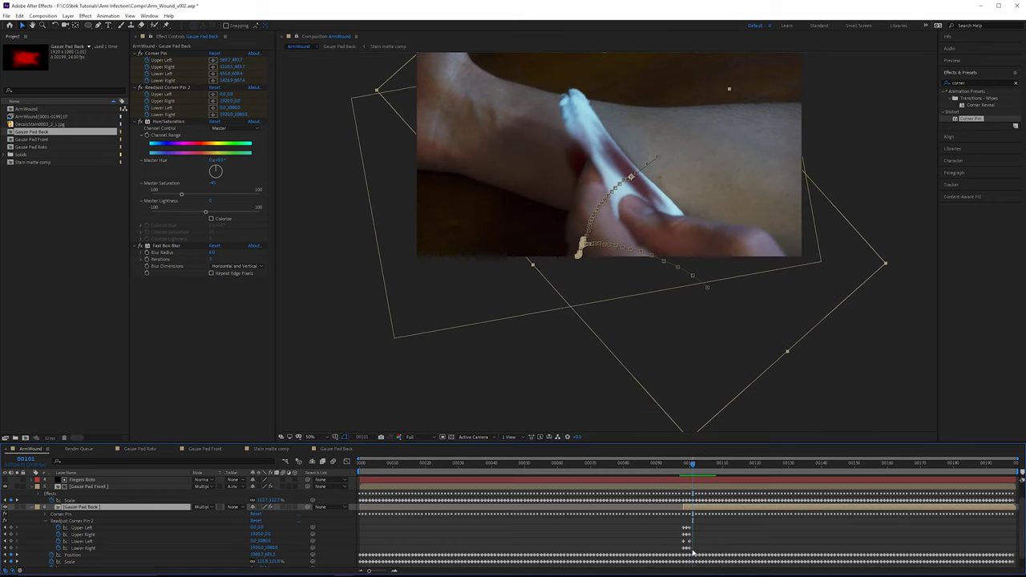
{"action": "left_click_drag", "start_coordinate": [10, 528], "coordinate": [11, 548]}
Step: Pull the lower-right and lower-left corners of Readjust Corner Pin 2 outward at frame 103
{"action": "key", "text": "Page_Down"}
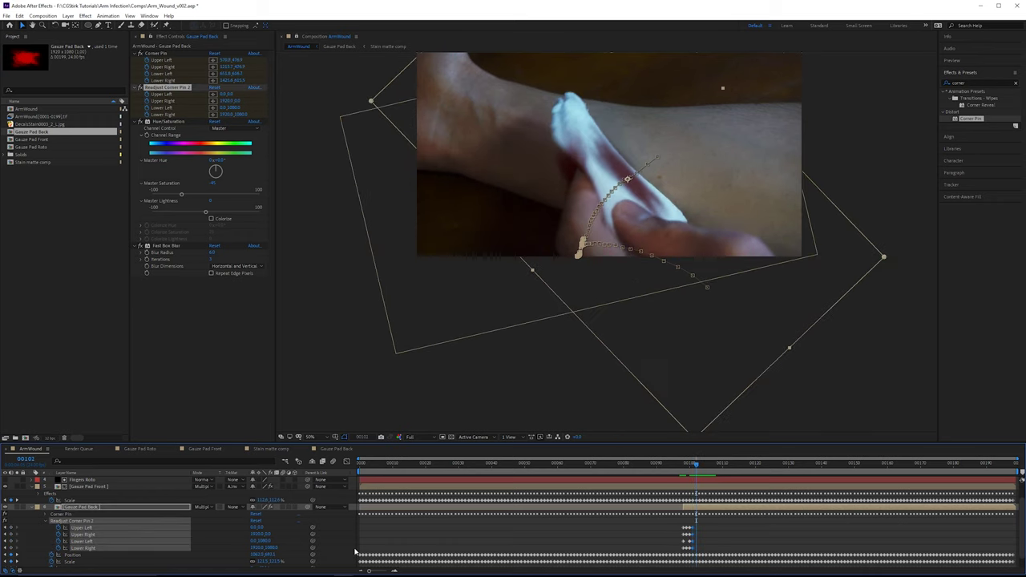
{"action": "key", "text": "Page_Down"}
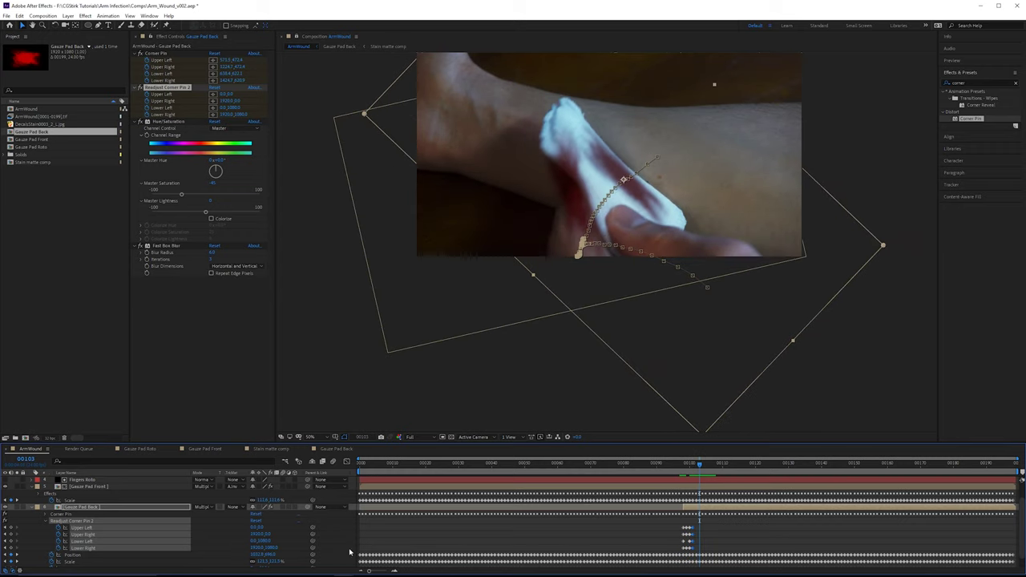
{"action": "scroll", "coordinate": [619, 332], "scroll_direction": "down", "scroll_amount": 3}
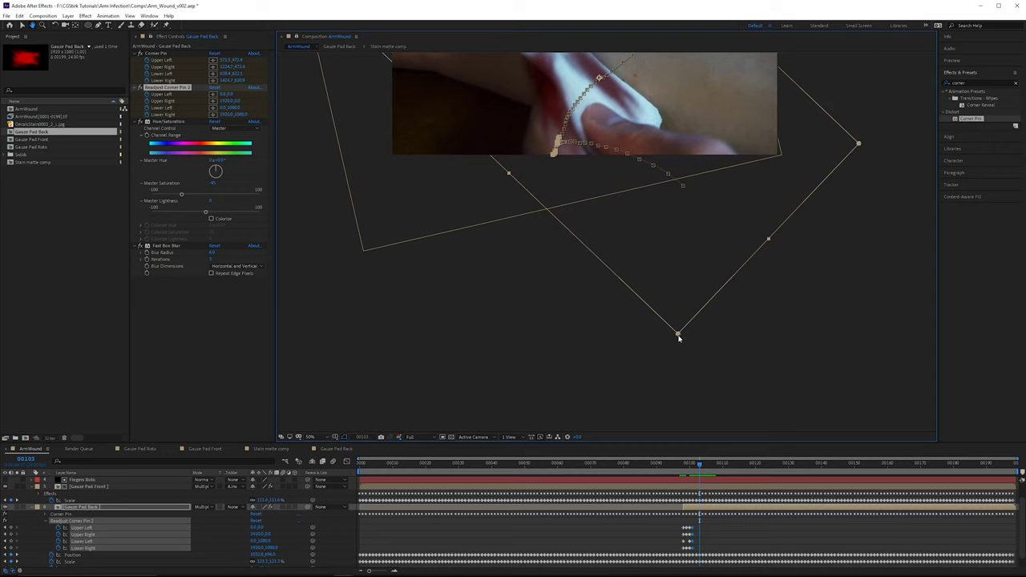
{"action": "left_click_drag", "start_coordinate": [678, 337], "coordinate": [673, 347]}
{"action": "left_click_drag", "start_coordinate": [586, 206], "coordinate": [642, 321]}
{"action": "left_click_drag", "start_coordinate": [386, 113], "coordinate": [358, 117]}
Step: Compare frames 102 and 103, and add keyframes for all four Readjust Corner Pin 2 corners at frame 102
{"action": "key", "text": "Page_Up"}
{"action": "key", "text": "Page_Down"}
{"action": "key", "text": "Page_Up"}
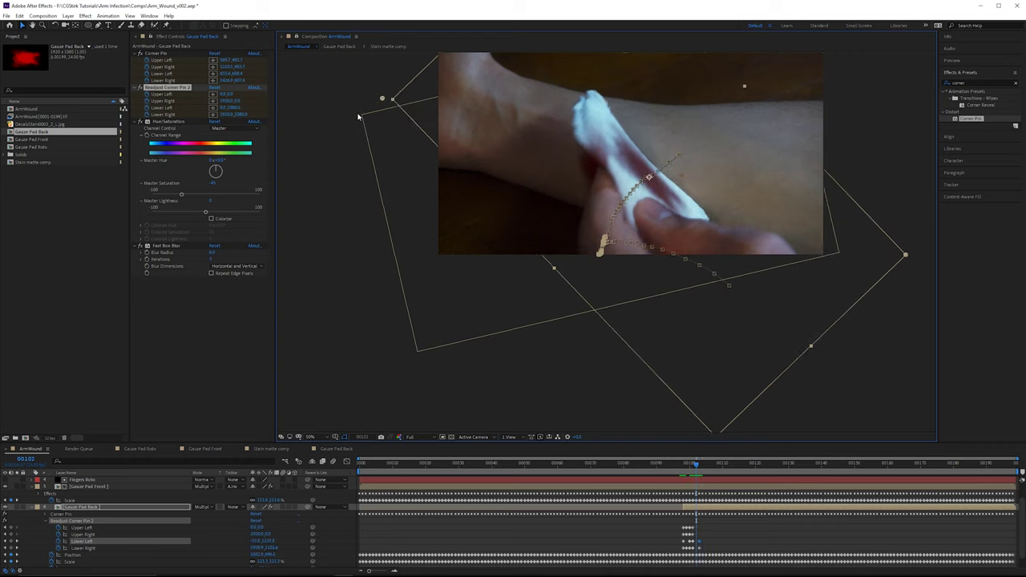
{"action": "key", "text": "Page_Down"}
{"action": "key", "text": "Page_Up"}
{"action": "key", "text": "Page_Down"}
{"action": "key", "text": "Page_Up"}
{"action": "left_click_drag", "start_coordinate": [11, 529], "coordinate": [11, 548]}
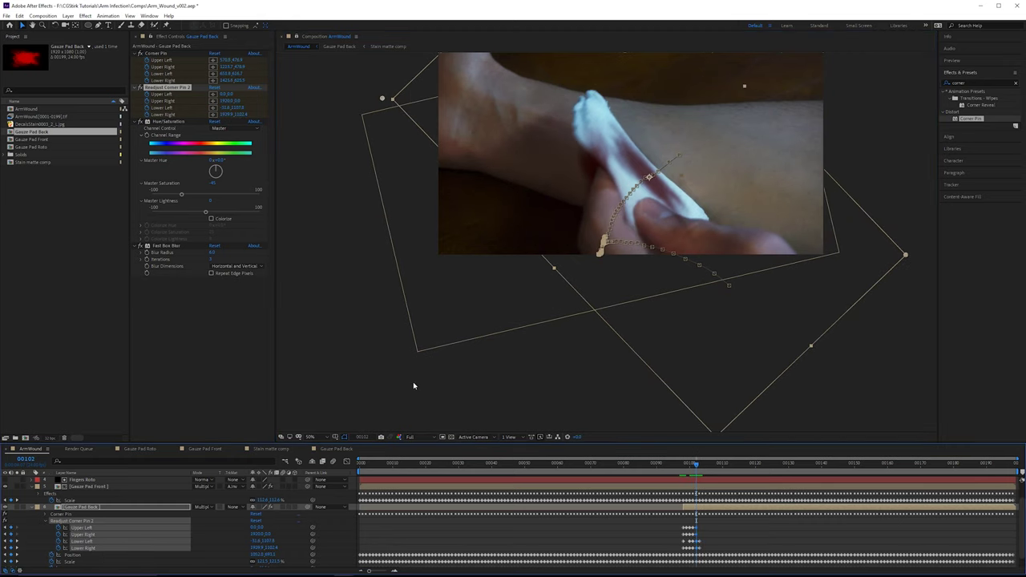
Step: Nudge the upper-right corner of Readjust Corner Pin 2 slightly inward at frame 103
{"action": "key", "text": "Page_Down"}
{"action": "left_click_drag", "start_coordinate": [770, 305], "coordinate": [745, 252]}
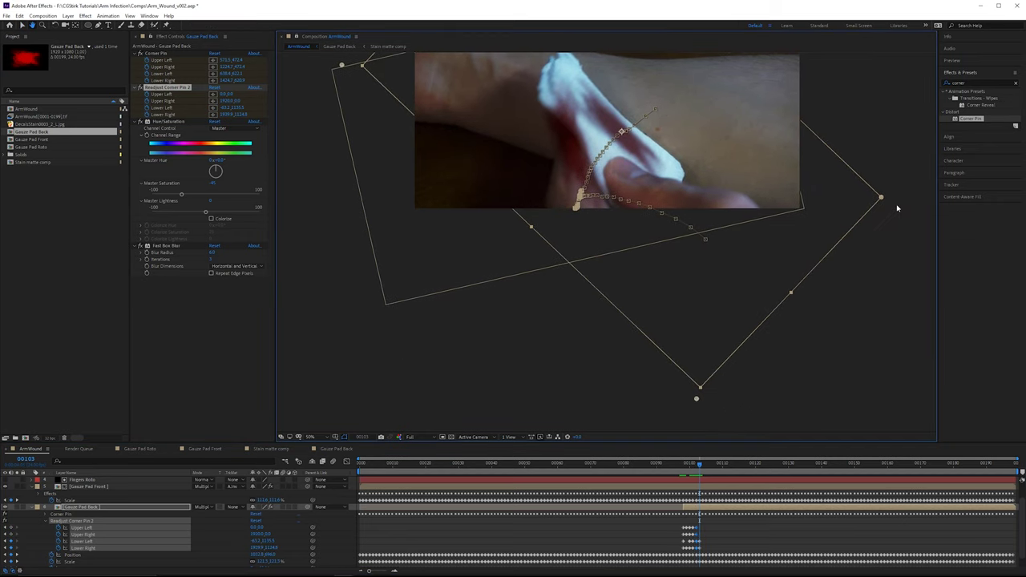
{"action": "left_click_drag", "start_coordinate": [881, 199], "coordinate": [876, 205]}
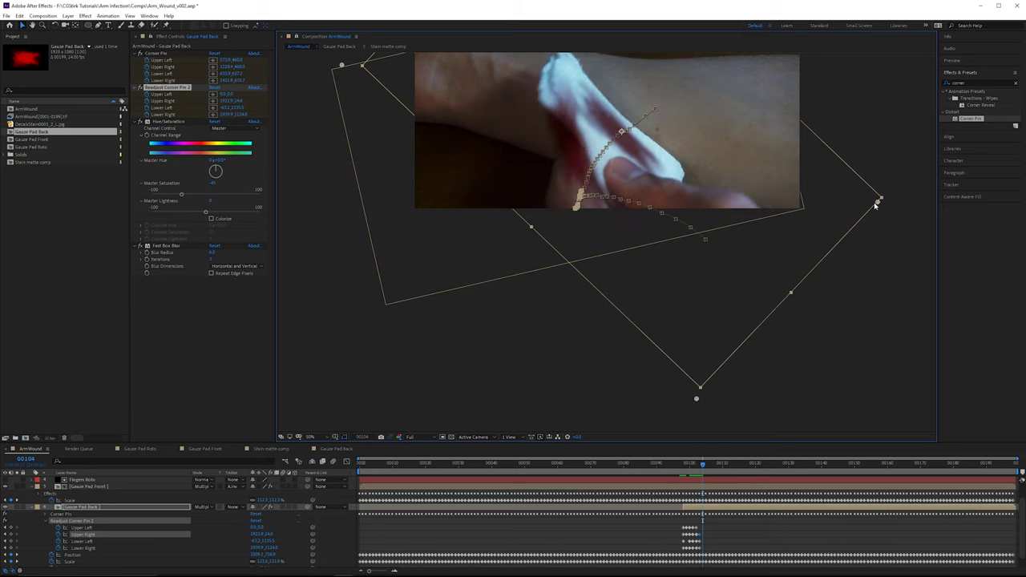
Step: Create a solid named "Gauze Pad Back roto" above the Gauze Pad Back layer and hide it
{"action": "key", "text": "Page_Down"}
{"action": "key", "text": "Page_Up"}
{"action": "key", "text": "Page_Up"}
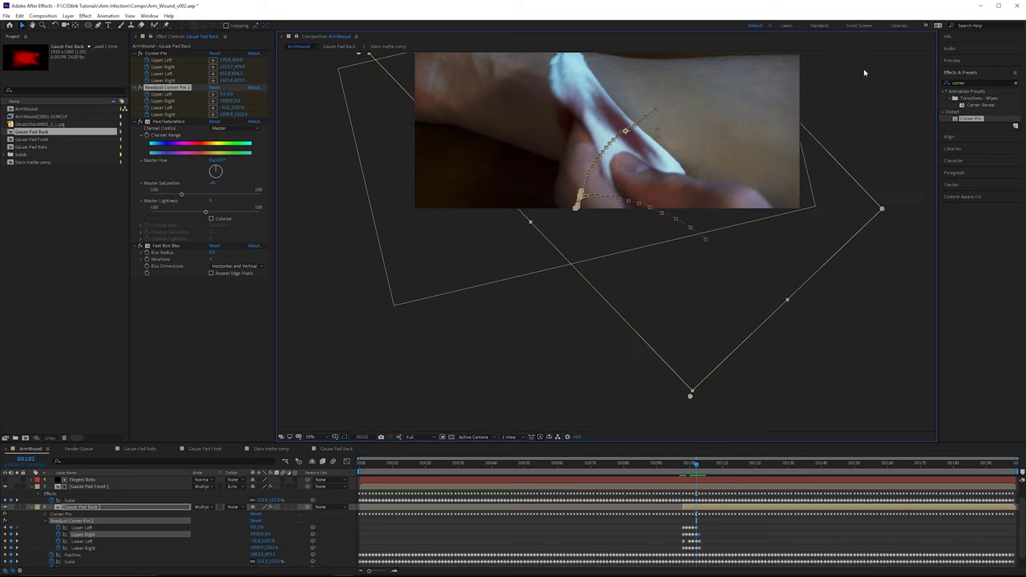
{"action": "left_click_drag", "start_coordinate": [699, 140], "coordinate": [675, 268]}
{"action": "scroll", "coordinate": [676, 269], "scroll_direction": "up", "scroll_amount": 2}
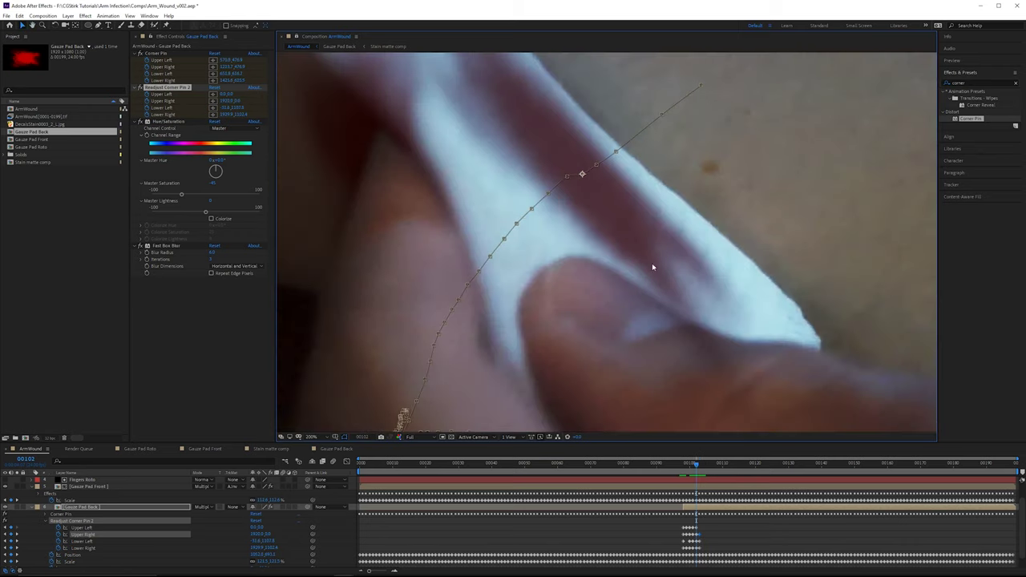
{"action": "scroll", "coordinate": [411, 324], "scroll_direction": "down", "scroll_amount": 2}
{"action": "left_click", "coordinate": [68, 15]}
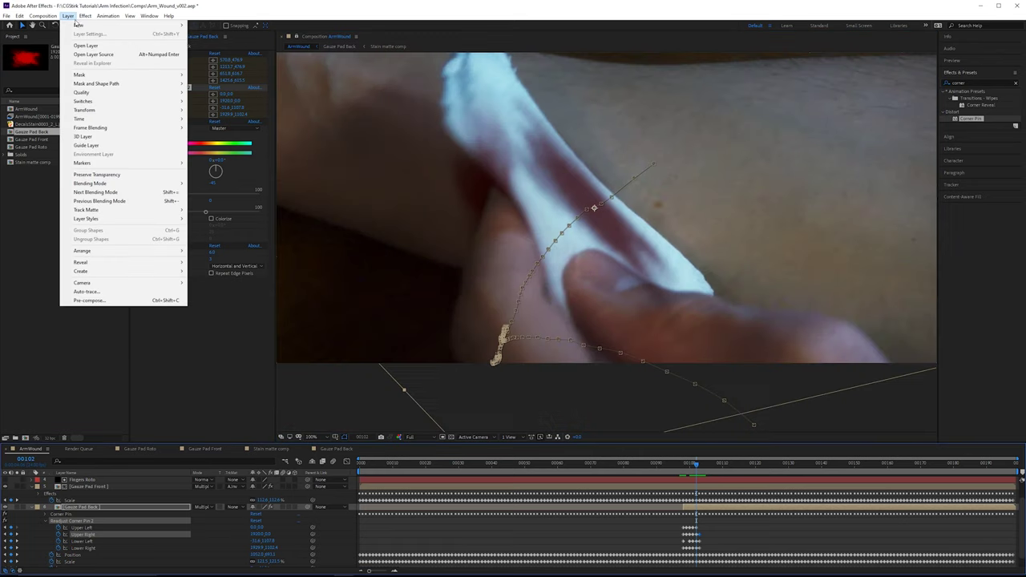
{"action": "mouse_move", "coordinate": [79, 24]}
{"action": "left_click", "coordinate": [232, 35]}
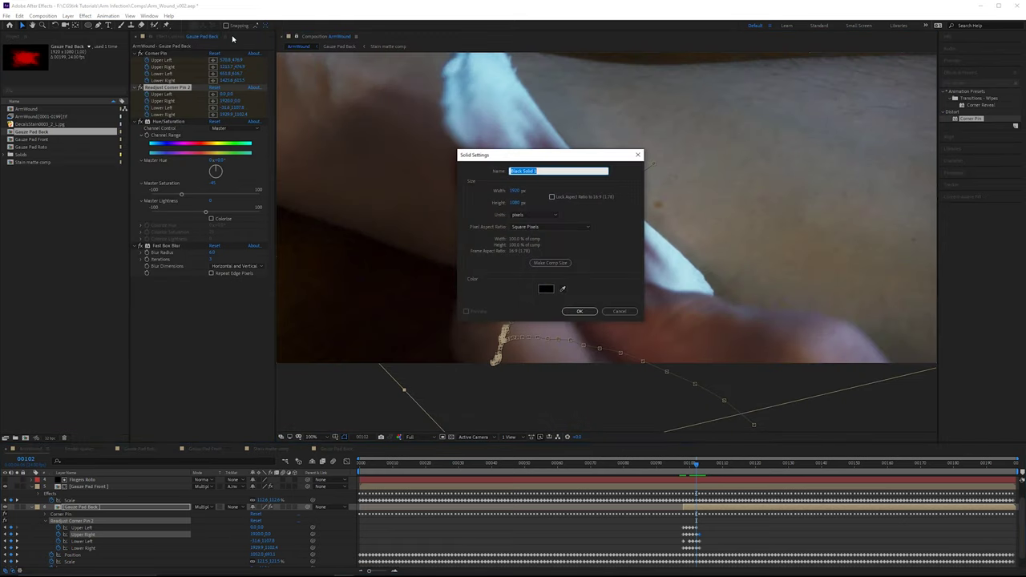
{"action": "key", "text": "BackSpace"}
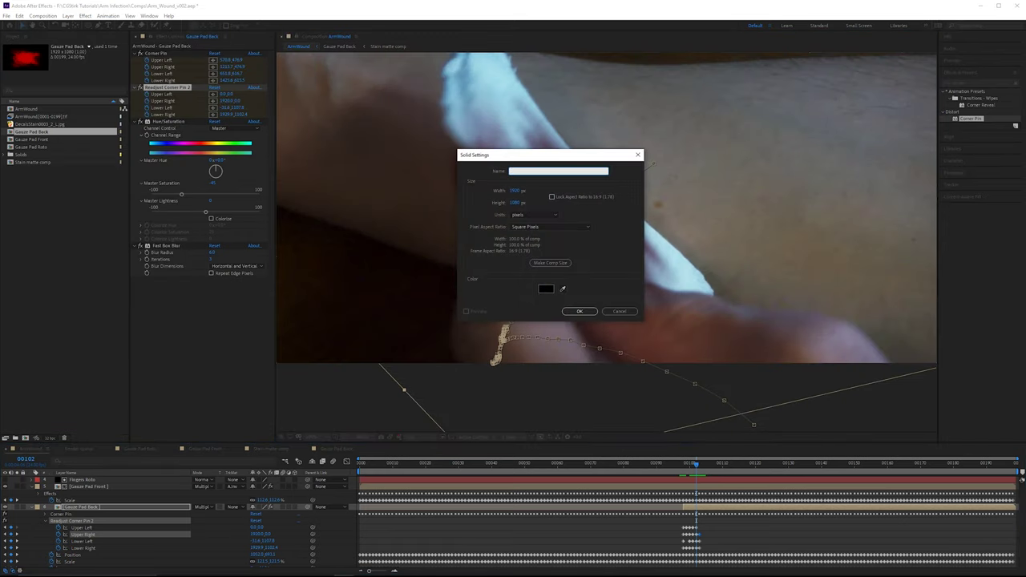
{"action": "type", "text": "Gauze Pad Back roto"}
{"action": "key", "text": "Return"}
{"action": "left_click", "coordinate": [6, 507]}
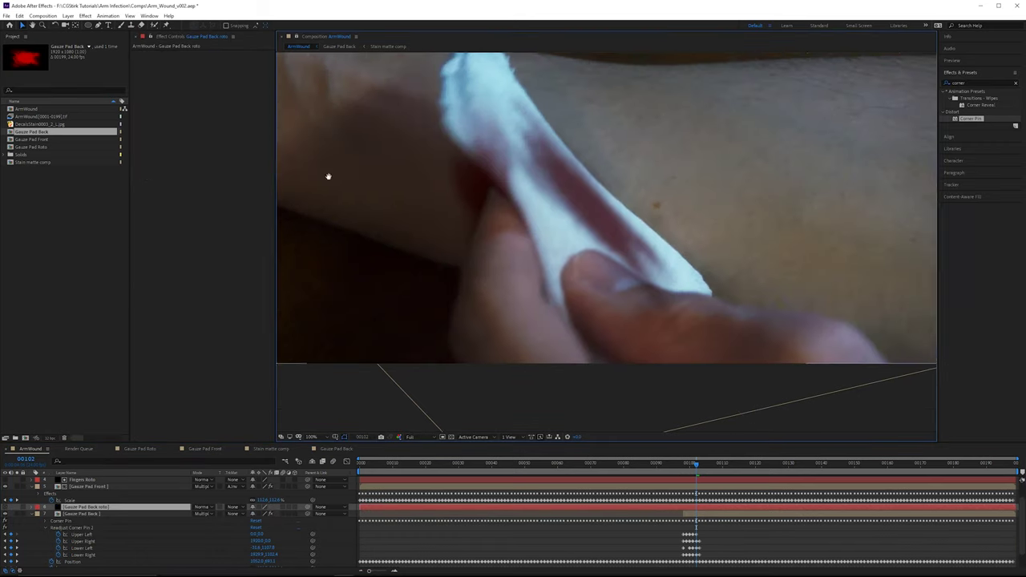
Step: Draw a closed mask around the thumb overlapping the gauze on the Gauze Pad Back roto layer at frame 102
{"action": "scroll", "coordinate": [517, 210], "scroll_direction": "up", "scroll_amount": 2}
{"action": "left_click_drag", "start_coordinate": [517, 211], "coordinate": [514, 200]}
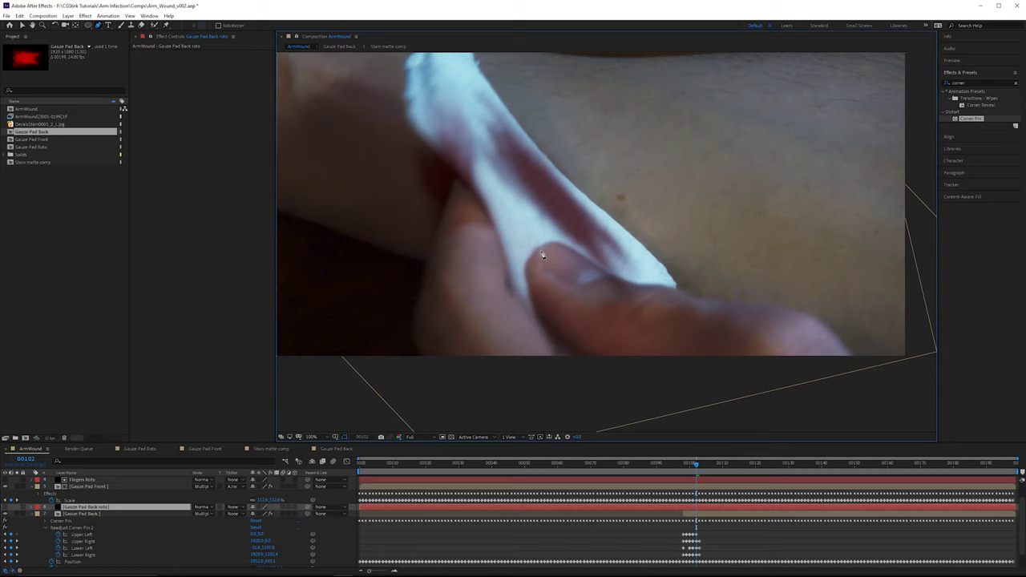
{"action": "left_click", "coordinate": [533, 314]}
{"action": "left_click_drag", "start_coordinate": [546, 245], "coordinate": [570, 236]}
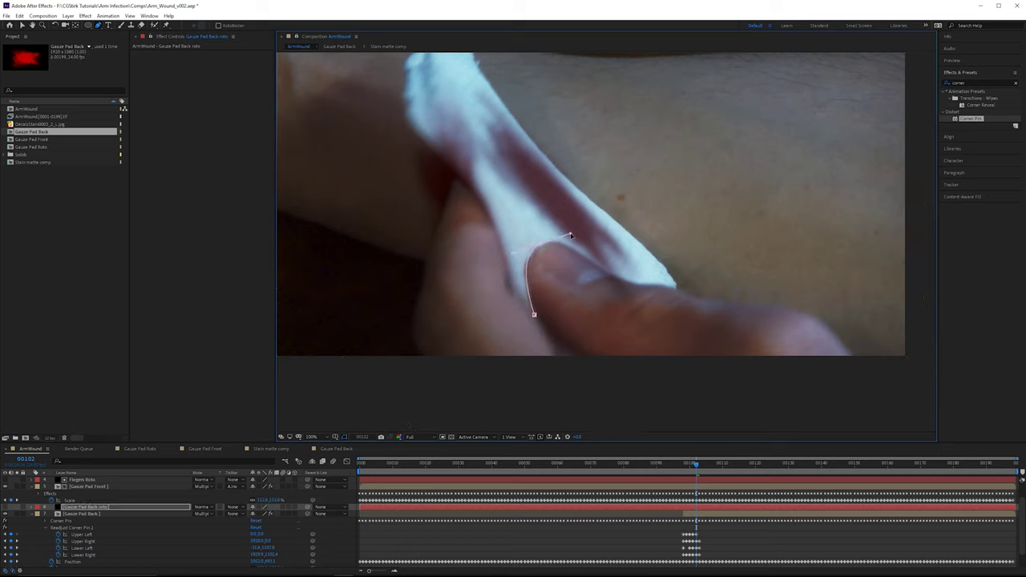
{"action": "left_click", "coordinate": [609, 273]}
{"action": "left_click", "coordinate": [637, 283]}
{"action": "left_click", "coordinate": [678, 290]}
{"action": "left_click", "coordinate": [719, 304]}
{"action": "scroll", "coordinate": [731, 306], "scroll_direction": "down", "scroll_amount": 1}
{"action": "left_click_drag", "start_coordinate": [732, 305], "coordinate": [729, 286]}
{"action": "left_click", "coordinate": [631, 291]}
{"action": "left_click", "coordinate": [577, 272]}
{"action": "left_click", "coordinate": [568, 260]}
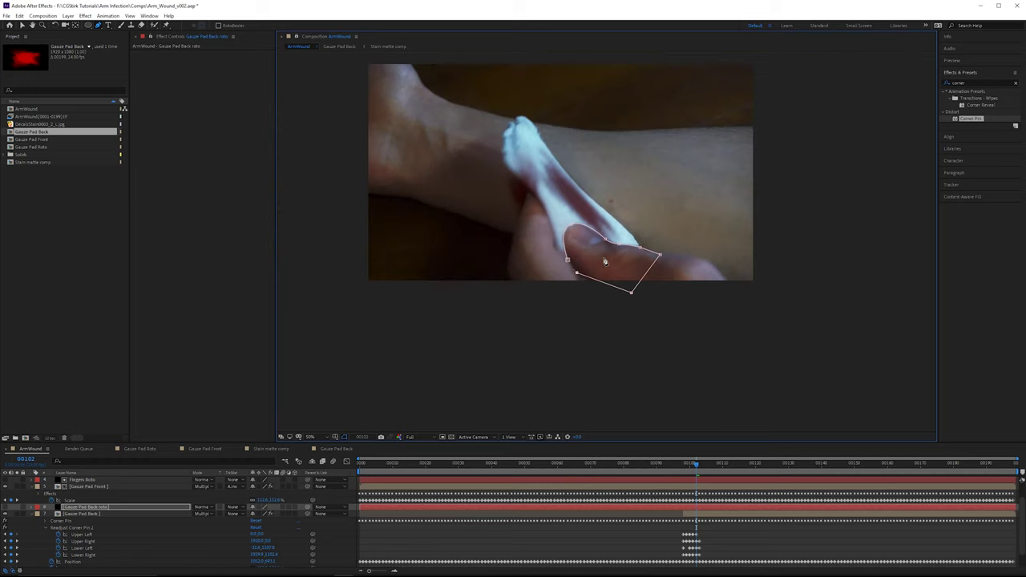
Step: Reveal the new mask's path and start keyframing it at frame 102
{"action": "scroll", "coordinate": [605, 259], "scroll_direction": "up", "scroll_amount": 1}
{"action": "left_click_drag", "start_coordinate": [592, 260], "coordinate": [617, 314]}
{"action": "key", "text": "m"}
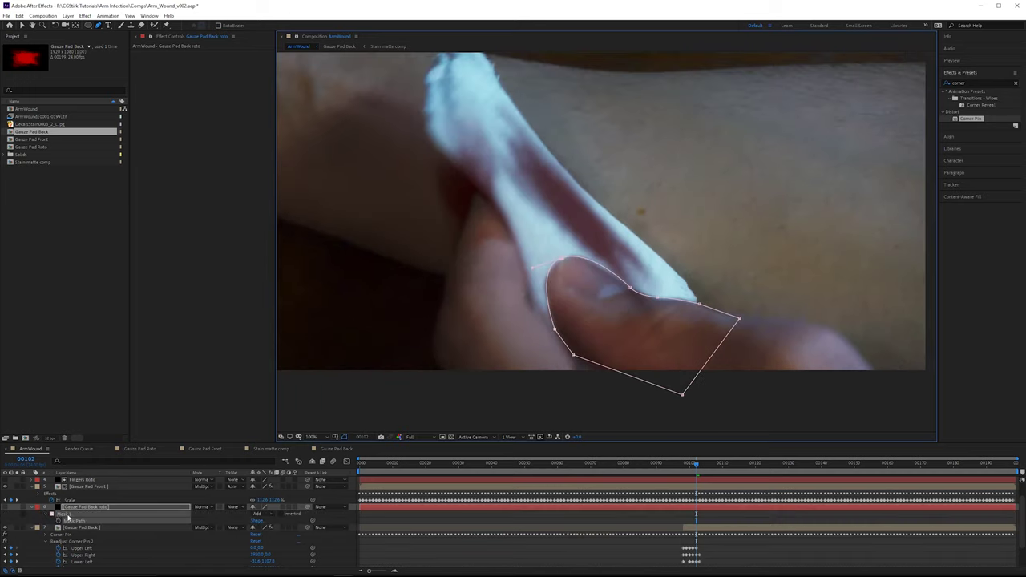
{"action": "left_click", "coordinate": [58, 521]}
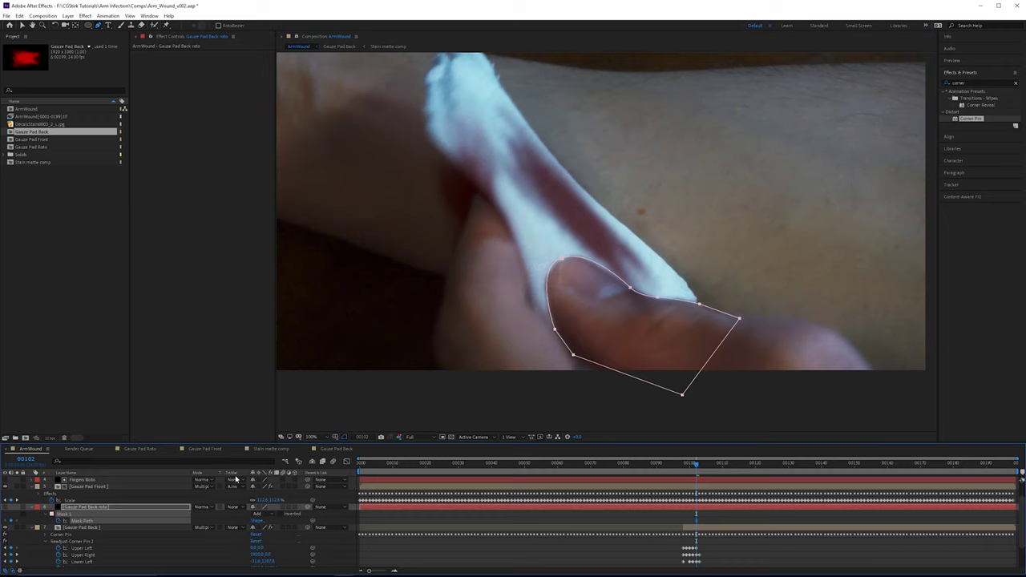
Step: At frame 99, move the whole mask up to the fingertip and adjust its upper points along the finger's edge
{"action": "key", "text": "Page_Up"}
{"action": "key", "text": "Page_Up"}
{"action": "key", "text": "Page_Up"}
{"action": "key", "text": "v"}
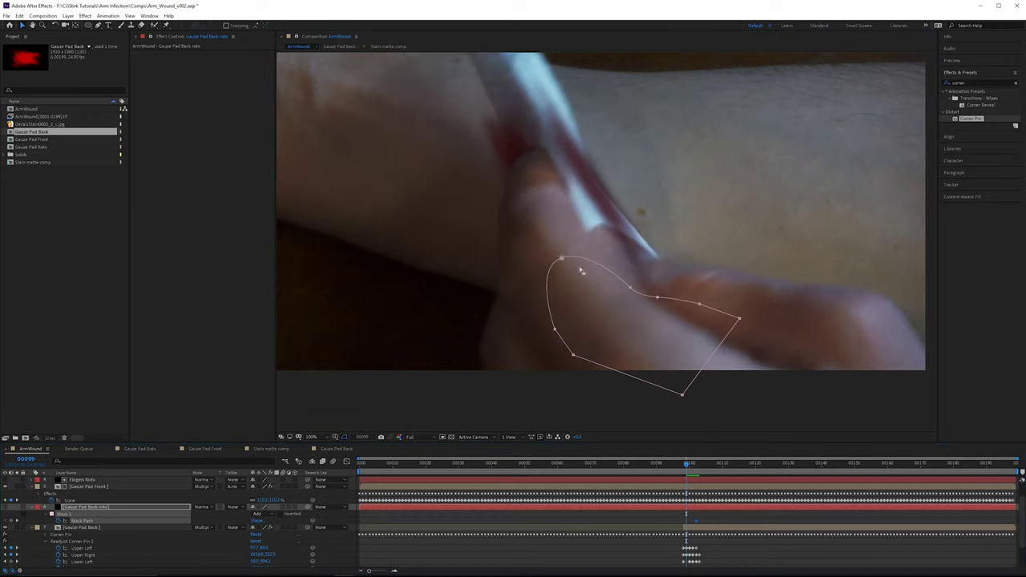
{"action": "left_click_drag", "start_coordinate": [562, 258], "coordinate": [599, 225]}
{"action": "left_click", "coordinate": [665, 256]}
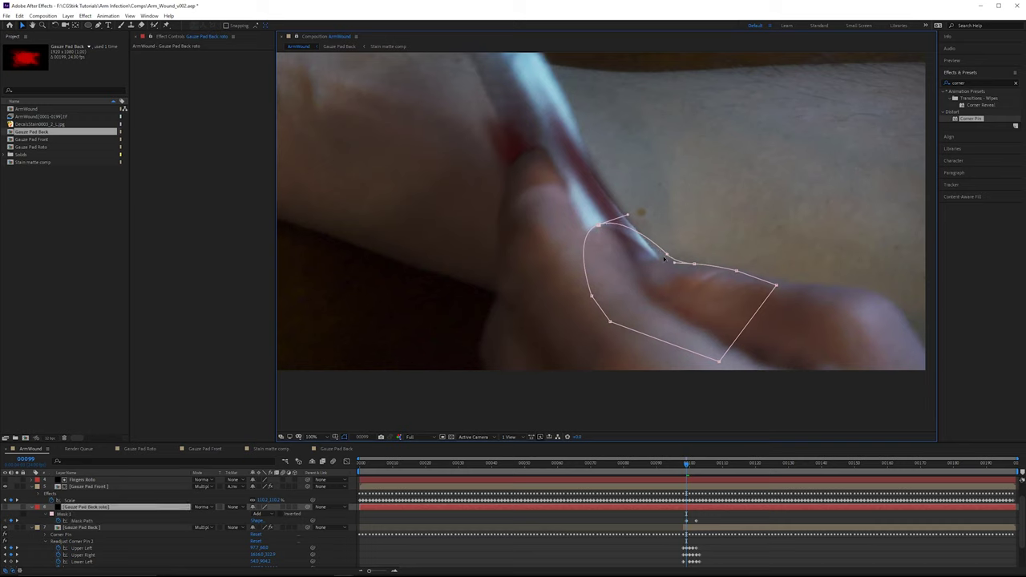
{"action": "left_click_drag", "start_coordinate": [665, 258], "coordinate": [659, 260]}
{"action": "left_click_drag", "start_coordinate": [599, 225], "coordinate": [592, 229]}
Step: Keyframe the whole mask at frames 98 and 97, moving it away from the gauze
{"action": "key", "text": "Page_Up"}
{"action": "left_click_drag", "start_coordinate": [807, 179], "coordinate": [489, 384]}
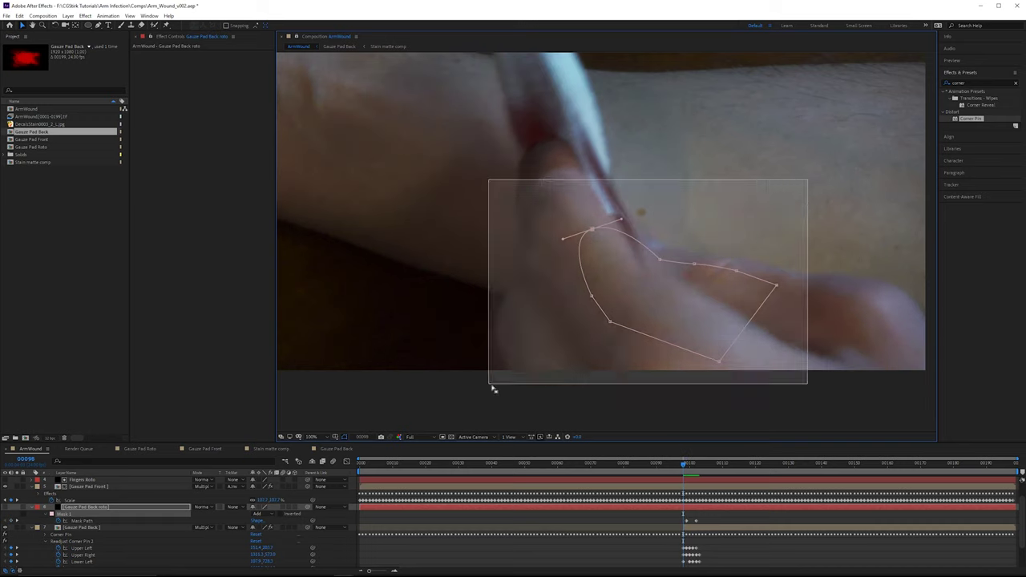
{"action": "left_click_drag", "start_coordinate": [597, 219], "coordinate": [832, 239]}
{"action": "key", "text": "Page_Up"}
{"action": "key", "text": "comma"}
{"action": "key", "text": "period"}
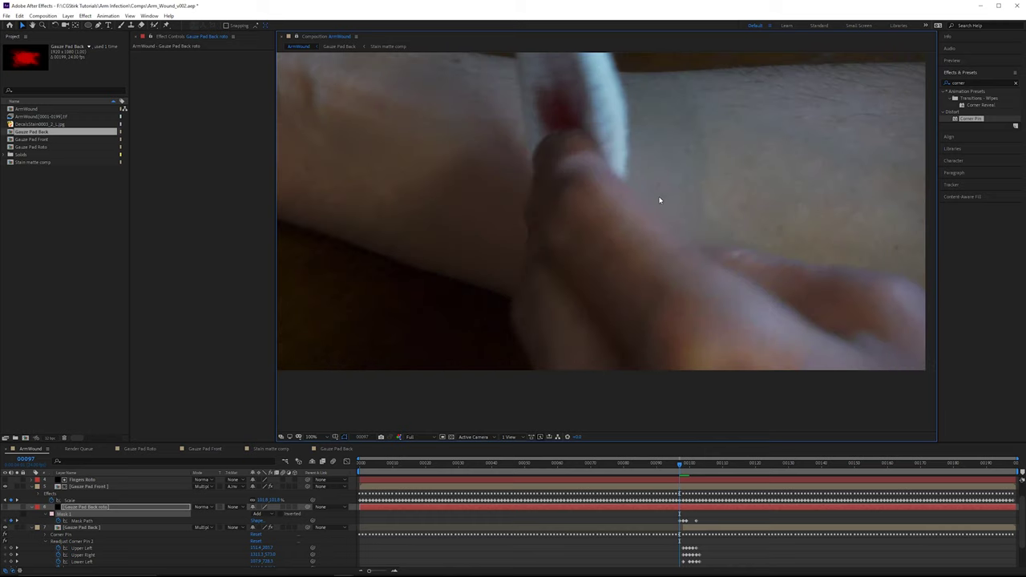
Step: At frame 109, move the whole mask down onto the tip of the thumb
{"action": "key", "text": "Page_Down"}
{"action": "key", "text": "Page_Down"}
{"action": "key", "text": "Page_Down"}
{"action": "key", "text": "Page_Down"}
{"action": "key", "text": "Page_Down"}
{"action": "key", "text": "Page_Down"}
{"action": "left_click_drag", "start_coordinate": [562, 258], "coordinate": [591, 220]}
{"action": "key", "text": "Page_Down"}
{"action": "key", "text": "Page_Down"}
{"action": "key", "text": "Page_Down"}
{"action": "key", "text": "Page_Down"}
{"action": "key", "text": "Page_Down"}
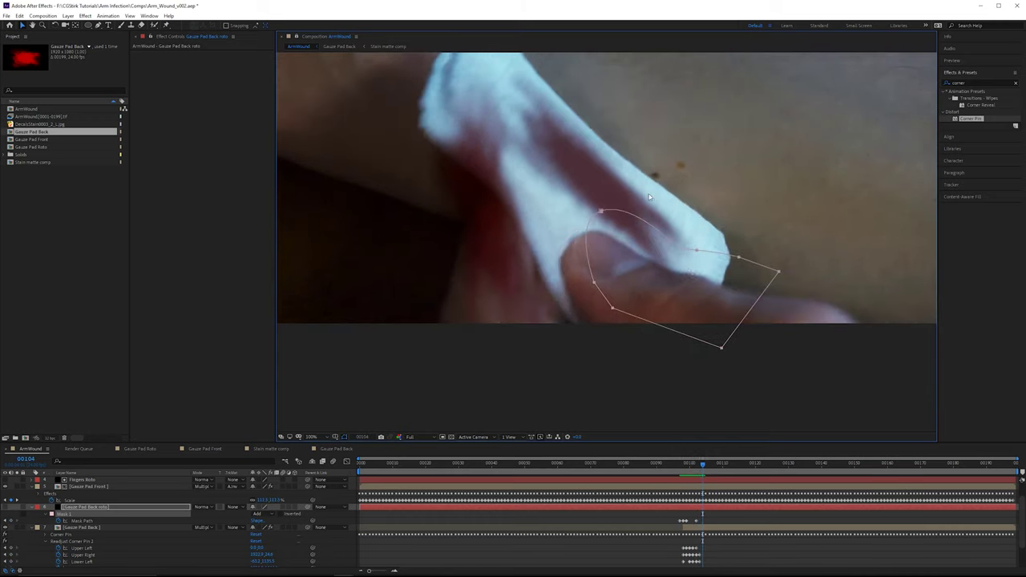
{"action": "key", "text": "Page_Down"}
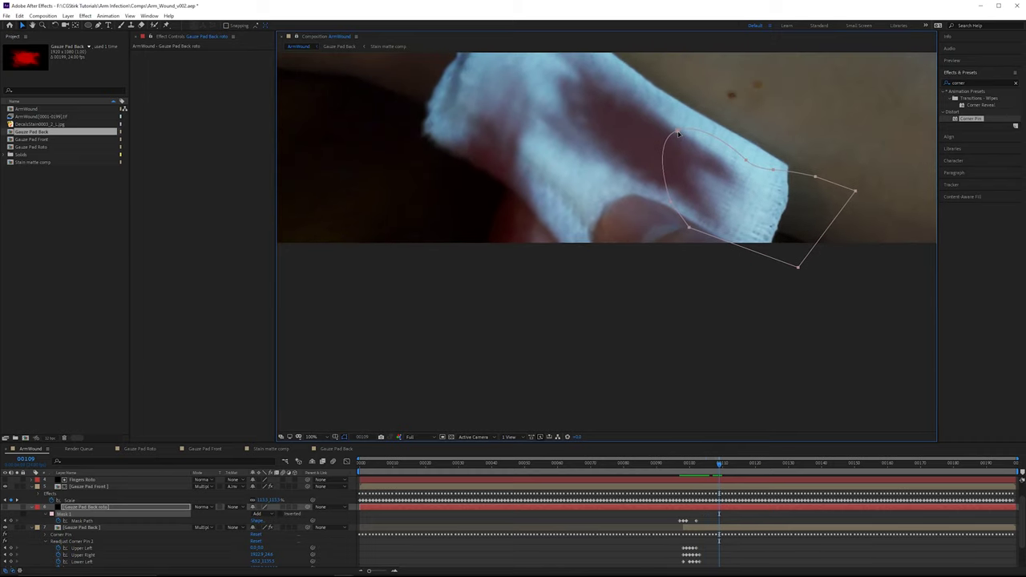
{"action": "left_click_drag", "start_coordinate": [677, 134], "coordinate": [625, 194]}
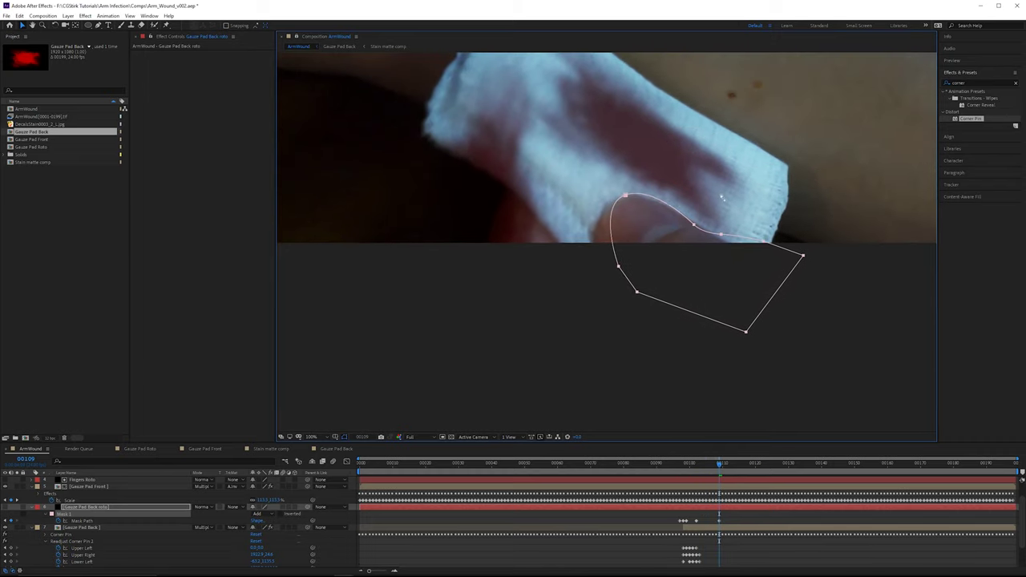
Step: Reshape the mask at frame 109 by adjusting its points and curve handle to the thumb's outline
{"action": "left_click", "coordinate": [702, 212]}
{"action": "left_click", "coordinate": [625, 196]}
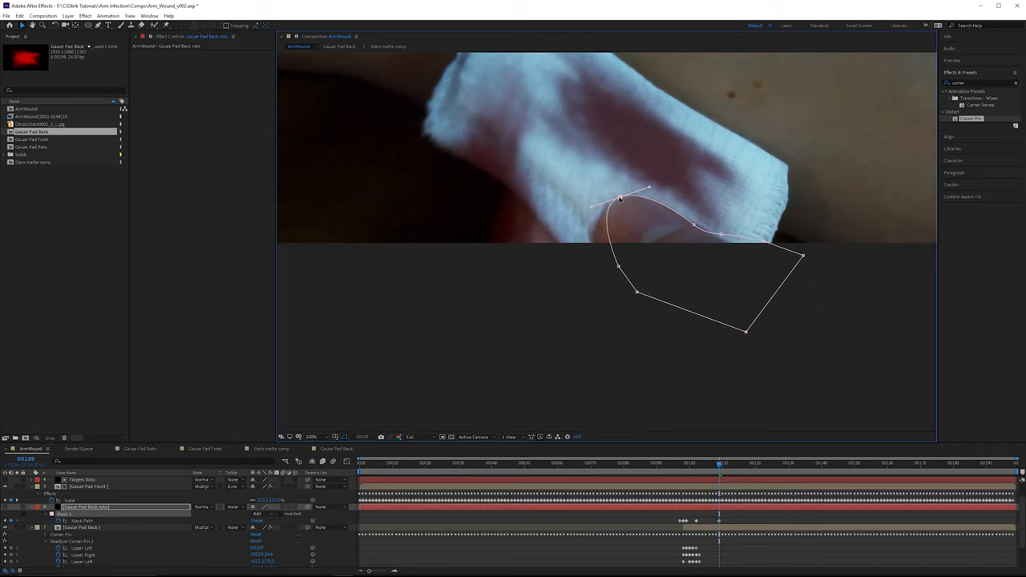
{"action": "left_click_drag", "start_coordinate": [620, 268], "coordinate": [596, 270]}
{"action": "left_click_drag", "start_coordinate": [591, 208], "coordinate": [583, 216]}
{"action": "left_click_drag", "start_coordinate": [746, 331], "coordinate": [733, 353]}
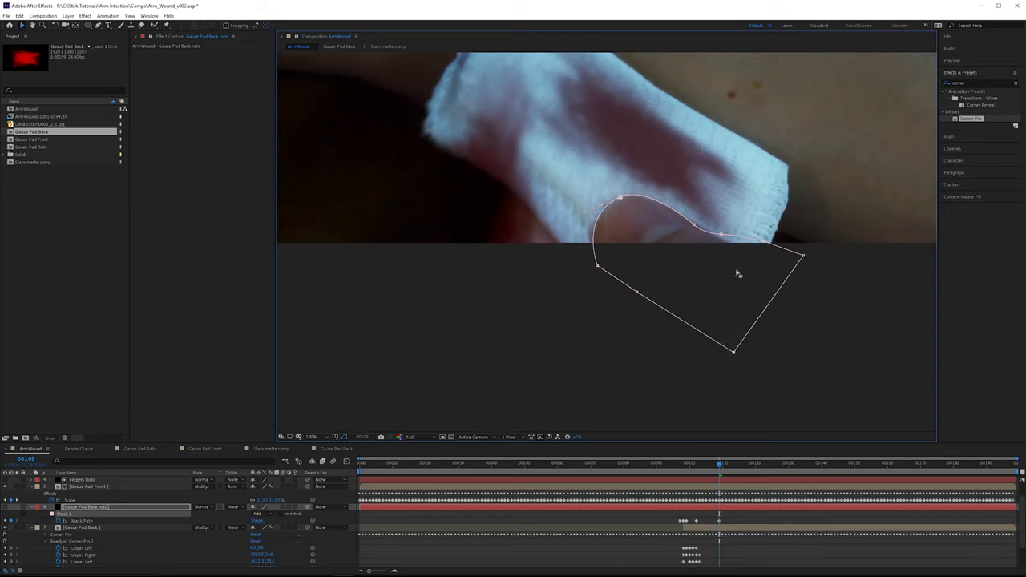
{"action": "left_click", "coordinate": [723, 235]}
{"action": "left_click", "coordinate": [694, 228]}
{"action": "left_click_drag", "start_coordinate": [765, 244], "coordinate": [748, 259]}
{"action": "left_click", "coordinate": [725, 242]}
Step: Refine the mask path at frames 105 and 104 so its upper edge follows the thumb
{"action": "key", "text": "Page_Up"}
{"action": "key", "text": "Page_Up"}
{"action": "key", "text": "Page_Up"}
{"action": "key", "text": "Page_Up"}
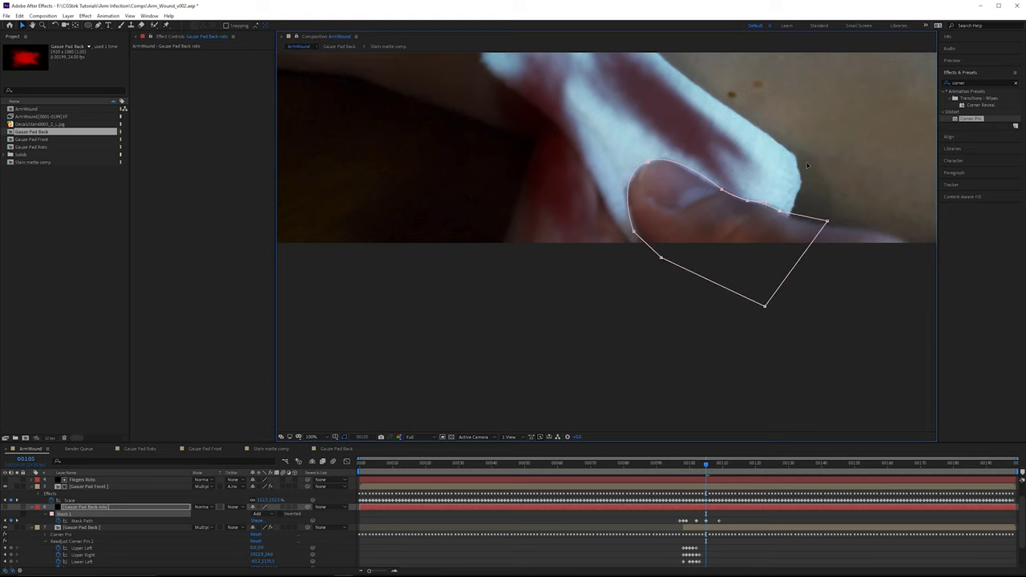
{"action": "key", "text": "Page_Up"}
{"action": "key", "text": "Page_Up"}
{"action": "key", "text": "Page_Down"}
{"action": "left_click", "coordinate": [729, 181]}
{"action": "left_click", "coordinate": [167, 506]}
{"action": "left_click", "coordinate": [729, 179]}
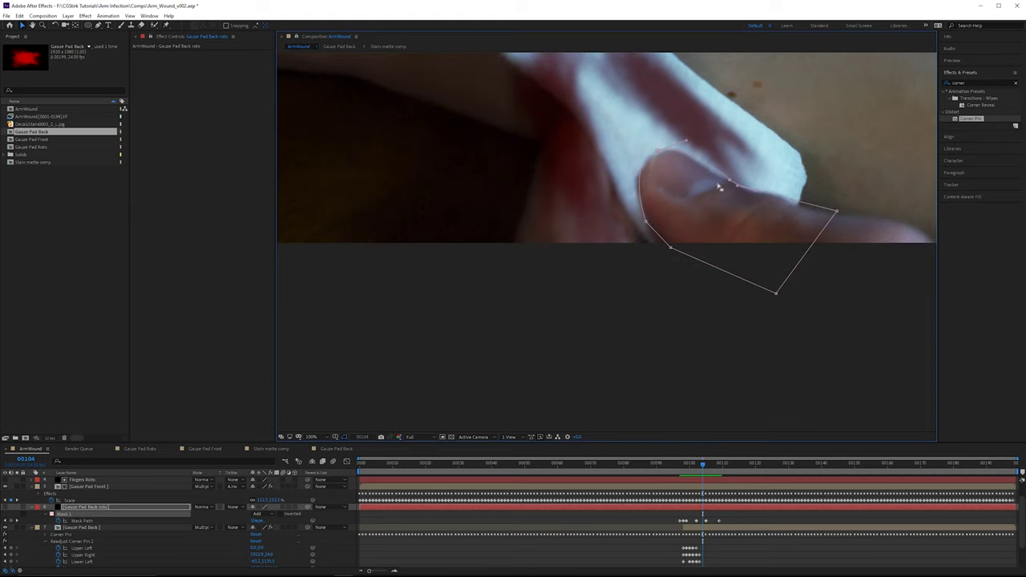
Step: Check the mask around frame 103 and set Gauze Pad Back's track matte to Alpha Inverted Matte "Gauze Pad Back roto"
{"action": "key", "text": "Page_Up"}
{"action": "key", "text": "Page_Up"}
{"action": "key", "text": "Page_Up"}
{"action": "key", "text": "Page_Up"}
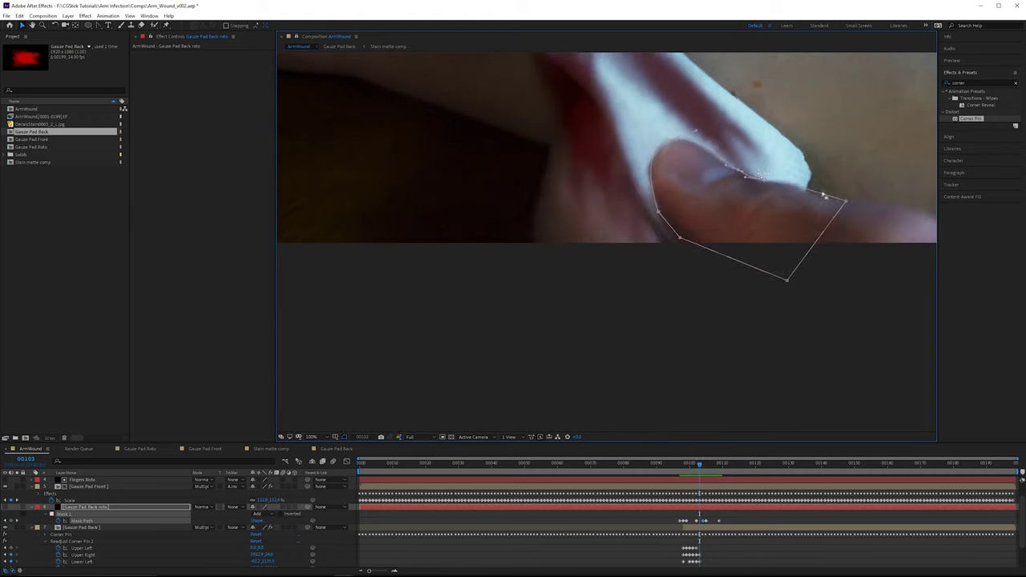
{"action": "key", "text": "Page_Down"}
{"action": "key", "text": "Page_Down"}
{"action": "key", "text": "Page_Down"}
{"action": "left_click", "coordinate": [234, 528]}
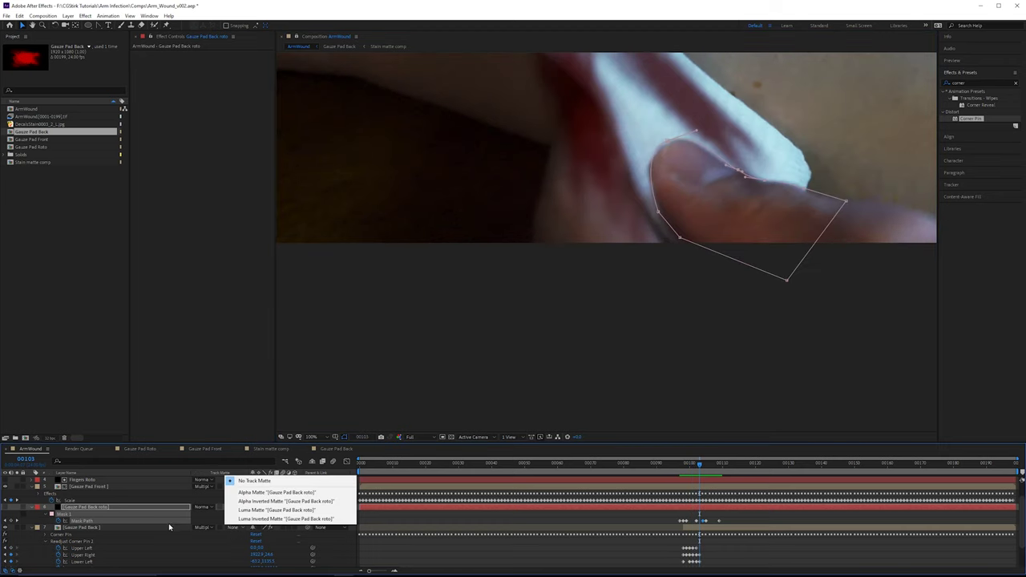
{"action": "left_click", "coordinate": [169, 527]}
{"action": "left_click", "coordinate": [233, 528]}
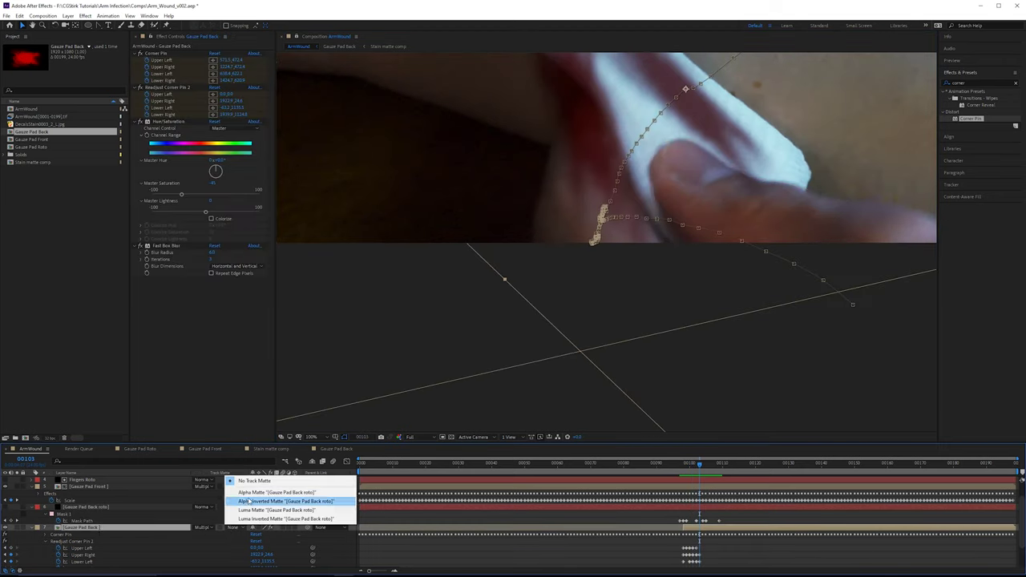
{"action": "left_click", "coordinate": [248, 501]}
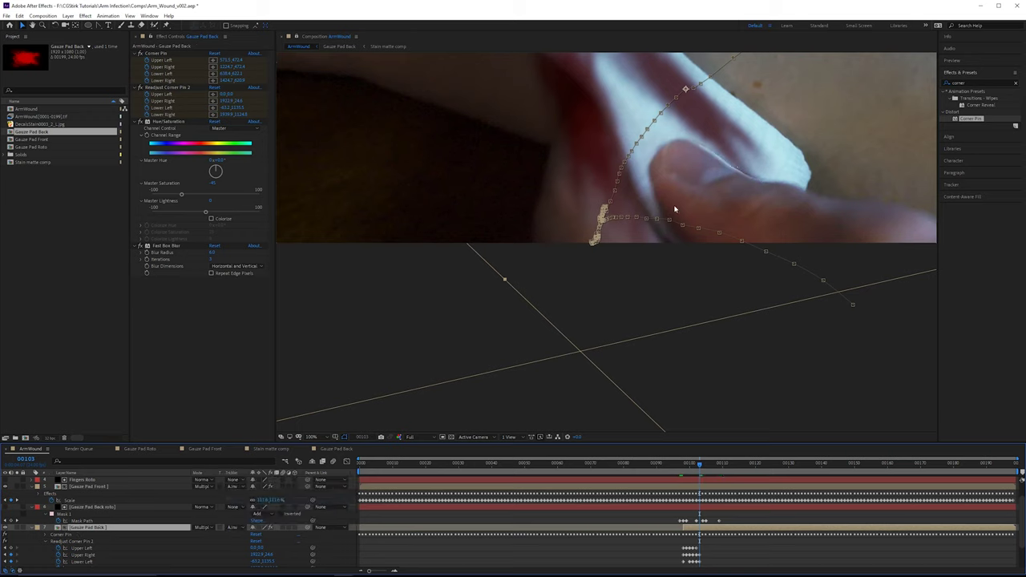
Step: Set the roto mask's feather to 16 pixels and reduce its mask expansion slightly
{"action": "left_click", "coordinate": [85, 508]}
{"action": "key", "text": "f"}
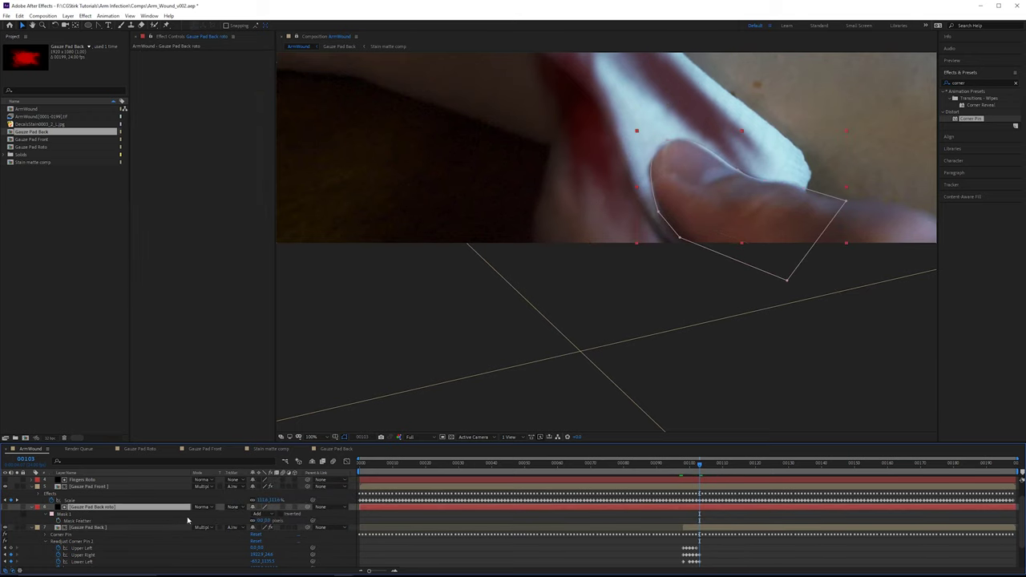
{"action": "left_click_drag", "start_coordinate": [258, 522], "coordinate": [264, 521]}
{"action": "type", "text": "16"}
{"action": "key", "text": "Return"}
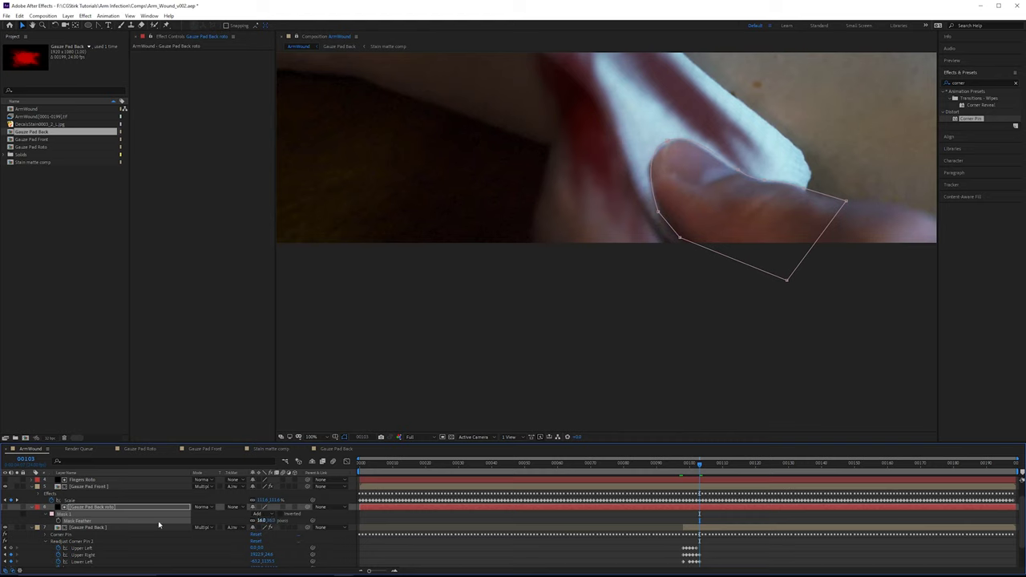
{"action": "left_click", "coordinate": [46, 516]}
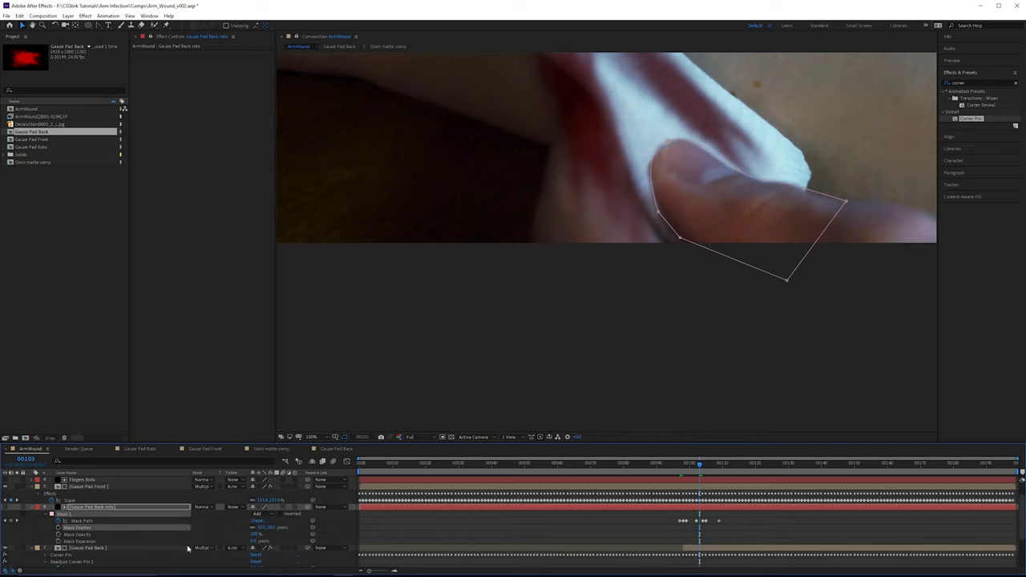
{"action": "left_click_drag", "start_coordinate": [253, 541], "coordinate": [248, 541]}
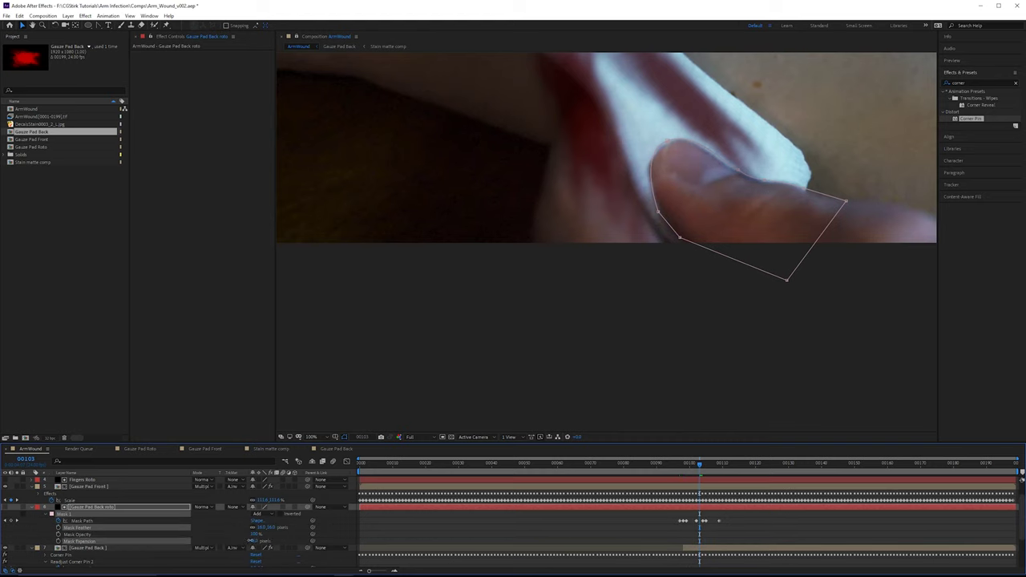
{"action": "key", "text": "space"}
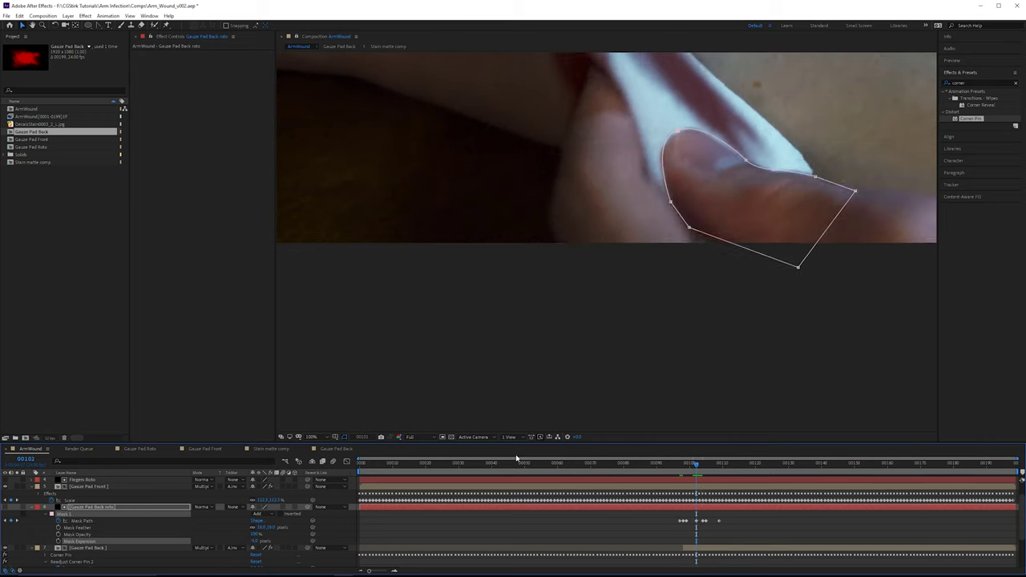
Step: Enable motion blur for the Gauze Pad Back and Gauze Pad Front layers and check it back to frame 103
{"action": "left_click", "coordinate": [141, 548]}
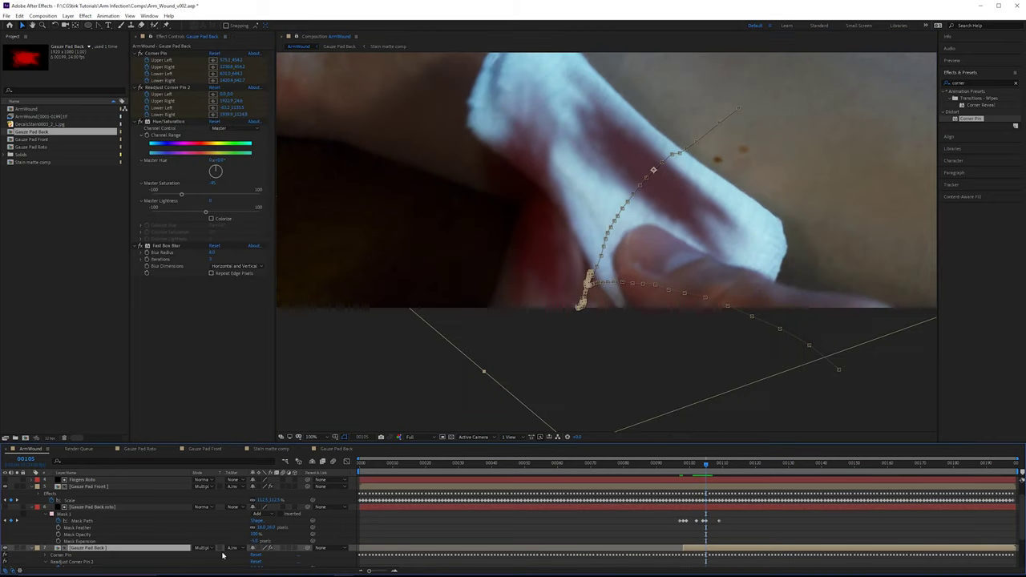
{"action": "scroll", "coordinate": [142, 542], "scroll_direction": "down", "scroll_amount": 1}
{"action": "scroll", "coordinate": [156, 531], "scroll_direction": "up", "scroll_amount": 3}
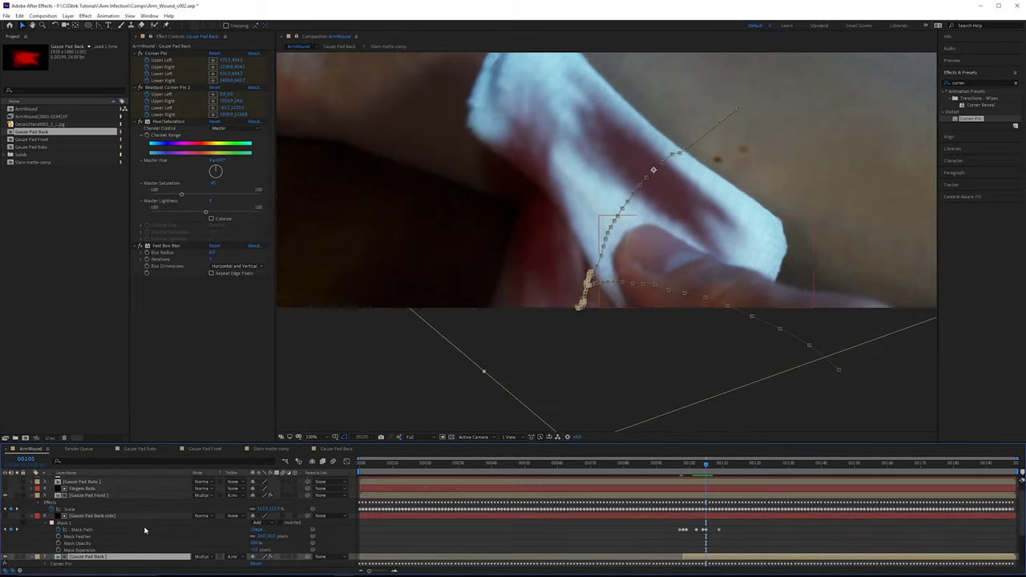
{"action": "left_click", "coordinate": [137, 508]}
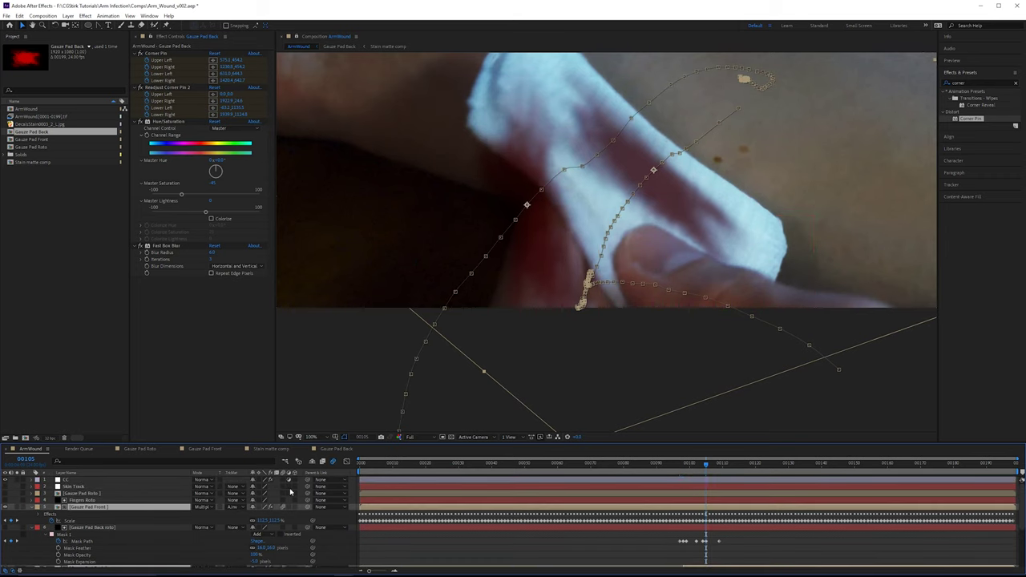
{"action": "key", "text": "Page_Up"}
{"action": "key", "text": "Page_Up"}
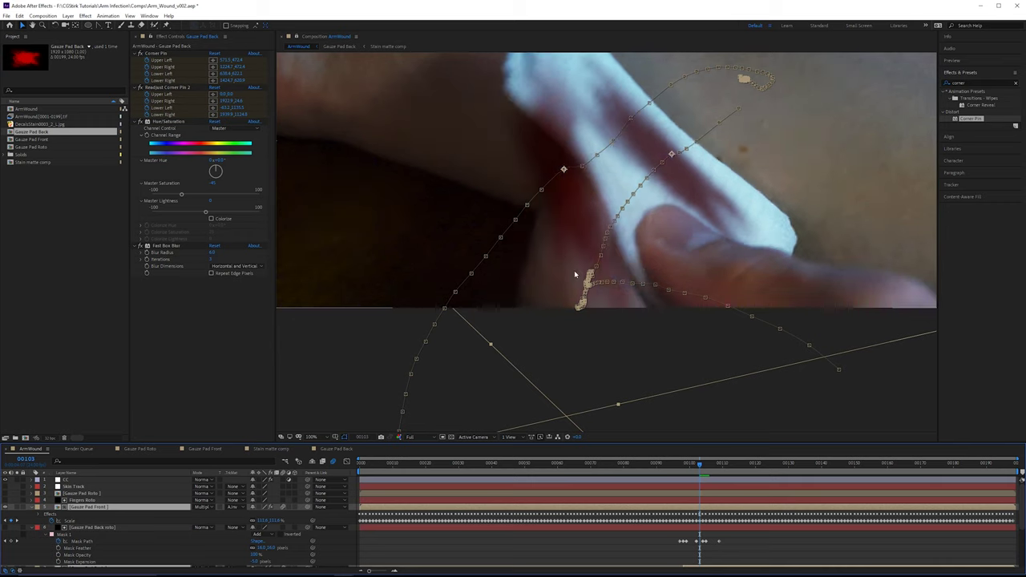
Step: Check the motion-blurred stain on the gauze frame by frame between frames 99 and 105
{"action": "key", "text": "Page_Down"}
{"action": "key", "text": "Page_Down"}
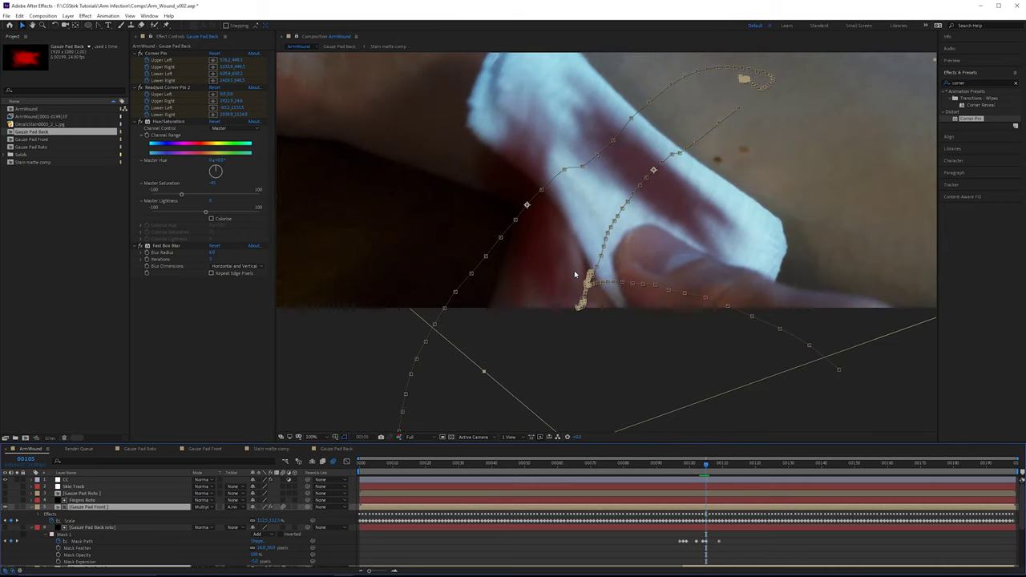
{"action": "key", "text": "Page_Up"}
{"action": "key", "text": "Page_Up"}
{"action": "key", "text": "Page_Up"}
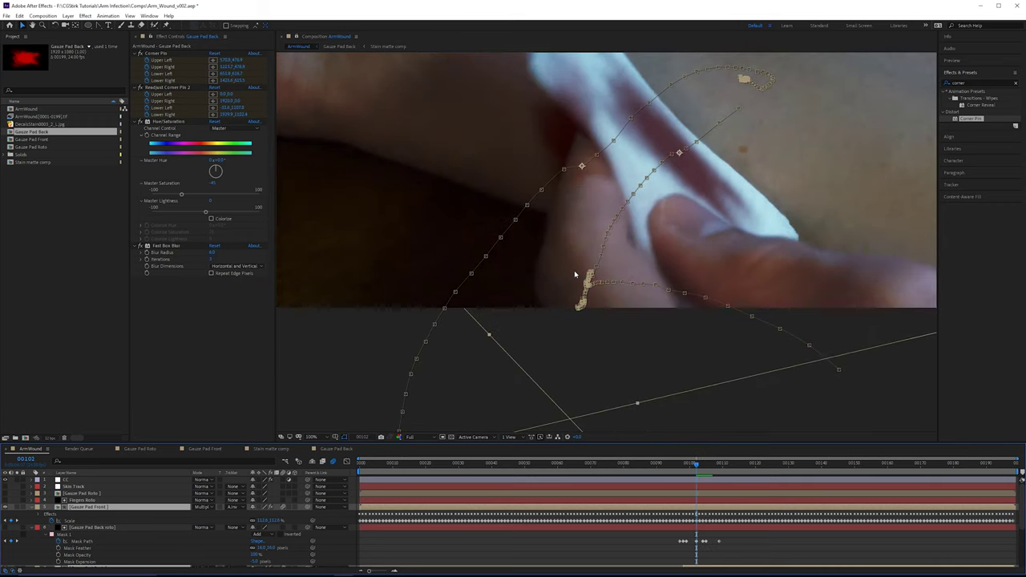
{"action": "key", "text": "Page_Up"}
{"action": "key", "text": "Page_Up"}
{"action": "key", "text": "Page_Up"}
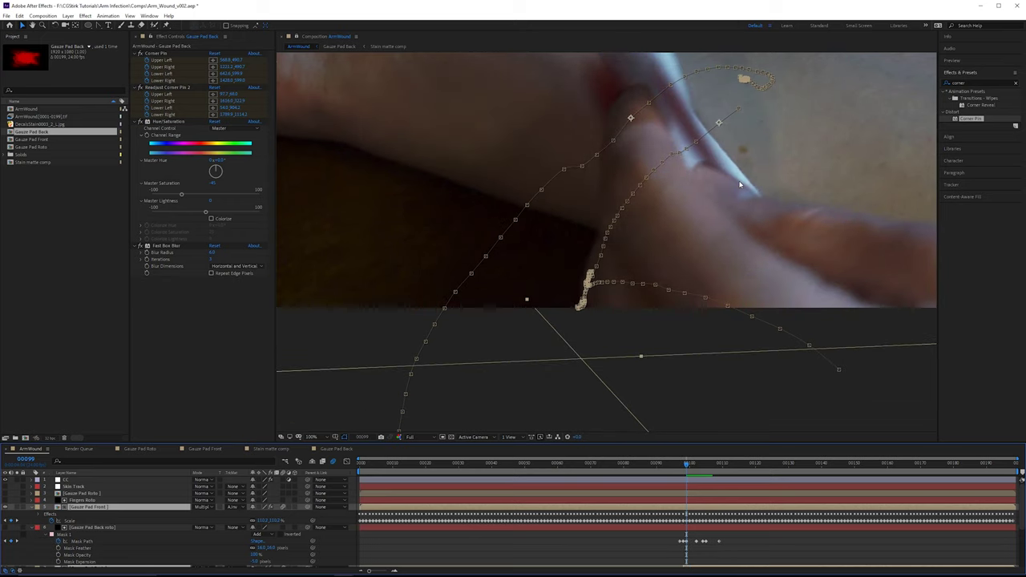
{"action": "key", "text": "Page_Down"}
{"action": "key", "text": "Page_Down"}
{"action": "key", "text": "Page_Down"}
{"action": "key", "text": "Page_Up"}
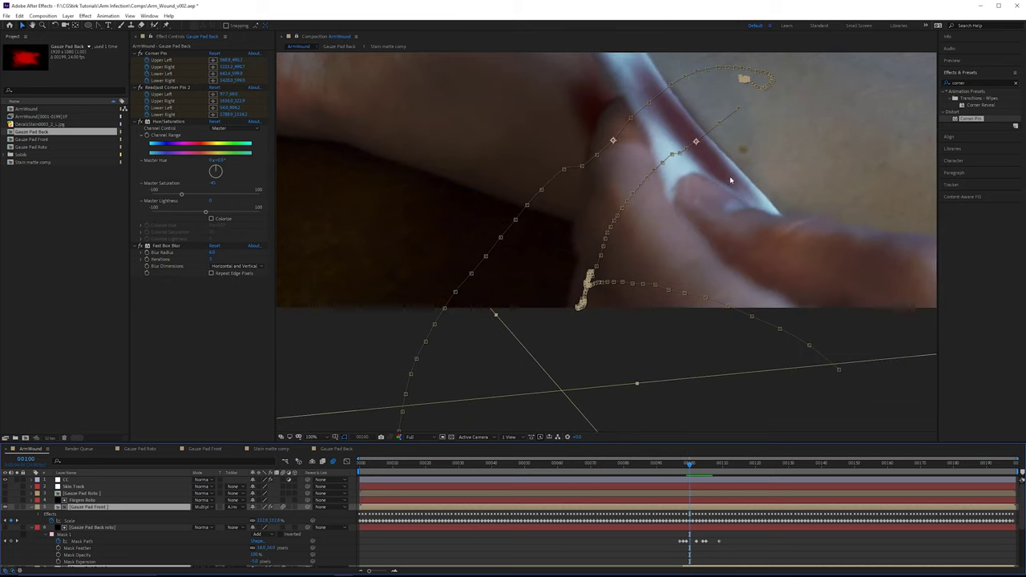
{"action": "key", "text": "Page_Up"}
{"action": "key", "text": "Page_Up"}
Step: Refine the Gauze Pad Back roto's Mask 1 path at frames 100 and 101 so its curve follows the thumb
{"action": "key", "text": "Page_Down"}
{"action": "left_click_drag", "start_coordinate": [664, 222], "coordinate": [558, 288]}
{"action": "left_click", "coordinate": [92, 527]}
{"action": "mouse_move", "coordinate": [607, 232]}
{"action": "left_mouse_down"}
{"action": "mouse_move", "coordinate": [588, 230]}
{"action": "mouse_move", "coordinate": [603, 224]}
{"action": "left_mouse_up"}
{"action": "key", "text": "Page_Down"}
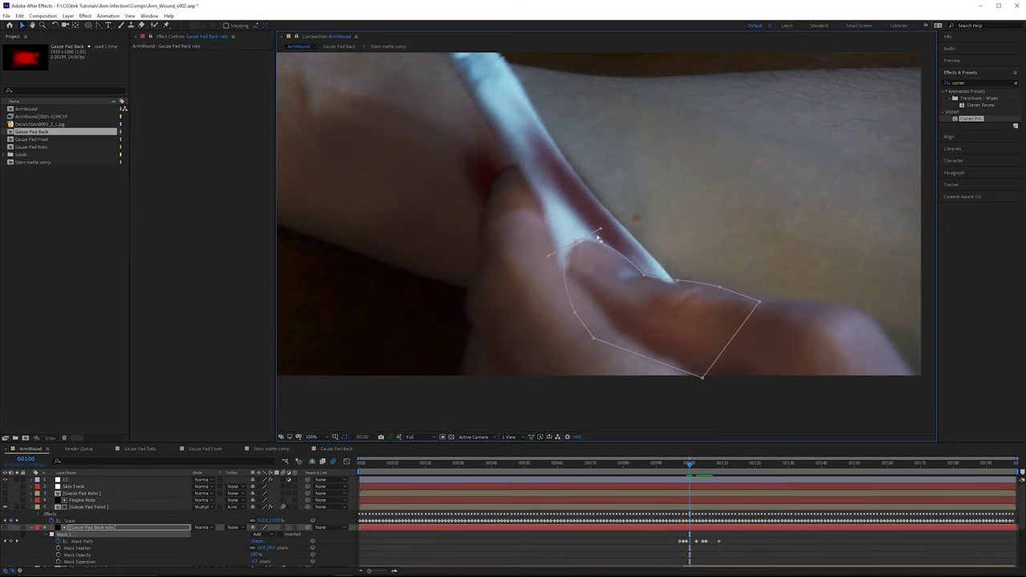
{"action": "key", "text": "Page_Down"}
{"action": "key", "text": "Page_Down"}
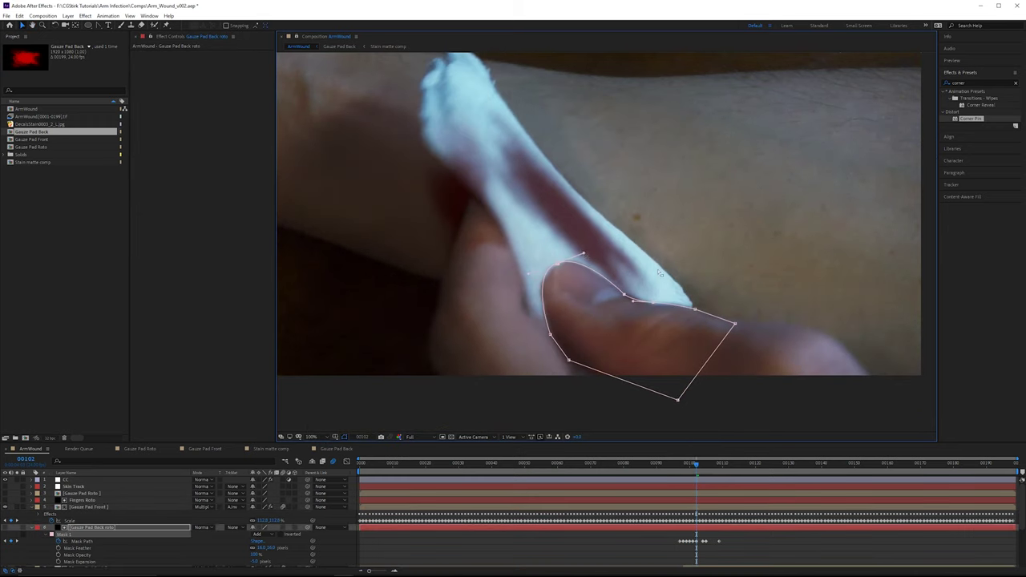
Step: Check Mask 1 against the thumb from frame 102 past frame 107 and back to frame 101
{"action": "key", "text": "Page_Down"}
{"action": "key", "text": "Page_Down"}
{"action": "key", "text": "Page_Down"}
{"action": "key", "text": "Page_Down"}
{"action": "key", "text": "Page_Down"}
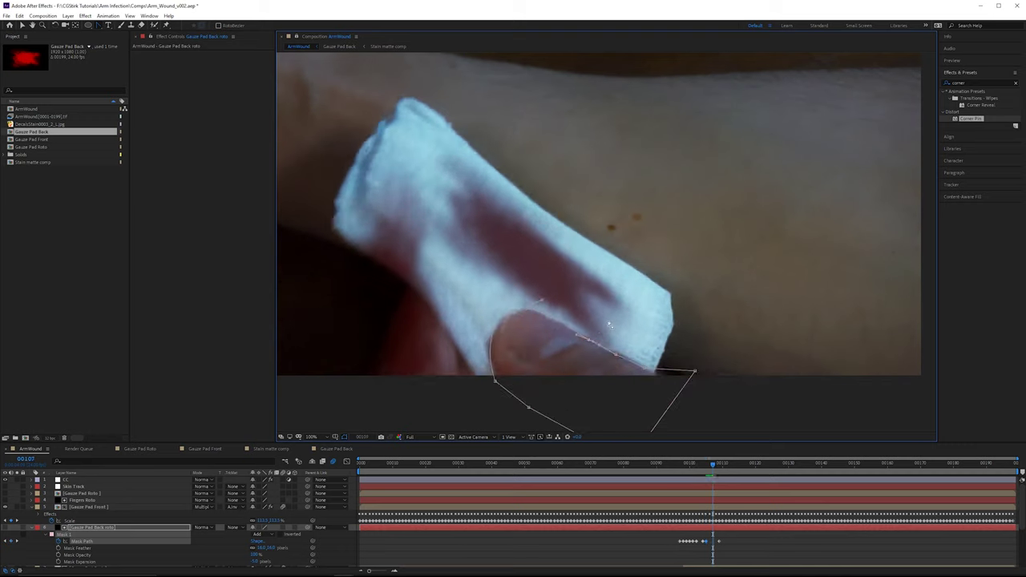
{"action": "key", "text": "Page_Down"}
{"action": "key", "text": "Page_Up"}
{"action": "key", "text": "Page_Up"}
{"action": "key", "text": "Page_Up"}
{"action": "key", "text": "Page_Up"}
{"action": "key", "text": "Page_Up"}
{"action": "key", "text": "Page_Up"}
{"action": "key", "text": "Page_Up"}
Step: Lock Mask 1 on the Gauze Pad Back roto layer and hide the Gauze Pad Back layer at frame 99
{"action": "left_click", "coordinate": [95, 527]}
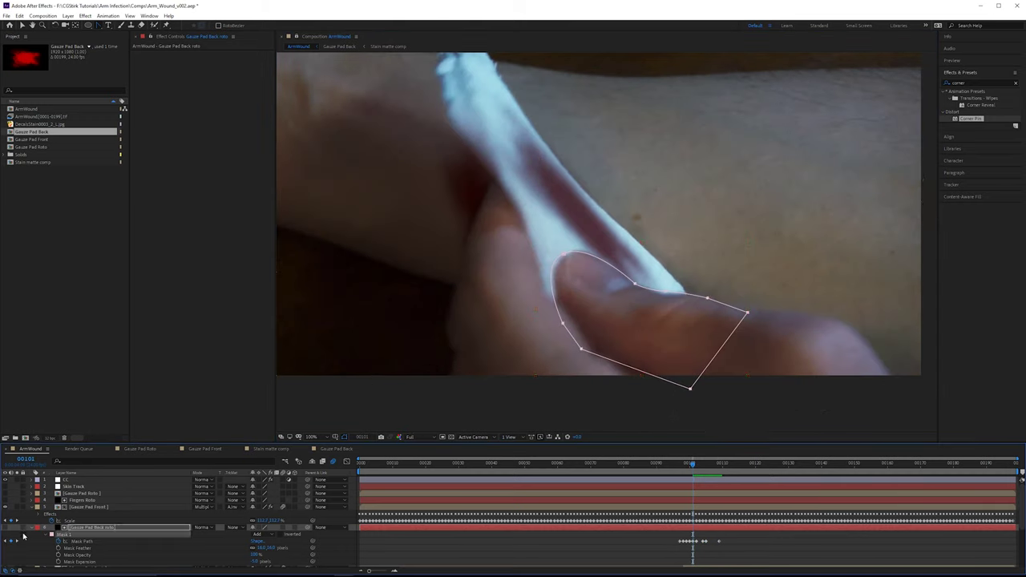
{"action": "left_click", "coordinate": [23, 534]}
{"action": "key", "text": "Page_Up"}
{"action": "key", "text": "Page_Up"}
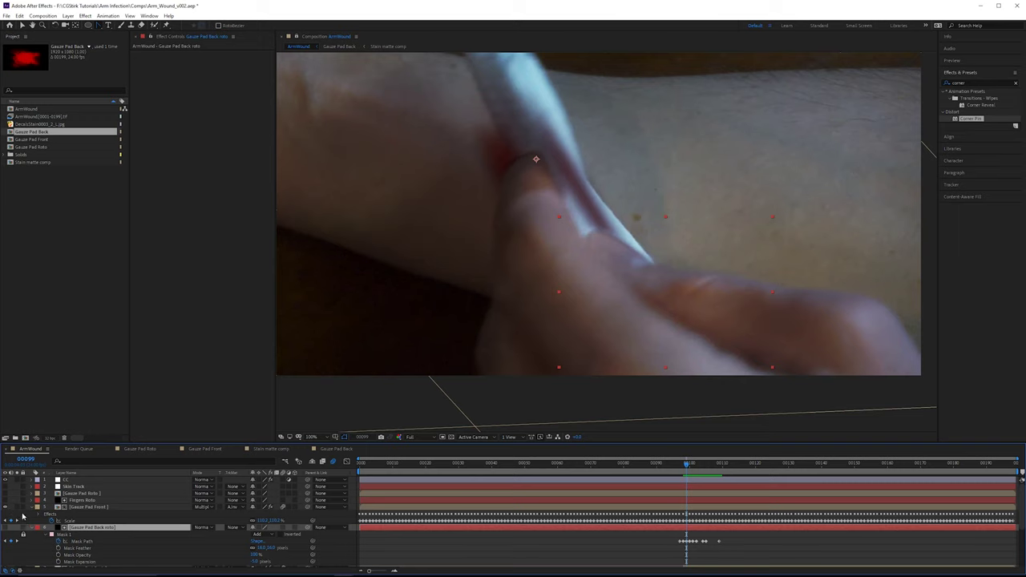
{"action": "scroll", "coordinate": [16, 537], "scroll_direction": "down", "scroll_amount": 2}
{"action": "left_click", "coordinate": [5, 530]}
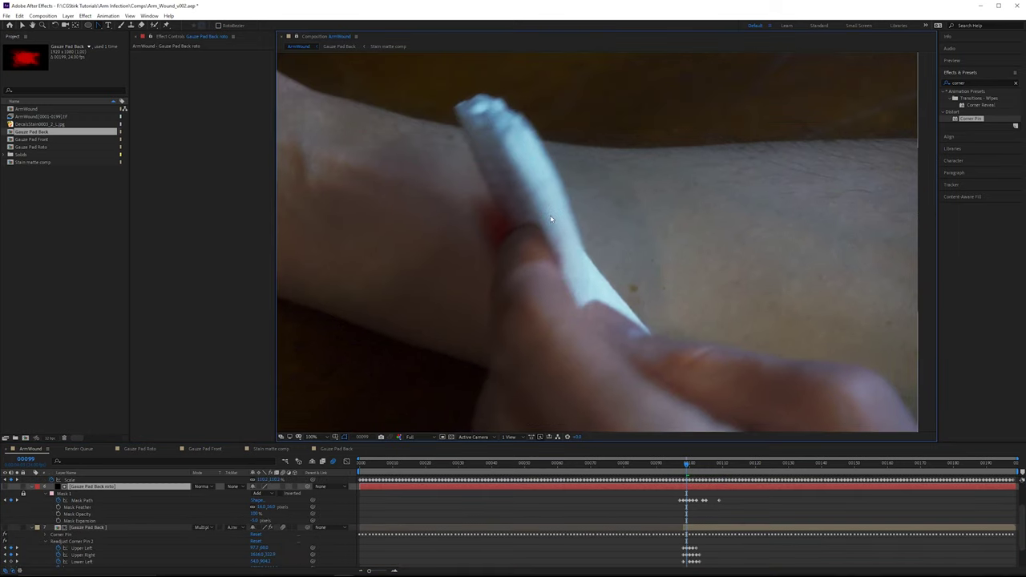
Step: Draw a second Pen tool mask around the folded gauze and index finger at frame 99, and enable keyframing for its Mask Path
{"action": "left_click", "coordinate": [99, 26]}
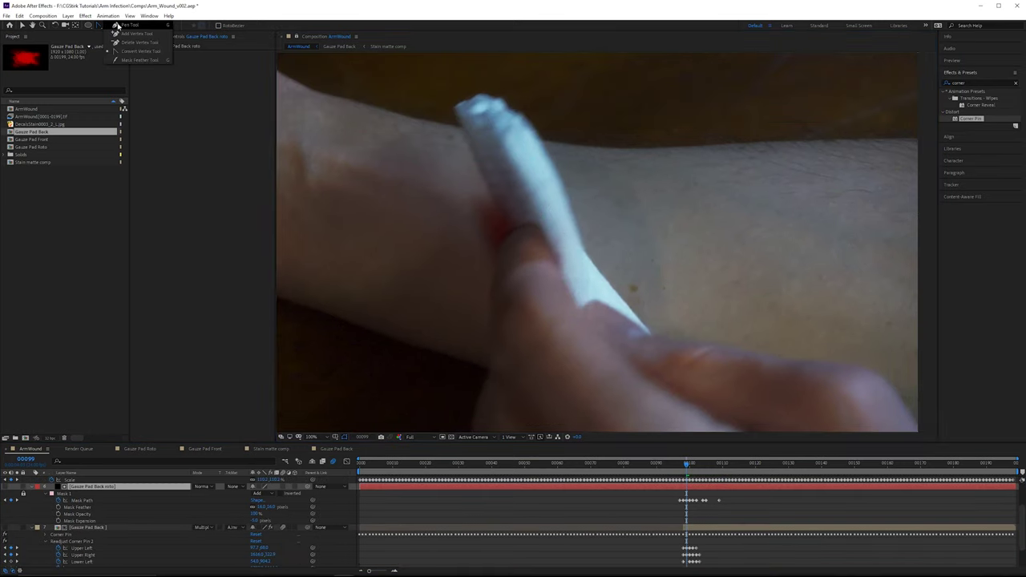
{"action": "left_click", "coordinate": [122, 27]}
{"action": "left_click", "coordinate": [556, 171]}
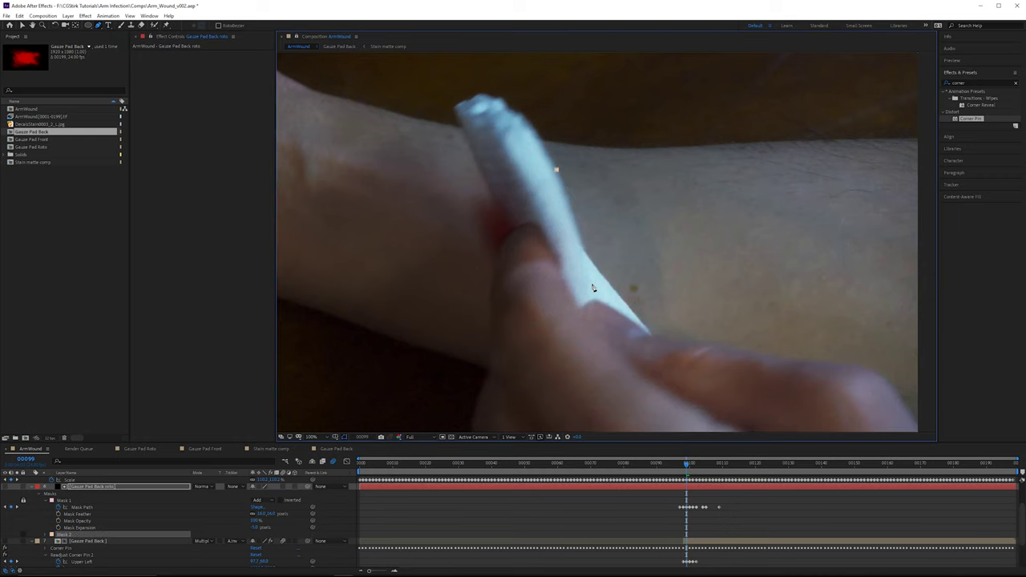
{"action": "left_click_drag", "start_coordinate": [589, 259], "coordinate": [589, 349]}
{"action": "left_click", "coordinate": [595, 361]}
{"action": "left_click", "coordinate": [538, 375]}
{"action": "left_click", "coordinate": [487, 156]}
{"action": "left_click", "coordinate": [557, 171]}
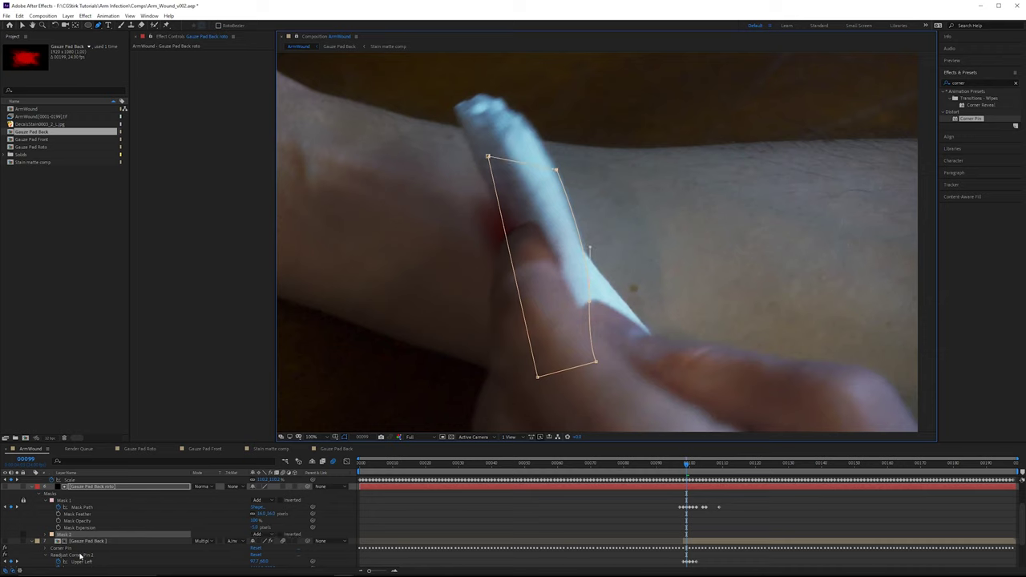
{"action": "left_click", "coordinate": [48, 534]}
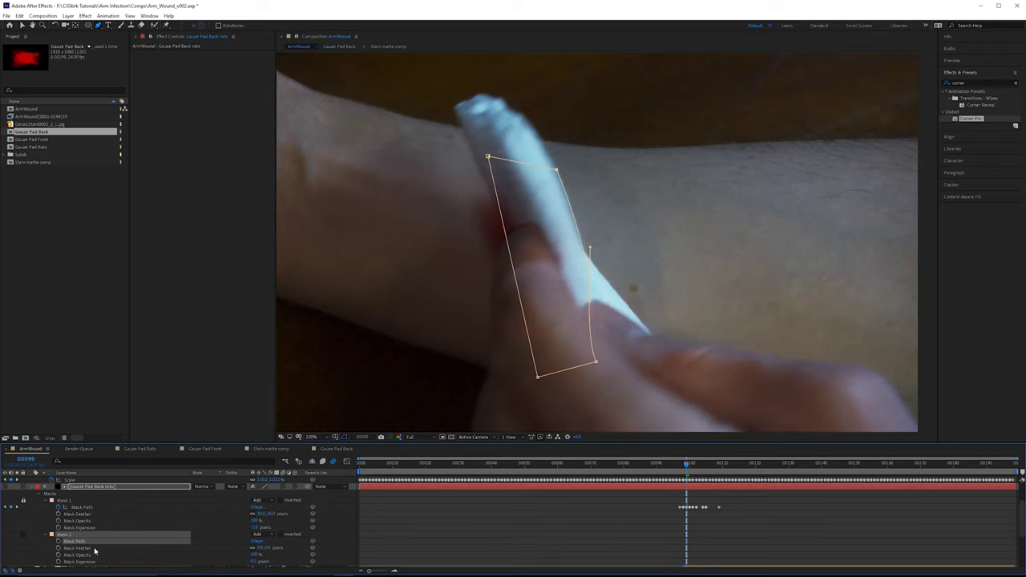
{"action": "left_click", "coordinate": [58, 542]}
Step: Move and reshape Mask 2 at frame 101 so its curved side follows the fold in the gauze
{"action": "key", "text": "Page_Down"}
{"action": "key", "text": "v"}
{"action": "key", "text": "Page_Down"}
{"action": "key", "text": "Page_Down"}
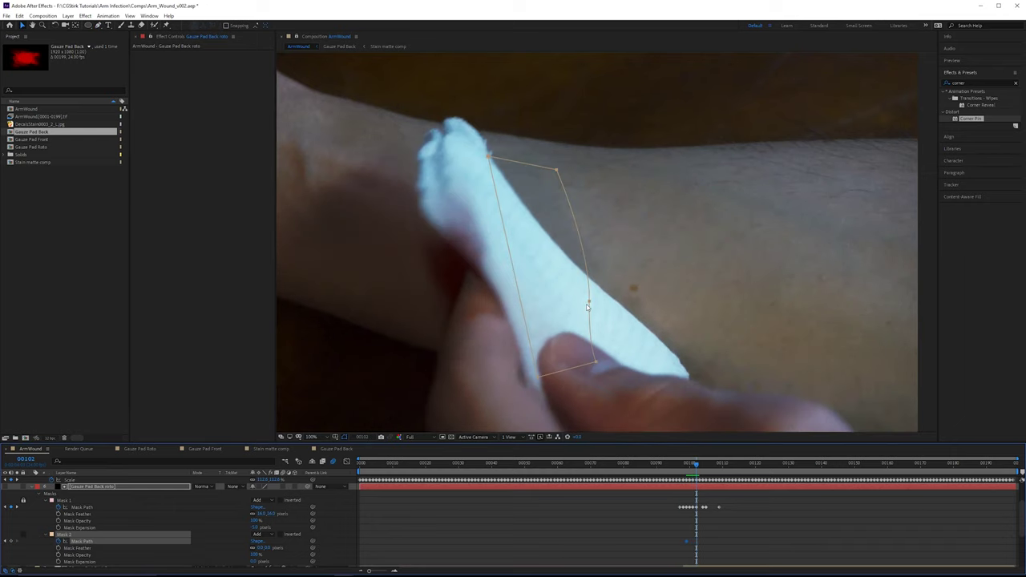
{"action": "key", "text": "Page_Up"}
{"action": "left_click_drag", "start_coordinate": [558, 170], "coordinate": [508, 185]}
{"action": "double_click", "coordinate": [509, 186]}
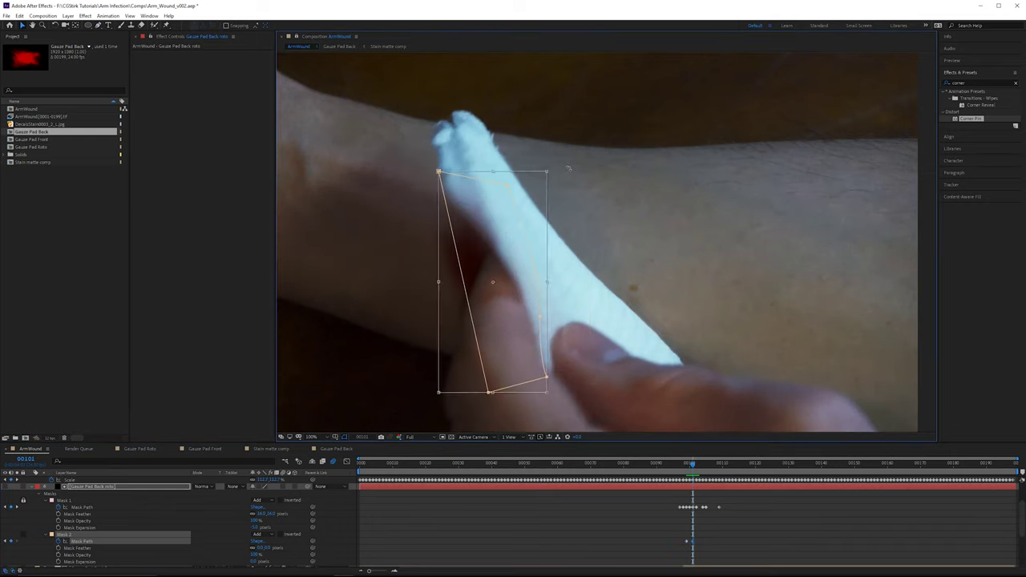
{"action": "left_click_drag", "start_coordinate": [567, 169], "coordinate": [529, 150]}
{"action": "double_click", "coordinate": [529, 151]}
{"action": "left_click", "coordinate": [548, 298]}
{"action": "left_click_drag", "start_coordinate": [579, 349], "coordinate": [562, 372]}
Step: Adjust Mask 2's path at frames 100 and 98 to fit the folded gauze edge
{"action": "key", "text": "Page_Up"}
{"action": "left_click_drag", "start_coordinate": [519, 175], "coordinate": [526, 174]}
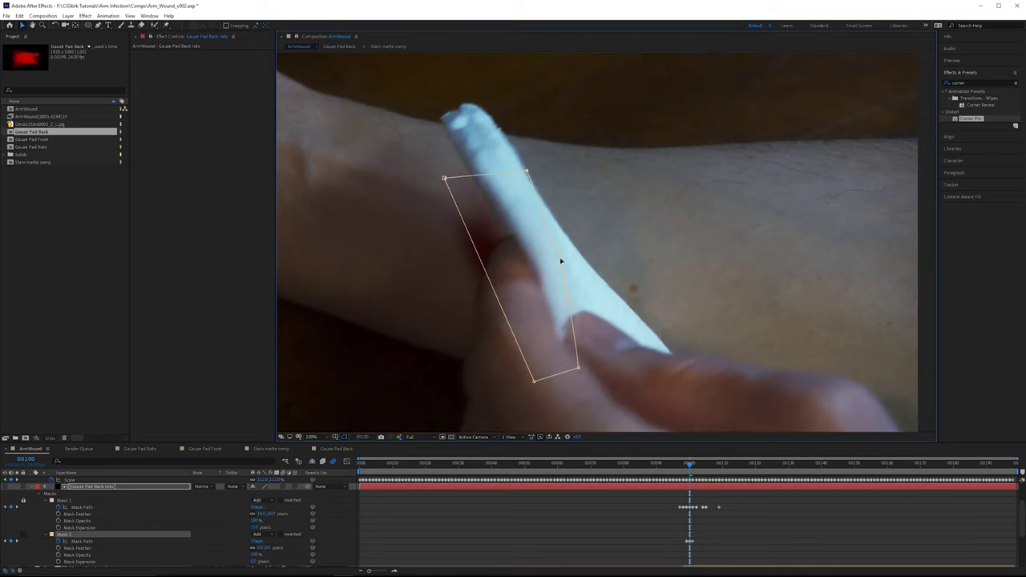
{"action": "left_click_drag", "start_coordinate": [568, 299], "coordinate": [600, 291]}
{"action": "key", "text": "Page_Up"}
{"action": "key", "text": "Page_Up"}
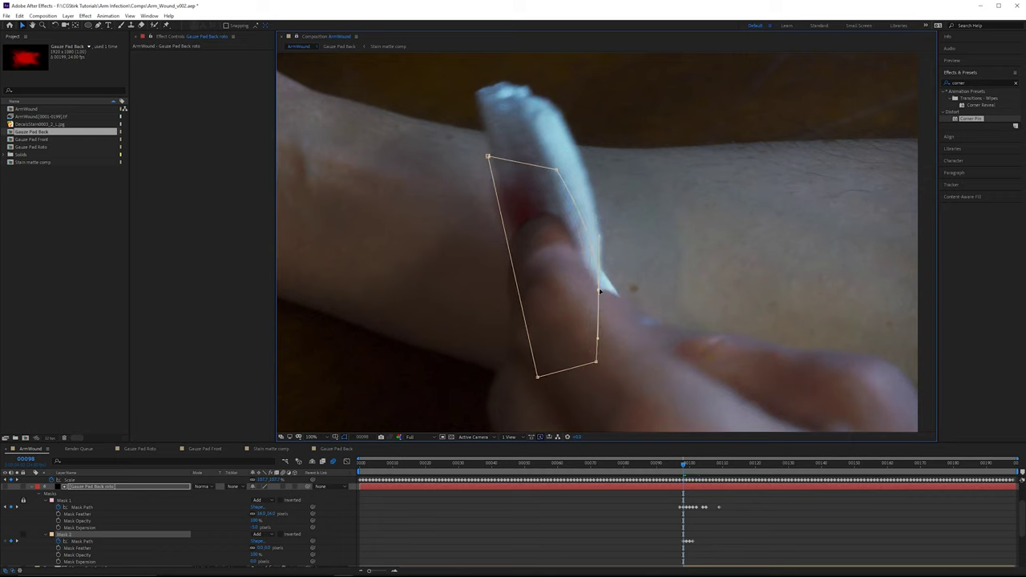
{"action": "left_click_drag", "start_coordinate": [566, 165], "coordinate": [575, 154]}
{"action": "left_click_drag", "start_coordinate": [600, 236], "coordinate": [606, 197]}
Step: Move Mask 2 away from the gauze at frame 102, after checking its path on the preceding frames
{"action": "key", "text": "Page_Up"}
{"action": "key", "text": "Page_Down"}
{"action": "key", "text": "Page_Down"}
{"action": "key", "text": "Page_Down"}
{"action": "key", "text": "Page_Down"}
{"action": "key", "text": "Page_Down"}
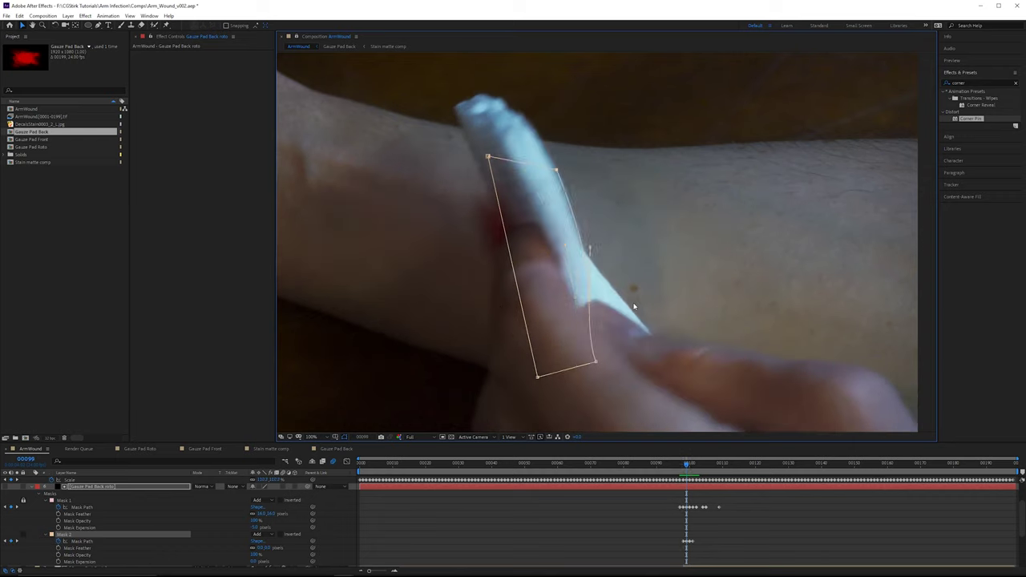
{"action": "key", "text": "comma"}
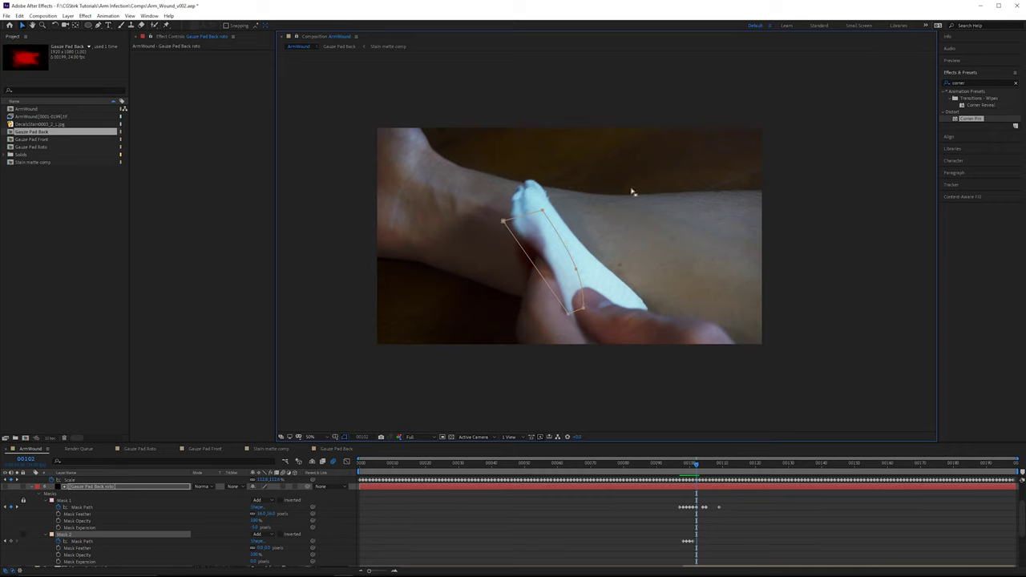
{"action": "key", "text": "Page_Up"}
{"action": "key", "text": "period"}
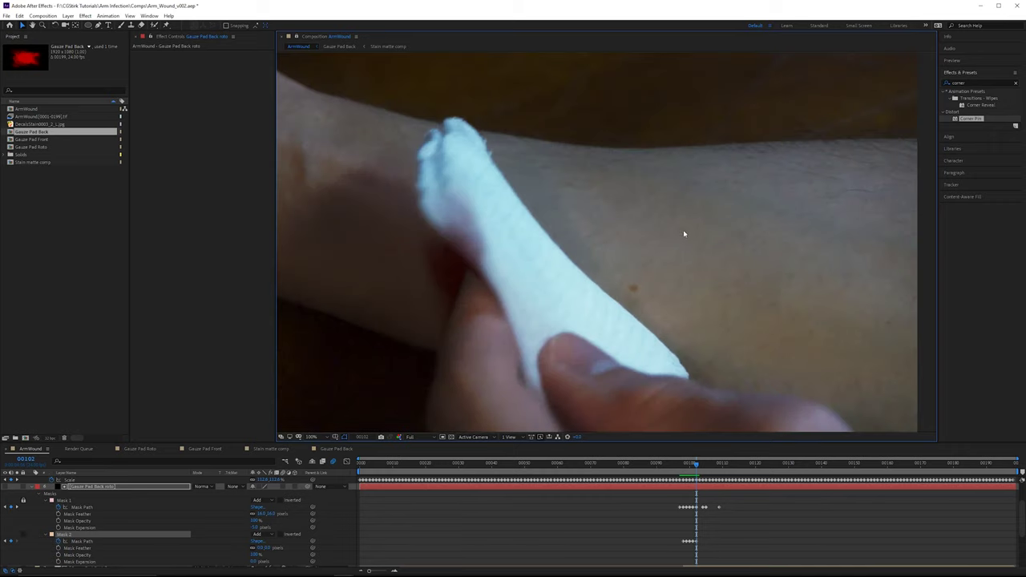
Step: Move the whole of Mask 2 outside the picture area at frame 97
{"action": "key", "text": "Page_Up"}
{"action": "key", "text": "Page_Up"}
{"action": "key", "text": "Page_Up"}
{"action": "key", "text": "comma"}
{"action": "key", "text": "Page_Up"}
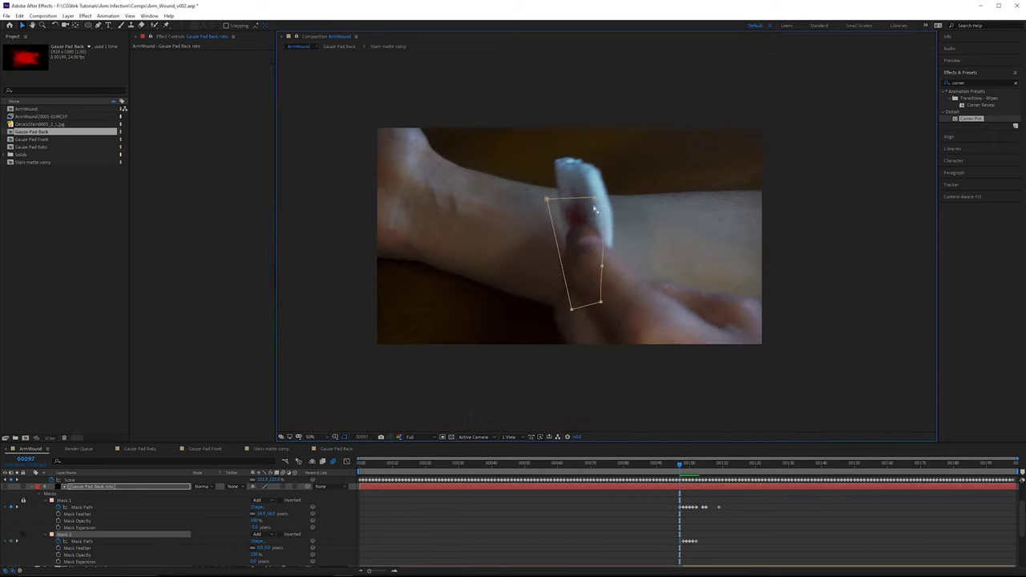
{"action": "left_click_drag", "start_coordinate": [594, 199], "coordinate": [901, 197]}
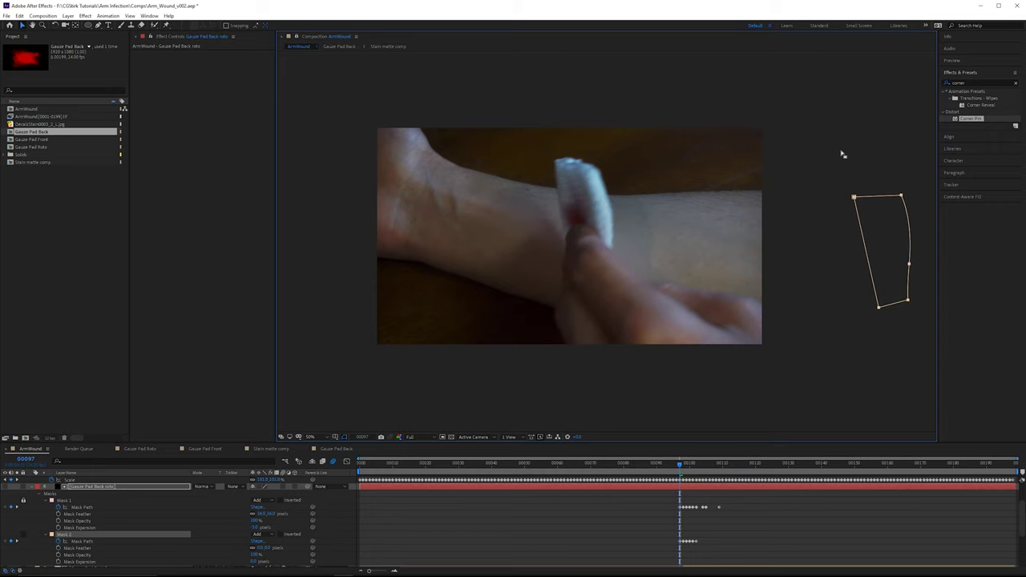
Step: Check Mask 2's motion from frame 97 to 102 and make the Gauze Pad Back layer visible at frame 101
{"action": "key", "text": "period"}
{"action": "key", "text": "Page_Down"}
{"action": "key", "text": "Page_Down"}
{"action": "key", "text": "Page_Down"}
{"action": "key", "text": "Page_Down"}
{"action": "key", "text": "Page_Down"}
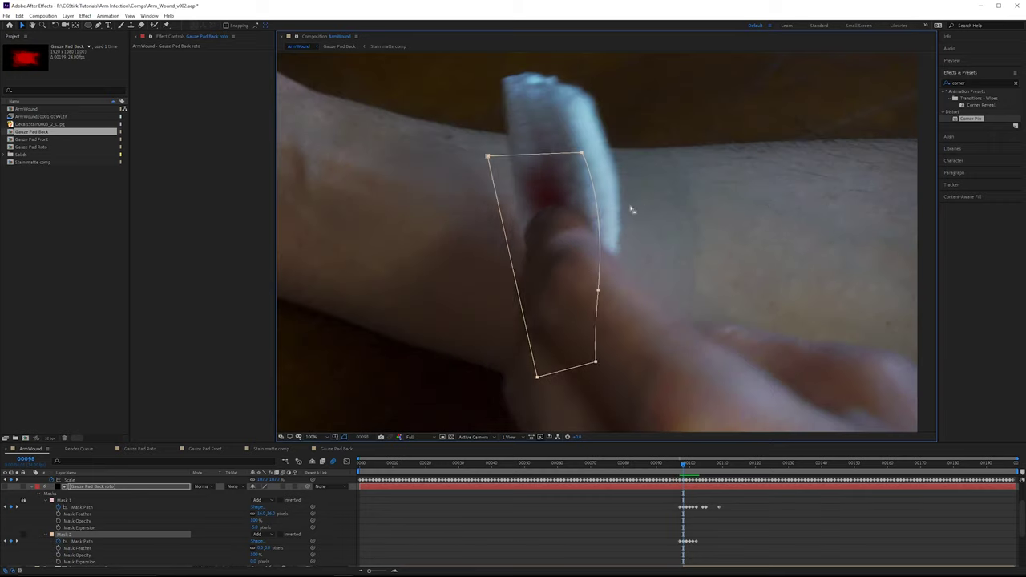
{"action": "key", "text": "Page_Up"}
{"action": "scroll", "coordinate": [90, 529], "scroll_direction": "down", "scroll_amount": 1}
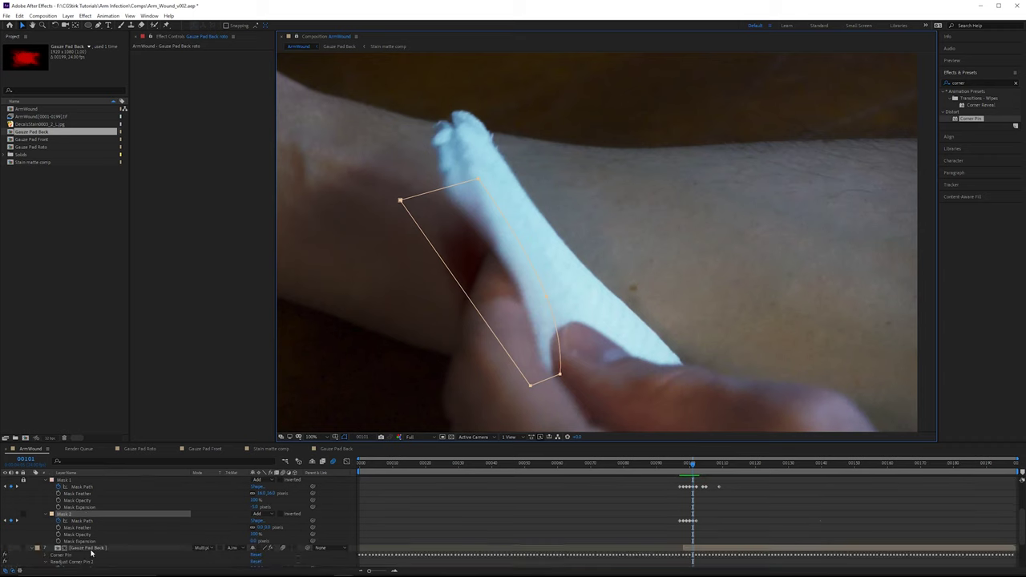
{"action": "left_click", "coordinate": [90, 548]}
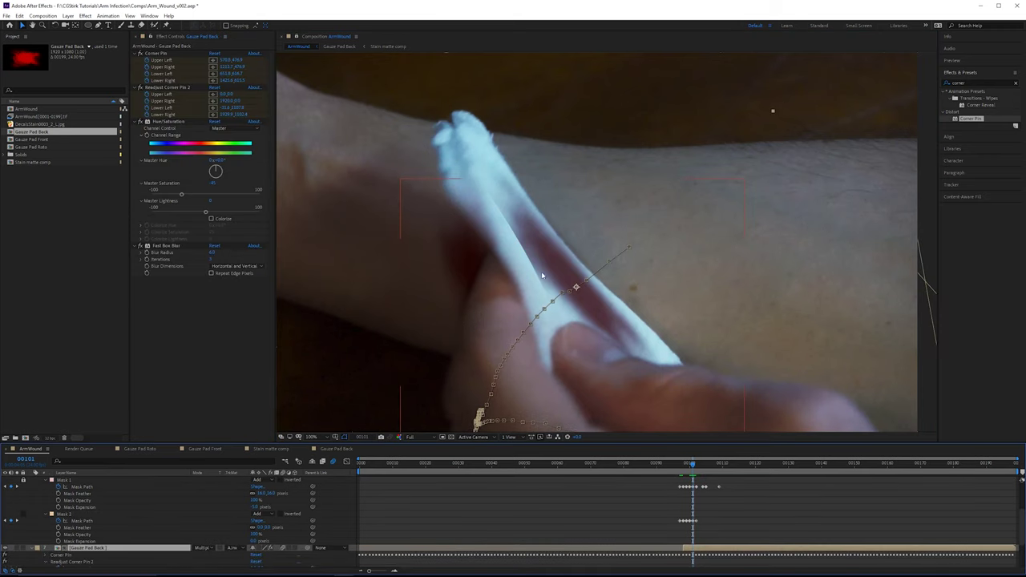
Step: Hide the mask outlines in the composition view and increase Mask 2's feather to soften the stain's edge
{"action": "key", "text": "Page_Down"}
{"action": "key", "text": "Page_Up"}
{"action": "key", "text": "Page_Up"}
{"action": "key", "text": "Page_Down"}
{"action": "left_click", "coordinate": [67, 514]}
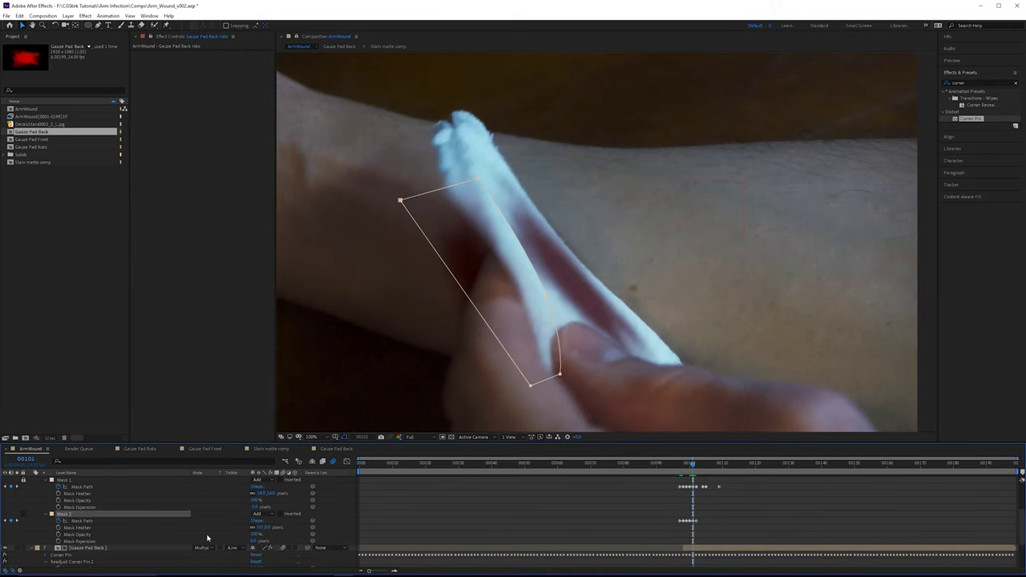
{"action": "left_click", "coordinate": [346, 438]}
{"action": "left_click_drag", "start_coordinate": [264, 528], "coordinate": [275, 528]}
Step: Review the stain with the feathered Mask 2 back and forth between frames 100 and 105
{"action": "key", "text": "Page_Up"}
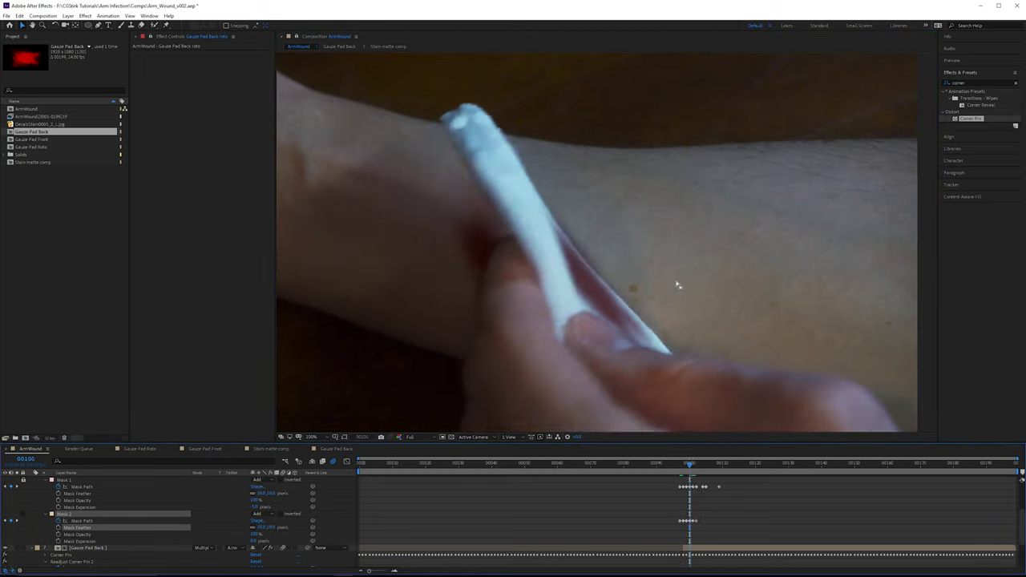
{"action": "key", "text": "Page_Down"}
{"action": "key", "text": "Page_Down"}
{"action": "key", "text": "Page_Down"}
{"action": "key", "text": "Page_Up"}
{"action": "key", "text": "Page_Up"}
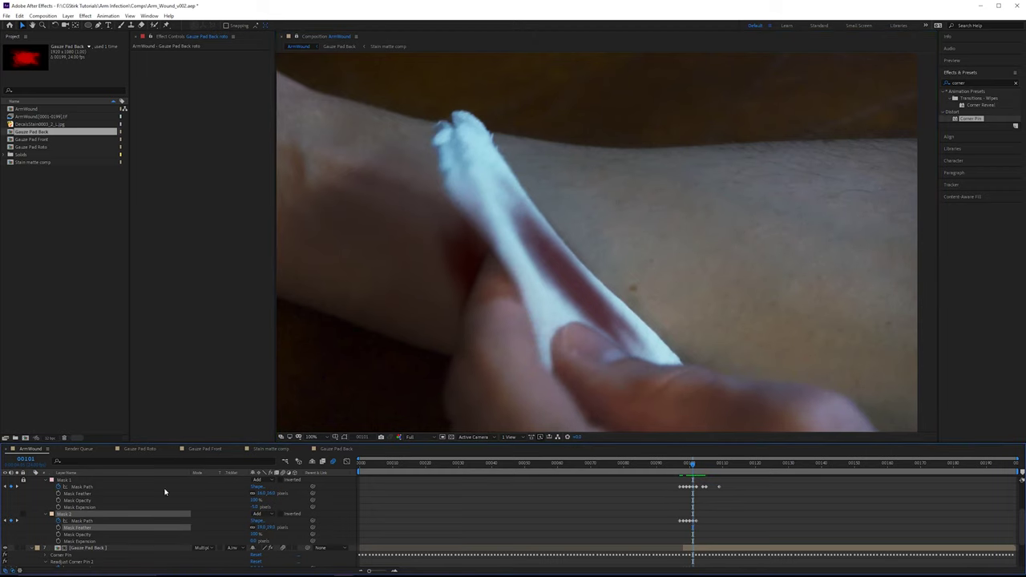
{"action": "key", "text": "Page_Down"}
{"action": "key", "text": "Page_Down"}
{"action": "key", "text": "Page_Down"}
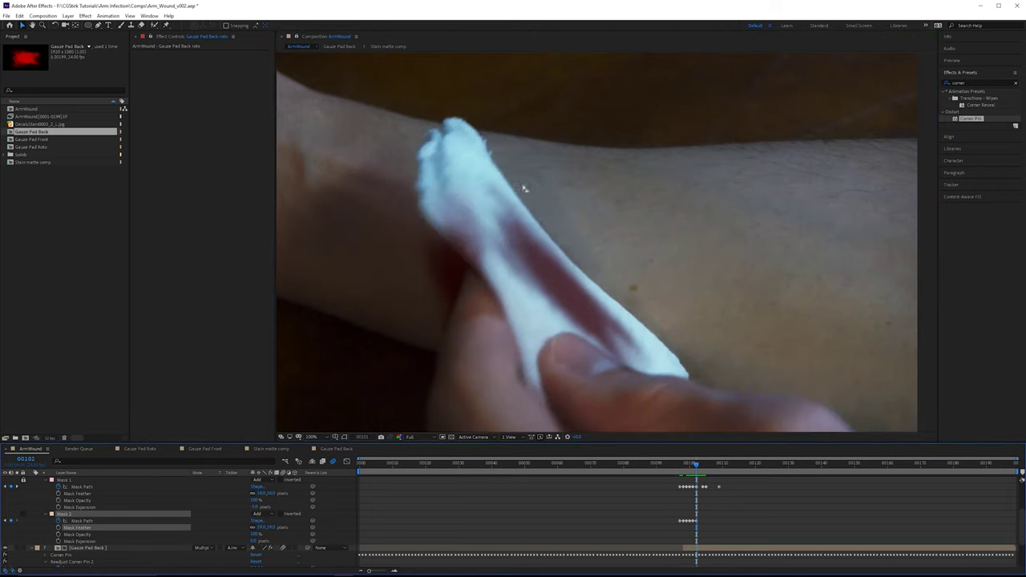
{"action": "key", "text": "Page_Down"}
{"action": "key", "text": "Page_Down"}
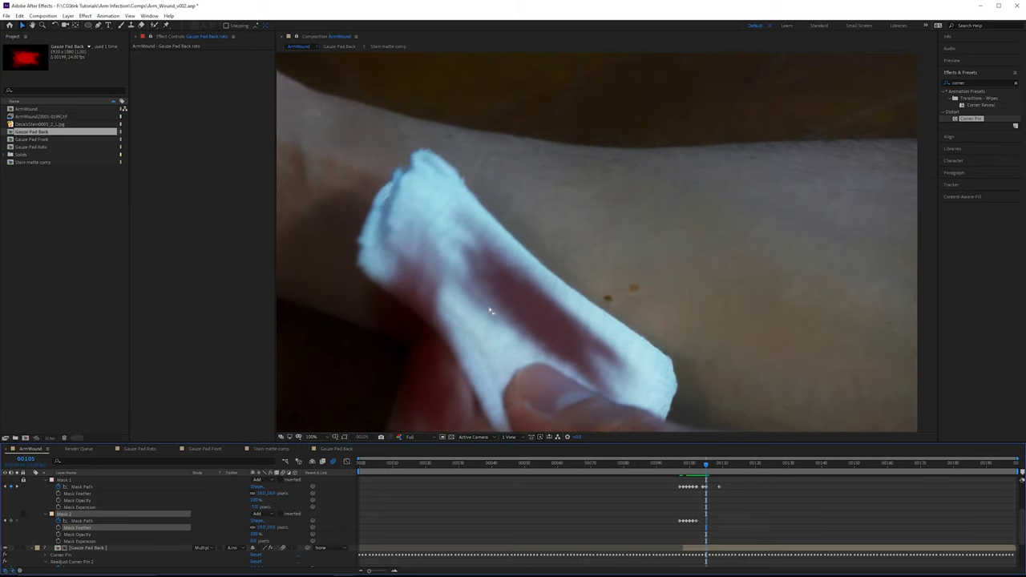
{"action": "key", "text": "Page_Up"}
{"action": "key", "text": "Page_Up"}
{"action": "key", "text": "Page_Up"}
{"action": "key", "text": "Page_Up"}
{"action": "key", "text": "Page_Up"}
{"action": "key", "text": "Page_Up"}
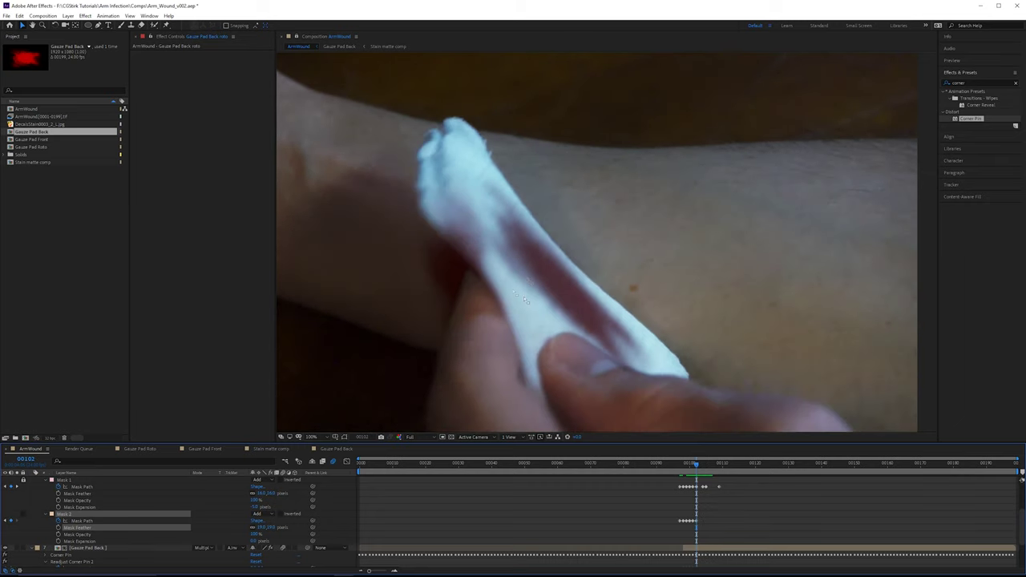
{"action": "key", "text": "Page_Down"}
{"action": "key", "text": "Page_Up"}
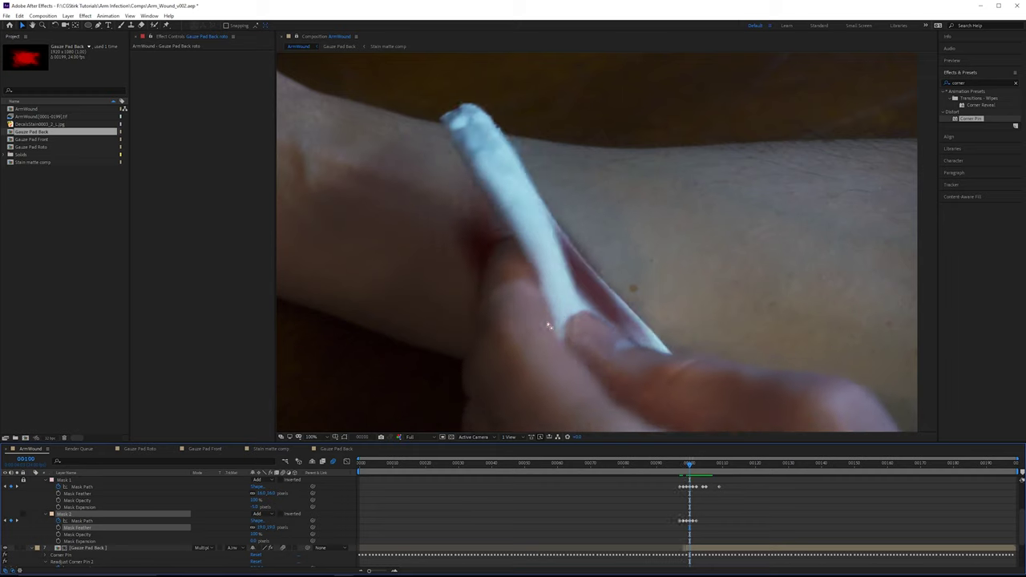
{"action": "key", "text": "Page_Down"}
{"action": "key", "text": "Page_Up"}
{"action": "key", "text": "Page_Up"}
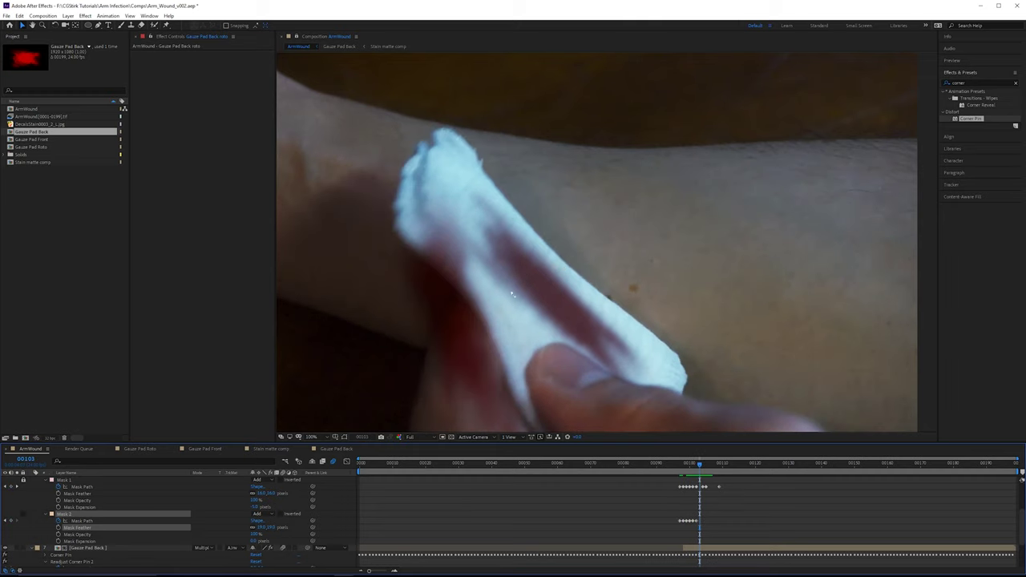
{"action": "key", "text": "Page_Down"}
{"action": "key", "text": "Page_Down"}
{"action": "key", "text": "Page_Up"}
{"action": "key", "text": "Page_Up"}
{"action": "key", "text": "Page_Down"}
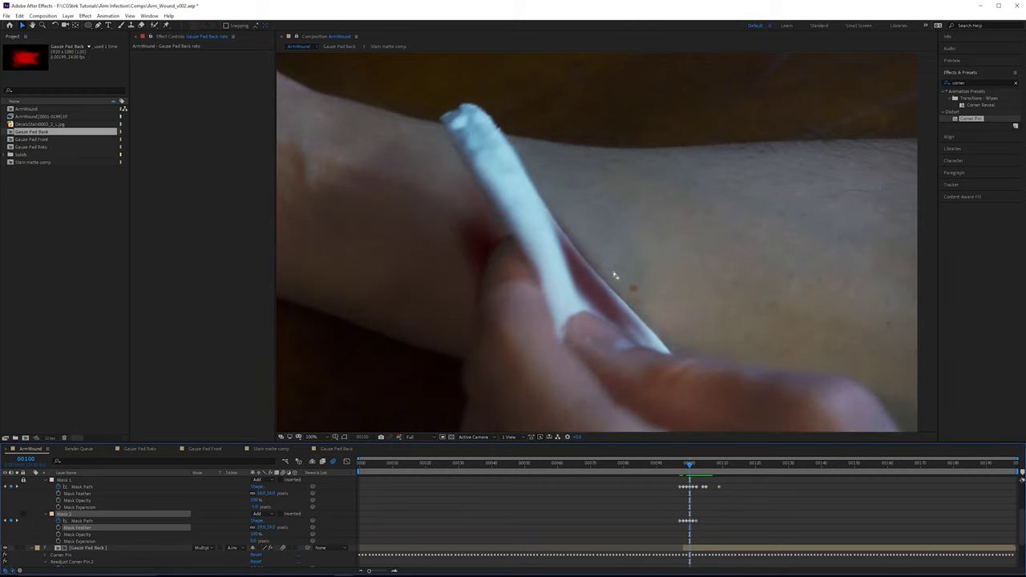
Step: Compare the stain on the gauze pad back and forth between frames 98 and 100
{"action": "key", "text": "Page_Up"}
{"action": "key", "text": "Page_Down"}
{"action": "key", "text": "Page_Up"}
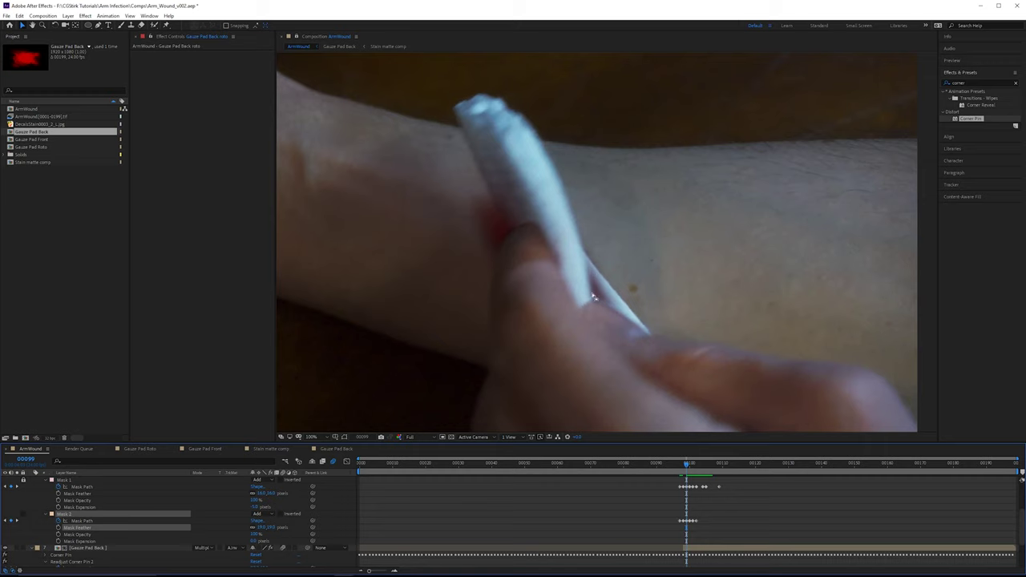
{"action": "key", "text": "Page_Up"}
{"action": "key", "text": "Page_Down"}
{"action": "key", "text": "Page_Down"}
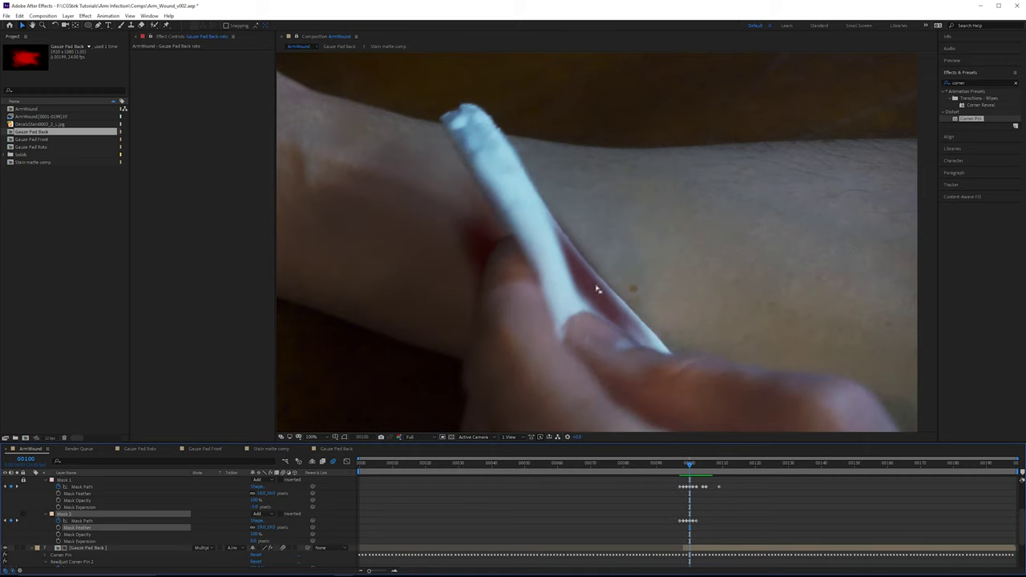
{"action": "key", "text": "Page_Up"}
{"action": "key", "text": "Page_Down"}
{"action": "key", "text": "Page_Up"}
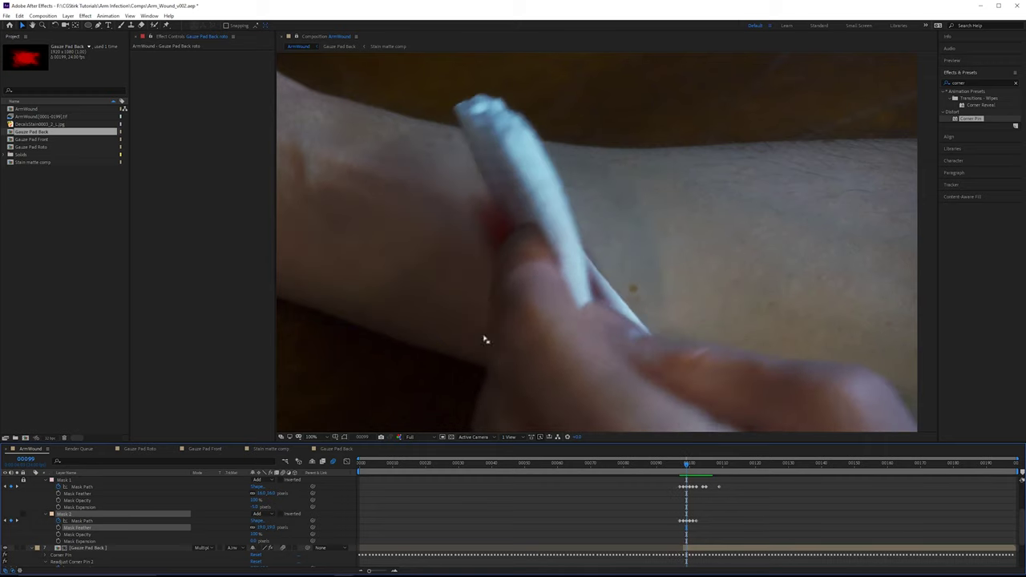
Step: Adjust the Upper Right and Lower Left corners of Readjust Corner Pin 2 on the Gauze Pad Back layer at frame 99
{"action": "scroll", "coordinate": [152, 517], "scroll_direction": "down", "scroll_amount": 2}
{"action": "left_click", "coordinate": [101, 528]}
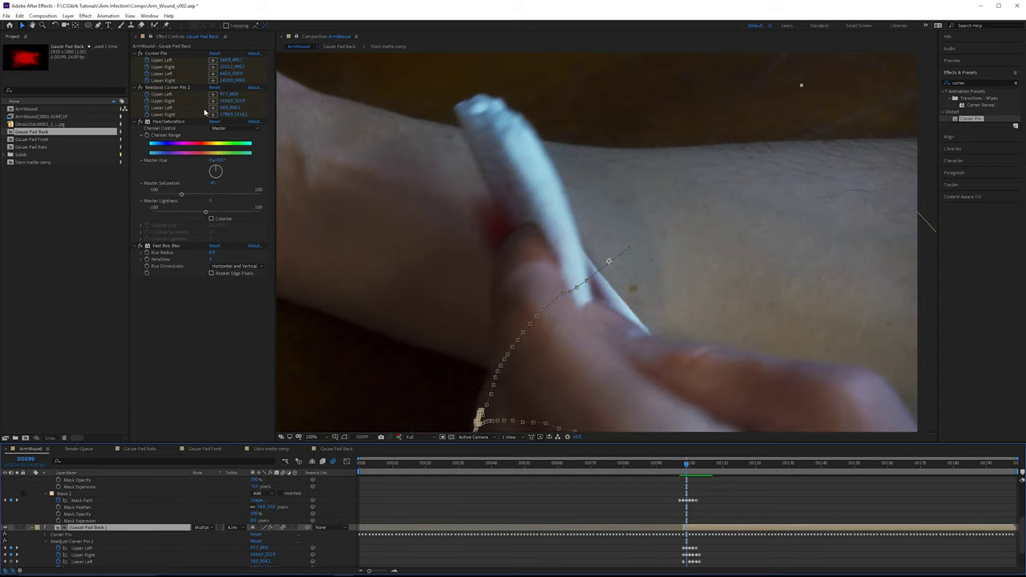
{"action": "left_click", "coordinate": [165, 87]}
{"action": "scroll", "coordinate": [629, 327], "scroll_direction": "down", "scroll_amount": 2}
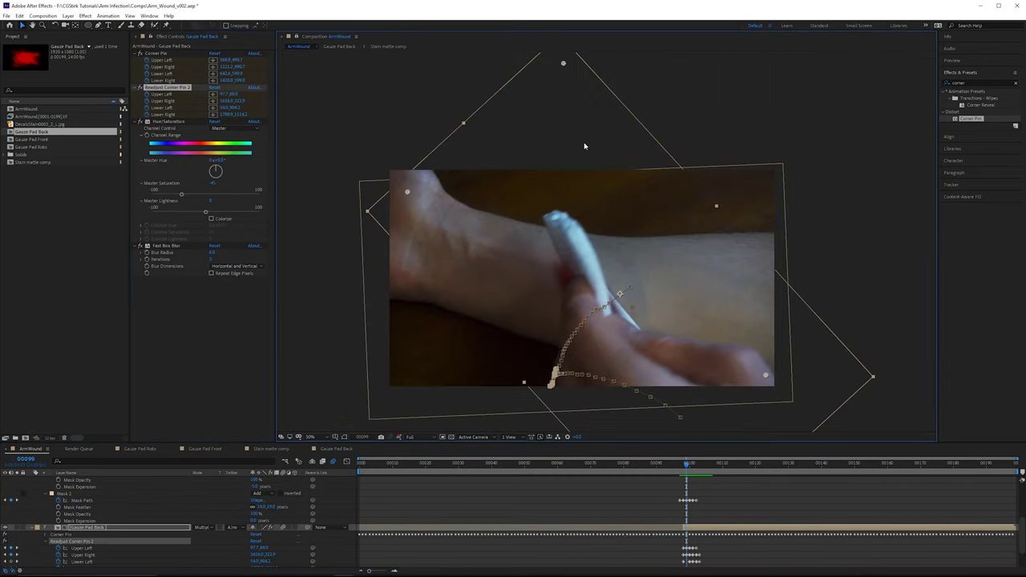
{"action": "key", "text": "Page_Down"}
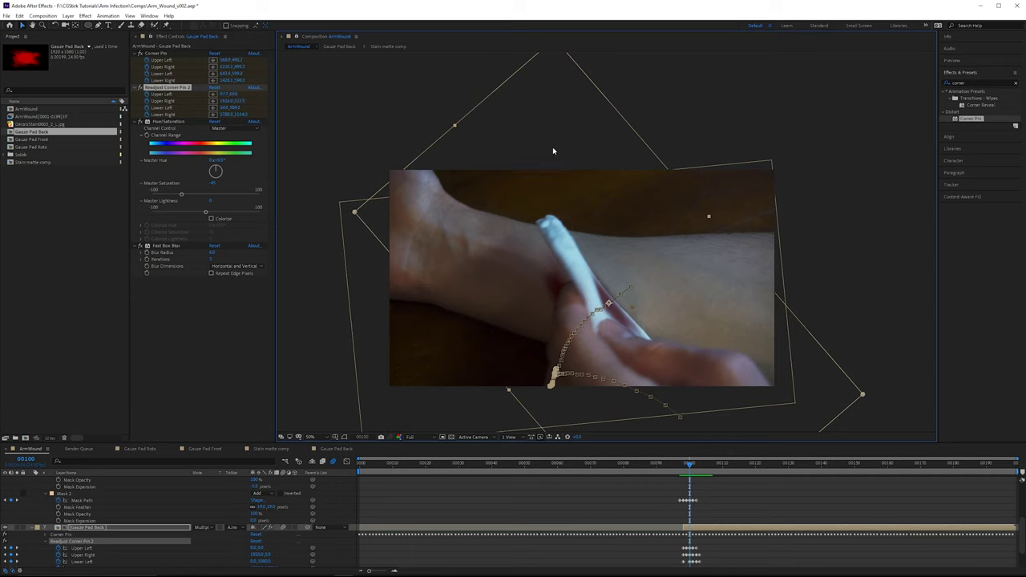
{"action": "key", "text": "Page_Up"}
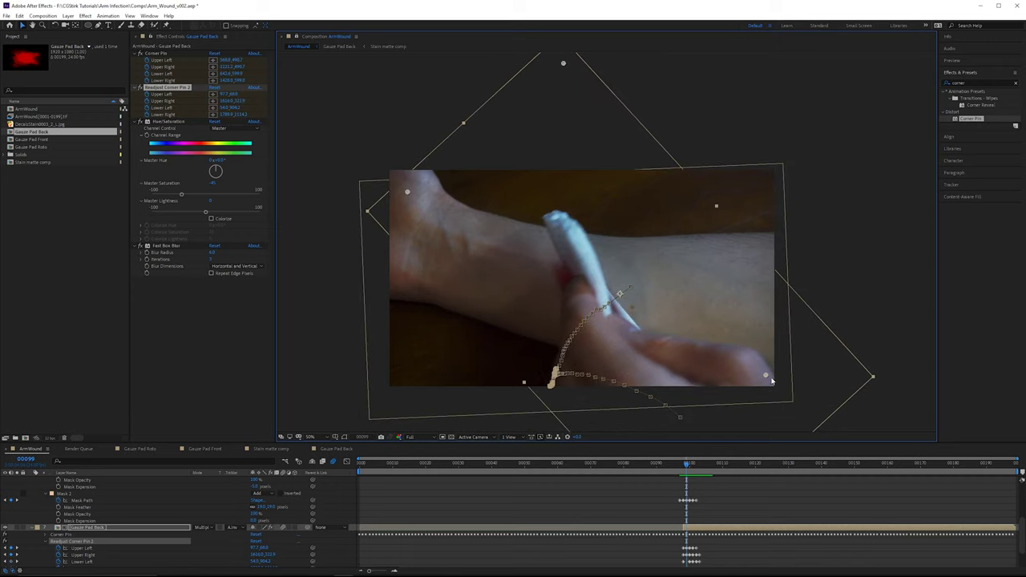
{"action": "left_click_drag", "start_coordinate": [766, 377], "coordinate": [768, 375]}
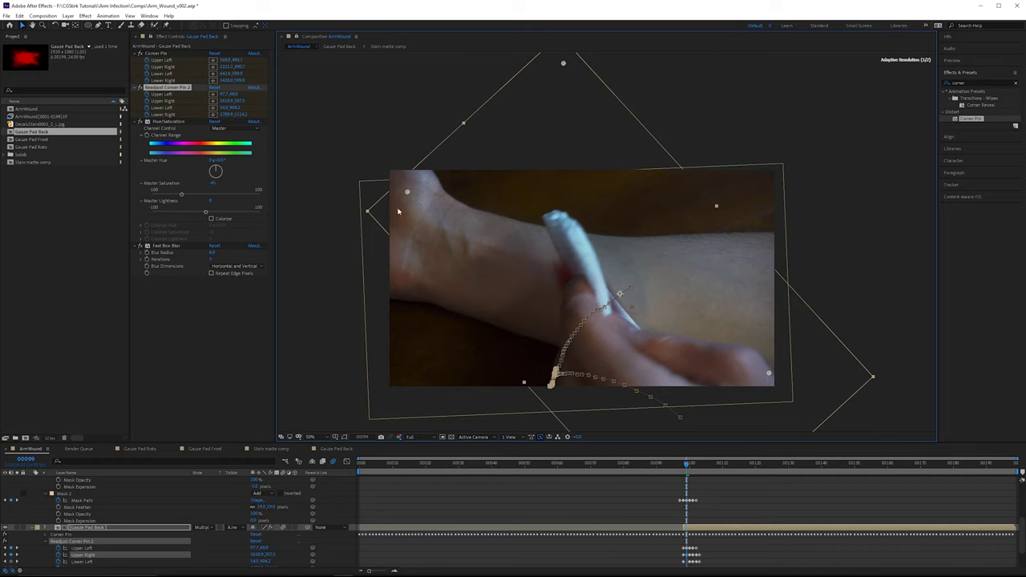
{"action": "left_click", "coordinate": [407, 193]}
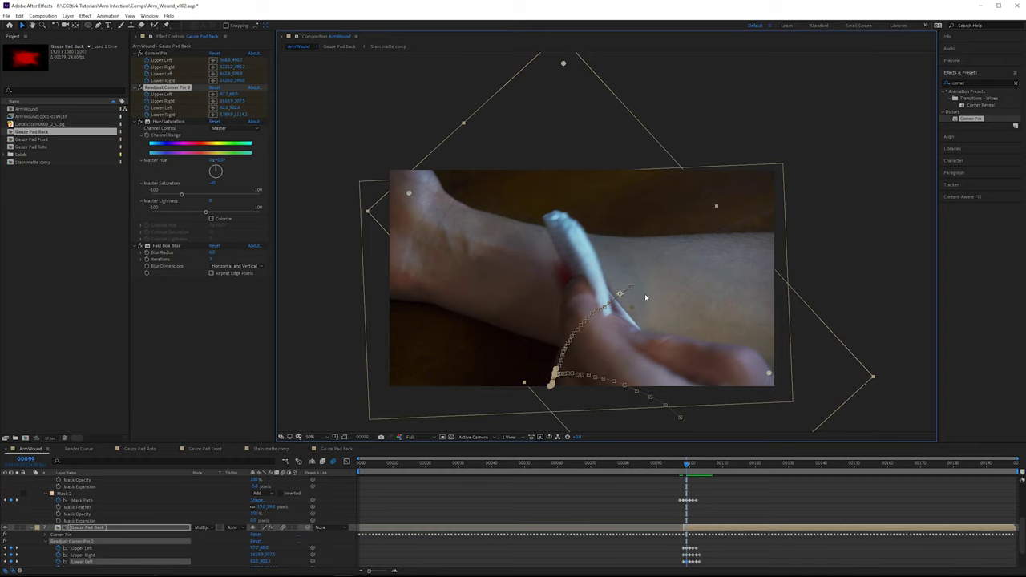
Step: Refine the Upper Right and Lower Right corners of Readjust Corner Pin 2 at frame 99
{"action": "scroll", "coordinate": [646, 295], "scroll_direction": "up", "scroll_amount": 2}
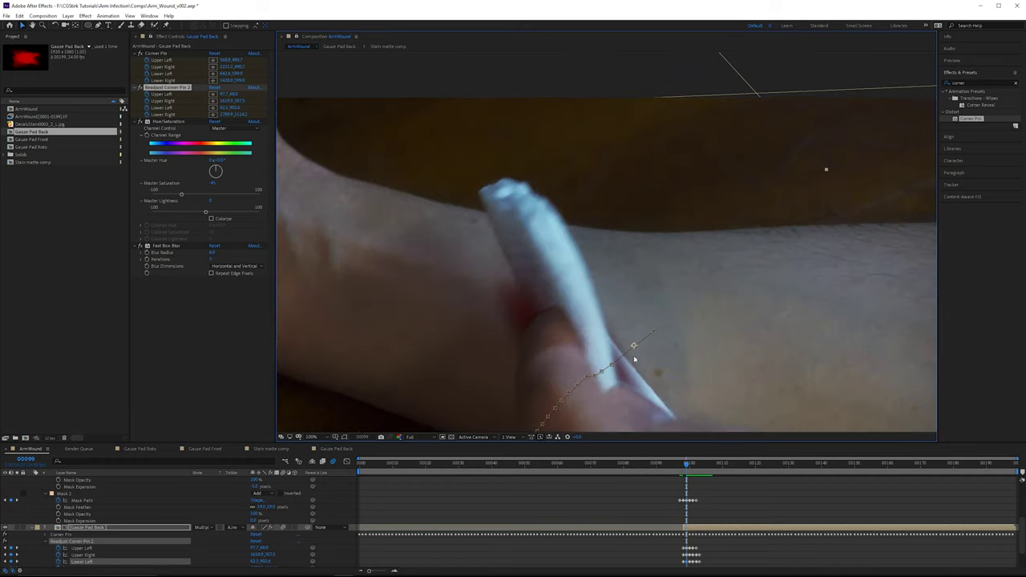
{"action": "left_click_drag", "start_coordinate": [634, 360], "coordinate": [584, 305]}
{"action": "scroll", "coordinate": [639, 364], "scroll_direction": "down", "scroll_amount": 1}
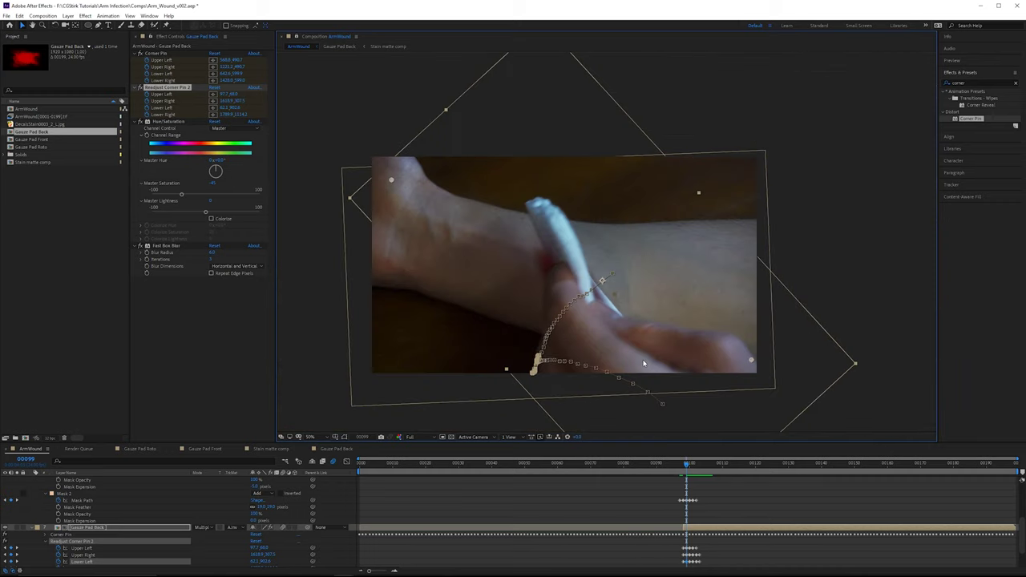
{"action": "left_click_drag", "start_coordinate": [751, 360], "coordinate": [753, 359]}
{"action": "left_click_drag", "start_coordinate": [740, 431], "coordinate": [734, 293]}
{"action": "key", "text": "v"}
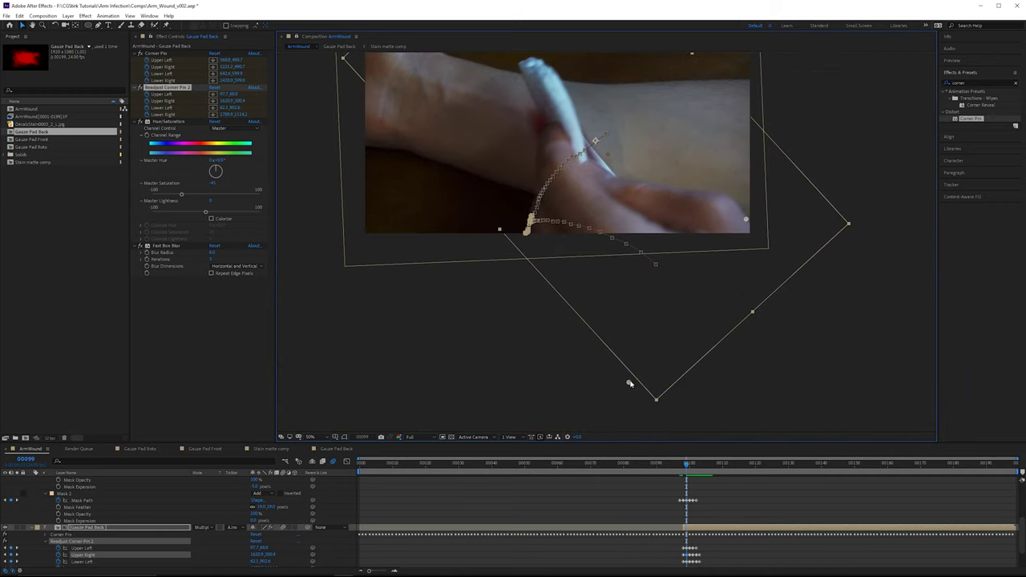
{"action": "left_click_drag", "start_coordinate": [630, 384], "coordinate": [631, 383]}
{"action": "left_click_drag", "start_coordinate": [637, 232], "coordinate": [656, 271]}
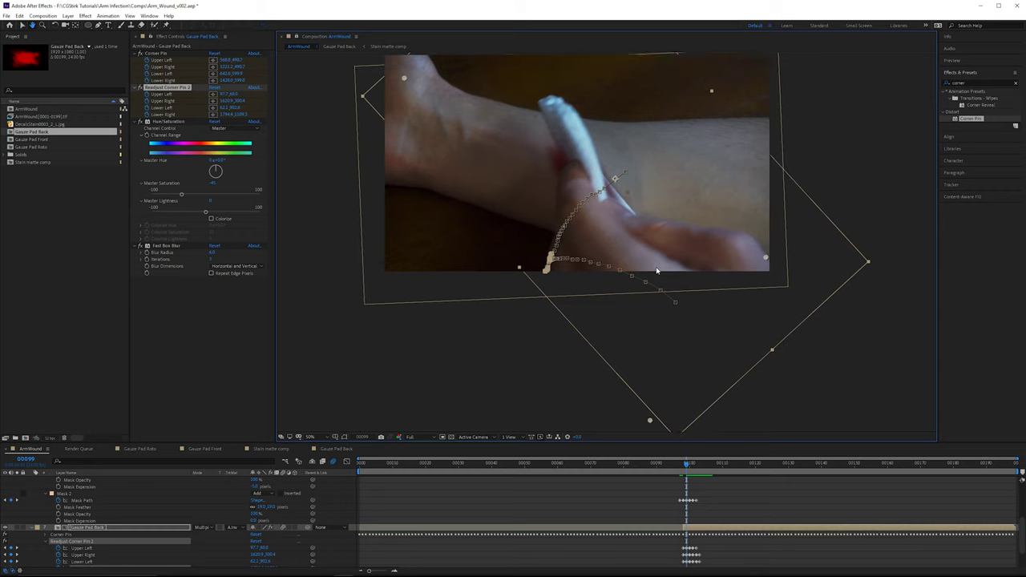
Step: Step through frames 99 to 106 to check how the adjusted stain follows the gauze pad
{"action": "key", "text": "Page_Down"}
{"action": "key", "text": "Page_Down"}
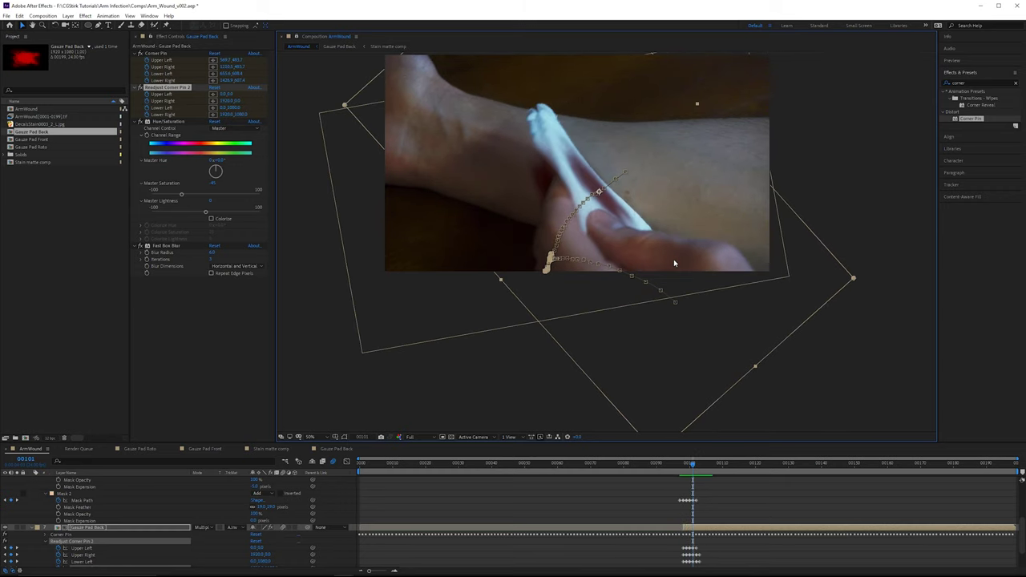
{"action": "key", "text": "Page_Down"}
{"action": "key", "text": "Page_Down"}
{"action": "key", "text": "Page_Down"}
{"action": "key", "text": "Page_Down"}
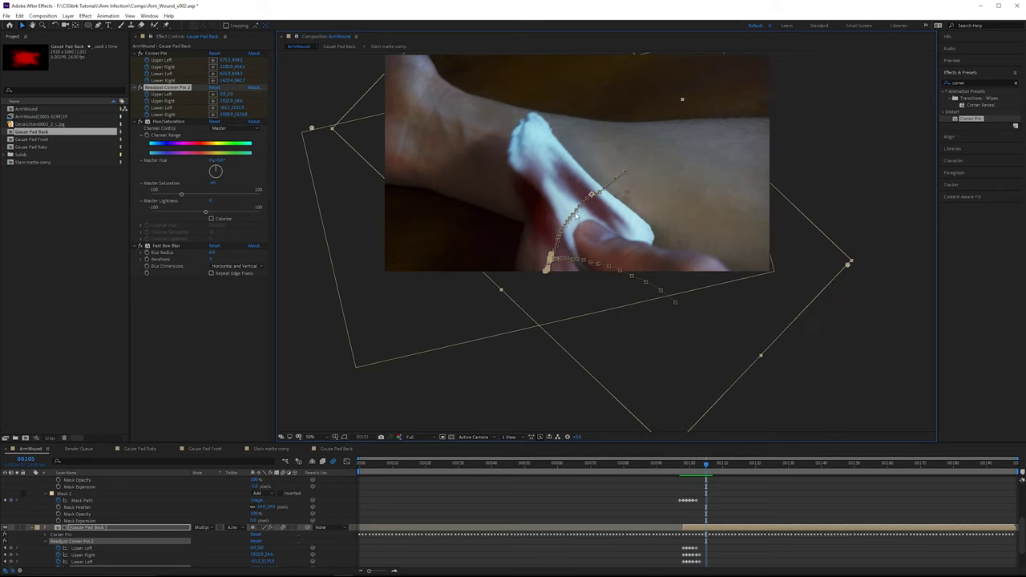
{"action": "key", "text": "Page_Down"}
{"action": "key", "text": "Page_Up"}
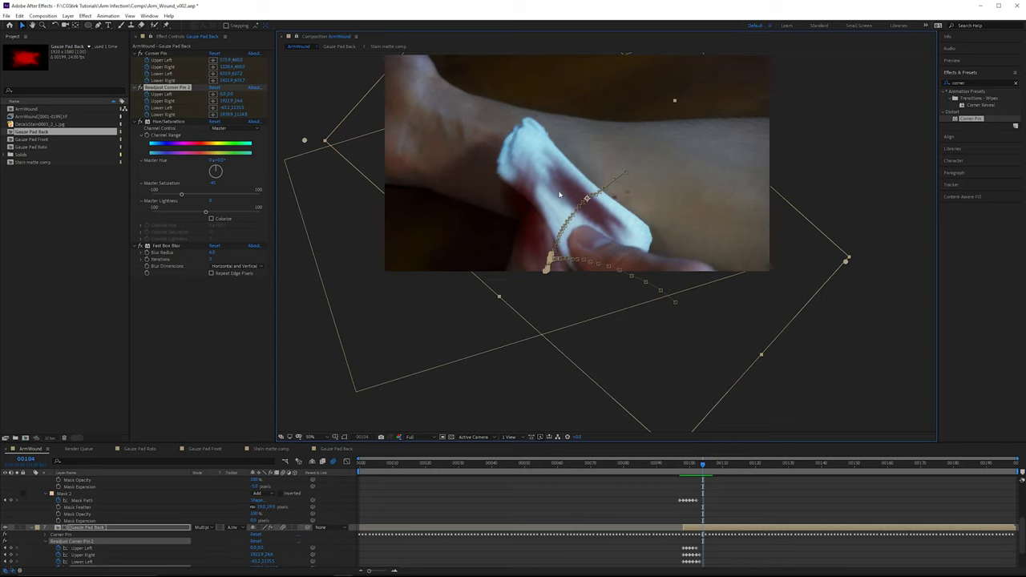
{"action": "key", "text": "Page_Up"}
{"action": "key", "text": "Page_Up"}
{"action": "key", "text": "Page_Down"}
{"action": "key", "text": "Page_Down"}
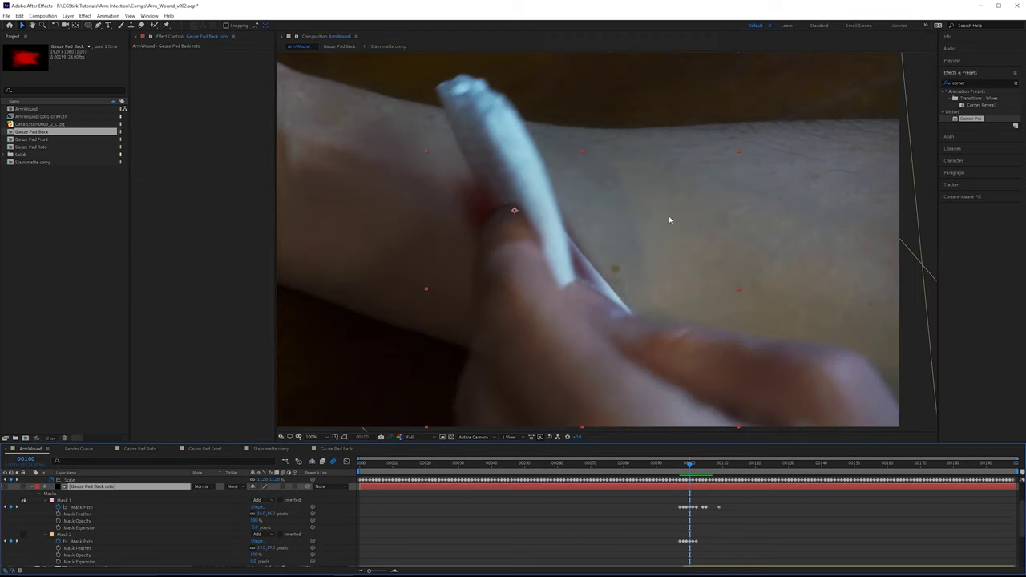
Step: Show the Gauze Pad Back roto layer briefly at frame 100 to check its mask coverage
{"action": "key", "text": "Page_Down"}
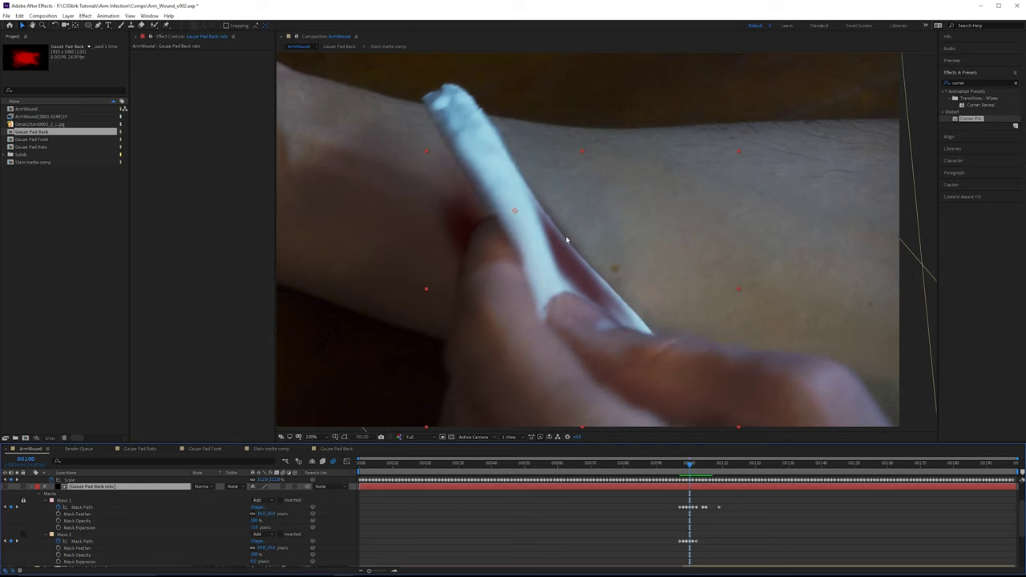
{"action": "scroll", "coordinate": [128, 516], "scroll_direction": "up", "scroll_amount": 1}
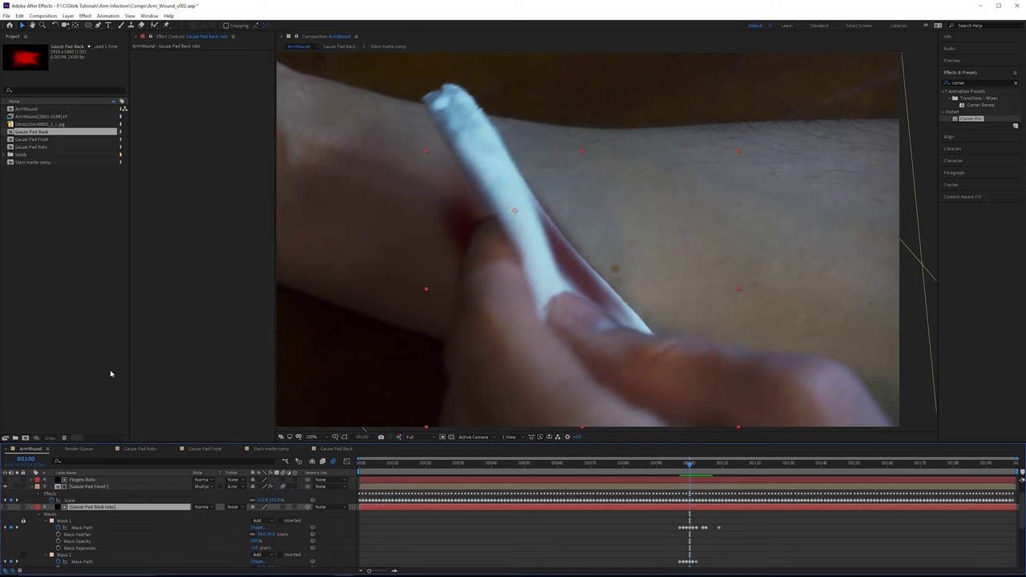
{"action": "left_click", "coordinate": [6, 508]}
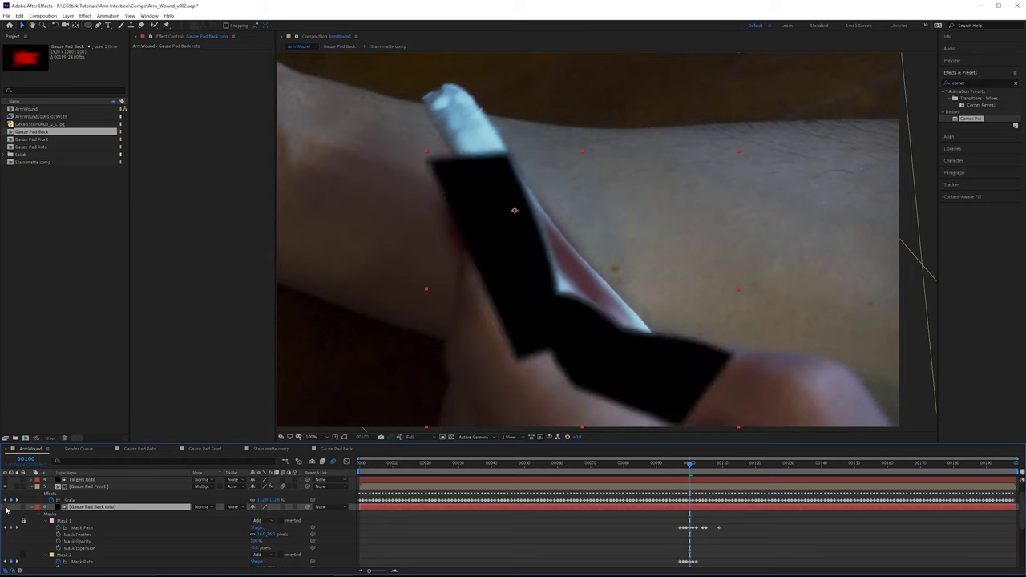
{"action": "left_click", "coordinate": [7, 508]}
Step: Draw a closed mask on the Gauze Pad Back roto layer at frame 100, following the gauze's outer edge and enclosing the adjacent skin
{"action": "key", "text": "g"}
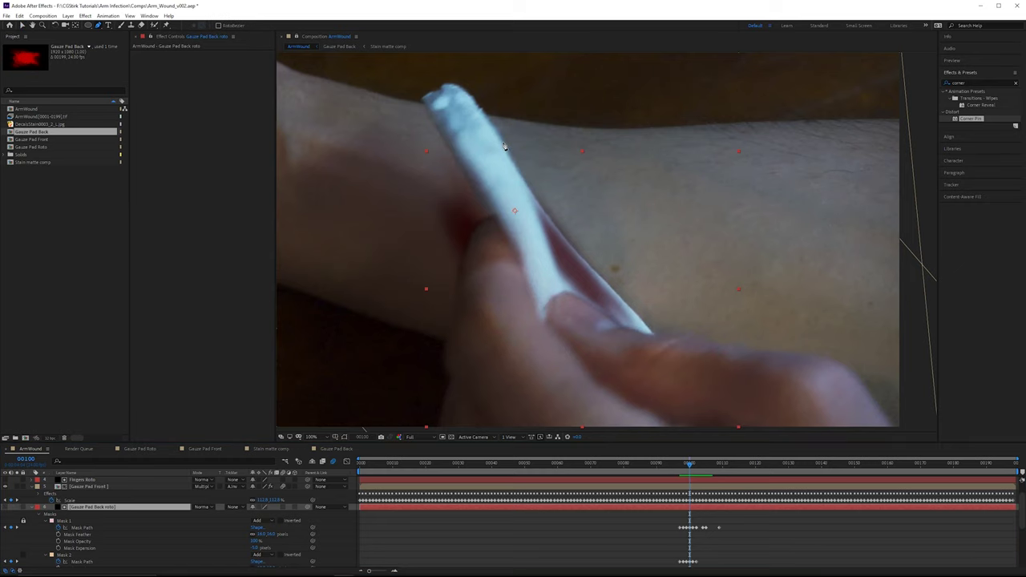
{"action": "left_click", "coordinate": [531, 189]}
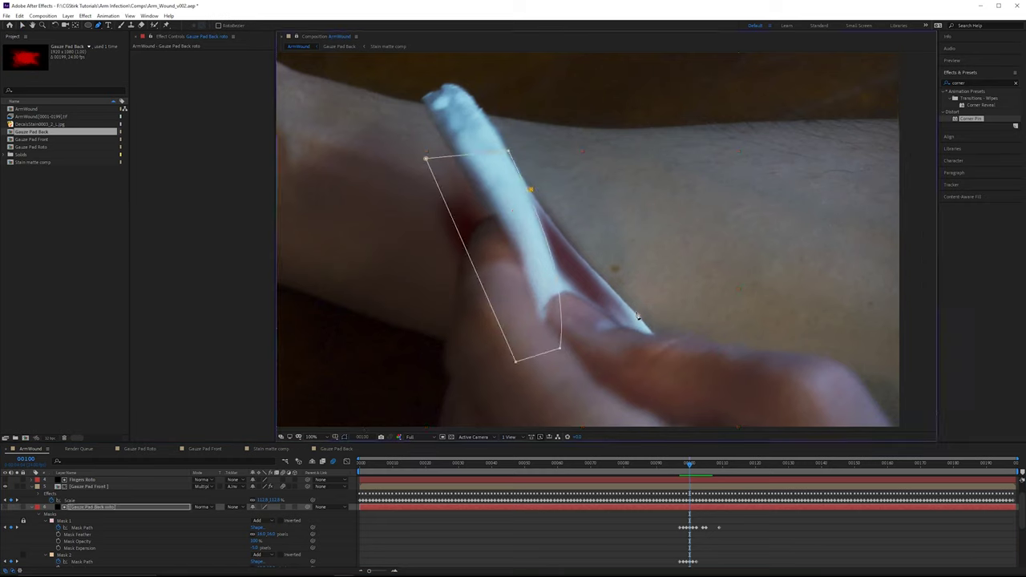
{"action": "left_click_drag", "start_coordinate": [639, 315], "coordinate": [596, 273]}
{"action": "left_click_drag", "start_coordinate": [564, 237], "coordinate": [560, 238]}
{"action": "left_click", "coordinate": [656, 330]}
{"action": "left_click", "coordinate": [658, 340]}
{"action": "left_click", "coordinate": [748, 238]}
{"action": "left_click", "coordinate": [664, 178]}
{"action": "left_click", "coordinate": [569, 144]}
{"action": "left_click", "coordinate": [526, 146]}
{"action": "left_click", "coordinate": [517, 165]}
{"action": "left_click", "coordinate": [530, 191]}
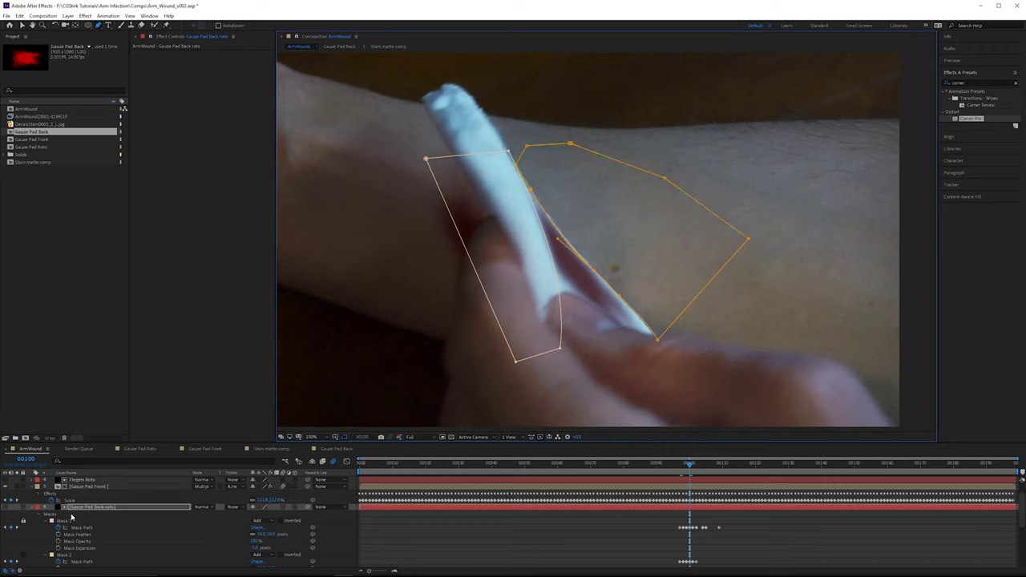
Step: Lock Mask 2 and turn on Mask Path keyframing for Mask 3 at frame 100
{"action": "scroll", "coordinate": [48, 519], "scroll_direction": "down", "scroll_amount": 3}
{"action": "left_click", "coordinate": [24, 515]}
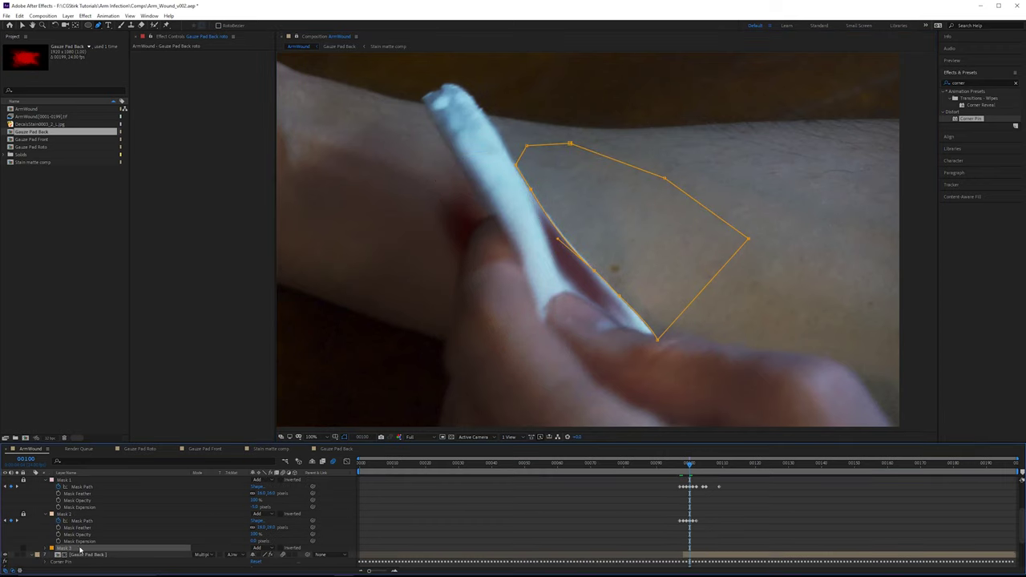
{"action": "left_click", "coordinate": [47, 548]}
{"action": "left_click", "coordinate": [58, 543]}
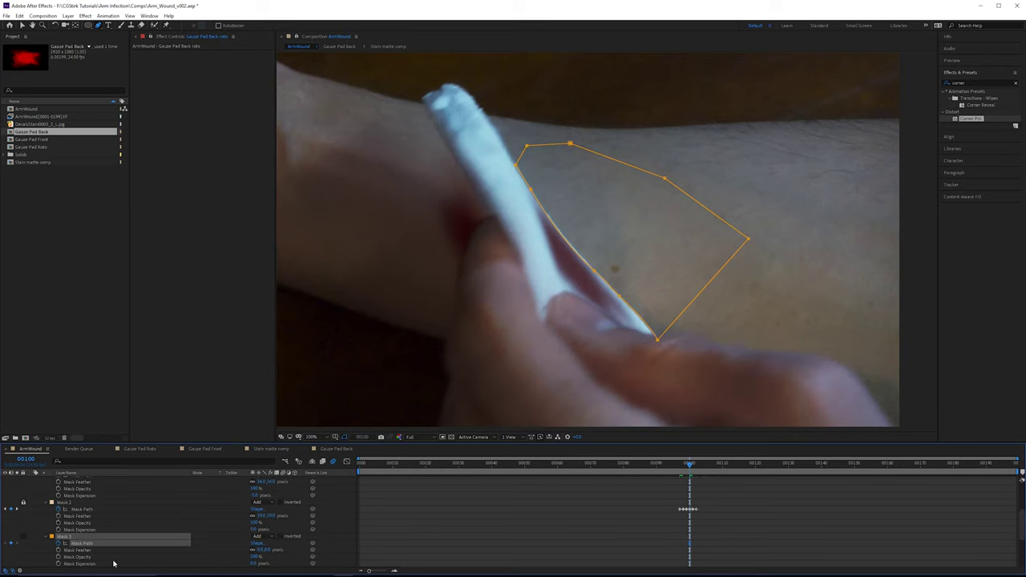
Step: Reposition the whole of Mask 3 at frame 102 to follow the gauze's outer edge
{"action": "key", "text": "Page_Down"}
{"action": "key", "text": "v"}
{"action": "key", "text": "Page_Down"}
{"action": "double_click", "coordinate": [530, 190]}
{"action": "left_click_drag", "start_coordinate": [529, 190], "coordinate": [516, 190]}
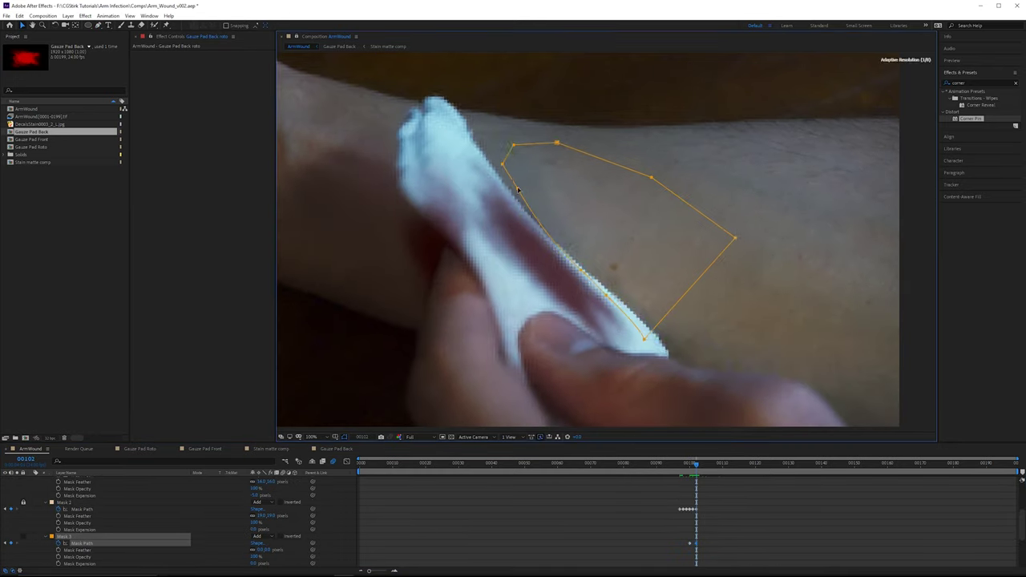
{"action": "left_click_drag", "start_coordinate": [644, 136], "coordinate": [646, 169]}
Step: Fine-tune Mask 3's points along the gauze edge at frame 100
{"action": "key", "text": "Page_Up"}
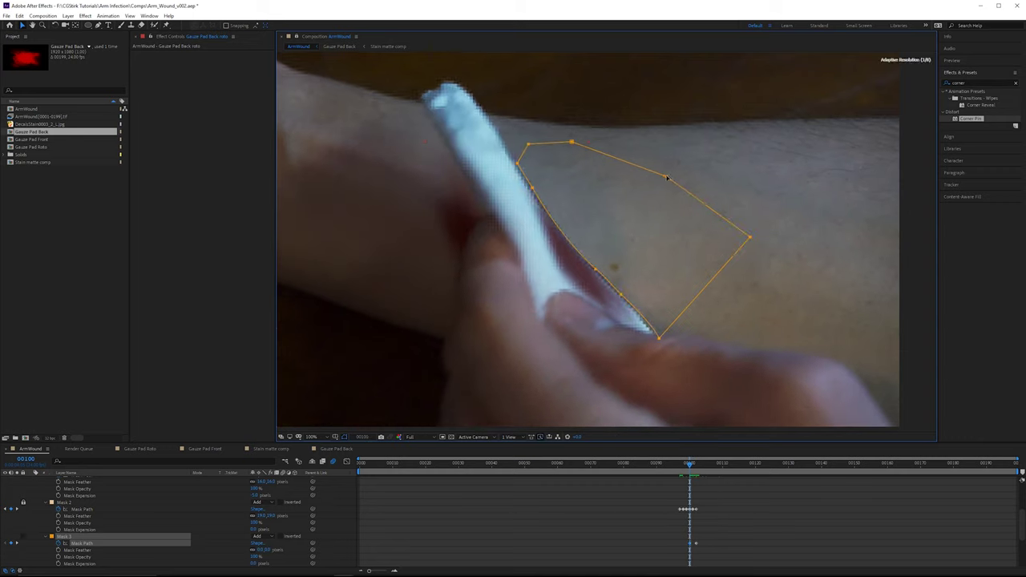
{"action": "left_click", "coordinate": [530, 190]}
{"action": "left_click_drag", "start_coordinate": [588, 268], "coordinate": [593, 270]}
{"action": "left_click", "coordinate": [621, 299]}
Step: Reshape Mask 3's points along the gauze edge at frame 99
{"action": "key", "text": "Page_Up"}
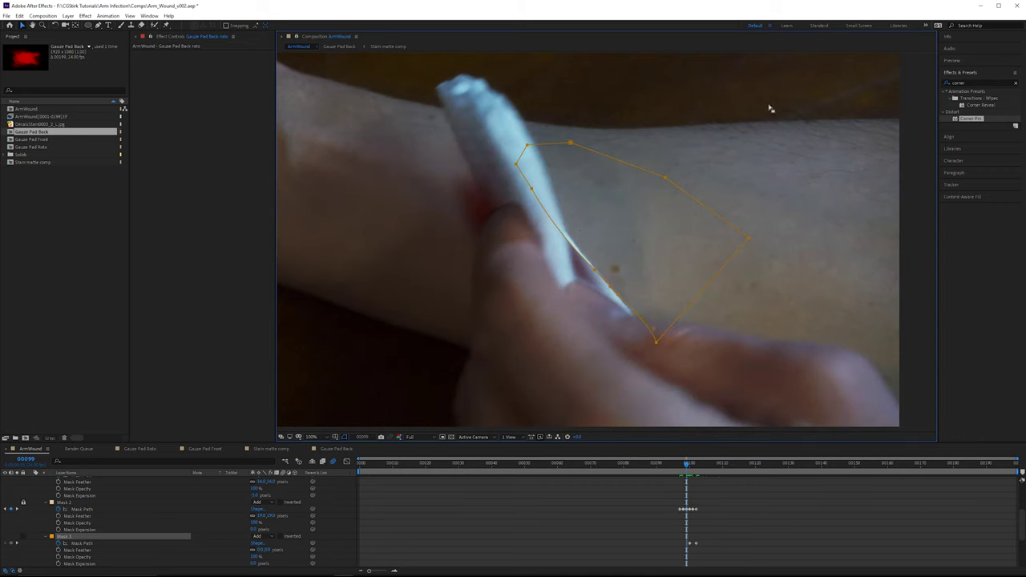
{"action": "left_click", "coordinate": [770, 105]}
{"action": "left_click_drag", "start_coordinate": [531, 189], "coordinate": [541, 186]}
{"action": "left_click_drag", "start_coordinate": [554, 217], "coordinate": [556, 228]}
Step: Nudge and slightly rotate Mask 3 at frame 98 to match the gauze edge
{"action": "key", "text": "Page_Up"}
{"action": "left_click_drag", "start_coordinate": [594, 268], "coordinate": [595, 266]}
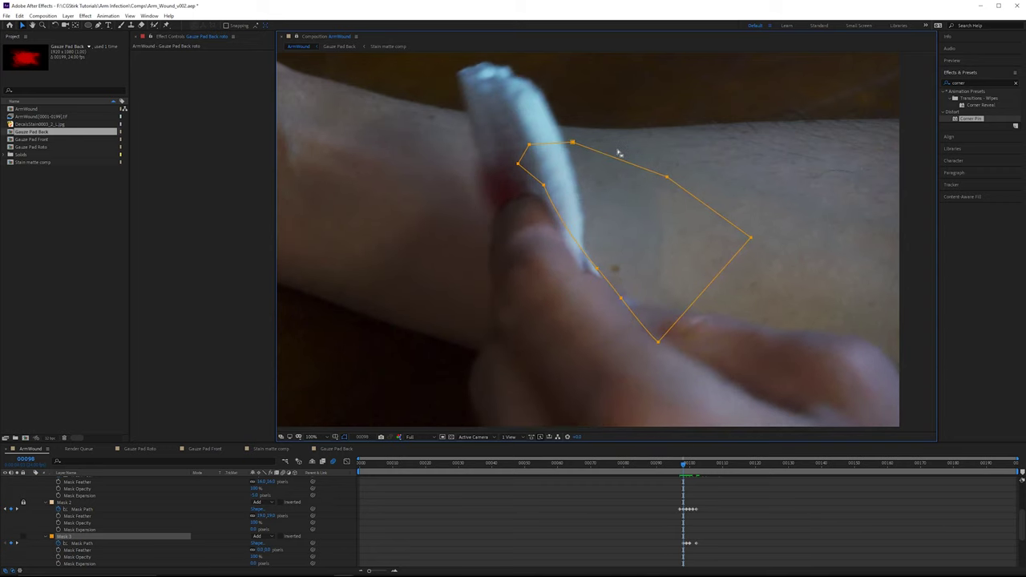
{"action": "key", "text": "ctrl+t"}
{"action": "left_click_drag", "start_coordinate": [627, 135], "coordinate": [633, 135]}
{"action": "key", "text": "Return"}
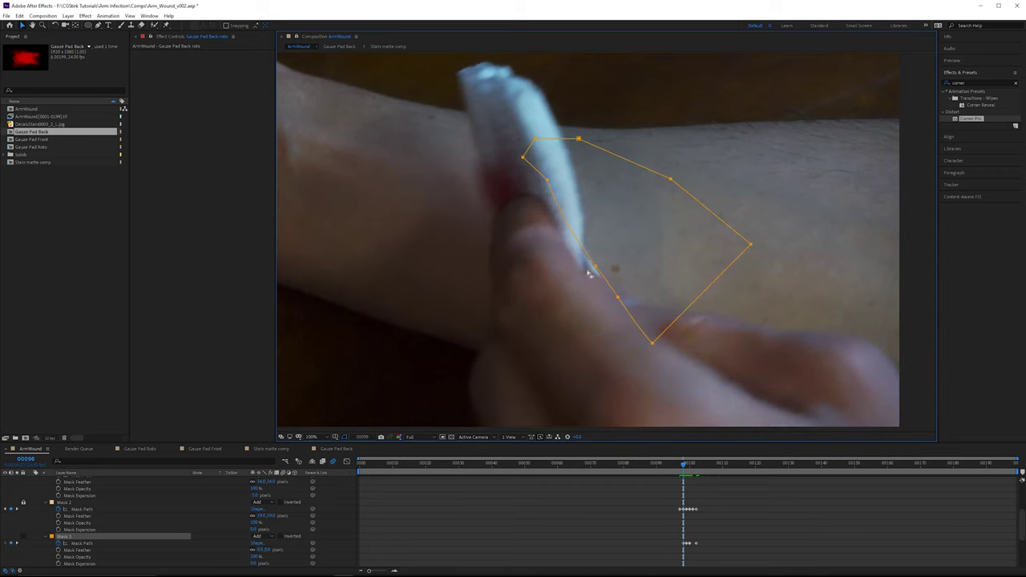
Step: Check Mask 3's fit against the gauze edge up close around frames 97 to 99
{"action": "scroll", "coordinate": [601, 275], "scroll_direction": "up", "scroll_amount": 2}
{"action": "key", "text": "Page_Down"}
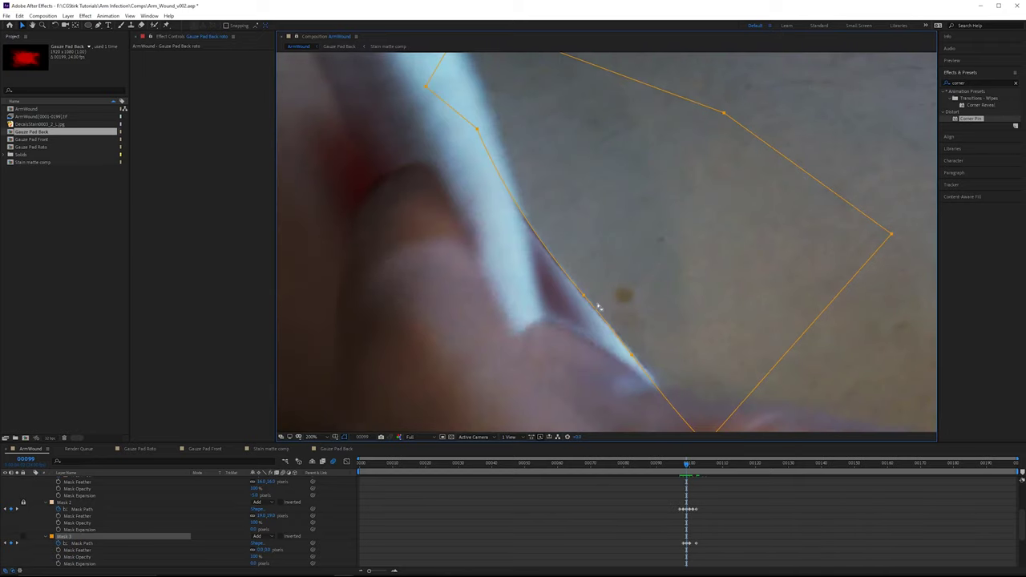
{"action": "key", "text": "Page_Up"}
{"action": "key", "text": "Page_Up"}
{"action": "key", "text": "Page_Down"}
{"action": "key", "text": "Page_Down"}
{"action": "key", "text": "Page_Up"}
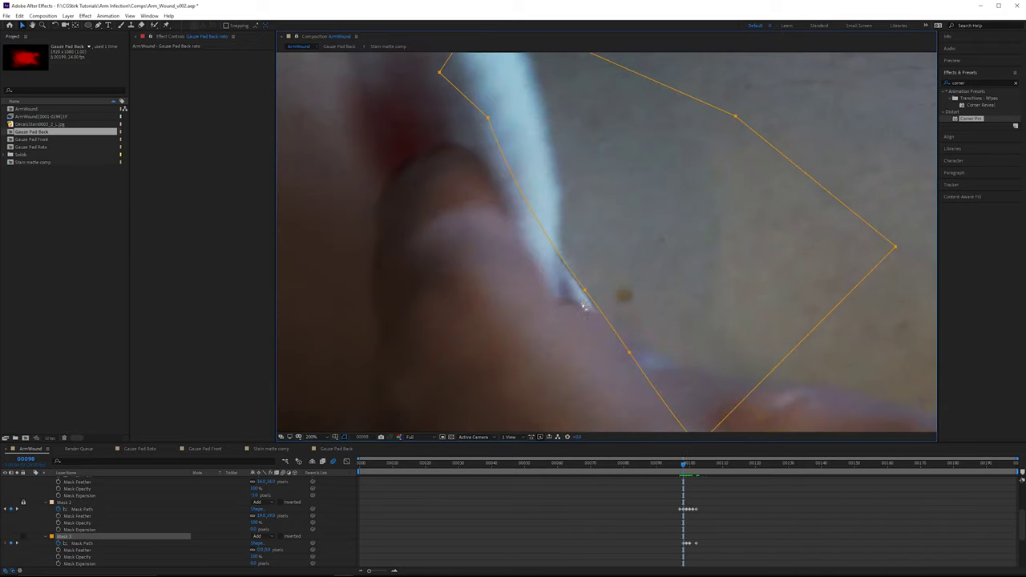
{"action": "key", "text": "Page_Down"}
{"action": "key", "text": "Page_Up"}
Step: Feather the edge of Mask 3 on the Gauze Pad Back roto layer and hide the mask outlines in the viewer
{"action": "scroll", "coordinate": [102, 532], "scroll_direction": "up", "scroll_amount": 2}
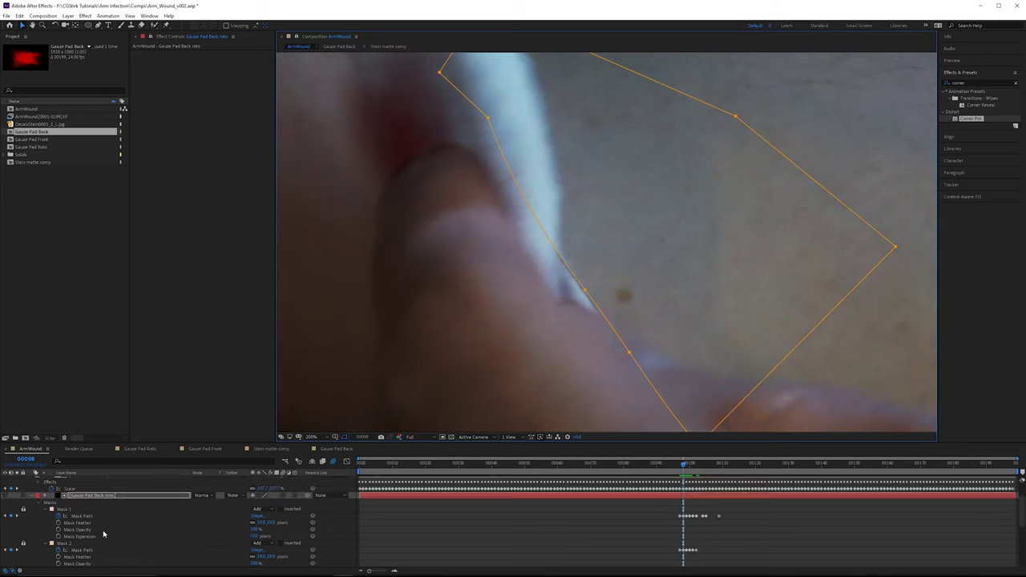
{"action": "scroll", "coordinate": [105, 529], "scroll_direction": "down", "scroll_amount": 4}
{"action": "left_click", "coordinate": [100, 525]}
{"action": "left_click", "coordinate": [99, 535]}
{"action": "left_click", "coordinate": [100, 533]}
{"action": "scroll", "coordinate": [509, 230], "scroll_direction": "down", "scroll_amount": 2}
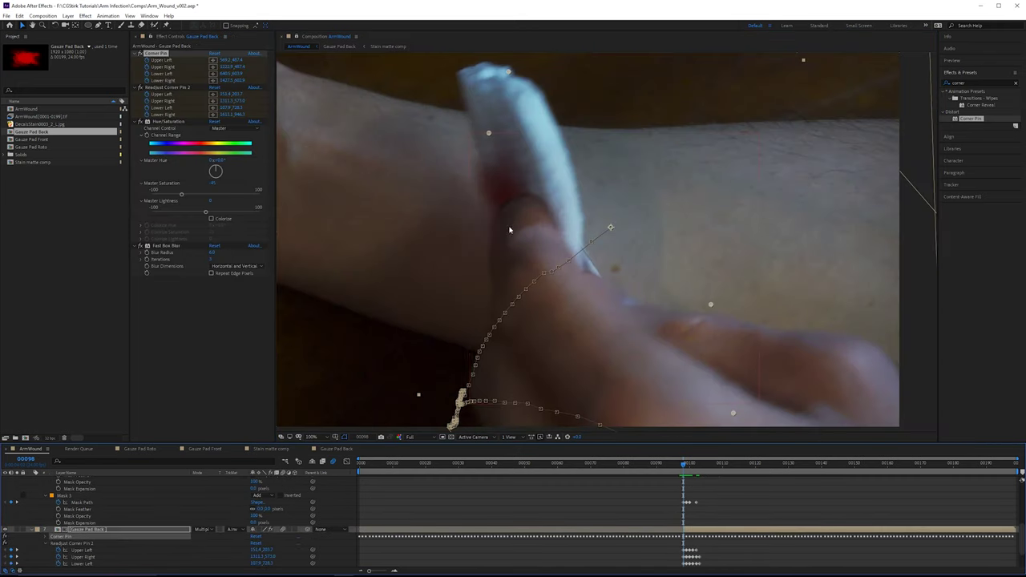
{"action": "left_click", "coordinate": [258, 510]}
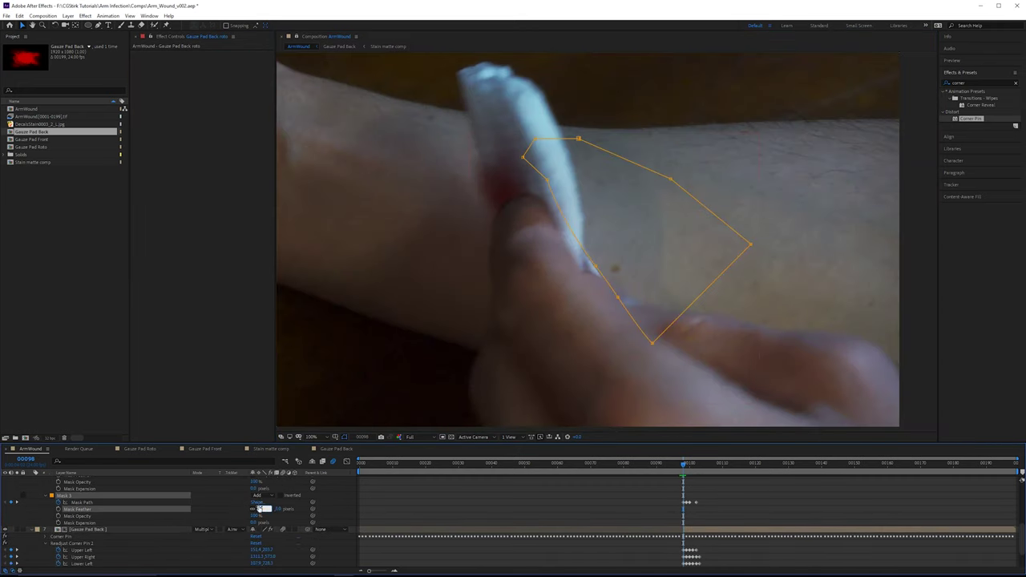
{"action": "left_click", "coordinate": [344, 436]}
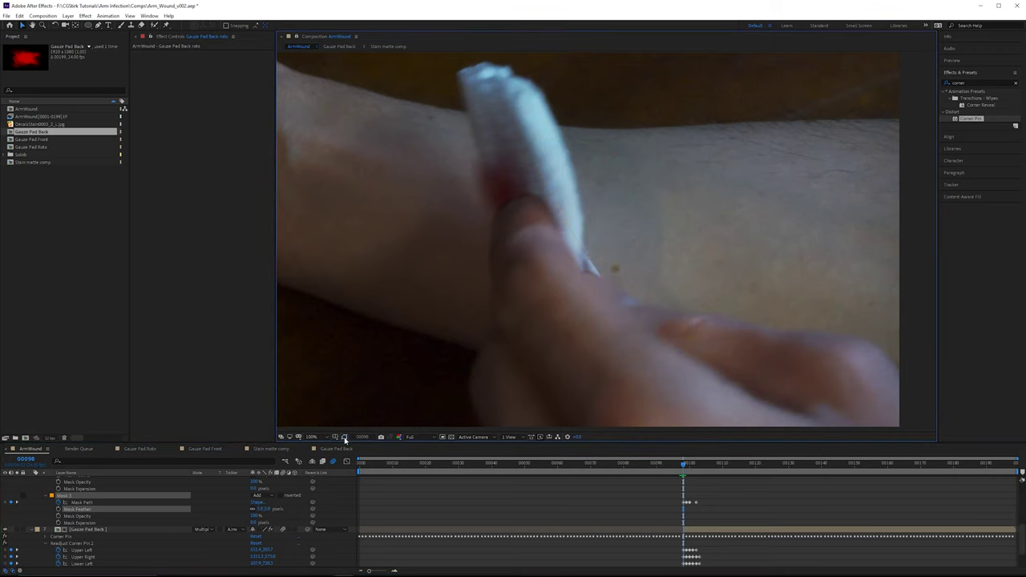
Step: Set Mask 3's expansion to 2 pixels, checking the gauze edge around frames 98 to 100
{"action": "left_click", "coordinate": [251, 523]}
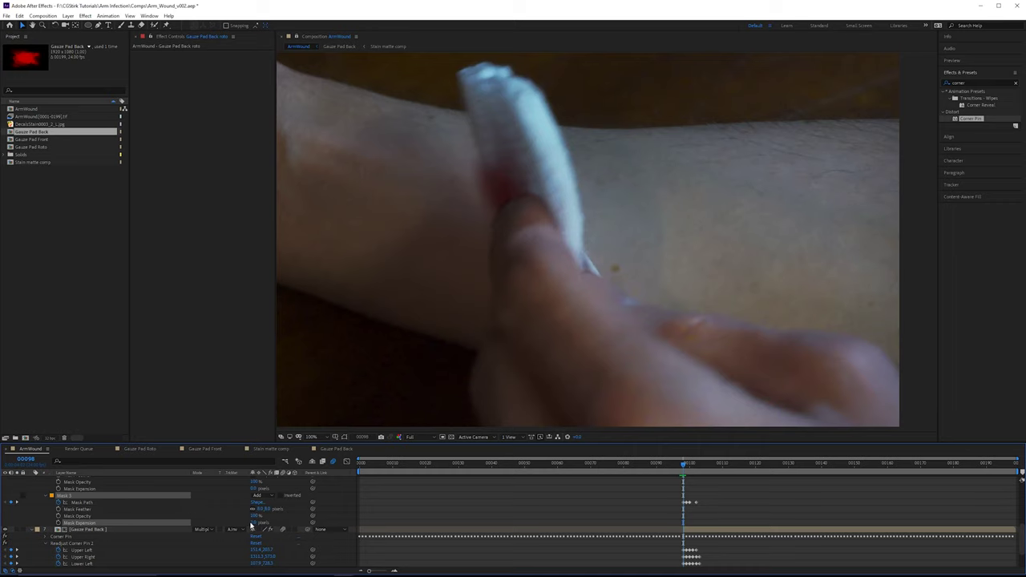
{"action": "key", "text": "ctrl+z"}
{"action": "key", "text": "Page_Up"}
{"action": "key", "text": "Page_Down"}
{"action": "key", "text": "Page_Down"}
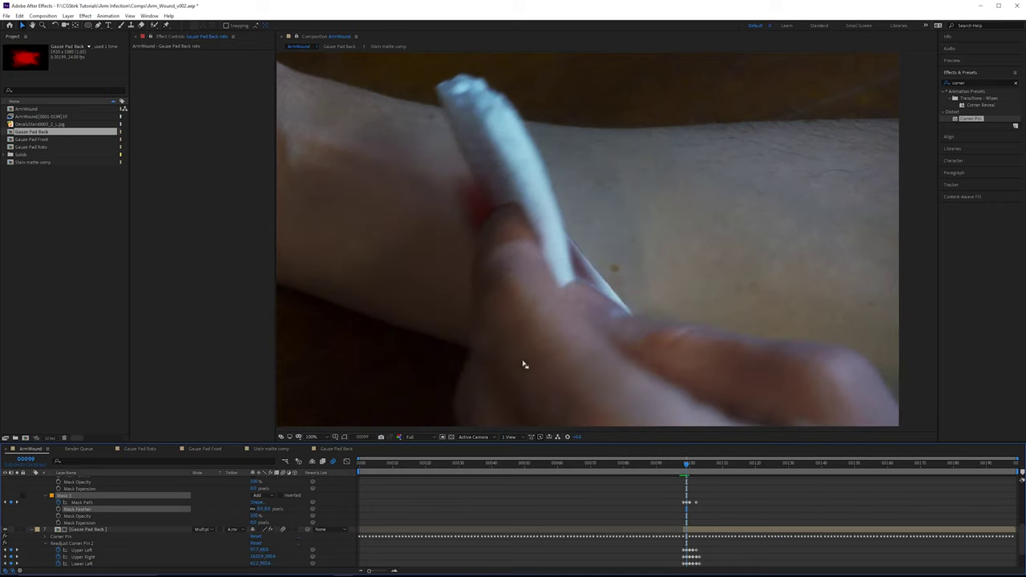
{"action": "key", "text": "Page_Down"}
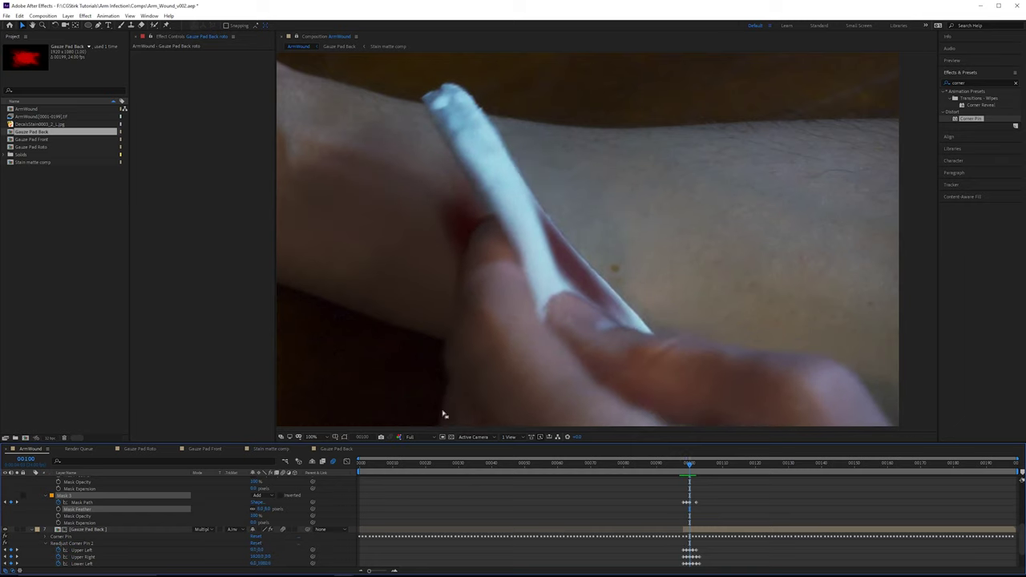
{"action": "left_click", "coordinate": [252, 522]}
{"action": "type", "text": "2"}
{"action": "key", "text": "Return"}
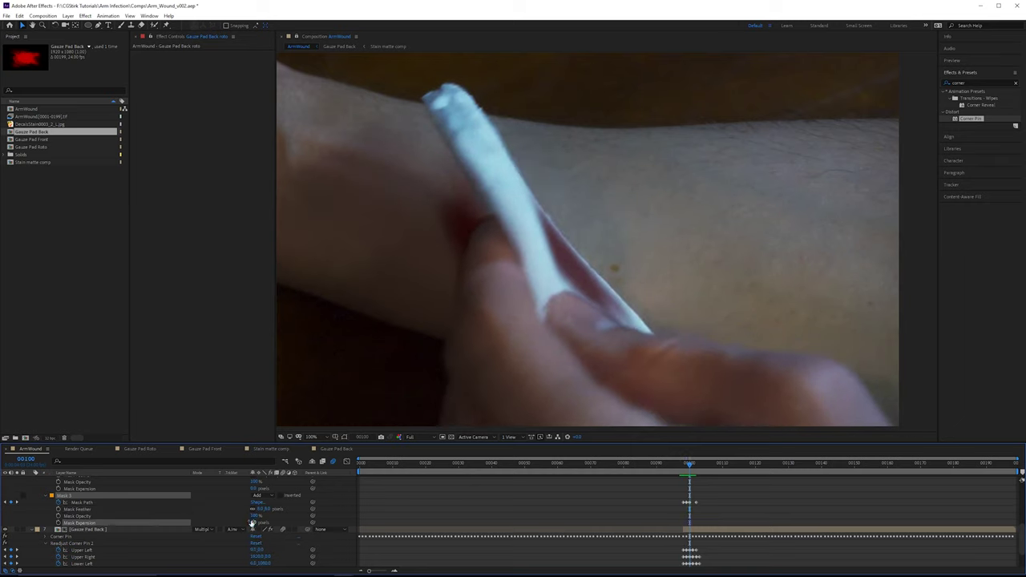
Step: Check the stain and mask edge frame by frame from 99 to 107, and return to frame 92
{"action": "key", "text": "Page_Up"}
{"action": "key", "text": "Page_Down"}
{"action": "key", "text": "Page_Up"}
{"action": "key", "text": "Page_Down"}
{"action": "key", "text": "Page_Down"}
{"action": "key", "text": "Page_Down"}
{"action": "key", "text": "Page_Down"}
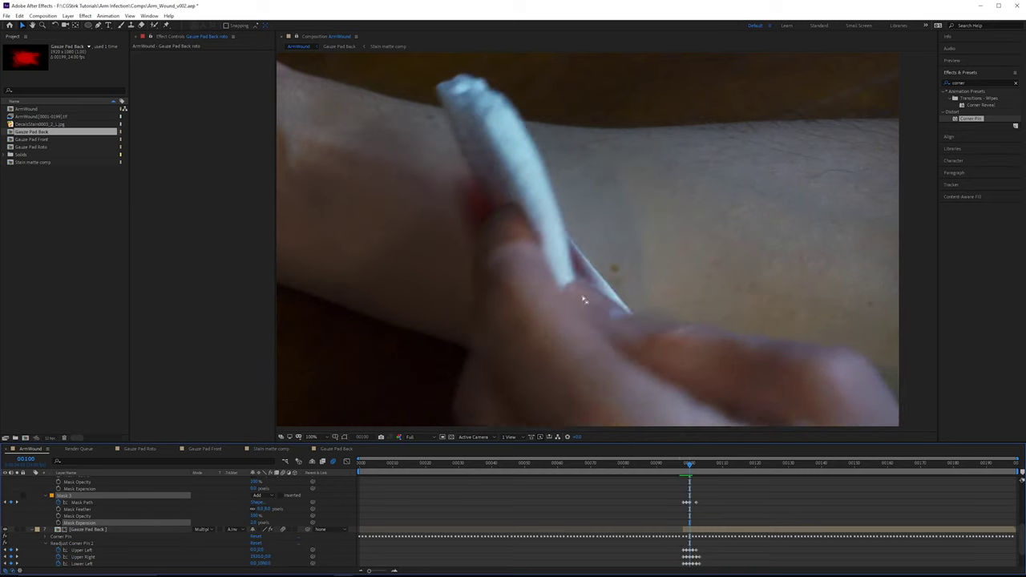
{"action": "key", "text": "Page_Down"}
{"action": "key", "text": "Page_Down"}
{"action": "key", "text": "Page_Down"}
{"action": "key", "text": "Page_Down"}
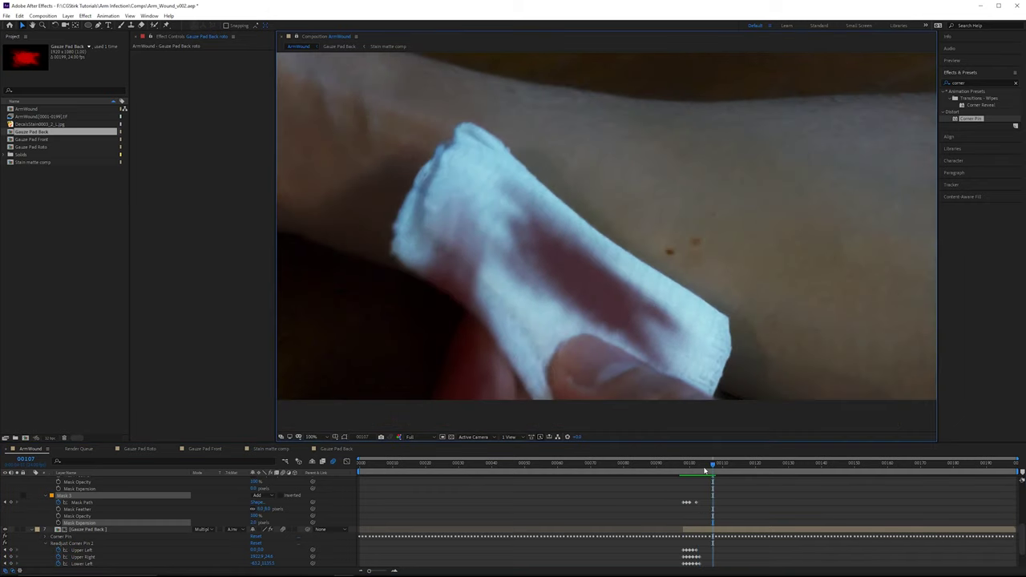
{"action": "left_click_drag", "start_coordinate": [705, 470], "coordinate": [655, 476]}
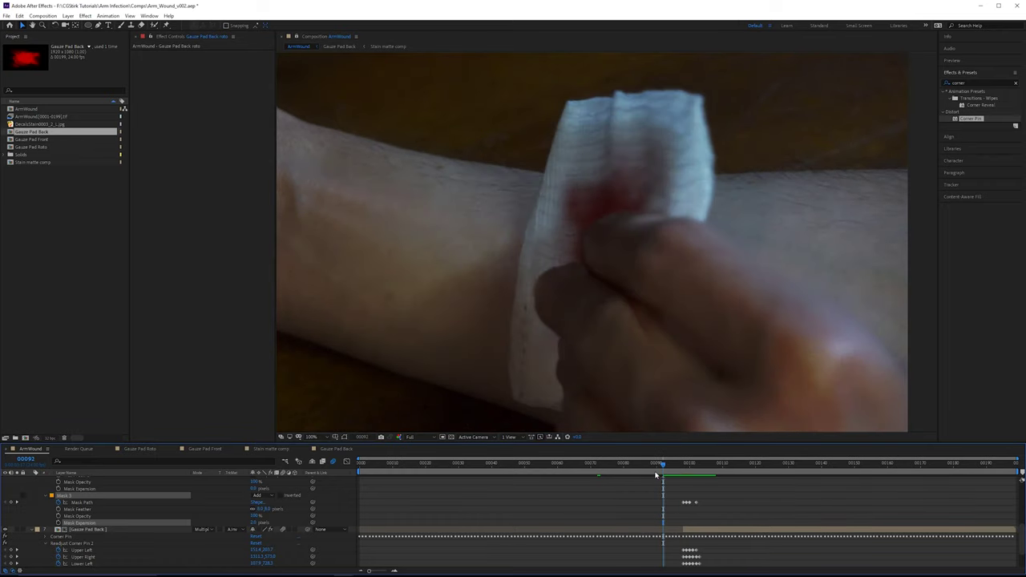
Step: Set the Gauze Pad Front layer to No Track Matte and Normal blending so its full stain can be aligned
{"action": "scroll", "coordinate": [128, 525], "scroll_direction": "up", "scroll_amount": 5}
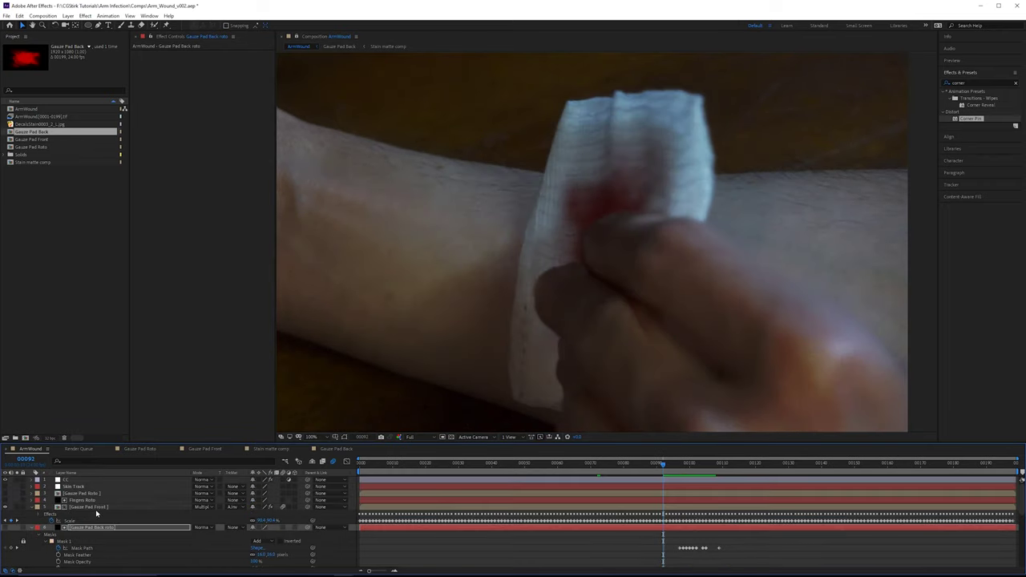
{"action": "left_click", "coordinate": [96, 508]}
{"action": "left_click", "coordinate": [233, 508]}
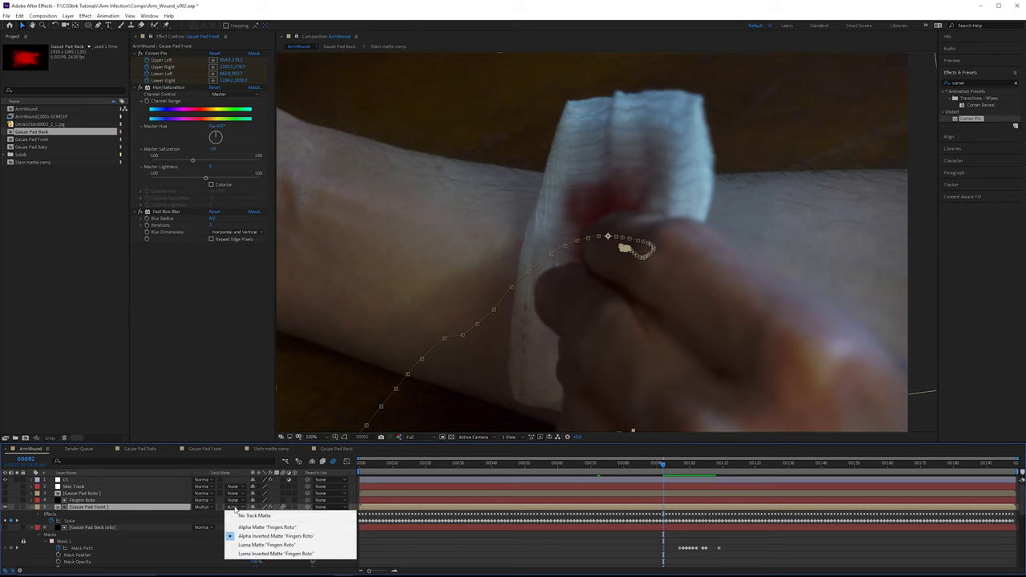
{"action": "left_click", "coordinate": [240, 517]}
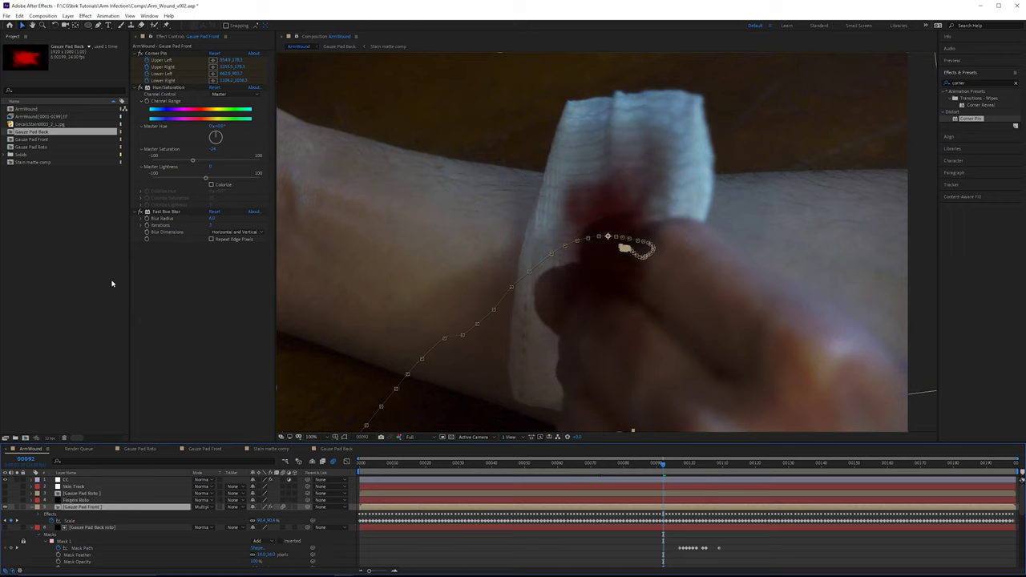
{"action": "left_click", "coordinate": [207, 509]}
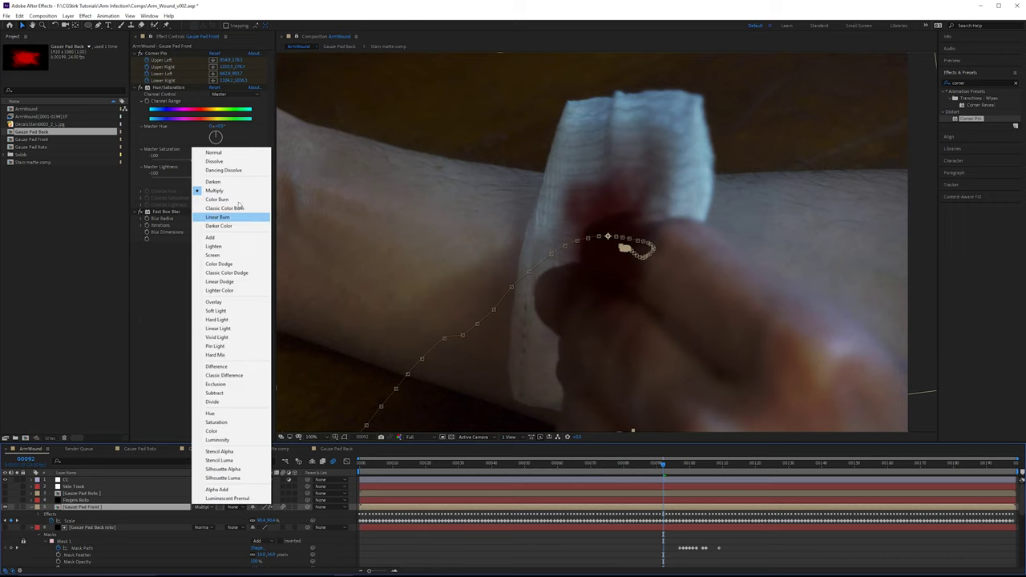
{"action": "left_click", "coordinate": [236, 153]}
{"action": "scroll", "coordinate": [681, 281], "scroll_direction": "down", "scroll_amount": 3}
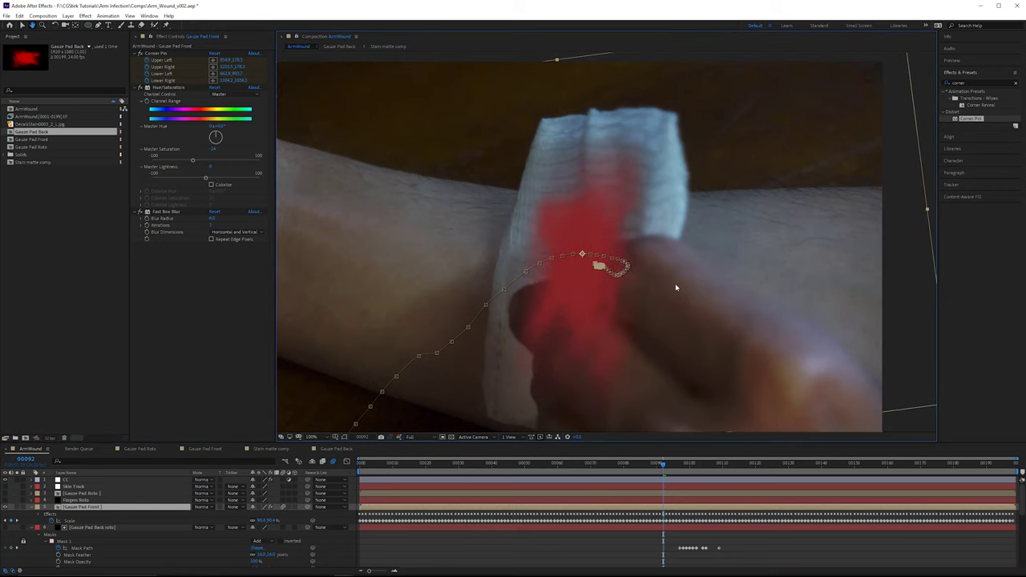
{"action": "key", "text": "v"}
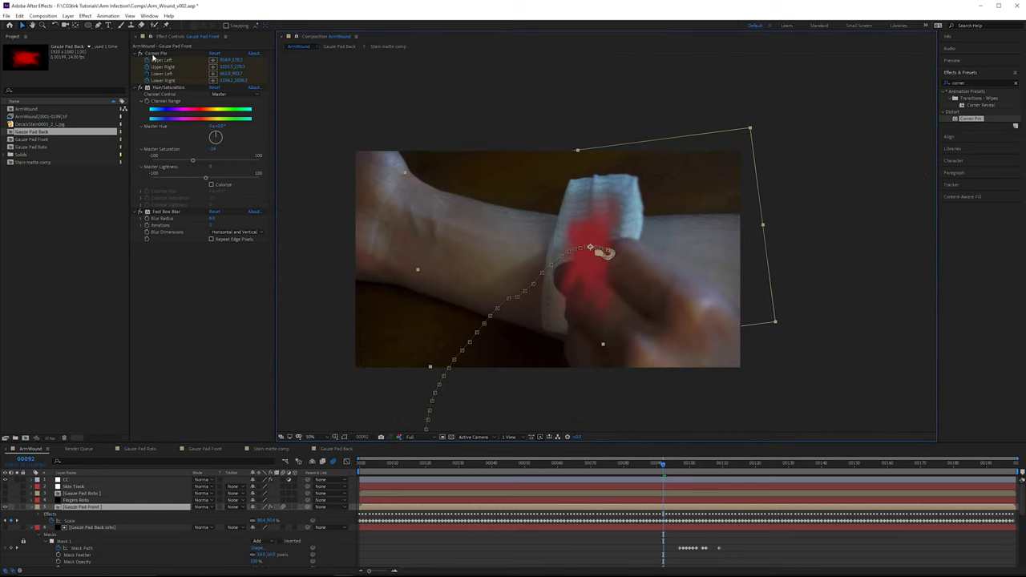
Step: Add a second Corner Pin to Gauze Pad Front directly below the first and rename it Readjust Corner Pin 2
{"action": "left_click_drag", "start_coordinate": [949, 122], "coordinate": [195, 84]}
{"action": "key", "text": "Return"}
{"action": "key", "text": "Home"}
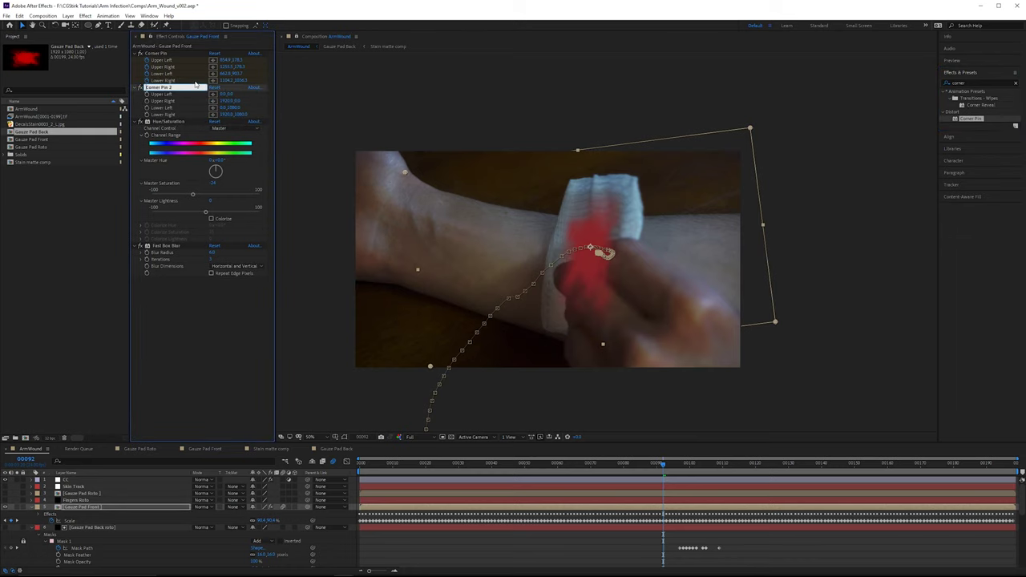
{"action": "type", "text": "Readjust"}
{"action": "key", "text": "Return"}
{"action": "scroll", "coordinate": [510, 160], "scroll_direction": "up", "scroll_amount": 1}
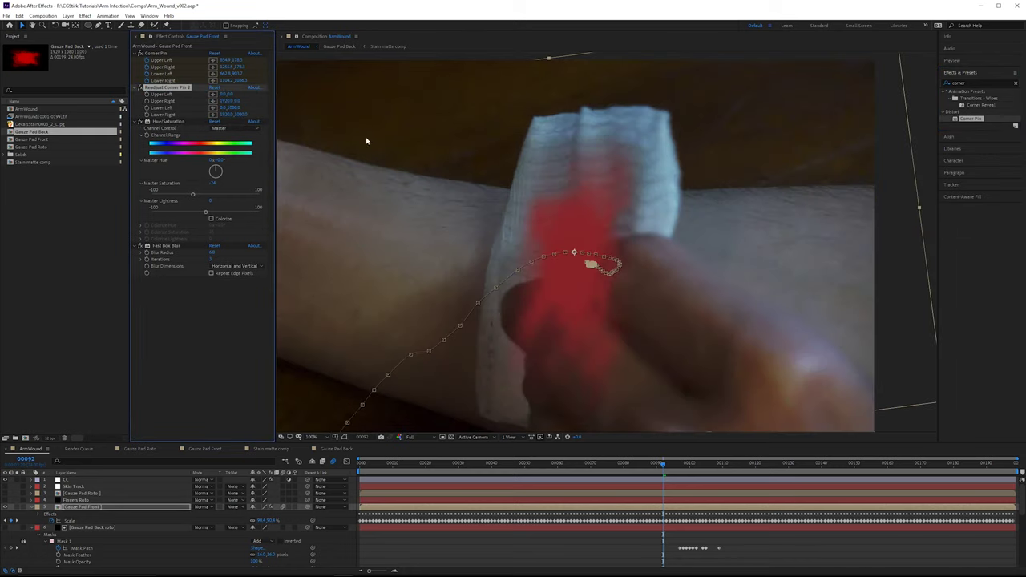
Step: Keyframe all four Readjust Corner Pin 2 corners at frame 97 and reveal the layer's keyframes with the original Corner Pin collapsed
{"action": "key", "text": "Page_Down"}
{"action": "key", "text": "Page_Down"}
{"action": "key", "text": "Page_Down"}
{"action": "key", "text": "Page_Down"}
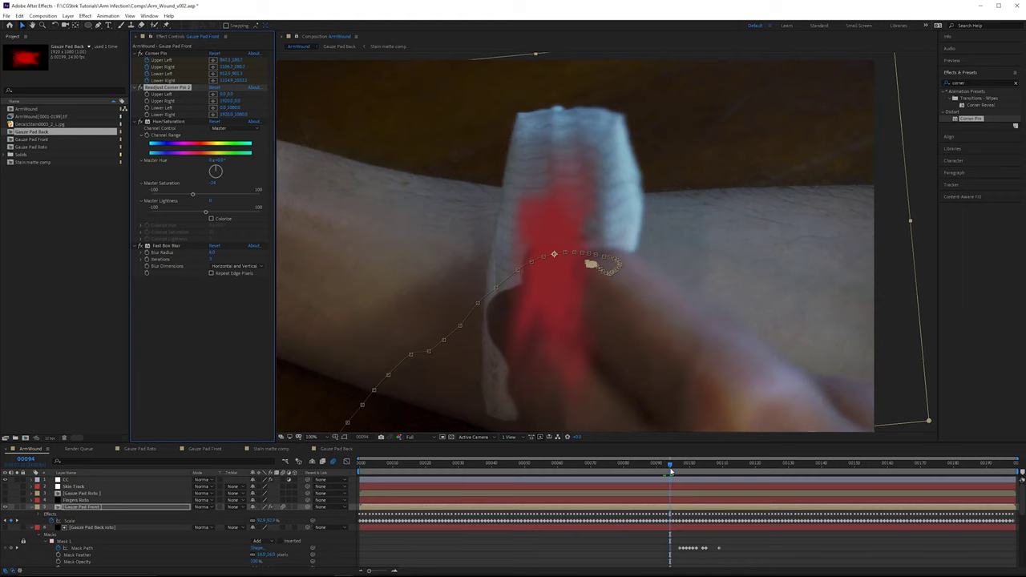
{"action": "key", "text": "Page_Up"}
{"action": "key", "text": "Page_Down"}
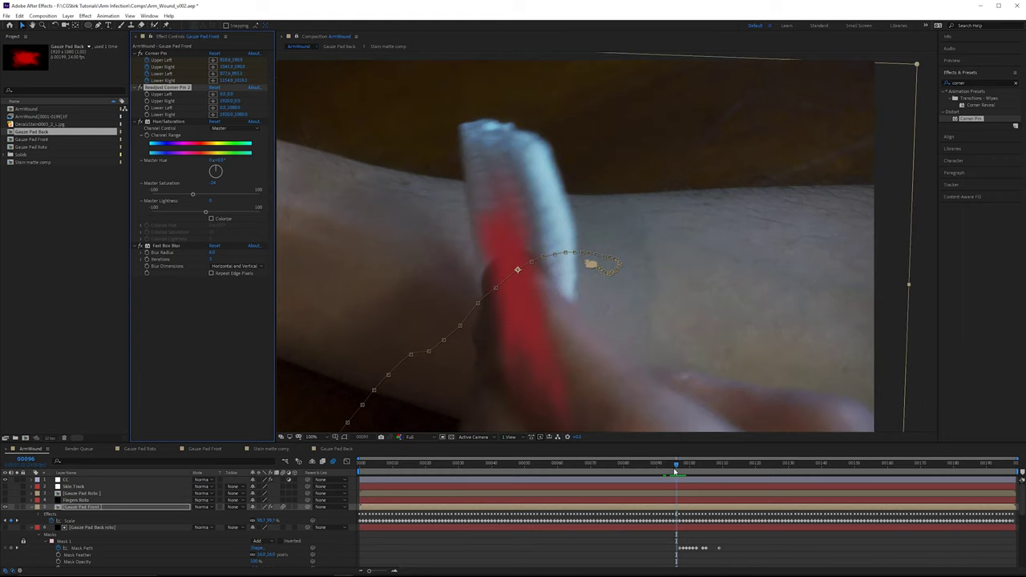
{"action": "key", "text": "Page_Up"}
{"action": "key", "text": "Page_Down"}
{"action": "key", "text": "Page_Down"}
{"action": "key", "text": "u"}
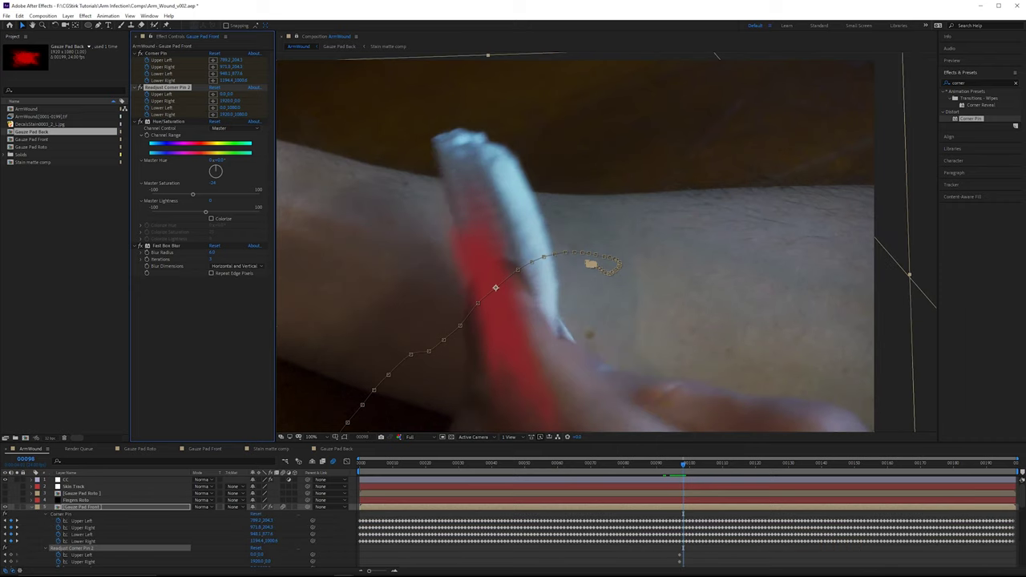
{"action": "left_click", "coordinate": [46, 517]}
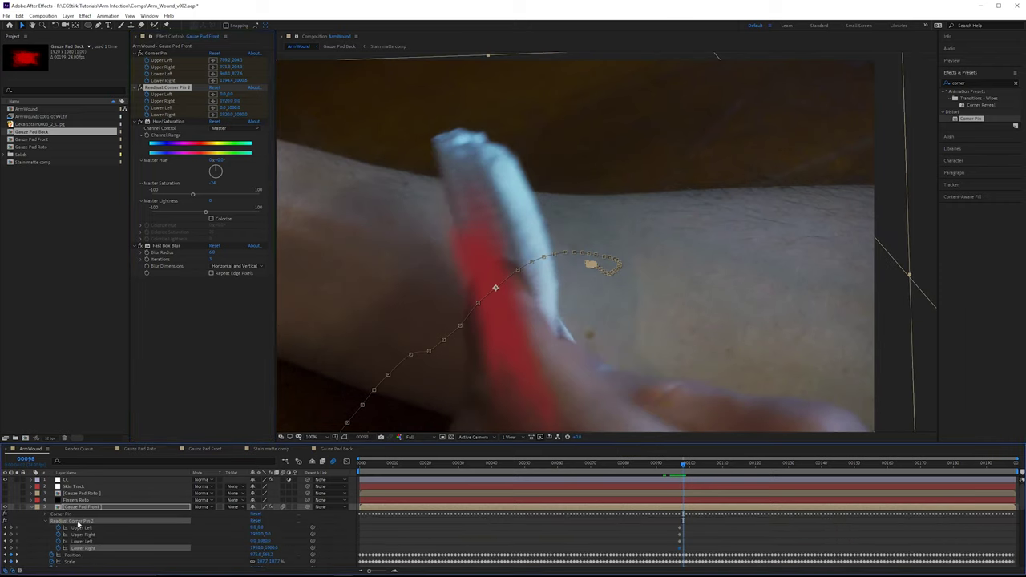
Step: Reposition all four Readjust Corner Pin 2 corners at frame 98 so the front stain follows the tilted gauze
{"action": "scroll", "coordinate": [457, 184], "scroll_direction": "down", "scroll_amount": 1}
{"action": "left_click_drag", "start_coordinate": [457, 183], "coordinate": [481, 178]}
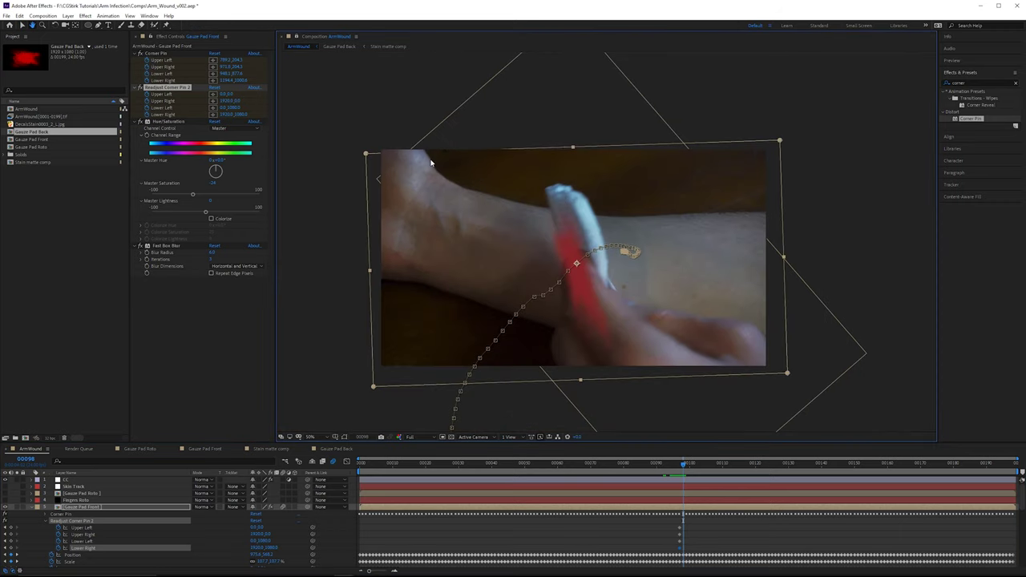
{"action": "left_click_drag", "start_coordinate": [366, 154], "coordinate": [388, 147]}
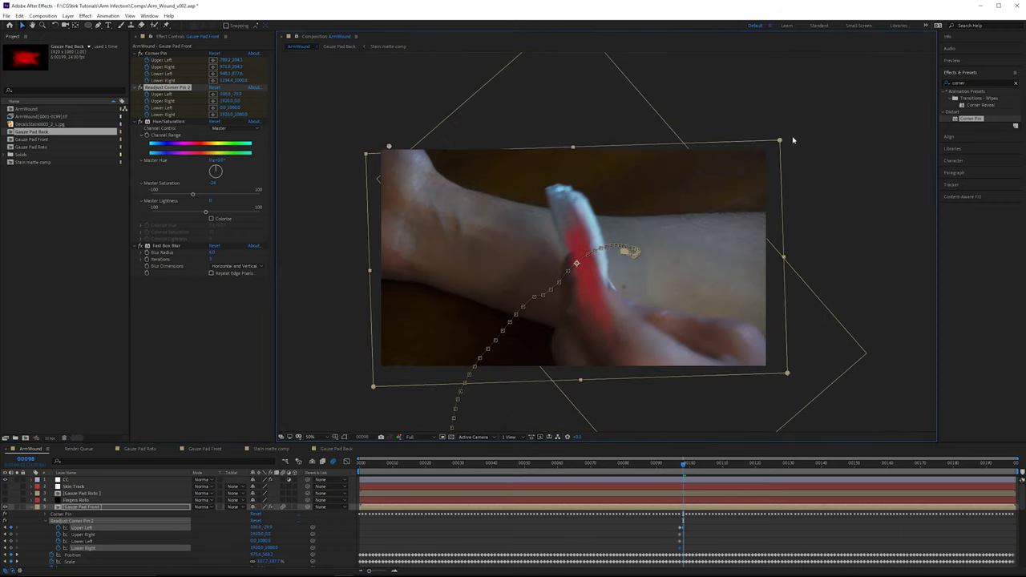
{"action": "left_click_drag", "start_coordinate": [782, 142], "coordinate": [779, 141]}
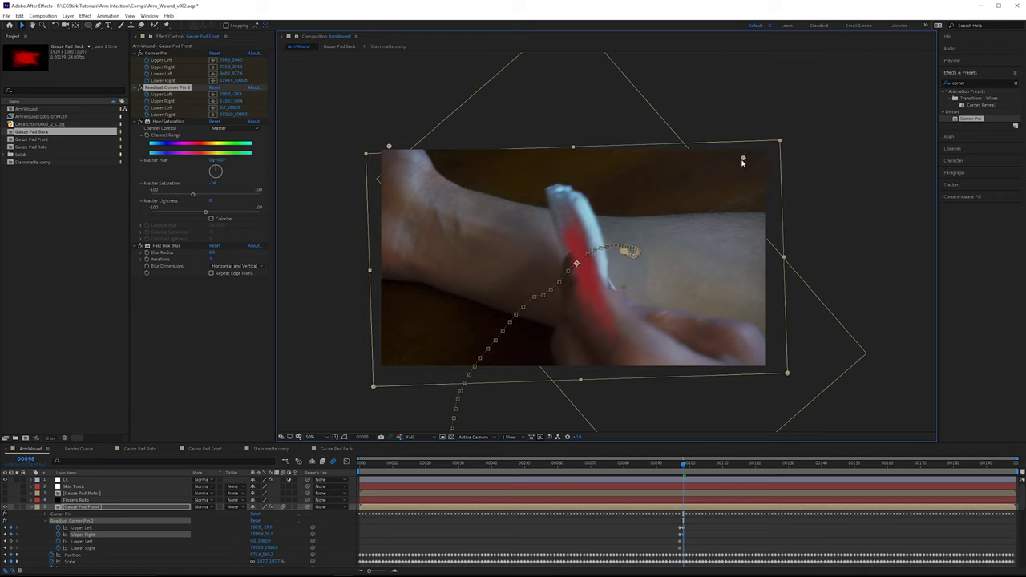
{"action": "left_click_drag", "start_coordinate": [729, 162], "coordinate": [719, 162]}
{"action": "left_click_drag", "start_coordinate": [787, 376], "coordinate": [754, 381]}
{"action": "left_click_drag", "start_coordinate": [375, 388], "coordinate": [427, 368]}
{"action": "left_click_drag", "start_coordinate": [724, 162], "coordinate": [724, 145]}
{"action": "left_click_drag", "start_coordinate": [754, 378], "coordinate": [787, 372]}
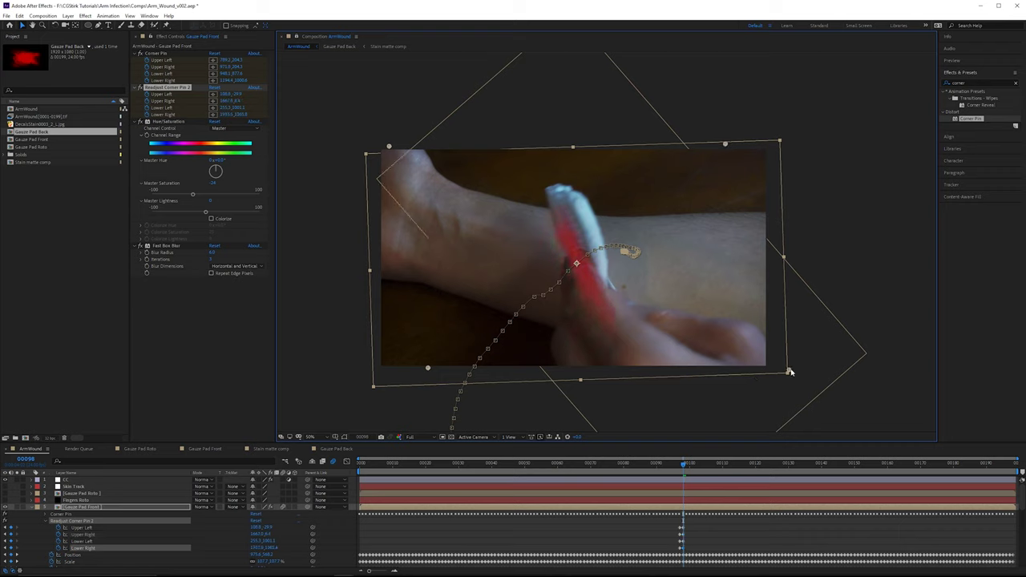
Step: Fine-tune the Readjust Corner Pin 2 corners at frame 98 to seat the stain on the gauze's front face
{"action": "left_click_drag", "start_coordinate": [428, 368], "coordinate": [433, 364]}
{"action": "left_click_drag", "start_coordinate": [788, 371], "coordinate": [783, 380]}
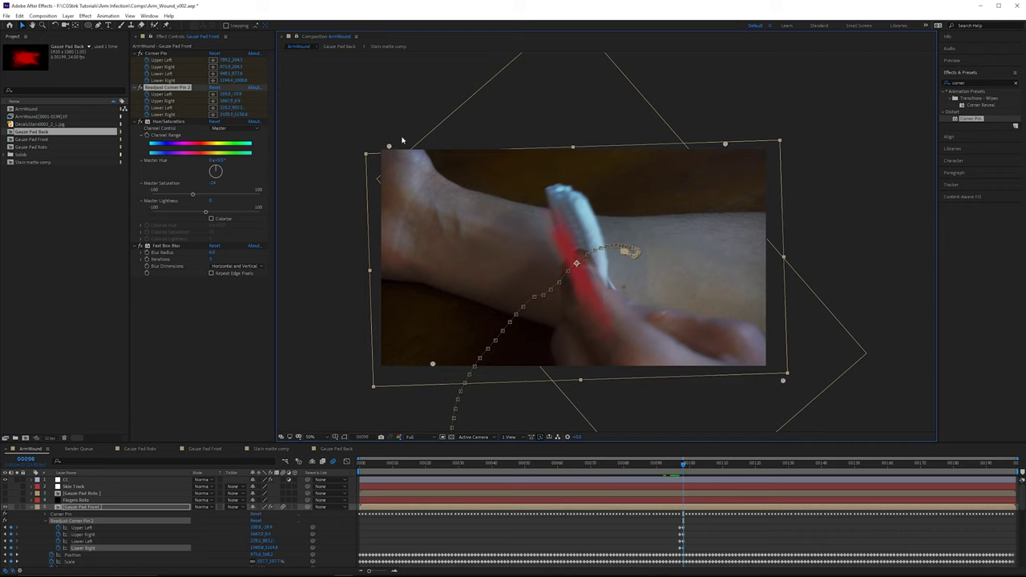
{"action": "left_click_drag", "start_coordinate": [389, 146], "coordinate": [401, 138]}
{"action": "left_click_drag", "start_coordinate": [724, 144], "coordinate": [726, 149]}
{"action": "left_click_drag", "start_coordinate": [783, 380], "coordinate": [774, 384]}
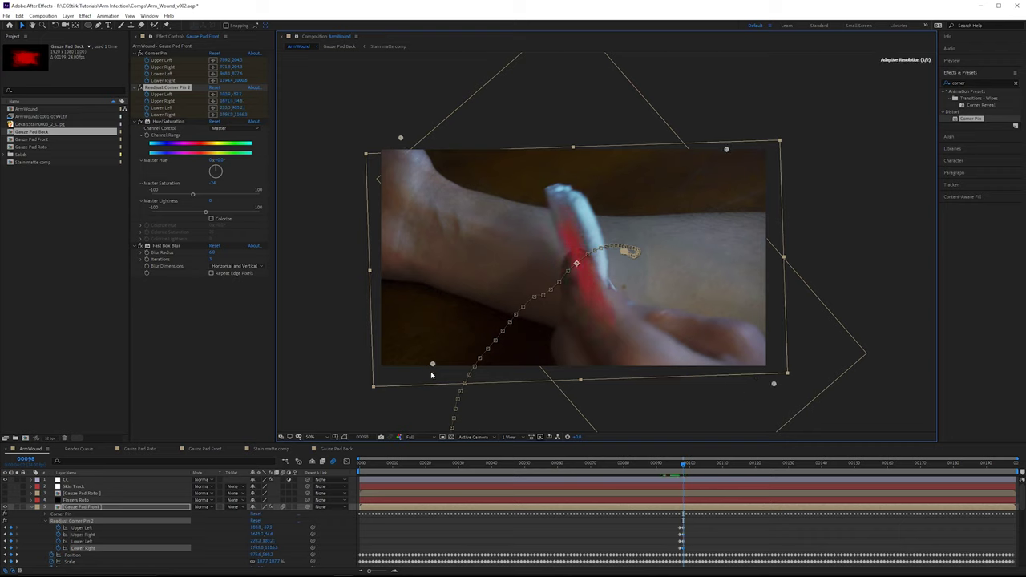
{"action": "left_click_drag", "start_coordinate": [432, 365], "coordinate": [432, 372]}
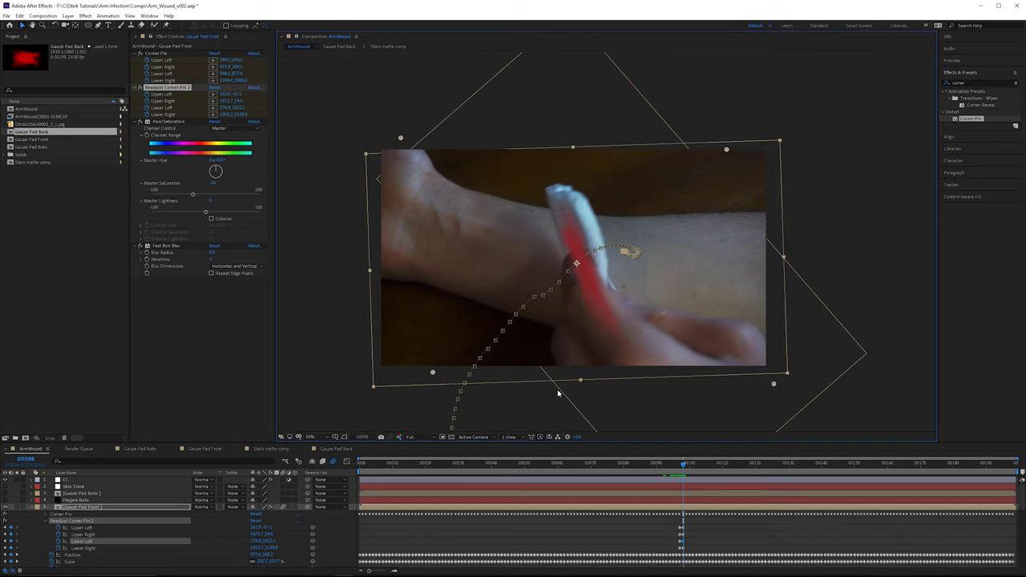
Step: Try to pull the upper-left corner of Readjust Corner Pin 2 inward at frame 100
{"action": "key", "text": "Page_Down"}
{"action": "key", "text": "Page_Down"}
{"action": "left_click_drag", "start_coordinate": [367, 165], "coordinate": [397, 168]}
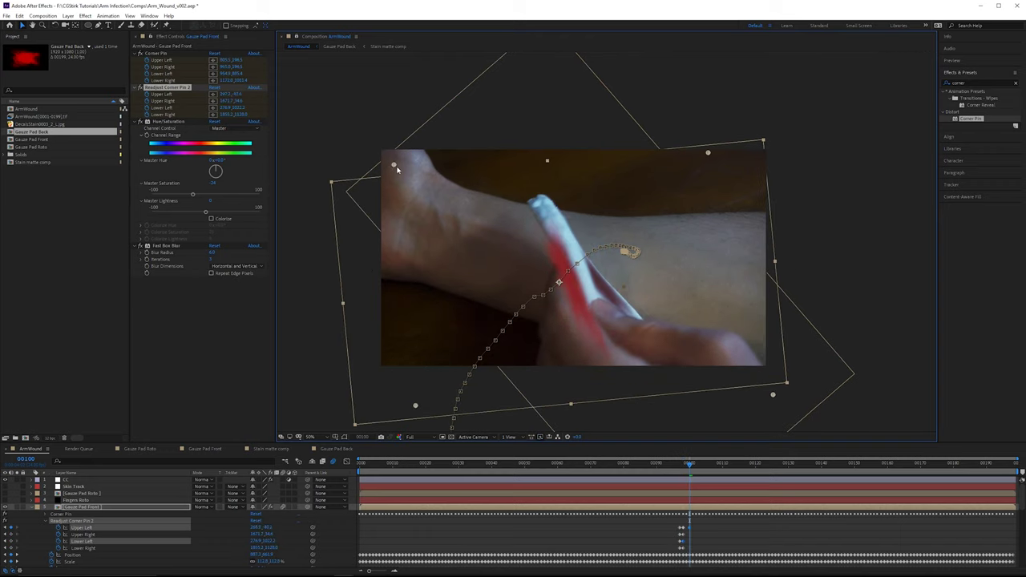
Step: Trim the Gauze Pad Front layer's end to frame 100
{"action": "key", "text": "period"}
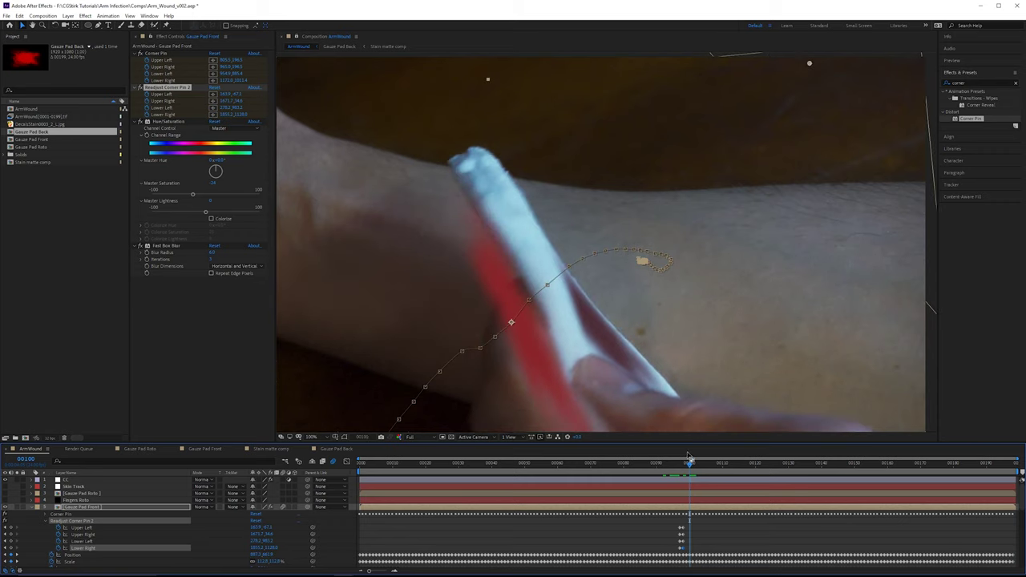
{"action": "key", "text": "alt+bracketright"}
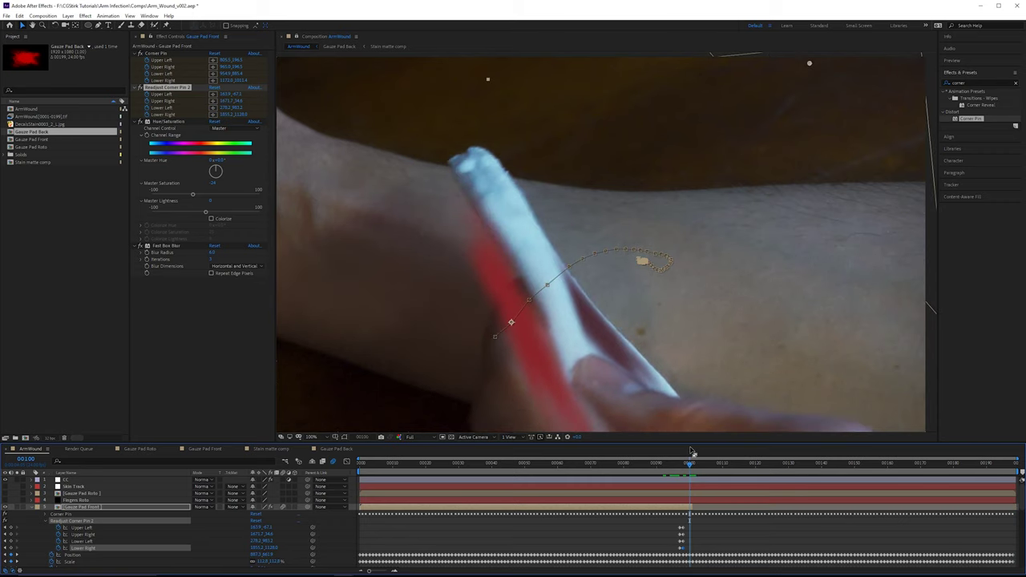
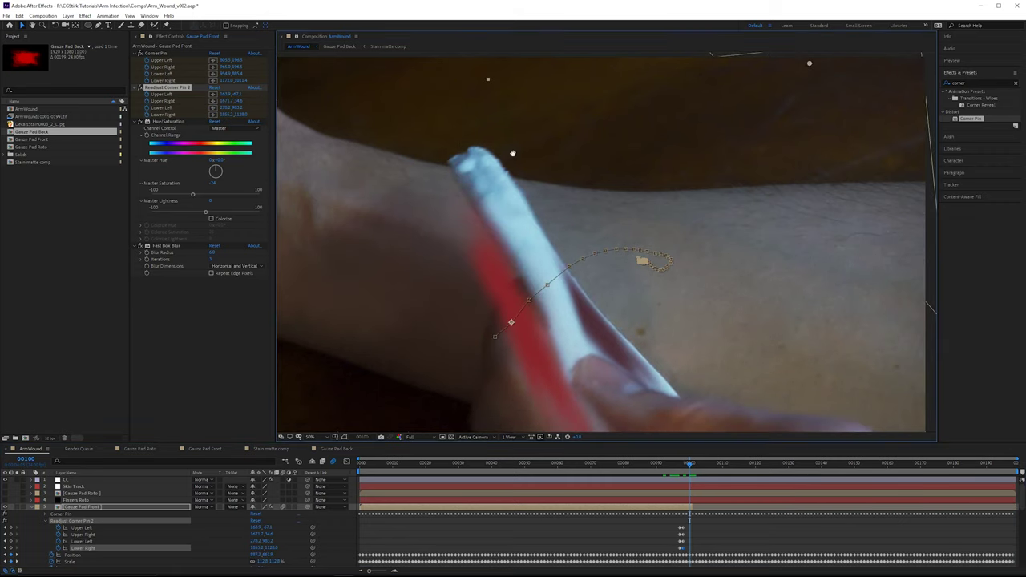
Step: Adjust the upper-right and lower-right corners of Readjust Corner Pin 2 at frame 100 to align the front stain with the gauze
{"action": "key", "text": "comma"}
{"action": "left_click_drag", "start_coordinate": [745, 158], "coordinate": [750, 157]}
{"action": "left_click", "coordinate": [809, 400]}
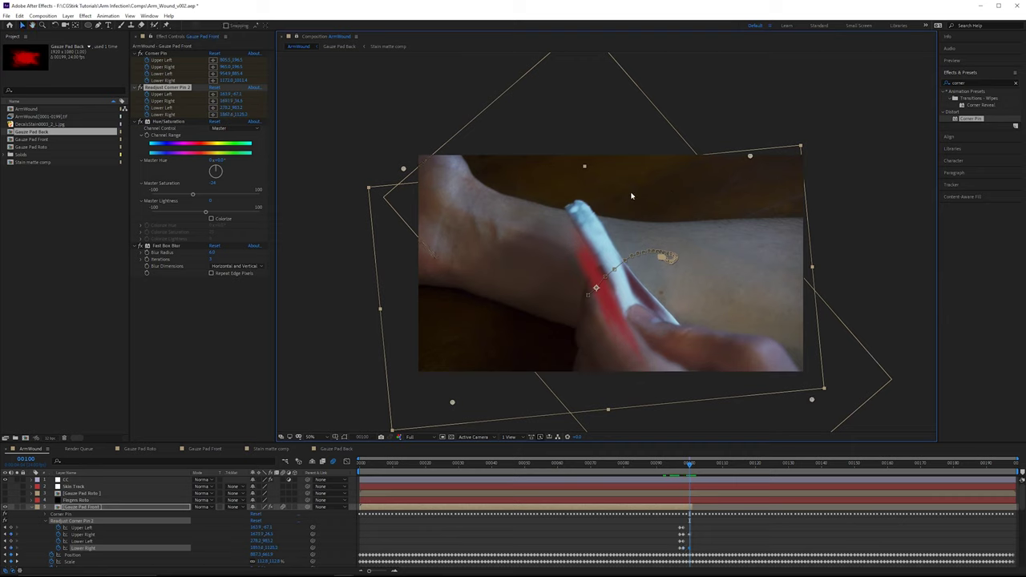
Step: Set the Gauze Pad Front layer's track matte to Alpha Inverted Matte "Fingers Roto"
{"action": "key", "text": "Page_Down"}
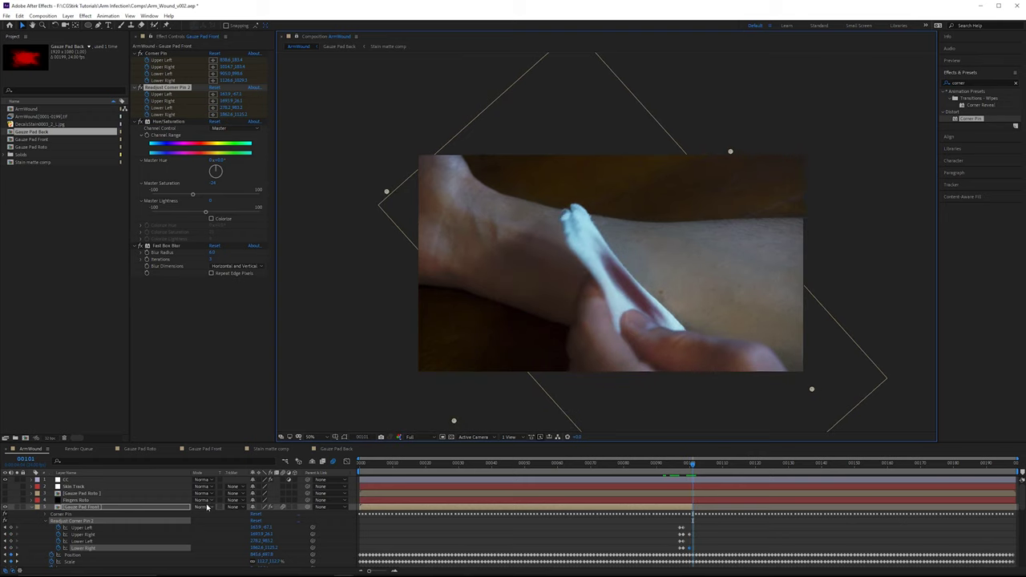
{"action": "left_click", "coordinate": [234, 507]}
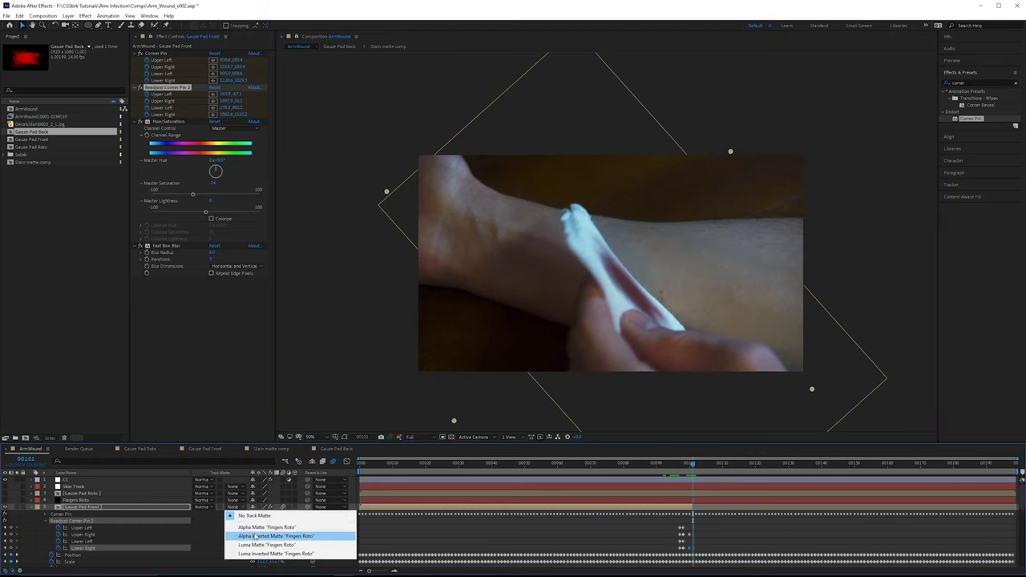
{"action": "left_click", "coordinate": [258, 537]}
{"action": "key", "text": "Page_Up"}
{"action": "key", "text": "Page_Up"}
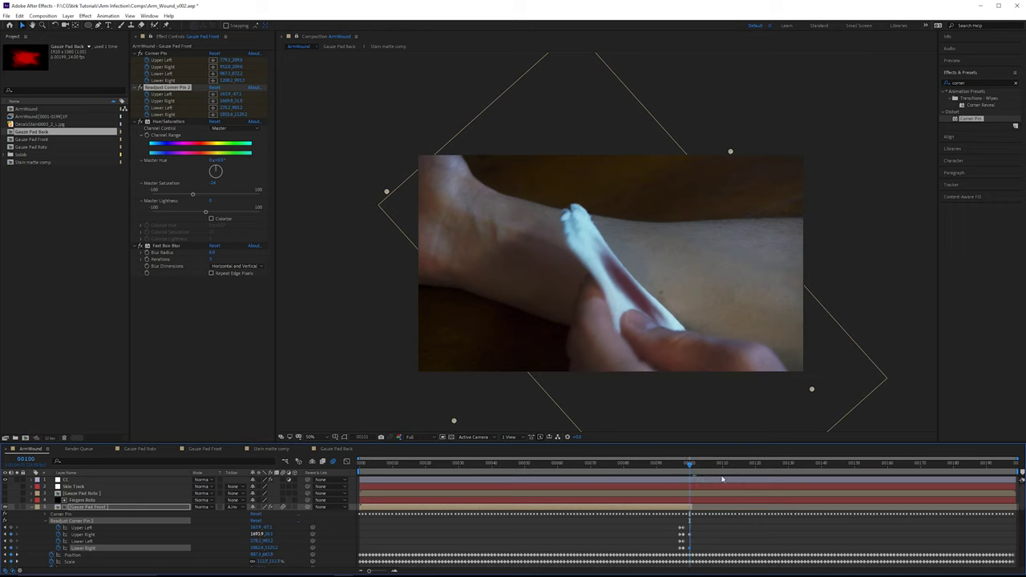
Step: Change the Gauze Pad Front layer's blending mode to Multiply
{"action": "key", "text": "Page_Up"}
{"action": "left_click", "coordinate": [202, 507]}
{"action": "left_click", "coordinate": [214, 190]}
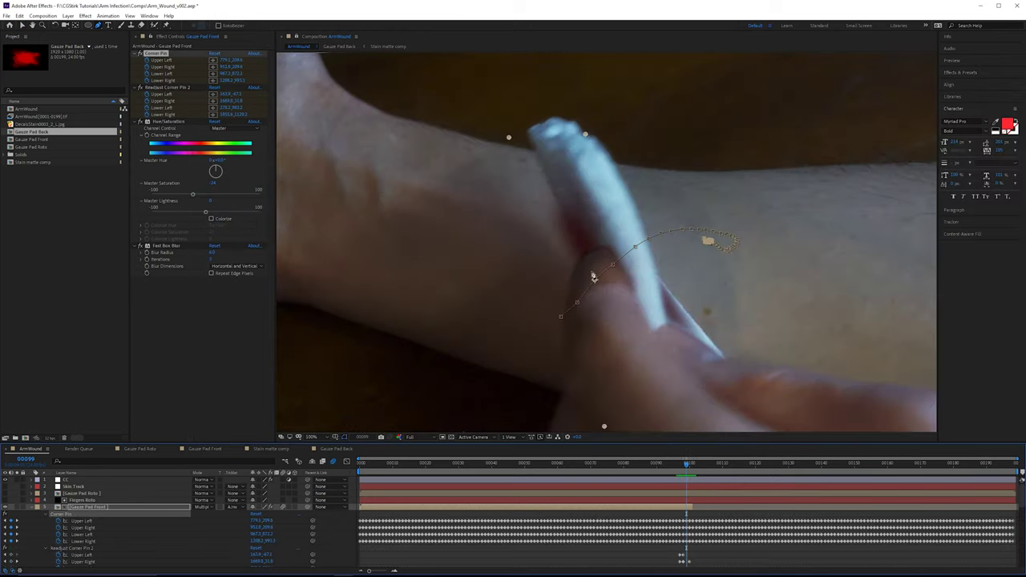
Step: Examine the front stain frame by frame between frames 97 and 101 for spill past the gauze edge
{"action": "key", "text": "Page_Up"}
{"action": "key", "text": "Page_Up"}
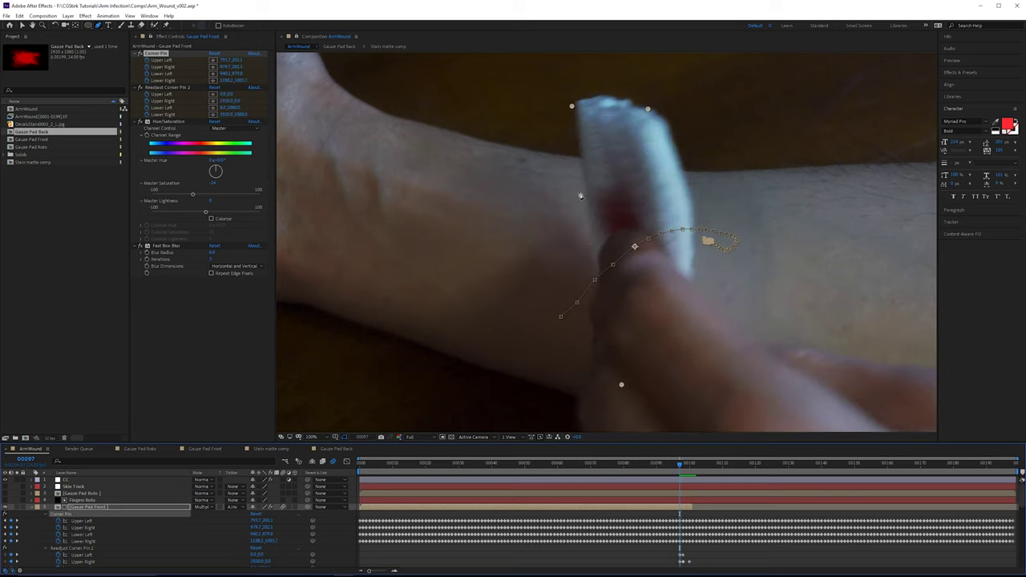
{"action": "key", "text": "Page_Down"}
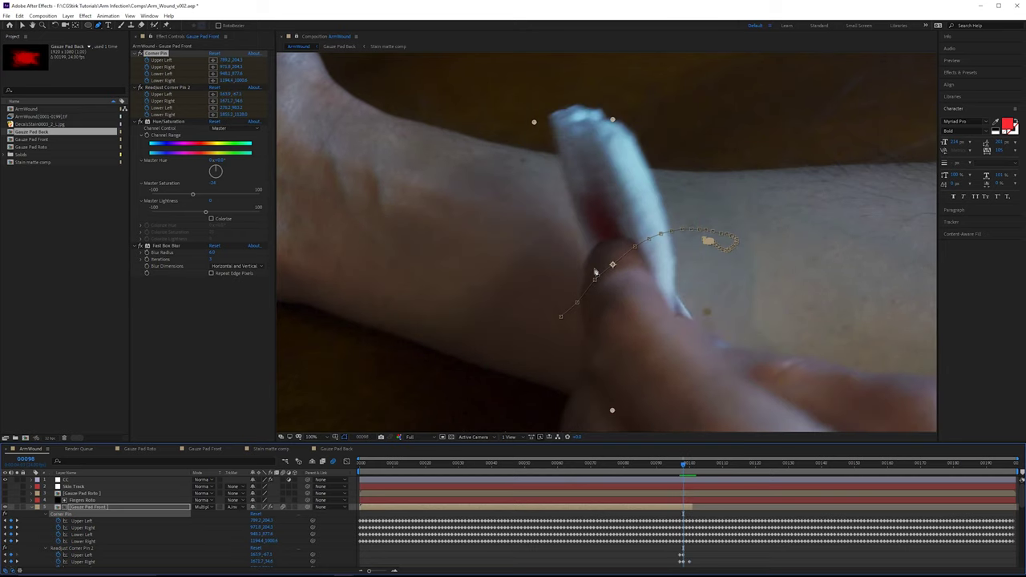
{"action": "key", "text": "Page_Down"}
{"action": "key", "text": "Page_Down"}
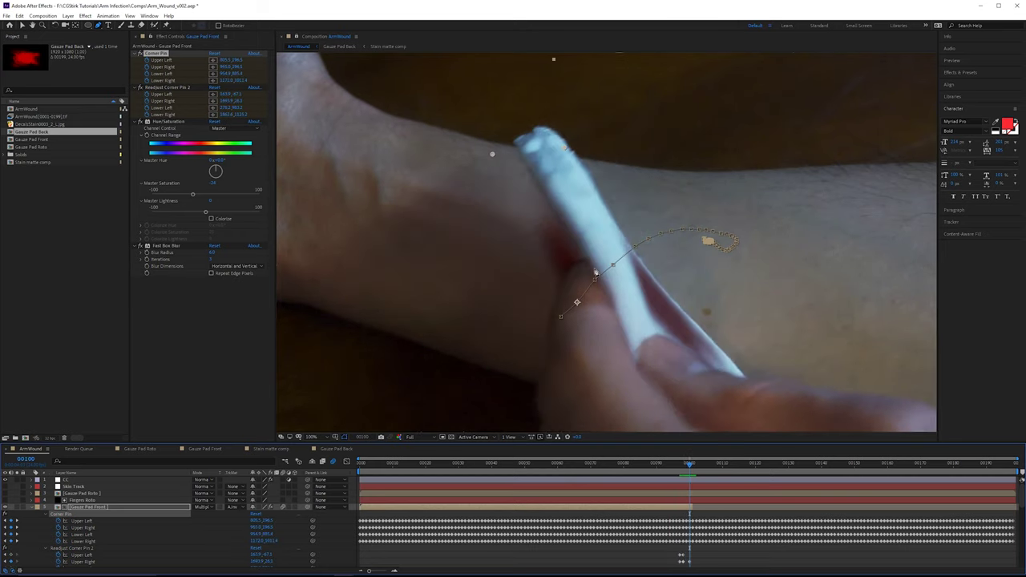
{"action": "key", "text": "Page_Down"}
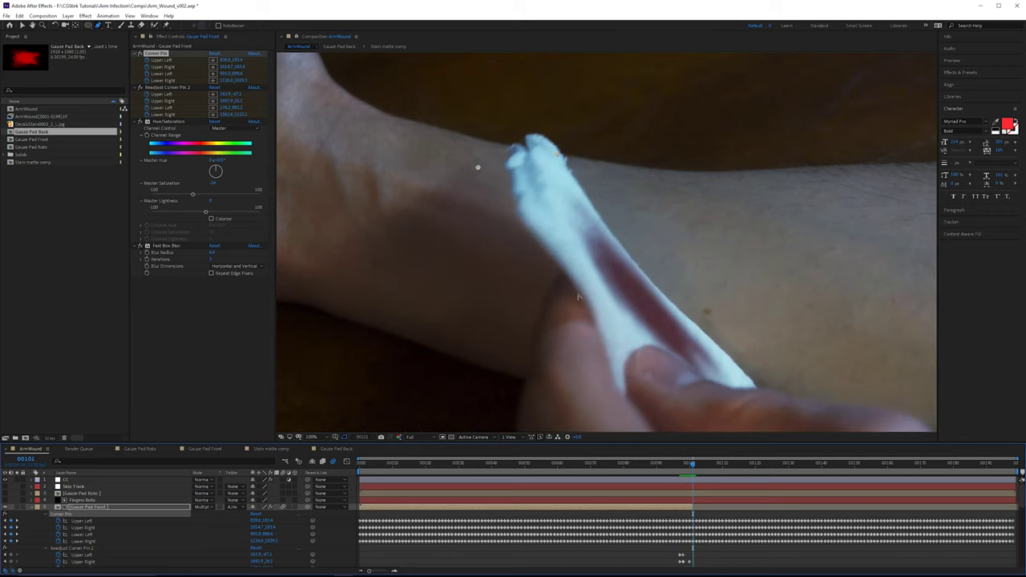
{"action": "key", "text": "Page_Up"}
{"action": "key", "text": "Page_Up"}
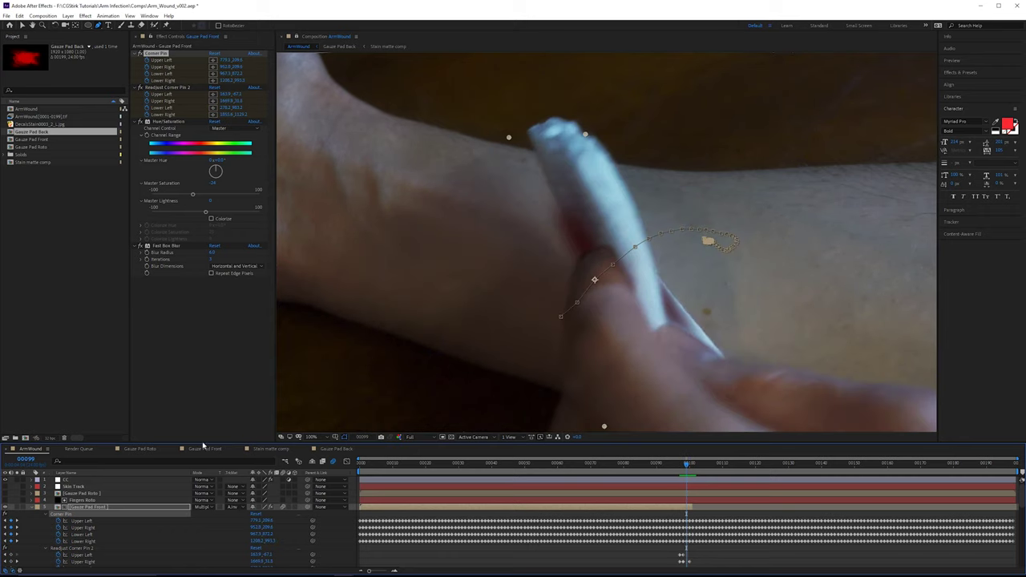
{"action": "key", "text": "Page_Up"}
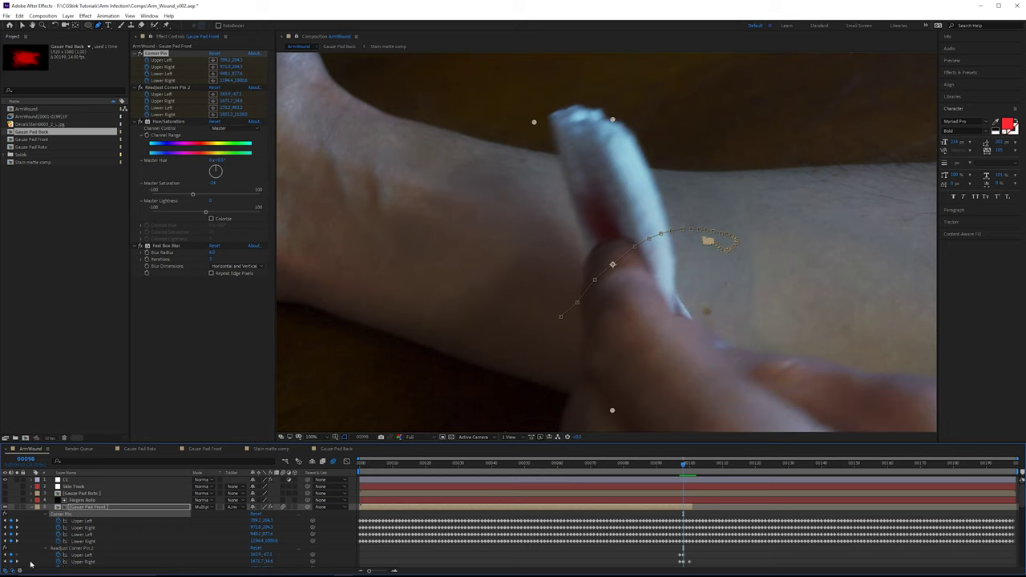
Step: Reveal the mask paths of the Fingers Roto layer and lock its Index, Middle and Ring masks
{"action": "left_click", "coordinate": [81, 501]}
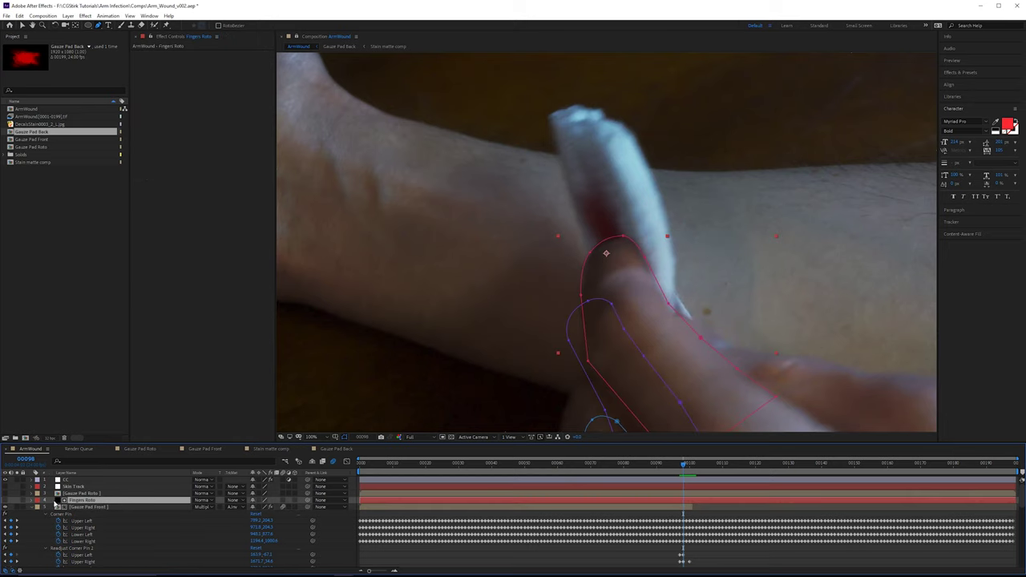
{"action": "key", "text": "m"}
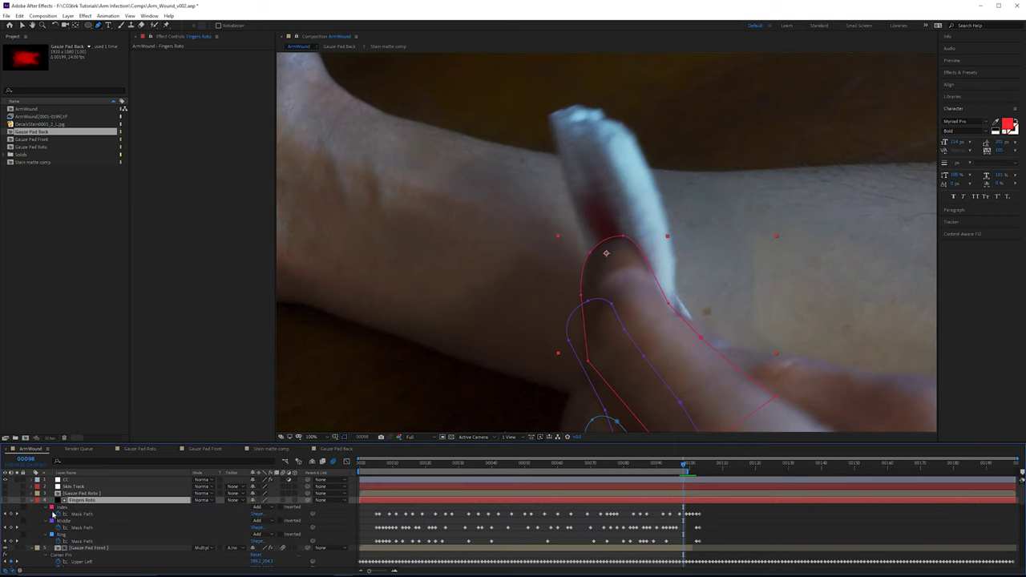
{"action": "left_click", "coordinate": [24, 508]}
{"action": "left_click", "coordinate": [23, 521]}
{"action": "left_click", "coordinate": [23, 535]}
Step: Draw a closed five-point mask on Fingers Roto at frame 98, covering the arm along the gauze's edge down to the fingertip
{"action": "key", "text": "Page_Up"}
{"action": "key", "text": "Page_Down"}
{"action": "key", "text": "Page_Down"}
{"action": "key", "text": "Page_Up"}
{"action": "left_click", "coordinate": [564, 175]}
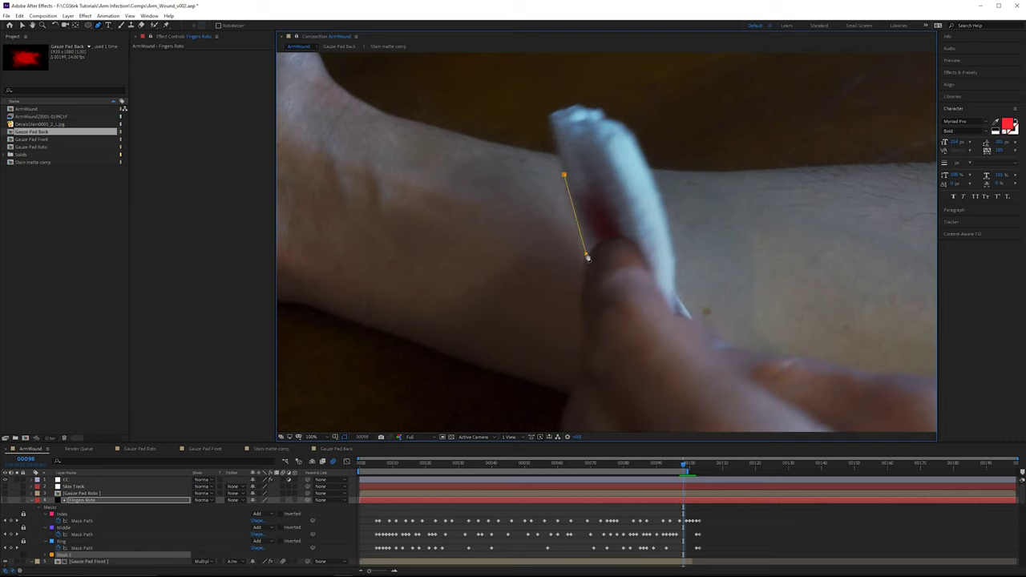
{"action": "left_click_drag", "start_coordinate": [585, 282], "coordinate": [585, 301]}
{"action": "mouse_move", "coordinate": [585, 255]}
{"action": "left_mouse_down"}
{"action": "mouse_move", "coordinate": [582, 284]}
{"action": "mouse_move", "coordinate": [588, 257]}
{"action": "left_mouse_up"}
{"action": "left_click", "coordinate": [581, 302]}
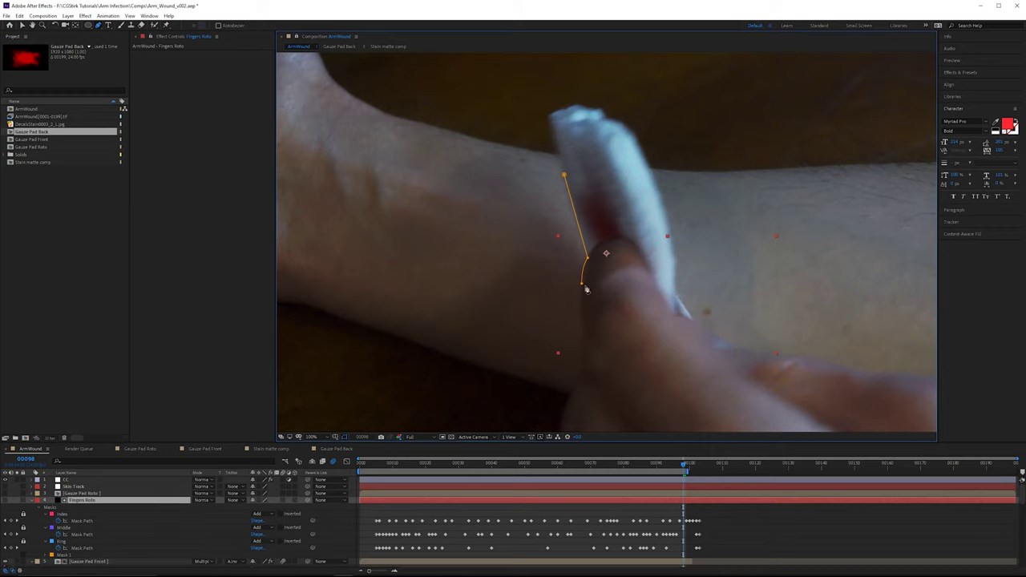
{"action": "left_click", "coordinate": [491, 249]}
{"action": "left_click", "coordinate": [513, 152]}
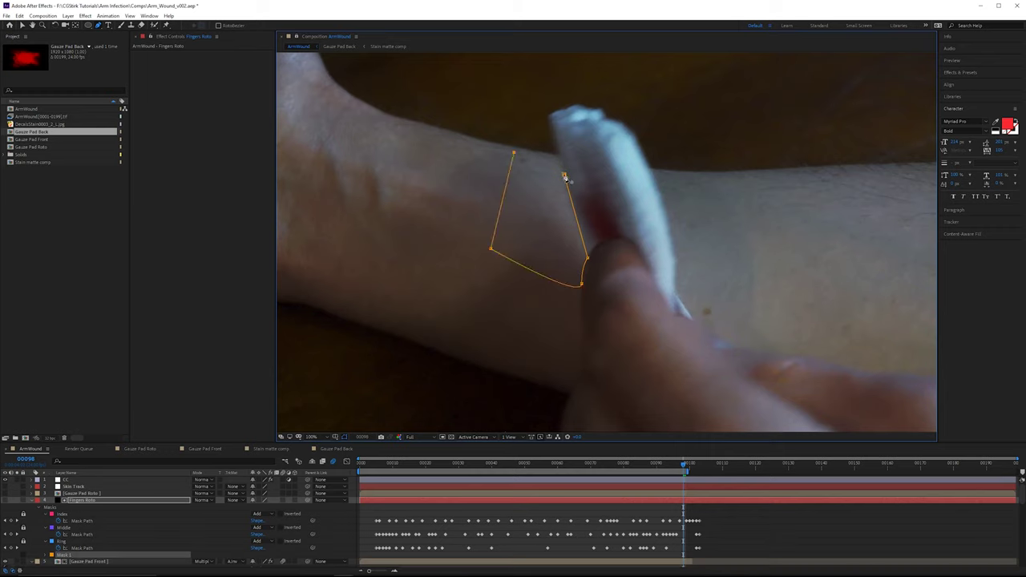
{"action": "left_click", "coordinate": [563, 174]}
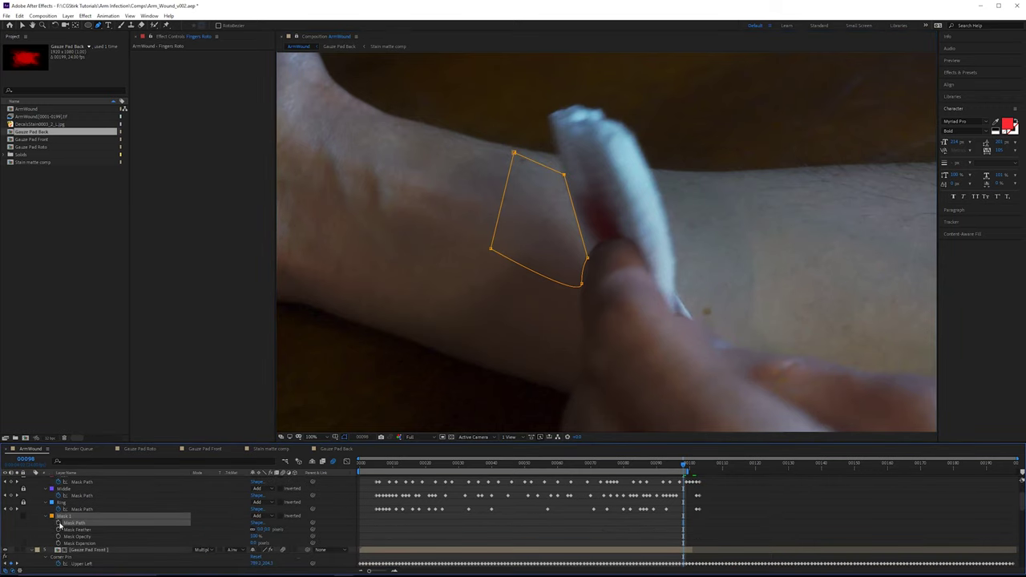
Step: Keyframe Mask 1's path at frame 98 and move the whole mask outside the image at frame 97
{"action": "left_click", "coordinate": [59, 523]}
{"action": "key", "text": "Page_Up"}
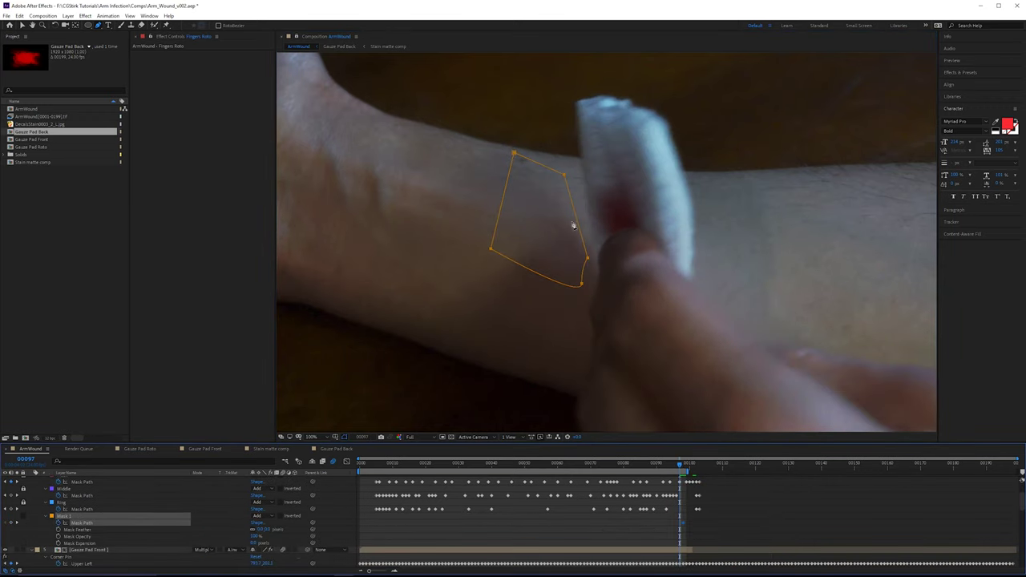
{"action": "left_click", "coordinate": [21, 27]}
{"action": "key", "text": "Page_Down"}
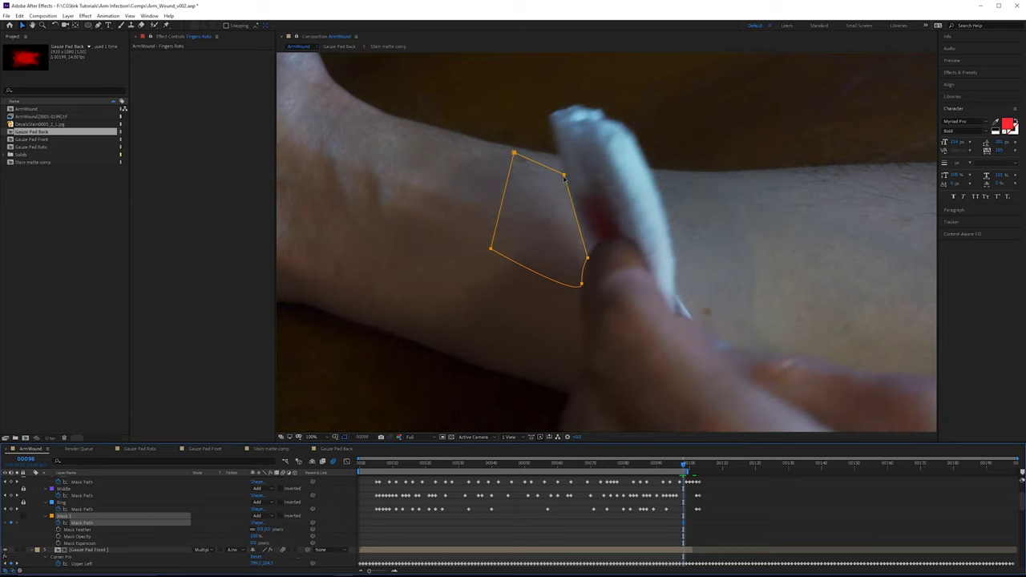
{"action": "key", "text": "Page_Up"}
{"action": "scroll", "coordinate": [569, 184], "scroll_direction": "down", "scroll_amount": 1}
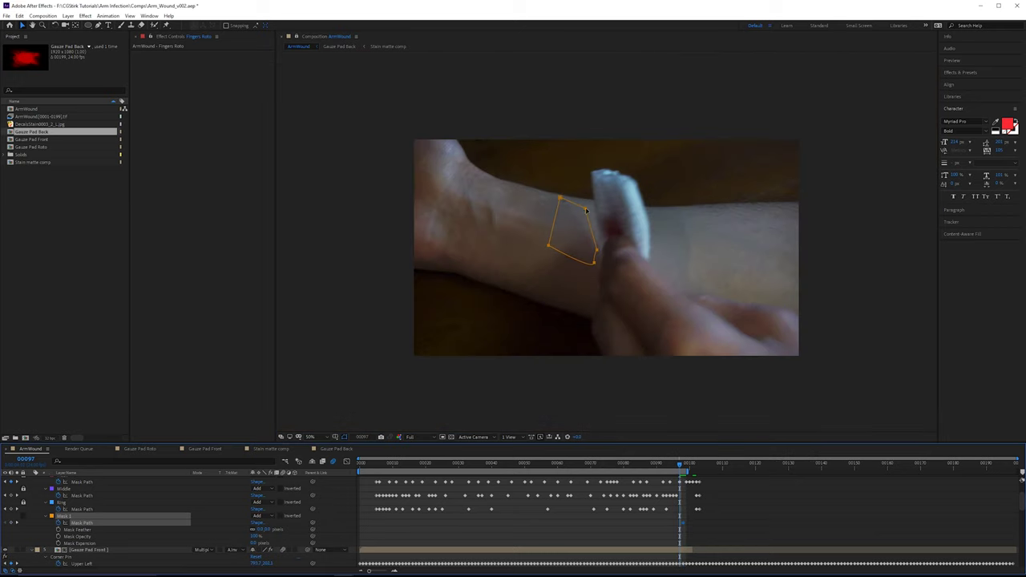
{"action": "left_click_drag", "start_coordinate": [587, 213], "coordinate": [928, 216]}
{"action": "scroll", "coordinate": [644, 220], "scroll_direction": "up", "scroll_amount": 2}
Step: Shift Mask 1 at frame 99 and refine its points to follow the gauze edge and fingertip
{"action": "key", "text": "Page_Down"}
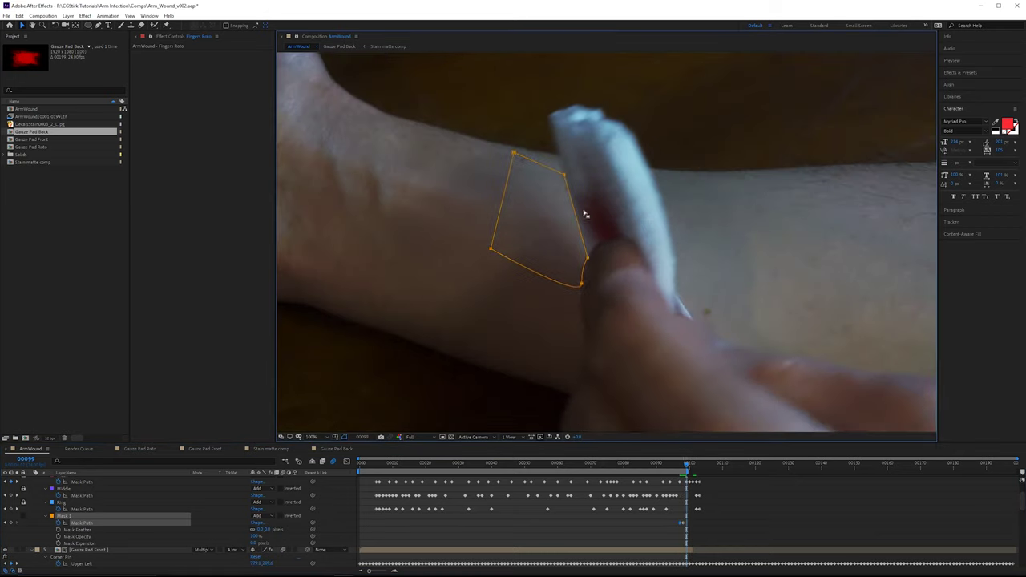
{"action": "left_click_drag", "start_coordinate": [562, 177], "coordinate": [551, 181]}
{"action": "left_click", "coordinate": [552, 178]}
{"action": "left_click", "coordinate": [550, 182]}
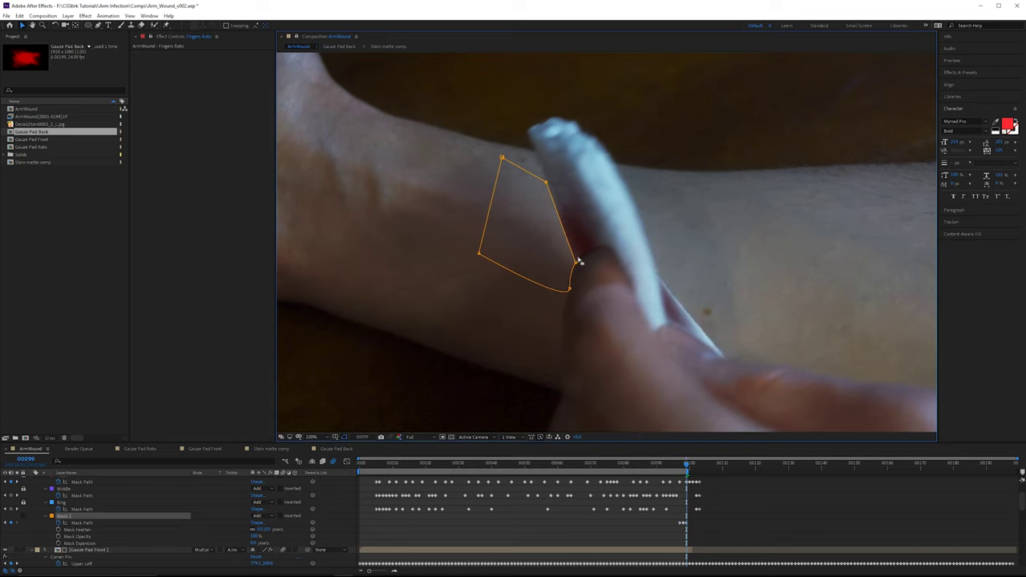
{"action": "left_click_drag", "start_coordinate": [576, 262], "coordinate": [578, 259]}
{"action": "key", "text": "period"}
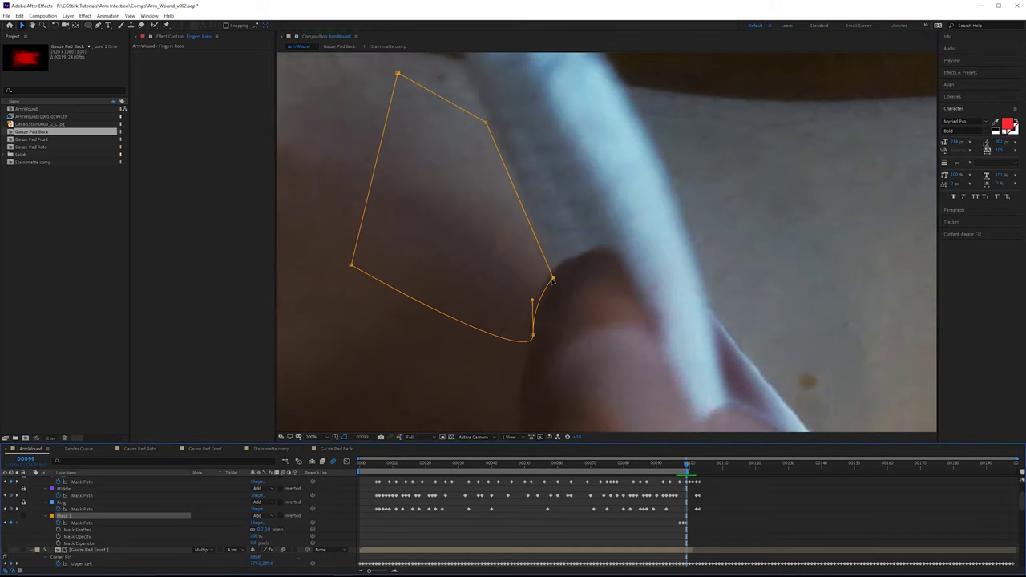
{"action": "left_click_drag", "start_coordinate": [553, 278], "coordinate": [551, 271]}
{"action": "left_click_drag", "start_coordinate": [533, 335], "coordinate": [530, 334]}
{"action": "left_click_drag", "start_coordinate": [486, 123], "coordinate": [466, 126]}
Step: Reposition Mask 1's two fingertip points at frame 100 to match the moved finger
{"action": "key", "text": "Page_Down"}
{"action": "left_click_drag", "start_coordinate": [552, 270], "coordinate": [548, 278]}
{"action": "left_click_drag", "start_coordinate": [529, 333], "coordinate": [505, 339]}
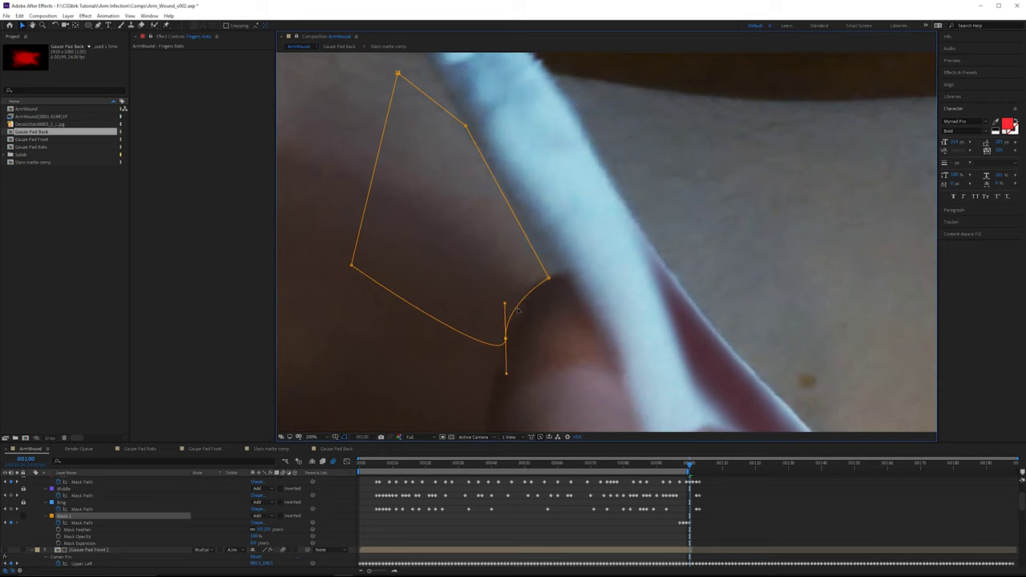
Step: Move the whole of Mask 1 outside the image at frame 101
{"action": "key", "text": "comma"}
{"action": "left_click_drag", "start_coordinate": [634, 110], "coordinate": [381, 339]}
{"action": "key", "text": "Page_Down"}
{"action": "key", "text": "comma"}
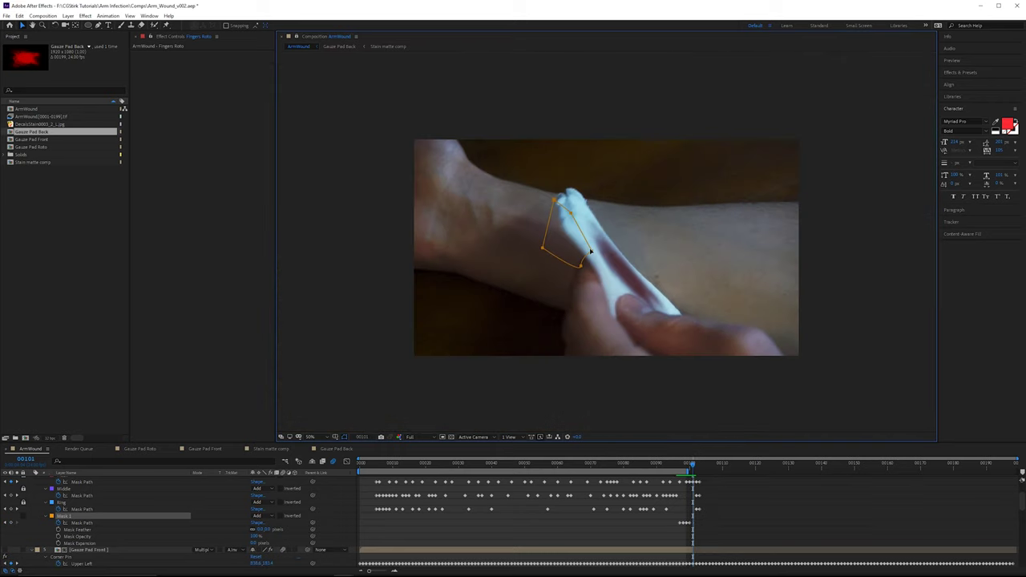
{"action": "left_click_drag", "start_coordinate": [593, 253], "coordinate": [914, 264]}
{"action": "scroll", "coordinate": [629, 276], "scroll_direction": "up", "scroll_amount": 2}
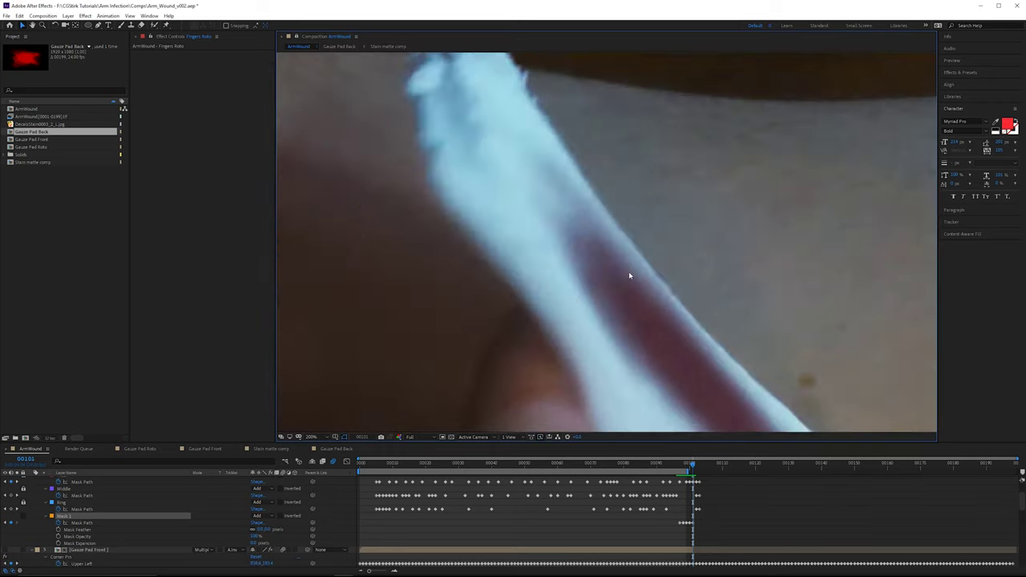
Step: Step through frames 98 to 101 to check how Mask 1 follows the gauze edge
{"action": "key", "text": "Page_Up"}
{"action": "key", "text": "Page_Up"}
{"action": "key", "text": "Page_Up"}
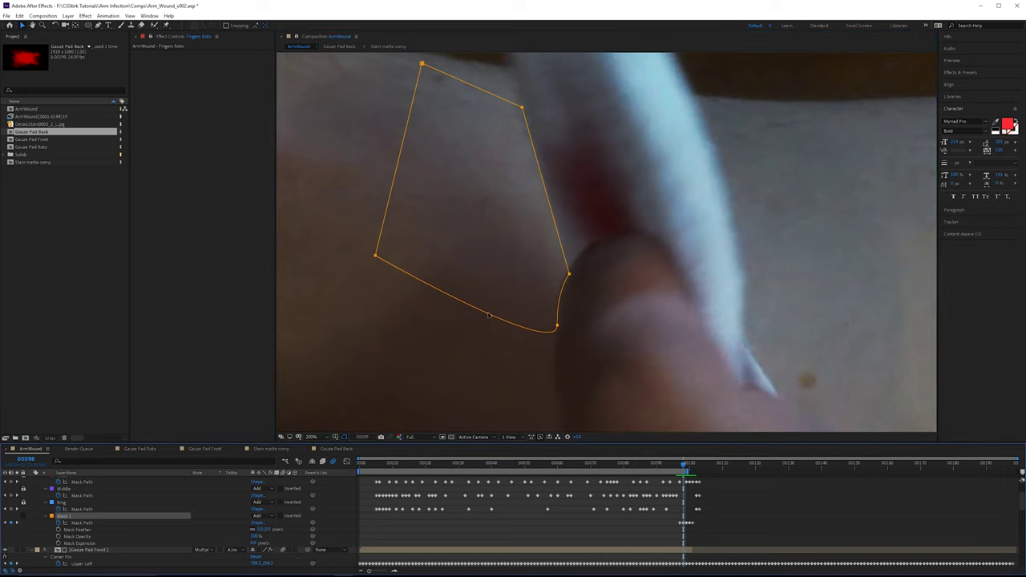
{"action": "key", "text": "Page_Down"}
{"action": "key", "text": "Page_Up"}
{"action": "key", "text": "Page_Down"}
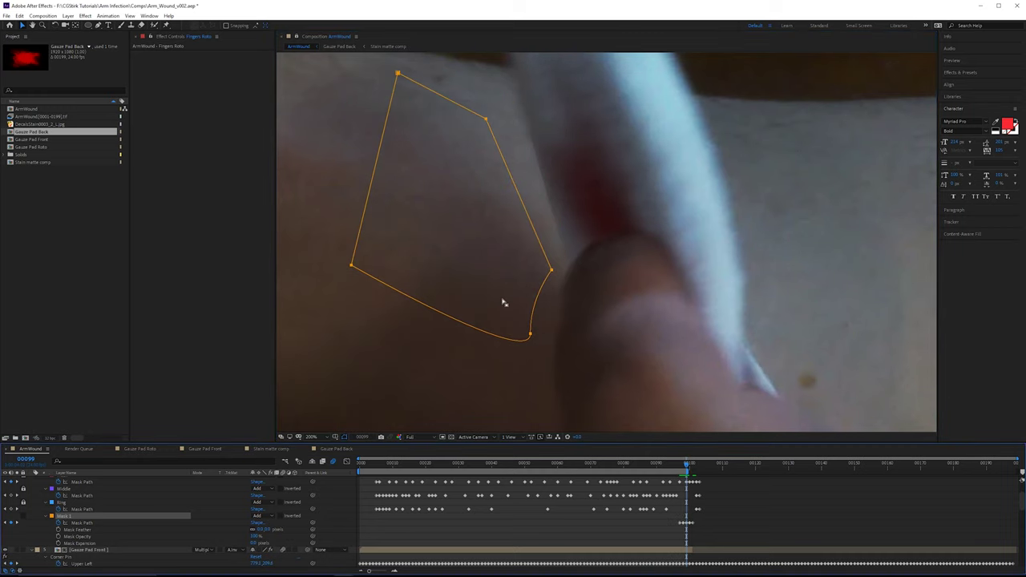
{"action": "key", "text": "Page_Down"}
{"action": "key", "text": "Page_Up"}
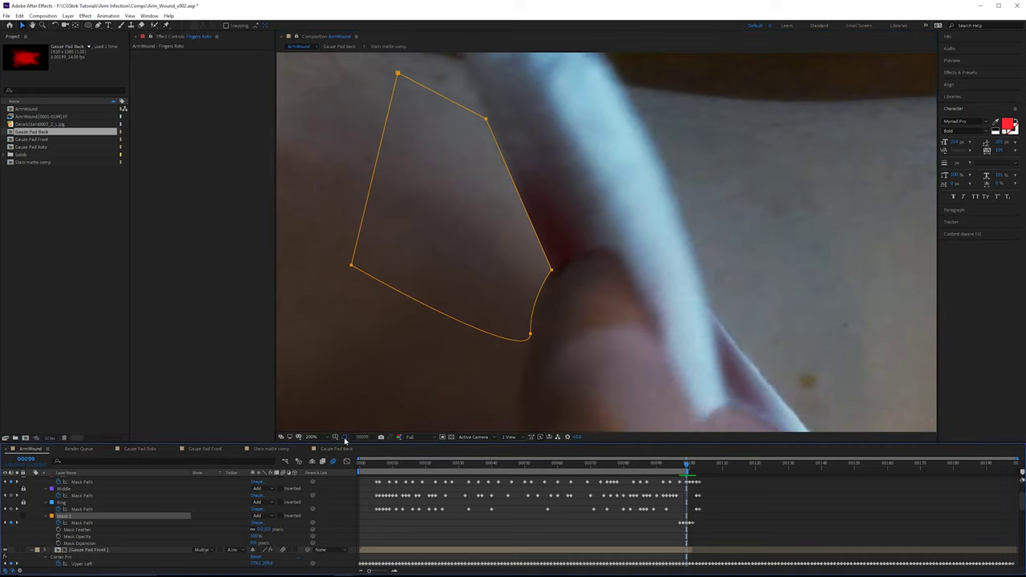
Step: Hide the mask outlines in the viewer and set Mask 1's feather to 10 pixels
{"action": "left_click", "coordinate": [344, 438]}
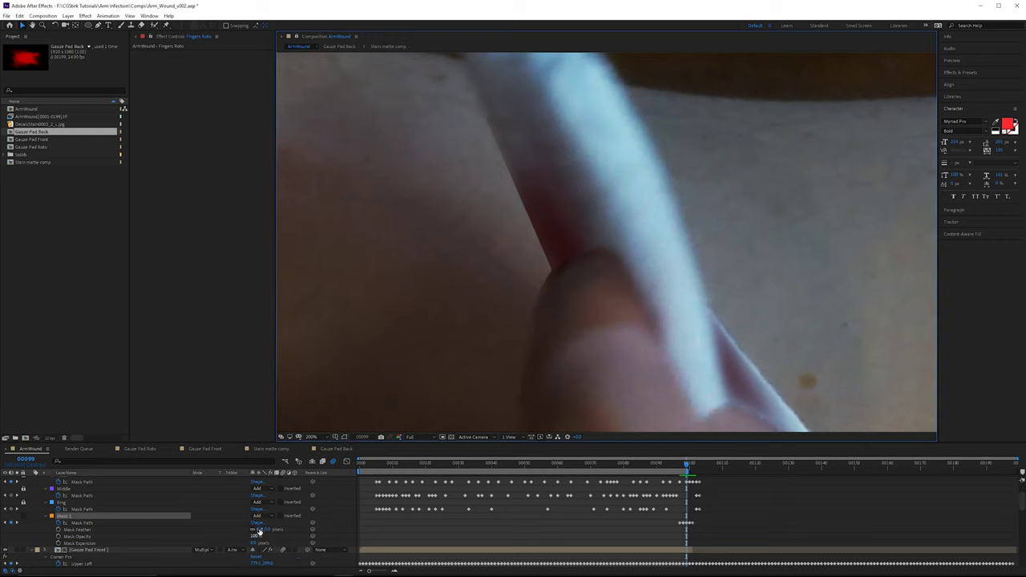
{"action": "left_click", "coordinate": [259, 530]}
{"action": "type", "text": "3"}
{"action": "key", "text": "Return"}
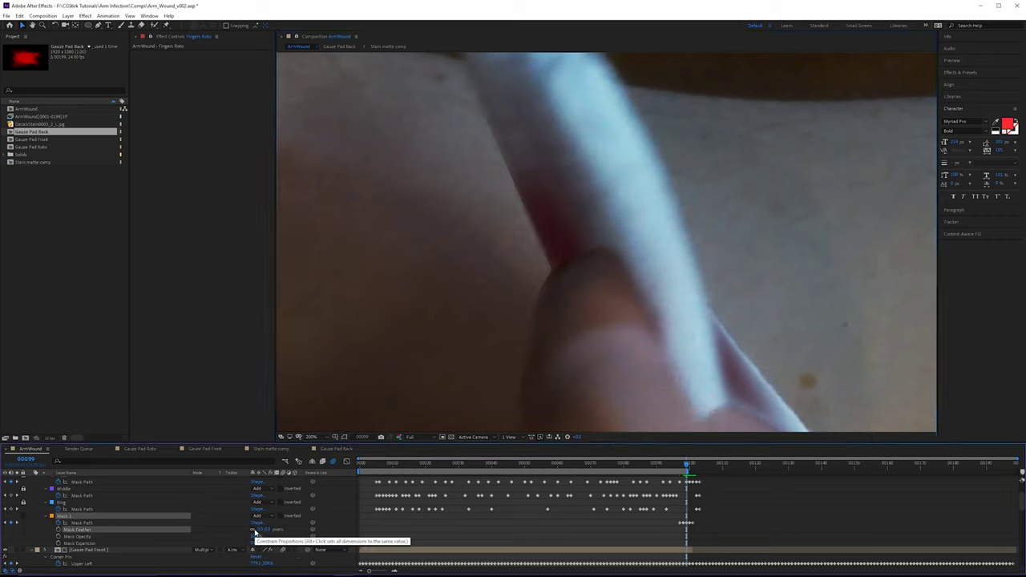
{"action": "left_click", "coordinate": [269, 530]}
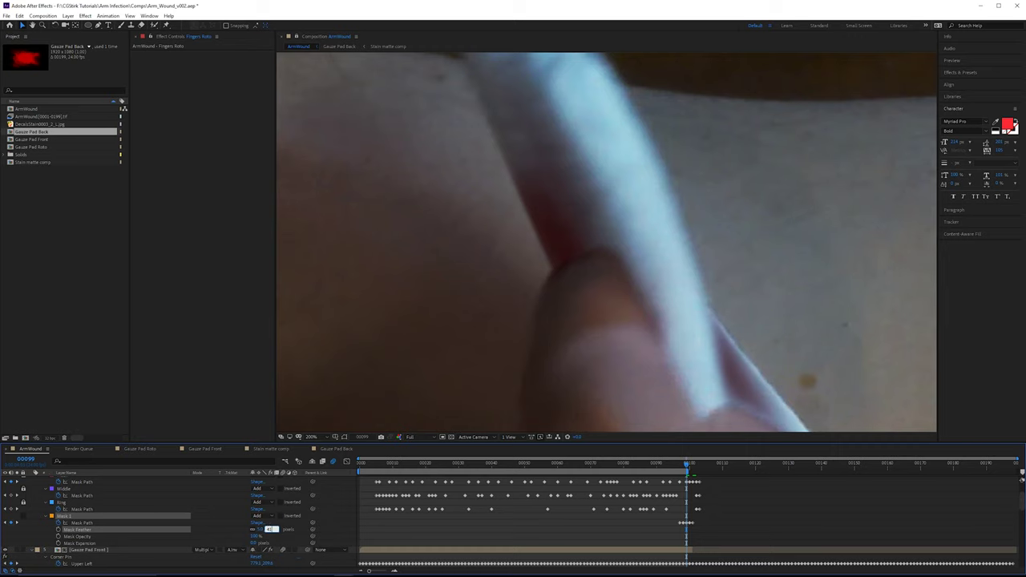
{"action": "type", "text": "10"}
{"action": "key", "text": "Return"}
Step: Review the feathered mask edge beside the front stain frame by frame around frames 98 to 100
{"action": "key", "text": "Page_Up"}
{"action": "key", "text": "Page_Down"}
{"action": "key", "text": "Page_Down"}
{"action": "scroll", "coordinate": [576, 363], "scroll_direction": "down", "scroll_amount": 1}
{"action": "key", "text": "Page_Up"}
{"action": "key", "text": "Page_Up"}
{"action": "key", "text": "Page_Down"}
{"action": "key", "text": "Page_Down"}
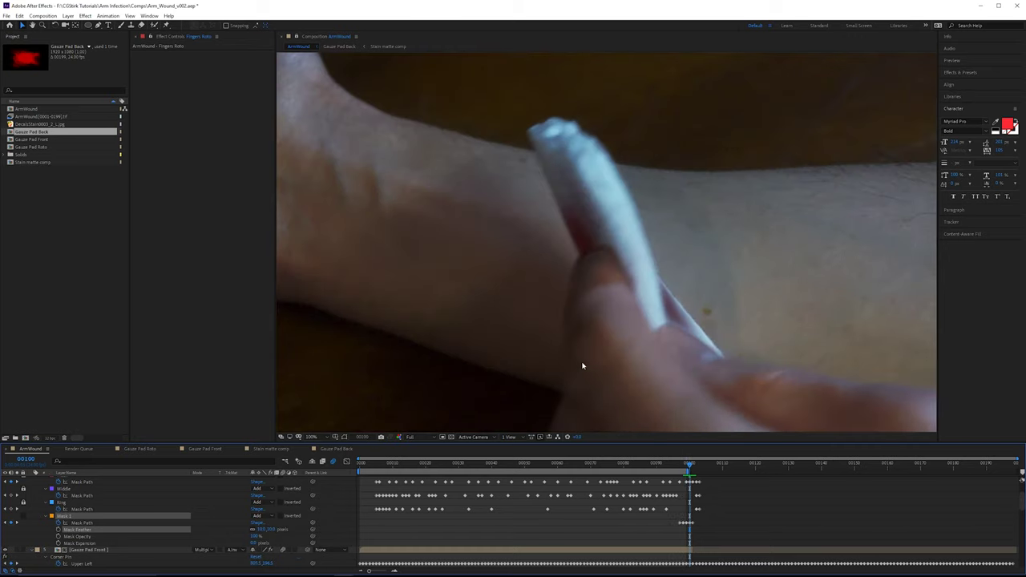
{"action": "key", "text": "Page_Up"}
{"action": "key", "text": "Page_Down"}
{"action": "key", "text": "Page_Up"}
{"action": "key", "text": "Page_Up"}
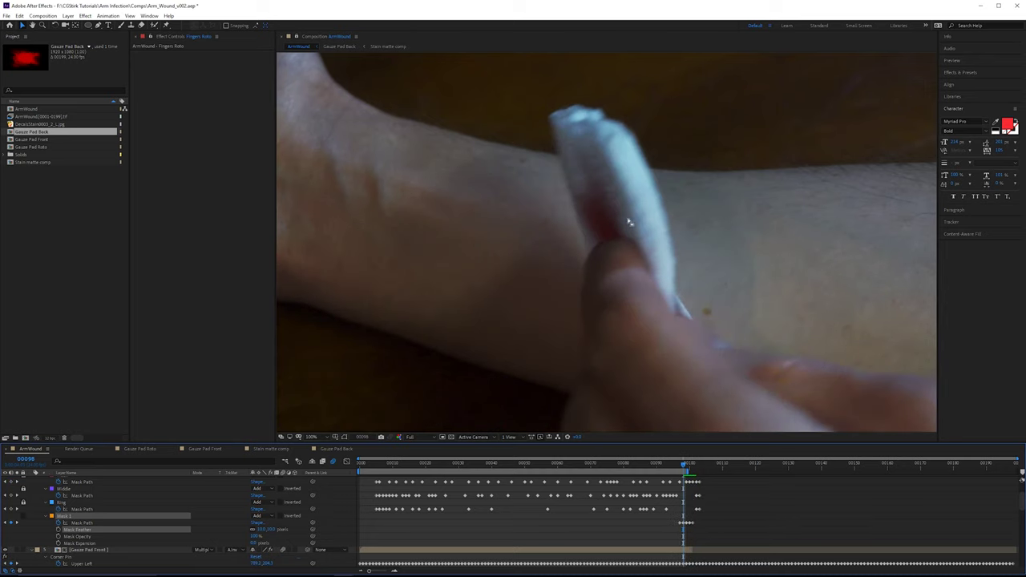
{"action": "key", "text": "Page_Down"}
{"action": "key", "text": "Page_Down"}
{"action": "key", "text": "Page_Down"}
{"action": "key", "text": "Page_Up"}
{"action": "key", "text": "Page_Up"}
{"action": "scroll", "coordinate": [249, 467], "scroll_direction": "down", "scroll_amount": 2}
{"action": "scroll", "coordinate": [629, 233], "scroll_direction": "up", "scroll_amount": 2}
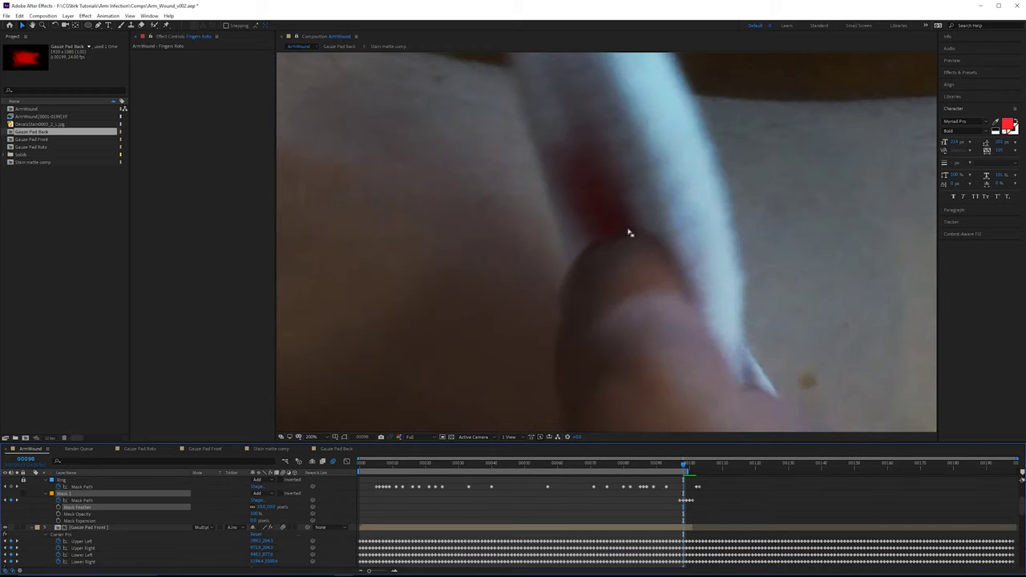
Step: Show the mask outlines, lock Mask 1, and pull the Index mask's fingertip point outward to the finger edge at frame 97
{"action": "scroll", "coordinate": [113, 509], "scroll_direction": "up", "scroll_amount": 1}
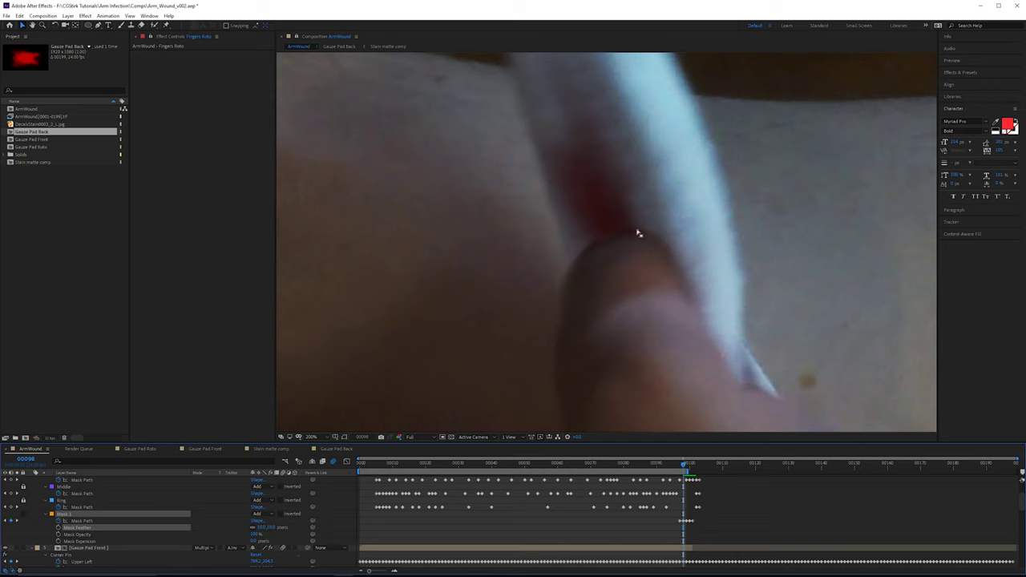
{"action": "left_click", "coordinate": [345, 437]}
{"action": "scroll", "coordinate": [124, 500], "scroll_direction": "up", "scroll_amount": 1}
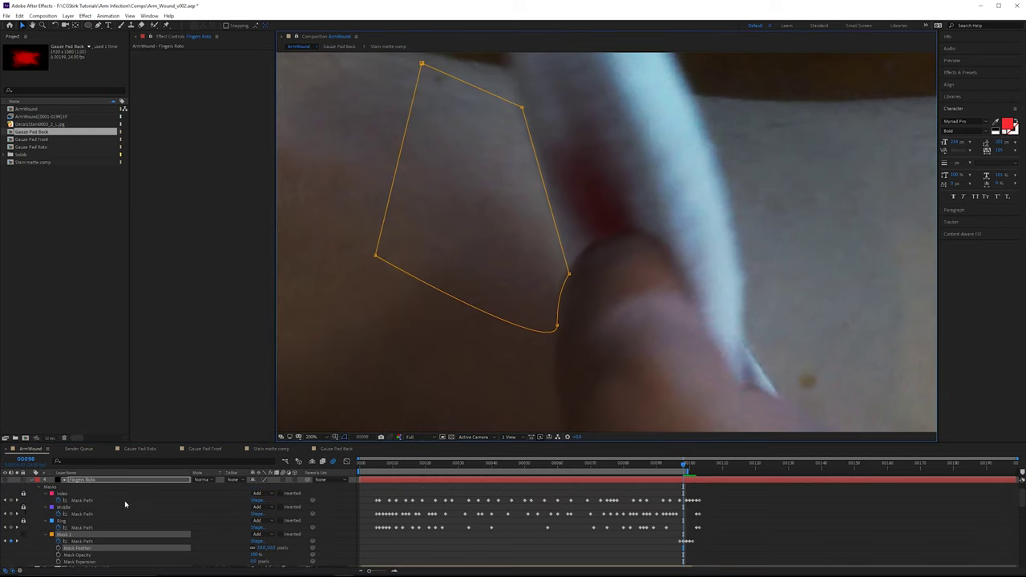
{"action": "left_click", "coordinate": [23, 535]}
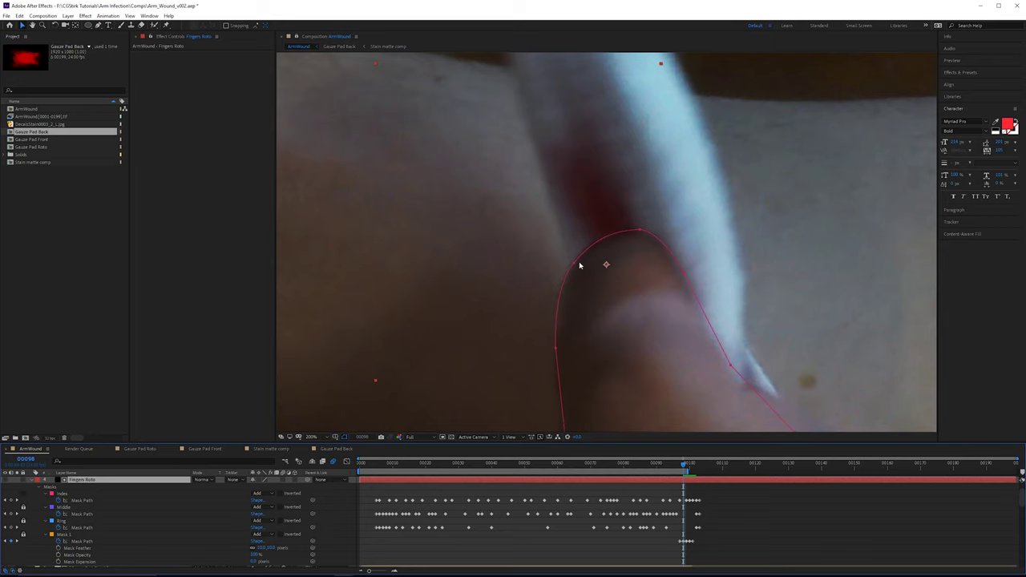
{"action": "key", "text": "Page_Up"}
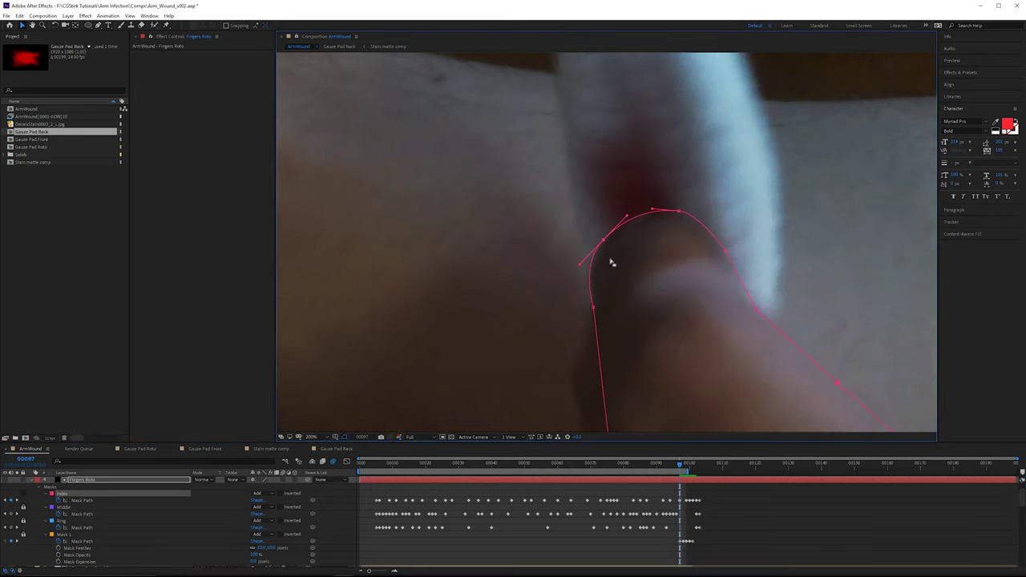
{"action": "left_click_drag", "start_coordinate": [607, 241], "coordinate": [602, 242]}
Step: Nudge the Index mask's fingertip points to follow the finger edge at frames 98 and 99
{"action": "key", "text": "Page_Down"}
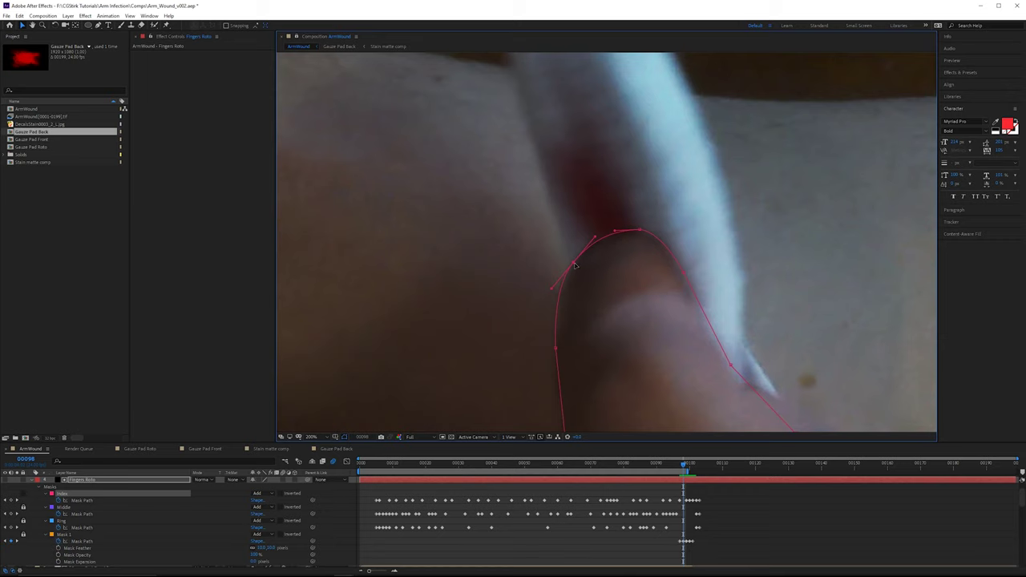
{"action": "left_click_drag", "start_coordinate": [573, 264], "coordinate": [570, 263]}
{"action": "left_click_drag", "start_coordinate": [640, 230], "coordinate": [637, 229]}
{"action": "key", "text": "Page_Down"}
{"action": "left_click_drag", "start_coordinate": [544, 284], "coordinate": [541, 284]}
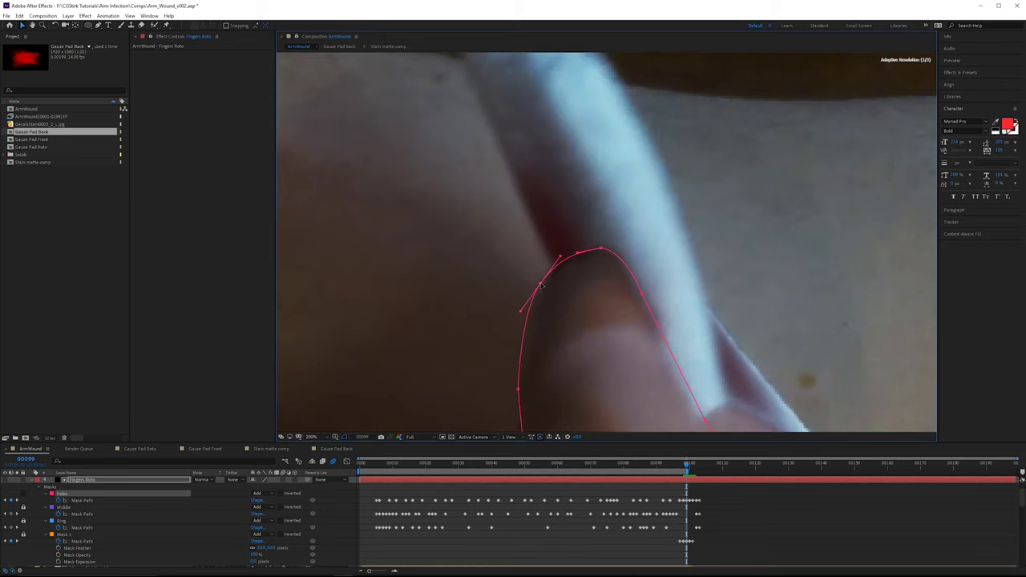
{"action": "key", "text": "Page_Down"}
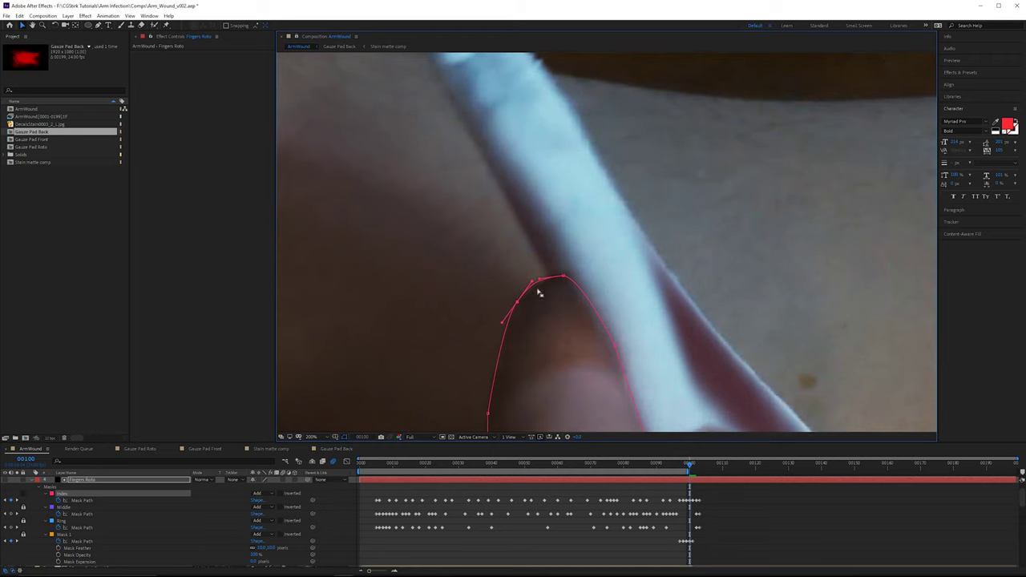
{"action": "left_click_drag", "start_coordinate": [513, 307], "coordinate": [511, 298]}
{"action": "key", "text": "ctrl+z"}
Step: Refine the Index mask's fingertip point and curve at frame 99, and hide the mask outlines to check the edge
{"action": "key", "text": "Page_Up"}
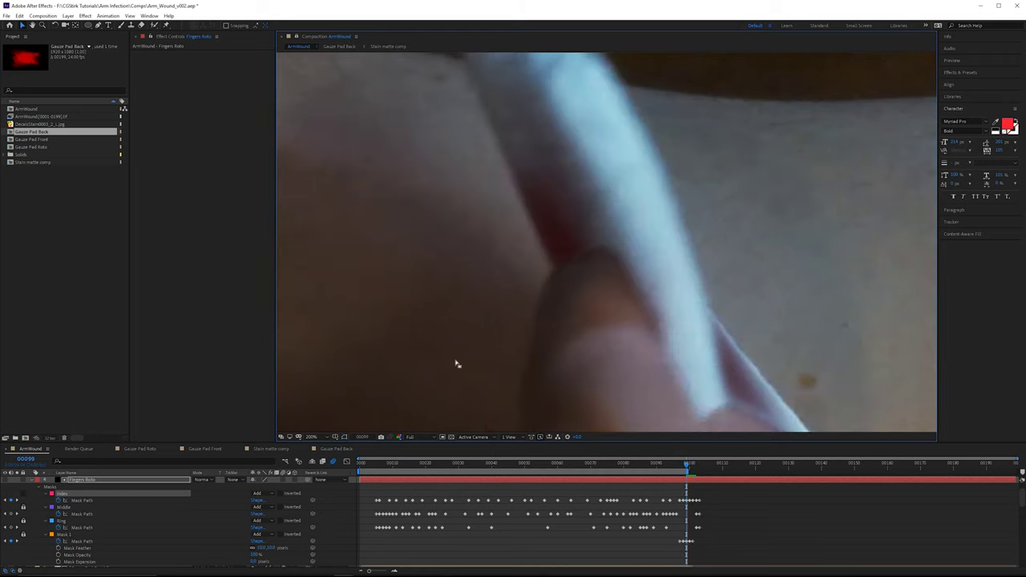
{"action": "left_click_drag", "start_coordinate": [540, 283], "coordinate": [540, 281]}
{"action": "left_click_drag", "start_coordinate": [601, 248], "coordinate": [572, 252]}
{"action": "left_click_drag", "start_coordinate": [540, 282], "coordinate": [540, 280]}
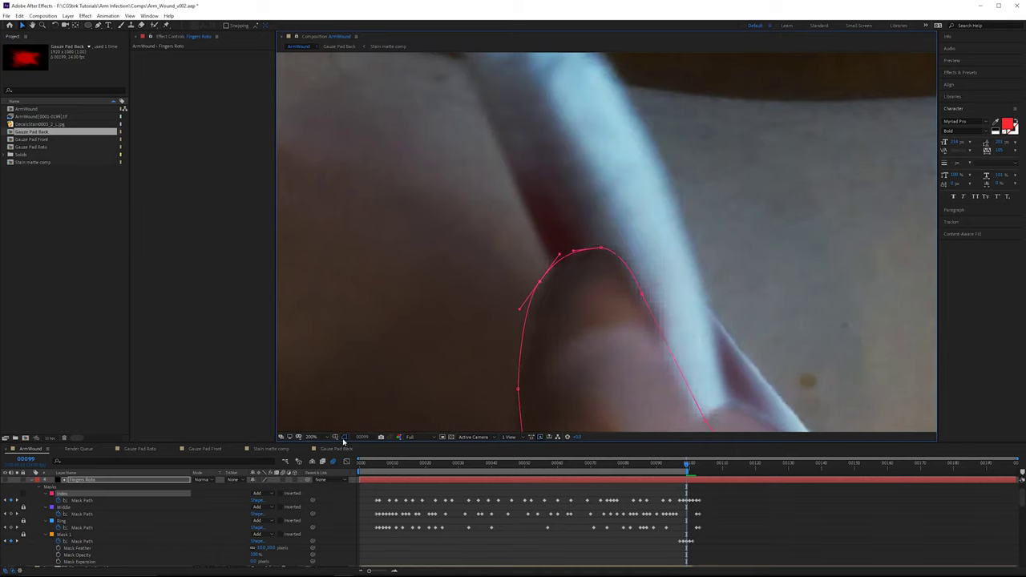
{"action": "left_click", "coordinate": [344, 437]}
{"action": "key", "text": "Page_Up"}
{"action": "key", "text": "Page_Down"}
{"action": "key", "text": "Page_Down"}
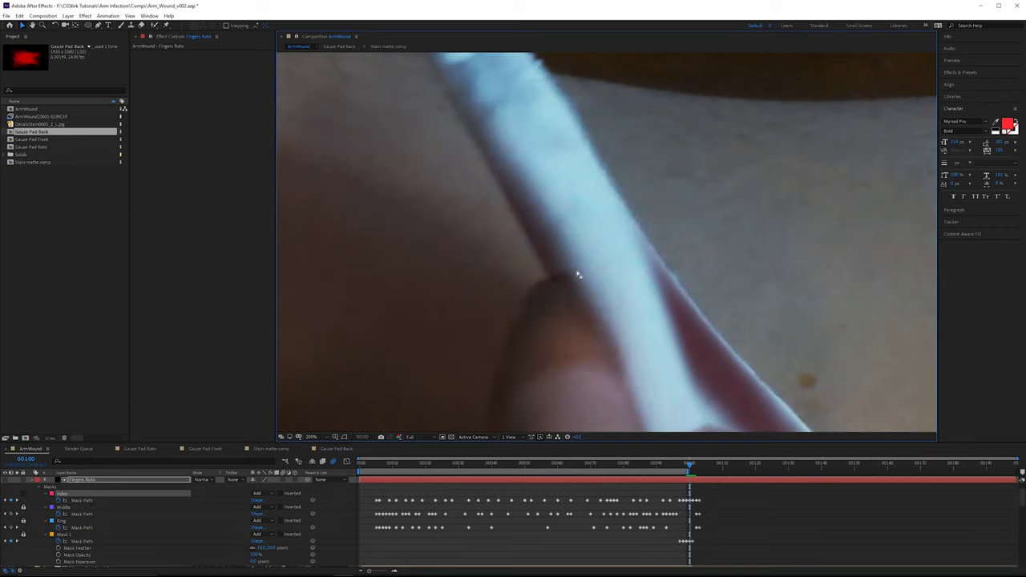
Step: Step back and forth through frames 95 to 101 to review how the stain meets the fingertip as the gauze turns
{"action": "scroll", "coordinate": [577, 274], "scroll_direction": "down", "scroll_amount": 3}
{"action": "key", "text": "Page_Up"}
{"action": "key", "text": "Page_Up"}
{"action": "key", "text": "Page_Up"}
{"action": "key", "text": "Page_Up"}
{"action": "key", "text": "Page_Up"}
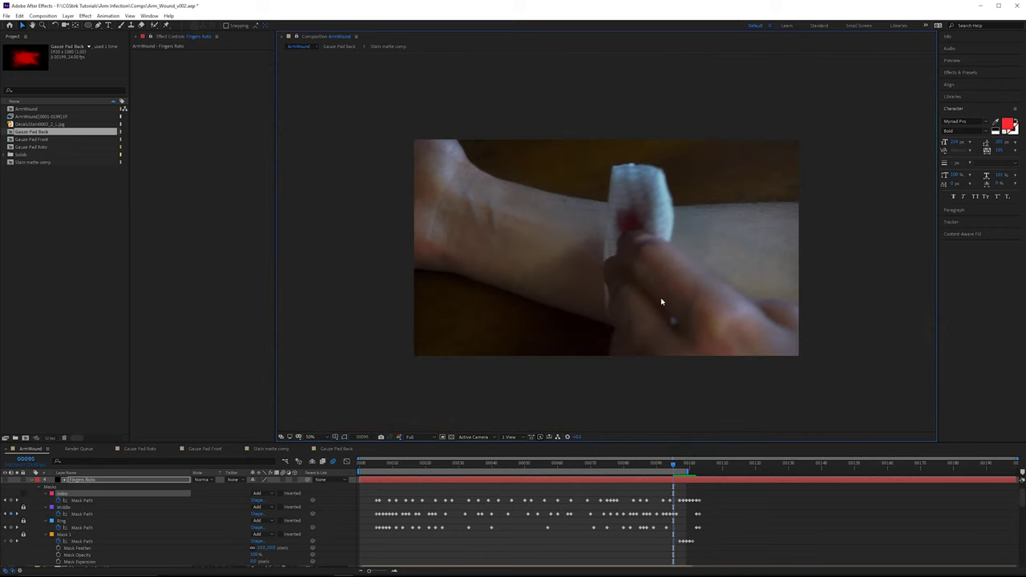
{"action": "key", "text": "Page_Down"}
{"action": "key", "text": "Page_Down"}
{"action": "key", "text": "Page_Down"}
{"action": "key", "text": "Page_Down"}
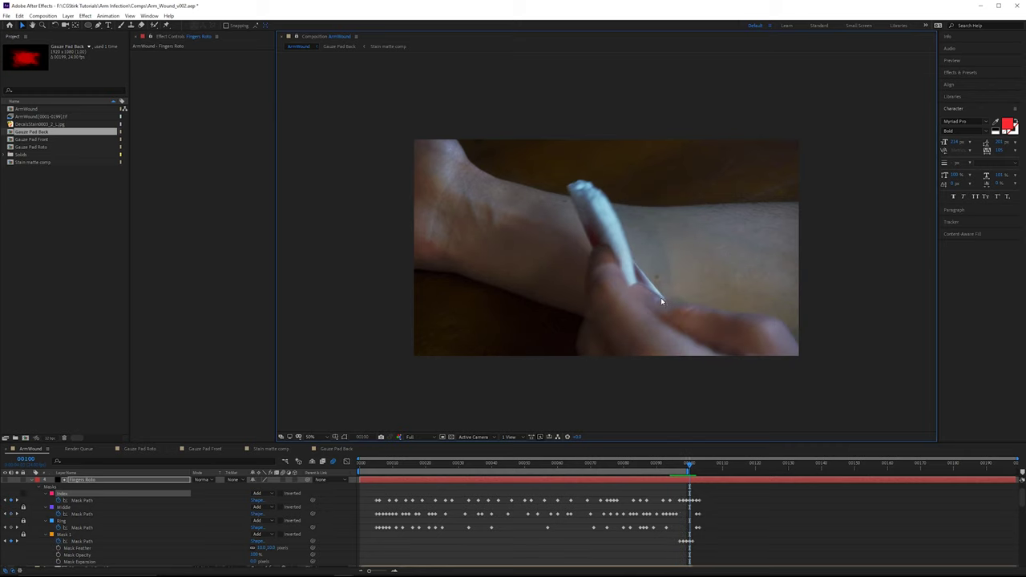
{"action": "key", "text": "Page_Down"}
{"action": "key", "text": "Page_Up"}
{"action": "key", "text": "Page_Up"}
{"action": "key", "text": "Page_Up"}
{"action": "key", "text": "Page_Down"}
{"action": "key", "text": "Page_Up"}
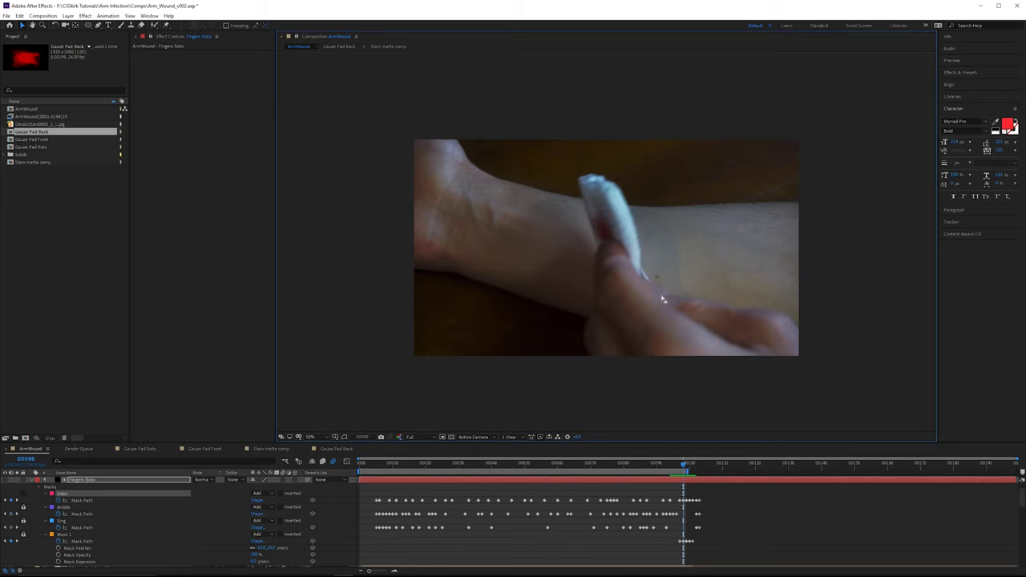
{"action": "key", "text": "Page_Down"}
{"action": "scroll", "coordinate": [633, 237], "scroll_direction": "up", "scroll_amount": 2}
{"action": "key", "text": "Page_Up"}
{"action": "key", "text": "Page_Down"}
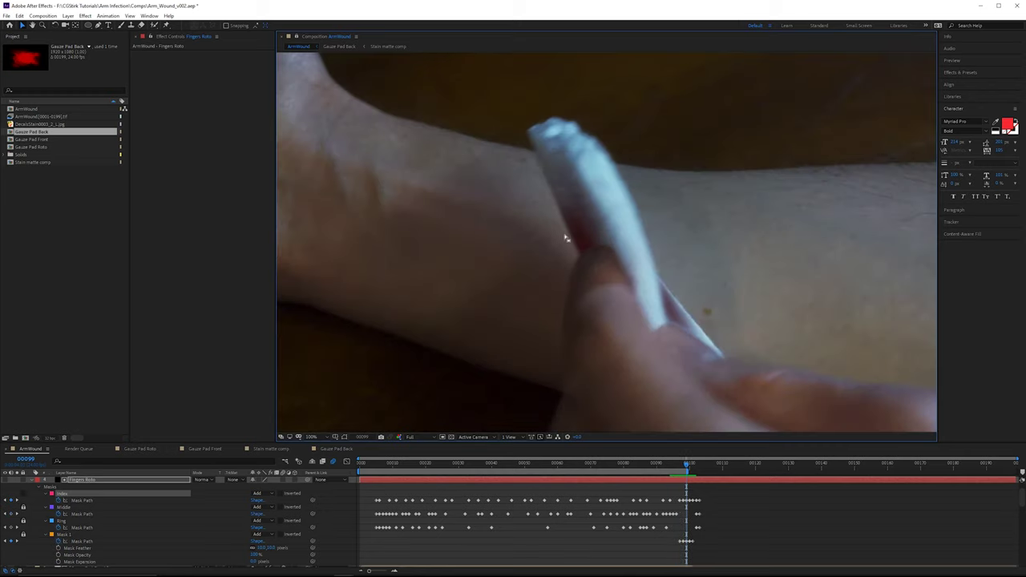
Step: Shift the upper-left pin of the Gauze Pad Front layer's Readjust Corner Pin 2 slightly inward at frame 99
{"action": "scroll", "coordinate": [80, 553], "scroll_direction": "down", "scroll_amount": 3}
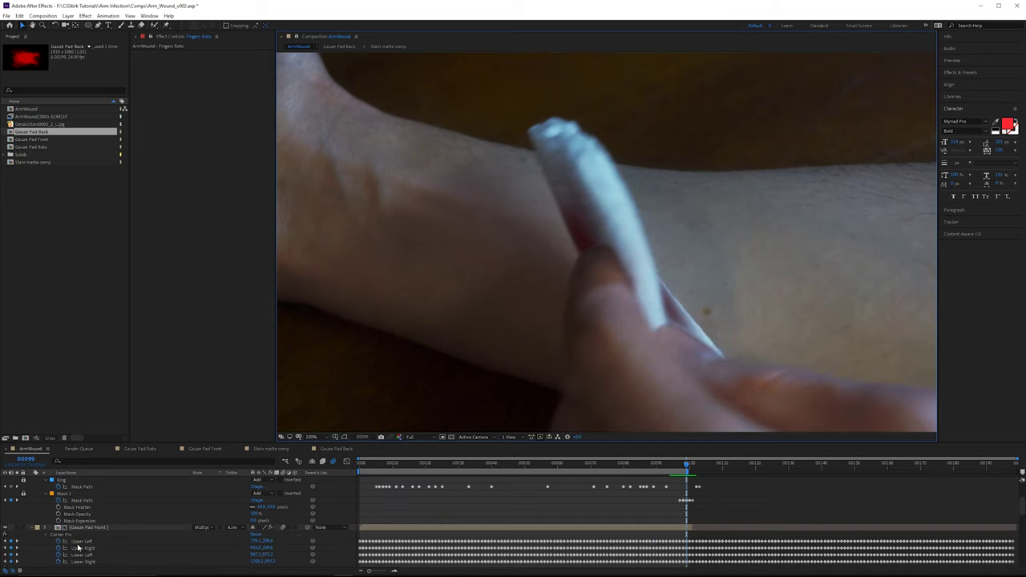
{"action": "left_click", "coordinate": [92, 528]}
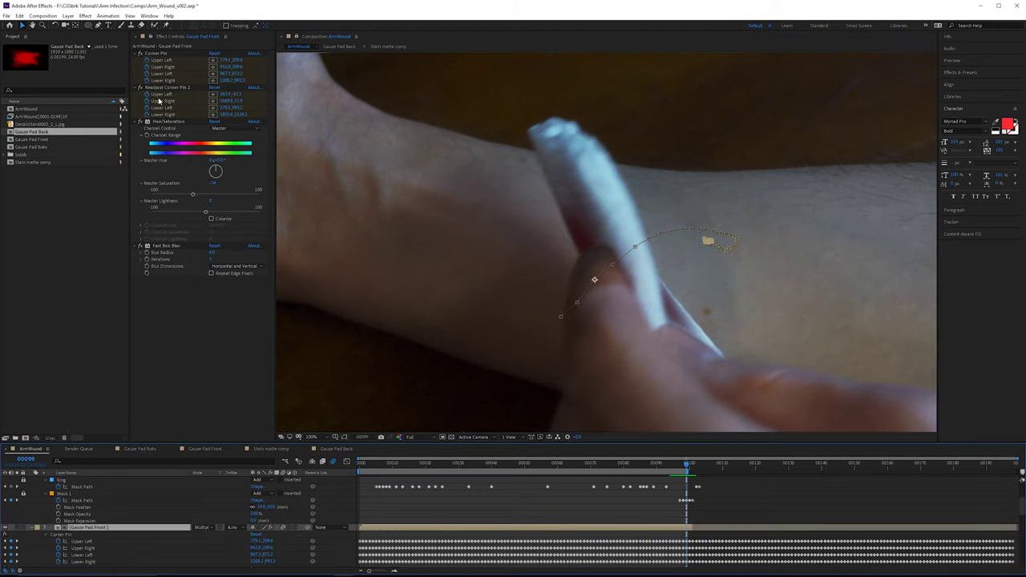
{"action": "left_click", "coordinate": [162, 88]}
{"action": "key", "text": "comma"}
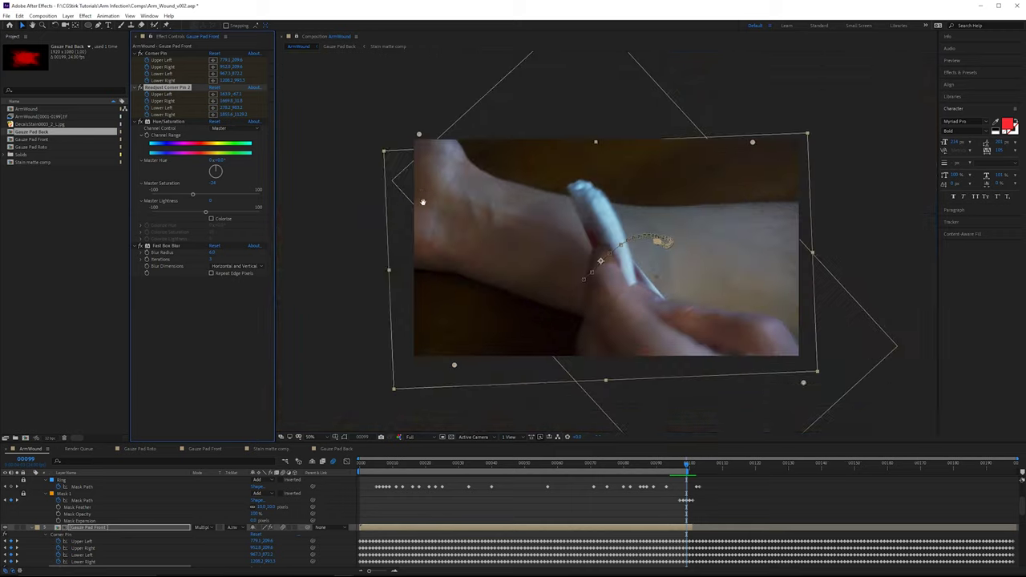
{"action": "left_click_drag", "start_coordinate": [426, 164], "coordinate": [430, 166]}
Step: Step through the frames around 95 to 101 to examine the front stain's movement with the readjusted corner pin
{"action": "key", "text": "Page_Up"}
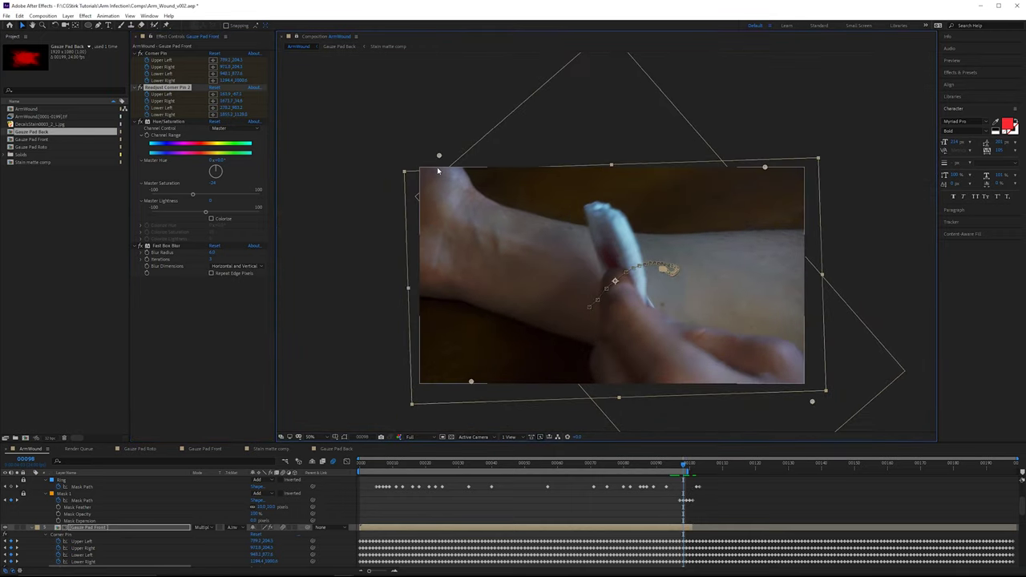
{"action": "key", "text": "Page_Down"}
{"action": "key", "text": "Page_Down"}
{"action": "key", "text": "Page_Up"}
{"action": "scroll", "coordinate": [660, 233], "scroll_direction": "up", "scroll_amount": 1}
{"action": "key", "text": "Page_Up"}
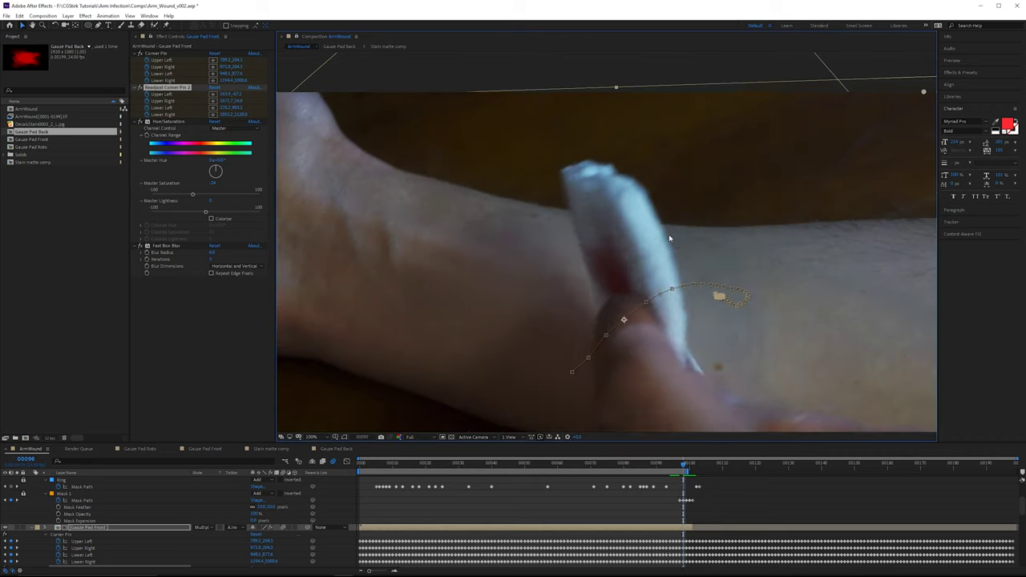
{"action": "key", "text": "Page_Up"}
{"action": "key", "text": "Page_Down"}
{"action": "key", "text": "Page_Down"}
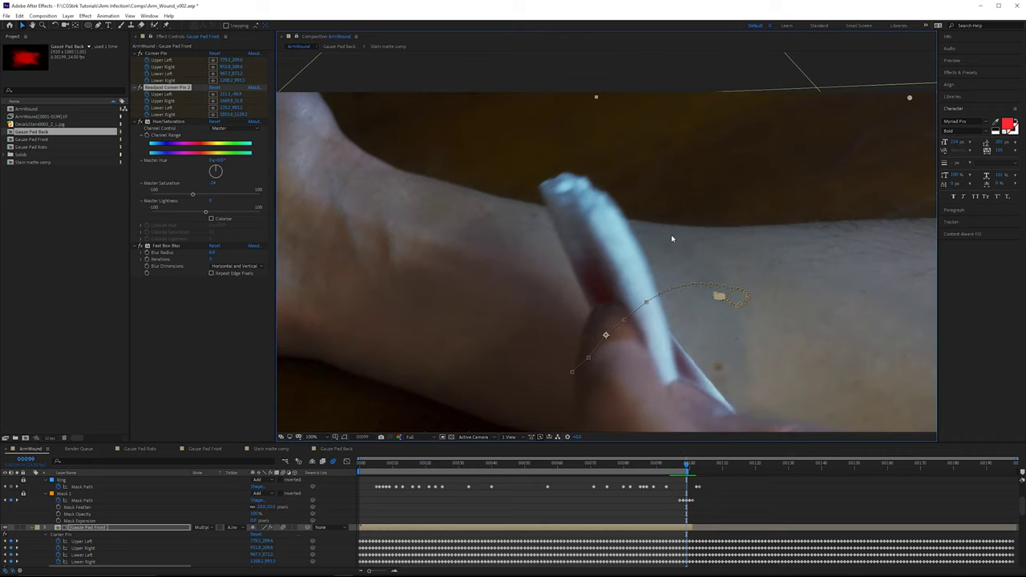
{"action": "key", "text": "Page_Up"}
{"action": "key", "text": "Page_Up"}
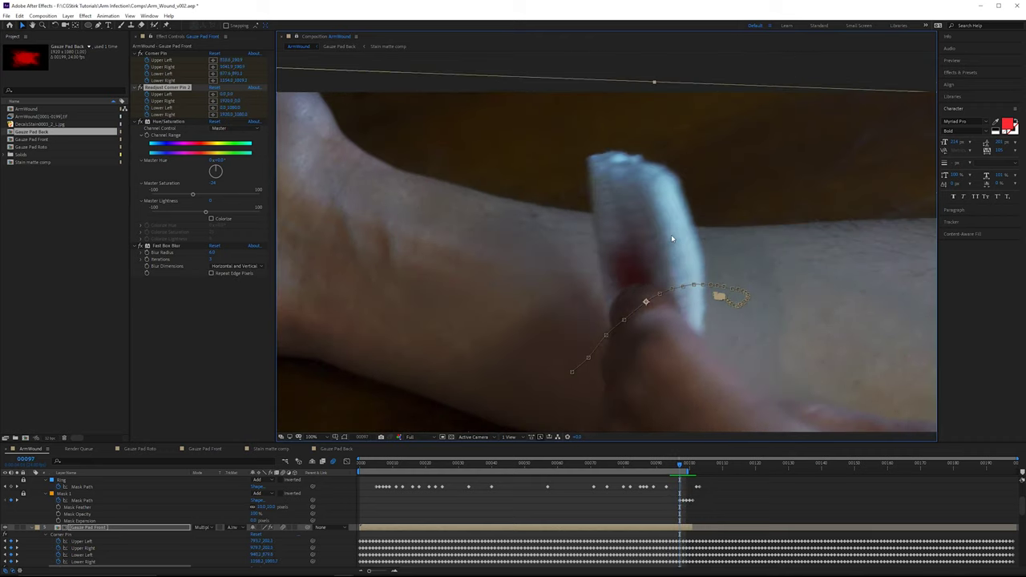
{"action": "key", "text": "Page_Down"}
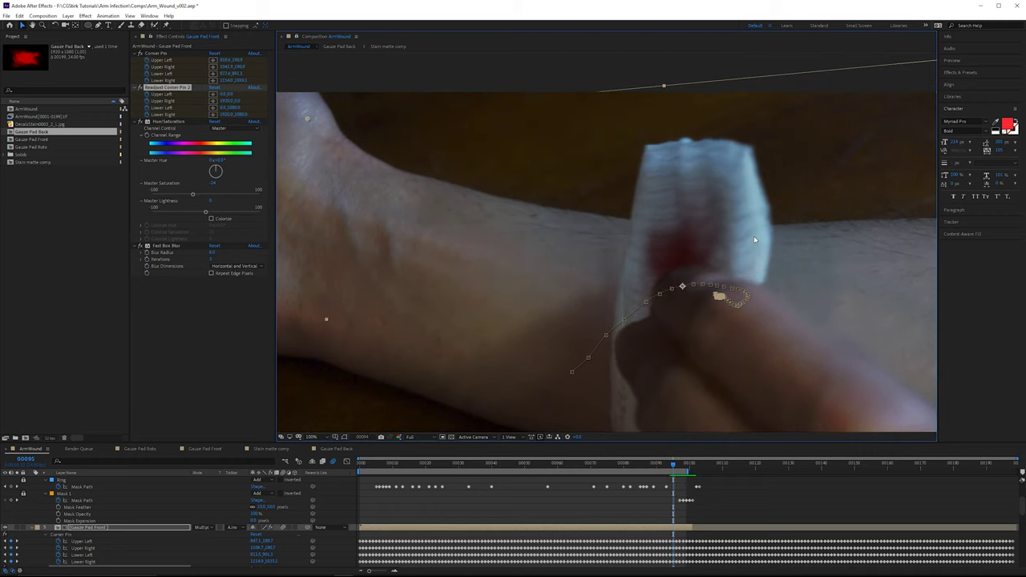
{"action": "key", "text": "Page_Down"}
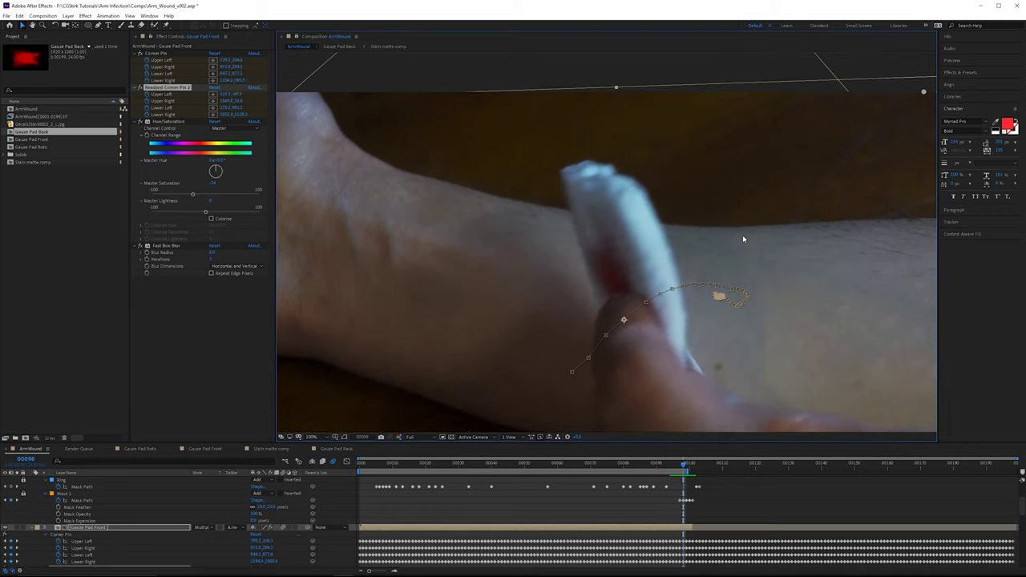
{"action": "key", "text": "Page_Down"}
{"action": "key", "text": "Page_Down"}
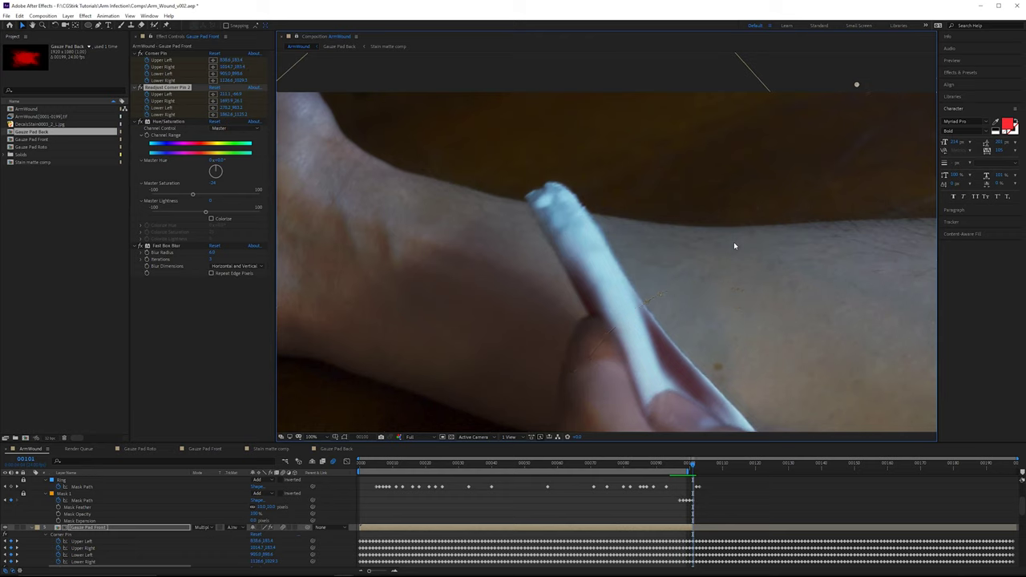
{"action": "key", "text": "Page_Down"}
{"action": "key", "text": "Page_Up"}
Step: Preview the whole shot from the first frame with the image fitted to the viewer
{"action": "scroll", "coordinate": [731, 243], "scroll_direction": "down", "scroll_amount": 2}
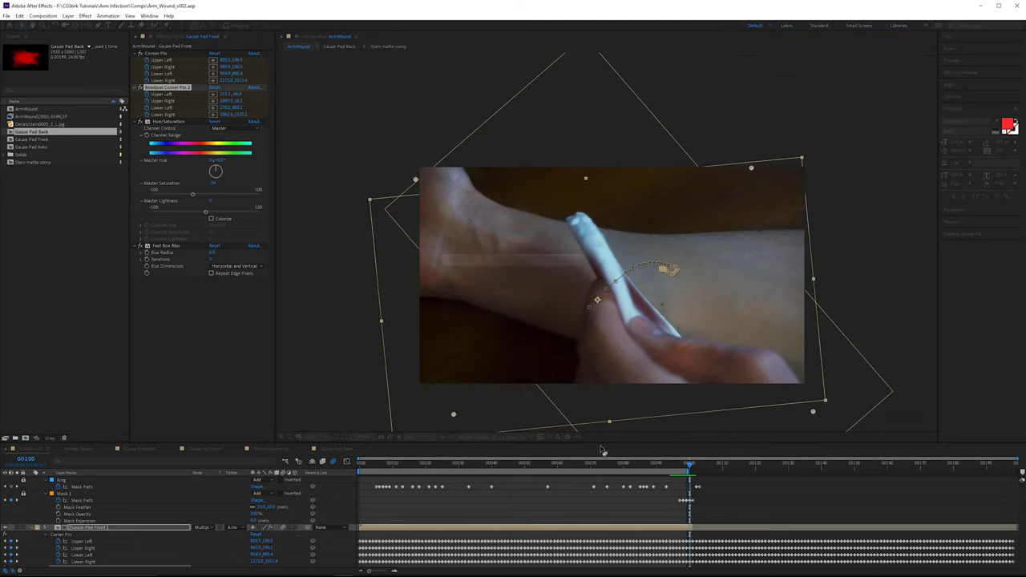
{"action": "left_click", "coordinate": [327, 452]}
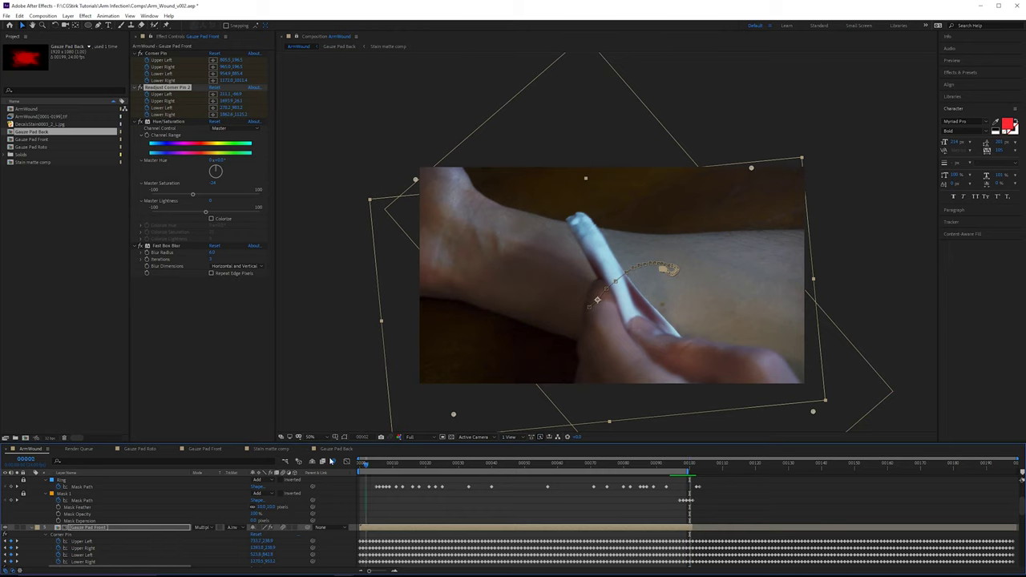
{"action": "key", "text": "Home"}
{"action": "key", "text": "shift+slash"}
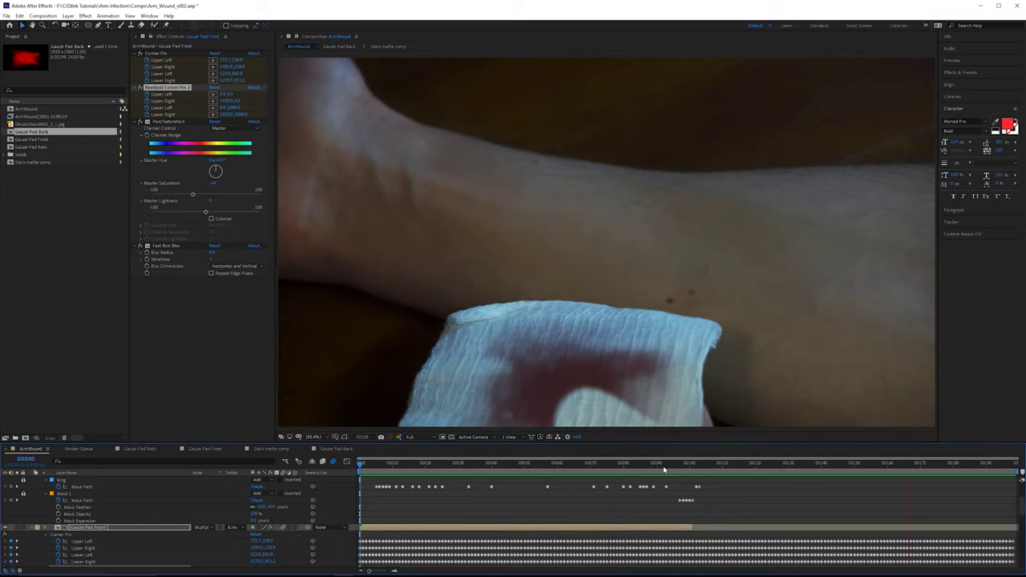
Step: Go to frame 110, select the Gauze Pad Back roto layer, and show its mask outlines
{"action": "left_click_drag", "start_coordinate": [731, 466], "coordinate": [722, 467]}
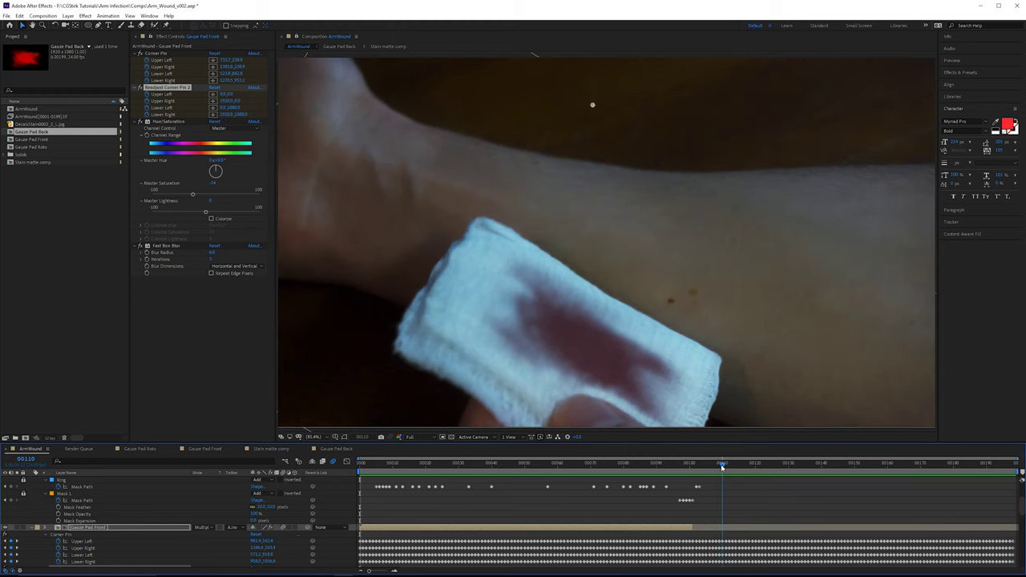
{"action": "scroll", "coordinate": [152, 521], "scroll_direction": "down", "scroll_amount": 3}
{"action": "left_click", "coordinate": [96, 541]}
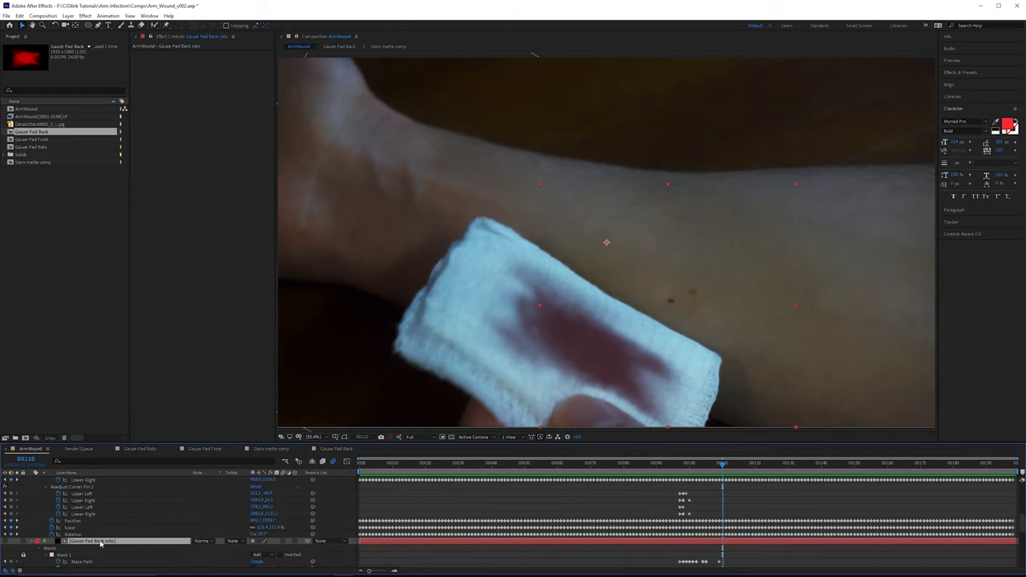
{"action": "left_click", "coordinate": [344, 438]}
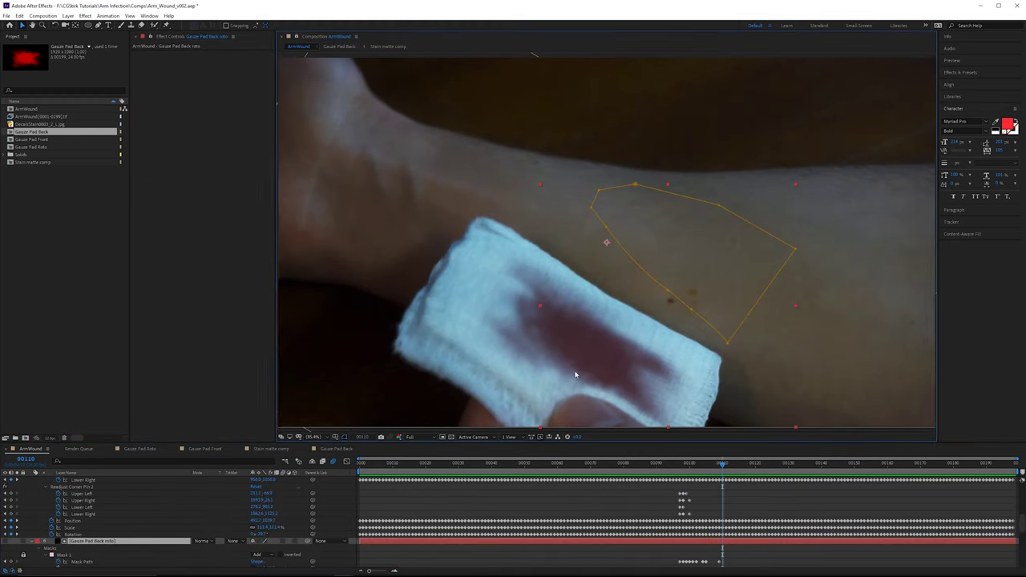
{"action": "left_click_drag", "start_coordinate": [575, 373], "coordinate": [568, 321]}
{"action": "scroll", "coordinate": [177, 521], "scroll_direction": "down", "scroll_amount": 3}
{"action": "scroll", "coordinate": [95, 541], "scroll_direction": "up", "scroll_amount": 2}
{"action": "left_click", "coordinate": [93, 541]}
{"action": "scroll", "coordinate": [104, 542], "scroll_direction": "up", "scroll_amount": 1}
{"action": "left_click", "coordinate": [113, 542]}
{"action": "key", "text": "comma"}
{"action": "scroll", "coordinate": [114, 543], "scroll_direction": "down", "scroll_amount": 3}
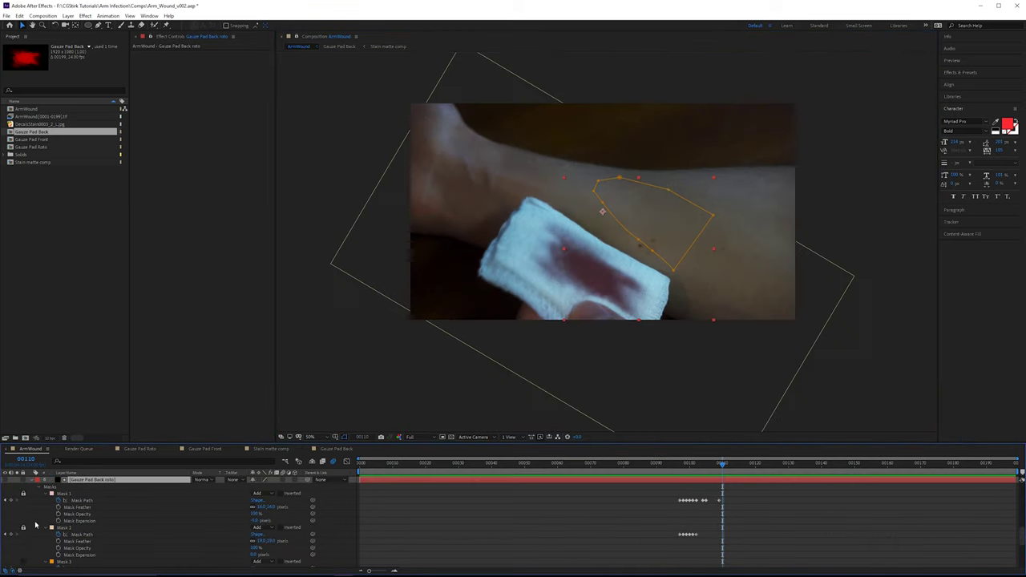
Step: Unlock Mask 1 of the Gauze Pad Back roto layer and move the whole mask outside the image at frame 110
{"action": "left_click", "coordinate": [23, 494]}
{"action": "left_click", "coordinate": [65, 494]}
{"action": "key", "text": "period"}
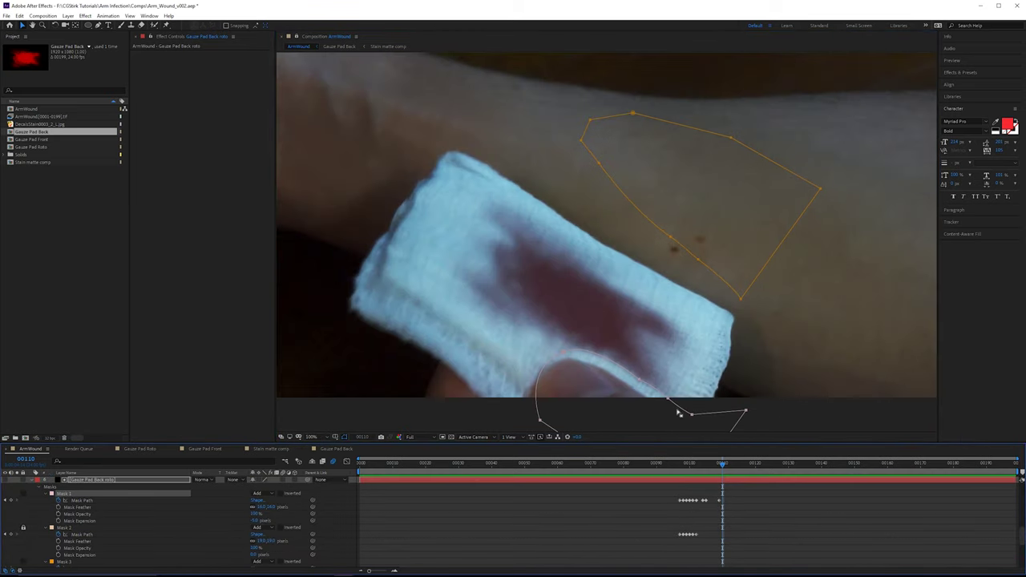
{"action": "left_click_drag", "start_coordinate": [722, 464], "coordinate": [723, 464]}
{"action": "scroll", "coordinate": [668, 385], "scroll_direction": "down", "scroll_amount": 2}
{"action": "left_click_drag", "start_coordinate": [586, 302], "coordinate": [854, 279]}
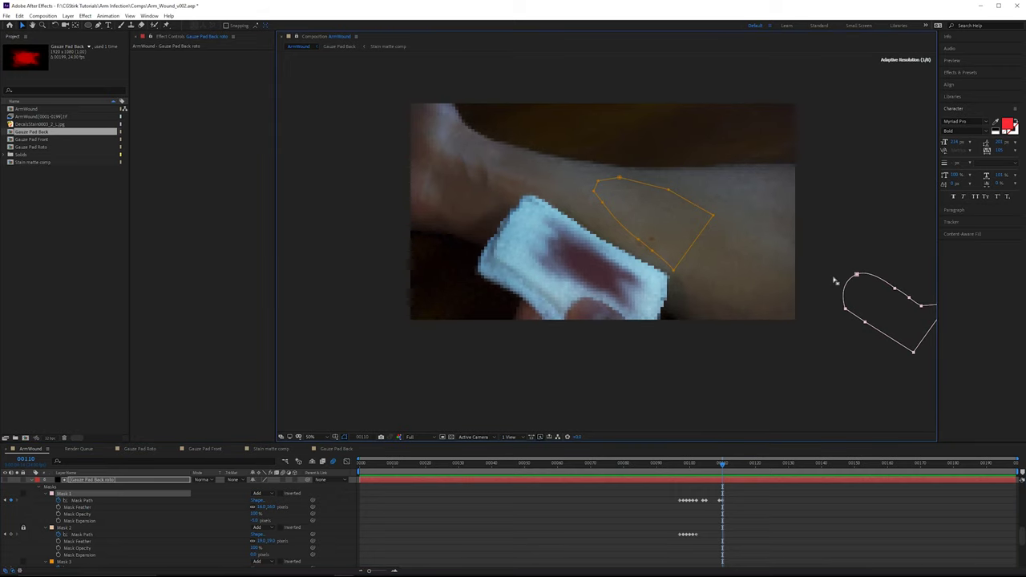
Step: Go back to frame 90 and hide the mask outlines in the viewer
{"action": "scroll", "coordinate": [759, 277], "scroll_direction": "up", "scroll_amount": 1}
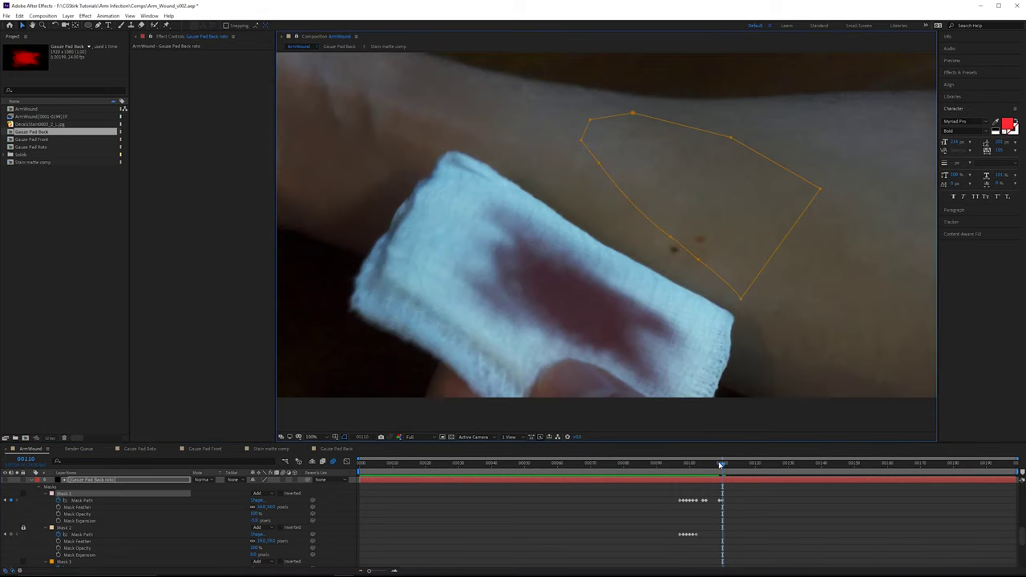
{"action": "left_click_drag", "start_coordinate": [720, 465], "coordinate": [658, 464]}
{"action": "left_click", "coordinate": [345, 437]}
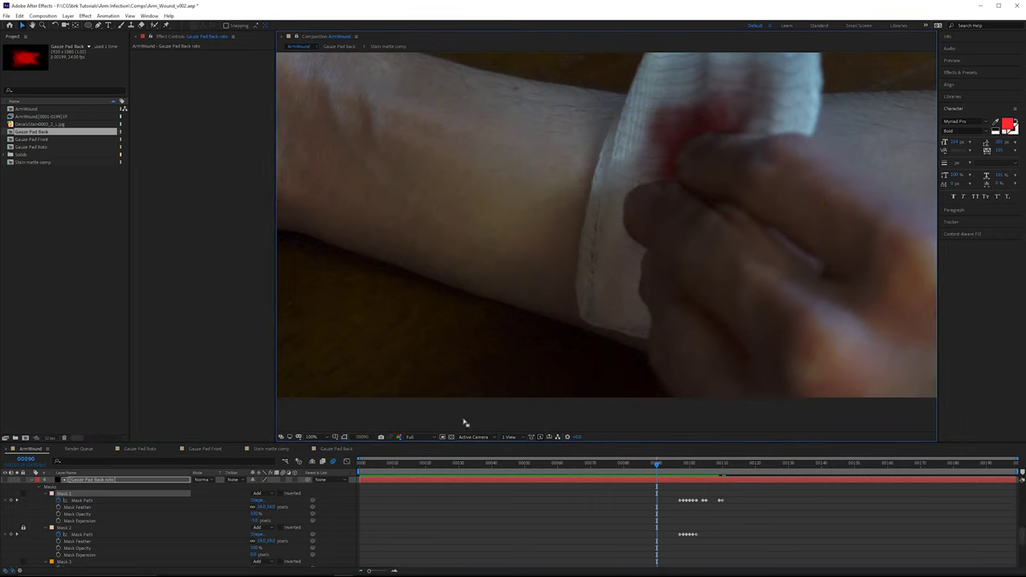
Step: Play back the shot fitted to the viewer and scrub through the gauze flip around frames 96 to 113 to check the stain
{"action": "left_click", "coordinate": [679, 255]}
{"action": "key", "text": "shift+slash"}
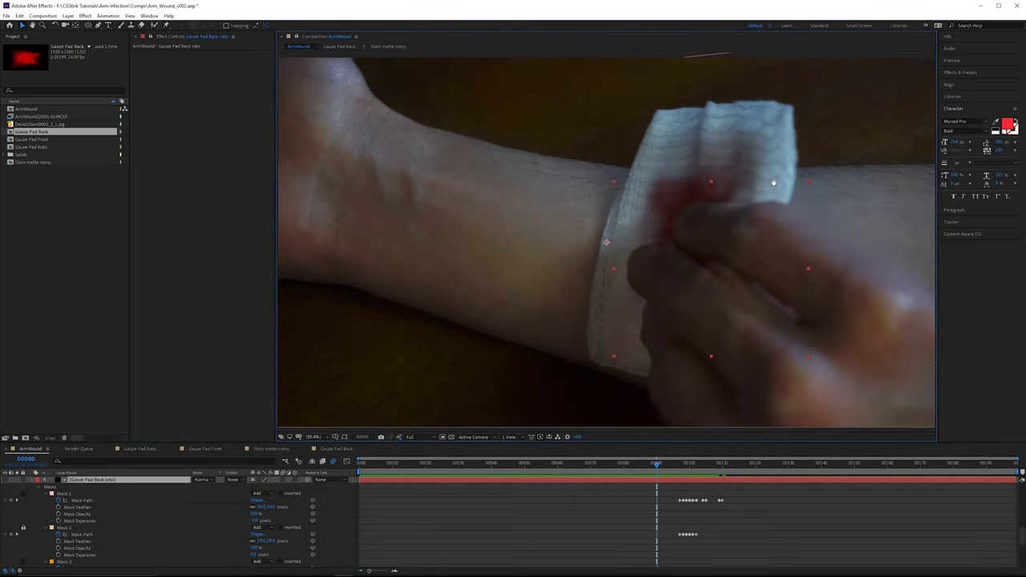
{"action": "key", "text": "space"}
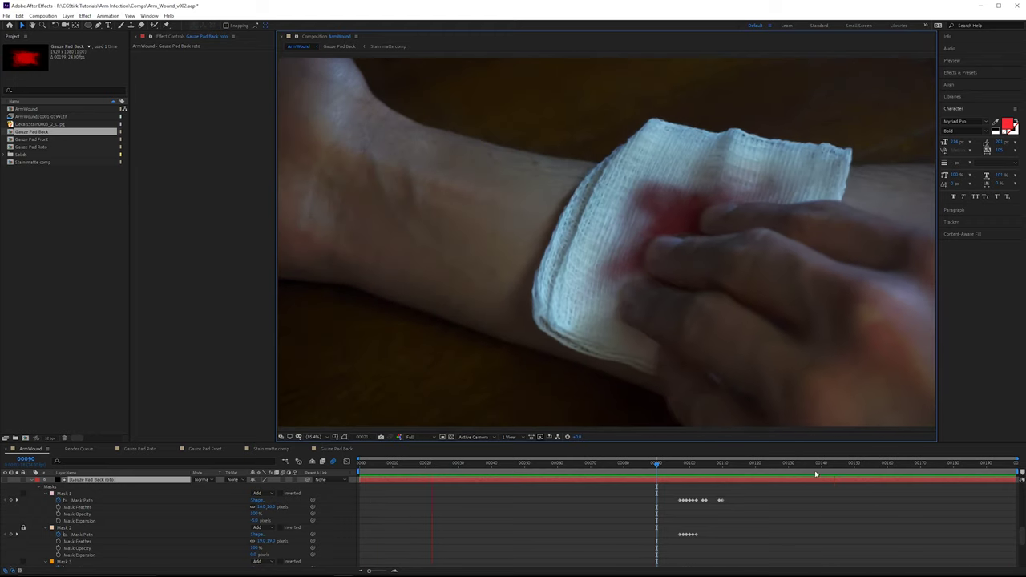
{"action": "left_click_drag", "start_coordinate": [847, 466], "coordinate": [917, 460]}
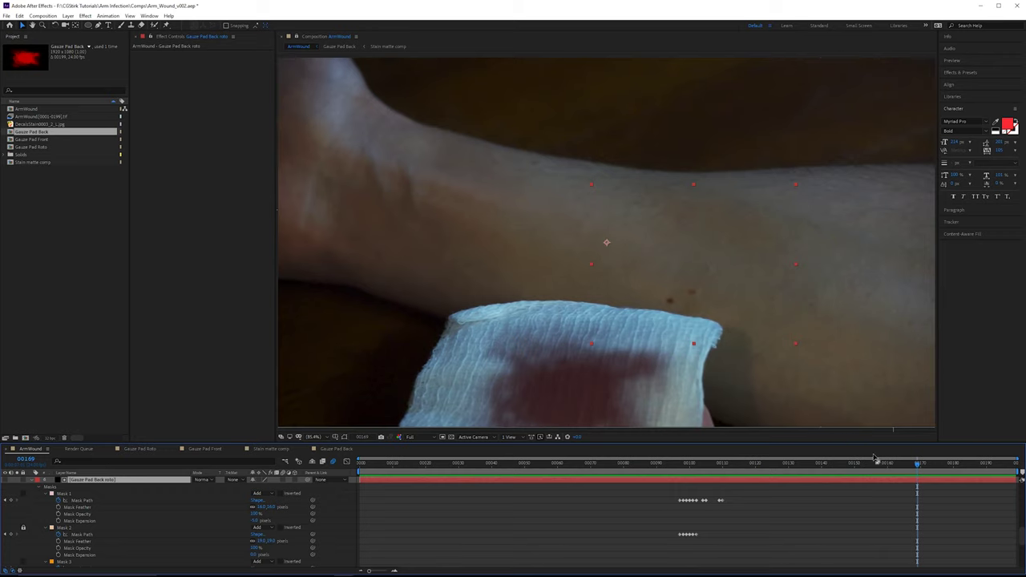
{"action": "left_click_drag", "start_coordinate": [783, 464], "coordinate": [654, 464]}
{"action": "left_click_drag", "start_coordinate": [717, 492], "coordinate": [742, 468]}
{"action": "left_click", "coordinate": [641, 336]}
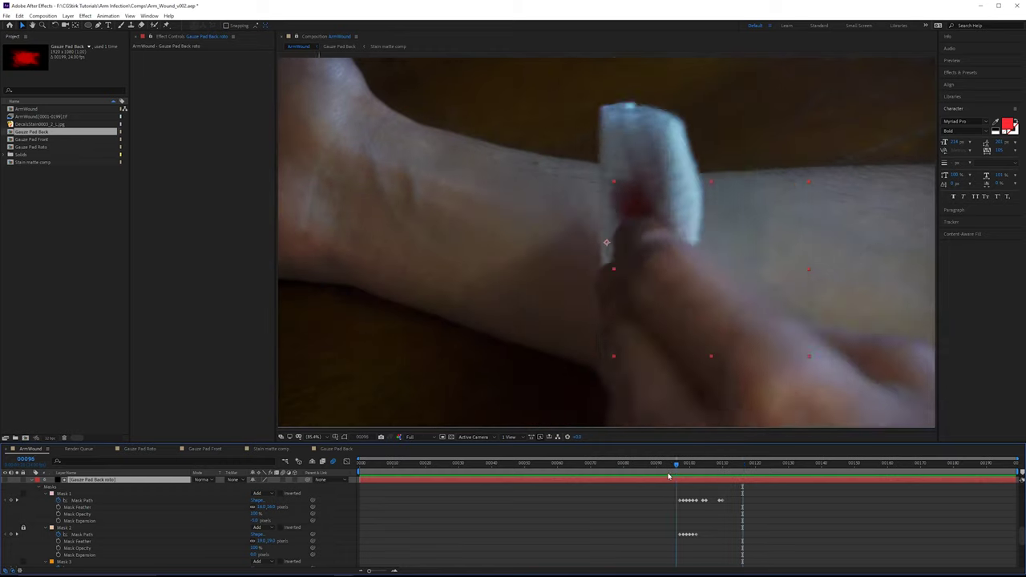
{"action": "left_click_drag", "start_coordinate": [702, 465], "coordinate": [732, 467]}
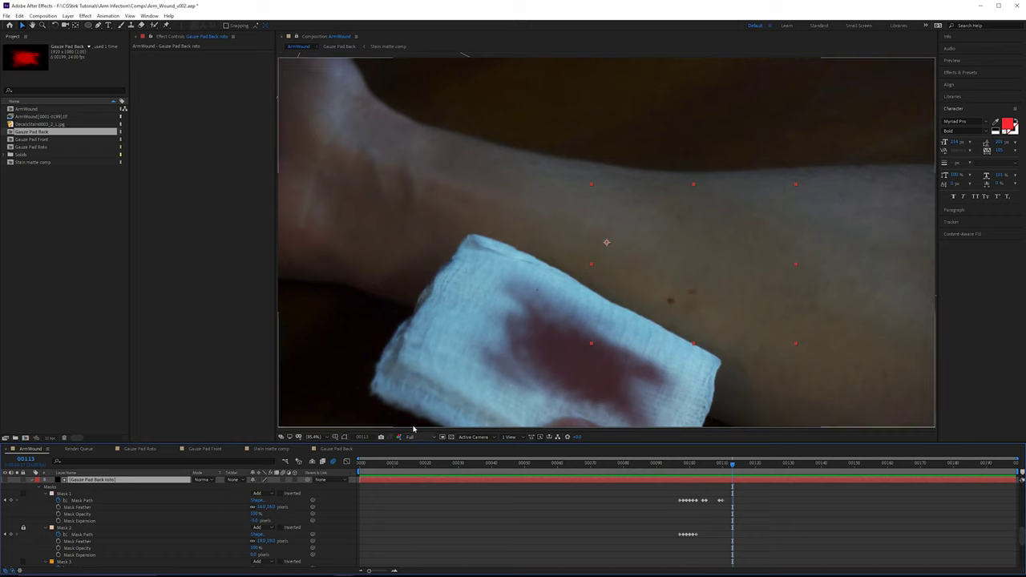
Step: Open the Gauze Pad Back precomposition from its layer and place its viewer side by side with the ArmWound viewer
{"action": "scroll", "coordinate": [103, 549], "scroll_direction": "down", "scroll_amount": 5}
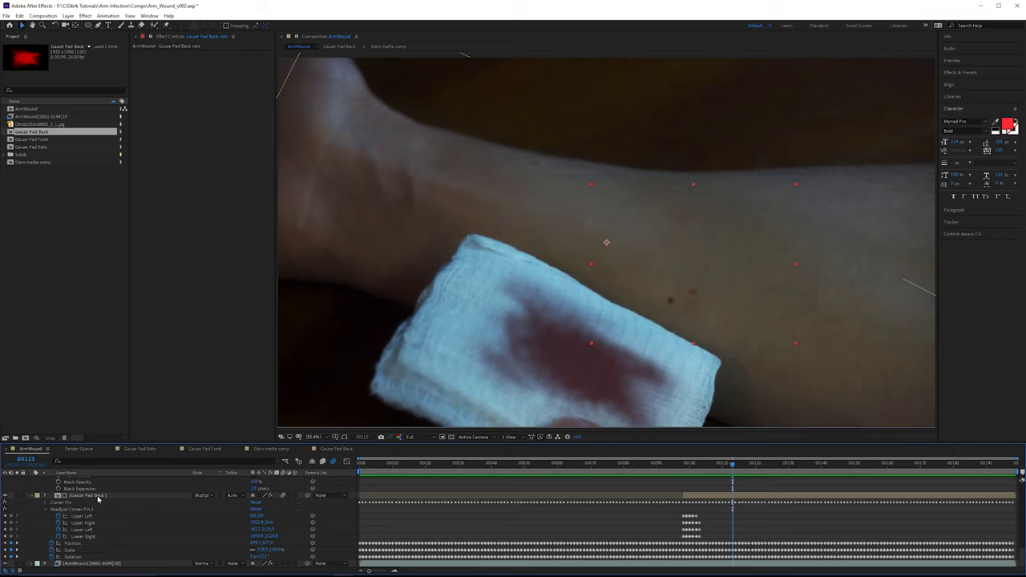
{"action": "scroll", "coordinate": [98, 505], "scroll_direction": "up", "scroll_amount": 1}
{"action": "double_click", "coordinate": [100, 517]}
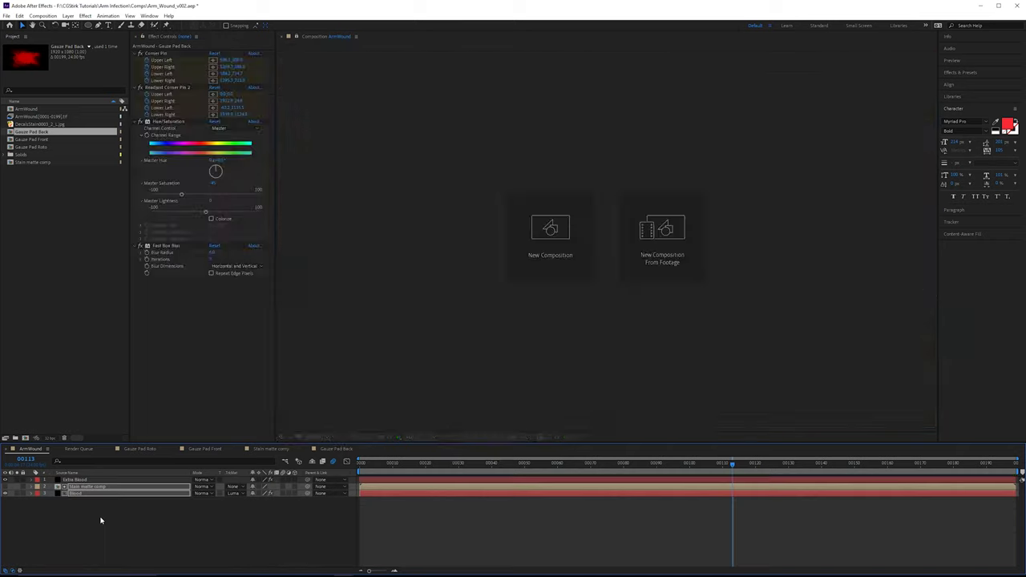
{"action": "left_click_drag", "start_coordinate": [416, 36], "coordinate": [923, 128]}
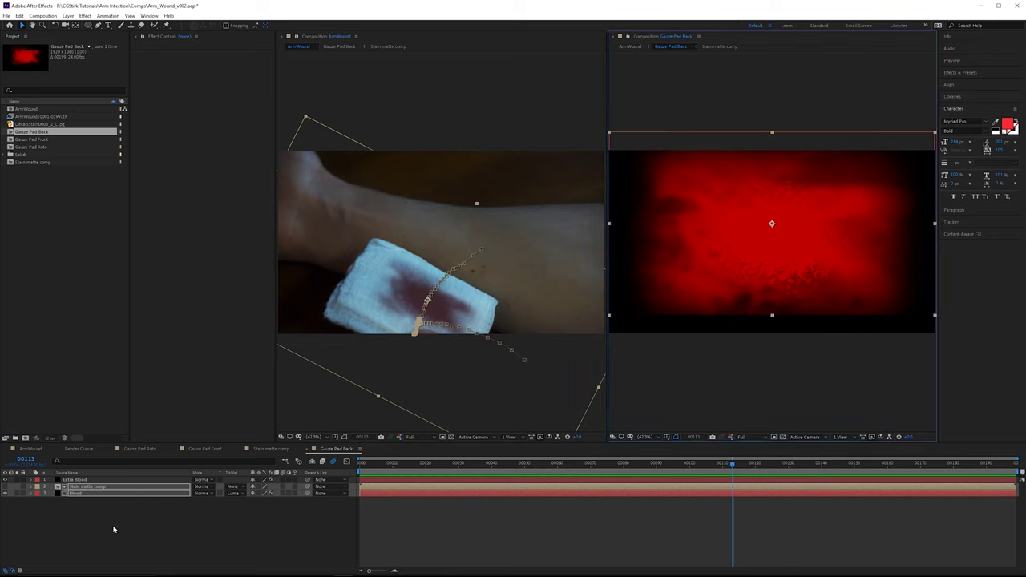
Step: Show the layers' rotation and set the Stain matte comp layer's rotation to -90°
{"action": "key", "text": "r"}
{"action": "left_click", "coordinate": [137, 495]}
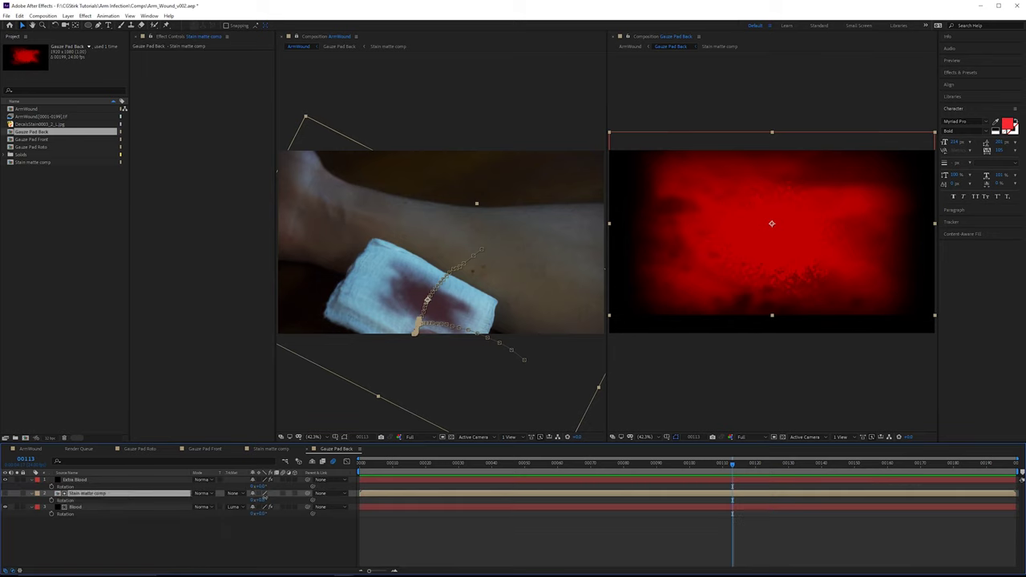
{"action": "left_click_drag", "start_coordinate": [263, 497], "coordinate": [228, 498]}
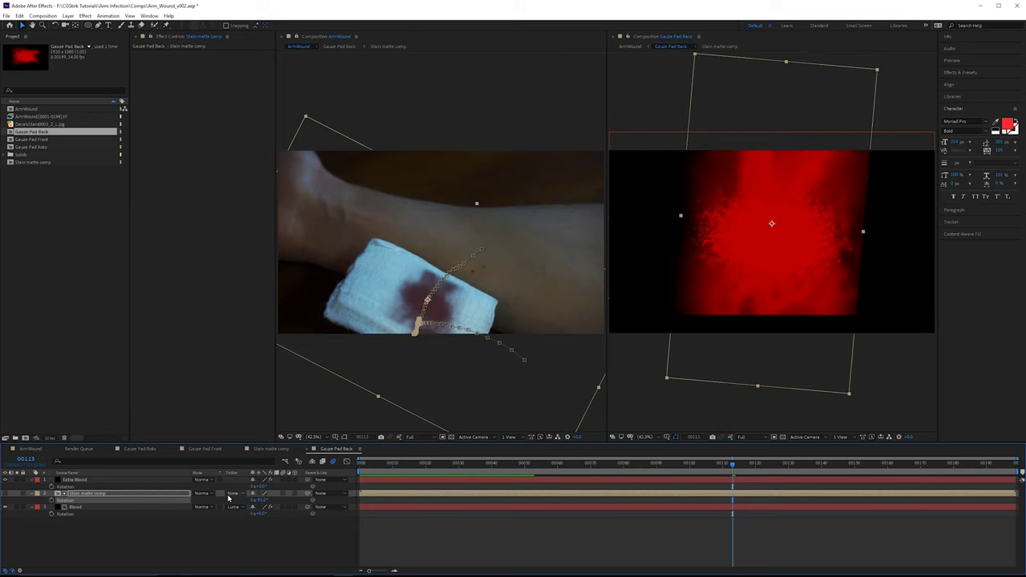
{"action": "left_click", "coordinate": [261, 499]}
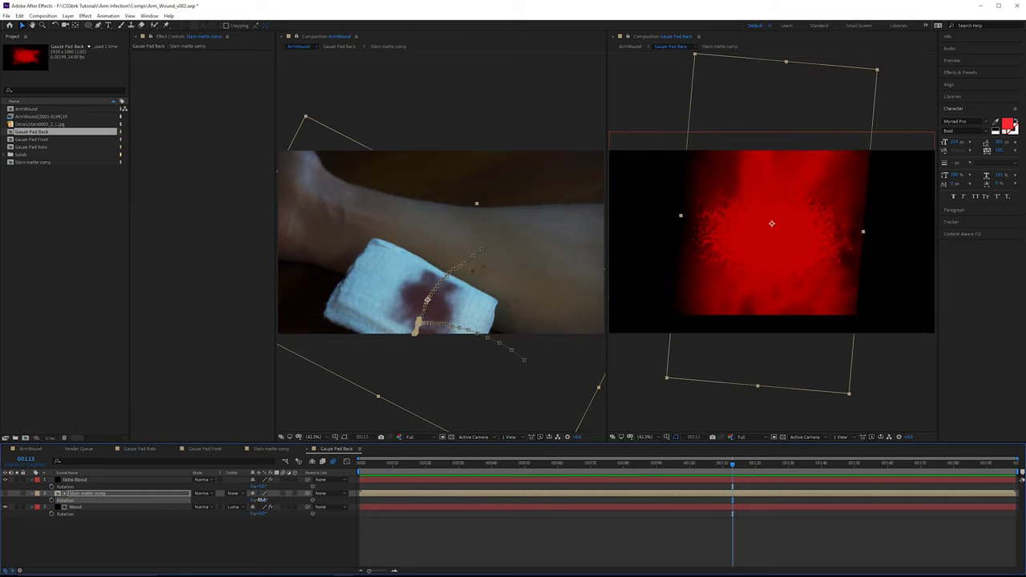
{"action": "type", "text": "0"}
{"action": "key", "text": "Return"}
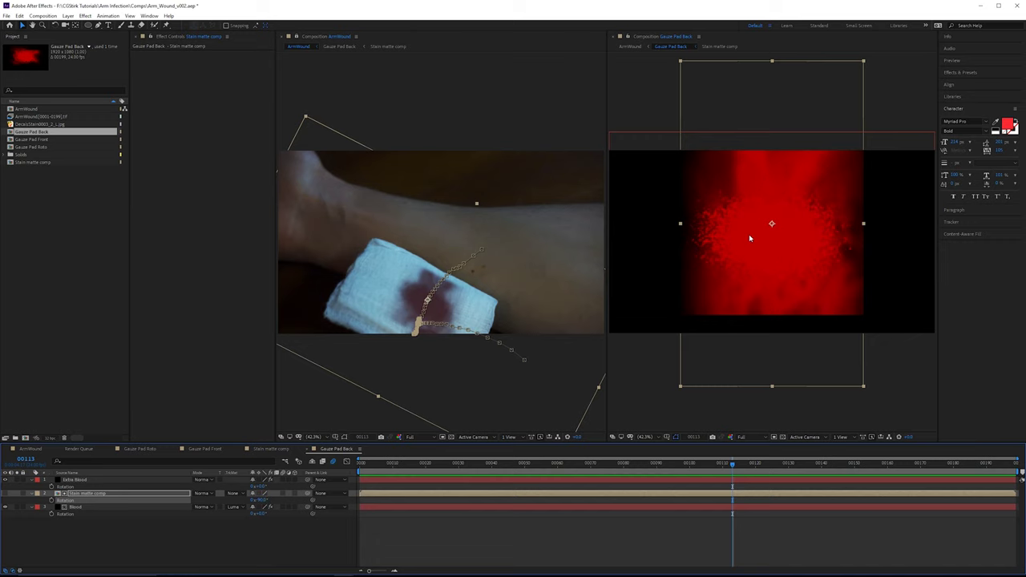
Step: Shorten the Stain matte comp layer vertically, shift it towards the left half of the frame, and check the stain at other frames
{"action": "left_click_drag", "start_coordinate": [749, 236], "coordinate": [743, 246]}
{"action": "left_click_drag", "start_coordinate": [765, 72], "coordinate": [759, 135]}
{"action": "left_click_drag", "start_coordinate": [761, 194], "coordinate": [720, 182]}
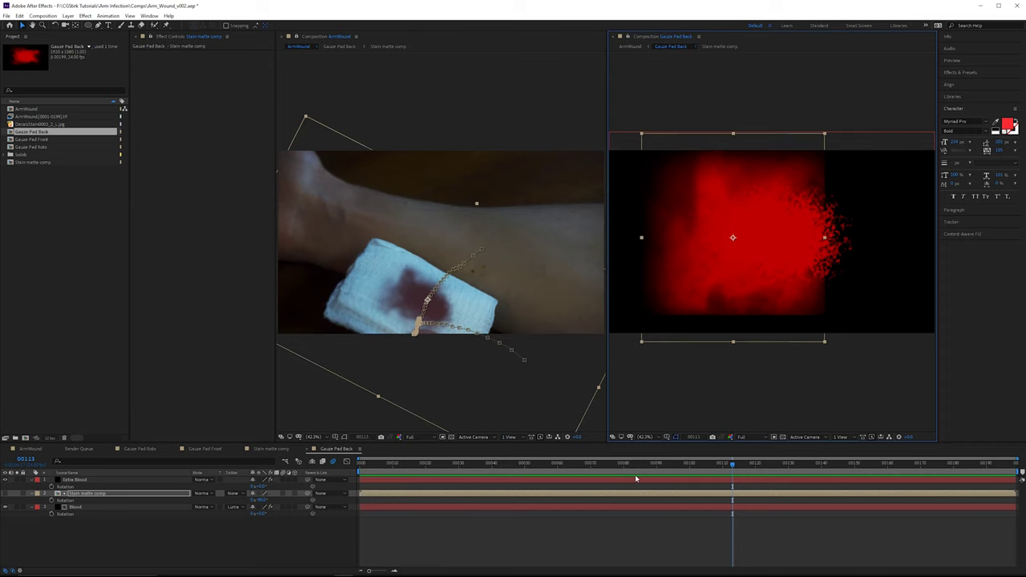
{"action": "left_click_drag", "start_coordinate": [713, 467], "coordinate": [574, 466]}
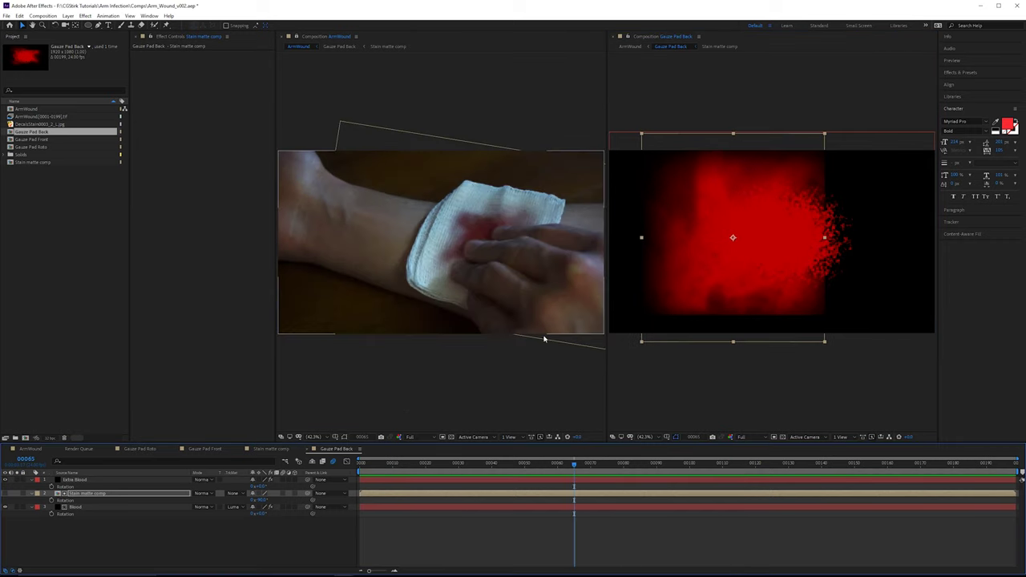
{"action": "left_click_drag", "start_coordinate": [681, 467], "coordinate": [712, 470]}
{"action": "left_click", "coordinate": [582, 466]}
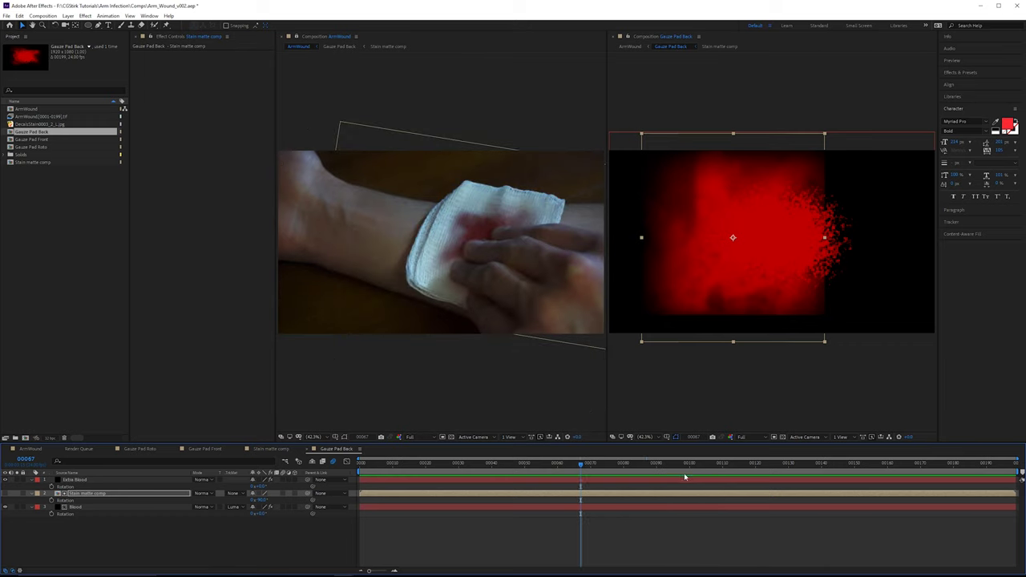
Step: Nudge the Stain matte comp layer further left and enlarge it slightly, checking the stain on the gauze at frame 116
{"action": "left_click_drag", "start_coordinate": [697, 189], "coordinate": [687, 193]}
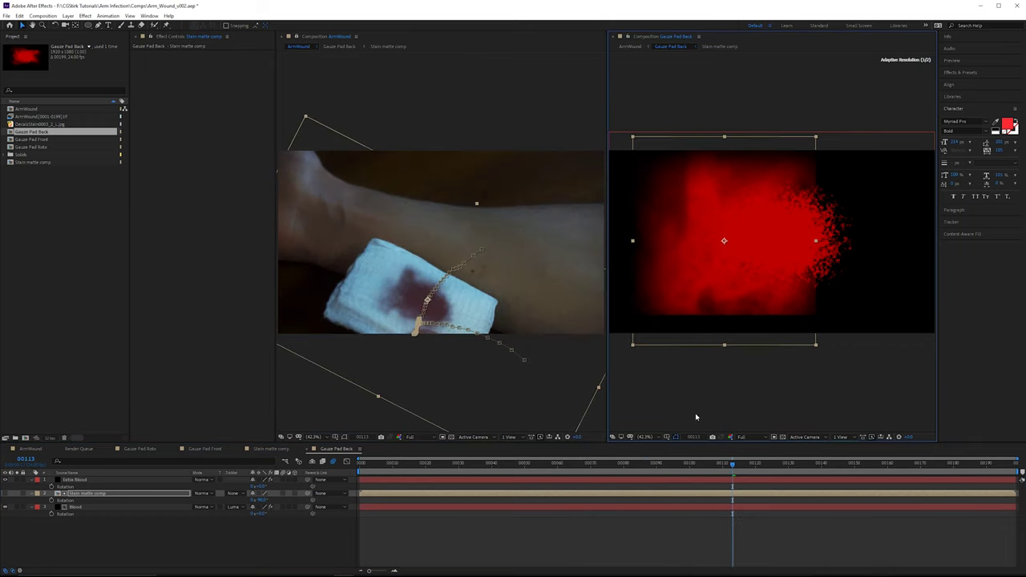
{"action": "left_click", "coordinate": [634, 465]}
{"action": "left_click_drag", "start_coordinate": [745, 476], "coordinate": [750, 478]}
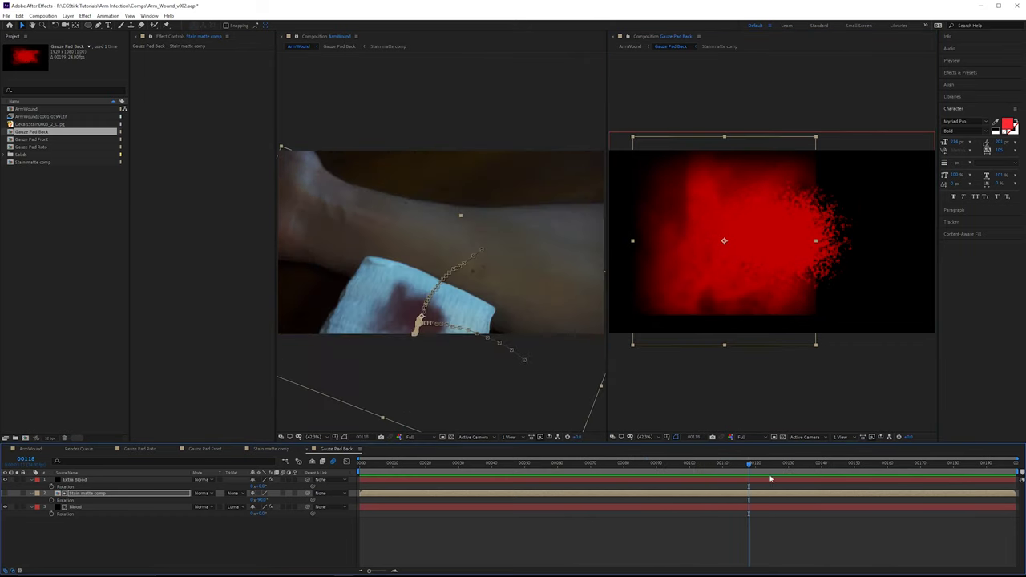
{"action": "left_click_drag", "start_coordinate": [650, 464], "coordinate": [539, 464]}
{"action": "left_click_drag", "start_coordinate": [628, 465], "coordinate": [741, 464]}
{"action": "left_click_drag", "start_coordinate": [762, 253], "coordinate": [735, 242]}
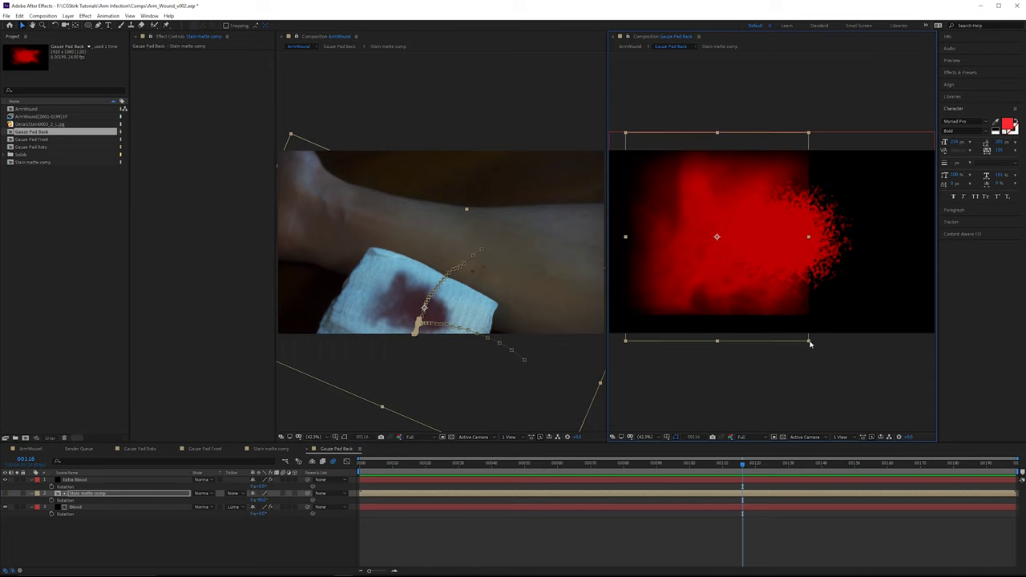
{"action": "left_click_drag", "start_coordinate": [809, 343], "coordinate": [816, 346]}
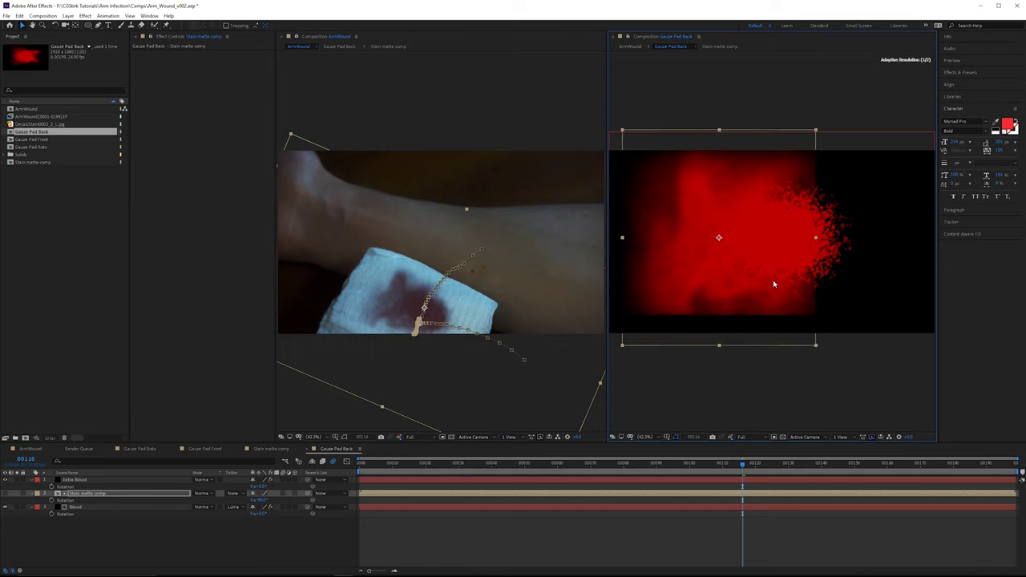
Step: Move the Extra Blood layer left over the rotated stain and check the gauze back at frame 106
{"action": "left_click", "coordinate": [99, 481]}
{"action": "left_click_drag", "start_coordinate": [720, 226], "coordinate": [741, 230]}
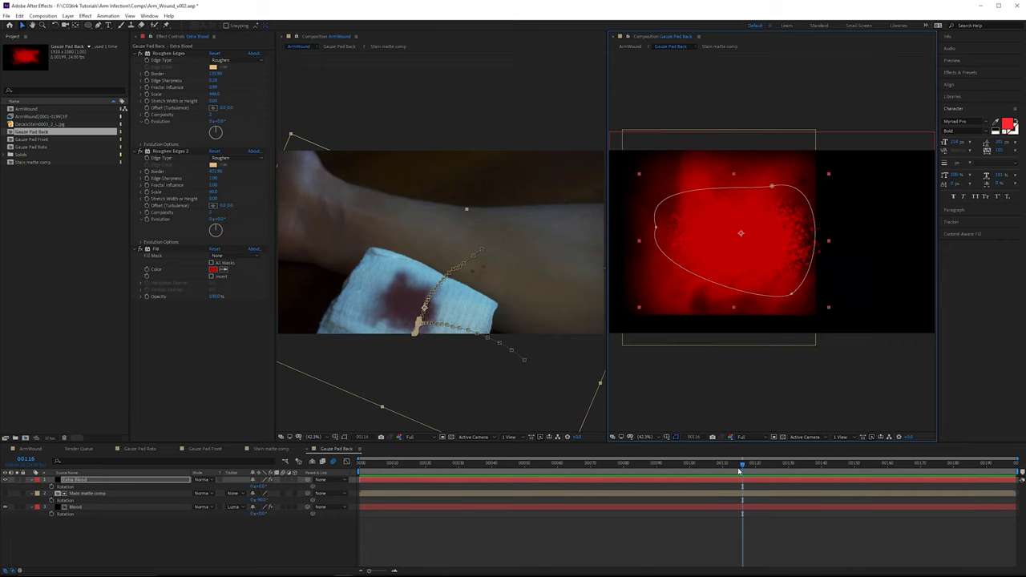
{"action": "left_click_drag", "start_coordinate": [738, 472], "coordinate": [622, 470]}
{"action": "left_click", "coordinate": [709, 465]}
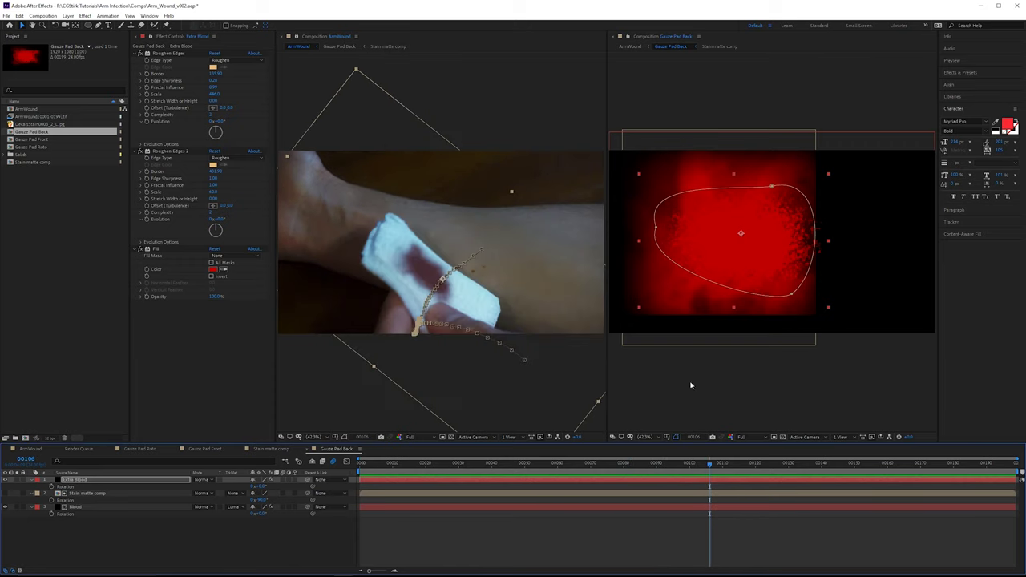
{"action": "left_click", "coordinate": [829, 310]}
Step: Enlarge the Stain matte comp layer and adjust its position around the extra blood, comparing the result on the gauze at frames 110 and 111
{"action": "left_click", "coordinate": [133, 494]}
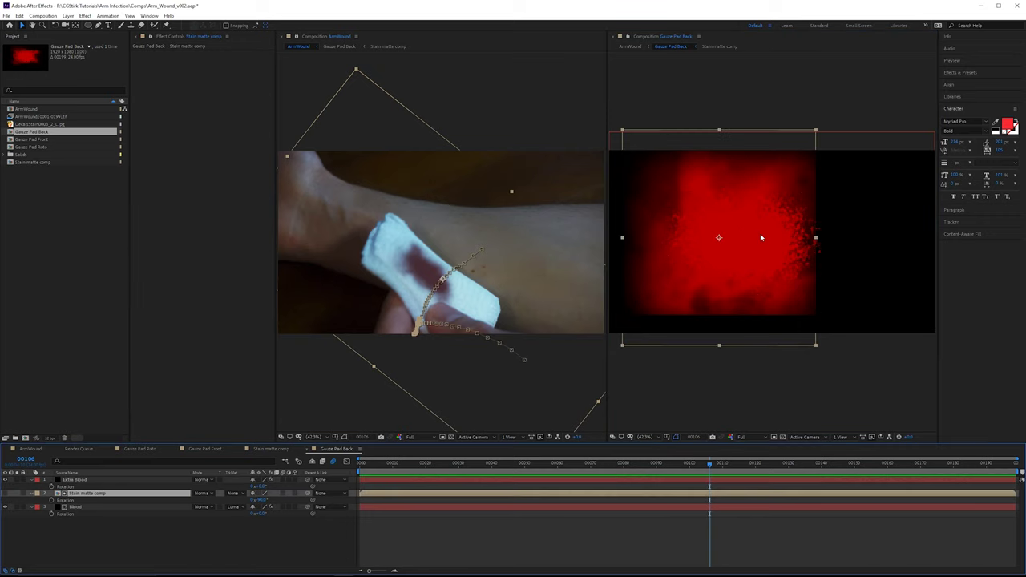
{"action": "mouse_move", "coordinate": [761, 237]}
{"action": "left_mouse_down"}
{"action": "mouse_move", "coordinate": [782, 241]}
{"action": "mouse_move", "coordinate": [769, 249]}
{"action": "left_mouse_up"}
{"action": "left_click_drag", "start_coordinate": [544, 465], "coordinate": [726, 468]}
{"action": "left_click_drag", "start_coordinate": [743, 250], "coordinate": [727, 245]}
{"action": "left_click_drag", "start_coordinate": [819, 347], "coordinate": [826, 355]}
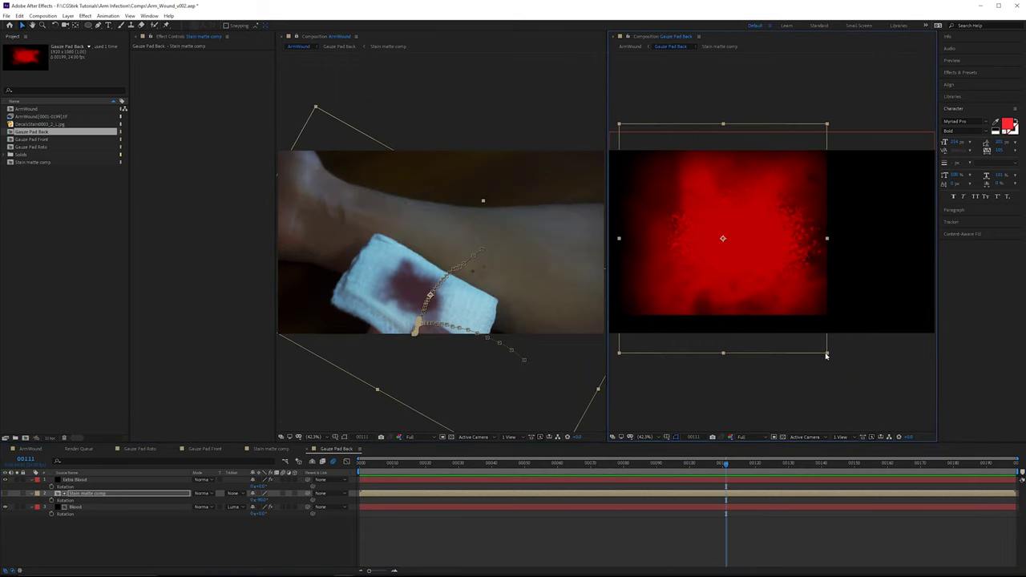
{"action": "scroll", "coordinate": [561, 317], "scroll_direction": "up", "scroll_amount": 1}
{"action": "left_click", "coordinate": [723, 467]}
{"action": "left_click_drag", "start_coordinate": [745, 290], "coordinate": [743, 282]}
Step: Fine-tune the Extra Blood layer's position over the stain and scrub back towards the start of the shot to check it
{"action": "left_click", "coordinate": [94, 480]}
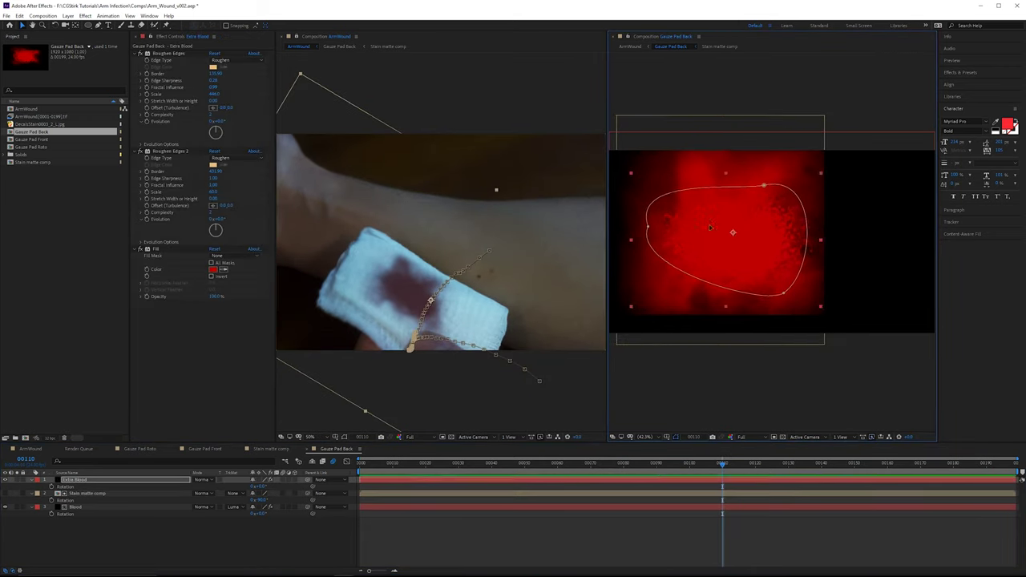
{"action": "left_click_drag", "start_coordinate": [709, 228], "coordinate": [714, 227]}
{"action": "left_click_drag", "start_coordinate": [639, 465], "coordinate": [370, 463]}
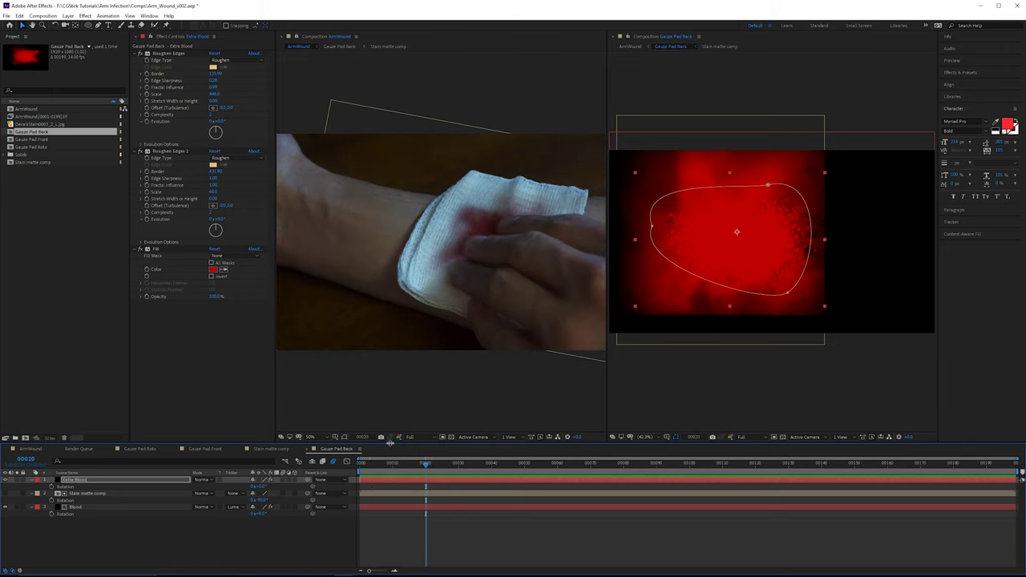
Step: Widen the Extra Blood layer at frame 119, try shifting it to the right, and undo that shift
{"action": "left_click", "coordinate": [754, 464]}
{"action": "left_click", "coordinate": [828, 239]}
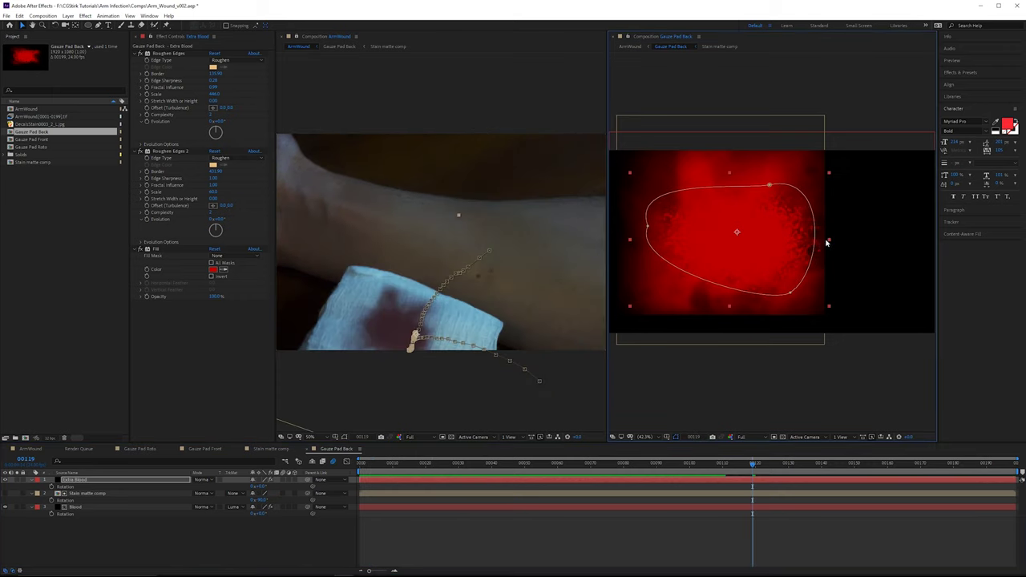
{"action": "left_click_drag", "start_coordinate": [827, 242], "coordinate": [840, 240]}
{"action": "left_click_drag", "start_coordinate": [771, 228], "coordinate": [792, 227]}
{"action": "key", "text": "ctrl+z"}
{"action": "key", "text": "ctrl+shift+z"}
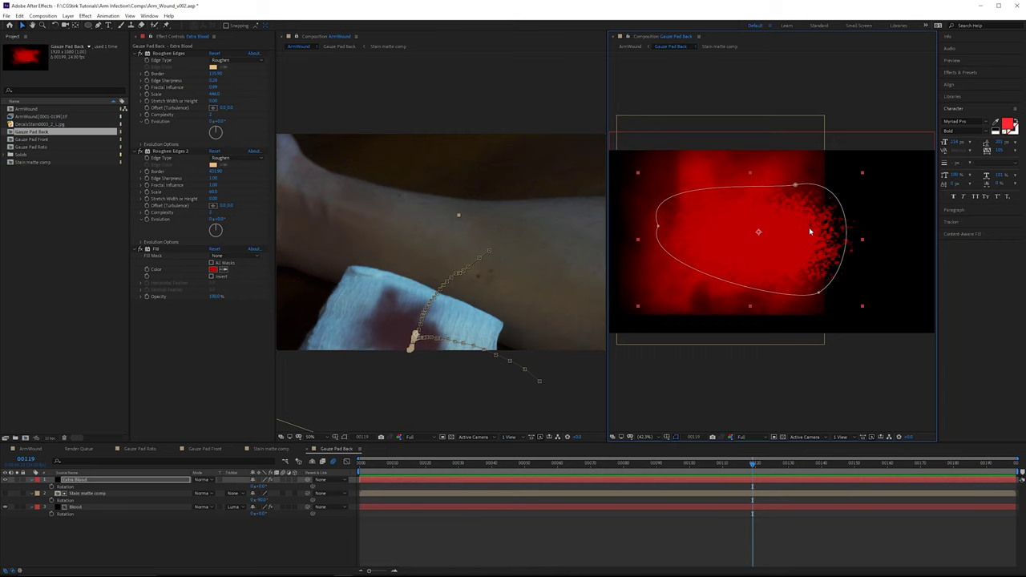
Step: Widen the Stain matte comp layer symmetrically to about five sixths of the frame width and check the stain at frame 103
{"action": "left_click", "coordinate": [128, 493]}
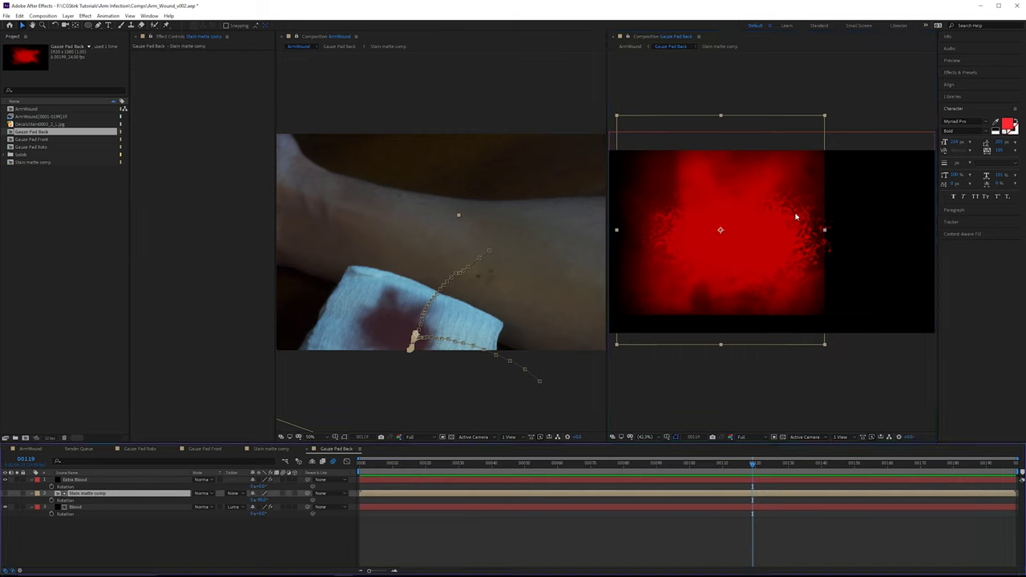
{"action": "left_click_drag", "start_coordinate": [824, 230], "coordinate": [867, 232]}
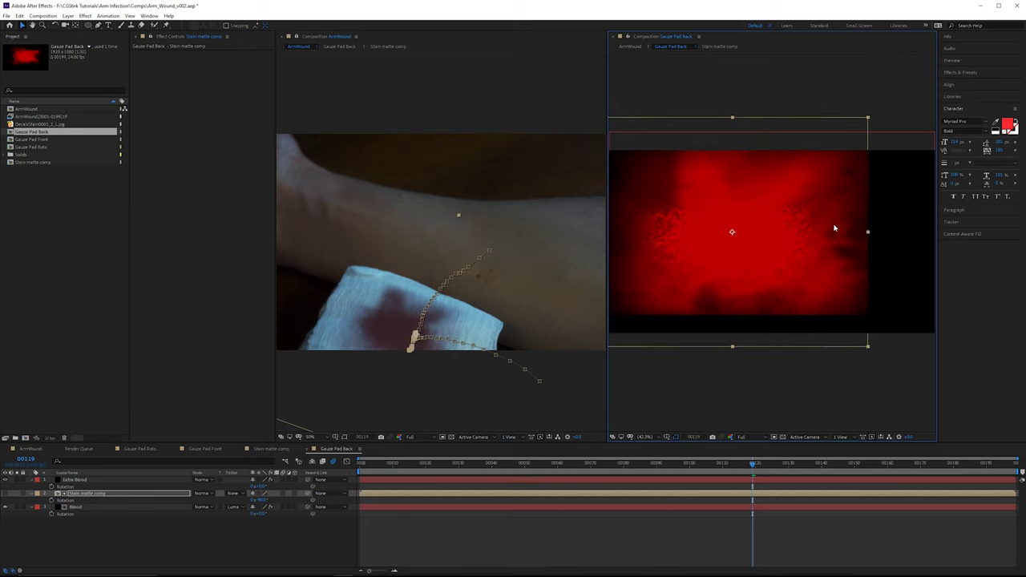
{"action": "left_click_drag", "start_coordinate": [752, 464], "coordinate": [700, 468]}
{"action": "left_click", "coordinate": [877, 73]}
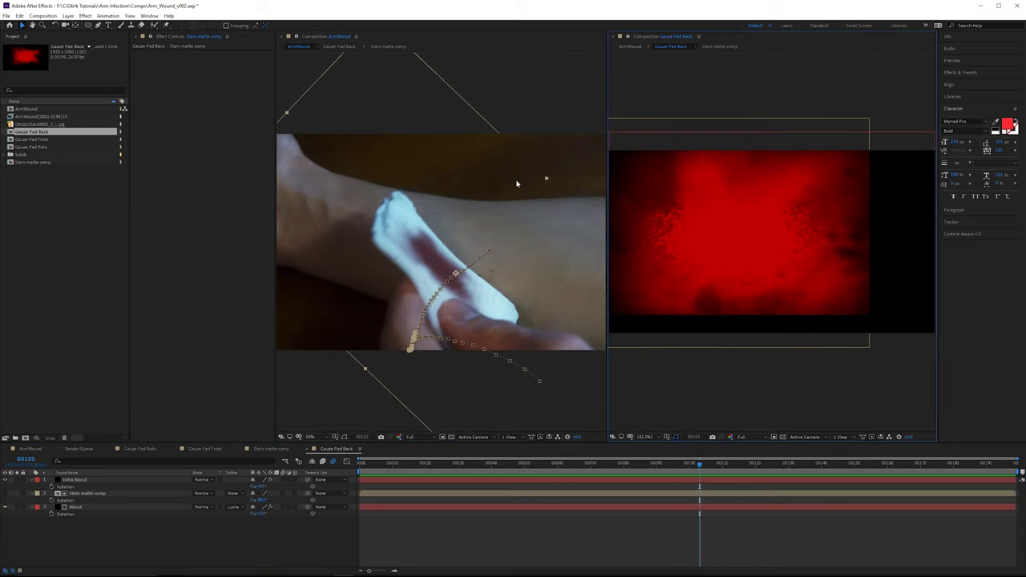
Step: Return to the single ArmWound viewer and inspect the reshaped back stain at frames 177, 190 and 111
{"action": "left_click", "coordinate": [517, 184]}
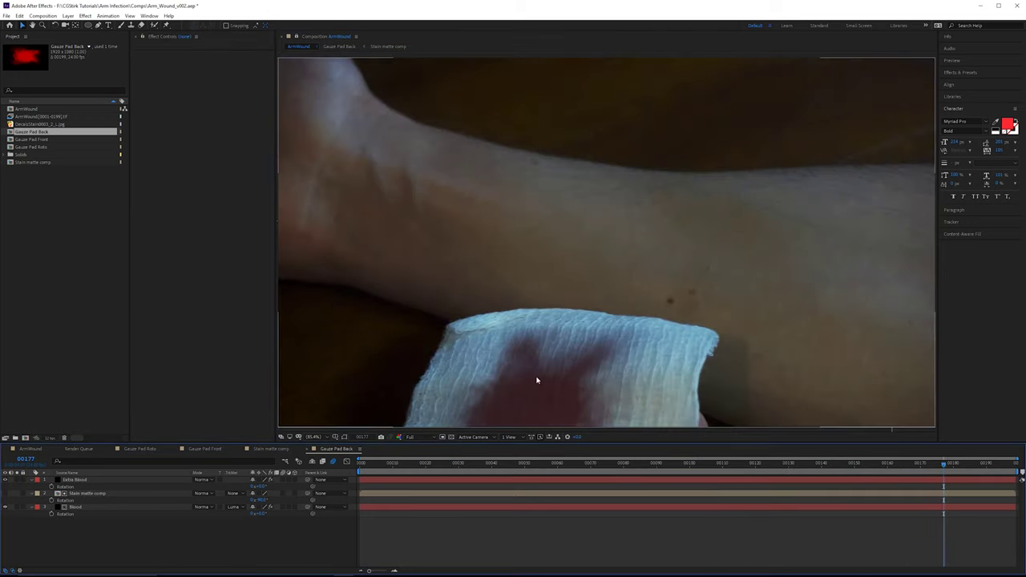
{"action": "left_click_drag", "start_coordinate": [753, 361], "coordinate": [782, 314]}
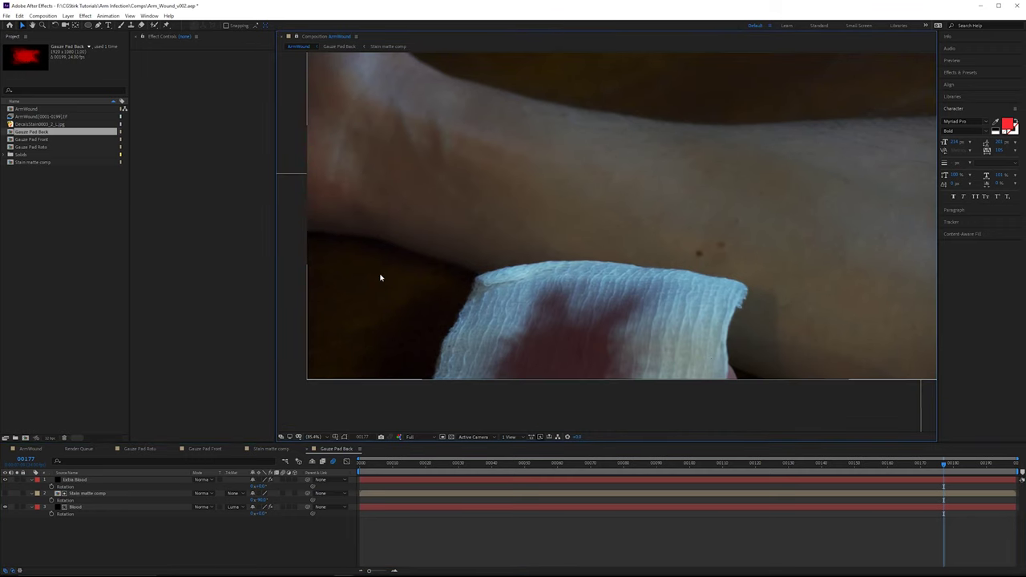
{"action": "left_click", "coordinate": [986, 464]}
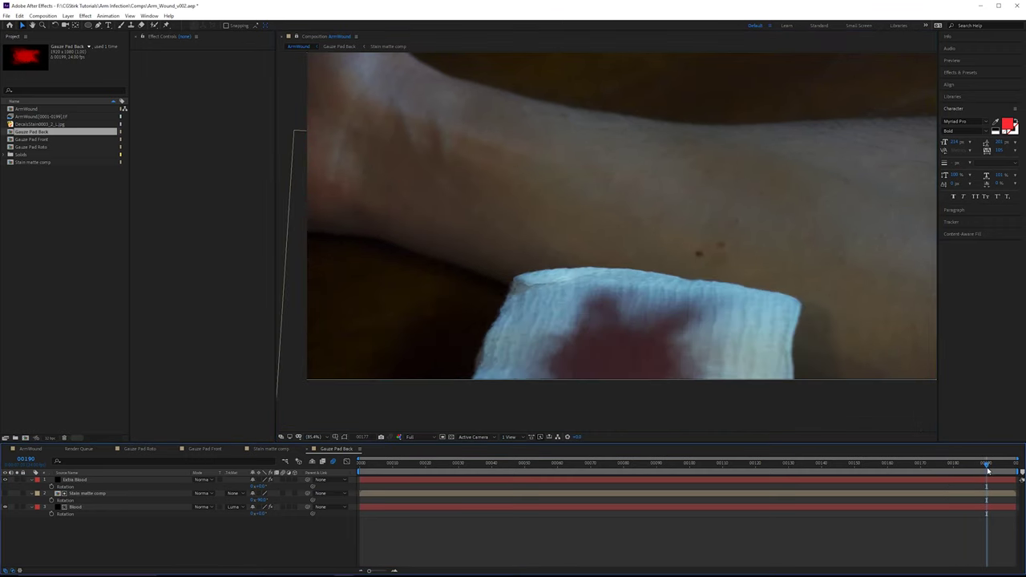
{"action": "left_click", "coordinate": [726, 464]}
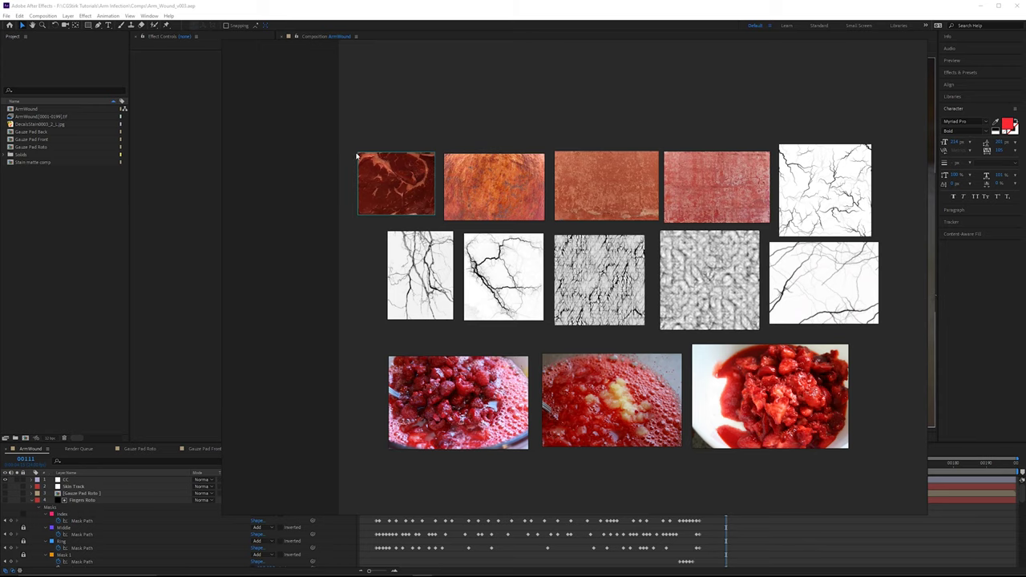
Step: Switch to the reference image board and zoom in on the raw red meat texture
{"action": "scroll", "coordinate": [357, 155], "scroll_direction": "up", "scroll_amount": 5}
{"action": "scroll", "coordinate": [537, 215], "scroll_direction": "up", "scroll_amount": 2}
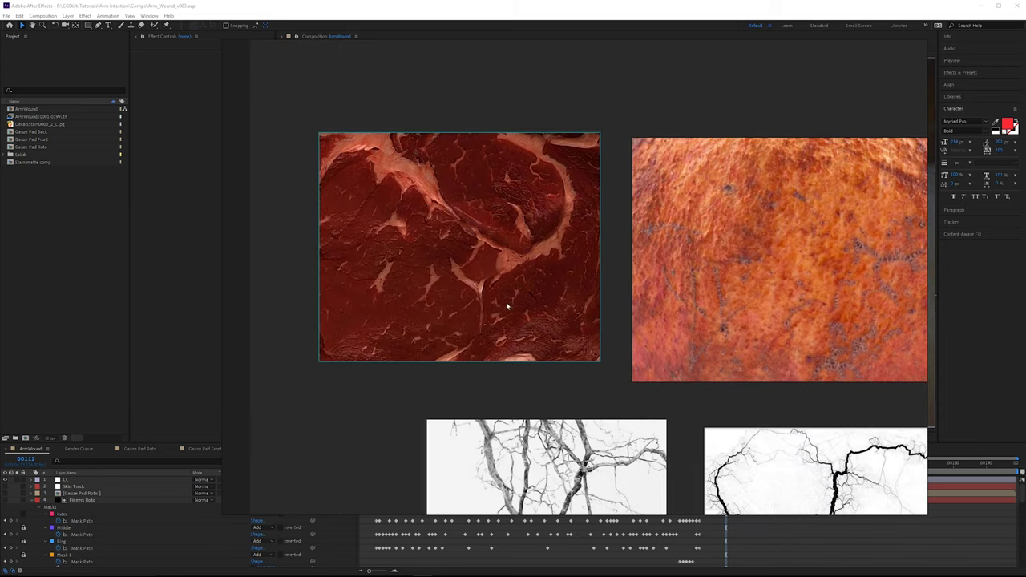
Step: Examine the raw meat, skin and plaster wall textures on the reference board, in greyscale and in colour
{"action": "scroll", "coordinate": [397, 223], "scroll_direction": "up", "scroll_amount": 3}
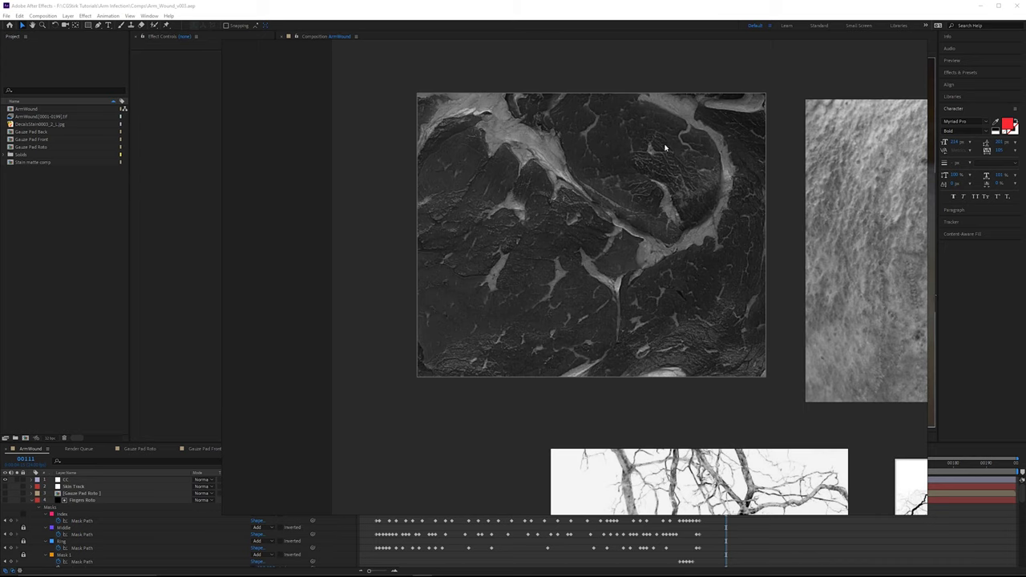
{"action": "scroll", "coordinate": [530, 222], "scroll_direction": "up", "scroll_amount": 3}
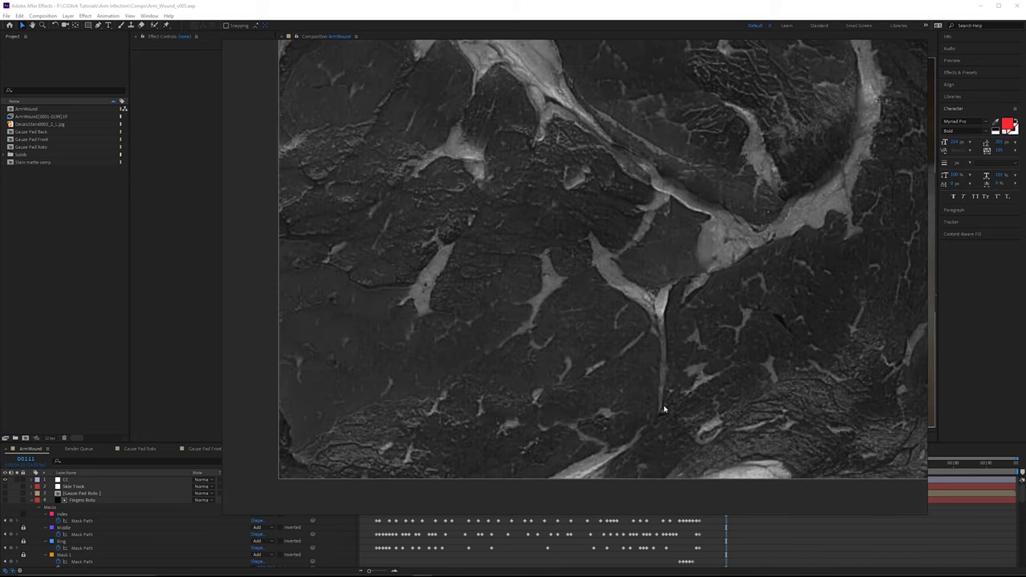
{"action": "scroll", "coordinate": [671, 275], "scroll_direction": "down", "scroll_amount": 5}
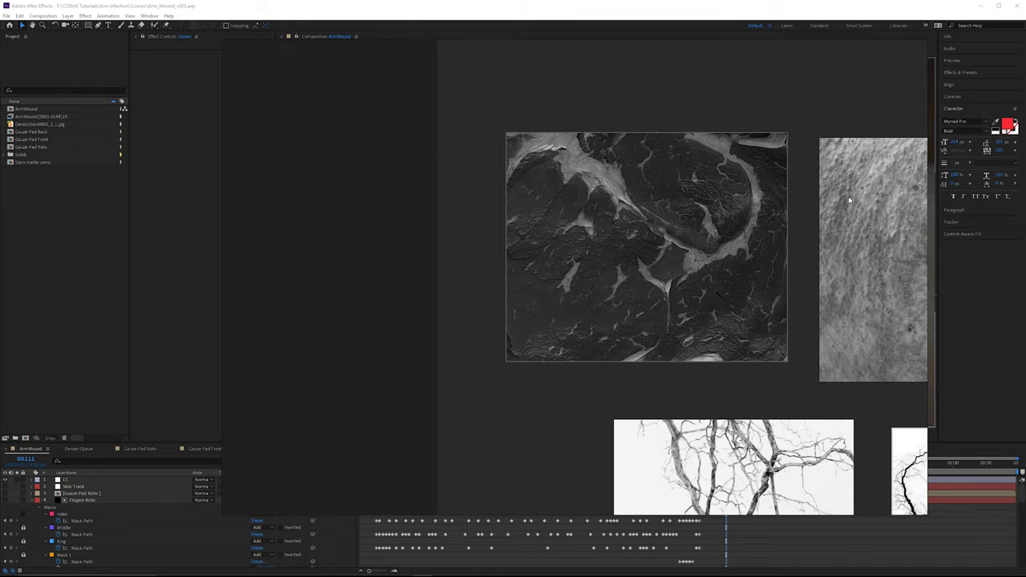
{"action": "left_click_drag", "start_coordinate": [849, 201], "coordinate": [476, 212]}
{"action": "scroll", "coordinate": [670, 182], "scroll_direction": "up", "scroll_amount": 1}
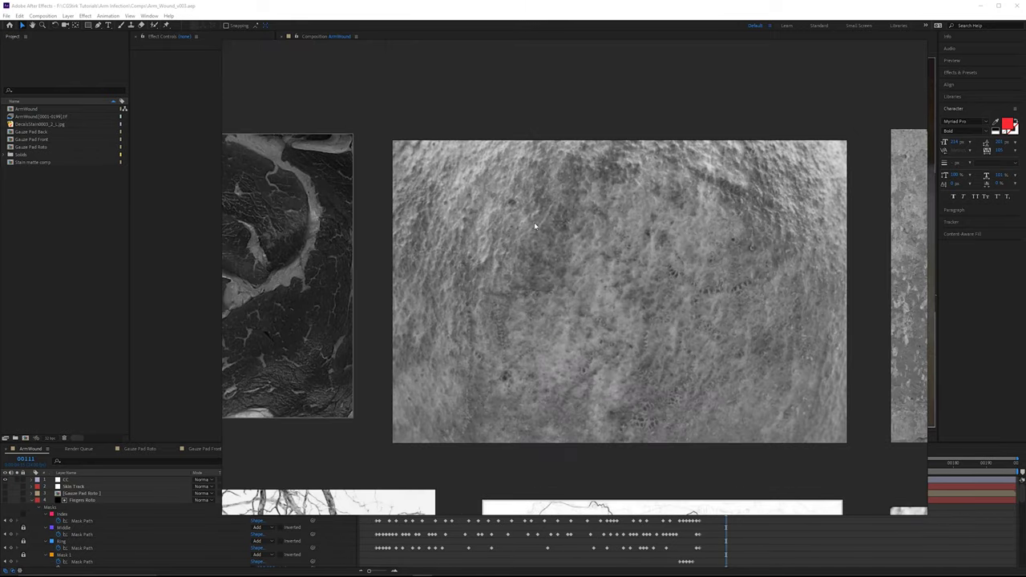
{"action": "scroll", "coordinate": [676, 324], "scroll_direction": "up", "scroll_amount": 1}
{"action": "scroll", "coordinate": [494, 188], "scroll_direction": "right", "scroll_amount": 8}
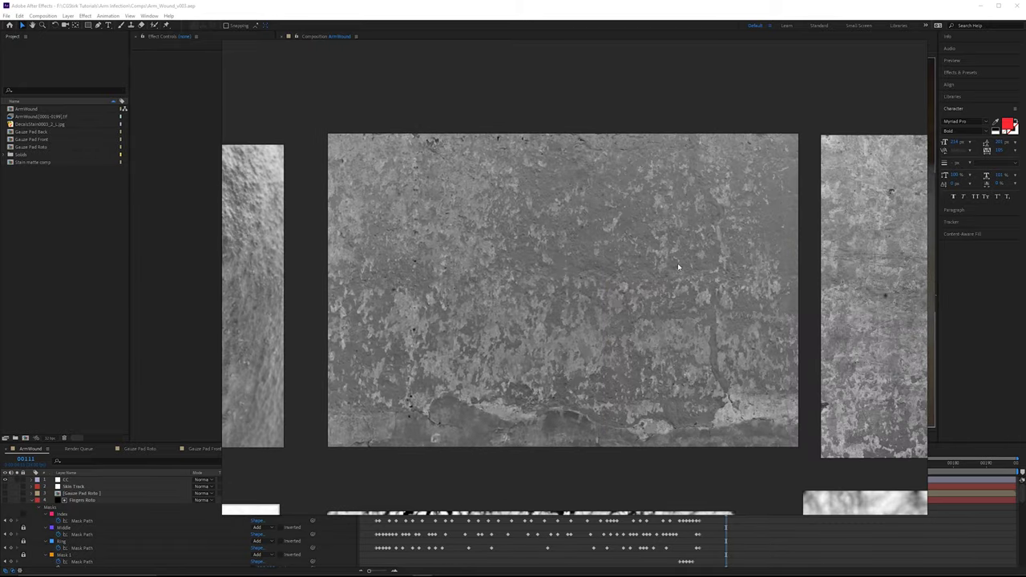
{"action": "scroll", "coordinate": [595, 301], "scroll_direction": "right", "scroll_amount": 6}
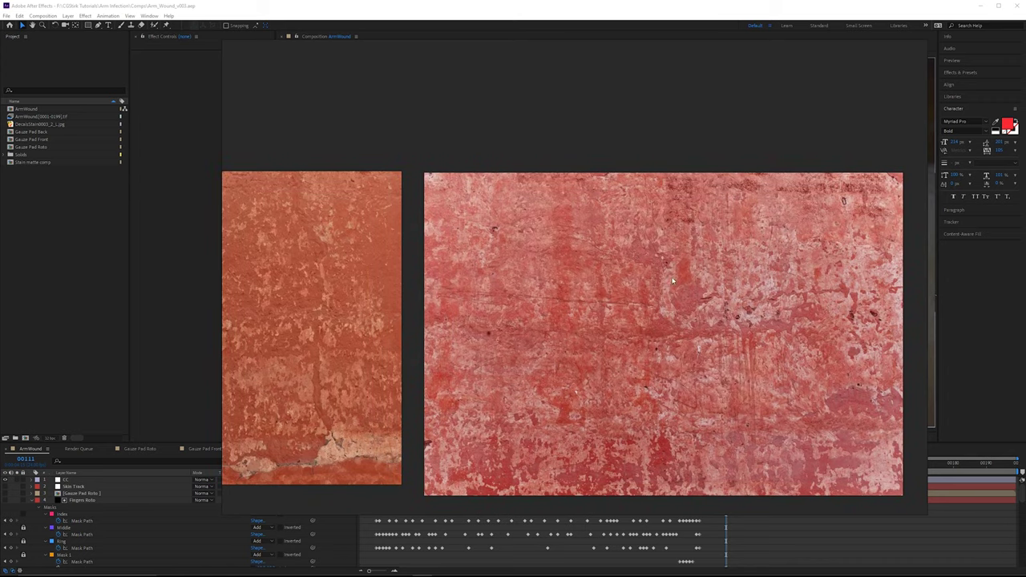
{"action": "scroll", "coordinate": [744, 289], "scroll_direction": "up", "scroll_amount": 2}
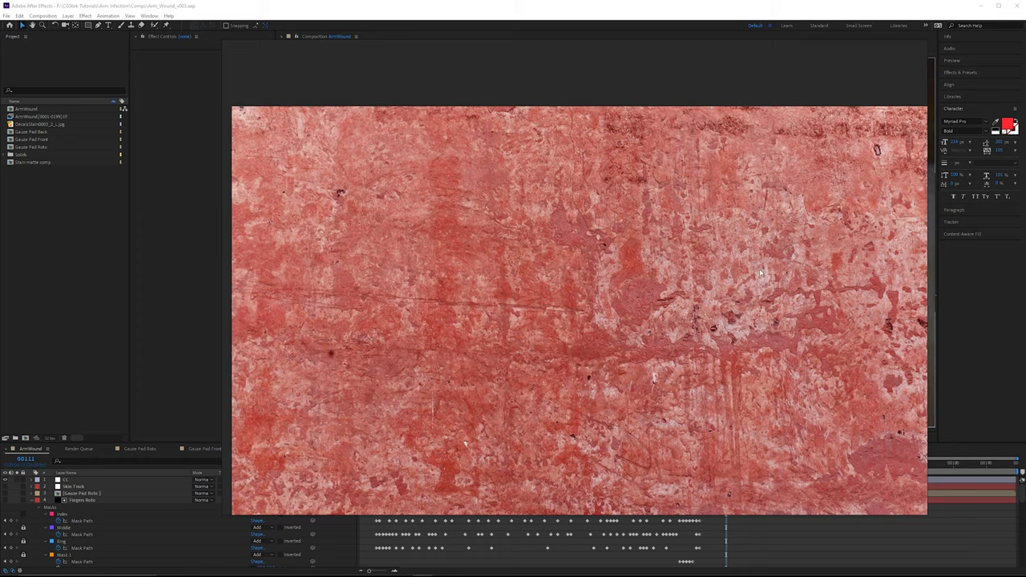
{"action": "scroll", "coordinate": [761, 316], "scroll_direction": "down", "scroll_amount": 1}
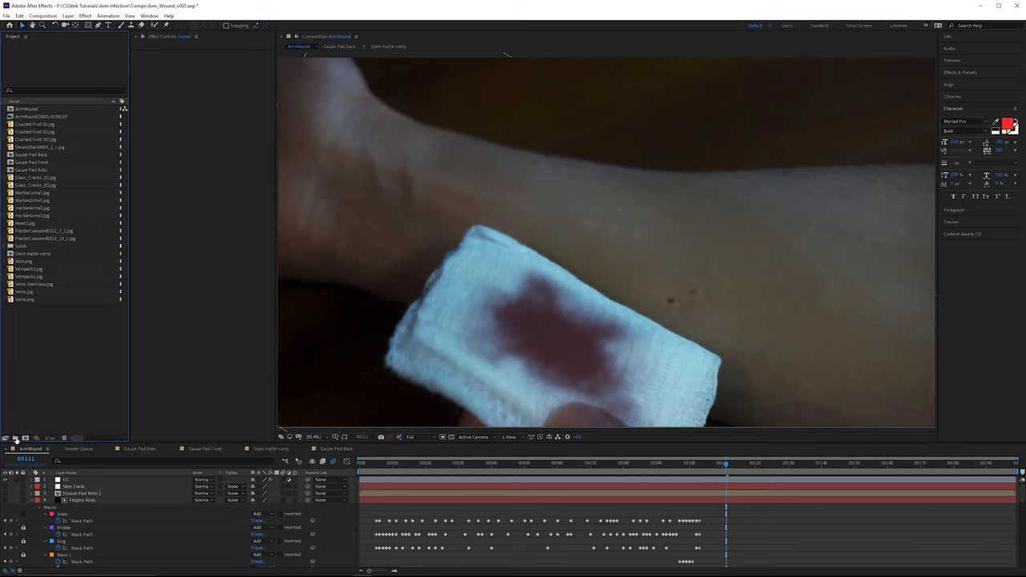
Step: Create a project folder named Textures, move all the imported texture images into it, and expand it
{"action": "left_click", "coordinate": [15, 440]}
{"action": "type", "text": "Textures"}
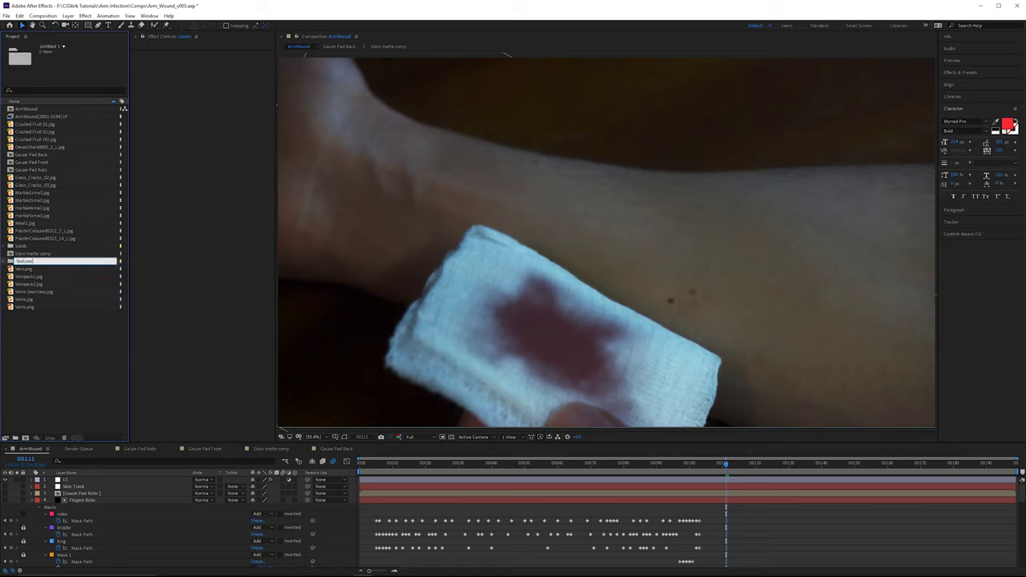
{"action": "key", "text": "Return"}
{"action": "left_click_drag", "start_coordinate": [25, 322], "coordinate": [27, 261]}
{"action": "left_click", "coordinate": [44, 238]}
{"action": "left_click", "coordinate": [45, 179], "text": "shift"}
{"action": "left_click_drag", "start_coordinate": [40, 193], "coordinate": [27, 261]}
{"action": "left_click", "coordinate": [37, 148]}
{"action": "left_click", "coordinate": [35, 125], "text": "shift"}
{"action": "left_click_drag", "start_coordinate": [35, 132], "coordinate": [29, 193]}
{"action": "left_click", "coordinate": [4, 163]}
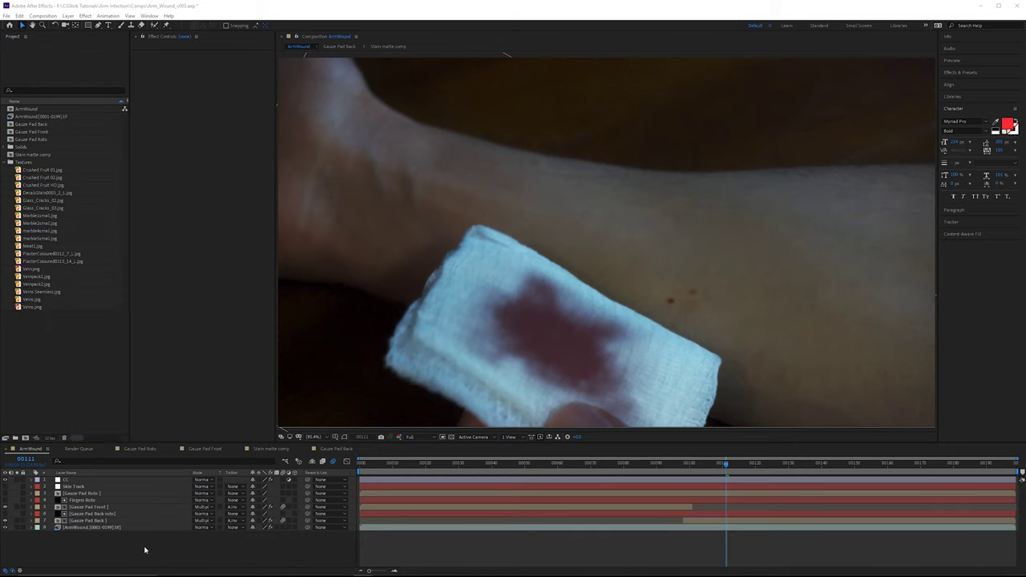
Step: Create a black solid named Arm Wound and place it directly above the ArmWound footage layer
{"action": "right_click", "coordinate": [145, 550]}
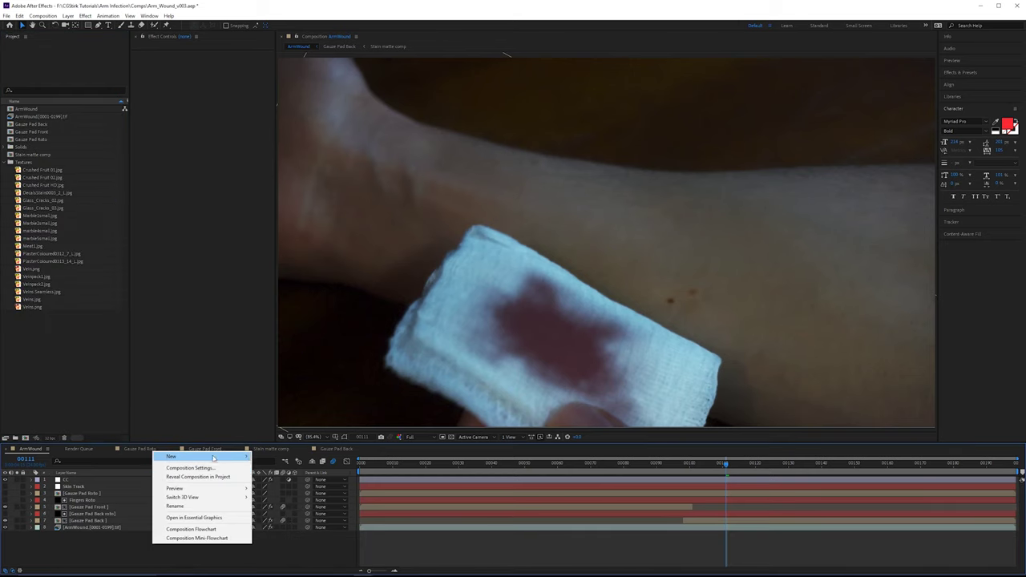
{"action": "mouse_move", "coordinate": [200, 458]}
{"action": "left_click", "coordinate": [323, 479]}
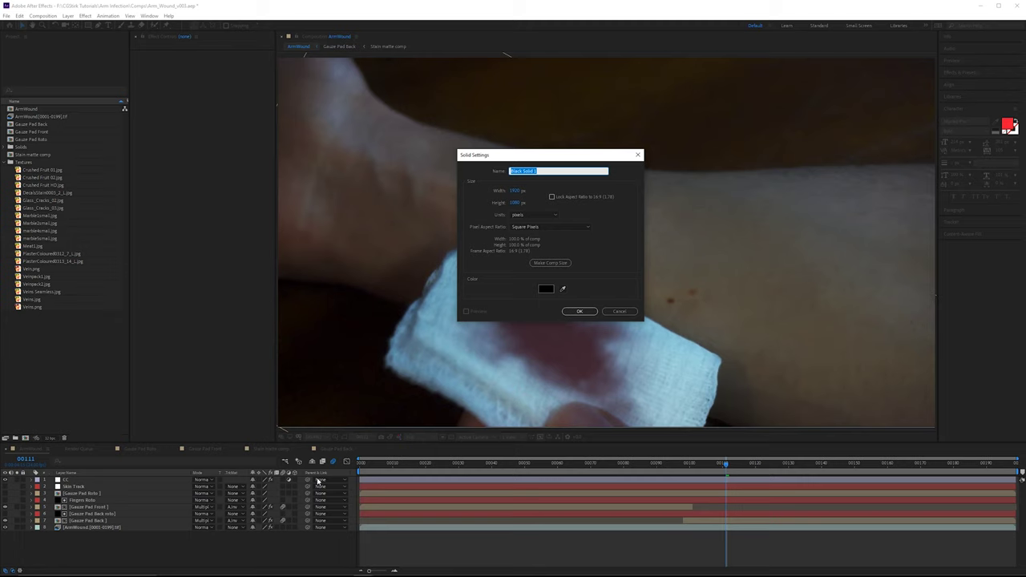
{"action": "type", "text": "Arm Wound"}
{"action": "left_click", "coordinate": [582, 311]}
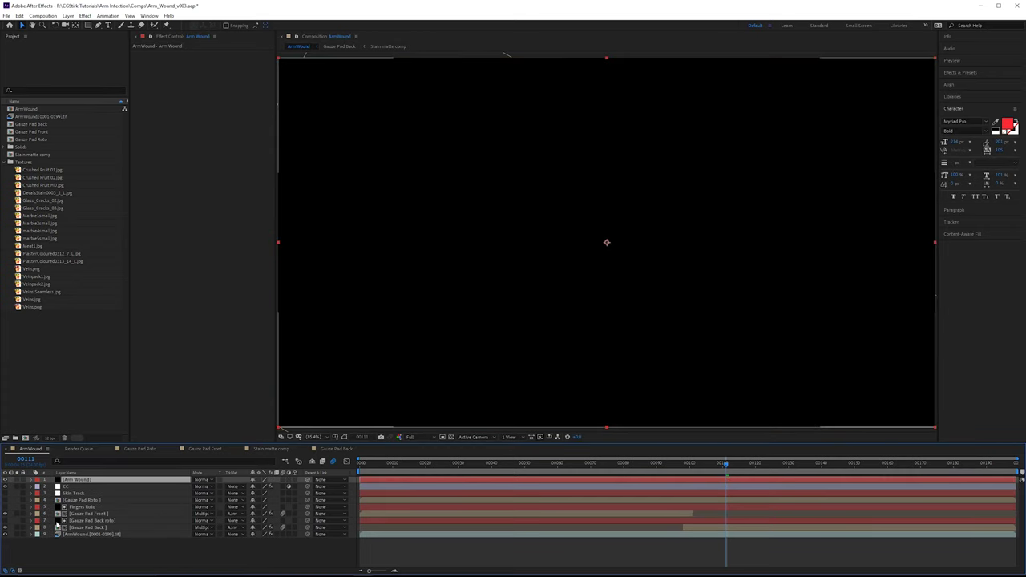
{"action": "left_click_drag", "start_coordinate": [103, 482], "coordinate": [135, 528]}
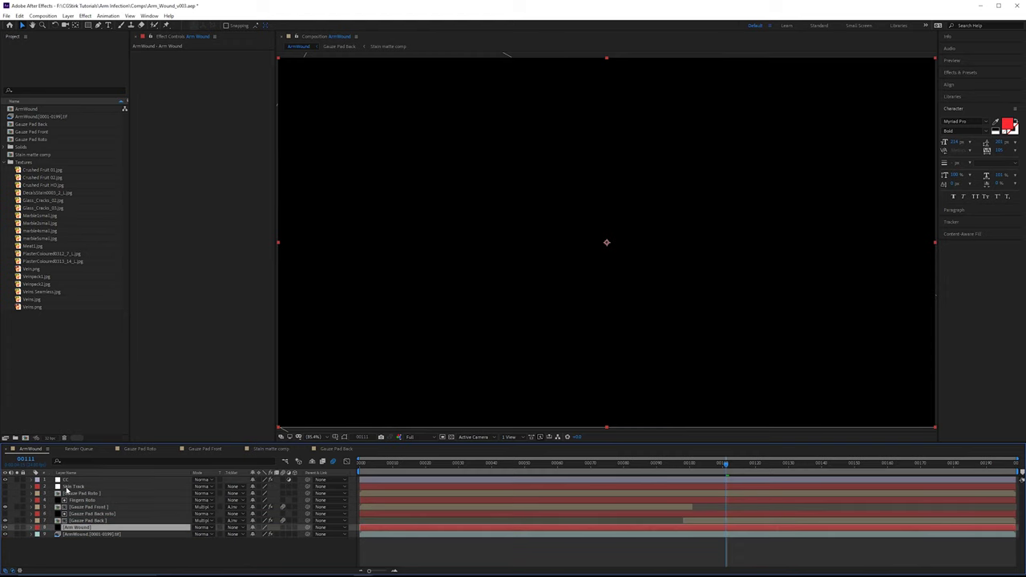
Step: Pre-compose the Arm Wound solid as Arm Wound Comp, leaving all attributes in ArmWound
{"action": "key", "text": "ctrl+shift+c"}
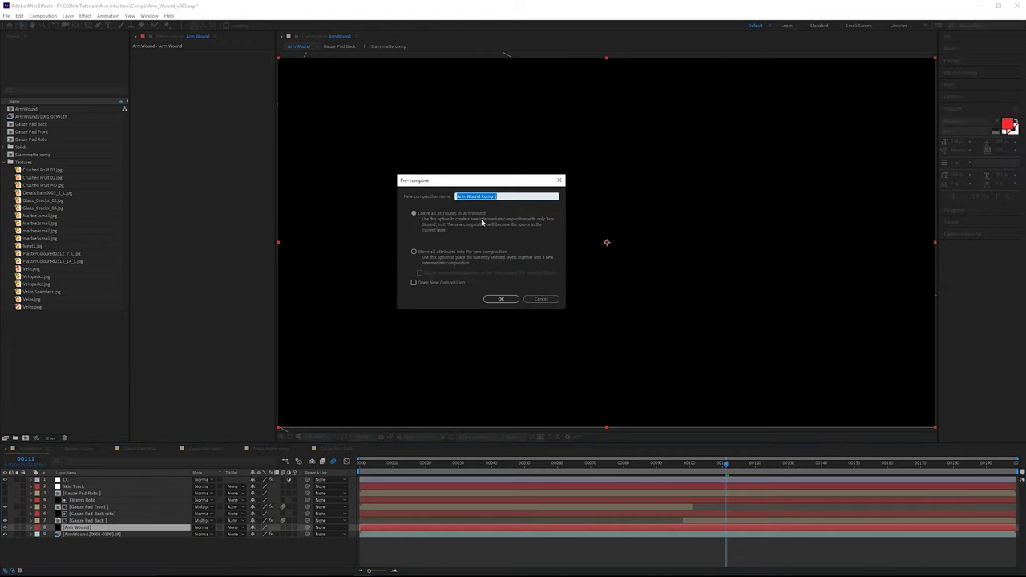
{"action": "double_click", "coordinate": [495, 196]}
{"action": "key", "text": "Return"}
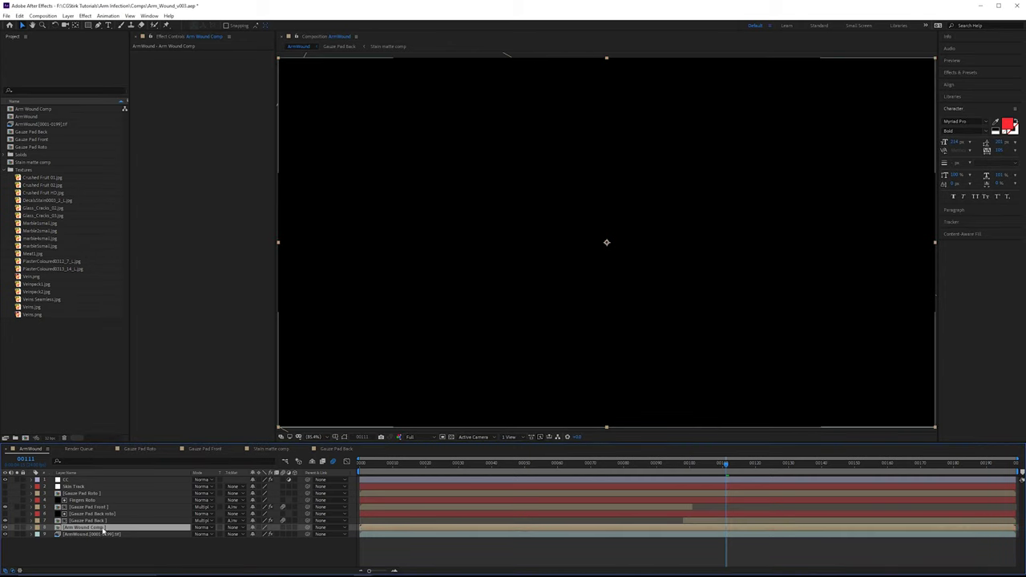
Step: Lock the ArmWound viewer and open Arm Wound Comp in a second viewer beside it
{"action": "left_click", "coordinate": [296, 35]}
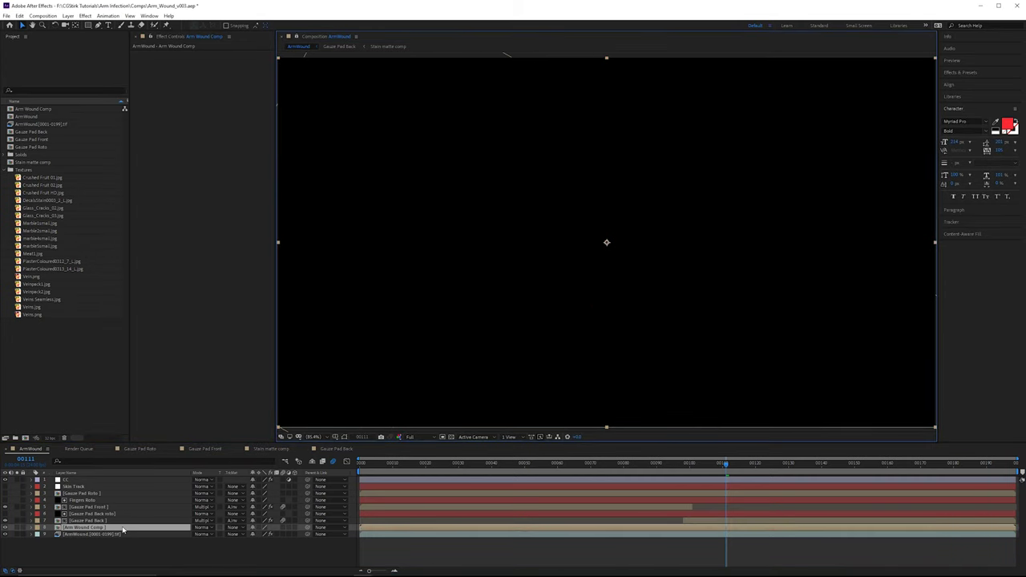
{"action": "double_click", "coordinate": [125, 527]}
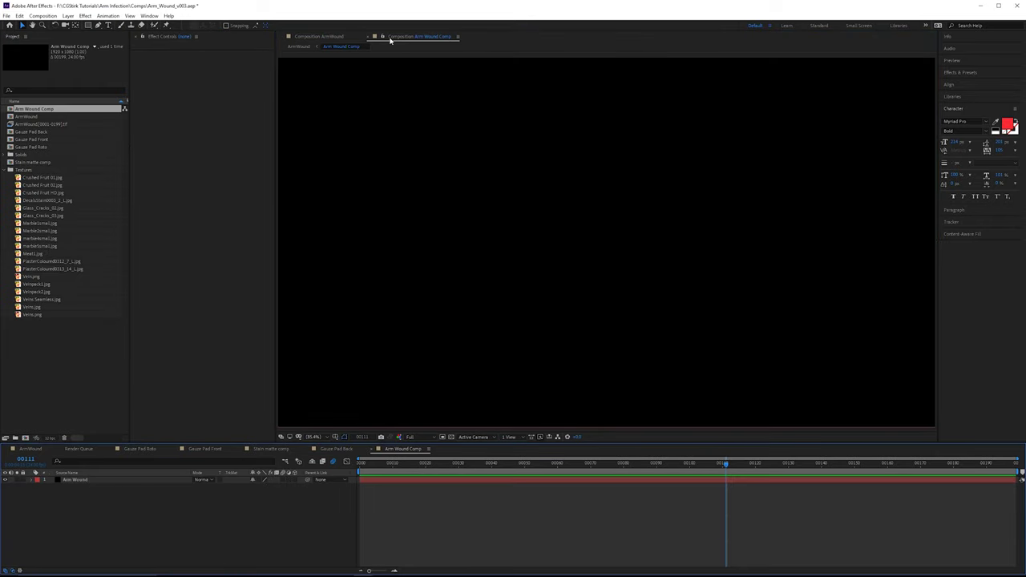
{"action": "left_click_drag", "start_coordinate": [390, 40], "coordinate": [925, 122]}
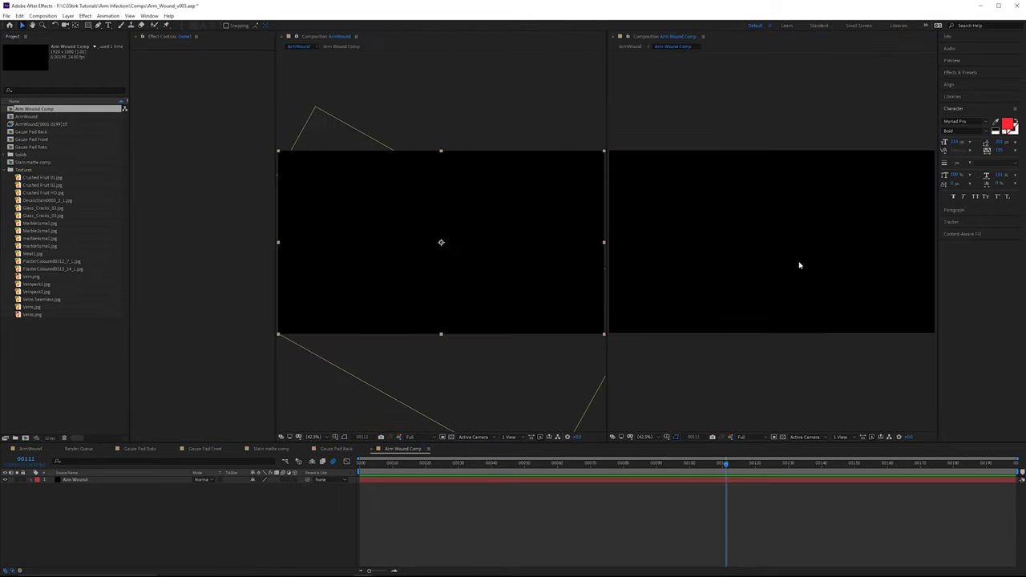
{"action": "left_click", "coordinate": [719, 251]}
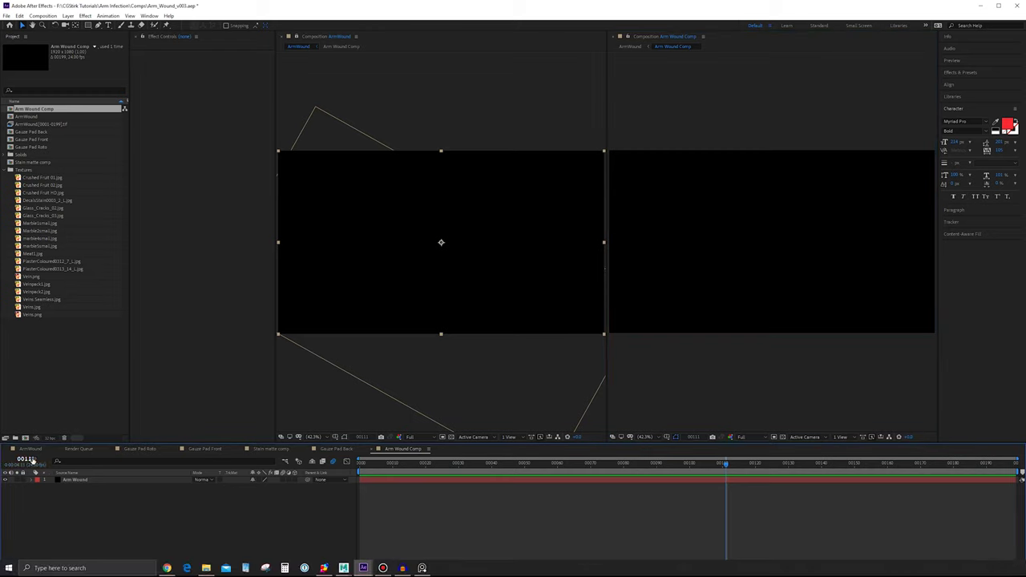
Step: Replace the solid in Arm Wound Comp with the texture PlasterColoured0313_14_L.jpg
{"action": "left_click", "coordinate": [113, 481]}
{"action": "key", "text": "Delete"}
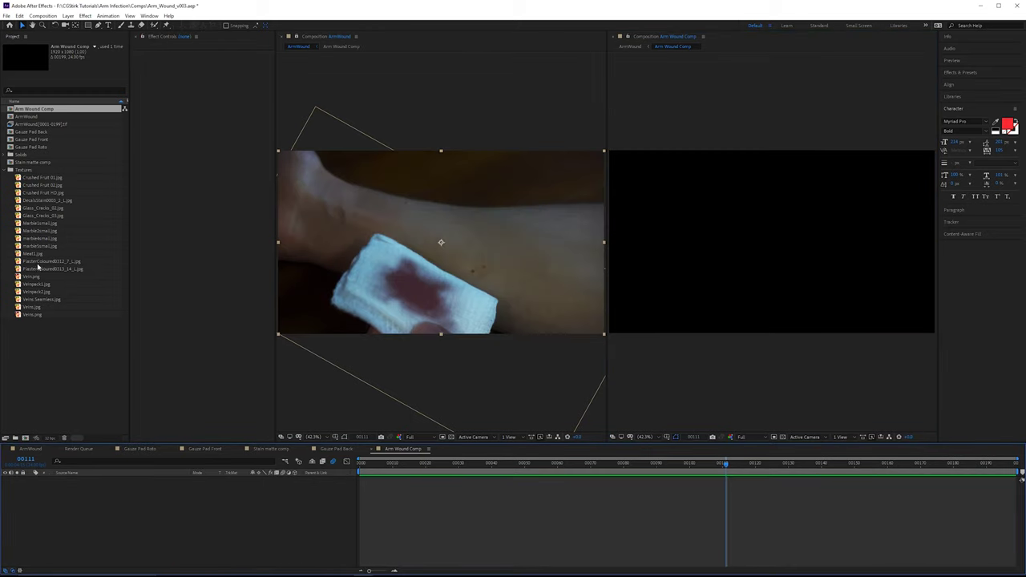
{"action": "left_click", "coordinate": [68, 269]}
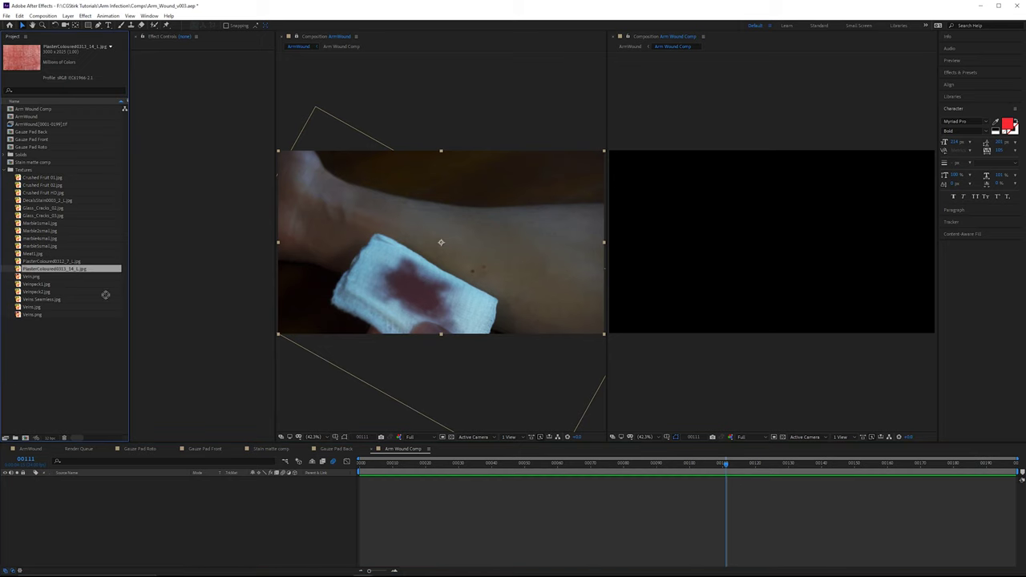
{"action": "left_click_drag", "start_coordinate": [105, 294], "coordinate": [149, 520]}
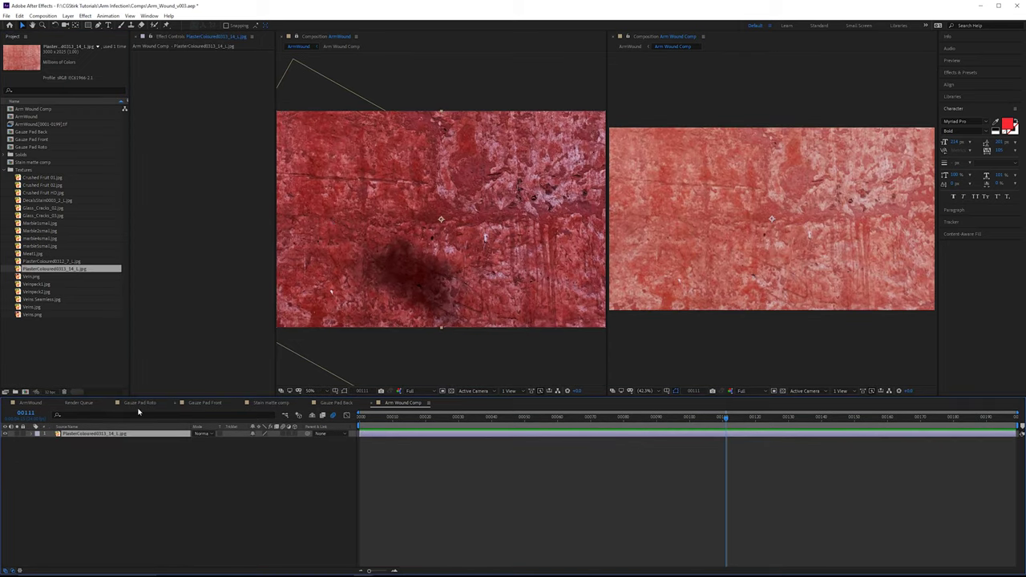
Step: Copy the ArmWound footage layer into Arm Wound Comp below the plaster texture and make it a guide layer
{"action": "left_click", "coordinate": [30, 402]}
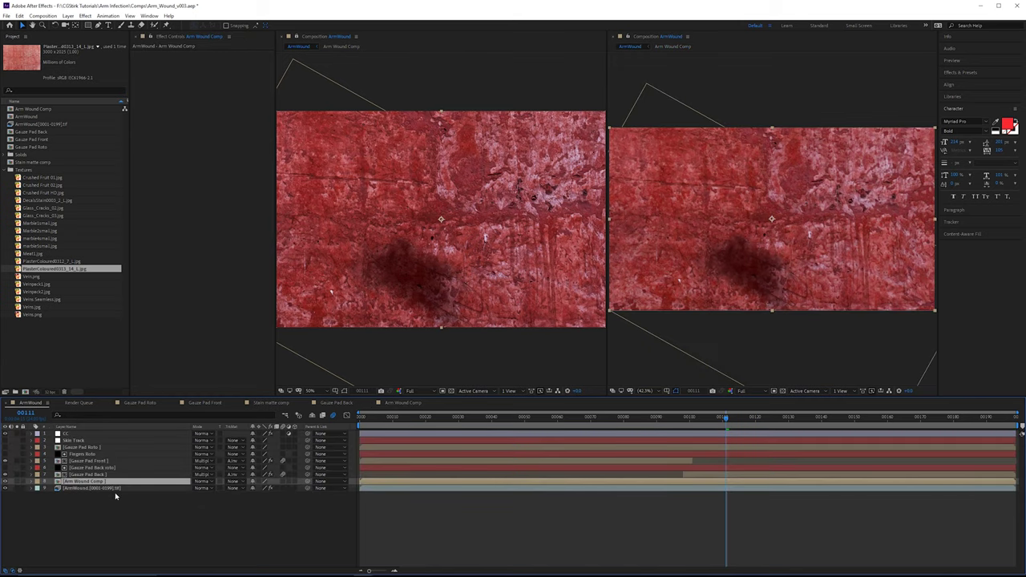
{"action": "left_click", "coordinate": [107, 488]}
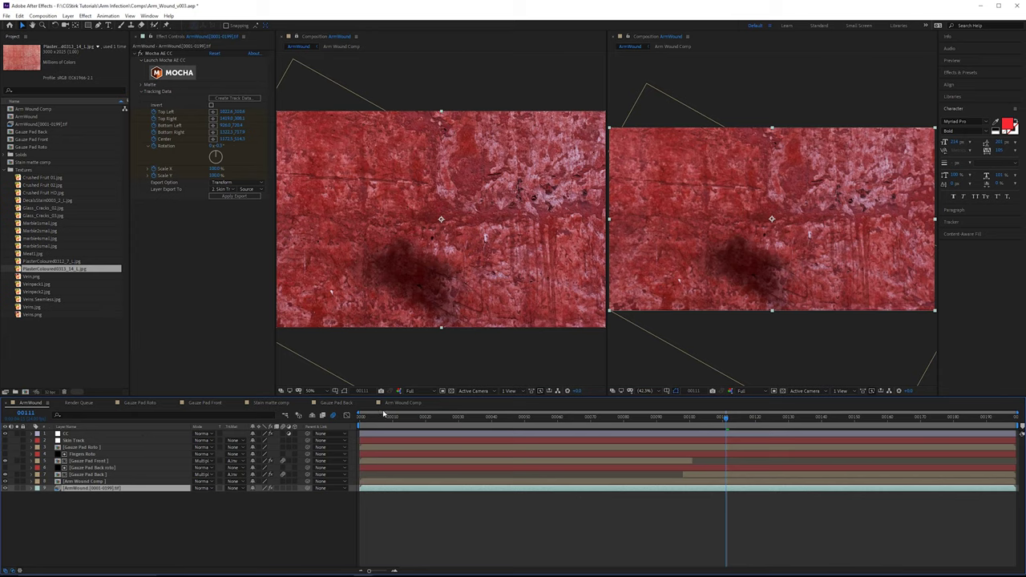
{"action": "left_click", "coordinate": [400, 402]}
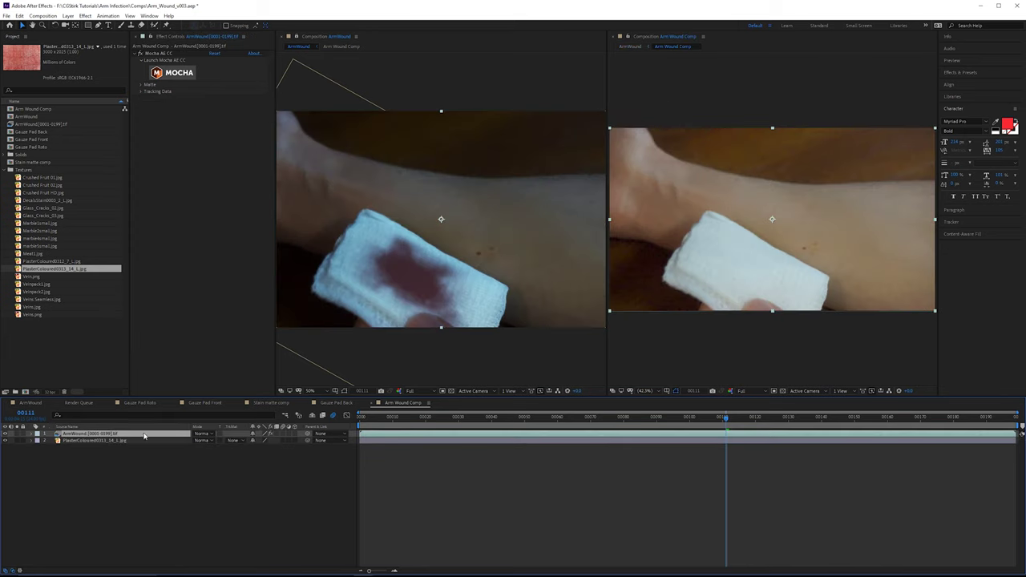
{"action": "left_click_drag", "start_coordinate": [145, 435], "coordinate": [170, 463]}
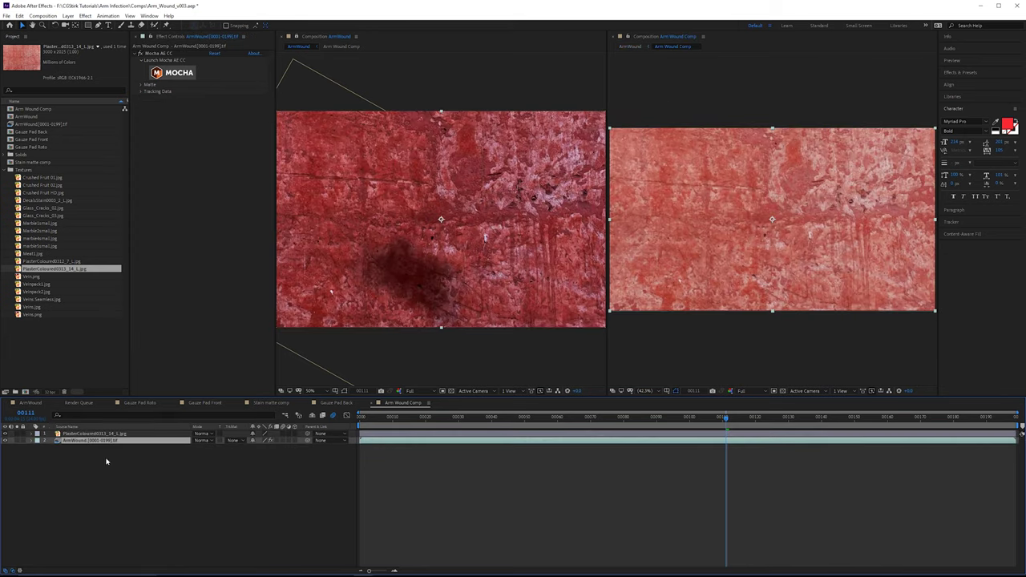
{"action": "left_click", "coordinate": [68, 16]}
{"action": "left_click", "coordinate": [120, 148]}
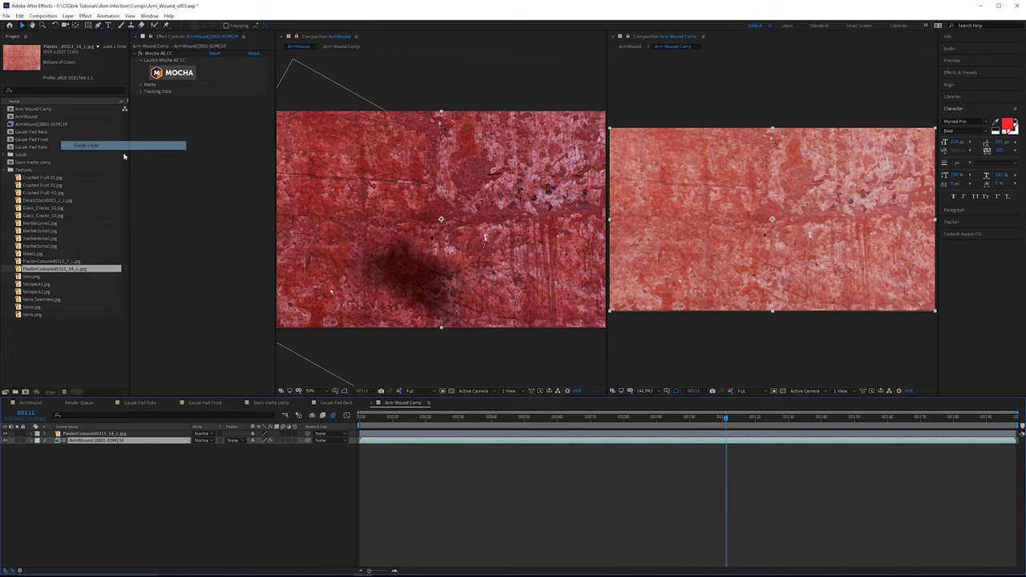
Step: Widen the Arm Wound Comp viewer and magnify it to 100%, hiding the plaster texture temporarily to see the arm
{"action": "left_click", "coordinate": [5, 433]}
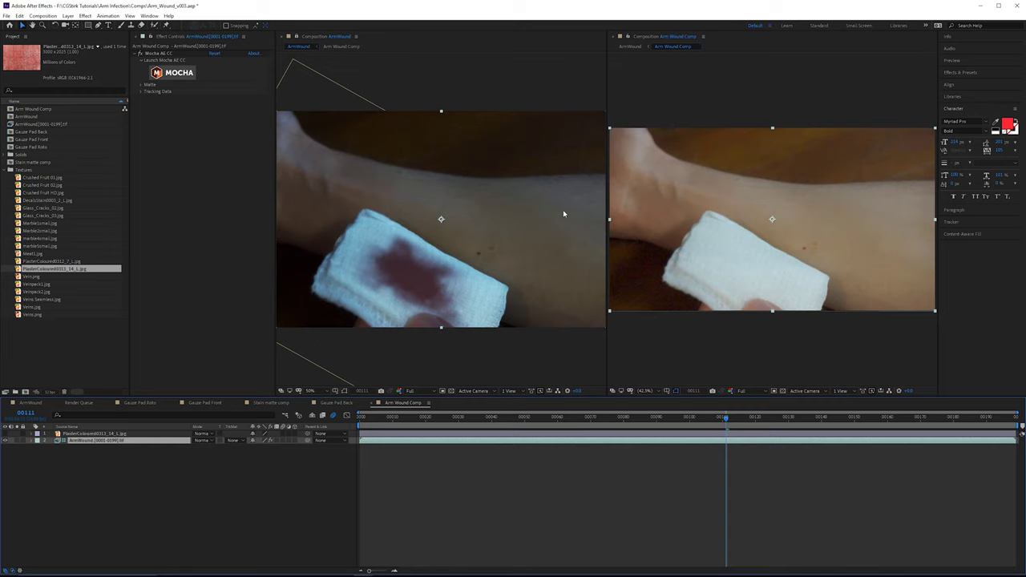
{"action": "left_click_drag", "start_coordinate": [608, 149], "coordinate": [519, 152]}
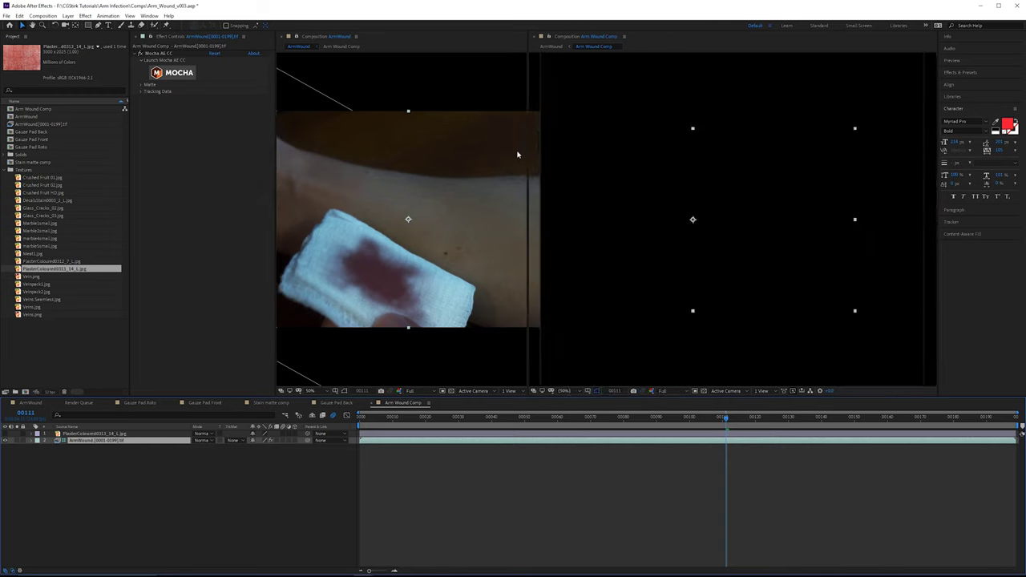
{"action": "scroll", "coordinate": [756, 217], "scroll_direction": "up", "scroll_amount": 1}
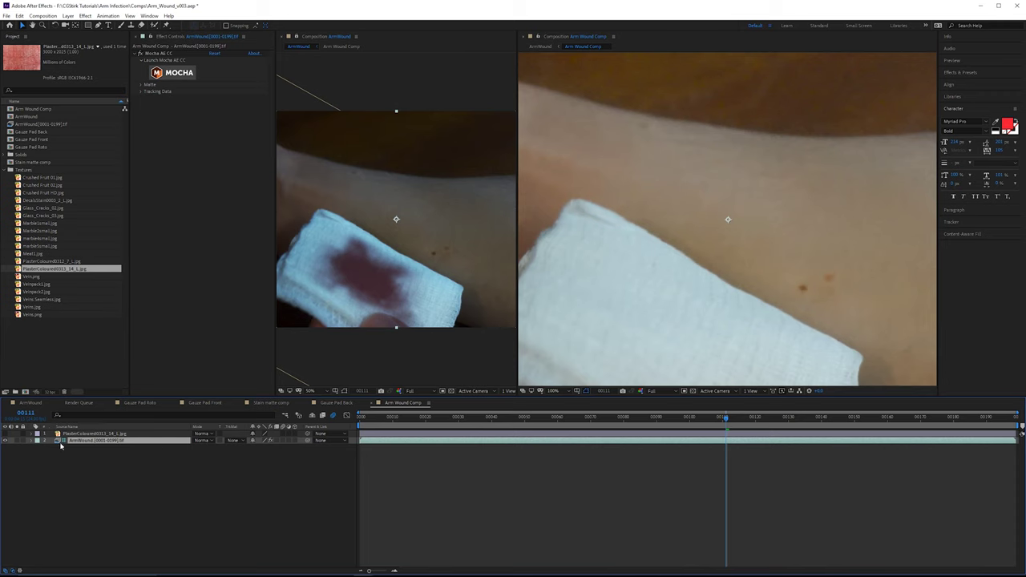
{"action": "left_click", "coordinate": [6, 433]}
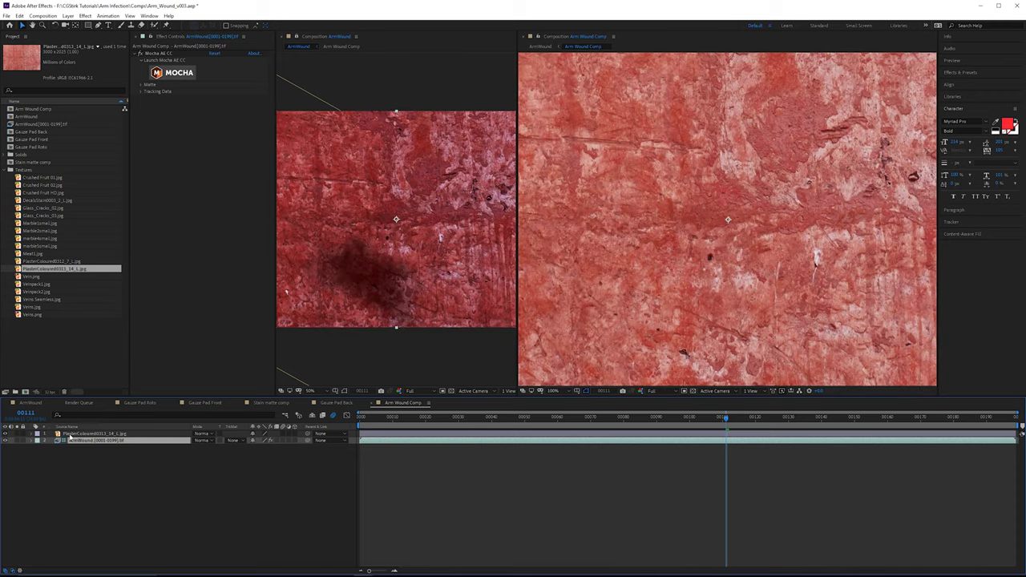
Step: Select the plaster texture layer with the Pen tool active and hide it to expose the whole arm in Arm Wound Comp
{"action": "left_click", "coordinate": [142, 433]}
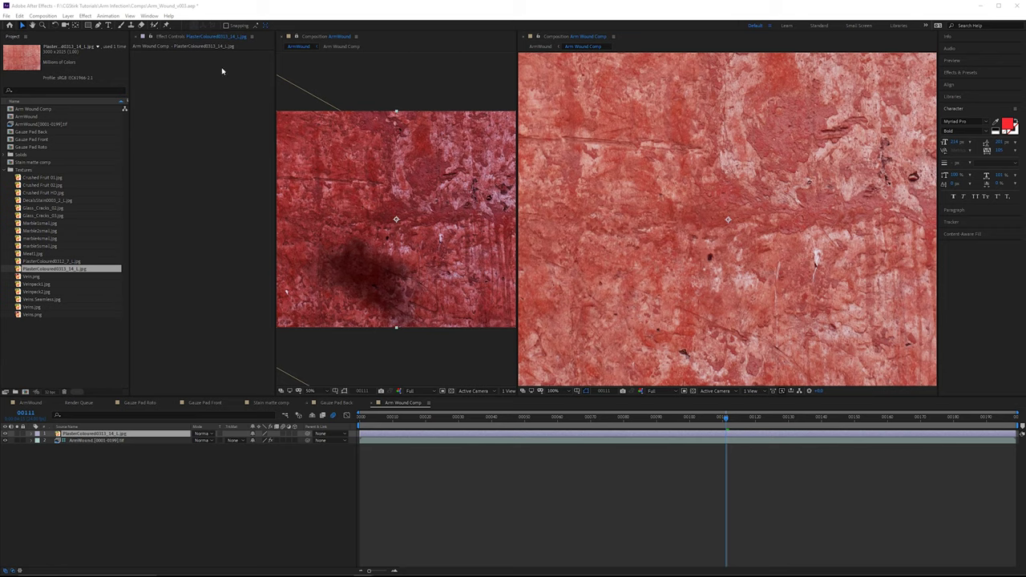
{"action": "left_click", "coordinate": [98, 25]}
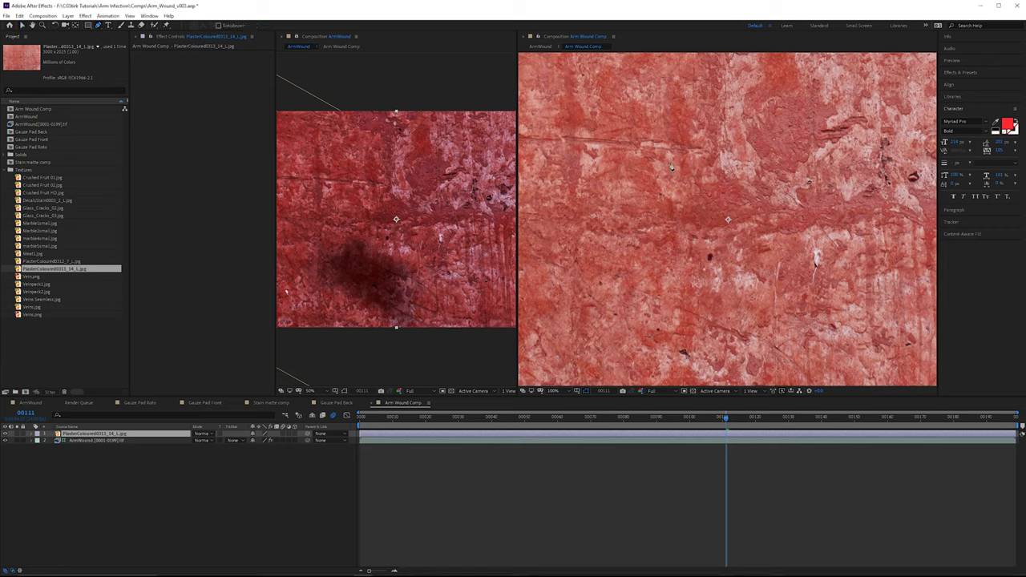
{"action": "left_click", "coordinate": [6, 433]}
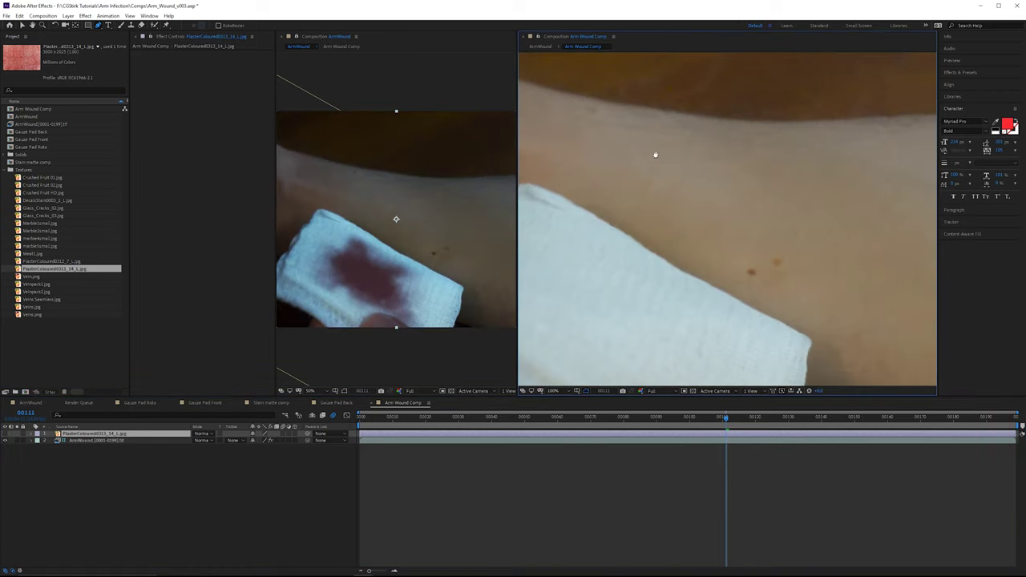
{"action": "left_click_drag", "start_coordinate": [655, 154], "coordinate": [651, 155]}
{"action": "left_click_drag", "start_coordinate": [764, 140], "coordinate": [719, 150]}
{"action": "scroll", "coordinate": [736, 150], "scroll_direction": "down", "scroll_amount": 1}
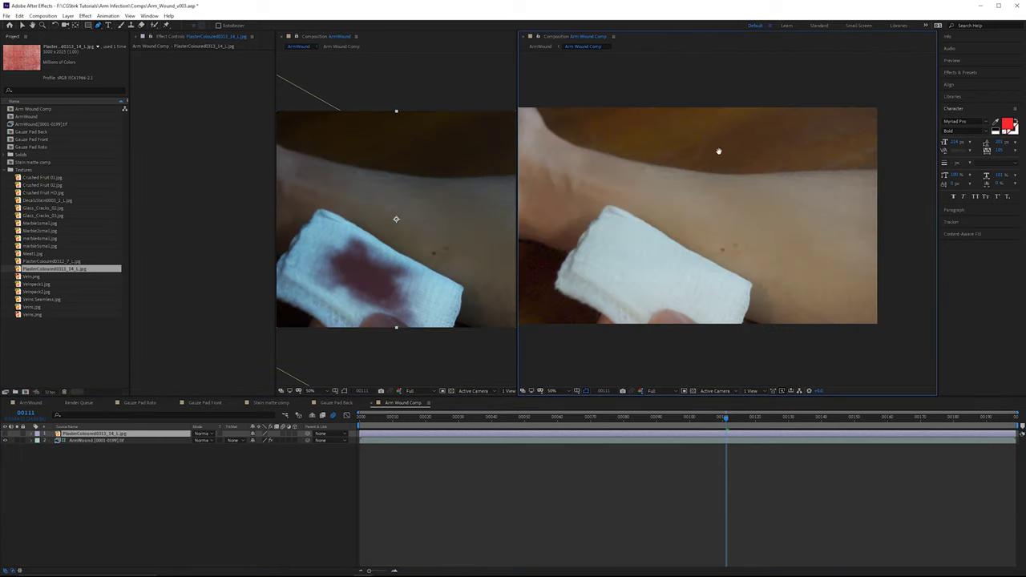
Step: Compare the gauze's position on the arm at frames 59 and 112 to judge the wound's placement, ending on frame 112
{"action": "left_click_drag", "start_coordinate": [671, 418], "coordinate": [555, 425]}
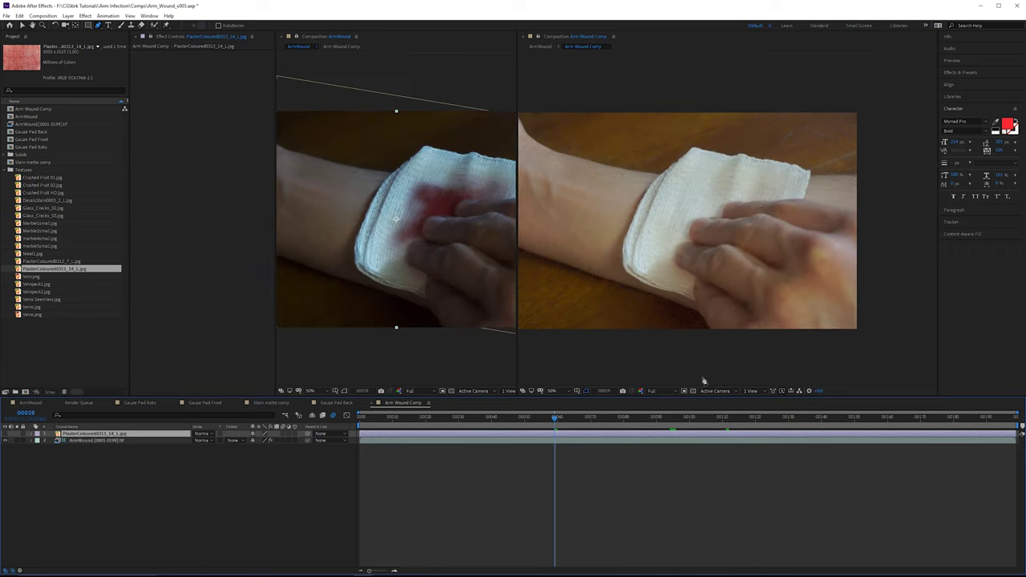
{"action": "left_click_drag", "start_coordinate": [680, 420], "coordinate": [731, 425]}
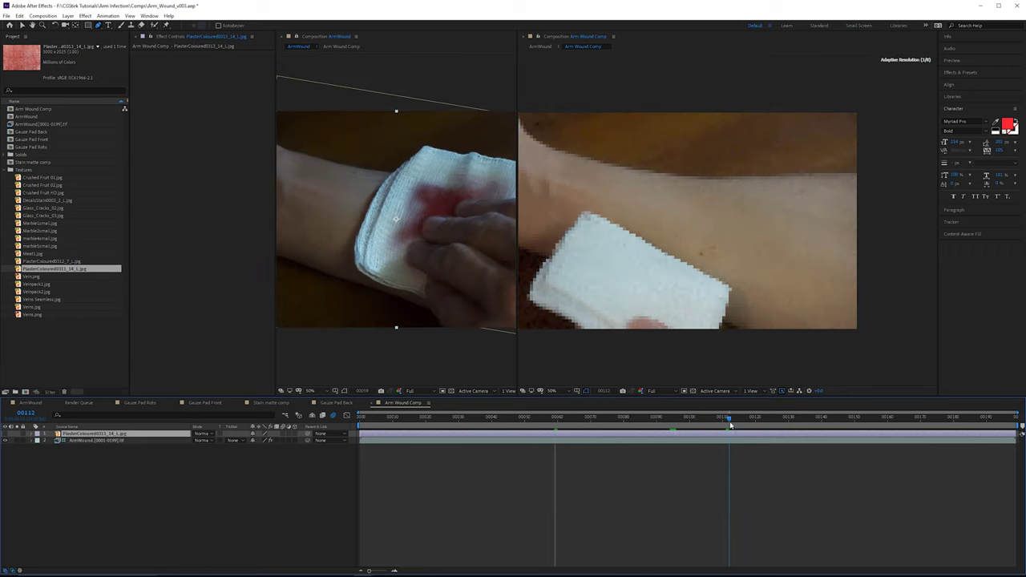
{"action": "scroll", "coordinate": [713, 144], "scroll_direction": "up", "scroll_amount": 2}
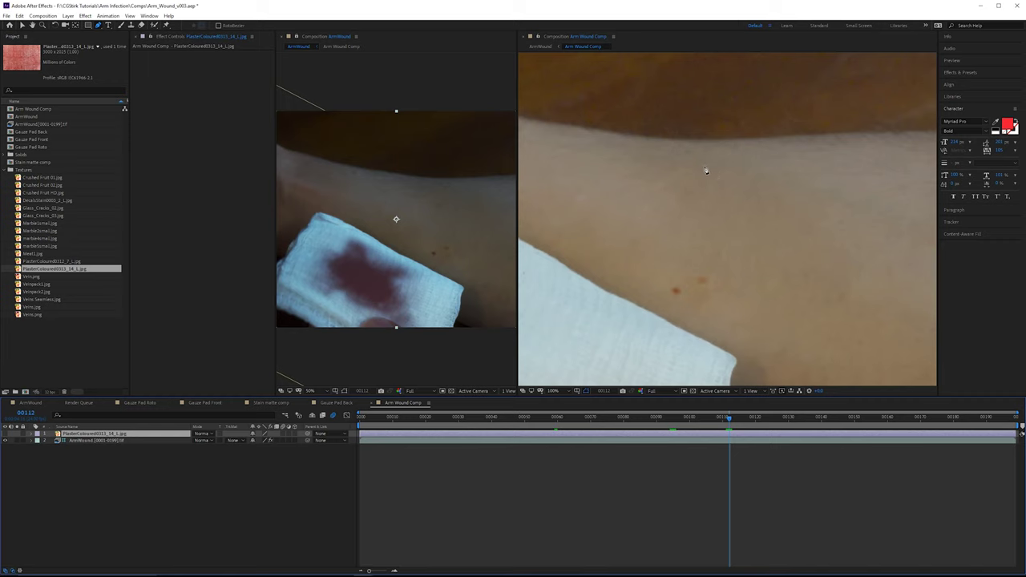
{"action": "scroll", "coordinate": [732, 200], "scroll_direction": "down", "scroll_amount": 2}
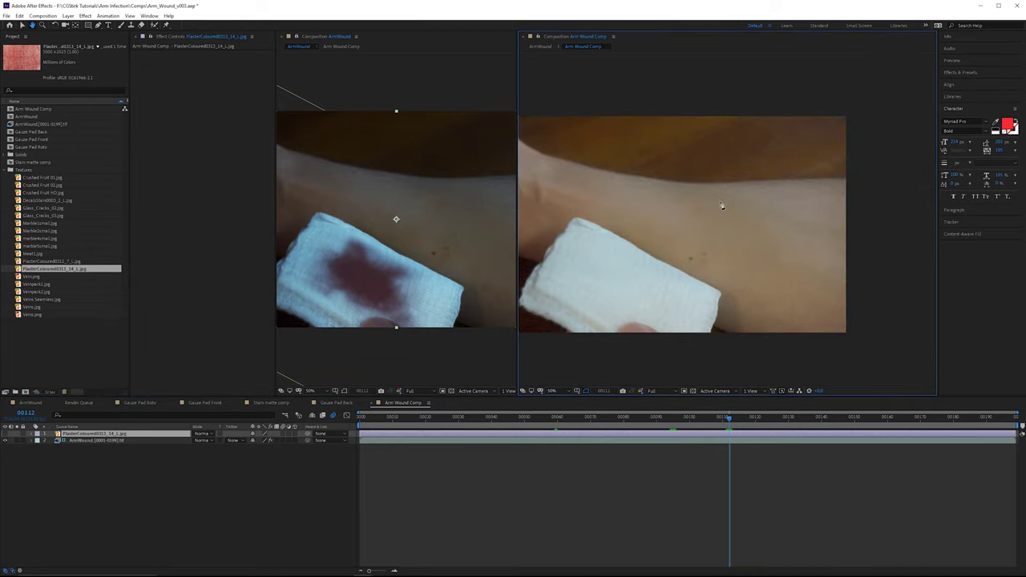
{"action": "scroll", "coordinate": [705, 215], "scroll_direction": "up", "scroll_amount": 1}
{"action": "left_click_drag", "start_coordinate": [706, 223], "coordinate": [763, 213]}
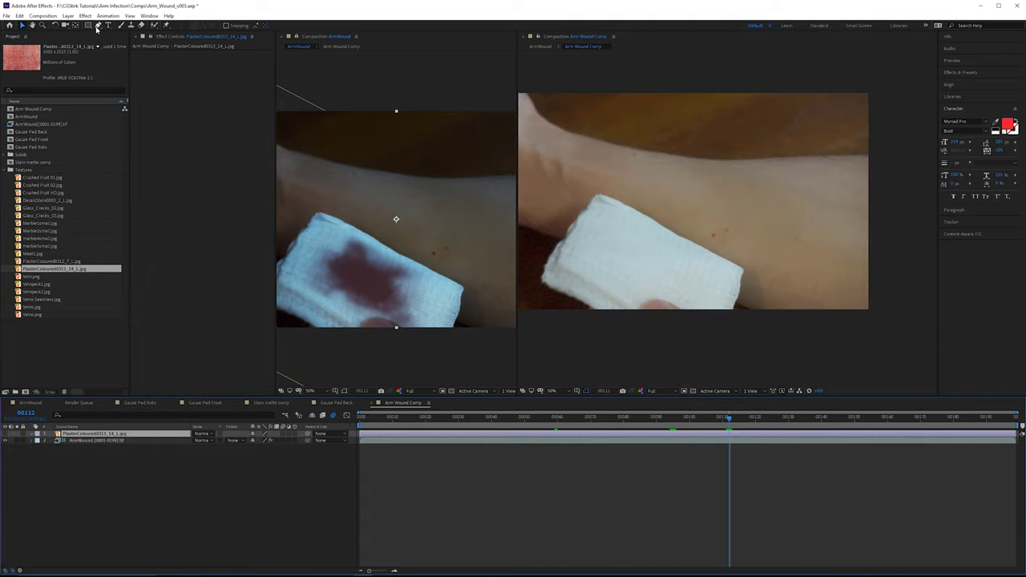
Step: Draw a closed oval mask with the Pen tool on the PlasterColoured0313_14_L.jpg layer, over the forearm beside the gauze pad
{"action": "left_click", "coordinate": [97, 26]}
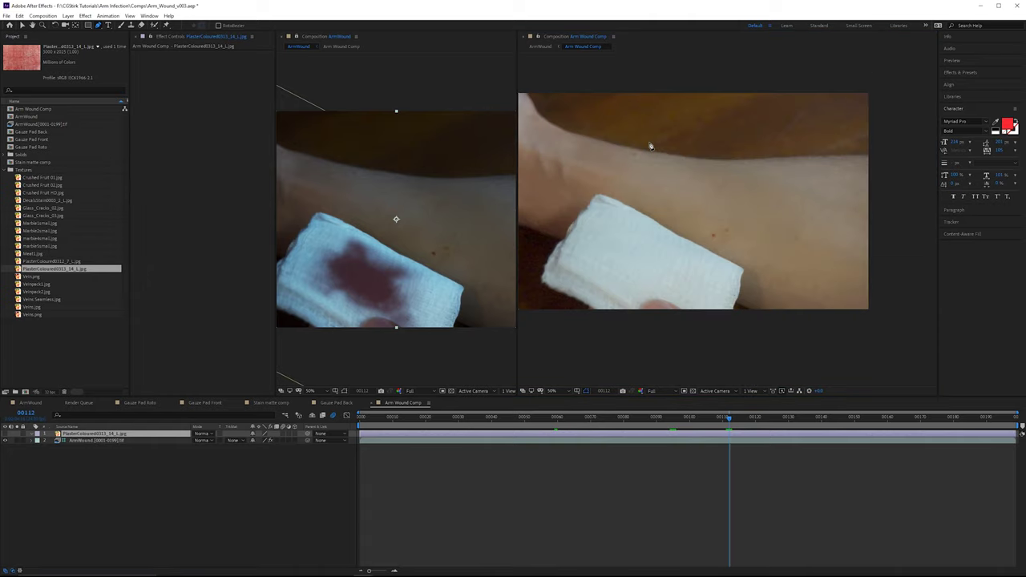
{"action": "left_click", "coordinate": [656, 184]}
{"action": "left_click_drag", "start_coordinate": [734, 170], "coordinate": [774, 181]}
{"action": "left_click", "coordinate": [788, 223]}
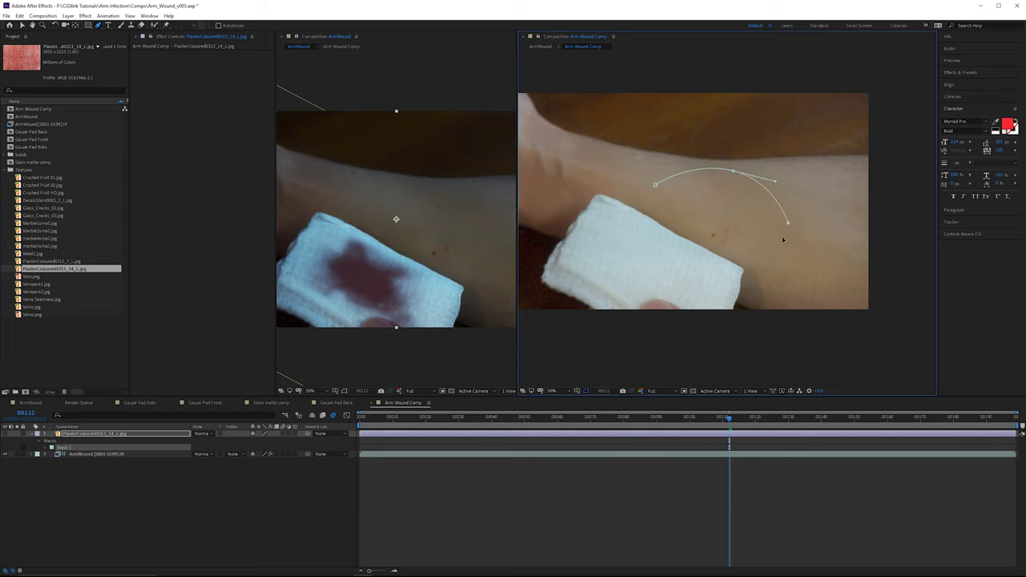
{"action": "left_click_drag", "start_coordinate": [782, 237], "coordinate": [767, 235]}
{"action": "left_click_drag", "start_coordinate": [680, 269], "coordinate": [647, 257]}
{"action": "left_click", "coordinate": [655, 185]}
{"action": "left_click", "coordinate": [655, 185], "text": "alt"}
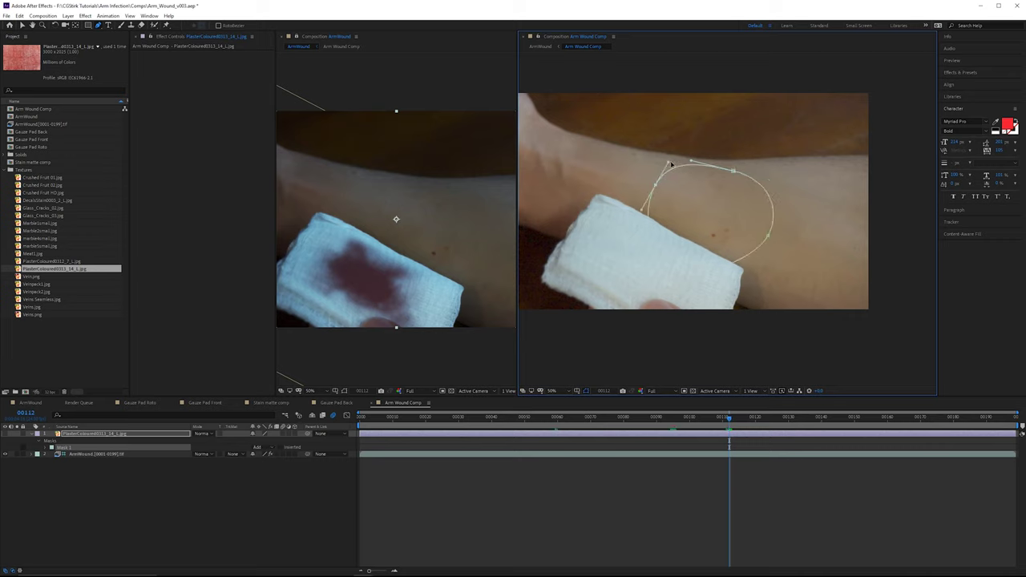
Step: Make the plaster texture layer visible and pull the lower edge of its mask slightly upward
{"action": "left_click", "coordinate": [126, 433]}
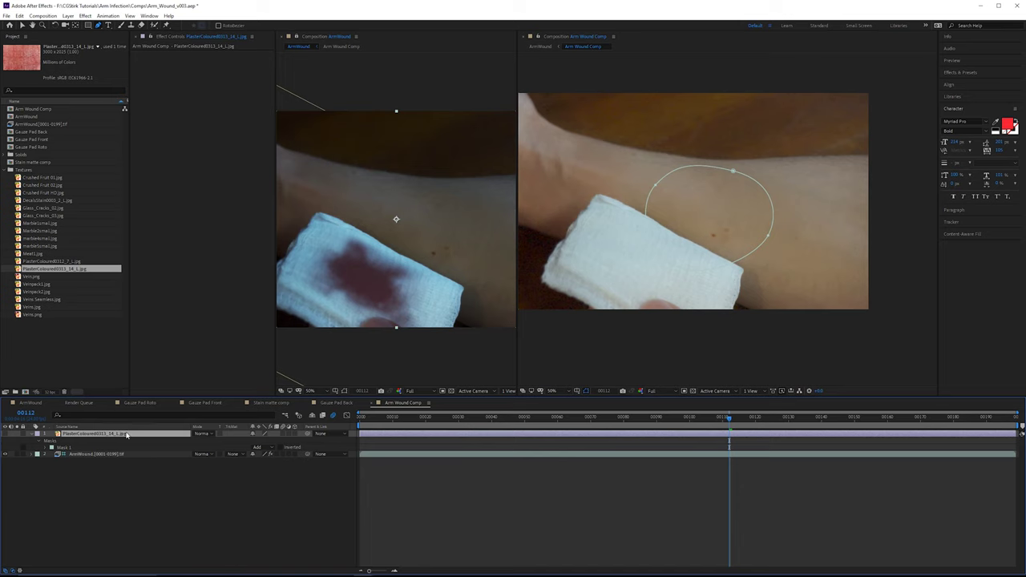
{"action": "left_click", "coordinate": [6, 433]}
{"action": "scroll", "coordinate": [718, 199], "scroll_direction": "up", "scroll_amount": 1}
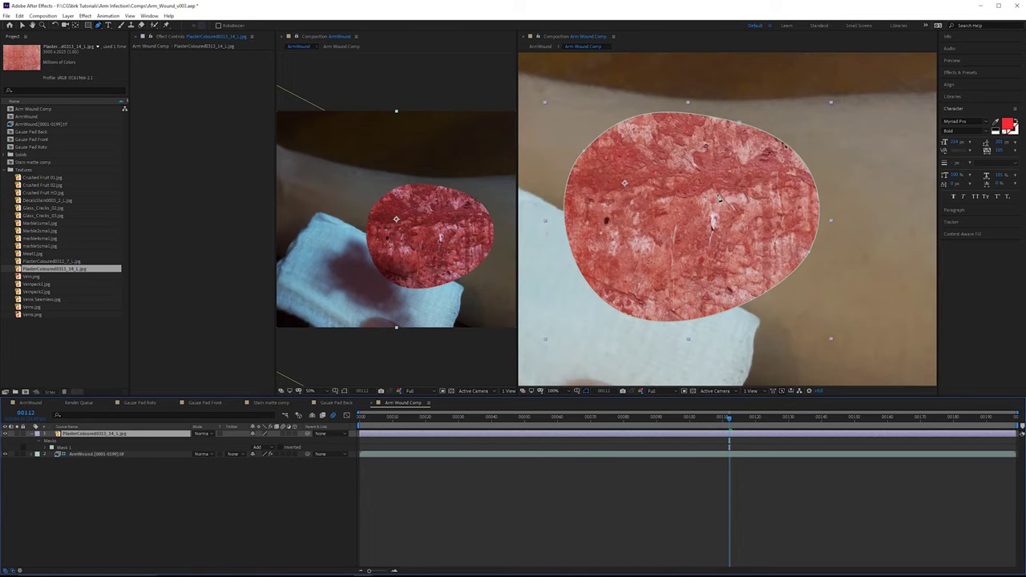
{"action": "left_click_drag", "start_coordinate": [693, 306], "coordinate": [723, 303]}
{"action": "key", "text": "v"}
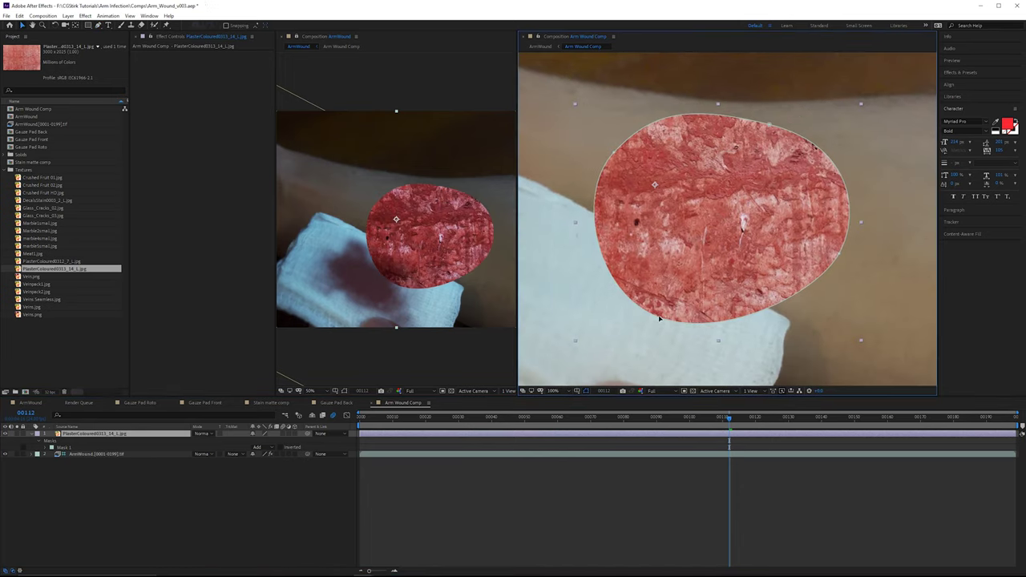
{"action": "left_click", "coordinate": [672, 324]}
{"action": "left_click_drag", "start_coordinate": [662, 319], "coordinate": [659, 311]}
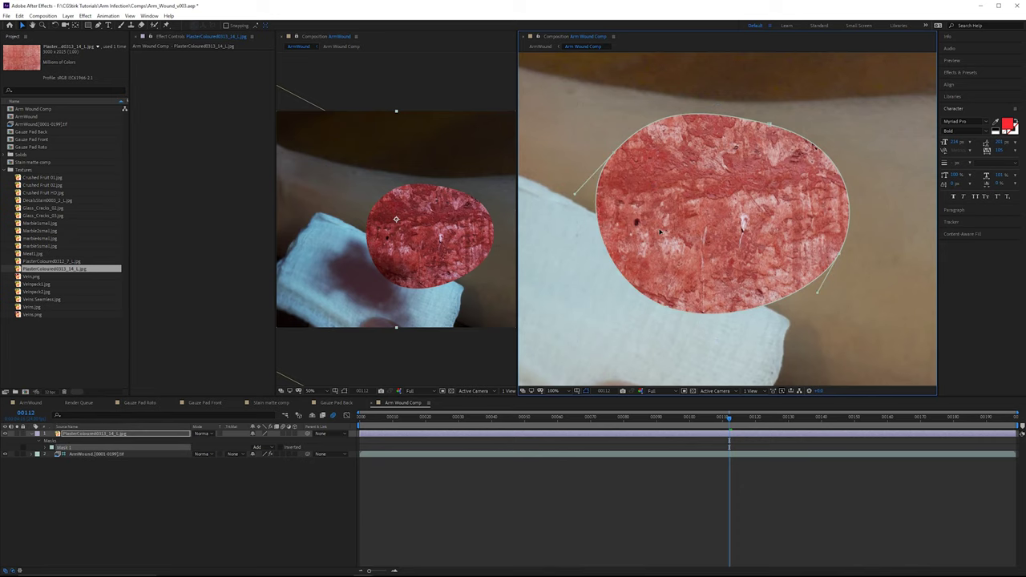
Step: Feather the plaster texture's mask heavily and contract it with a negative mask expansion so the texture fades softly into the skin
{"action": "key", "text": "f"}
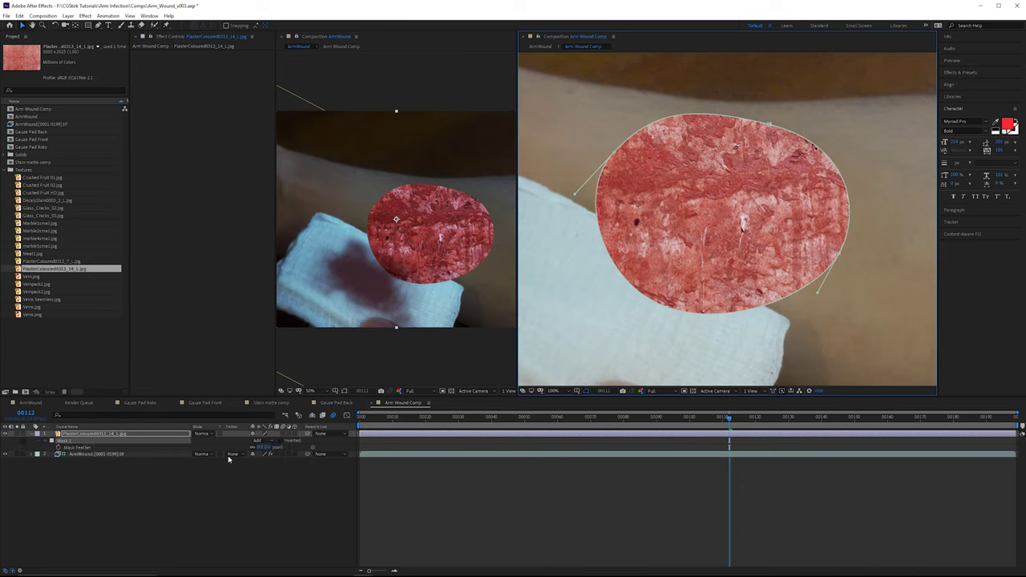
{"action": "left_click_drag", "start_coordinate": [289, 445], "coordinate": [329, 446]}
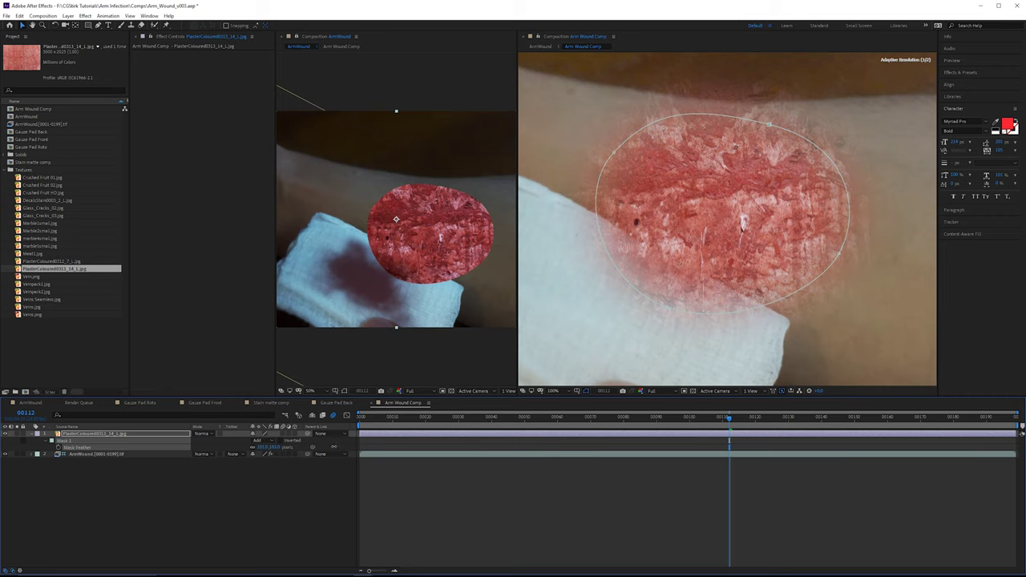
{"action": "left_click", "coordinate": [49, 441]}
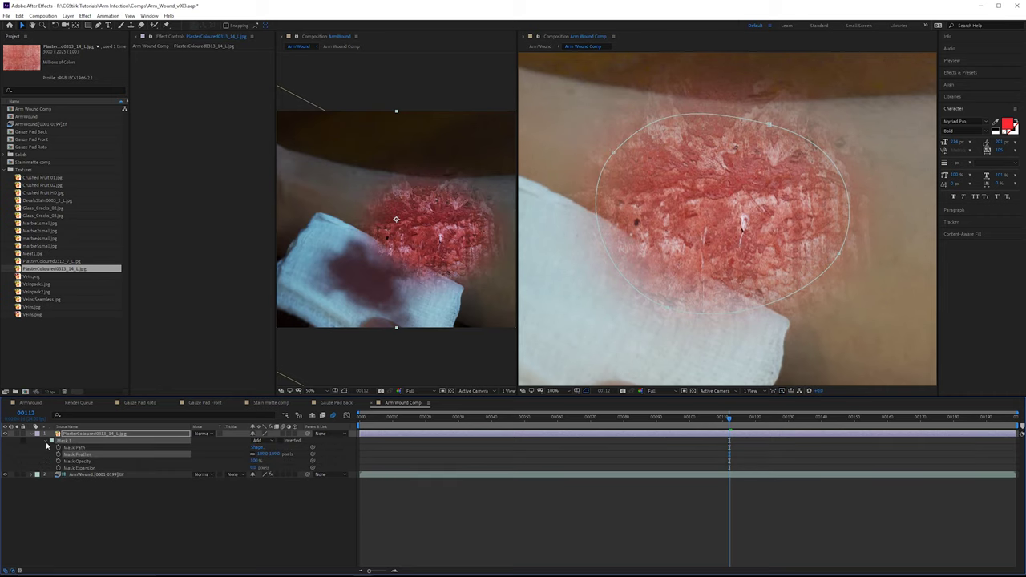
{"action": "left_click_drag", "start_coordinate": [255, 467], "coordinate": [192, 468]}
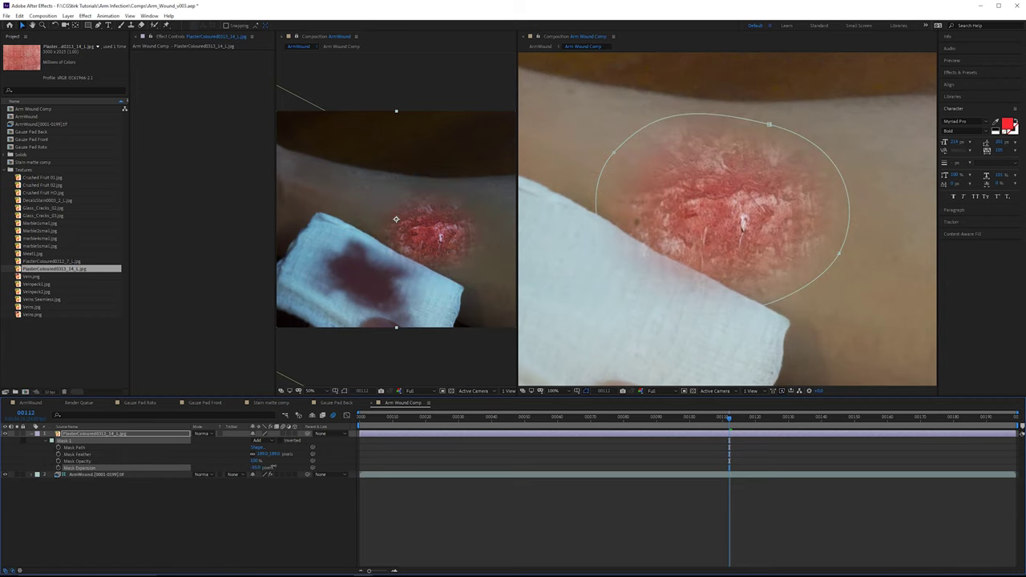
{"action": "left_click_drag", "start_coordinate": [263, 454], "coordinate": [231, 451]}
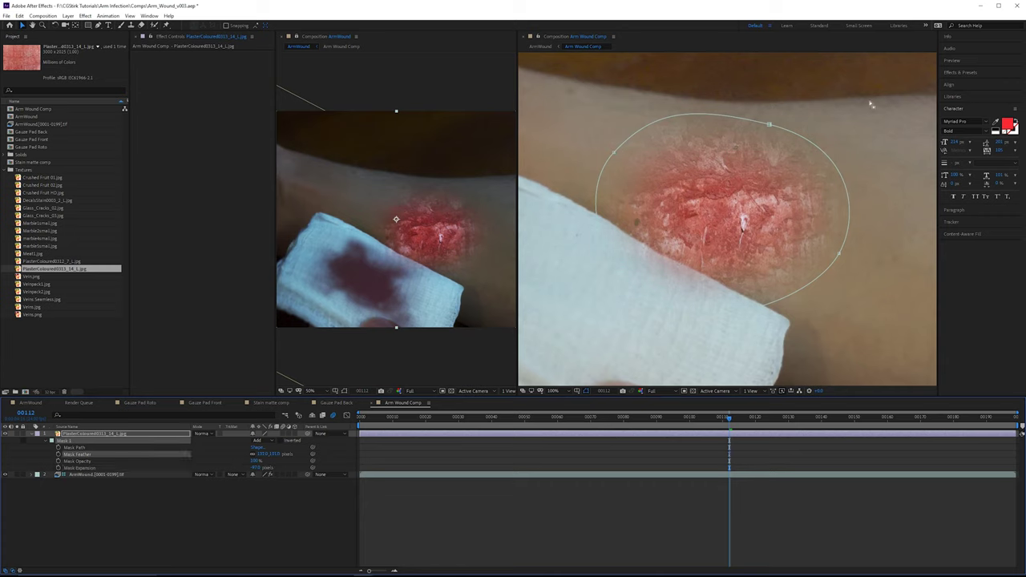
Step: Create a black comp-size solid named Base Texture matte above the plaster texture layer and hide it
{"action": "left_click", "coordinate": [85, 437]}
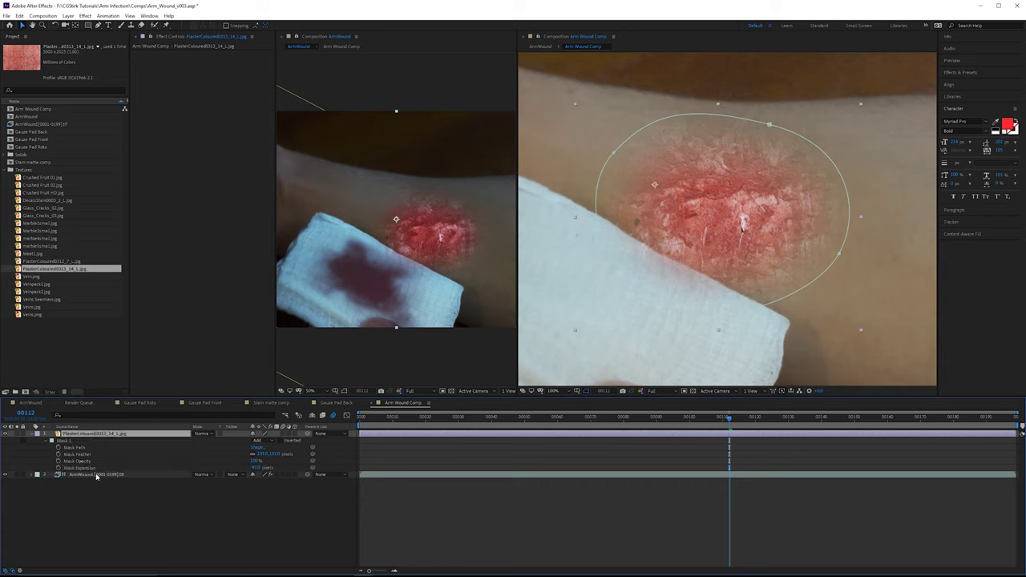
{"action": "scroll", "coordinate": [765, 113], "scroll_direction": "up", "scroll_amount": 1}
{"action": "scroll", "coordinate": [765, 115], "scroll_direction": "down", "scroll_amount": 1}
{"action": "left_click_drag", "start_coordinate": [763, 119], "coordinate": [775, 140]}
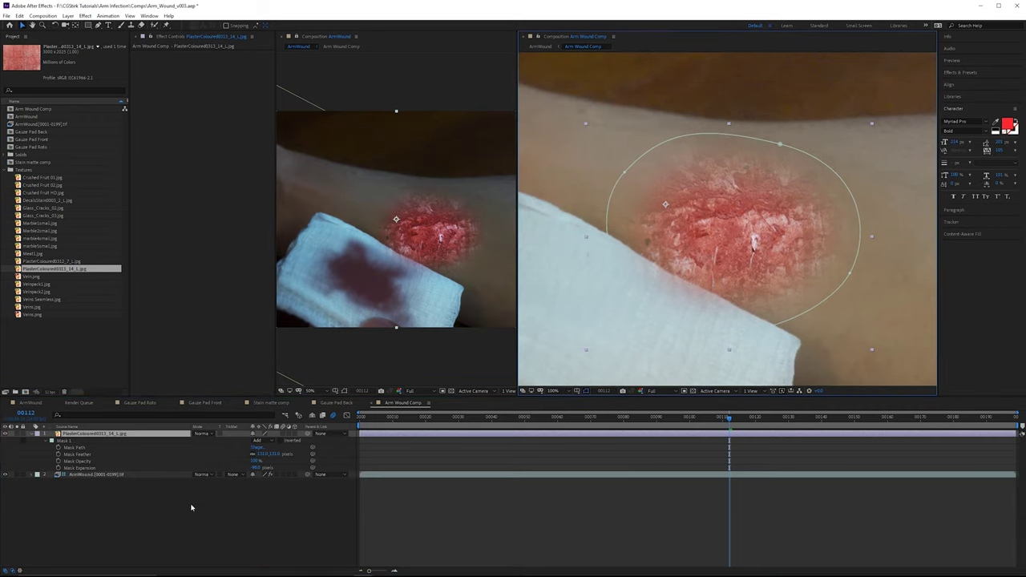
{"action": "right_click", "coordinate": [191, 506]}
{"action": "mouse_move", "coordinate": [237, 418]}
{"action": "left_click", "coordinate": [325, 440]}
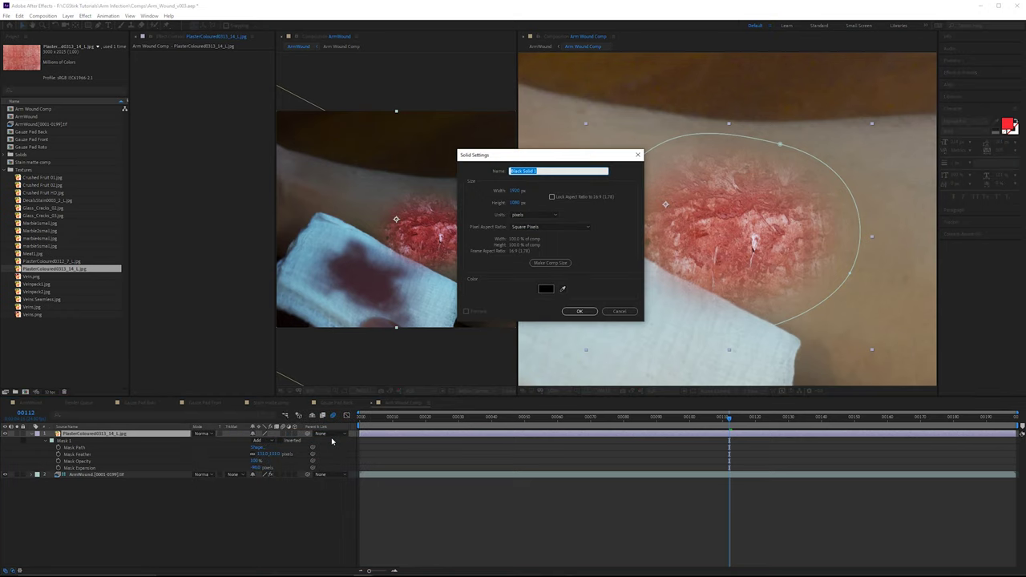
{"action": "type", "text": "Base Texture matte"}
{"action": "left_click", "coordinate": [579, 311]}
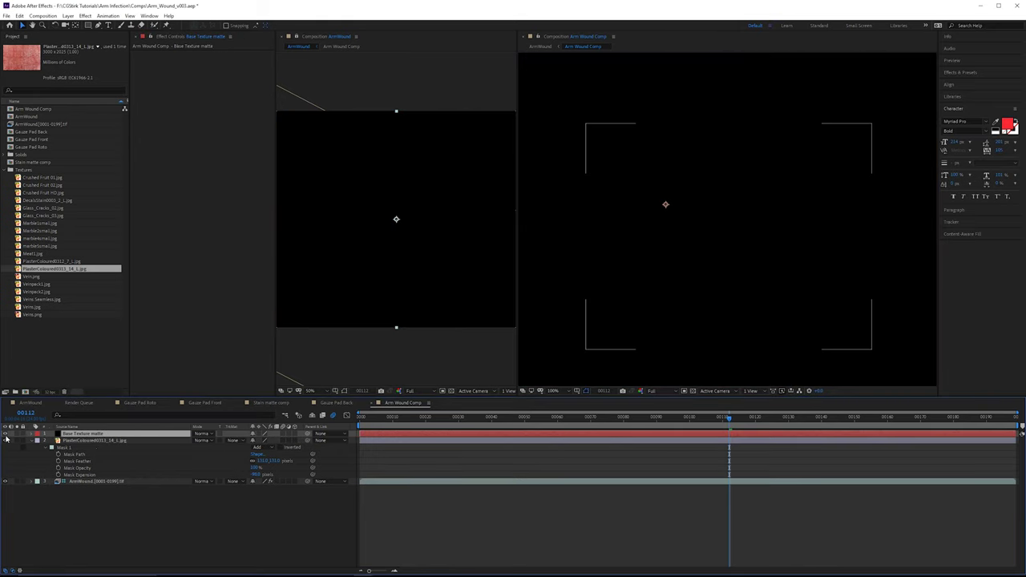
{"action": "left_click", "coordinate": [5, 434]}
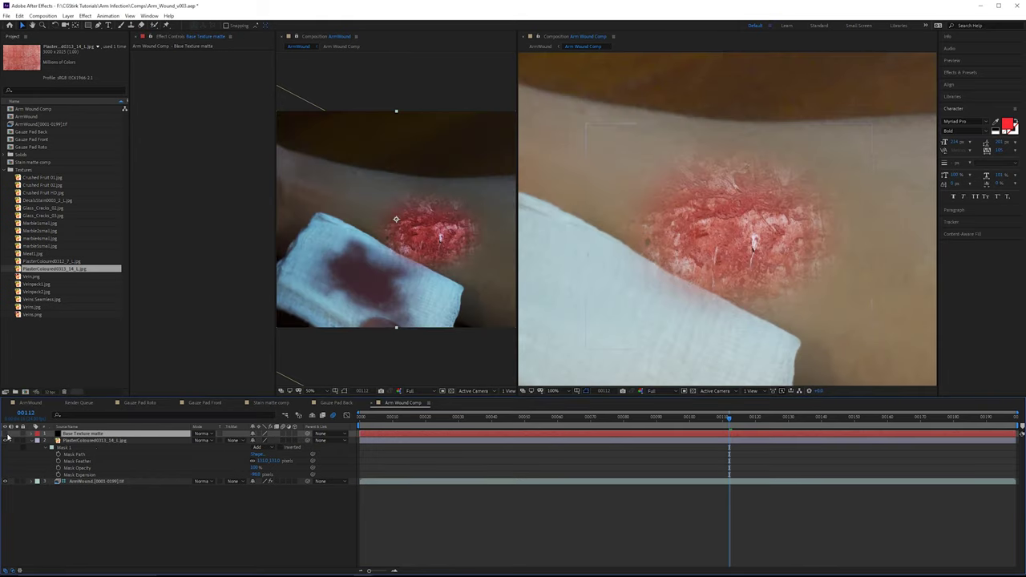
Step: Rename the plaster texture layer as Base Texture
{"action": "left_click", "coordinate": [94, 441]}
{"action": "key", "text": "Return"}
{"action": "type", "text": "Bas"}
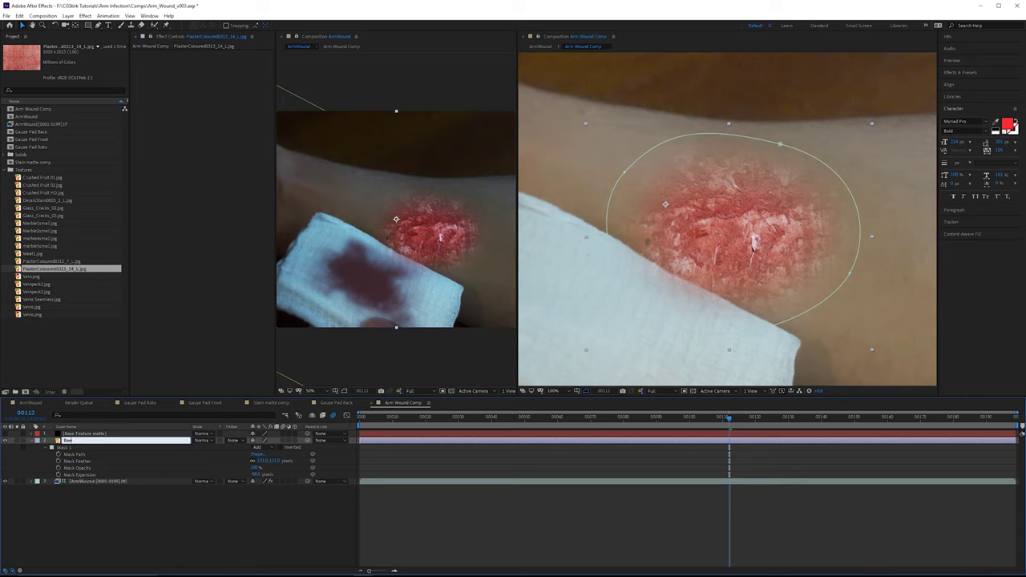
{"action": "type", "text": "e Texture"}
{"action": "key", "text": "Return"}
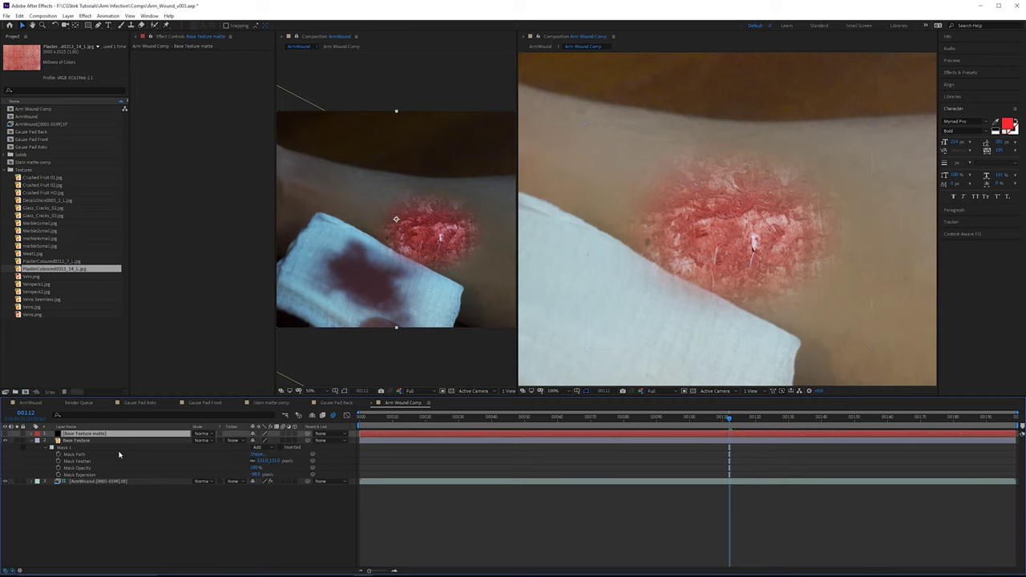
Step: Apply the Fractal Noise effect to the Base Texture matte solid and make that layer visible
{"action": "left_click", "coordinate": [112, 434]}
{"action": "left_click", "coordinate": [983, 73]}
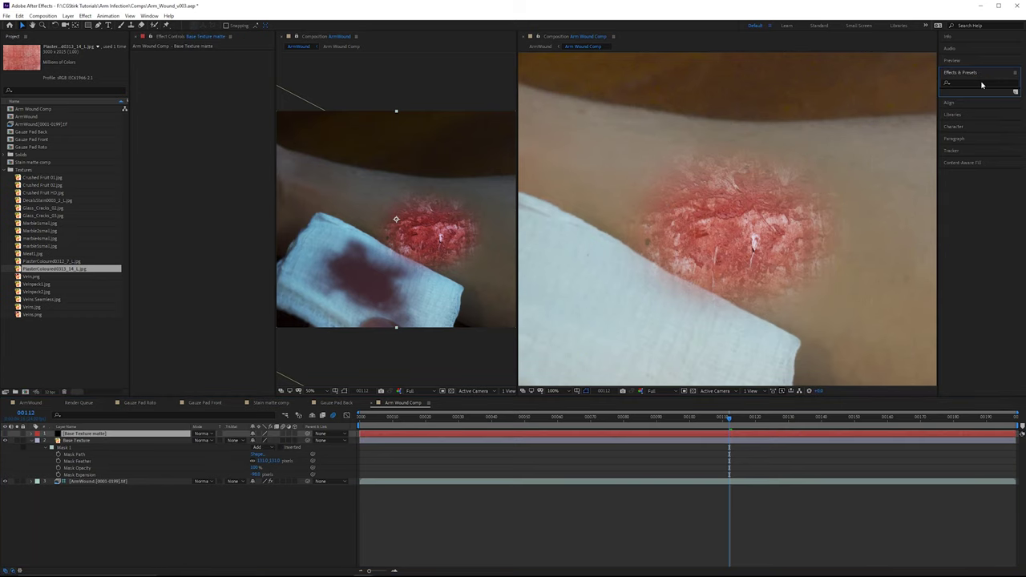
{"action": "left_click", "coordinate": [981, 82]}
{"action": "type", "text": "fractal"}
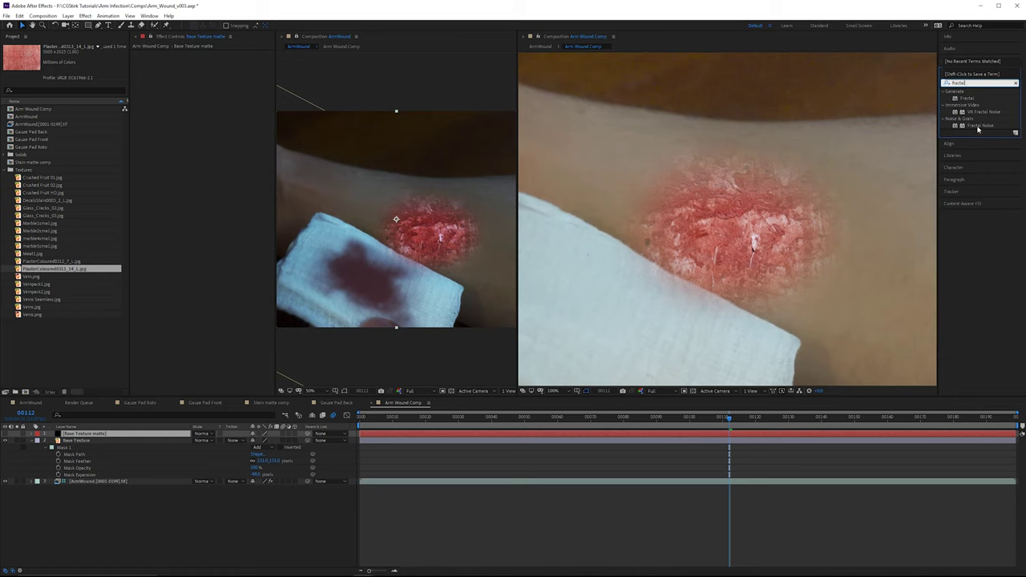
{"action": "double_click", "coordinate": [977, 127]}
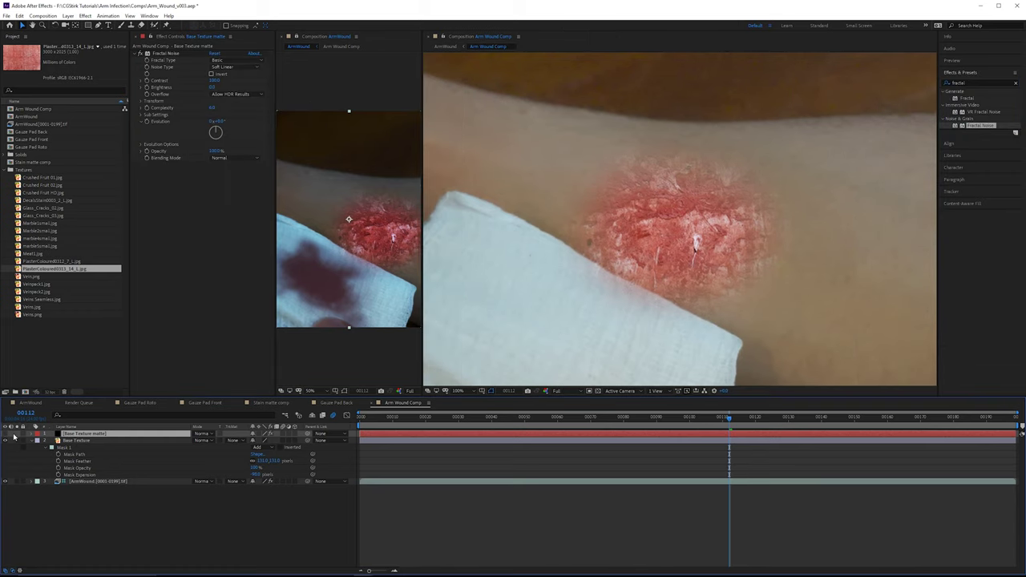
{"action": "left_click", "coordinate": [5, 434]}
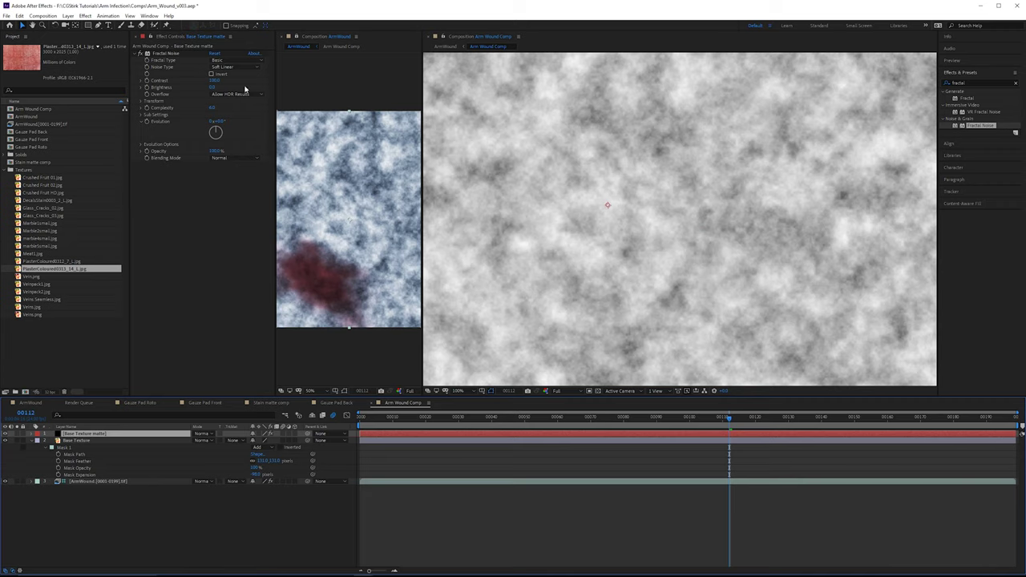
Step: Try the Dynamic fractal type on the matte's Fractal Noise and inspect the pattern up close
{"action": "left_click", "coordinate": [232, 61]}
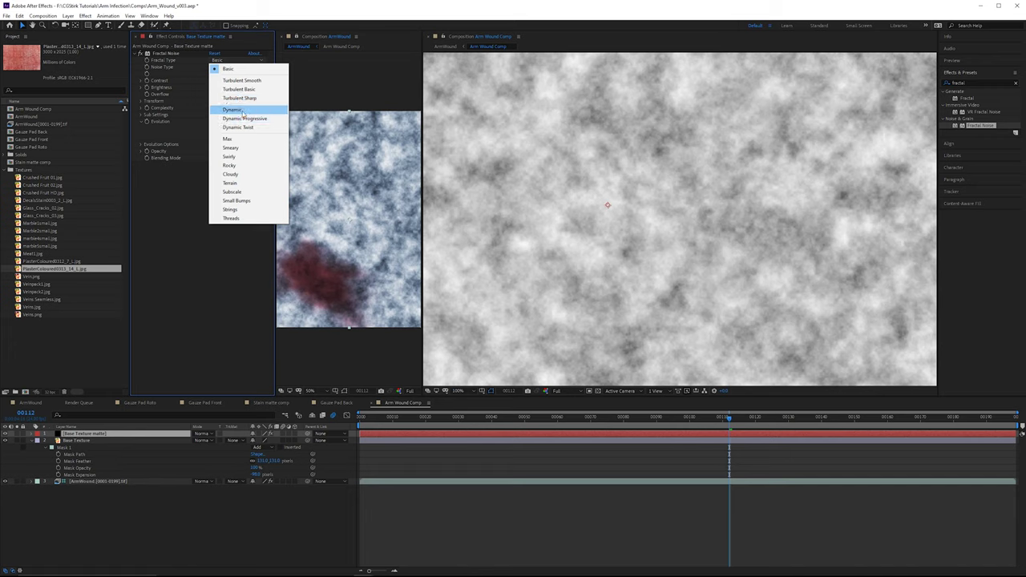
{"action": "left_click", "coordinate": [233, 109]}
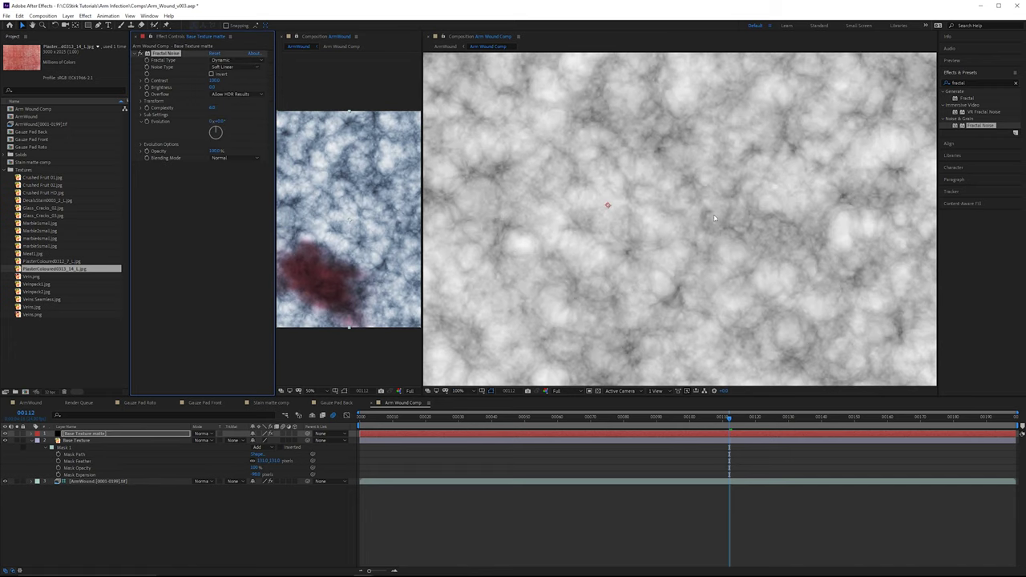
{"action": "key", "text": "period"}
{"action": "key", "text": "comma"}
{"action": "key", "text": "period"}
{"action": "left_click_drag", "start_coordinate": [868, 147], "coordinate": [774, 171]}
{"action": "scroll", "coordinate": [774, 171], "scroll_direction": "up", "scroll_amount": 1}
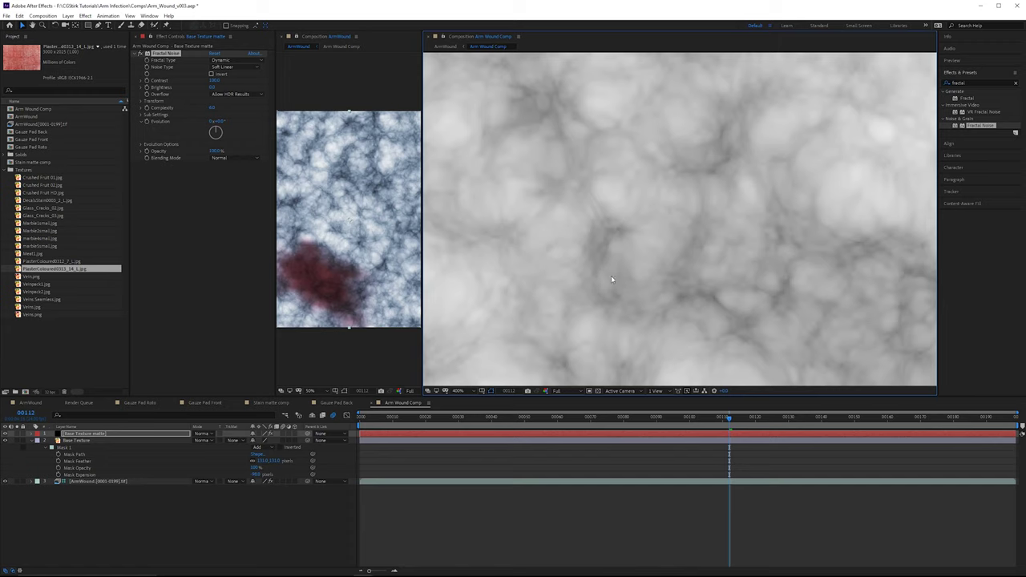
Step: Try the Strings, Max and Swirly fractal types on the matte's noise pattern
{"action": "left_click", "coordinate": [224, 59]}
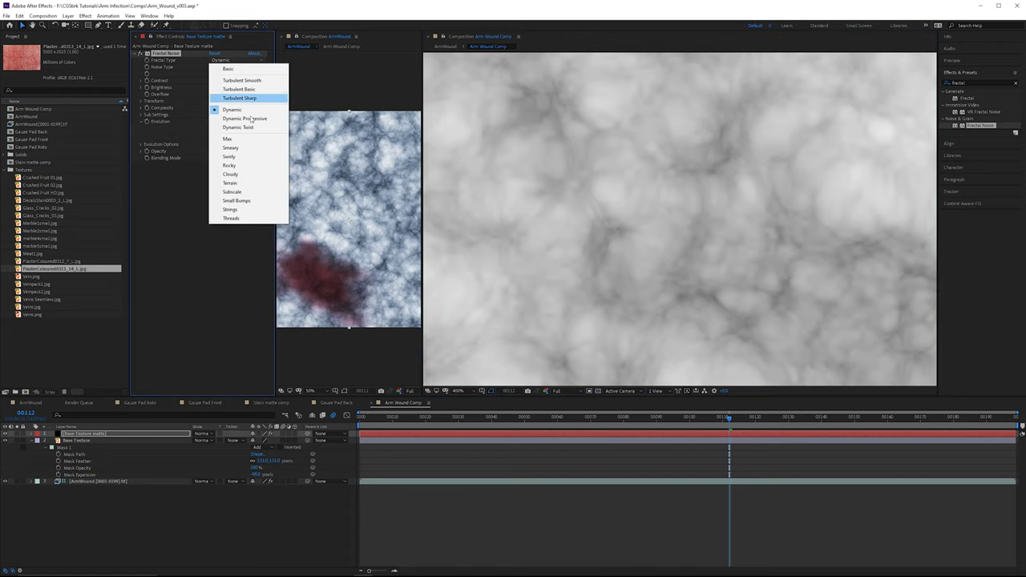
{"action": "left_click", "coordinate": [240, 210]}
{"action": "scroll", "coordinate": [689, 182], "scroll_direction": "down", "scroll_amount": 3}
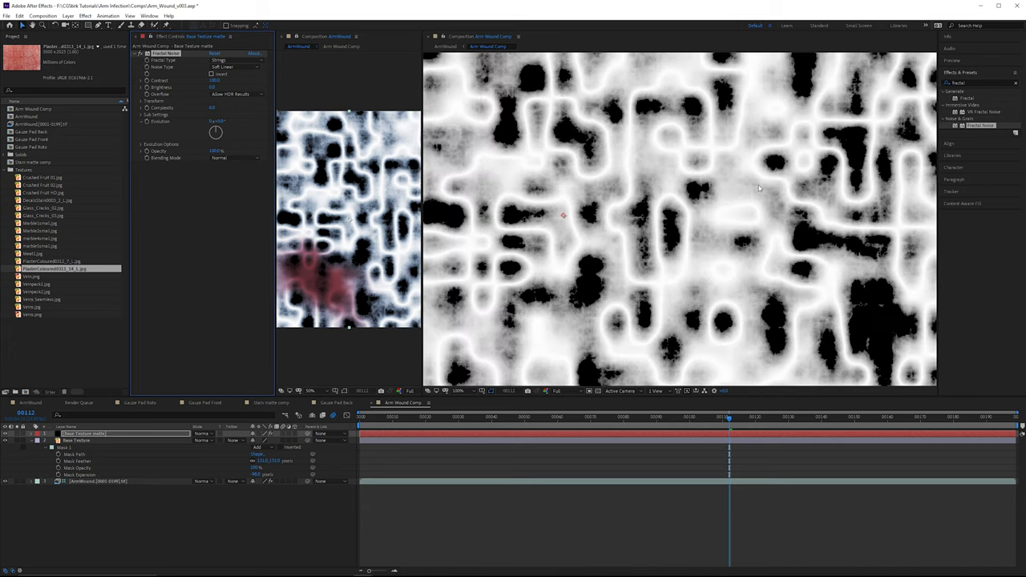
{"action": "left_click", "coordinate": [232, 60]}
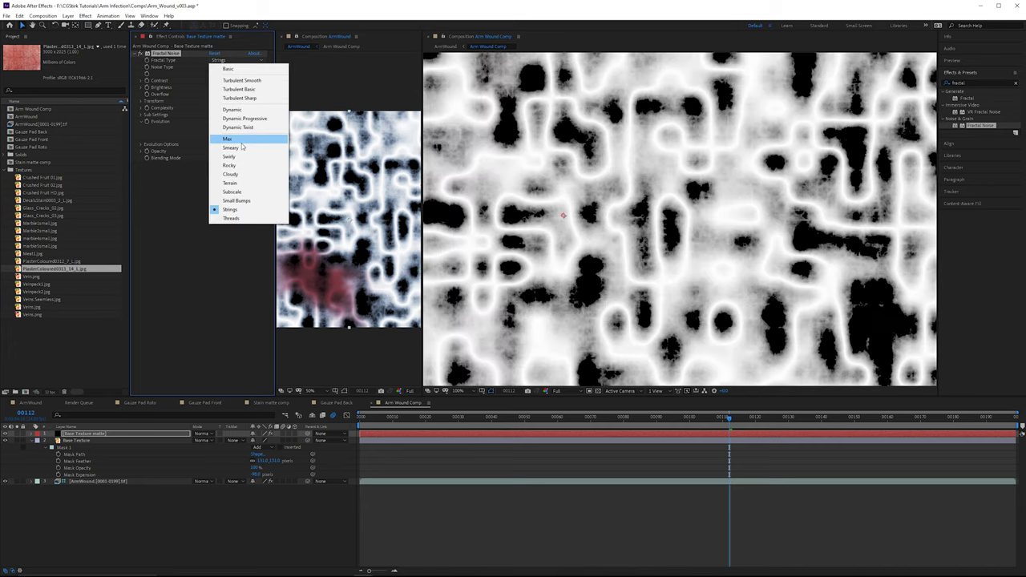
{"action": "left_click", "coordinate": [230, 138]}
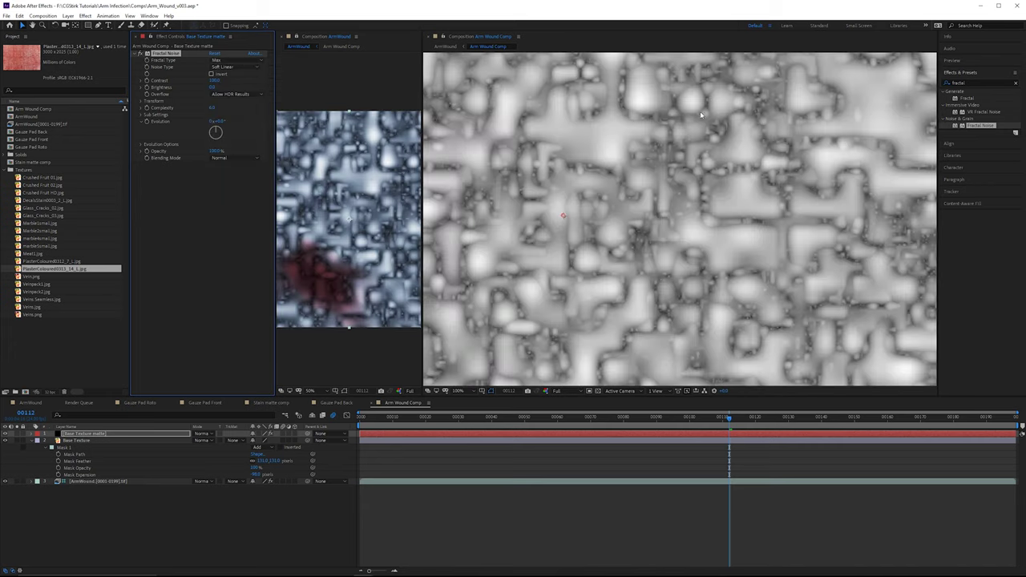
{"action": "left_click", "coordinate": [232, 60]}
{"action": "left_click", "coordinate": [241, 158]}
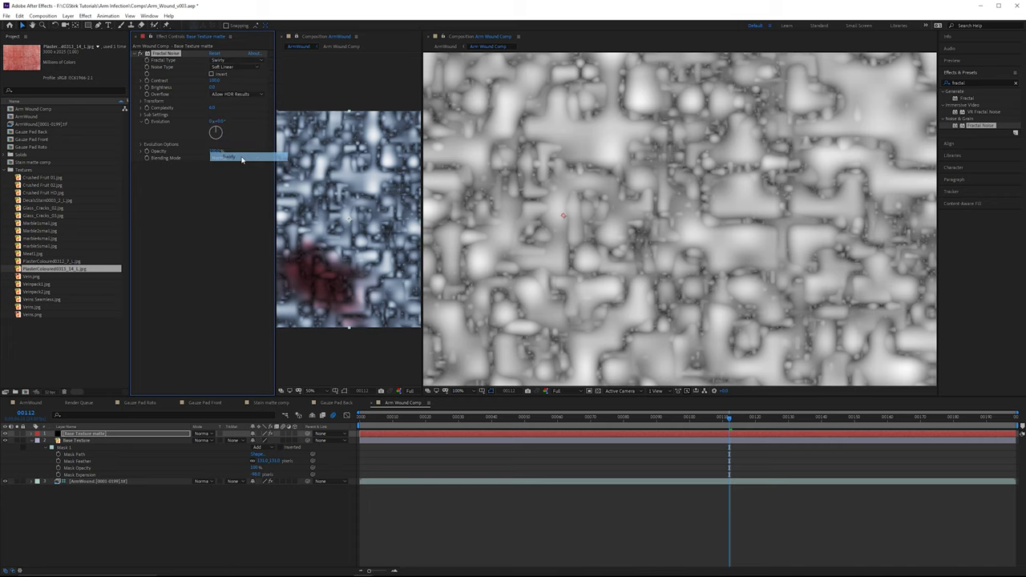
Step: Set the fractal type of the matte's Fractal Noise to Smeary and check the vein-like pattern
{"action": "left_click", "coordinate": [232, 60]}
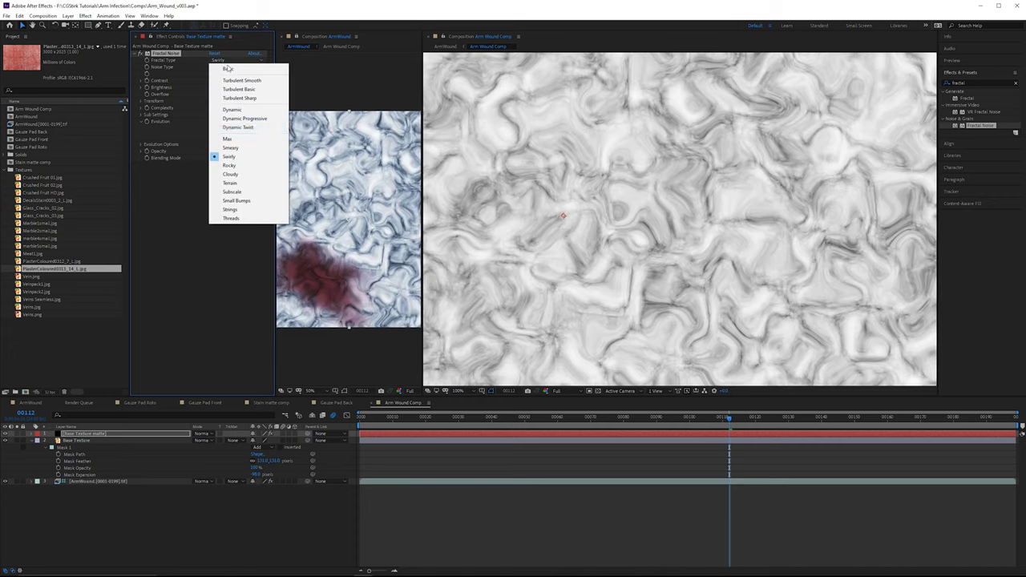
{"action": "left_click", "coordinate": [236, 152]}
{"action": "scroll", "coordinate": [675, 161], "scroll_direction": "up", "scroll_amount": 1}
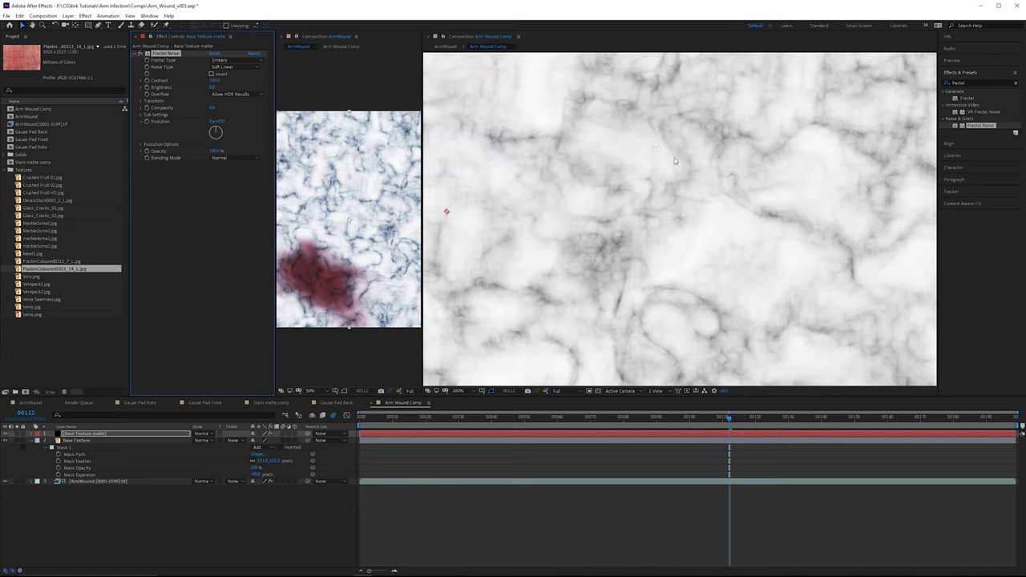
{"action": "scroll", "coordinate": [673, 184], "scroll_direction": "down", "scroll_amount": 2}
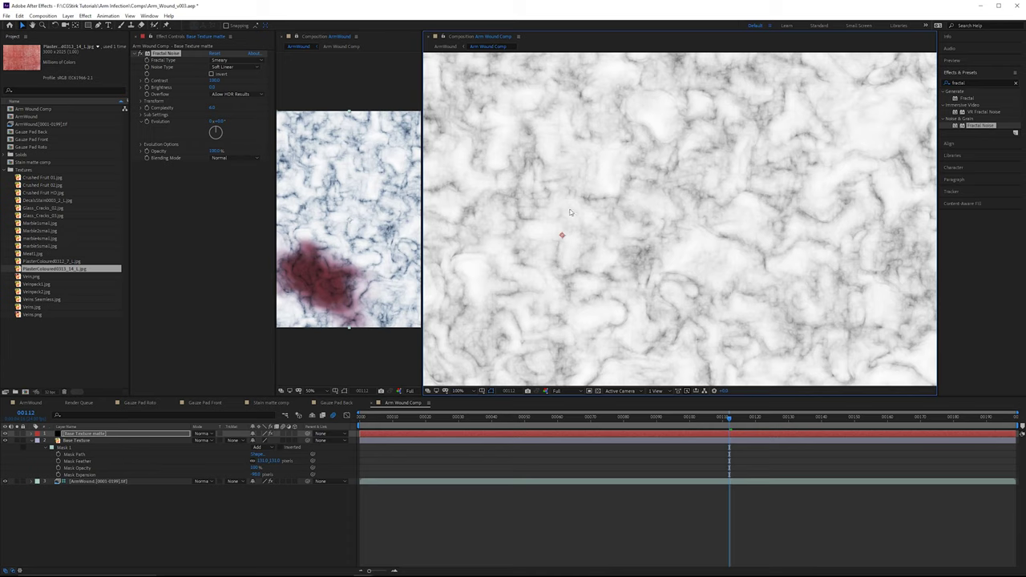
Step: Reduce the scale of the matte's Fractal Noise and boost its contrast by adding Curves with the black point moved far inward
{"action": "left_click", "coordinate": [142, 101]}
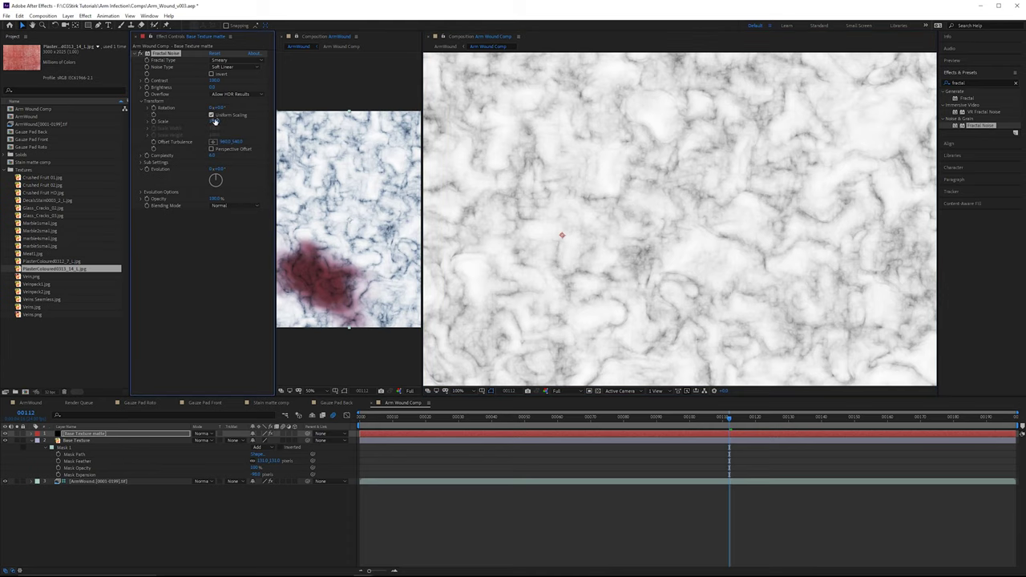
{"action": "left_click_drag", "start_coordinate": [215, 121], "coordinate": [193, 124]}
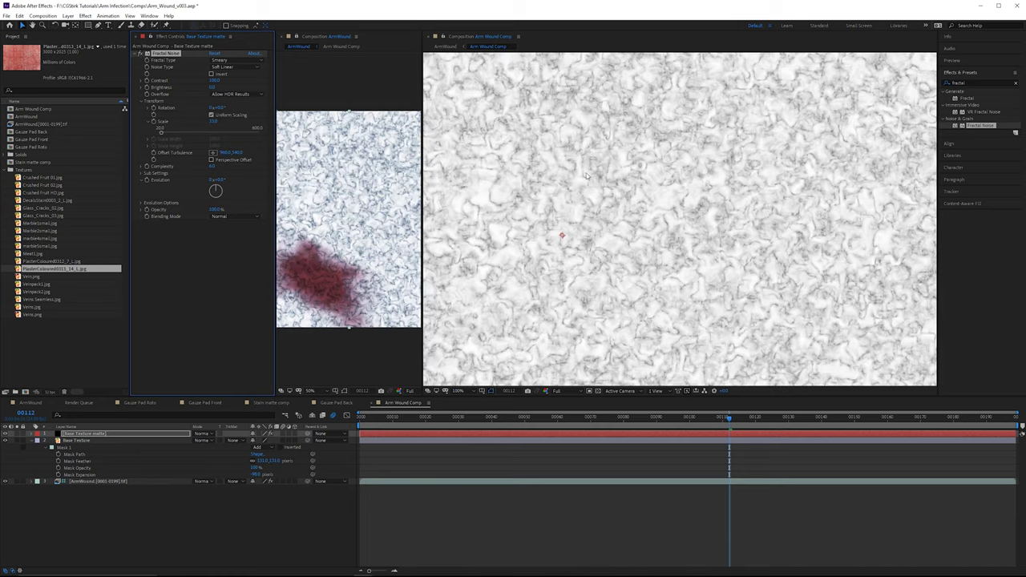
{"action": "left_click", "coordinate": [975, 82]}
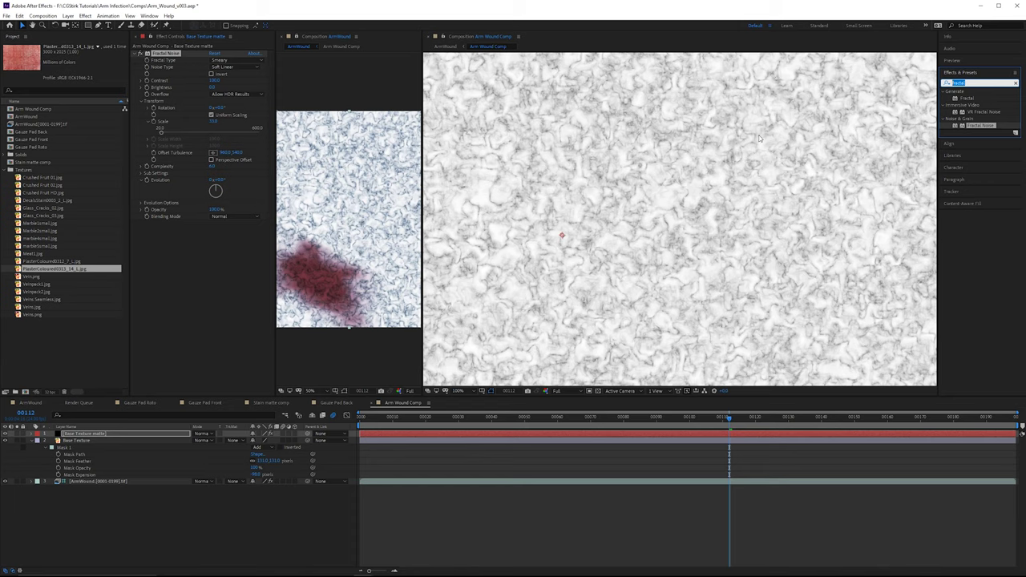
{"action": "type", "text": "curves"}
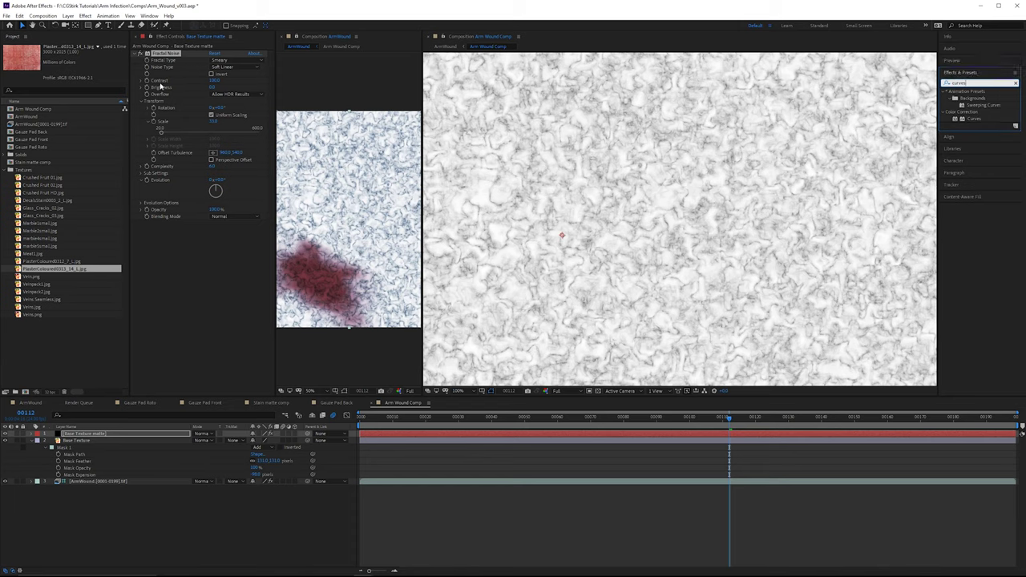
{"action": "left_click_drag", "start_coordinate": [975, 119], "coordinate": [236, 232]}
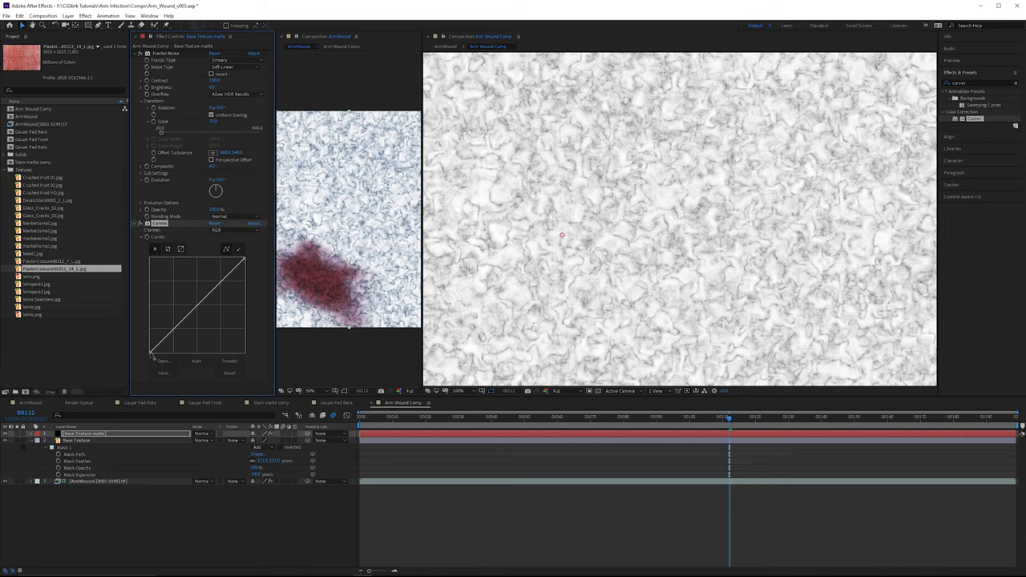
{"action": "left_click_drag", "start_coordinate": [150, 353], "coordinate": [210, 365]}
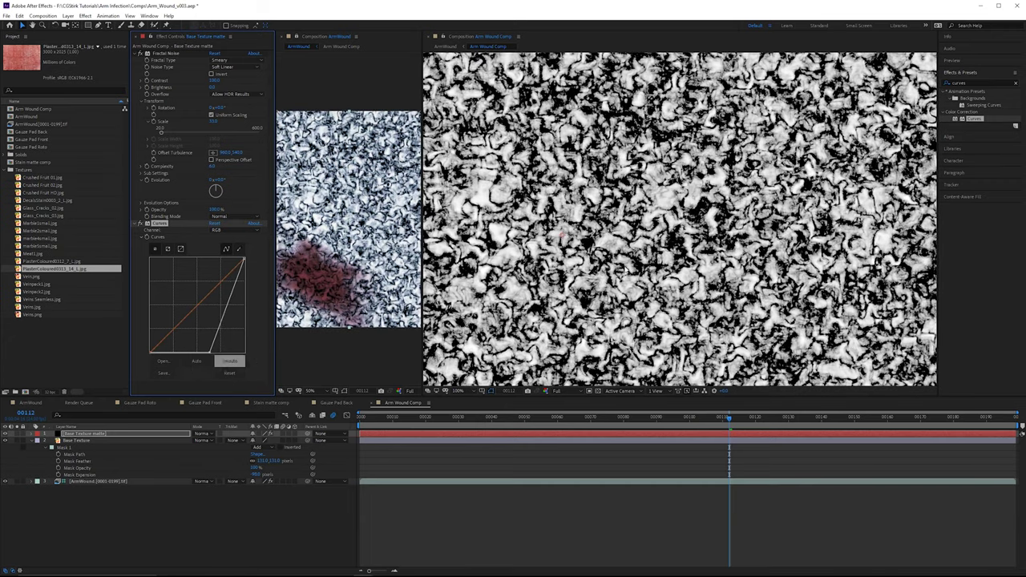
Step: Set the Base Texture layer's track matte to Luma Inverted using the Base Texture matte layer
{"action": "left_click", "coordinate": [128, 441]}
{"action": "left_click", "coordinate": [241, 441]}
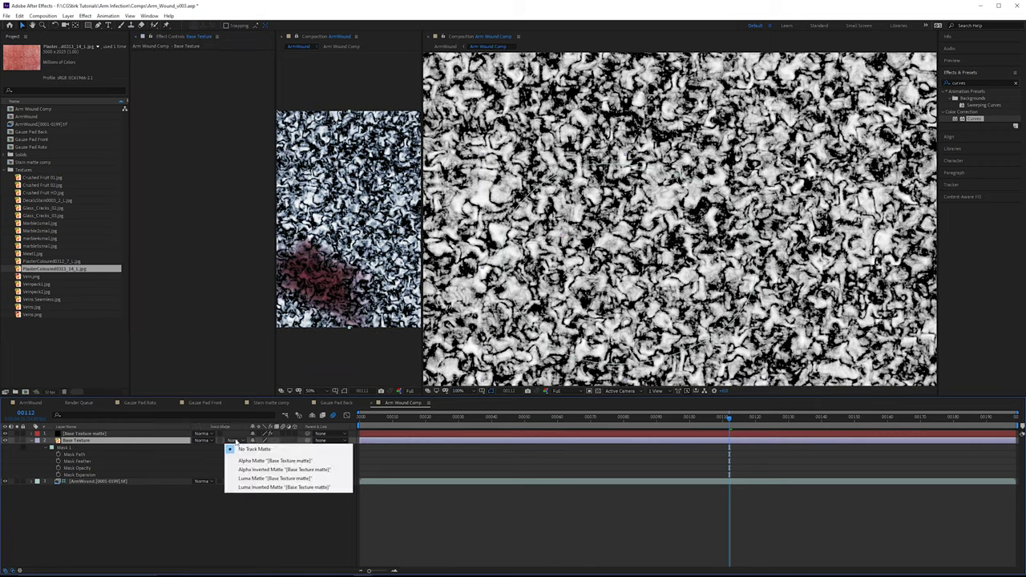
{"action": "left_click", "coordinate": [274, 487]}
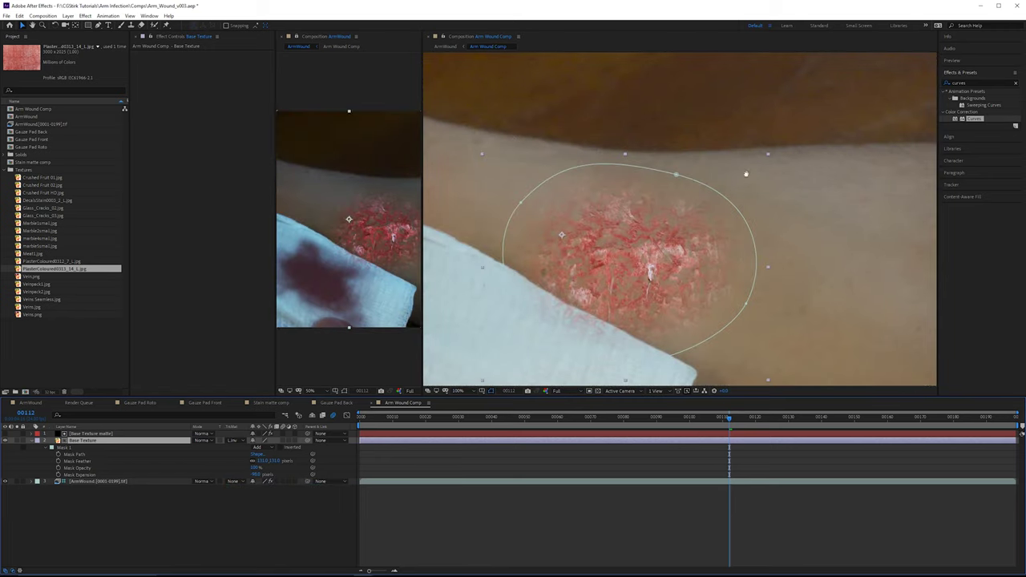
Step: Toggle the matte layer's visibility to compare its noise pattern with the broken-up wound texture, and inspect the wound up close
{"action": "left_click_drag", "start_coordinate": [746, 173], "coordinate": [770, 152]}
{"action": "left_click", "coordinate": [5, 434]}
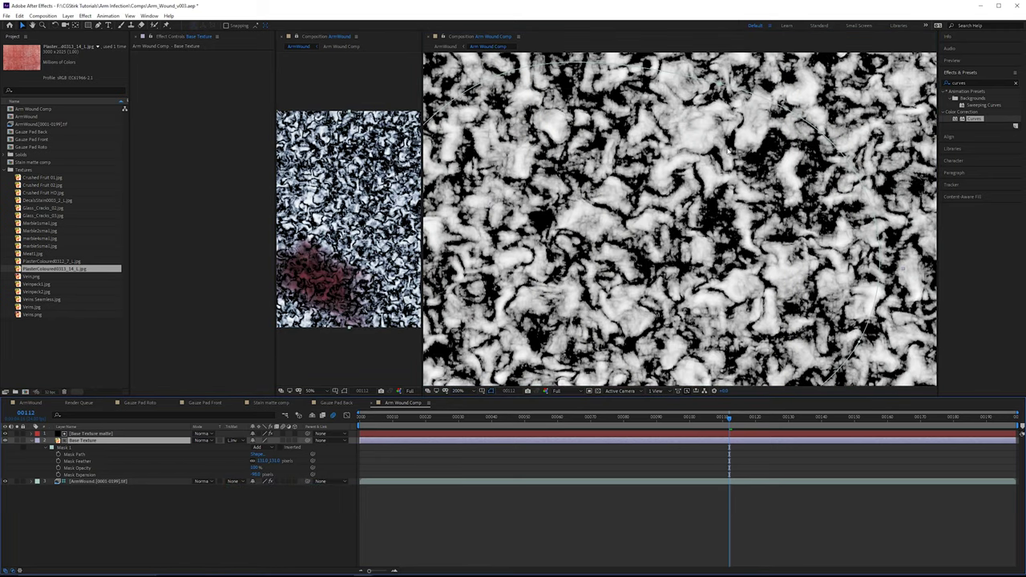
{"action": "scroll", "coordinate": [716, 217], "scroll_direction": "down", "scroll_amount": 1}
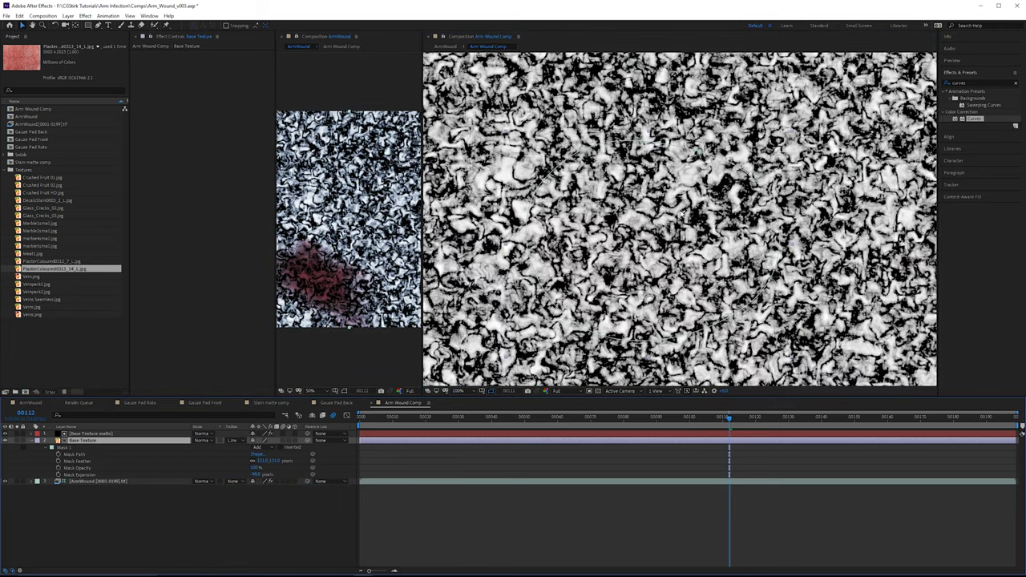
{"action": "scroll", "coordinate": [750, 208], "scroll_direction": "up", "scroll_amount": 1}
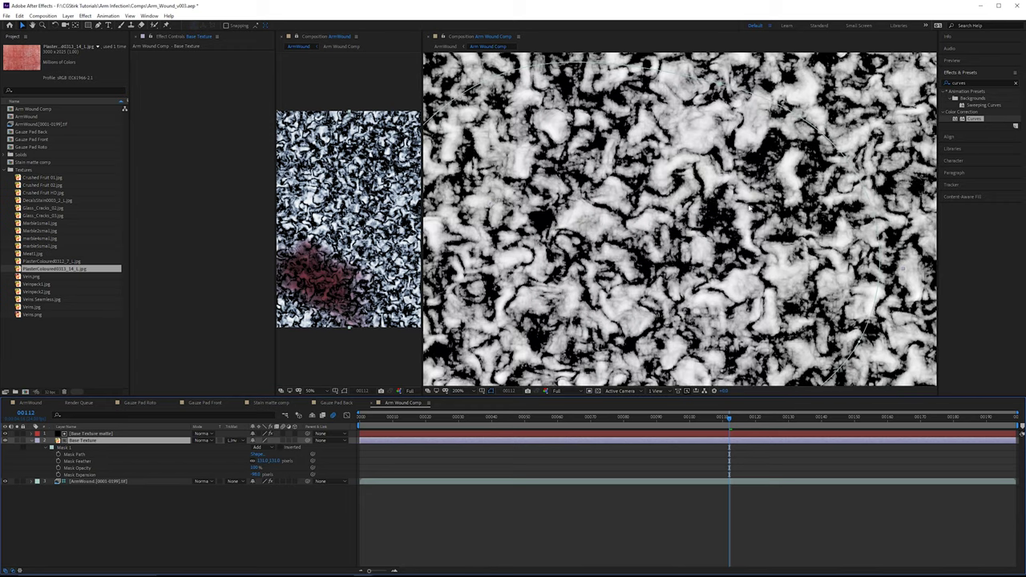
{"action": "left_click", "coordinate": [5, 433]}
{"action": "scroll", "coordinate": [742, 210], "scroll_direction": "down", "scroll_amount": 1}
{"action": "scroll", "coordinate": [742, 219], "scroll_direction": "up", "scroll_amount": 1}
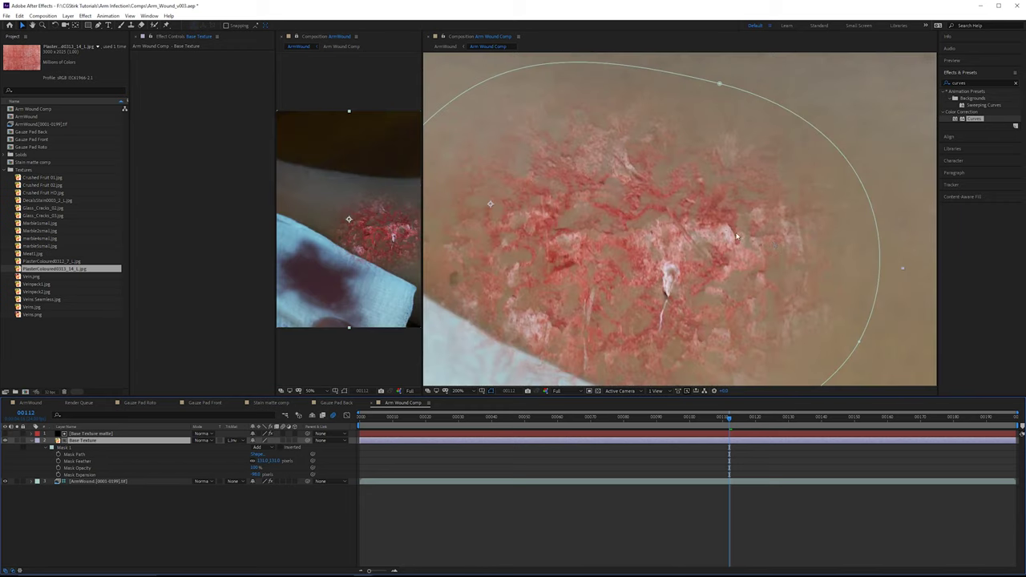
{"action": "scroll", "coordinate": [681, 172], "scroll_direction": "down", "scroll_amount": 1}
{"action": "scroll", "coordinate": [581, 161], "scroll_direction": "up", "scroll_amount": 1}
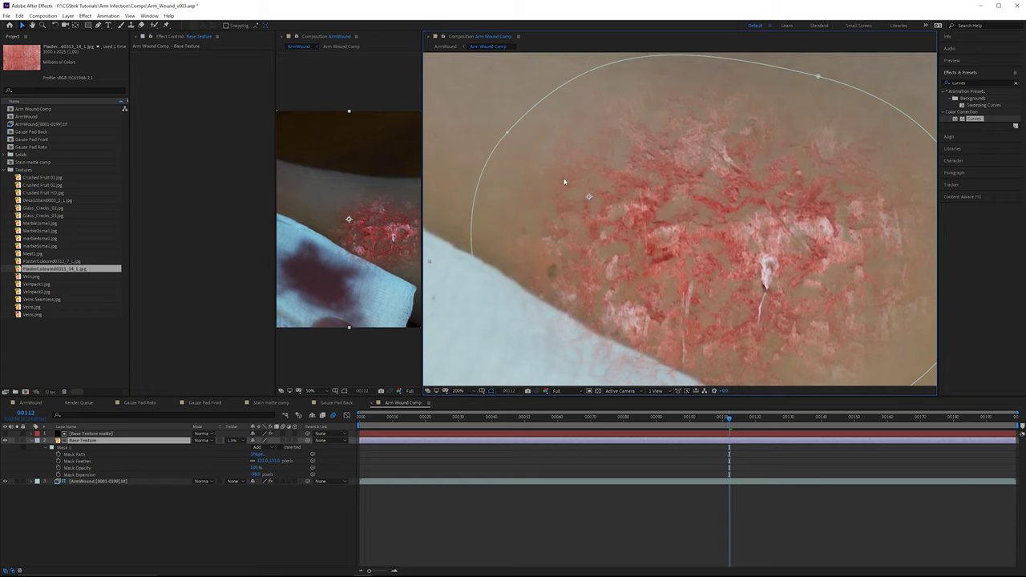
{"action": "left_click_drag", "start_coordinate": [636, 198], "coordinate": [601, 161]}
{"action": "left_click_drag", "start_coordinate": [826, 224], "coordinate": [777, 213]}
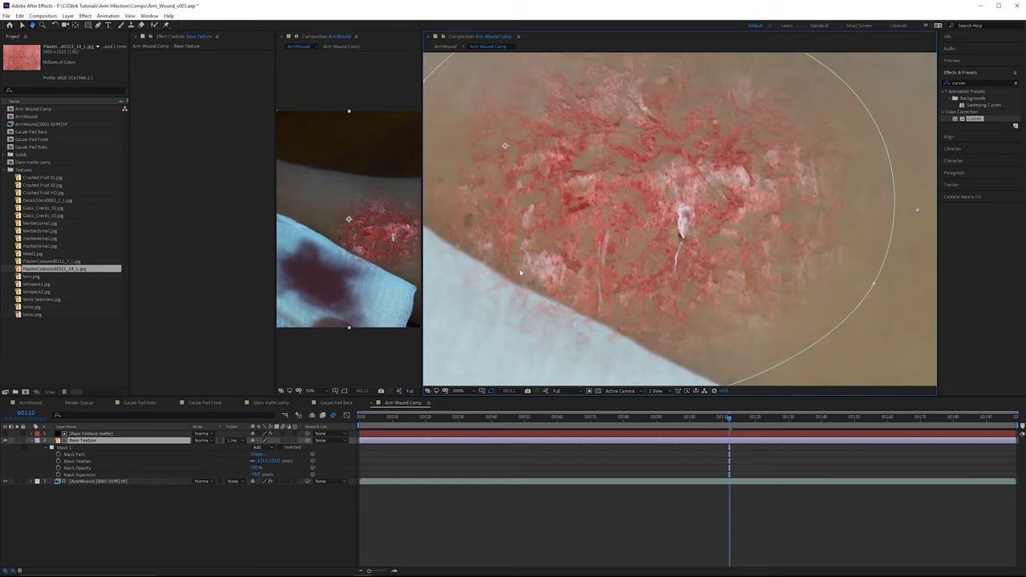
Step: Move the black point of the matte's Curves slightly further inward to reveal more of the wound texture
{"action": "left_click", "coordinate": [110, 434]}
{"action": "left_click_drag", "start_coordinate": [214, 354], "coordinate": [219, 359]}
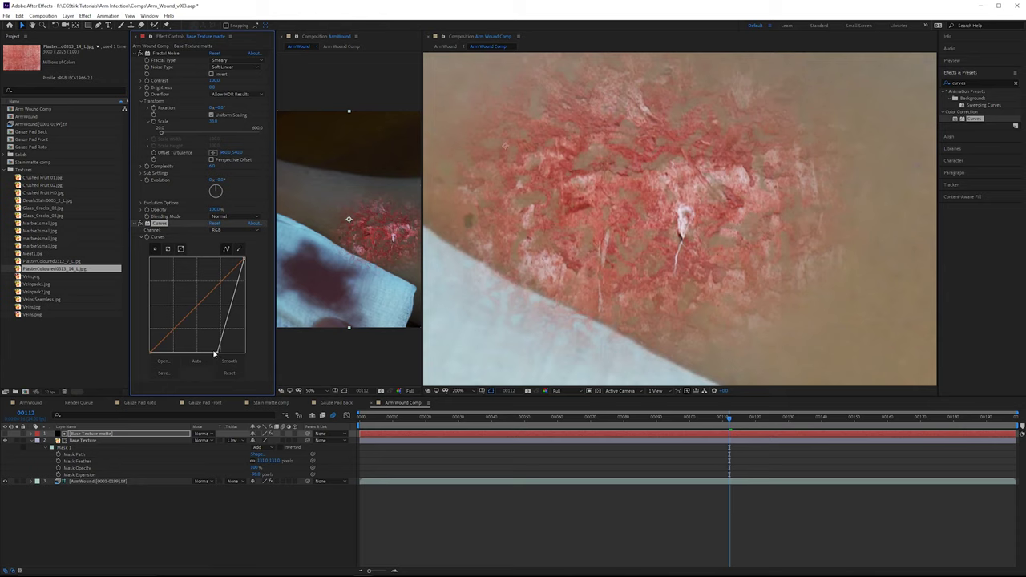
Step: Reshape the Base Texture mask by nudging its lower-right and upper points slightly to the left
{"action": "left_click", "coordinate": [784, 231]}
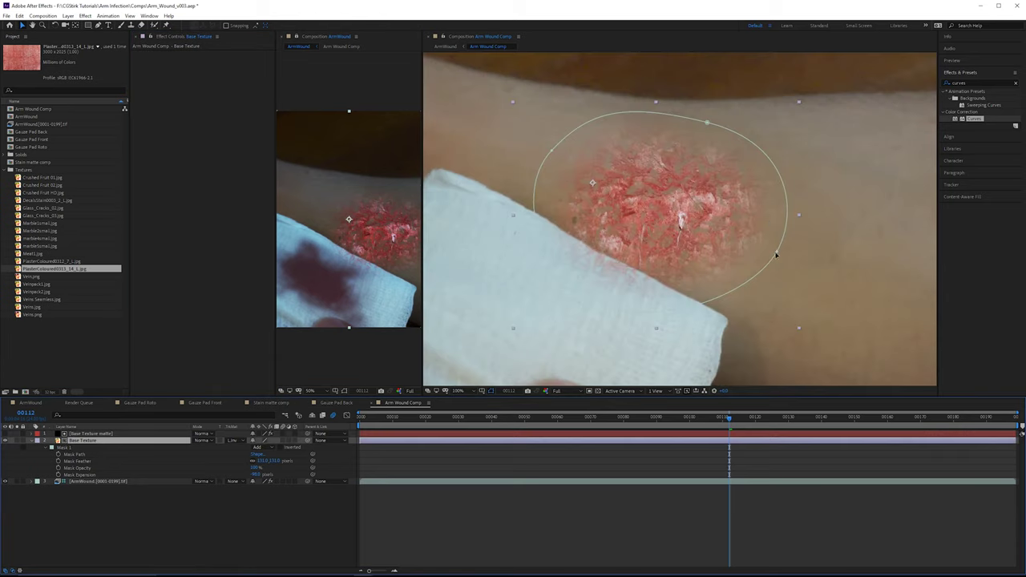
{"action": "mouse_move", "coordinate": [776, 255]}
{"action": "left_mouse_down"}
{"action": "mouse_move", "coordinate": [799, 270]}
{"action": "mouse_move", "coordinate": [767, 258]}
{"action": "left_mouse_up"}
{"action": "left_click_drag", "start_coordinate": [707, 123], "coordinate": [698, 120]}
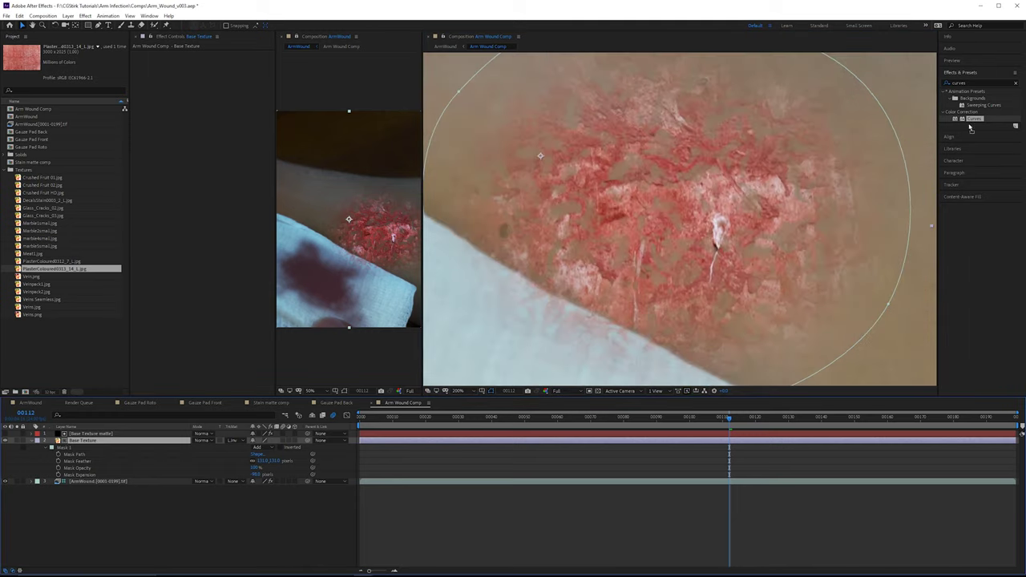
Step: Apply Curves to Base Texture and, in the Red channel, lift the black point while lowering the midtones and white point
{"action": "left_click_drag", "start_coordinate": [970, 128], "coordinate": [201, 161]}
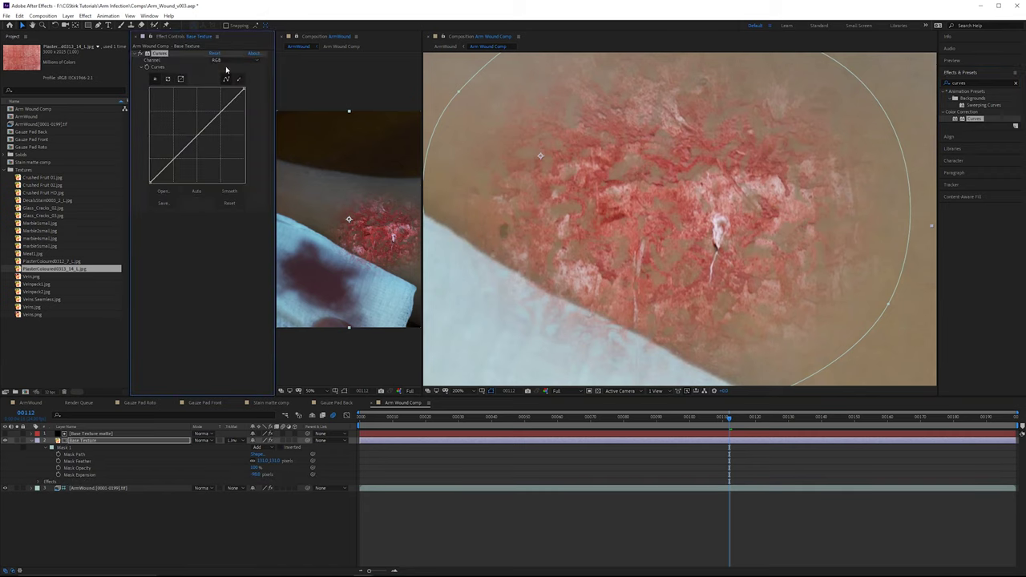
{"action": "left_click", "coordinate": [233, 60]}
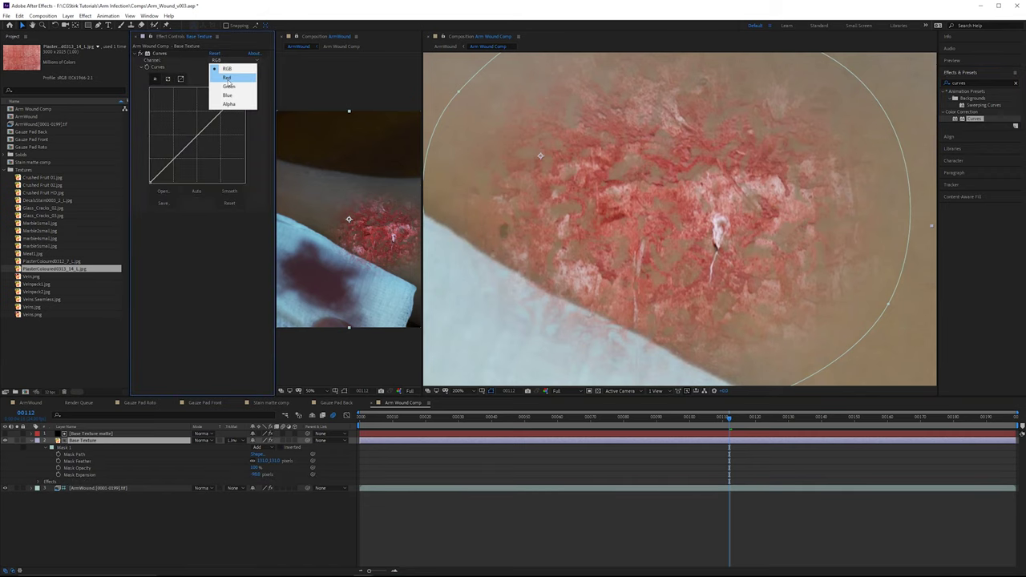
{"action": "left_click", "coordinate": [227, 77]}
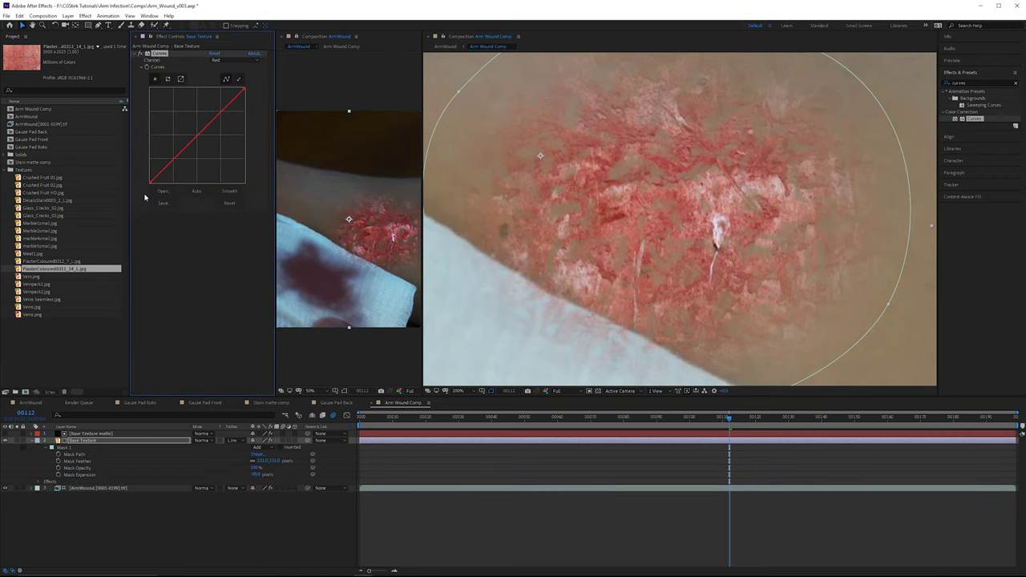
{"action": "left_click_drag", "start_coordinate": [149, 184], "coordinate": [124, 177]}
{"action": "left_click_drag", "start_coordinate": [184, 152], "coordinate": [188, 161]}
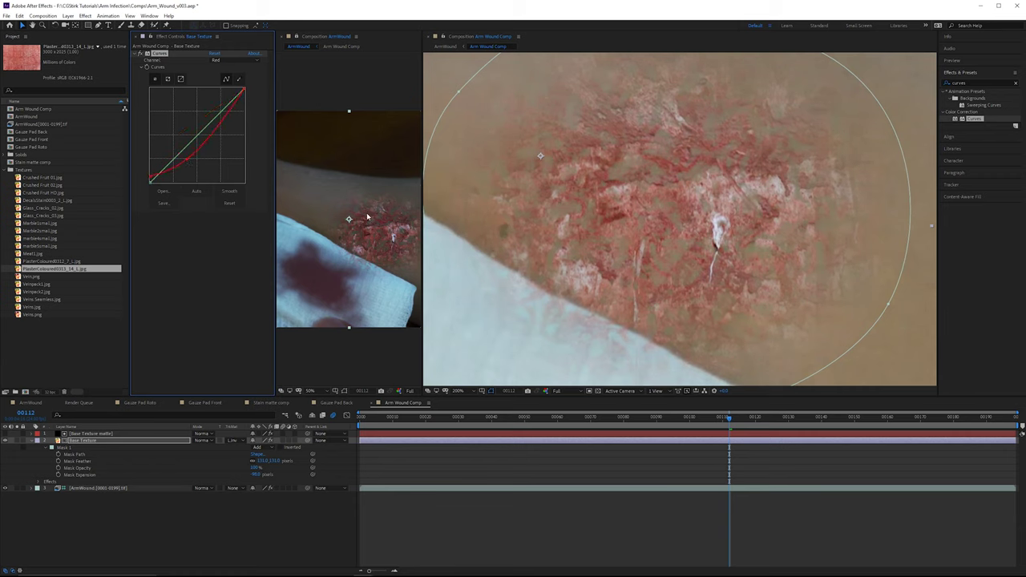
{"action": "scroll", "coordinate": [368, 226], "scroll_direction": "up", "scroll_amount": 2}
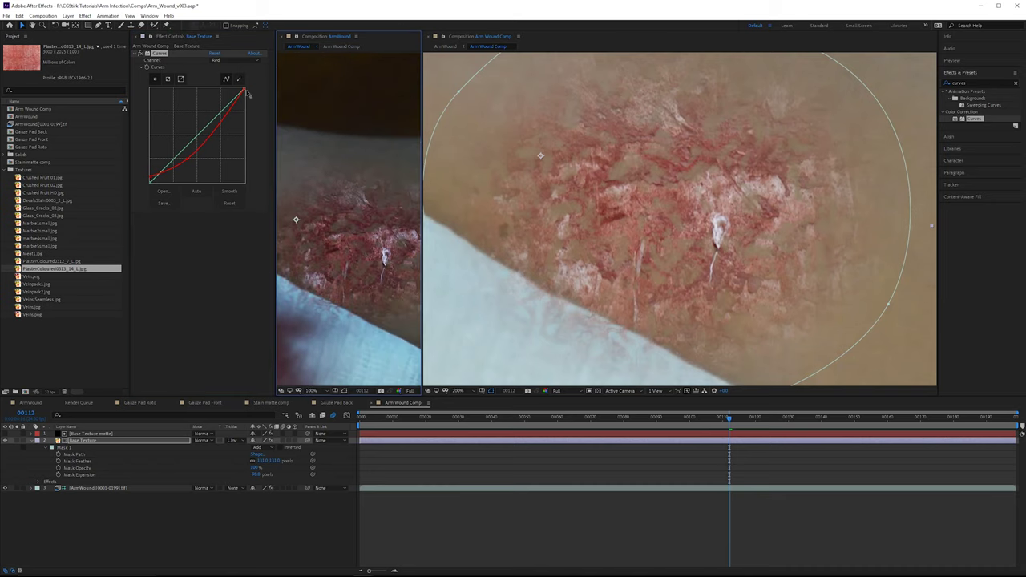
{"action": "left_click_drag", "start_coordinate": [250, 95], "coordinate": [260, 117]}
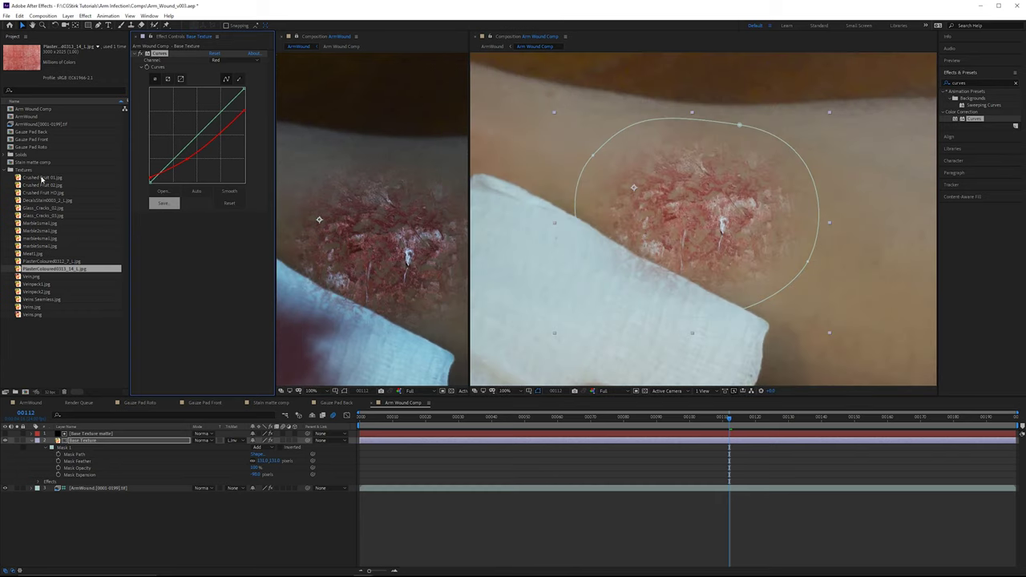
Step: Add the Crushed Fruit HD.jpg texture to Arm Wound Comp as the top layer
{"action": "left_click", "coordinate": [44, 177]}
{"action": "left_click", "coordinate": [54, 186]}
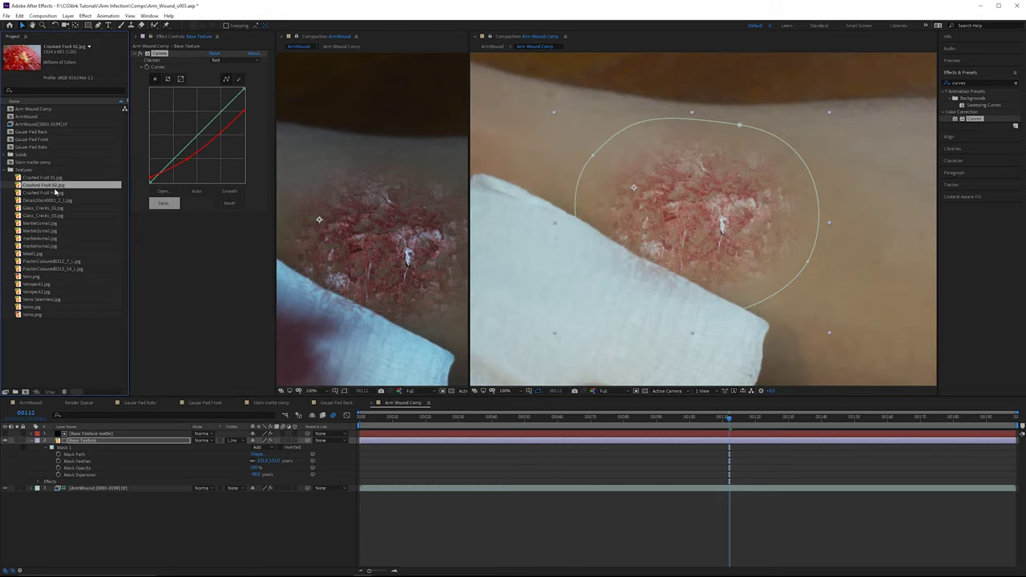
{"action": "left_click_drag", "start_coordinate": [54, 193], "coordinate": [126, 433]}
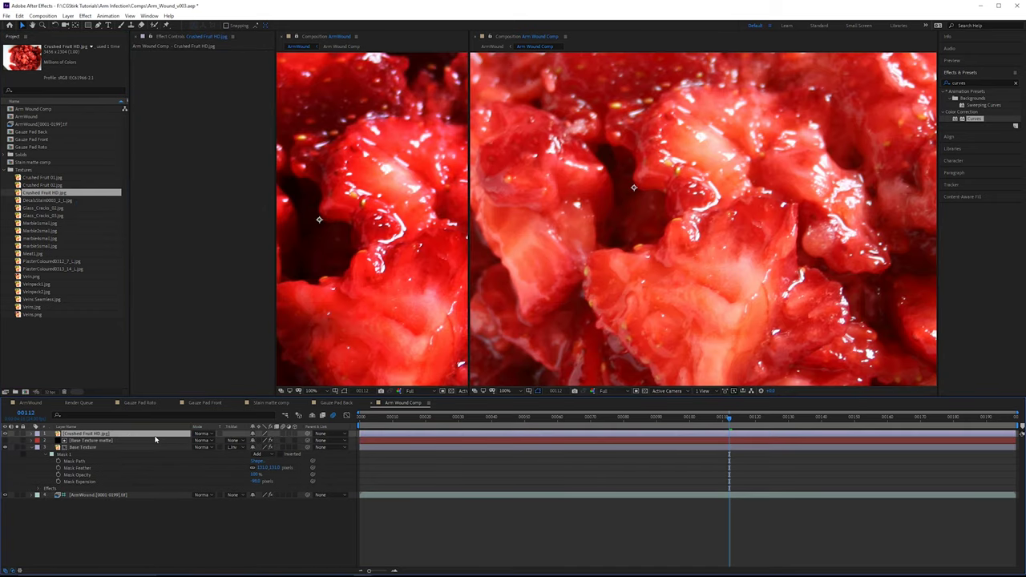
Step: Scale the Crushed Fruit HD layer down to 11% and position it over the wound on the forearm
{"action": "key", "text": "s"}
{"action": "left_click_drag", "start_coordinate": [266, 440], "coordinate": [239, 442]}
{"action": "left_click_drag", "start_coordinate": [659, 177], "coordinate": [726, 204]}
{"action": "key", "text": "period"}
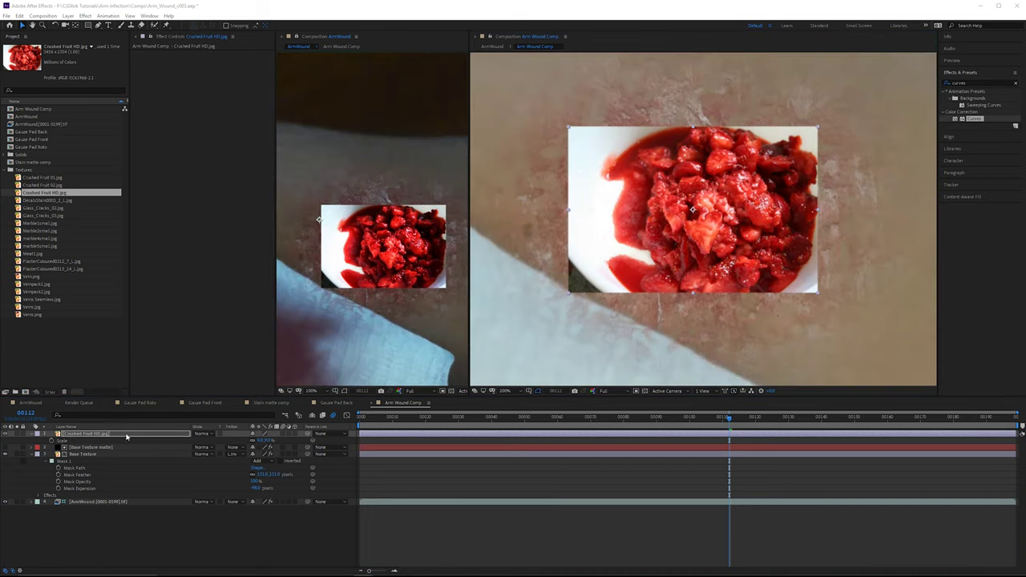
{"action": "key", "text": "s"}
{"action": "key", "text": "s"}
{"action": "left_click_drag", "start_coordinate": [269, 441], "coordinate": [271, 441]}
{"action": "left_click_drag", "start_coordinate": [705, 205], "coordinate": [687, 204]}
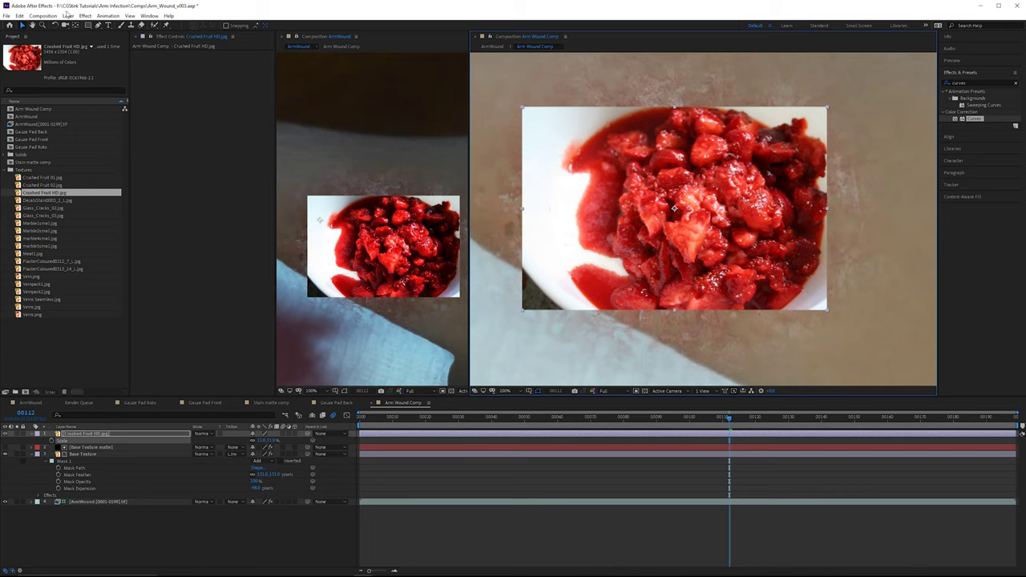
Step: Draw a closed Pen mask around the red fruit on the Crushed Fruit HD layer, cutting away most of the white bowl
{"action": "key", "text": "g"}
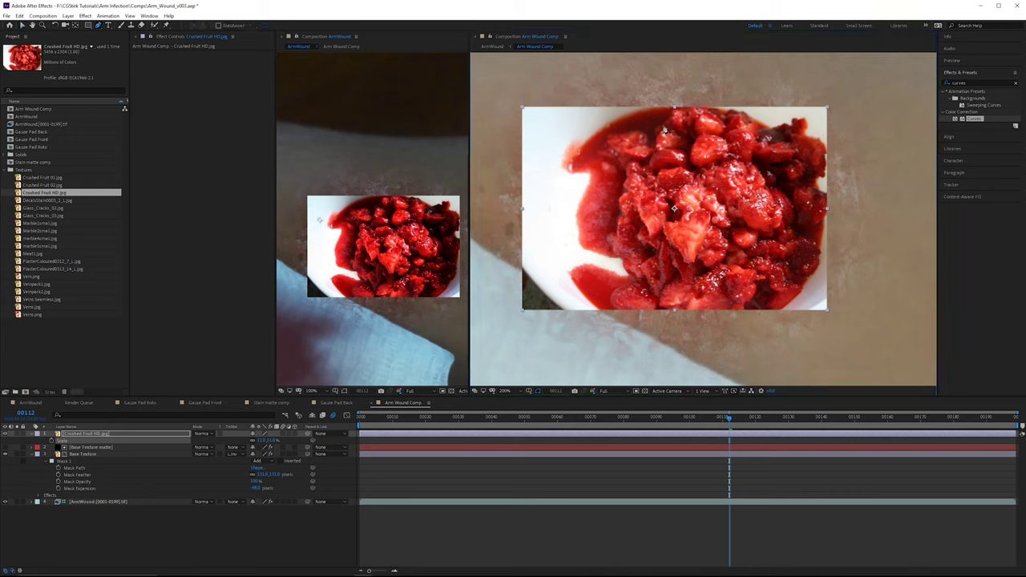
{"action": "left_click", "coordinate": [582, 145]}
{"action": "left_click", "coordinate": [572, 157]}
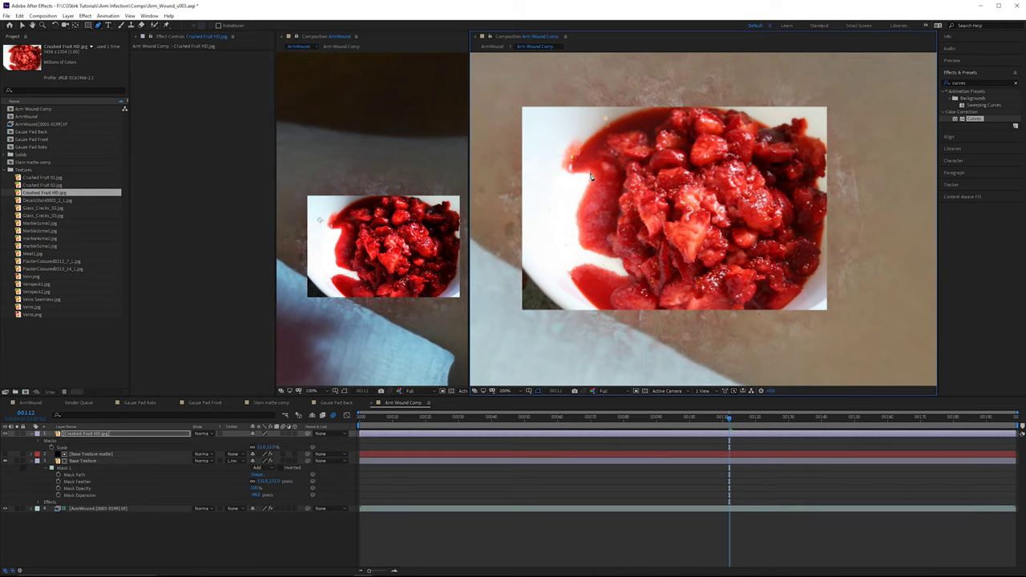
{"action": "left_click", "coordinate": [600, 170]}
{"action": "left_click", "coordinate": [586, 198]}
{"action": "left_click", "coordinate": [586, 240]}
{"action": "left_click", "coordinate": [609, 248]}
{"action": "left_click", "coordinate": [582, 270]}
{"action": "left_click", "coordinate": [577, 303]}
{"action": "left_click", "coordinate": [639, 303]}
{"action": "left_click", "coordinate": [686, 305]}
{"action": "left_click", "coordinate": [734, 303]}
{"action": "left_click", "coordinate": [782, 305]}
{"action": "left_click", "coordinate": [800, 292]}
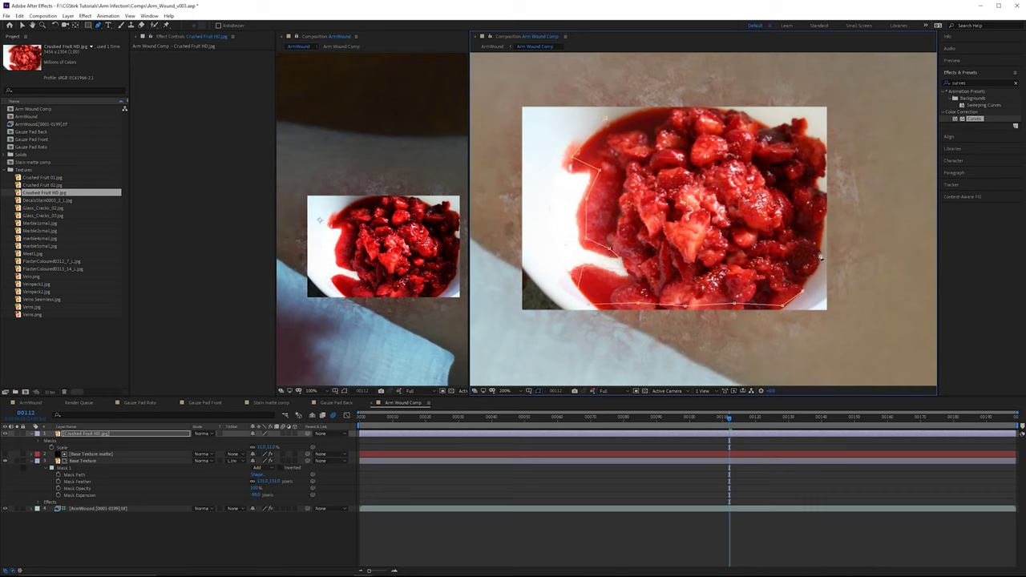
{"action": "left_click", "coordinate": [818, 253]}
{"action": "left_click", "coordinate": [826, 197]}
{"action": "left_click", "coordinate": [821, 152]}
{"action": "left_click", "coordinate": [800, 123]}
{"action": "left_click", "coordinate": [779, 128]}
{"action": "left_click", "coordinate": [746, 120]}
{"action": "left_click", "coordinate": [677, 113]}
{"action": "left_click", "coordinate": [650, 117]}
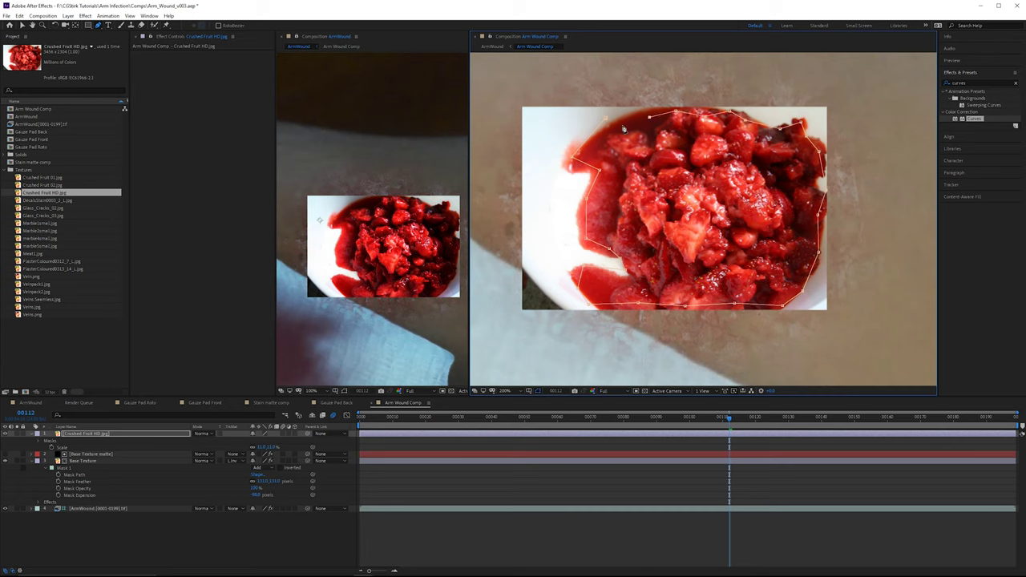
{"action": "left_click", "coordinate": [617, 126]}
{"action": "left_click", "coordinate": [606, 121]}
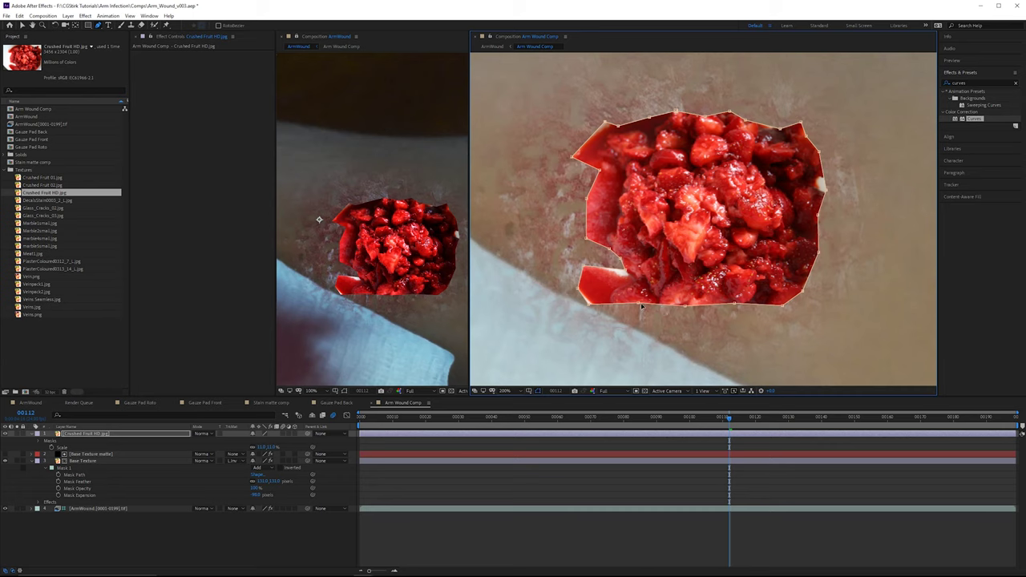
Step: Nudge a point on the fruit mask's lower edge slightly upward and soften the mask's edges with Mask Feather
{"action": "left_click_drag", "start_coordinate": [639, 303], "coordinate": [642, 291]}
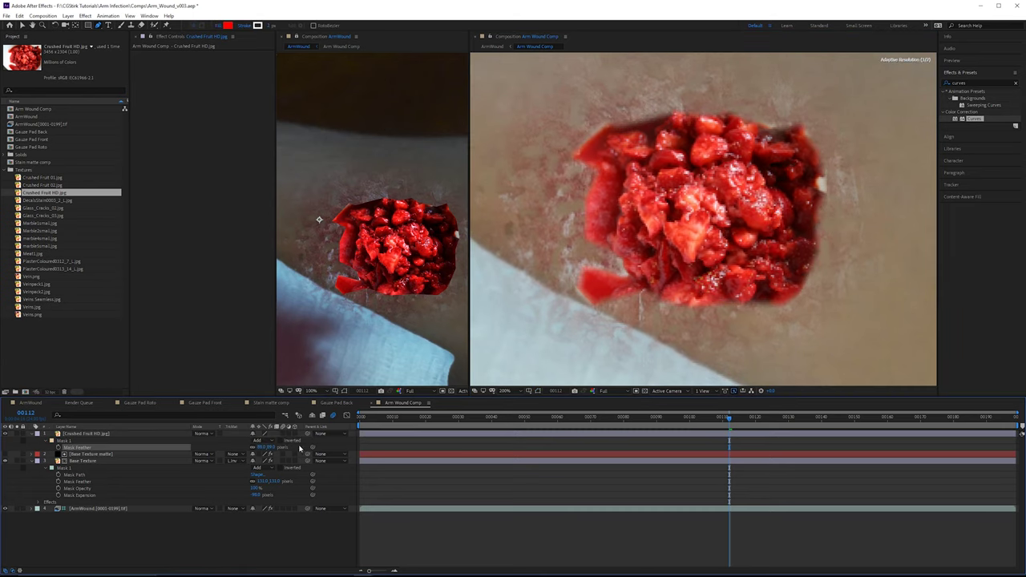
{"action": "left_click_drag", "start_coordinate": [273, 447], "coordinate": [290, 447]}
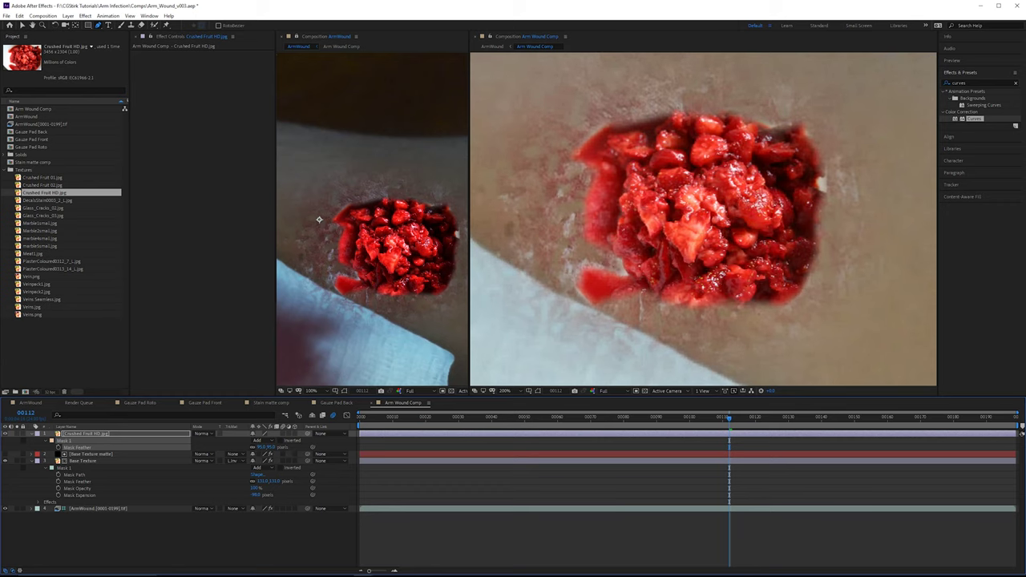
Step: Create a black solid named "Crushed Fruit matte" as the top layer of Arm Wound Comp
{"action": "right_click", "coordinate": [223, 516]}
{"action": "mouse_move", "coordinate": [240, 438]}
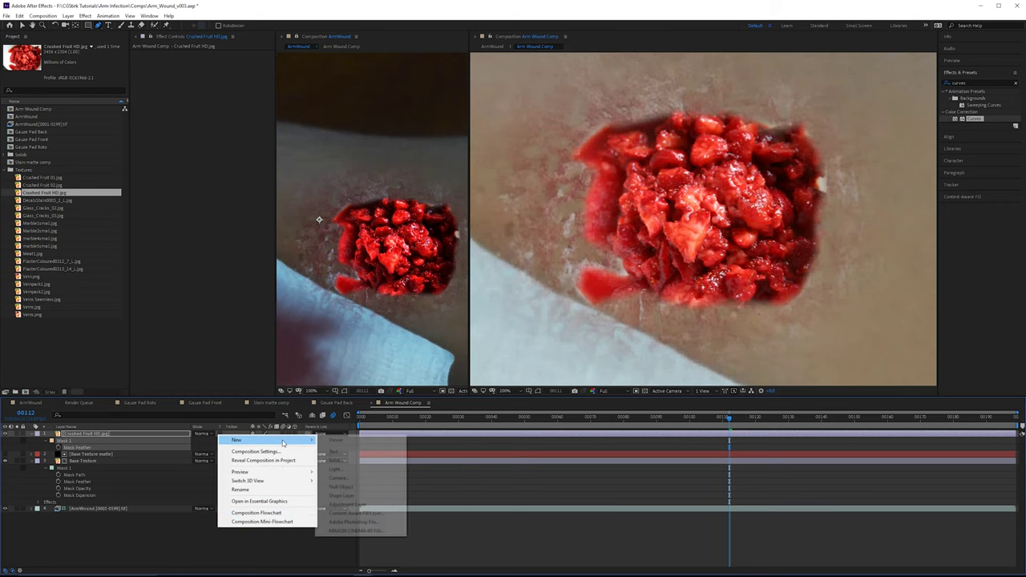
{"action": "left_click", "coordinate": [377, 460]}
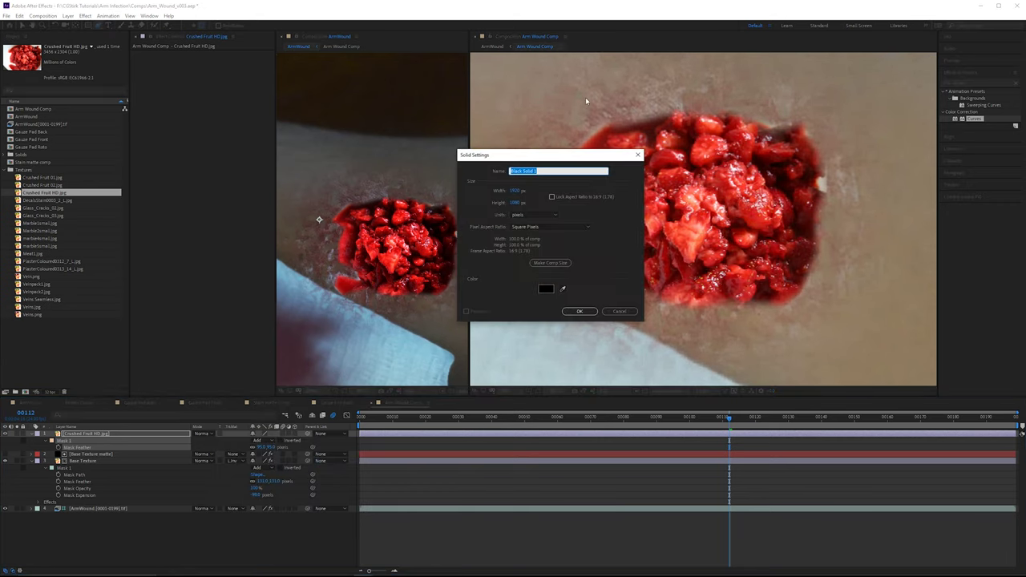
{"action": "type", "text": "Crushed Fruit matte"}
{"action": "key", "text": "Return"}
Step: Apply Fractal Noise to the Crushed Fruit matte layer and set its Fractal Type to Smeary
{"action": "left_click", "coordinate": [972, 82]}
{"action": "type", "text": "fractal"}
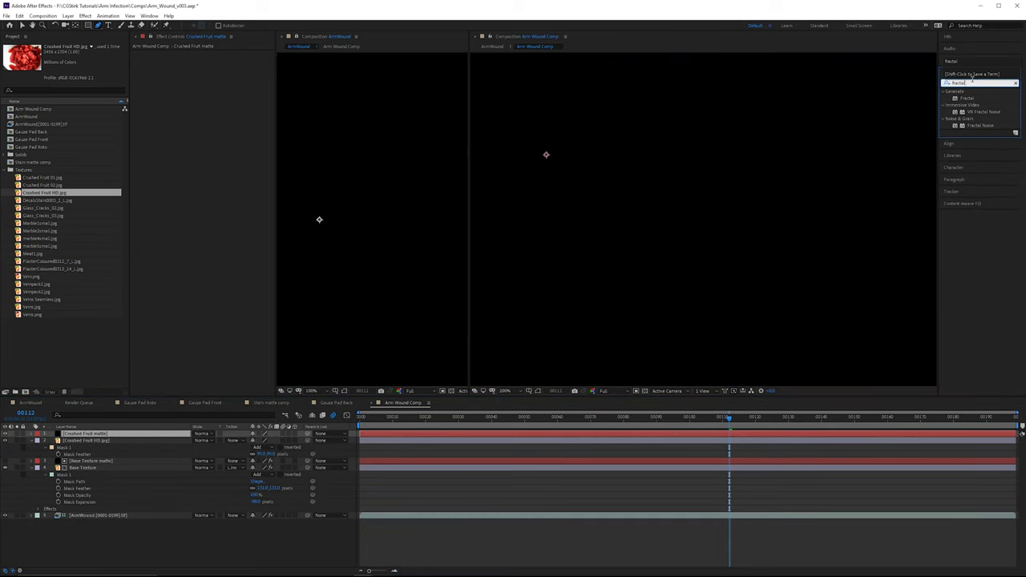
{"action": "double_click", "coordinate": [987, 126]}
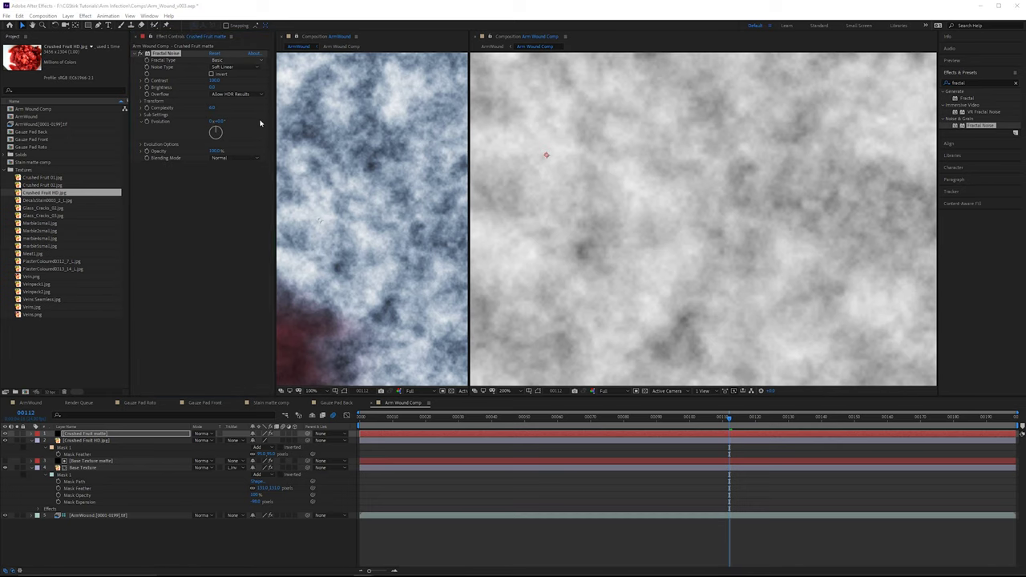
{"action": "left_click", "coordinate": [234, 61]}
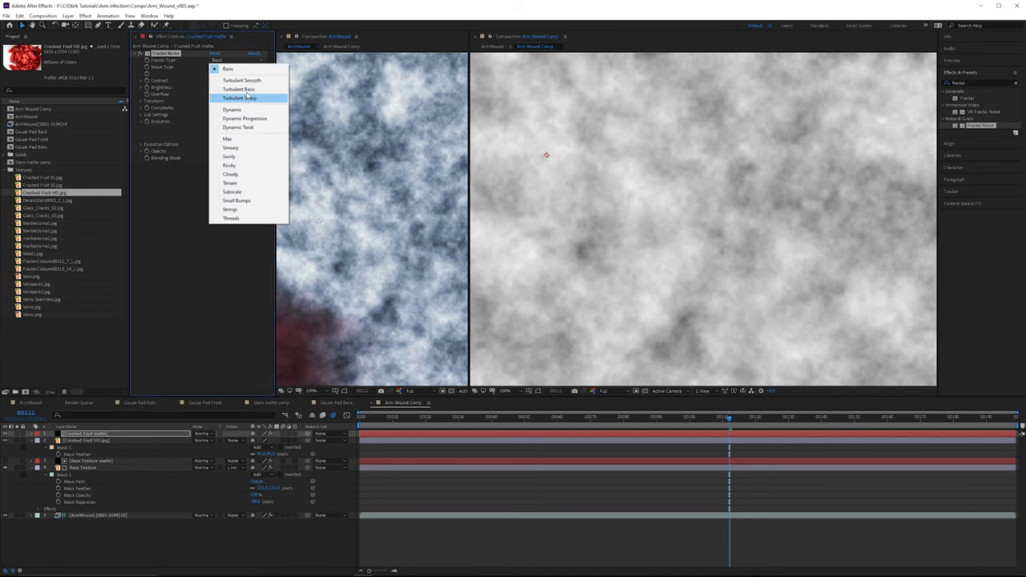
{"action": "left_click", "coordinate": [231, 148]}
{"action": "key", "text": "comma"}
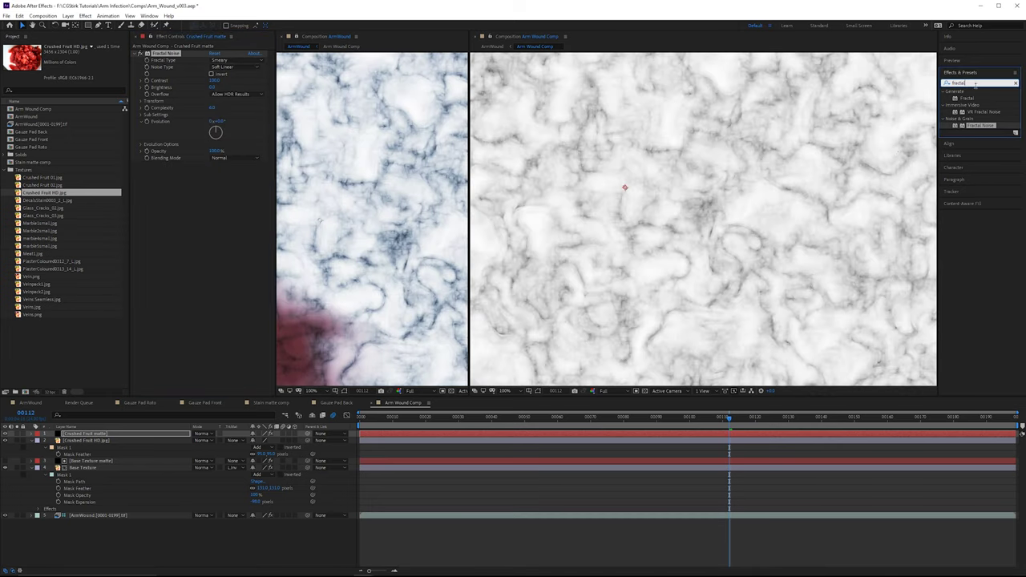
Step: Add Curves to the Crushed Fruit matte and pull the black point inward past mid-range for harsh black-and-white contrast
{"action": "left_click_drag", "start_coordinate": [976, 84], "coordinate": [869, 87]}
{"action": "type", "text": "curves"}
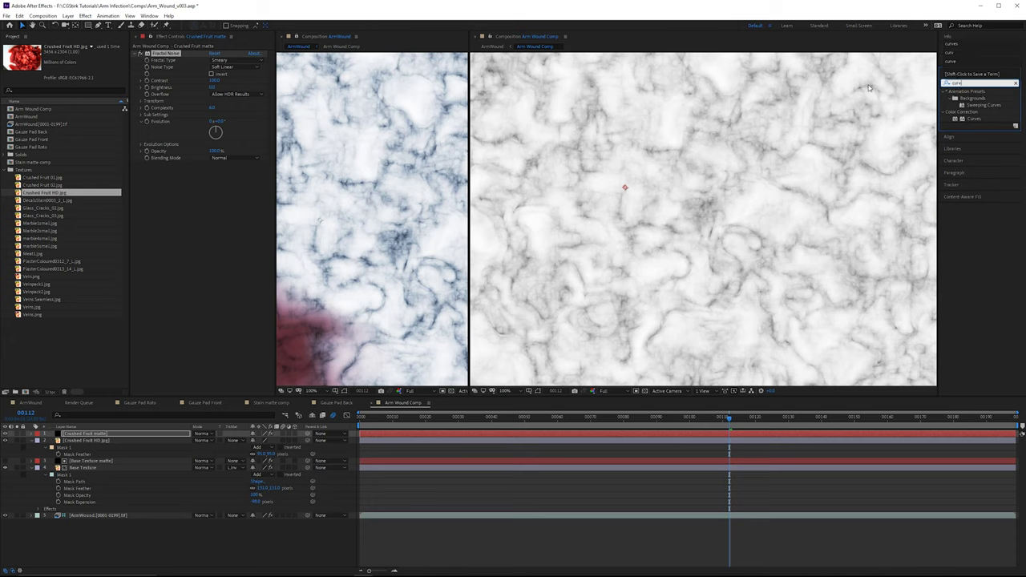
{"action": "left_click_drag", "start_coordinate": [973, 119], "coordinate": [208, 222]}
{"action": "left_click", "coordinate": [151, 295]}
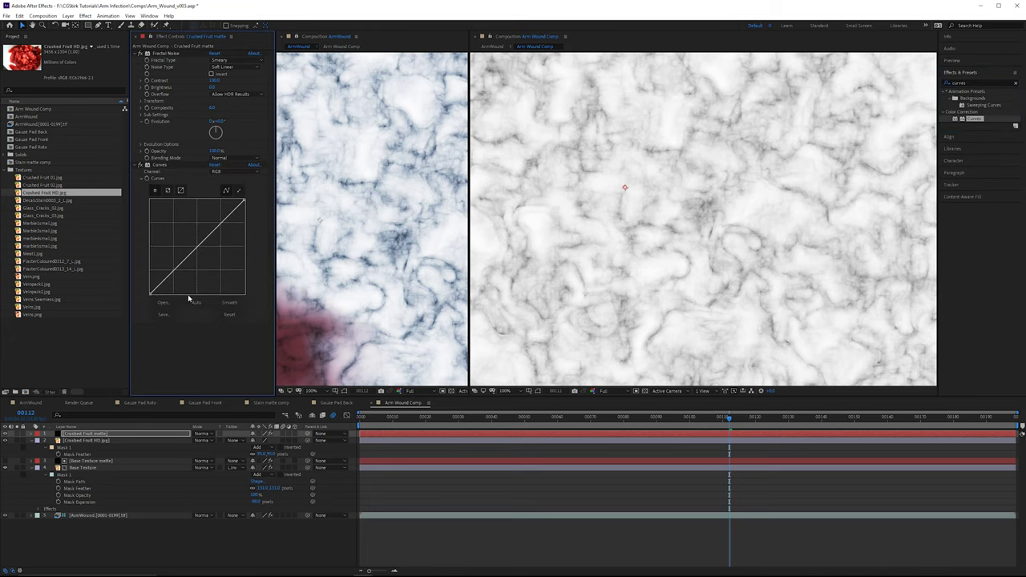
{"action": "left_click_drag", "start_coordinate": [151, 296], "coordinate": [204, 313]}
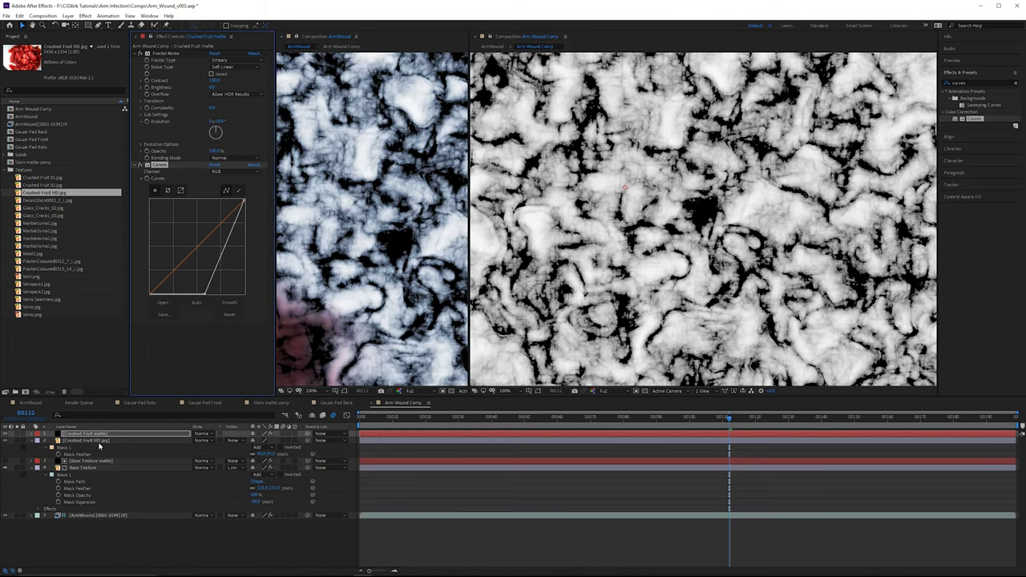
Step: Set the Crushed Fruit HD layer's track matte to Luma Inverted Matte using Crushed Fruit matte, and inspect the wound up close
{"action": "left_click", "coordinate": [94, 441]}
{"action": "left_click", "coordinate": [232, 440]}
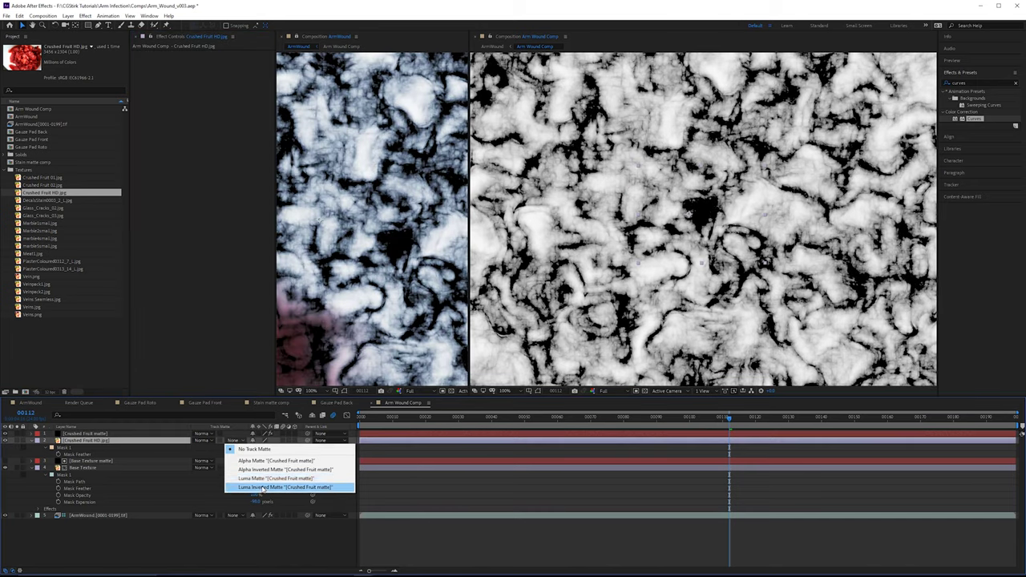
{"action": "left_click", "coordinate": [262, 487]}
{"action": "scroll", "coordinate": [721, 199], "scroll_direction": "up", "scroll_amount": 2}
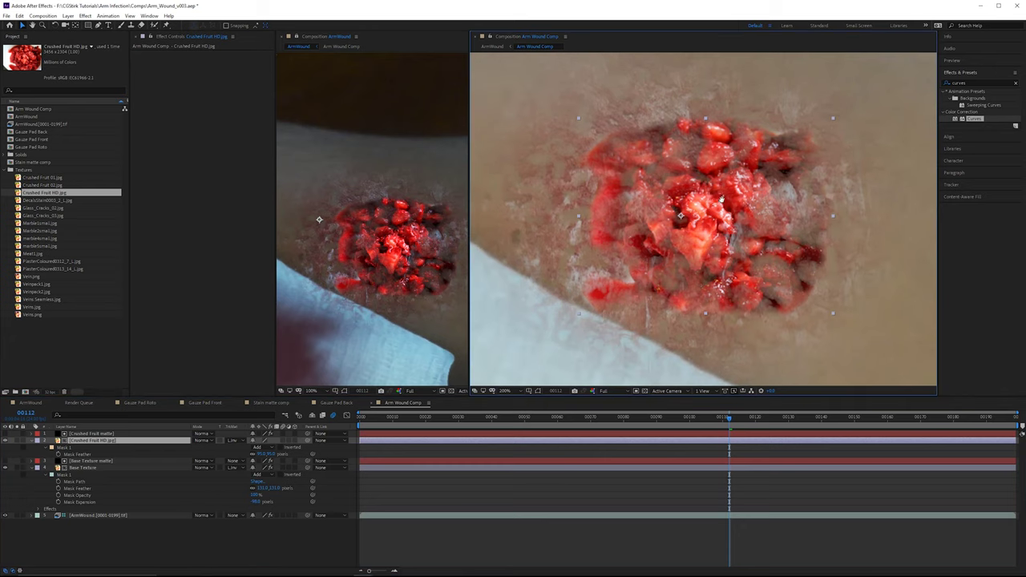
{"action": "scroll", "coordinate": [717, 188], "scroll_direction": "up", "scroll_amount": 1}
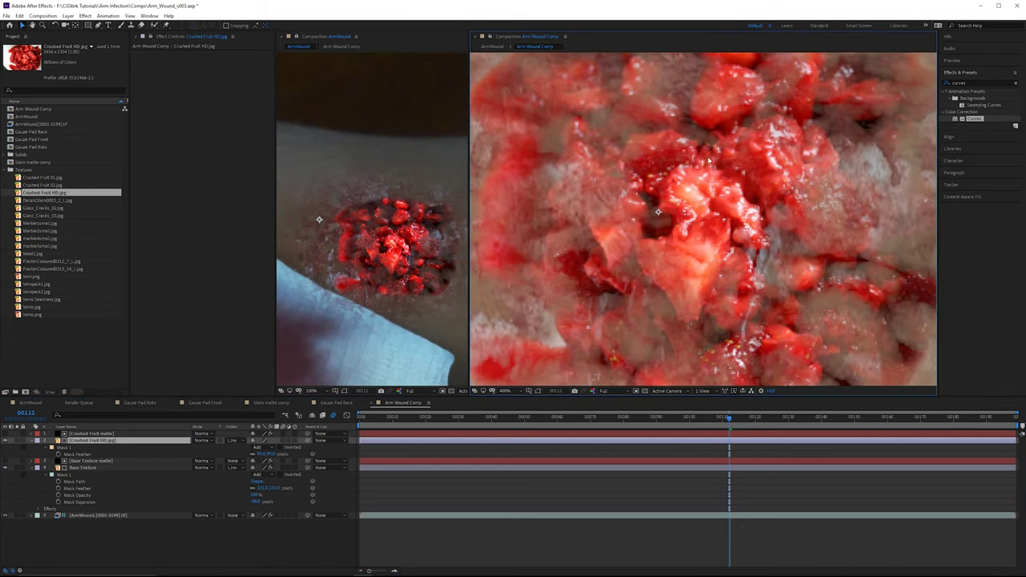
{"action": "scroll", "coordinate": [702, 218], "scroll_direction": "down", "scroll_amount": 1}
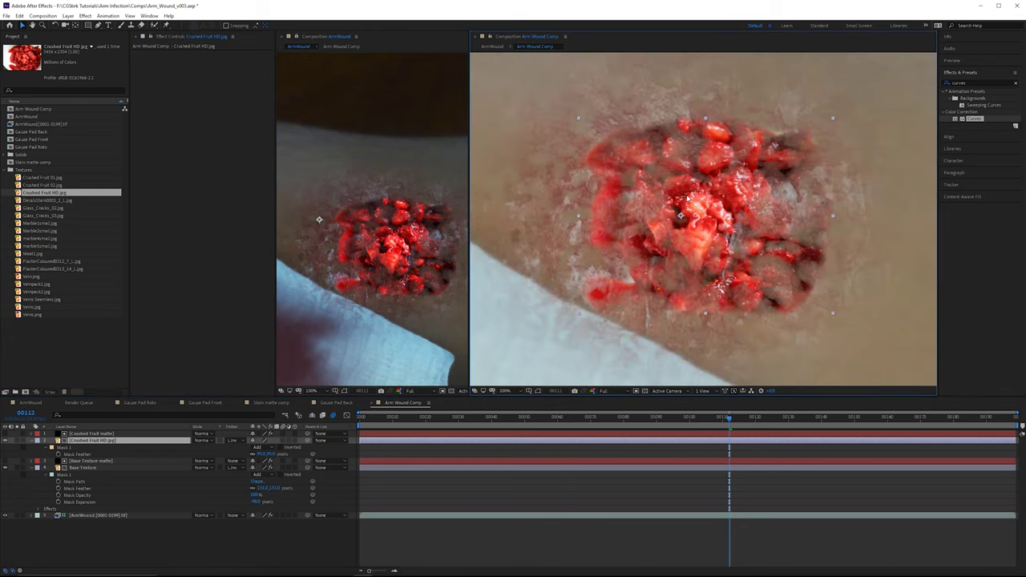
Step: Draw a closed Pen mask around the central cluster of fruit on the Crushed Fruit matte layer
{"action": "left_click", "coordinate": [117, 434]}
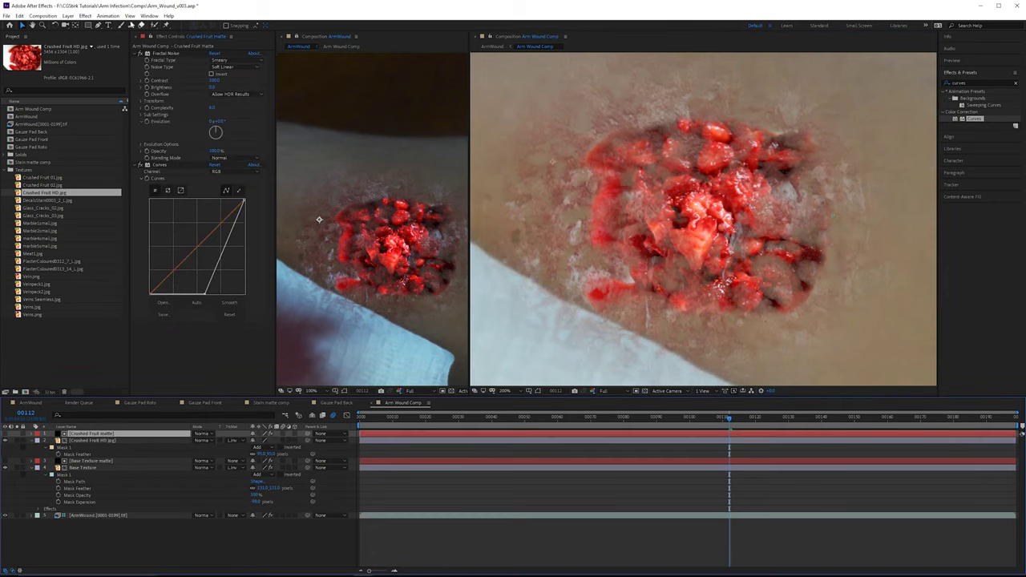
{"action": "key", "text": "g"}
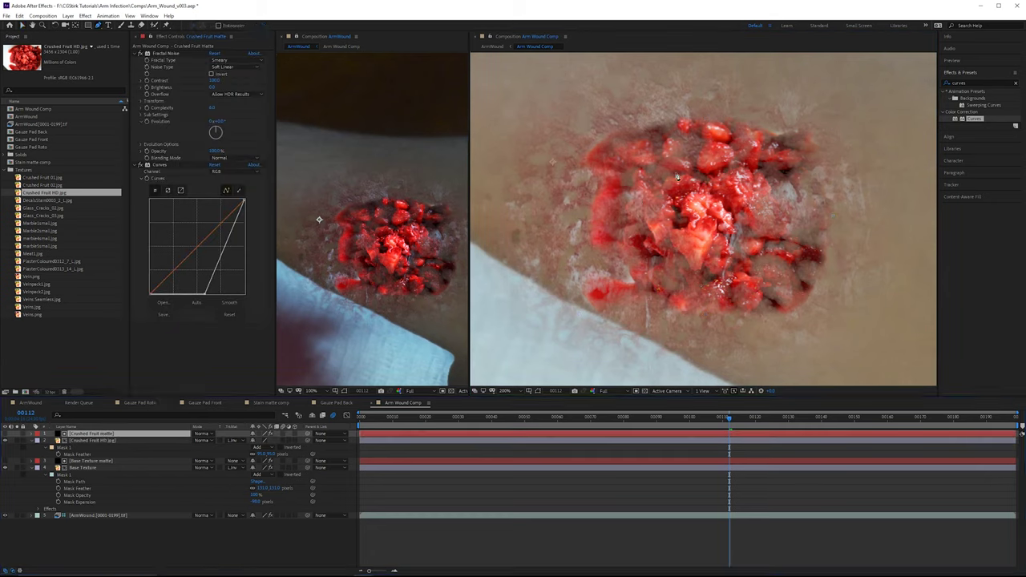
{"action": "left_click", "coordinate": [682, 164]}
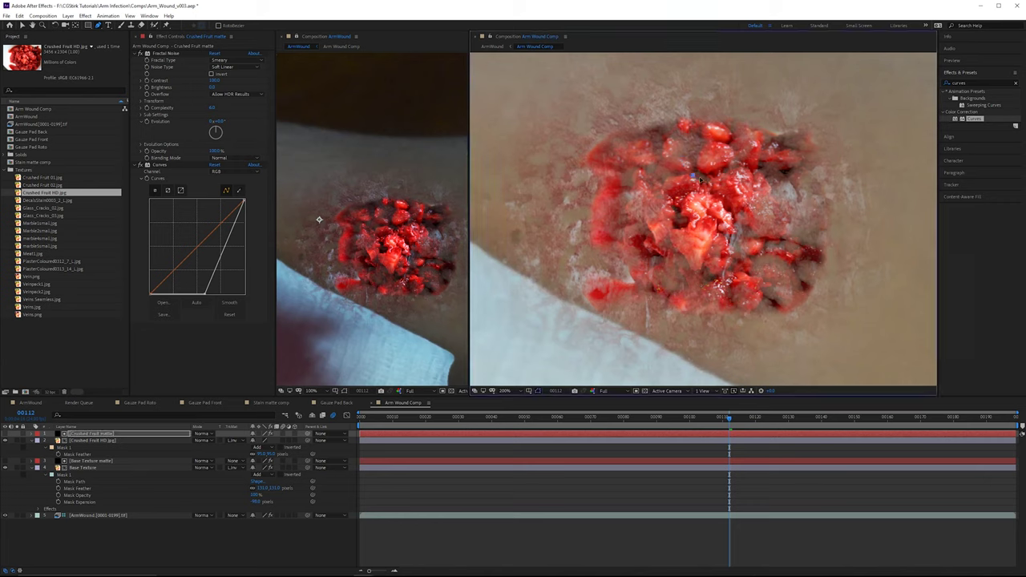
{"action": "left_click", "coordinate": [737, 226]}
{"action": "left_click", "coordinate": [751, 238]}
{"action": "left_click", "coordinate": [738, 265]}
{"action": "left_click", "coordinate": [712, 277]}
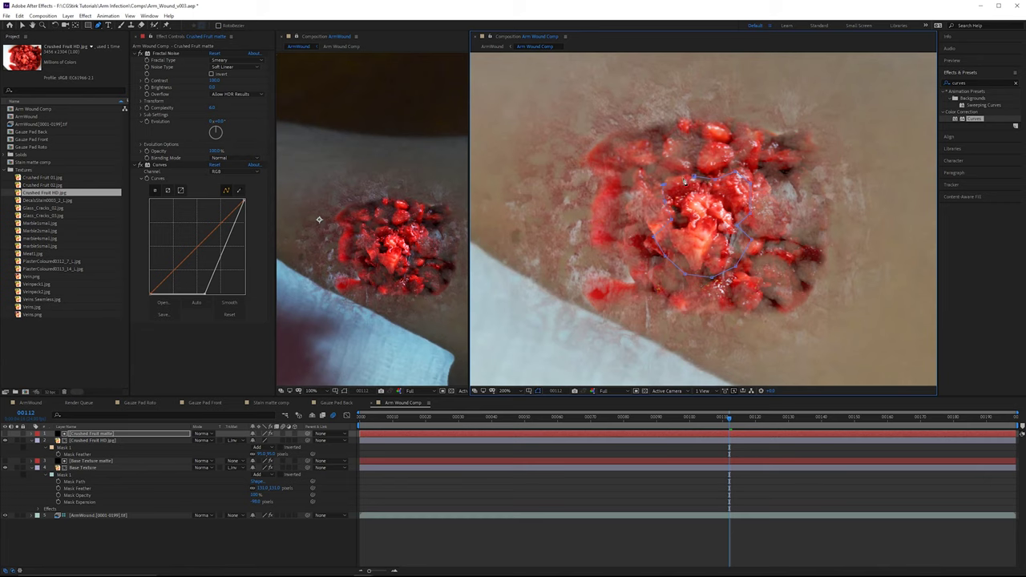
{"action": "left_click", "coordinate": [687, 181]}
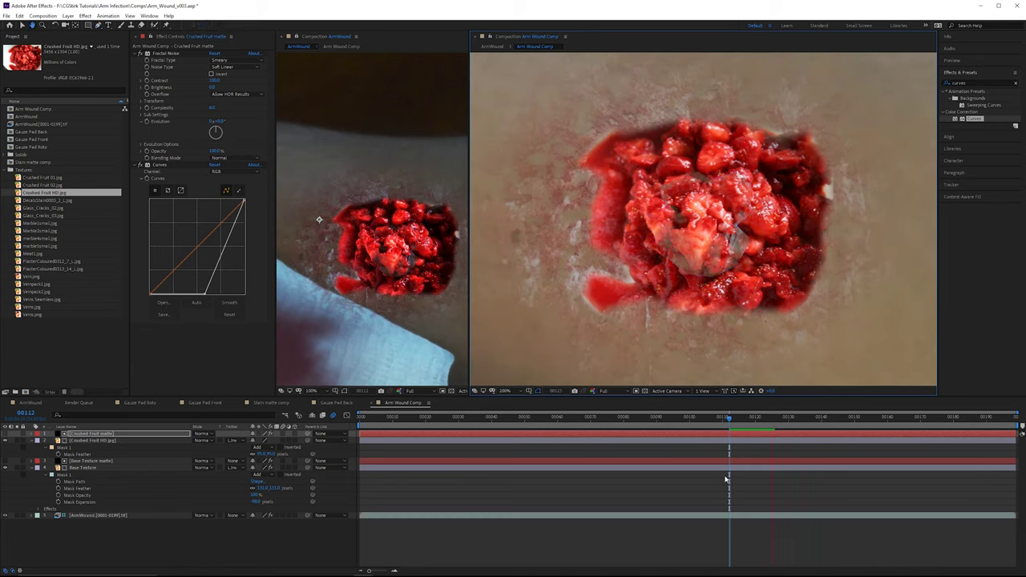
Step: Set the mode of the Crushed Fruit matte's mask to Subtract
{"action": "left_click", "coordinate": [112, 434]}
{"action": "key", "text": "m"}
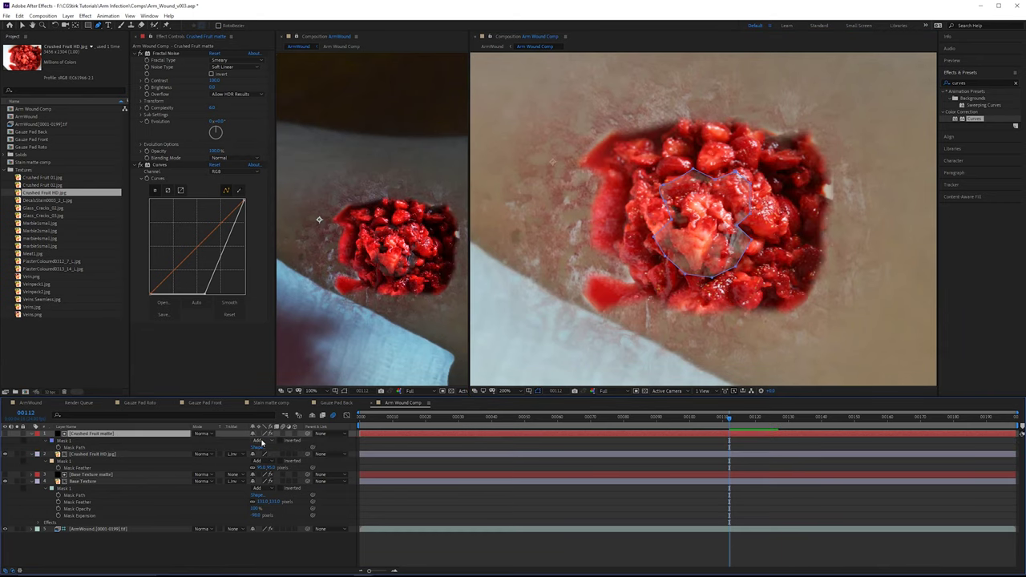
{"action": "left_click", "coordinate": [258, 440]}
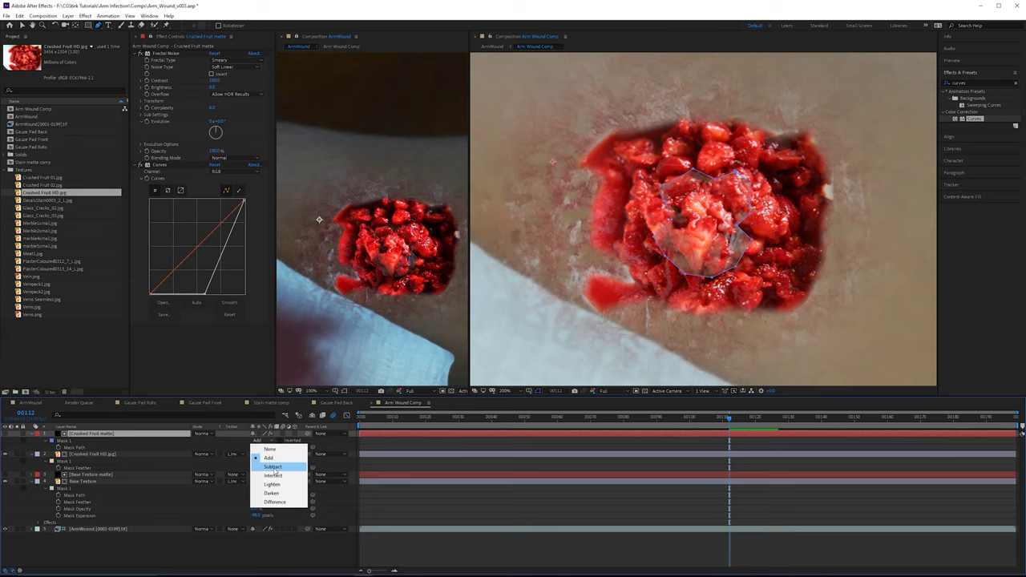
{"action": "left_click", "coordinate": [272, 467]}
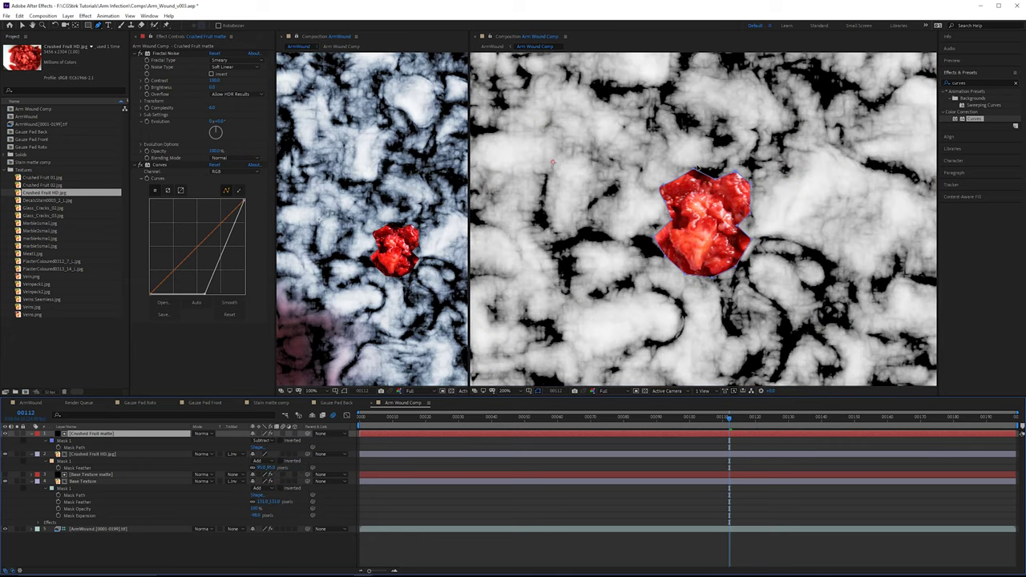
Step: Reshape the subtract mask slightly around the central fruit and hide the Crushed Fruit matte layer
{"action": "left_click_drag", "start_coordinate": [750, 211], "coordinate": [748, 227]}
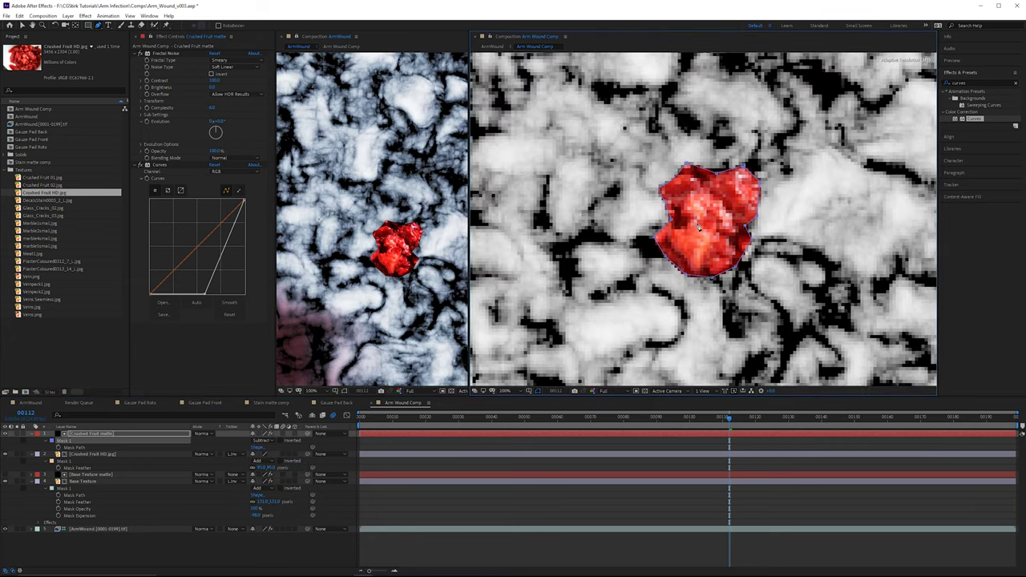
{"action": "left_click_drag", "start_coordinate": [673, 218], "coordinate": [671, 217]}
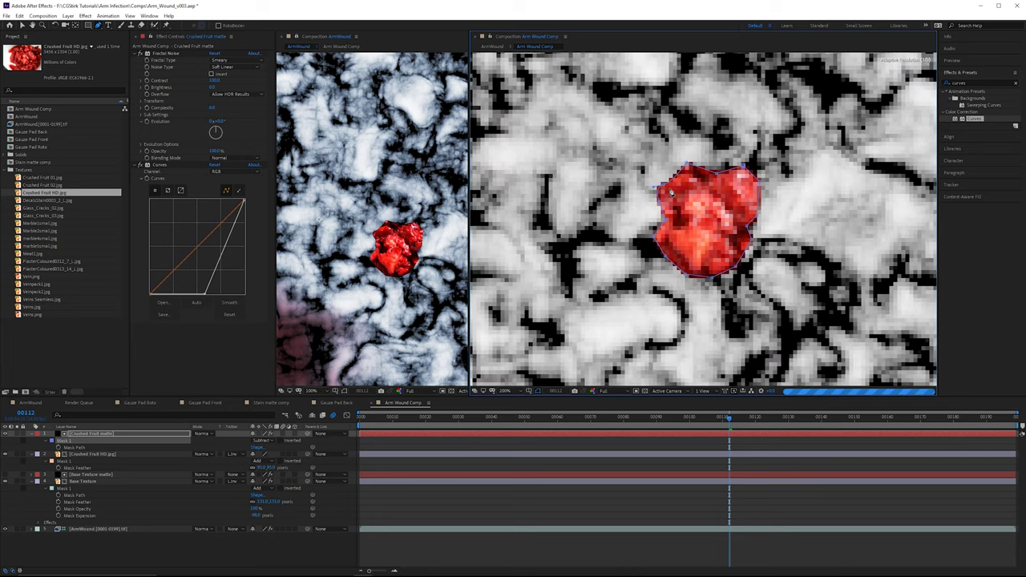
{"action": "left_click", "coordinate": [6, 434]}
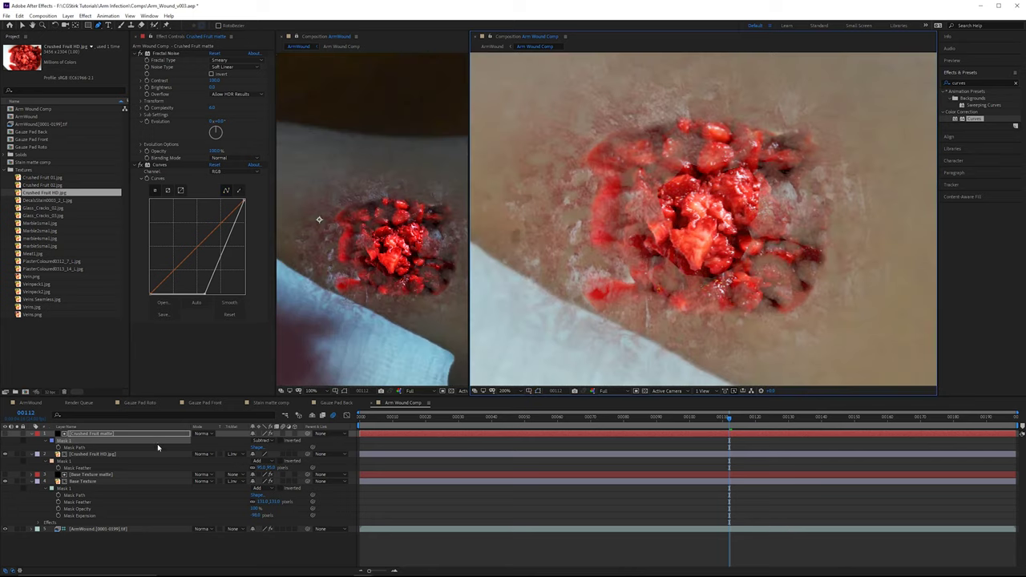
Step: Feather the Crushed Fruit matte's mask strongly so the solid central fruit blends into the noisy surroundings
{"action": "left_click", "coordinate": [95, 434]}
{"action": "key", "text": "f"}
{"action": "left_click_drag", "start_coordinate": [263, 448], "coordinate": [299, 454]}
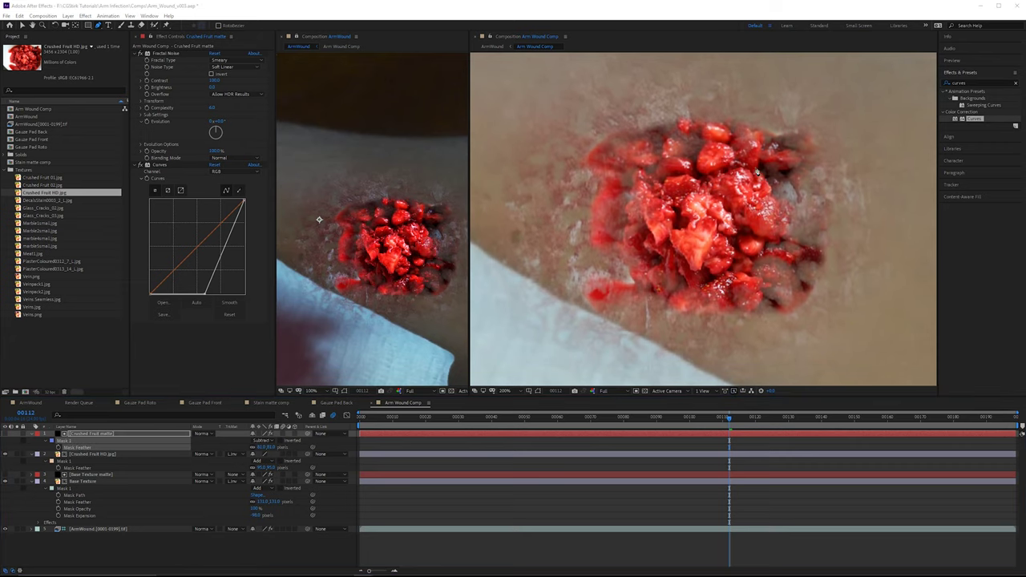
Step: Open the Crushed Fruit HD.jpg source photo in a wider footage viewer and examine the whole bowl for reference
{"action": "double_click", "coordinate": [58, 194]}
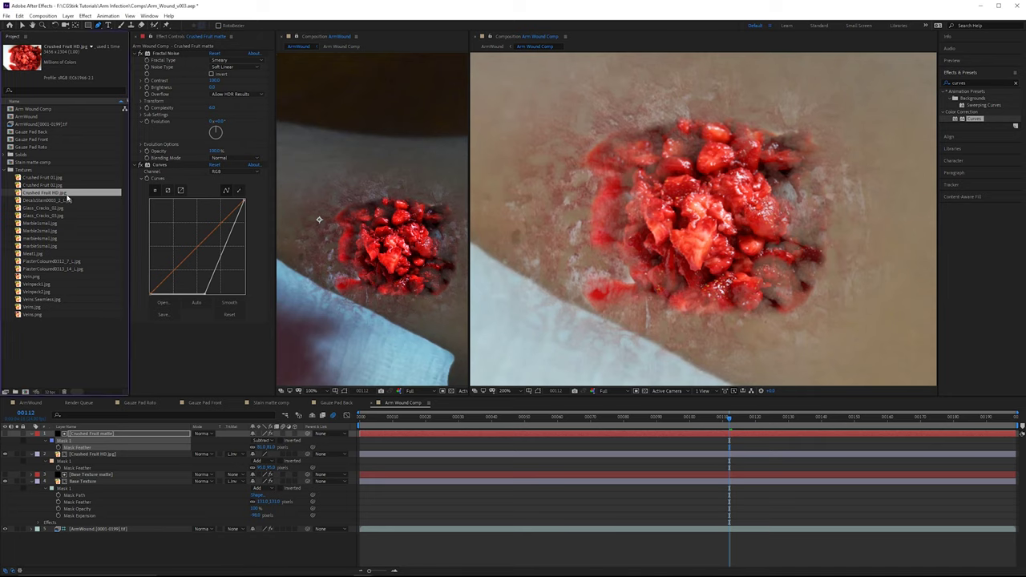
{"action": "left_click_drag", "start_coordinate": [451, 150], "coordinate": [631, 170]}
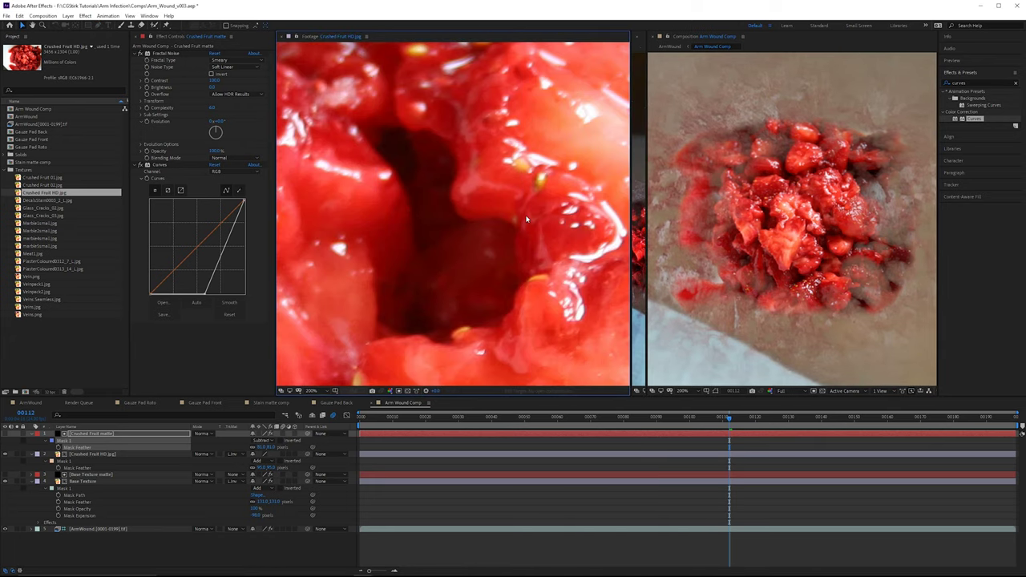
{"action": "scroll", "coordinate": [526, 215], "scroll_direction": "down", "scroll_amount": 5}
{"action": "scroll", "coordinate": [527, 214], "scroll_direction": "up", "scroll_amount": 2}
{"action": "left_click_drag", "start_coordinate": [529, 215], "coordinate": [527, 174]}
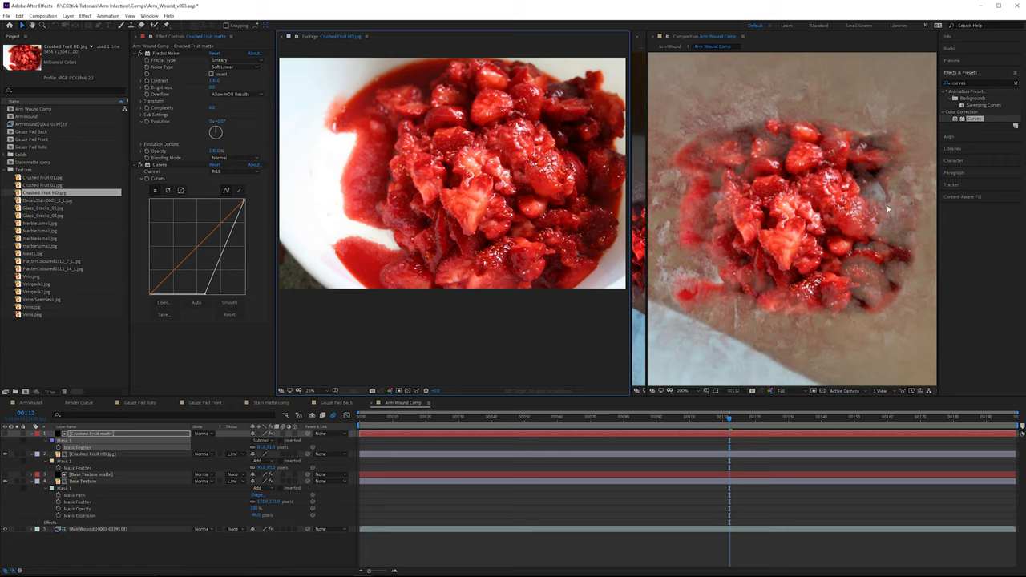
Step: Display the Crushed Fruit matte's mask outline and move its right-hand points outward to include more fruit on that side
{"action": "key", "text": "Return"}
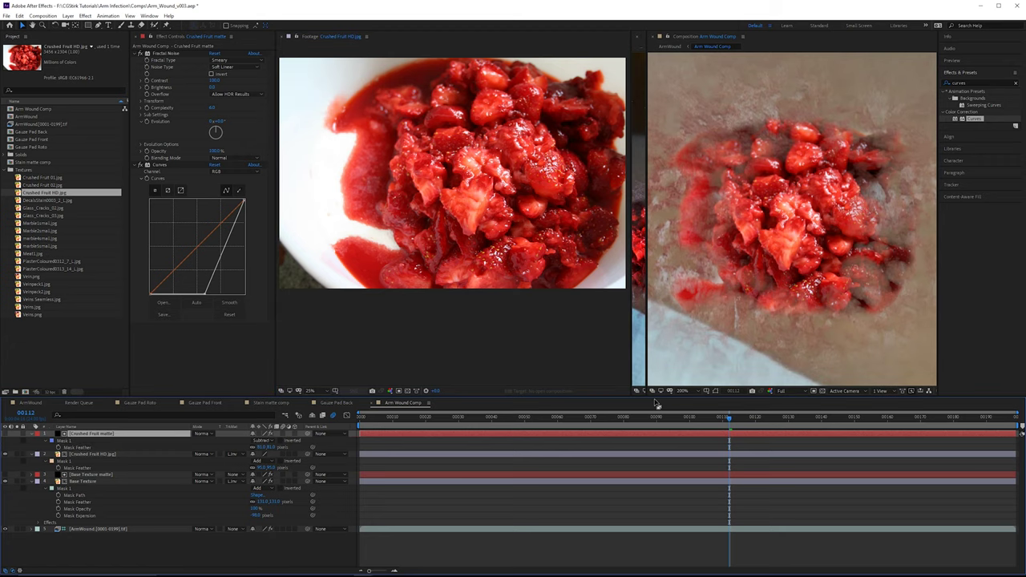
{"action": "left_click", "coordinate": [717, 391]}
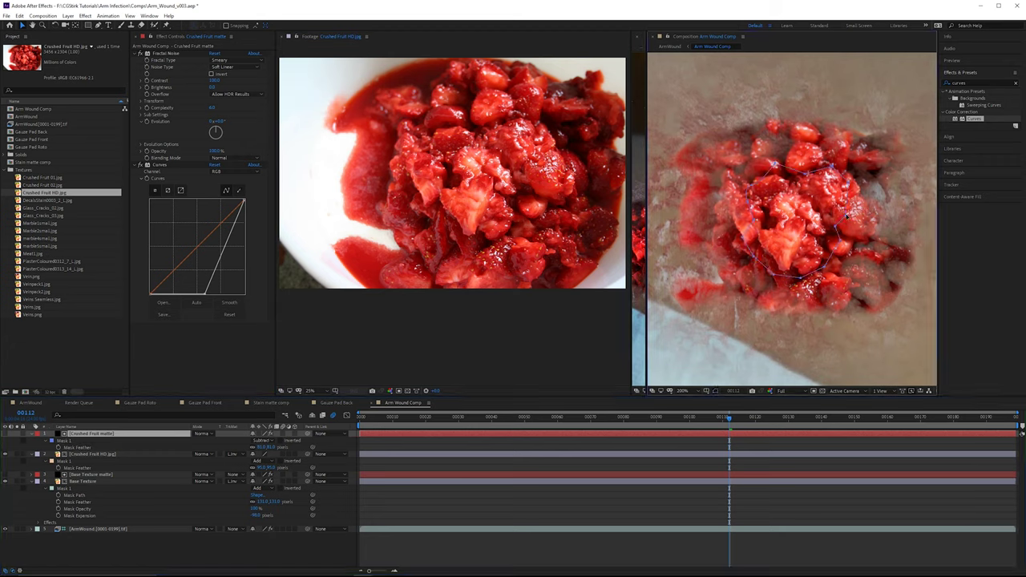
{"action": "left_click_drag", "start_coordinate": [846, 215], "coordinate": [862, 180]}
{"action": "left_click_drag", "start_coordinate": [860, 214], "coordinate": [882, 217]}
{"action": "left_click_drag", "start_coordinate": [863, 183], "coordinate": [876, 181]}
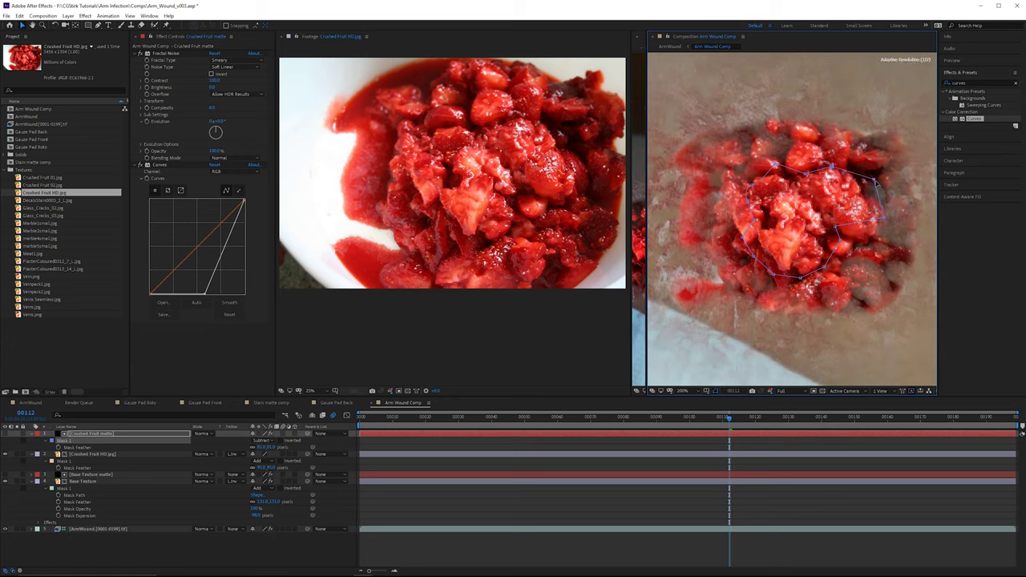
{"action": "left_click_drag", "start_coordinate": [885, 217], "coordinate": [891, 217]}
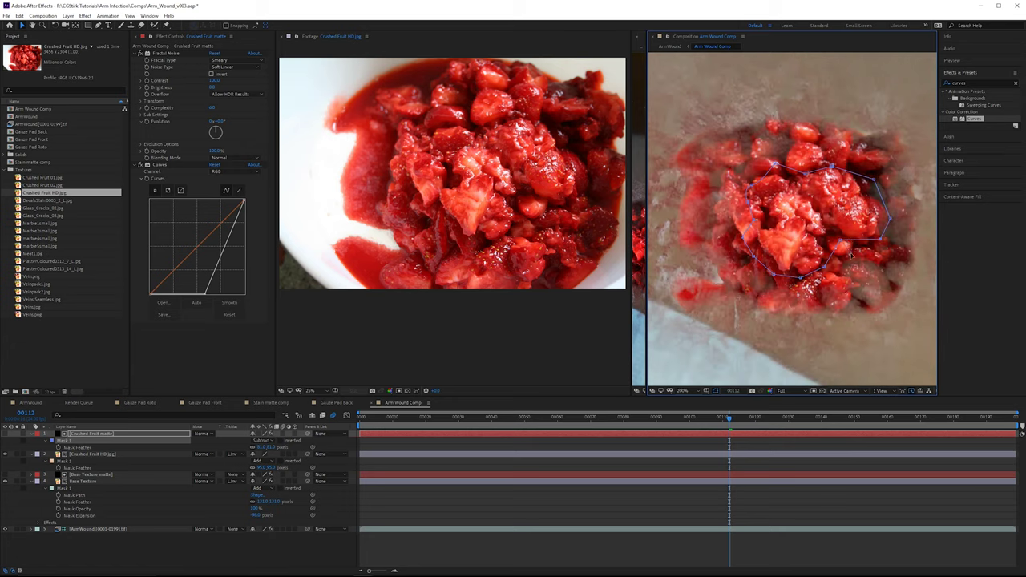
{"action": "left_click_drag", "start_coordinate": [840, 240], "coordinate": [850, 253]}
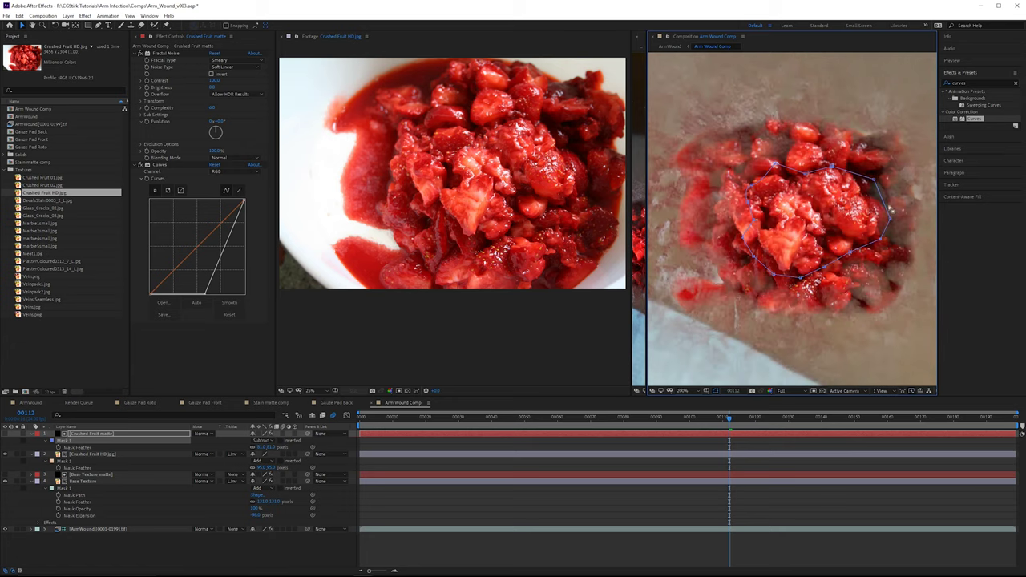
Step: Close the Crushed Fruit HD.jpg footage viewer and deselect all layers in Arm Wound Comp
{"action": "left_click", "coordinate": [283, 37]}
{"action": "left_click", "coordinate": [662, 256]}
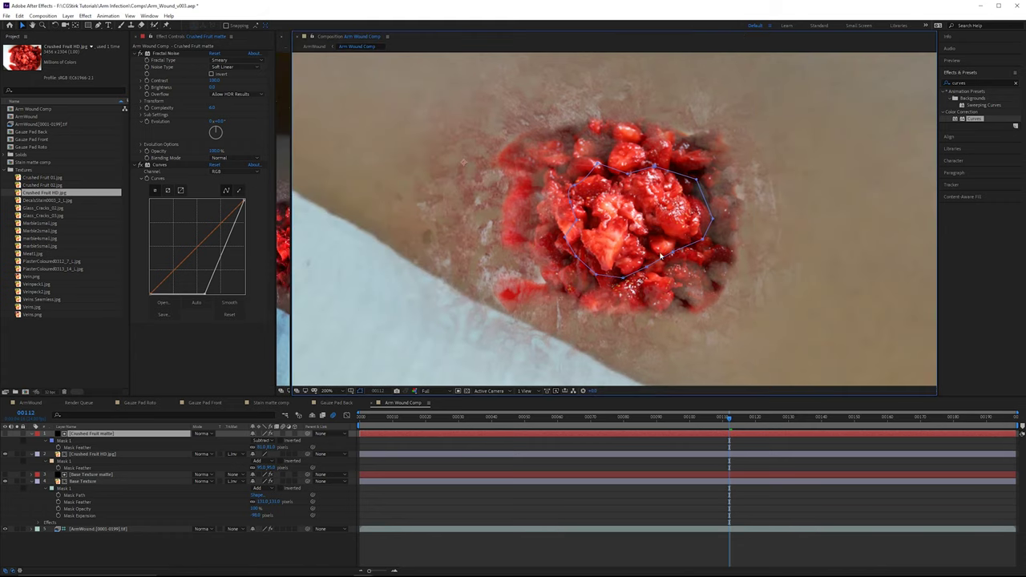
{"action": "left_click", "coordinate": [194, 542]}
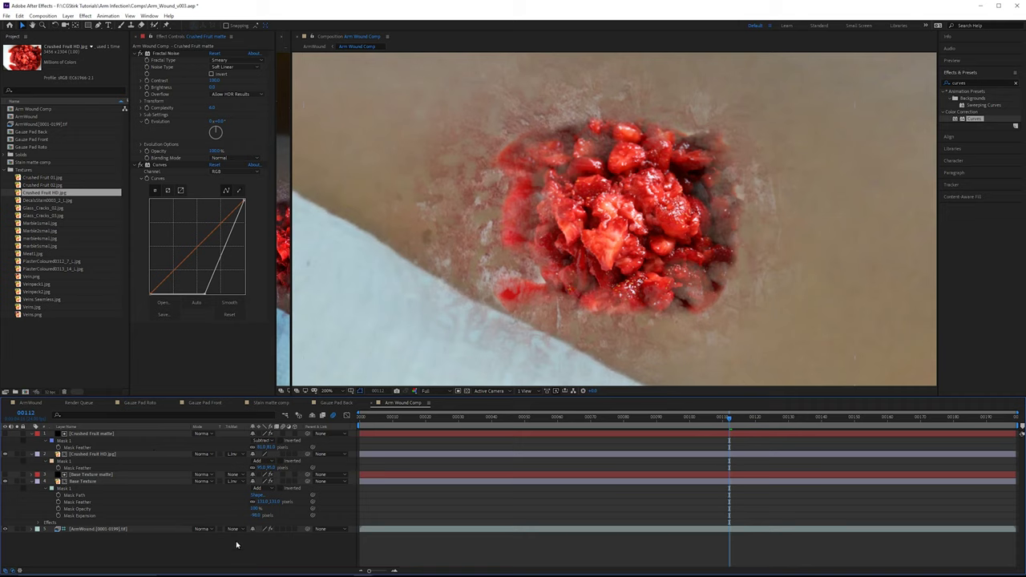
Step: Add a black solid named Shadows above the wound layers and hide it so the fruit can be traced
{"action": "right_click", "coordinate": [230, 459]}
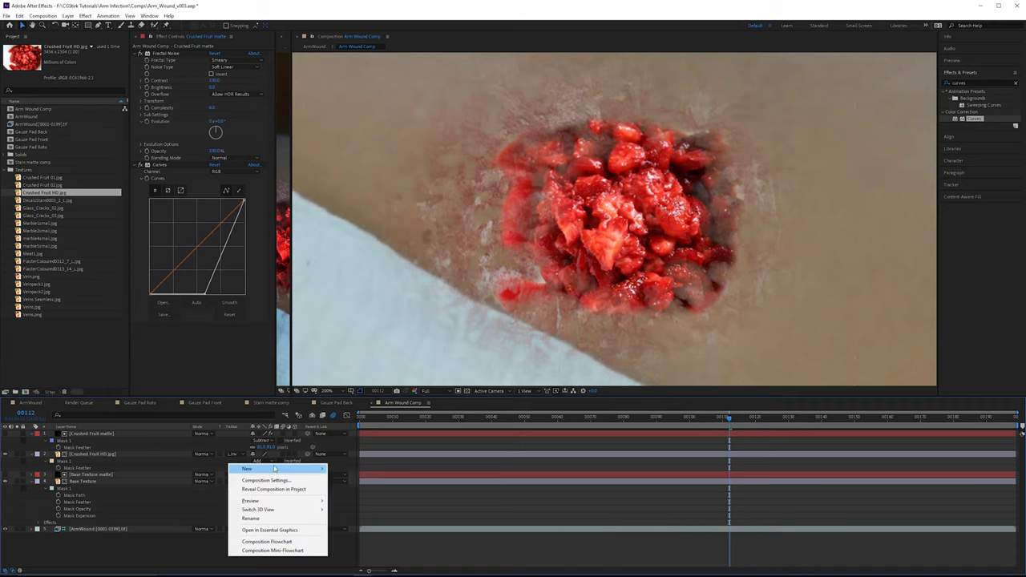
{"action": "mouse_move", "coordinate": [257, 463]}
{"action": "left_click", "coordinate": [361, 489]}
{"action": "type", "text": "Shadows"}
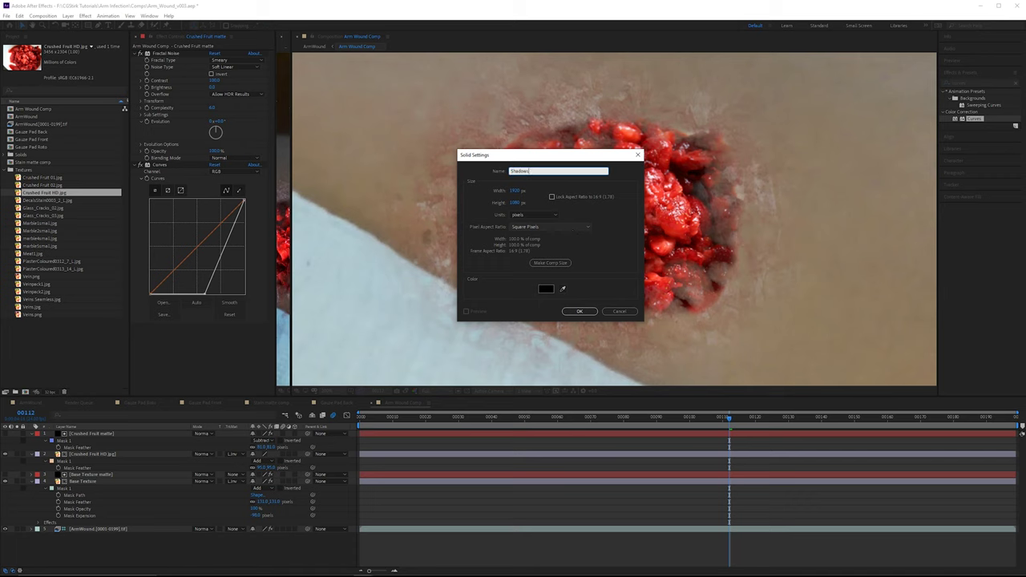
{"action": "key", "text": "Return"}
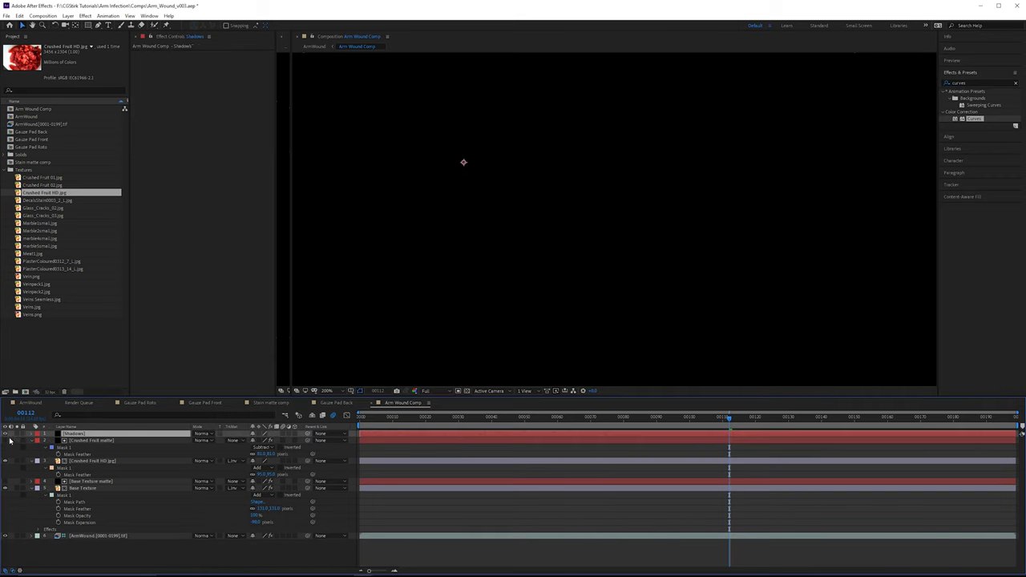
{"action": "left_click", "coordinate": [4, 433]}
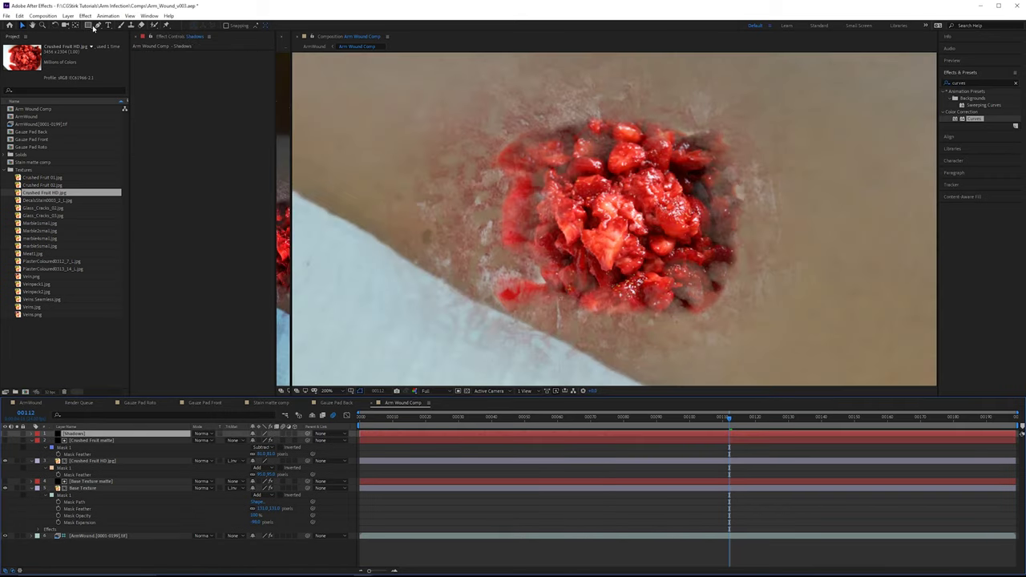
Step: Draw a closed, crescent-shaped Pen mask on the Shadows solid along the left and lower-left edge of the crushed fruit
{"action": "left_click", "coordinate": [98, 26]}
{"action": "scroll", "coordinate": [697, 167], "scroll_direction": "down", "scroll_amount": 2}
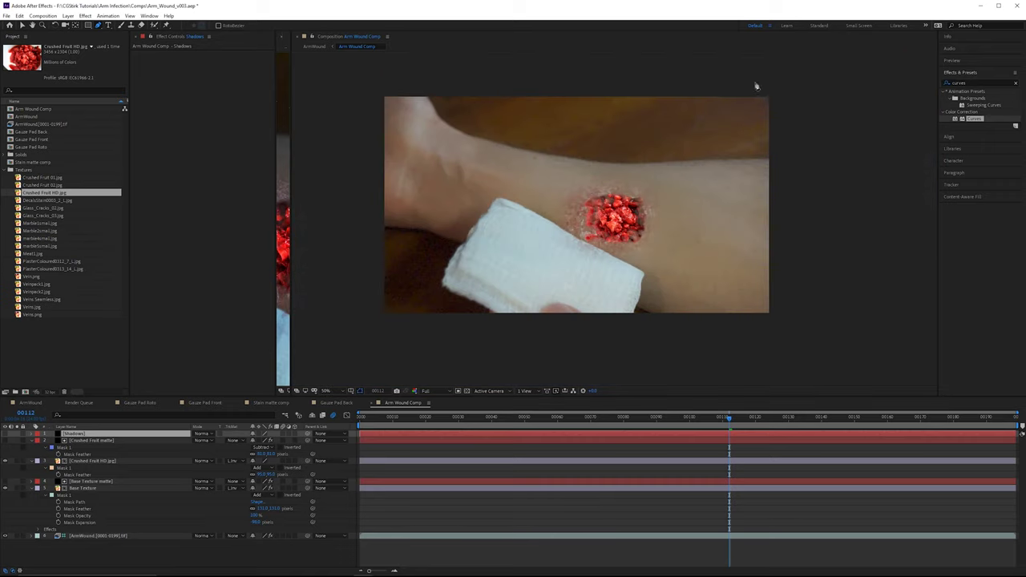
{"action": "left_click_drag", "start_coordinate": [770, 113], "coordinate": [756, 153]}
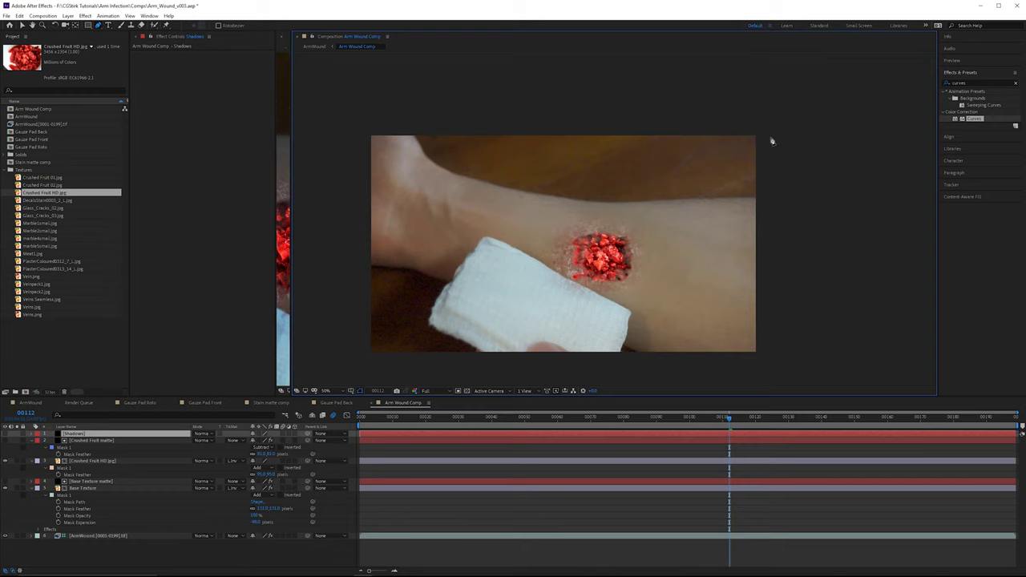
{"action": "scroll", "coordinate": [593, 250], "scroll_direction": "up", "scroll_amount": 2}
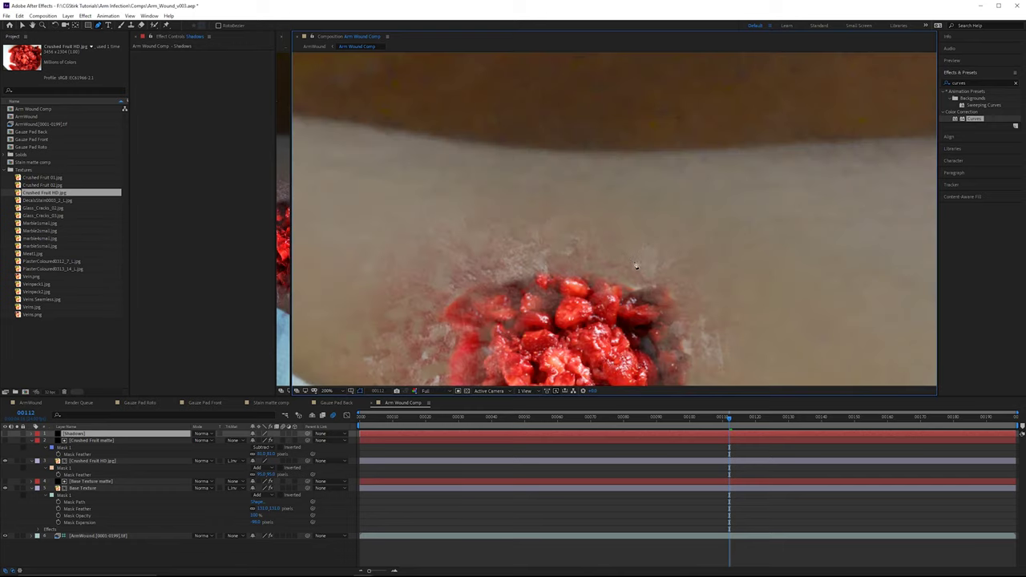
{"action": "left_click_drag", "start_coordinate": [637, 266], "coordinate": [633, 129]}
{"action": "key", "text": "g"}
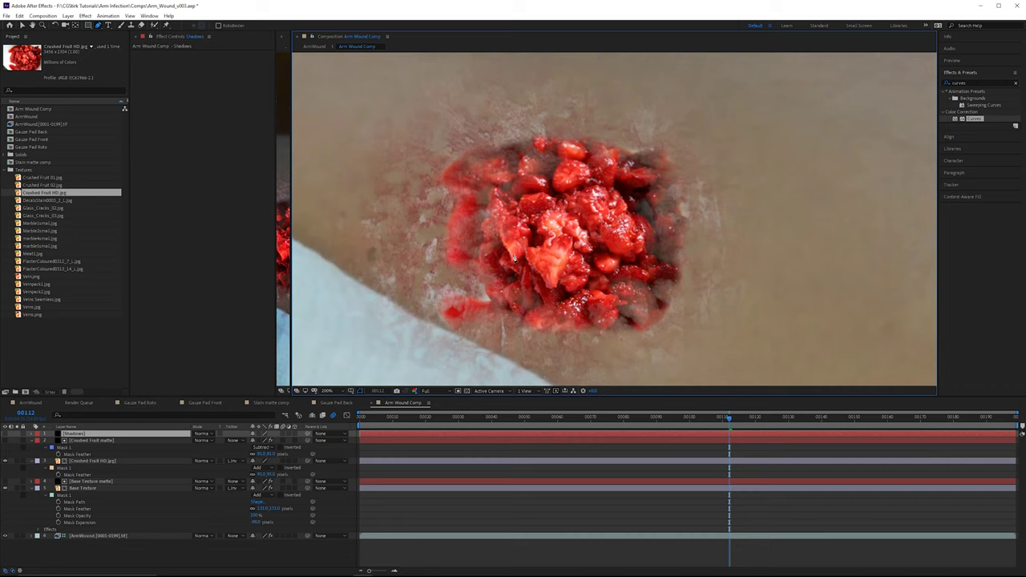
{"action": "left_click", "coordinate": [492, 183]}
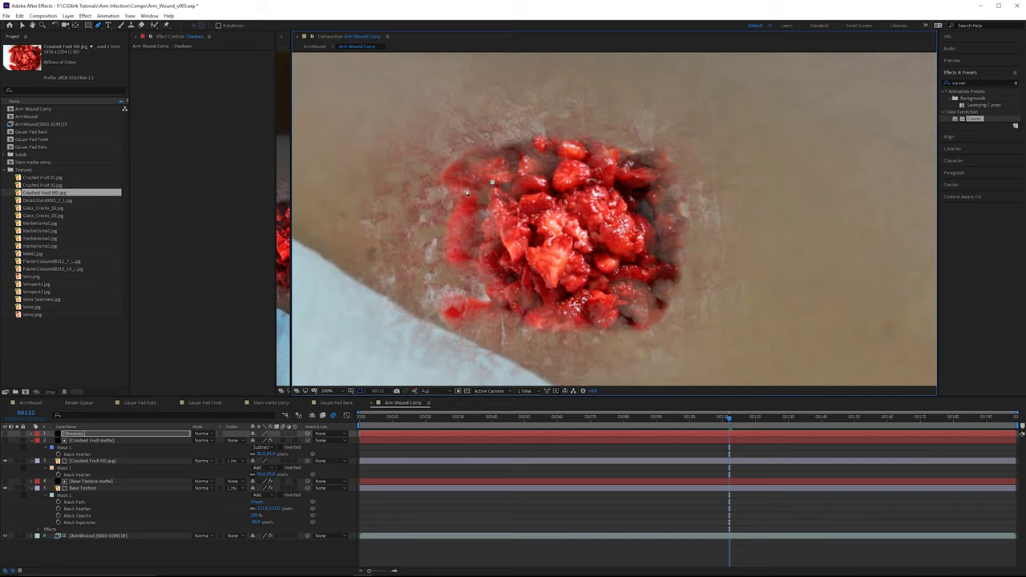
{"action": "left_click", "coordinate": [467, 210]}
{"action": "left_click", "coordinate": [468, 275]}
{"action": "left_click", "coordinate": [499, 322]}
{"action": "left_click", "coordinate": [544, 318]}
{"action": "left_click", "coordinate": [542, 296]}
{"action": "left_click", "coordinate": [521, 289]}
{"action": "left_click", "coordinate": [502, 265]}
{"action": "left_click", "coordinate": [488, 235]}
{"action": "left_click", "coordinate": [493, 209]}
{"action": "left_click", "coordinate": [492, 183]}
Step: Turn the Shadows layer back on and feather its first mask by about 66 pixels, with the mask outlines hidden
{"action": "left_click", "coordinate": [5, 434]}
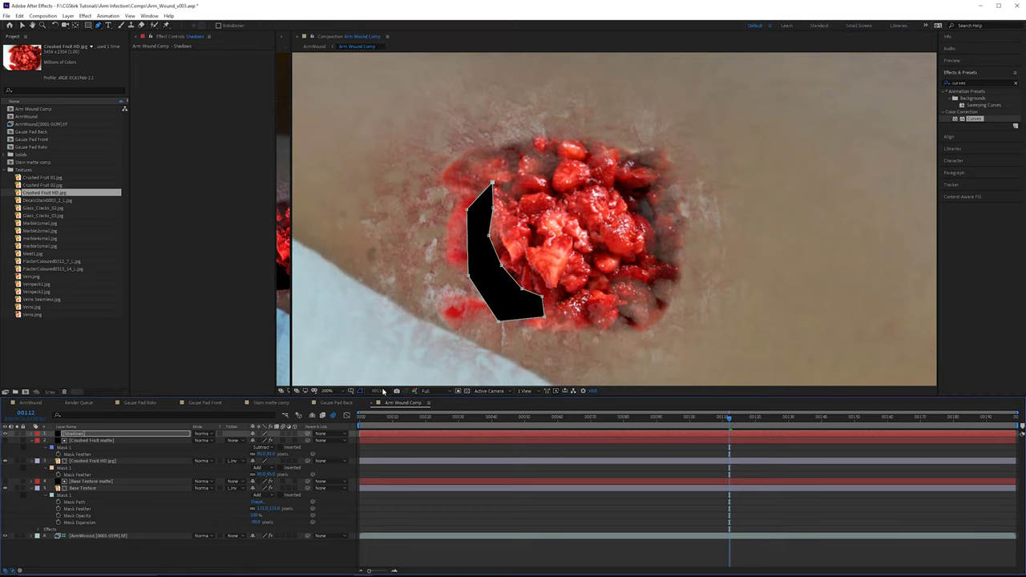
{"action": "left_click", "coordinate": [360, 391]}
{"action": "key", "text": "f"}
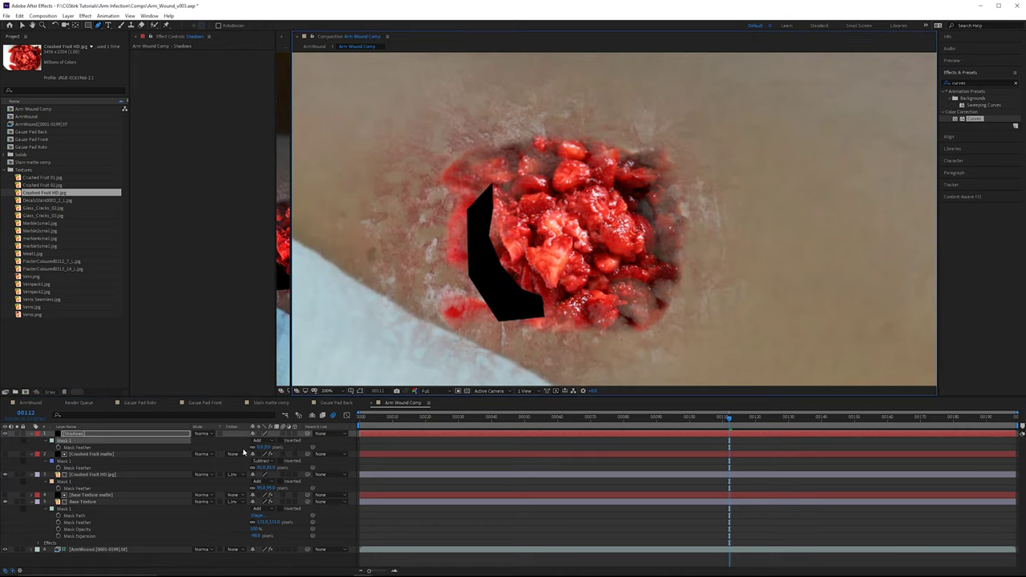
{"action": "left_click_drag", "start_coordinate": [261, 447], "coordinate": [288, 448]}
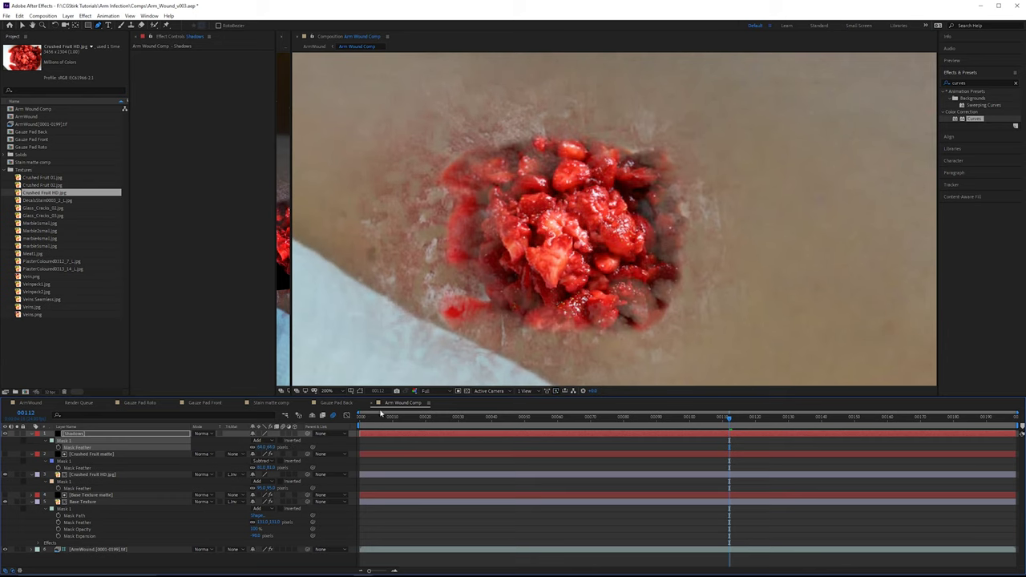
Step: Show the mask outlines and draw a second closed mask on the Shadows solid along the fruit's right and lower-right edge
{"action": "left_click", "coordinate": [360, 391]}
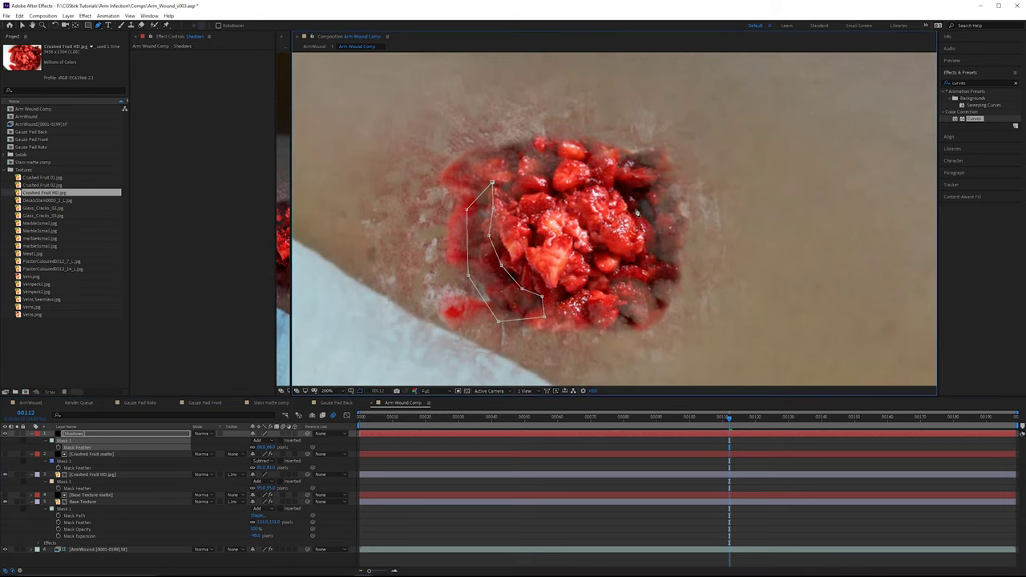
{"action": "left_click", "coordinate": [639, 197]}
{"action": "left_click", "coordinate": [668, 249]}
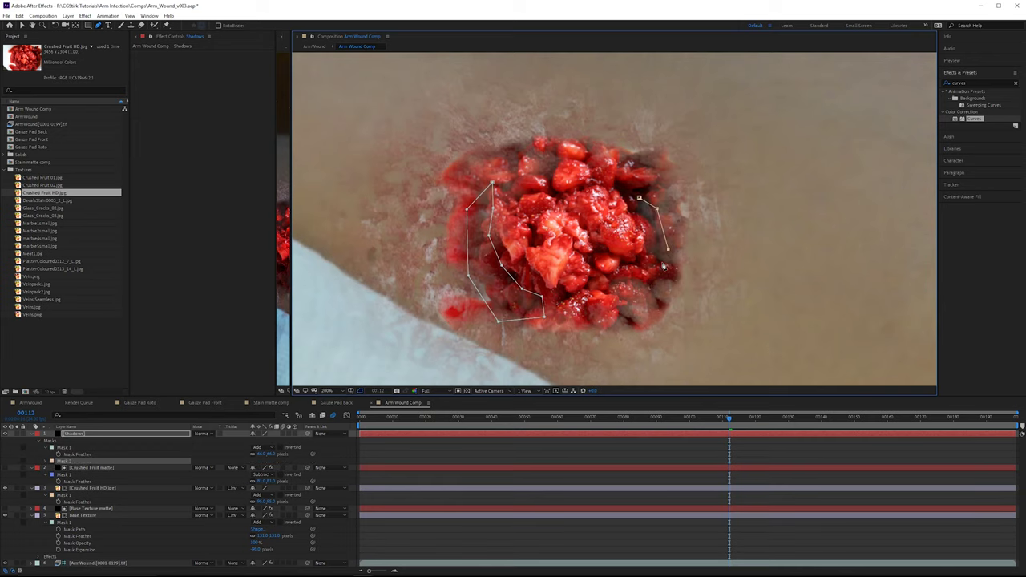
{"action": "left_click", "coordinate": [660, 289]}
{"action": "left_click", "coordinate": [646, 300]}
{"action": "left_click", "coordinate": [610, 292]}
{"action": "left_click", "coordinate": [620, 283]}
{"action": "left_click", "coordinate": [643, 281]}
{"action": "left_click", "coordinate": [653, 274]}
{"action": "left_click", "coordinate": [658, 256]}
{"action": "left_click", "coordinate": [658, 240]}
{"action": "left_click", "coordinate": [648, 220]}
{"action": "left_click", "coordinate": [639, 212]}
{"action": "left_click", "coordinate": [639, 197]}
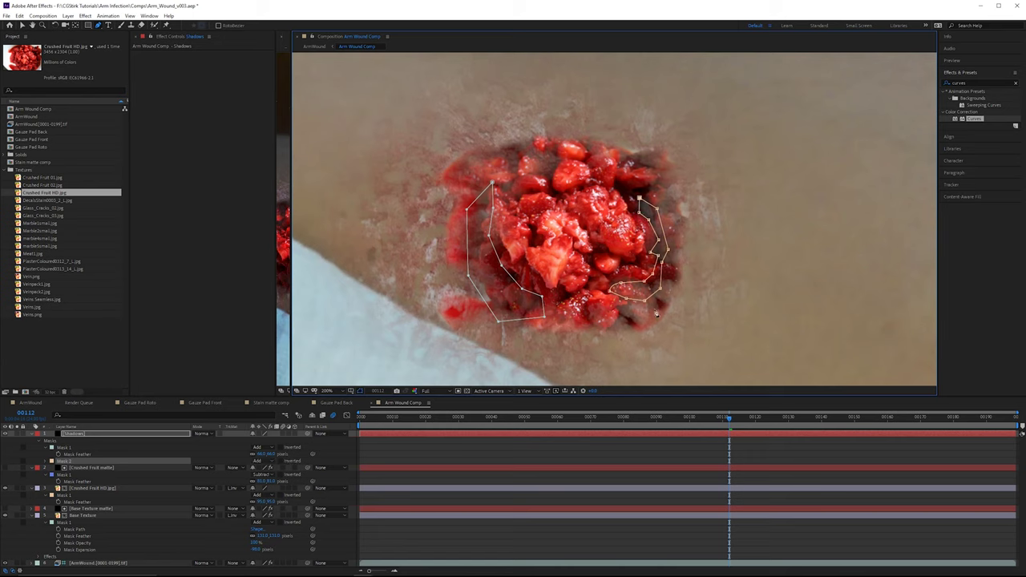
Step: Feather the second Shadows mask by about 35 pixels and compare the wound with and without the Shadows layer
{"action": "left_click", "coordinate": [360, 391]}
{"action": "key", "text": "f"}
{"action": "left_click_drag", "start_coordinate": [265, 461], "coordinate": [280, 459]}
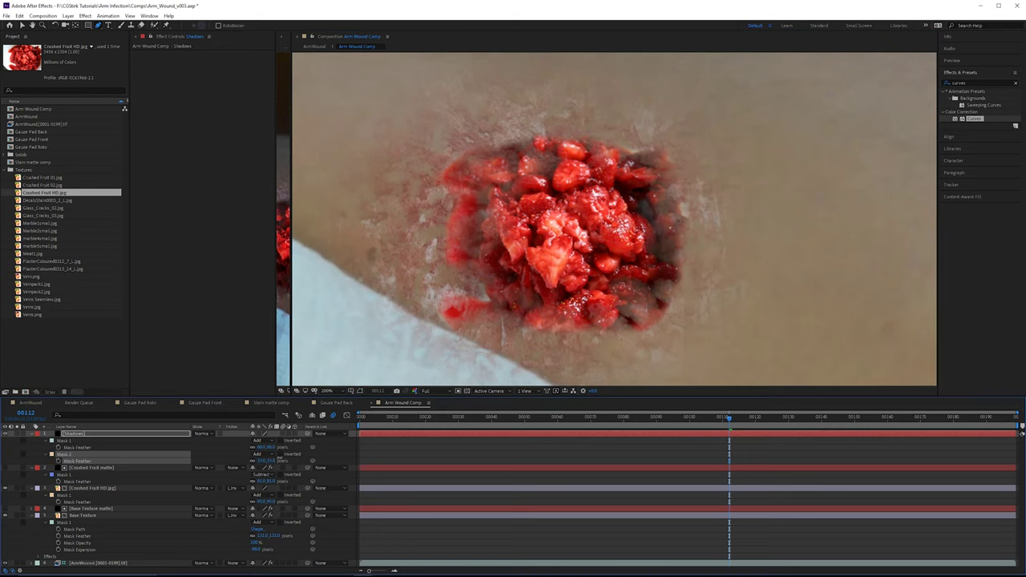
{"action": "left_click", "coordinate": [5, 434]}
{"action": "left_click", "coordinate": [6, 434]}
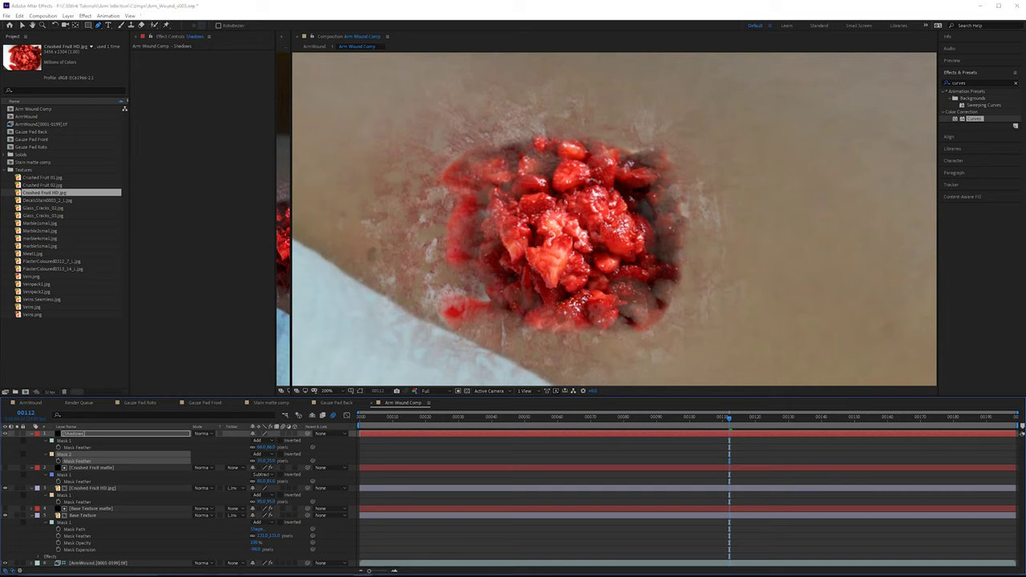
Step: Apply Curves to the Crushed Fruit HD.jpg layer and lift its RGB black point, widening the ArmWound viewer for comparison
{"action": "left_click", "coordinate": [125, 489]}
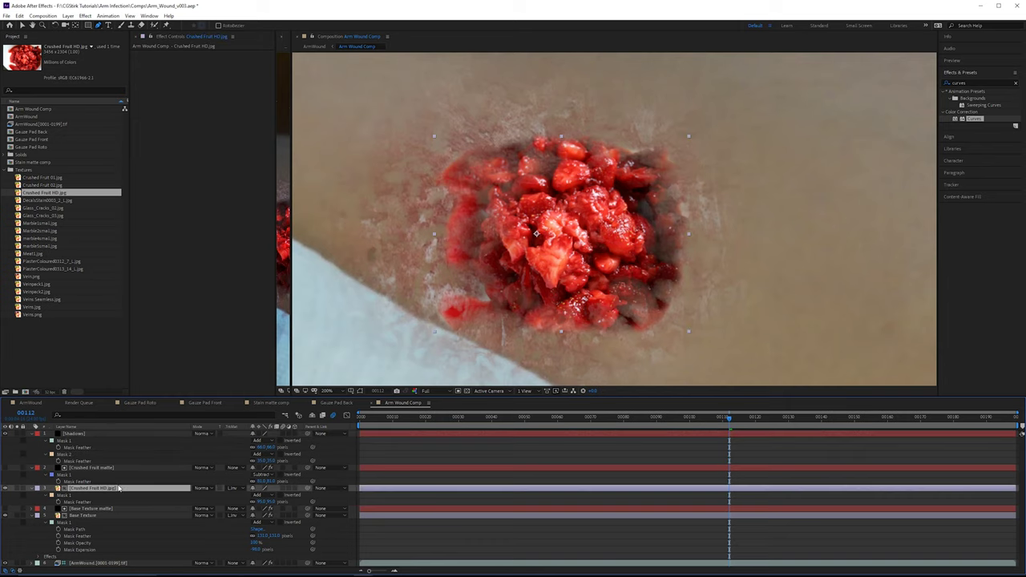
{"action": "left_click_drag", "start_coordinate": [969, 120], "coordinate": [578, 146]}
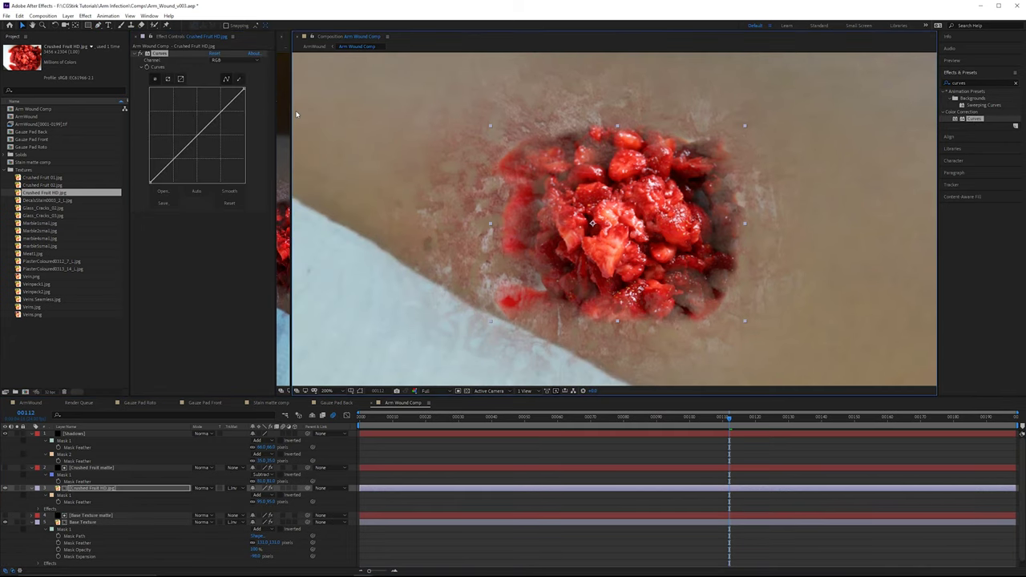
{"action": "left_click_drag", "start_coordinate": [150, 183], "coordinate": [137, 182]}
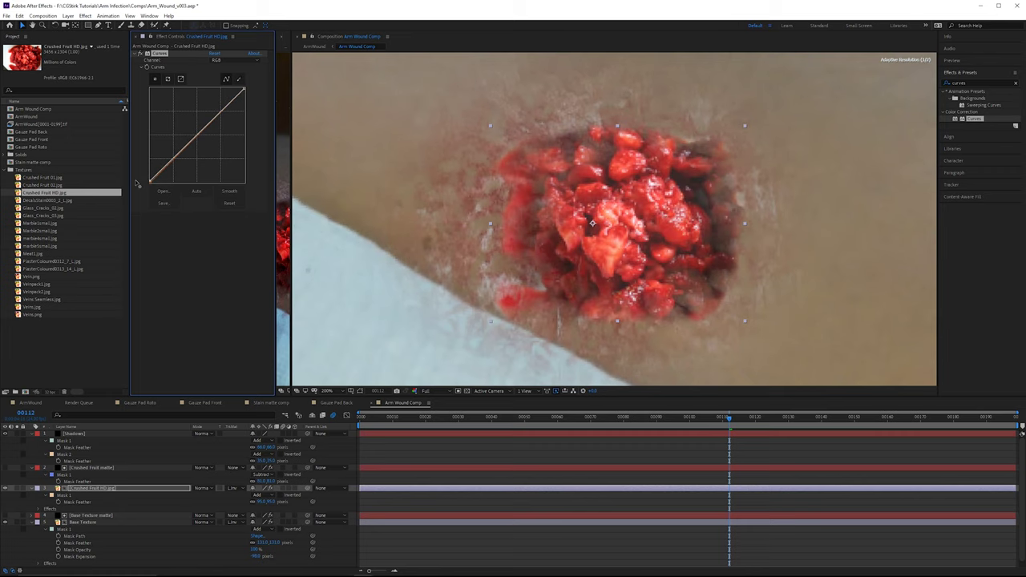
{"action": "left_click_drag", "start_coordinate": [290, 150], "coordinate": [496, 164]}
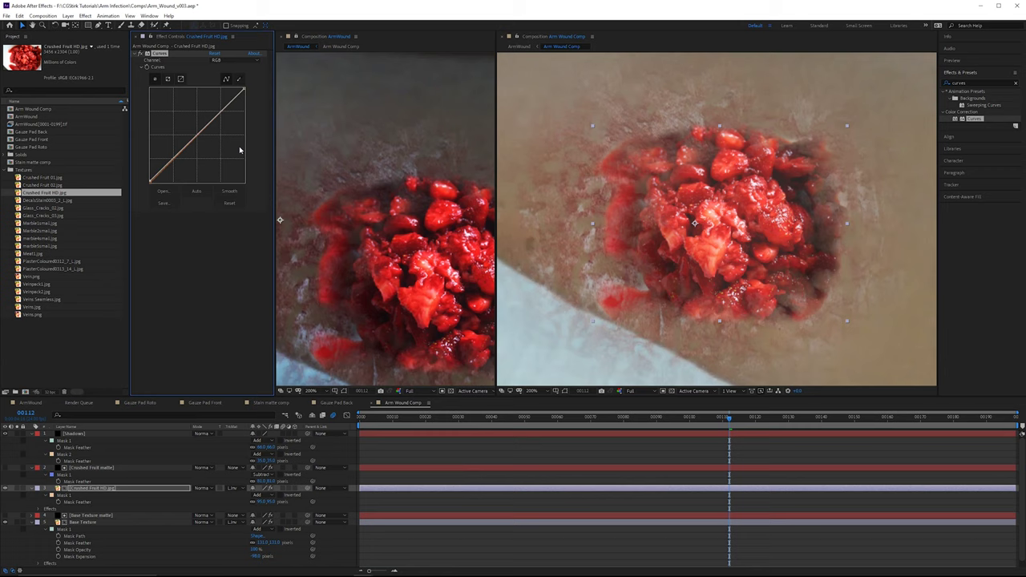
Step: Reset the Crushed Fruit HD.jpg curves and raise the RGB black point slightly to lighten the darkest tones
{"action": "left_click", "coordinate": [214, 54]}
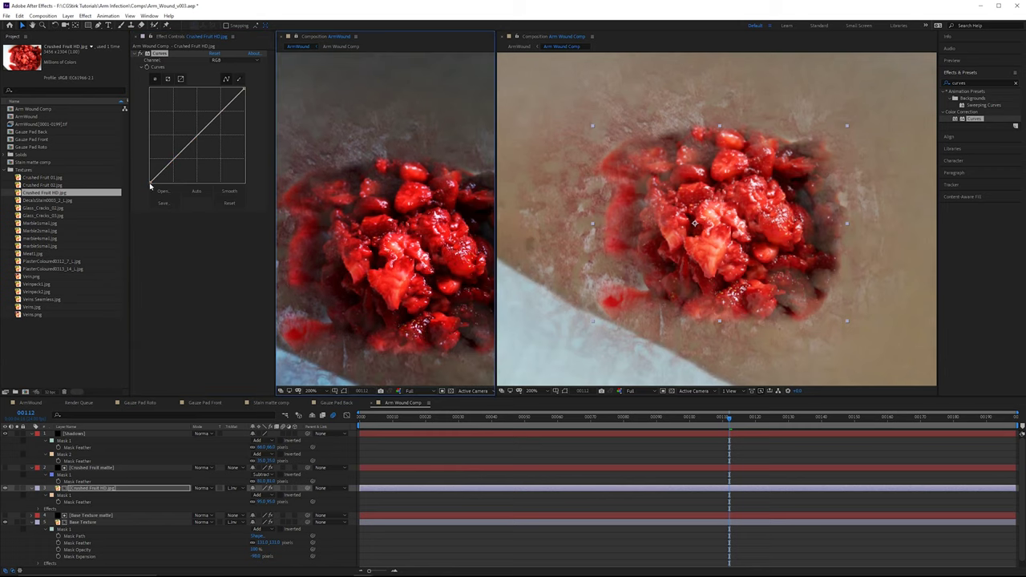
{"action": "left_click_drag", "start_coordinate": [150, 184], "coordinate": [139, 181]}
{"action": "scroll", "coordinate": [399, 206], "scroll_direction": "down", "scroll_amount": 2}
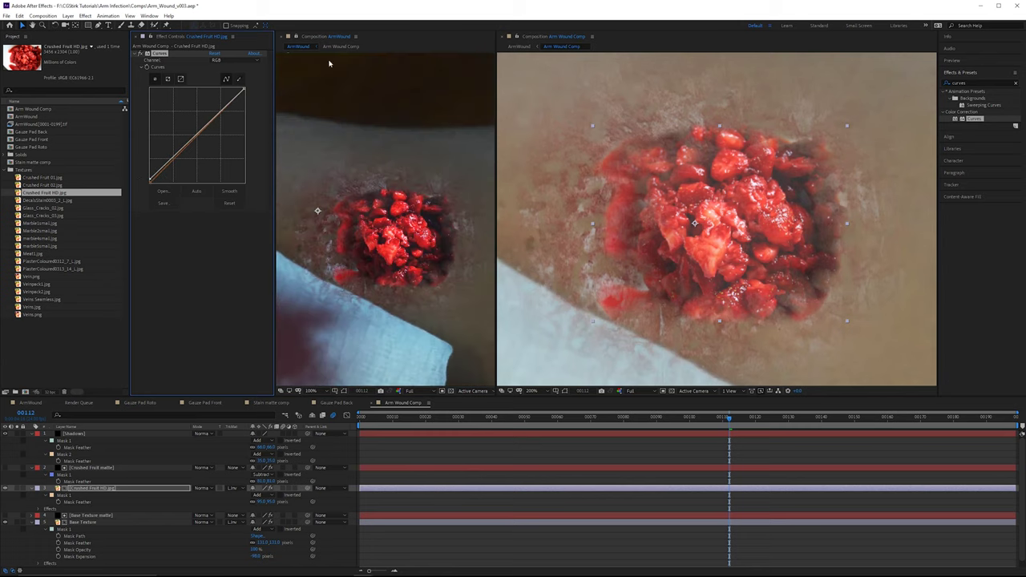
Step: Pull the Red channel's white point down to a little over half height in the Crushed Fruit HD.jpg curves
{"action": "left_click", "coordinate": [239, 60]}
{"action": "left_click", "coordinate": [231, 75]}
{"action": "left_click_drag", "start_coordinate": [245, 90], "coordinate": [259, 136]}
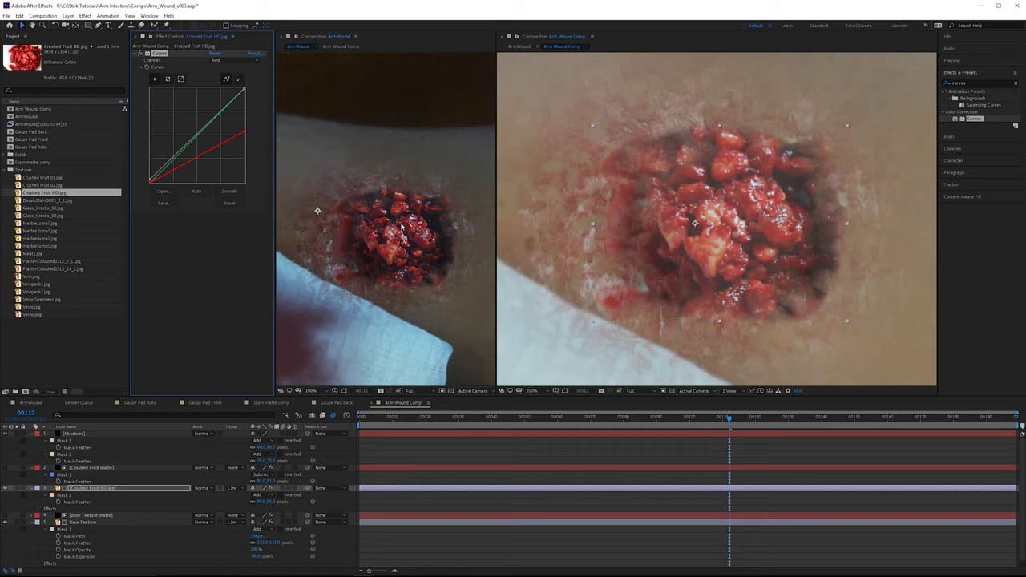
{"action": "scroll", "coordinate": [403, 229], "scroll_direction": "up", "scroll_amount": 2}
{"action": "left_click_drag", "start_coordinate": [446, 258], "coordinate": [415, 258]}
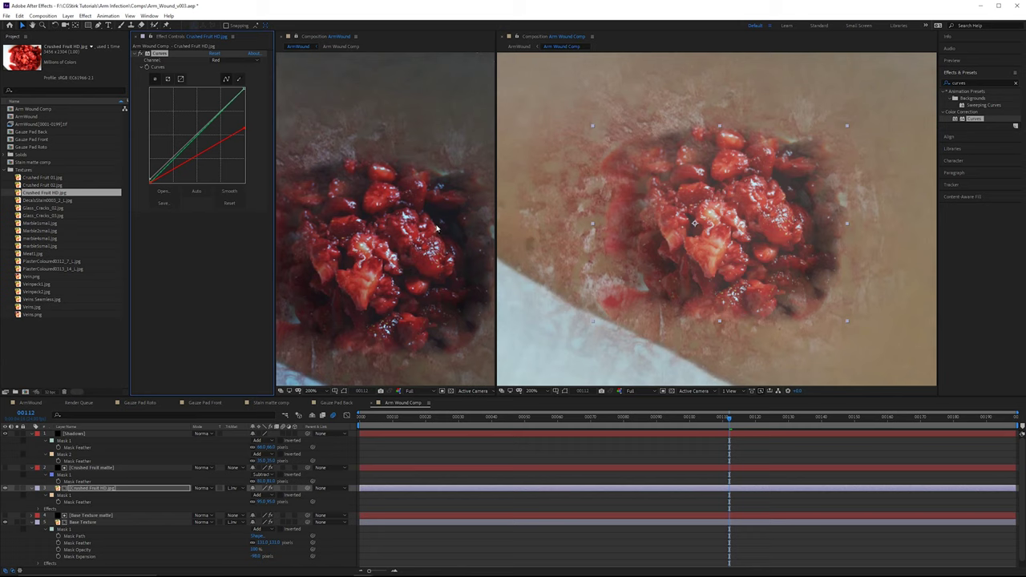
{"action": "scroll", "coordinate": [398, 202], "scroll_direction": "down", "scroll_amount": 2}
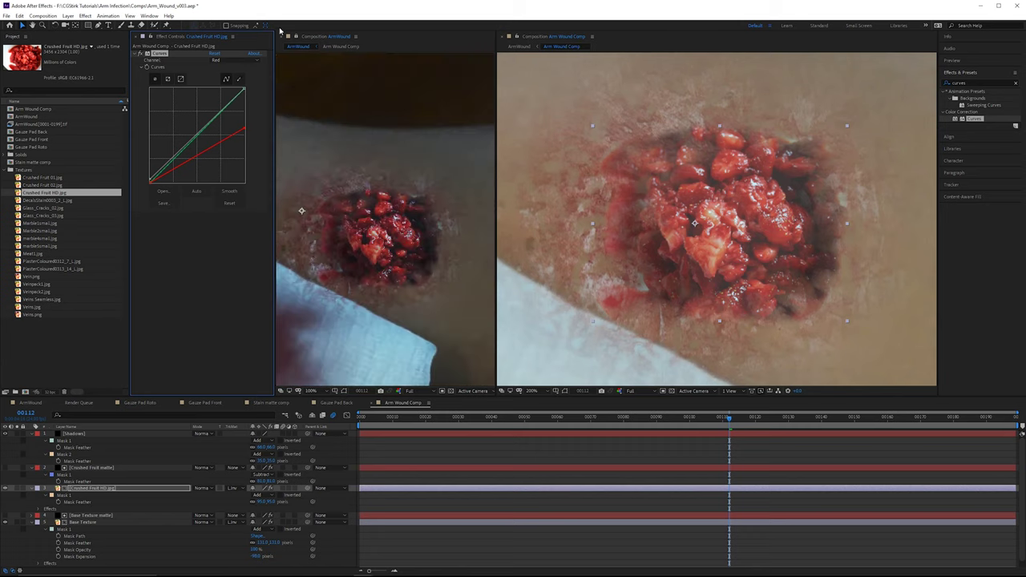
Step: Raise the Blue channel's midpoint slightly in the Crushed Fruit HD.jpg curves and compare the wound with the effect off and on
{"action": "left_click", "coordinate": [233, 62]}
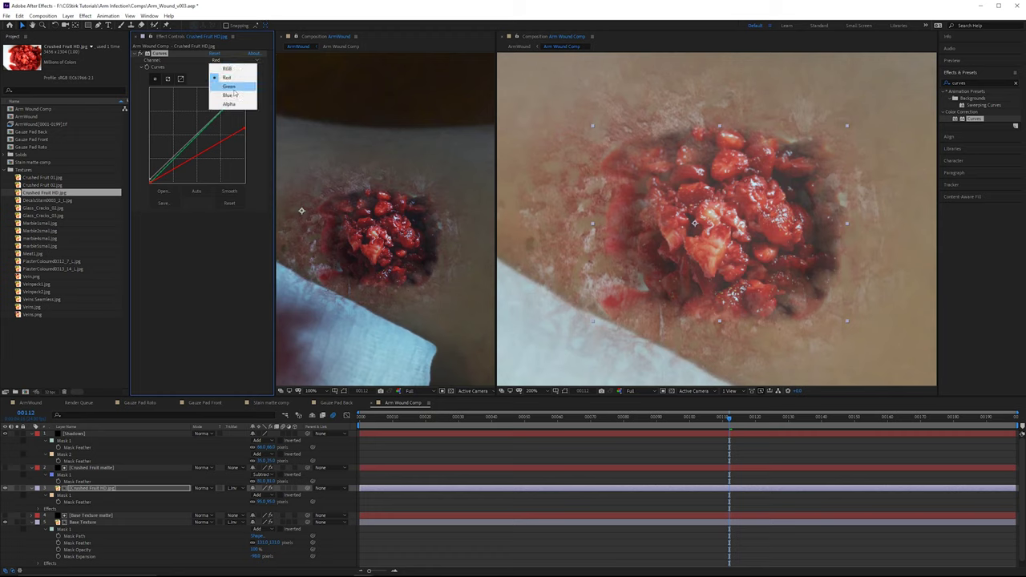
{"action": "left_click", "coordinate": [229, 95]}
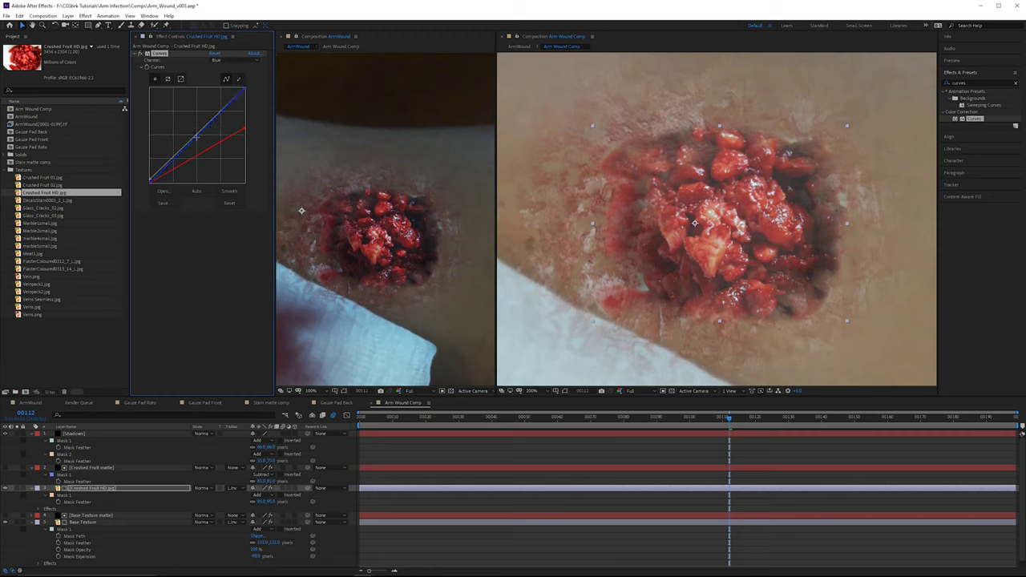
{"action": "left_click_drag", "start_coordinate": [196, 138], "coordinate": [194, 129]}
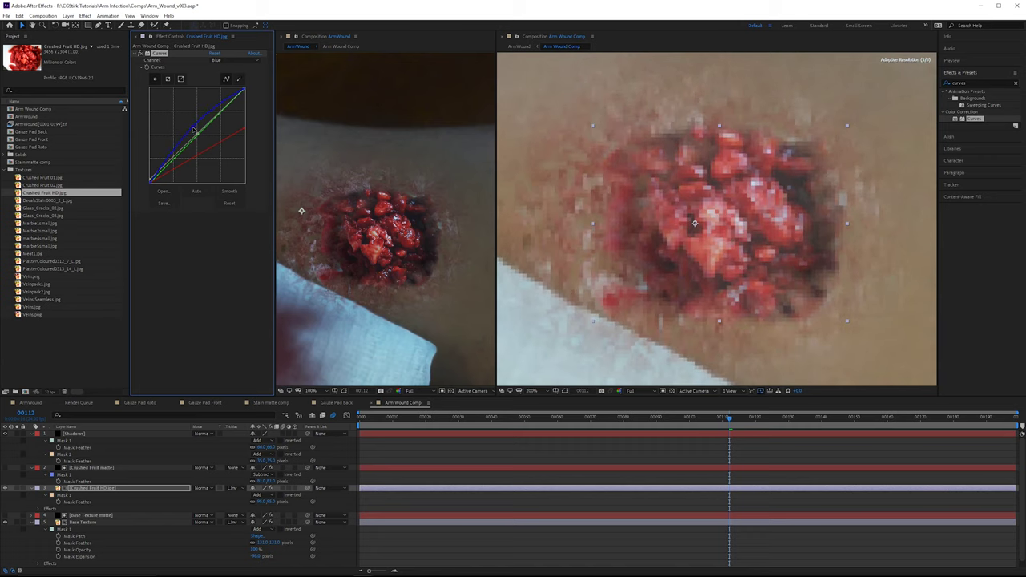
{"action": "left_click", "coordinate": [139, 54]}
{"action": "left_click", "coordinate": [140, 54]}
{"action": "scroll", "coordinate": [393, 218], "scroll_direction": "down", "scroll_amount": 2}
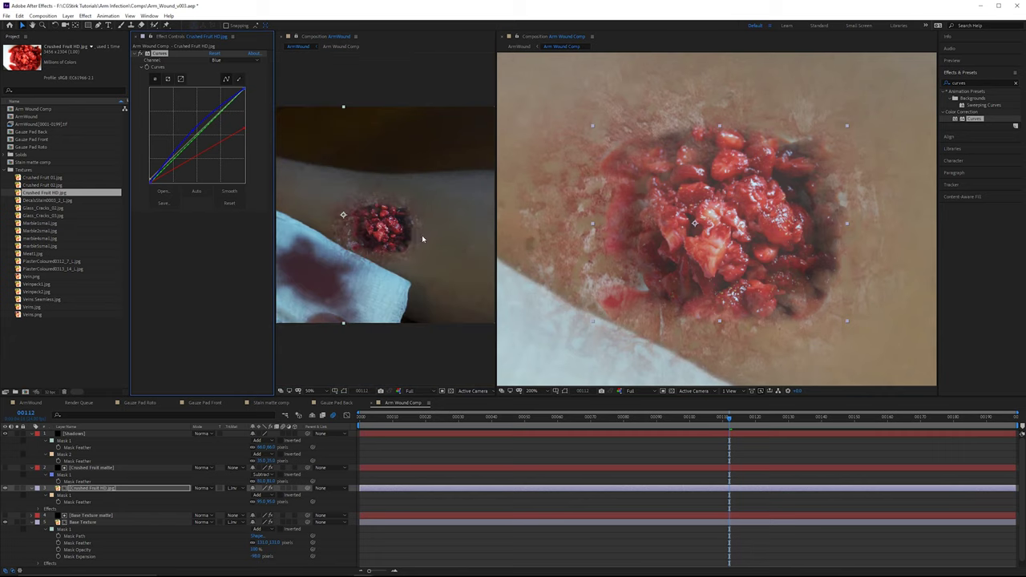
{"action": "scroll", "coordinate": [423, 238], "scroll_direction": "up", "scroll_amount": 2}
{"action": "scroll", "coordinate": [370, 214], "scroll_direction": "up", "scroll_amount": 1}
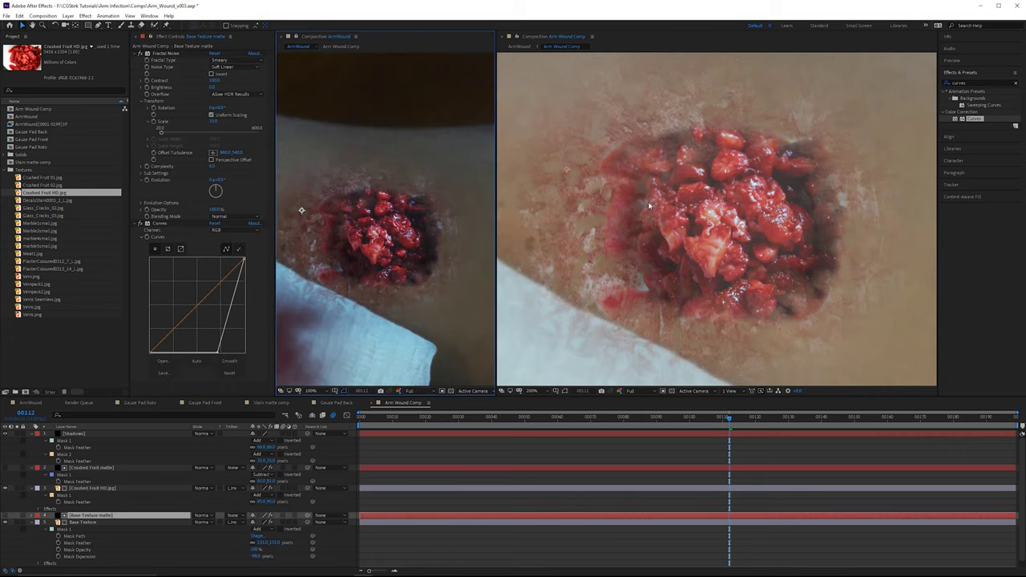
Step: Check the Crushed Fruit HD.jpg layer's mask outline against the wound edges in Arm Wound Comp
{"action": "left_click", "coordinate": [400, 403]}
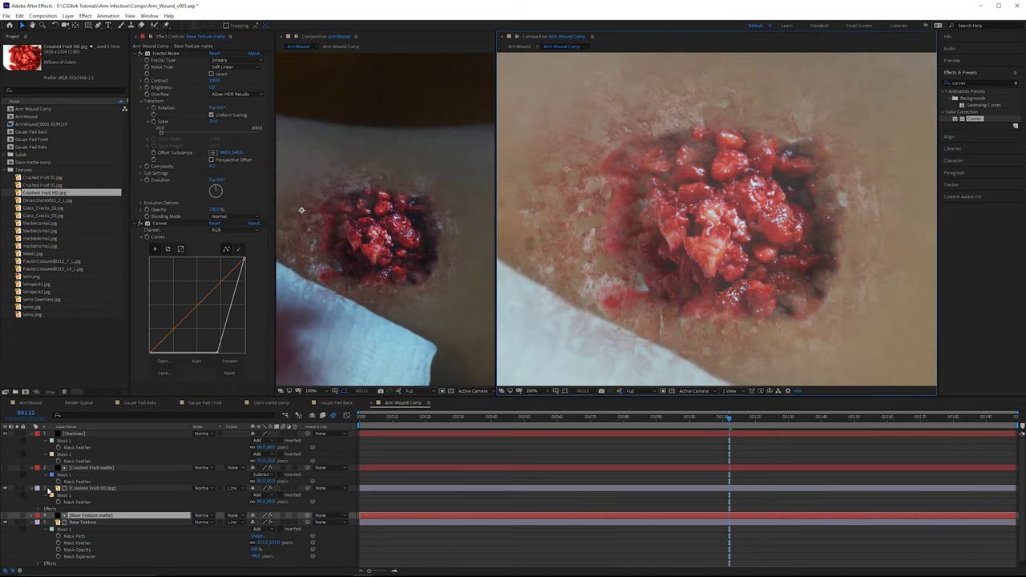
{"action": "left_click", "coordinate": [85, 468]}
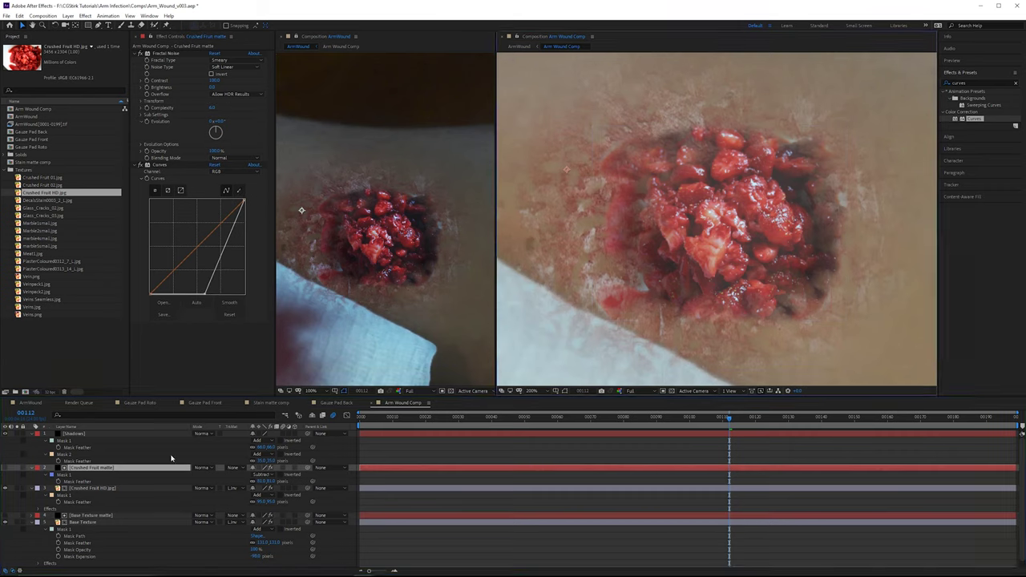
{"action": "left_click", "coordinate": [83, 489]}
{"action": "left_click", "coordinate": [565, 391]}
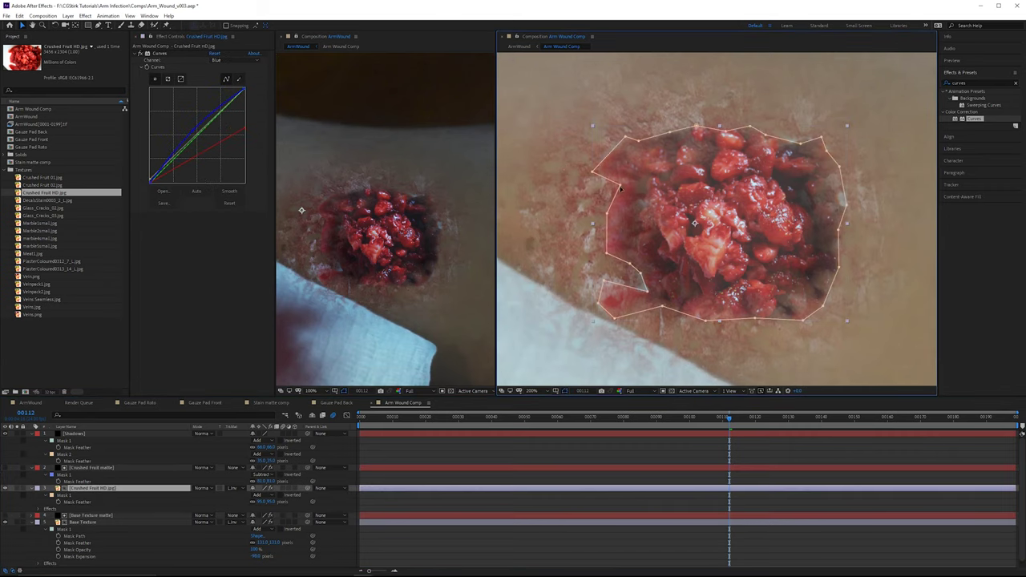
{"action": "left_click", "coordinate": [565, 391]}
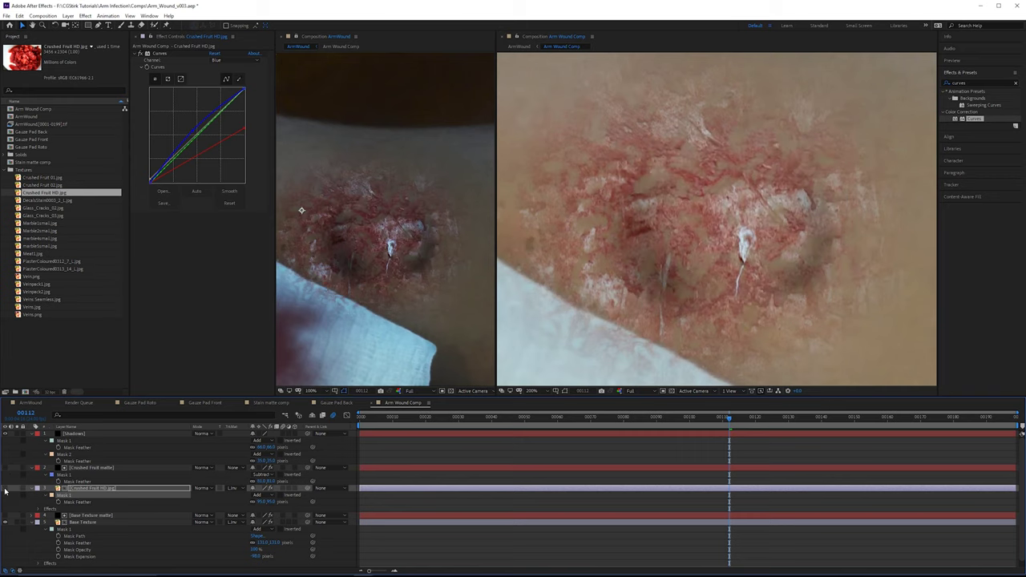
Step: Increase the feather of the Crushed Fruit HD.jpg layer's Mask 1 and contract its mask expansion to a negative value
{"action": "left_click", "coordinate": [123, 497]}
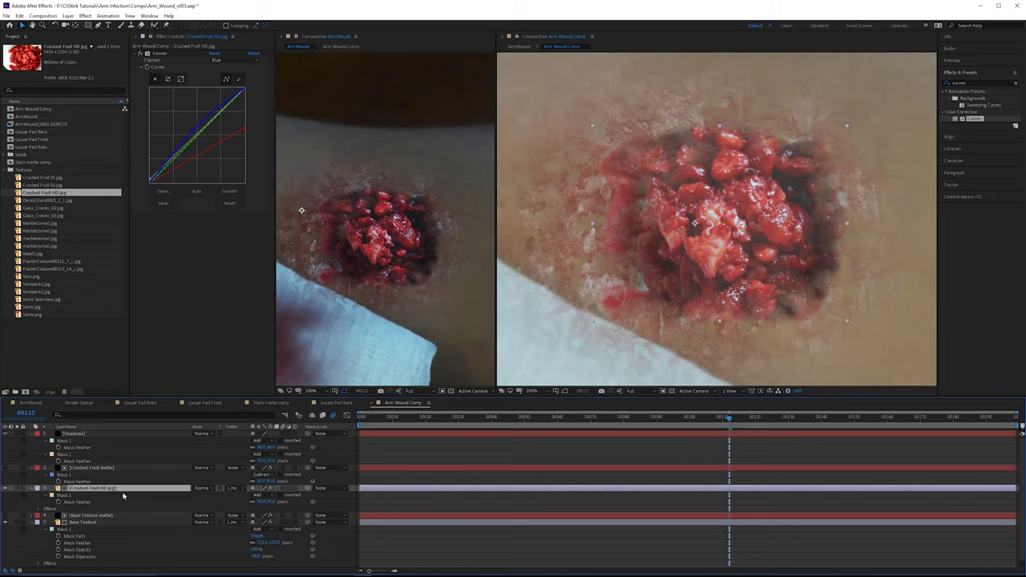
{"action": "left_click_drag", "start_coordinate": [268, 502], "coordinate": [239, 525]}
{"action": "left_click", "coordinate": [46, 495]}
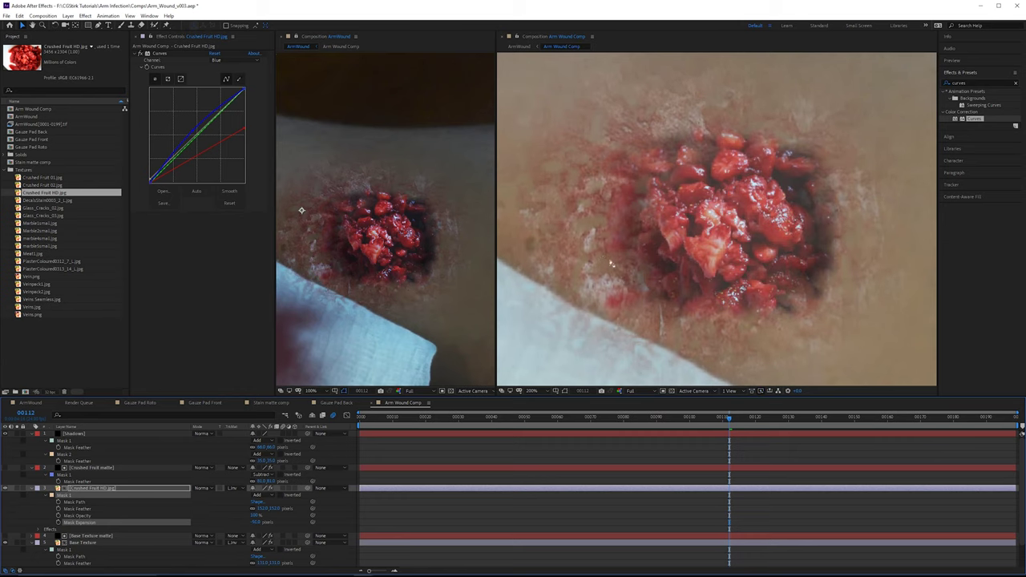
Step: Reshape the Crushed Fruit HD.jpg mask by moving its outline points around the upper, side and lower wound edges
{"action": "left_click", "coordinate": [566, 392]}
{"action": "mouse_move", "coordinate": [723, 125]}
{"action": "left_mouse_down"}
{"action": "mouse_move", "coordinate": [725, 113]}
{"action": "mouse_move", "coordinate": [747, 131]}
{"action": "mouse_move", "coordinate": [726, 117]}
{"action": "left_mouse_up"}
{"action": "left_click_drag", "start_coordinate": [696, 125], "coordinate": [638, 145]}
{"action": "mouse_move", "coordinate": [839, 166]}
{"action": "left_mouse_down"}
{"action": "mouse_move", "coordinate": [828, 173]}
{"action": "mouse_move", "coordinate": [842, 209]}
{"action": "mouse_move", "coordinate": [831, 173]}
{"action": "left_mouse_up"}
{"action": "left_click_drag", "start_coordinate": [755, 318], "coordinate": [755, 323]}
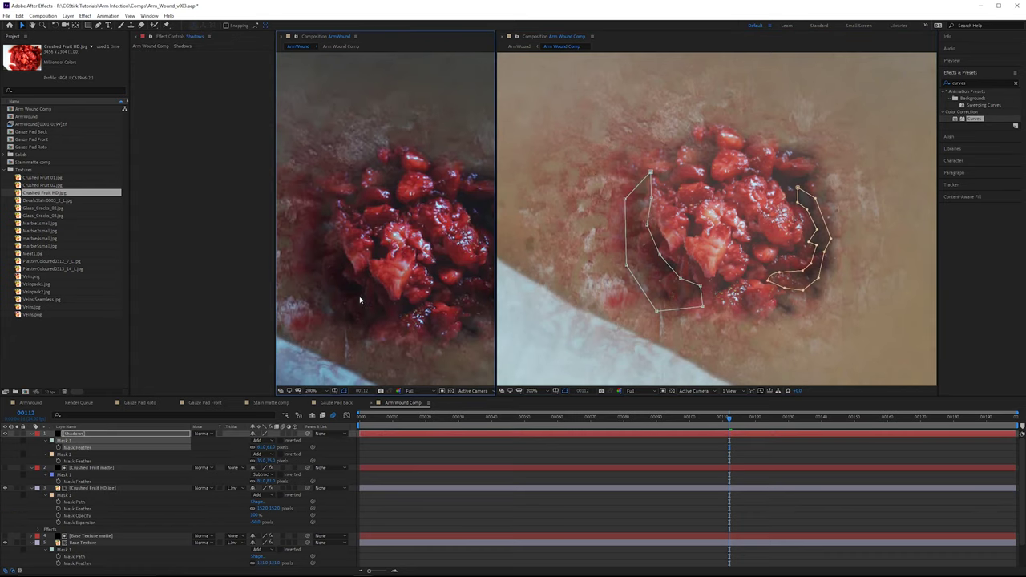
Step: In the ArmWound composition, rename the Arm Wound Comp layer as Wound Comp
{"action": "left_click", "coordinate": [32, 402]}
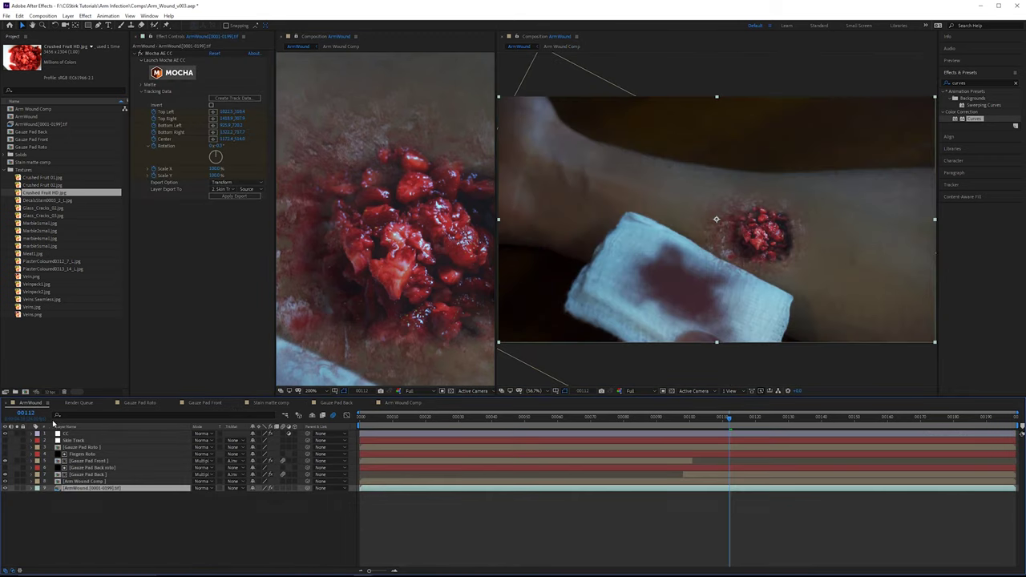
{"action": "left_click", "coordinate": [113, 481]}
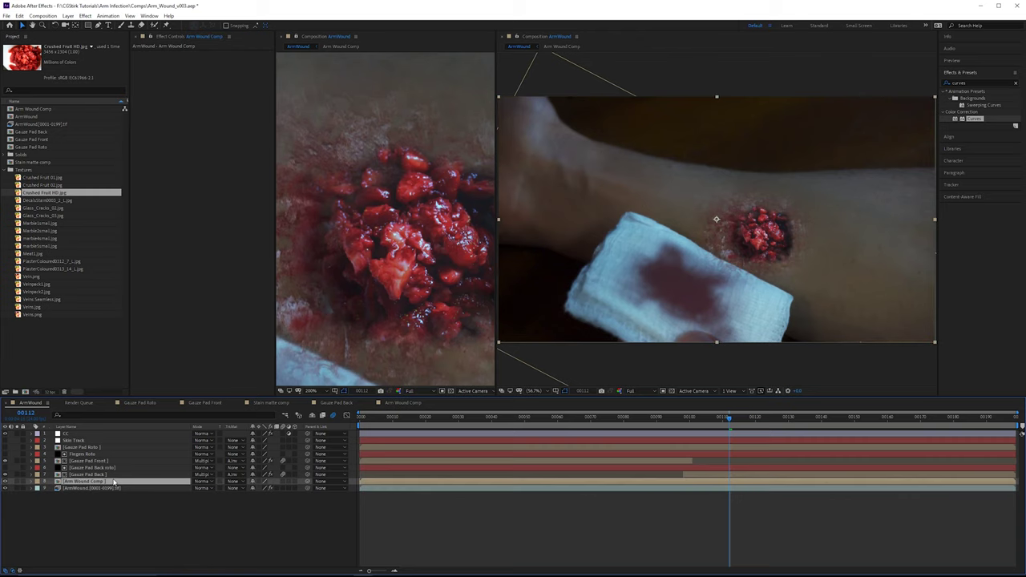
{"action": "right_click", "coordinate": [113, 480]}
{"action": "key", "text": "Escape"}
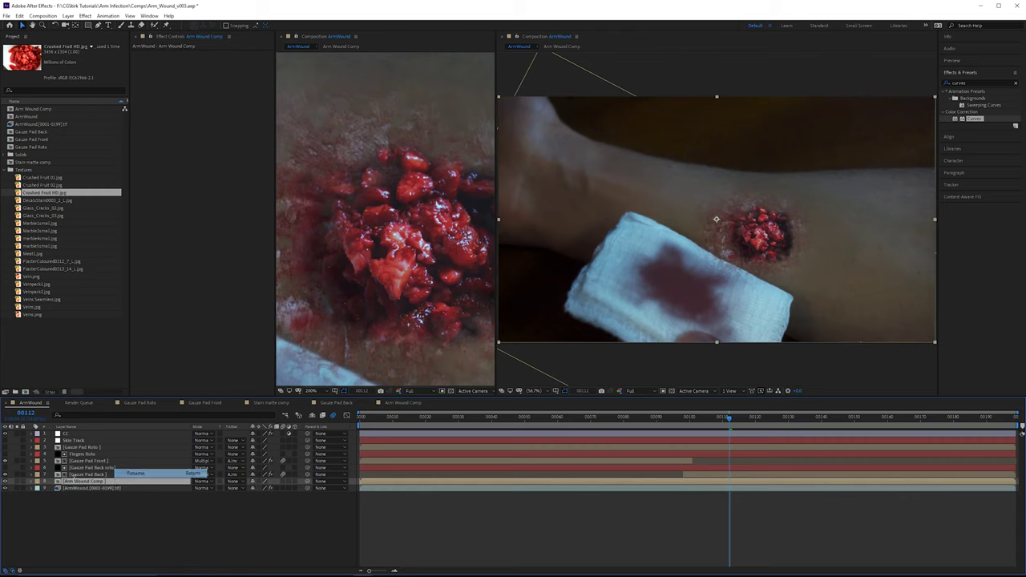
{"action": "key", "text": "Return"}
{"action": "left_click_drag", "start_coordinate": [73, 482], "coordinate": [16, 492]}
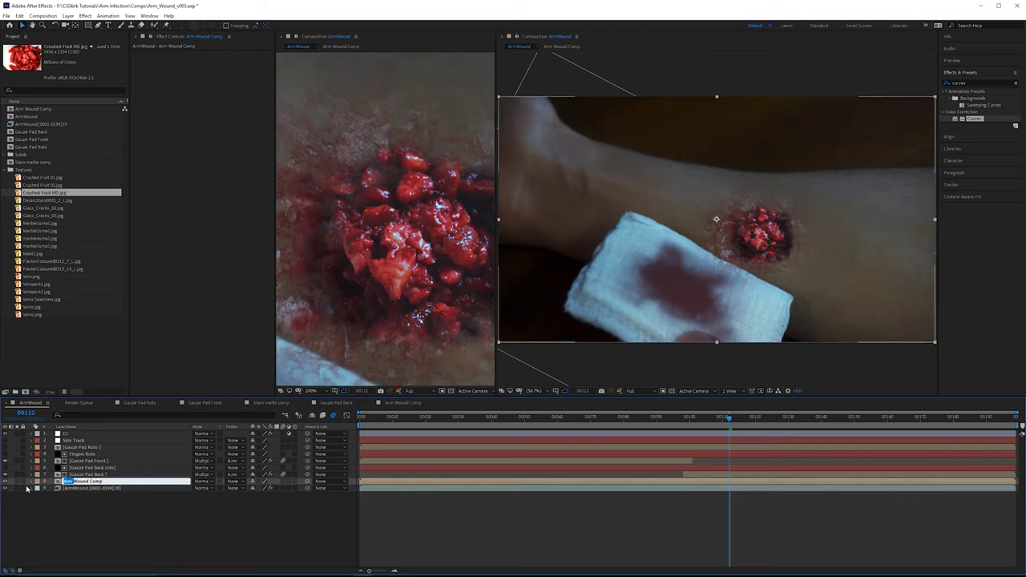
{"action": "key", "text": "BackSpace"}
{"action": "left_click", "coordinate": [132, 499]}
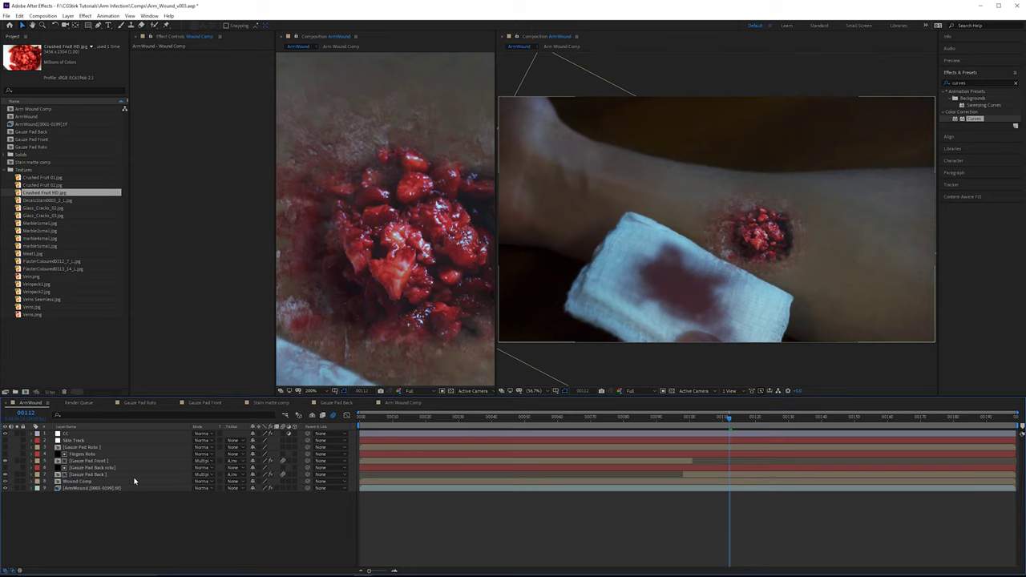
Step: Find the CC Glass effect and apply it to the Wound Comp layer in the ArmWound composition
{"action": "left_click", "coordinate": [91, 481]}
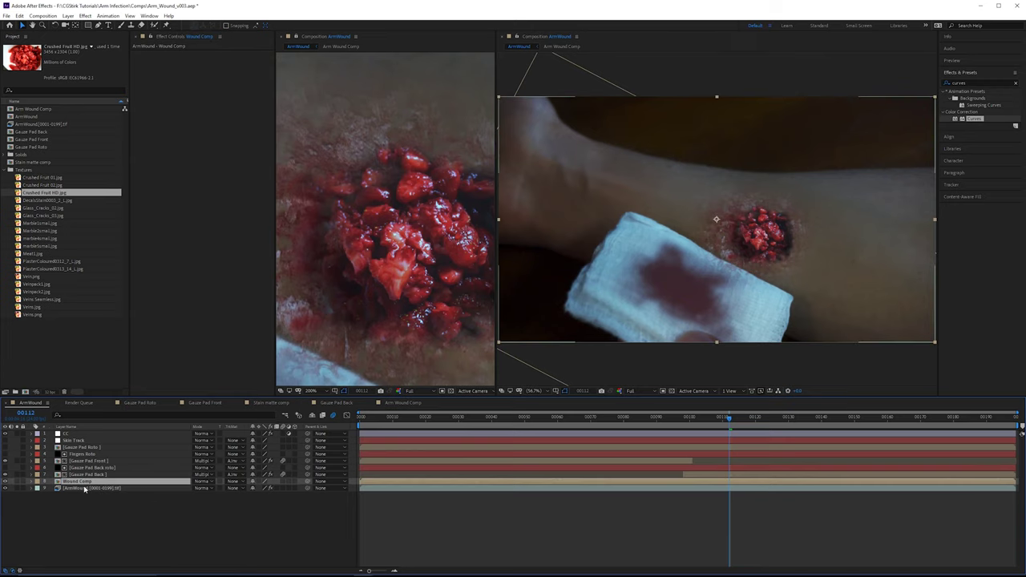
{"action": "key", "text": "slash"}
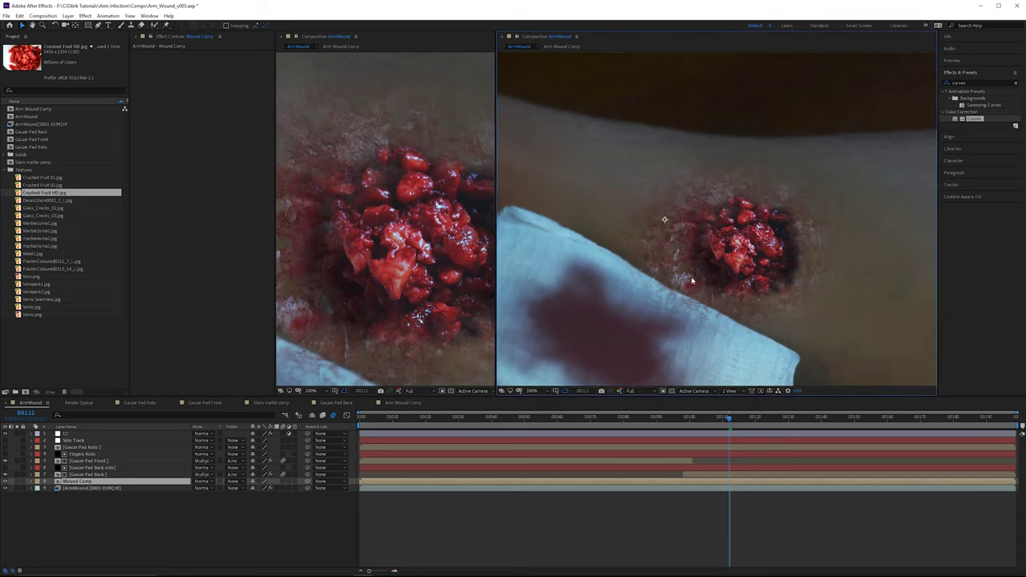
{"action": "scroll", "coordinate": [697, 273], "scroll_direction": "up", "scroll_amount": 1}
{"action": "left_click_drag", "start_coordinate": [715, 154], "coordinate": [662, 152]}
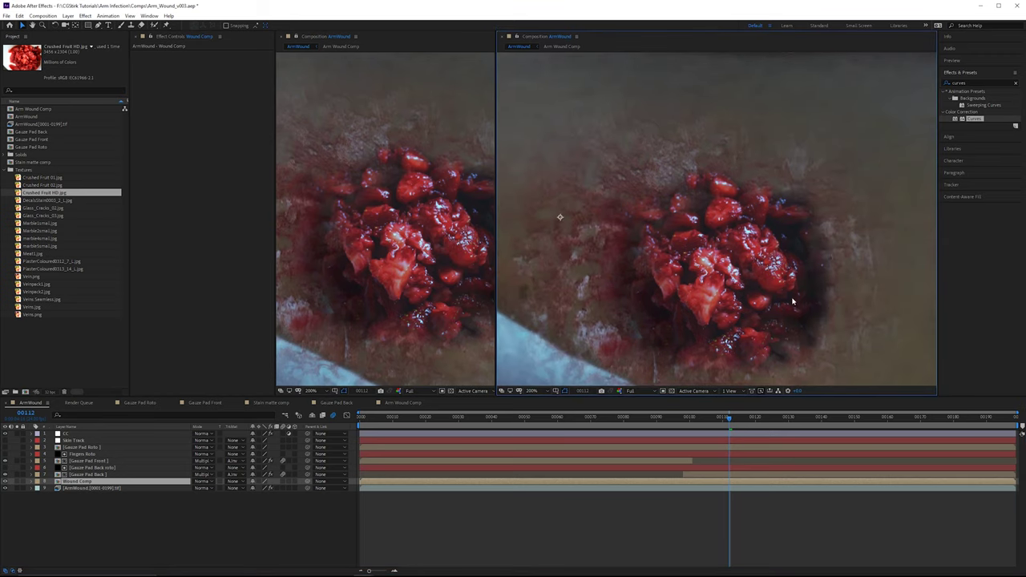
{"action": "left_click", "coordinate": [965, 82]}
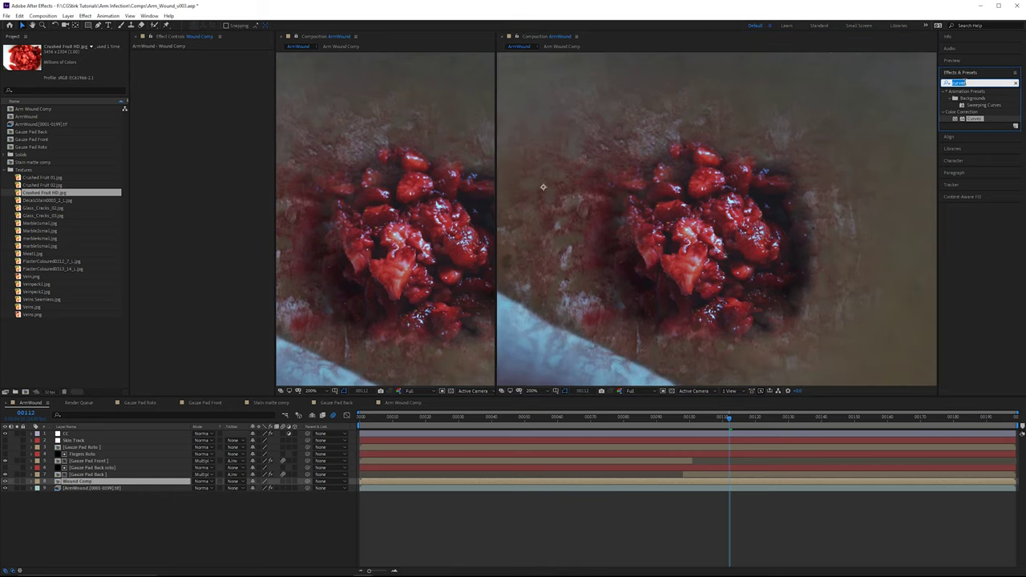
{"action": "type", "text": "cc glass"}
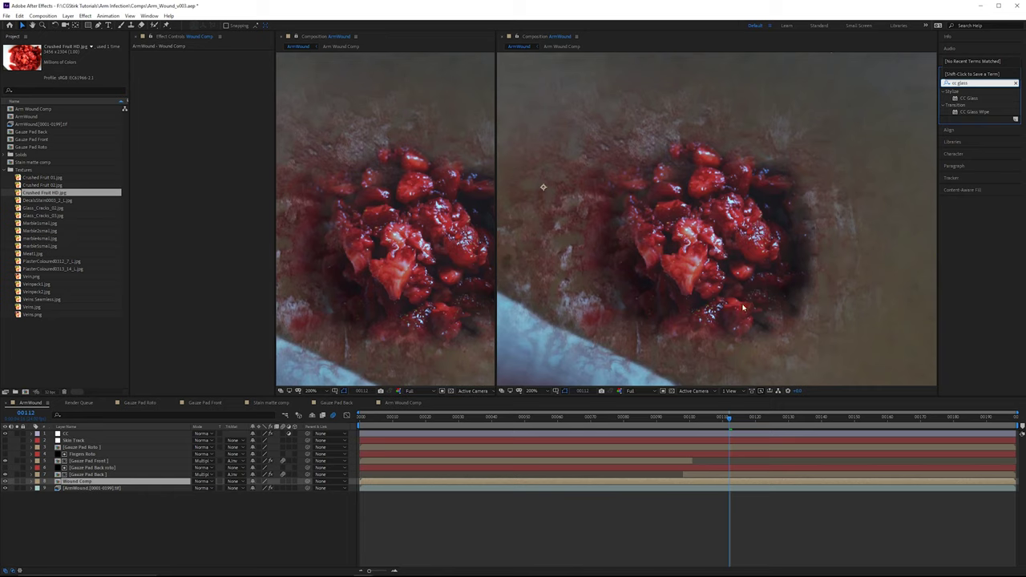
{"action": "left_click", "coordinate": [977, 99]}
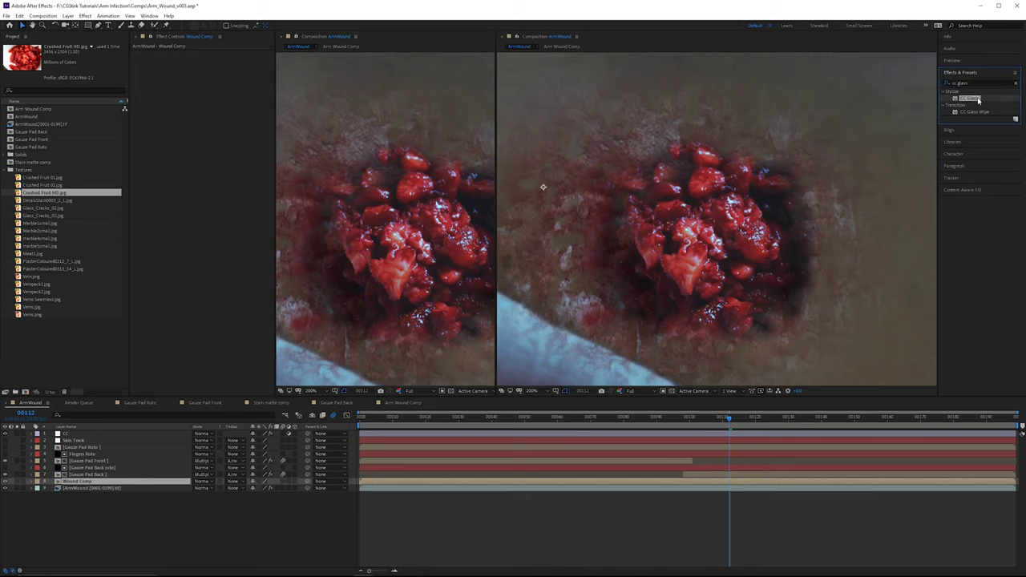
{"action": "left_click_drag", "start_coordinate": [977, 100], "coordinate": [232, 157]}
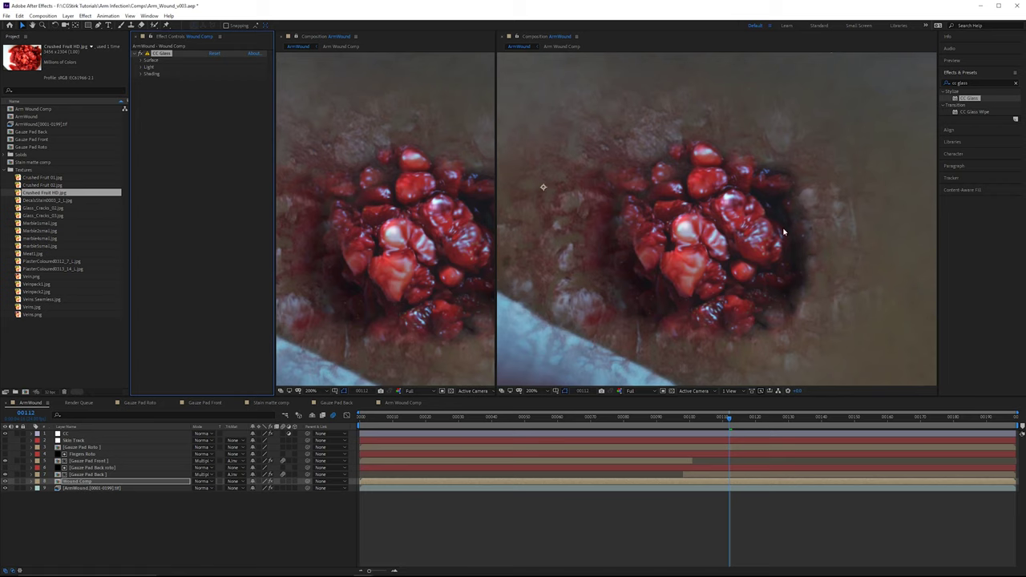
Step: Compare the wound's highlights and surface detail with CC Glass disabled and enabled
{"action": "left_click", "coordinate": [141, 54]}
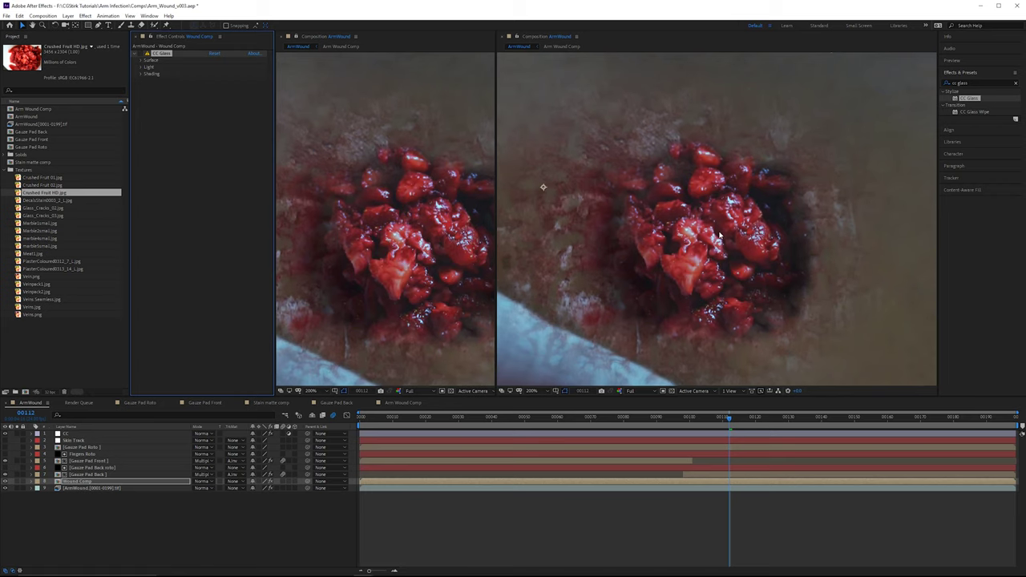
{"action": "scroll", "coordinate": [716, 209], "scroll_direction": "up", "scroll_amount": 2}
{"action": "scroll", "coordinate": [789, 171], "scroll_direction": "up", "scroll_amount": 1}
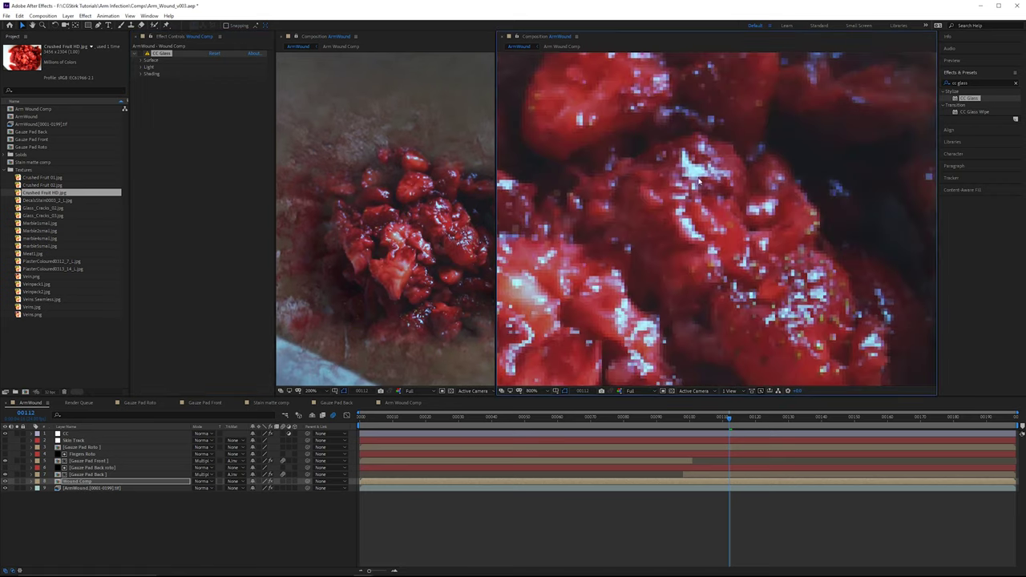
{"action": "scroll", "coordinate": [694, 241], "scroll_direction": "down", "scroll_amount": 3}
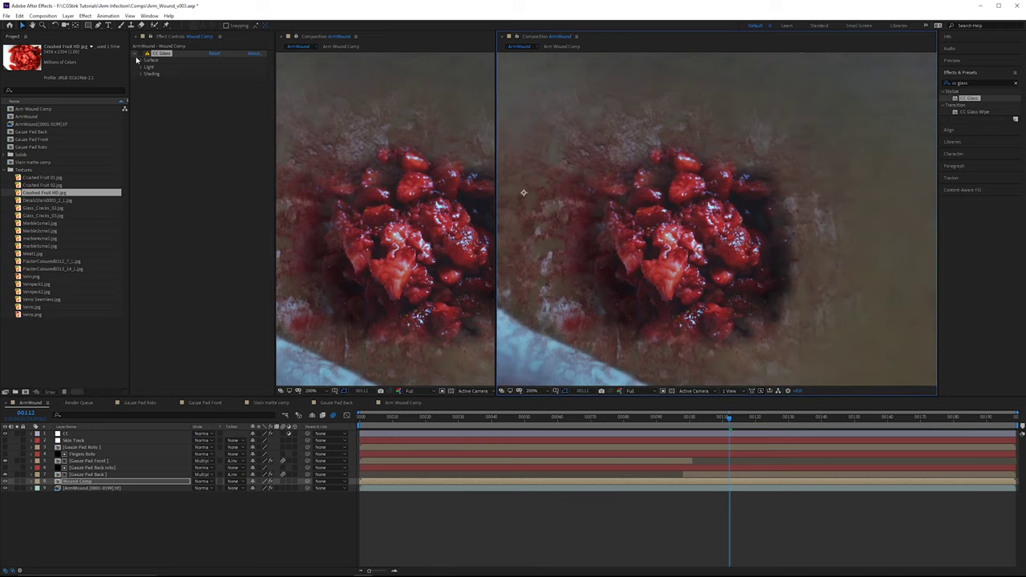
{"action": "left_click", "coordinate": [141, 54]}
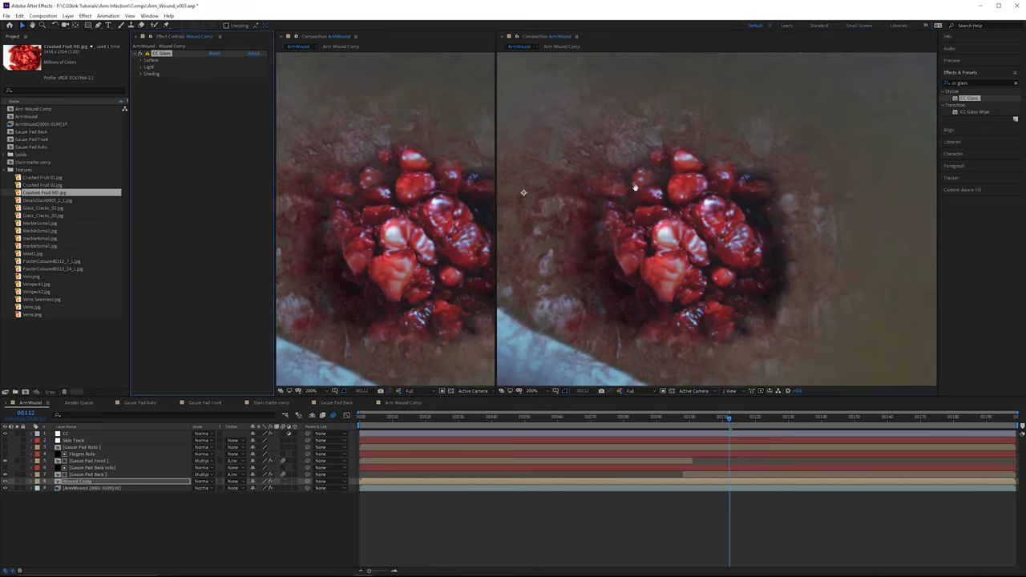
{"action": "left_click_drag", "start_coordinate": [542, 208], "coordinate": [568, 196]}
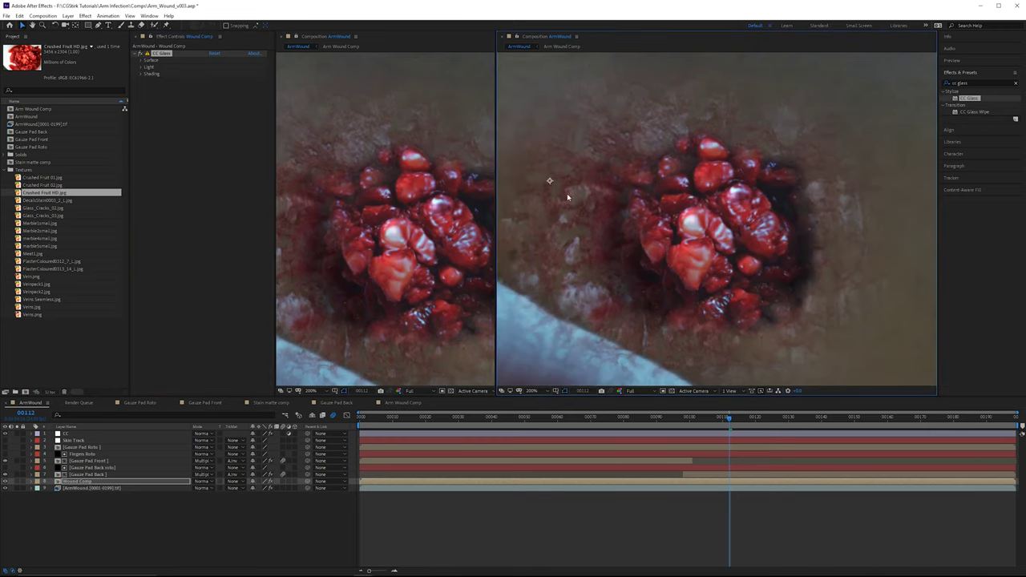
Step: Use the Wound Comp layer as the Bump Map in the CC Glass surface settings
{"action": "left_click", "coordinate": [141, 60]}
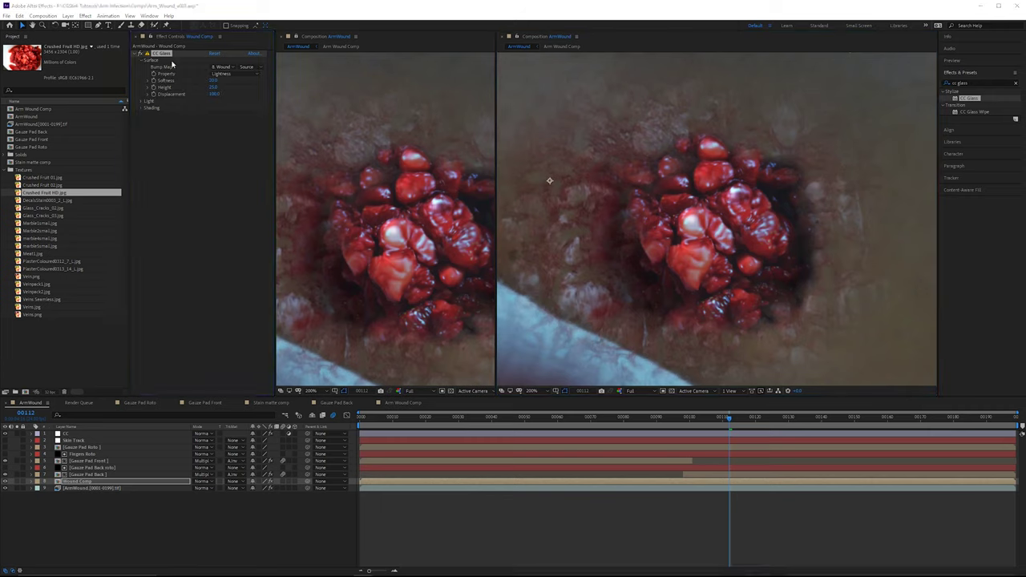
{"action": "left_click", "coordinate": [224, 68]}
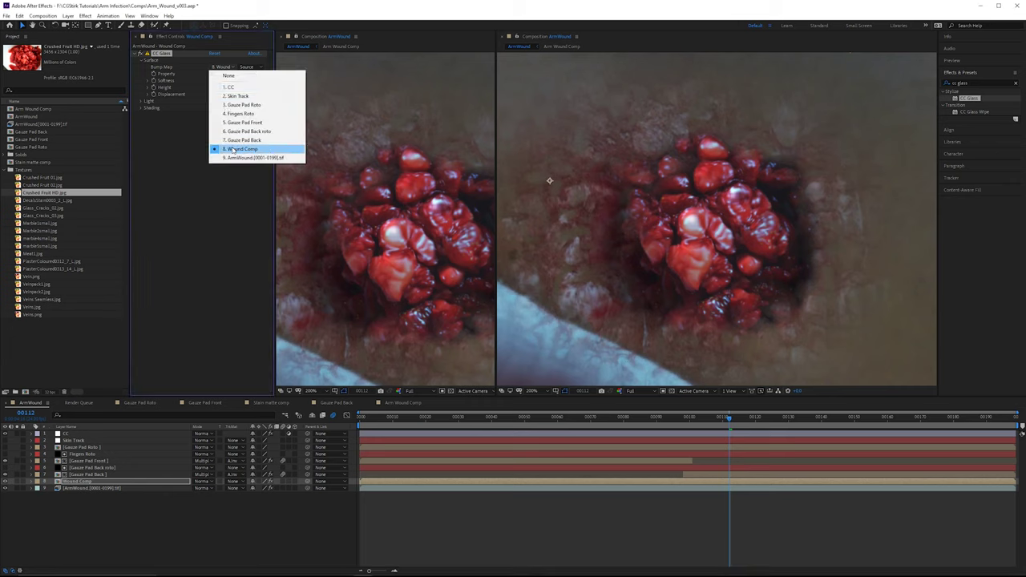
{"action": "left_click", "coordinate": [245, 149]}
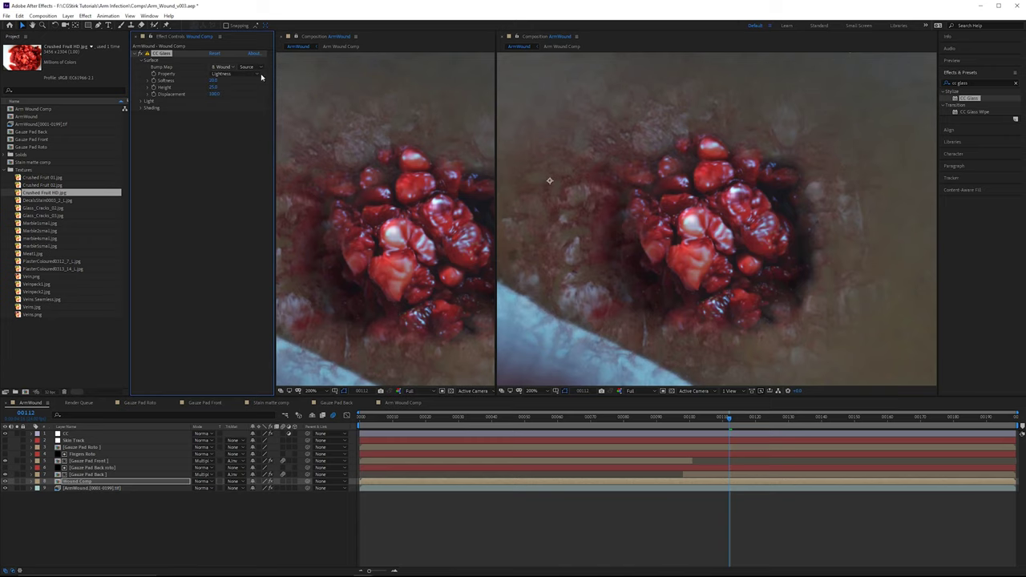
Step: Try a much stronger positive Displacement in CC Glass, followed by a more moderate one
{"action": "scroll", "coordinate": [826, 188], "scroll_direction": "down", "scroll_amount": 1}
{"action": "scroll", "coordinate": [801, 186], "scroll_direction": "up", "scroll_amount": 1}
{"action": "left_click_drag", "start_coordinate": [214, 95], "coordinate": [301, 98]}
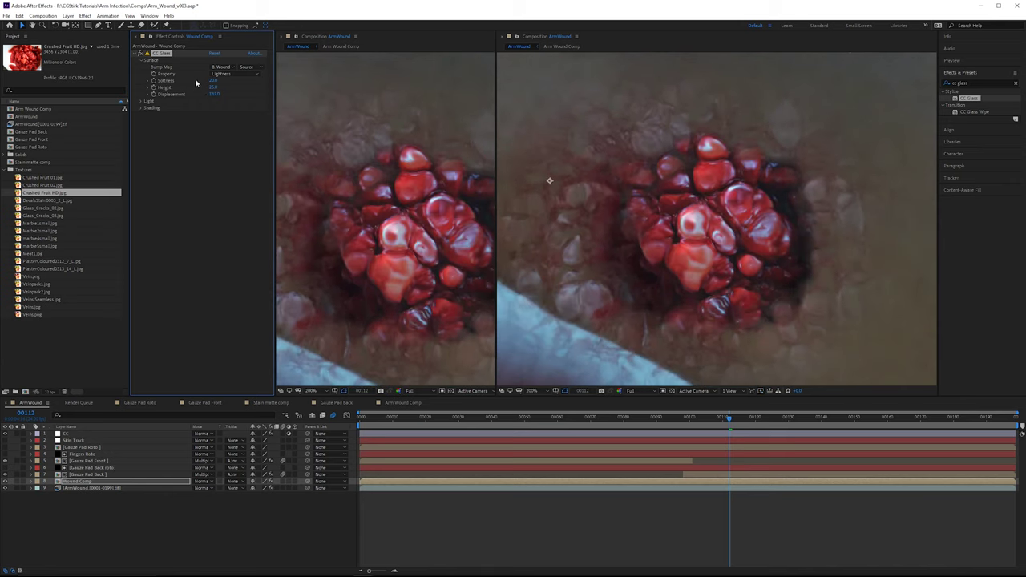
{"action": "left_click_drag", "start_coordinate": [215, 95], "coordinate": [140, 97]}
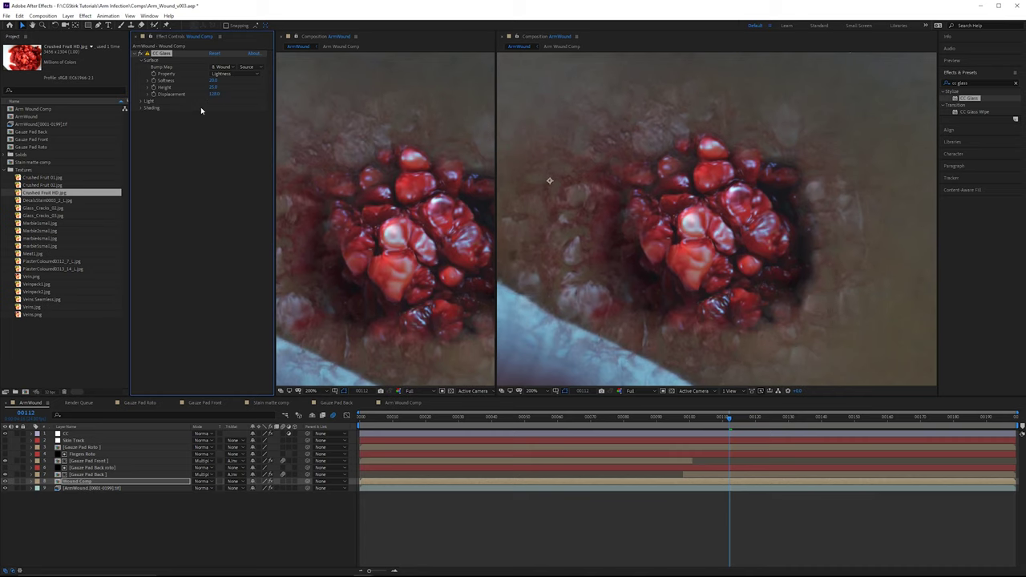
Step: Try strongly negative CC Glass Displacement values, down to about -180, and examine the distorted fruit up close
{"action": "mouse_move", "coordinate": [210, 97]}
{"action": "left_mouse_down"}
{"action": "mouse_move", "coordinate": [194, 103]}
{"action": "mouse_move", "coordinate": [221, 96]}
{"action": "left_mouse_up"}
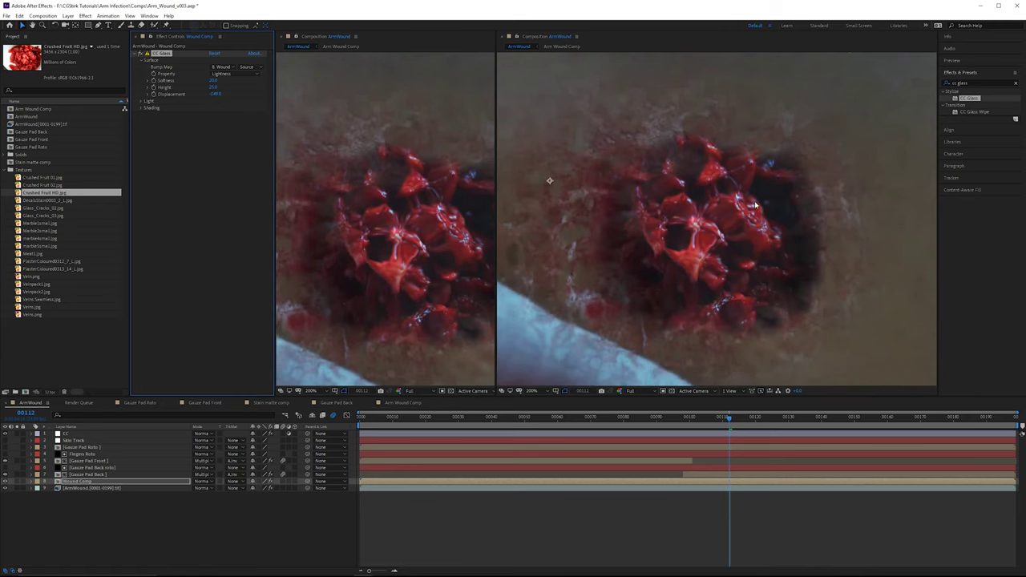
{"action": "left_click_drag", "start_coordinate": [213, 94], "coordinate": [205, 94]}
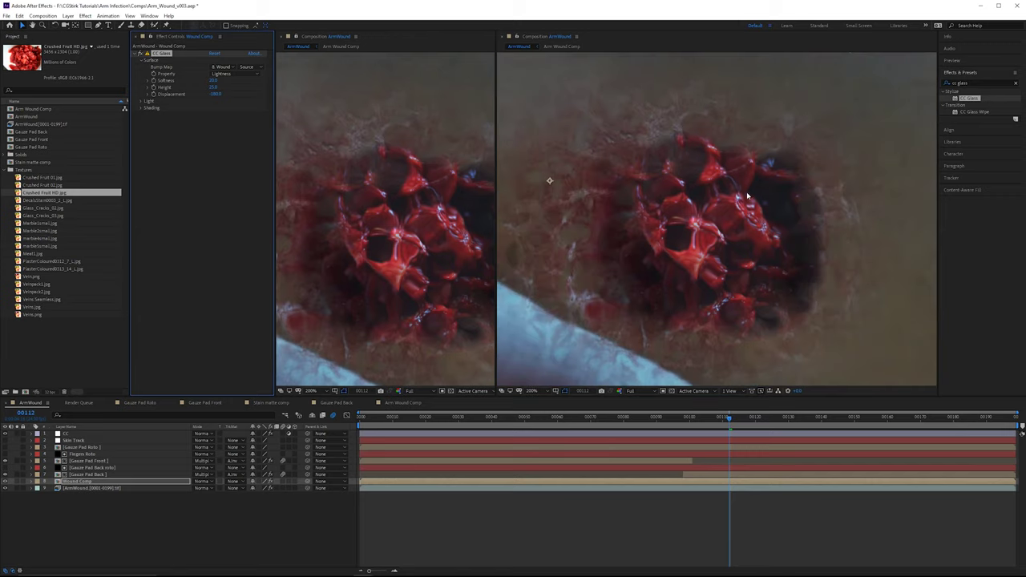
{"action": "scroll", "coordinate": [765, 251], "scroll_direction": "up", "scroll_amount": 2}
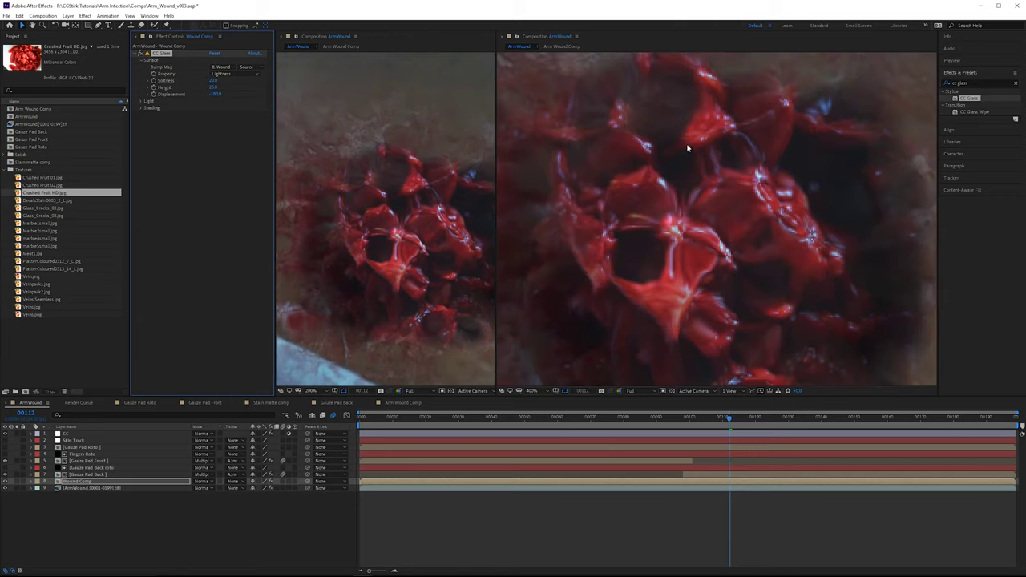
{"action": "scroll", "coordinate": [687, 148], "scroll_direction": "down", "scroll_amount": 2}
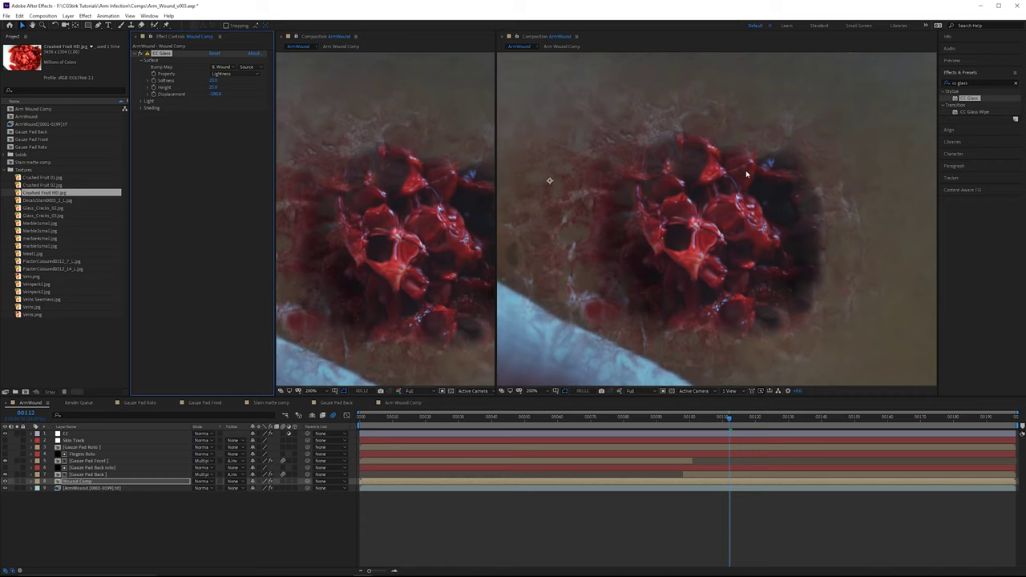
{"action": "scroll", "coordinate": [746, 174], "scroll_direction": "up", "scroll_amount": 2}
{"action": "left_click_drag", "start_coordinate": [749, 172], "coordinate": [762, 156]}
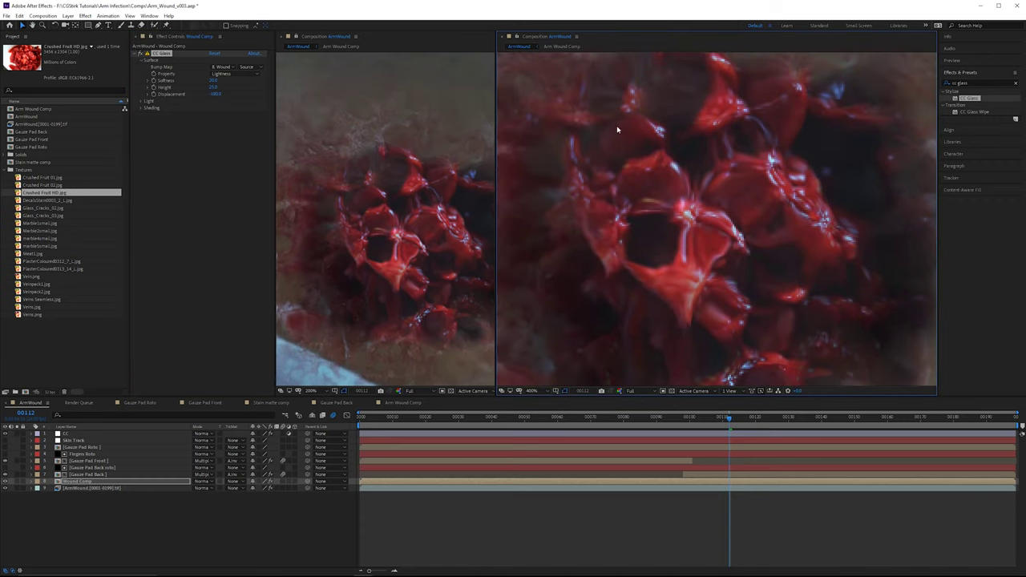
{"action": "scroll", "coordinate": [781, 227], "scroll_direction": "down", "scroll_amount": 2}
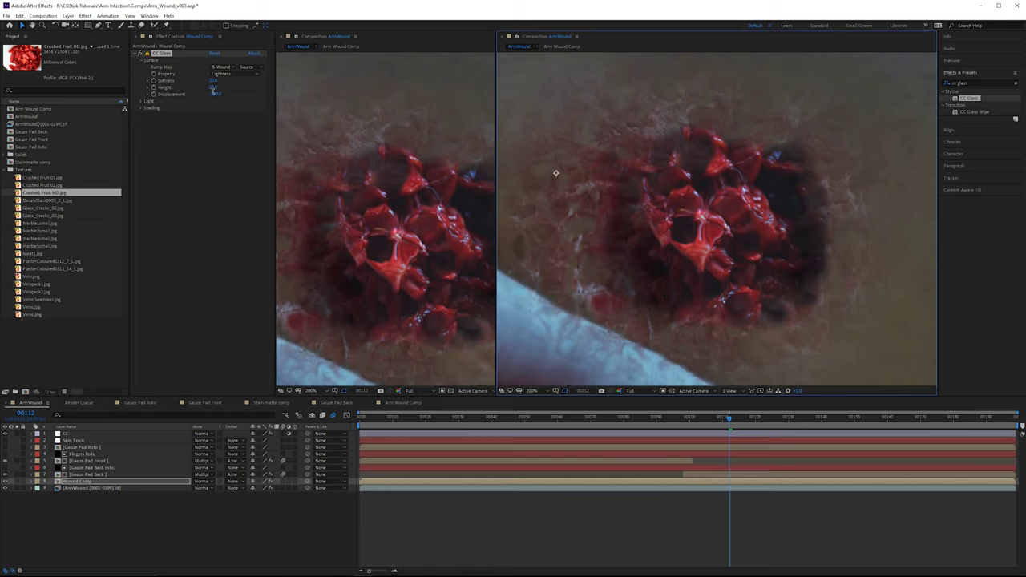
Step: Set the CC Glass Displacement to a moderate positive value below 100 and keep Effect Light as its light source
{"action": "left_click_drag", "start_coordinate": [214, 94], "coordinate": [249, 100]}
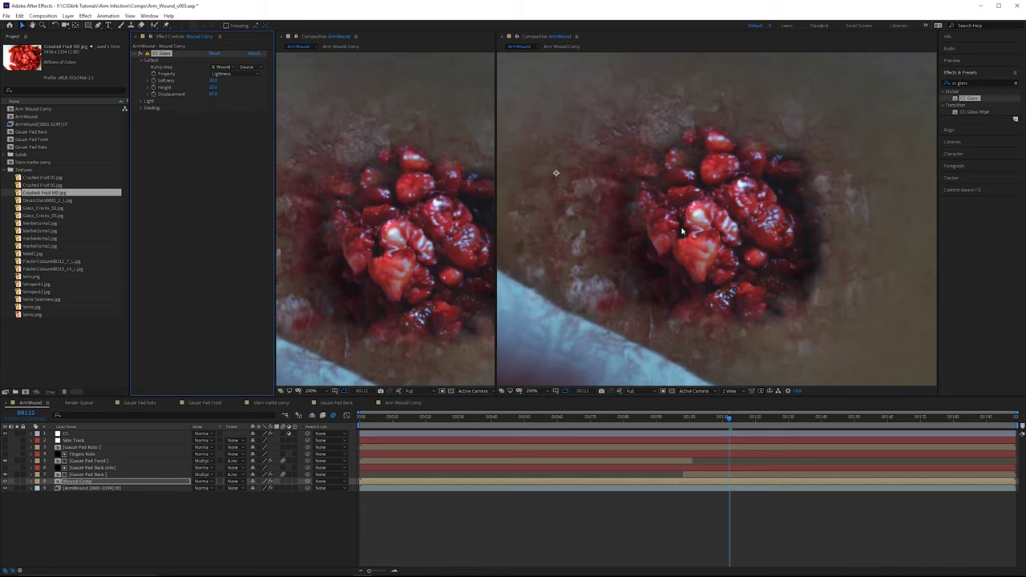
{"action": "left_click", "coordinate": [141, 100]}
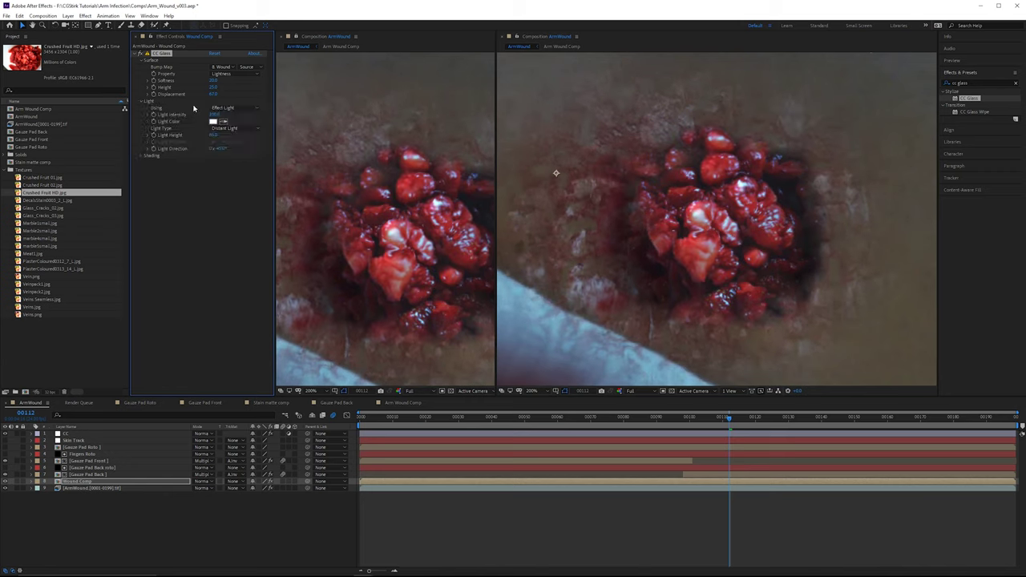
{"action": "left_click", "coordinate": [224, 107]}
{"action": "left_click", "coordinate": [234, 116]}
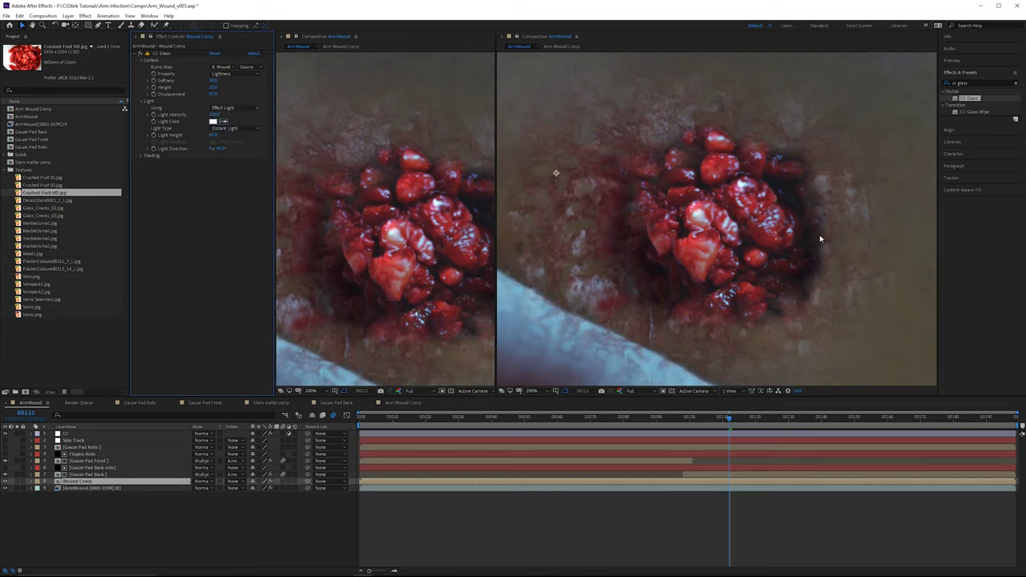
{"action": "left_click", "coordinate": [218, 107]}
{"action": "left_click", "coordinate": [210, 178]}
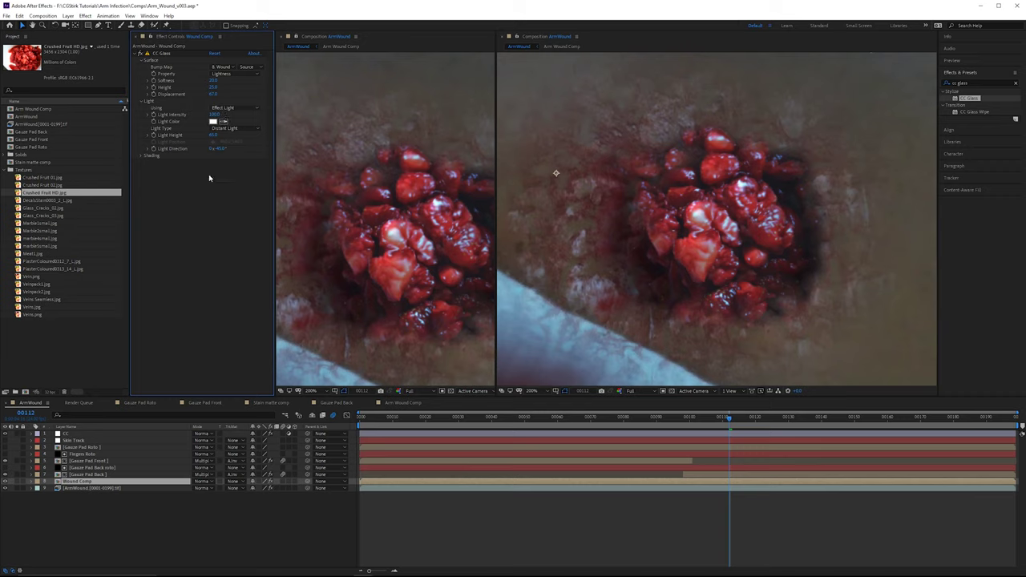
Step: Try a red tint and several muted greens as the CC Glass Light Color, ending on a dark grey-green
{"action": "left_click", "coordinate": [212, 121]}
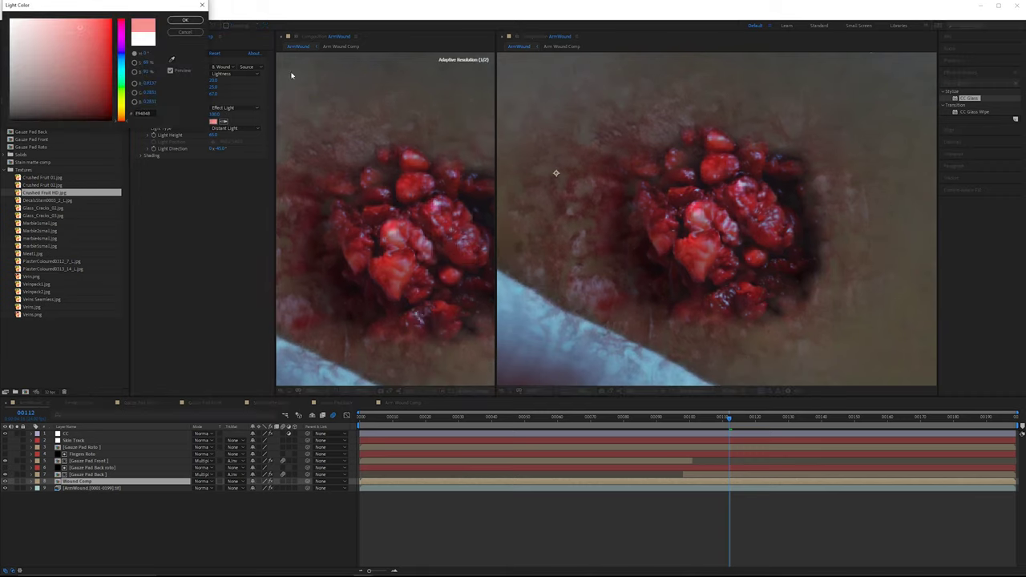
{"action": "left_click", "coordinate": [123, 80]}
{"action": "left_click_drag", "start_coordinate": [86, 56], "coordinate": [63, 83]}
{"action": "left_click", "coordinate": [73, 75]}
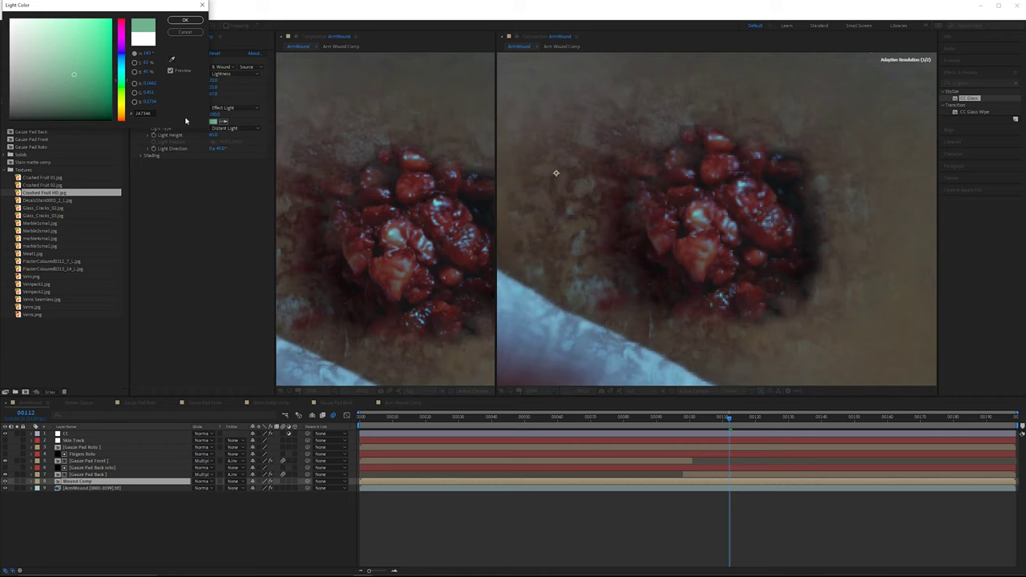
{"action": "left_click", "coordinate": [48, 87]}
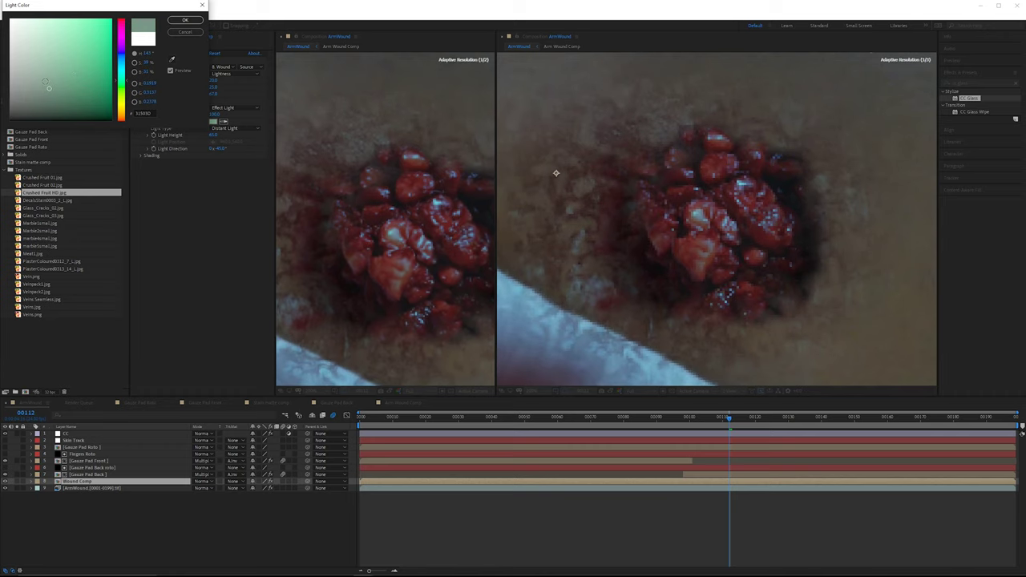
{"action": "left_click", "coordinate": [42, 88]}
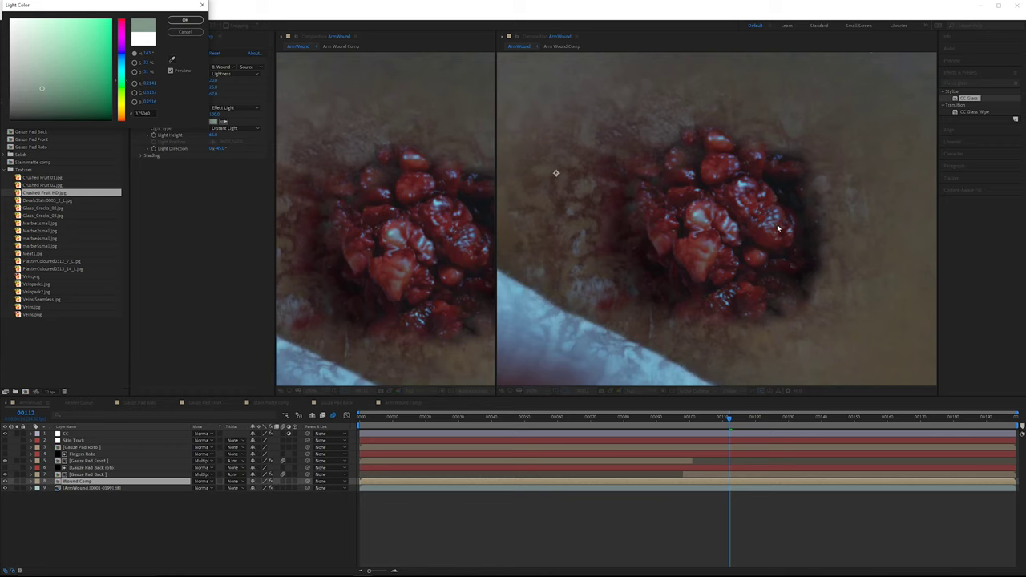
{"action": "left_click", "coordinate": [32, 75]}
{"action": "left_click", "coordinate": [42, 94]}
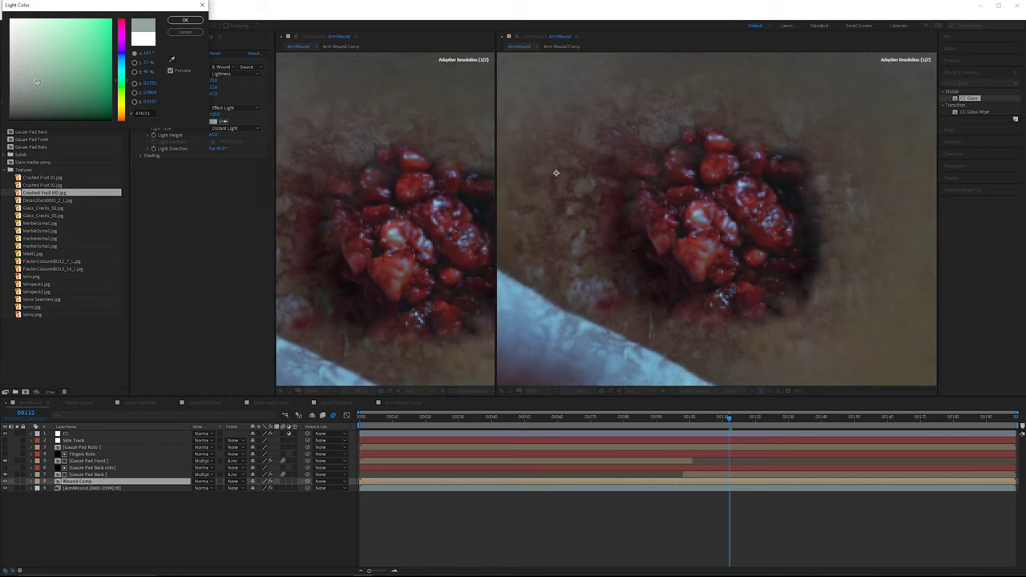
{"action": "left_click", "coordinate": [186, 32]}
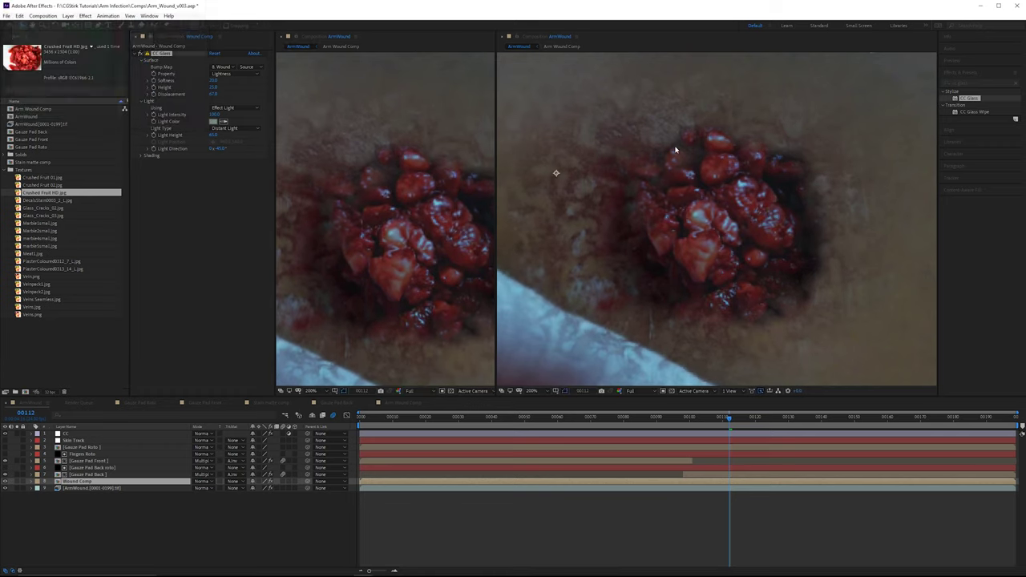
Step: Try different CC Glass Light Height values, including negative ones, and settle on 50
{"action": "scroll", "coordinate": [727, 230], "scroll_direction": "up", "scroll_amount": 2}
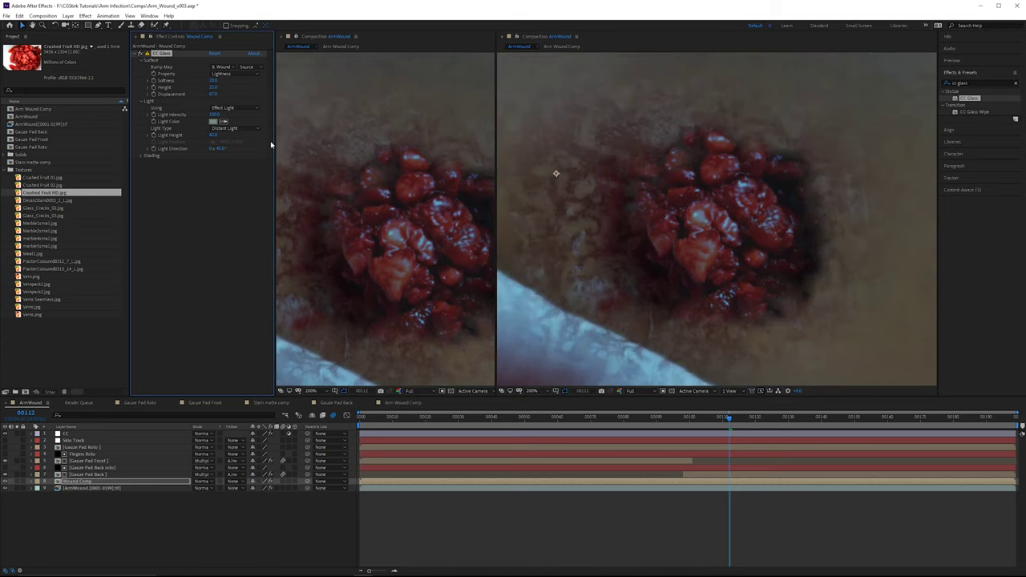
{"action": "left_click_drag", "start_coordinate": [215, 134], "coordinate": [131, 141]}
{"action": "left_click_drag", "start_coordinate": [58, 148], "coordinate": [67, 146]}
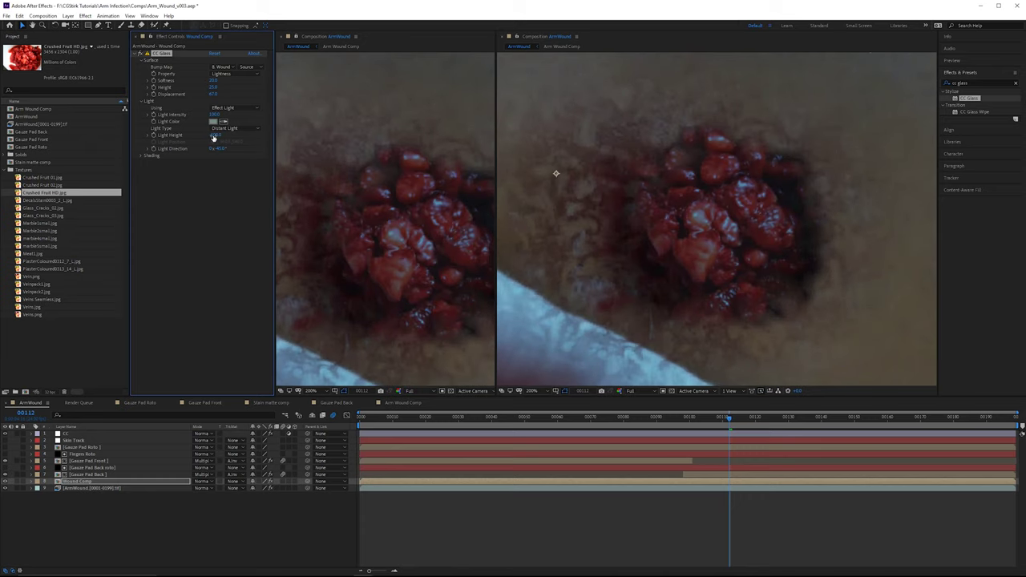
{"action": "mouse_move", "coordinate": [214, 137]}
{"action": "left_mouse_down"}
{"action": "mouse_move", "coordinate": [273, 141]}
{"action": "mouse_move", "coordinate": [201, 137]}
{"action": "left_mouse_up"}
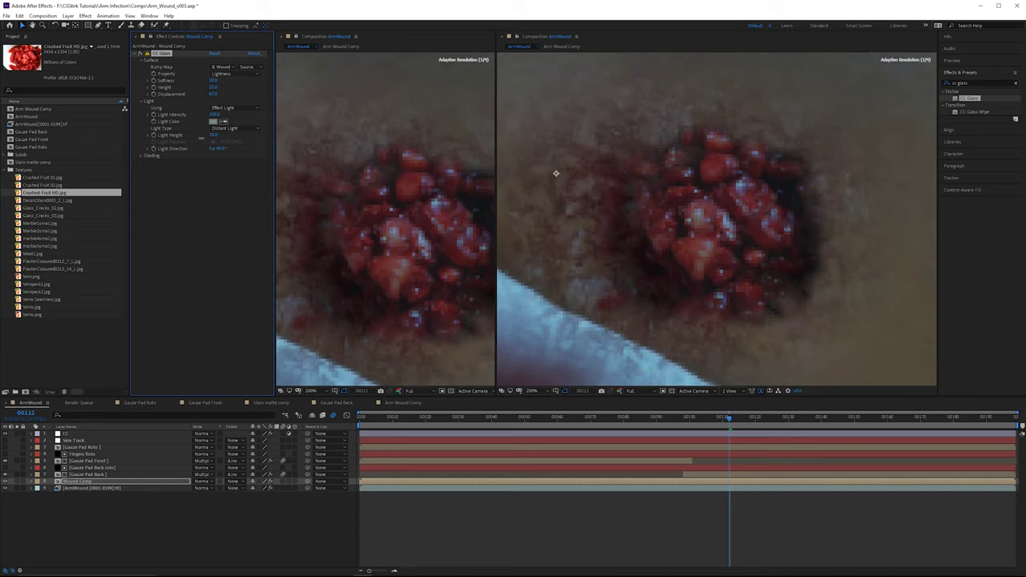
{"action": "left_click", "coordinate": [213, 136]}
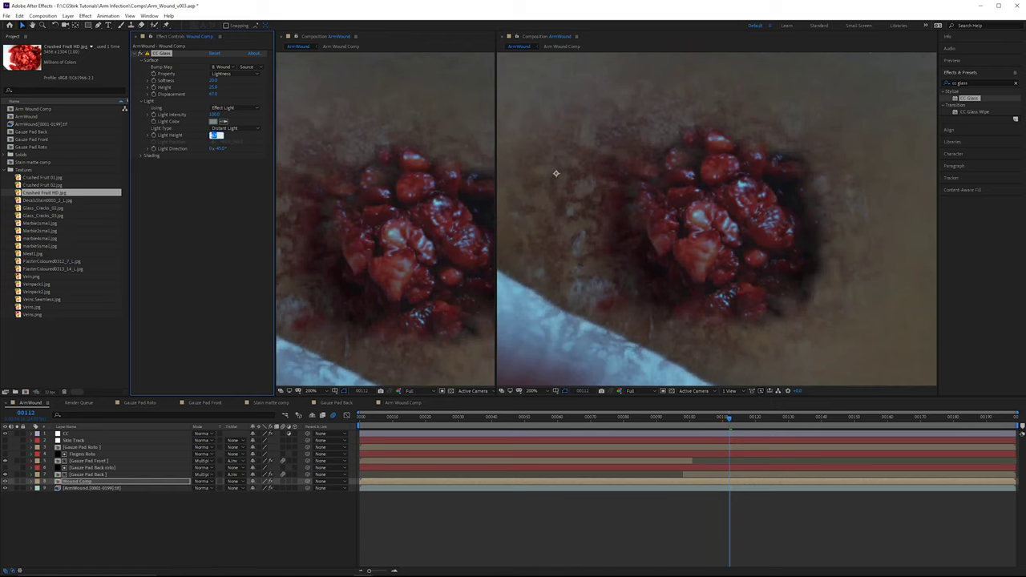
{"action": "type", "text": "5"}
{"action": "key", "text": "Return"}
Step: Reveal the CC Glass Shading settings, rotate the Light Direction to a positive angle and change the Light Color to white
{"action": "left_click", "coordinate": [143, 156]}
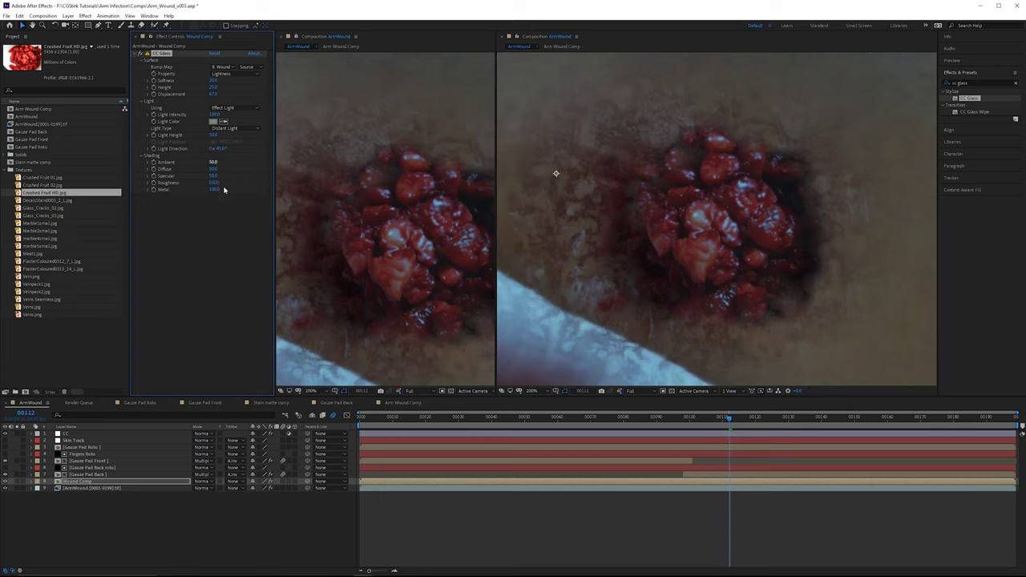
{"action": "left_click_drag", "start_coordinate": [213, 162], "coordinate": [245, 171]}
{"action": "scroll", "coordinate": [671, 184], "scroll_direction": "down", "scroll_amount": 2}
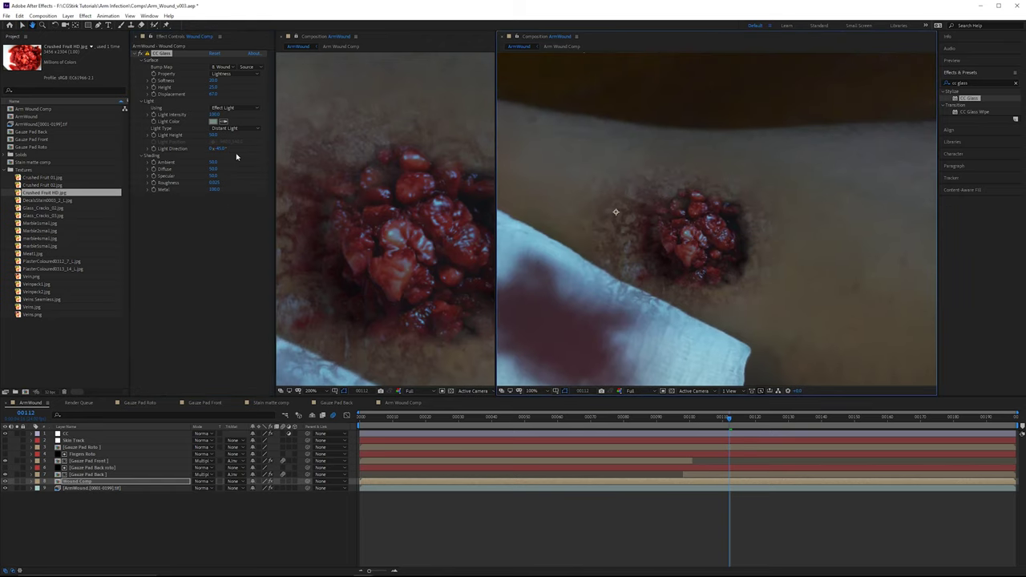
{"action": "left_click_drag", "start_coordinate": [234, 145], "coordinate": [345, 140]}
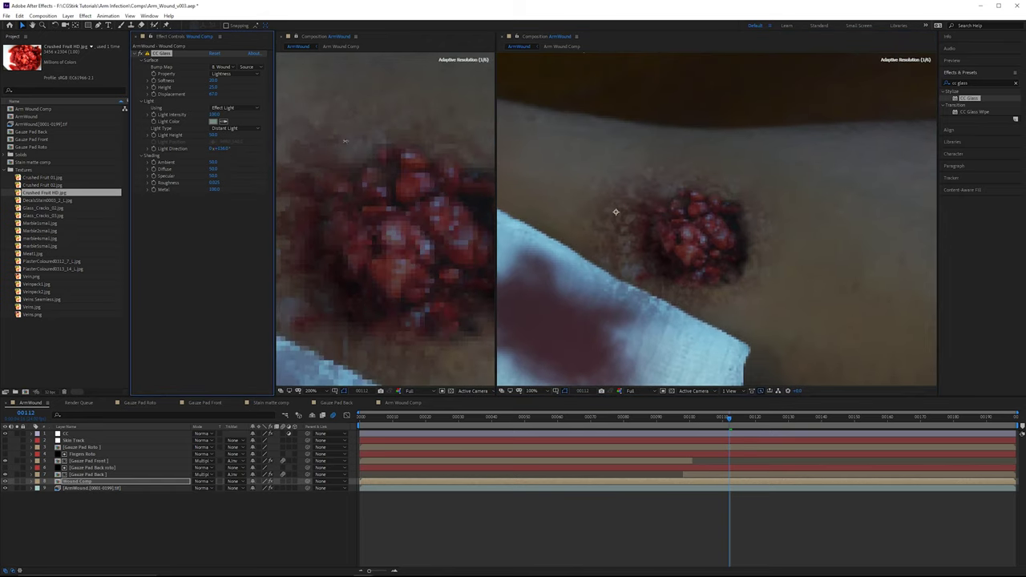
{"action": "left_click_drag", "start_coordinate": [239, 147], "coordinate": [189, 147]}
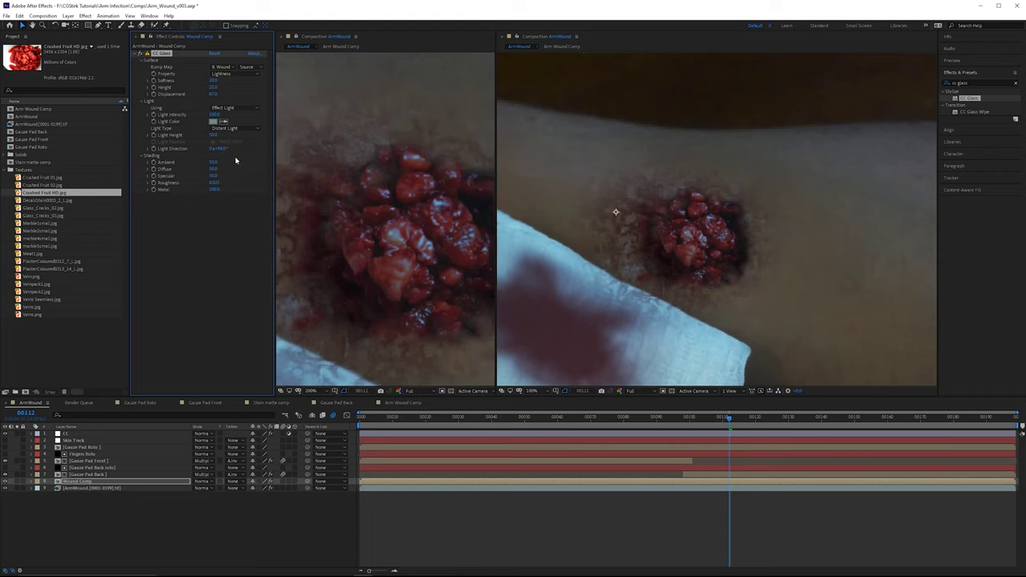
{"action": "left_click_drag", "start_coordinate": [223, 152], "coordinate": [253, 149]}
{"action": "left_click", "coordinate": [213, 121]}
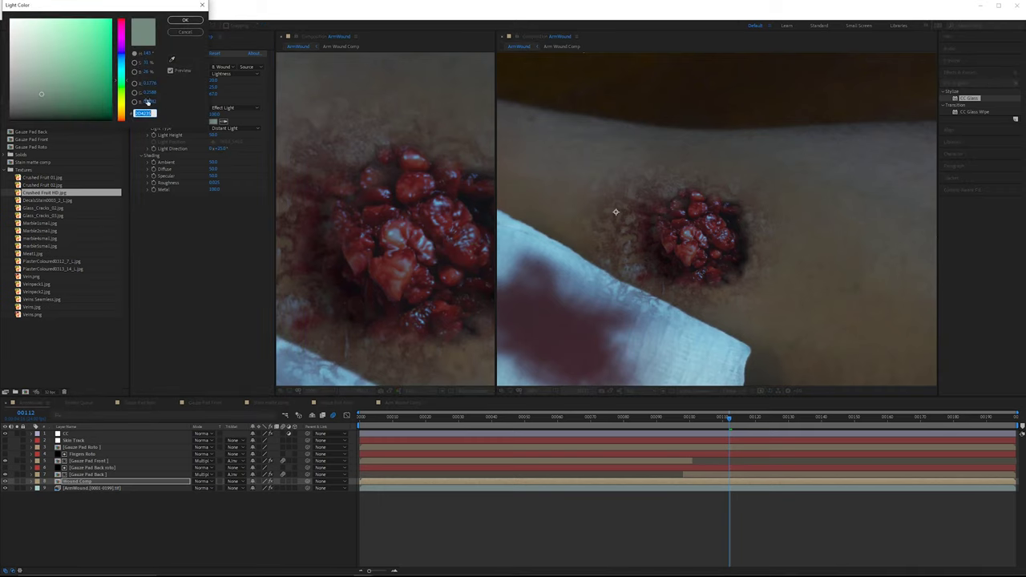
{"action": "left_click", "coordinate": [186, 20]}
Step: Try lower light heights and other light directions in CC Glass, then set the Light Height back to 50
{"action": "left_click_drag", "start_coordinate": [222, 150], "coordinate": [197, 135]}
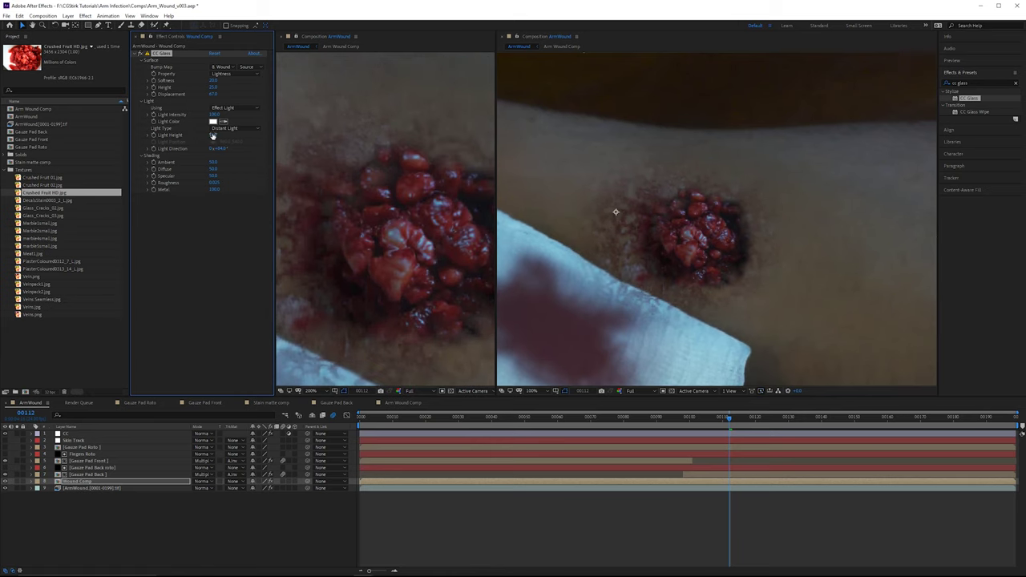
{"action": "left_click_drag", "start_coordinate": [223, 148], "coordinate": [223, 148]}
{"action": "left_click_drag", "start_coordinate": [606, 162], "coordinate": [585, 162]}
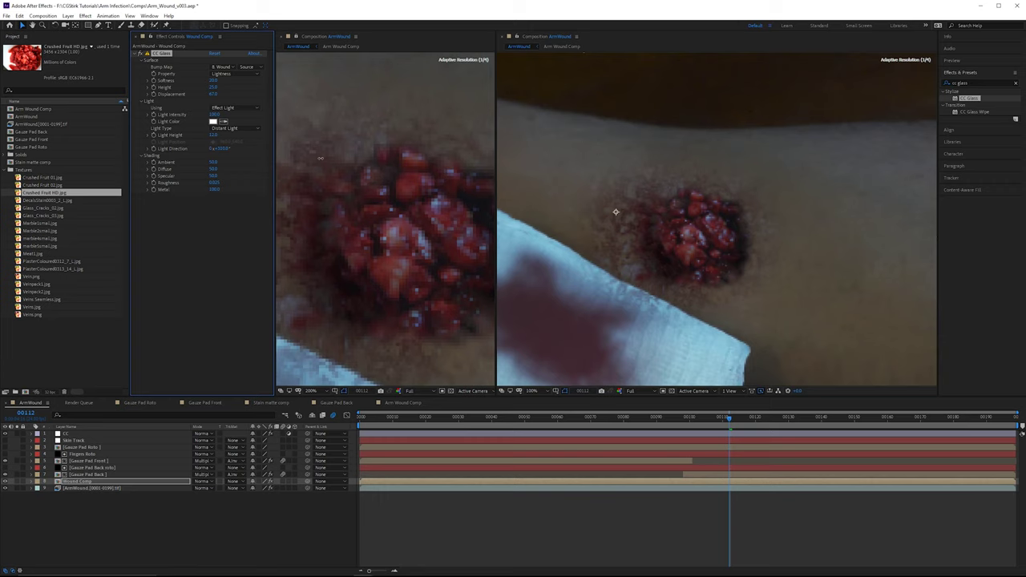
{"action": "key", "text": "ctrl+z"}
{"action": "key", "text": "ctrl+z"}
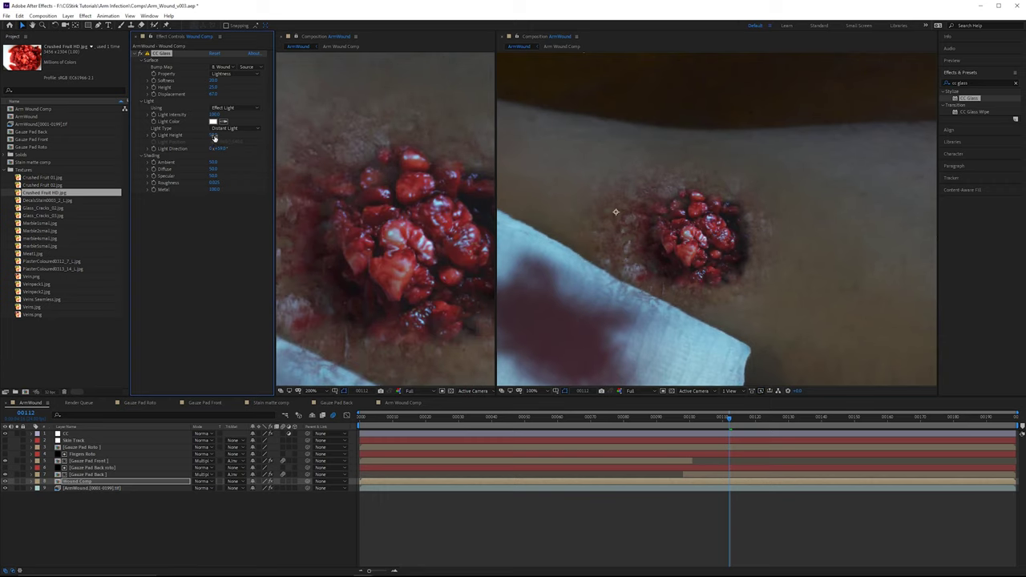
{"action": "left_click_drag", "start_coordinate": [207, 137], "coordinate": [205, 135]}
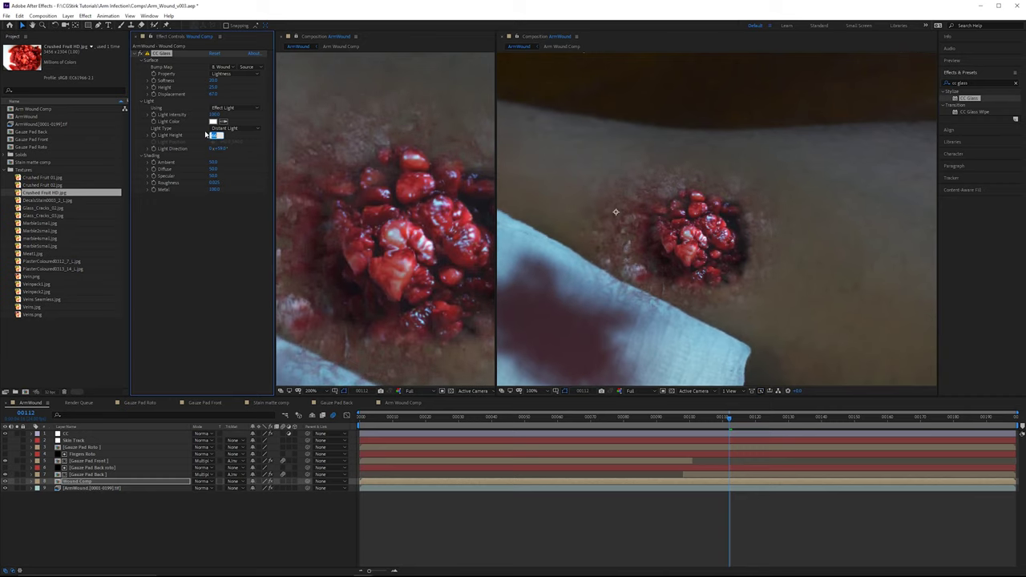
{"action": "type", "text": "50"}
{"action": "key", "text": "Return"}
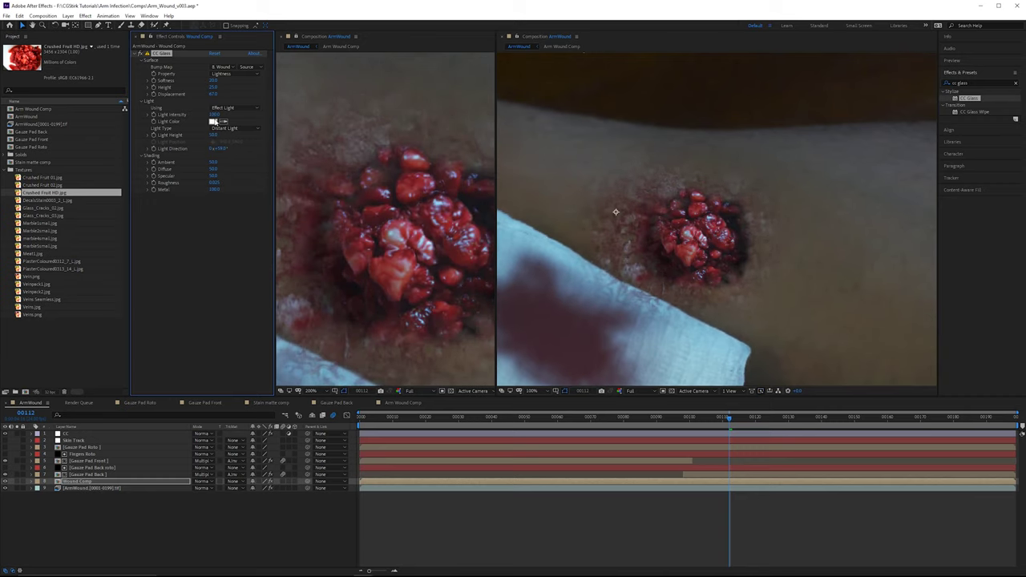
Step: Tint the CC Glass Light Color a pale, slightly desaturated green
{"action": "left_click", "coordinate": [214, 121]}
{"action": "left_click", "coordinate": [123, 94]}
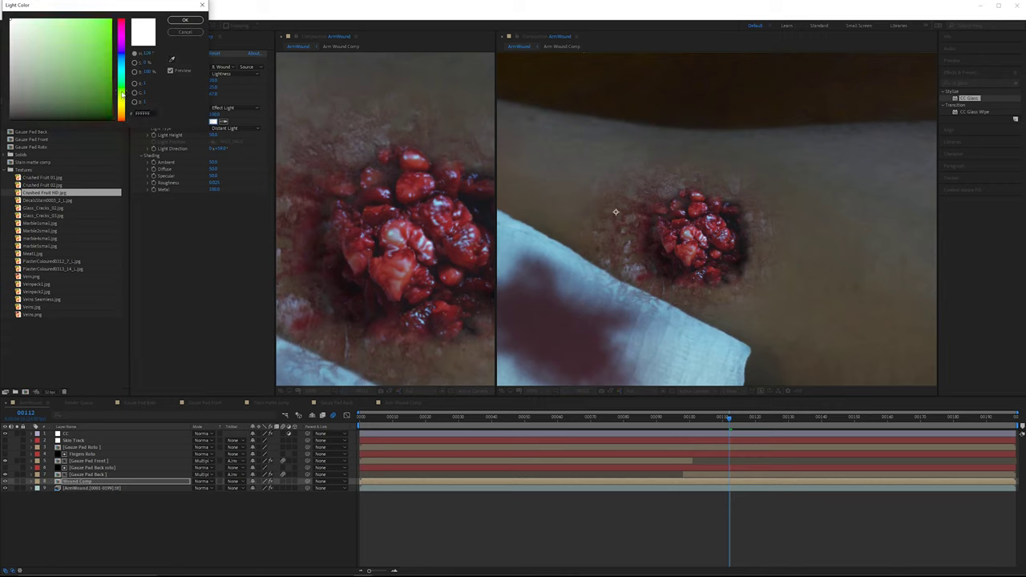
{"action": "left_click", "coordinate": [29, 30]}
{"action": "mouse_move", "coordinate": [33, 18]}
{"action": "left_mouse_down"}
{"action": "mouse_move", "coordinate": [37, 51]}
{"action": "mouse_move", "coordinate": [50, 43]}
{"action": "mouse_move", "coordinate": [42, 39]}
{"action": "left_mouse_up"}
{"action": "left_click", "coordinate": [124, 81]}
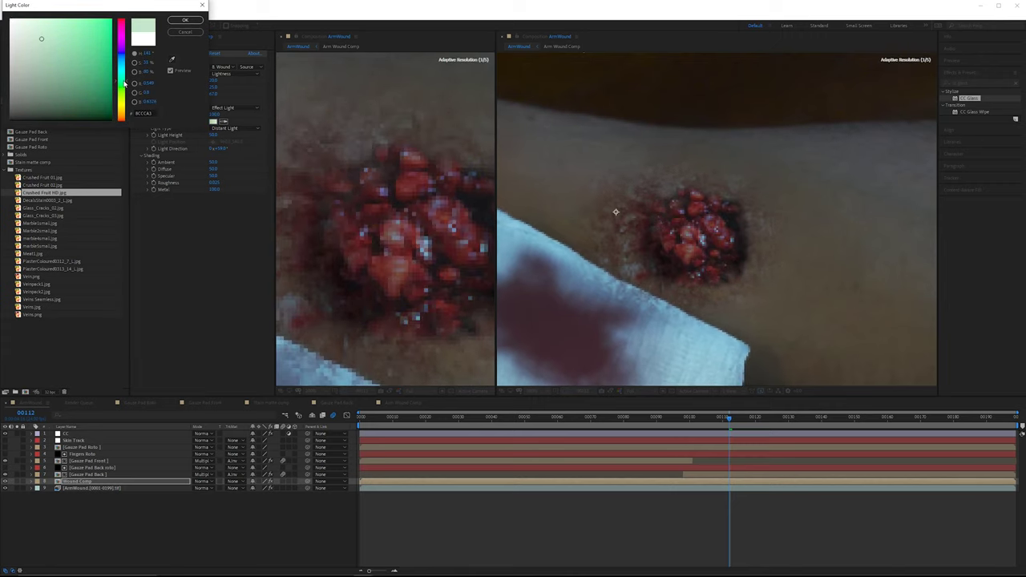
{"action": "left_click", "coordinate": [186, 20]}
Step: Widen the main composition viewer and examine the lit wound both up close and within the whole arm
{"action": "left_click_drag", "start_coordinate": [437, 208], "coordinate": [414, 209]}
{"action": "scroll", "coordinate": [653, 231], "scroll_direction": "up", "scroll_amount": 1}
{"action": "left_click_drag", "start_coordinate": [653, 231], "coordinate": [684, 221]}
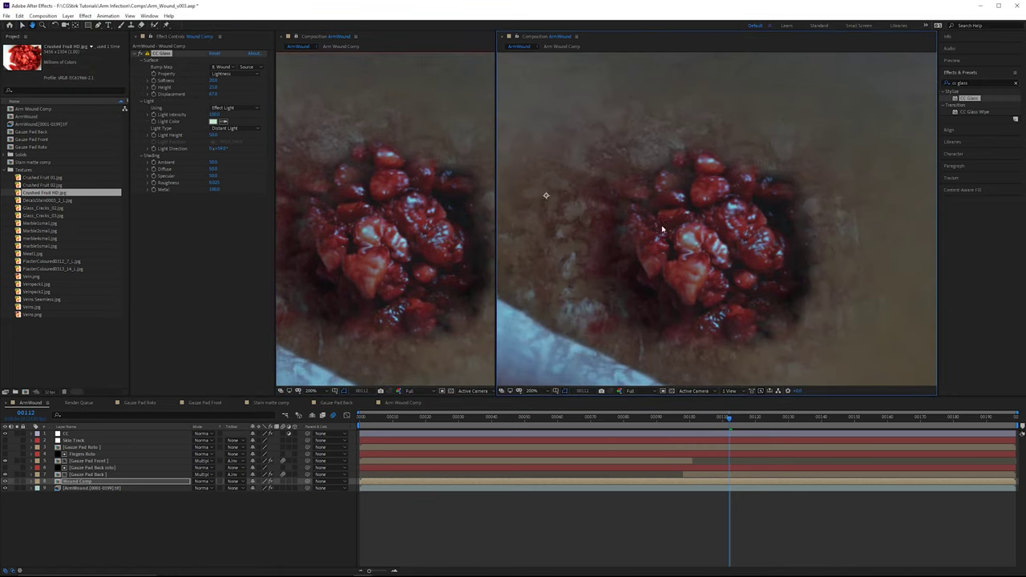
{"action": "left_click_drag", "start_coordinate": [496, 67], "coordinate": [284, 74]}
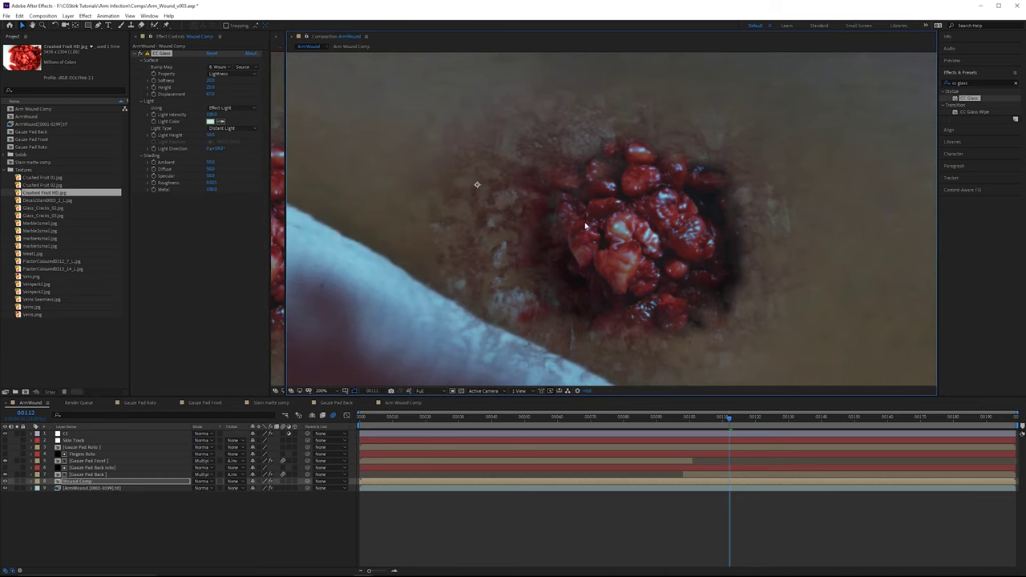
{"action": "scroll", "coordinate": [660, 179], "scroll_direction": "down", "scroll_amount": 2}
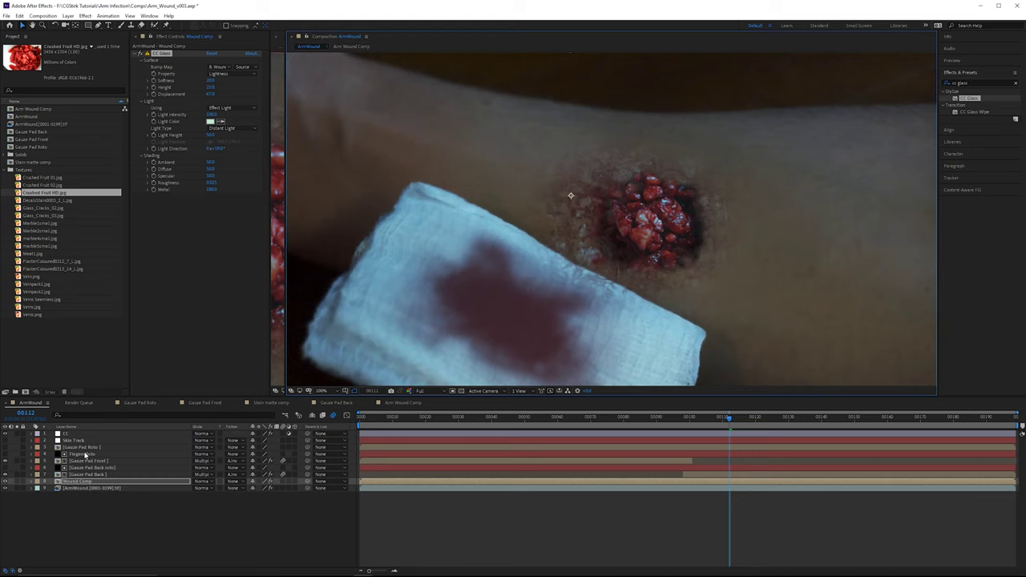
Step: Move Gauze Pad Roto directly above Wound Comp, use it as Wound Comp's Alpha Inverted Matte, and check the matte on earlier frames
{"action": "left_click_drag", "start_coordinate": [88, 449], "coordinate": [110, 480]}
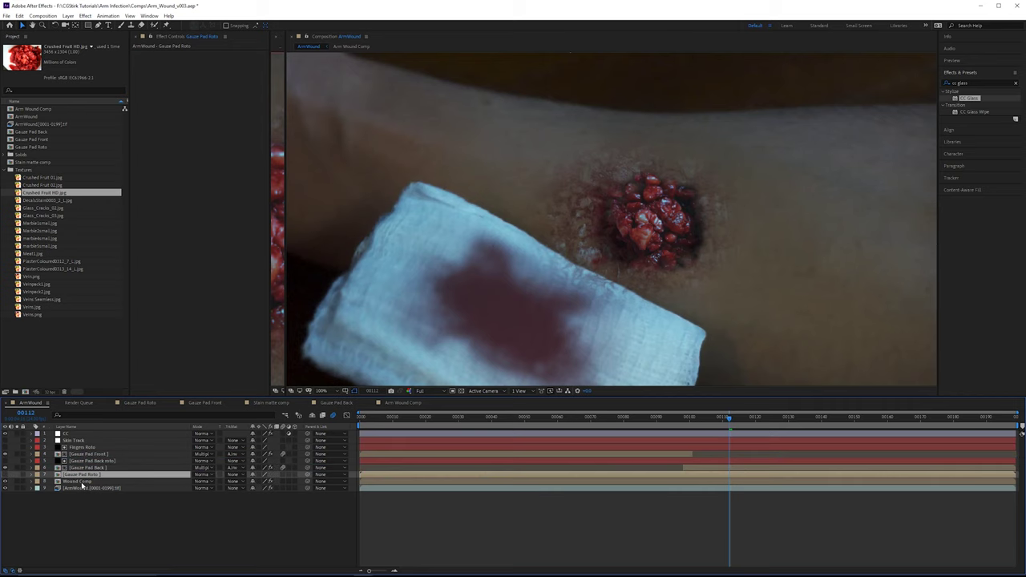
{"action": "left_click", "coordinate": [81, 482]}
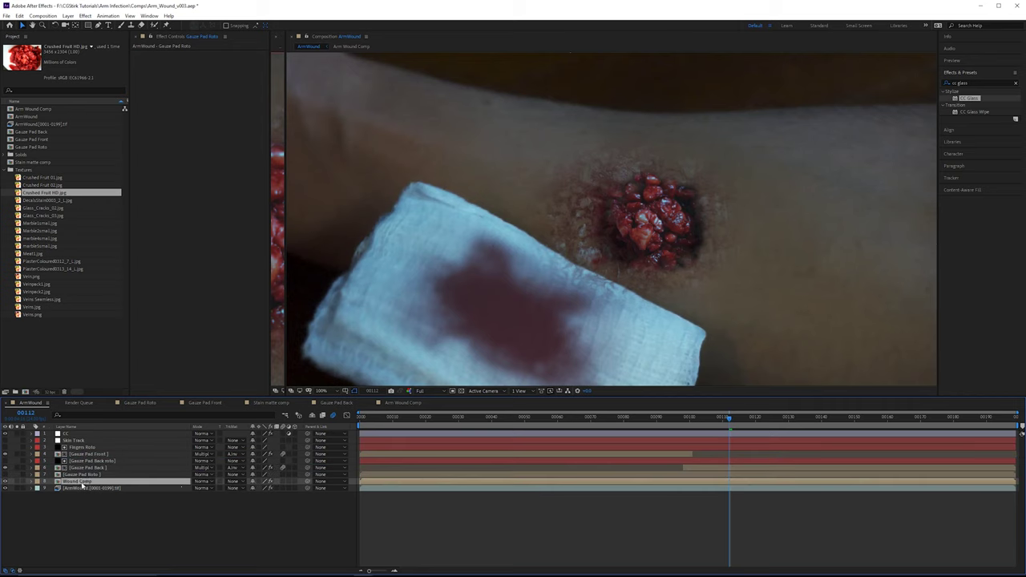
{"action": "left_click", "coordinate": [233, 482]}
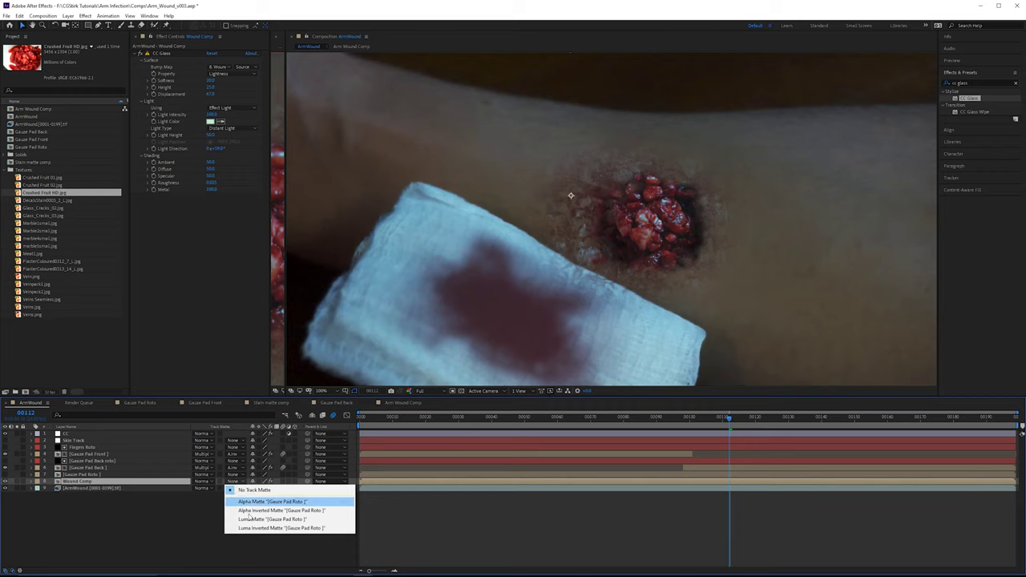
{"action": "left_click", "coordinate": [249, 511]}
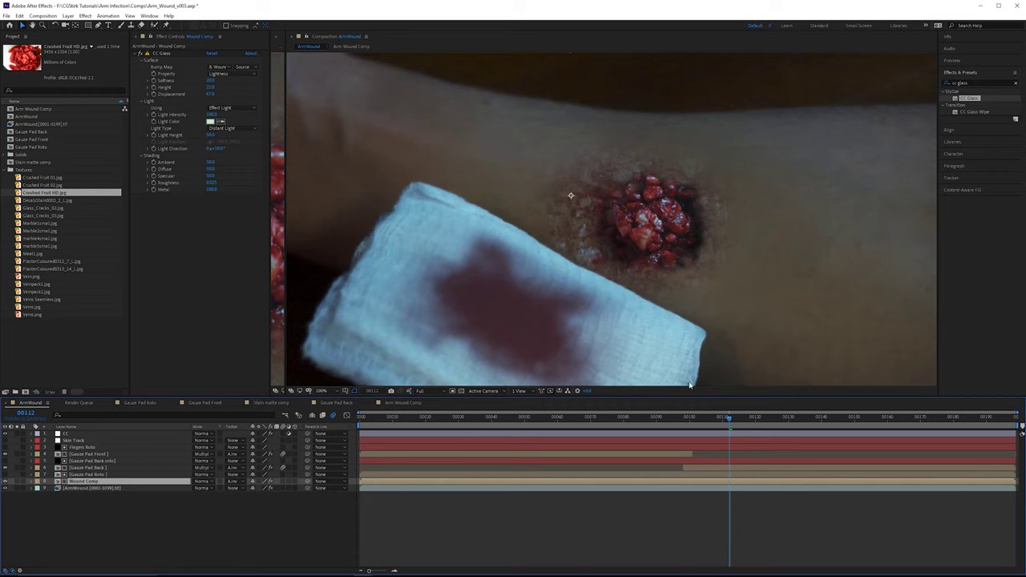
{"action": "left_click_drag", "start_coordinate": [729, 420], "coordinate": [674, 419]}
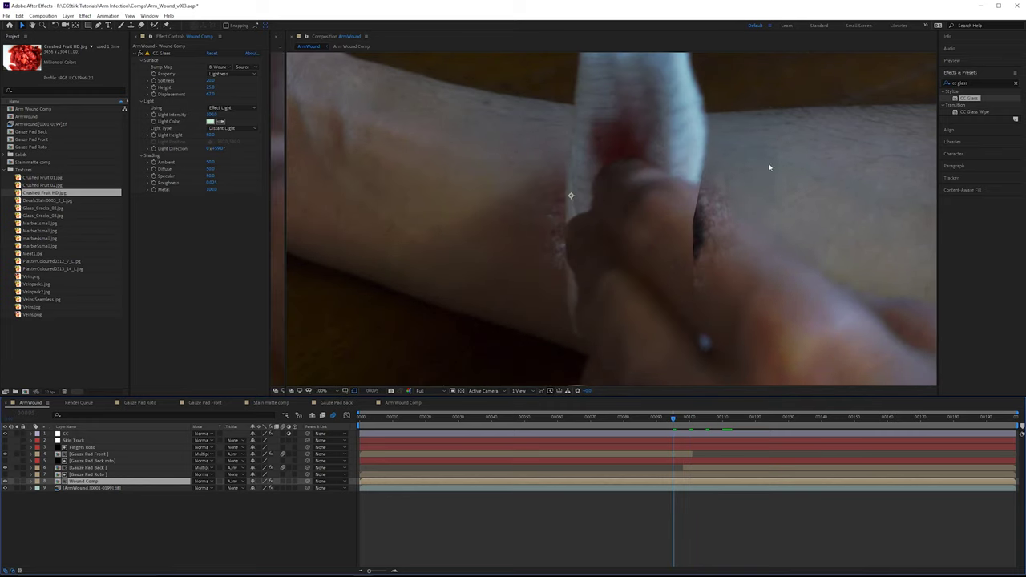
{"action": "left_click_drag", "start_coordinate": [643, 420], "coordinate": [610, 421]}
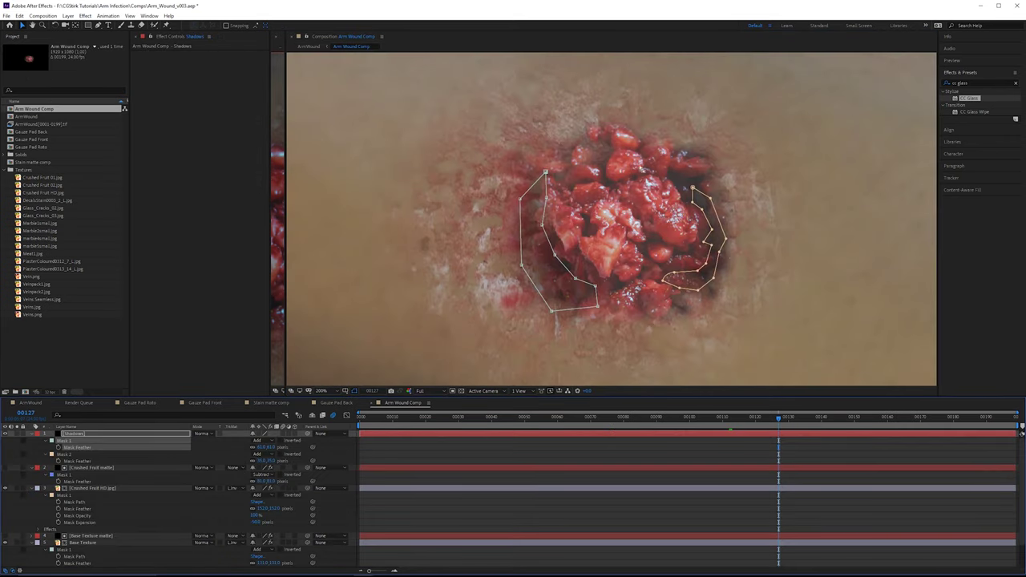
Step: Create a black, composition-sized solid named Ring directly above the Crushed Fruit matte layer
{"action": "key", "text": "comma"}
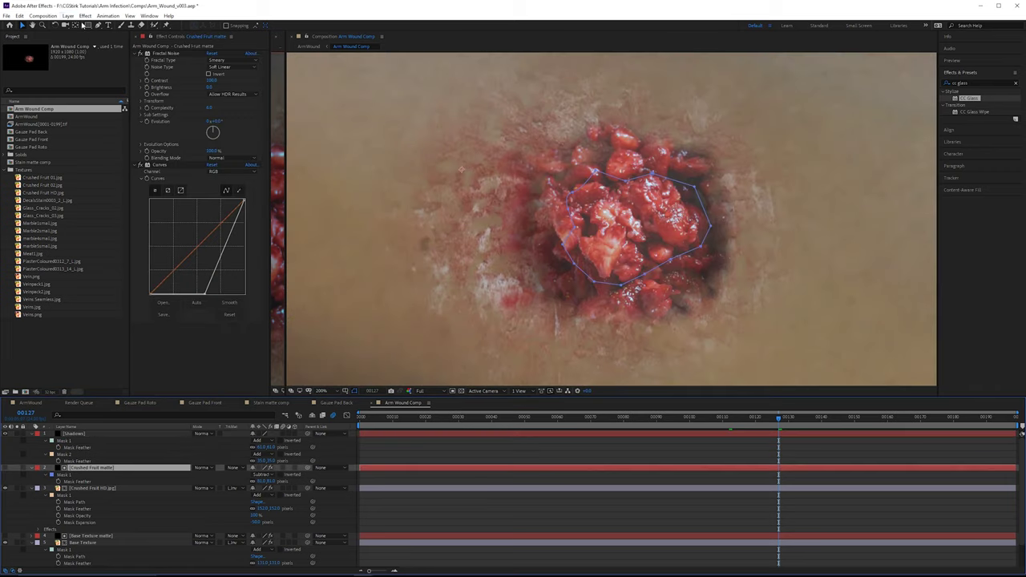
{"action": "left_click", "coordinate": [67, 16]}
{"action": "mouse_move", "coordinate": [77, 26]}
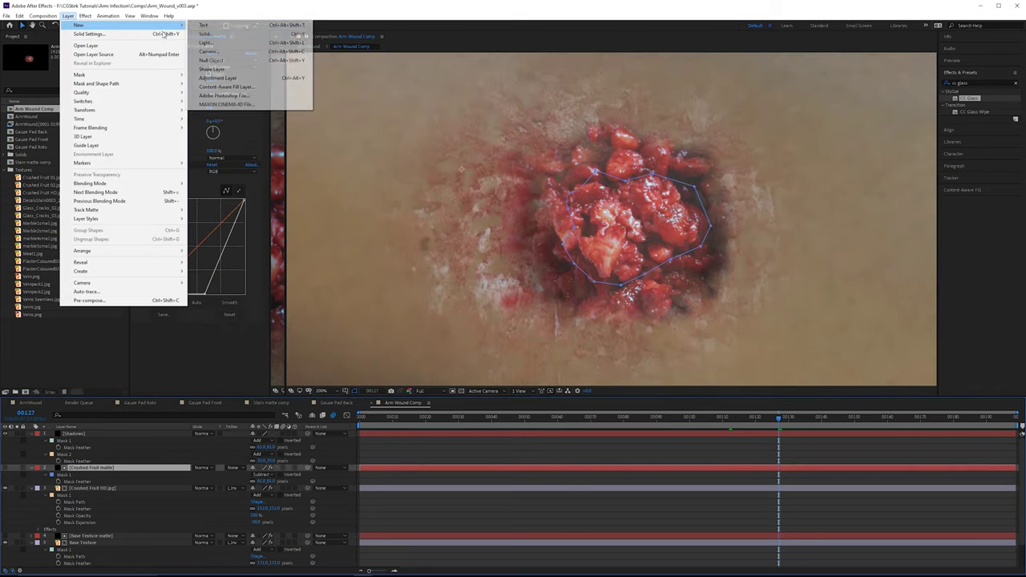
{"action": "left_click", "coordinate": [278, 35]}
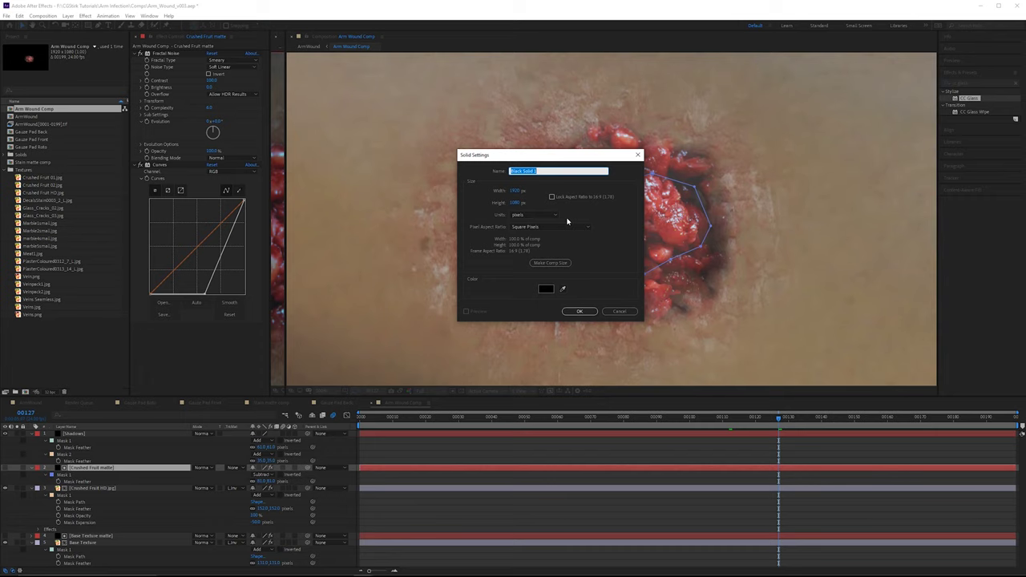
{"action": "type", "text": "Em"}
{"action": "type", "text": "ng"}
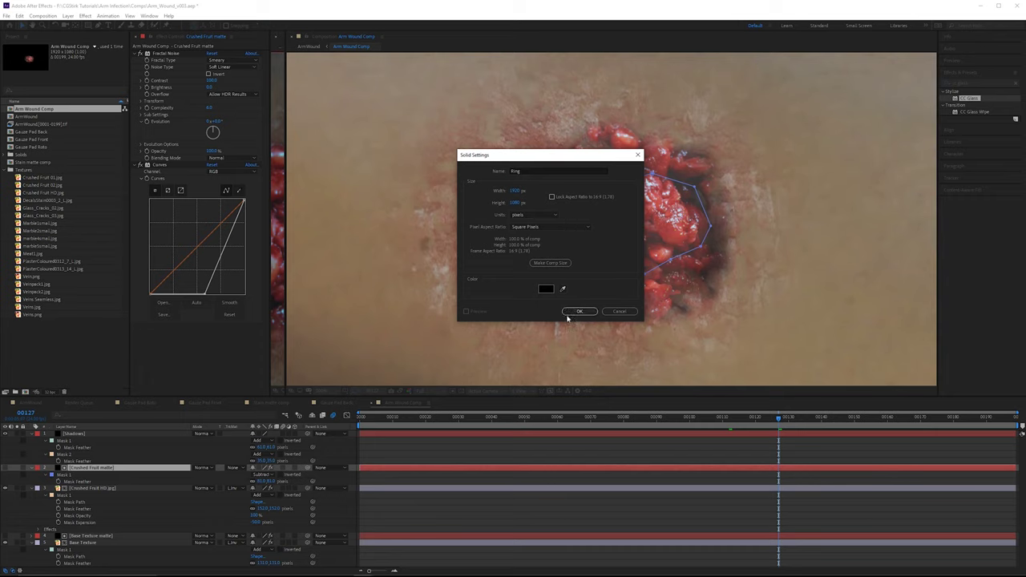
{"action": "left_click", "coordinate": [570, 311]}
Step: Draw a circular mask on the Ring solid and centre it over the crushed-fruit wound
{"action": "left_click_drag", "start_coordinate": [658, 248], "coordinate": [534, 124]}
{"action": "key", "text": "v"}
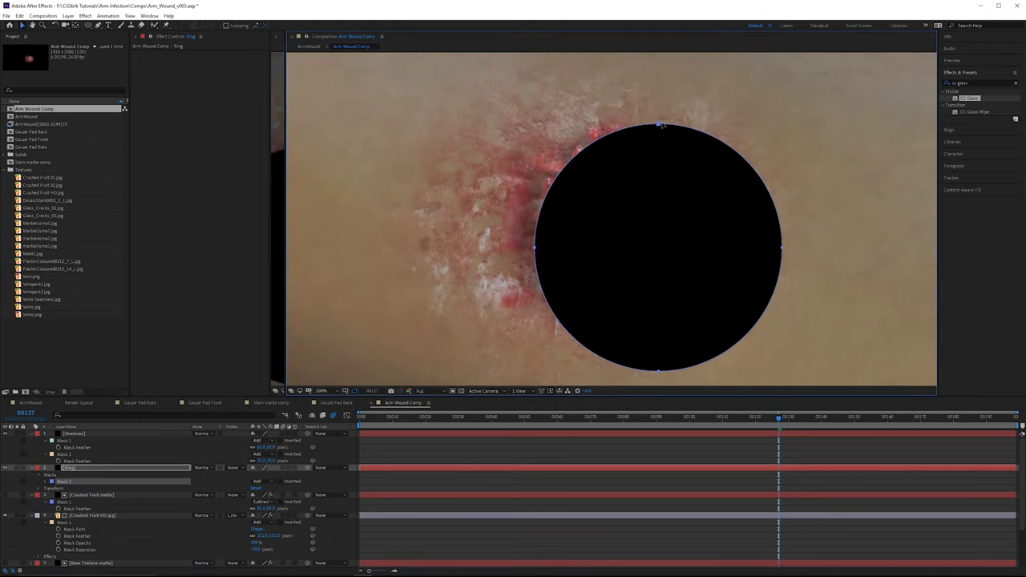
{"action": "left_click_drag", "start_coordinate": [633, 137], "coordinate": [589, 111]}
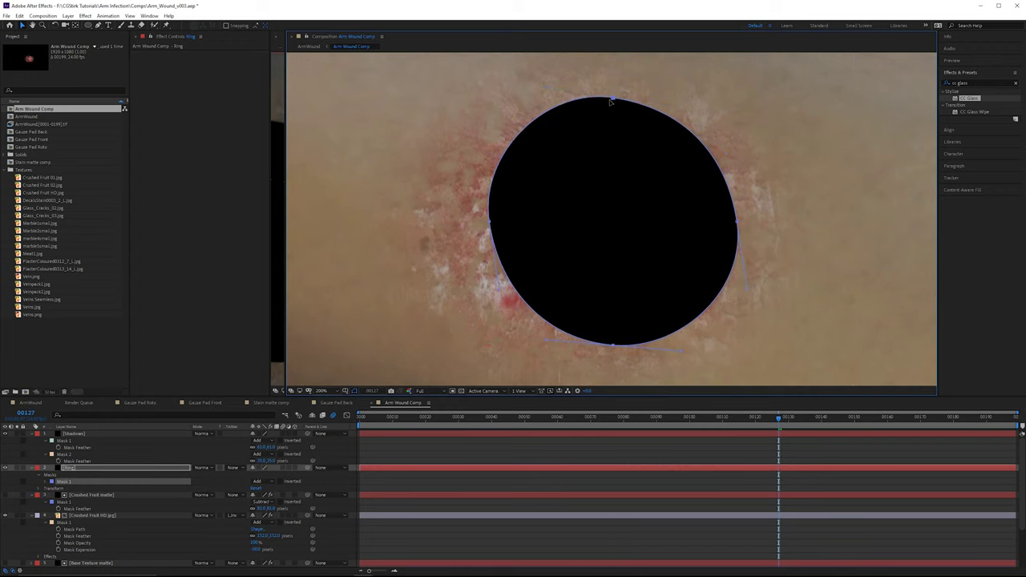
{"action": "mouse_move", "coordinate": [614, 103]}
{"action": "left_mouse_down"}
{"action": "mouse_move", "coordinate": [614, 133]}
{"action": "mouse_move", "coordinate": [619, 123]}
{"action": "left_mouse_up"}
Step: Duplicate the Ring layer's mask and set the copy's mode to Subtract
{"action": "left_click", "coordinate": [70, 468]}
{"action": "left_click", "coordinate": [67, 482]}
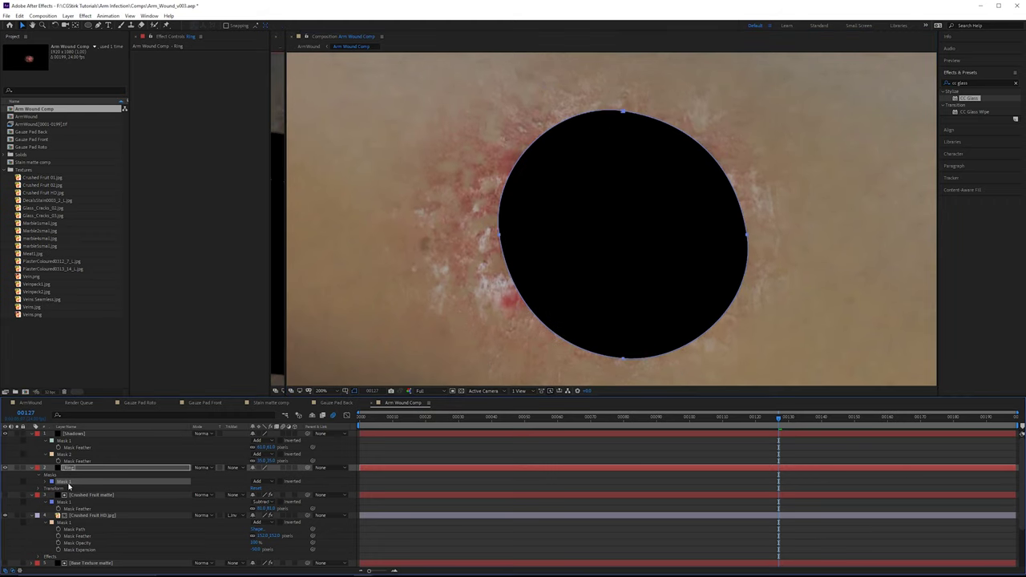
{"action": "key", "text": "ctrl+d"}
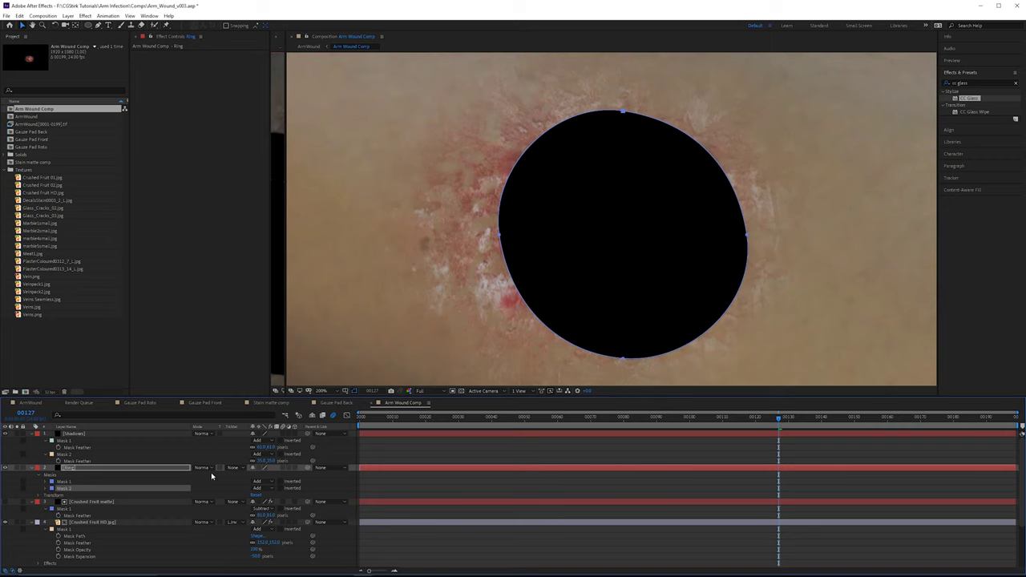
{"action": "left_click", "coordinate": [257, 487]}
{"action": "left_click", "coordinate": [269, 506]}
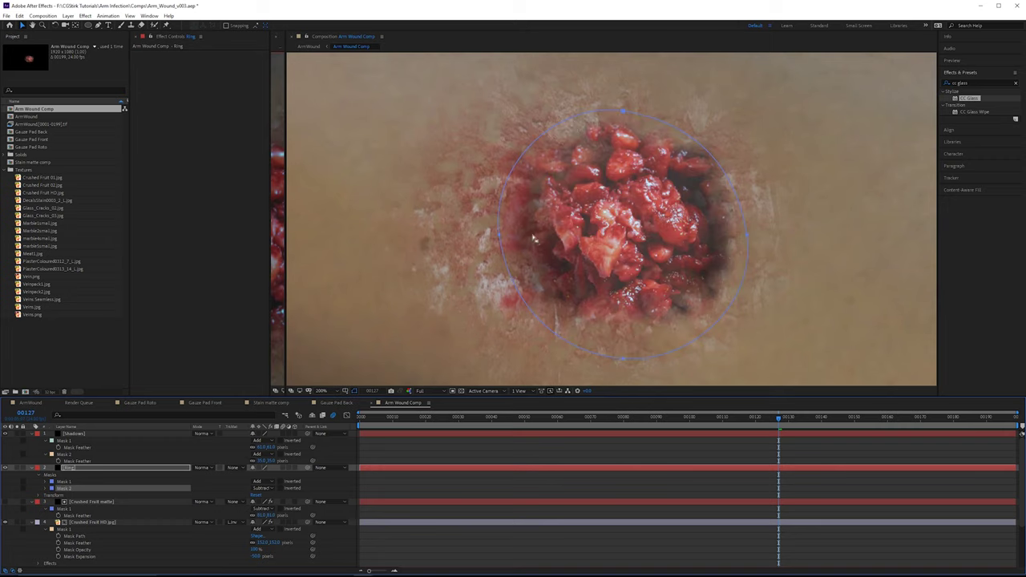
Step: Feather the Ring layer's Mask 1 to 104 pixels and its subtracting Mask 2 to 59 pixels
{"action": "left_click", "coordinate": [46, 489]}
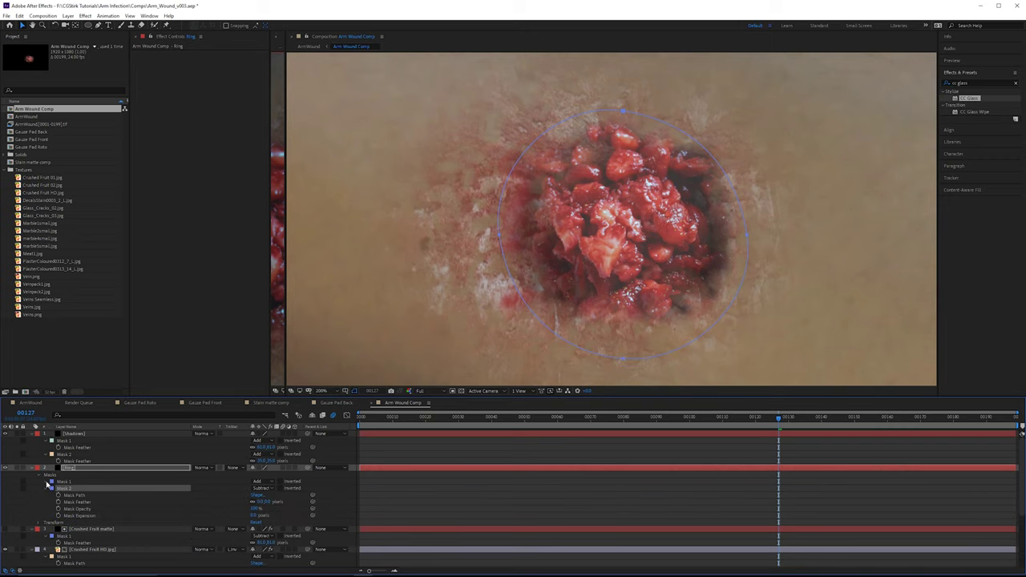
{"action": "left_click", "coordinate": [46, 482]}
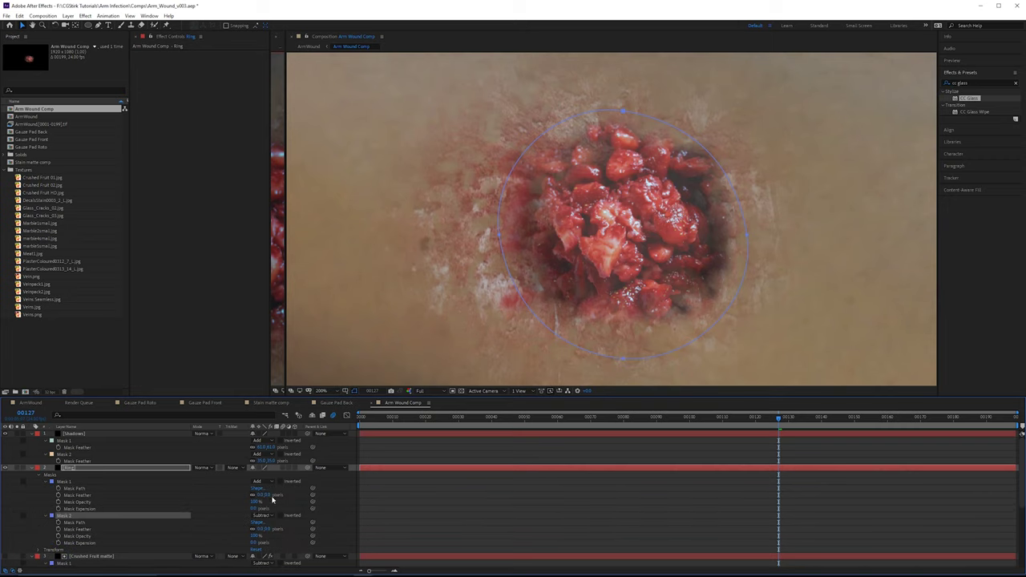
{"action": "left_click_drag", "start_coordinate": [268, 496], "coordinate": [318, 492]}
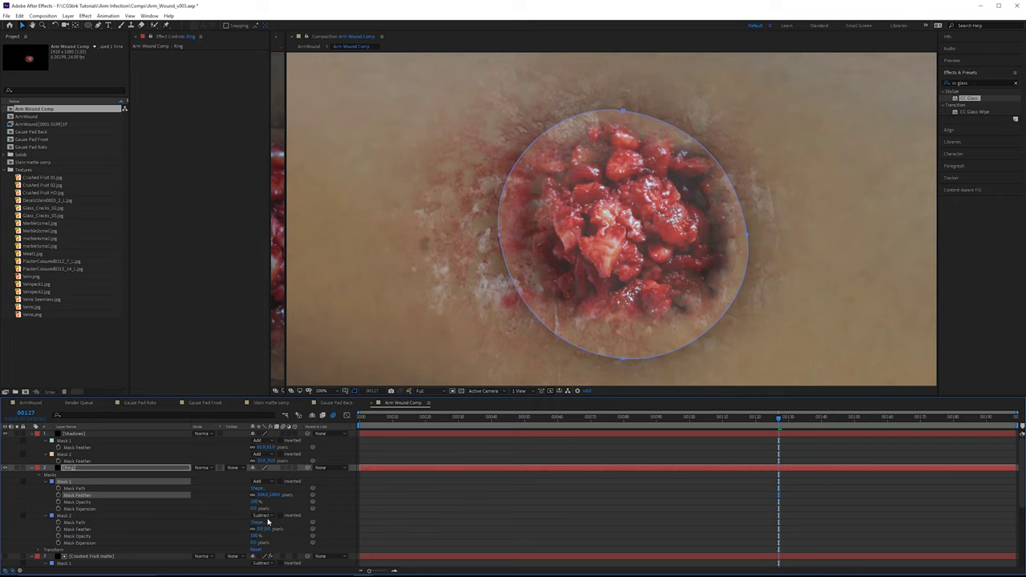
{"action": "left_click_drag", "start_coordinate": [267, 529], "coordinate": [285, 527]}
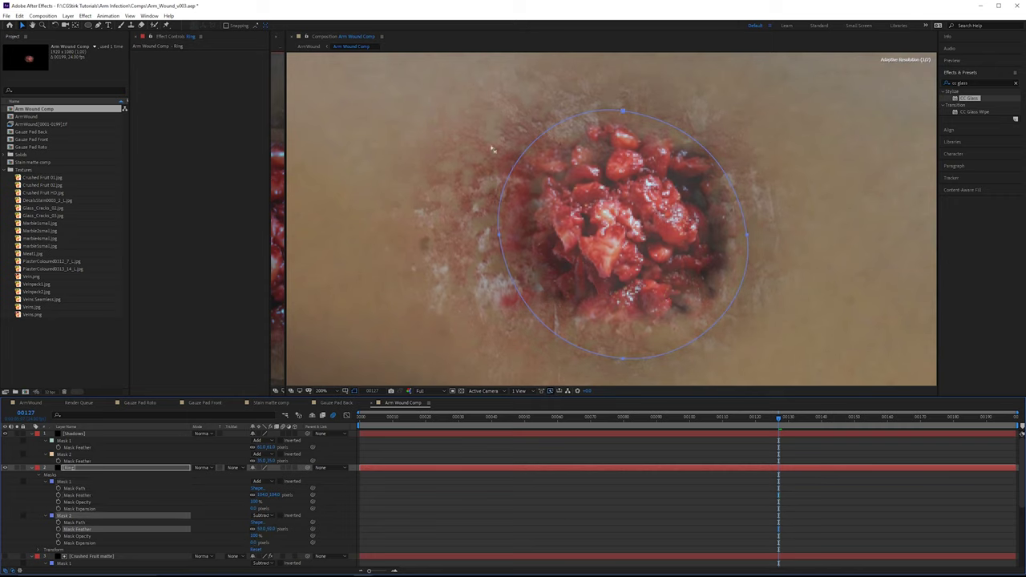
Step: Pull the points of both Ring masks inward so the dark ring hugs the edge of the crushed-fruit wound
{"action": "left_click", "coordinate": [623, 113]}
{"action": "left_click_drag", "start_coordinate": [624, 112], "coordinate": [623, 123]}
{"action": "left_click_drag", "start_coordinate": [709, 220], "coordinate": [814, 279]}
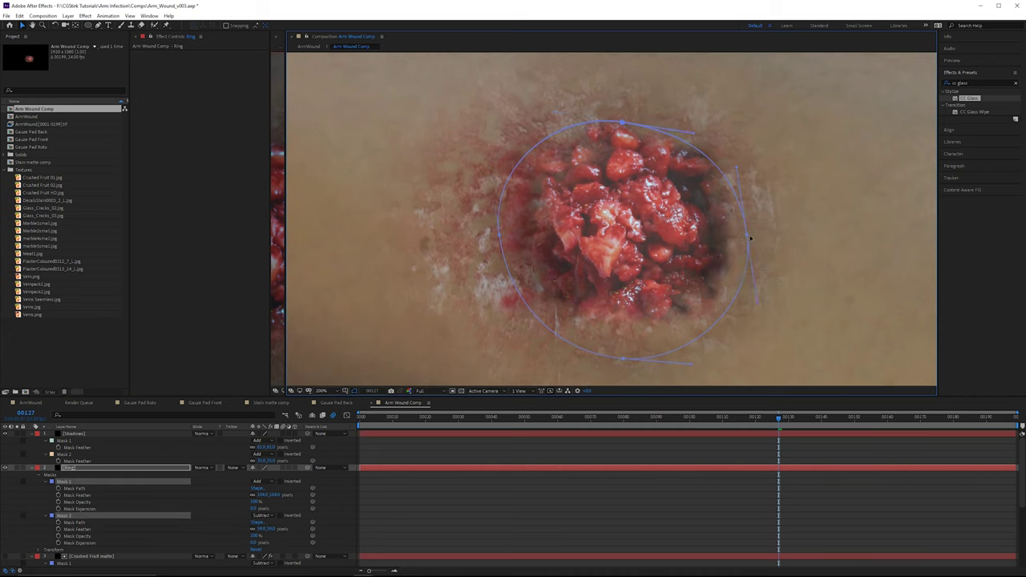
{"action": "left_click_drag", "start_coordinate": [747, 235], "coordinate": [735, 235]}
{"action": "left_click_drag", "start_coordinate": [650, 349], "coordinate": [602, 374]}
{"action": "left_click_drag", "start_coordinate": [625, 358], "coordinate": [634, 299]}
{"action": "left_click", "coordinate": [497, 219]}
{"action": "mouse_move", "coordinate": [496, 219]}
{"action": "left_mouse_down"}
{"action": "mouse_move", "coordinate": [469, 215]}
{"action": "mouse_move", "coordinate": [523, 212]}
{"action": "mouse_move", "coordinate": [509, 212]}
{"action": "left_mouse_up"}
{"action": "left_click_drag", "start_coordinate": [501, 142], "coordinate": [501, 129]}
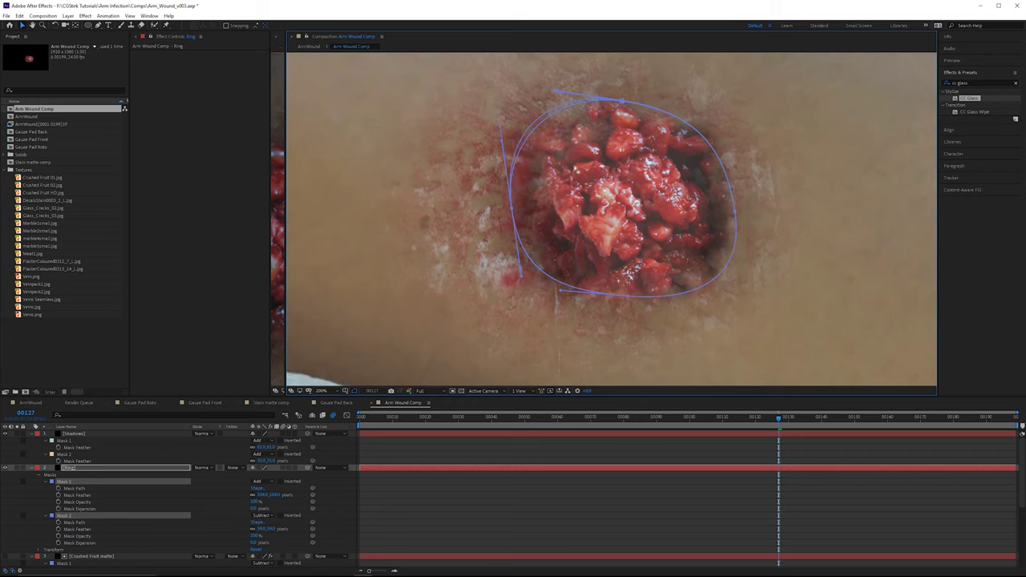
{"action": "left_click", "coordinate": [761, 288]}
{"action": "scroll", "coordinate": [741, 276], "scroll_direction": "down", "scroll_amount": 1}
{"action": "left_click_drag", "start_coordinate": [721, 274], "coordinate": [702, 287]}
{"action": "left_click_drag", "start_coordinate": [683, 322], "coordinate": [674, 314]}
Step: Spread the Base Texture further by adjusting its mask feather and setting the mask expansion to -67 pixels
{"action": "key", "text": "period"}
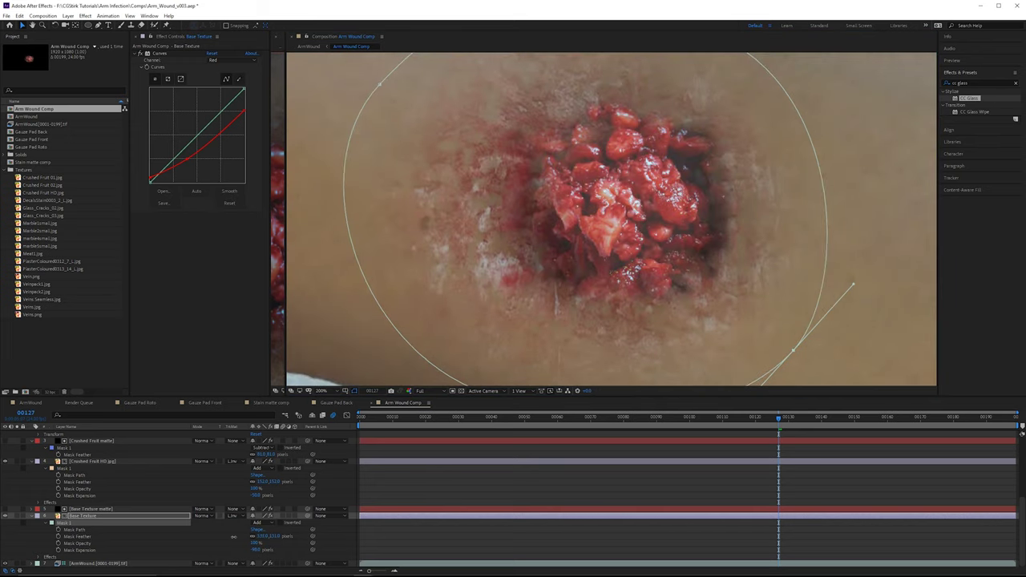
{"action": "left_click", "coordinate": [178, 537]}
{"action": "key", "text": "ctrl+z"}
{"action": "mouse_move", "coordinate": [270, 536]}
{"action": "left_mouse_down"}
{"action": "mouse_move", "coordinate": [187, 537]}
{"action": "mouse_move", "coordinate": [308, 550]}
{"action": "mouse_move", "coordinate": [283, 550]}
{"action": "mouse_move", "coordinate": [298, 537]}
{"action": "mouse_move", "coordinate": [254, 550]}
{"action": "left_mouse_up"}
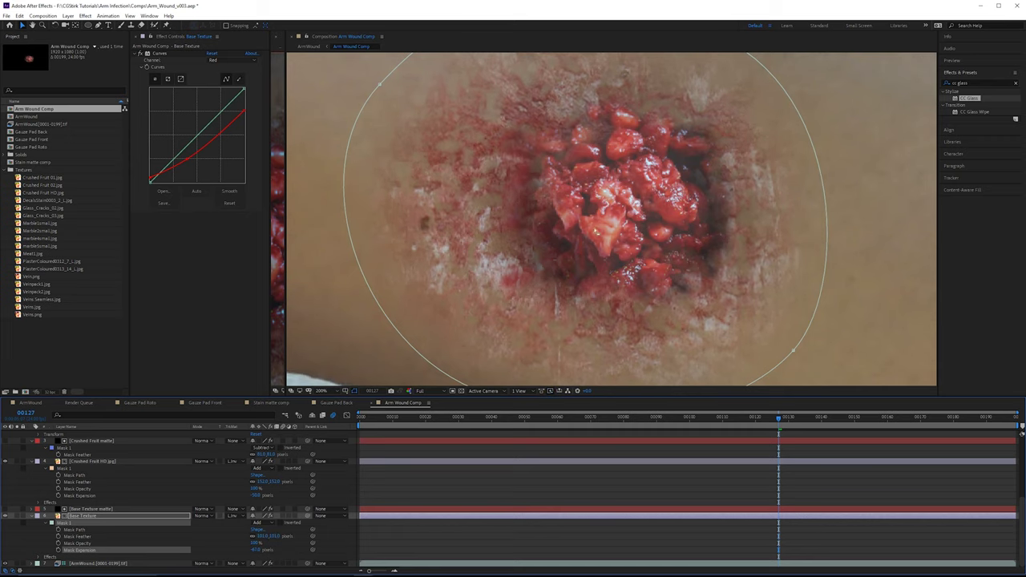
{"action": "left_click", "coordinate": [681, 291]}
{"action": "scroll", "coordinate": [682, 291], "scroll_direction": "down", "scroll_amount": 1}
{"action": "left_click_drag", "start_coordinate": [705, 288], "coordinate": [701, 284]}
{"action": "left_click", "coordinate": [642, 121]}
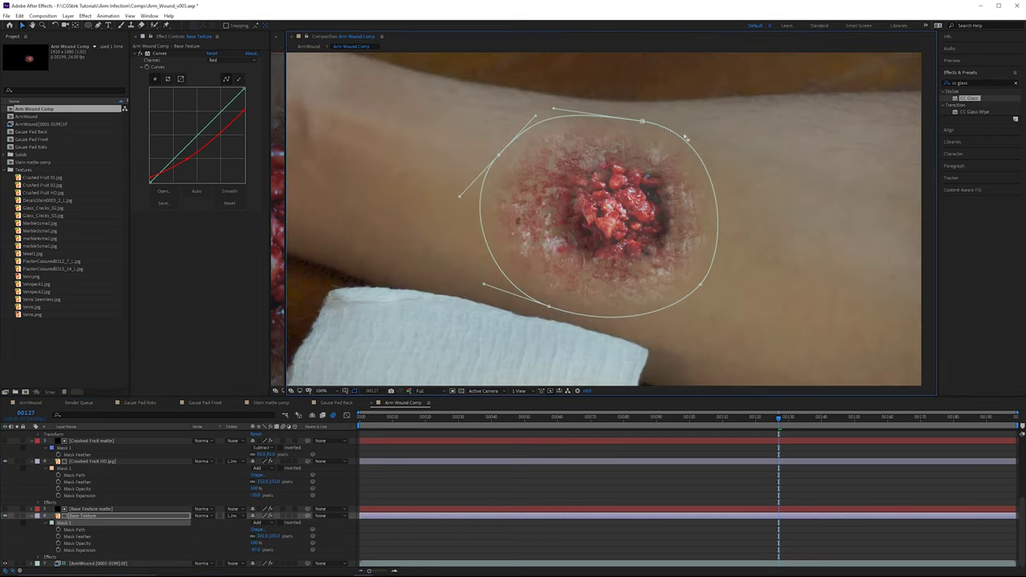
{"action": "left_click_drag", "start_coordinate": [685, 138], "coordinate": [713, 143]}
{"action": "scroll", "coordinate": [589, 208], "scroll_direction": "up", "scroll_amount": 2}
Step: Fine-tune the RGB Curves on the Base Texture matte and check the wound in the ArmWound composition
{"action": "left_click", "coordinate": [91, 509]}
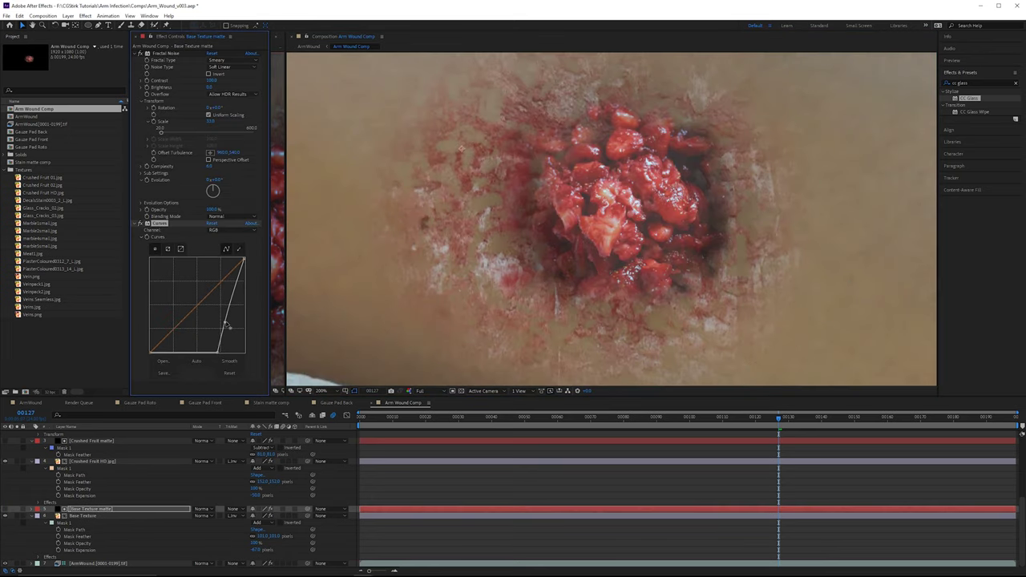
{"action": "mouse_move", "coordinate": [227, 325]}
{"action": "left_mouse_down"}
{"action": "mouse_move", "coordinate": [217, 321]}
{"action": "mouse_move", "coordinate": [227, 326]}
{"action": "left_mouse_up"}
{"action": "left_click", "coordinate": [32, 404]}
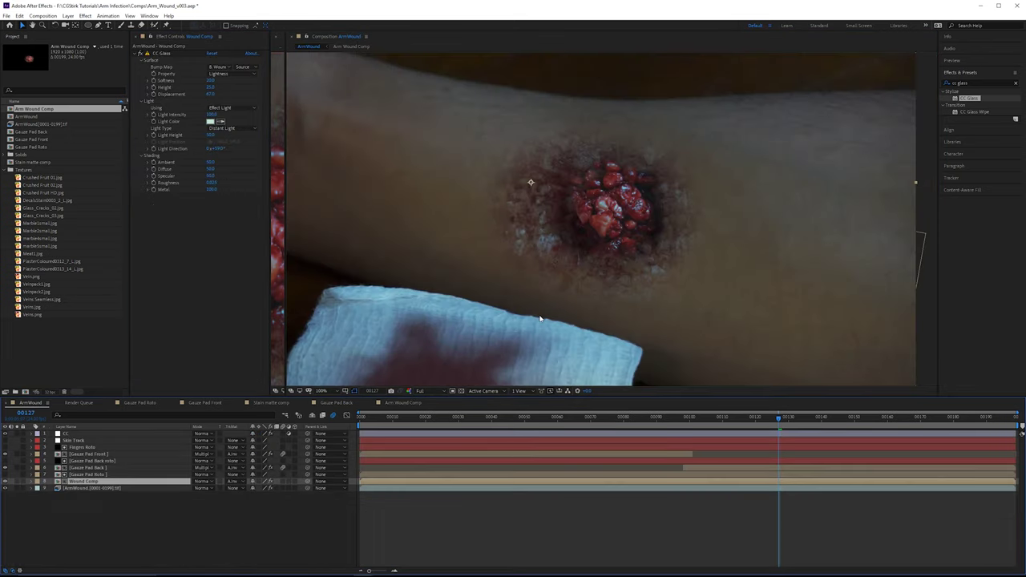
{"action": "left_click_drag", "start_coordinate": [564, 234], "coordinate": [576, 259]}
Step: Reopen the nested wound composition and resize the viewers so both compositions are visible side by side
{"action": "double_click", "coordinate": [124, 482]}
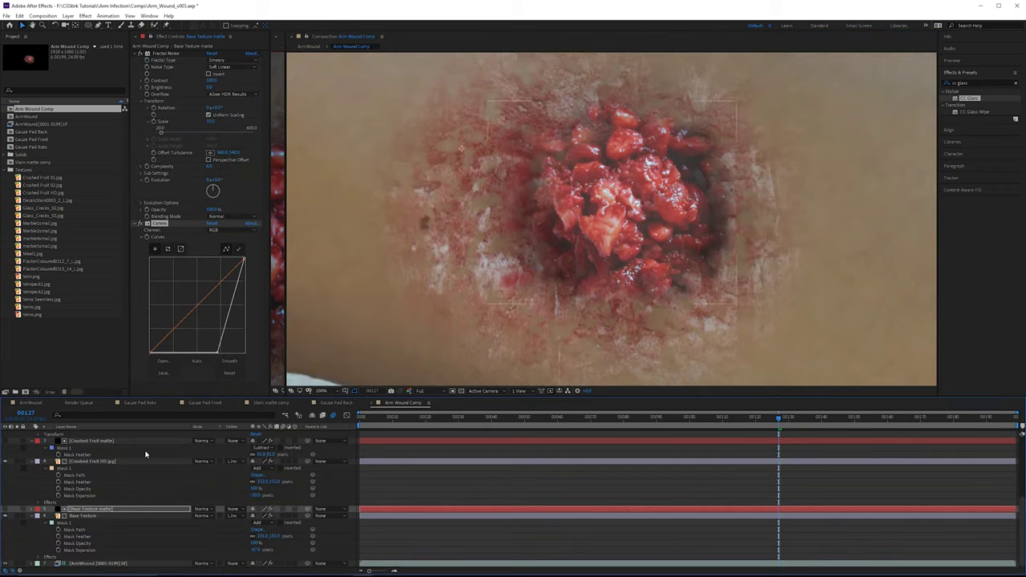
{"action": "left_click_drag", "start_coordinate": [287, 78], "coordinate": [500, 89]}
{"action": "scroll", "coordinate": [400, 155], "scroll_direction": "down", "scroll_amount": 1}
{"action": "left_click_drag", "start_coordinate": [583, 212], "coordinate": [607, 236]}
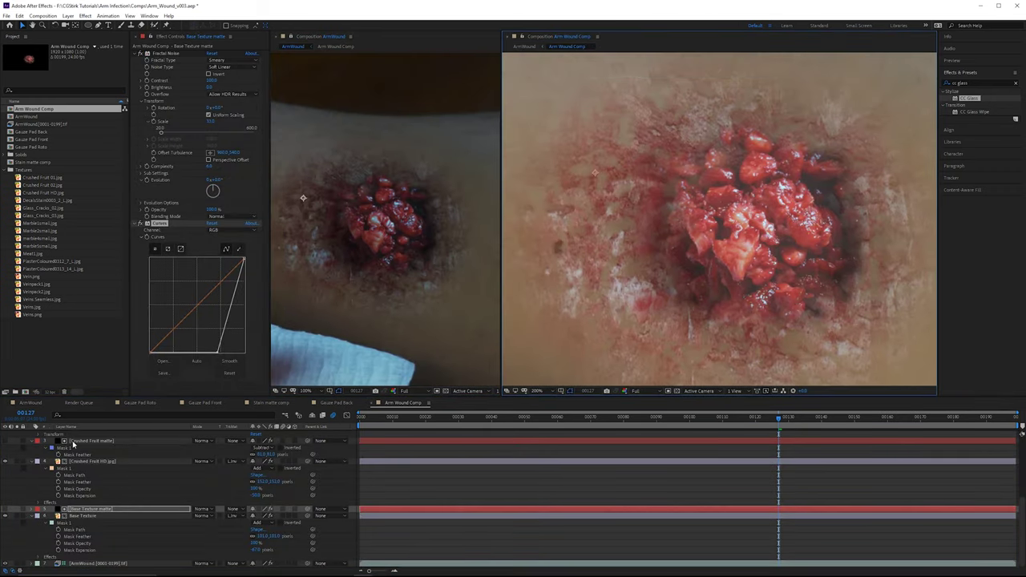
Step: Lower the opacity of the Shadows layer to just over 70%
{"action": "left_click", "coordinate": [73, 442]}
{"action": "scroll", "coordinate": [82, 451], "scroll_direction": "up", "scroll_amount": 5}
{"action": "left_click", "coordinate": [95, 434]}
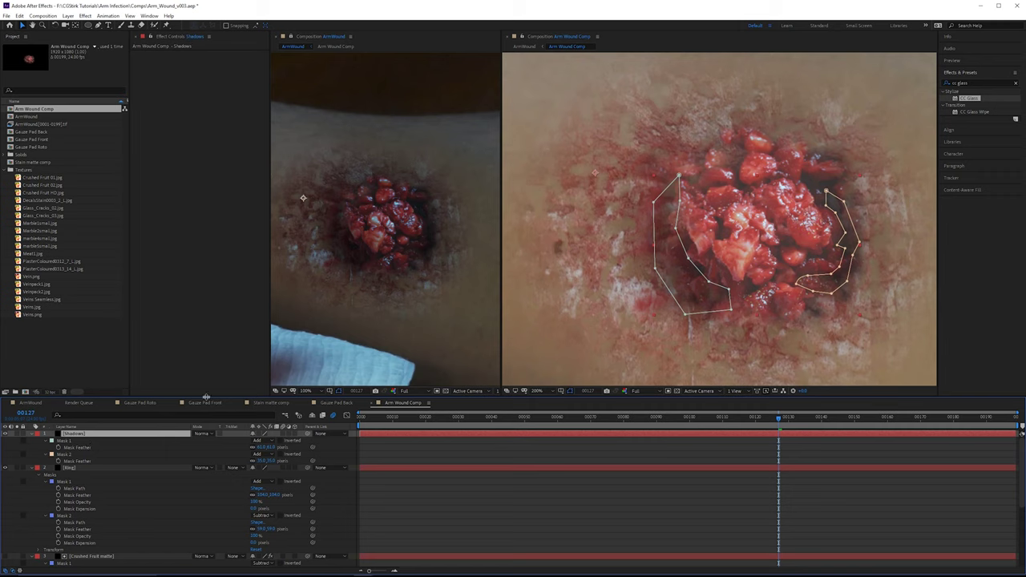
{"action": "key", "text": "t"}
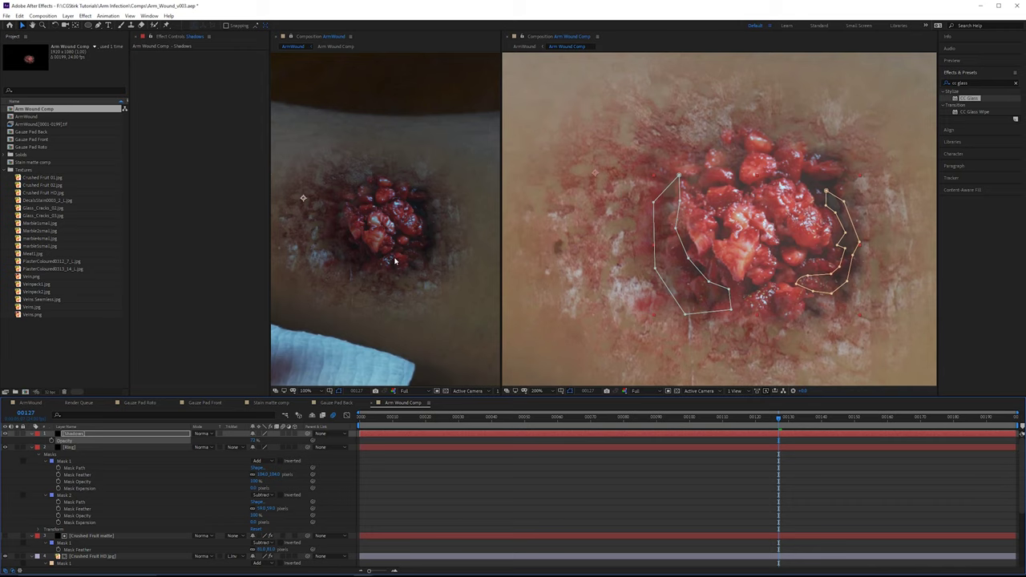
Step: Slightly raise the CC Glass Displacement on Wound Comp in the ArmWound composition and inspect the wound up close
{"action": "left_click", "coordinate": [35, 402]}
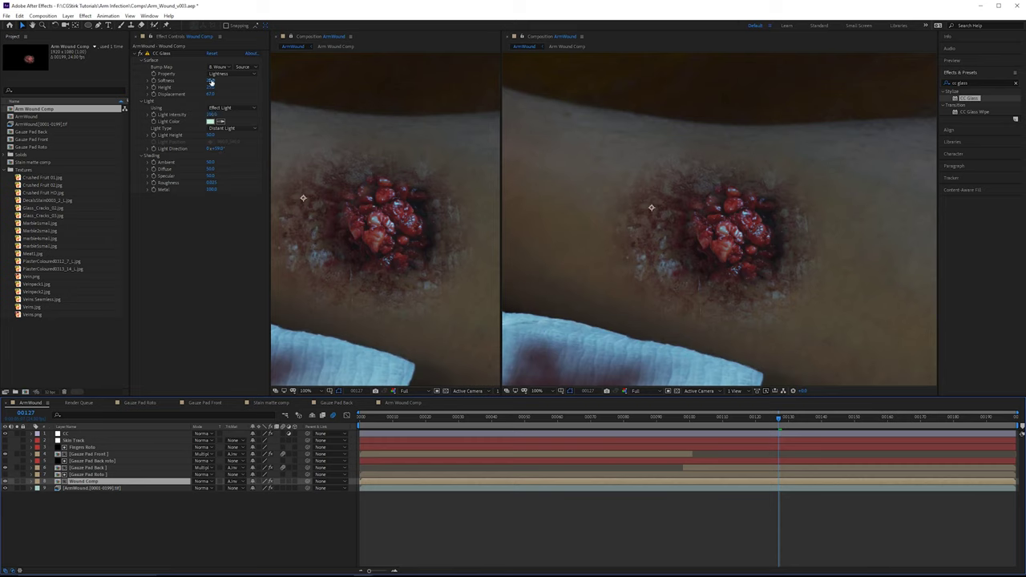
{"action": "left_click_drag", "start_coordinate": [212, 94], "coordinate": [213, 98]}
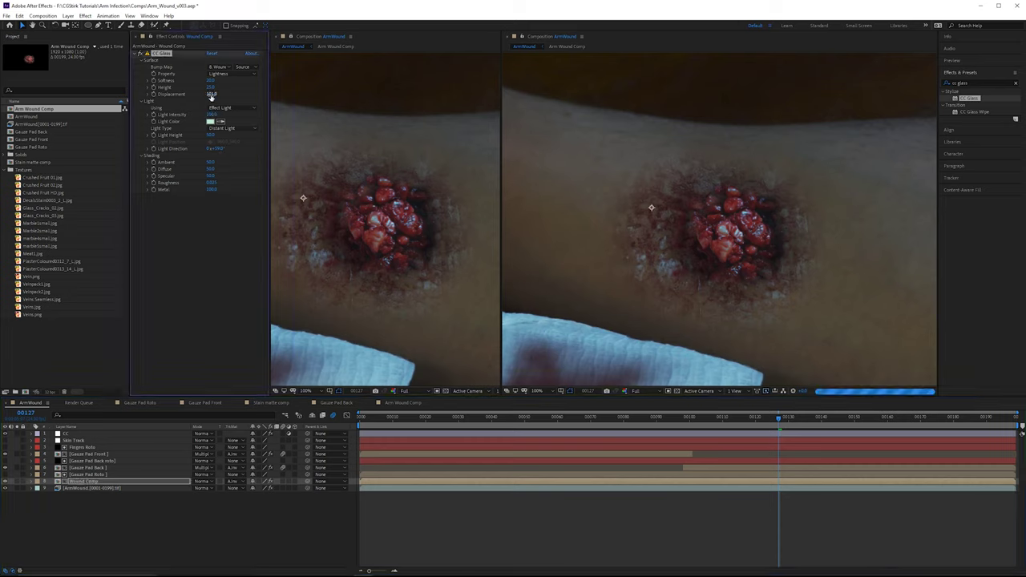
{"action": "scroll", "coordinate": [718, 221], "scroll_direction": "up", "scroll_amount": 2}
{"action": "left_click_drag", "start_coordinate": [767, 279], "coordinate": [738, 215]}
{"action": "left_click_drag", "start_coordinate": [574, 167], "coordinate": [589, 188]}
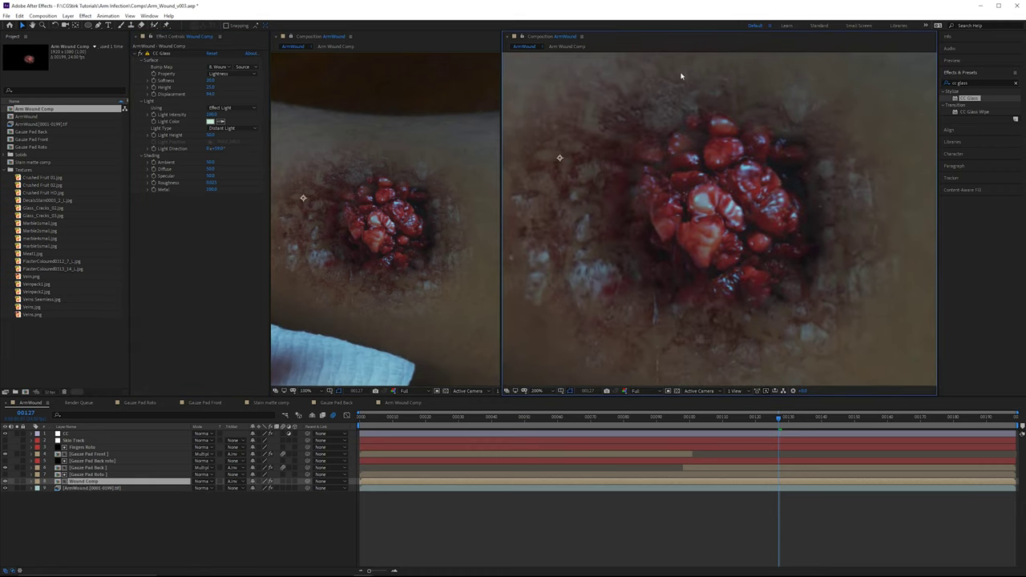
{"action": "left_click_drag", "start_coordinate": [681, 76], "coordinate": [689, 110]}
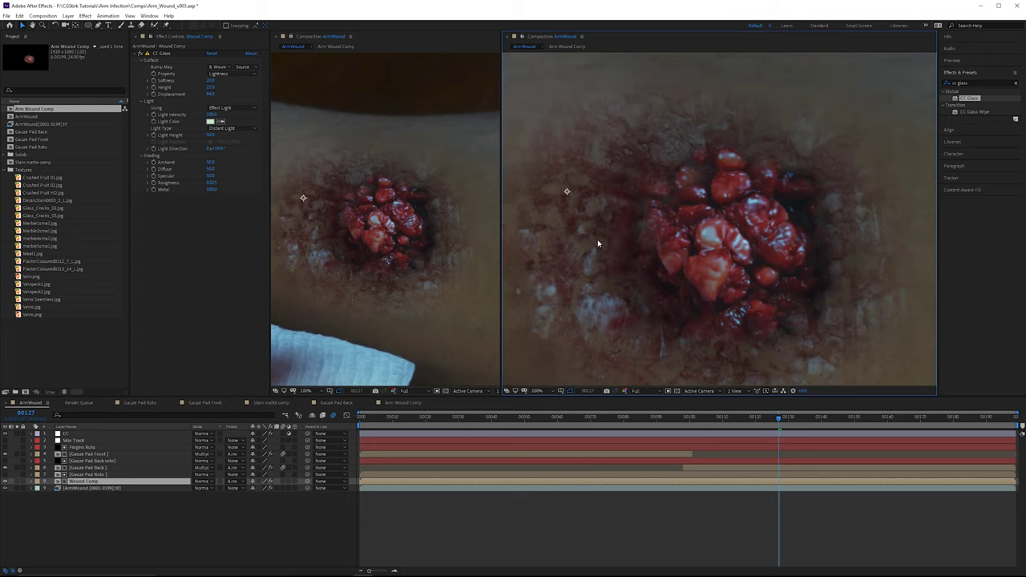
{"action": "left_click_drag", "start_coordinate": [848, 279], "coordinate": [873, 254]}
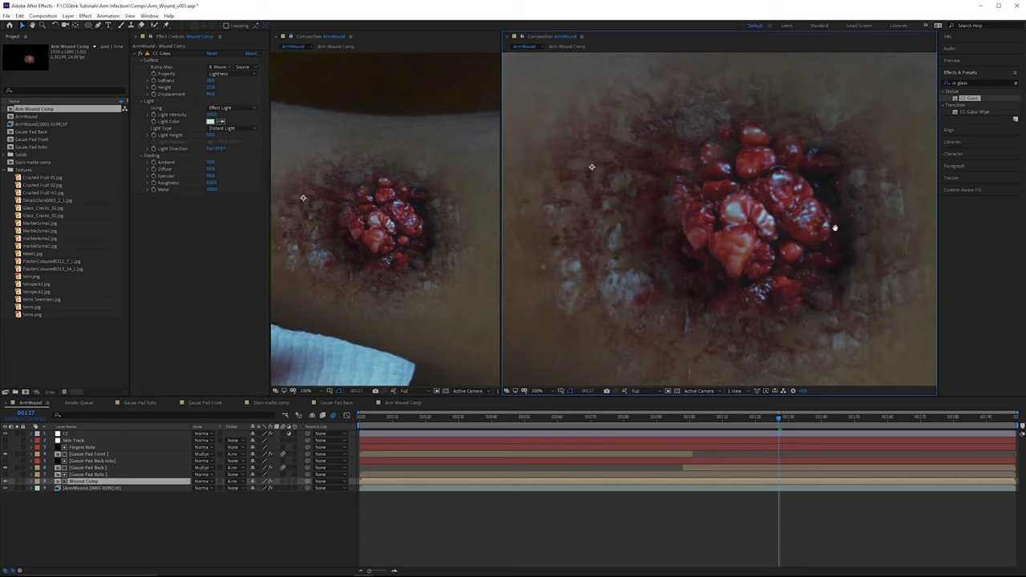
{"action": "left_click_drag", "start_coordinate": [834, 227], "coordinate": [794, 199]}
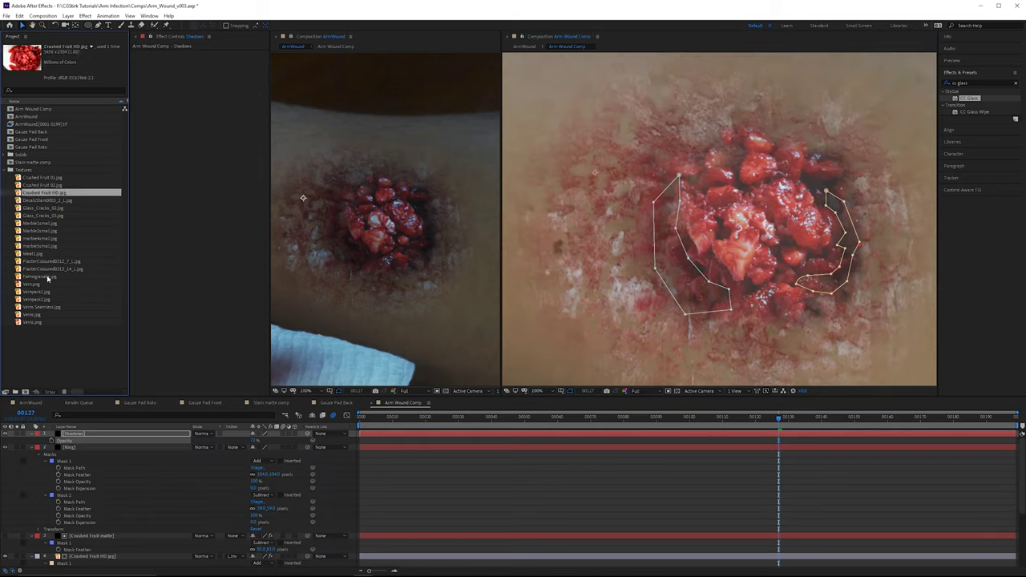
Step: Add Pomegranate.jpg to the wound composition between Ring and Crushed Fruit matte, then hide the new layer
{"action": "left_click_drag", "start_coordinate": [47, 278], "coordinate": [115, 526]}
{"action": "scroll", "coordinate": [738, 176], "scroll_direction": "down", "scroll_amount": 2}
{"action": "left_click_drag", "start_coordinate": [738, 175], "coordinate": [819, 206]}
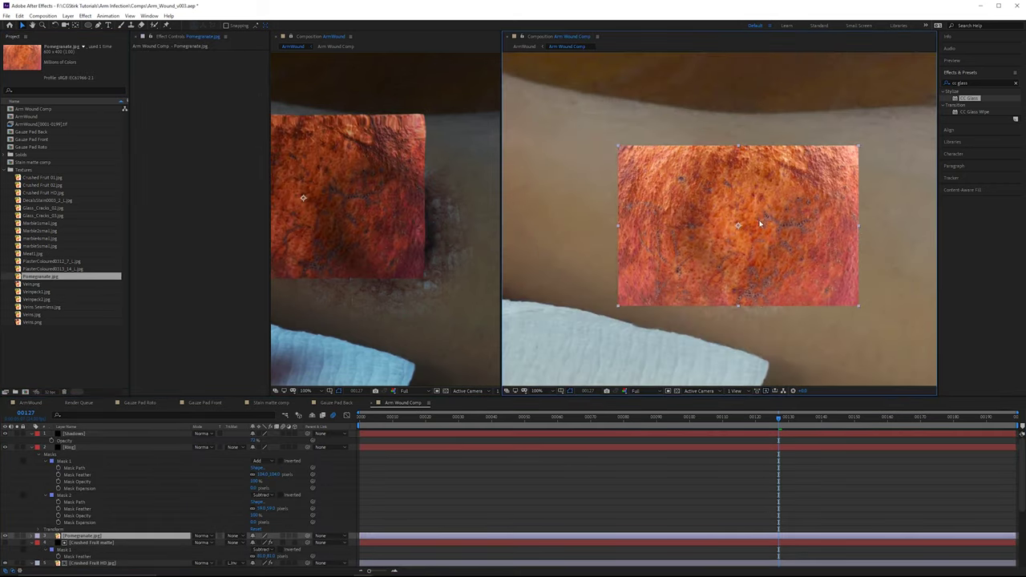
{"action": "left_click", "coordinate": [5, 536]}
Step: Draw a closed polygonal Pen mask on the hidden Pomegranate.jpg layer, surrounding the wound and its inner skin texture
{"action": "left_click", "coordinate": [98, 25]}
{"action": "scroll", "coordinate": [716, 163], "scroll_direction": "up", "scroll_amount": 2}
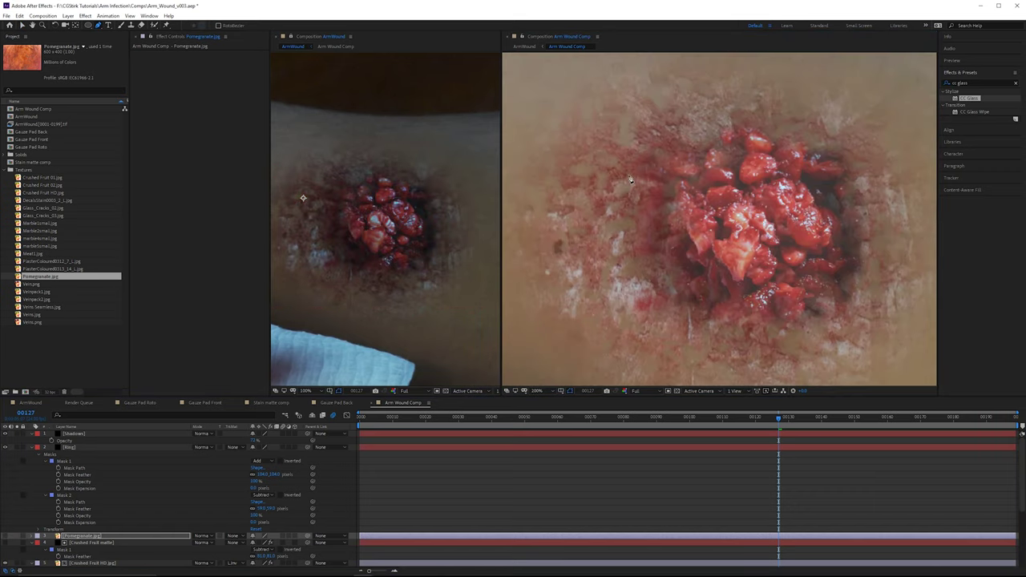
{"action": "left_click", "coordinate": [639, 142]}
{"action": "left_click", "coordinate": [603, 231]}
{"action": "left_click", "coordinate": [618, 265]}
{"action": "left_click", "coordinate": [635, 312]}
{"action": "left_click", "coordinate": [747, 370]}
{"action": "left_click", "coordinate": [873, 343]}
{"action": "left_click", "coordinate": [895, 241]}
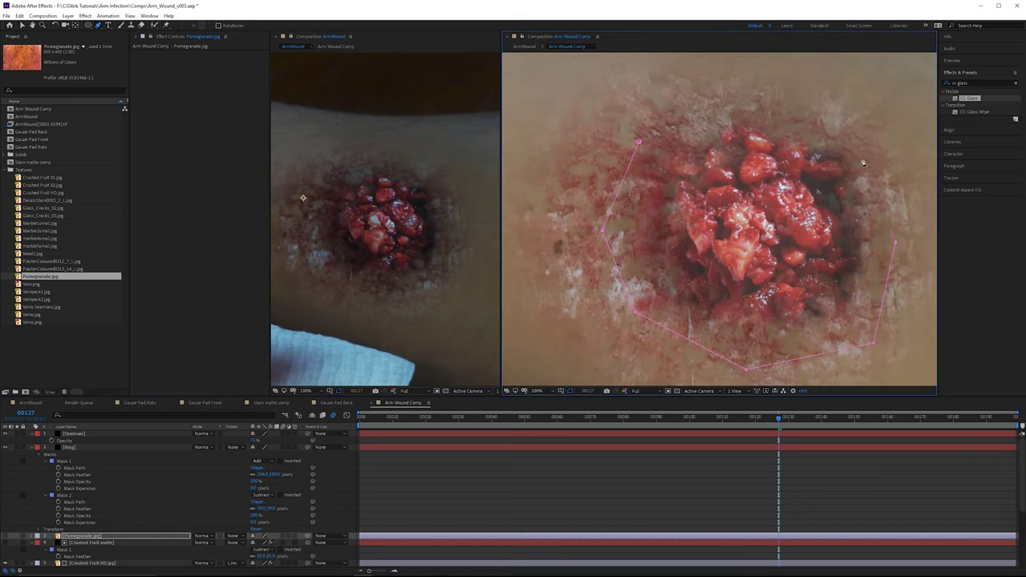
{"action": "left_click", "coordinate": [857, 146]}
{"action": "left_click", "coordinate": [768, 107]}
{"action": "left_click", "coordinate": [719, 100]}
{"action": "left_click", "coordinate": [638, 142]}
Step: Draw a second closed Pen mask on the hidden Pomegranate.jpg layer, tracing the outer edge of the central crushed-fruit wound
{"action": "left_click", "coordinate": [669, 200]}
{"action": "left_click", "coordinate": [665, 216]}
{"action": "left_click", "coordinate": [663, 258]}
{"action": "left_click", "coordinate": [672, 267]}
{"action": "left_click", "coordinate": [674, 285]}
{"action": "left_click", "coordinate": [690, 297]}
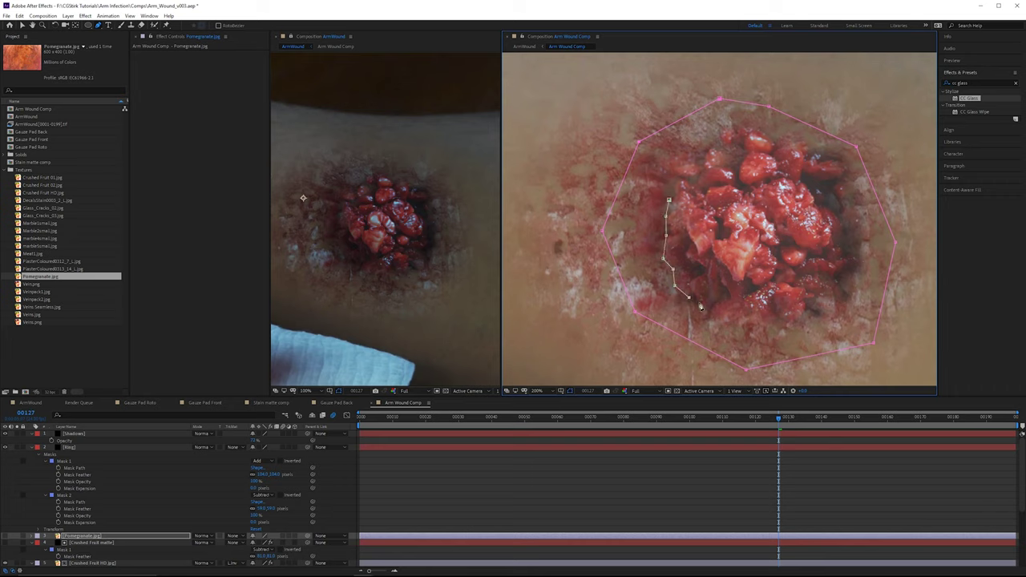
{"action": "left_click", "coordinate": [710, 300]}
{"action": "left_click", "coordinate": [727, 311]}
{"action": "left_click", "coordinate": [768, 316]}
{"action": "left_click", "coordinate": [824, 280]}
{"action": "left_click", "coordinate": [847, 264]}
{"action": "left_click", "coordinate": [835, 207]}
{"action": "left_click", "coordinate": [838, 176]}
{"action": "left_click", "coordinate": [788, 152]}
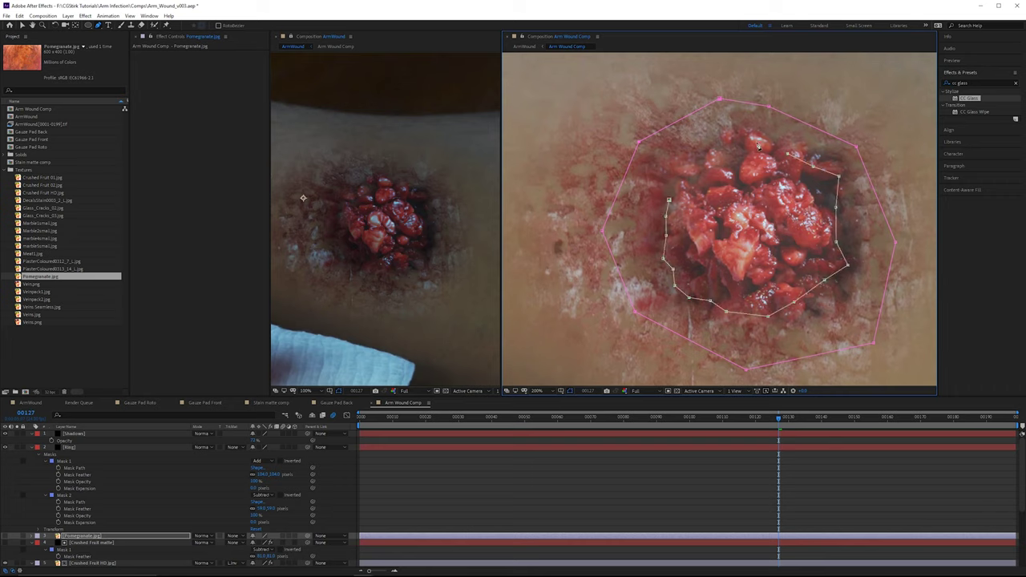
{"action": "left_click", "coordinate": [747, 136]}
{"action": "left_click", "coordinate": [710, 151]}
{"action": "left_click", "coordinate": [698, 170]}
{"action": "left_click", "coordinate": [688, 187]}
{"action": "left_click", "coordinate": [669, 200]}
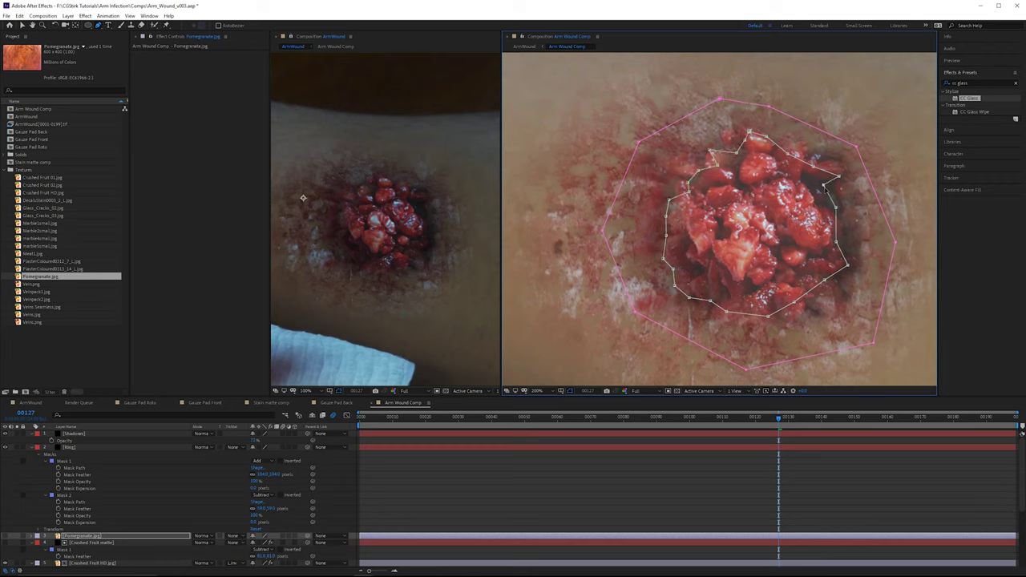
Step: Refine the inner mask's upper-right and lower-right vertices so the outline follows the edges of the fruit pieces
{"action": "left_click_drag", "start_coordinate": [839, 176], "coordinate": [775, 149]}
{"action": "left_click", "coordinate": [779, 139]}
{"action": "left_click_drag", "start_coordinate": [782, 310], "coordinate": [800, 319]}
{"action": "left_click_drag", "start_coordinate": [794, 303], "coordinate": [808, 309]}
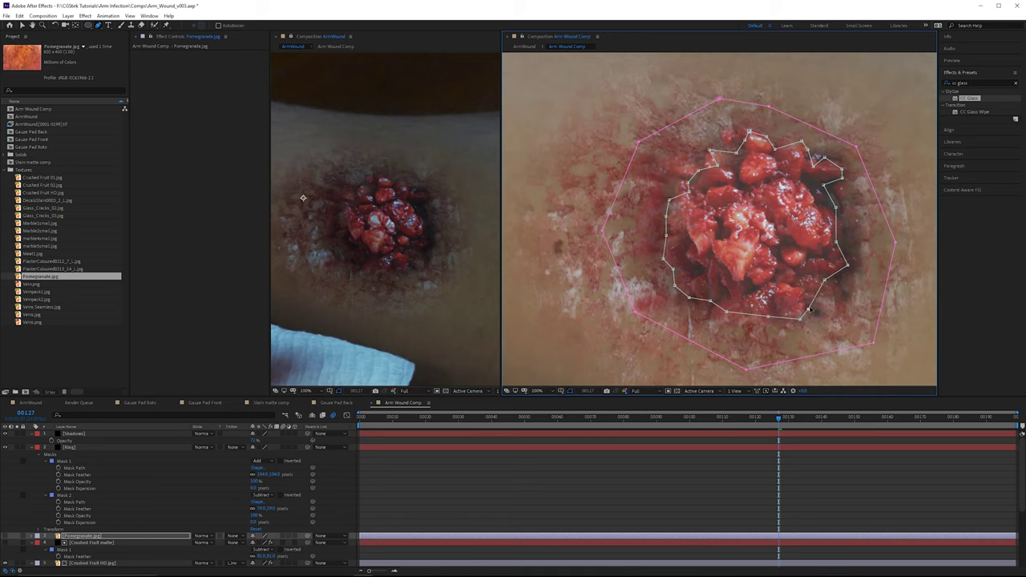
Step: Set Mask 2 on Pomegranate.jpg to Subtract and make the layer visible as a ring around the wound
{"action": "left_click", "coordinate": [85, 536]}
{"action": "key", "text": "m"}
{"action": "scroll", "coordinate": [177, 510], "scroll_direction": "down", "scroll_amount": 3}
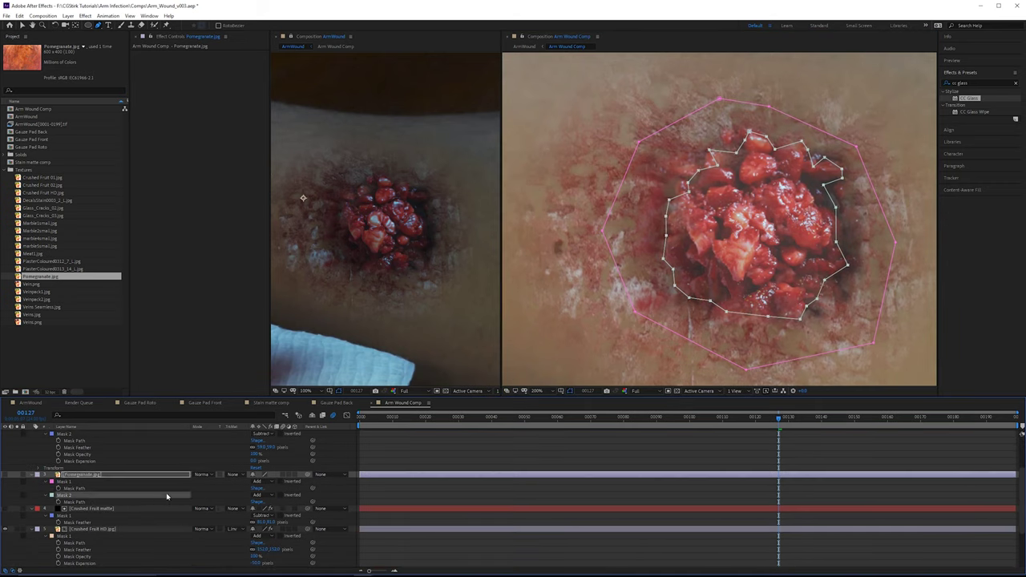
{"action": "left_click", "coordinate": [260, 496]}
{"action": "left_click", "coordinate": [269, 517]}
{"action": "left_click", "coordinate": [5, 475]}
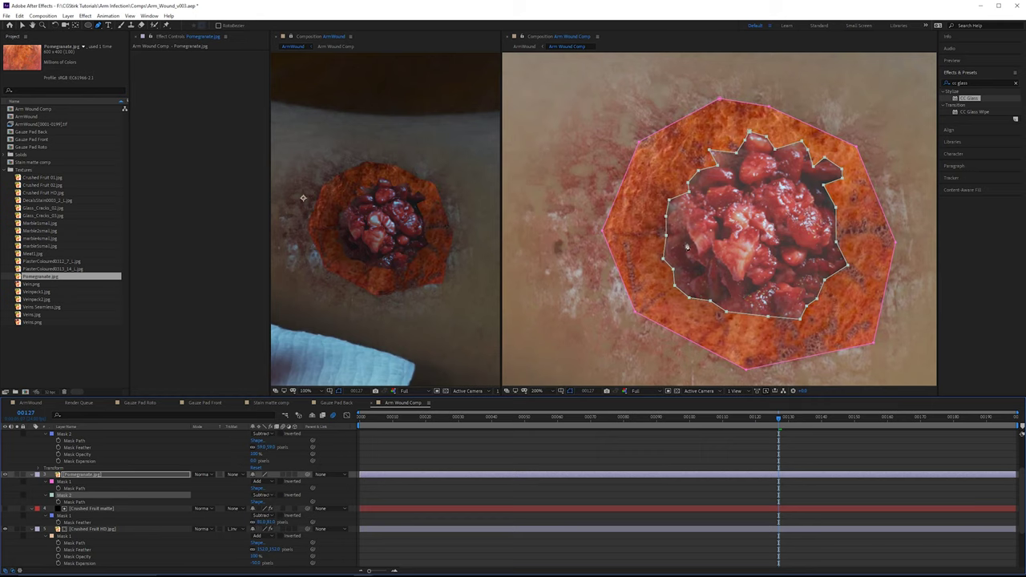
{"action": "left_click", "coordinate": [658, 230]}
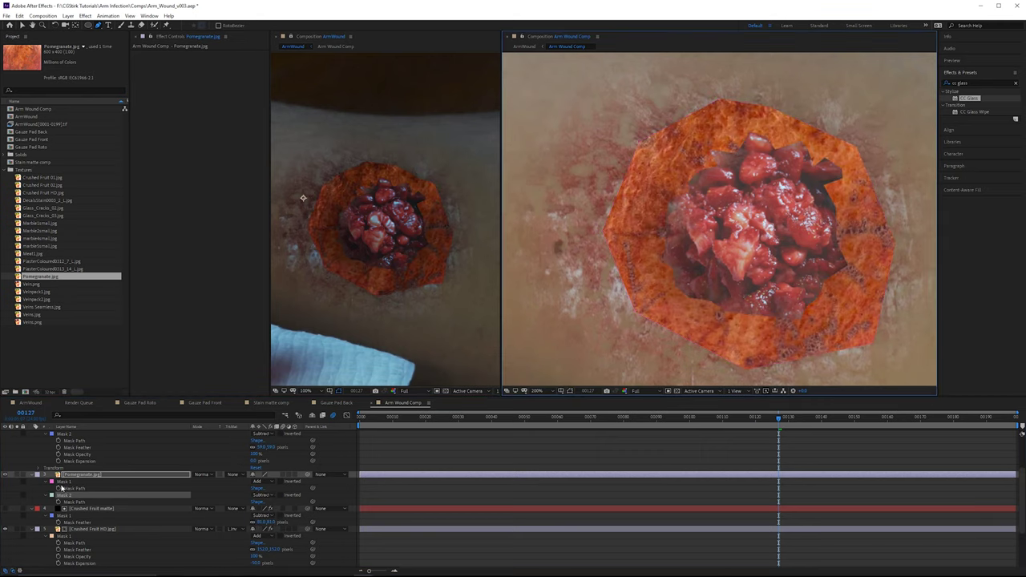
Step: Raise the Mask Feather of Mask 1 on Pomegranate.jpg to about 75 pixels
{"action": "left_click", "coordinate": [89, 475]}
{"action": "key", "text": "f"}
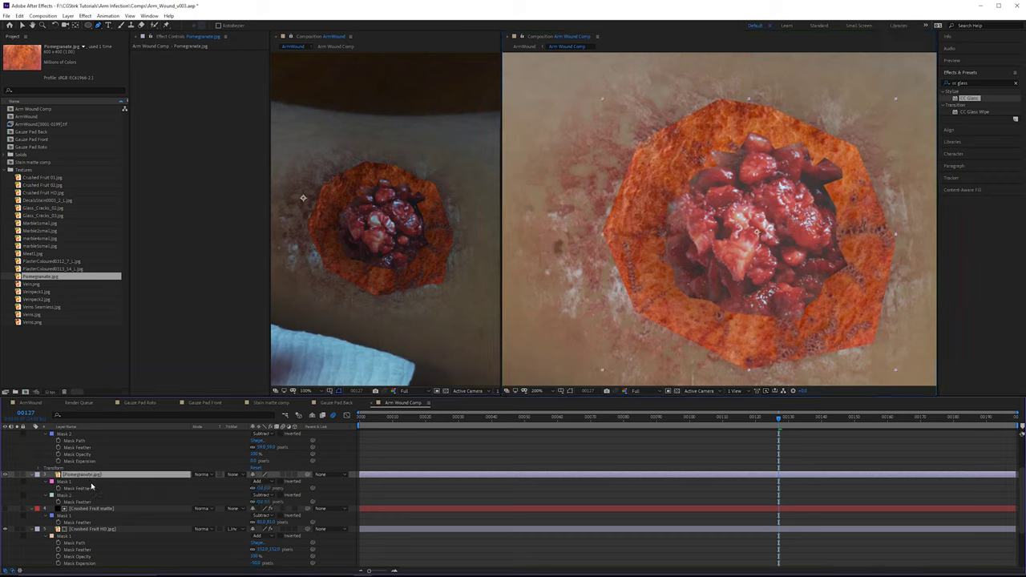
{"action": "left_click_drag", "start_coordinate": [269, 487], "coordinate": [300, 487]}
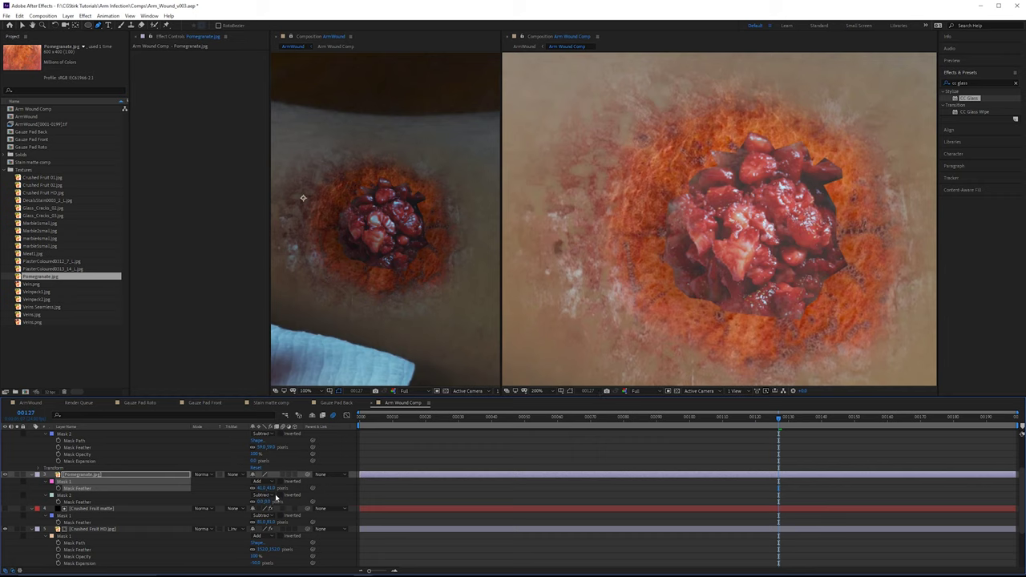
{"action": "left_click_drag", "start_coordinate": [271, 488], "coordinate": [289, 488]}
Step: Pull the upper edge of the outer Pomegranate mask down closer to the wound, then hide the mask outlines
{"action": "left_click", "coordinate": [571, 391]}
{"action": "mouse_move", "coordinate": [720, 101]}
{"action": "left_mouse_down"}
{"action": "mouse_move", "coordinate": [715, 110]}
{"action": "mouse_move", "coordinate": [767, 121]}
{"action": "mouse_move", "coordinate": [714, 120]}
{"action": "left_mouse_up"}
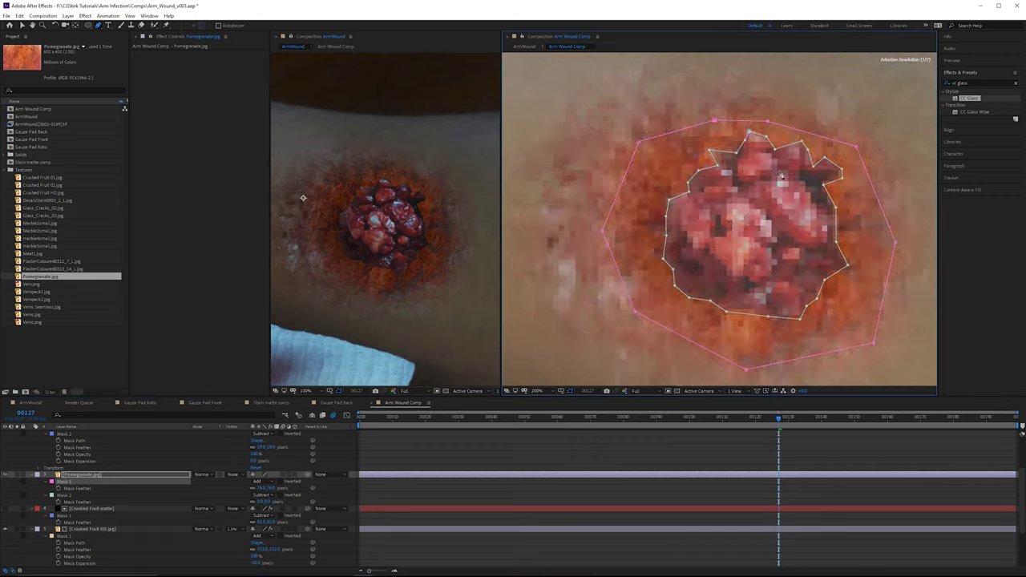
{"action": "left_click_drag", "start_coordinate": [781, 174], "coordinate": [781, 176]}
{"action": "left_click", "coordinate": [570, 392]}
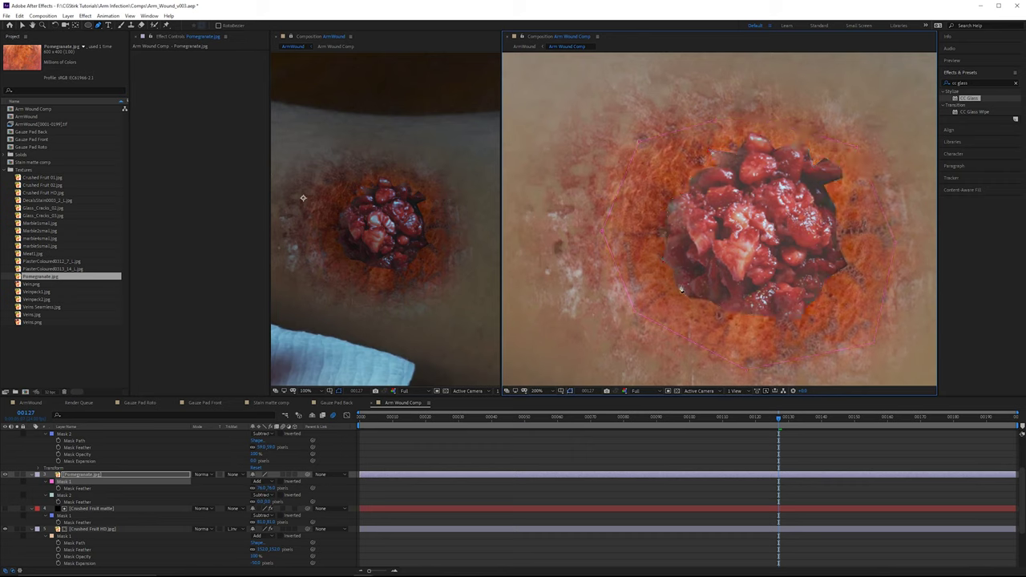
Step: Add a small Mask Feather to Mask 2 on Pomegranate.jpg to soften the ring's inner edge
{"action": "left_click", "coordinate": [258, 501]}
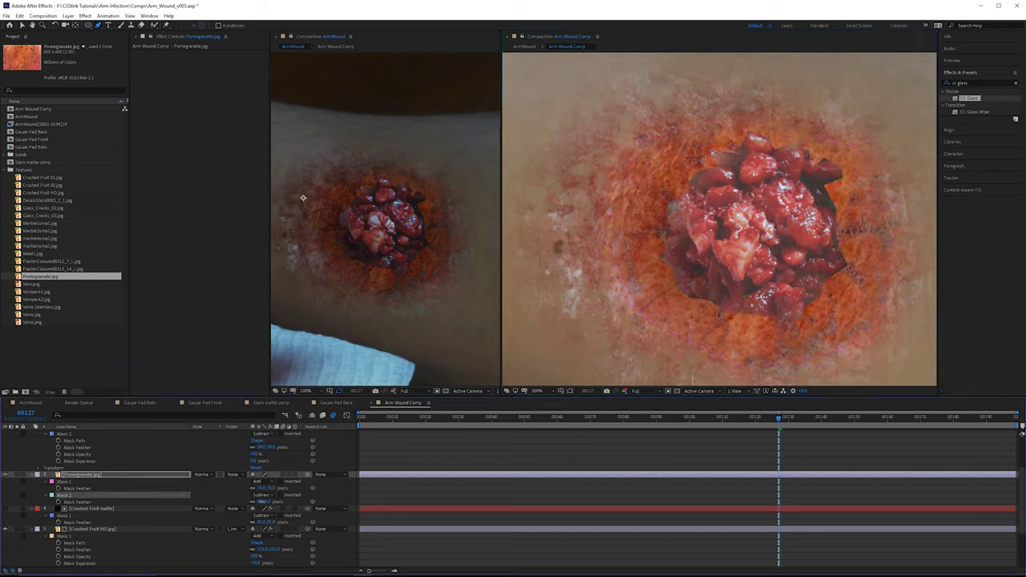
{"action": "left_click_drag", "start_coordinate": [259, 502], "coordinate": [258, 503]}
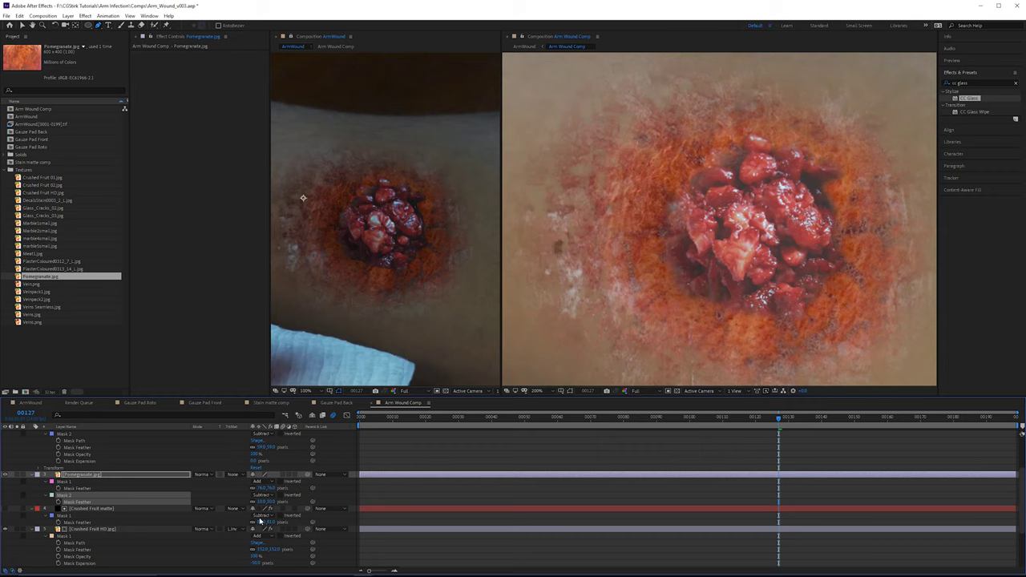
{"action": "left_click", "coordinate": [263, 502]}
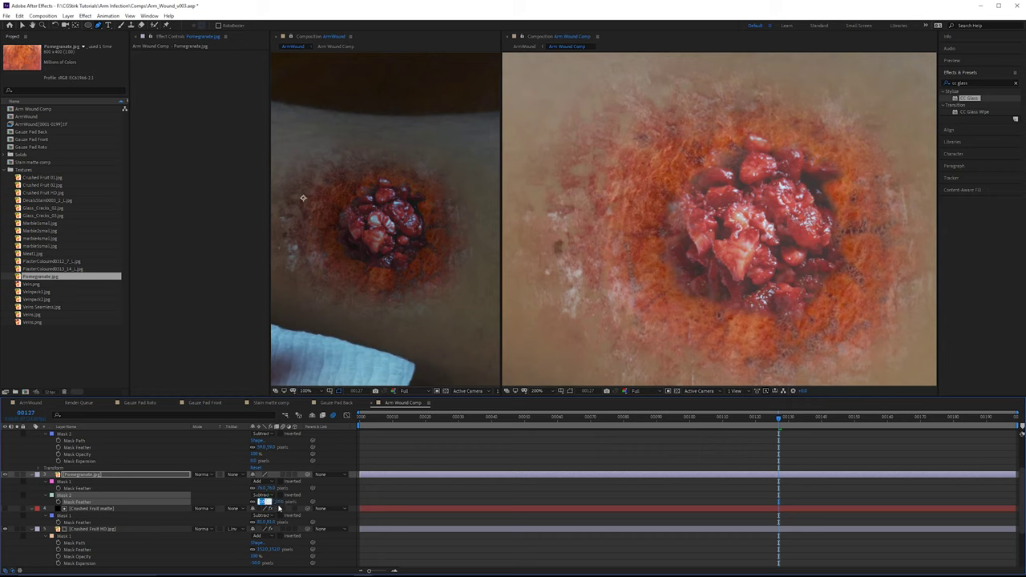
Step: Apply the Curves effect to the Pomegranate.jpg layer
{"action": "left_click", "coordinate": [101, 476]}
{"action": "left_click", "coordinate": [976, 85]}
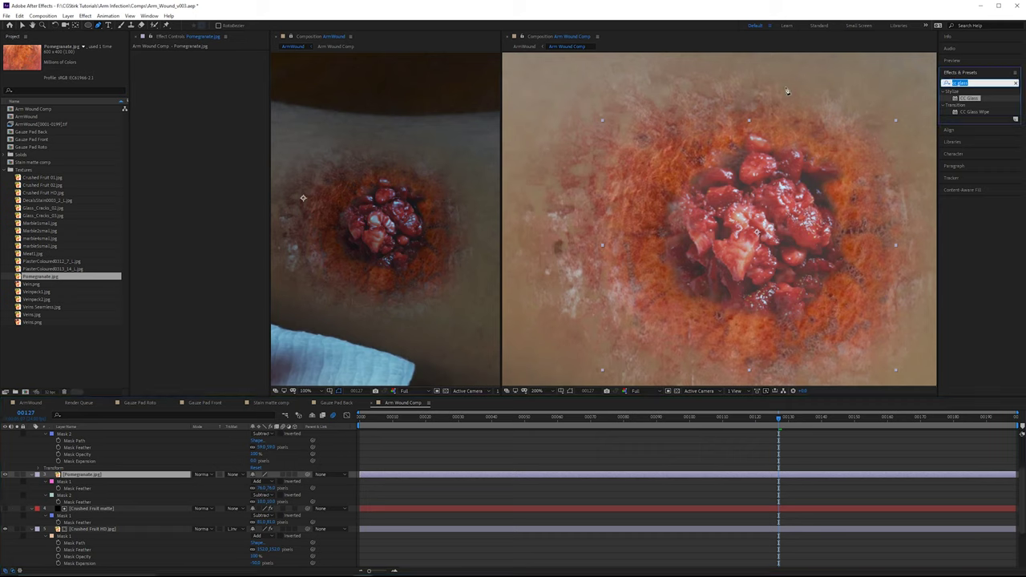
{"action": "type", "text": "curves"}
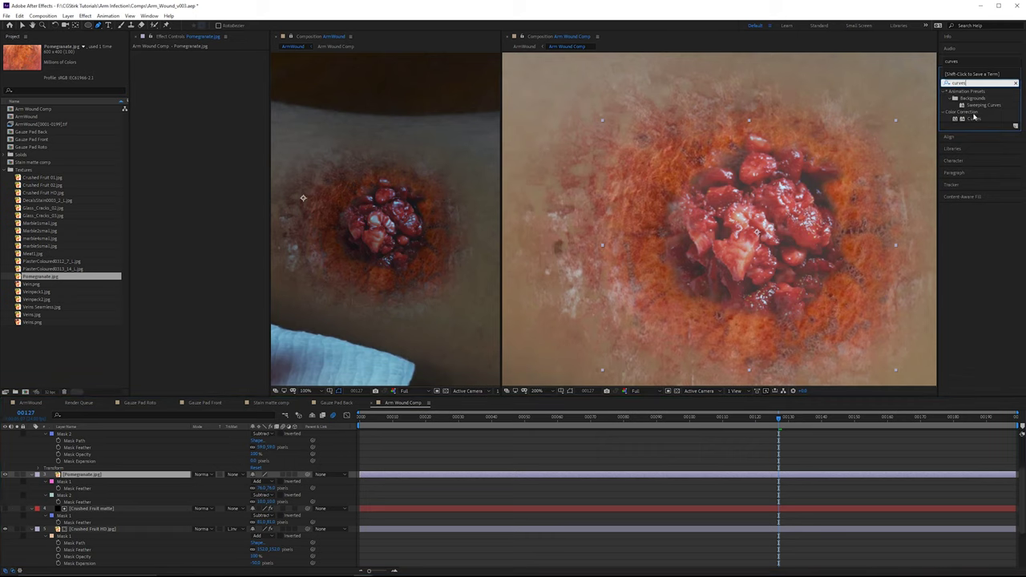
{"action": "left_click_drag", "start_coordinate": [973, 117], "coordinate": [231, 165]}
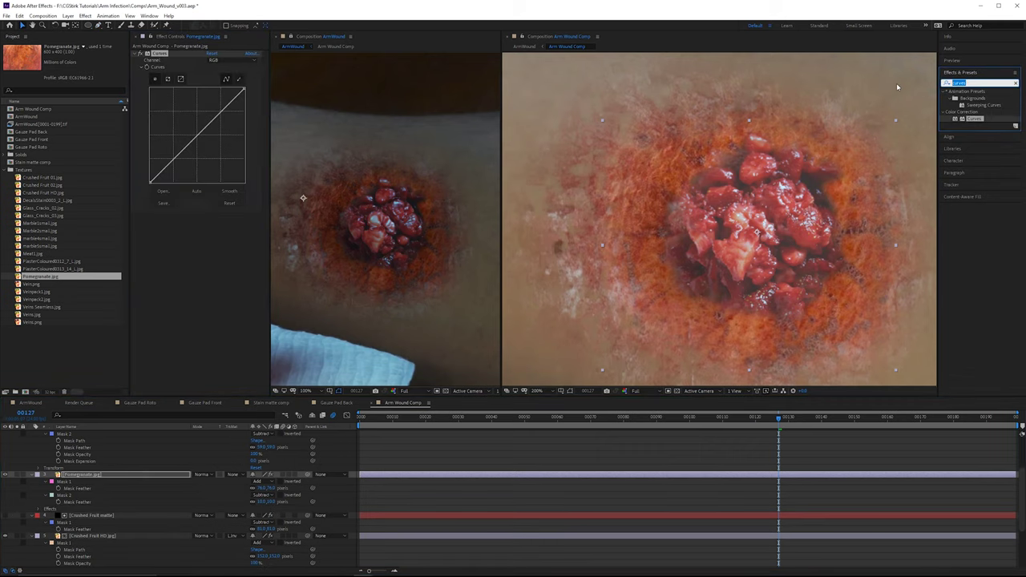
Step: Add Hue/Saturation above Curves on Pomegranate.jpg and lower Master Saturation to about -22
{"action": "type", "text": "hue"}
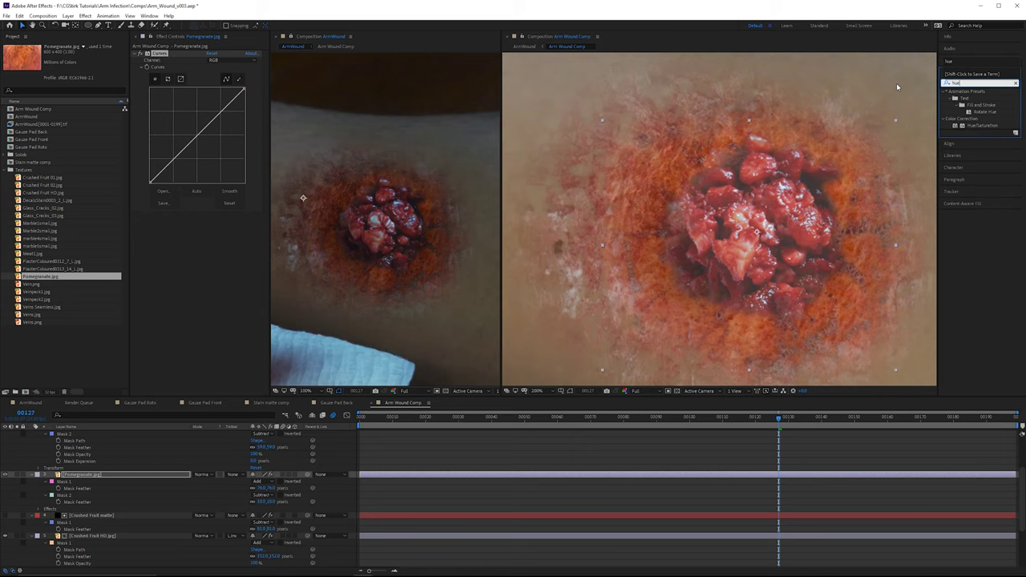
{"action": "left_click_drag", "start_coordinate": [979, 125], "coordinate": [201, 64]}
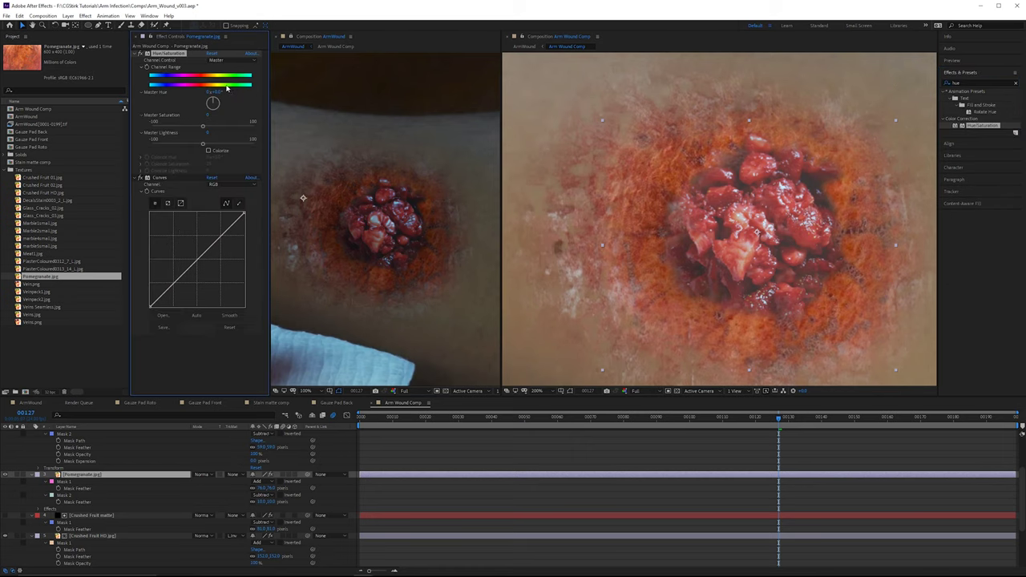
{"action": "mouse_move", "coordinate": [202, 125]}
{"action": "left_mouse_down"}
{"action": "mouse_move", "coordinate": [185, 126]}
{"action": "mouse_move", "coordinate": [195, 126]}
{"action": "left_mouse_up"}
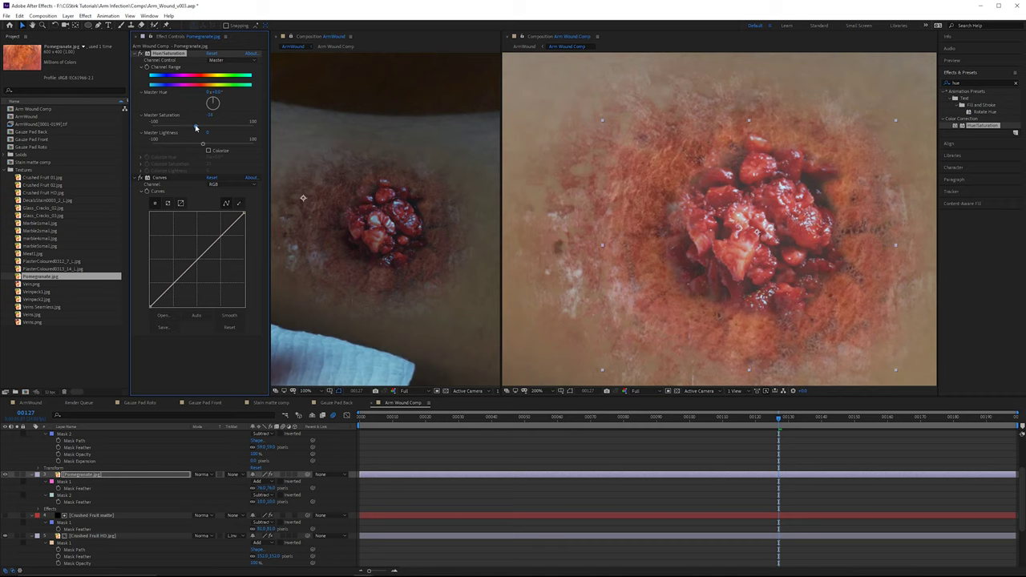
Step: Raise the midtones of the Blue channel in the Pomegranate.jpg Curves effect
{"action": "left_click", "coordinate": [213, 183]}
{"action": "left_click", "coordinate": [223, 215]}
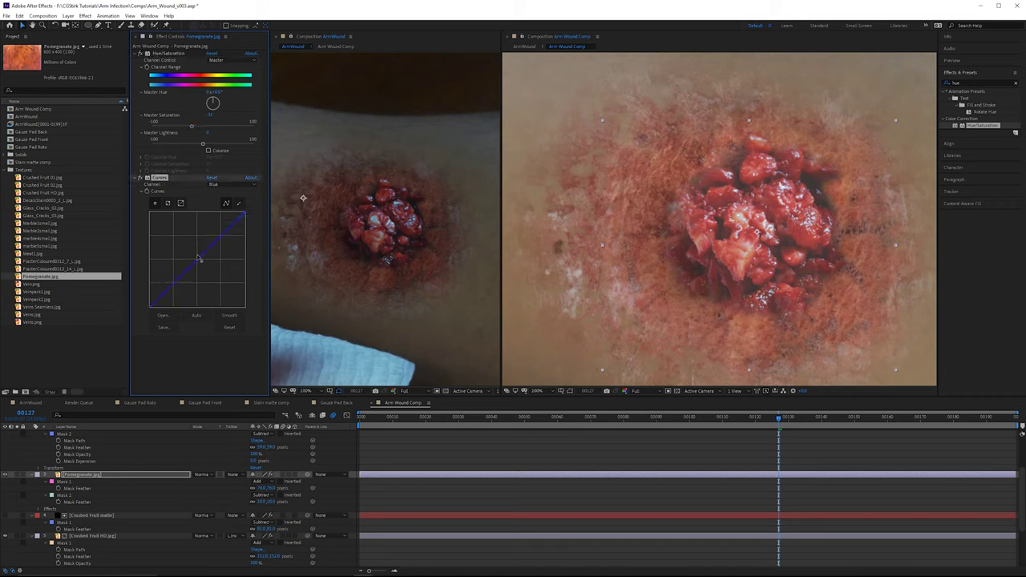
{"action": "left_click_drag", "start_coordinate": [200, 258], "coordinate": [191, 252]}
Step: Lower the midtones of the Red channel in the Pomegranate.jpg Curves and check the ring's colour up close
{"action": "left_click", "coordinate": [214, 183]}
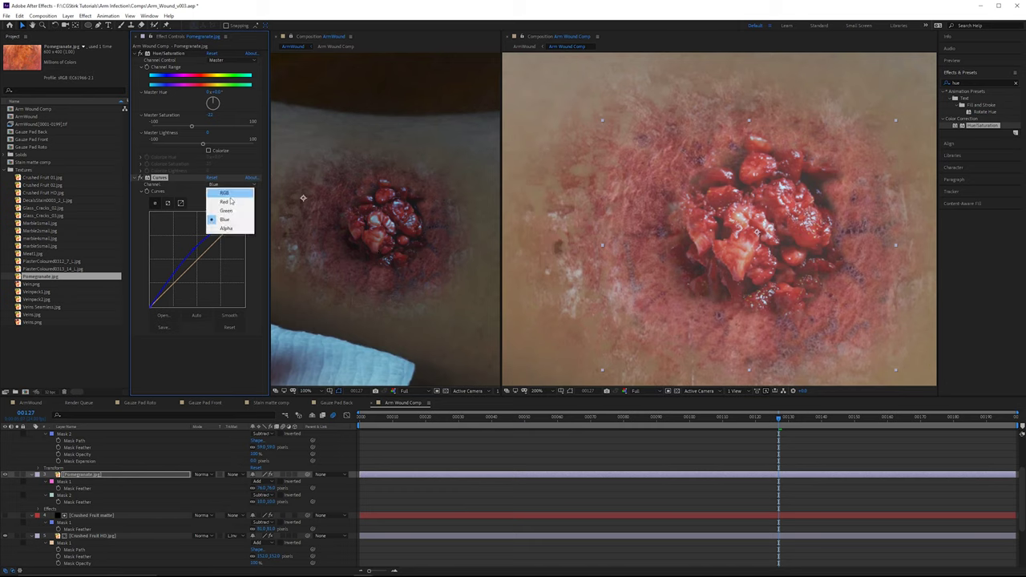
{"action": "left_click", "coordinate": [220, 198]}
{"action": "mouse_move", "coordinate": [202, 250]}
{"action": "left_mouse_down"}
{"action": "mouse_move", "coordinate": [206, 262]}
{"action": "mouse_move", "coordinate": [228, 241]}
{"action": "mouse_move", "coordinate": [210, 258]}
{"action": "left_mouse_up"}
{"action": "scroll", "coordinate": [418, 210], "scroll_direction": "up", "scroll_amount": 1}
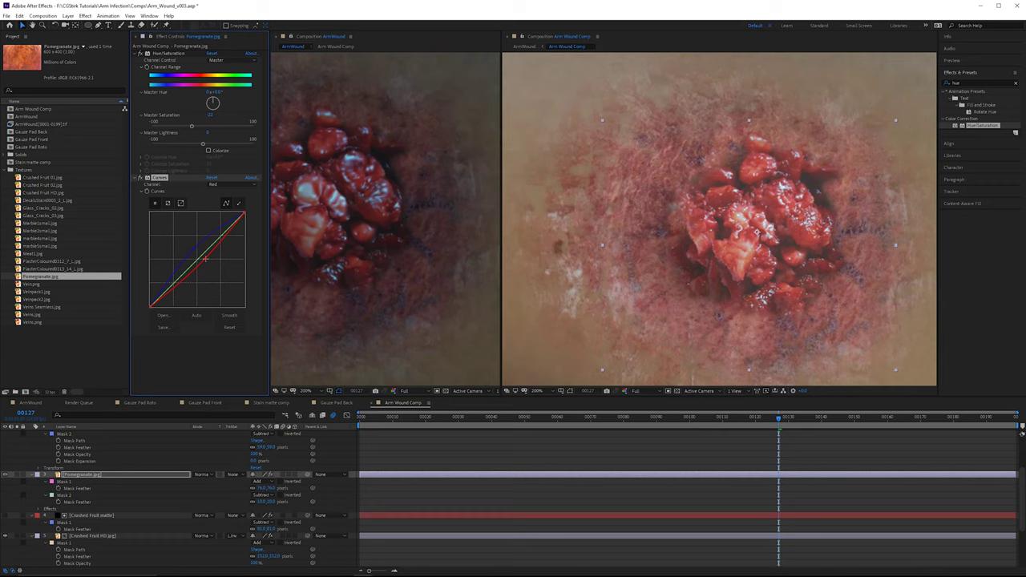
{"action": "scroll", "coordinate": [752, 227], "scroll_direction": "down", "scroll_amount": 1}
{"action": "scroll", "coordinate": [658, 233], "scroll_direction": "up", "scroll_amount": 1}
{"action": "left_click_drag", "start_coordinate": [822, 274], "coordinate": [787, 260]}
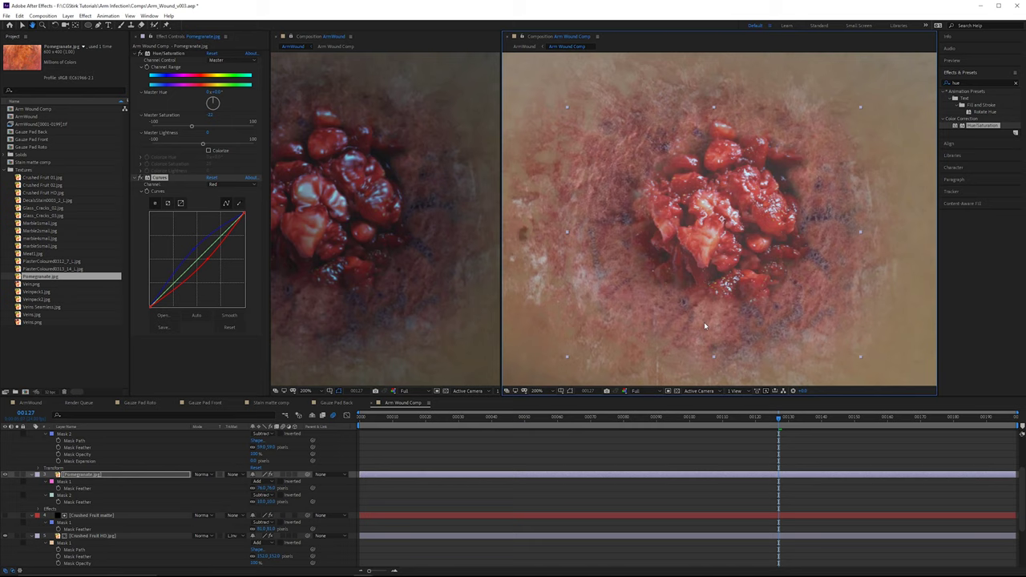
Step: Create a black solid named Pomegranate matte directly above the Pomegranate.jpg layer
{"action": "left_click", "coordinate": [138, 474]}
{"action": "left_click", "coordinate": [68, 16]}
{"action": "mouse_move", "coordinate": [80, 28]}
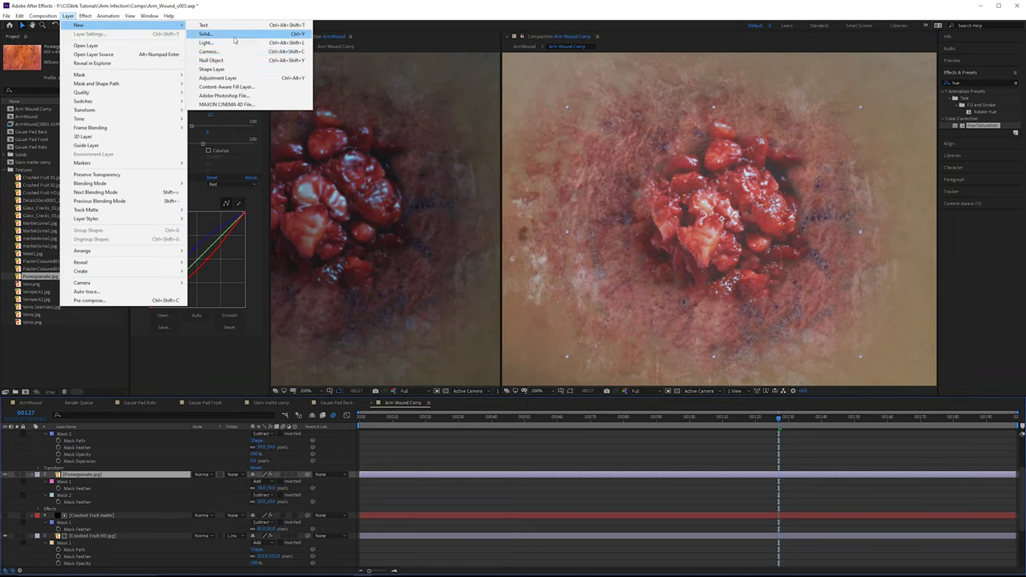
{"action": "left_click", "coordinate": [210, 50]}
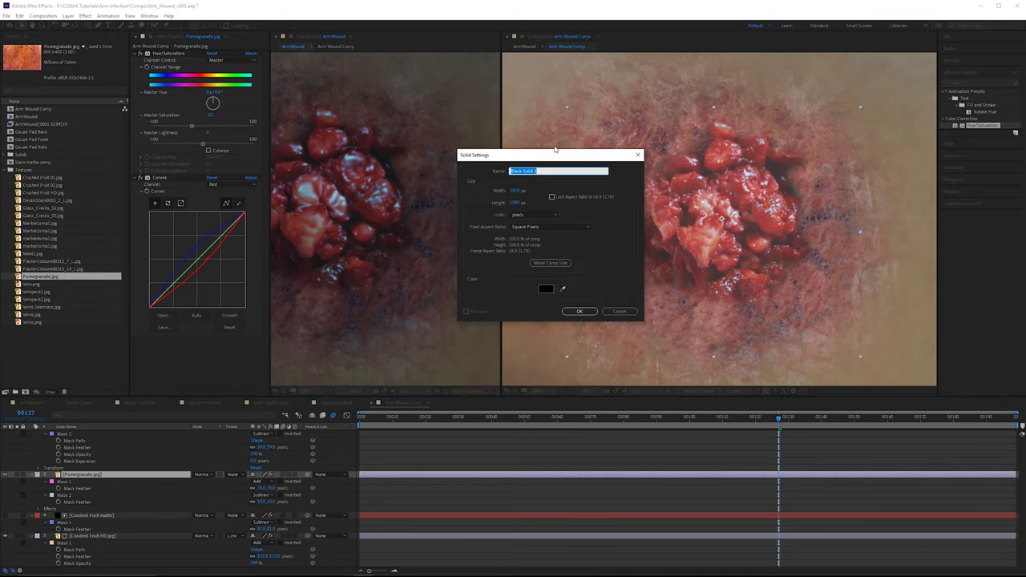
{"action": "type", "text": "Pd"}
{"action": "type", "text": "megranate matte"}
{"action": "key", "text": "Return"}
Step: Apply the Fractal Noise effect to the Pomegranate matte solid
{"action": "left_click", "coordinate": [956, 81]}
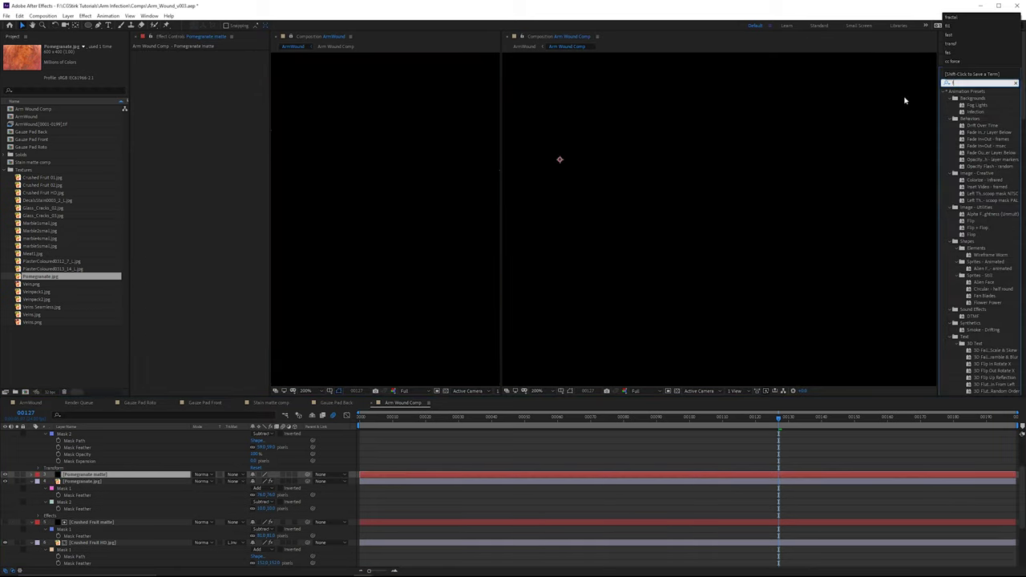
{"action": "type", "text": "fractal"}
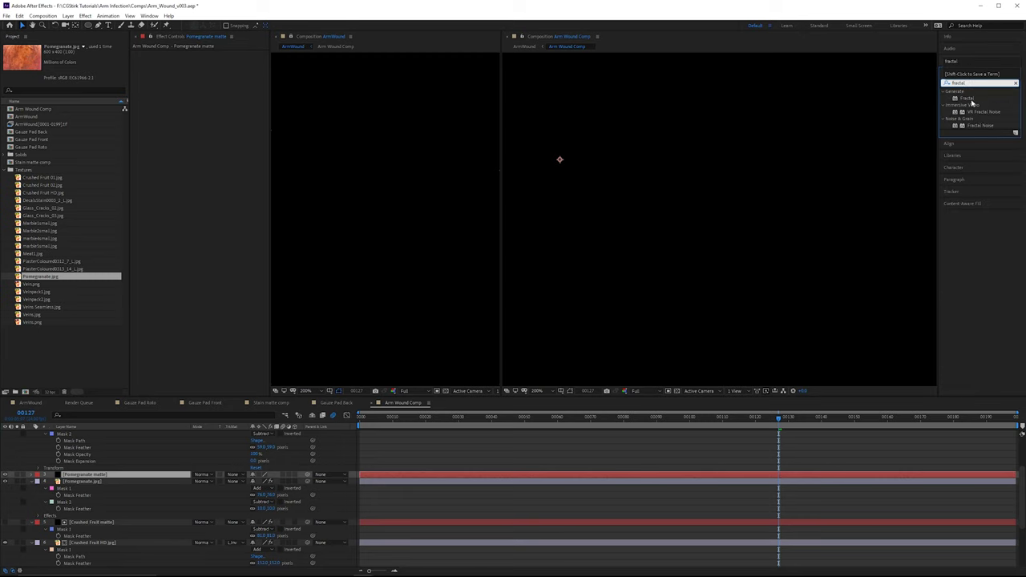
{"action": "left_click_drag", "start_coordinate": [980, 125], "coordinate": [306, 164]}
{"action": "scroll", "coordinate": [693, 256], "scroll_direction": "down", "scroll_amount": 1}
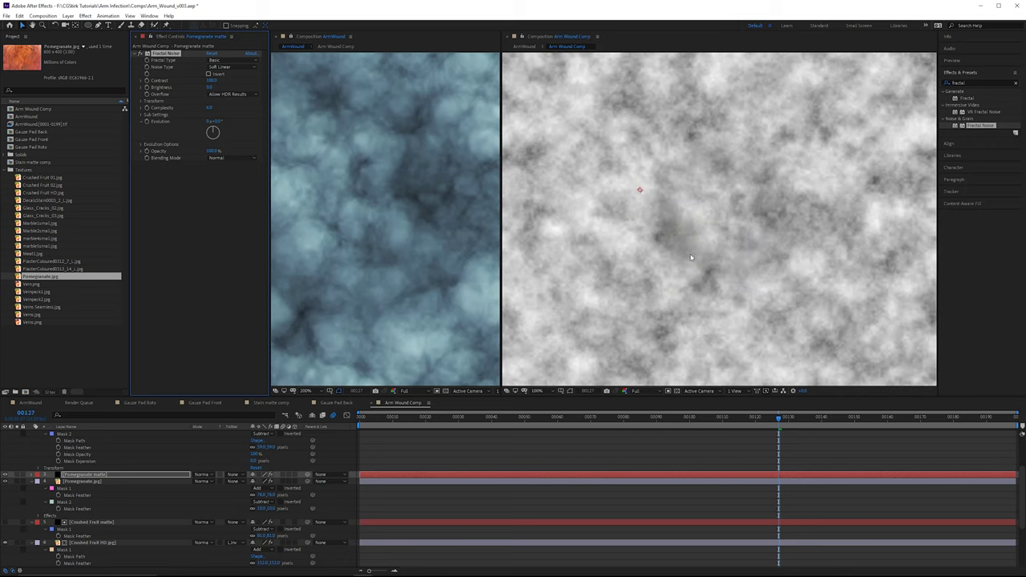
Step: Reduce the uniform Scale in the Fractal Noise Transform settings to make the matte's noise pattern much finer
{"action": "key", "text": "period"}
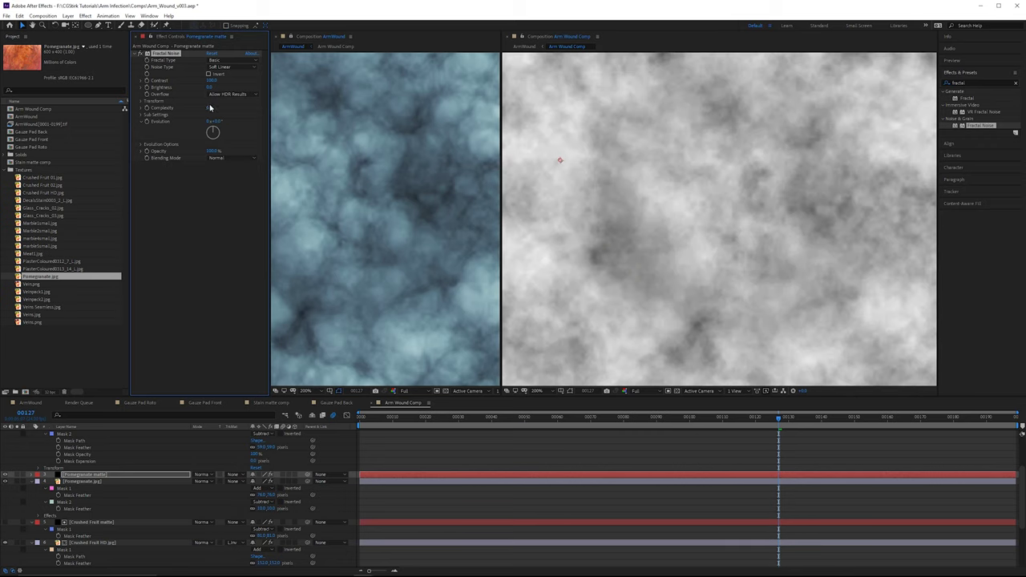
{"action": "left_click", "coordinate": [141, 102]}
{"action": "left_click_drag", "start_coordinate": [214, 123], "coordinate": [186, 127]}
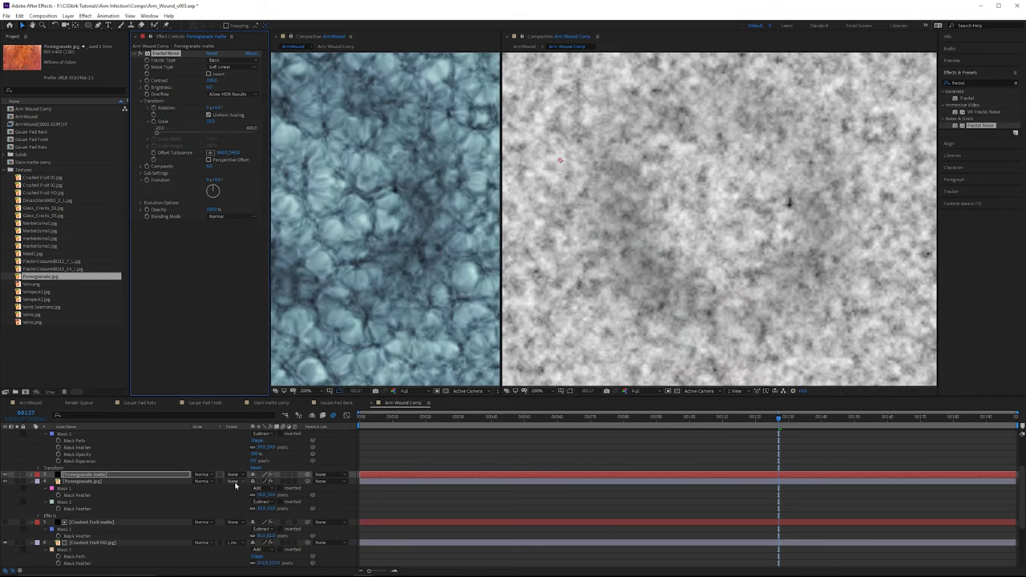
Step: Set the track matte of Pomegranate.jpg to Luma Matte using the Pomegranate matte layer
{"action": "left_click", "coordinate": [159, 483]}
{"action": "left_click", "coordinate": [233, 481]}
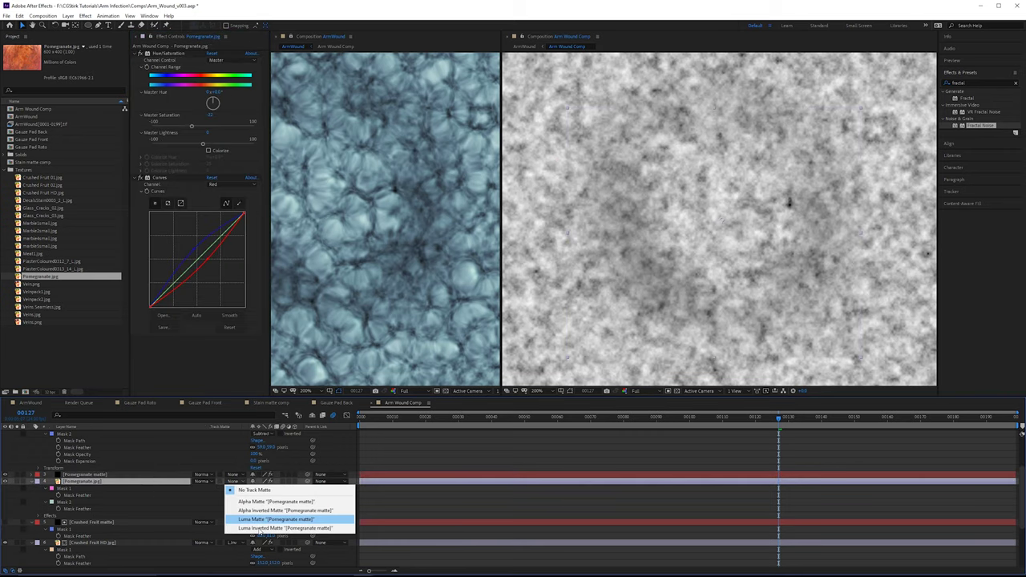
{"action": "left_click", "coordinate": [273, 520]}
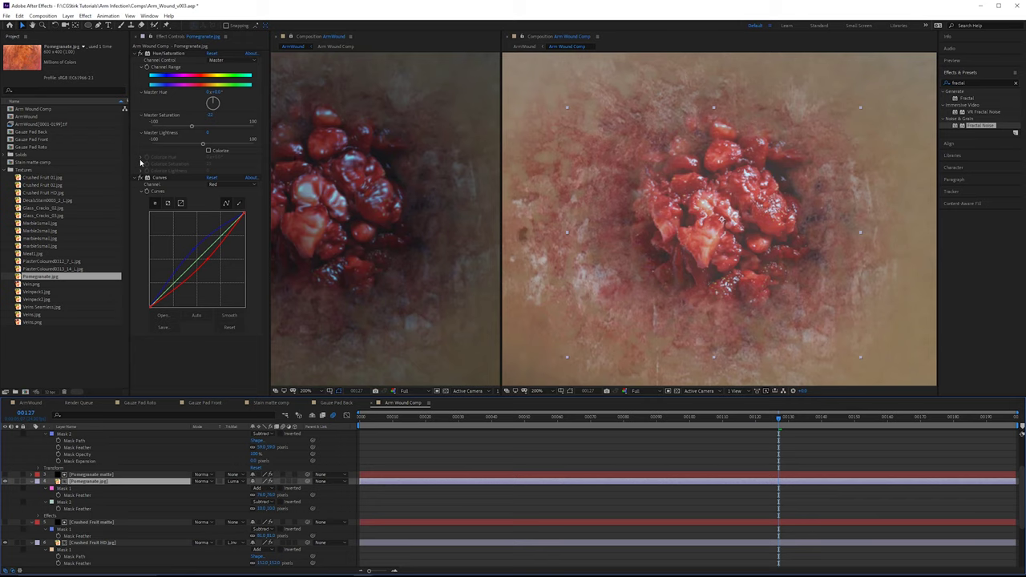
Step: Add the Curves effect to the Pomegranate matte and pull the curve's black point inward to darken the noise's low tones
{"action": "left_click", "coordinate": [962, 82]}
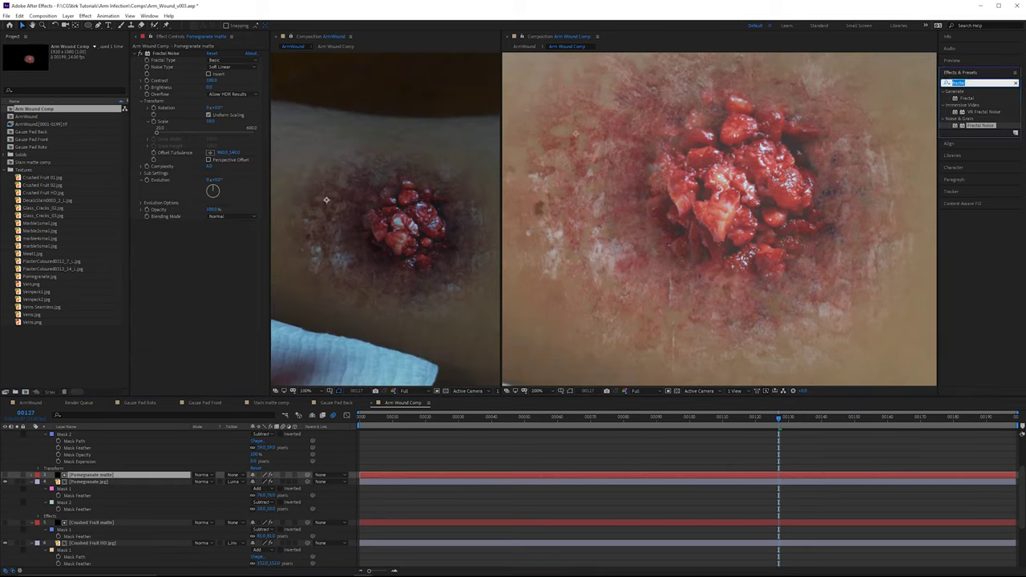
{"action": "type", "text": "curves"}
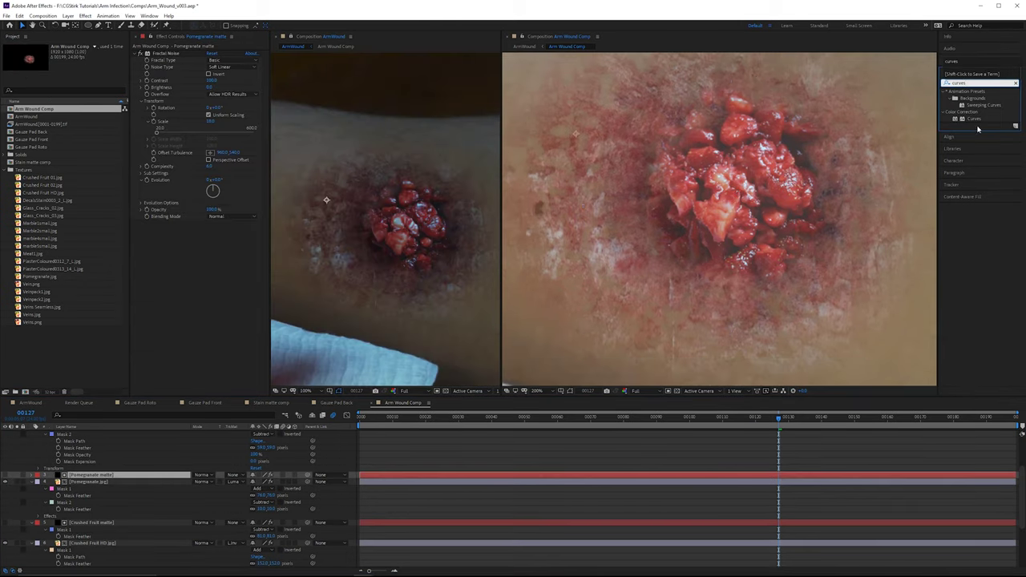
{"action": "left_click_drag", "start_coordinate": [973, 118], "coordinate": [193, 221]}
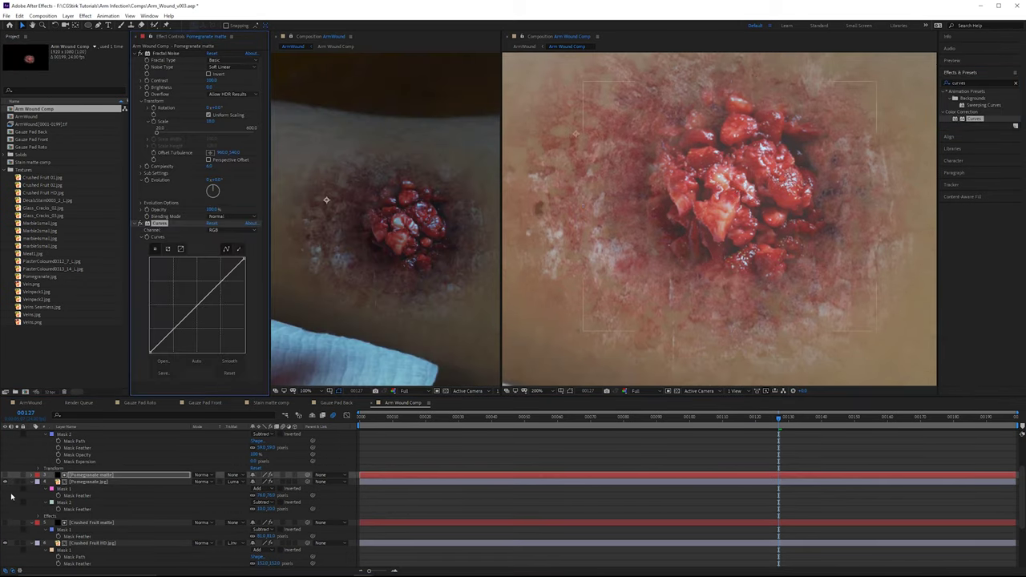
{"action": "left_click_drag", "start_coordinate": [151, 351], "coordinate": [174, 361]}
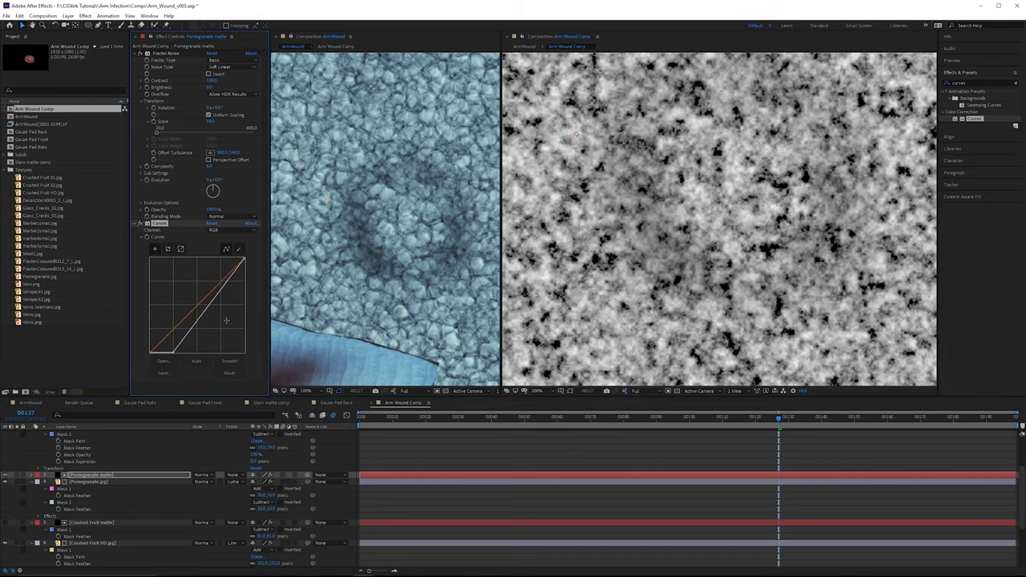
{"action": "scroll", "coordinate": [411, 228], "scroll_direction": "up", "scroll_amount": 1}
{"action": "left_click_drag", "start_coordinate": [454, 214], "coordinate": [409, 226]}
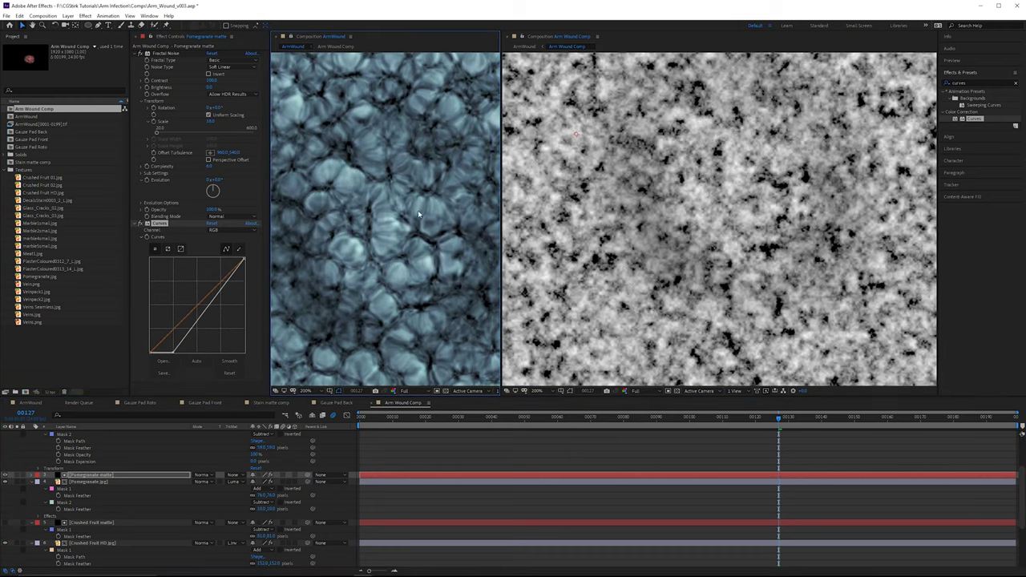
Step: Try the Smeary, Small Bumps and Subscale fractal types on the Pomegranate matte's Fractal Noise
{"action": "left_click", "coordinate": [229, 61]}
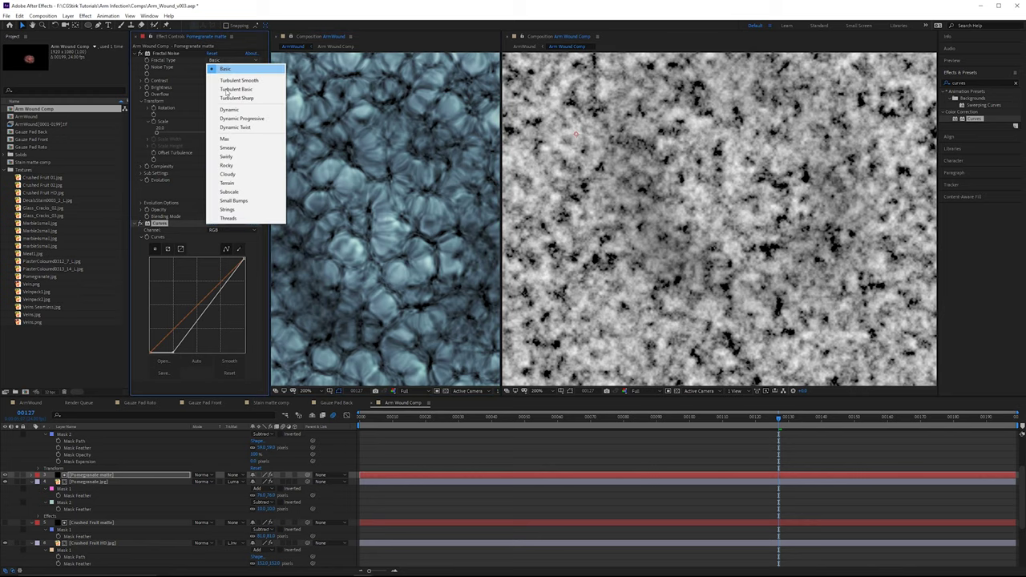
{"action": "left_click", "coordinate": [232, 147]}
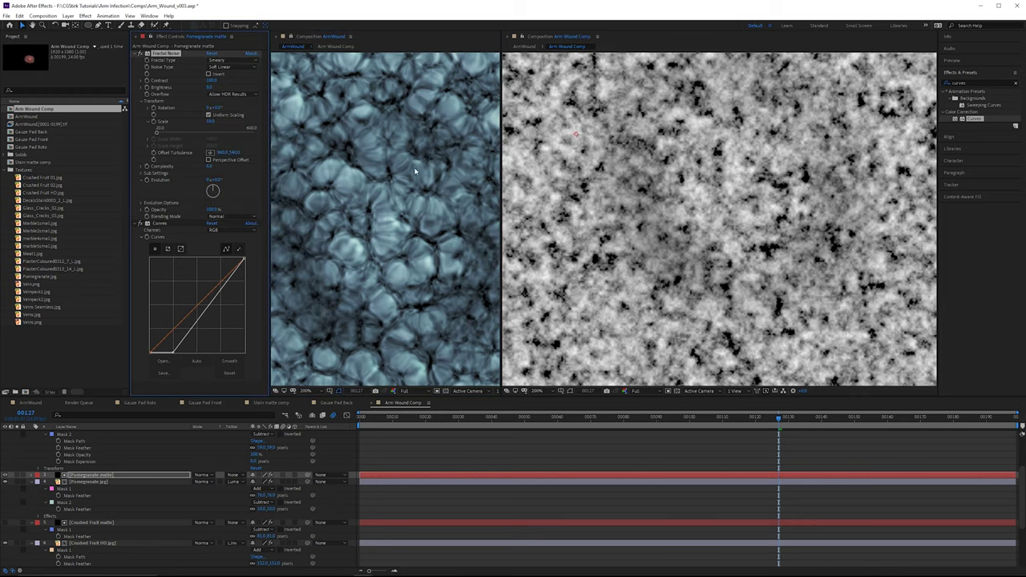
{"action": "scroll", "coordinate": [397, 254], "scroll_direction": "down", "scroll_amount": 1}
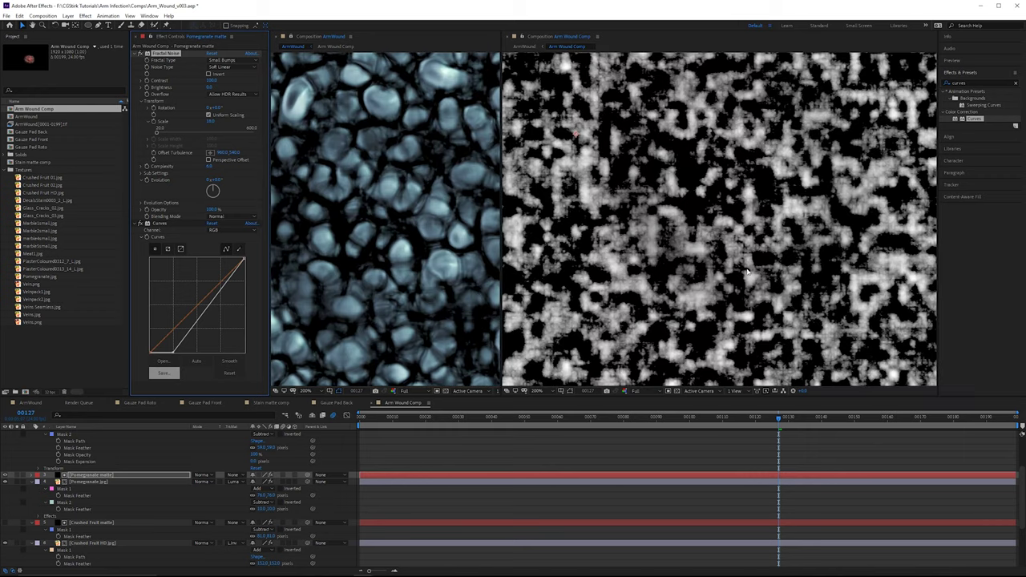
{"action": "key", "text": "Down"}
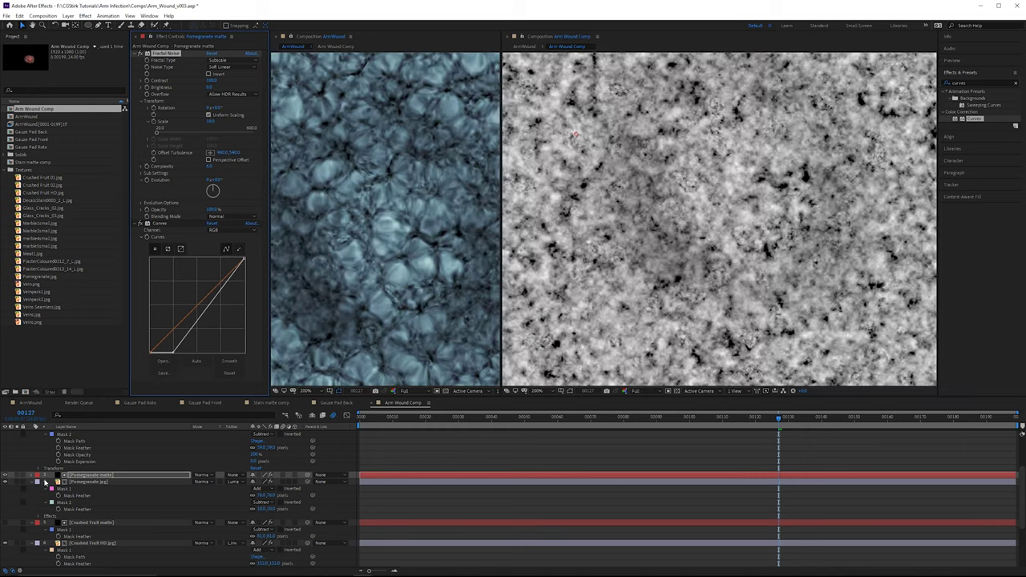
Step: Shape the Pomegranate matte's RGB curve into a steep S for stronger contrast and hide the matte layer
{"action": "left_click", "coordinate": [5, 476]}
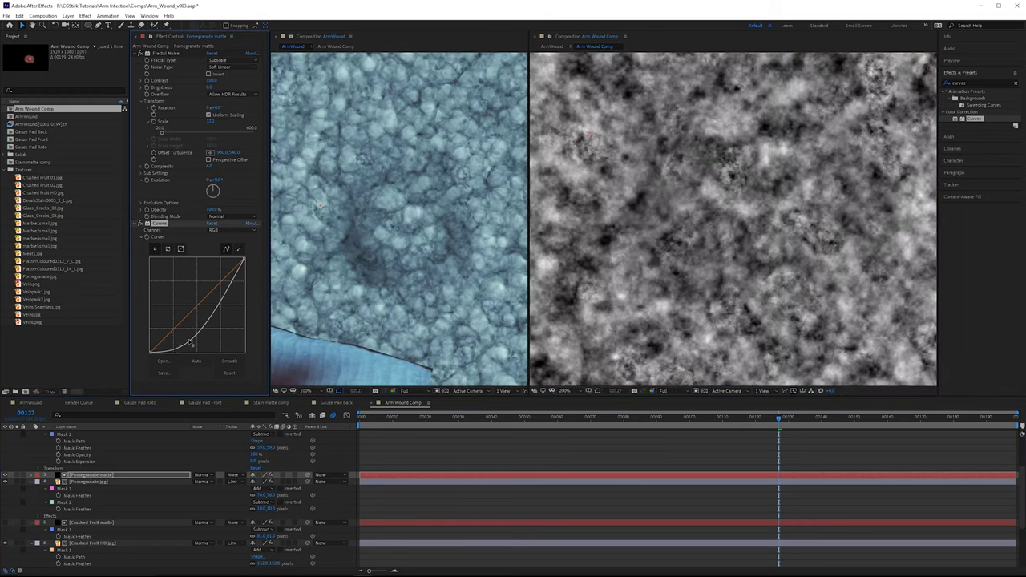
{"action": "mouse_move", "coordinate": [210, 316]}
{"action": "left_mouse_down"}
{"action": "mouse_move", "coordinate": [219, 308]}
{"action": "mouse_move", "coordinate": [200, 302]}
{"action": "left_mouse_up"}
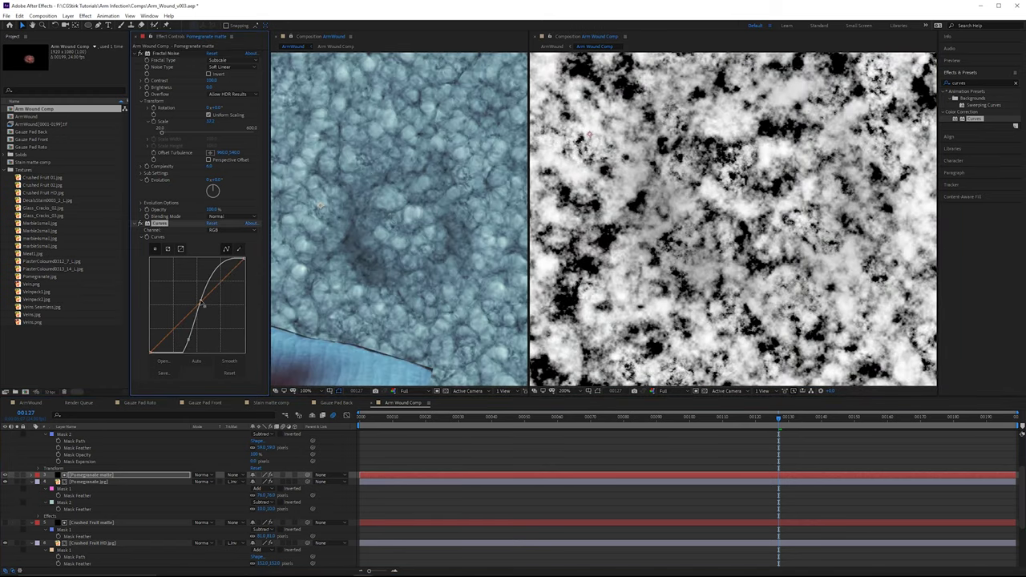
{"action": "left_click", "coordinate": [5, 478]}
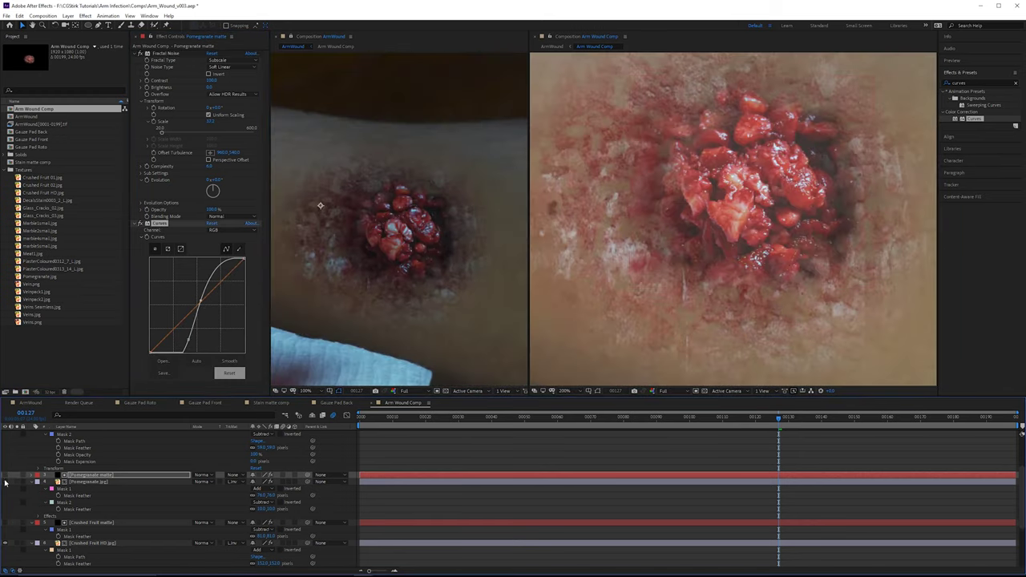
Step: Try the Strings fractal type on the Pomegranate matte and inspect how it breaks up the ring around the wound
{"action": "left_click", "coordinate": [231, 60]}
{"action": "left_click", "coordinate": [235, 209]}
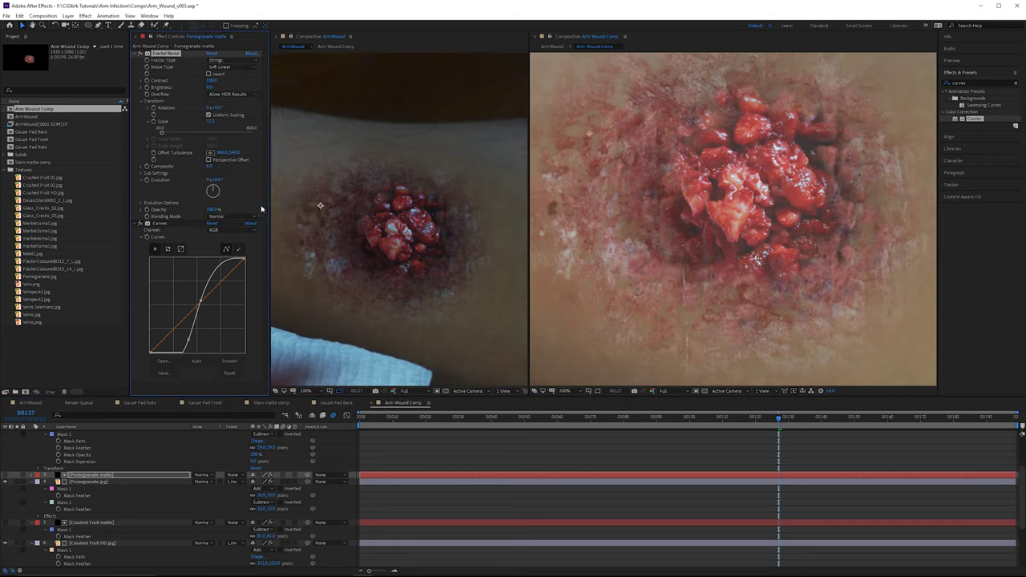
{"action": "scroll", "coordinate": [417, 240], "scroll_direction": "up", "scroll_amount": 1}
{"action": "left_click", "coordinate": [212, 61]}
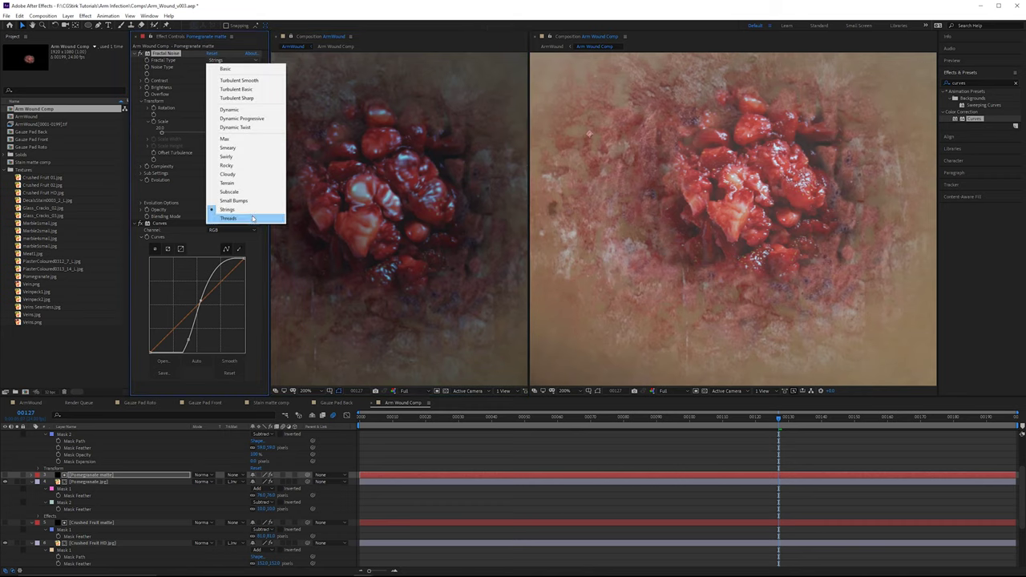
{"action": "left_click", "coordinate": [236, 211]}
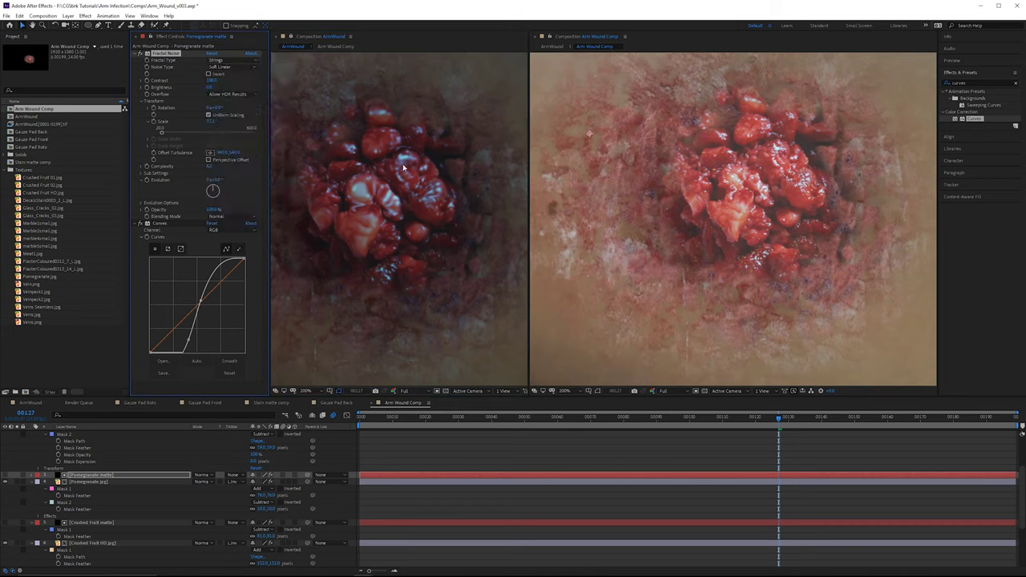
{"action": "left_click_drag", "start_coordinate": [374, 170], "coordinate": [400, 165]}
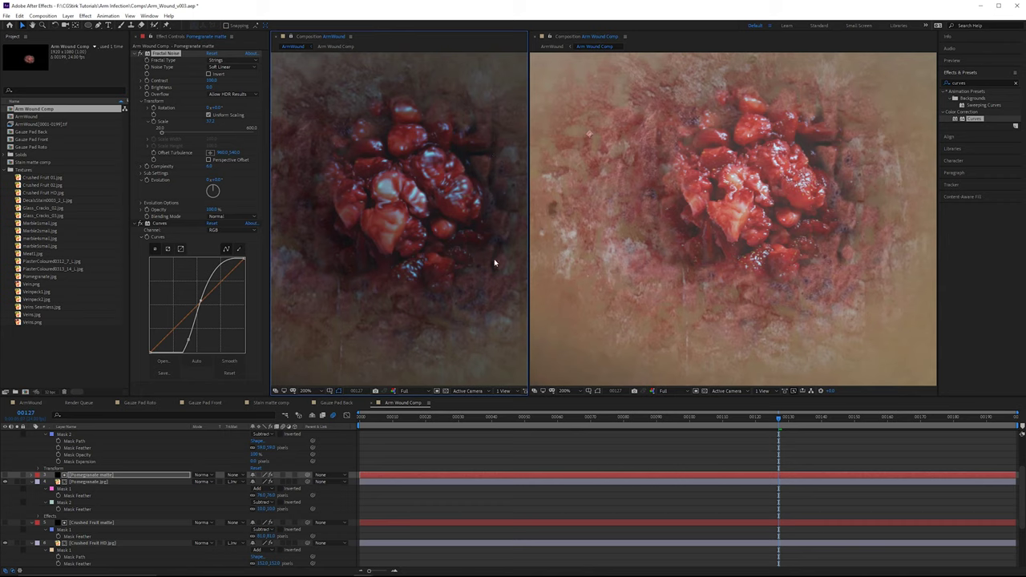
Step: Compare the Terrain, Threads and Strings fractal types on the Pomegranate matte and settle on Dynamic
{"action": "left_click", "coordinate": [233, 60]}
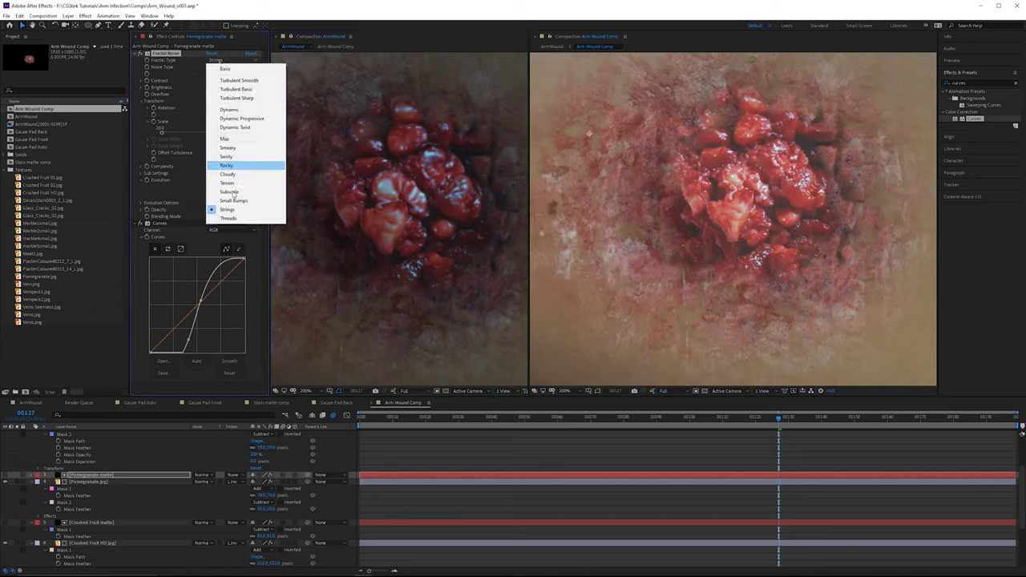
{"action": "left_click", "coordinate": [236, 184]}
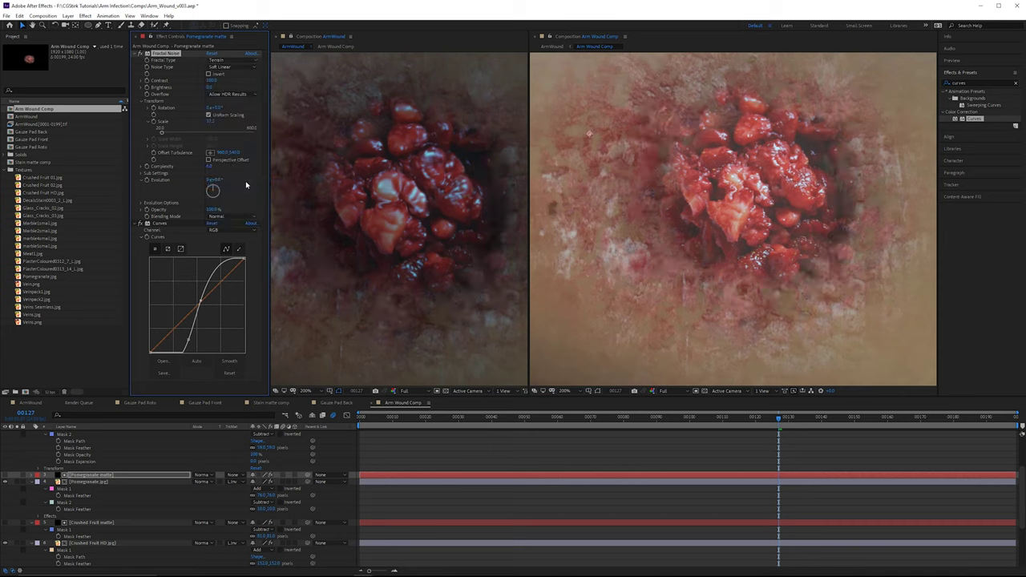
{"action": "left_click", "coordinate": [232, 60]}
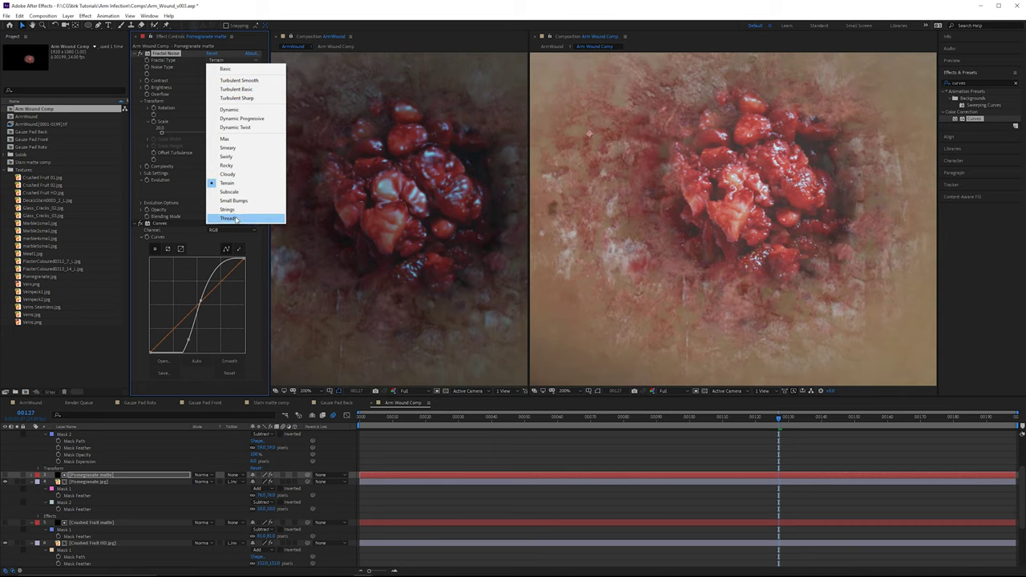
{"action": "left_click", "coordinate": [235, 220]}
{"action": "left_click", "coordinate": [233, 60]}
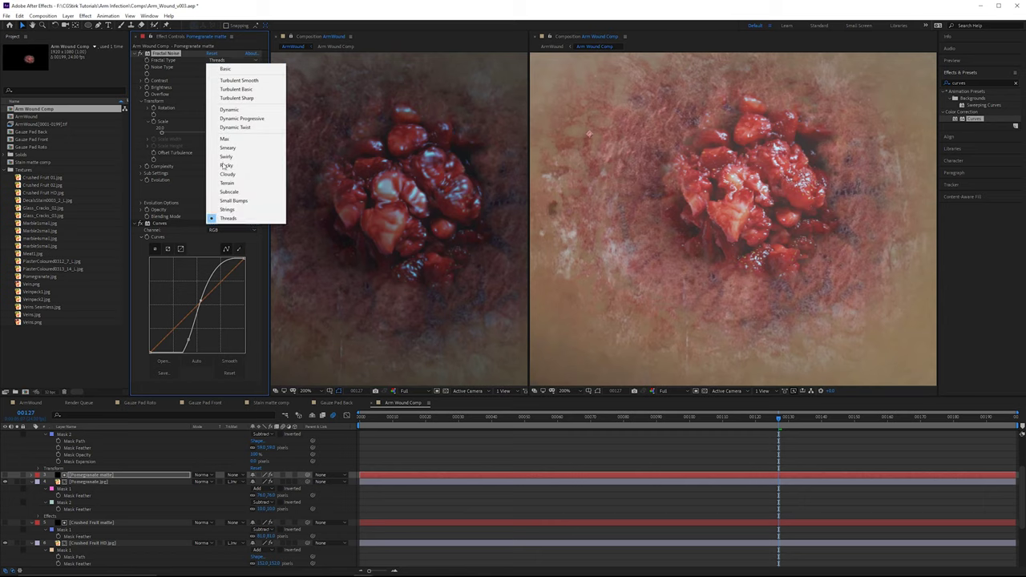
{"action": "left_click", "coordinate": [227, 210]}
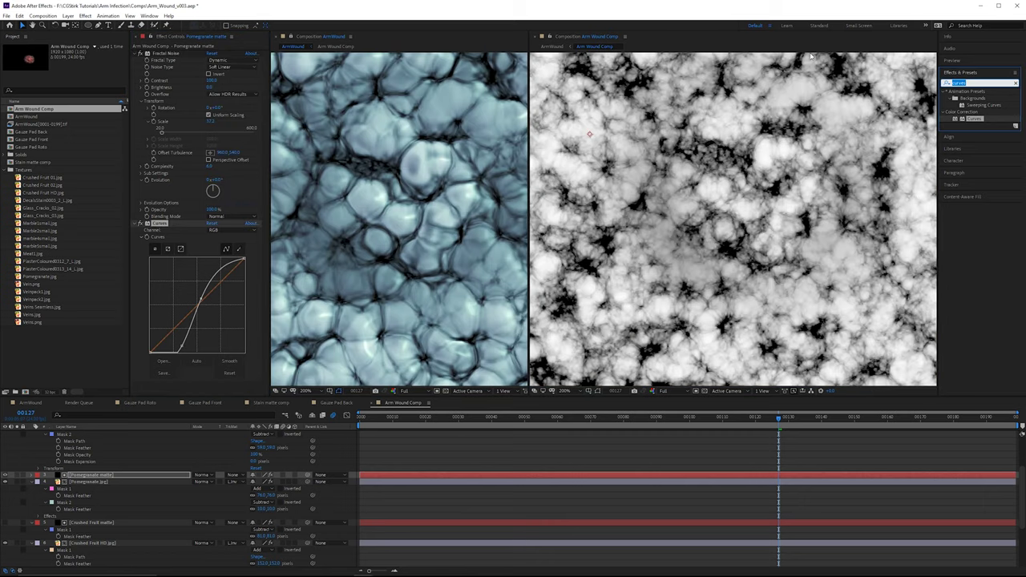
Step: Insert CC Vector Blur between Fractal Noise and Curves on the Pomegranate matte, hide the matte and reduce the blur Amount
{"action": "type", "text": "vector"}
{"action": "left_click_drag", "start_coordinate": [976, 98], "coordinate": [218, 206]}
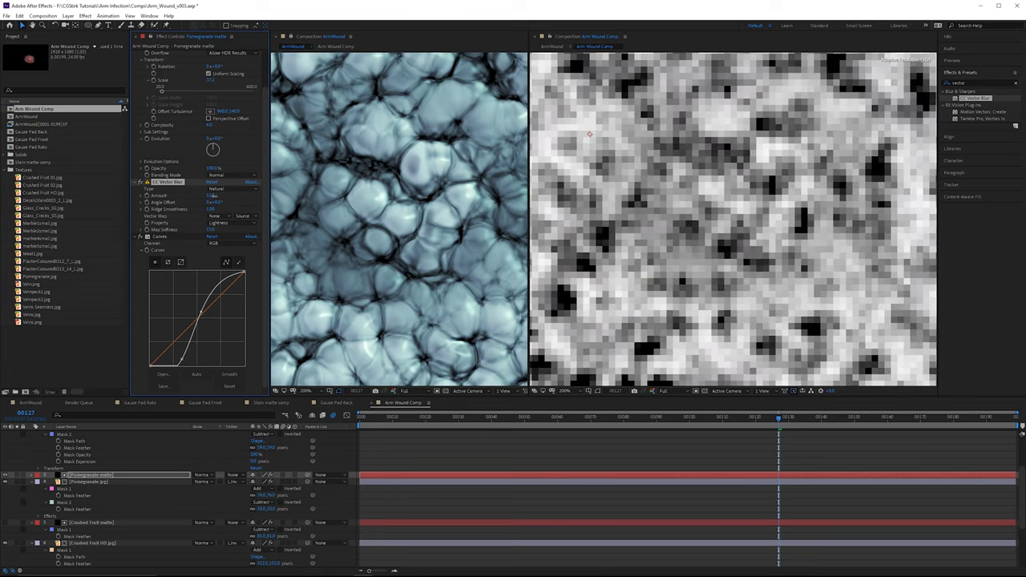
{"action": "left_click", "coordinate": [6, 476]}
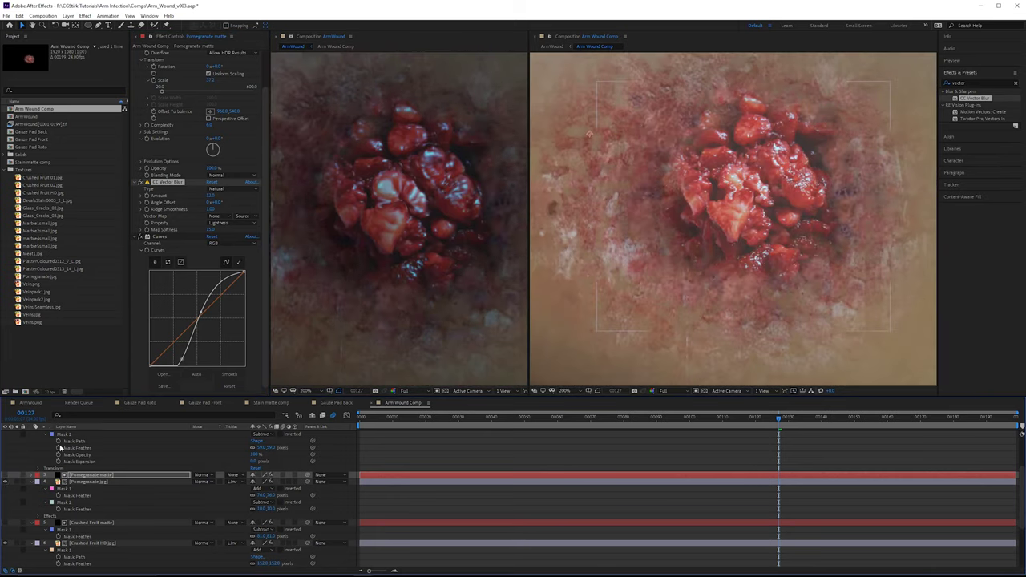
{"action": "left_click_drag", "start_coordinate": [215, 201], "coordinate": [201, 201]}
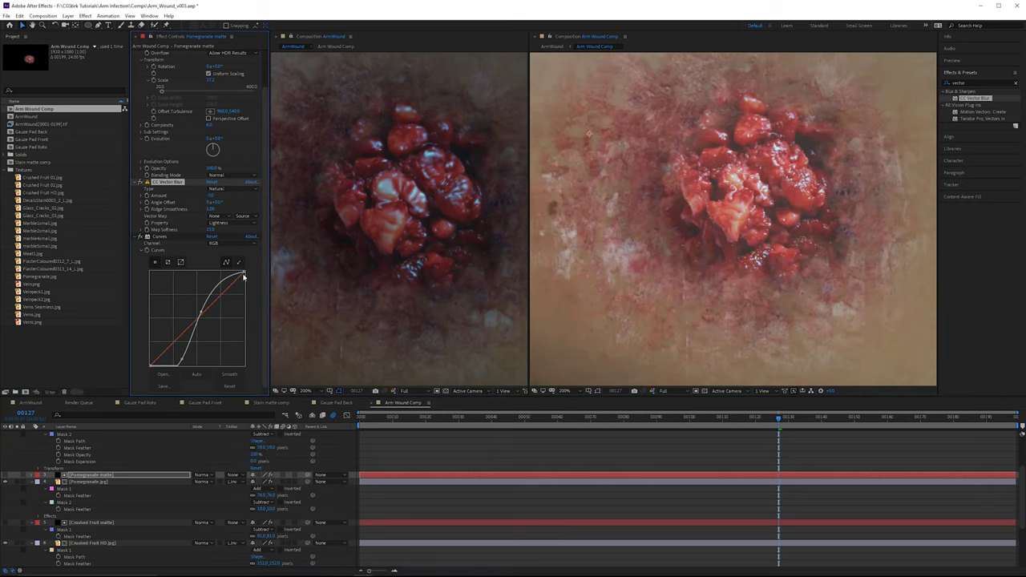
Step: Set the Pomegranate.jpg track matte to Luma Matte and adjust the midtones of the Pomegranate matte's curve
{"action": "left_click", "coordinate": [5, 476]}
{"action": "left_click", "coordinate": [4, 475]}
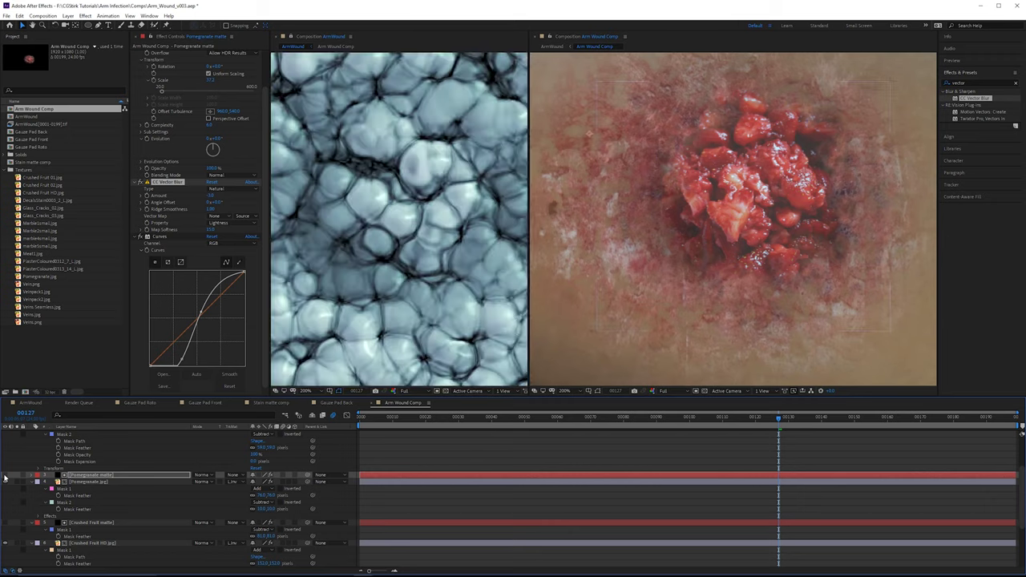
{"action": "left_click", "coordinate": [237, 482]}
{"action": "left_click", "coordinate": [244, 521]}
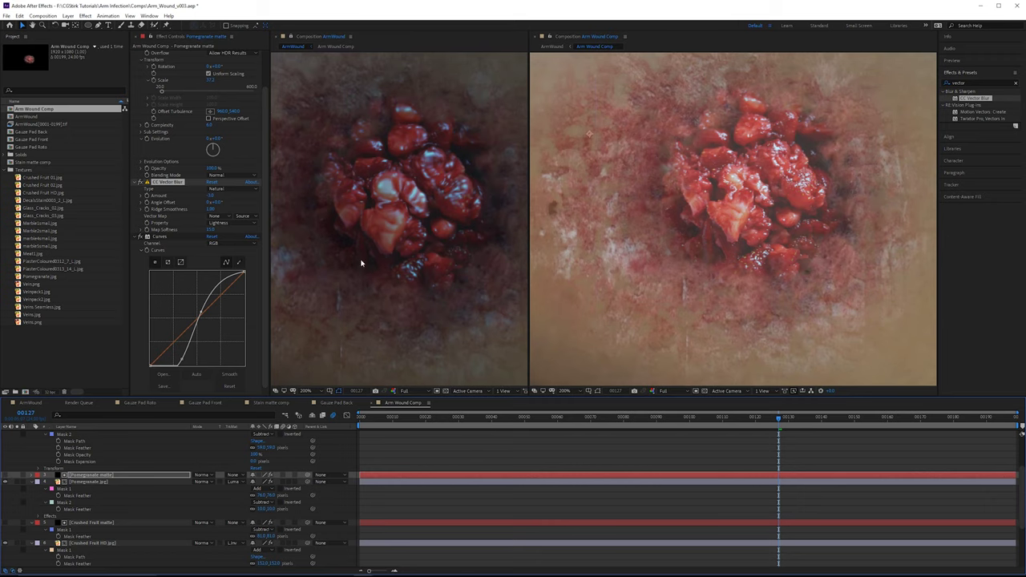
{"action": "left_click_drag", "start_coordinate": [198, 316], "coordinate": [207, 299]}
Step: Reshape the RGB curve on Pomegranate.jpg into a gentle S that darkens its shadows while holding the midtones
{"action": "left_click", "coordinate": [102, 482]}
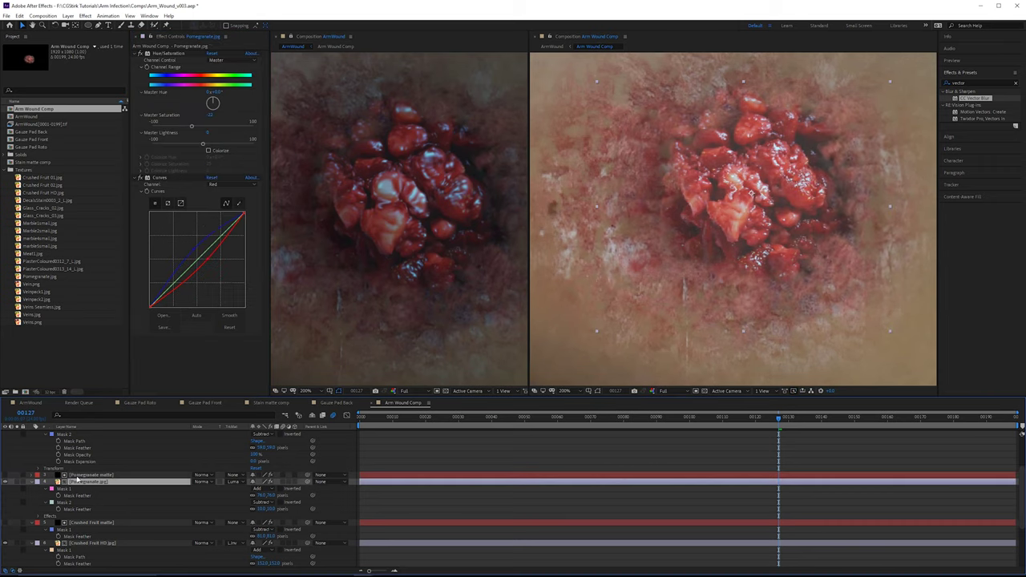
{"action": "left_click", "coordinate": [233, 192]}
{"action": "left_click_drag", "start_coordinate": [308, 291], "coordinate": [277, 311]}
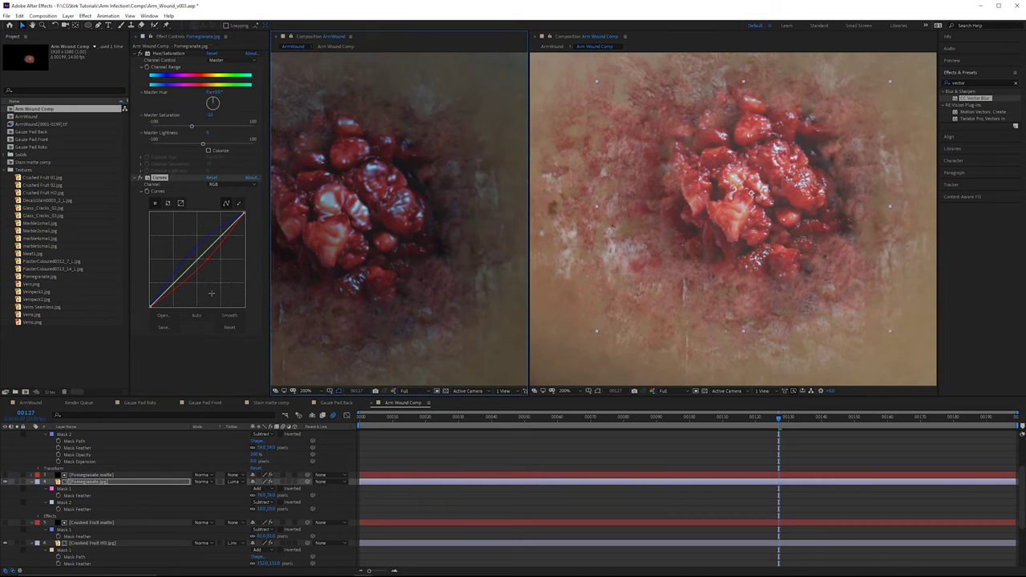
{"action": "left_click_drag", "start_coordinate": [183, 272], "coordinate": [207, 251]}
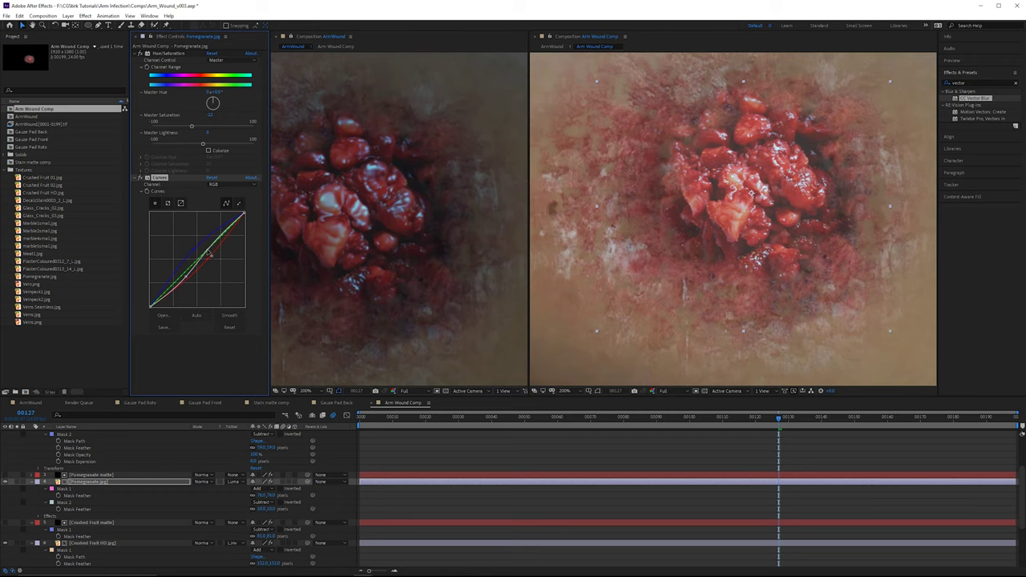
{"action": "left_click_drag", "start_coordinate": [446, 312], "coordinate": [499, 303]}
{"action": "left_click_drag", "start_coordinate": [889, 252], "coordinate": [829, 245]}
Step: Adjust the Mask Feather of Mask 1 on the Base Texture layer to soften the texture's outer edge
{"action": "scroll", "coordinate": [97, 534], "scroll_direction": "down", "scroll_amount": 2}
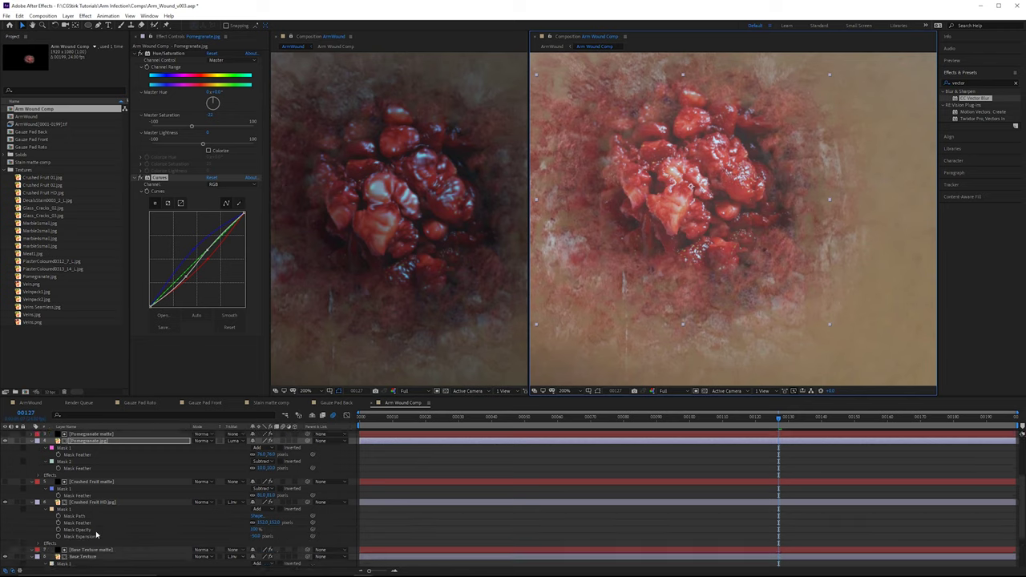
{"action": "scroll", "coordinate": [96, 535], "scroll_direction": "down", "scroll_amount": 2}
{"action": "left_click", "coordinate": [114, 517]}
{"action": "left_click_drag", "start_coordinate": [261, 537], "coordinate": [324, 542]}
{"action": "left_click", "coordinate": [165, 514]}
{"action": "key", "text": "comma"}
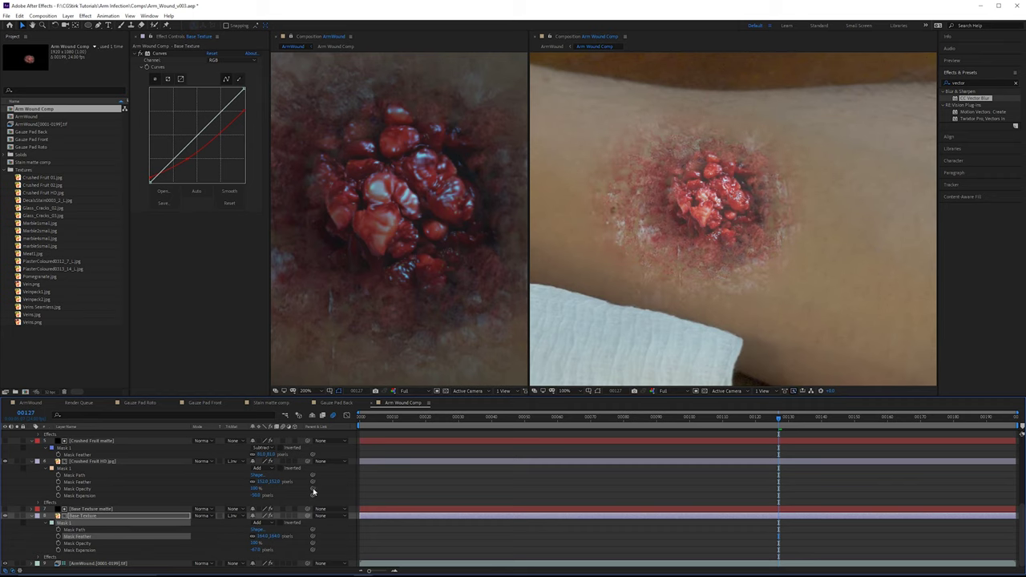
Step: Lower the Mask Expansion of the Base Texture's Mask 1 to shrink the texture closer around the wound
{"action": "left_click", "coordinate": [426, 282]}
{"action": "scroll", "coordinate": [417, 253], "scroll_direction": "down", "scroll_amount": 2}
{"action": "scroll", "coordinate": [440, 234], "scroll_direction": "up", "scroll_amount": 2}
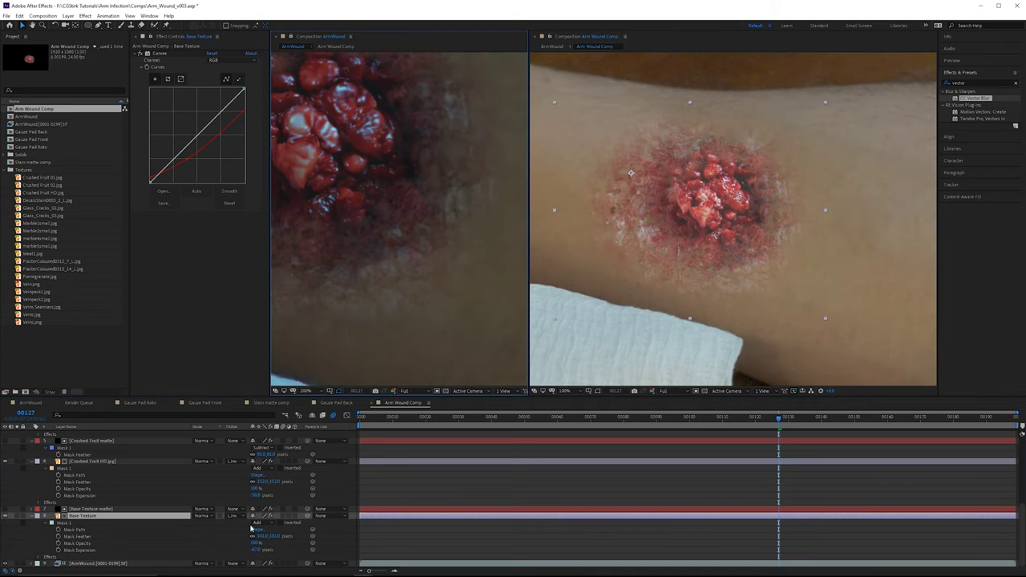
{"action": "left_click_drag", "start_coordinate": [255, 549], "coordinate": [239, 555]}
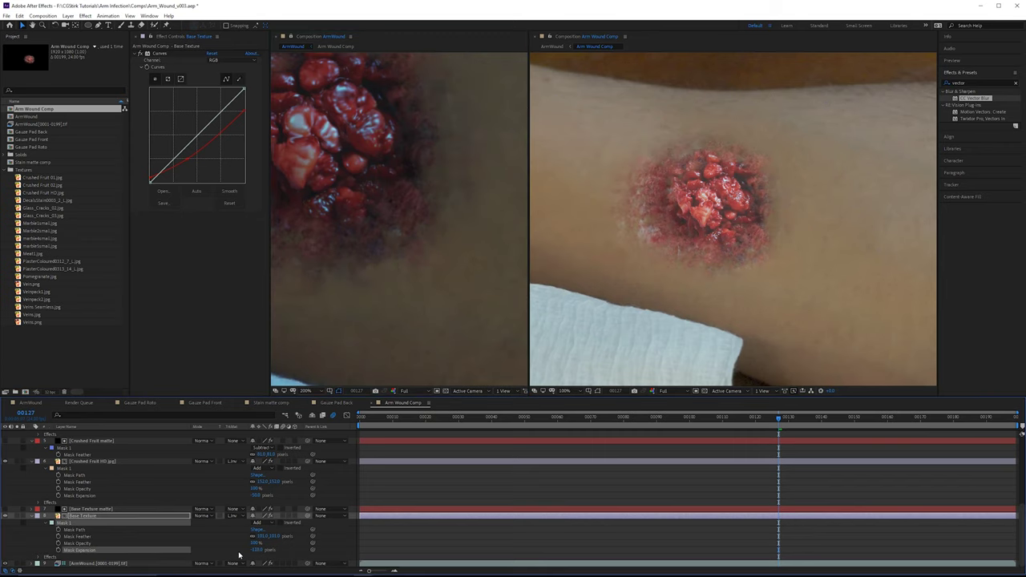
{"action": "scroll", "coordinate": [352, 281], "scroll_direction": "down", "scroll_amount": 2}
{"action": "scroll", "coordinate": [451, 284], "scroll_direction": "up", "scroll_amount": 2}
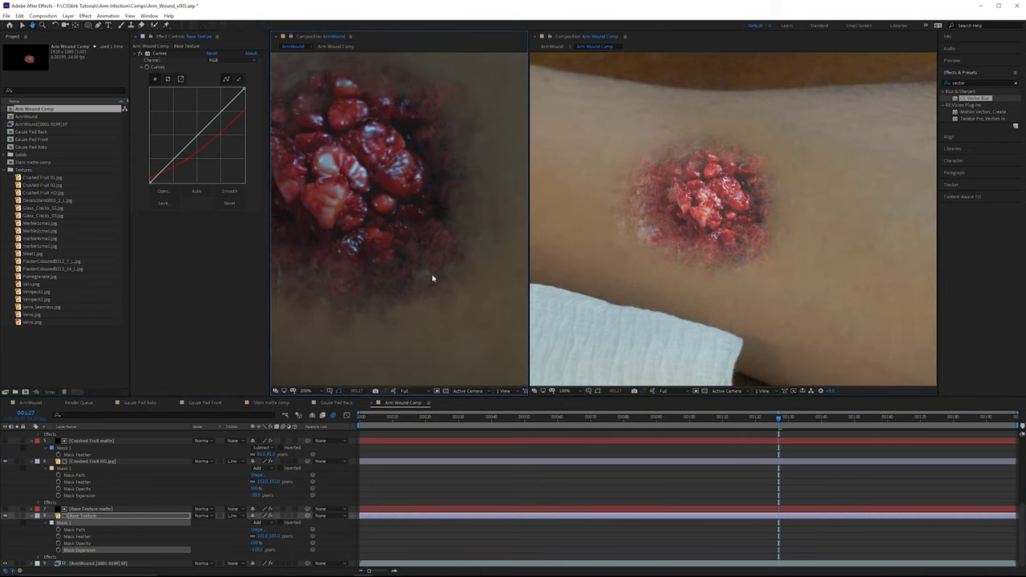
{"action": "scroll", "coordinate": [396, 298], "scroll_direction": "up", "scroll_amount": 2}
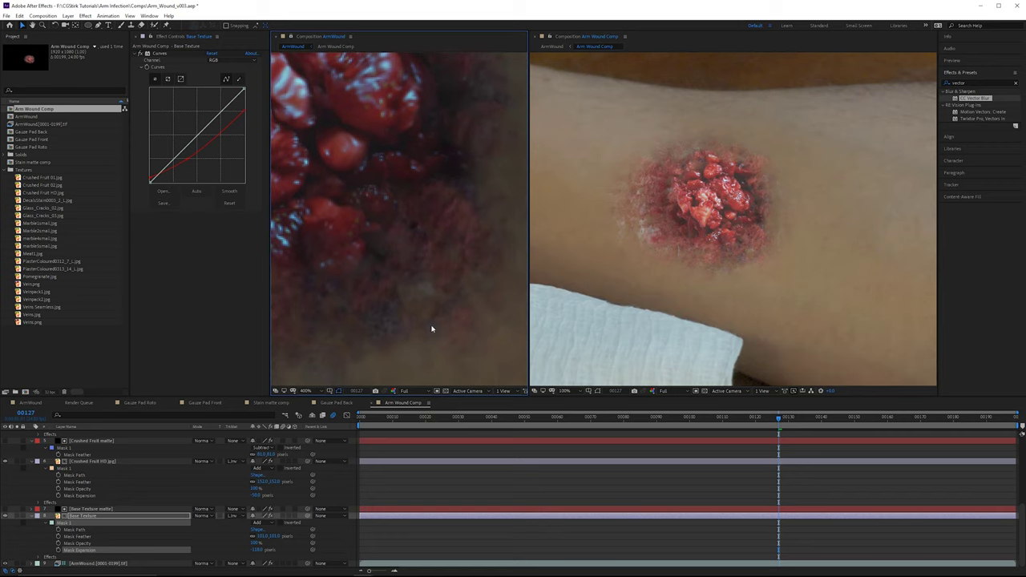
Step: Raise the Mask Feather of the Base Texture's Mask 1 to 179 pixels to fade the wound's outer edge into the skin
{"action": "left_click_drag", "start_coordinate": [530, 214], "coordinate": [569, 213]}
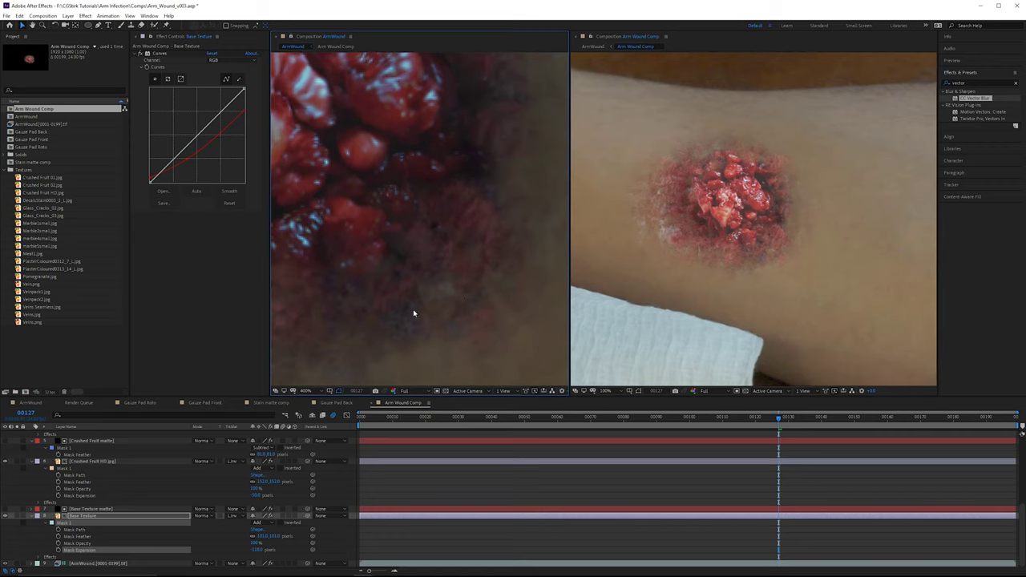
{"action": "scroll", "coordinate": [449, 305], "scroll_direction": "down", "scroll_amount": 2}
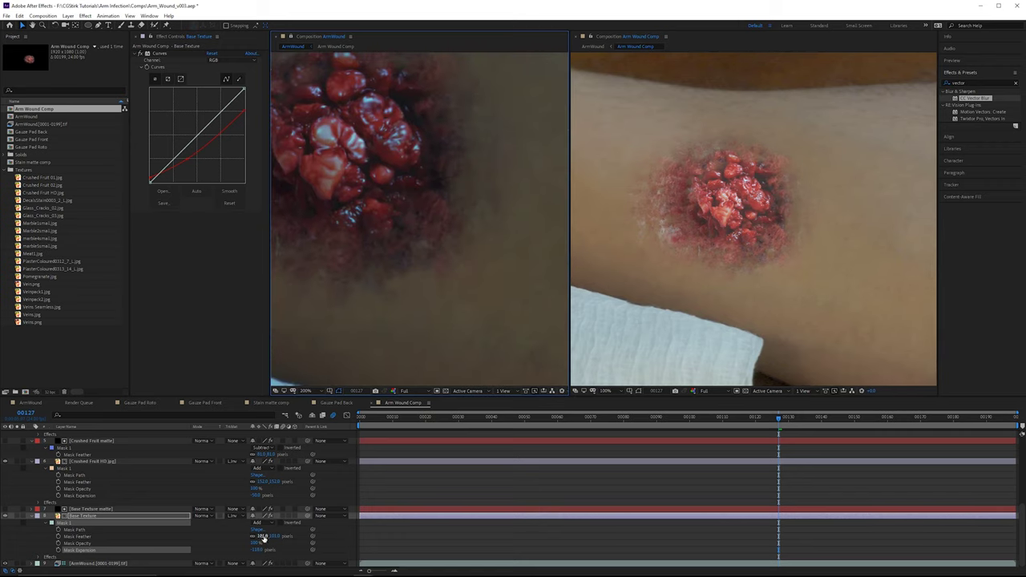
{"action": "left_click_drag", "start_coordinate": [260, 535], "coordinate": [271, 537]}
{"action": "left_click_drag", "start_coordinate": [337, 534], "coordinate": [315, 534]}
{"action": "mouse_move", "coordinate": [456, 234]}
{"action": "left_mouse_down"}
{"action": "mouse_move", "coordinate": [456, 330]}
{"action": "mouse_move", "coordinate": [527, 259]}
{"action": "mouse_move", "coordinate": [532, 272]}
{"action": "left_mouse_up"}
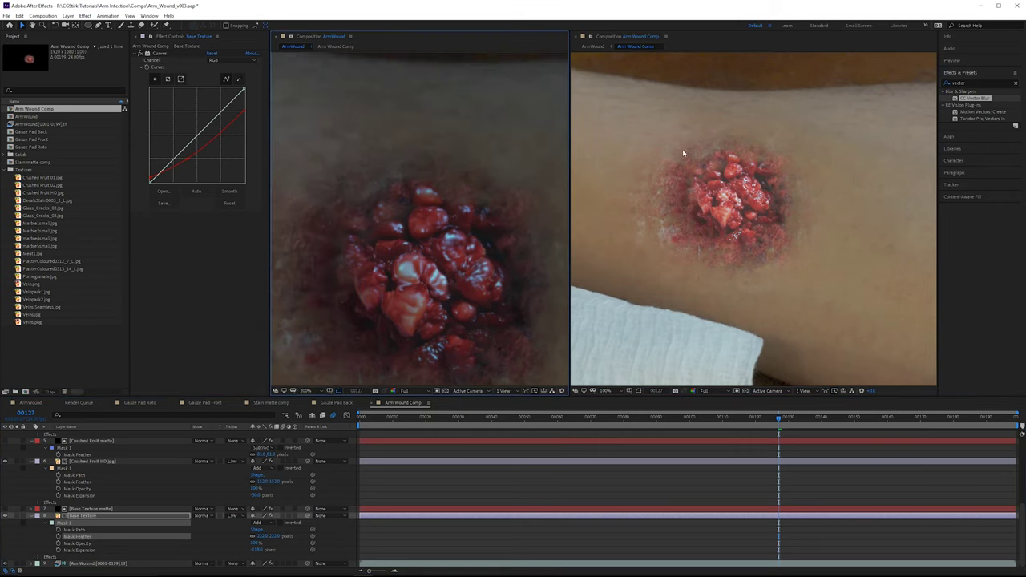
{"action": "mouse_move", "coordinate": [259, 536]}
{"action": "left_mouse_down"}
{"action": "mouse_move", "coordinate": [247, 539]}
{"action": "mouse_move", "coordinate": [251, 550]}
{"action": "left_mouse_up"}
{"action": "left_click_drag", "start_coordinate": [411, 312], "coordinate": [300, 225]}
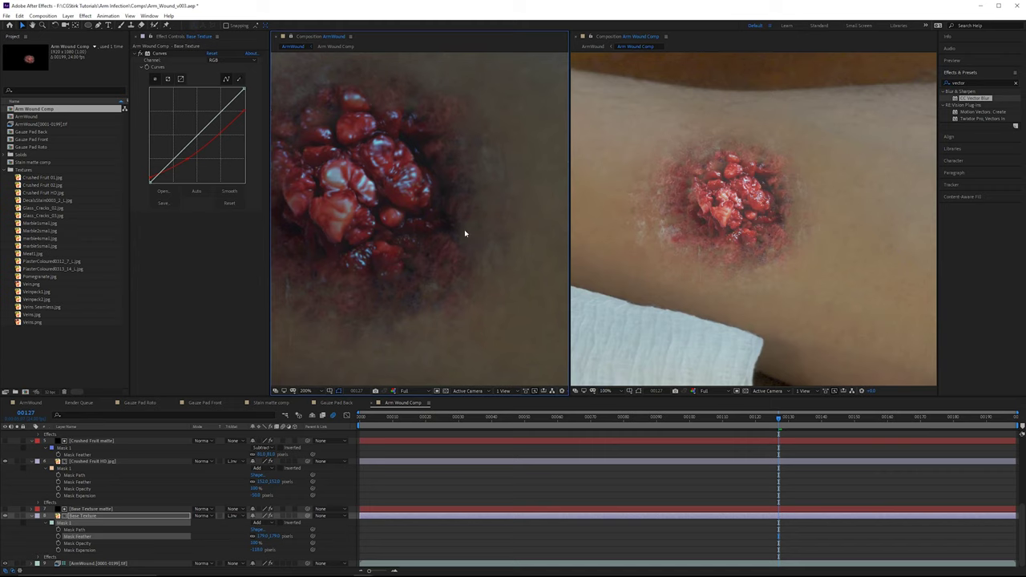
{"action": "scroll", "coordinate": [382, 182], "scroll_direction": "up", "scroll_amount": 2}
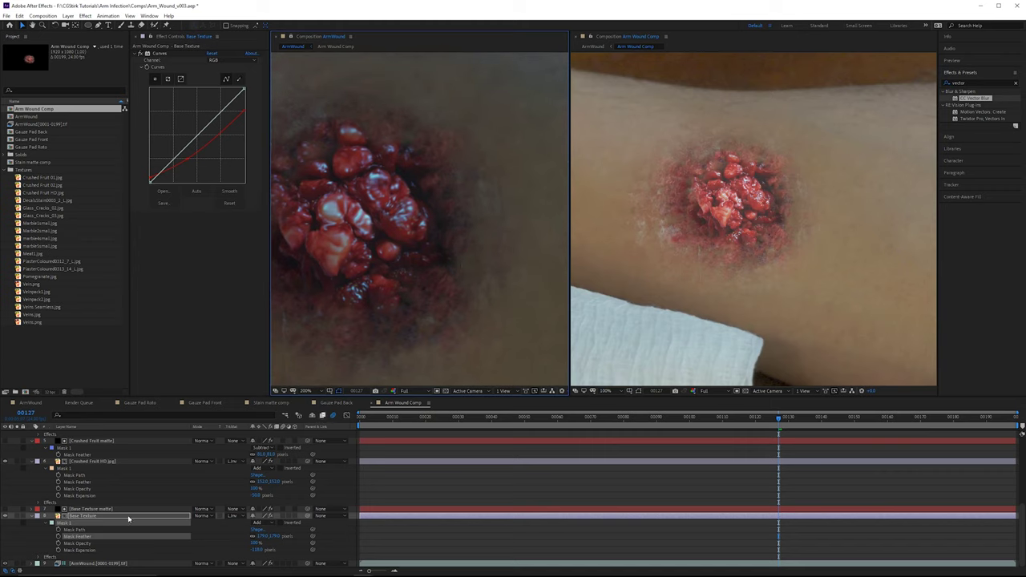
Step: Set the Mask Expansion of the Base Texture's Mask 1 to -99 pixels to let the texture spread further from the wound
{"action": "left_click_drag", "start_coordinate": [256, 550], "coordinate": [265, 554]}
{"action": "left_click_drag", "start_coordinate": [711, 201], "coordinate": [746, 238]}
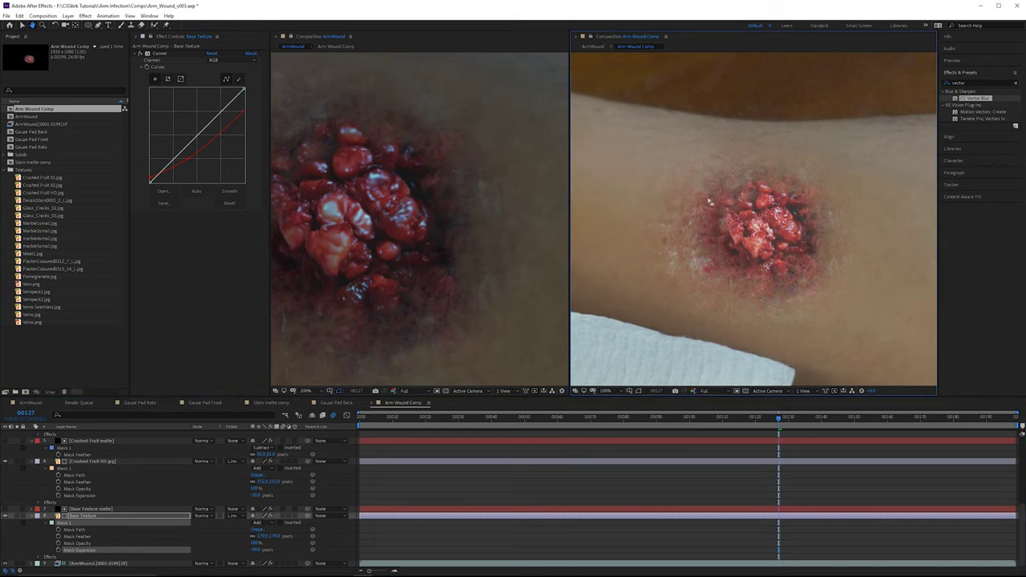
{"action": "left_click_drag", "start_coordinate": [701, 262], "coordinate": [747, 243]}
{"action": "left_click_drag", "start_coordinate": [457, 260], "coordinate": [528, 248]}
{"action": "scroll", "coordinate": [512, 242], "scroll_direction": "down", "scroll_amount": 1}
{"action": "scroll", "coordinate": [527, 250], "scroll_direction": "up", "scroll_amount": 1}
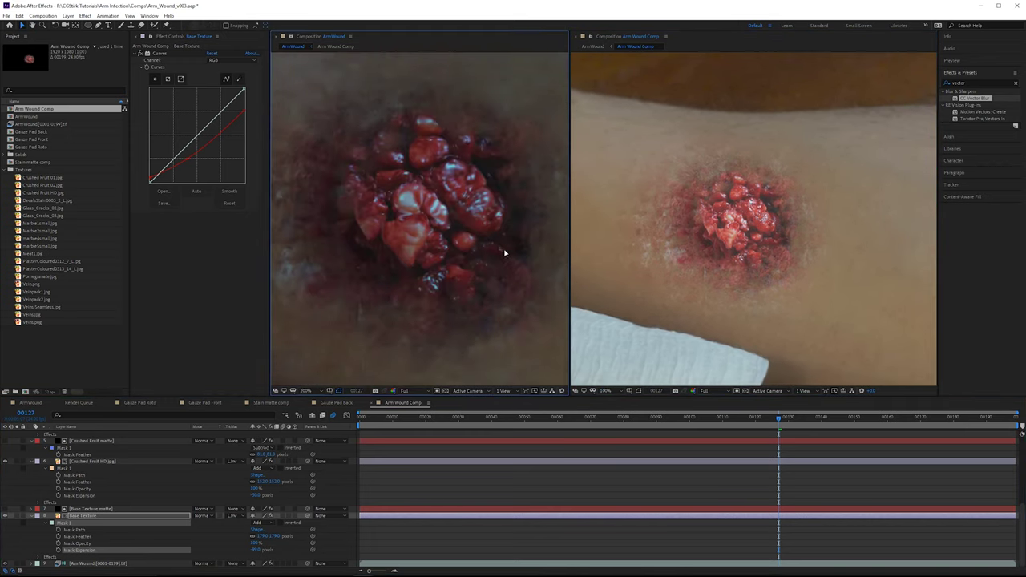
Step: Slide the Base Texture image behind its mask with the Pan Behind tool to find a better-blending patch around the wound
{"action": "left_click", "coordinate": [94, 517]}
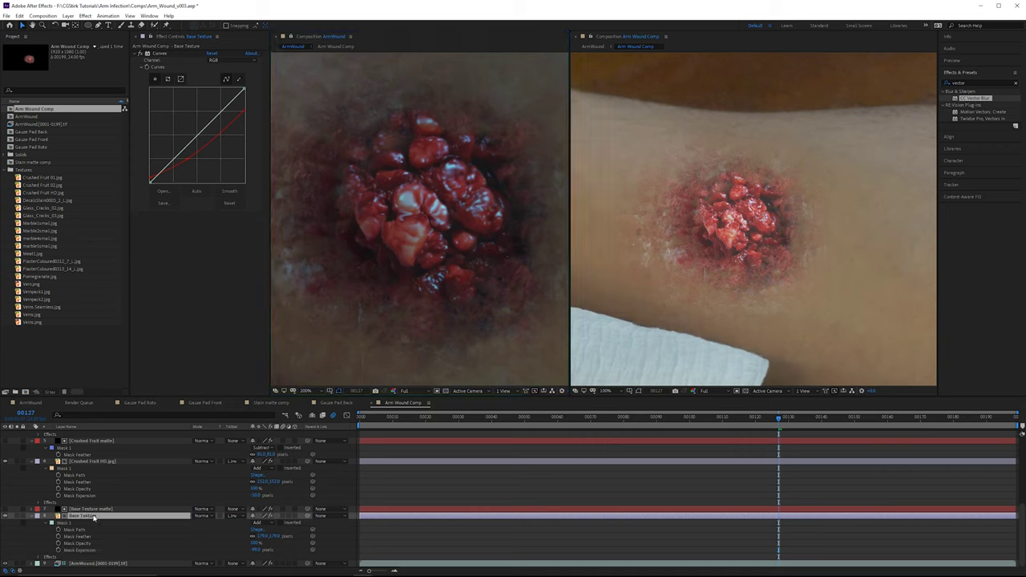
{"action": "left_click", "coordinate": [666, 280]}
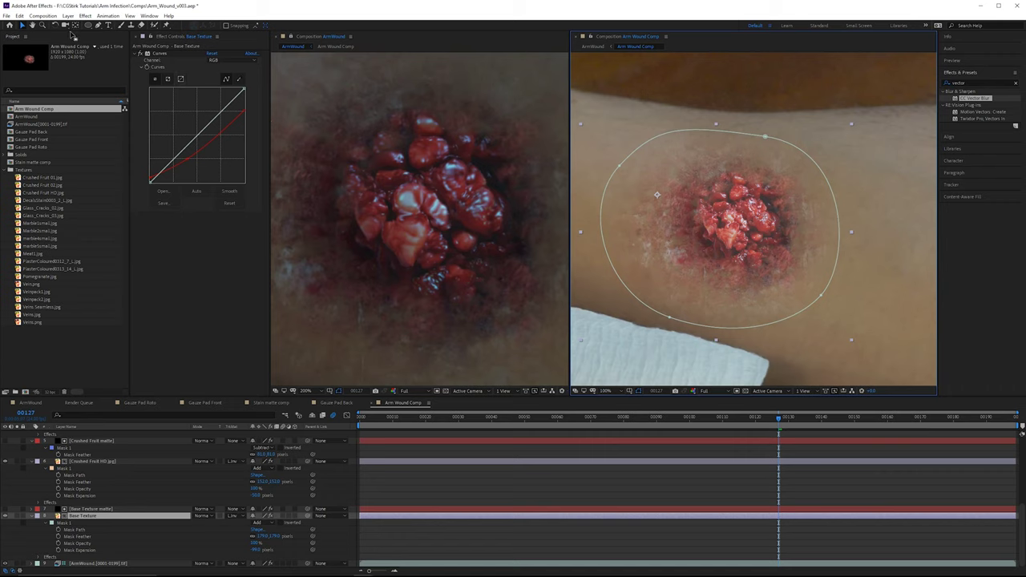
{"action": "left_click", "coordinate": [78, 25]}
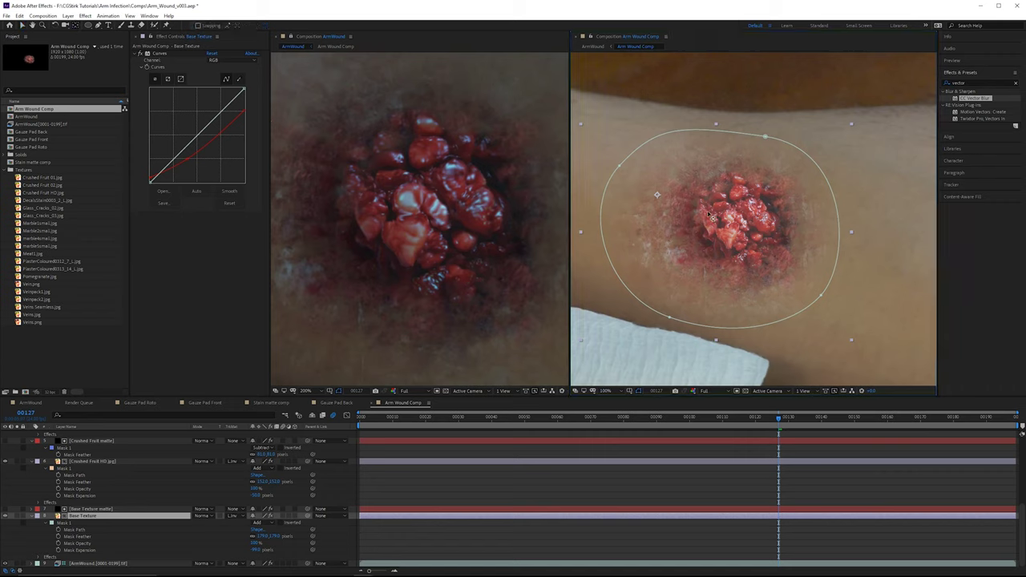
{"action": "left_click_drag", "start_coordinate": [709, 214], "coordinate": [731, 221]}
{"action": "left_click", "coordinate": [731, 232]}
{"action": "key", "text": "comma"}
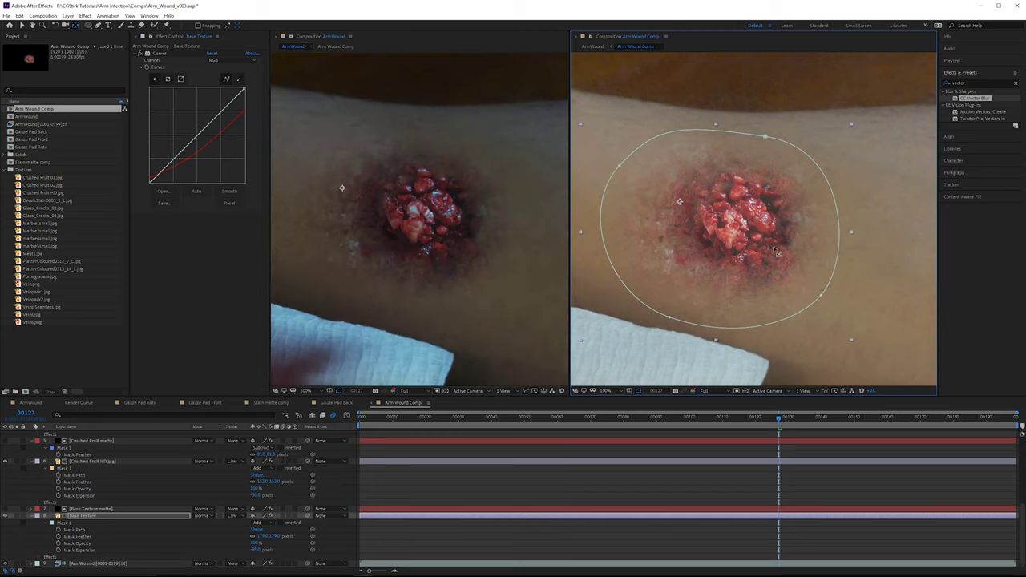
{"action": "mouse_move", "coordinate": [756, 267]}
{"action": "left_mouse_down"}
{"action": "mouse_move", "coordinate": [714, 226]}
{"action": "mouse_move", "coordinate": [727, 239]}
{"action": "mouse_move", "coordinate": [684, 243]}
{"action": "mouse_move", "coordinate": [759, 276]}
{"action": "mouse_move", "coordinate": [721, 207]}
{"action": "mouse_move", "coordinate": [623, 213]}
{"action": "left_mouse_up"}
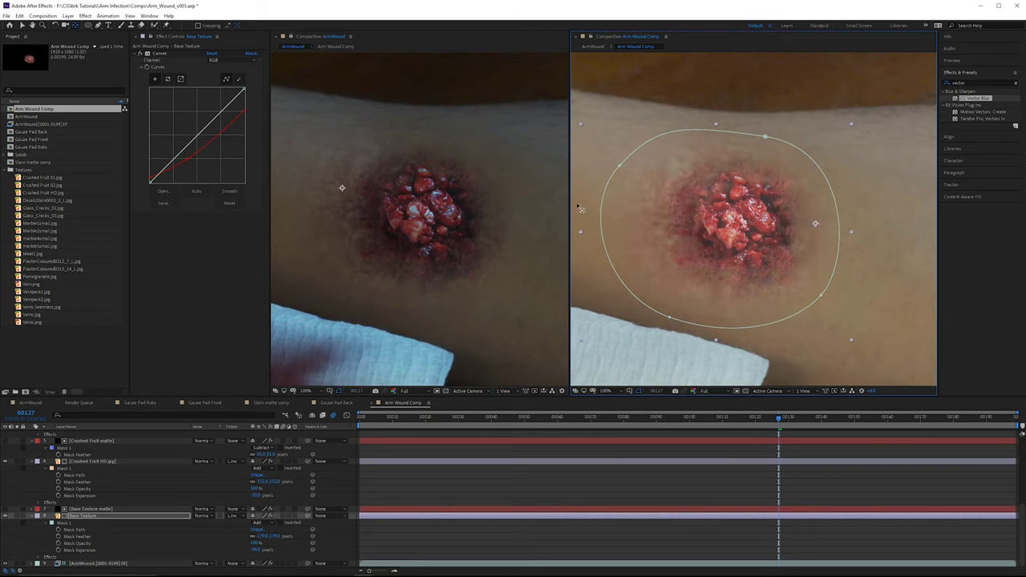
{"action": "left_click_drag", "start_coordinate": [739, 218], "coordinate": [757, 197]}
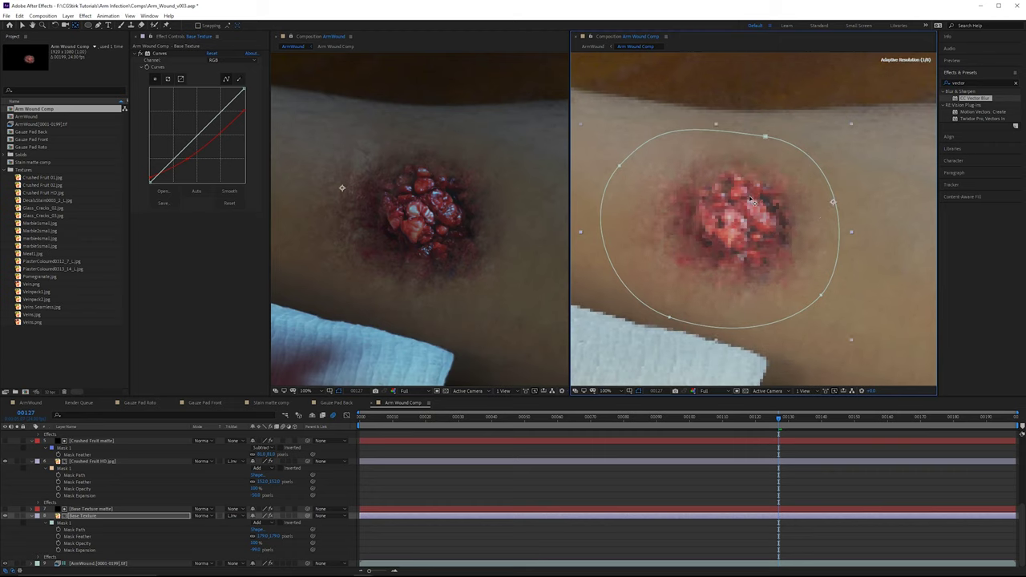
{"action": "mouse_move", "coordinate": [656, 274]}
{"action": "left_mouse_down"}
{"action": "mouse_move", "coordinate": [677, 241]}
{"action": "mouse_move", "coordinate": [753, 231]}
{"action": "mouse_move", "coordinate": [765, 251]}
{"action": "mouse_move", "coordinate": [798, 243]}
{"action": "mouse_move", "coordinate": [743, 230]}
{"action": "mouse_move", "coordinate": [747, 203]}
{"action": "mouse_move", "coordinate": [696, 230]}
{"action": "left_mouse_up"}
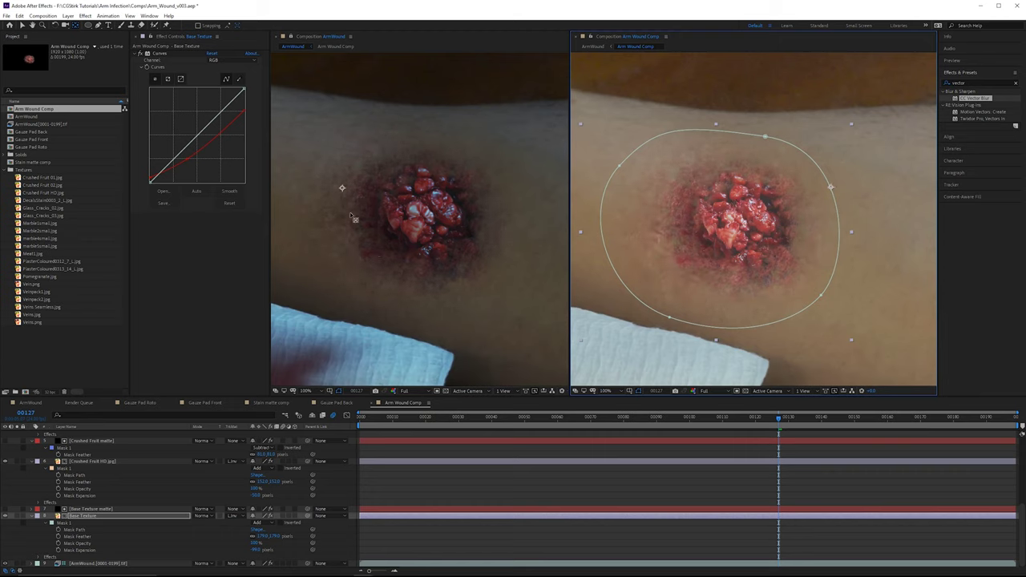
Step: Pull the lower-right vertex of the Base Texture's Mask 1 outward and inspect how the wound's edges blend into the skin
{"action": "key", "text": "period"}
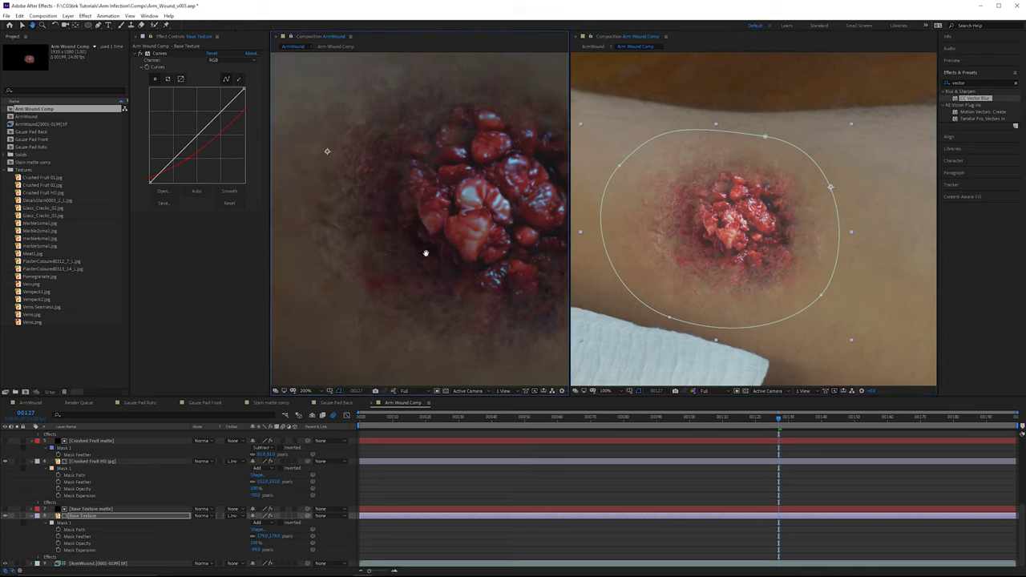
{"action": "scroll", "coordinate": [465, 233], "scroll_direction": "up", "scroll_amount": 1}
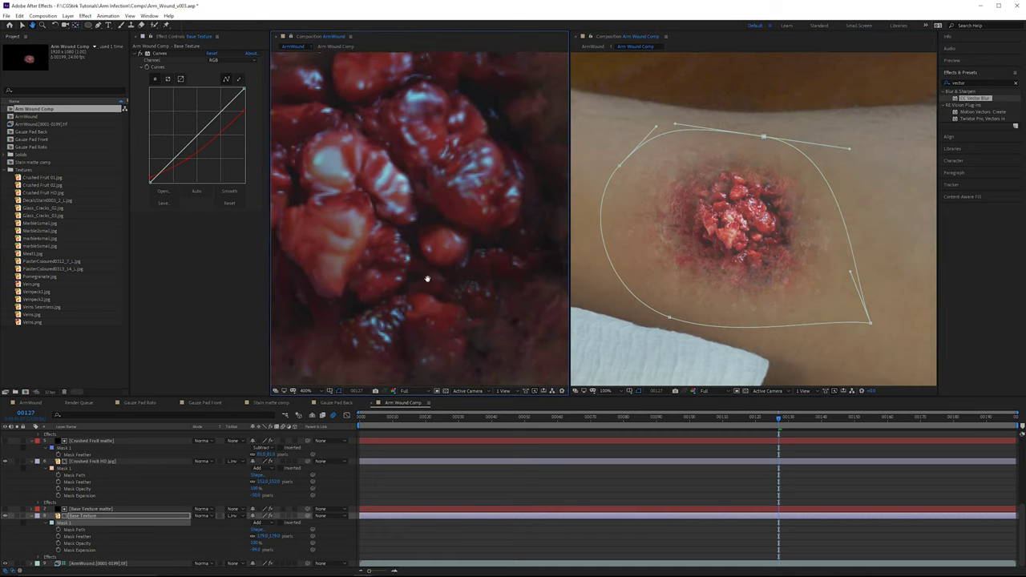
{"action": "scroll", "coordinate": [461, 250], "scroll_direction": "down", "scroll_amount": 1}
{"action": "scroll", "coordinate": [439, 261], "scroll_direction": "up", "scroll_amount": 1}
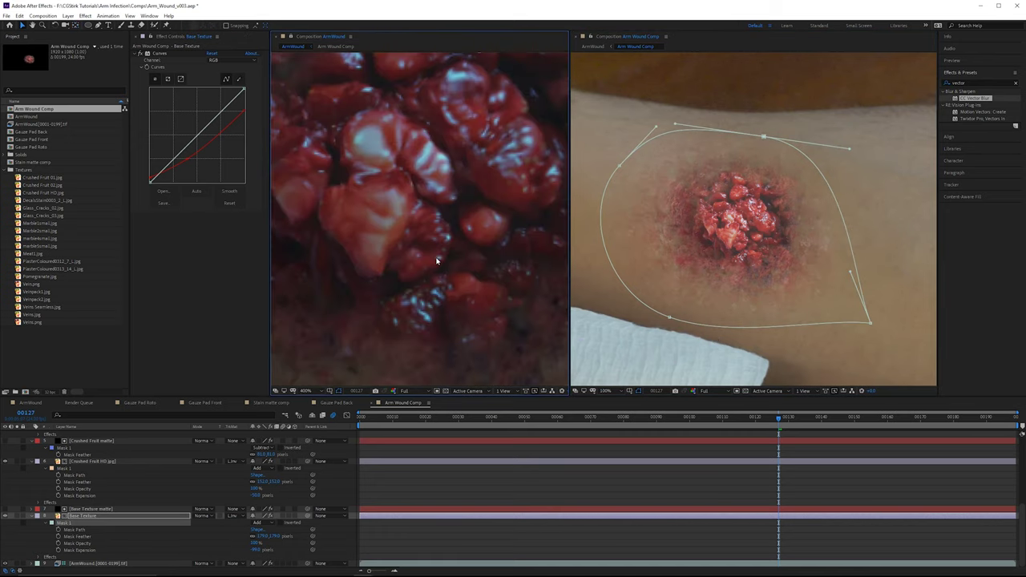
{"action": "scroll", "coordinate": [430, 277], "scroll_direction": "down", "scroll_amount": 1}
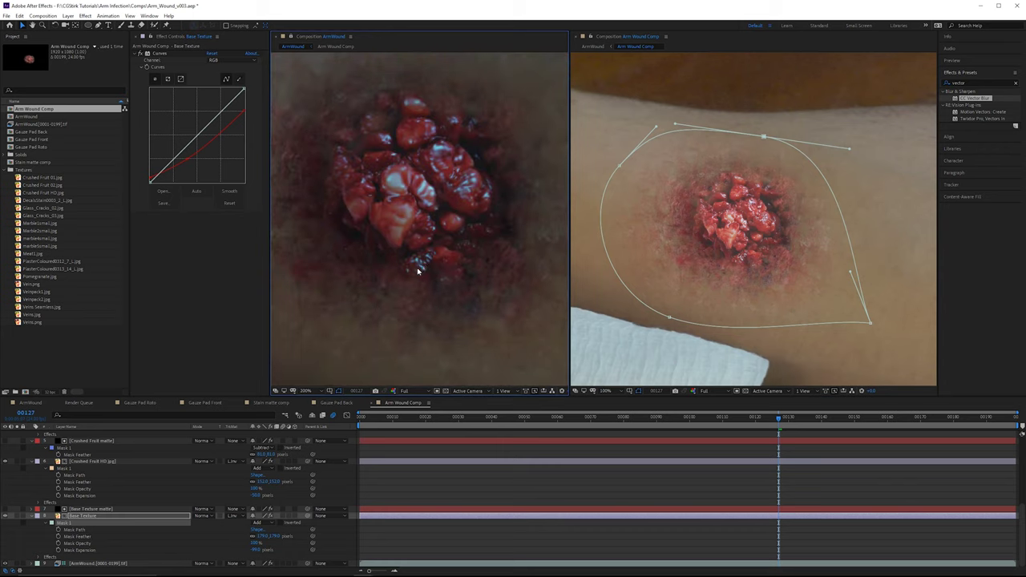
{"action": "scroll", "coordinate": [419, 268], "scroll_direction": "down", "scroll_amount": 1}
{"action": "scroll", "coordinate": [480, 199], "scroll_direction": "down", "scroll_amount": 1}
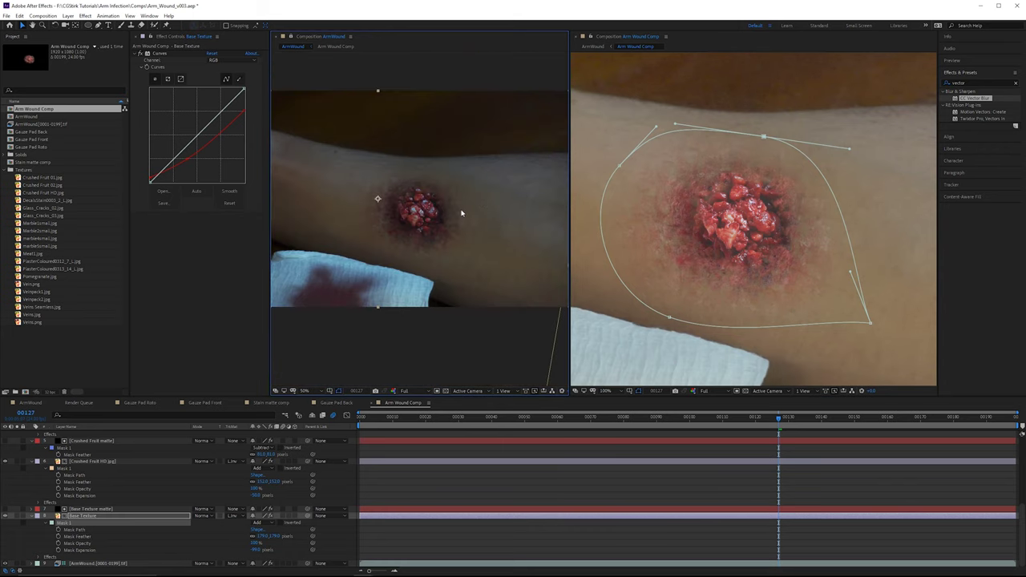
{"action": "scroll", "coordinate": [461, 213], "scroll_direction": "down", "scroll_amount": 1}
{"action": "scroll", "coordinate": [461, 215], "scroll_direction": "up", "scroll_amount": 2}
{"action": "scroll", "coordinate": [439, 202], "scroll_direction": "up", "scroll_amount": 1}
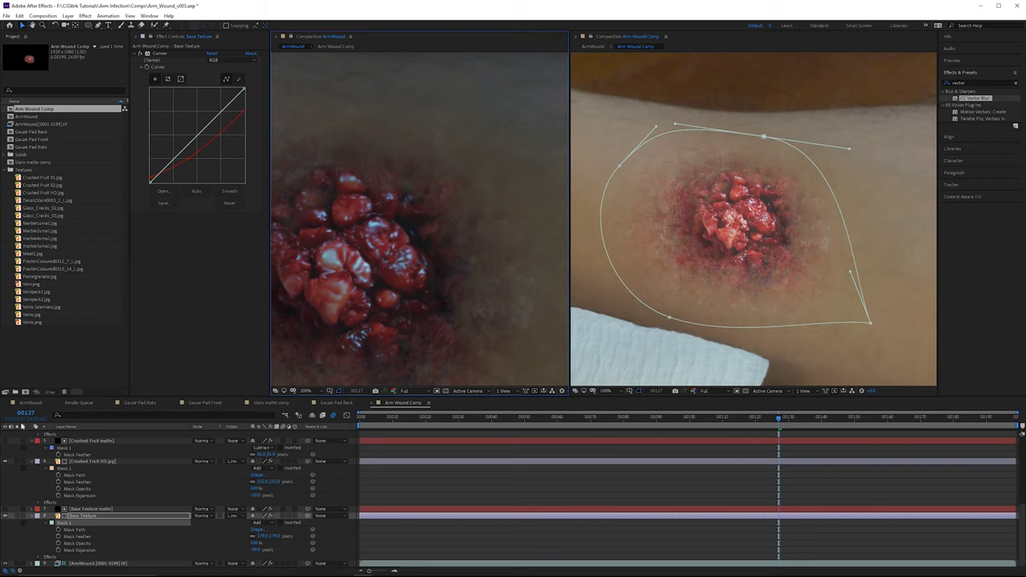
Step: In the ArmWound composition, find the Camera Lens Blur effect and apply it to the Wound Comp layer
{"action": "left_click", "coordinate": [31, 402]}
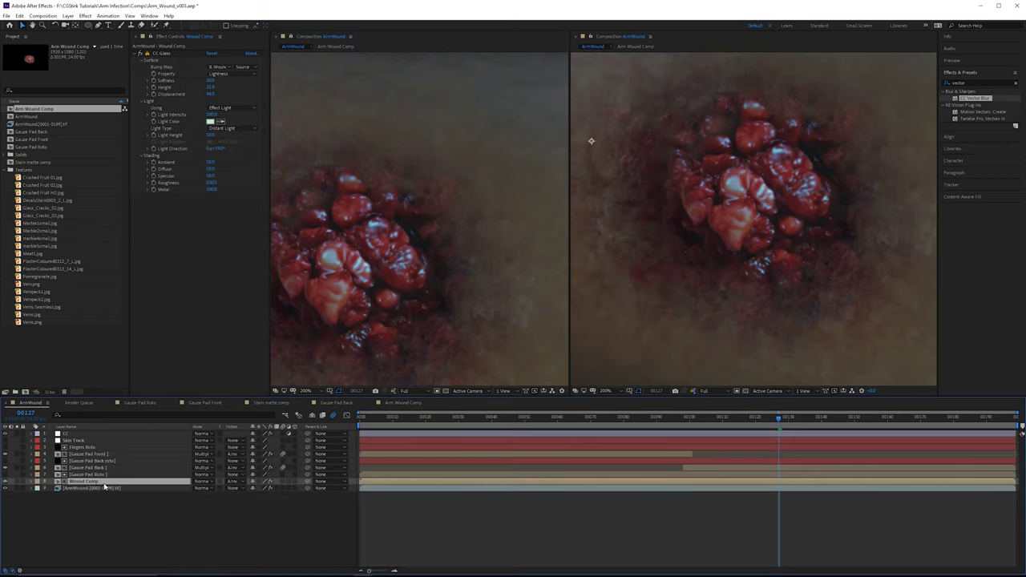
{"action": "left_click_drag", "start_coordinate": [413, 205], "coordinate": [477, 193]}
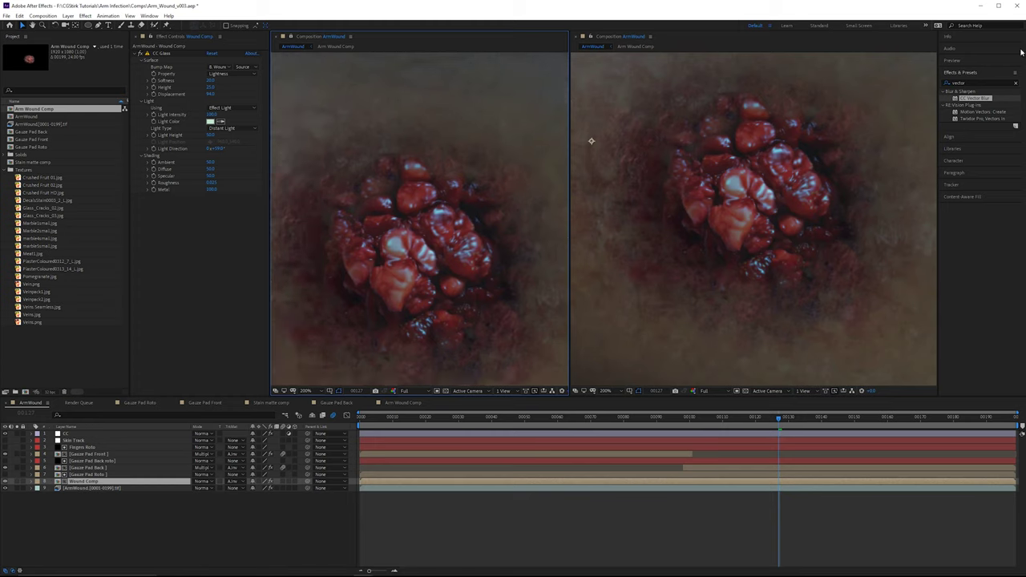
{"action": "left_click_drag", "start_coordinate": [972, 83], "coordinate": [891, 77]}
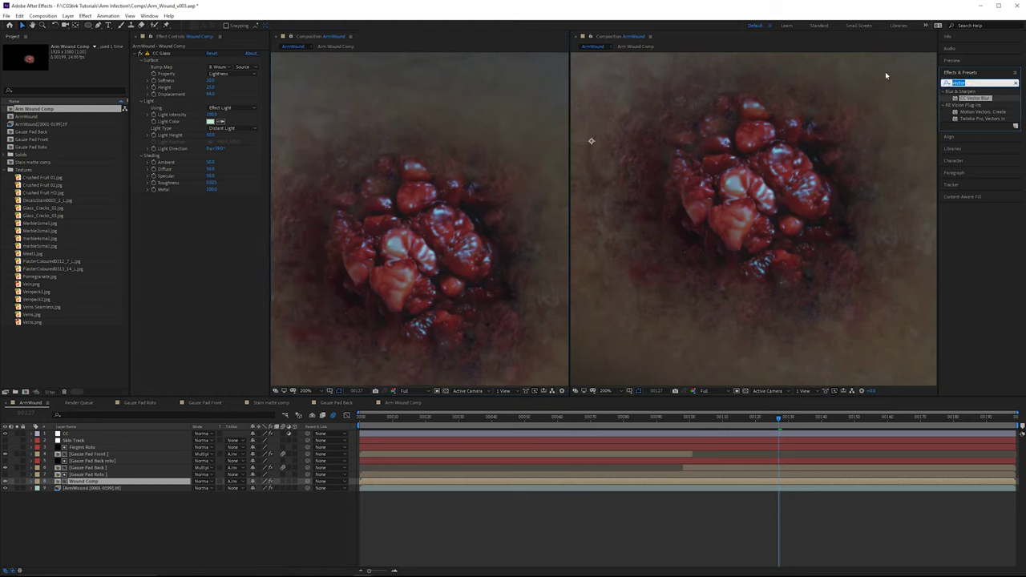
{"action": "type", "text": "camera"}
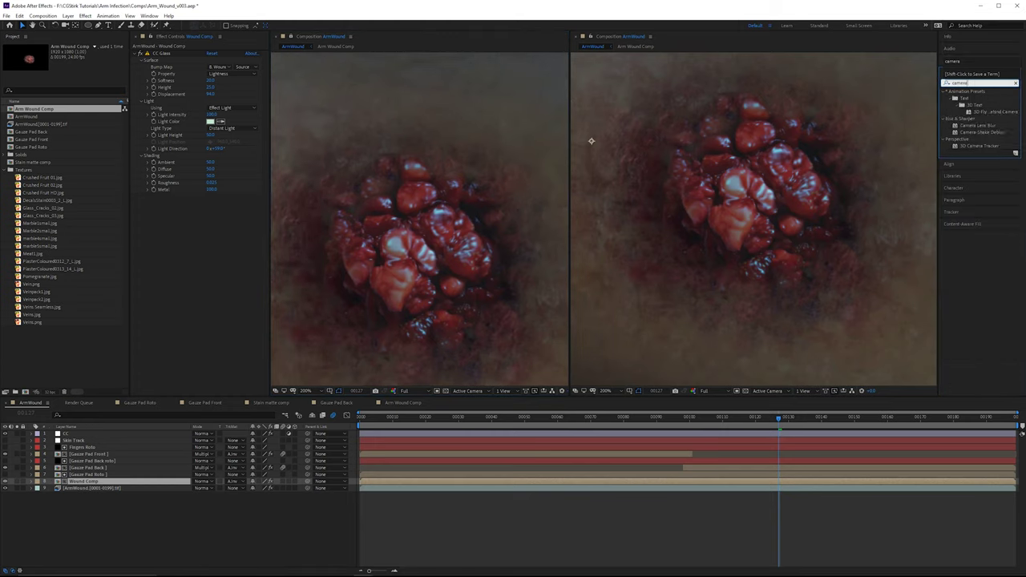
{"action": "left_click_drag", "start_coordinate": [977, 98], "coordinate": [222, 286]}
Step: Set the Camera Lens Blur's Blur Radius to 2 on the Wound Comp layer
{"action": "scroll", "coordinate": [367, 222], "scroll_direction": "down", "scroll_amount": 1}
{"action": "left_click", "coordinate": [211, 203]}
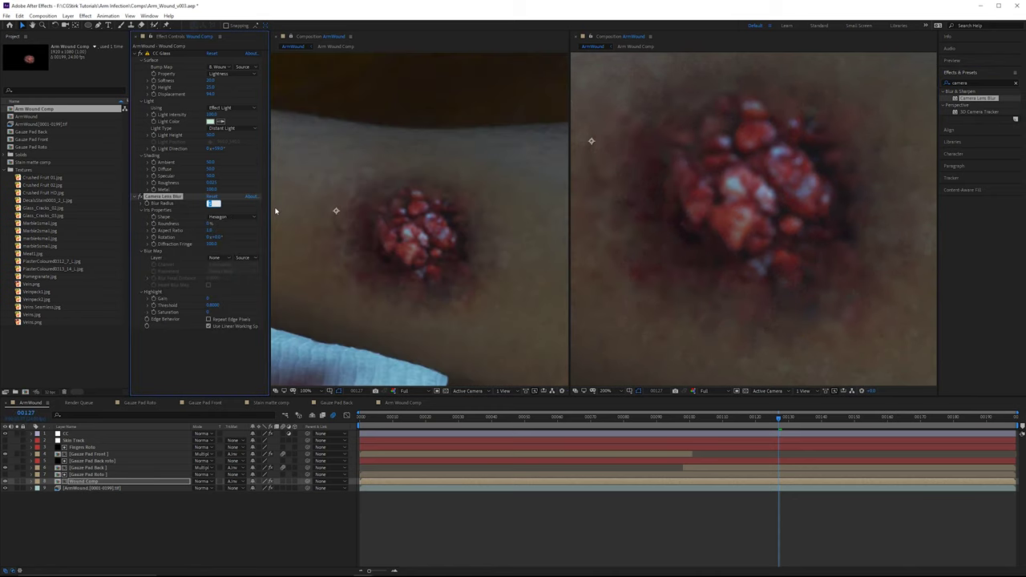
{"action": "type", "text": "2"}
{"action": "key", "text": "Return"}
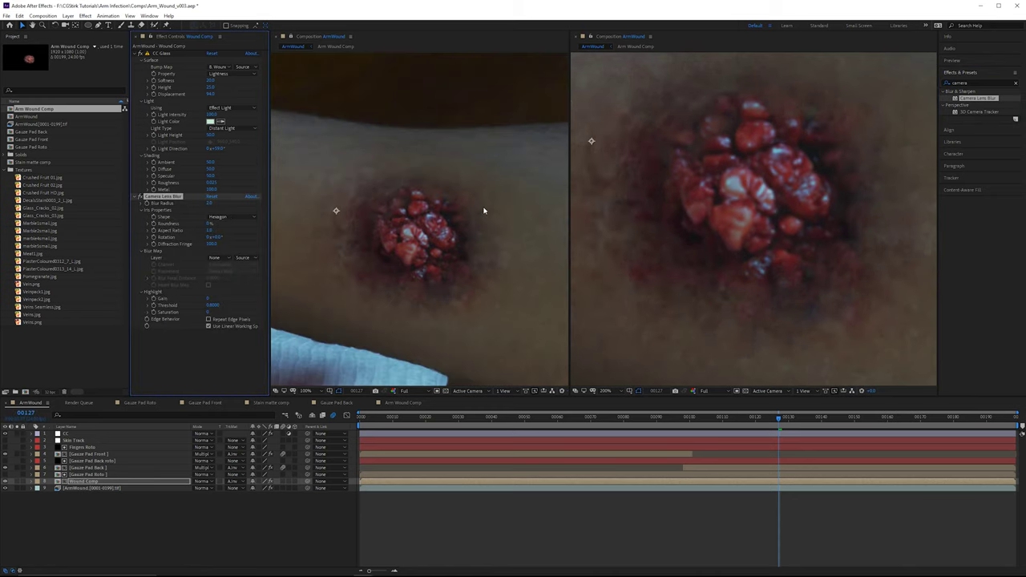
Step: Compare the wound's close-up detail with Camera Lens Blur switched off and on
{"action": "scroll", "coordinate": [483, 211], "scroll_direction": "up", "scroll_amount": 2}
{"action": "scroll", "coordinate": [441, 264], "scroll_direction": "up", "scroll_amount": 1}
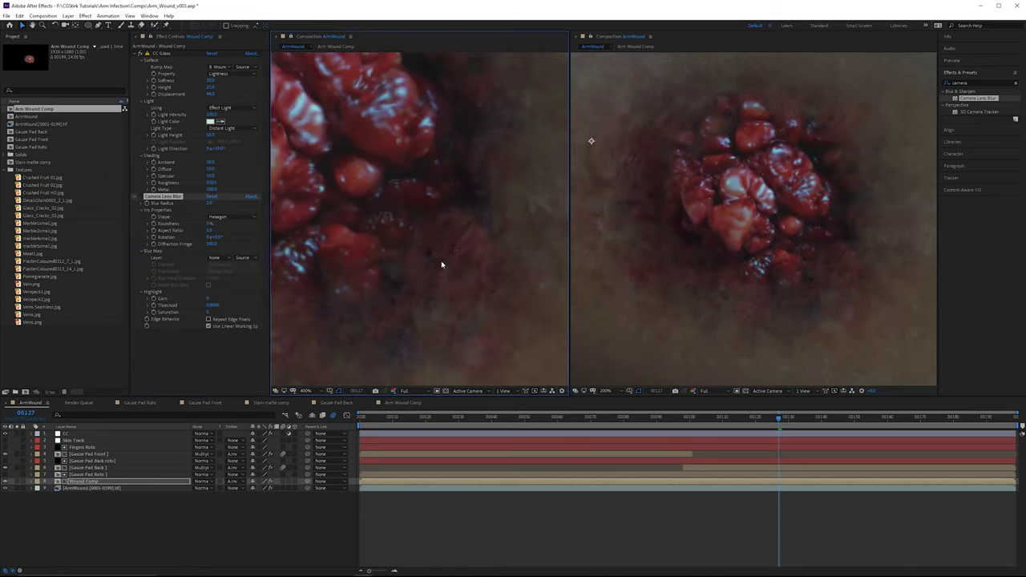
{"action": "left_click_drag", "start_coordinate": [438, 226], "coordinate": [536, 185]}
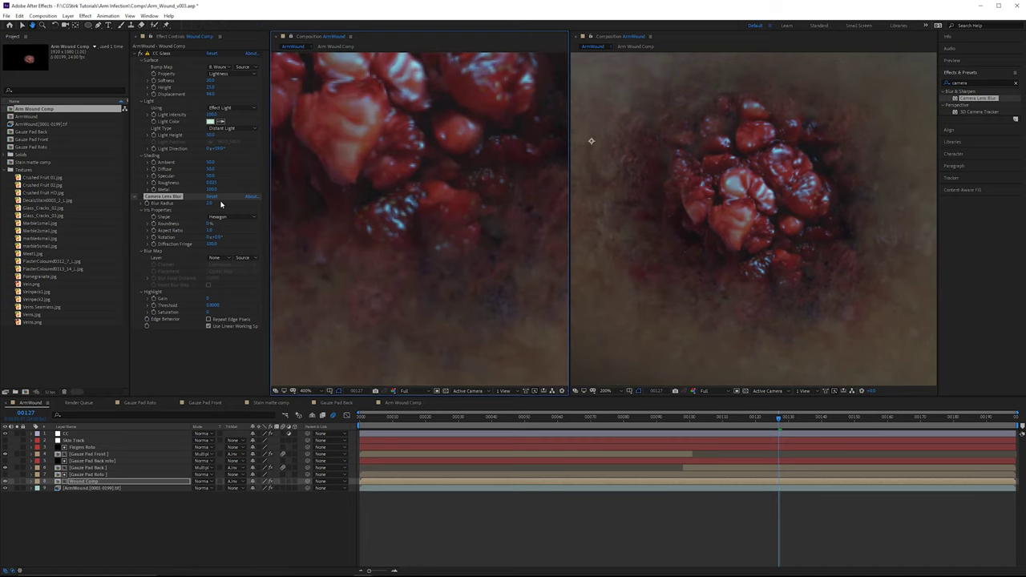
{"action": "key", "text": "v"}
{"action": "left_click", "coordinate": [141, 197]}
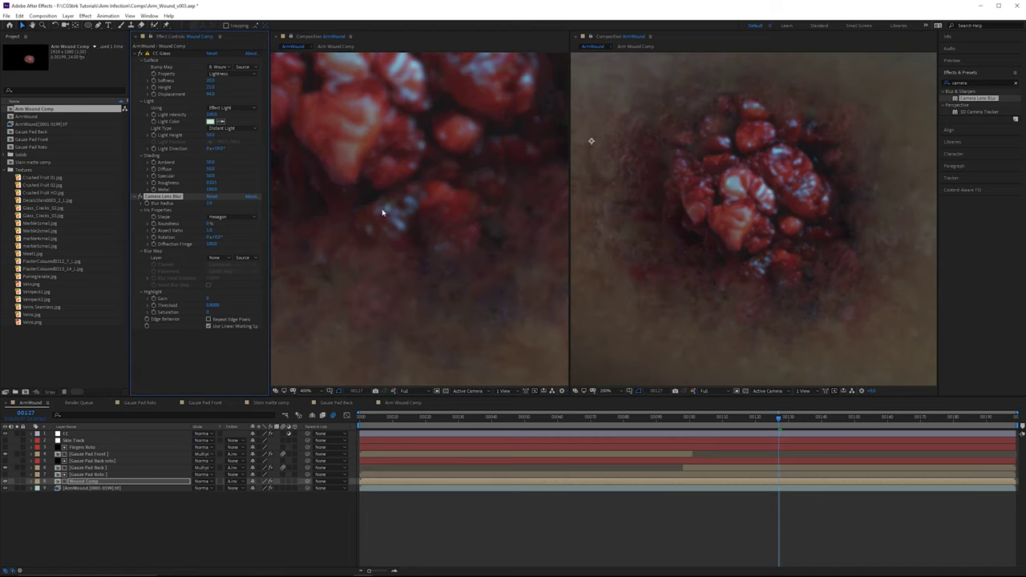
Step: Examine the blurred wound close up and from afar, checking its sharpness and edges against the surrounding skin
{"action": "left_click_drag", "start_coordinate": [382, 213], "coordinate": [327, 323]}
{"action": "scroll", "coordinate": [450, 333], "scroll_direction": "down", "scroll_amount": 1}
{"action": "left_click_drag", "start_coordinate": [491, 175], "coordinate": [288, 287]}
{"action": "left_click_drag", "start_coordinate": [407, 205], "coordinate": [275, 280]}
{"action": "left_click_drag", "start_coordinate": [428, 243], "coordinate": [340, 203]}
{"action": "scroll", "coordinate": [340, 203], "scroll_direction": "down", "scroll_amount": 1}
{"action": "left_click_drag", "start_coordinate": [451, 223], "coordinate": [429, 228]}
{"action": "scroll", "coordinate": [428, 227], "scroll_direction": "up", "scroll_amount": 2}
{"action": "key", "text": "v"}
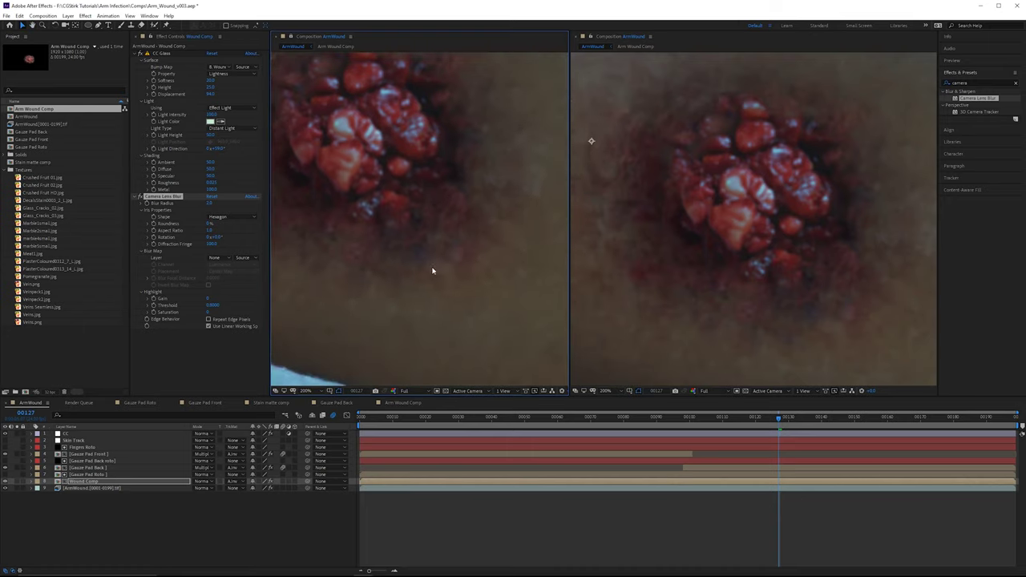
{"action": "scroll", "coordinate": [440, 266], "scroll_direction": "up", "scroll_amount": 2}
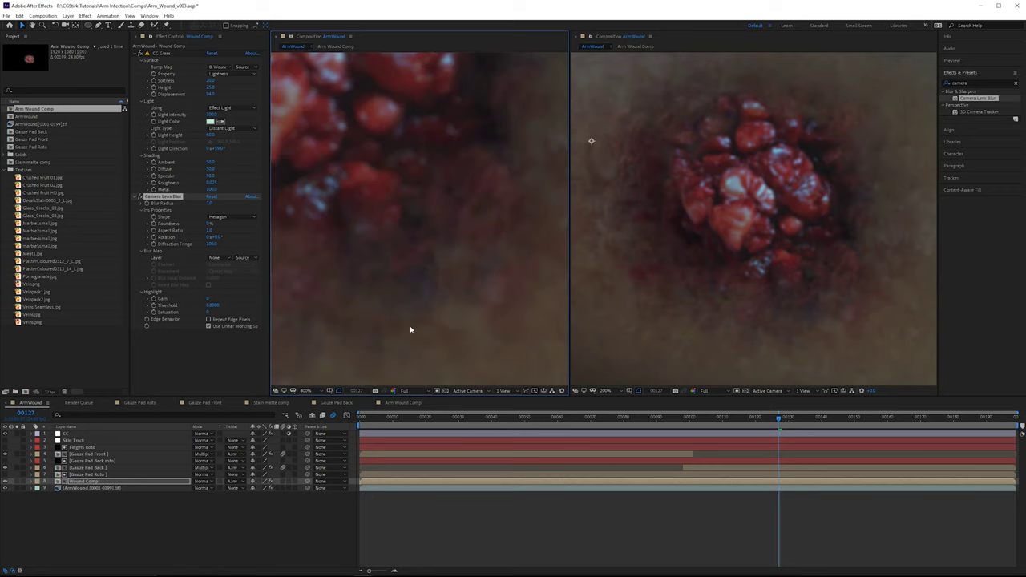
{"action": "mouse_move", "coordinate": [463, 295]}
{"action": "left_mouse_down"}
{"action": "mouse_move", "coordinate": [504, 263]}
{"action": "mouse_move", "coordinate": [420, 275]}
{"action": "mouse_move", "coordinate": [492, 222]}
{"action": "mouse_move", "coordinate": [444, 299]}
{"action": "left_mouse_up"}
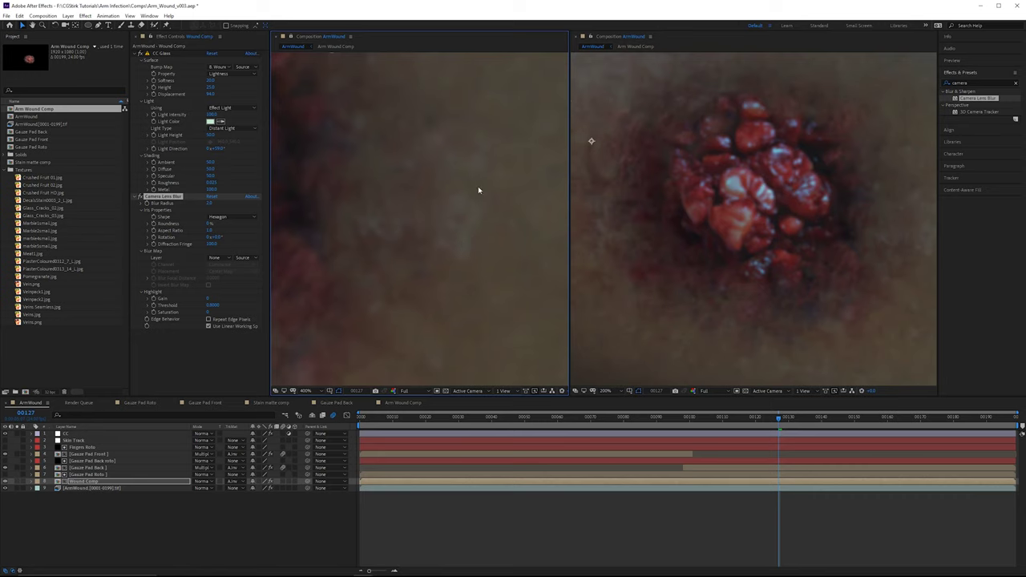
{"action": "scroll", "coordinate": [497, 242], "scroll_direction": "down", "scroll_amount": 2}
{"action": "left_click_drag", "start_coordinate": [476, 218], "coordinate": [580, 241]}
{"action": "scroll", "coordinate": [529, 209], "scroll_direction": "down", "scroll_amount": 2}
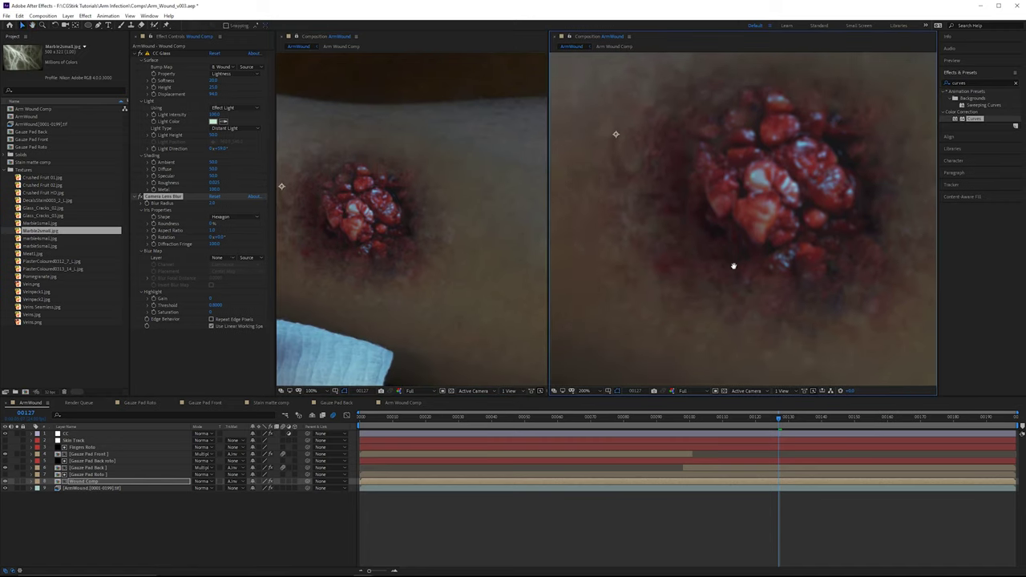
{"action": "left_click_drag", "start_coordinate": [732, 266], "coordinate": [668, 281]}
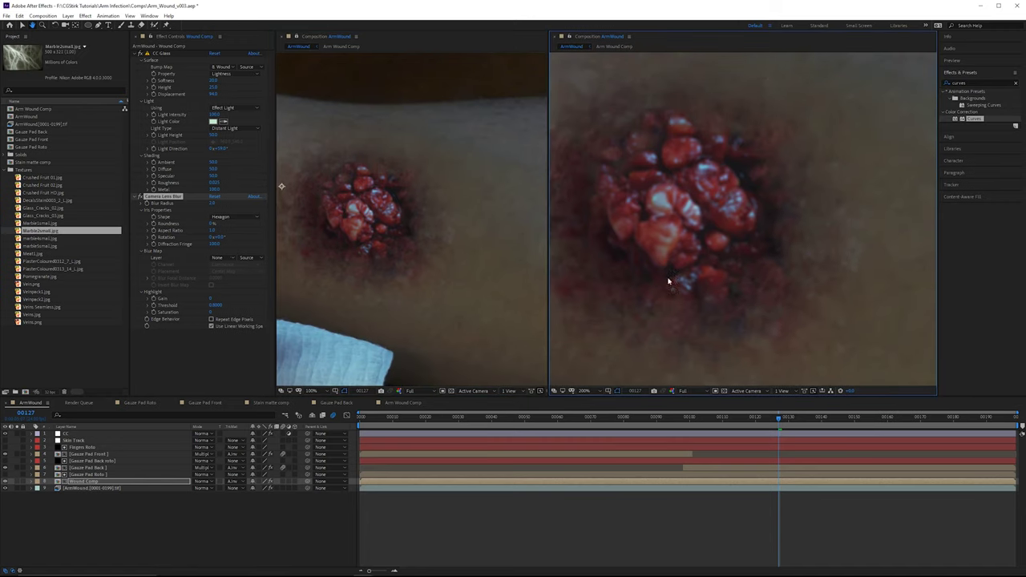
{"action": "scroll", "coordinate": [786, 216], "scroll_direction": "down", "scroll_amount": 2}
{"action": "scroll", "coordinate": [769, 205], "scroll_direction": "up", "scroll_amount": 2}
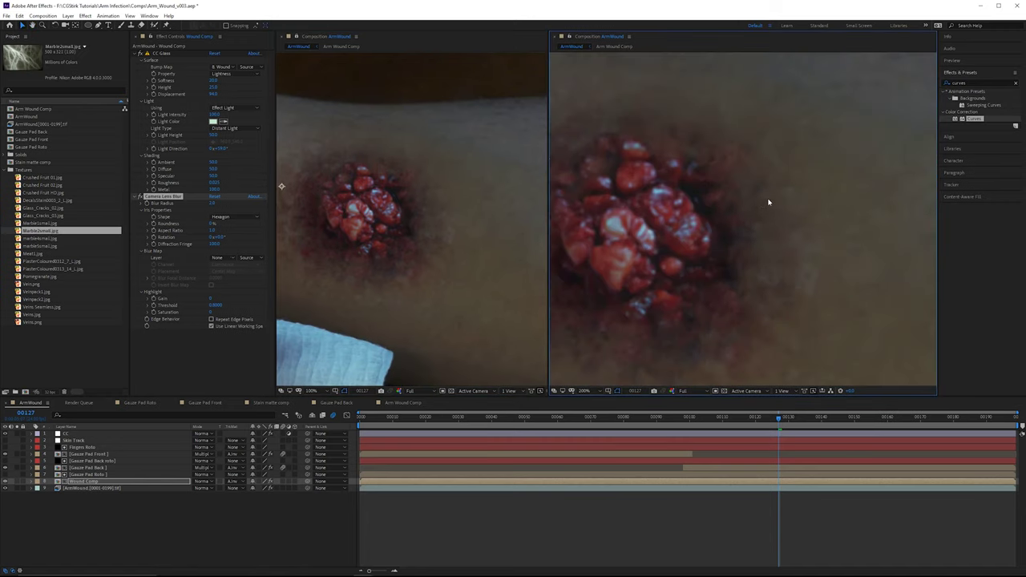
Step: Add the Marble2small.jpg texture to the ArmWound composition directly above Wound Comp and position it over the wound and the skin beside it
{"action": "left_click_drag", "start_coordinate": [665, 226], "coordinate": [649, 249]}
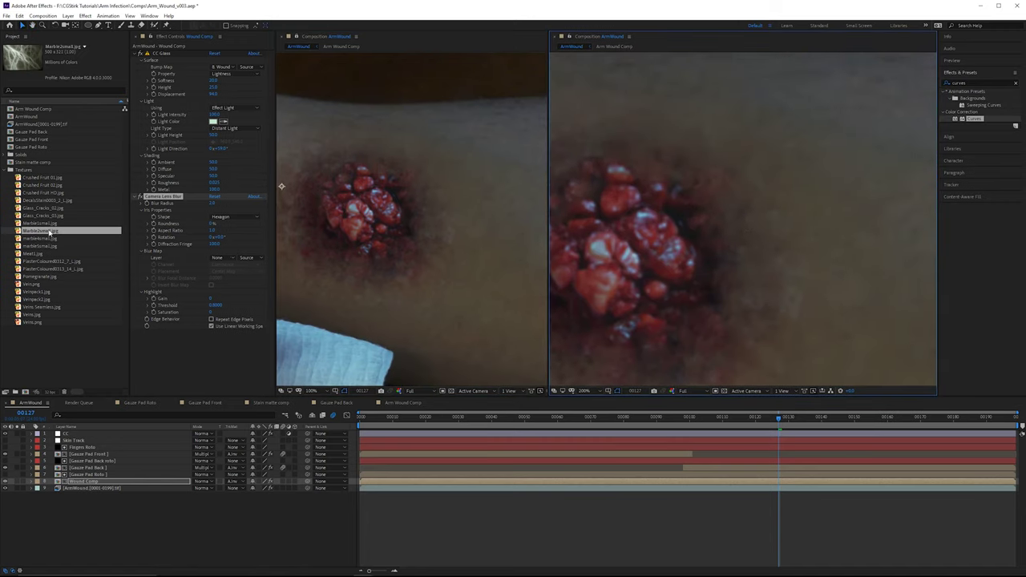
{"action": "left_click_drag", "start_coordinate": [44, 235], "coordinate": [103, 481]}
{"action": "left_click_drag", "start_coordinate": [625, 220], "coordinate": [871, 220]}
{"action": "left_click_drag", "start_coordinate": [767, 151], "coordinate": [716, 212]}
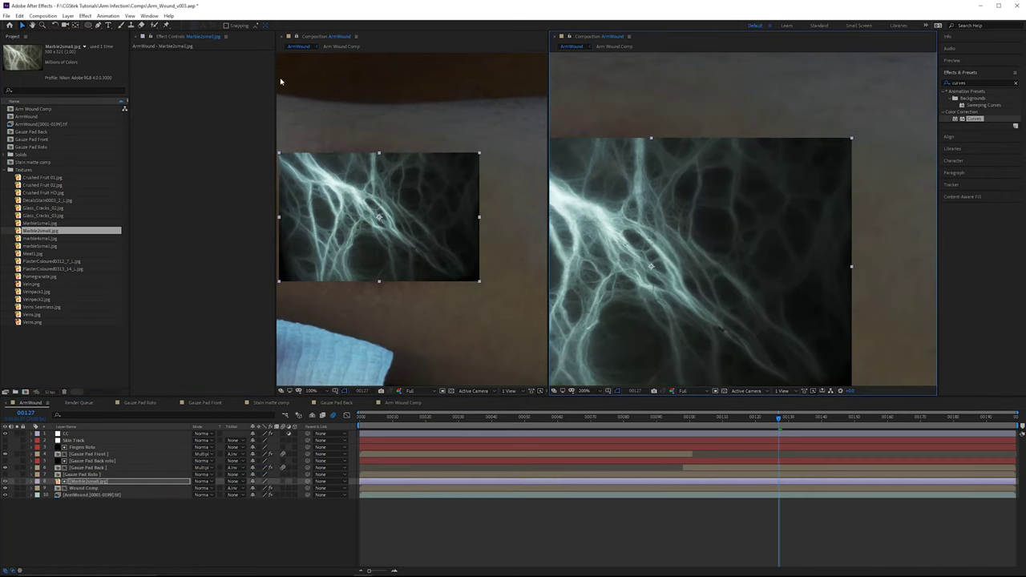
Step: Draw a closed, rounded Pen mask around the dark, faintly veined area of the Marble2small.jpg layer beside the wound, smoothing its upper corner
{"action": "left_click", "coordinate": [100, 26]}
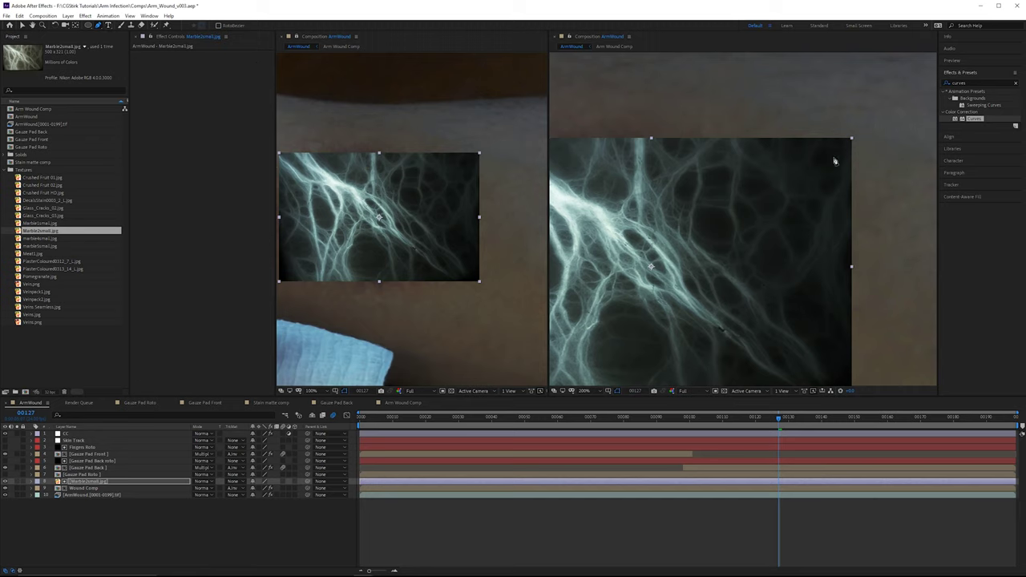
{"action": "left_click", "coordinate": [720, 148]}
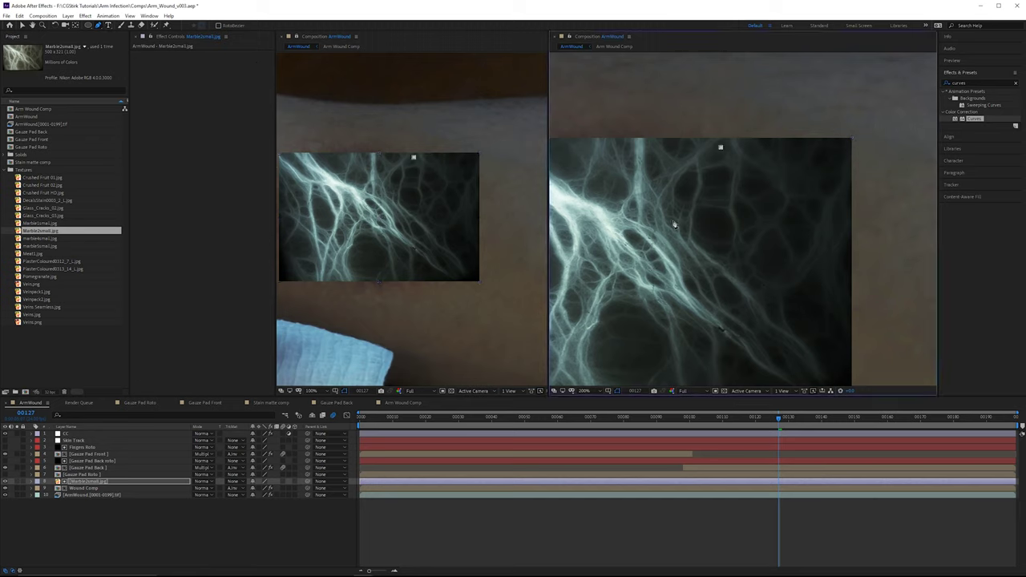
{"action": "left_click_drag", "start_coordinate": [673, 233], "coordinate": [687, 263]}
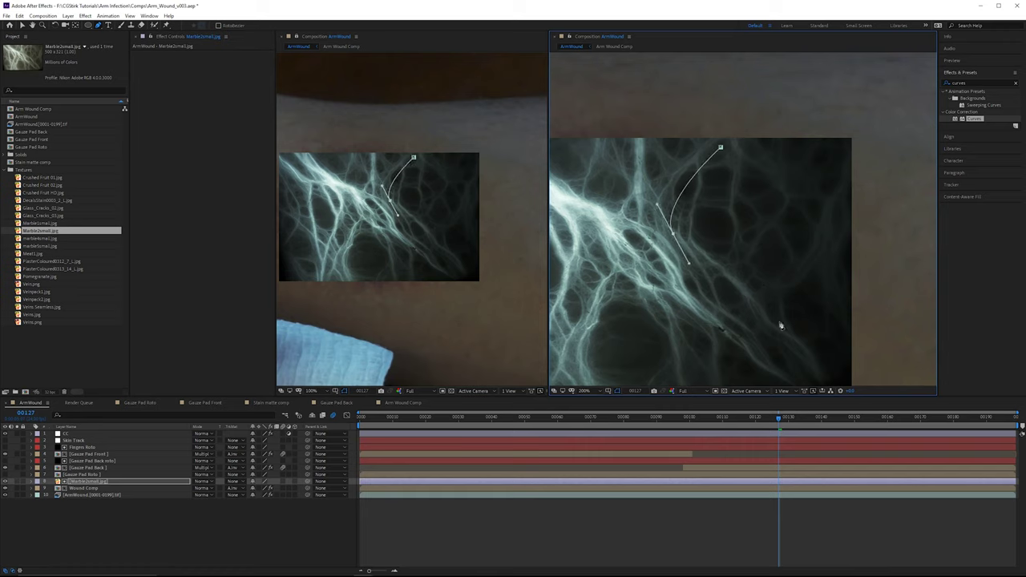
{"action": "left_click", "coordinate": [689, 284]}
{"action": "left_click_drag", "start_coordinate": [730, 320], "coordinate": [768, 331]}
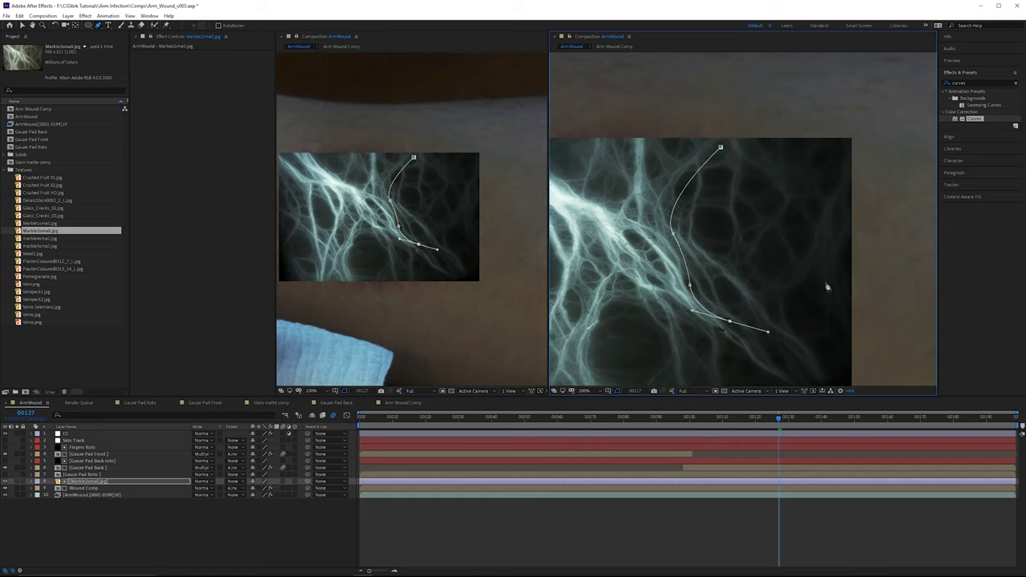
{"action": "left_click_drag", "start_coordinate": [845, 230], "coordinate": [847, 174]}
{"action": "left_click", "coordinate": [765, 148]}
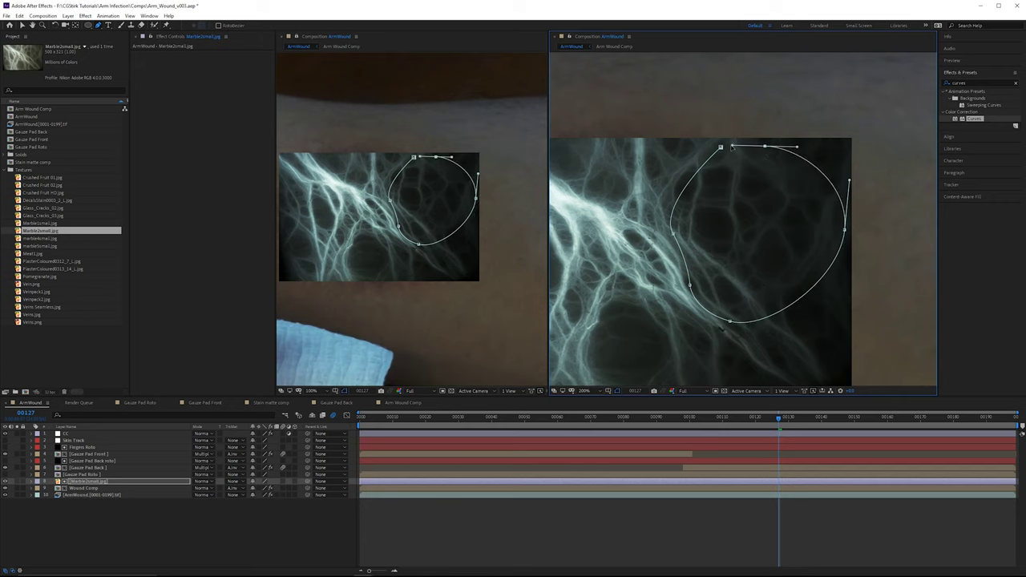
{"action": "left_click", "coordinate": [721, 147]}
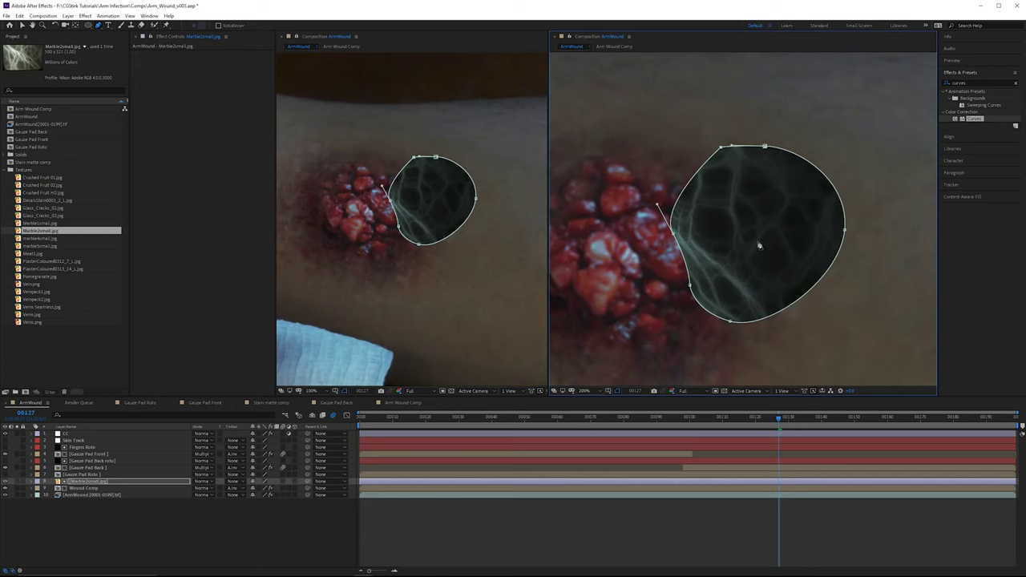
{"action": "left_click_drag", "start_coordinate": [720, 148], "coordinate": [711, 155]}
{"action": "left_click", "coordinate": [711, 155], "text": "alt"}
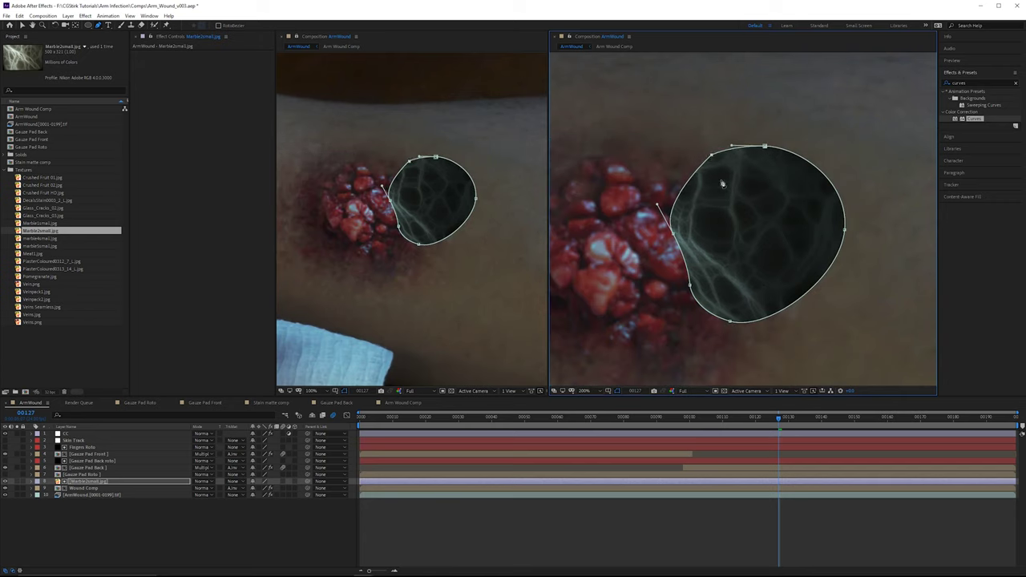
Step: Find the Invert effect and apply it to the masked Marble2small.jpg layer
{"action": "left_click", "coordinate": [974, 84]}
{"action": "type", "text": "incer"}
{"action": "key", "text": "BackSpace"}
{"action": "key", "text": "BackSpace"}
{"action": "key", "text": "BackSpace"}
{"action": "type", "text": "vert"}
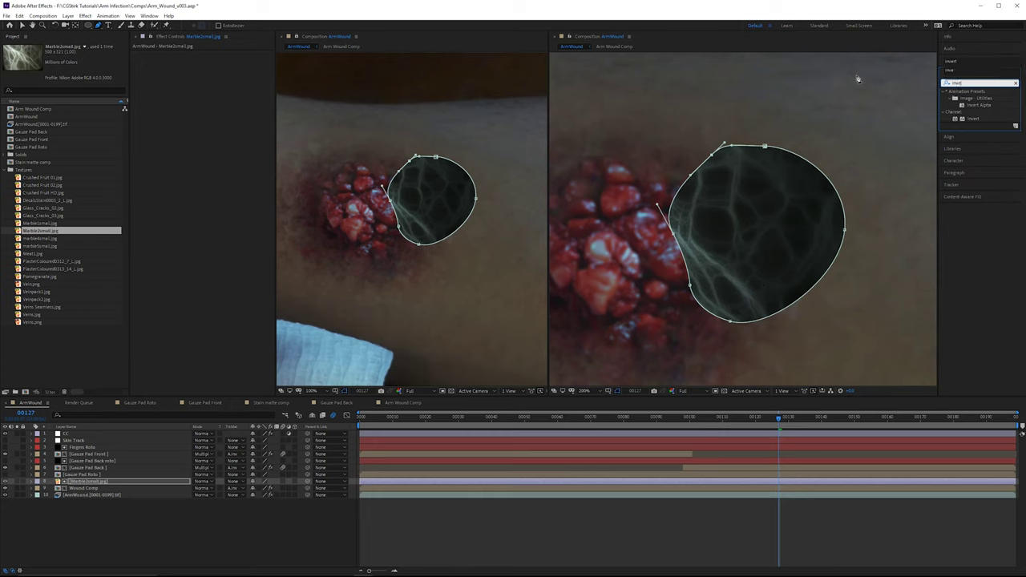
{"action": "double_click", "coordinate": [972, 119]}
Step: Apply Curves to the marble layer and pull the RGB curve steeply down to darken the veins and raise their contrast
{"action": "left_click_drag", "start_coordinate": [968, 84], "coordinate": [886, 77]}
{"action": "type", "text": "curves"}
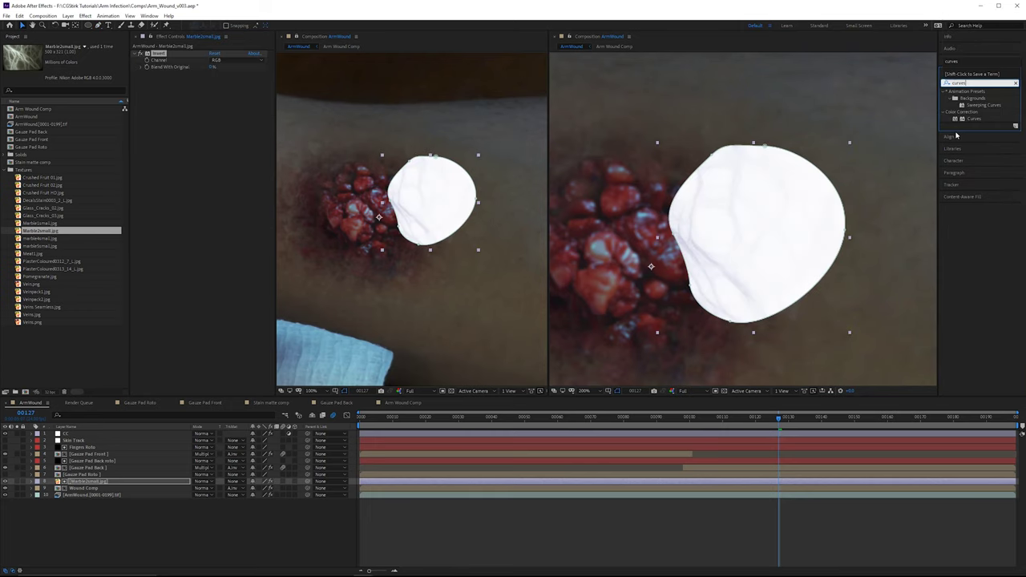
{"action": "double_click", "coordinate": [974, 119]}
{"action": "left_click_drag", "start_coordinate": [245, 110], "coordinate": [260, 134]}
{"action": "left_click_drag", "start_coordinate": [152, 201], "coordinate": [235, 177]}
Step: Move the marble mask's points inward around the vein area and feather the mask's edge
{"action": "left_click_drag", "start_coordinate": [674, 233], "coordinate": [685, 231]}
{"action": "left_click_drag", "start_coordinate": [692, 286], "coordinate": [699, 284]}
{"action": "left_click", "coordinate": [183, 482]}
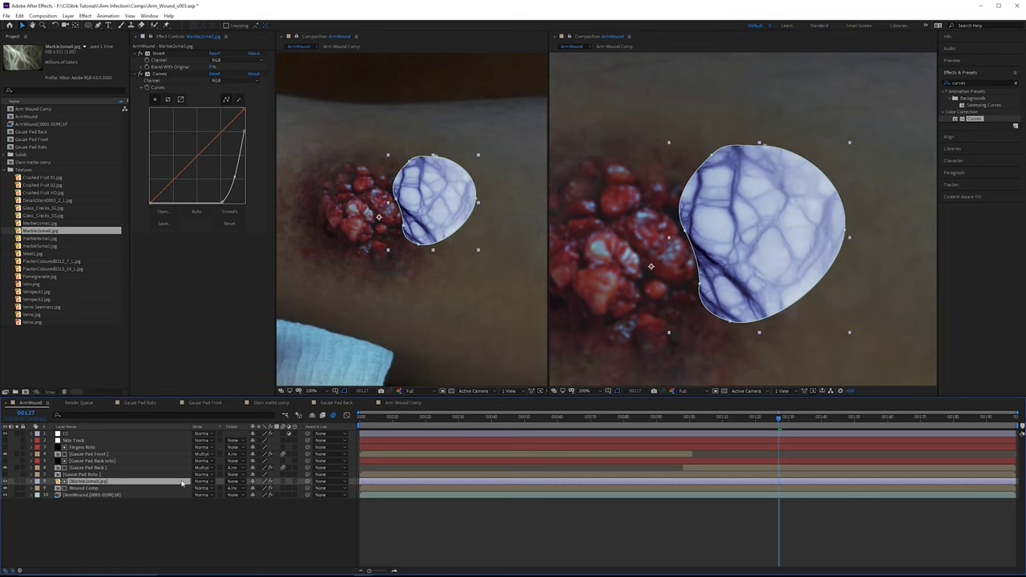
{"action": "key", "text": "f"}
{"action": "mouse_move", "coordinate": [261, 495]}
{"action": "left_mouse_down"}
{"action": "mouse_move", "coordinate": [282, 493]}
{"action": "mouse_move", "coordinate": [272, 493]}
{"action": "left_mouse_up"}
{"action": "left_click_drag", "start_coordinate": [711, 155], "coordinate": [764, 162]}
{"action": "left_click_drag", "start_coordinate": [843, 230], "coordinate": [809, 232]}
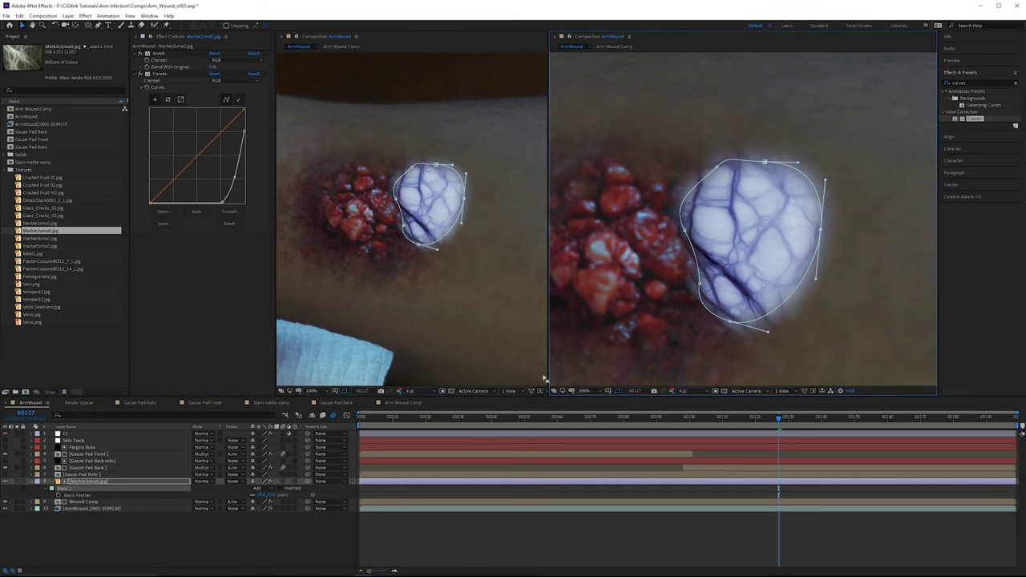
Step: Cycle through the marble layer's blending modes and settle on Overlay
{"action": "left_click", "coordinate": [186, 482]}
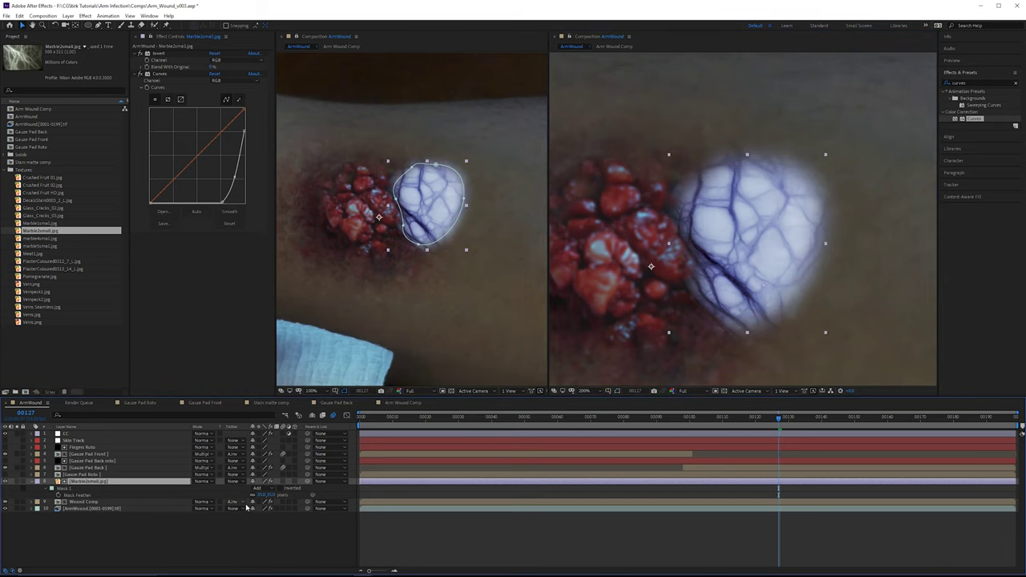
{"action": "key", "text": "shift+equal"}
{"action": "key", "text": "shift+equal"}
{"action": "key", "text": "shift+equal"}
{"action": "key", "text": "shift+equal"}
{"action": "key", "text": "shift+equal"}
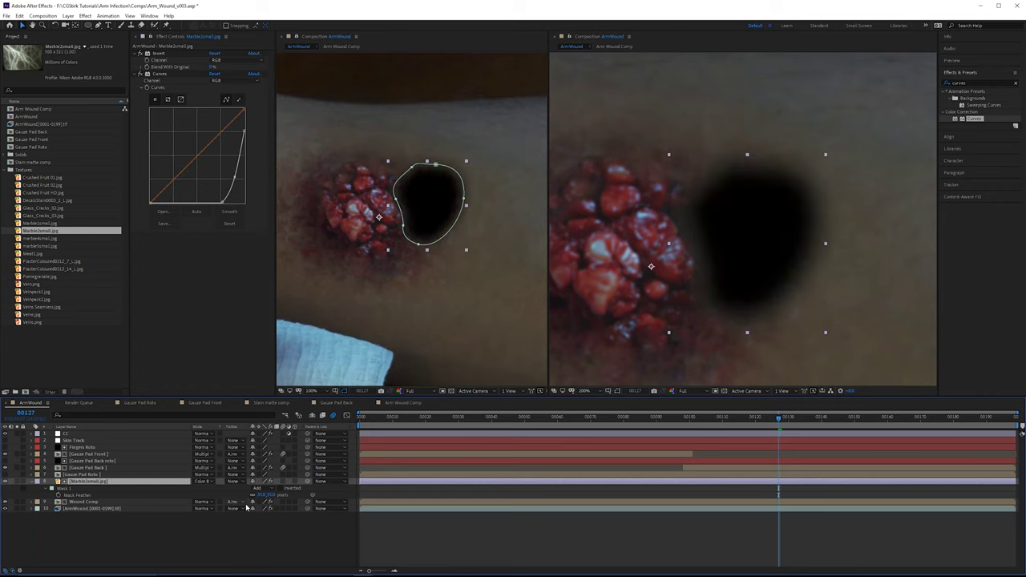
{"action": "key", "text": "shift+equal"}
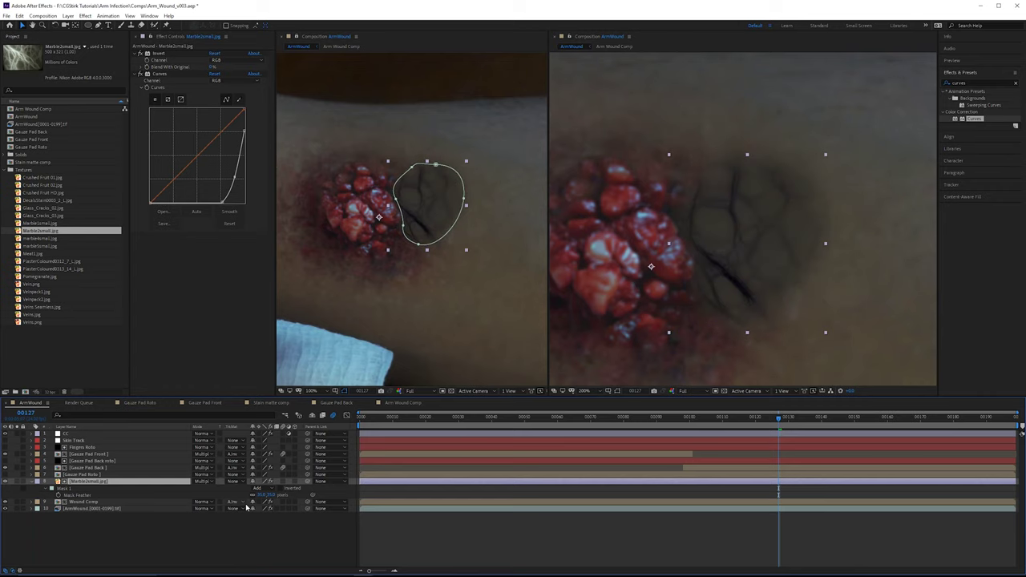
{"action": "key", "text": "shift+equal"}
{"action": "key", "text": "shift+equal"}
{"action": "key", "text": "shift+equal"}
{"action": "key", "text": "shift+equal"}
{"action": "key", "text": "shift+equal"}
{"action": "key", "text": "shift+equal"}
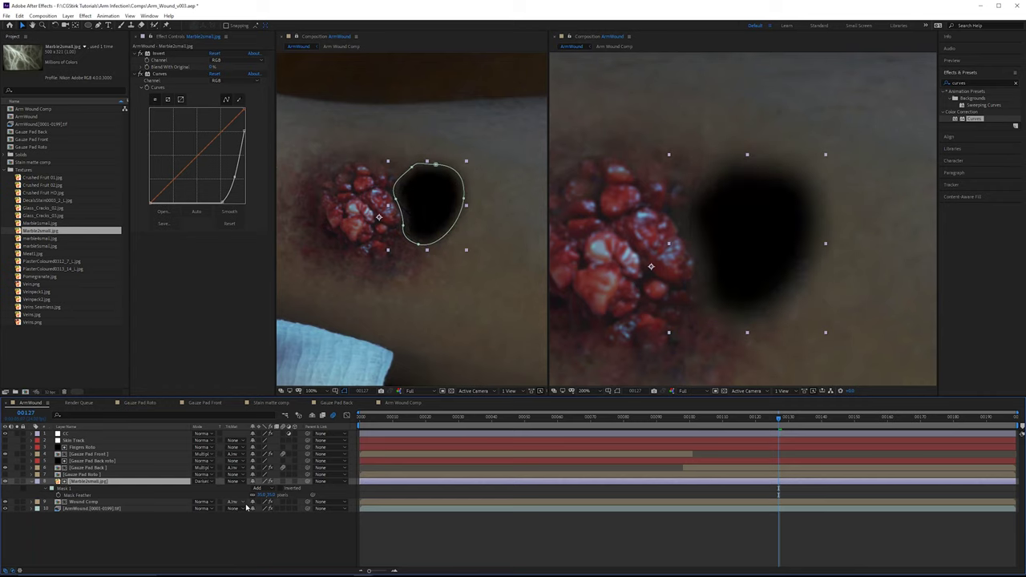
{"action": "key", "text": "shift+equal"}
{"action": "key", "text": "shift+equal"}
{"action": "key", "text": "shift+equal"}
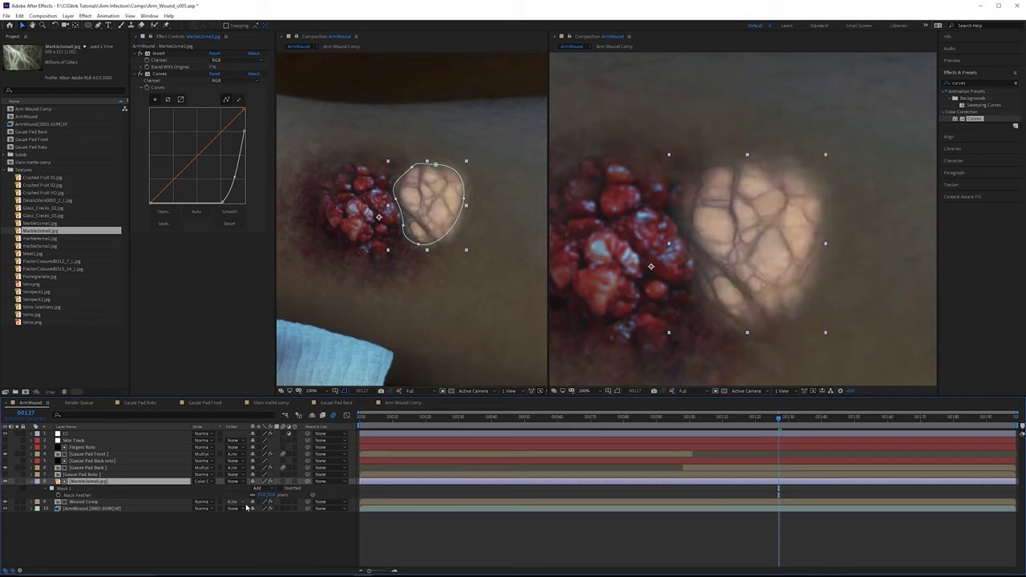
{"action": "key", "text": "shift+equal"}
{"action": "key", "text": "shift+equal"}
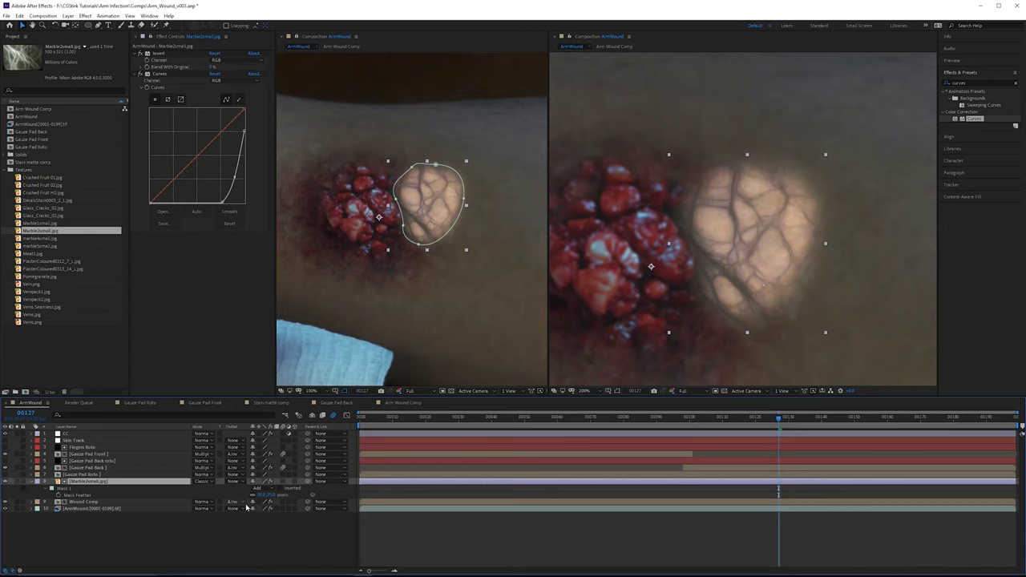
{"action": "key", "text": "shift+equal"}
{"action": "key", "text": "shift+equal"}
{"action": "key", "text": "shift+equal"}
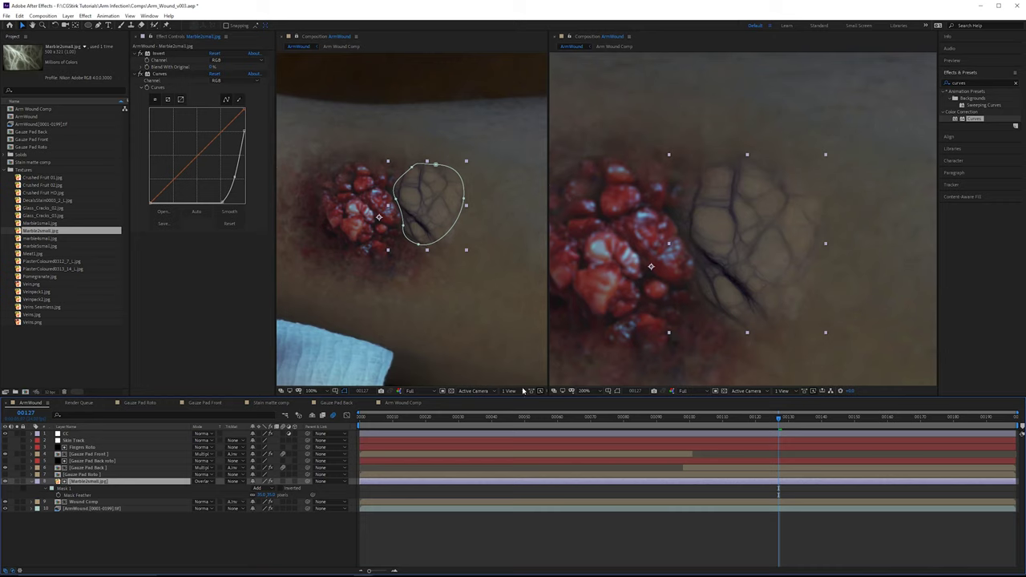
{"action": "key", "text": "shift+equal"}
{"action": "key", "text": "shift+equal"}
Step: Try hiding the marble layer in ArmWound and pasting a copy above the Shadows layer in Arm Wound Comp
{"action": "left_click_drag", "start_coordinate": [403, 227], "coordinate": [410, 225]}
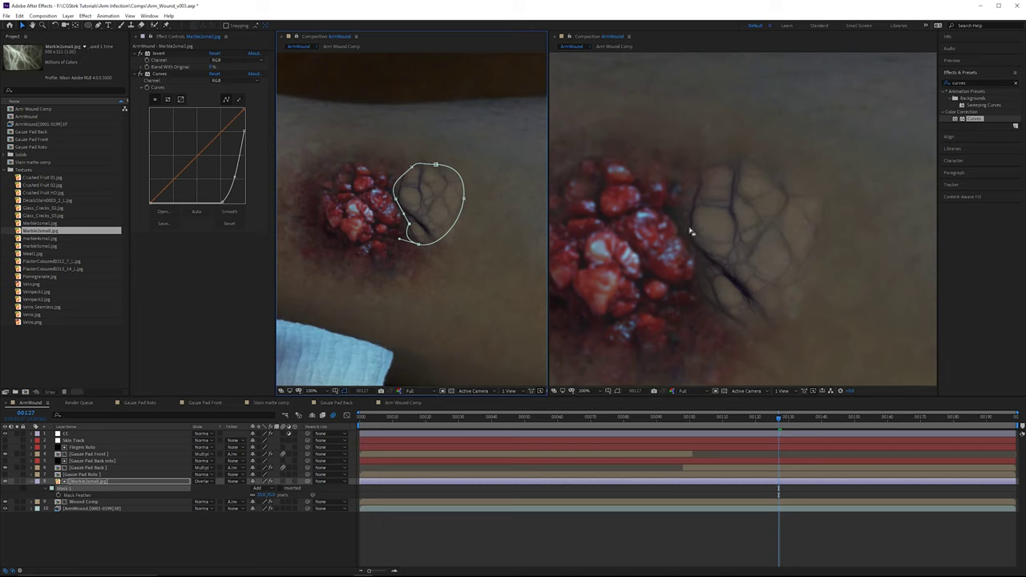
{"action": "left_click", "coordinate": [110, 481]}
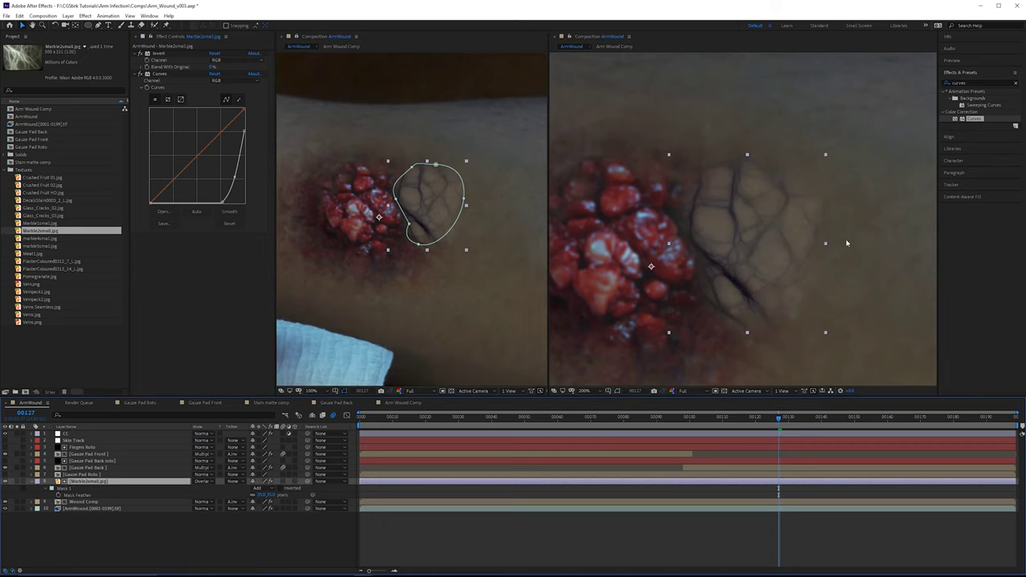
{"action": "left_click", "coordinate": [6, 482]}
{"action": "double_click", "coordinate": [86, 502]}
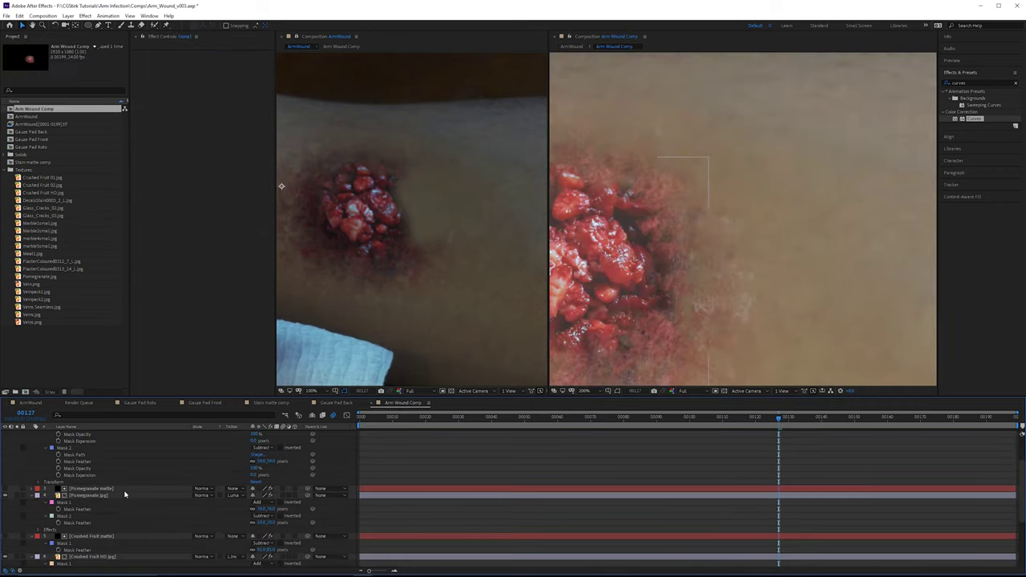
{"action": "scroll", "coordinate": [145, 463], "scroll_direction": "up", "scroll_amount": 2}
{"action": "left_click", "coordinate": [128, 436]}
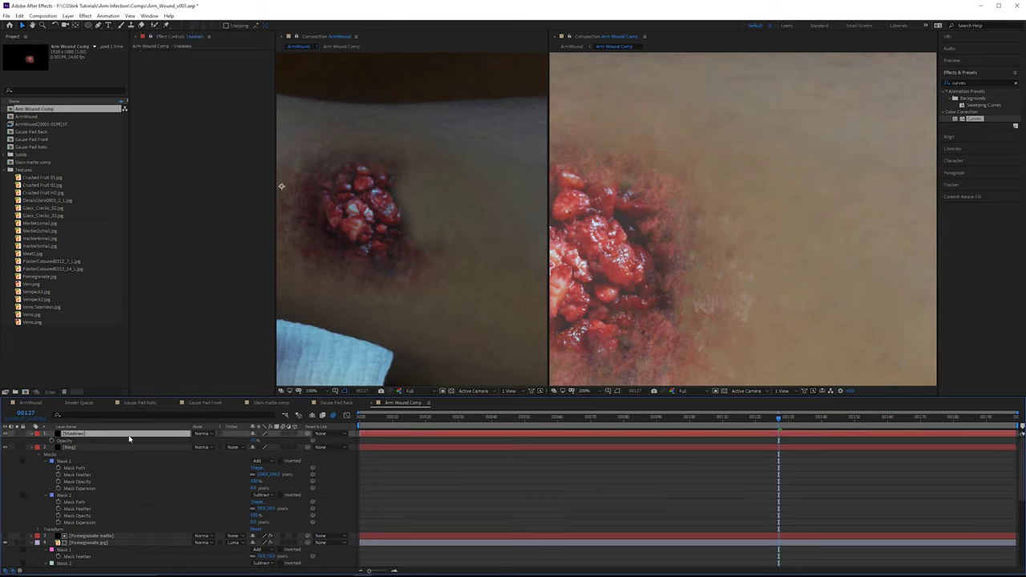
{"action": "key", "text": "ctrl+v"}
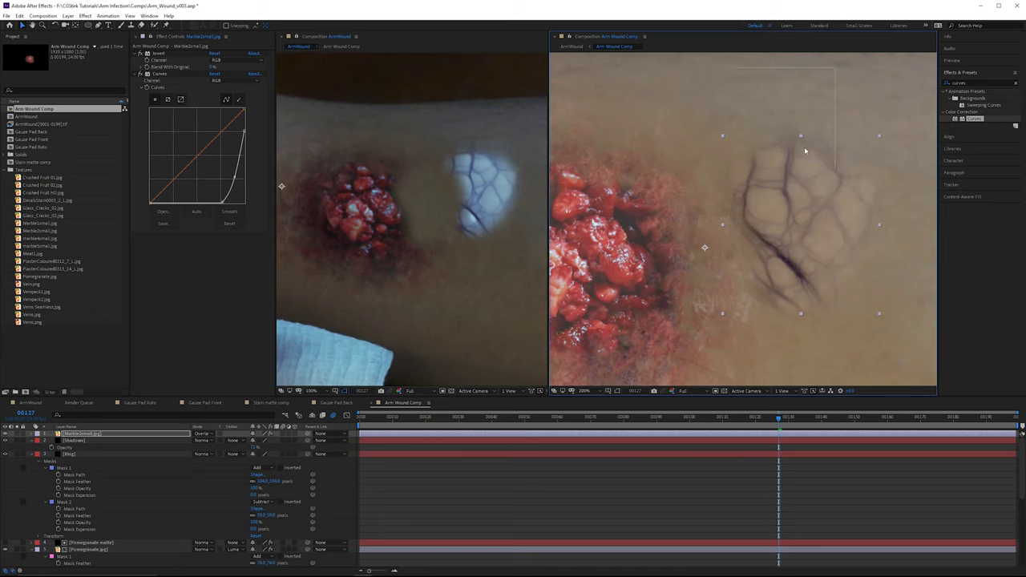
Step: Hide the arm footage layer in Arm Wound Comp and return to the ArmWound composition
{"action": "scroll", "coordinate": [64, 551], "scroll_direction": "down", "scroll_amount": 6}
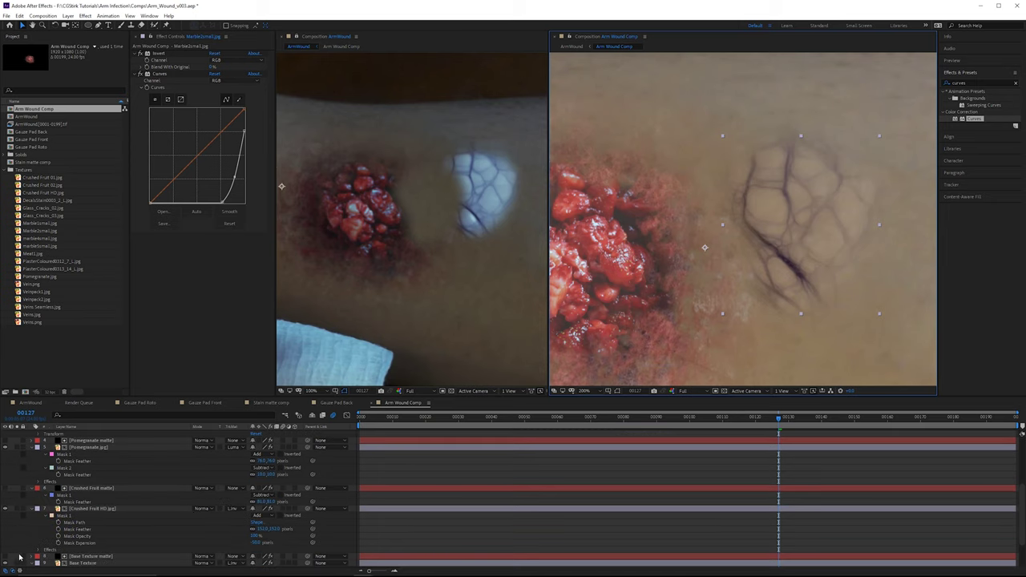
{"action": "left_click", "coordinate": [36, 564]}
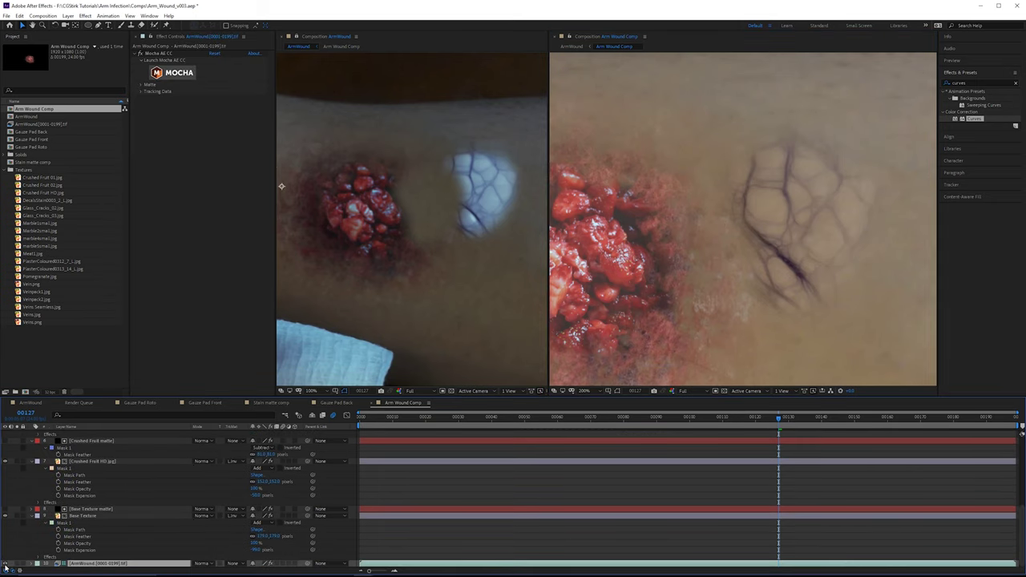
{"action": "left_click", "coordinate": [5, 565]}
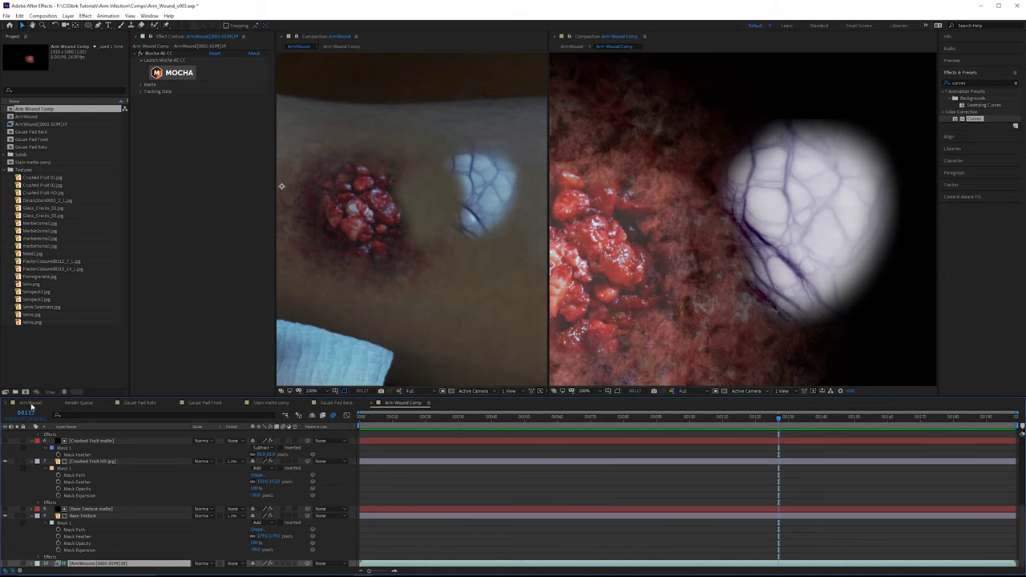
{"action": "left_click", "coordinate": [31, 404]}
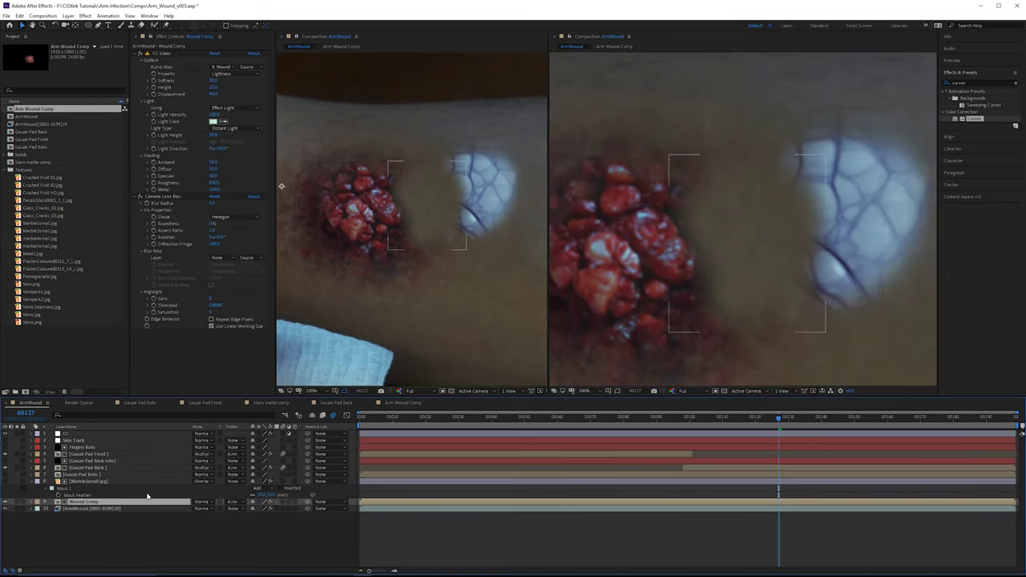
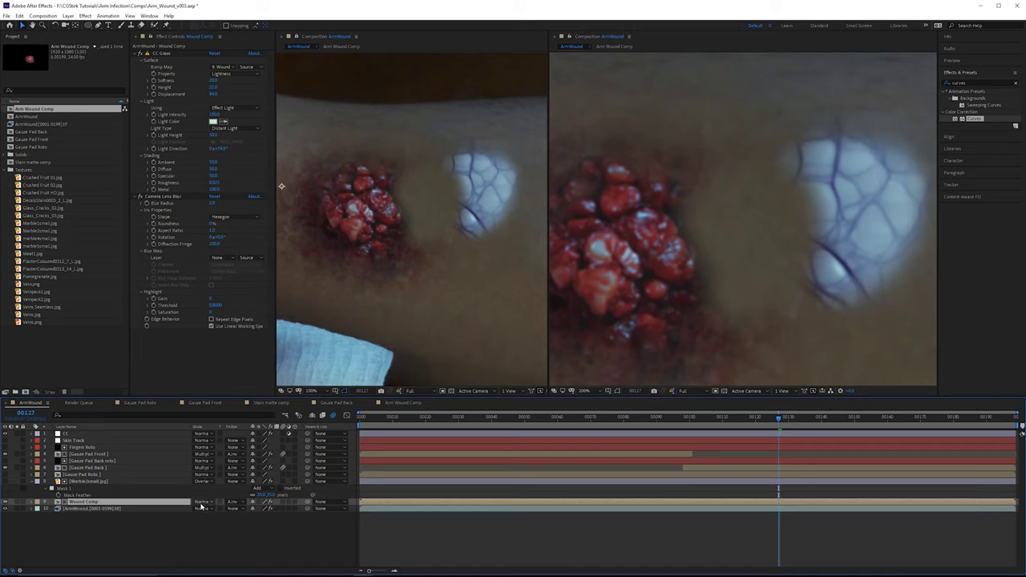
Step: Try Collapse Transformations on the Wound Comp layer and undo the marble layer's paste, ending in the ArmWound composition
{"action": "left_click", "coordinate": [202, 504]}
{"action": "left_click", "coordinate": [205, 505]}
{"action": "left_click", "coordinate": [209, 503]}
{"action": "left_click", "coordinate": [207, 512]}
{"action": "left_click", "coordinate": [220, 510]}
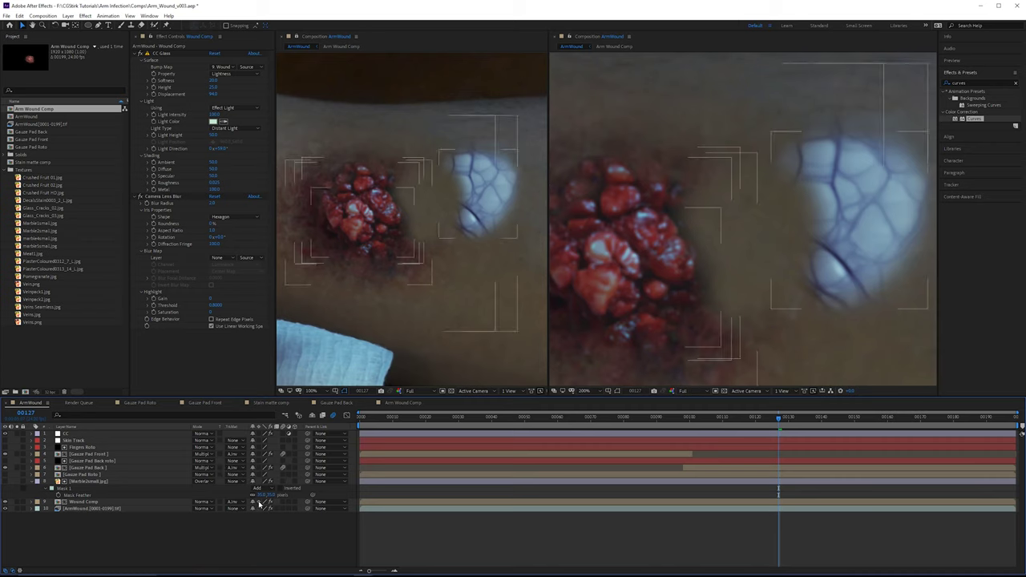
{"action": "left_click", "coordinate": [138, 502]}
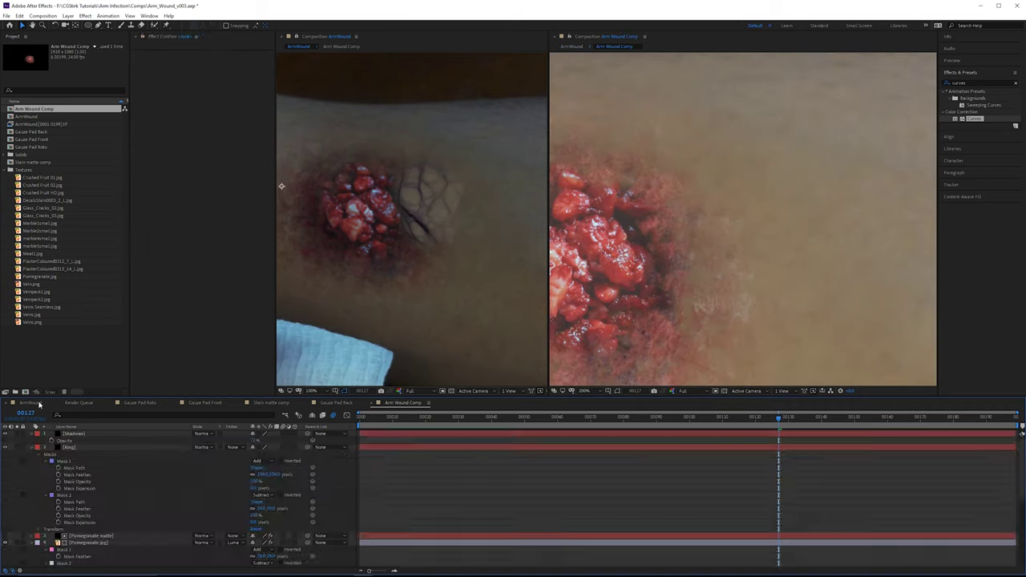
{"action": "left_click", "coordinate": [38, 403]}
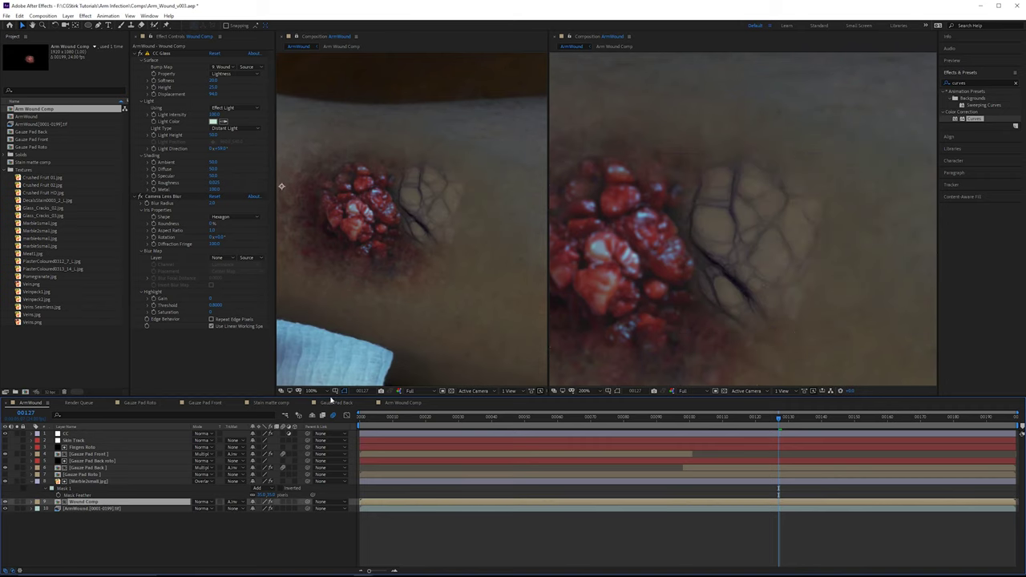
Step: Smooth the marble mask's lower-left contour by removing a point there, and move the layer closer to the wound
{"action": "left_click", "coordinate": [74, 482]}
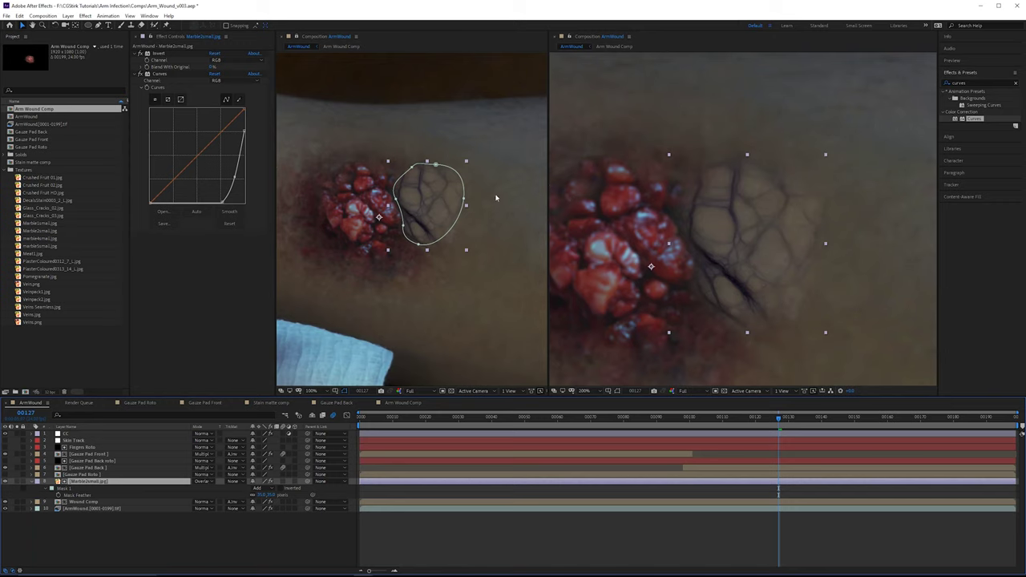
{"action": "left_click_drag", "start_coordinate": [403, 225], "coordinate": [426, 235]}
{"action": "left_click_drag", "start_coordinate": [439, 198], "coordinate": [406, 214]}
{"action": "key", "text": "ctrl+z"}
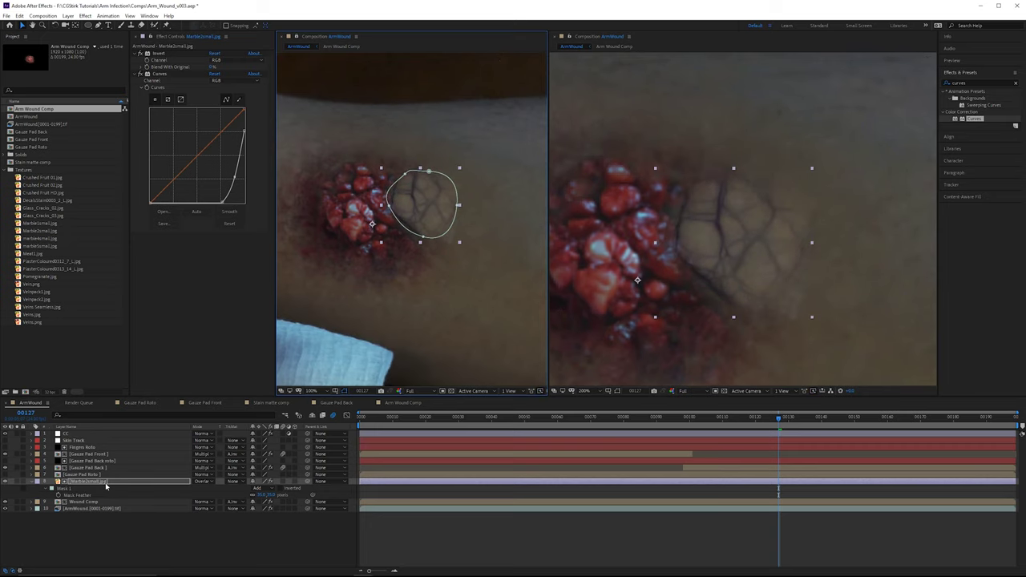
Step: Place the marble layer directly below Wound Comp in the layer stack and shift it away from the wound
{"action": "left_click_drag", "start_coordinate": [106, 486], "coordinate": [110, 510]}
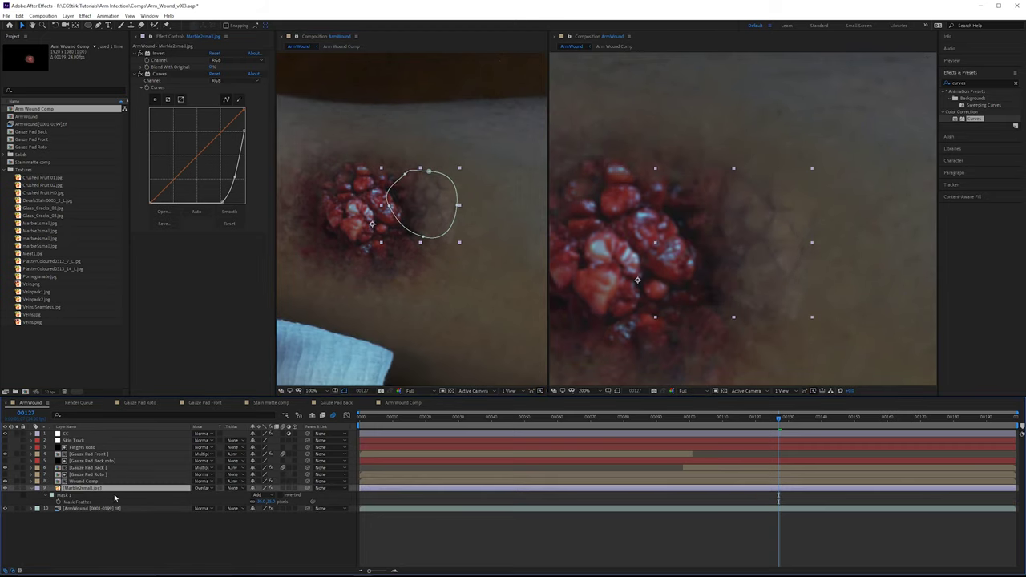
{"action": "left_click_drag", "start_coordinate": [417, 196], "coordinate": [428, 190]}
{"action": "left_click_drag", "start_coordinate": [436, 231], "coordinate": [433, 237]}
{"action": "key", "text": "ctrl+z"}
{"action": "left_click_drag", "start_coordinate": [452, 203], "coordinate": [462, 204]}
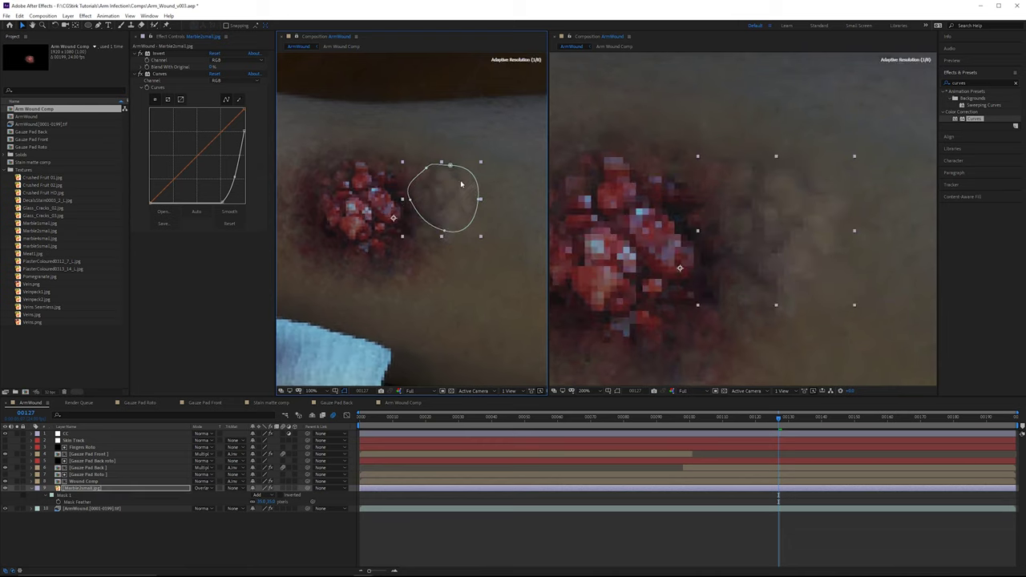
Step: Adjust the marble mask's upper edge and increase its feather so the veins blend softly into the skin
{"action": "left_click_drag", "start_coordinate": [427, 169], "coordinate": [454, 170]}
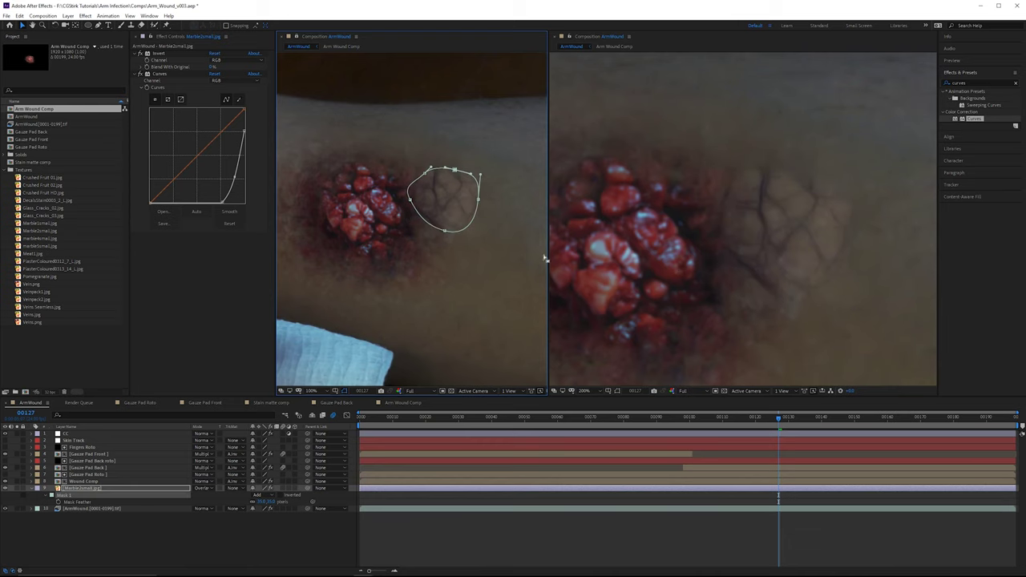
{"action": "key", "text": "f"}
{"action": "key", "text": "f"}
{"action": "scroll", "coordinate": [458, 209], "scroll_direction": "up", "scroll_amount": 1}
{"action": "left_click_drag", "start_coordinate": [457, 208], "coordinate": [391, 246]}
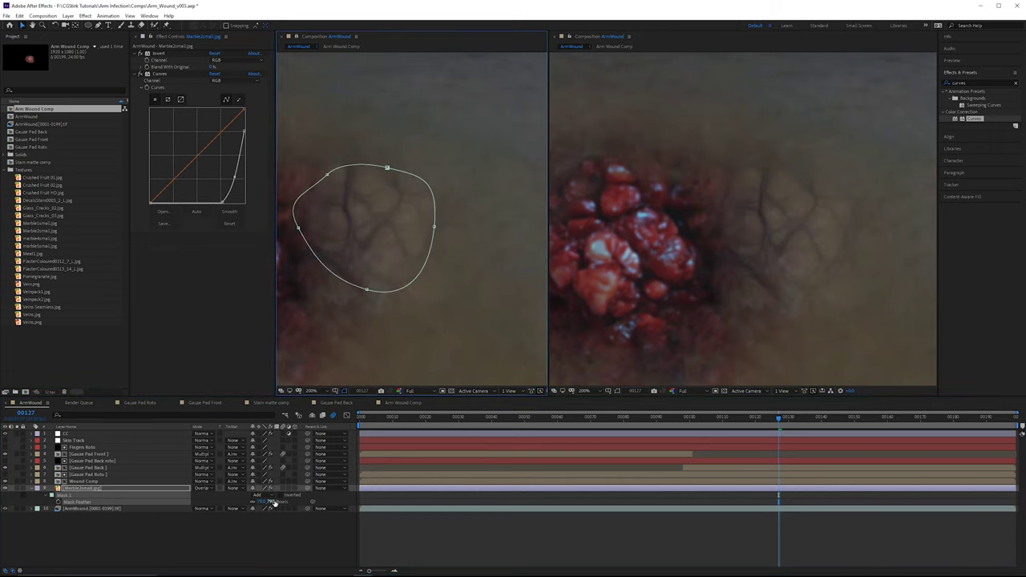
{"action": "left_click_drag", "start_coordinate": [272, 502], "coordinate": [287, 510]}
Step: Tighten the marble mask by moving its upper, outer and lower points further in around the veins
{"action": "left_click_drag", "start_coordinate": [327, 174], "coordinate": [329, 182]}
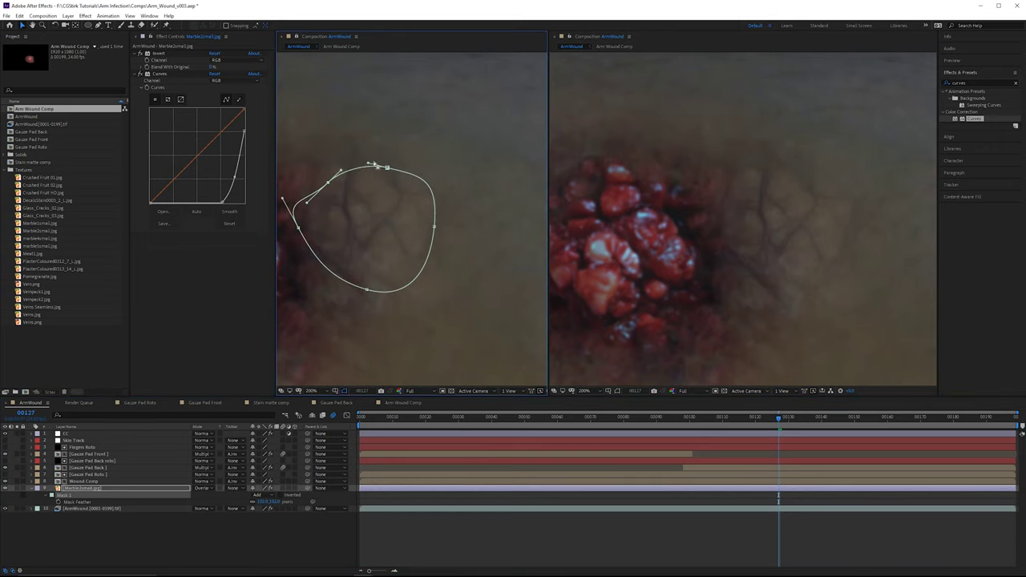
{"action": "left_click_drag", "start_coordinate": [387, 167], "coordinate": [397, 187]}
{"action": "left_click_drag", "start_coordinate": [435, 227], "coordinate": [425, 255]}
{"action": "mouse_move", "coordinate": [367, 290]}
{"action": "left_mouse_down"}
{"action": "mouse_move", "coordinate": [364, 301]}
{"action": "mouse_move", "coordinate": [371, 286]}
{"action": "left_mouse_up"}
Step: Try rotating the marble layer and extending its mask outward on the side away from the wound
{"action": "key", "text": "r"}
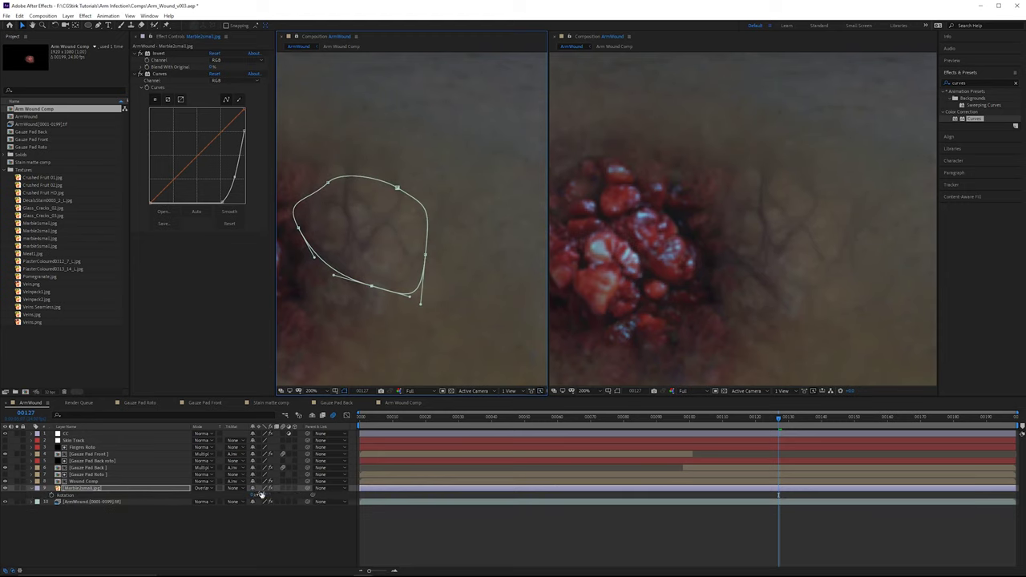
{"action": "mouse_move", "coordinate": [261, 495]}
{"action": "left_mouse_down"}
{"action": "mouse_move", "coordinate": [287, 493]}
{"action": "mouse_move", "coordinate": [261, 494]}
{"action": "left_mouse_up"}
{"action": "left_click_drag", "start_coordinate": [769, 244], "coordinate": [810, 223]}
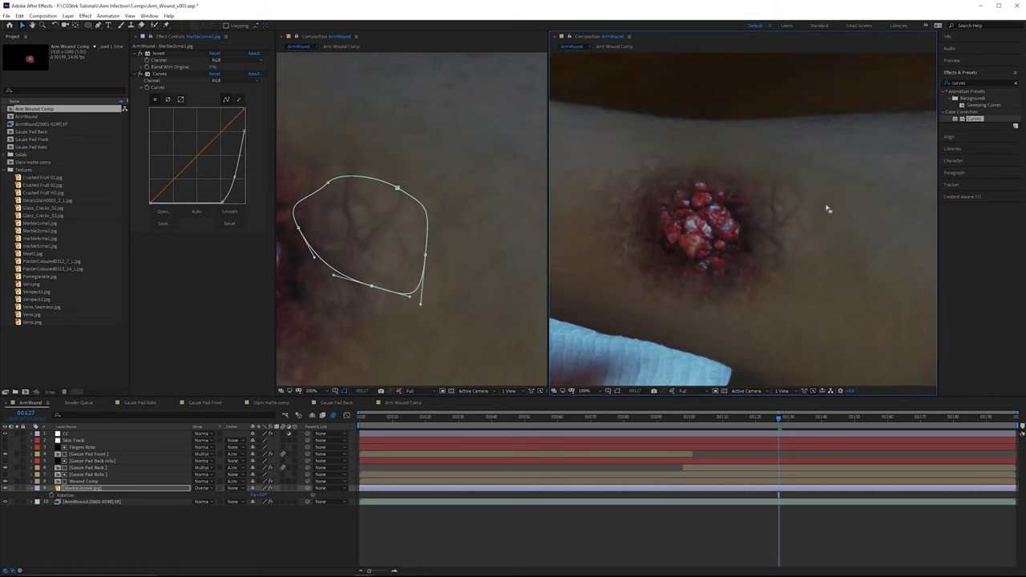
{"action": "left_click_drag", "start_coordinate": [423, 258], "coordinate": [517, 273]}
{"action": "key", "text": "ctrl+z"}
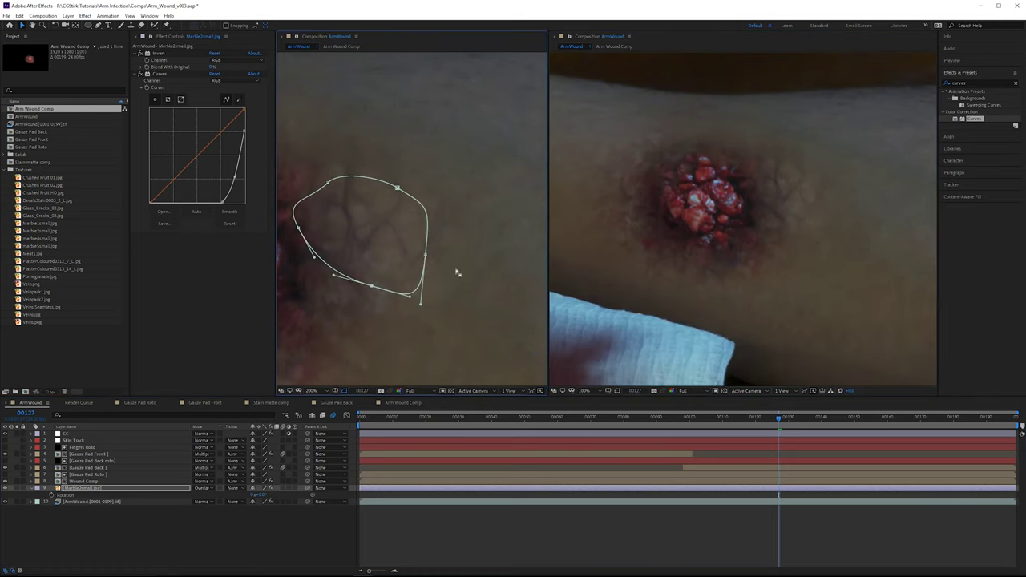
{"action": "left_click_drag", "start_coordinate": [425, 255], "coordinate": [501, 256]}
{"action": "key", "text": "ctrl+z"}
Step: Preview the marble textures and add Marble1small.jpg to the ArmWound composition directly below Wound Comp
{"action": "left_click", "coordinate": [48, 269]}
{"action": "left_click", "coordinate": [47, 201]}
{"action": "left_click", "coordinate": [47, 239]}
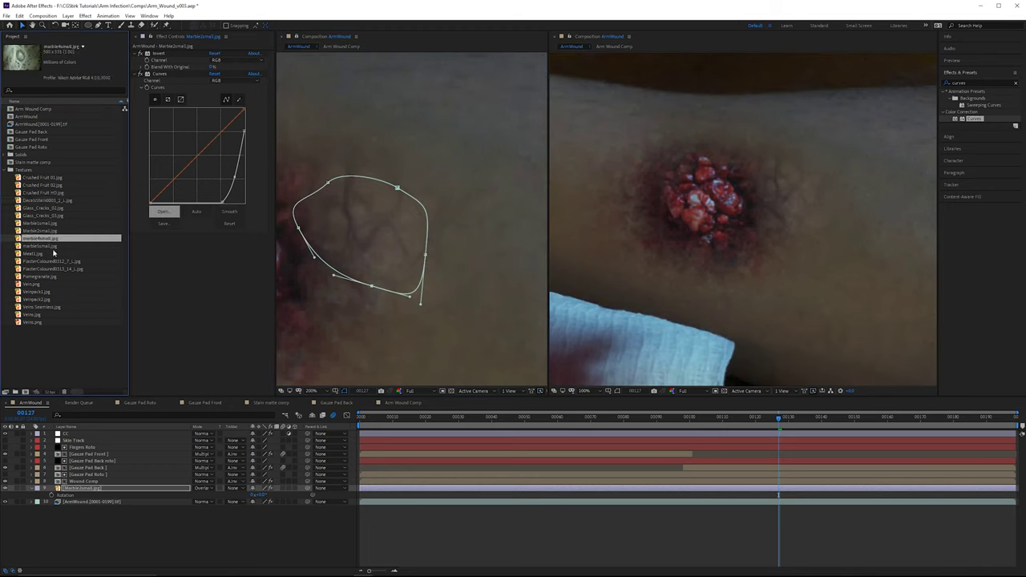
{"action": "left_click", "coordinate": [48, 254]}
{"action": "left_click", "coordinate": [50, 223]}
{"action": "left_click_drag", "start_coordinate": [56, 229], "coordinate": [121, 487]}
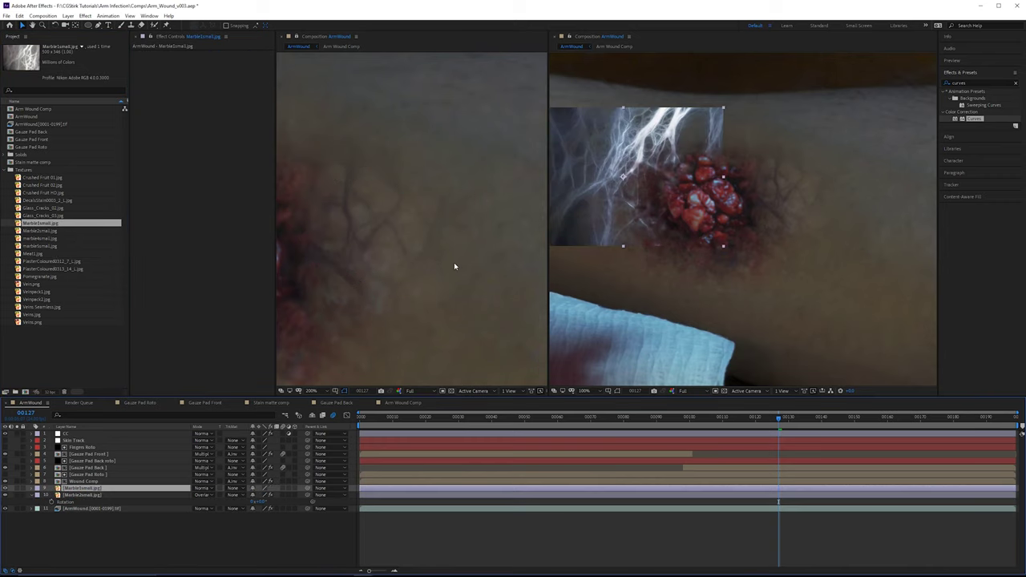
Step: Shift the new marble layer away from the wound and apply the Invert and Curves effects to it
{"action": "scroll", "coordinate": [454, 262], "scroll_direction": "down", "scroll_amount": 2}
{"action": "left_click_drag", "start_coordinate": [548, 104], "coordinate": [897, 80]}
{"action": "left_click_drag", "start_coordinate": [589, 201], "coordinate": [494, 184]}
{"action": "left_click", "coordinate": [978, 84]}
{"action": "type", "text": "invert"}
{"action": "double_click", "coordinate": [973, 118]}
{"action": "left_click", "coordinate": [977, 84]}
{"action": "type", "text": "curves"}
{"action": "double_click", "coordinate": [973, 118]}
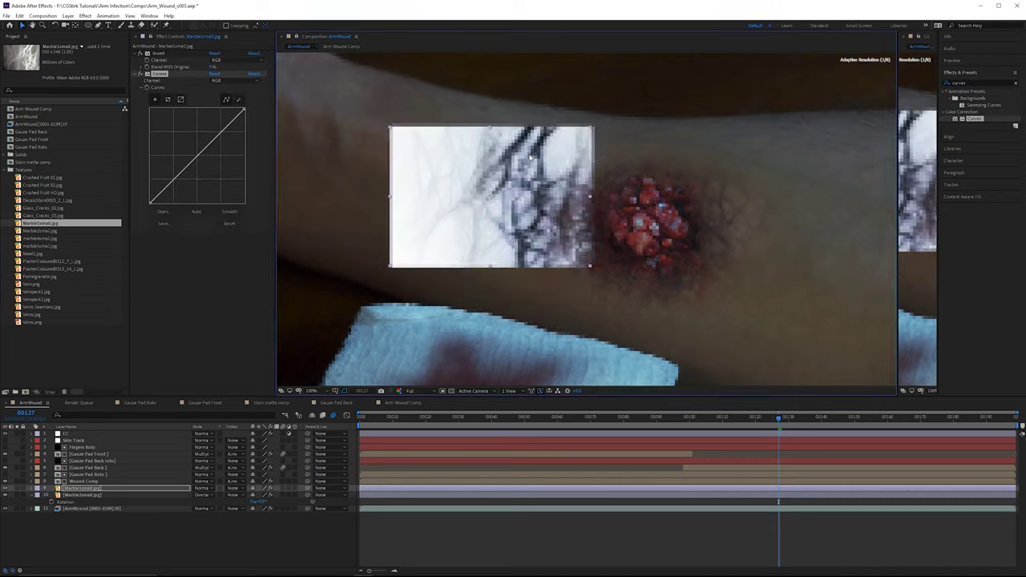
Step: Rotate the Marble1small layer and position it so its veins branch out from the wound's left side
{"action": "key", "text": "r"}
{"action": "left_click_drag", "start_coordinate": [259, 495], "coordinate": [286, 496]}
{"action": "left_click_drag", "start_coordinate": [491, 146], "coordinate": [524, 160]}
Step: Duplicate the Marble1small layer, flip the copy, rotate it to 127° and place it at the wound's lower right
{"action": "key", "text": "ctrl+d"}
{"action": "left_click_drag", "start_coordinate": [521, 207], "coordinate": [763, 221]}
{"action": "left_click", "coordinate": [68, 16]}
{"action": "left_click", "coordinate": [216, 171]}
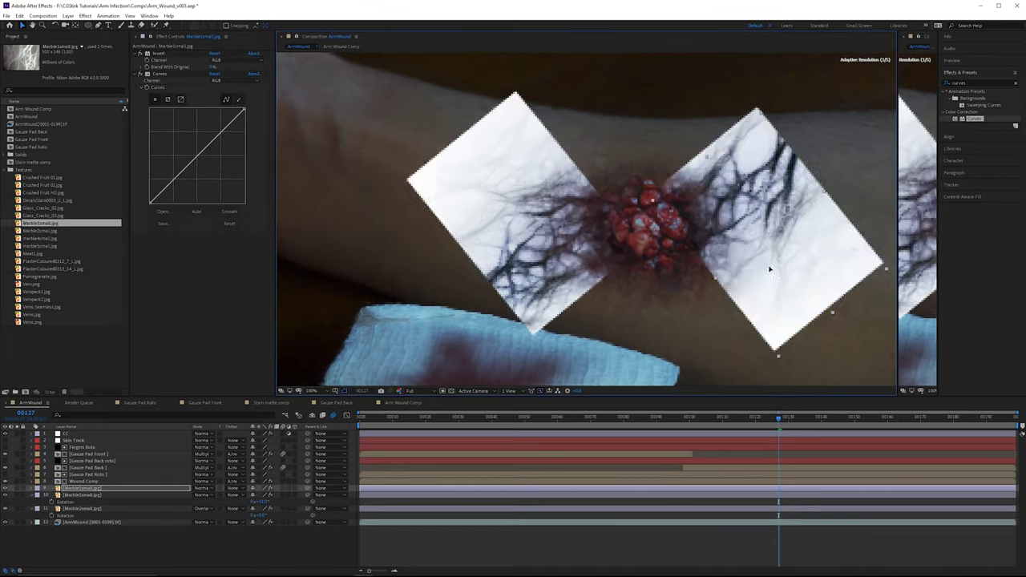
{"action": "left_click_drag", "start_coordinate": [769, 267], "coordinate": [777, 305]}
{"action": "key", "text": "r"}
{"action": "left_click_drag", "start_coordinate": [259, 496], "coordinate": [300, 495]}
{"action": "left_click_drag", "start_coordinate": [747, 212], "coordinate": [684, 275]}
Step: Draw a closed pen mask around the dark veins on the lower-right marble copy
{"action": "key", "text": "g"}
{"action": "left_click", "coordinate": [681, 271]}
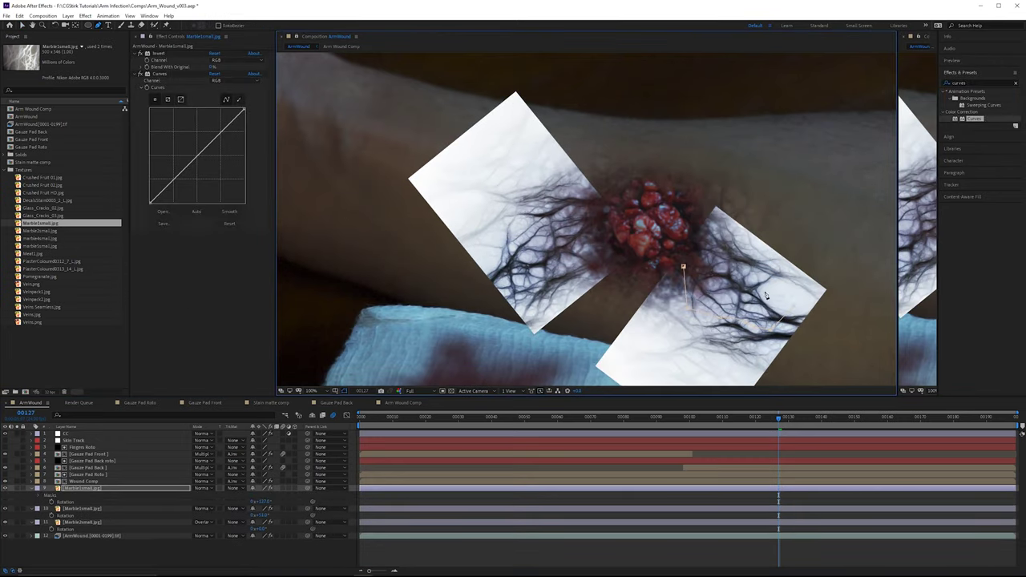
{"action": "left_click", "coordinate": [710, 233]}
{"action": "left_click", "coordinate": [780, 277]}
{"action": "left_click", "coordinate": [772, 329]}
{"action": "left_click", "coordinate": [682, 271]}
Step: Draw a closed pen mask around the veins on the left Marble1small layer and feather its edge softly
{"action": "left_click", "coordinate": [84, 508]}
{"action": "left_click", "coordinate": [605, 203]}
{"action": "left_click", "coordinate": [565, 178]}
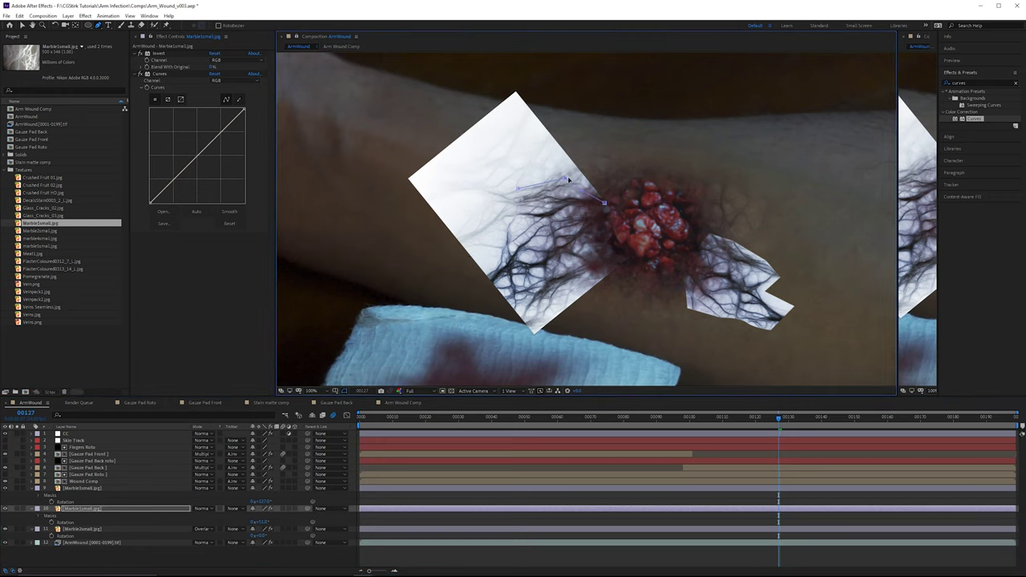
{"action": "left_click", "coordinate": [538, 258]}
{"action": "left_click", "coordinate": [567, 256]}
{"action": "left_click", "coordinate": [587, 273]}
{"action": "left_click", "coordinate": [623, 255]}
{"action": "left_click", "coordinate": [604, 203]}
{"action": "key", "text": "f"}
{"action": "left_click_drag", "start_coordinate": [262, 523], "coordinate": [314, 523]}
{"action": "scroll", "coordinate": [604, 198], "scroll_direction": "up", "scroll_amount": 1}
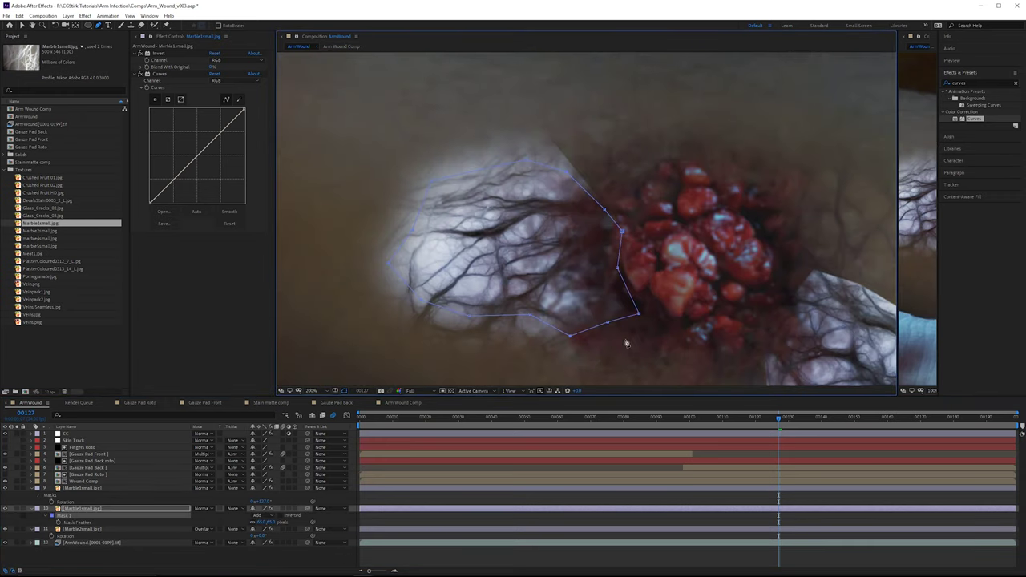
Step: Draw two extra masks on the left marble layer, covering its hard lower and upper edges beside the wound
{"action": "left_click", "coordinate": [660, 317]}
{"action": "left_click", "coordinate": [572, 334]}
{"action": "left_click", "coordinate": [570, 373]}
{"action": "left_click", "coordinate": [660, 317]}
{"action": "left_click", "coordinate": [661, 170]}
{"action": "left_click", "coordinate": [520, 110]}
{"action": "left_click", "coordinate": [593, 102]}
{"action": "left_click", "coordinate": [662, 171]}
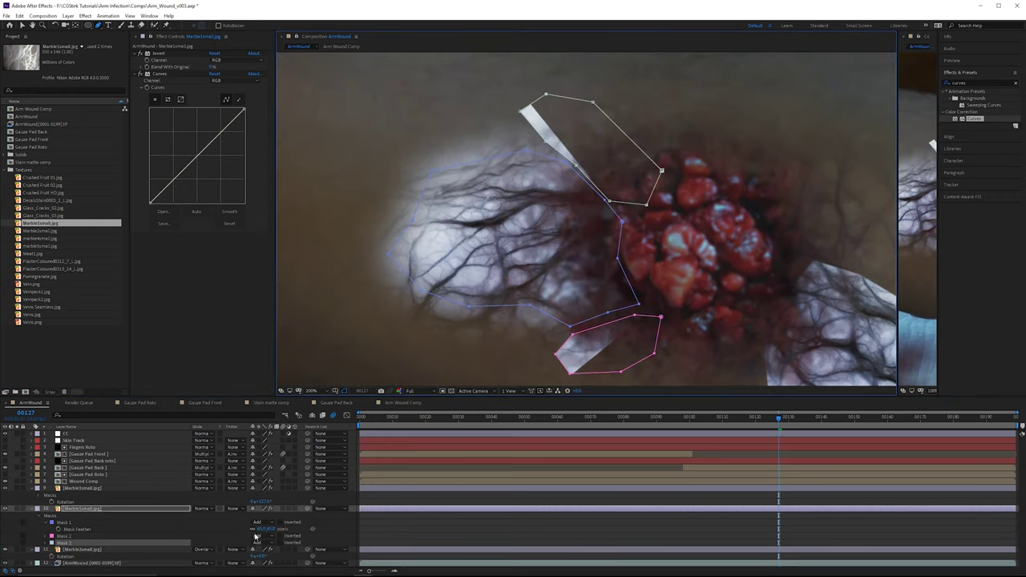
Step: Set the left marble layer's Mask 2 and Mask 3 to Subtract and feather their edges
{"action": "left_click", "coordinate": [88, 535], "text": "shift"}
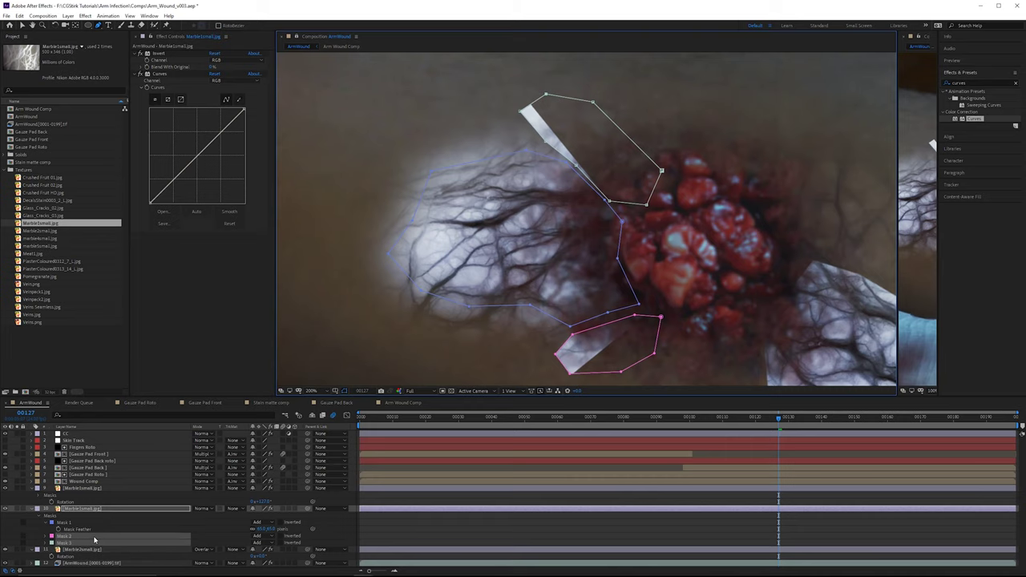
{"action": "left_click", "coordinate": [258, 536]}
{"action": "left_click", "coordinate": [273, 491]}
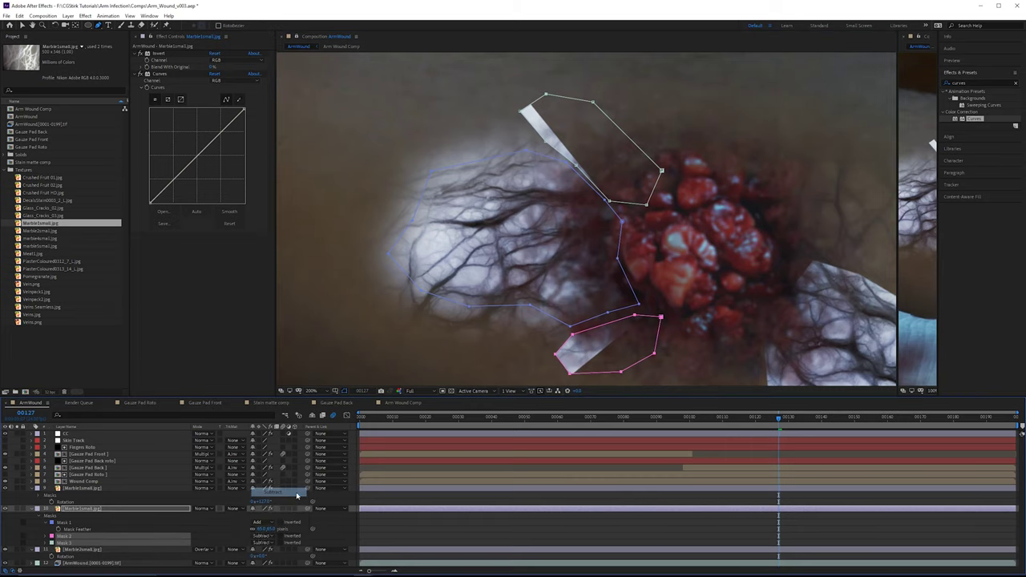
{"action": "key", "text": "f"}
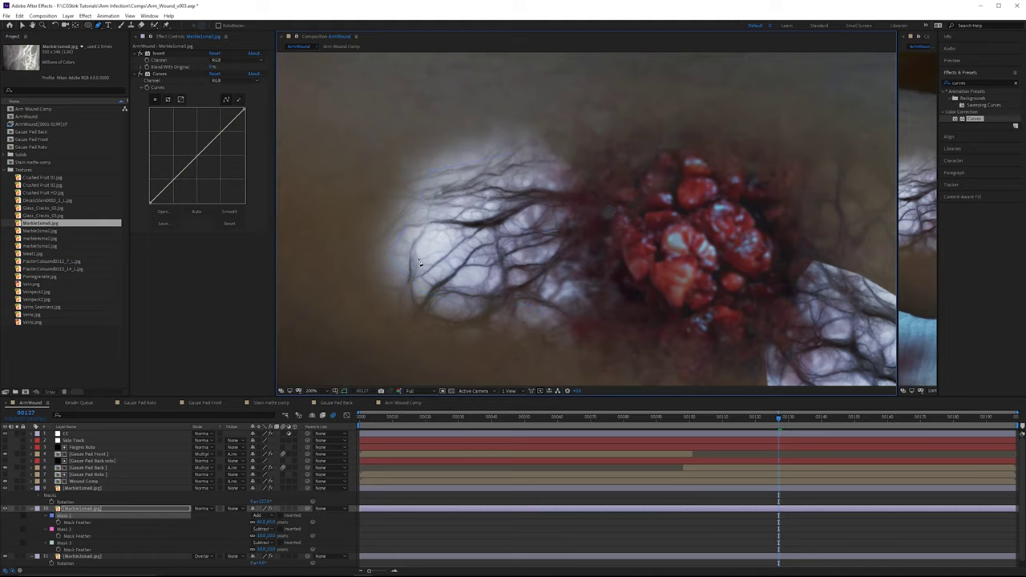
Step: Blend the left marble layer with Soft Light and lower the highlights in its Curves effect
{"action": "left_click", "coordinate": [201, 508]}
{"action": "left_click", "coordinate": [220, 300]}
{"action": "left_click_drag", "start_coordinate": [202, 152], "coordinate": [244, 131]}
{"action": "left_click", "coordinate": [202, 508]}
{"action": "left_click", "coordinate": [217, 311]}
{"action": "scroll", "coordinate": [587, 219], "scroll_direction": "down", "scroll_amount": 1}
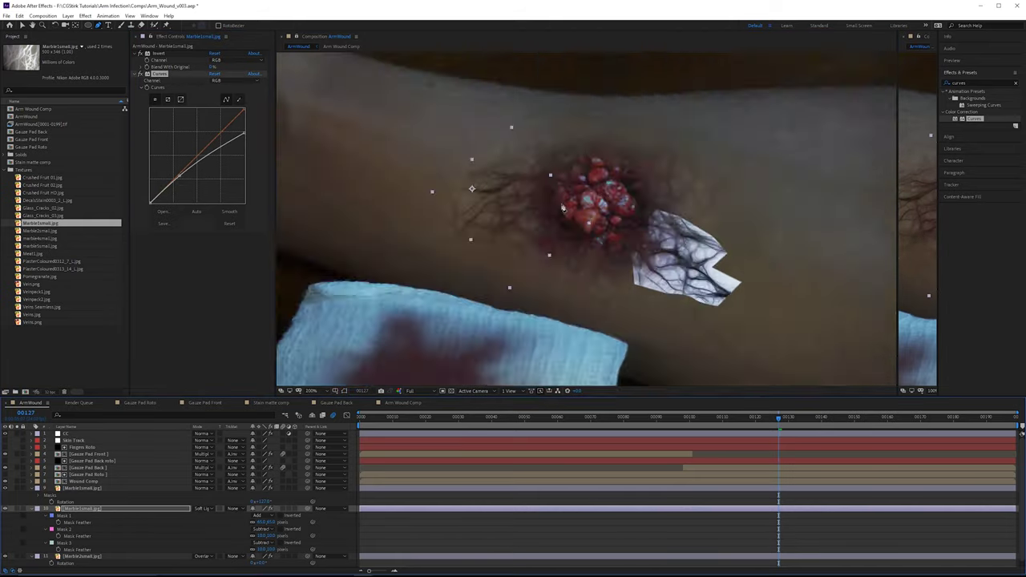
Step: Set the lower-right marble layer to Soft Light and increase its mask feather
{"action": "scroll", "coordinate": [587, 219], "scroll_direction": "up", "scroll_amount": 1}
{"action": "left_click_drag", "start_coordinate": [681, 264], "coordinate": [508, 206]}
{"action": "left_click", "coordinate": [90, 488]}
{"action": "left_click", "coordinate": [202, 488]}
{"action": "left_click", "coordinate": [217, 291]}
{"action": "key", "text": "f"}
{"action": "left_click_drag", "start_coordinate": [262, 501], "coordinate": [310, 501]}
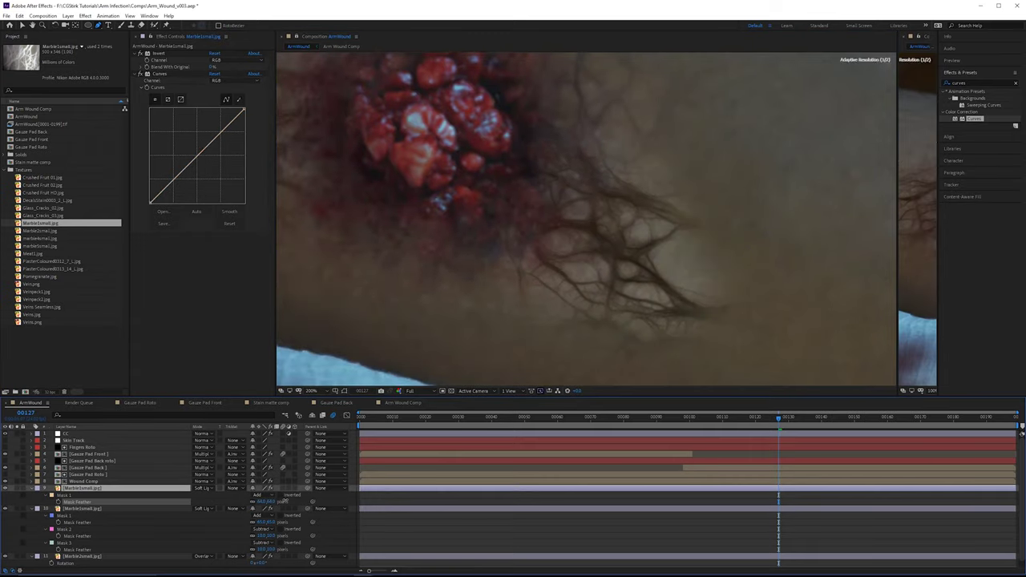
Step: Reshape the lower and outer points of the lower-right marble mask around the veins
{"action": "left_click", "coordinate": [576, 310]}
{"action": "left_click_drag", "start_coordinate": [679, 334], "coordinate": [650, 310]}
{"action": "left_click_drag", "start_coordinate": [723, 286], "coordinate": [651, 290]}
Step: Draw a second mask along the upper side of the lower-right marble, set it to Subtract and feather it
{"action": "left_click", "coordinate": [582, 94]}
{"action": "mouse_move", "coordinate": [274, 501]}
{"action": "left_mouse_down"}
{"action": "mouse_move", "coordinate": [289, 501]}
{"action": "mouse_move", "coordinate": [268, 515]}
{"action": "left_mouse_up"}
{"action": "left_click", "coordinate": [775, 223]}
{"action": "left_click", "coordinate": [808, 149]}
{"action": "left_click", "coordinate": [706, 99]}
{"action": "left_click", "coordinate": [262, 515]}
{"action": "left_click", "coordinate": [273, 472]}
{"action": "key", "text": "f"}
{"action": "key", "text": "f"}
{"action": "left_click", "coordinate": [344, 391]}
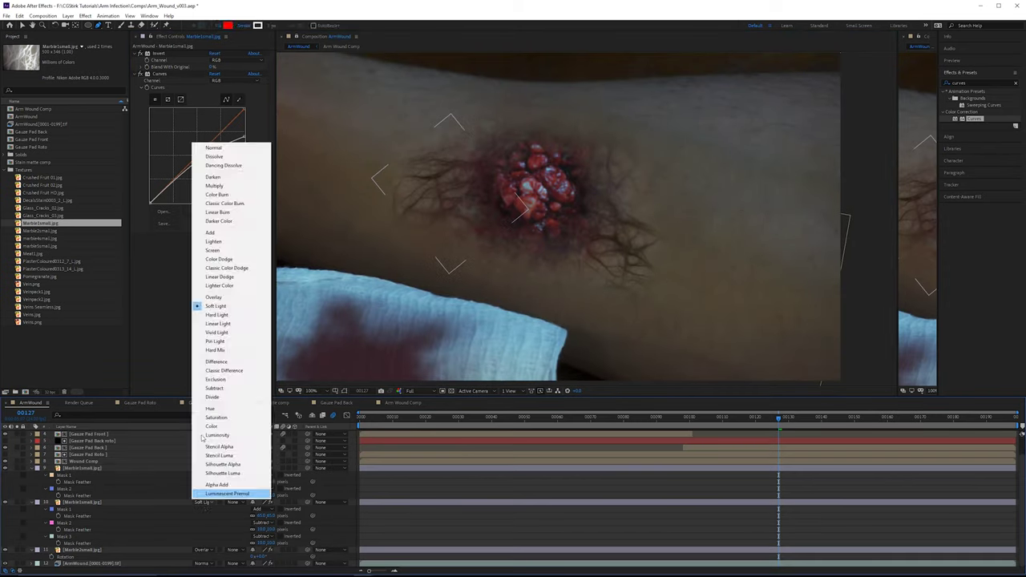
Step: Change the blending mode of both Marble1small layers to Overlay
{"action": "left_click", "coordinate": [232, 303]}
{"action": "left_click", "coordinate": [98, 468]}
{"action": "left_click", "coordinate": [203, 468]}
{"action": "left_click", "coordinate": [231, 270]}
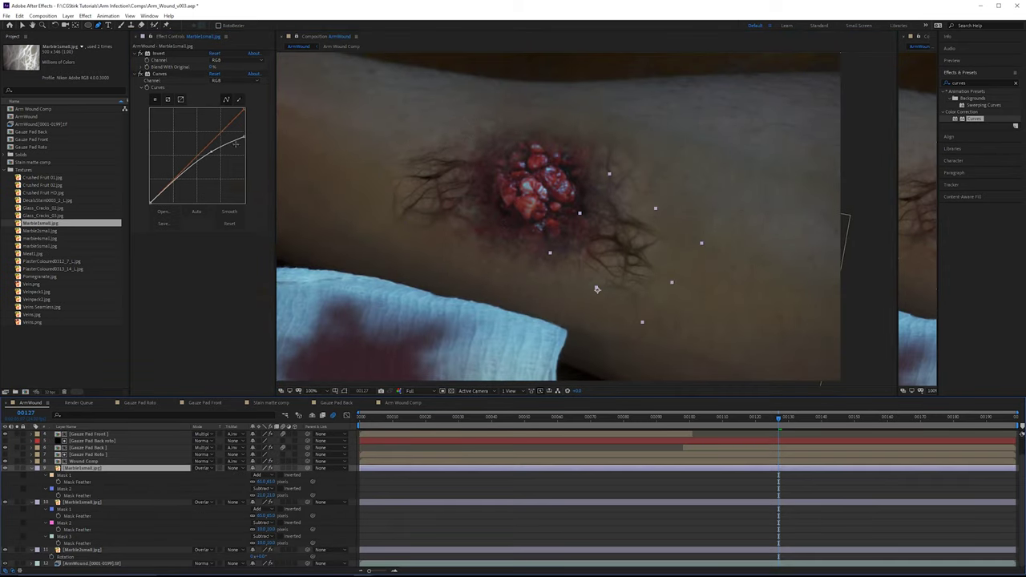
Step: Raise the black point and the blue channel in the Curves effects of the two Marble1small layers
{"action": "left_click_drag", "start_coordinate": [150, 202], "coordinate": [136, 185]}
{"action": "left_click", "coordinate": [82, 502]}
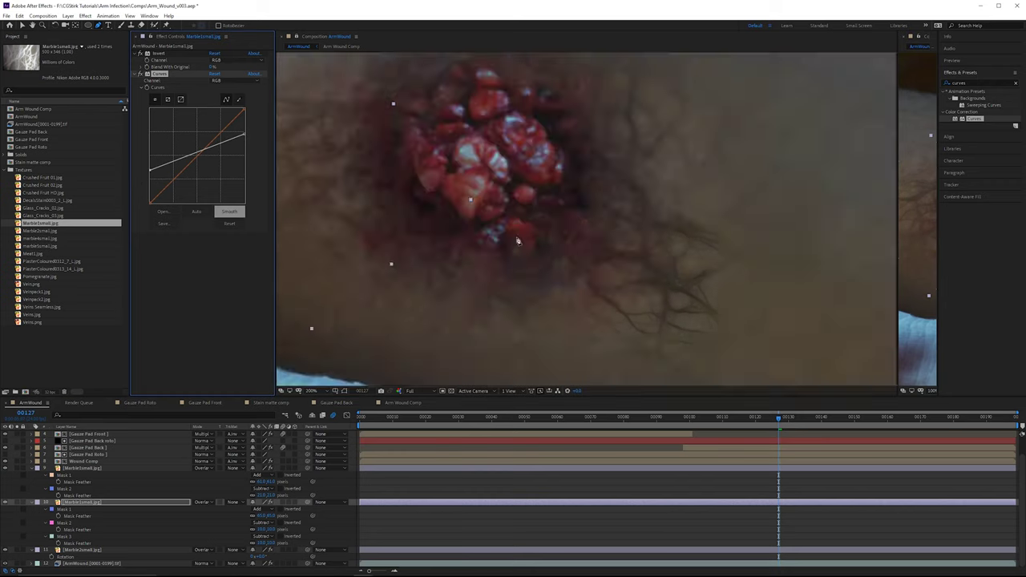
{"action": "left_click", "coordinate": [16, 551]}
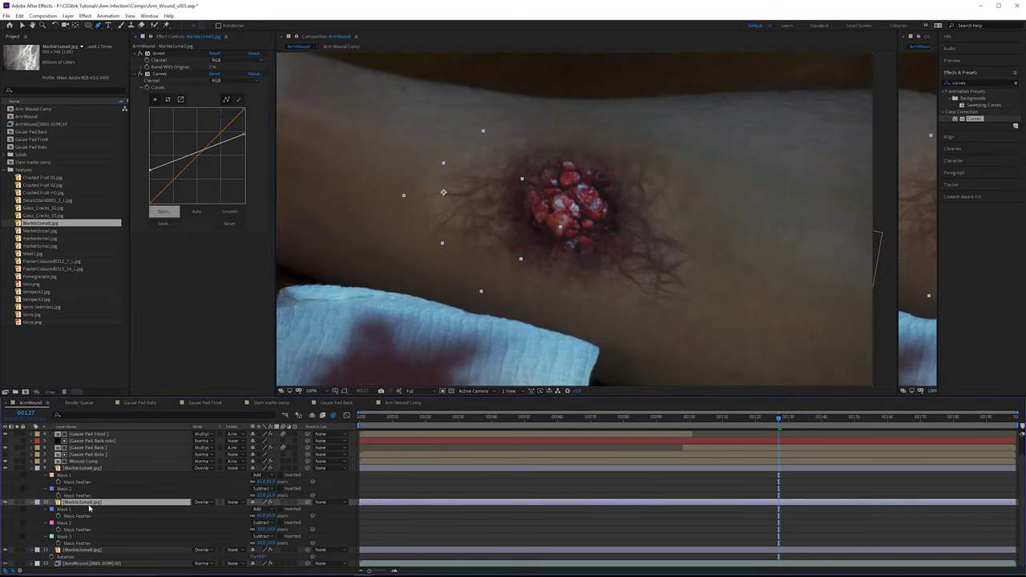
{"action": "left_click_drag", "start_coordinate": [167, 156], "coordinate": [173, 145]}
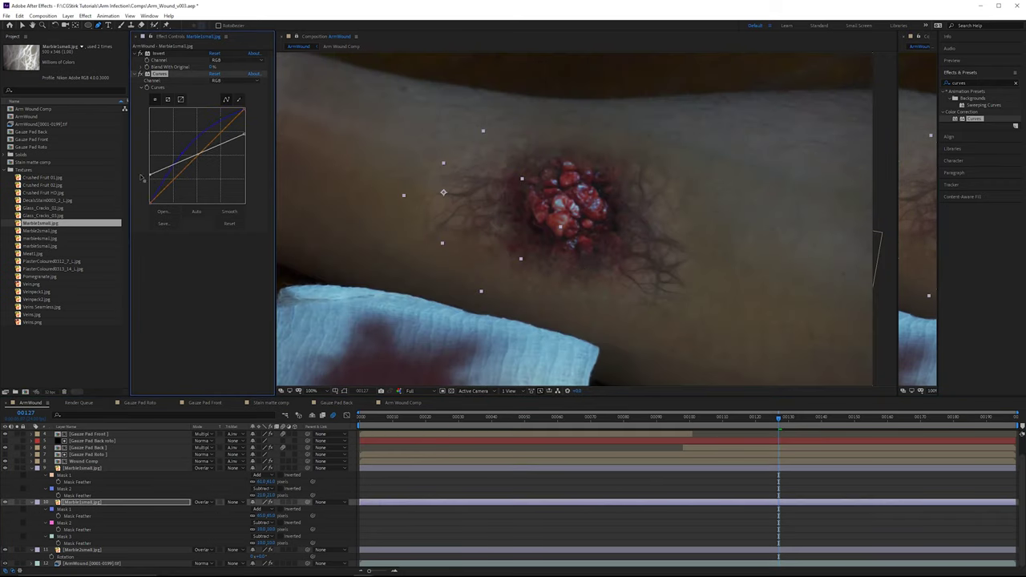
{"action": "left_click", "coordinate": [461, 175]}
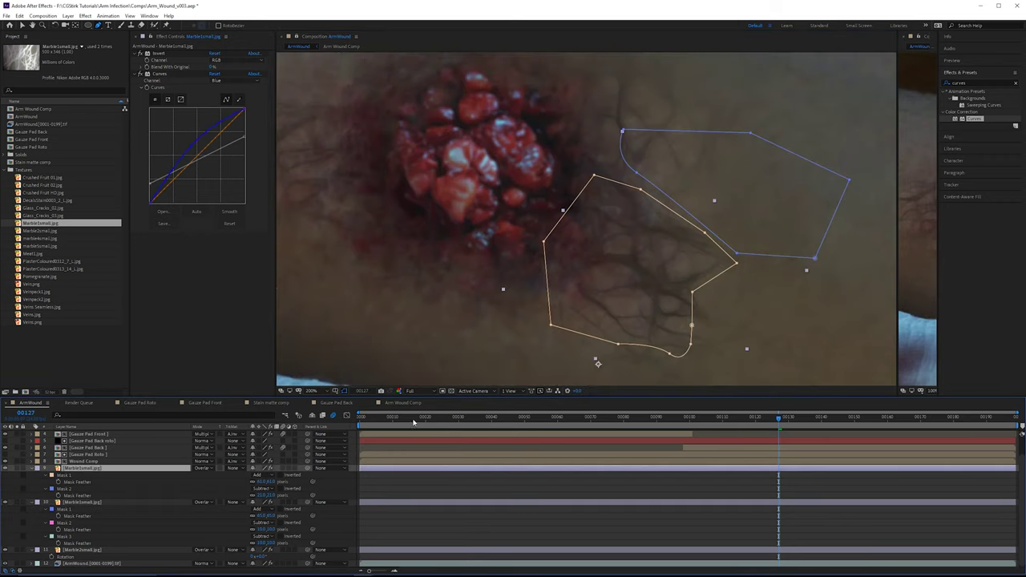
Step: Shift the lower-right marble layer slightly outward from the wound and adjust its mask points around the veins
{"action": "left_click", "coordinate": [687, 351]}
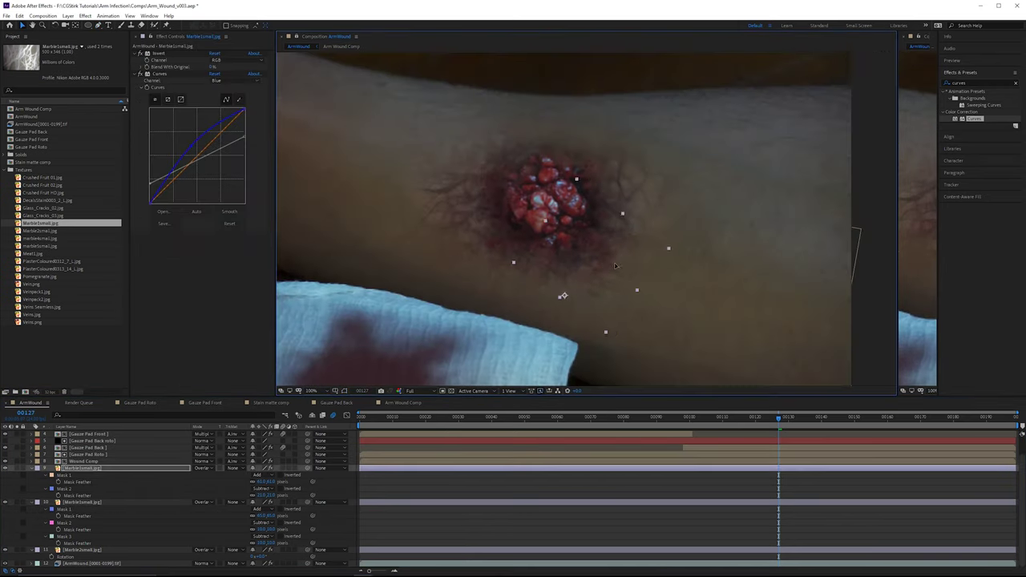
{"action": "left_click_drag", "start_coordinate": [615, 265], "coordinate": [644, 265]}
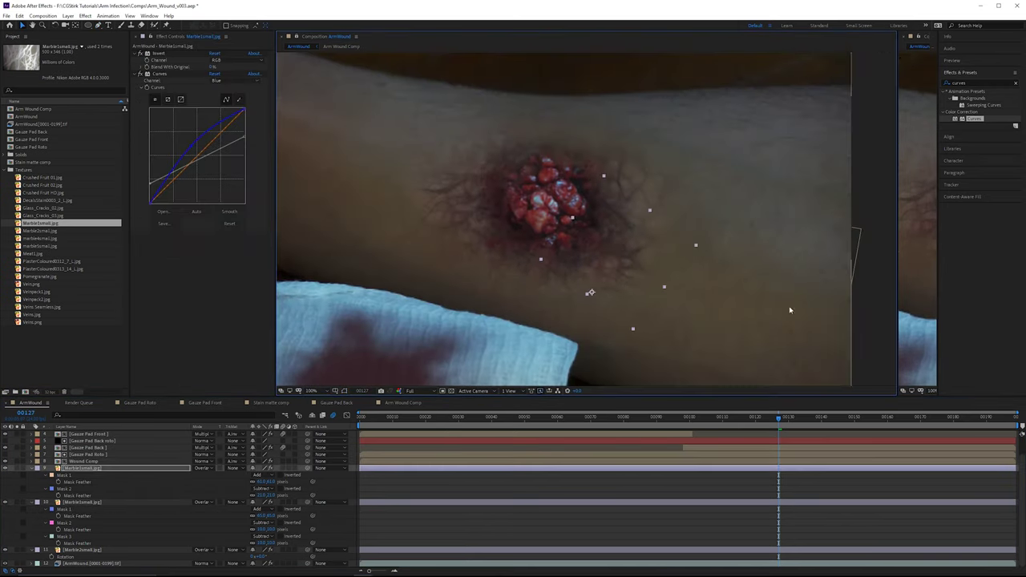
{"action": "scroll", "coordinate": [644, 265], "scroll_direction": "up", "scroll_amount": 1}
{"action": "left_click_drag", "start_coordinate": [639, 190], "coordinate": [618, 211]}
{"action": "left_click_drag", "start_coordinate": [692, 325], "coordinate": [727, 315]}
{"action": "left_click_drag", "start_coordinate": [691, 326], "coordinate": [728, 336]}
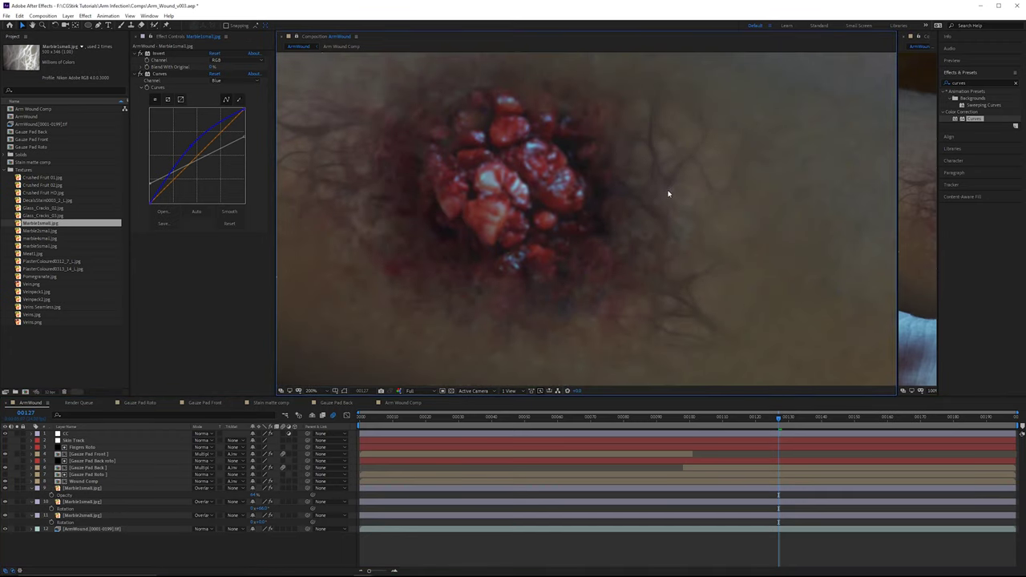
Step: Raise the red channel in the lower-right Marble1small layer's Curves effect
{"action": "left_click_drag", "start_coordinate": [679, 203], "coordinate": [656, 197]}
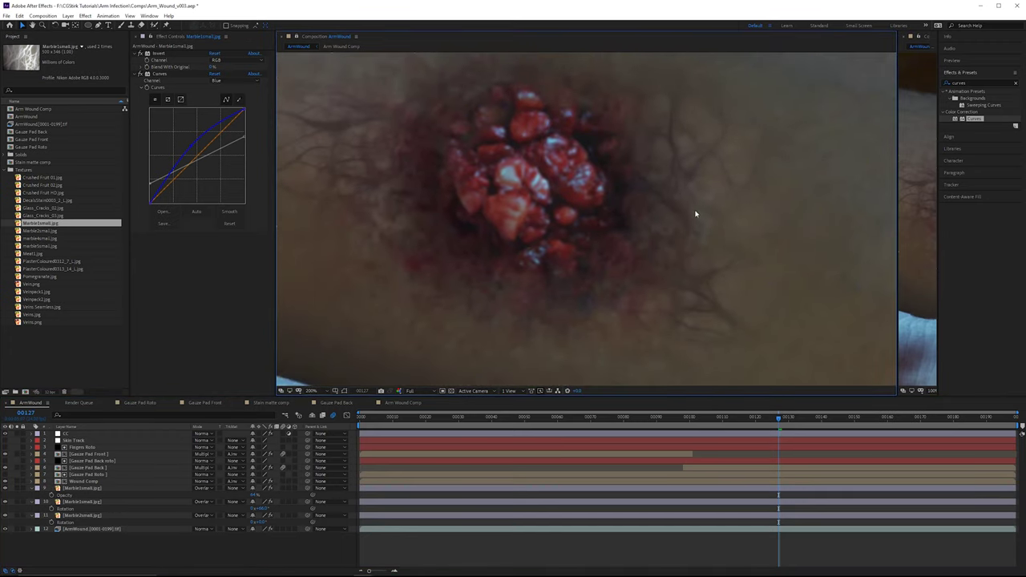
{"action": "scroll", "coordinate": [605, 216], "scroll_direction": "down", "scroll_amount": 2}
{"action": "left_click", "coordinate": [157, 487]}
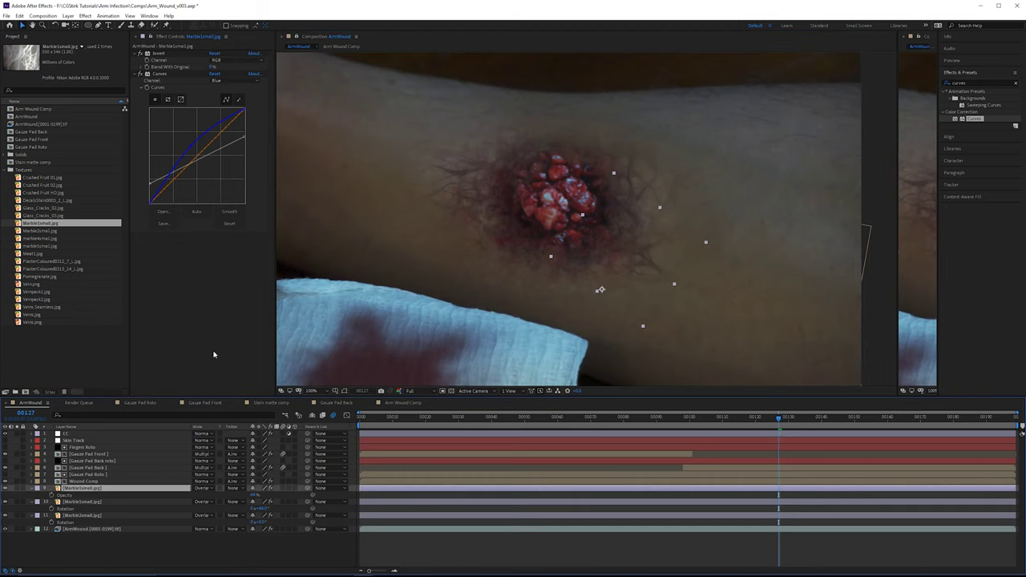
{"action": "left_click", "coordinate": [245, 80]}
{"action": "left_click", "coordinate": [228, 96]}
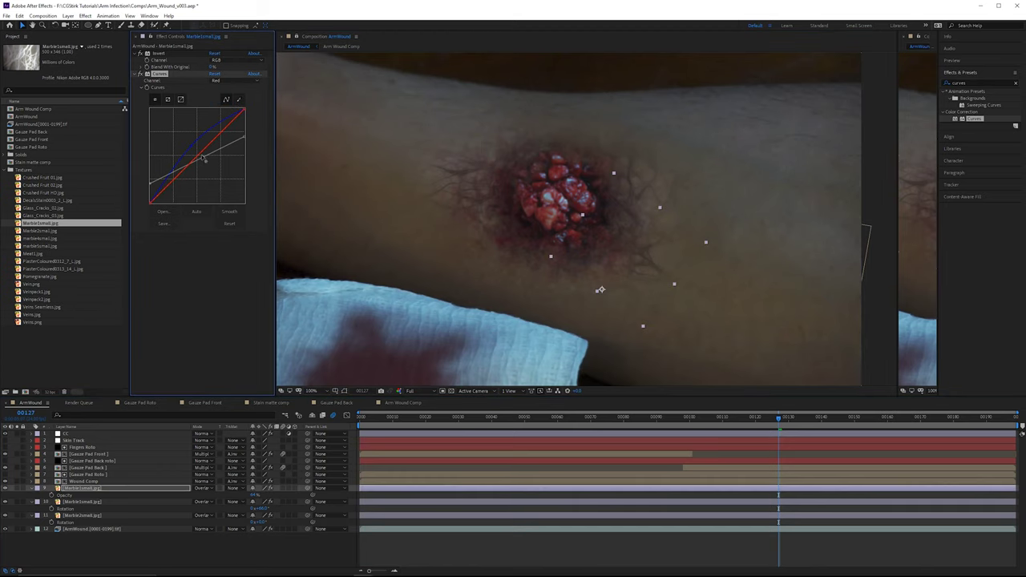
{"action": "left_click_drag", "start_coordinate": [192, 144], "coordinate": [201, 151]}
Step: Raise the red channel in the left Marble1small layer's Curves effect
{"action": "left_click", "coordinate": [105, 501]}
{"action": "left_click", "coordinate": [243, 81]}
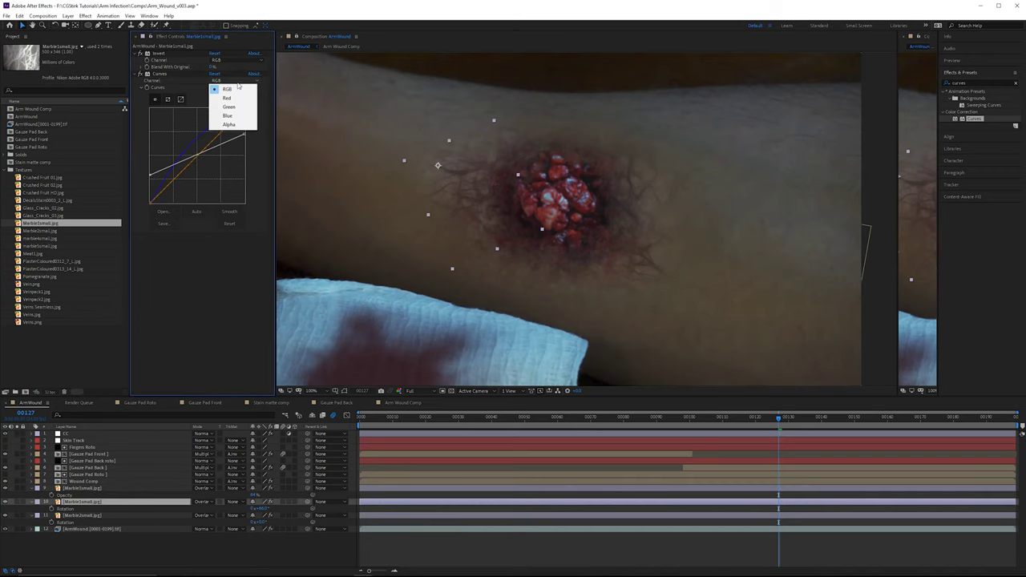
{"action": "left_click", "coordinate": [231, 99]}
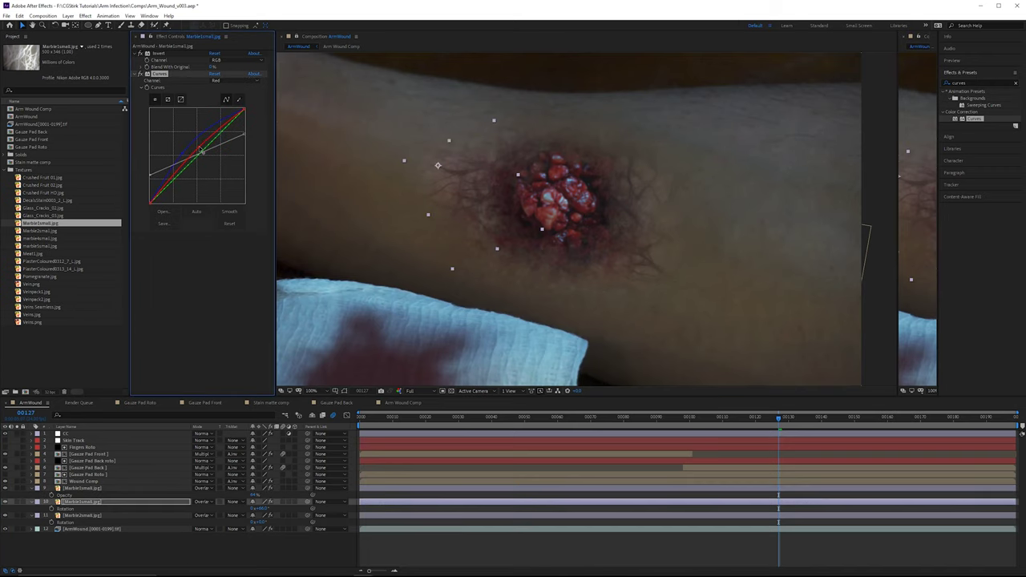
Step: Raise the red channel in the Curves effect of the Marble2small layer
{"action": "key", "text": "ctrl+Down"}
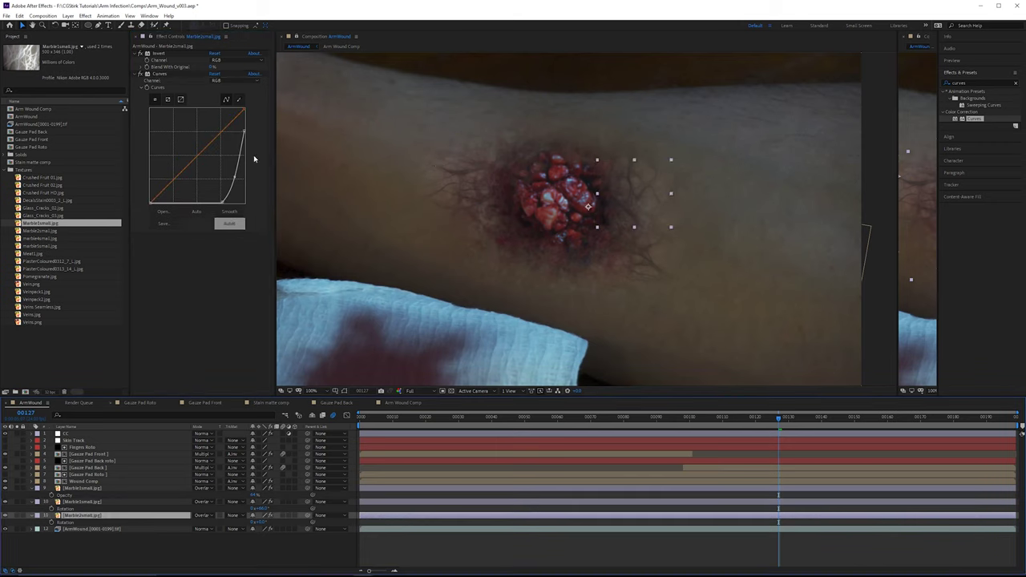
{"action": "left_click", "coordinate": [234, 82]}
{"action": "left_click", "coordinate": [230, 98]}
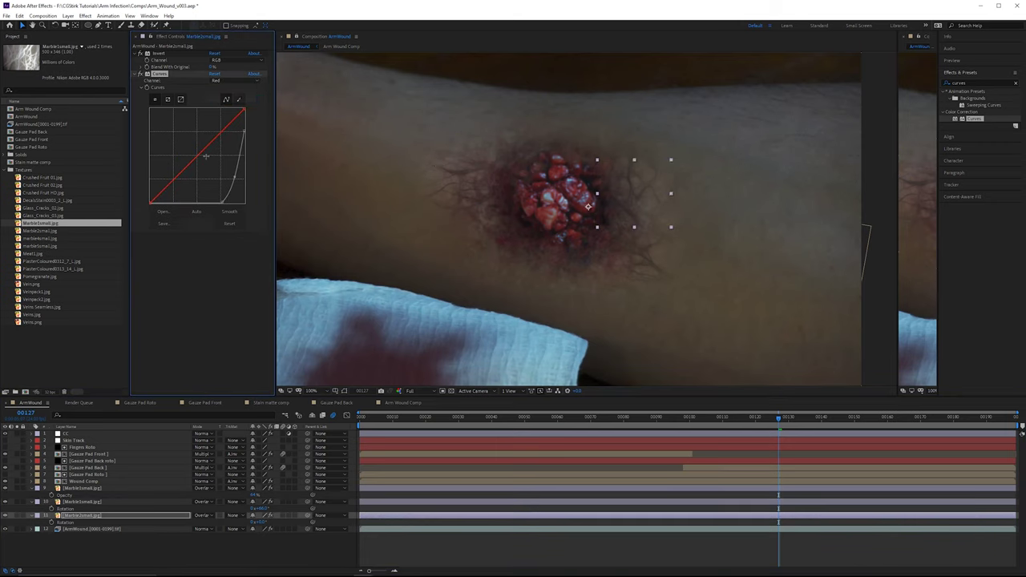
{"action": "left_click_drag", "start_coordinate": [191, 149], "coordinate": [195, 154]}
Step: Toggle the marble layers' visibility off and back on and examine how the veins blend around the wound
{"action": "left_click", "coordinate": [8, 517]}
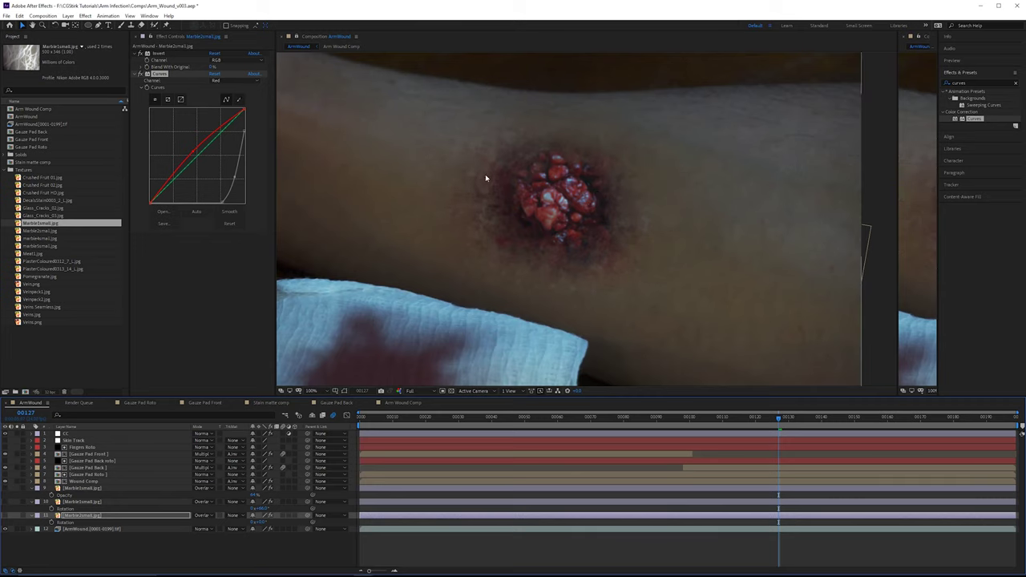
{"action": "key", "text": "period"}
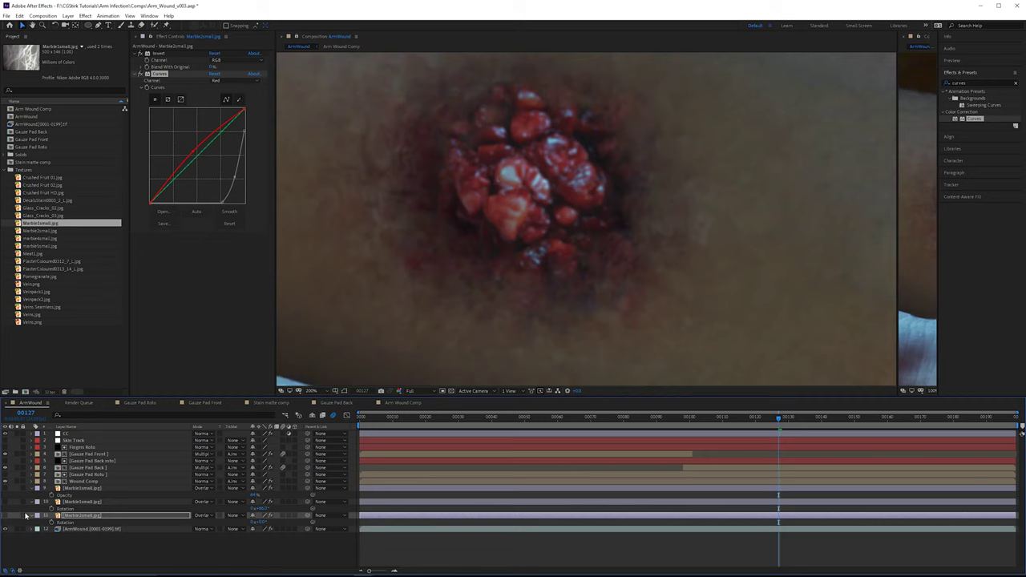
{"action": "left_click", "coordinate": [8, 517]}
{"action": "left_click", "coordinate": [7, 502]}
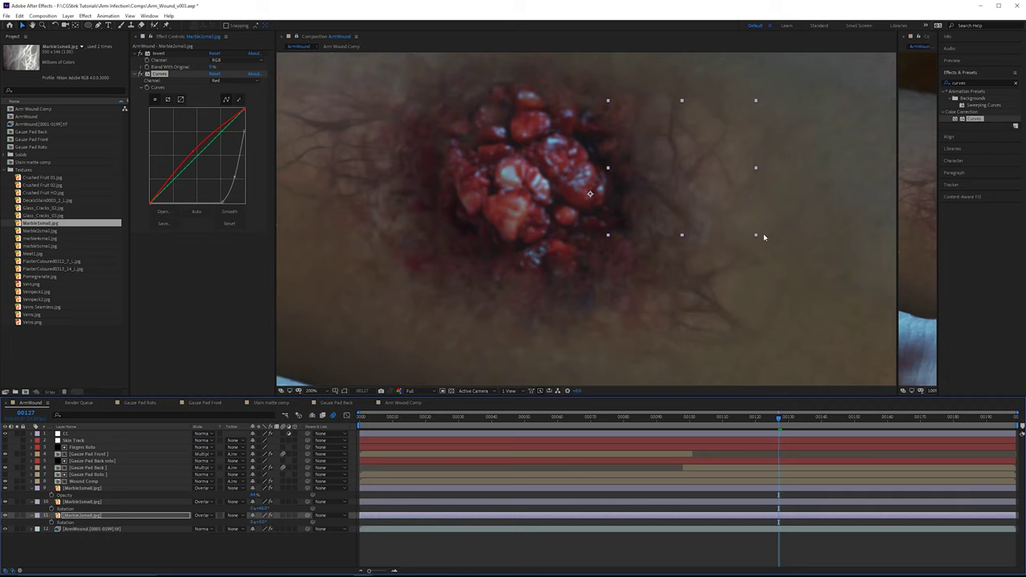
{"action": "left_click_drag", "start_coordinate": [461, 97], "coordinate": [524, 134]}
{"action": "scroll", "coordinate": [517, 224], "scroll_direction": "down", "scroll_amount": 1}
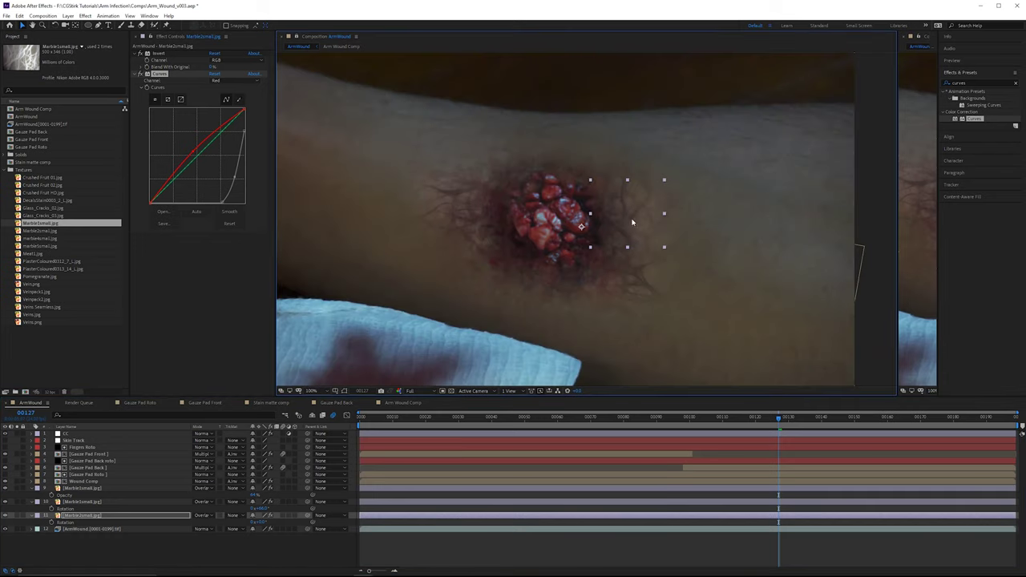
{"action": "scroll", "coordinate": [609, 268], "scroll_direction": "up", "scroll_amount": 1}
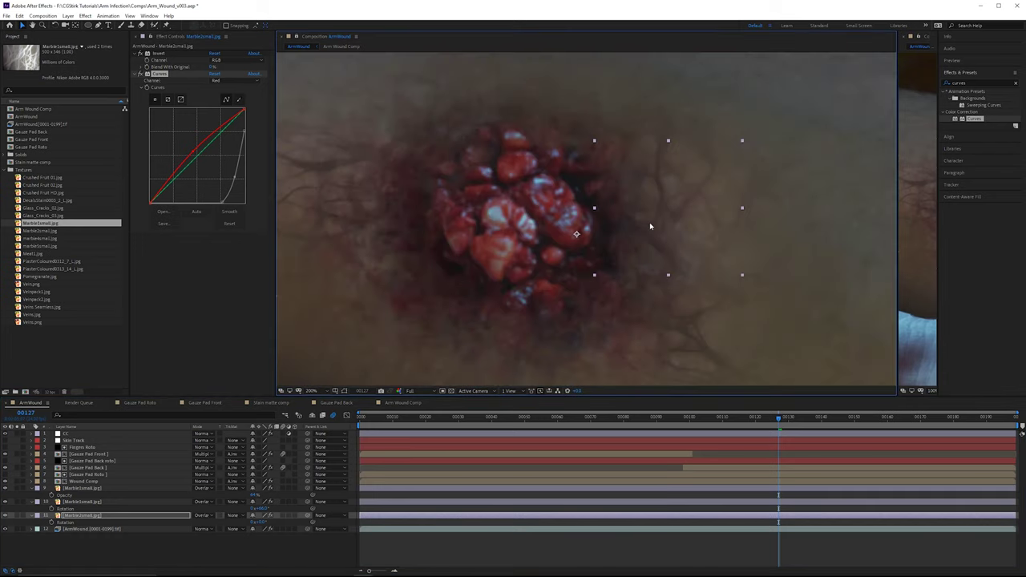
{"action": "left_click_drag", "start_coordinate": [534, 209], "coordinate": [517, 182]}
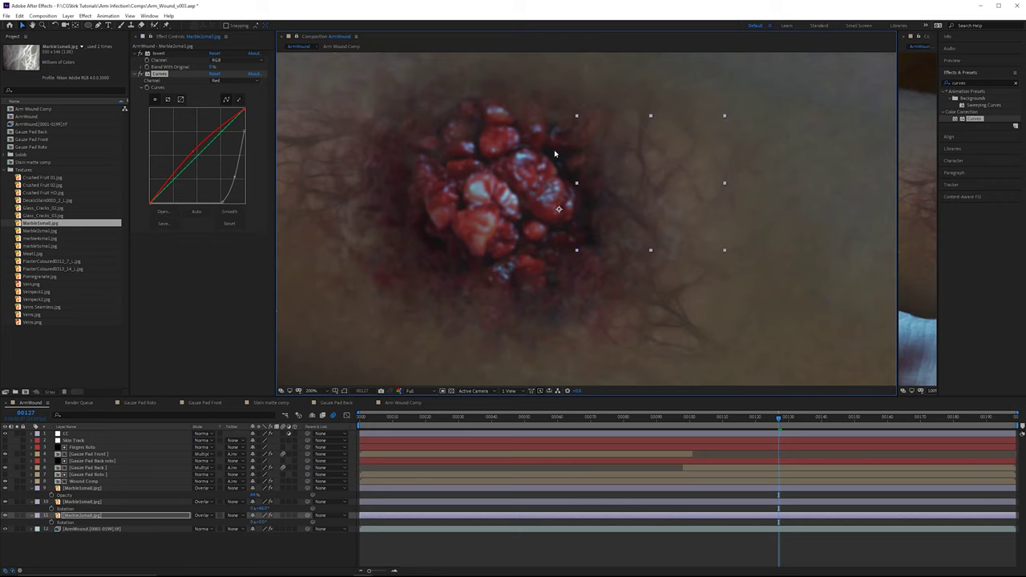
Step: Parent the three marble layers to the Wound Comp layer
{"action": "left_click_drag", "start_coordinate": [564, 167], "coordinate": [595, 157]}
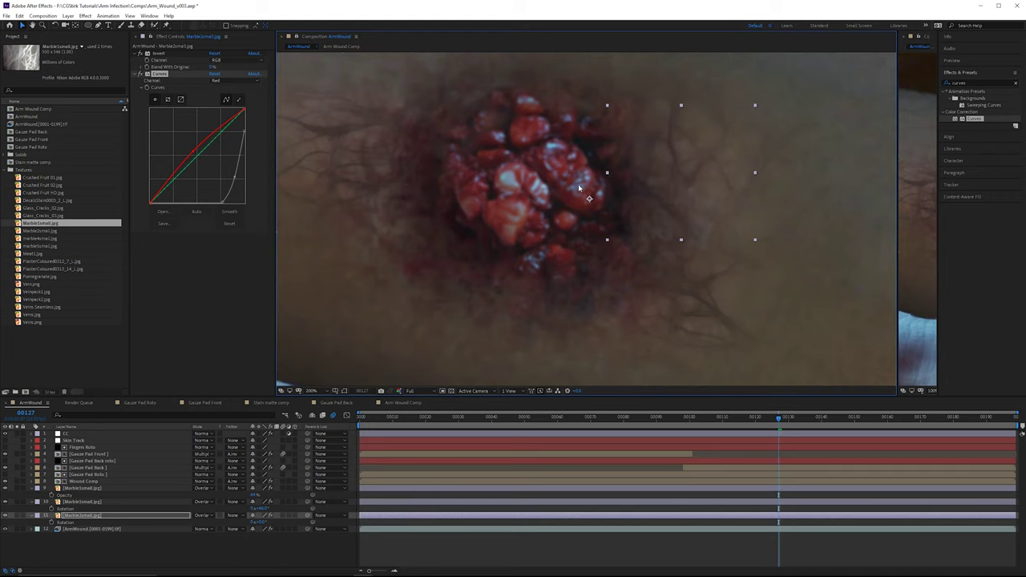
{"action": "scroll", "coordinate": [579, 188], "scroll_direction": "down", "scroll_amount": 1}
{"action": "left_click_drag", "start_coordinate": [580, 321], "coordinate": [539, 325]}
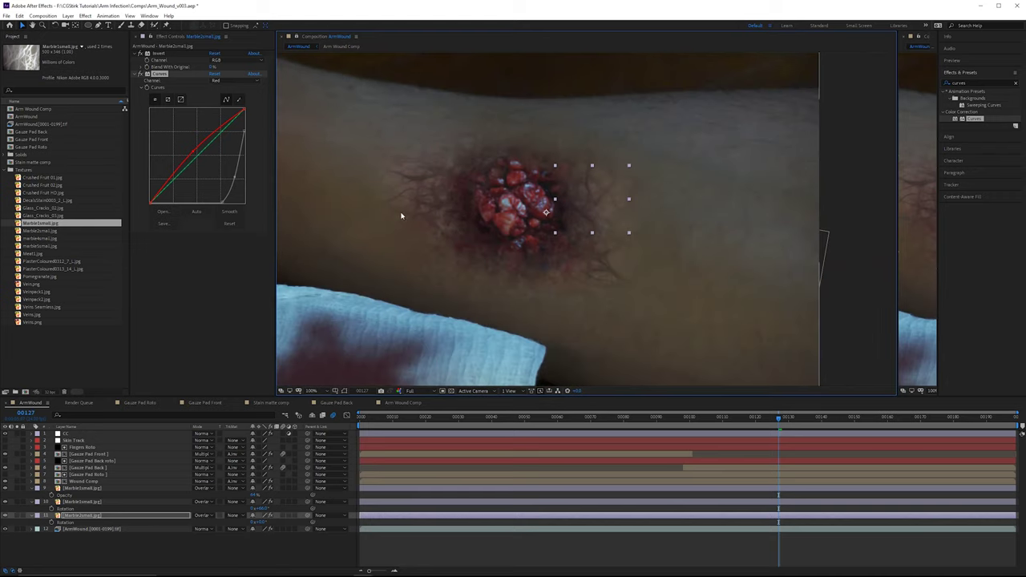
{"action": "scroll", "coordinate": [511, 239], "scroll_direction": "up", "scroll_amount": 1}
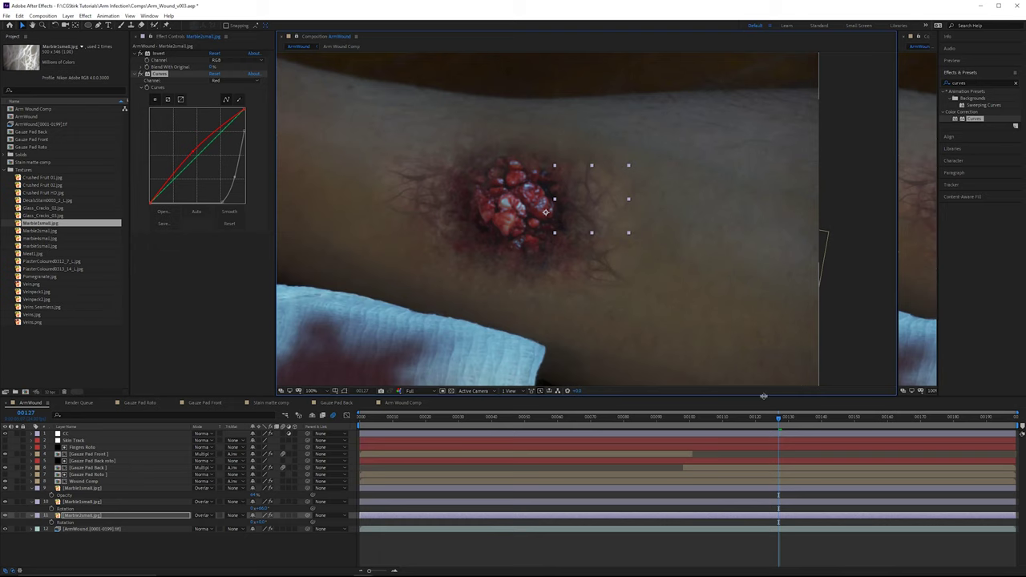
{"action": "left_click", "coordinate": [83, 488]}
{"action": "left_click", "coordinate": [73, 517], "text": "shift"}
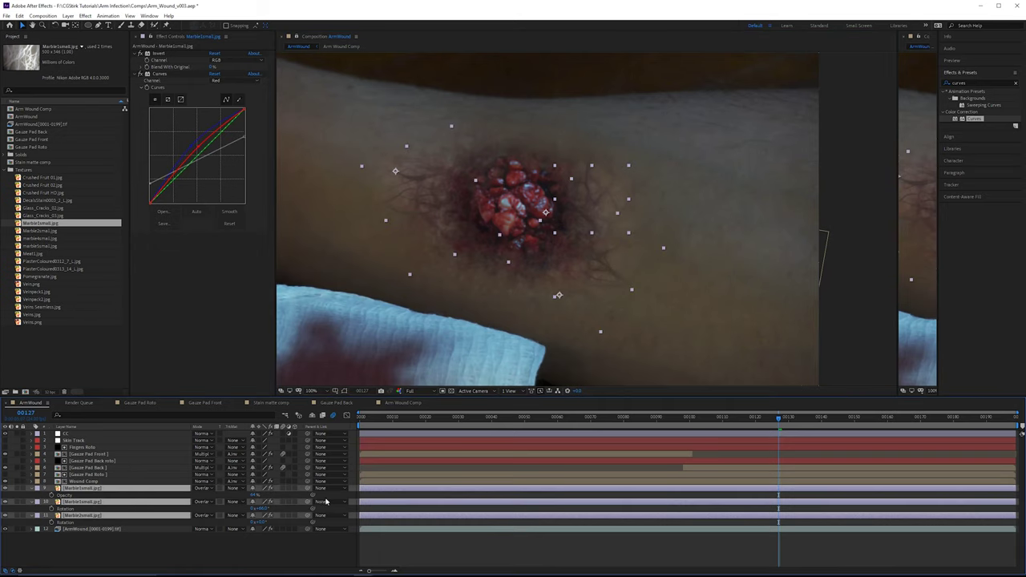
{"action": "left_click", "coordinate": [324, 489]}
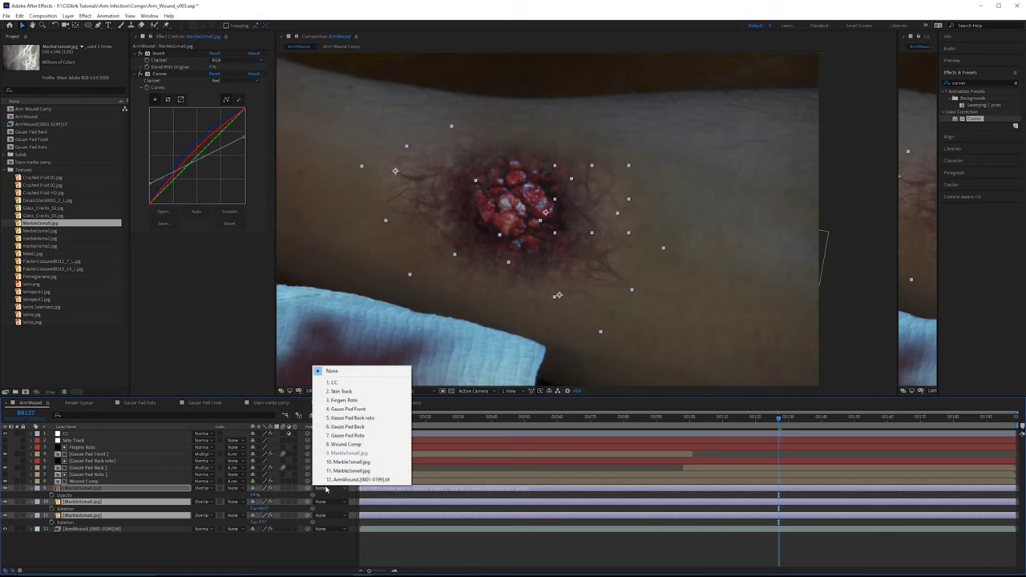
{"action": "left_click", "coordinate": [341, 445]}
Step: Parent the Wound Comp layer to Skin Track and scrub the timeline to check how the wound and veins follow the arm
{"action": "left_click", "coordinate": [104, 485]}
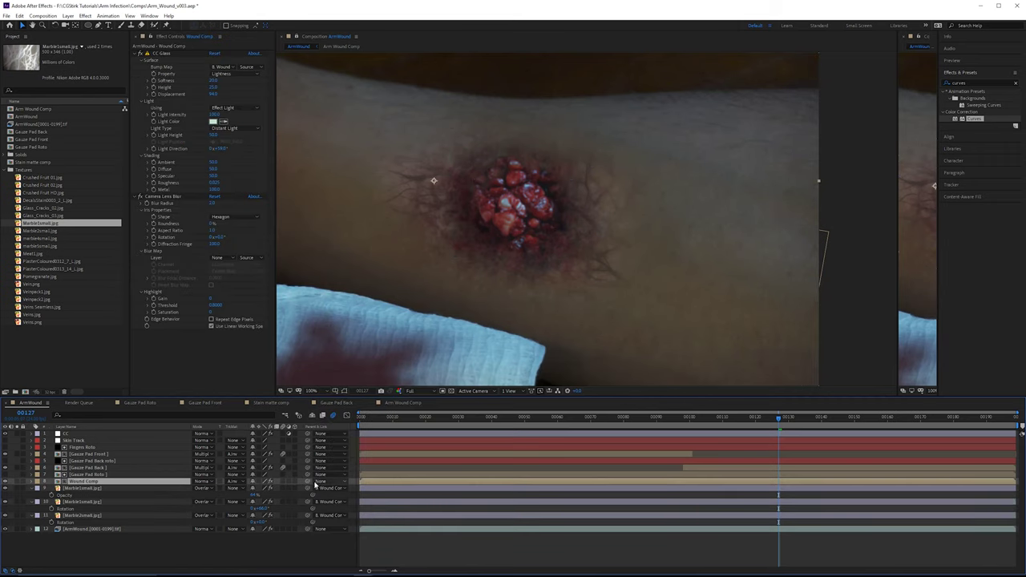
{"action": "left_click_drag", "start_coordinate": [175, 482], "coordinate": [91, 441]}
{"action": "left_click", "coordinate": [730, 416]}
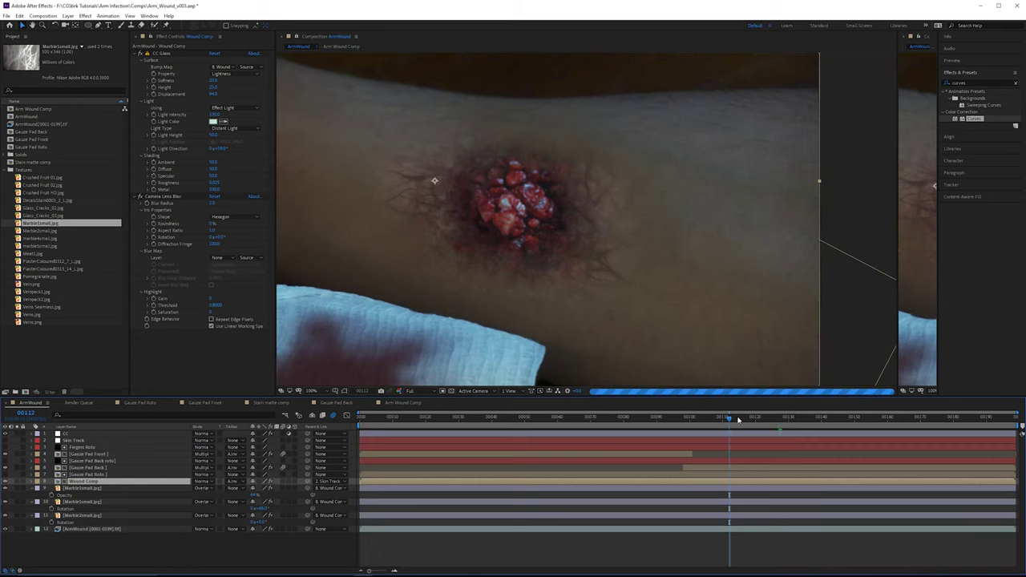
{"action": "left_click", "coordinate": [782, 419]}
{"action": "left_click", "coordinate": [808, 419]}
{"action": "left_click_drag", "start_coordinate": [833, 420], "coordinate": [676, 450]}
{"action": "key", "text": "space"}
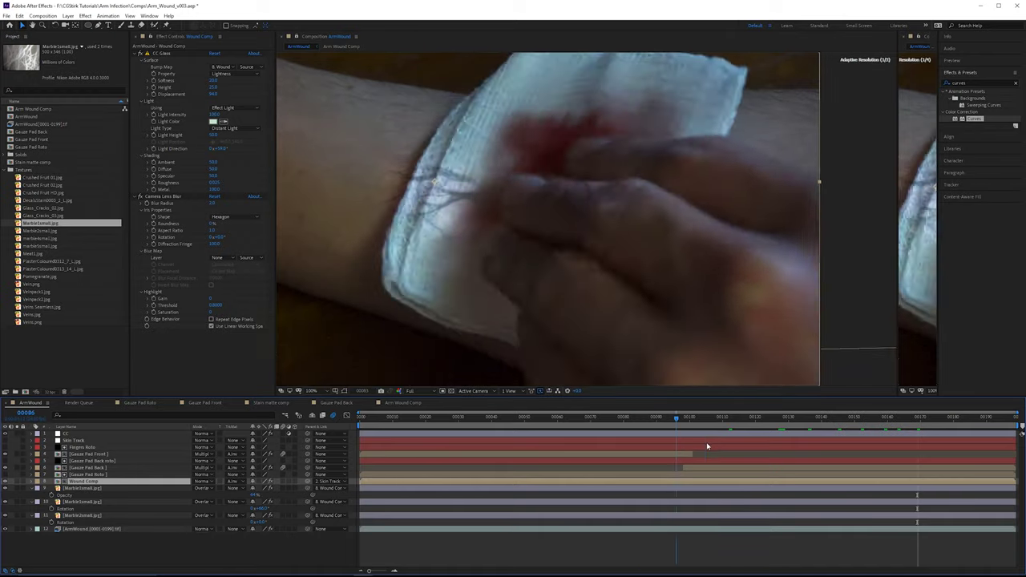
Step: Paste a copy of the Gauze Pad Roto layer directly above each of the three marble layers
{"action": "left_click", "coordinate": [93, 488]}
{"action": "key", "text": "ctrl+v"}
{"action": "left_click", "coordinate": [93, 517]}
{"action": "key", "text": "ctrl+v"}
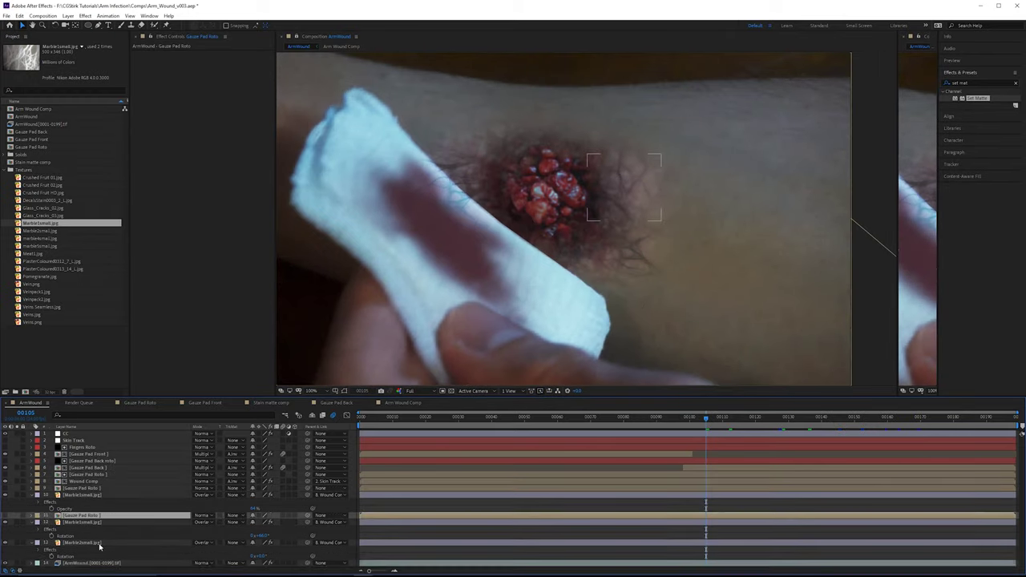
{"action": "left_click", "coordinate": [101, 545]}
{"action": "key", "text": "ctrl+v"}
Step: Set the three marble layers' track mattes to Alpha Inverted Matte using Gauze Pad Roto, and scrub the timeline to check the gauze overlap
{"action": "left_click", "coordinate": [101, 550]}
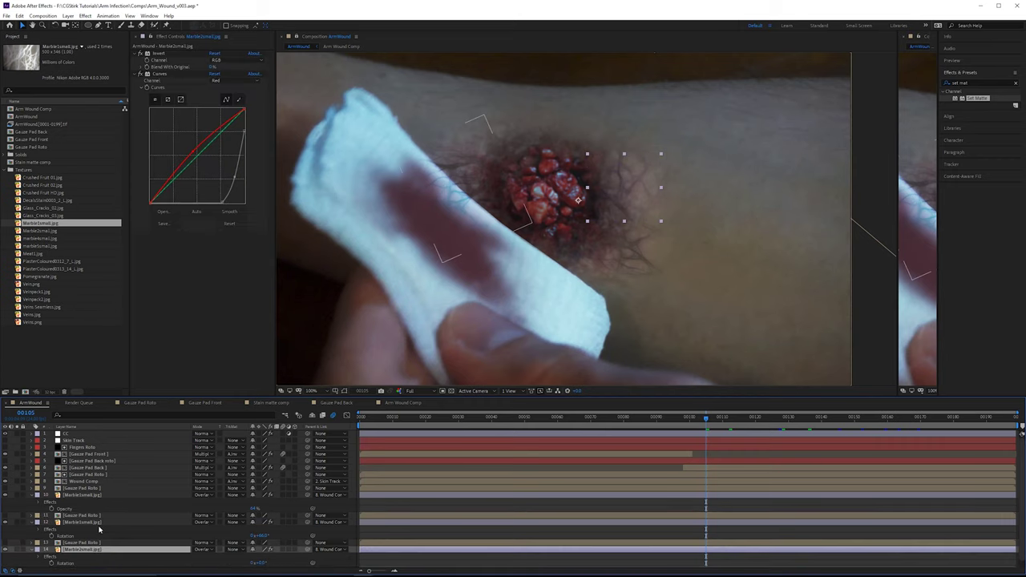
{"action": "left_click", "coordinate": [98, 523], "text": "ctrl"}
{"action": "left_click", "coordinate": [141, 494], "text": "ctrl"}
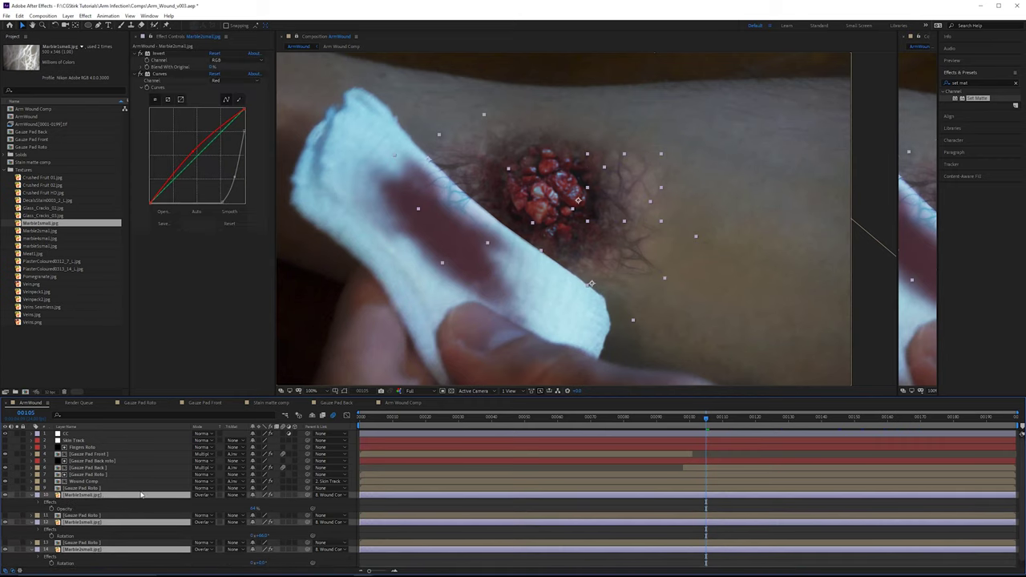
{"action": "left_click", "coordinate": [233, 495]}
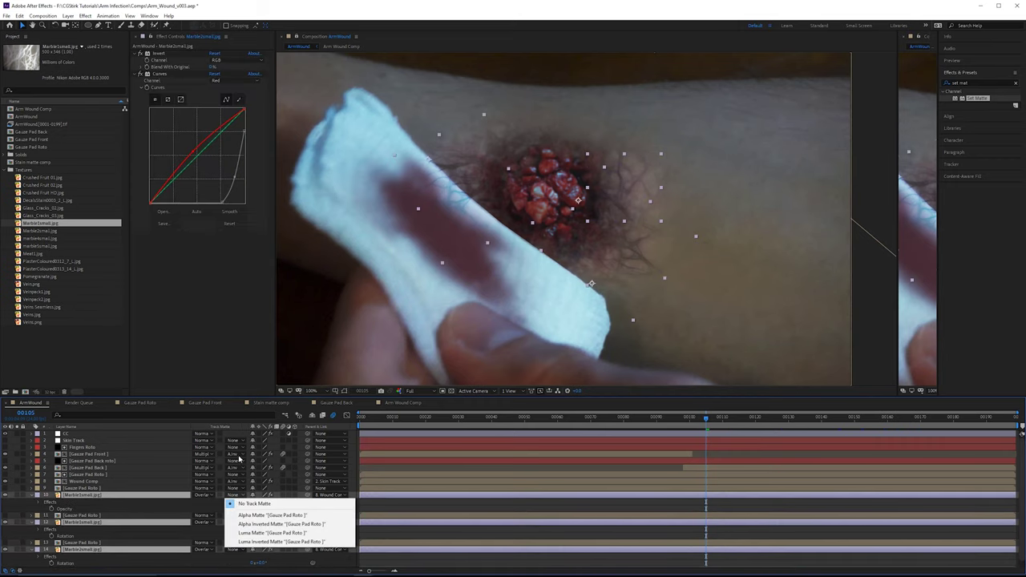
{"action": "left_click", "coordinate": [281, 525]}
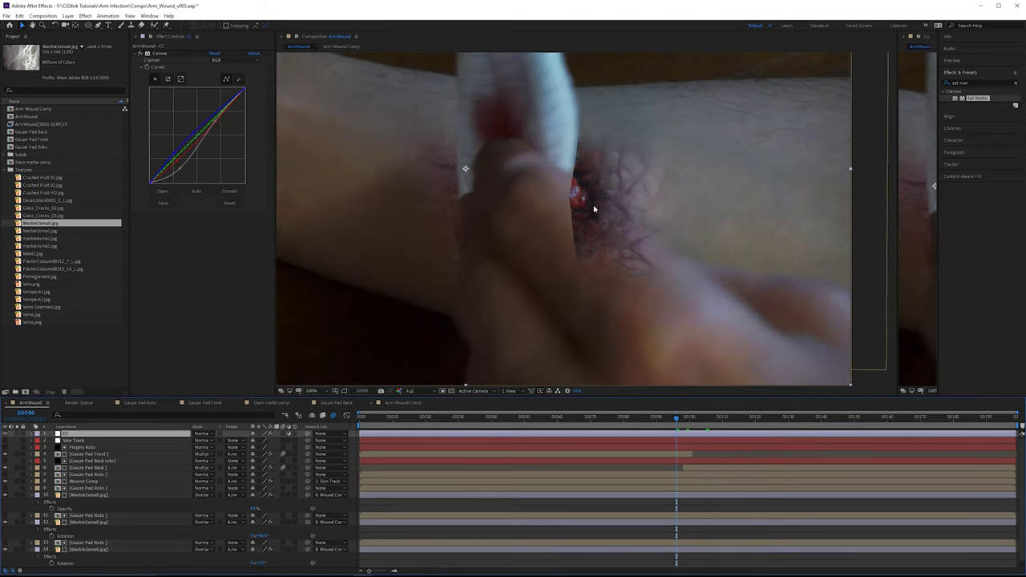
{"action": "left_click_drag", "start_coordinate": [639, 421], "coordinate": [742, 421]}
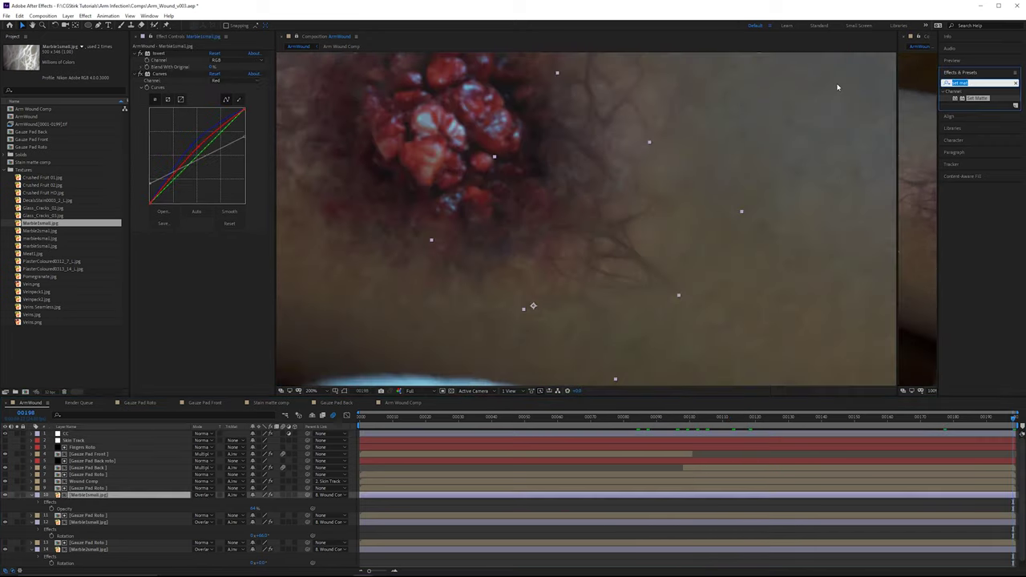
Step: Add the Camera Lens Blur effect to the topmost Marble1small layer
{"action": "type", "text": "camera"}
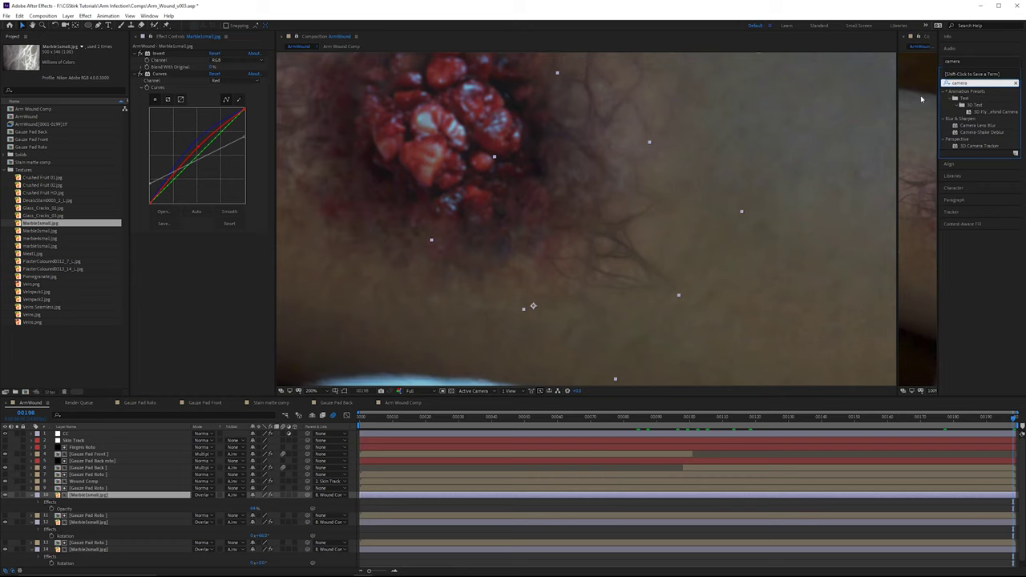
{"action": "left_click_drag", "start_coordinate": [977, 125], "coordinate": [202, 253]}
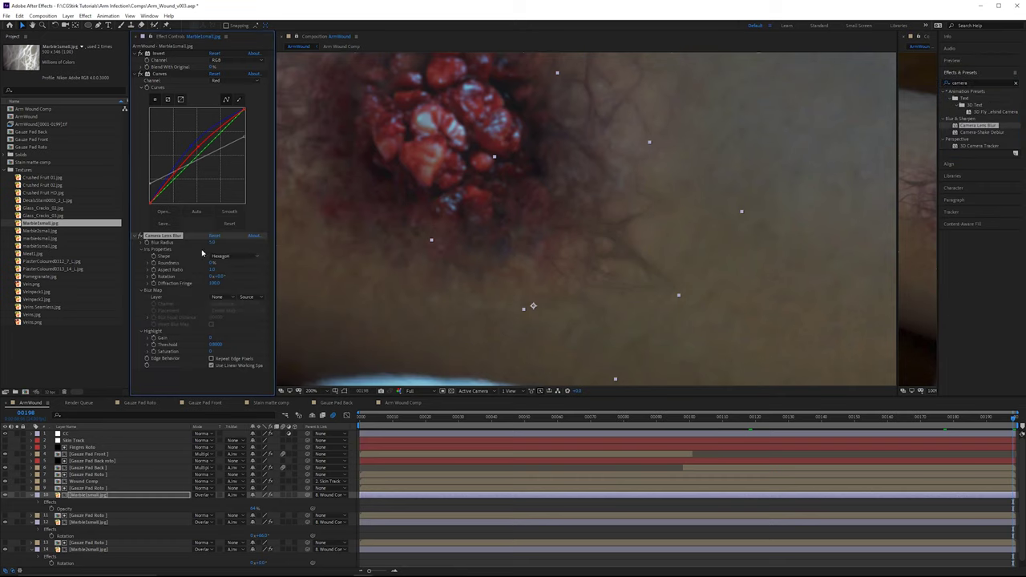
{"action": "left_click", "coordinate": [88, 522]}
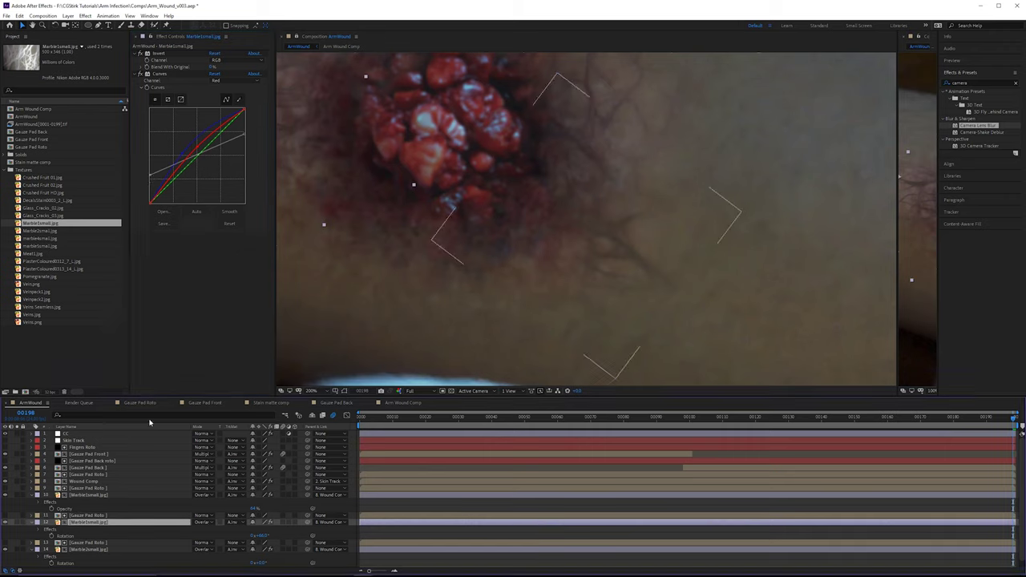
{"action": "left_click", "coordinate": [108, 550]}
Step: Add Urban Flow.jpg as a layer below Gauze Pad Back, rotate it and position it over the wound
{"action": "scroll", "coordinate": [613, 273], "scroll_direction": "down", "scroll_amount": 2}
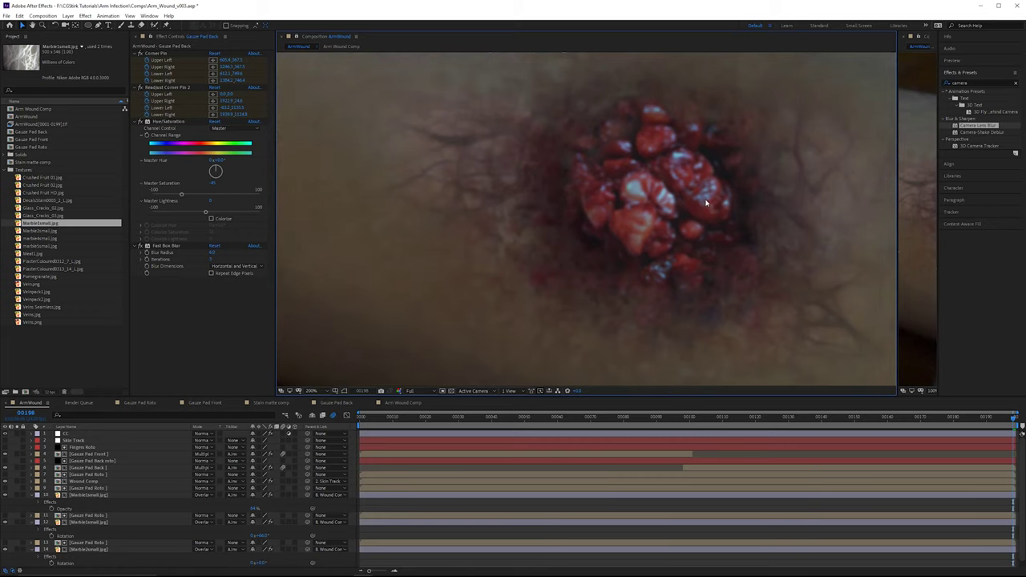
{"action": "left_click_drag", "start_coordinate": [662, 193], "coordinate": [446, 170]}
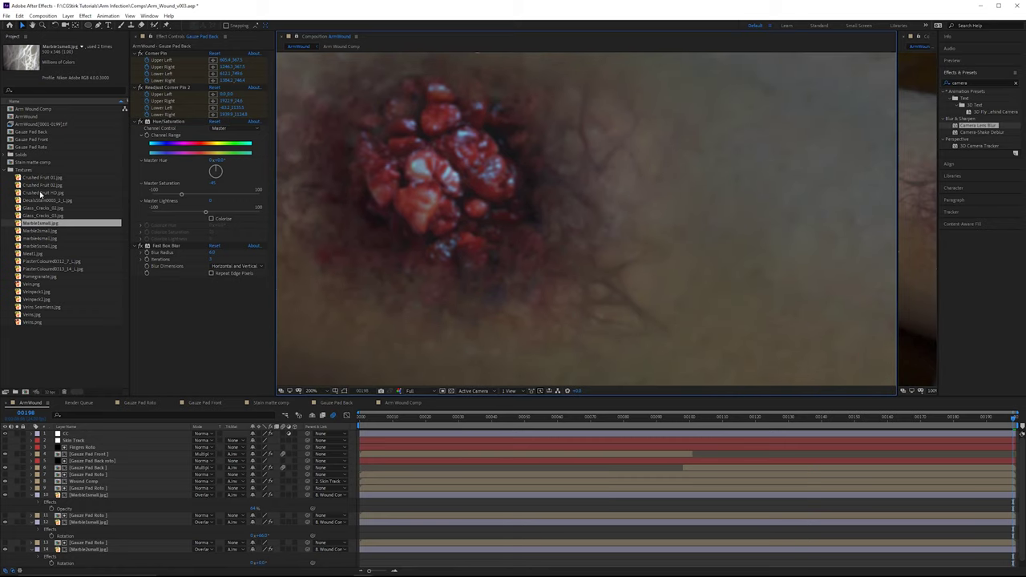
{"action": "left_click_drag", "start_coordinate": [39, 284], "coordinate": [137, 481]}
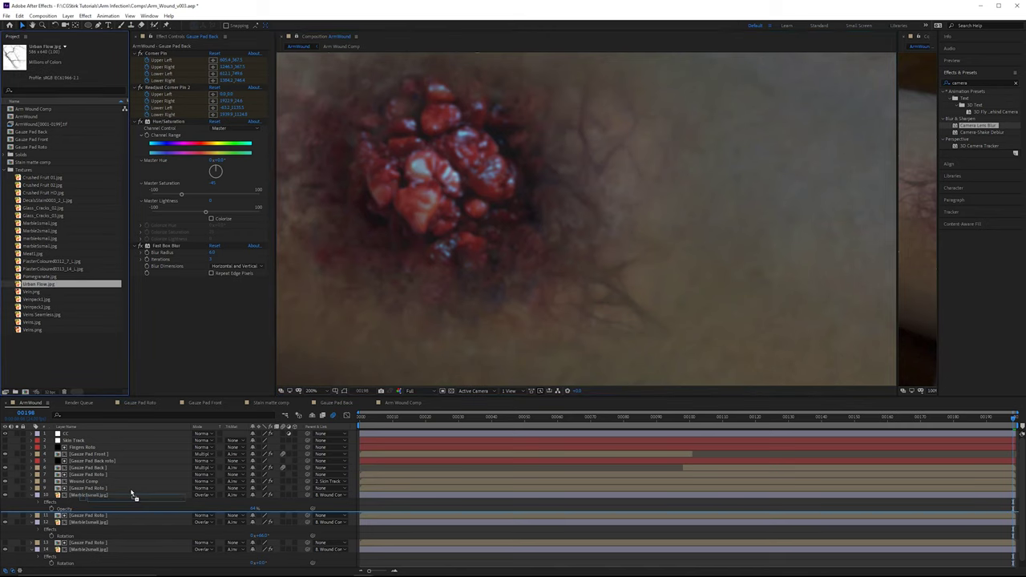
{"action": "scroll", "coordinate": [451, 225], "scroll_direction": "down", "scroll_amount": 1}
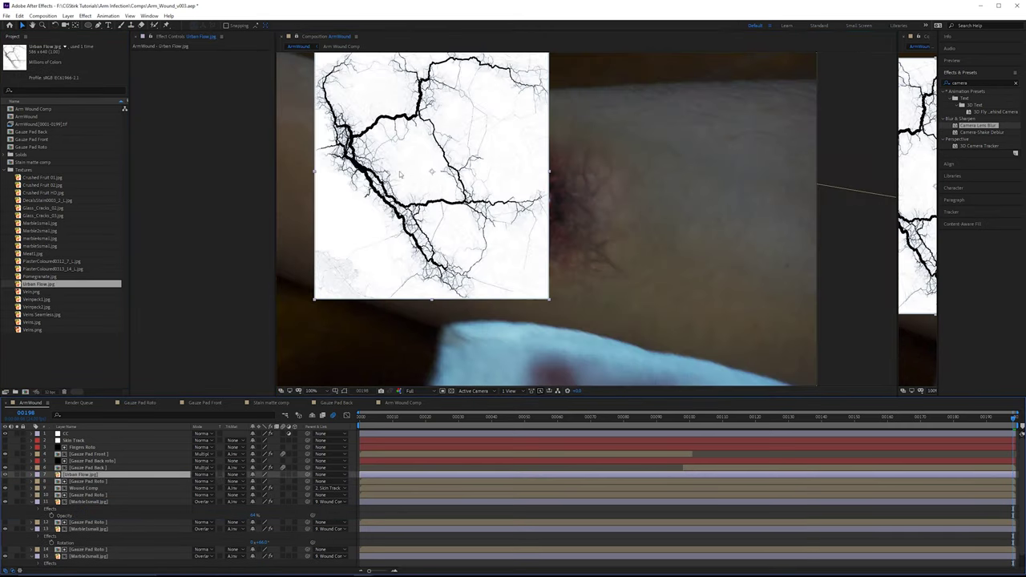
{"action": "left_click_drag", "start_coordinate": [400, 175], "coordinate": [596, 258]}
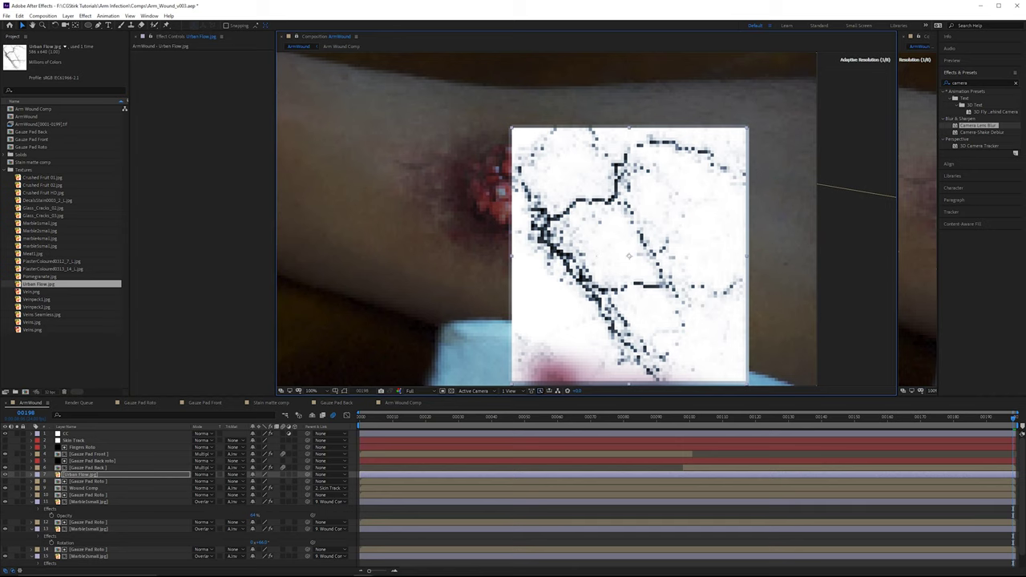
{"action": "key", "text": "r"}
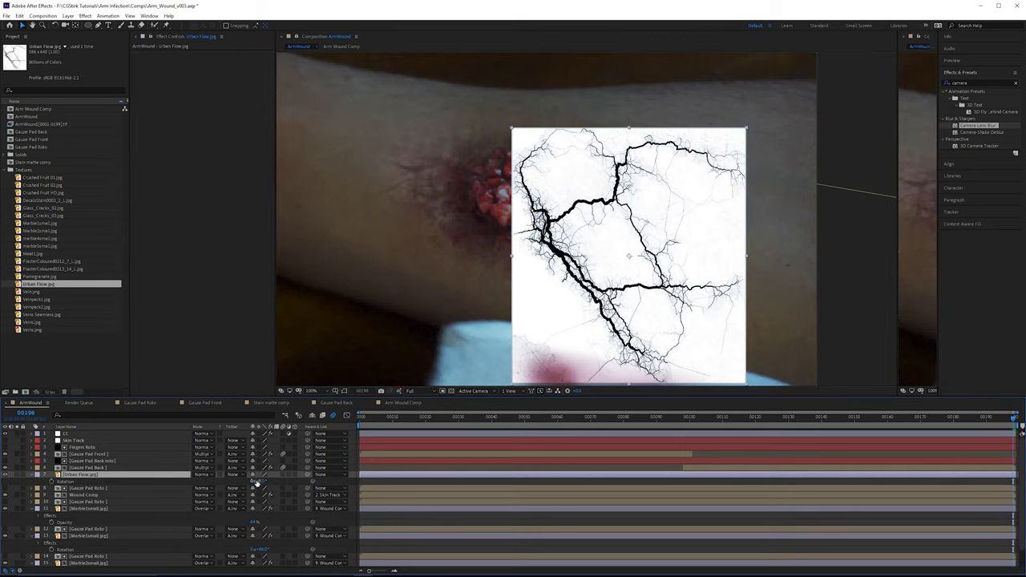
{"action": "left_click_drag", "start_coordinate": [257, 482], "coordinate": [328, 481]}
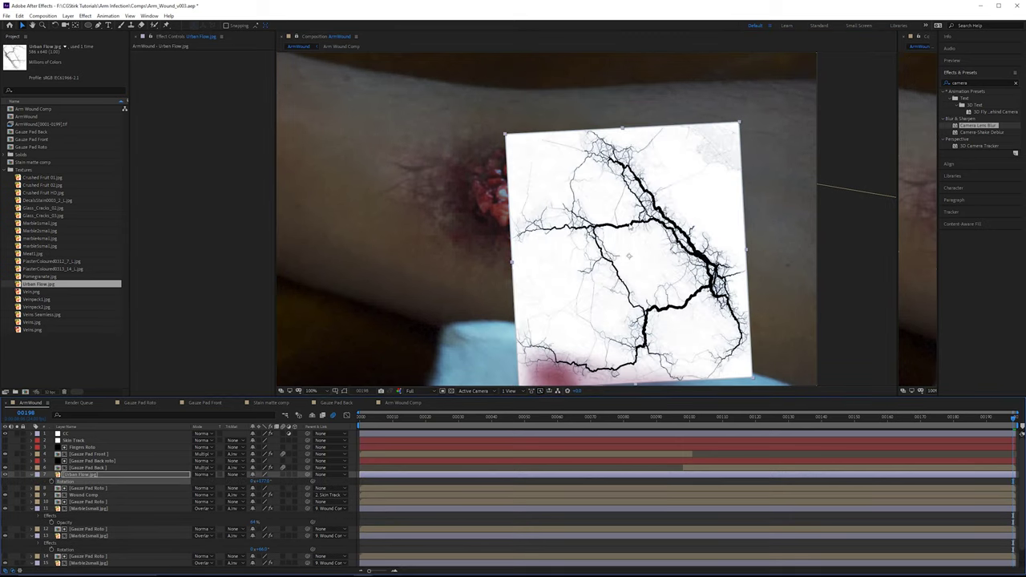
{"action": "left_click_drag", "start_coordinate": [629, 226], "coordinate": [528, 191]}
{"action": "left_click_drag", "start_coordinate": [268, 482], "coordinate": [228, 480]}
Step: Apply the Extract effect to the Urban Flow layer and lower its white point to key out the white background
{"action": "scroll", "coordinate": [539, 225], "scroll_direction": "up", "scroll_amount": 3}
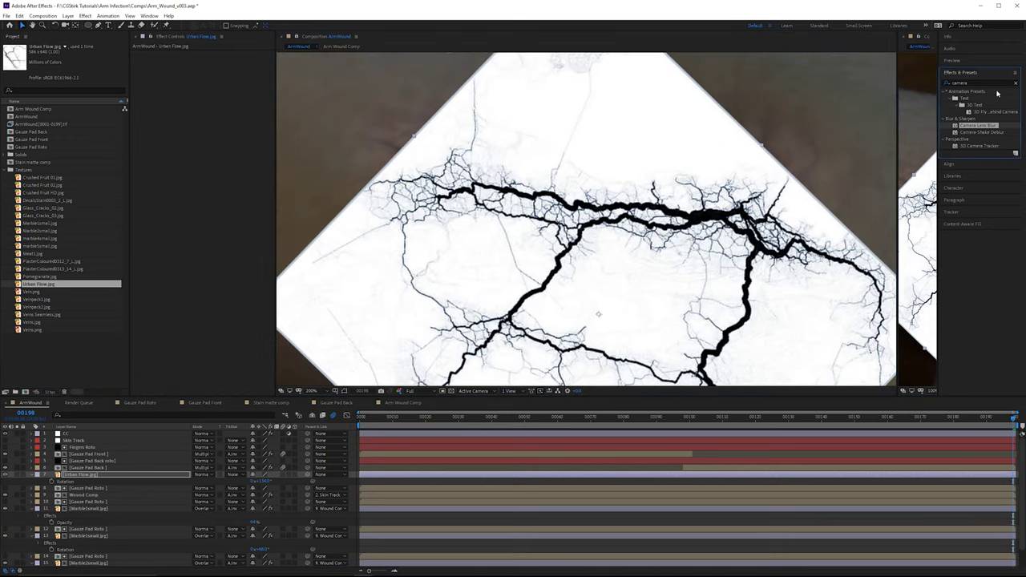
{"action": "left_click", "coordinate": [991, 83]}
{"action": "type", "text": "extract"}
{"action": "left_click_drag", "start_coordinate": [967, 118], "coordinate": [181, 177]}
{"action": "scroll", "coordinate": [561, 220], "scroll_direction": "up", "scroll_amount": 1}
{"action": "left_click_drag", "start_coordinate": [250, 98], "coordinate": [153, 100]}
{"action": "scroll", "coordinate": [705, 191], "scroll_direction": "down", "scroll_amount": 2}
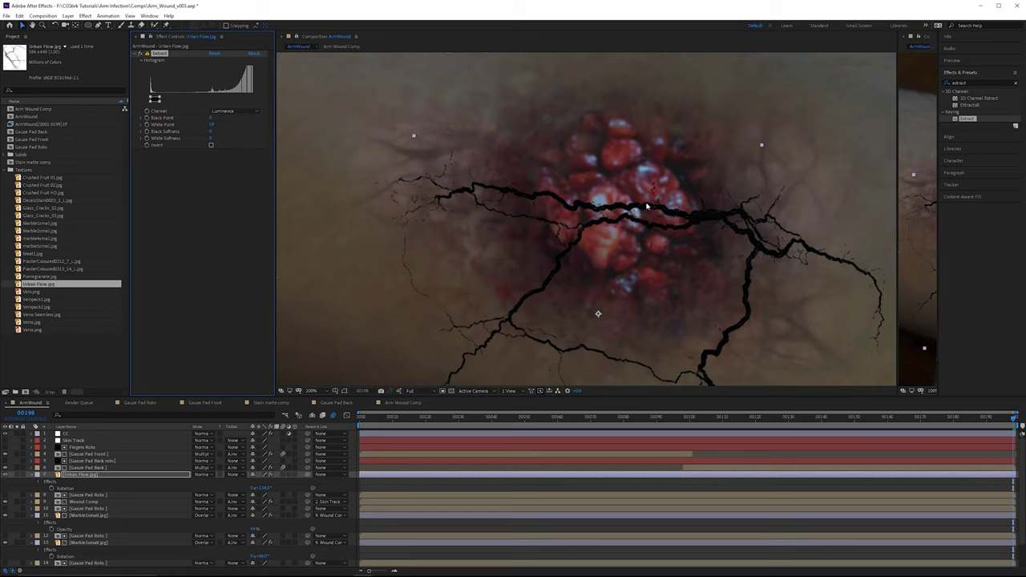
Step: Set the Urban Flow layer's rotation to 145° and reposition its dark branches around the wound
{"action": "left_click_drag", "start_coordinate": [583, 206], "coordinate": [596, 166]}
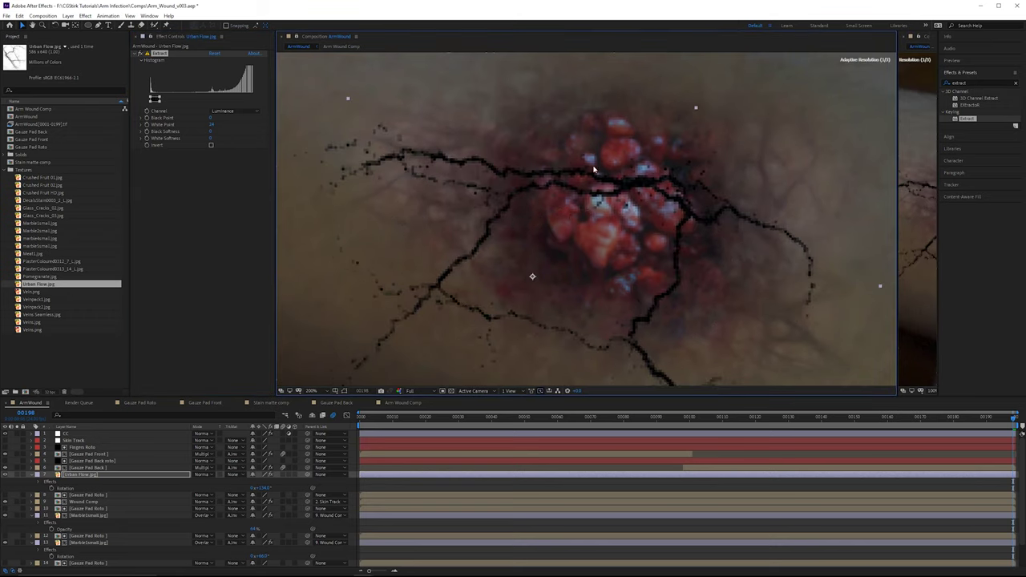
{"action": "left_click", "coordinate": [264, 488]}
{"action": "type", "text": "14"}
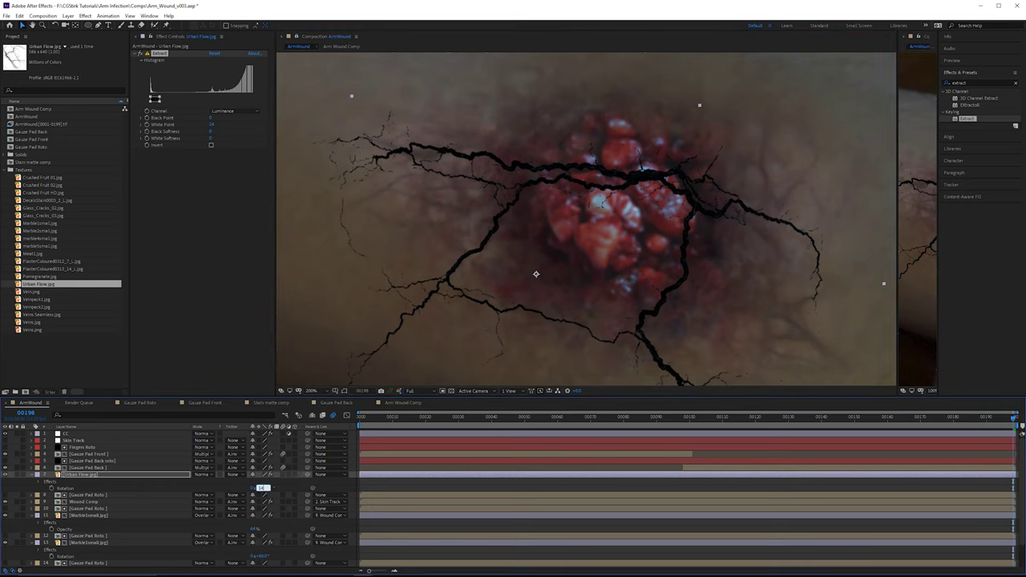
{"action": "type", "text": "5"}
{"action": "key", "text": "Return"}
{"action": "scroll", "coordinate": [558, 136], "scroll_direction": "down", "scroll_amount": 1}
{"action": "left_click_drag", "start_coordinate": [557, 122], "coordinate": [555, 94]}
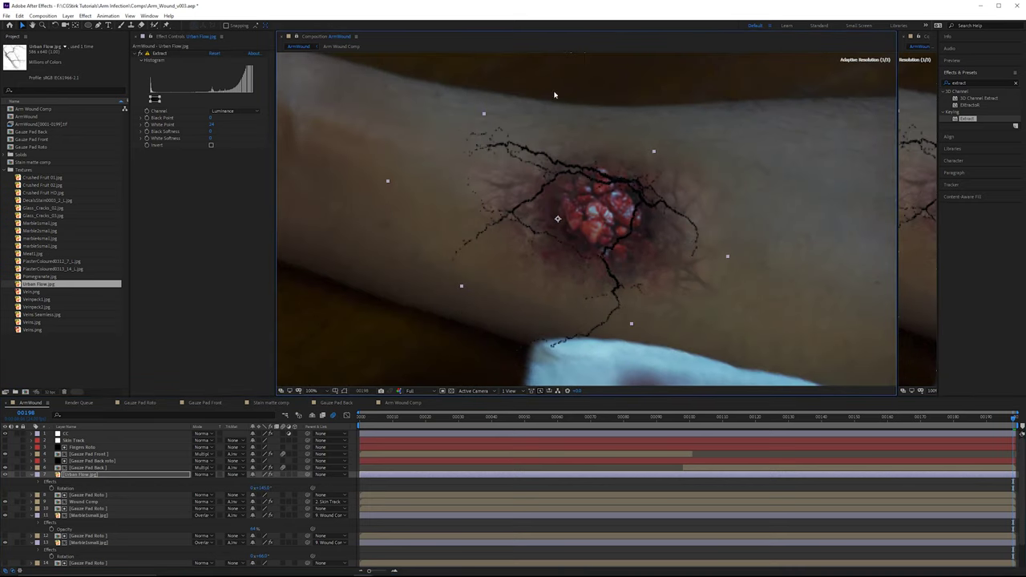
{"action": "left_click_drag", "start_coordinate": [613, 176], "coordinate": [624, 172]}
Step: Draw a closed mask around the Urban Flow branch below the wound and set the mask mode to Subtract
{"action": "left_click", "coordinate": [98, 25]}
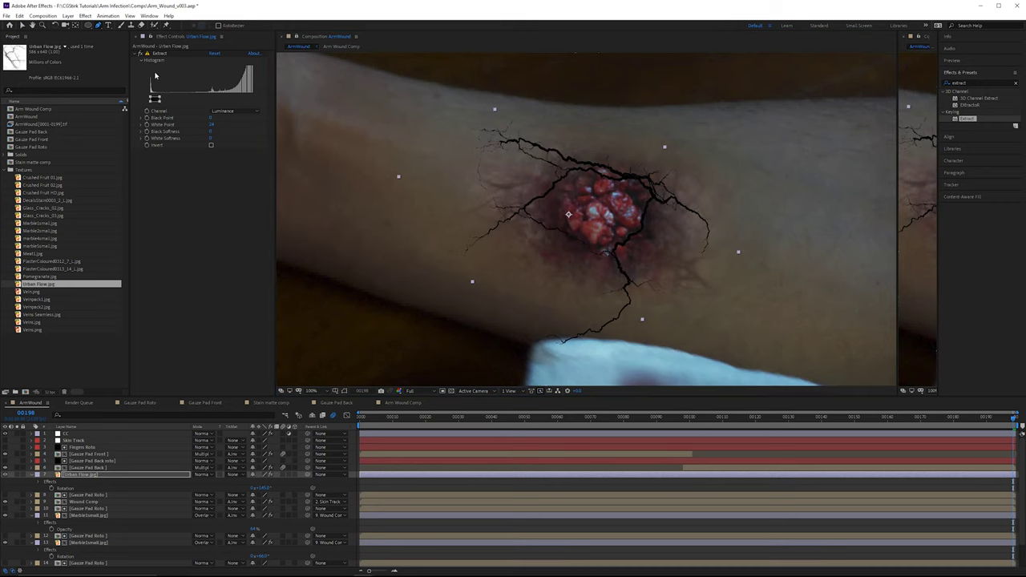
{"action": "left_click", "coordinate": [641, 267]}
{"action": "left_click", "coordinate": [547, 378]}
{"action": "left_click", "coordinate": [478, 374]}
{"action": "left_click", "coordinate": [491, 314]}
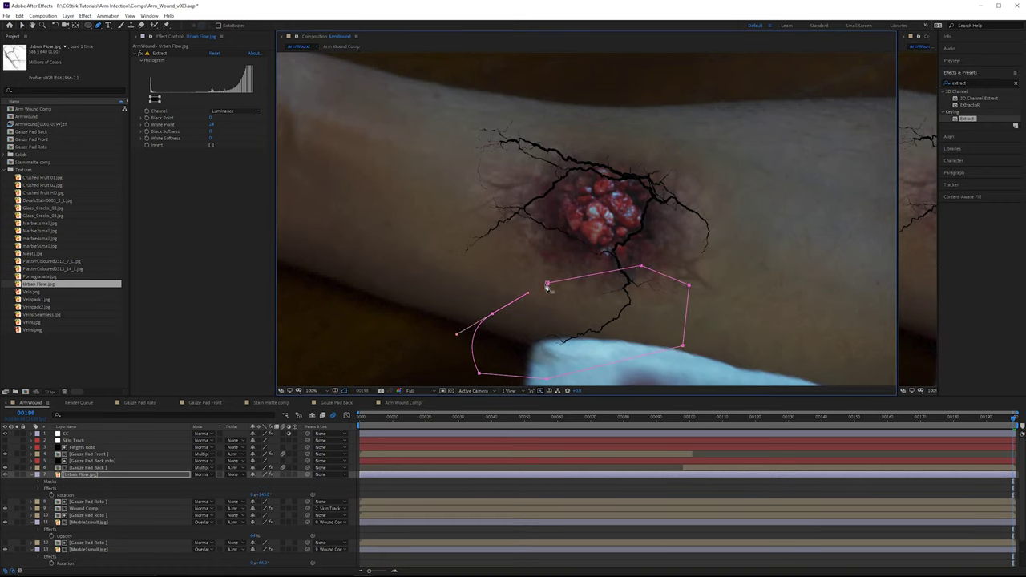
{"action": "left_click", "coordinate": [546, 282]}
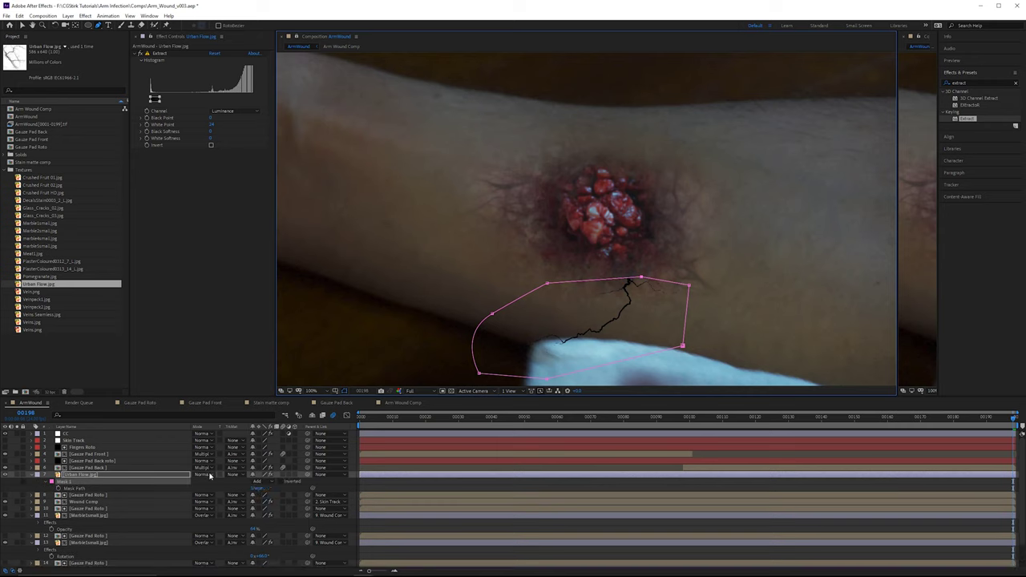
{"action": "left_click", "coordinate": [259, 481]}
{"action": "left_click", "coordinate": [266, 508]}
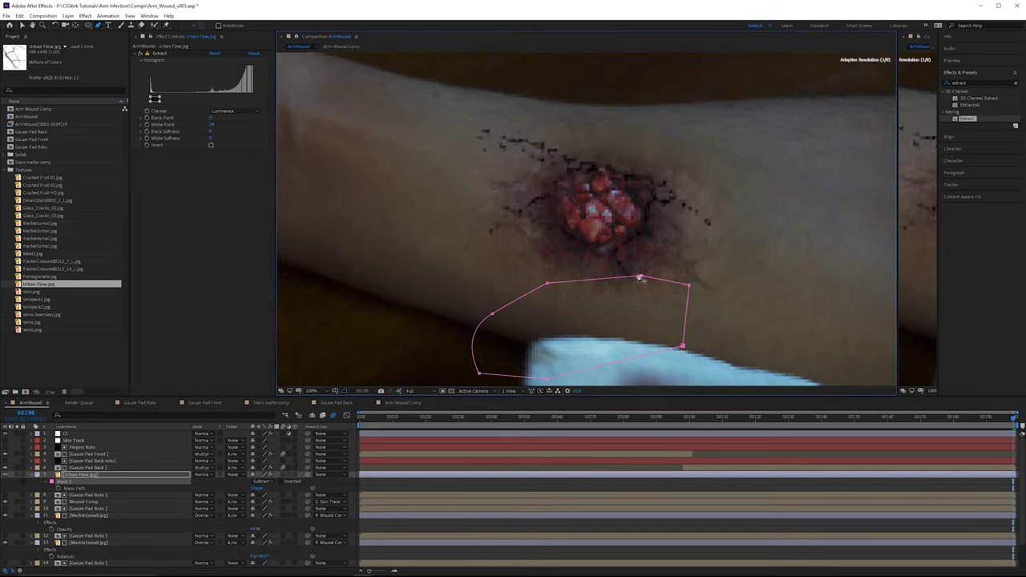
Step: Feather the Urban Flow layer's Subtract mask and move its corner below the wound outwards
{"action": "scroll", "coordinate": [582, 252], "scroll_direction": "up", "scroll_amount": 1}
{"action": "left_click", "coordinate": [105, 476]}
{"action": "left_click_drag", "start_coordinate": [269, 489], "coordinate": [285, 489]}
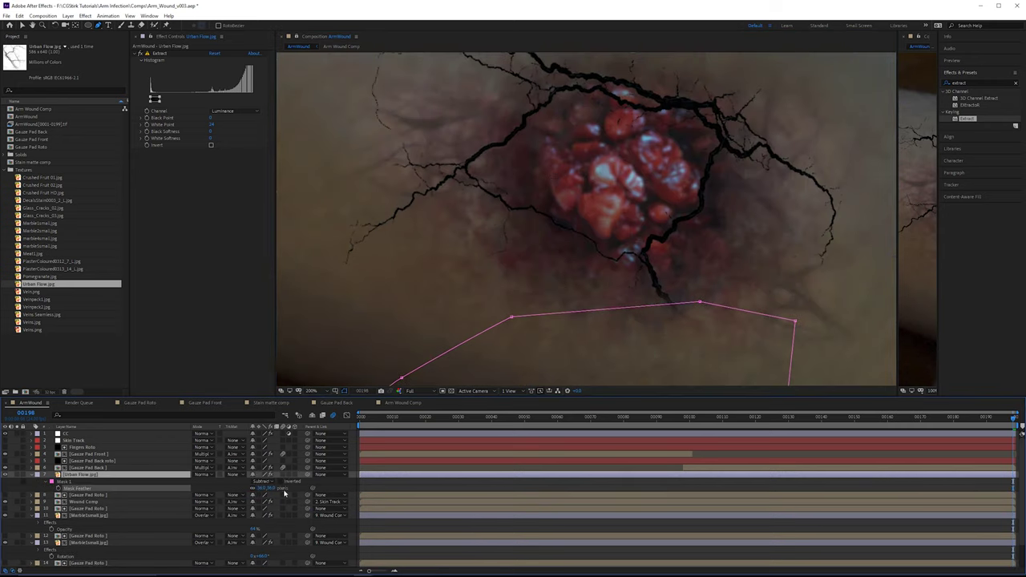
{"action": "left_click_drag", "start_coordinate": [795, 320], "coordinate": [830, 324]}
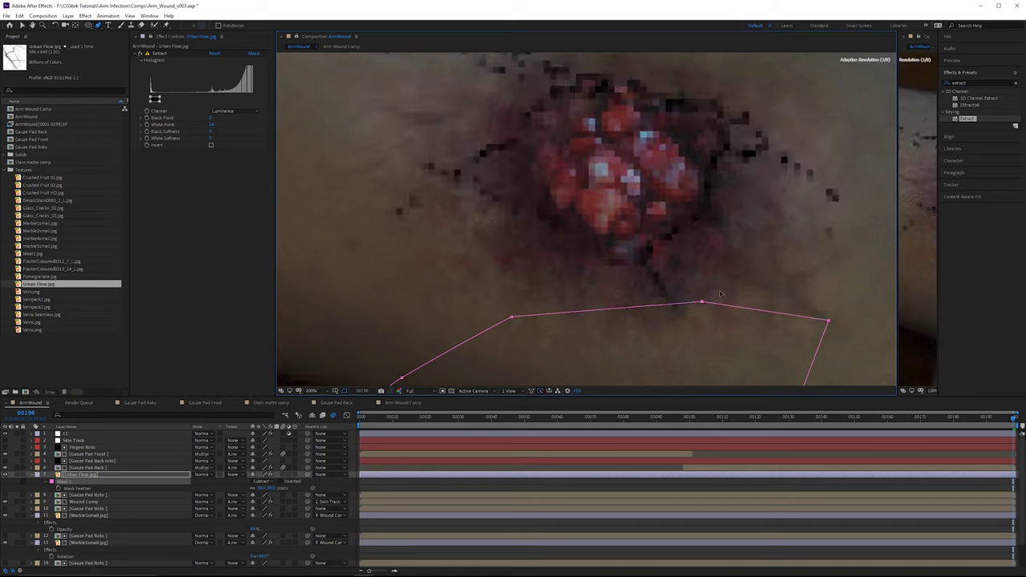
Step: Move the Urban Flow layer slightly down over the wound and set its rotation to 140°
{"action": "scroll", "coordinate": [548, 237], "scroll_direction": "down", "scroll_amount": 1}
{"action": "key", "text": "v"}
{"action": "left_click", "coordinate": [428, 371]}
{"action": "left_click", "coordinate": [632, 183]}
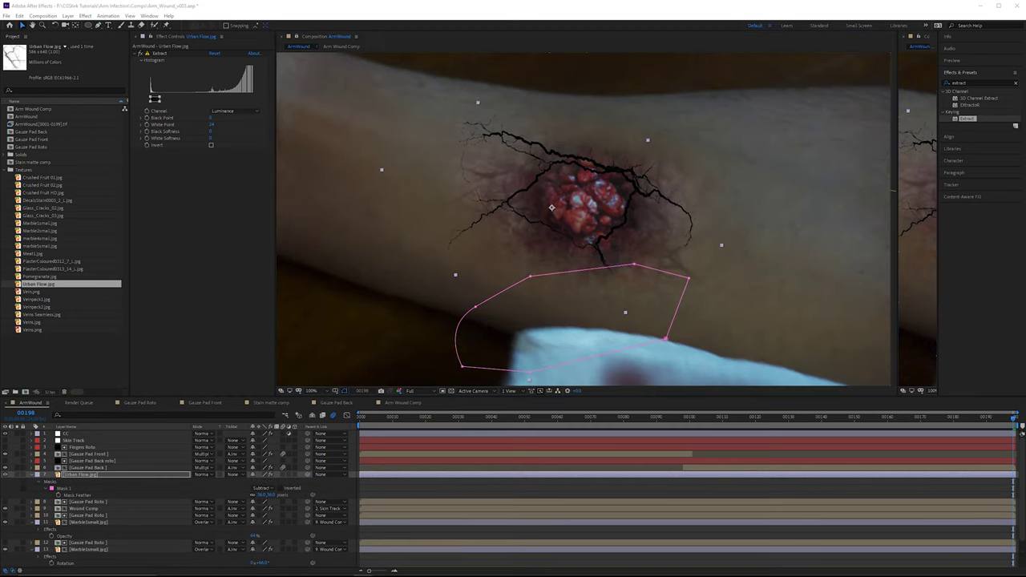
{"action": "scroll", "coordinate": [542, 164], "scroll_direction": "up", "scroll_amount": 1}
{"action": "left_click_drag", "start_coordinate": [573, 202], "coordinate": [561, 236]}
{"action": "key", "text": "r"}
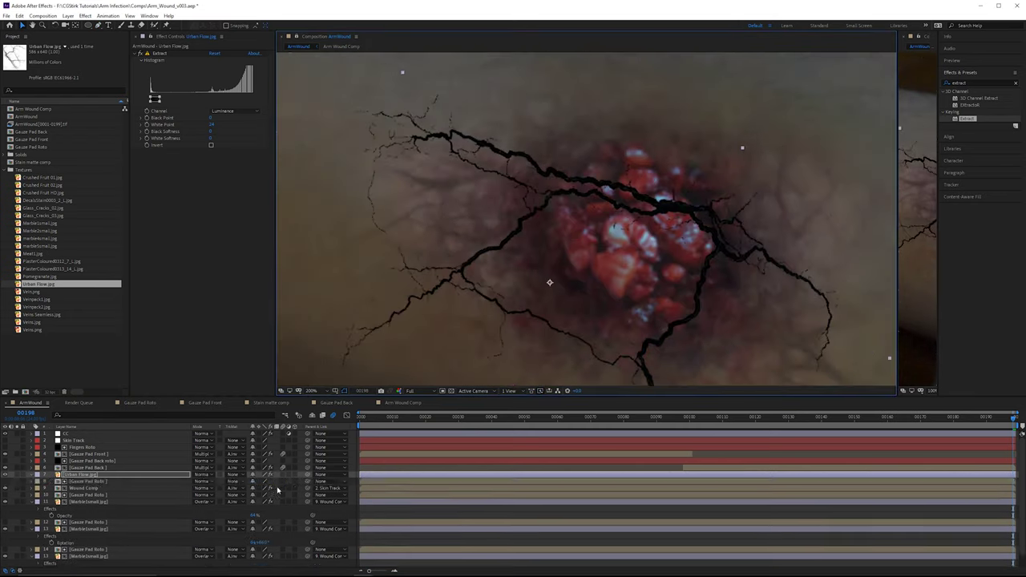
{"action": "left_click_drag", "start_coordinate": [266, 482], "coordinate": [263, 481]}
{"action": "left_click_drag", "start_coordinate": [712, 227], "coordinate": [705, 138]}
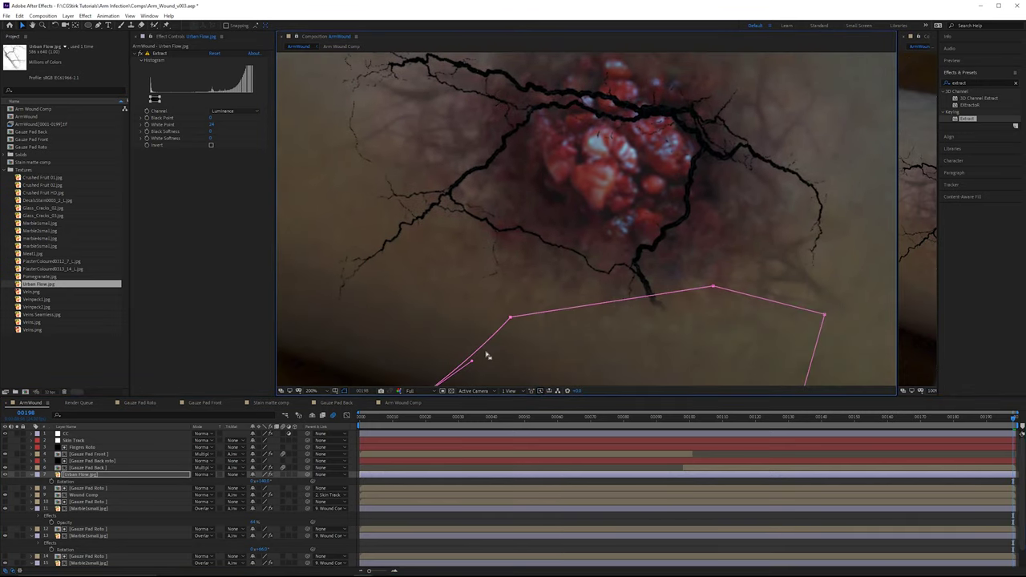
Step: Reshape the upper edge of the Urban Flow layer's Subtract mask so it meets the branch tip below the wound
{"action": "scroll", "coordinate": [486, 355], "scroll_direction": "down", "scroll_amount": 1}
{"action": "left_click_drag", "start_coordinate": [649, 254], "coordinate": [614, 260]}
{"action": "left_click_drag", "start_coordinate": [679, 266], "coordinate": [680, 230]}
{"action": "left_click_drag", "start_coordinate": [526, 240], "coordinate": [526, 235]}
{"action": "scroll", "coordinate": [525, 141], "scroll_direction": "up", "scroll_amount": 1}
{"action": "left_click_drag", "start_coordinate": [421, 175], "coordinate": [345, 117]}
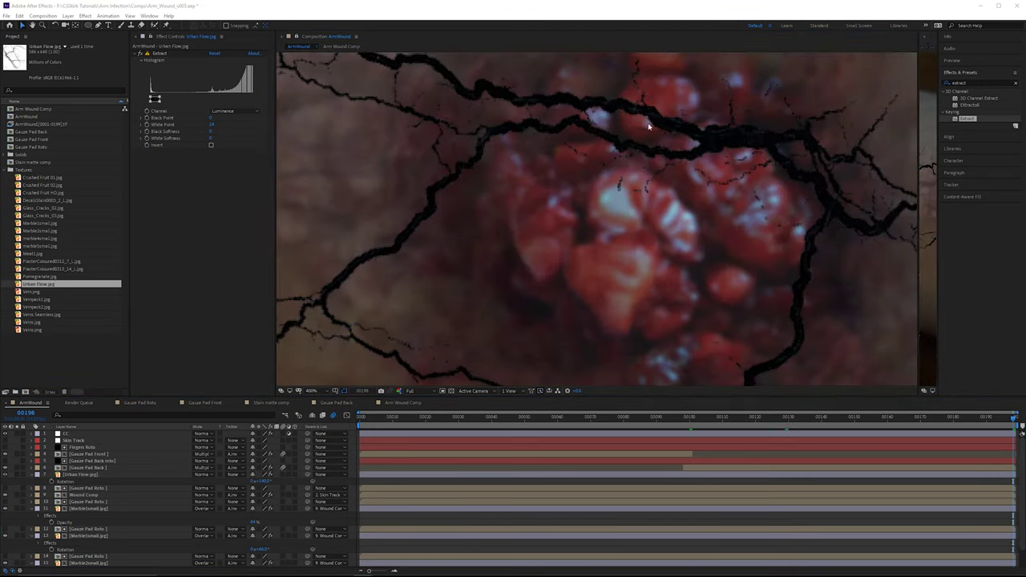
{"action": "key", "text": "comma"}
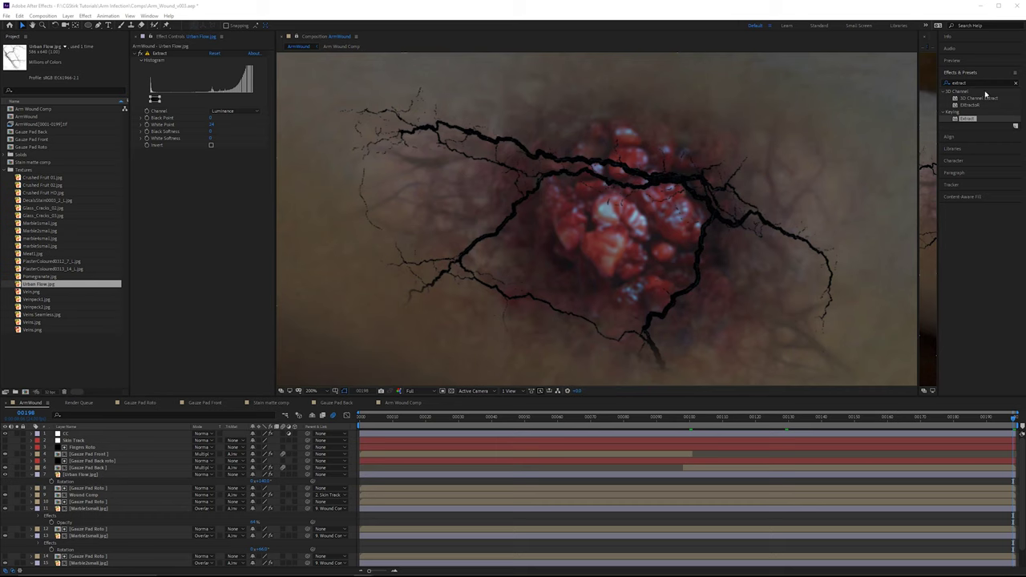
Step: Apply the Fractal Noise effect to the Urban Flow layer and hide the mask outlines in the composition view
{"action": "left_click", "coordinate": [960, 84]}
{"action": "type", "text": "fract"}
{"action": "left_click", "coordinate": [981, 148]}
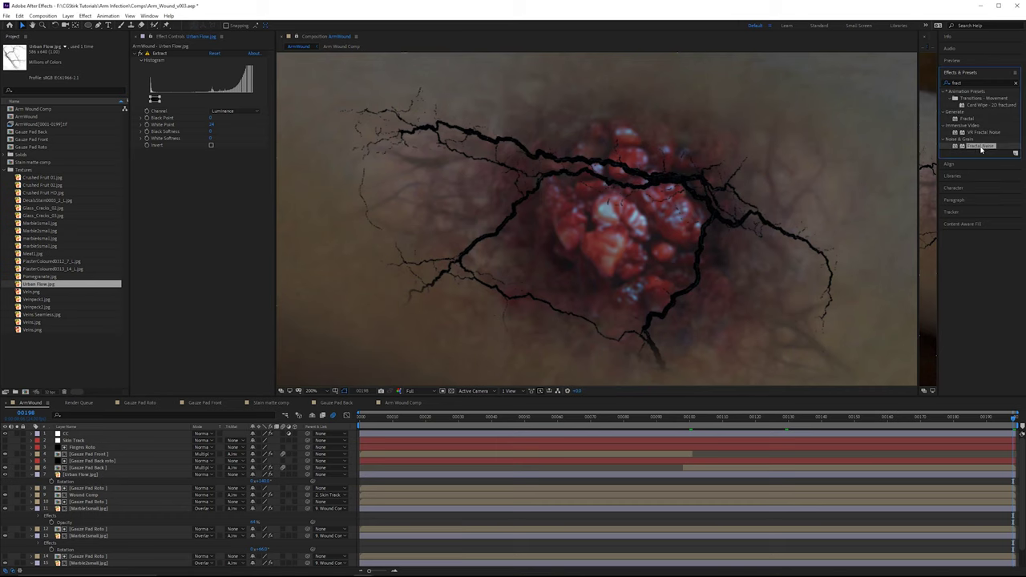
{"action": "left_click_drag", "start_coordinate": [994, 148], "coordinate": [215, 201]}
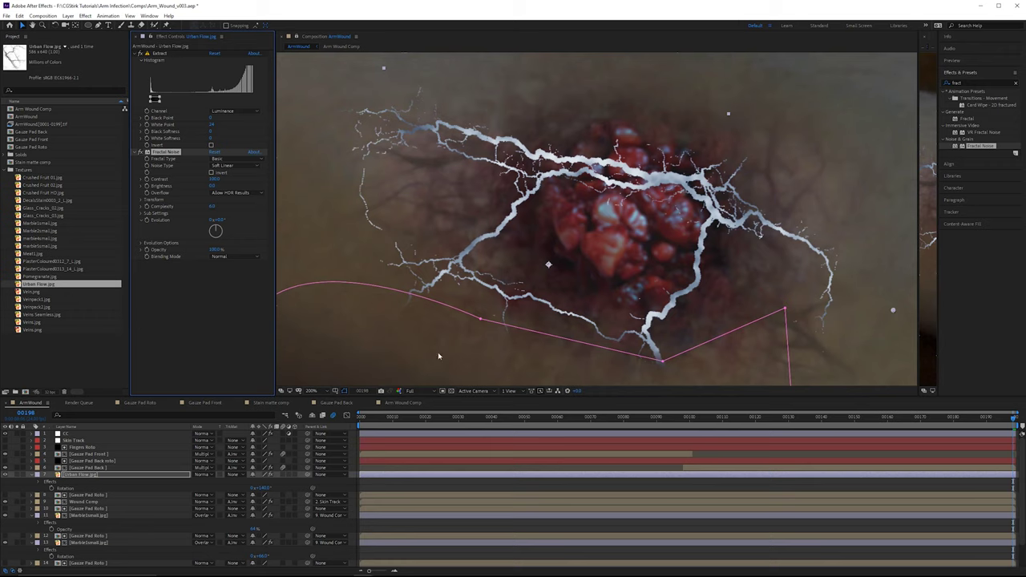
{"action": "left_click", "coordinate": [343, 391]}
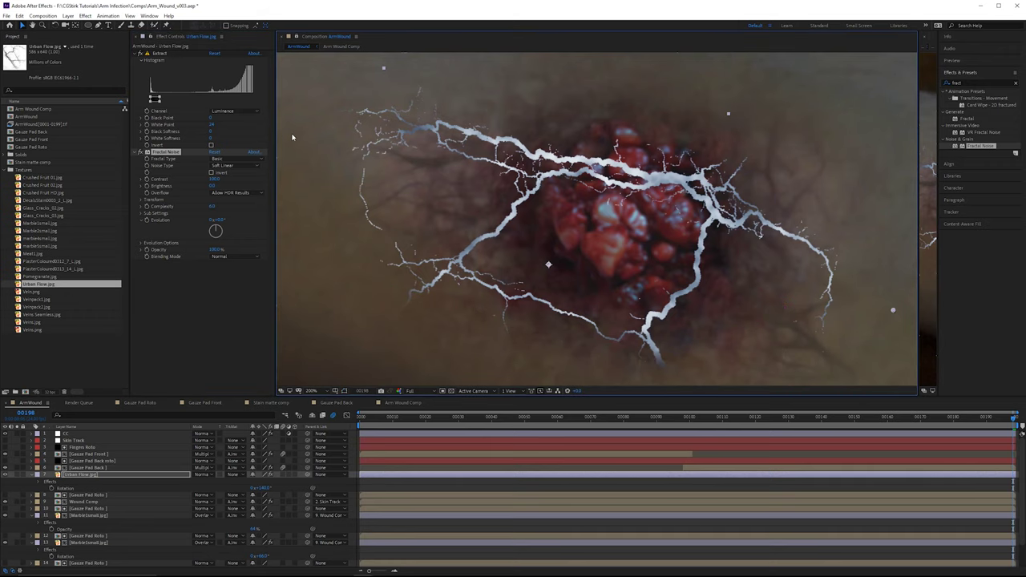
Step: Lower the Fractal Noise scale for a much finer pattern on the branches and shift its Offset Turbulence
{"action": "left_click", "coordinate": [141, 198]}
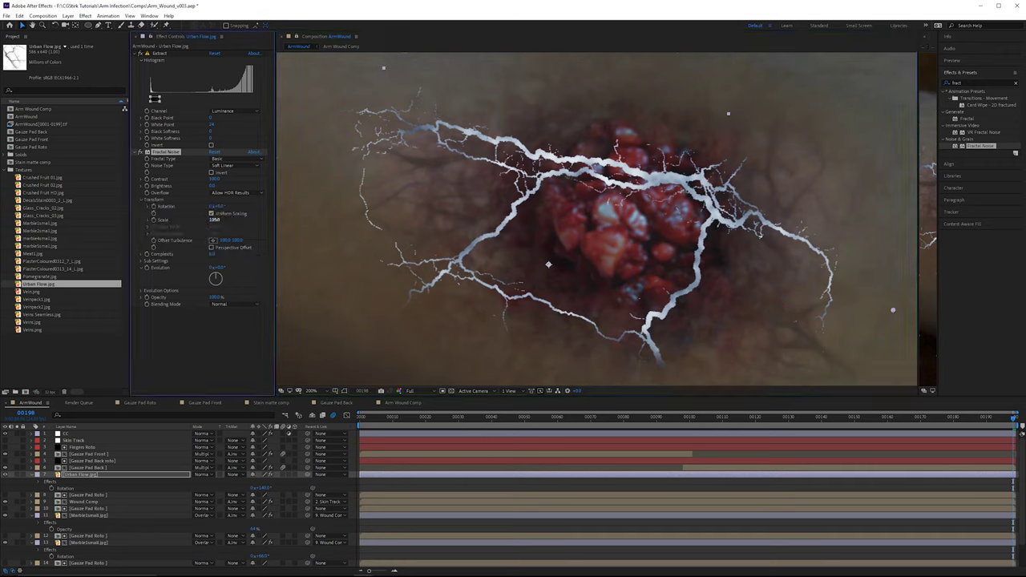
{"action": "left_click", "coordinate": [147, 220]}
{"action": "left_click_drag", "start_coordinate": [173, 232], "coordinate": [213, 223]}
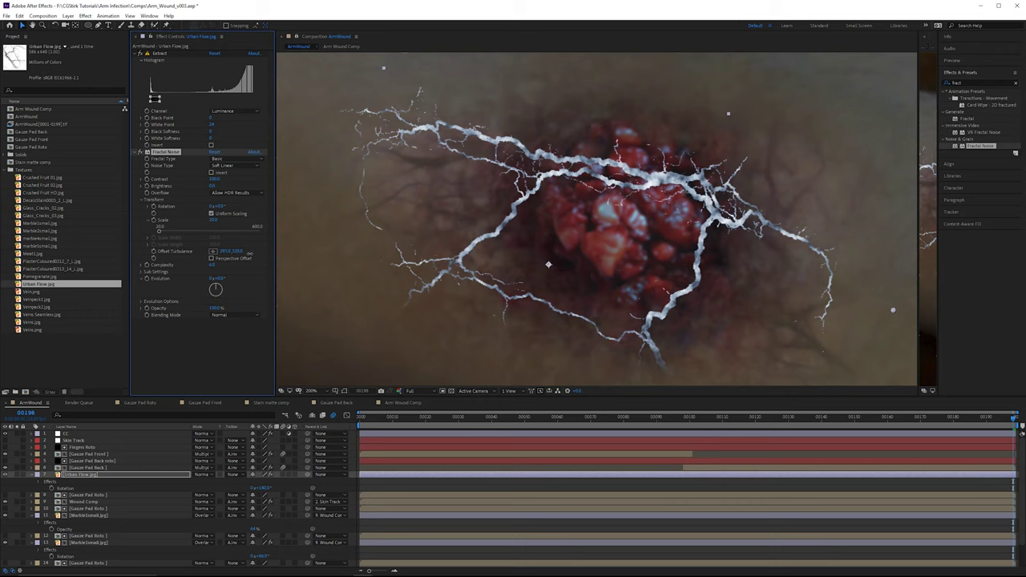
{"action": "left_click_drag", "start_coordinate": [250, 254], "coordinate": [212, 253]}
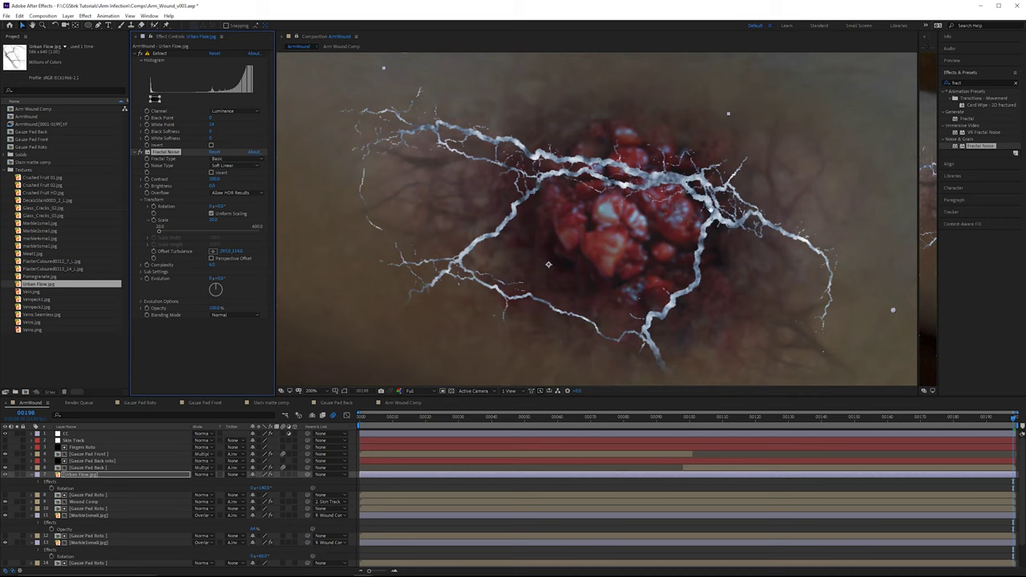
Step: Place the Fractal Noise Offset Turbulence point on the upper branch at the wound's upper-left edge
{"action": "left_click_drag", "start_coordinate": [710, 209], "coordinate": [675, 208]}
{"action": "key", "text": "comma"}
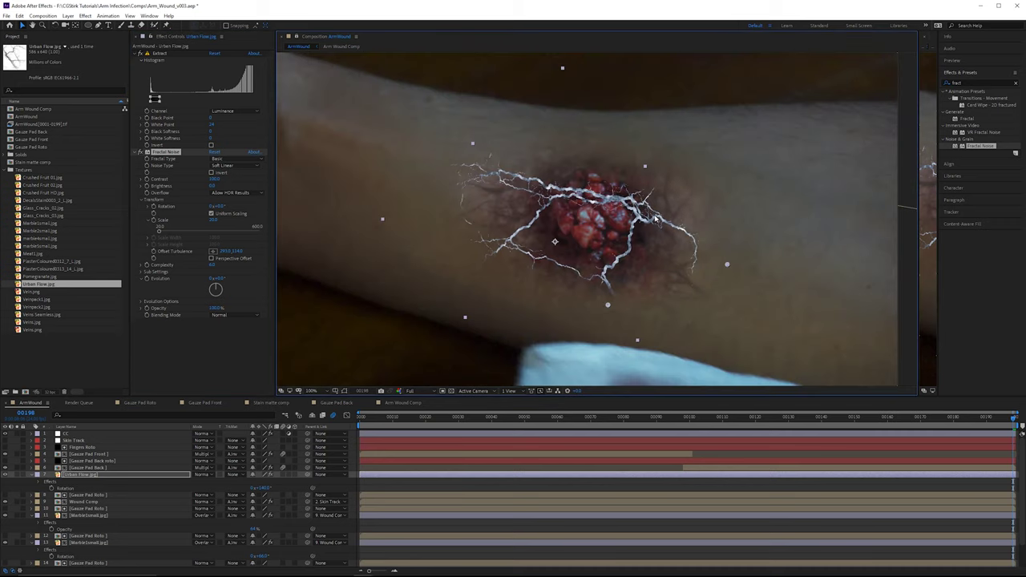
{"action": "key", "text": "period"}
{"action": "left_click_drag", "start_coordinate": [709, 216], "coordinate": [679, 218]}
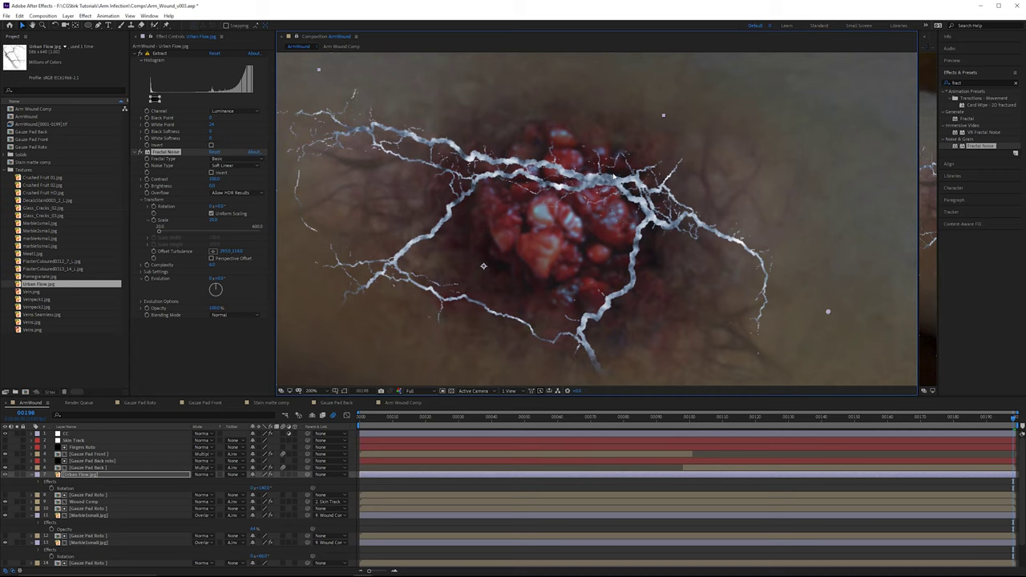
{"action": "left_click_drag", "start_coordinate": [507, 170], "coordinate": [559, 173]}
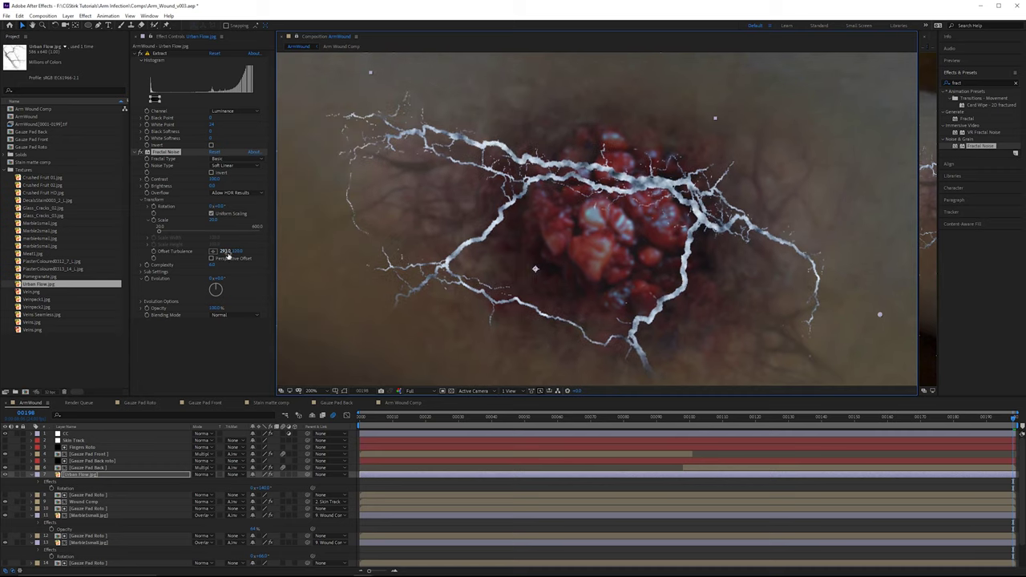
{"action": "left_click", "coordinate": [212, 253]}
{"action": "left_click", "coordinate": [213, 254]}
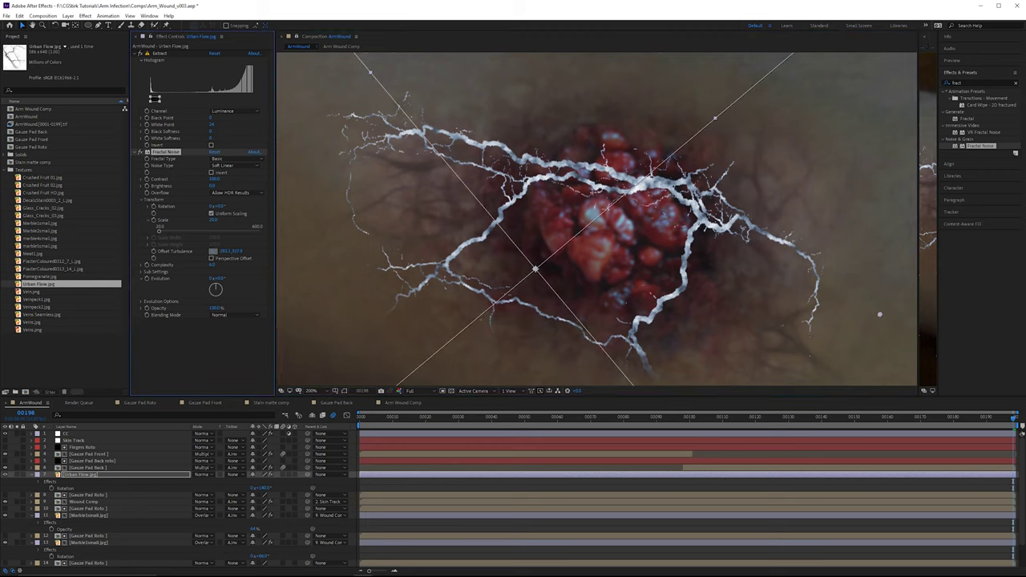
{"action": "left_click", "coordinate": [560, 178]}
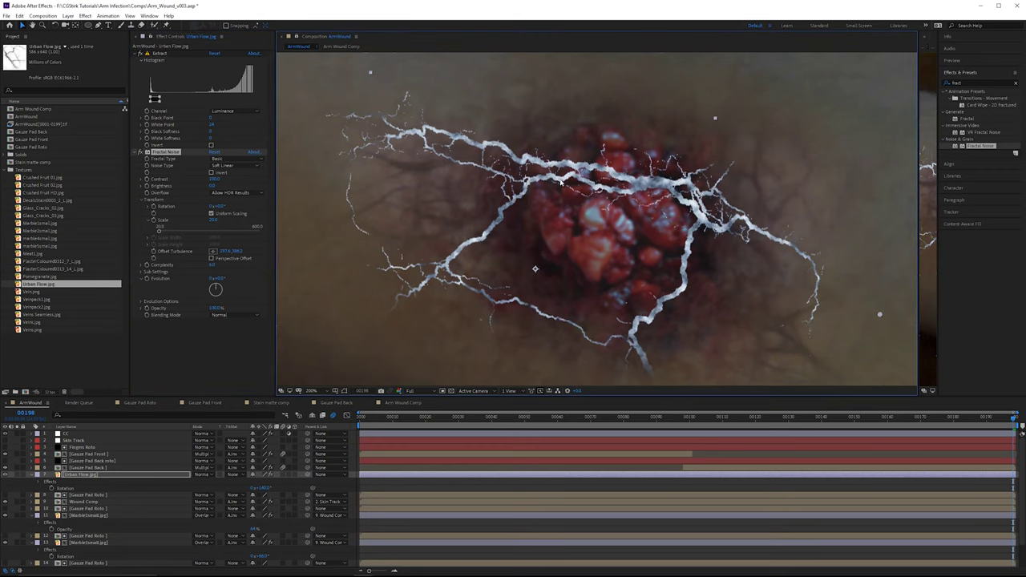
{"action": "left_click_drag", "start_coordinate": [560, 179], "coordinate": [554, 178]}
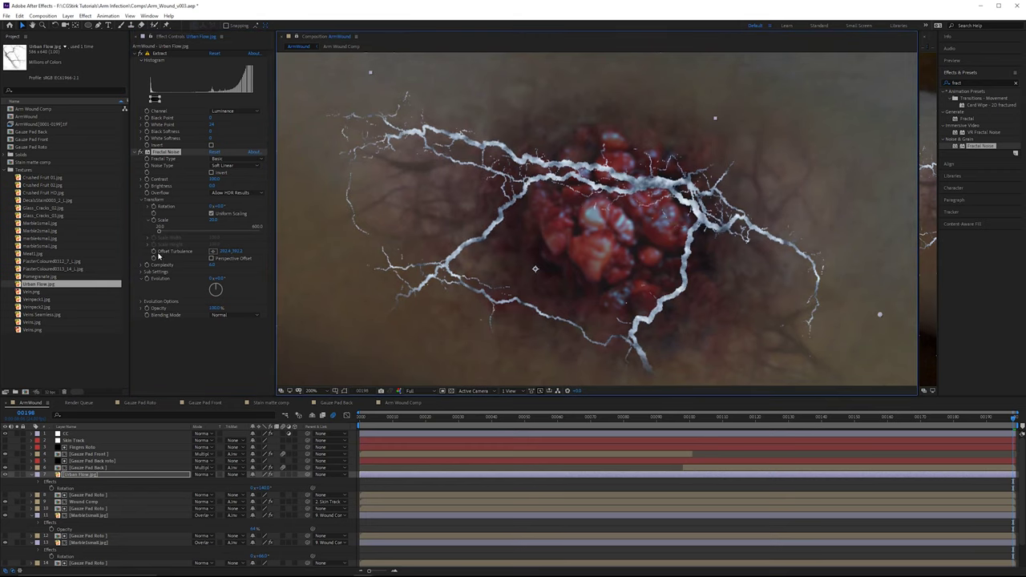
Step: Keyframe Offset Turbulence from frame 80 to frame 198, moving its point to the far left branch tips, and preview the motion
{"action": "left_click_drag", "start_coordinate": [529, 422], "coordinate": [623, 422]}
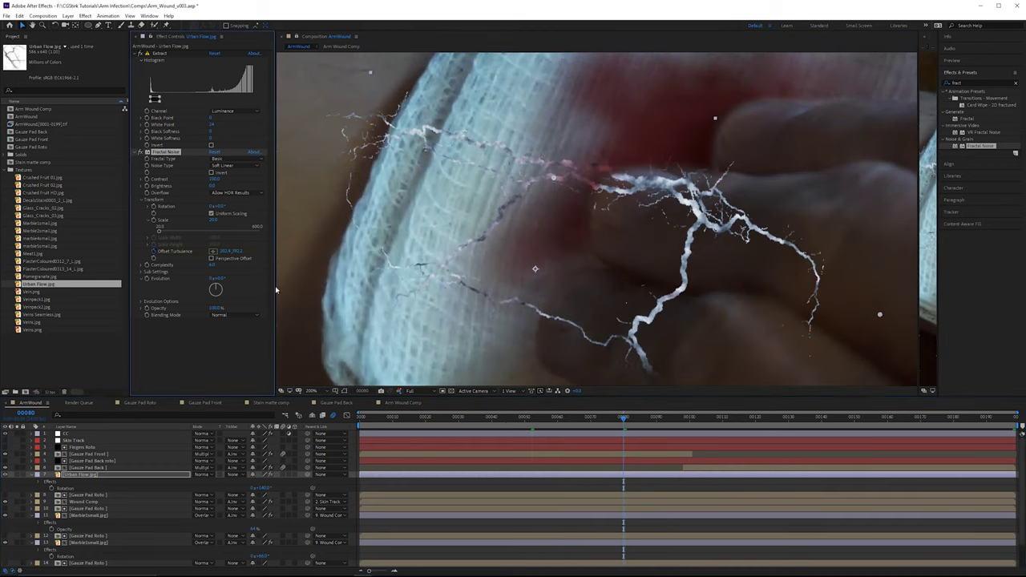
{"action": "key", "text": "End"}
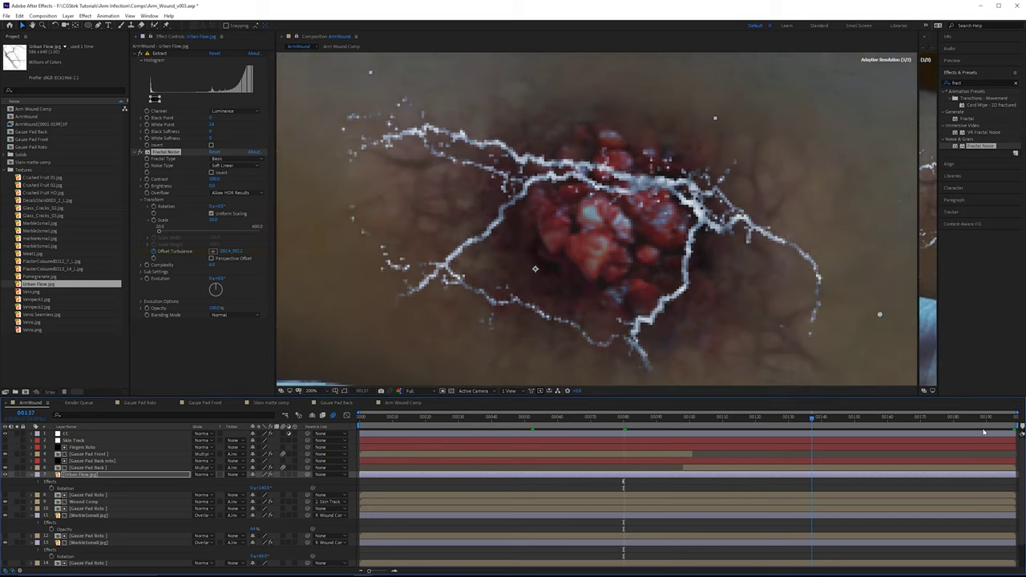
{"action": "left_click_drag", "start_coordinate": [554, 180], "coordinate": [365, 136]}
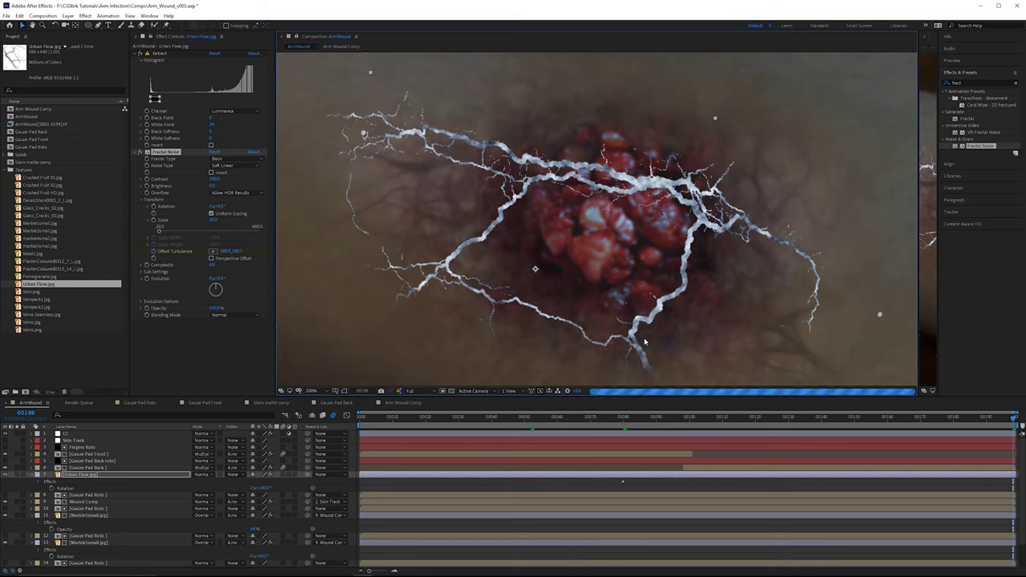
{"action": "left_click", "coordinate": [628, 426]}
{"action": "left_click_drag", "start_coordinate": [628, 427], "coordinate": [799, 445]}
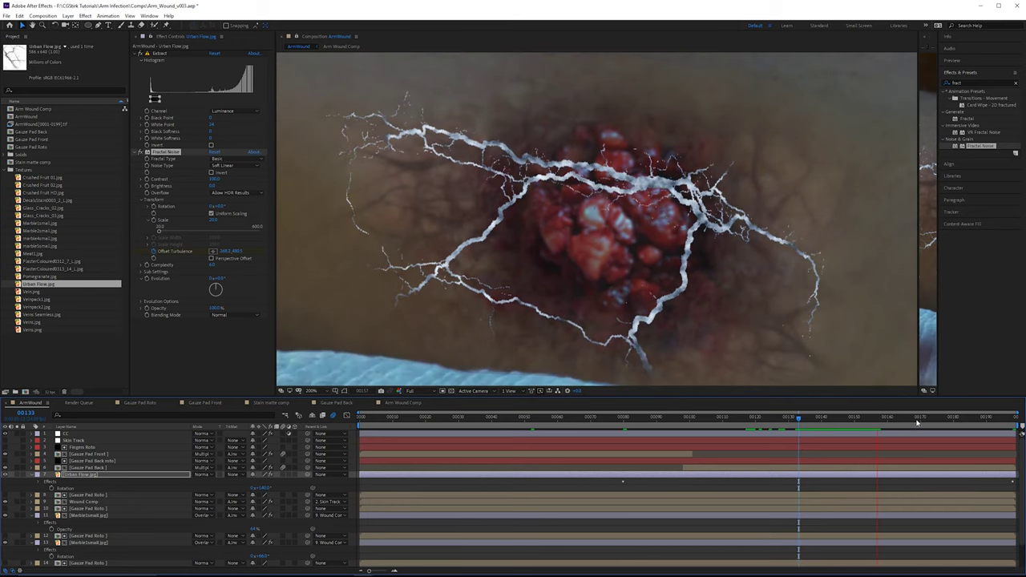
{"action": "key", "text": "space"}
{"action": "left_click_drag", "start_coordinate": [927, 423], "coordinate": [894, 423]}
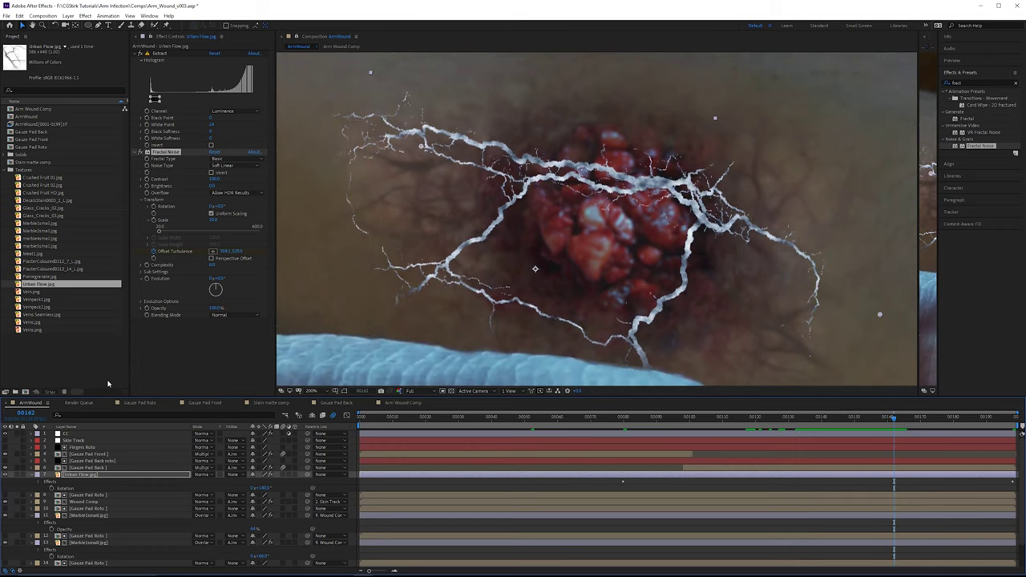
Step: Draw a four-point mask around the right half of the Urban Flow branches and set its mode to Subtract
{"action": "left_click", "coordinate": [98, 27]}
{"action": "scroll", "coordinate": [652, 146], "scroll_direction": "down", "scroll_amount": 1}
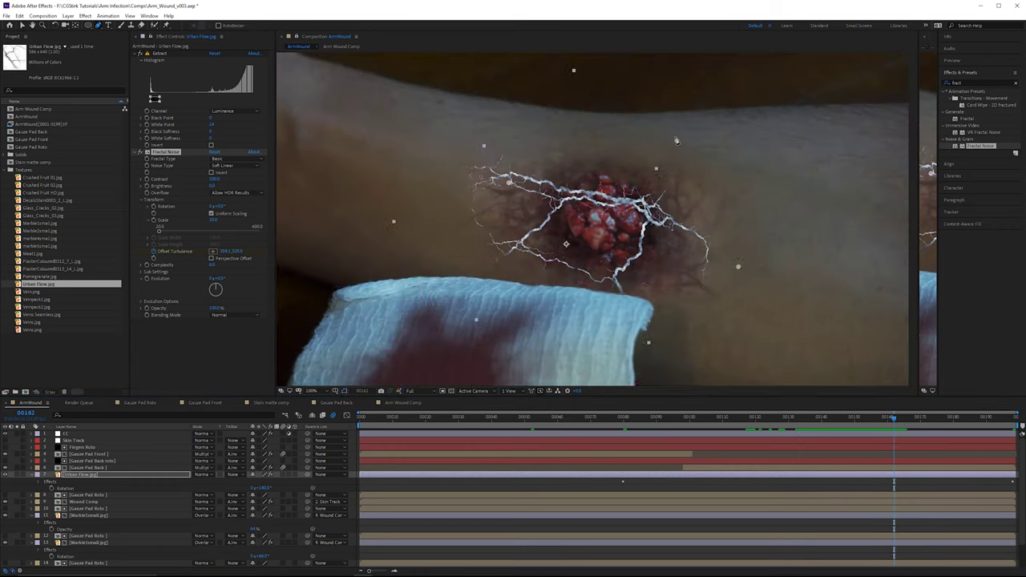
{"action": "left_click", "coordinate": [642, 137]}
{"action": "left_click", "coordinate": [533, 347]}
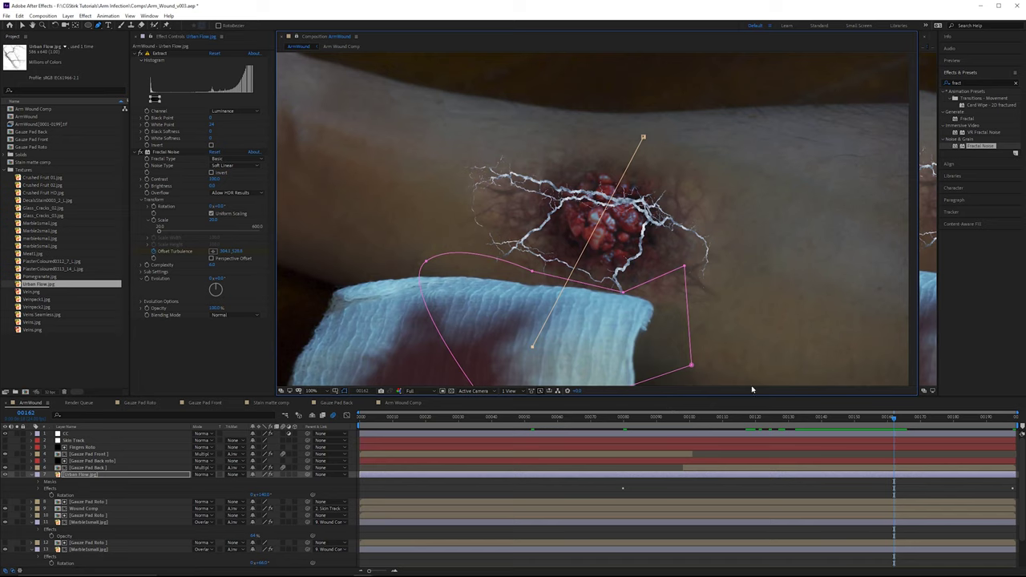
{"action": "left_click_drag", "start_coordinate": [745, 374], "coordinate": [721, 321]}
{"action": "left_click", "coordinate": [707, 357]}
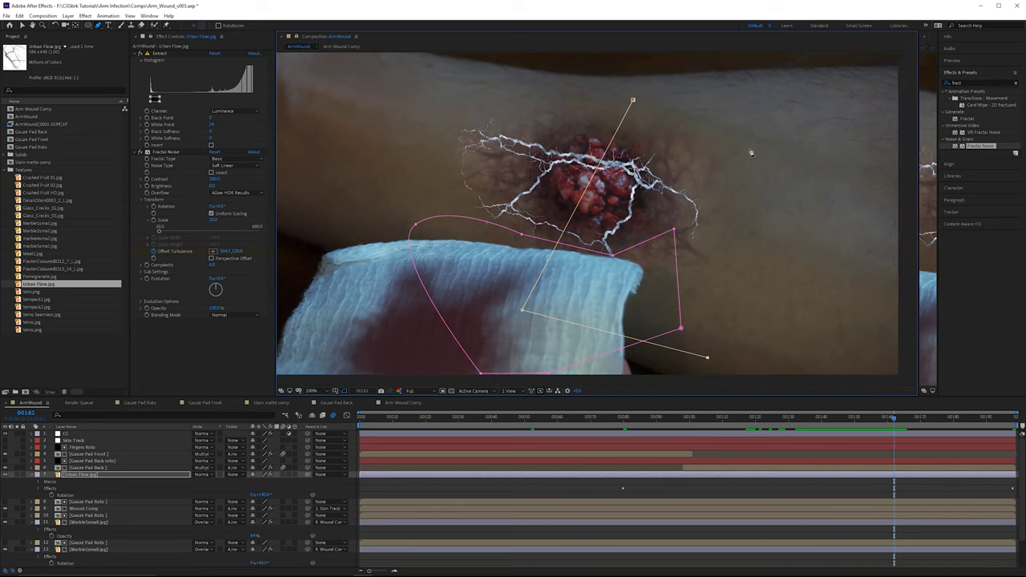
{"action": "left_click", "coordinate": [771, 124]}
{"action": "left_click", "coordinate": [633, 102]}
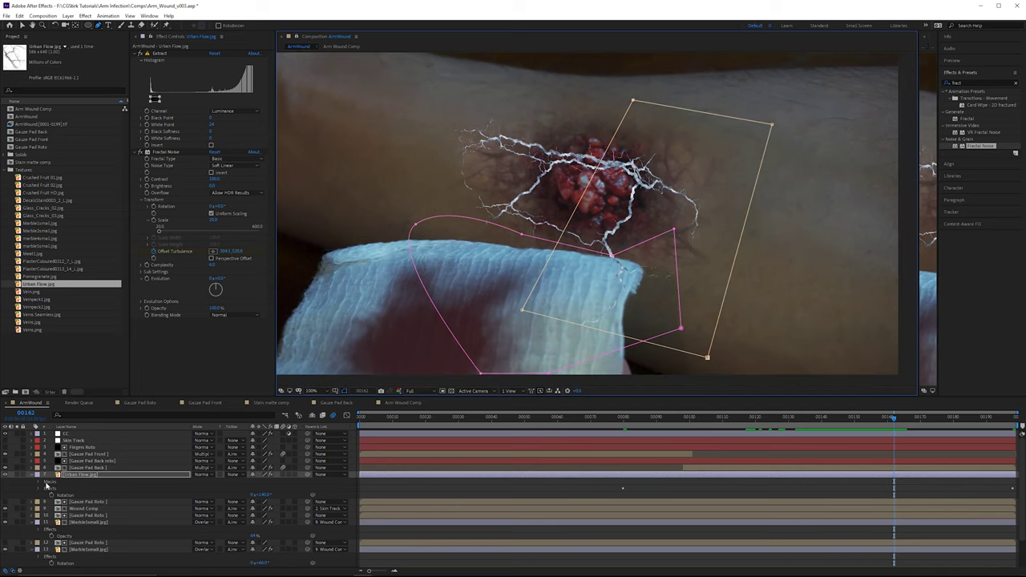
{"action": "left_click", "coordinate": [41, 482]}
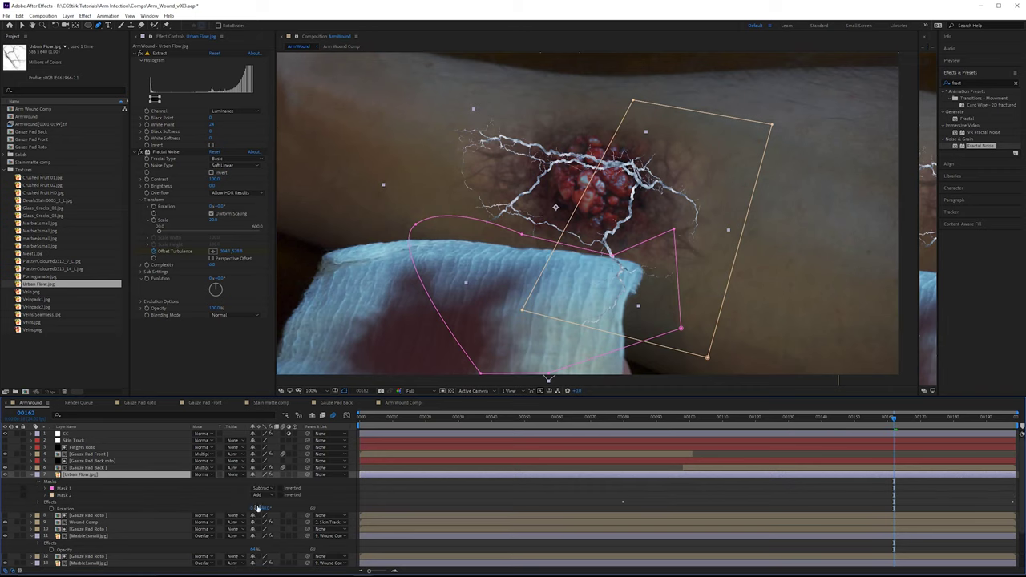
{"action": "left_click", "coordinate": [258, 494]}
{"action": "left_click", "coordinate": [269, 518]}
Step: Curve the second mask's left edge around the wound's left side so only the left branches remain, and check other frames
{"action": "scroll", "coordinate": [570, 205], "scroll_direction": "up", "scroll_amount": 2}
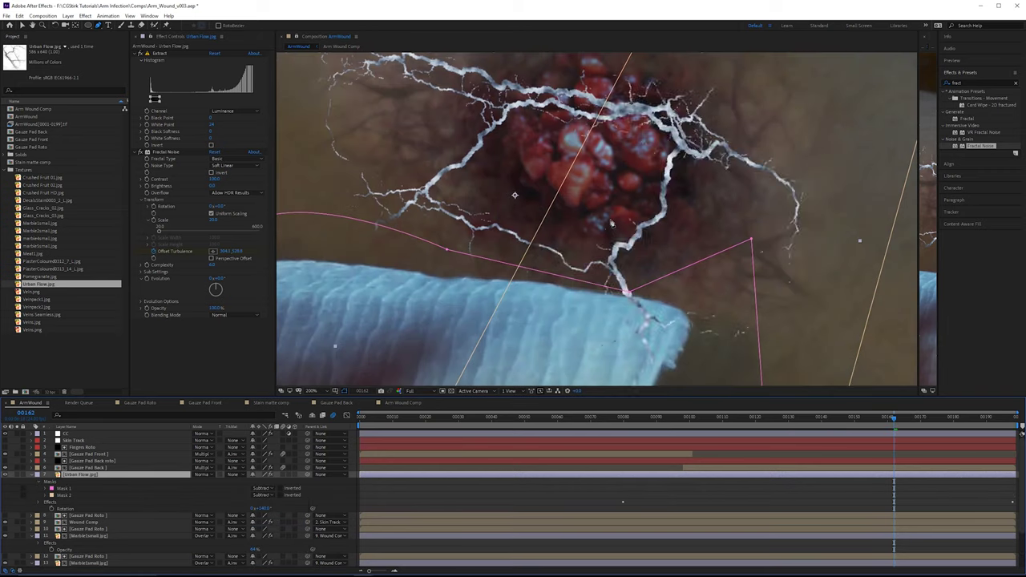
{"action": "left_click_drag", "start_coordinate": [570, 205], "coordinate": [574, 247]}
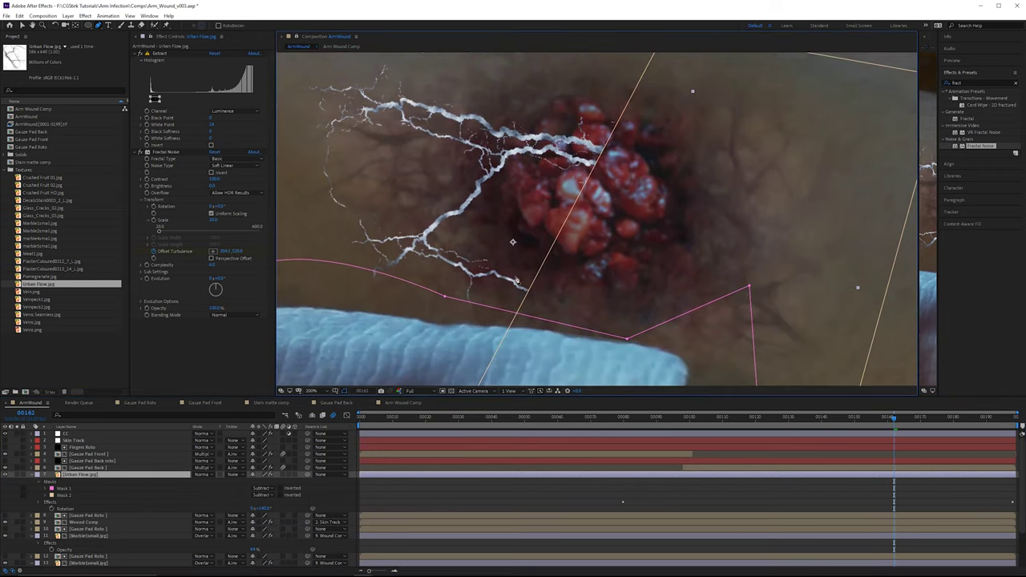
{"action": "left_click_drag", "start_coordinate": [517, 280], "coordinate": [550, 314]}
{"action": "left_click", "coordinate": [617, 220]}
{"action": "left_click_drag", "start_coordinate": [638, 184], "coordinate": [562, 131]}
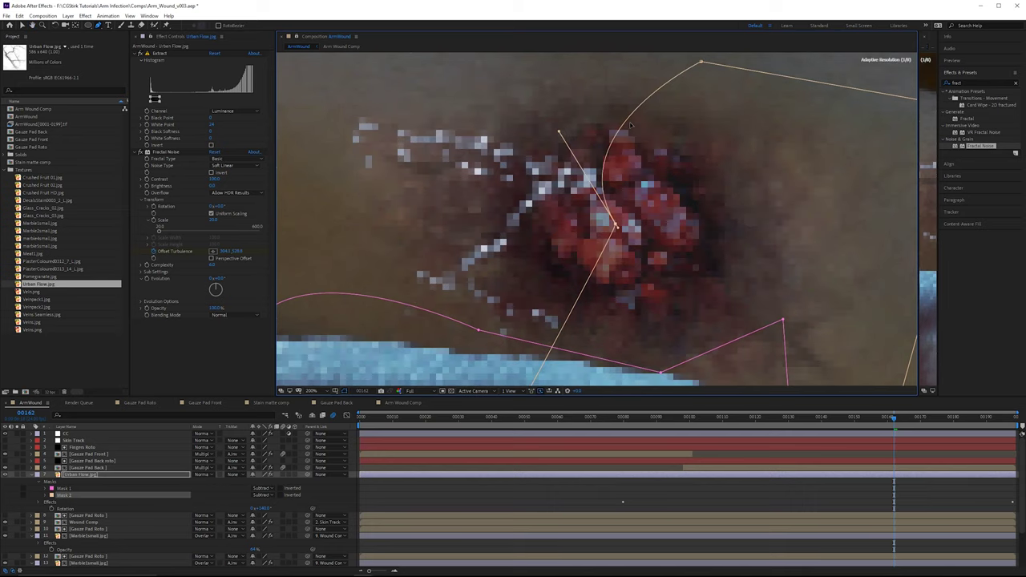
{"action": "key", "text": "ctrl+z"}
{"action": "left_click", "coordinate": [656, 146]}
{"action": "left_click_drag", "start_coordinate": [637, 191], "coordinate": [563, 180]}
{"action": "left_click_drag", "start_coordinate": [615, 220], "coordinate": [593, 229]}
{"action": "left_click_drag", "start_coordinate": [561, 176], "coordinate": [581, 143]}
{"action": "left_click_drag", "start_coordinate": [617, 418], "coordinate": [831, 423]}
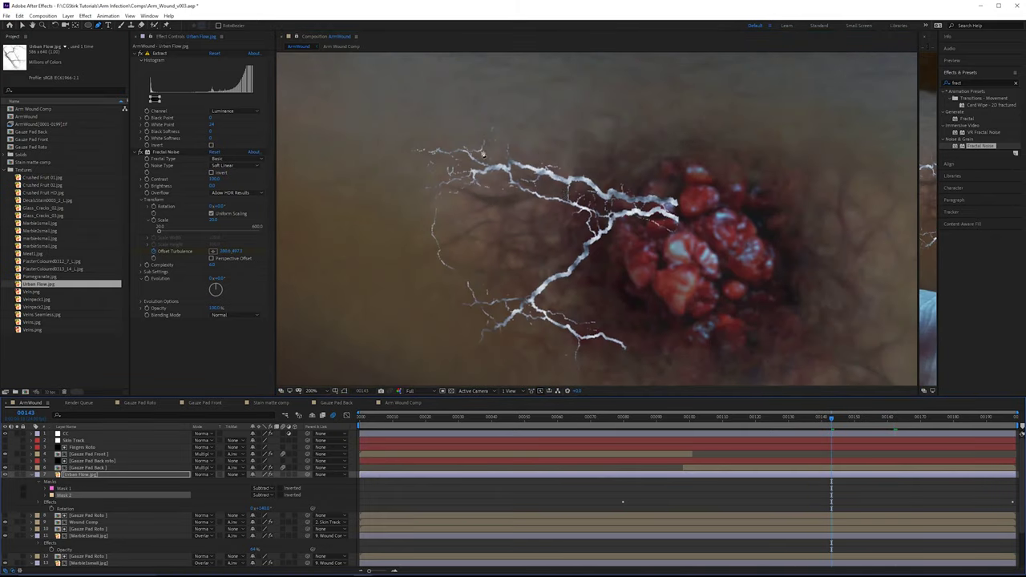
Step: Look up the Write-on effect and rename the Urban Flow.jpg layer to Veins Left
{"action": "left_click", "coordinate": [118, 475]}
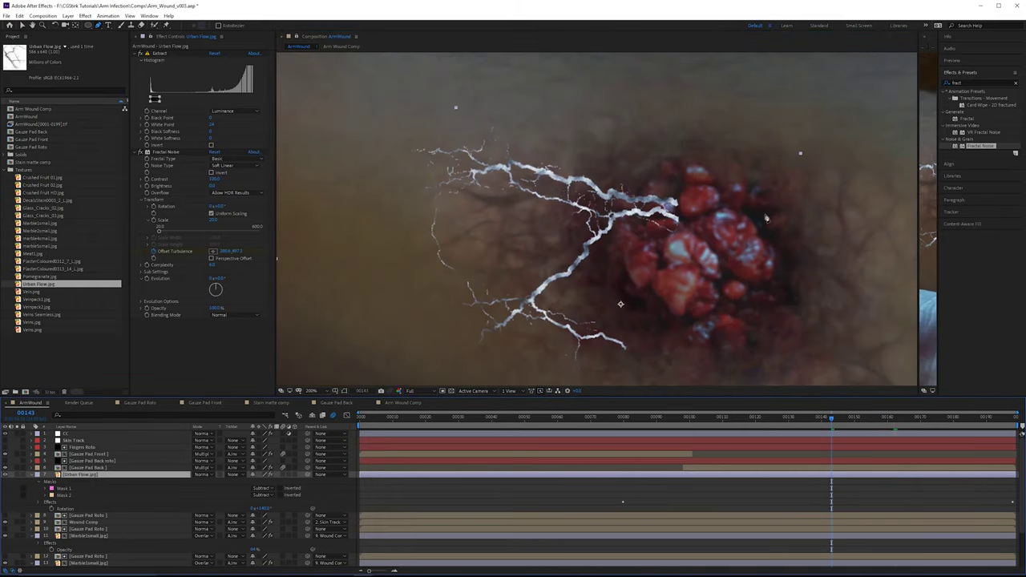
{"action": "left_click", "coordinate": [972, 81]}
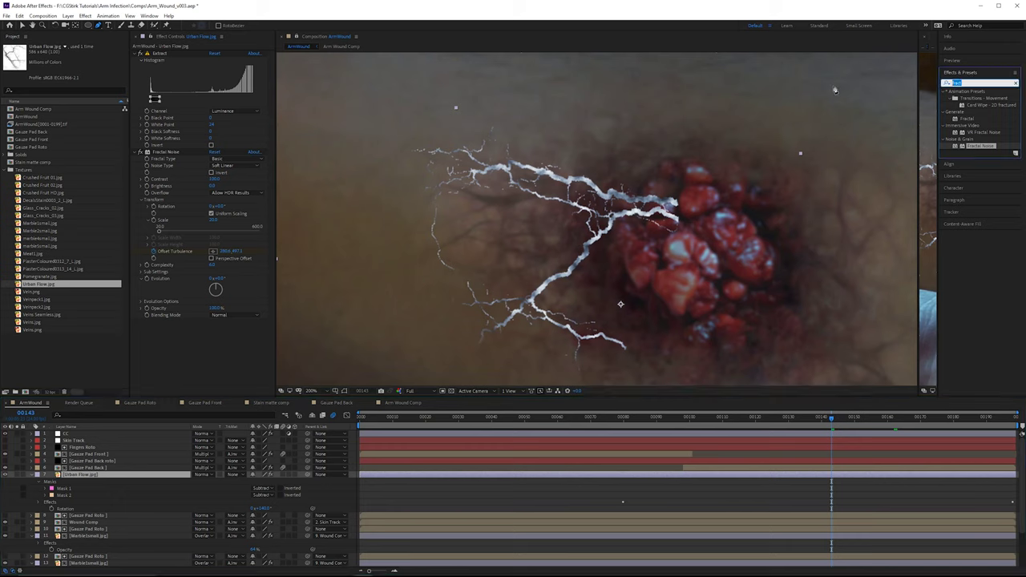
{"action": "type", "text": "write"}
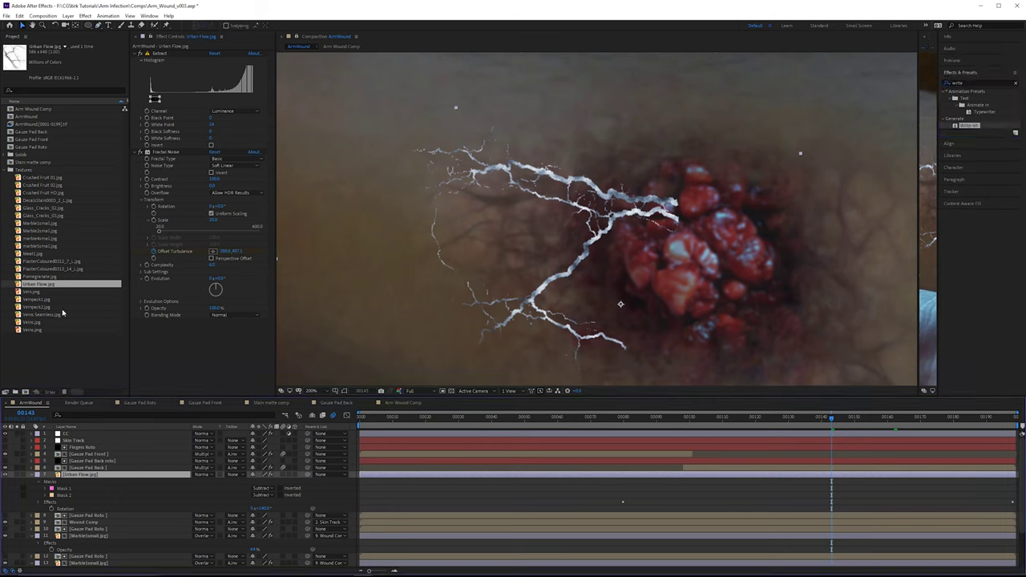
{"action": "key", "text": "Return"}
{"action": "type", "text": "Veins"}
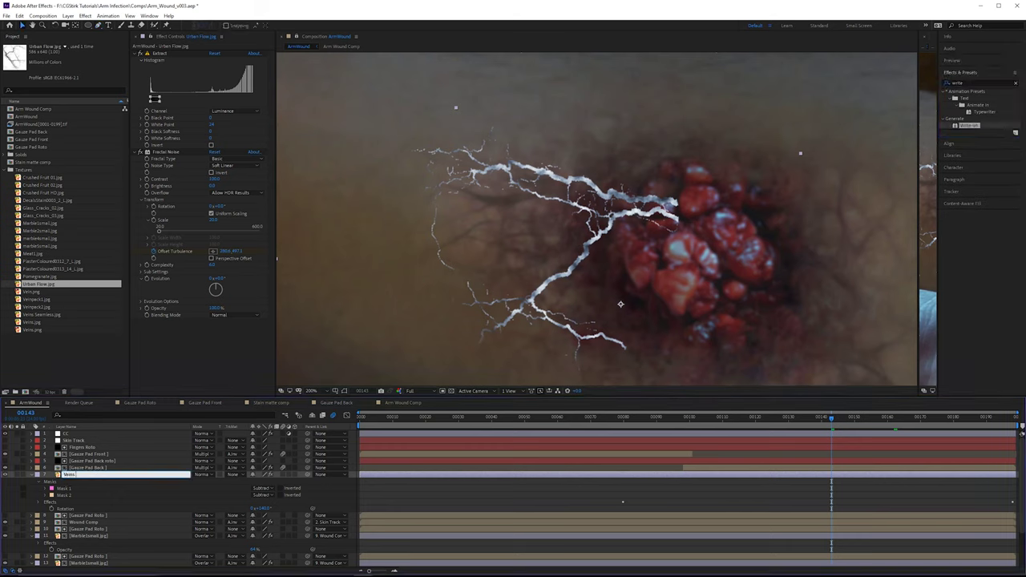
{"action": "type", "text": " Left"}
{"action": "key", "text": "Return"}
Step: Create a black solid named Veins Left matte directly above the Veins Left layer
{"action": "left_click", "coordinate": [68, 15]}
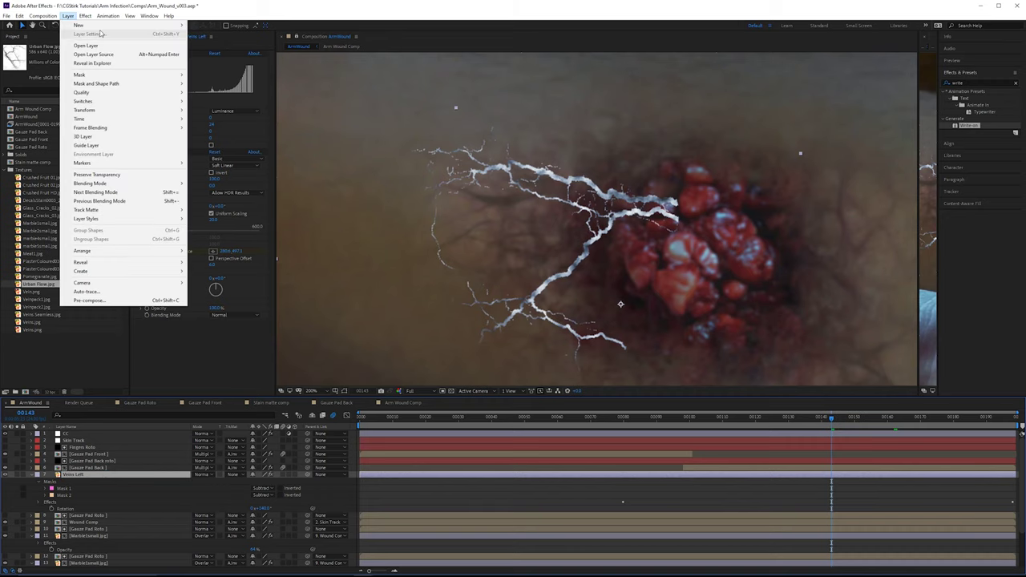
{"action": "mouse_move", "coordinate": [88, 23]}
{"action": "left_click", "coordinate": [218, 40]}
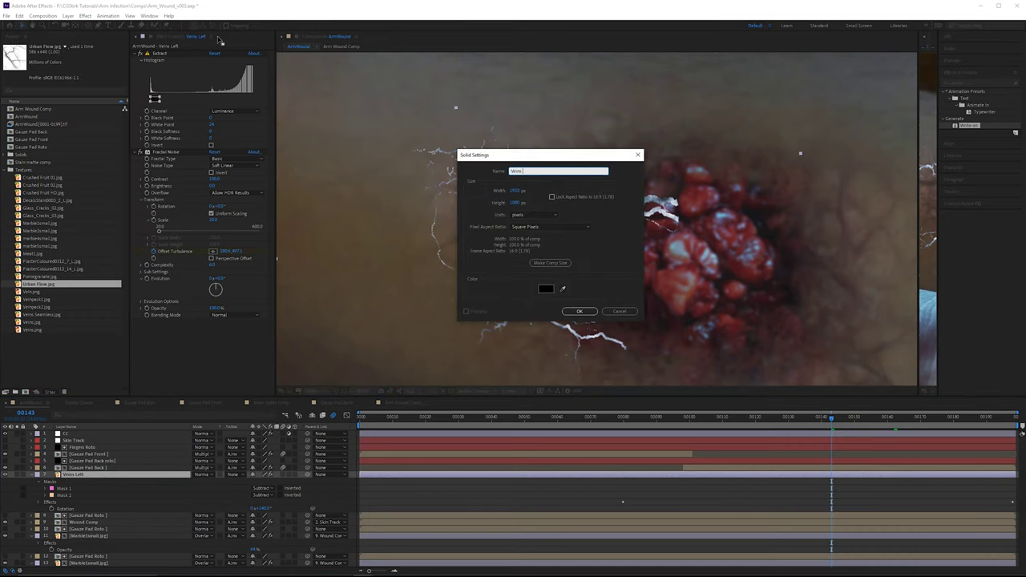
{"action": "key", "text": "Escape"}
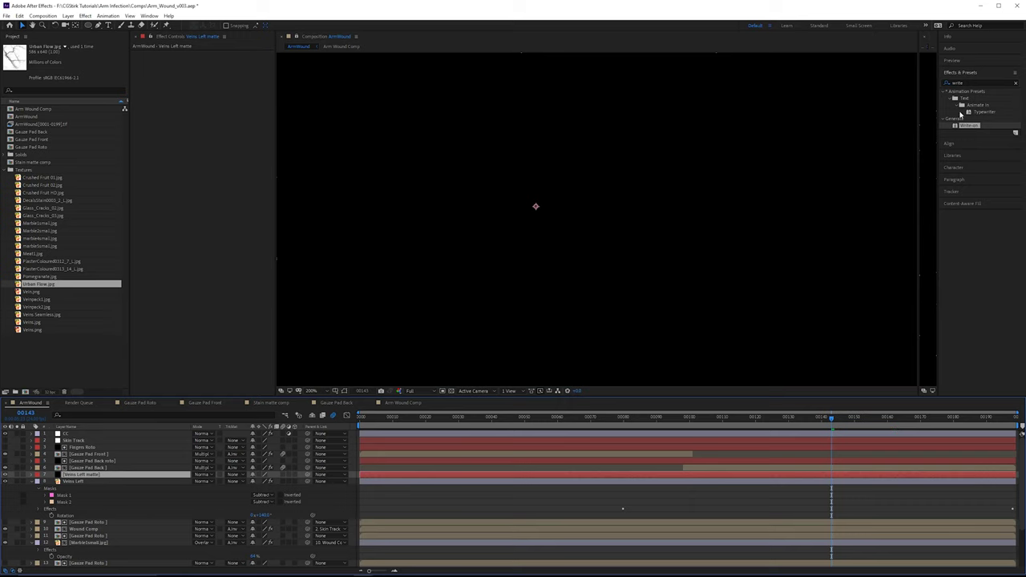
Step: Apply the Write-on effect to Veins Left matte and set its Paint Style to On Transparent
{"action": "left_click_drag", "start_coordinate": [952, 125], "coordinate": [245, 229]}
{"action": "left_click", "coordinate": [233, 121]}
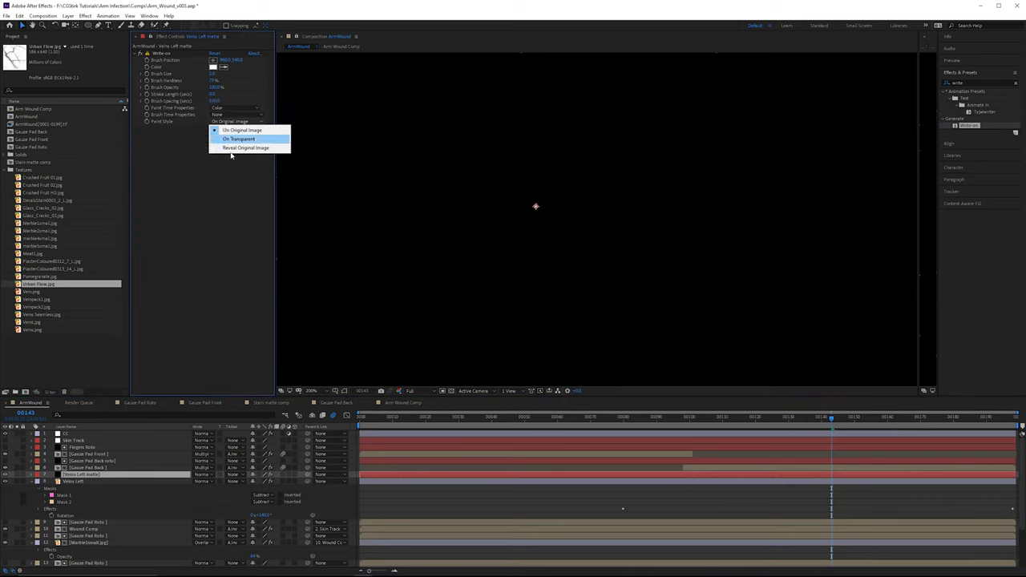
{"action": "left_click", "coordinate": [238, 139]}
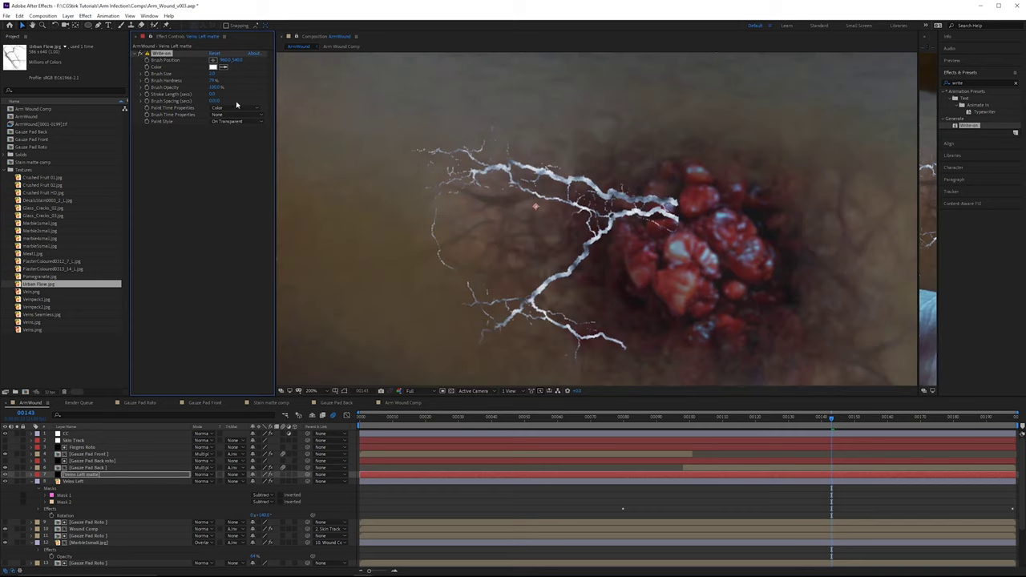
Step: Place the Write-on brush at the upper branch's wound end, with Brush Size about 11 and Brush Time Properties set to Size & Hardness
{"action": "left_click", "coordinate": [212, 60]}
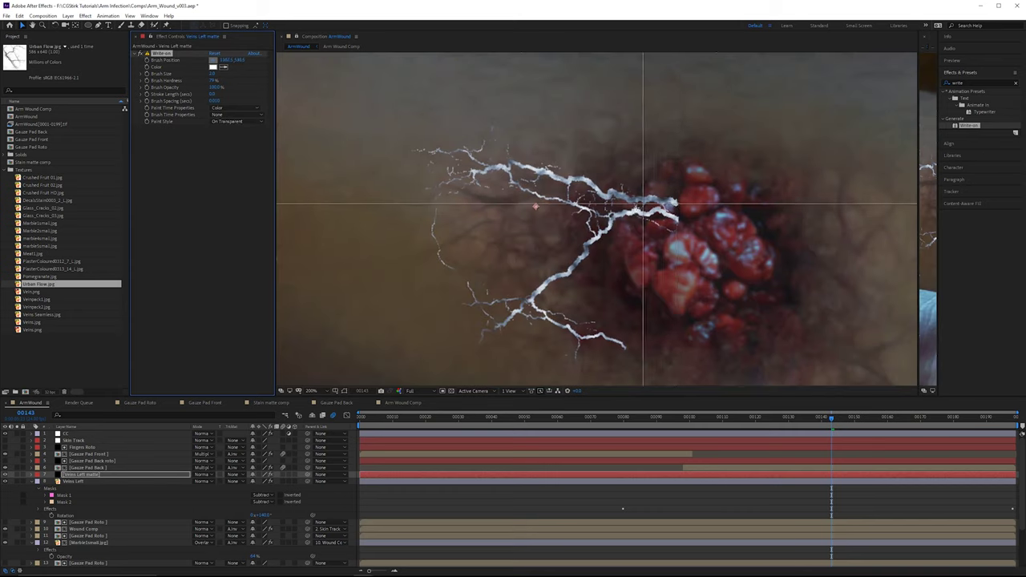
{"action": "left_click", "coordinate": [643, 203]}
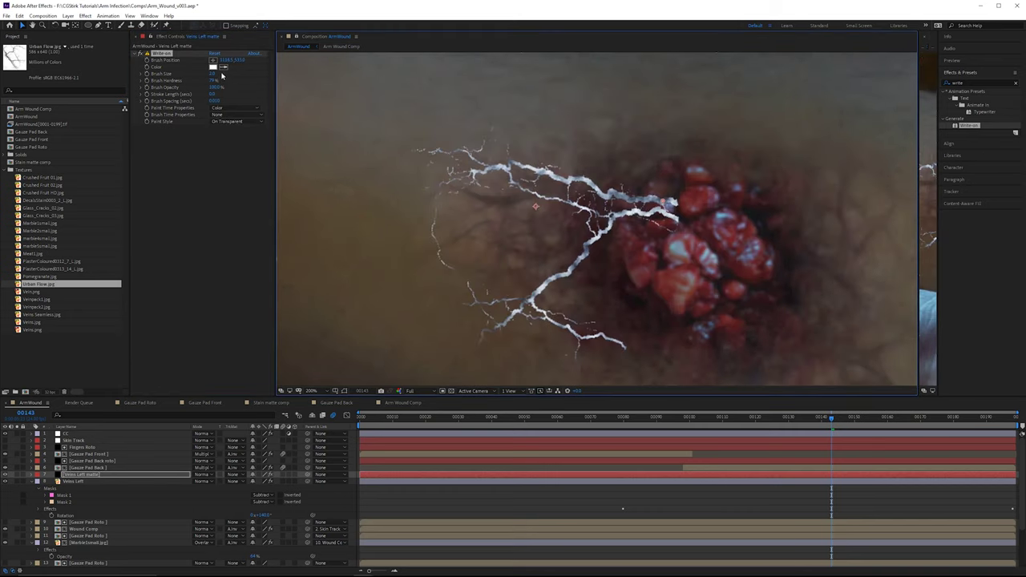
{"action": "left_click_drag", "start_coordinate": [212, 74], "coordinate": [258, 82]}
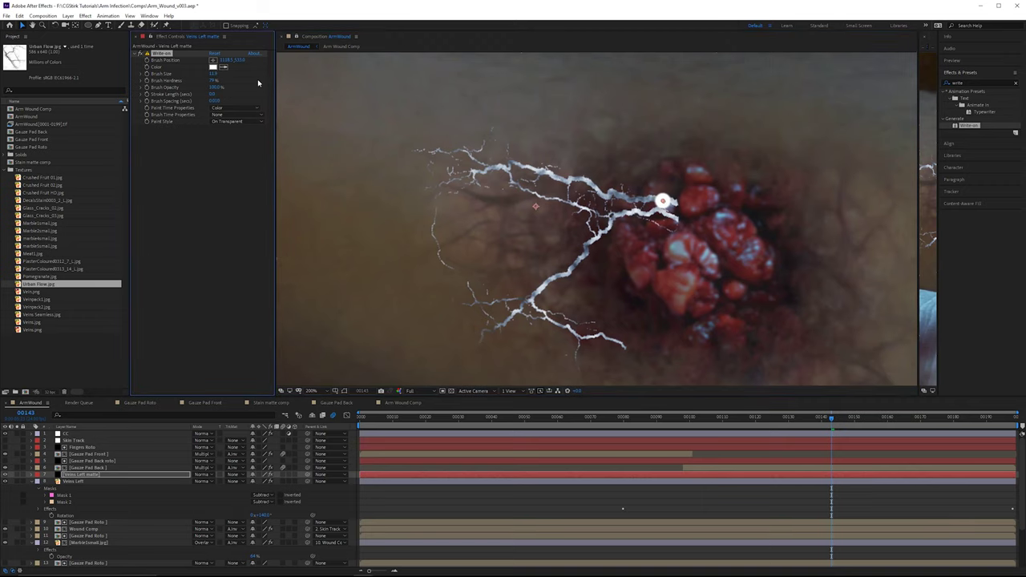
{"action": "left_click_drag", "start_coordinate": [663, 200], "coordinate": [675, 203]}
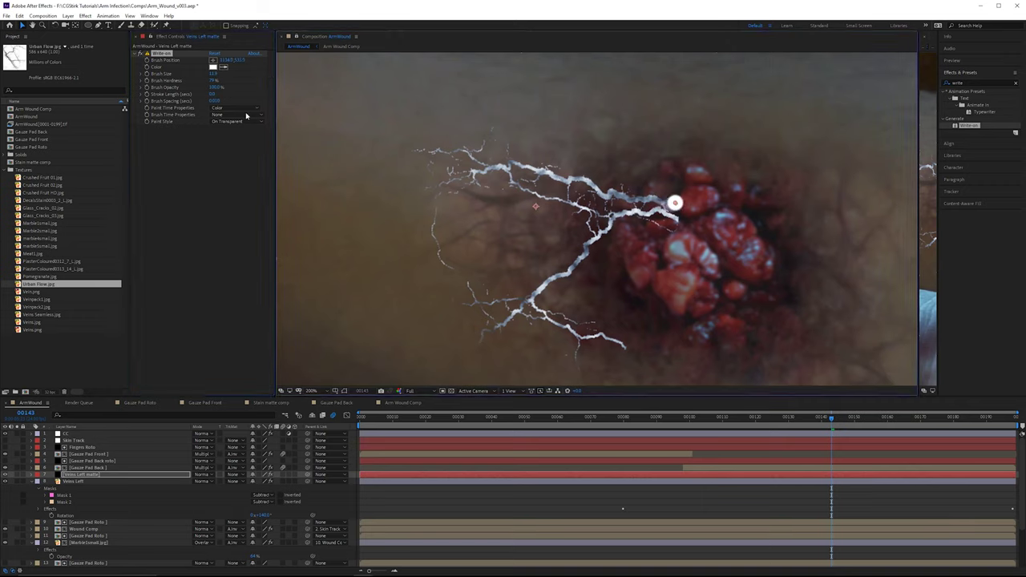
{"action": "left_click", "coordinate": [225, 117]}
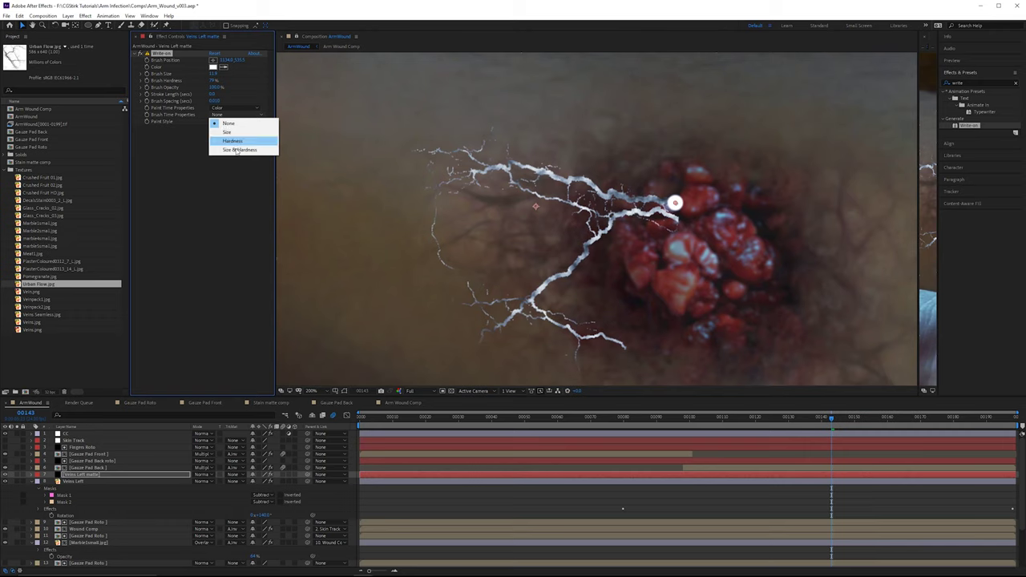
{"action": "left_click", "coordinate": [237, 149]}
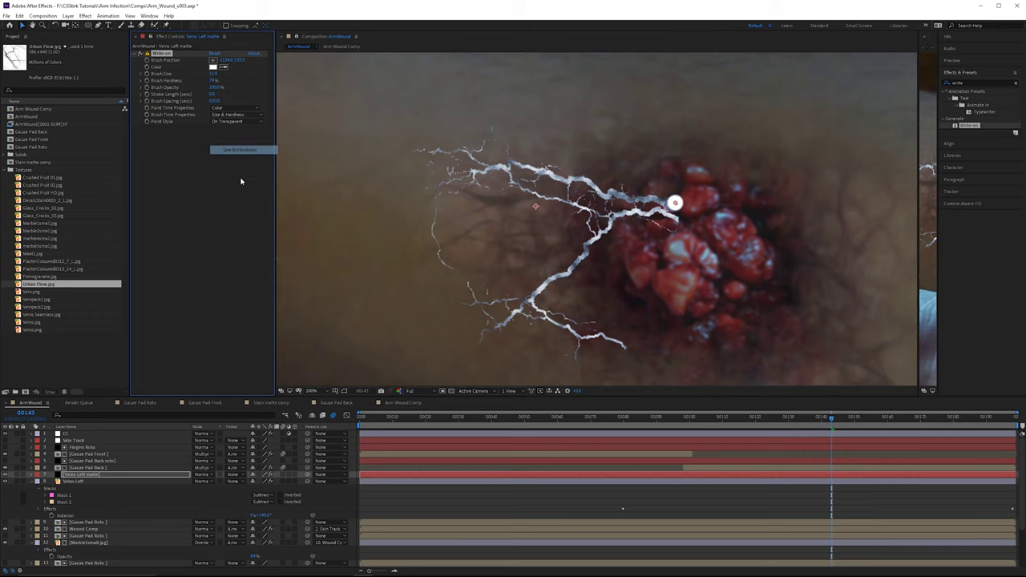
Step: Set the first Brush Position keyframe at frame 90, with the brush at the upper branch's wound end
{"action": "left_click", "coordinate": [627, 417]}
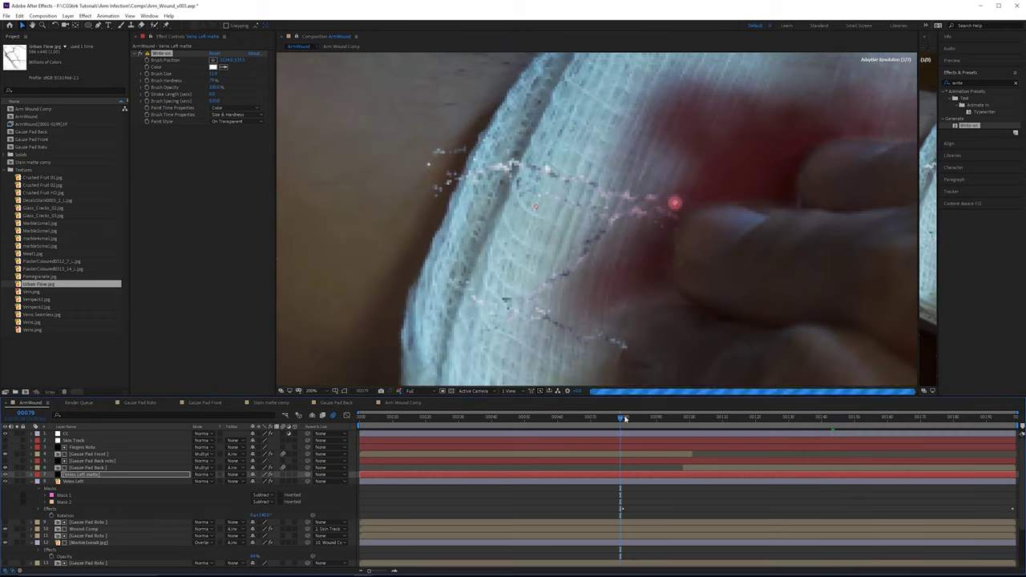
{"action": "left_click_drag", "start_coordinate": [678, 423], "coordinate": [656, 419]}
{"action": "left_click", "coordinate": [144, 61]}
{"action": "left_click", "coordinate": [147, 60]}
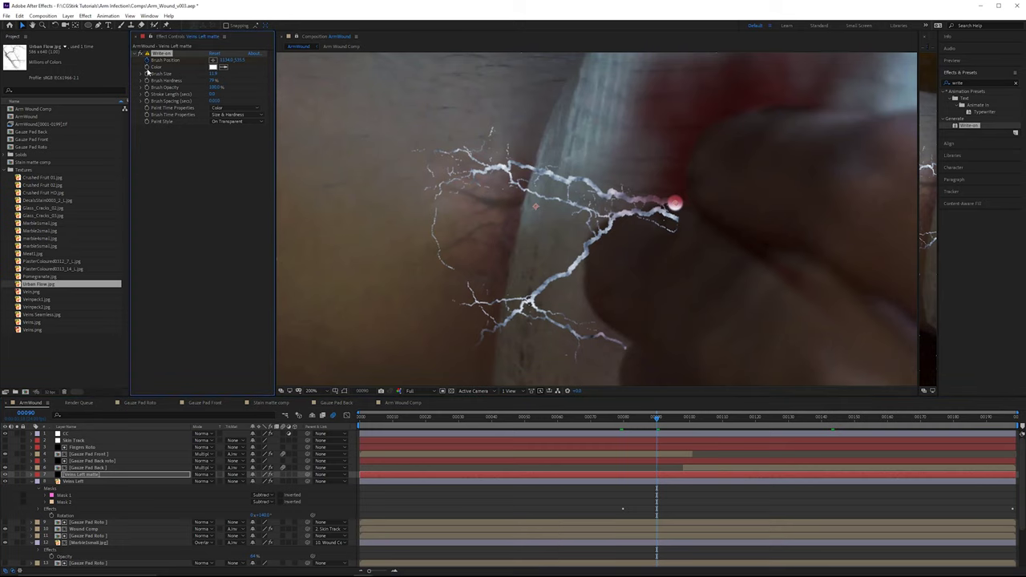
Step: Keyframe the brush a short way left along the upper branch at frame 110 and reveal the layer's keyframes
{"action": "left_click", "coordinate": [691, 419]}
{"action": "left_click", "coordinate": [722, 420]}
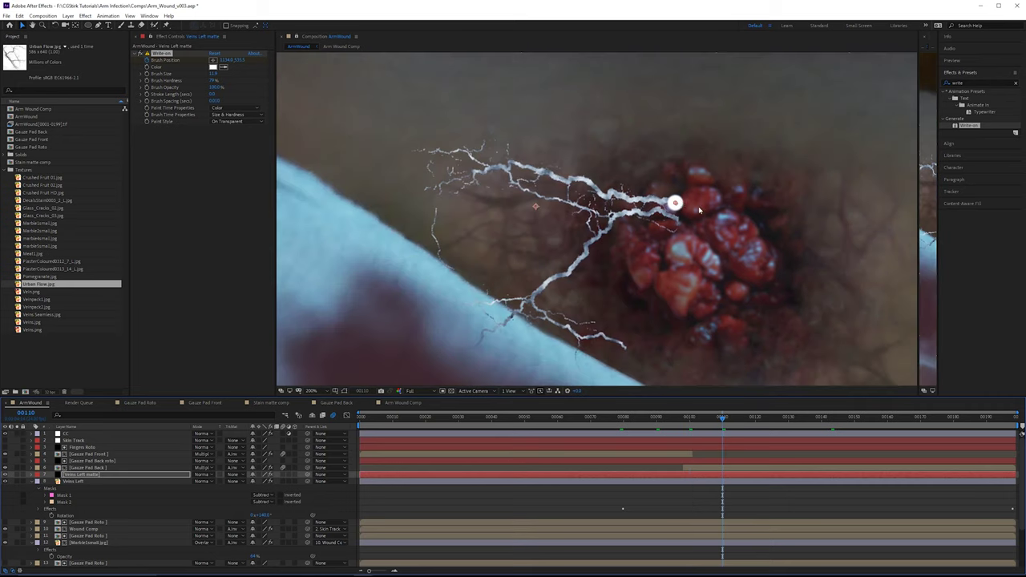
{"action": "mouse_move", "coordinate": [675, 203]}
{"action": "left_mouse_down"}
{"action": "mouse_move", "coordinate": [623, 194]}
{"action": "mouse_move", "coordinate": [640, 184]}
{"action": "mouse_move", "coordinate": [601, 195]}
{"action": "mouse_move", "coordinate": [639, 190]}
{"action": "left_mouse_up"}
{"action": "scroll", "coordinate": [603, 198], "scroll_direction": "up", "scroll_amount": 2}
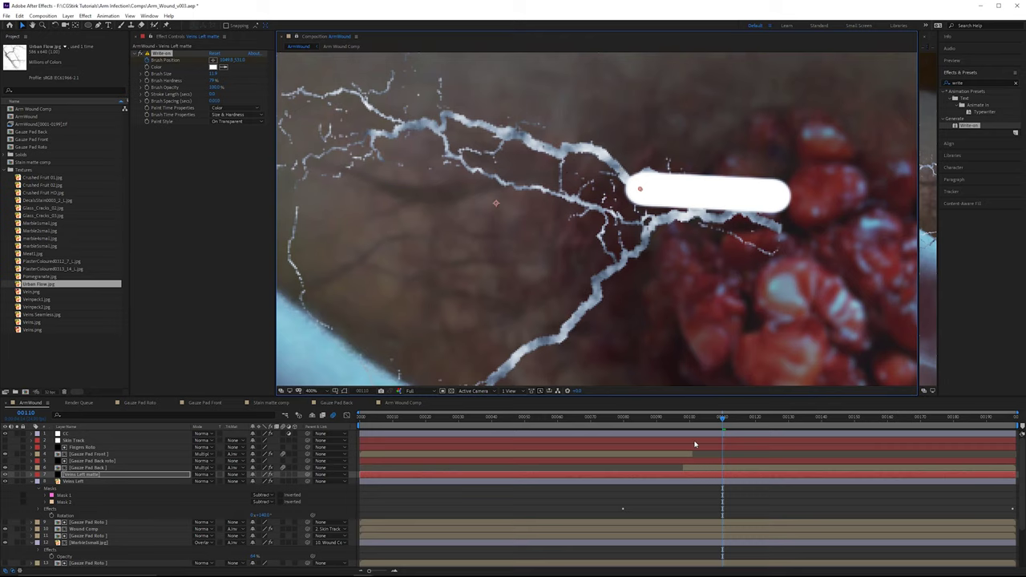
{"action": "key", "text": "u"}
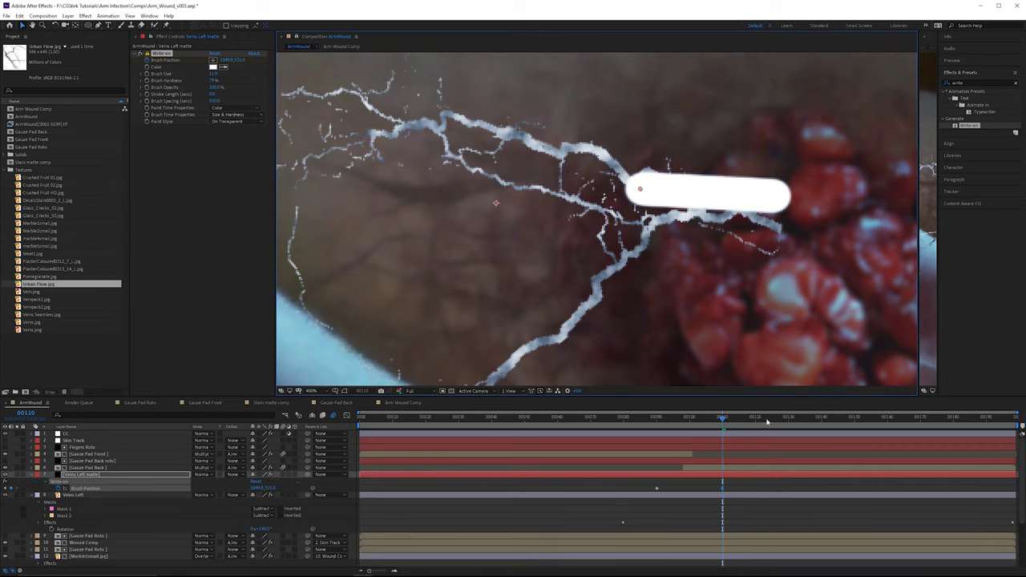
Step: Set Brush Size to 16, keyframe the brush along the upper branch at frames 130 and 150 to its far left tip, and preview the stroke
{"action": "left_click_drag", "start_coordinate": [767, 420], "coordinate": [788, 423]}
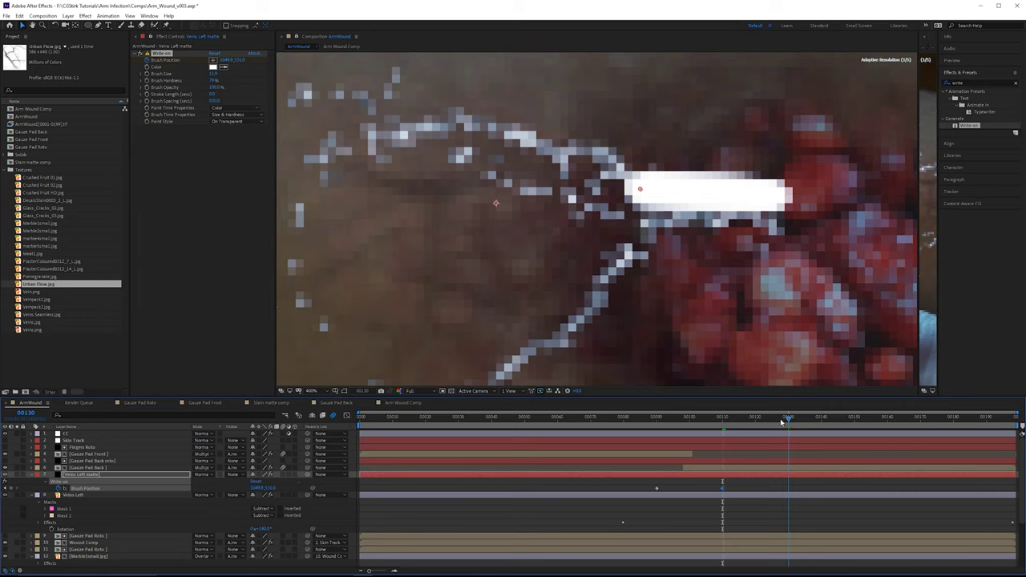
{"action": "left_click_drag", "start_coordinate": [629, 206], "coordinate": [744, 280]}
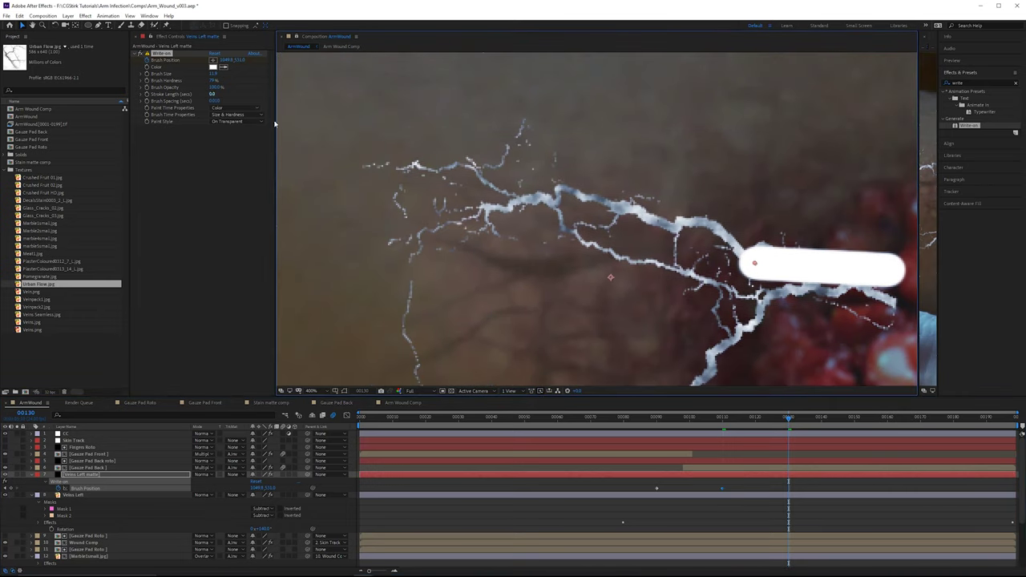
{"action": "left_click_drag", "start_coordinate": [218, 75], "coordinate": [223, 74]}
{"action": "mouse_move", "coordinate": [755, 262]}
{"action": "left_mouse_down"}
{"action": "mouse_move", "coordinate": [653, 207]}
{"action": "mouse_move", "coordinate": [562, 185]}
{"action": "mouse_move", "coordinate": [576, 191]}
{"action": "mouse_move", "coordinate": [423, 224]}
{"action": "mouse_move", "coordinate": [455, 180]}
{"action": "mouse_move", "coordinate": [371, 159]}
{"action": "left_mouse_up"}
{"action": "left_click", "coordinate": [856, 420]}
{"action": "left_click_drag", "start_coordinate": [859, 418], "coordinate": [654, 406]}
{"action": "key", "text": "space"}
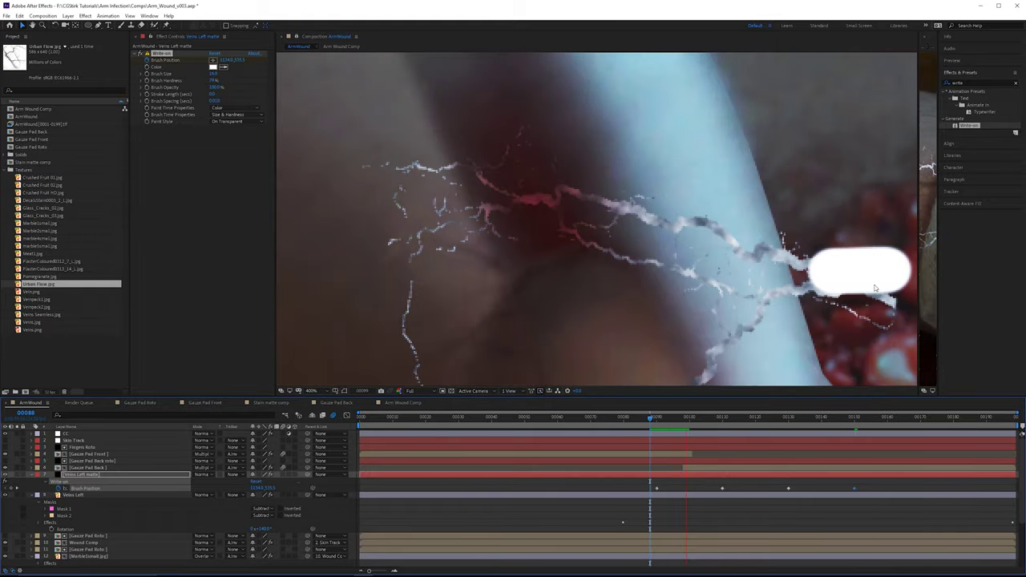
Step: Add corrective Brush Position keyframes at frames 120 and 115 so the stroke follows the upper branch's bend
{"action": "mouse_move", "coordinate": [765, 417]}
{"action": "left_mouse_down"}
{"action": "mouse_move", "coordinate": [751, 417]}
{"action": "mouse_move", "coordinate": [806, 420]}
{"action": "mouse_move", "coordinate": [759, 418]}
{"action": "left_mouse_up"}
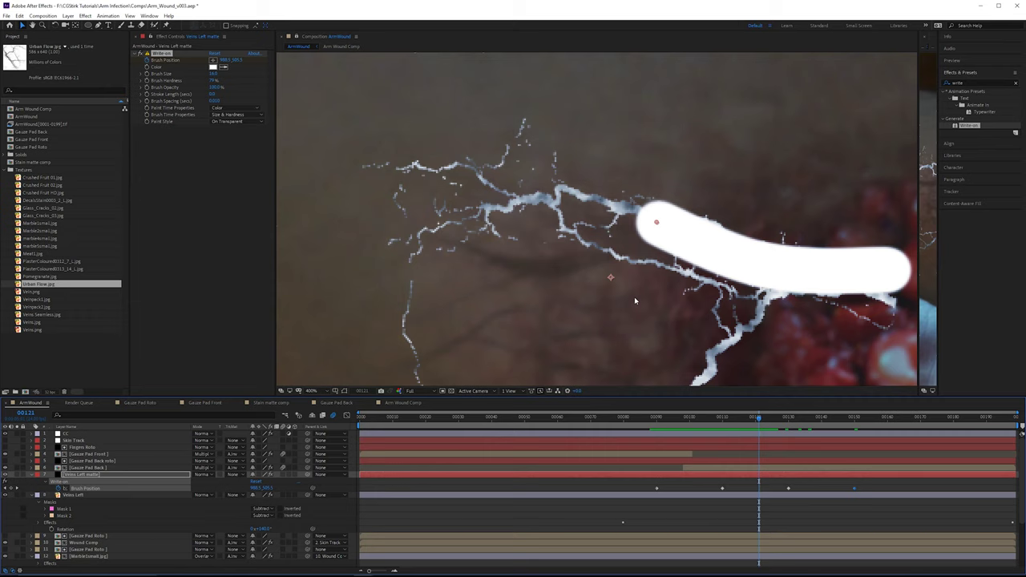
{"action": "left_click", "coordinate": [754, 417]}
{"action": "left_click_drag", "start_coordinate": [666, 226], "coordinate": [667, 217]}
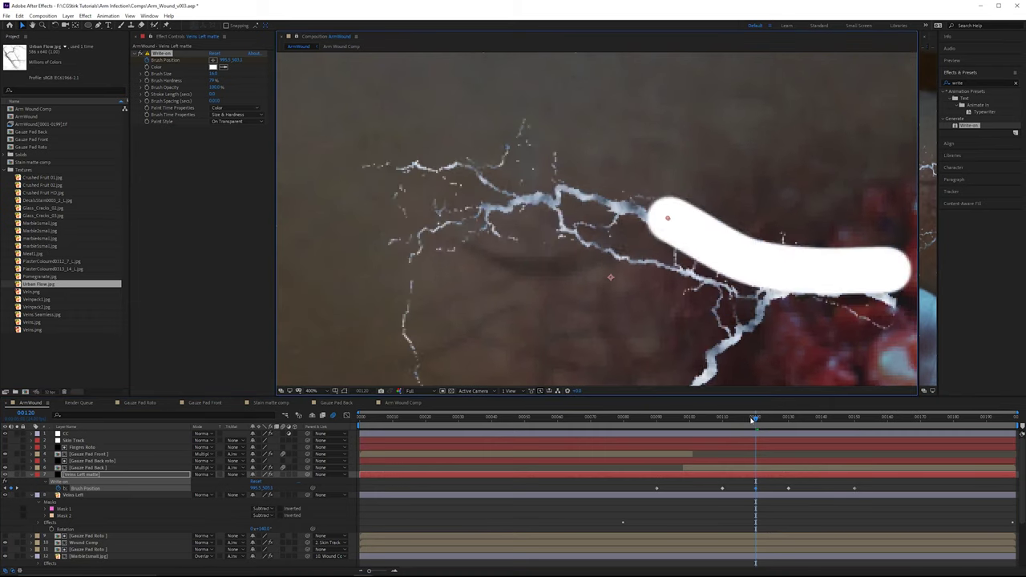
{"action": "mouse_move", "coordinate": [754, 418]}
{"action": "left_mouse_down"}
{"action": "mouse_move", "coordinate": [723, 419]}
{"action": "mouse_move", "coordinate": [739, 419]}
{"action": "left_mouse_up"}
{"action": "left_click_drag", "start_coordinate": [713, 242], "coordinate": [716, 233]}
Step: Step through the stroke's second half and add a Brush Position keyframe at frame 140 on the upper branch's far left part
{"action": "left_click_drag", "start_coordinate": [740, 419], "coordinate": [812, 427]}
{"action": "key", "text": "Page_Down"}
{"action": "key", "text": "Page_Down"}
{"action": "key", "text": "Page_Down"}
{"action": "key", "text": "Page_Down"}
{"action": "key", "text": "Page_Down"}
{"action": "key", "text": "Page_Down"}
{"action": "key", "text": "Page_Down"}
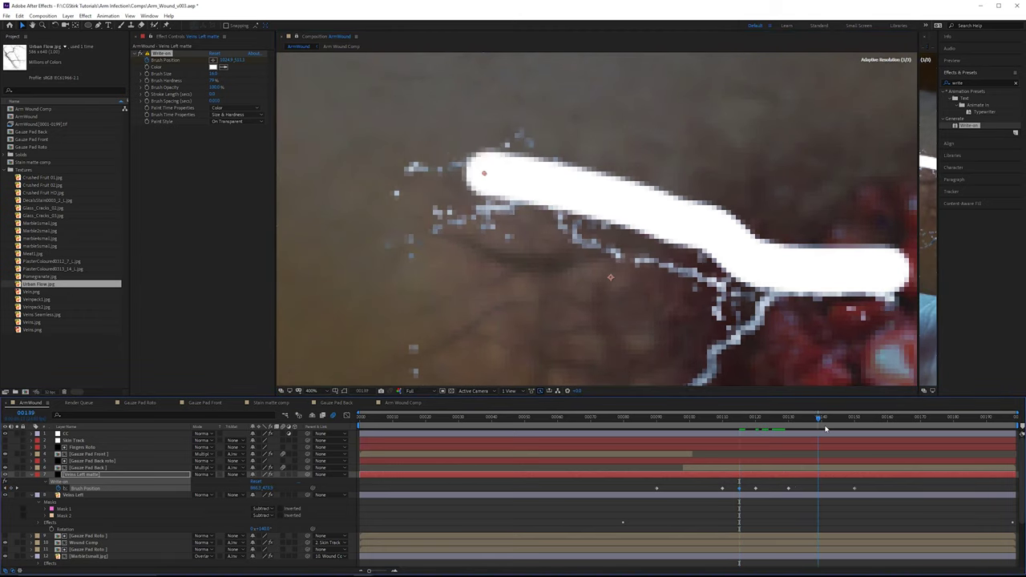
{"action": "key", "text": "Page_Up"}
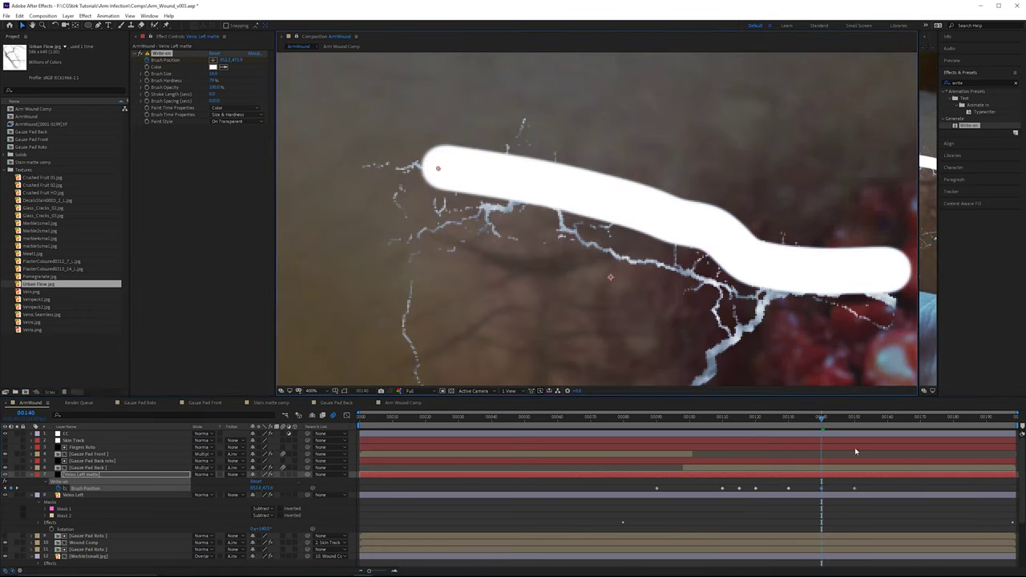
Step: Stretch all Brush Position keyframes proportionally so the last one falls at frame 190, and scrub through the slower stroke
{"action": "left_click_drag", "start_coordinate": [854, 423], "coordinate": [884, 432]}
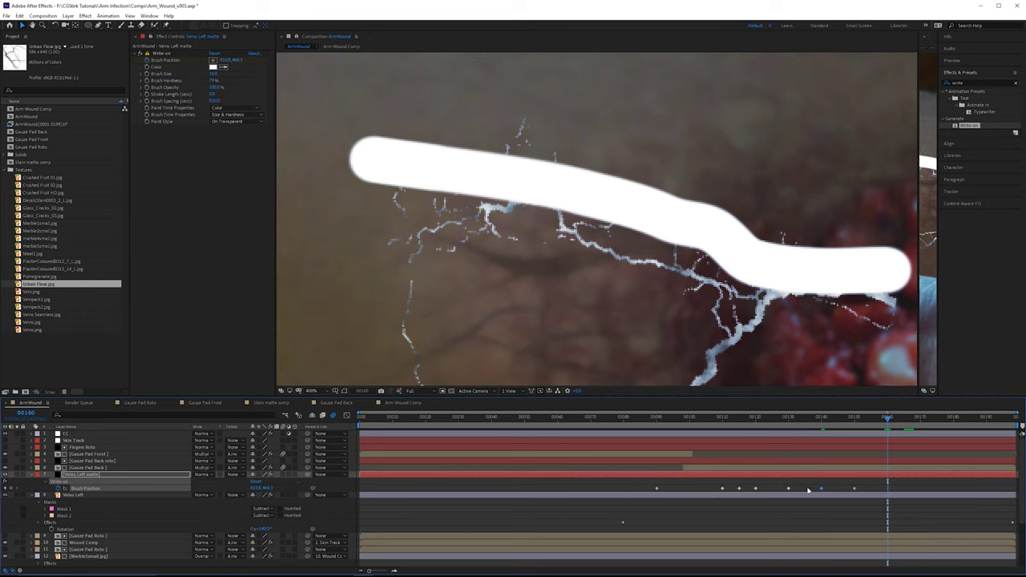
{"action": "left_click_drag", "start_coordinate": [935, 487], "coordinate": [647, 500]}
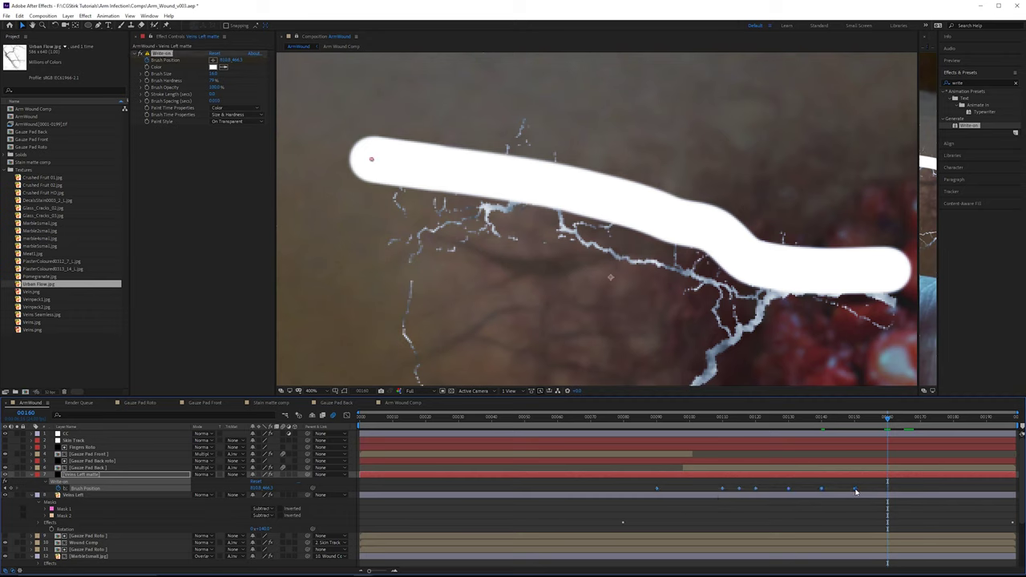
{"action": "left_click_drag", "start_coordinate": [861, 491], "coordinate": [894, 497]}
{"action": "left_click_drag", "start_coordinate": [989, 495], "coordinate": [989, 495]}
{"action": "left_click_drag", "start_coordinate": [908, 419], "coordinate": [985, 427]}
{"action": "left_click", "coordinate": [998, 489]}
{"action": "left_click", "coordinate": [984, 489]}
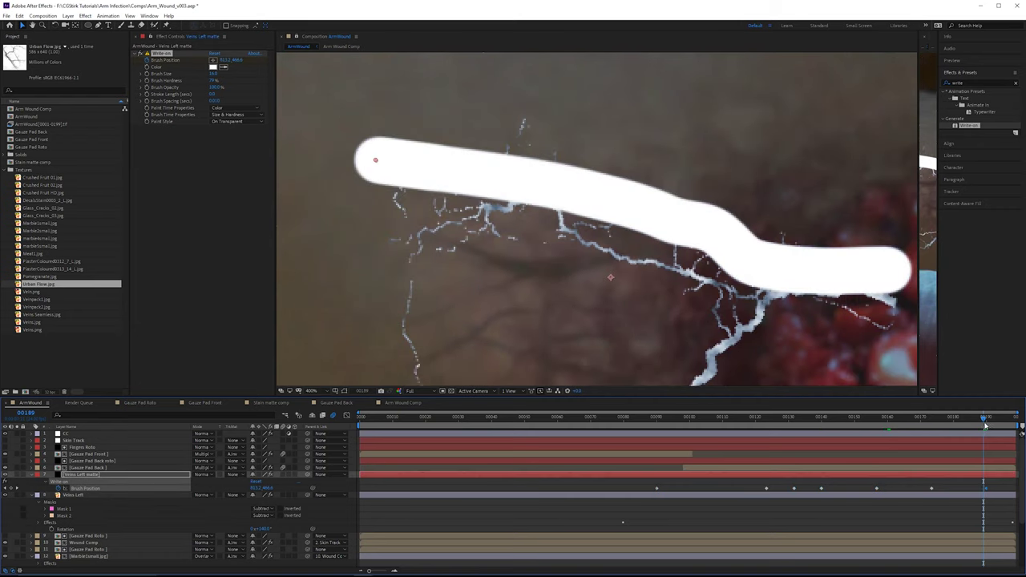
{"action": "left_click_drag", "start_coordinate": [985, 425], "coordinate": [872, 426]}
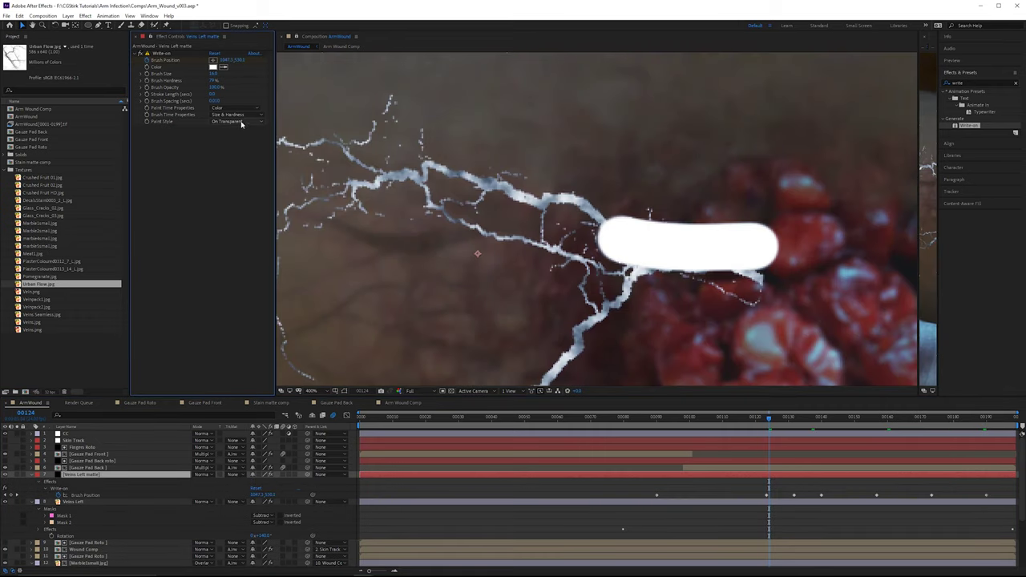
Step: Try the On Original Image paint style on the Write-on effect, and undo it
{"action": "left_click", "coordinate": [241, 124]}
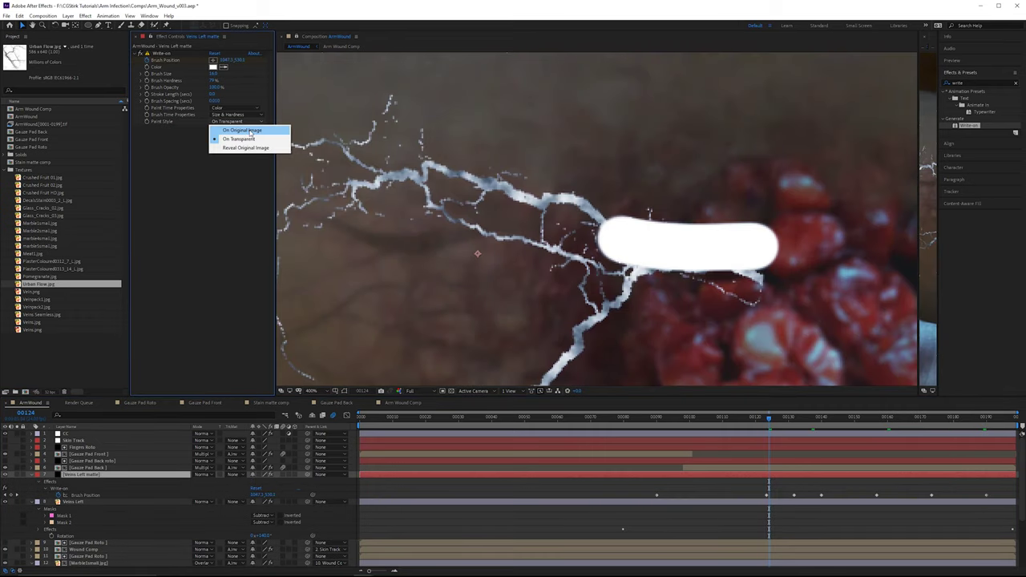
{"action": "left_click", "coordinate": [251, 131]}
{"action": "key", "text": "ctrl+z"}
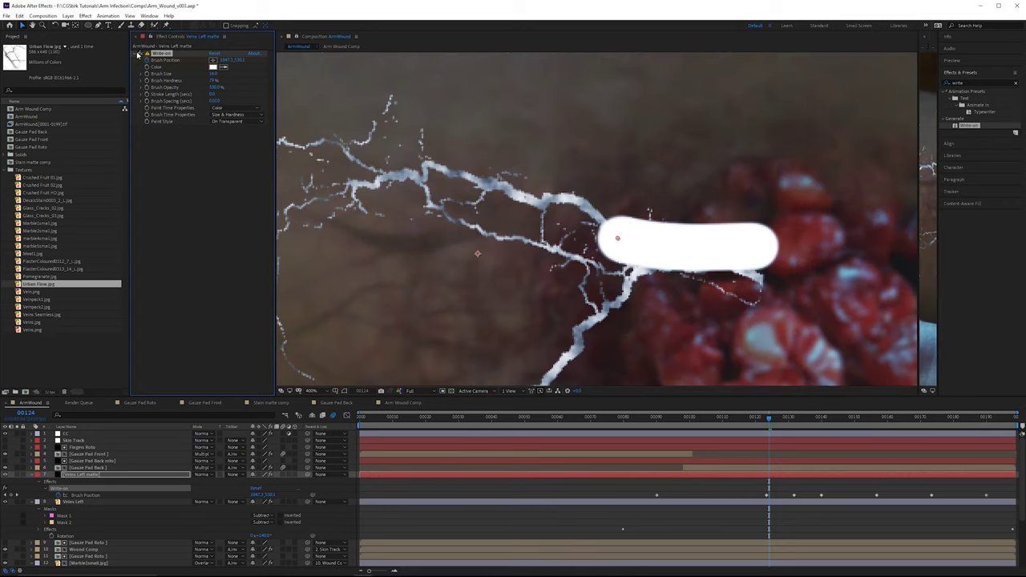
Step: Turn off the first Write-on effect and add a second Write-on to Veins Left matte with Paint Style On Transparent
{"action": "left_click", "coordinate": [140, 55]}
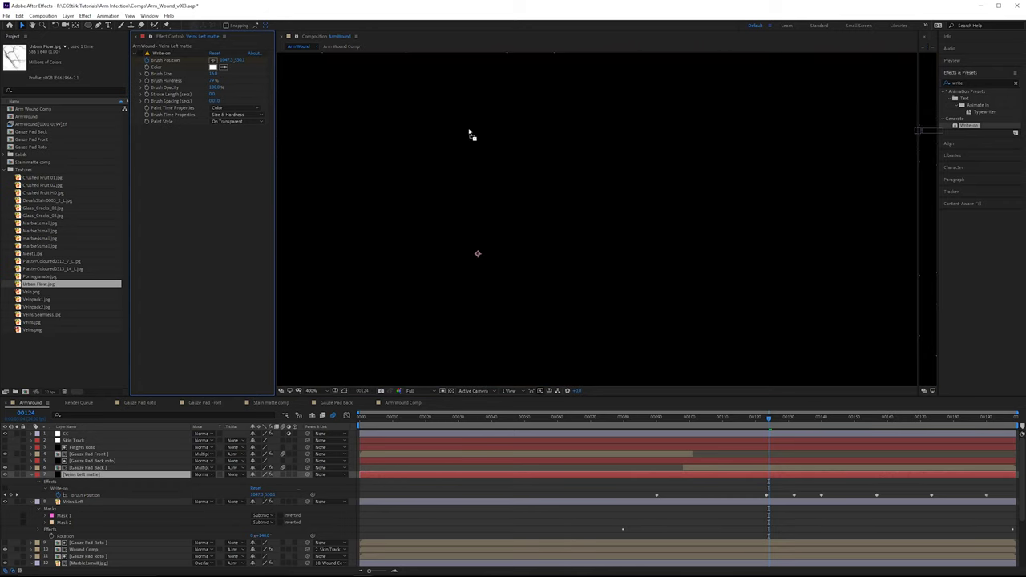
{"action": "left_click_drag", "start_coordinate": [469, 134], "coordinate": [237, 210]}
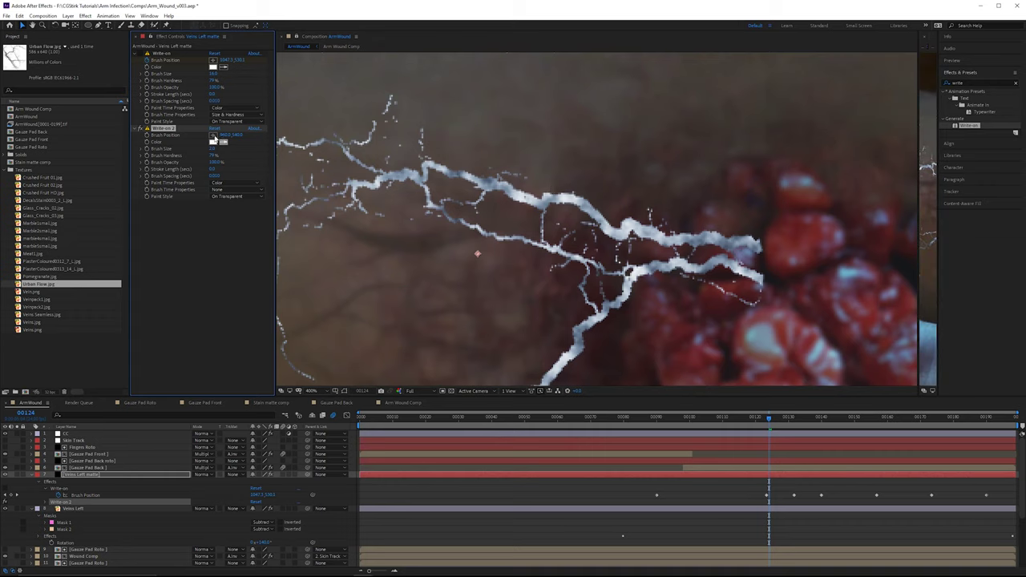
Step: Place Write-on 2's brush at the lower branch's right end, start its Brush Position keyframes at frame 90, and set Brush Time Properties to Size & Hardness
{"action": "left_click", "coordinate": [213, 135]}
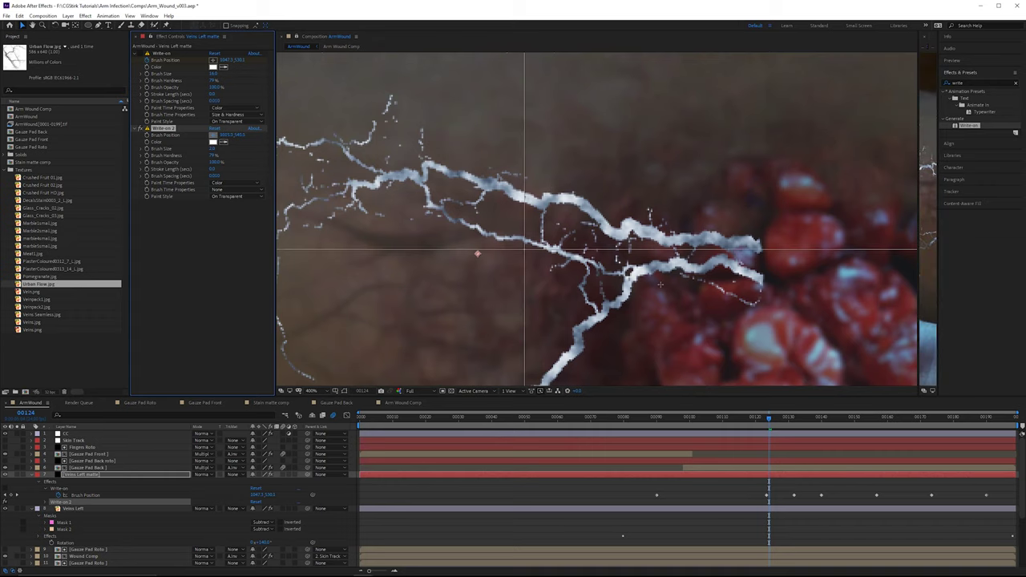
{"action": "left_click", "coordinate": [787, 286]}
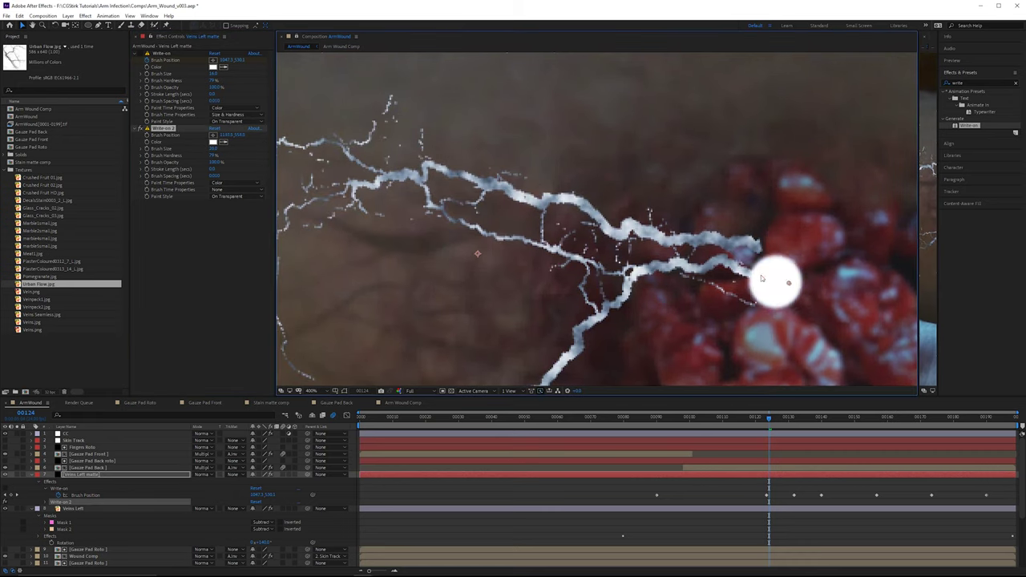
{"action": "left_click", "coordinate": [656, 420]}
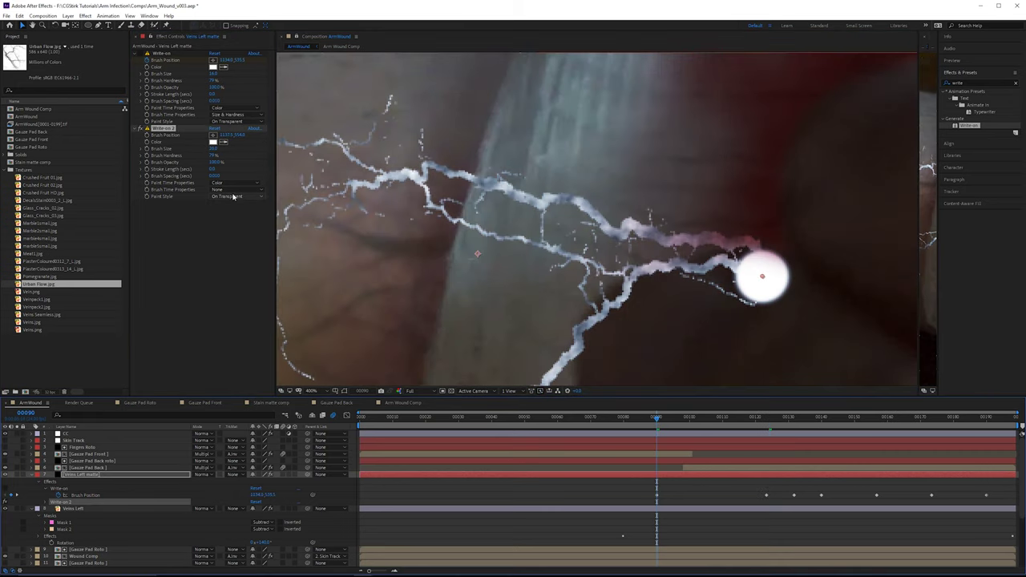
{"action": "left_click", "coordinate": [229, 190]}
{"action": "left_click", "coordinate": [234, 225]}
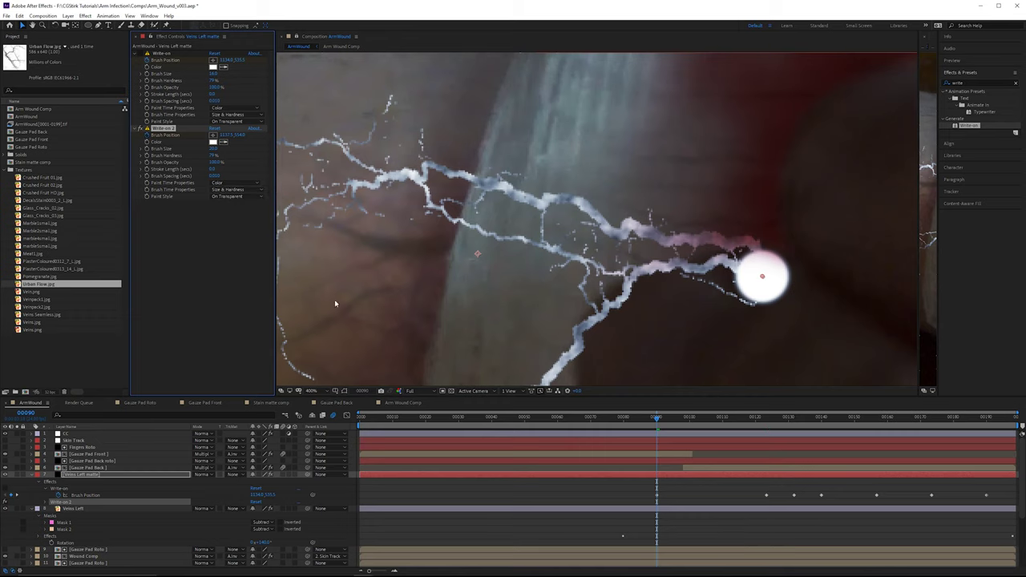
Step: Add Write-on 2 Brush Position keyframes at frames 123 and 140, following the lower branch left and then down, and reveal the keyframes
{"action": "left_click", "coordinate": [763, 420]}
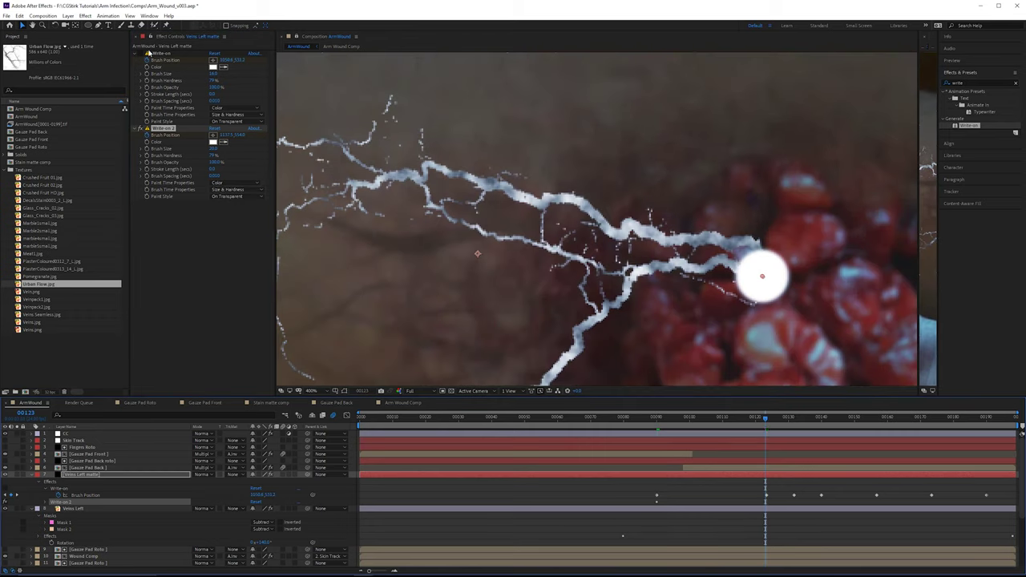
{"action": "scroll", "coordinate": [645, 241], "scroll_direction": "down", "scroll_amount": 2}
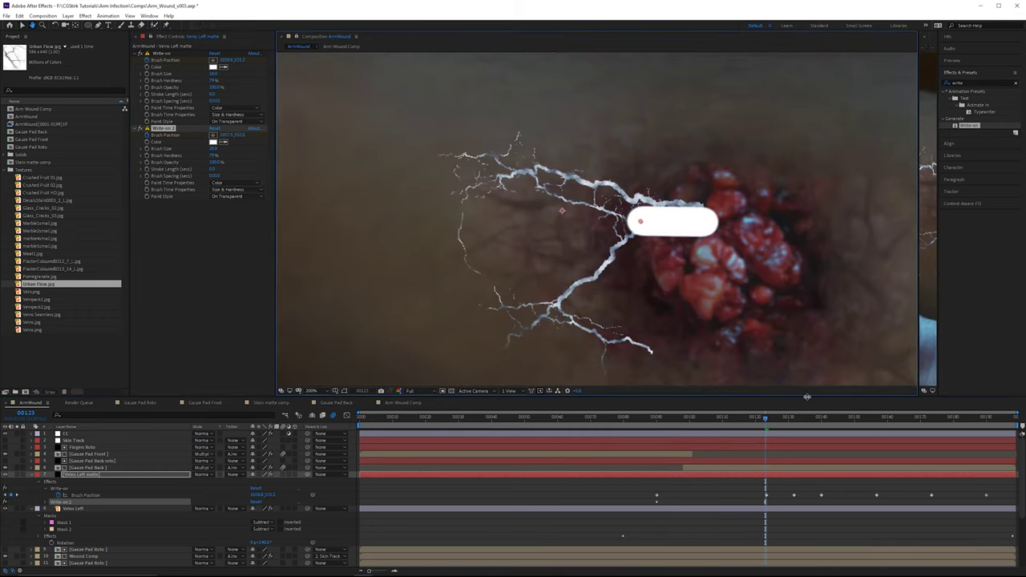
{"action": "left_click_drag", "start_coordinate": [775, 420], "coordinate": [822, 418]}
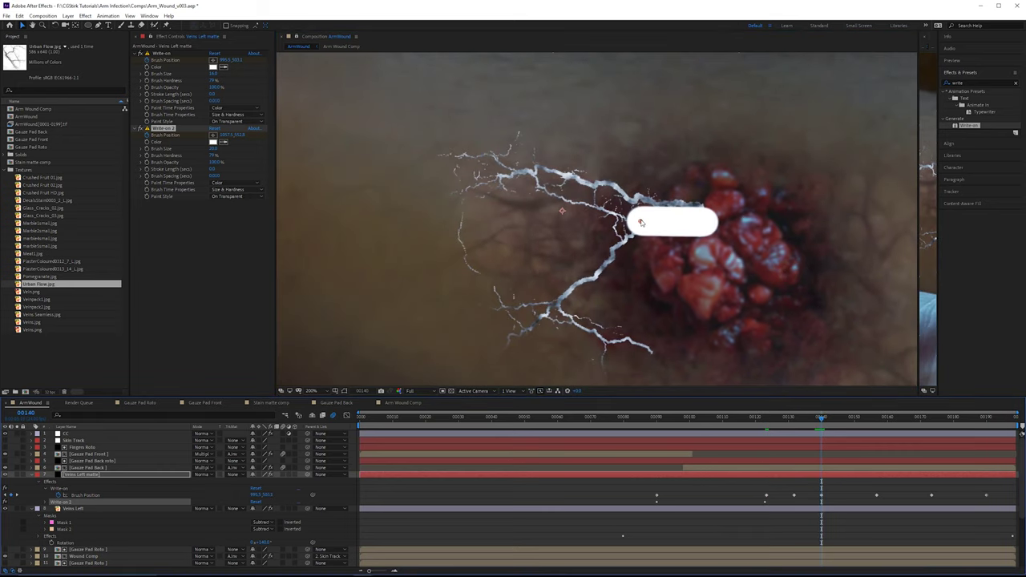
{"action": "mouse_move", "coordinate": [641, 223]}
{"action": "left_mouse_down"}
{"action": "mouse_move", "coordinate": [609, 234]}
{"action": "mouse_move", "coordinate": [585, 287]}
{"action": "mouse_move", "coordinate": [630, 240]}
{"action": "mouse_move", "coordinate": [633, 212]}
{"action": "left_mouse_up"}
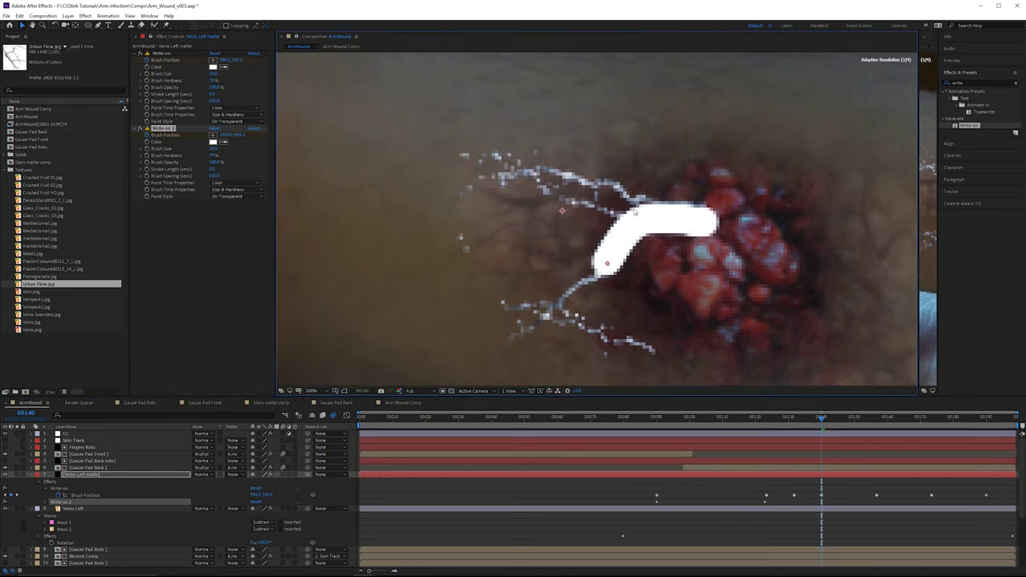
{"action": "key", "text": "u"}
{"action": "key", "text": "u"}
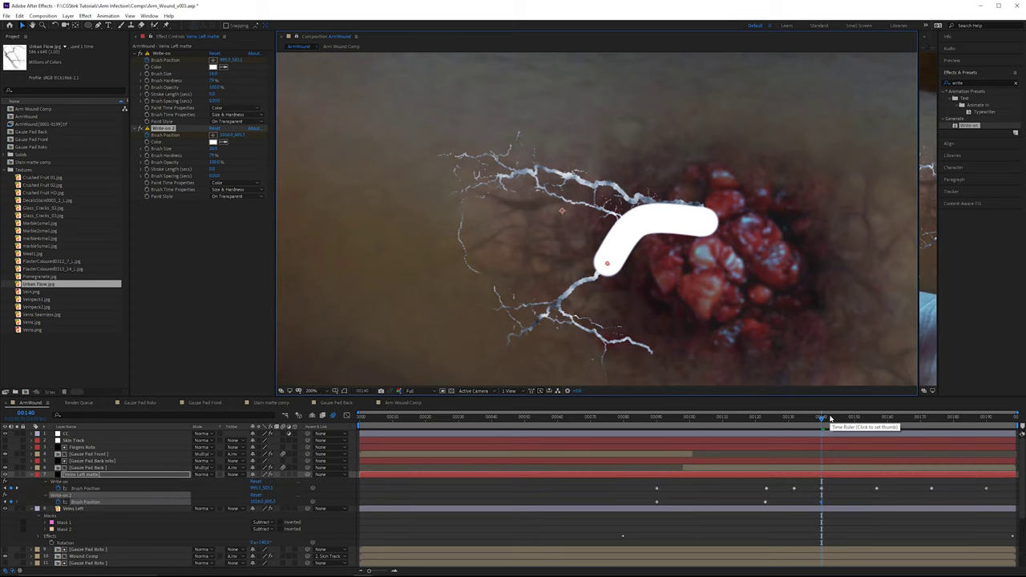
Step: Add Write-on 2 Brush Position keyframes at the lower fork on frame 157 and beyond its left twigs on frame 173
{"action": "left_click", "coordinate": [876, 418]}
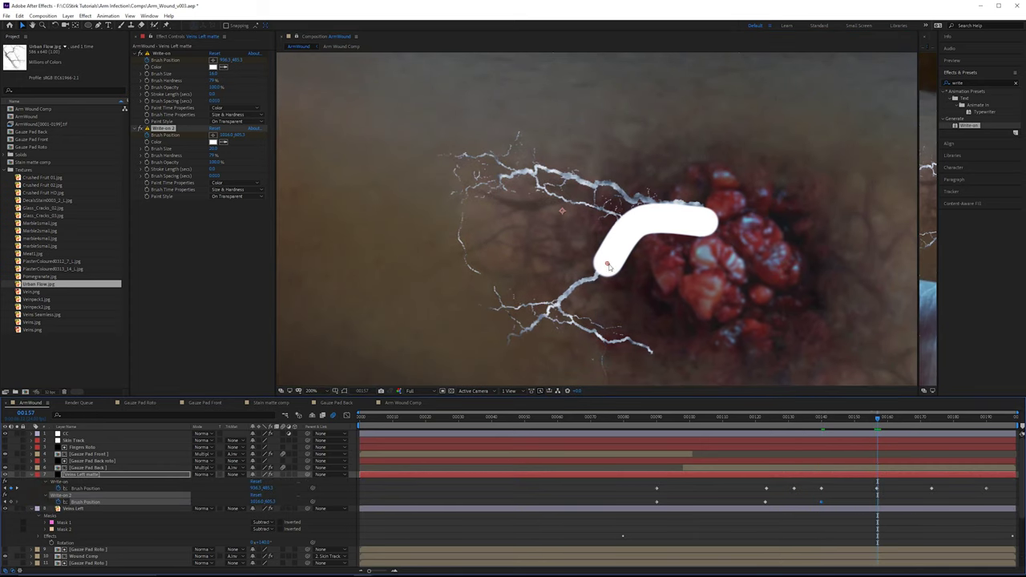
{"action": "left_click_drag", "start_coordinate": [606, 263], "coordinate": [556, 304]}
{"action": "left_click_drag", "start_coordinate": [955, 422], "coordinate": [930, 421]}
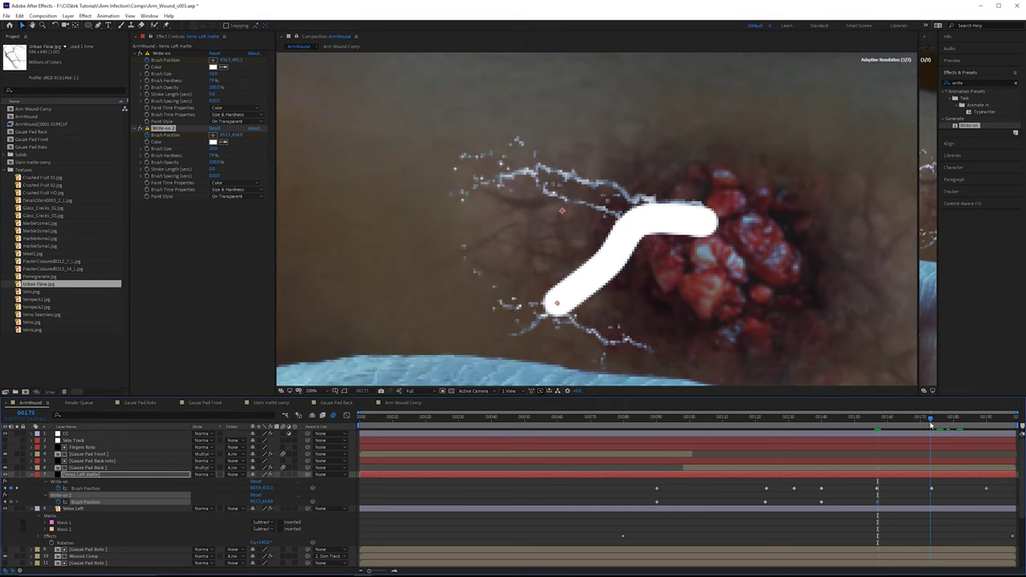
{"action": "left_click_drag", "start_coordinate": [558, 304], "coordinate": [474, 300]}
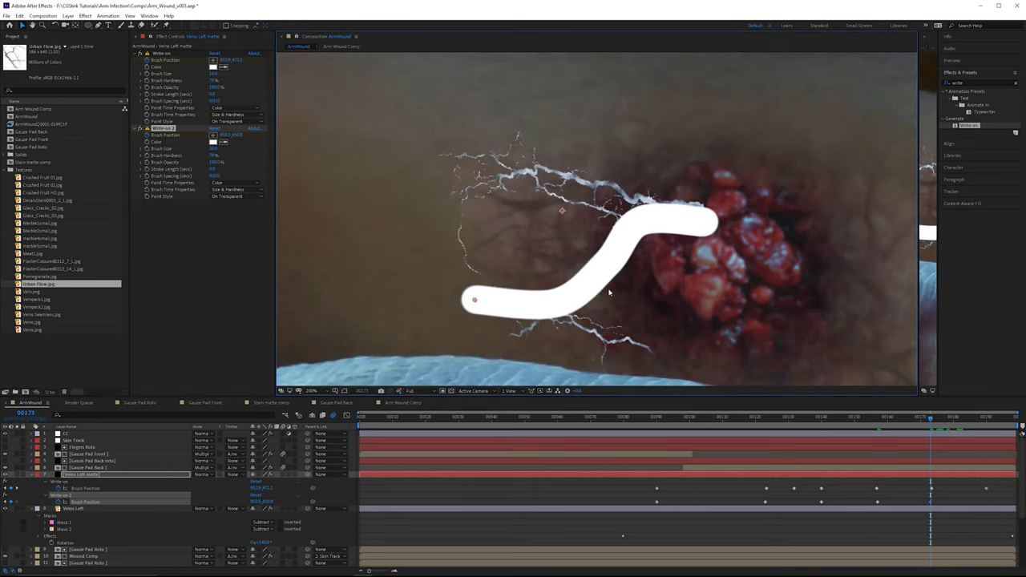
Step: Collapse and turn off Write-on 2, and add a third Write-on effect with Paint Style On Transparent
{"action": "left_click", "coordinate": [136, 128]}
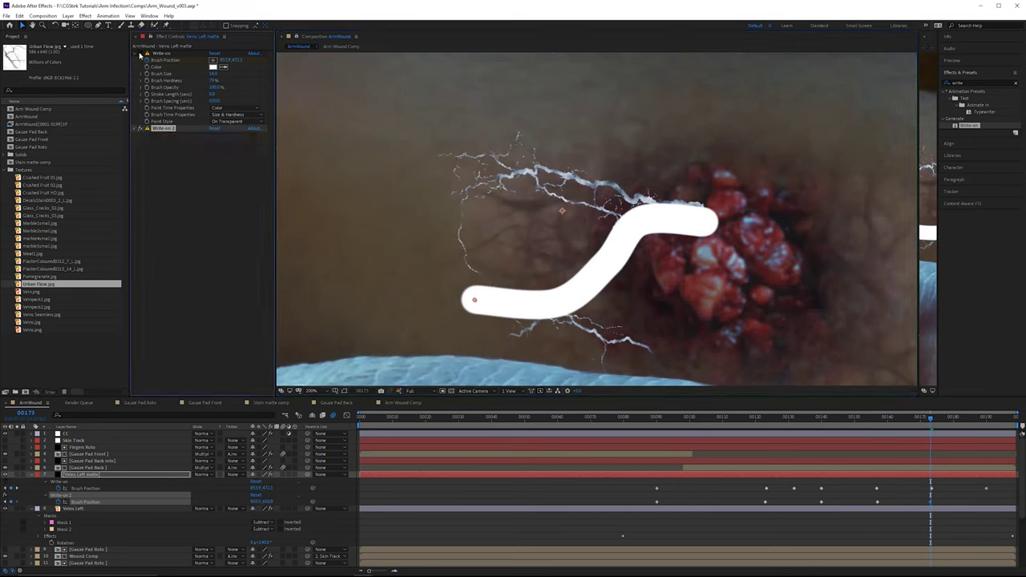
{"action": "key", "text": "ctrl+d"}
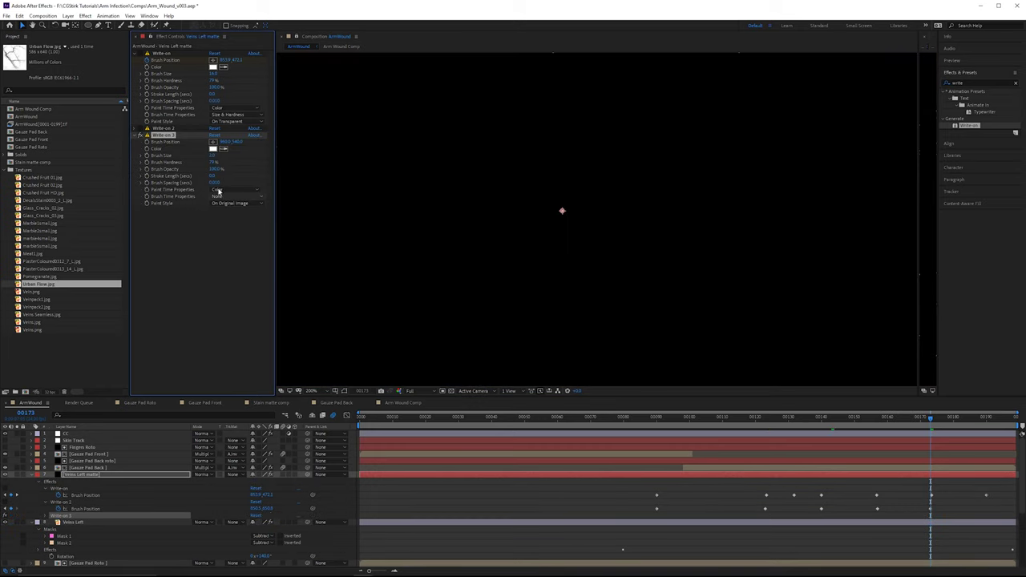
{"action": "left_click", "coordinate": [237, 203]}
{"action": "left_click", "coordinate": [241, 230]}
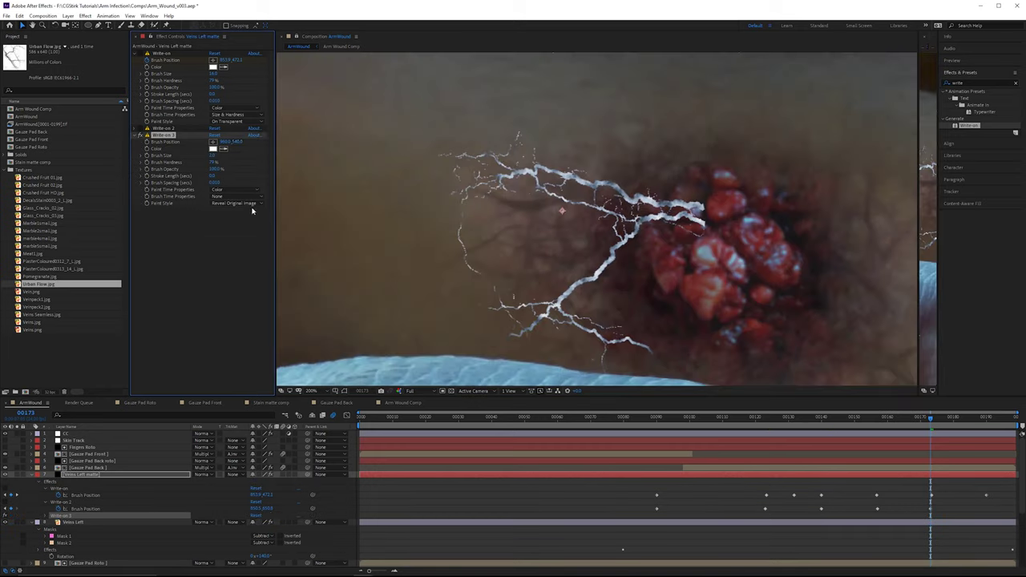
{"action": "left_click", "coordinate": [250, 204]}
{"action": "left_click", "coordinate": [234, 221]}
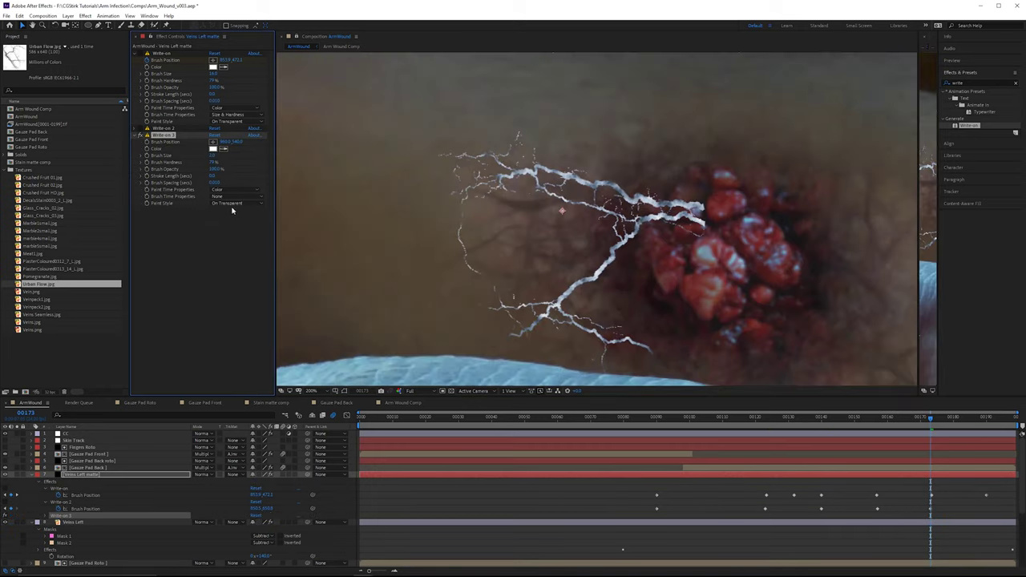
Step: Set Write-on 3's Brush Size to 20 and place its brush just below the junction where the lower branch splits
{"action": "left_click", "coordinate": [208, 156]}
{"action": "type", "text": "20"}
{"action": "key", "text": "Return"}
{"action": "mouse_move", "coordinate": [562, 212]}
{"action": "left_mouse_down"}
{"action": "mouse_move", "coordinate": [698, 222]}
{"action": "mouse_move", "coordinate": [641, 220]}
{"action": "mouse_move", "coordinate": [660, 241]}
{"action": "left_mouse_up"}
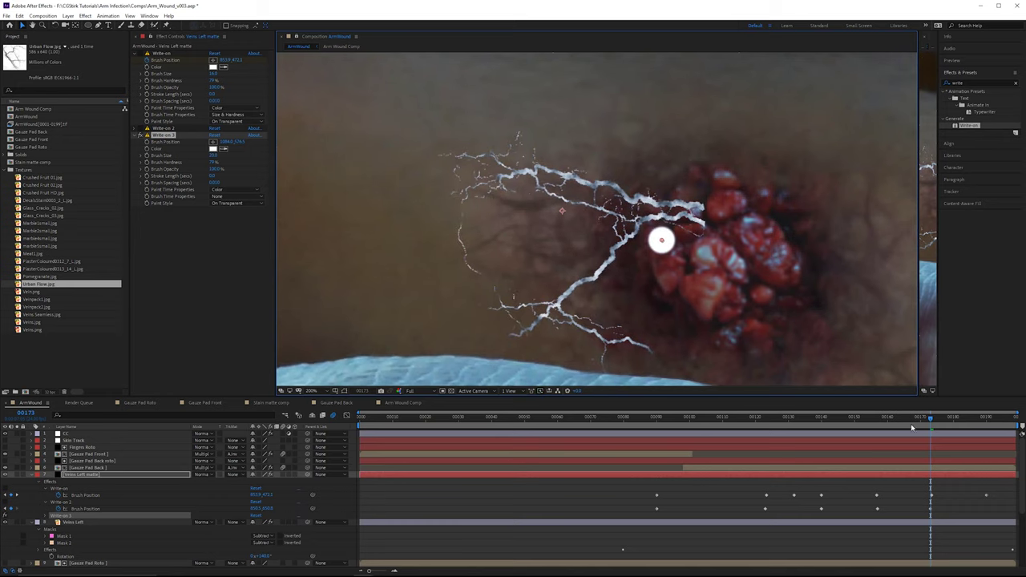
Step: Turn Write-on 2 back on and check its stroke around frame 131 with Write-on 3 temporarily turned off
{"action": "left_click", "coordinate": [788, 418]}
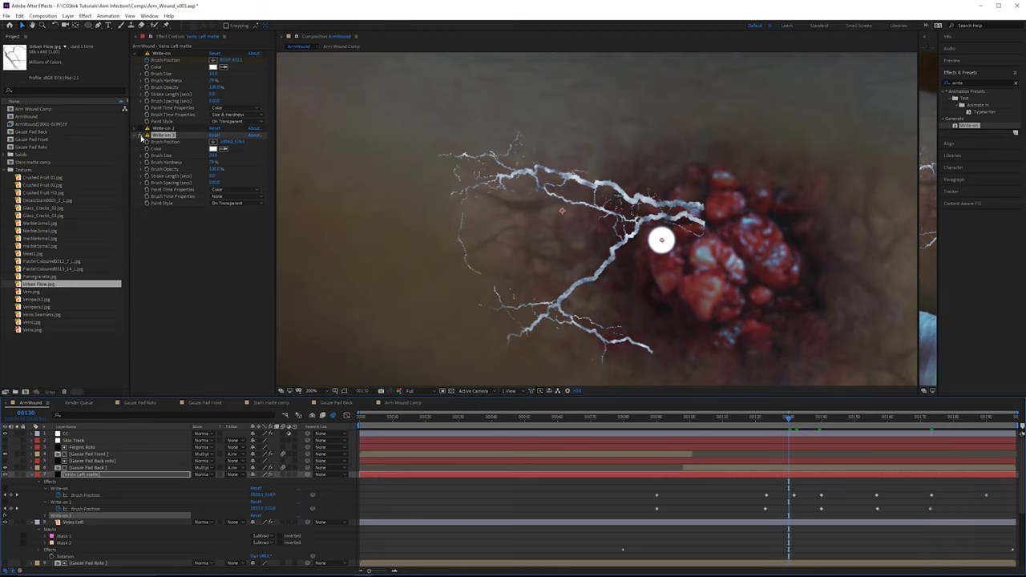
{"action": "left_click", "coordinate": [142, 136]}
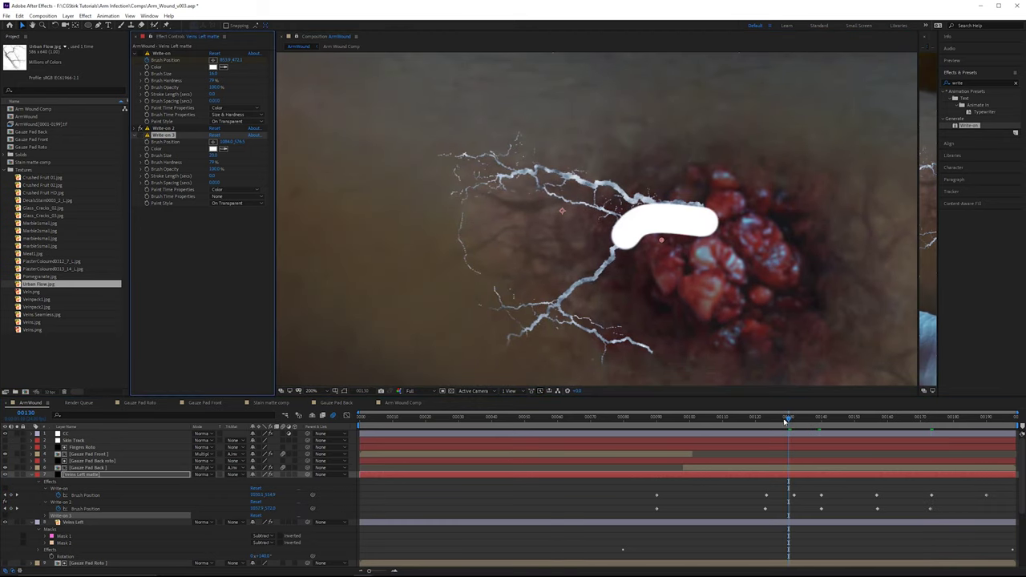
{"action": "mouse_move", "coordinate": [786, 421]}
{"action": "left_mouse_down"}
{"action": "mouse_move", "coordinate": [764, 422]}
{"action": "mouse_move", "coordinate": [791, 419]}
{"action": "left_mouse_up"}
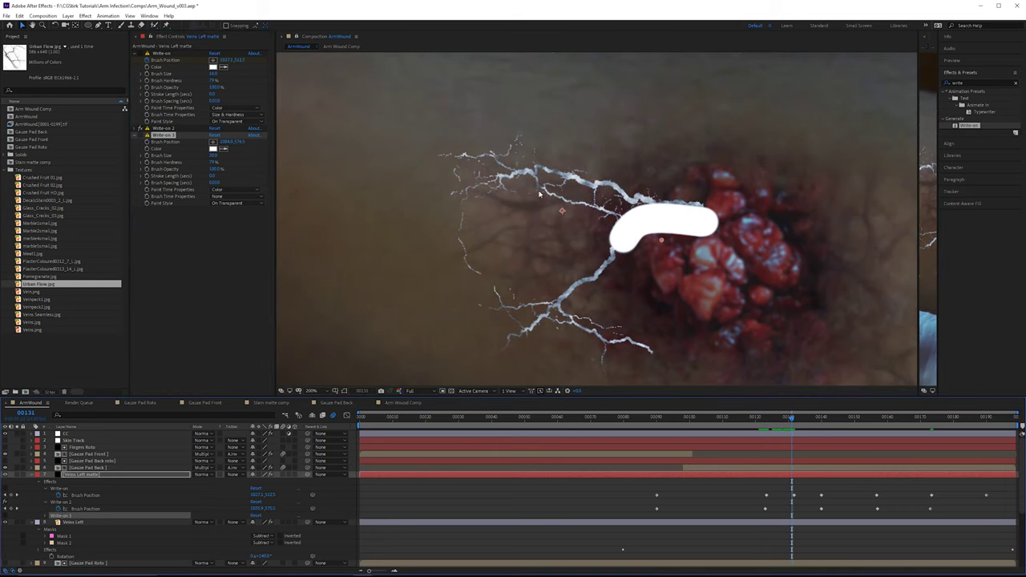
{"action": "left_click", "coordinate": [140, 135]}
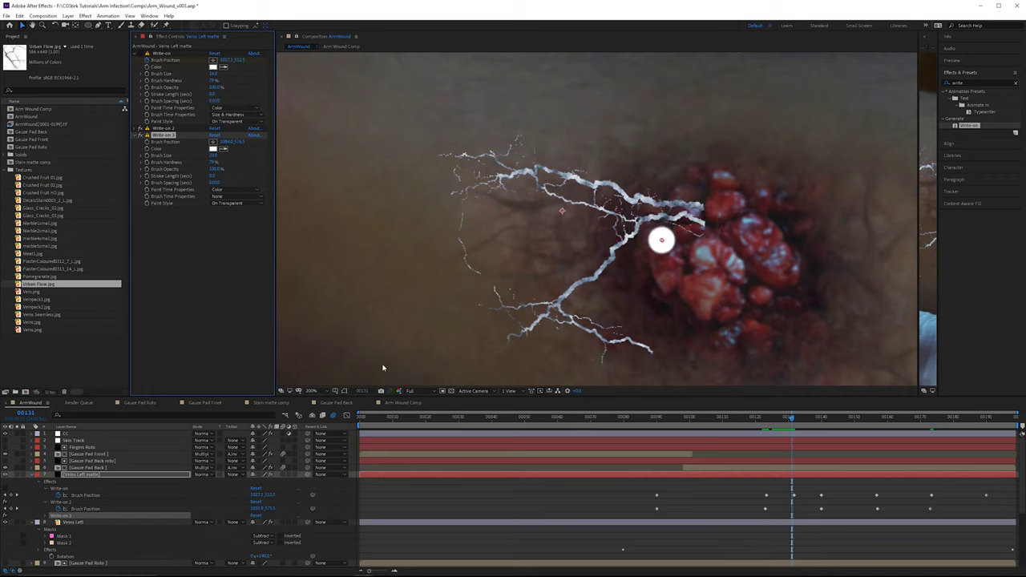
Step: Set Write-on 3's Brush Time Properties to Size & Hardness and start its Brush Position keyframes at frame 123
{"action": "left_click", "coordinate": [230, 196]}
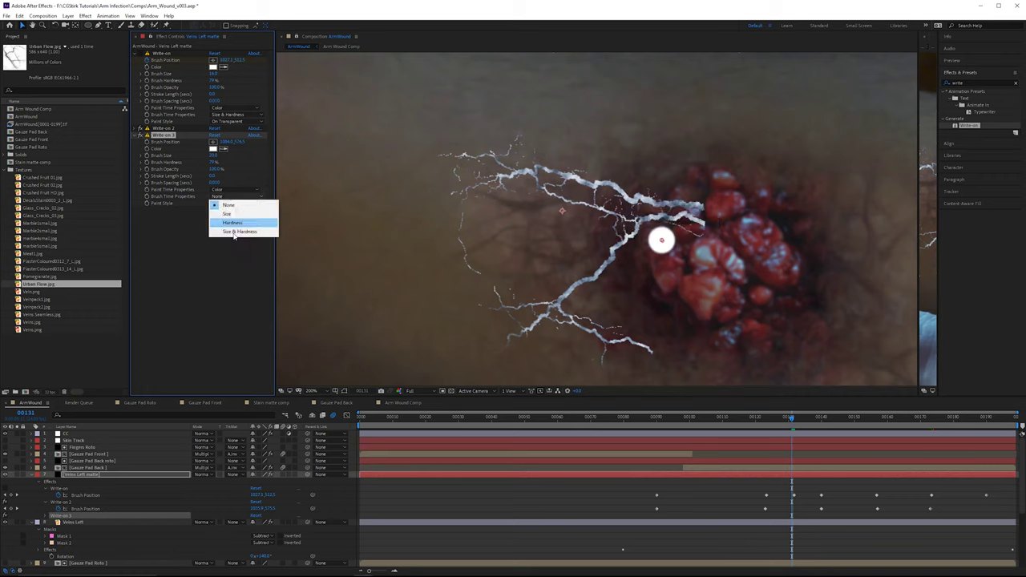
{"action": "left_click", "coordinate": [233, 215]}
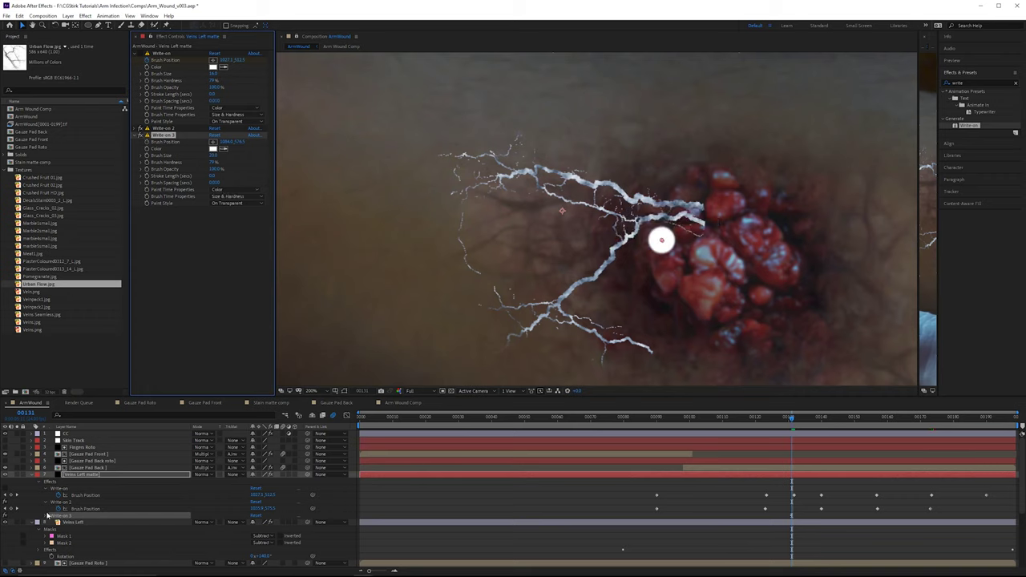
{"action": "left_click", "coordinate": [46, 516]}
{"action": "scroll", "coordinate": [682, 505], "scroll_direction": "down", "scroll_amount": 3}
{"action": "scroll", "coordinate": [756, 465], "scroll_direction": "up", "scroll_amount": 1}
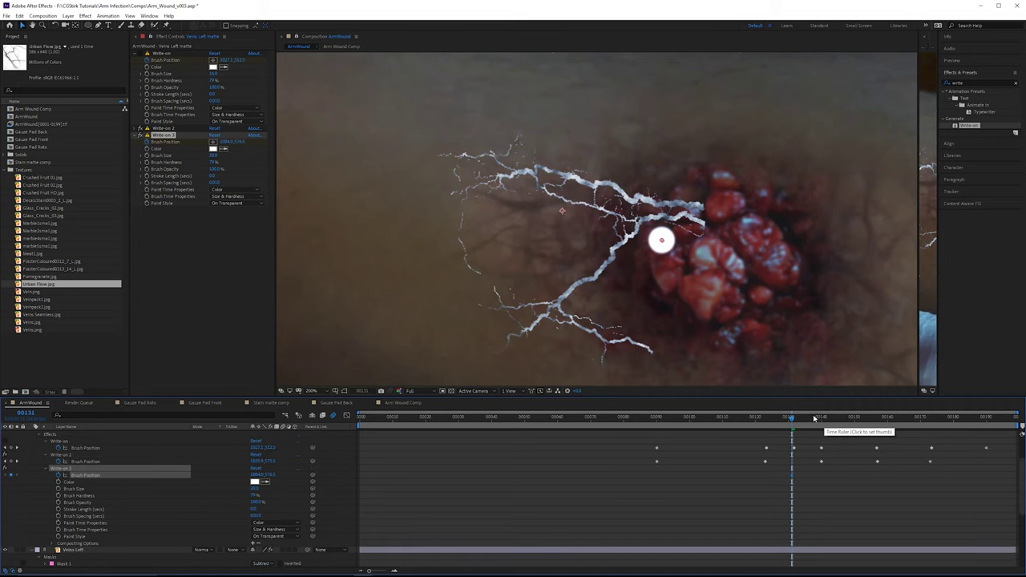
{"action": "left_click_drag", "start_coordinate": [792, 418], "coordinate": [765, 418]}
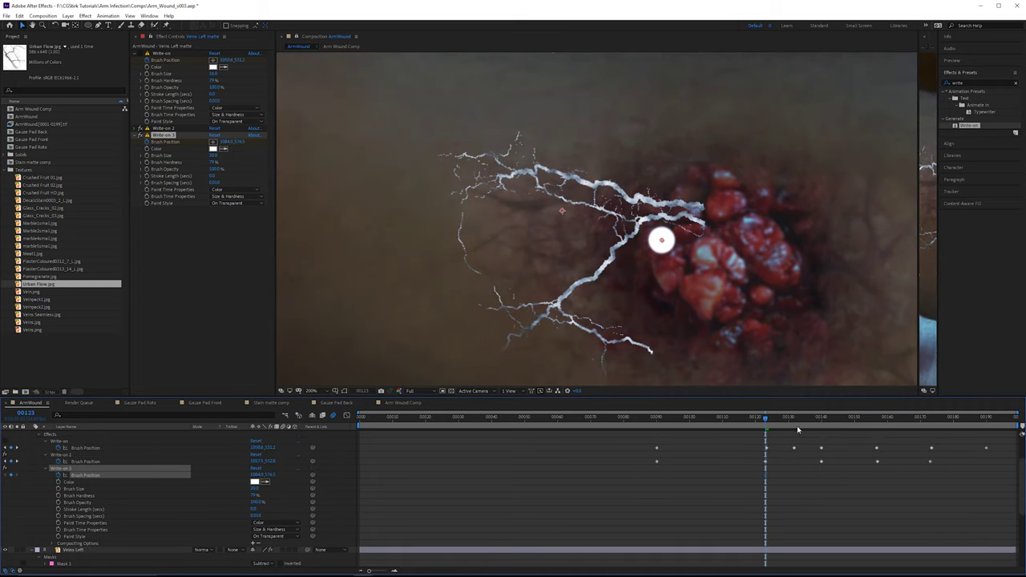
Step: Add Write-on 3 Brush Position keyframes at frames 140 and 157, running up-left along the middle branch to its upper end
{"action": "key", "text": "k"}
{"action": "key", "text": "k"}
{"action": "left_click_drag", "start_coordinate": [661, 238], "coordinate": [553, 196]}
{"action": "key", "text": "k"}
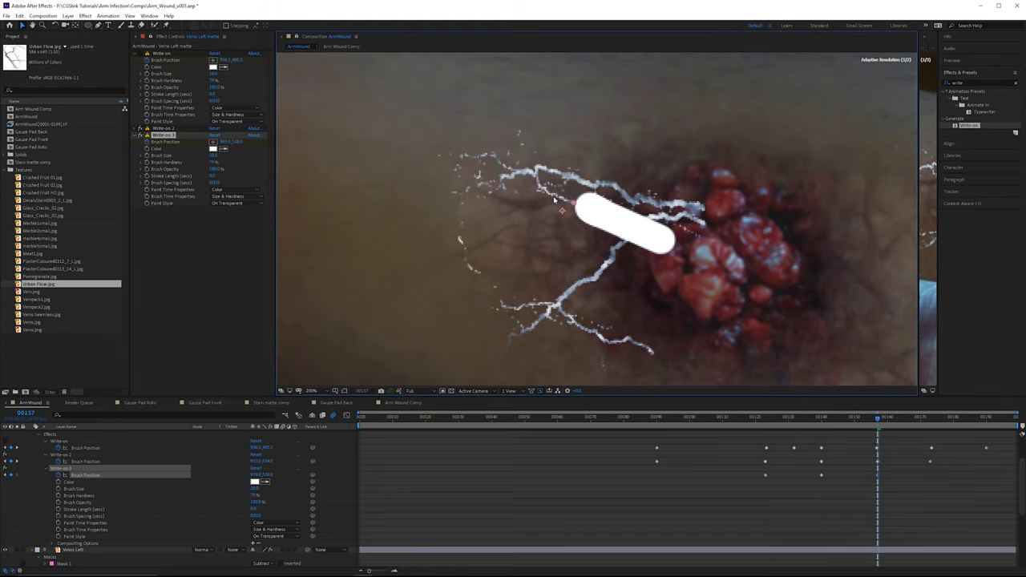
{"action": "scroll", "coordinate": [621, 238], "scroll_direction": "up", "scroll_amount": 2}
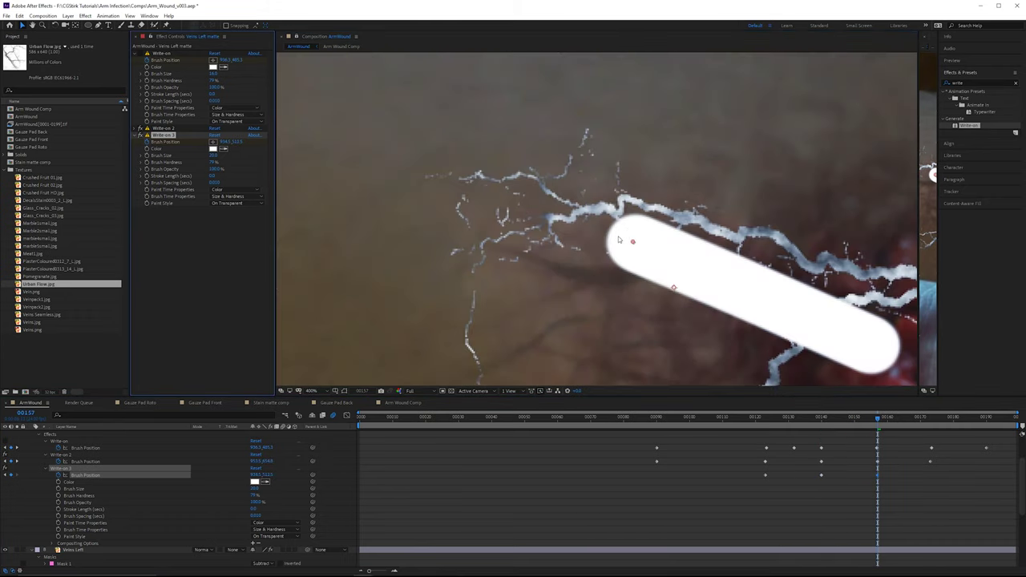
Step: Keyframe Write-on 3's Brush Size from frame 140 down to about 5 at frame 157, and check the tapered stroke
{"action": "key", "text": "j"}
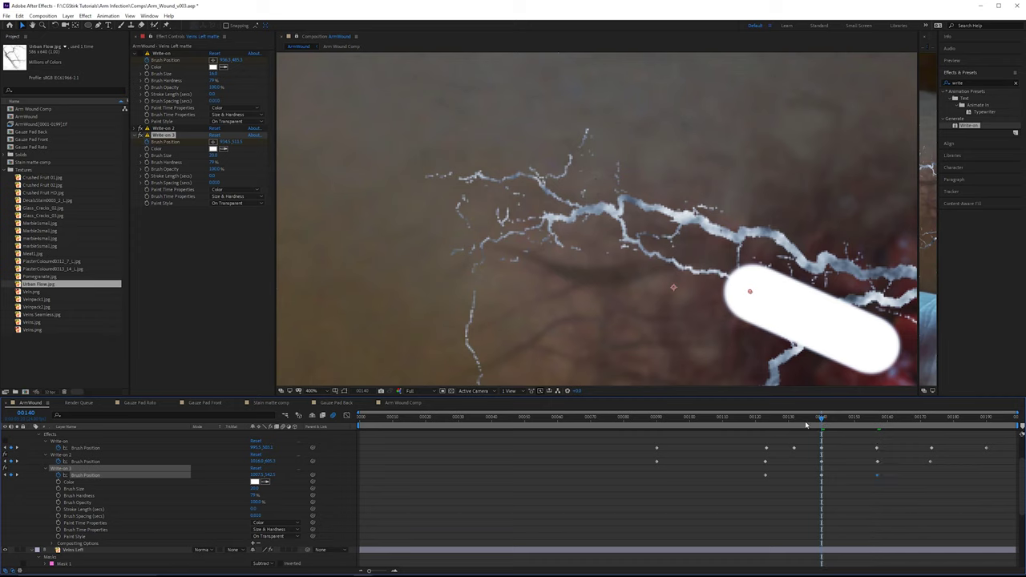
{"action": "left_click", "coordinate": [149, 156]}
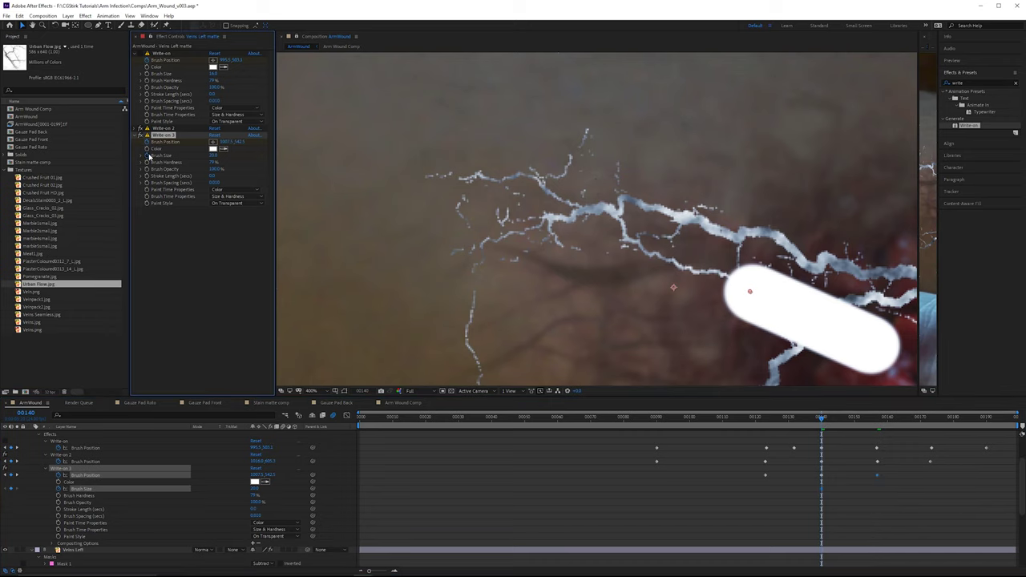
{"action": "left_click", "coordinate": [879, 418]}
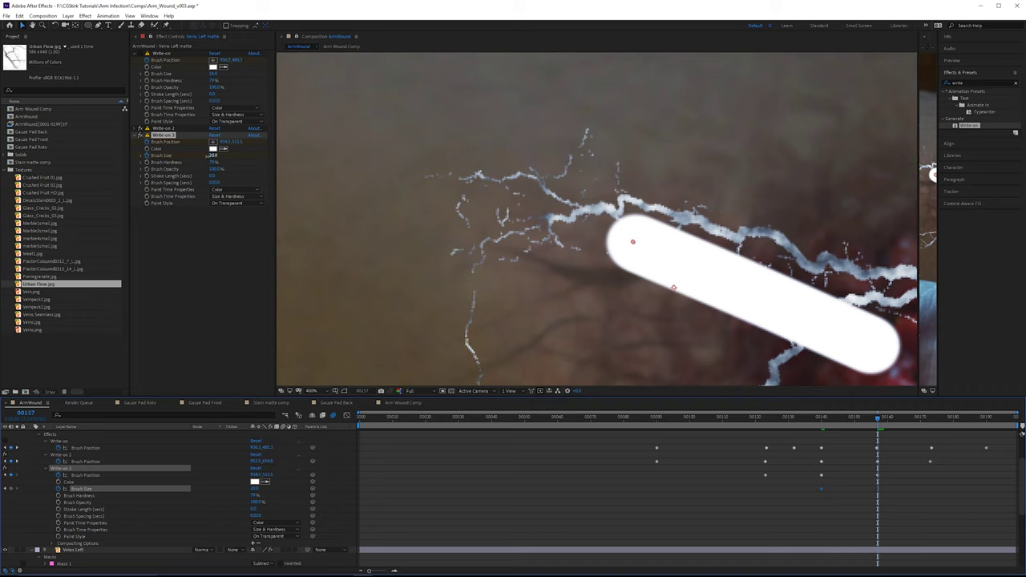
{"action": "left_click_drag", "start_coordinate": [207, 156], "coordinate": [88, 155]}
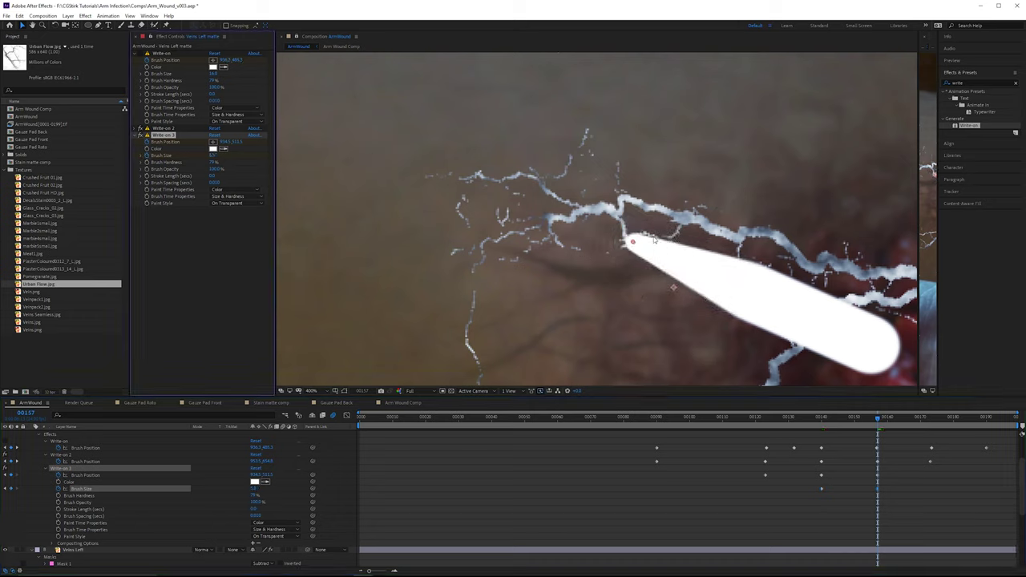
{"action": "scroll", "coordinate": [715, 266], "scroll_direction": "down", "scroll_amount": 1}
{"action": "left_click_drag", "start_coordinate": [715, 265], "coordinate": [612, 193]}
{"action": "left_click", "coordinate": [868, 417]}
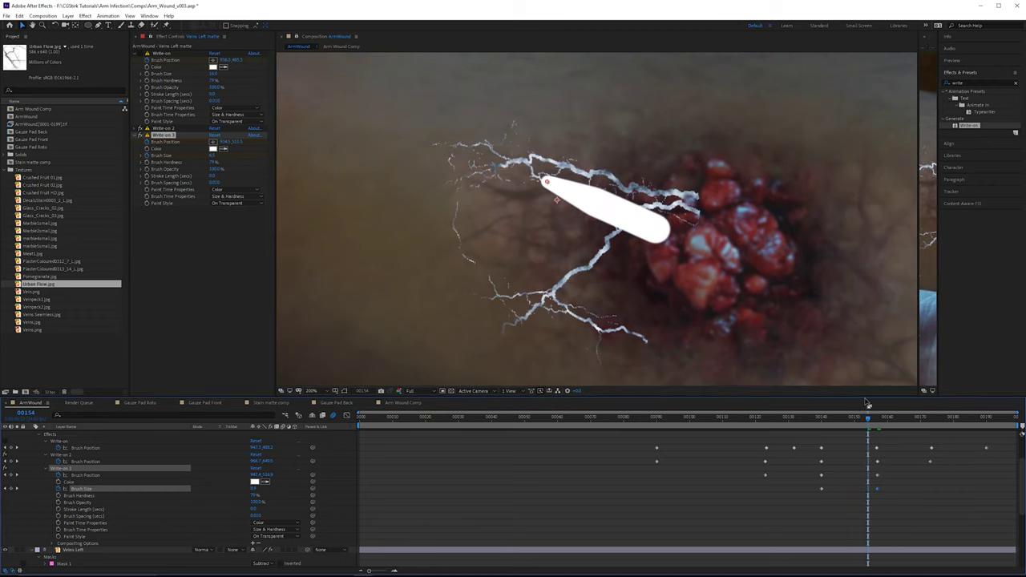
Step: Turn the first Write-on effect back on, expand Write-on 2, and set the first effect's Paint Style to On Original Image
{"action": "left_click", "coordinate": [144, 56]}
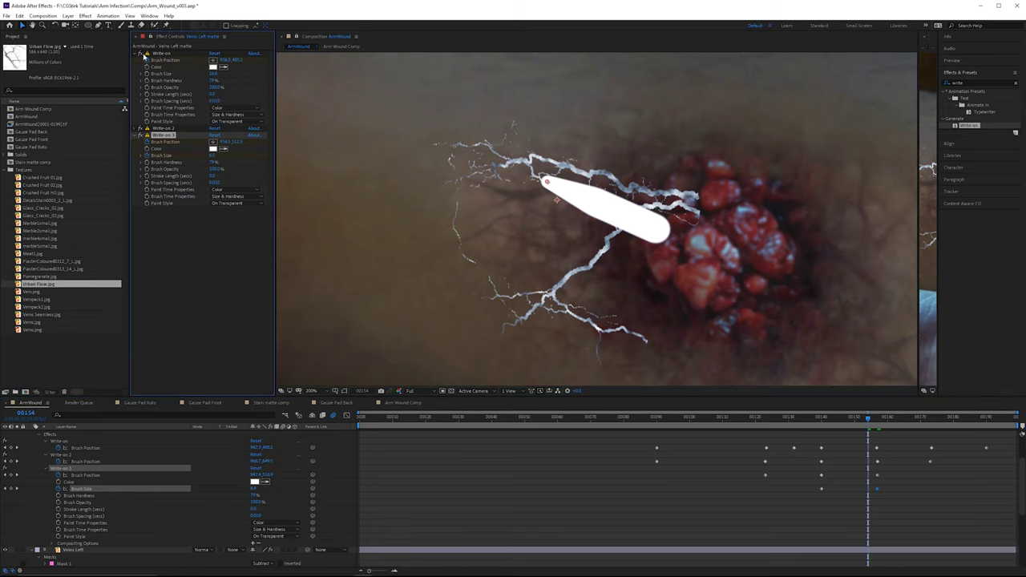
{"action": "left_click", "coordinate": [140, 129]}
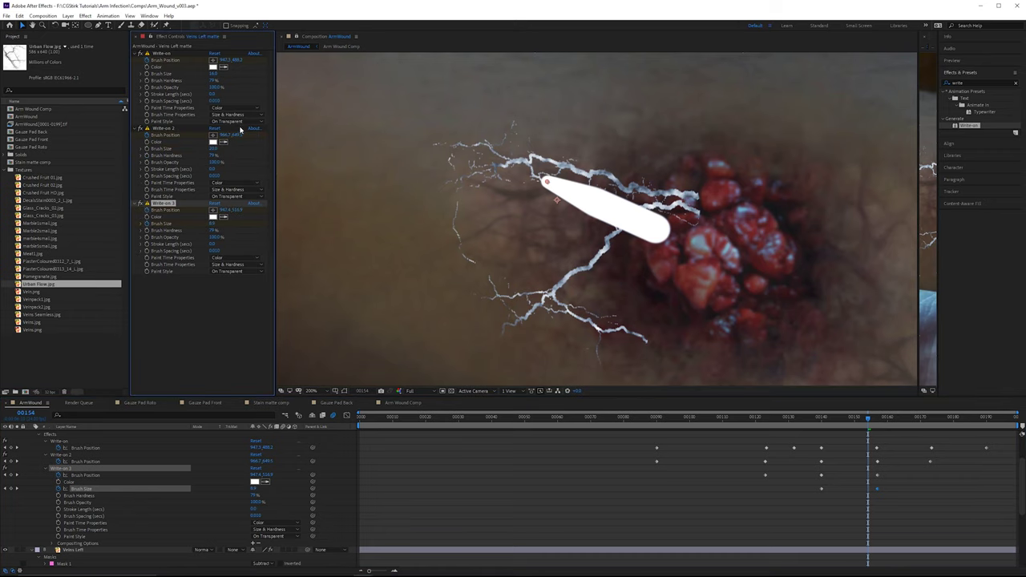
{"action": "left_click", "coordinate": [240, 122]}
{"action": "left_click", "coordinate": [229, 132]}
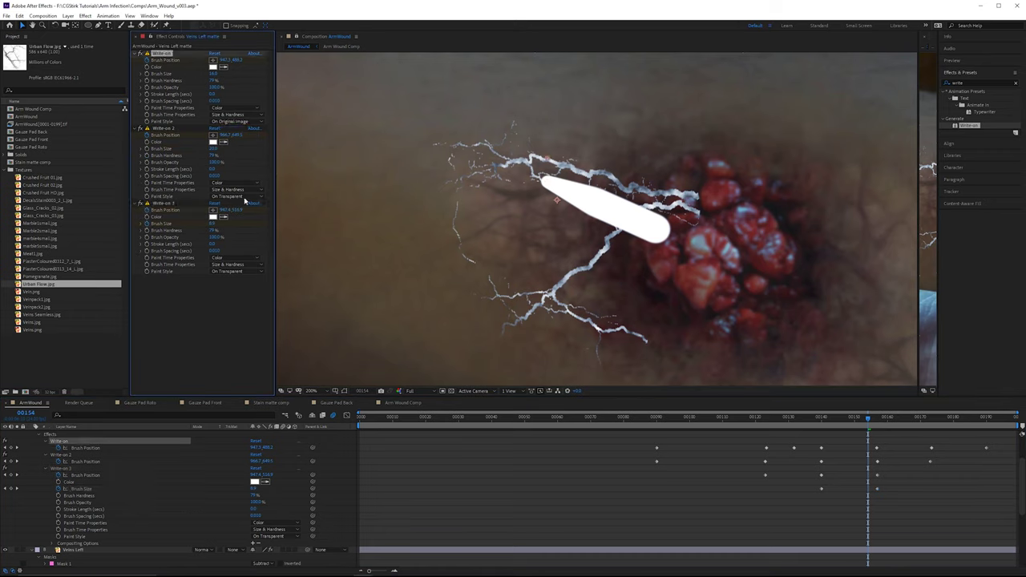
Step: Set the Paint Style of Write-on 2 and Write-on 3 to On Original Image
{"action": "left_click", "coordinate": [241, 196]}
{"action": "left_click", "coordinate": [240, 205]}
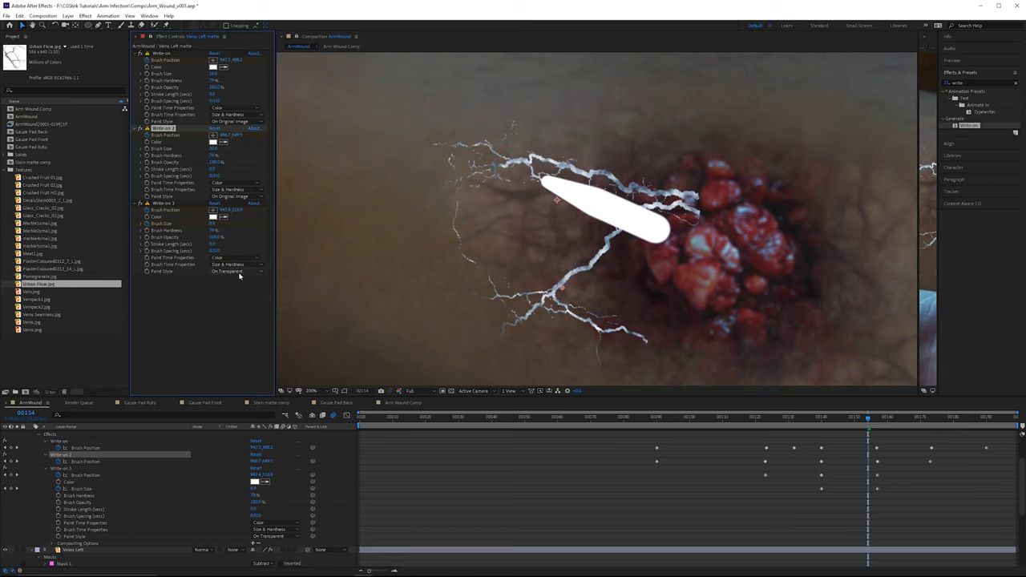
{"action": "left_click", "coordinate": [239, 271]}
{"action": "left_click", "coordinate": [242, 280]}
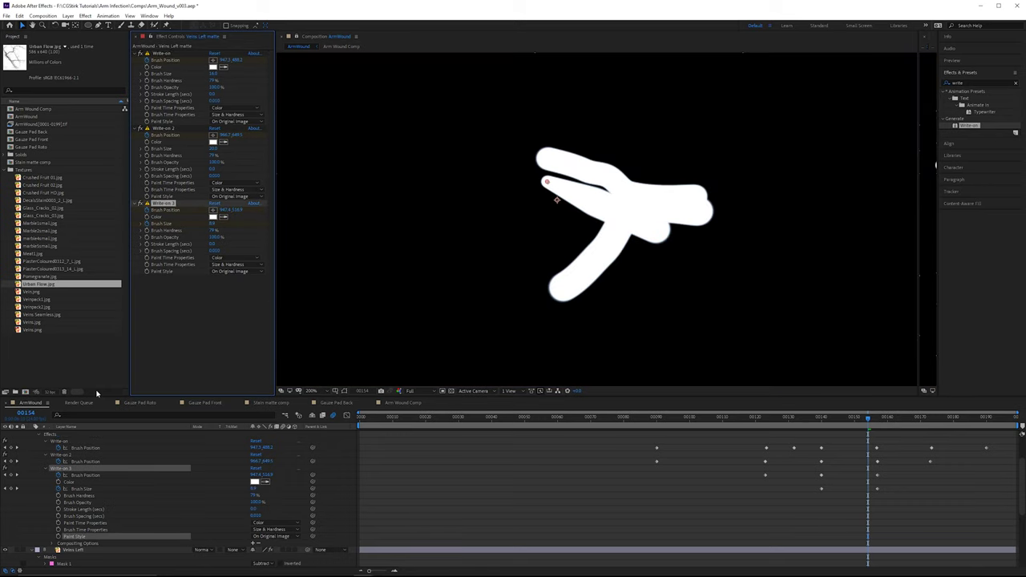
Step: Hide the Veins Left matte layer, set it as the Luma Matte for Veins Left, and preview the vein growth
{"action": "scroll", "coordinate": [133, 486], "scroll_direction": "up", "scroll_amount": 3}
{"action": "left_click", "coordinate": [33, 475]}
{"action": "left_click", "coordinate": [6, 479]}
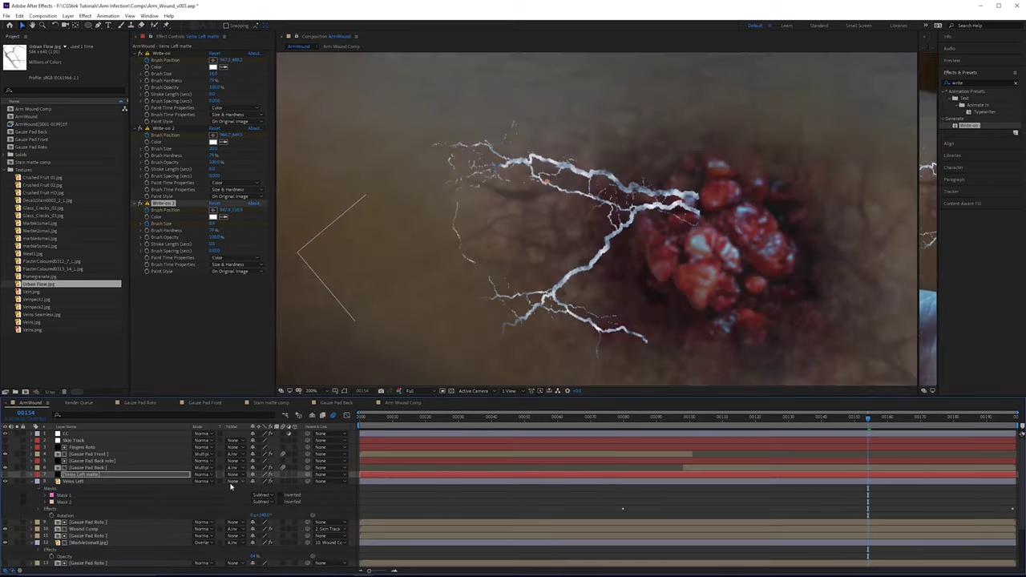
{"action": "left_click", "coordinate": [233, 481]}
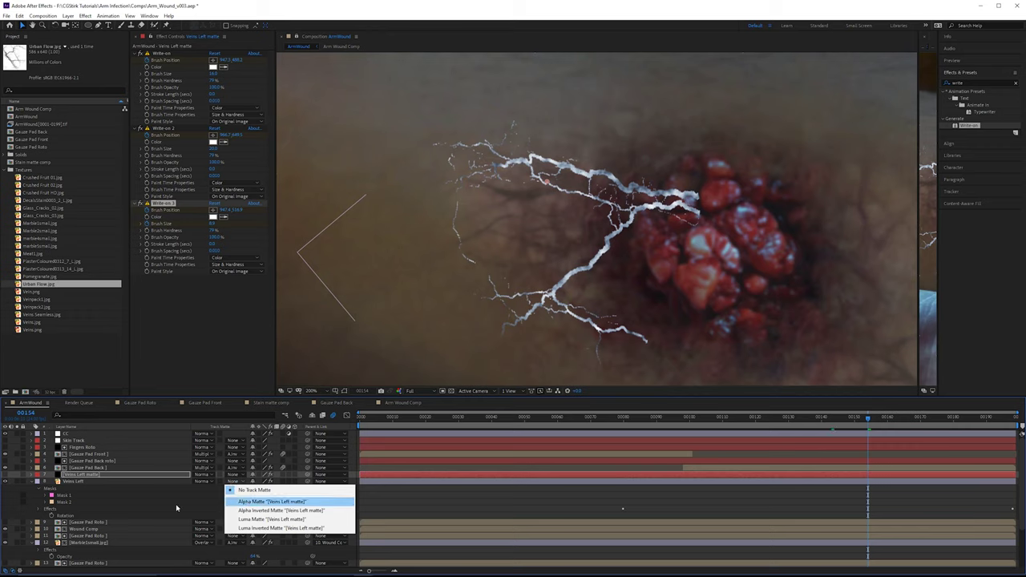
{"action": "left_click", "coordinate": [243, 520]}
{"action": "left_click_drag", "start_coordinate": [865, 422], "coordinate": [813, 430]}
{"action": "key", "text": "space"}
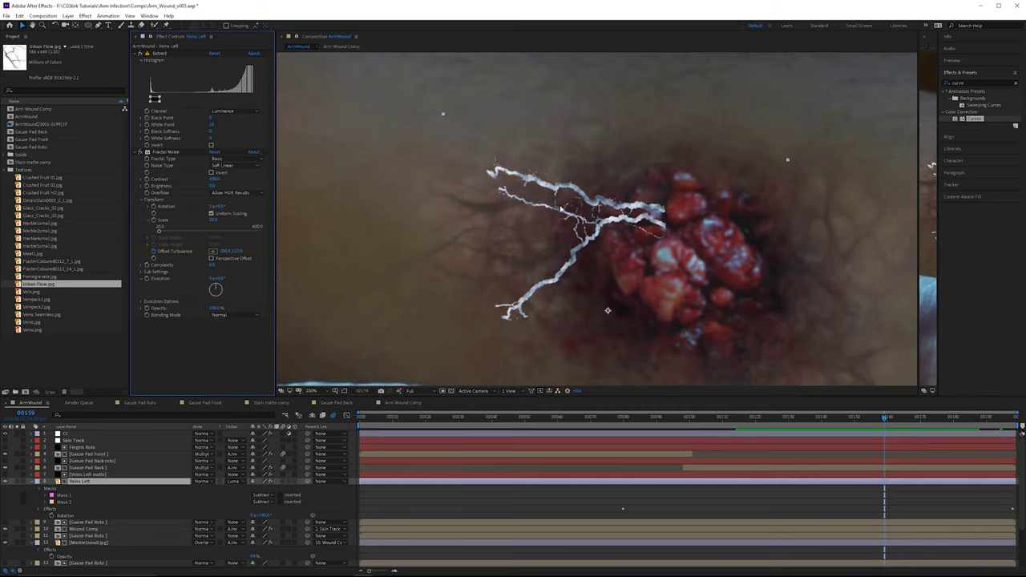
Step: Apply Curves to Veins Left, darkening the RGB curve, raising the Red channel and lowering Blue for a dark red tint
{"action": "left_click_drag", "start_coordinate": [984, 120], "coordinate": [197, 349]}
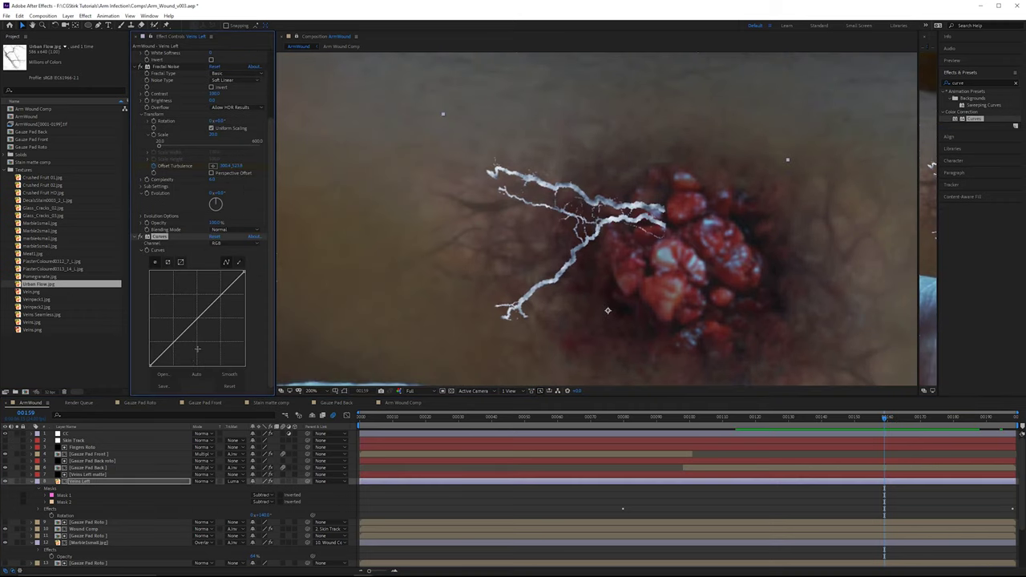
{"action": "left_click_drag", "start_coordinate": [243, 273], "coordinate": [198, 321]}
{"action": "left_click", "coordinate": [233, 243]}
{"action": "left_click", "coordinate": [228, 262]}
{"action": "left_click", "coordinate": [226, 244]}
{"action": "left_click", "coordinate": [226, 279]}
Step: Set the Veins Left blending mode to Overlay, refine its Curves to brighten the veins slightly, and check further along the animation
{"action": "left_click", "coordinate": [202, 481]}
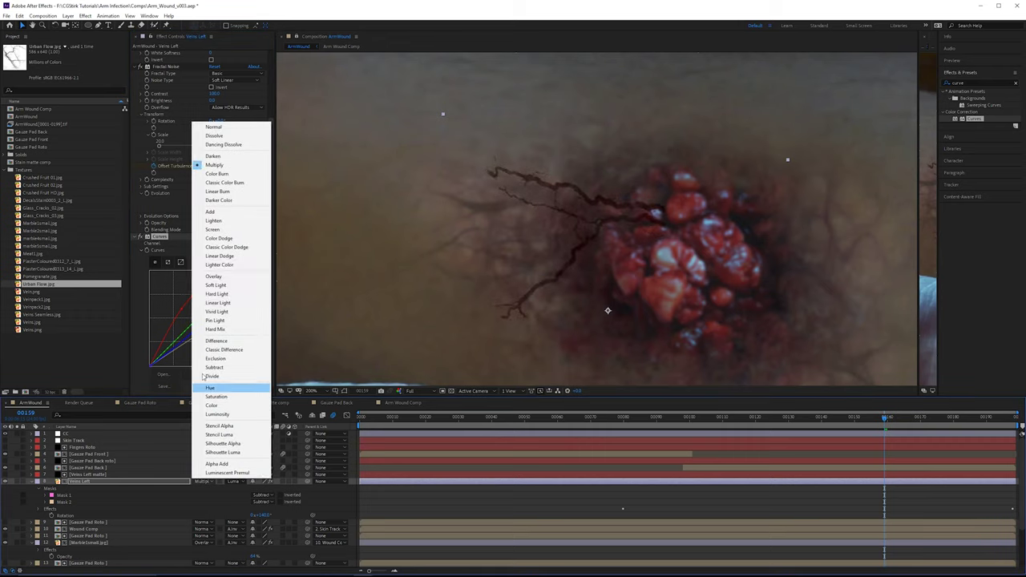
{"action": "left_click", "coordinate": [230, 277]}
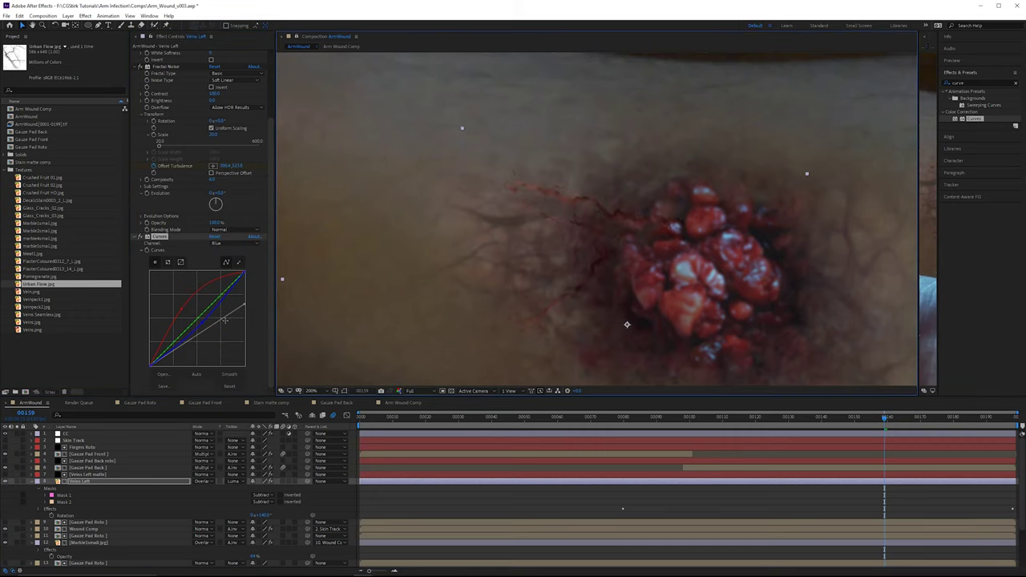
{"action": "left_click_drag", "start_coordinate": [245, 305], "coordinate": [272, 295]}
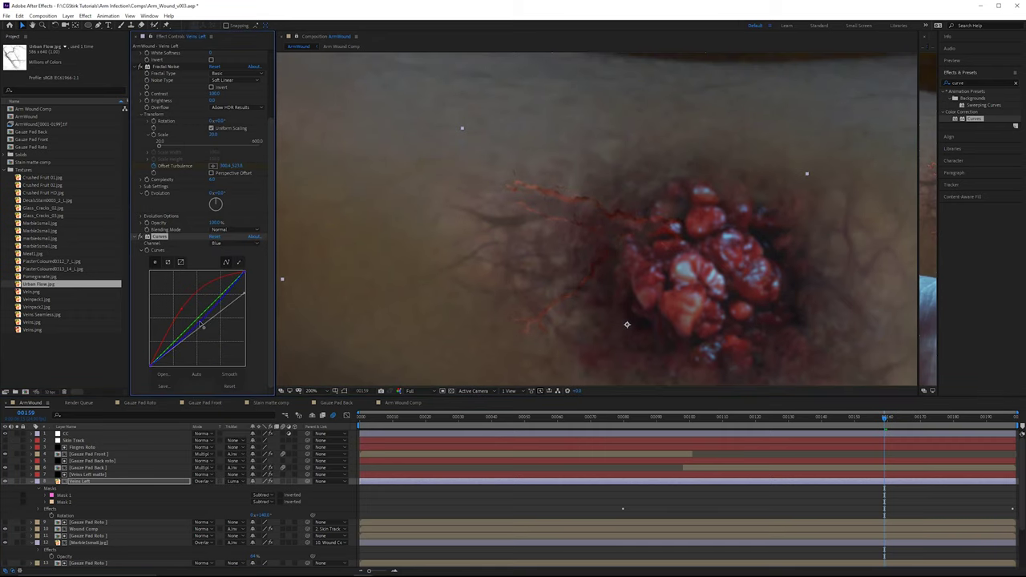
{"action": "left_click_drag", "start_coordinate": [203, 325], "coordinate": [196, 324]}
{"action": "left_click_drag", "start_coordinate": [886, 415], "coordinate": [925, 422]}
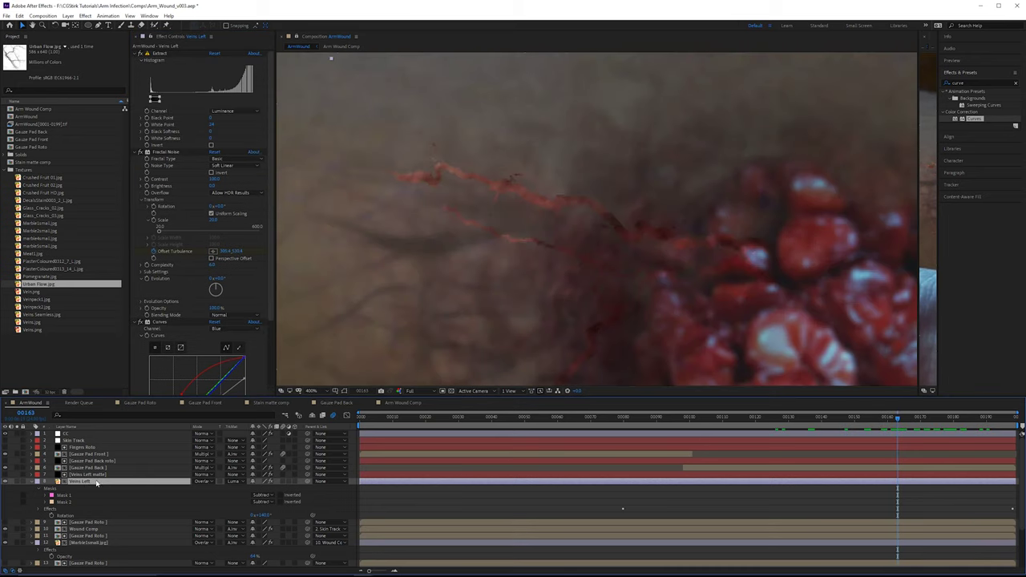
Step: Pre-compose the Veins Left matte layer as "Veins Left matte", moving all attributes into the new composition
{"action": "left_click", "coordinate": [97, 474]}
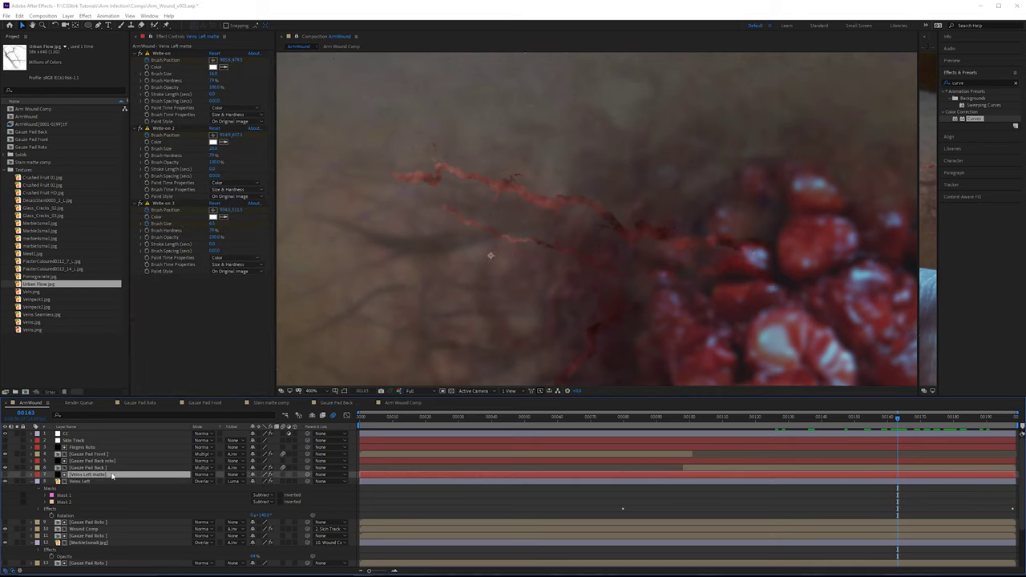
{"action": "key", "text": "ctrl+shift+c"}
{"action": "left_click", "coordinate": [439, 255]}
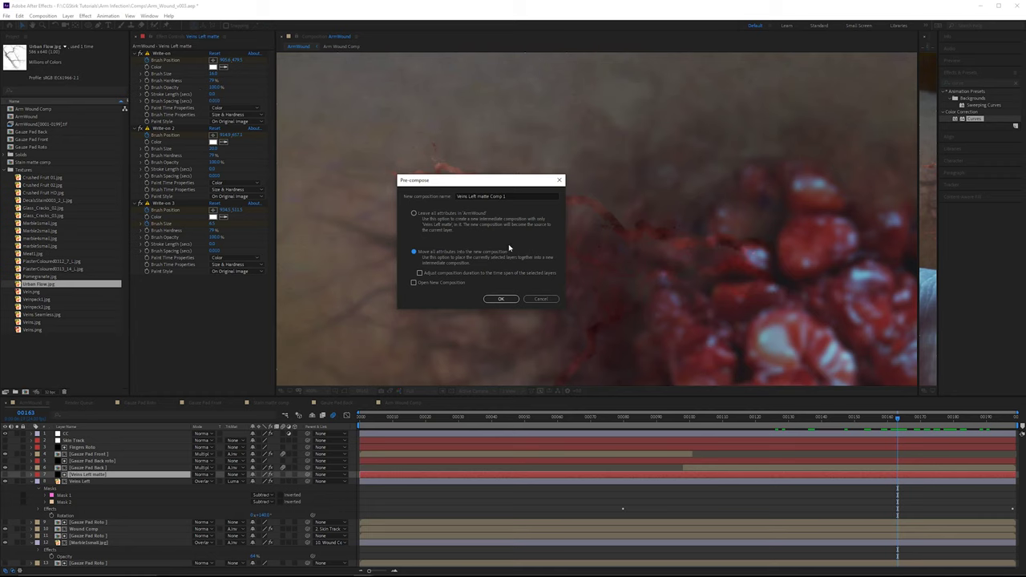
{"action": "left_click_drag", "start_coordinate": [512, 196], "coordinate": [491, 196]}
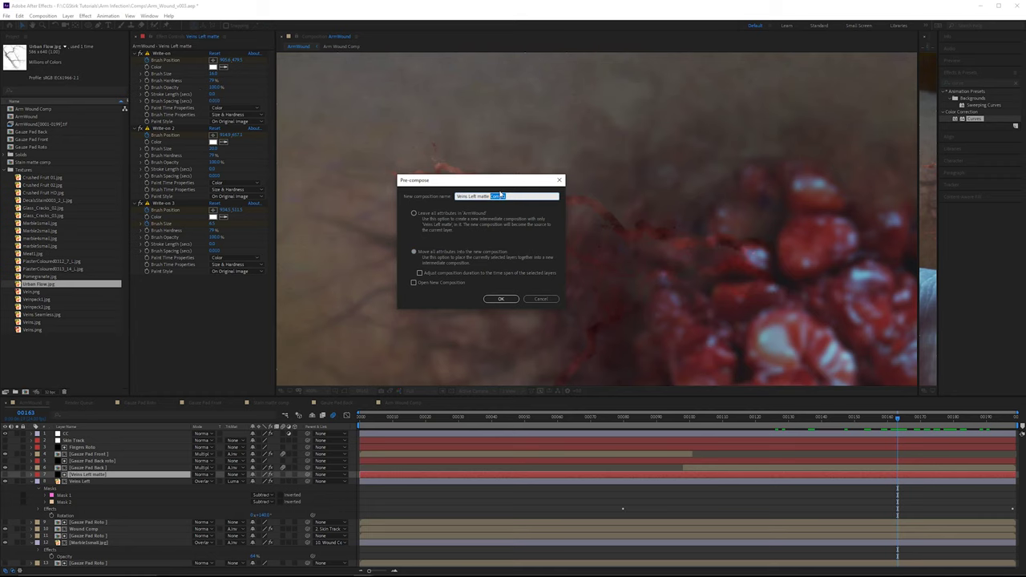
{"action": "key", "text": "BackSpace"}
{"action": "key", "text": "Return"}
Step: Apply a Drop Shadow to Veins Left and adjust the shadow's direction and softness
{"action": "left_click", "coordinate": [113, 482]}
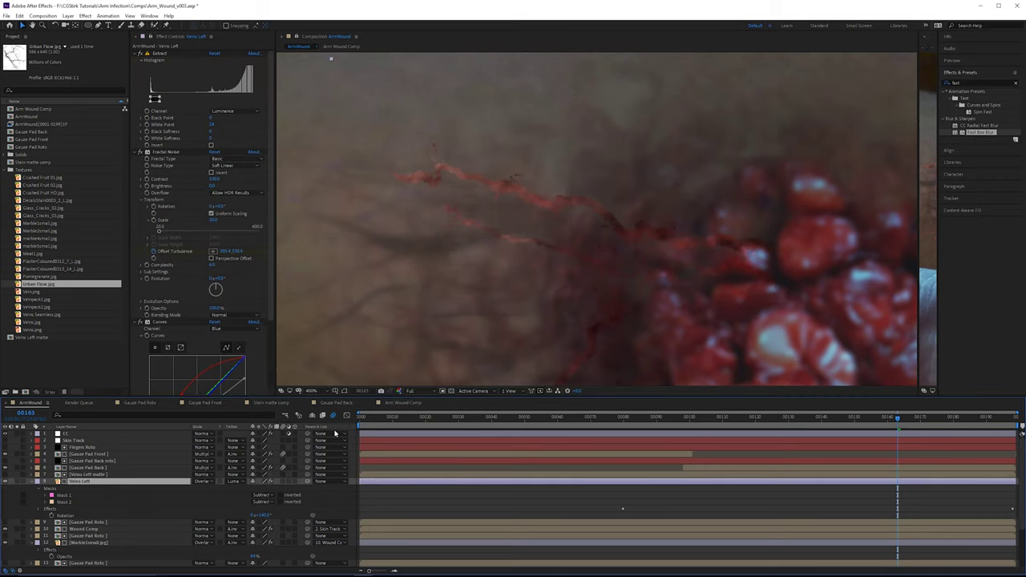
{"action": "scroll", "coordinate": [221, 280], "scroll_direction": "down", "scroll_amount": 3}
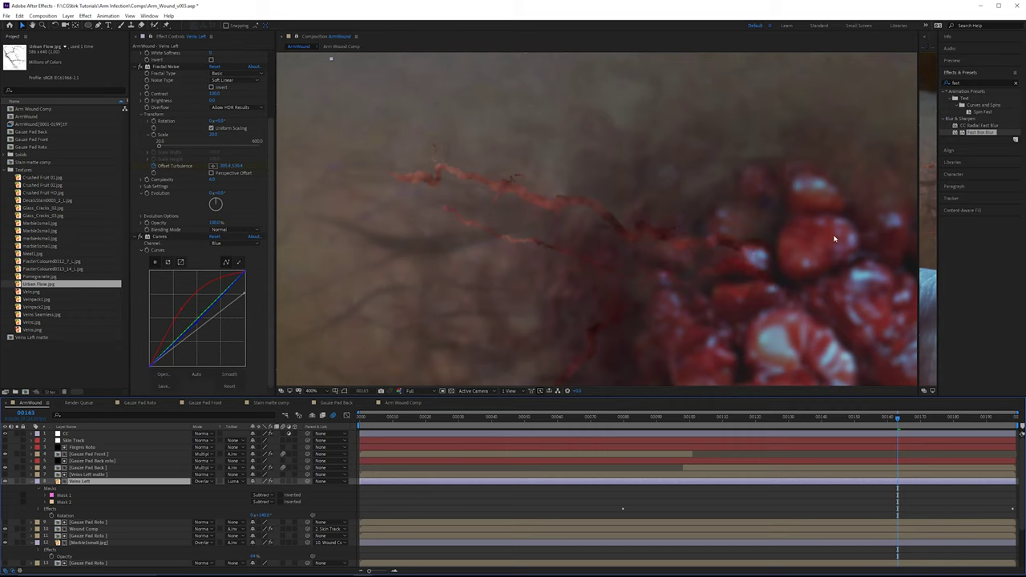
{"action": "left_click", "coordinate": [979, 83]}
{"action": "type", "text": "drop"}
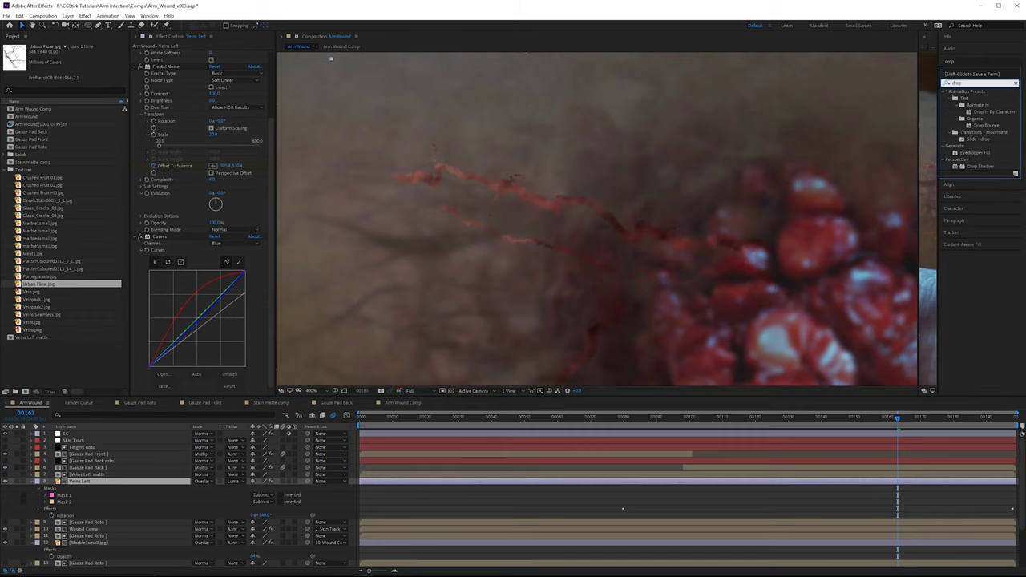
{"action": "left_click_drag", "start_coordinate": [980, 166], "coordinate": [328, 318]}
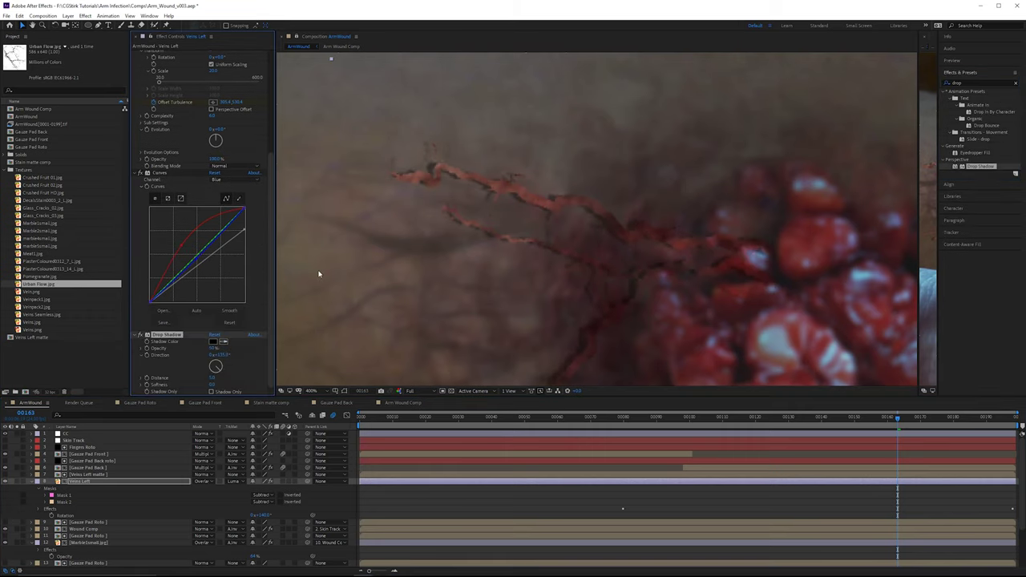
{"action": "mouse_move", "coordinate": [218, 365]}
{"action": "left_mouse_down"}
{"action": "mouse_move", "coordinate": [215, 384]}
{"action": "mouse_move", "coordinate": [216, 367]}
{"action": "left_mouse_up"}
{"action": "scroll", "coordinate": [572, 233], "scroll_direction": "down", "scroll_amount": 1}
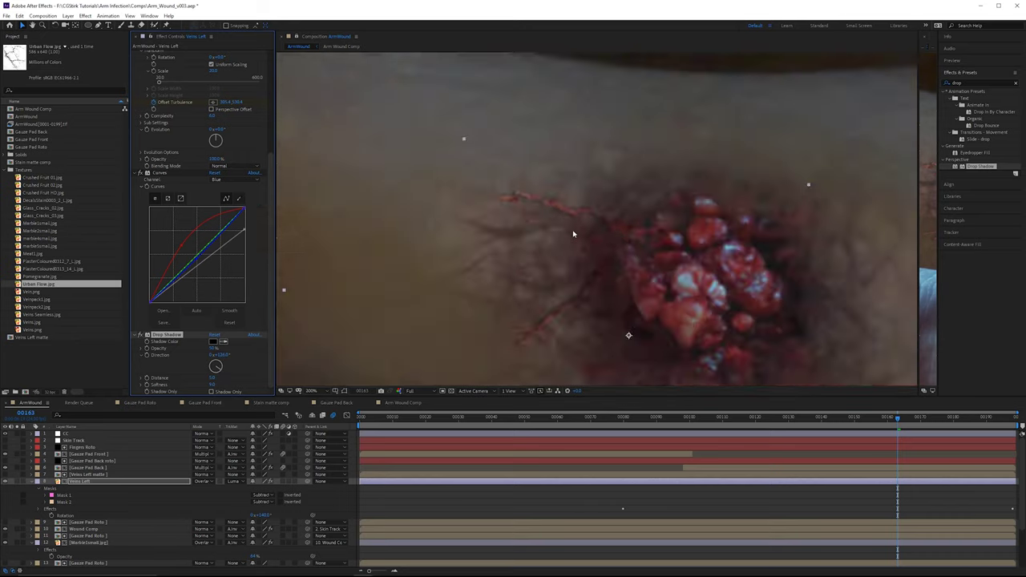
Step: Apply Camera Lens Blur to Veins Left with a Blur Radius of 1
{"action": "scroll", "coordinate": [573, 234], "scroll_direction": "up", "scroll_amount": 1}
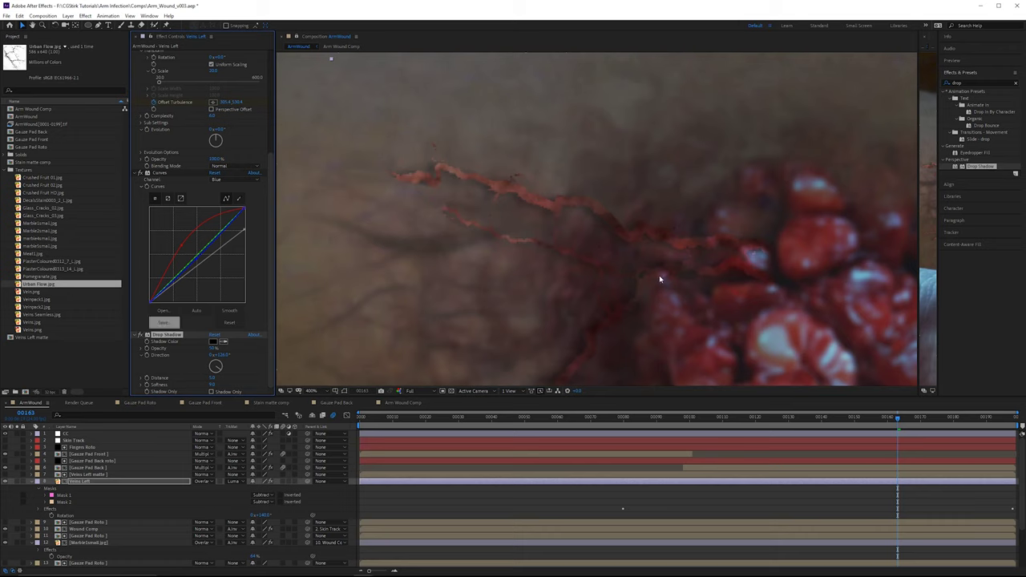
{"action": "left_click", "coordinate": [996, 84]}
{"action": "type", "text": "camera"}
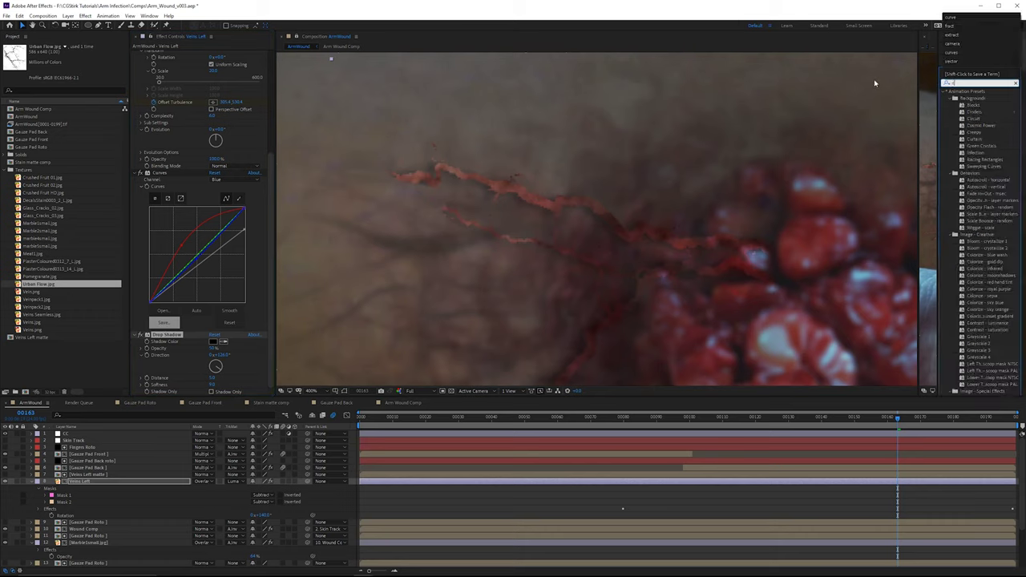
{"action": "left_click_drag", "start_coordinate": [977, 126], "coordinate": [215, 260]}
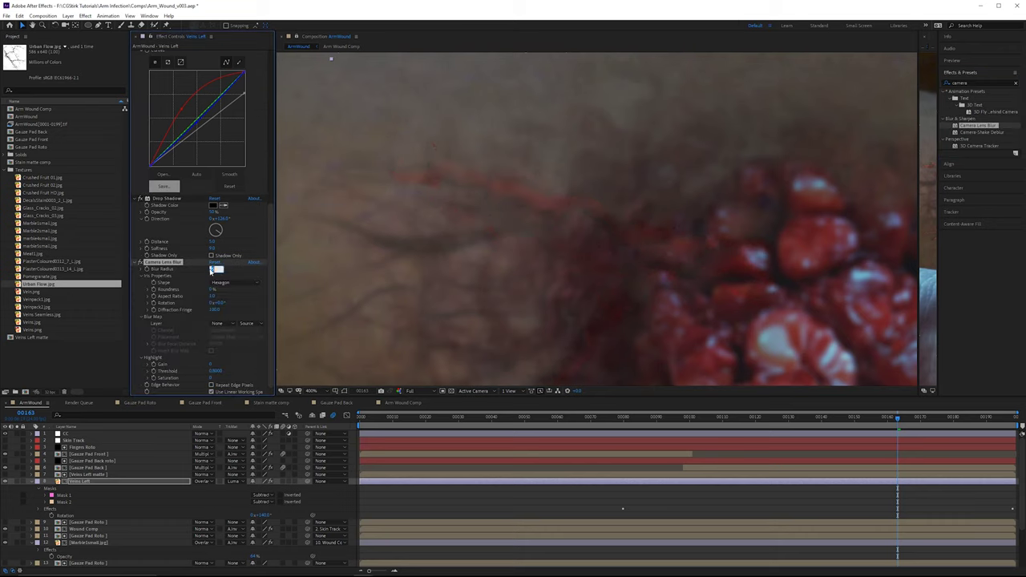
{"action": "left_click", "coordinate": [211, 269]}
{"action": "type", "text": "10"}
{"action": "key", "text": "Return"}
{"action": "left_click", "coordinate": [209, 270]}
{"action": "left_click", "coordinate": [211, 269]}
{"action": "type", "text": "1"}
{"action": "key", "text": "Return"}
Step: Turn the Veins Left Drop Shadow direction to about 54°, with a Distance of 4 and Softness of 15
{"action": "scroll", "coordinate": [716, 215], "scroll_direction": "down", "scroll_amount": 1}
{"action": "scroll", "coordinate": [683, 224], "scroll_direction": "up", "scroll_amount": 1}
{"action": "scroll", "coordinate": [682, 224], "scroll_direction": "down", "scroll_amount": 1}
{"action": "left_click_drag", "start_coordinate": [221, 233], "coordinate": [224, 228]}
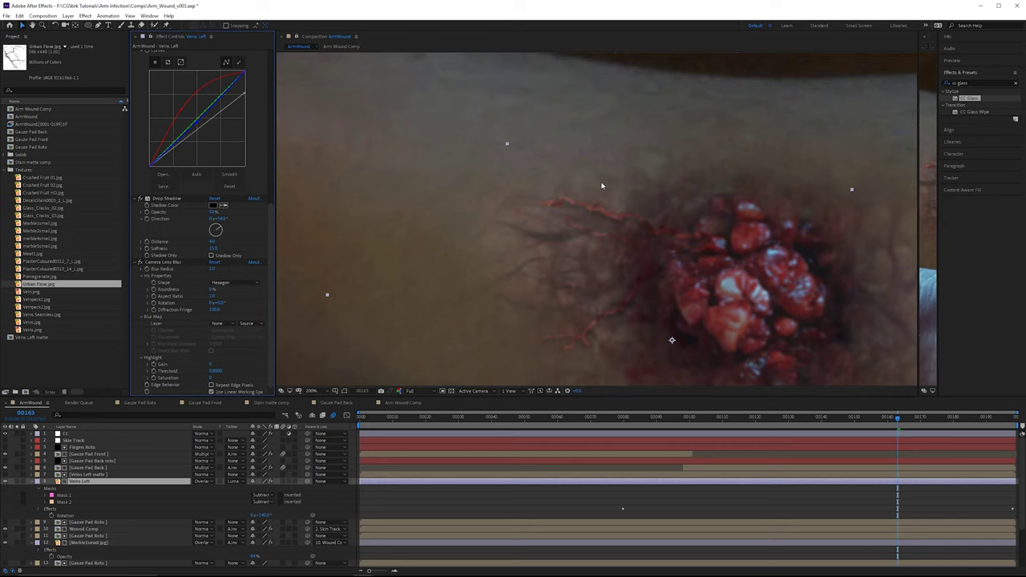
{"action": "scroll", "coordinate": [645, 203], "scroll_direction": "up", "scroll_amount": 2}
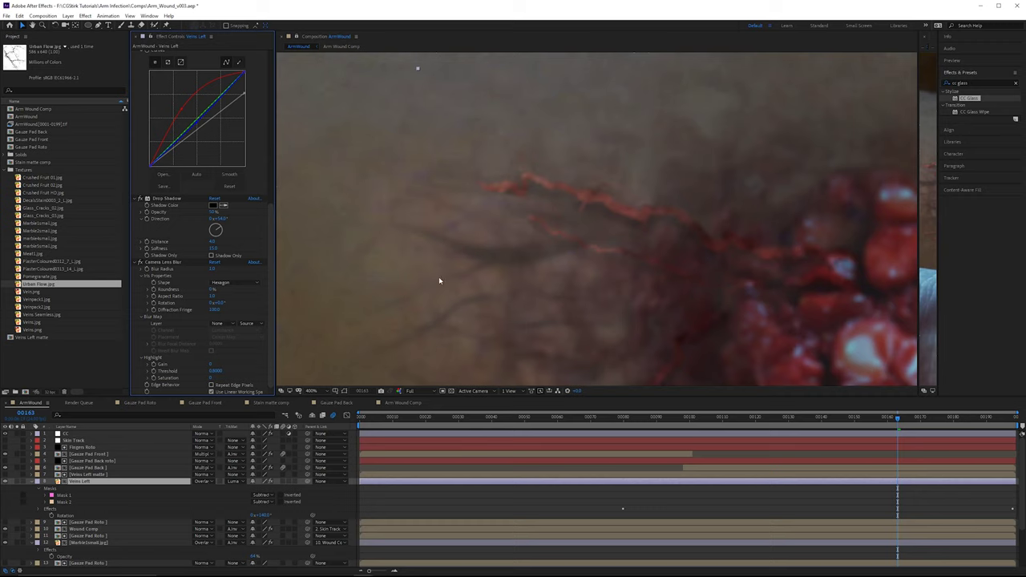
Step: Pre-compose Veins Left together with its matte as "Veins Left Comp" and set the new layer's blending mode to Overlay
{"action": "left_click", "coordinate": [88, 475]}
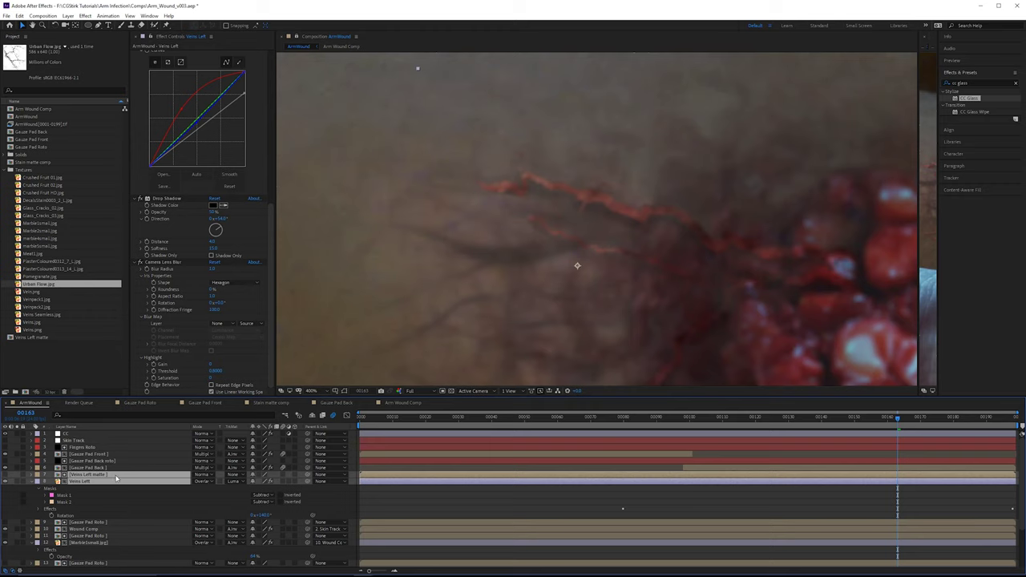
{"action": "key", "text": "ctrl+shift+c"}
{"action": "type", "text": "Veins"}
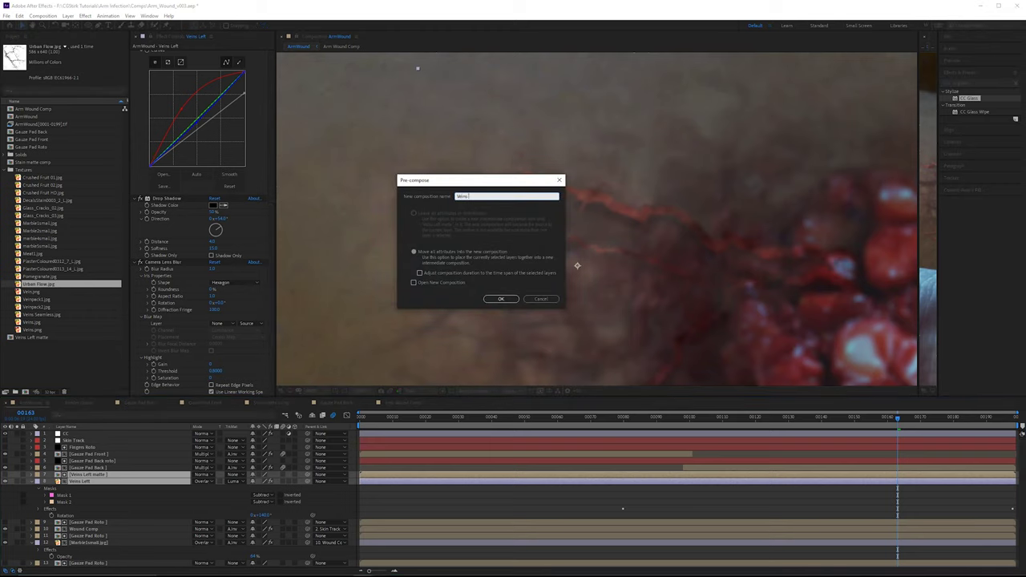
{"action": "type", "text": " Left Comp"}
{"action": "key", "text": "Return"}
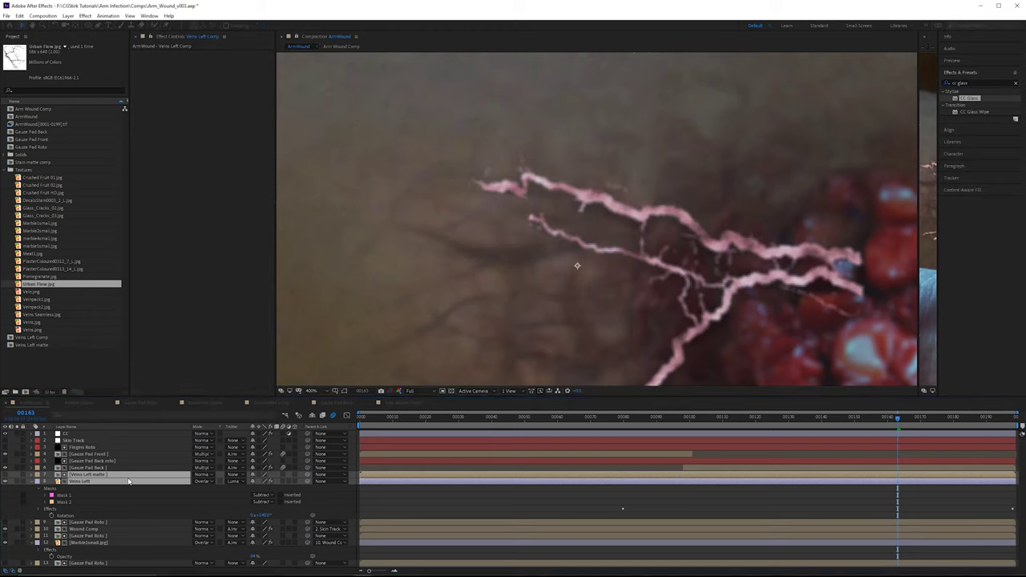
{"action": "left_click", "coordinate": [202, 475]}
{"action": "left_click", "coordinate": [232, 271]}
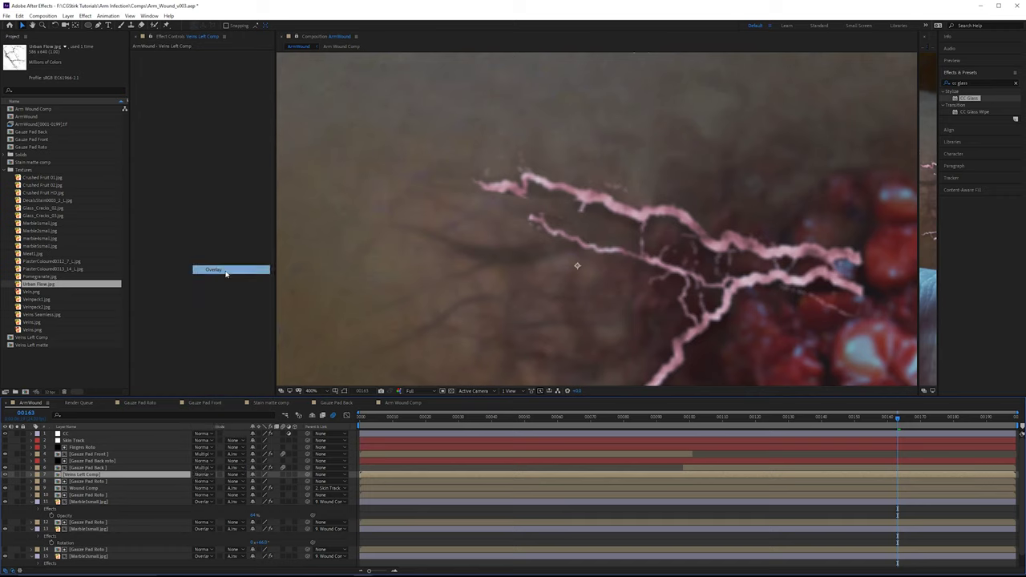
Step: Add an adjustment layer above Veins Left Comp and name it "Veins Left Displace"
{"action": "left_click", "coordinate": [68, 16]}
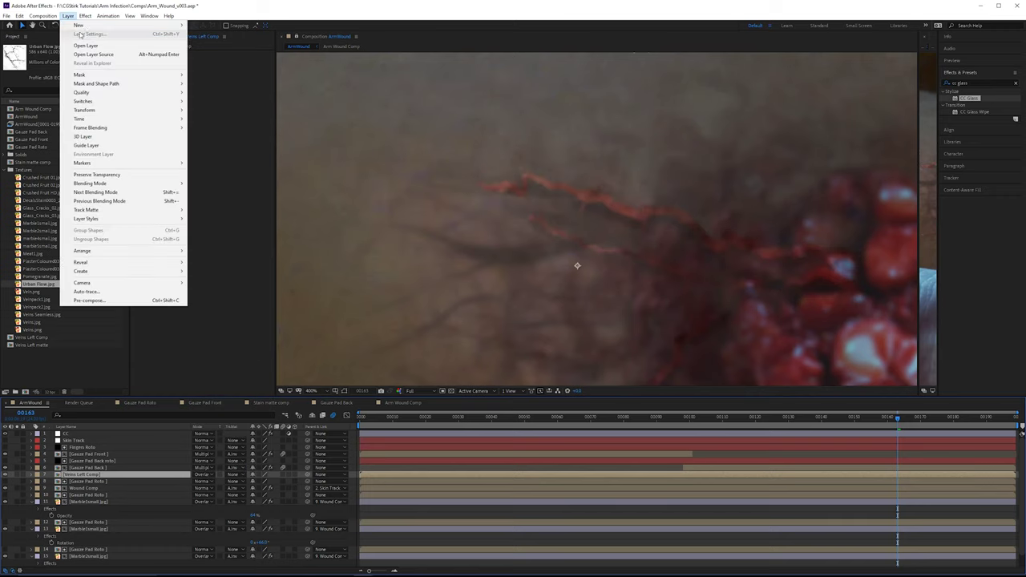
{"action": "mouse_move", "coordinate": [80, 25]}
{"action": "left_click", "coordinate": [255, 78]}
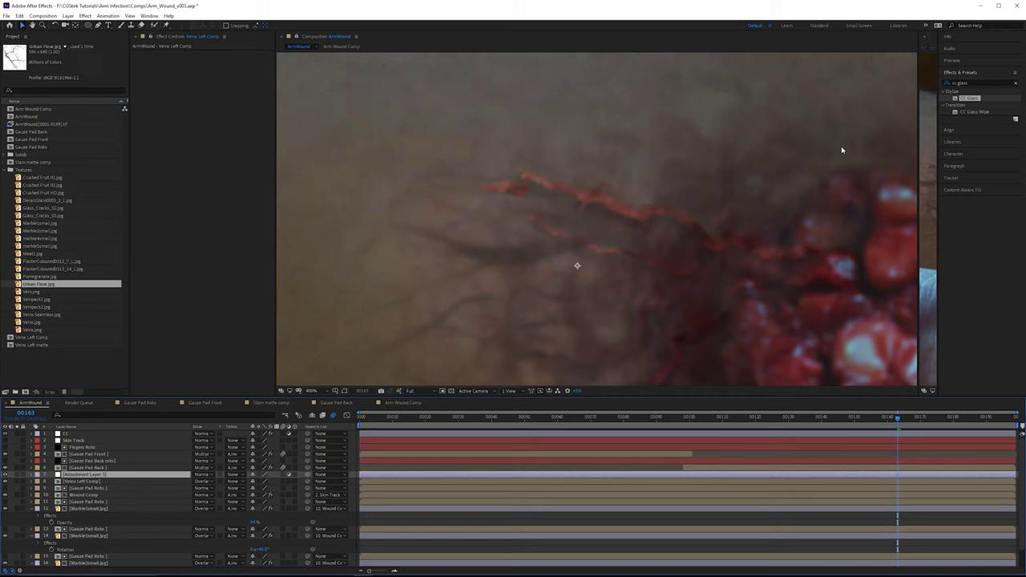
{"action": "key", "text": "Return"}
{"action": "type", "text": "Veins Left Displ"}
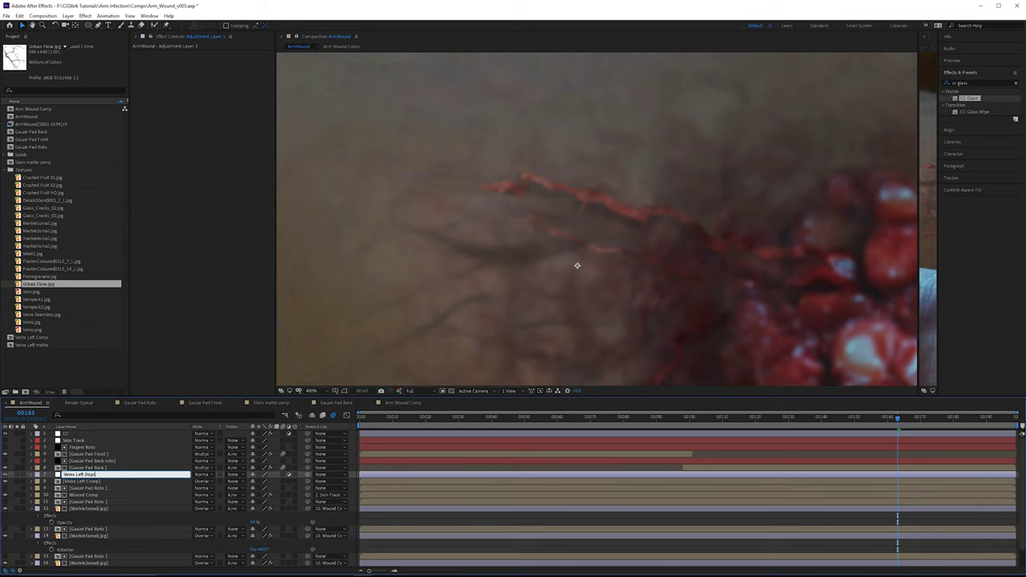
{"action": "type", "text": "ace"}
{"action": "key", "text": "Return"}
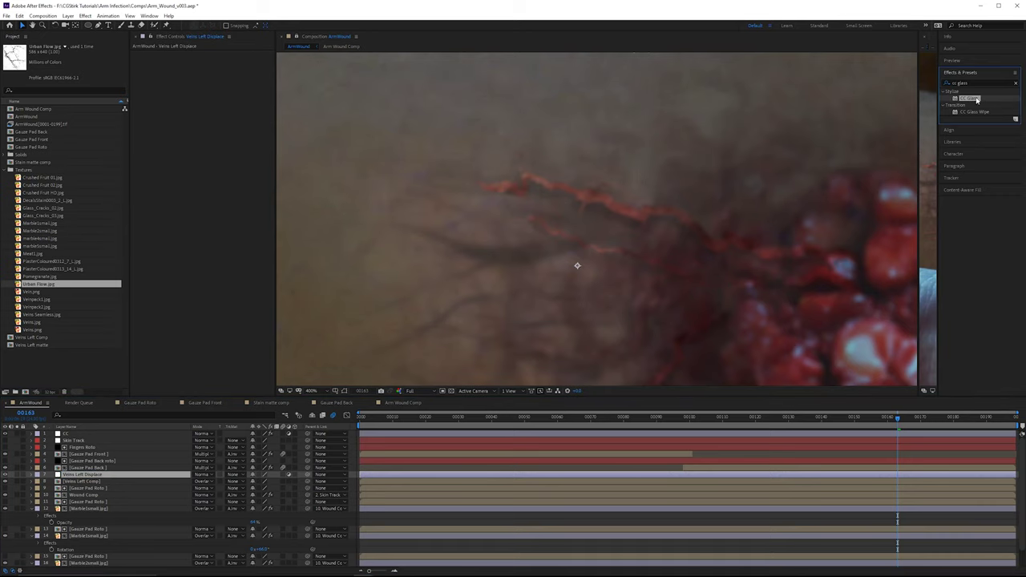
Step: Apply CC Glass to the Veins Left Displace layer and toggle the layer's visibility to compare the effect
{"action": "left_click_drag", "start_coordinate": [976, 99], "coordinate": [206, 158]}
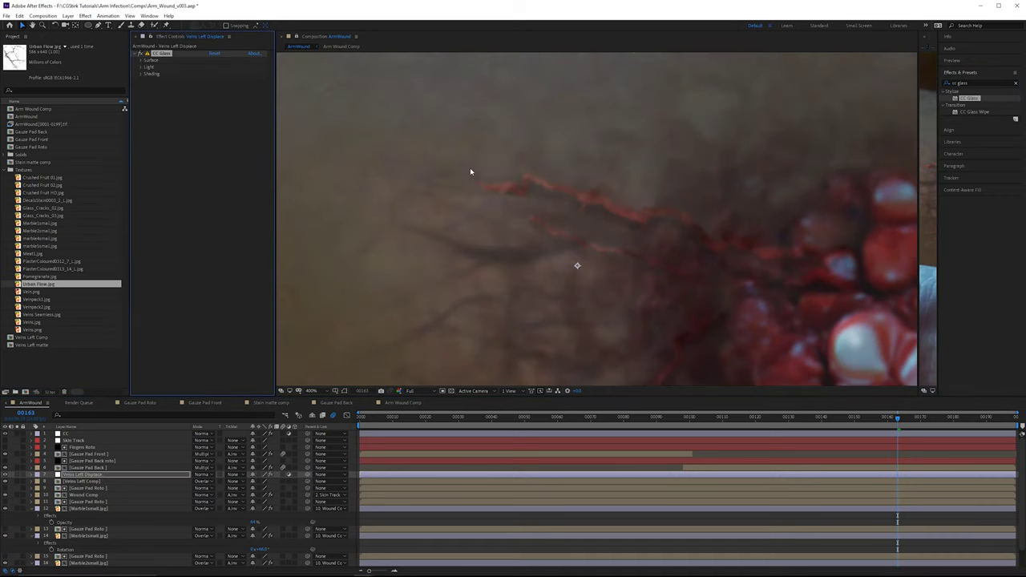
{"action": "scroll", "coordinate": [471, 171], "scroll_direction": "down", "scroll_amount": 2}
{"action": "scroll", "coordinate": [742, 198], "scroll_direction": "up", "scroll_amount": 1}
{"action": "left_click_drag", "start_coordinate": [731, 199], "coordinate": [563, 186]}
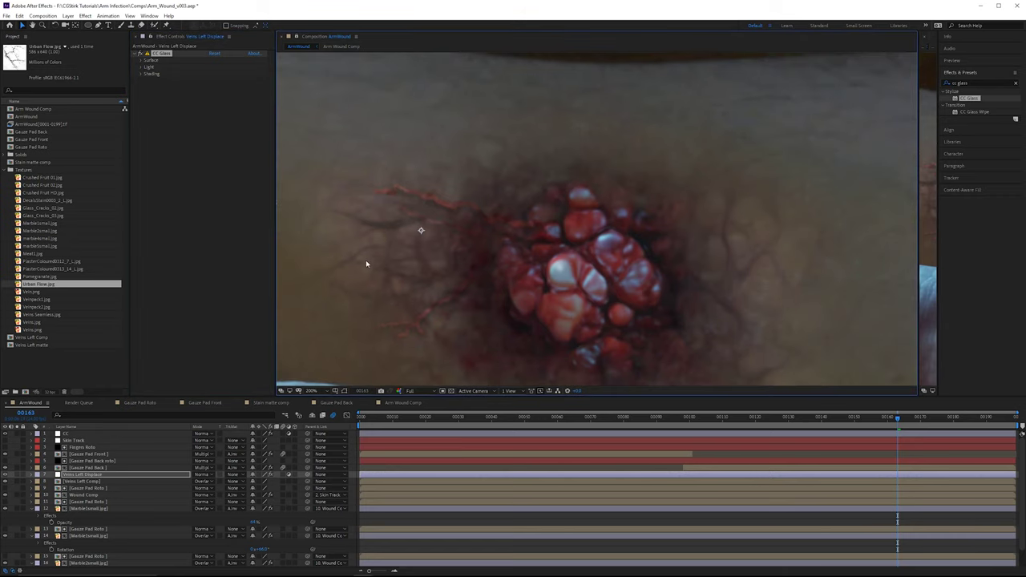
{"action": "left_click_drag", "start_coordinate": [453, 265], "coordinate": [519, 255]}
{"action": "left_click", "coordinate": [5, 475]}
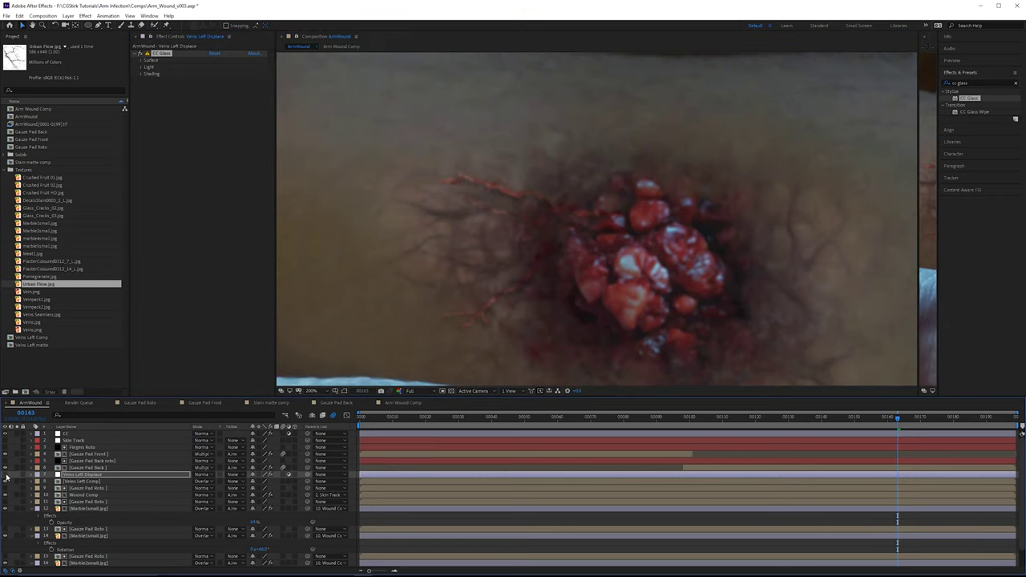
{"action": "left_click", "coordinate": [6, 475]}
{"action": "left_click", "coordinate": [6, 475]}
{"action": "left_click", "coordinate": [6, 476]}
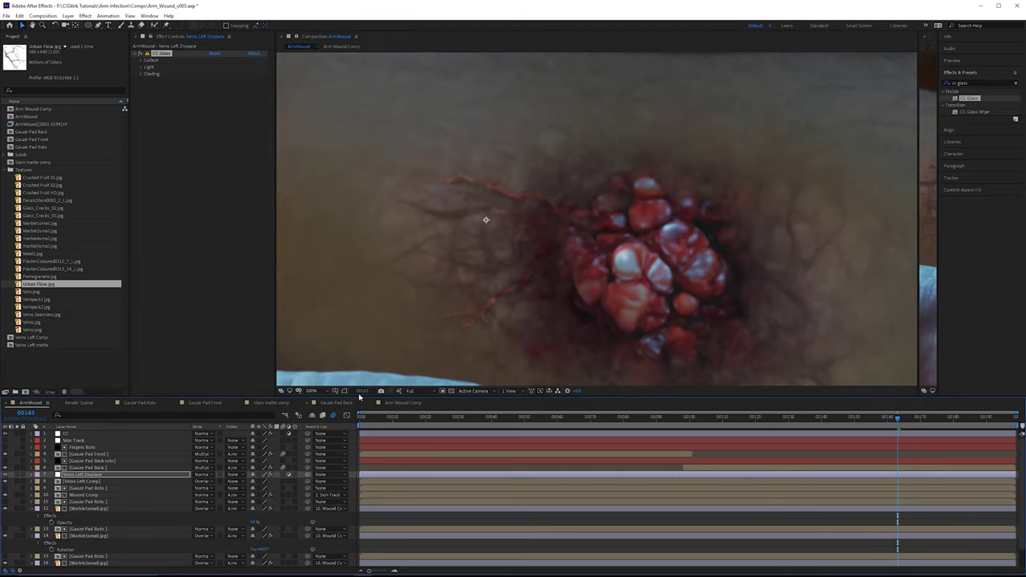
Step: Set the CC Glass bump map to Veins Left Comp with Effects & Masks as its source, using Alpha as the property
{"action": "left_click_drag", "start_coordinate": [463, 293], "coordinate": [571, 293]}
{"action": "left_click", "coordinate": [141, 60]}
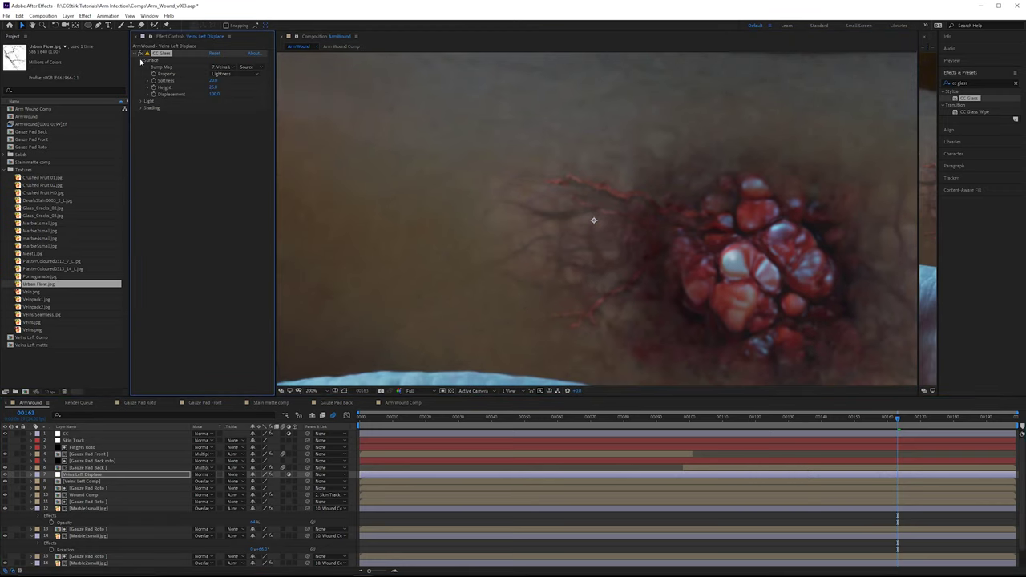
{"action": "left_click", "coordinate": [221, 67]}
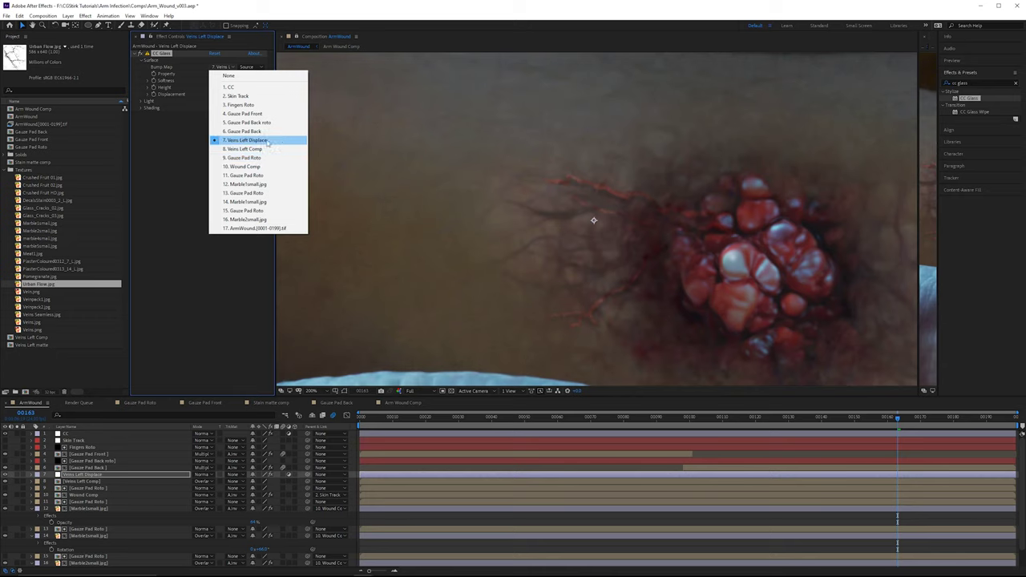
{"action": "left_click", "coordinate": [265, 149]}
{"action": "left_click", "coordinate": [217, 76]}
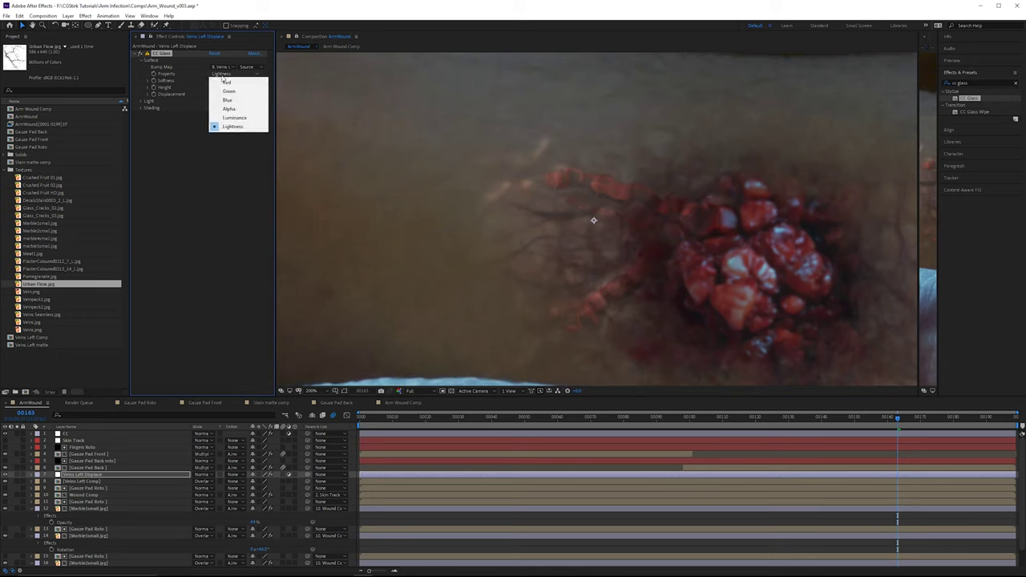
{"action": "left_click", "coordinate": [230, 110]}
{"action": "left_click", "coordinate": [248, 67]}
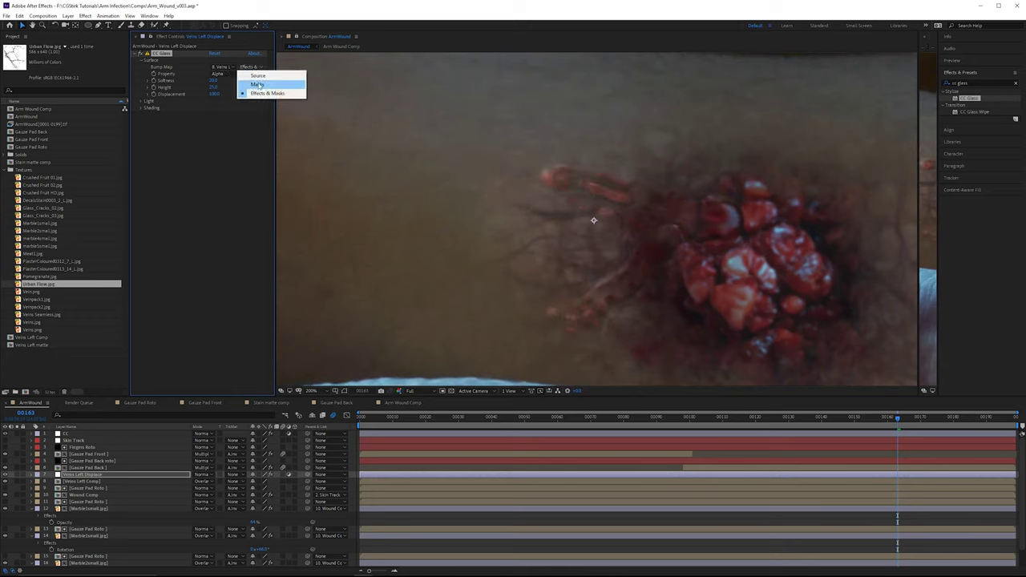
{"action": "left_click", "coordinate": [261, 94]}
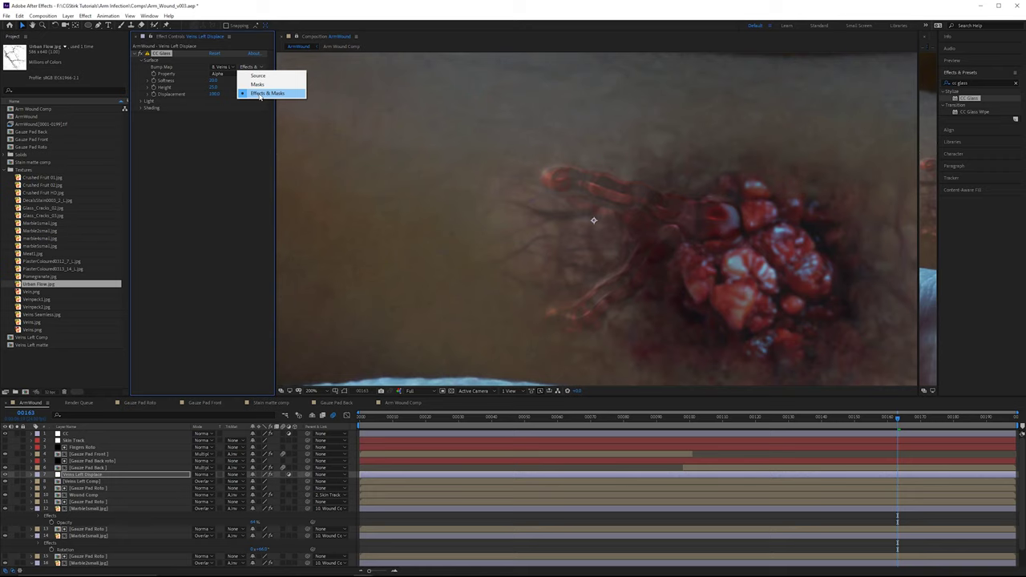
{"action": "left_click", "coordinate": [227, 120]}
Step: Set the CC Glass Softness to about 11 and Height to 4, and turn its Light Direction to relight the veins
{"action": "left_click_drag", "start_coordinate": [214, 82], "coordinate": [202, 82]}
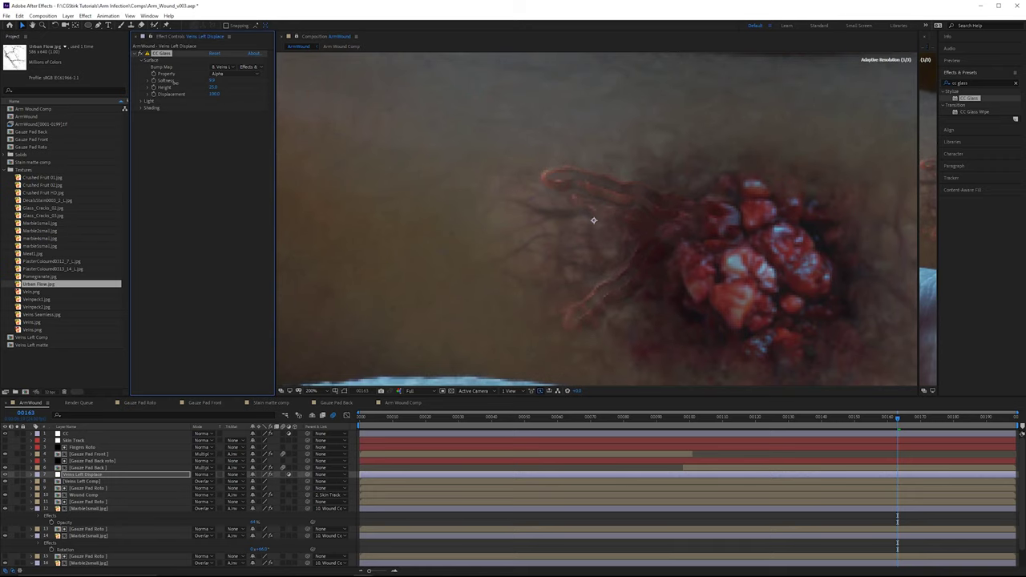
{"action": "key", "text": "period"}
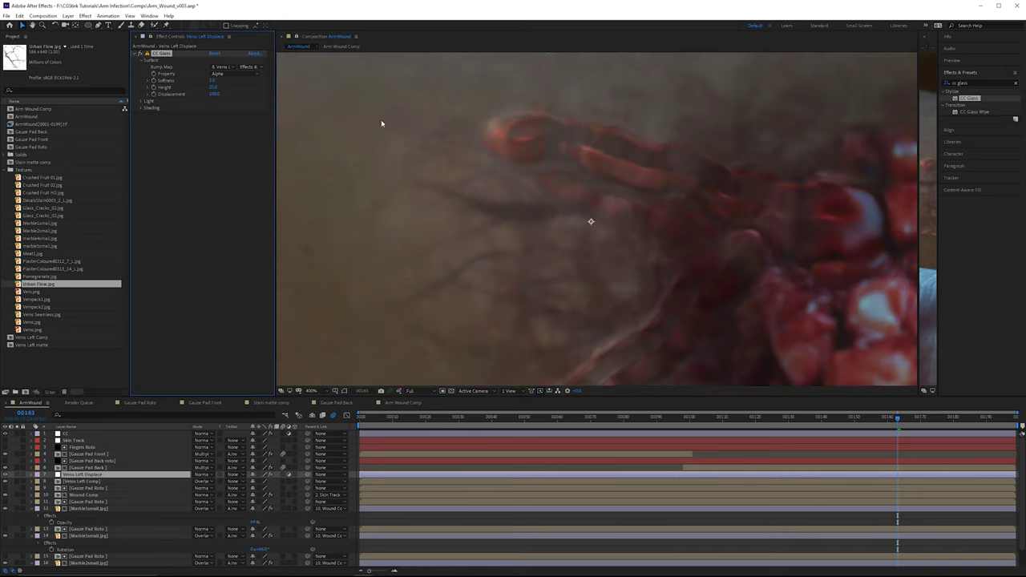
{"action": "left_click_drag", "start_coordinate": [216, 81], "coordinate": [202, 86]}
{"action": "scroll", "coordinate": [591, 221], "scroll_direction": "down", "scroll_amount": 1}
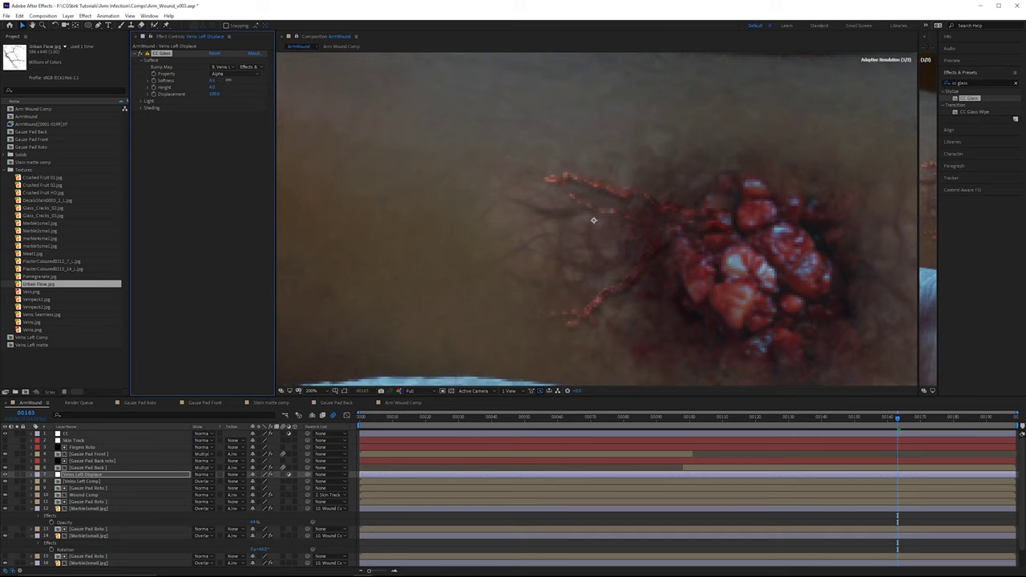
{"action": "left_click_drag", "start_coordinate": [229, 80], "coordinate": [222, 83]}
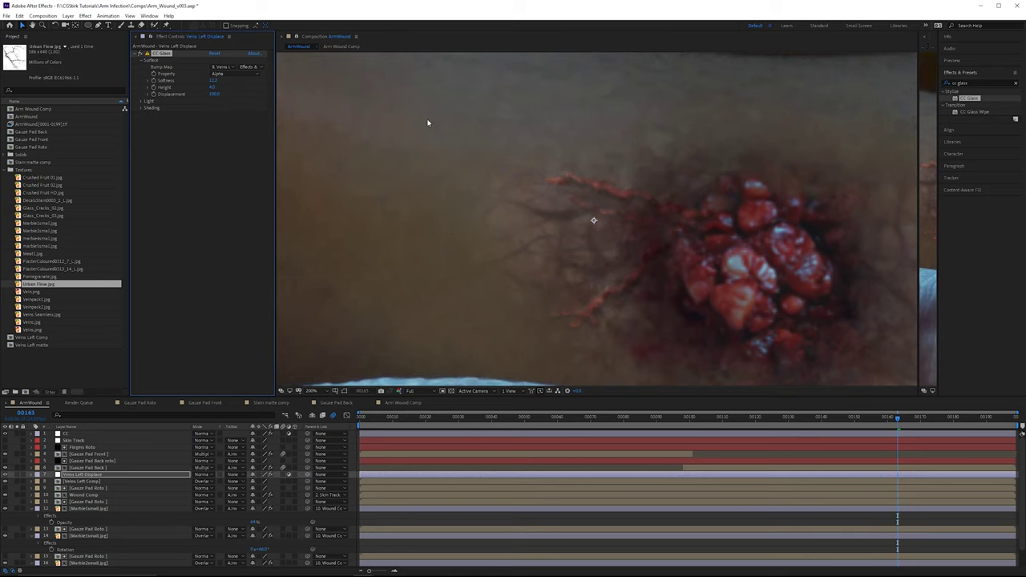
{"action": "scroll", "coordinate": [570, 167], "scroll_direction": "up", "scroll_amount": 1}
{"action": "scroll", "coordinate": [640, 168], "scroll_direction": "down", "scroll_amount": 1}
{"action": "scroll", "coordinate": [633, 182], "scroll_direction": "up", "scroll_amount": 1}
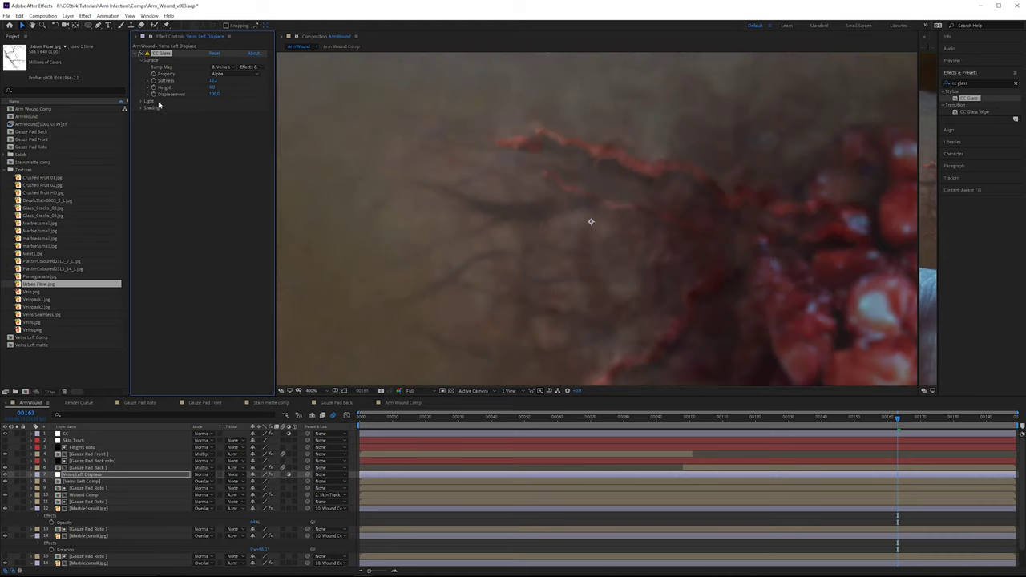
{"action": "left_click", "coordinate": [144, 101]}
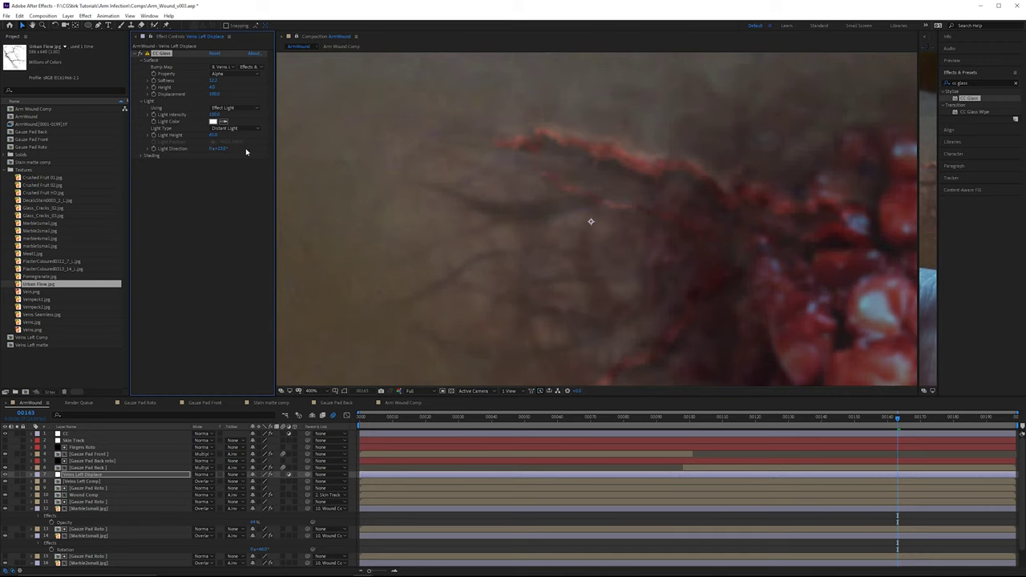
Step: Solo the Veins Left Comp layer to examine the vein edges on their own, and restore the full view
{"action": "left_click", "coordinate": [80, 481]}
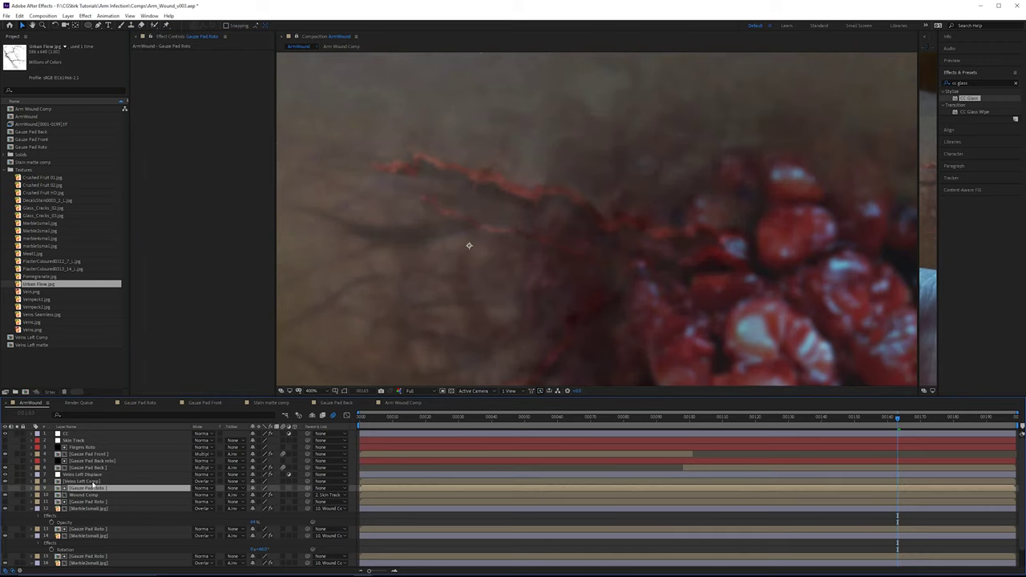
{"action": "left_click", "coordinate": [13, 483]}
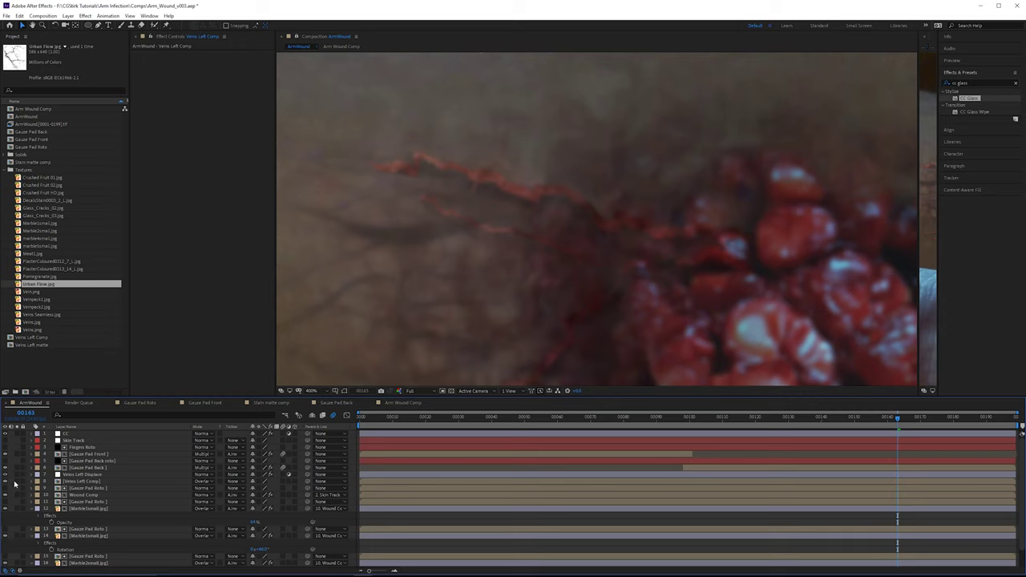
{"action": "left_click", "coordinate": [18, 481]}
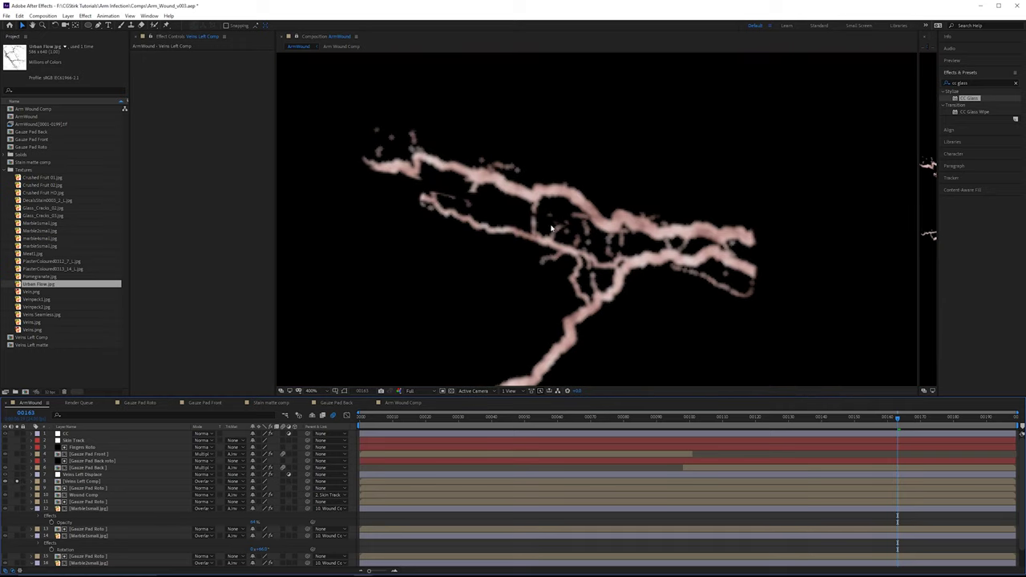
{"action": "left_click", "coordinate": [18, 481]}
Step: Move the Camera Lens Blur effect from Urban Flow.jpg inside Veins Left Comp onto the Veins Left Comp layer in ArmWound
{"action": "double_click", "coordinate": [84, 482]}
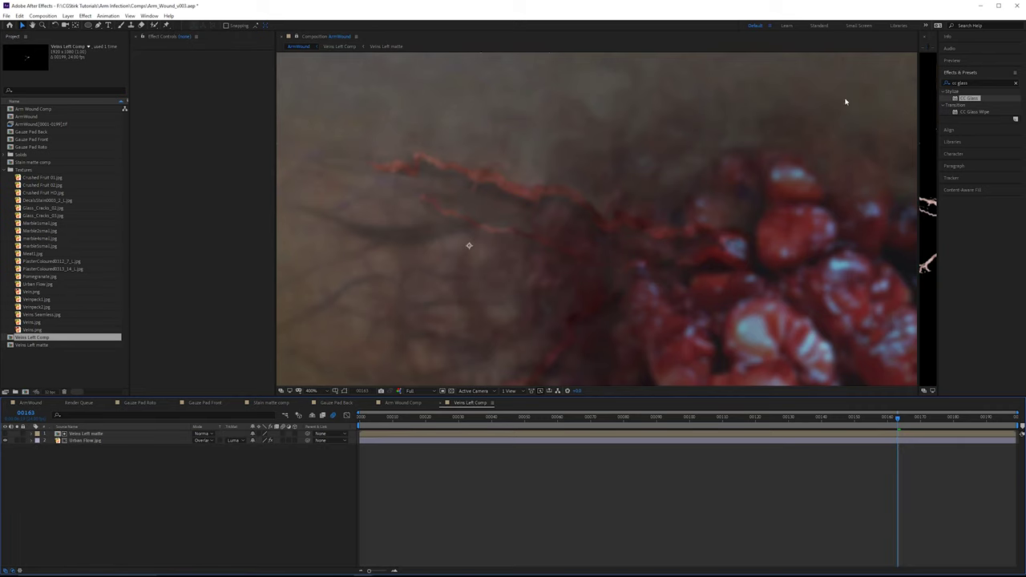
{"action": "left_click_drag", "start_coordinate": [918, 75], "coordinate": [576, 100]}
{"action": "scroll", "coordinate": [781, 177], "scroll_direction": "up", "scroll_amount": 4}
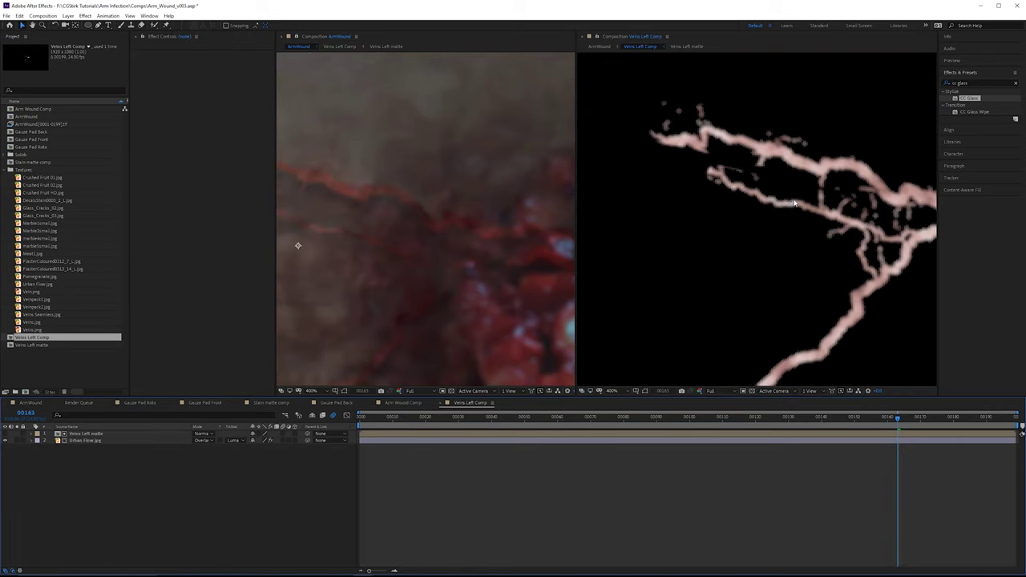
{"action": "left_click", "coordinate": [105, 441]}
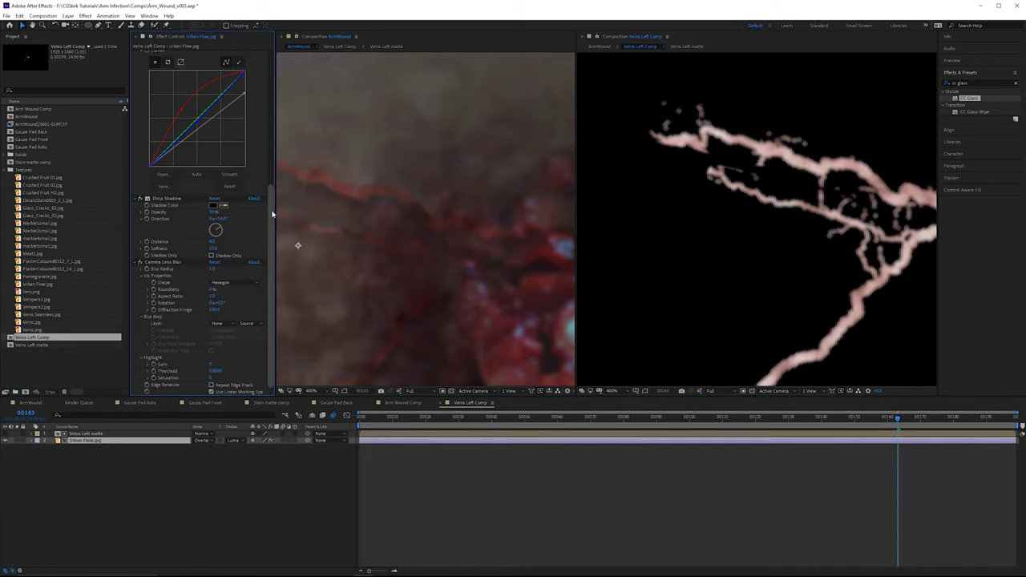
{"action": "left_click", "coordinate": [161, 263]}
{"action": "key", "text": "Delete"}
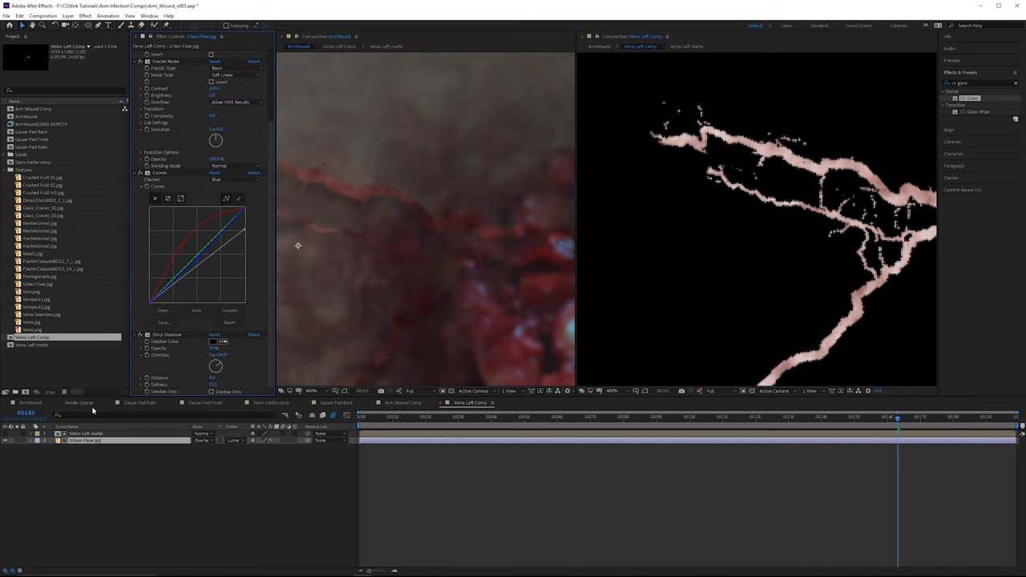
{"action": "left_click", "coordinate": [30, 403]}
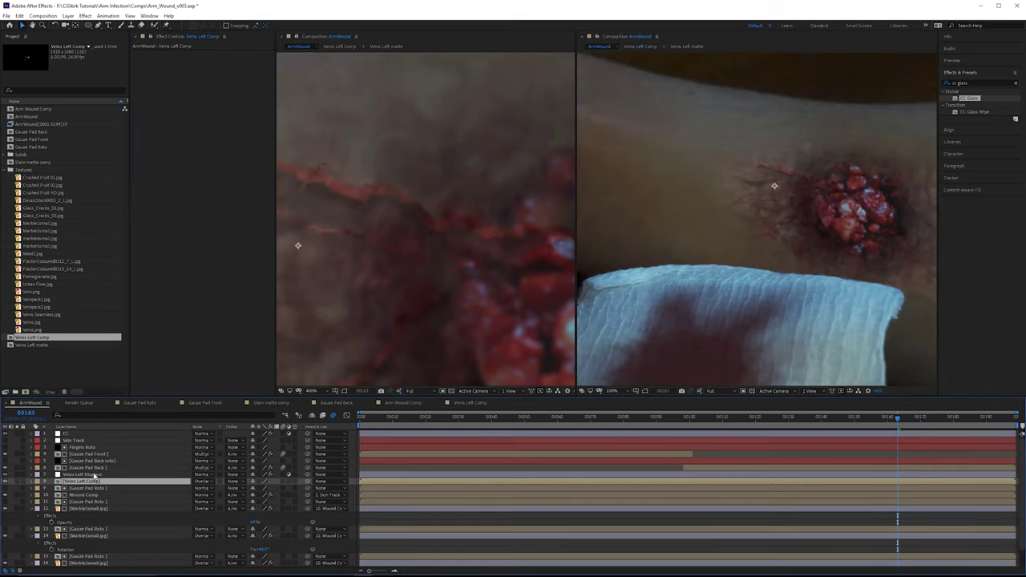
{"action": "left_click", "coordinate": [89, 481]}
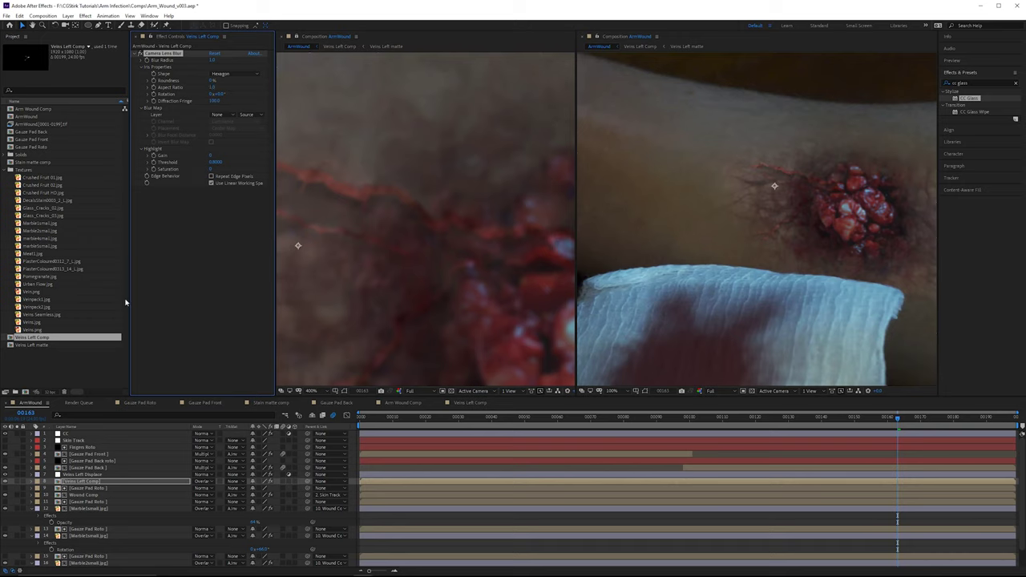
Step: Add Fast Box Blur to Urban Flow.jpg in Veins Left Comp, place it after Drop Shadow and adjust its Blur Radius
{"action": "double_click", "coordinate": [103, 482]}
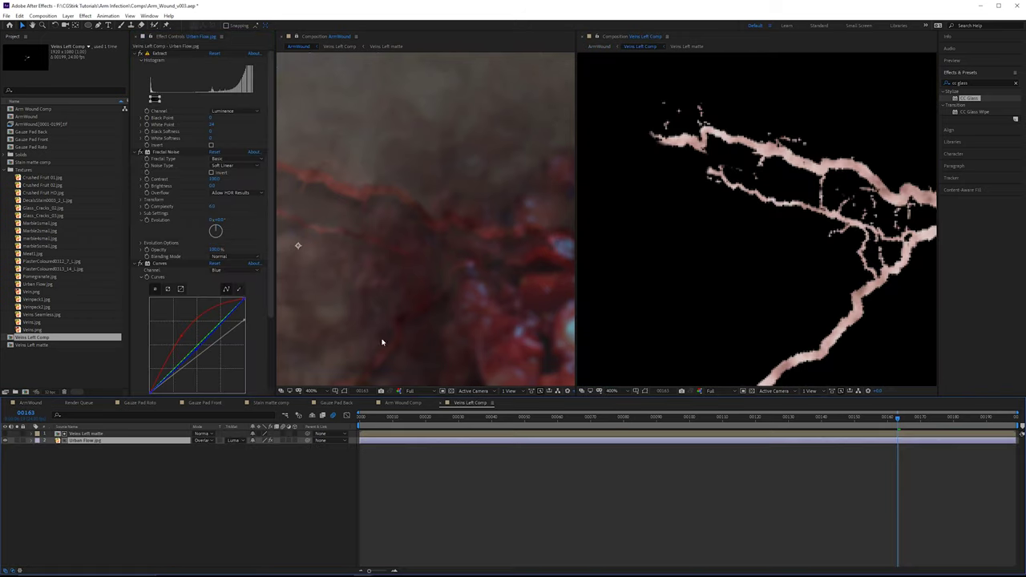
{"action": "left_click", "coordinate": [982, 83]}
{"action": "type", "text": "fast"}
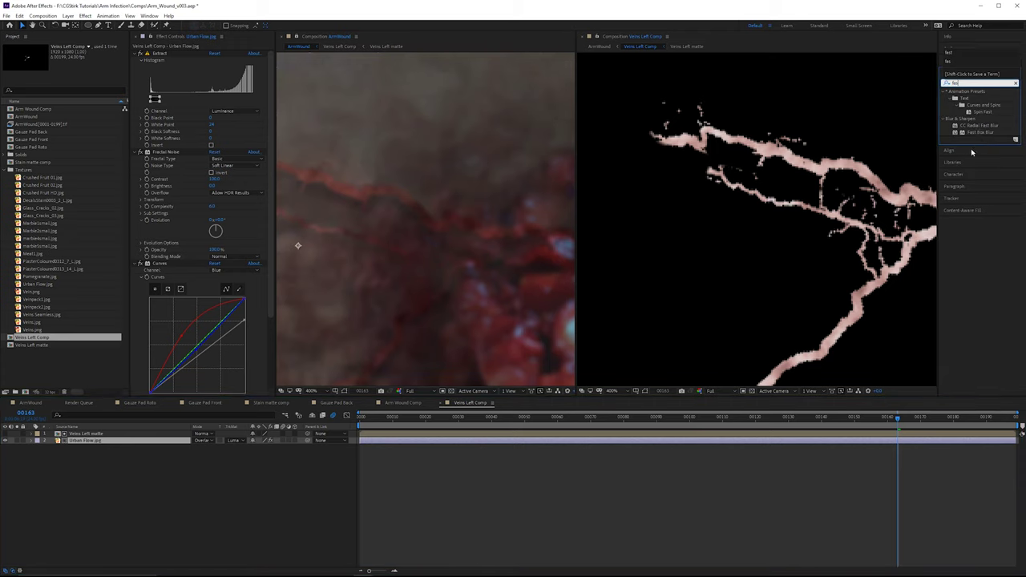
{"action": "left_click_drag", "start_coordinate": [981, 134], "coordinate": [240, 391]}
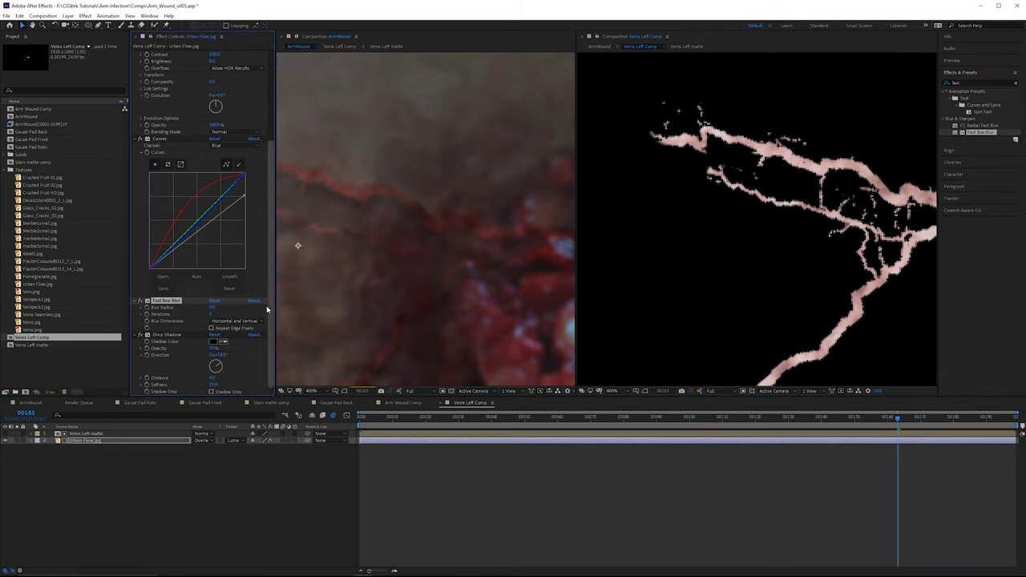
{"action": "left_click_drag", "start_coordinate": [173, 305], "coordinate": [177, 382]}
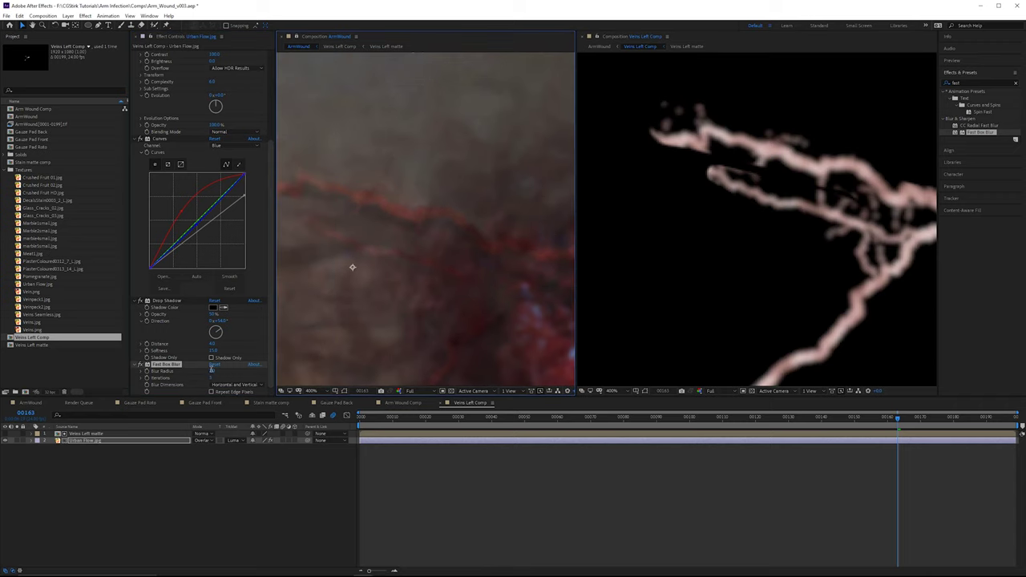
{"action": "left_click", "coordinate": [212, 371]}
{"action": "key", "text": "Return"}
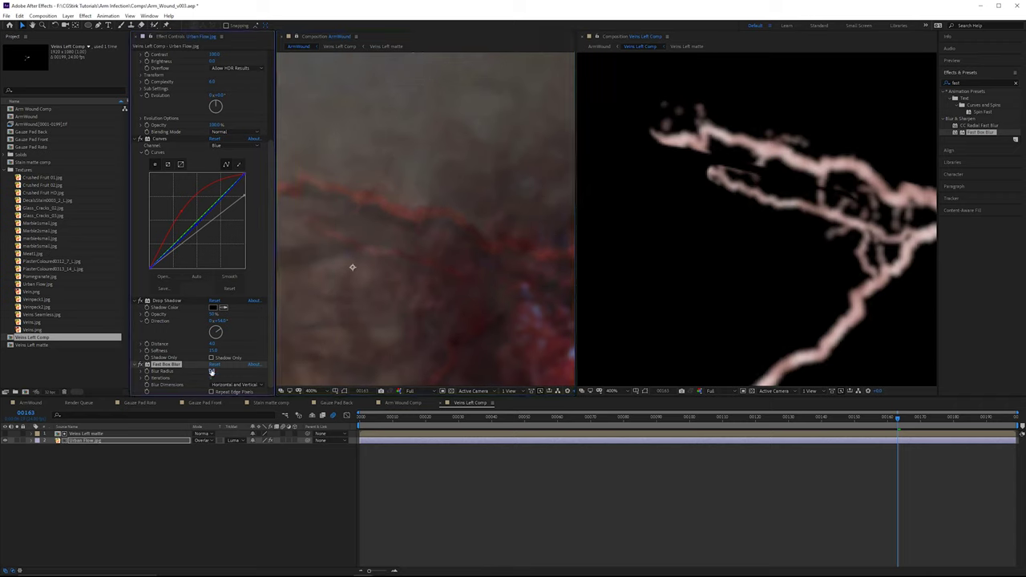
Step: Add Curves before Camera Lens Blur on the Veins Left Comp layer in ArmWound, lowering the RGB midtones and slightly lifting the blacks
{"action": "left_click", "coordinate": [30, 403]}
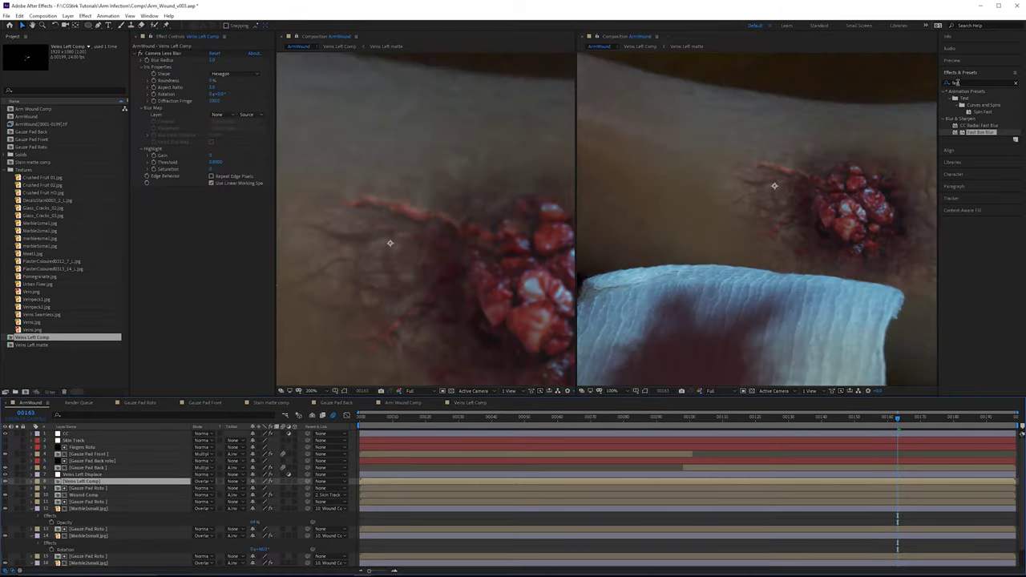
{"action": "left_click", "coordinate": [958, 82]}
{"action": "type", "text": "curves"}
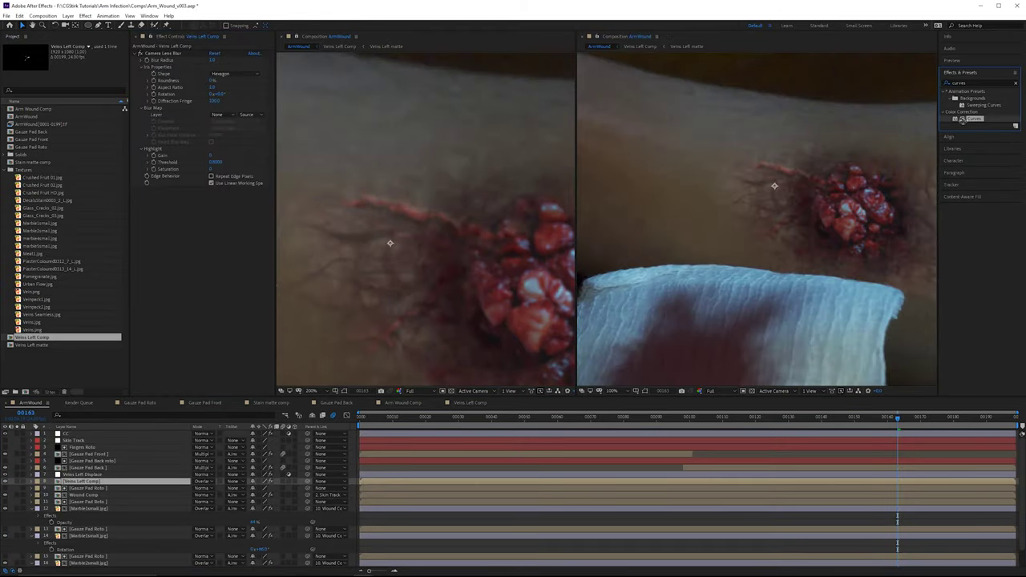
{"action": "left_click_drag", "start_coordinate": [210, 55], "coordinate": [210, 56]}
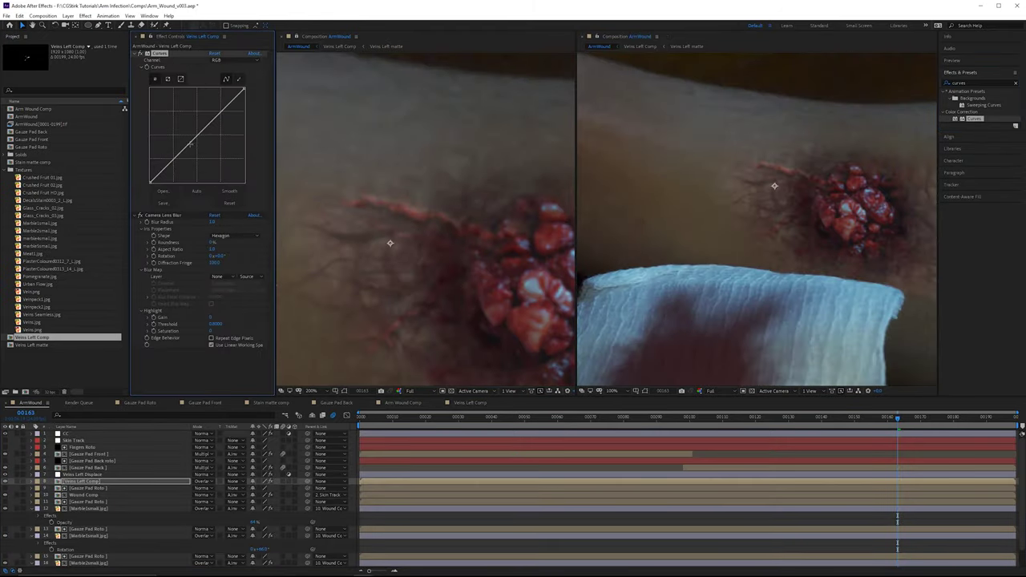
{"action": "left_click_drag", "start_coordinate": [195, 140], "coordinate": [171, 165]}
Step: Add Hue/Saturation between Curves and Camera Lens Blur on Veins Left Comp, with Master Saturation at about -18
{"action": "double_click", "coordinate": [974, 82]}
{"action": "type", "text": "hue"}
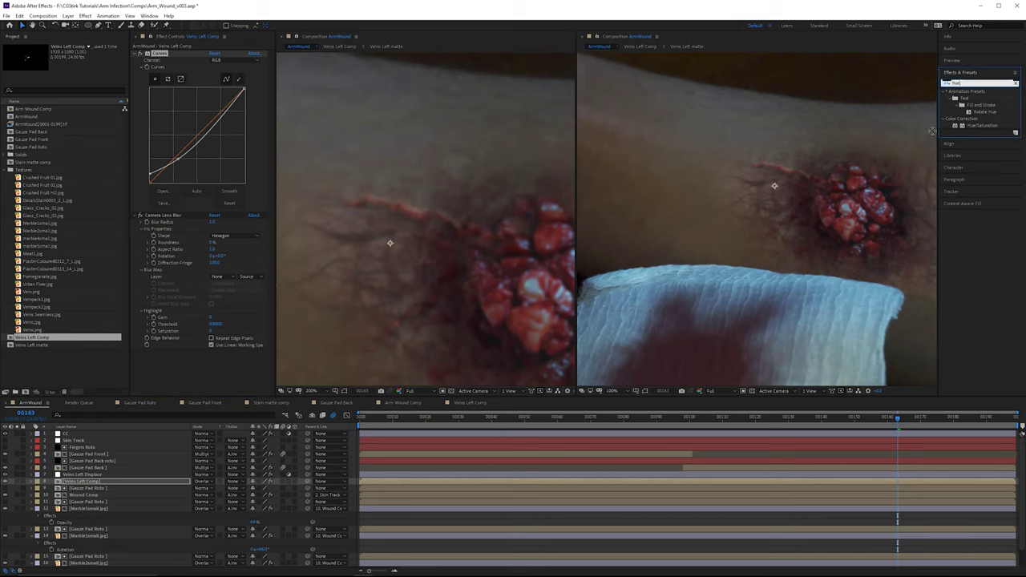
{"action": "left_click_drag", "start_coordinate": [932, 131], "coordinate": [195, 212]}
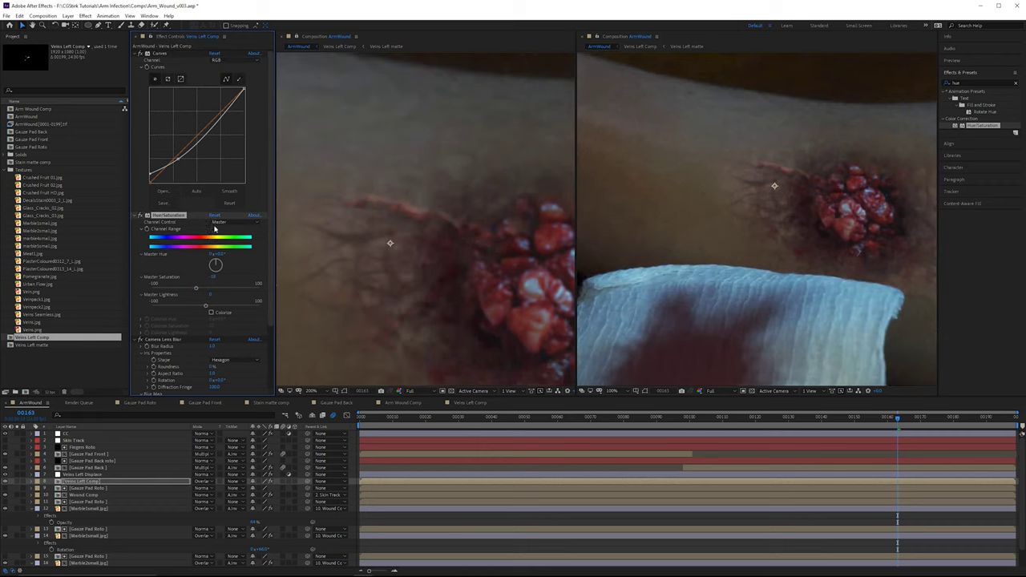
Step: Set the CC Glass Height on Veins Left Displace to 7, fine-tuning the Softness and Displacement
{"action": "key", "text": "ctrl+Up"}
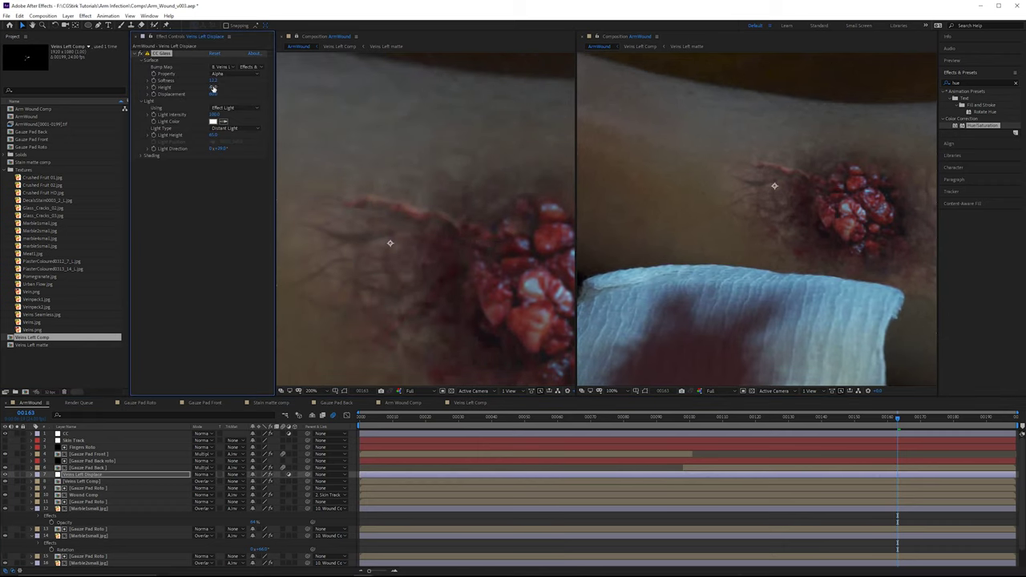
{"action": "left_click_drag", "start_coordinate": [214, 87], "coordinate": [233, 82]}
{"action": "scroll", "coordinate": [401, 155], "scroll_direction": "up", "scroll_amount": 1}
{"action": "scroll", "coordinate": [352, 143], "scroll_direction": "down", "scroll_amount": 1}
{"action": "scroll", "coordinate": [391, 205], "scroll_direction": "up", "scroll_amount": 1}
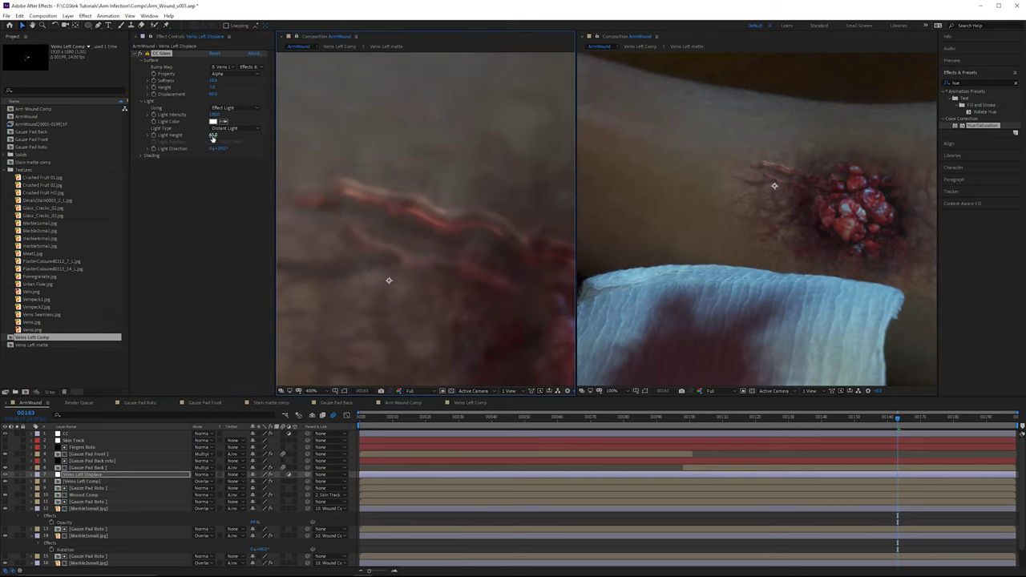
Step: Adjust the CC Glass Light Height on Veins Left Displace, check the veins up close and select the Veins Left Comp layer
{"action": "left_click_drag", "start_coordinate": [213, 136], "coordinate": [215, 136]}
{"action": "scroll", "coordinate": [406, 179], "scroll_direction": "down", "scroll_amount": 4}
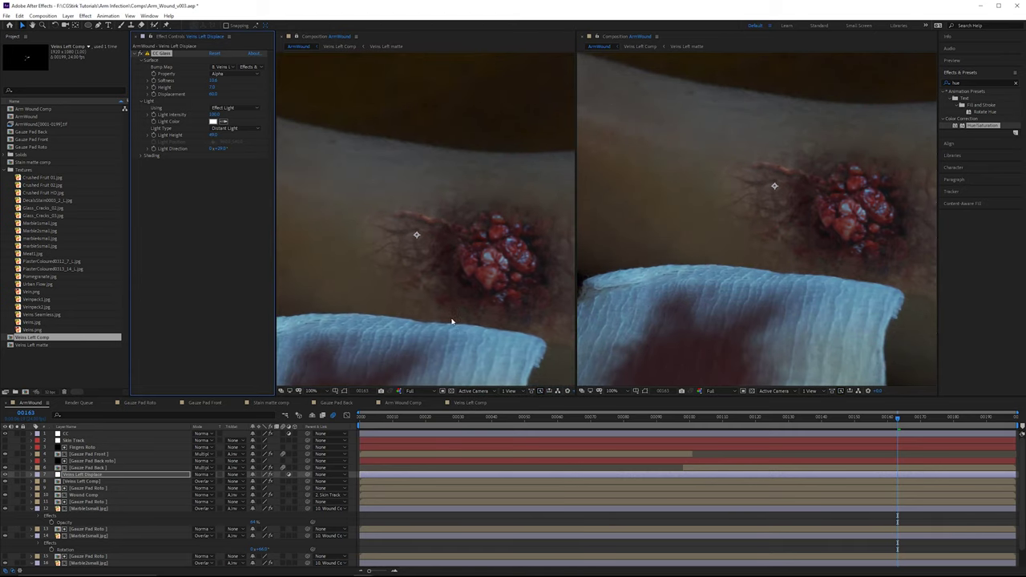
{"action": "scroll", "coordinate": [441, 255], "scroll_direction": "up", "scroll_amount": 2}
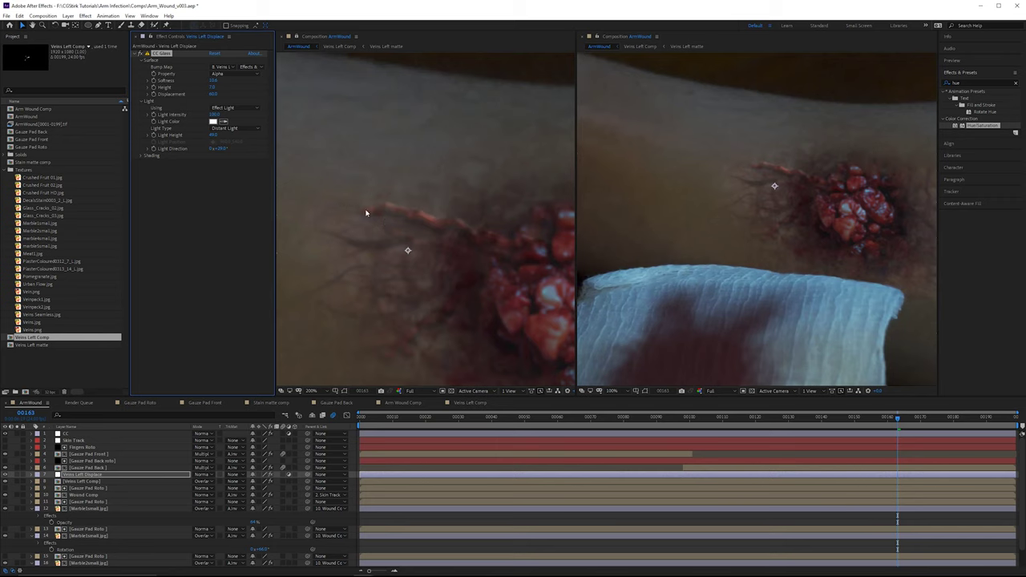
{"action": "scroll", "coordinate": [365, 212], "scroll_direction": "up", "scroll_amount": 2}
{"action": "left_click", "coordinate": [74, 482]}
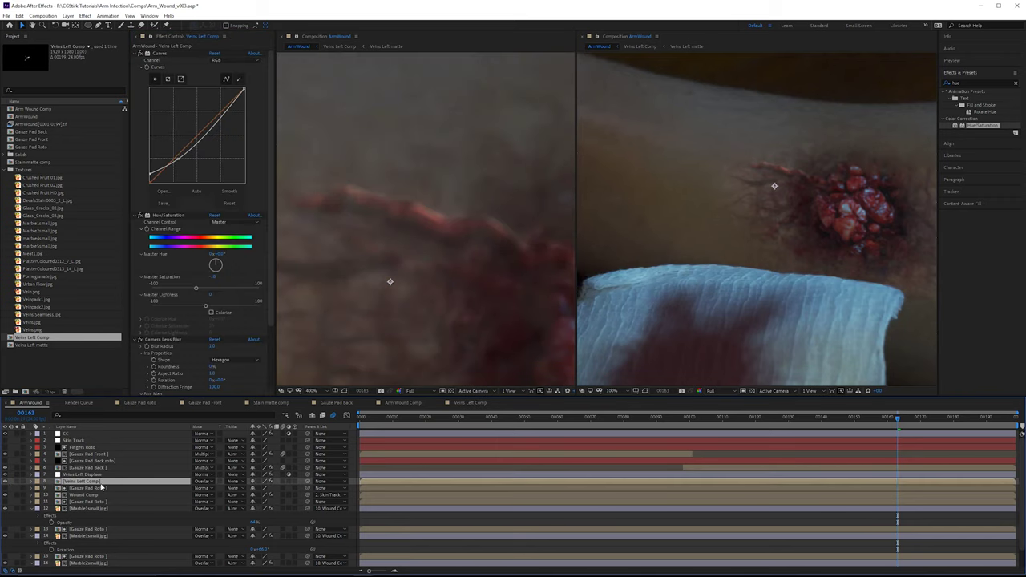
Step: Duplicate the Veins Left Comp layer in ArmWound and rename the lower copy Veins Left Comp Shadow
{"action": "key", "text": "ctrl+d"}
{"action": "left_click_drag", "start_coordinate": [106, 483], "coordinate": [109, 493]}
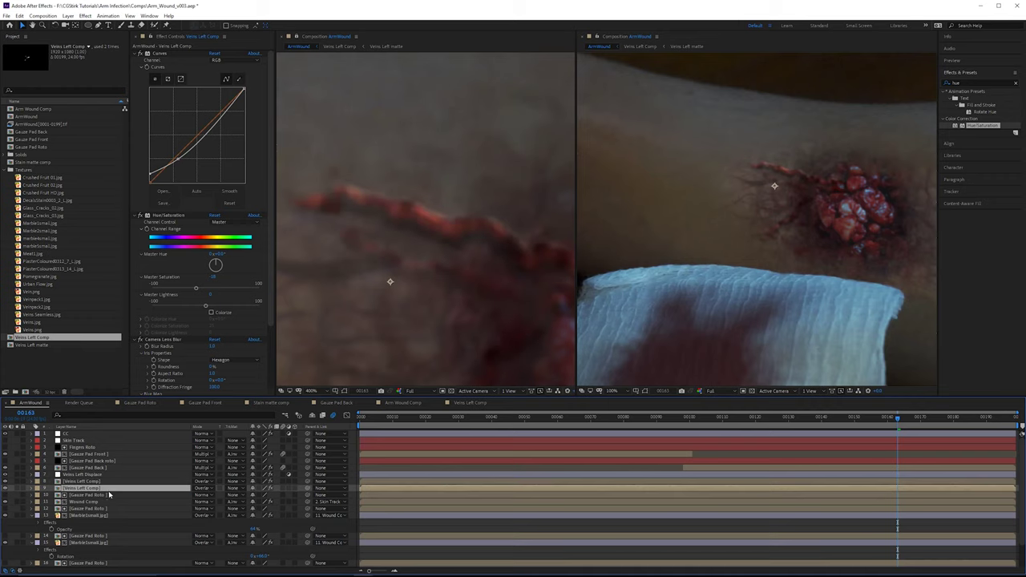
{"action": "key", "text": "Return"}
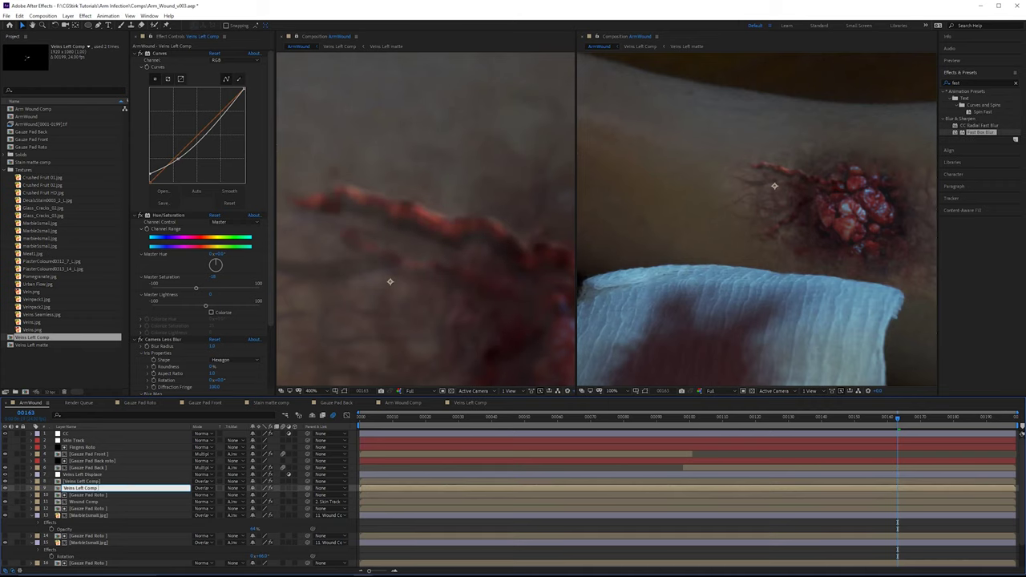
{"action": "type", "text": "Shadow"}
{"action": "key", "text": "Return"}
Step: Remove Hue/Saturation, Curves and Camera Lens Blur from Veins Left Comp Shadow and set its blending mode to Normal
{"action": "left_click", "coordinate": [163, 215]}
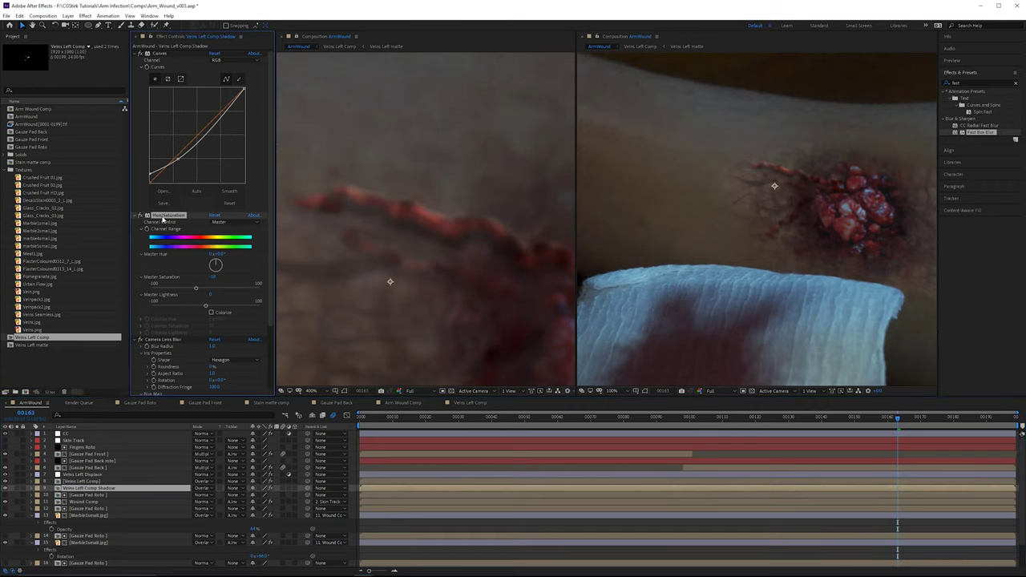
{"action": "key", "text": "Delete"}
{"action": "left_click", "coordinate": [160, 54]}
{"action": "key", "text": "Delete"}
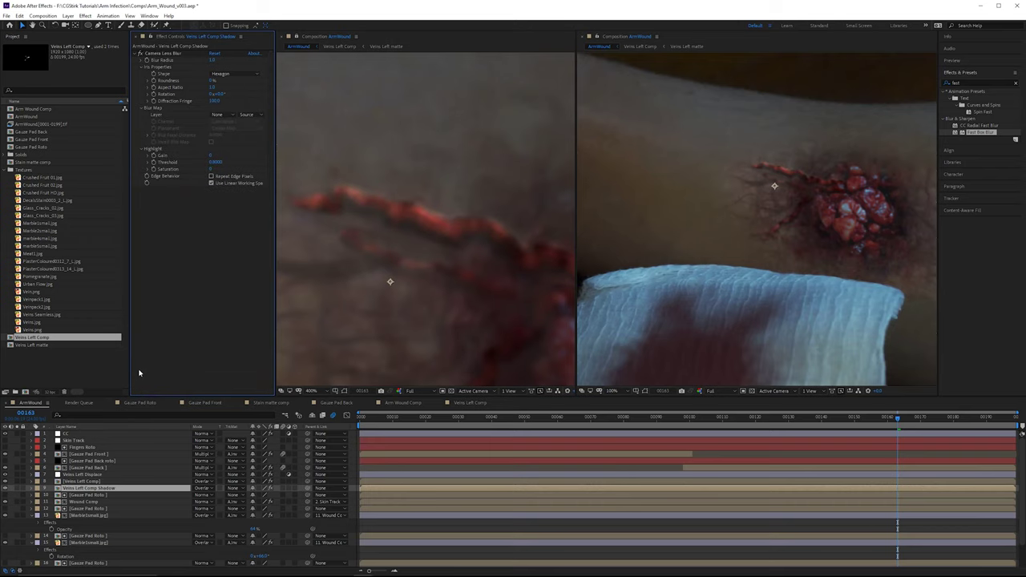
{"action": "key", "text": "Delete"}
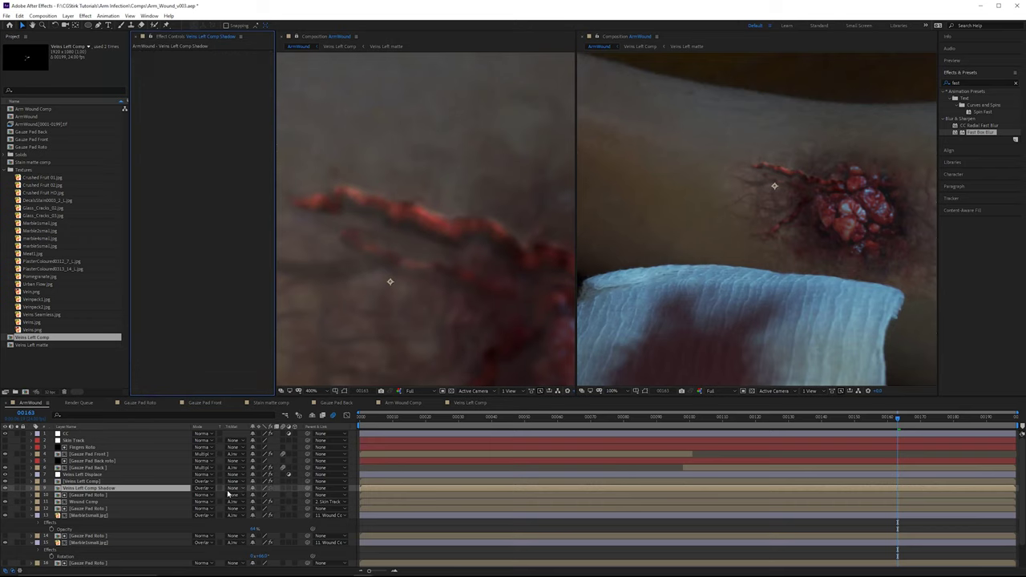
{"action": "left_click", "coordinate": [206, 488]}
{"action": "left_click", "coordinate": [223, 133]}
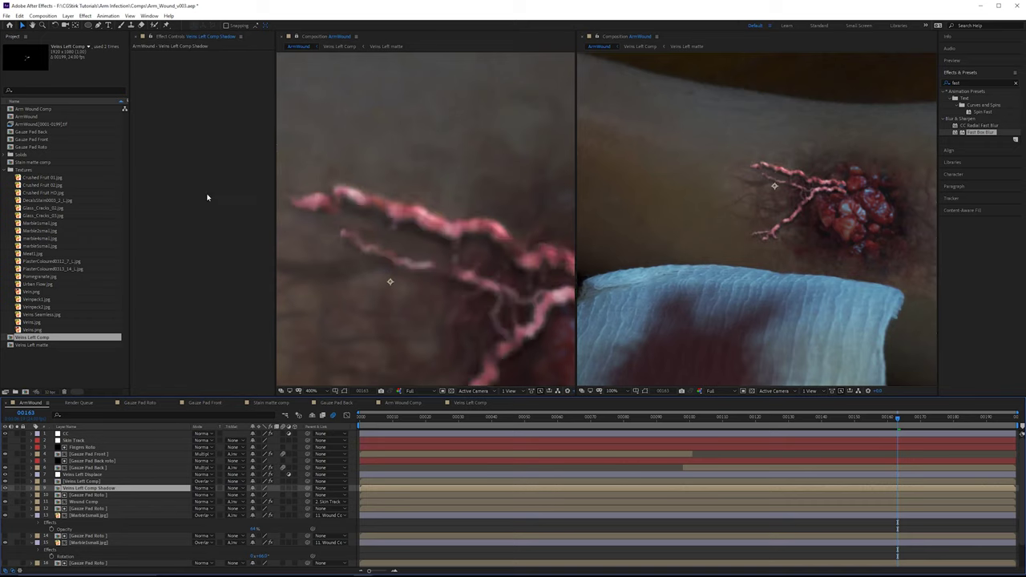
Step: Add Fast Box Blur to Veins Left Comp Shadow with Curves before it, lowering the RGB white point to about a quarter
{"action": "key", "text": "comma"}
{"action": "left_click_drag", "start_coordinate": [982, 136], "coordinate": [229, 158]}
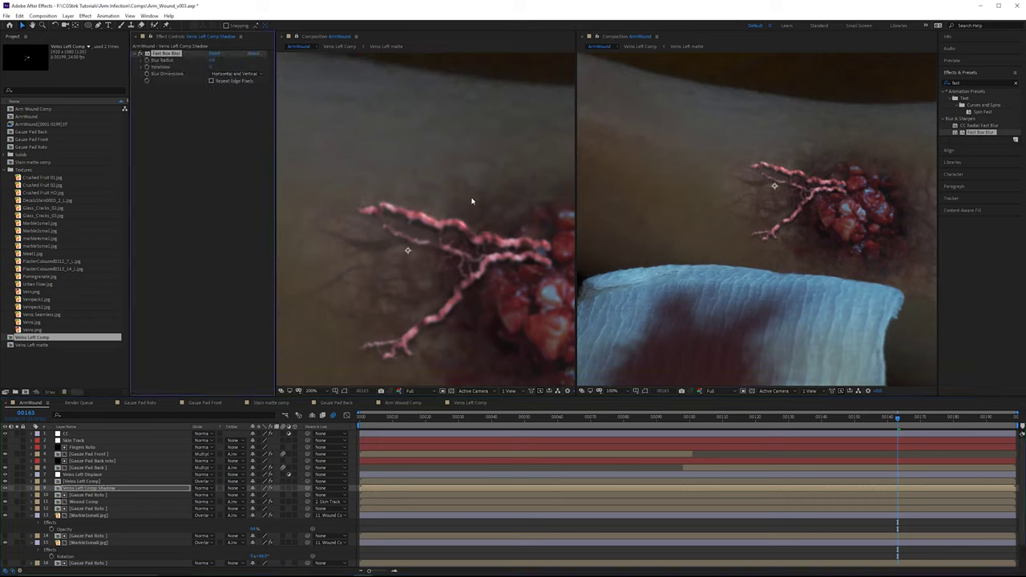
{"action": "left_click", "coordinate": [970, 84]}
{"action": "type", "text": "curves"}
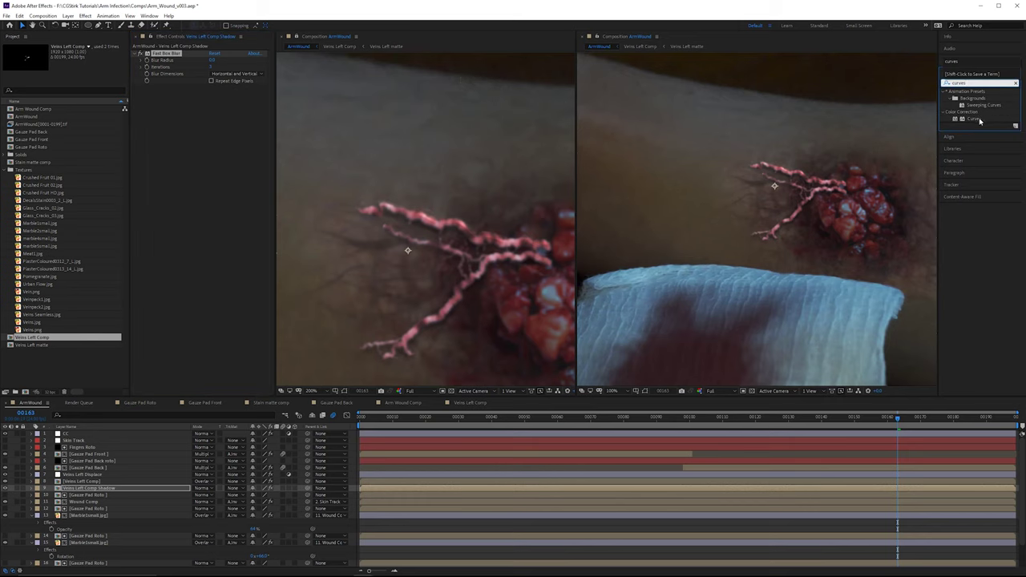
{"action": "left_click_drag", "start_coordinate": [974, 119], "coordinate": [175, 53]}
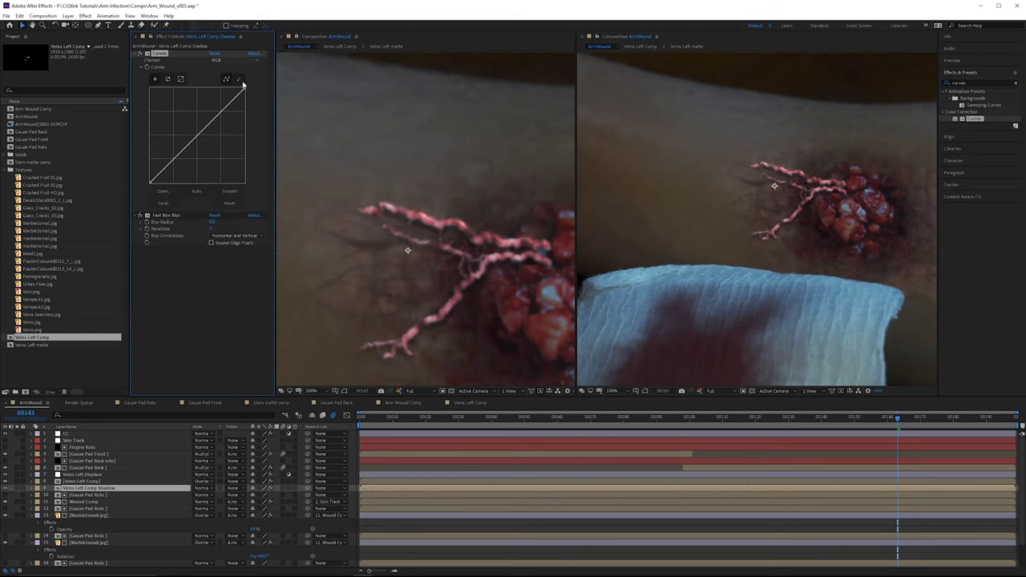
{"action": "left_click_drag", "start_coordinate": [244, 94], "coordinate": [244, 161]}
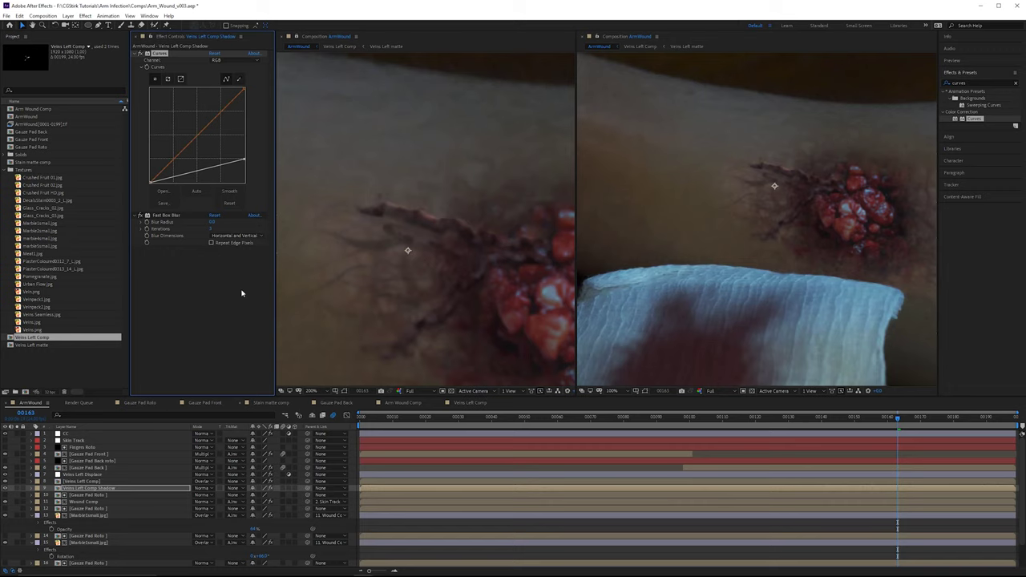
Step: Set the Fast Box Blur radius on Veins Left Comp Shadow to about 10
{"action": "left_click_drag", "start_coordinate": [214, 222], "coordinate": [279, 222]}
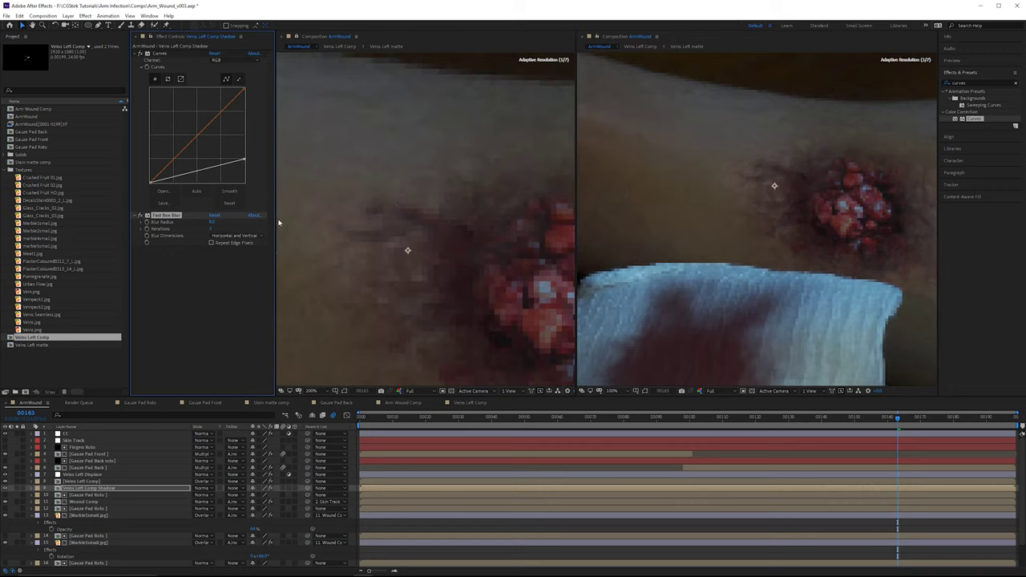
{"action": "scroll", "coordinate": [405, 205], "scroll_direction": "up", "scroll_amount": 1}
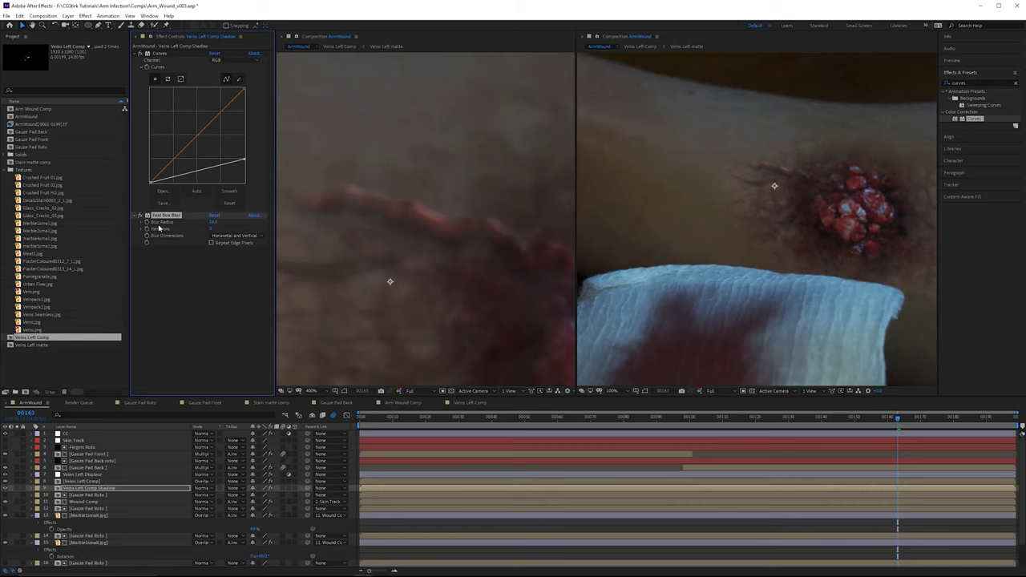
{"action": "scroll", "coordinate": [390, 281], "scroll_direction": "down", "scroll_amount": 2}
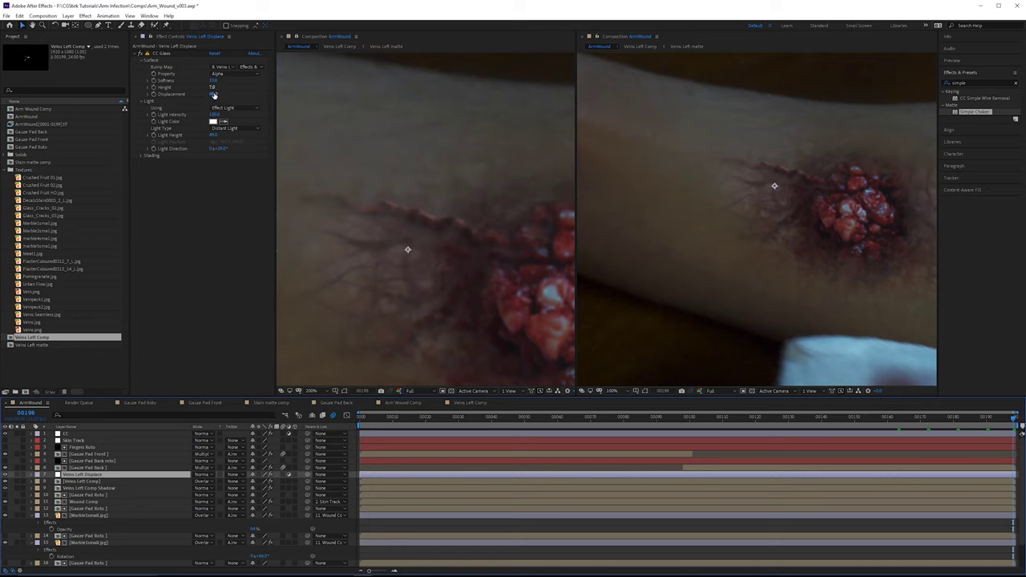
Step: Set the CC Glass Height on Veins Left Displace to 5 and fine-tune the Softness and Displacement
{"action": "left_click_drag", "start_coordinate": [214, 95], "coordinate": [271, 99]}
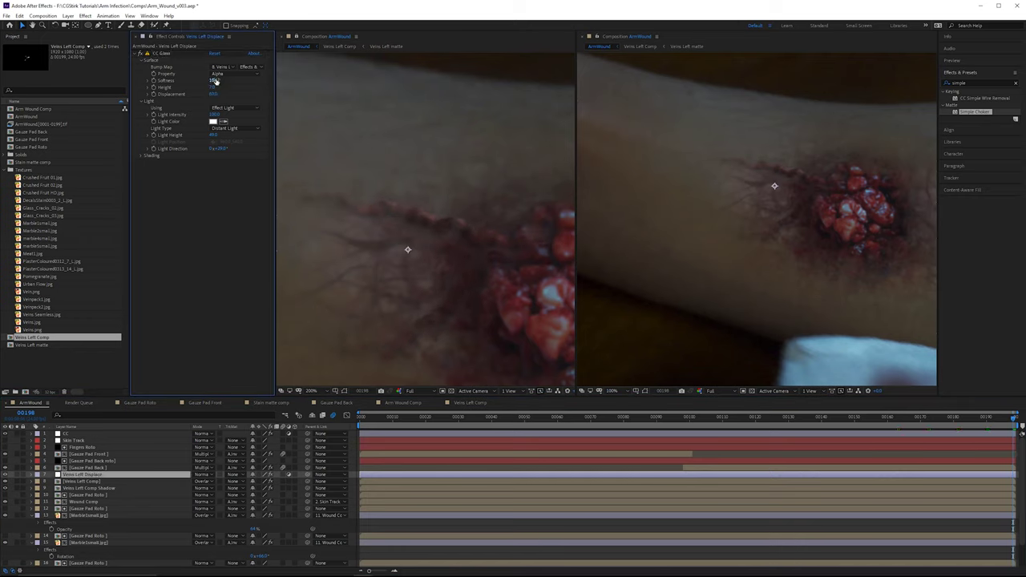
{"action": "mouse_move", "coordinate": [215, 94]}
{"action": "left_mouse_down"}
{"action": "mouse_move", "coordinate": [245, 98]}
{"action": "mouse_move", "coordinate": [211, 81]}
{"action": "mouse_move", "coordinate": [215, 94]}
{"action": "left_mouse_up"}
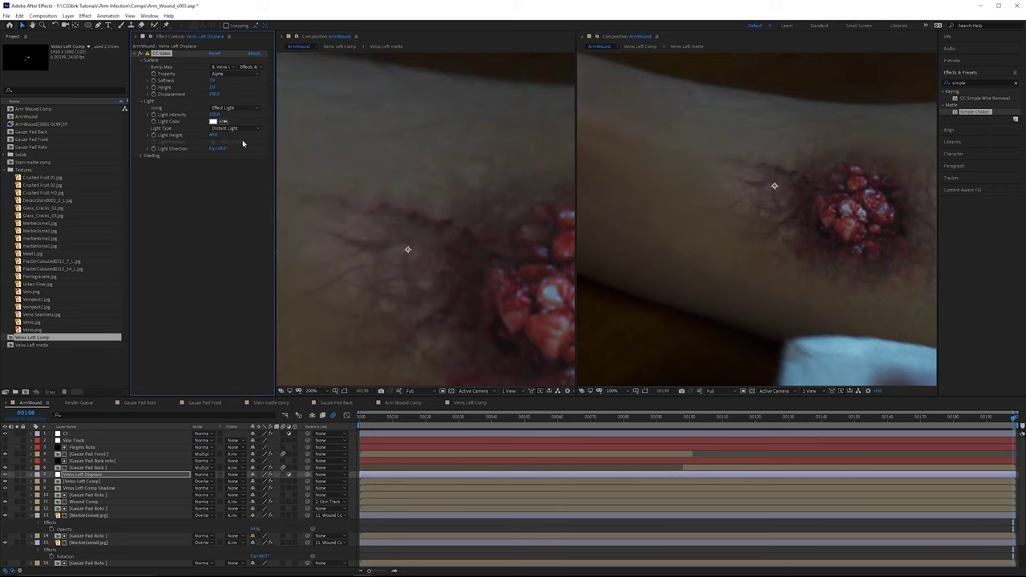
{"action": "left_click_drag", "start_coordinate": [213, 96], "coordinate": [214, 86]}
{"action": "left_click", "coordinate": [215, 87]}
{"action": "left_click", "coordinate": [213, 87]}
{"action": "type", "text": "5"}
{"action": "key", "text": "Return"}
{"action": "scroll", "coordinate": [462, 198], "scroll_direction": "down", "scroll_amount": 1}
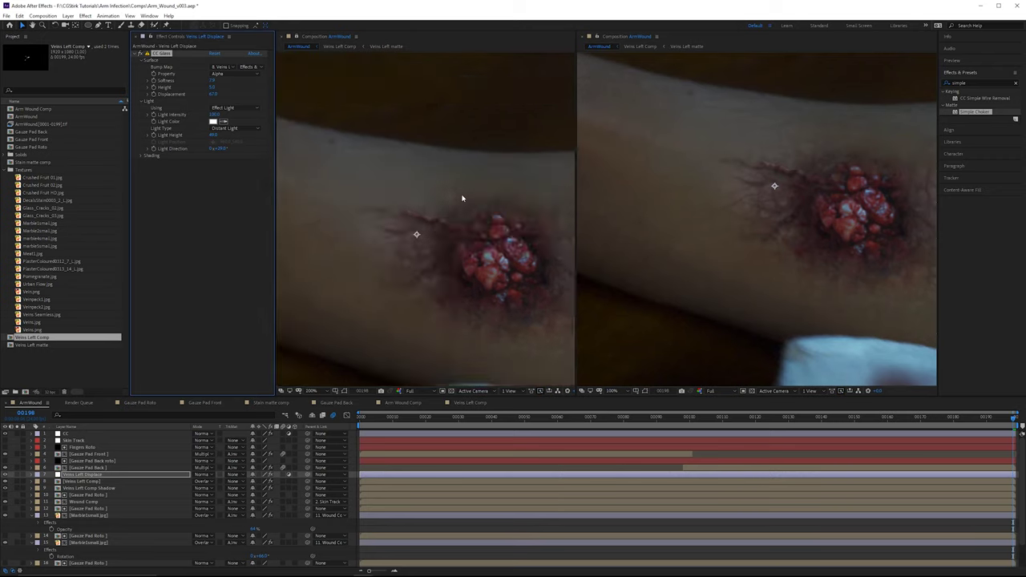
{"action": "scroll", "coordinate": [462, 197], "scroll_direction": "up", "scroll_amount": 1}
{"action": "mouse_move", "coordinate": [212, 94]}
{"action": "left_mouse_down"}
{"action": "mouse_move", "coordinate": [236, 101]}
{"action": "mouse_move", "coordinate": [217, 97]}
{"action": "mouse_move", "coordinate": [226, 94]}
{"action": "left_mouse_up"}
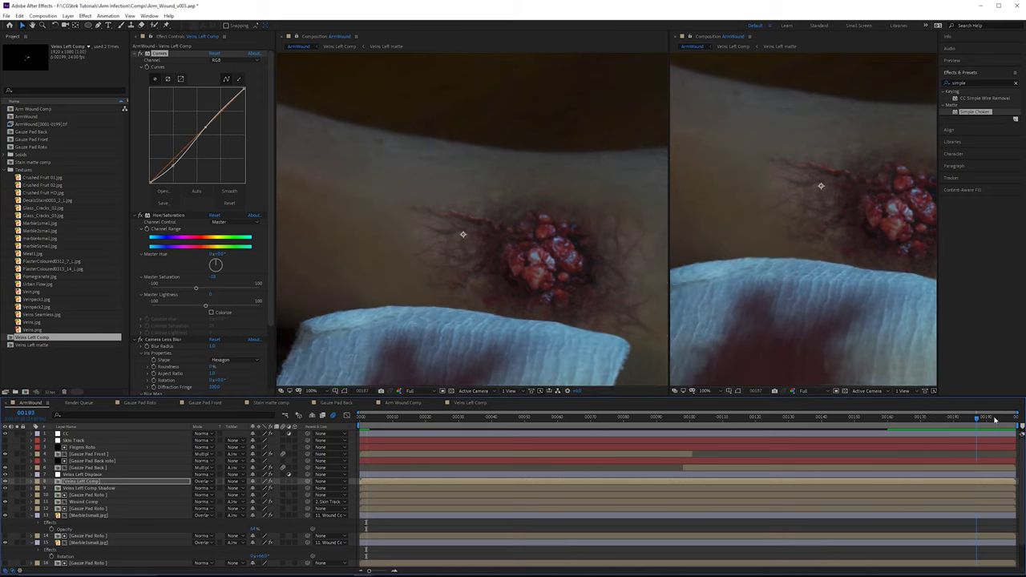
Step: Scrub through the last frames of ArmWound and examine the veins beside the wound up close
{"action": "left_click_drag", "start_coordinate": [954, 419], "coordinate": [916, 424]}
{"action": "scroll", "coordinate": [491, 272], "scroll_direction": "up", "scroll_amount": 1}
{"action": "left_click_drag", "start_coordinate": [491, 273], "coordinate": [491, 262]}
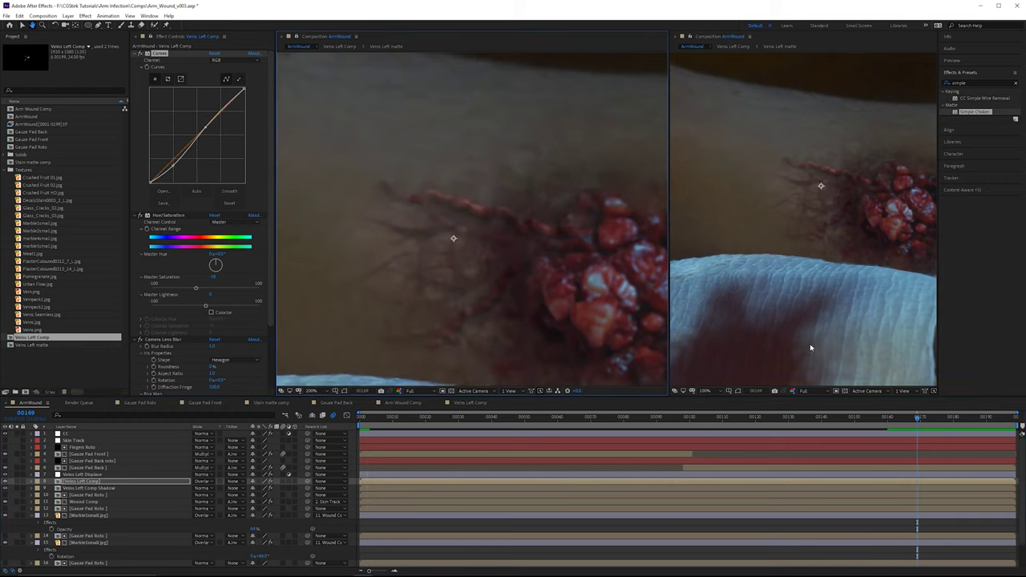
{"action": "left_click_drag", "start_coordinate": [908, 422], "coordinate": [1017, 420]}
{"action": "scroll", "coordinate": [504, 194], "scroll_direction": "up", "scroll_amount": 1}
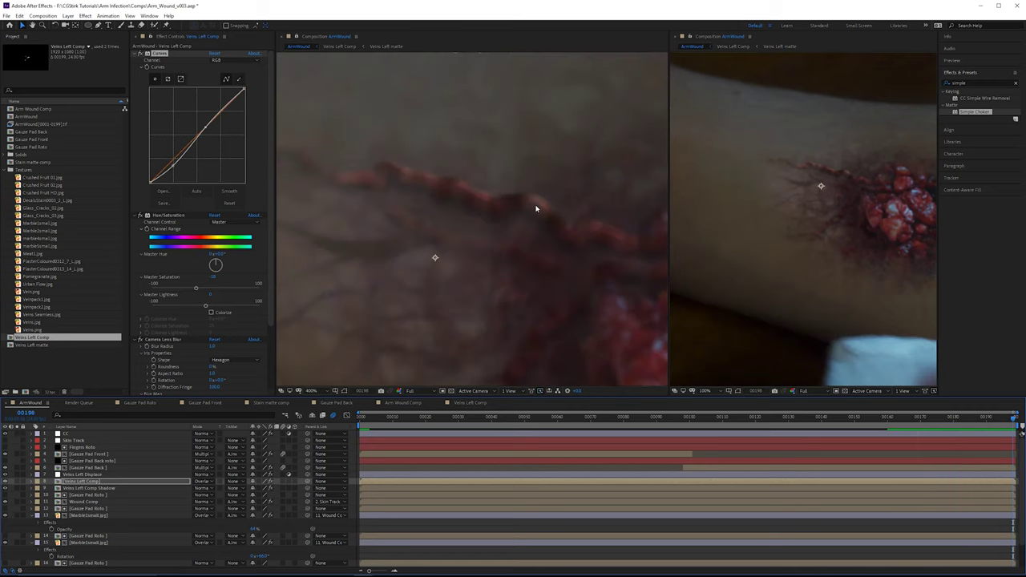
{"action": "left_click_drag", "start_coordinate": [477, 201], "coordinate": [429, 212]}
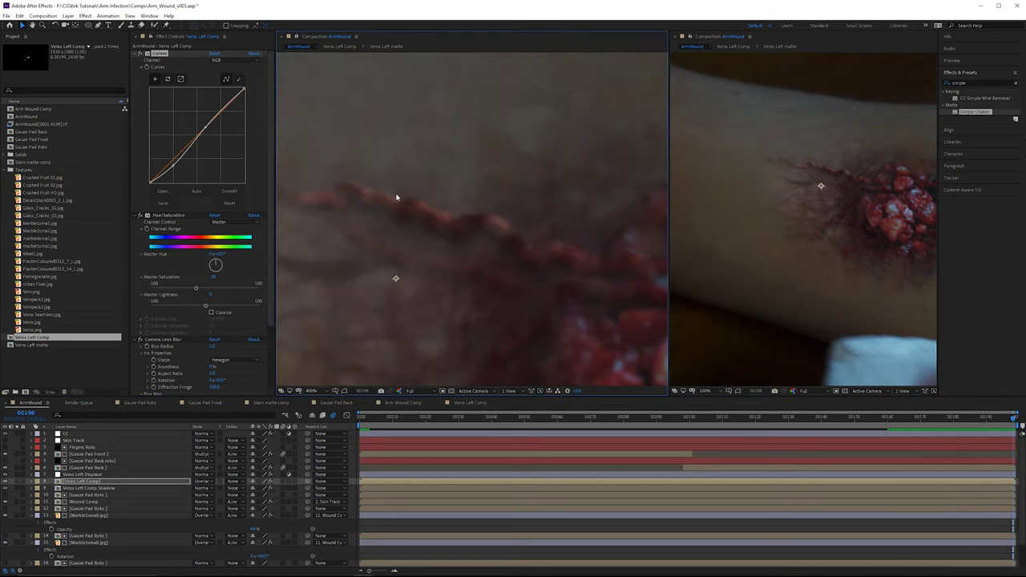
{"action": "scroll", "coordinate": [461, 216], "scroll_direction": "down", "scroll_amount": 1}
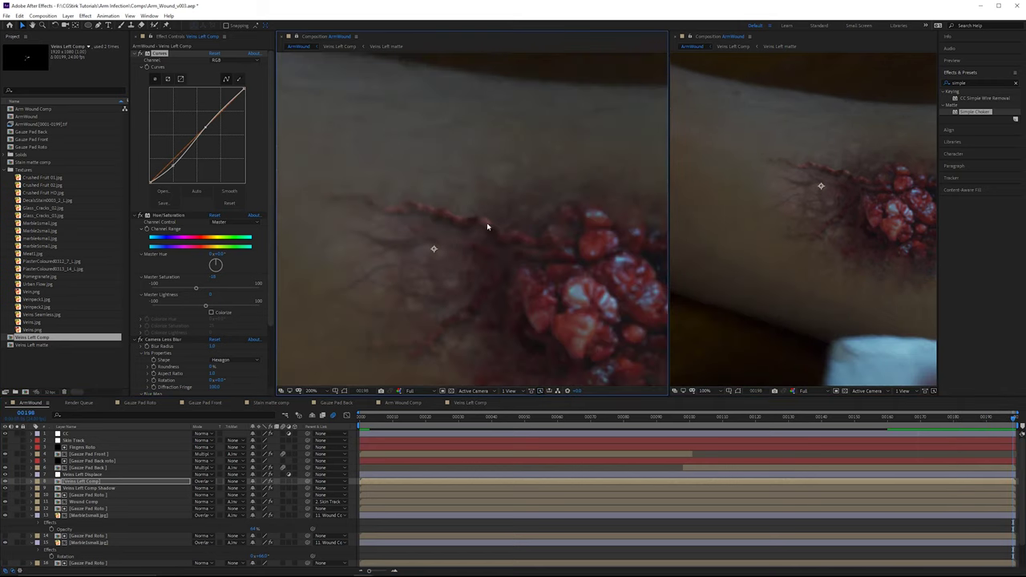
Step: Open the Veins Left Comp composition and add Simple Choker between Extract and Fractal Noise on Urban Flow.jpg
{"action": "left_click", "coordinate": [95, 482]}
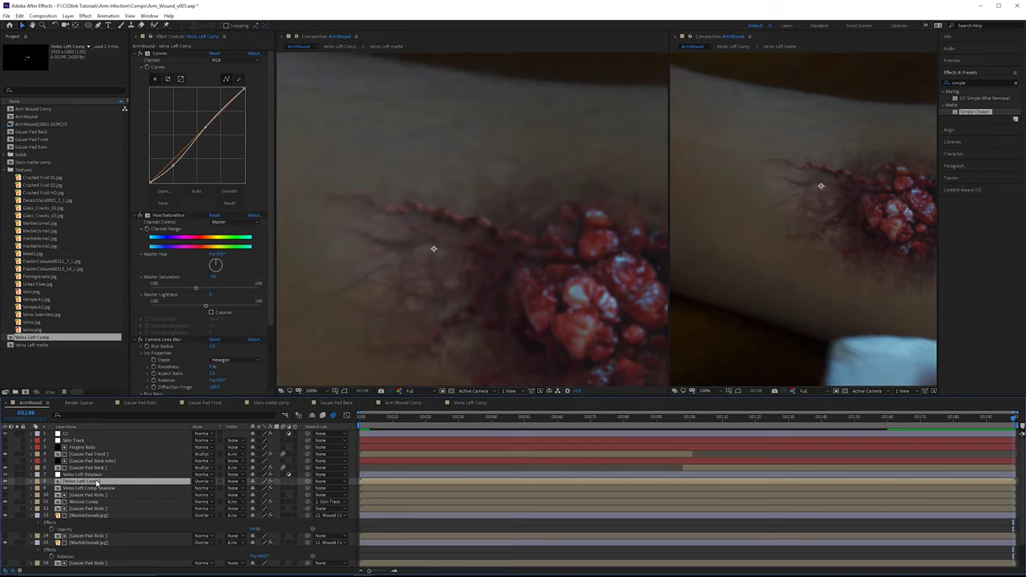
{"action": "double_click", "coordinate": [96, 481]}
{"action": "left_click", "coordinate": [92, 442]}
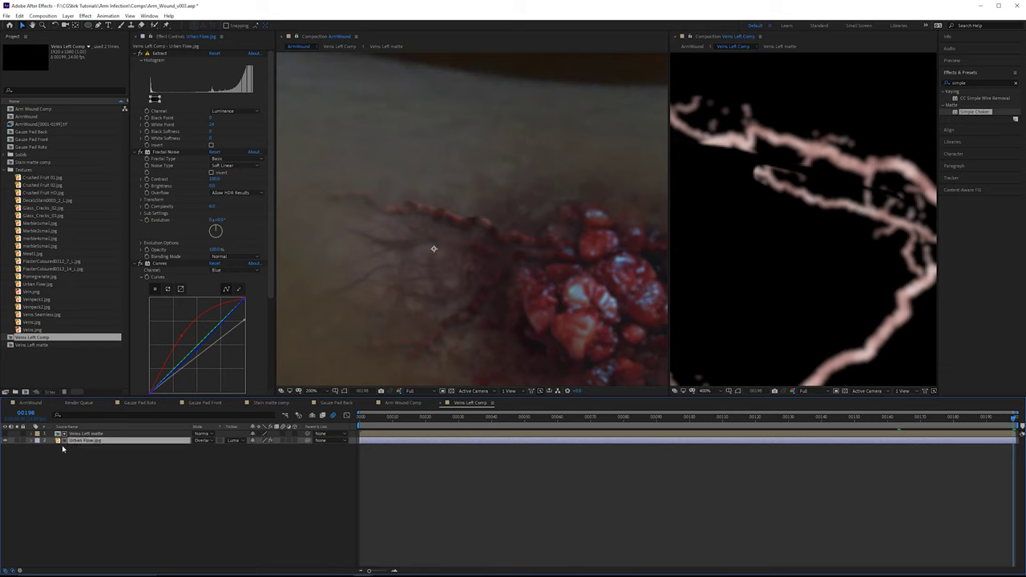
{"action": "left_click", "coordinate": [981, 84]}
{"action": "left_click_drag", "start_coordinate": [956, 119], "coordinate": [203, 137]}
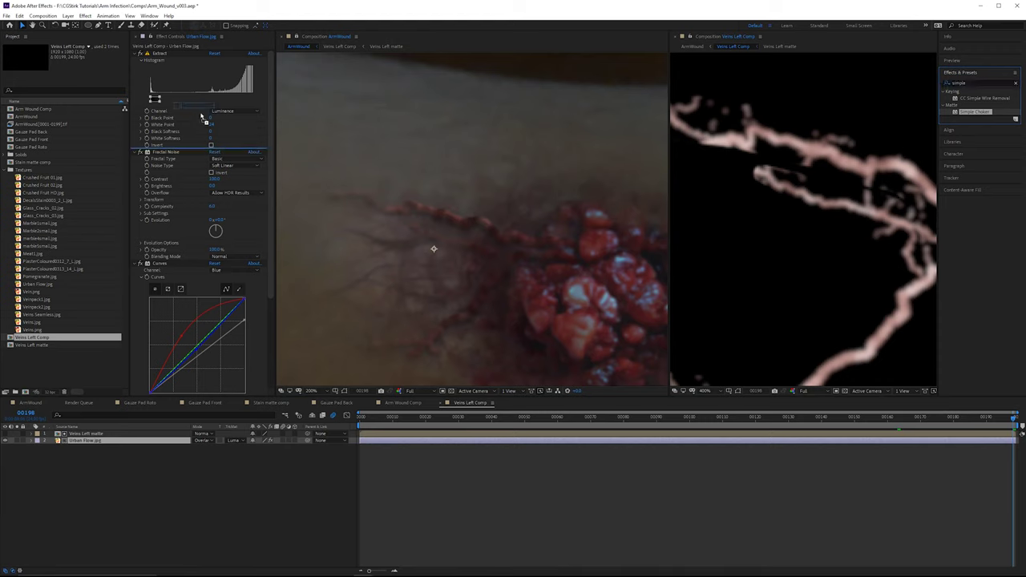
{"action": "scroll", "coordinate": [204, 136], "scroll_direction": "down", "scroll_amount": 2}
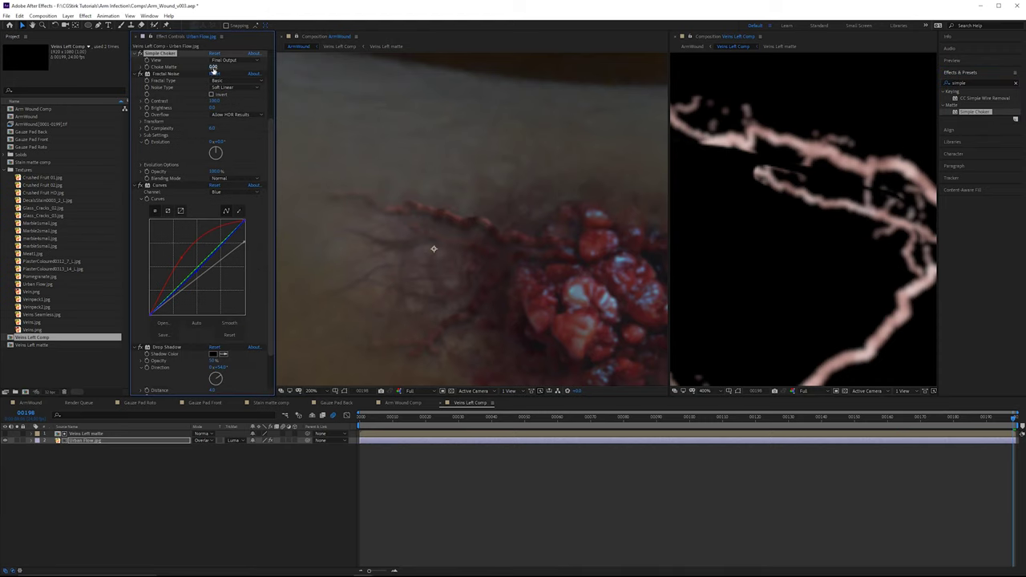
Step: Set the Simple Choker Choke Matte on Urban Flow.jpg to 0.5
{"action": "left_click_drag", "start_coordinate": [213, 67], "coordinate": [216, 72]}
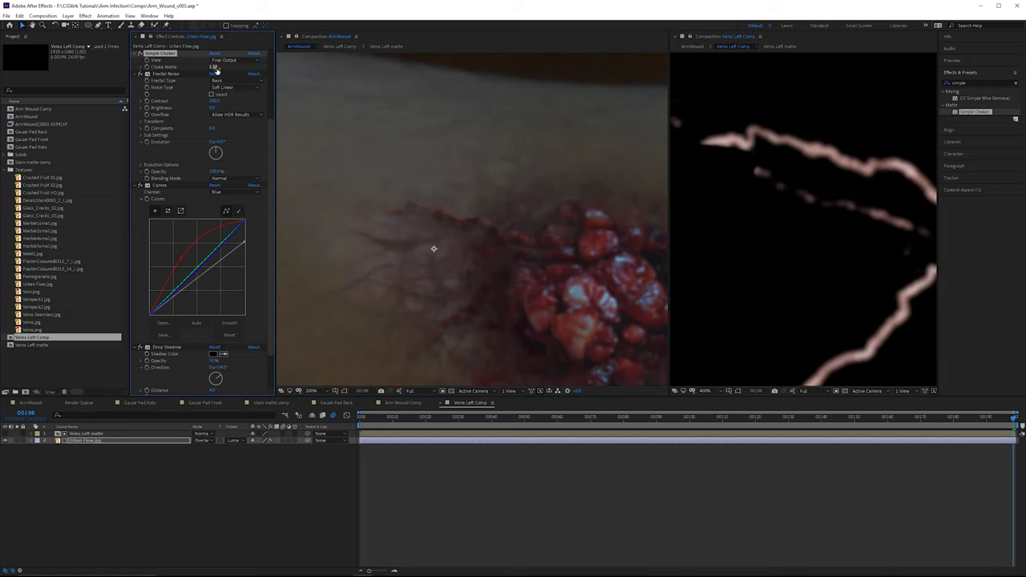
{"action": "left_click", "coordinate": [215, 68]}
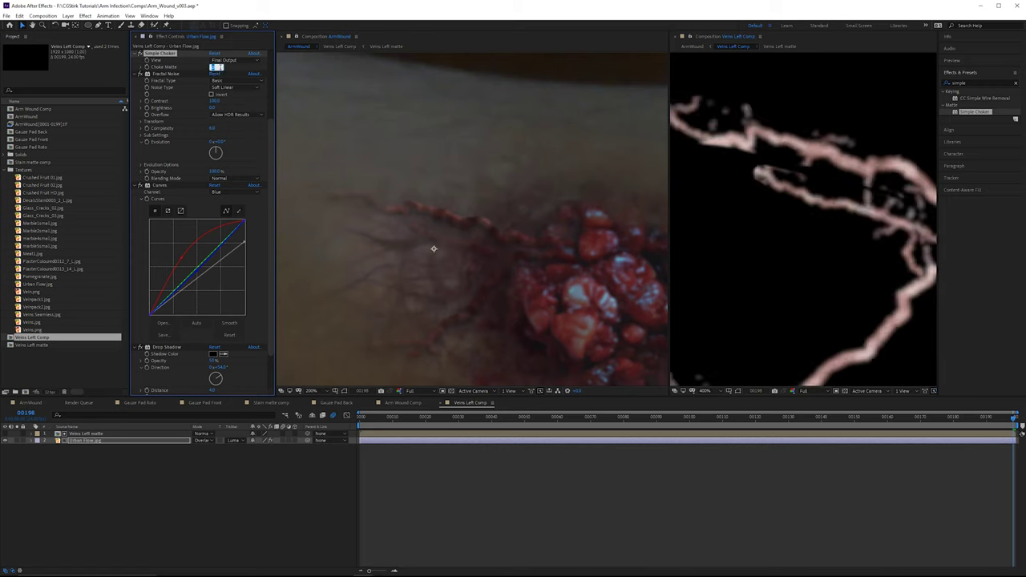
{"action": "type", "text": ".5"}
{"action": "key", "text": "Return"}
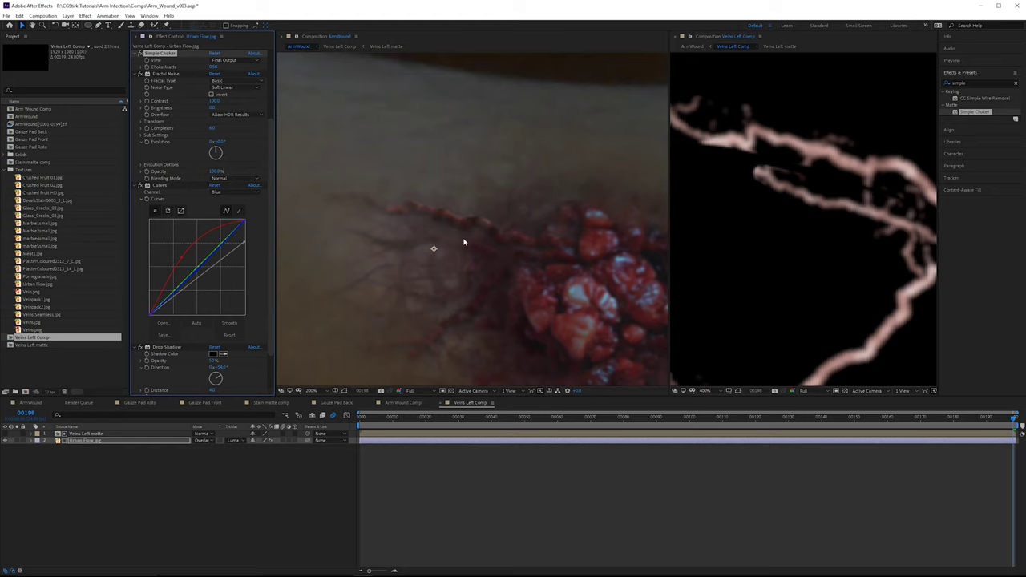
Step: Try stronger Choke Matte values on Urban Flow.jpg, ending with 1, and compare the veins on another frame
{"action": "scroll", "coordinate": [463, 241], "scroll_direction": "up", "scroll_amount": 2}
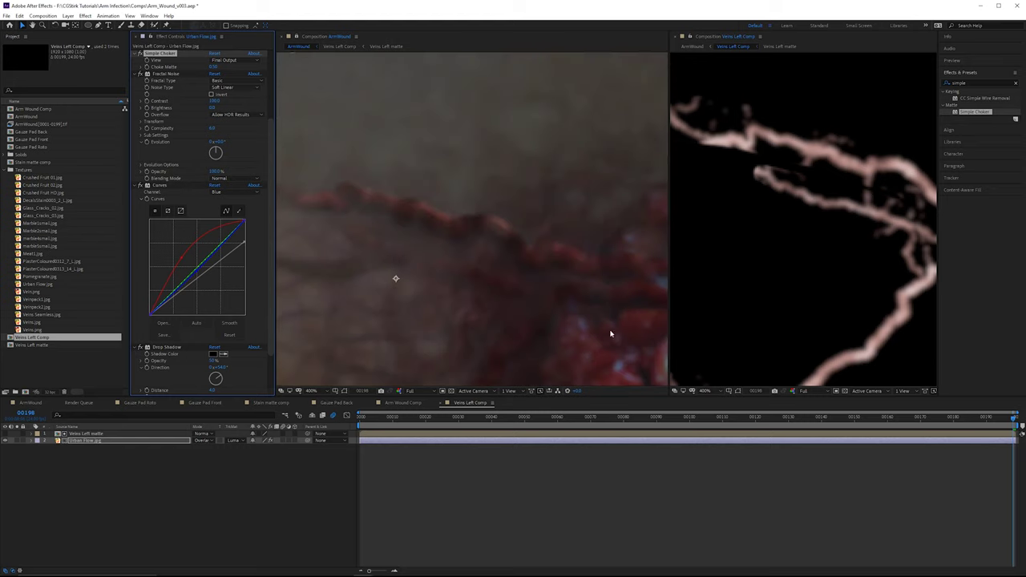
{"action": "left_click_drag", "start_coordinate": [214, 67], "coordinate": [233, 68]}
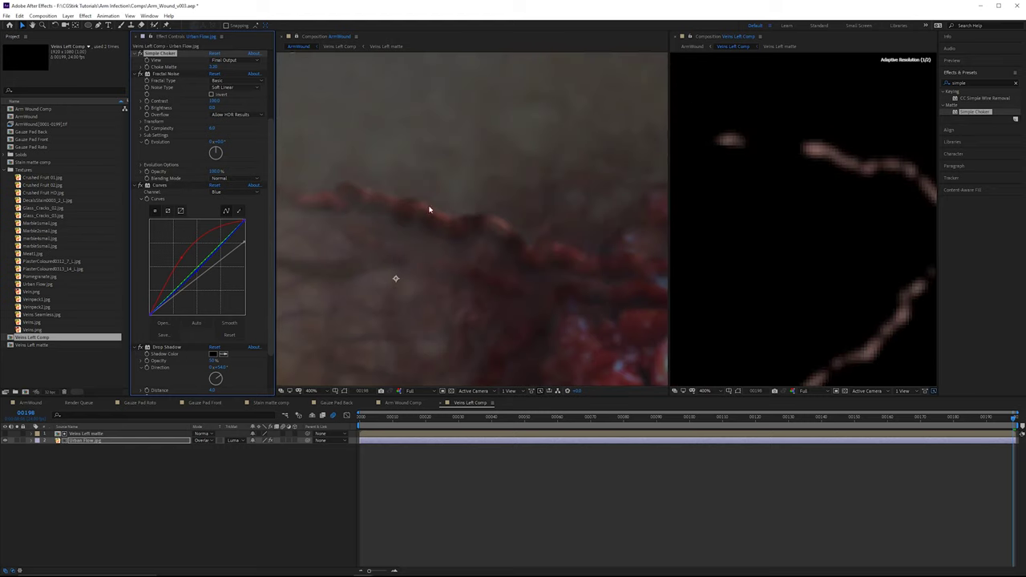
{"action": "scroll", "coordinate": [494, 233], "scroll_direction": "down", "scroll_amount": 2}
{"action": "left_click_drag", "start_coordinate": [829, 418], "coordinate": [933, 418]}
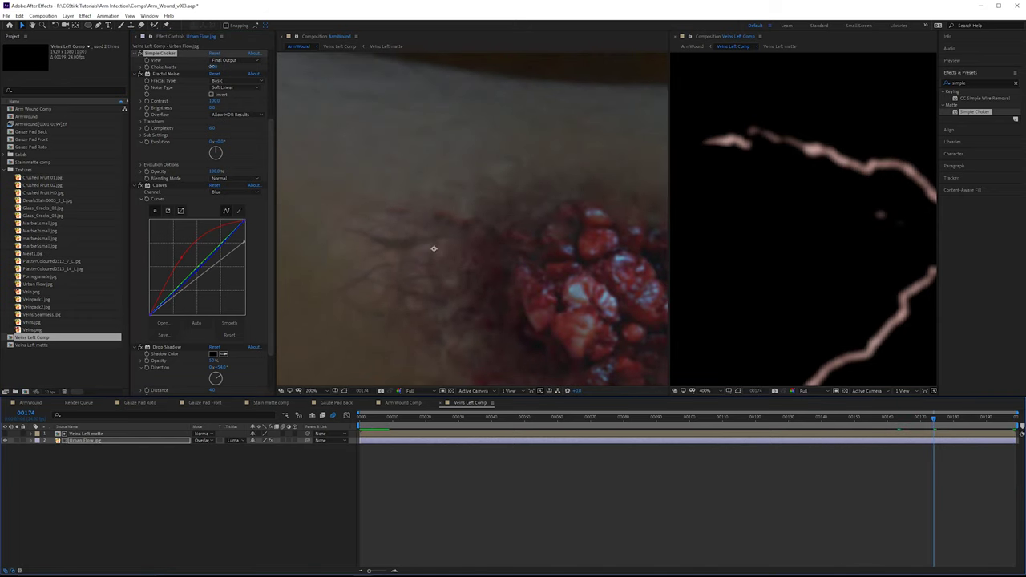
{"action": "left_click", "coordinate": [213, 67]}
{"action": "type", "text": "1"}
{"action": "key", "text": "Return"}
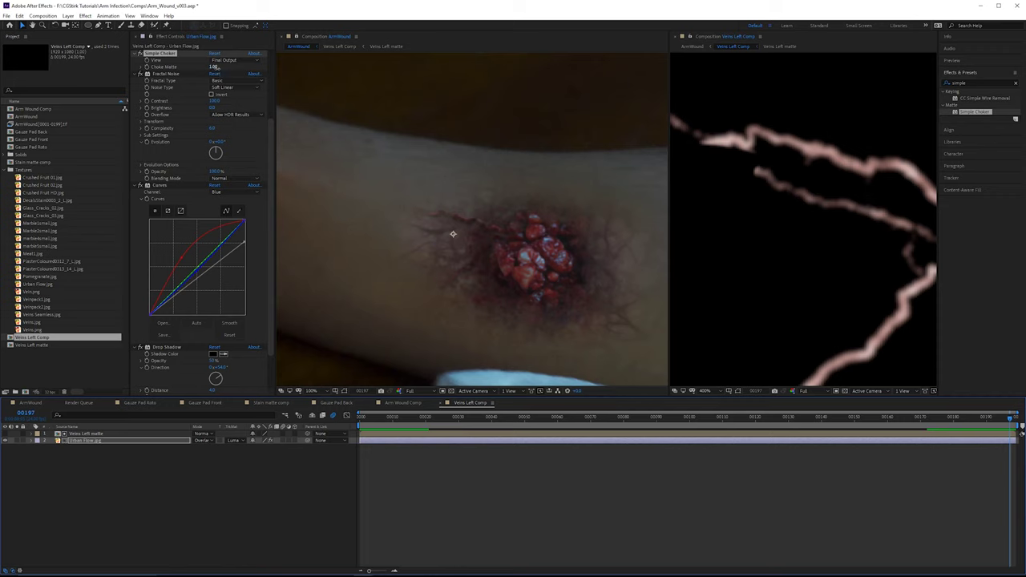
Step: Restore the Choke Matte on Urban Flow.jpg to 0.5 and check the veins around the wound in ArmWound
{"action": "left_click", "coordinate": [215, 67]}
{"action": "type", "text": "0.5"}
{"action": "key", "text": "Return"}
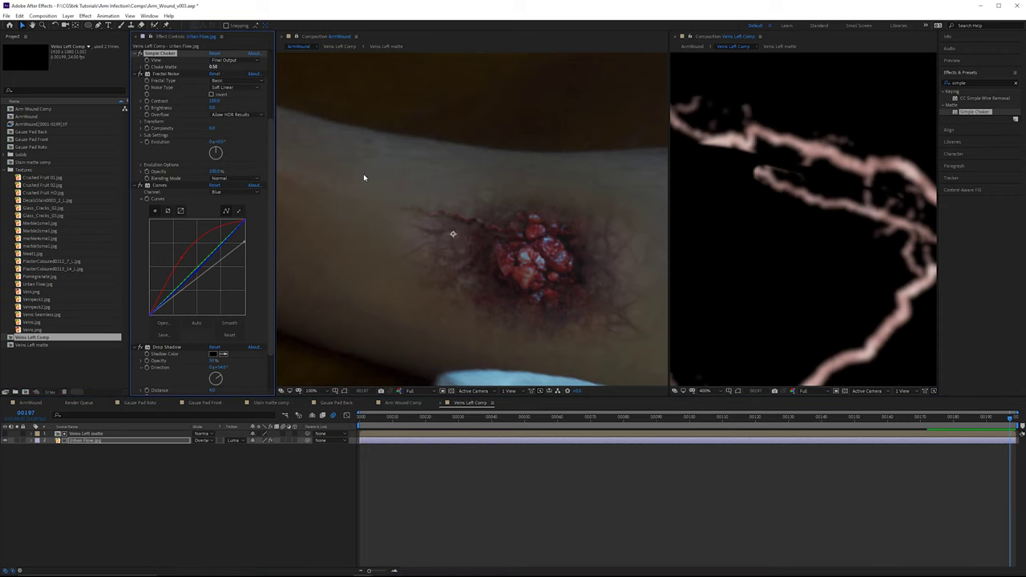
{"action": "left_click_drag", "start_coordinate": [489, 225], "coordinate": [444, 207]}
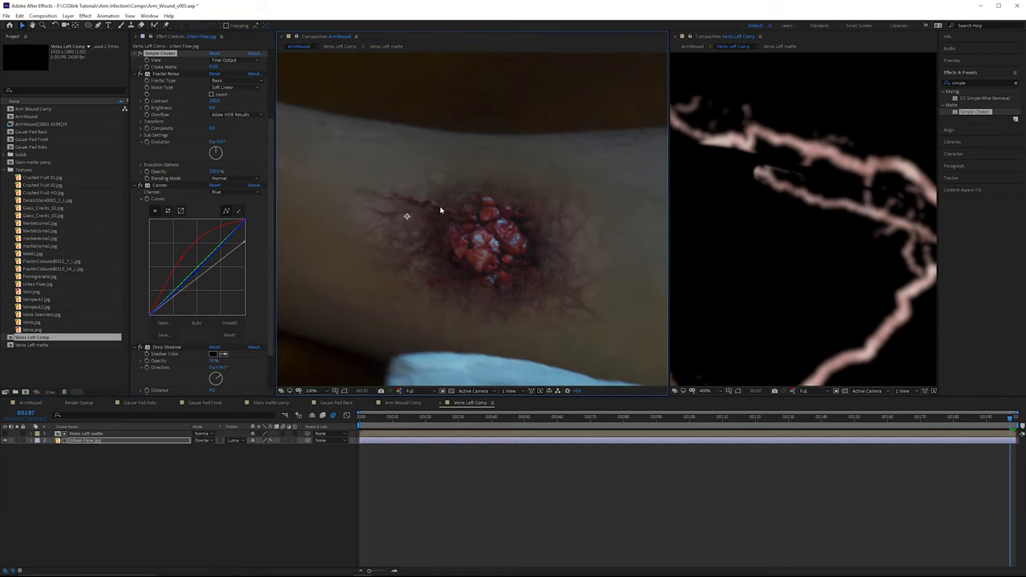
{"action": "scroll", "coordinate": [541, 186], "scroll_direction": "up", "scroll_amount": 2}
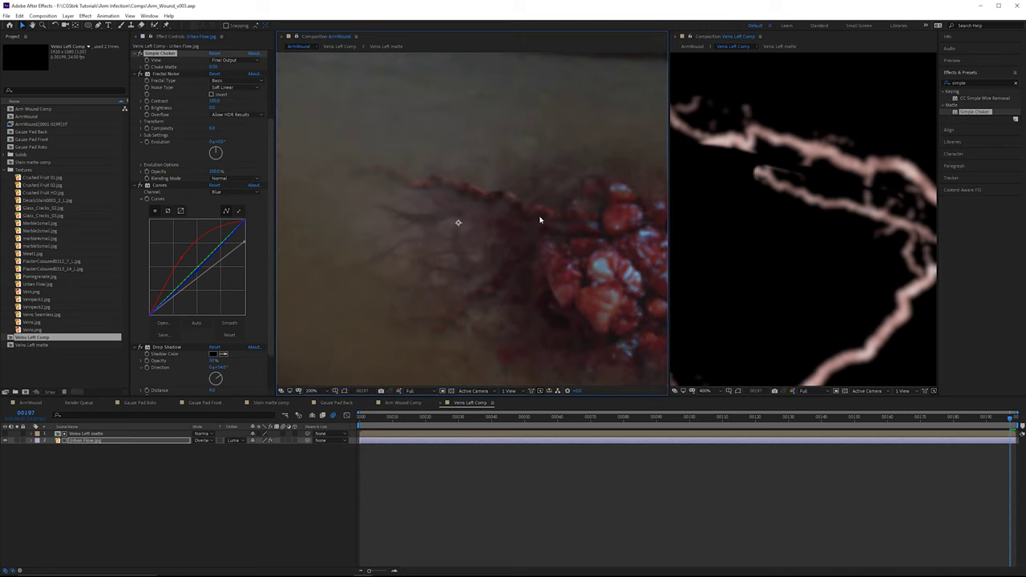
Step: Solo Urban Flow.jpg in Veins Left Comp and raise its Fractal Noise Brightness to lighten the veins
{"action": "key", "text": "period"}
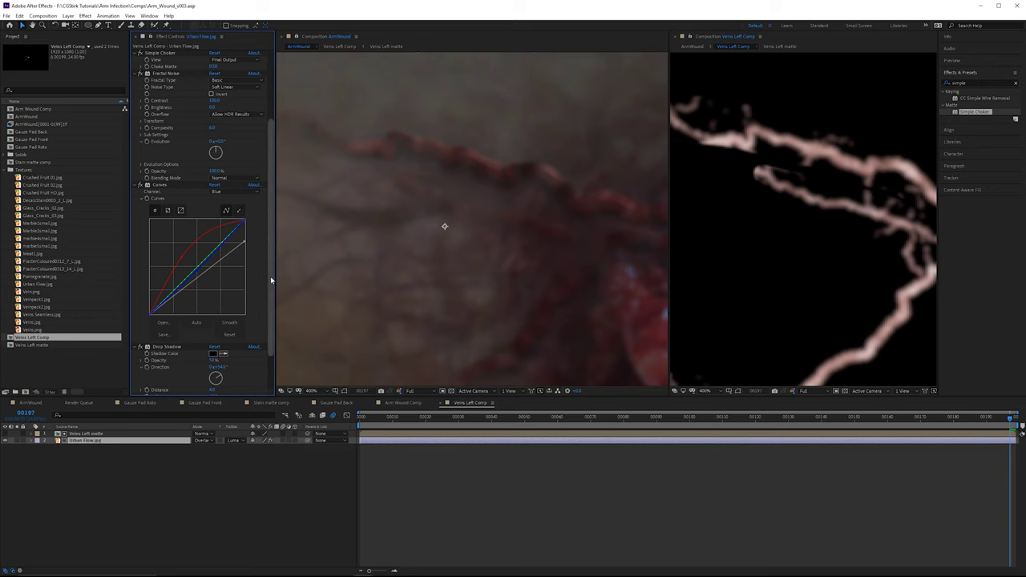
{"action": "scroll", "coordinate": [149, 242], "scroll_direction": "up", "scroll_amount": 5}
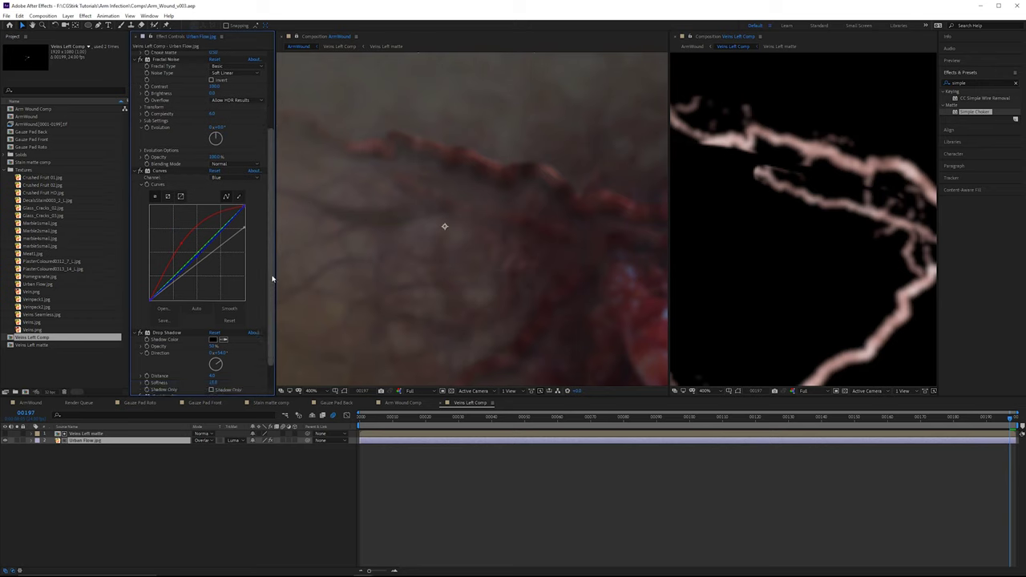
{"action": "left_click", "coordinate": [18, 443]}
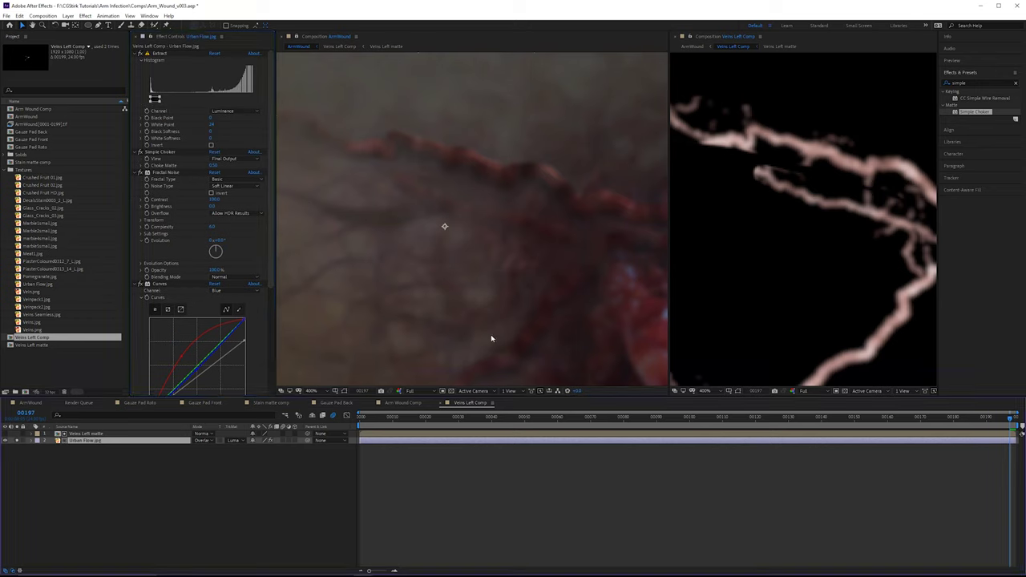
{"action": "left_click_drag", "start_coordinate": [665, 148], "coordinate": [485, 165]}
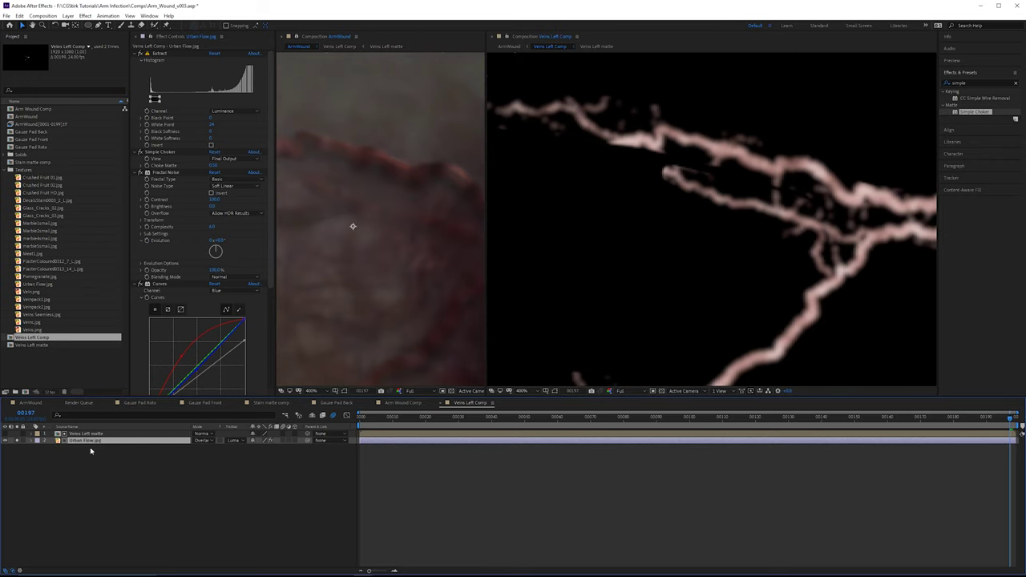
{"action": "left_click", "coordinate": [215, 207]}
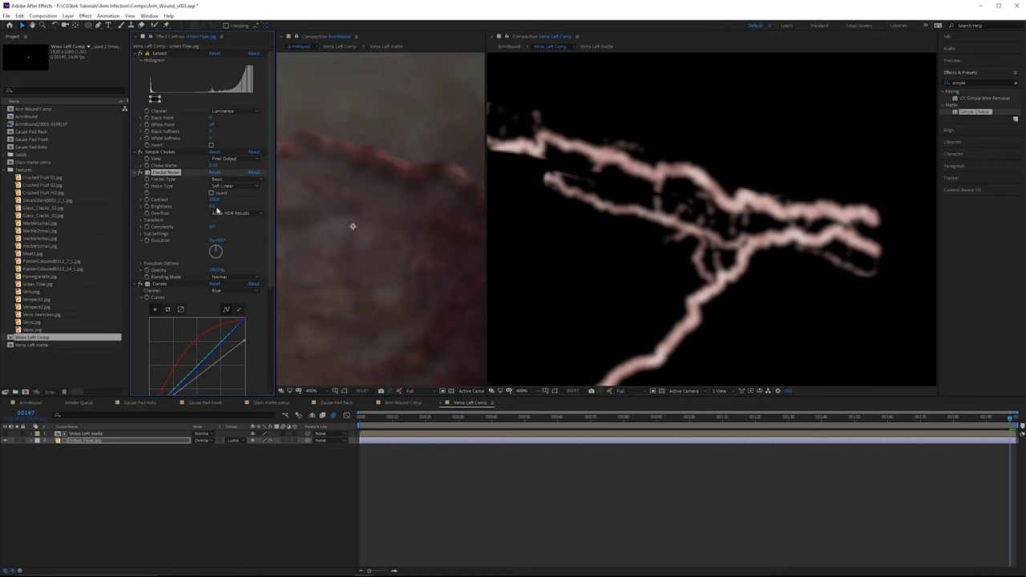
{"action": "left_click_drag", "start_coordinate": [218, 206], "coordinate": [212, 206]}
{"action": "scroll", "coordinate": [382, 215], "scroll_direction": "down", "scroll_amount": 2}
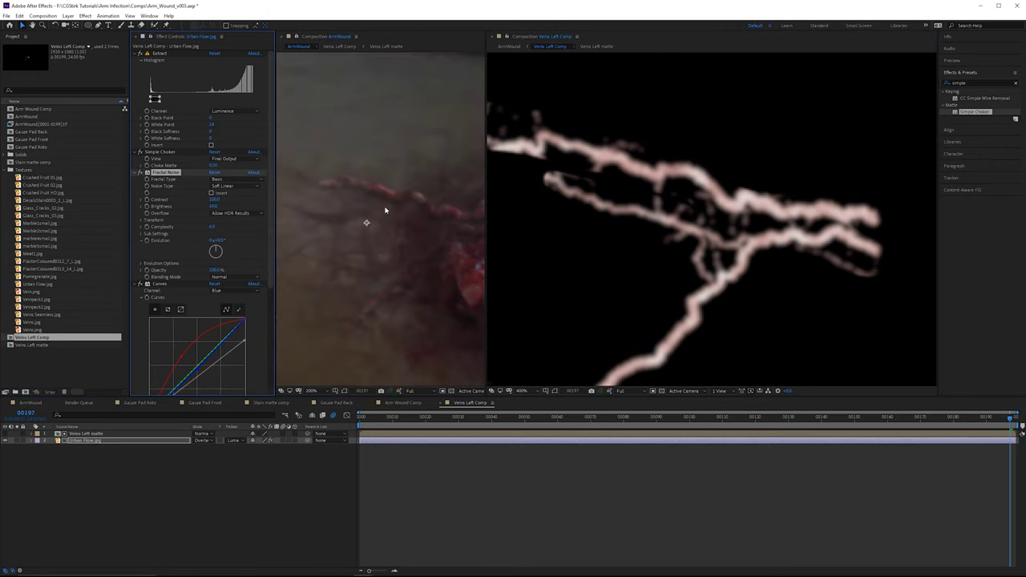
{"action": "left_click_drag", "start_coordinate": [472, 217], "coordinate": [428, 231]}
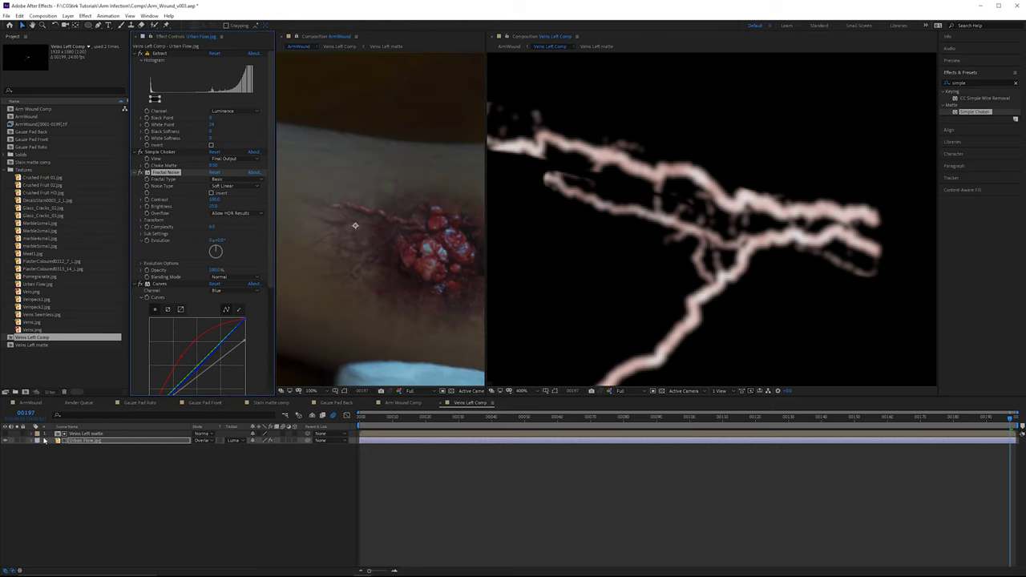
Step: In ArmWound, remove the upper middle point from the Veins Left Comp RGB curve and lower its white end point to darken the highlights
{"action": "left_click", "coordinate": [55, 403]}
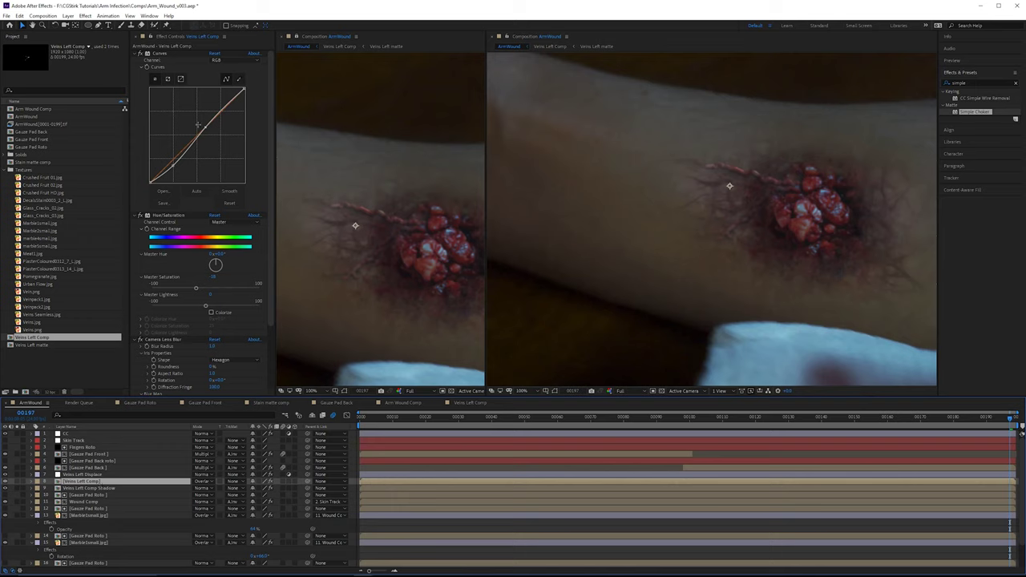
{"action": "left_click_drag", "start_coordinate": [205, 127], "coordinate": [271, 130]}
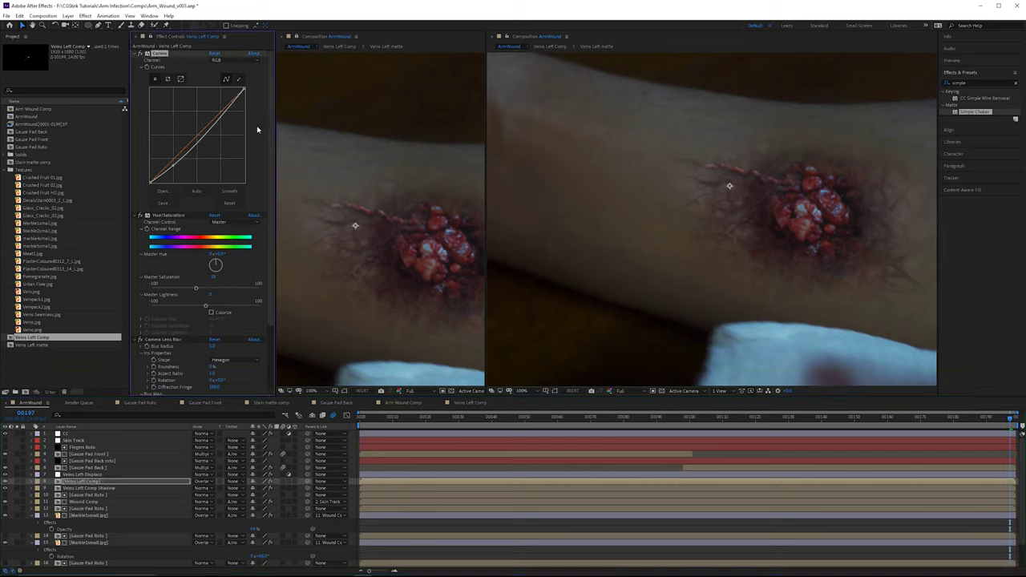
{"action": "left_click_drag", "start_coordinate": [243, 94], "coordinate": [249, 105]}
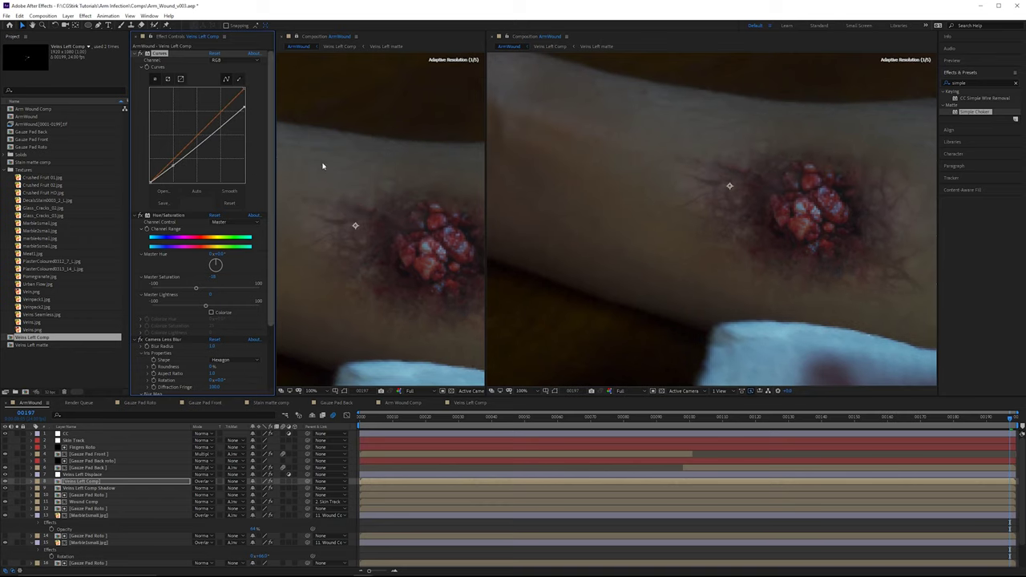
{"action": "scroll", "coordinate": [396, 213], "scroll_direction": "up", "scroll_amount": 1}
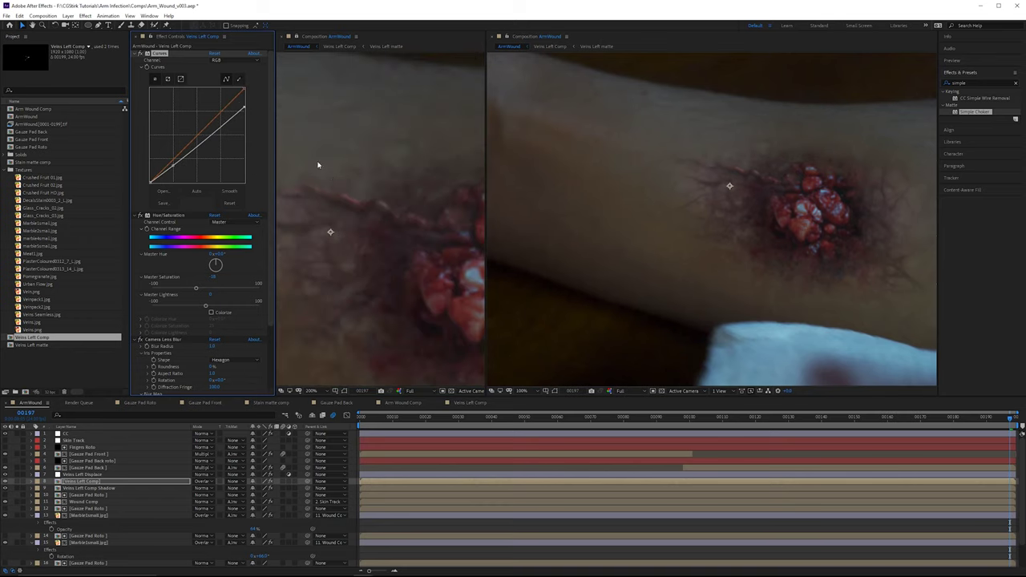
{"action": "scroll", "coordinate": [380, 218], "scroll_direction": "down", "scroll_amount": 1}
{"action": "scroll", "coordinate": [345, 222], "scroll_direction": "up", "scroll_amount": 1}
{"action": "left_click_drag", "start_coordinate": [486, 60], "coordinate": [779, 65]}
{"action": "scroll", "coordinate": [512, 152], "scroll_direction": "down", "scroll_amount": 1}
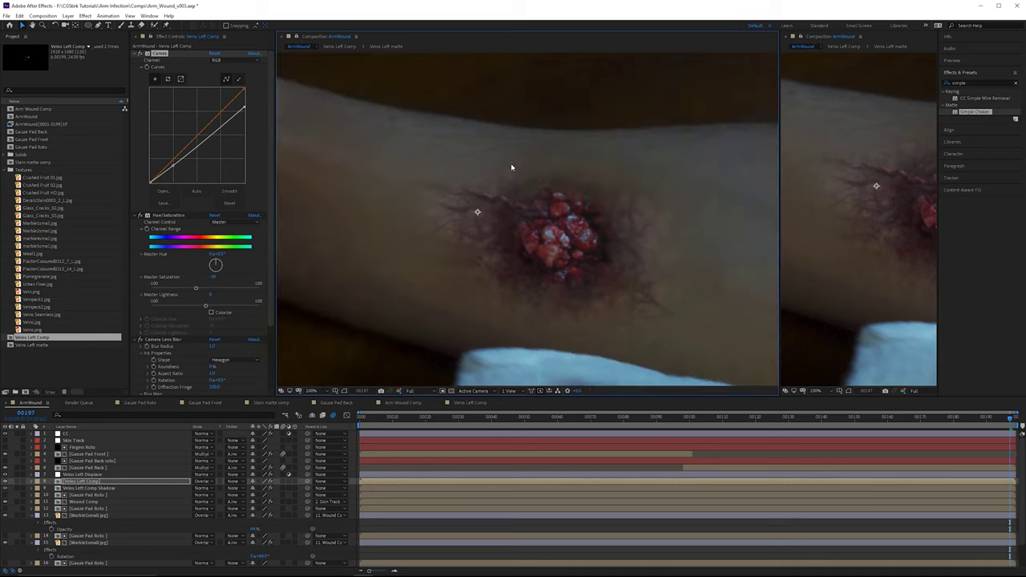
{"action": "scroll", "coordinate": [542, 182], "scroll_direction": "up", "scroll_amount": 1}
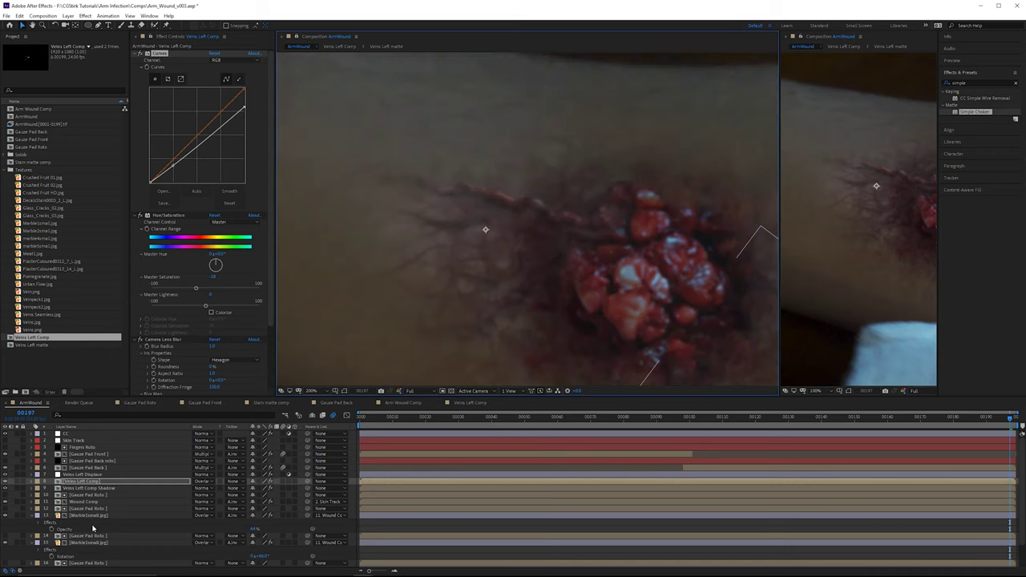
Step: Draw a rectangular mask on the Marble1small.jpg layer 15 beside the wound and rotate it upright
{"action": "scroll", "coordinate": [88, 521], "scroll_direction": "down", "scroll_amount": 1}
{"action": "left_click", "coordinate": [133, 525]}
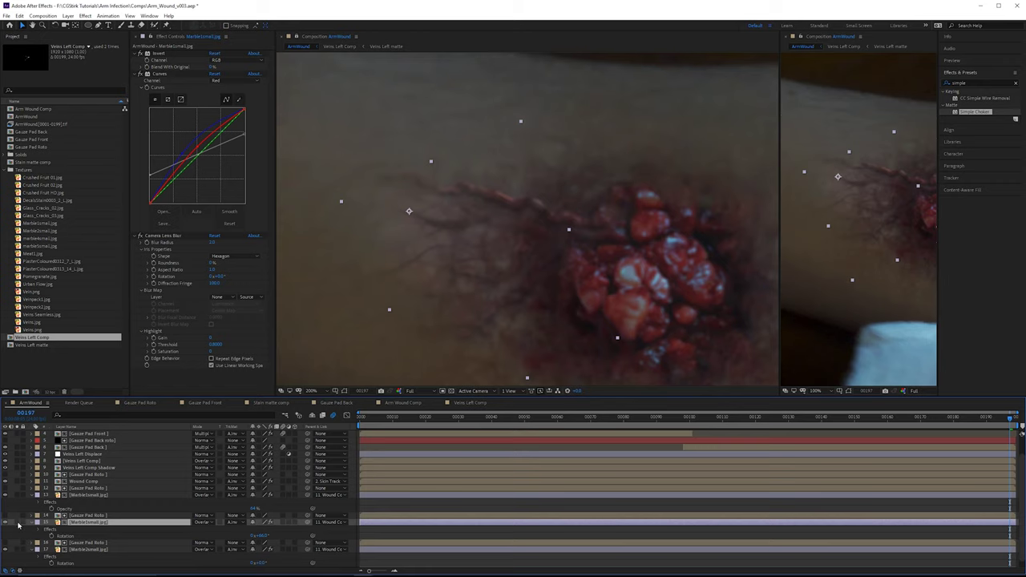
{"action": "left_click", "coordinate": [101, 516]}
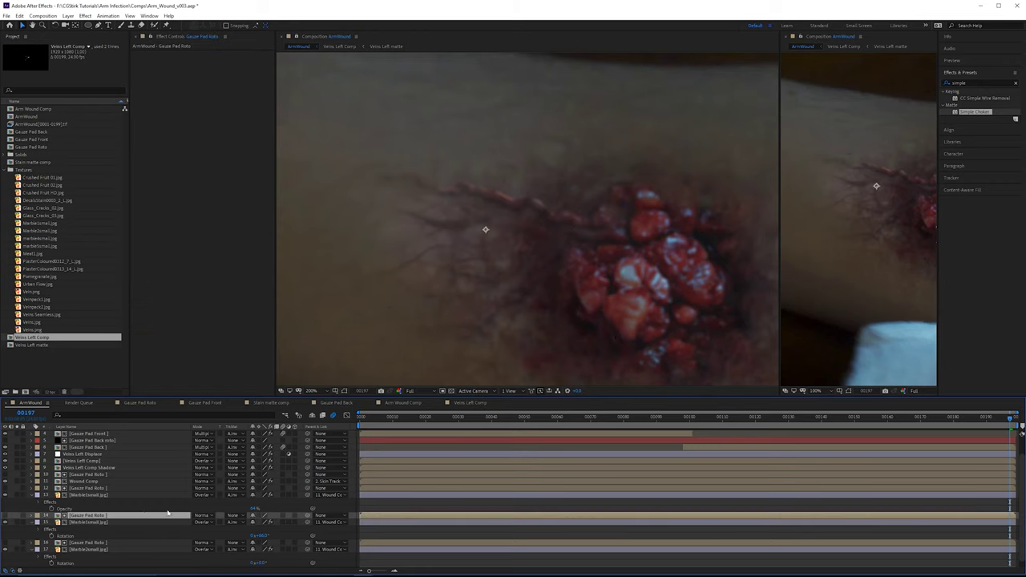
{"action": "scroll", "coordinate": [495, 257], "scroll_direction": "down", "scroll_amount": 1}
{"action": "left_click", "coordinate": [88, 521]}
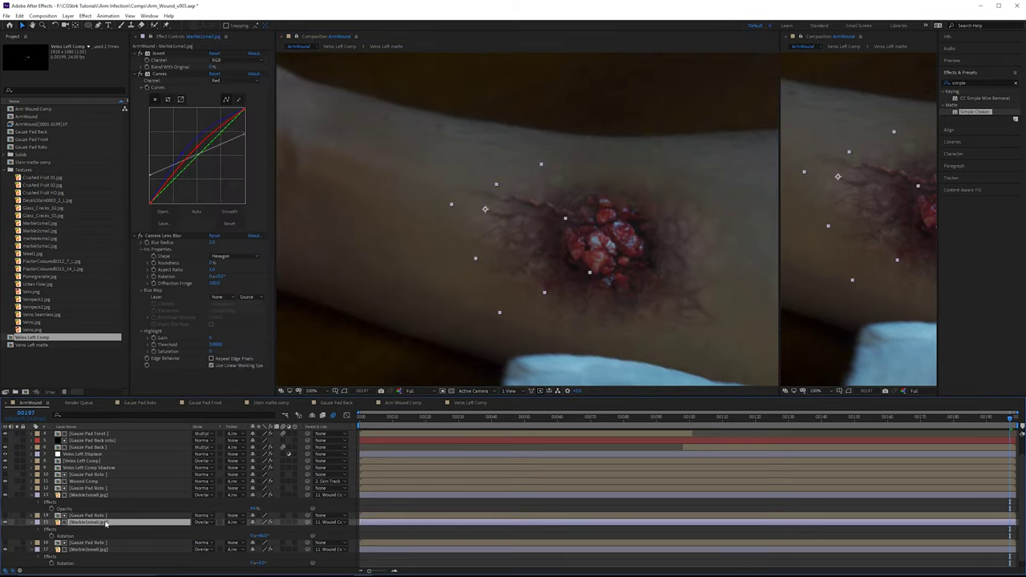
{"action": "left_click_drag", "start_coordinate": [90, 26], "coordinate": [127, 34]}
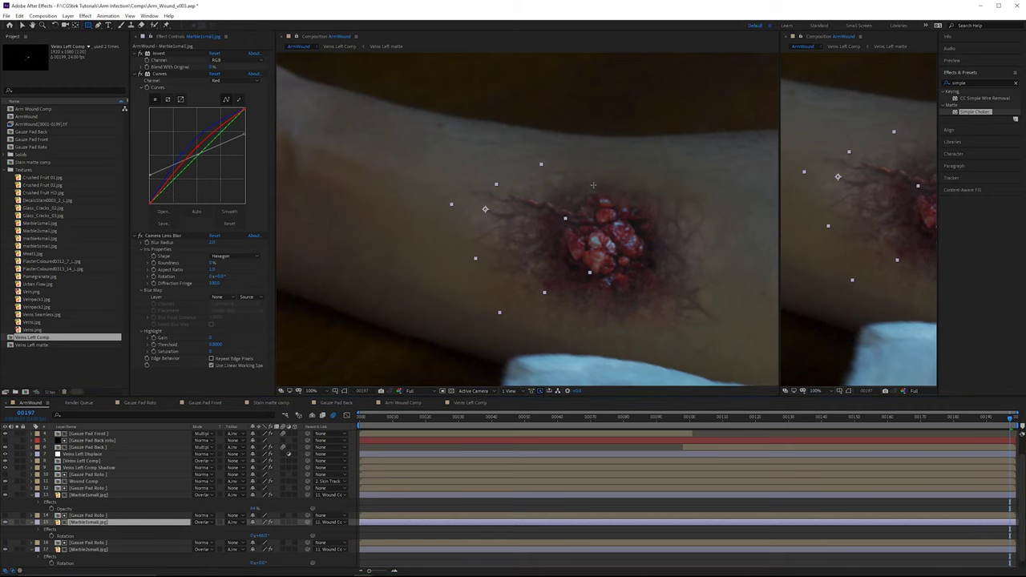
{"action": "left_click_drag", "start_coordinate": [595, 171], "coordinate": [567, 284]}
{"action": "key", "text": "v"}
{"action": "left_click_drag", "start_coordinate": [609, 165], "coordinate": [625, 173]}
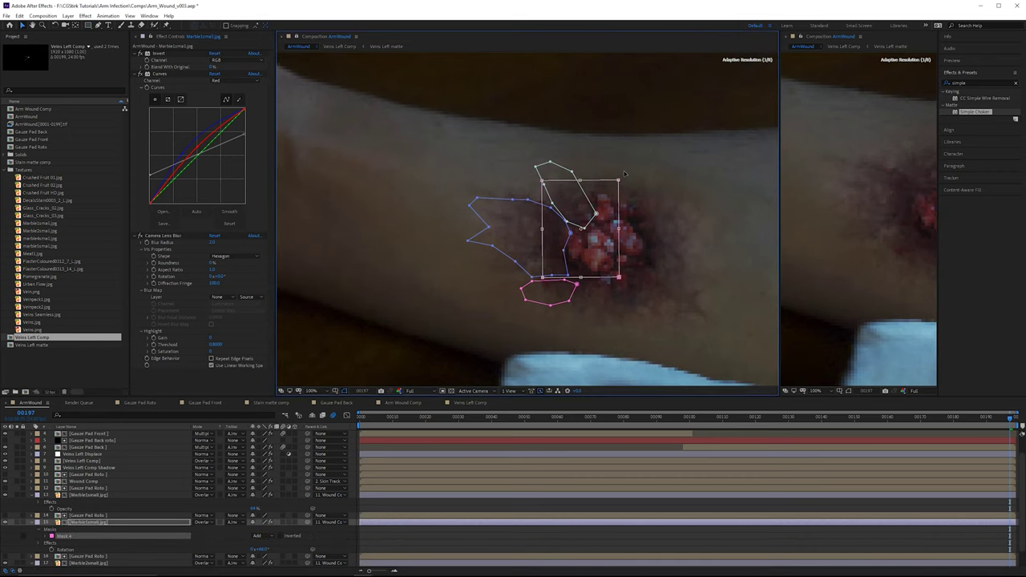
{"action": "left_click_drag", "start_coordinate": [587, 205], "coordinate": [587, 205]}
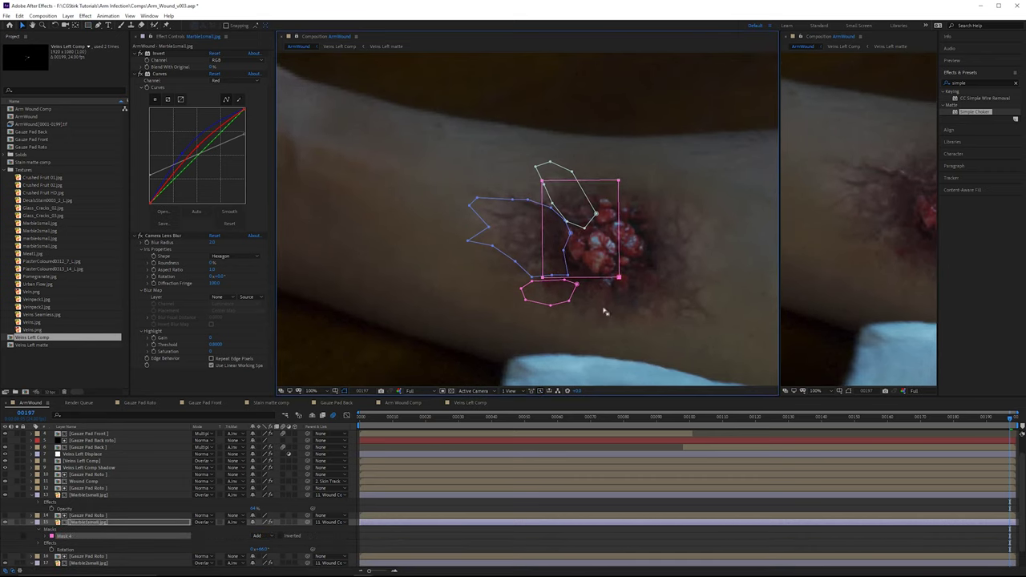
Step: Rename the new Marble1small.jpg mask as Expansion and set its mode to Intersect
{"action": "left_click", "coordinate": [69, 537]}
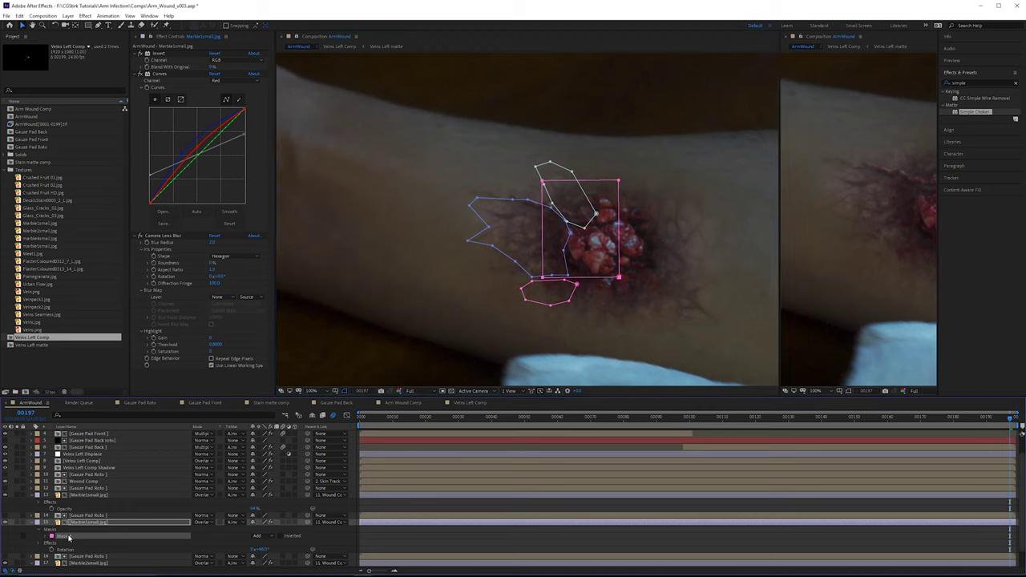
{"action": "key", "text": "Return"}
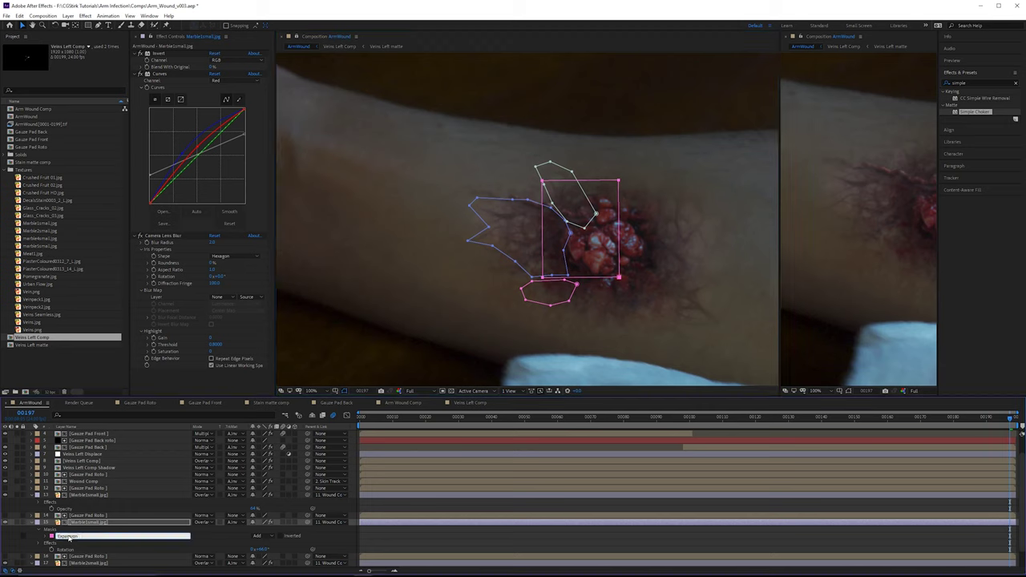
{"action": "key", "text": "Return"}
{"action": "left_click", "coordinate": [45, 537]}
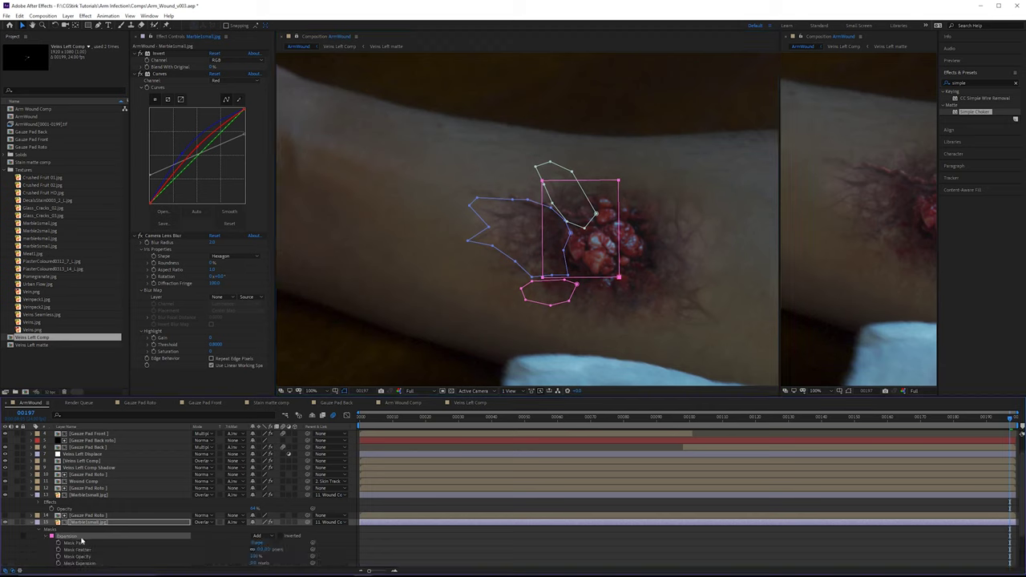
{"action": "scroll", "coordinate": [87, 537], "scroll_direction": "down", "scroll_amount": 2}
{"action": "key", "text": "m"}
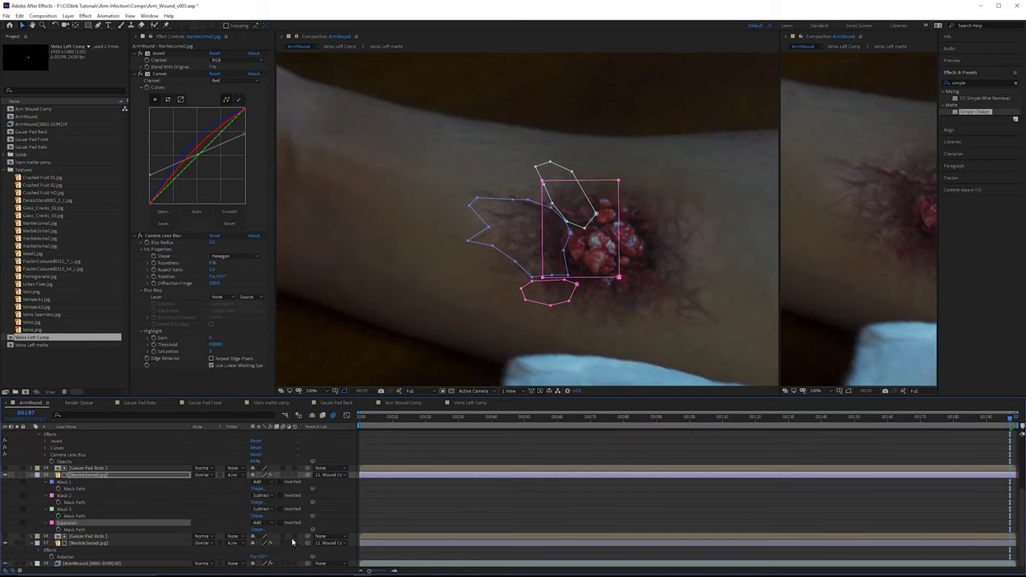
{"action": "left_click", "coordinate": [269, 525]}
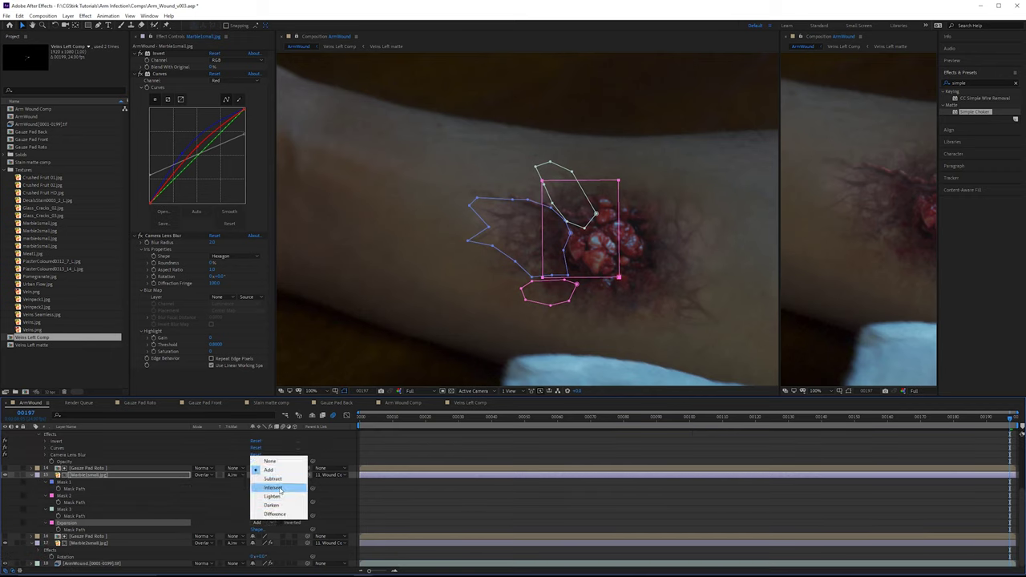
{"action": "left_click", "coordinate": [280, 489]}
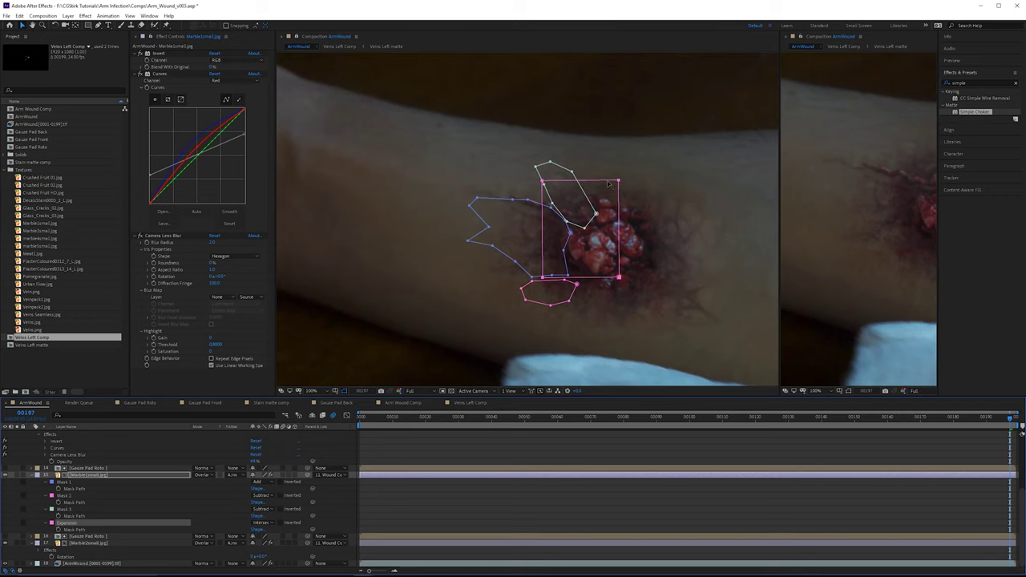
Step: Move the Expansion mask over the wound with its outer edge at the vein roots, and narrow it from the wound side
{"action": "left_click_drag", "start_coordinate": [610, 185], "coordinate": [565, 197]}
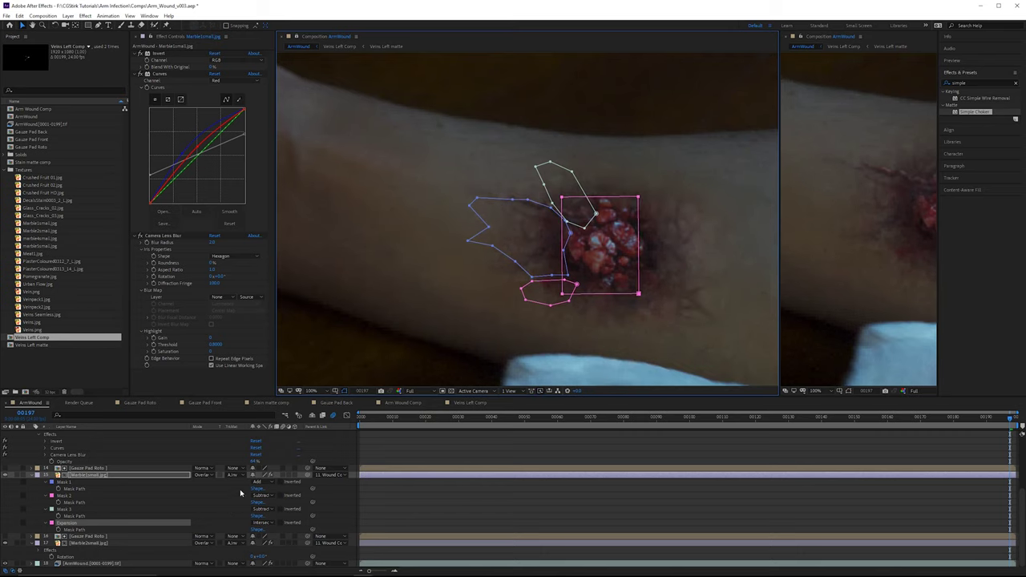
{"action": "left_click_drag", "start_coordinate": [568, 267], "coordinate": [573, 258]}
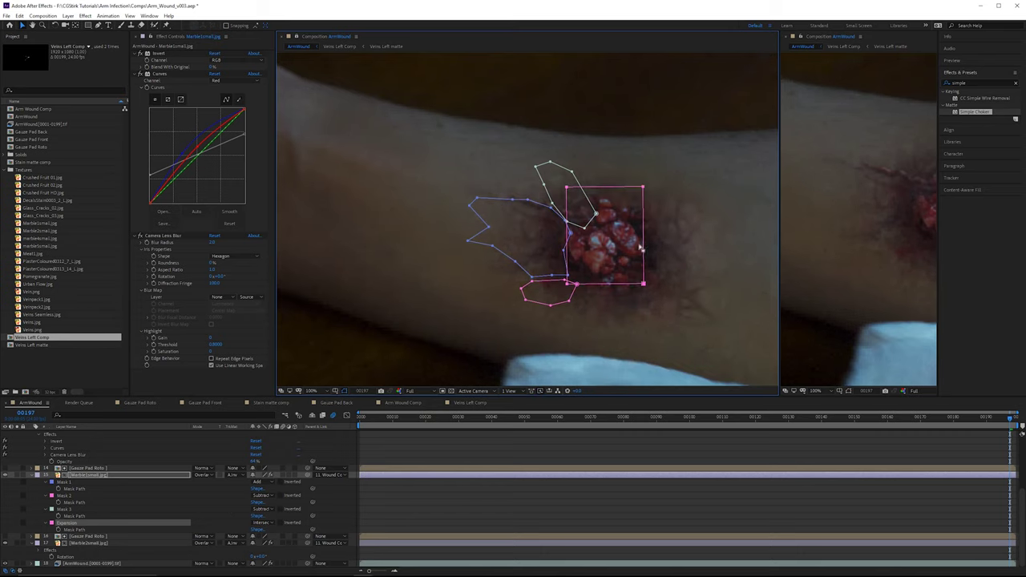
{"action": "left_click", "coordinate": [639, 237]}
{"action": "left_click_drag", "start_coordinate": [645, 235], "coordinate": [610, 241]}
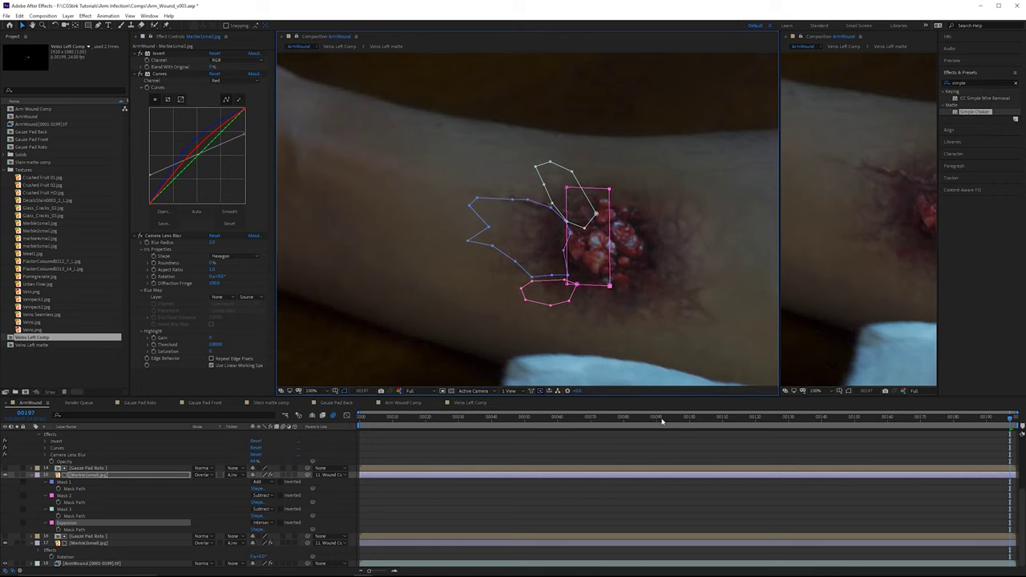
Step: Set a Mask Path keyframe for the Expansion mask at frame 100
{"action": "left_click_drag", "start_coordinate": [662, 420], "coordinate": [689, 420]}
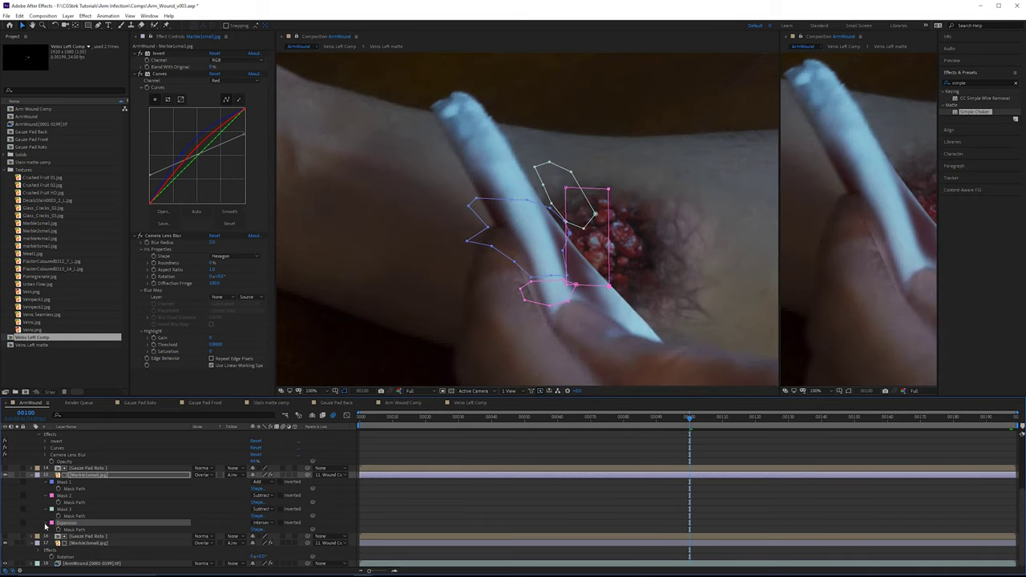
{"action": "left_click", "coordinate": [45, 525]}
{"action": "left_click", "coordinate": [45, 529]}
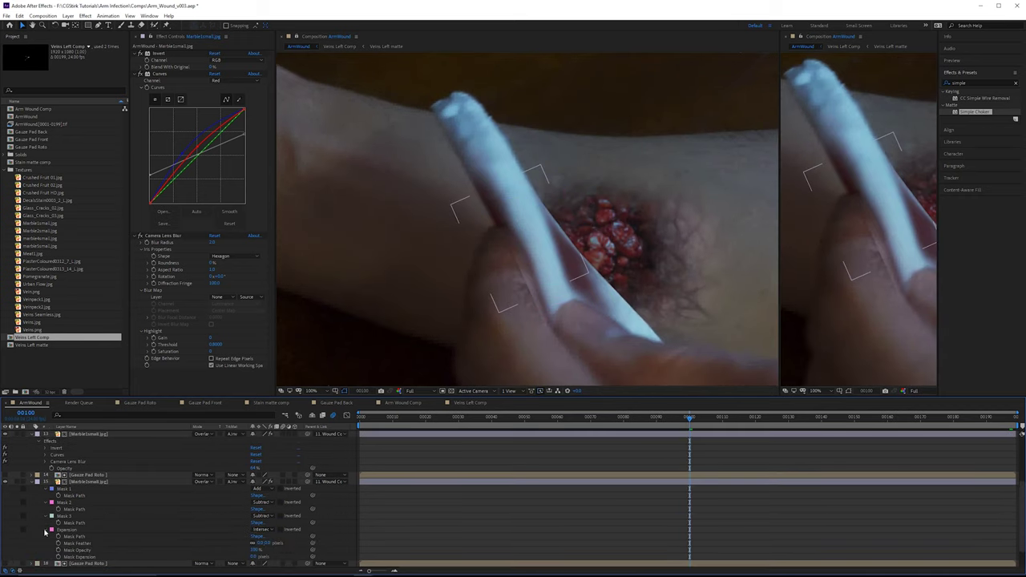
{"action": "left_click", "coordinate": [66, 536]}
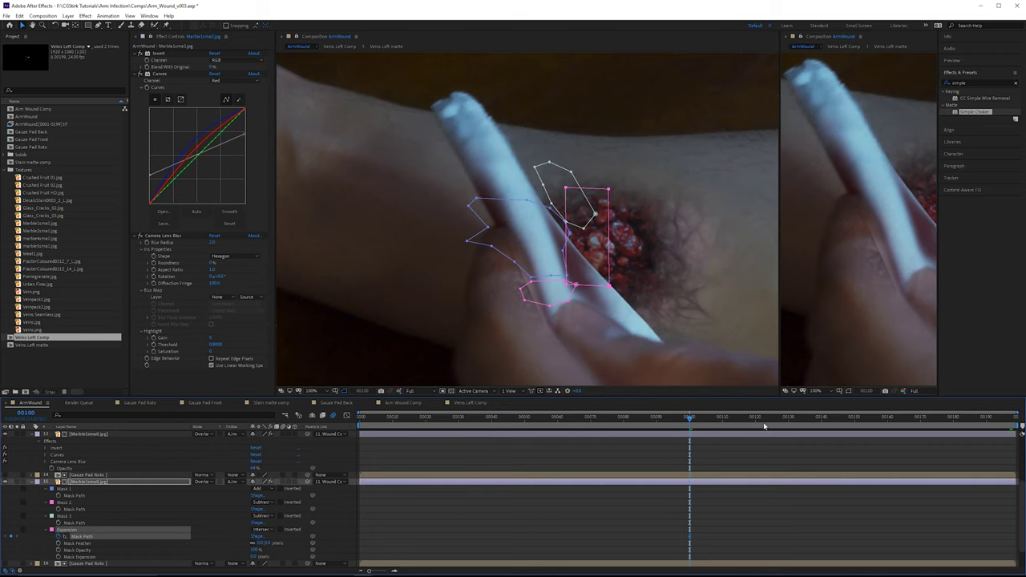
Step: Near frame 190, stretch the Expansion mask's outer edge past the vein tips to animate the veins growing outward
{"action": "mouse_move", "coordinate": [970, 419]}
{"action": "left_mouse_down"}
{"action": "mouse_move", "coordinate": [1014, 418]}
{"action": "mouse_move", "coordinate": [987, 417]}
{"action": "left_mouse_up"}
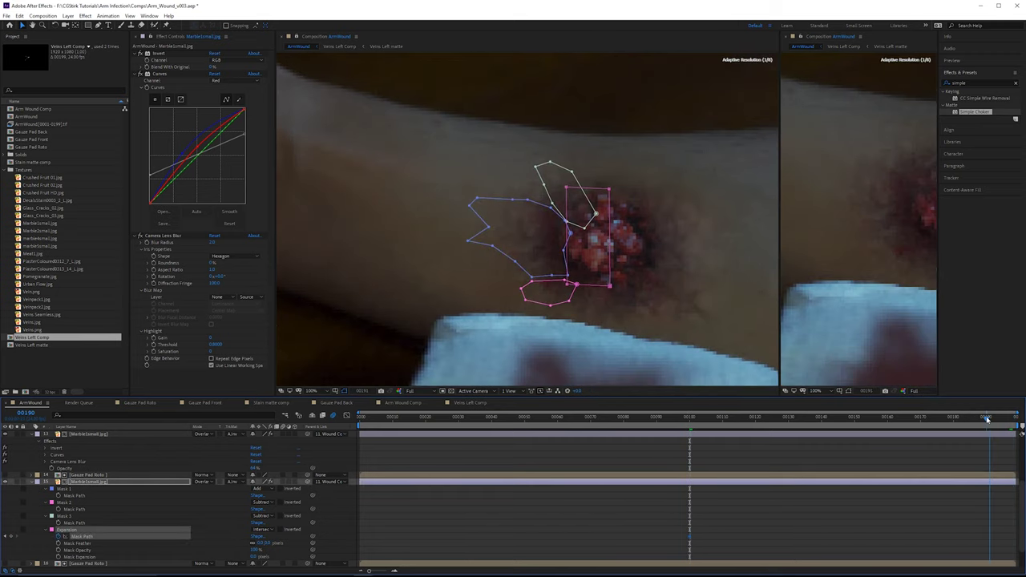
{"action": "left_click", "coordinate": [570, 202]}
{"action": "left_click_drag", "start_coordinate": [567, 202], "coordinate": [458, 202]}
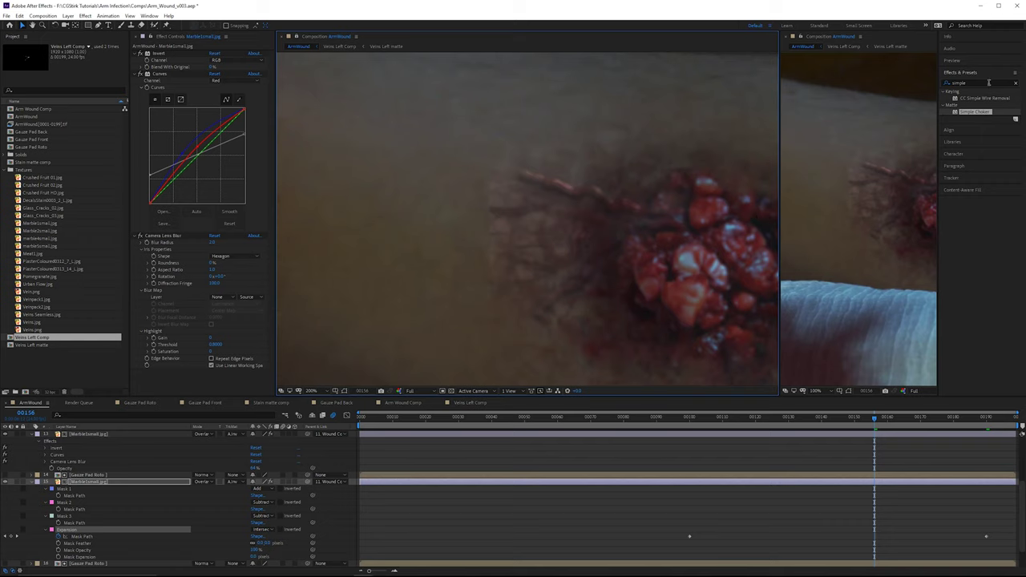
Step: Add Roughen Edges to the masked Marble1small.jpg layer between Curves and Camera Lens Blur
{"action": "left_click", "coordinate": [988, 83]}
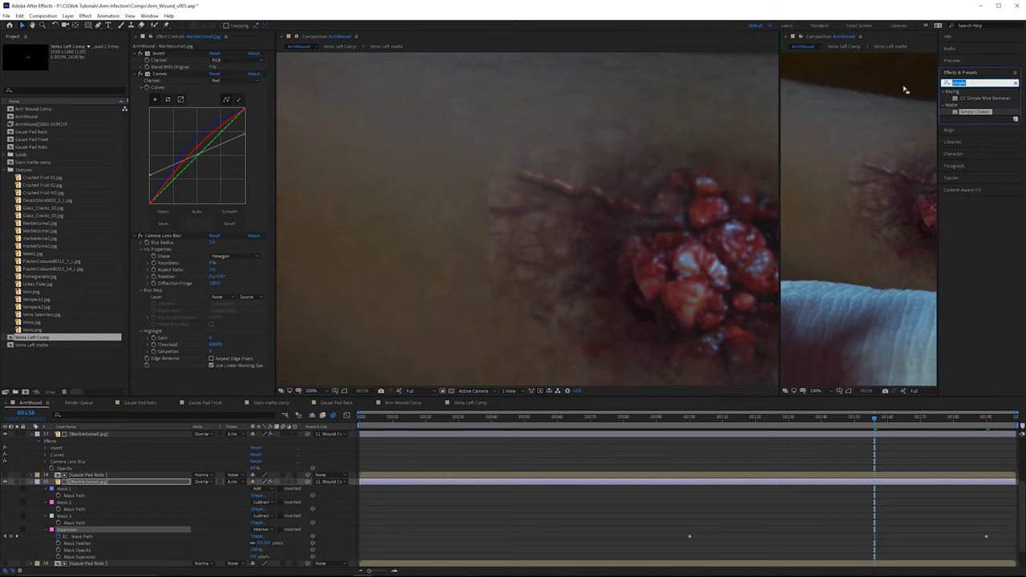
{"action": "type", "text": "rough"}
{"action": "left_click_drag", "start_coordinate": [975, 102], "coordinate": [214, 232]}
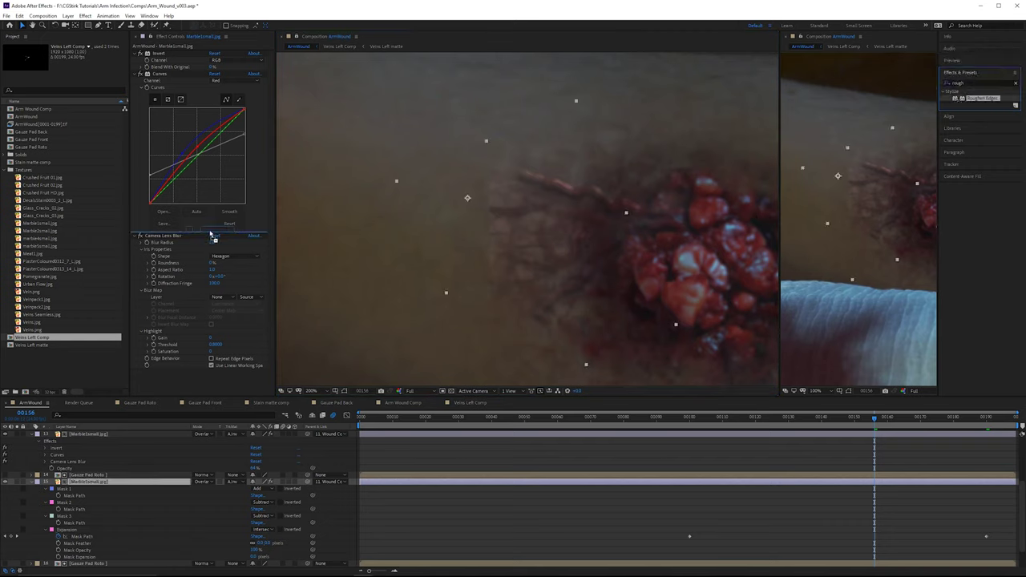
Step: Solo the masked Marble1small.jpg layer, raise its Roughen Edges Border and Scale, and lower Edge Sharpness for a soft, irregular edge
{"action": "scroll", "coordinate": [227, 229], "scroll_direction": "down", "scroll_amount": 3}
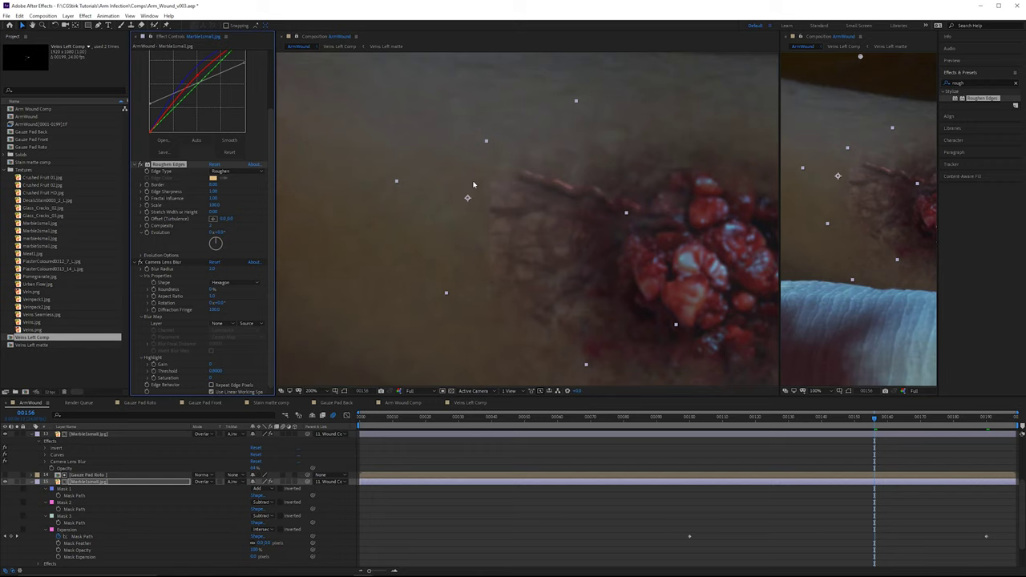
{"action": "left_click_drag", "start_coordinate": [473, 184], "coordinate": [462, 208]}
{"action": "left_click_drag", "start_coordinate": [214, 185], "coordinate": [253, 186]}
{"action": "left_click", "coordinate": [17, 482]}
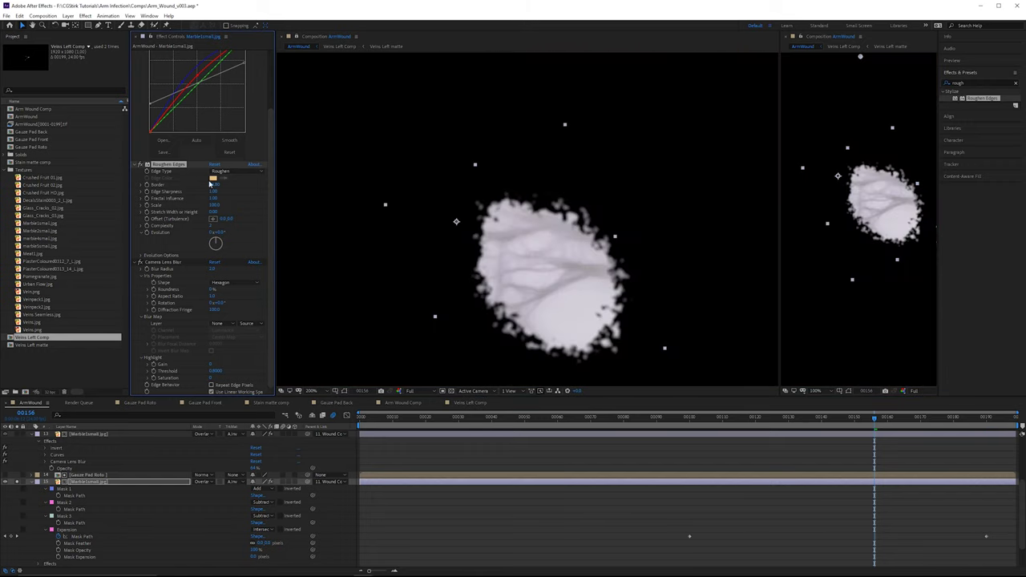
{"action": "left_click_drag", "start_coordinate": [211, 192], "coordinate": [362, 178]}
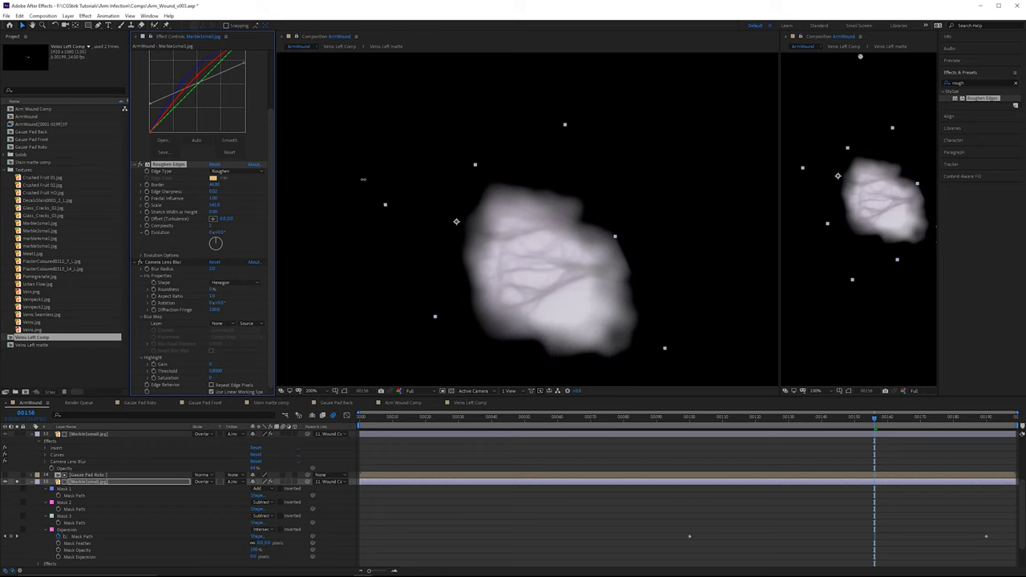
Step: Adjust the Roughen Edges Border, Fractal Influence, Scale and Complexity on the masked marble layer for an irregular, soft outline
{"action": "left_click_drag", "start_coordinate": [215, 185], "coordinate": [326, 192]}
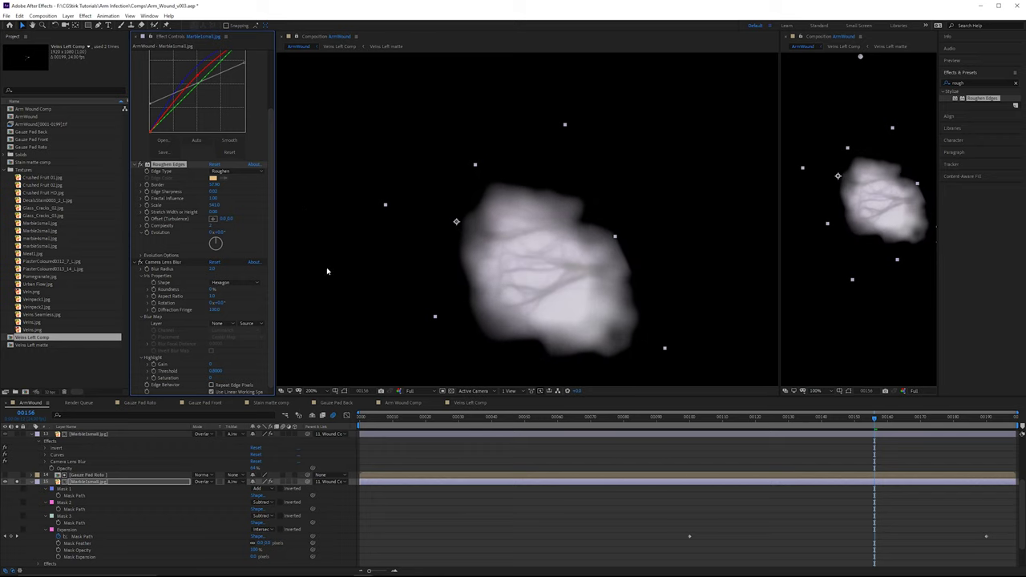
{"action": "left_click_drag", "start_coordinate": [889, 418], "coordinate": [908, 424]}
{"action": "left_click", "coordinate": [985, 418]}
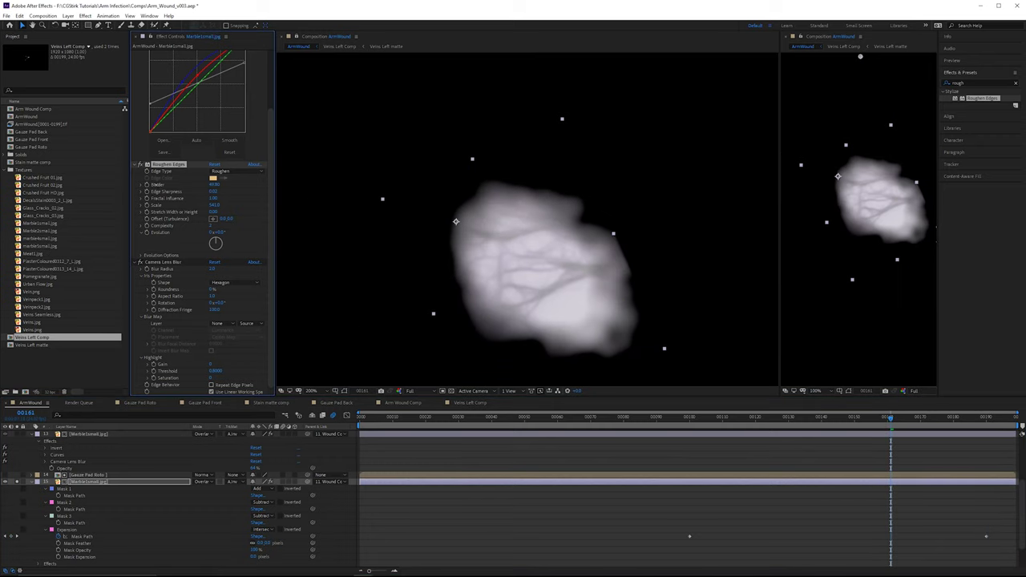
{"action": "left_click_drag", "start_coordinate": [155, 185], "coordinate": [80, 198]}
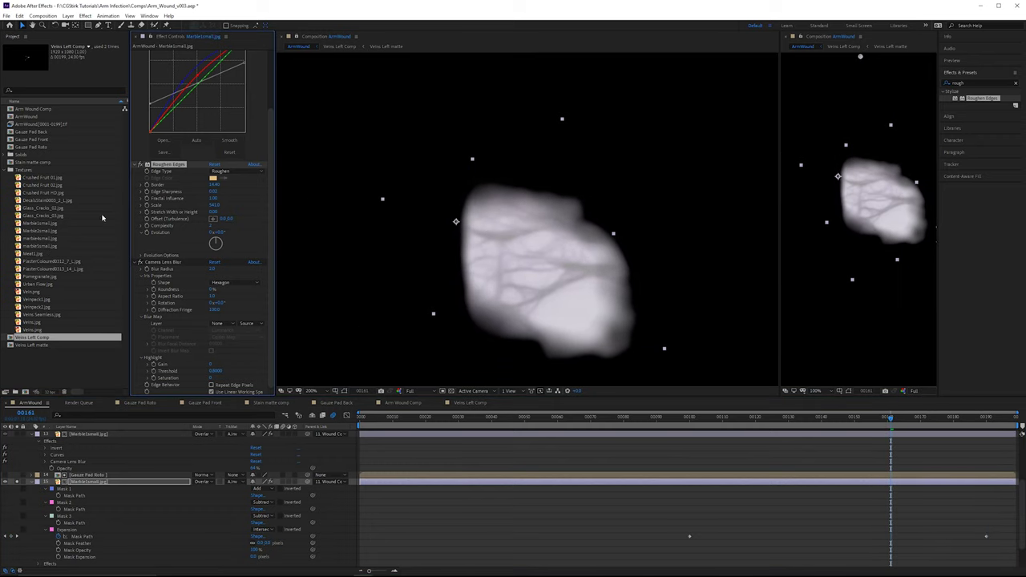
{"action": "left_click_drag", "start_coordinate": [213, 198], "coordinate": [305, 204]}
{"action": "left_click_drag", "start_coordinate": [214, 205], "coordinate": [156, 206]}
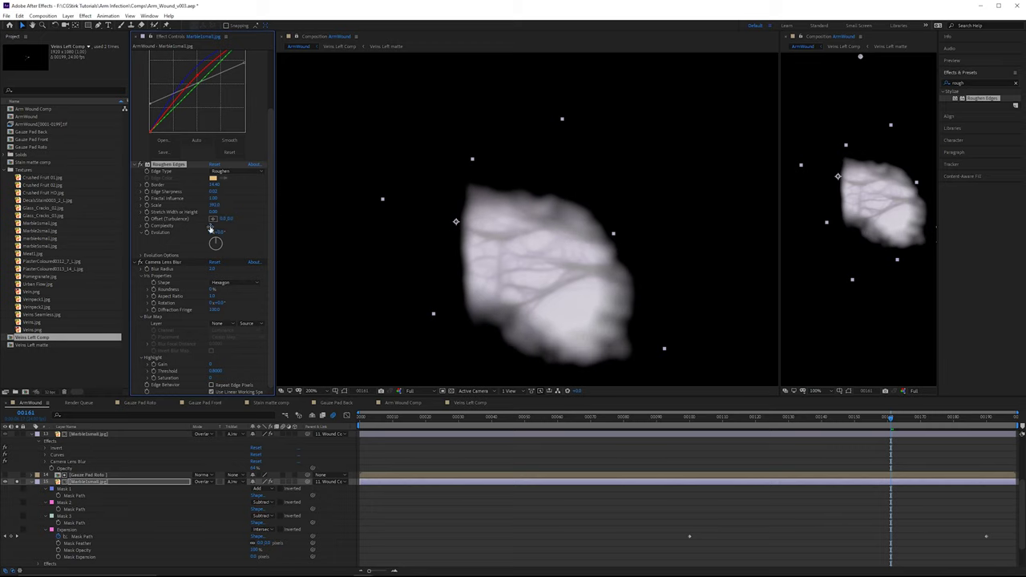
{"action": "left_click_drag", "start_coordinate": [210, 227], "coordinate": [218, 232]}
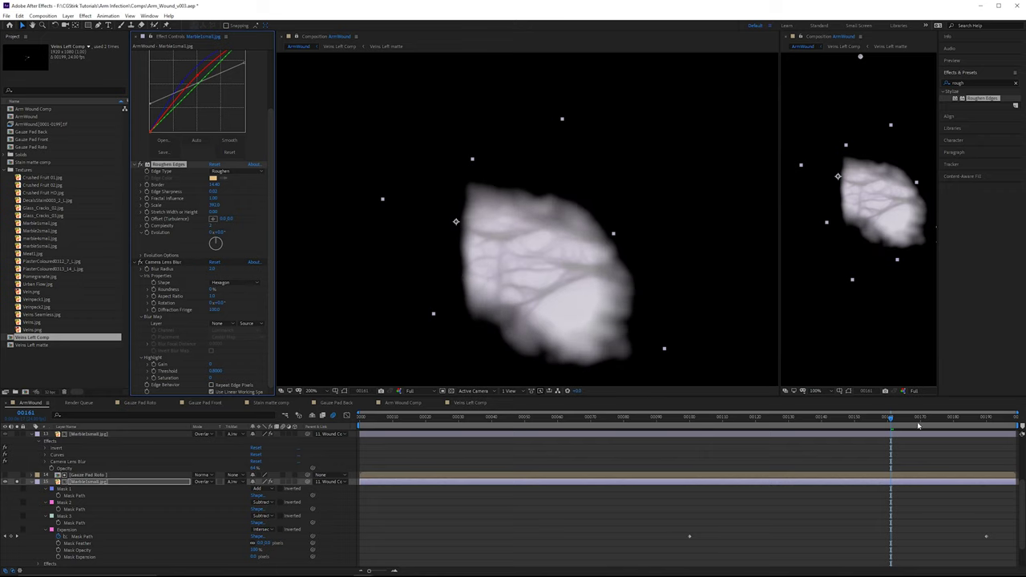
Step: Animate the Roughen Edges Evolution from frame 100 with the expression time*20 and preview the spreading shape
{"action": "left_click_drag", "start_coordinate": [918, 425], "coordinate": [690, 425]}
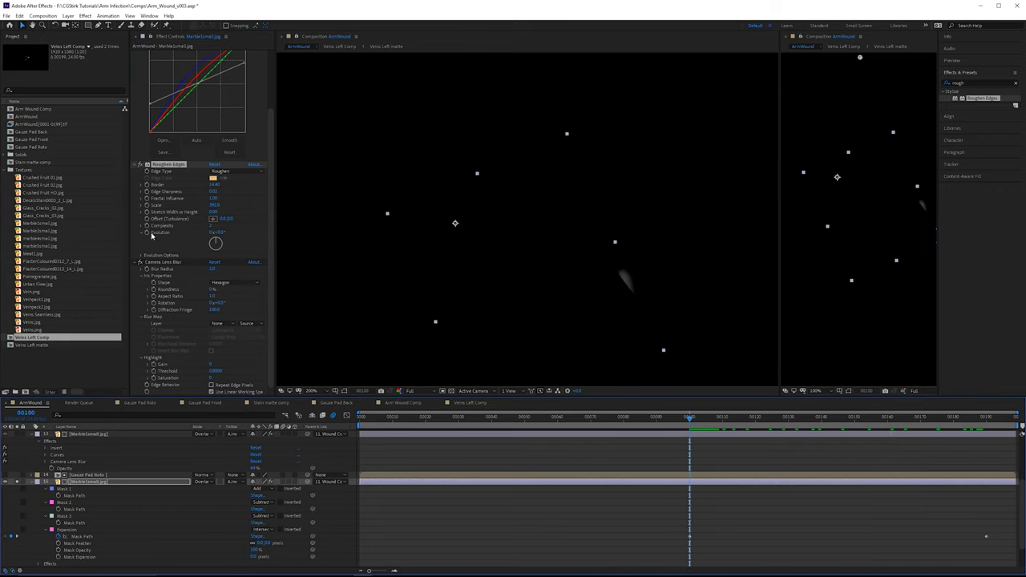
{"action": "left_click", "coordinate": [149, 233], "text": "alt"}
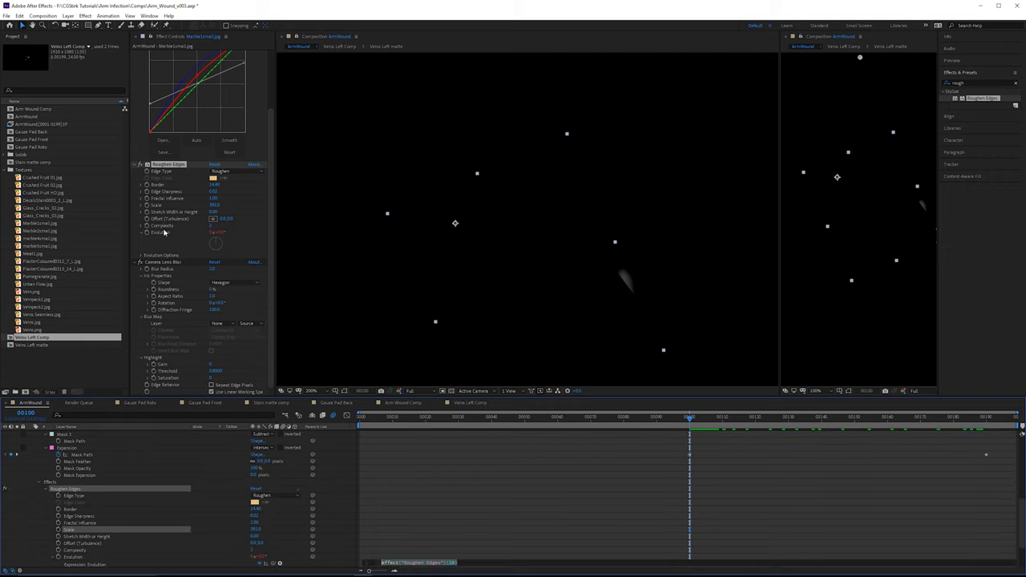
{"action": "type", "text": "time*20"}
{"action": "key", "text": "KP_Enter"}
{"action": "key", "text": "space"}
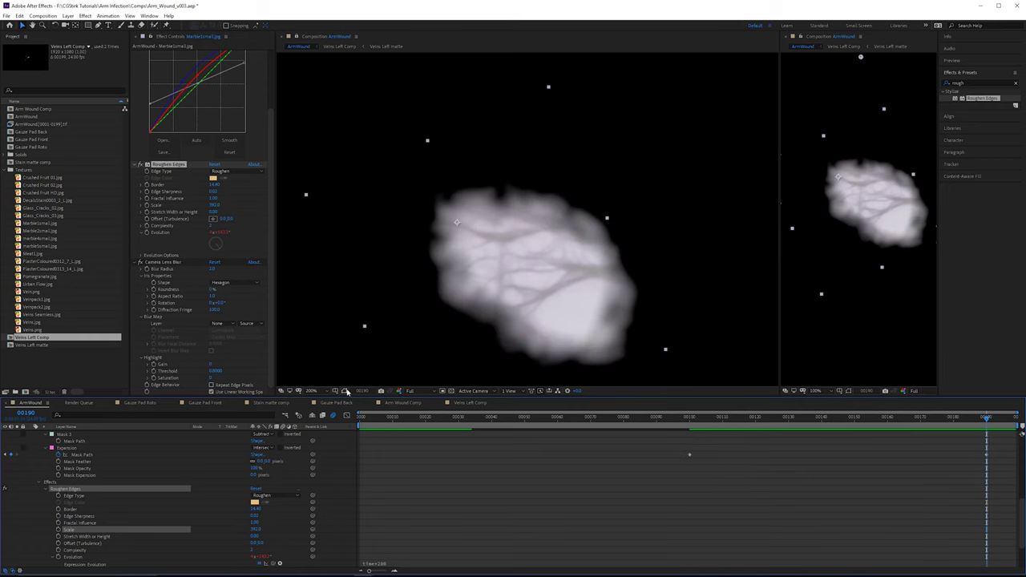
Step: Show the mask outlines and enlarge the Expansion mask at frame 190 by moving its left and top edges outward
{"action": "left_click", "coordinate": [346, 390]}
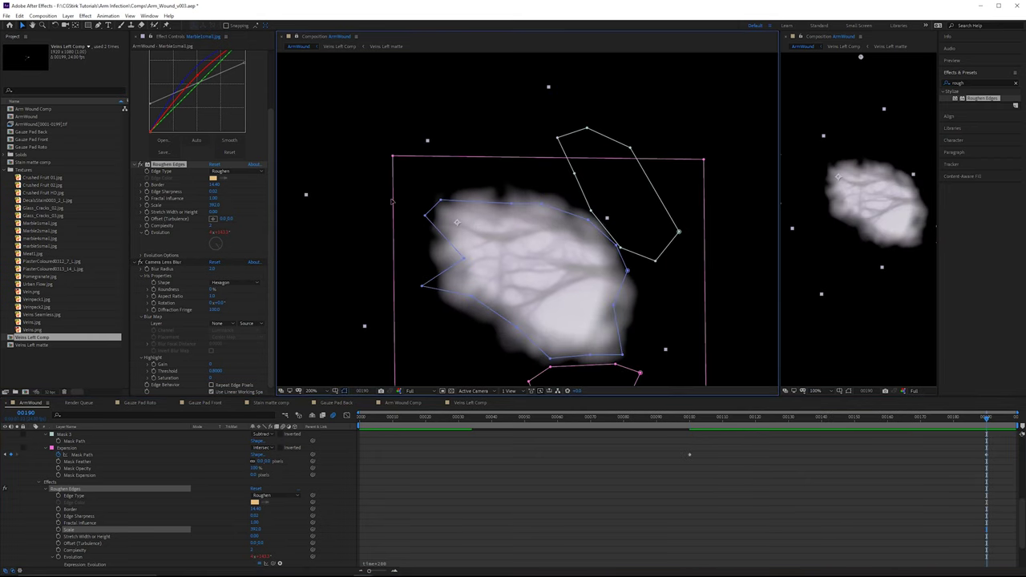
{"action": "left_click_drag", "start_coordinate": [392, 202], "coordinate": [281, 192]}
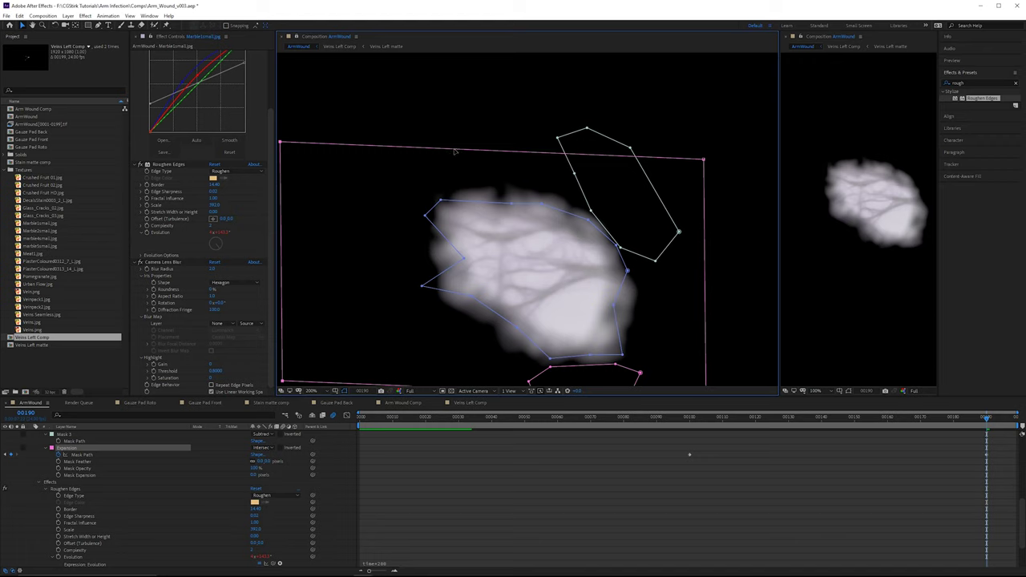
{"action": "left_click_drag", "start_coordinate": [451, 148], "coordinate": [452, 75]}
{"action": "scroll", "coordinate": [478, 225], "scroll_direction": "down", "scroll_amount": 1}
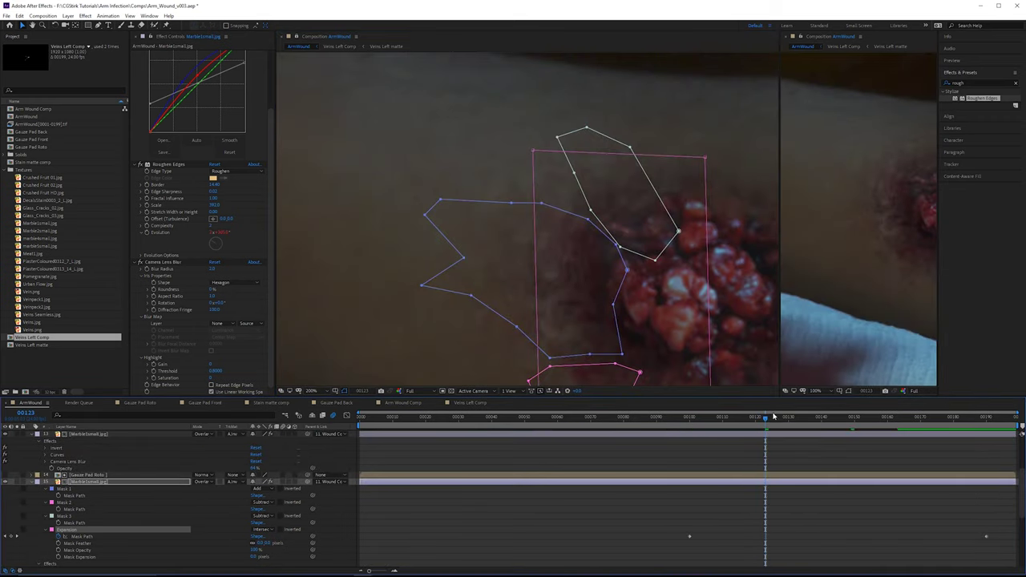
Step: Check the vein growth, and shift the Expansion mask path keyframes to about frame 129 and the end of the composition
{"action": "left_click_drag", "start_coordinate": [774, 417], "coordinate": [818, 421]}
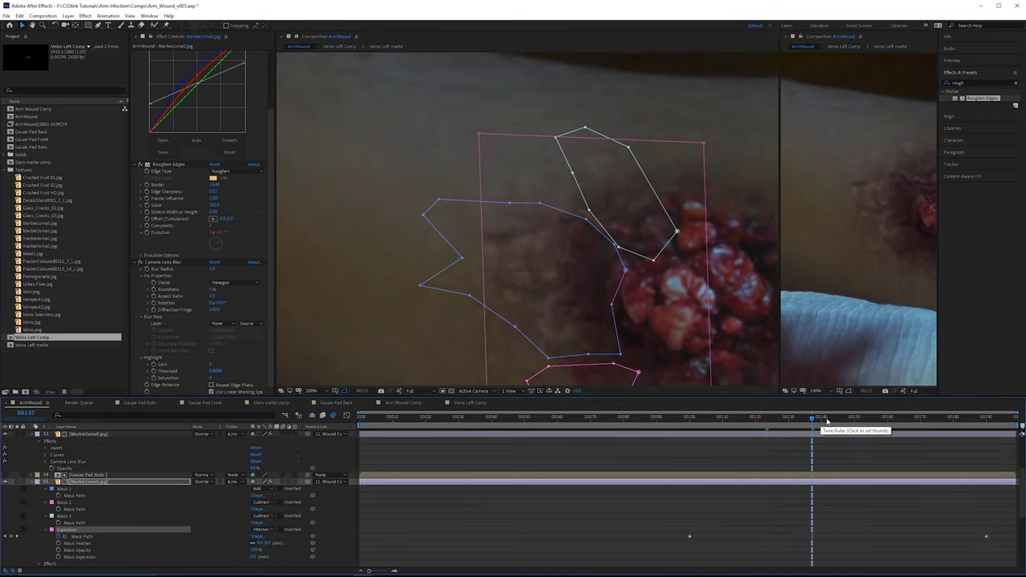
{"action": "left_click", "coordinate": [832, 418]}
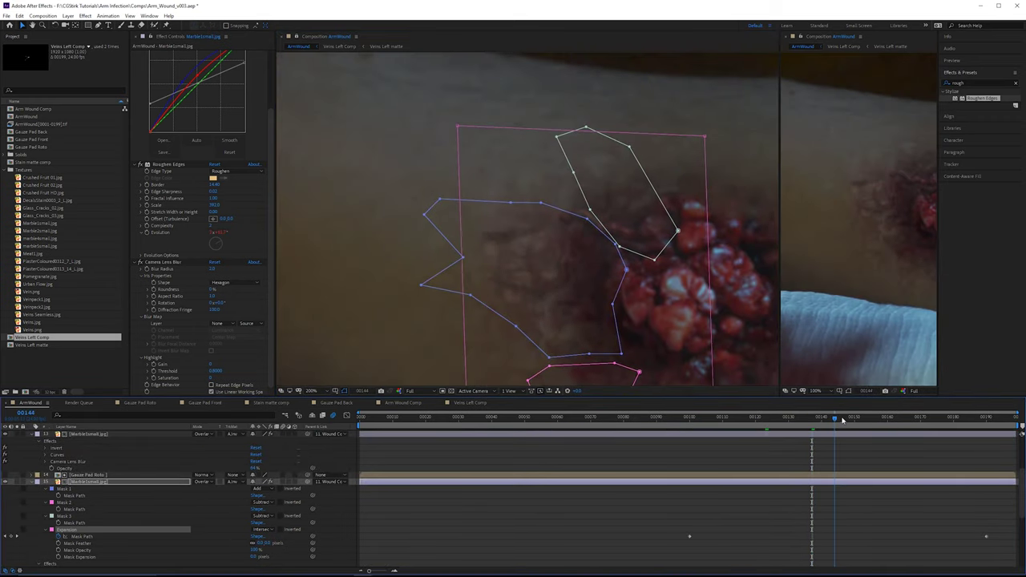
{"action": "left_click", "coordinate": [924, 418]}
{"action": "left_click", "coordinate": [960, 419]}
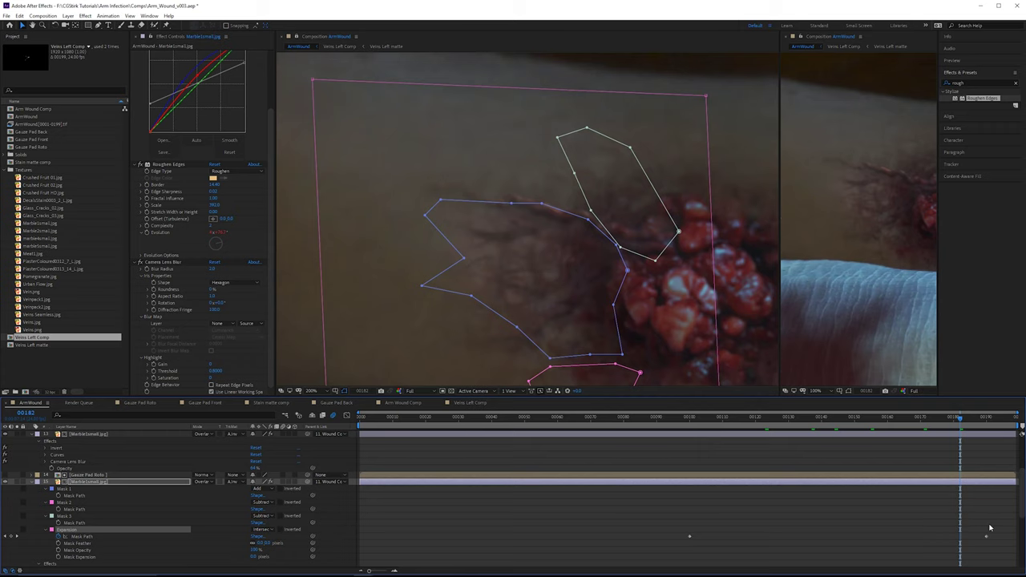
{"action": "left_click_drag", "start_coordinate": [991, 522], "coordinate": [785, 545]}
{"action": "left_click", "coordinate": [719, 542]}
{"action": "left_click_drag", "start_coordinate": [788, 419], "coordinate": [913, 429]}
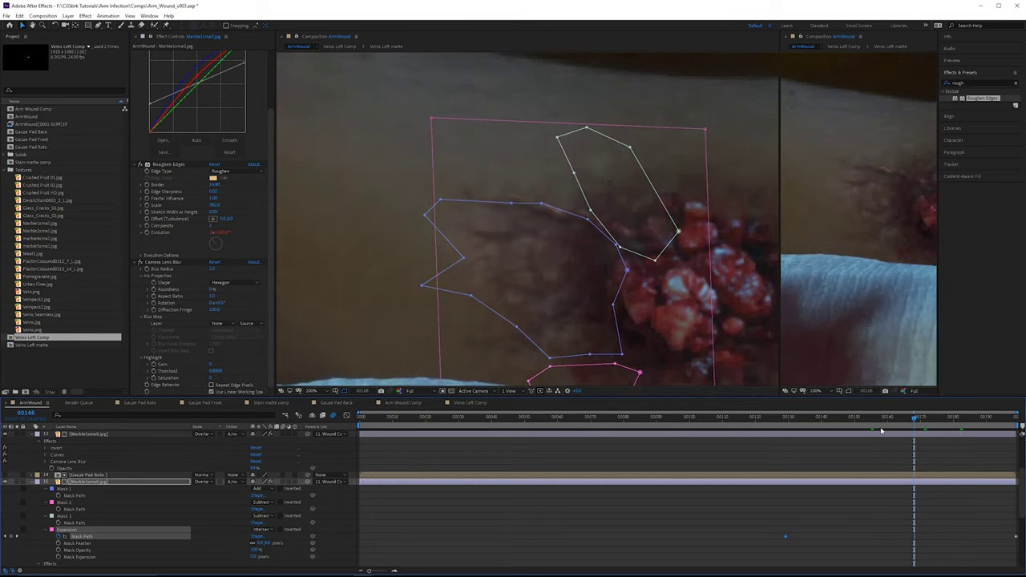
Step: Move the first Expansion mask path keyframe to about frame 118 and hide the mask outlines
{"action": "left_click", "coordinate": [877, 420]}
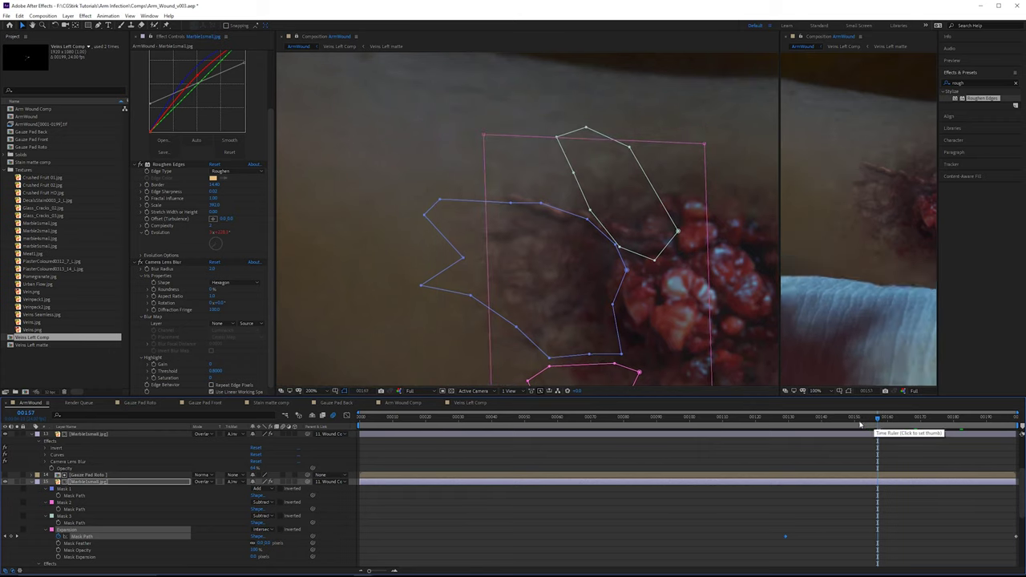
{"action": "left_click_drag", "start_coordinate": [861, 420], "coordinate": [750, 474]}
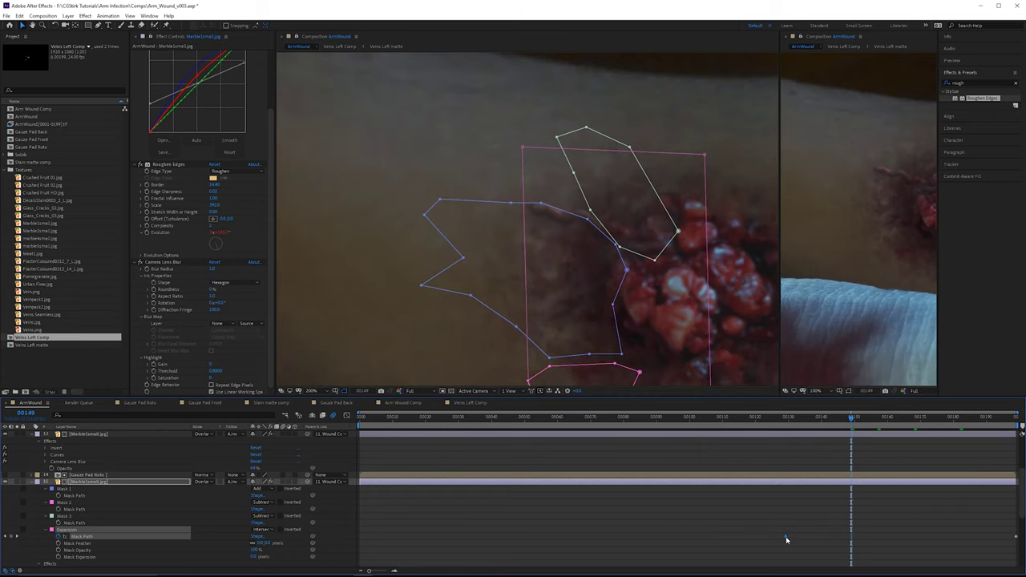
{"action": "left_click", "coordinate": [759, 418]}
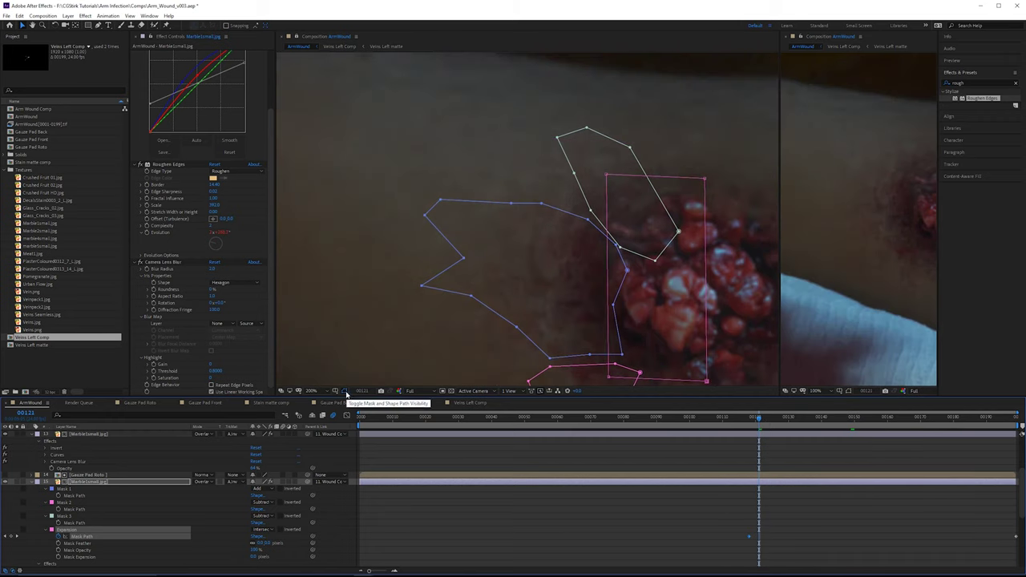
{"action": "left_click", "coordinate": [346, 393]}
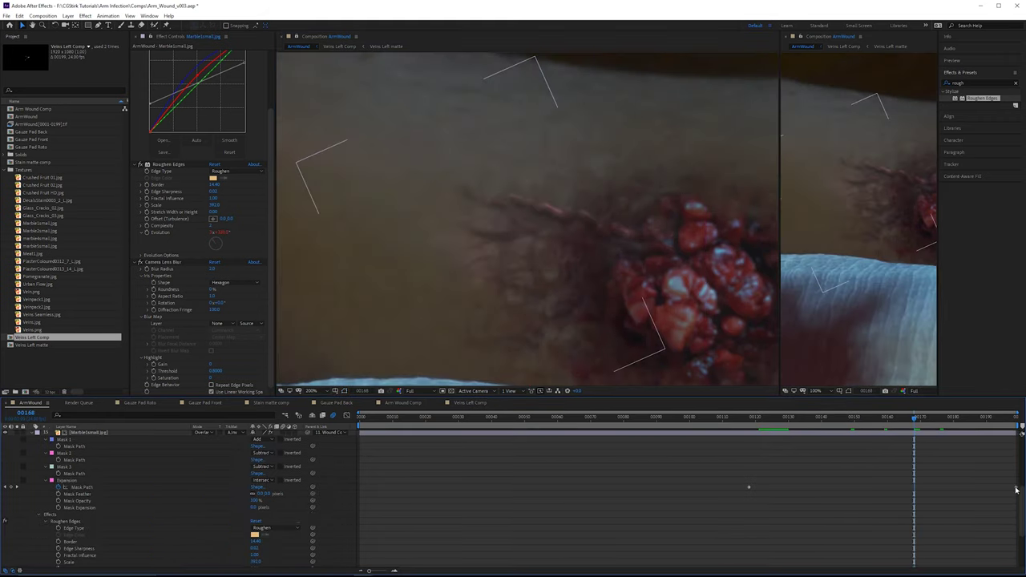
Step: Ease both Expansion mask path keyframes, move the first to about frame 108, and review the growth around the wound
{"action": "left_click", "coordinate": [1016, 488]}
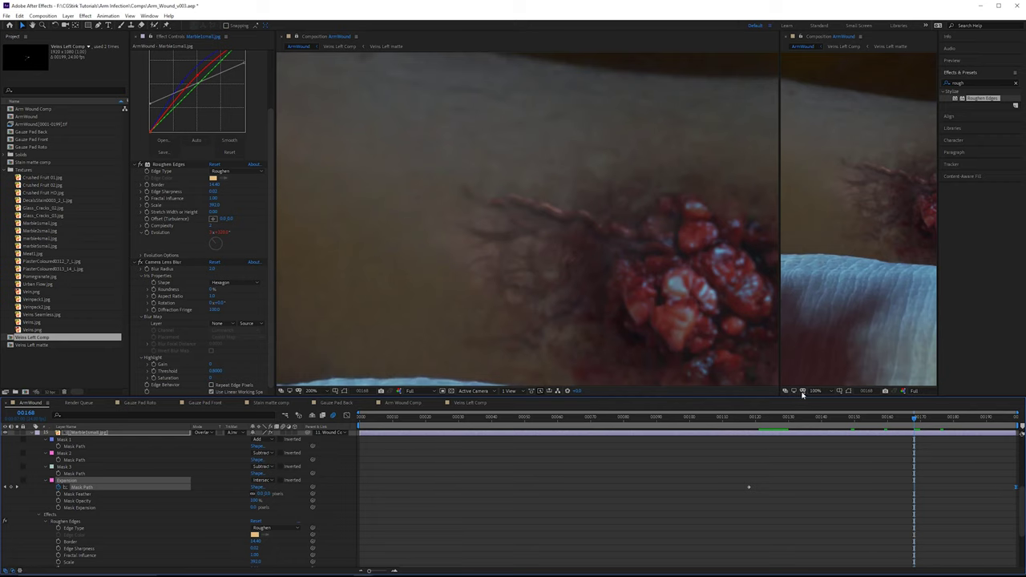
{"action": "left_click", "coordinate": [748, 487]}
{"action": "left_click_drag", "start_coordinate": [920, 418], "coordinate": [897, 417]}
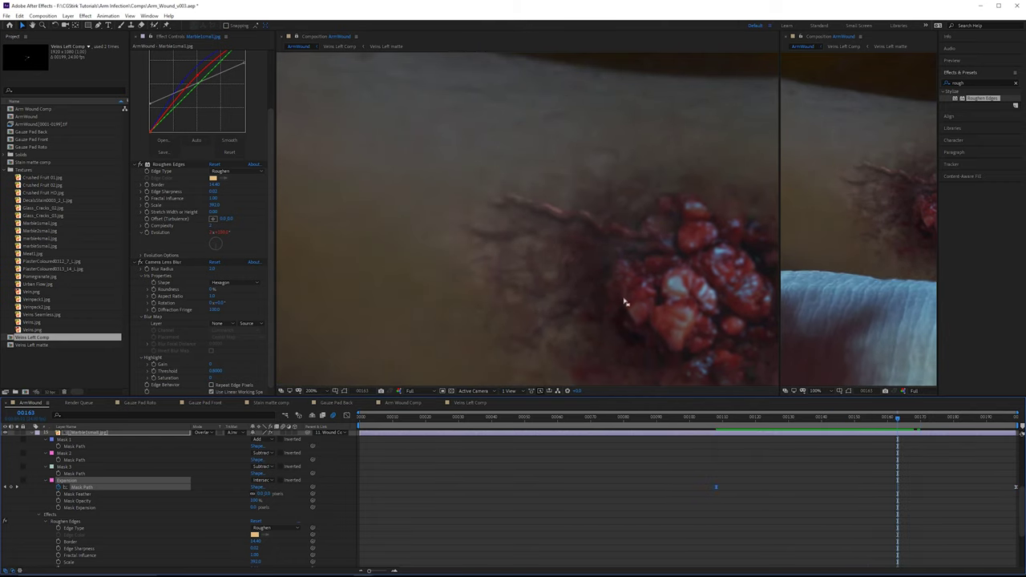
{"action": "left_click_drag", "start_coordinate": [627, 293], "coordinate": [608, 284]}
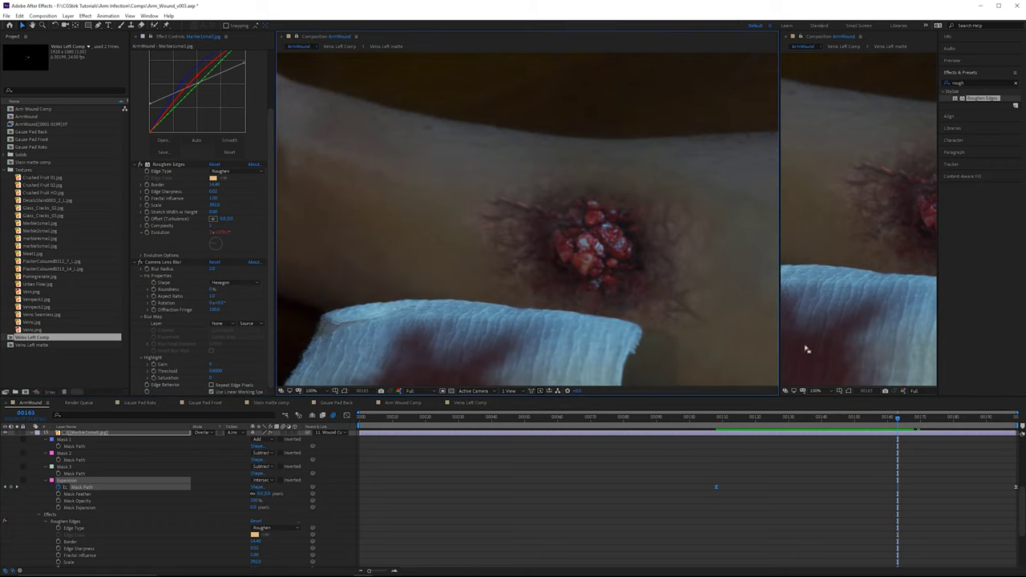
{"action": "left_click_drag", "start_coordinate": [934, 419], "coordinate": [973, 420]}
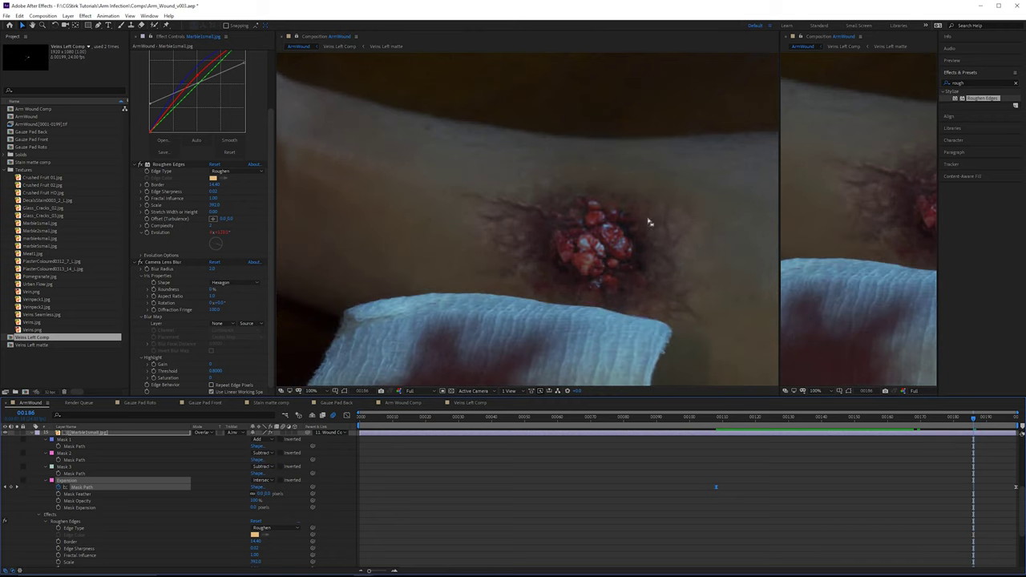
{"action": "left_click_drag", "start_coordinate": [668, 200], "coordinate": [606, 174]}
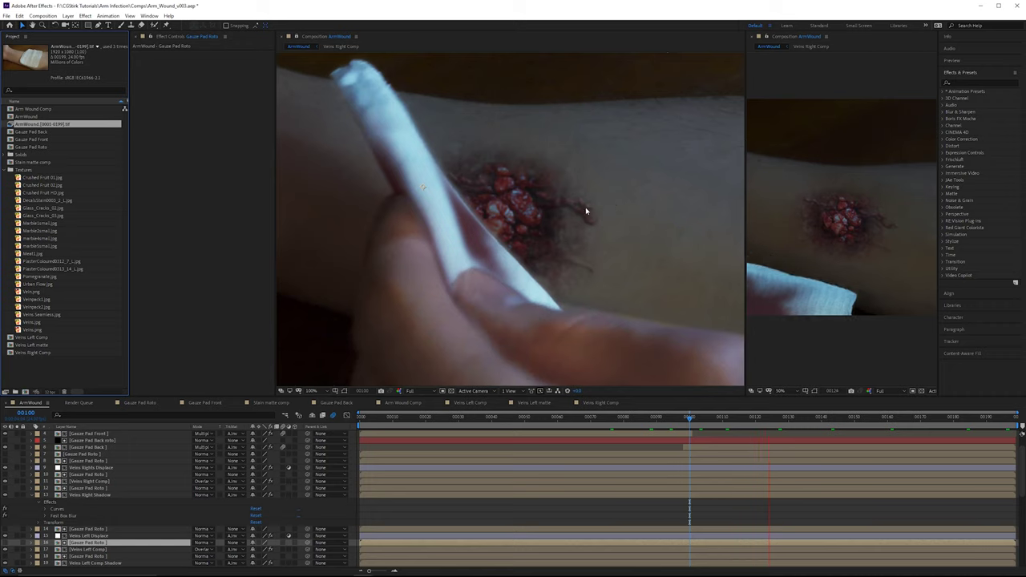
Step: Open the Gauze Pad Roto precomp and inspect the Hand layer's mask from frame 100 to 103
{"action": "left_click", "coordinate": [105, 489]}
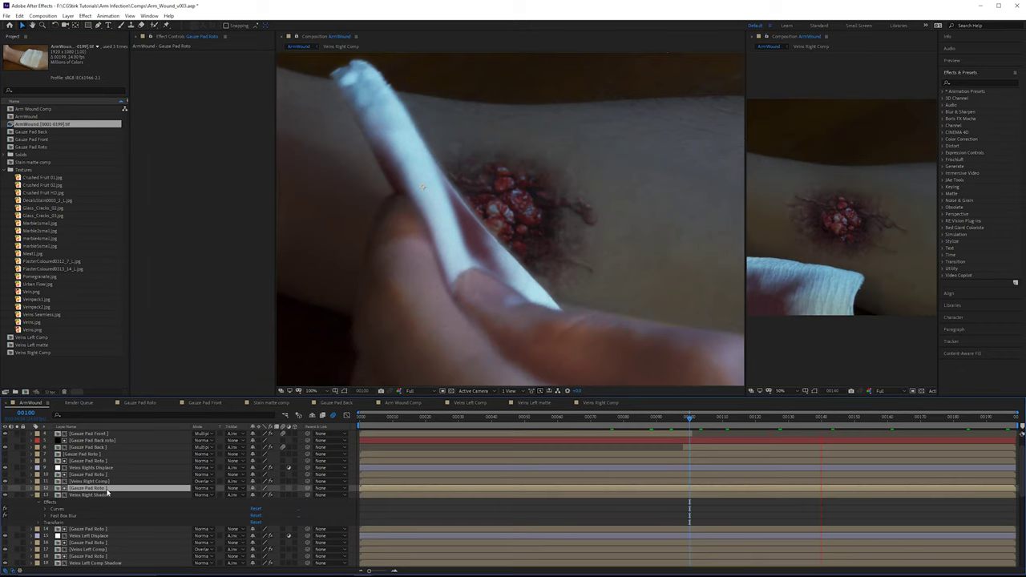
{"action": "double_click", "coordinate": [88, 487]}
{"action": "left_click", "coordinate": [92, 434]}
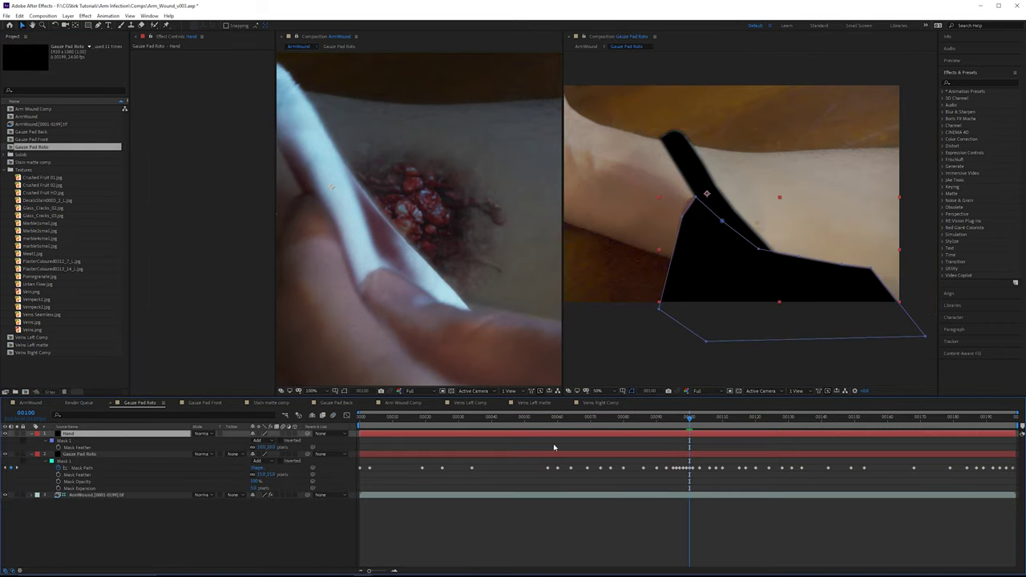
{"action": "mouse_move", "coordinate": [682, 426]}
{"action": "left_mouse_down"}
{"action": "mouse_move", "coordinate": [625, 419]}
{"action": "mouse_move", "coordinate": [699, 418]}
{"action": "left_mouse_up"}
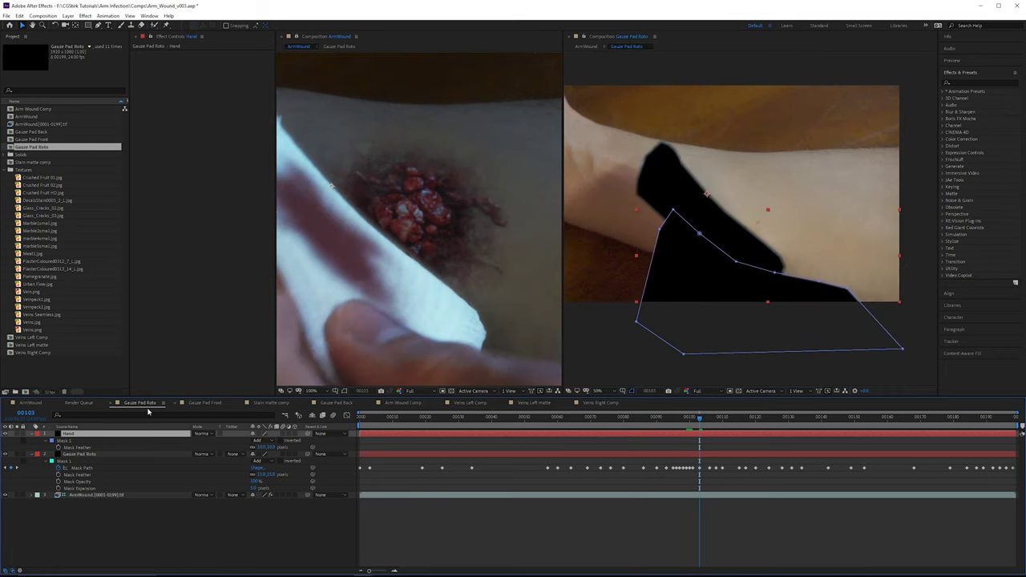
Step: Return to the ArmWound composition, widen its main viewer and preview the wound animation
{"action": "left_click", "coordinate": [34, 402]}
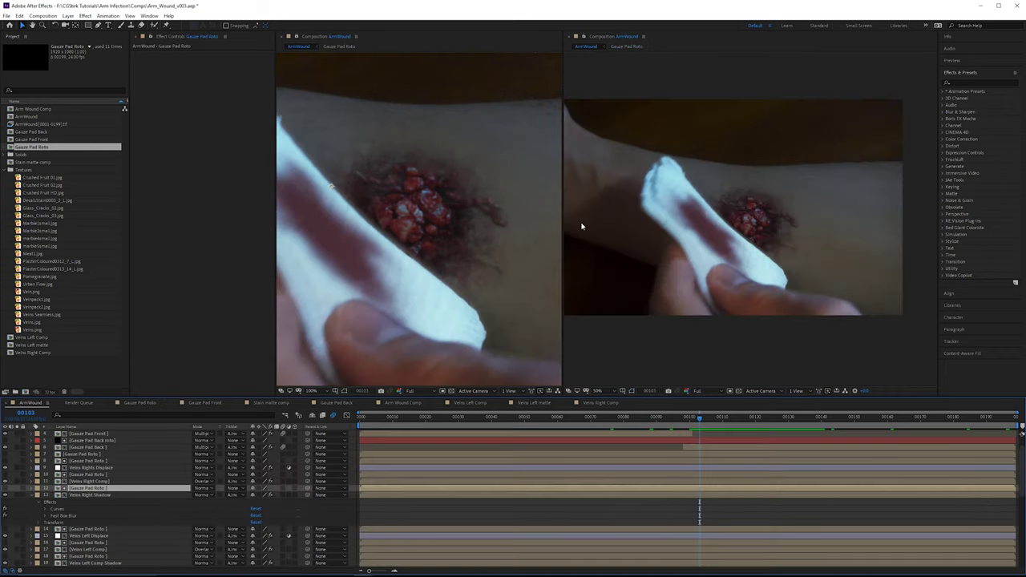
{"action": "left_click_drag", "start_coordinate": [562, 215], "coordinate": [861, 215]}
{"action": "key", "text": "space"}
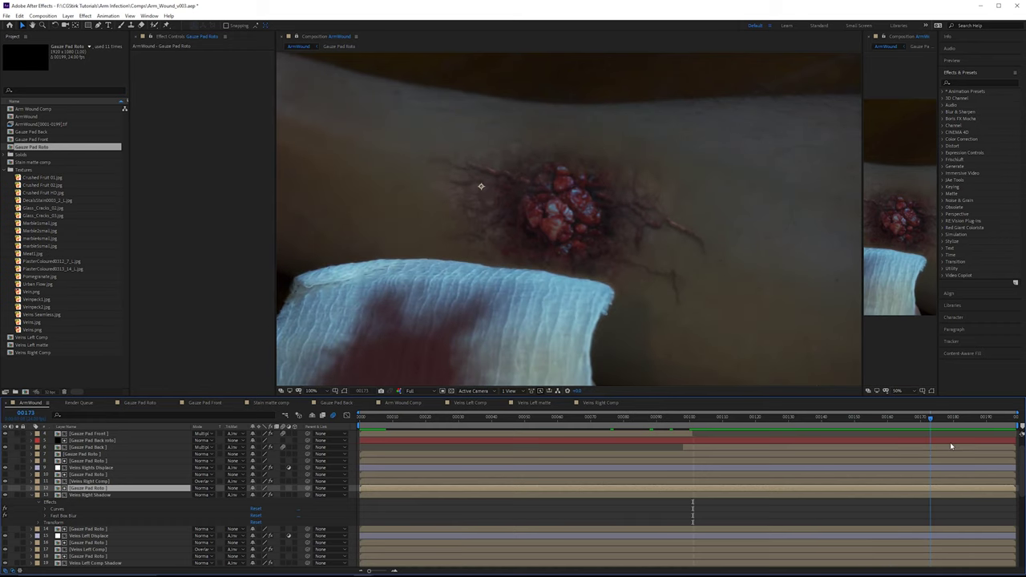
Step: Select all the Gauze Pad Roto layers in the ArmWound timeline and set their label colour to Dark Green
{"action": "left_click", "coordinate": [86, 476], "text": "ctrl"}
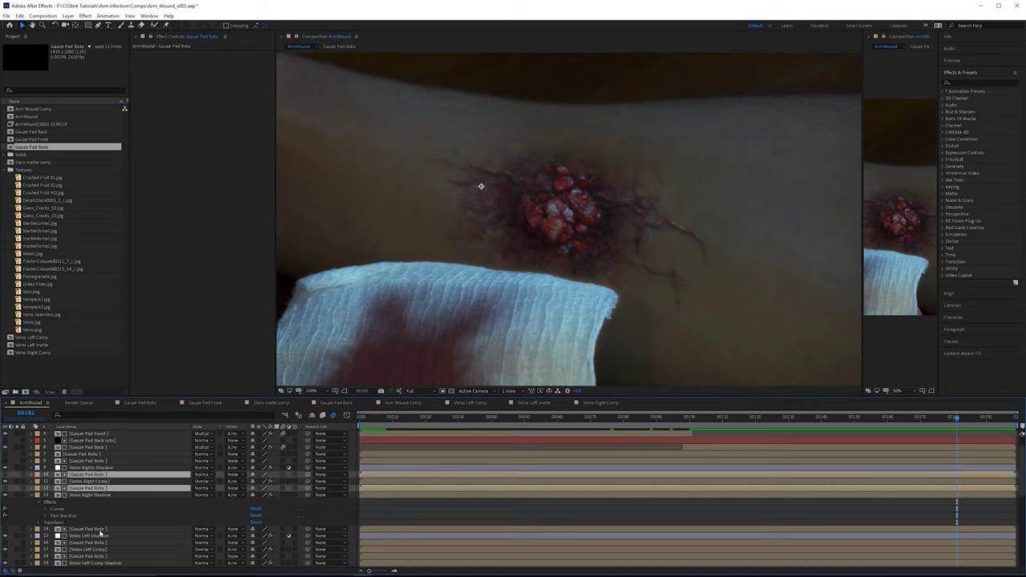
{"action": "left_click", "coordinate": [102, 529], "text": "ctrl"}
{"action": "scroll", "coordinate": [97, 468], "scroll_direction": "down", "scroll_amount": 1}
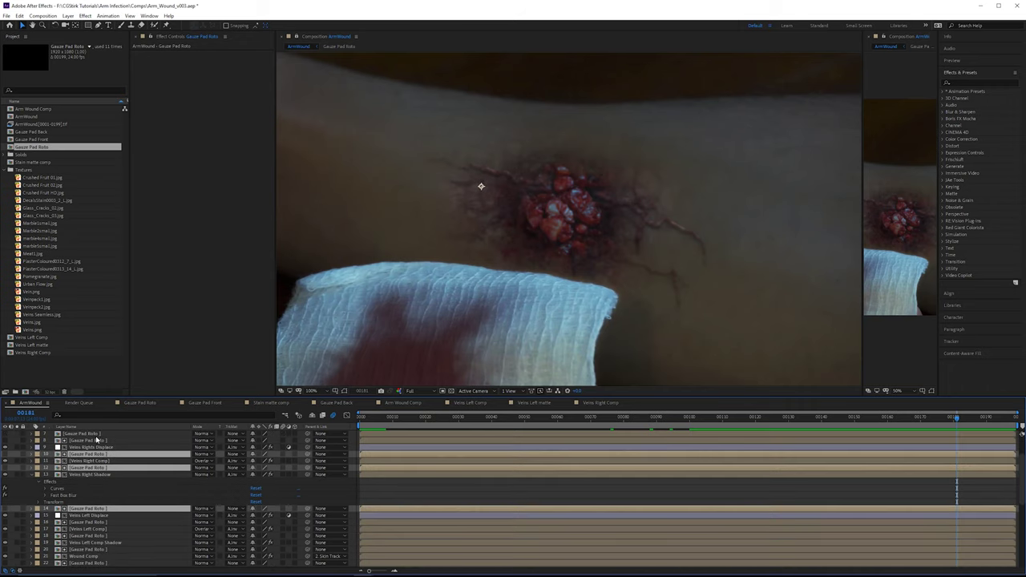
{"action": "left_click", "coordinate": [97, 434], "text": "ctrl"}
{"action": "left_click", "coordinate": [97, 440], "text": "ctrl"}
{"action": "left_click", "coordinate": [102, 522], "text": "ctrl"}
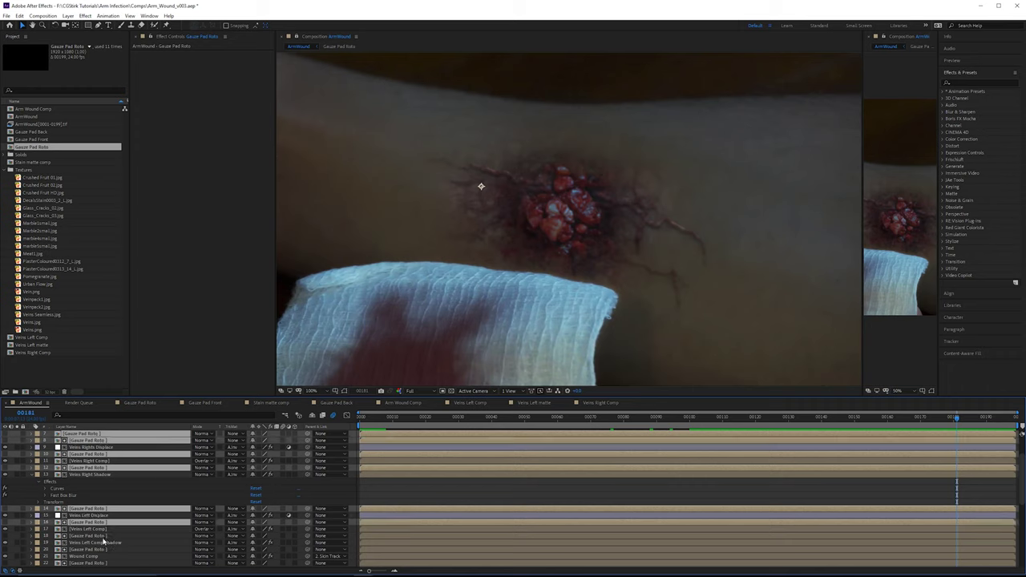
{"action": "left_click", "coordinate": [103, 535], "text": "ctrl"}
{"action": "left_click", "coordinate": [103, 550], "text": "ctrl"}
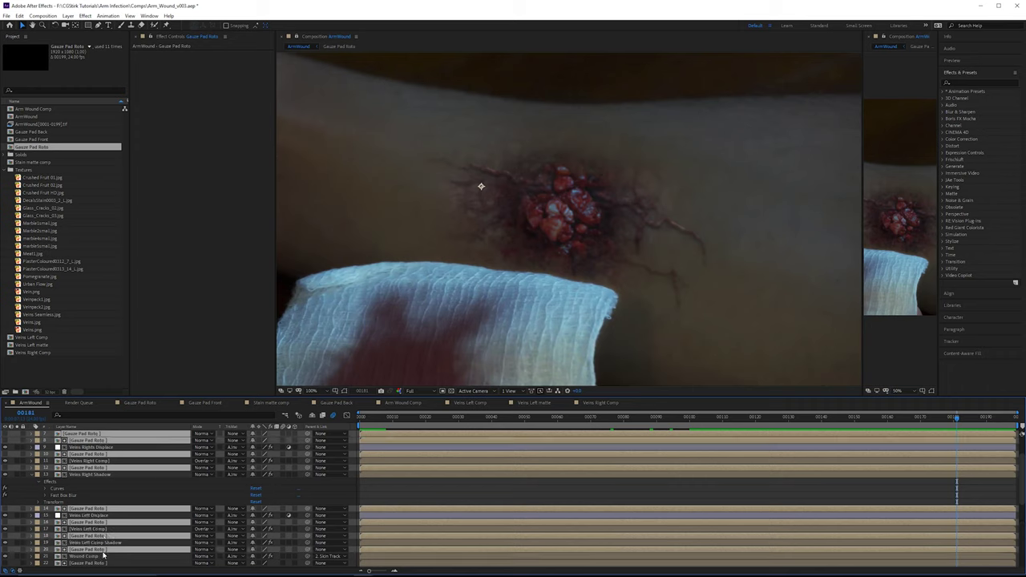
{"action": "scroll", "coordinate": [106, 552], "scroll_direction": "down", "scroll_amount": 1}
{"action": "left_click", "coordinate": [110, 543], "text": "ctrl"}
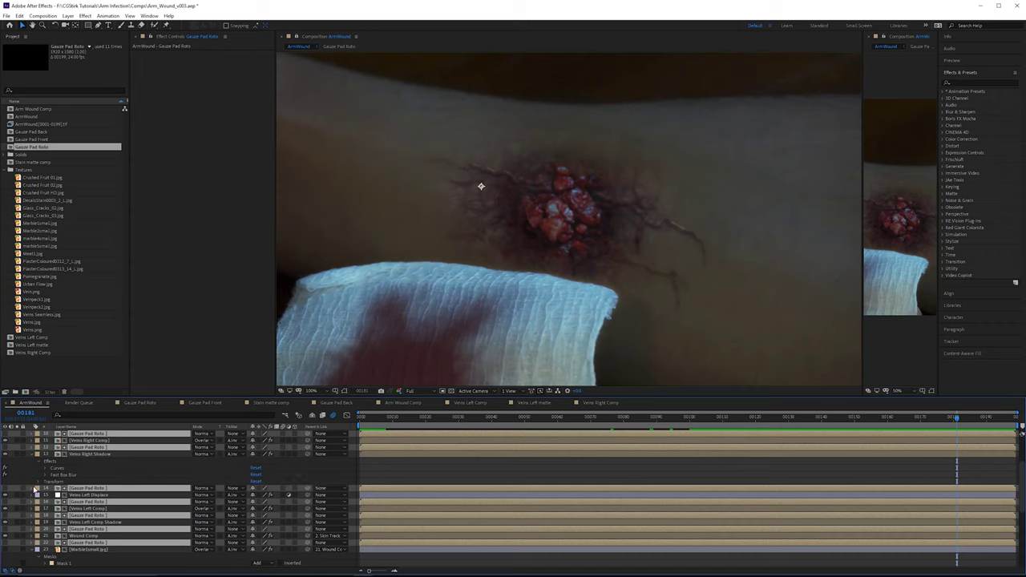
{"action": "left_click", "coordinate": [39, 492]}
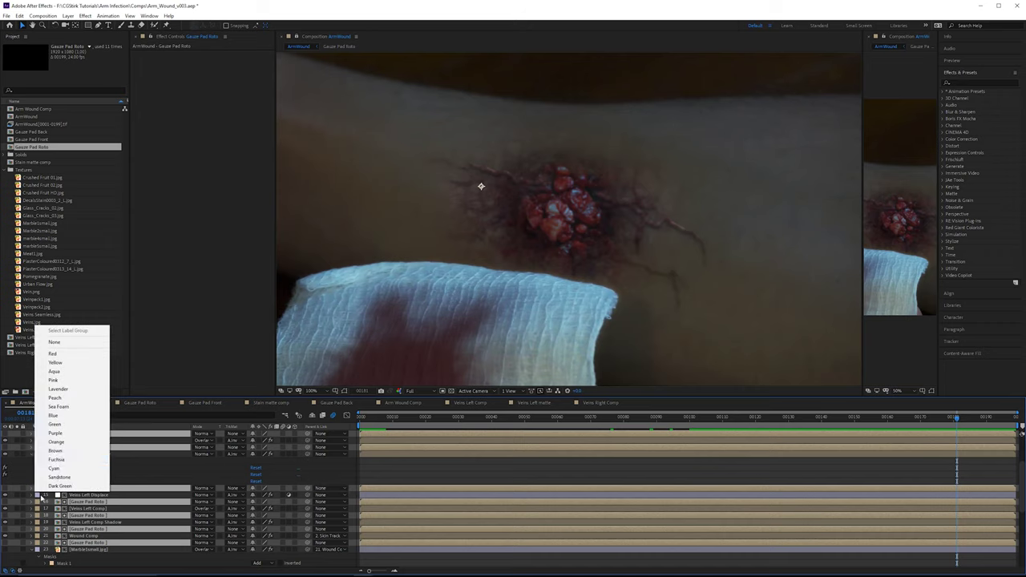
{"action": "left_click", "coordinate": [67, 486]}
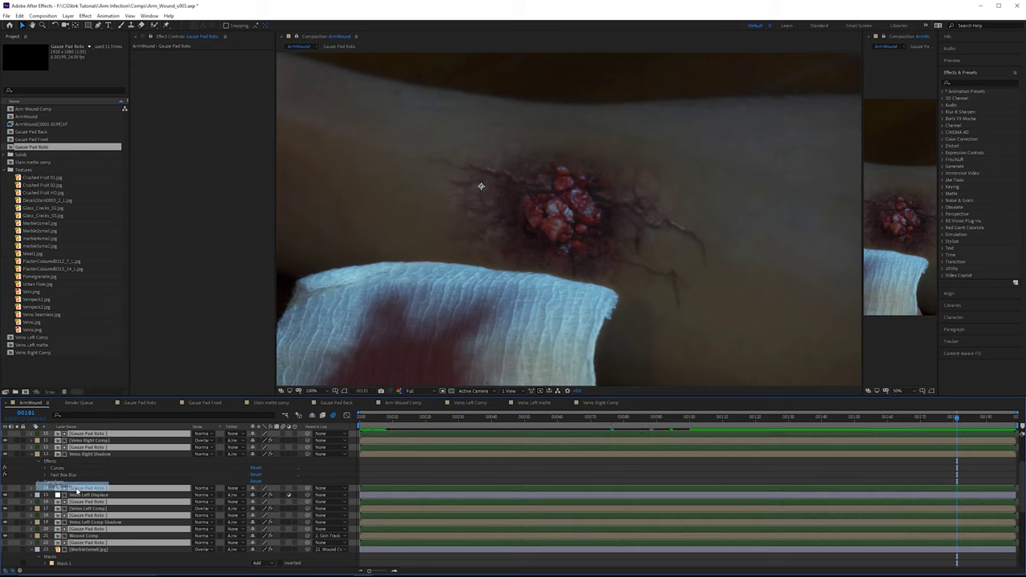
Step: Review the vein layers and their gauze roto mattes, and examine the wound up close at frame 181
{"action": "left_click", "coordinate": [104, 474]}
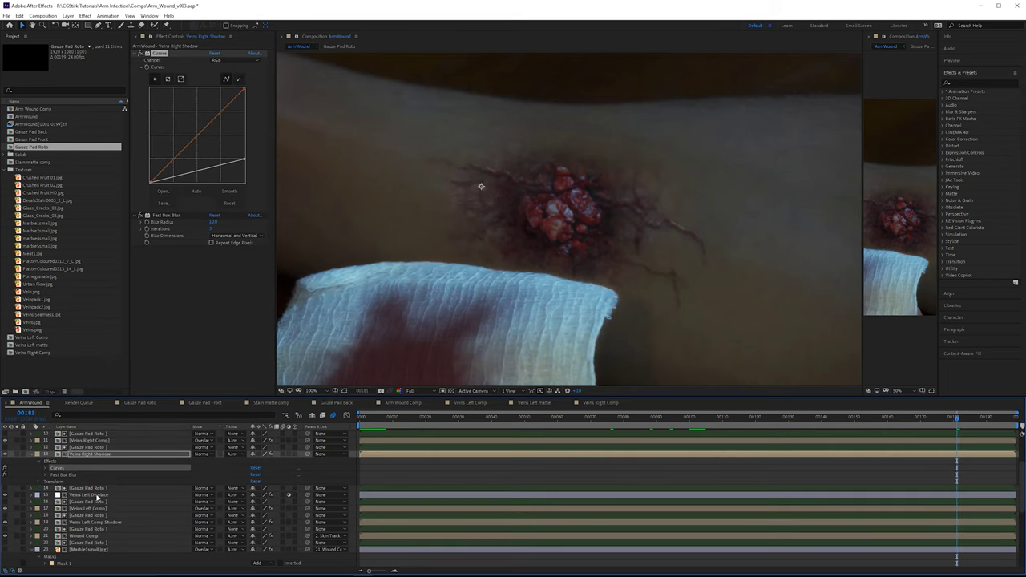
{"action": "left_click", "coordinate": [96, 496]}
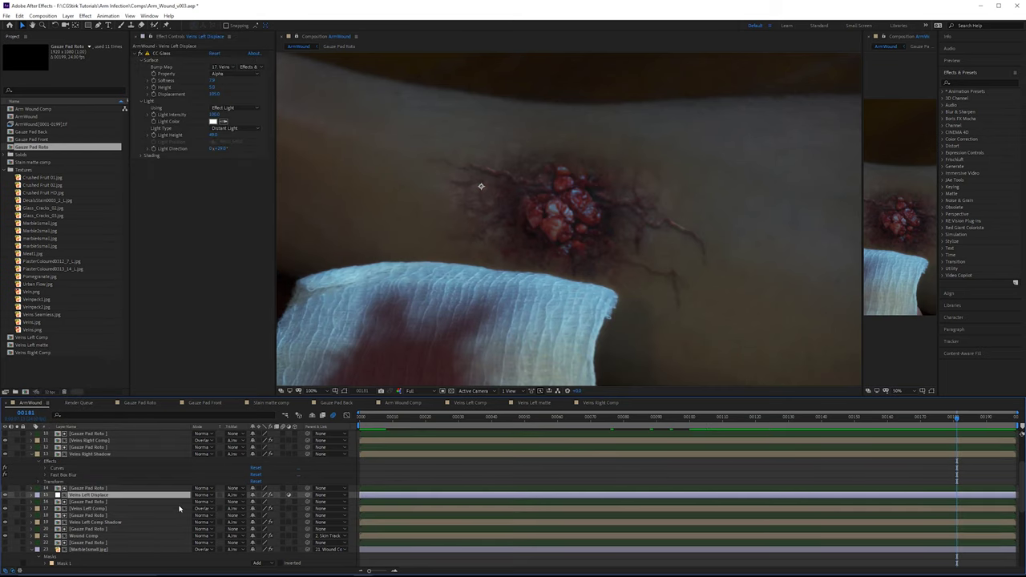
{"action": "left_click", "coordinate": [88, 488]}
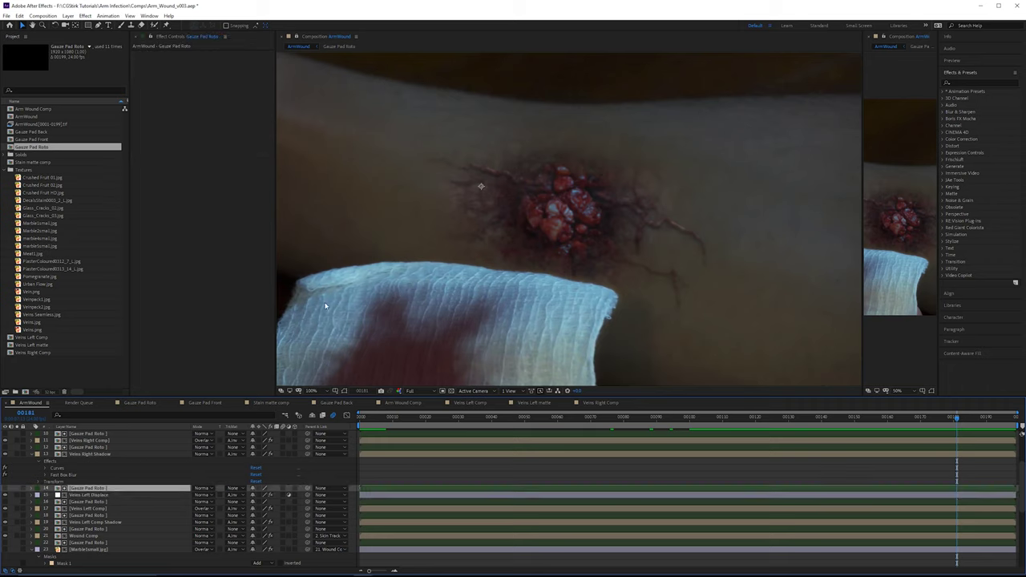
{"action": "left_click", "coordinate": [74, 501]}
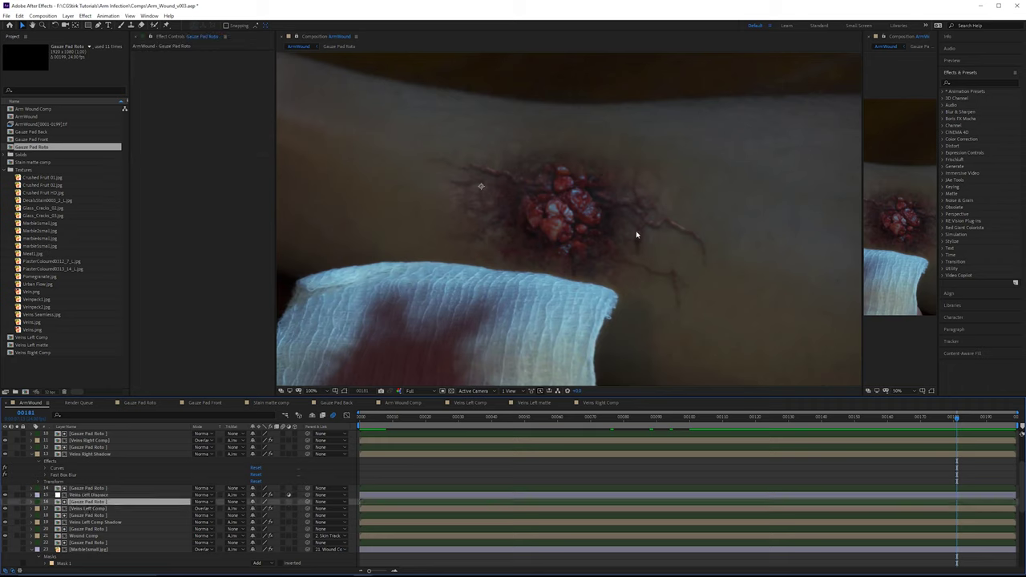
{"action": "scroll", "coordinate": [673, 235], "scroll_direction": "up", "scroll_amount": 2}
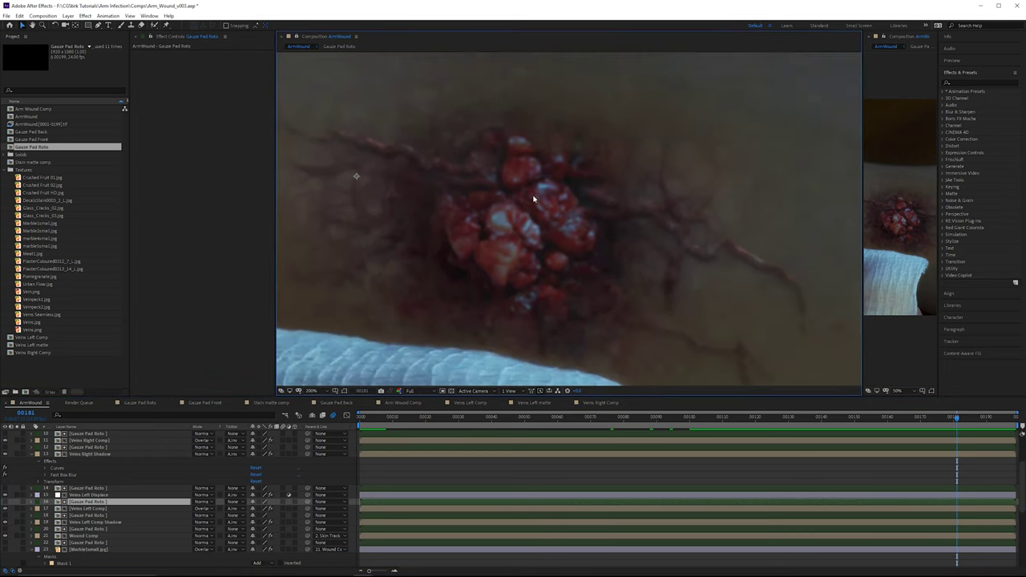
{"action": "scroll", "coordinate": [533, 198], "scroll_direction": "down", "scroll_amount": 2}
{"action": "left_click", "coordinate": [571, 258]}
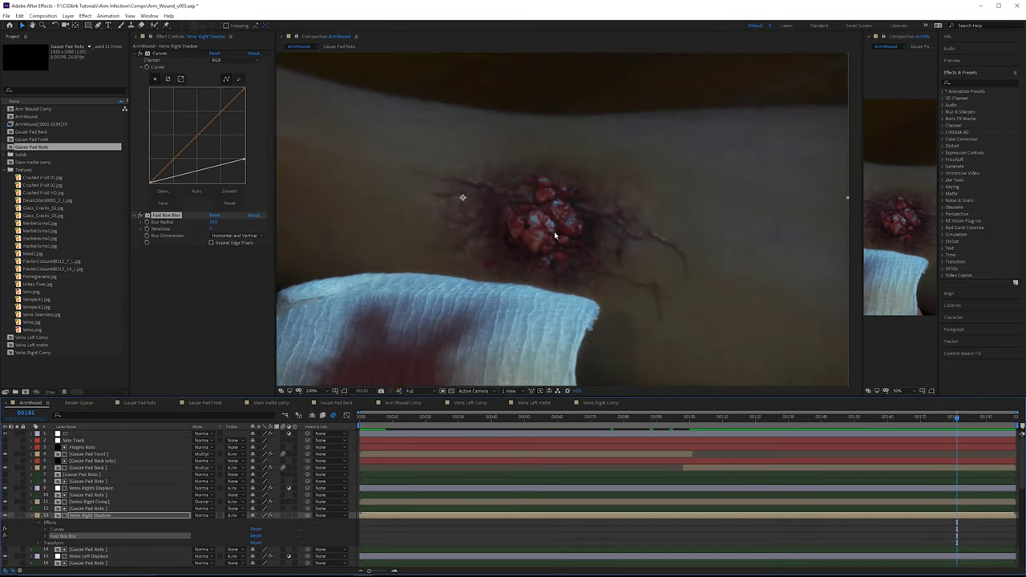
{"action": "scroll", "coordinate": [629, 200], "scroll_direction": "down", "scroll_amount": 2}
{"action": "key", "text": "period"}
{"action": "key", "text": "period"}
{"action": "scroll", "coordinate": [503, 208], "scroll_direction": "up", "scroll_amount": 1}
{"action": "left_click_drag", "start_coordinate": [510, 217], "coordinate": [612, 246]}
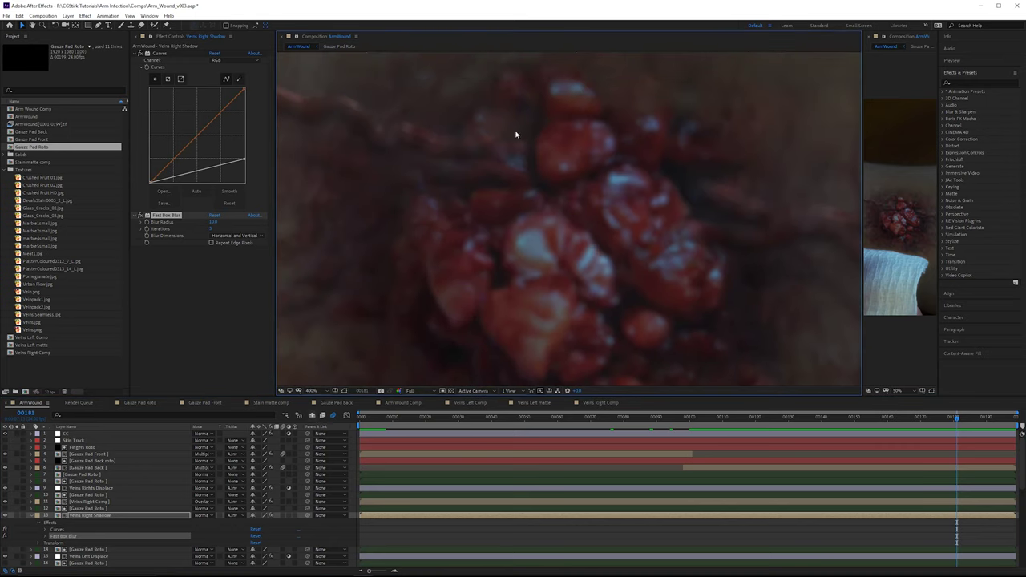
Step: Change the CC Glass light colour on the Wound Comp layer to a paler, nearly white green
{"action": "scroll", "coordinate": [80, 507], "scroll_direction": "down", "scroll_amount": 3}
{"action": "left_click", "coordinate": [90, 535]}
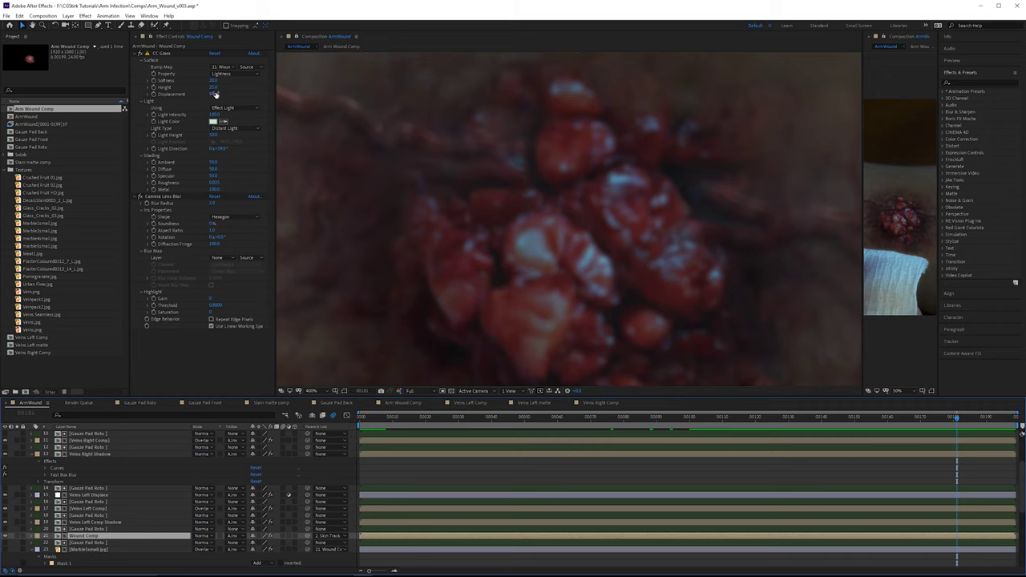
{"action": "left_click", "coordinate": [213, 121]}
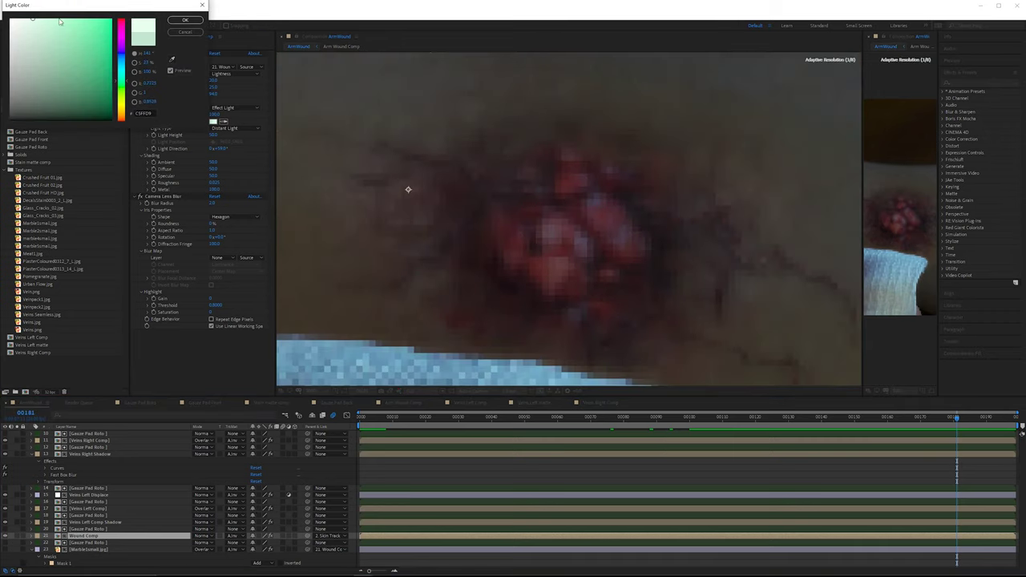
{"action": "left_click", "coordinate": [184, 20]}
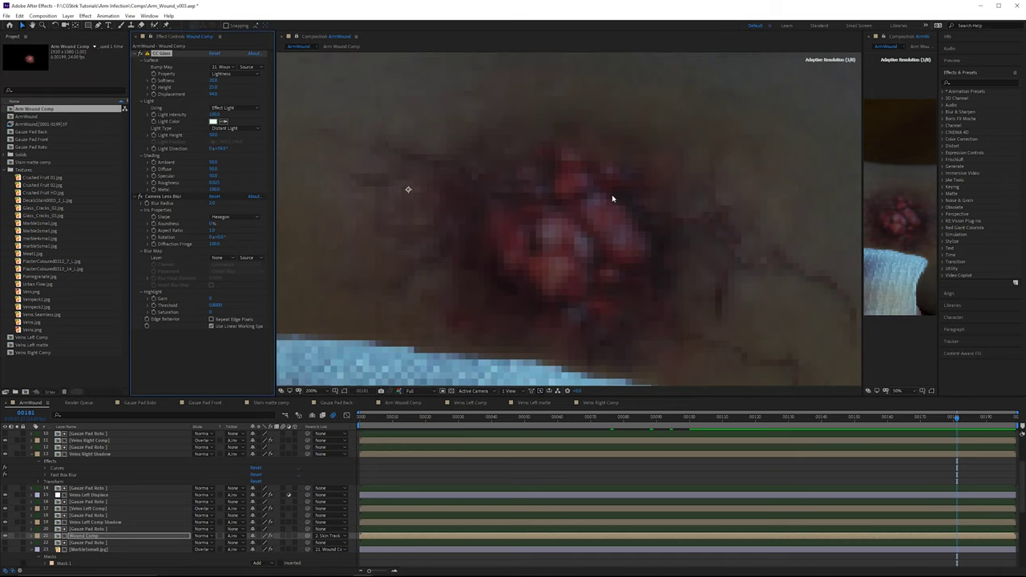
{"action": "scroll", "coordinate": [600, 238], "scroll_direction": "down", "scroll_amount": 2}
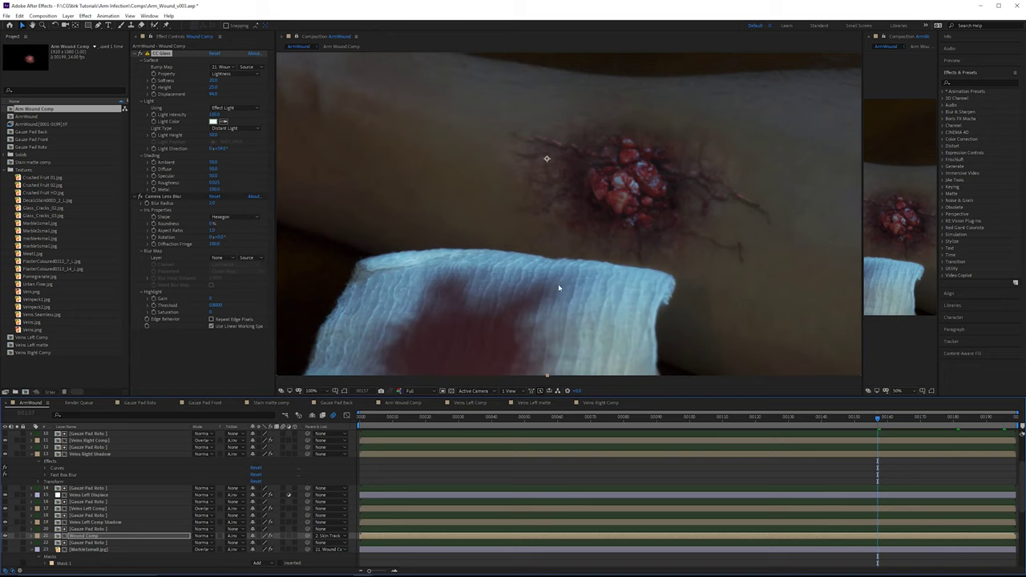
Step: Apply a Curves effect to the Wound Comp layer and raise its RGB curve slightly in the upper midtones
{"action": "left_click_drag", "start_coordinate": [559, 288], "coordinate": [571, 262]}
{"action": "scroll", "coordinate": [657, 156], "scroll_direction": "up", "scroll_amount": 2}
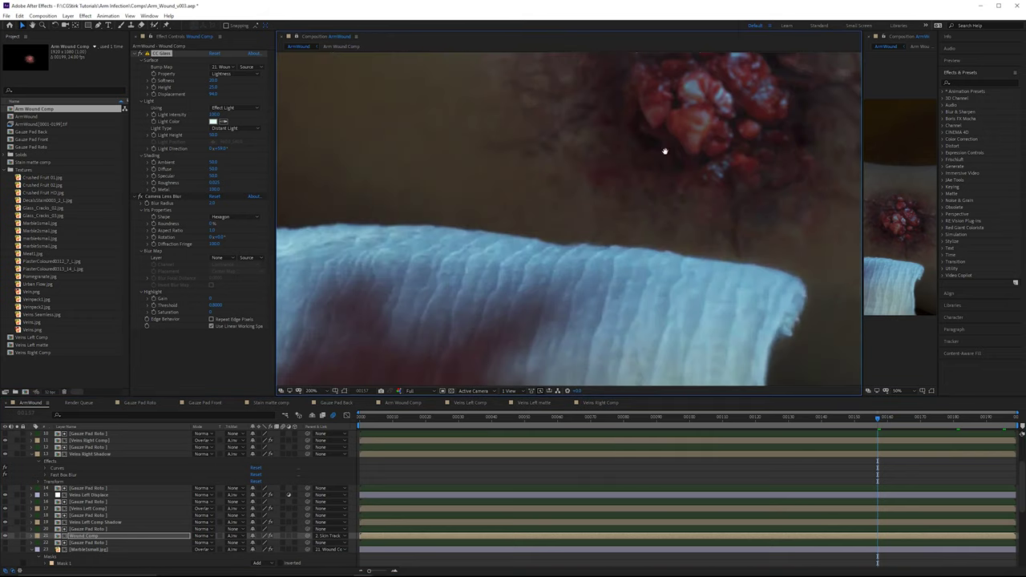
{"action": "left_click", "coordinate": [969, 83]}
{"action": "type", "text": "curves"}
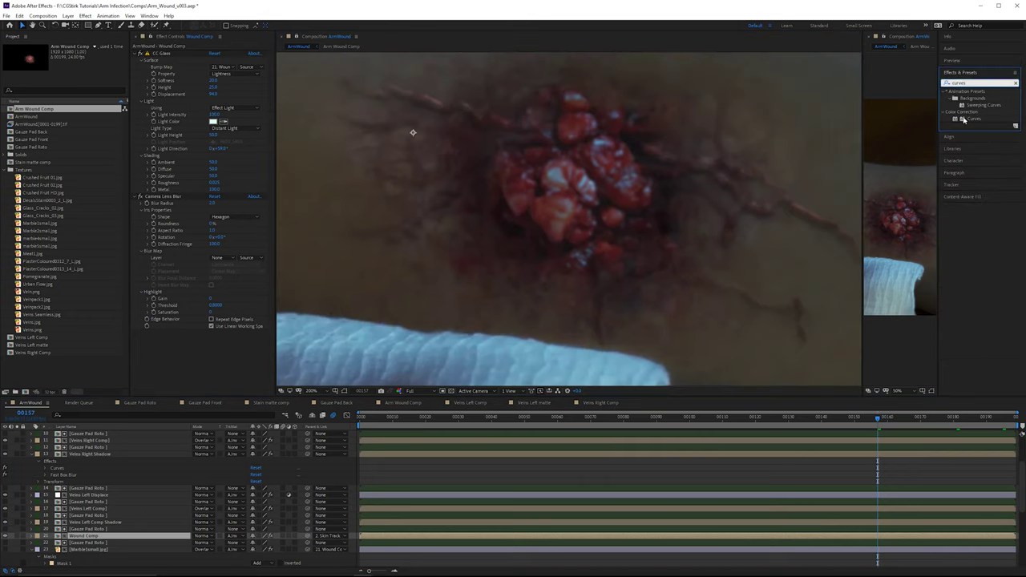
{"action": "double_click", "coordinate": [973, 118]}
{"action": "scroll", "coordinate": [585, 238], "scroll_direction": "down", "scroll_amount": 1}
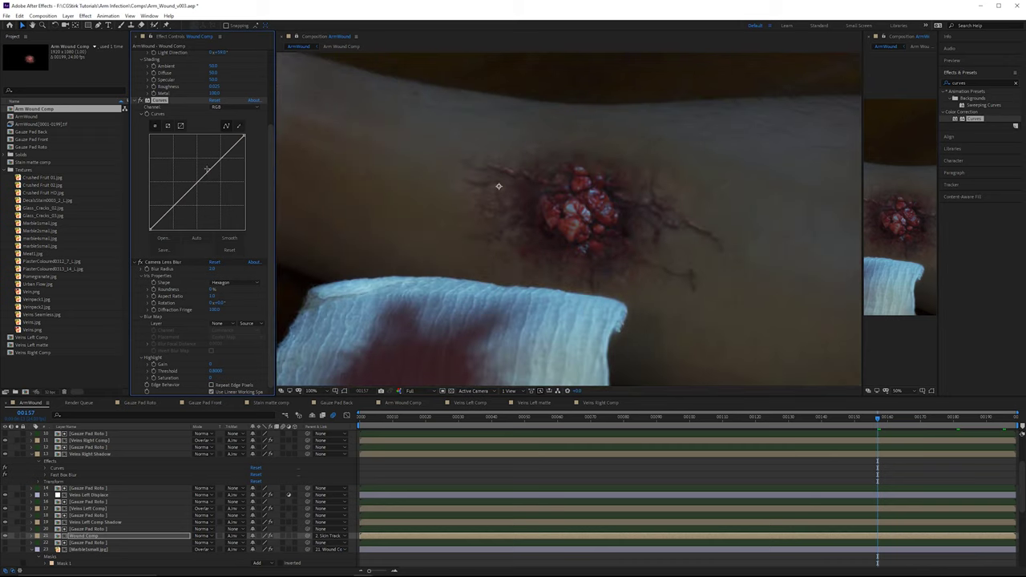
{"action": "left_click_drag", "start_coordinate": [206, 169], "coordinate": [209, 166]}
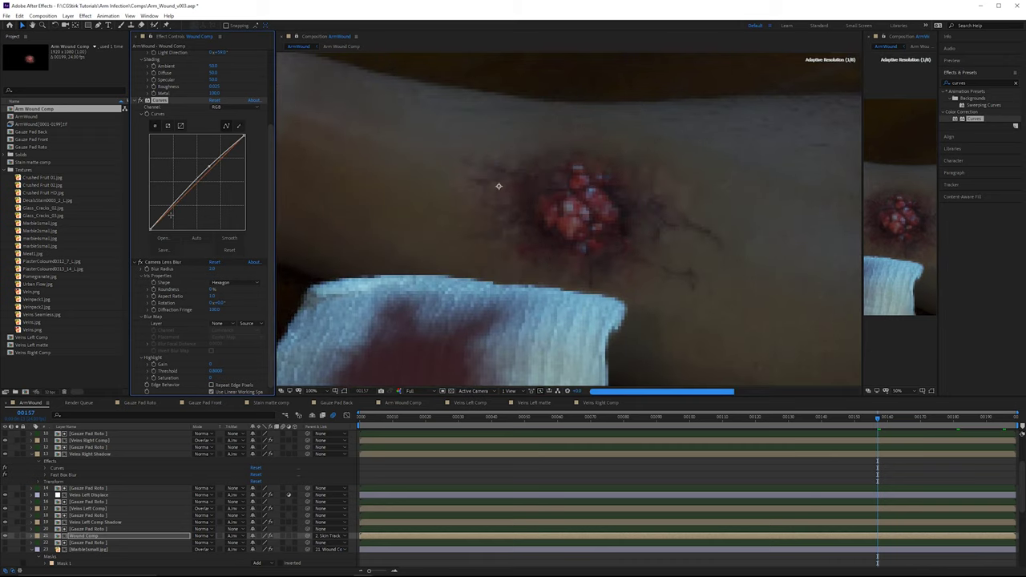
Step: Open the Gauze Pad Back precomp and place Crushed Fruit 02.jpg as its top layer over the red blood
{"action": "left_click_drag", "start_coordinate": [539, 266], "coordinate": [624, 221]}
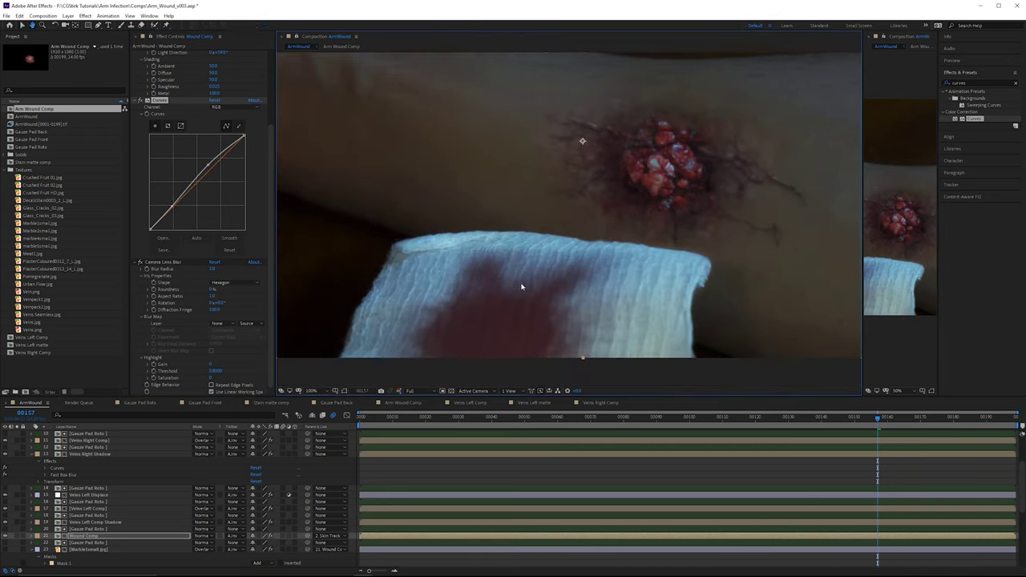
{"action": "left_click_drag", "start_coordinate": [546, 307], "coordinate": [587, 279]}
{"action": "scroll", "coordinate": [545, 321], "scroll_direction": "up", "scroll_amount": 1}
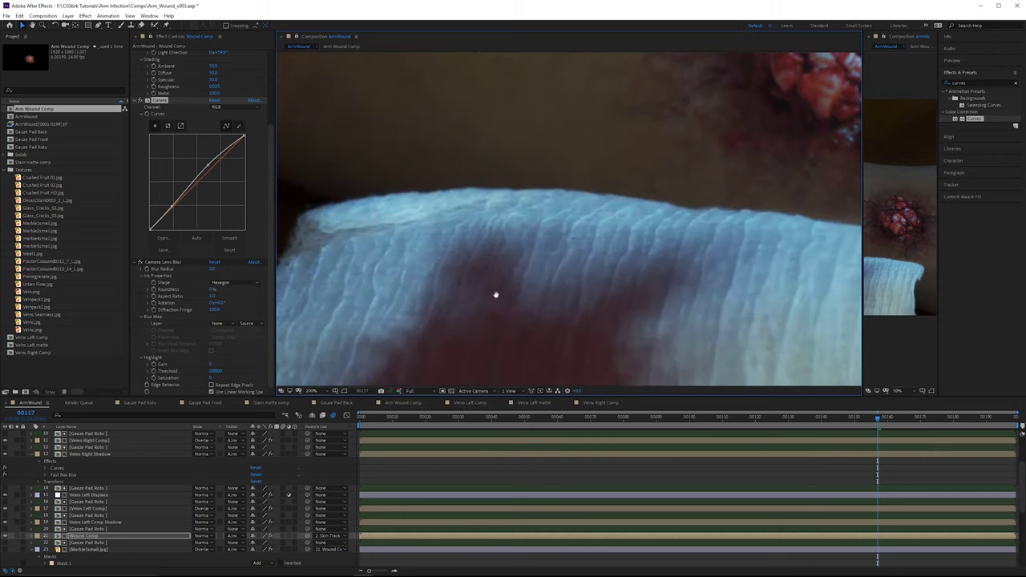
{"action": "left_click_drag", "start_coordinate": [494, 294], "coordinate": [483, 217]}
{"action": "scroll", "coordinate": [496, 315], "scroll_direction": "down", "scroll_amount": 1}
{"action": "left_click_drag", "start_coordinate": [546, 276], "coordinate": [499, 327]}
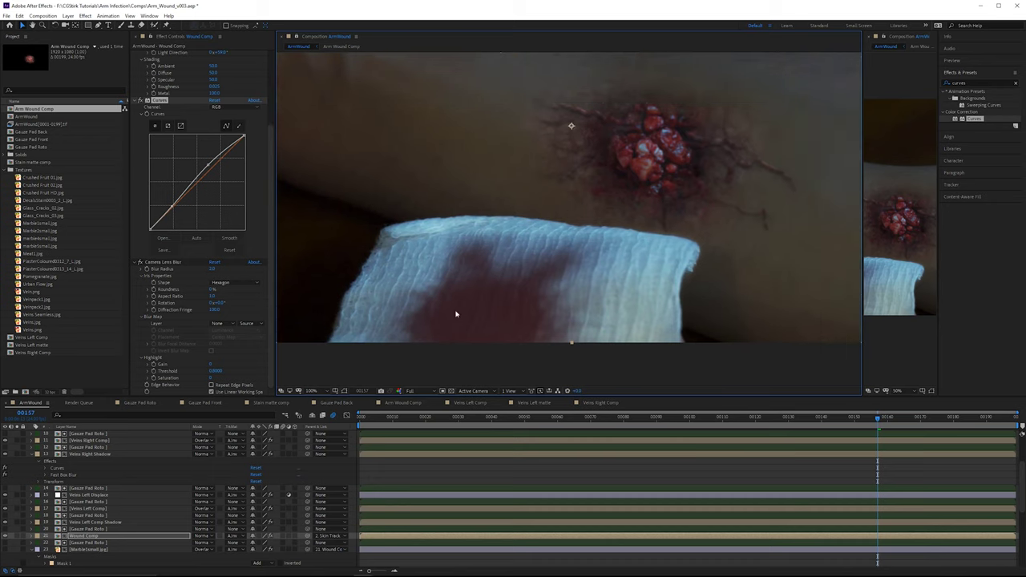
{"action": "scroll", "coordinate": [352, 473], "scroll_direction": "up", "scroll_amount": 3}
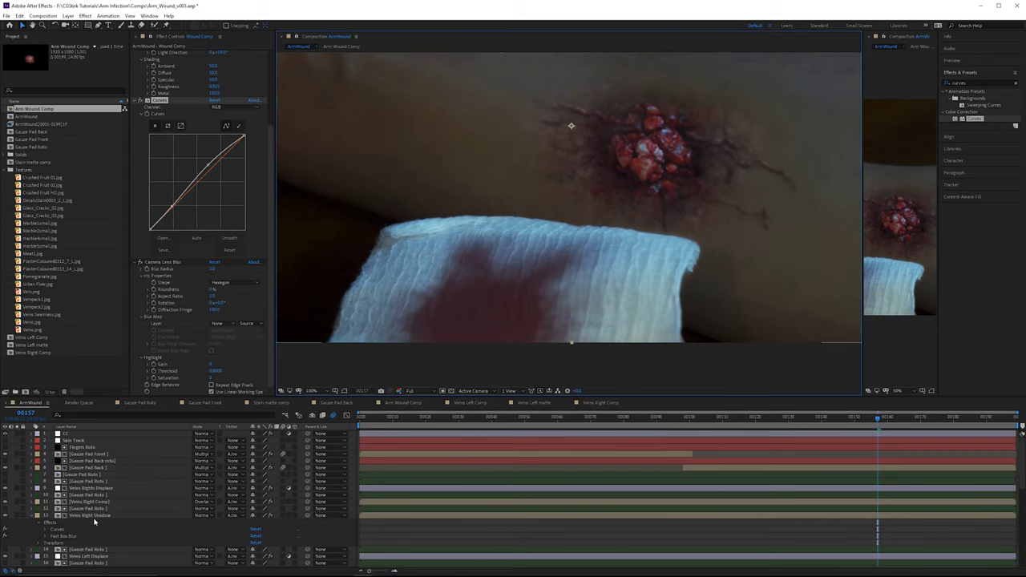
{"action": "double_click", "coordinate": [102, 470]}
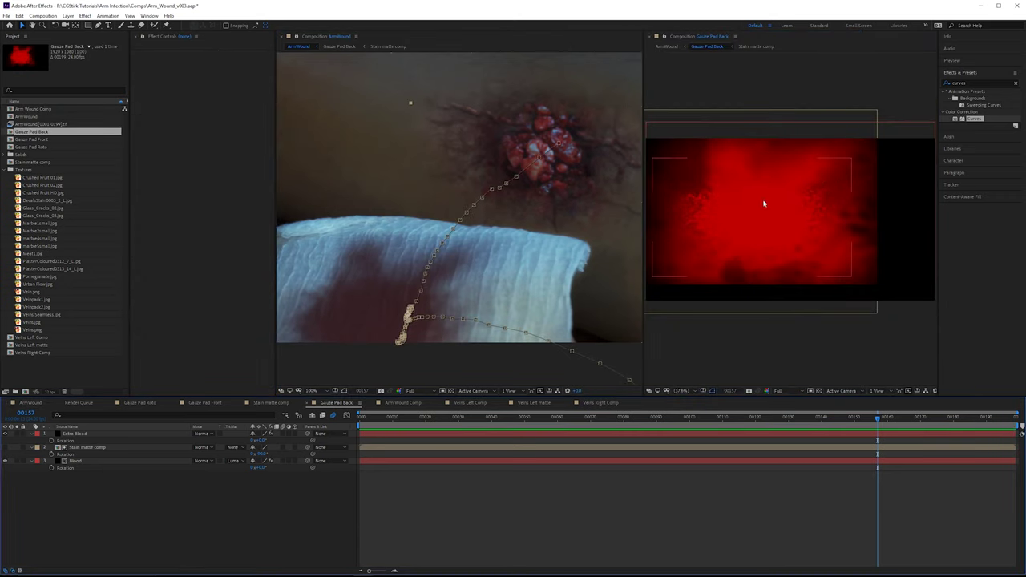
{"action": "scroll", "coordinate": [802, 198], "scroll_direction": "up", "scroll_amount": 2}
{"action": "scroll", "coordinate": [821, 214], "scroll_direction": "down", "scroll_amount": 1}
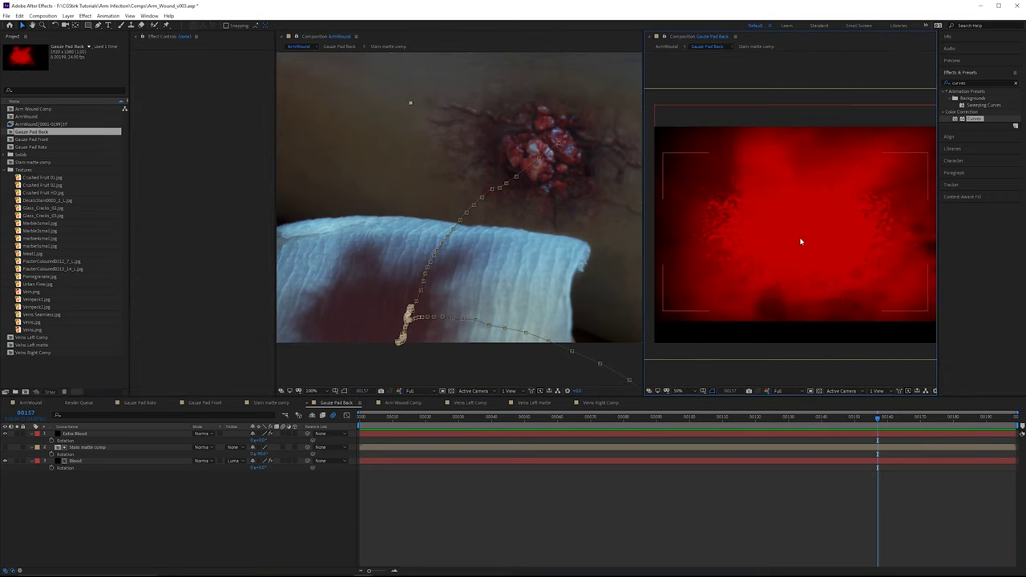
{"action": "left_click_drag", "start_coordinate": [44, 185], "coordinate": [107, 437]}
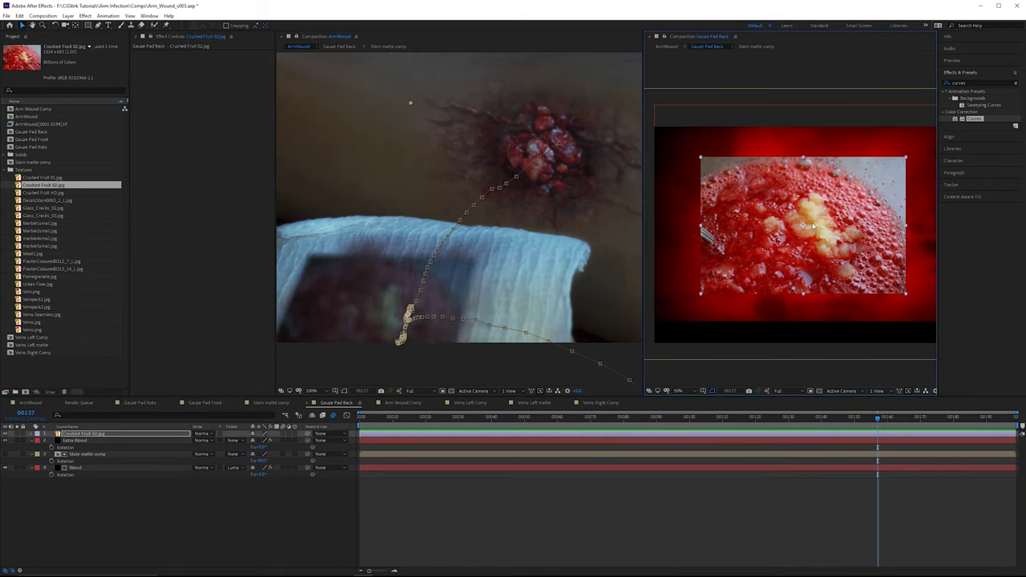
{"action": "left_click_drag", "start_coordinate": [846, 215], "coordinate": [815, 212]}
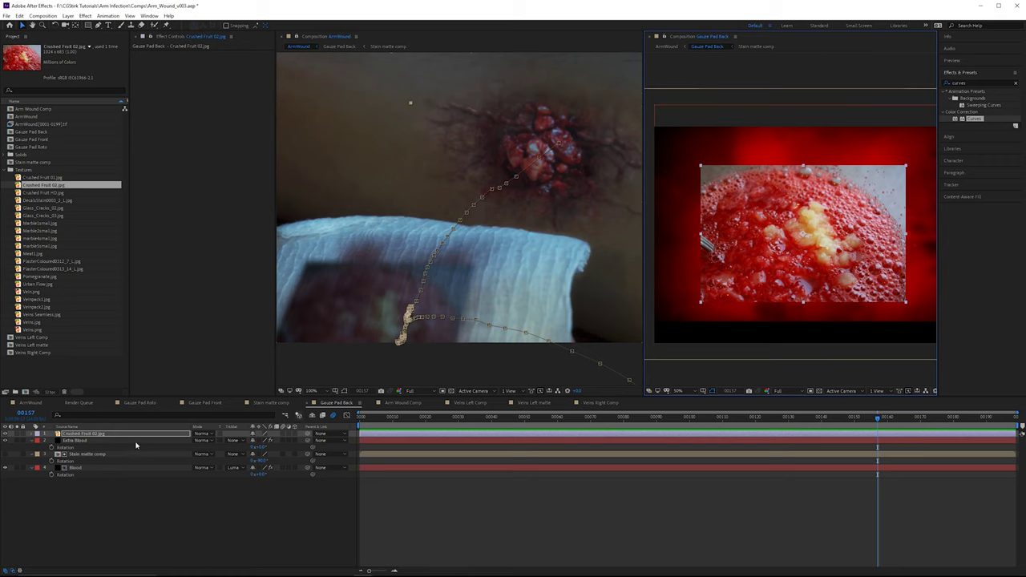
Step: Create a black solid named "matte" directly above the Crushed Fruit 02.jpg layer
{"action": "left_click", "coordinate": [68, 16]}
{"action": "mouse_move", "coordinate": [88, 22]}
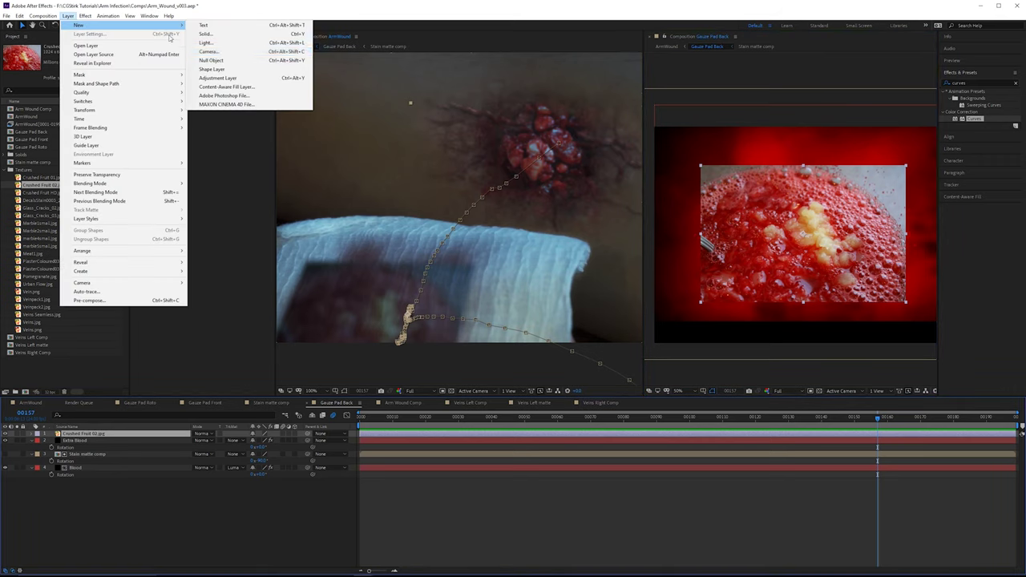
{"action": "left_click", "coordinate": [213, 38]}
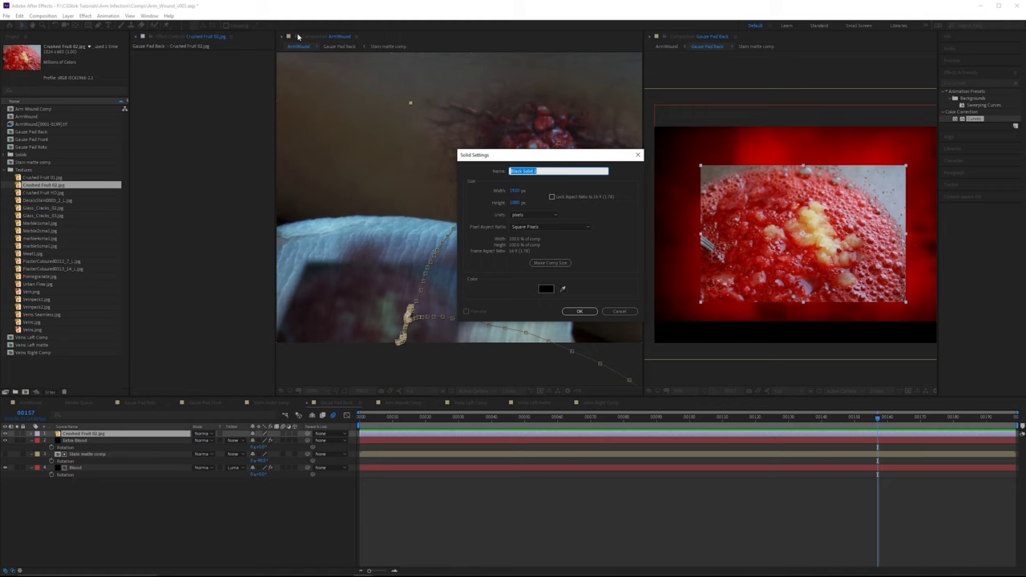
{"action": "type", "text": "matte"}
{"action": "key", "text": "Return"}
Step: Apply Fractal Noise to the matte solid and set its Fractal Type to Smeary
{"action": "left_click", "coordinate": [974, 73]}
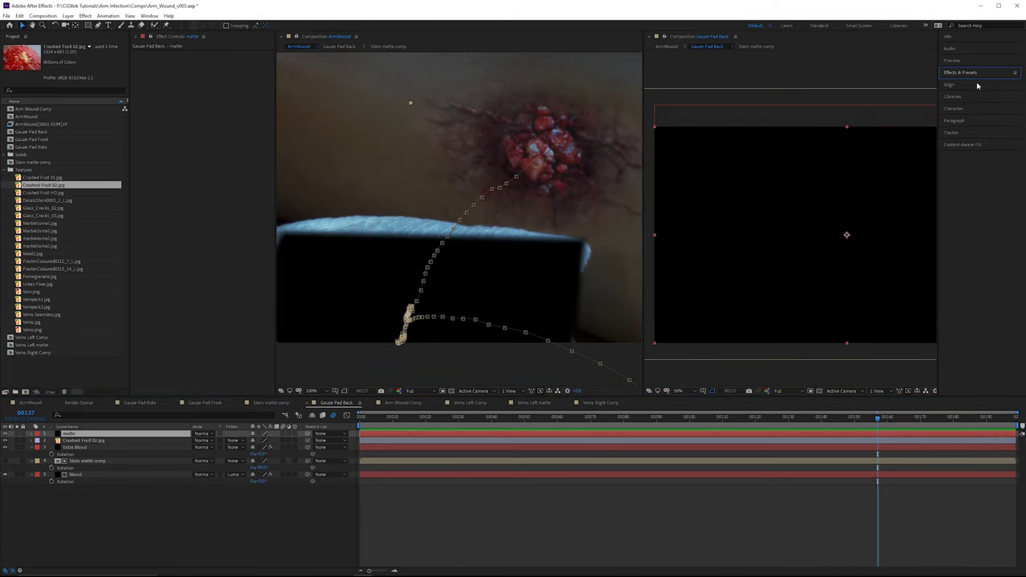
{"action": "left_click", "coordinate": [975, 82]}
{"action": "type", "text": "fractal"}
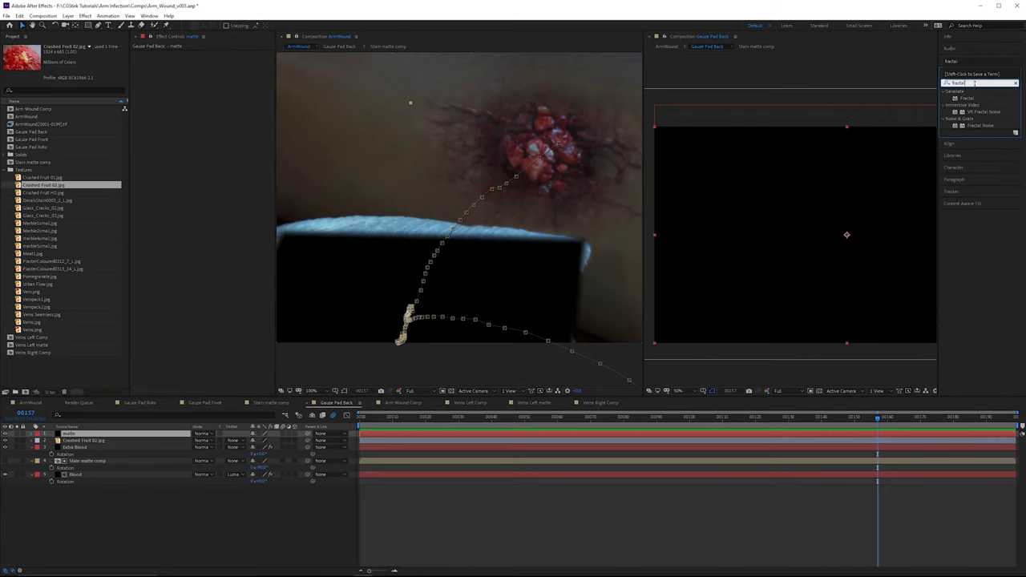
{"action": "double_click", "coordinate": [977, 129]}
{"action": "left_click", "coordinate": [233, 60]}
{"action": "left_click", "coordinate": [241, 163]}
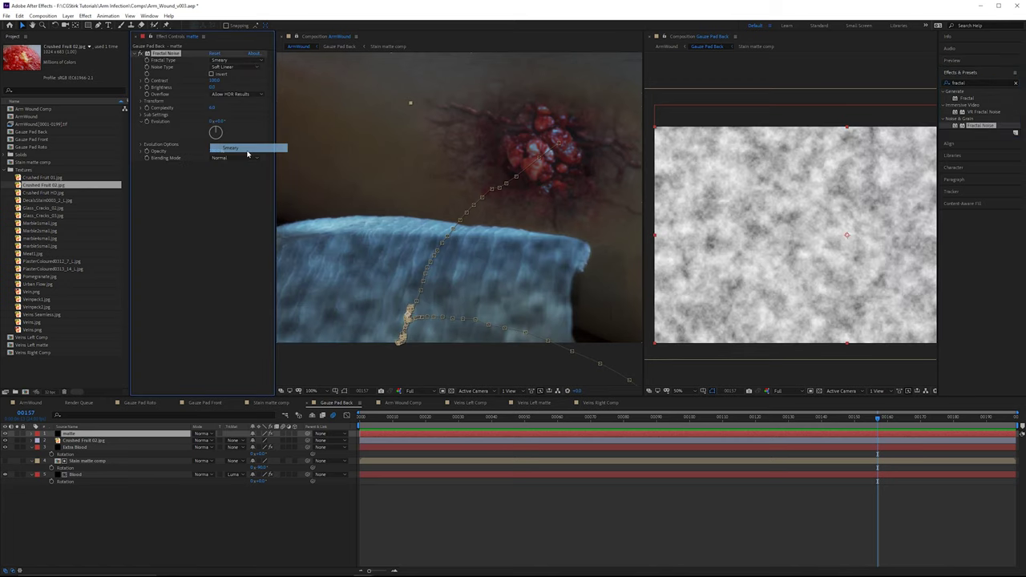
Step: Set the track matte of the Crushed Fruit 02.jpg layer to Luma Matte "matte" and check the blood on the gauze
{"action": "left_click", "coordinate": [231, 440]}
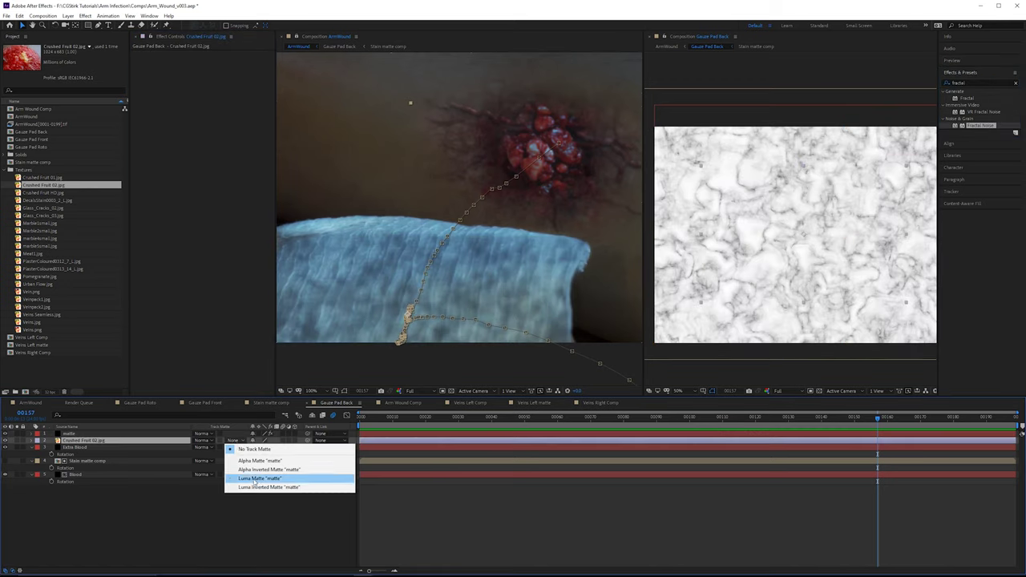
{"action": "left_click", "coordinate": [254, 484]}
{"action": "scroll", "coordinate": [309, 350], "scroll_direction": "down", "scroll_amount": 2}
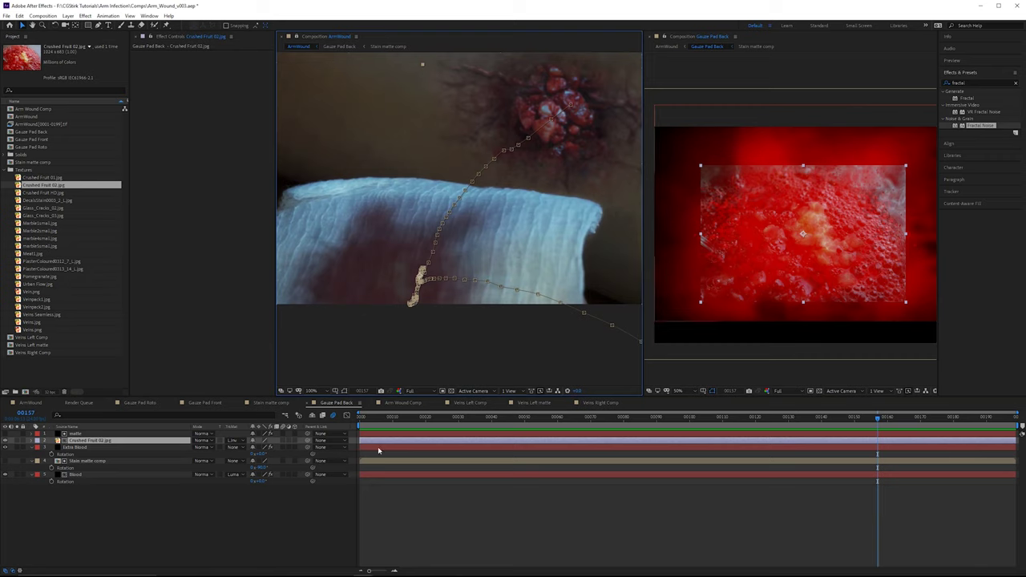
{"action": "left_click_drag", "start_coordinate": [469, 274], "coordinate": [490, 266]}
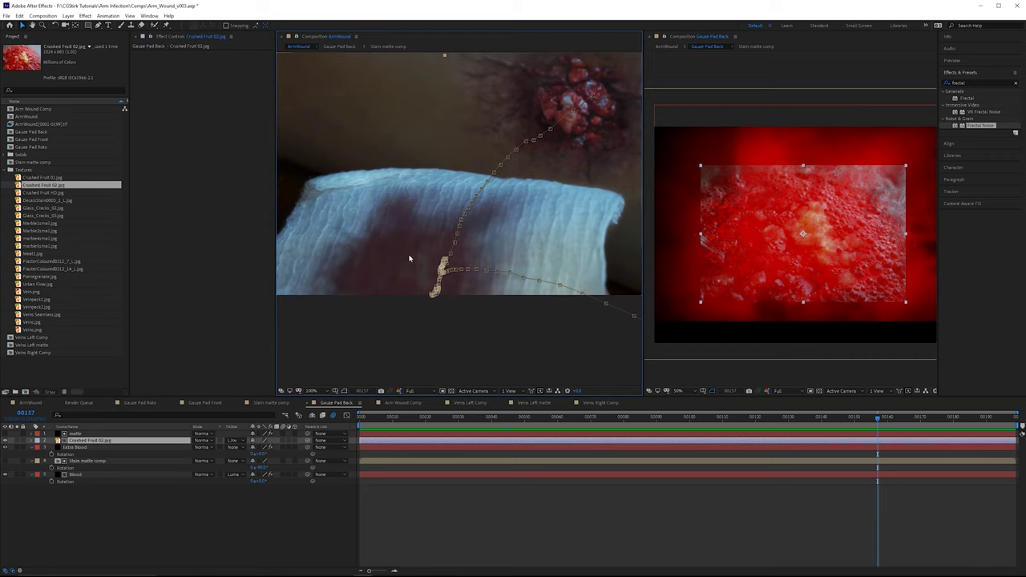
{"action": "left_click", "coordinate": [6, 440]}
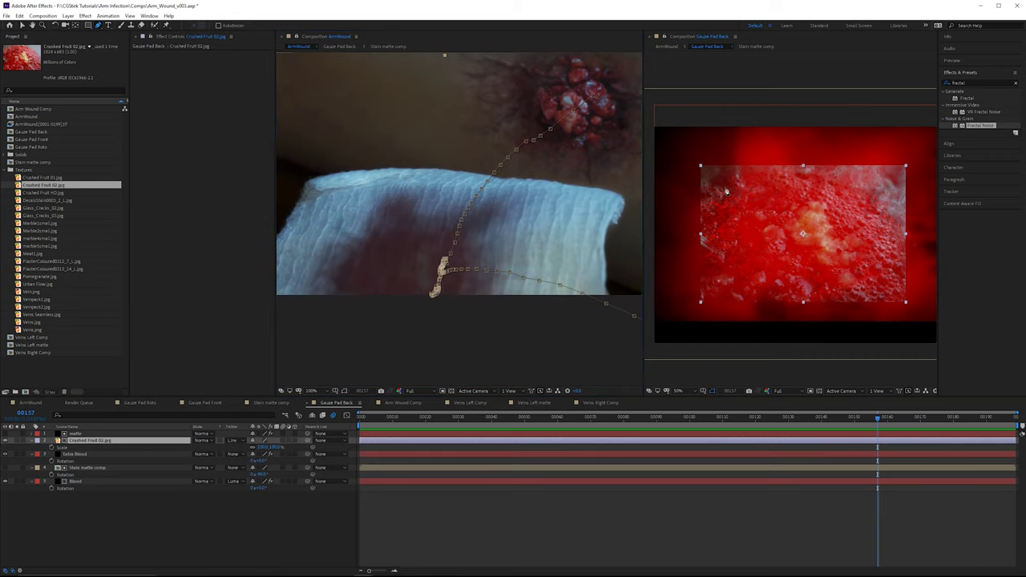
Step: Draw a closed, rounded mask with the Pen tool around the middle of the Crushed Fruit 02.jpg texture, excluding its rectangular edges
{"action": "left_click", "coordinate": [719, 208]}
{"action": "left_click", "coordinate": [748, 181]}
{"action": "left_click", "coordinate": [823, 175]}
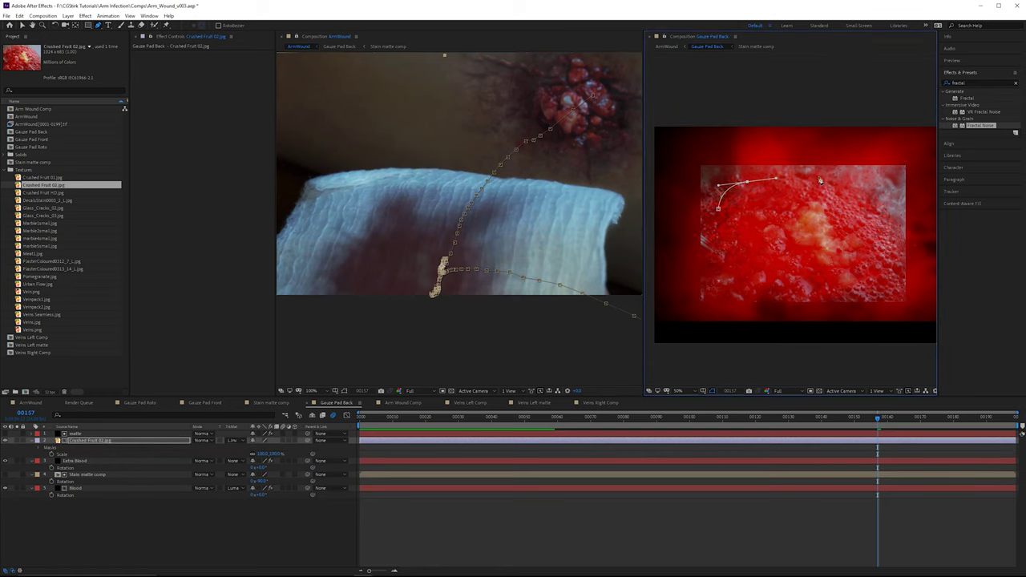
{"action": "left_click", "coordinate": [839, 182]}
{"action": "left_click_drag", "start_coordinate": [850, 189], "coordinate": [853, 192]}
{"action": "left_click_drag", "start_coordinate": [882, 247], "coordinate": [878, 269]}
{"action": "left_click_drag", "start_coordinate": [771, 274], "coordinate": [745, 251]}
{"action": "left_click", "coordinate": [719, 208]}
Step: Increase the Mask Feather of the Crushed Fruit 02.jpg mask to soften its edges, and nudge its upper point slightly
{"action": "key", "text": "f"}
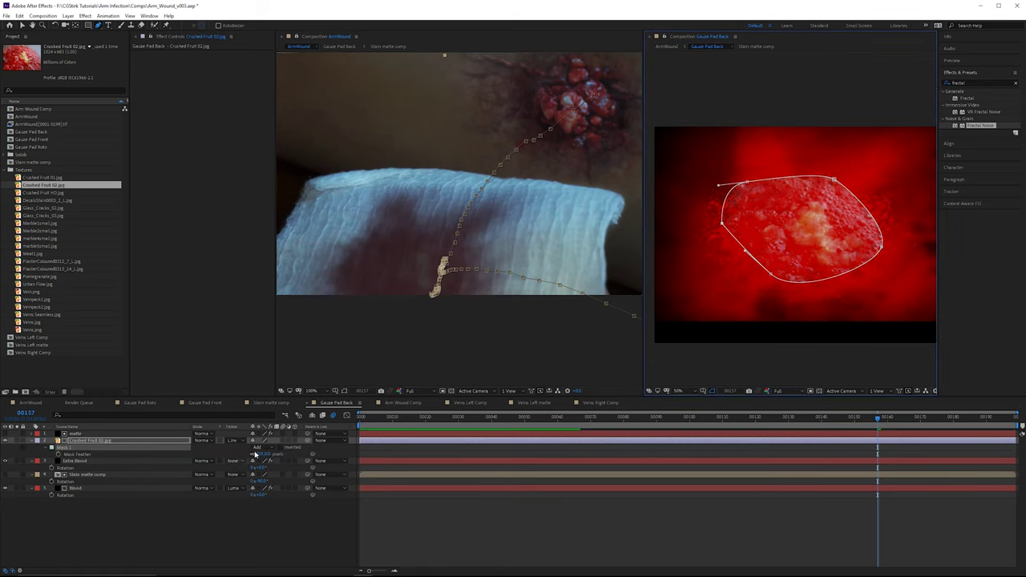
{"action": "left_click_drag", "start_coordinate": [255, 454], "coordinate": [292, 460]}
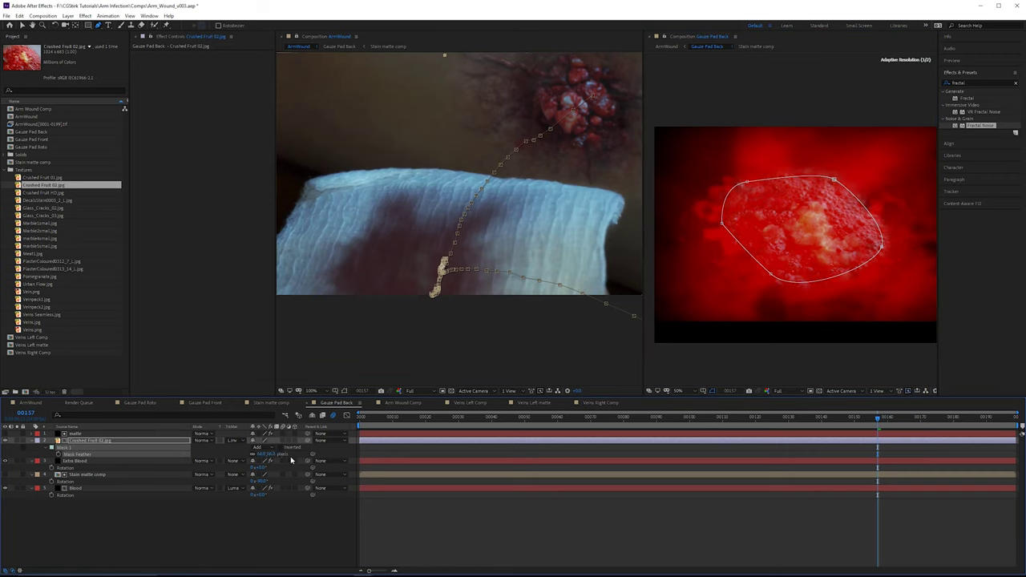
{"action": "left_click_drag", "start_coordinate": [834, 180], "coordinate": [837, 181]}
Step: Cycle through the blending modes of the Crushed Fruit 02.jpg layer and try Color Burn
{"action": "left_click", "coordinate": [165, 442]}
{"action": "key", "text": "shift+equal"}
{"action": "key", "text": "shift+equal"}
{"action": "key", "text": "shift+equal"}
{"action": "key", "text": "shift+equal"}
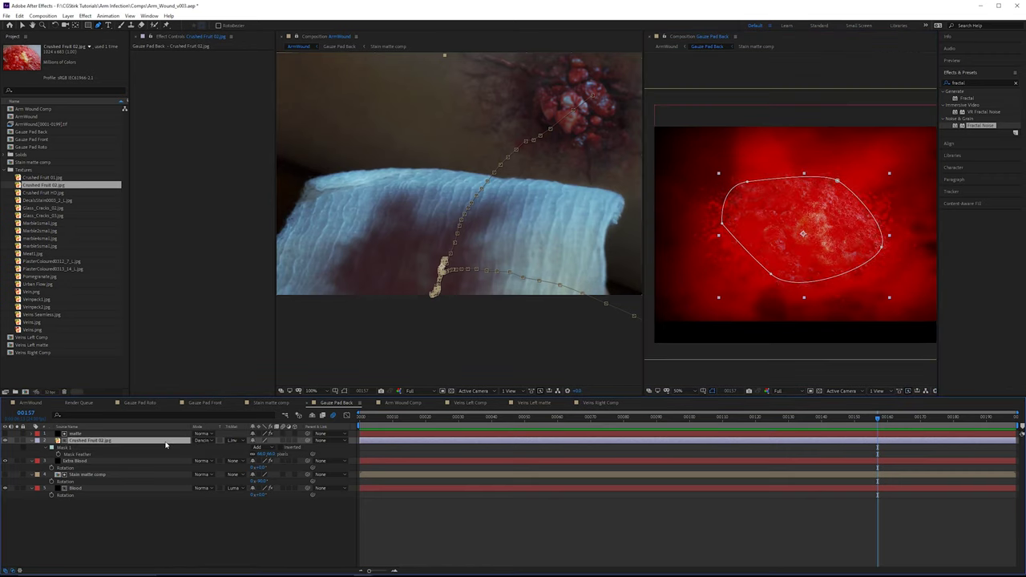
{"action": "key", "text": "shift+equal"}
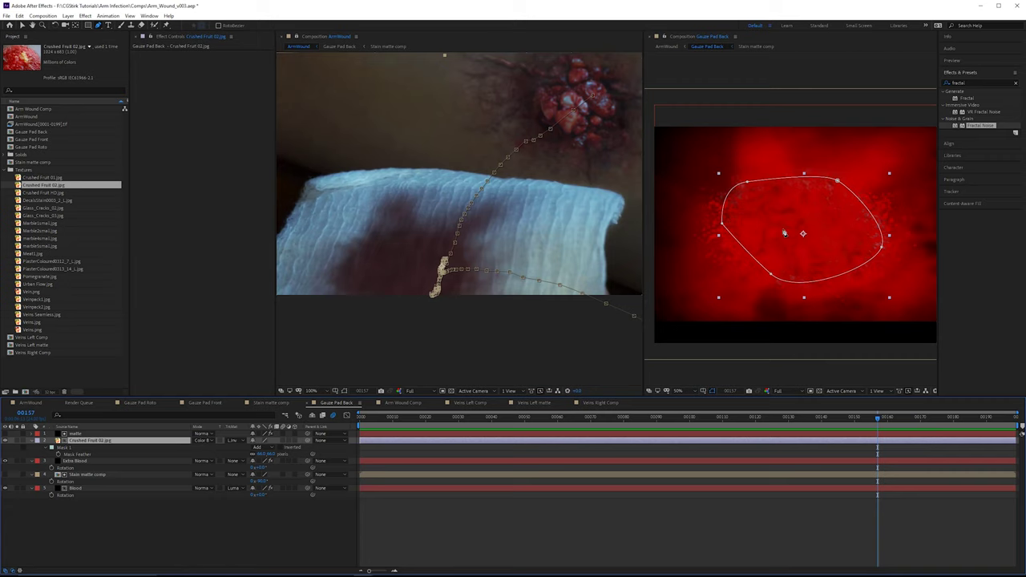
Step: Compare the blood texture in both compositions up close with the Crushed Fruit 02.jpg layer hidden and shown
{"action": "scroll", "coordinate": [784, 233], "scroll_direction": "up", "scroll_amount": 2}
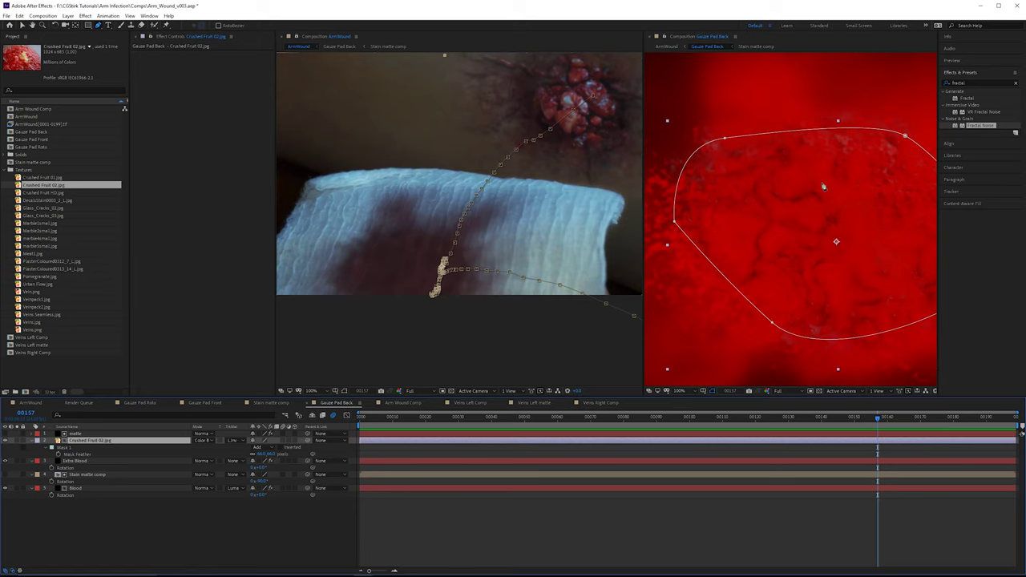
{"action": "scroll", "coordinate": [802, 199], "scroll_direction": "up", "scroll_amount": 2}
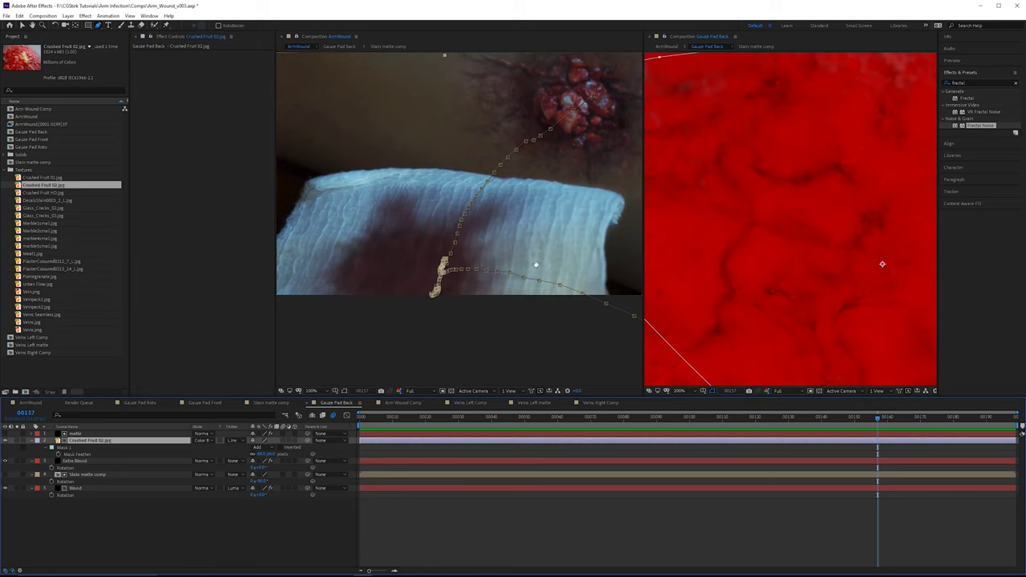
{"action": "scroll", "coordinate": [442, 241], "scroll_direction": "up", "scroll_amount": 2}
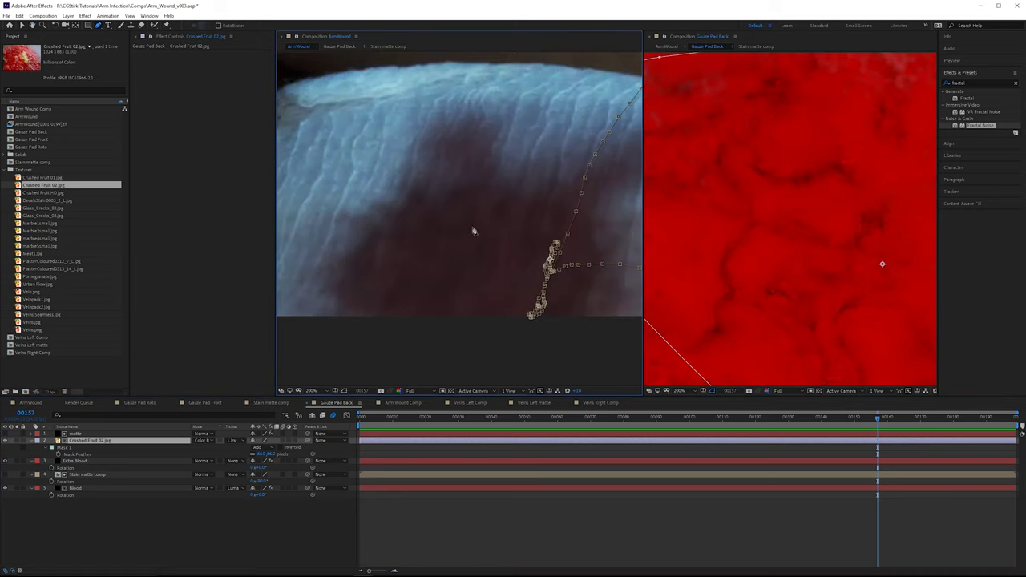
{"action": "left_click", "coordinate": [7, 447]}
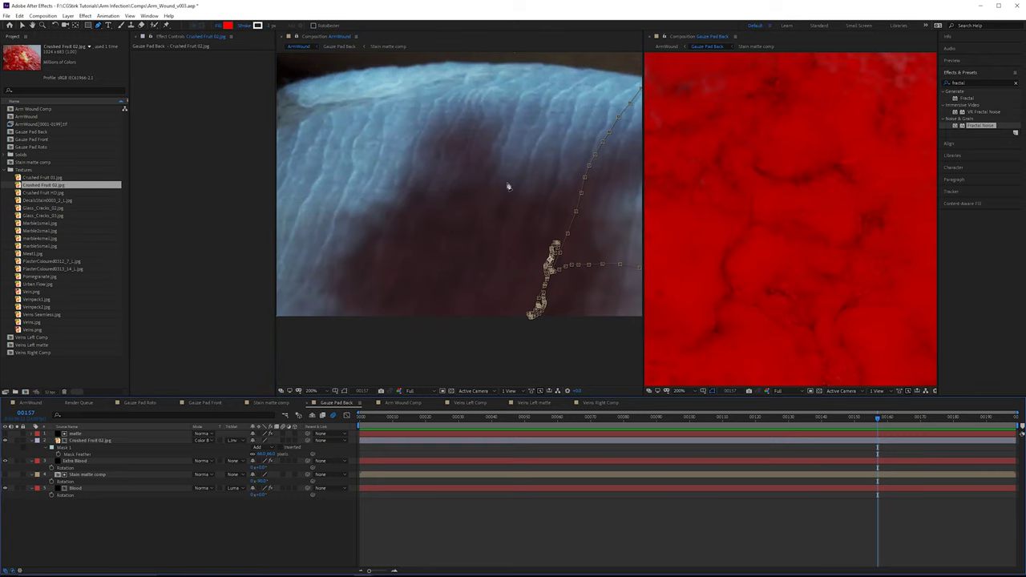
{"action": "left_click", "coordinate": [5, 441]}
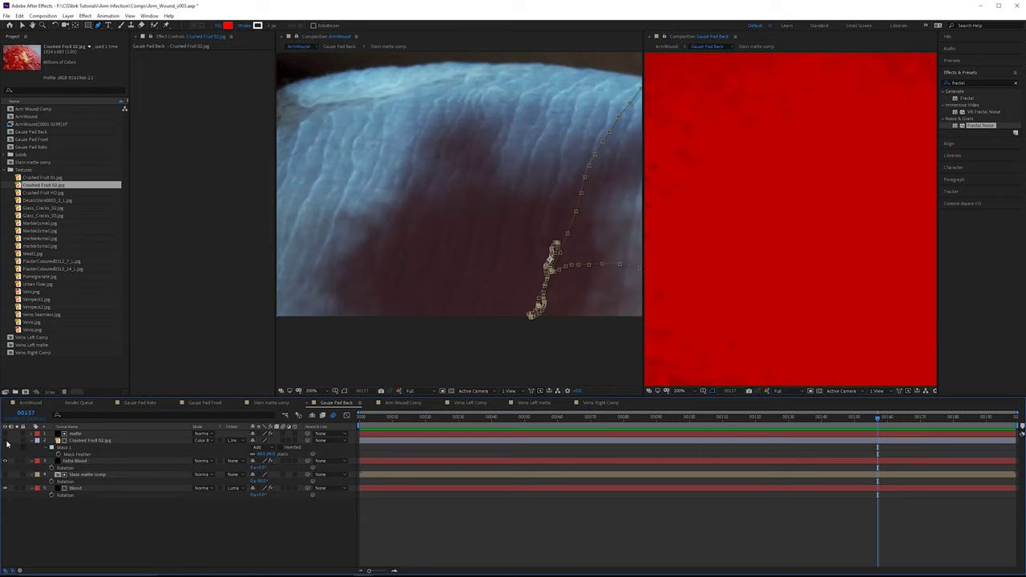
{"action": "left_click", "coordinate": [5, 441]}
{"action": "scroll", "coordinate": [500, 244], "scroll_direction": "down", "scroll_amount": 1}
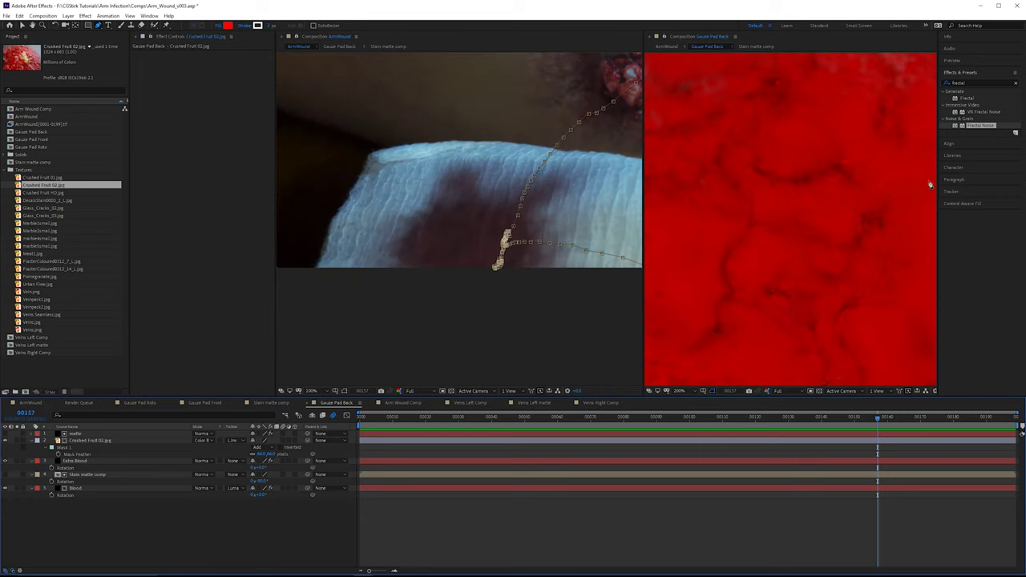
{"action": "scroll", "coordinate": [881, 170], "scroll_direction": "down", "scroll_amount": 2}
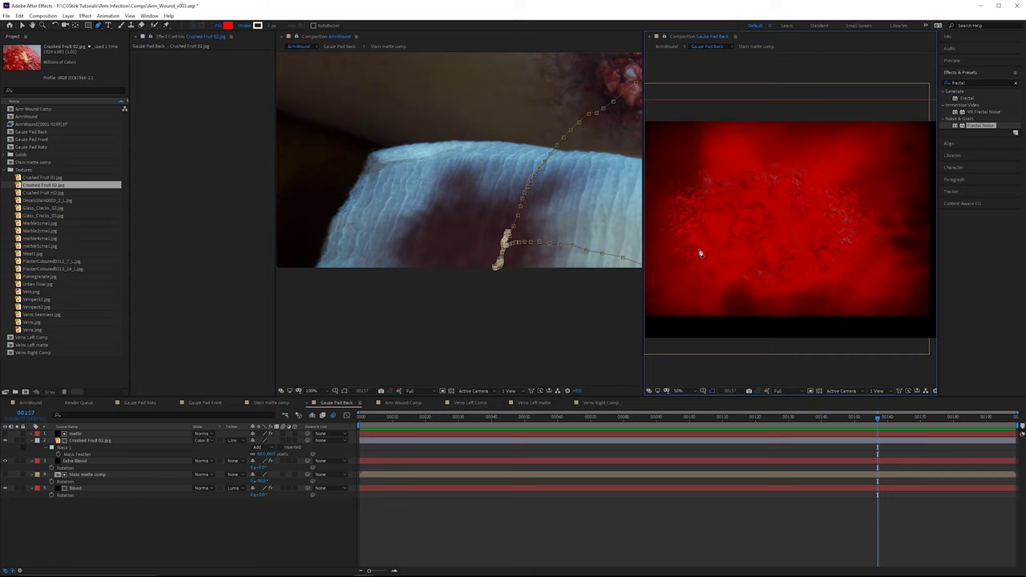
Step: Set the blending mode of the Crushed Fruit 02.jpg layer to Hard Light and inspect the texture
{"action": "left_click", "coordinate": [205, 440]}
{"action": "left_click", "coordinate": [233, 335]}
{"action": "scroll", "coordinate": [754, 208], "scroll_direction": "up", "scroll_amount": 1}
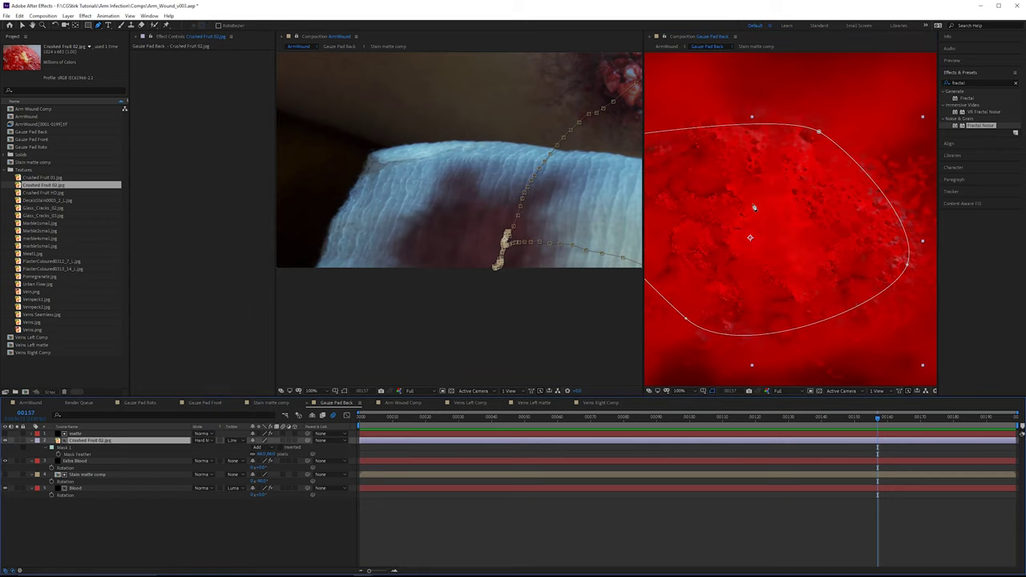
{"action": "scroll", "coordinate": [785, 225], "scroll_direction": "down", "scroll_amount": 1}
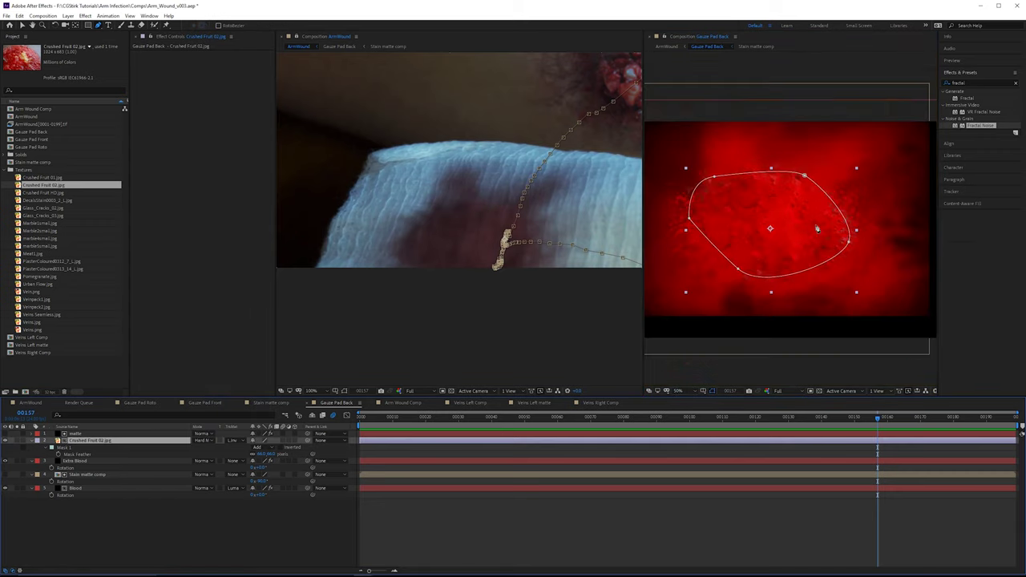
Step: Duplicate the matte and Crushed Fruit 02.jpg layers together and set the upper fruit copy's blending mode to Normal
{"action": "left_click", "coordinate": [79, 435], "text": "ctrl"}
{"action": "key", "text": "ctrl+d"}
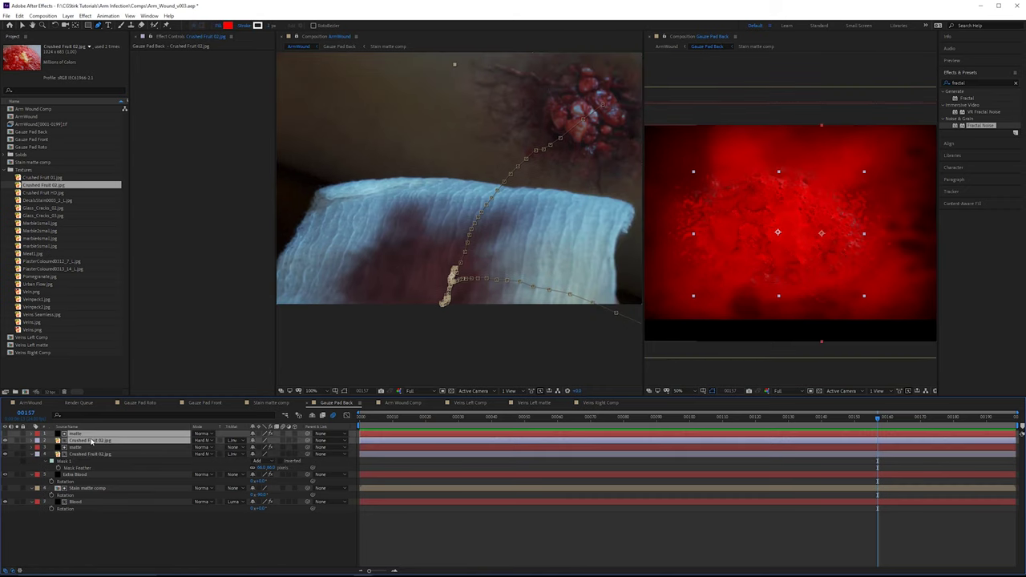
{"action": "left_click", "coordinate": [150, 546]}
{"action": "left_click", "coordinate": [128, 440]}
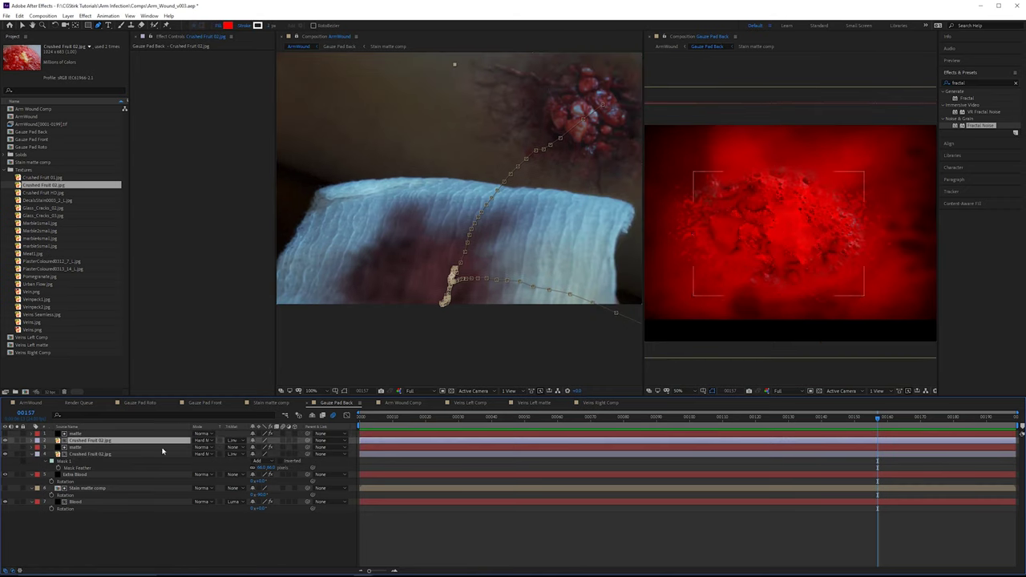
{"action": "left_click", "coordinate": [204, 440]}
{"action": "left_click", "coordinate": [231, 87]}
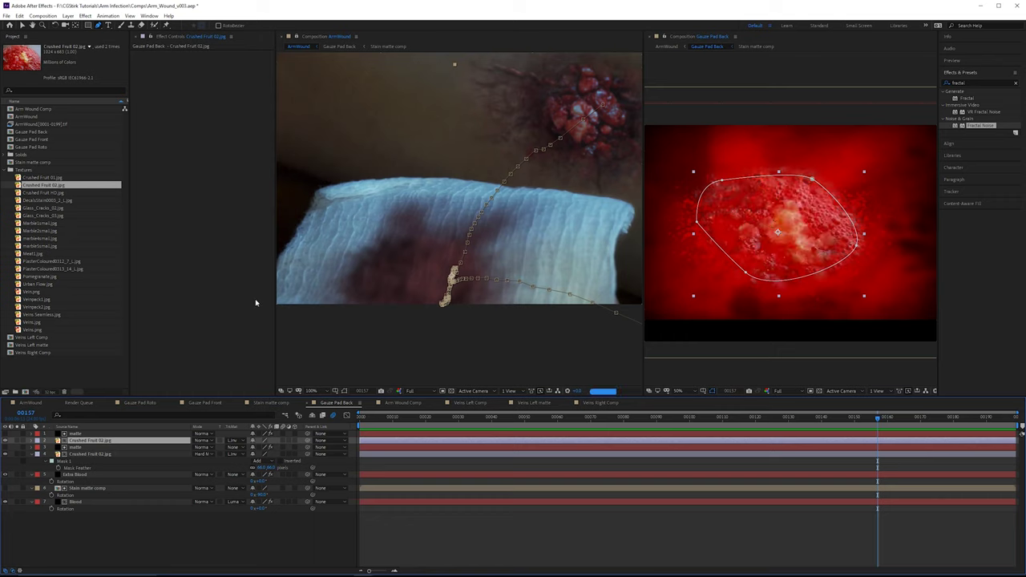
Step: Reshape the upper Crushed Fruit 02.jpg copy's mask into a smaller oval around the pale centre, removing its surplus points
{"action": "left_click_drag", "start_coordinate": [698, 223], "coordinate": [770, 262]}
{"action": "left_click", "coordinate": [763, 254], "text": "ctrl"}
{"action": "left_click", "coordinate": [720, 181], "text": "ctrl"}
{"action": "left_click_drag", "start_coordinate": [812, 178], "coordinate": [794, 198]}
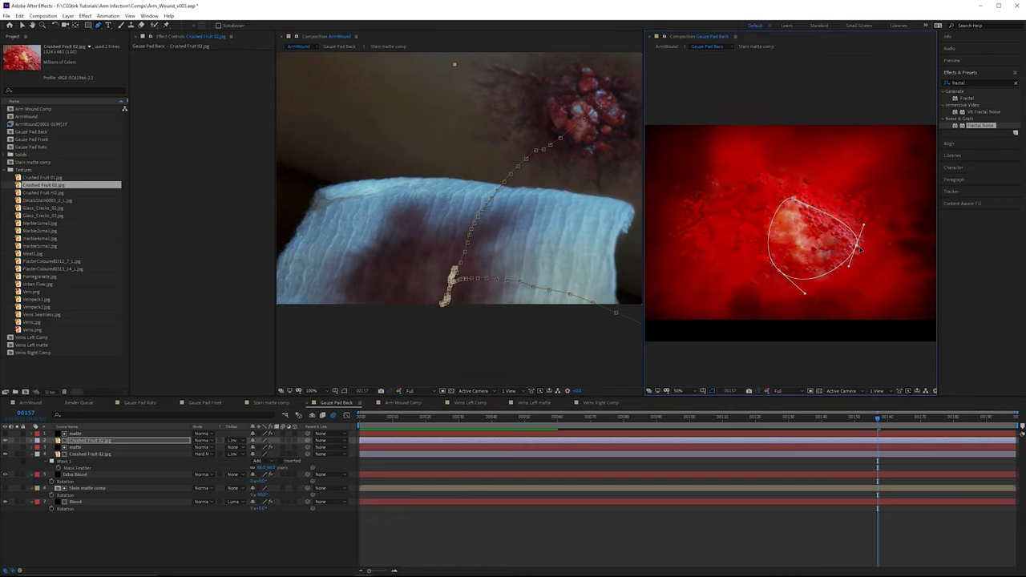
{"action": "left_click", "coordinate": [857, 246], "text": "ctrl"}
{"action": "left_click_drag", "start_coordinate": [778, 270], "coordinate": [718, 236]}
{"action": "left_click_drag", "start_coordinate": [807, 206], "coordinate": [784, 182]}
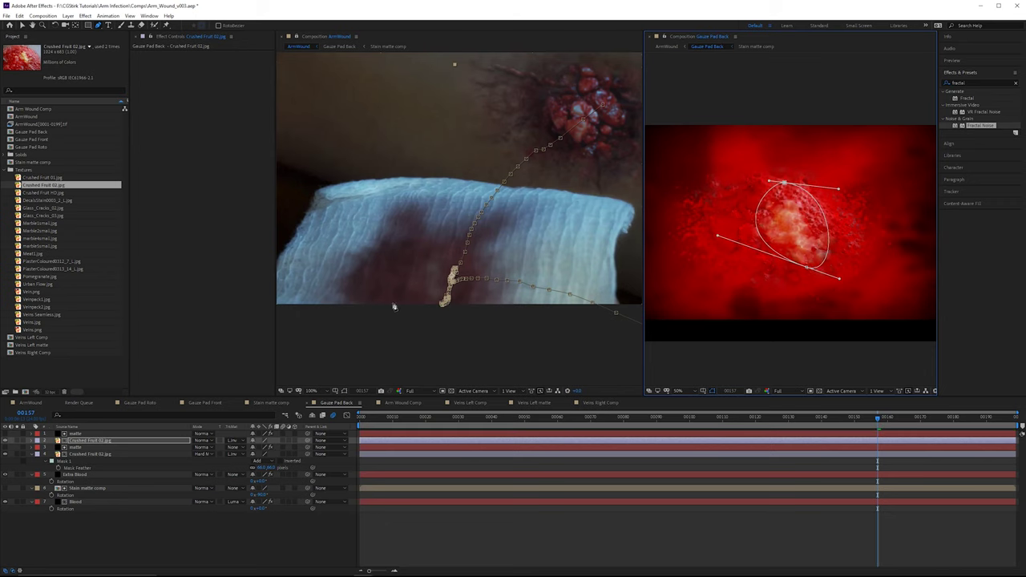
Step: Reduce the opacity of the lower Crushed Fruit 02.jpg layer
{"action": "left_click", "coordinate": [109, 453]}
{"action": "key", "text": "t"}
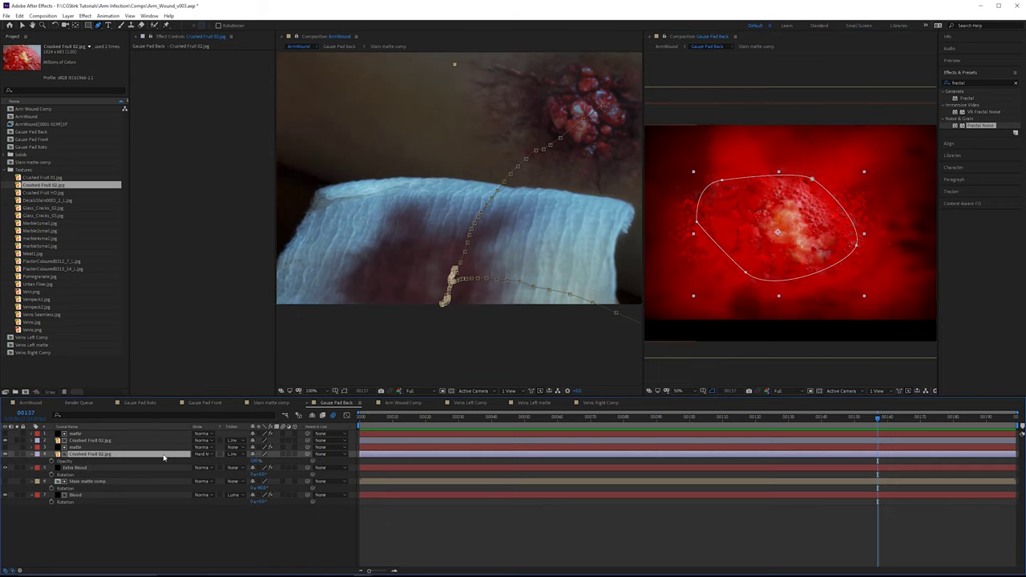
{"action": "left_click_drag", "start_coordinate": [255, 462], "coordinate": [234, 461]}
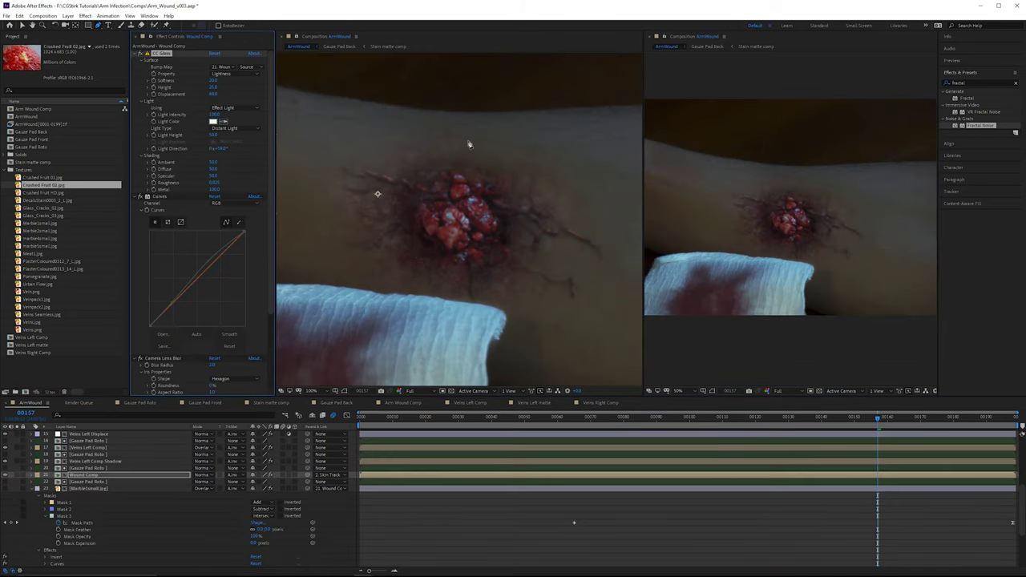
Step: Try different CC Glass Displacement values on the Wound Comp layer in the ArmWound composition, including 12
{"action": "key", "text": "h"}
{"action": "left_click_drag", "start_coordinate": [460, 169], "coordinate": [468, 160]}
{"action": "key", "text": "v"}
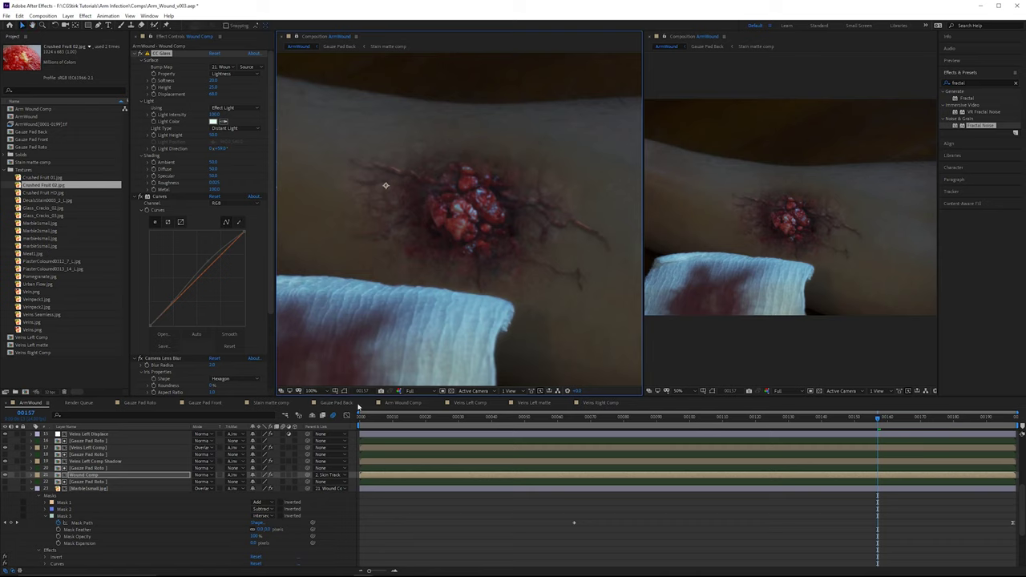
{"action": "left_click", "coordinate": [90, 476]}
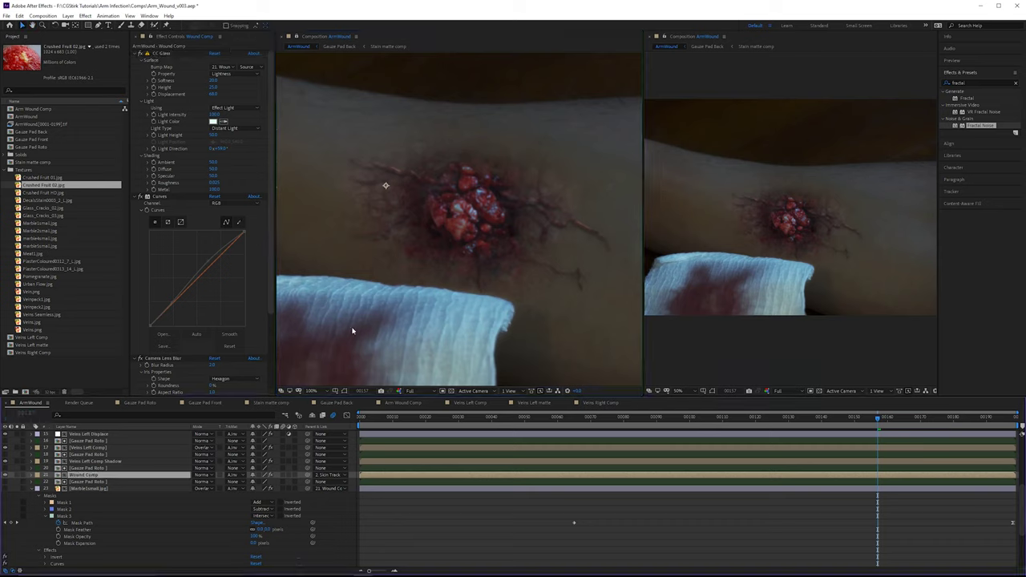
{"action": "left_click", "coordinate": [208, 92]}
{"action": "type", "text": "12"}
{"action": "key", "text": "Return"}
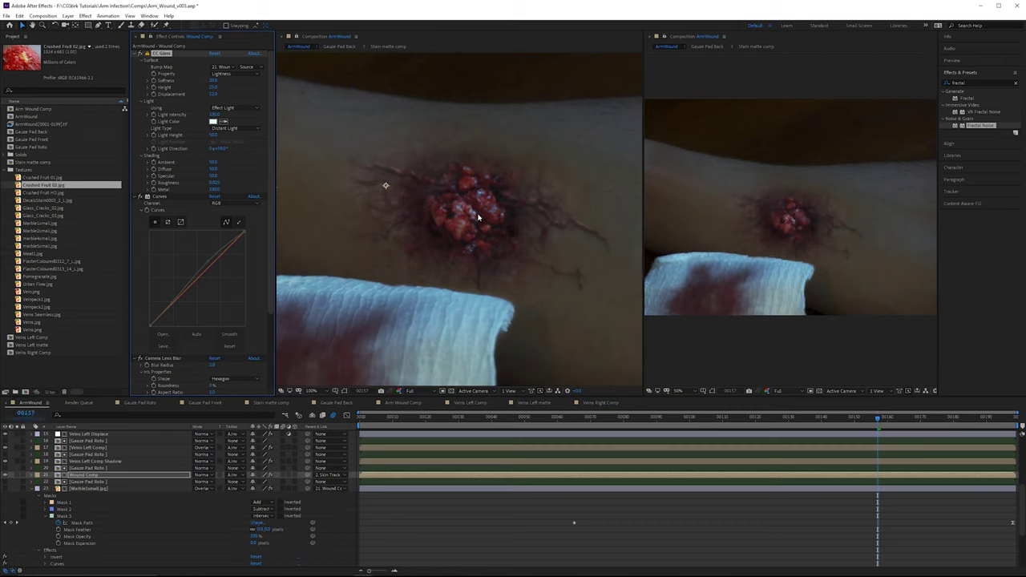
{"action": "key", "text": "period"}
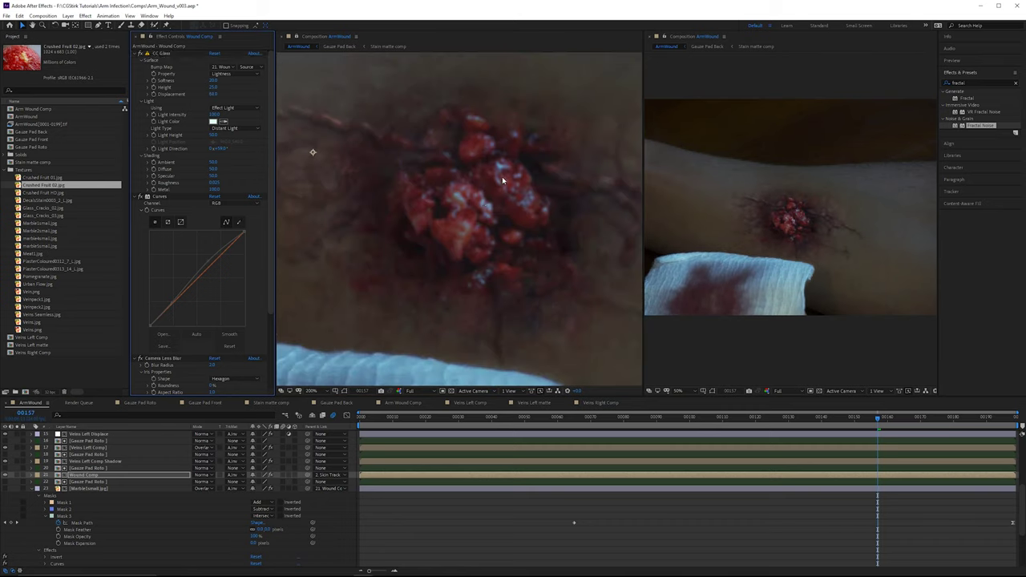
{"action": "left_click_drag", "start_coordinate": [213, 93], "coordinate": [245, 93]}
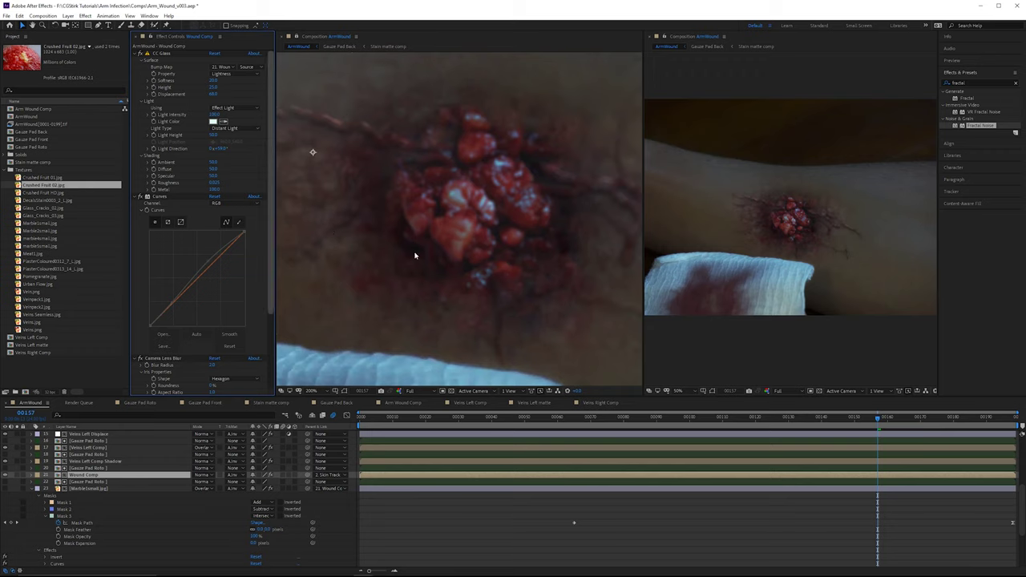
Step: Keyframe the CC Glass Displacement of the Wound Comp layer at frame 90, raise it to 120 at frame 110, and reveal its keyframes
{"action": "left_click_drag", "start_coordinate": [578, 419], "coordinate": [657, 418]}
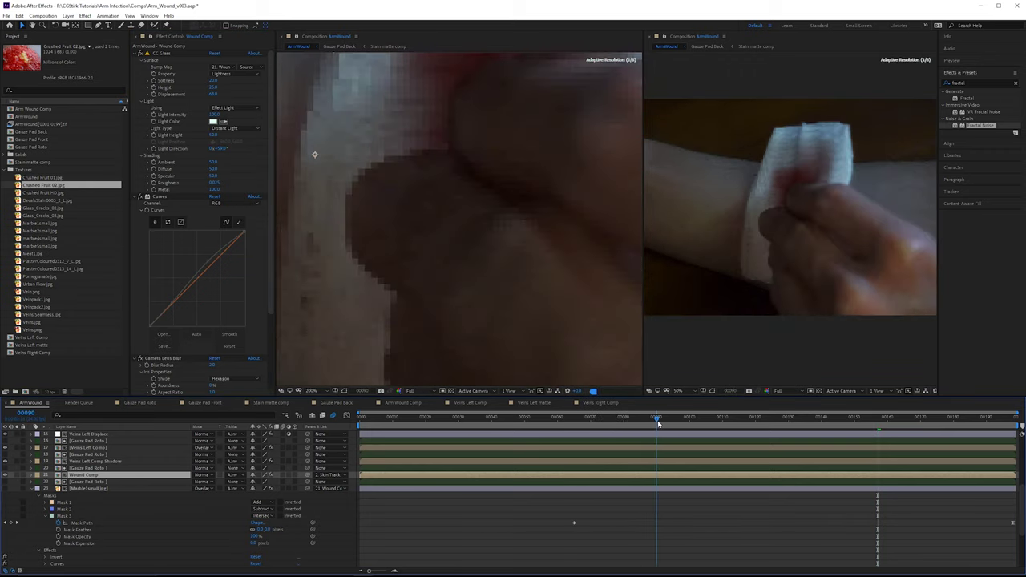
{"action": "left_click", "coordinate": [723, 418]}
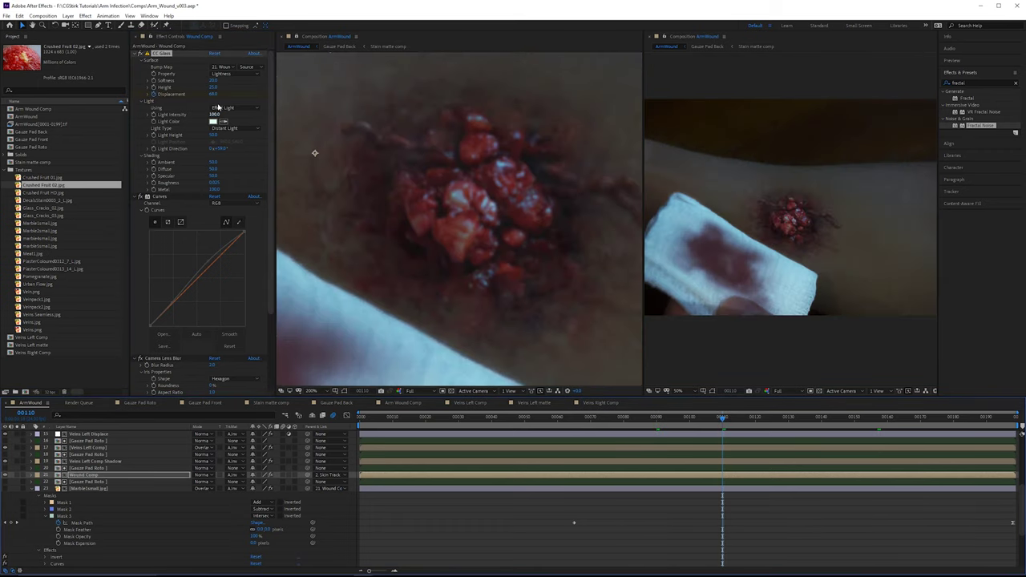
{"action": "left_click", "coordinate": [213, 94]}
{"action": "type", "text": "100"}
{"action": "key", "text": "Return"}
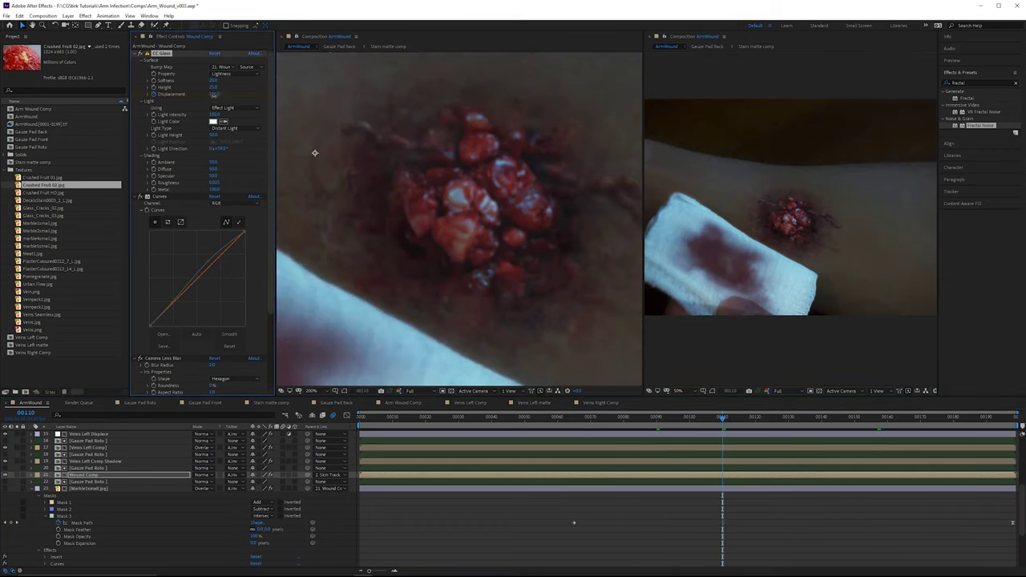
{"action": "key", "text": "Return"}
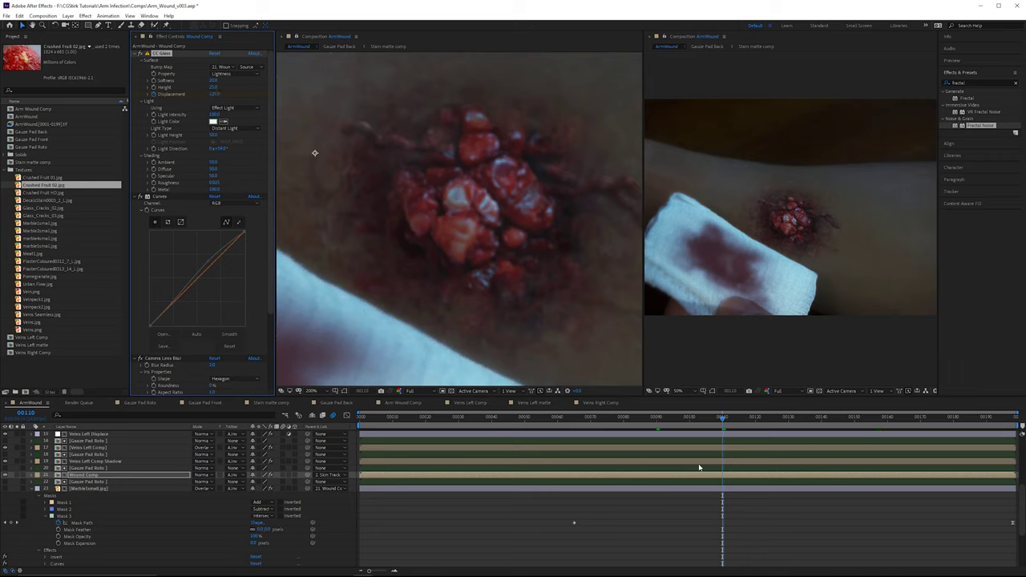
{"action": "key", "text": "u"}
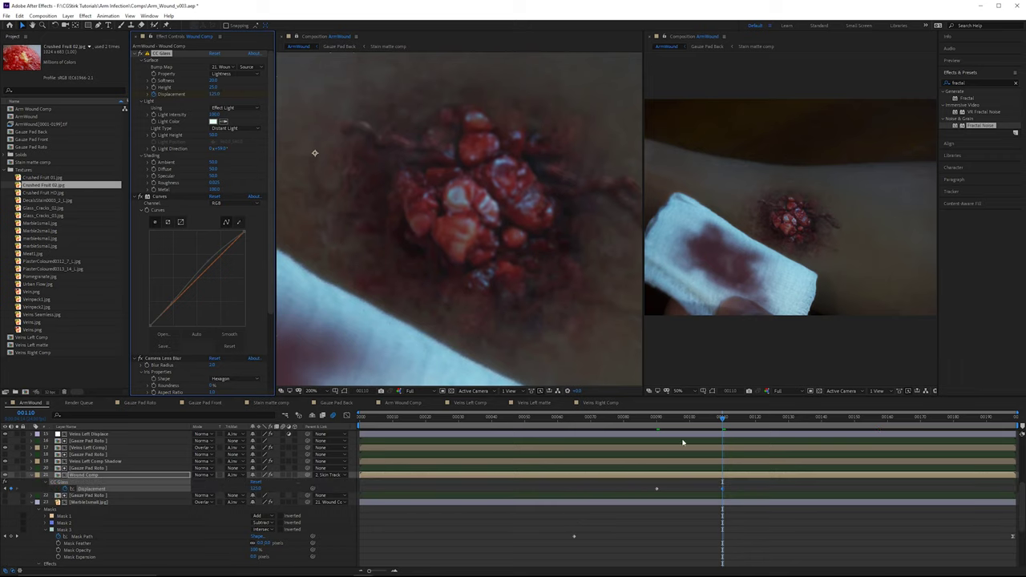
Step: Keyframe the Wound Comp's CC Glass Displacement at 70 on frame 130, and paste copies of the Displacement keyframes starting at frame 150
{"action": "left_click", "coordinate": [789, 419]}
{"action": "left_click", "coordinate": [214, 94]}
{"action": "type", "text": "70"}
{"action": "left_click_drag", "start_coordinate": [755, 485], "coordinate": [647, 493]}
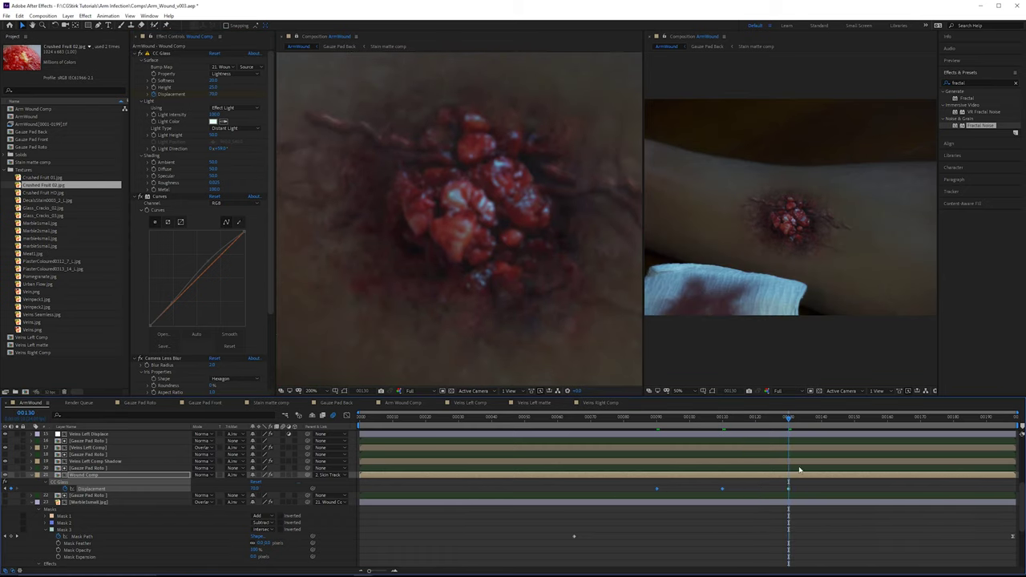
{"action": "left_click", "coordinate": [855, 418]}
{"action": "key", "text": "ctrl+v"}
{"action": "left_click_drag", "start_coordinate": [960, 419], "coordinate": [971, 421]}
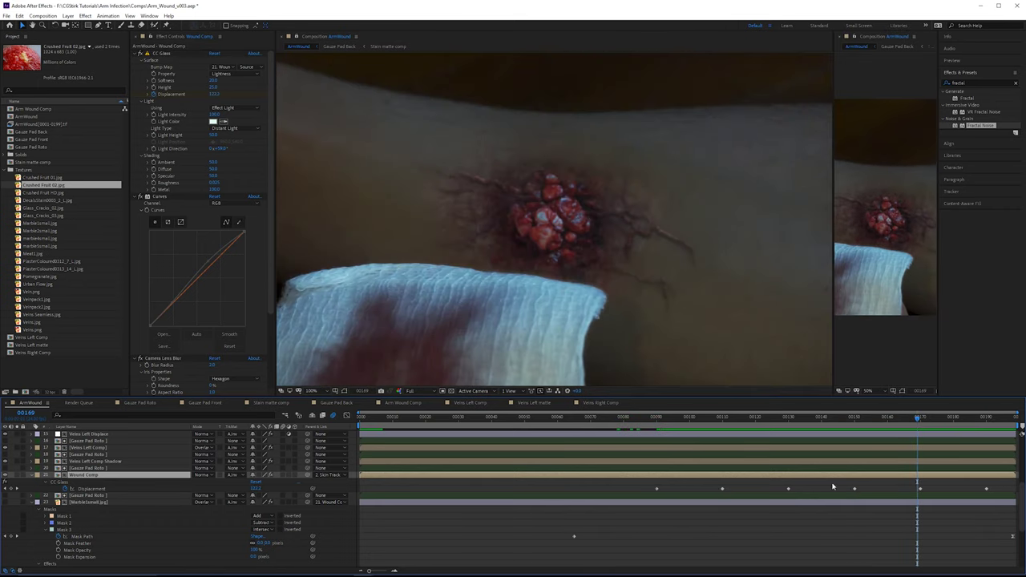
Step: Apply Easy Ease to all the Displacement keyframes of the Wound Comp layer and preview the pulsing from around frame 90
{"action": "left_click_drag", "start_coordinate": [1013, 484], "coordinate": [646, 500]}
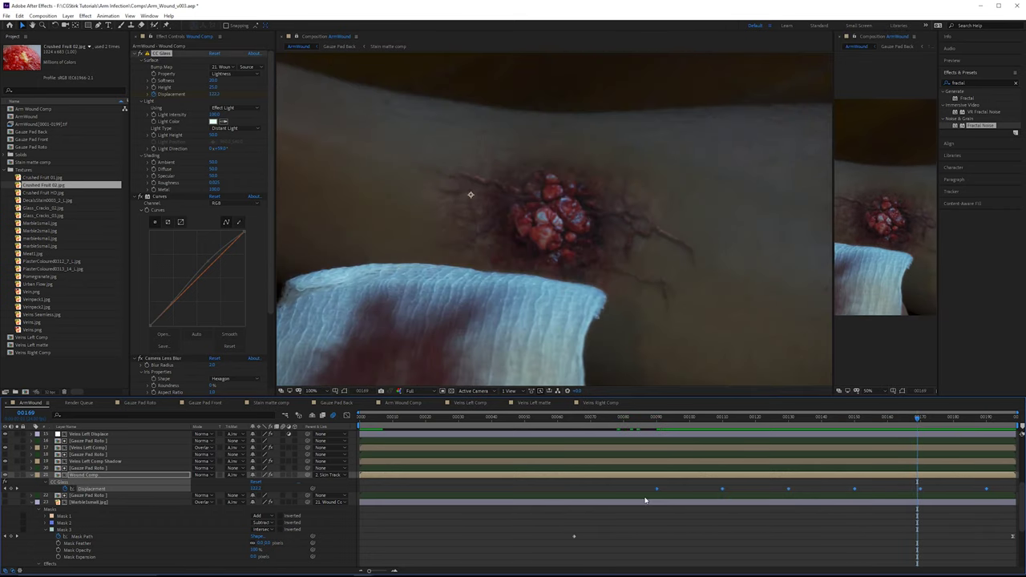
{"action": "left_click", "coordinate": [705, 482]}
{"action": "left_click_drag", "start_coordinate": [781, 420], "coordinate": [671, 422]}
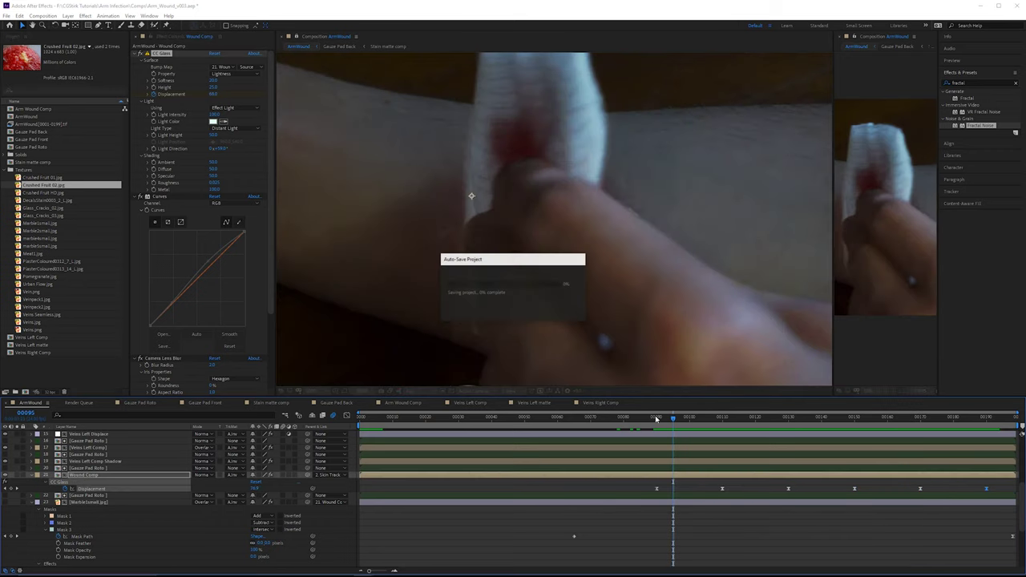
{"action": "key", "text": "space"}
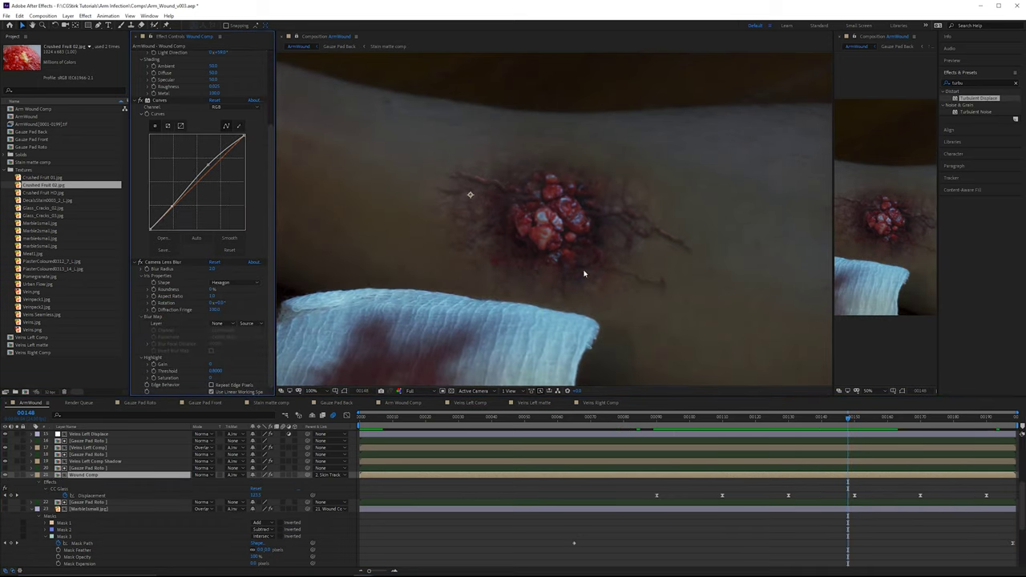
Step: Open the Wound Comp layer's source composition and apply Turbulent Displace to the Crushed Fruit HD.jpg layer
{"action": "scroll", "coordinate": [572, 200], "scroll_direction": "up", "scroll_amount": 1}
{"action": "scroll", "coordinate": [529, 216], "scroll_direction": "down", "scroll_amount": 1}
{"action": "double_click", "coordinate": [98, 475]}
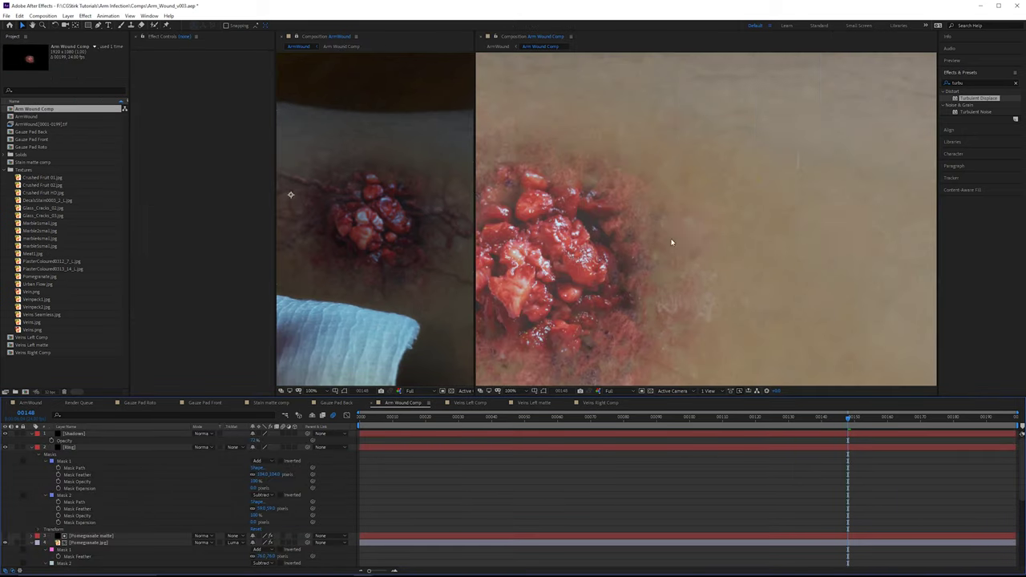
{"action": "scroll", "coordinate": [672, 242], "scroll_direction": "down", "scroll_amount": 1}
{"action": "left_click_drag", "start_coordinate": [741, 237], "coordinate": [901, 219]}
{"action": "scroll", "coordinate": [836, 226], "scroll_direction": "up", "scroll_amount": 1}
{"action": "left_click_drag", "start_coordinate": [838, 224], "coordinate": [642, 220]}
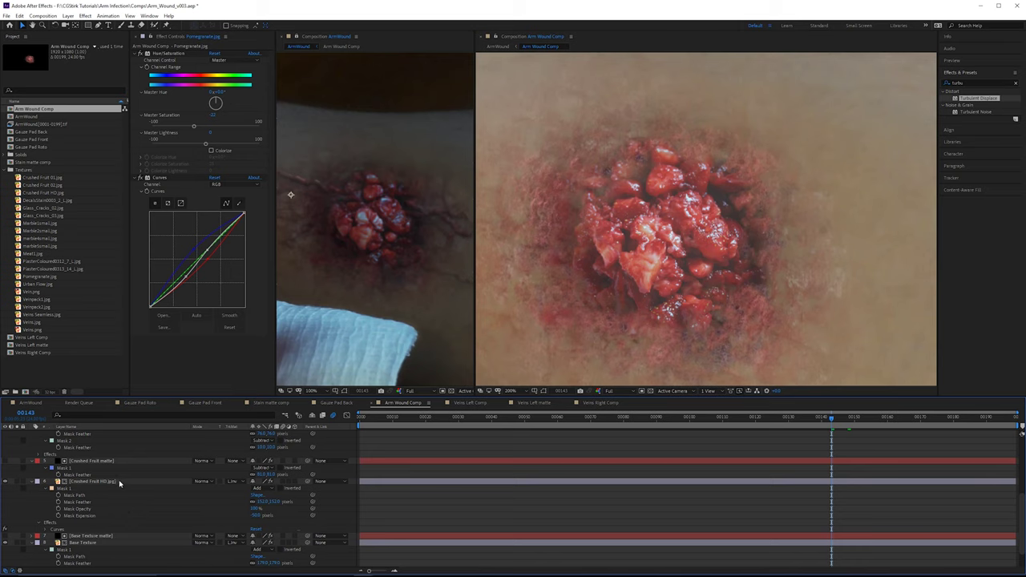
{"action": "left_click", "coordinate": [119, 481]}
{"action": "left_click_drag", "start_coordinate": [930, 106], "coordinate": [194, 225]}
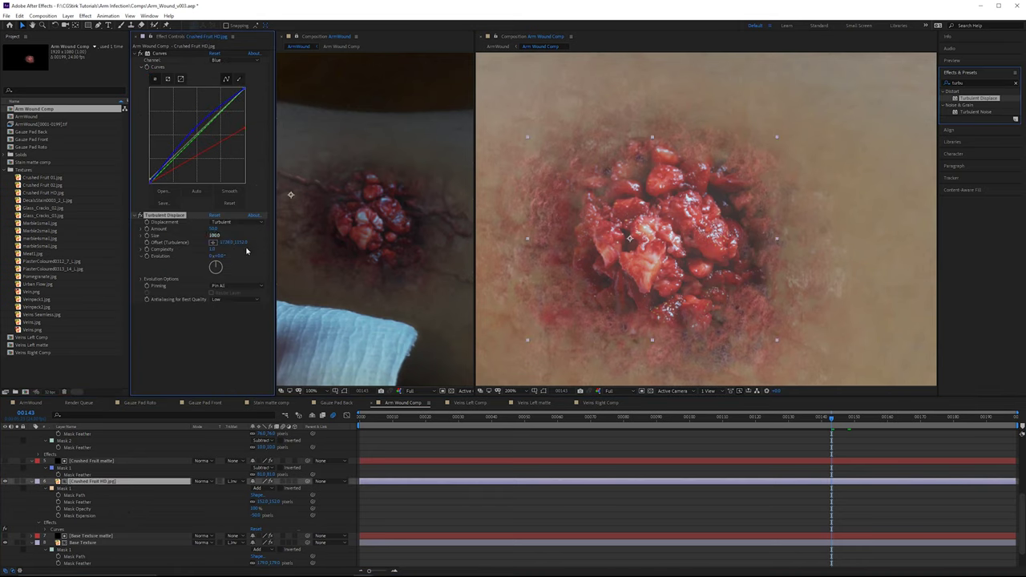
Step: Drive the Turbulent Displace Evolution with the expression time * 100 and set its Size to 50
{"action": "left_click", "coordinate": [147, 256], "text": "alt"}
{"action": "type", "text": "time * 100"}
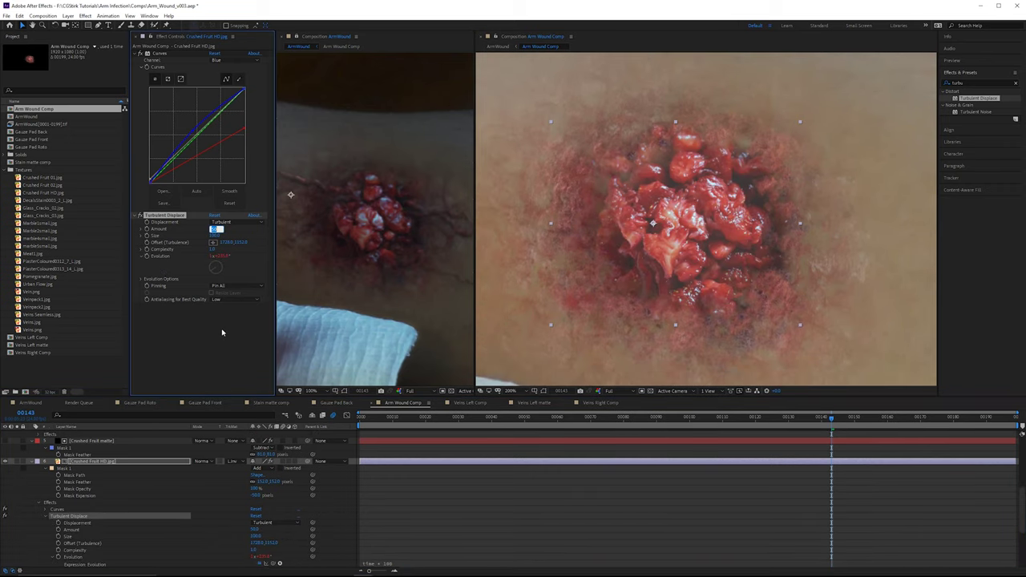
{"action": "left_click", "coordinate": [215, 235]}
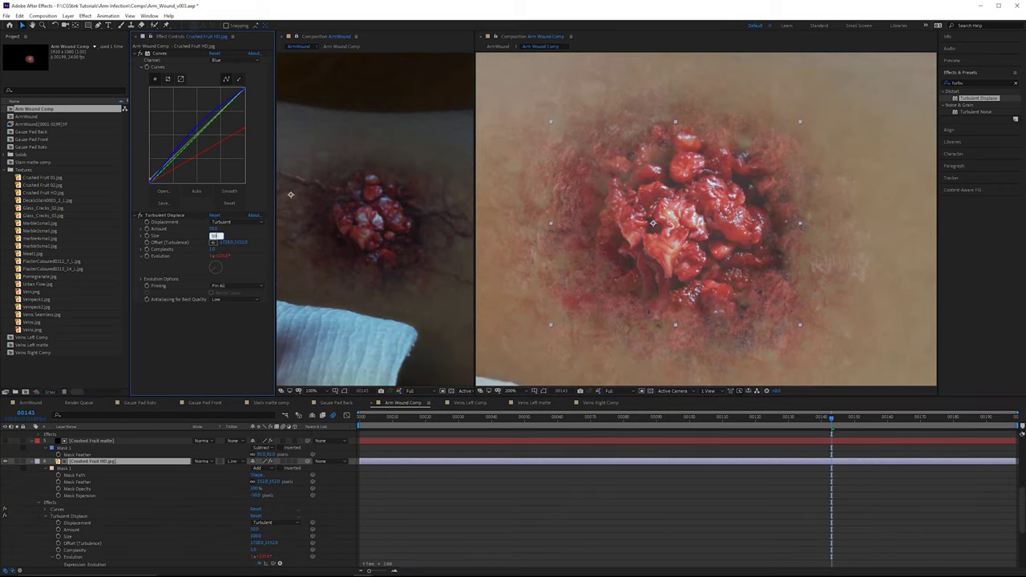
{"action": "type", "text": "50"}
{"action": "left_click", "coordinate": [347, 253]}
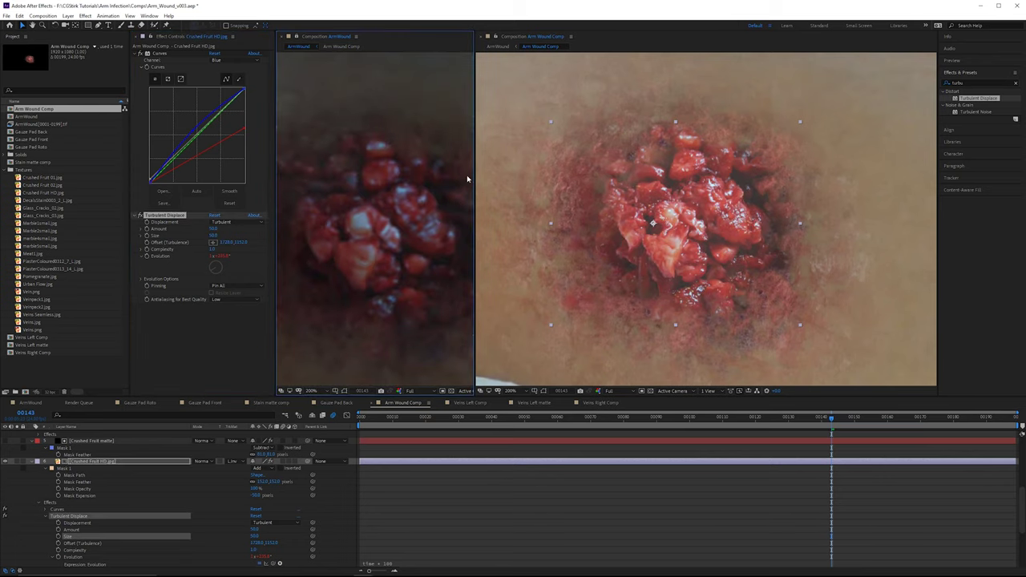
Step: Compare the source wound with the ArmWound composite at a larger view size and preview the wound's movement over time
{"action": "left_click_drag", "start_coordinate": [475, 169], "coordinate": [572, 170]}
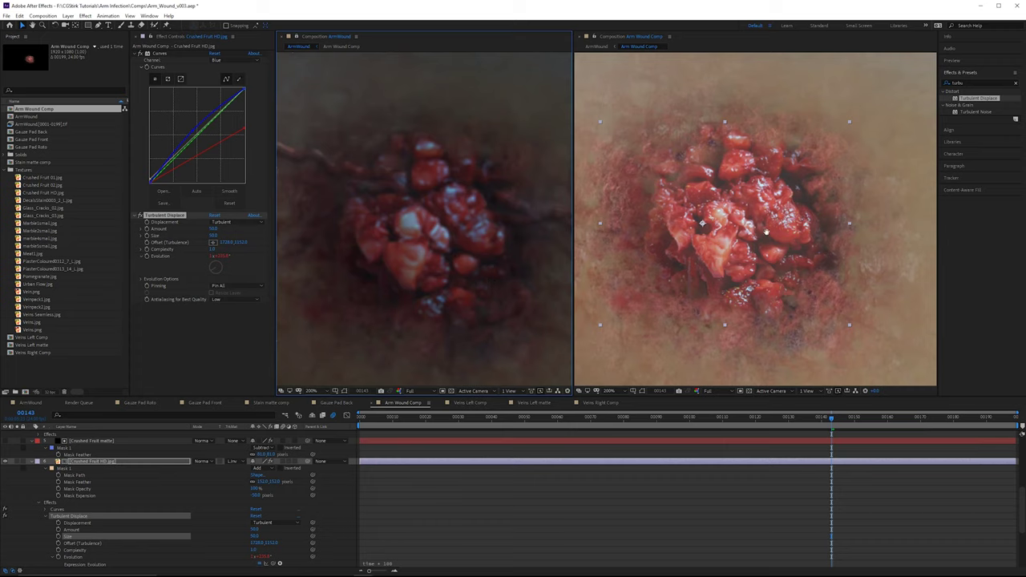
{"action": "left_click_drag", "start_coordinate": [766, 232], "coordinate": [786, 231]}
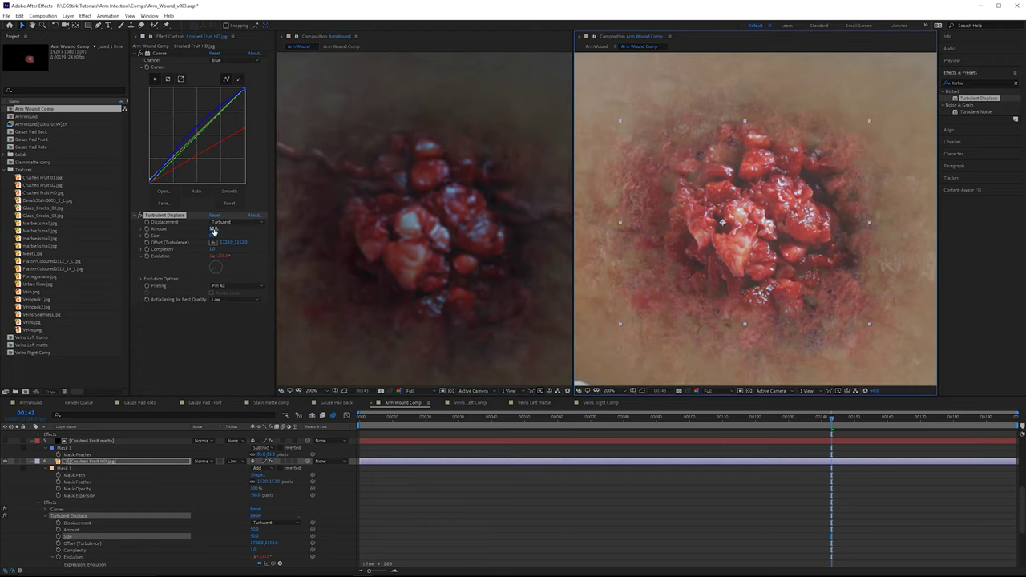
{"action": "left_click", "coordinate": [857, 417]}
{"action": "left_click", "coordinate": [924, 419]}
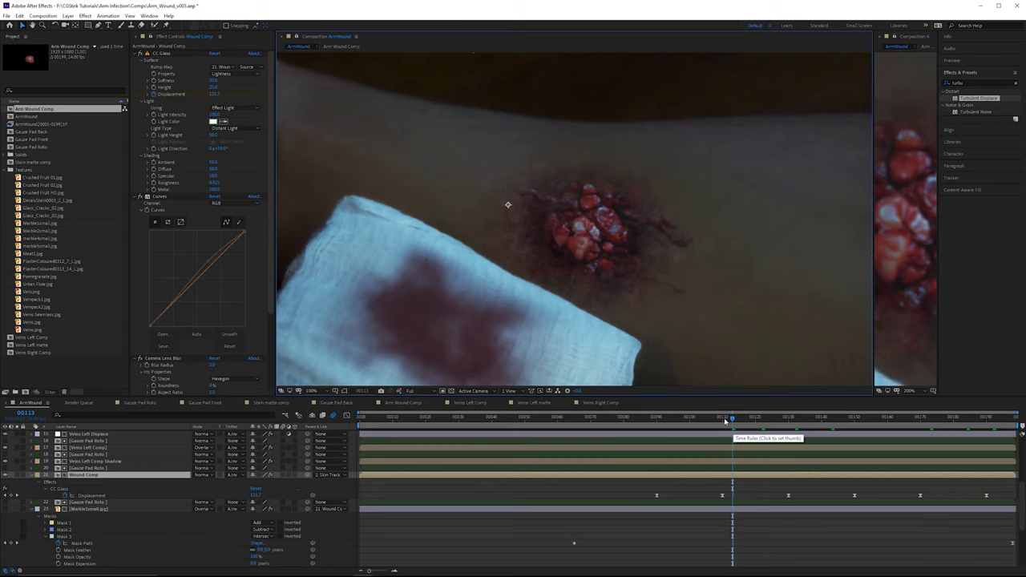
{"action": "left_click", "coordinate": [725, 421]}
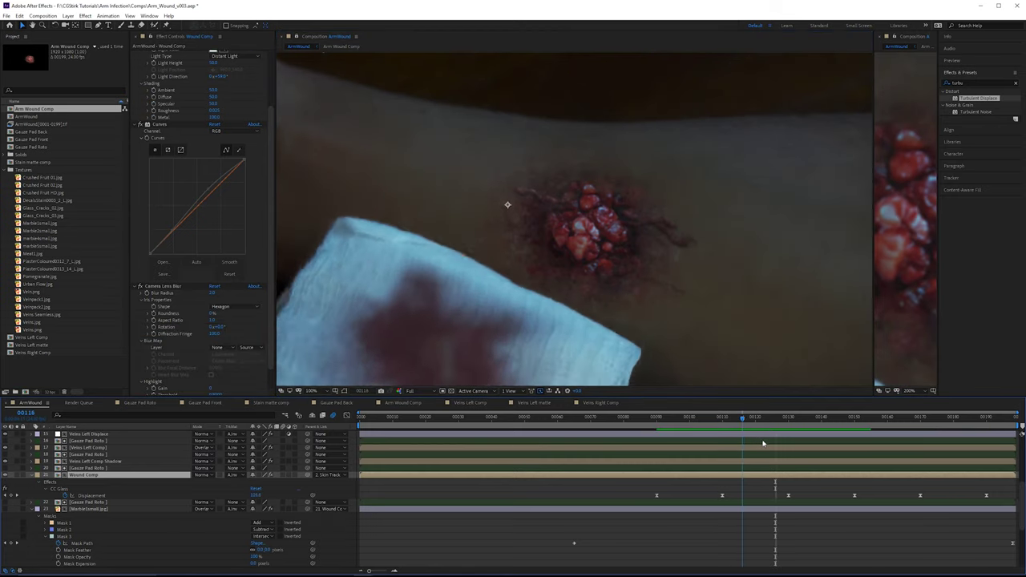
{"action": "left_click_drag", "start_coordinate": [763, 443], "coordinate": [927, 457]}
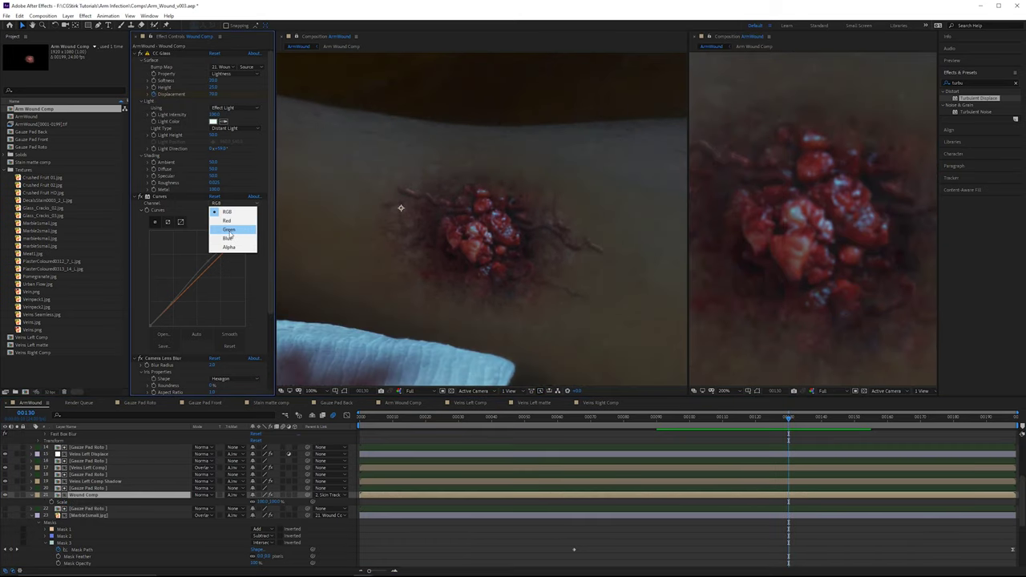
Step: Raise the midtones of the green channel slightly in the Wound Comp layer's Curves effect and check the grade
{"action": "left_click", "coordinate": [230, 231]}
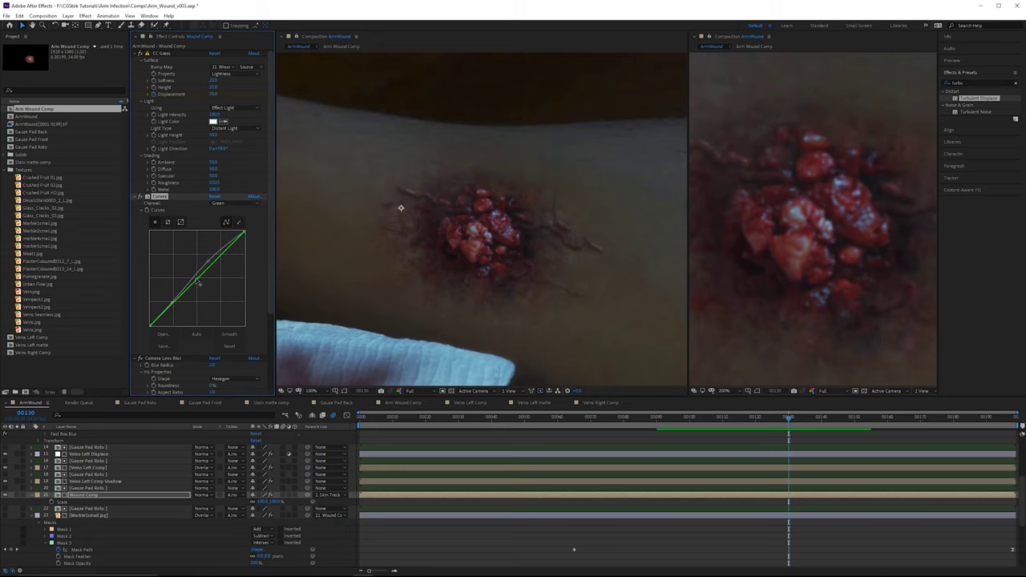
{"action": "left_click_drag", "start_coordinate": [198, 284], "coordinate": [198, 275]}
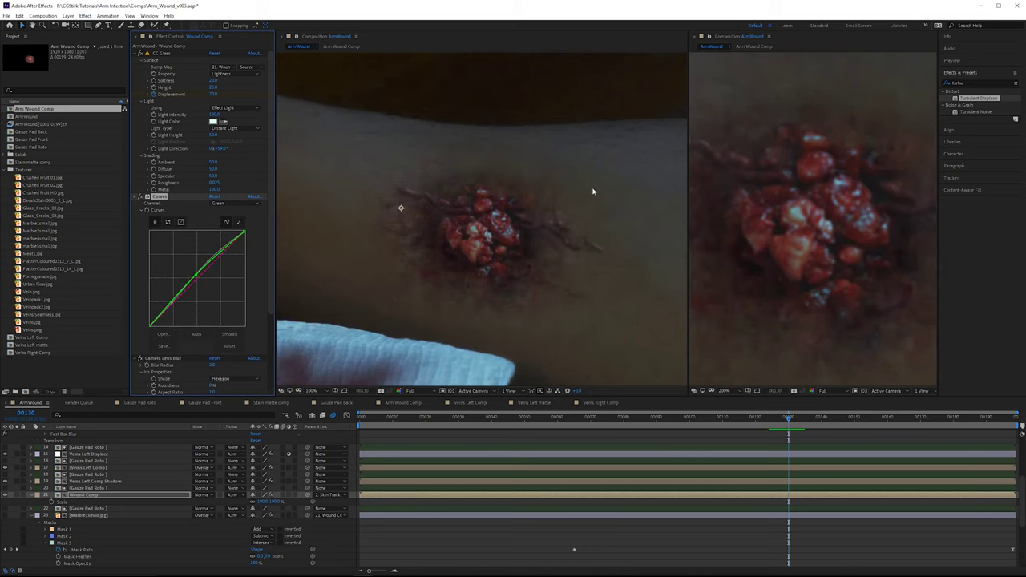
{"action": "scroll", "coordinate": [599, 270], "scroll_direction": "up", "scroll_amount": 3}
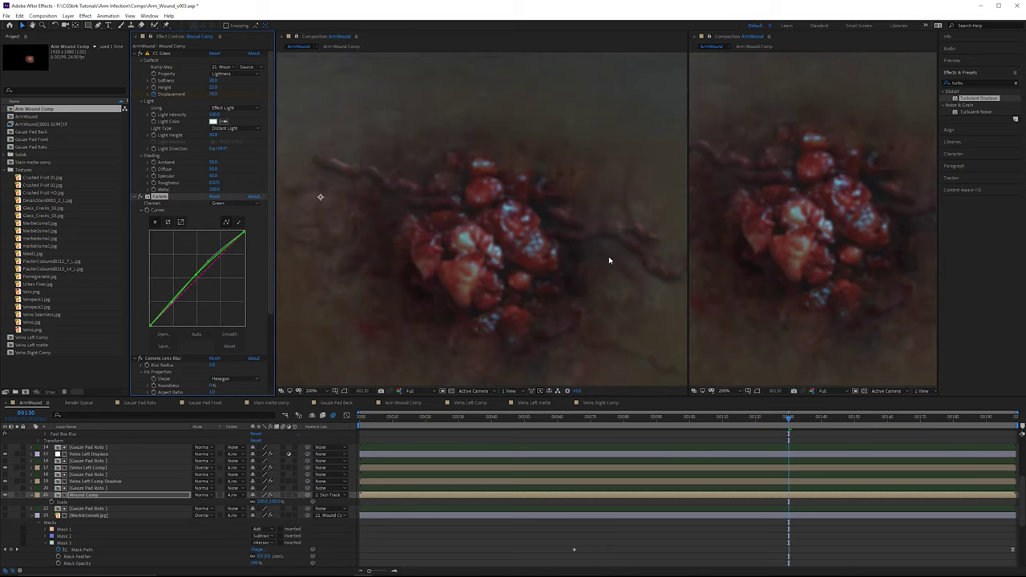
{"action": "scroll", "coordinate": [610, 258], "scroll_direction": "down", "scroll_amount": 3}
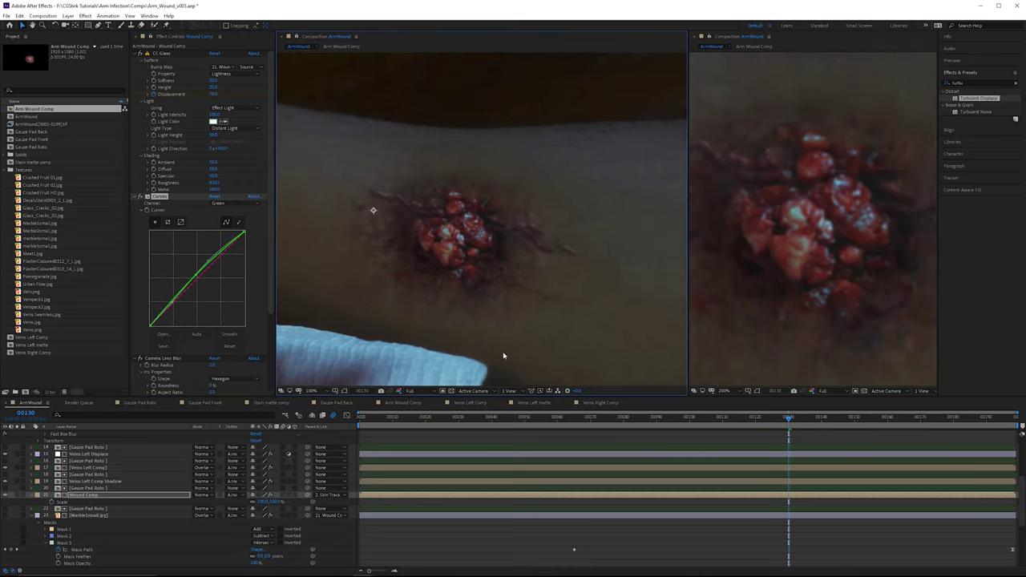
Step: Examine the graded wound against the surrounding skin, both close up and with the whole arm in frame
{"action": "scroll", "coordinate": [545, 282], "scroll_direction": "down", "scroll_amount": 3}
{"action": "scroll", "coordinate": [545, 282], "scroll_direction": "up", "scroll_amount": 3}
{"action": "left_click_drag", "start_coordinate": [481, 258], "coordinate": [556, 284]}
{"action": "scroll", "coordinate": [528, 270], "scroll_direction": "down", "scroll_amount": 3}
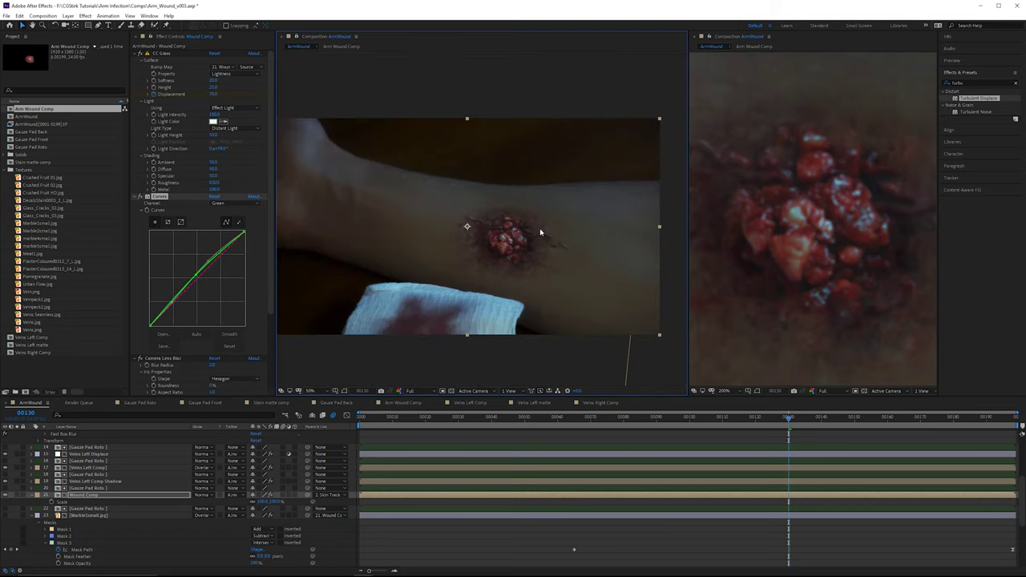
{"action": "scroll", "coordinate": [545, 240], "scroll_direction": "up", "scroll_amount": 3}
{"action": "left_click_drag", "start_coordinate": [552, 202], "coordinate": [469, 163]}
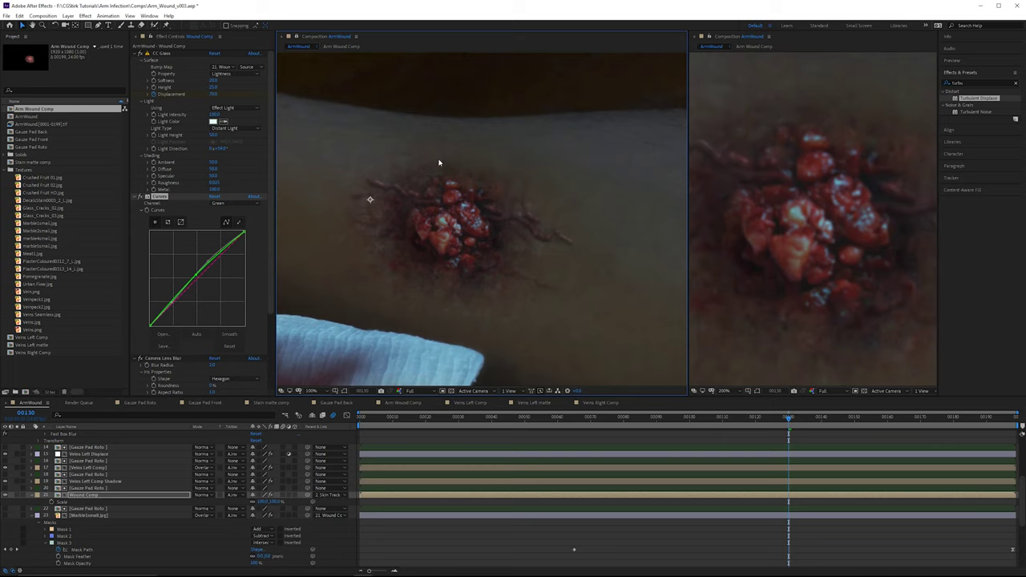
{"action": "scroll", "coordinate": [439, 163], "scroll_direction": "down", "scroll_amount": 3}
{"action": "scroll", "coordinate": [398, 195], "scroll_direction": "up", "scroll_amount": 3}
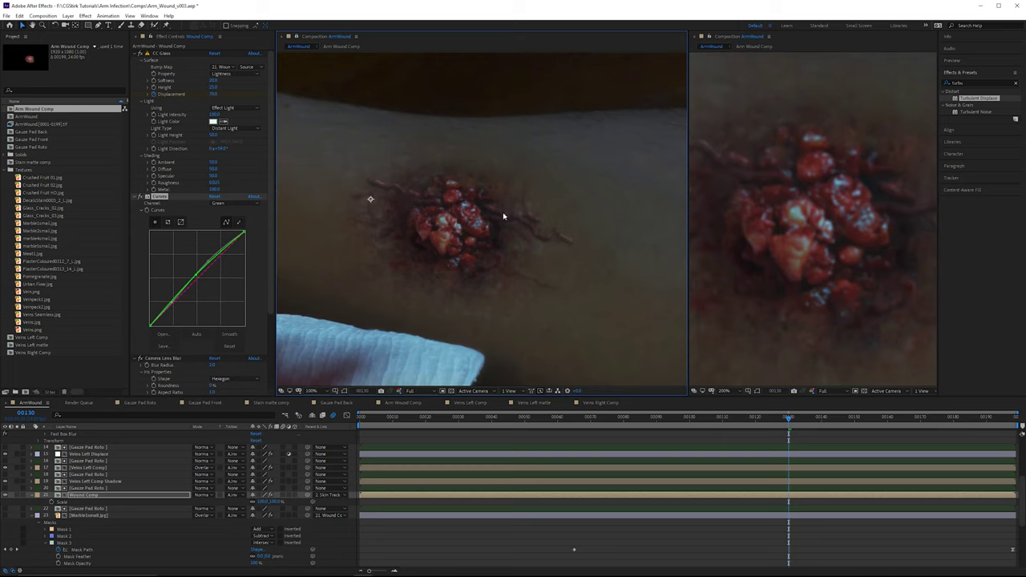
{"action": "scroll", "coordinate": [580, 229], "scroll_direction": "down", "scroll_amount": 1}
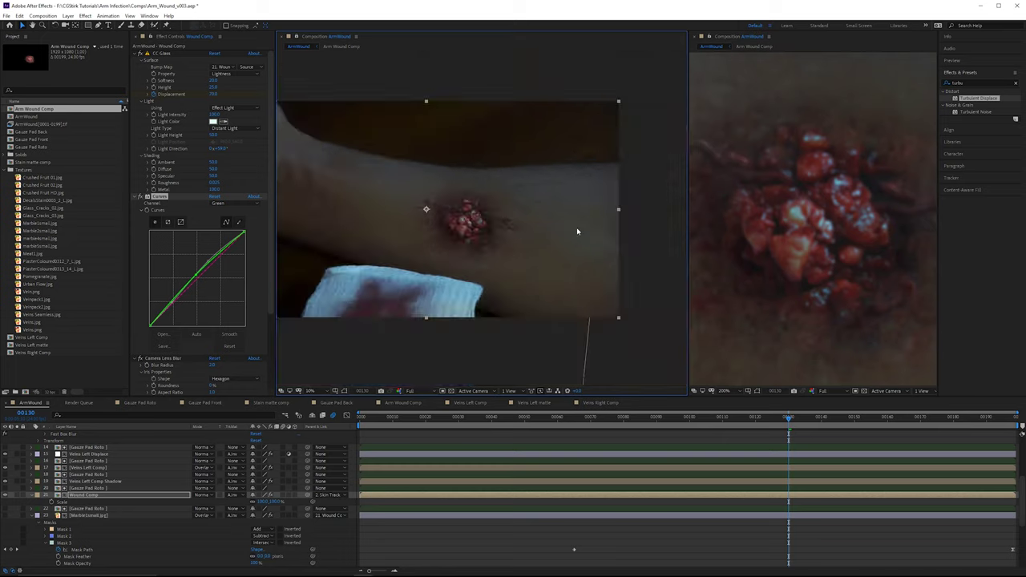
{"action": "scroll", "coordinate": [582, 231], "scroll_direction": "up", "scroll_amount": 1}
Step: Close the second composition viewer and inspect the wound and its veins close up
{"action": "left_click", "coordinate": [698, 37]}
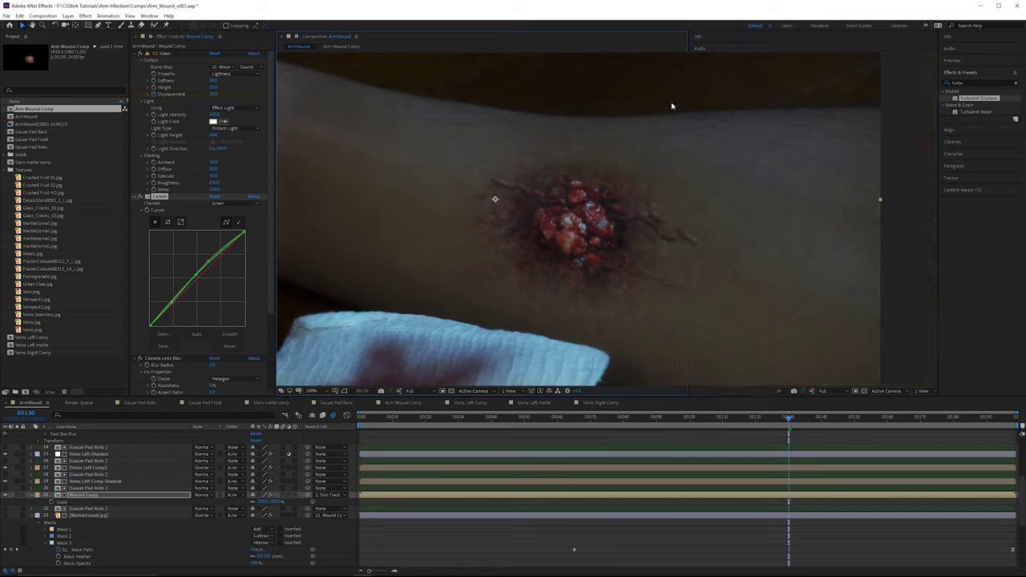
{"action": "scroll", "coordinate": [653, 187], "scroll_direction": "down", "scroll_amount": 2}
{"action": "scroll", "coordinate": [682, 200], "scroll_direction": "up", "scroll_amount": 4}
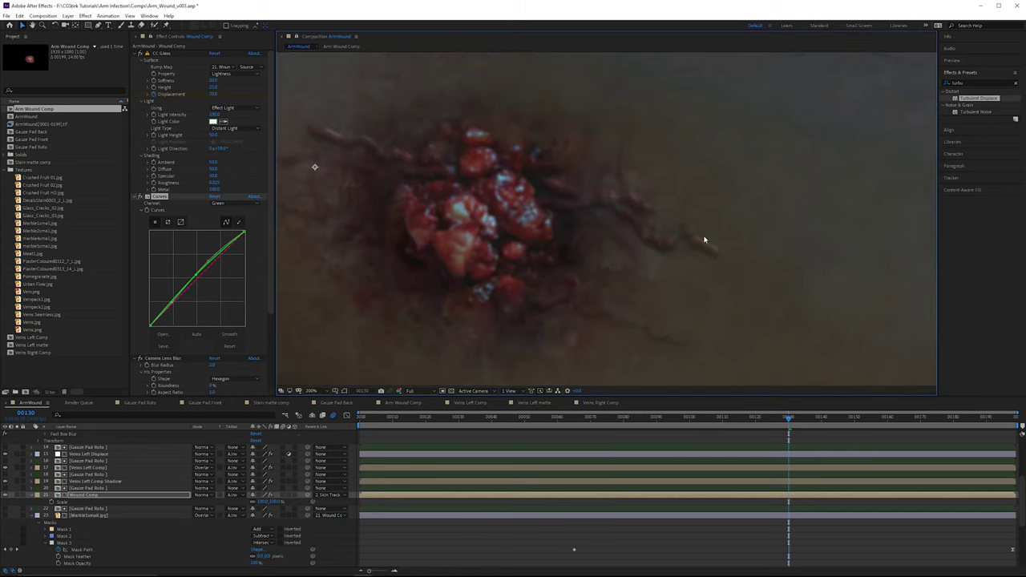
{"action": "scroll", "coordinate": [718, 252], "scroll_direction": "up", "scroll_amount": 1}
{"action": "scroll", "coordinate": [722, 252], "scroll_direction": "down", "scroll_amount": 1}
{"action": "left_click_drag", "start_coordinate": [583, 210], "coordinate": [662, 229]}
Step: Set the CC Glass Softness to 9 on both the Veins Left Displace and Veins Rights Displace layers
{"action": "left_click", "coordinate": [405, 225]}
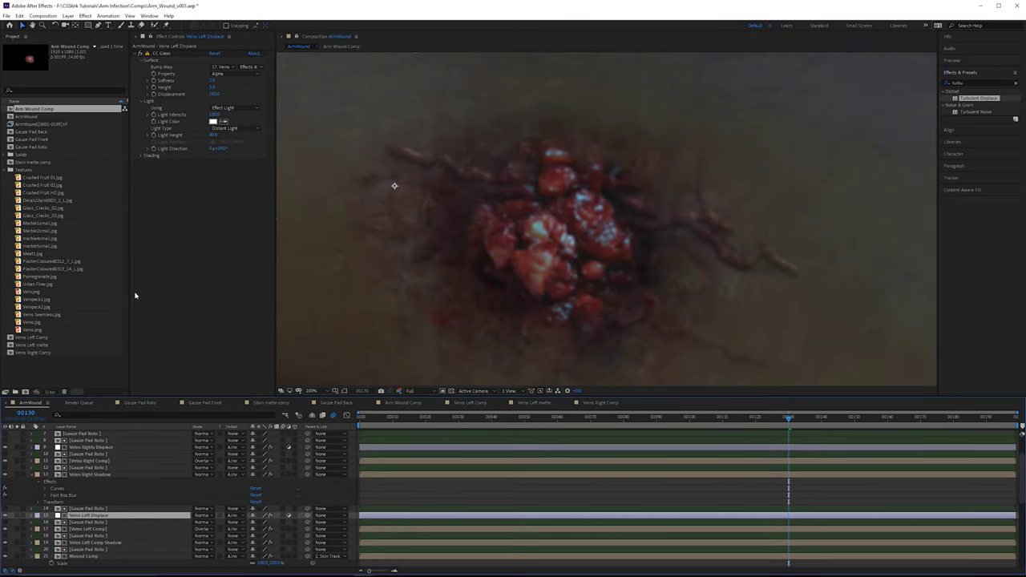
{"action": "left_click", "coordinate": [213, 80]}
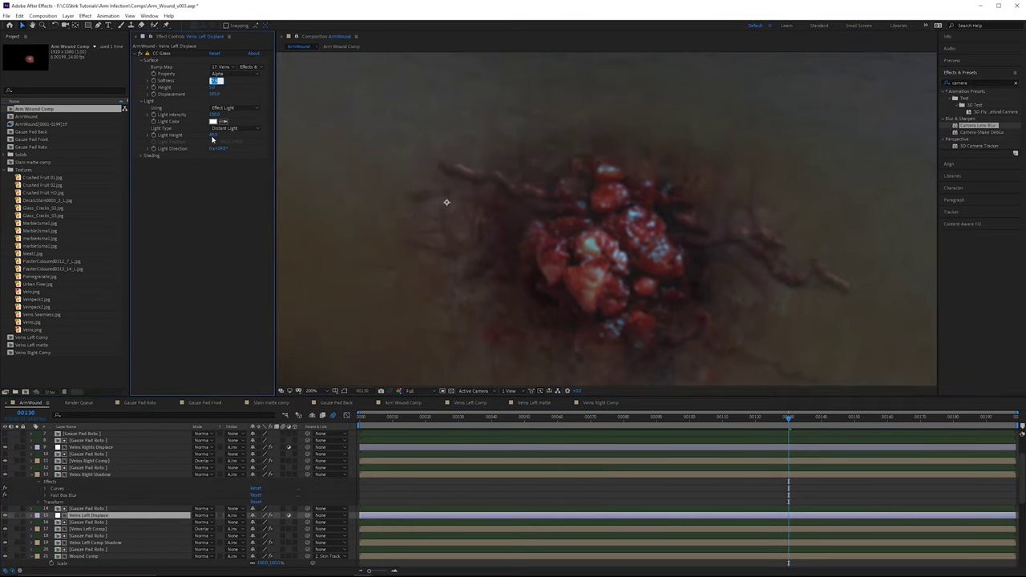
{"action": "type", "text": "9"}
{"action": "key", "text": "Return"}
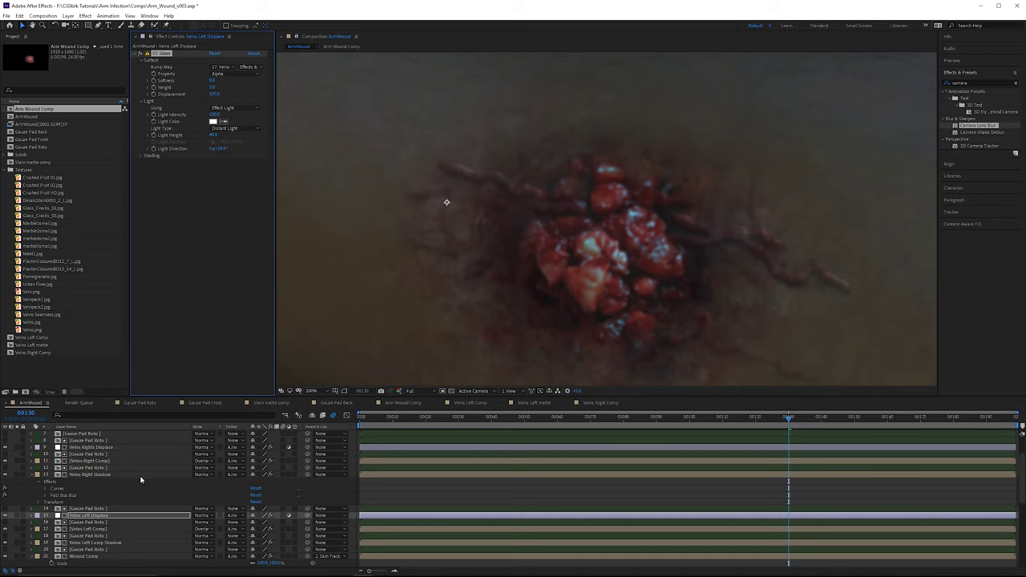
{"action": "left_click", "coordinate": [101, 448]}
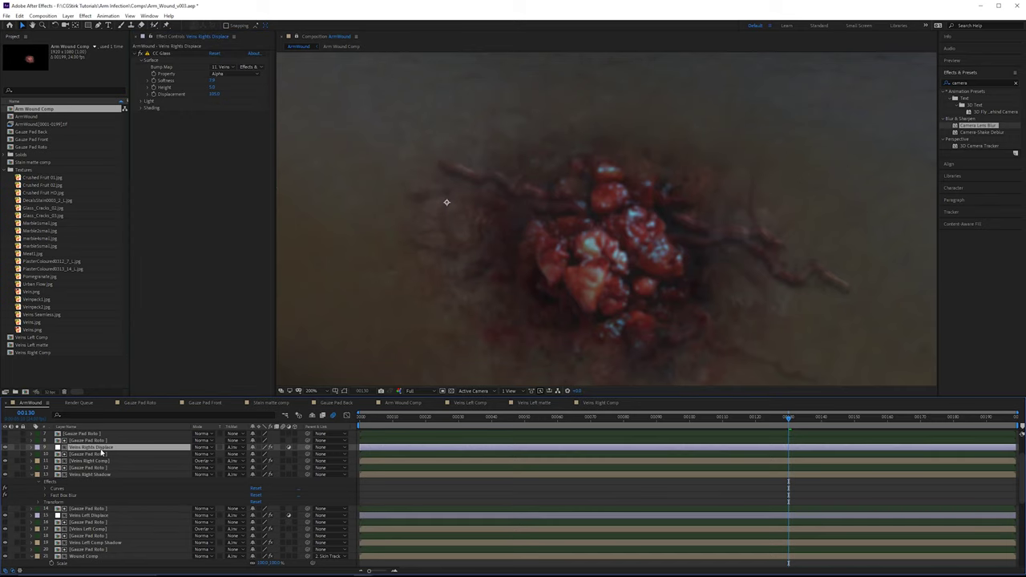
{"action": "left_click", "coordinate": [215, 81]}
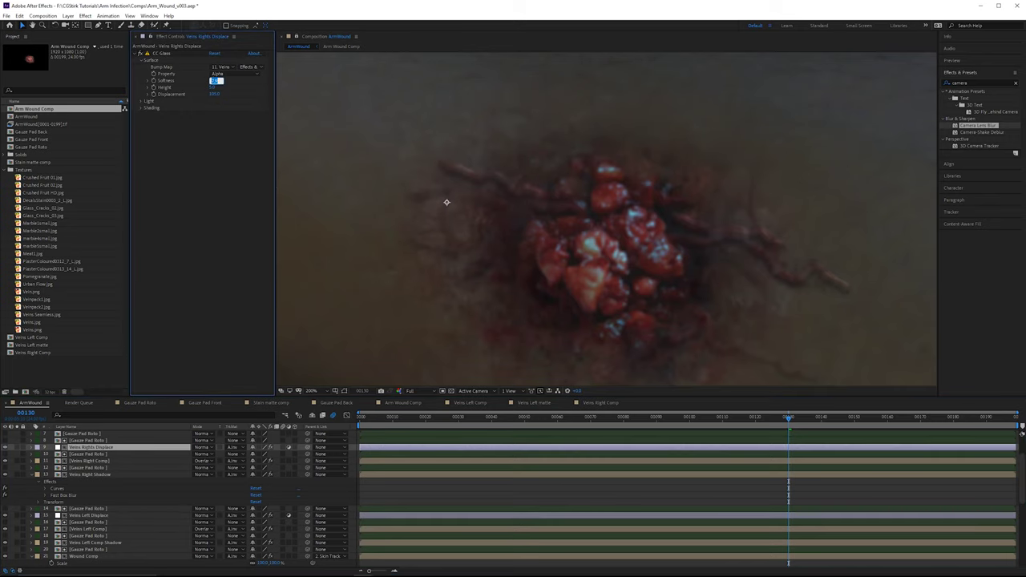
{"action": "type", "text": "9"}
{"action": "key", "text": "Return"}
Step: Play back and scrub through the ArmWound composition to review the wound and the gauze pad
{"action": "scroll", "coordinate": [632, 290], "scroll_direction": "down", "scroll_amount": 1}
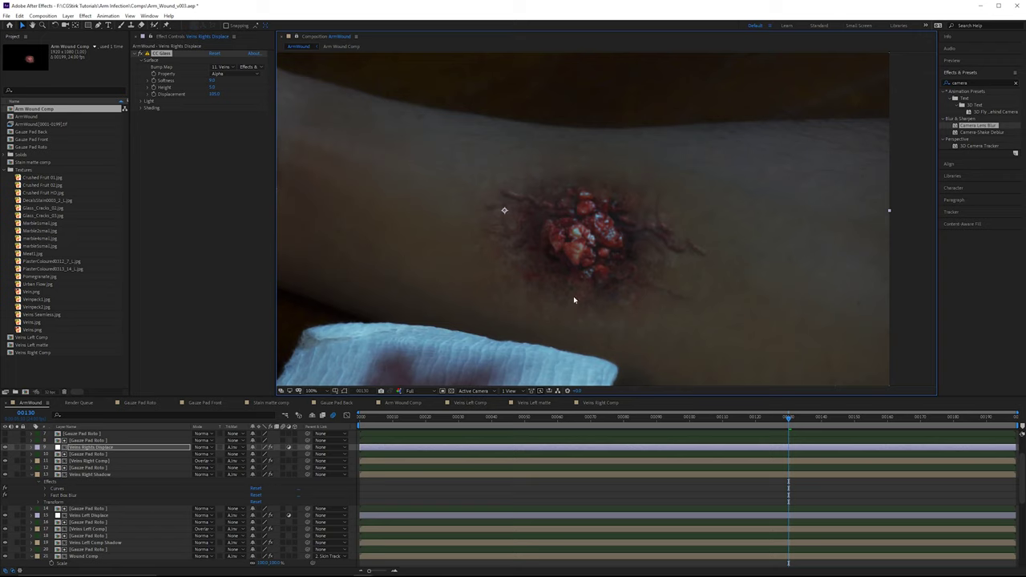
{"action": "key", "text": "space"}
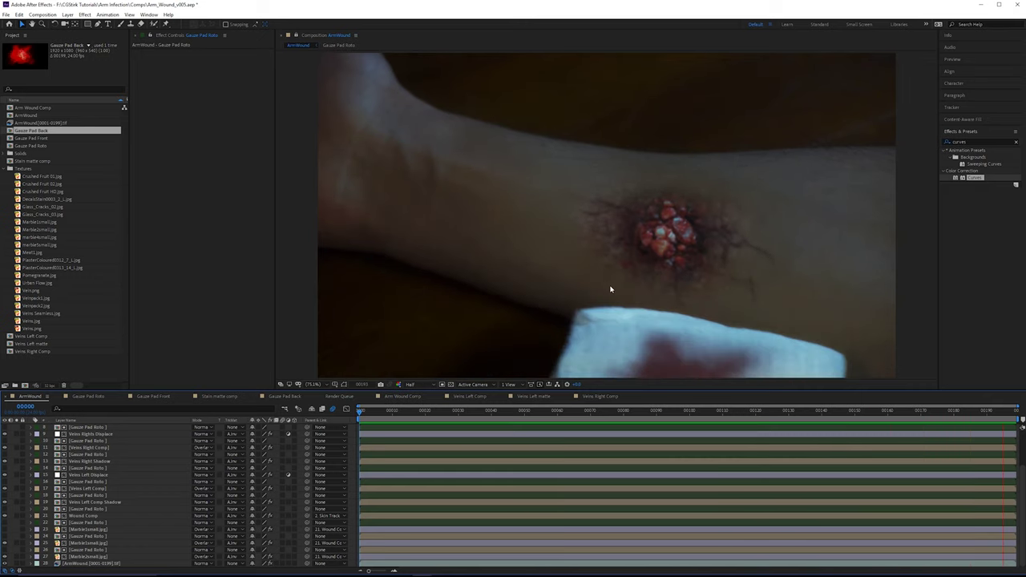
{"action": "left_click_drag", "start_coordinate": [741, 399], "coordinate": [671, 396]}
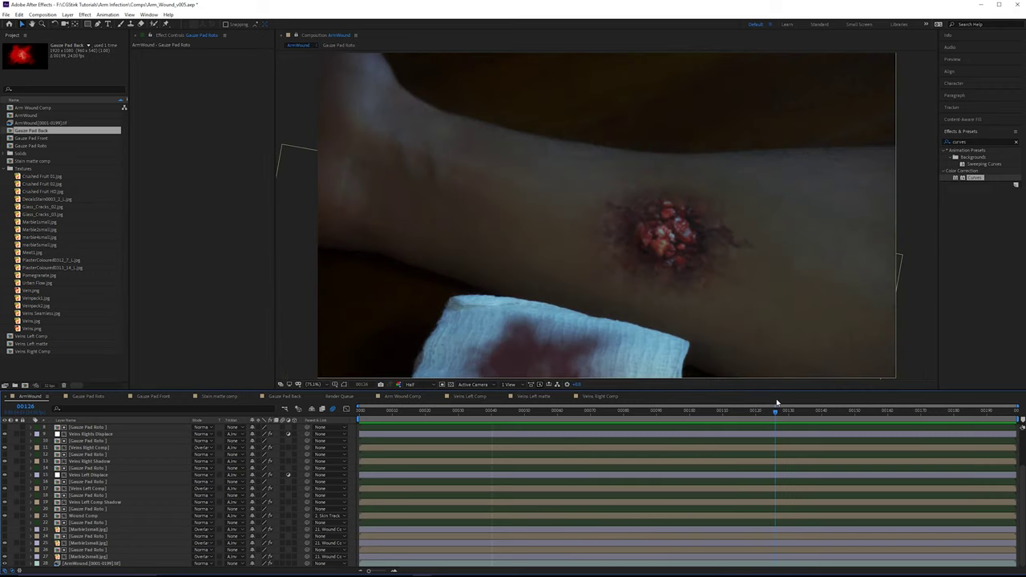
{"action": "left_click_drag", "start_coordinate": [878, 409], "coordinate": [837, 389]}
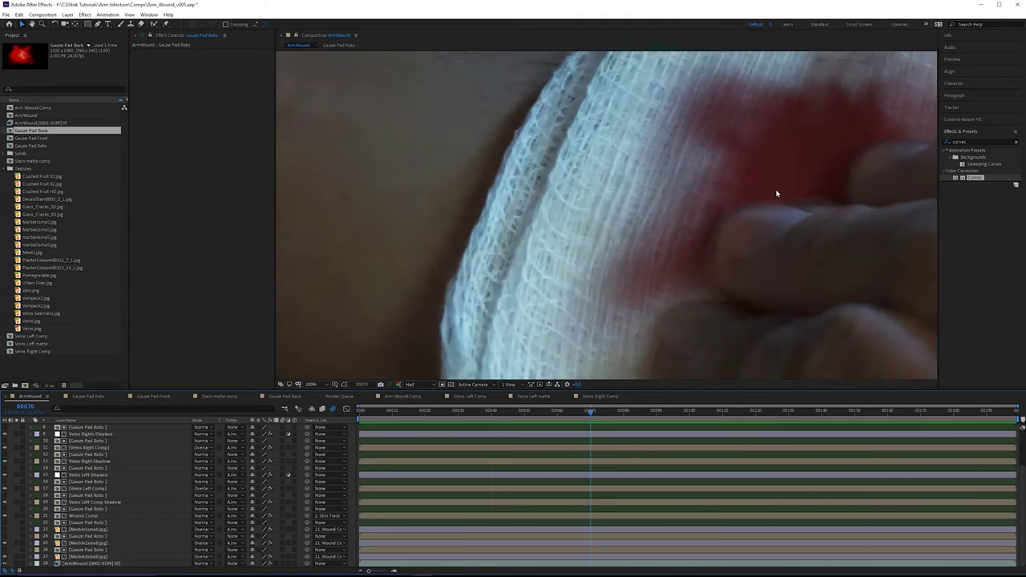
Step: Examine the bloodstain on the front of the gauze pad, close up and across frames 55 to 75
{"action": "scroll", "coordinate": [808, 174], "scroll_direction": "down", "scroll_amount": 4}
{"action": "scroll", "coordinate": [683, 176], "scroll_direction": "up", "scroll_amount": 3}
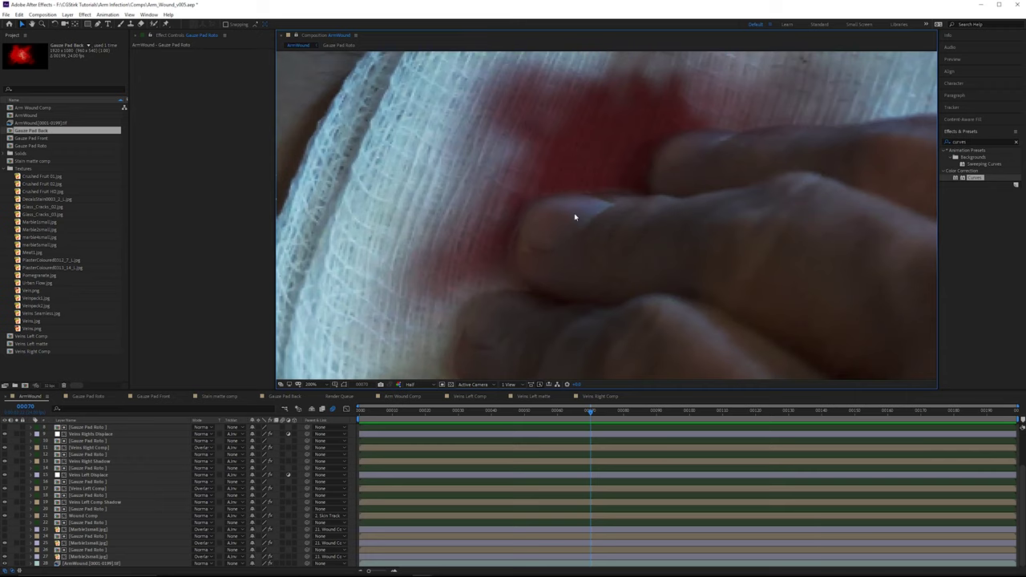
{"action": "scroll", "coordinate": [625, 276], "scroll_direction": "down", "scroll_amount": 2}
{"action": "mouse_move", "coordinate": [549, 411]}
{"action": "left_mouse_down"}
{"action": "mouse_move", "coordinate": [466, 410]}
{"action": "mouse_move", "coordinate": [666, 411]}
{"action": "mouse_move", "coordinate": [555, 409]}
{"action": "mouse_move", "coordinate": [569, 401]}
{"action": "mouse_move", "coordinate": [558, 400]}
{"action": "left_mouse_up"}
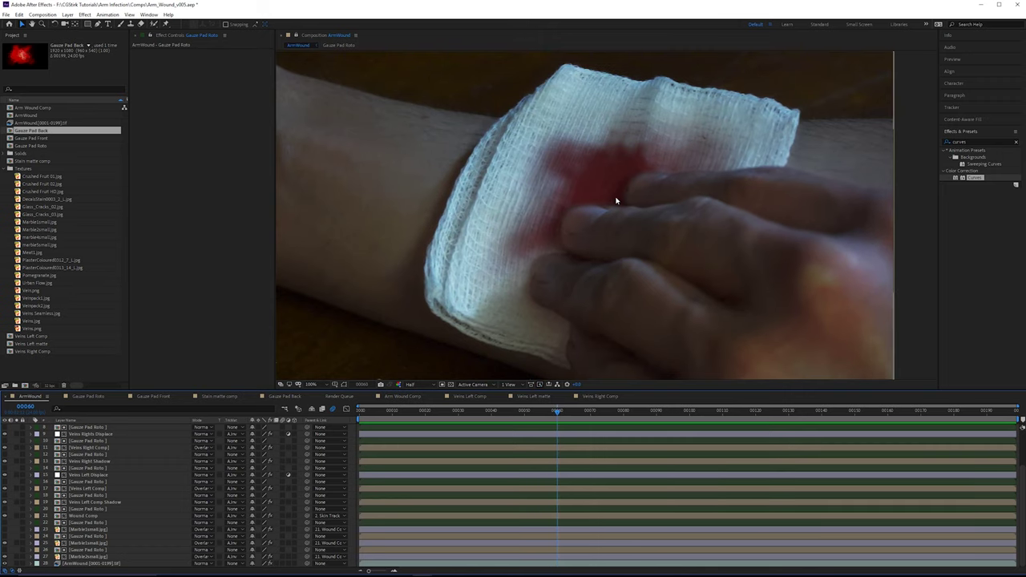
{"action": "left_click_drag", "start_coordinate": [542, 410], "coordinate": [605, 426]}
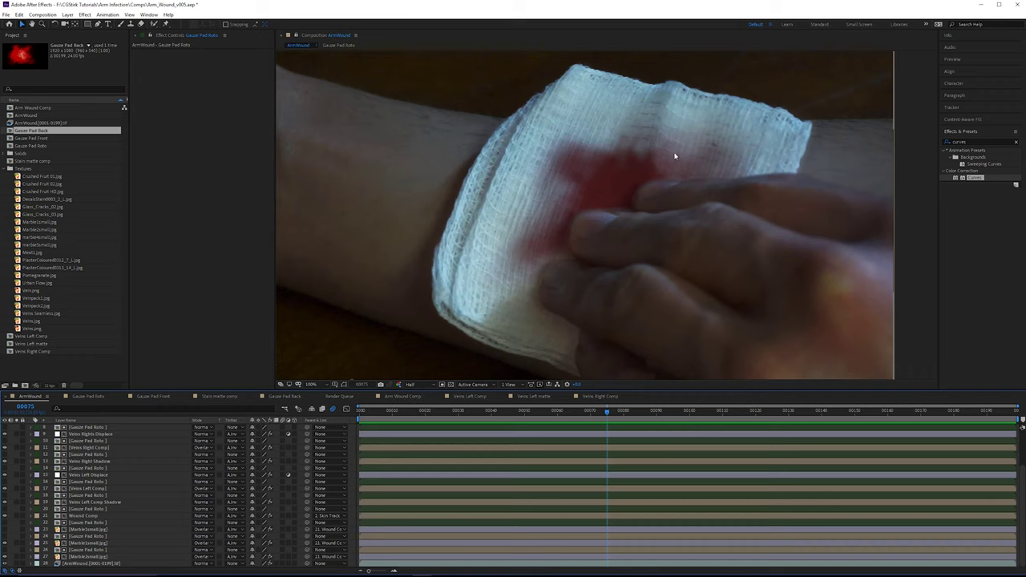
{"action": "mouse_move", "coordinate": [550, 413]}
{"action": "left_mouse_down"}
{"action": "mouse_move", "coordinate": [712, 425]}
{"action": "mouse_move", "coordinate": [540, 421]}
{"action": "left_mouse_up"}
Step: Unlock the locked finger masks on the Fingers Roto layer, view their outlines over the hand, and hide the mask outlines
{"action": "scroll", "coordinate": [118, 460], "scroll_direction": "up", "scroll_amount": 3}
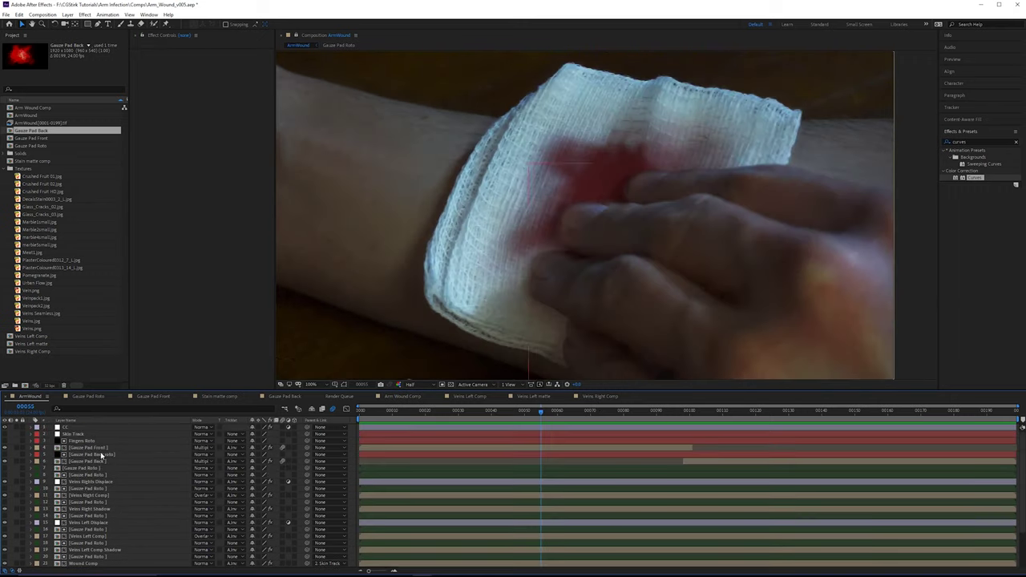
{"action": "left_click", "coordinate": [95, 441]}
{"action": "key", "text": "m"}
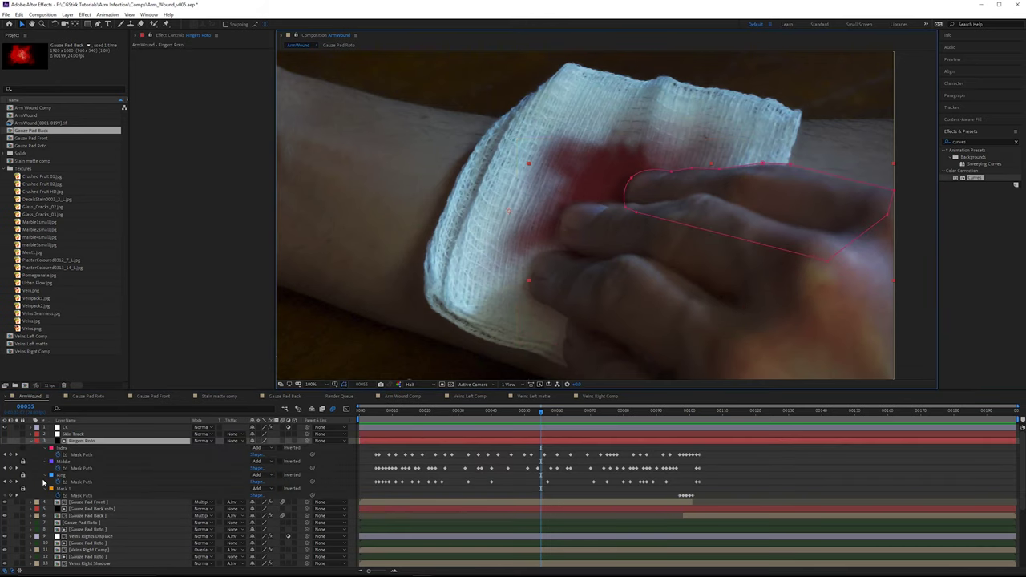
{"action": "left_click_drag", "start_coordinate": [24, 469], "coordinate": [25, 490]}
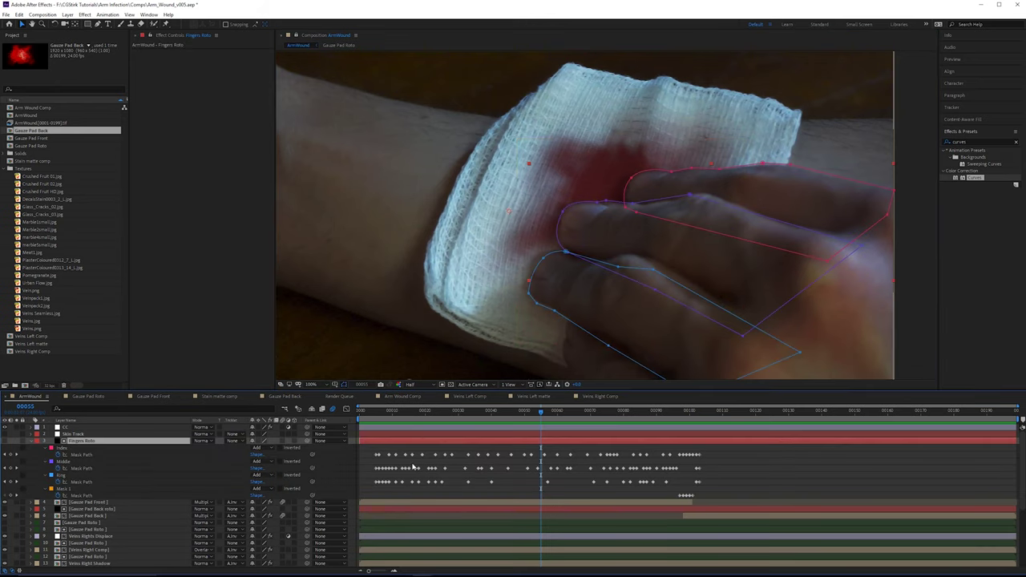
{"action": "key", "text": "m"}
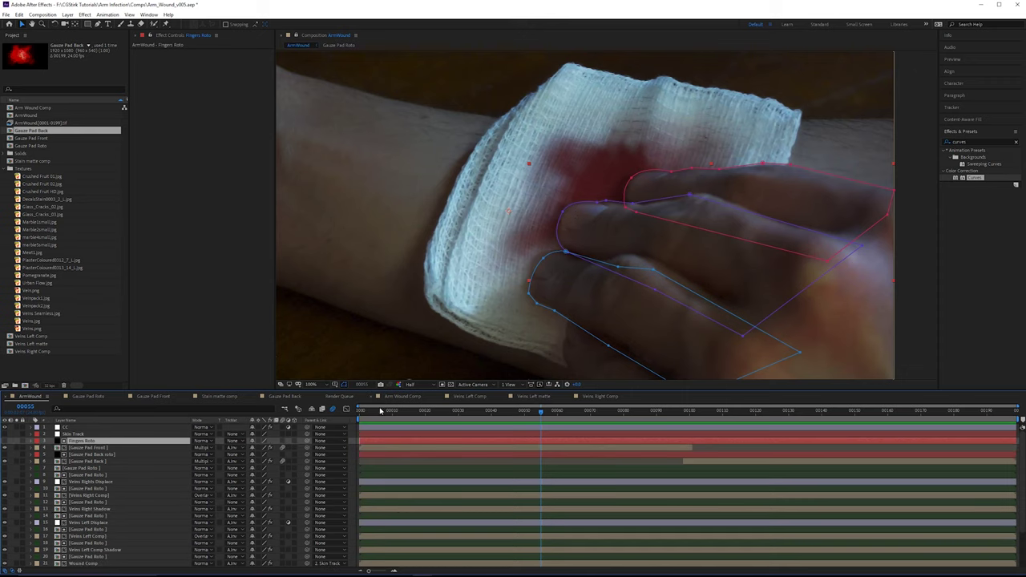
{"action": "left_click", "coordinate": [344, 385]}
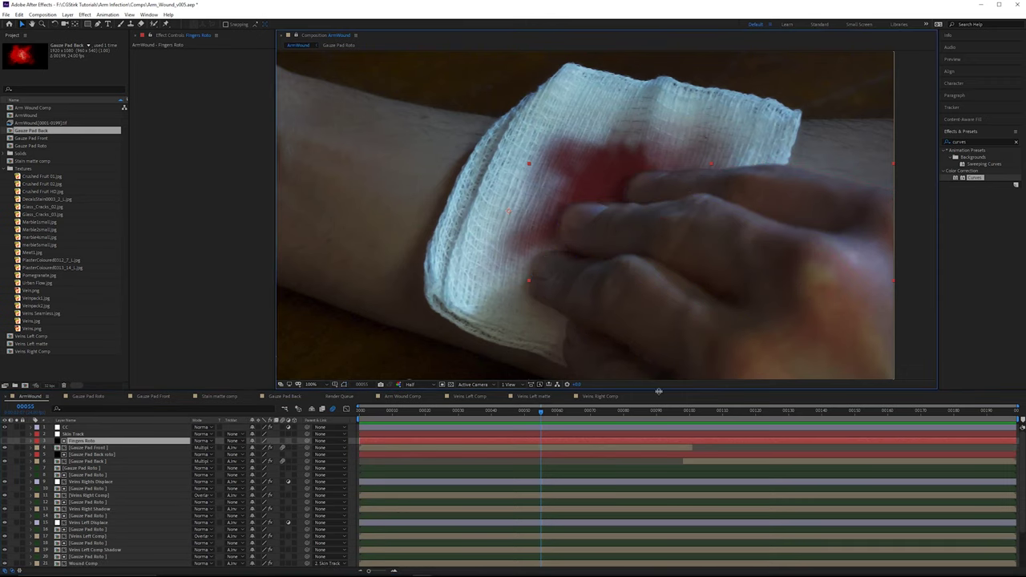
Step: Examine the bloodstain on the back of the gauze pad close up, moving from frame 114 to frame 124
{"action": "left_click_drag", "start_coordinate": [655, 409], "coordinate": [735, 416]}
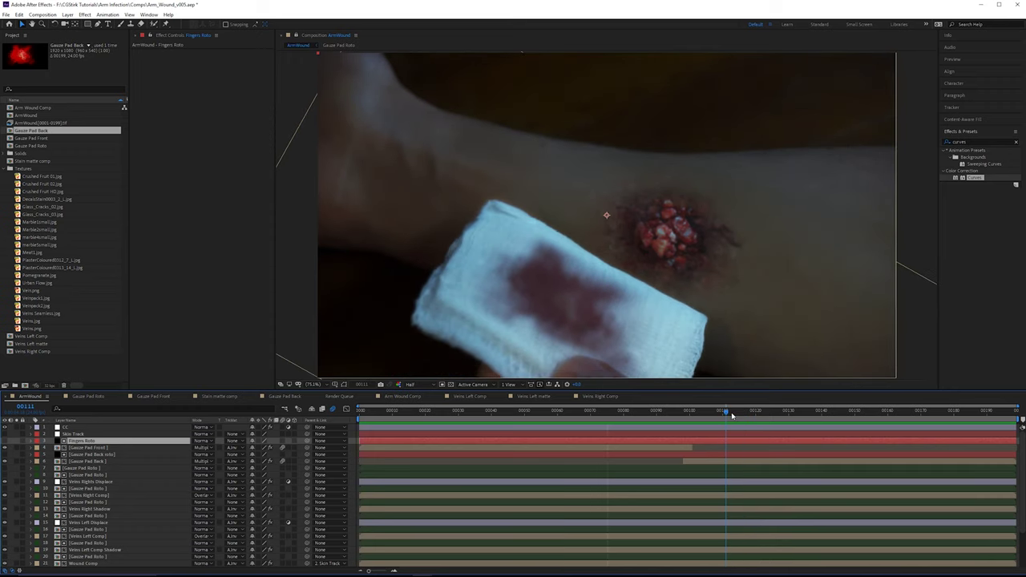
{"action": "scroll", "coordinate": [661, 226], "scroll_direction": "up", "scroll_amount": 1}
{"action": "scroll", "coordinate": [673, 256], "scroll_direction": "up", "scroll_amount": 4}
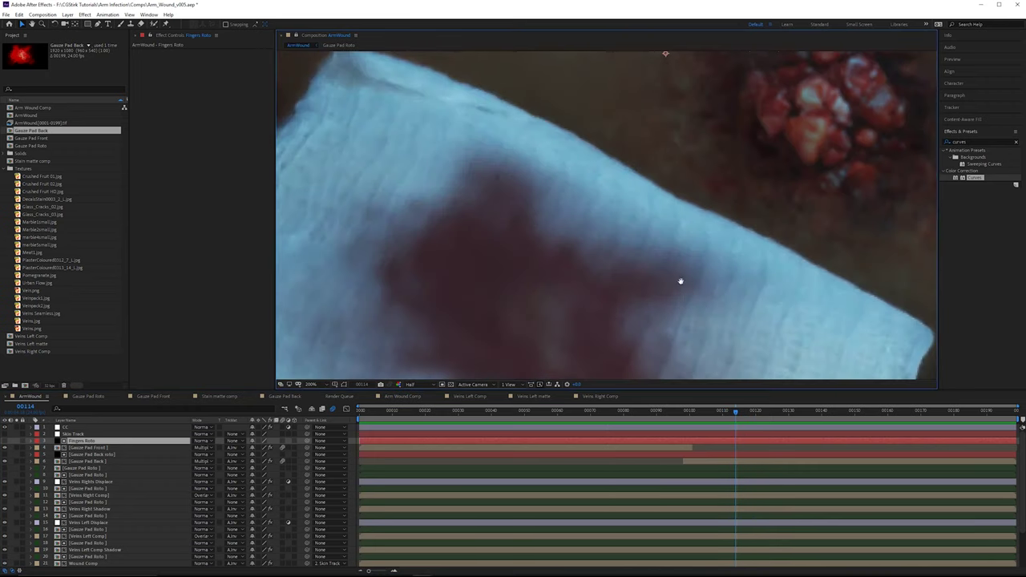
{"action": "scroll", "coordinate": [678, 238], "scroll_direction": "down", "scroll_amount": 4}
{"action": "left_click_drag", "start_coordinate": [728, 413], "coordinate": [772, 414]}
Step: Apply the Mesh Warp effect to the Gauze Pad Back layer, placed between Readjust Corner Pin 2 and Hue/Saturation
{"action": "left_click", "coordinate": [93, 462]}
{"action": "left_click", "coordinate": [774, 427]}
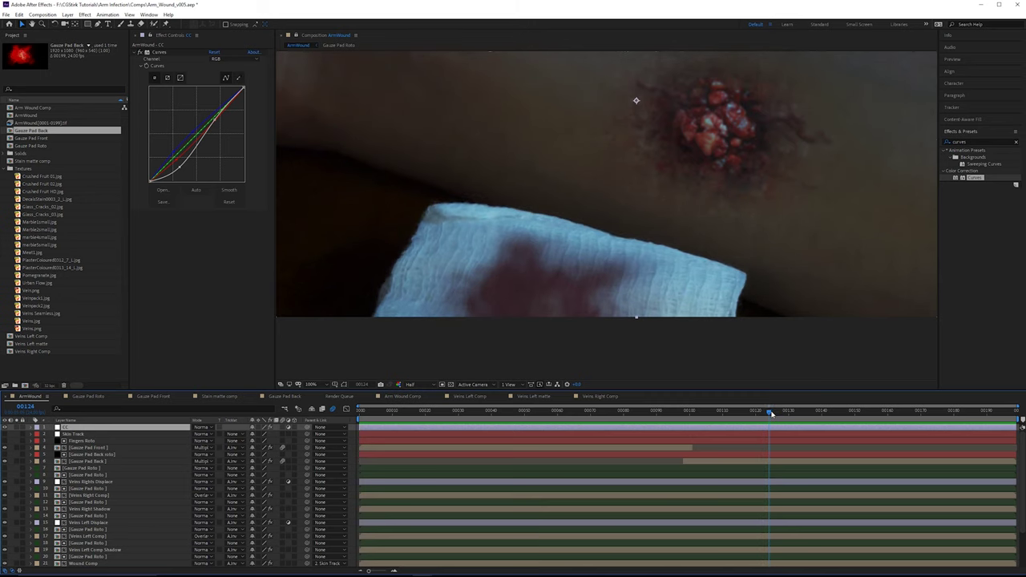
{"action": "left_click", "coordinate": [92, 447]}
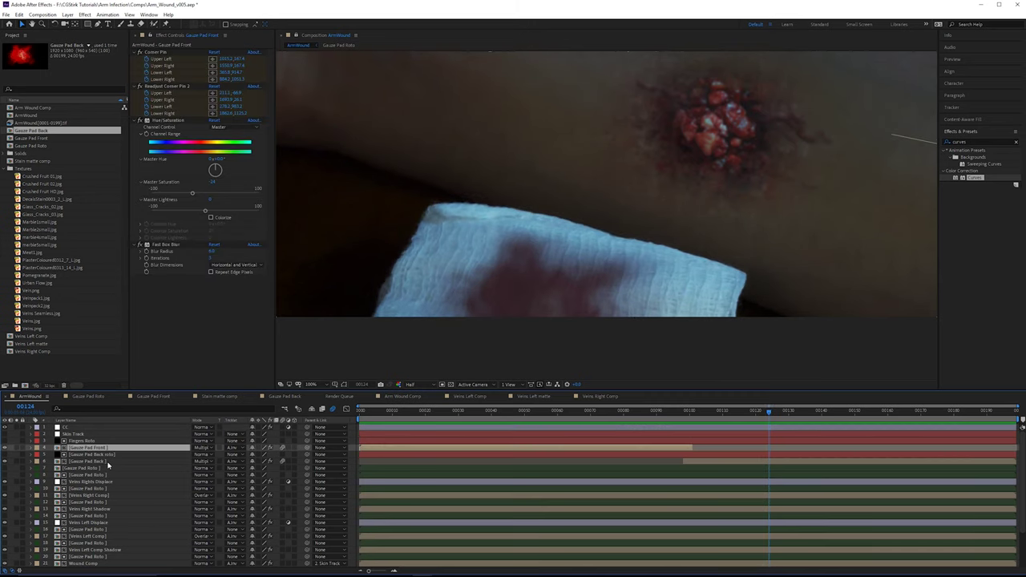
{"action": "left_click", "coordinate": [108, 462]}
{"action": "left_click", "coordinate": [980, 142]}
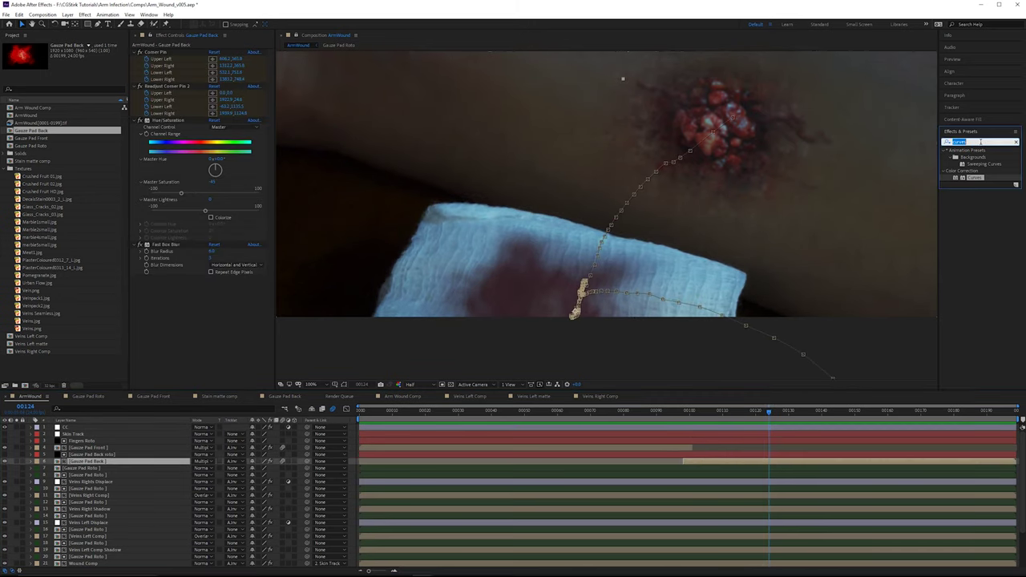
{"action": "type", "text": "mesh"}
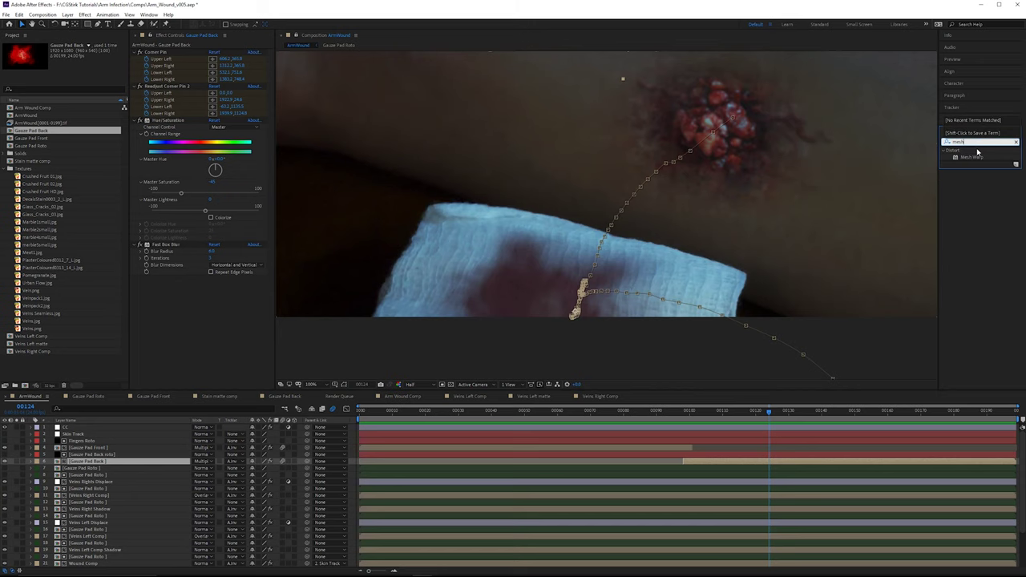
{"action": "left_click_drag", "start_coordinate": [970, 160], "coordinate": [193, 120]}
{"action": "left_click_drag", "start_coordinate": [194, 122], "coordinate": [192, 120]}
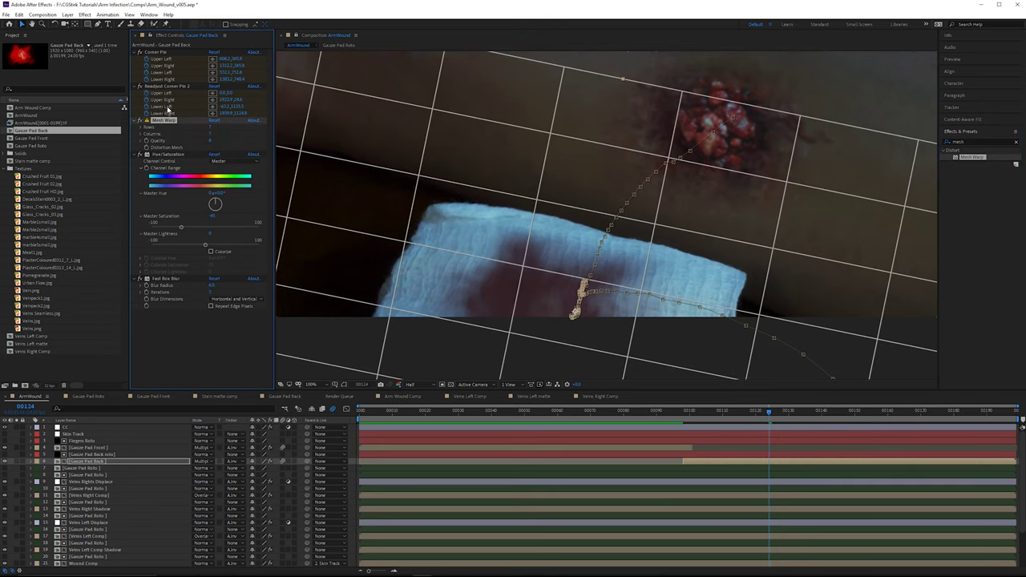
Step: Set a first Distortion Mesh keyframe at frame 124 and expand the Mesh Warp properties of Gauze Pad Back
{"action": "scroll", "coordinate": [643, 343], "scroll_direction": "up", "scroll_amount": 2}
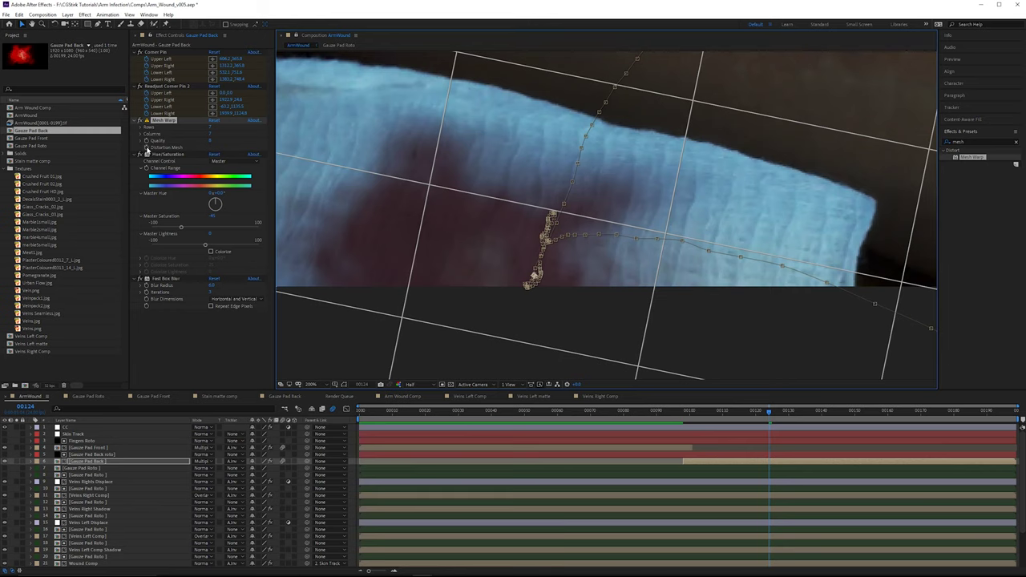
{"action": "left_click", "coordinate": [207, 285]}
{"action": "left_click", "coordinate": [90, 467]}
{"action": "left_click", "coordinate": [88, 463]}
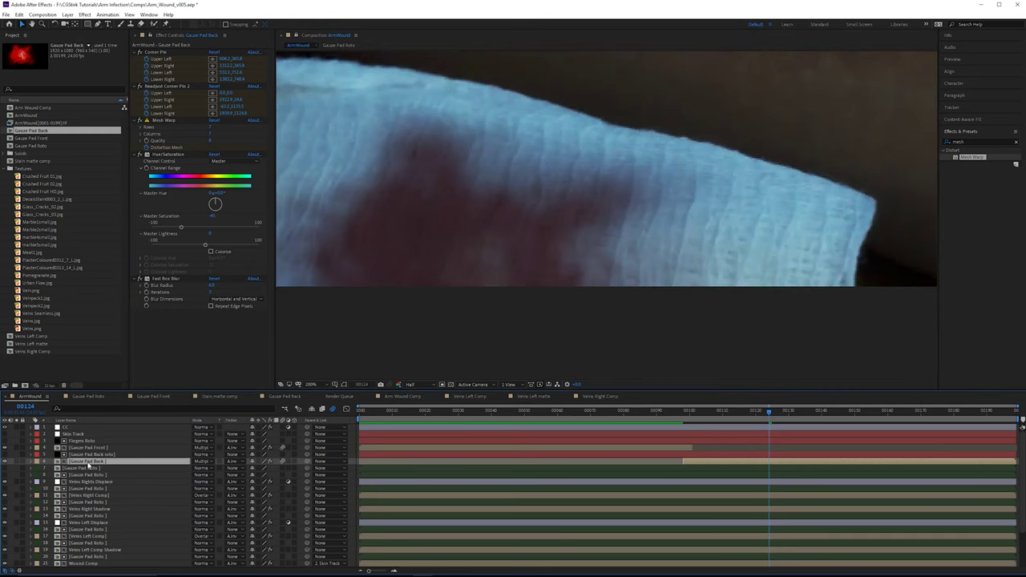
{"action": "key", "text": "e"}
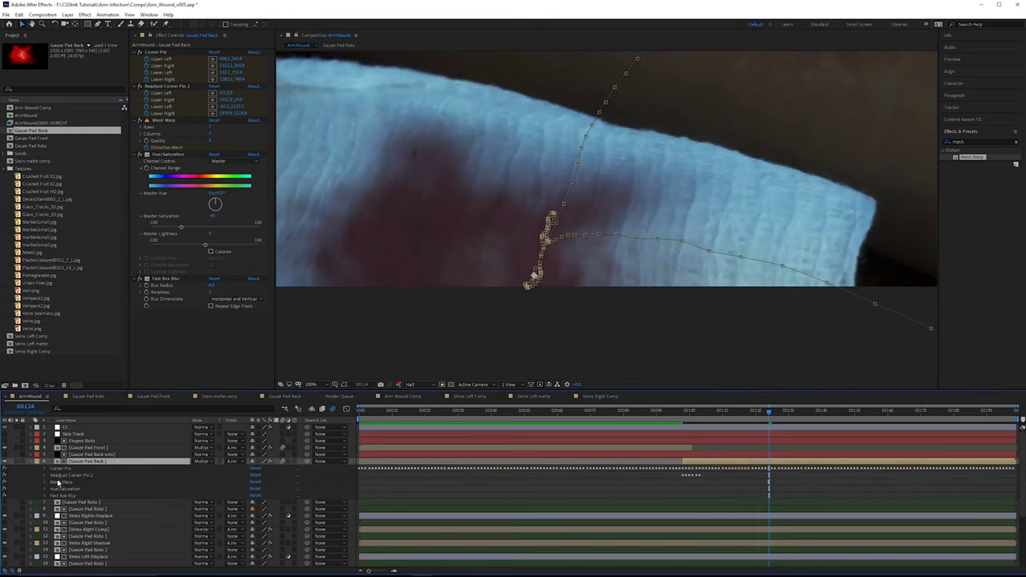
{"action": "left_click", "coordinate": [45, 482]}
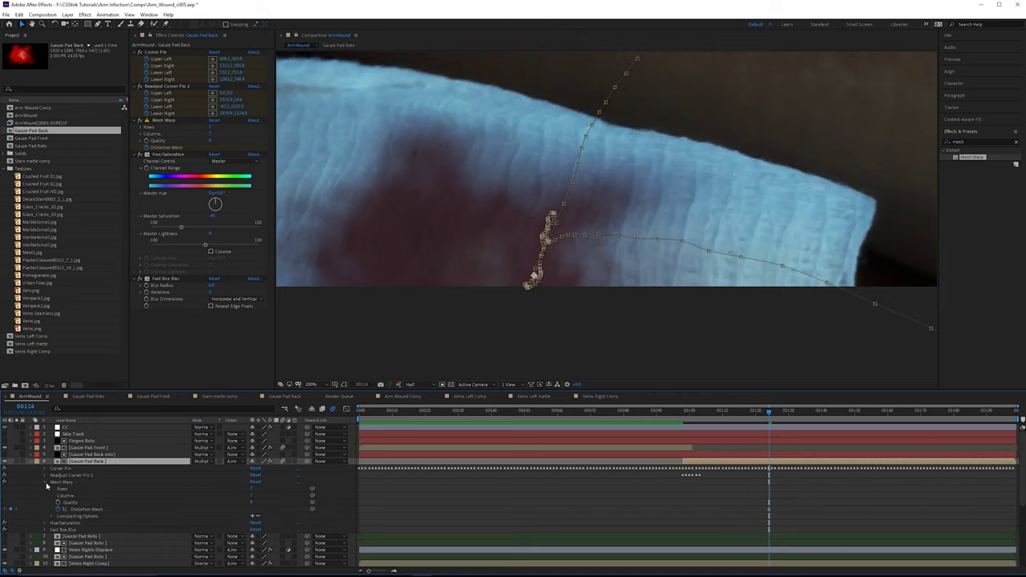
Step: At frame 131, shift two Mesh Warp points over the right part of the stain to follow the fabric, previewing at Full resolution
{"action": "left_click", "coordinate": [164, 121]}
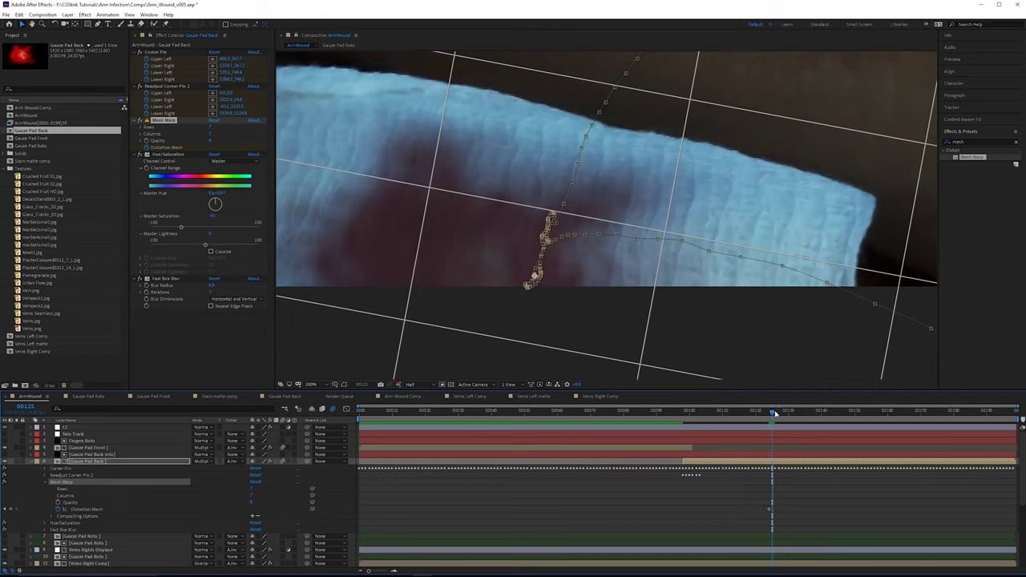
{"action": "left_click_drag", "start_coordinate": [772, 415], "coordinate": [793, 422]}
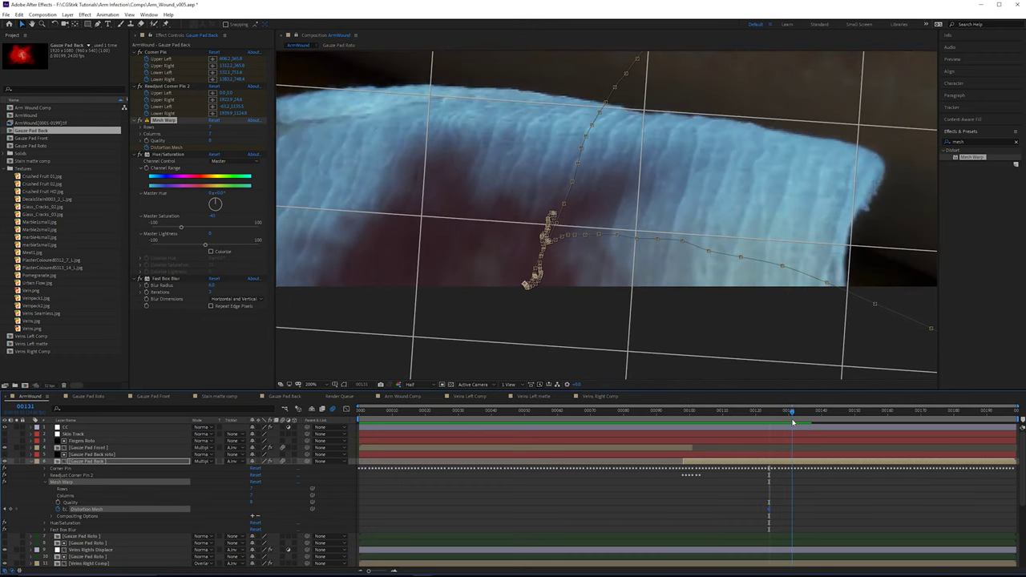
{"action": "left_click", "coordinate": [635, 234]}
{"action": "left_click_drag", "start_coordinate": [636, 233], "coordinate": [630, 245]}
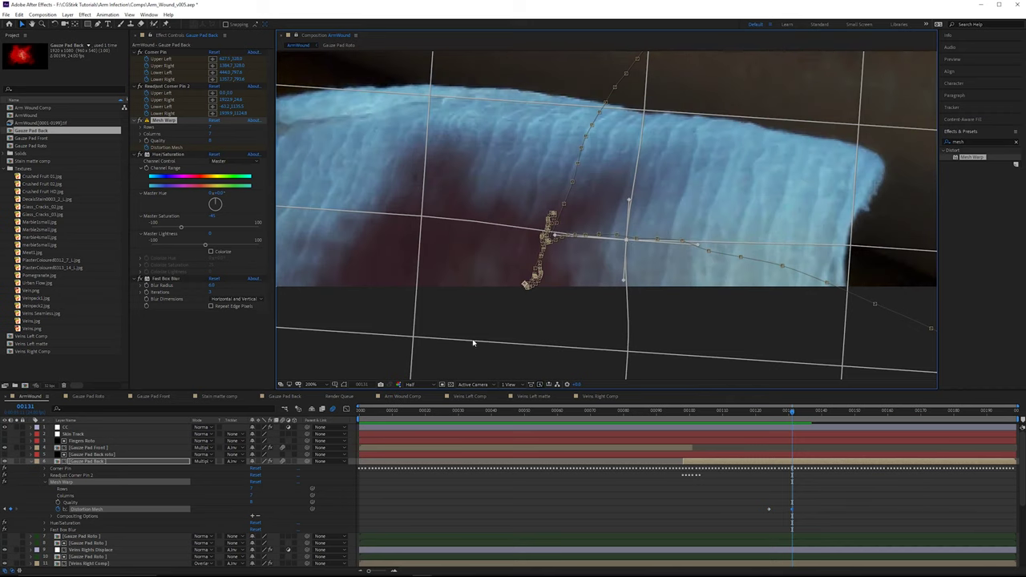
{"action": "left_click", "coordinate": [412, 385]}
{"action": "left_click", "coordinate": [414, 405]}
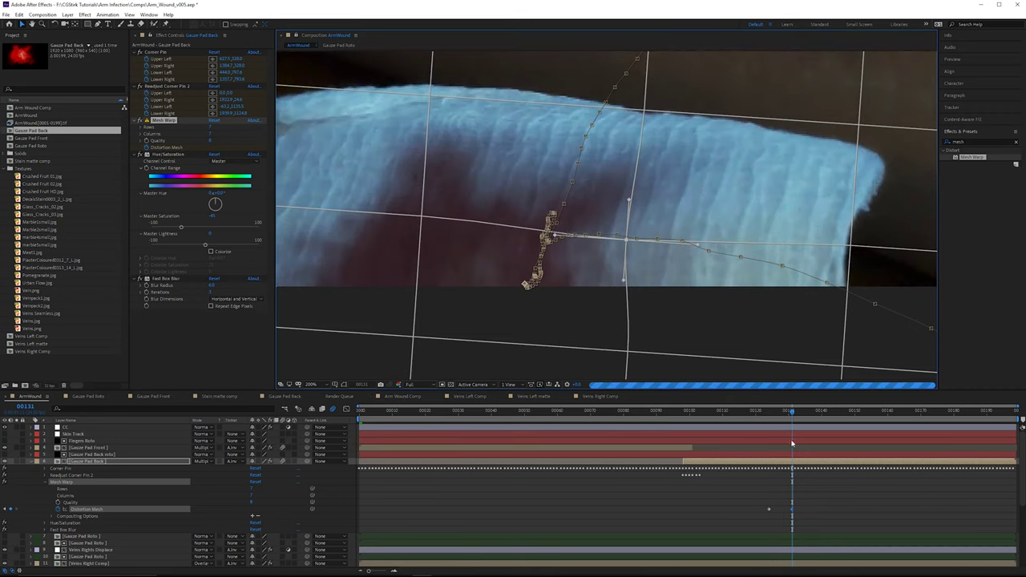
{"action": "left_click_drag", "start_coordinate": [644, 114], "coordinate": [639, 131]}
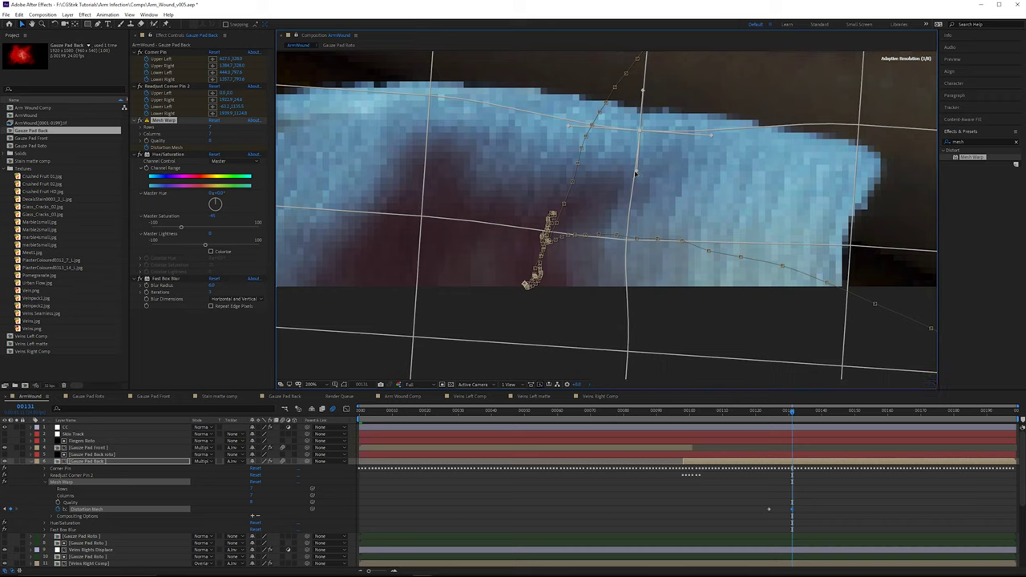
{"action": "left_click", "coordinate": [626, 240]}
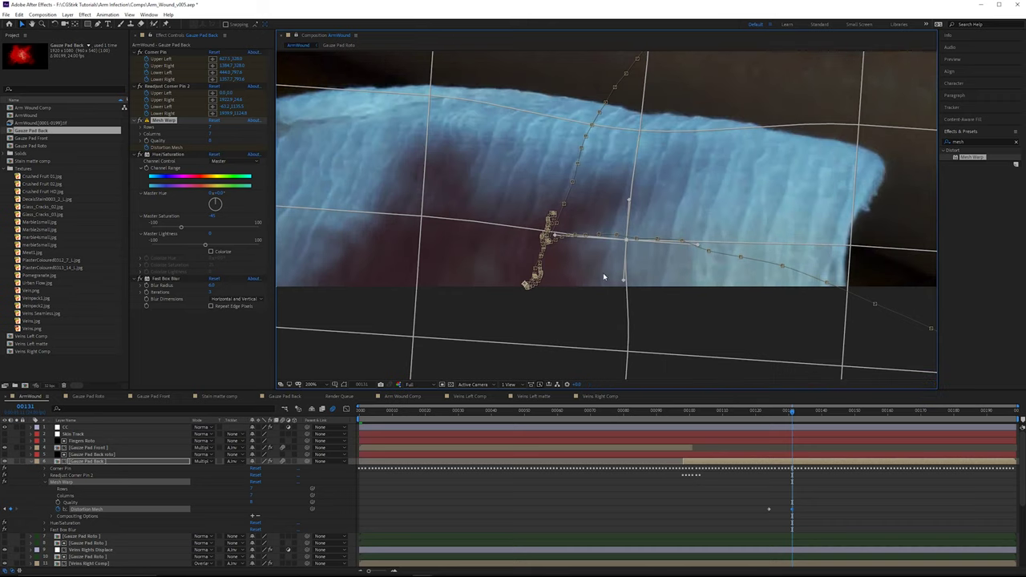
Step: Compare the warped gauze stain between the Distortion Mesh keyframes at frames 124 and 131
{"action": "left_click", "coordinate": [772, 417]}
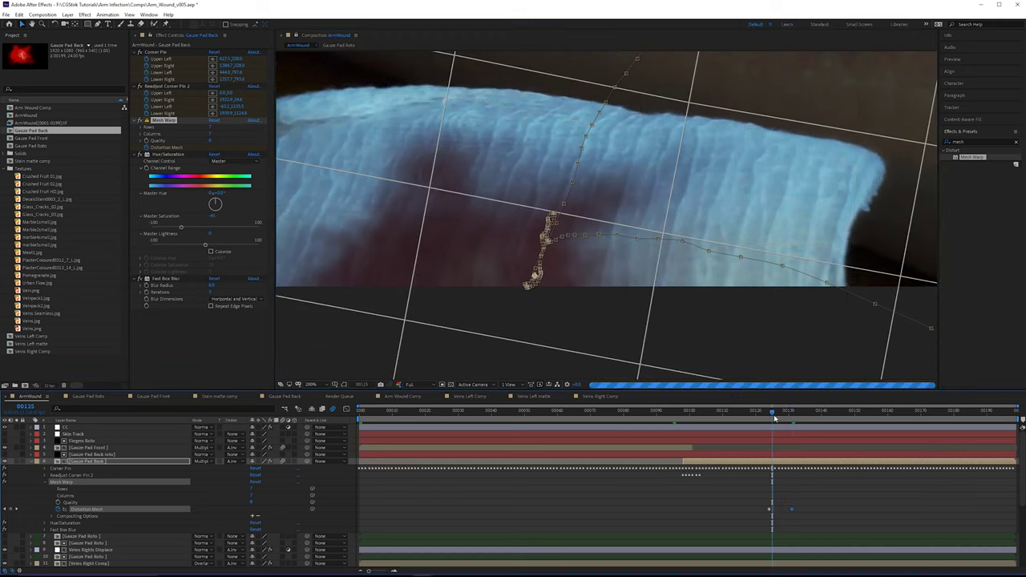
{"action": "left_click", "coordinate": [768, 417]}
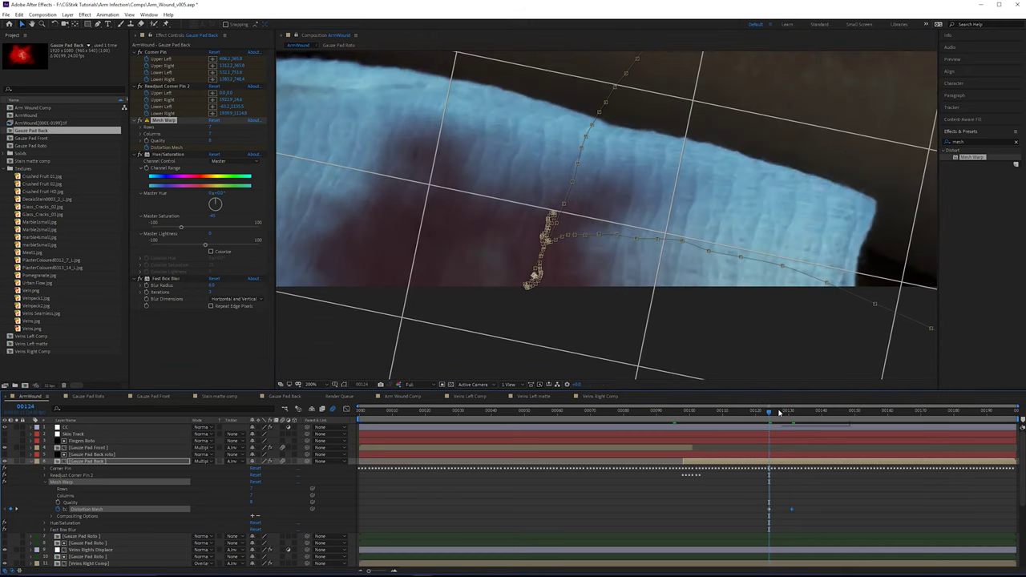
{"action": "left_click_drag", "start_coordinate": [785, 415], "coordinate": [784, 418]}
{"action": "left_click", "coordinate": [785, 417]}
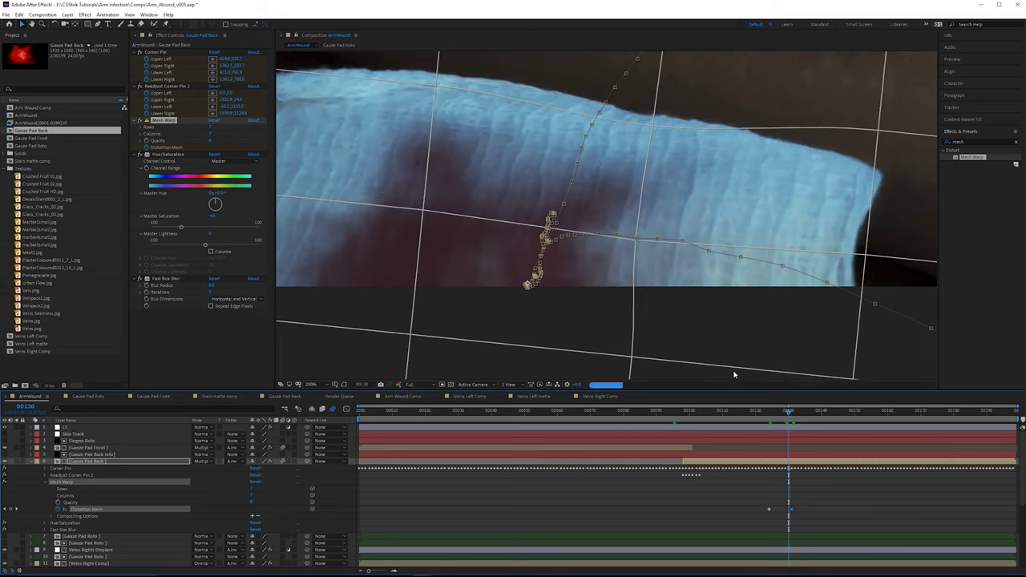
{"action": "key", "text": "j"}
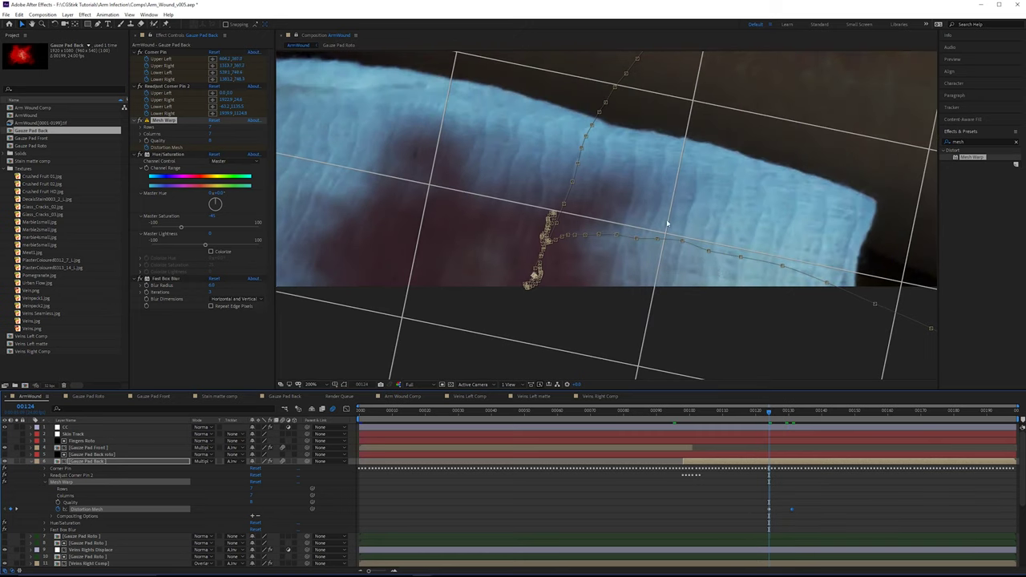
{"action": "key", "text": "Page_Down"}
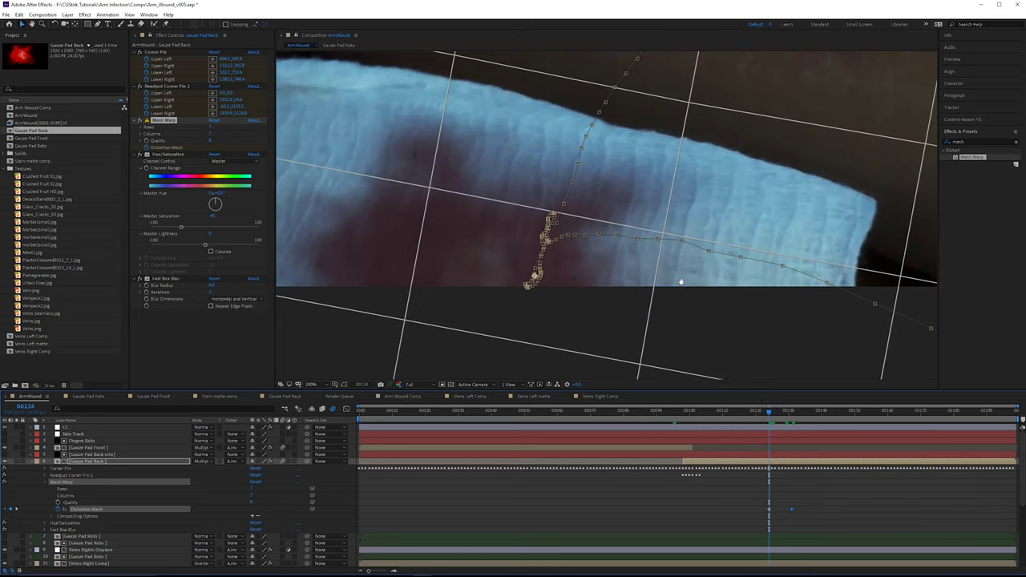
{"action": "key", "text": "space"}
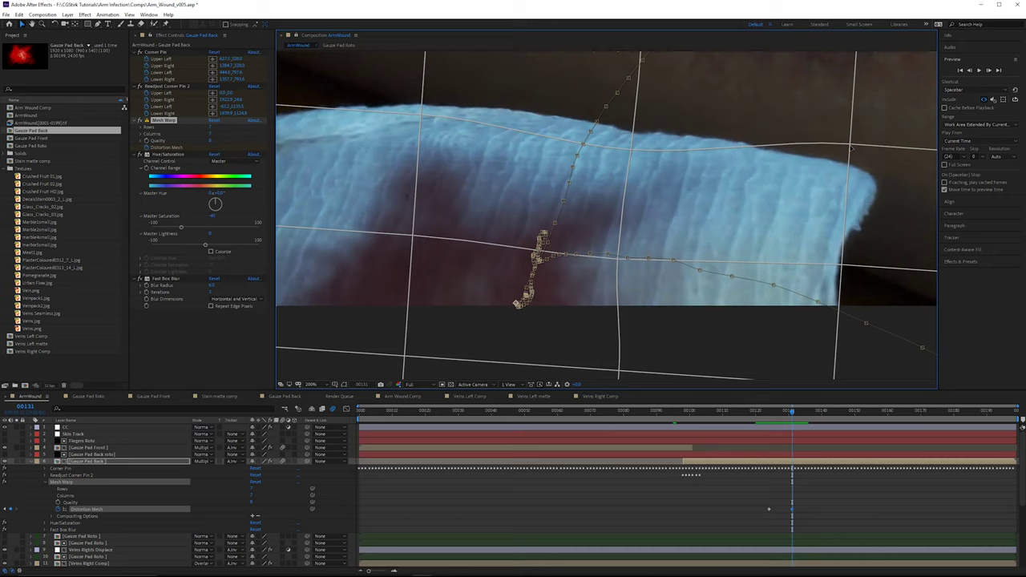
Step: At frame 131, pull the mesh point near the gauze pad's upper-right corner down onto the fabric and review the neighbouring frame
{"action": "left_click", "coordinate": [850, 145]}
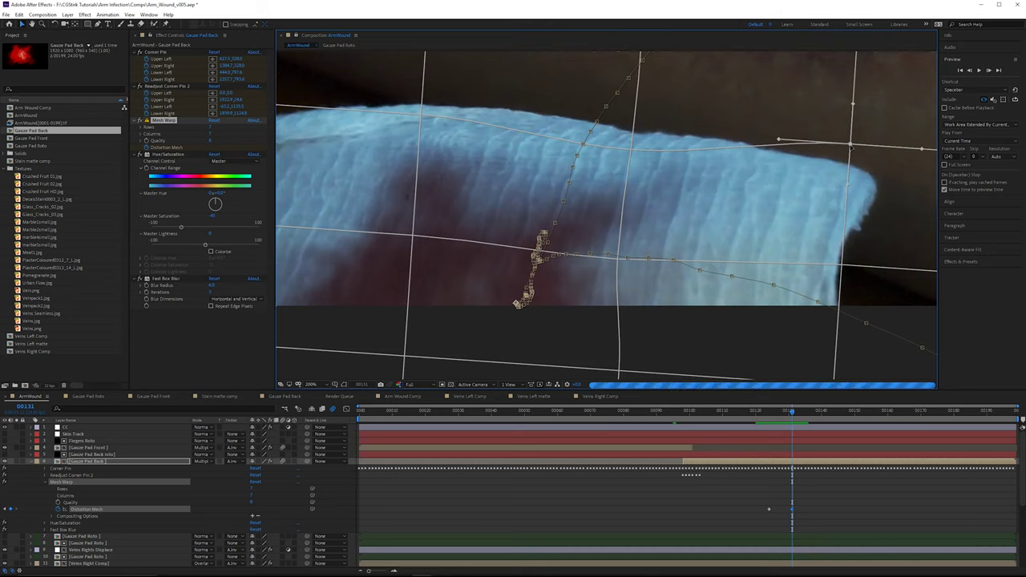
{"action": "left_click_drag", "start_coordinate": [849, 148], "coordinate": [845, 168]}
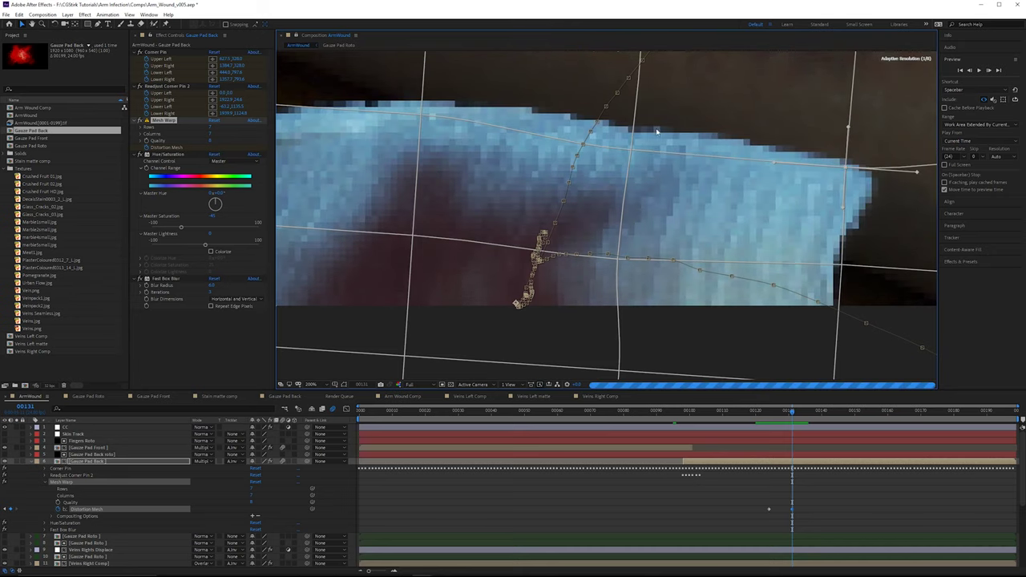
{"action": "mouse_move", "coordinate": [793, 413]}
{"action": "left_mouse_down"}
{"action": "mouse_move", "coordinate": [783, 414]}
{"action": "mouse_move", "coordinate": [792, 414]}
{"action": "left_mouse_up"}
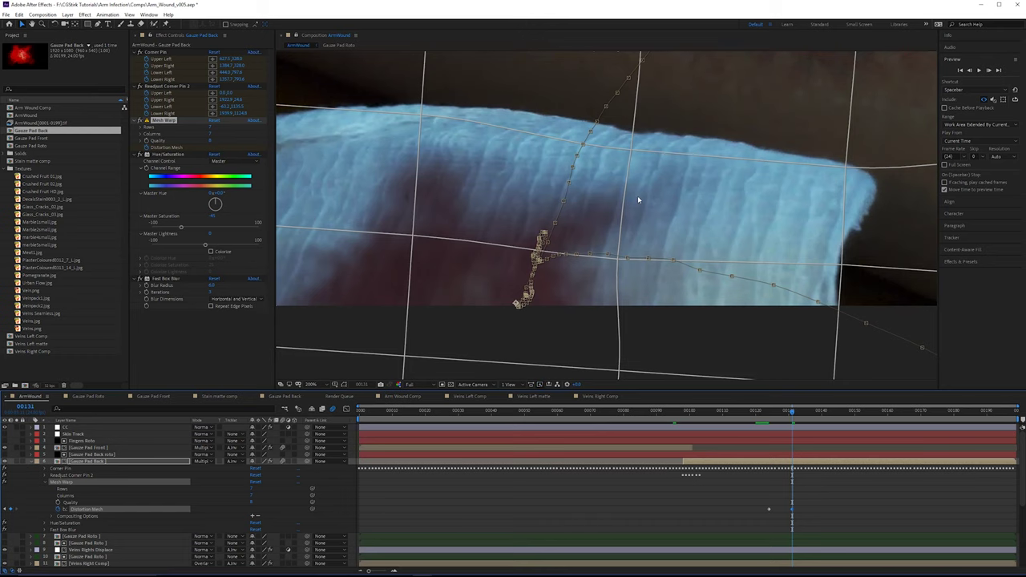
{"action": "left_click_drag", "start_coordinate": [638, 160], "coordinate": [647, 189]}
{"action": "key", "text": "j"}
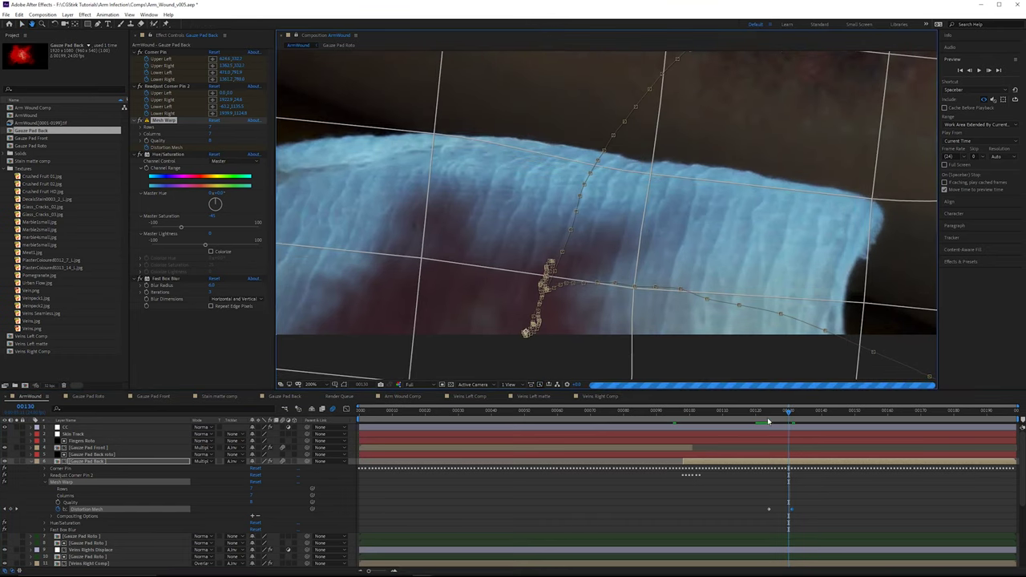
Step: Advance to frame 128 and add a Distortion Mesh keyframe between the existing ones on Gauze Pad Back
{"action": "key", "text": "v"}
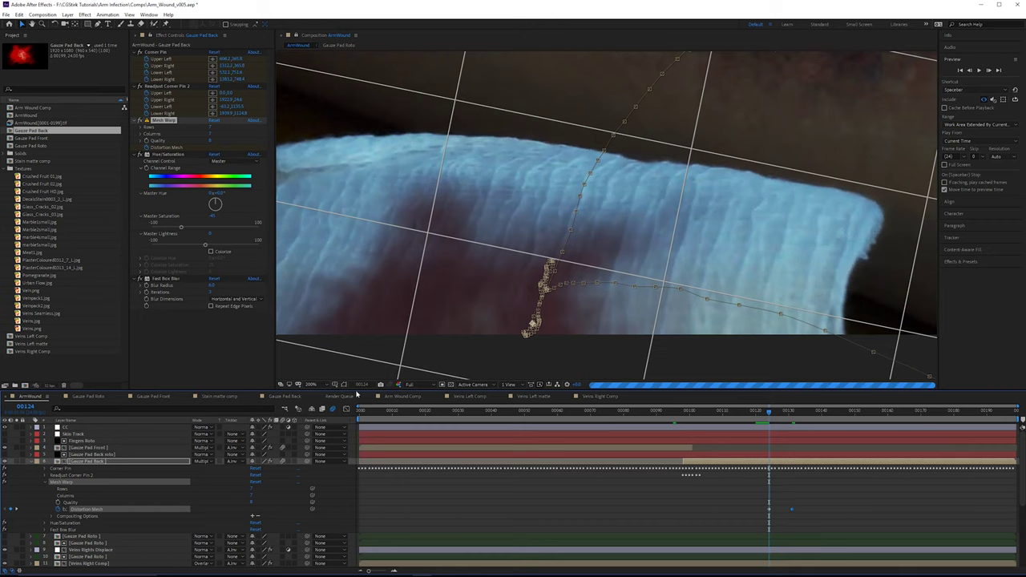
{"action": "key", "text": "Page_Down"}
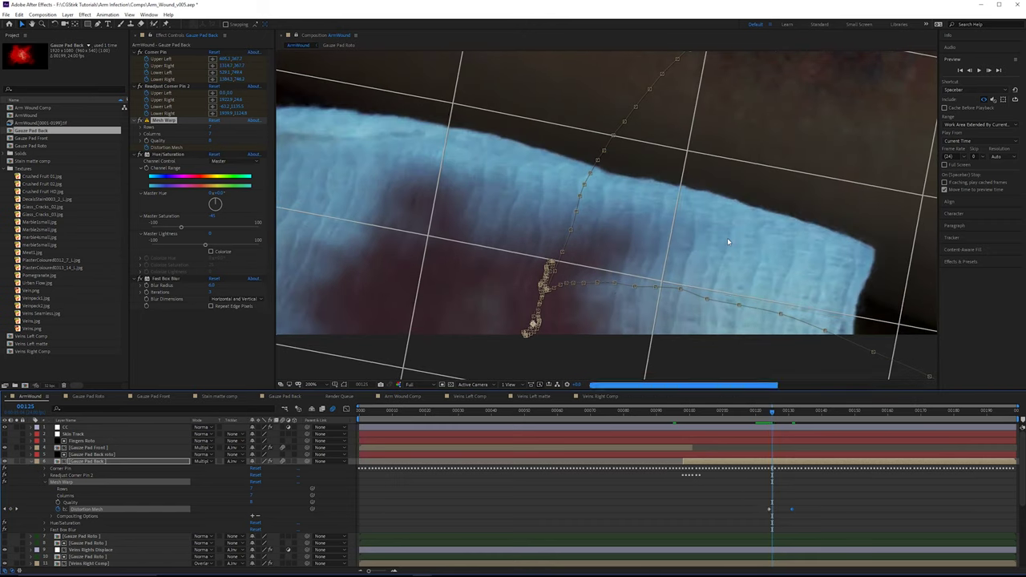
{"action": "key", "text": "Page_Down"}
{"action": "key", "text": "Page_Down"}
{"action": "key", "text": "Page_Down"}
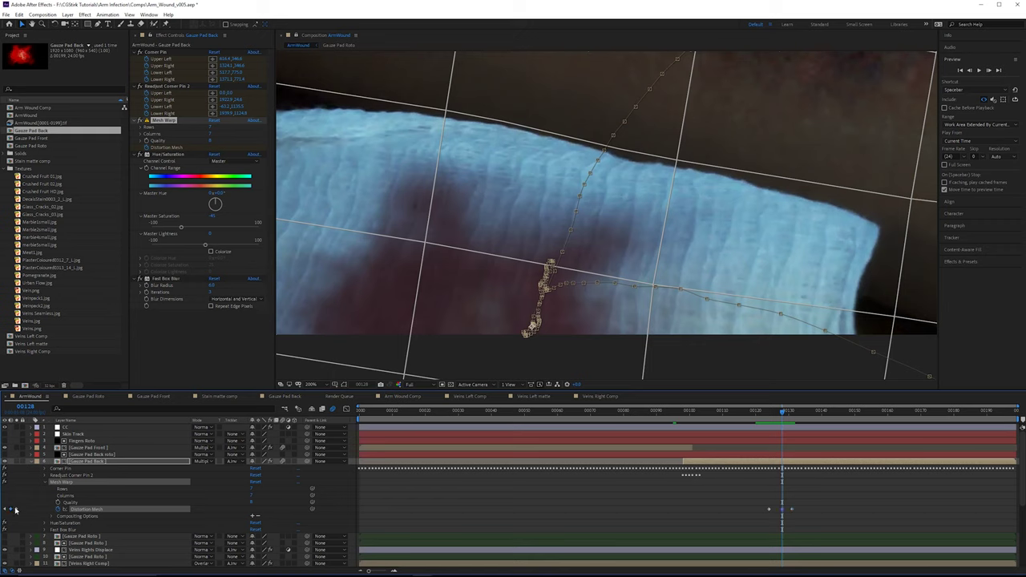
Step: Compare the warped stain at frame 128 with the frames just after it
{"action": "key", "text": "Page_Down"}
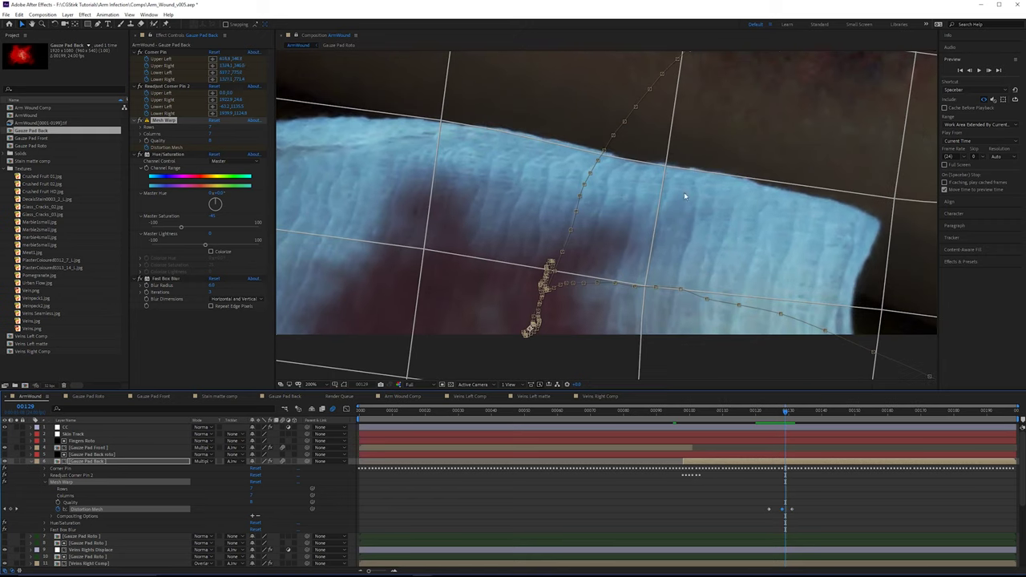
{"action": "key", "text": "Page_Up"}
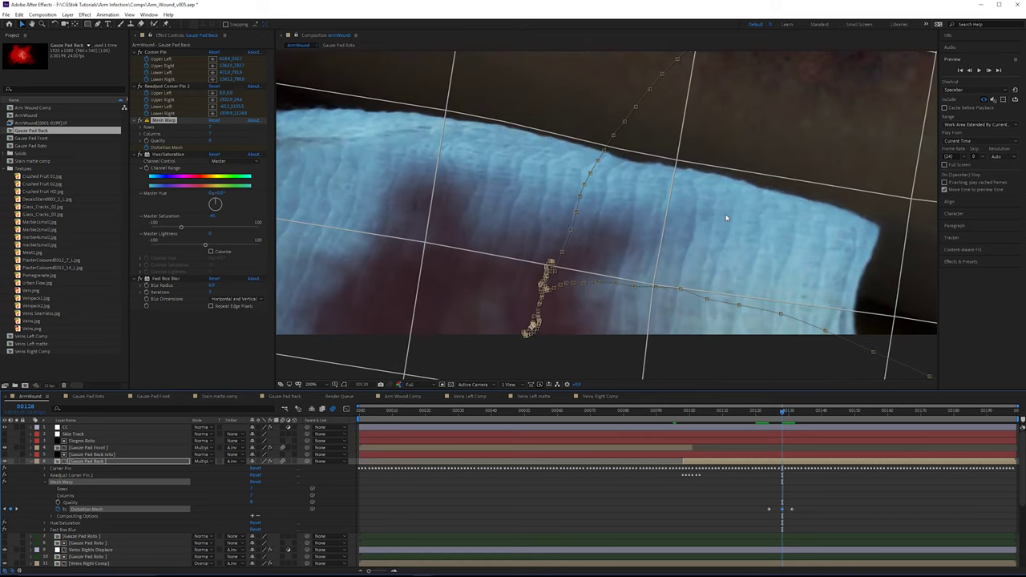
{"action": "key", "text": "Page_Down"}
{"action": "key", "text": "Page_Down"}
{"action": "key", "text": "Page_Up"}
{"action": "key", "text": "Page_Up"}
Step: Open the Gauze Pad Back comp and draw a closed rounded mask on the Blood layer over the comp's upper-right edge
{"action": "double_click", "coordinate": [93, 463]}
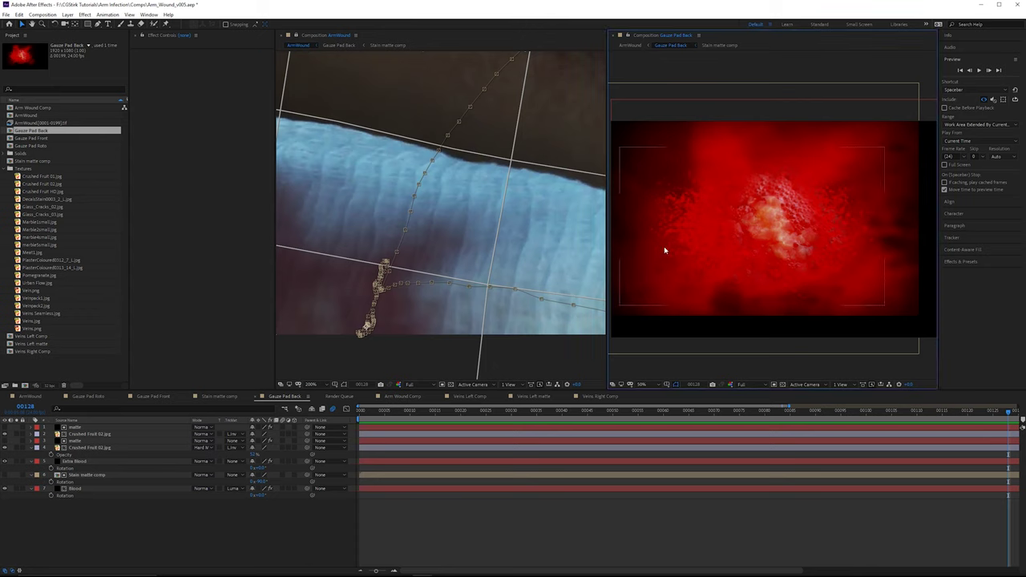
{"action": "left_click", "coordinate": [665, 248]}
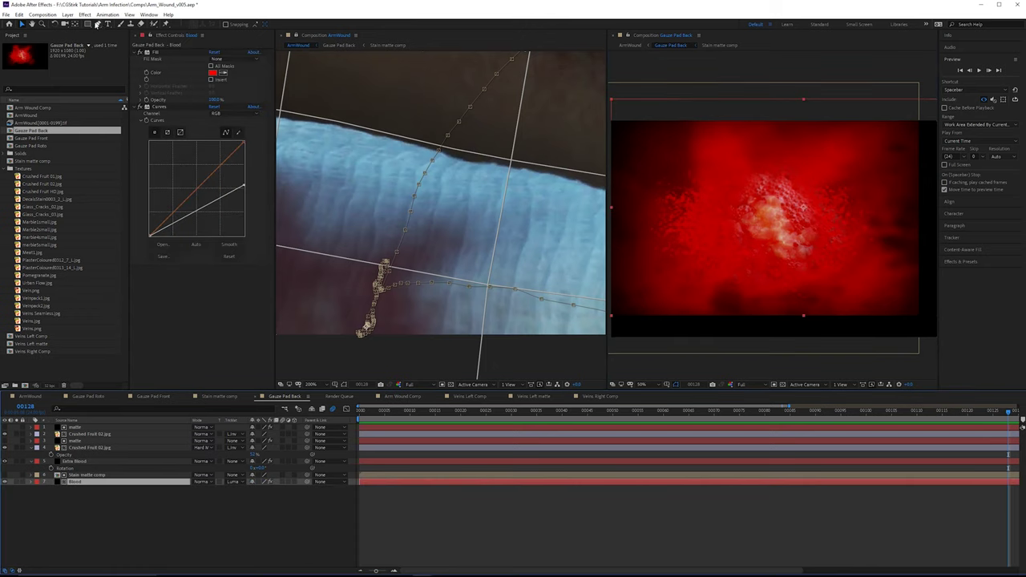
{"action": "left_click", "coordinate": [97, 24]}
{"action": "left_click", "coordinate": [791, 95]}
{"action": "left_click", "coordinate": [843, 147]}
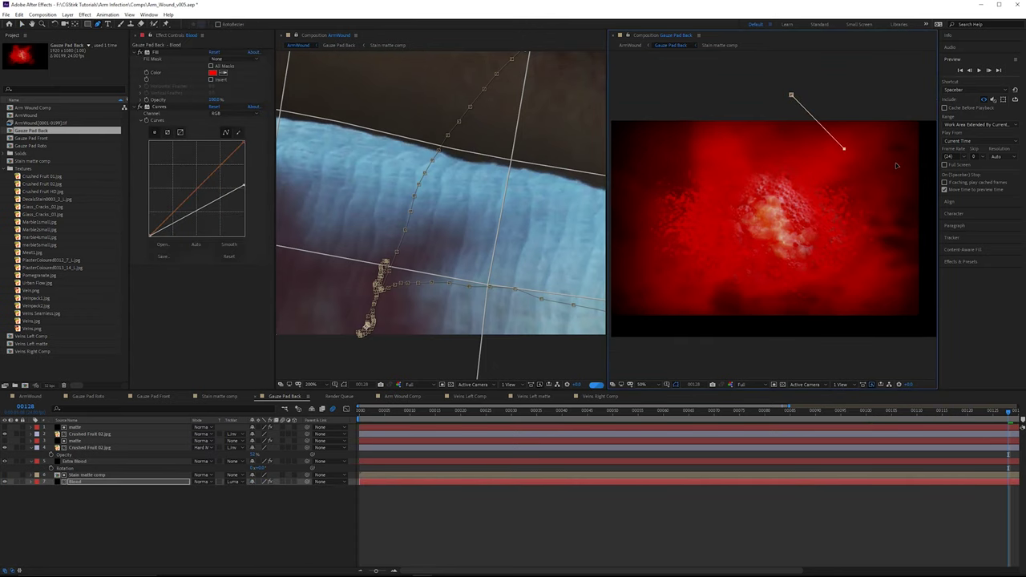
{"action": "left_click_drag", "start_coordinate": [897, 165], "coordinate": [906, 154]}
{"action": "left_click_drag", "start_coordinate": [921, 94], "coordinate": [920, 68]}
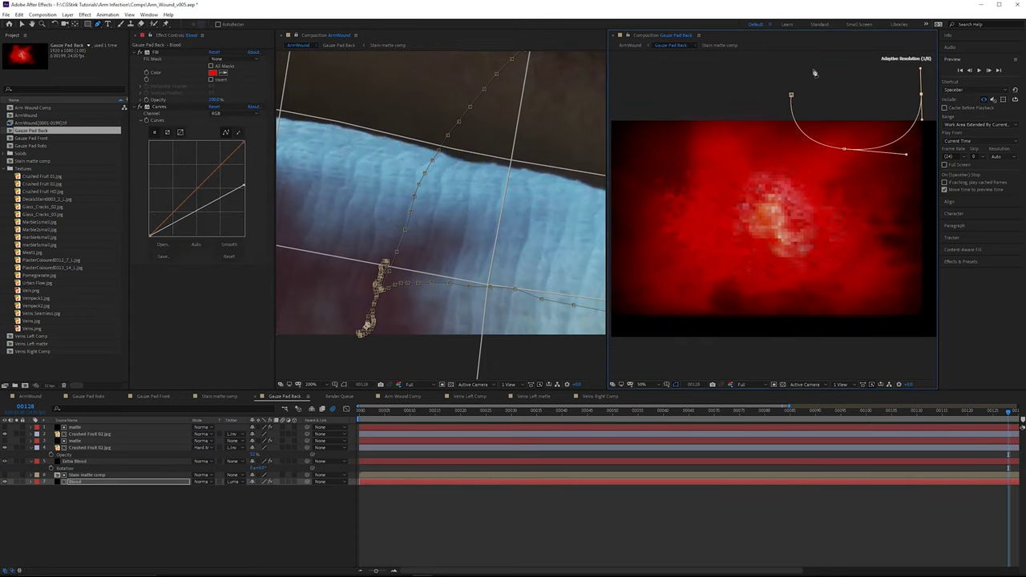
{"action": "left_click", "coordinate": [813, 70]}
{"action": "left_click", "coordinate": [791, 94]}
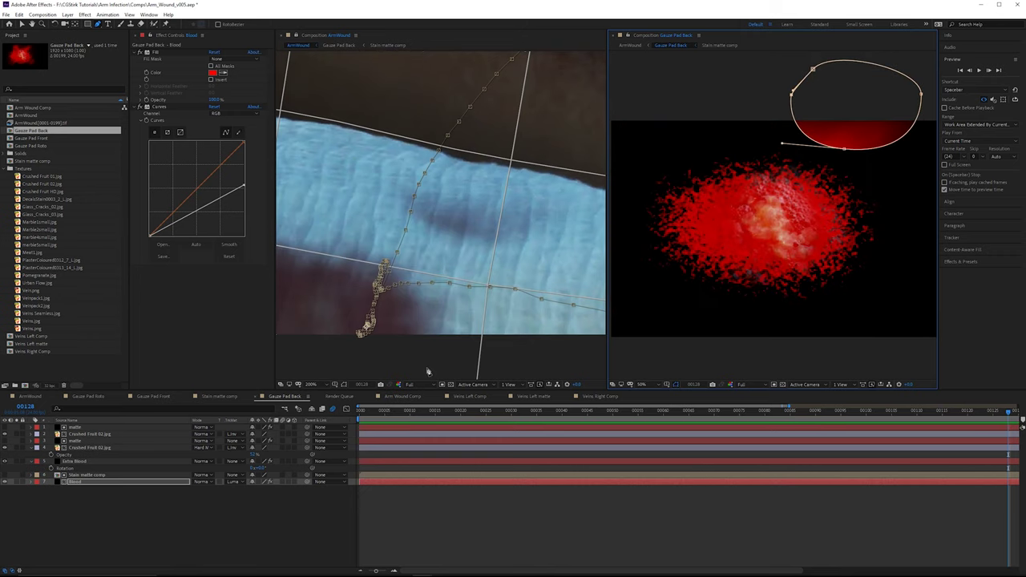
Step: Set the Blood layer's new mask to Subtract and feather its edge
{"action": "key", "text": "f"}
{"action": "left_click", "coordinate": [260, 488]}
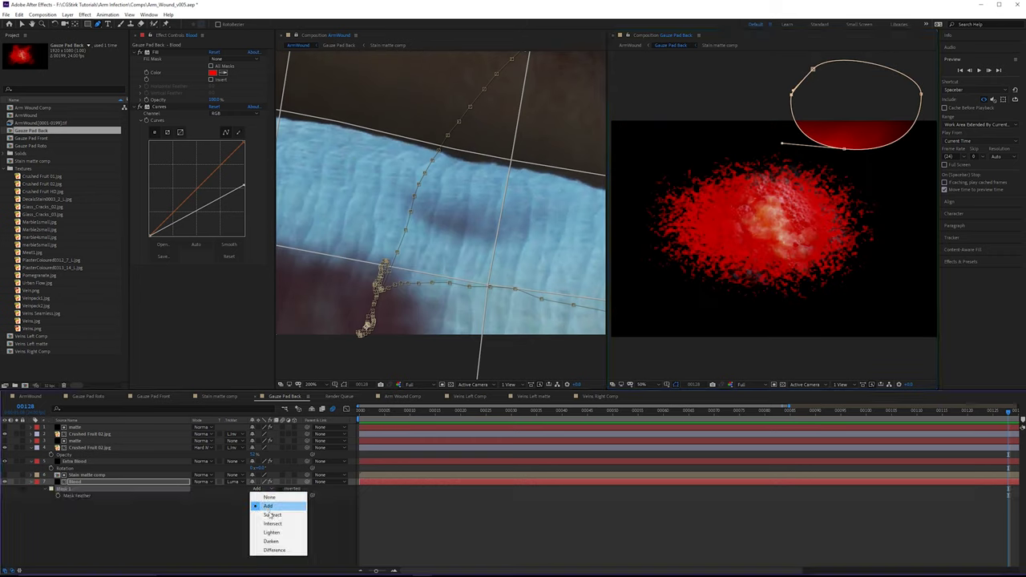
{"action": "left_click", "coordinate": [270, 515]}
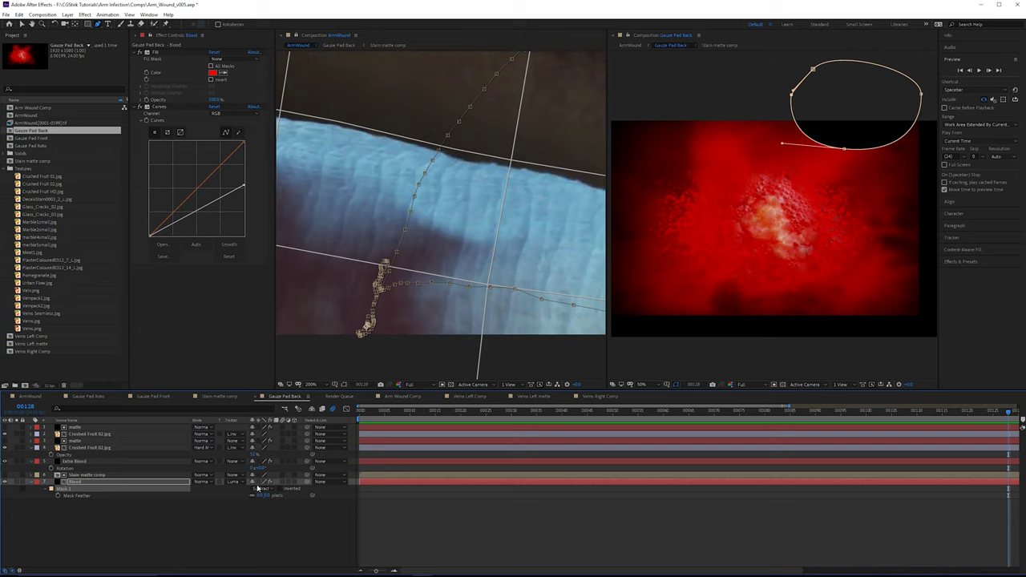
{"action": "left_click_drag", "start_coordinate": [268, 495], "coordinate": [290, 495]}
Step: Reshape the Blood mask to slope across the upper-right corner, increase its feather, and check the following frames in ArmWound
{"action": "left_click_drag", "start_coordinate": [921, 95], "coordinate": [944, 126]}
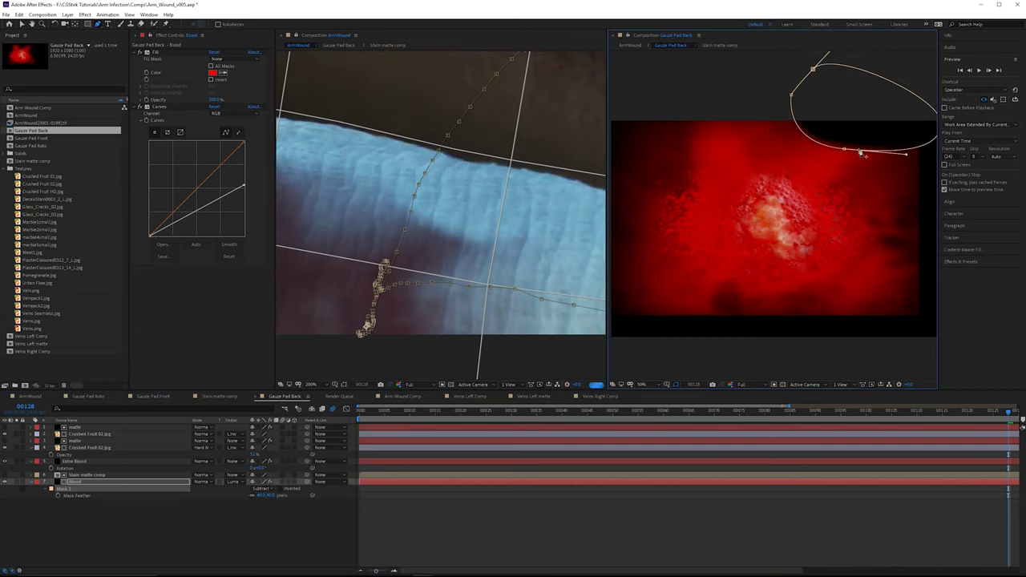
{"action": "left_click_drag", "start_coordinate": [844, 148], "coordinate": [800, 118]}
{"action": "left_click_drag", "start_coordinate": [272, 496], "coordinate": [289, 496]}
{"action": "left_click_drag", "start_coordinate": [850, 142], "coordinate": [847, 151]}
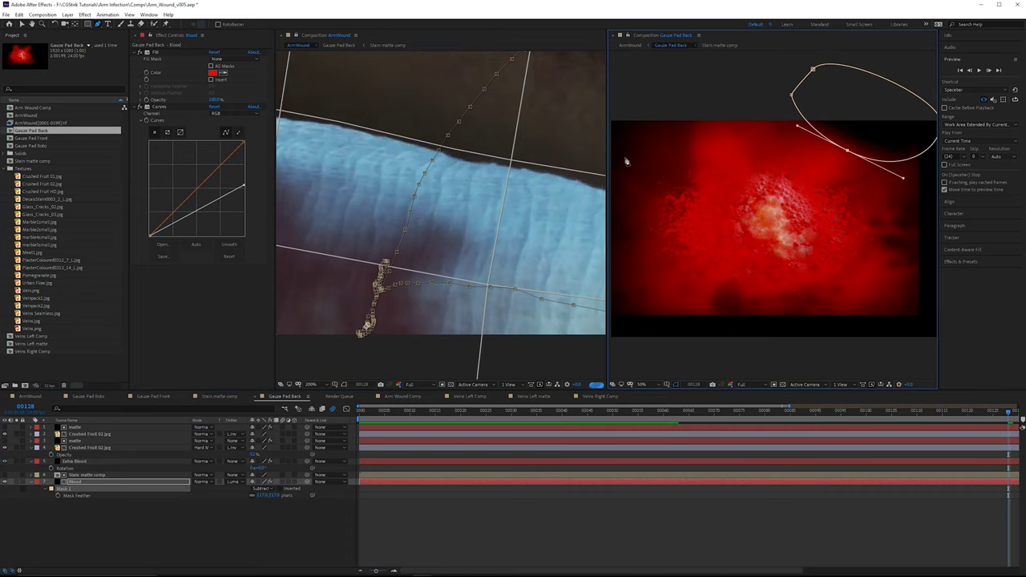
{"action": "left_click", "coordinate": [534, 202]}
{"action": "key", "text": "Page_Down"}
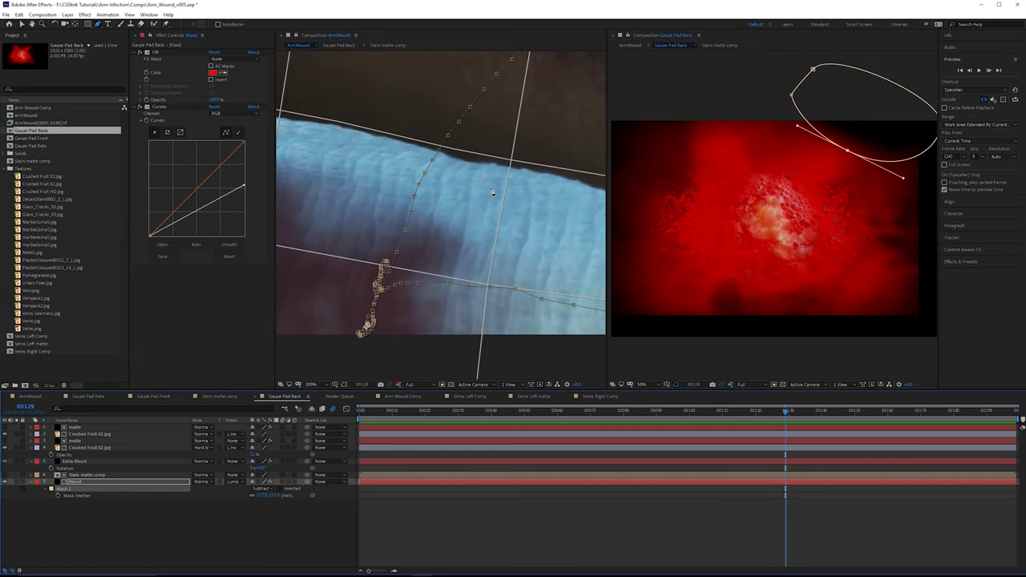
{"action": "key", "text": "Page_Down"}
{"action": "key", "text": "Page_Down"}
Step: Return to the ArmWound comp, select Gauze Pad Back, and examine how the stain follows the gauze between frames 127 and 153
{"action": "left_click", "coordinate": [30, 396]}
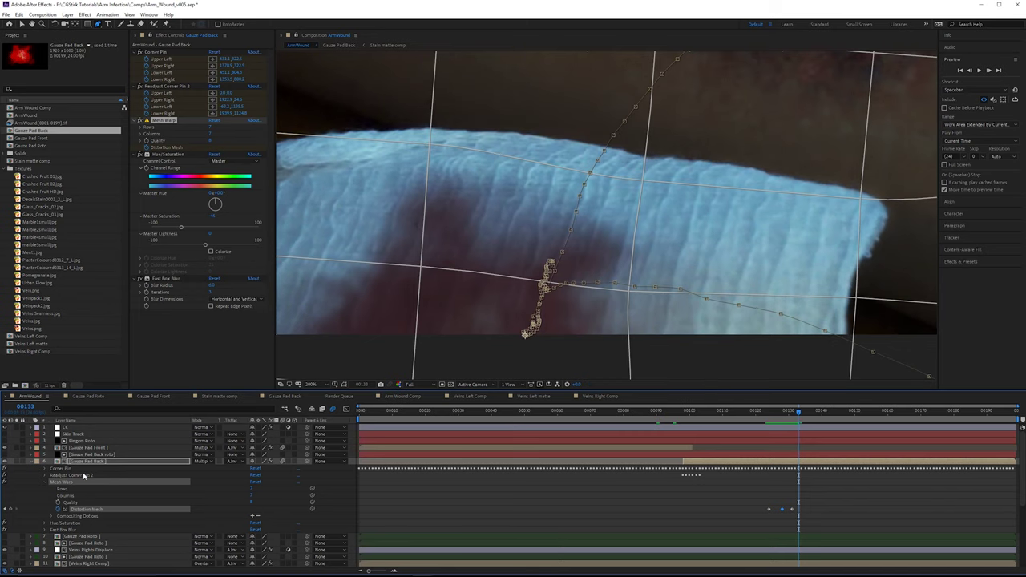
{"action": "left_click", "coordinate": [100, 464]}
{"action": "scroll", "coordinate": [741, 229], "scroll_direction": "down", "scroll_amount": 2}
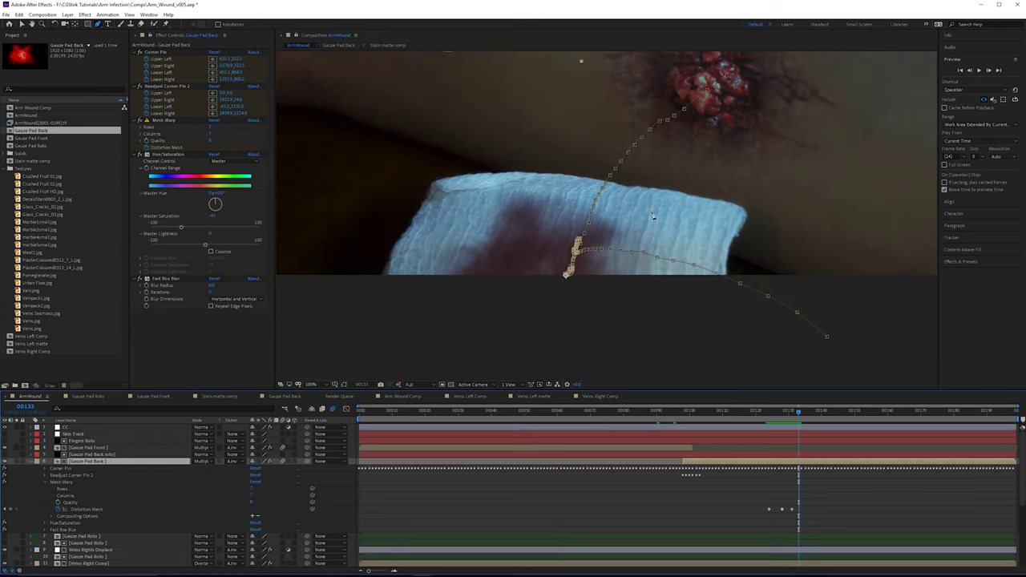
{"action": "left_click", "coordinate": [783, 420]}
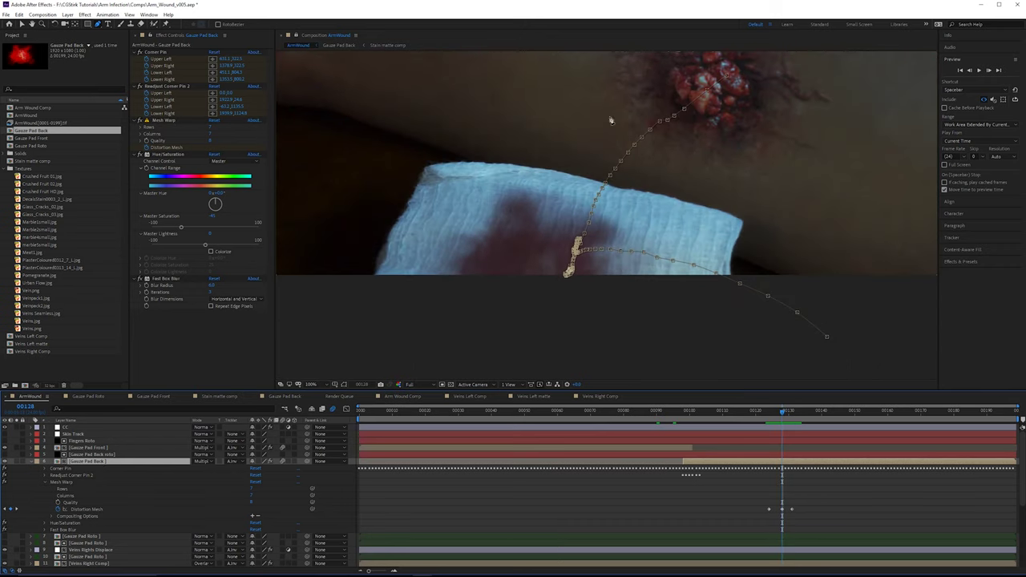
{"action": "left_click_drag", "start_coordinate": [784, 415], "coordinate": [856, 415]}
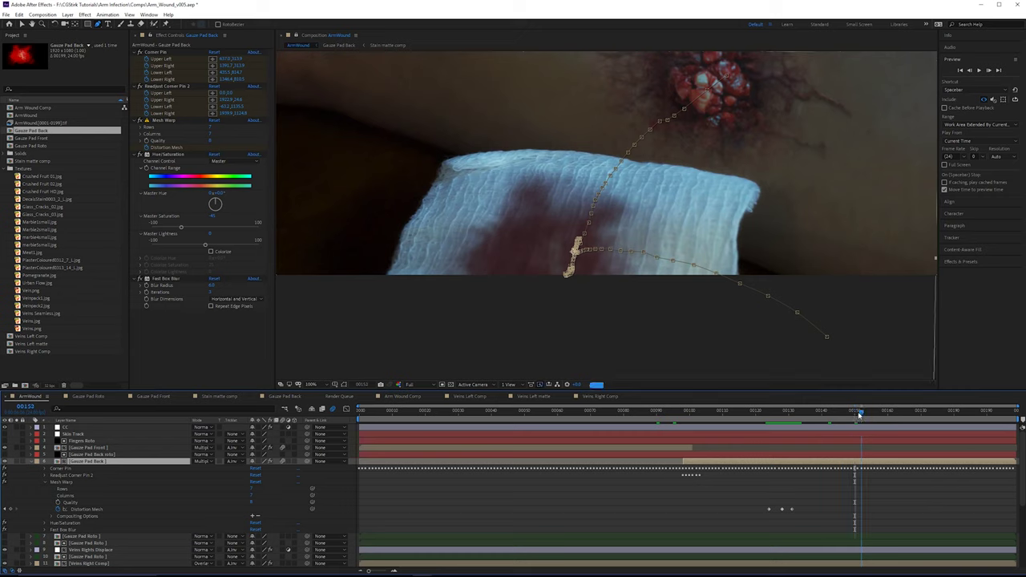
{"action": "left_click", "coordinate": [805, 414]}
{"action": "left_click", "coordinate": [792, 425]}
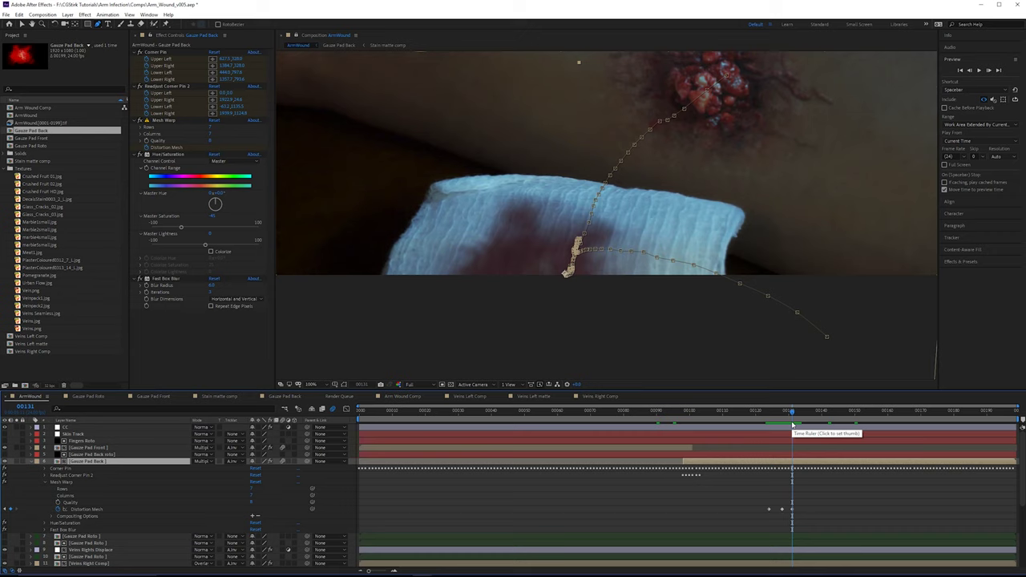
{"action": "left_click_drag", "start_coordinate": [792, 414], "coordinate": [779, 414]}
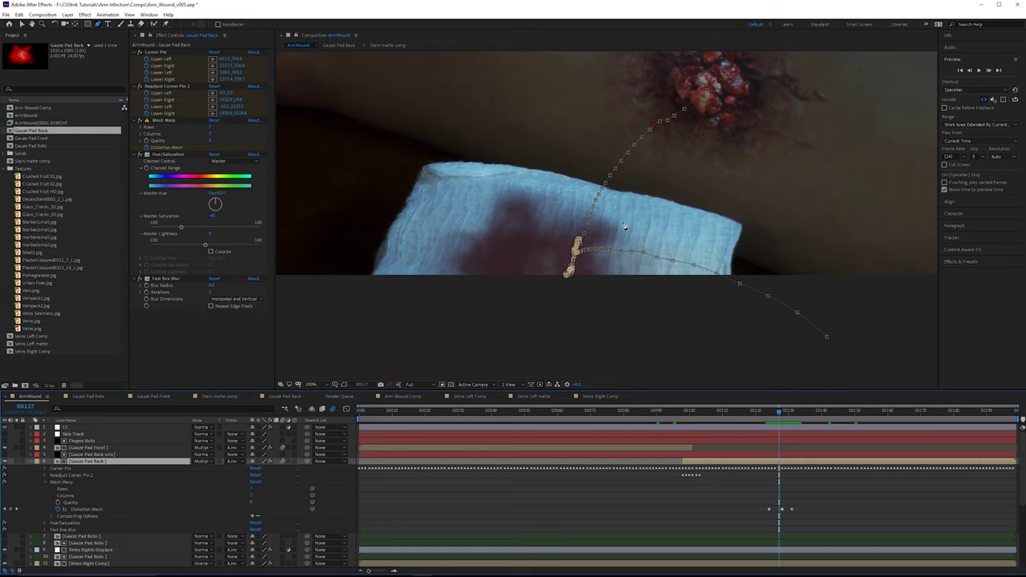
{"action": "mouse_move", "coordinate": [781, 413]}
{"action": "left_mouse_down"}
{"action": "mouse_move", "coordinate": [799, 418]}
{"action": "mouse_move", "coordinate": [770, 417]}
{"action": "mouse_move", "coordinate": [784, 399]}
{"action": "left_mouse_up"}
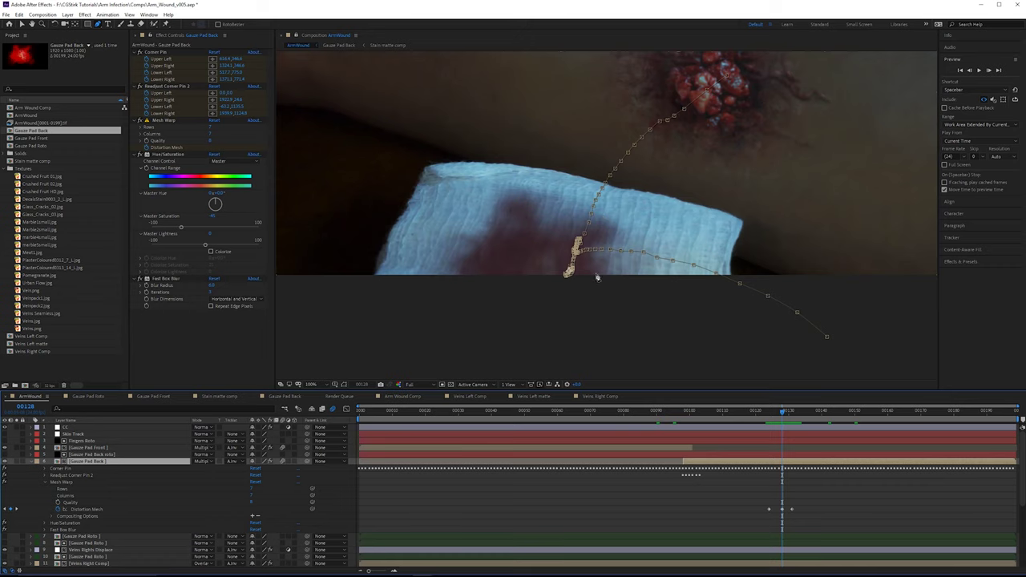
{"action": "mouse_move", "coordinate": [792, 414]}
{"action": "left_mouse_down"}
{"action": "mouse_move", "coordinate": [815, 415]}
{"action": "mouse_move", "coordinate": [789, 411]}
{"action": "left_mouse_up"}
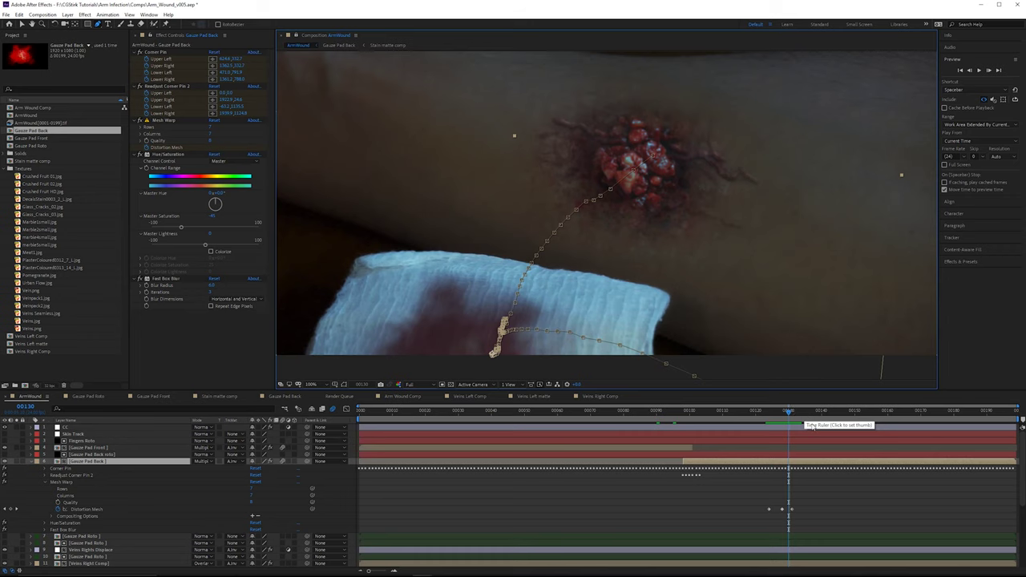
{"action": "left_click", "coordinate": [798, 423]}
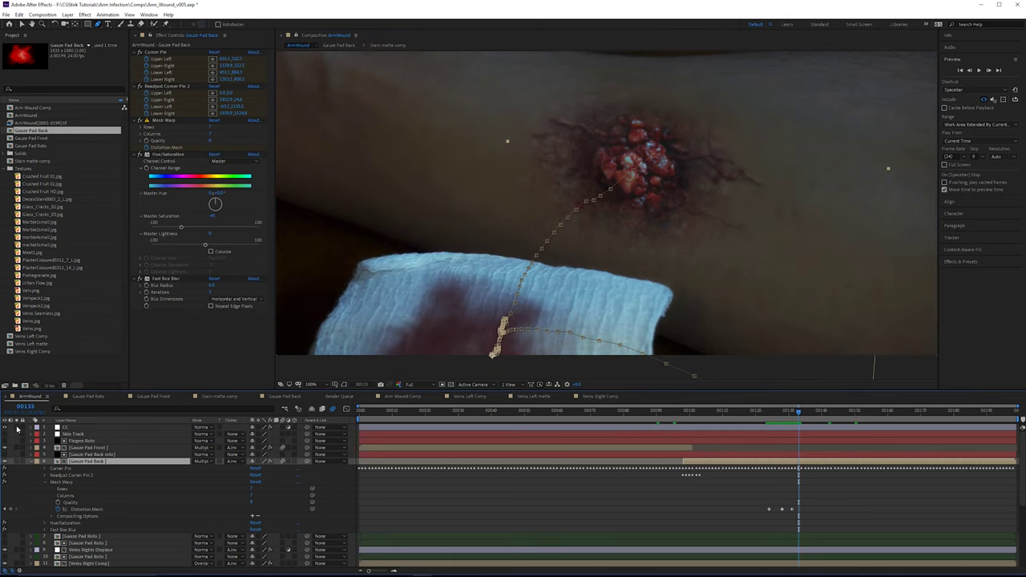
Step: Collapse Gauze Pad Back, solo the CC layer and original footage to examine the plate across the shot, and restore the full composite
{"action": "left_click", "coordinate": [30, 463]}
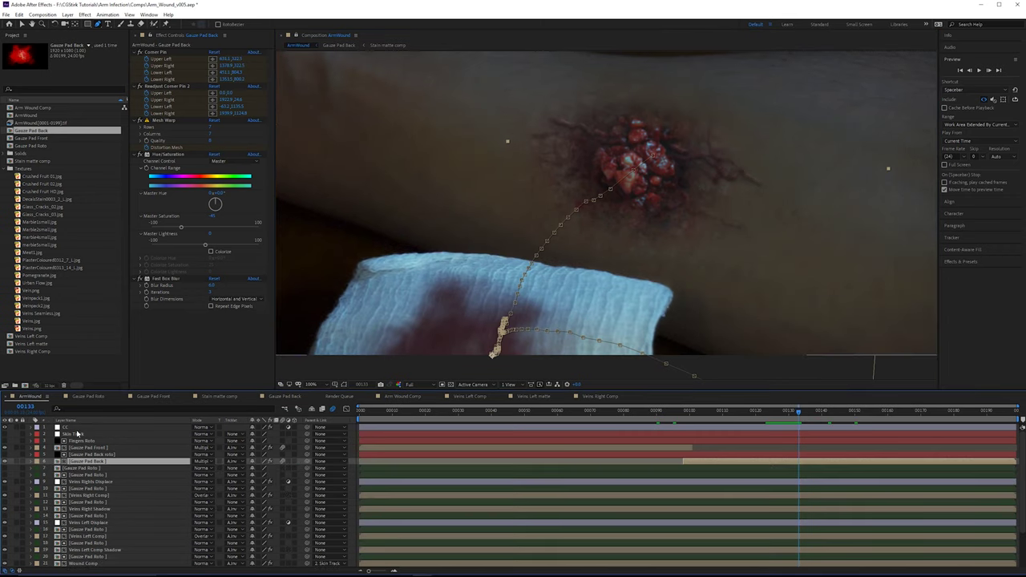
{"action": "left_click", "coordinate": [46, 428]}
{"action": "left_click", "coordinate": [16, 429]}
{"action": "scroll", "coordinate": [95, 497], "scroll_direction": "down", "scroll_amount": 3}
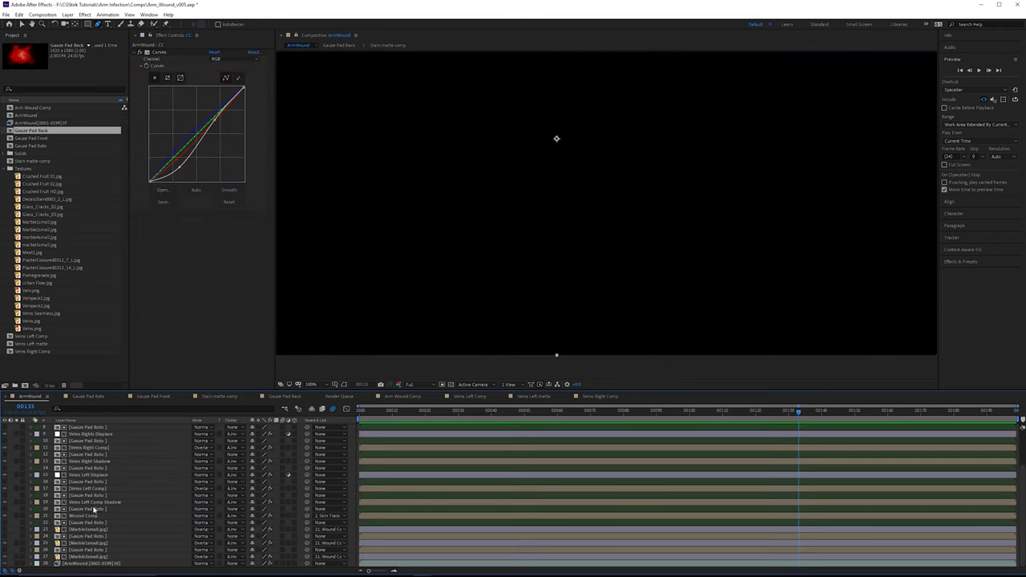
{"action": "left_click", "coordinate": [15, 564]}
{"action": "scroll", "coordinate": [559, 287], "scroll_direction": "down", "scroll_amount": 2}
{"action": "scroll", "coordinate": [560, 287], "scroll_direction": "up", "scroll_amount": 1}
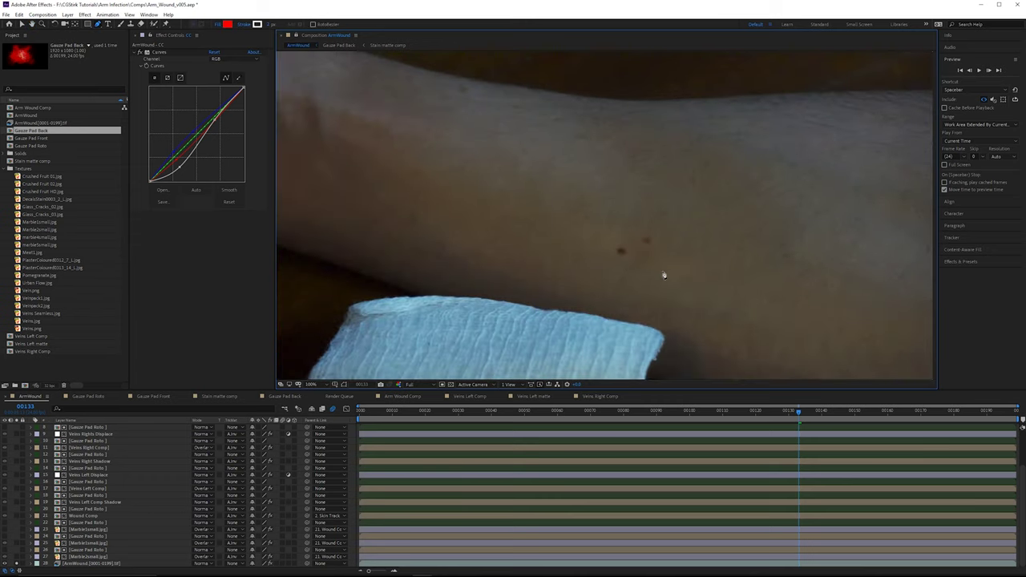
{"action": "left_click_drag", "start_coordinate": [742, 411], "coordinate": [1013, 445]}
{"action": "left_click_drag", "start_coordinate": [933, 439], "coordinate": [705, 433]}
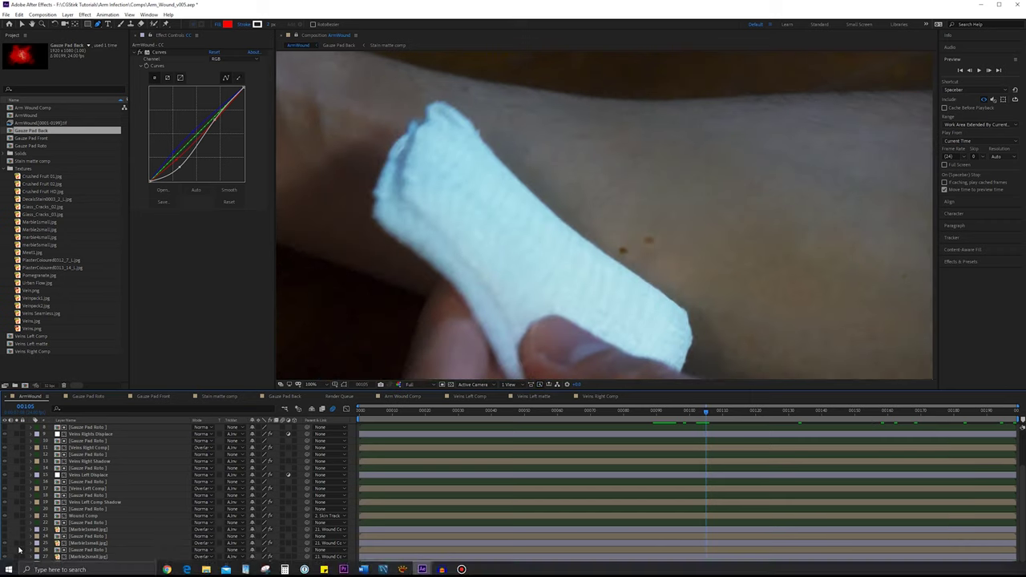
{"action": "left_click", "coordinate": [16, 563]}
{"action": "scroll", "coordinate": [50, 464], "scroll_direction": "up", "scroll_amount": 3}
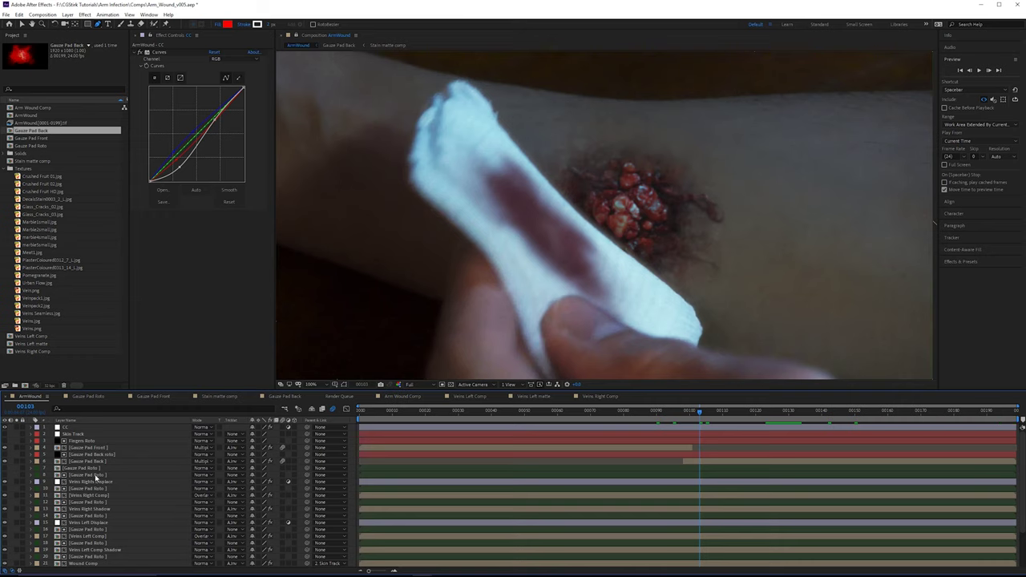
Step: Add a second Curves effect to the Wound Comp layer, placed before Camera Lens Blur
{"action": "scroll", "coordinate": [80, 525], "scroll_direction": "down", "scroll_amount": 3}
{"action": "left_click", "coordinate": [36, 517]}
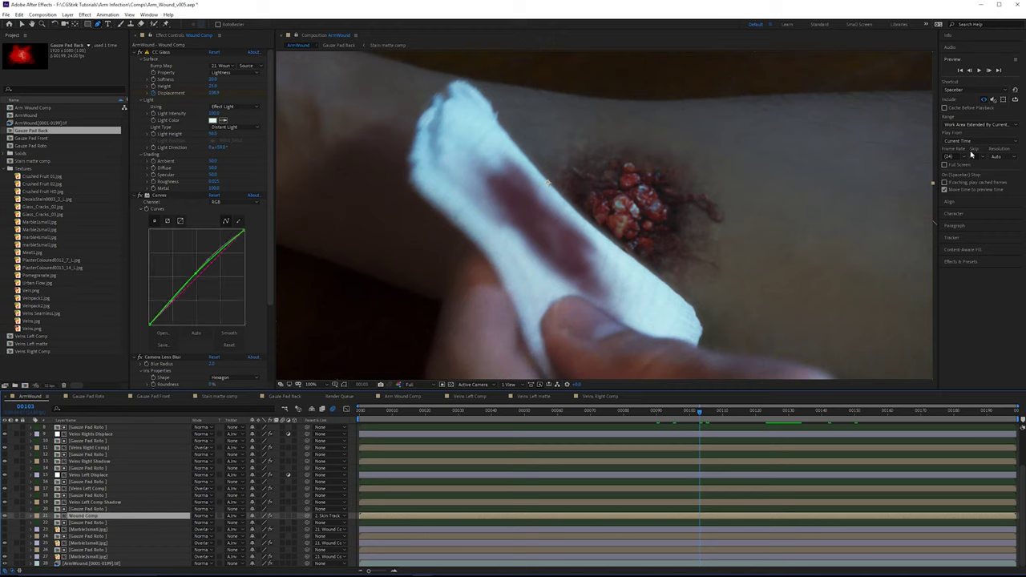
{"action": "key", "text": "ctrl+5"}
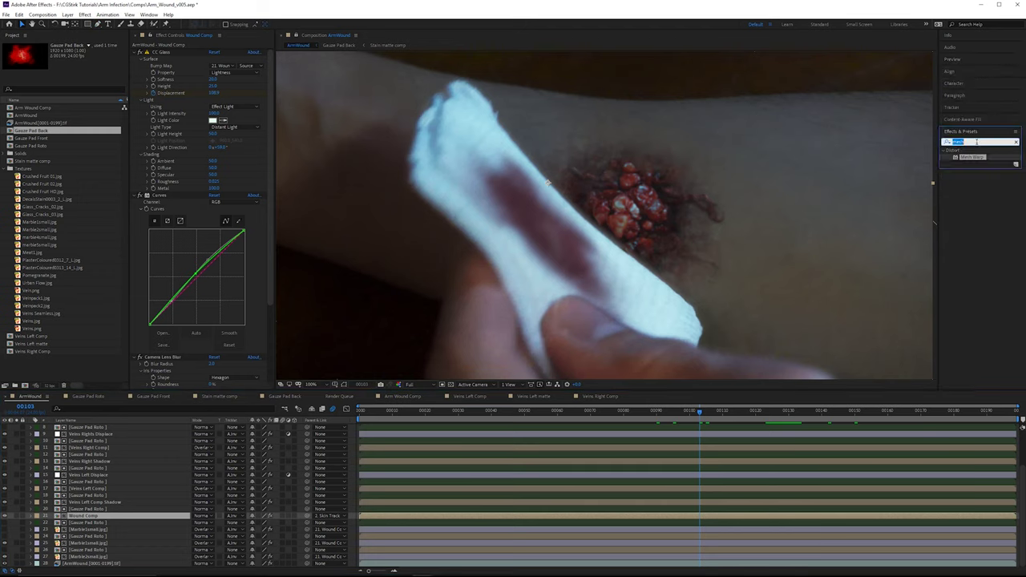
{"action": "type", "text": "curves"}
{"action": "left_click_drag", "start_coordinate": [975, 178], "coordinate": [609, 217]}
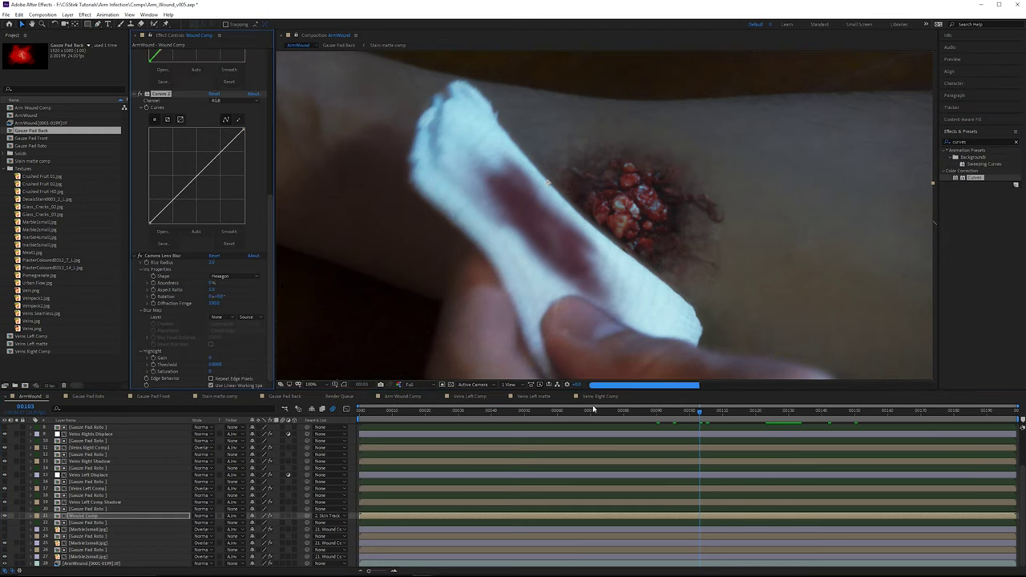
Step: At frame 94, enable keyframing for the new Curves effect on Wound Comp
{"action": "left_click_drag", "start_coordinate": [666, 409], "coordinate": [669, 419]}
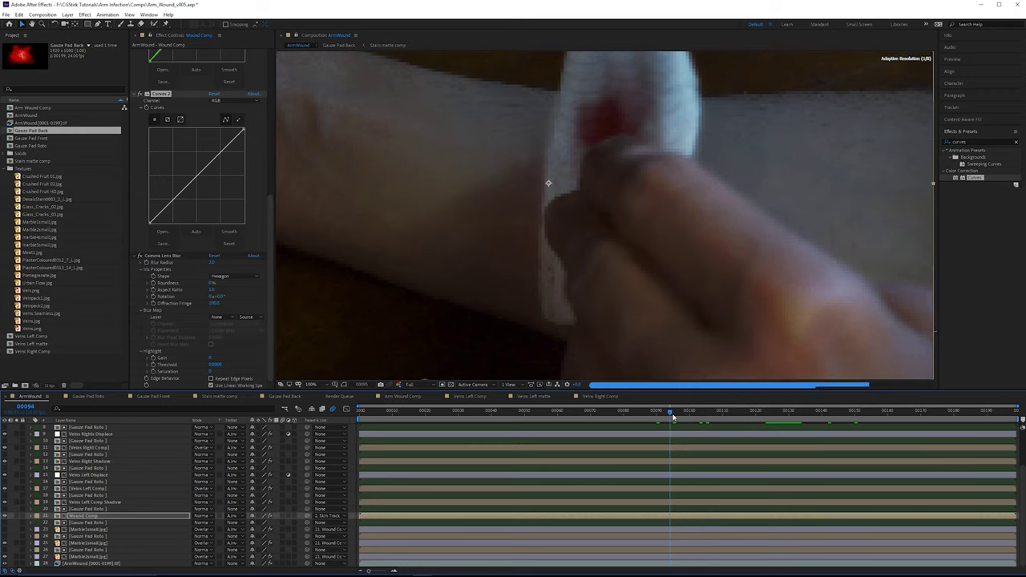
{"action": "left_click", "coordinate": [673, 413]}
{"action": "key", "text": "Page_Up"}
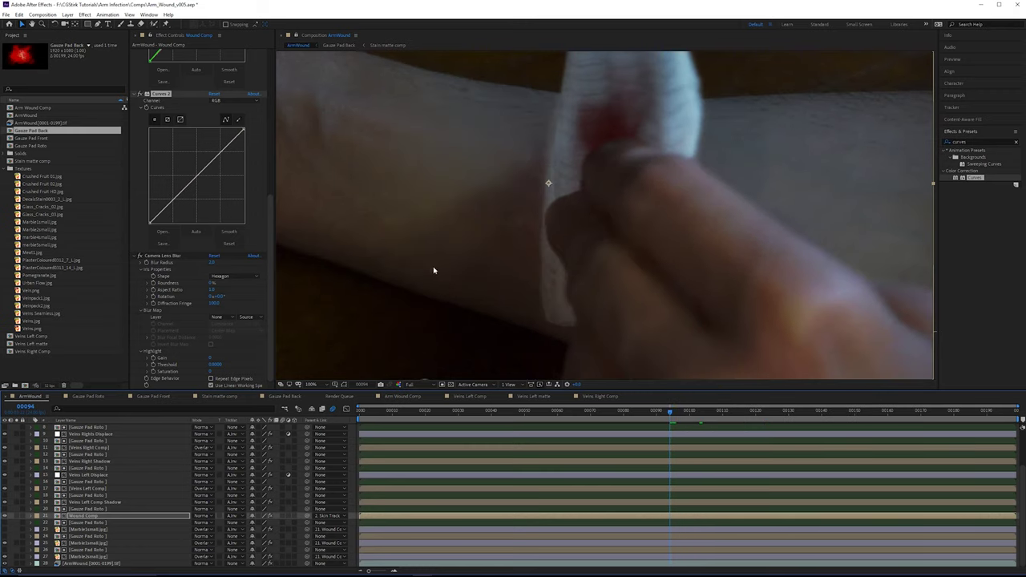
{"action": "left_click", "coordinate": [146, 108]}
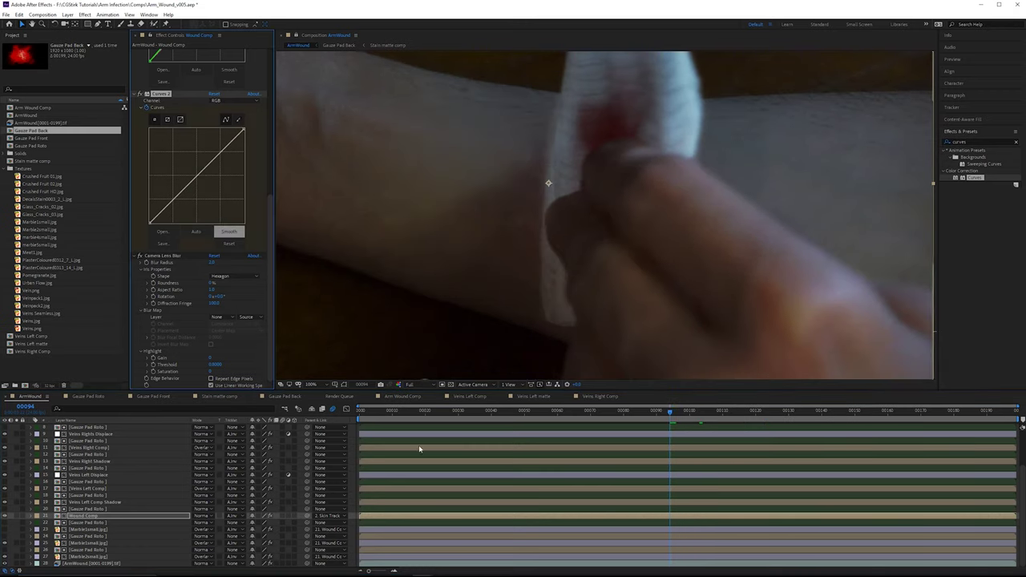
Step: Add a Curves 2 keyframe on Wound Comp at frame 115 and slightly lift the curve's black point at frame 94
{"action": "key", "text": "u"}
{"action": "left_click_drag", "start_coordinate": [671, 412], "coordinate": [738, 420]}
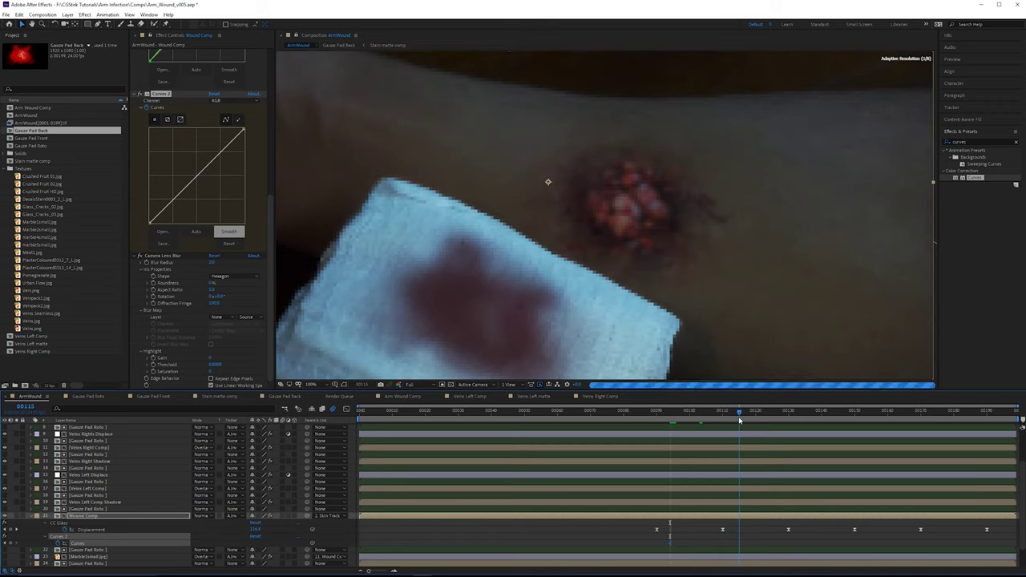
{"action": "left_click", "coordinate": [12, 544]}
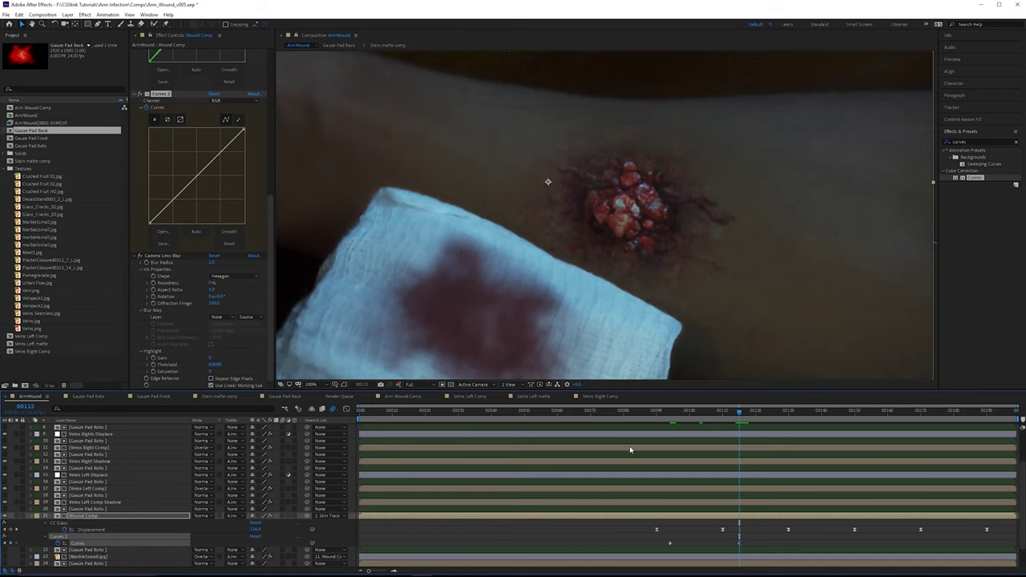
{"action": "left_click_drag", "start_coordinate": [678, 412], "coordinate": [672, 417]}
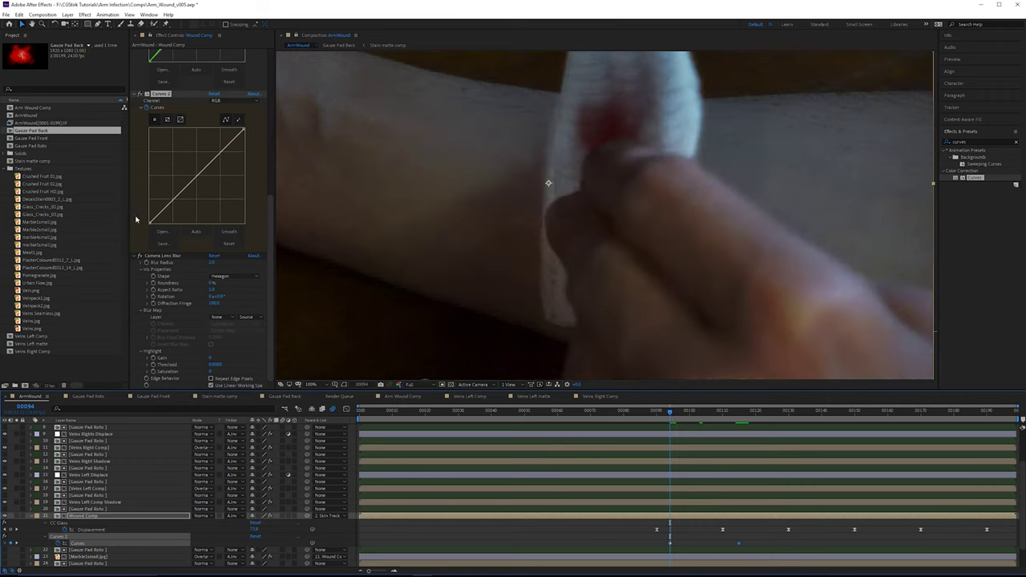
{"action": "left_click_drag", "start_coordinate": [146, 225], "coordinate": [147, 227]}
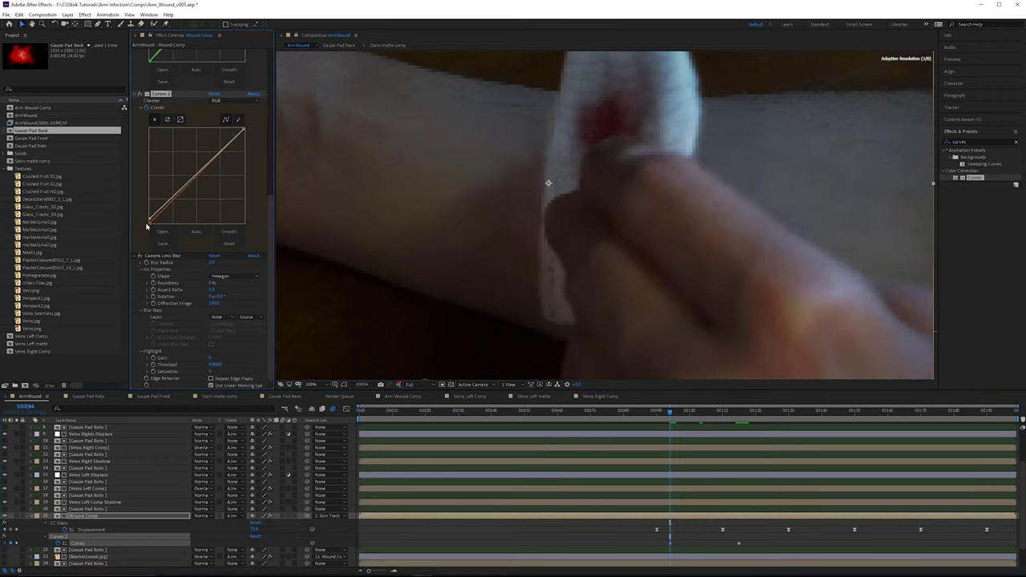
Step: Check the wound's black levels as the gauze lifts away and add another Curves 2 keyframe at frame 123
{"action": "left_click", "coordinate": [689, 413]}
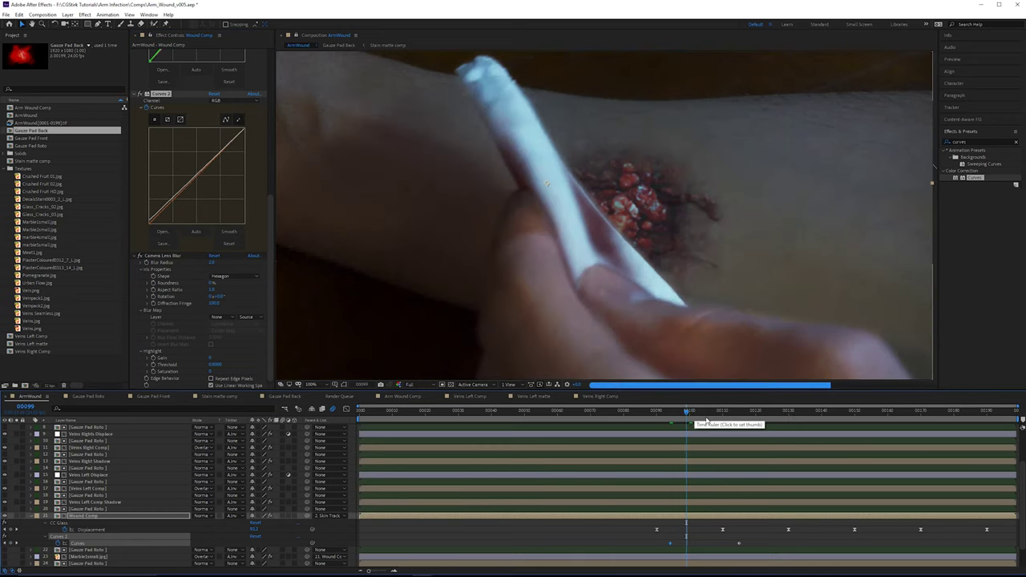
{"action": "left_click", "coordinate": [686, 413]}
{"action": "left_click", "coordinate": [795, 413]}
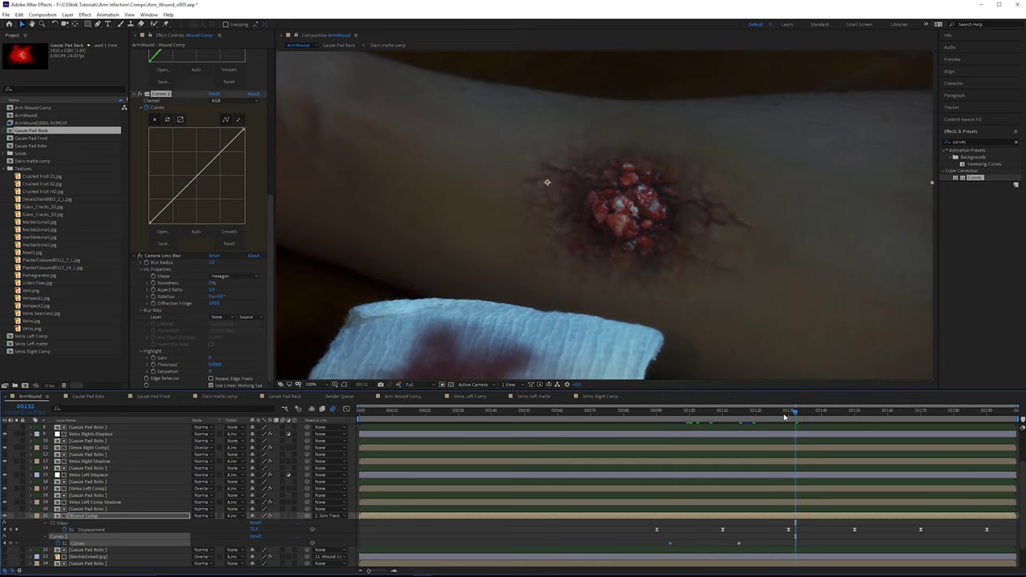
{"action": "left_click_drag", "start_coordinate": [787, 414], "coordinate": [765, 417]}
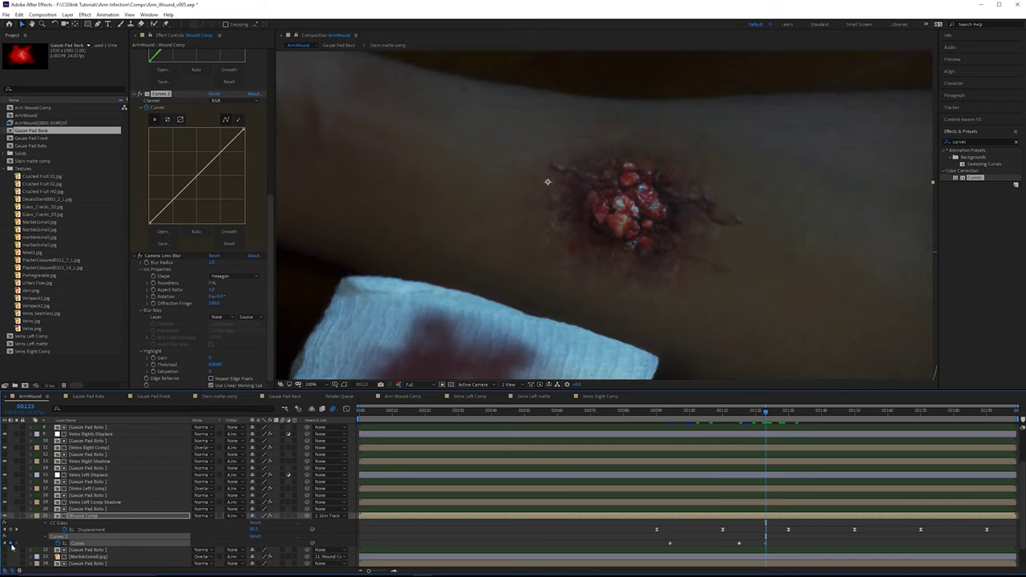
Step: At frame 136, slightly lift the black point of the Wound Comp's Curves 2 effect
{"action": "left_click_drag", "start_coordinate": [791, 415], "coordinate": [815, 413]}
{"action": "key", "text": "Page_Up"}
{"action": "key", "text": "Page_Up"}
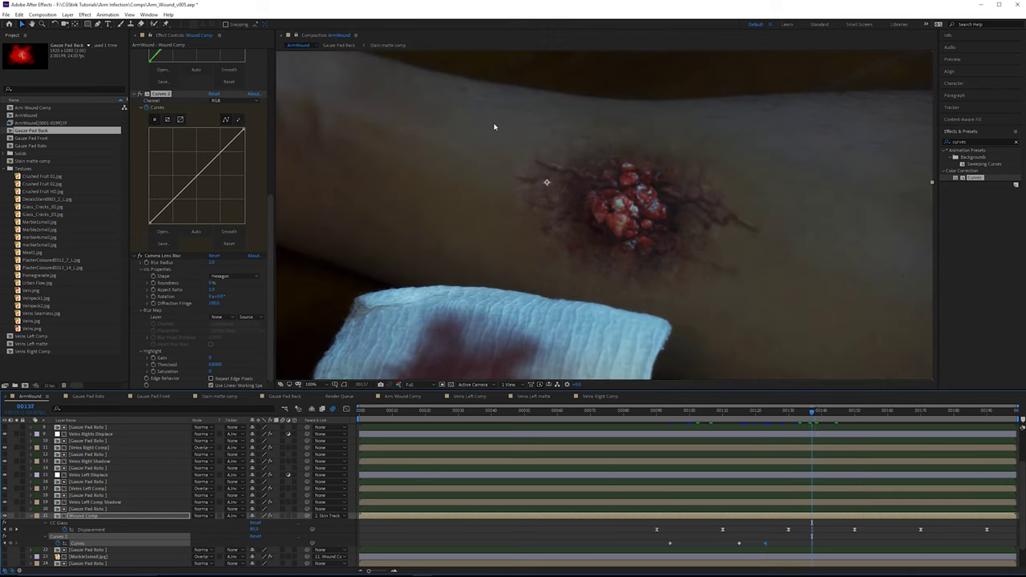
{"action": "key", "text": "Page_Up"}
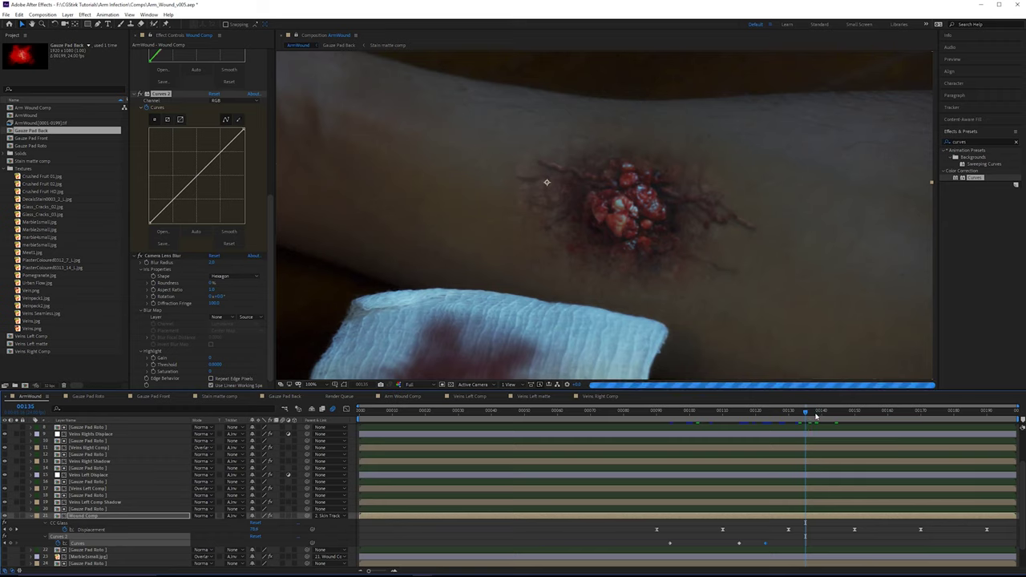
{"action": "key", "text": "Page_Down"}
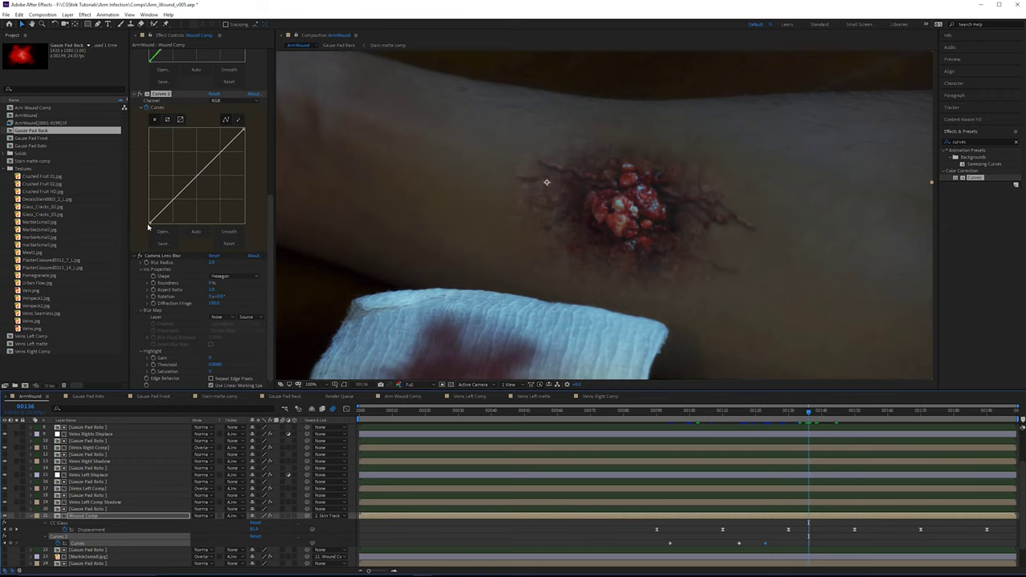
{"action": "left_click_drag", "start_coordinate": [151, 228], "coordinate": [145, 223]}
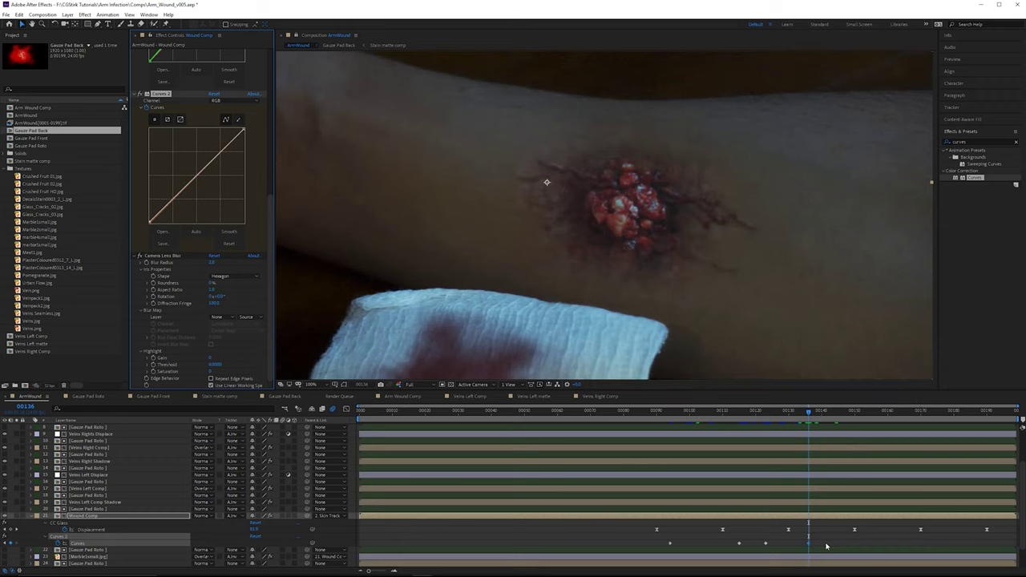
Step: Apply Easy Ease to all the Curves 2 keyframes on Wound Comp and preview the animation from frame 94
{"action": "left_click_drag", "start_coordinate": [826, 546], "coordinate": [658, 534]}
{"action": "key", "text": "F9"}
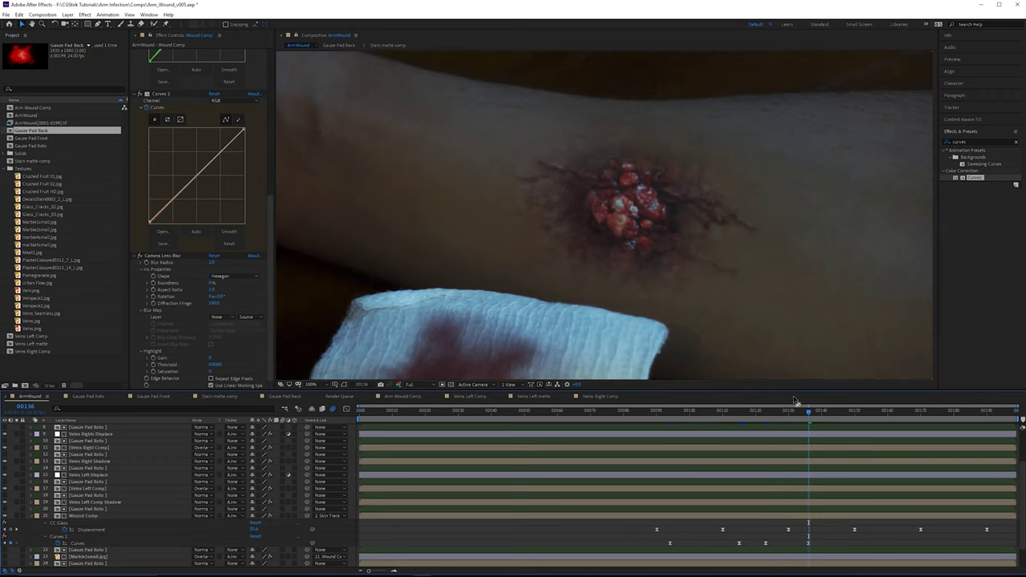
{"action": "left_click_drag", "start_coordinate": [803, 412], "coordinate": [670, 413]}
{"action": "key", "text": "space"}
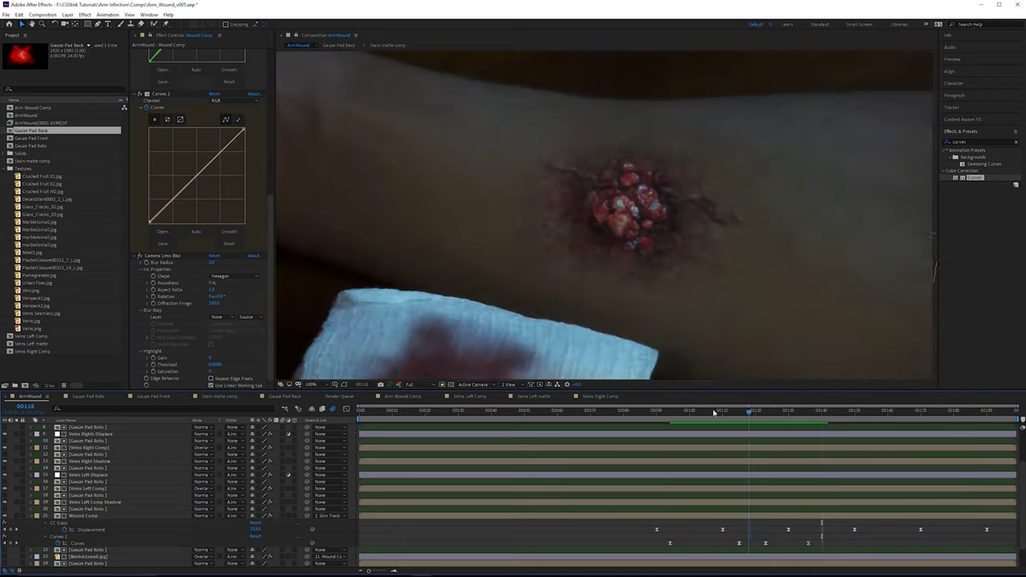
{"action": "key", "text": "space"}
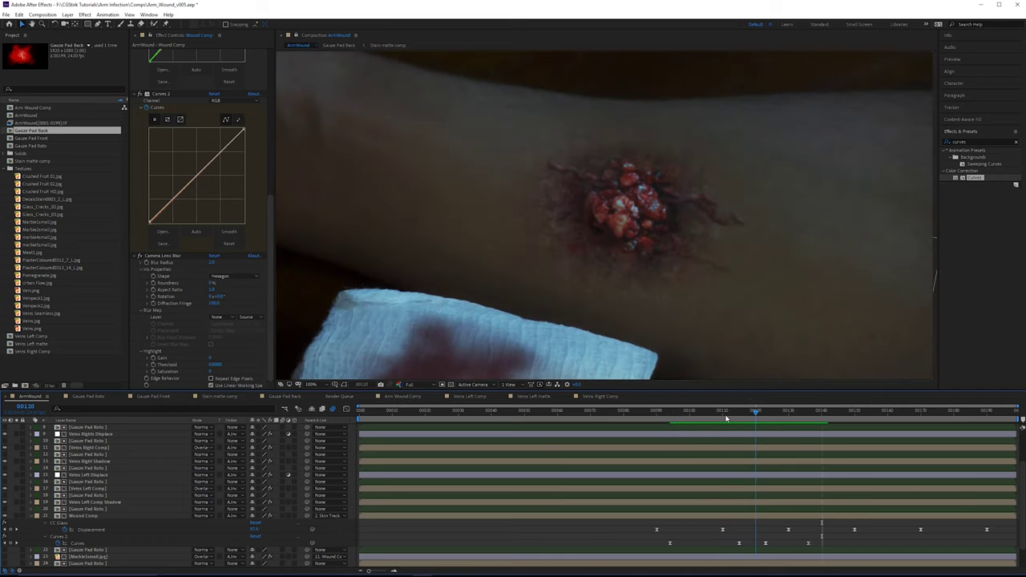
Step: Examine the focus of the arm's skin and hairs against the wound between frames 97 and 136
{"action": "left_click_drag", "start_coordinate": [726, 418], "coordinate": [700, 416]}
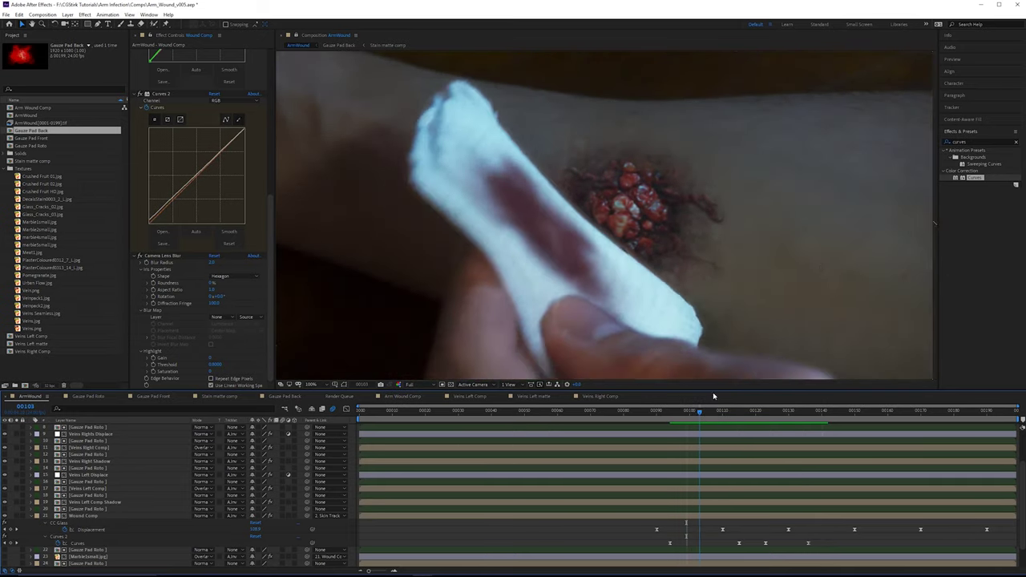
{"action": "scroll", "coordinate": [721, 183], "scroll_direction": "up", "scroll_amount": 2}
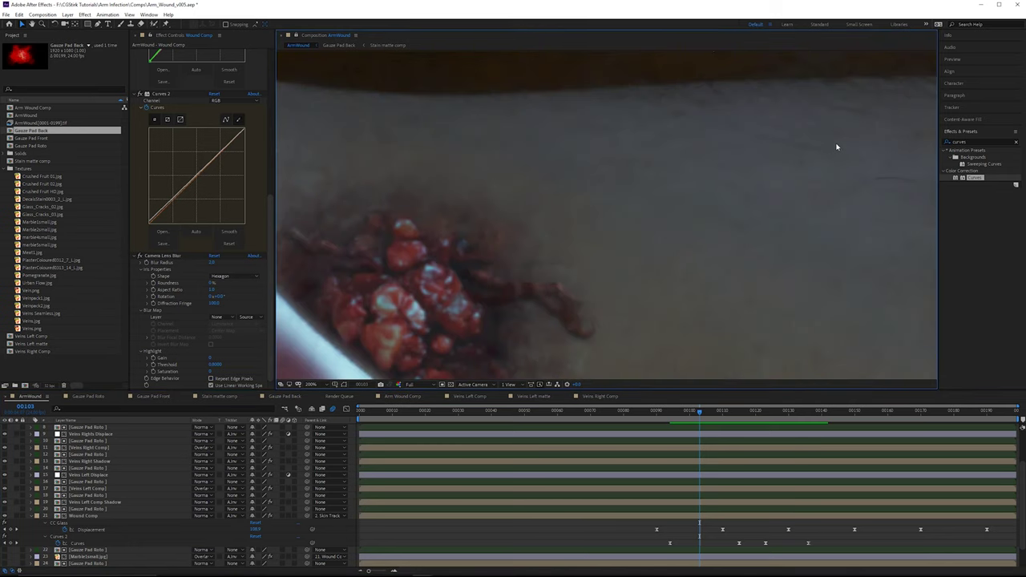
{"action": "scroll", "coordinate": [749, 351], "scroll_direction": "right", "scroll_amount": 1}
{"action": "left_click_drag", "start_coordinate": [687, 414], "coordinate": [680, 415]}
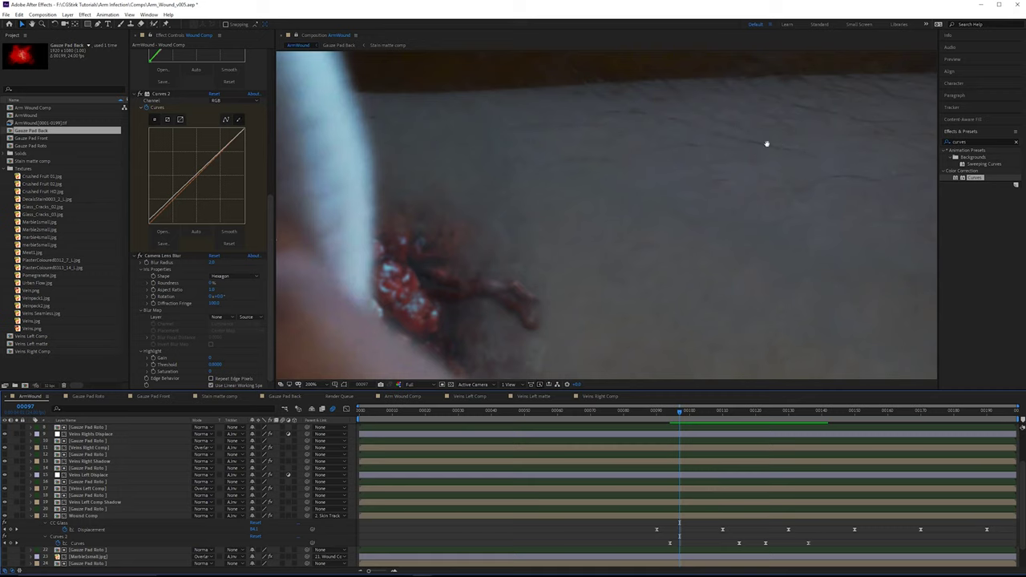
{"action": "left_click_drag", "start_coordinate": [801, 138], "coordinate": [763, 148]}
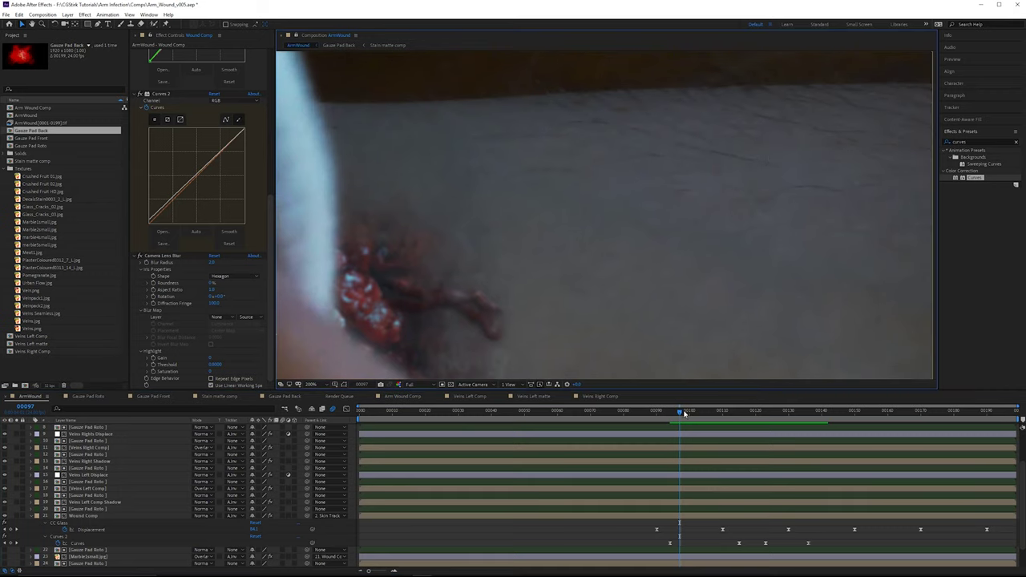
{"action": "left_click_drag", "start_coordinate": [684, 414], "coordinate": [751, 422]}
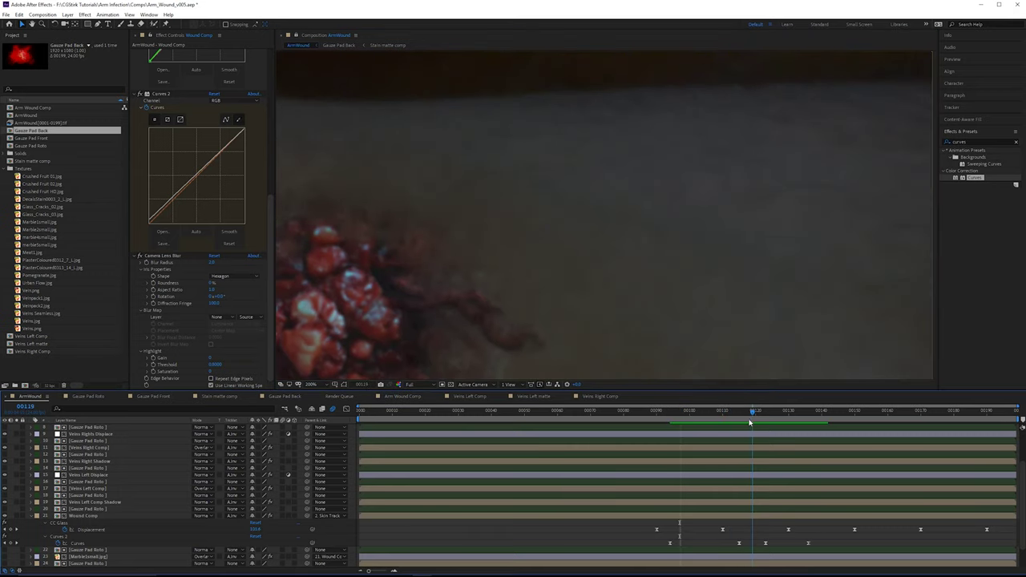
{"action": "left_click", "coordinate": [735, 425]}
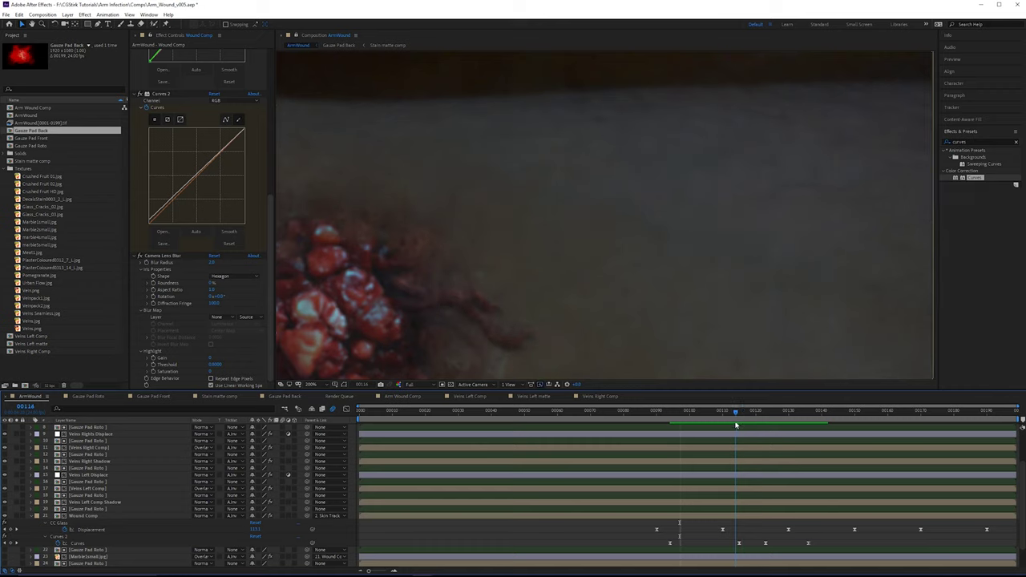
{"action": "left_click_drag", "start_coordinate": [736, 415], "coordinate": [810, 424]}
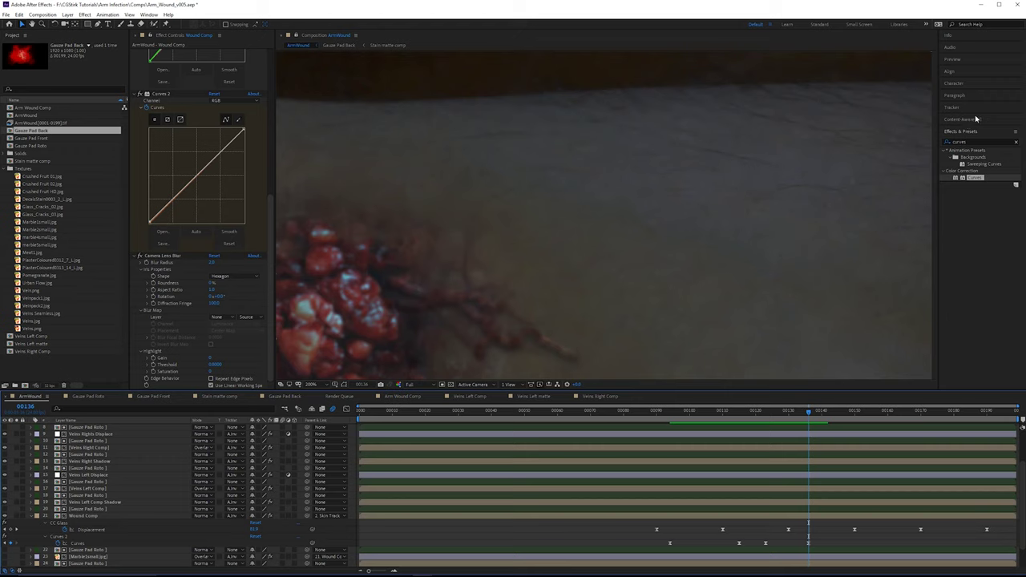
Step: Add a second Camera Lens Blur to Wound Comp after Curves 2 and keyframe its Blur Radius at 0 on frame 136
{"action": "double_click", "coordinate": [972, 141]}
{"action": "type", "text": "camera"}
{"action": "left_click_drag", "start_coordinate": [977, 183], "coordinate": [182, 139]}
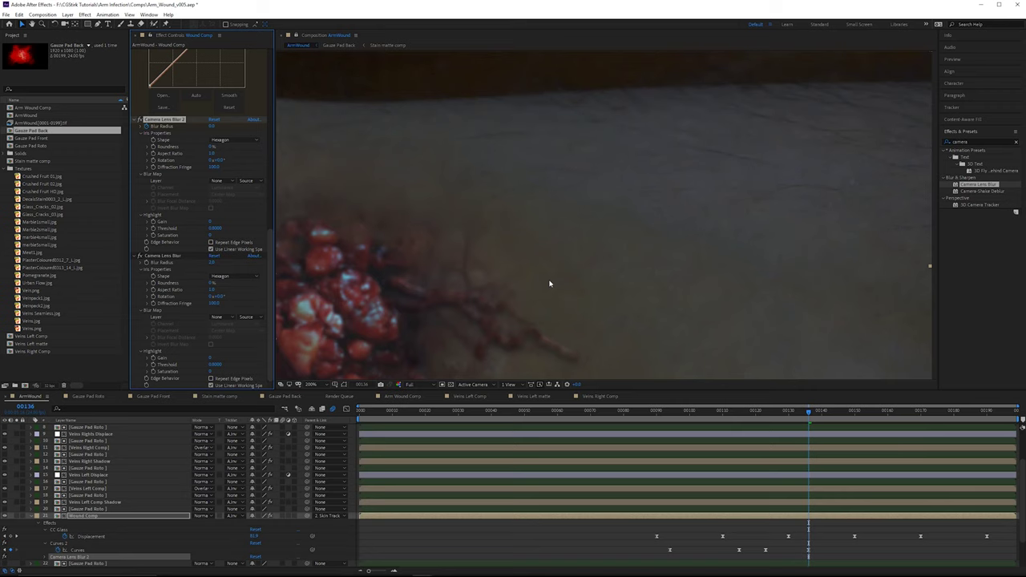
Step: Reveal the new Camera Lens Blur's properties and add a Blur Radius keyframe of 0 at frame 101
{"action": "left_click", "coordinate": [693, 414]}
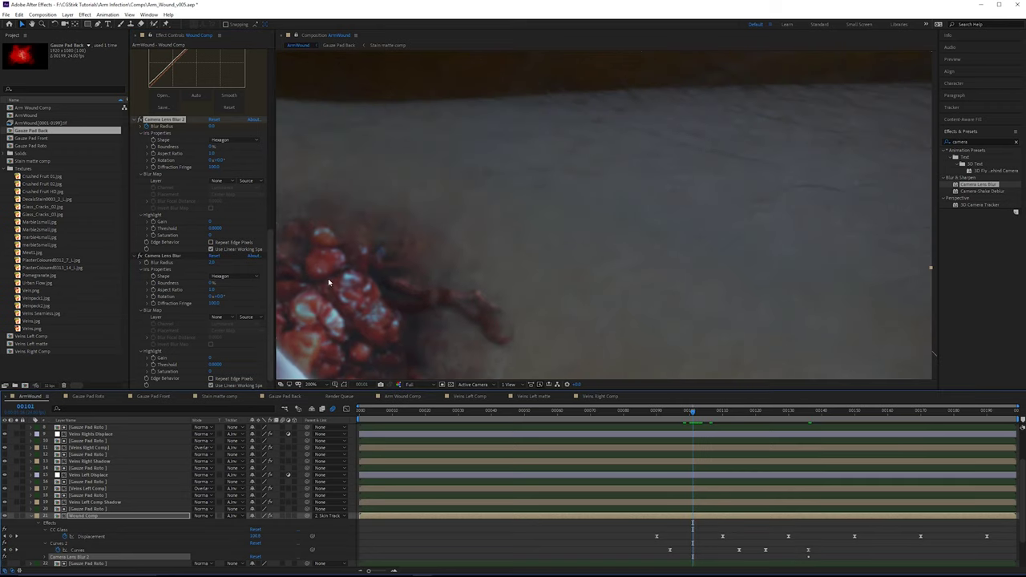
{"action": "key", "text": "Page_Down"}
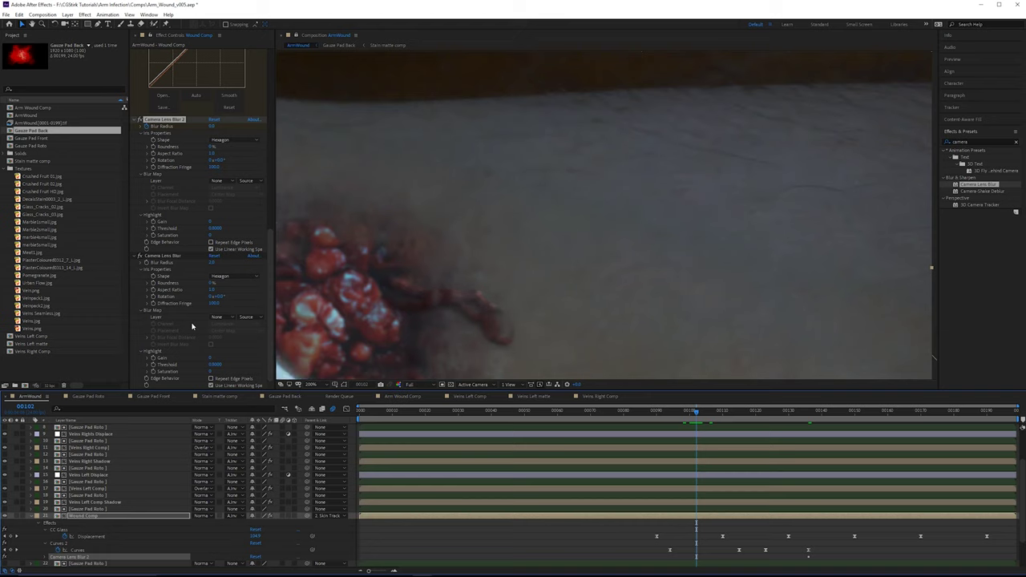
{"action": "key", "text": "Page_Up"}
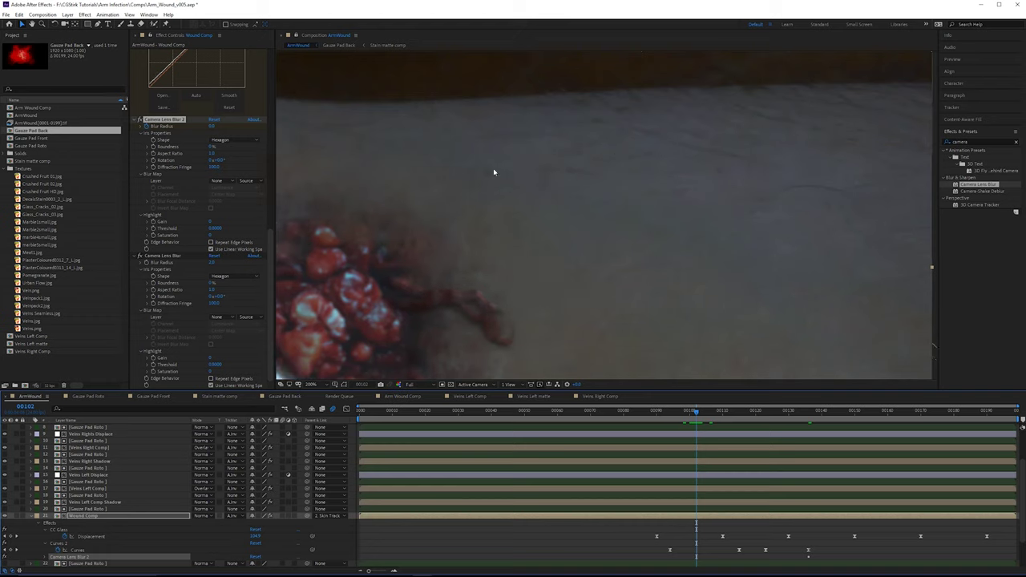
{"action": "left_click", "coordinate": [45, 557]}
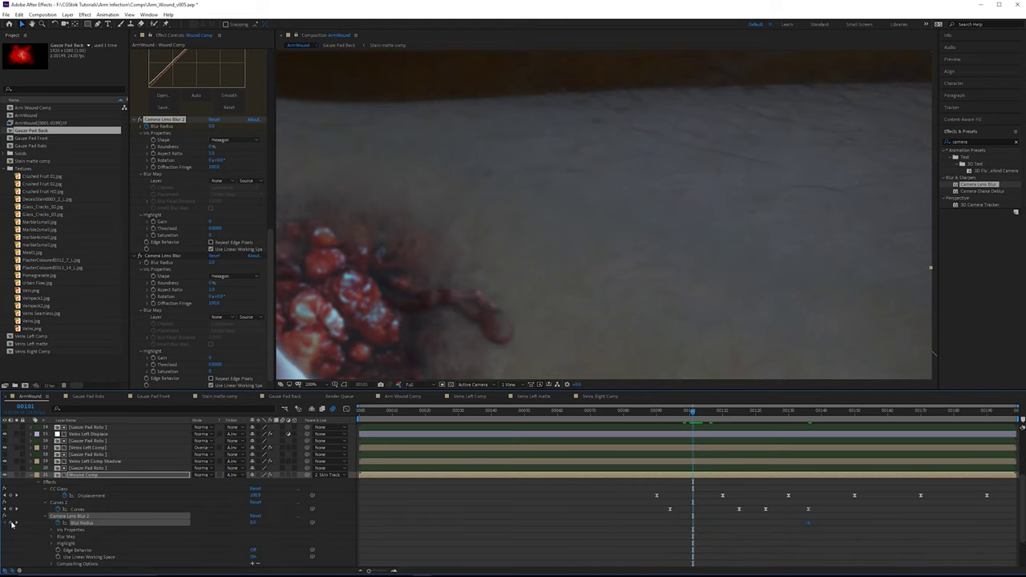
Step: At frame 116, set the new Camera Lens Blur's Blur Radius to 2 and compare the wound with the skin
{"action": "left_click_drag", "start_coordinate": [715, 411], "coordinate": [742, 412]}
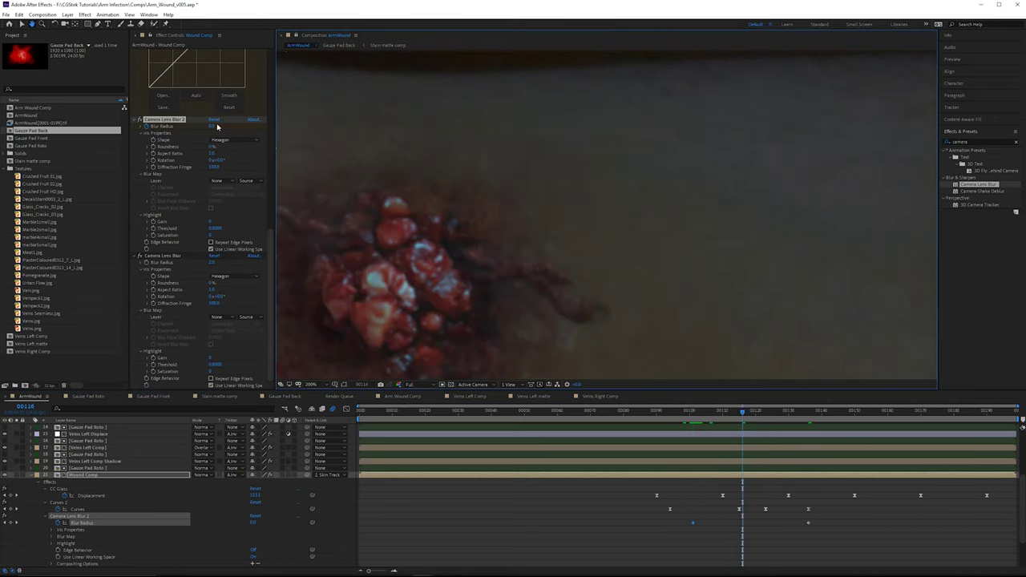
{"action": "left_click", "coordinate": [215, 126]}
{"action": "type", "text": "2"}
{"action": "key", "text": "Return"}
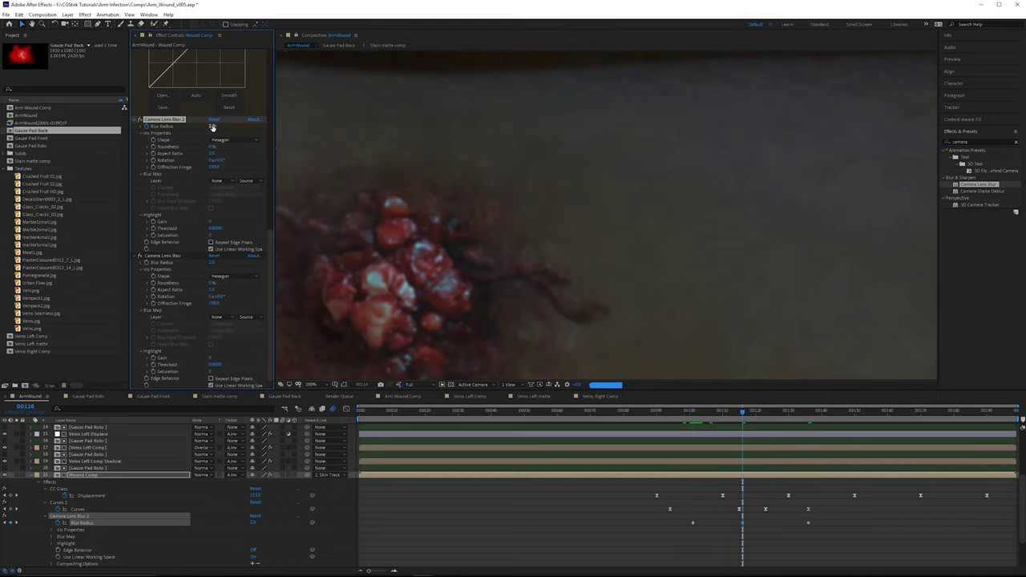
{"action": "scroll", "coordinate": [592, 242], "scroll_direction": "down", "scroll_amount": 1}
{"action": "scroll", "coordinate": [592, 241], "scroll_direction": "up", "scroll_amount": 1}
Step: Try a Blur Radius of 4 for the new Camera Lens Blur at frame 116
{"action": "left_click", "coordinate": [214, 126]}
{"action": "type", "text": "4"}
{"action": "key", "text": "Return"}
{"action": "key", "text": "slash"}
{"action": "key", "text": "period"}
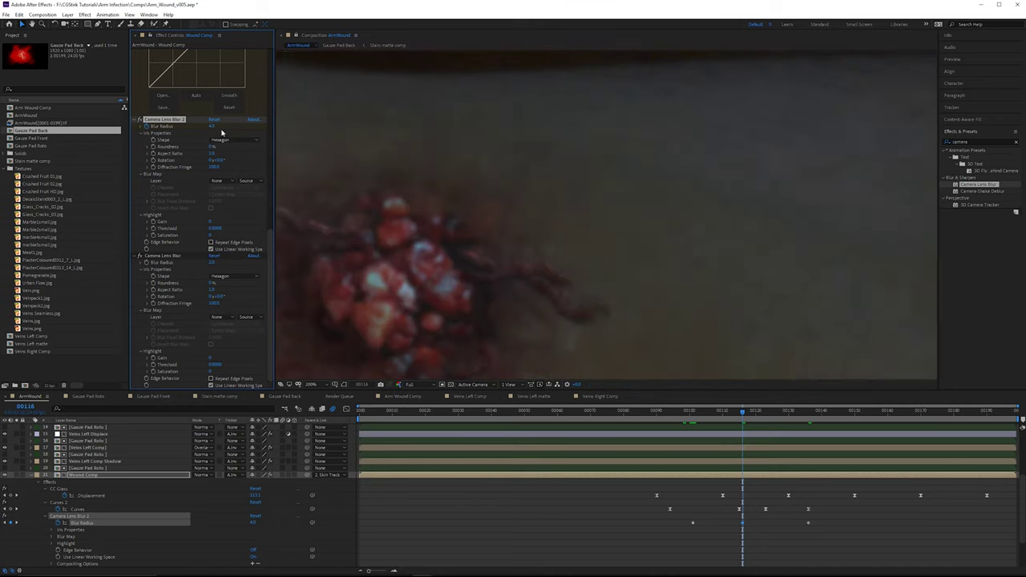
Step: Set the new Camera Lens Blur's Blur Radius to 3 at frame 116
{"action": "left_click", "coordinate": [212, 126]}
{"action": "type", "text": "3"}
{"action": "key", "text": "Return"}
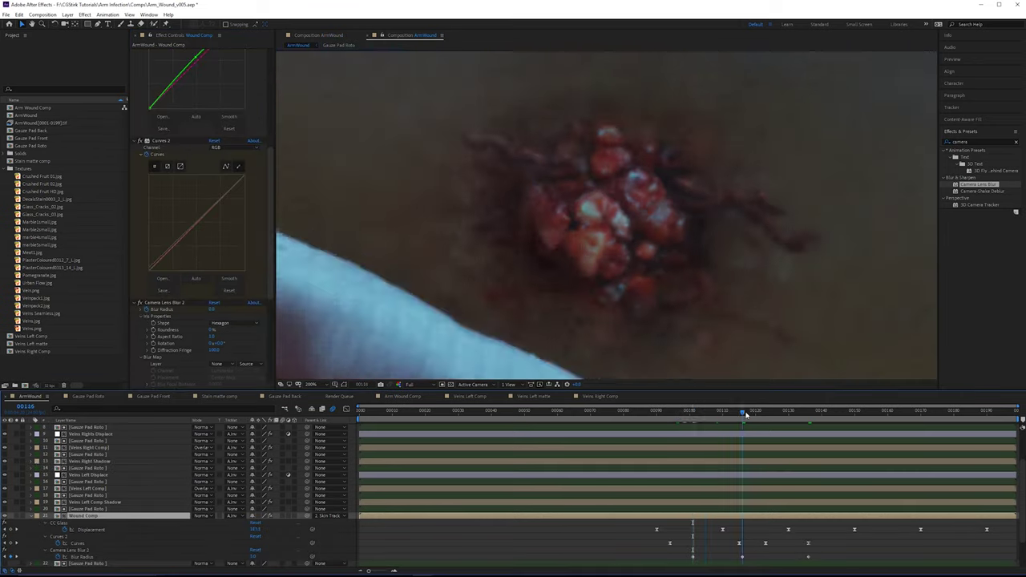
Step: At frame 101, copy the Wound Comp's second Camera Lens Blur together with its Blur Radius keyframes
{"action": "left_click_drag", "start_coordinate": [740, 417], "coordinate": [693, 423]}
{"action": "left_click", "coordinate": [81, 550]}
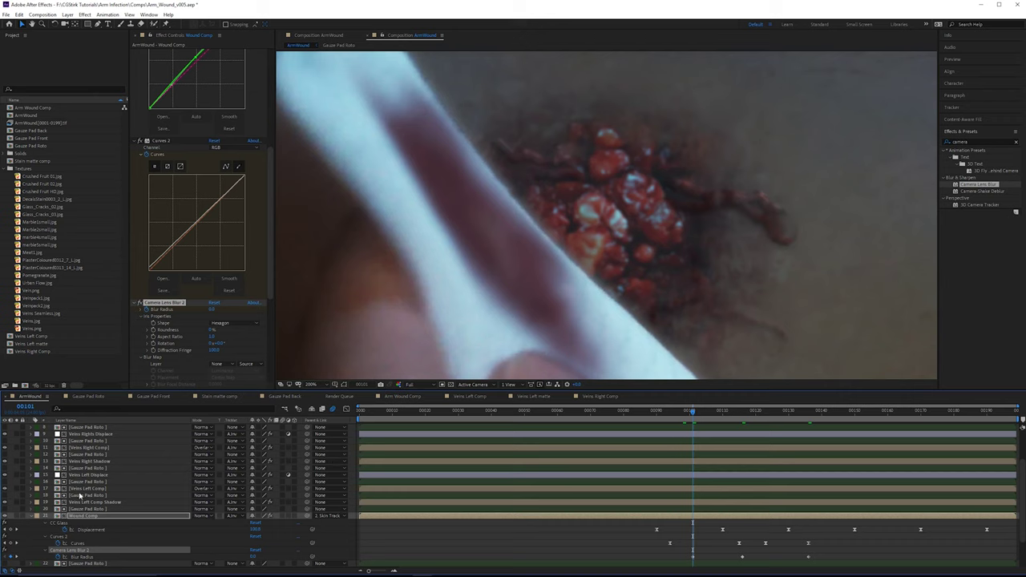
{"action": "scroll", "coordinate": [53, 503], "scroll_direction": "down", "scroll_amount": 2}
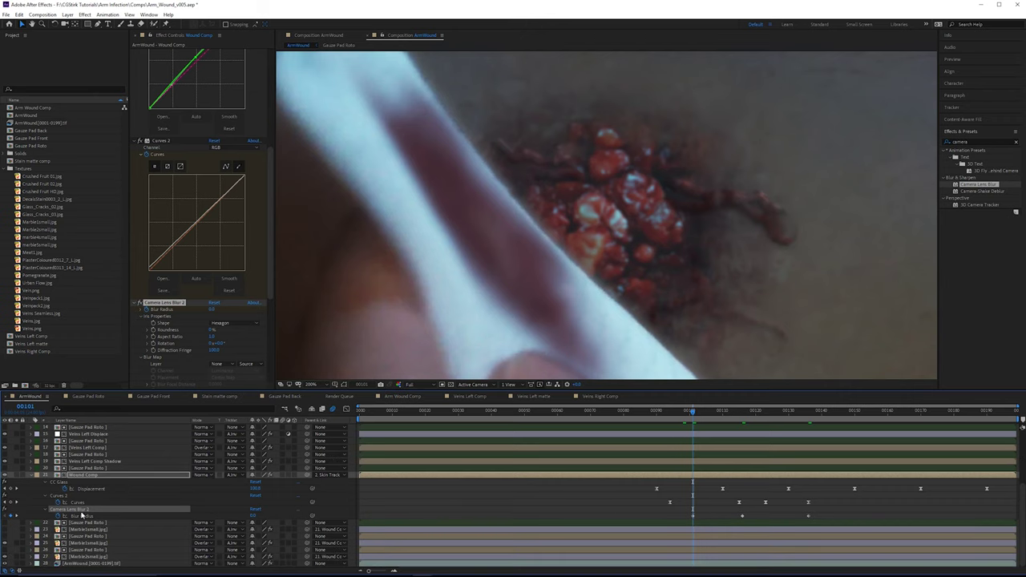
{"action": "left_click", "coordinate": [89, 557]}
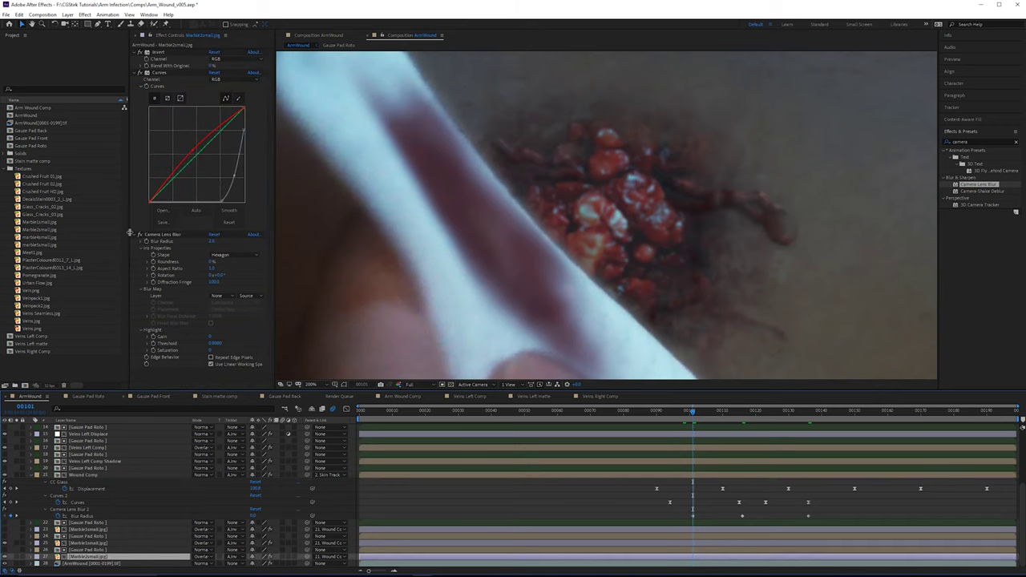
{"action": "left_click", "coordinate": [695, 516]}
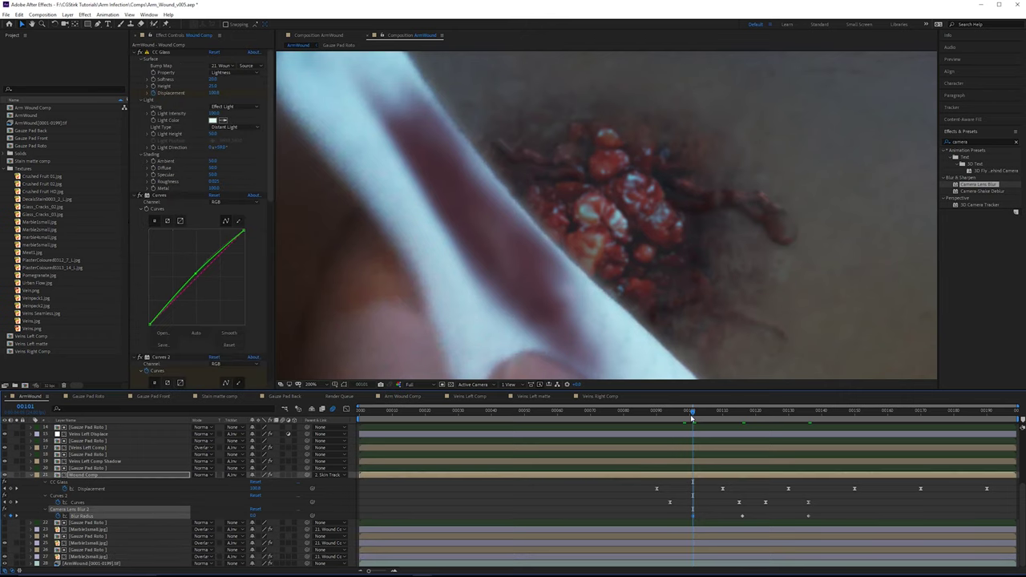
{"action": "left_click_drag", "start_coordinate": [693, 413], "coordinate": [694, 416]}
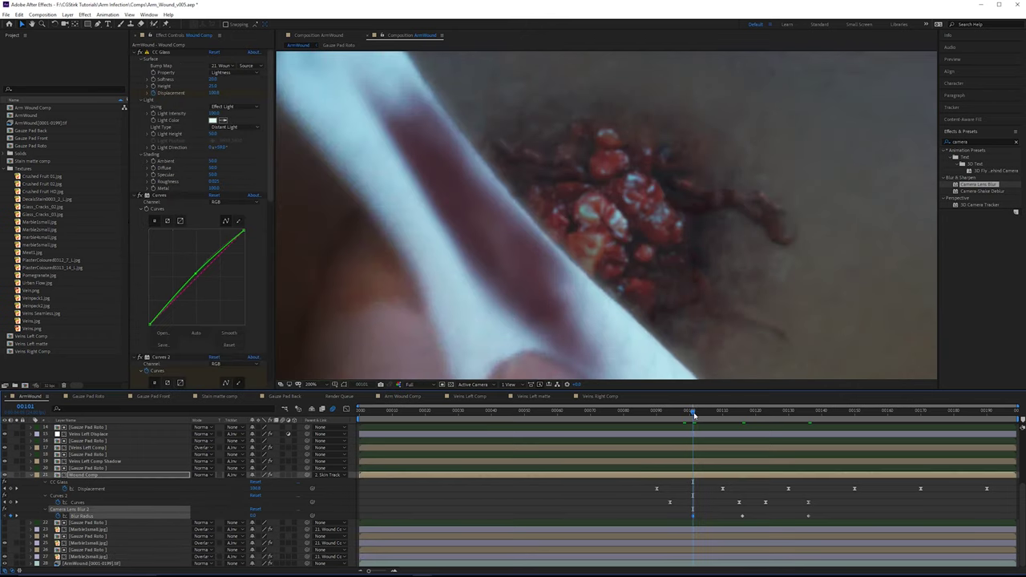
{"action": "left_click", "coordinate": [697, 521]}
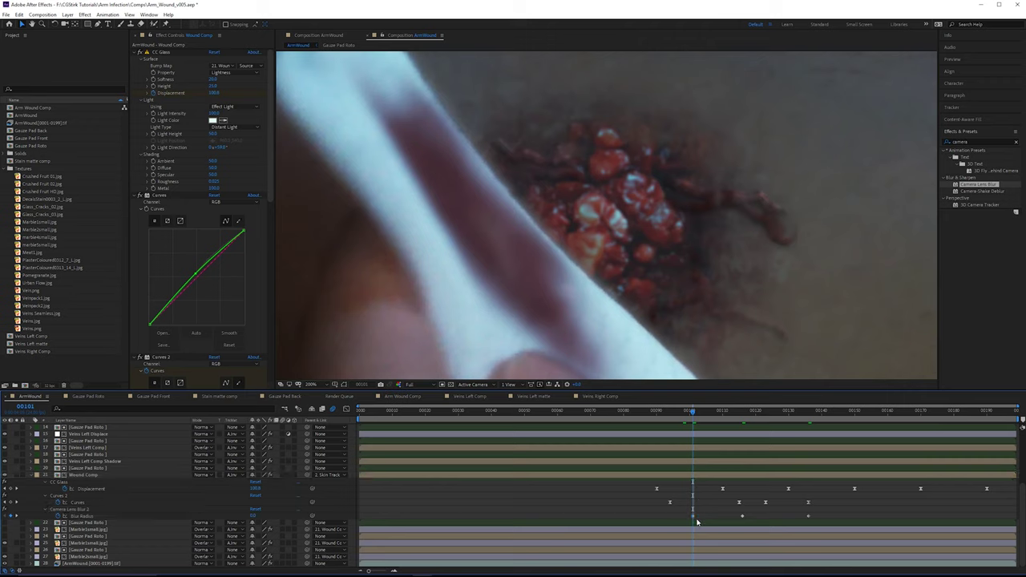
Step: Add the animated second Camera Lens Blur to the three marble texture layers beneath the Wound Comp, above their existing Camera Lens Blur
{"action": "left_click", "coordinate": [86, 556]}
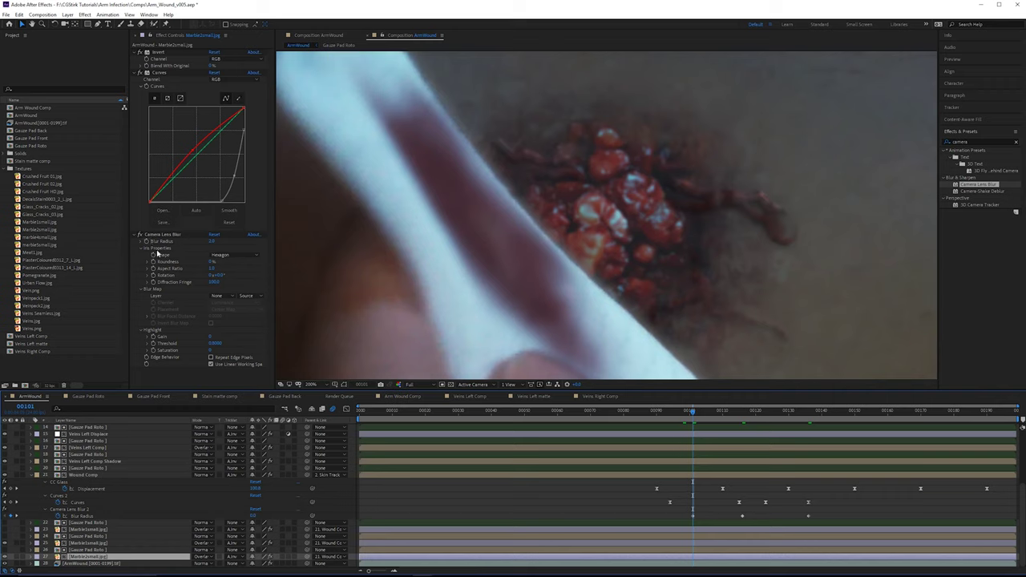
{"action": "left_click", "coordinate": [215, 235]}
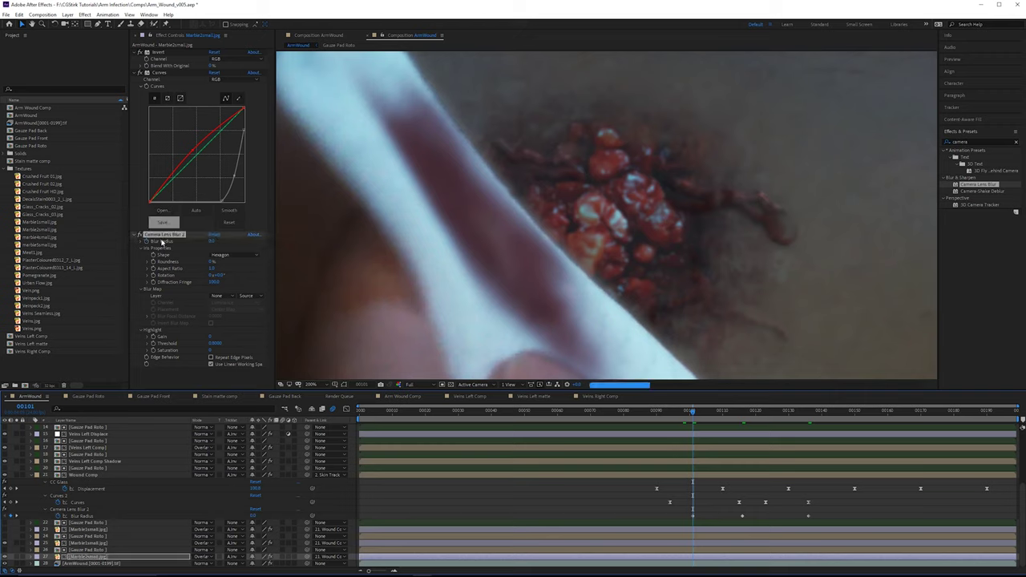
{"action": "key", "text": "ctrl+z"}
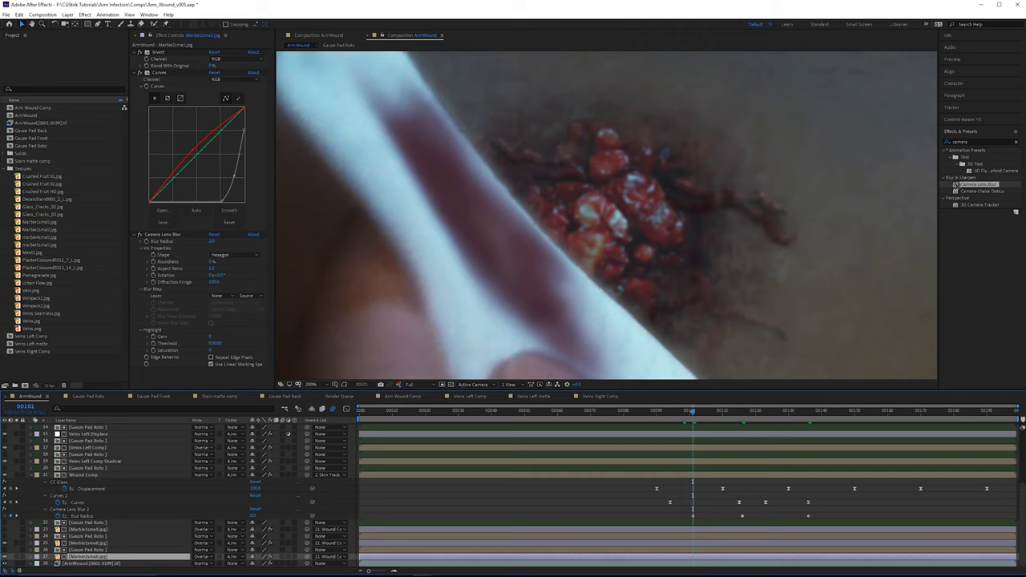
{"action": "left_click_drag", "start_coordinate": [956, 184], "coordinate": [194, 230]}
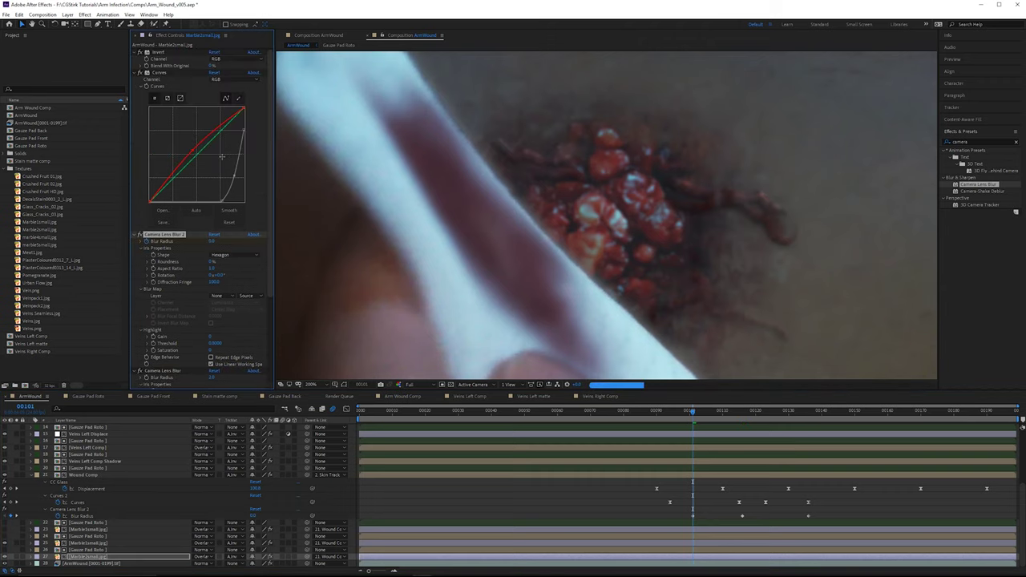
{"action": "left_click", "coordinate": [84, 543]}
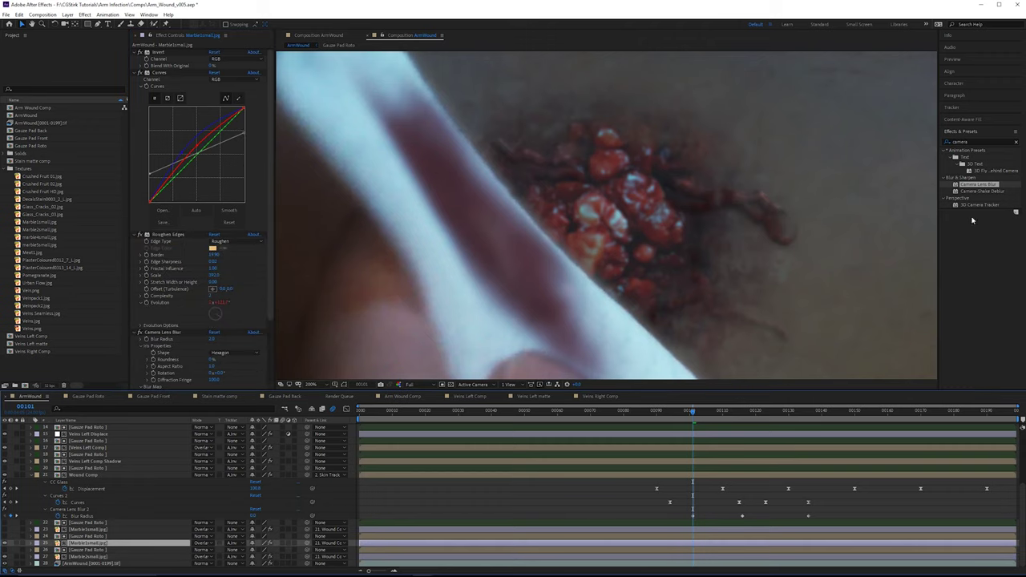
{"action": "left_click", "coordinate": [104, 529]}
{"action": "left_click_drag", "start_coordinate": [206, 309], "coordinate": [229, 334]}
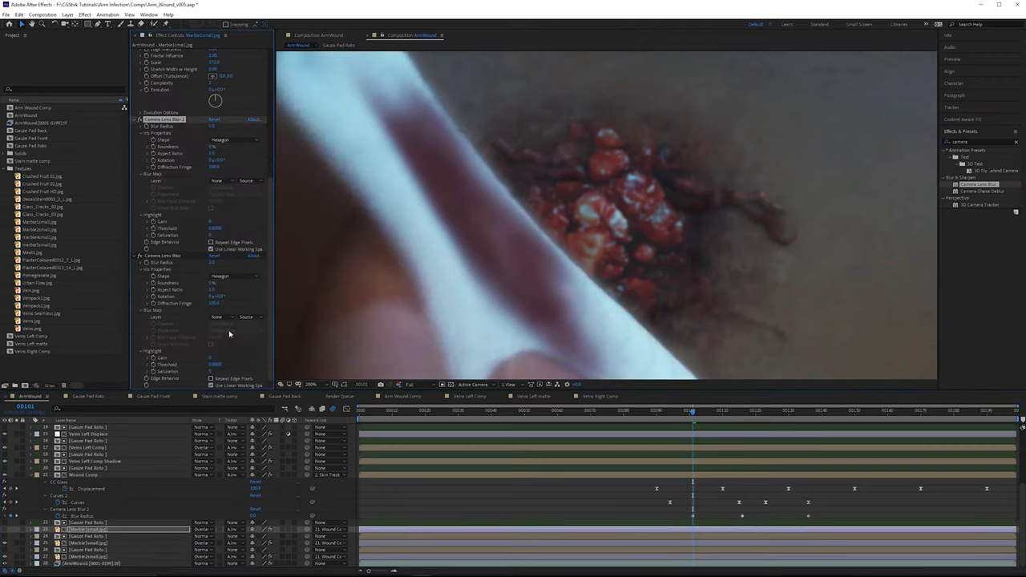
Step: Apply the Wound Comp's animated Camera Lens Blur to the Veins Left Comp Shadow and Veins Left Comp layers
{"action": "left_click", "coordinate": [88, 476]}
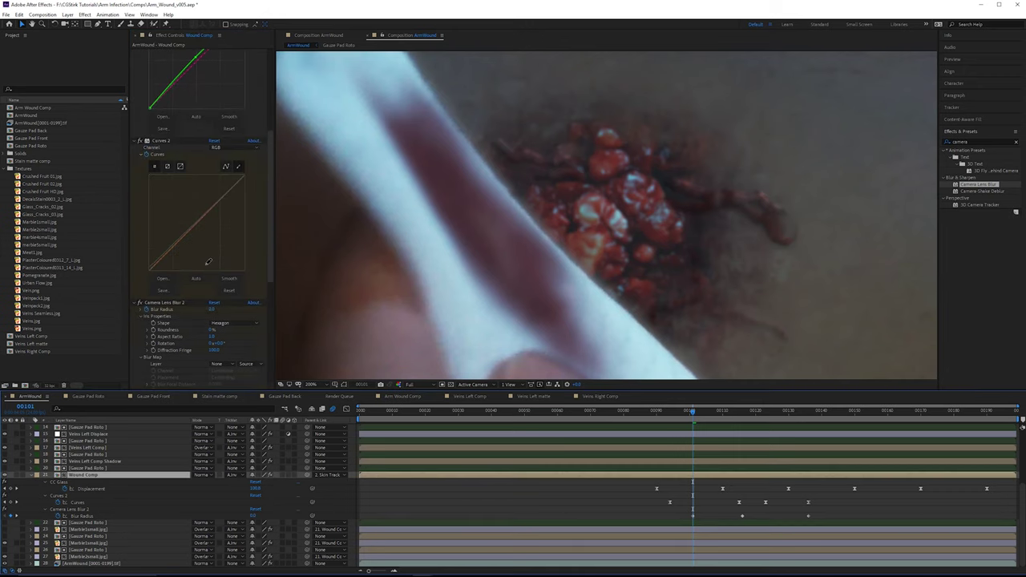
{"action": "left_click", "coordinate": [94, 463]}
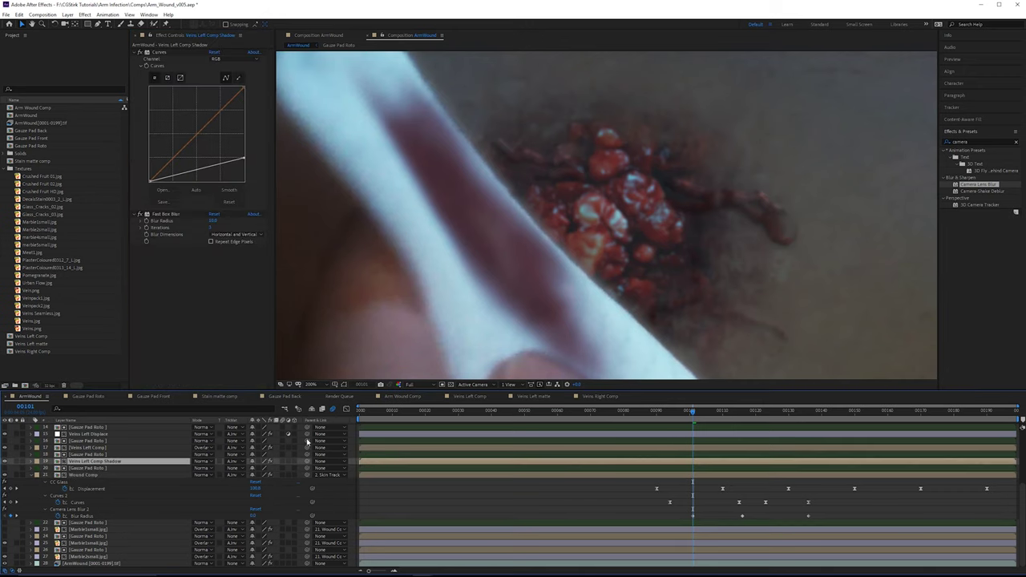
{"action": "key", "text": "ctrl+v"}
{"action": "left_click", "coordinate": [101, 449]}
{"action": "left_click_drag", "start_coordinate": [271, 205], "coordinate": [317, 273]}
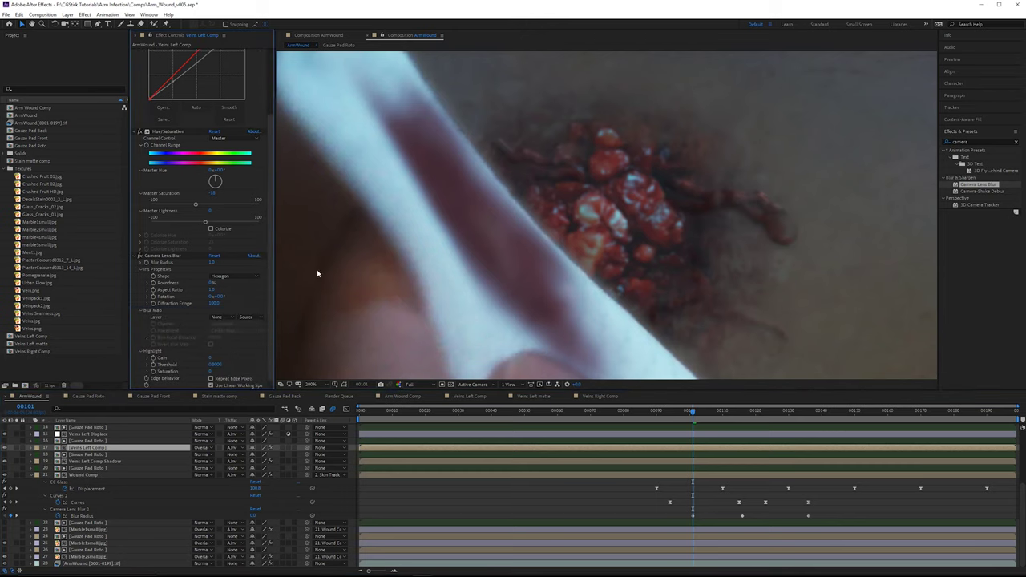
{"action": "left_click_drag", "start_coordinate": [986, 188], "coordinate": [206, 255]}
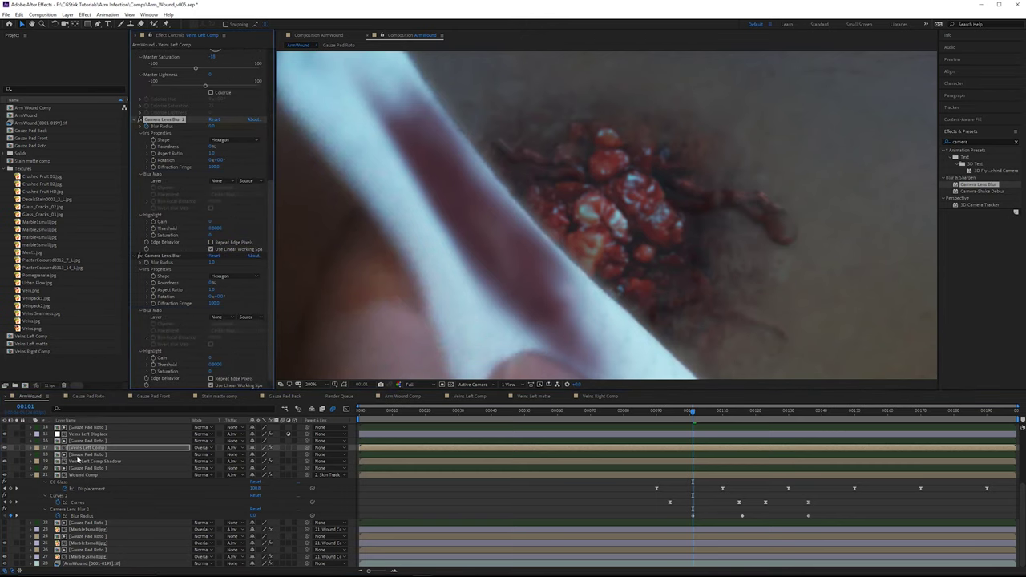
Step: Apply the same animated Camera Lens Blur to the Veins Right Shadow and Veins Right Comp layers
{"action": "scroll", "coordinate": [78, 460], "scroll_direction": "up", "scroll_amount": 3}
{"action": "left_click", "coordinate": [89, 481]}
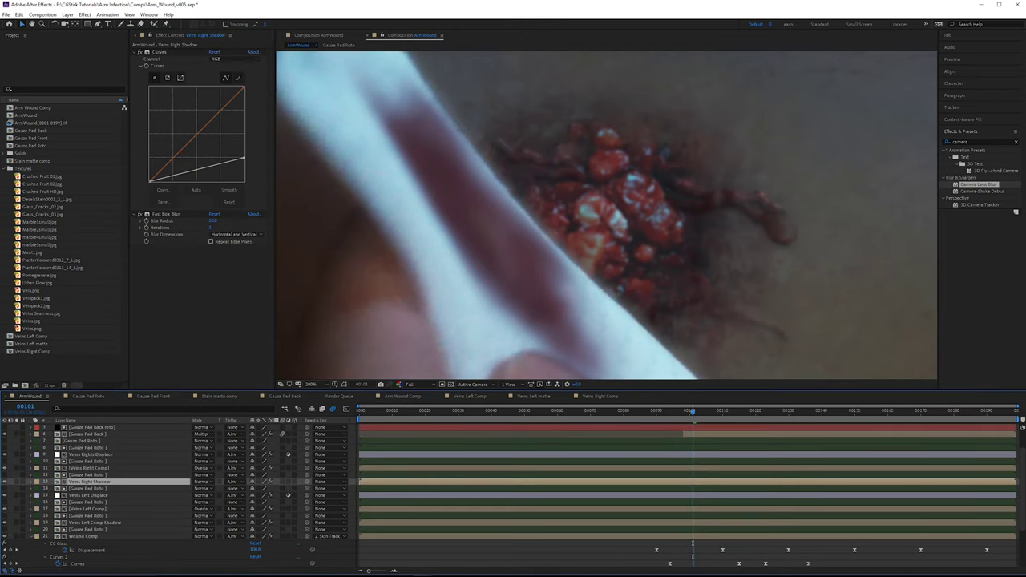
{"action": "left_click_drag", "start_coordinate": [992, 187], "coordinate": [200, 253]}
{"action": "left_click", "coordinate": [110, 468]}
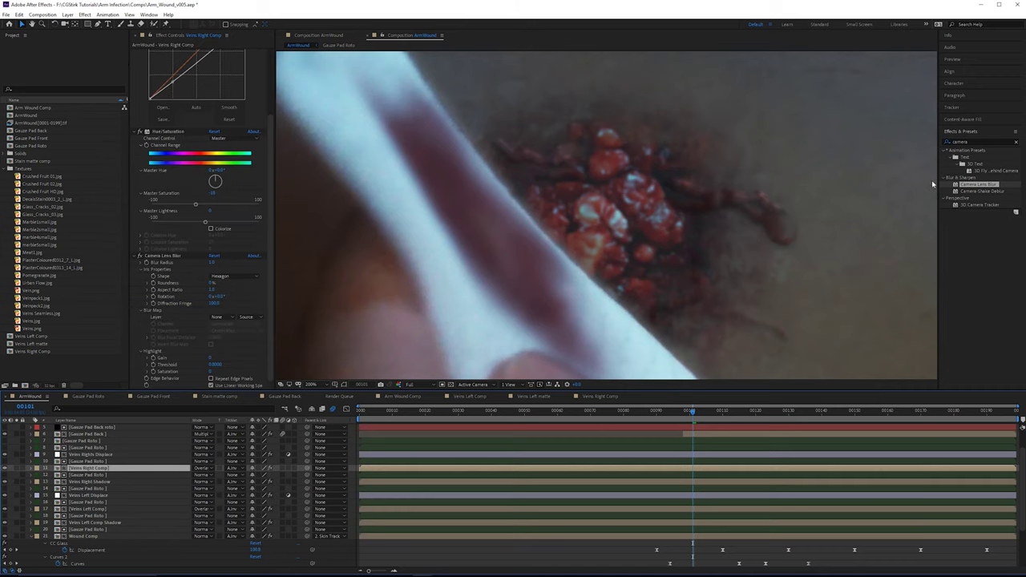
{"action": "left_click_drag", "start_coordinate": [173, 250], "coordinate": [174, 251]}
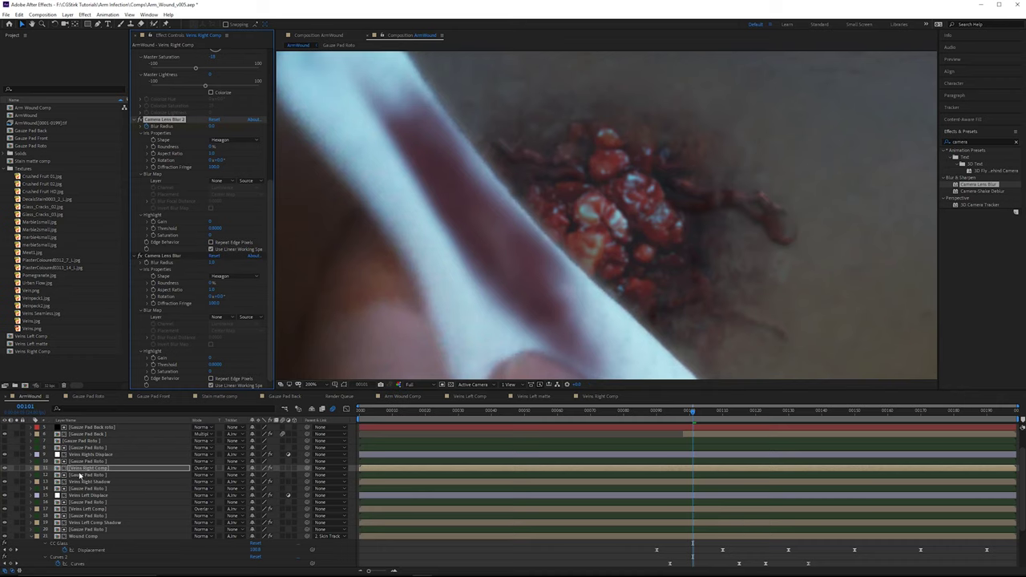
Step: Inspect the CC Glass effect on the Veins Rights Displace layer against the veins in the composite
{"action": "left_click", "coordinate": [116, 455]}
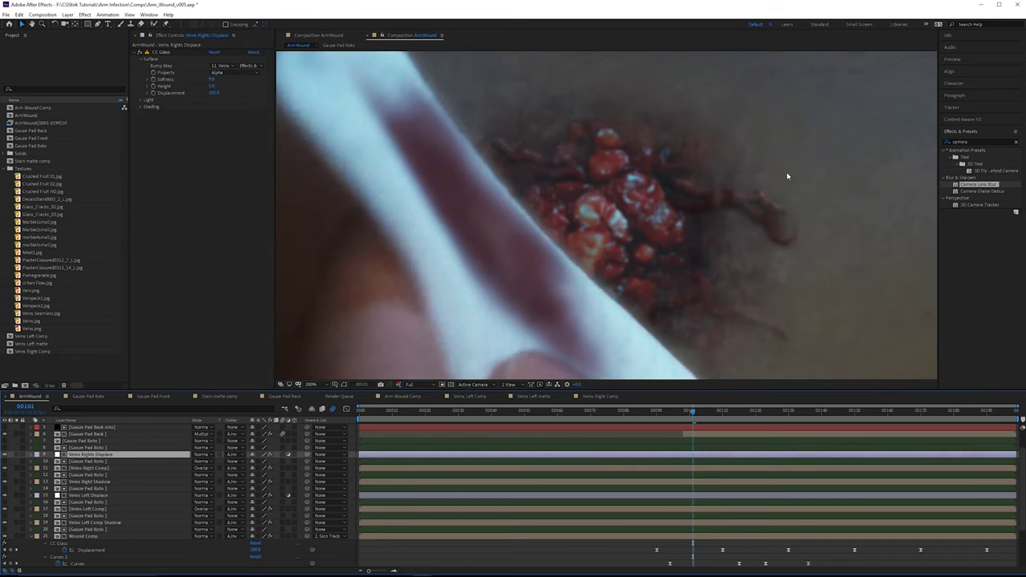
{"action": "left_click_drag", "start_coordinate": [787, 176], "coordinate": [716, 184]}
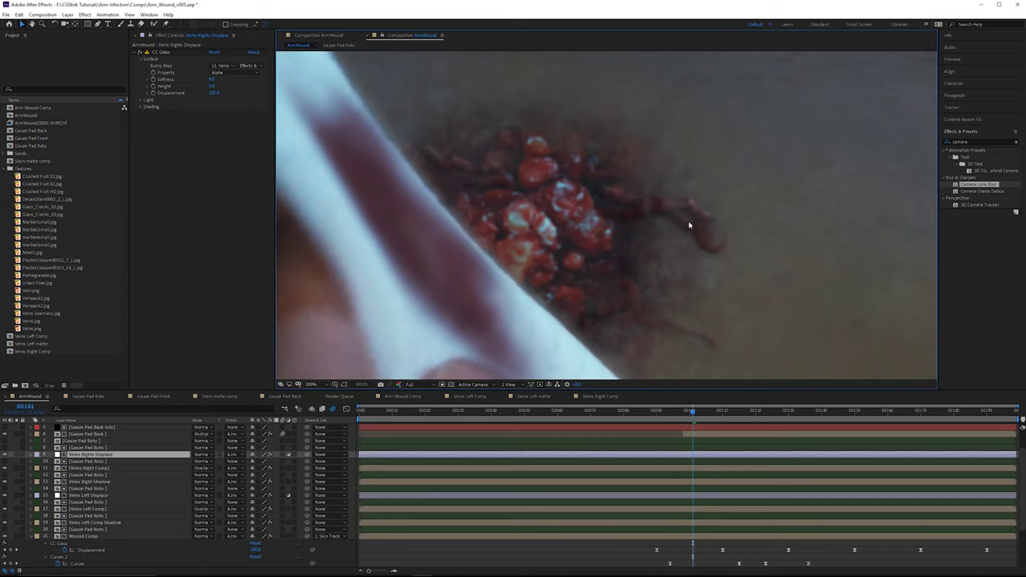
{"action": "key", "text": "comma"}
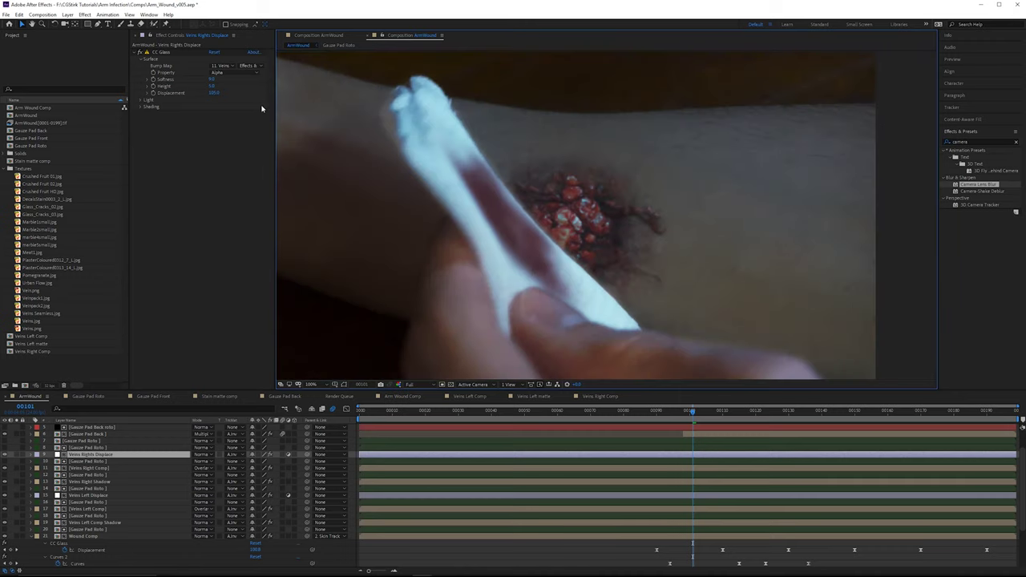
{"action": "left_click", "coordinate": [175, 56]}
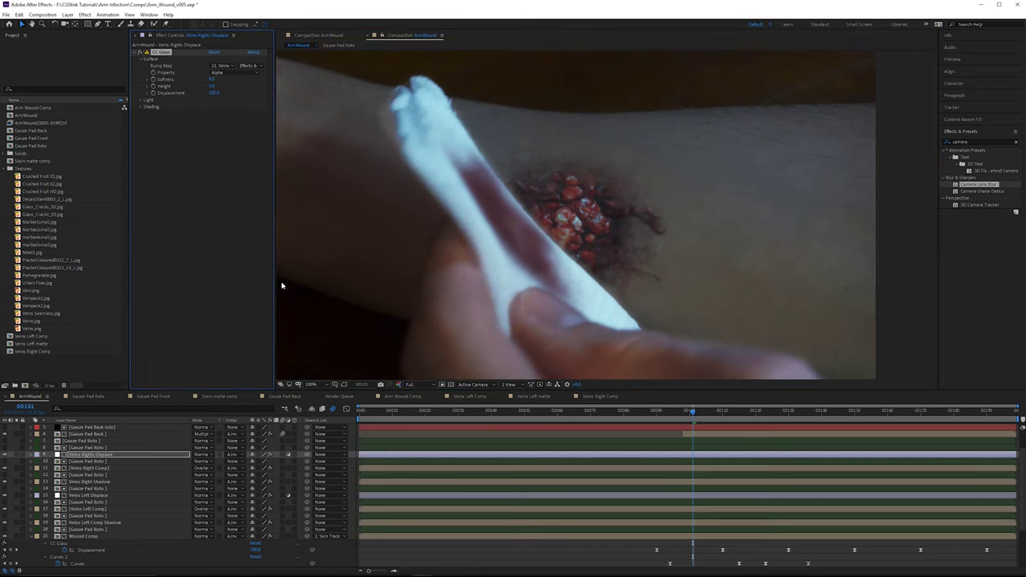
{"action": "key", "text": "period"}
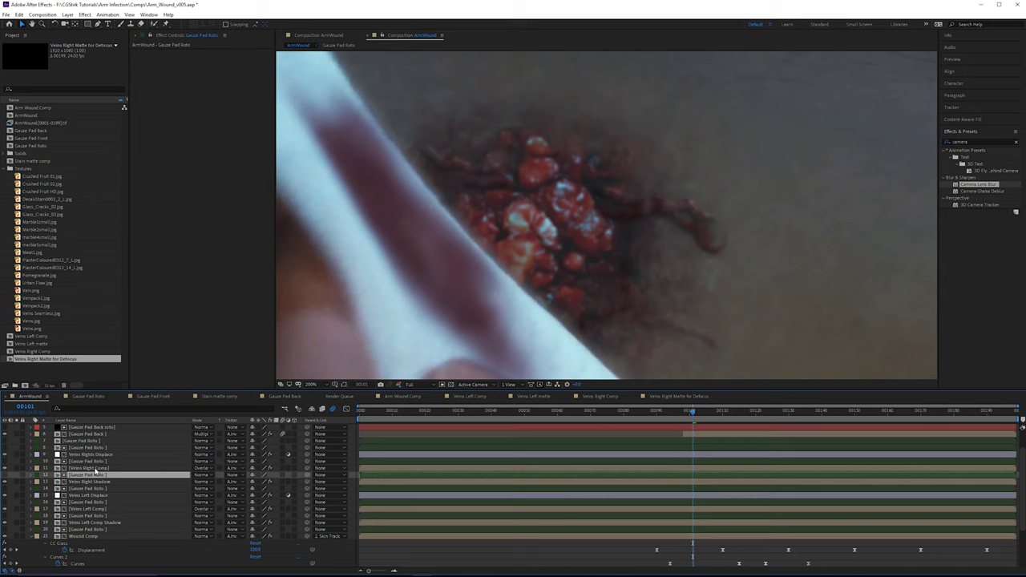
Step: Duplicate Veins Right Comp with its Gauze Pad Roto matte and move the copies above Veins Rights Displace and its matte
{"action": "left_click", "coordinate": [94, 469]}
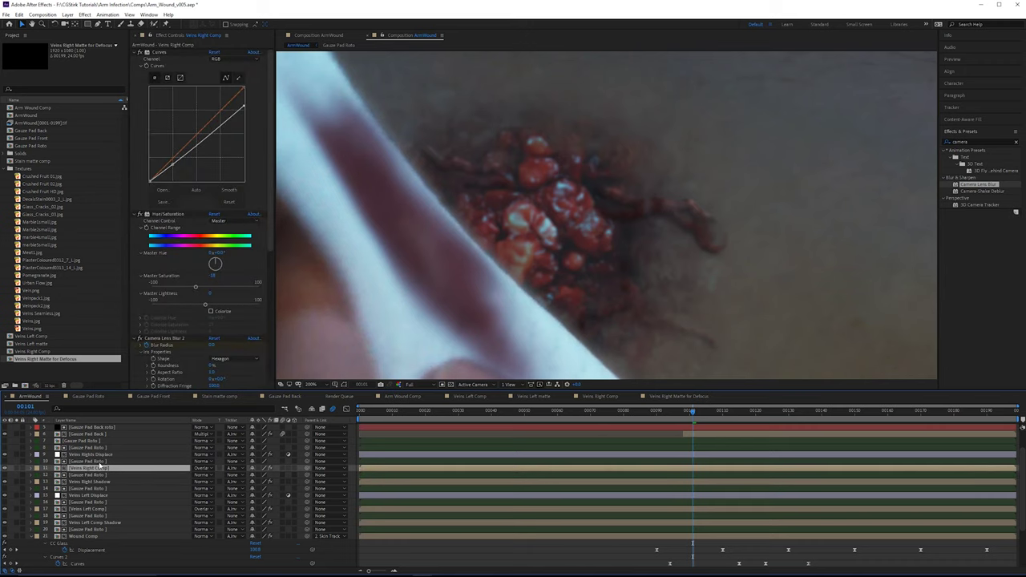
{"action": "left_click", "coordinate": [100, 462], "text": "shift"}
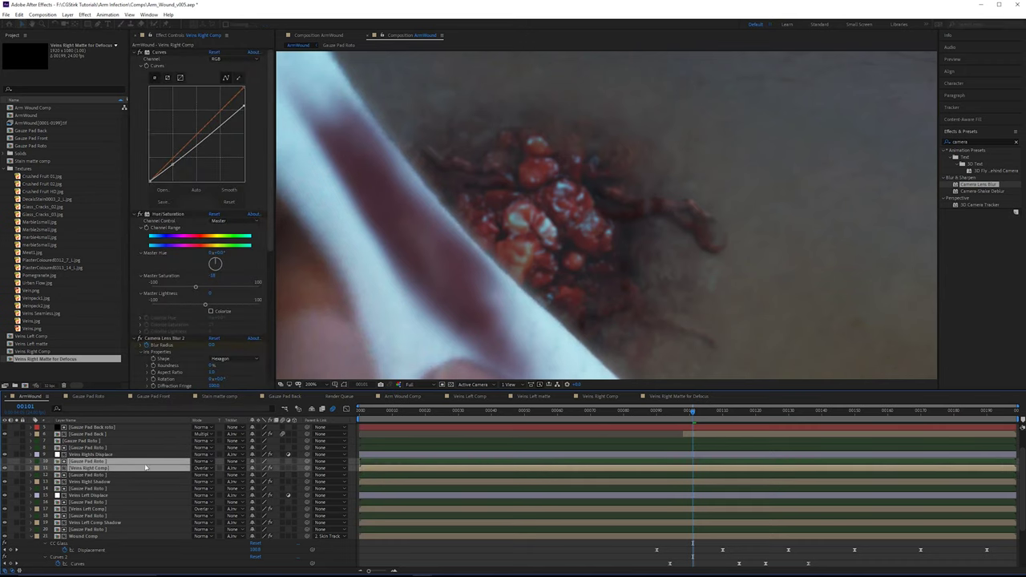
{"action": "key", "text": "ctrl+d"}
{"action": "left_click_drag", "start_coordinate": [108, 467], "coordinate": [132, 448]}
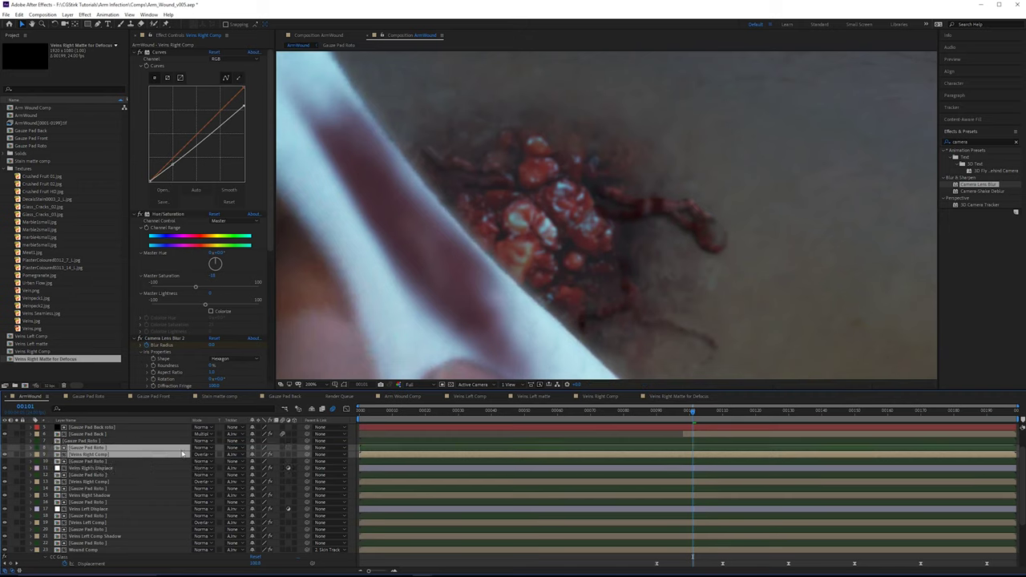
Step: Pre-compose the duplicated vein layer and its matte as Veins Right Matte for Defocus
{"action": "key", "text": "ctrl+shift+c"}
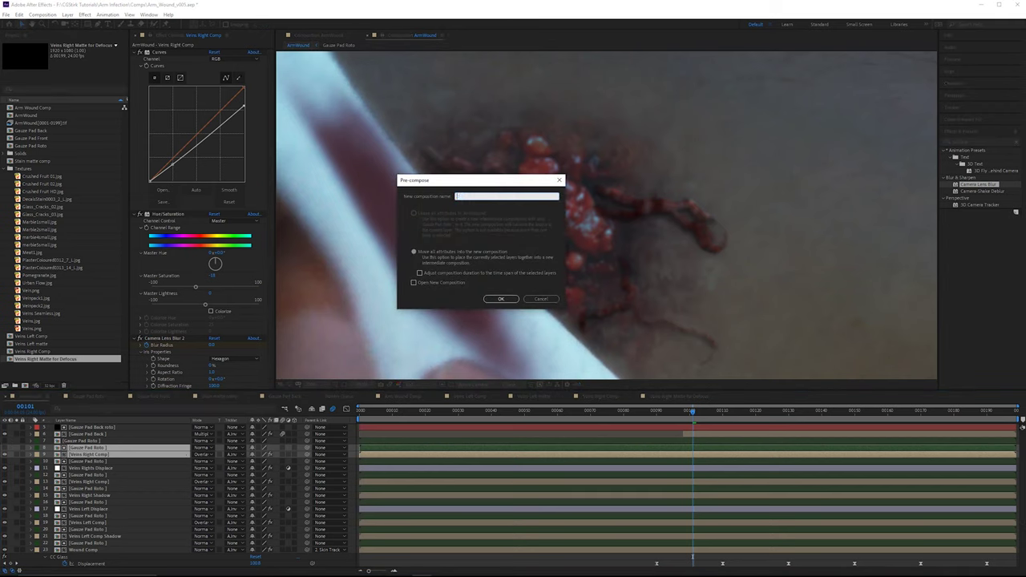
{"action": "type", "text": "Veins Right Matte for Defocus"}
{"action": "left_click", "coordinate": [500, 298]}
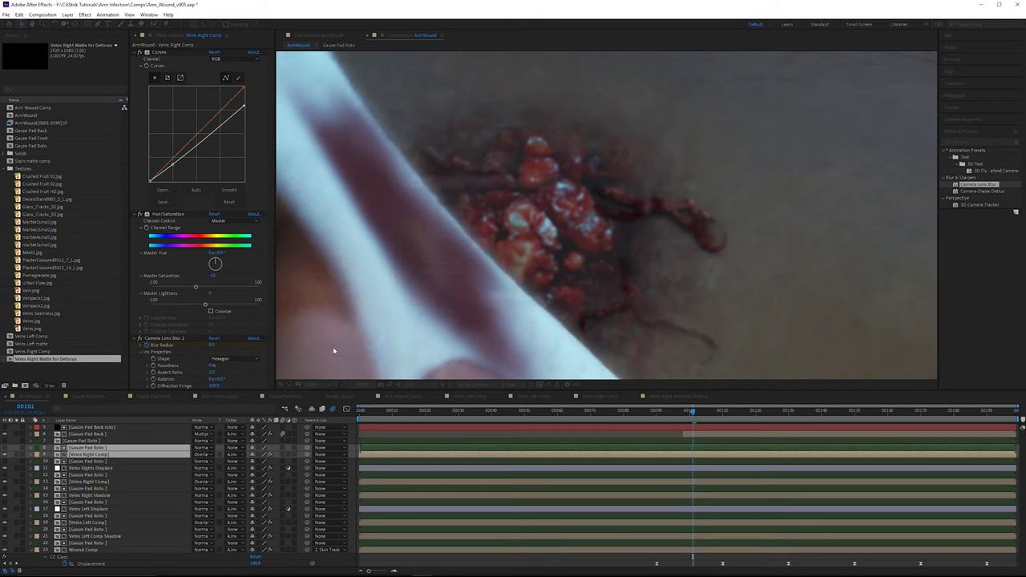
Step: Solo the Veins Right Matte for Defocus layer and check it against the transparency grid, restoring the full view when finished
{"action": "left_click", "coordinate": [16, 447]}
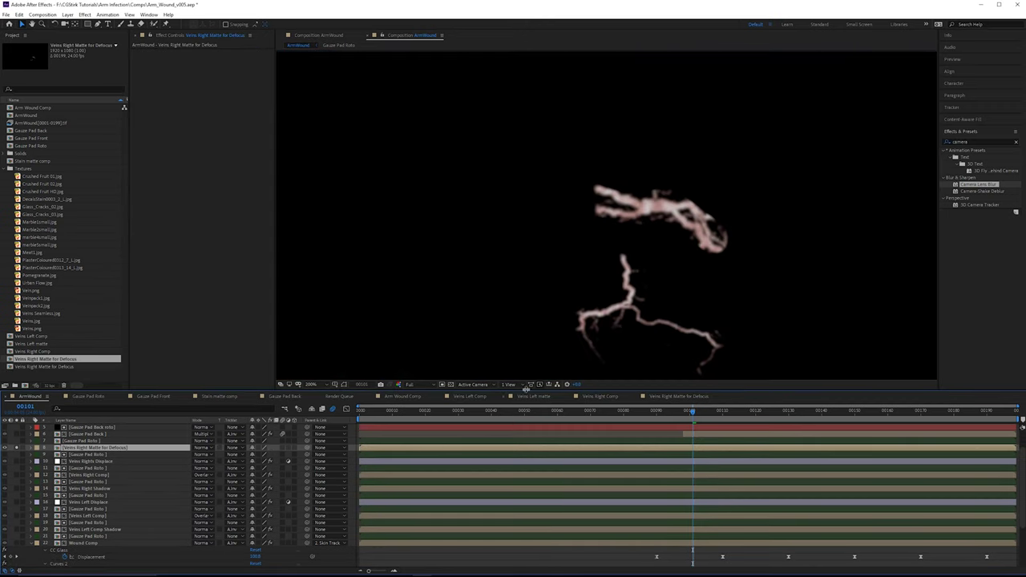
{"action": "left_click", "coordinate": [450, 384]}
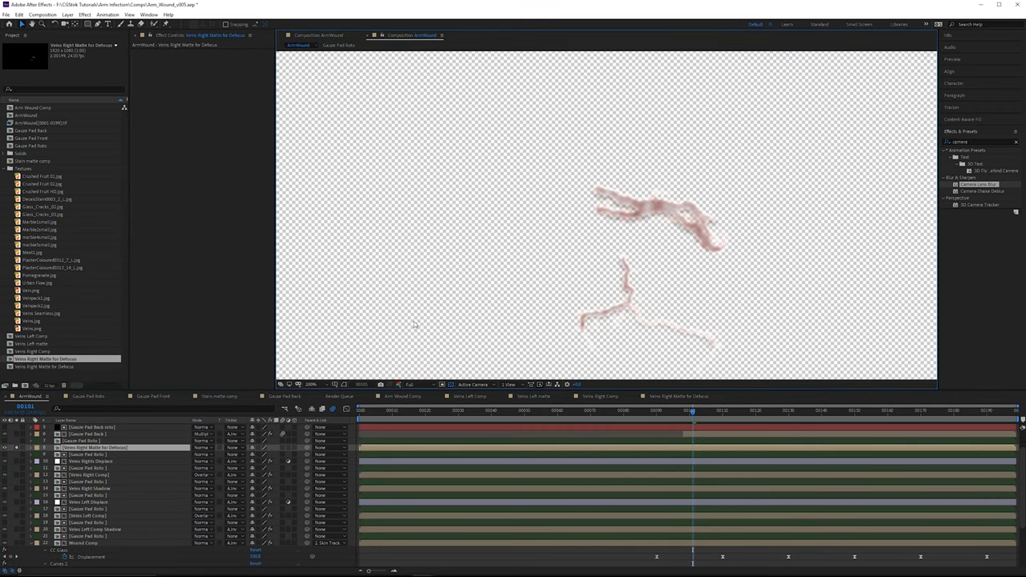
{"action": "left_click", "coordinate": [451, 384]}
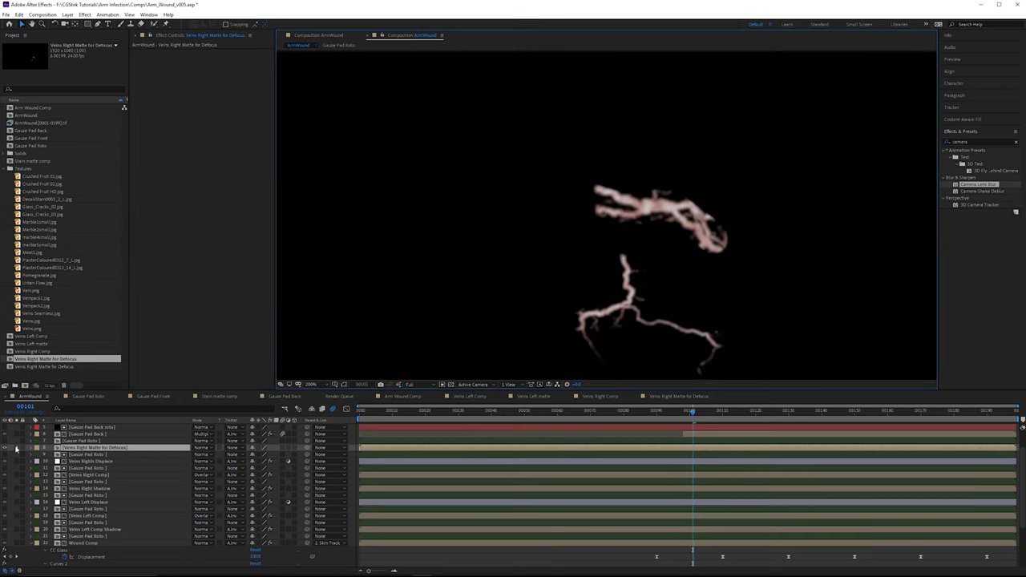
{"action": "left_click", "coordinate": [16, 448]}
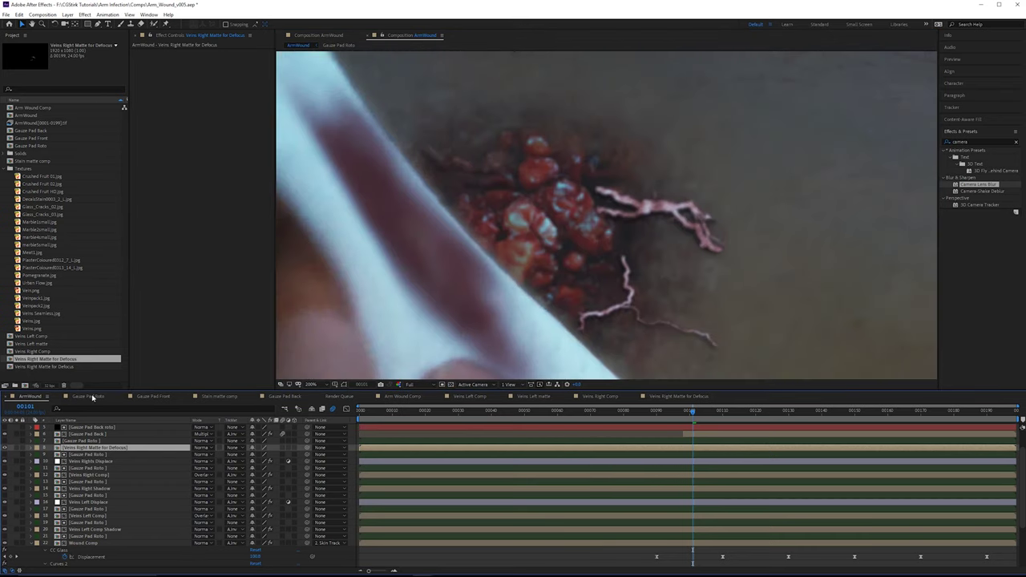
Step: Add an adjustment layer named Veins Right Defocus directly beneath Veins Right Matte for Defocus, using that layer as its alpha matte
{"action": "left_click", "coordinate": [96, 453]}
{"action": "left_click", "coordinate": [67, 14]}
{"action": "mouse_move", "coordinate": [79, 24]}
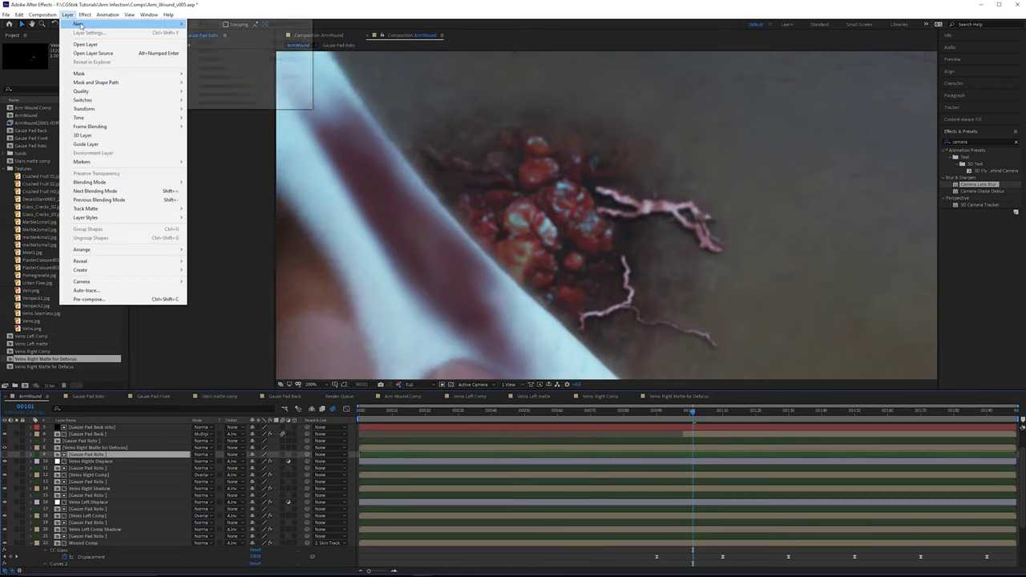
{"action": "left_click", "coordinate": [237, 77]}
{"action": "key", "text": "Return"}
{"action": "type", "text": "Veins"}
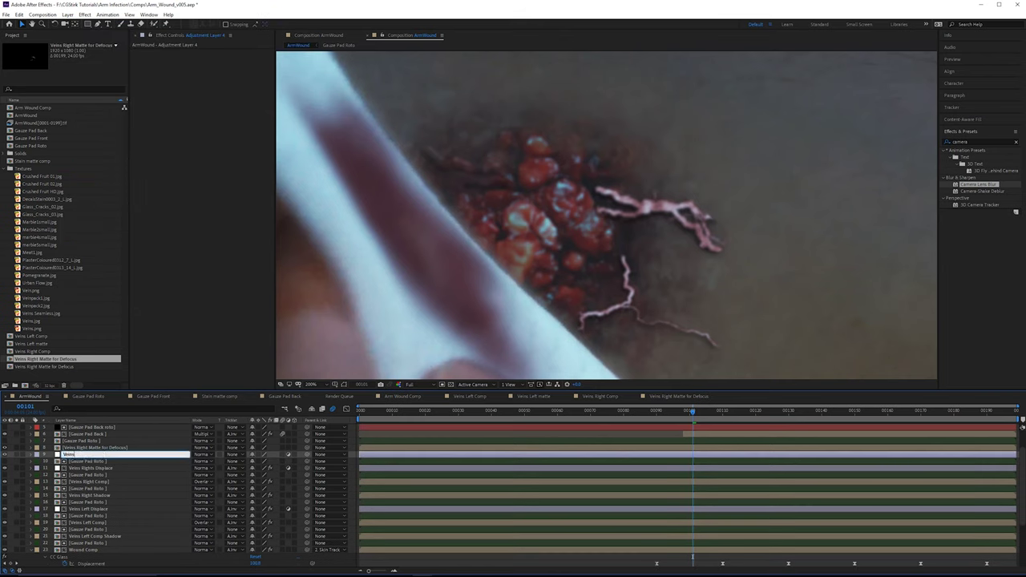
{"action": "type", "text": " Right Defocus"}
{"action": "key", "text": "Return"}
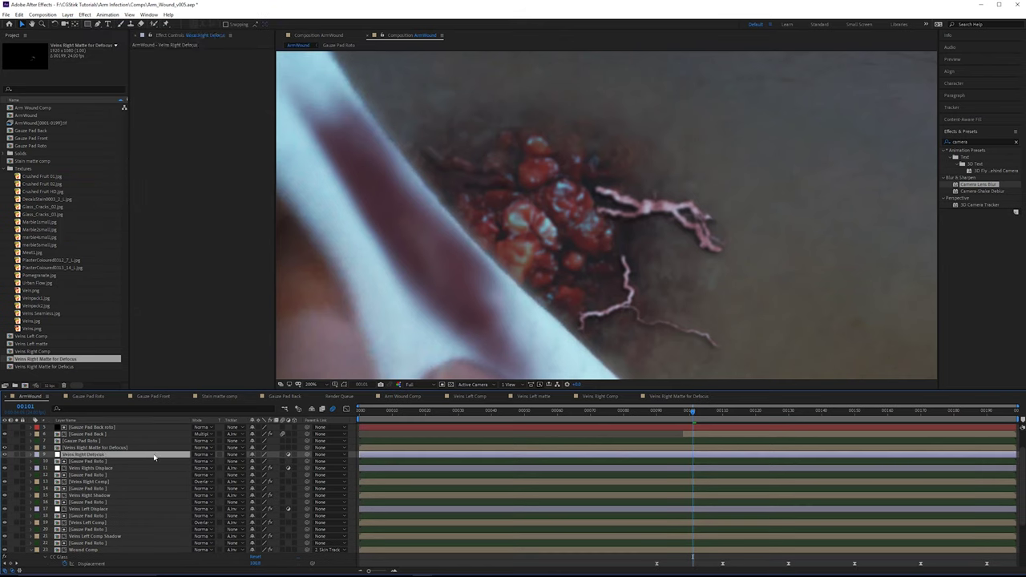
{"action": "left_click", "coordinate": [234, 454]}
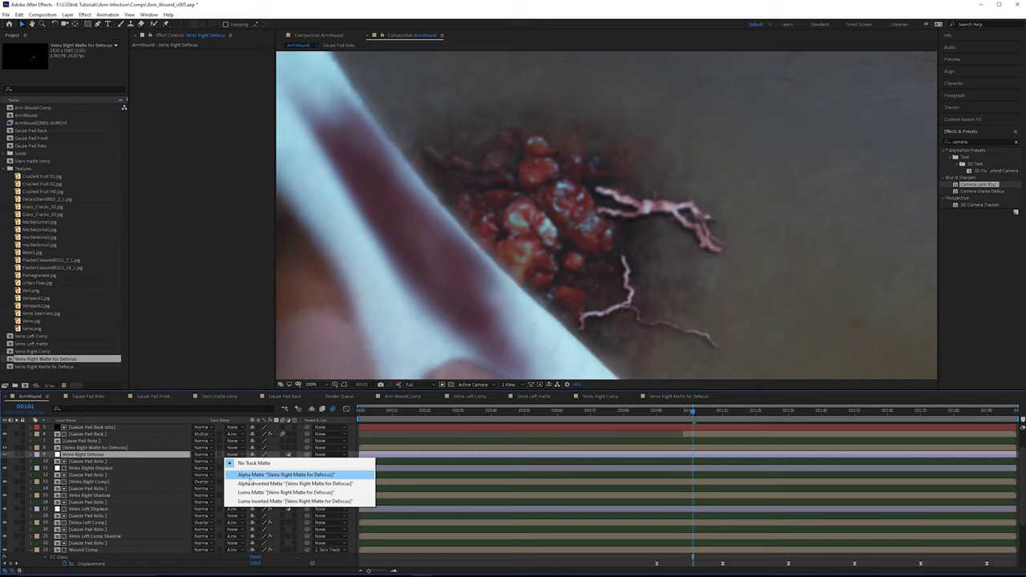
{"action": "left_click", "coordinate": [249, 476]}
Step: Copy the keyframed Camera Lens Blur 2 effect from Wound Comp onto the Veins Right Defocus layer at frame 101
{"action": "scroll", "coordinate": [331, 525], "scroll_direction": "down", "scroll_amount": 5}
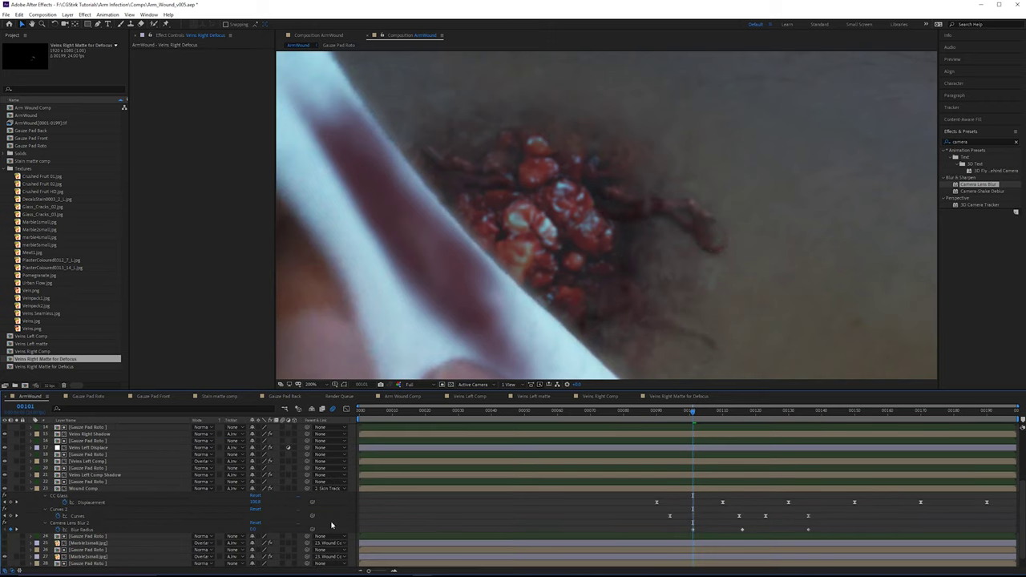
{"action": "left_click", "coordinate": [80, 523]}
{"action": "scroll", "coordinate": [85, 481], "scroll_direction": "up", "scroll_amount": 5}
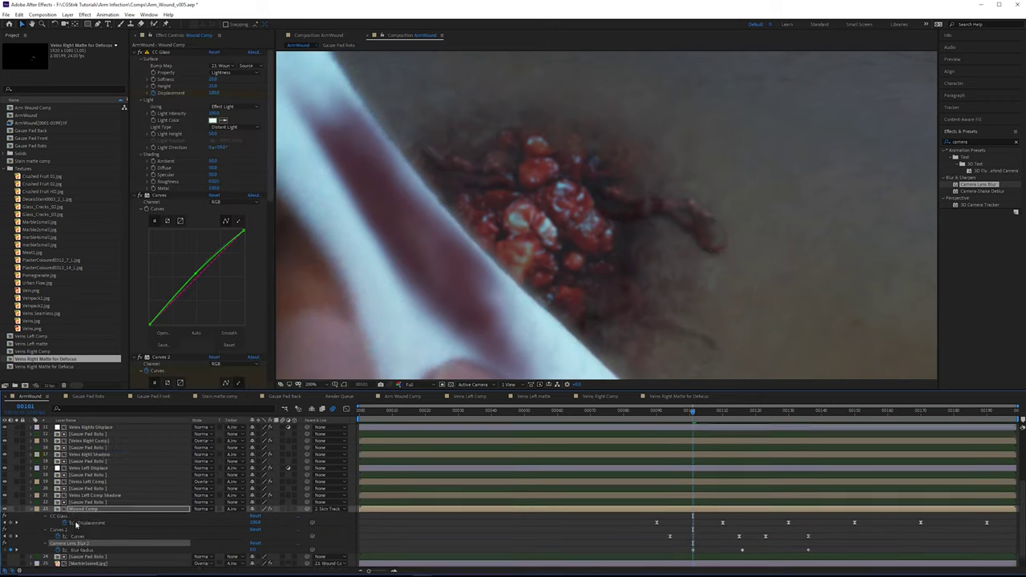
{"action": "left_click", "coordinate": [104, 481]}
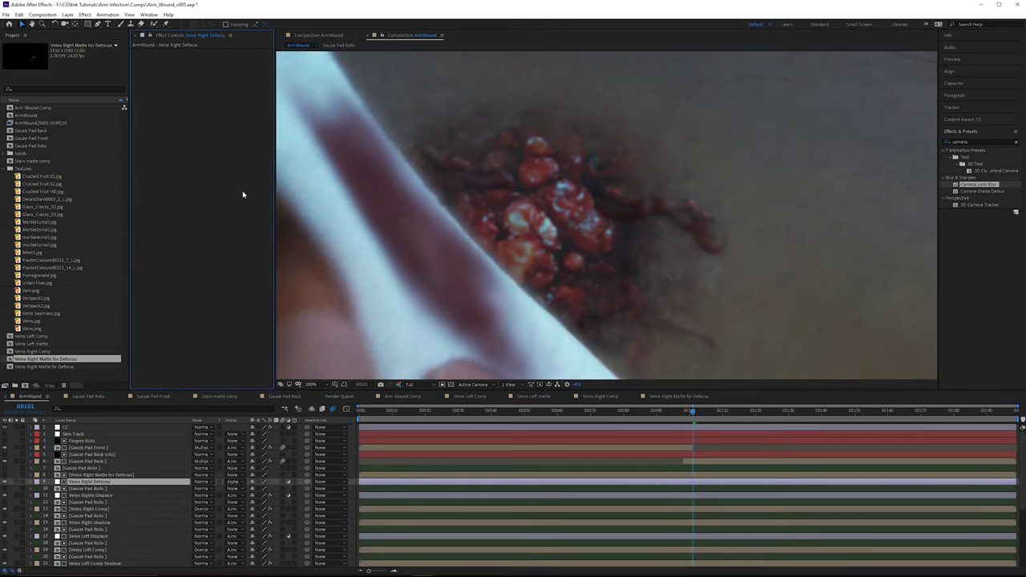
{"action": "key", "text": "u"}
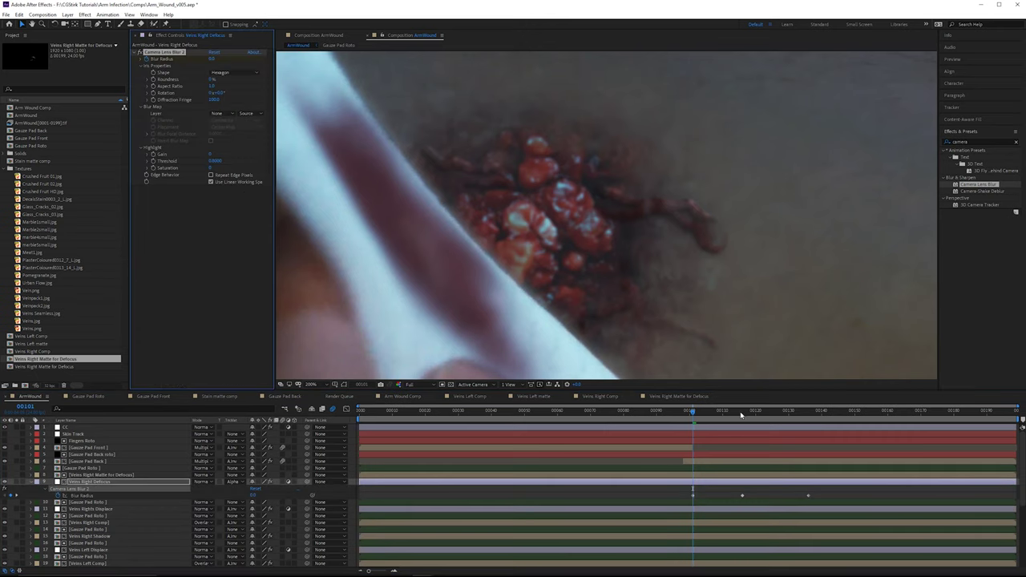
Step: Compare the veins at frame 116 with the Veins Right Defocus blur switched off and on
{"action": "left_click", "coordinate": [741, 414]}
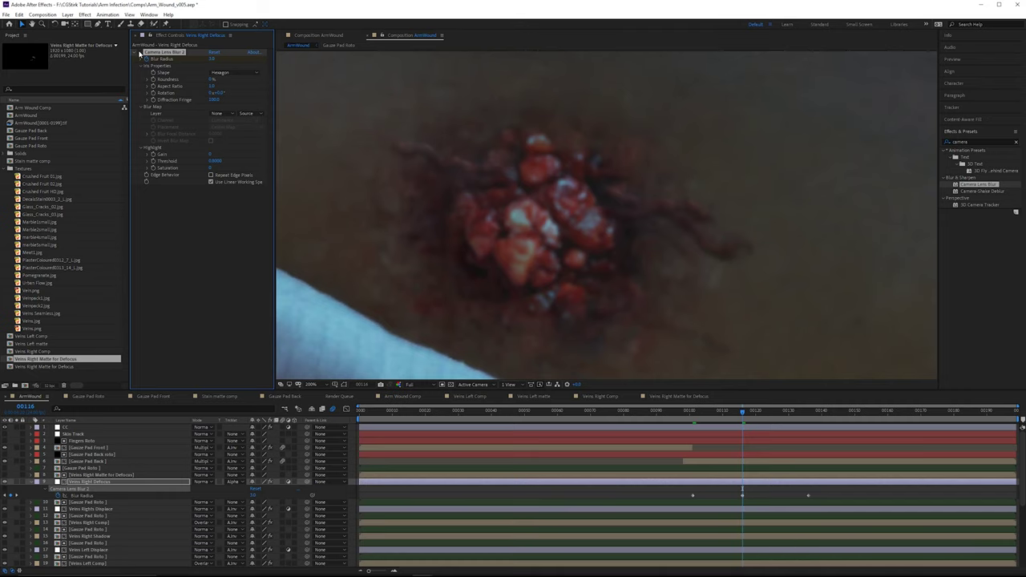
{"action": "scroll", "coordinate": [611, 159], "scroll_direction": "up", "scroll_amount": 6}
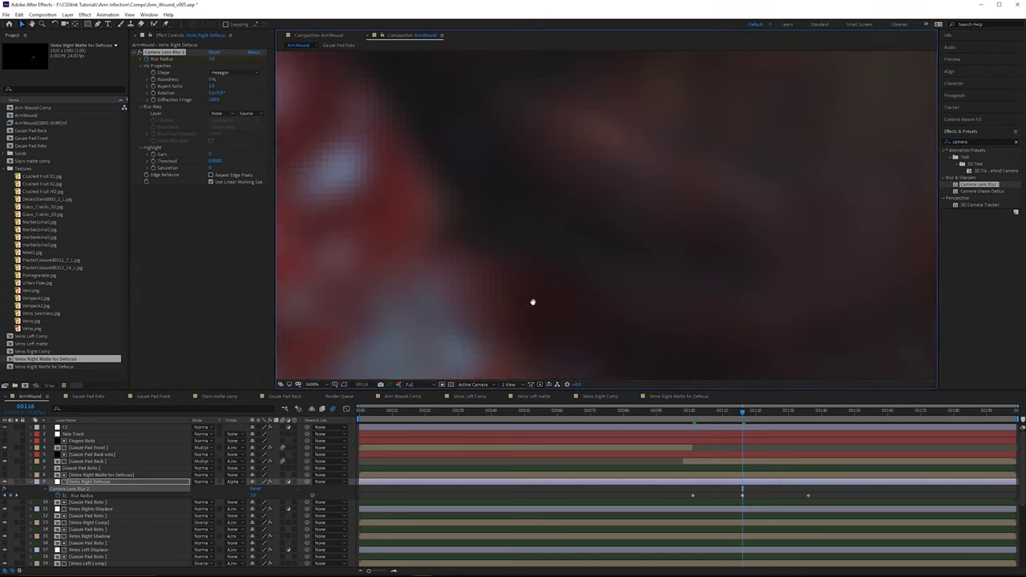
{"action": "left_click", "coordinate": [140, 54]}
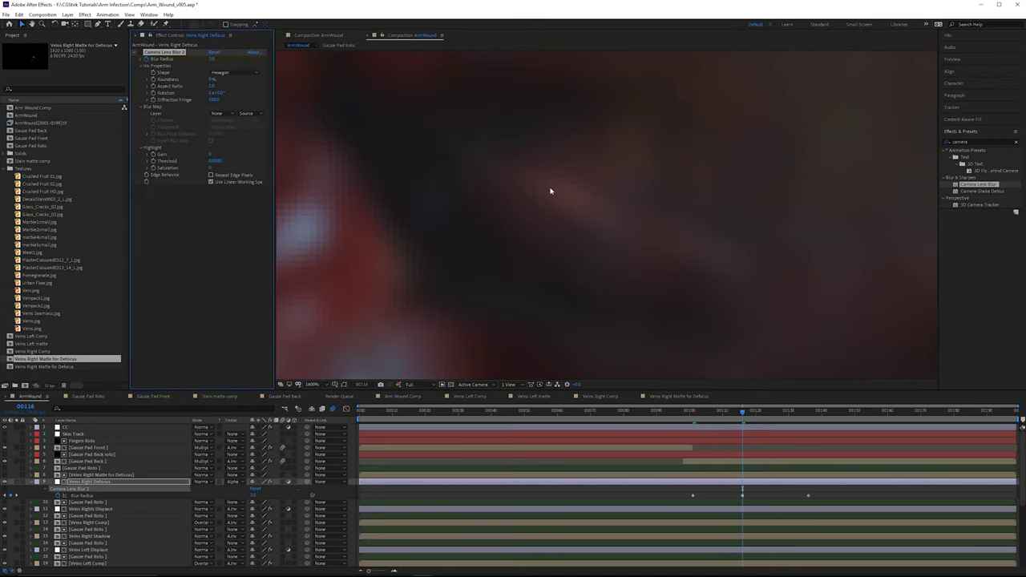
{"action": "scroll", "coordinate": [636, 184], "scroll_direction": "down", "scroll_amount": 6}
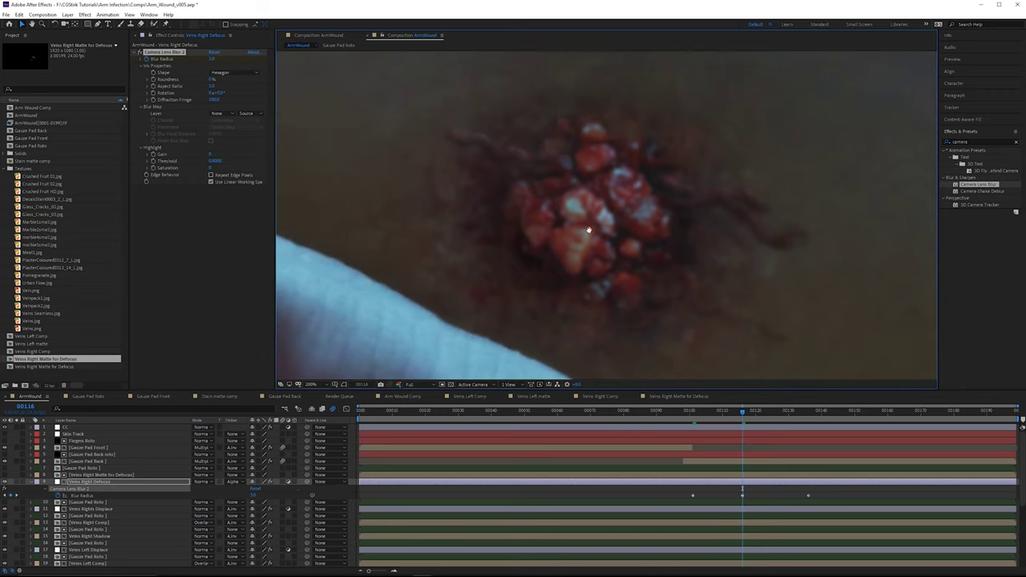
{"action": "scroll", "coordinate": [598, 232], "scroll_direction": "down", "scroll_amount": 2}
{"action": "scroll", "coordinate": [598, 231], "scroll_direction": "up", "scroll_amount": 2}
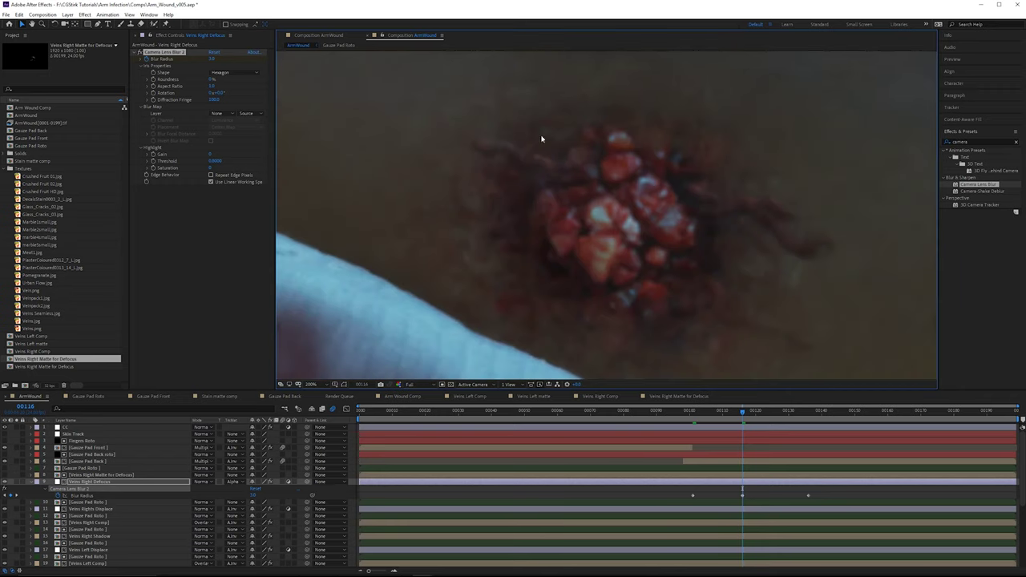
Step: Duplicate Veins Left Comp with its Gauze Pad Roto matte and move the copies above Veins Left Displace and its matte
{"action": "scroll", "coordinate": [50, 508], "scroll_direction": "down", "scroll_amount": 3}
{"action": "left_click", "coordinate": [96, 521]}
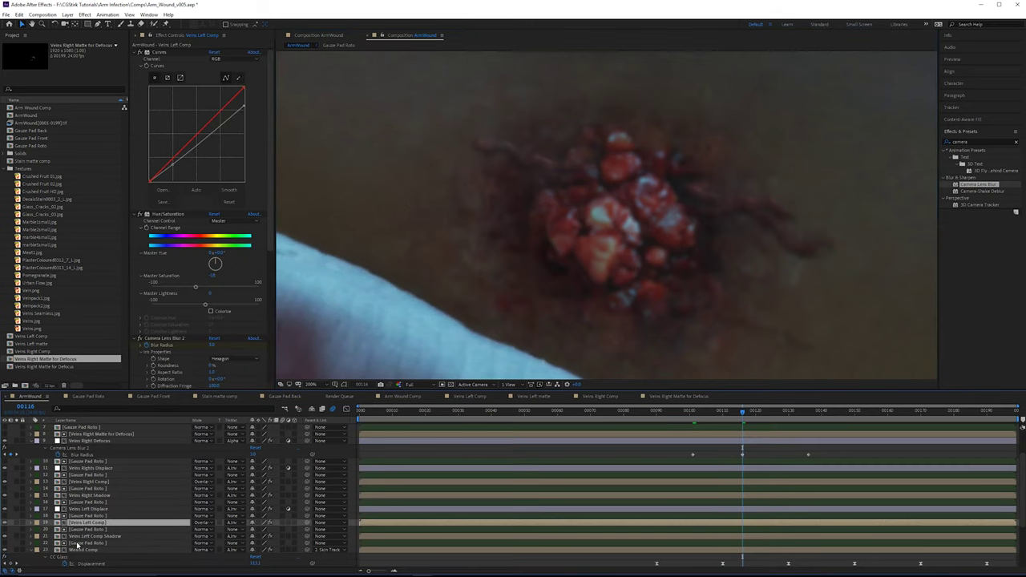
{"action": "left_click", "coordinate": [97, 517], "text": "shift"}
{"action": "key", "text": "ctrl+d"}
{"action": "left_click_drag", "start_coordinate": [106, 516], "coordinate": [113, 499]}
Step: Pre-compose the duplicated left vein layer and its matte as Veins Left Matte for Defocus
{"action": "key", "text": "ctrl+shift+c"}
{"action": "type", "text": "Veins Left Matte for Defocus"}
{"action": "key", "text": "Return"}
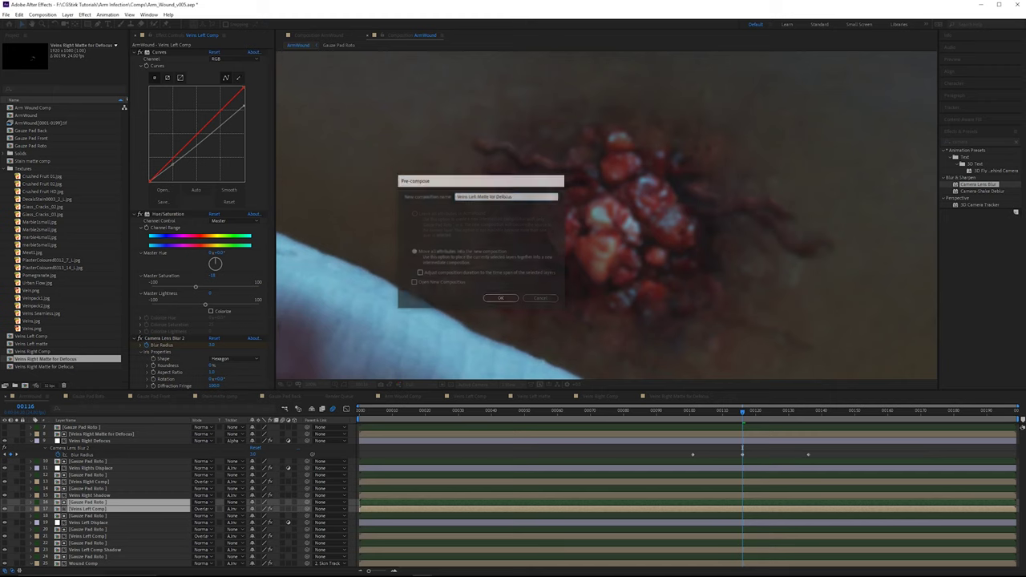
Step: Add an adjustment layer named Veins Left Defocus directly beneath Veins Left Matte for Defocus, using that layer as its alpha matte
{"action": "left_click", "coordinate": [92, 510]}
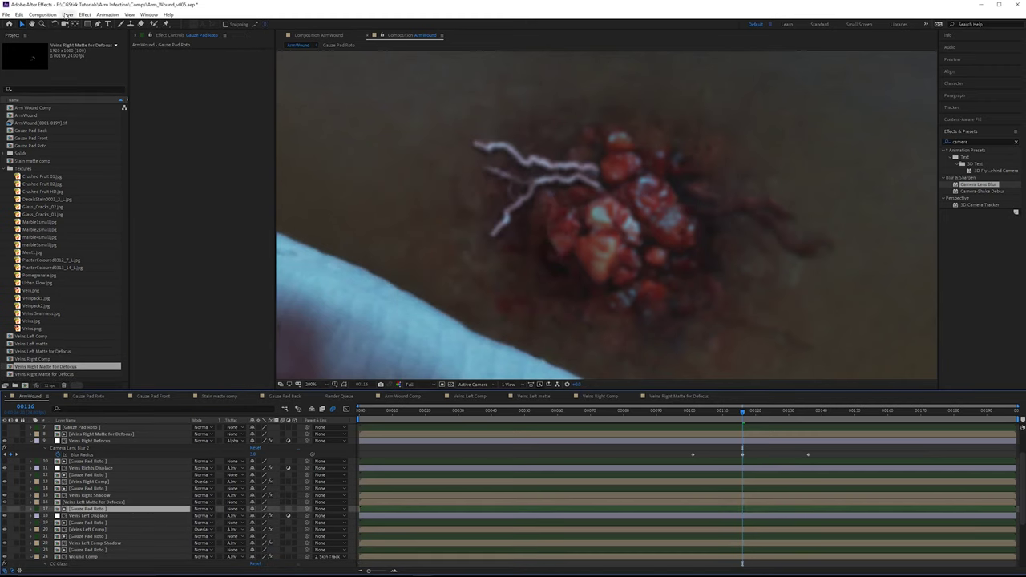
{"action": "left_click", "coordinate": [68, 14]}
{"action": "mouse_move", "coordinate": [74, 25]}
{"action": "left_click", "coordinate": [255, 77]}
{"action": "key", "text": "Return"}
{"action": "type", "text": "Veins Left Defocus"}
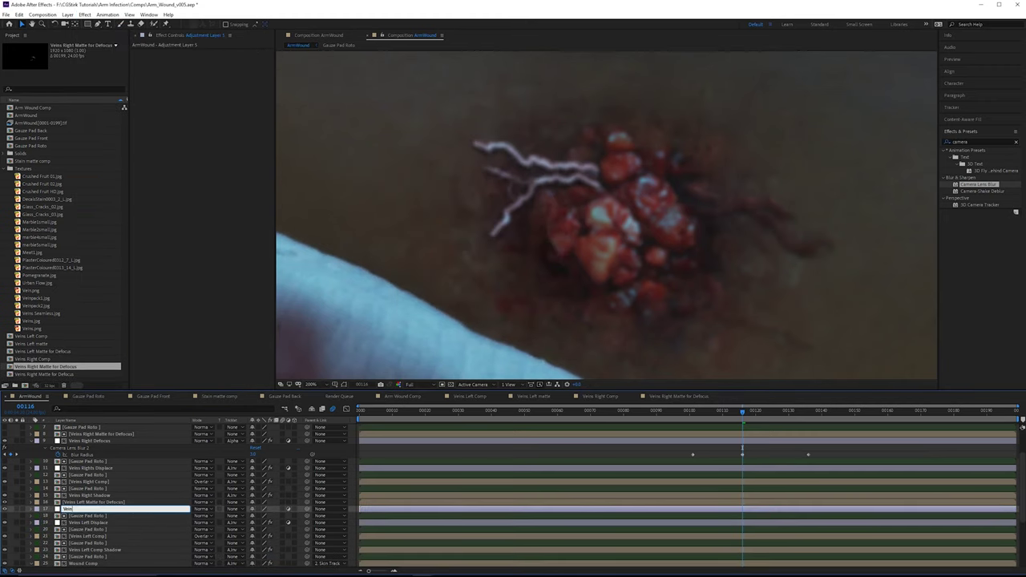
{"action": "key", "text": "Return"}
{"action": "left_click", "coordinate": [232, 509]}
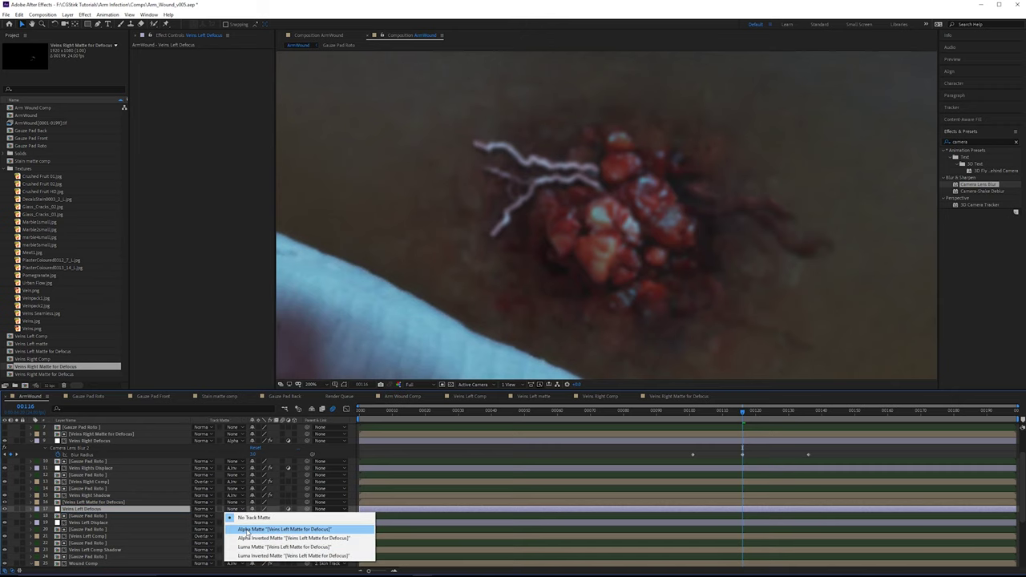
{"action": "left_click", "coordinate": [241, 529]}
Step: Paste the keyframed Camera Lens Blur 2 effect onto Veins Left Defocus at frame 101 and check its effect at frame 116
{"action": "left_click", "coordinate": [694, 411]}
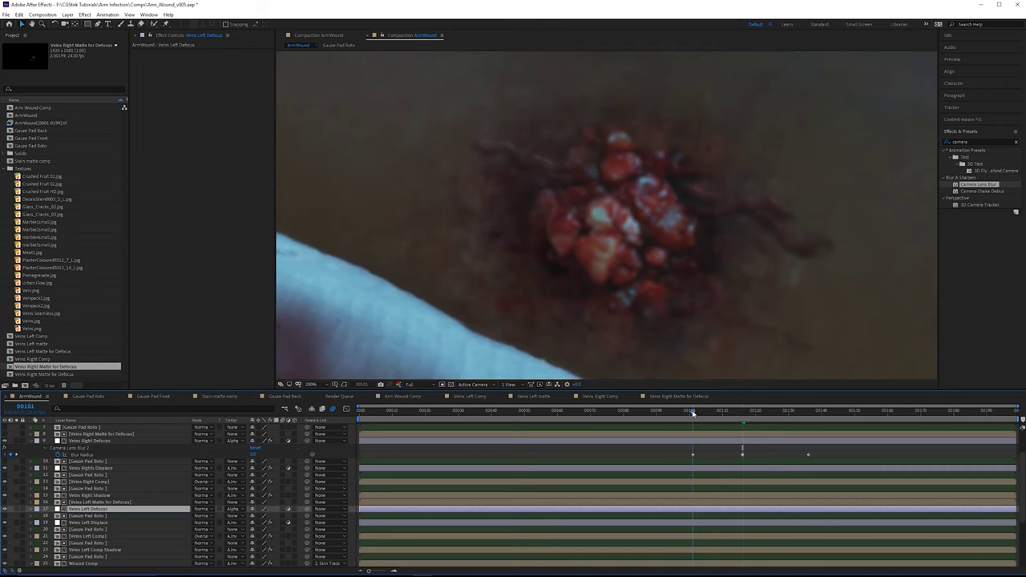
{"action": "key", "text": "ctrl+v"}
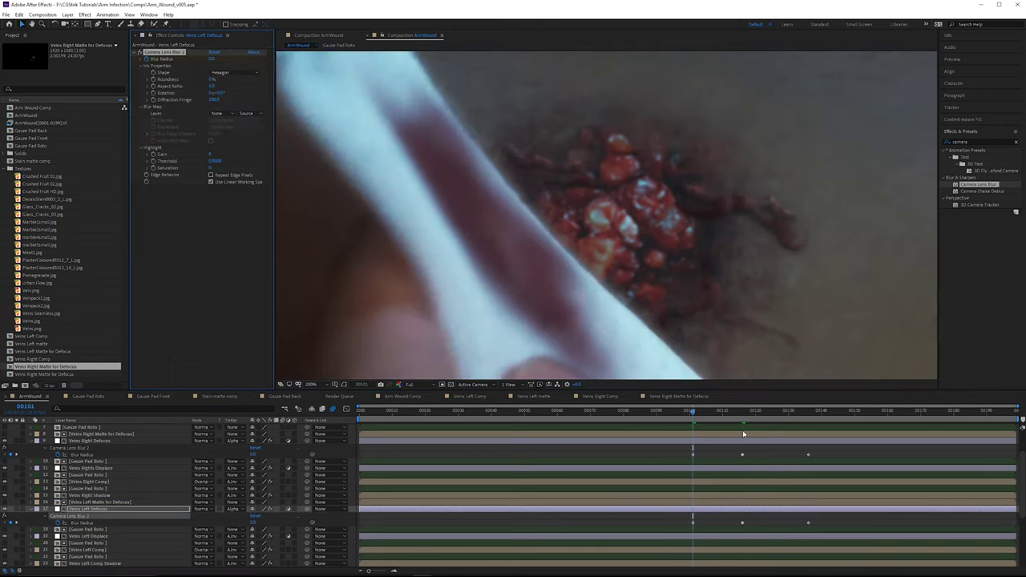
{"action": "left_click", "coordinate": [743, 411]}
{"action": "left_click", "coordinate": [141, 54]}
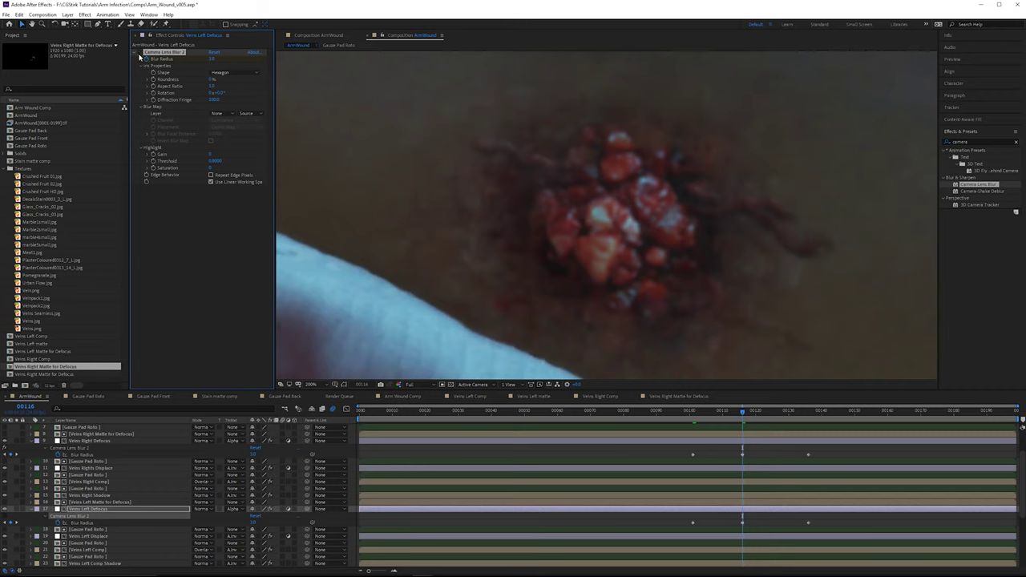
Step: Review the defocus of the wound and veins against the surrounding arm, from frame 116 through frame 137
{"action": "scroll", "coordinate": [147, 491], "scroll_direction": "down", "scroll_amount": 5}
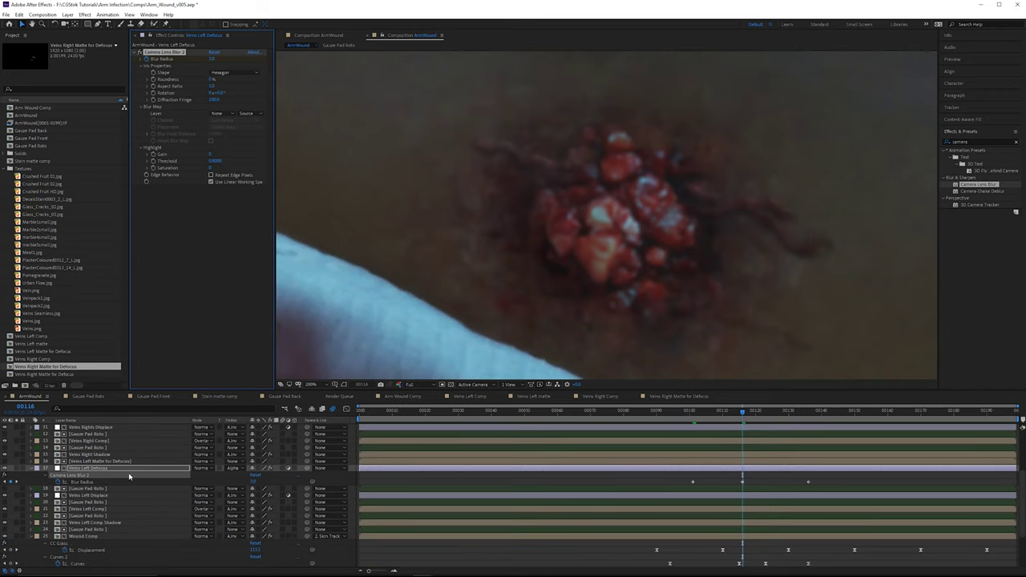
{"action": "scroll", "coordinate": [154, 481], "scroll_direction": "up", "scroll_amount": 8}
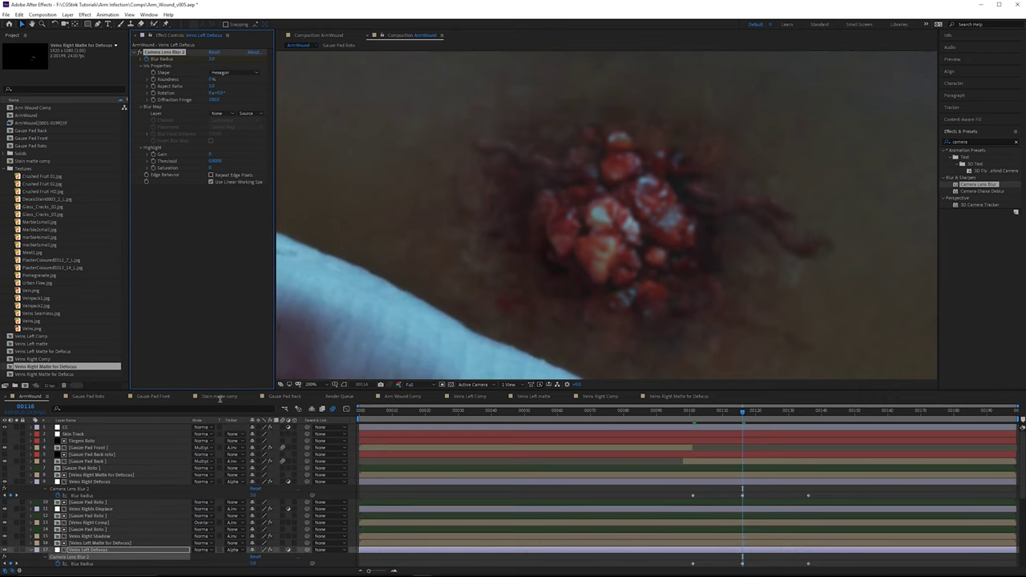
{"action": "key", "text": "comma"}
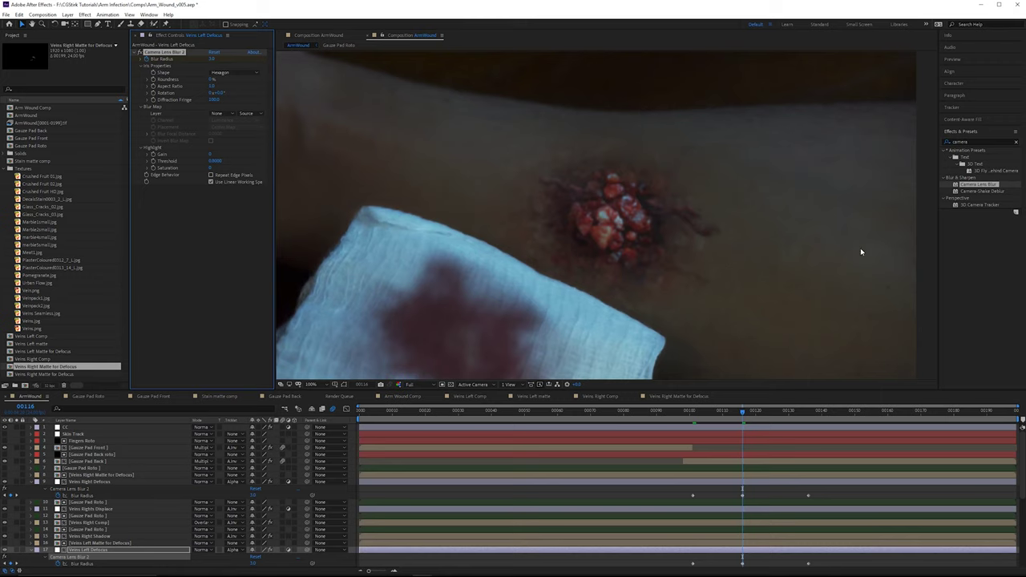
{"action": "scroll", "coordinate": [823, 225], "scroll_direction": "down", "scroll_amount": 1}
{"action": "left_click_drag", "start_coordinate": [736, 204], "coordinate": [717, 208]}
{"action": "scroll", "coordinate": [734, 213], "scroll_direction": "up", "scroll_amount": 1}
{"action": "left_click_drag", "start_coordinate": [662, 244], "coordinate": [696, 229]}
{"action": "left_click_drag", "start_coordinate": [700, 416], "coordinate": [812, 418]}
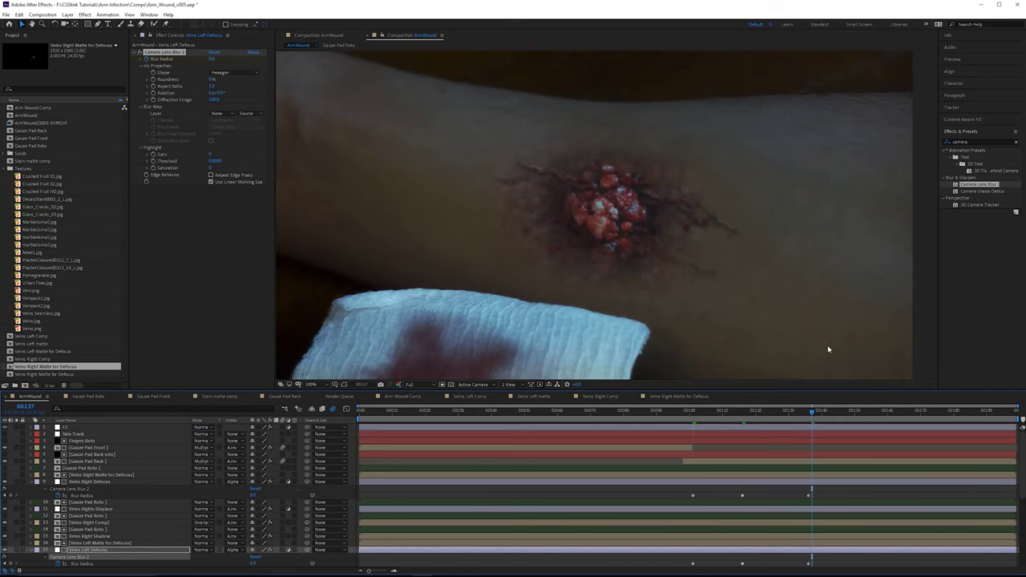
{"action": "scroll", "coordinate": [598, 326], "scroll_direction": "up", "scroll_amount": 1}
{"action": "left_click_drag", "start_coordinate": [525, 308], "coordinate": [703, 206]}
{"action": "scroll", "coordinate": [697, 209], "scroll_direction": "down", "scroll_amount": 1}
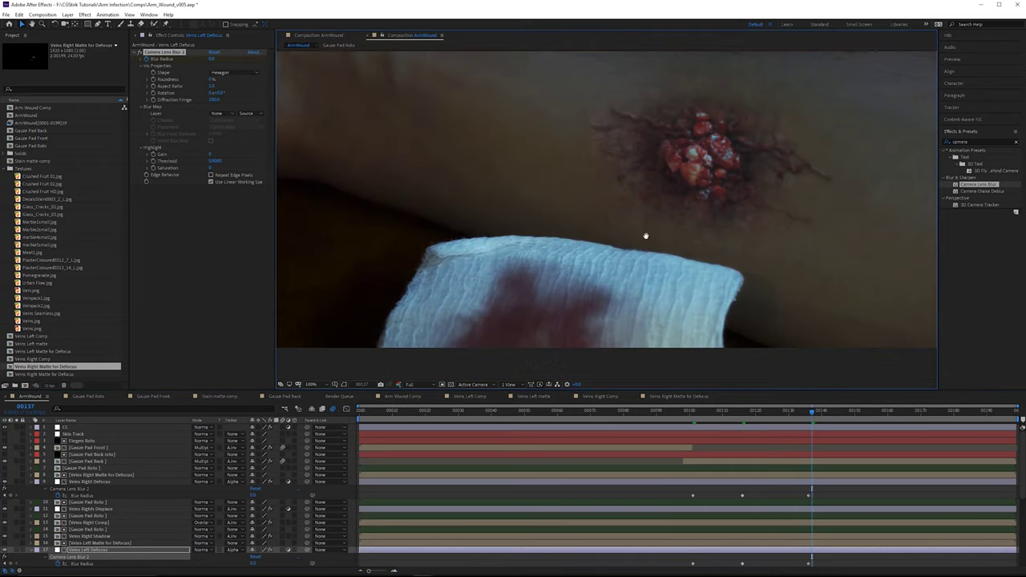
{"action": "left_click_drag", "start_coordinate": [646, 236], "coordinate": [602, 267]}
{"action": "scroll", "coordinate": [602, 267], "scroll_direction": "up", "scroll_amount": 1}
{"action": "key", "text": "comma"}
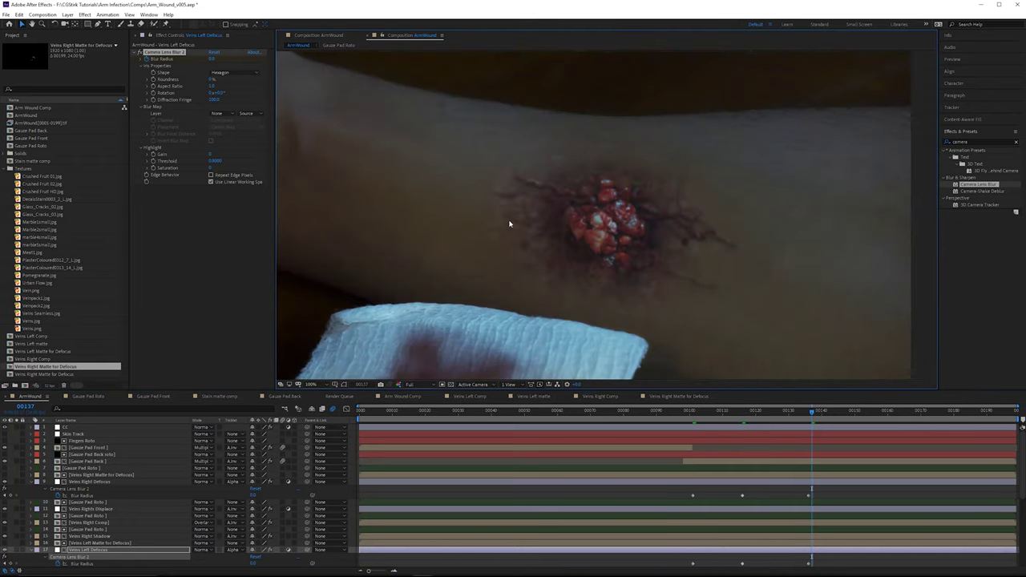
{"action": "key", "text": "period"}
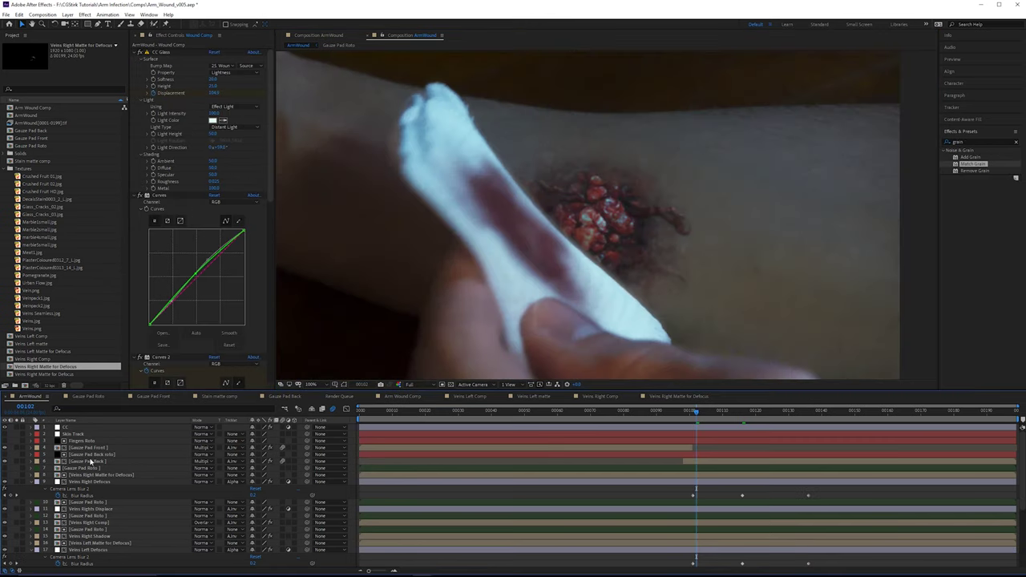
Step: Apply the Match Grain effect to Wound Comp after its Camera Lens Blur effects, with the playhead at frame 114
{"action": "scroll", "coordinate": [113, 480], "scroll_direction": "down", "scroll_amount": 5}
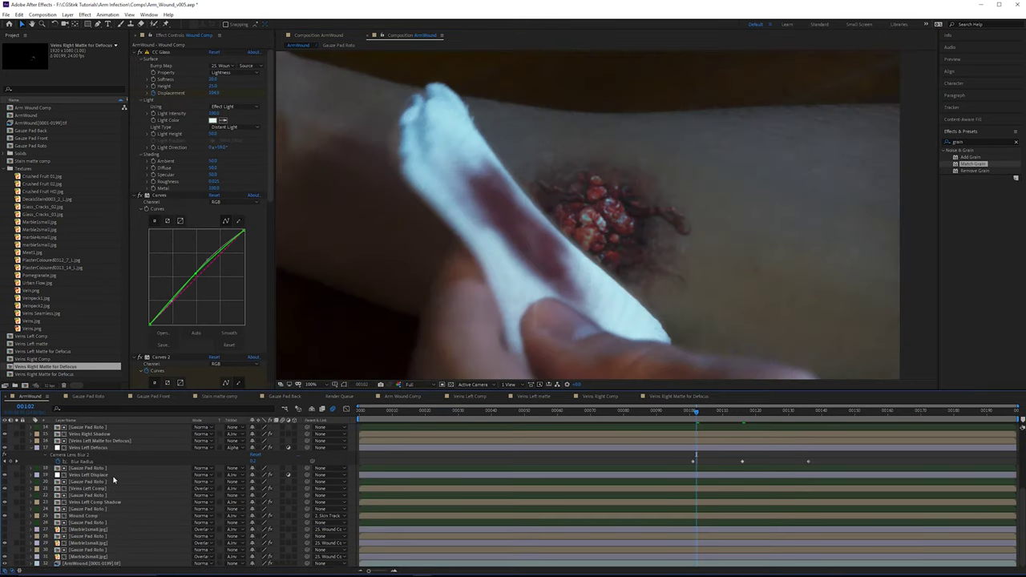
{"action": "left_click", "coordinate": [93, 517]}
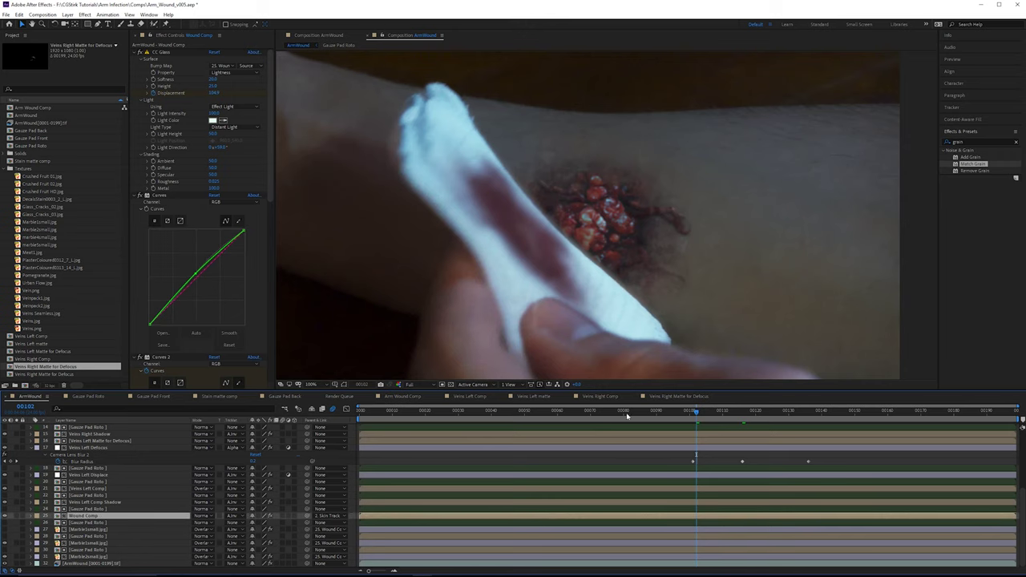
{"action": "left_click_drag", "start_coordinate": [702, 414], "coordinate": [736, 414]}
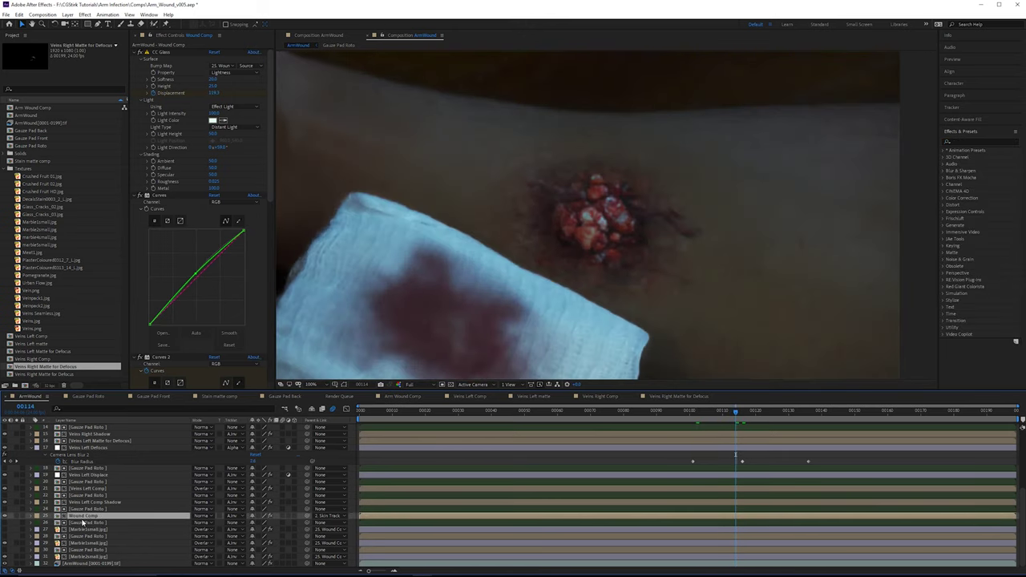
{"action": "scroll", "coordinate": [192, 104], "scroll_direction": "down", "scroll_amount": 5}
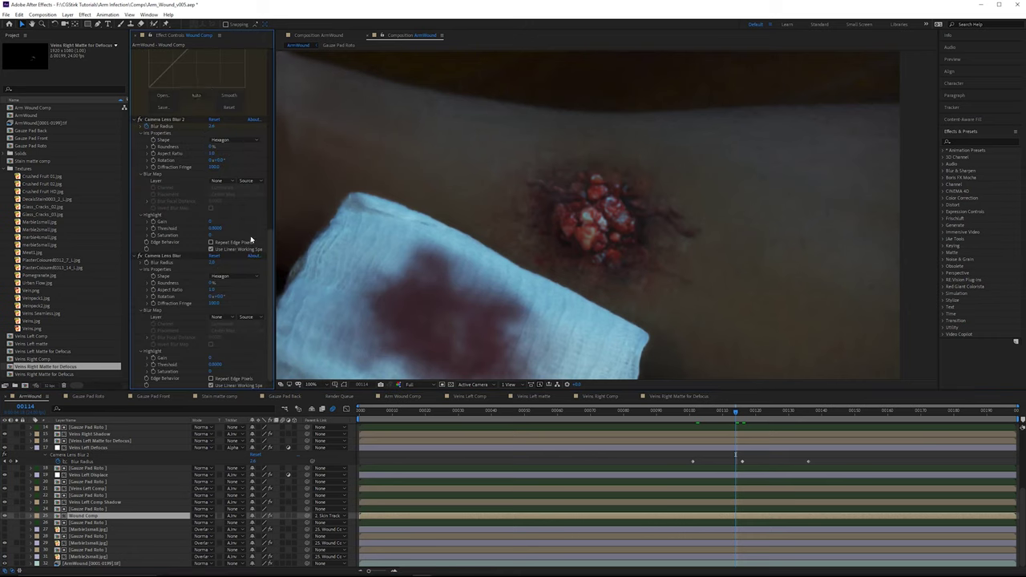
{"action": "left_click", "coordinate": [965, 141]}
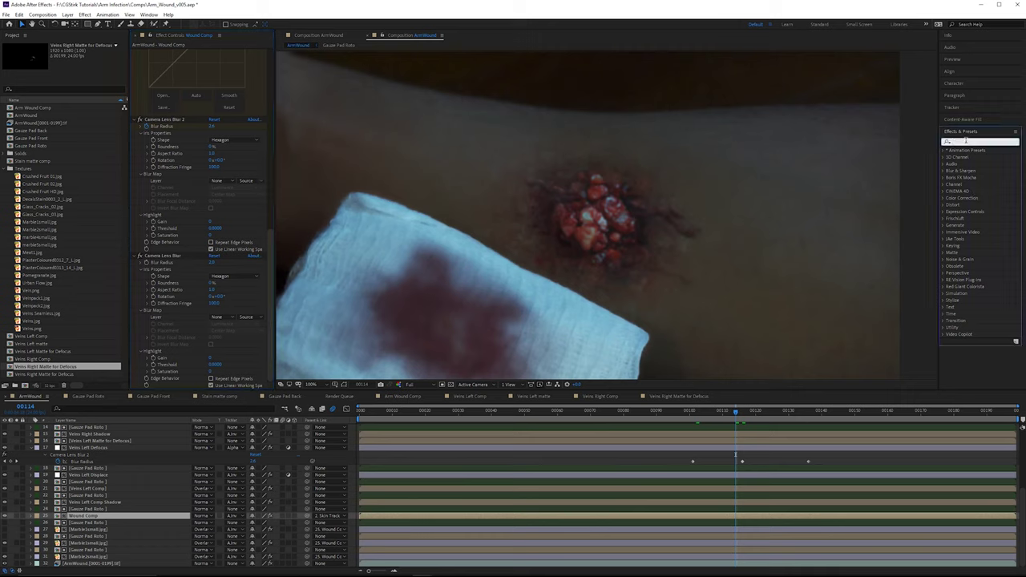
{"action": "type", "text": "gra"}
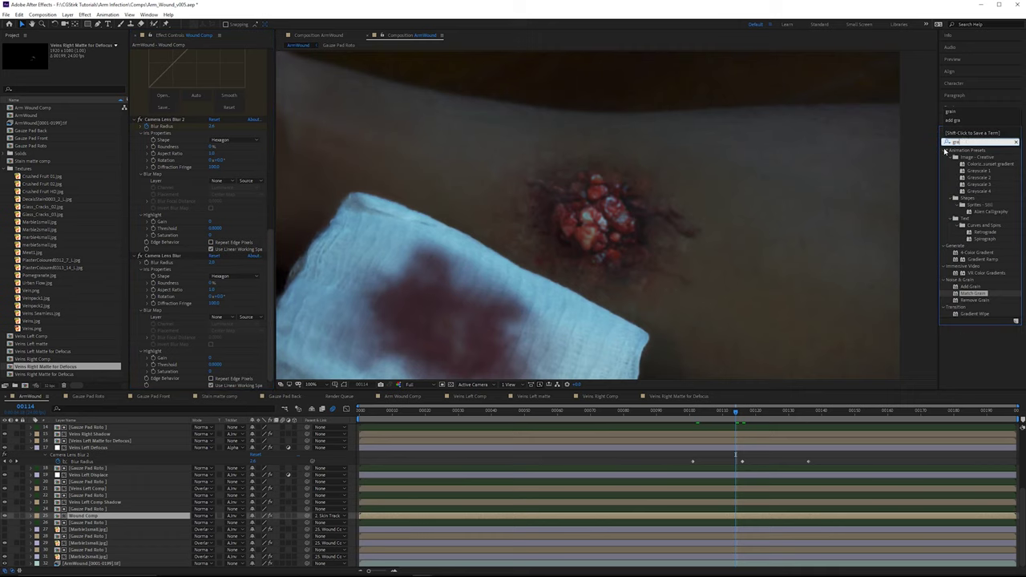
{"action": "left_click_drag", "start_coordinate": [971, 294], "coordinate": [200, 376]}
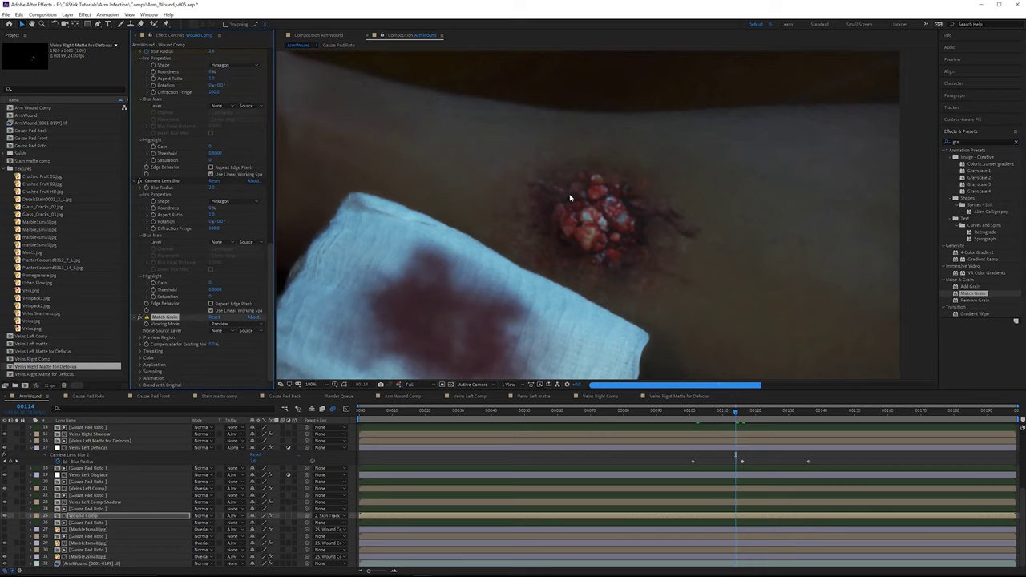
Step: Set the viewing mode of Wound Comp's Match Grain effect to Final Output
{"action": "scroll", "coordinate": [557, 211], "scroll_direction": "up", "scroll_amount": 3}
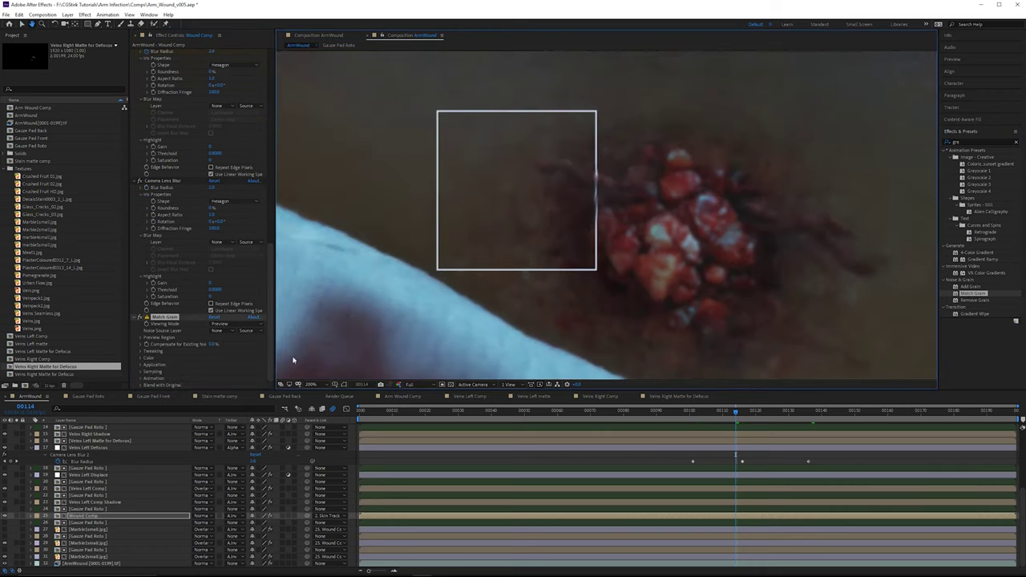
{"action": "left_click", "coordinate": [238, 324]}
{"action": "left_click", "coordinate": [240, 367]}
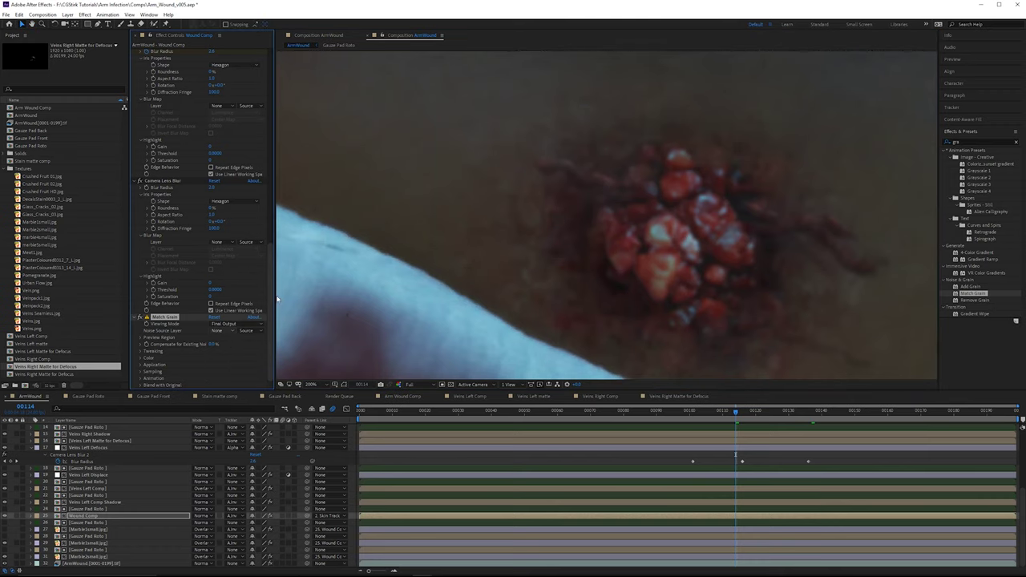
{"action": "scroll", "coordinate": [473, 218], "scroll_direction": "down", "scroll_amount": 3}
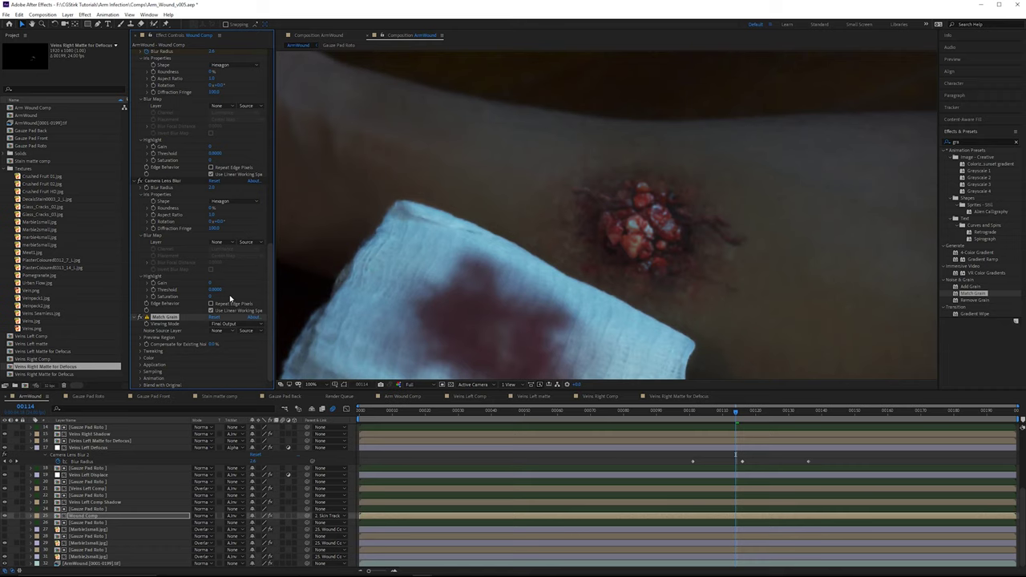
{"action": "scroll", "coordinate": [552, 143], "scroll_direction": "down", "scroll_amount": 1}
{"action": "scroll", "coordinate": [630, 108], "scroll_direction": "up", "scroll_amount": 1}
Step: Choose the ArmWound_[0001-0199].tif footage layer as the noise source for Wound Comp's Match Grain effect
{"action": "left_click", "coordinate": [234, 325]}
{"action": "left_click", "coordinate": [233, 323]}
{"action": "left_click", "coordinate": [232, 324]}
{"action": "left_click", "coordinate": [169, 343]}
{"action": "left_click", "coordinate": [218, 330]}
{"action": "left_click", "coordinate": [254, 323]}
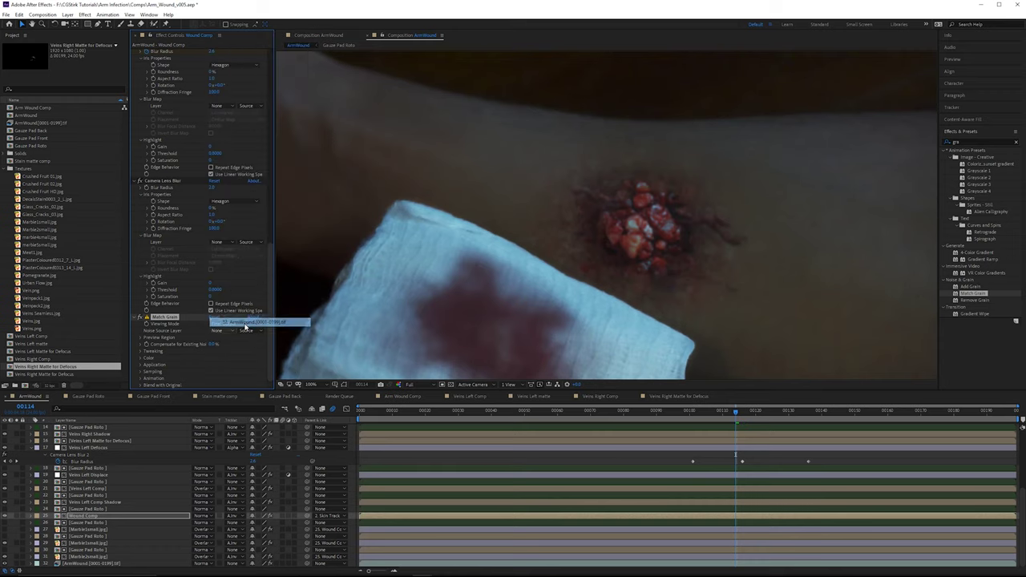
Step: Solo Wound Comp at frame 114 and compare the wound close up with Match Grain off and on
{"action": "scroll", "coordinate": [584, 222], "scroll_direction": "up", "scroll_amount": 2}
{"action": "scroll", "coordinate": [593, 221], "scroll_direction": "up", "scroll_amount": 2}
{"action": "left_click_drag", "start_coordinate": [583, 208], "coordinate": [565, 241]}
{"action": "key", "text": "F2"}
{"action": "scroll", "coordinate": [481, 258], "scroll_direction": "down", "scroll_amount": 2}
{"action": "scroll", "coordinate": [484, 256], "scroll_direction": "up", "scroll_amount": 1}
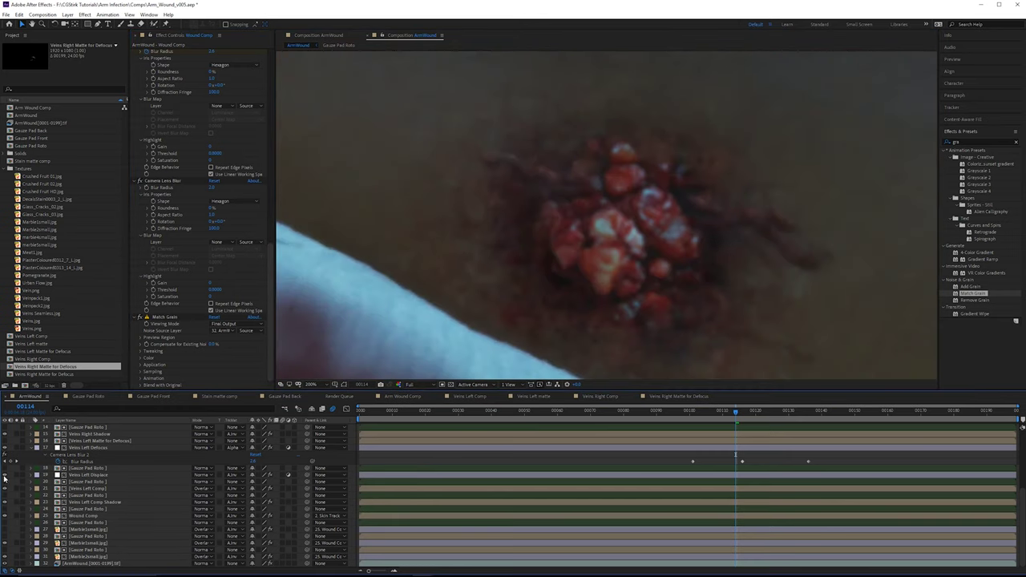
{"action": "left_click", "coordinate": [17, 517]}
{"action": "scroll", "coordinate": [481, 291], "scroll_direction": "up", "scroll_amount": 2}
{"action": "left_click_drag", "start_coordinate": [534, 222], "coordinate": [558, 190]}
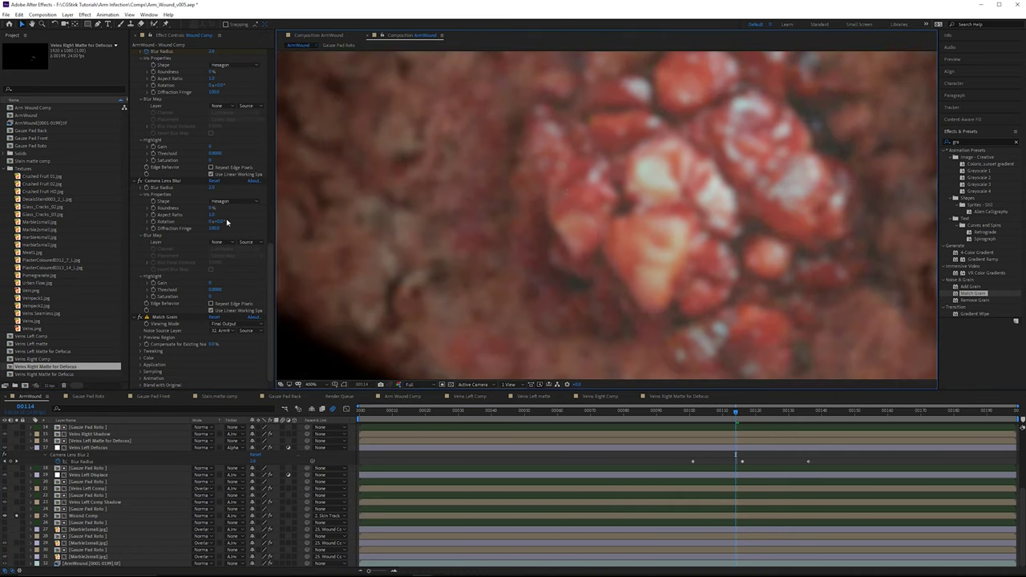
{"action": "left_click", "coordinate": [139, 318]}
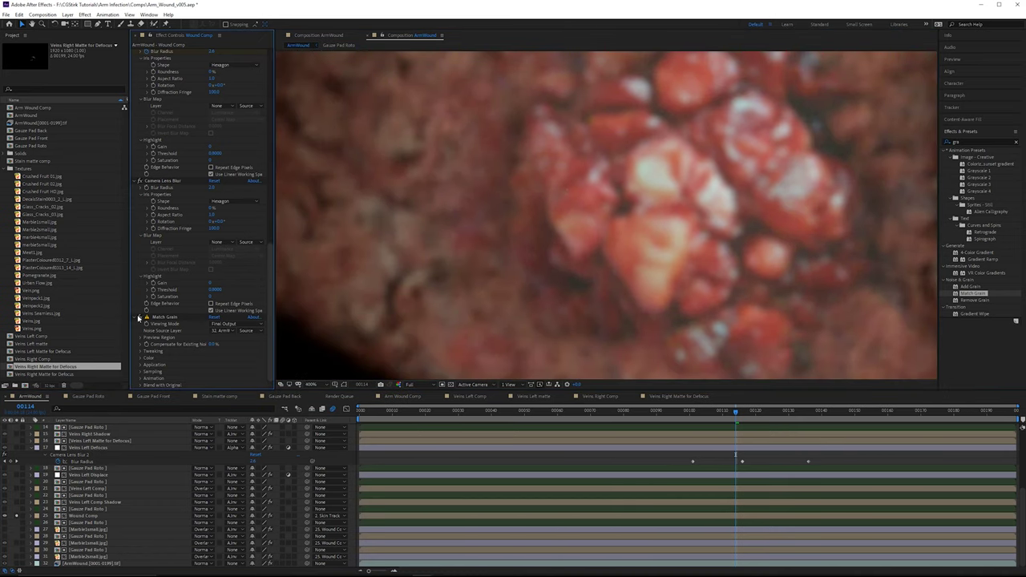
{"action": "scroll", "coordinate": [553, 286], "scroll_direction": "down", "scroll_amount": 2}
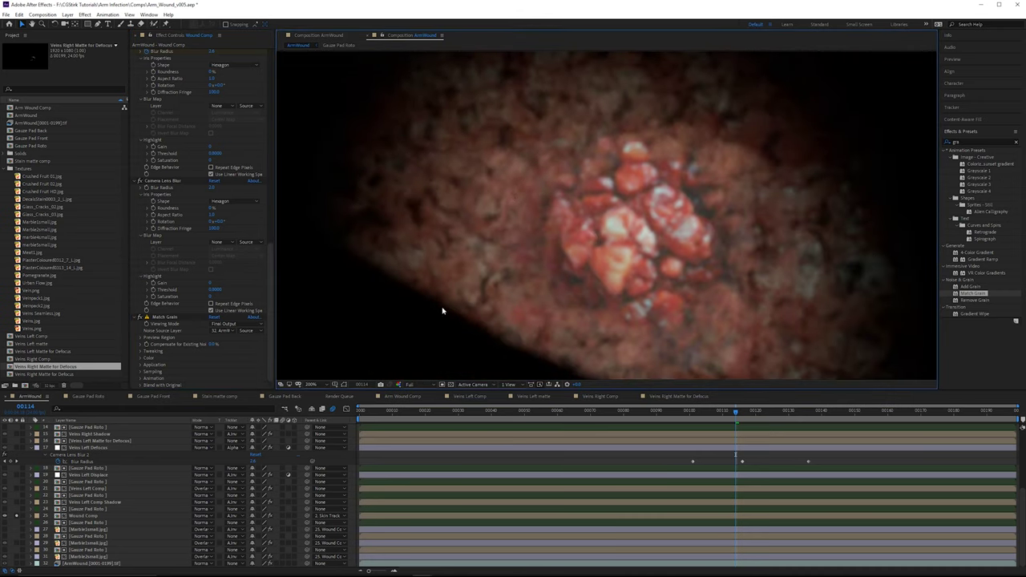
Step: Unsolo Wound Comp and compare the wound's grain against the surrounding skin in the full composite
{"action": "left_click", "coordinate": [17, 516]}
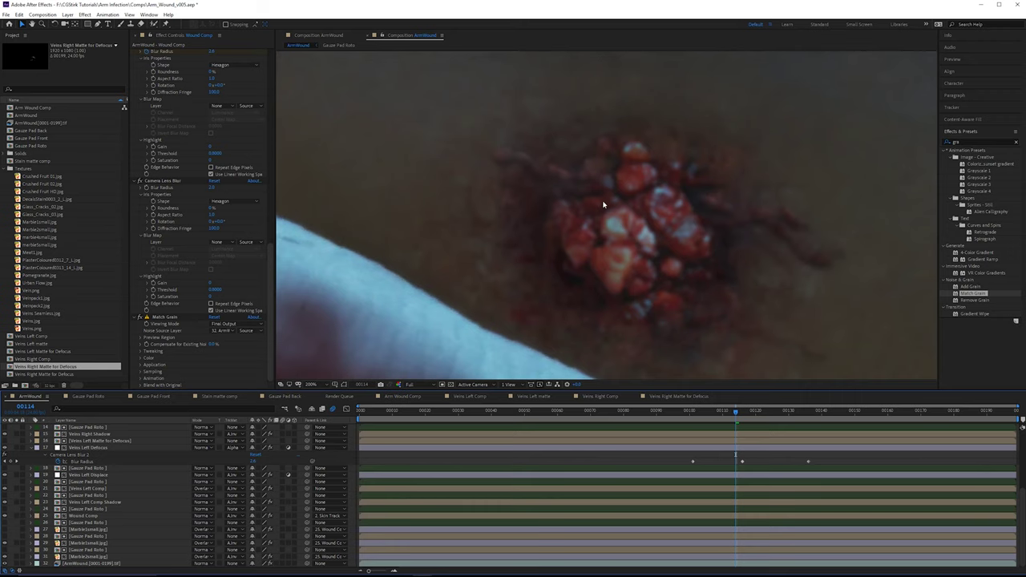
{"action": "key", "text": "comma"}
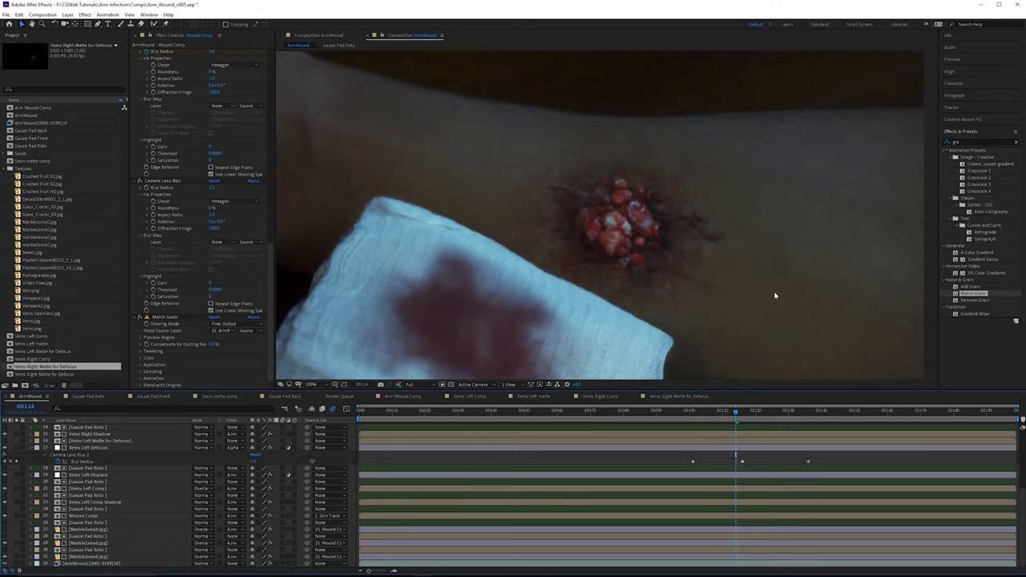
{"action": "key", "text": "period"}
{"action": "left_click", "coordinate": [140, 319]}
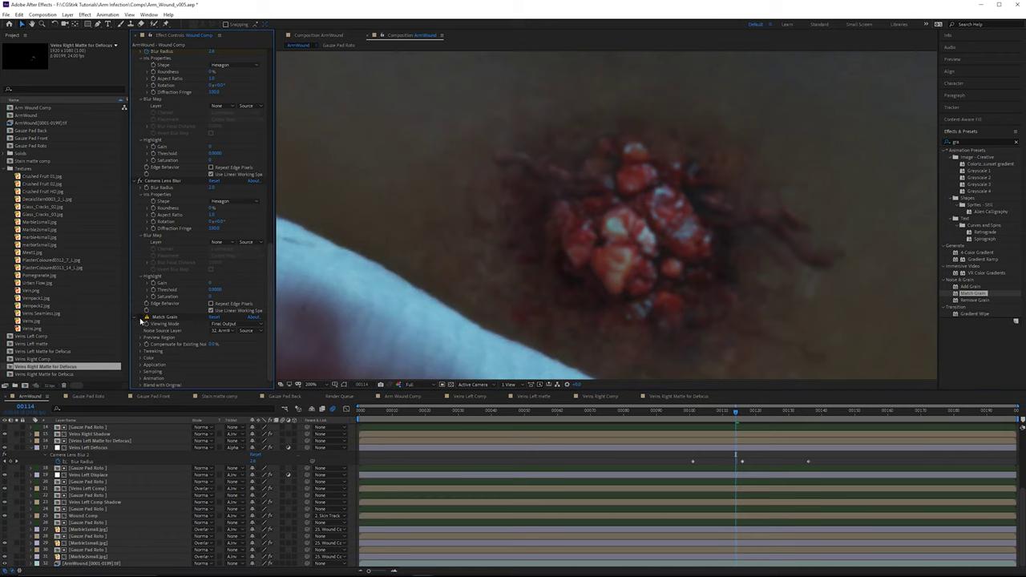
Step: Copy Match Grain from Wound Comp and paste it onto Veins Left Comp Shadow, Veins Left Comp and Veins Right Comp
{"action": "left_click", "coordinate": [164, 318]}
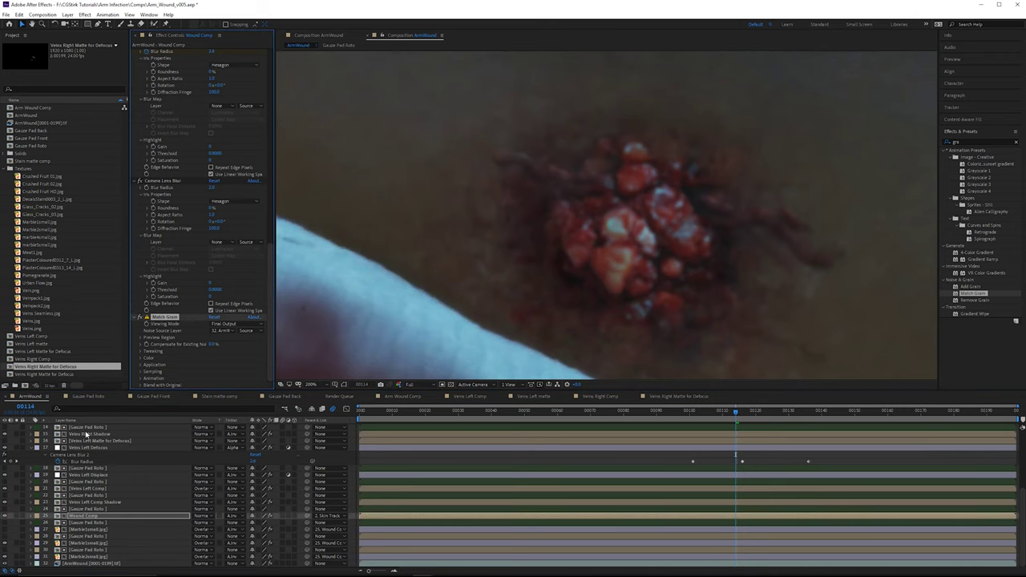
{"action": "left_click", "coordinate": [80, 530]}
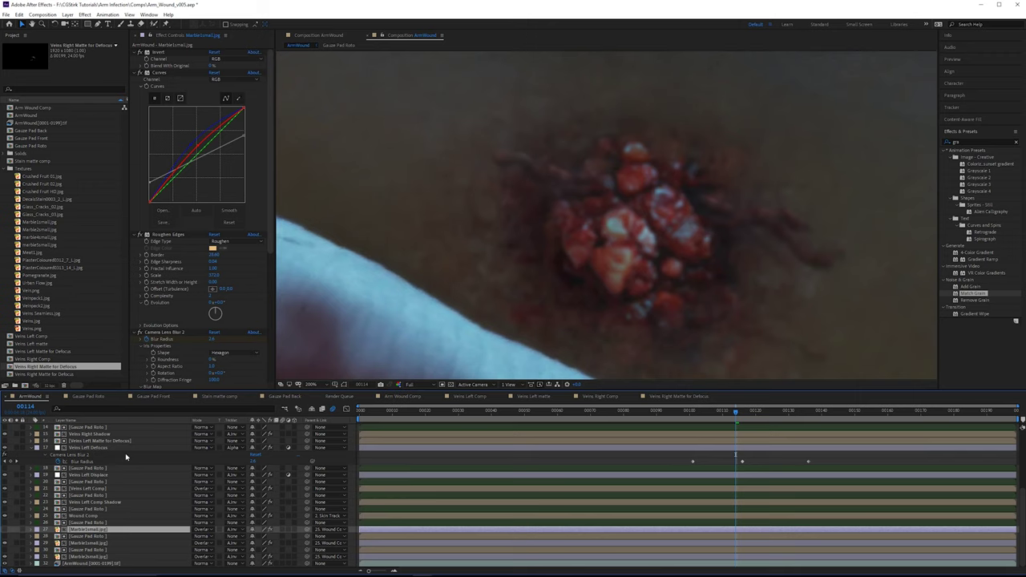
{"action": "left_click", "coordinate": [91, 515]}
{"action": "left_click", "coordinate": [86, 501]}
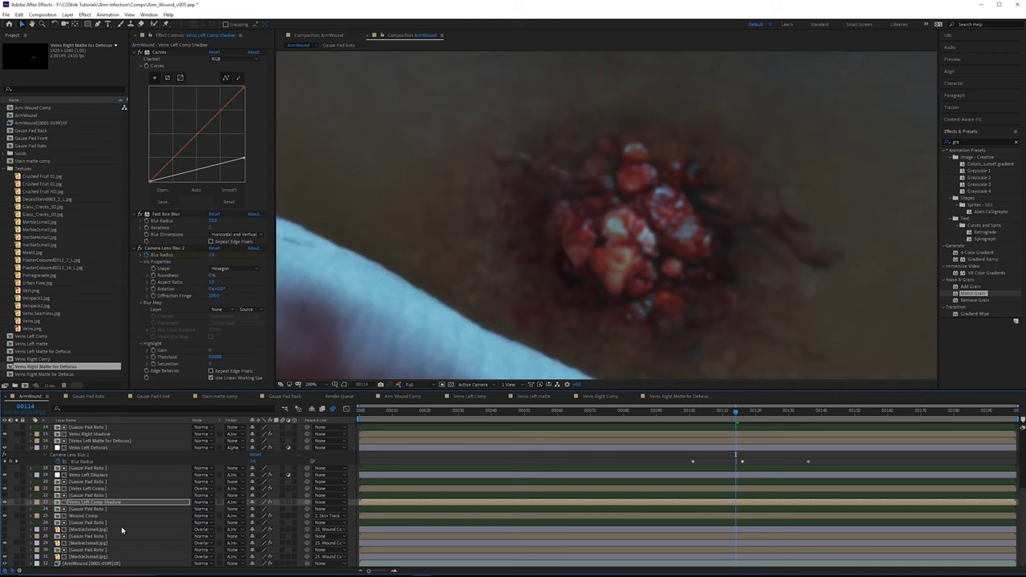
{"action": "left_click", "coordinate": [88, 488]}
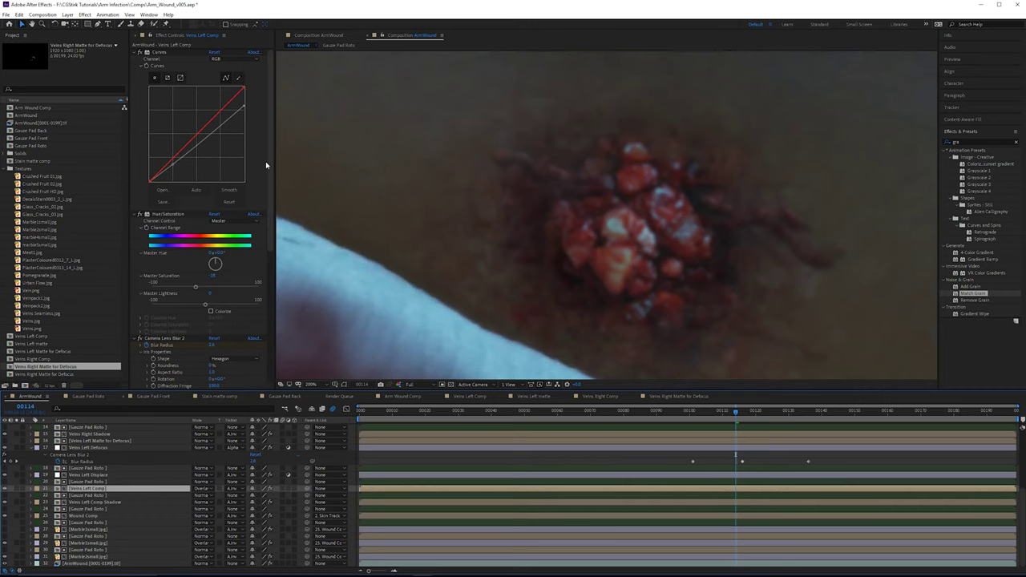
{"action": "scroll", "coordinate": [266, 161], "scroll_direction": "down", "scroll_amount": 5}
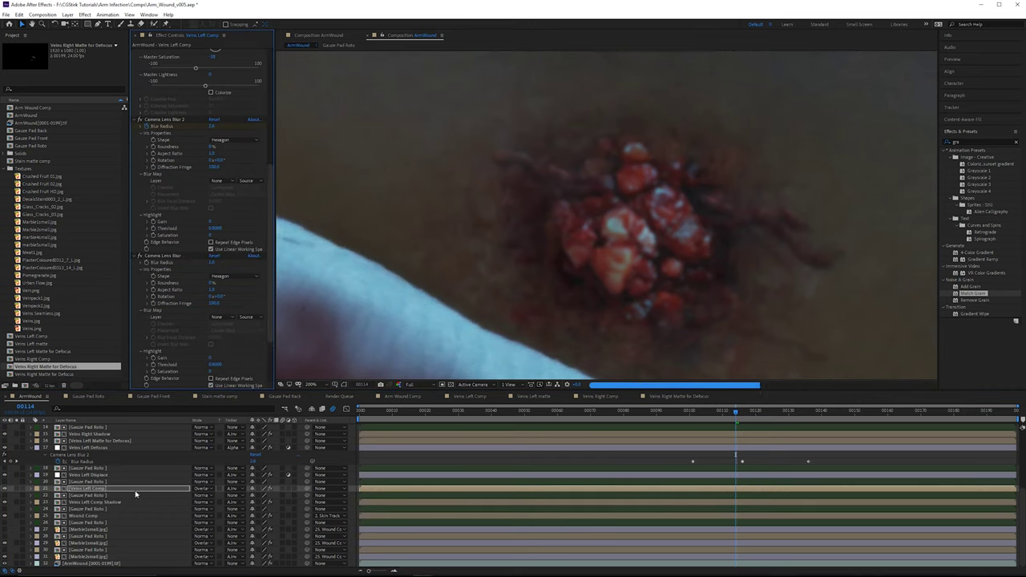
{"action": "scroll", "coordinate": [100, 442], "scroll_direction": "up", "scroll_amount": 1}
{"action": "left_click", "coordinate": [96, 441]}
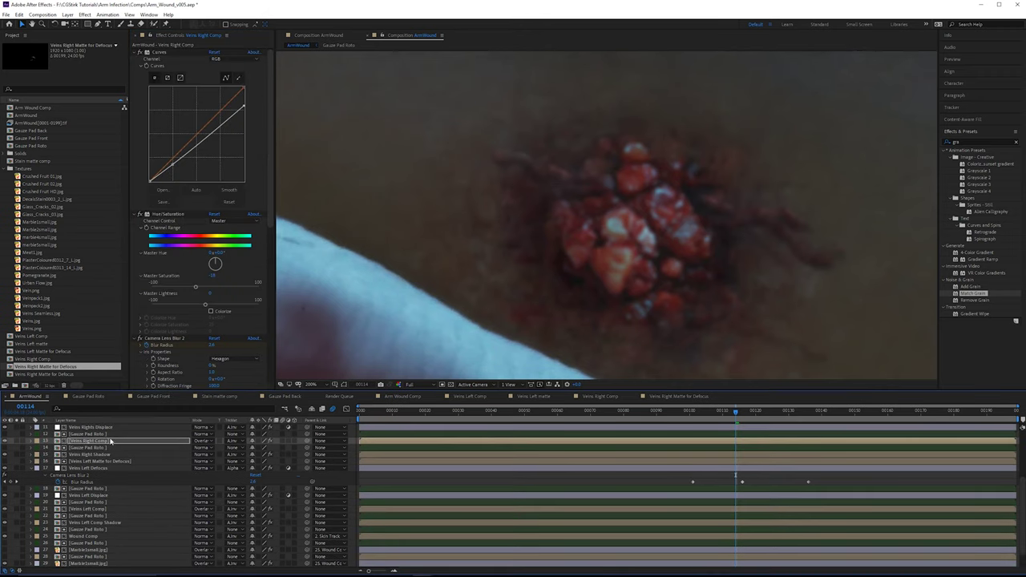
Step: Examine the grain on the wound and veins against the arm and gauze, both close up and at 100%
{"action": "scroll", "coordinate": [521, 228], "scroll_direction": "down", "scroll_amount": 2}
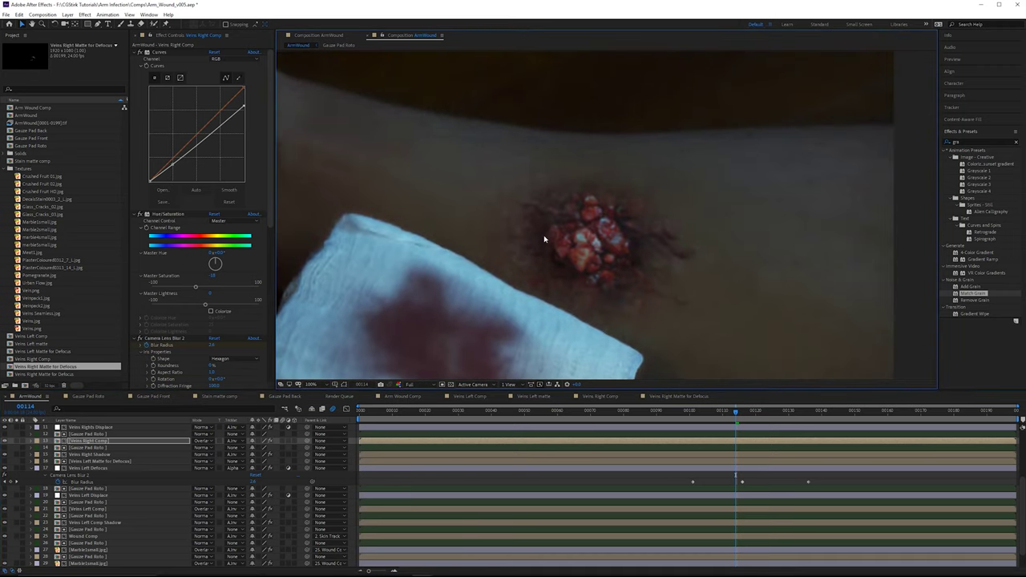
{"action": "scroll", "coordinate": [162, 469], "scroll_direction": "down", "scroll_amount": 1}
{"action": "scroll", "coordinate": [529, 246], "scroll_direction": "up", "scroll_amount": 2}
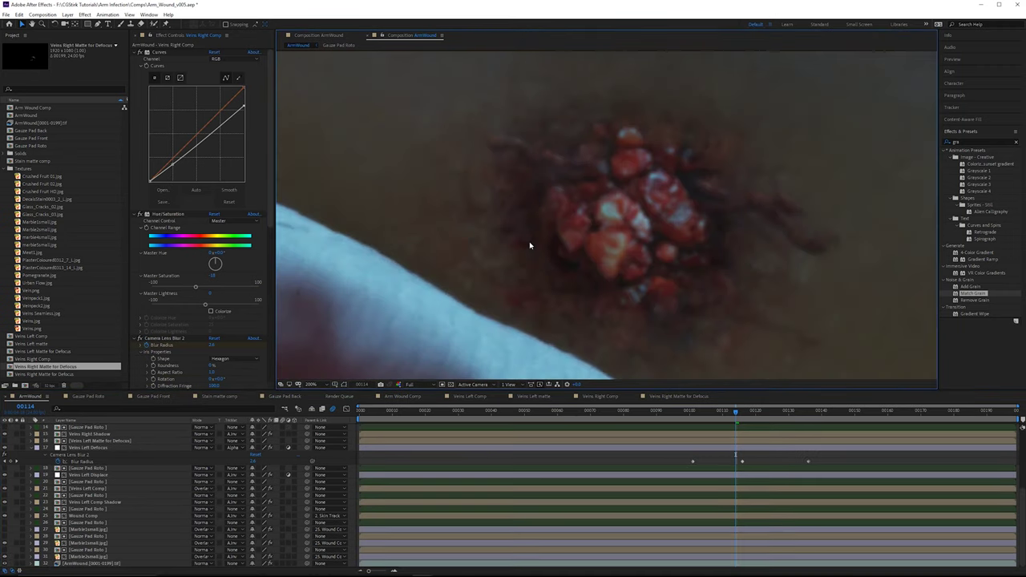
{"action": "scroll", "coordinate": [772, 210], "scroll_direction": "down", "scroll_amount": 2}
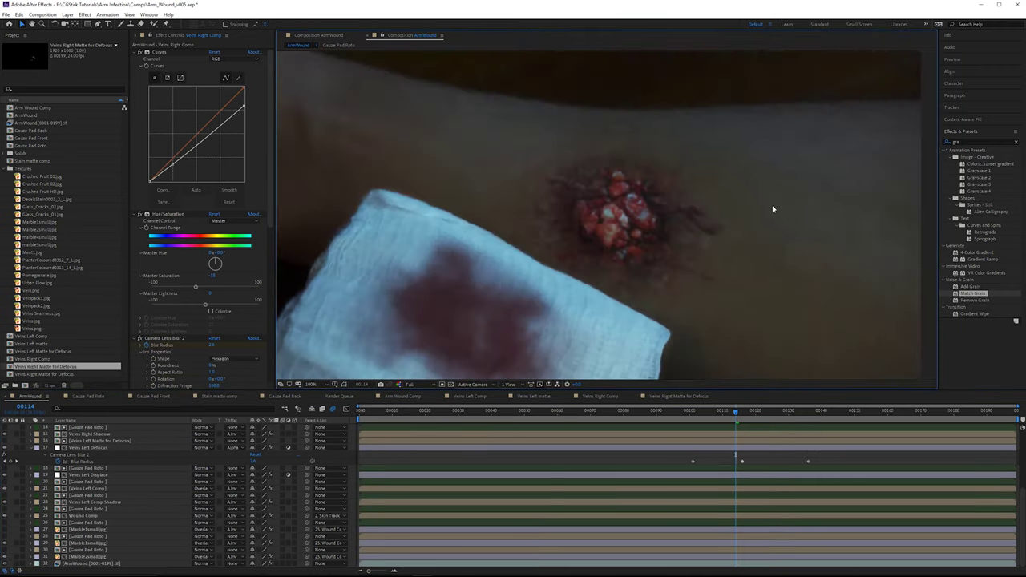
{"action": "left_click_drag", "start_coordinate": [661, 241], "coordinate": [693, 231]}
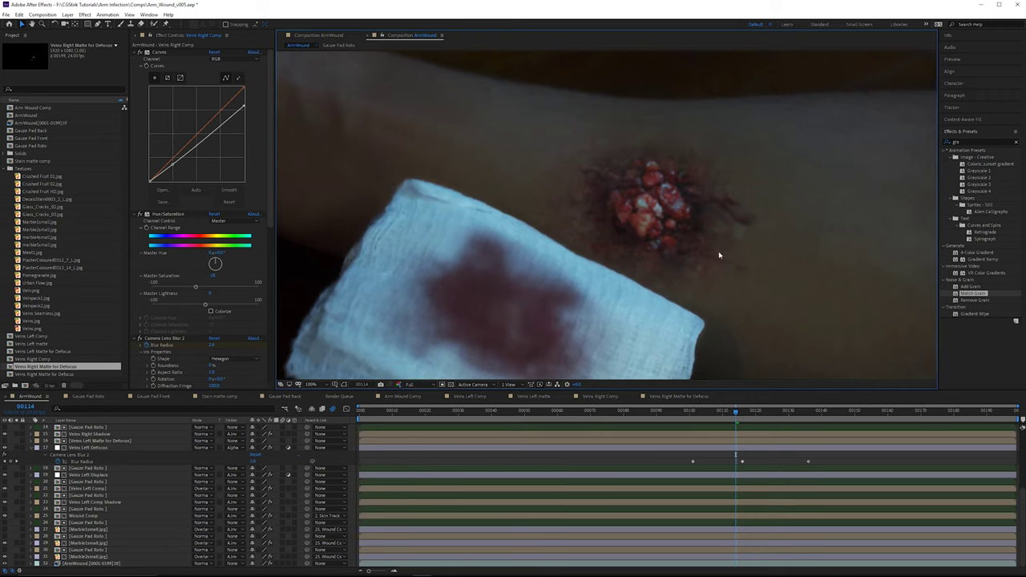
{"action": "key", "text": "period"}
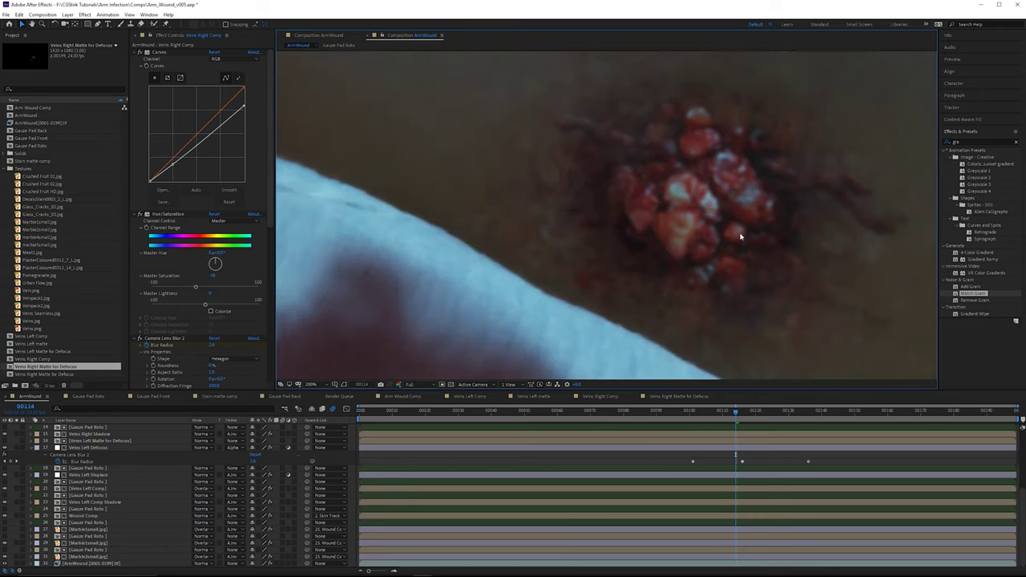
{"action": "key", "text": "comma"}
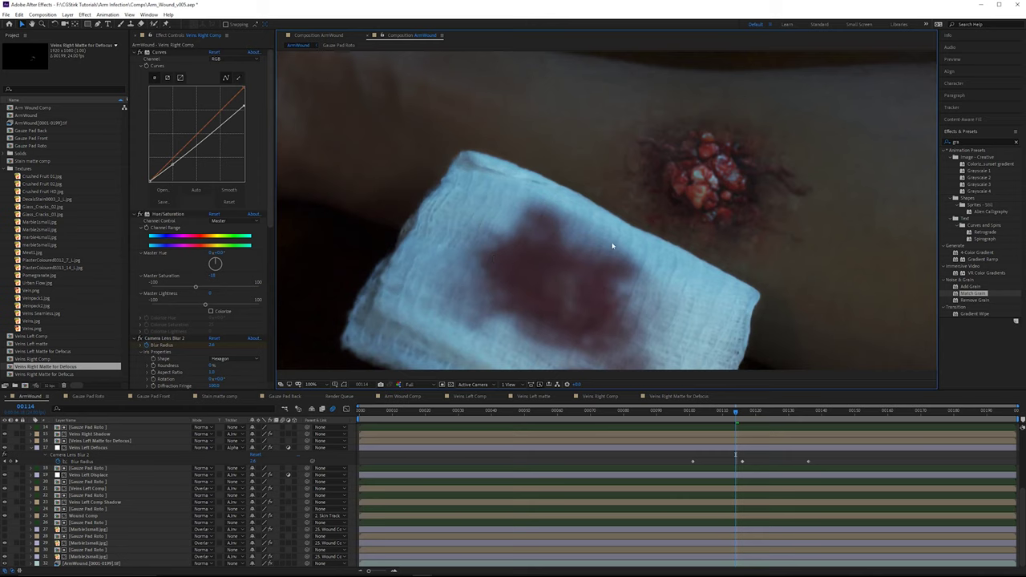
Step: Paste Match Grain onto the Gauze Pad Back layer and check the grain over the gauze's blood stain at frame 114
{"action": "scroll", "coordinate": [88, 458], "scroll_direction": "up", "scroll_amount": 3}
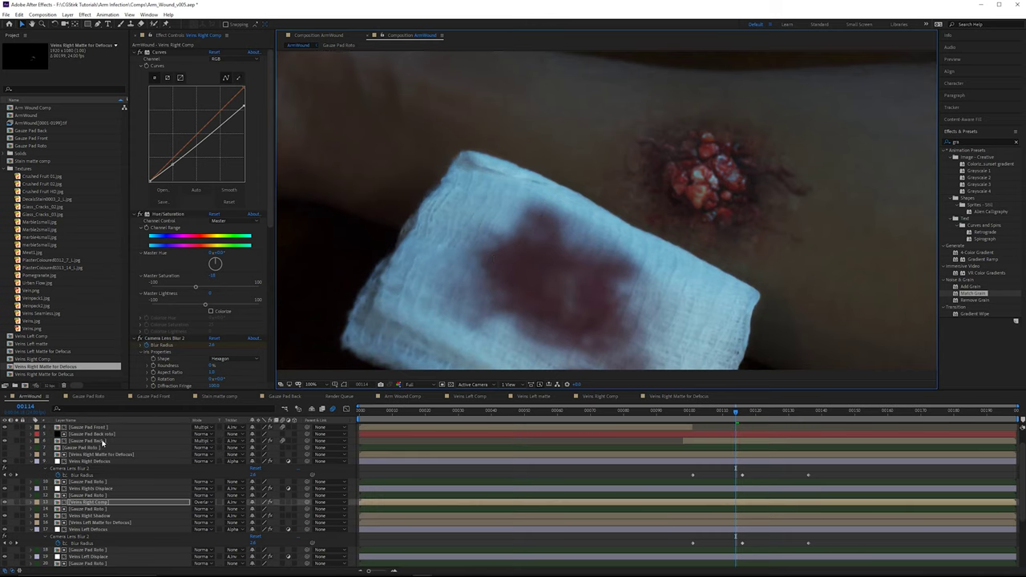
{"action": "left_click", "coordinate": [103, 442]}
{"action": "key", "text": "ctrl+v"}
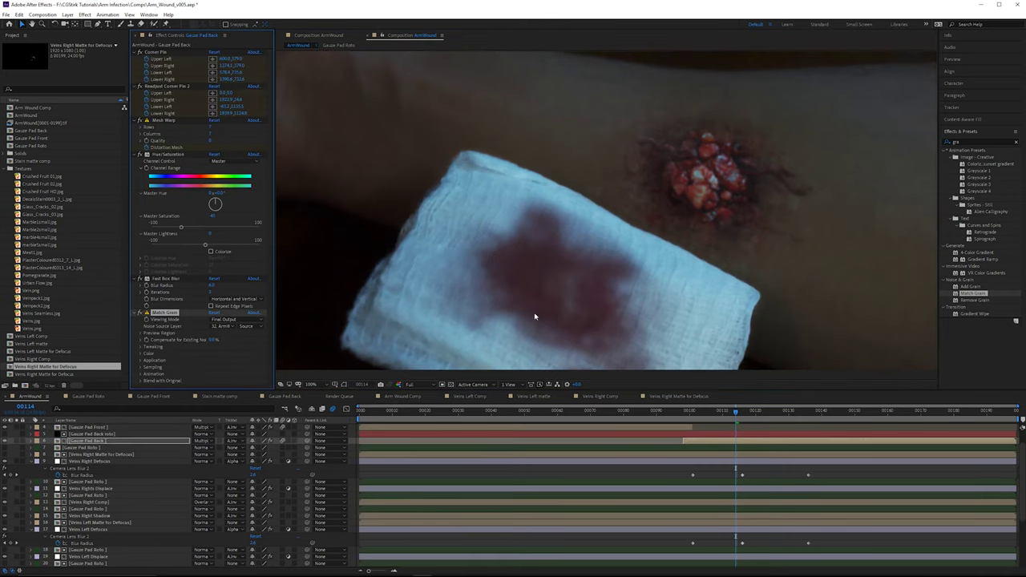
{"action": "key", "text": "period"}
{"action": "left_click_drag", "start_coordinate": [616, 246], "coordinate": [652, 220]}
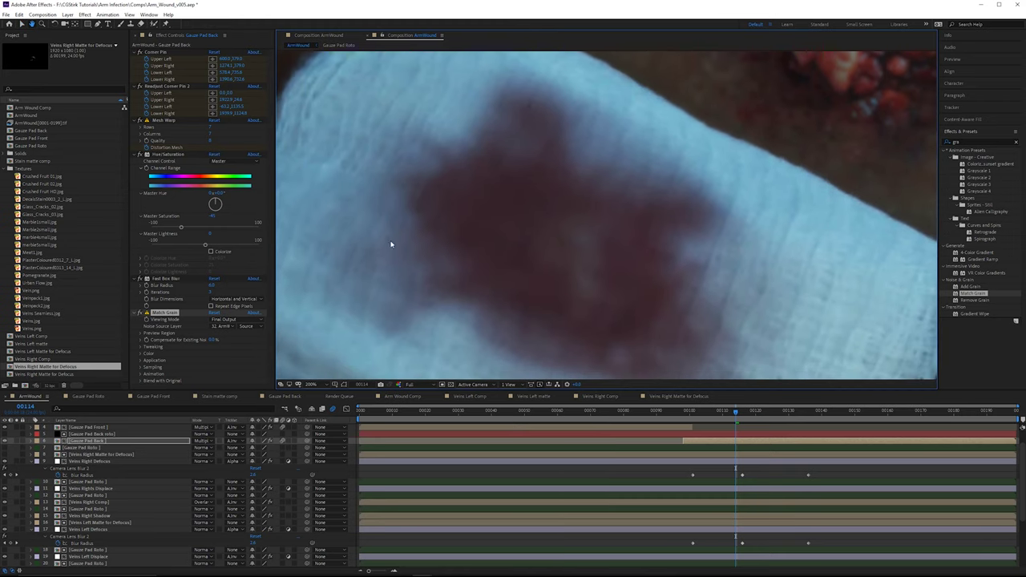
{"action": "left_click", "coordinate": [139, 314]}
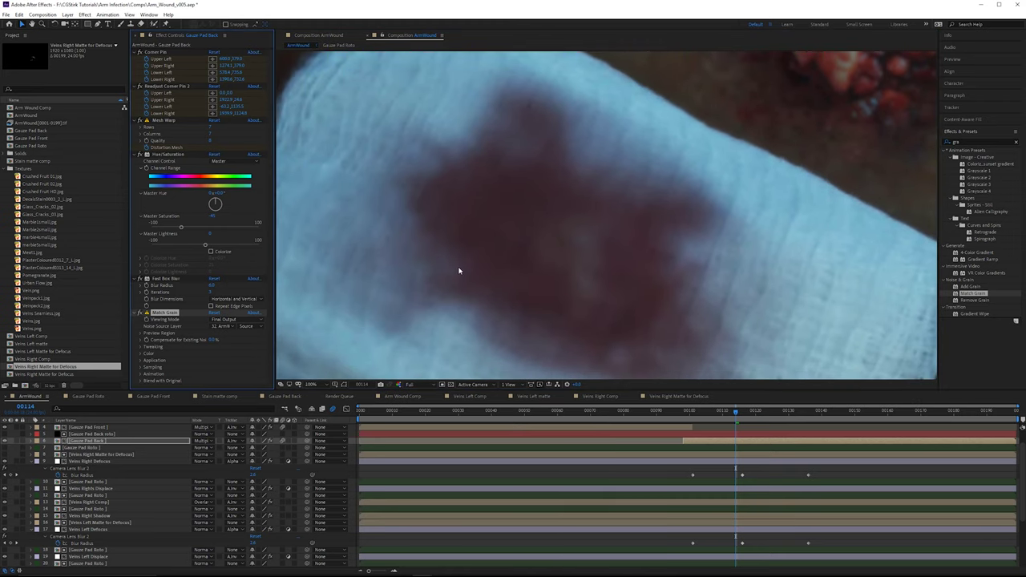
{"action": "scroll", "coordinate": [521, 249], "scroll_direction": "down", "scroll_amount": 1}
{"action": "key", "text": "v"}
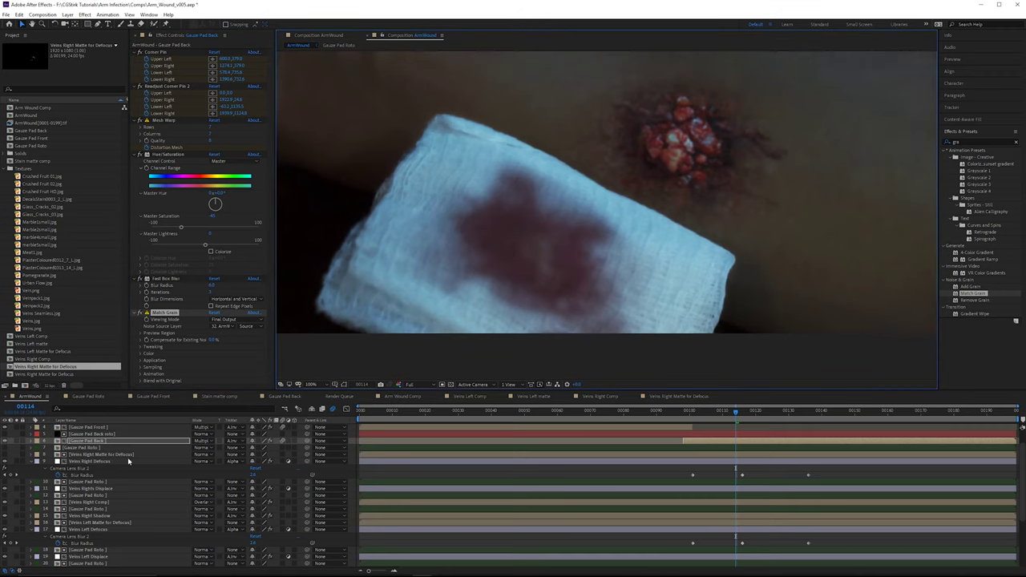
Step: Paste Match Grain onto the Gauze Pad Front layer and check the stain's grain at frame 19
{"action": "left_click", "coordinate": [95, 428]}
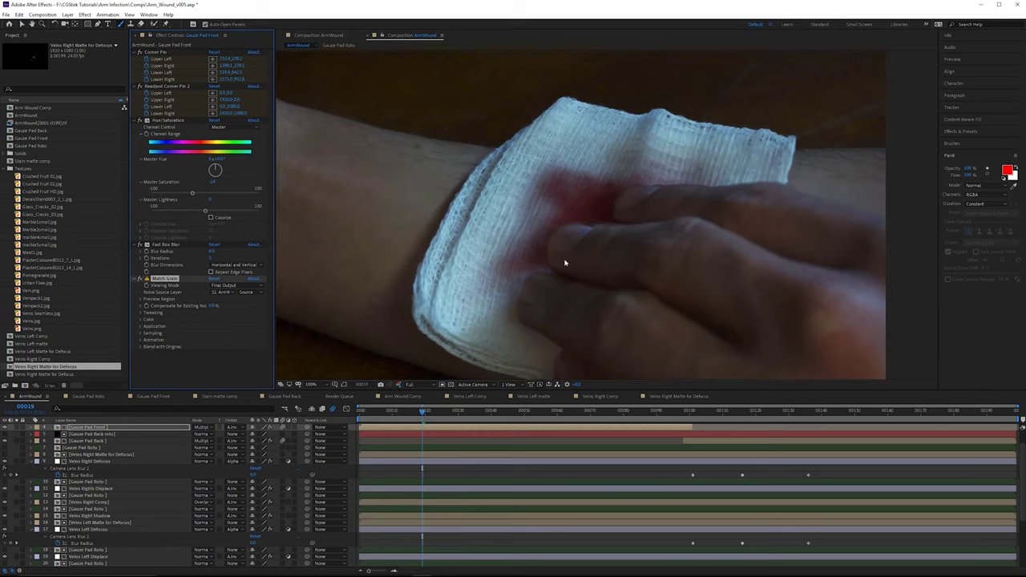
{"action": "scroll", "coordinate": [597, 230], "scroll_direction": "up", "scroll_amount": 2}
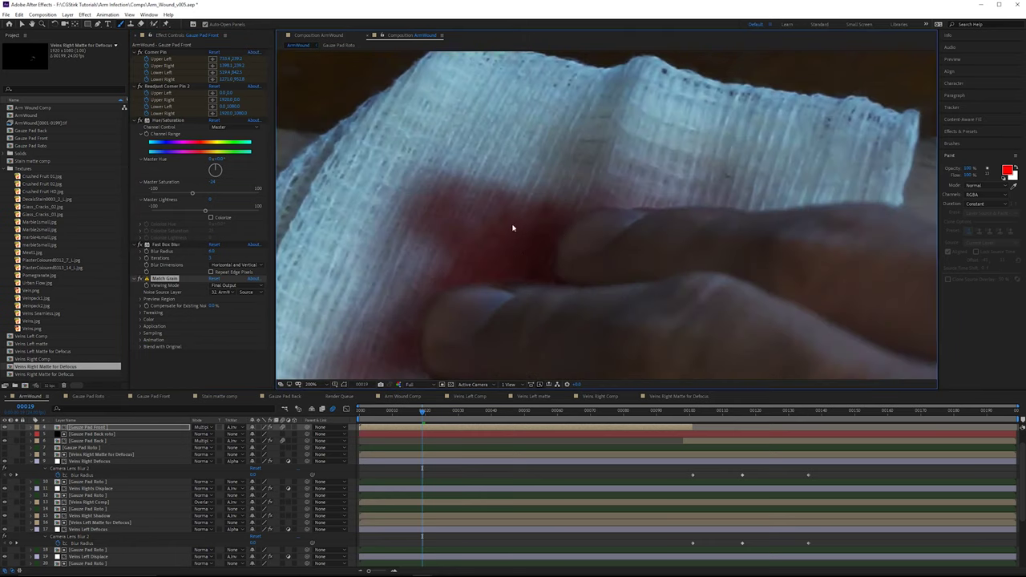
{"action": "scroll", "coordinate": [689, 214], "scroll_direction": "down", "scroll_amount": 2}
{"action": "scroll", "coordinate": [687, 304], "scroll_direction": "up", "scroll_amount": 1}
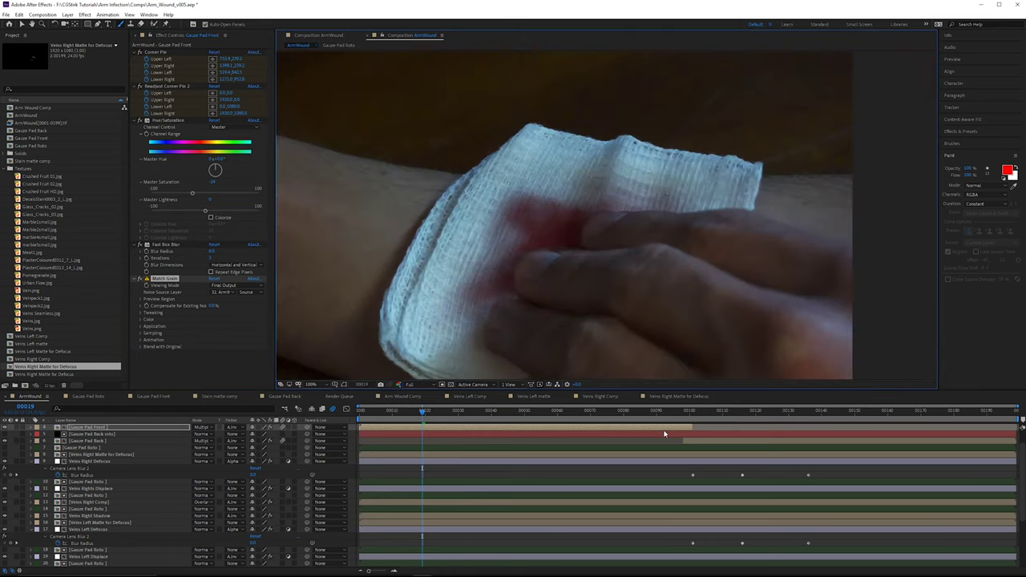
Step: Inspect the lifted gauze and the wound's grain and sharpness at frames 97 and 100
{"action": "left_click", "coordinate": [682, 412]}
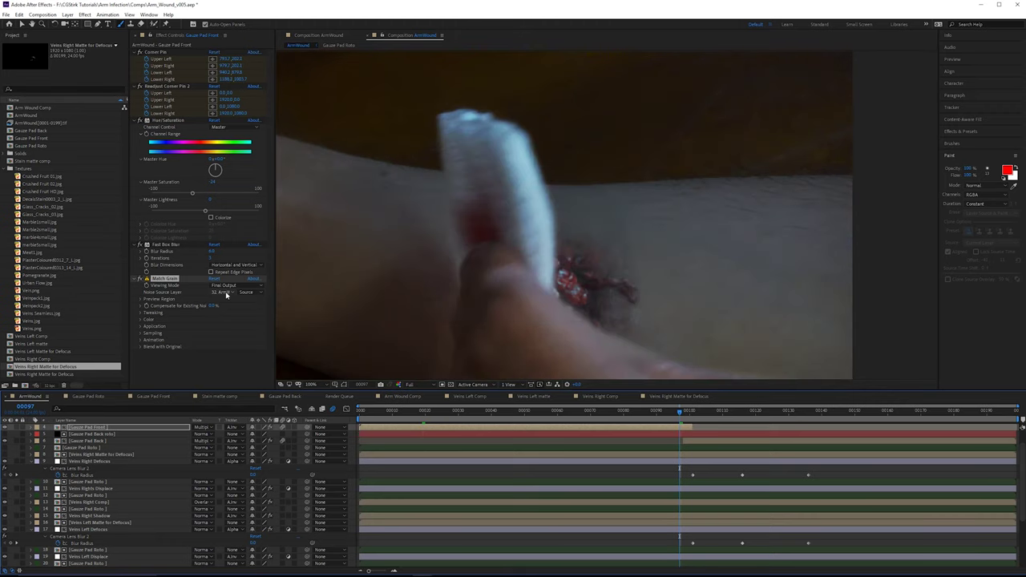
{"action": "left_click", "coordinate": [688, 412]}
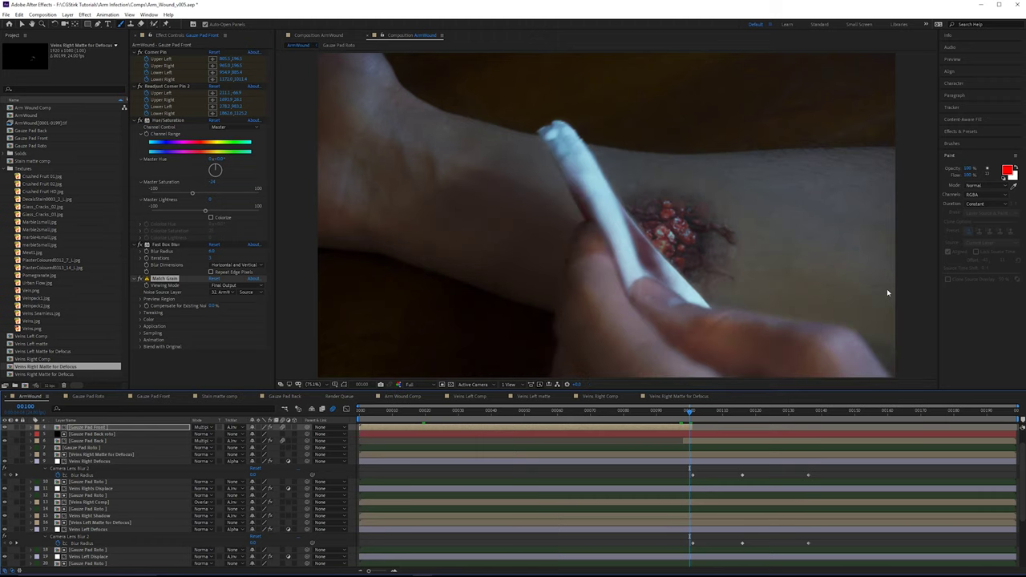
{"action": "scroll", "coordinate": [640, 190], "scroll_direction": "up", "scroll_amount": 2}
{"action": "left_click_drag", "start_coordinate": [768, 248], "coordinate": [594, 207]}
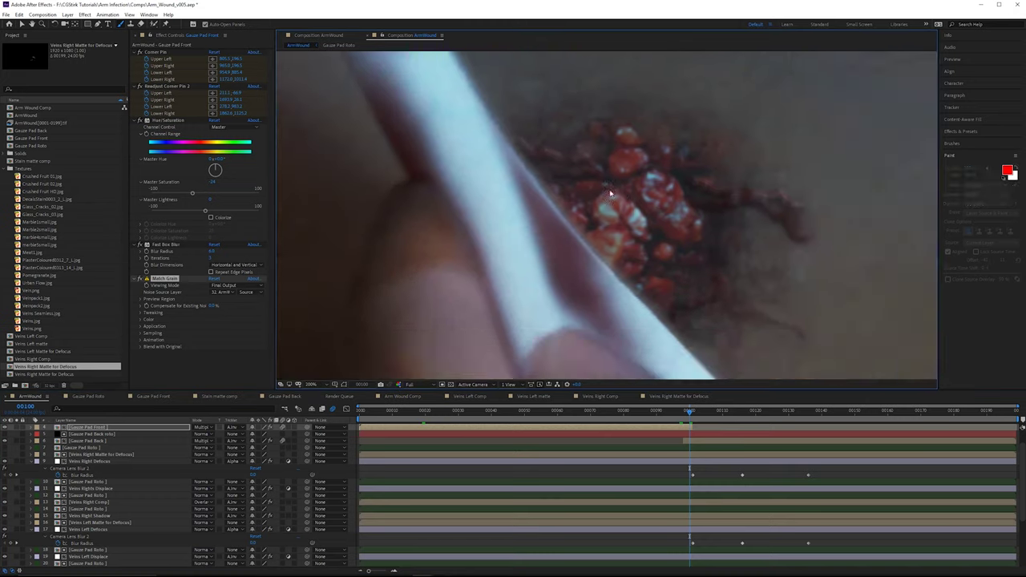
{"action": "scroll", "coordinate": [539, 174], "scroll_direction": "down", "scroll_amount": 1}
{"action": "left_click_drag", "start_coordinate": [593, 170], "coordinate": [631, 189]}
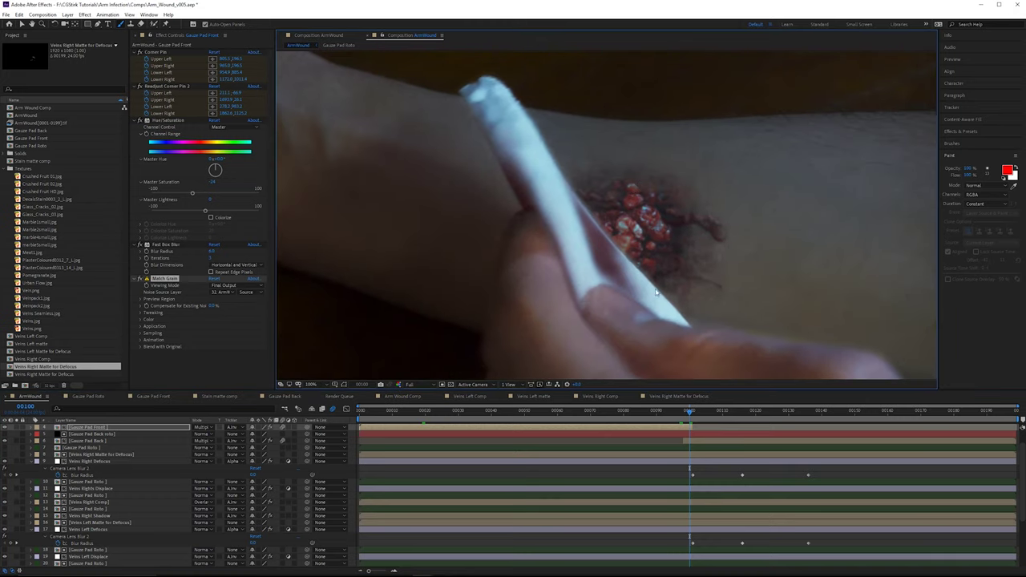
Step: Examine the wound along the edge of the lifted gauze at frame 100, both close up and at 100%
{"action": "scroll", "coordinate": [652, 257], "scroll_direction": "up", "scroll_amount": 2}
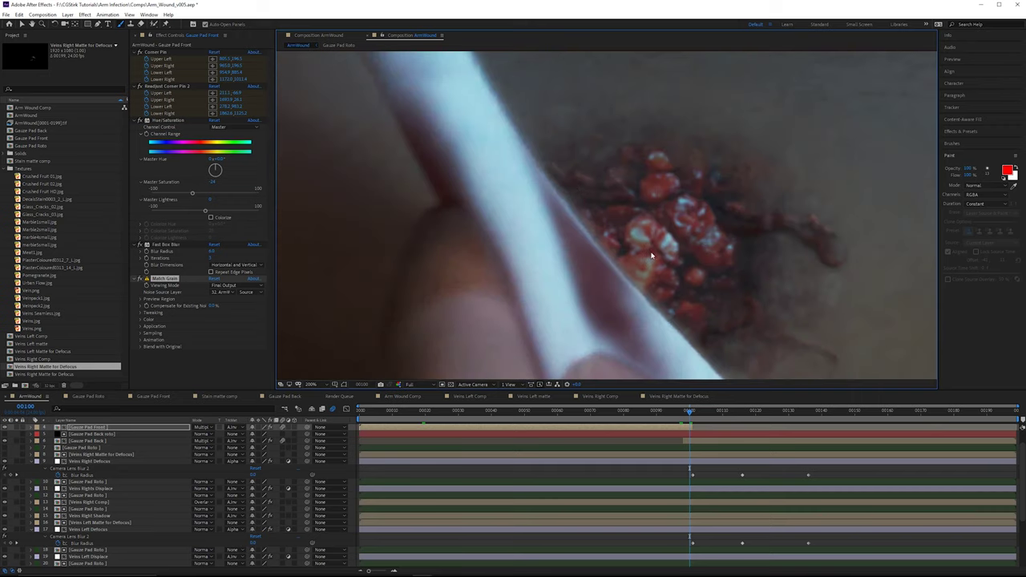
{"action": "scroll", "coordinate": [562, 185], "scroll_direction": "down", "scroll_amount": 2}
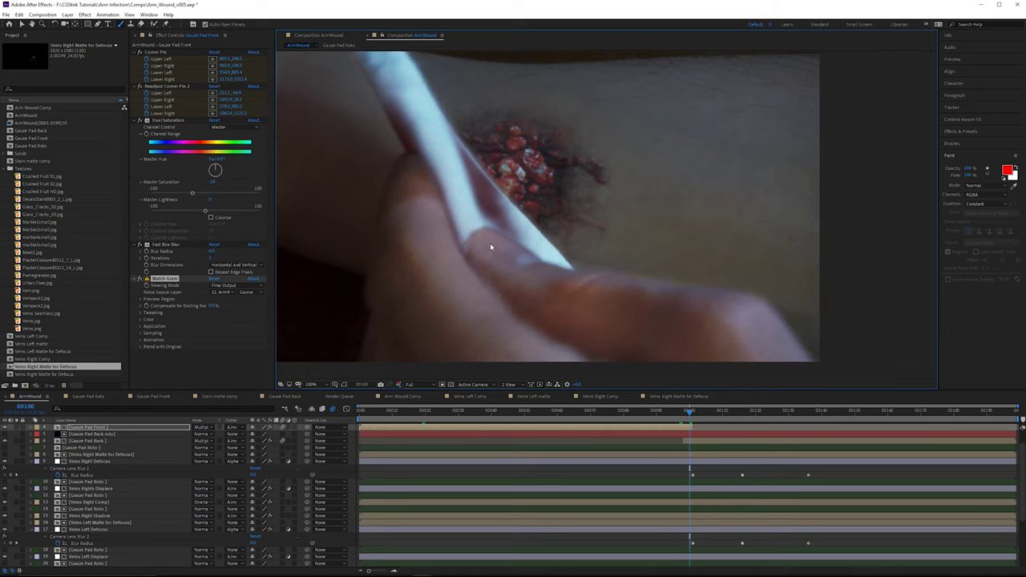
{"action": "left_click_drag", "start_coordinate": [534, 235], "coordinate": [565, 272]}
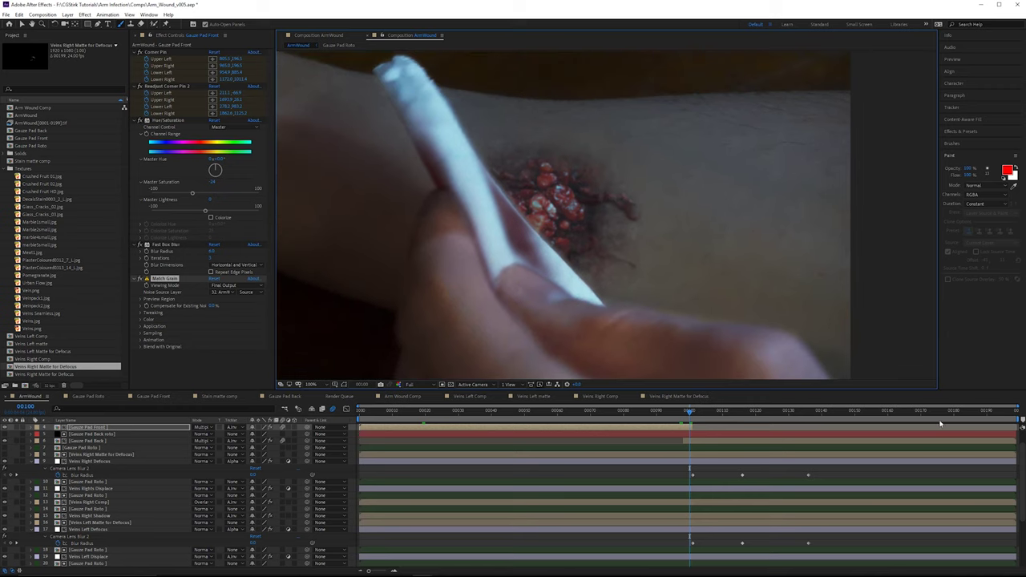
Step: Go to frame 198 and compare the grain and sharpness of the wound and veins with the surrounding skin, at 200% and 100%
{"action": "left_click_drag", "start_coordinate": [917, 413], "coordinate": [1014, 413]}
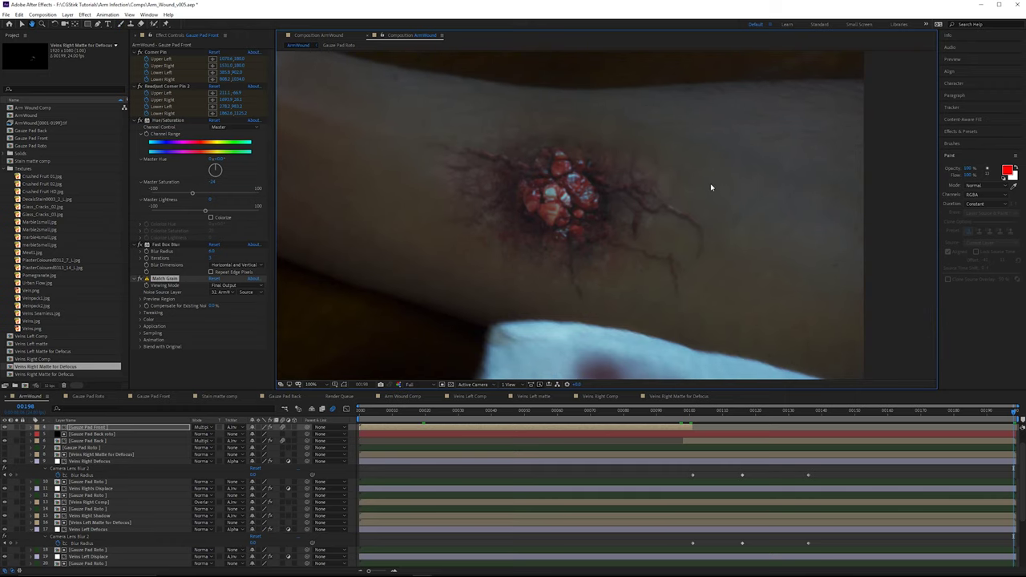
{"action": "scroll", "coordinate": [710, 188], "scroll_direction": "up", "scroll_amount": 2}
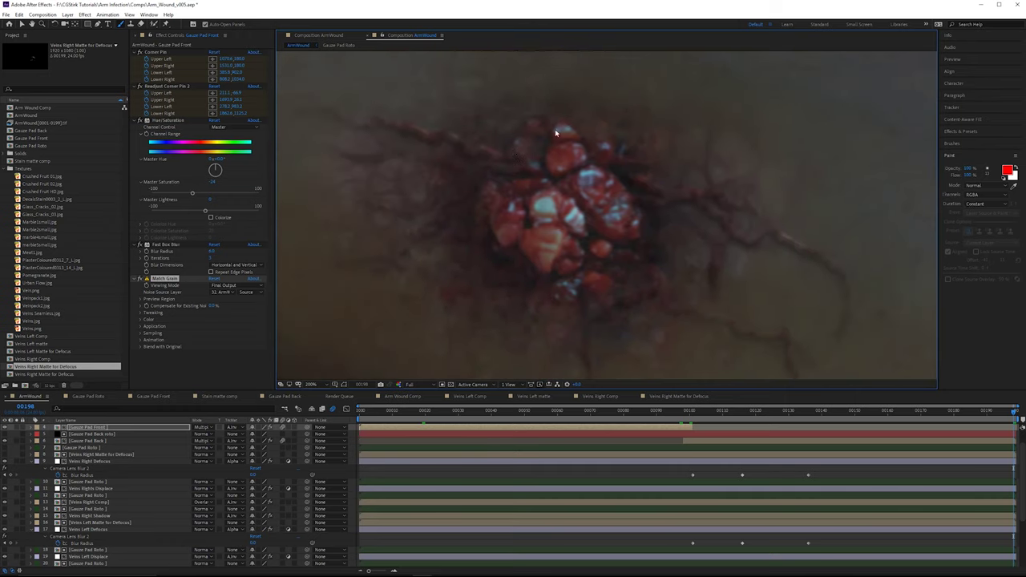
{"action": "scroll", "coordinate": [674, 157], "scroll_direction": "down", "scroll_amount": 2}
{"action": "scroll", "coordinate": [664, 206], "scroll_direction": "up", "scroll_amount": 2}
{"action": "scroll", "coordinate": [659, 205], "scroll_direction": "down", "scroll_amount": 2}
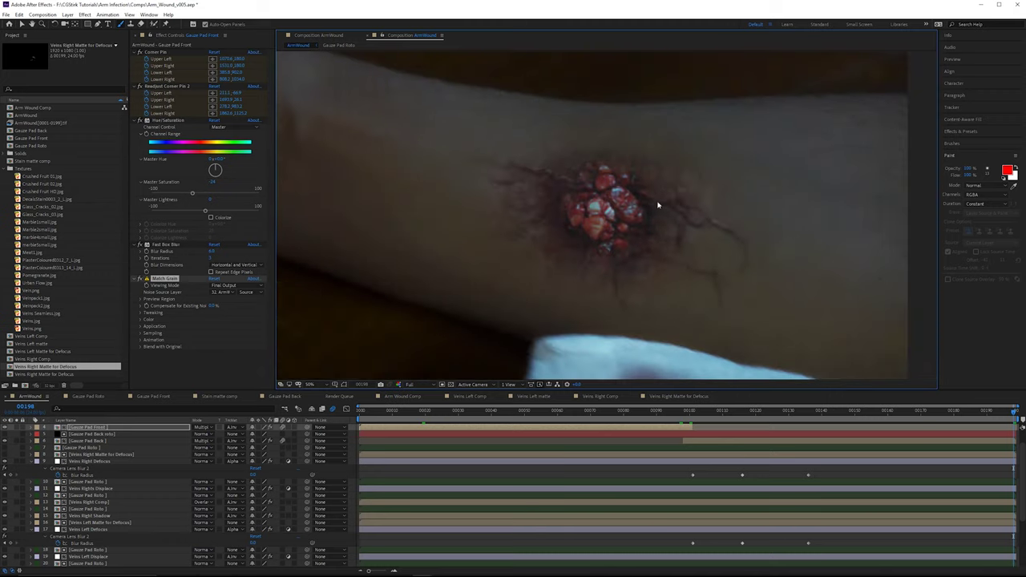
{"action": "left_click_drag", "start_coordinate": [693, 180], "coordinate": [707, 227]}
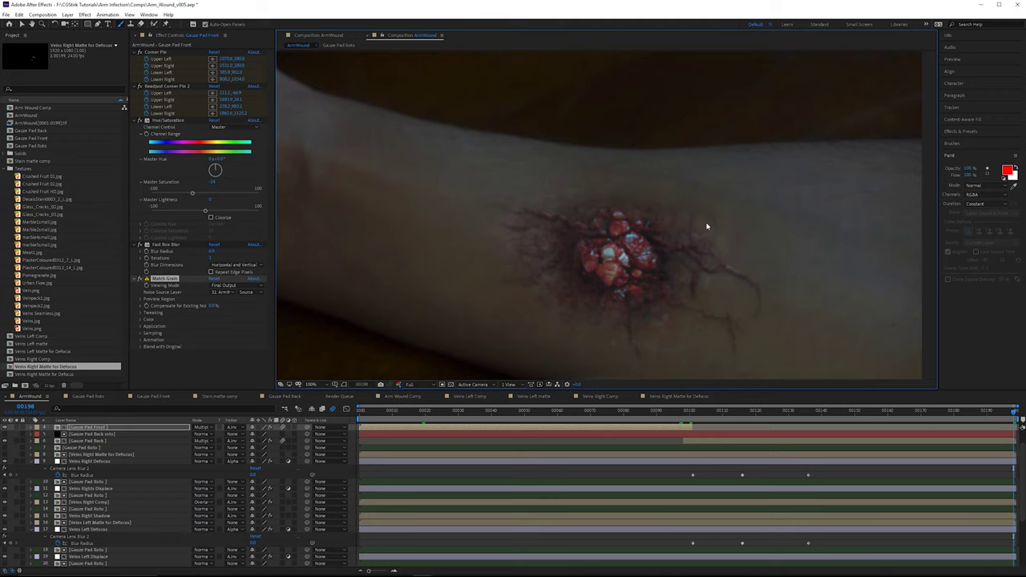
{"action": "scroll", "coordinate": [658, 224], "scroll_direction": "down", "scroll_amount": 2}
{"action": "scroll", "coordinate": [523, 198], "scroll_direction": "up", "scroll_amount": 2}
{"action": "scroll", "coordinate": [686, 290], "scroll_direction": "up", "scroll_amount": 2}
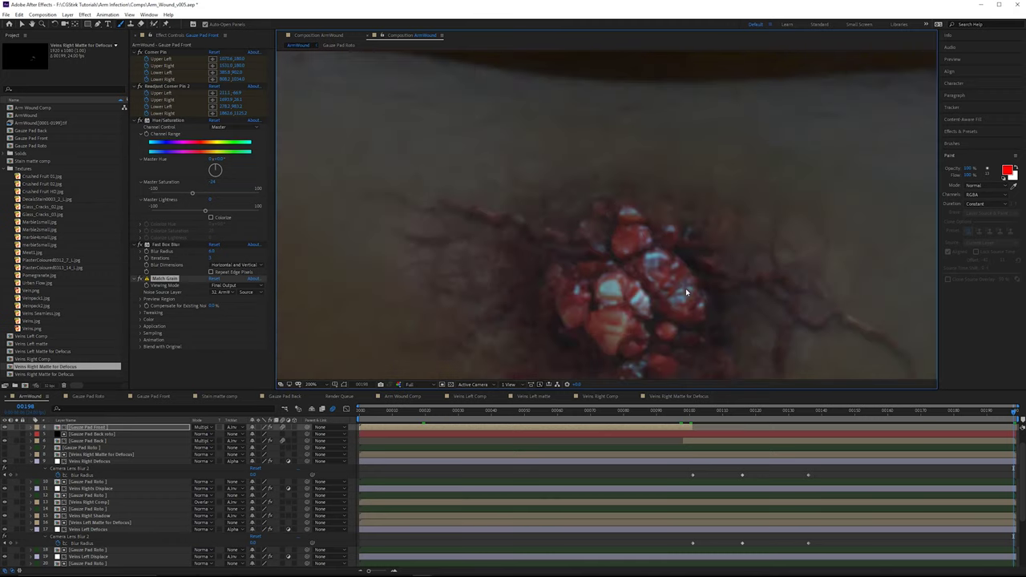
{"action": "scroll", "coordinate": [686, 290], "scroll_direction": "down", "scroll_amount": 2}
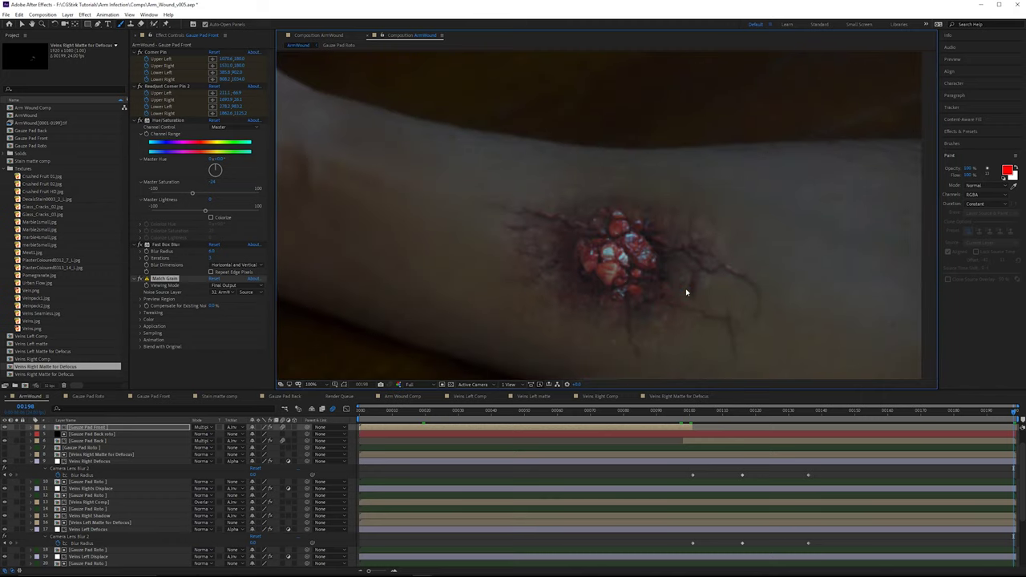
{"action": "scroll", "coordinate": [699, 280], "scroll_direction": "up", "scroll_amount": 1}
{"action": "left_click_drag", "start_coordinate": [703, 270], "coordinate": [595, 162]}
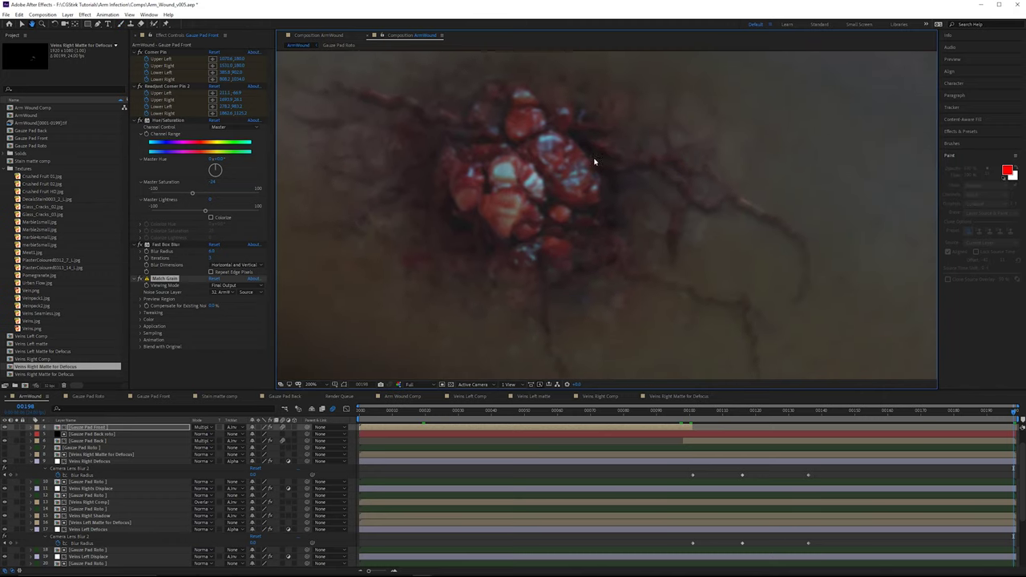
{"action": "left_click_drag", "start_coordinate": [346, 103], "coordinate": [449, 139]}
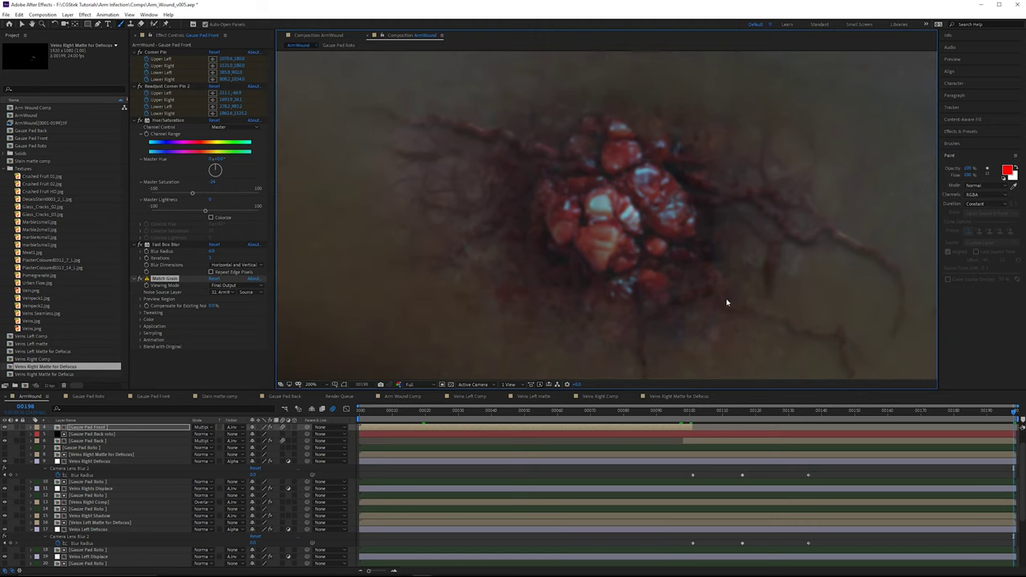
{"action": "scroll", "coordinate": [560, 190], "scroll_direction": "down", "scroll_amount": 2}
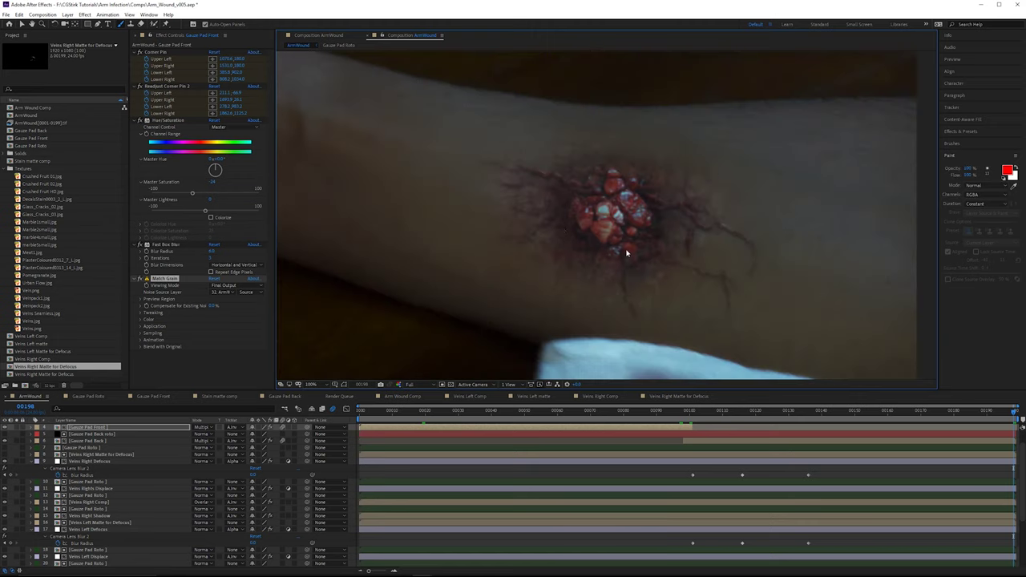